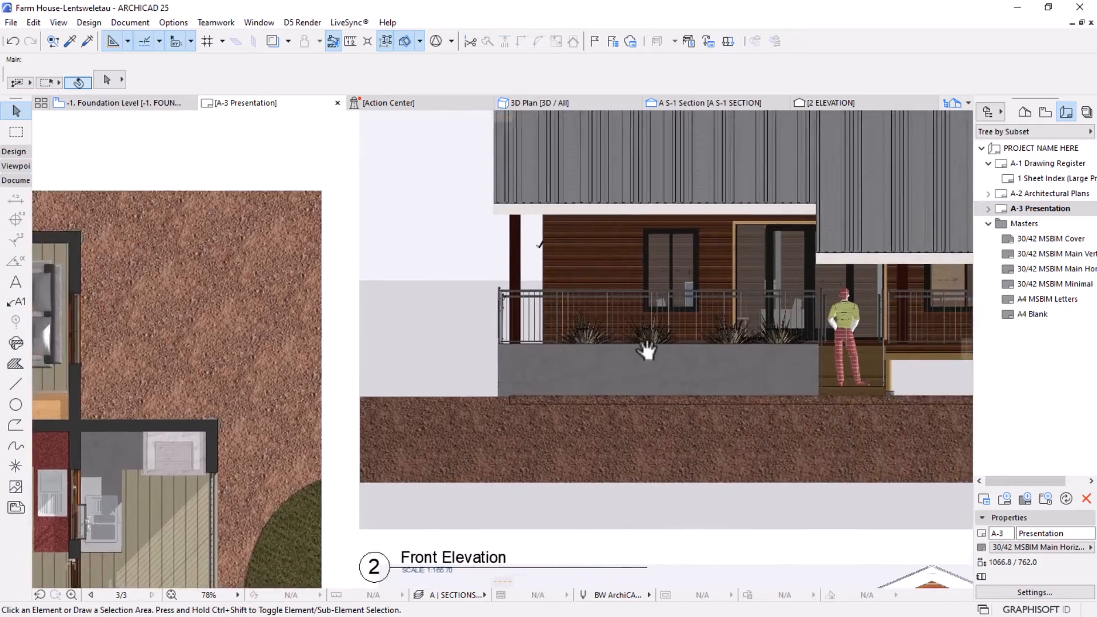
# Examine the front elevation, the side elevation's door and railing details, and the 3D plan on the A-3 Presentation layout.
pyautogui.moveTo(855, 310)
pyautogui.mouseDown(button='middle')
pyautogui.moveTo(696, 326)
pyautogui.moveTo(688, 309)
pyautogui.moveTo(704, 264)
pyautogui.mouseUp(button='middle')
pyautogui.scroll(-2, 693, 228)
pyautogui.moveTo(688, 464); pyautogui.dragTo(696, 264, button='middle')
pyautogui.moveTo(643, 493); pyautogui.dragTo(664, 331, button='middle')
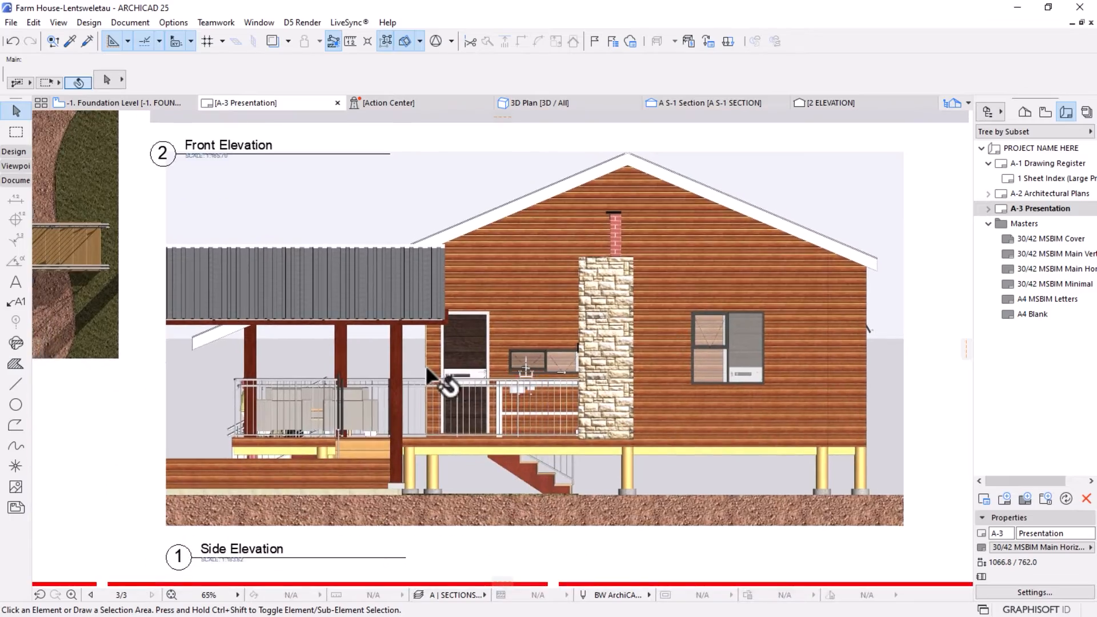
pyautogui.scroll(8, 424, 363)
pyautogui.scroll(5, 483, 383)
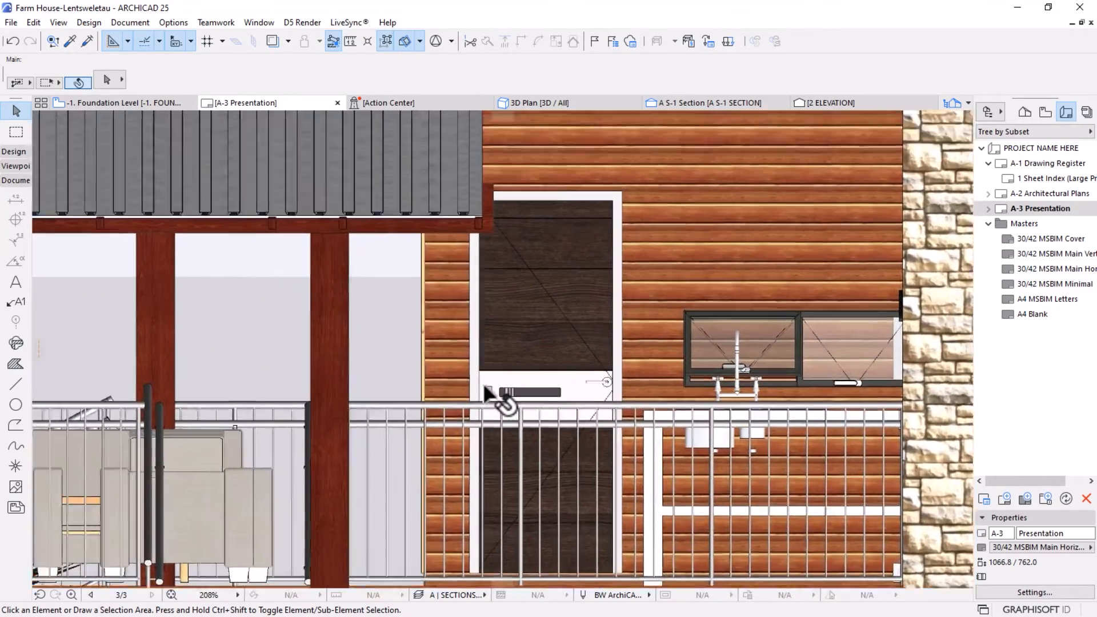
pyautogui.moveTo(359, 391); pyautogui.dragTo(622, 342, button='middle')
pyautogui.scroll(-12, 622, 342)
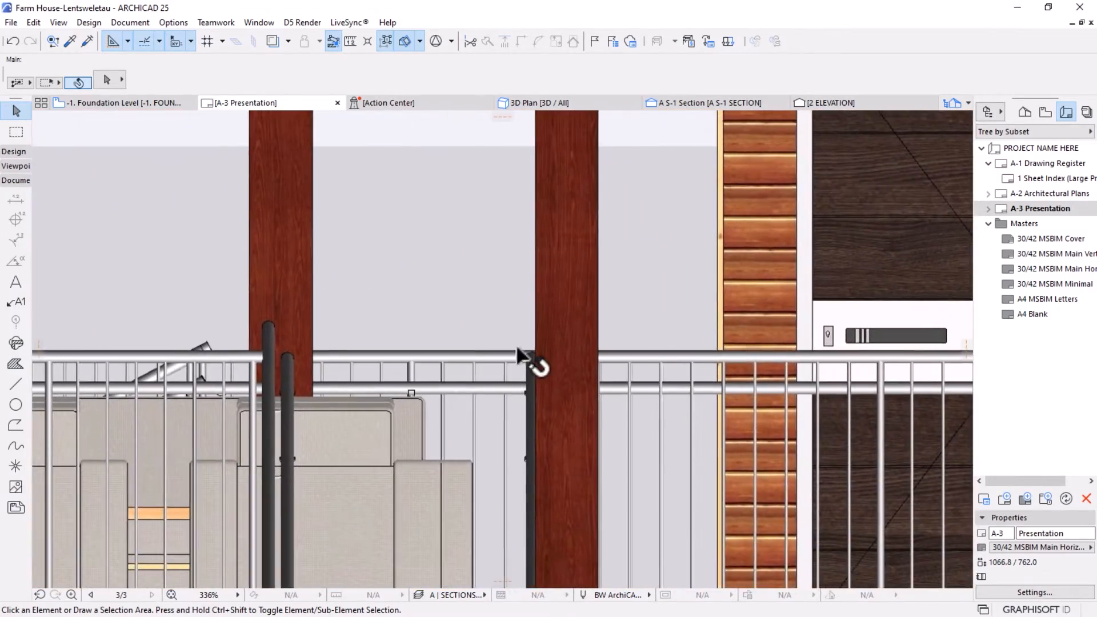
pyautogui.scroll(-5, 672, 409)
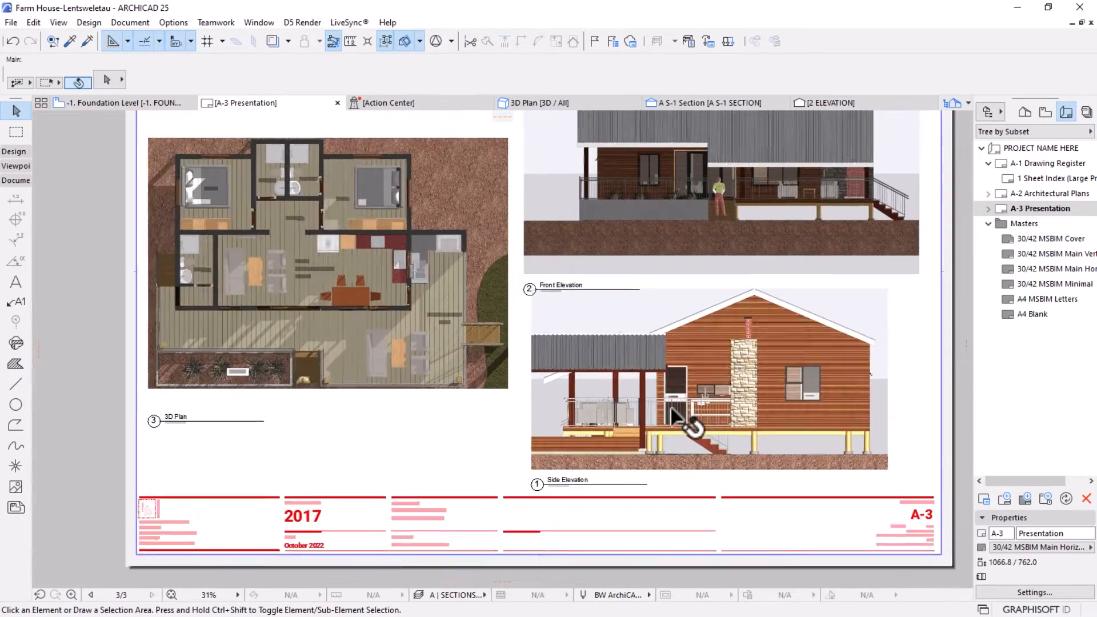
pyautogui.scroll(-2, 600, 452)
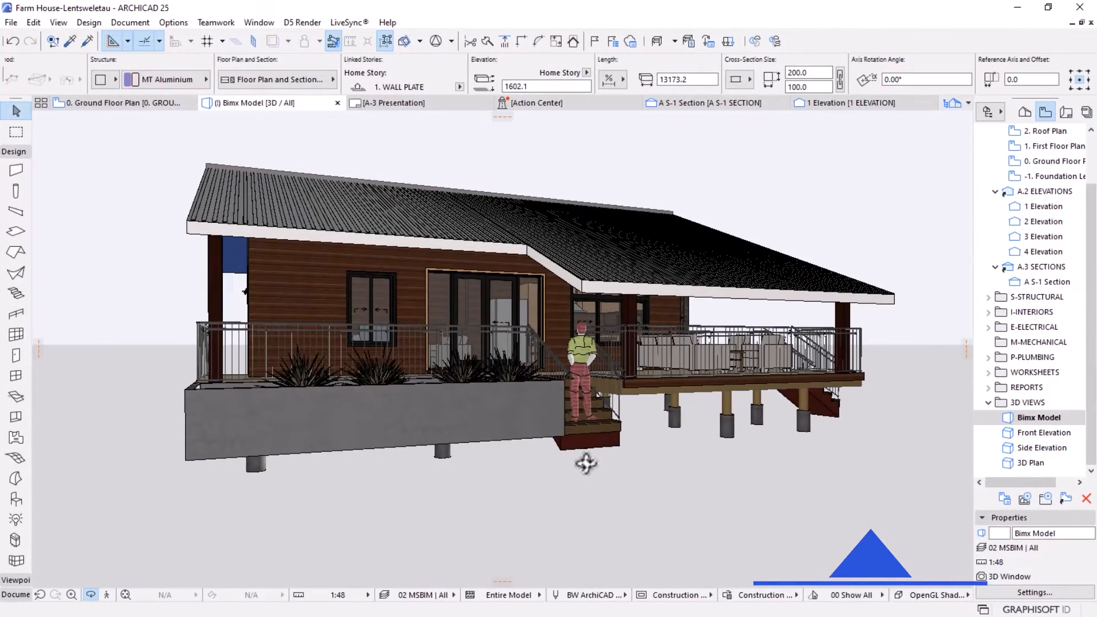
# View the Bimx 3D model of the farm house from the front, and examine the Ground Floor Plan.
pyautogui.keyDown('shift'); pyautogui.moveTo(585, 463); pyautogui.dragTo(578, 463, button='middle'); pyautogui.keyUp('shift')
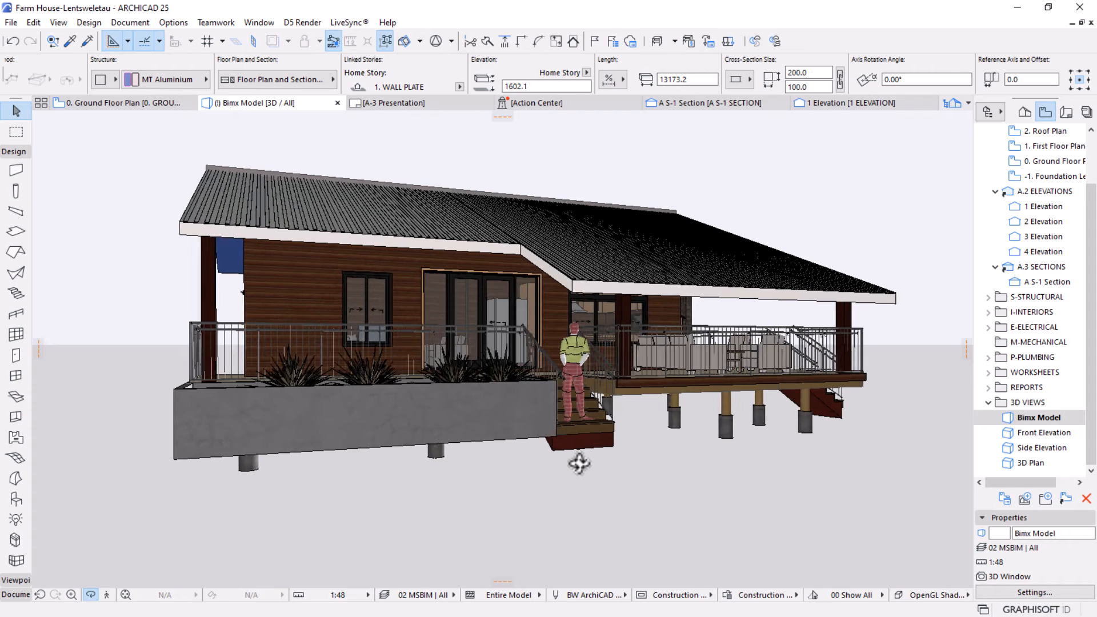
pyautogui.click(120, 102)
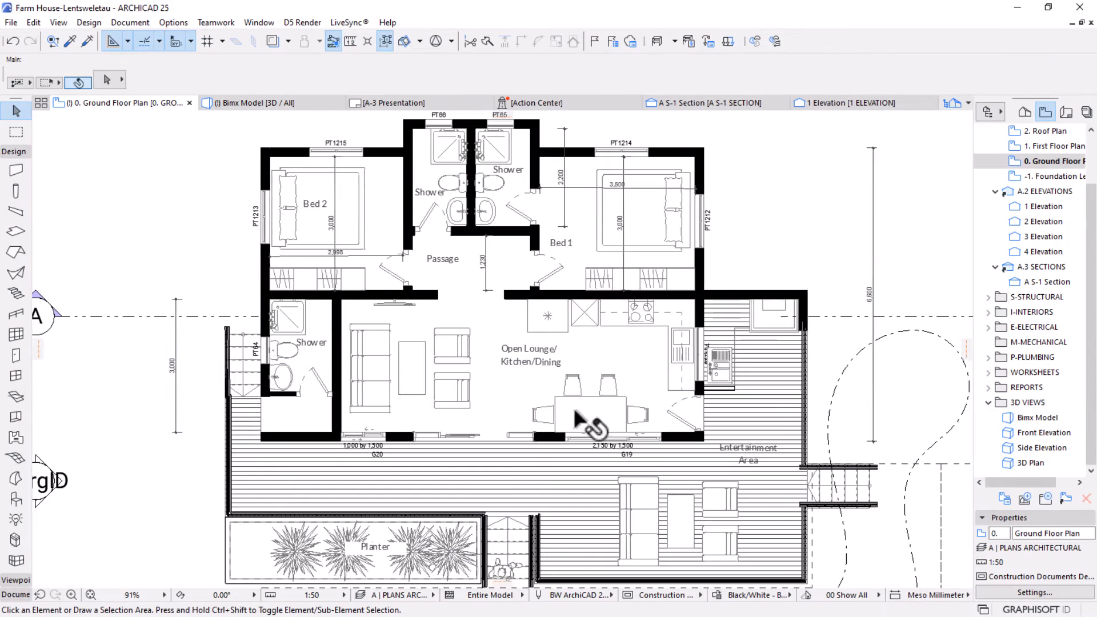
pyautogui.moveTo(586, 418); pyautogui.dragTo(584, 404, button='middle')
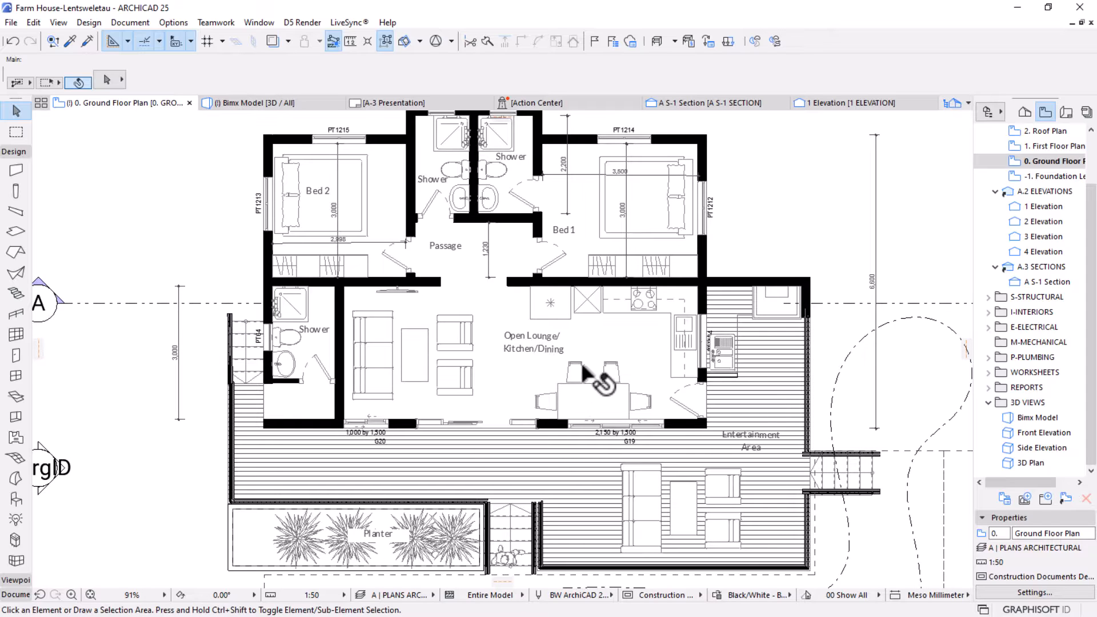
pyautogui.moveTo(585, 354)
pyautogui.mouseDown(button='middle')
pyautogui.moveTo(590, 374)
pyautogui.moveTo(576, 362)
pyautogui.mouseUp(button='middle')
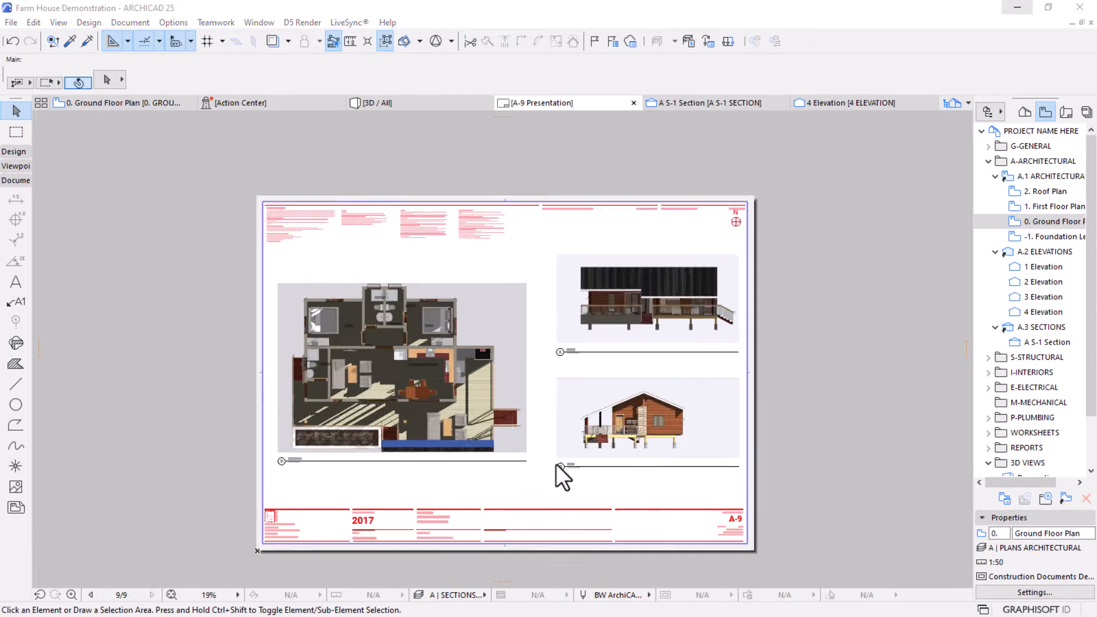
# Examine the 3D plan's rooms and the front elevation on the A-9 Presentation layout of the Farm House Demonstration project.
pyautogui.scroll(5, 547, 455)
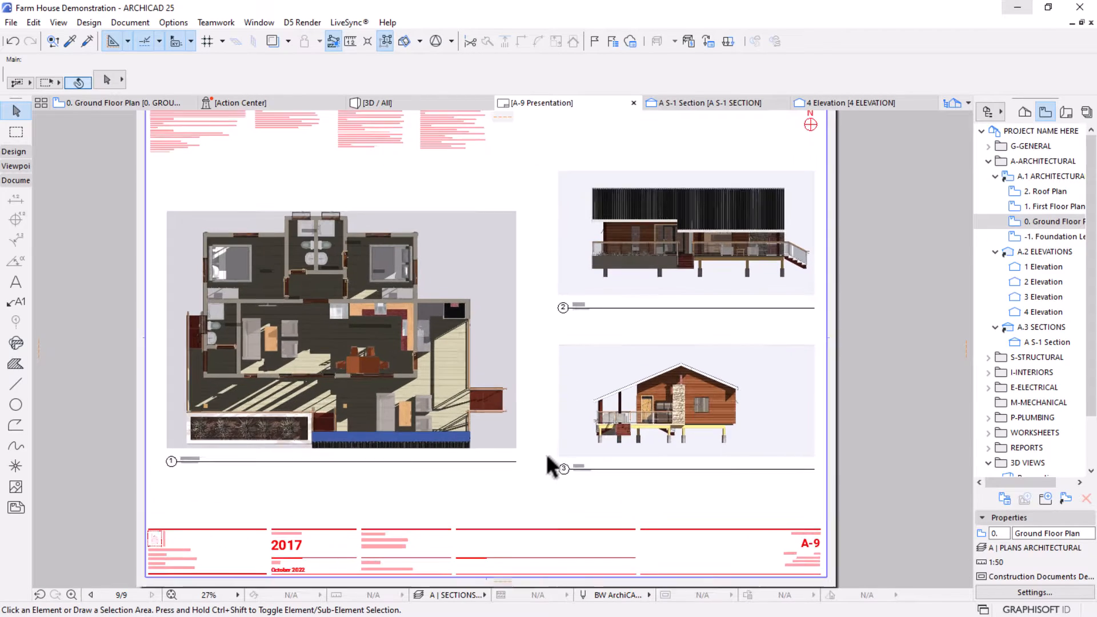
pyautogui.scroll(2, 484, 408)
pyautogui.scroll(3, 166, 318)
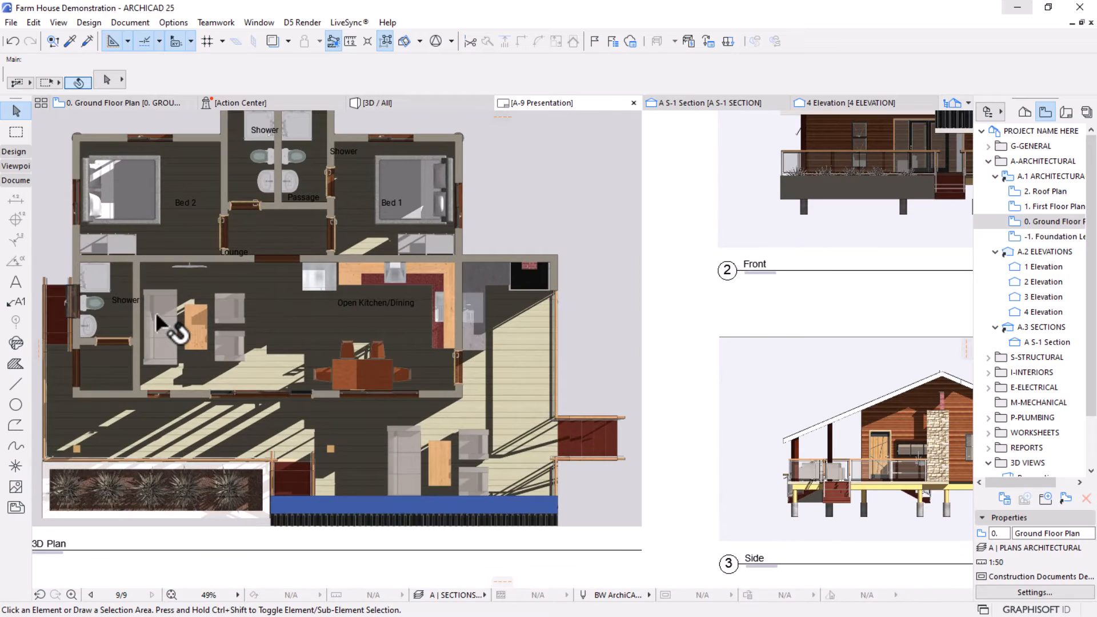
pyautogui.scroll(5, 240, 305)
pyautogui.scroll(-3, 617, 378)
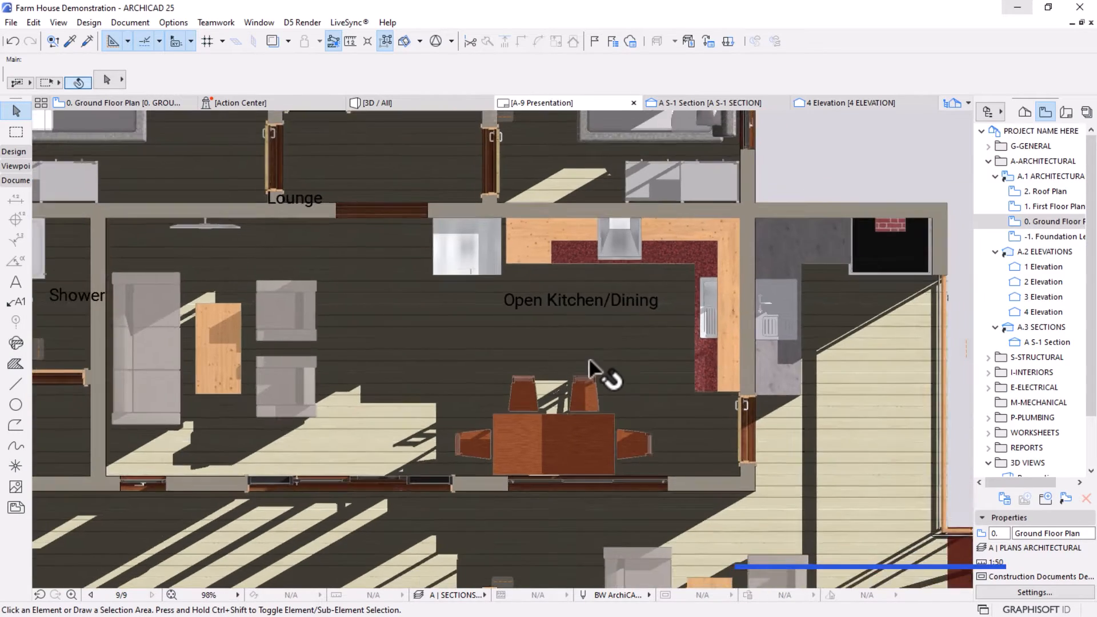
pyautogui.moveTo(608, 388); pyautogui.dragTo(289, 452, button='middle')
pyautogui.moveTo(842, 337); pyautogui.dragTo(416, 521, button='middle')
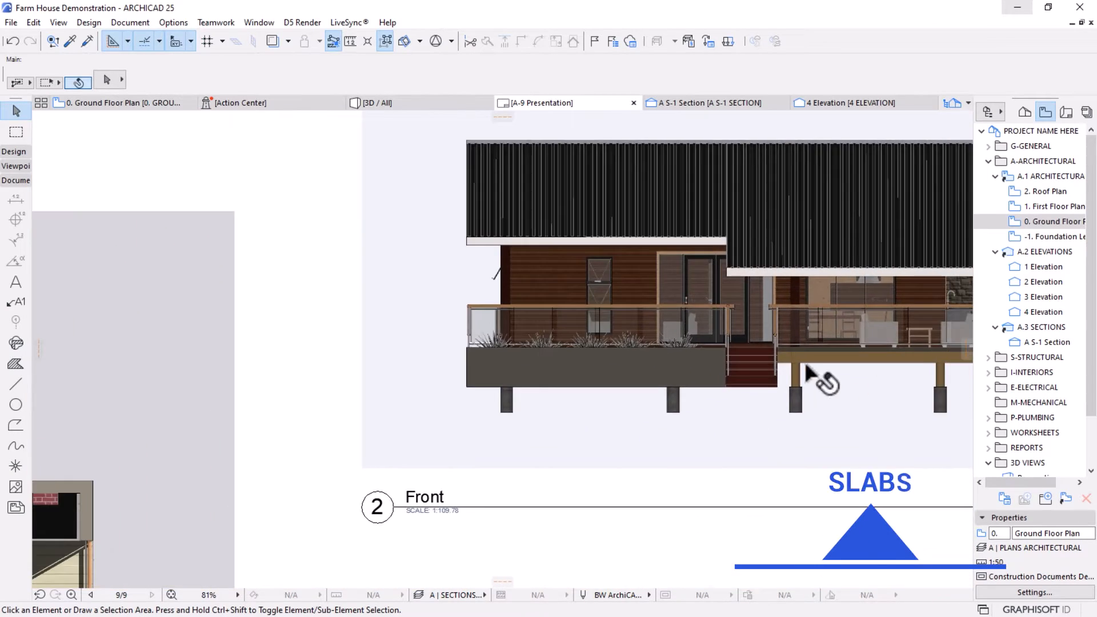
pyautogui.moveTo(698, 385); pyautogui.dragTo(591, 415, button='middle')
pyautogui.scroll(-4, 591, 414)
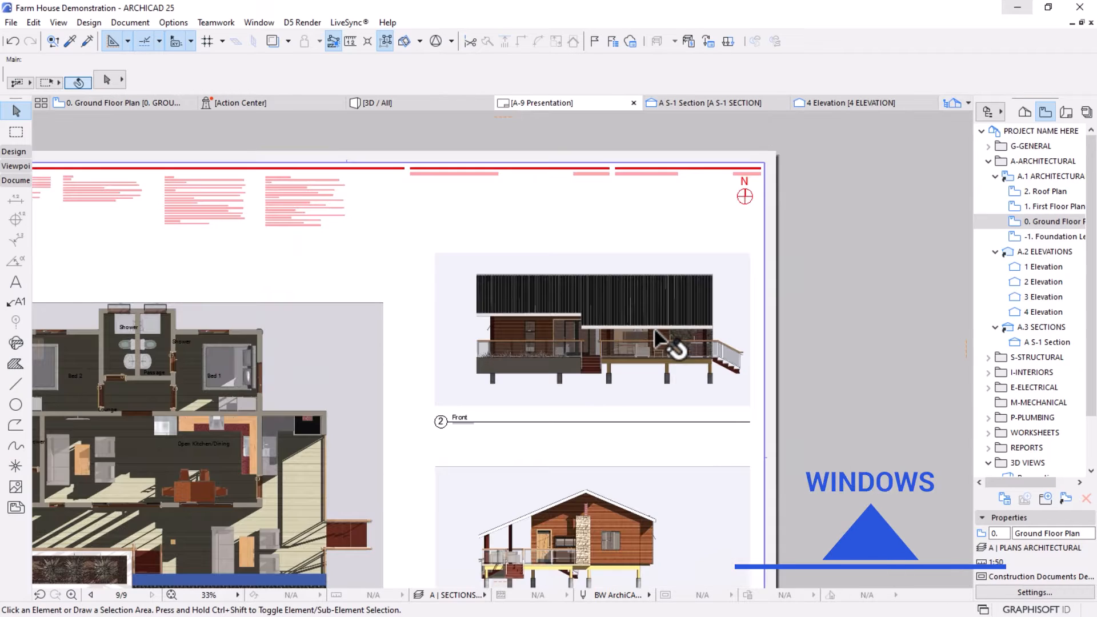
pyautogui.scroll(-2, 709, 331)
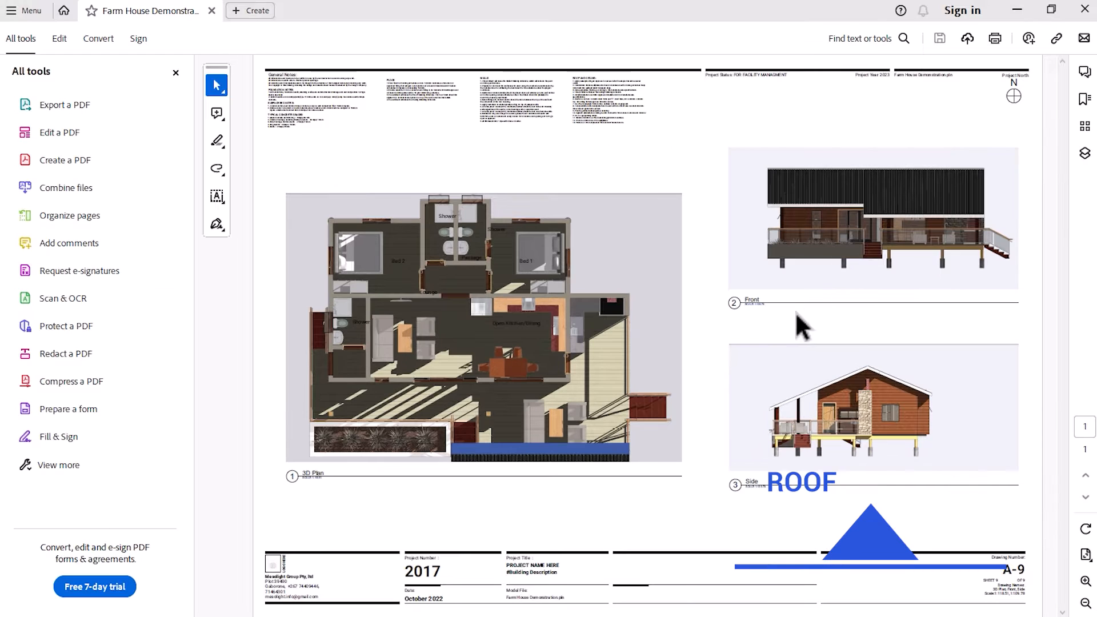
# Examine the bedrooms, showers and lounge of the 3D plan in the exported Farm House Demonstration PDF in Adobe Acrobat.
pyautogui.keyDown('ctrl'); pyautogui.scroll(1, 461, 348); pyautogui.keyUp('ctrl')
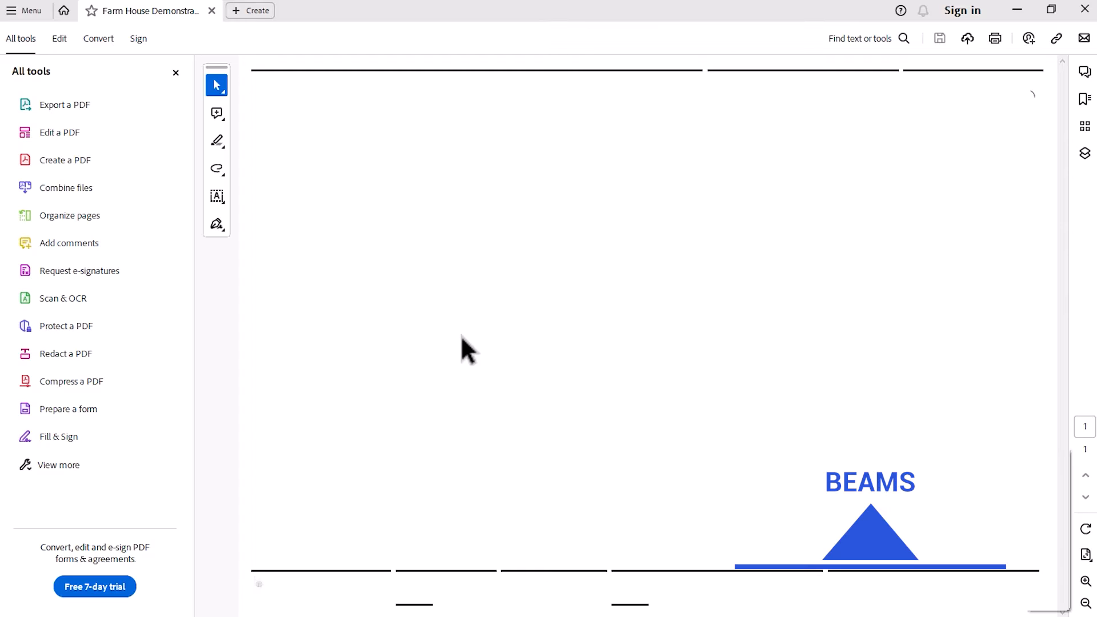
pyautogui.scroll(-4, 762, 306)
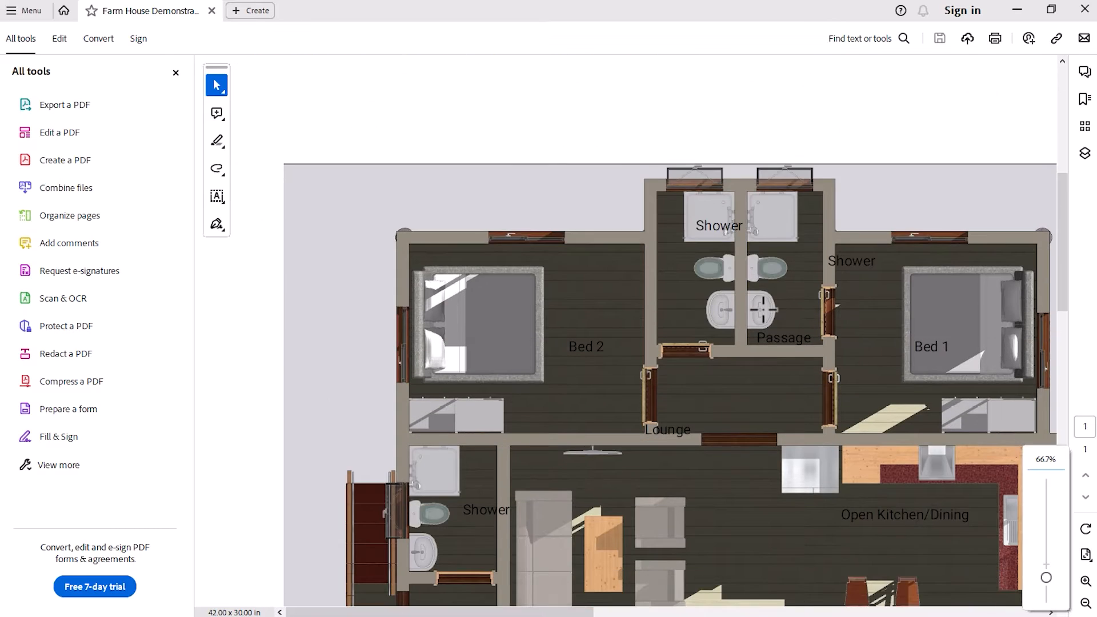
pyautogui.scroll(-2, 762, 307)
pyautogui.keyDown('ctrl'); pyautogui.scroll(2, 766, 306); pyautogui.keyUp('ctrl')
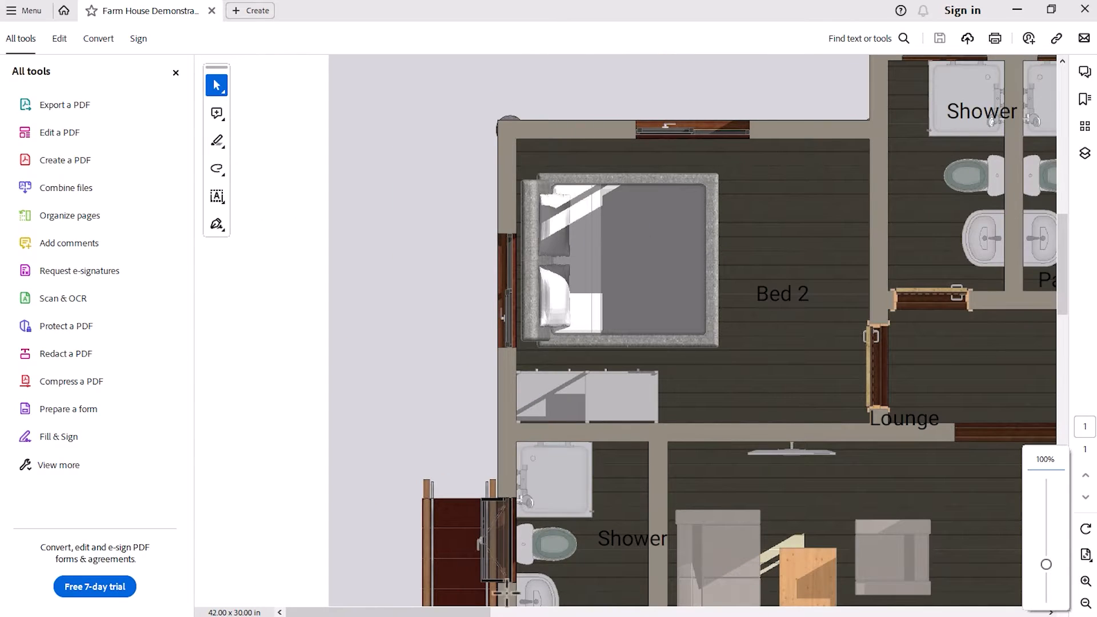
pyautogui.moveTo(457, 612); pyautogui.dragTo(718, 609)
pyautogui.scroll(-5, 569, 404)
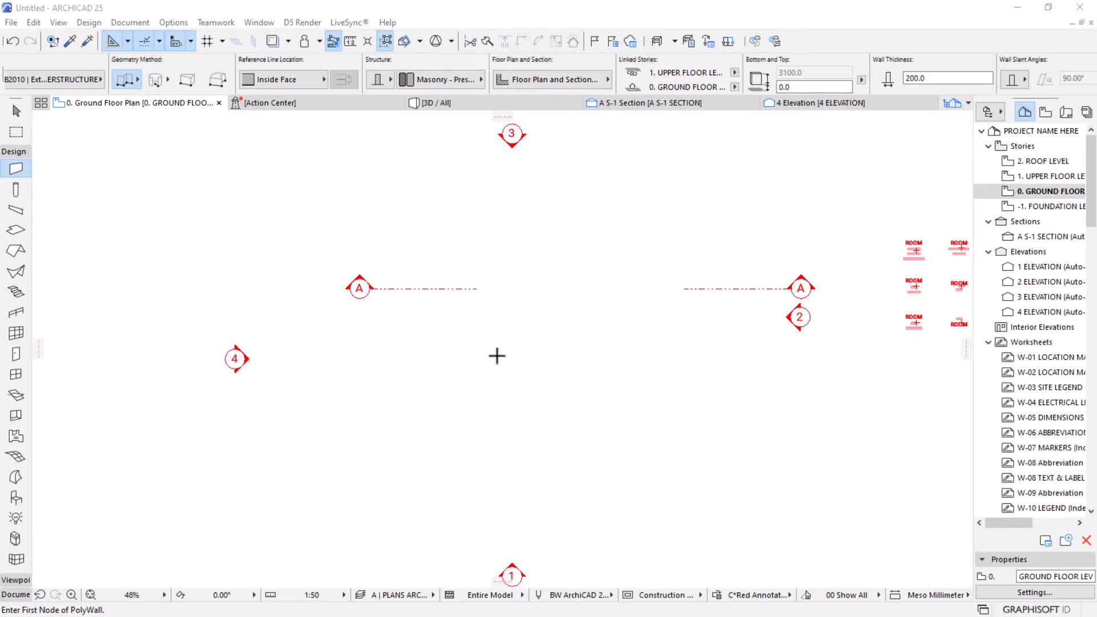
# Look through the Design tools with the group expanded, and leave the group collapsed.
pyautogui.scroll(-2, 497, 356)
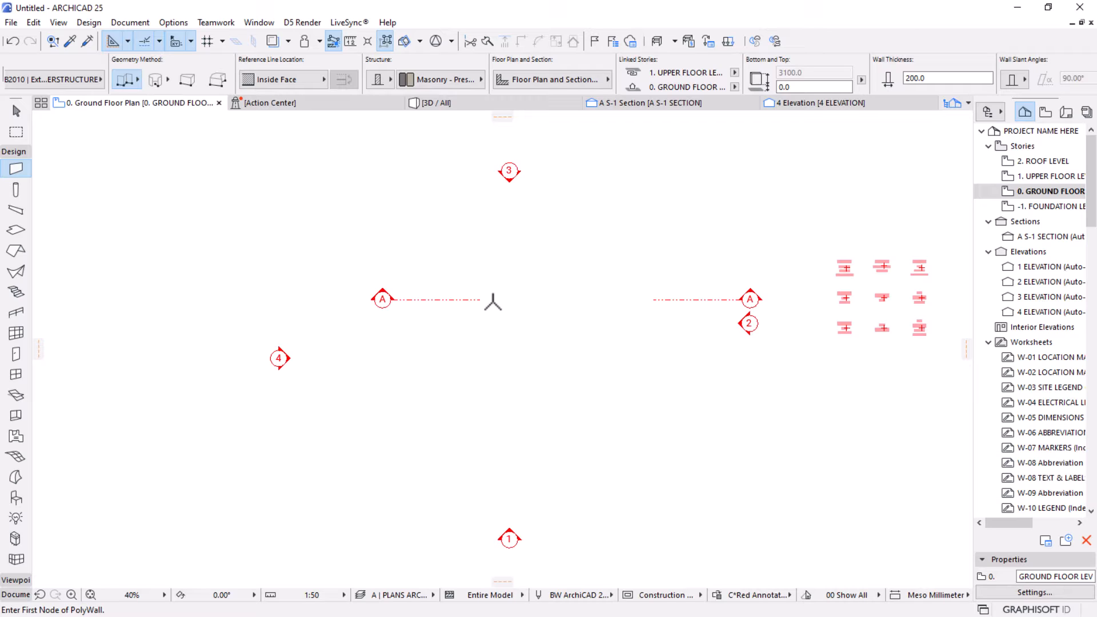
pyautogui.click(14, 152)
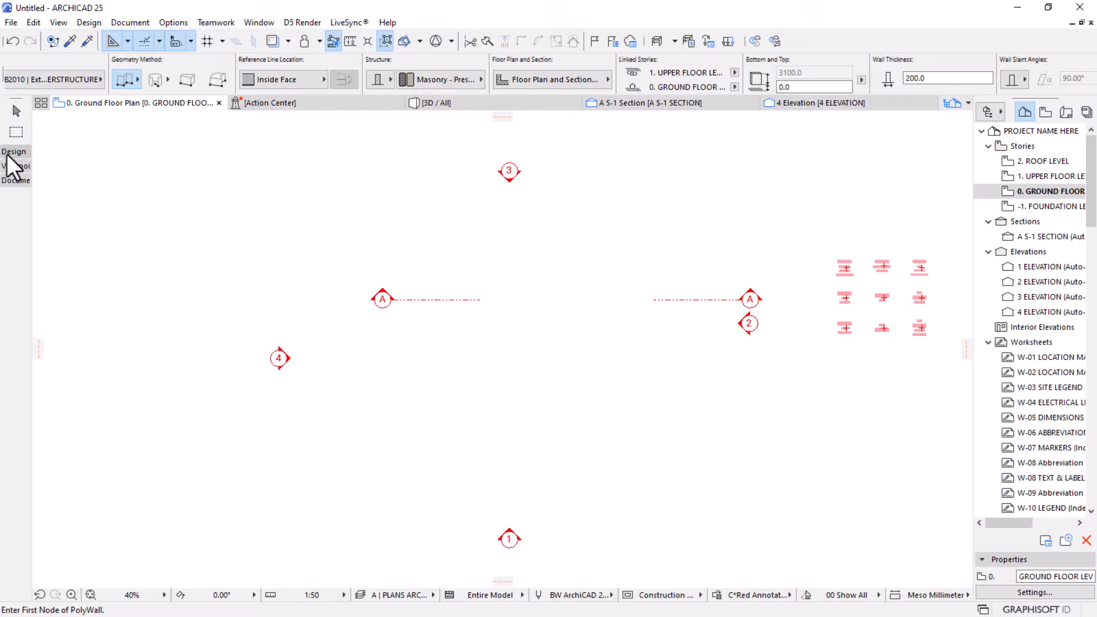
pyautogui.click(11, 153)
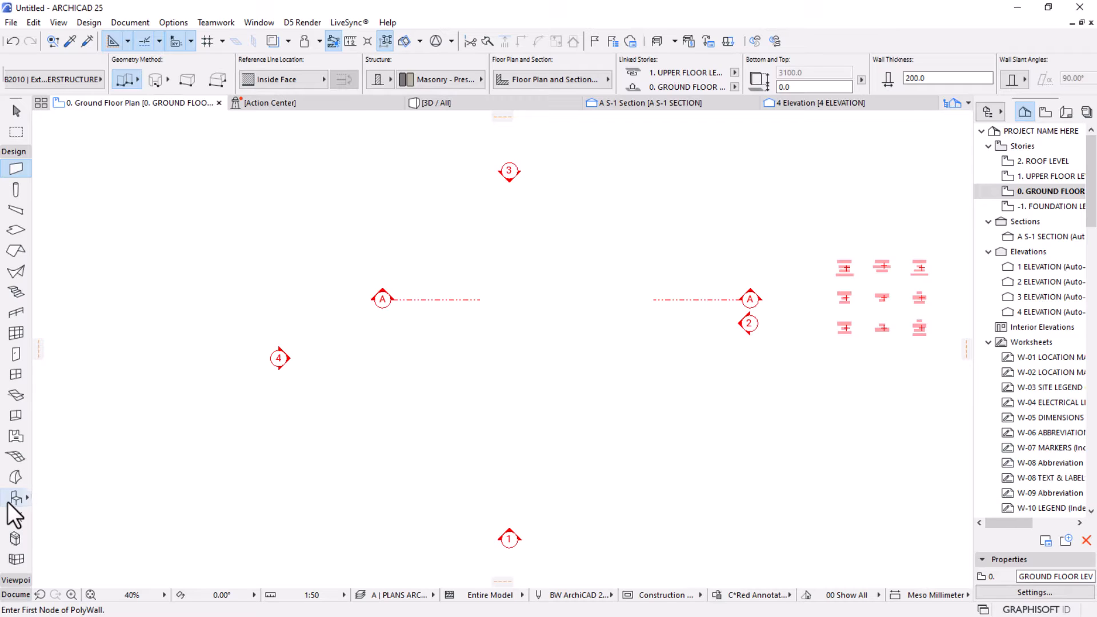
pyautogui.click(21, 154)
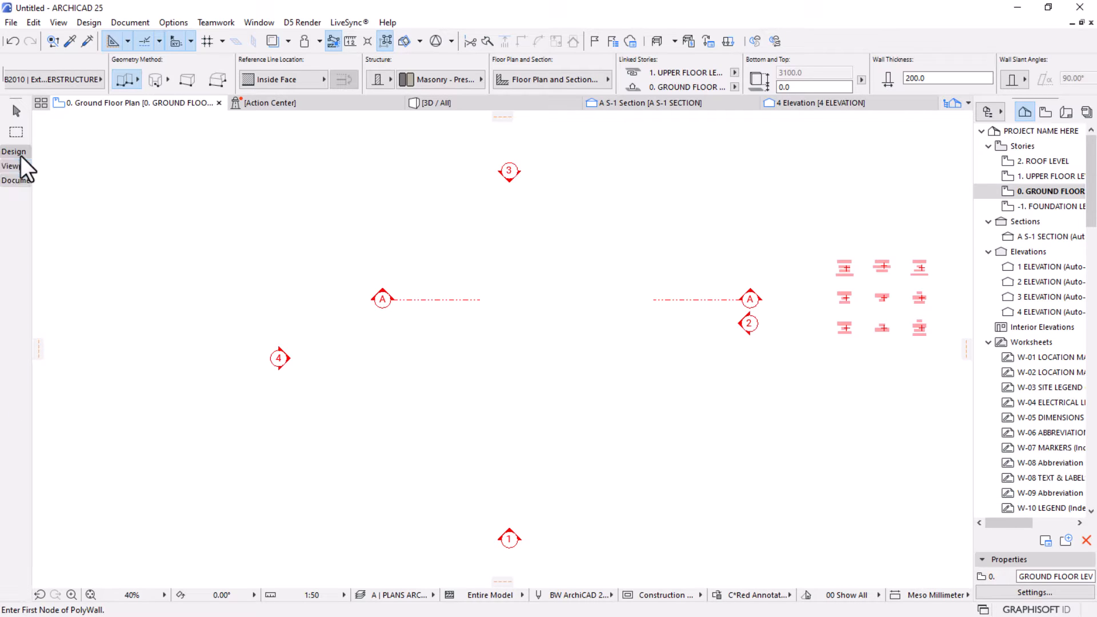
# Look through the Viewpoint and Document tools, collapse both groups, and expand the Design group again.
pyautogui.click(13, 166)
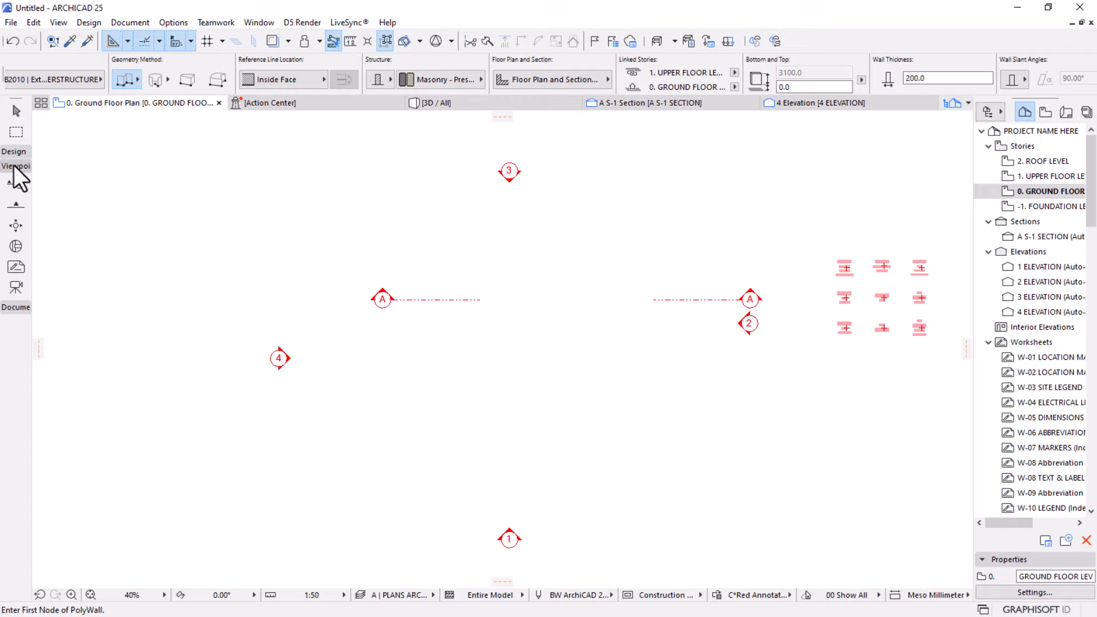
pyautogui.click(17, 309)
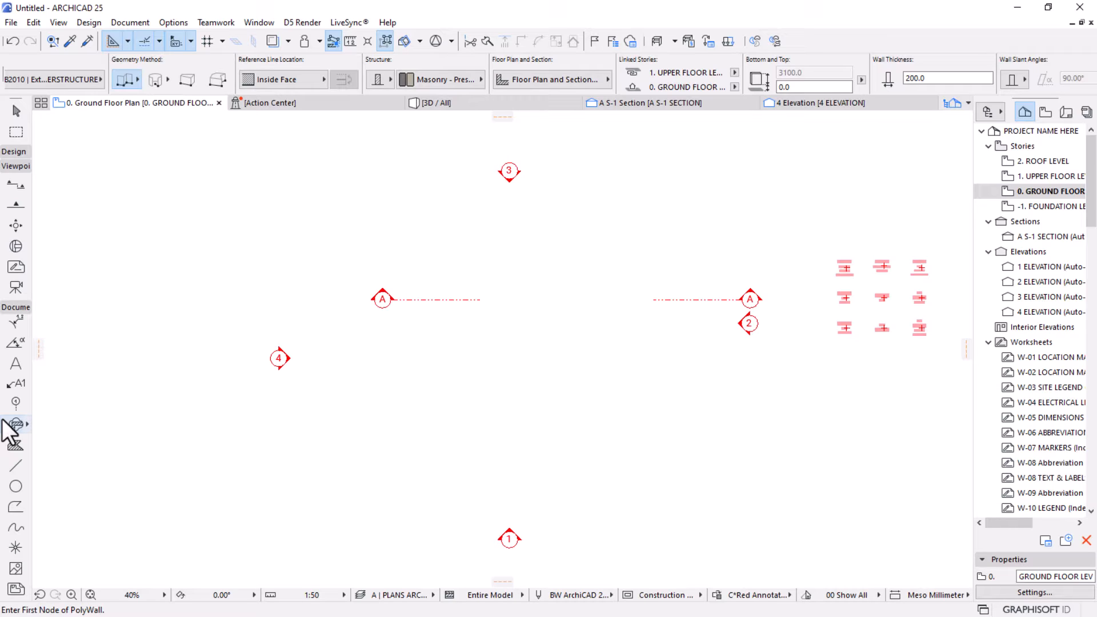
pyautogui.click(16, 307)
pyautogui.click(15, 165)
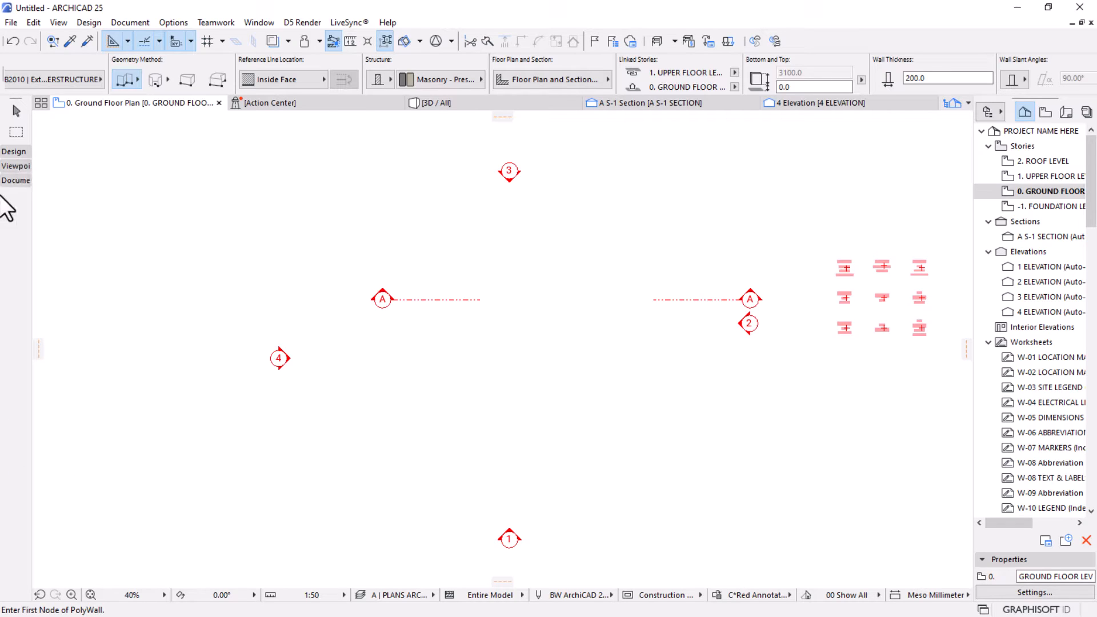
pyautogui.click(14, 152)
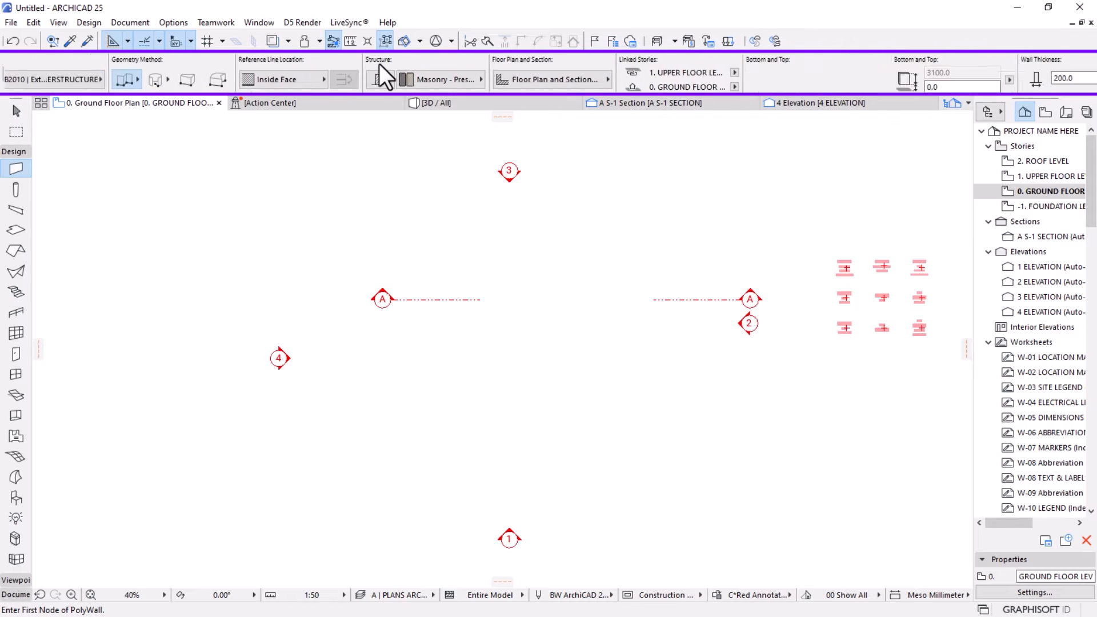
# Look through all the Wall tool's default settings, from layer and geometry method to classification and ID.
pyautogui.scroll(-8, 379, 63)
pyautogui.scroll(7, 379, 64)
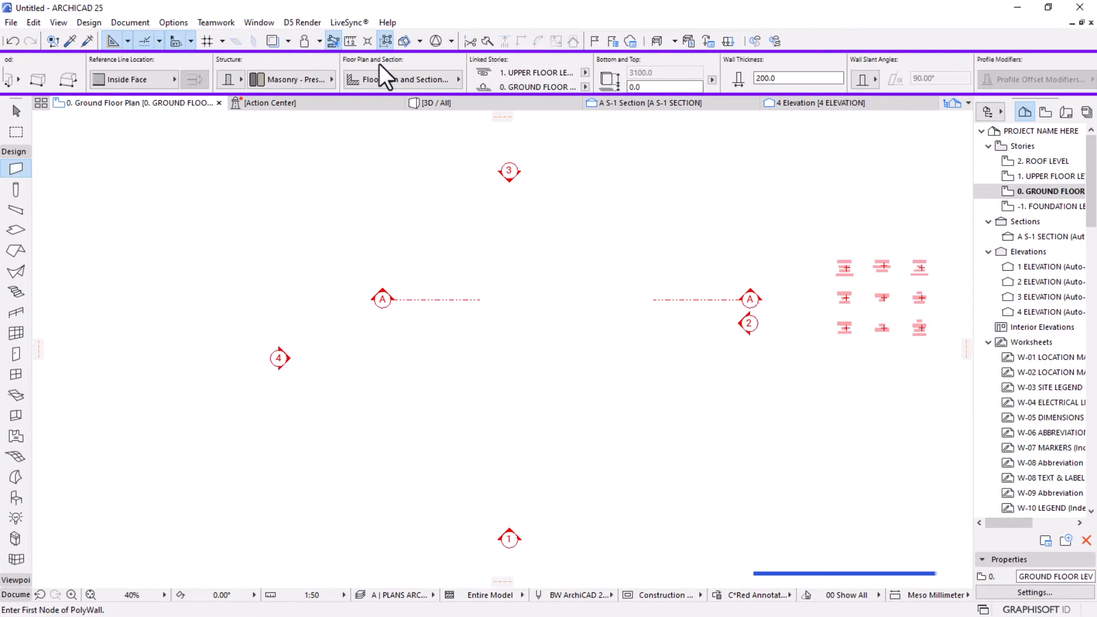
pyautogui.scroll(-6, 379, 63)
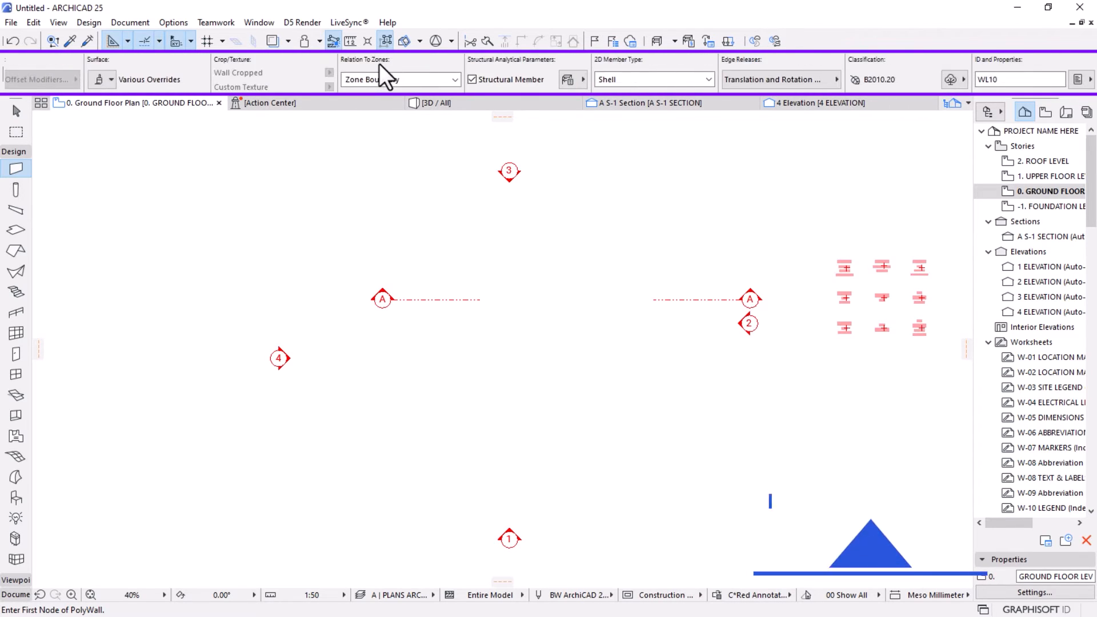
pyautogui.scroll(5, 373, 71)
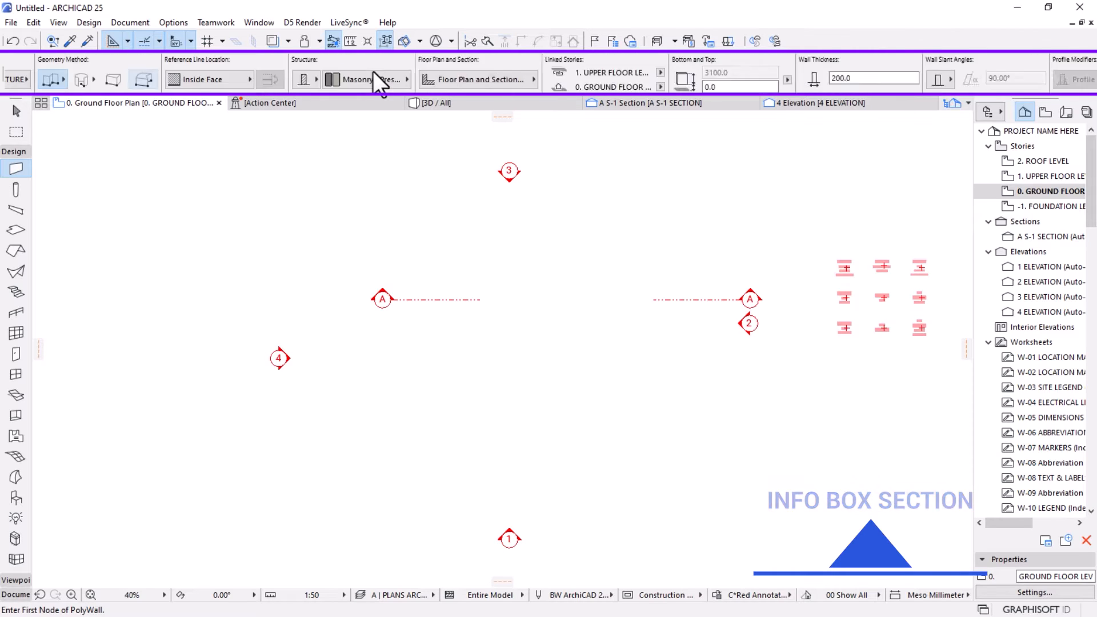
pyautogui.scroll(-5, 373, 71)
pyautogui.scroll(5, 373, 71)
pyautogui.scroll(-7, 372, 71)
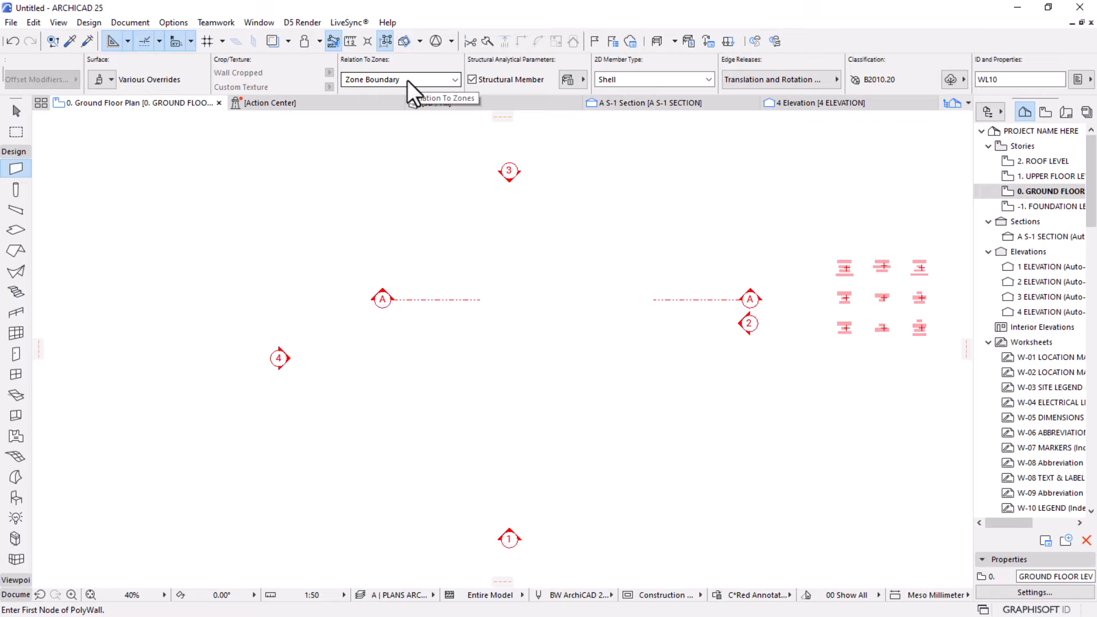
pyautogui.scroll(5, 384, 75)
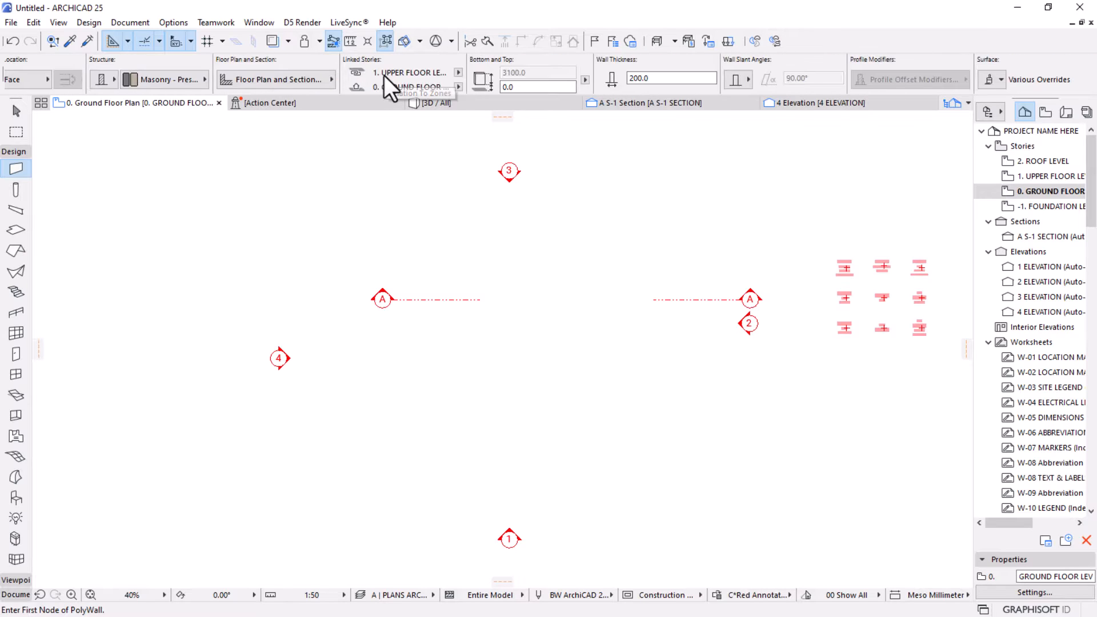
pyautogui.scroll(5, 384, 75)
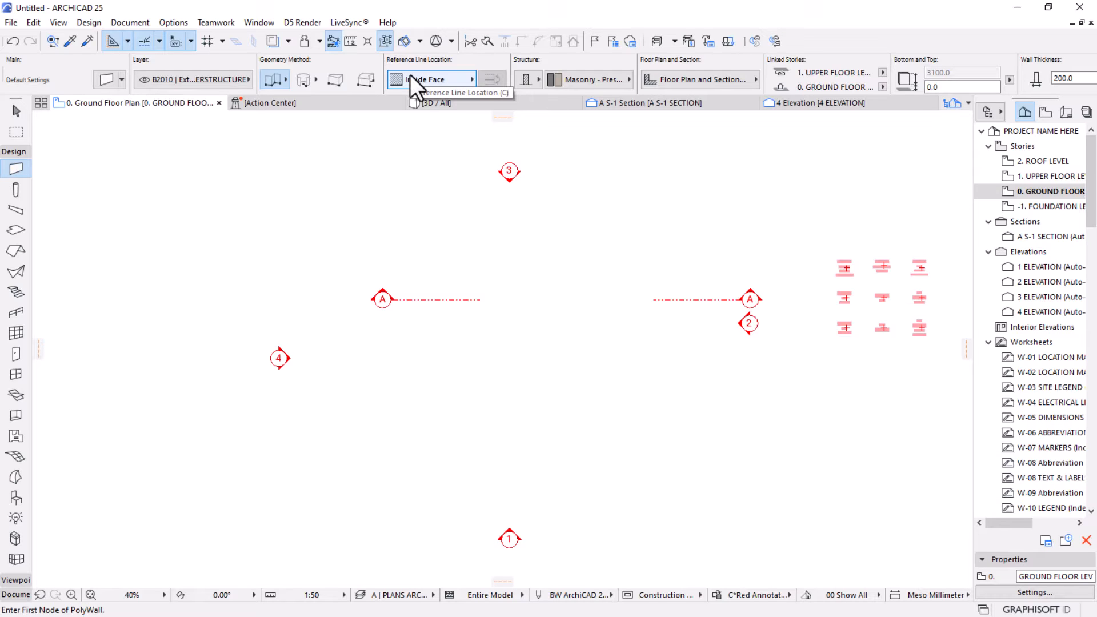
# Use the basic wall structure and assign BRCK Masonry - Presentation as the wall's building material.
pyautogui.click(537, 80)
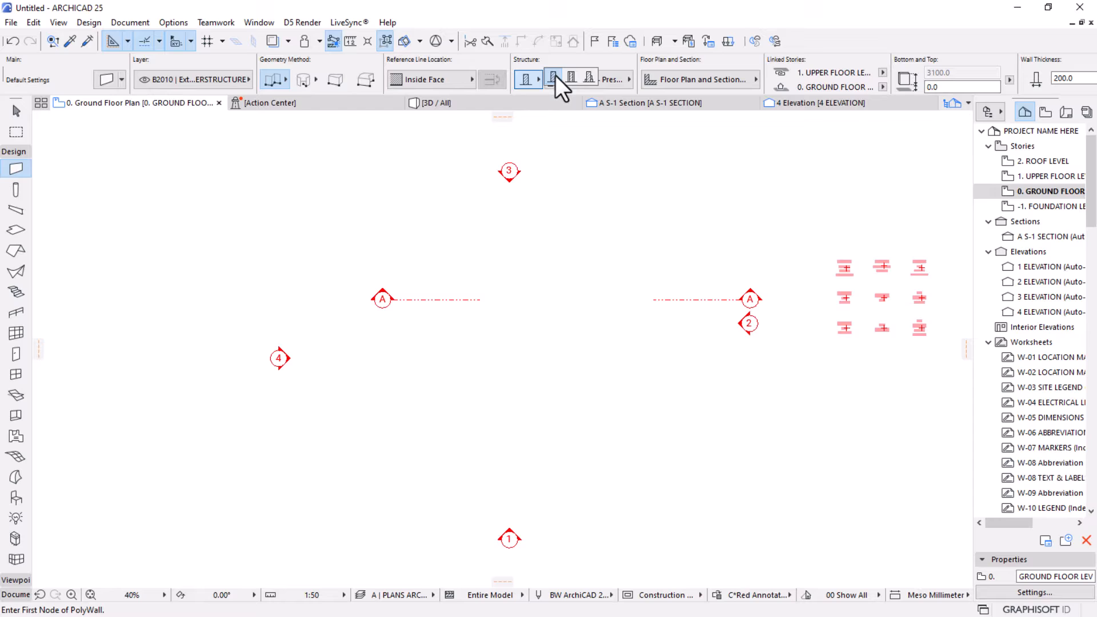
pyautogui.click(523, 80)
pyautogui.click(574, 83)
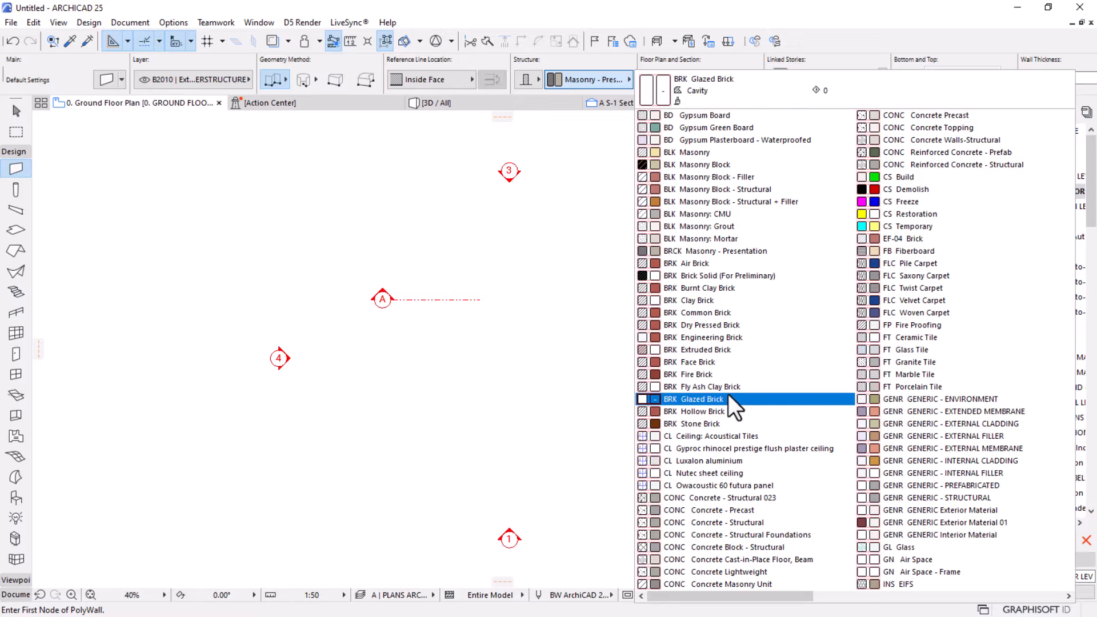
pyautogui.click(694, 251)
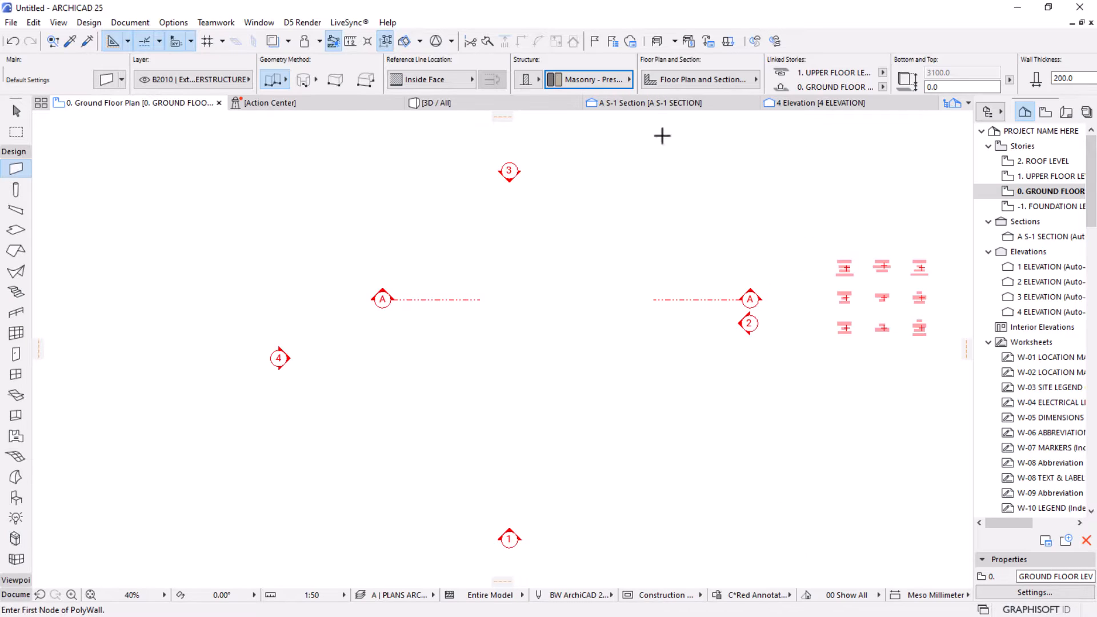
# Set the default wall thickness to 200 mm.
pyautogui.scroll(-5, 636, 63)
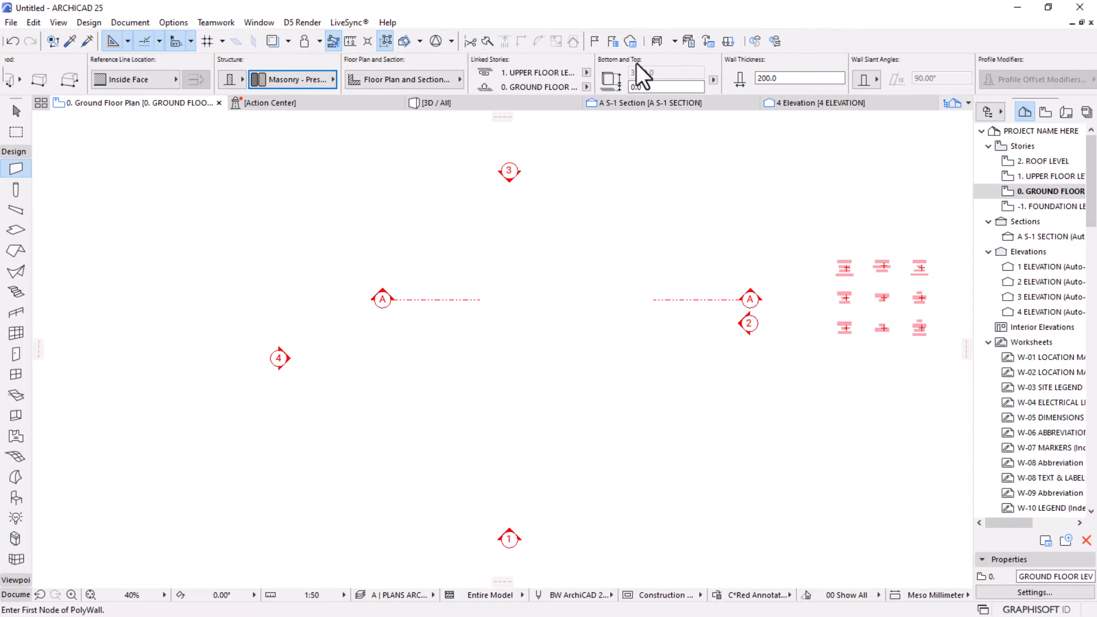
pyautogui.scroll(-1, 636, 63)
pyautogui.moveTo(648, 78); pyautogui.dragTo(533, 77)
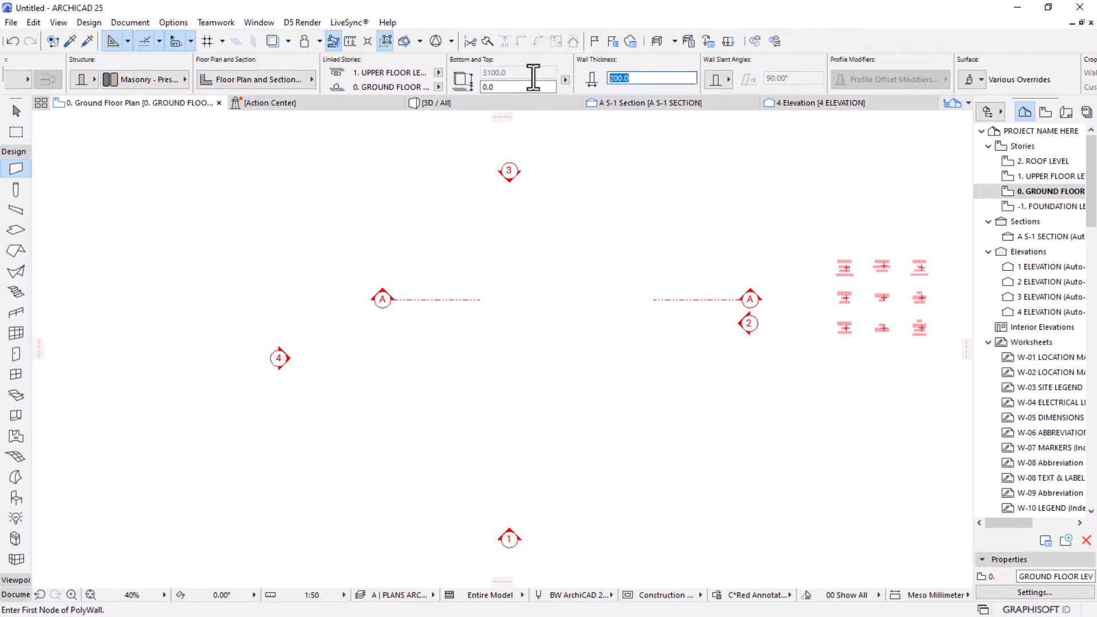
pyautogui.write('200')
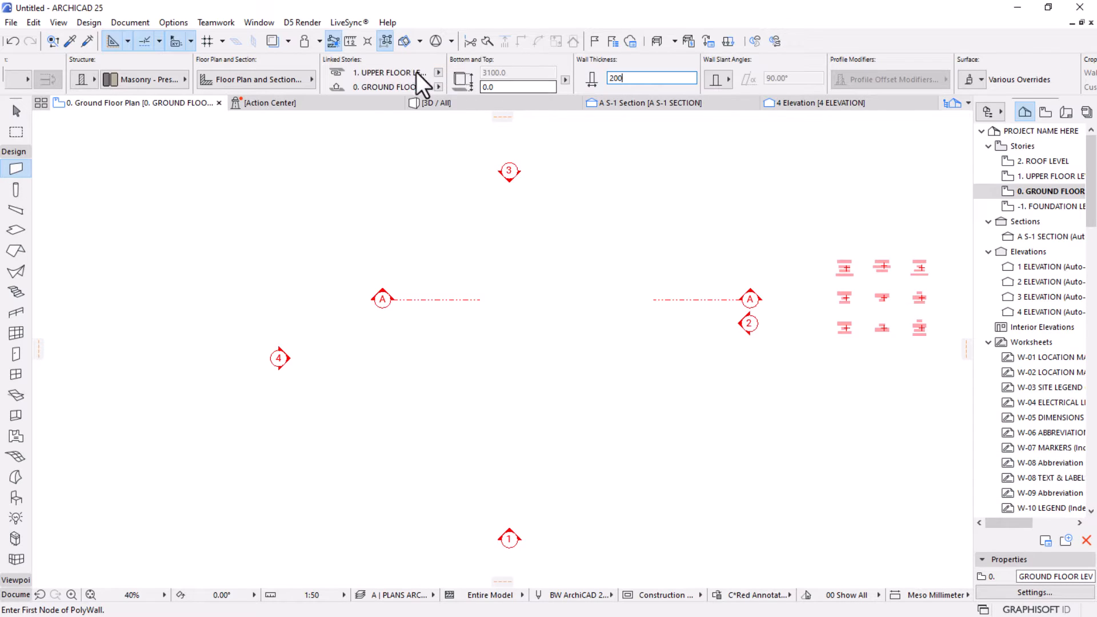
# Check the project's working units, including the available length units, and accept the dialog.
pyautogui.click(166, 23)
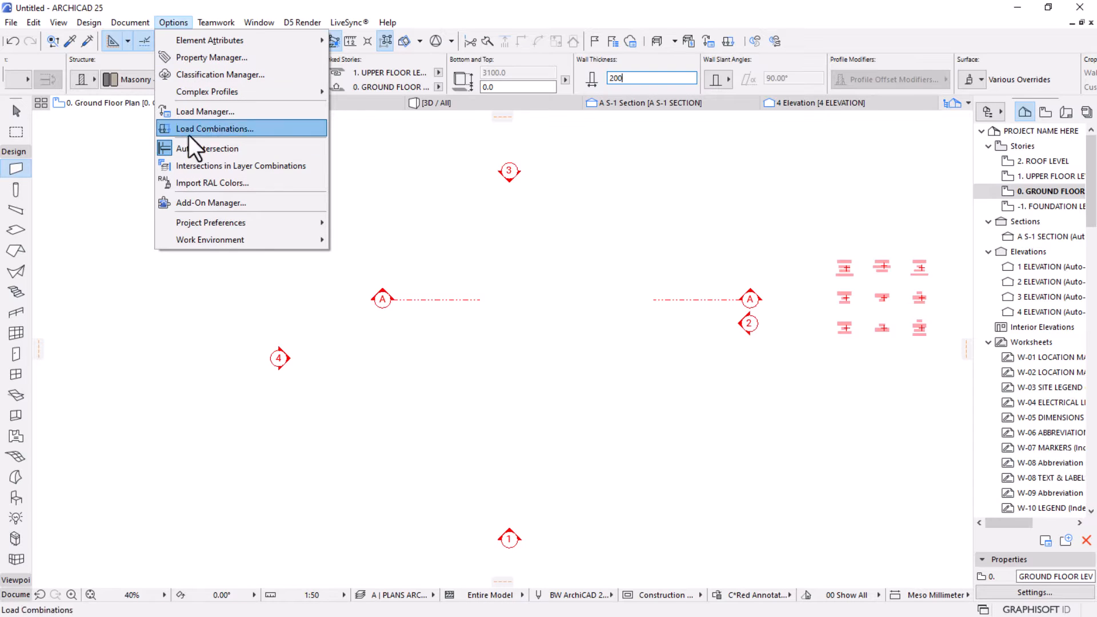
pyautogui.moveTo(201, 224)
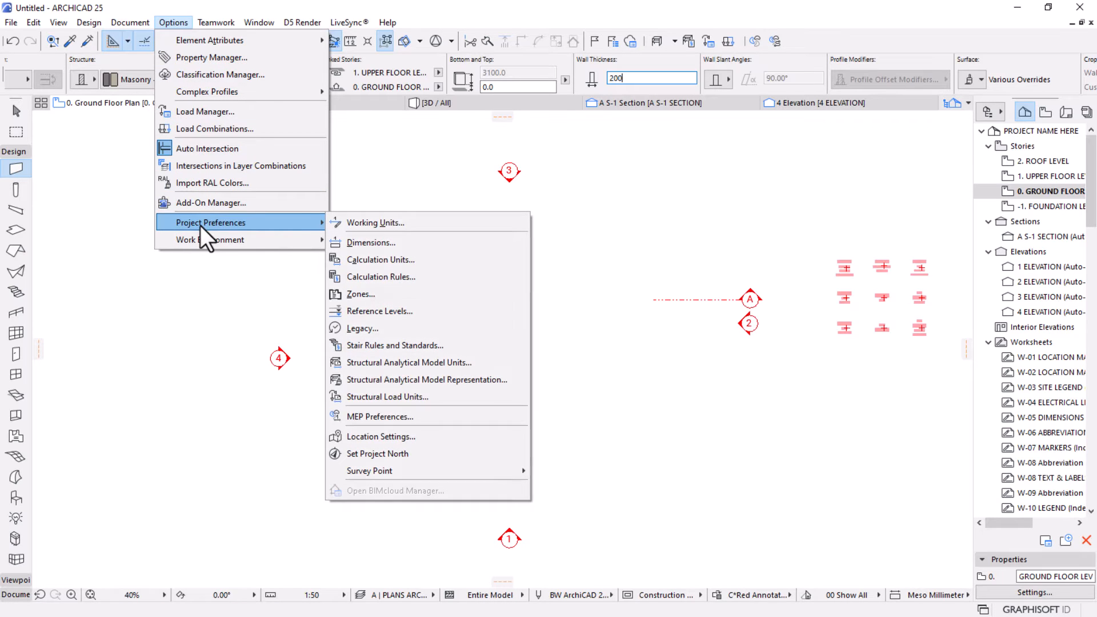
pyautogui.click(372, 223)
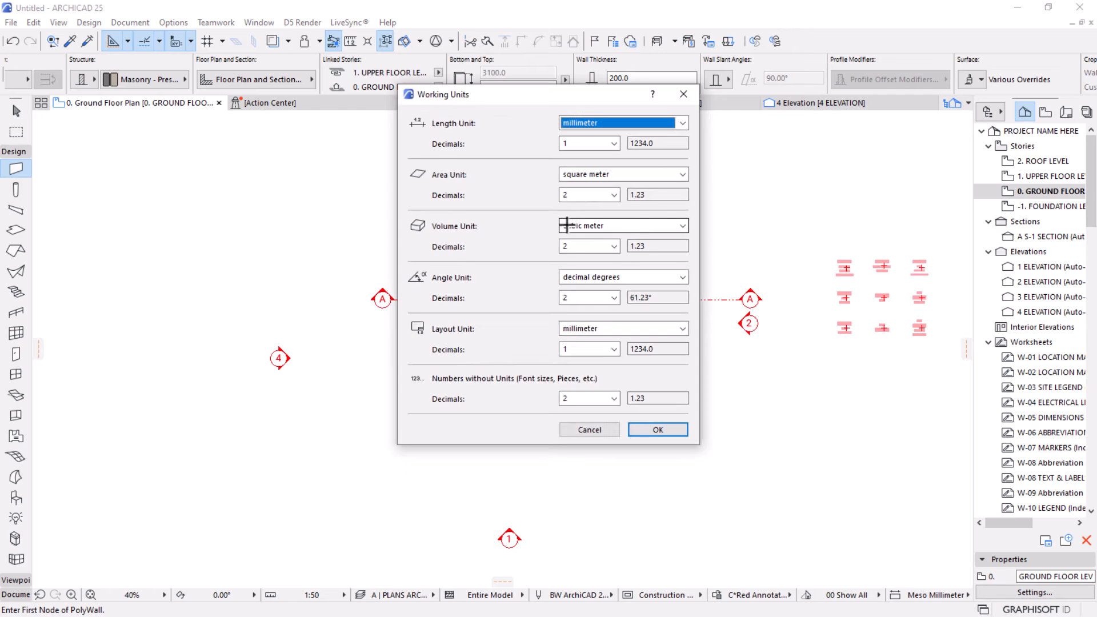
pyautogui.click(670, 124)
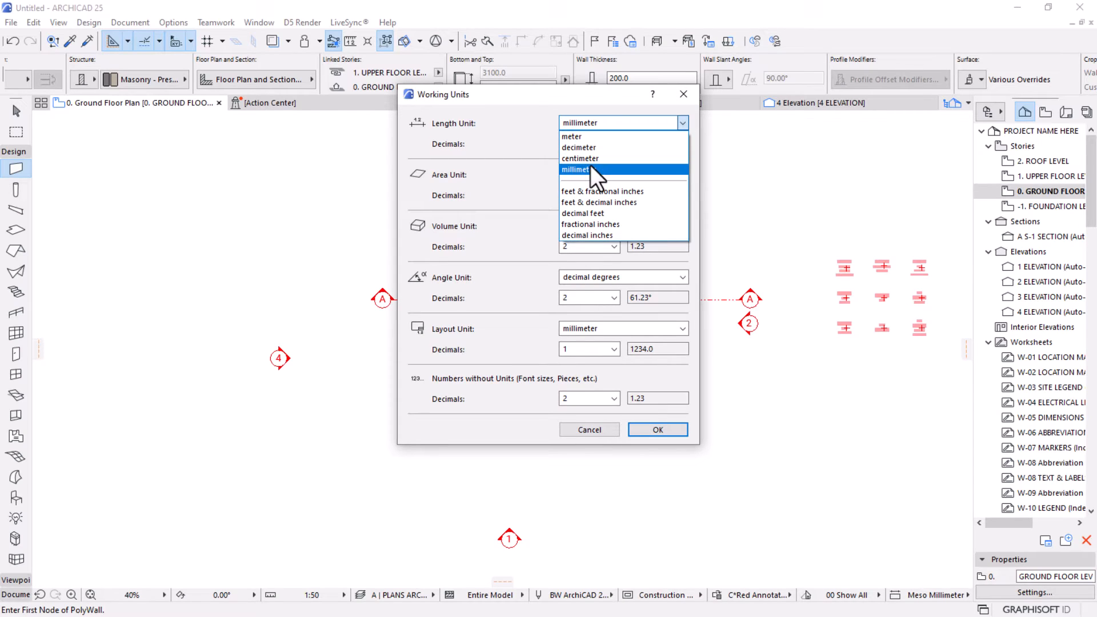
pyautogui.click(499, 130)
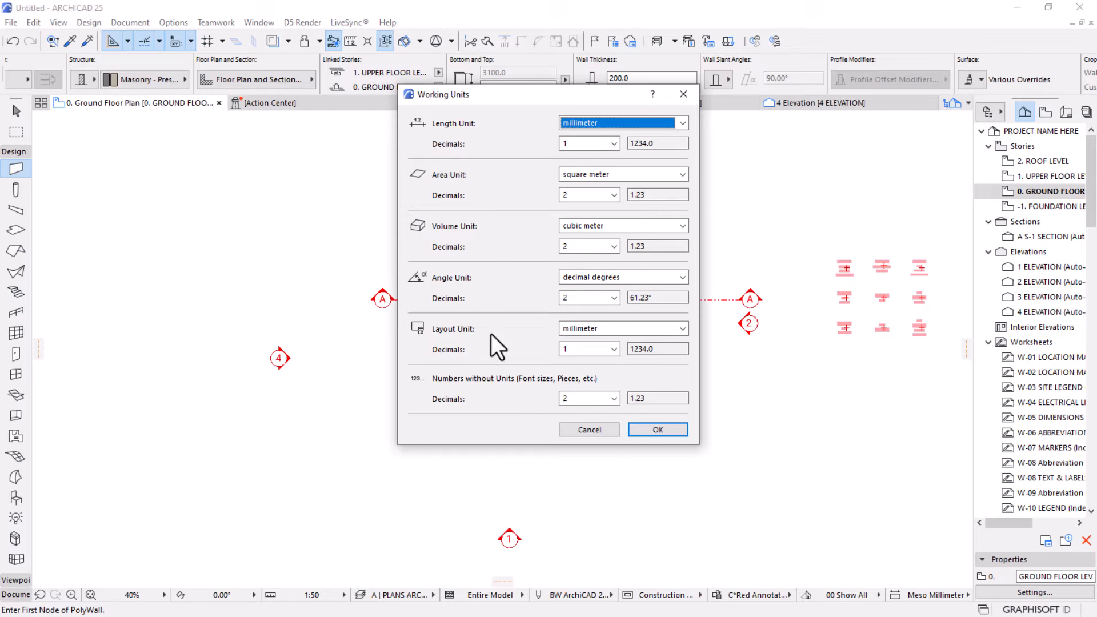
pyautogui.click(642, 429)
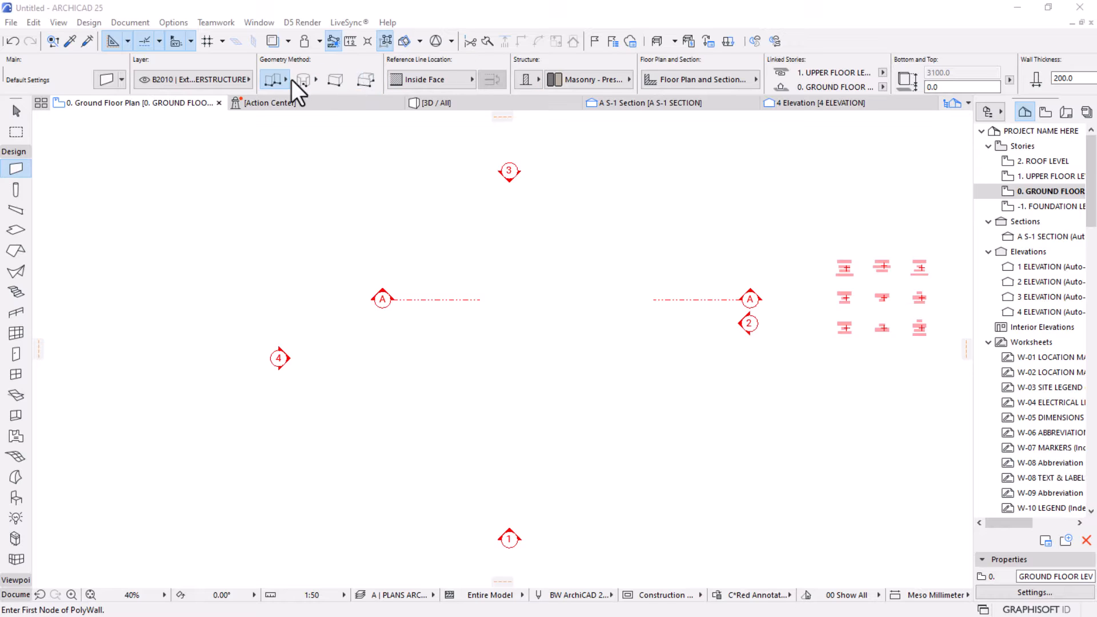
pyautogui.scroll(-3, 444, 73)
pyautogui.scroll(3, 444, 74)
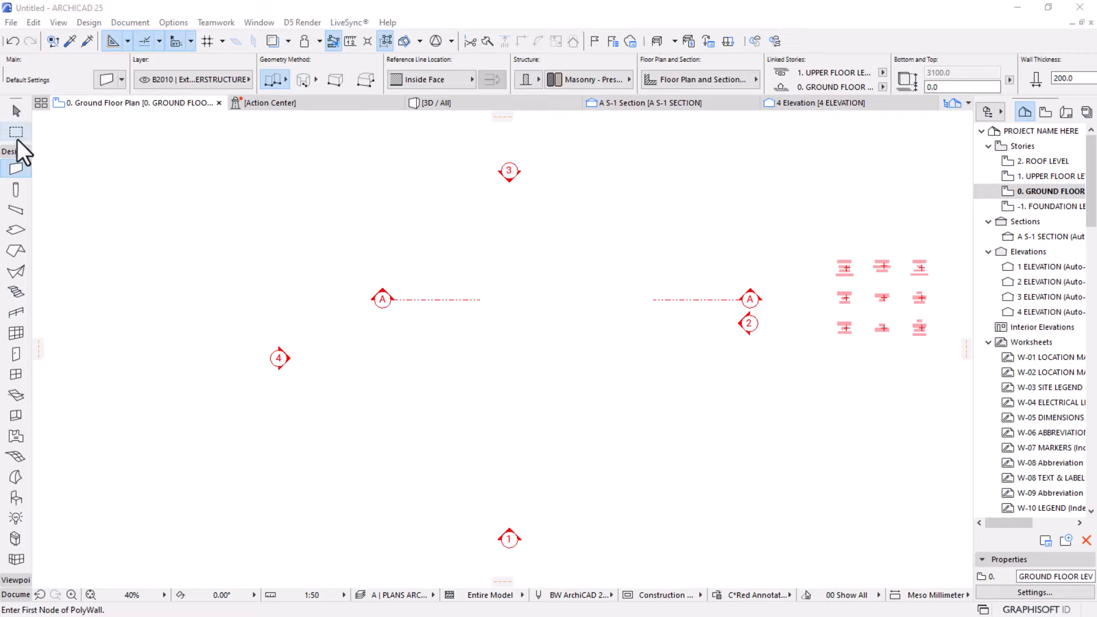
pyautogui.click(285, 78)
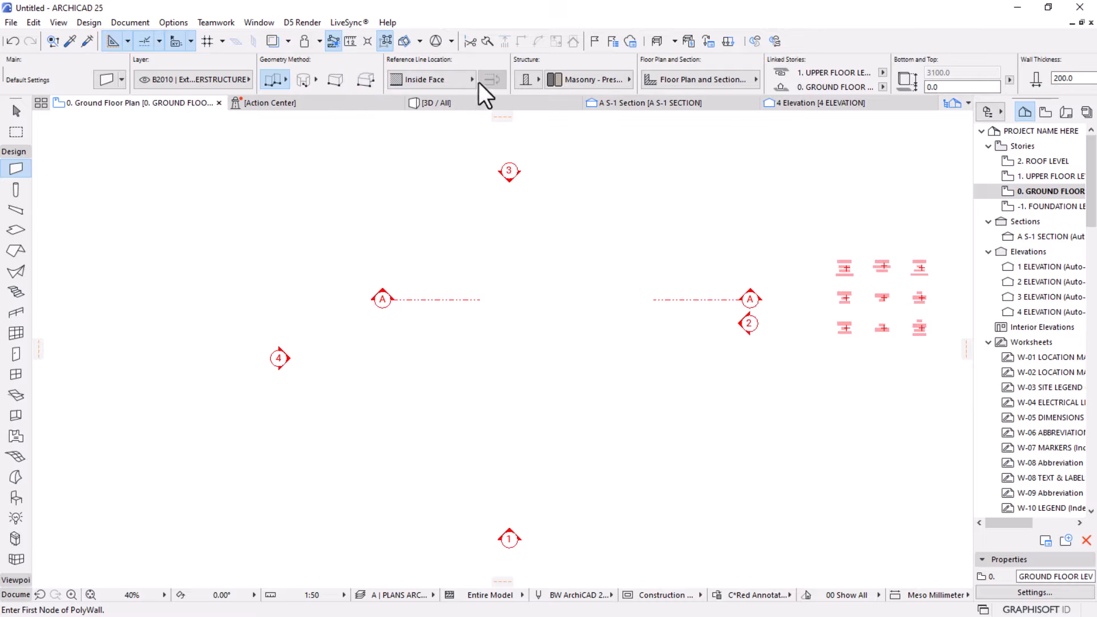
# Link the wall's base to the ground floor story and its top to 1. UPPER FLOOR LEVEL (Home + 1).
pyautogui.scroll(-2, 520, 72)
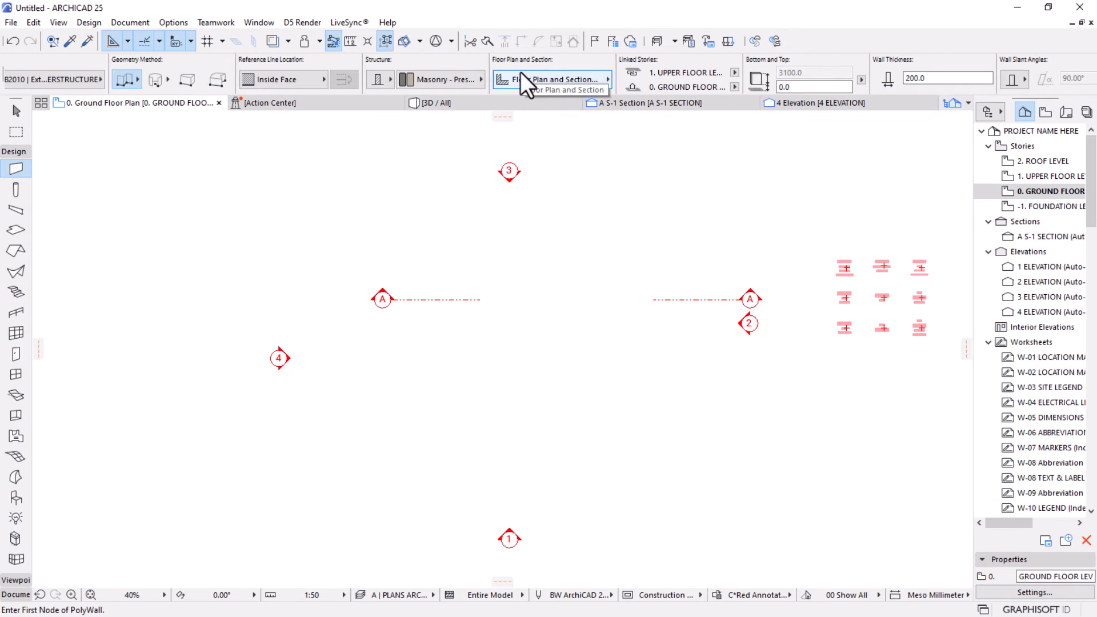
pyautogui.scroll(-2, 519, 72)
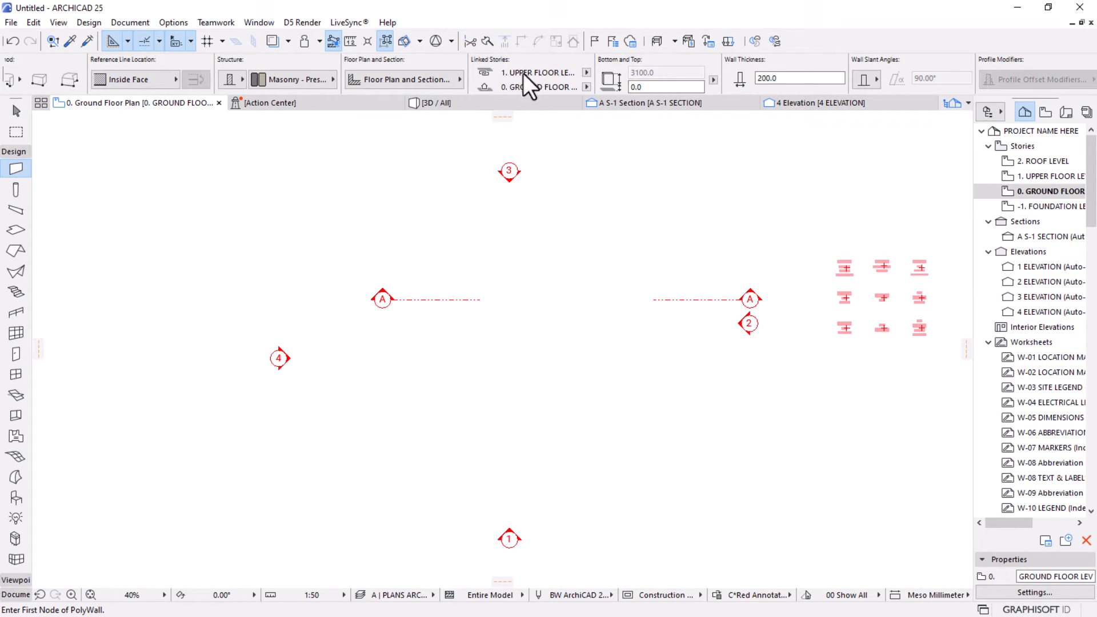
pyautogui.click(585, 87)
pyautogui.click(656, 108)
pyautogui.click(586, 72)
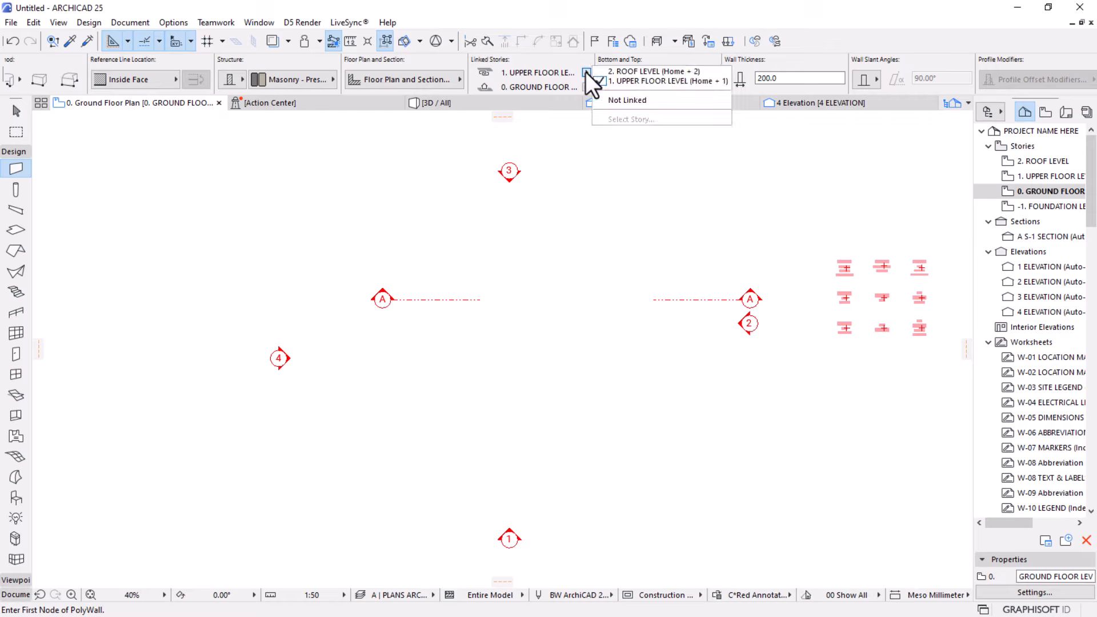
pyautogui.click(649, 82)
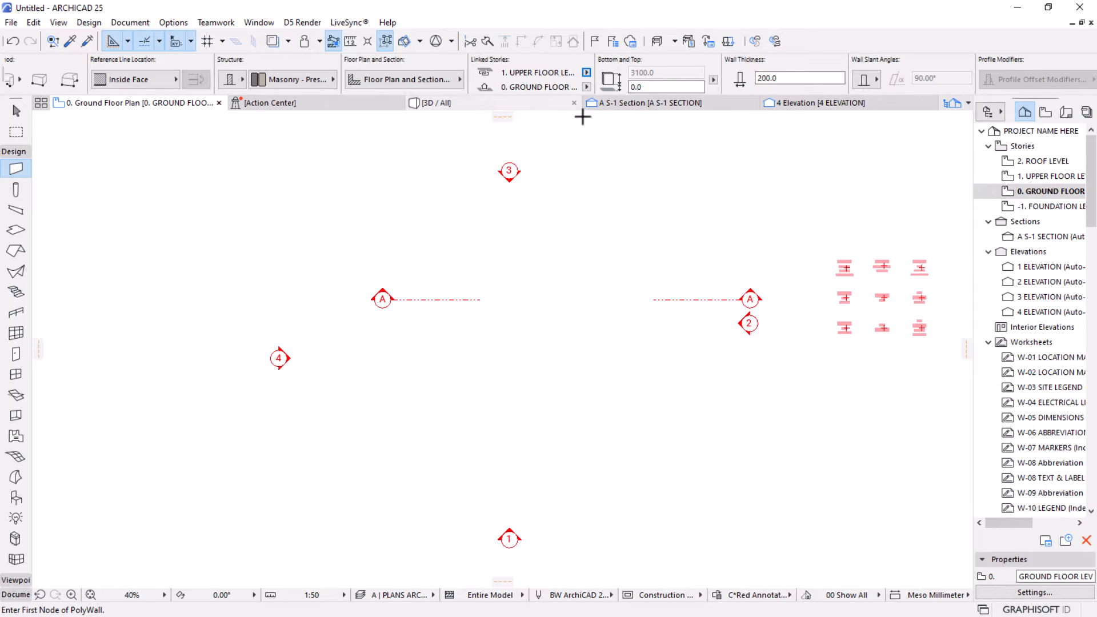
# Open the story settings and rename story 1 to WALLPLATE LEVEL.
pyautogui.rightClick(1036, 197)
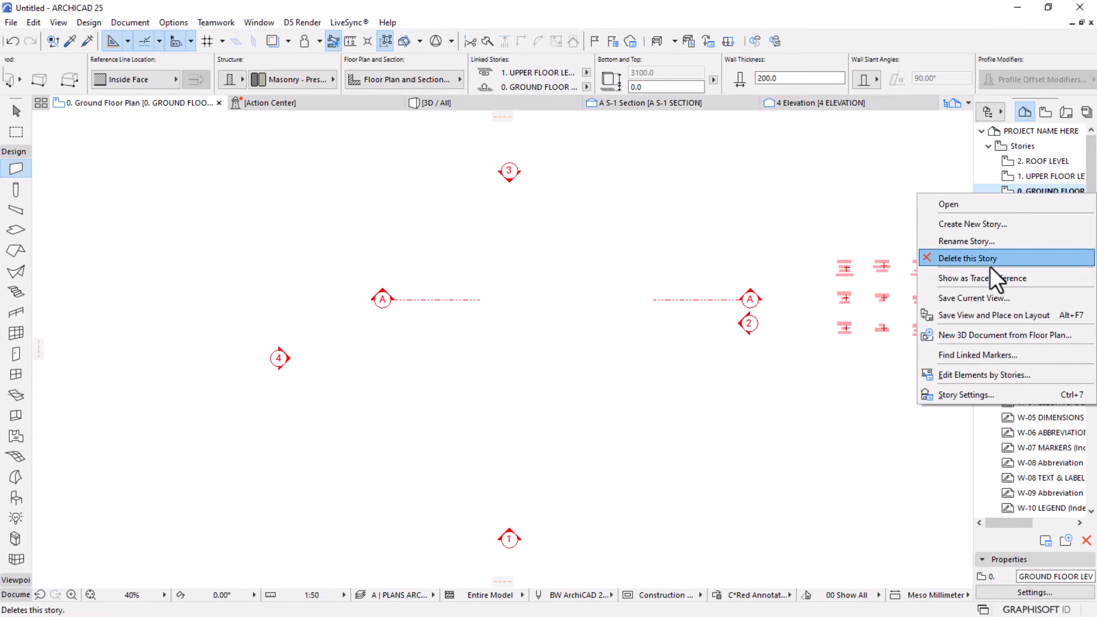
pyautogui.click(964, 394)
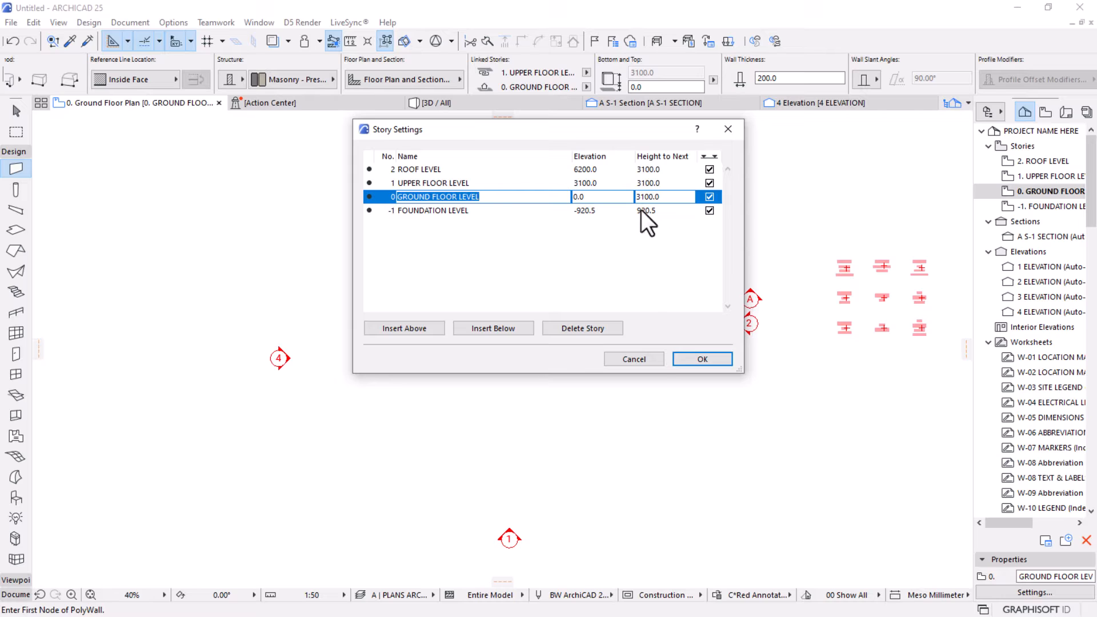
pyautogui.click(447, 183)
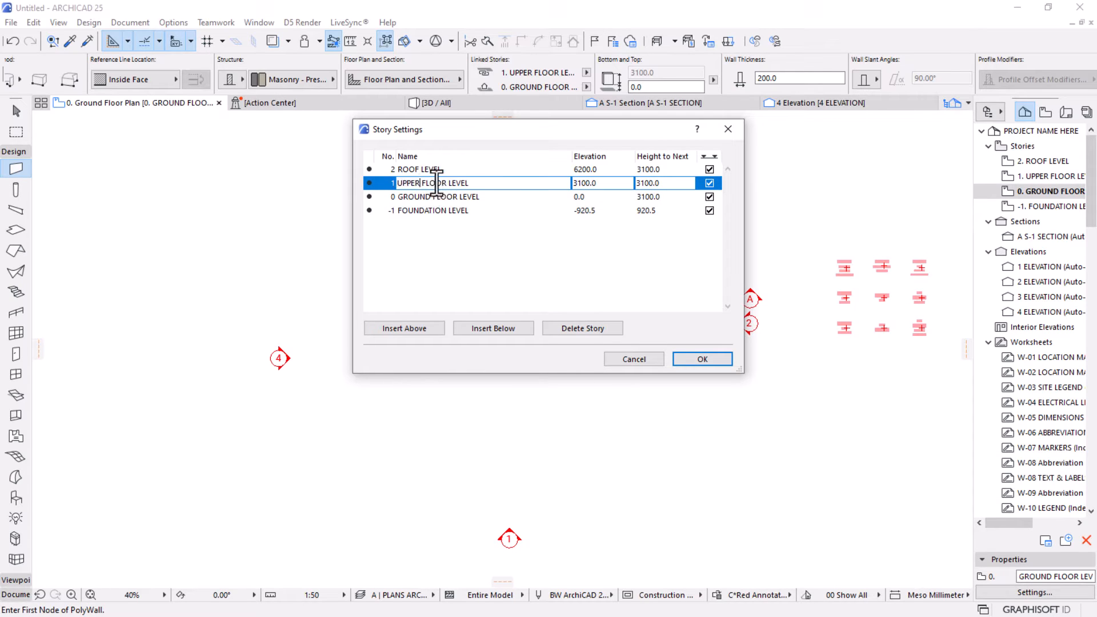
pyautogui.moveTo(447, 183); pyautogui.dragTo(369, 183)
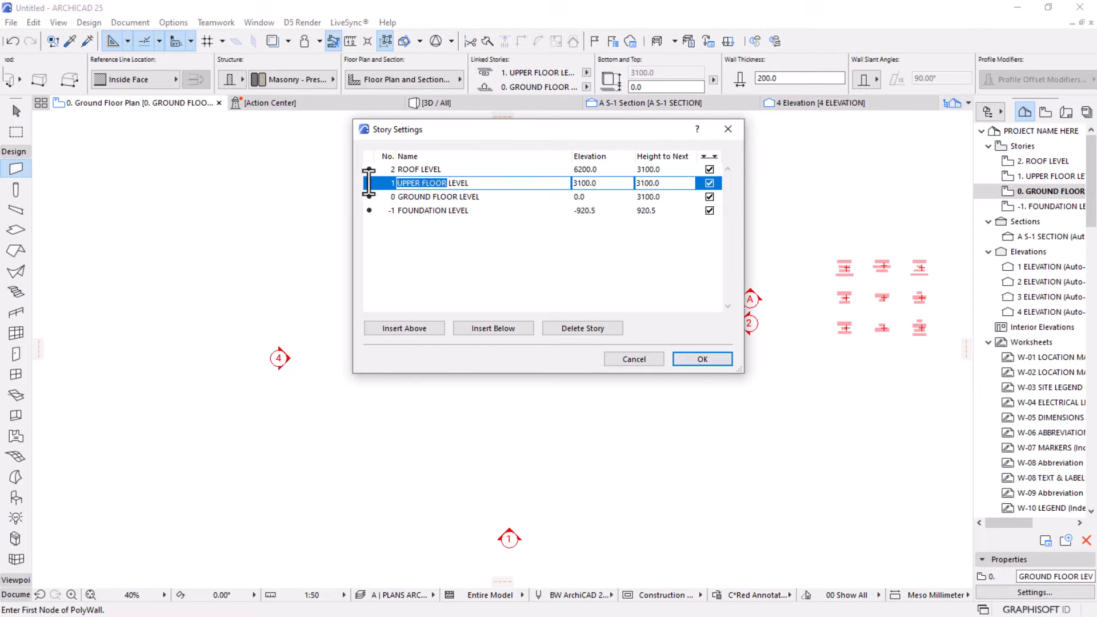
pyautogui.write('WALLPATE')
# Rename story 2 to UPPER ROOF LEVEL, set its height to next to 2100, and apply the story settings.
pyautogui.click(423, 169)
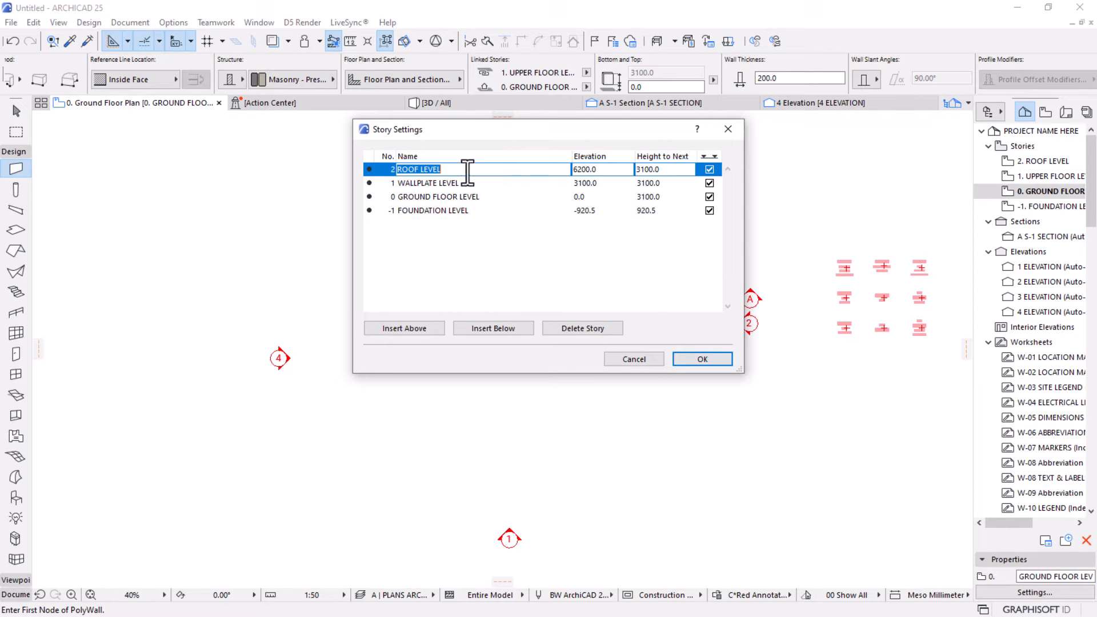
pyautogui.click(436, 170)
pyautogui.write('UPPER')
pyautogui.moveTo(679, 170); pyautogui.dragTo(631, 171)
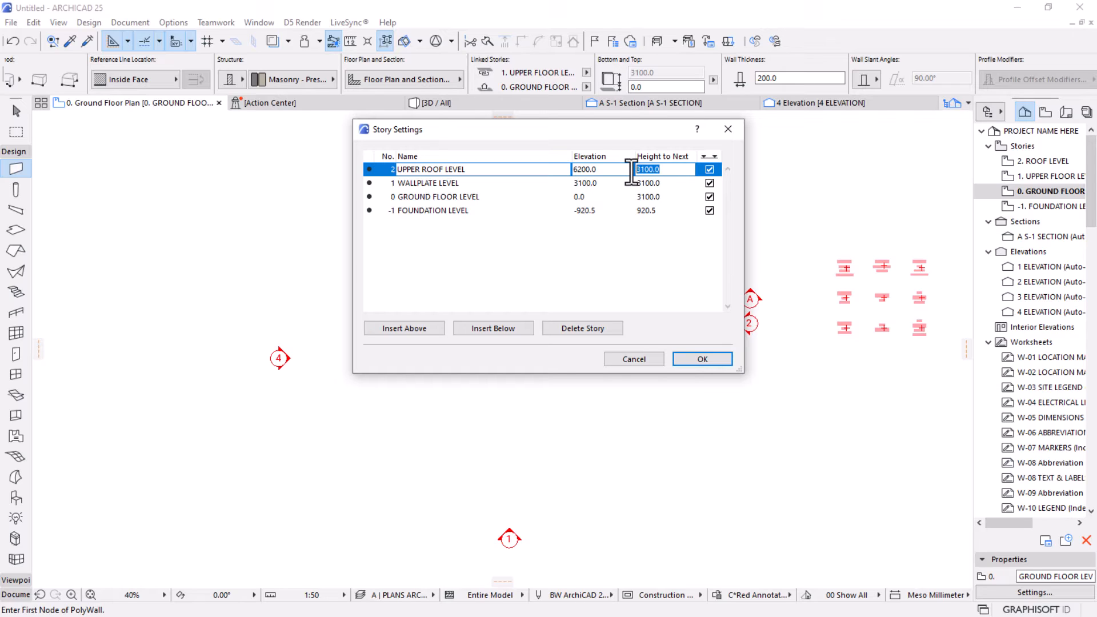
pyautogui.write('2100')
pyautogui.press('Return')
pyautogui.click(697, 364)
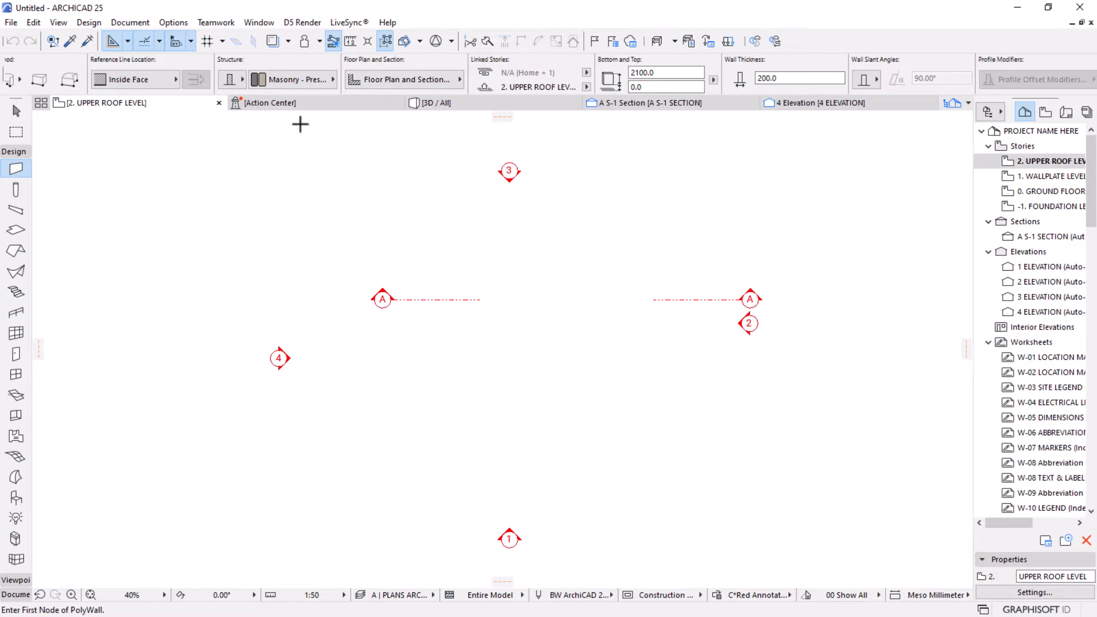
# Open the ground floor level plan from the project's stories.
pyautogui.scroll(-5, 516, 261)
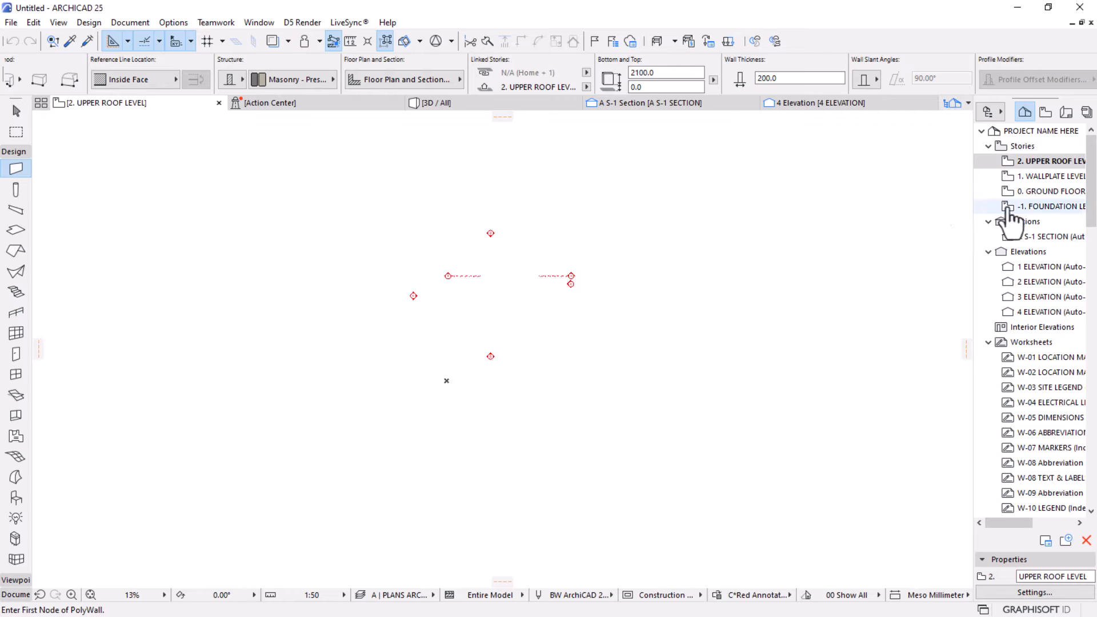
pyautogui.scroll(4, 514, 280)
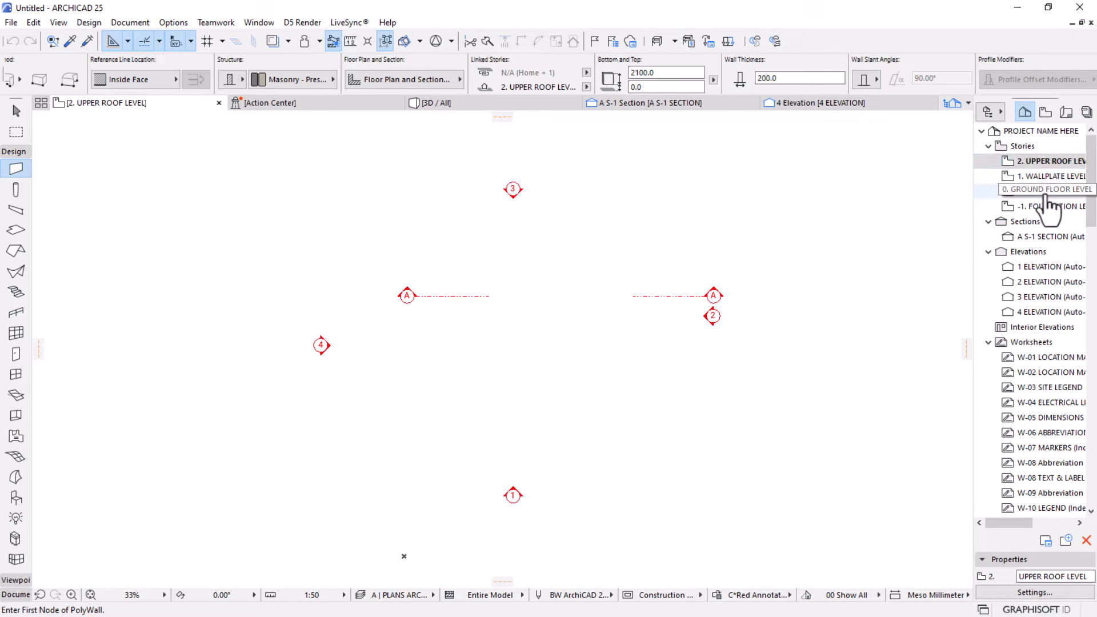
pyautogui.doubleClick(1043, 193)
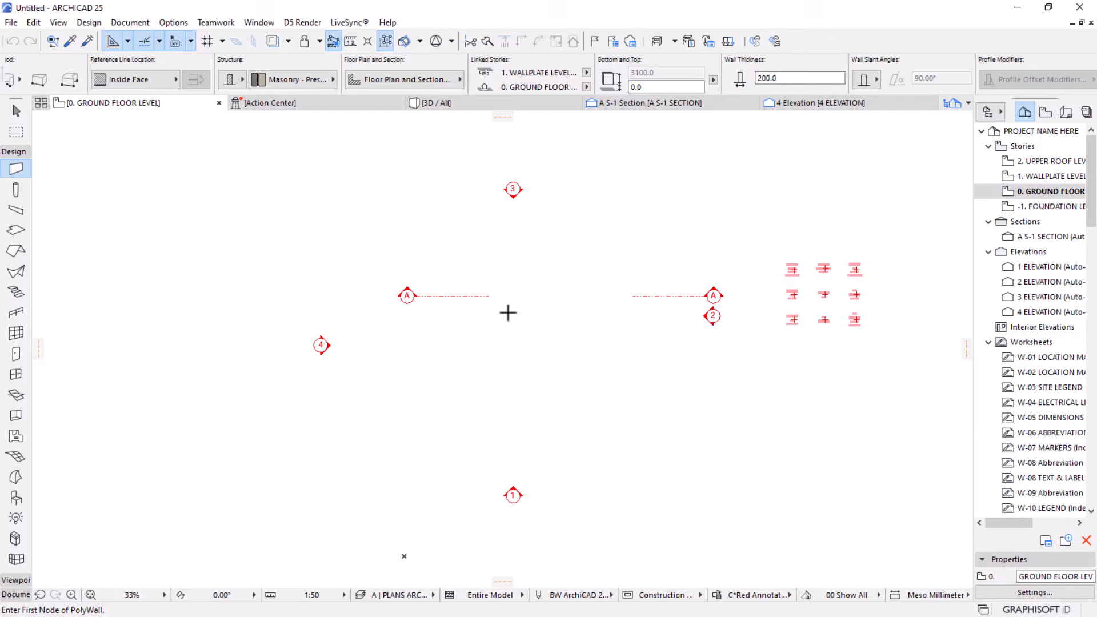
# Choose the chained wall geometry method and draw the horizontal lower external wall between the elevation markers.
pyautogui.scroll(3, 136, 78)
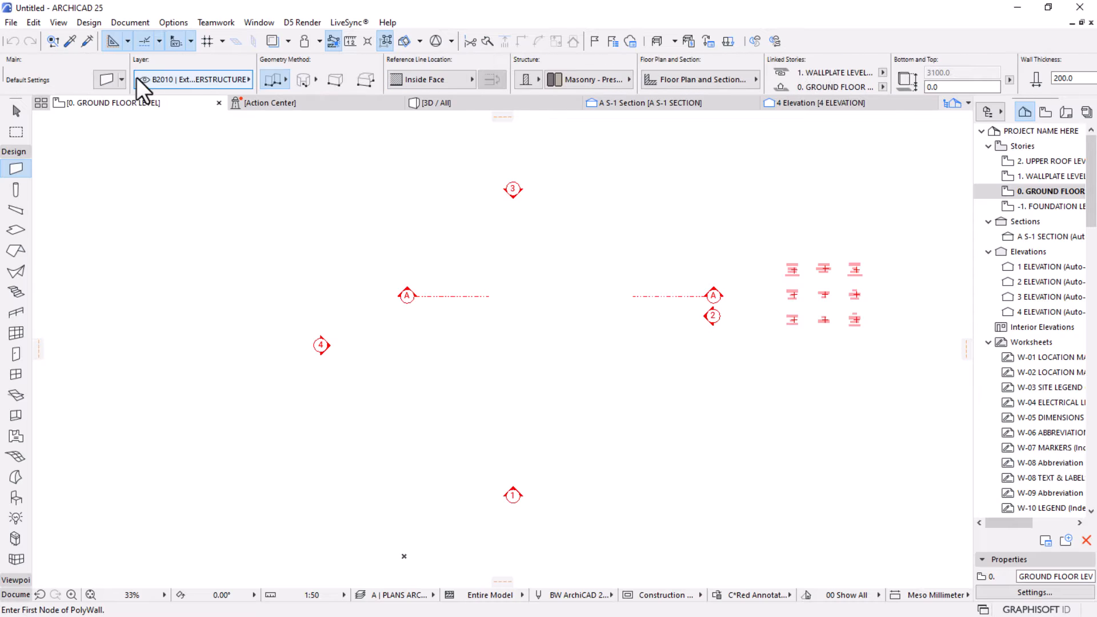
pyautogui.click(273, 80)
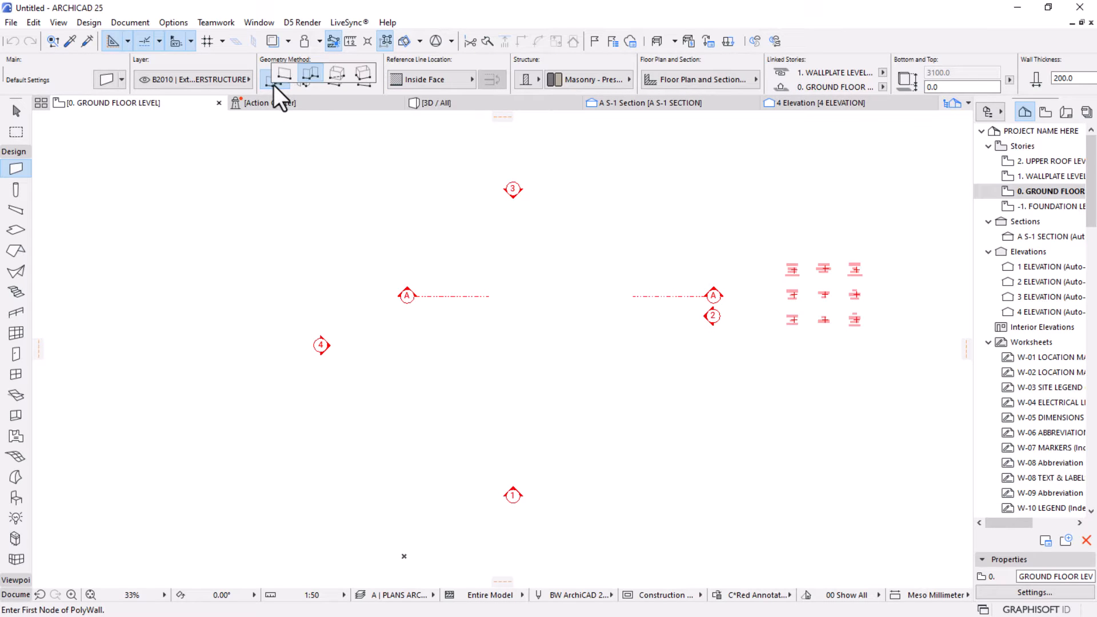
pyautogui.click(301, 81)
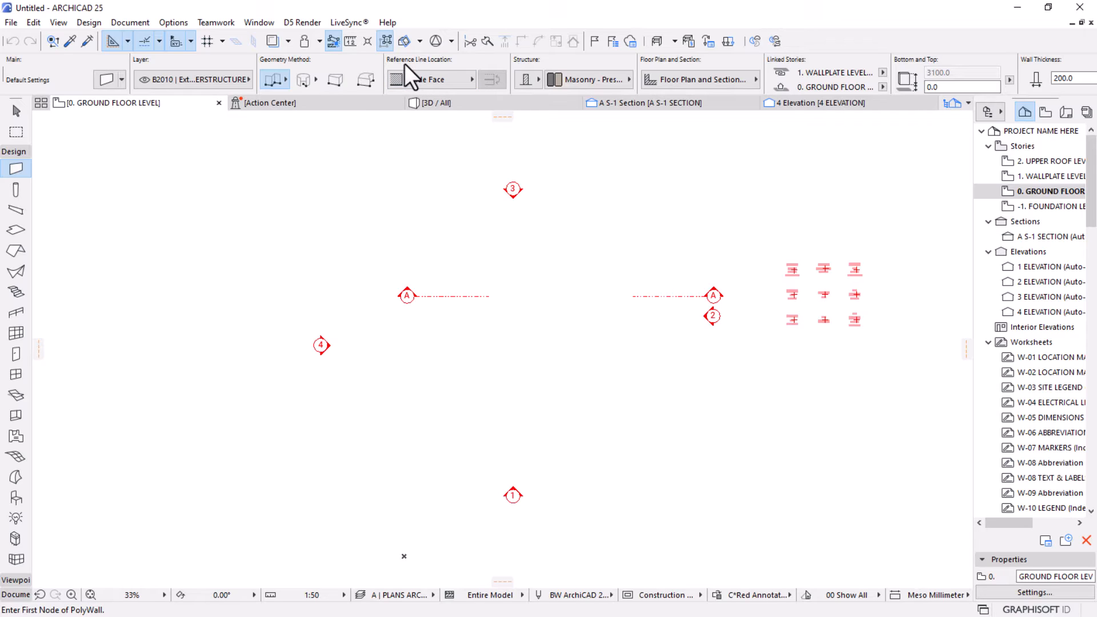
pyautogui.scroll(1, 412, 445)
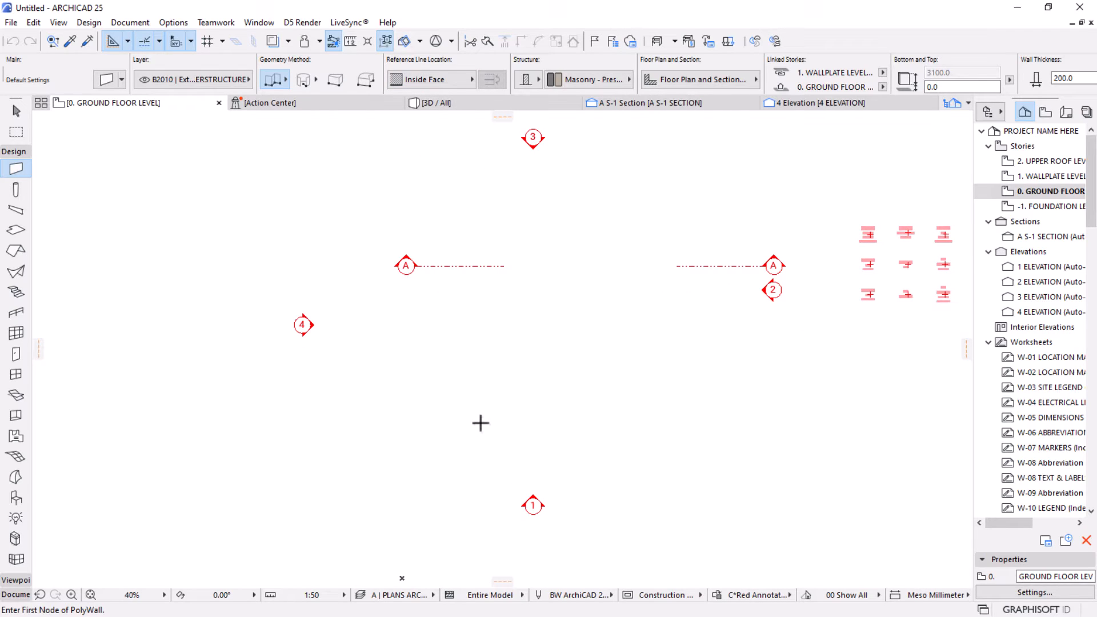
pyautogui.click(455, 412)
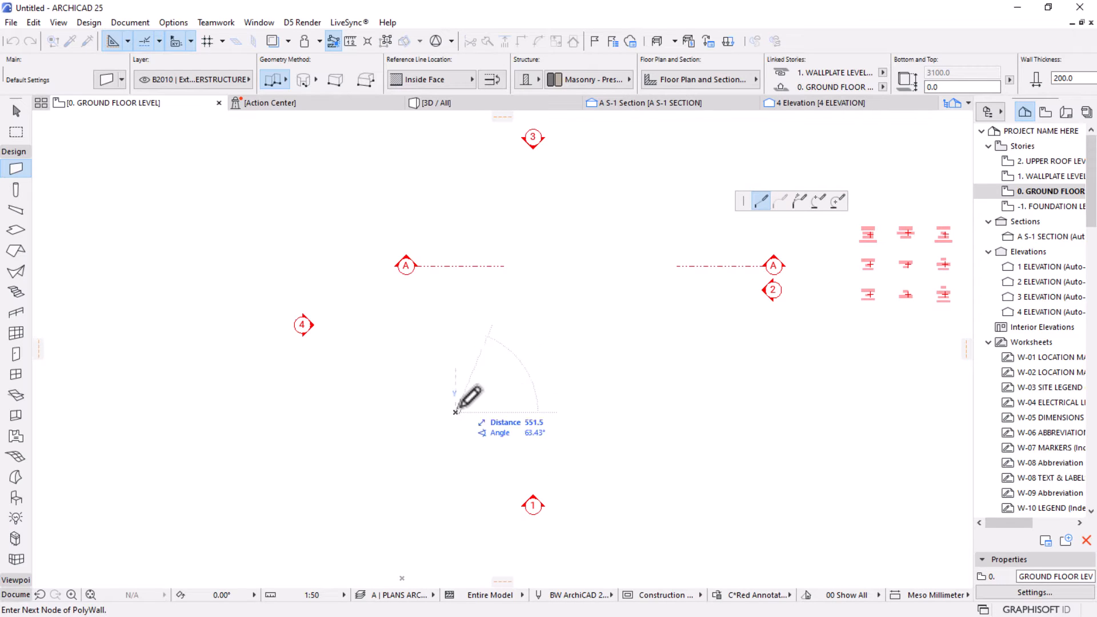
pyautogui.scroll(3, 457, 409)
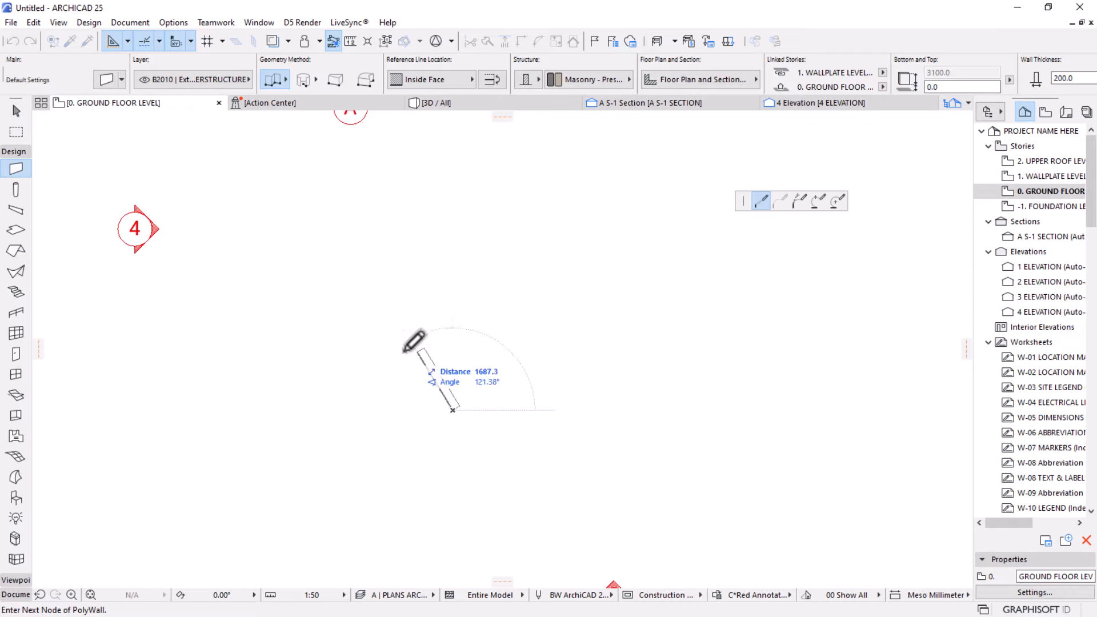
pyautogui.scroll(-2, 377, 357)
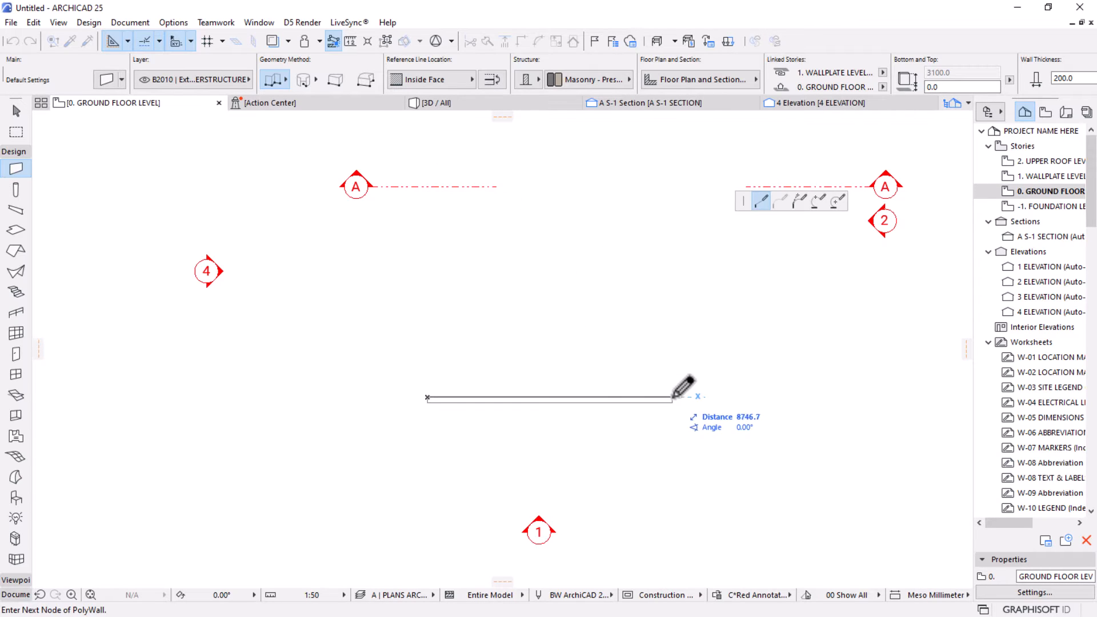
pyautogui.scroll(2, 674, 395)
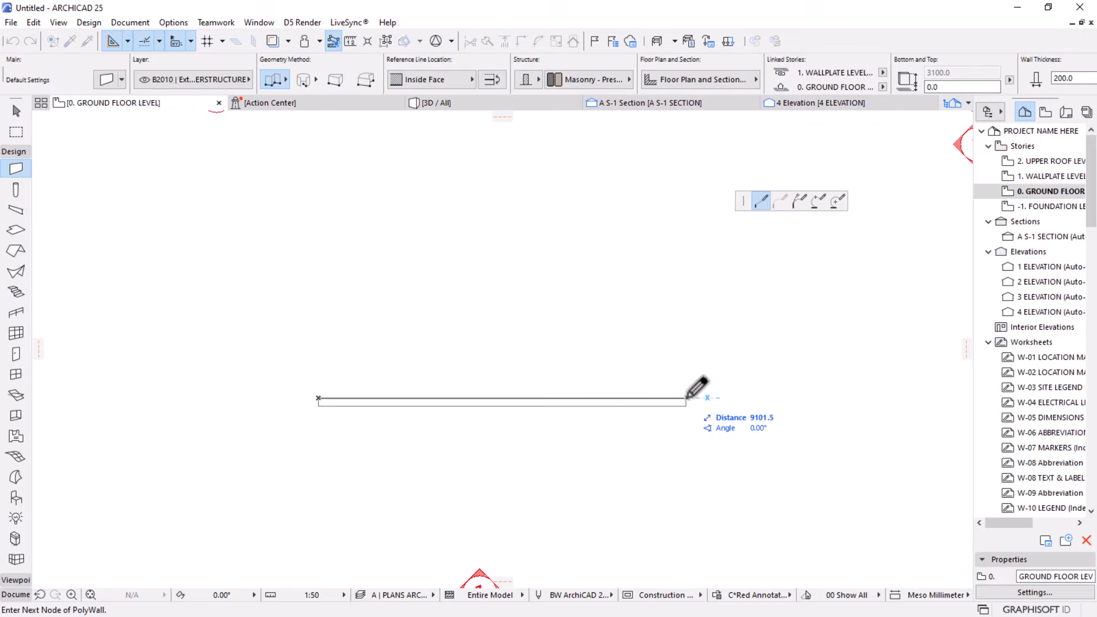
pyautogui.write('9')
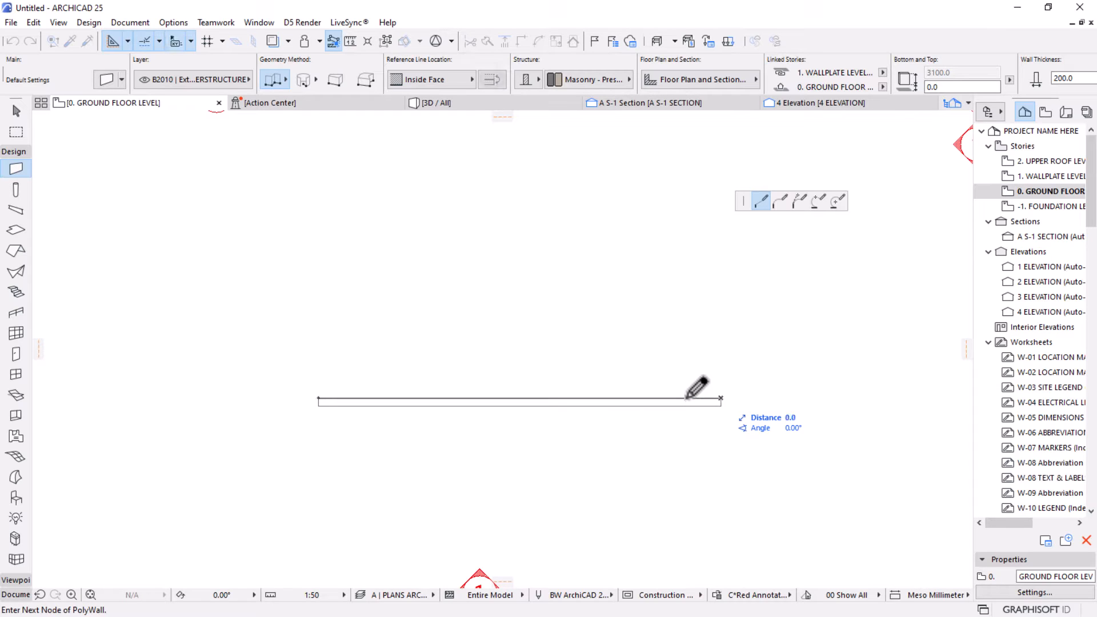
pyautogui.press('Return')
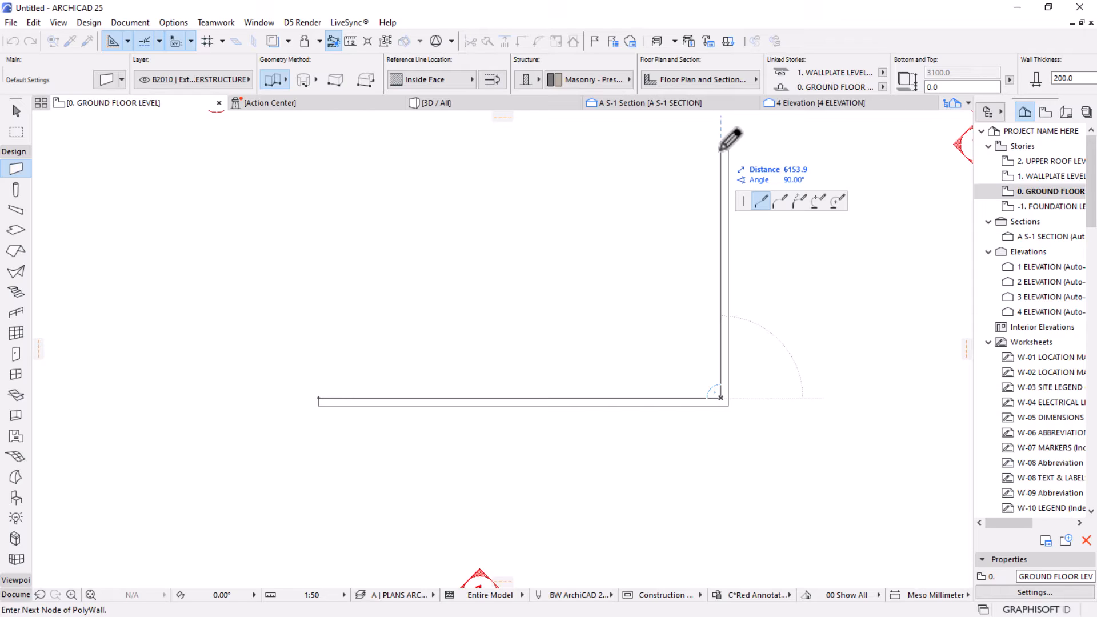
# Continue the chain with a 6600 mm wall at 90° and close the rectangle with the upper and left walls.
pyautogui.write('6600.0')
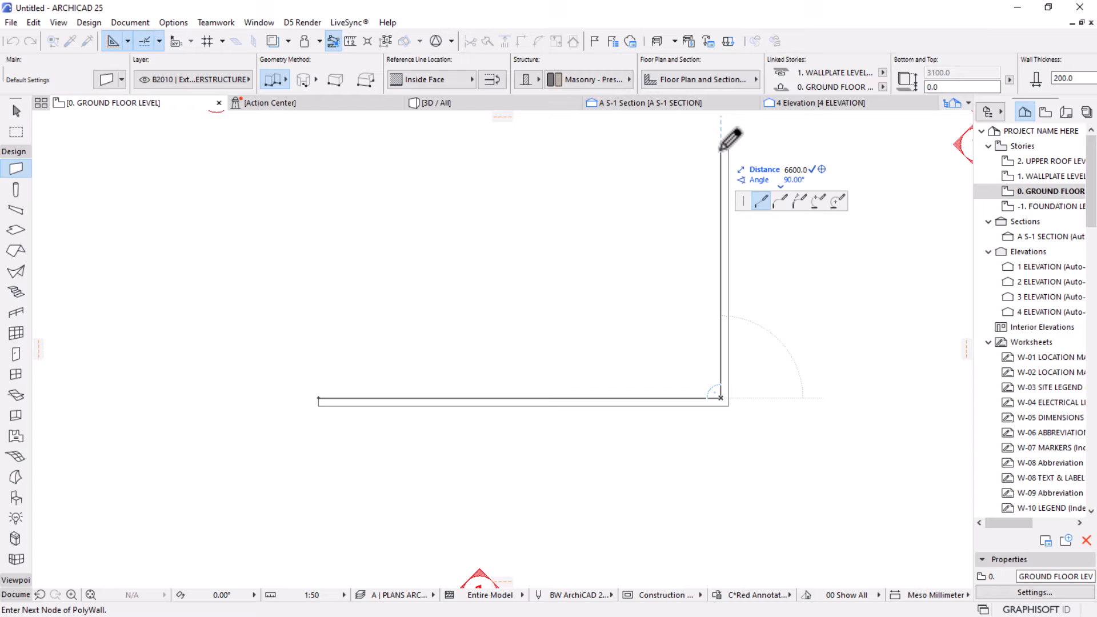
pyautogui.press('Return')
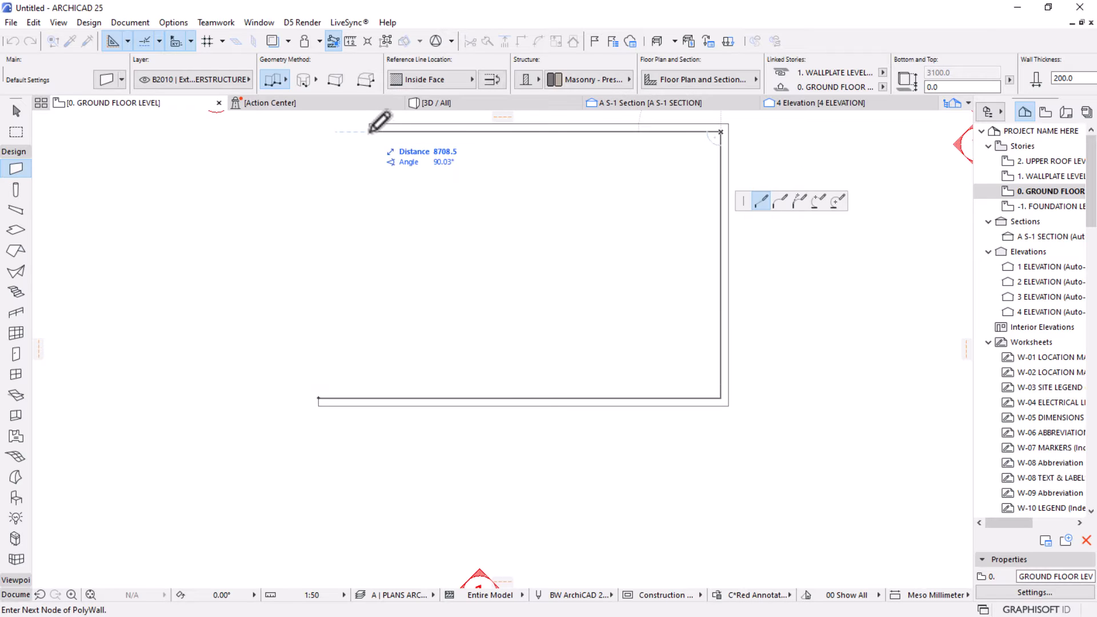
pyautogui.scroll(-1, 438, 185)
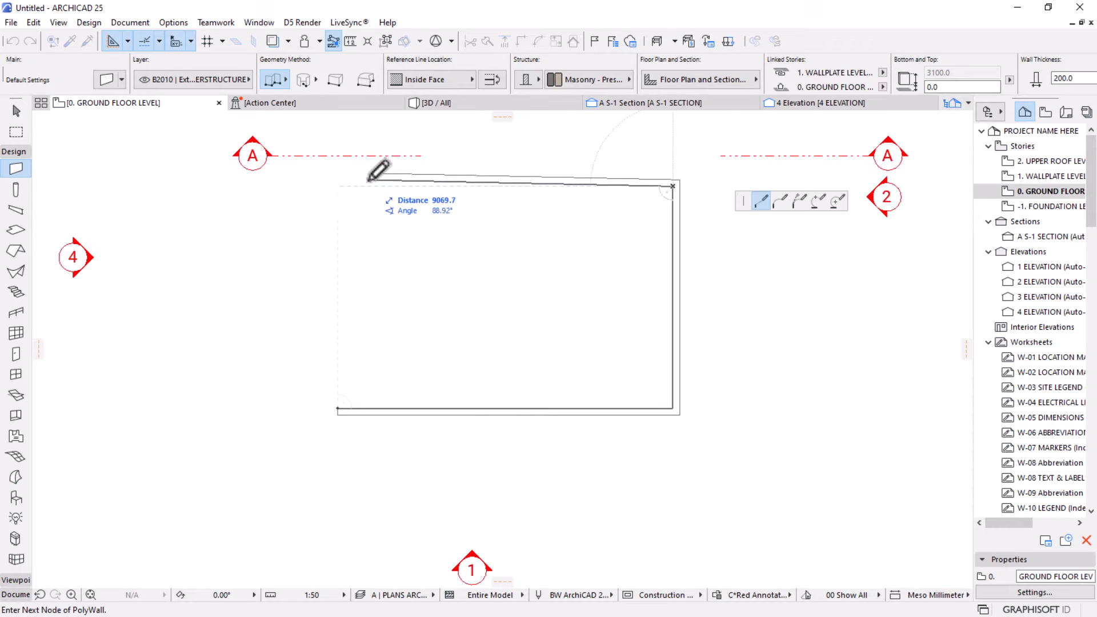
pyautogui.click(338, 186)
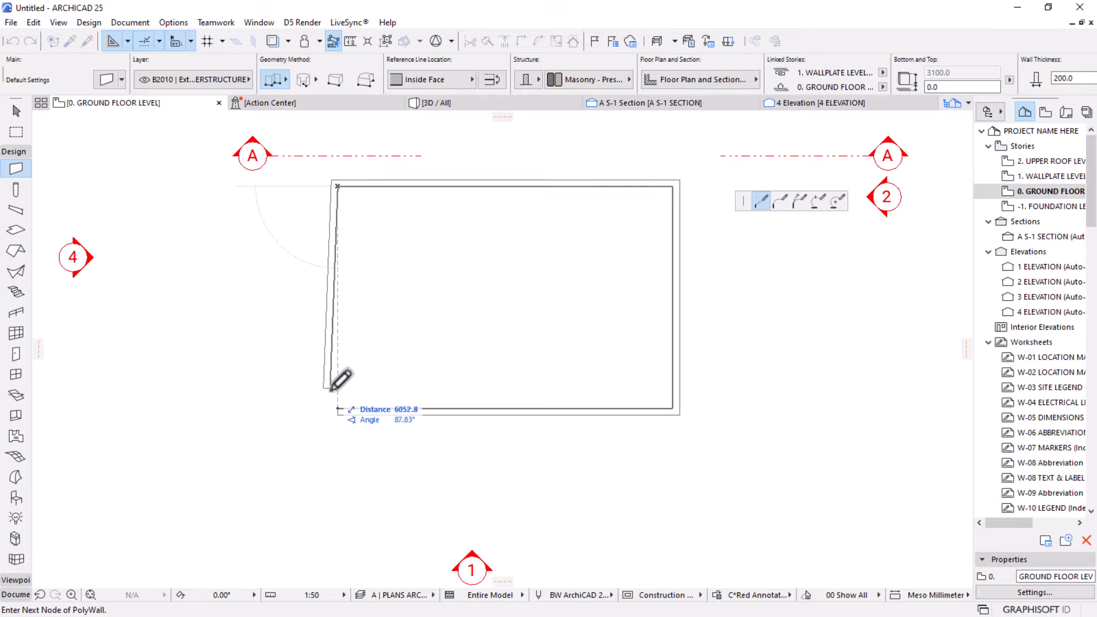
pyautogui.click(338, 407)
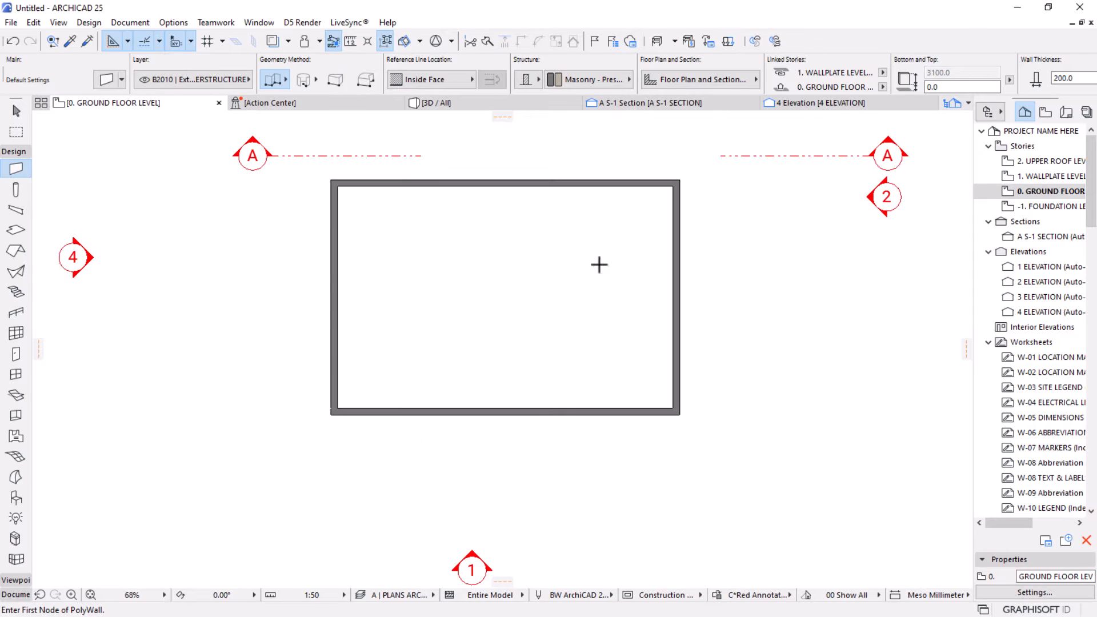
# Examine the rectangular external wall outline, especially its upper wall and corners.
pyautogui.scroll(-1, 598, 264)
pyautogui.scroll(1, 553, 168)
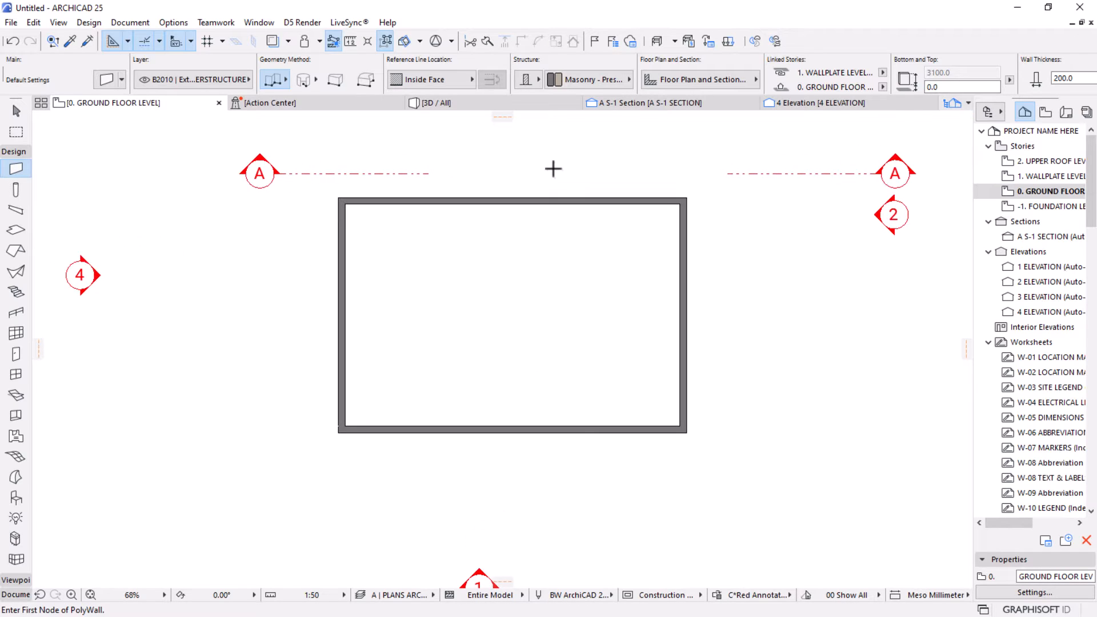
pyautogui.scroll(2, 492, 177)
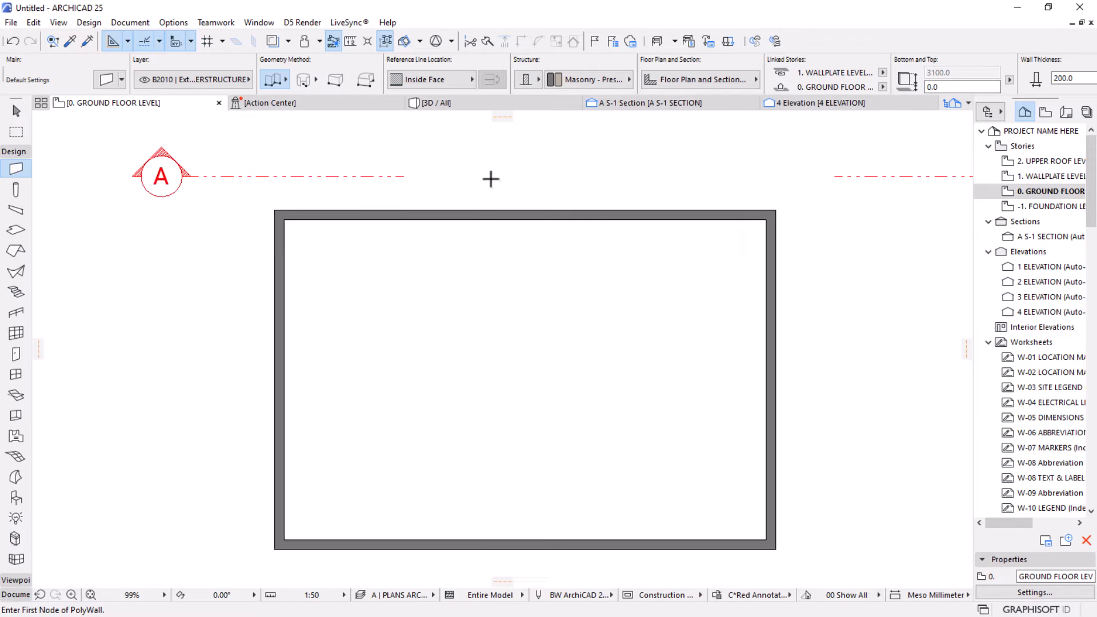
pyautogui.scroll(-2, 549, 259)
pyautogui.scroll(3, 556, 256)
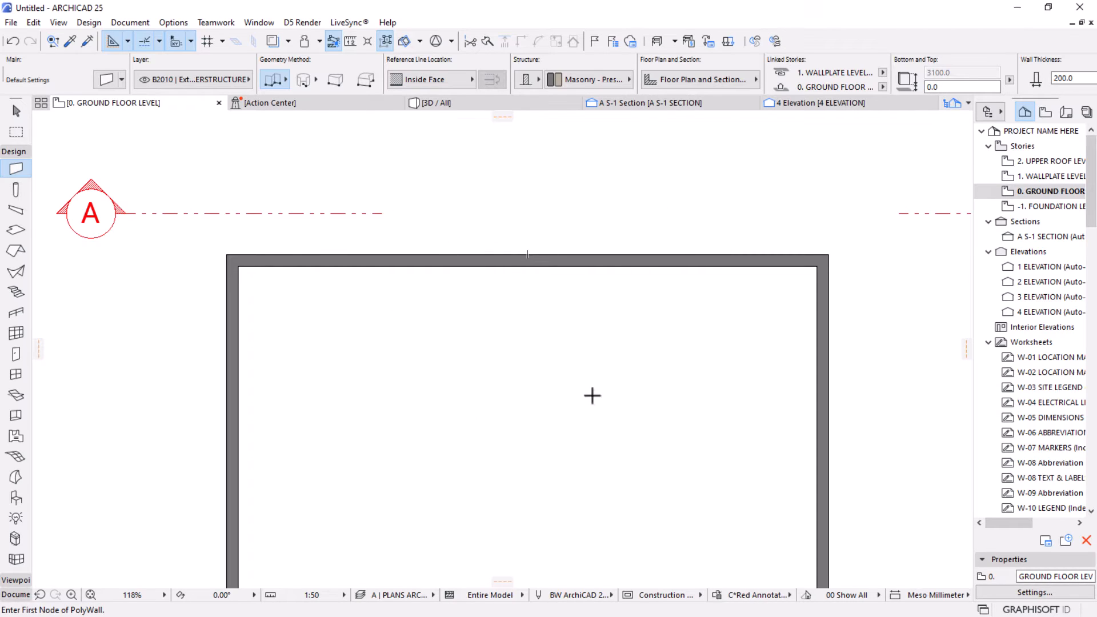
pyautogui.scroll(-2, 443, 231)
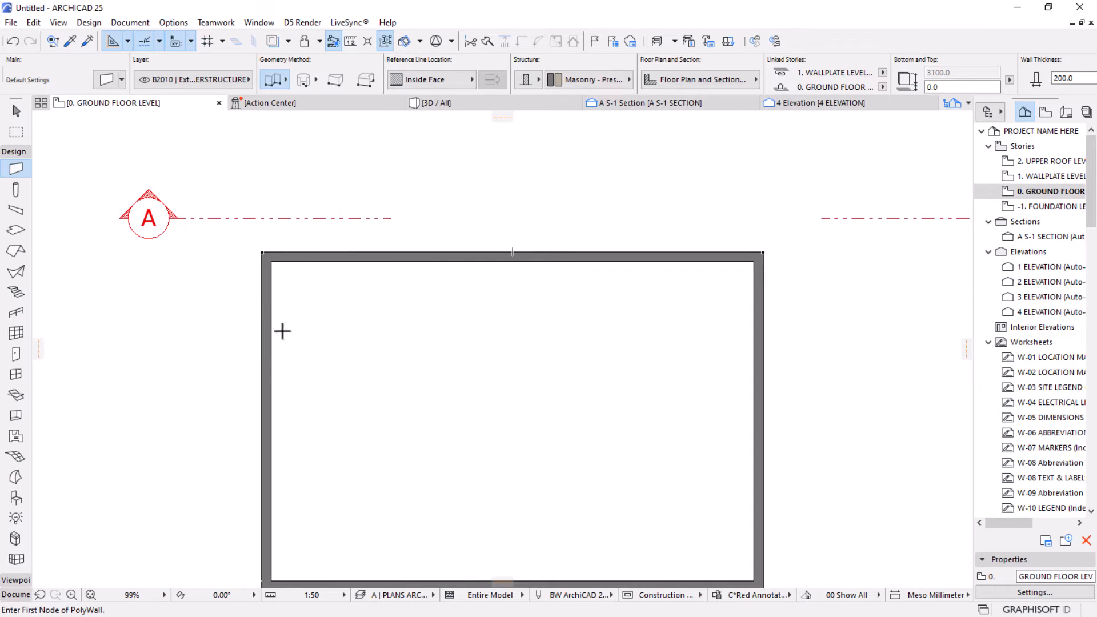
pyautogui.scroll(-2, 652, 235)
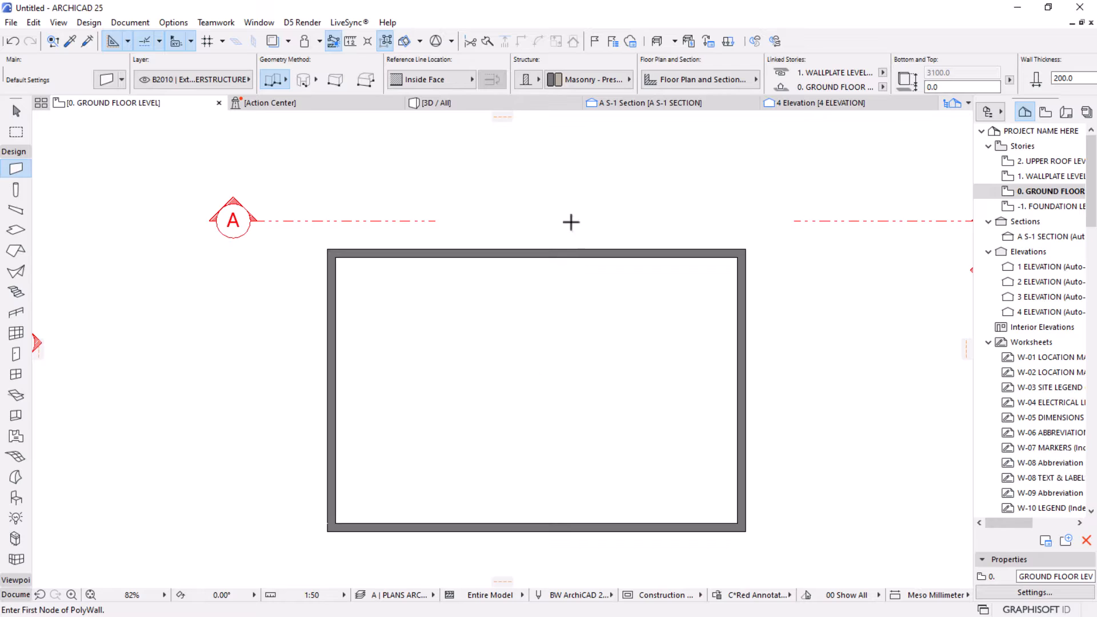
pyautogui.scroll(2, 571, 220)
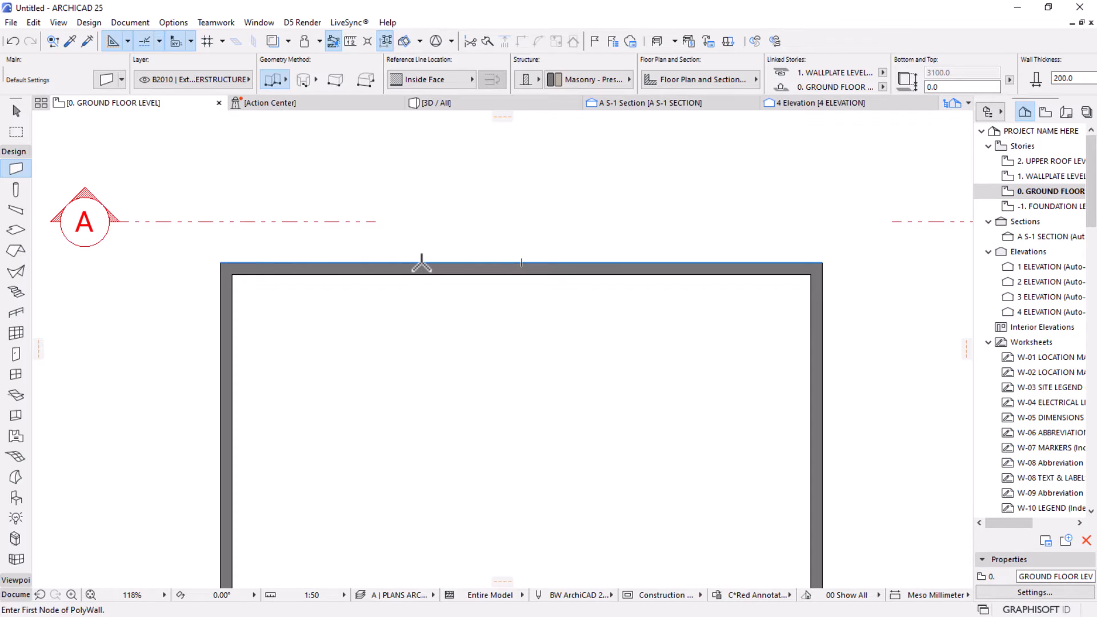
# Choose the single wall geometry method and draw a 630 mm wall projecting perpendicularly outward from the upper external wall.
pyautogui.click(278, 84)
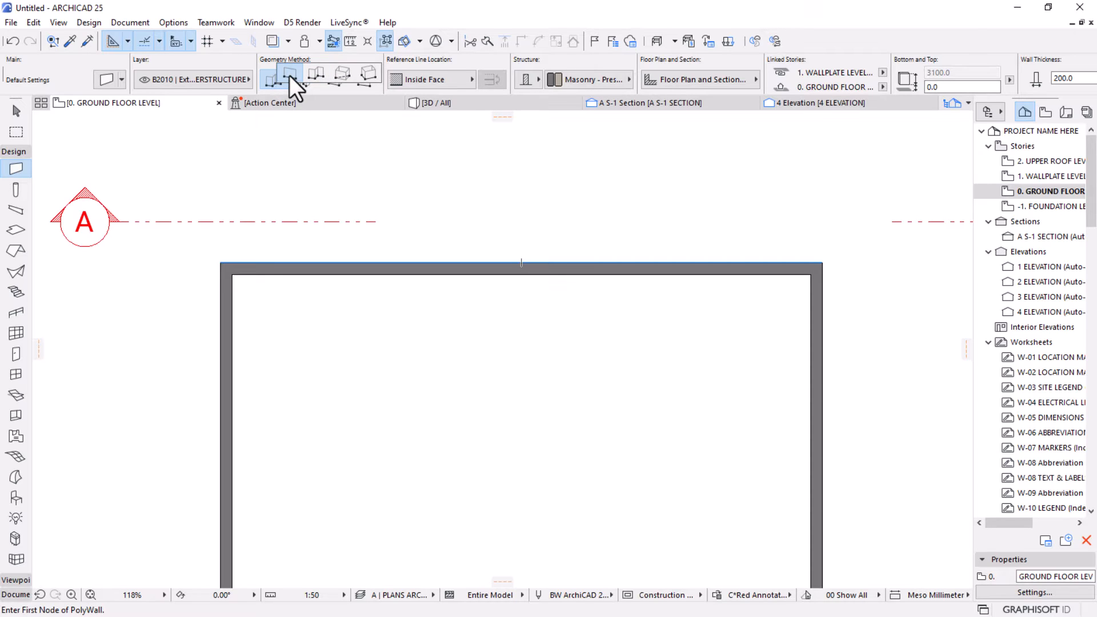
pyautogui.click(289, 75)
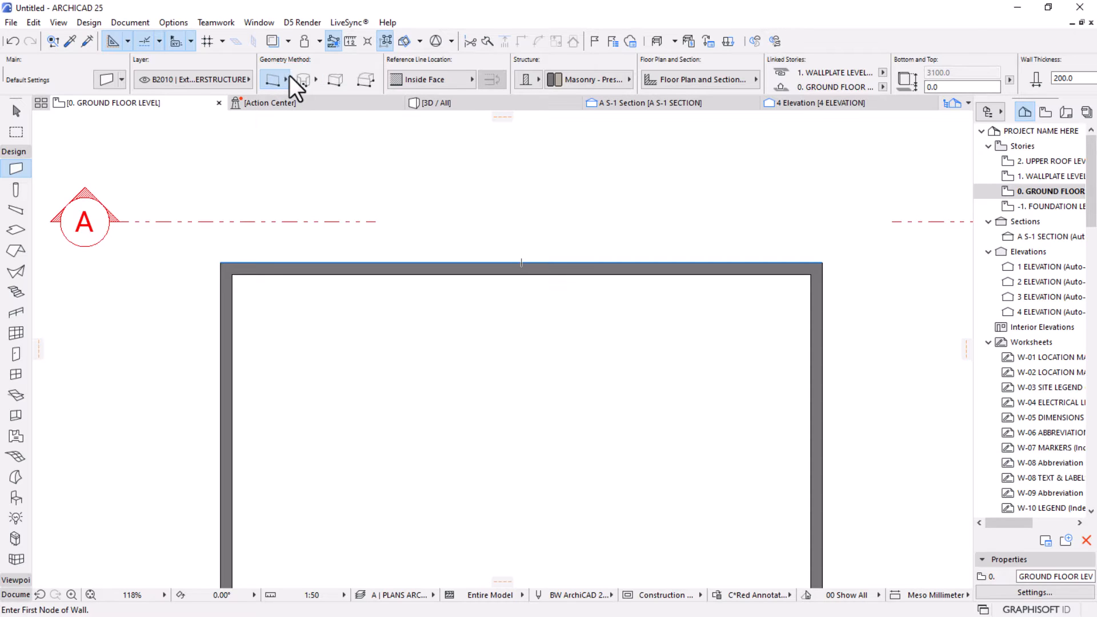
pyautogui.click(426, 263)
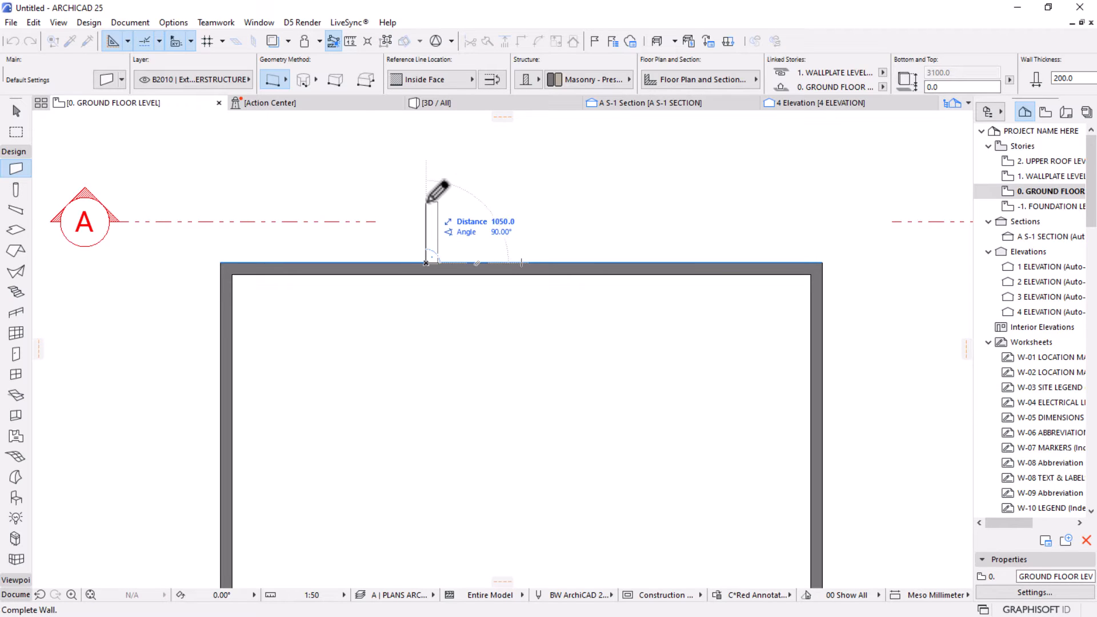
pyautogui.write('6')
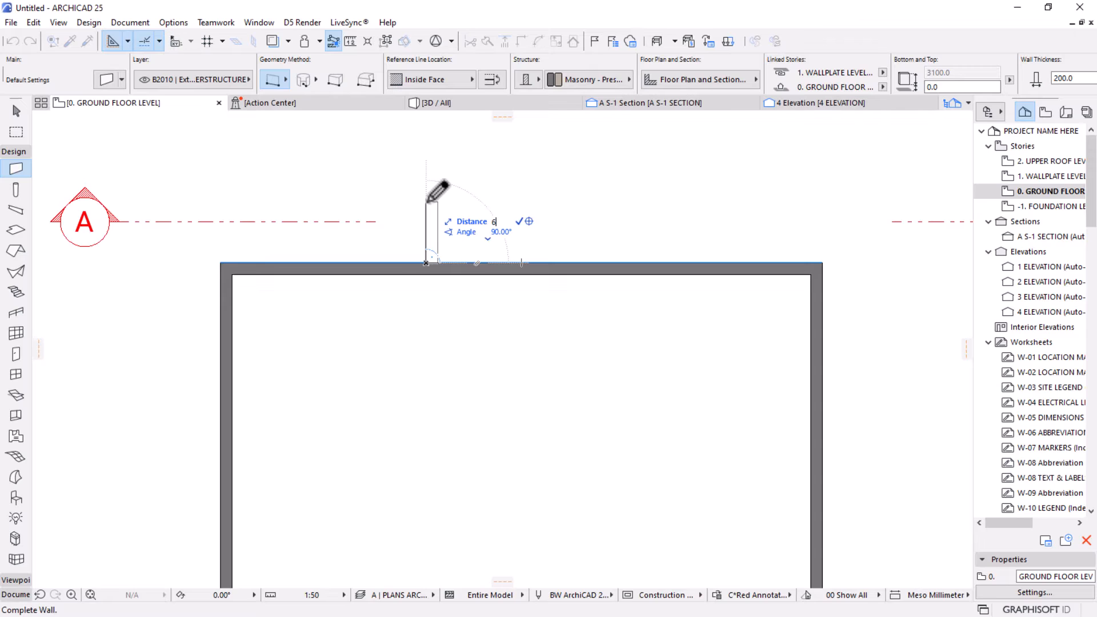
pyautogui.write('30')
pyautogui.press('Return')
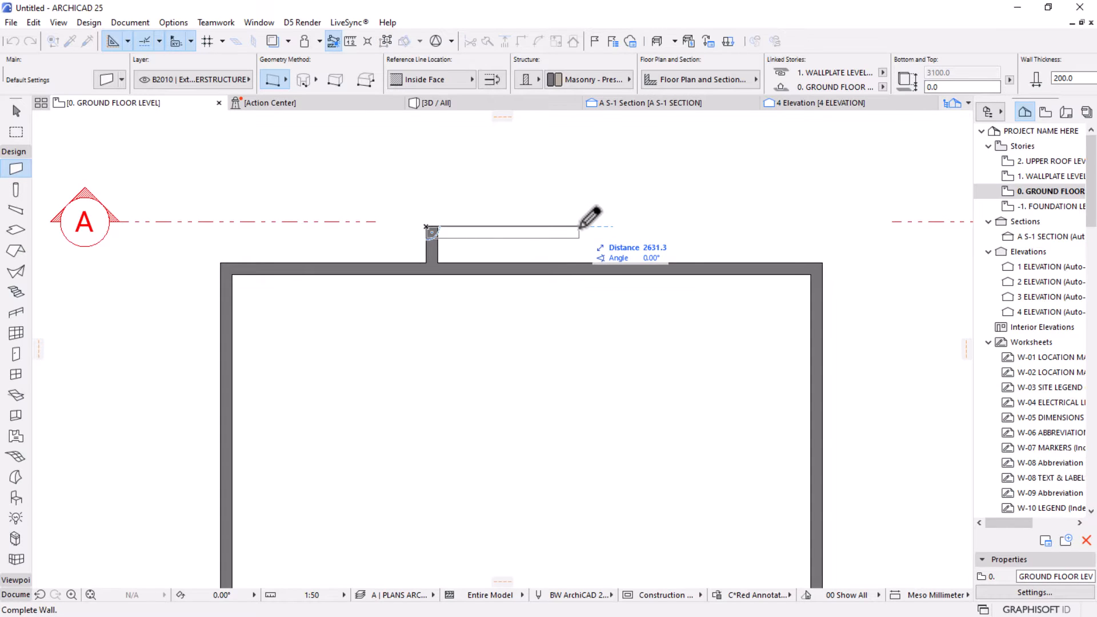
# Set the reference line to Outside Face, add a 2500 mm horizontal wall, and close the projection back to the upper external wall.
pyautogui.click(463, 84)
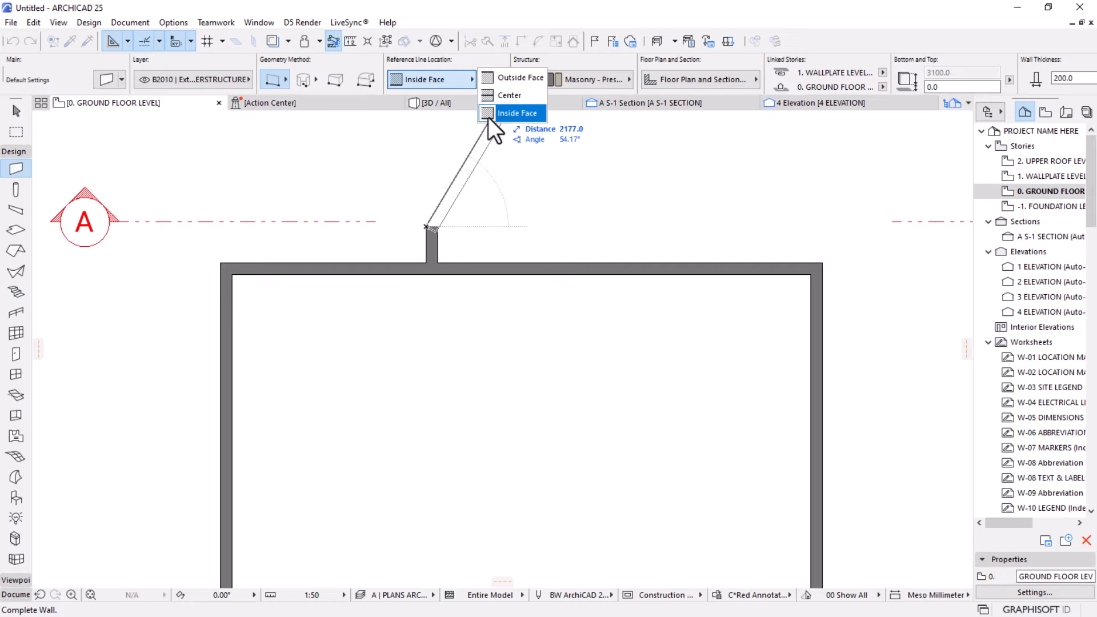
pyautogui.click(520, 80)
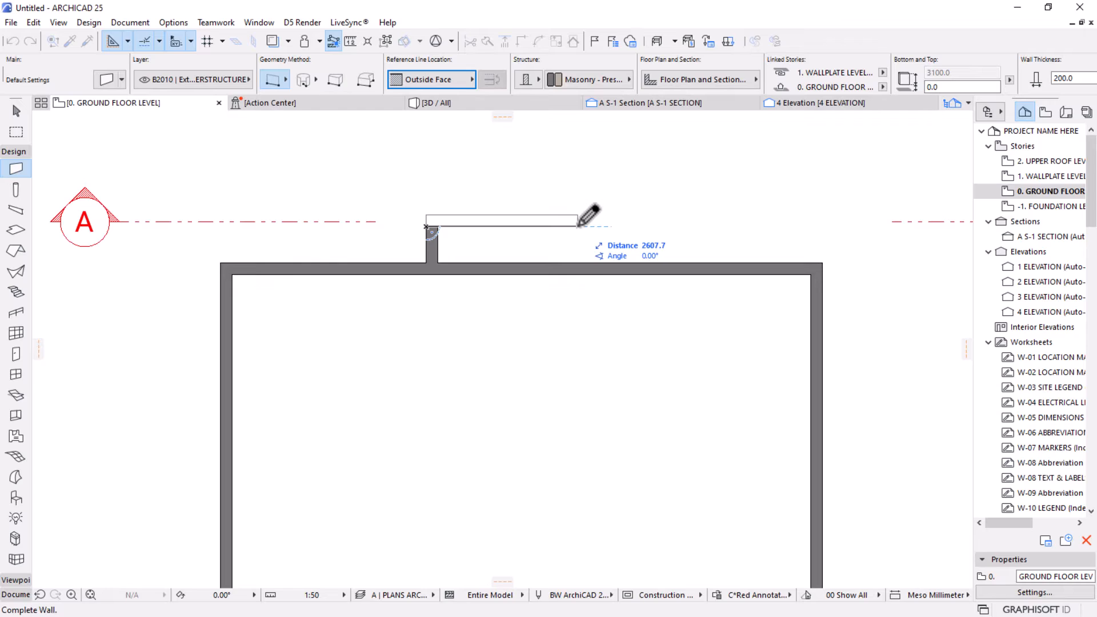
pyautogui.write('250')
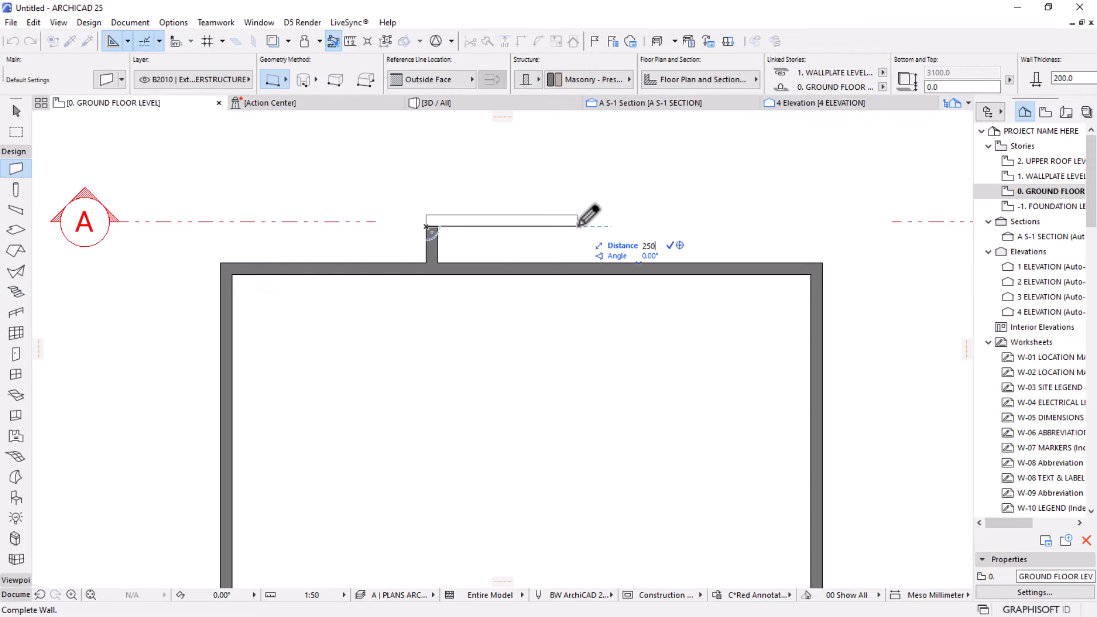
pyautogui.write('0')
pyautogui.press('Return')
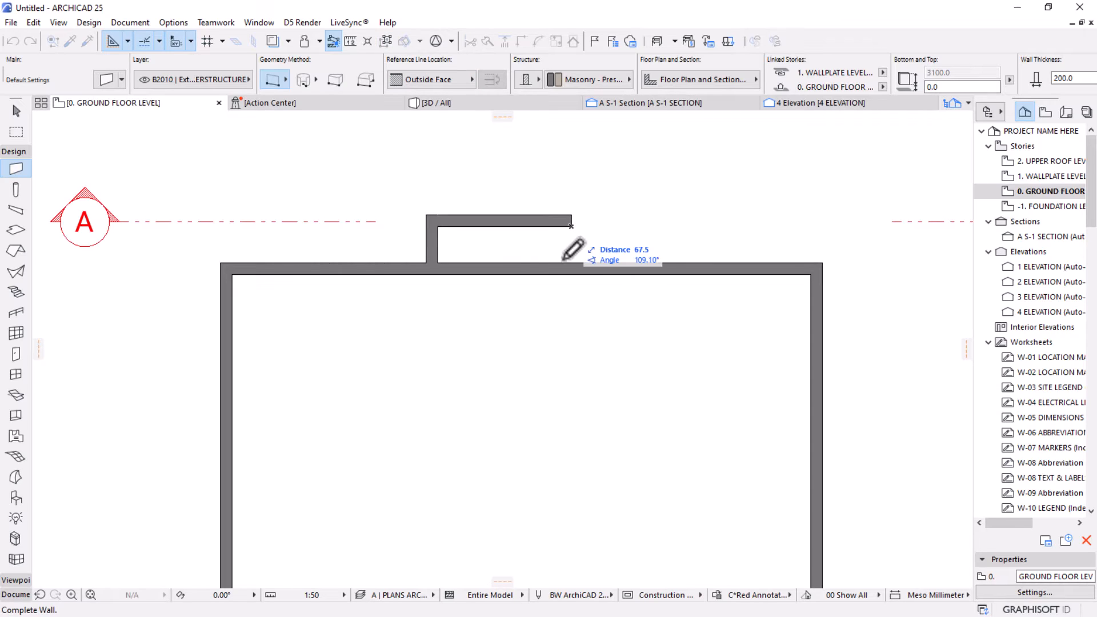
pyautogui.doubleClick(571, 263)
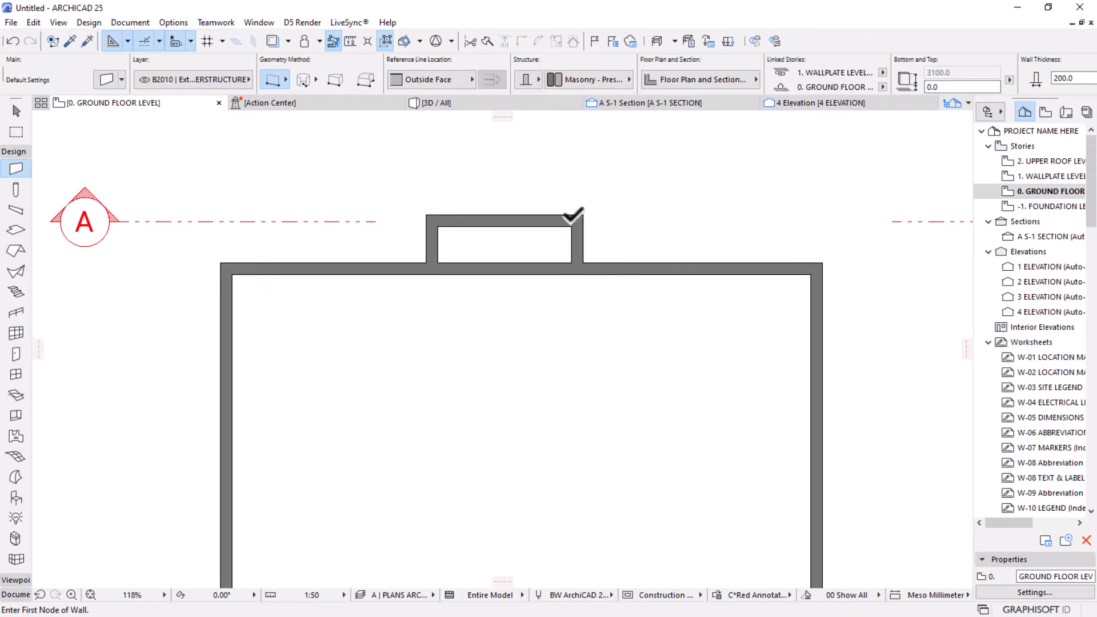
# Select the three walls that form the small projection on the upper external wall.
pyautogui.scroll(-2, 510, 176)
pyautogui.scroll(2, 528, 183)
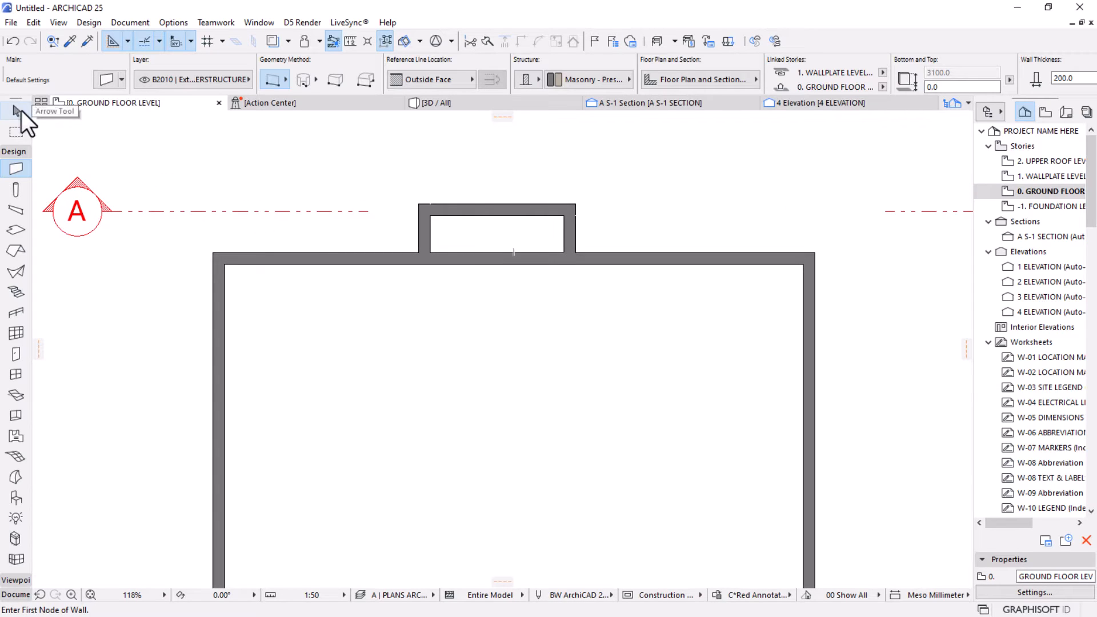
pyautogui.click(21, 112)
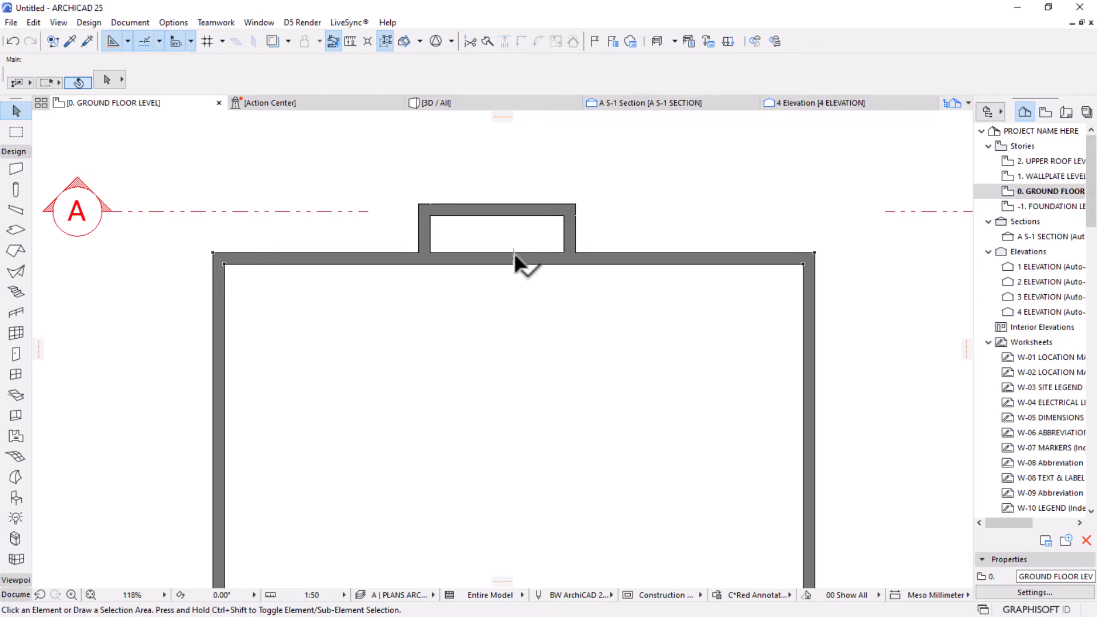
pyautogui.scroll(1, 511, 257)
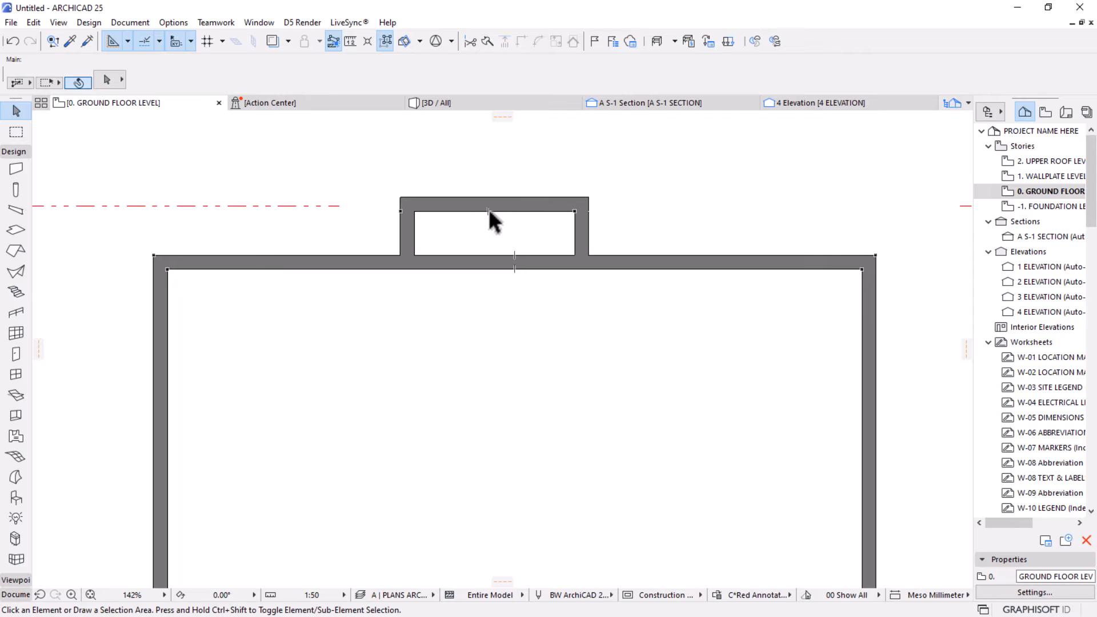
pyautogui.moveTo(599, 184); pyautogui.dragTo(391, 235)
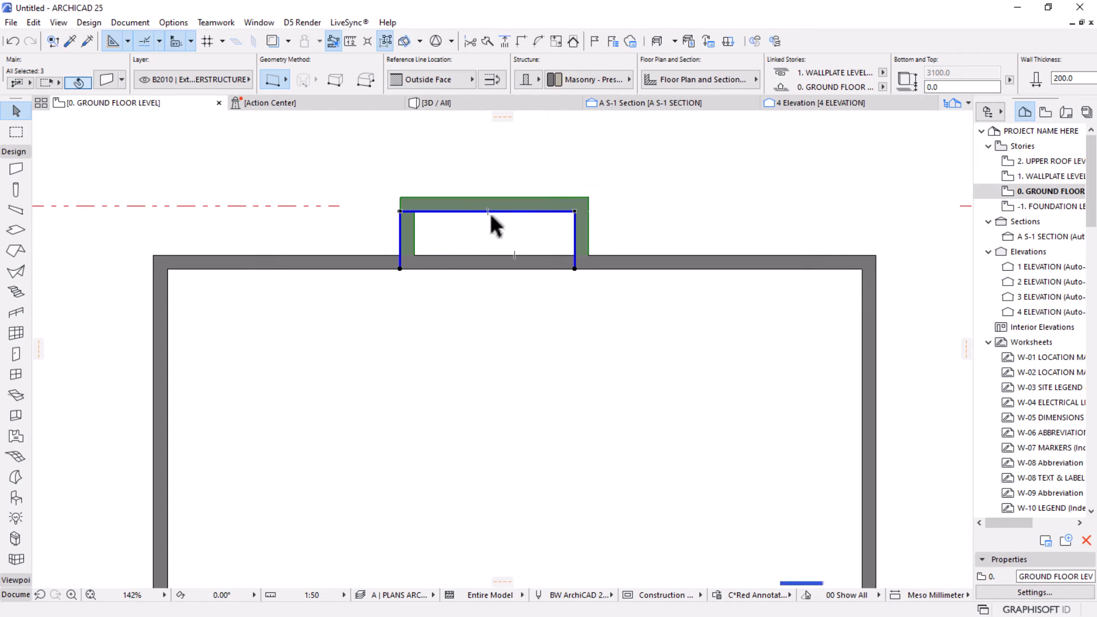
pyautogui.hotkey('ctrl', 'd')
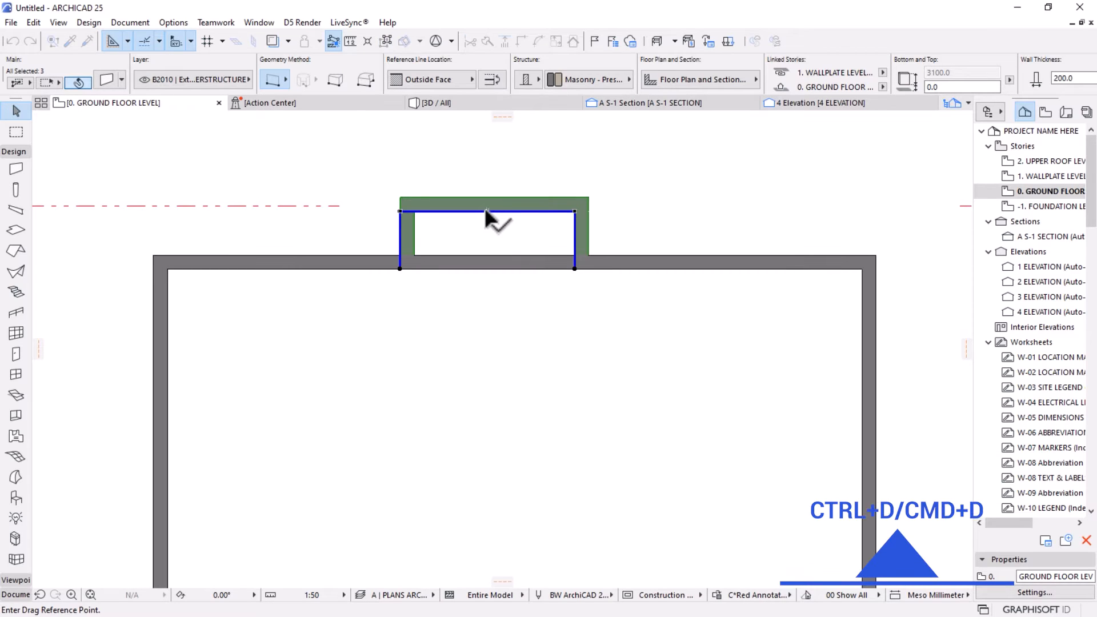
pyautogui.rightClick(640, 171)
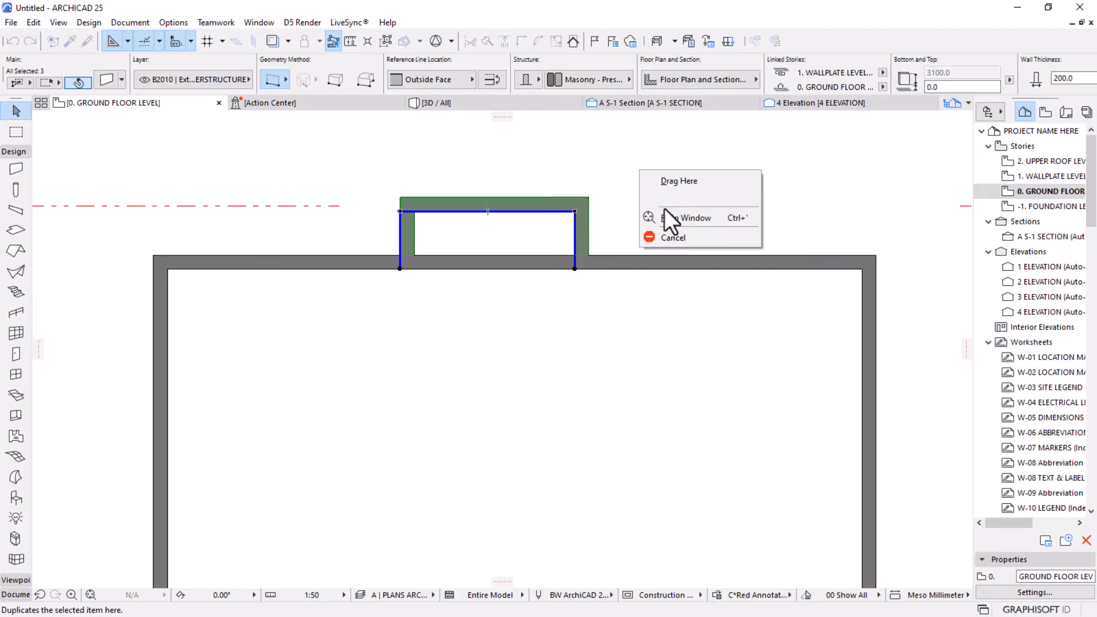
pyautogui.press('Escape')
pyautogui.rightClick(660, 169)
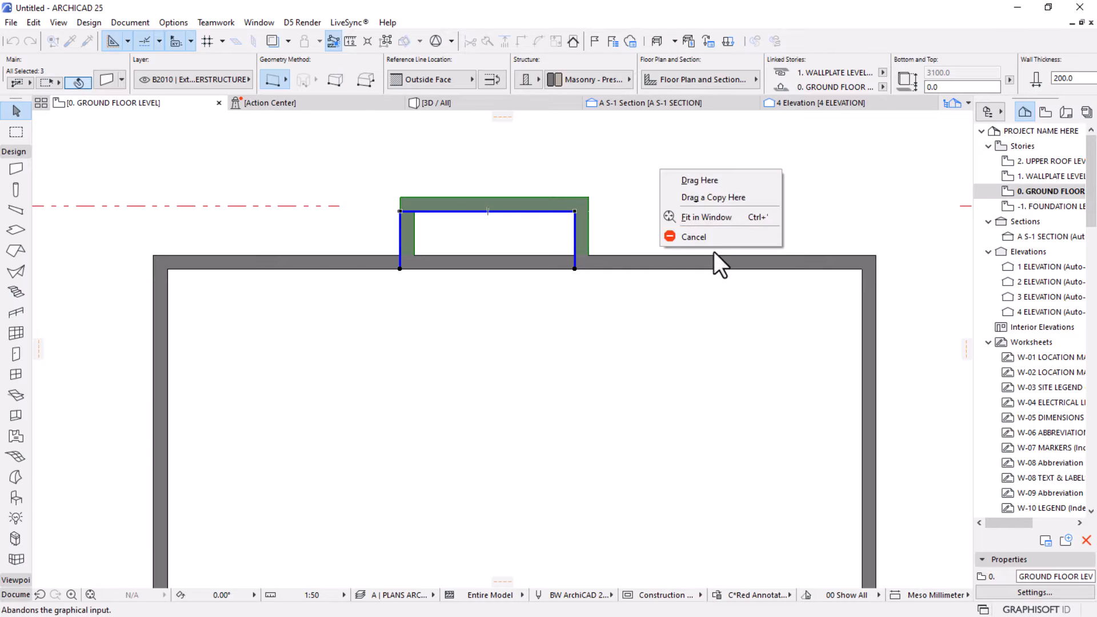
pyautogui.press('Escape')
pyautogui.rightClick(675, 168)
pyautogui.press('Escape')
pyautogui.press('Escape')
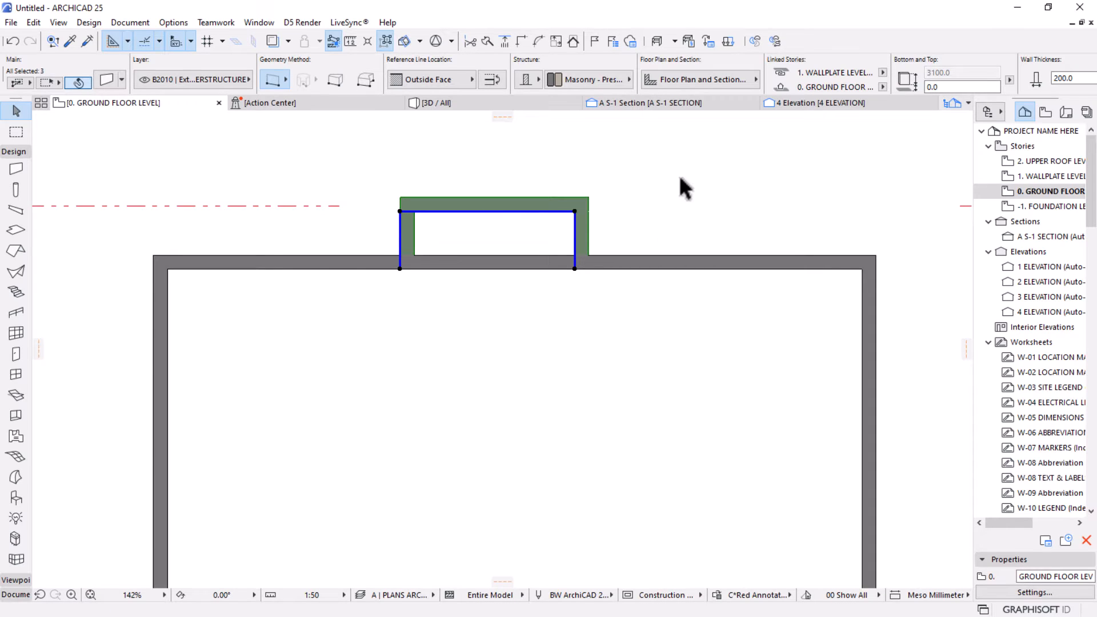
# Move the three projection walls with Drag, from the midpoint of their horizontal wall, to centre them on the upper external wall, and clear the selection.
pyautogui.rightClick(679, 175)
pyautogui.moveTo(738, 317)
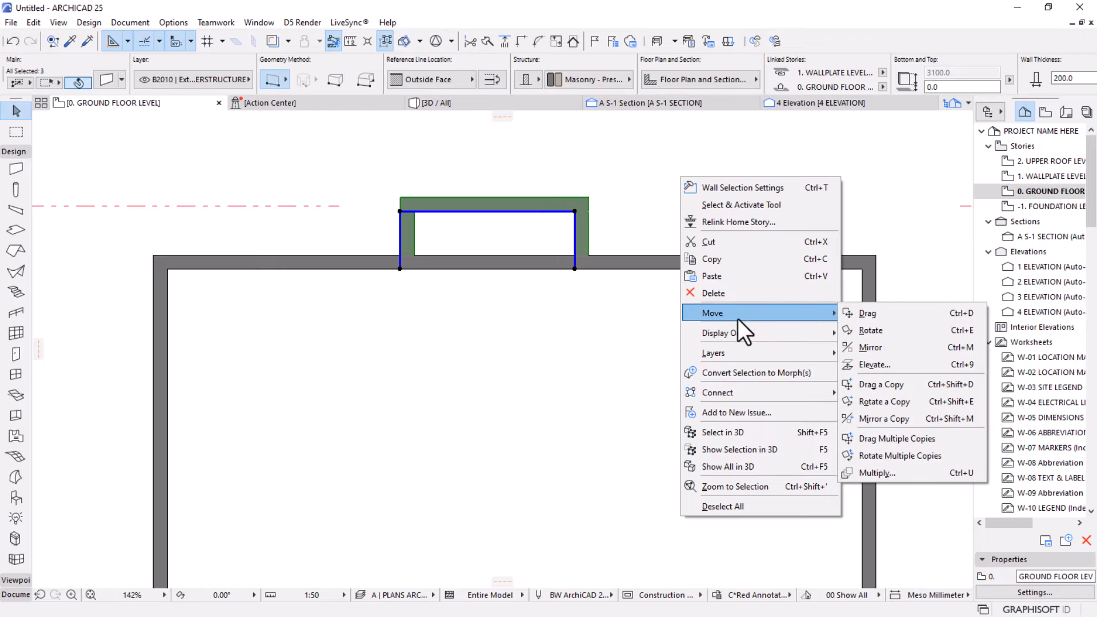
pyautogui.click(963, 313)
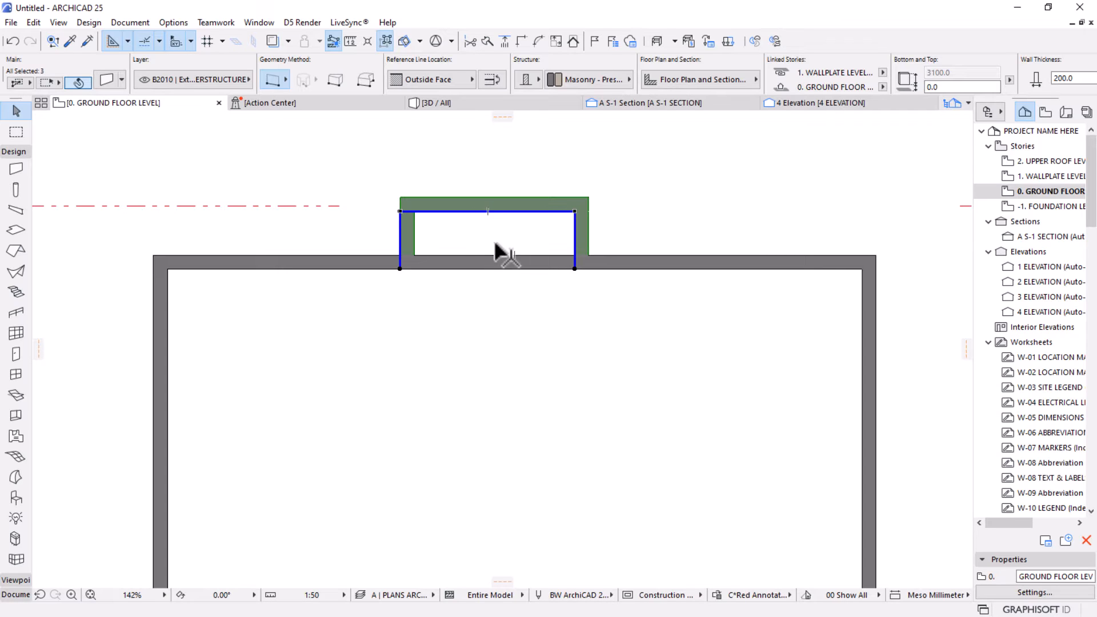
pyautogui.click(487, 211)
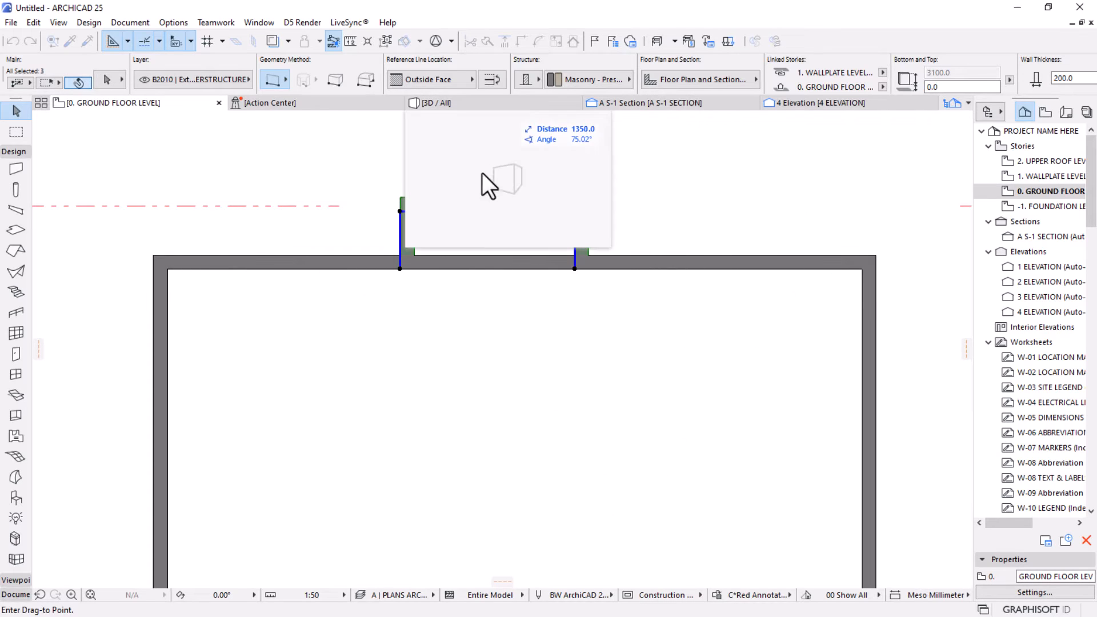
pyautogui.scroll(-1, 512, 489)
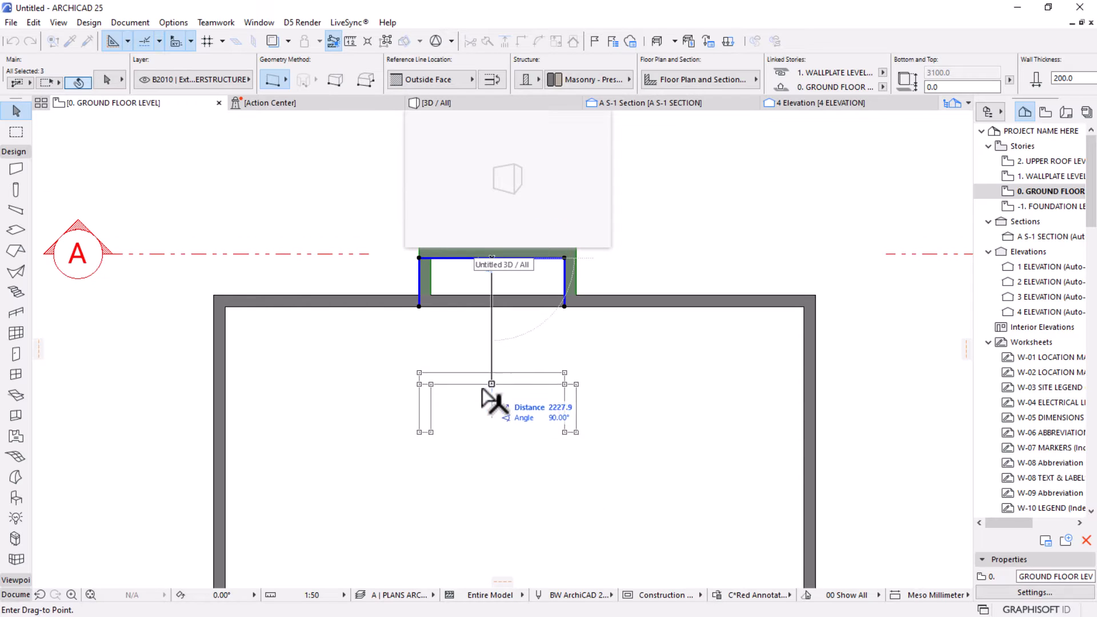
pyautogui.scroll(-2, 631, 343)
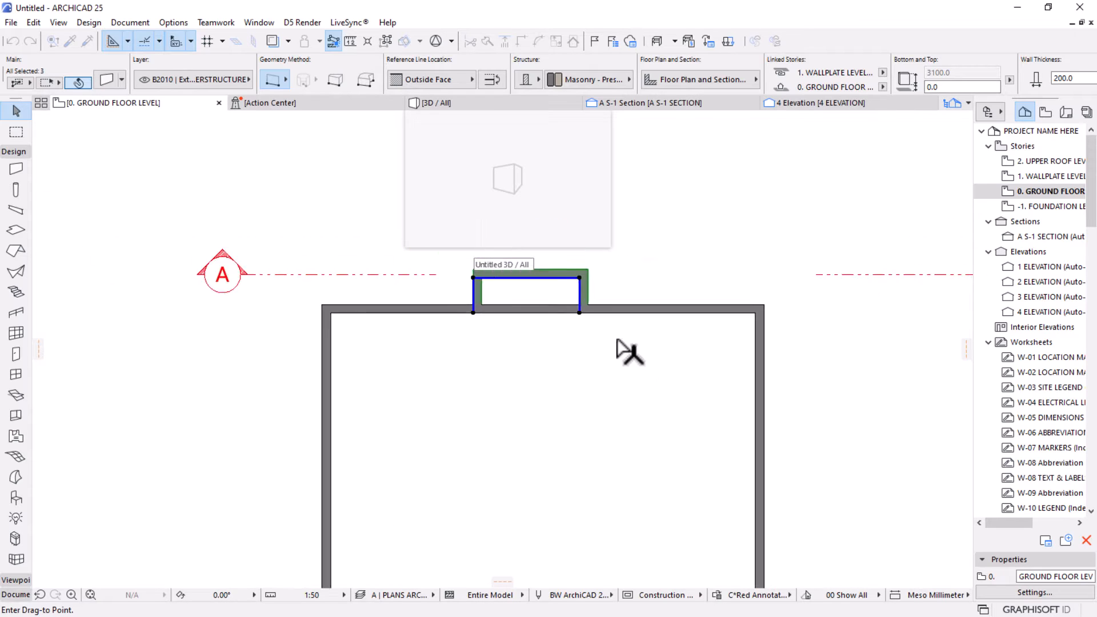
pyautogui.scroll(3, 669, 289)
pyautogui.scroll(3, 524, 372)
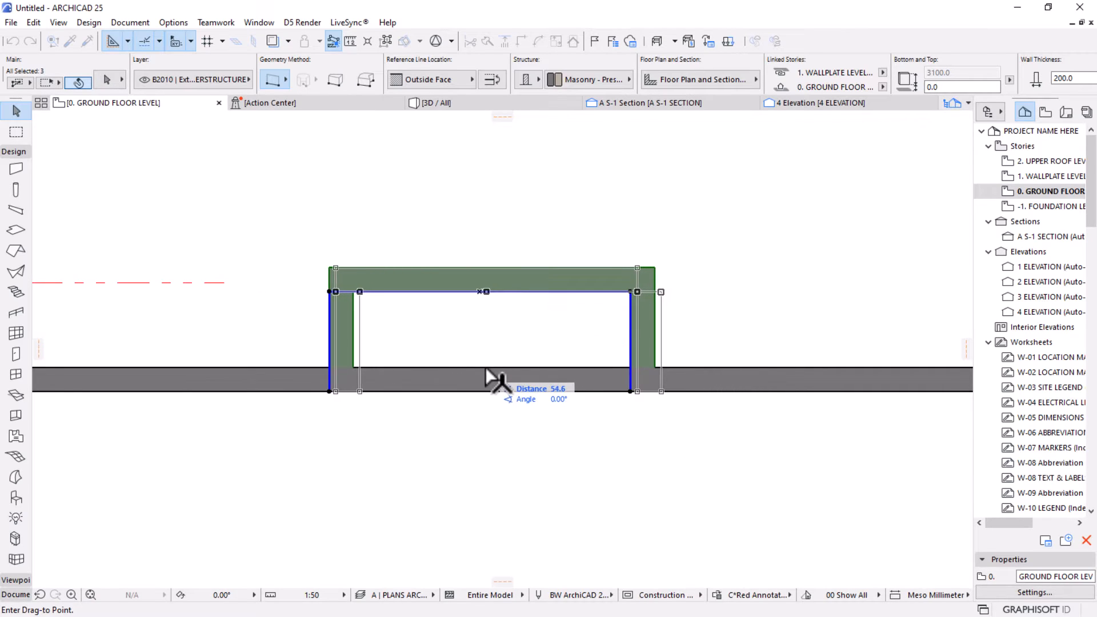
pyautogui.click(524, 365)
pyautogui.scroll(-5, 526, 269)
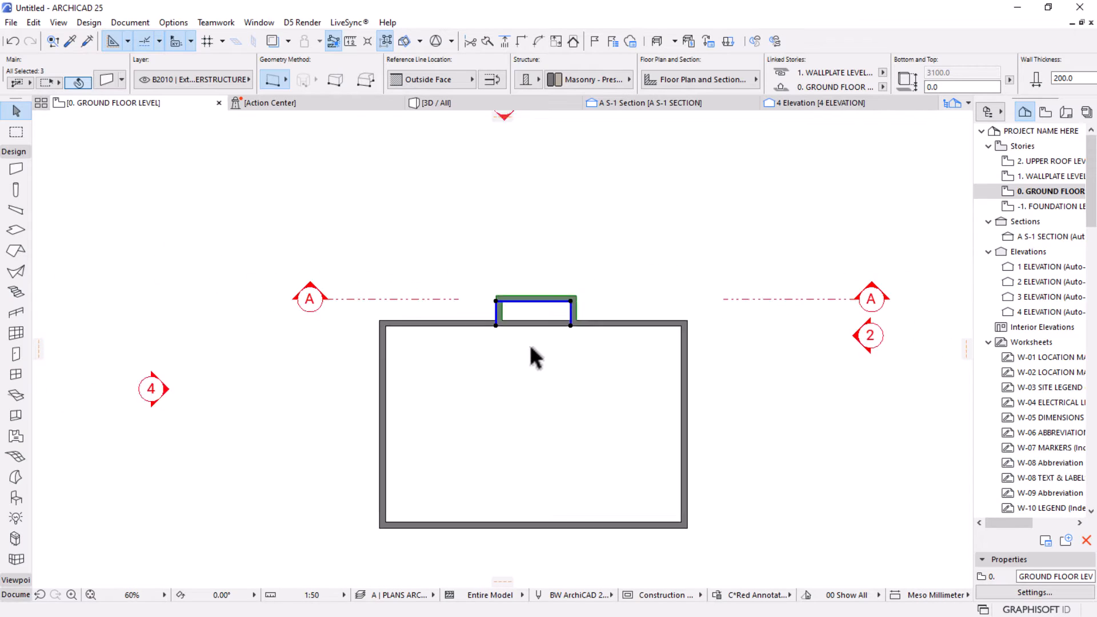
pyautogui.moveTo(533, 355); pyautogui.dragTo(534, 306, button='middle')
pyautogui.click(746, 428)
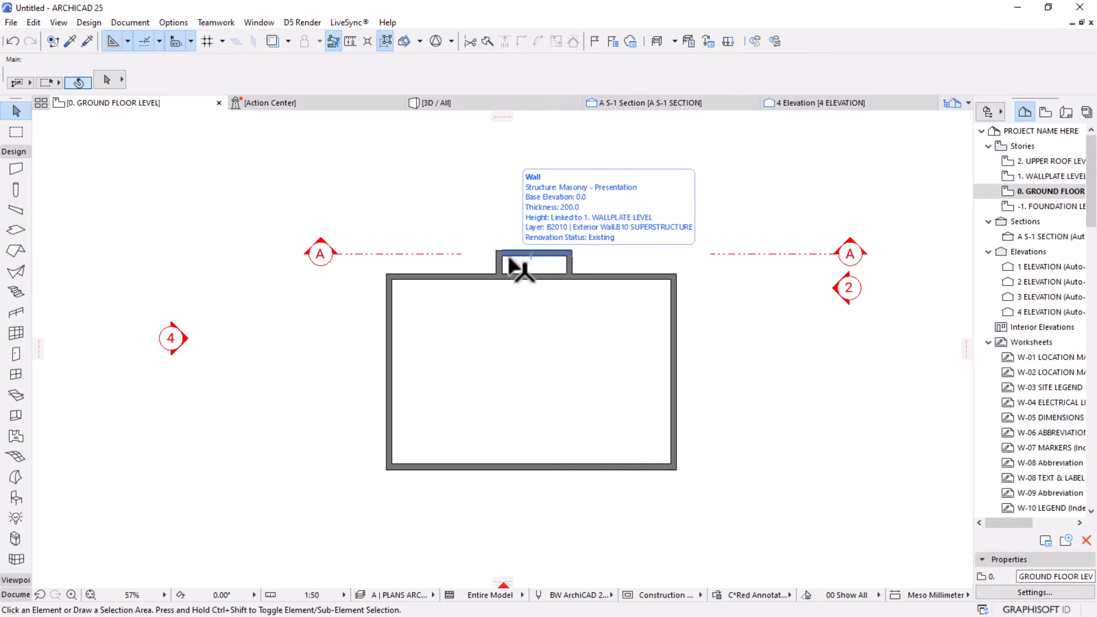
# Drag a copy of the upper external wall 200 mm into the house so it sits flush against the original's inner face.
pyautogui.scroll(3, 514, 263)
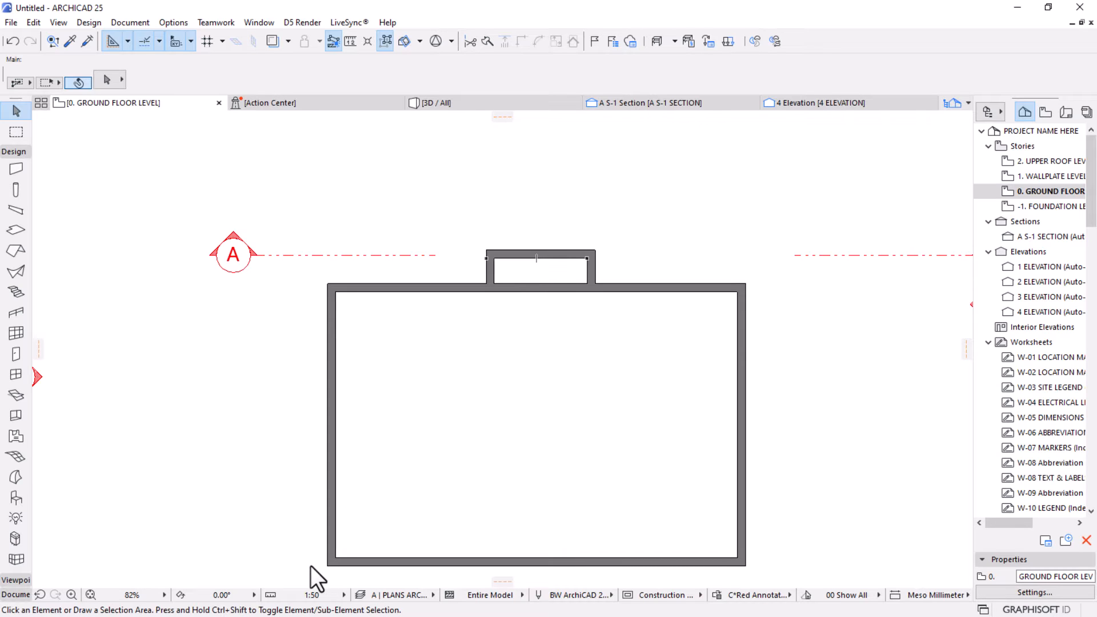
pyautogui.scroll(-2, 514, 399)
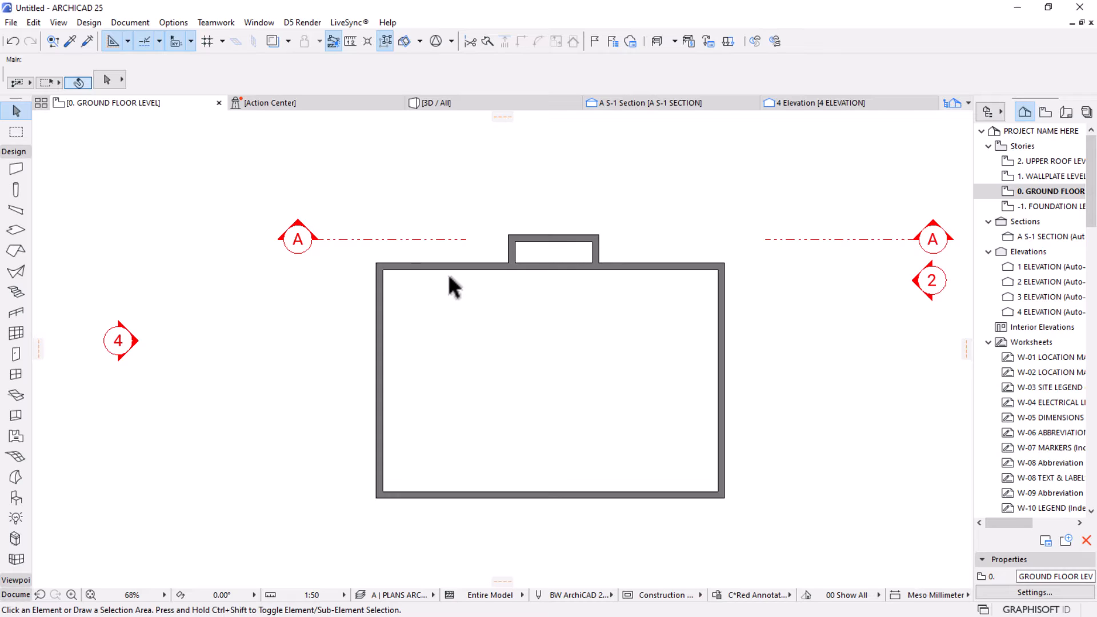
pyautogui.click(451, 267)
pyautogui.scroll(2, 452, 268)
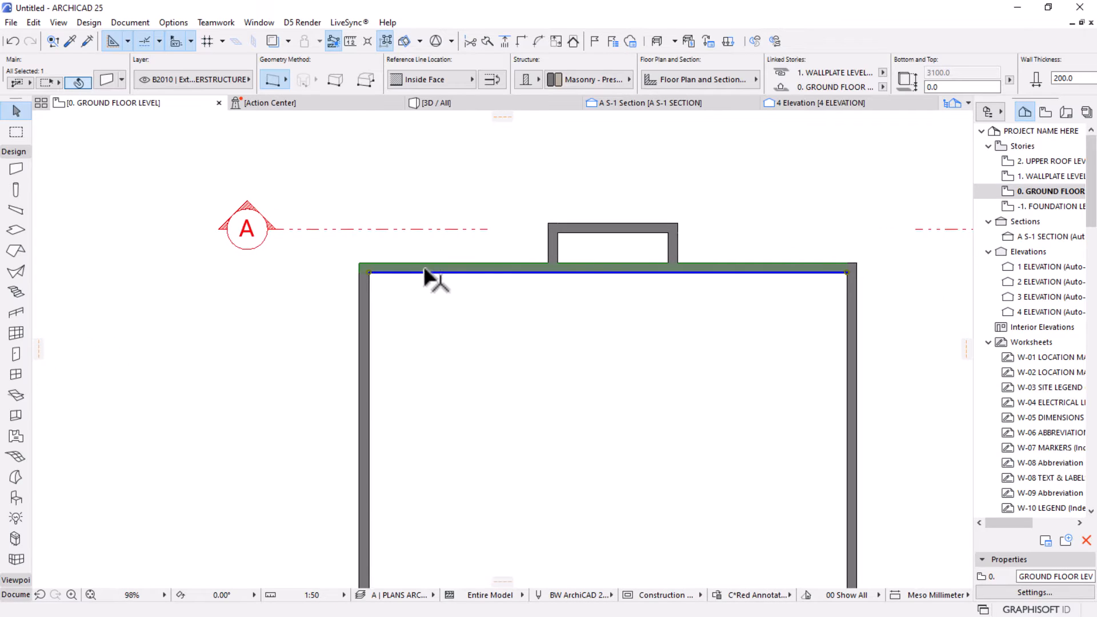
pyautogui.hotkey('ctrl', 'shift', 'd')
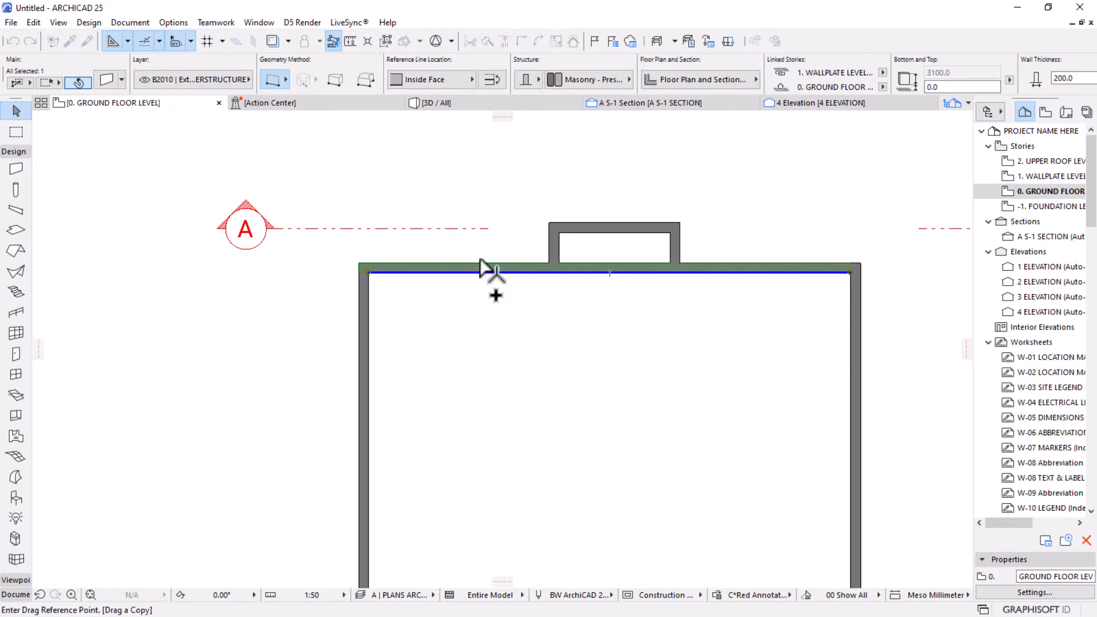
pyautogui.click(476, 264)
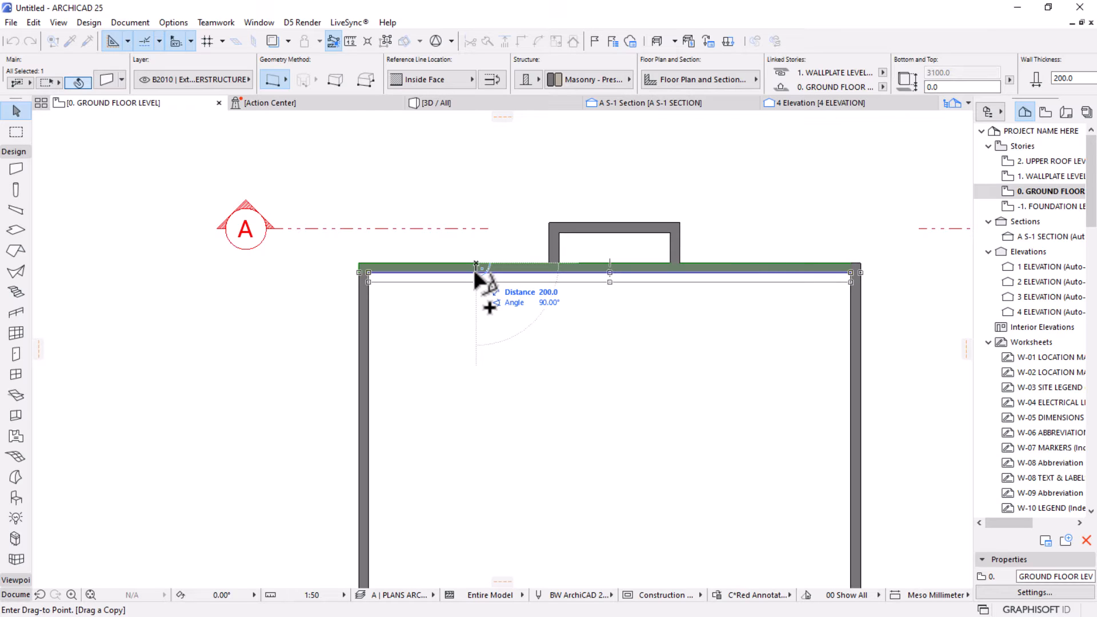
pyautogui.click(476, 273)
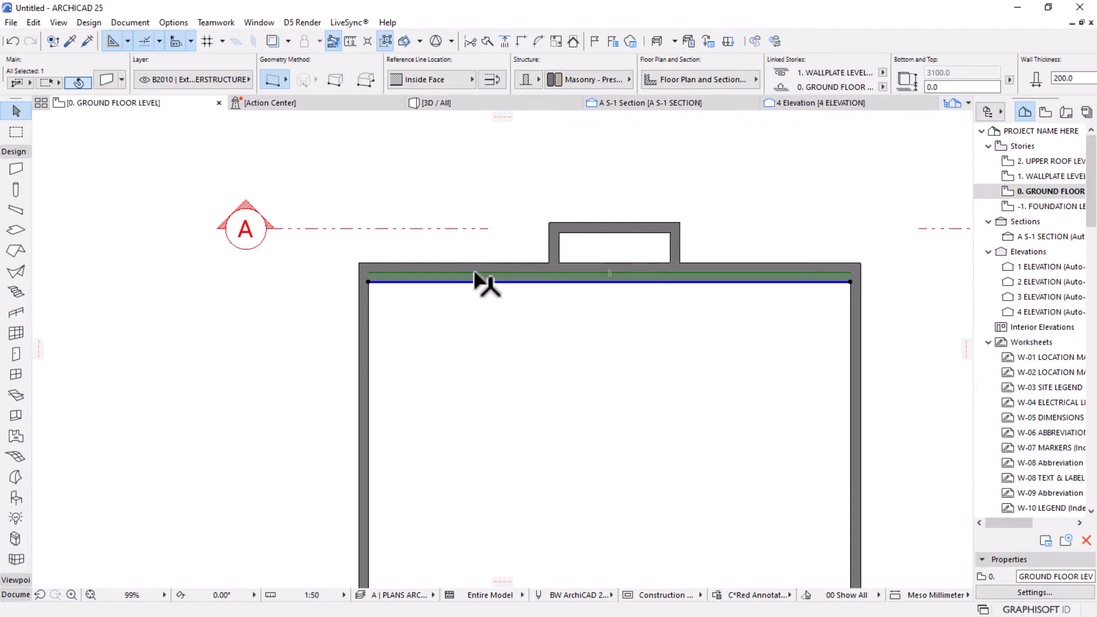
# Move the copied wall 3000 mm perpendicularly into the house, away from the upper external wall.
pyautogui.hotkey('ctrl', 'd')
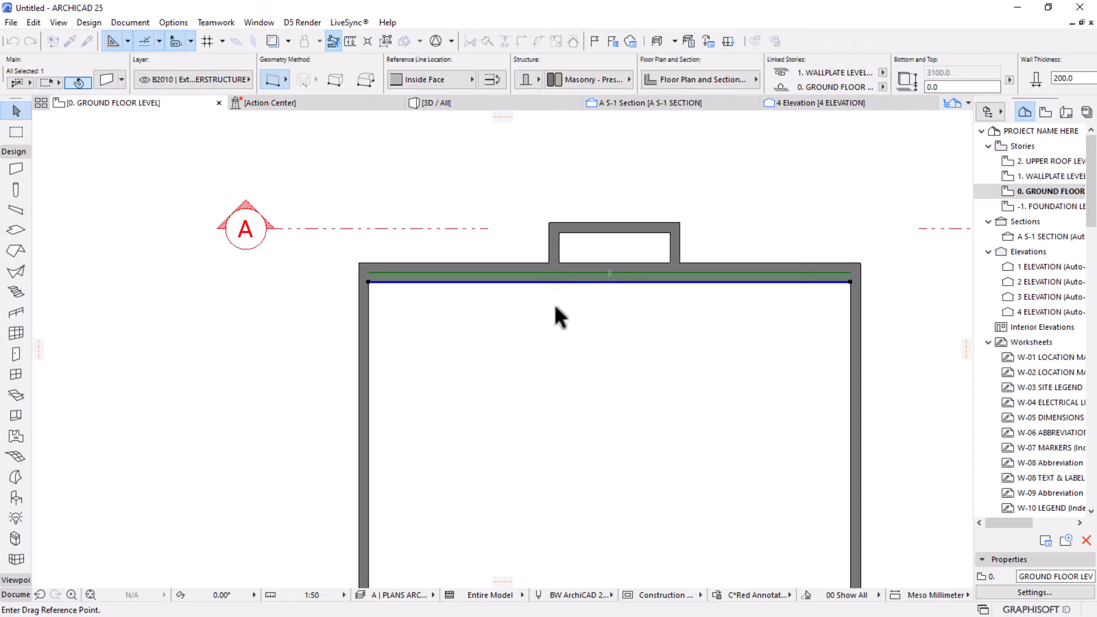
pyautogui.click(513, 281)
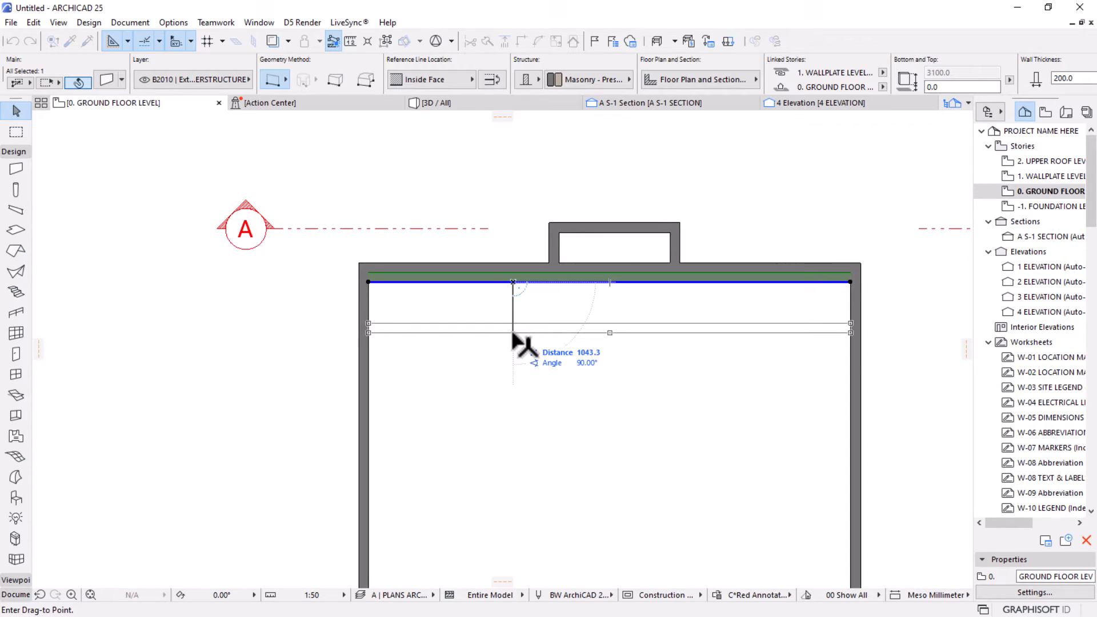
pyautogui.write('300')
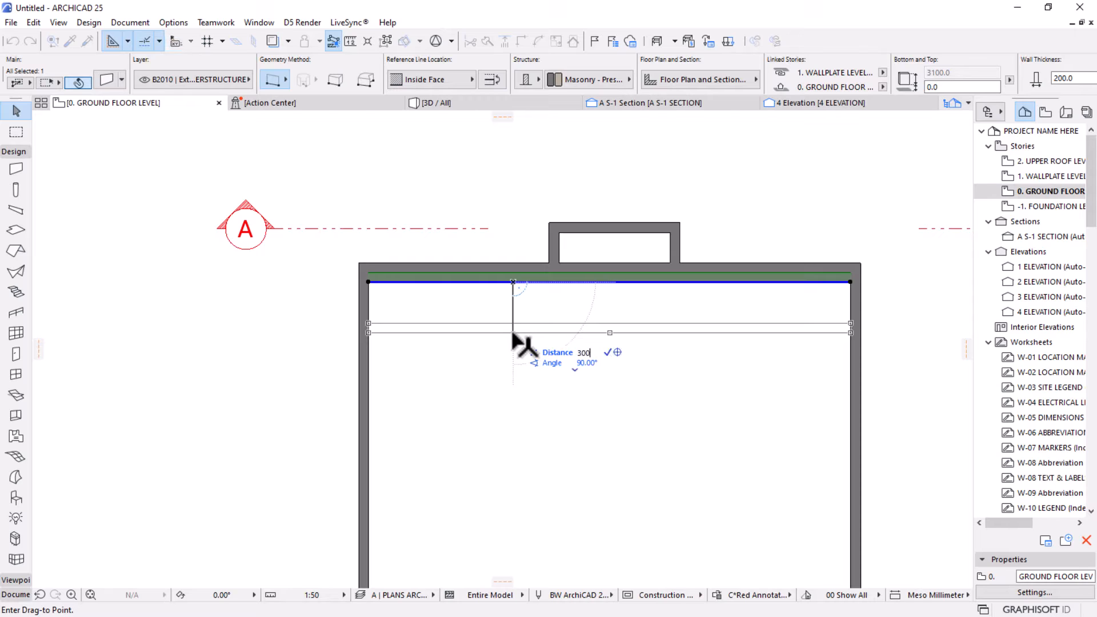
pyautogui.press('Return')
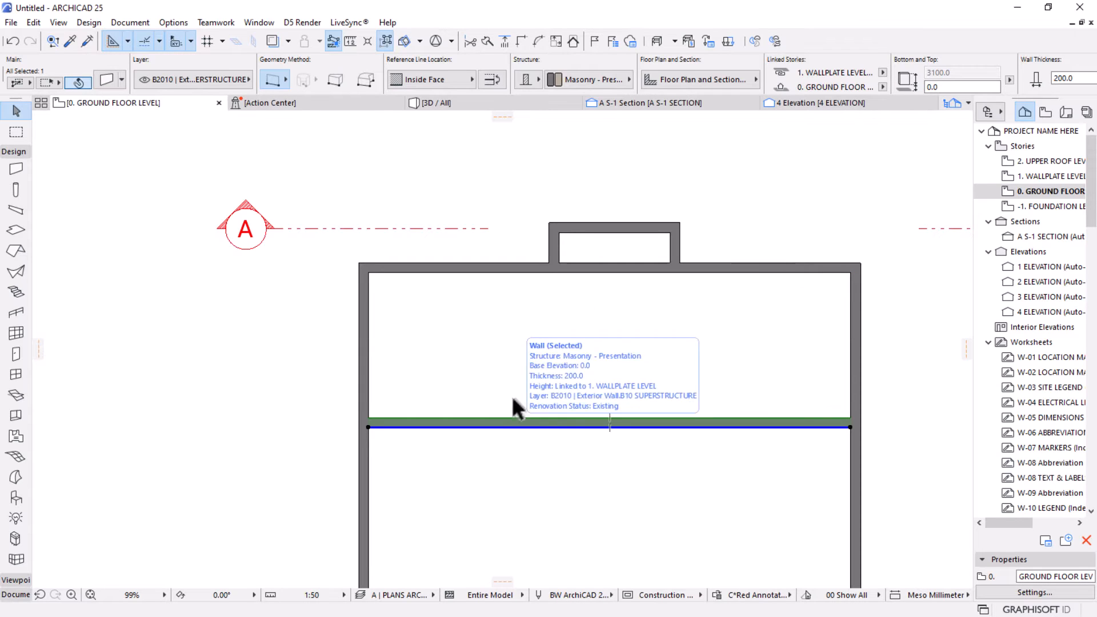
# Measure the clear distance between the upper external wall's inner face and the new internal wall.
pyautogui.scroll(-1, 514, 389)
pyautogui.moveTo(516, 380); pyautogui.dragTo(496, 352, button='middle')
pyautogui.scroll(1, 494, 292)
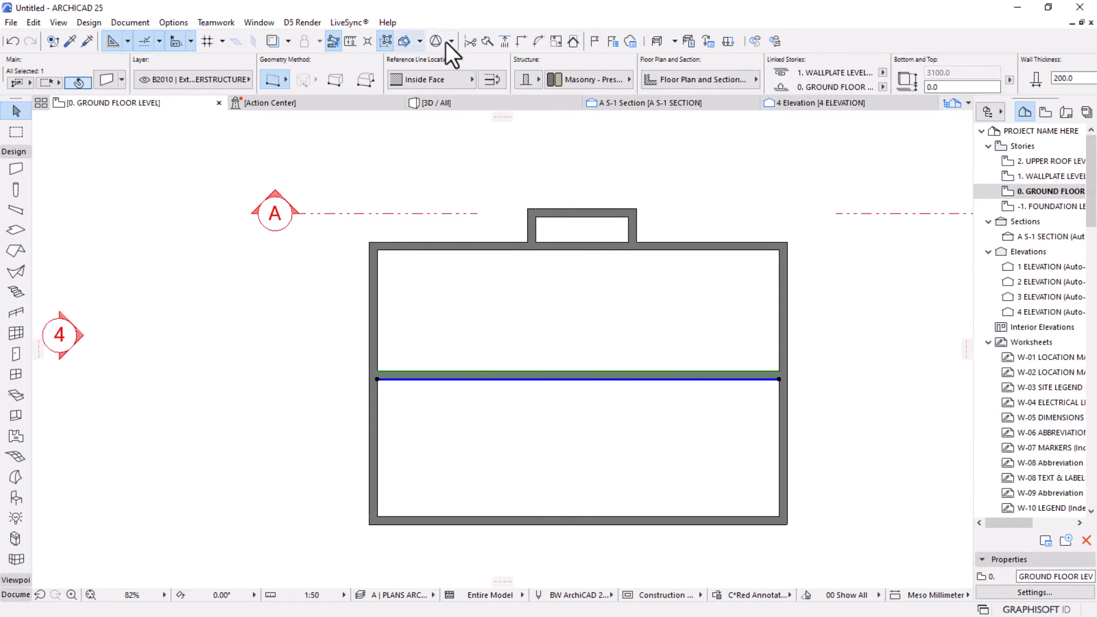
pyautogui.click(387, 41)
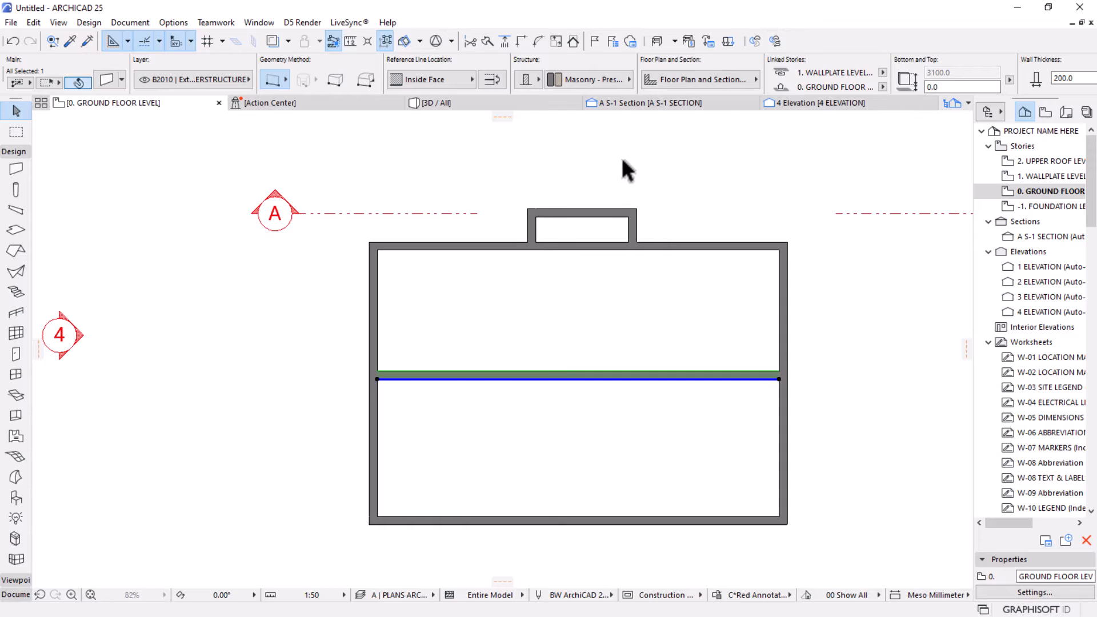
pyautogui.press('m')
pyautogui.click(479, 250)
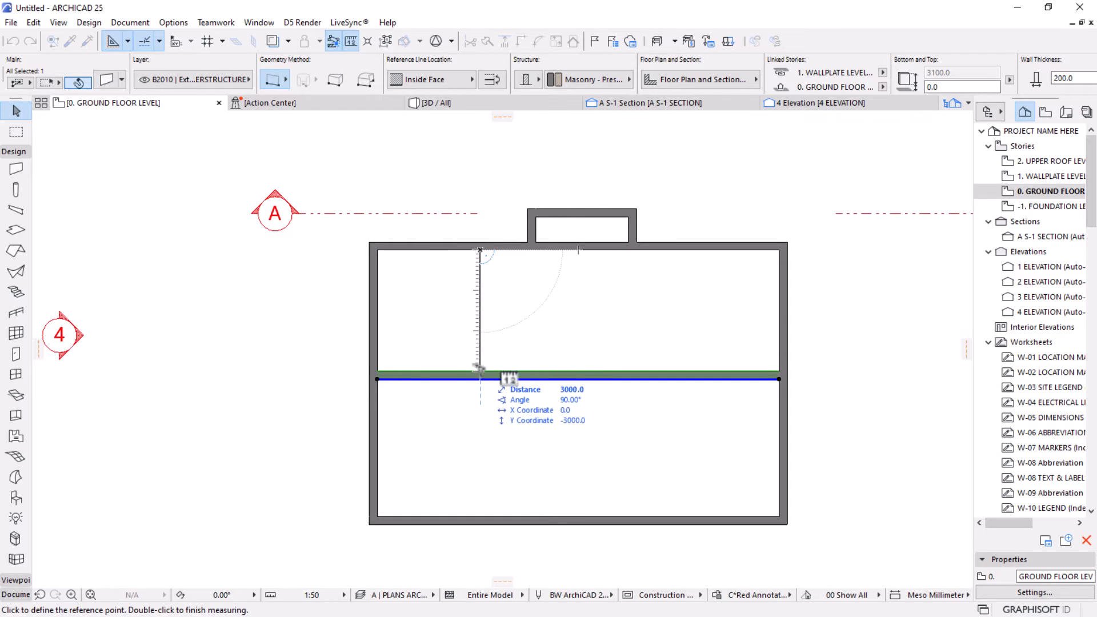
pyautogui.press('Escape')
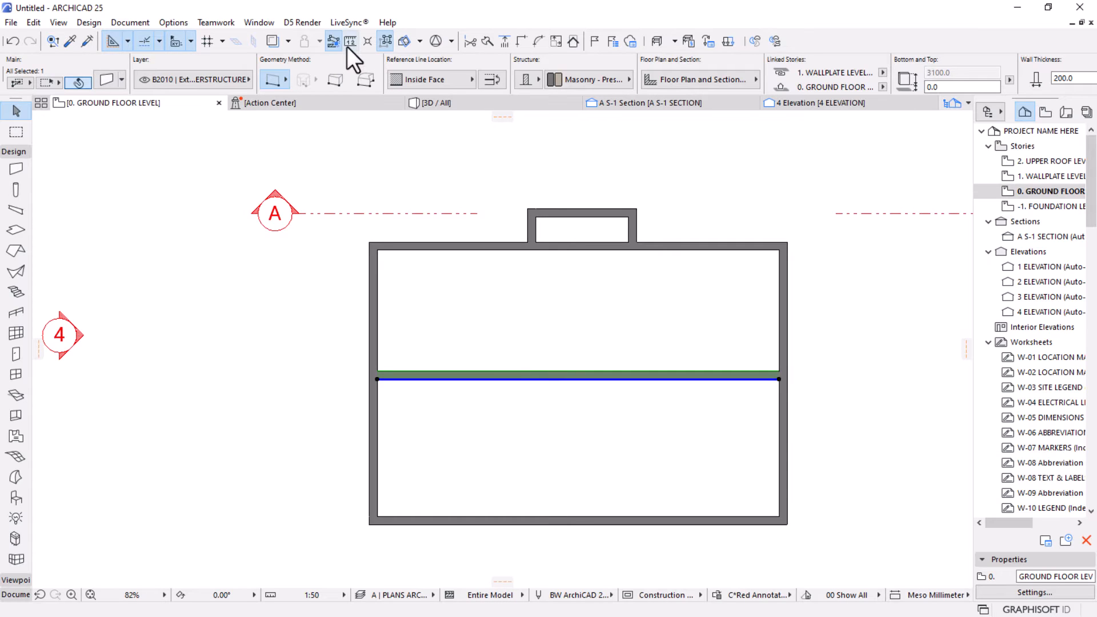
pyautogui.click(350, 41)
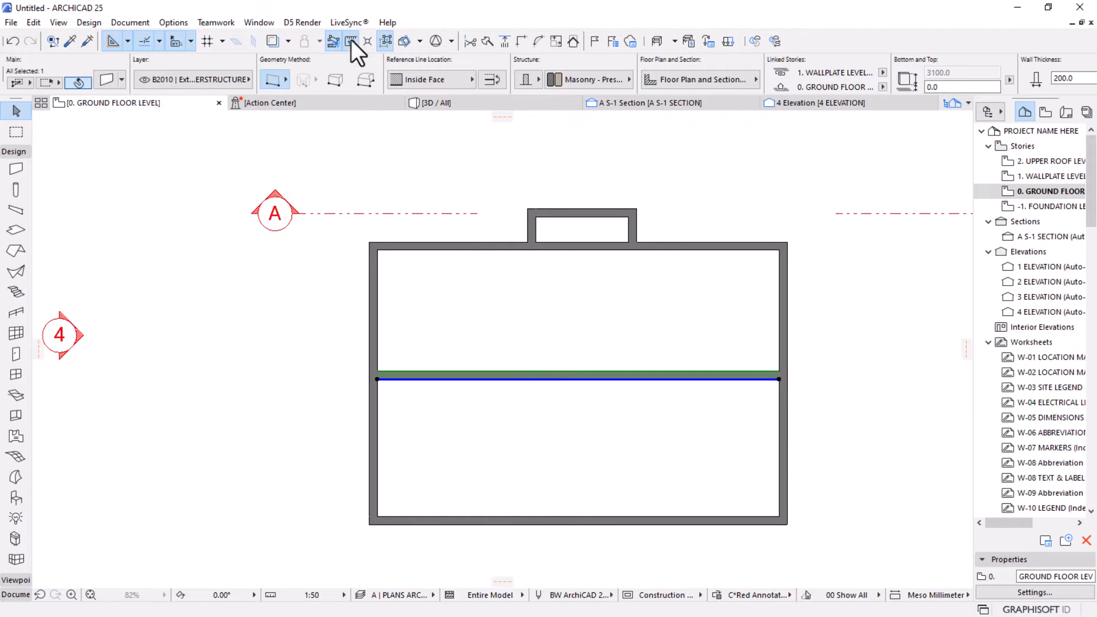
pyautogui.click(472, 250)
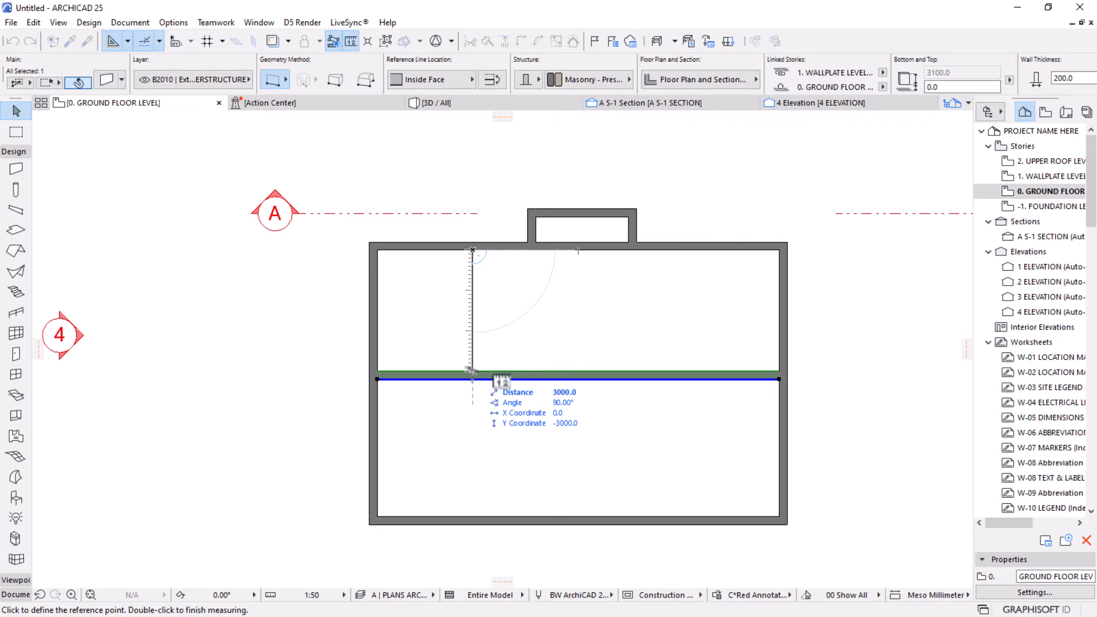
pyautogui.press('Escape')
pyautogui.press('Escape')
# Extend the projection's two side walls with Adjust down to the lower face of the horizontal internal wall, and clear the selection.
pyautogui.scroll(-2, 587, 284)
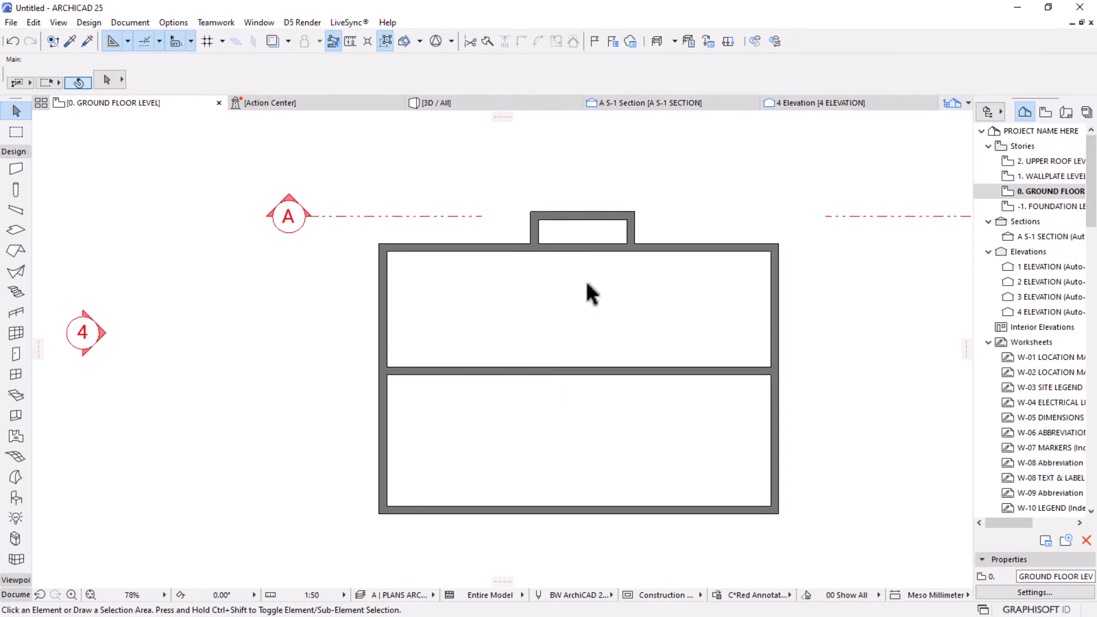
pyautogui.moveTo(548, 295); pyautogui.dragTo(517, 274, button='middle')
pyautogui.scroll(3, 578, 212)
pyautogui.click(602, 206)
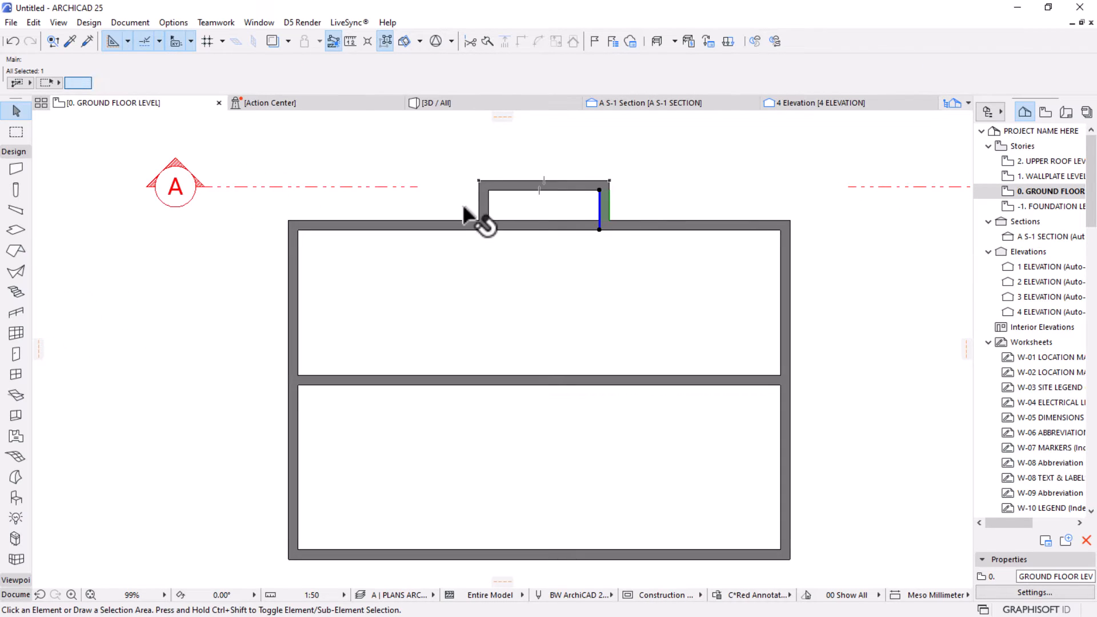
pyautogui.keyDown('shift'); pyautogui.click(484, 206); pyautogui.keyUp('shift')
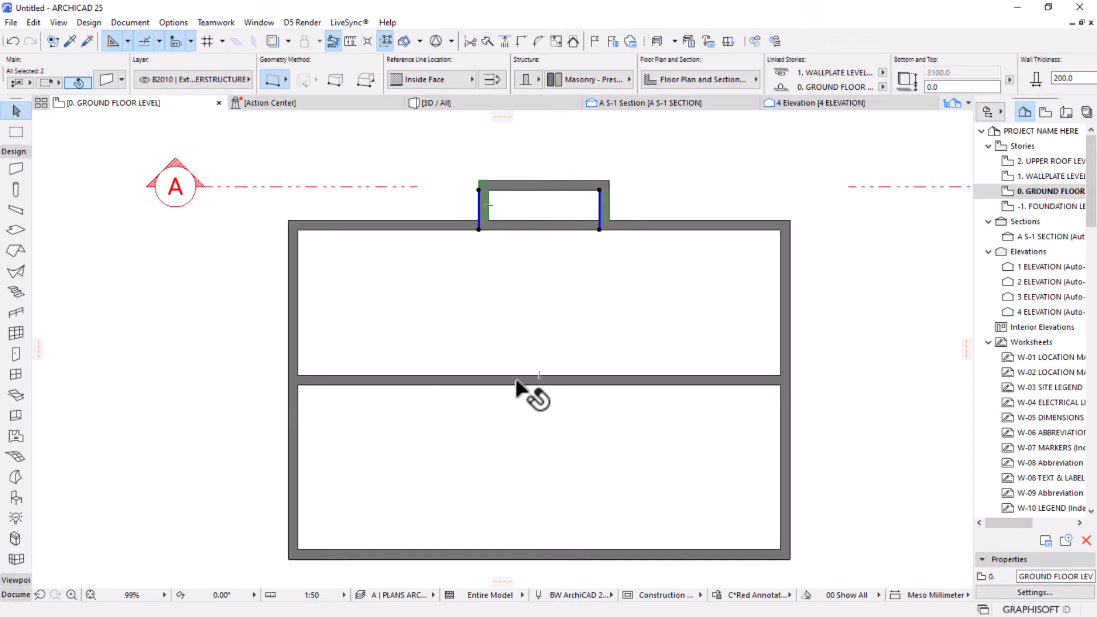
pyautogui.click(506, 43)
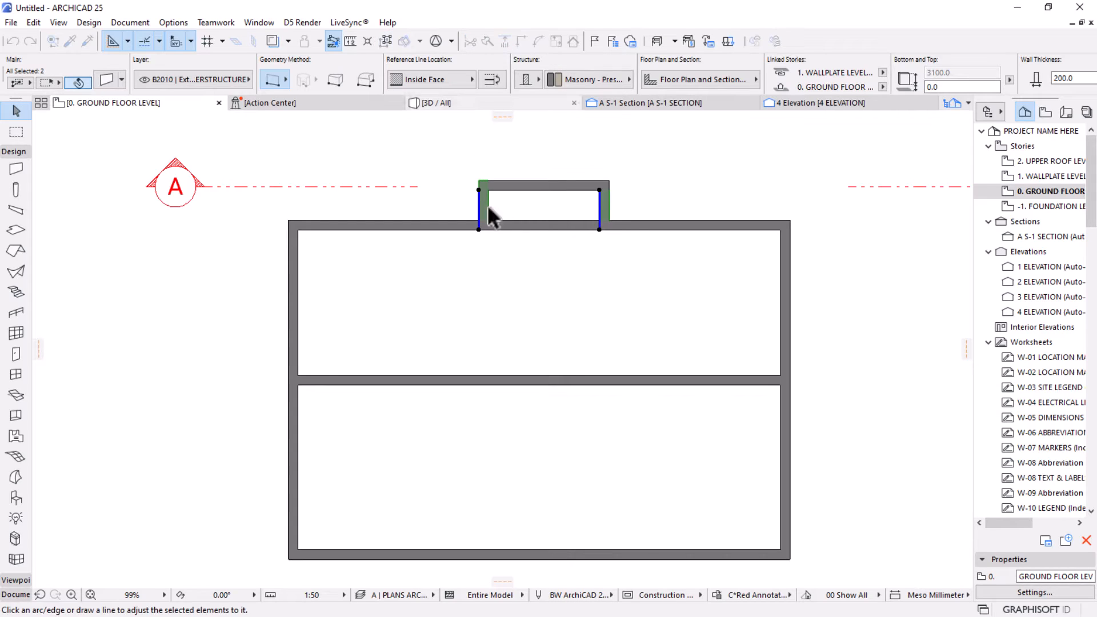
pyautogui.scroll(3, 517, 384)
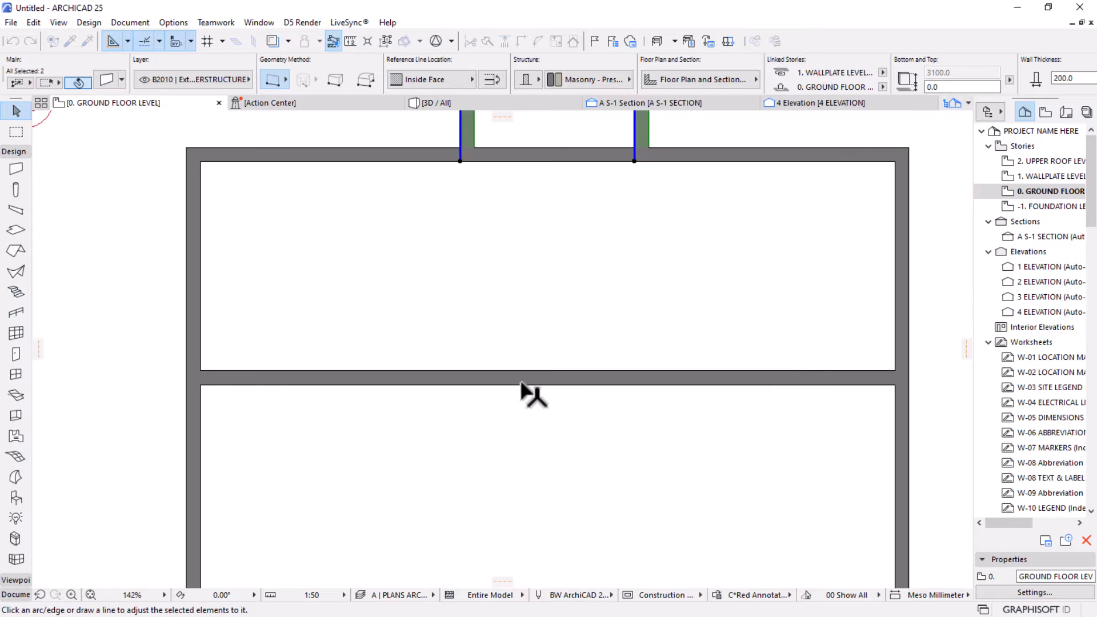
pyautogui.click(518, 384)
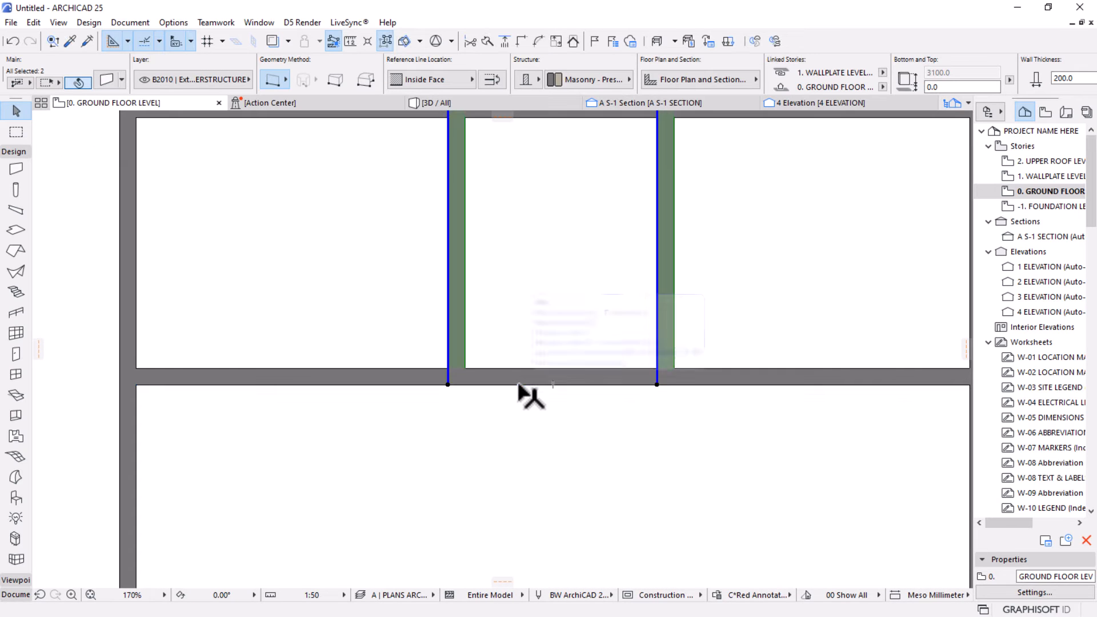
pyautogui.scroll(-3, 581, 449)
pyautogui.scroll(-3, 581, 449)
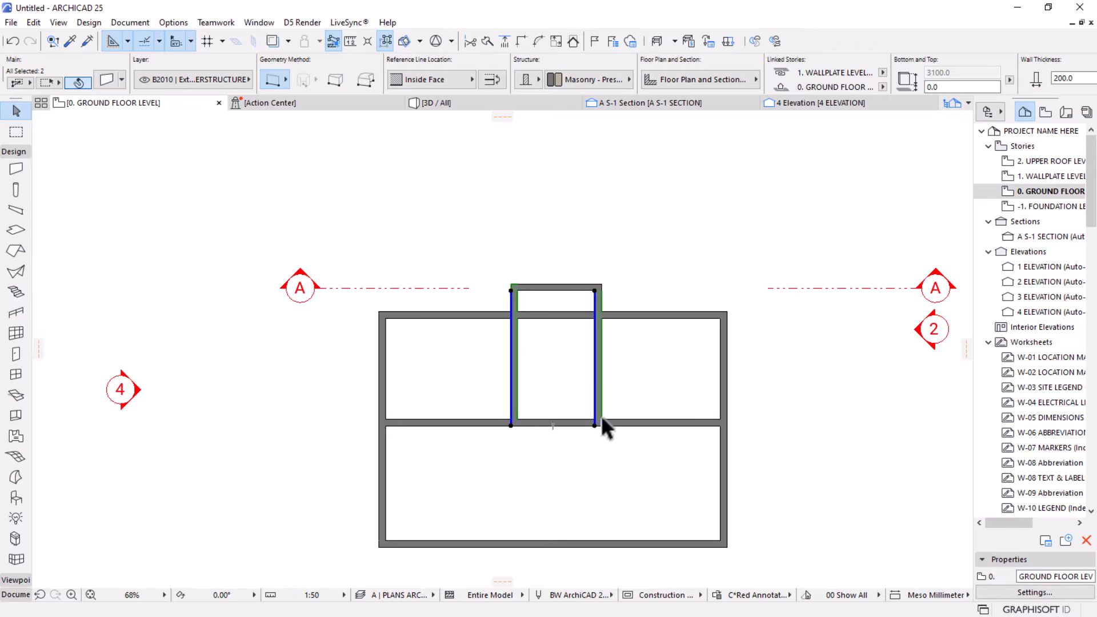
pyautogui.click(588, 471)
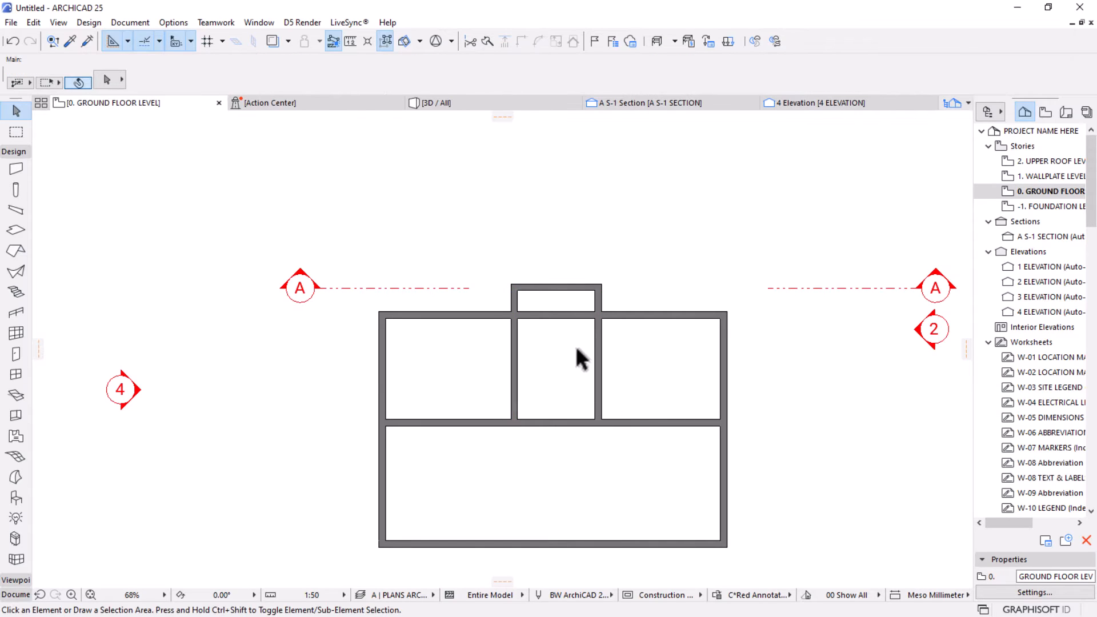
# Trim away the piece of the upper external wall between the two projection side walls.
pyautogui.click(471, 42)
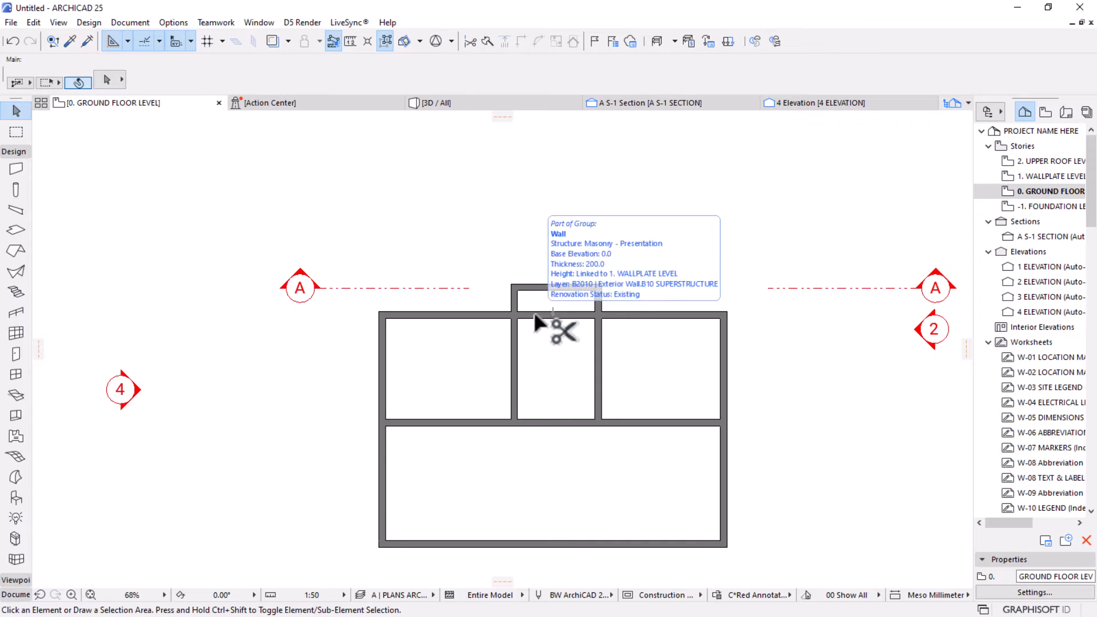
pyautogui.click(538, 315)
pyautogui.moveTo(545, 342); pyautogui.dragTo(540, 264, button='middle')
pyautogui.scroll(2, 570, 240)
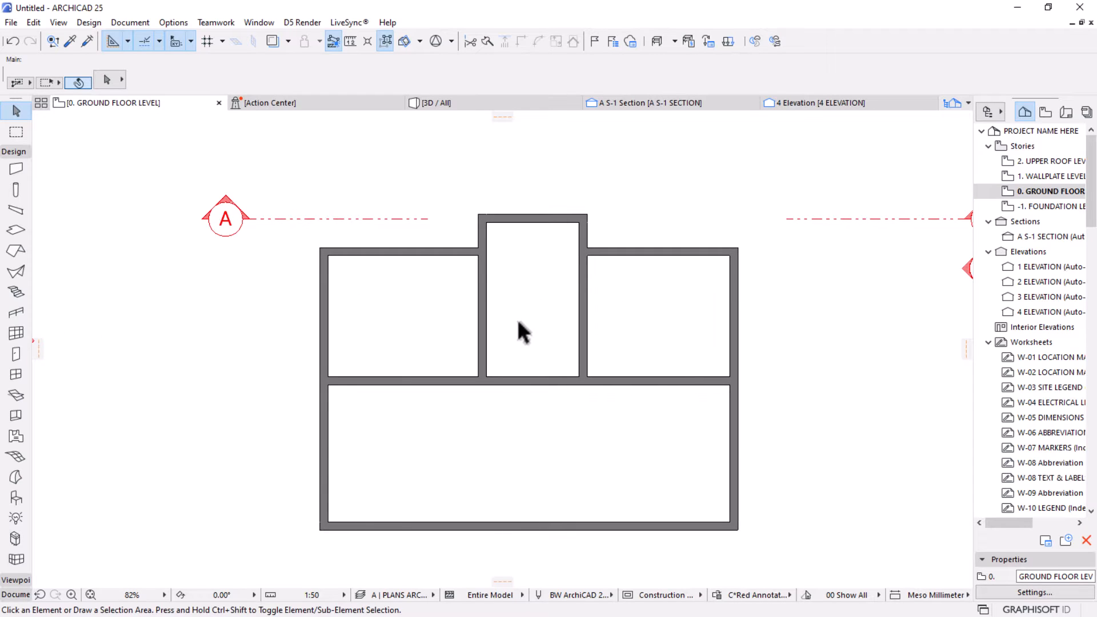
# Drag a copy of the horizontal internal wall upward so it sits flush against the original's upper face.
pyautogui.scroll(1, 518, 321)
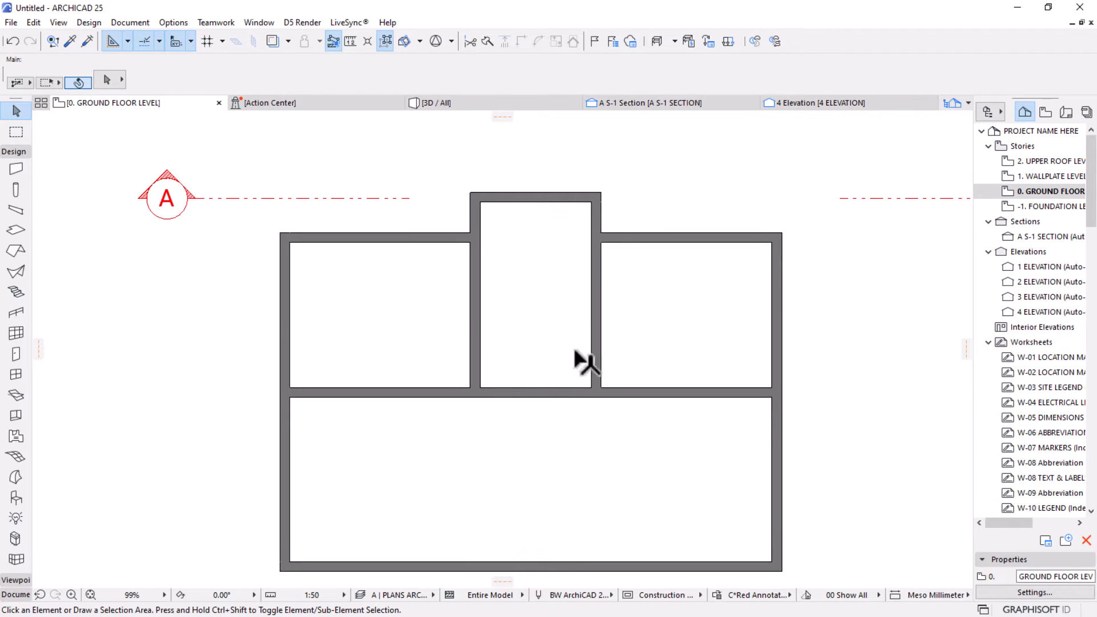
pyautogui.click(519, 394)
pyautogui.scroll(2, 519, 394)
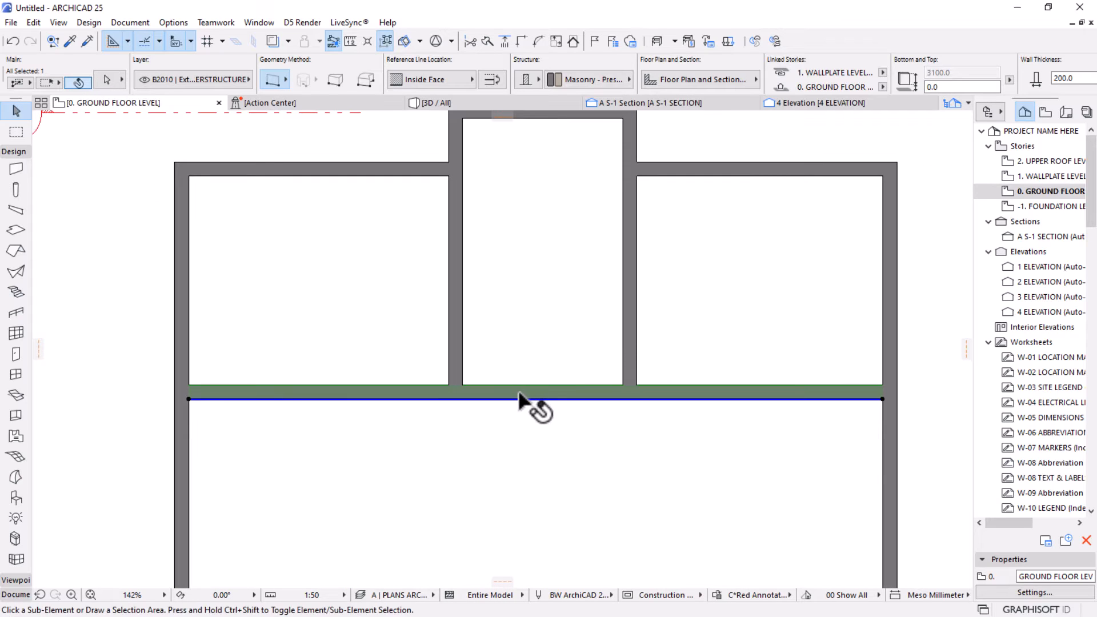
pyautogui.hotkey('ctrl', 'd')
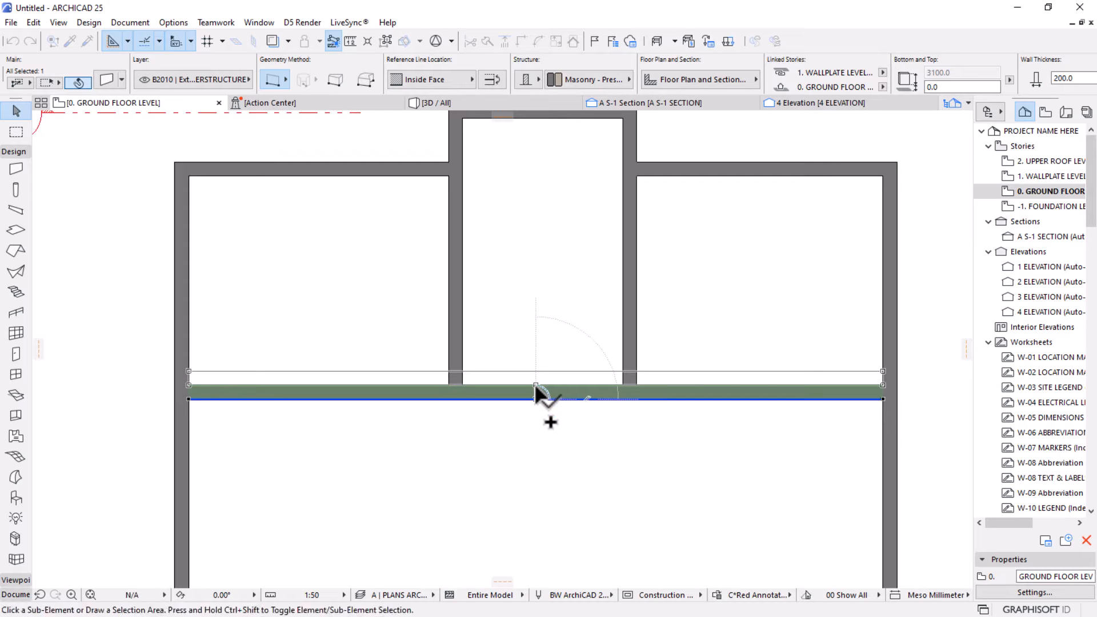
pyautogui.click(536, 386)
# Move the copied horizontal wall 1200 mm perpendicularly upward, away from the original internal wall.
pyautogui.hotkey('ctrl', 'd')
pyautogui.click(553, 348)
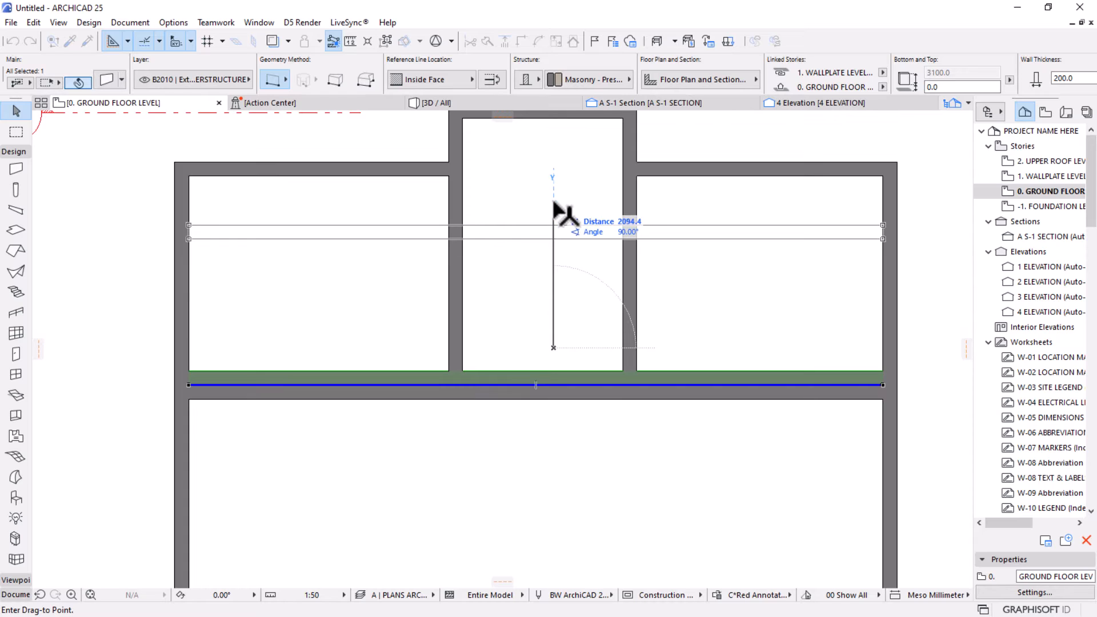
pyautogui.write('1200')
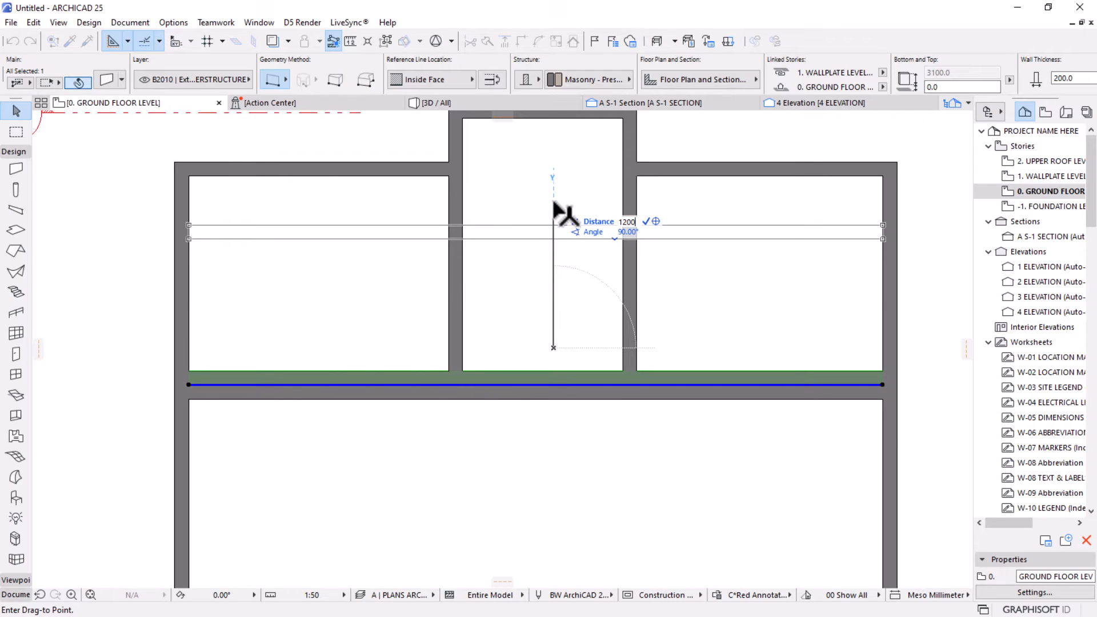
pyautogui.press('Return')
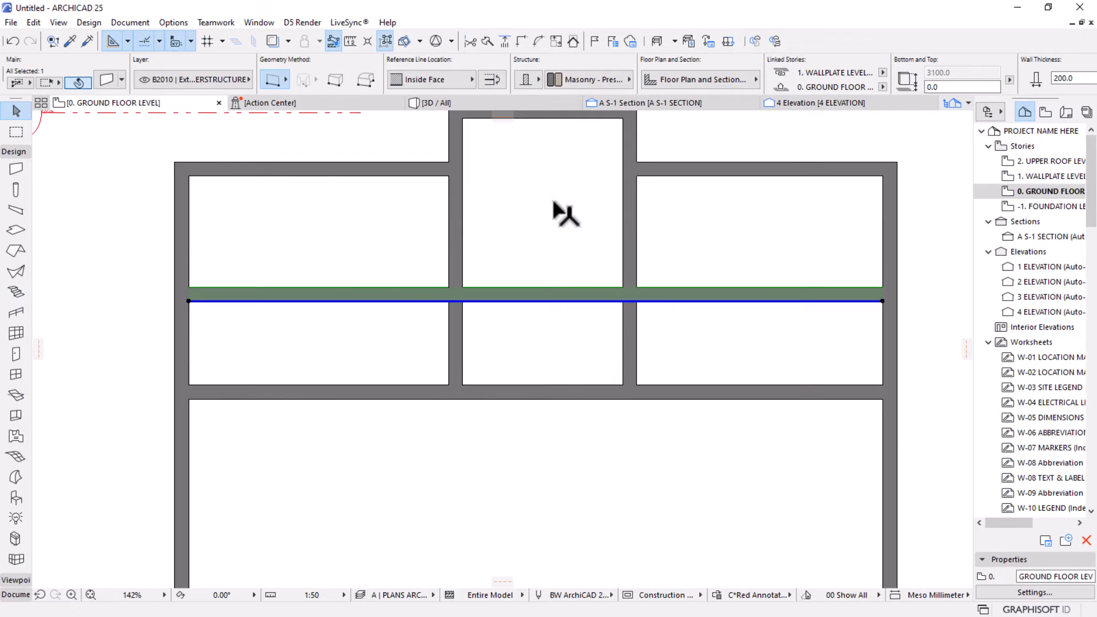
# Trim the copied wall's two outer pieces so only the part between the two vertical internal walls remains, and clear the selection.
pyautogui.keyDown('ctrl'); pyautogui.click(690, 301); pyautogui.keyUp('ctrl')
pyautogui.keyDown('ctrl'); pyautogui.click(381, 297); pyautogui.keyUp('ctrl')
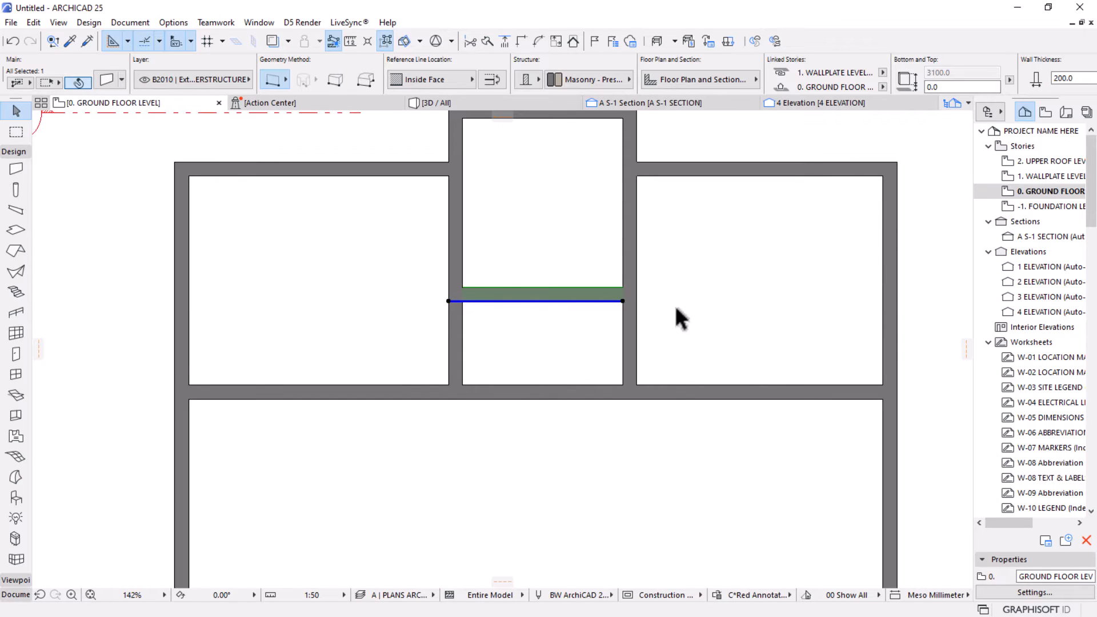
pyautogui.press('Escape')
pyautogui.scroll(-2, 562, 190)
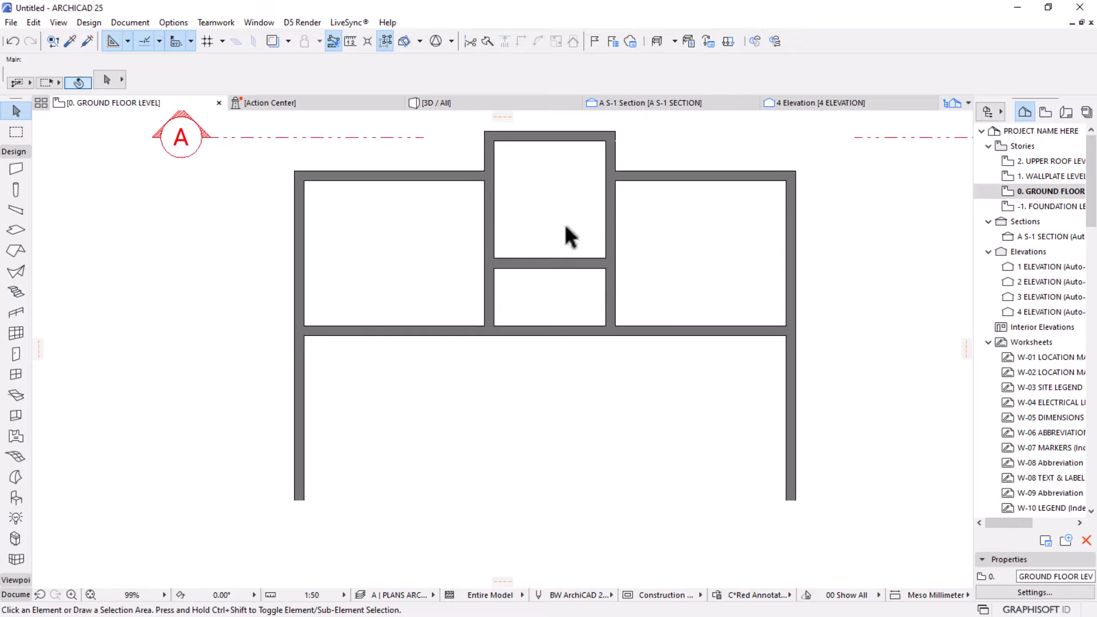
# Try trimming away the middle piece of the long horizontal internal wall between the two vertical walls, and undo the trim.
pyautogui.scroll(1, 537, 240)
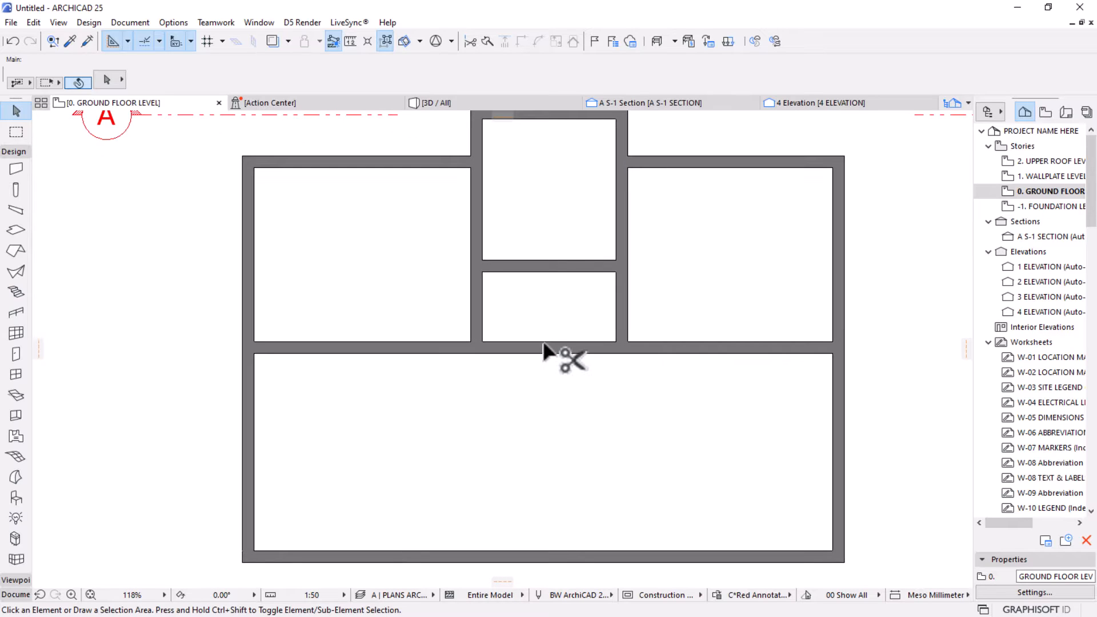
pyautogui.keyDown('ctrl'); pyautogui.click(543, 346); pyautogui.keyUp('ctrl')
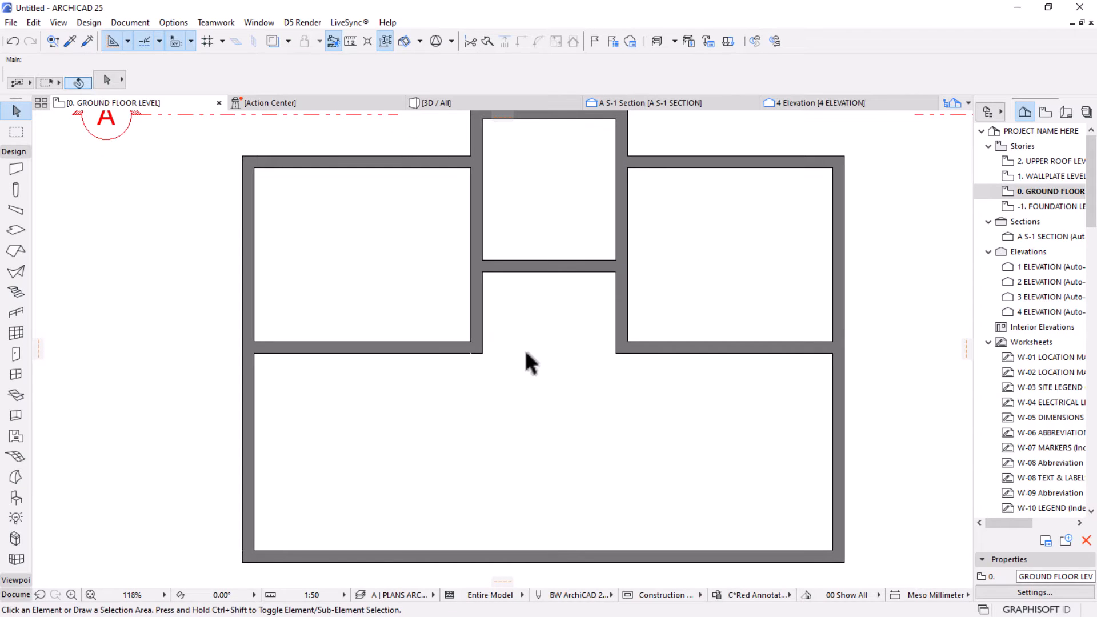
pyautogui.scroll(2, 593, 301)
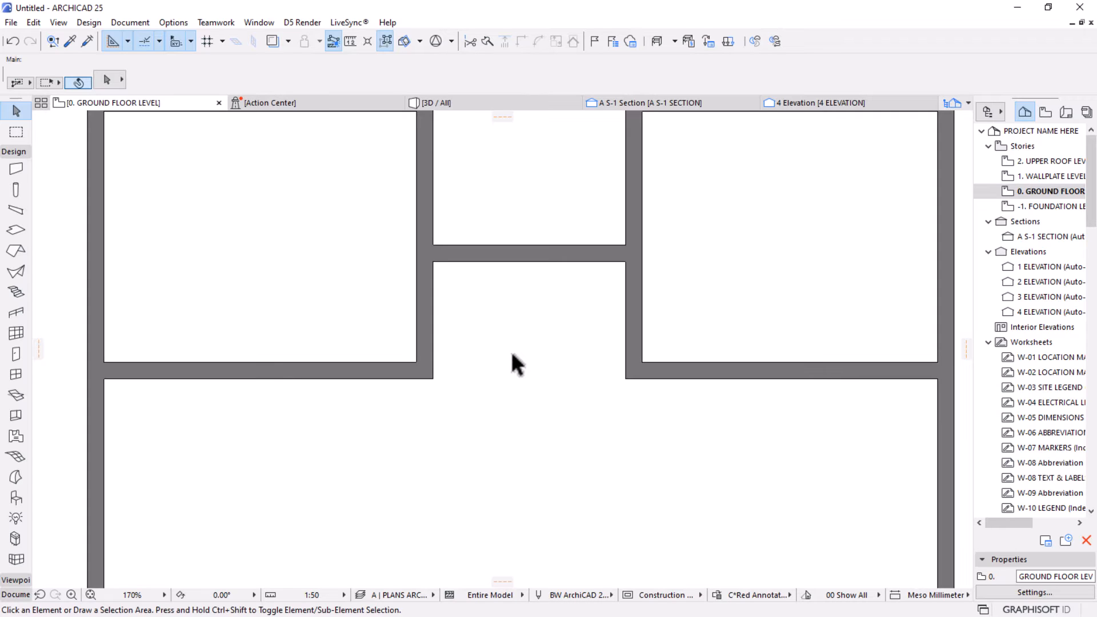
pyautogui.hotkey('ctrl', 'z')
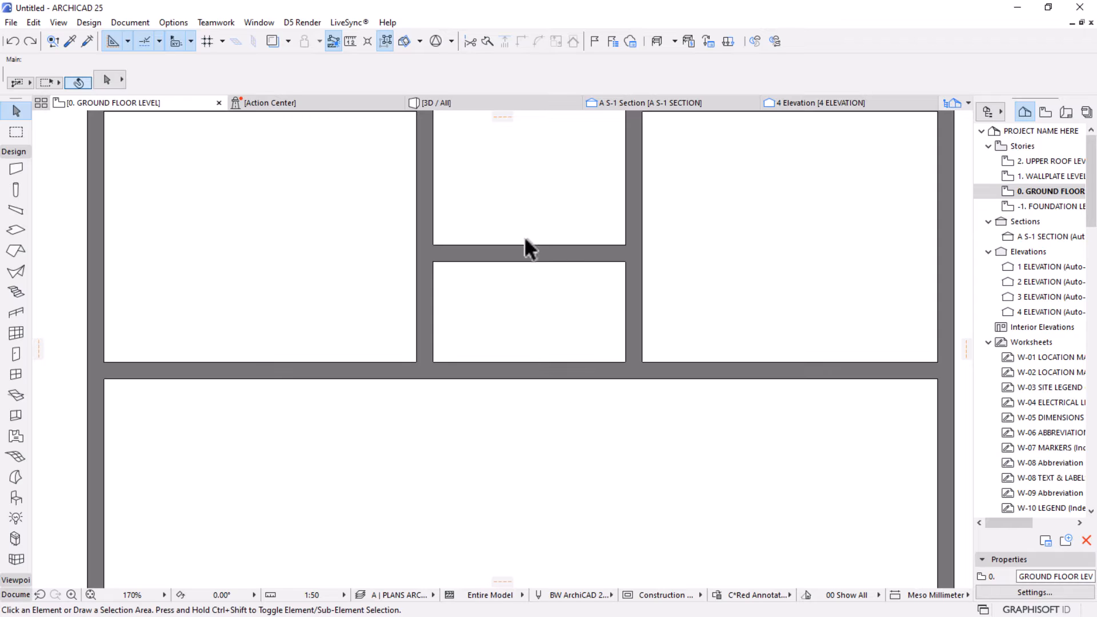
# Drag a copy of the left external wall into the house so it sits flush against the original's inner face.
pyautogui.scroll(-5, 523, 235)
pyautogui.moveTo(499, 335); pyautogui.dragTo(431, 289, button='middle')
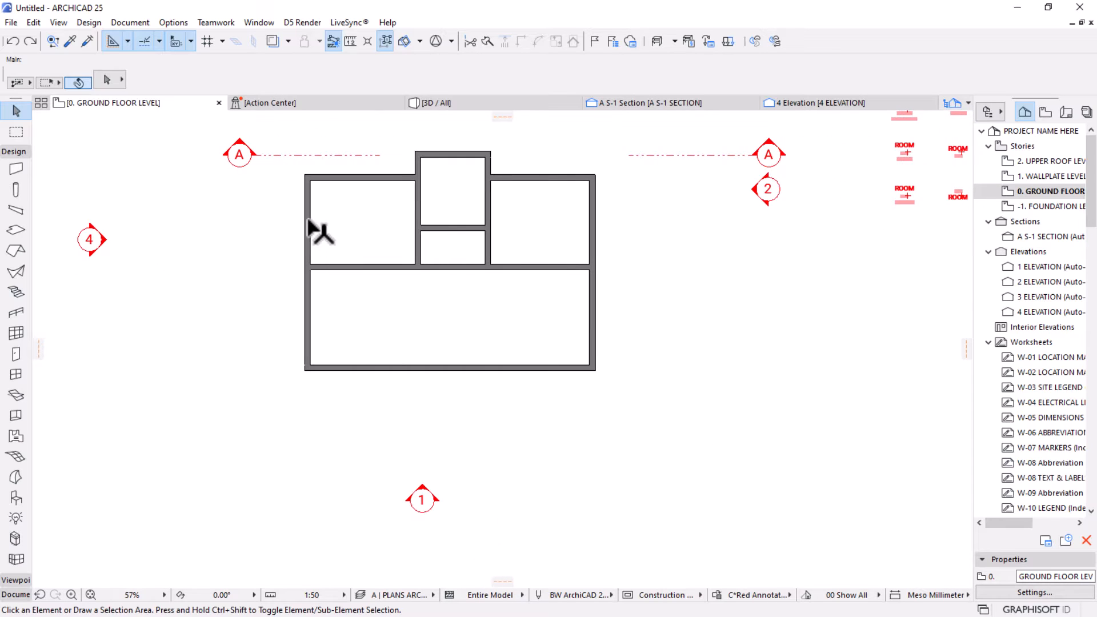
pyautogui.moveTo(320, 232); pyautogui.dragTo(363, 255, button='middle')
pyautogui.scroll(1, 364, 255)
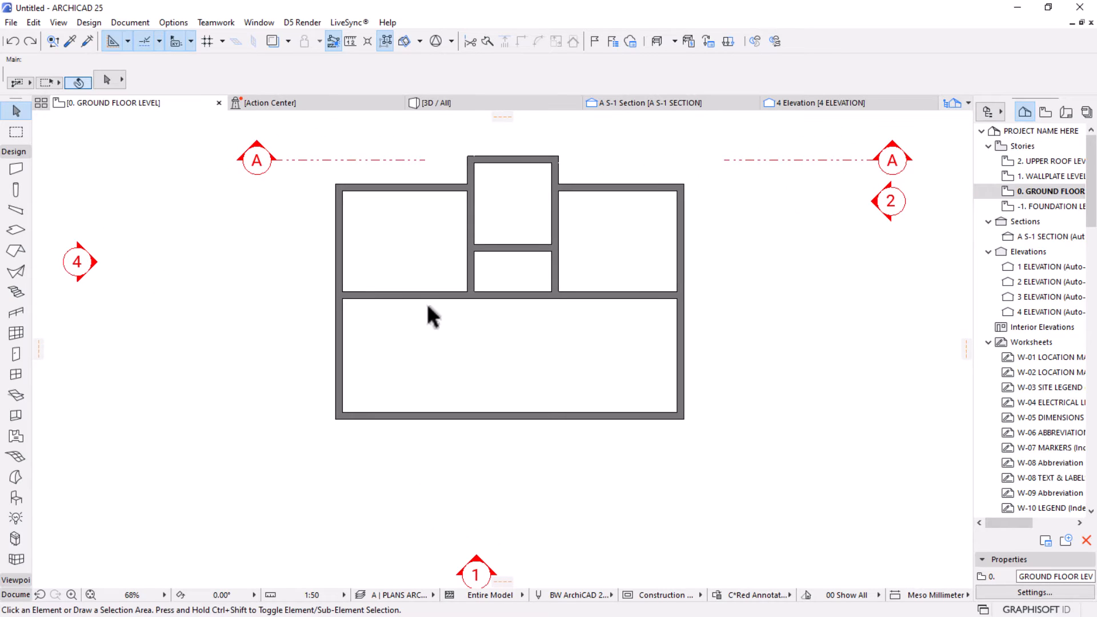
pyautogui.moveTo(376, 328); pyautogui.dragTo(389, 330, button='middle')
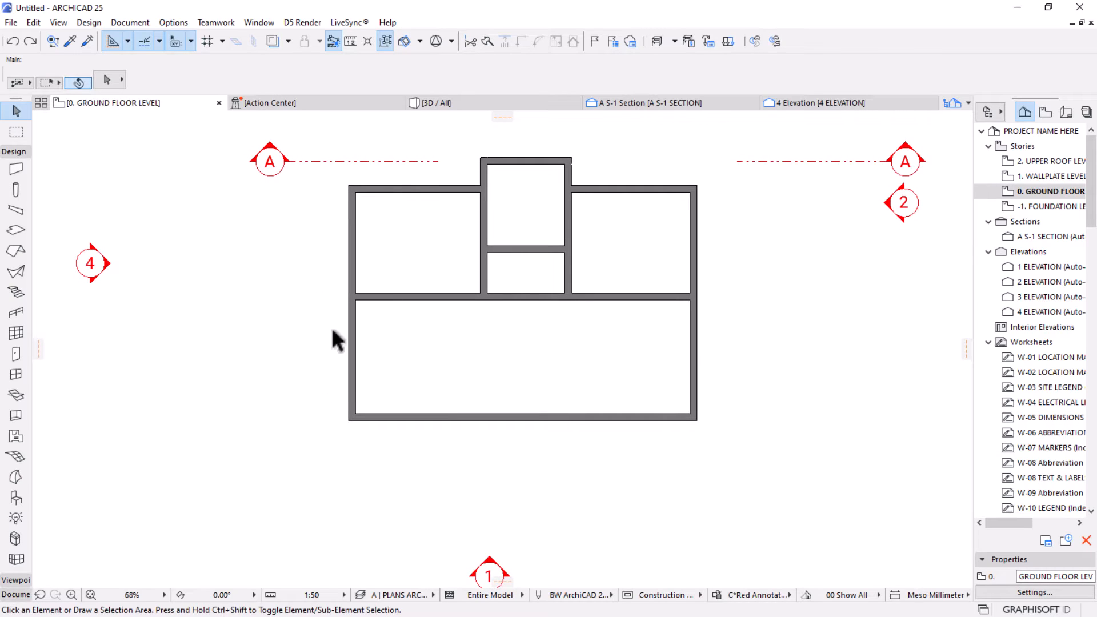
pyautogui.scroll(2, 336, 372)
pyautogui.click(356, 388)
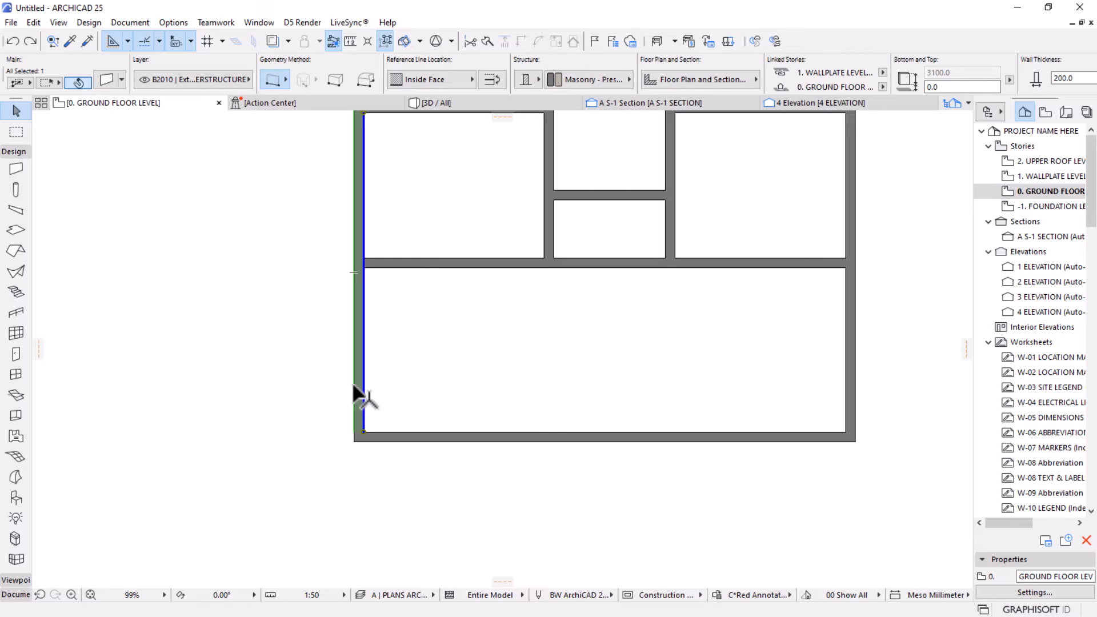
pyautogui.moveTo(354, 386); pyautogui.dragTo(372, 357)
pyautogui.click(387, 338)
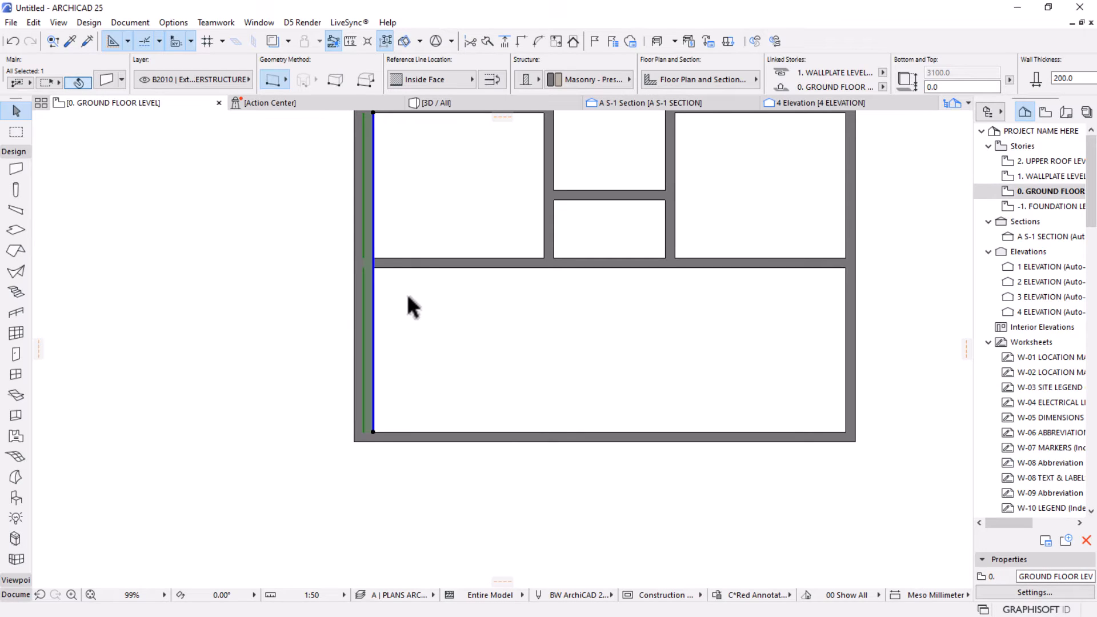
# Move the copied vertical wall 1400 mm horizontally into the house, away from the left external wall.
pyautogui.hotkey('ctrl', 'd')
pyautogui.click(391, 302)
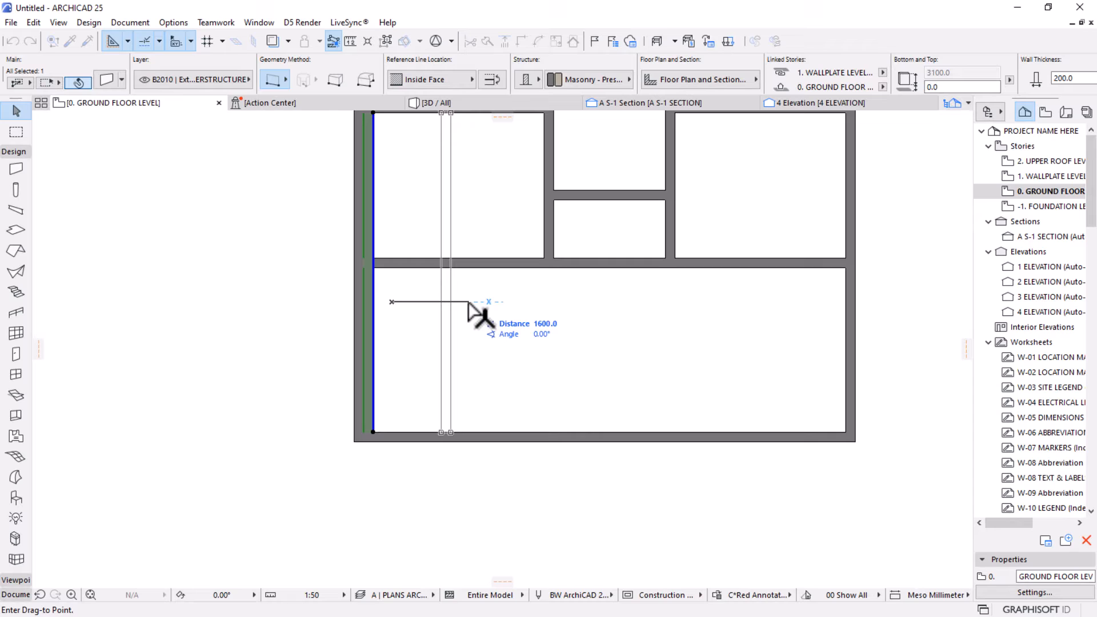
pyautogui.write('1400')
pyautogui.press('Return')
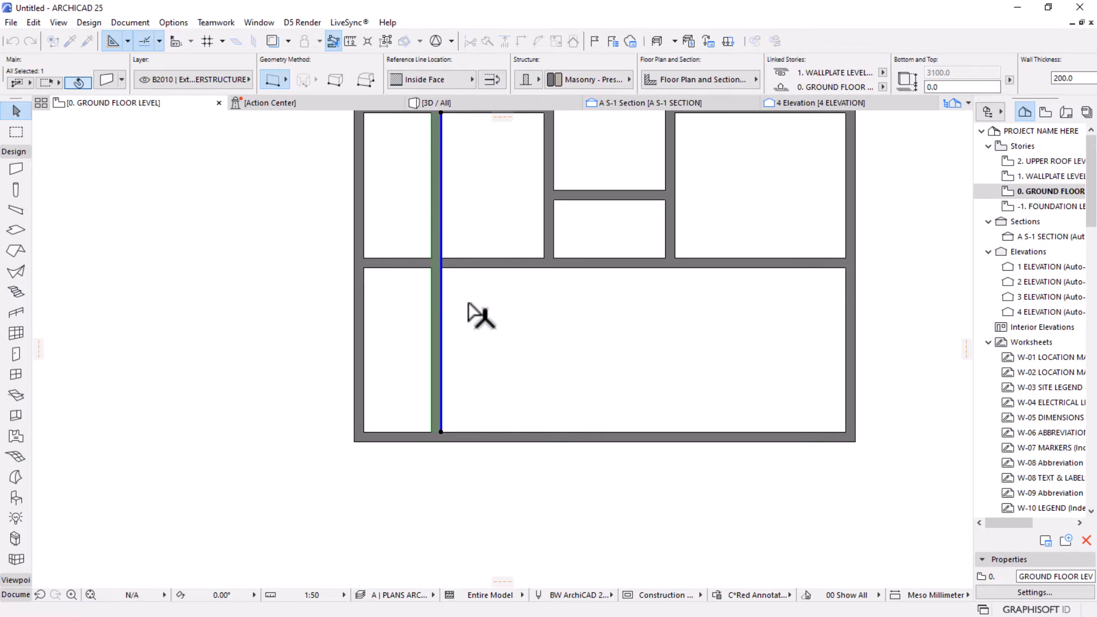
# Trim away the part of the copied vertical wall above the long horizontal internal wall, and clear the selection.
pyautogui.keyDown('ctrl'); pyautogui.click(440, 213); pyautogui.keyUp('ctrl')
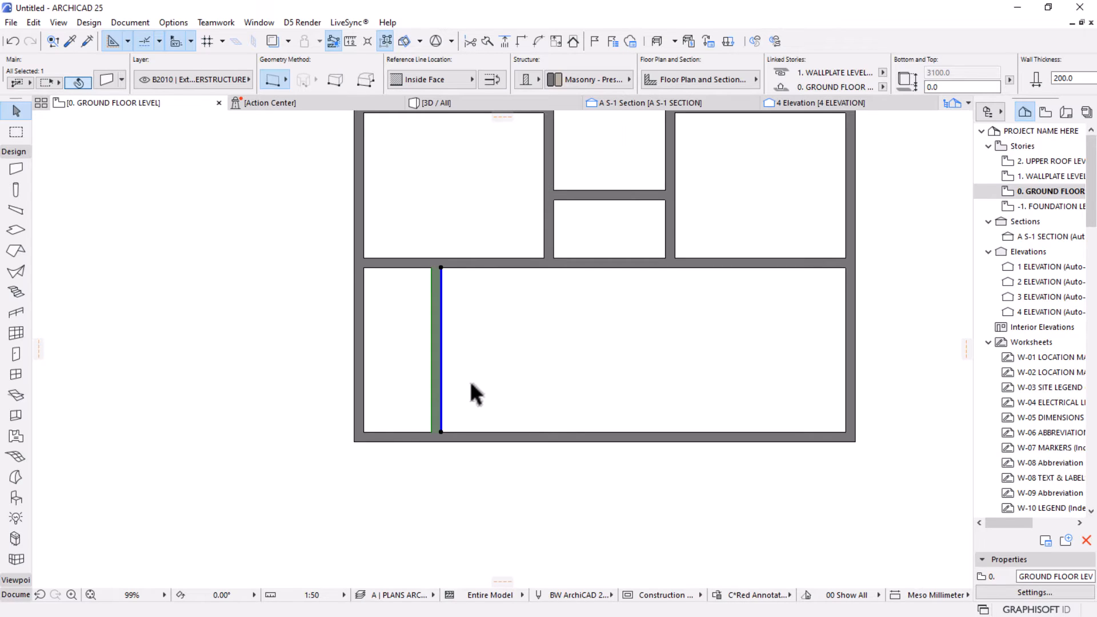
pyautogui.click(465, 306)
pyautogui.scroll(2, 417, 352)
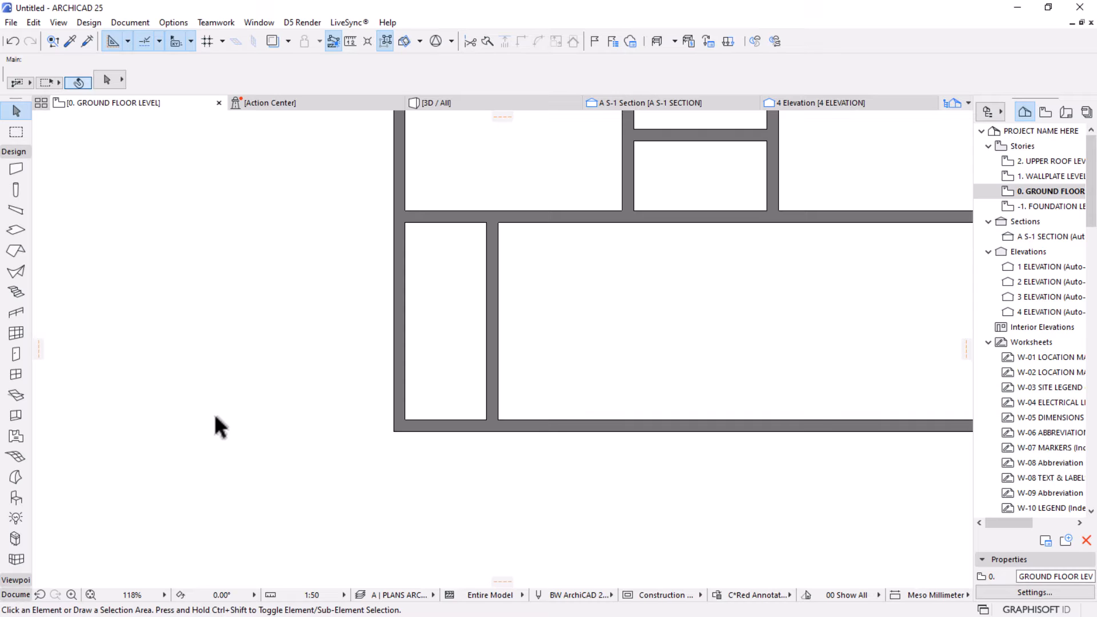
# Drag a copy of the lower external wall into the house so it sits flush against the original's inner face.
pyautogui.scroll(2, 434, 330)
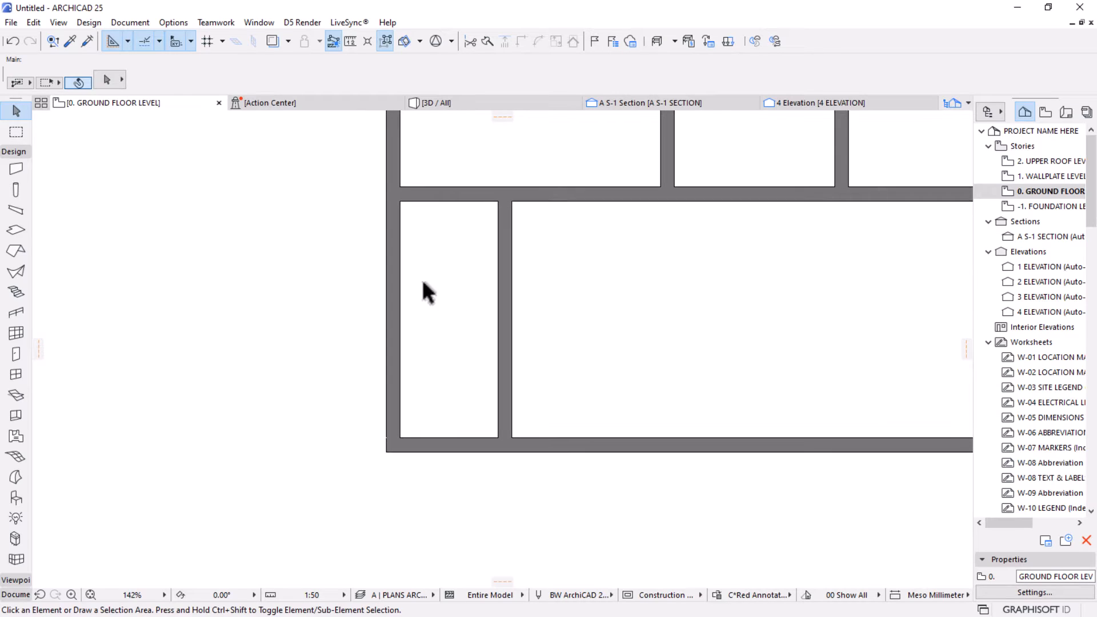
pyautogui.moveTo(393, 374)
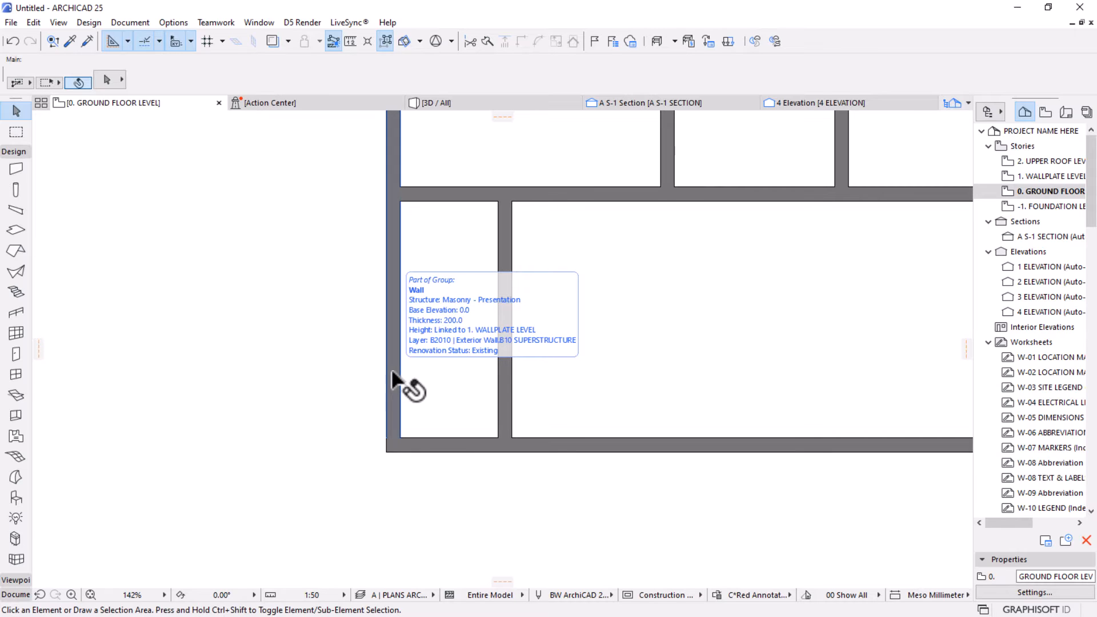
pyautogui.click(440, 446)
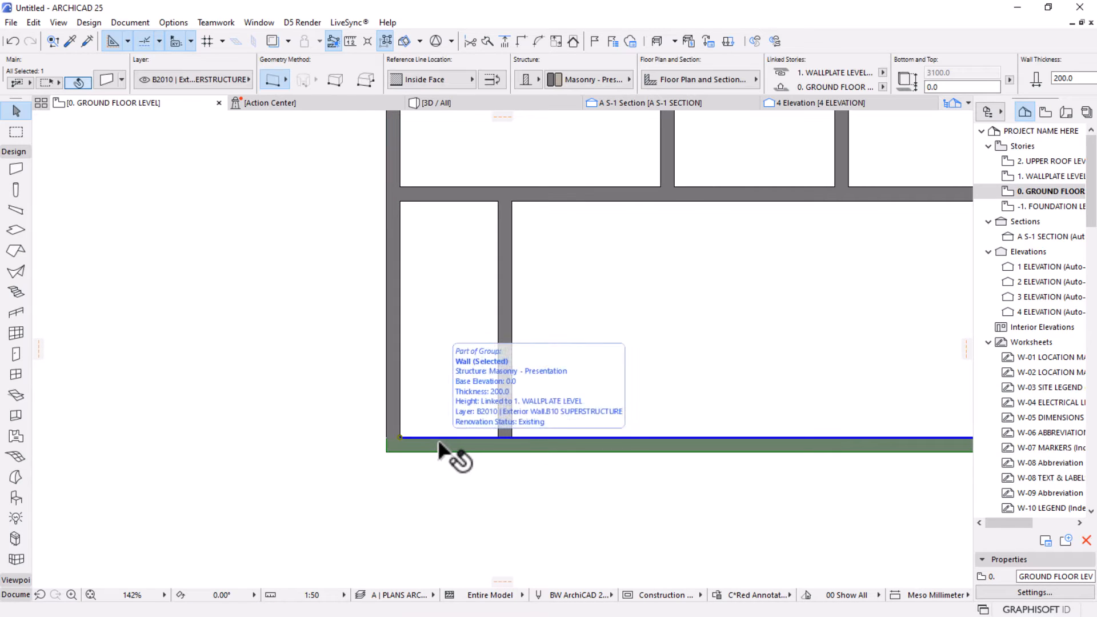
pyautogui.moveTo(450, 449); pyautogui.dragTo(448, 428)
# Move the copied horizontal wall up into the house and trim away its part beyond the short vertical internal wall.
pyautogui.click(441, 380)
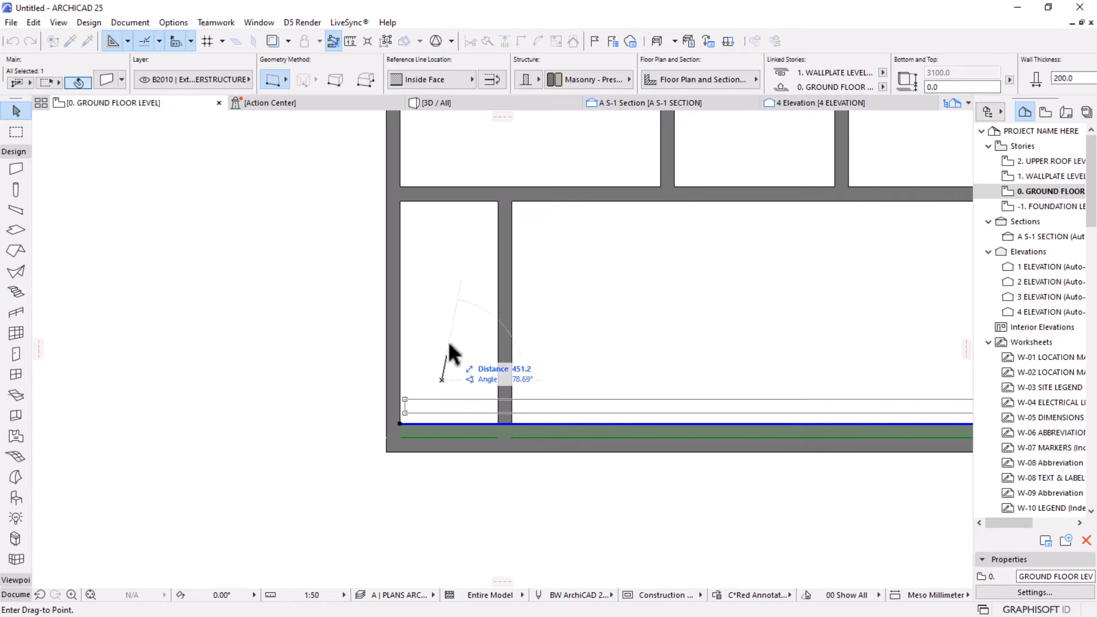
pyautogui.click(445, 266)
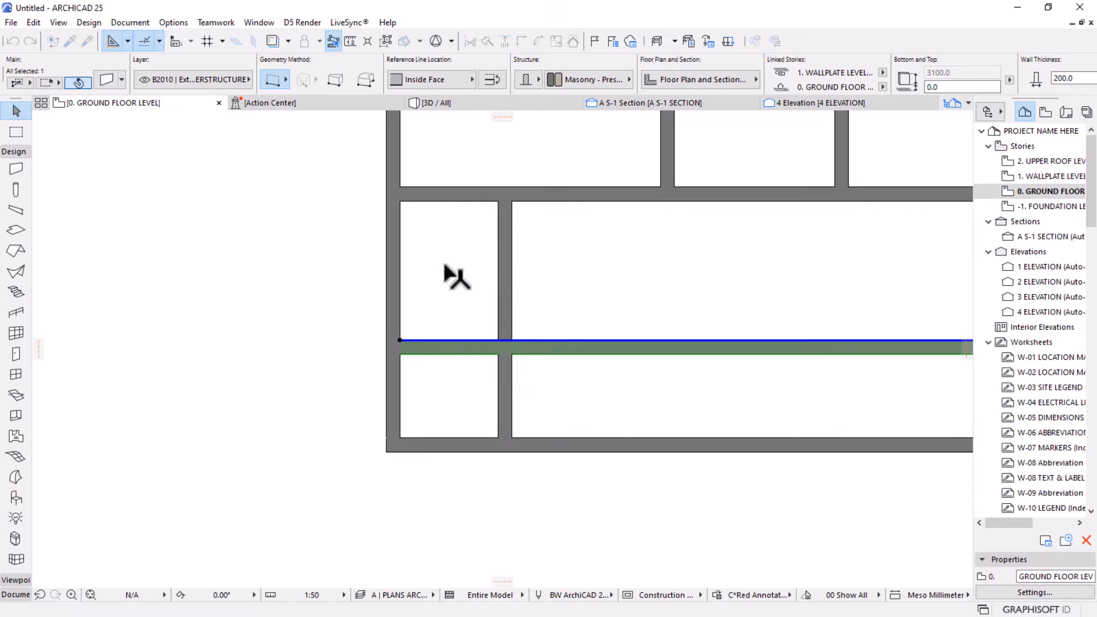
pyautogui.keyDown('ctrl'); pyautogui.click(537, 348); pyautogui.keyUp('ctrl')
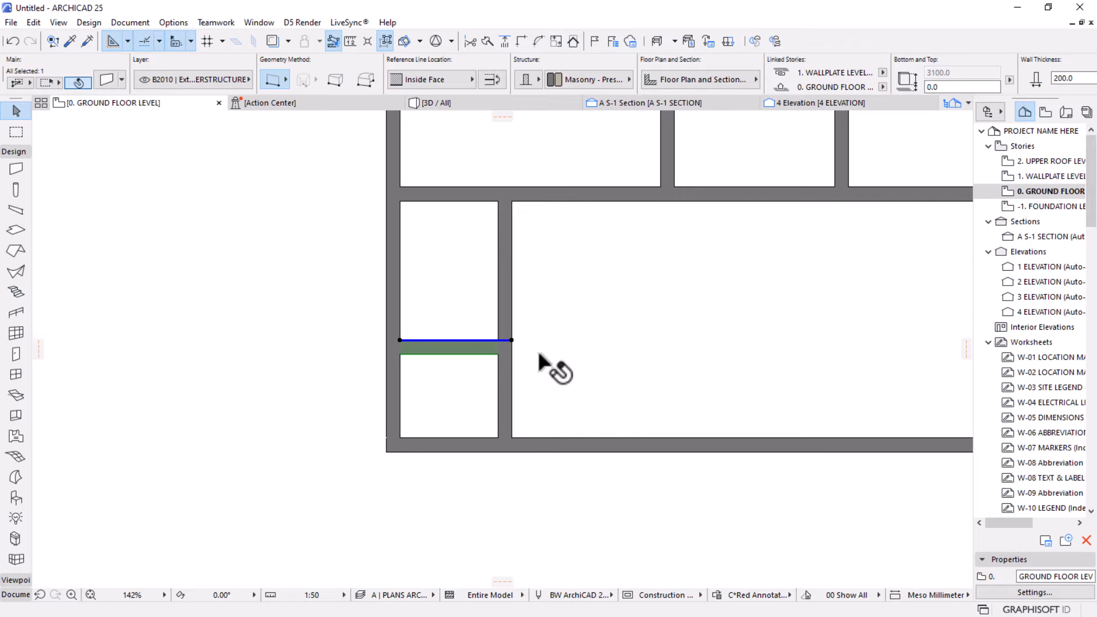
pyautogui.click(412, 373)
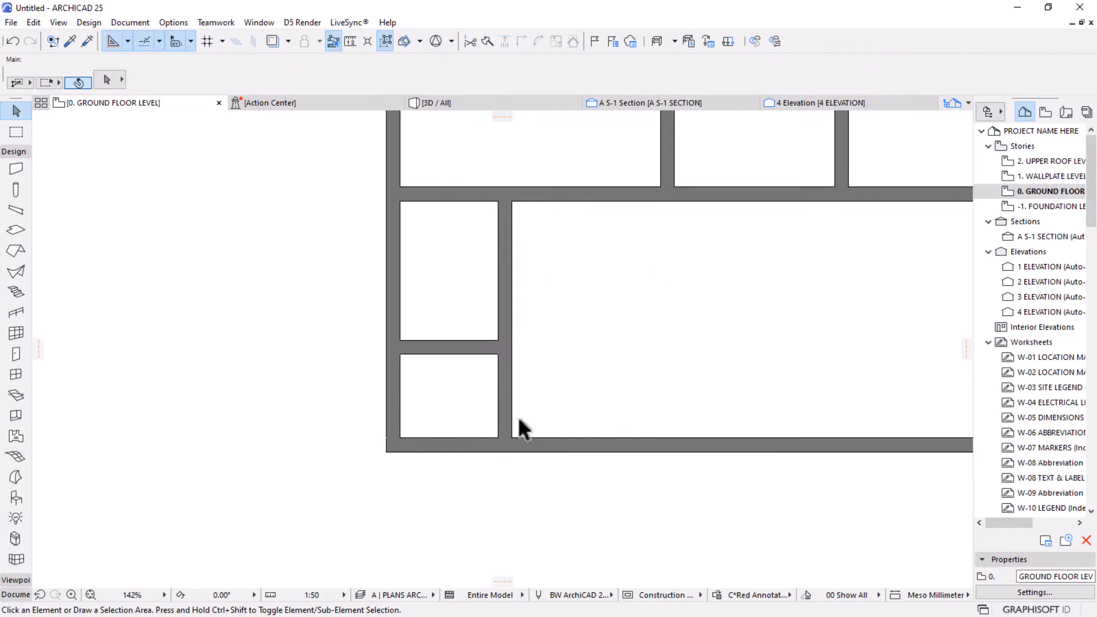
# Examine the small corner rooms and the overall wall layout of the ground floor plan.
pyautogui.scroll(-3, 448, 415)
pyautogui.scroll(6, 400, 389)
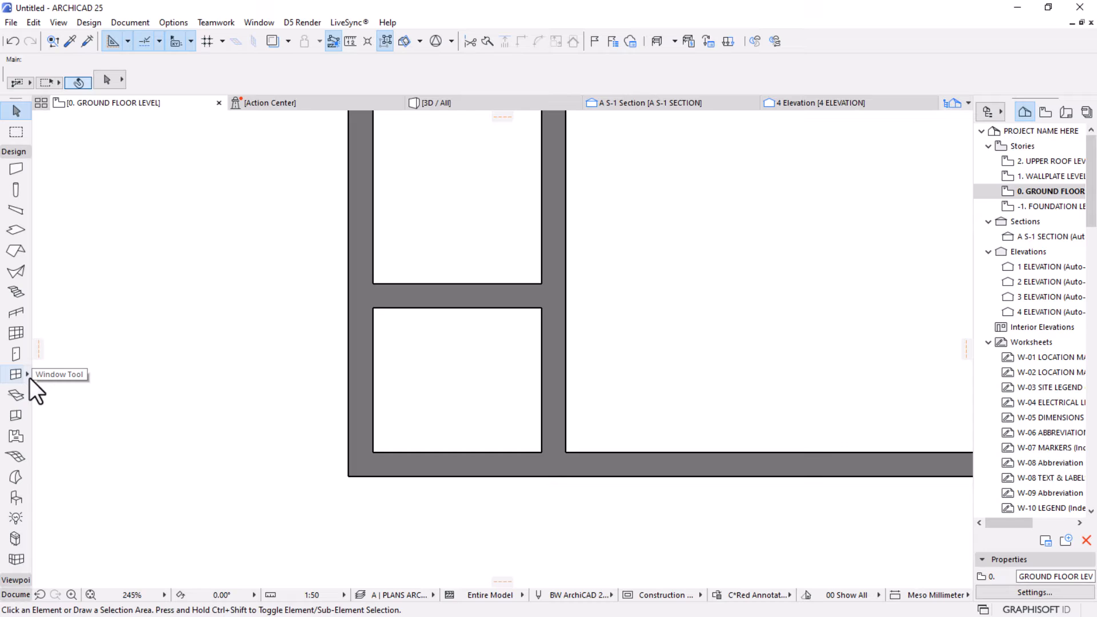
pyautogui.scroll(-3, 194, 360)
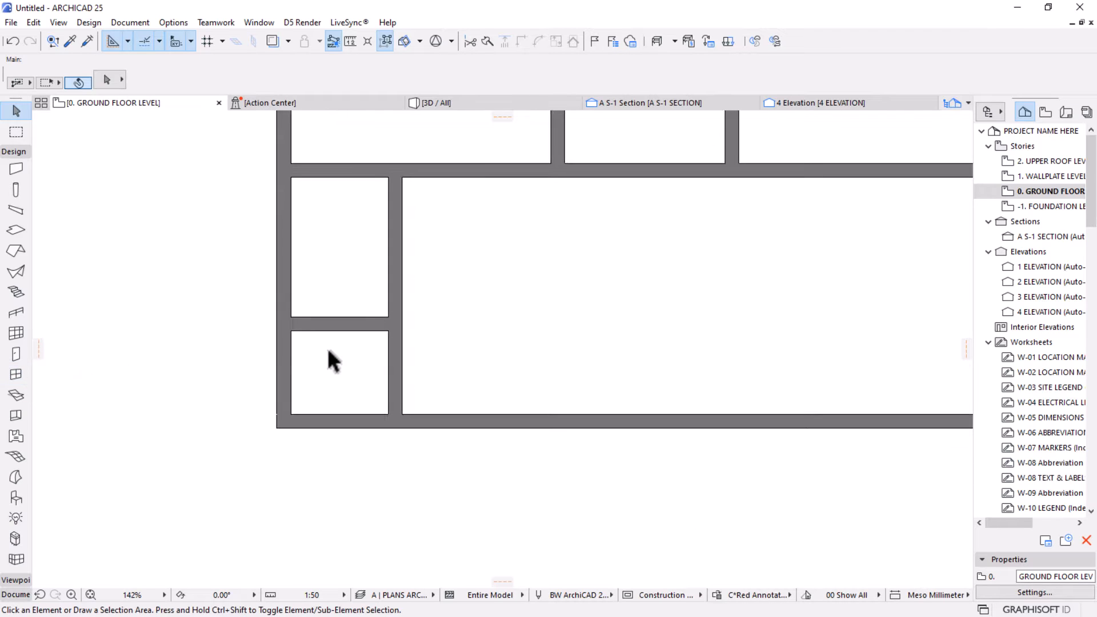
pyautogui.scroll(-4, 347, 351)
pyautogui.moveTo(428, 356); pyautogui.dragTo(397, 421, button='middle')
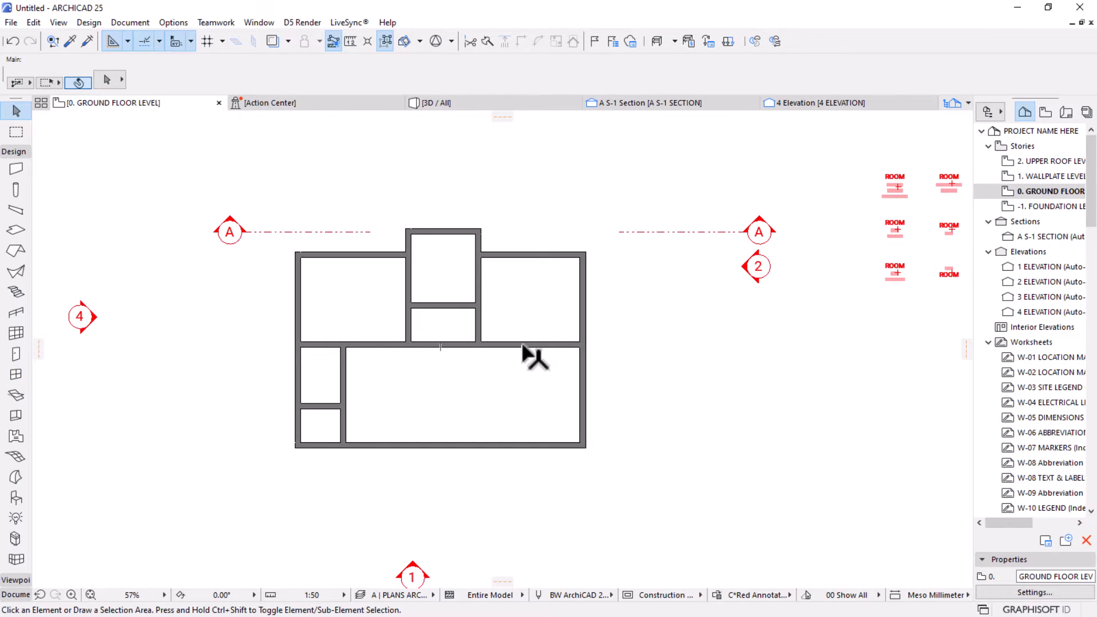
pyautogui.scroll(1, 522, 346)
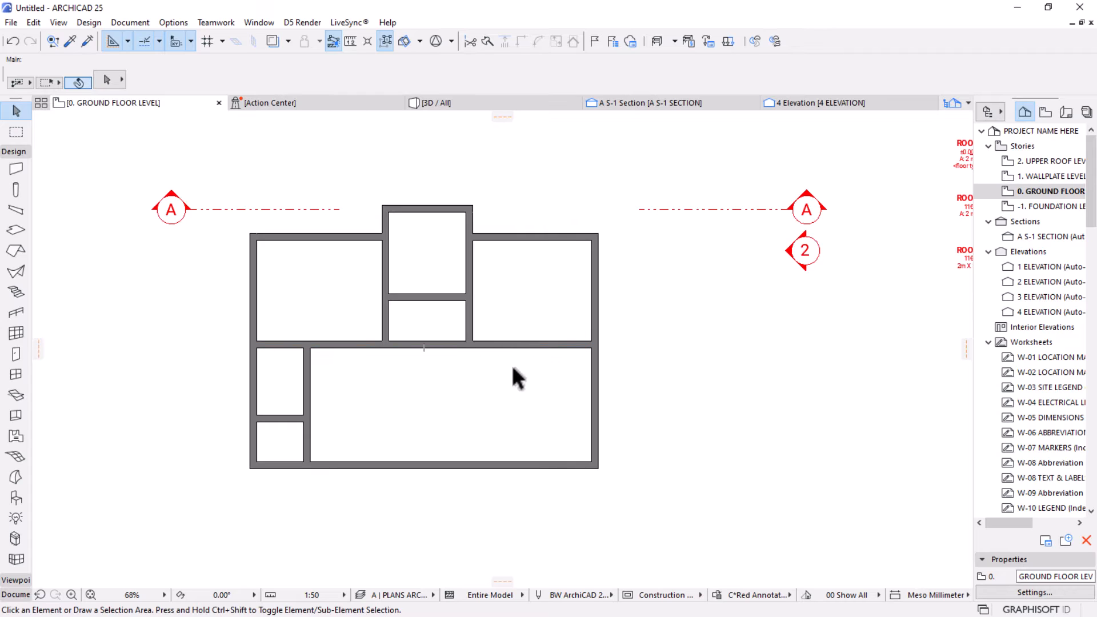
pyautogui.moveTo(512, 366); pyautogui.dragTo(537, 371, button='middle')
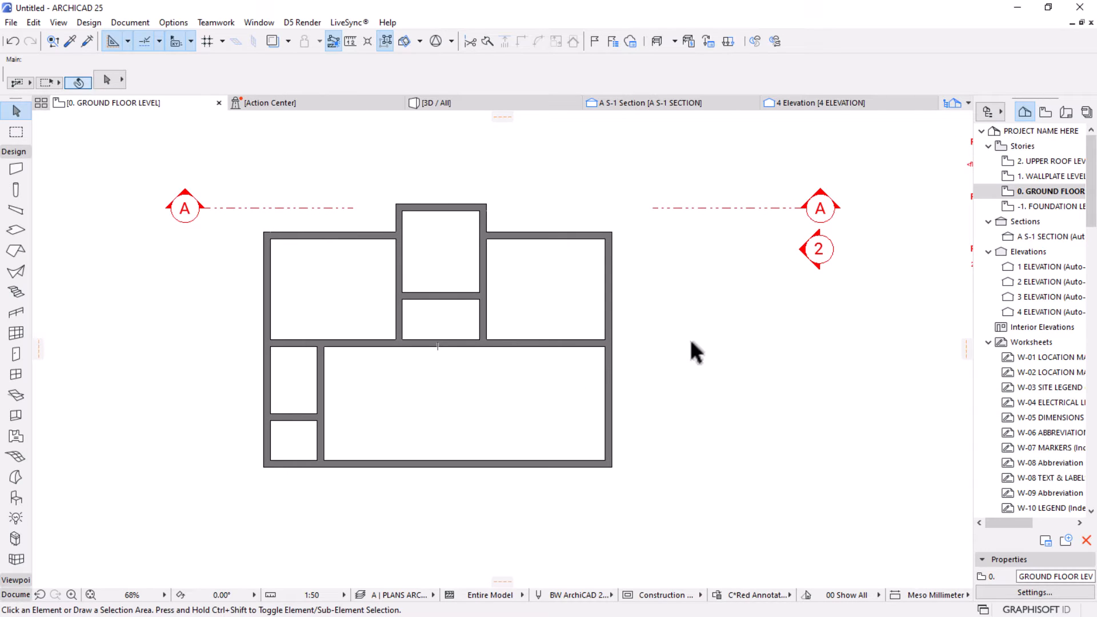
pyautogui.scroll(1, 689, 382)
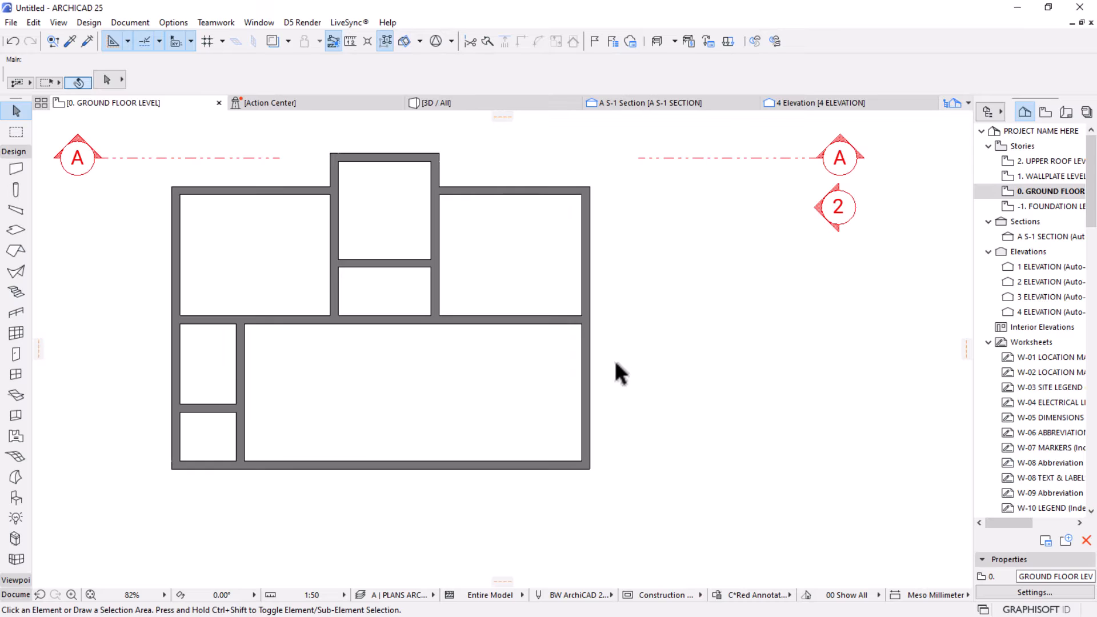
pyautogui.moveTo(630, 376); pyautogui.dragTo(532, 361, button='middle')
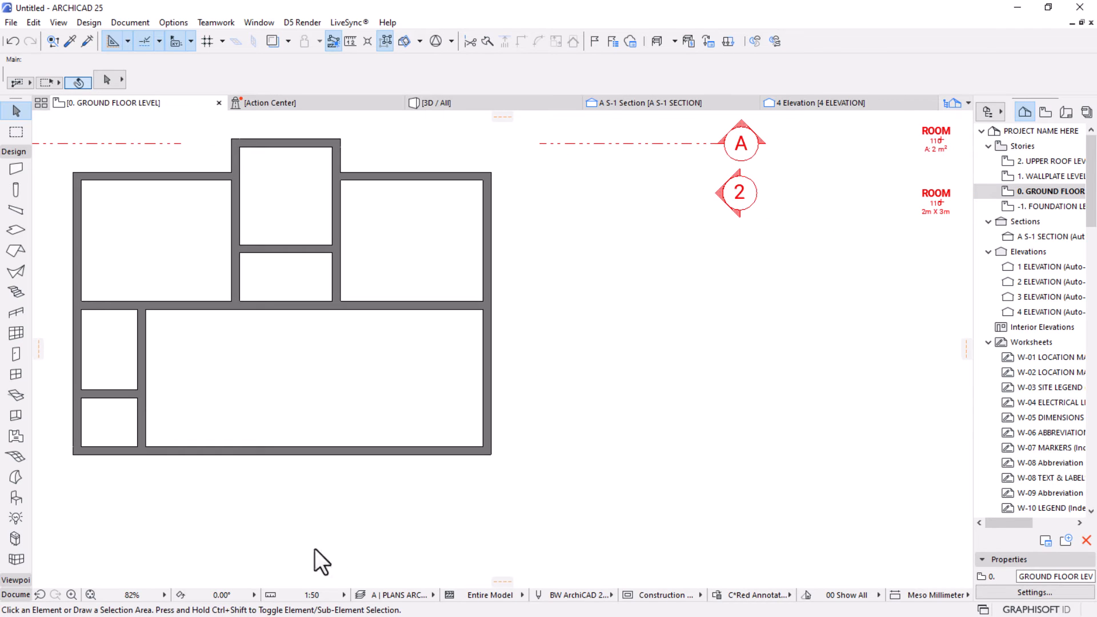
pyautogui.scroll(2, 506, 327)
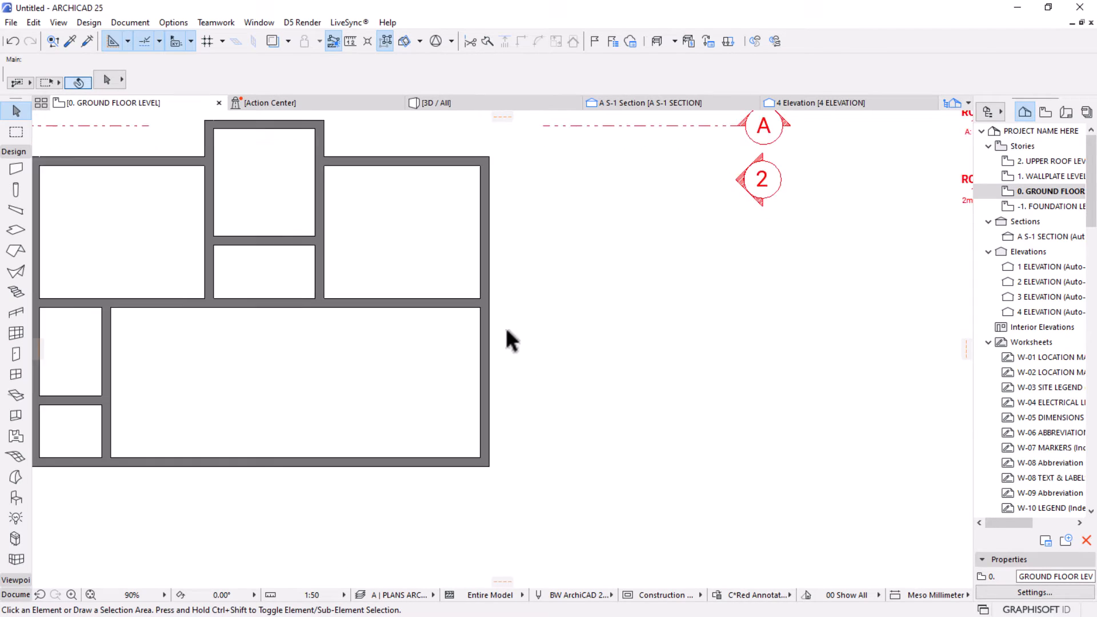
# Drag a copy of the right external wall outwards so it sits flush against the original's outer face.
pyautogui.click(443, 302)
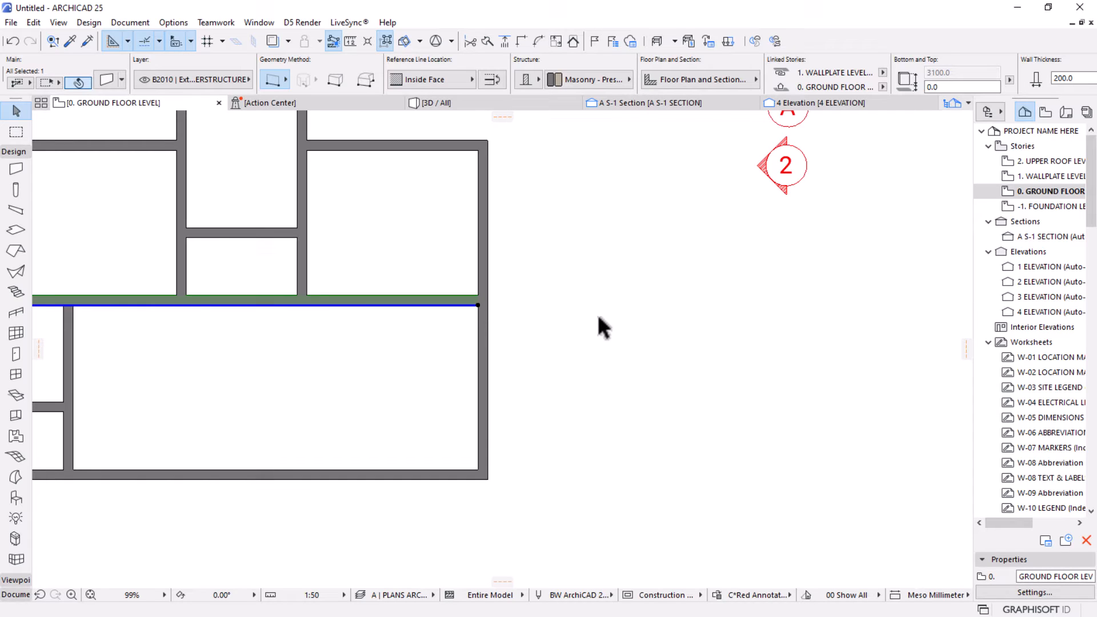
pyautogui.click(481, 371)
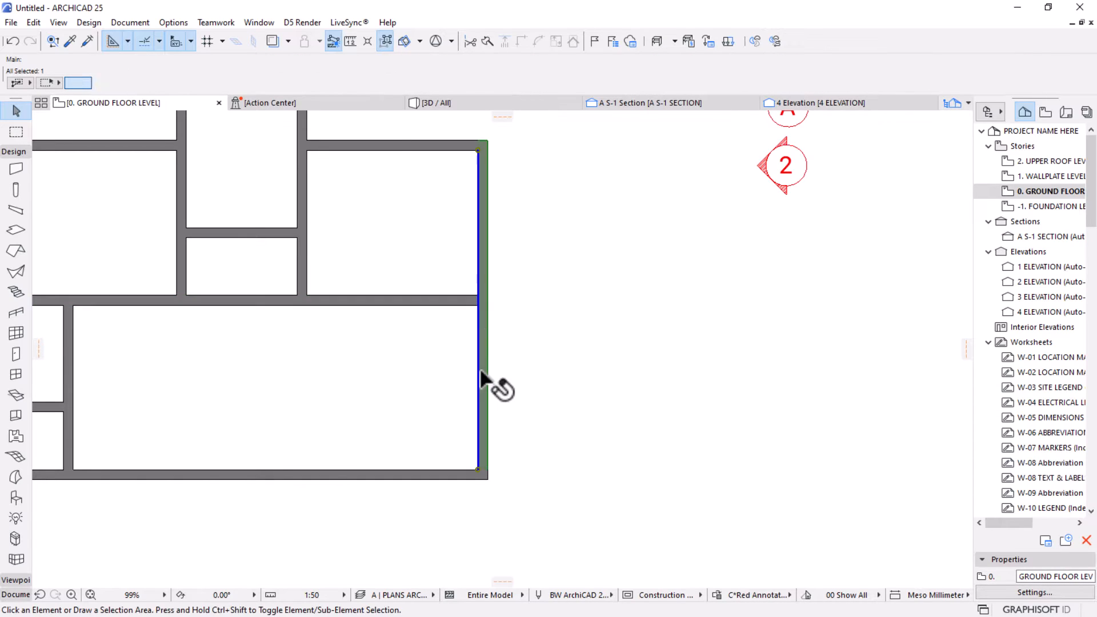
pyautogui.hotkey('ctrl', 'shift', 'd')
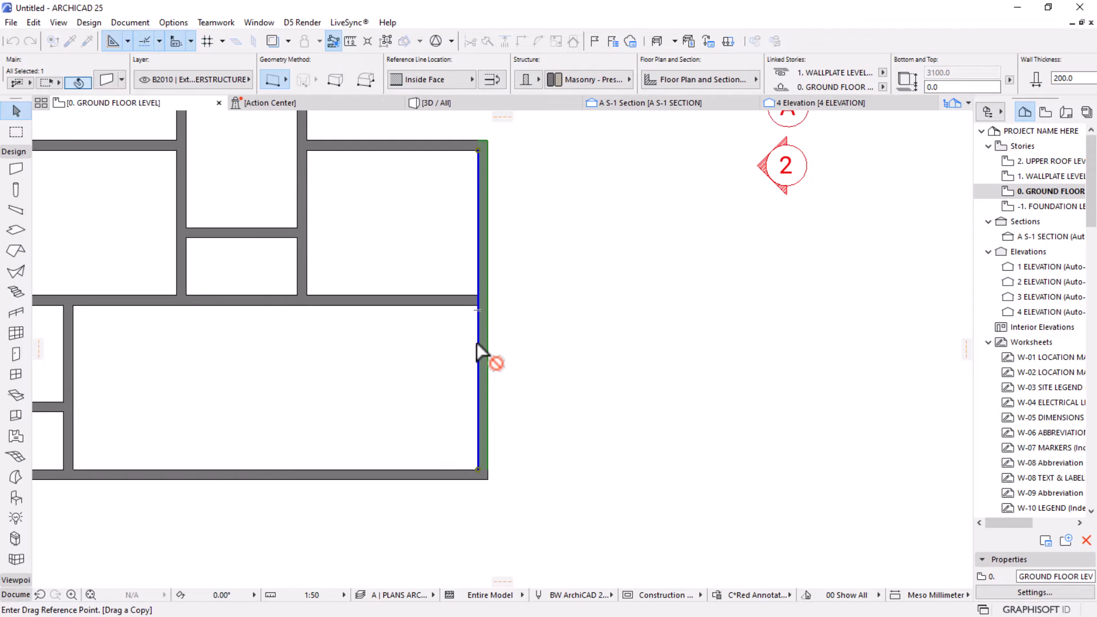
pyautogui.click(479, 344)
pyautogui.click(489, 356)
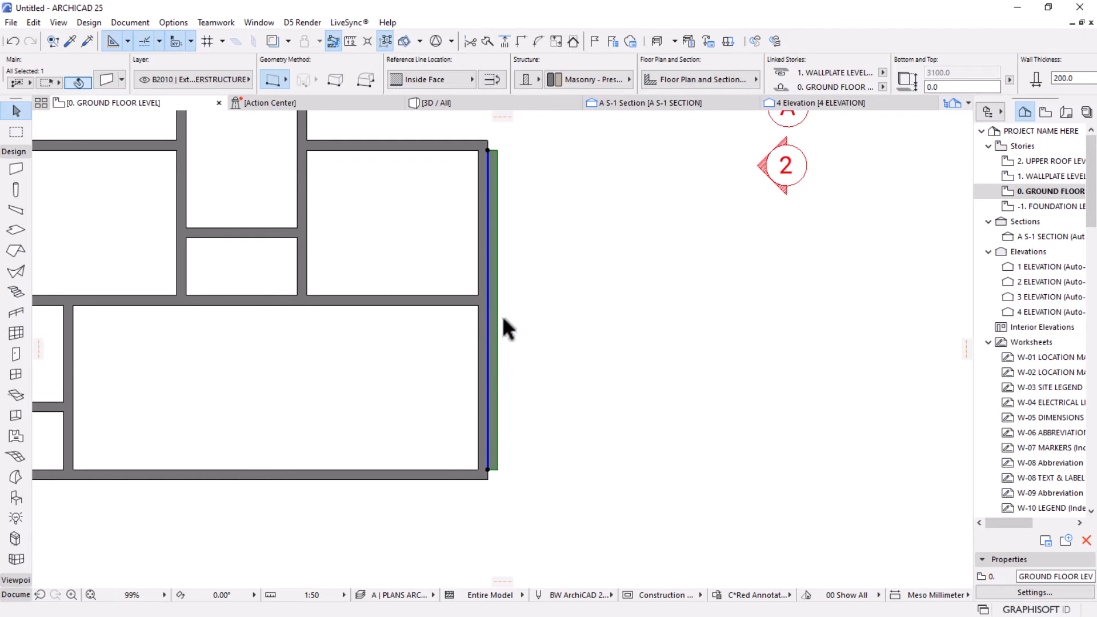
# Move the copied vertical wall 2000 mm horizontally outwards, away from the right external wall.
pyautogui.hotkey('ctrl', 'd')
pyautogui.click(546, 301)
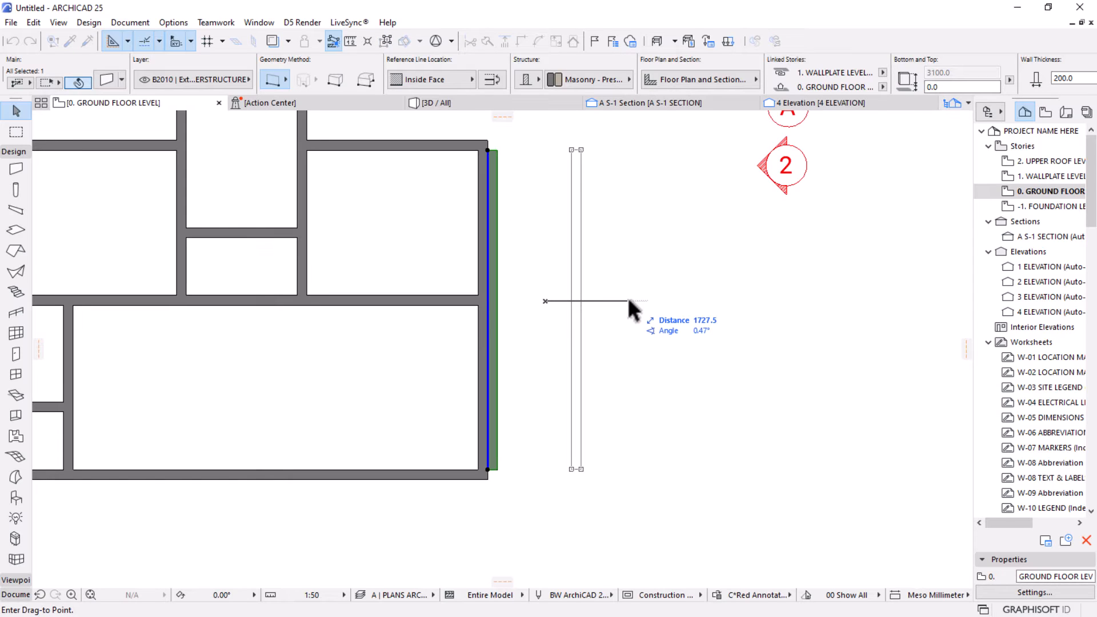
pyautogui.write('2000')
pyautogui.press('Return')
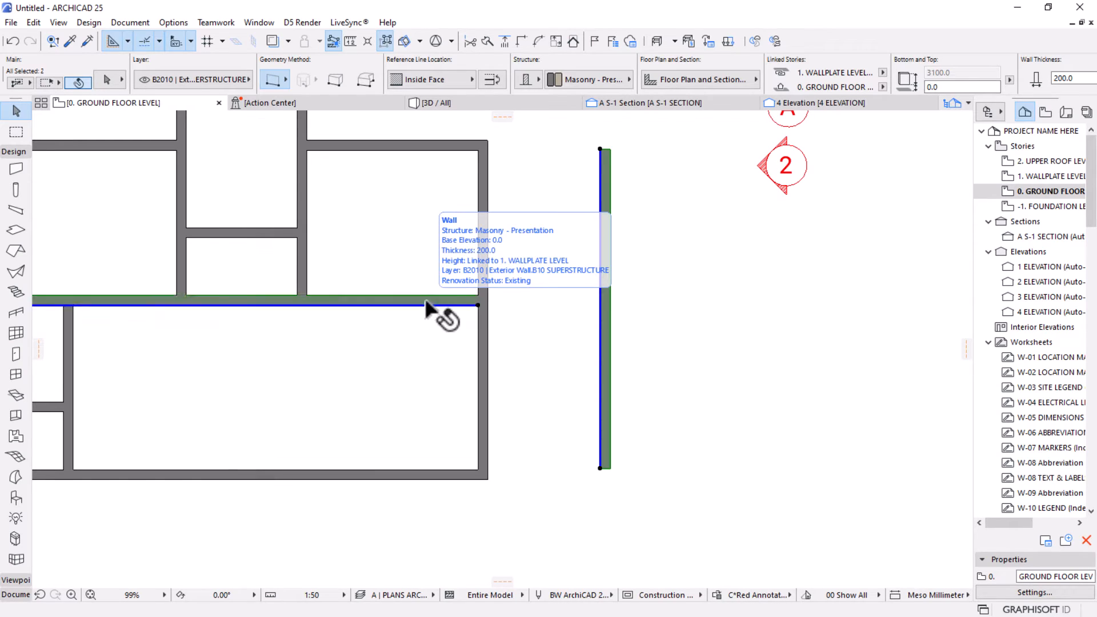
# Intersect the long horizontal internal wall with the detached vertical wall to form a corner outside the house, and clear the selection.
pyautogui.keyDown('shift'); pyautogui.click(427, 301); pyautogui.keyUp('shift')
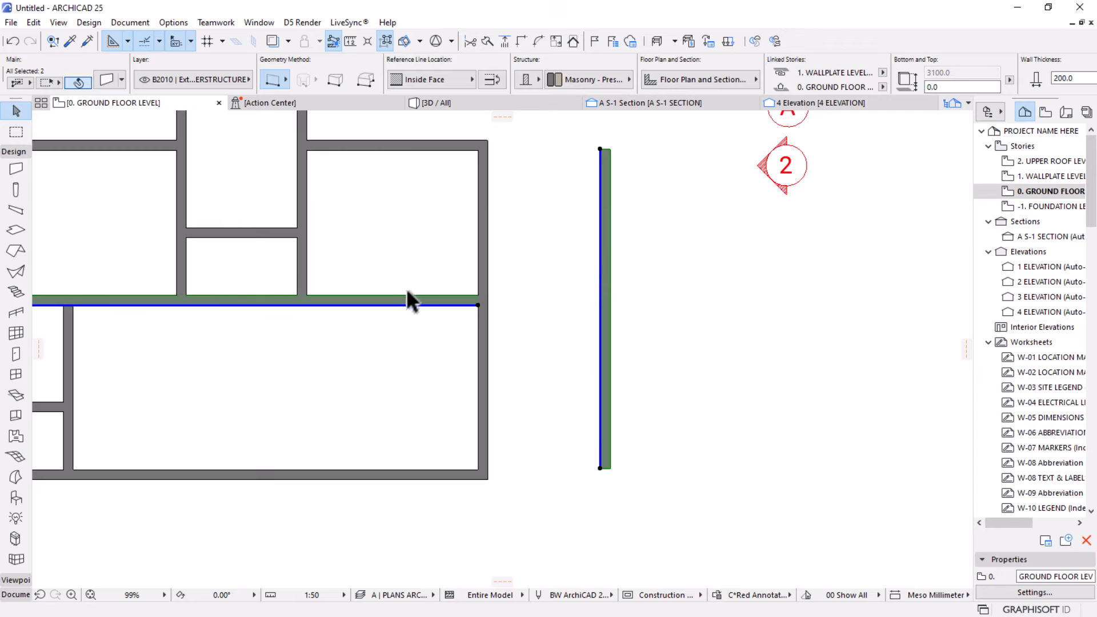
pyautogui.click(525, 44)
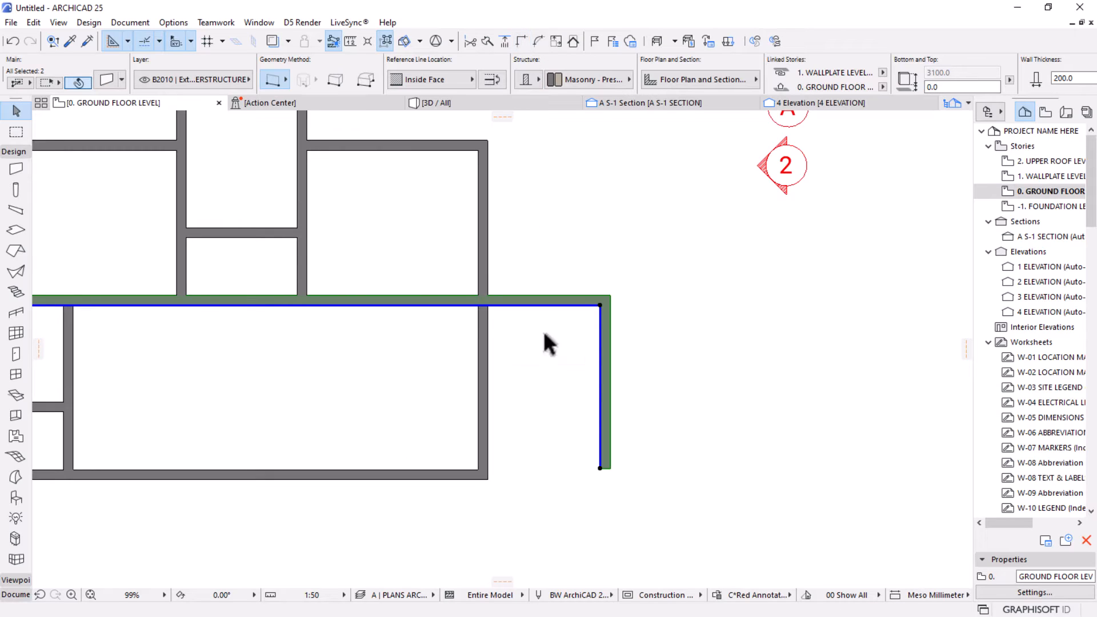
pyautogui.press('Escape')
# Shorten the outer vertical wall to 600 mm, measured down from its corner with the extended horizontal wall.
pyautogui.click(600, 468)
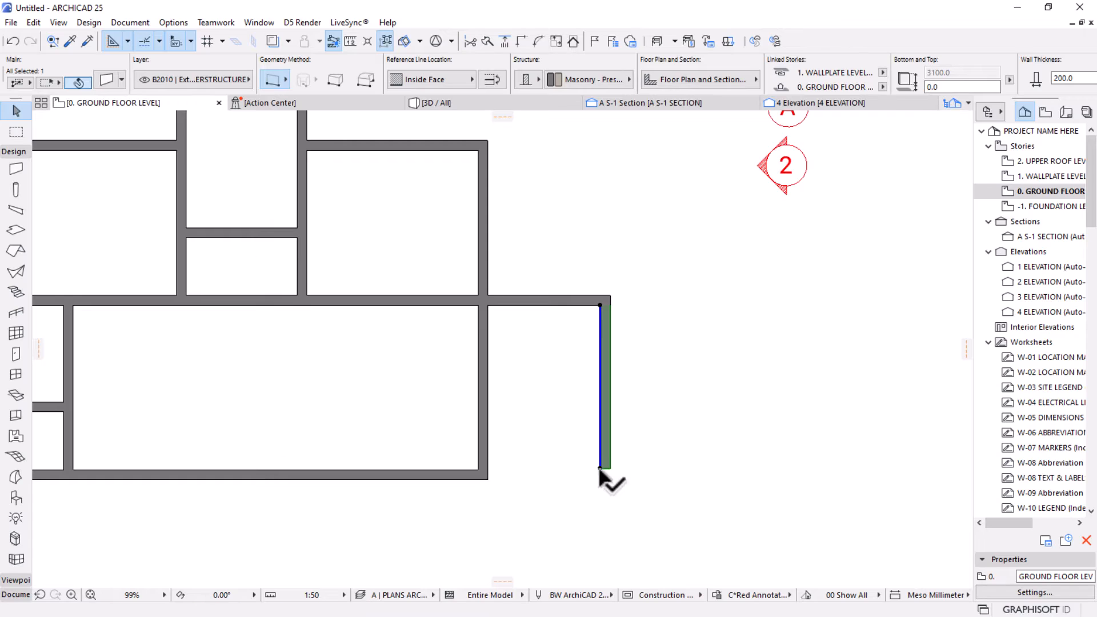
pyautogui.click(600, 468)
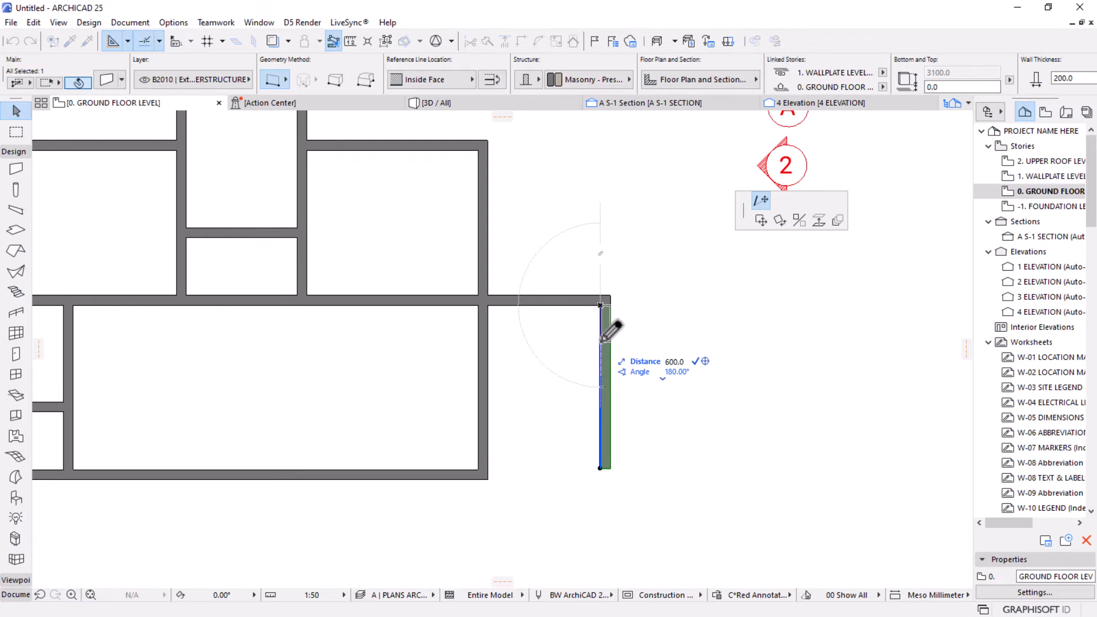
pyautogui.click(600, 337)
pyautogui.press('Escape')
pyautogui.scroll(-2, 441, 410)
pyautogui.moveTo(441, 409); pyautogui.dragTo(567, 395, button='middle')
pyautogui.scroll(1, 397, 335)
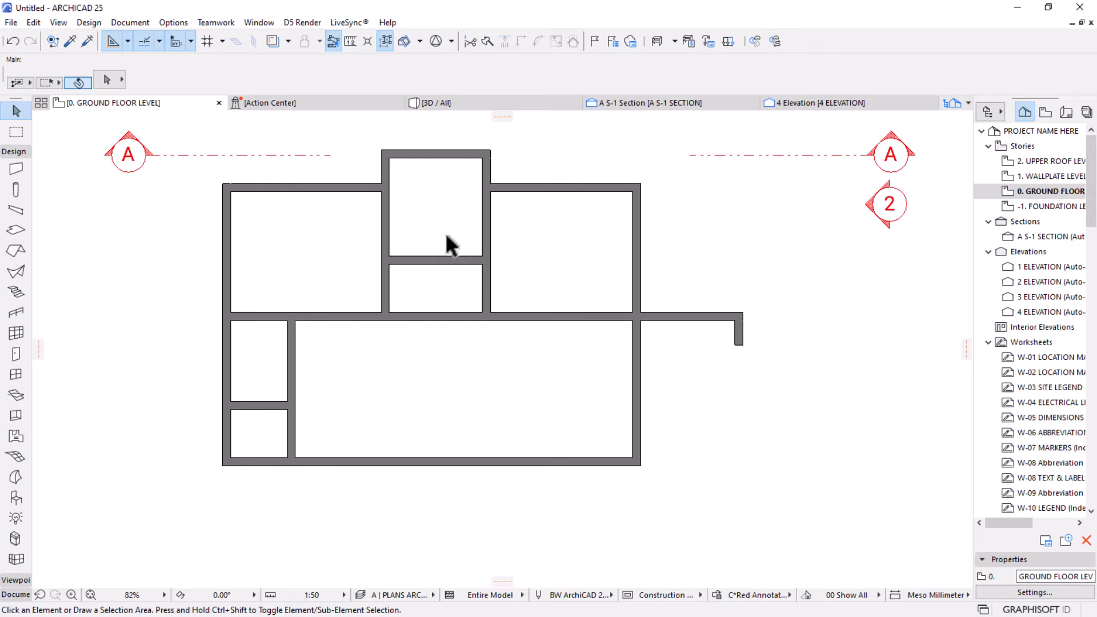
pyautogui.scroll(-2, 489, 256)
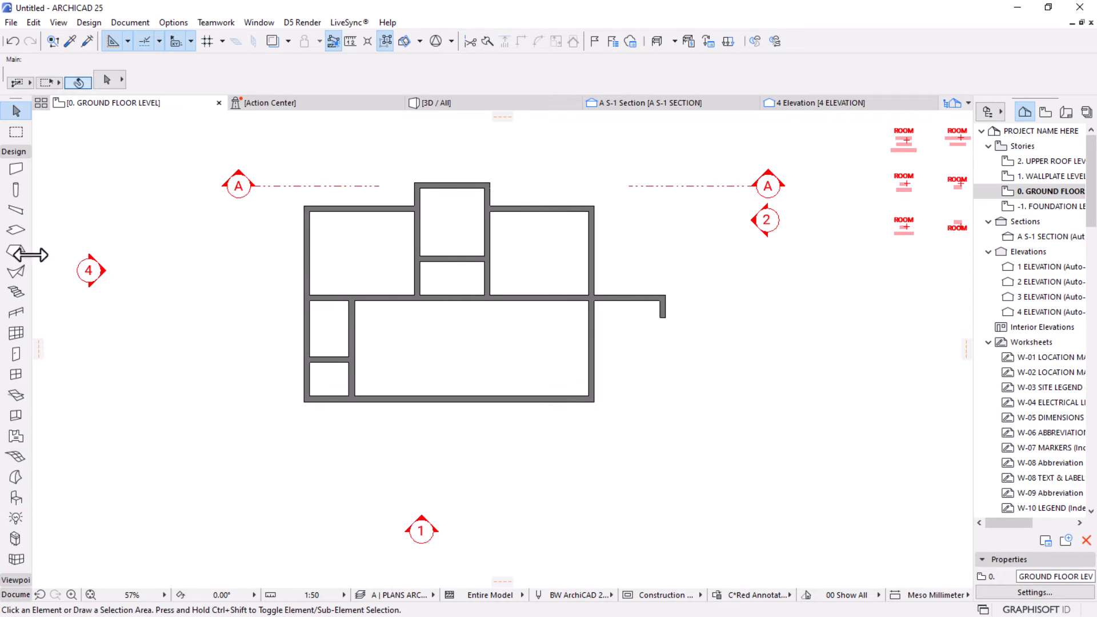
# Start the Slab tool and set its building material to Heavy-Frame: Wood Glued-Lam Lumber.
pyautogui.click(16, 231)
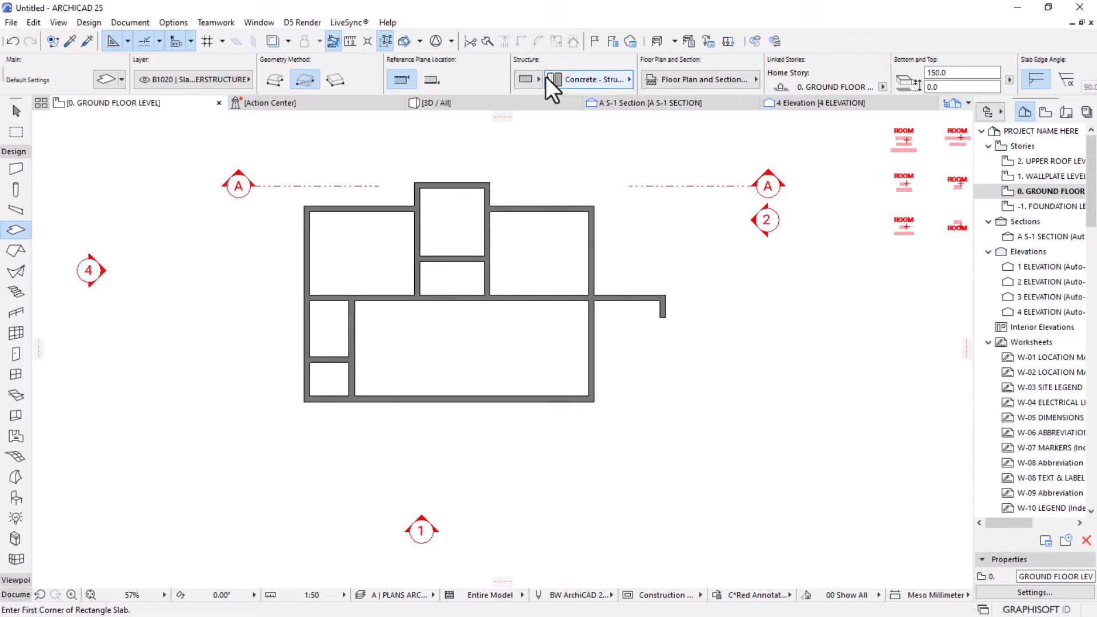
pyautogui.scroll(-3, 517, 74)
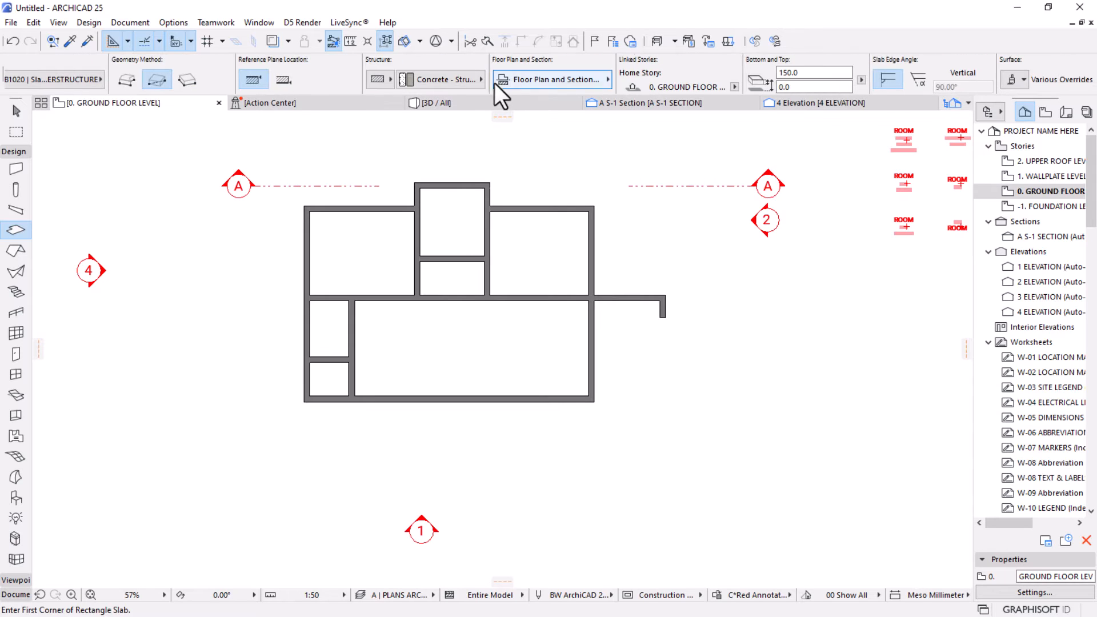
pyautogui.click(448, 87)
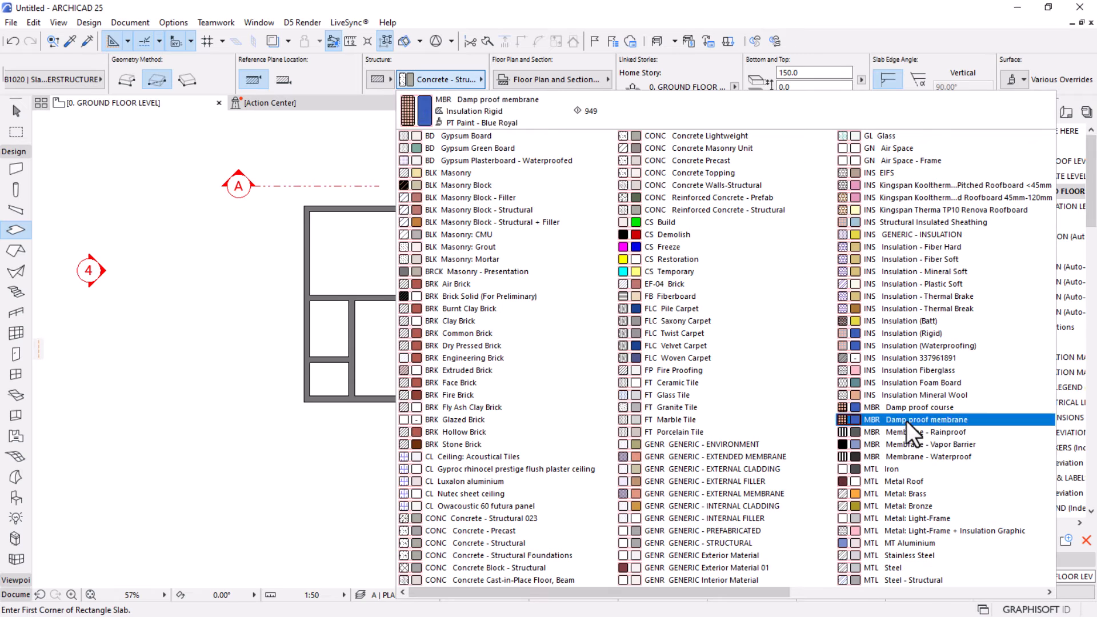
pyautogui.scroll(-2, 906, 427)
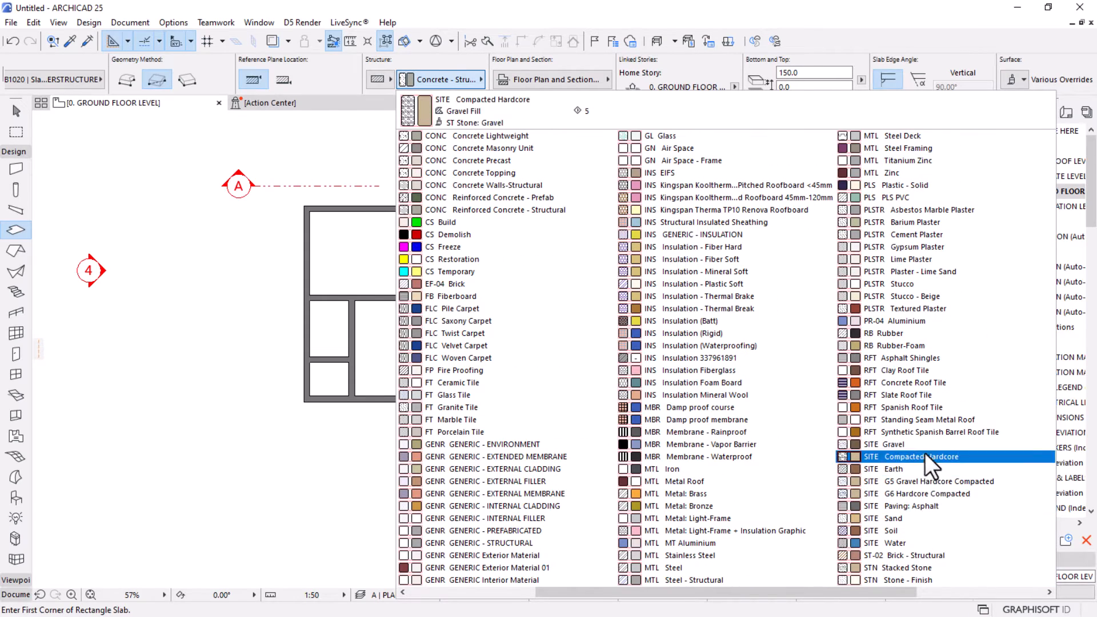
pyautogui.scroll(-1, 925, 453)
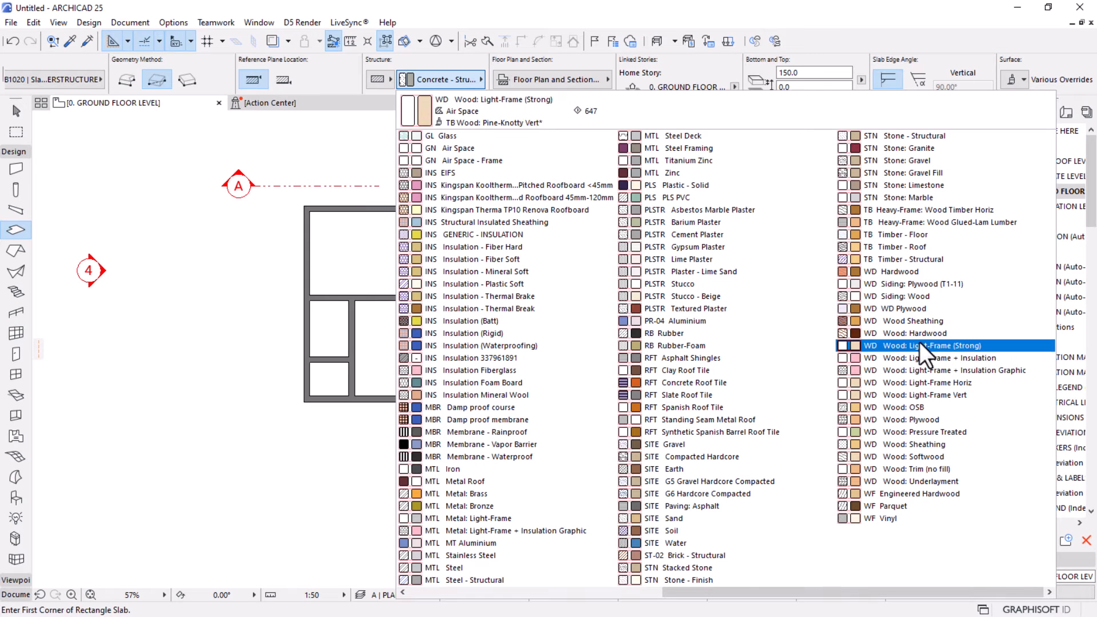
pyautogui.click(914, 222)
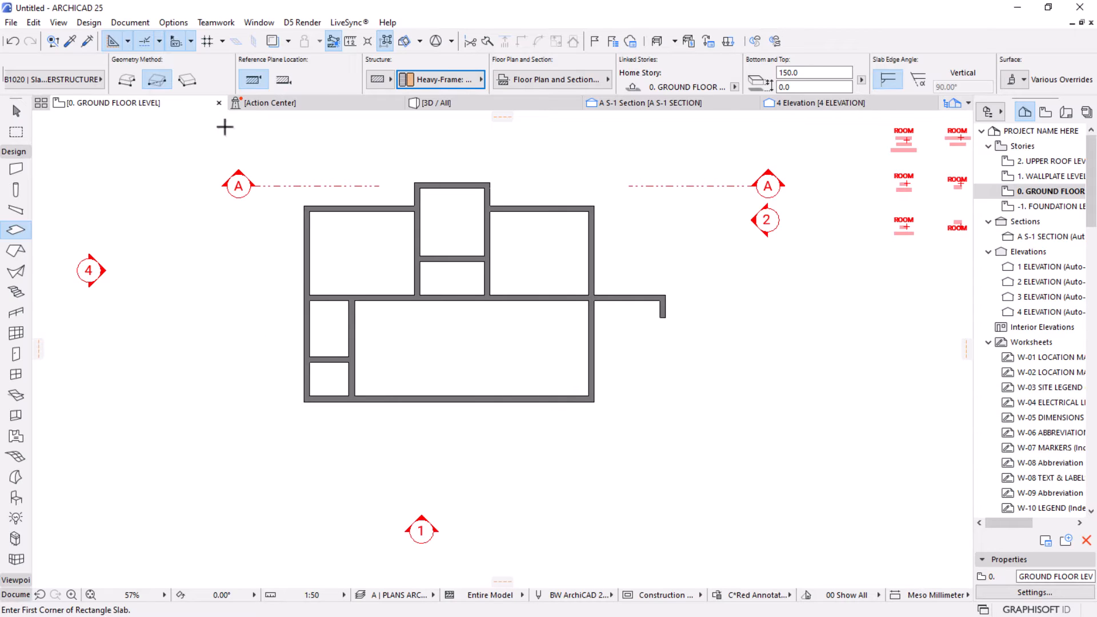
# Draw a rectangular slab 10000 mm wide and 3000 mm deep, starting from the house's lower-left outer corner and extending away from the front wall.
pyautogui.click(304, 401)
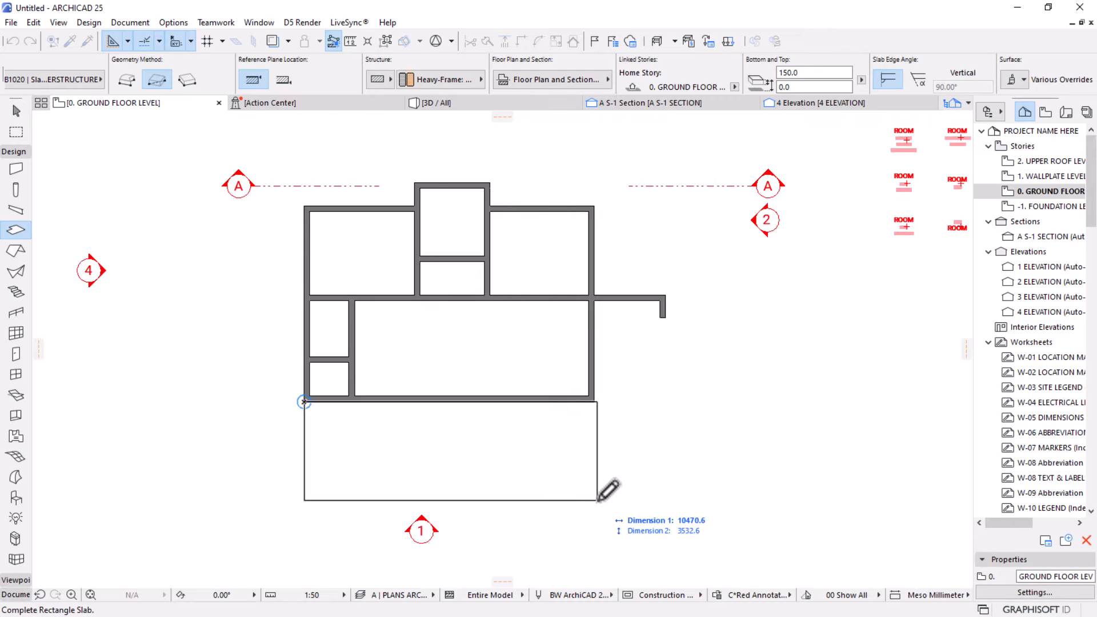
pyautogui.hscroll(1, 597, 501)
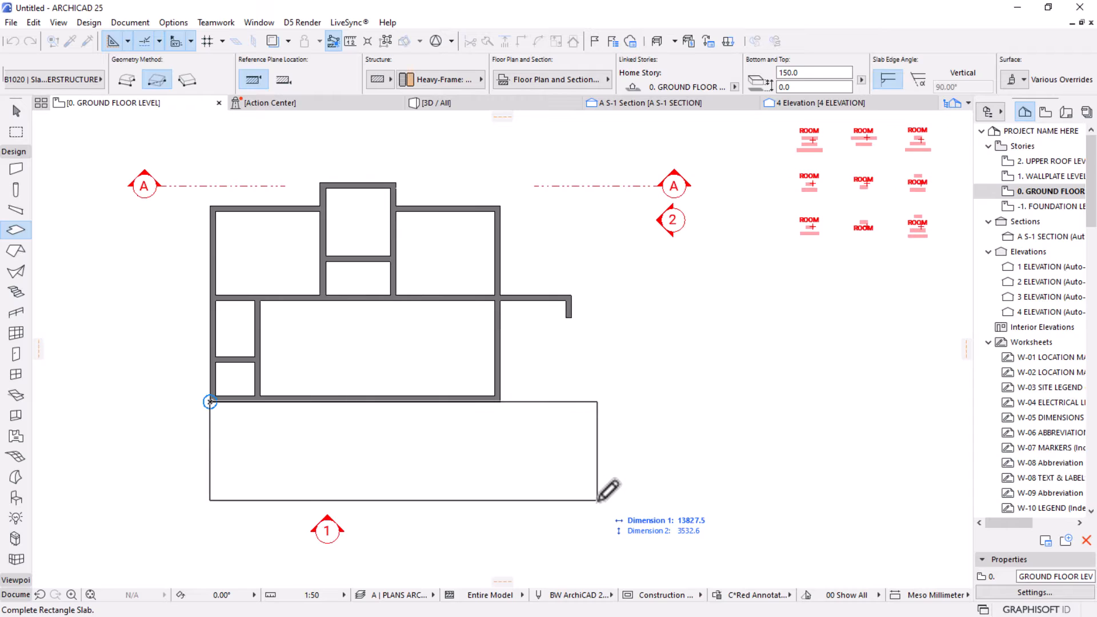
pyautogui.hscroll(-1, 597, 500)
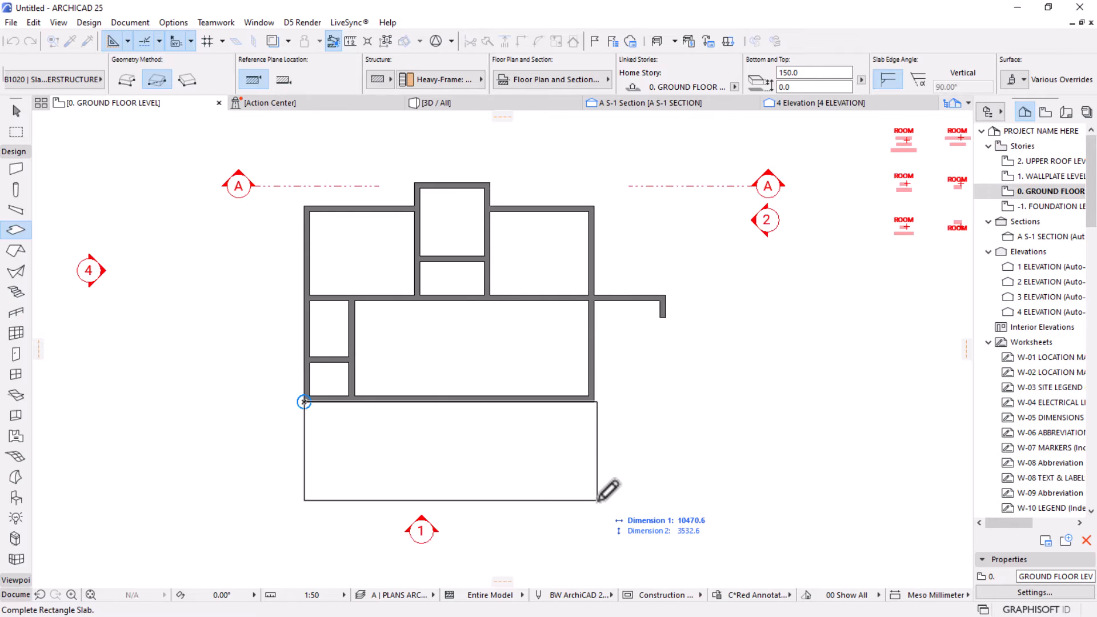
pyautogui.write('1000')
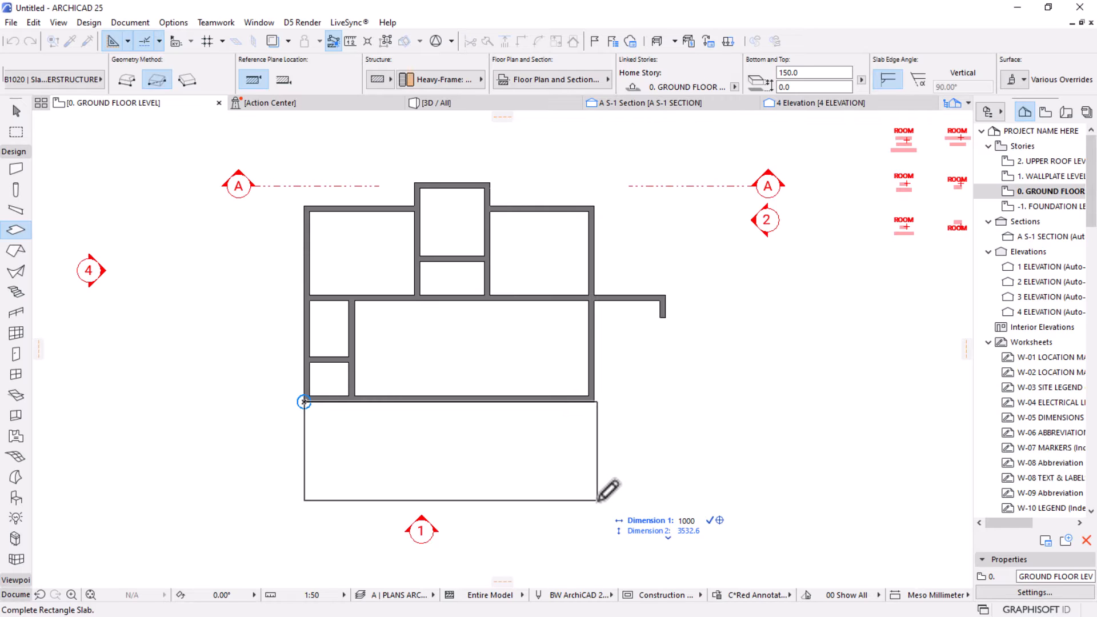
pyautogui.write('0')
pyautogui.press('Tab')
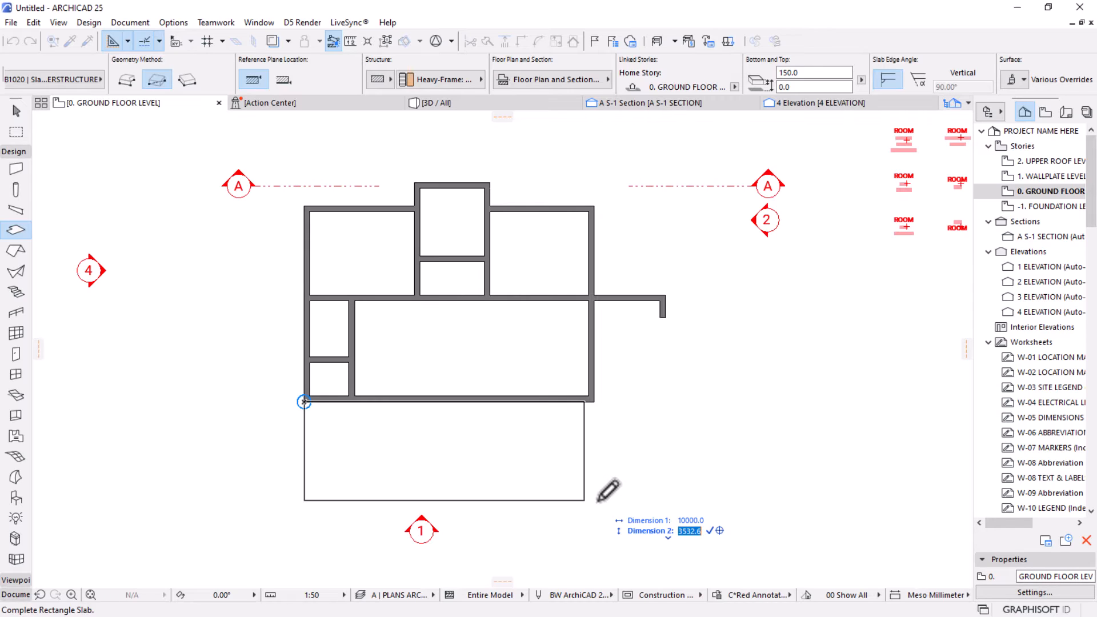
pyautogui.write('3000')
pyautogui.press('Return')
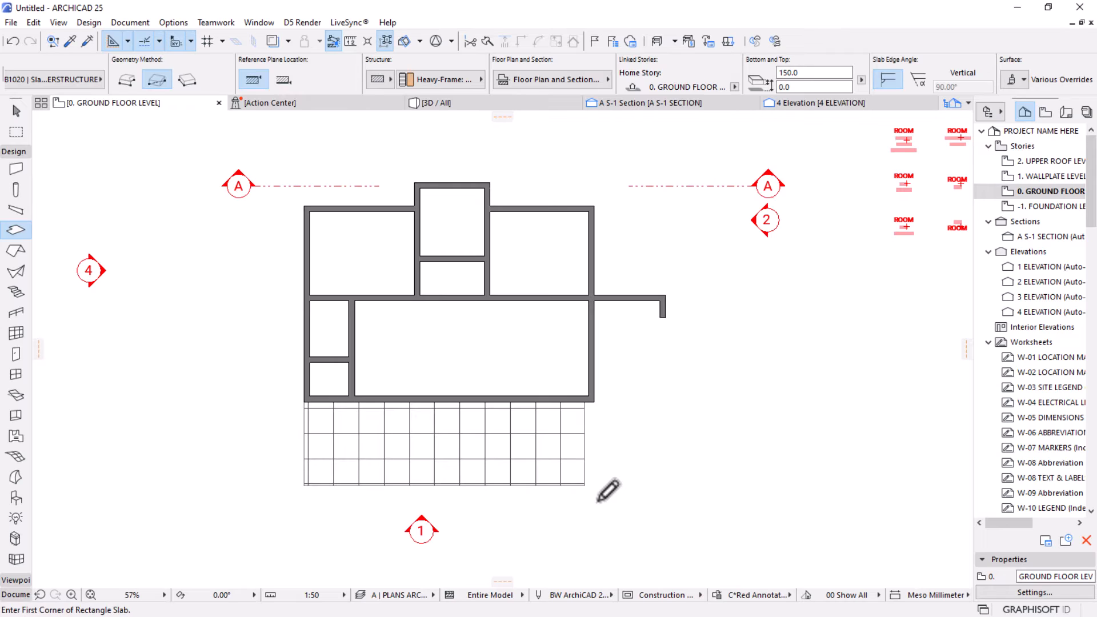
# Offset the front edge of the new slab outwards by 200 mm, away from the house.
pyautogui.scroll(1, 584, 485)
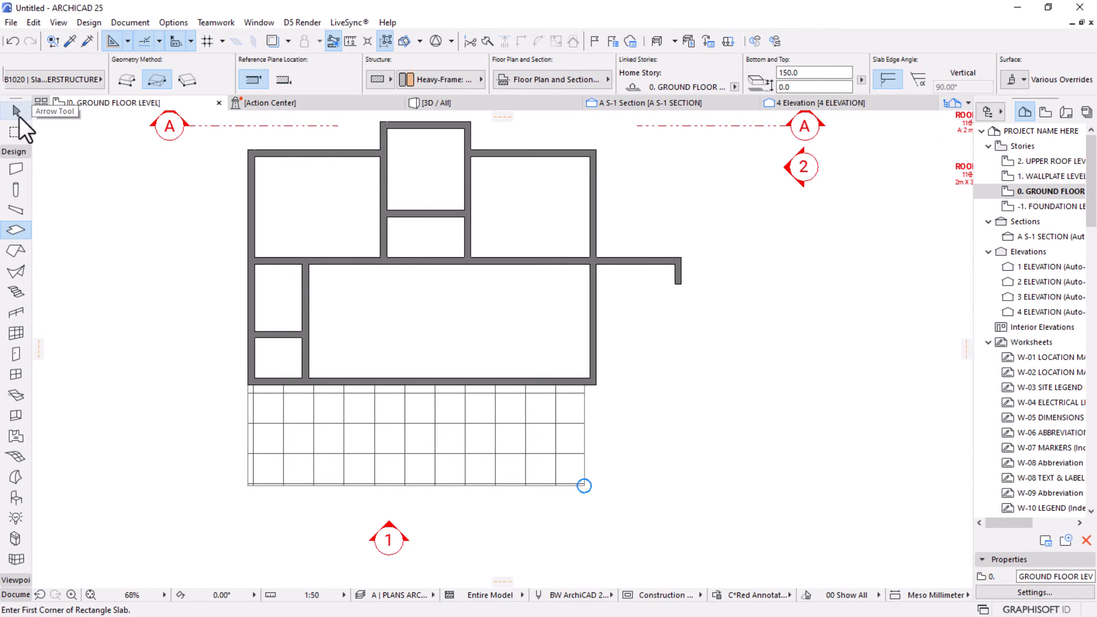
pyautogui.click(16, 111)
pyautogui.click(515, 485)
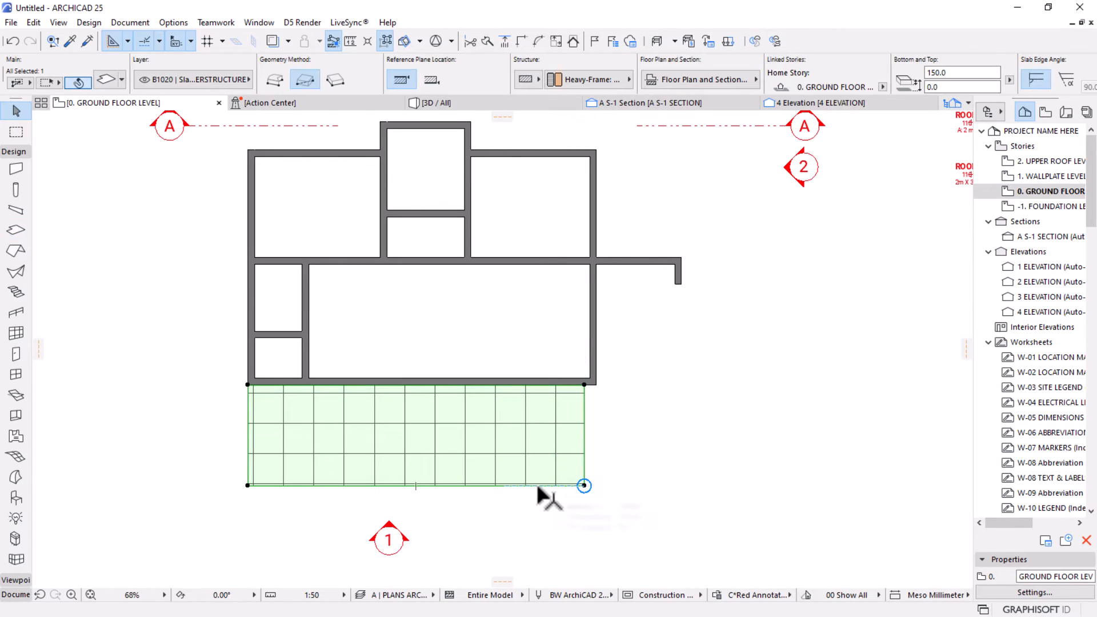
pyautogui.click(537, 487)
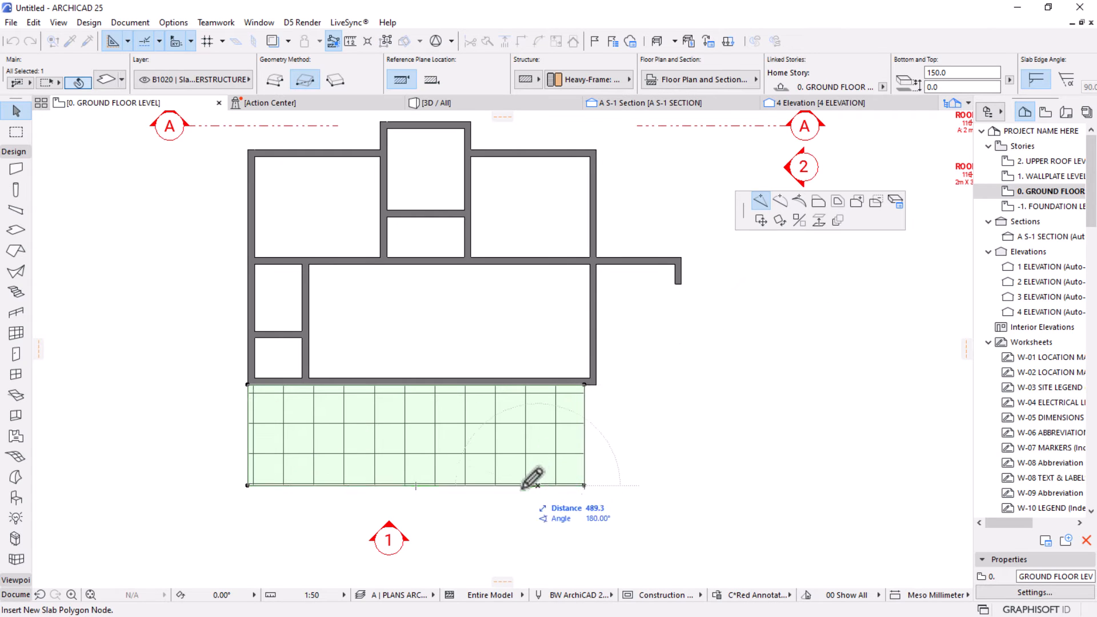
pyautogui.press('Escape')
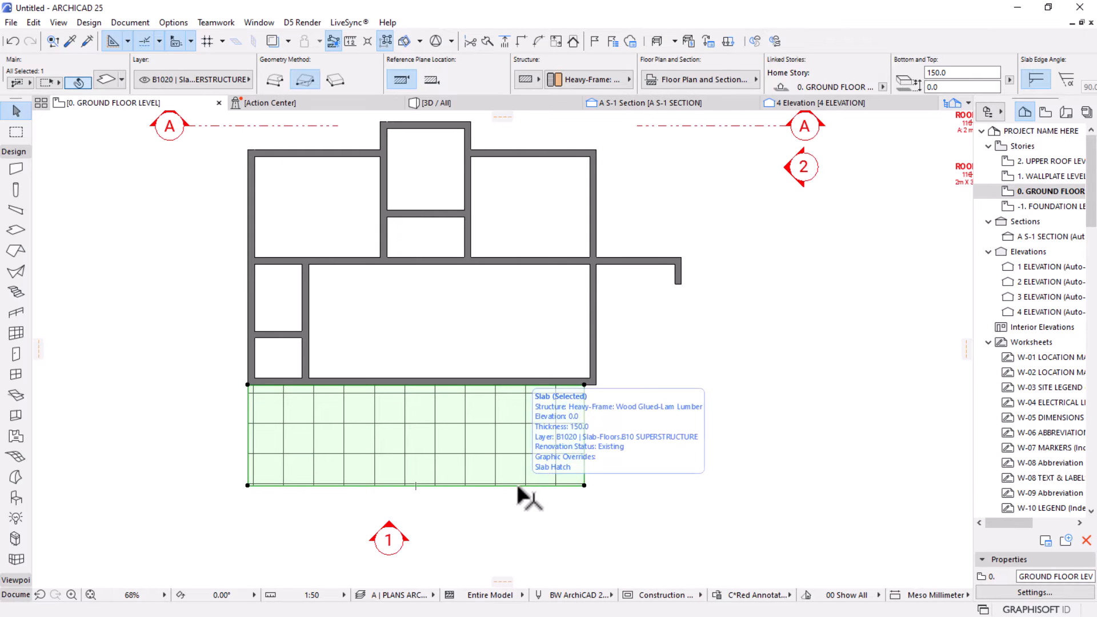
pyautogui.click(518, 486)
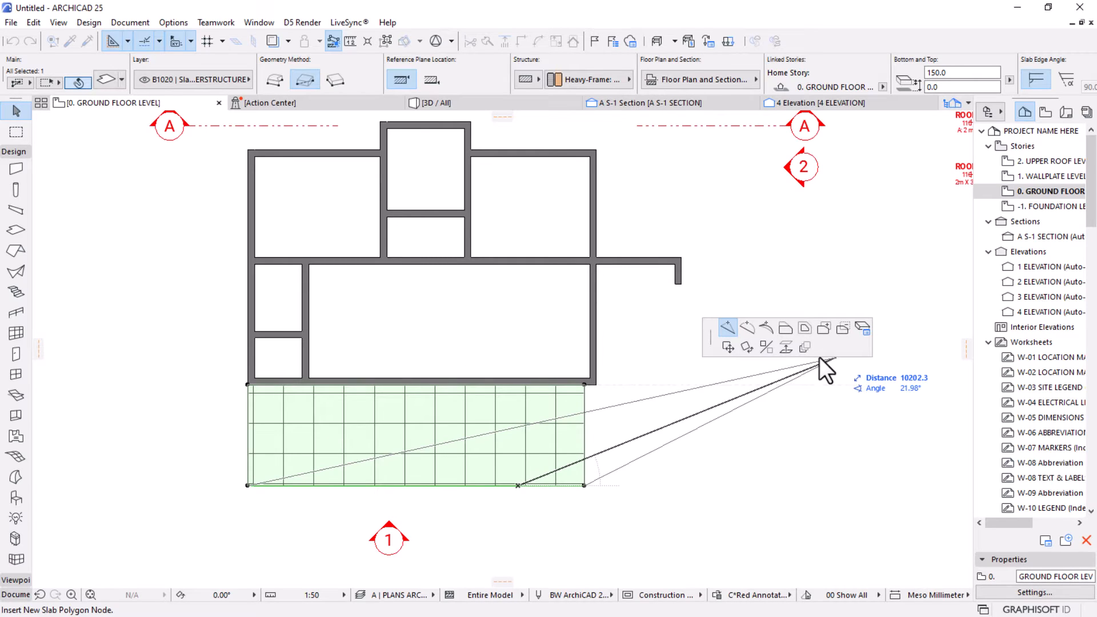
pyautogui.click(787, 329)
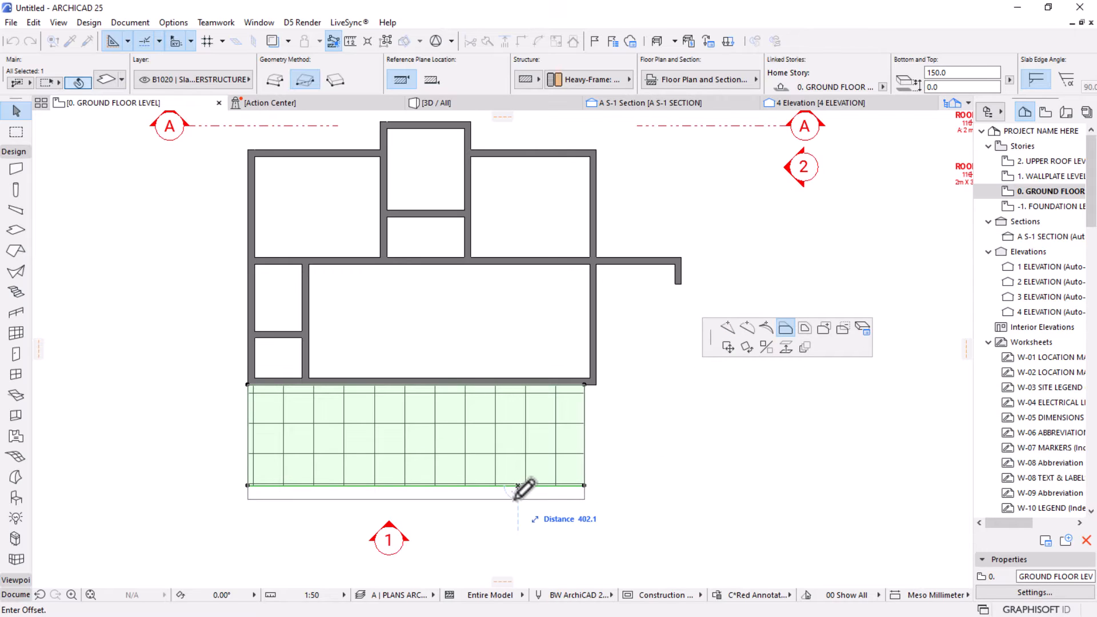
pyautogui.write('200')
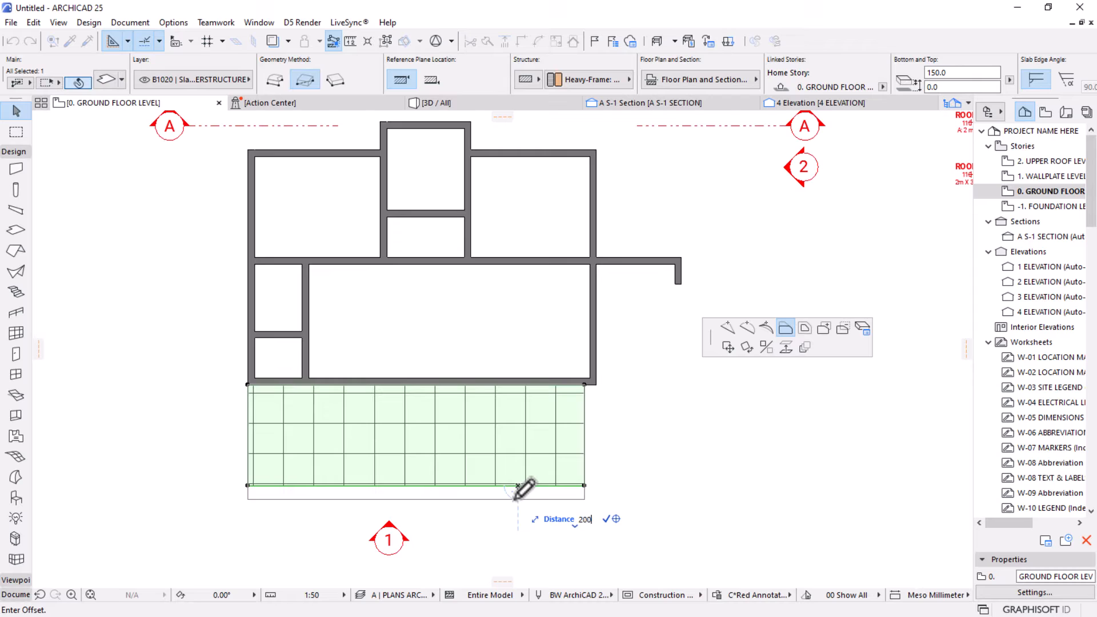
pyautogui.press('Return')
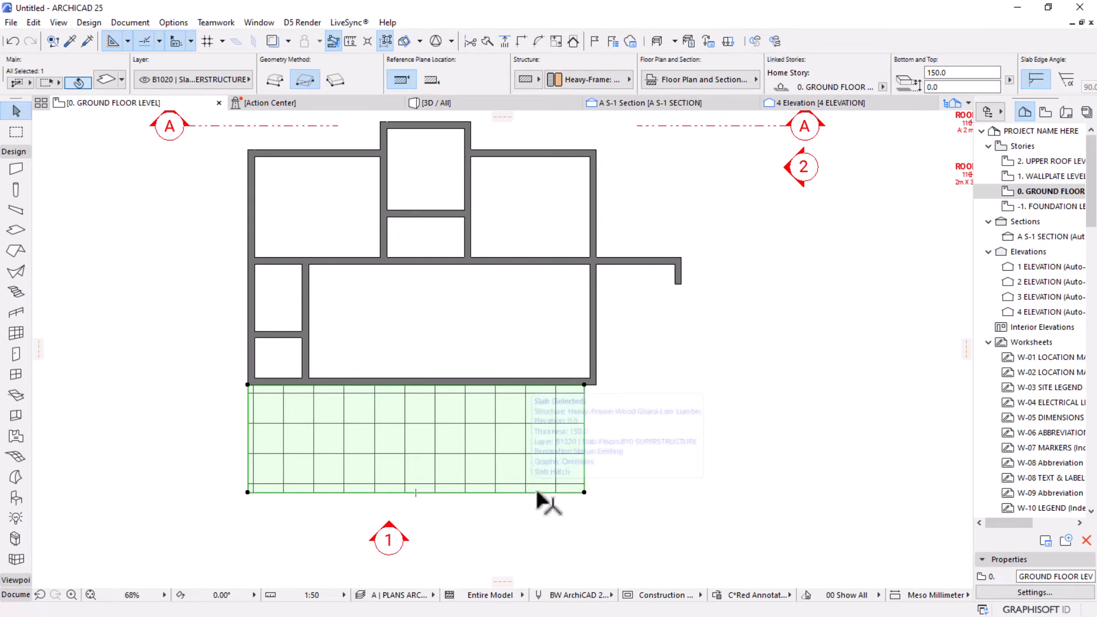
# Turn off the cover fill in the slab's floor plan display.
pyautogui.scroll(3, 351, 479)
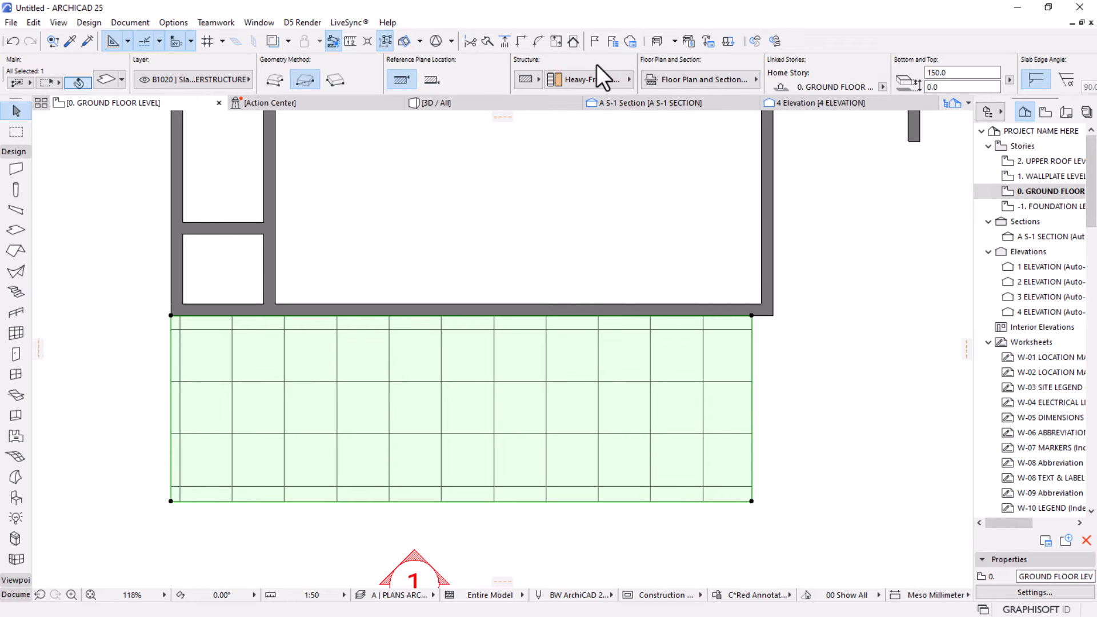
pyautogui.scroll(-5, 597, 65)
pyautogui.scroll(5, 598, 66)
pyautogui.click(707, 78)
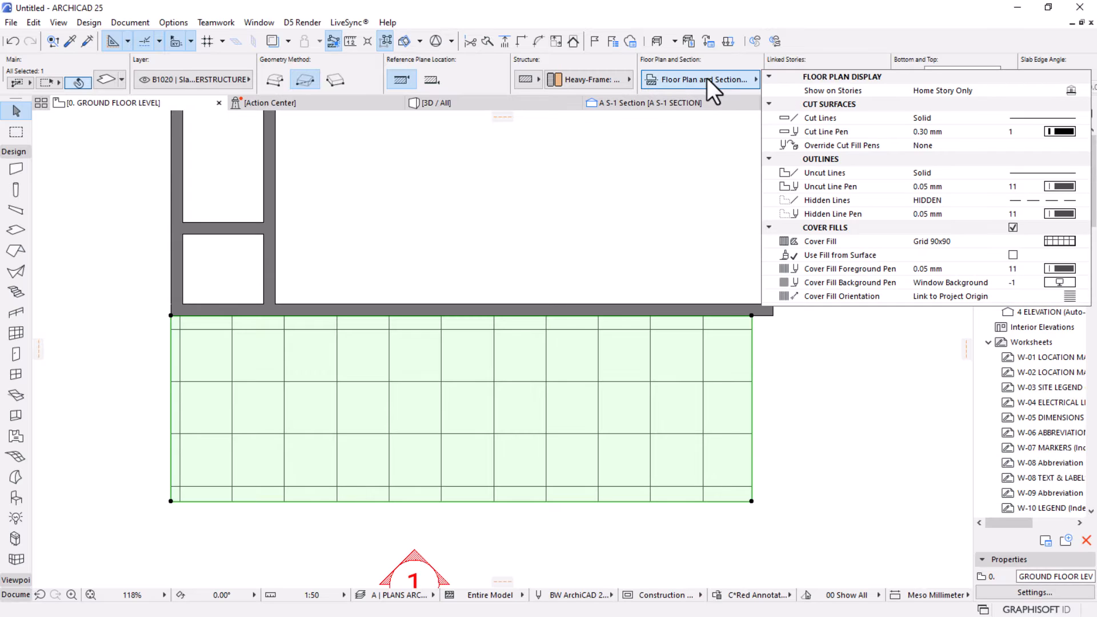
pyautogui.click(1012, 227)
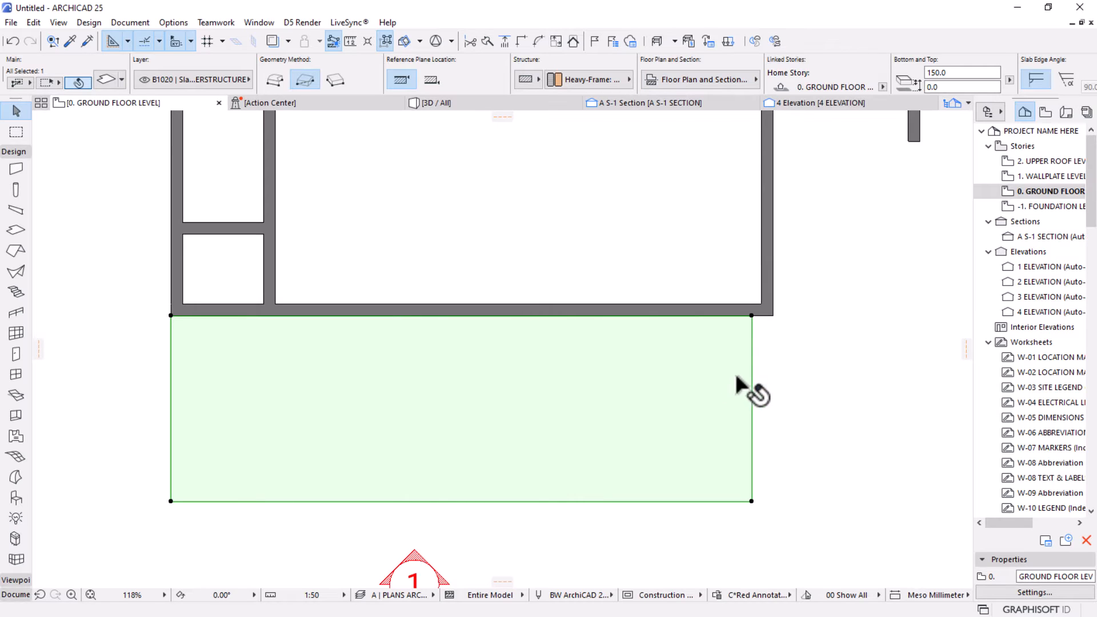
# Offset the slab's right edge outwards past the house corner until it aligns with the outer face of the short projecting wall.
pyautogui.click(752, 347)
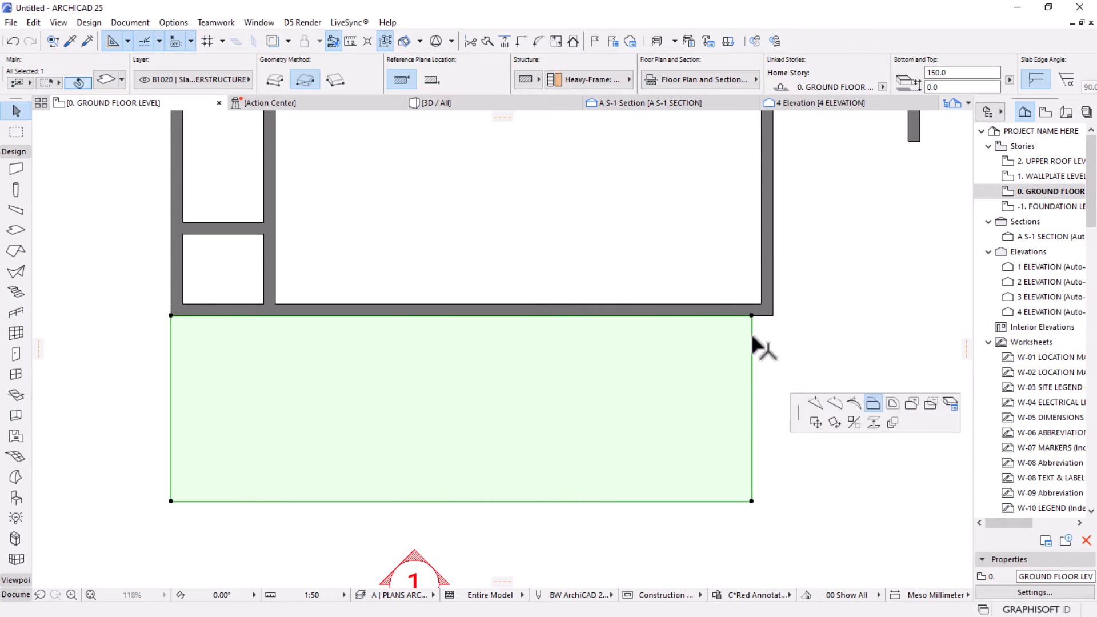
pyautogui.moveTo(646, 368); pyautogui.dragTo(533, 321, button='middle')
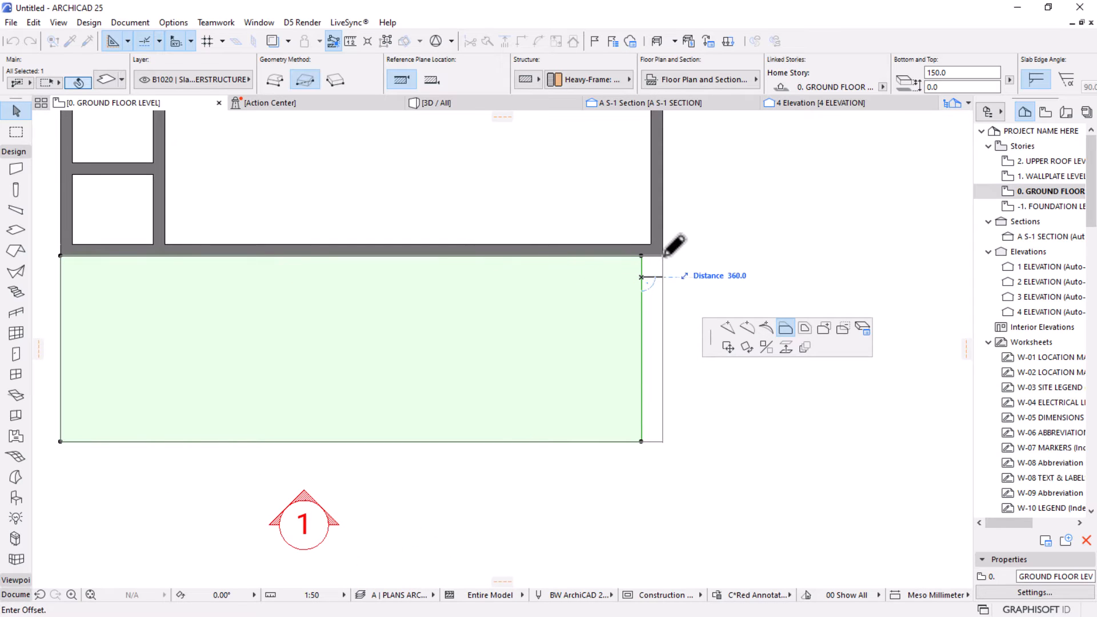
pyautogui.click(663, 255)
pyautogui.scroll(-4, 648, 423)
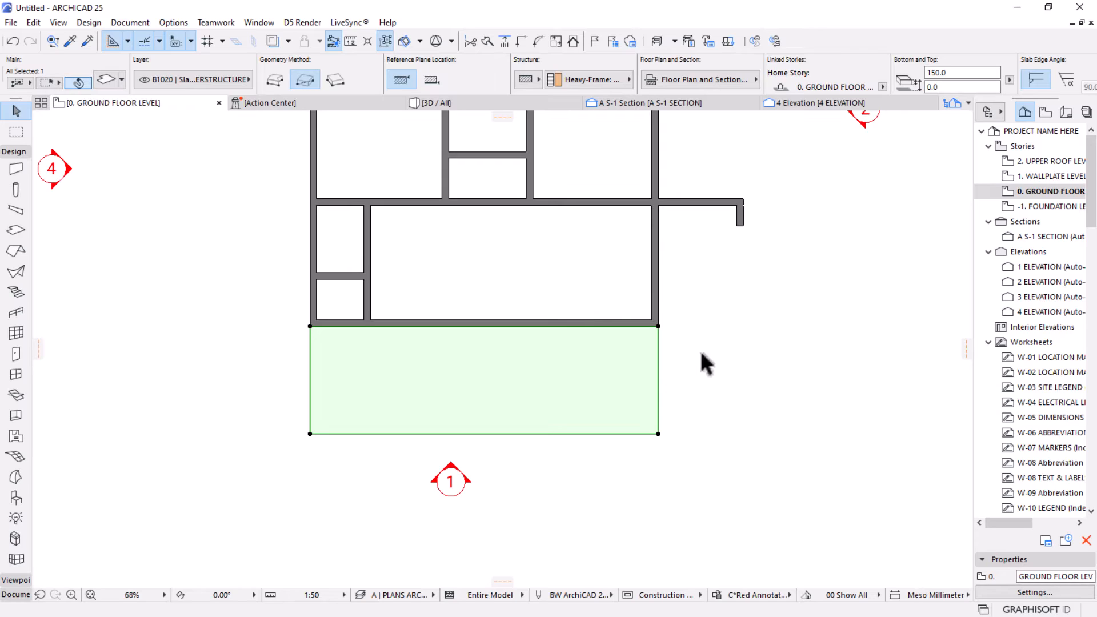
pyautogui.click(658, 339)
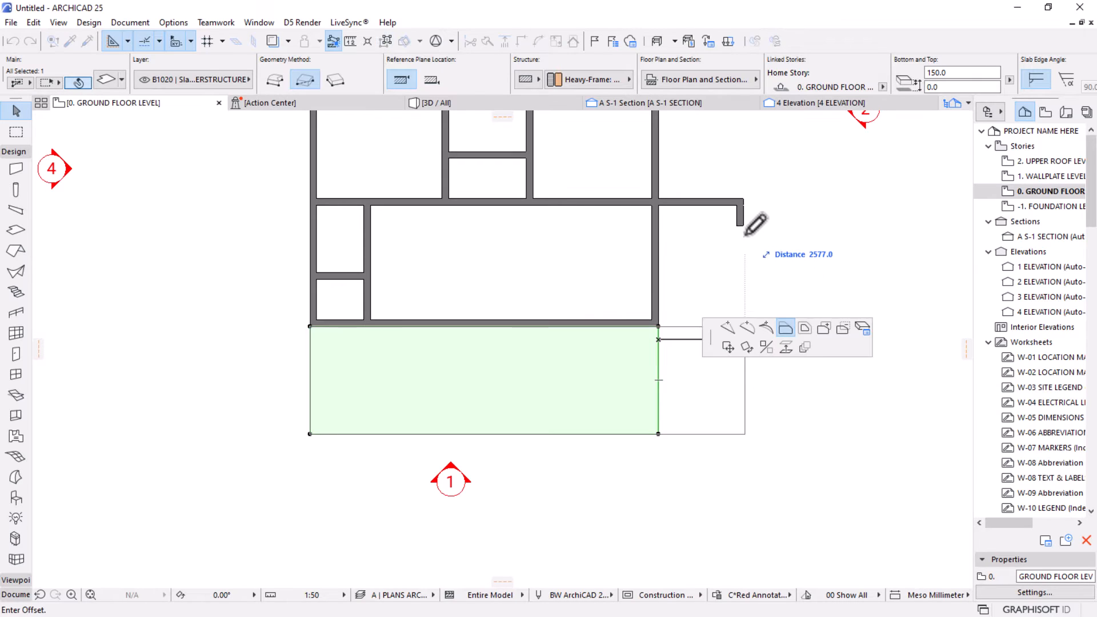
pyautogui.click(742, 224)
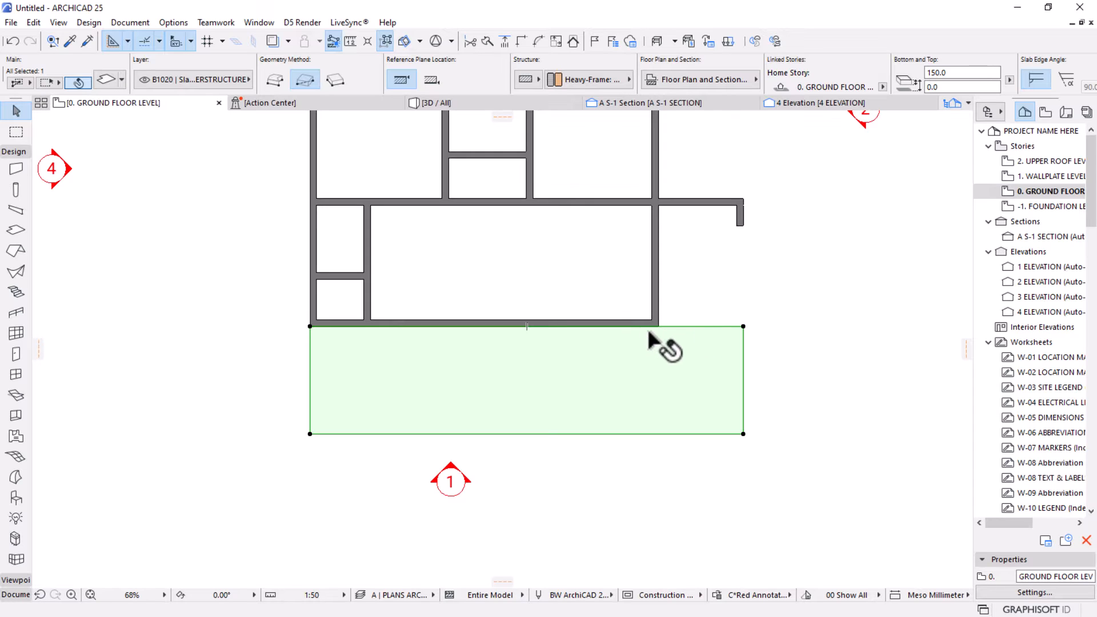
# Insert a new node on the slab's upper edge at the lower-right outer corner of the house.
pyautogui.scroll(3, 656, 332)
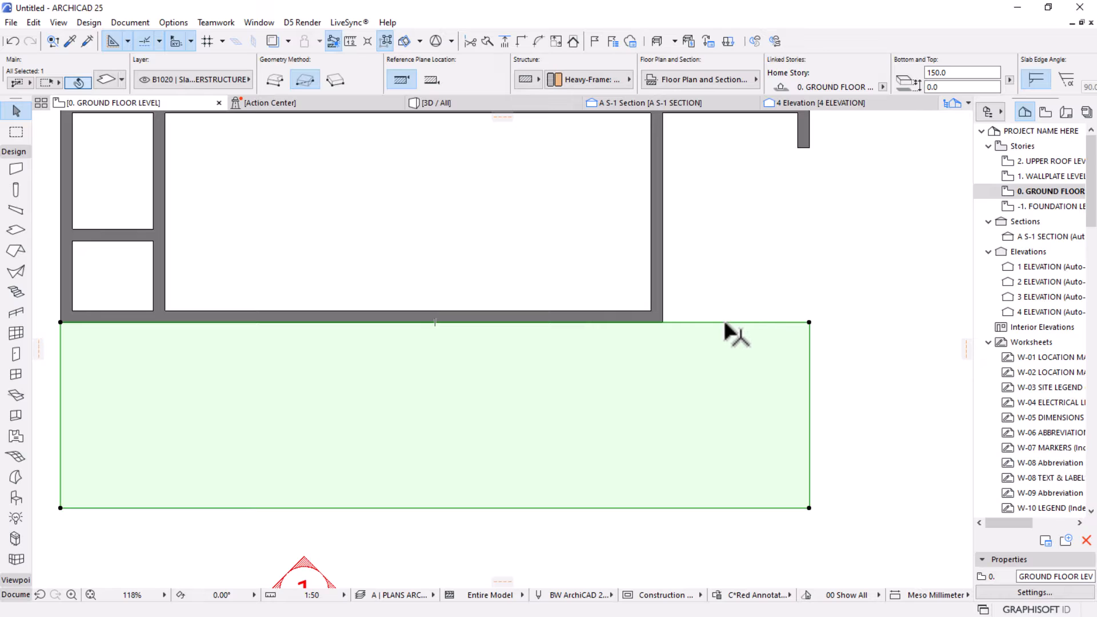
pyautogui.scroll(-1, 688, 420)
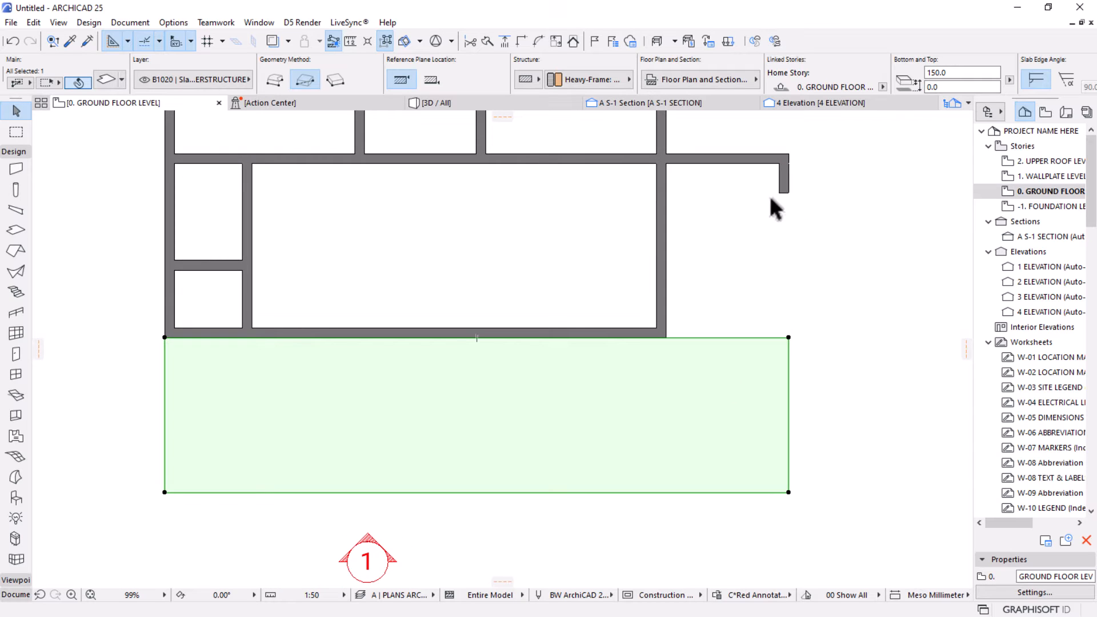
pyautogui.click(693, 339)
pyautogui.click(726, 328)
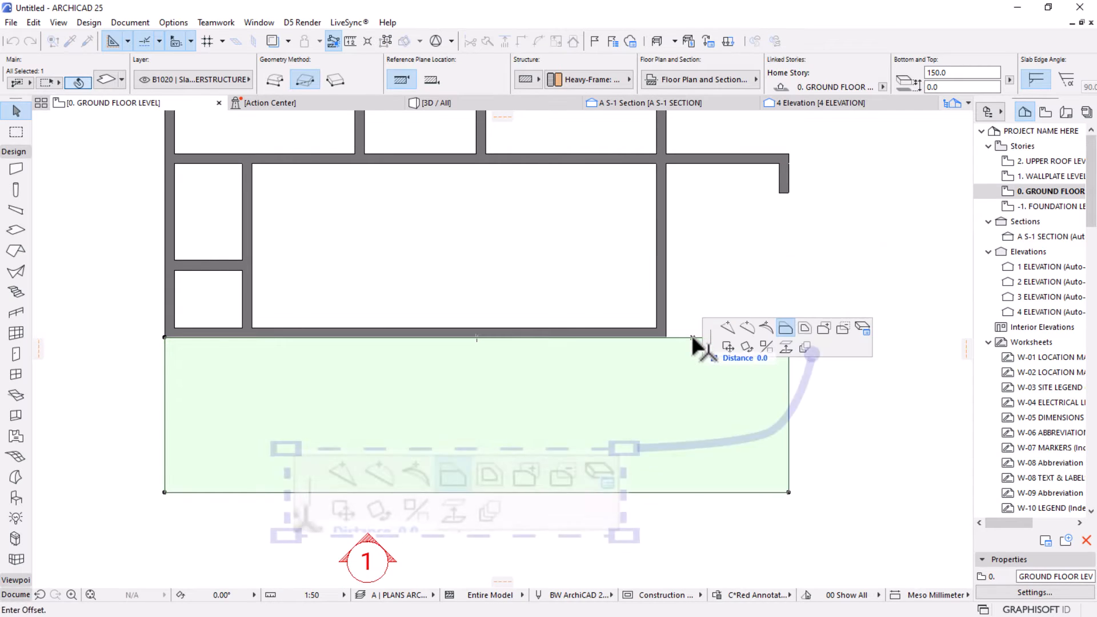
pyautogui.click(727, 328)
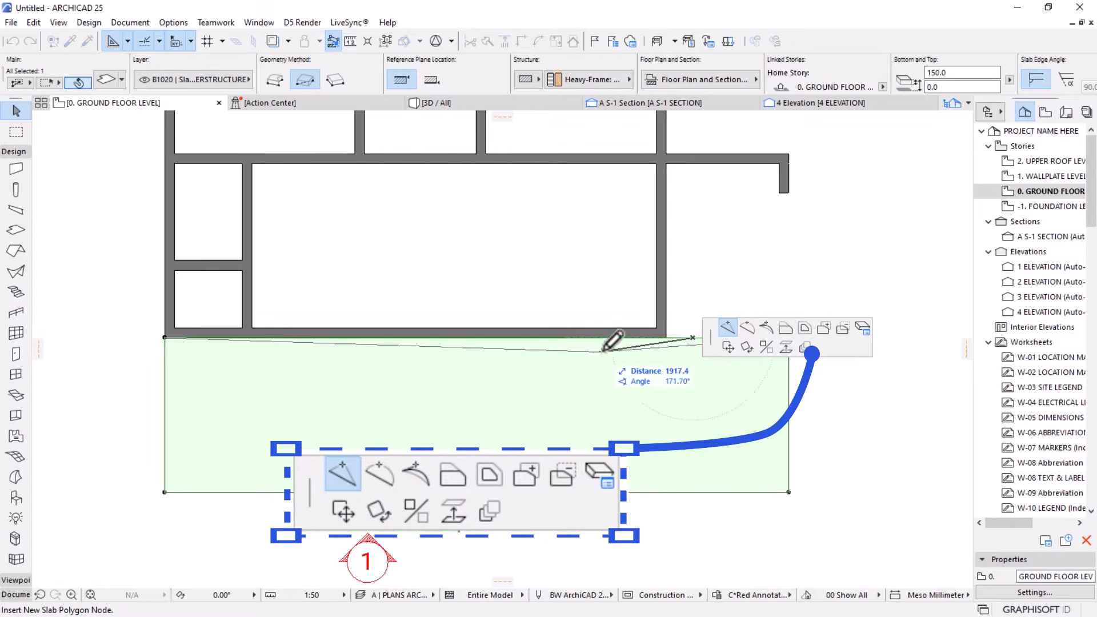
pyautogui.click(666, 337)
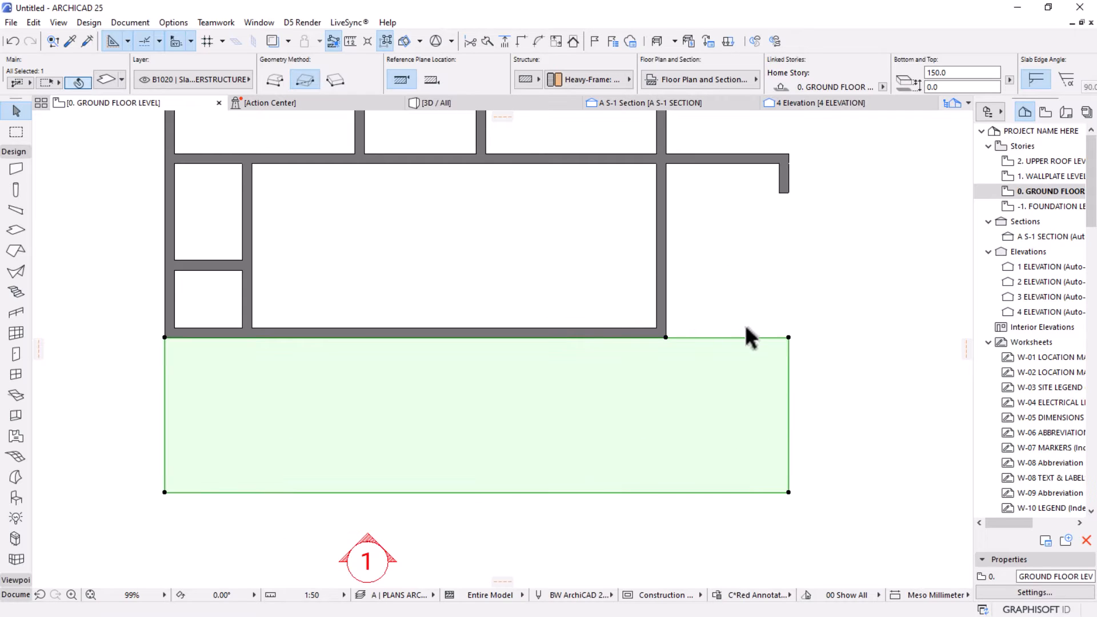
# Offset the slab edge segment beyond the house corner up to the lower face of the projecting horizontal wall, making the slab L-shaped.
pyautogui.click(708, 337)
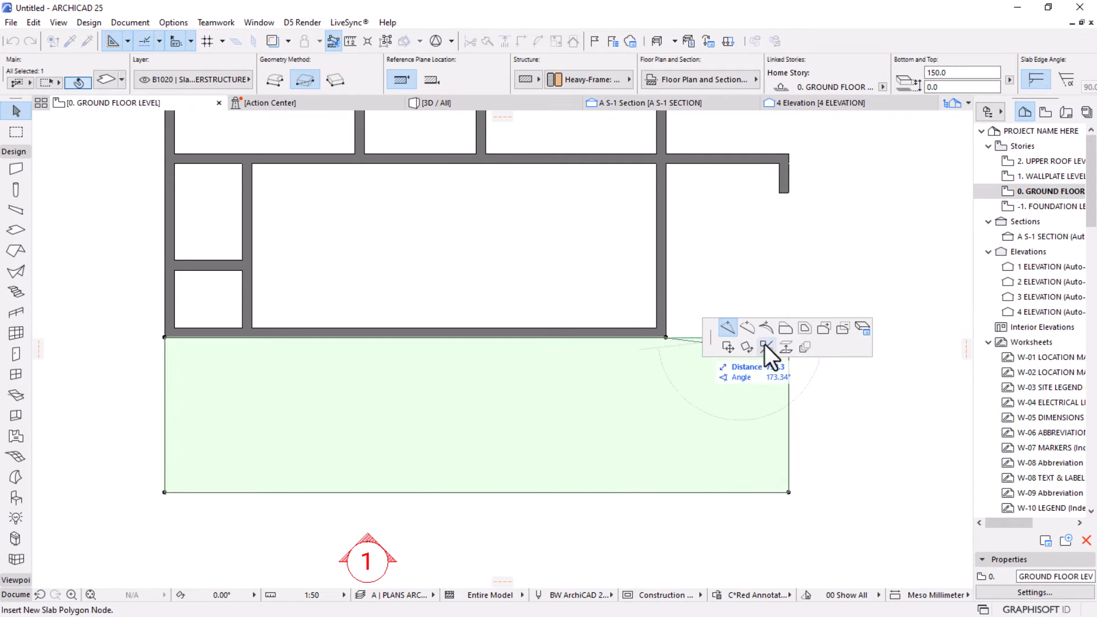
pyautogui.click(785, 328)
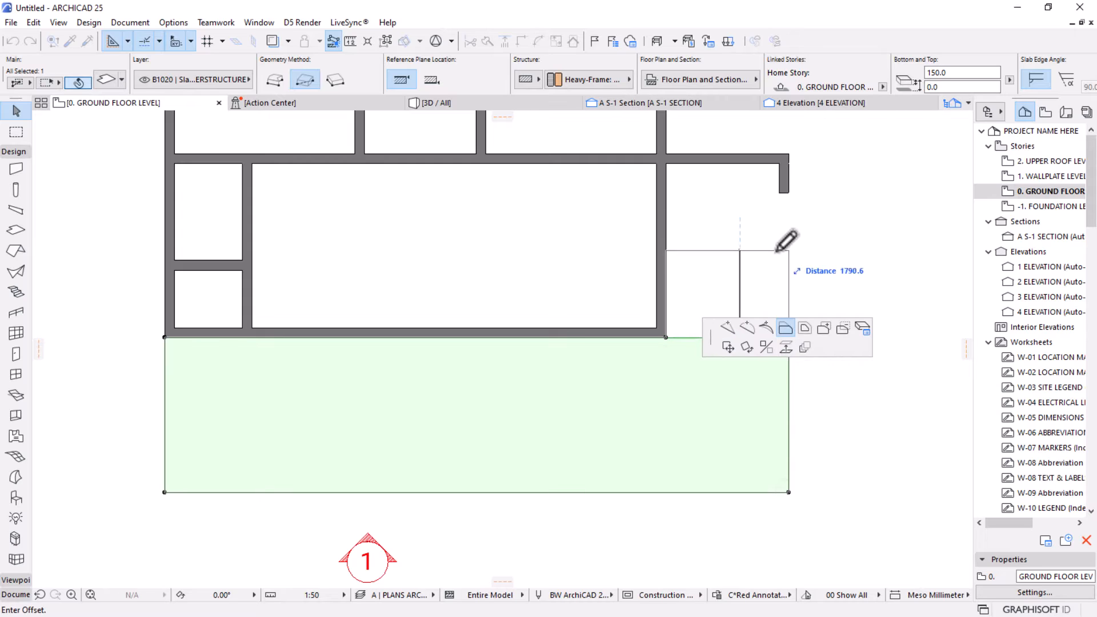
pyautogui.click(781, 163)
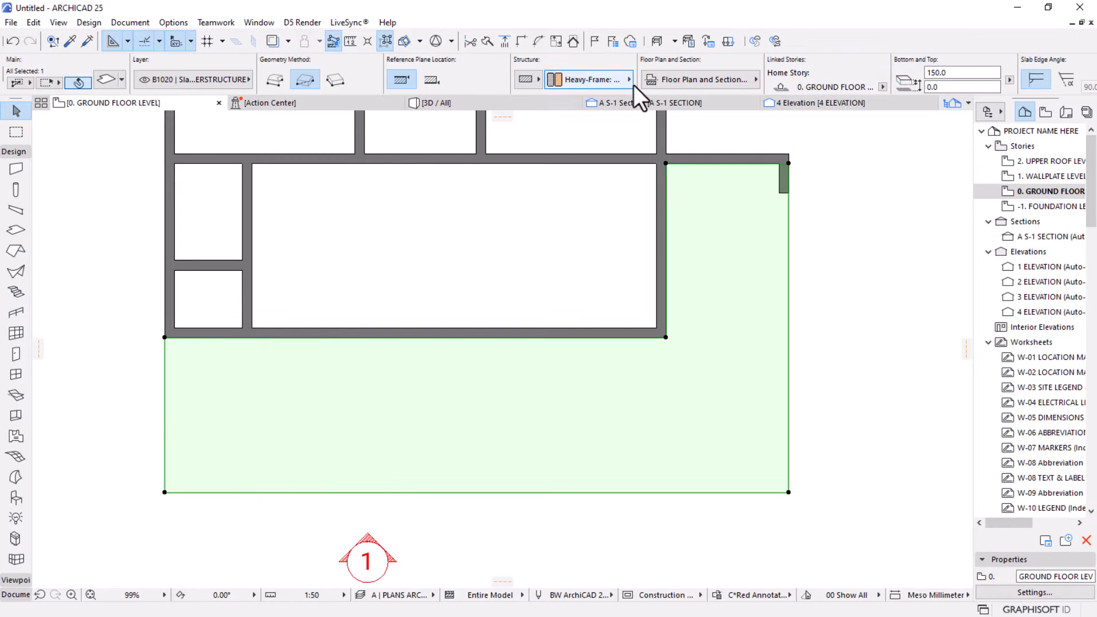
# Turn on the cover fill in the slab's floor plan display and set it to Parallel - 04 Inch - Horizontal.
pyautogui.scroll(-3, 460, 296)
pyautogui.scroll(2, 460, 296)
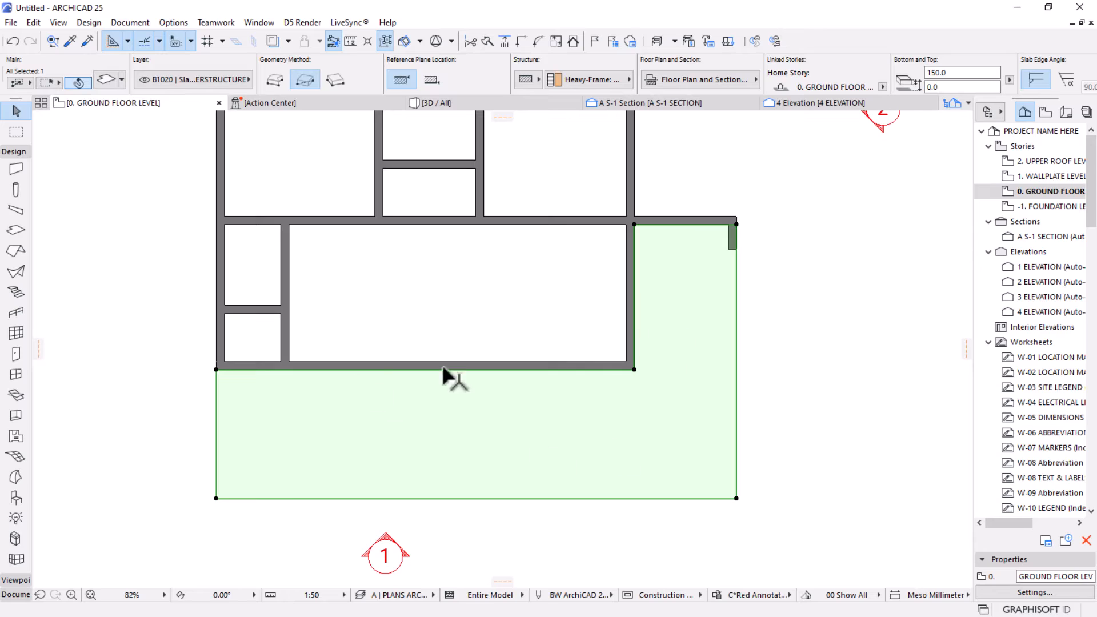
pyautogui.click(725, 81)
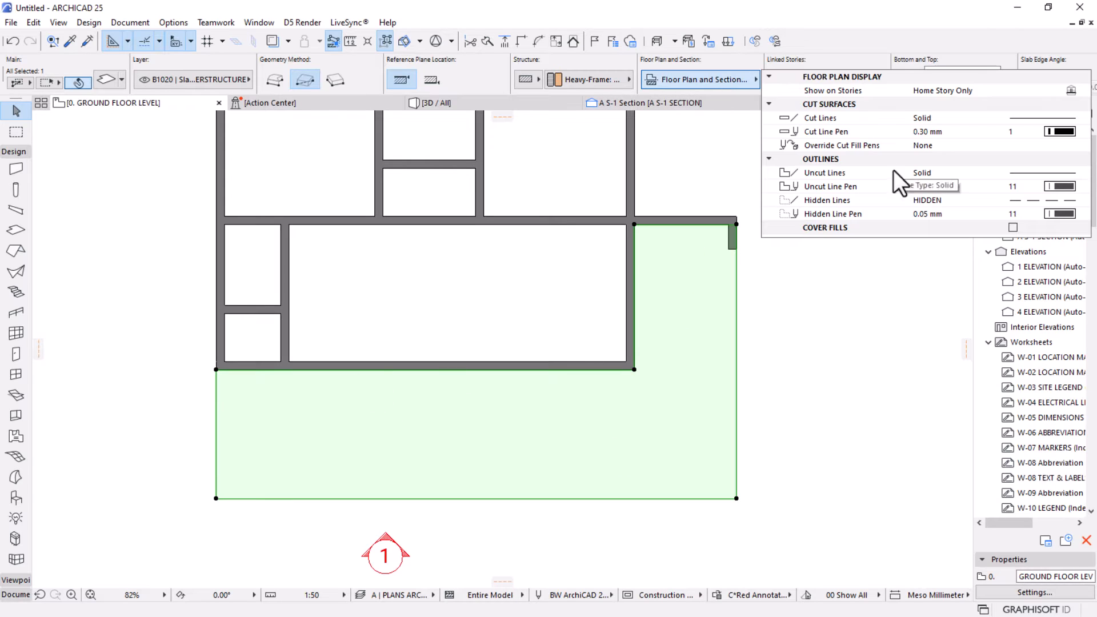
pyautogui.click(1013, 228)
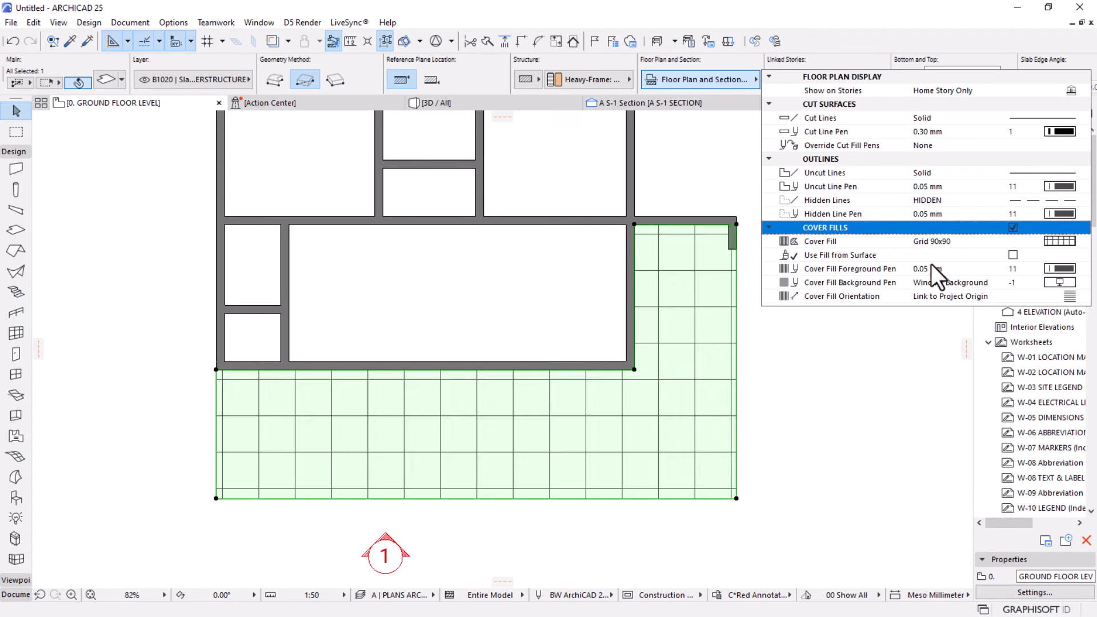
pyautogui.click(1023, 241)
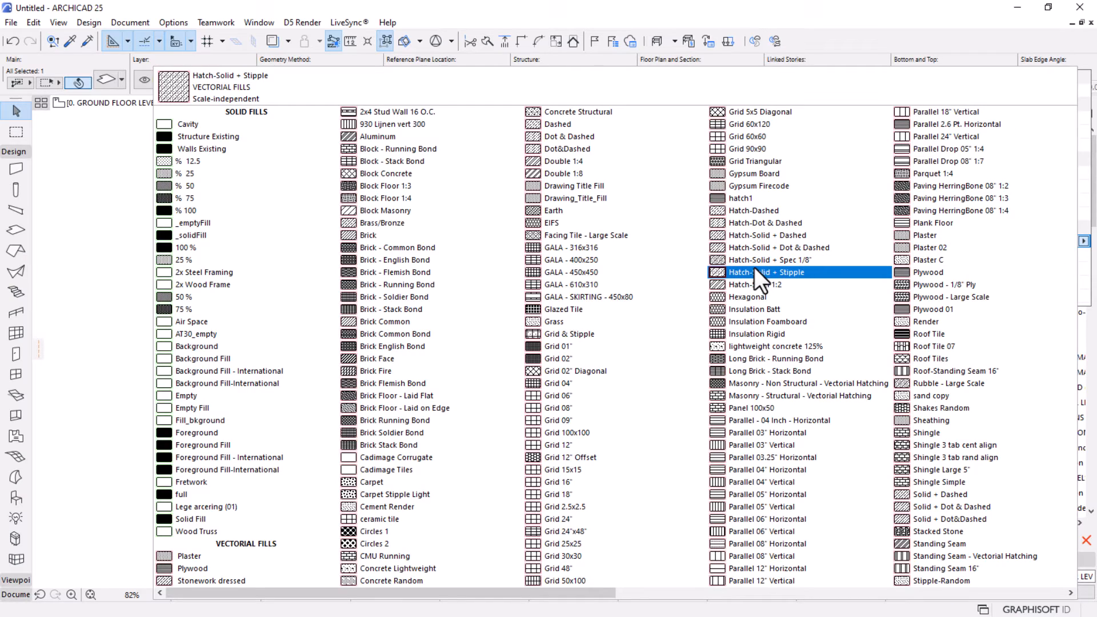
pyautogui.scroll(-3, 754, 268)
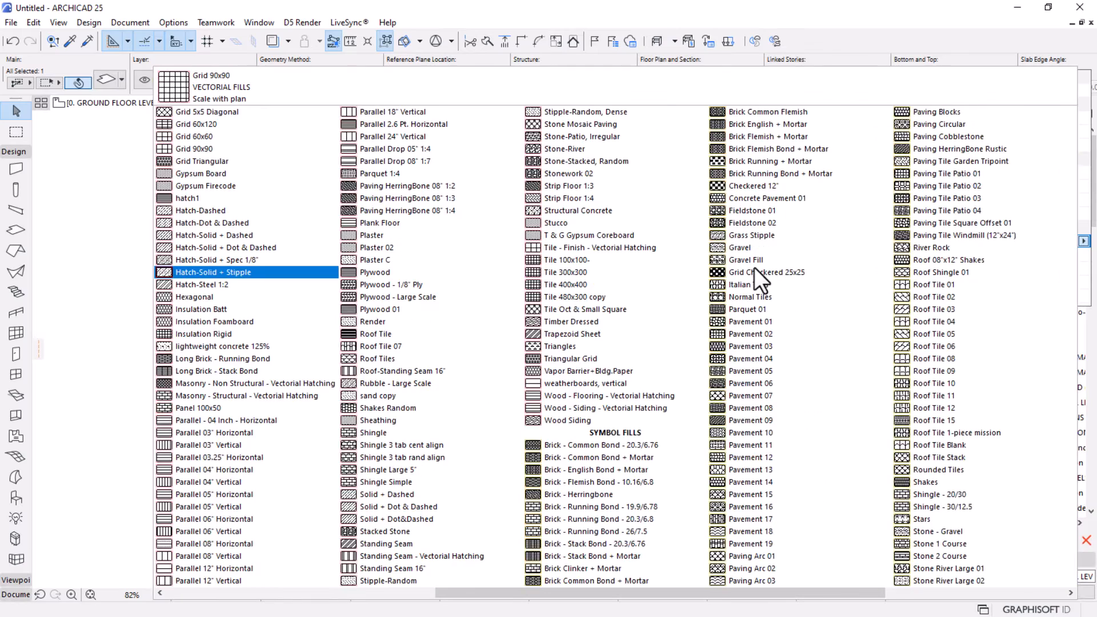
pyautogui.click(234, 422)
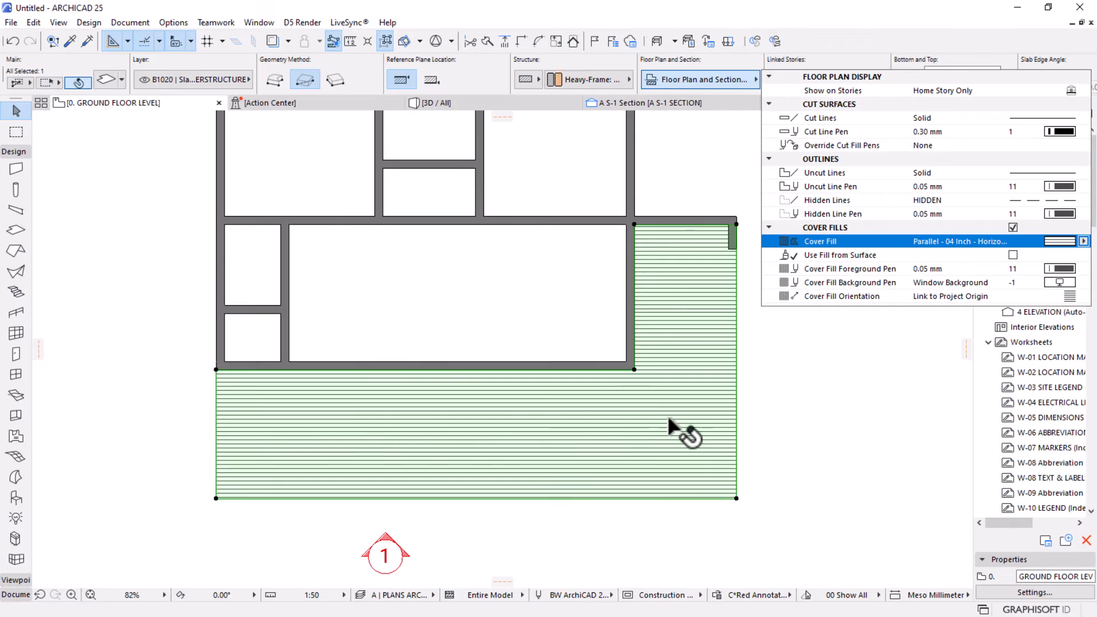
pyautogui.click(526, 525)
pyautogui.scroll(-4, 705, 397)
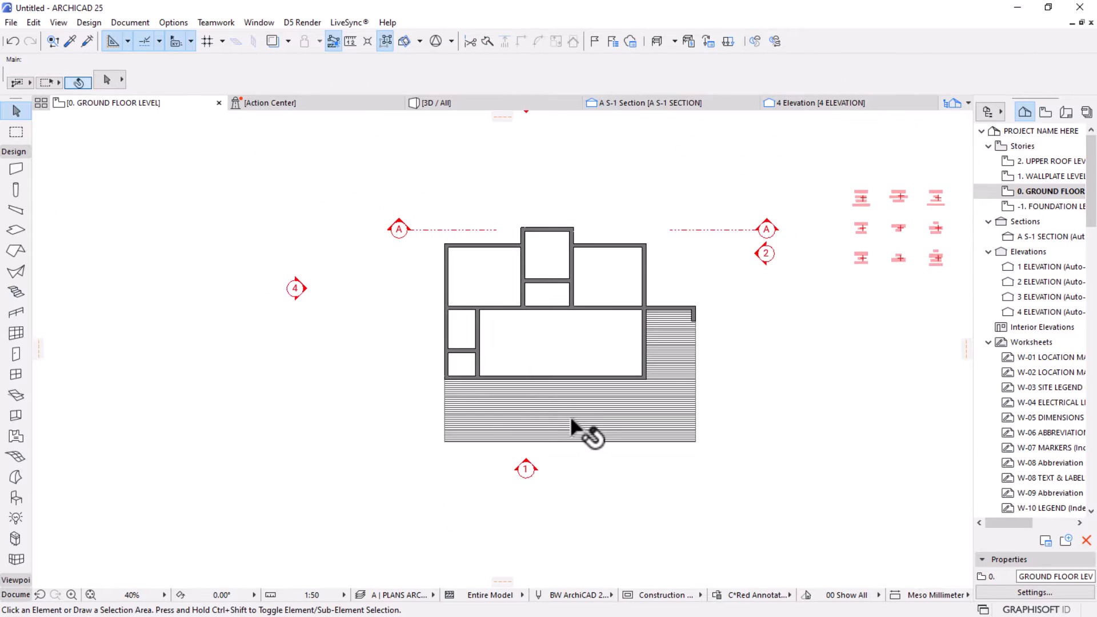
pyautogui.moveTo(455, 350); pyautogui.dragTo(403, 371, button='middle')
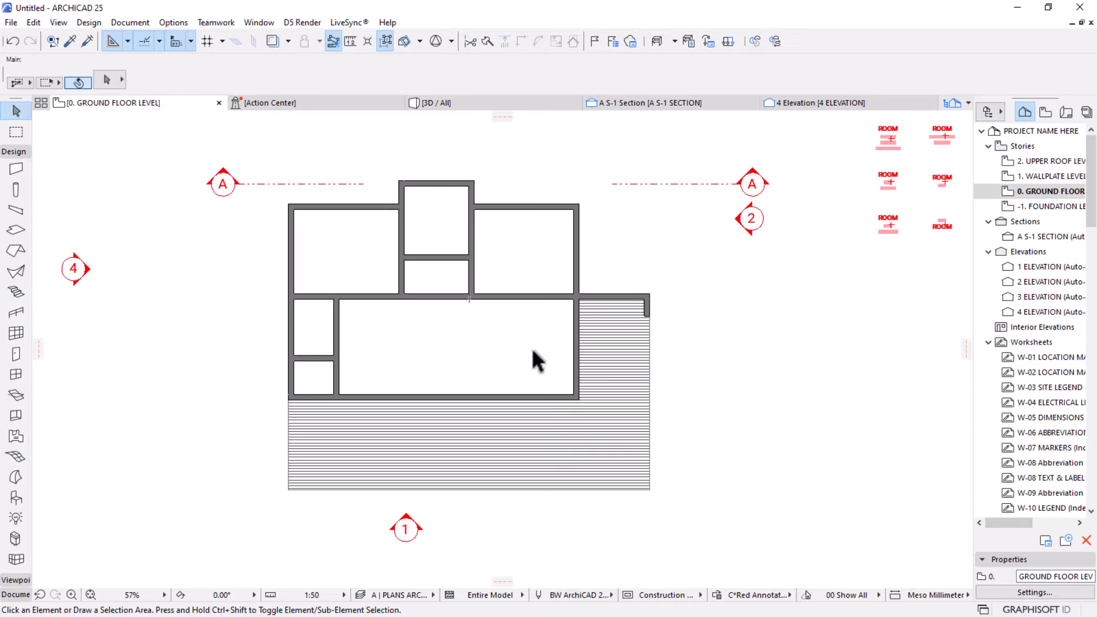
pyautogui.moveTo(512, 357); pyautogui.dragTo(488, 299, button='middle')
pyautogui.scroll(2, 414, 328)
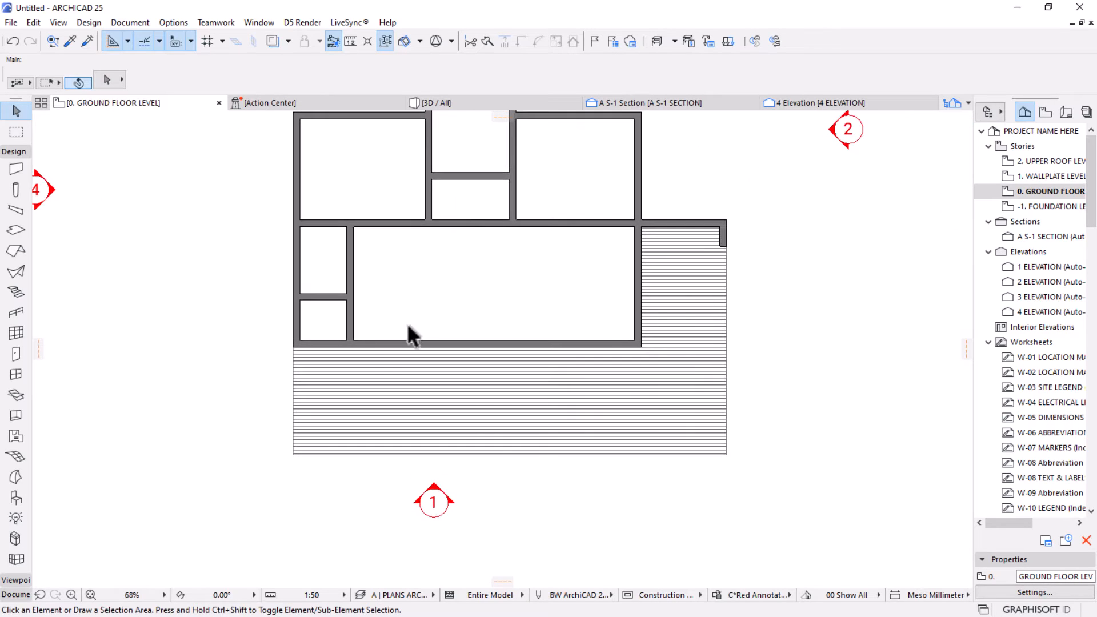
pyautogui.moveTo(409, 328); pyautogui.dragTo(357, 419, button='middle')
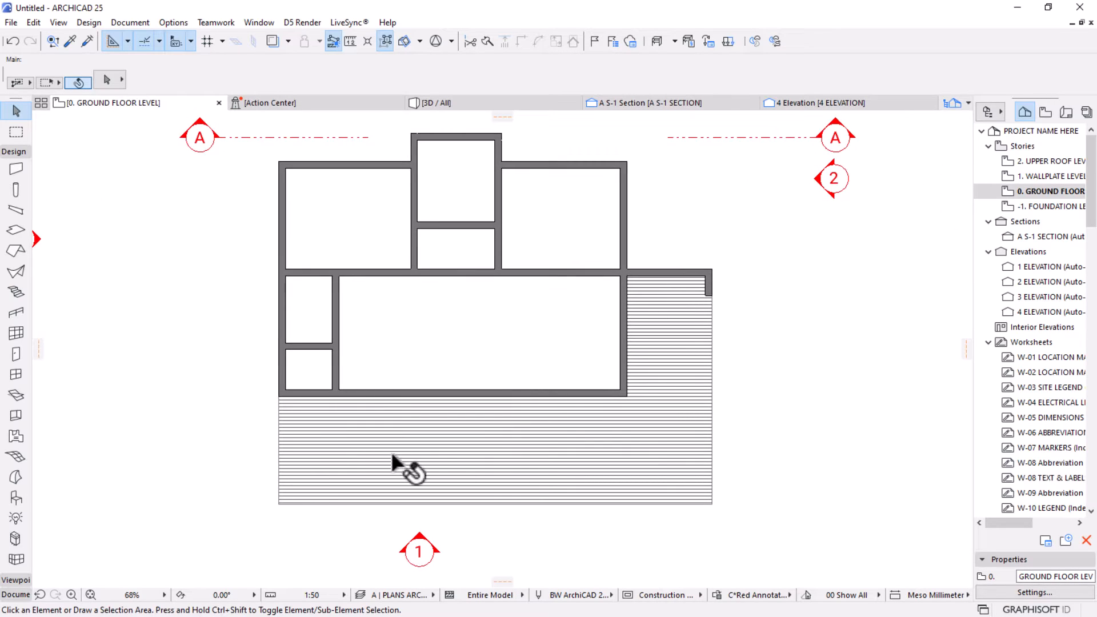
pyautogui.scroll(-3, 485, 448)
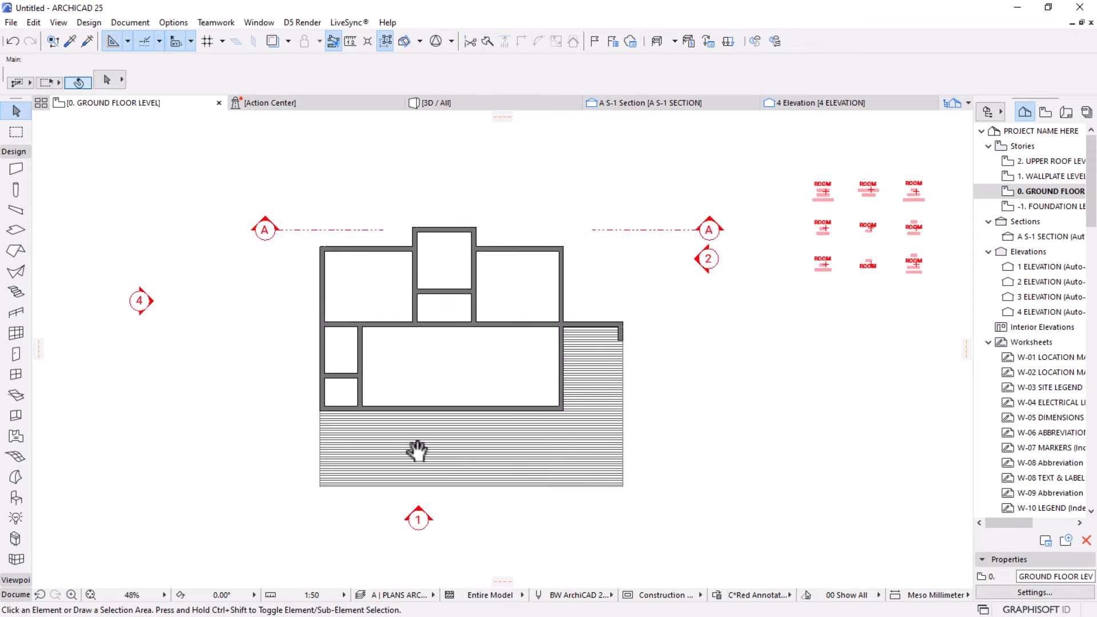
# Insert a new node at the midpoint of the slab's lower edge.
pyautogui.scroll(3, 375, 412)
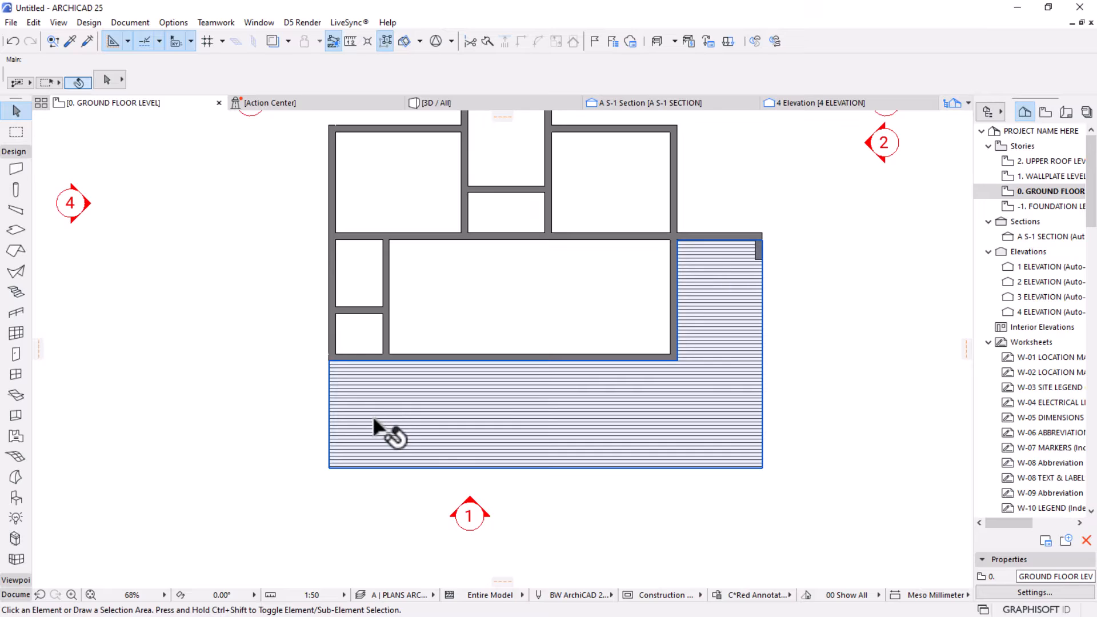
pyautogui.scroll(3, 546, 466)
pyautogui.click(546, 466)
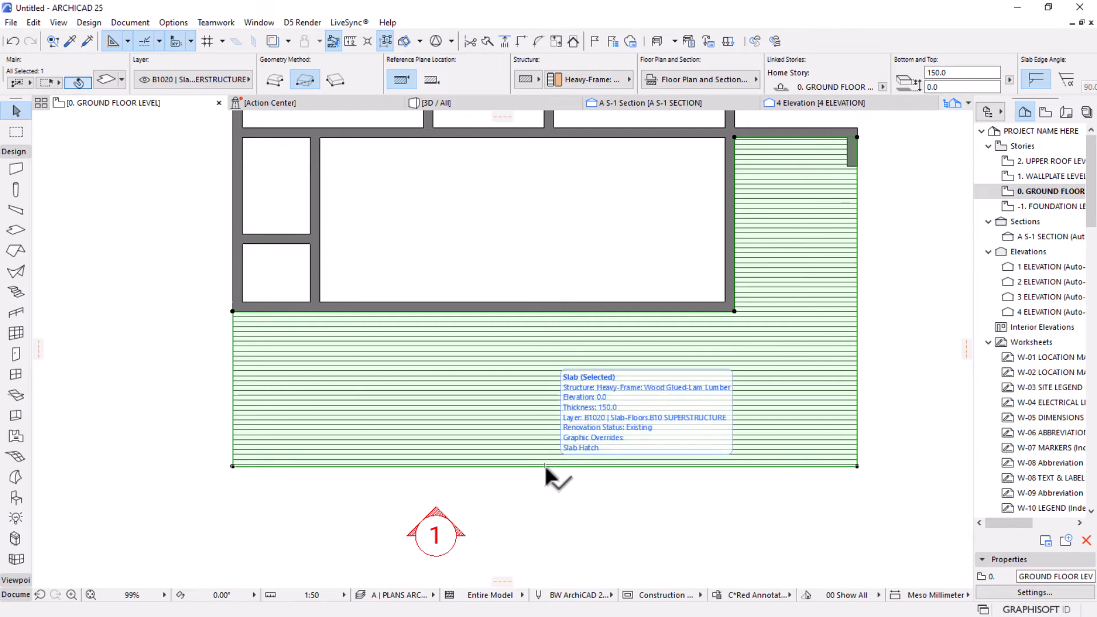
pyautogui.click(545, 466)
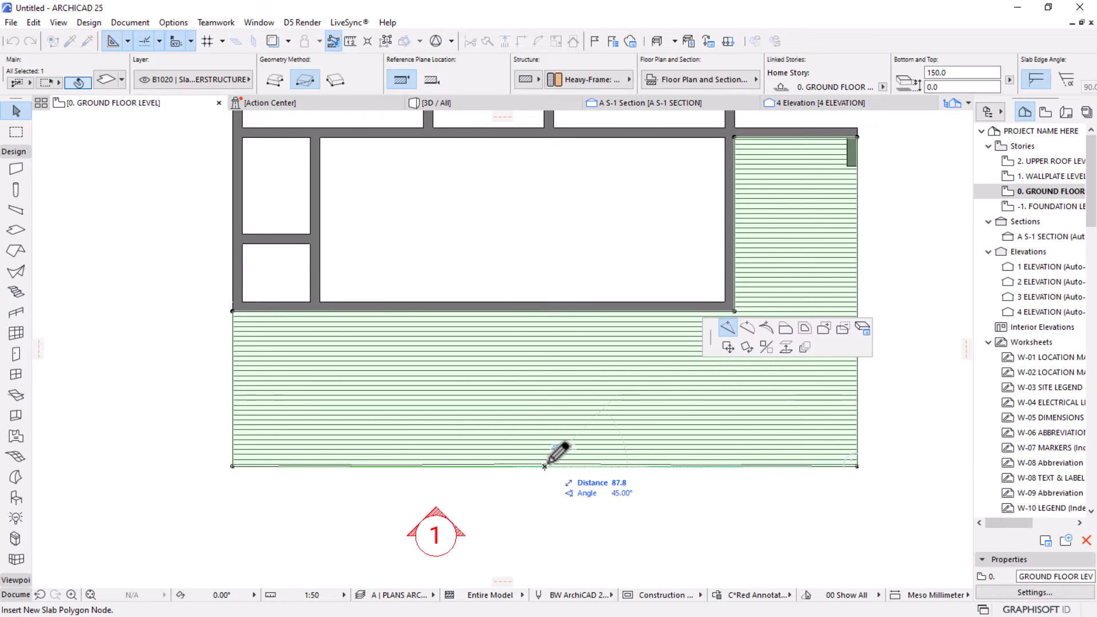
pyautogui.click(544, 466)
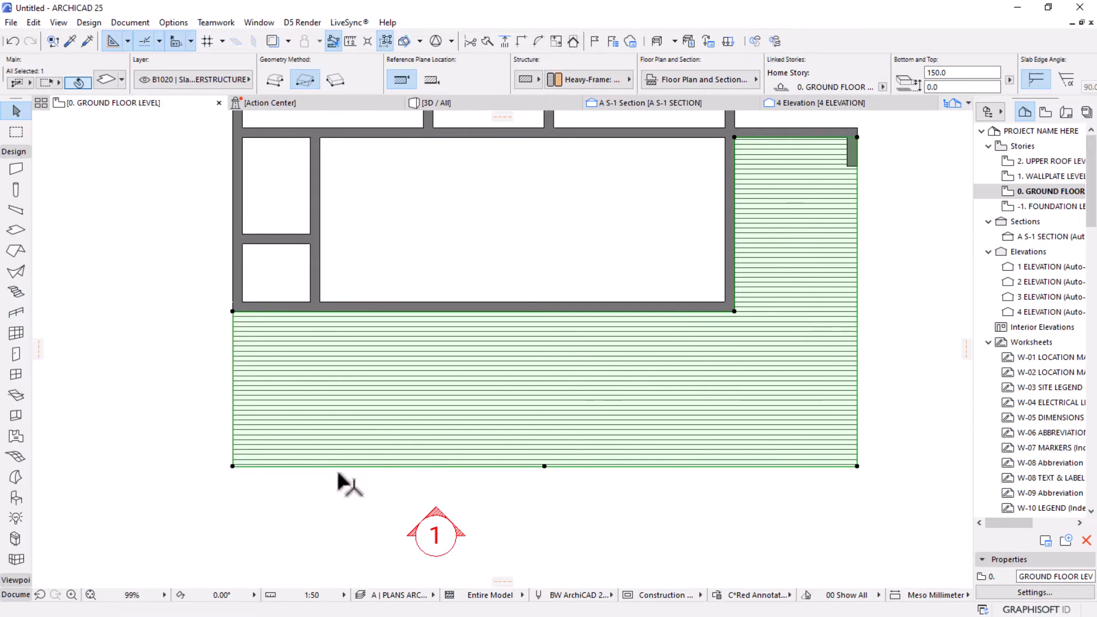
# Offset the left half of the slab's lower edge inwards by 1500 mm.
pyautogui.click(369, 466)
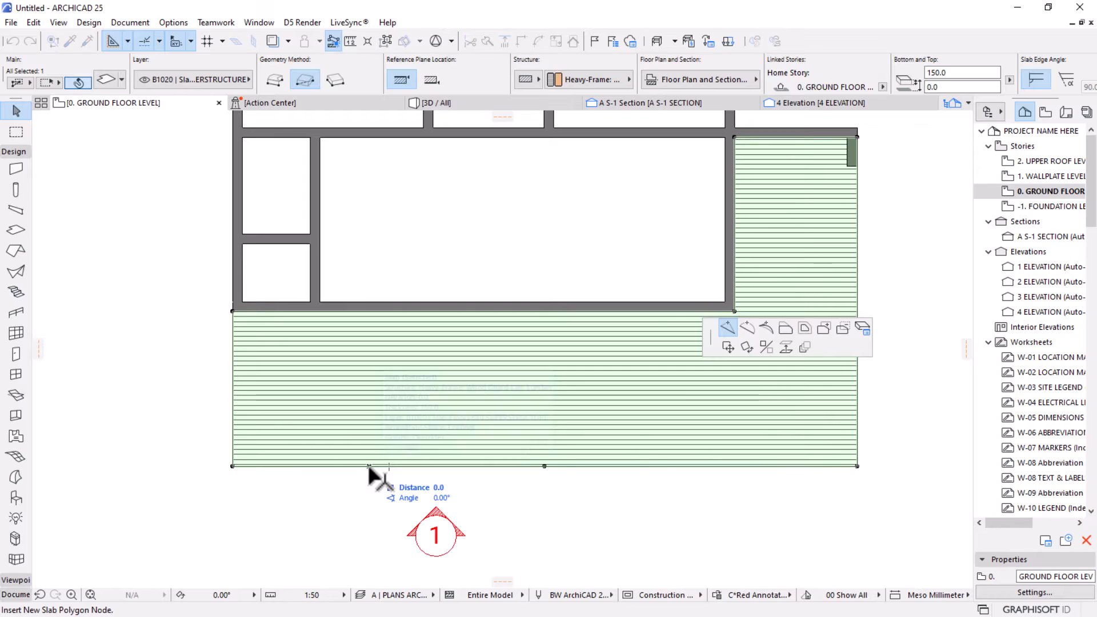
pyautogui.click(765, 345)
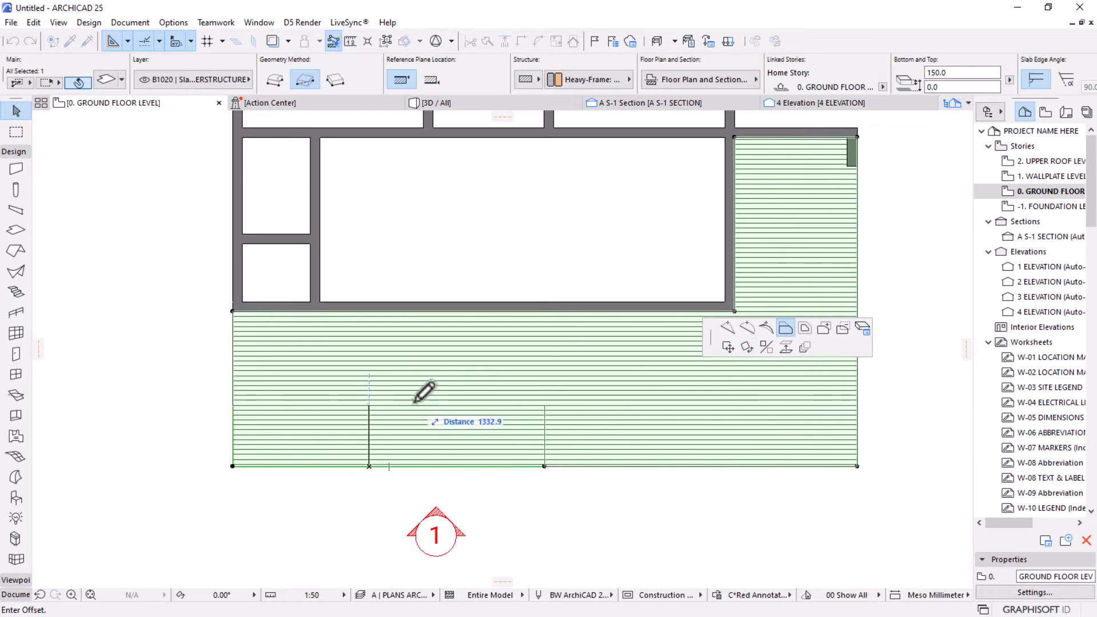
pyautogui.write('1')
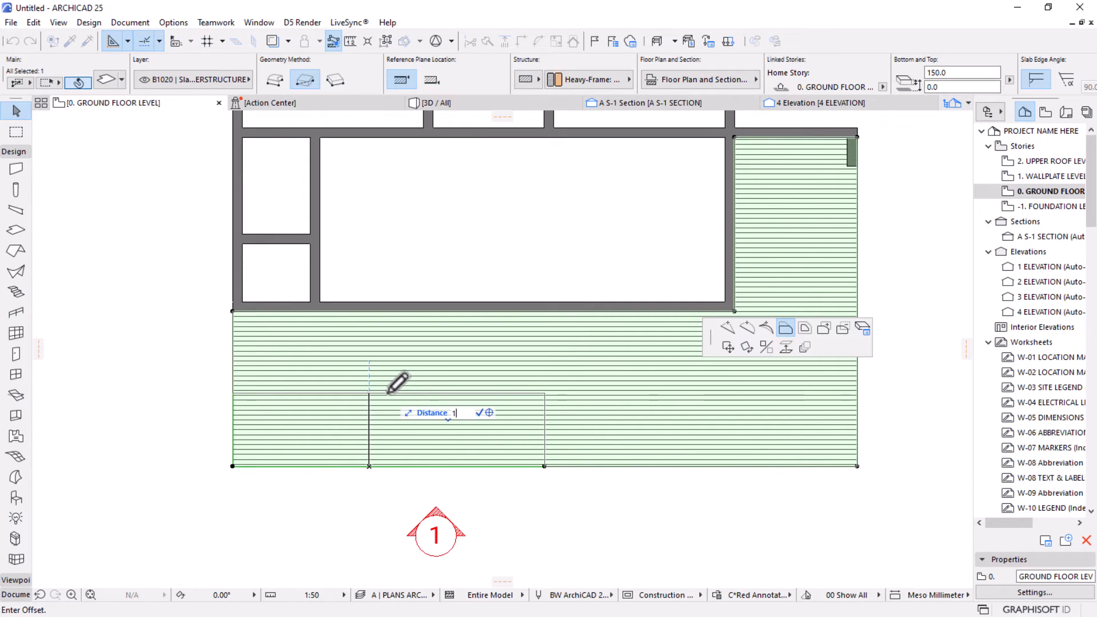
pyautogui.write('50.0')
pyautogui.press('Return')
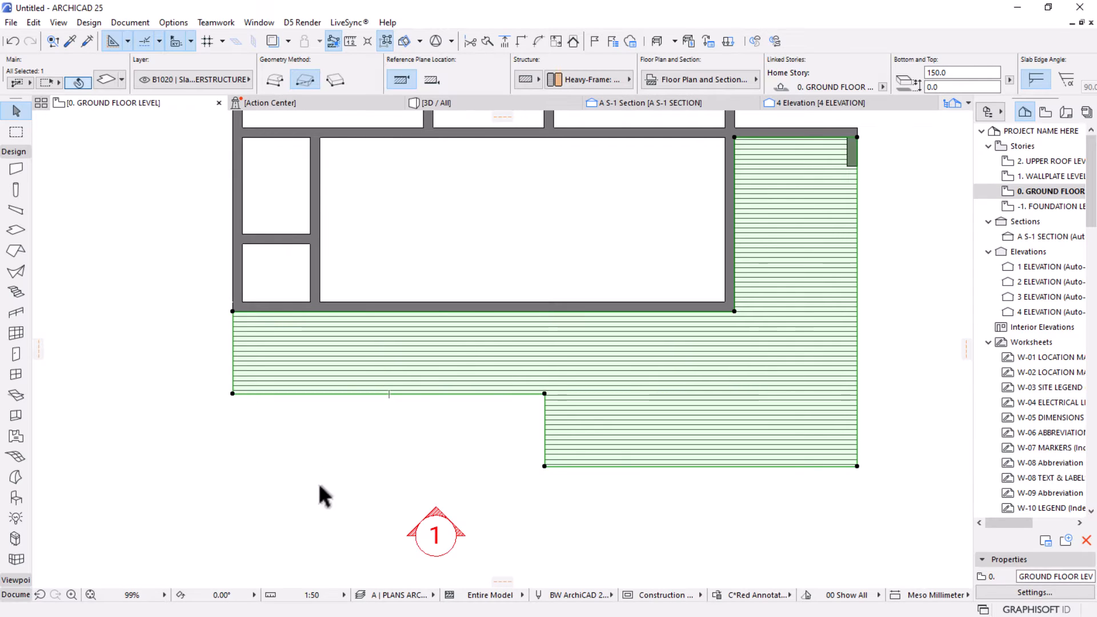
# Deselect the slab and examine its stepped front edge in relation to the house walls.
pyautogui.scroll(-2, 484, 443)
pyautogui.moveTo(474, 451); pyautogui.dragTo(496, 428, button='middle')
pyautogui.scroll(2, 506, 390)
pyautogui.scroll(2, 497, 429)
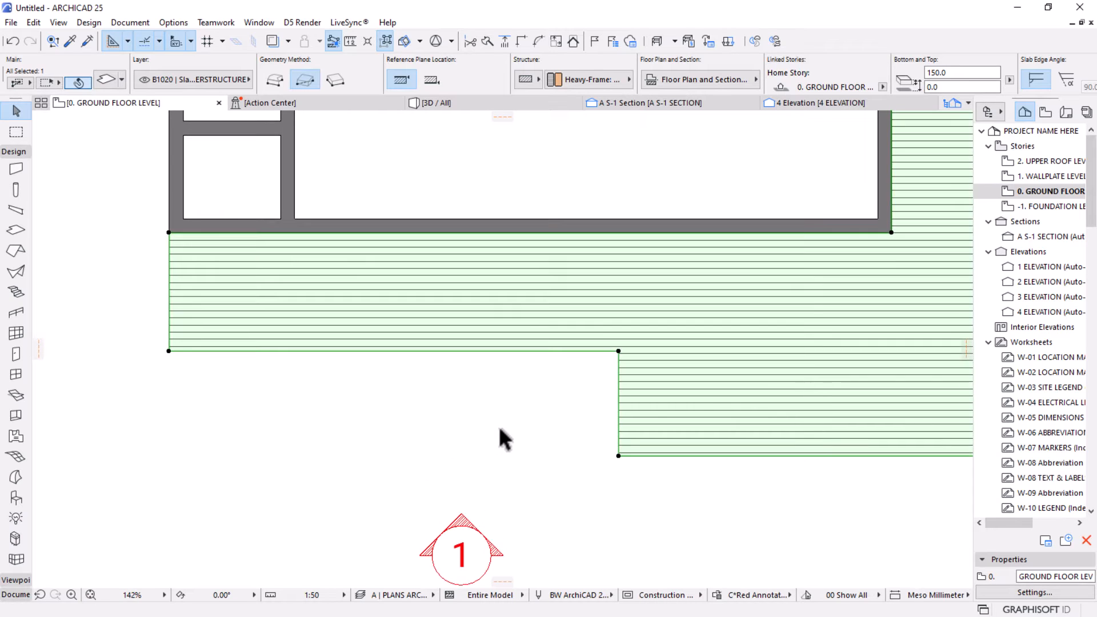
pyautogui.scroll(-3, 485, 425)
pyautogui.scroll(-1, 484, 434)
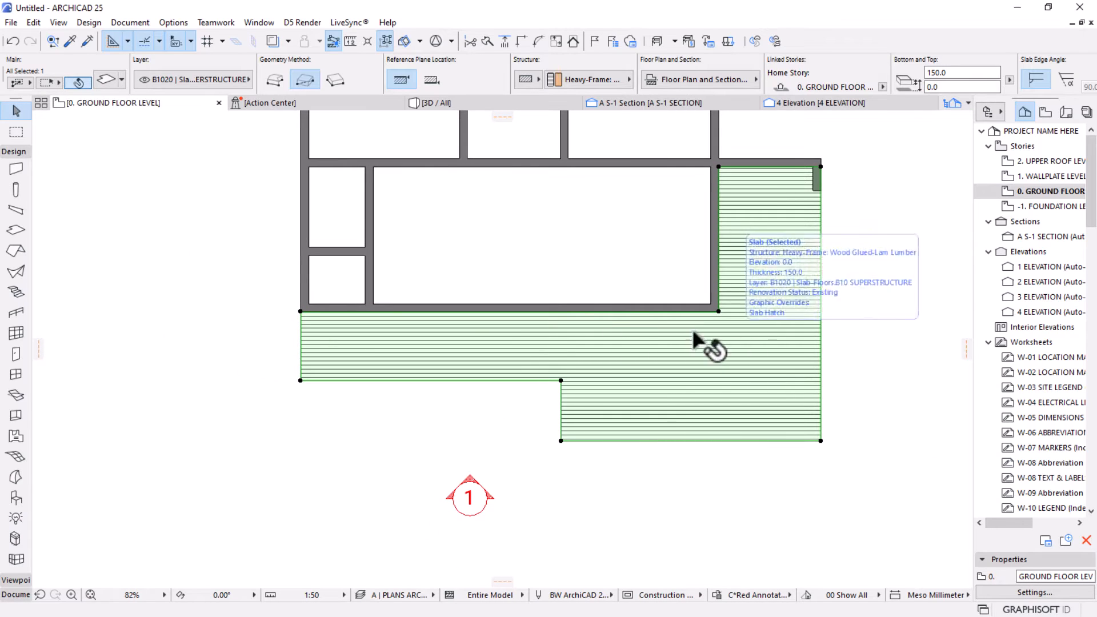
pyautogui.moveTo(461, 397); pyautogui.dragTo(470, 387, button='middle')
pyautogui.scroll(4, 505, 389)
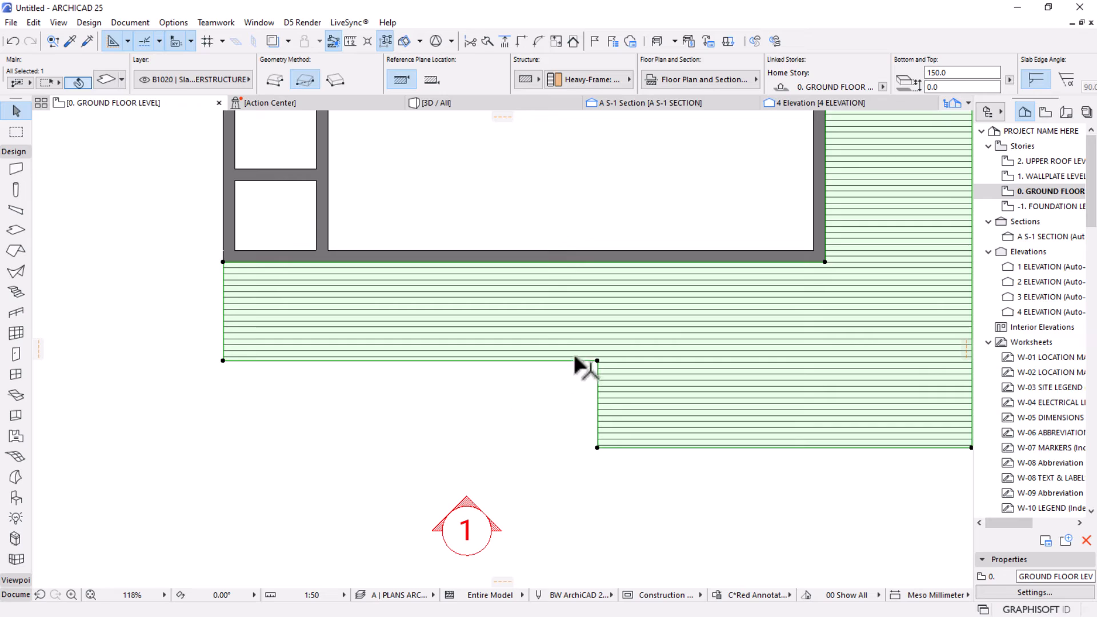
pyautogui.click(565, 375)
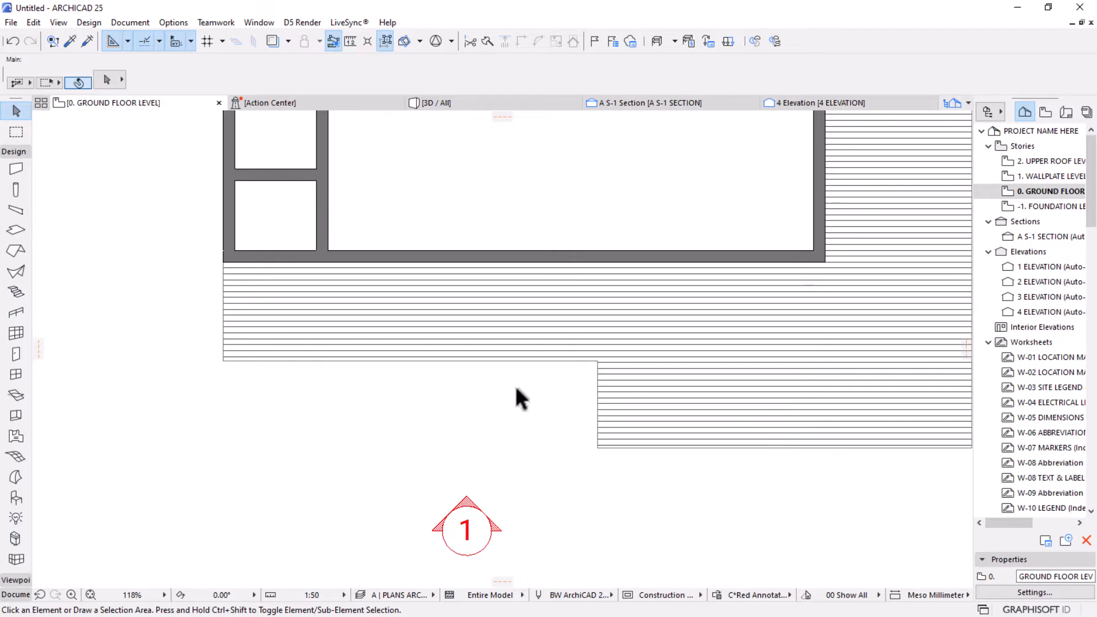
pyautogui.scroll(-3, 515, 385)
pyautogui.moveTo(440, 435); pyautogui.dragTo(506, 464, button='middle')
pyautogui.scroll(2, 599, 428)
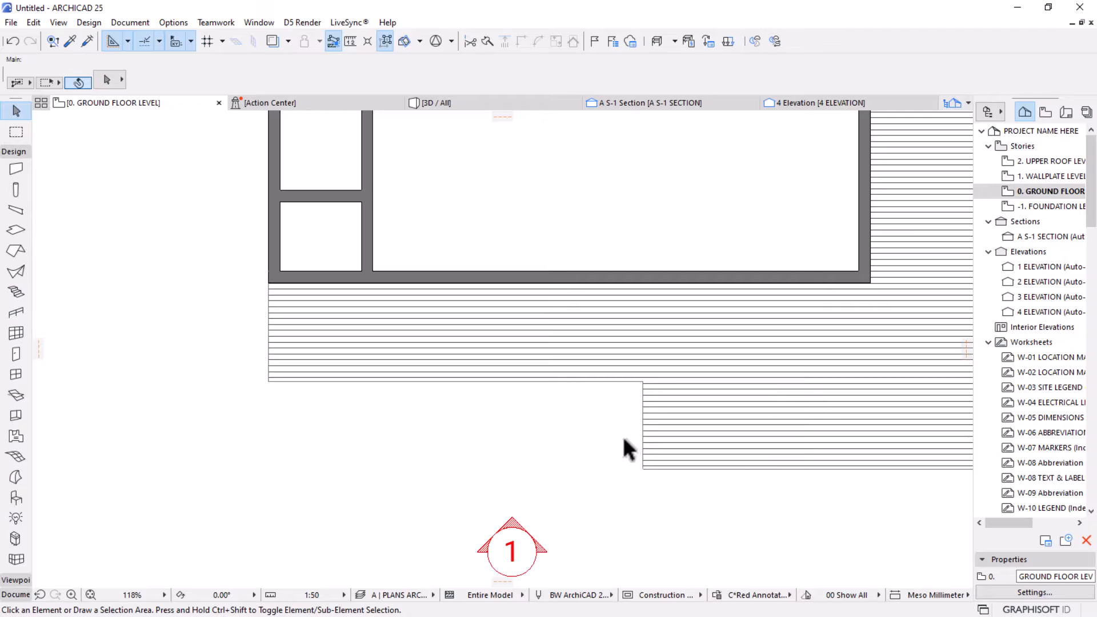
pyautogui.scroll(-2, 627, 417)
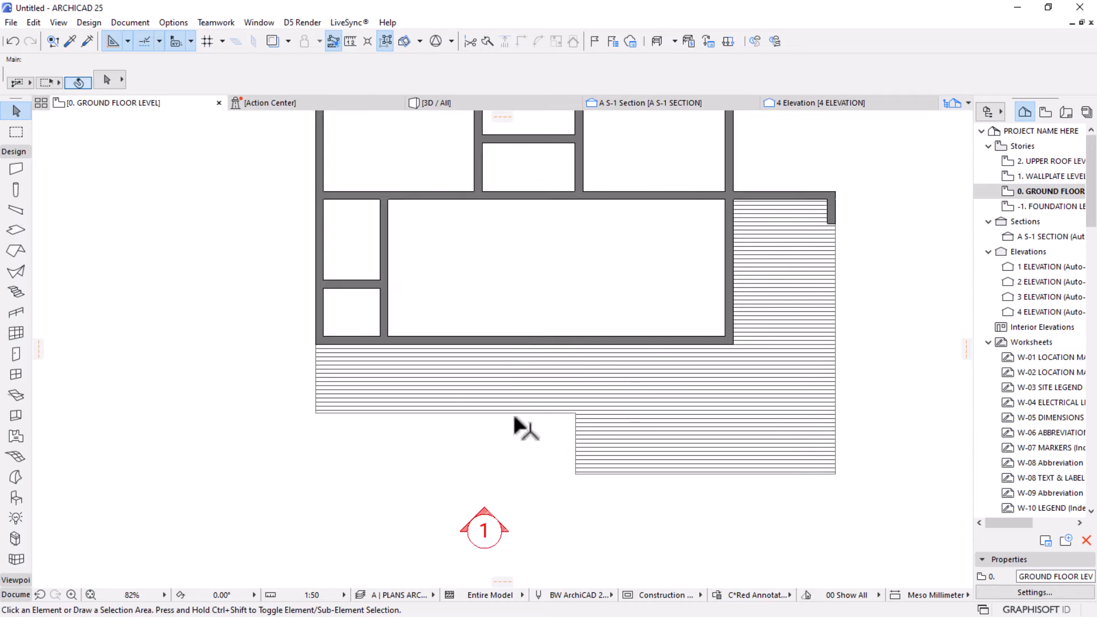
pyautogui.moveTo(655, 434); pyautogui.dragTo(713, 445, button='middle')
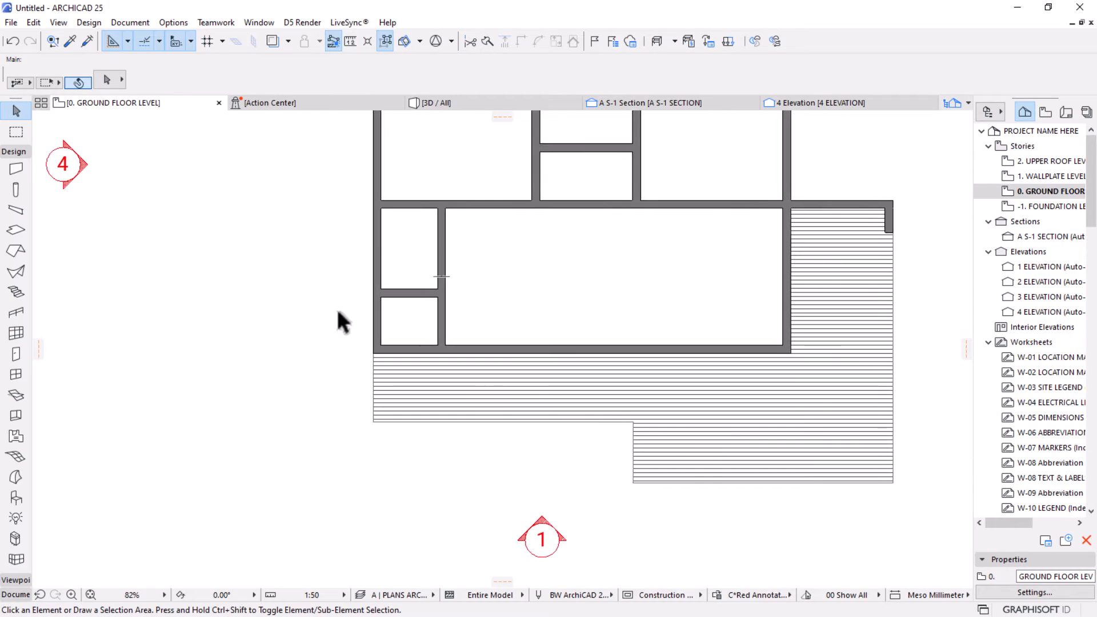
# Offset the slab's left edge outwards by 800 mm beyond the house's left wall.
pyautogui.scroll(2, 351, 289)
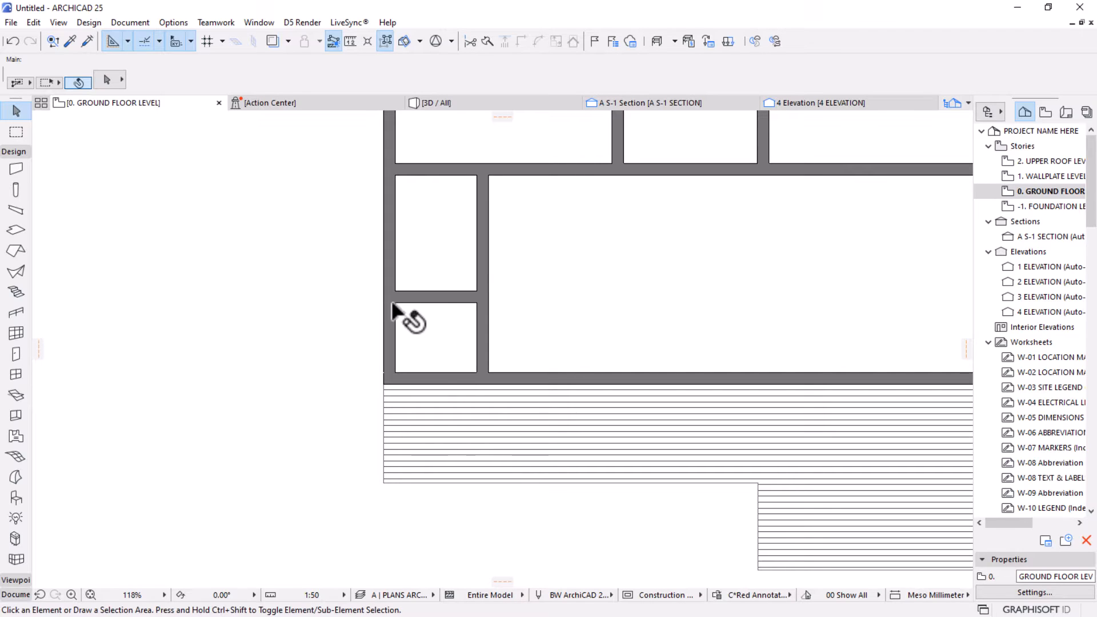
pyautogui.click(382, 403)
pyautogui.click(381, 403)
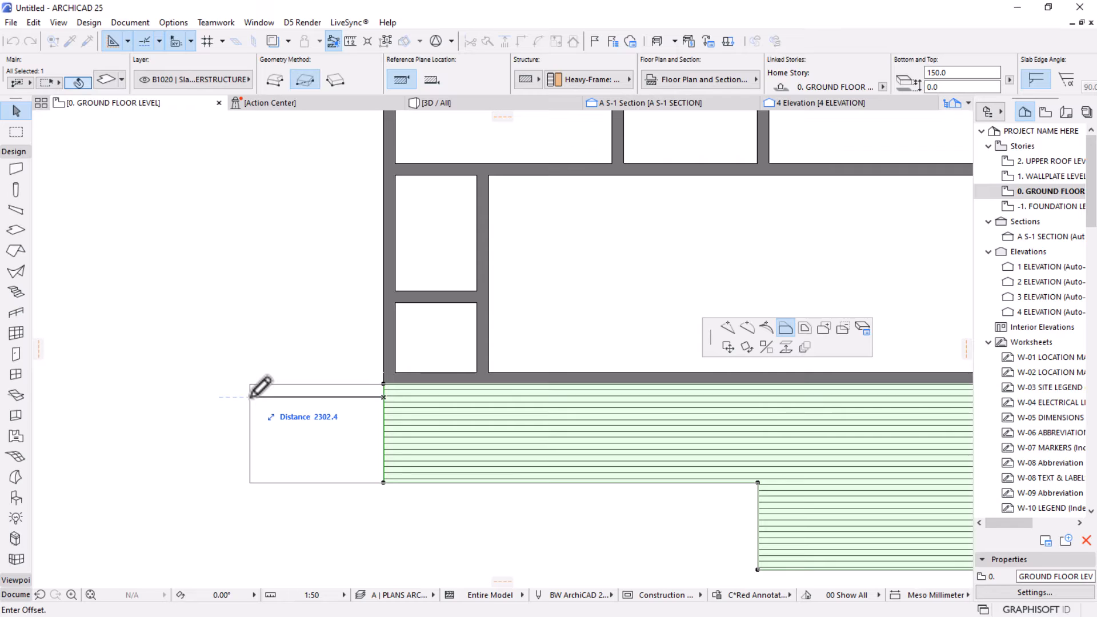
pyautogui.write('800')
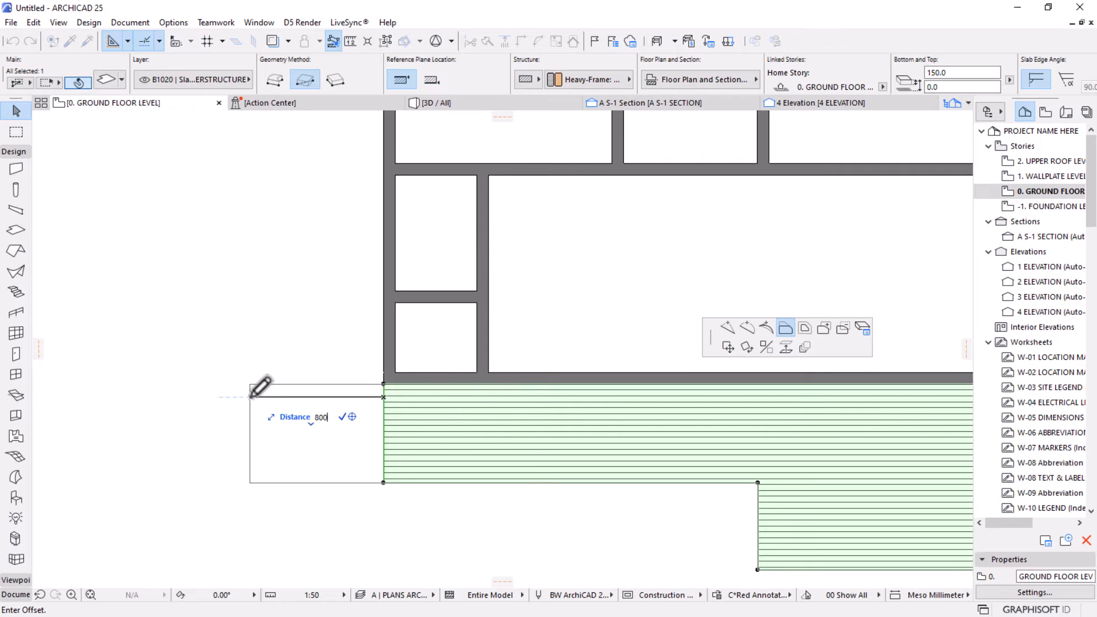
pyautogui.press('Return')
pyautogui.scroll(5, 346, 389)
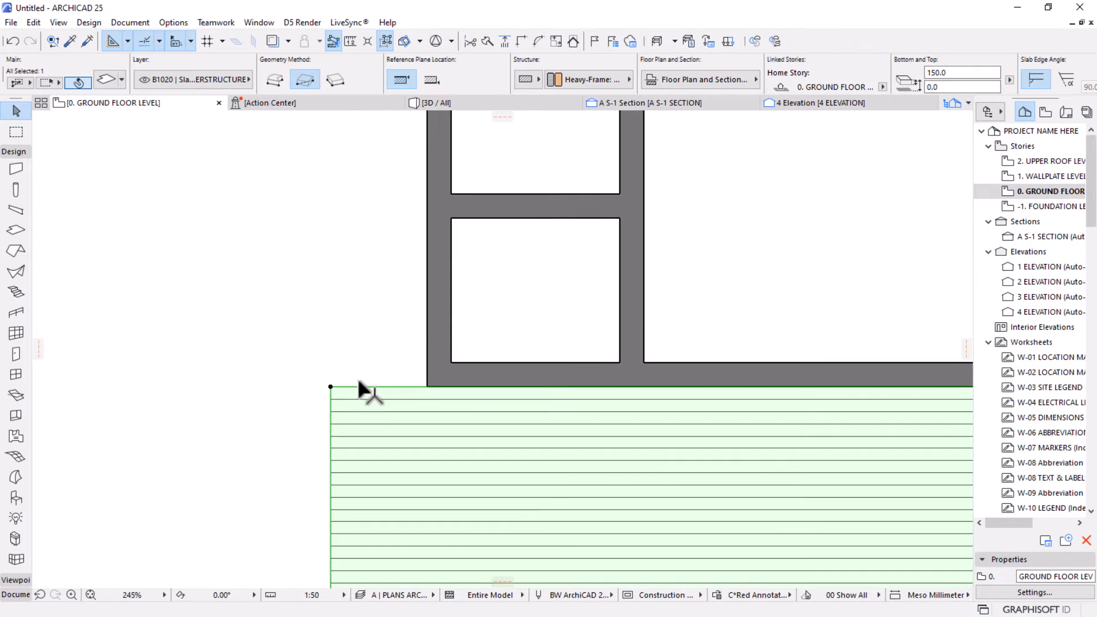
pyautogui.click(360, 387)
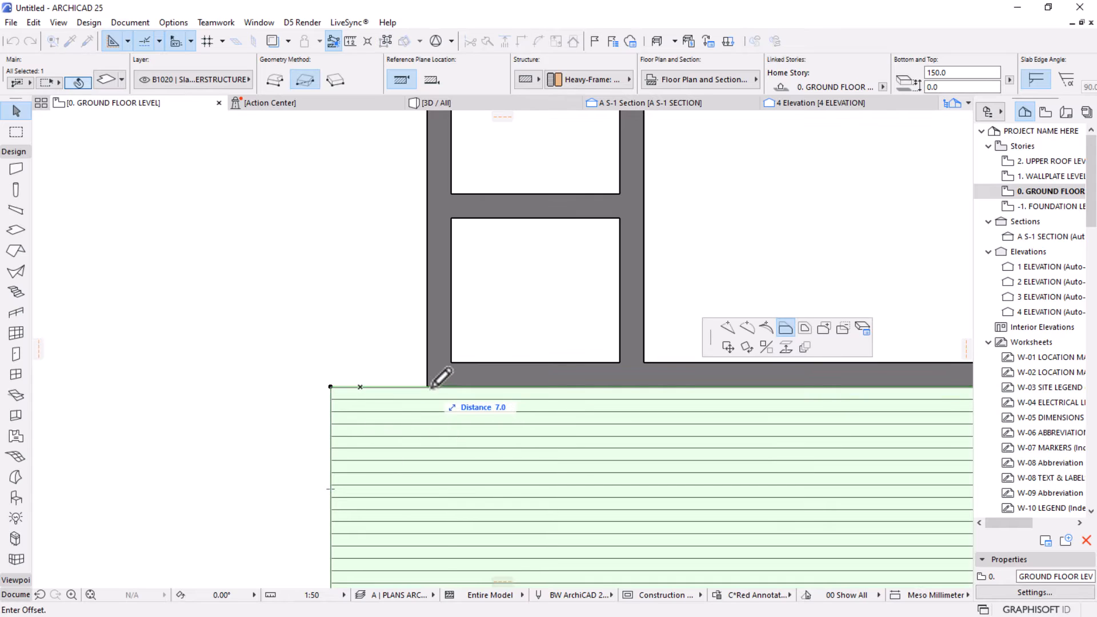
pyautogui.press('Escape')
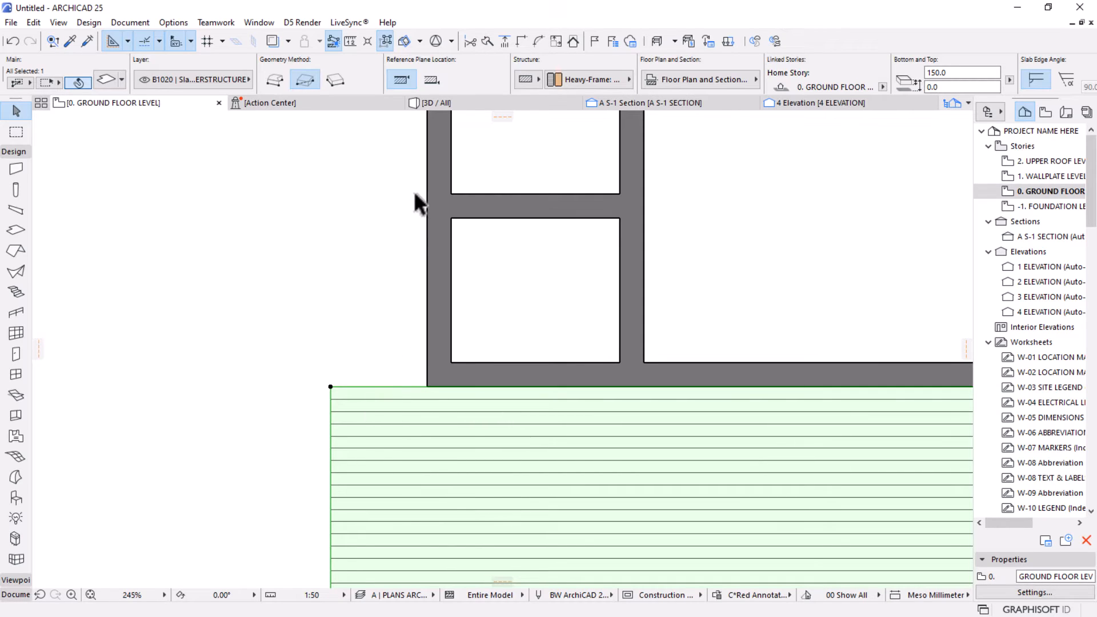
# Add an 800 mm wide rectangle to the slab alongside the house's left wall, reaching the partition above the lower-left room.
pyautogui.click(331, 386)
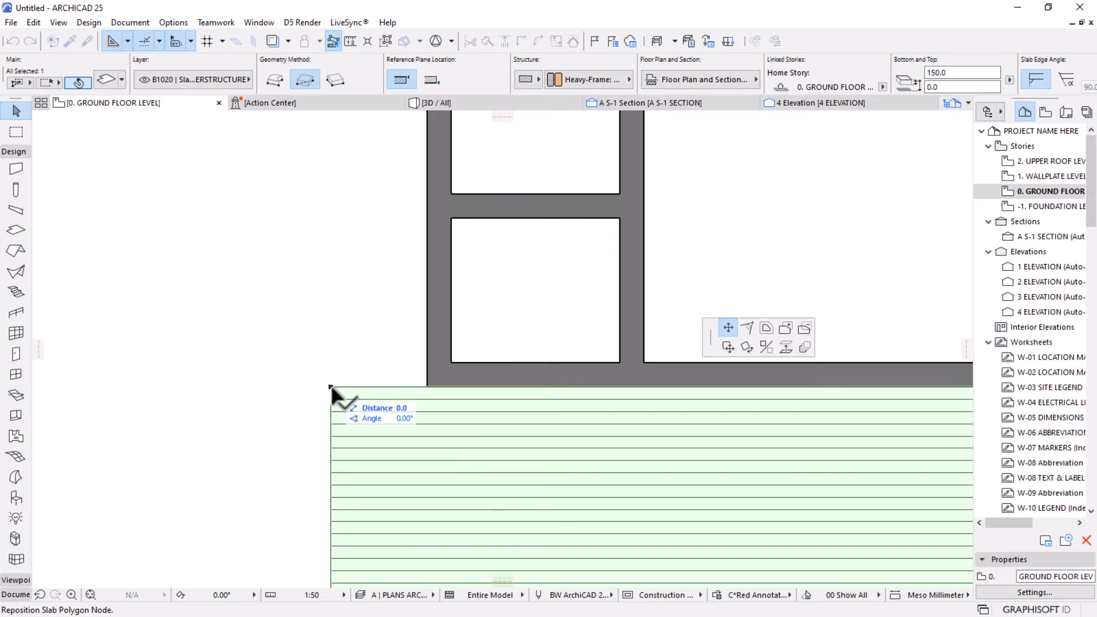
pyautogui.click(785, 327)
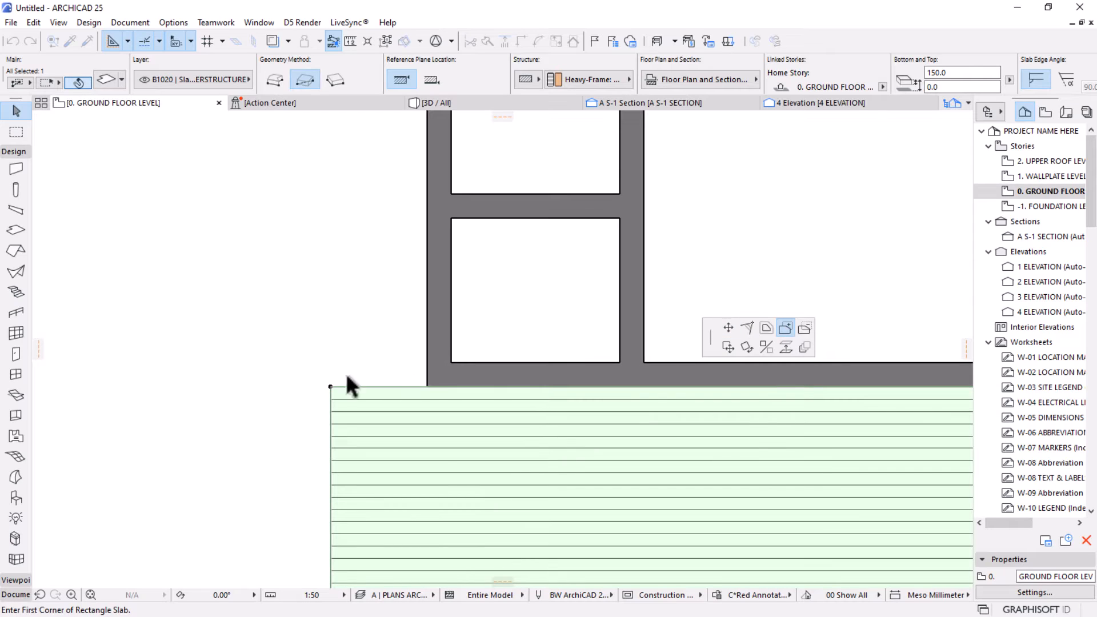
pyautogui.click(331, 386)
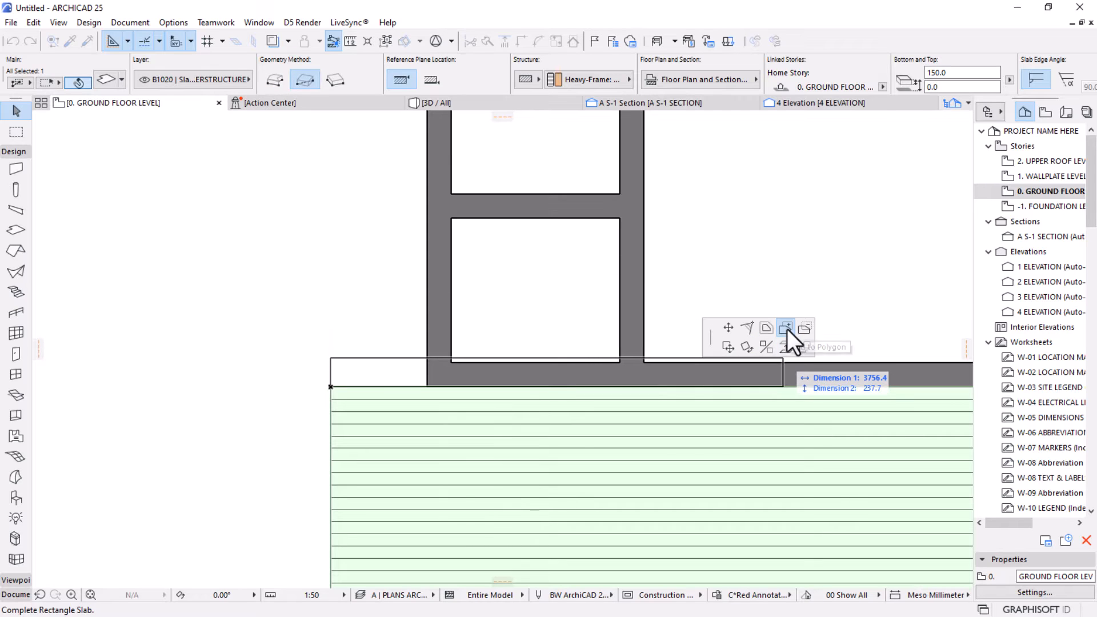
pyautogui.press('Escape')
pyautogui.scroll(1, 279, 345)
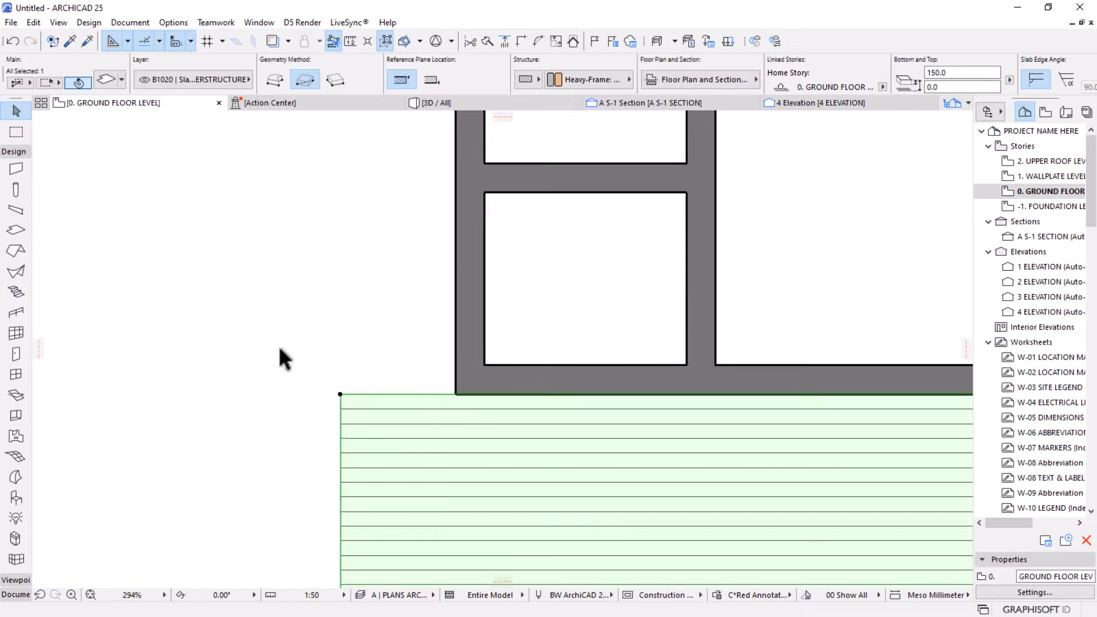
pyautogui.click(341, 393)
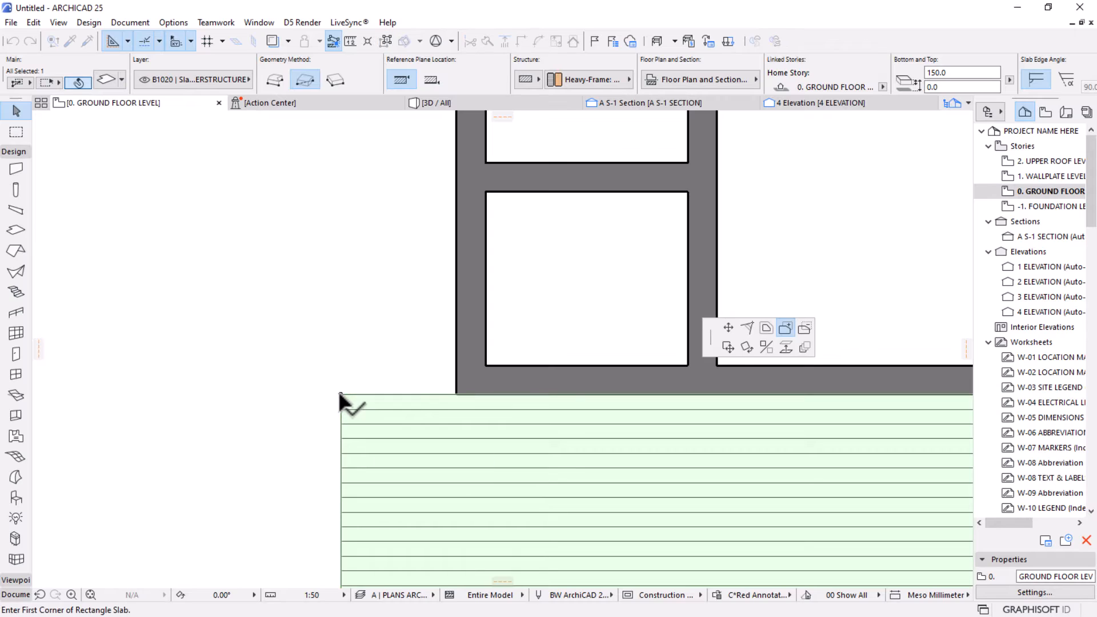
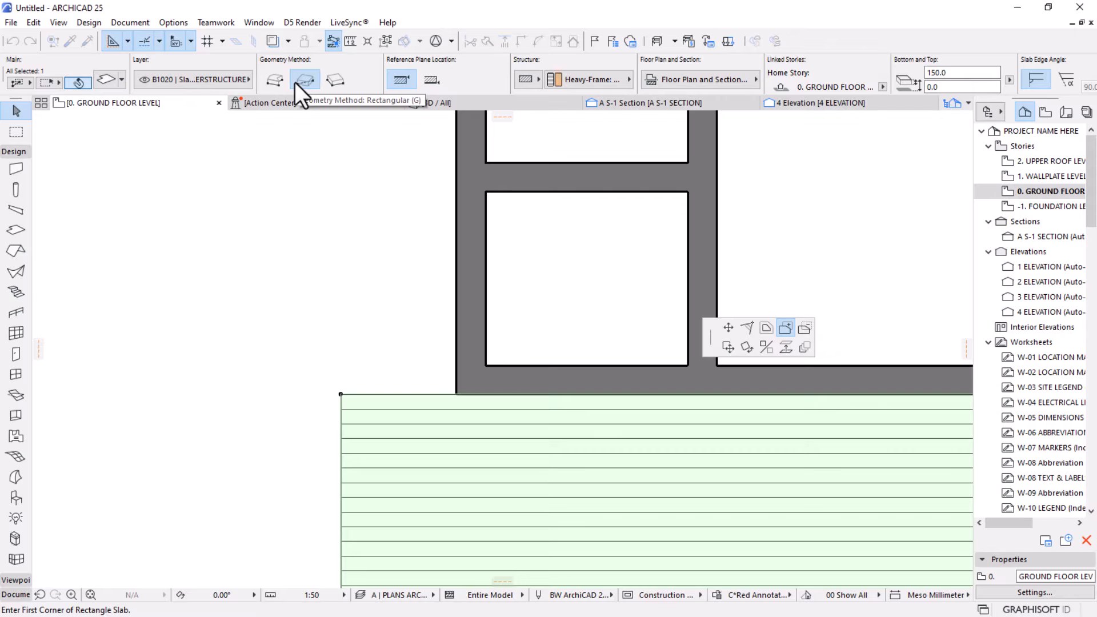
pyautogui.click(341, 394)
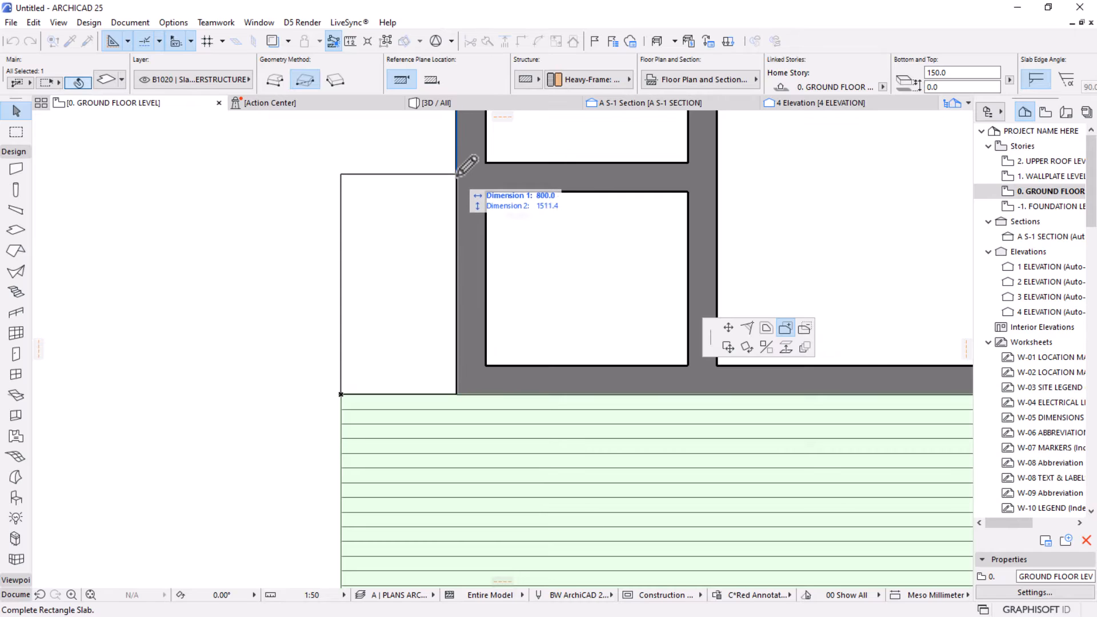
pyautogui.click(457, 188)
pyautogui.scroll(-4, 400, 217)
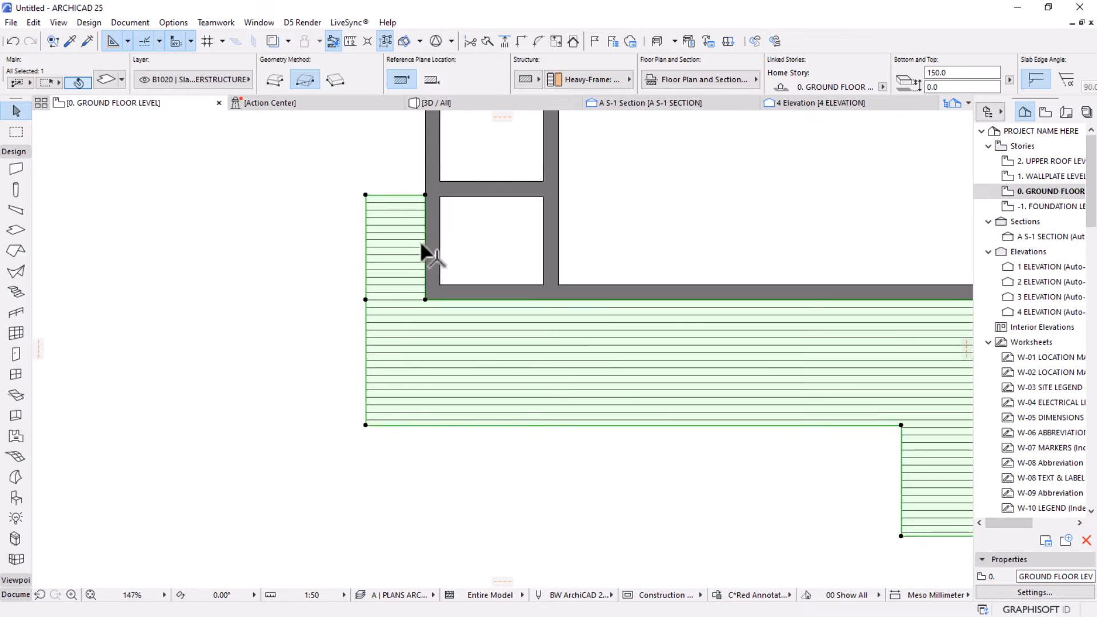
# Remove the redundant node on the slab's left edge, level with the outer face of the house's front wall.
pyautogui.scroll(3, 330, 206)
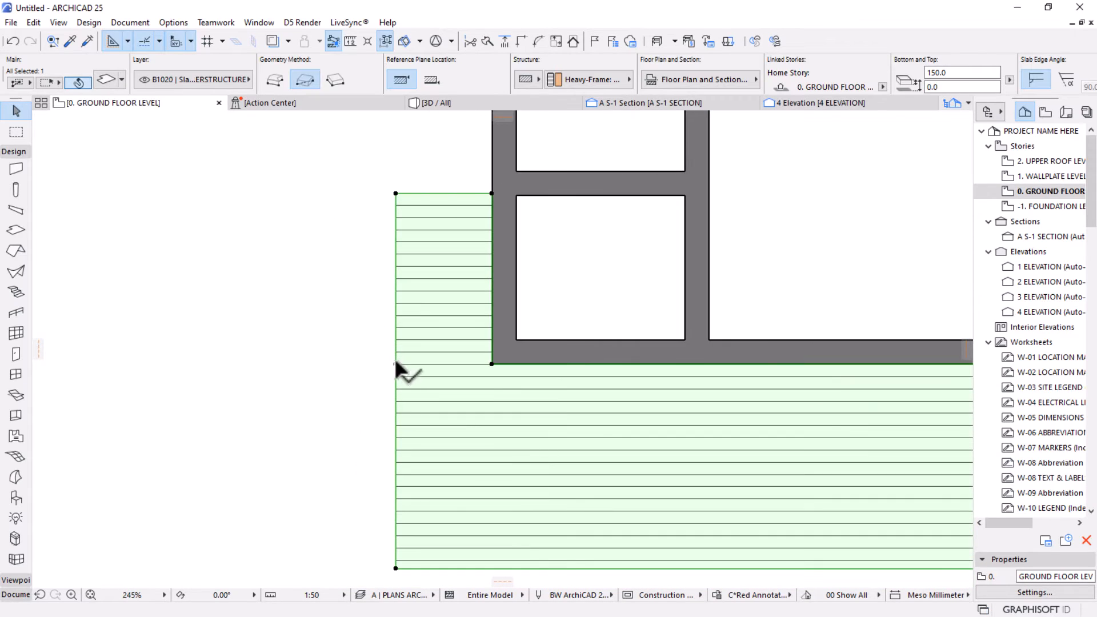
pyautogui.click(396, 364)
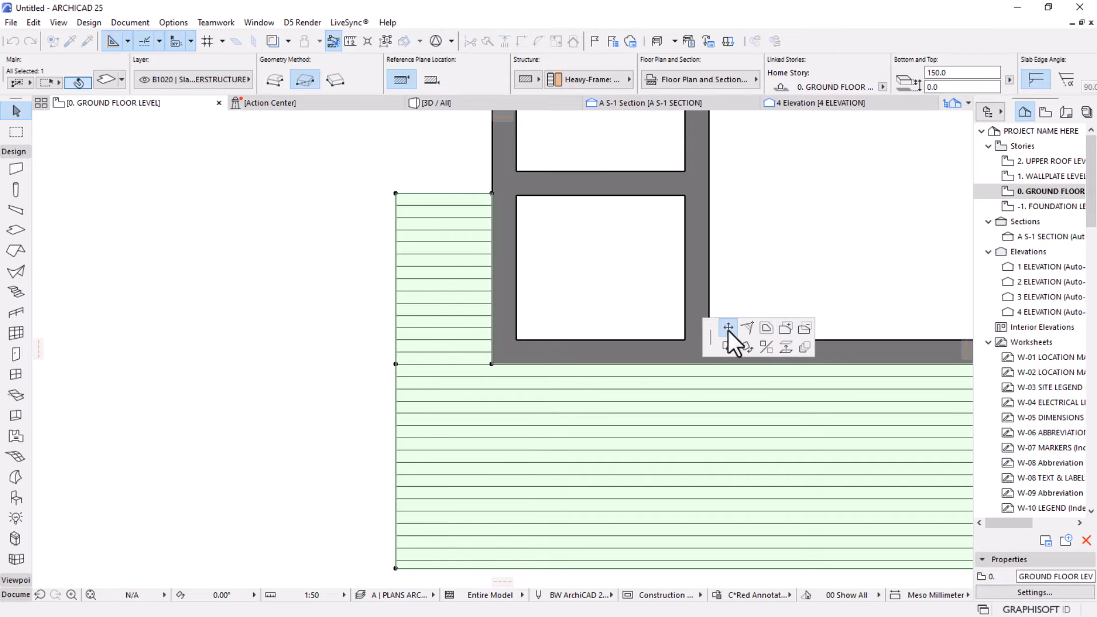
pyautogui.press('Escape')
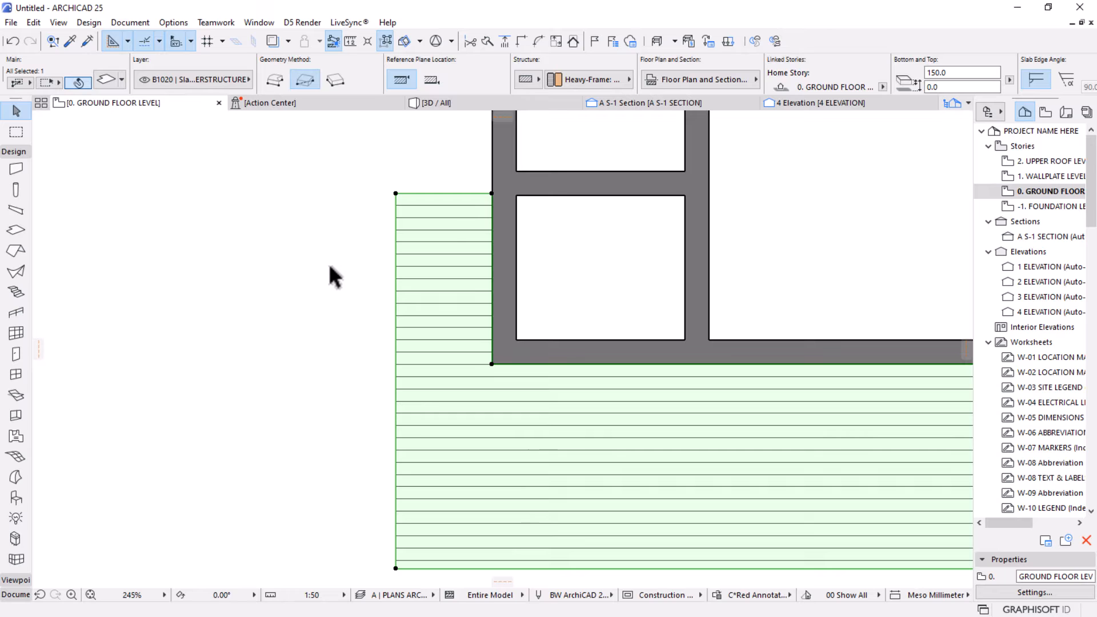
# Deselect the slab and examine how its extended outline wraps around the house's left, front and right sides.
pyautogui.scroll(-6, 330, 266)
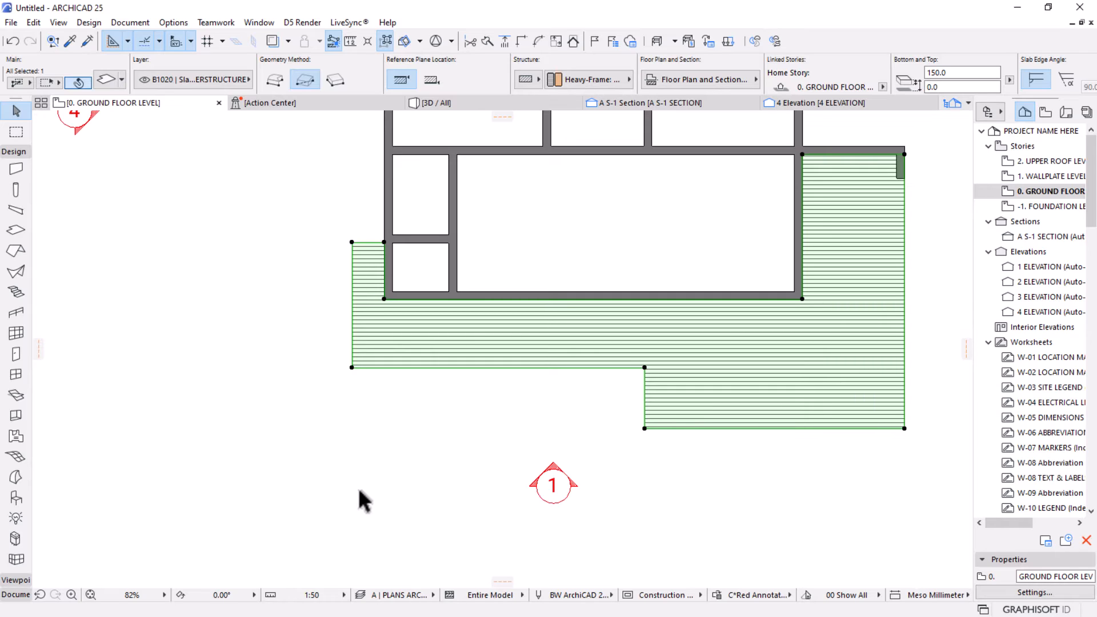
pyautogui.click(393, 468)
pyautogui.scroll(-1, 393, 467)
pyautogui.scroll(-3, 674, 510)
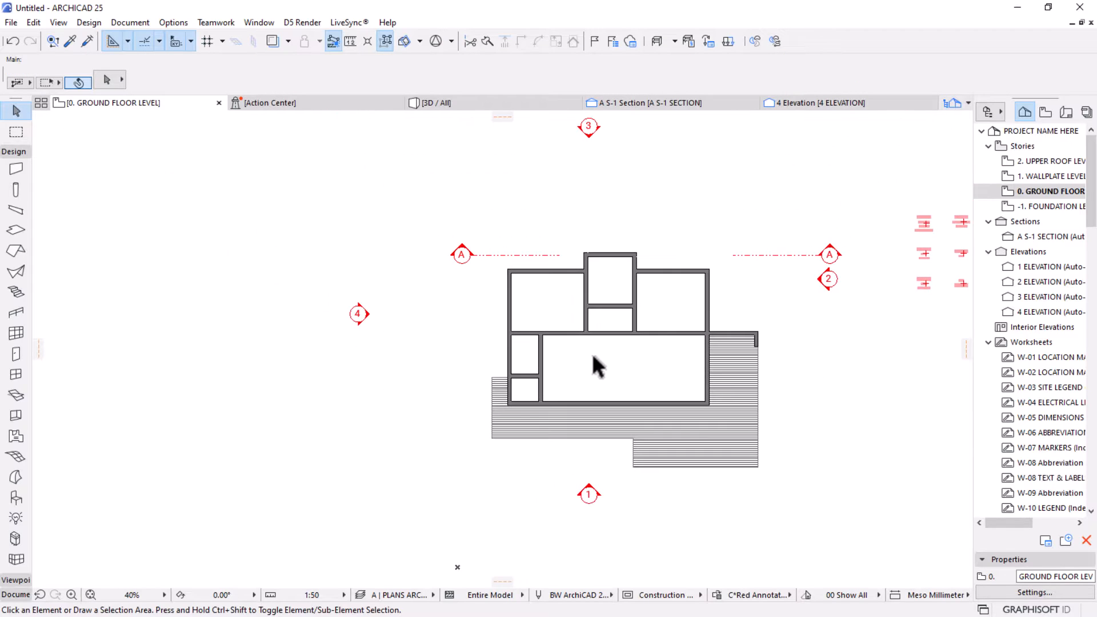
pyautogui.moveTo(592, 357); pyautogui.dragTo(425, 323, button='middle')
pyautogui.scroll(2, 383, 304)
pyautogui.scroll(2, 382, 304)
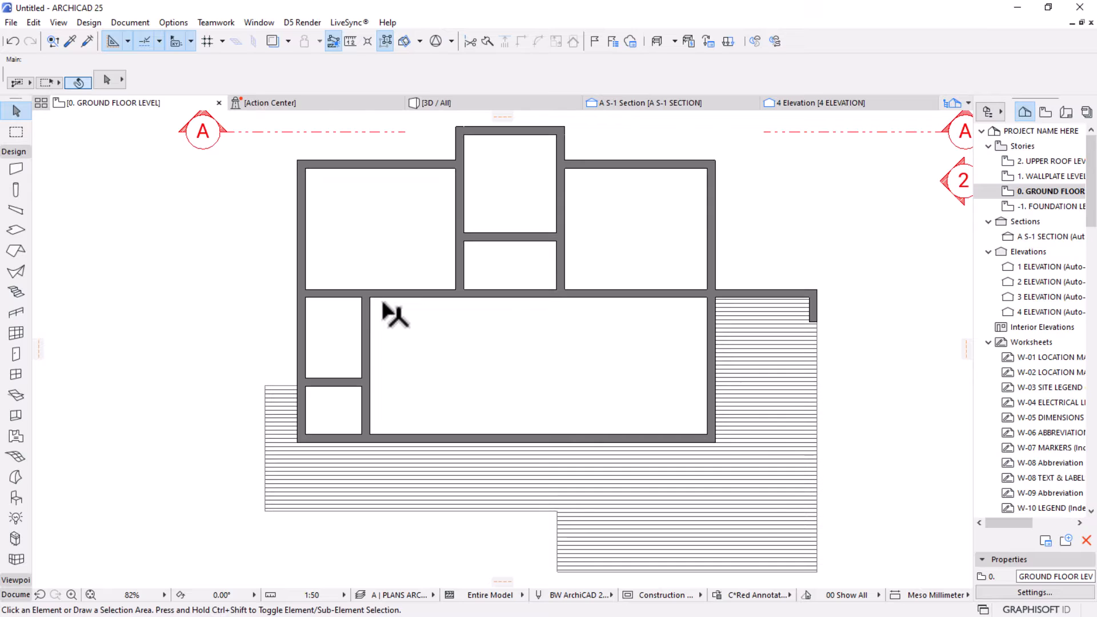
pyautogui.scroll(-1, 506, 310)
pyautogui.moveTo(461, 364); pyautogui.dragTo(486, 294, button='middle')
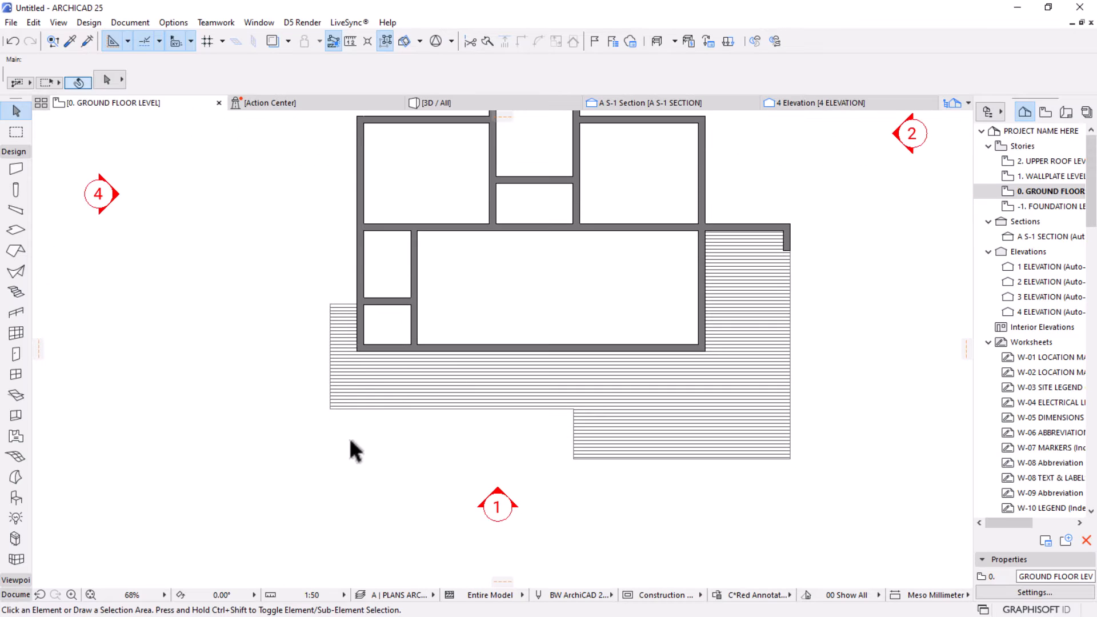
# Configure the Wall tool with its top not linked to any story and a wall height of 600 mm.
pyautogui.scroll(3, 359, 454)
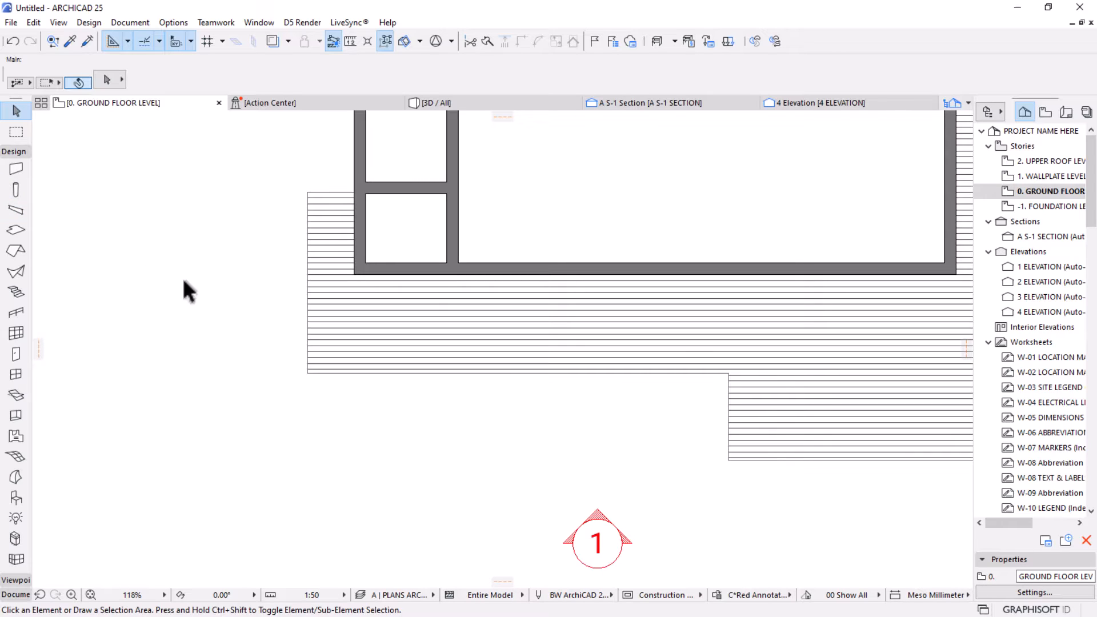
pyautogui.click(17, 168)
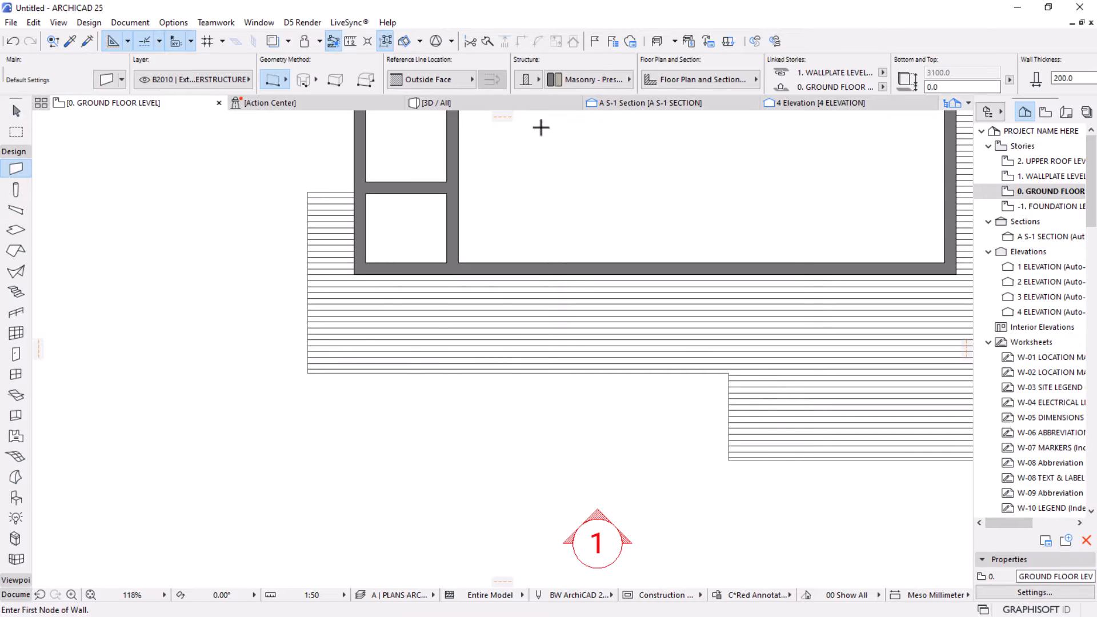
pyautogui.scroll(-3, 811, 70)
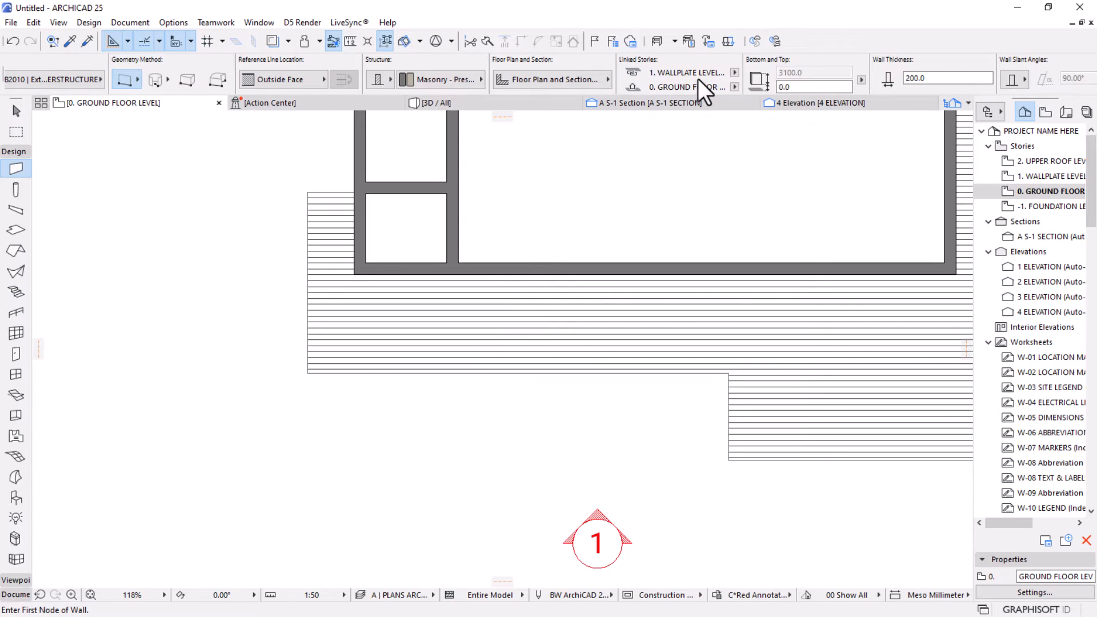
pyautogui.click(733, 73)
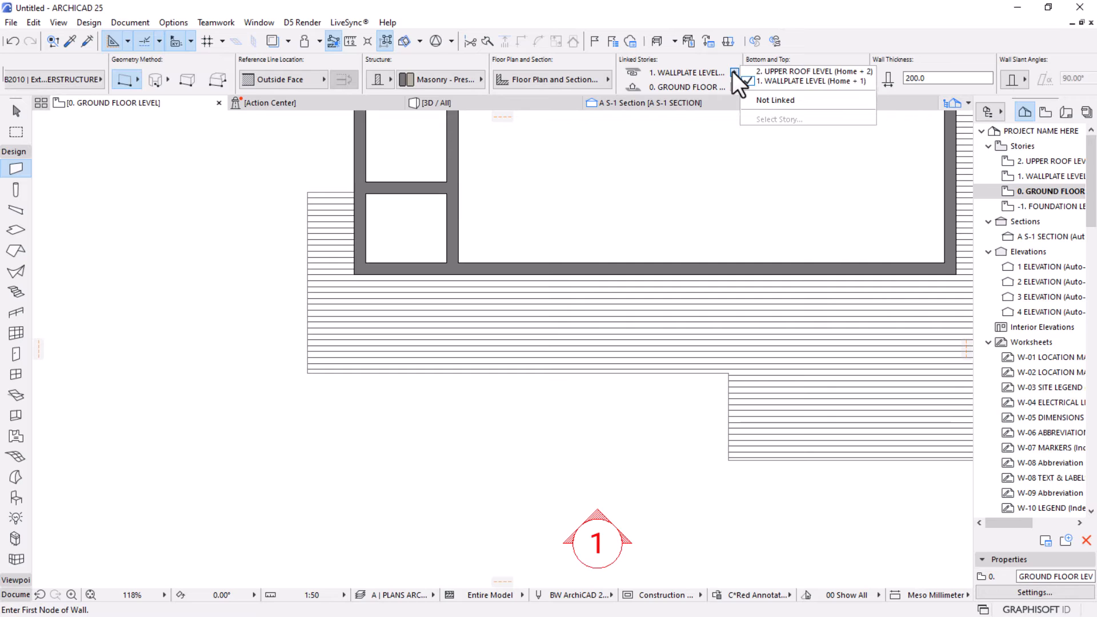
pyautogui.click(777, 101)
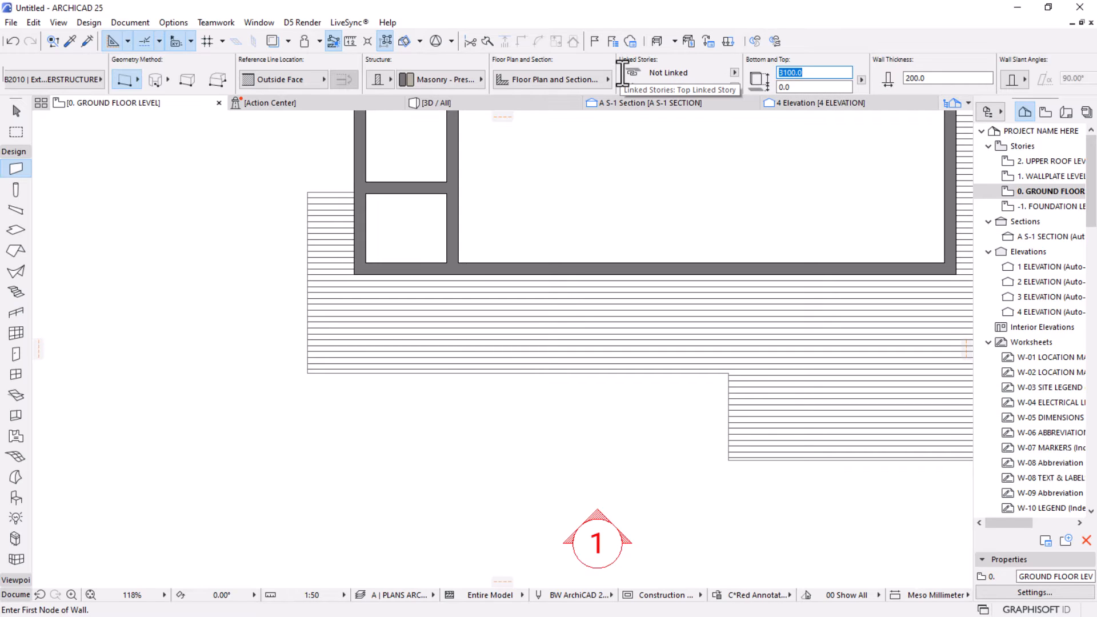
pyautogui.write('600')
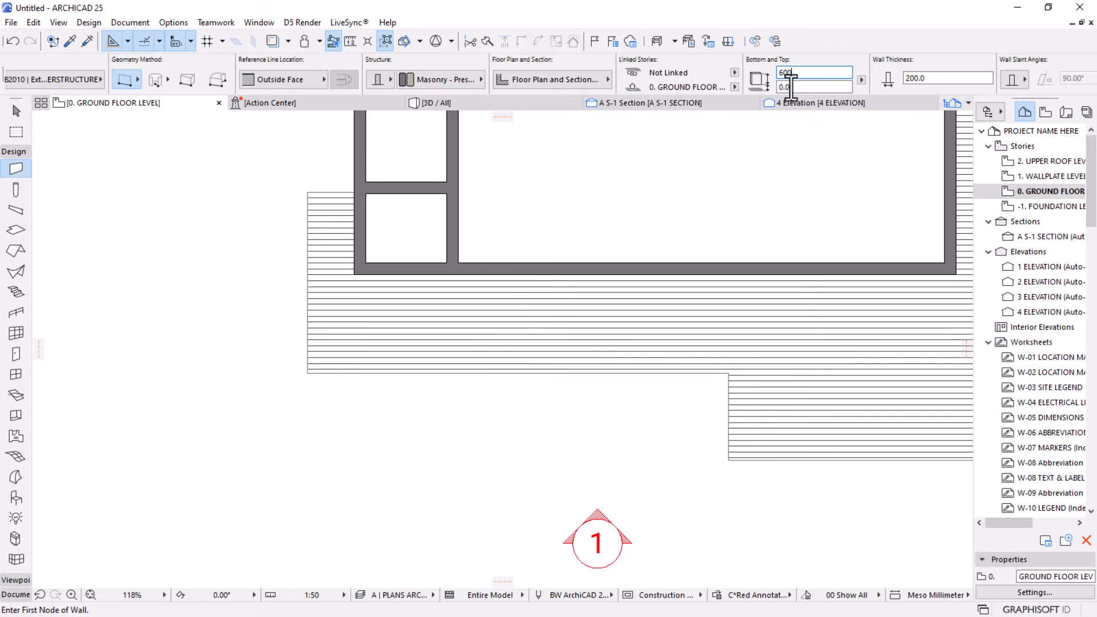
pyautogui.press('Tab')
pyautogui.scroll(3, 331, 81)
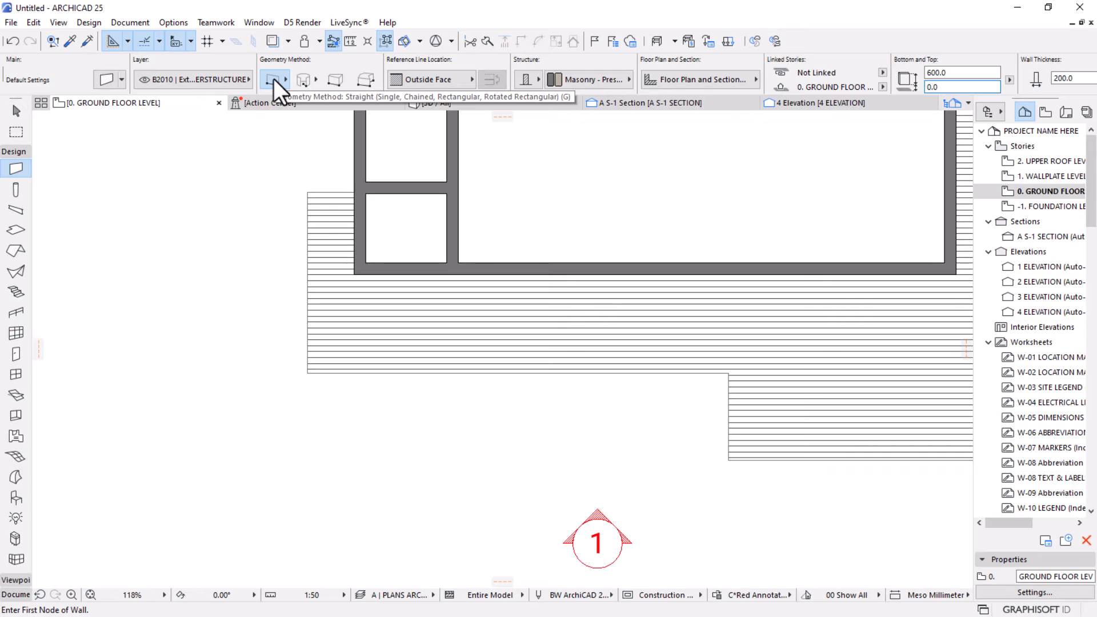
# Draw a rectangular wall enclosure of 7245 by 1500 mm in the stepped recess at the slab's front-left side.
pyautogui.click(273, 79)
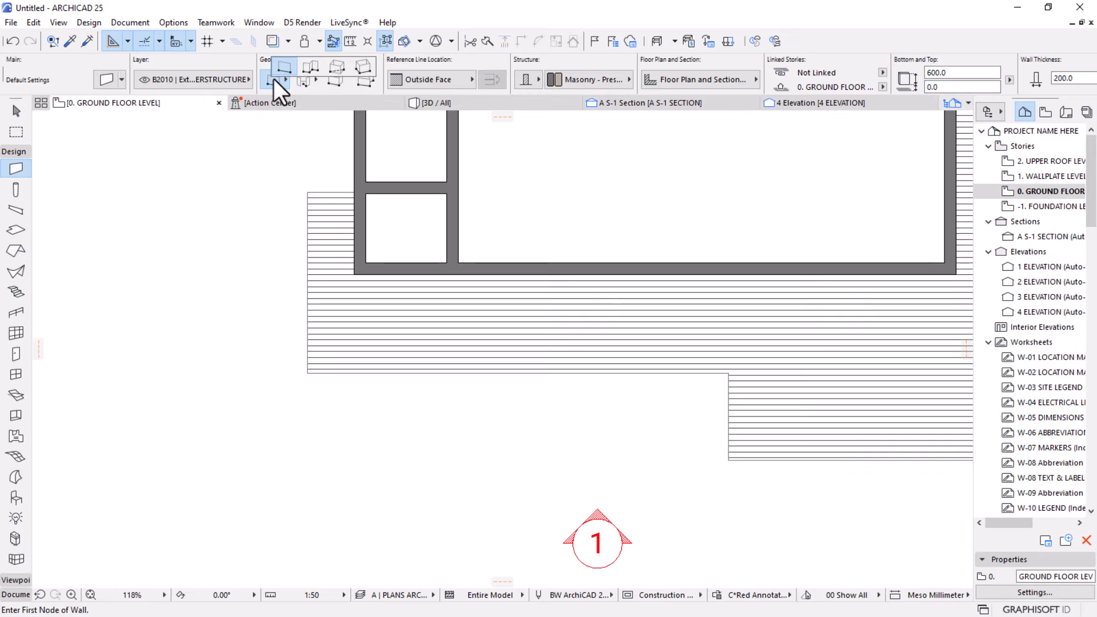
pyautogui.click(334, 66)
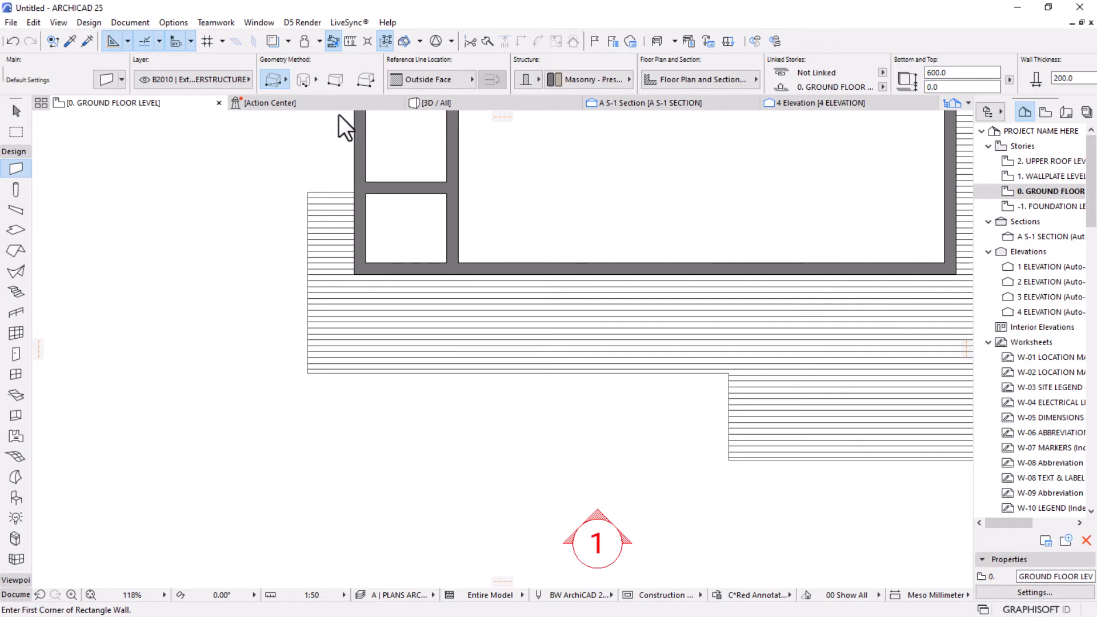
pyautogui.click(308, 373)
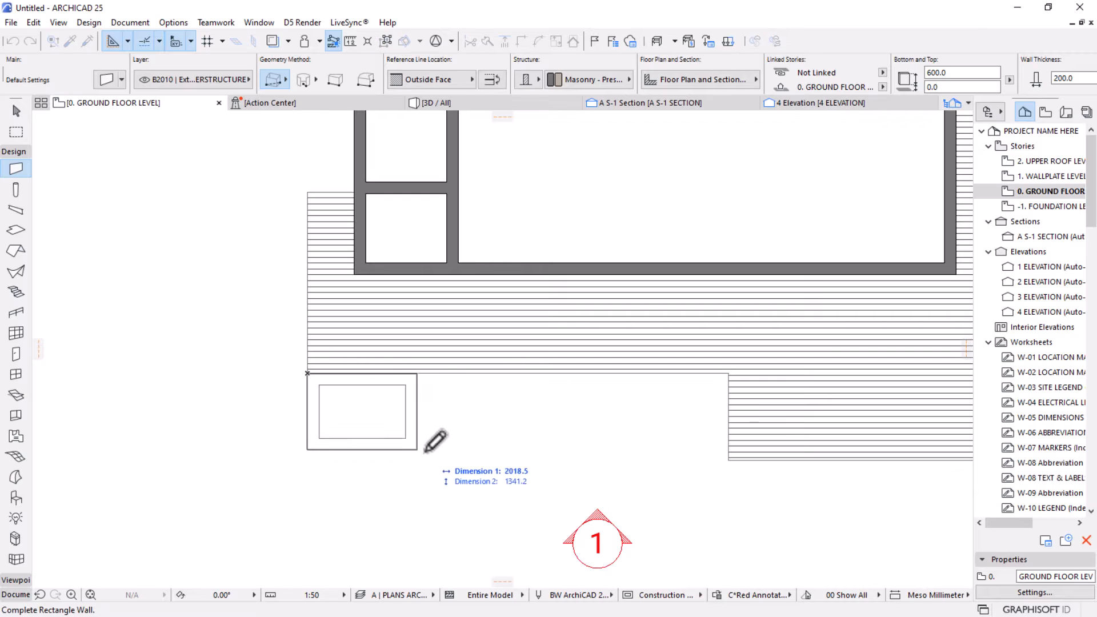
pyautogui.scroll(-2, 603, 416)
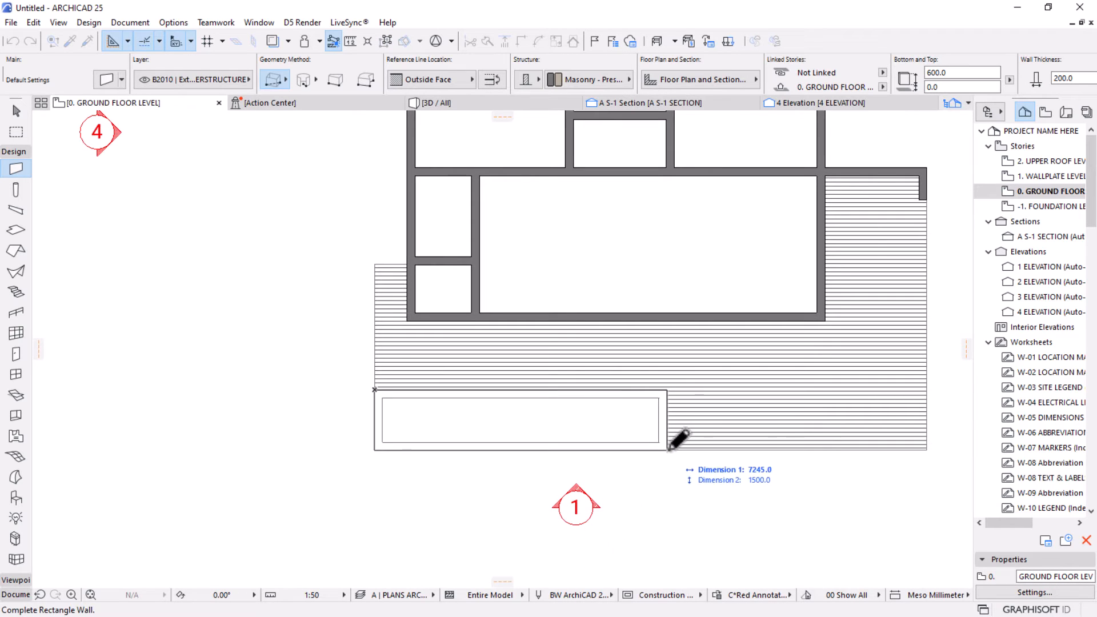
pyautogui.scroll(1, 669, 447)
pyautogui.scroll(1, 669, 449)
pyautogui.click(666, 451)
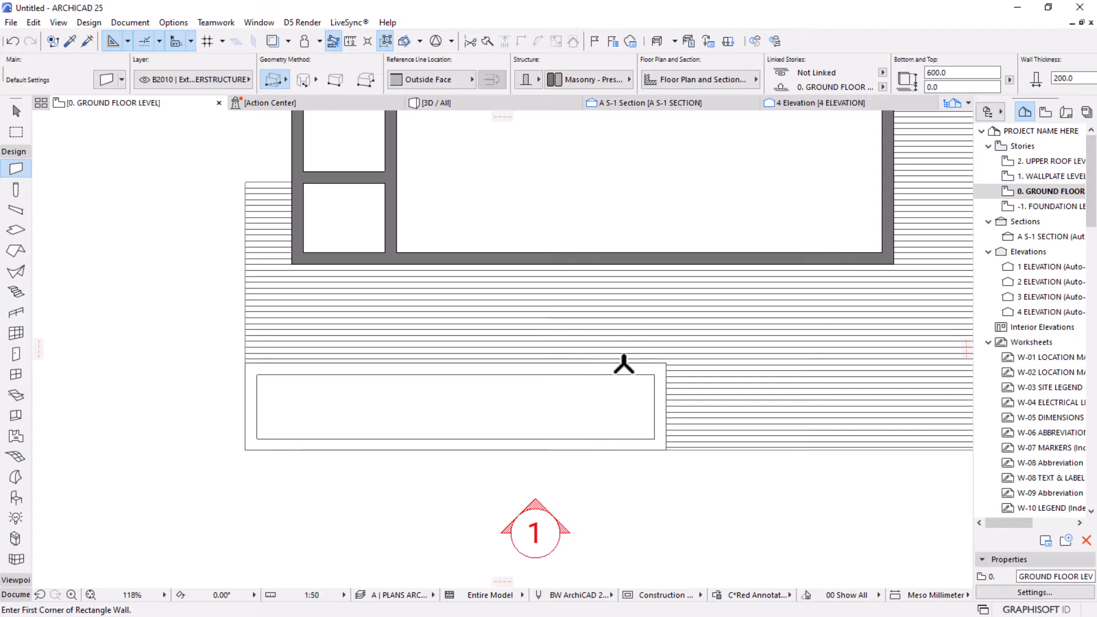
pyautogui.scroll(1, 657, 408)
pyautogui.press('Escape')
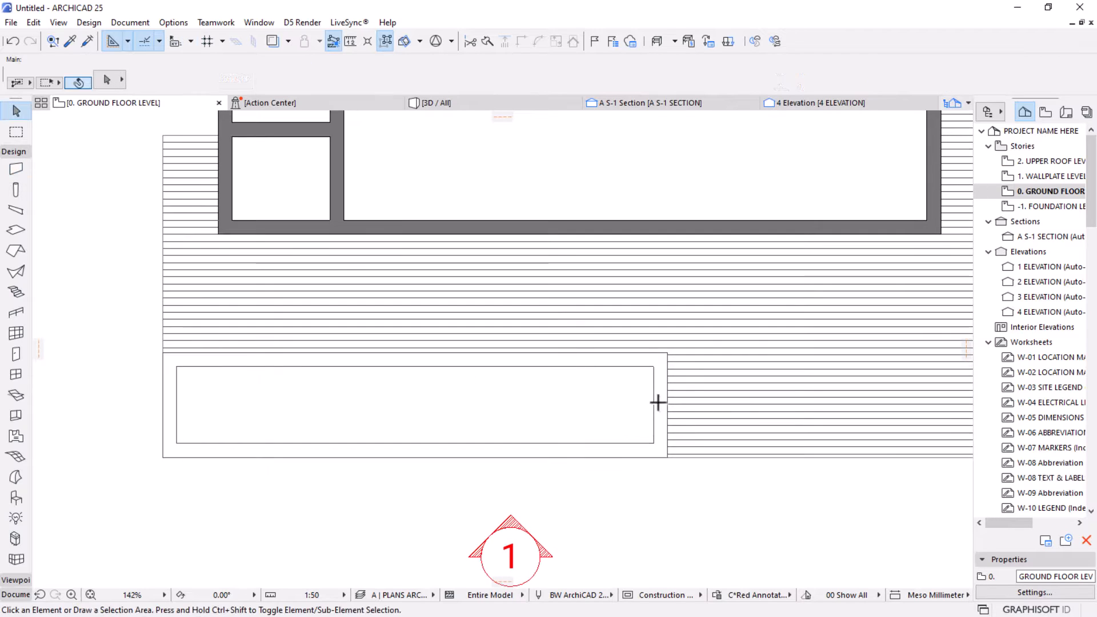
# Move the enclosure's right end wall 1200 mm to the left along the front wall.
pyautogui.click(663, 403)
pyautogui.scroll(1, 654, 453)
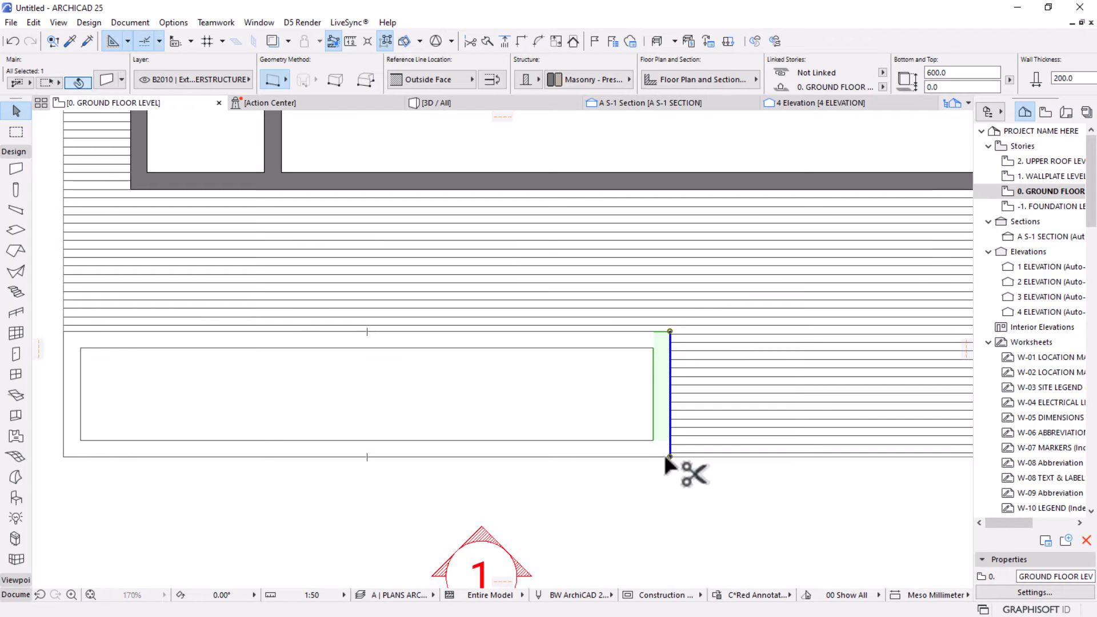
pyautogui.click(670, 456)
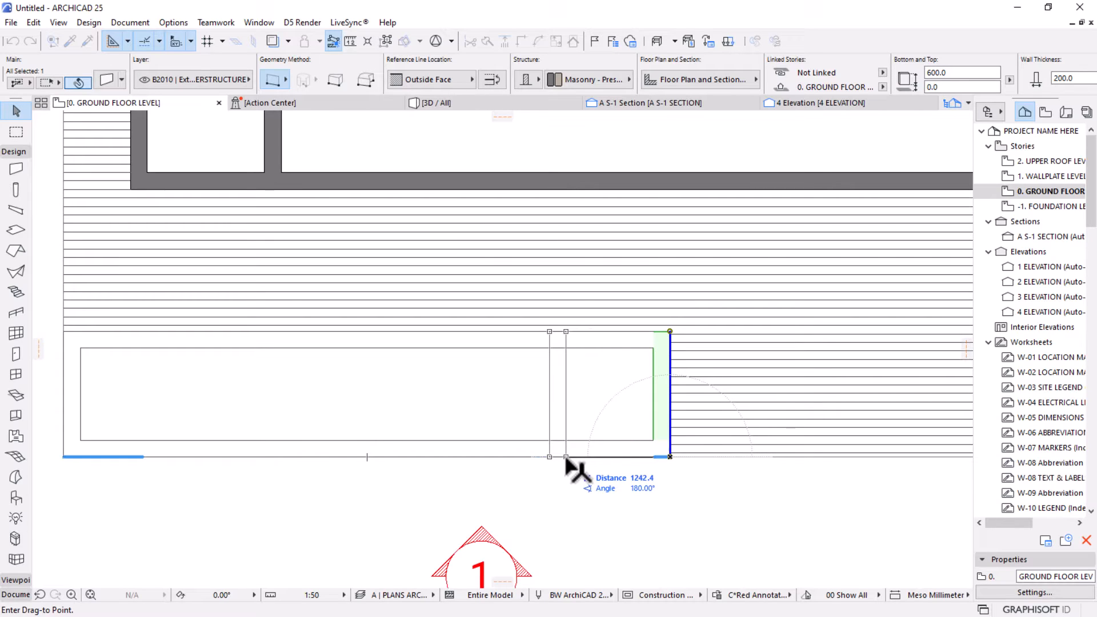
pyautogui.write('12')
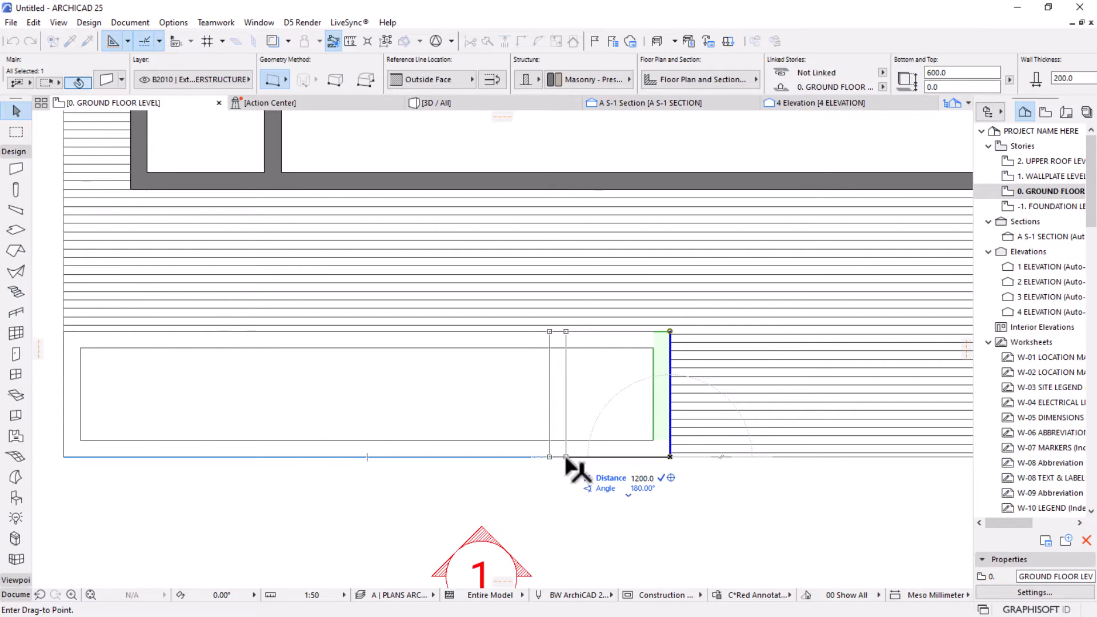
pyautogui.write('00')
pyautogui.press('Return')
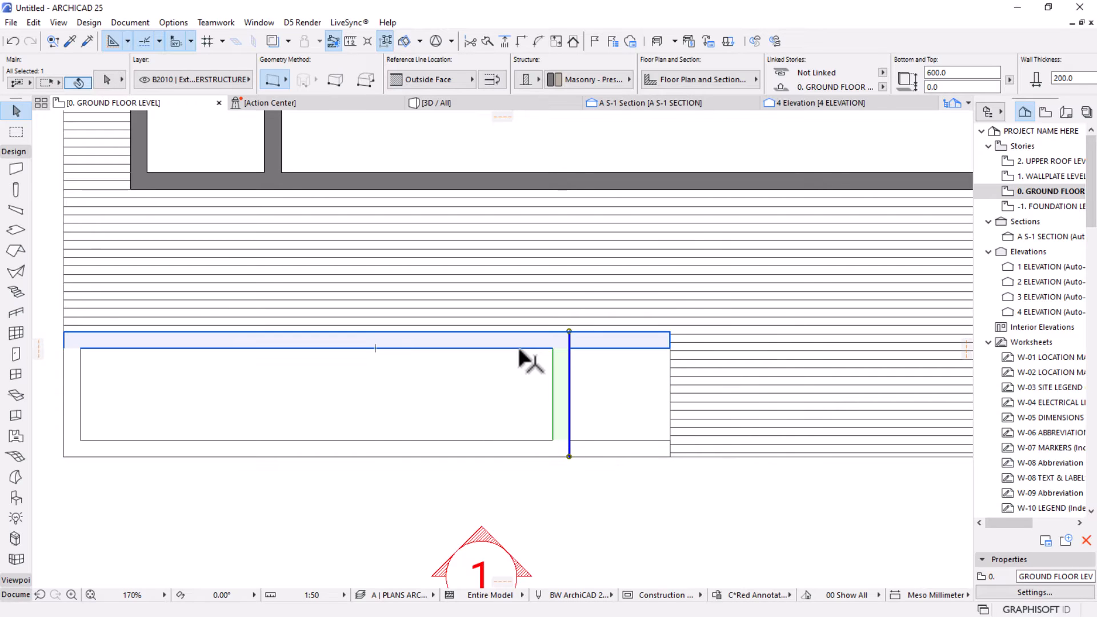
# Intersect the enclosure's two long walls with the relocated end wall to trim off their excess right-hand lengths.
pyautogui.keyDown('shift'); pyautogui.click(520, 351); pyautogui.keyUp('shift')
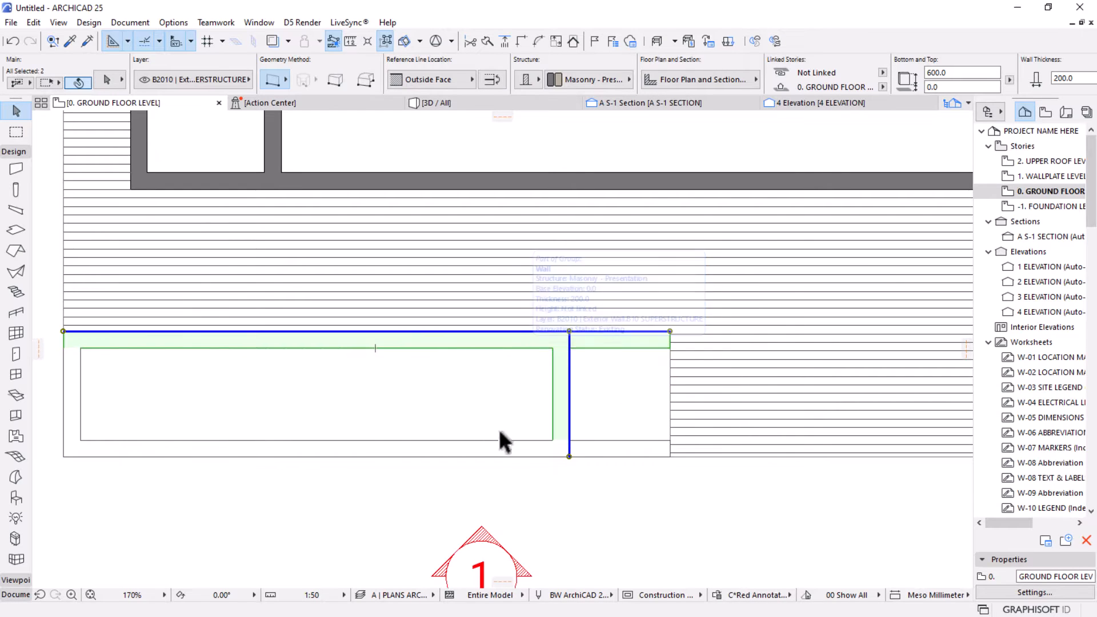
pyautogui.keyDown('shift'); pyautogui.click(500, 444); pyautogui.keyUp('shift')
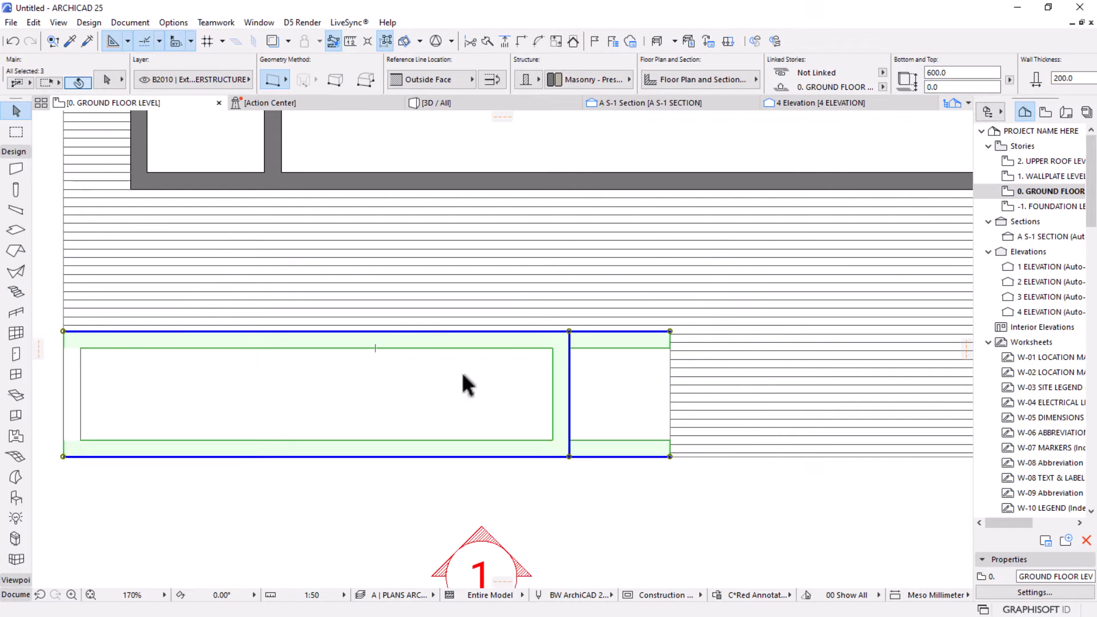
pyautogui.click(521, 41)
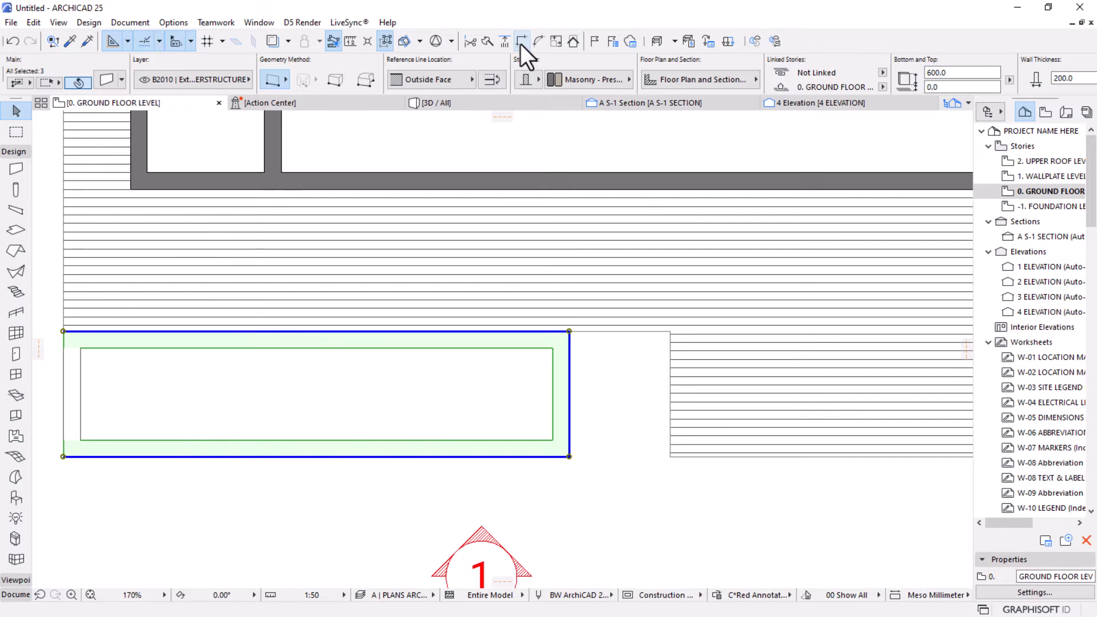
# Examine the ground floor plan around the finished low-walled enclosure and the surrounding timber slab.
pyautogui.click(564, 479)
pyautogui.scroll(-4, 592, 363)
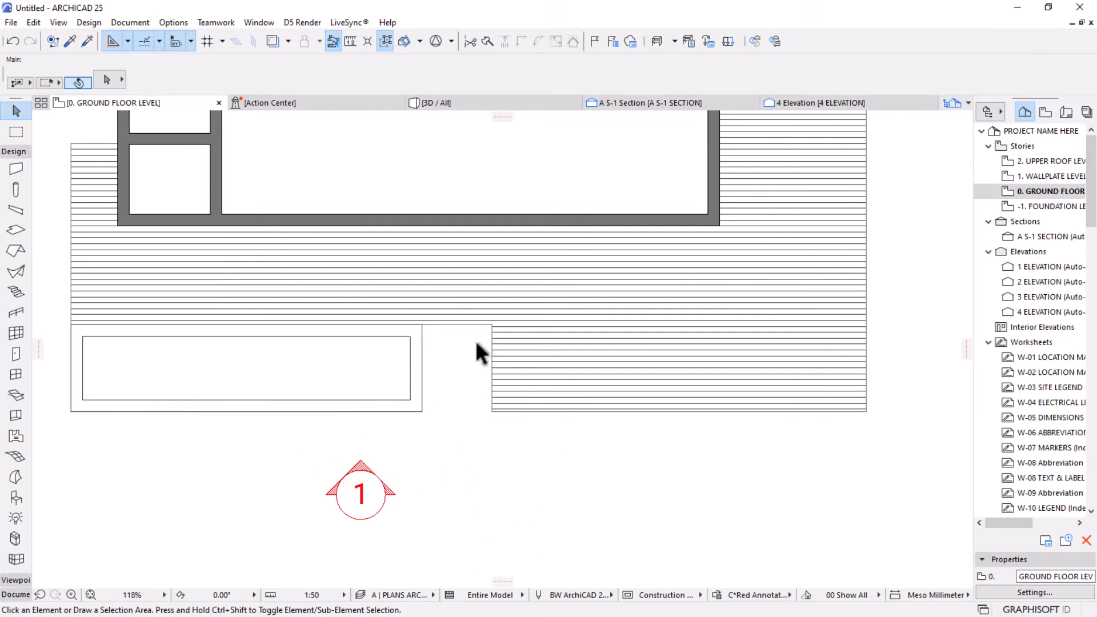
pyautogui.scroll(4, 422, 360)
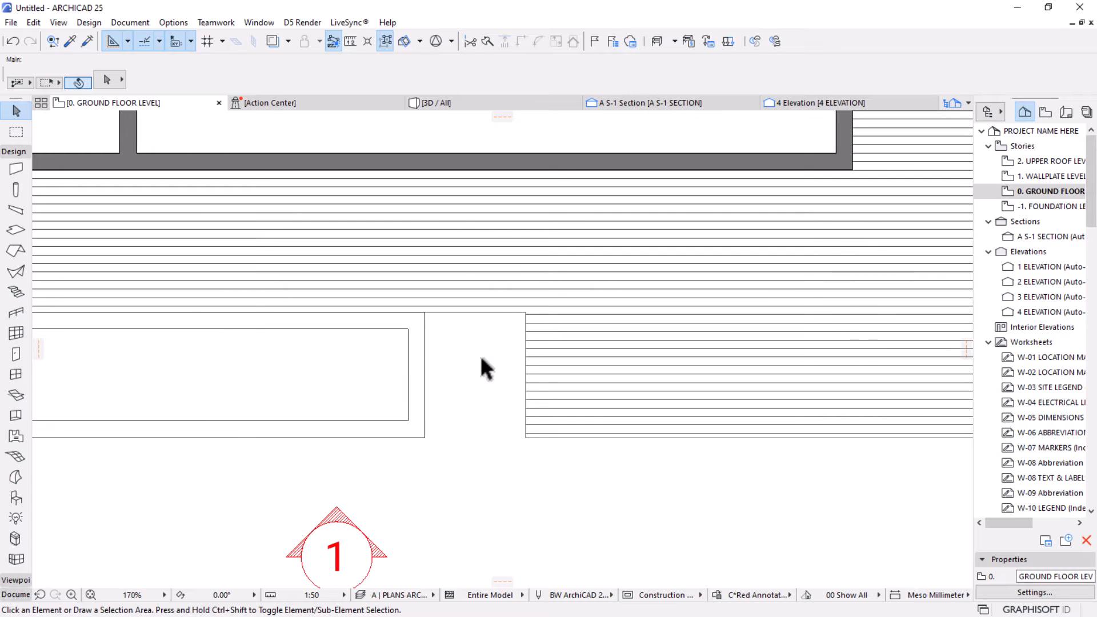
pyautogui.scroll(-10, 606, 412)
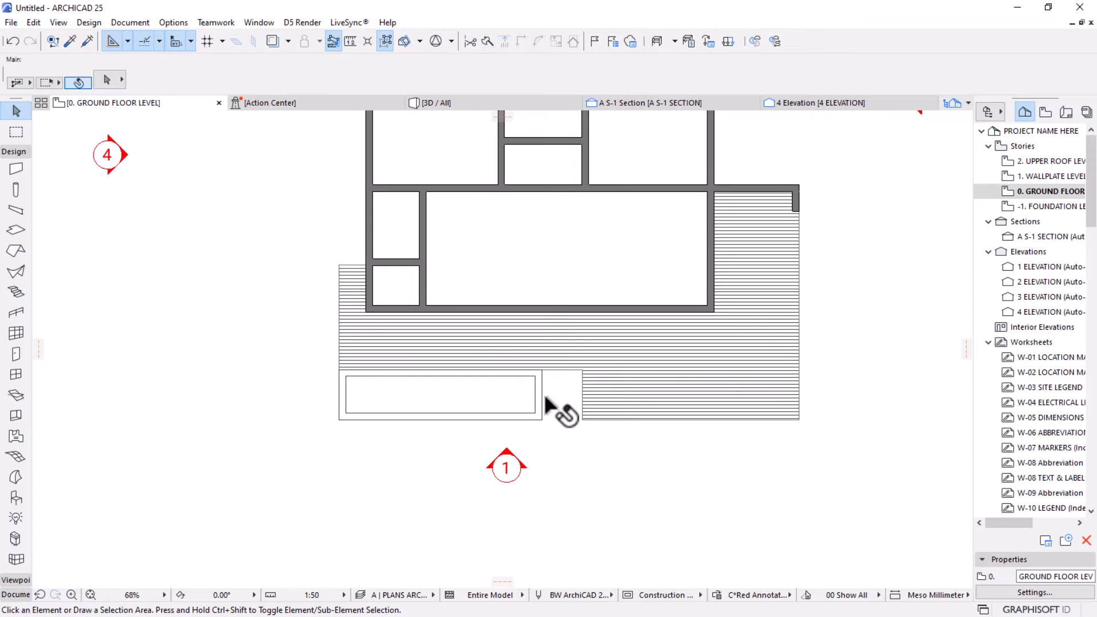
pyautogui.scroll(-4, 548, 400)
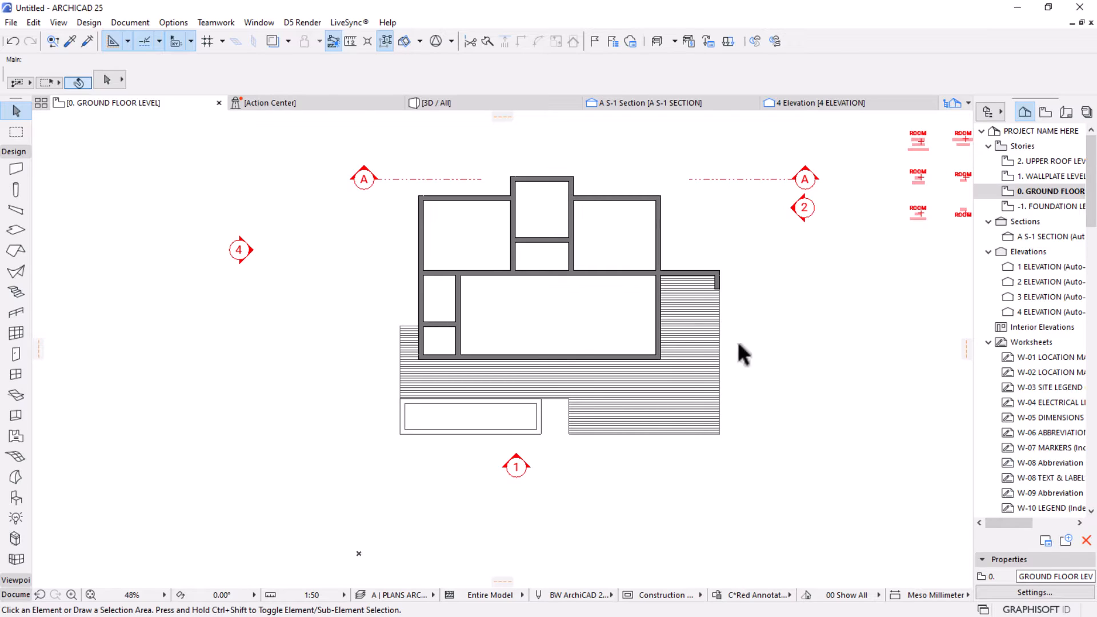
pyautogui.scroll(2, 570, 289)
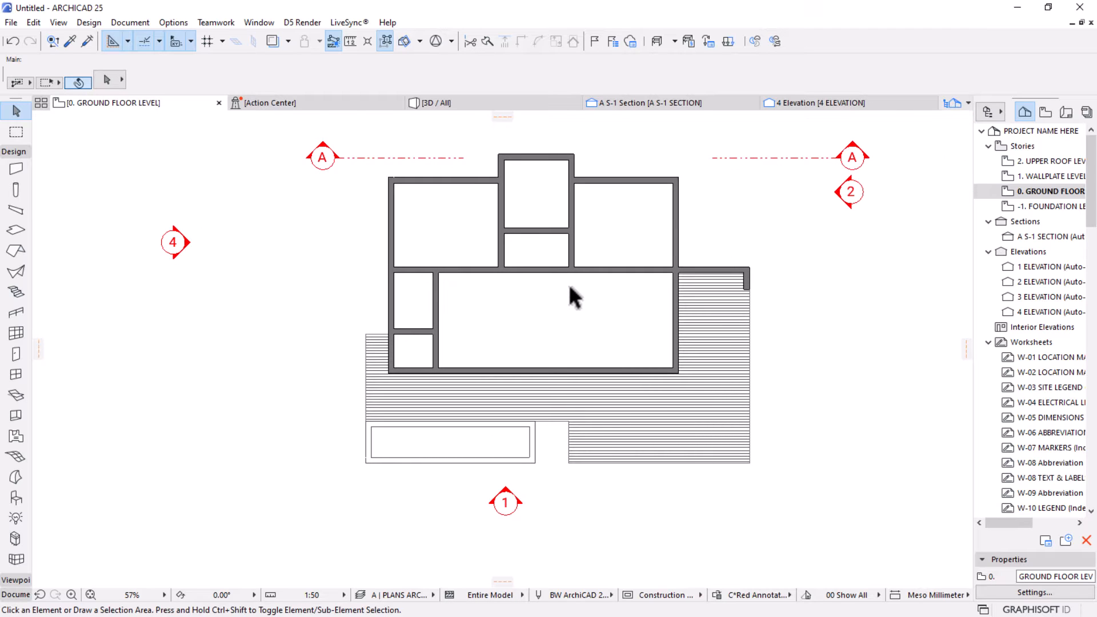
pyautogui.moveTo(517, 280); pyautogui.dragTo(505, 284, button='middle')
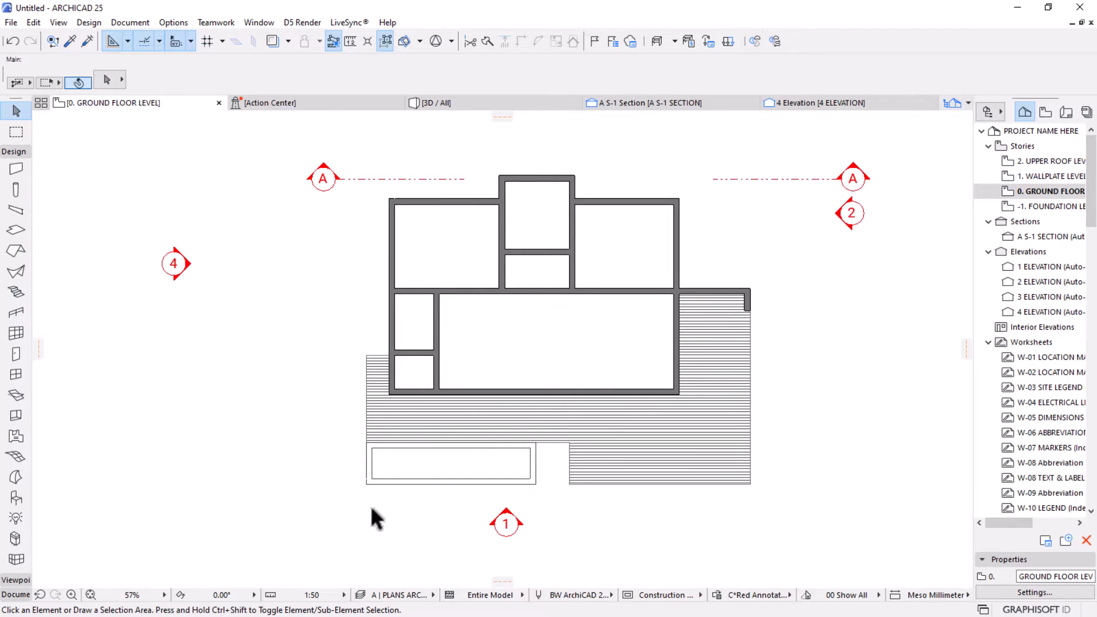
pyautogui.scroll(3, 370, 505)
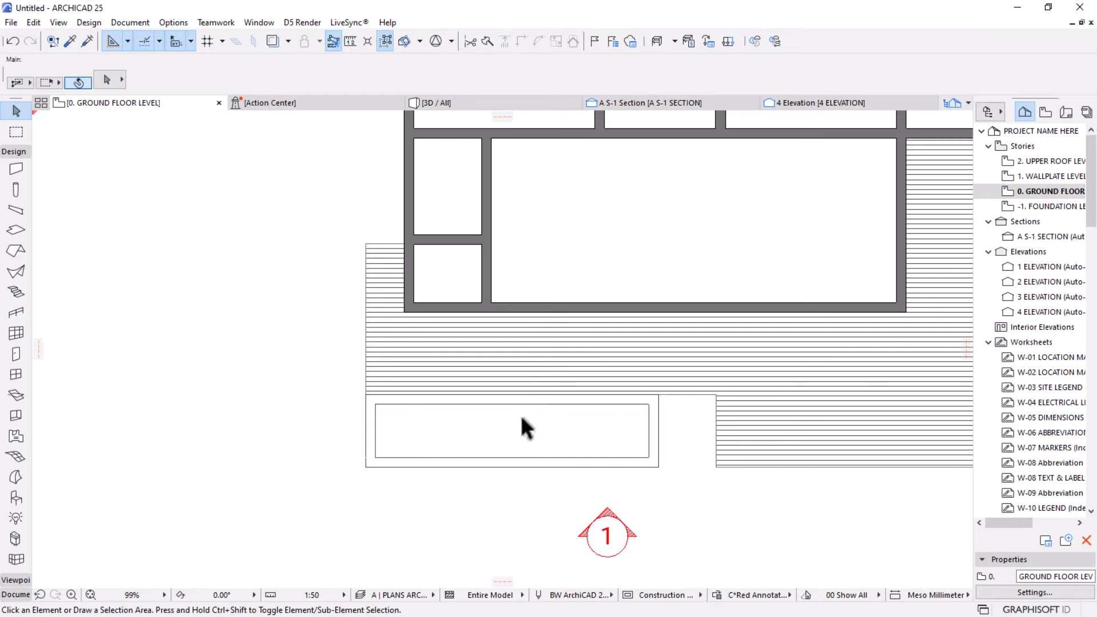
pyautogui.scroll(1, 472, 438)
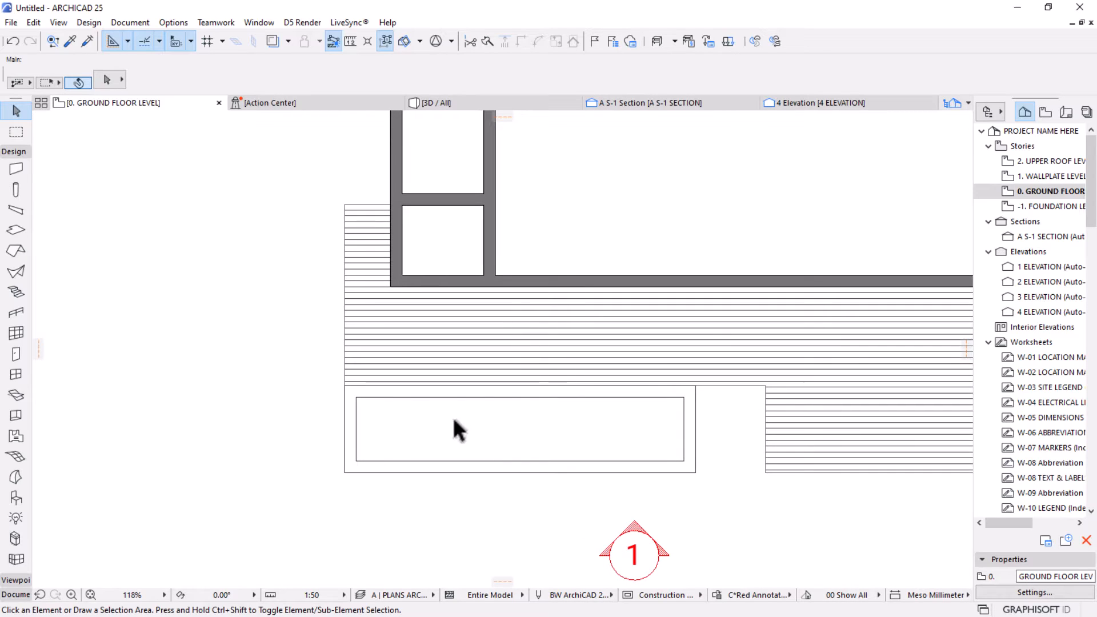
# Search the Object library for PLANT and choose Grass Model 25 as the default object.
pyautogui.click(15, 494)
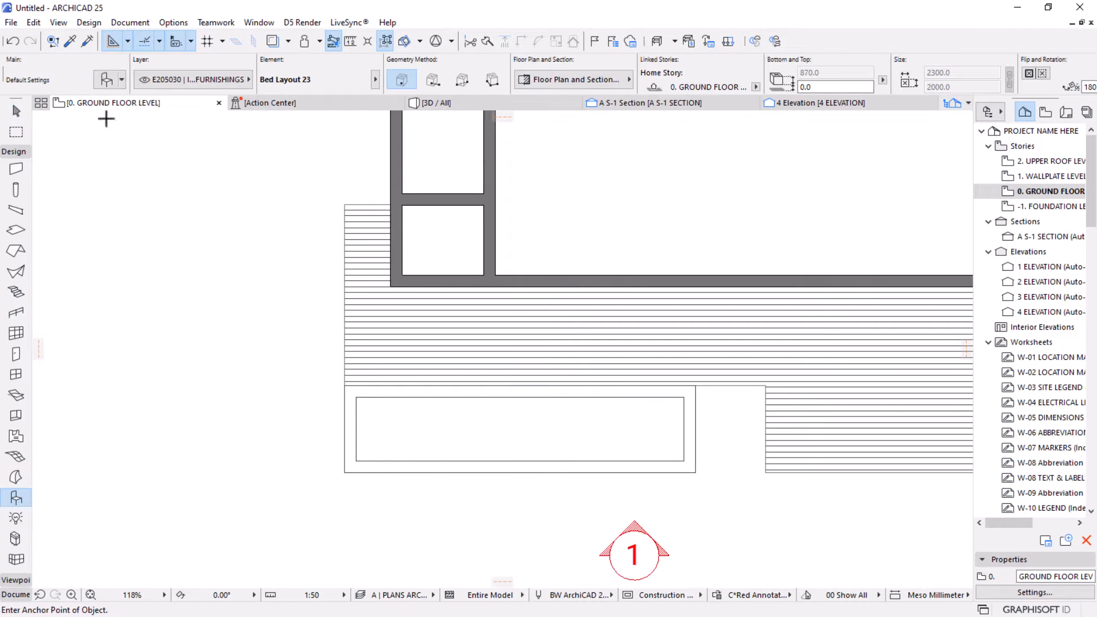
pyautogui.hotkey('ctrl', 't')
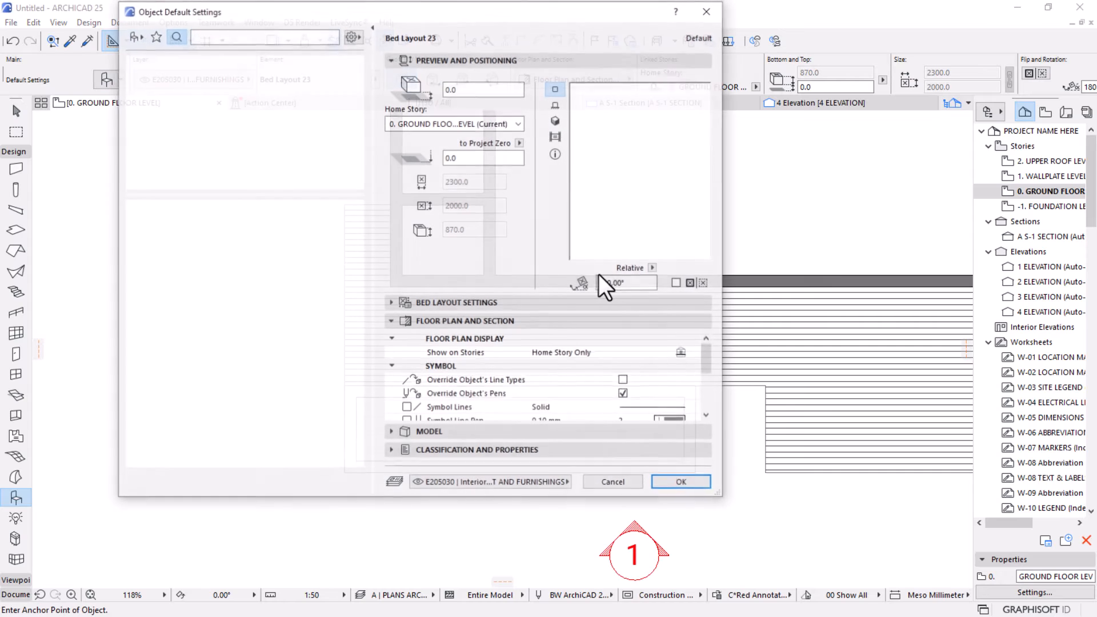
pyautogui.click(266, 36)
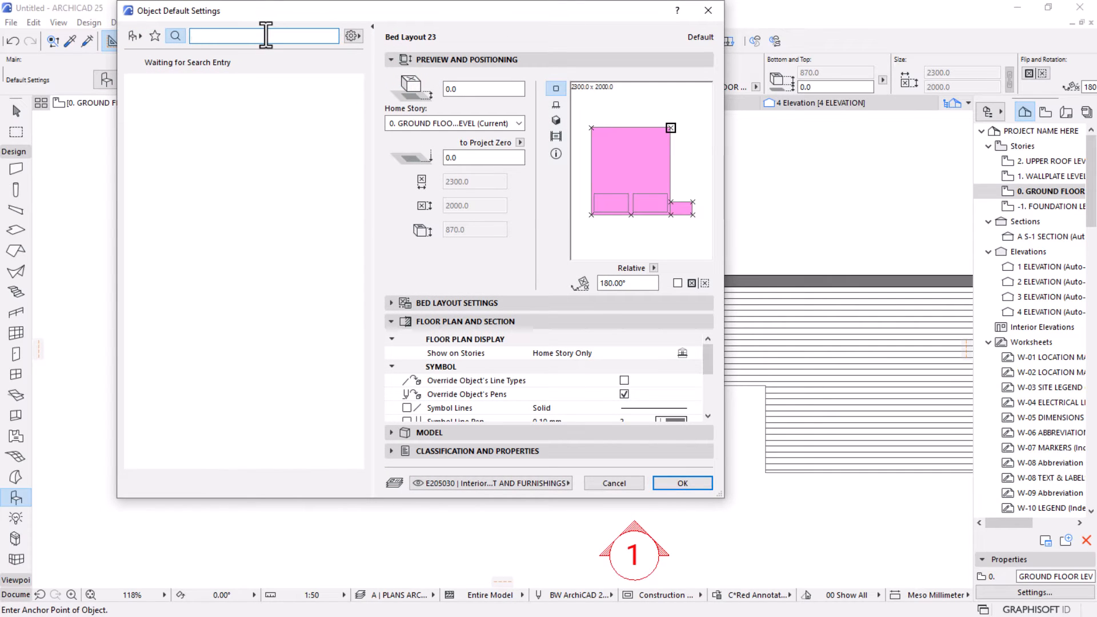
pyautogui.write('PL')
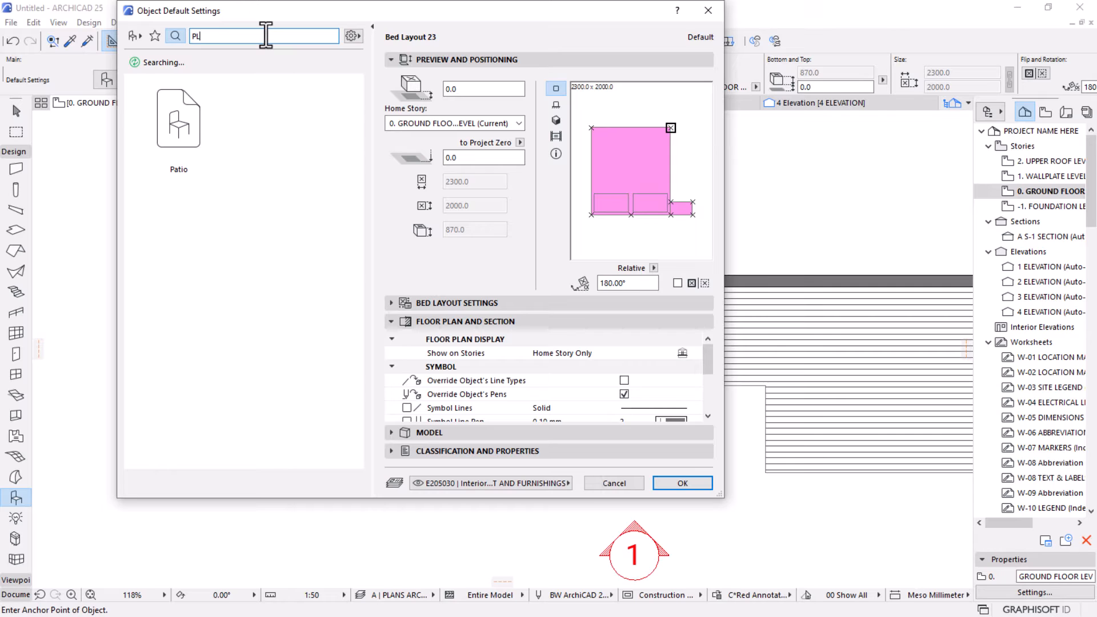
pyautogui.write('ANT')
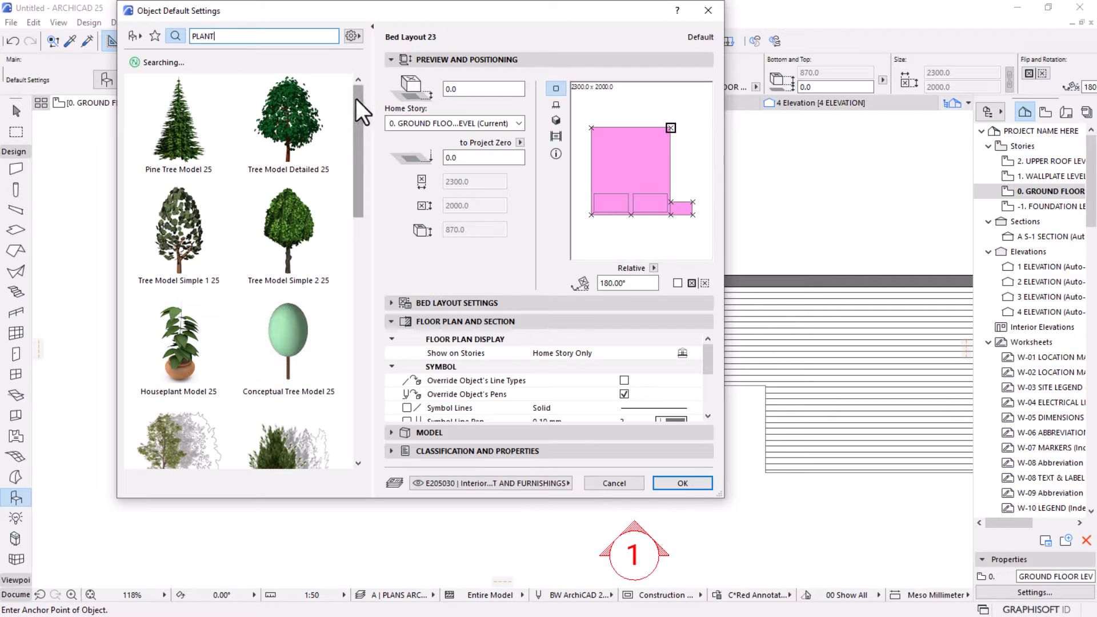
pyautogui.moveTo(355, 98); pyautogui.dragTo(359, 208)
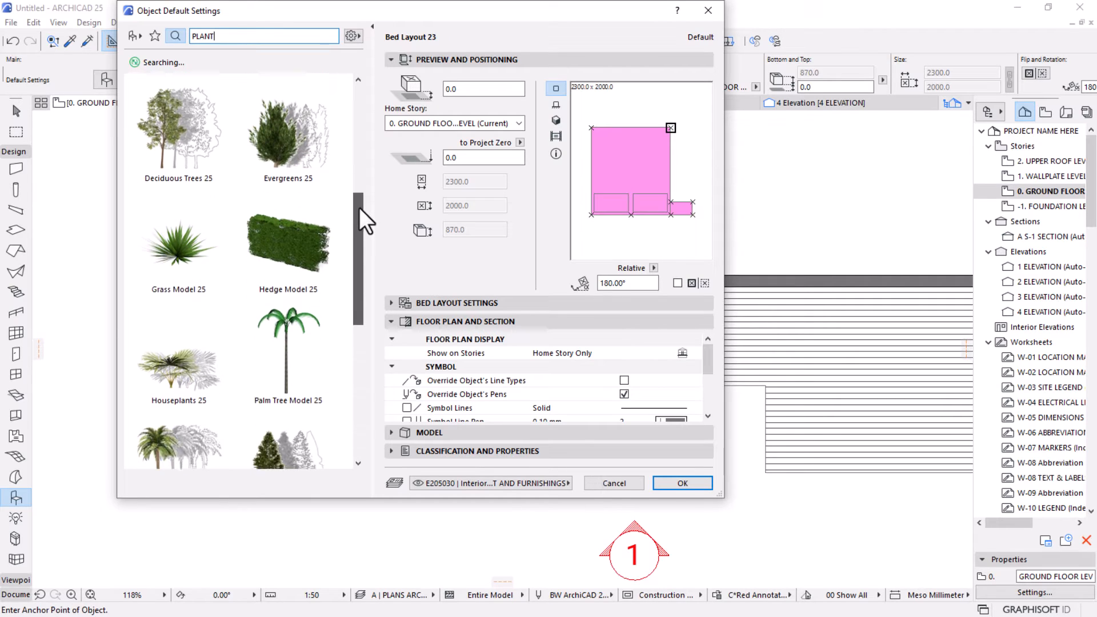
pyautogui.click(174, 252)
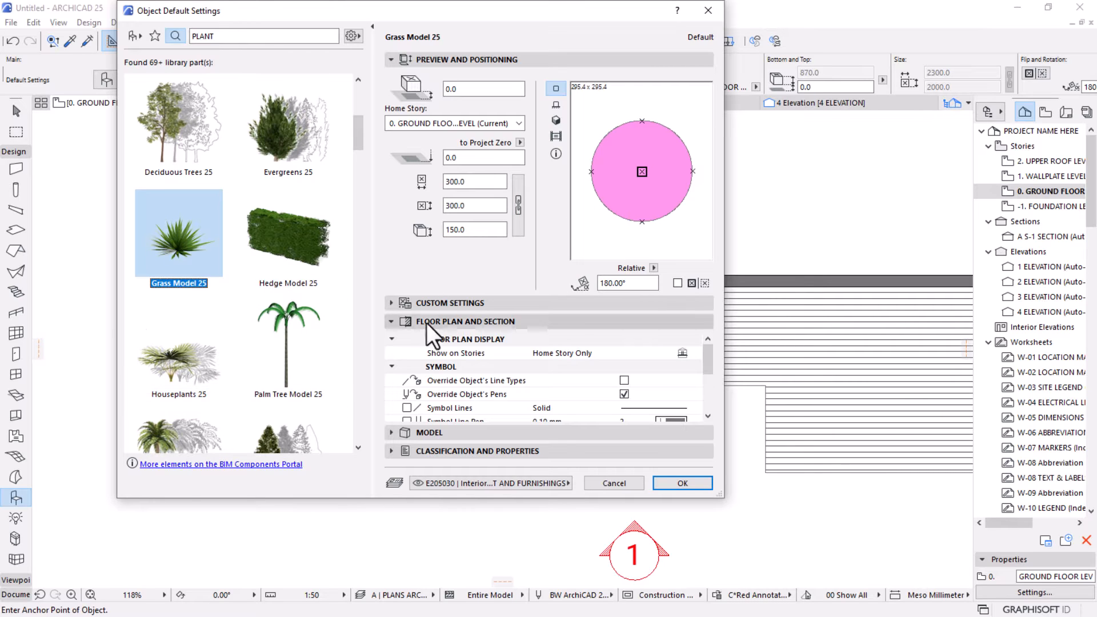
# Set the grass model's 2D symbol type to Projected, change its 3D detail level and accept the object settings.
pyautogui.click(392, 304)
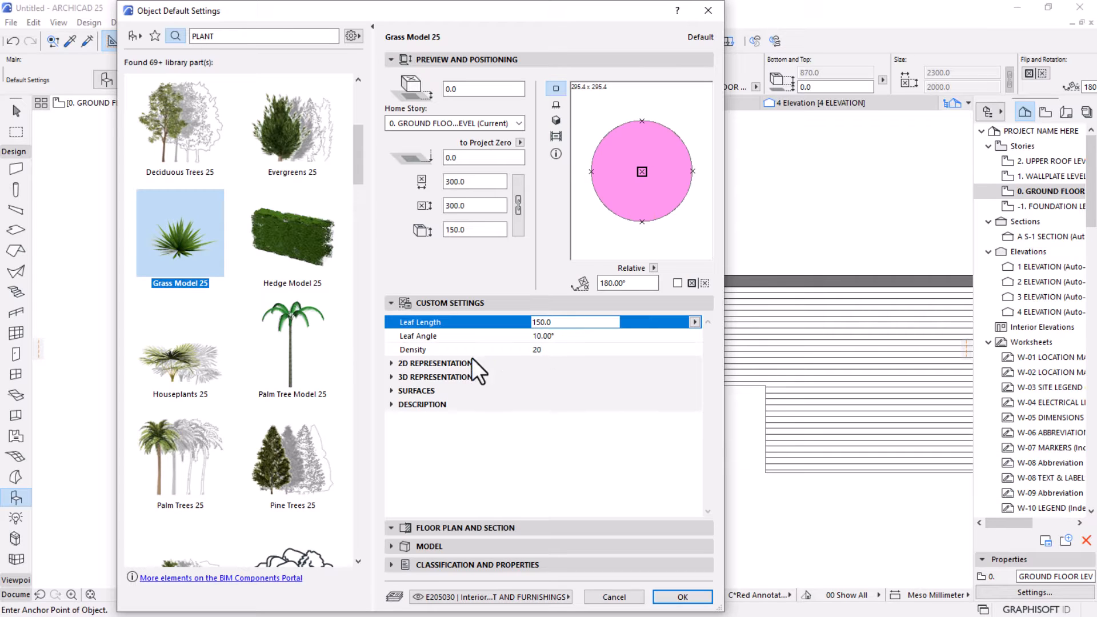
pyautogui.click(392, 378)
pyautogui.click(389, 364)
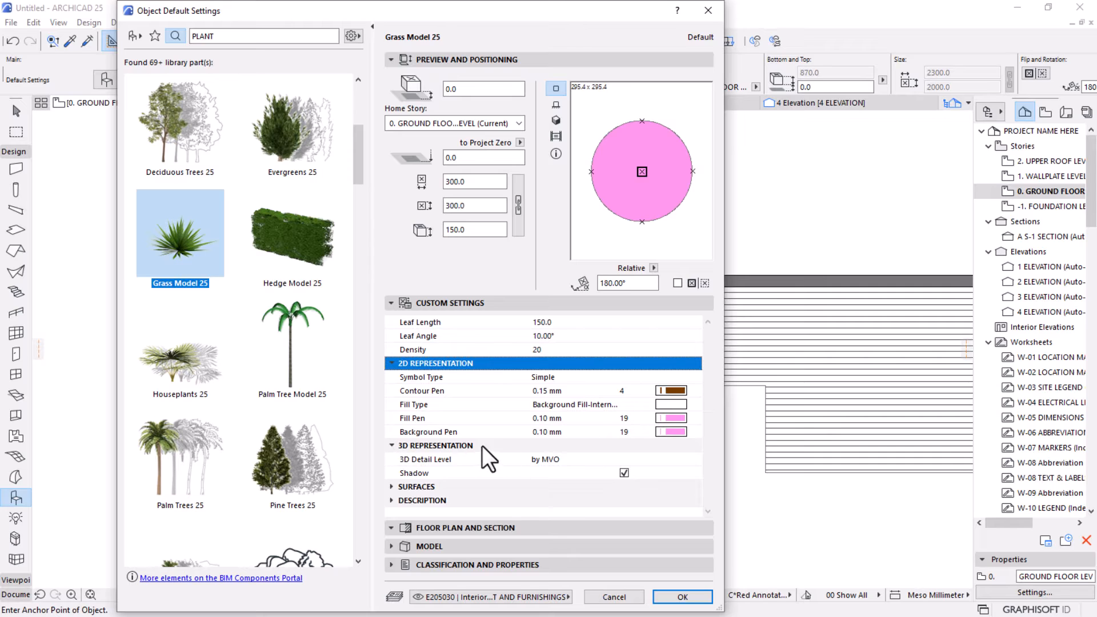
pyautogui.click(550, 377)
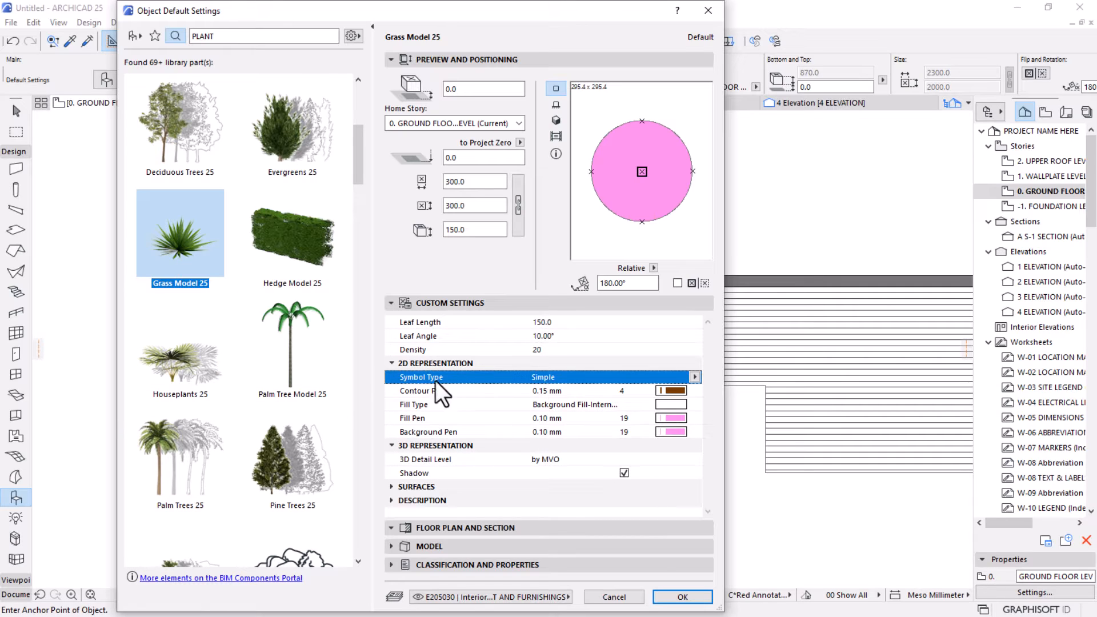
pyautogui.click(694, 377)
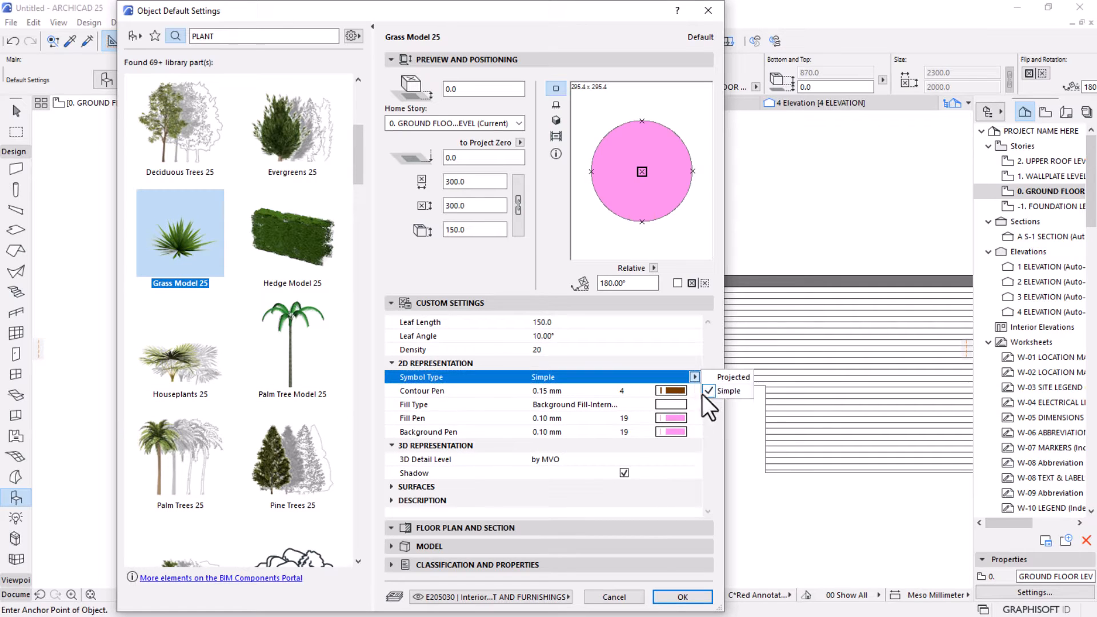
pyautogui.click(732, 378)
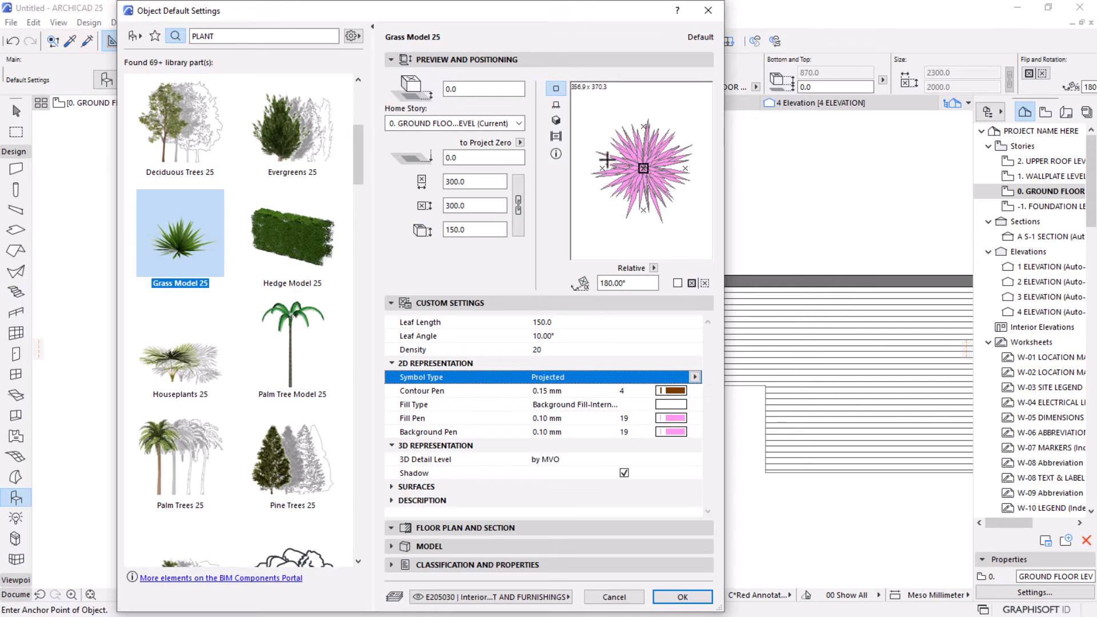
pyautogui.click(525, 460)
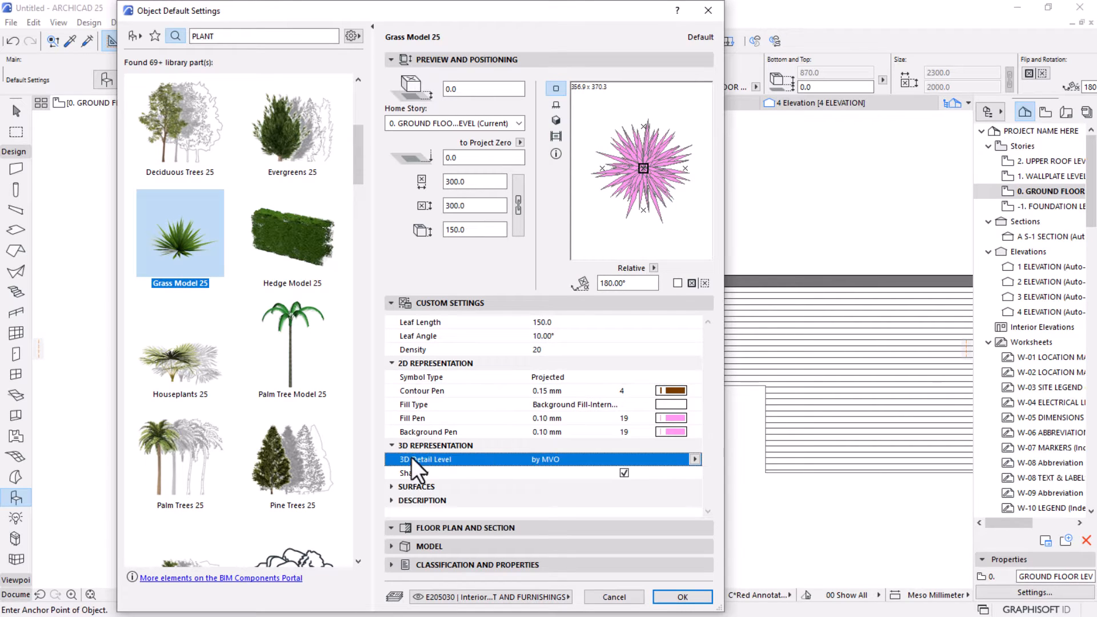
pyautogui.click(694, 459)
pyautogui.click(732, 472)
pyautogui.click(683, 596)
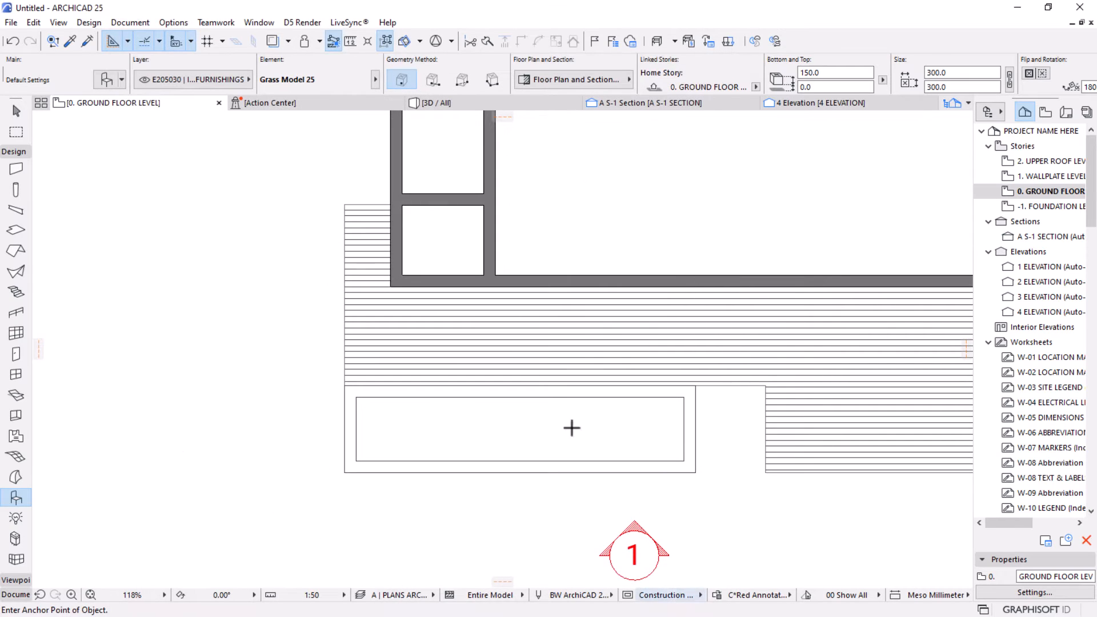
# Place a grass plant inside the left end of the walled enclosure and set its size to 600 by 600 mm.
pyautogui.click(384, 426)
pyautogui.scroll(3, 392, 443)
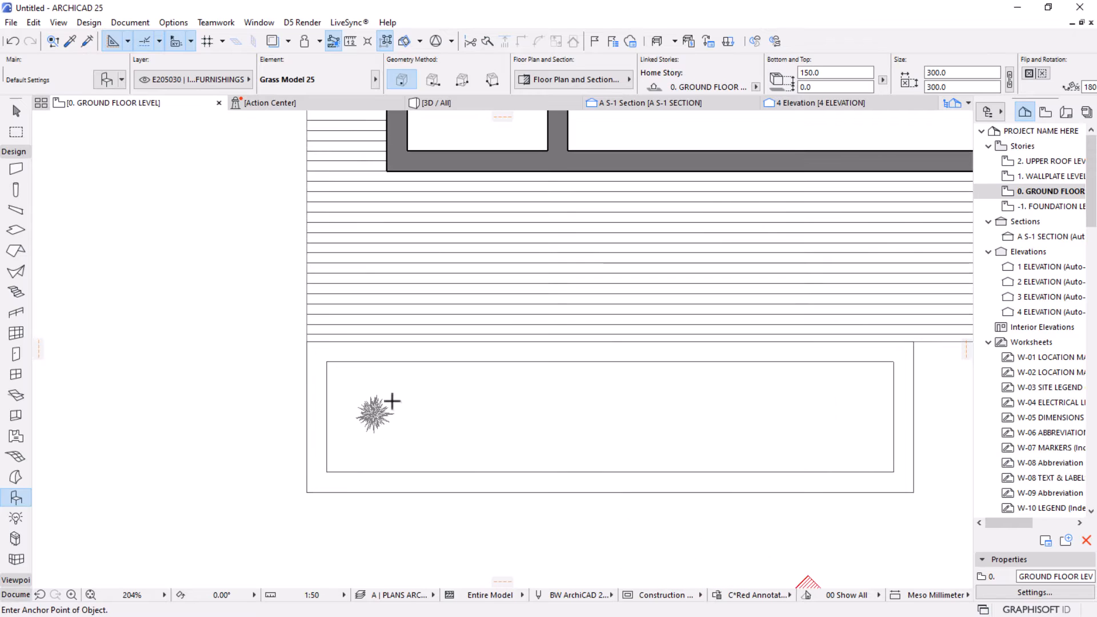
pyautogui.click(15, 111)
pyautogui.click(371, 416)
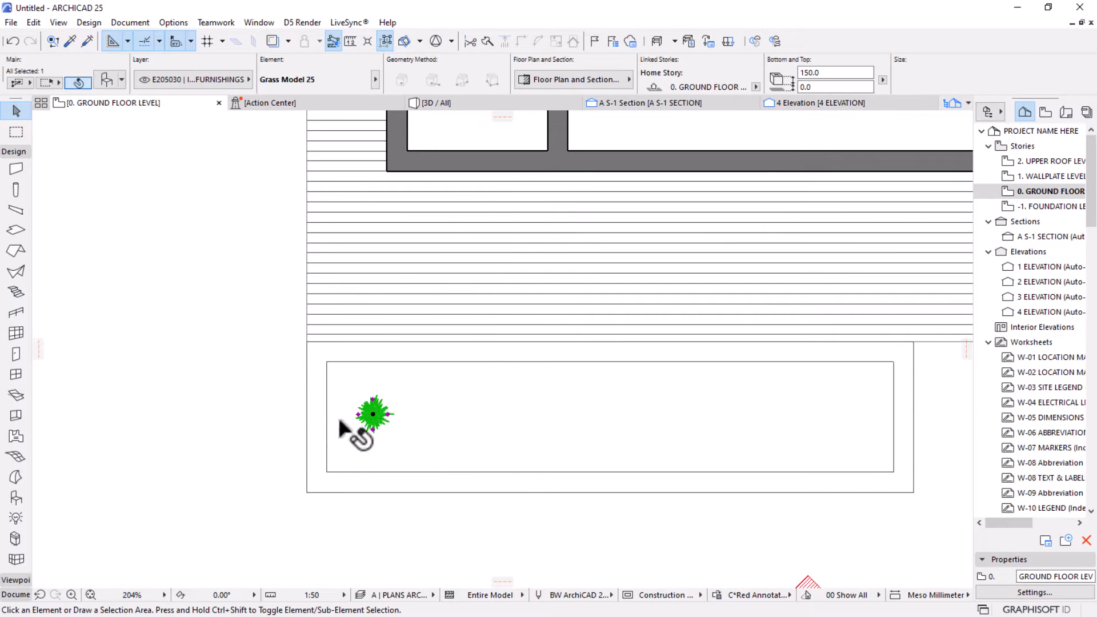
pyautogui.scroll(-2, 914, 88)
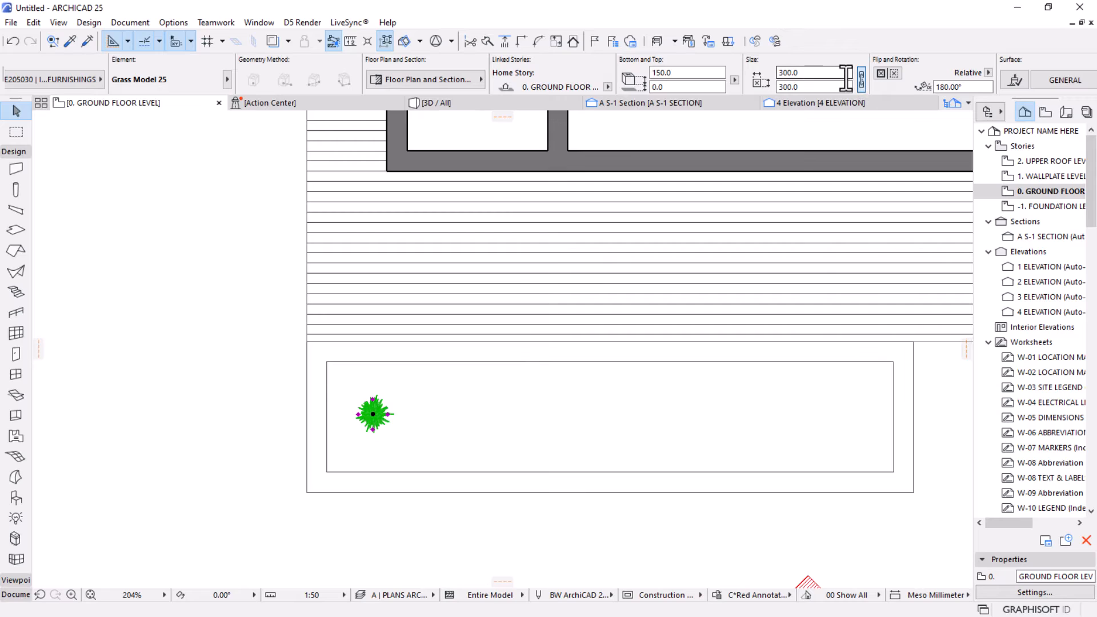
pyautogui.click(817, 72)
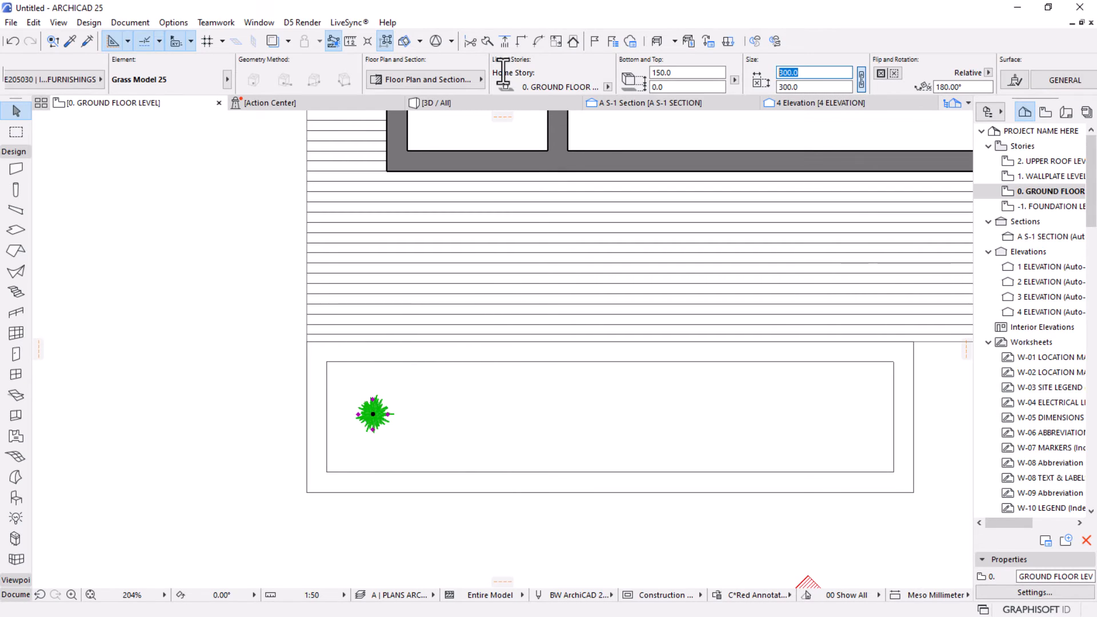
pyautogui.write('600')
pyautogui.press('Return')
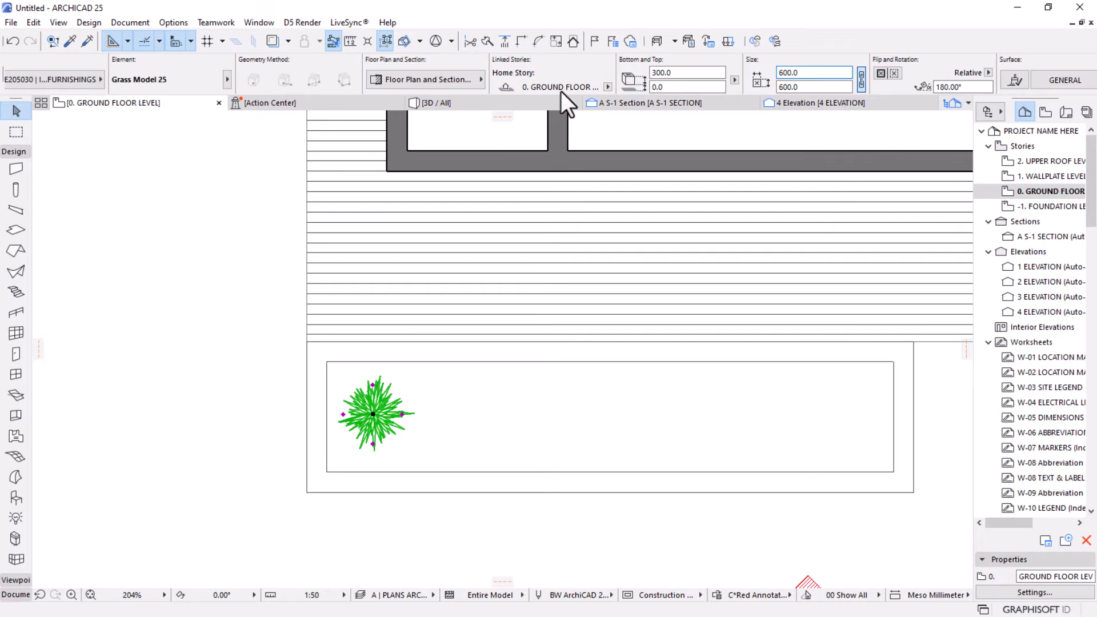
# Enlarge the grass plant to 1000 by 1000 mm.
pyautogui.moveTo(828, 75); pyautogui.dragTo(722, 54)
pyautogui.write('1')
pyautogui.press('Tab')
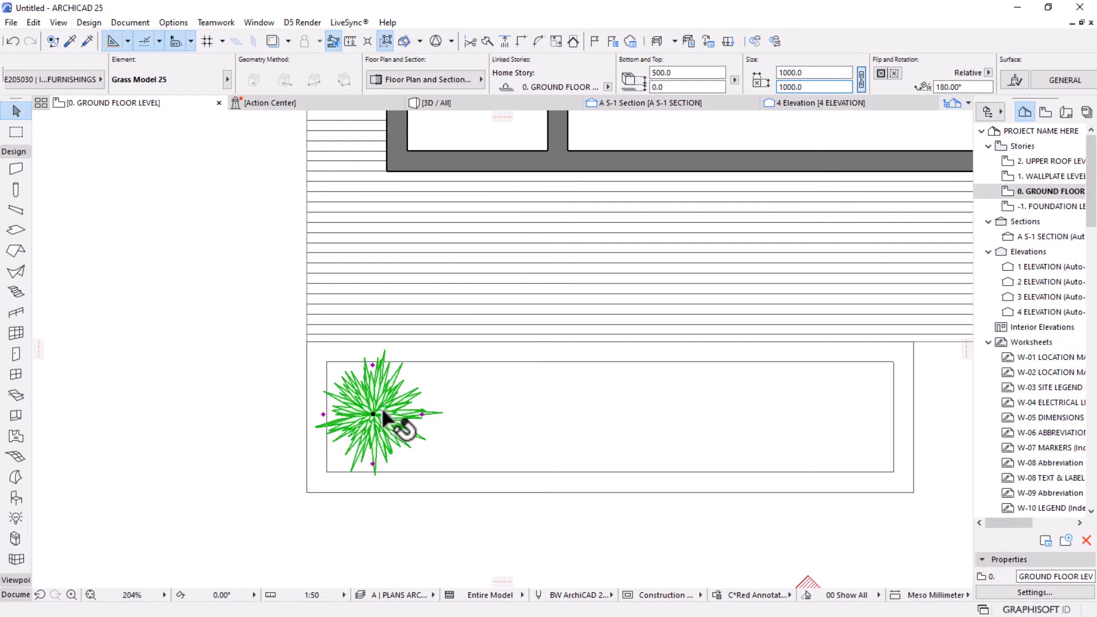
# Copy the grass plant four times in a horizontal row along the enclosure, spaced about 950 to 1140 mm apart.
pyautogui.click(373, 413)
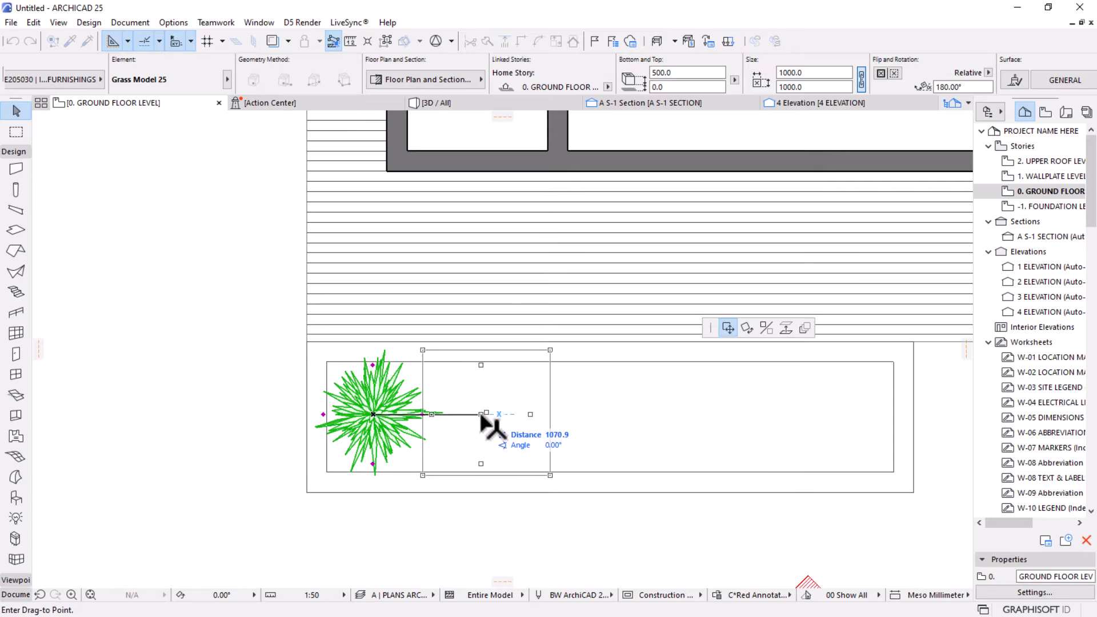
pyautogui.press('ctrl')
pyautogui.click(486, 413)
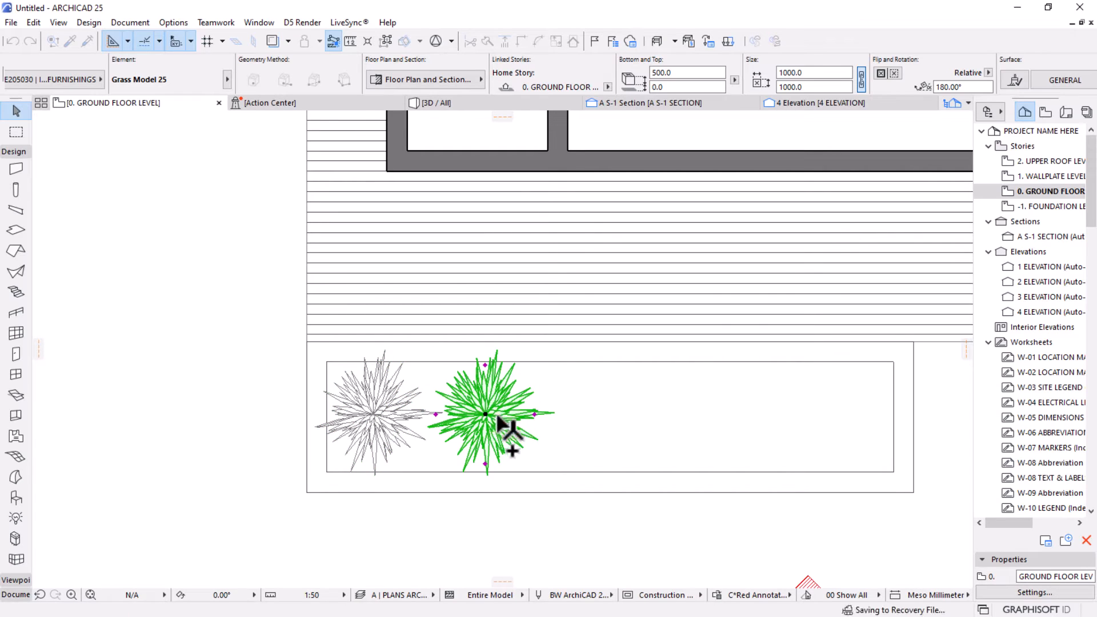
pyautogui.click(486, 414)
pyautogui.press('ctrl')
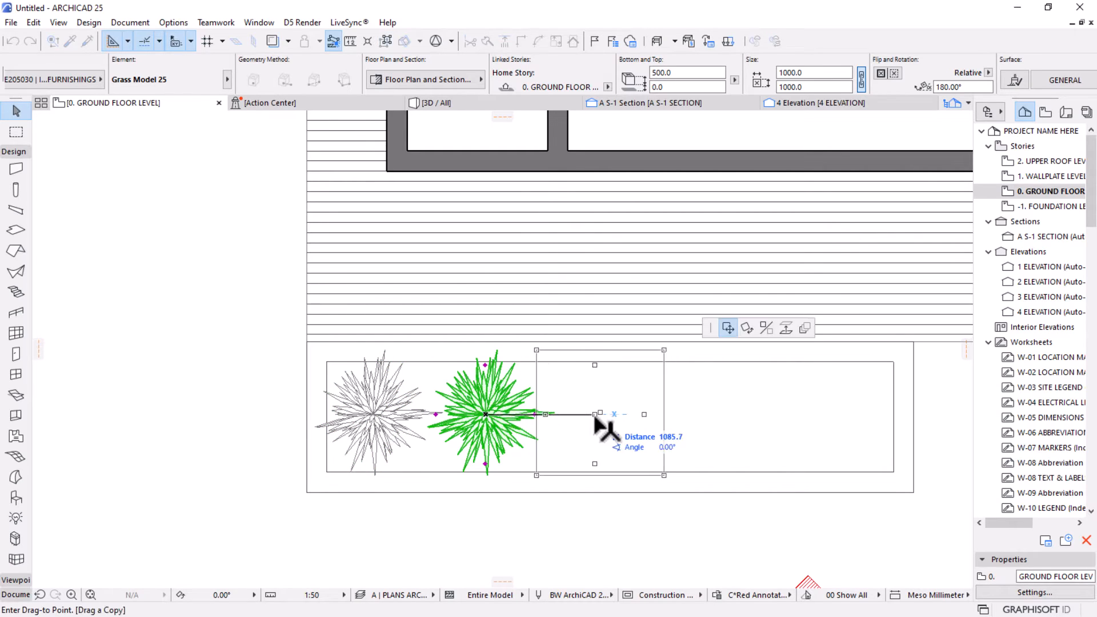
pyautogui.click(594, 414)
pyautogui.click(594, 414)
pyautogui.press('ctrl')
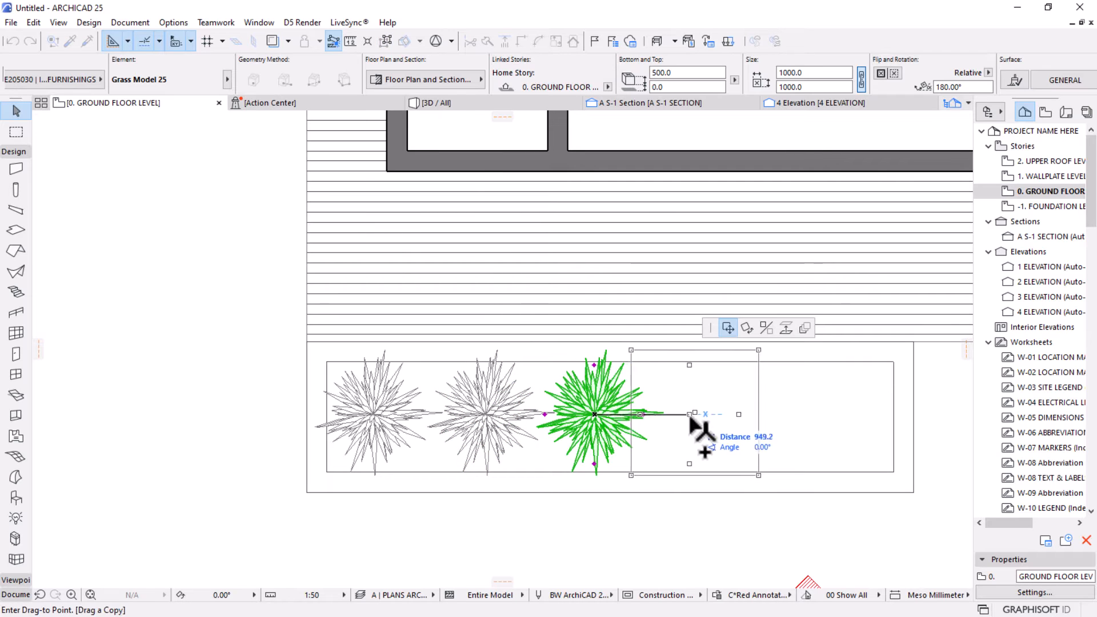
pyautogui.click(690, 413)
pyautogui.click(690, 414)
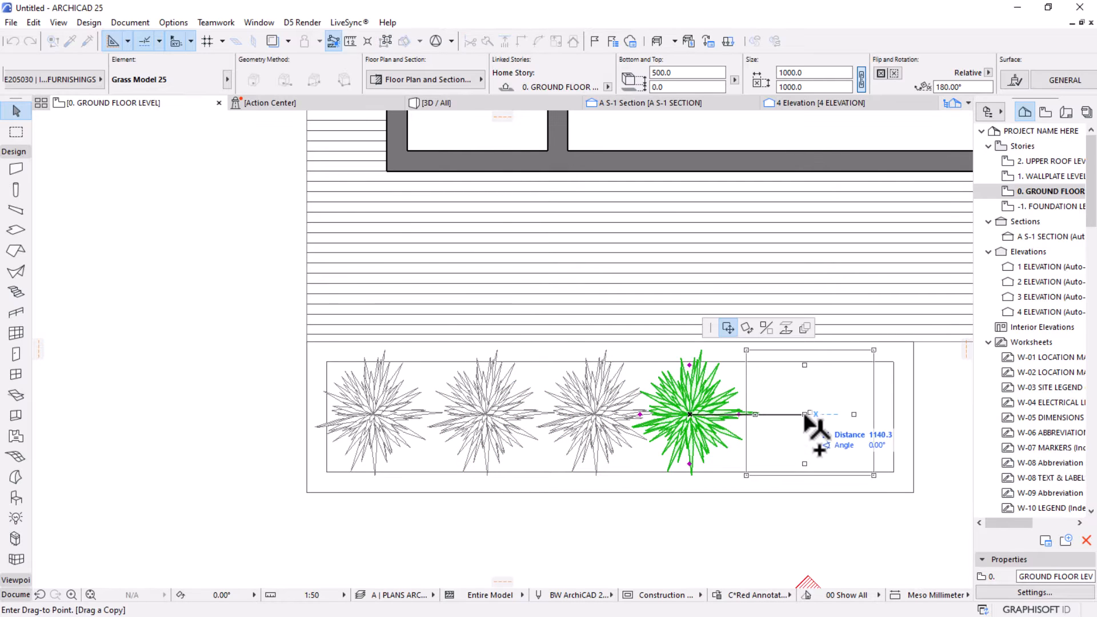
pyautogui.click(800, 414)
pyautogui.scroll(-3, 726, 404)
pyautogui.moveTo(649, 402); pyautogui.dragTo(438, 340, button='middle')
pyautogui.click(350, 425)
pyautogui.scroll(2, 362, 340)
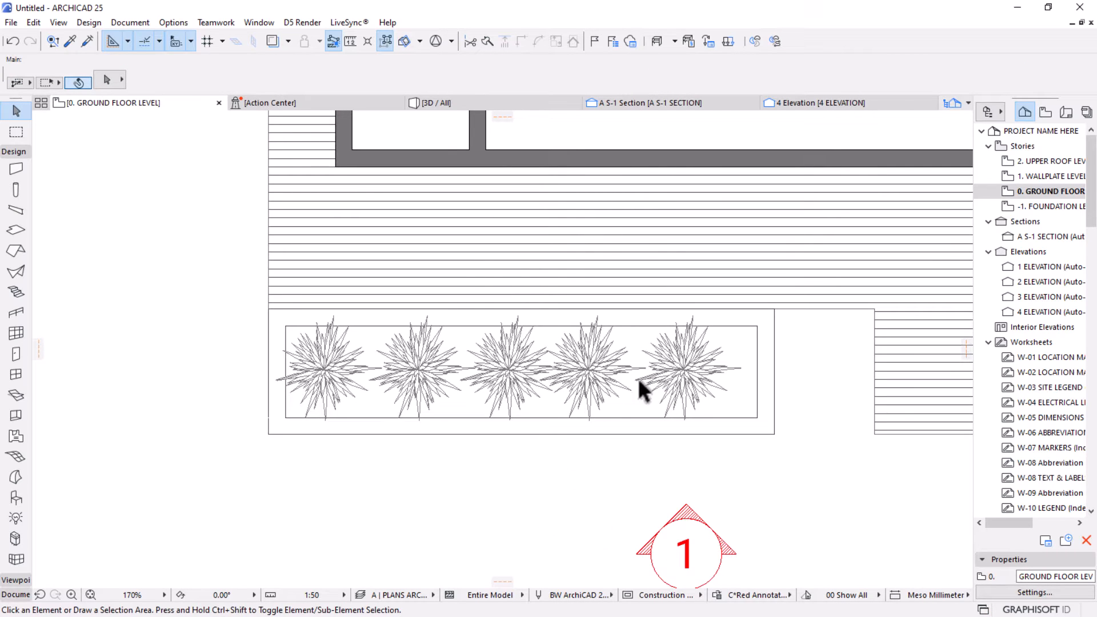
# Switch to the 3D view, enlarge it to full size and examine the planter with its grass plants from above.
pyautogui.click(427, 103)
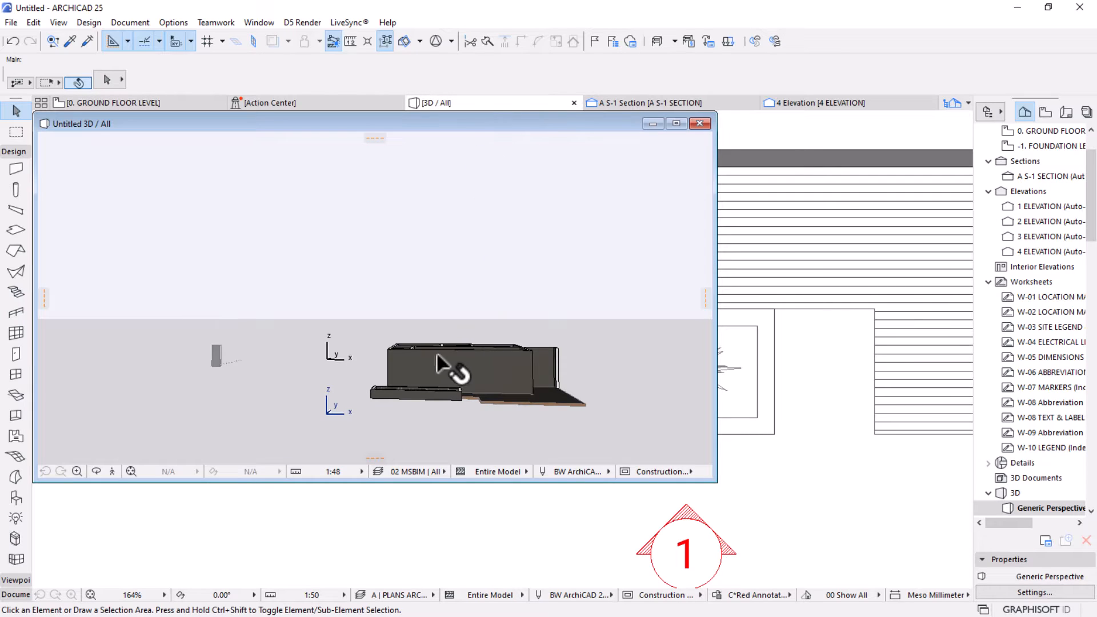
pyautogui.scroll(3, 448, 363)
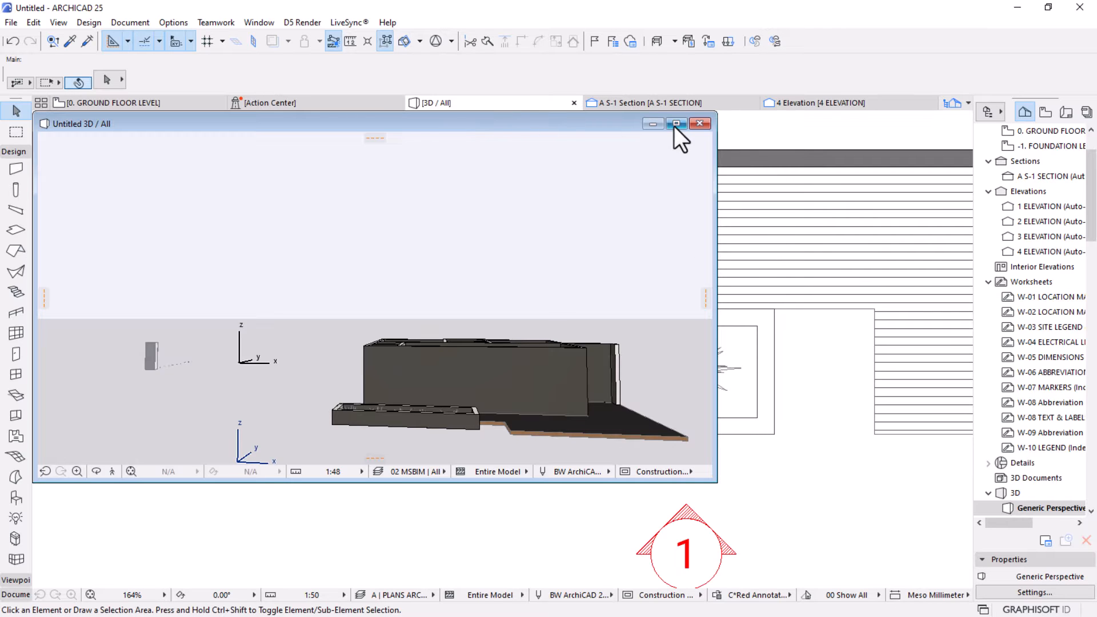
pyautogui.doubleClick(461, 122)
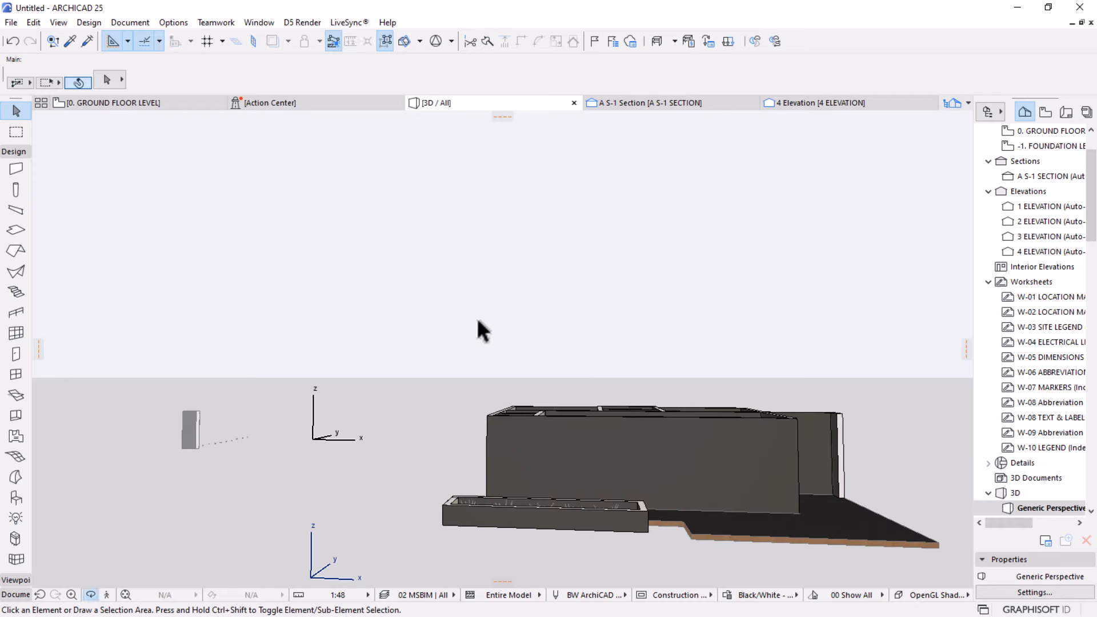
pyautogui.keyDown('shift'); pyautogui.moveTo(477, 320); pyautogui.dragTo(566, 421, button='middle'); pyautogui.keyUp('shift')
pyautogui.scroll(5, 457, 412)
pyautogui.scroll(2, 514, 349)
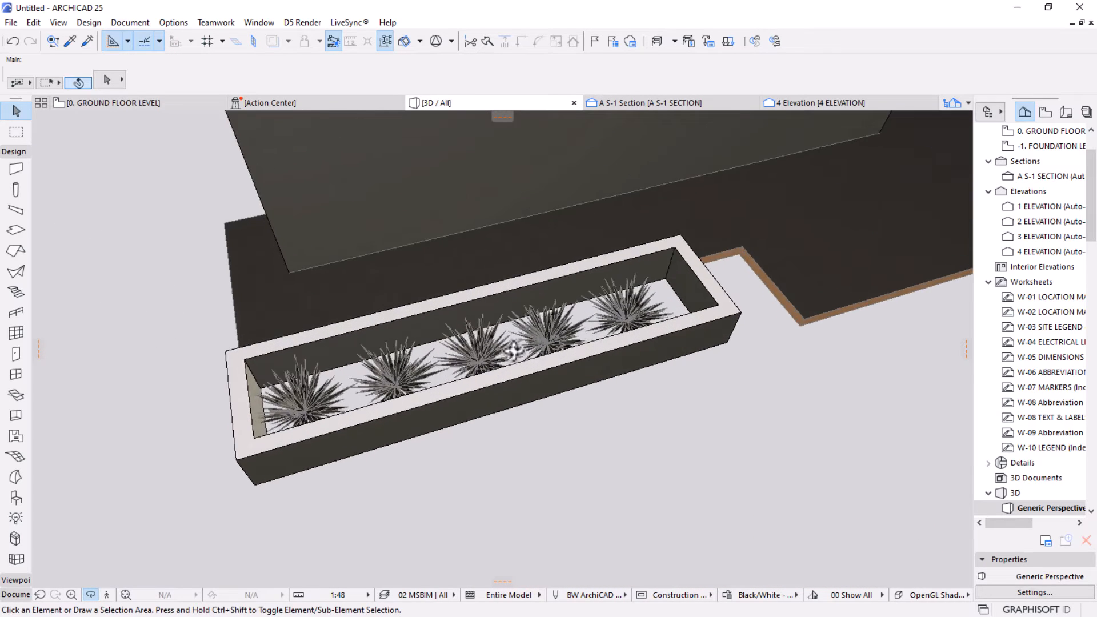
pyautogui.keyDown('shift'); pyautogui.moveTo(447, 371); pyautogui.dragTo(457, 366, button='middle'); pyautogui.keyUp('shift')
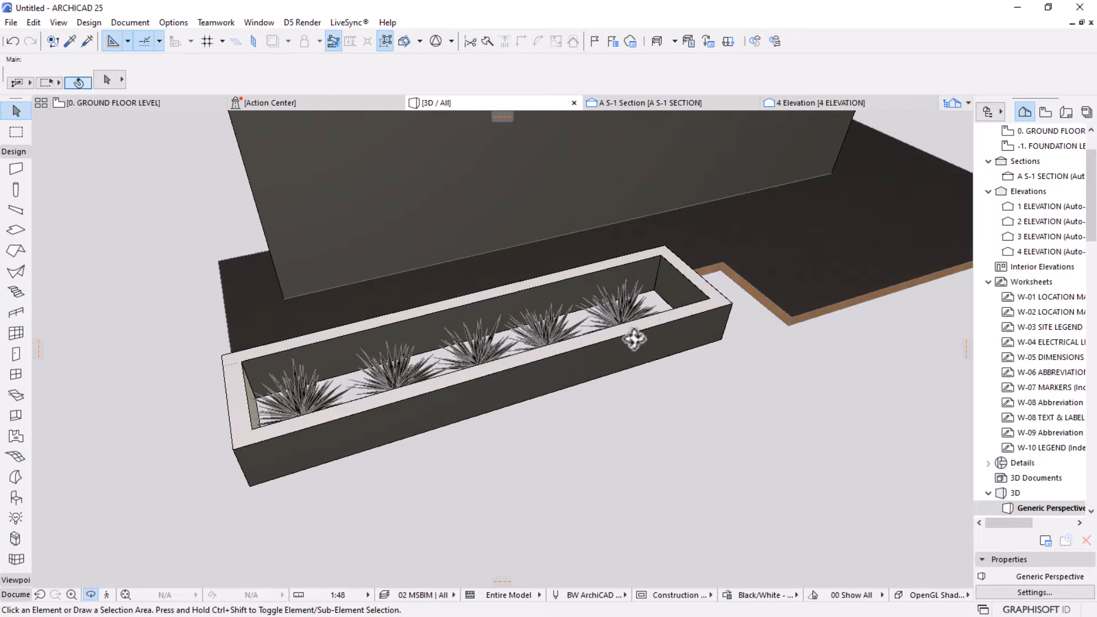
# Set the home story of the four planter walls to -1. FOUNDATION LEVEL.
pyautogui.click(684, 314)
pyautogui.keyDown('shift'); pyautogui.click(670, 261); pyautogui.keyUp('shift')
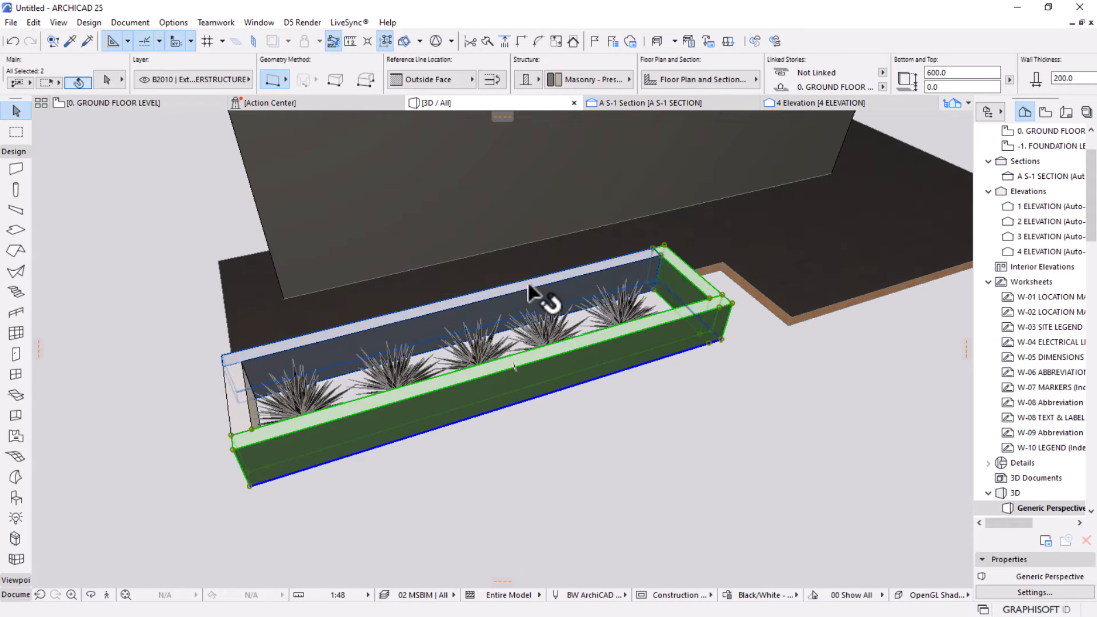
pyautogui.keyDown('shift'); pyautogui.click(528, 288); pyautogui.keyUp('shift')
pyautogui.keyDown('shift'); pyautogui.click(246, 417); pyautogui.keyUp('shift')
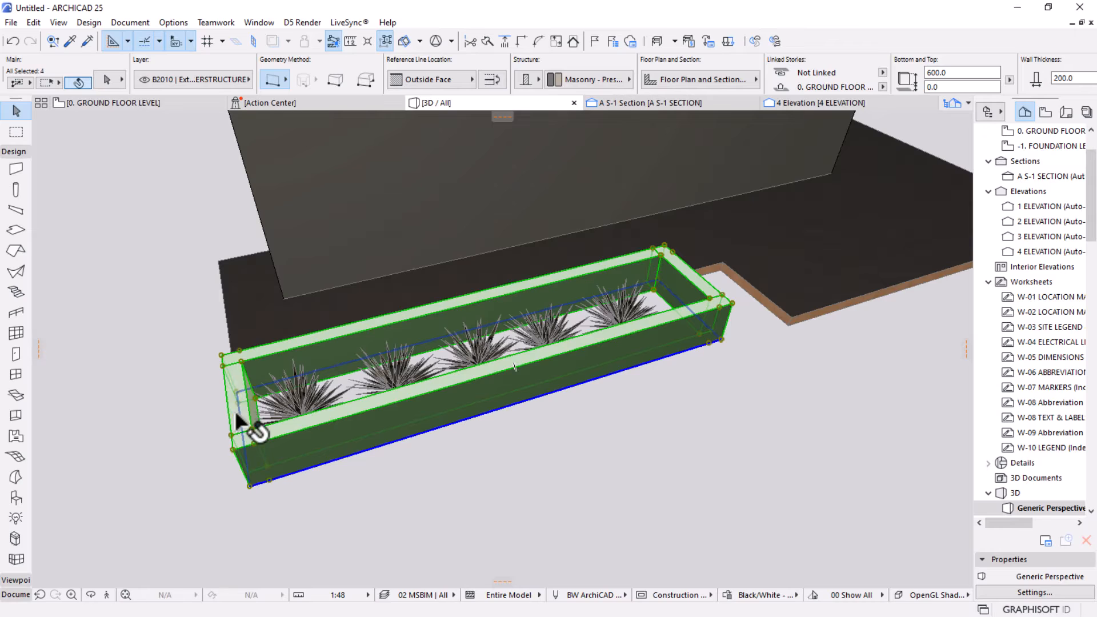
pyautogui.click(883, 87)
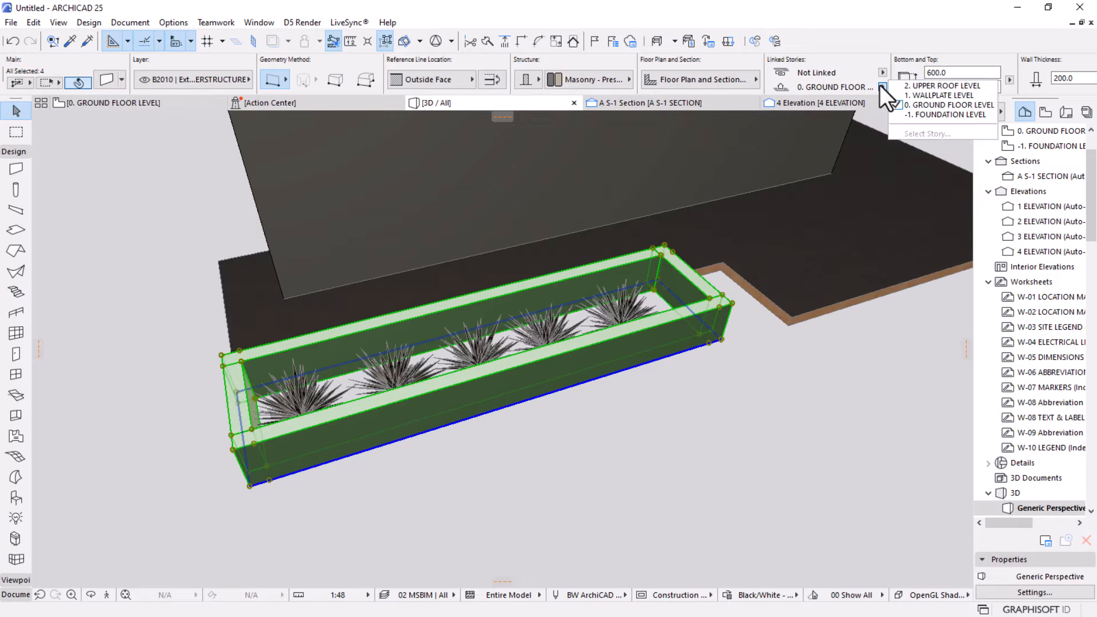
pyautogui.click(928, 114)
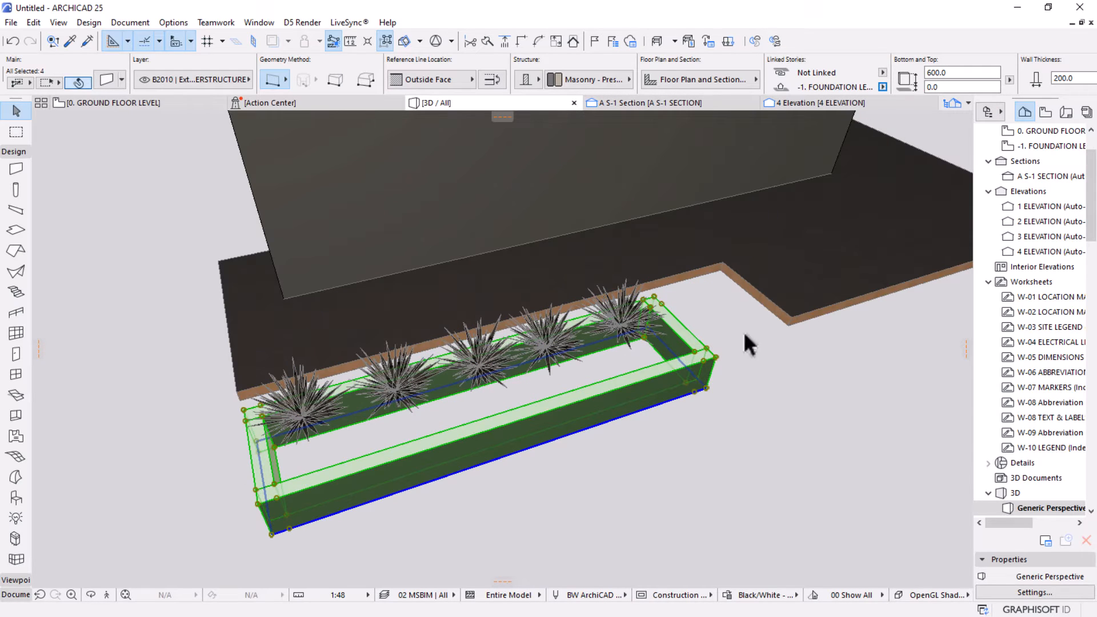
# Stretch the four planter walls vertically up to the floor slab level, giving them a height of 920.5 mm.
pyautogui.click(717, 358)
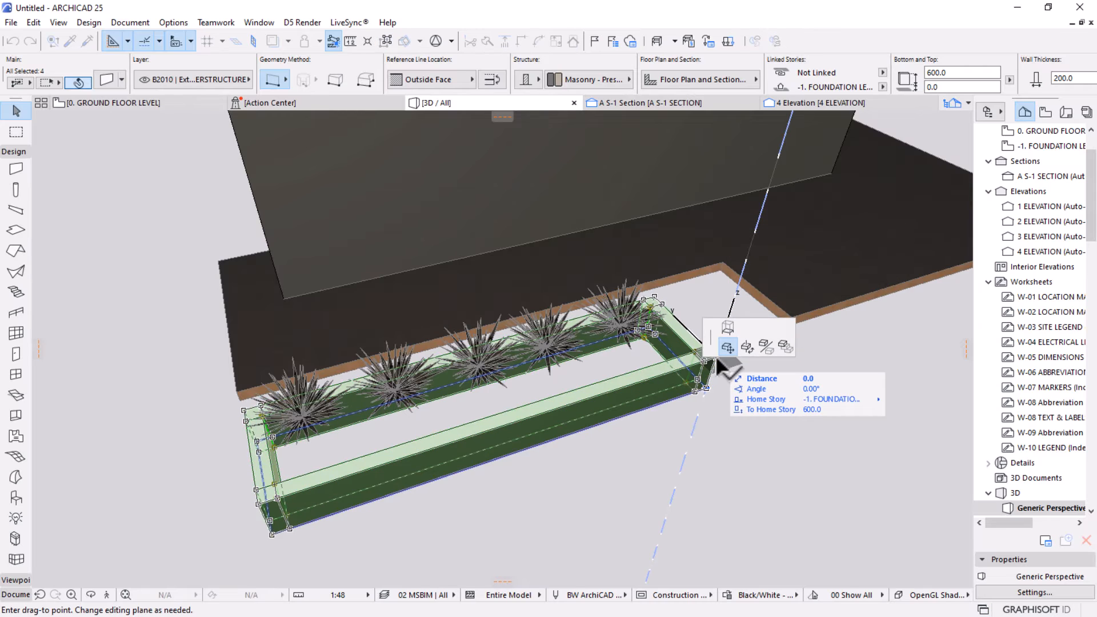
pyautogui.click(728, 346)
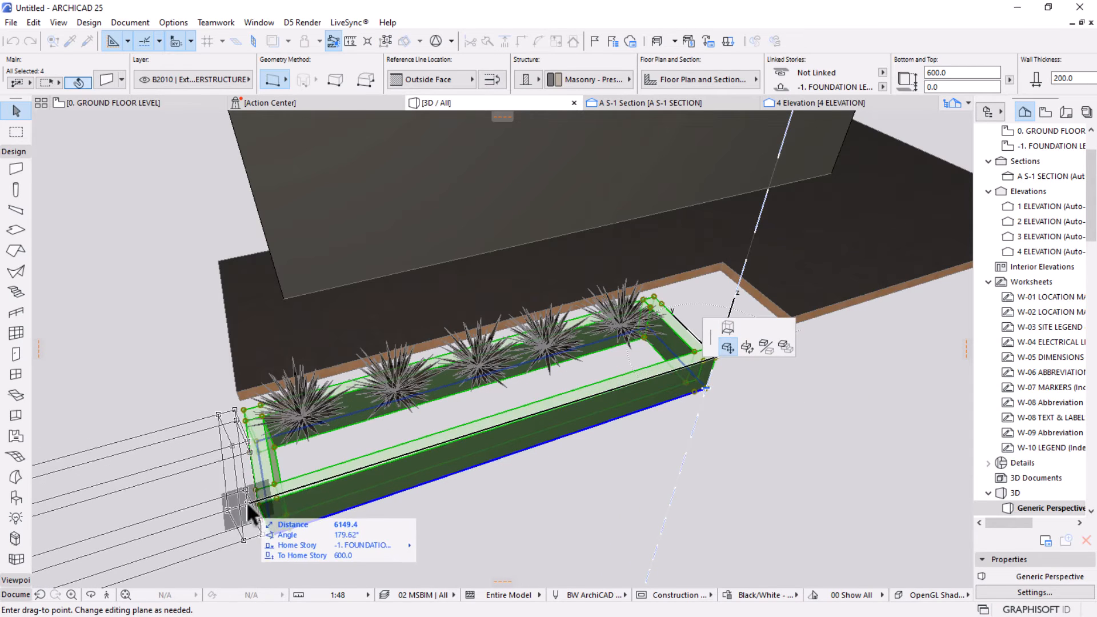
pyautogui.click(729, 328)
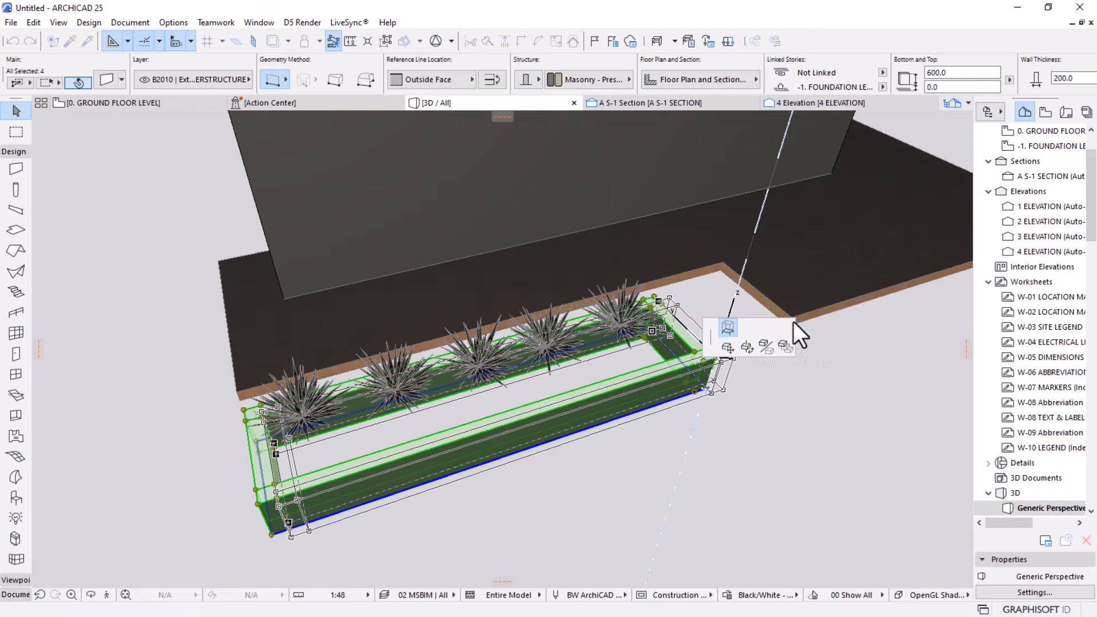
pyautogui.click(725, 258)
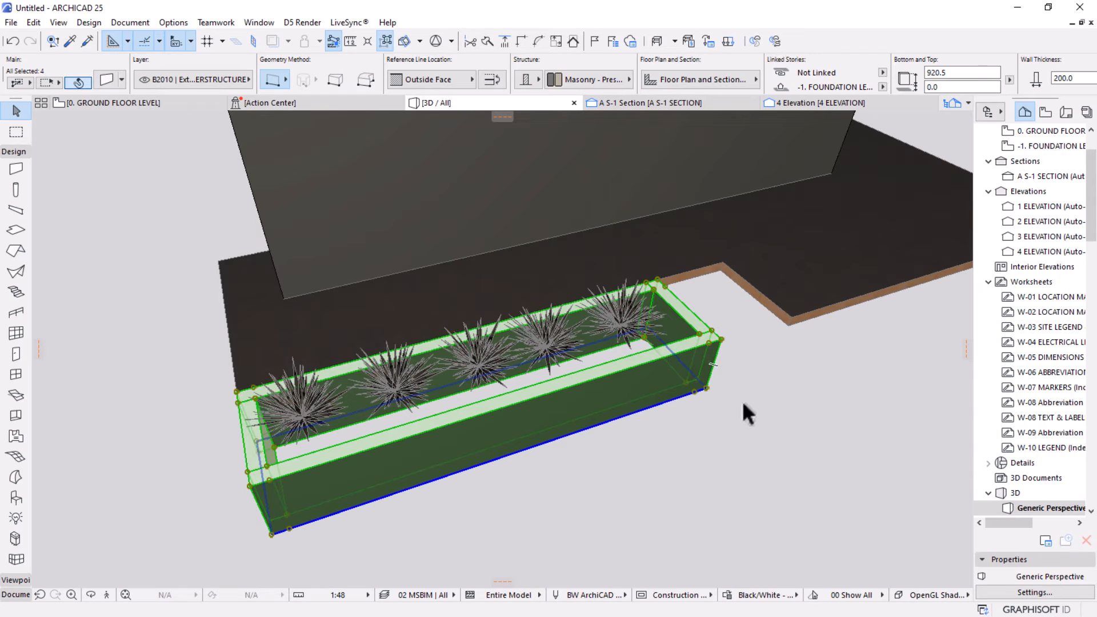
pyautogui.click(731, 352)
pyautogui.keyDown('shift'); pyautogui.moveTo(732, 344); pyautogui.dragTo(700, 328, button='middle'); pyautogui.keyUp('shift')
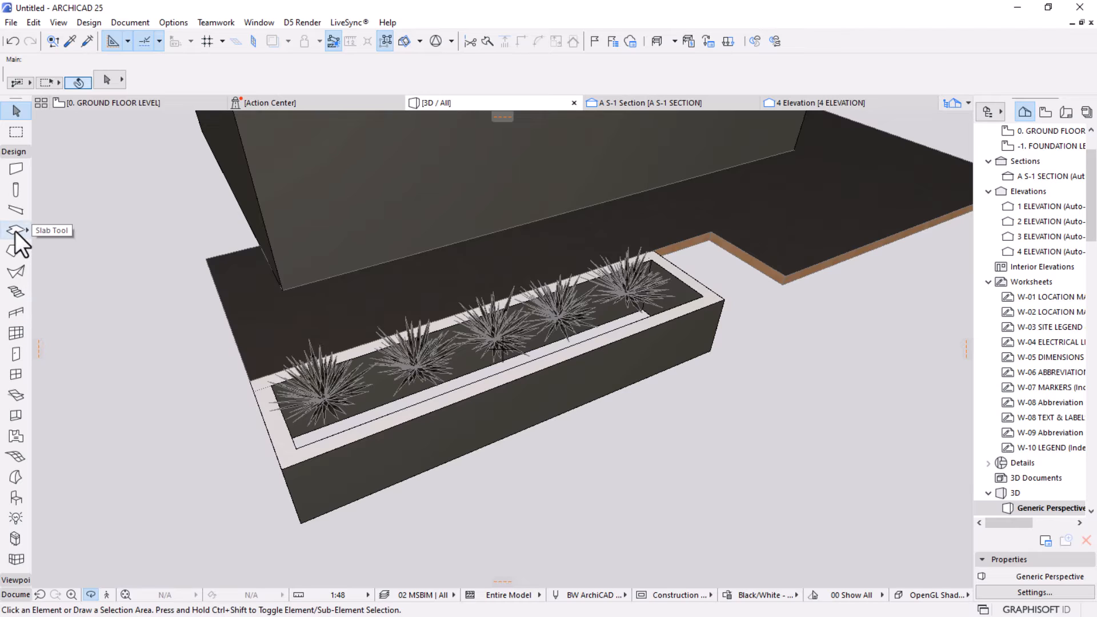
# Draw a rectangular mesh between opposite inner corners of the planter walls, filling the inside of the planter.
pyautogui.click(16, 456)
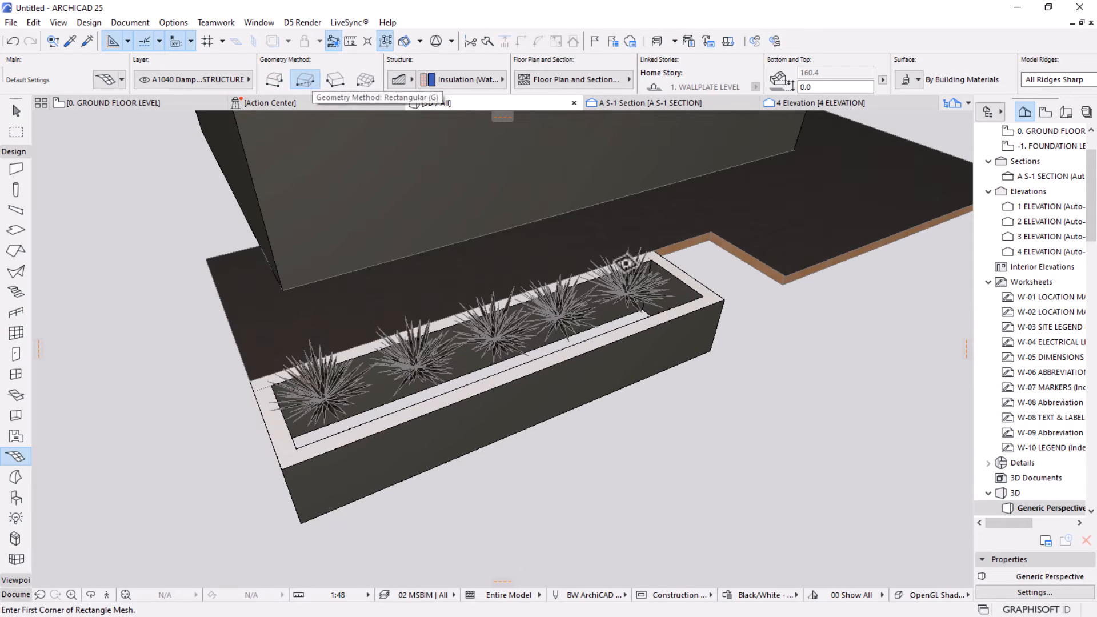
pyautogui.click(653, 258)
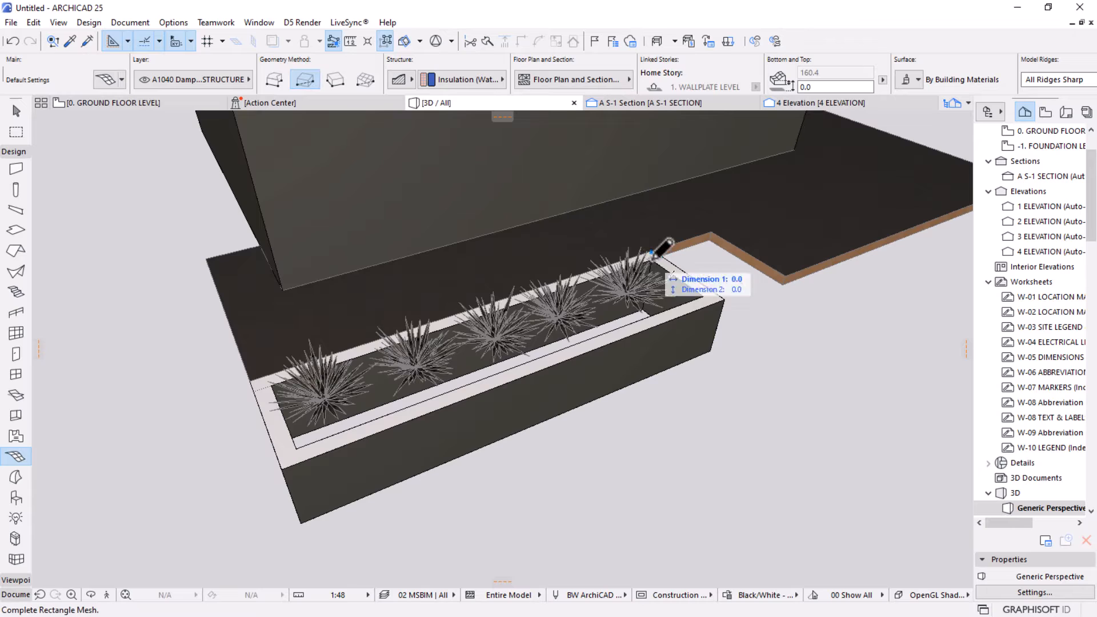
pyautogui.scroll(2, 319, 424)
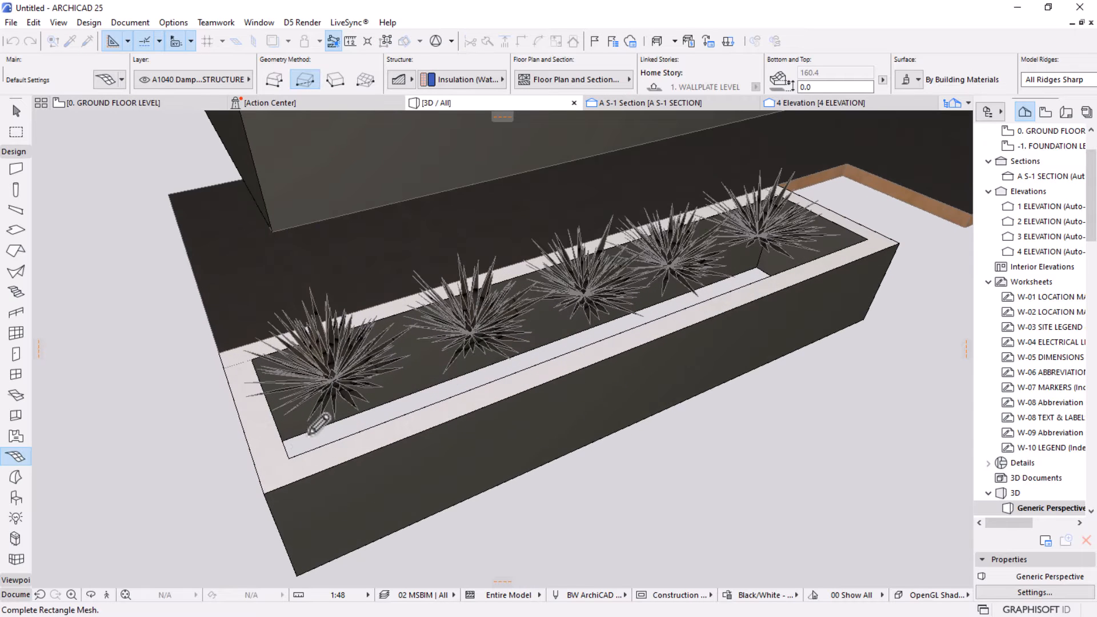
pyautogui.click(287, 453)
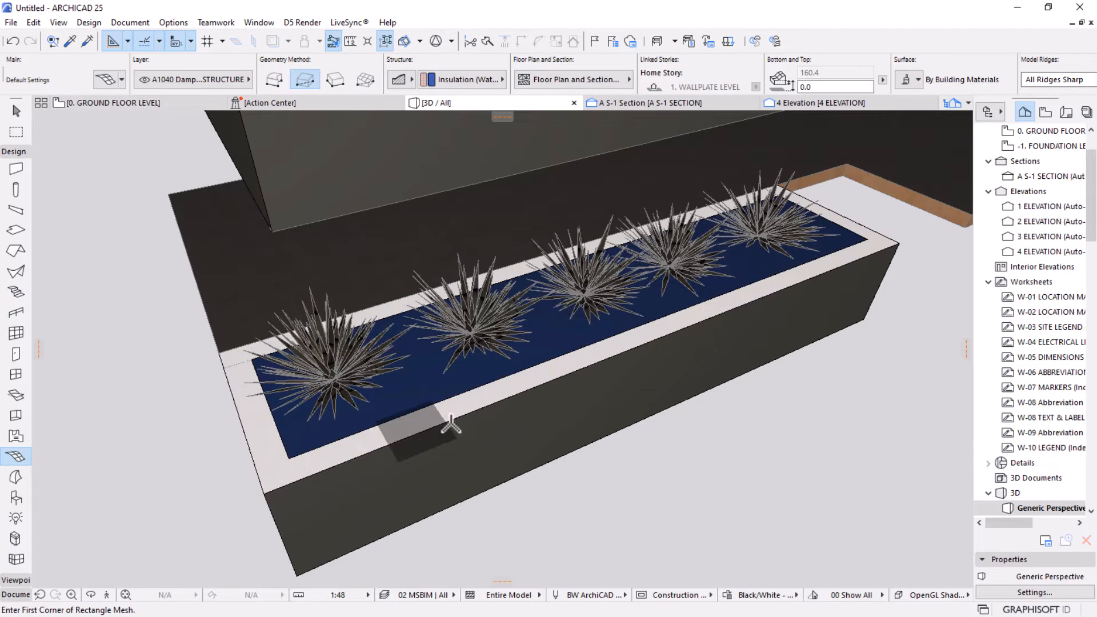
pyautogui.press('Escape')
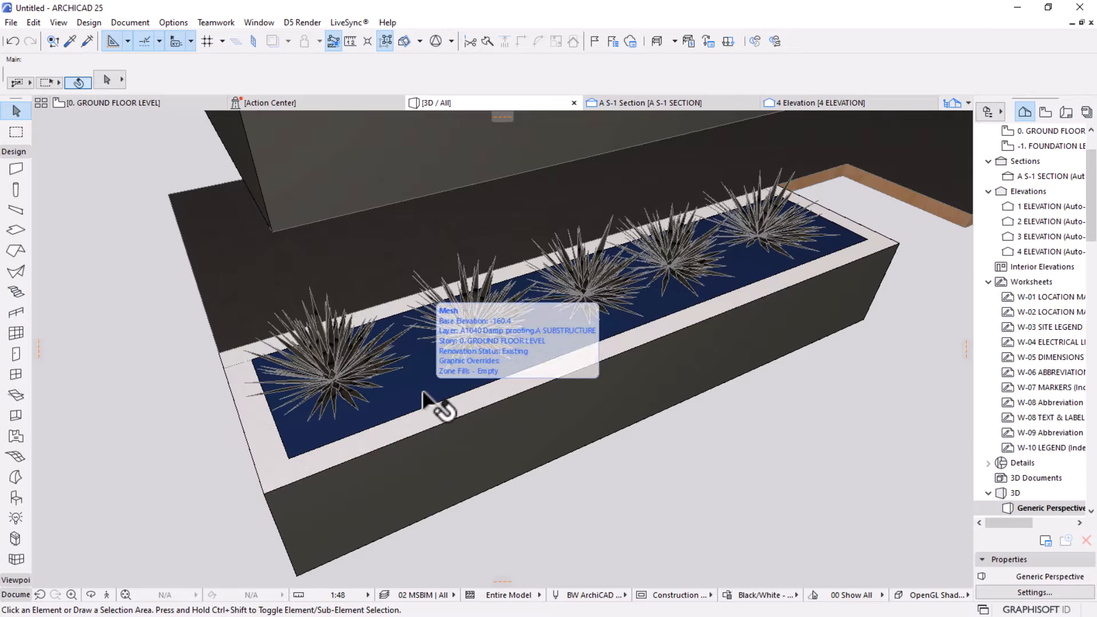
# Change the planter mesh's building material to Soil.
pyautogui.click(427, 396)
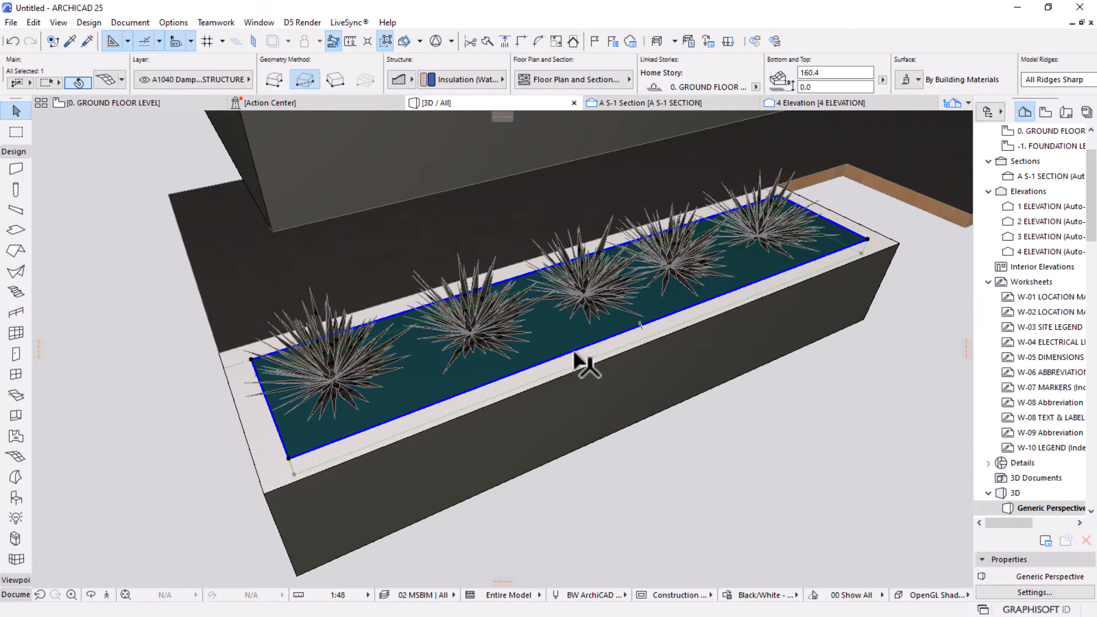
pyautogui.click(468, 80)
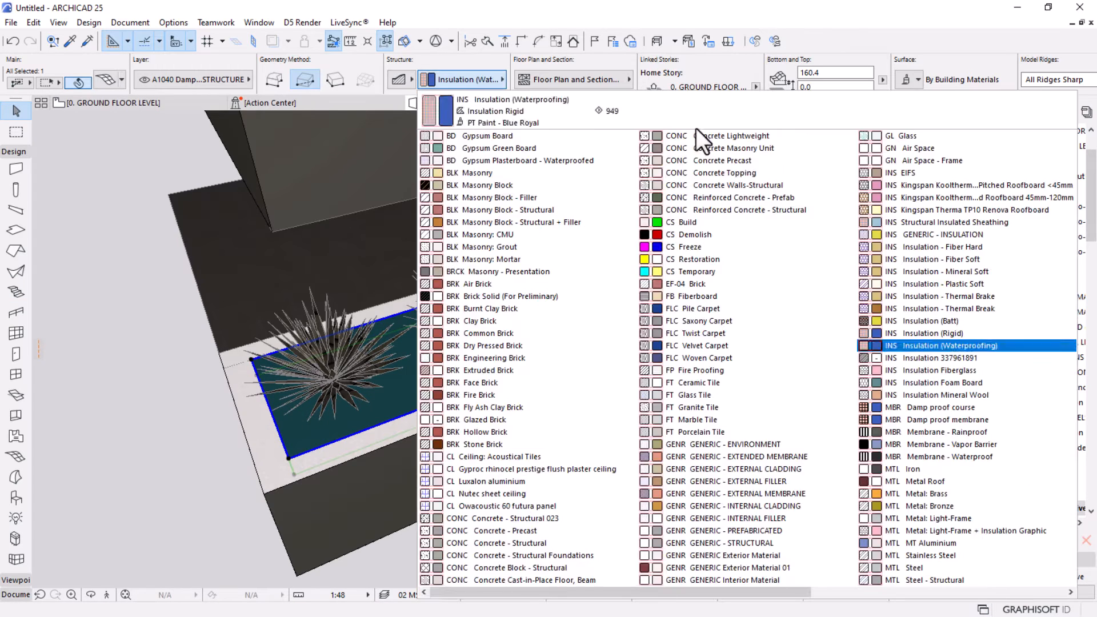
pyautogui.press('s')
pyautogui.press('s')
pyautogui.press('s')
pyautogui.press('s')
pyautogui.press('s')
pyautogui.press('s')
pyautogui.press('s')
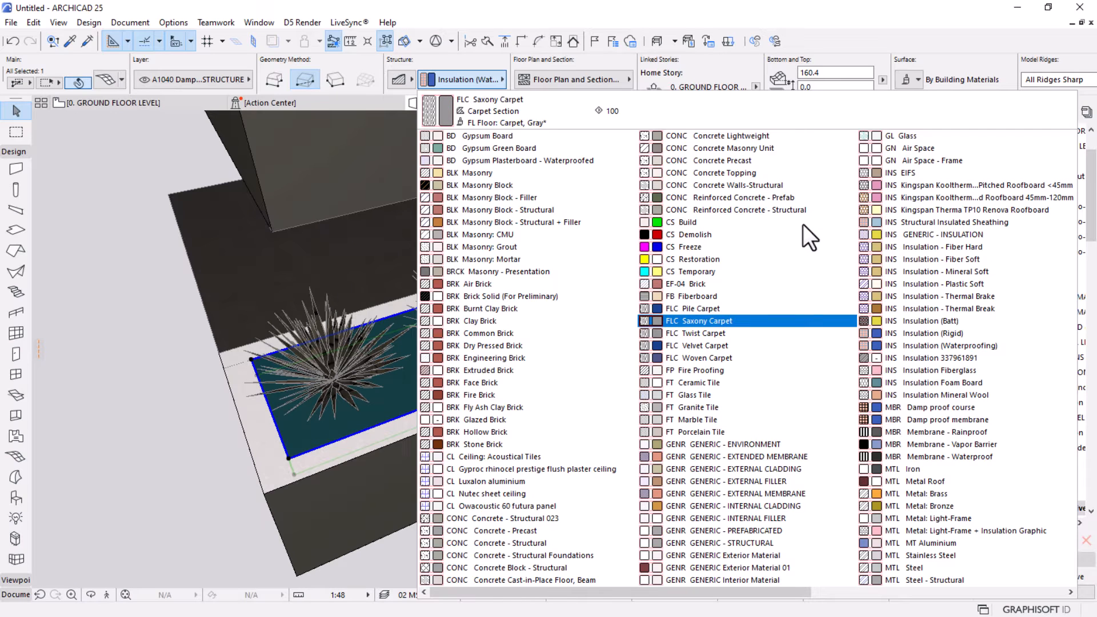
pyautogui.press('s')
pyautogui.press('s')
pyautogui.press('s')
pyautogui.press('s')
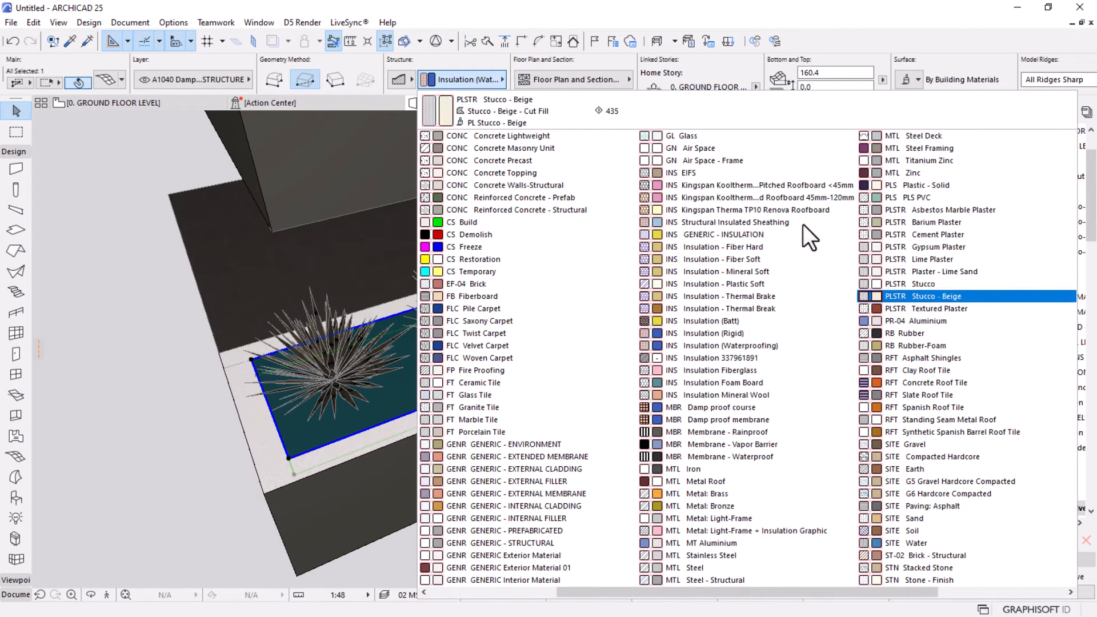
pyautogui.click(973, 531)
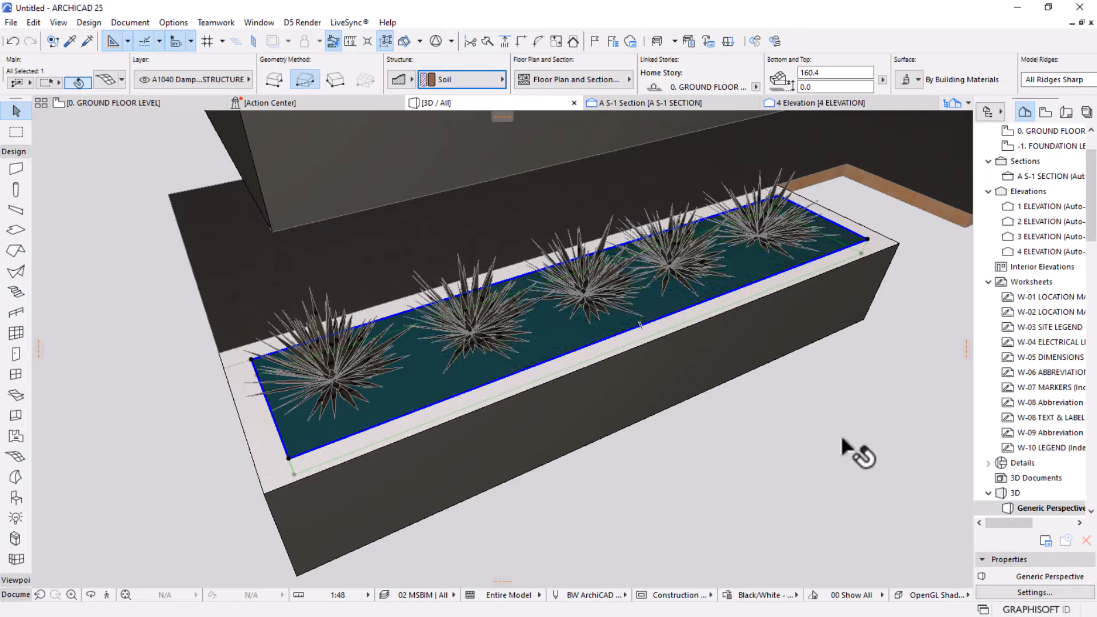
# Set the soil mesh's elevation to -200 mm and stretch its base down to the bottom of the planter walls.
pyautogui.click(809, 86)
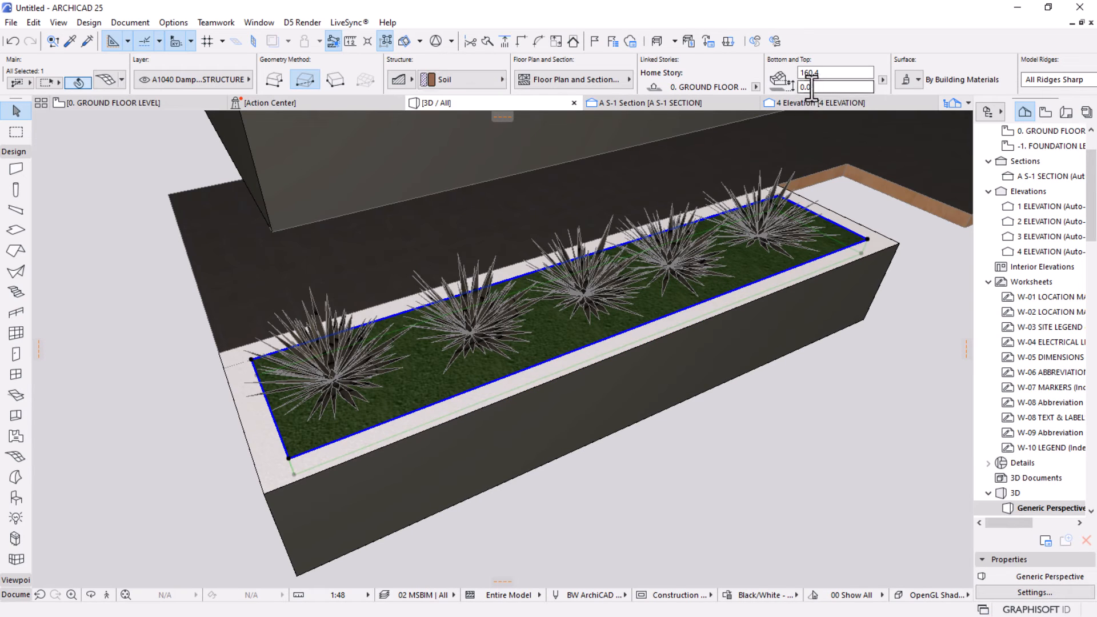
pyautogui.press('Return')
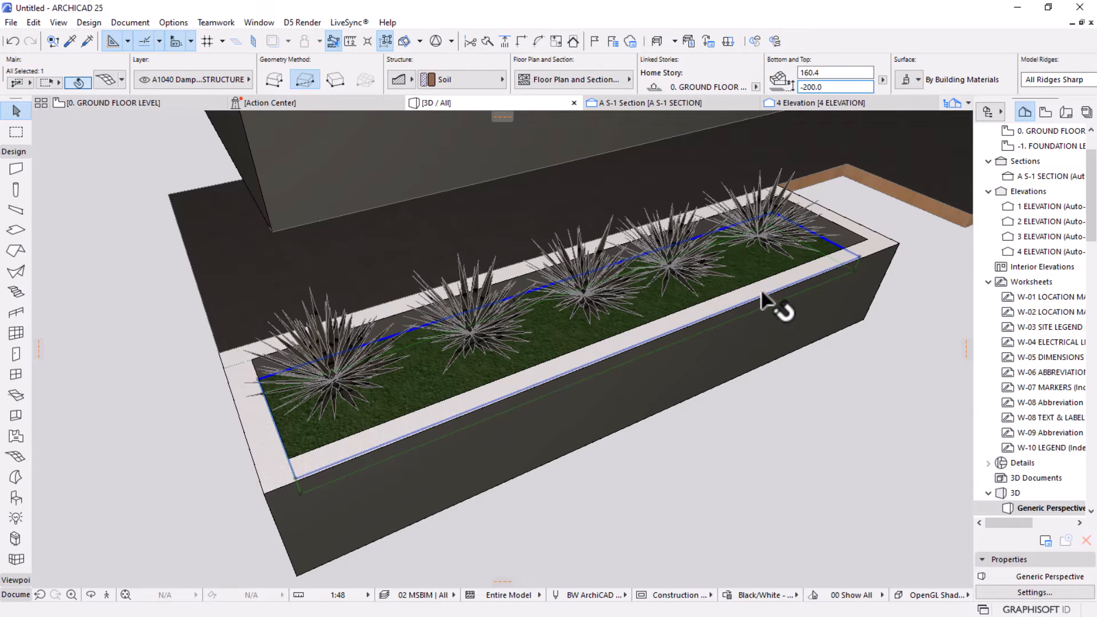
pyautogui.click(855, 272)
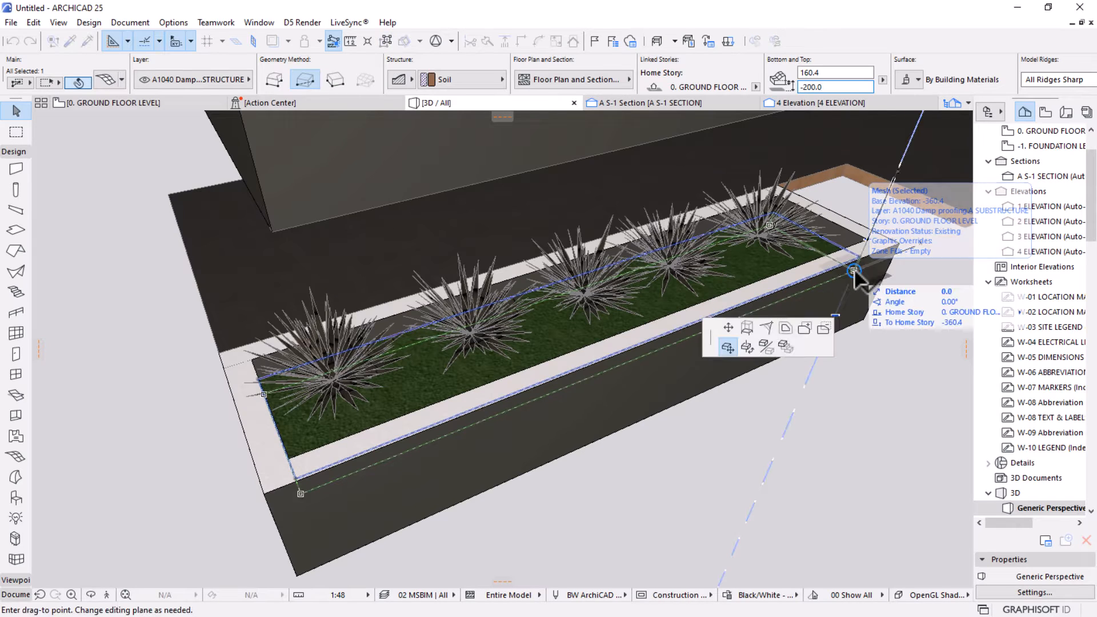
pyautogui.click(865, 318)
pyautogui.click(835, 405)
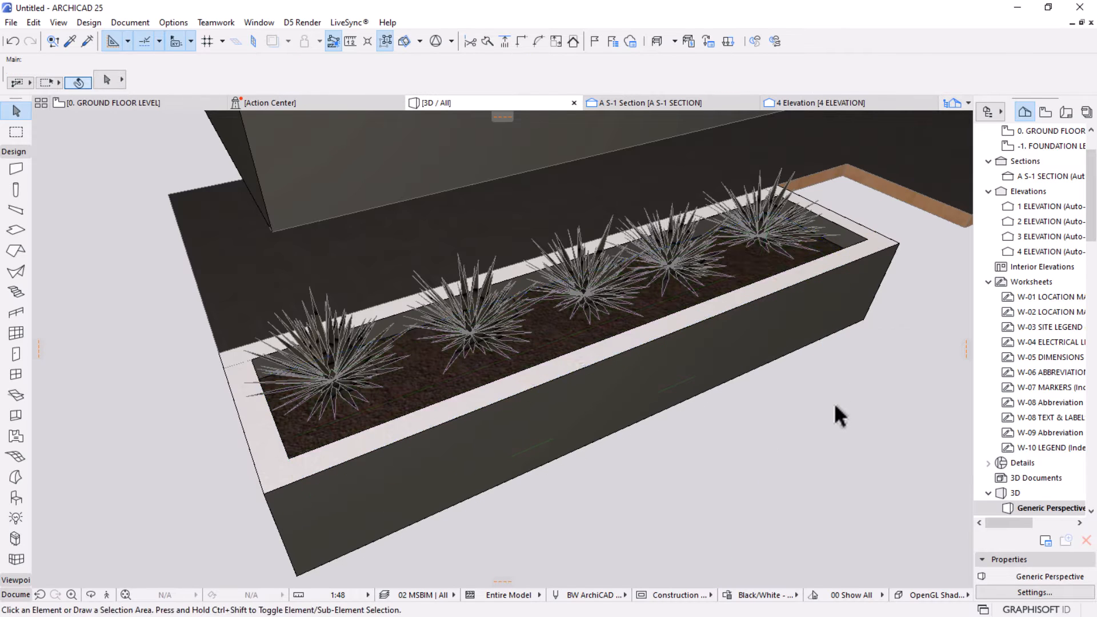
# Group the five grass plants in the planter.
pyautogui.keyDown('shift'); pyautogui.moveTo(832, 347); pyautogui.dragTo(845, 308, button='middle'); pyautogui.keyUp('shift')
pyautogui.scroll(1, 508, 327)
pyautogui.click(705, 285)
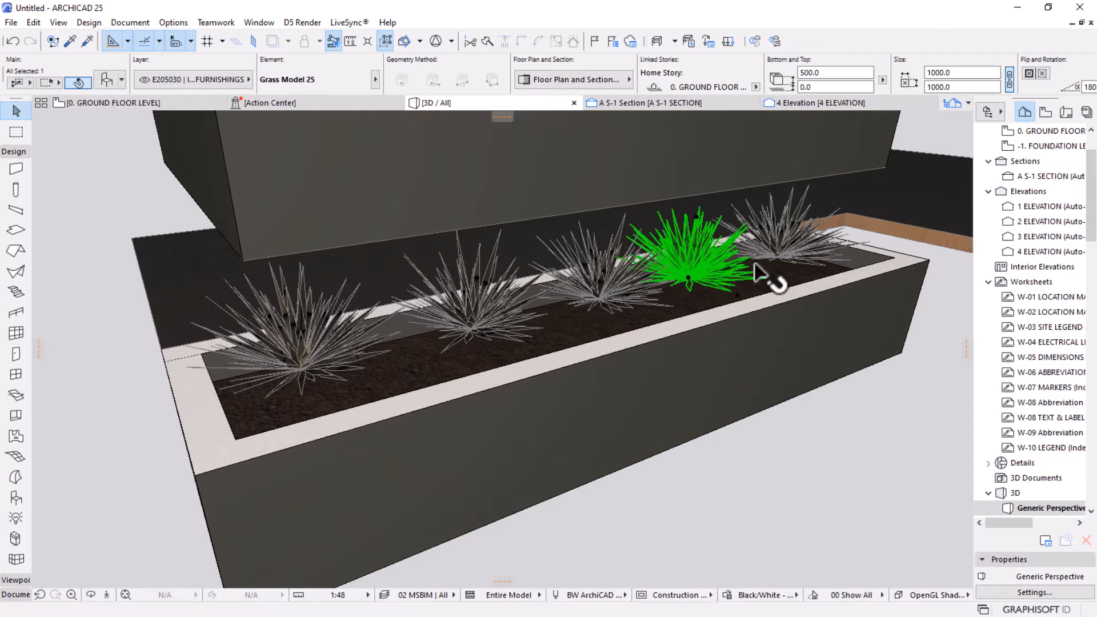
pyautogui.keyDown('shift'); pyautogui.click(783, 254); pyautogui.keyUp('shift')
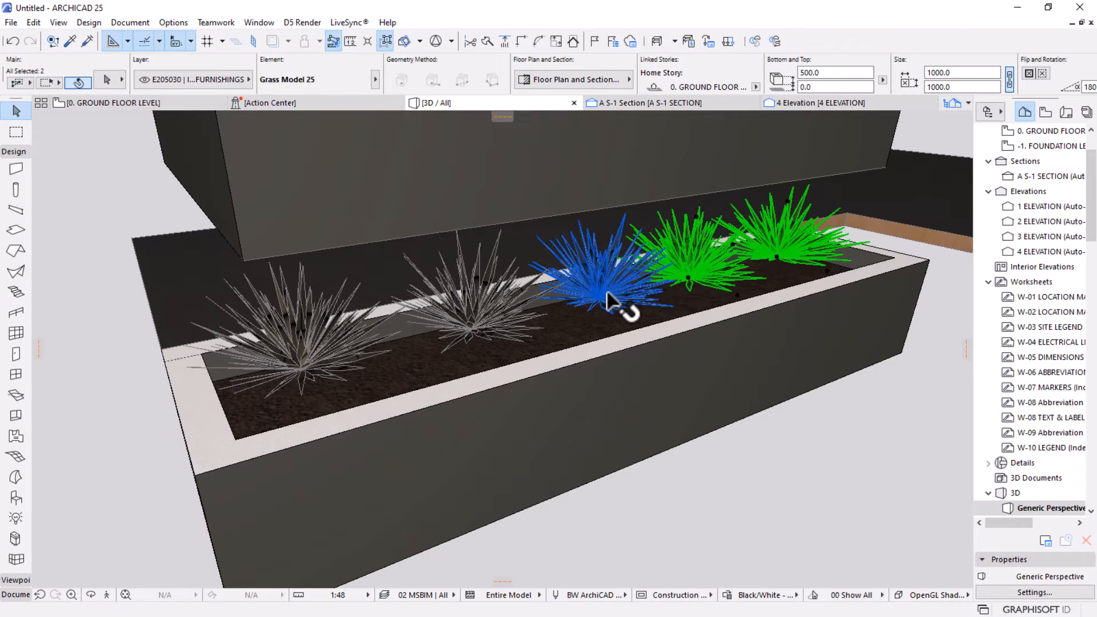
pyautogui.keyDown('shift'); pyautogui.click(623, 306); pyautogui.keyUp('shift')
pyautogui.keyDown('shift'); pyautogui.click(498, 329); pyautogui.keyUp('shift')
pyautogui.keyDown('shift'); pyautogui.click(293, 362); pyautogui.keyUp('shift')
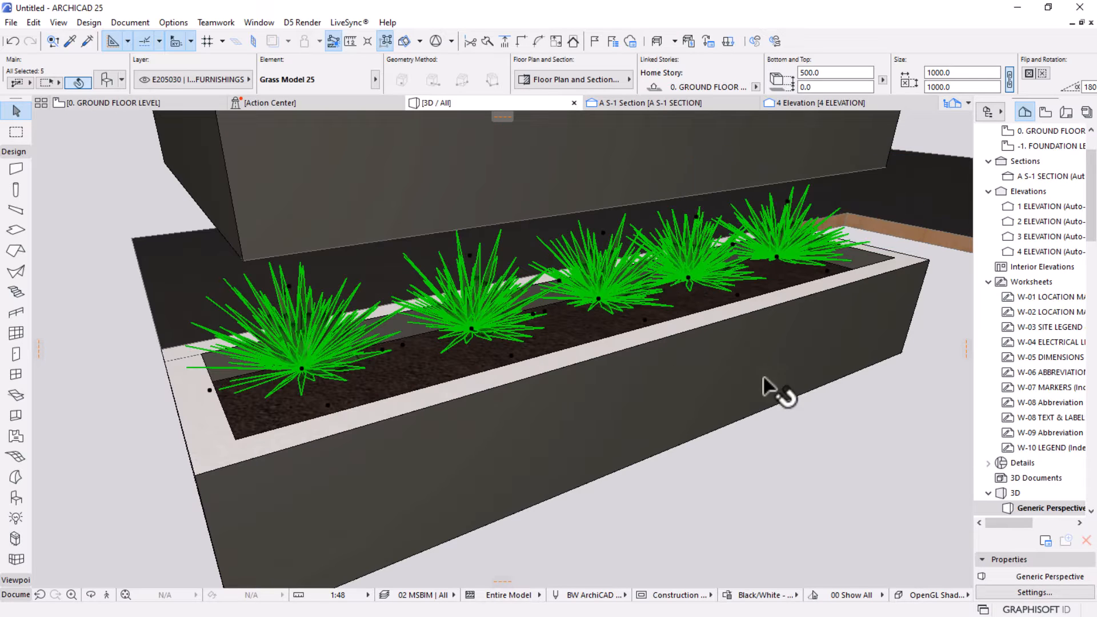
pyautogui.click(35, 27)
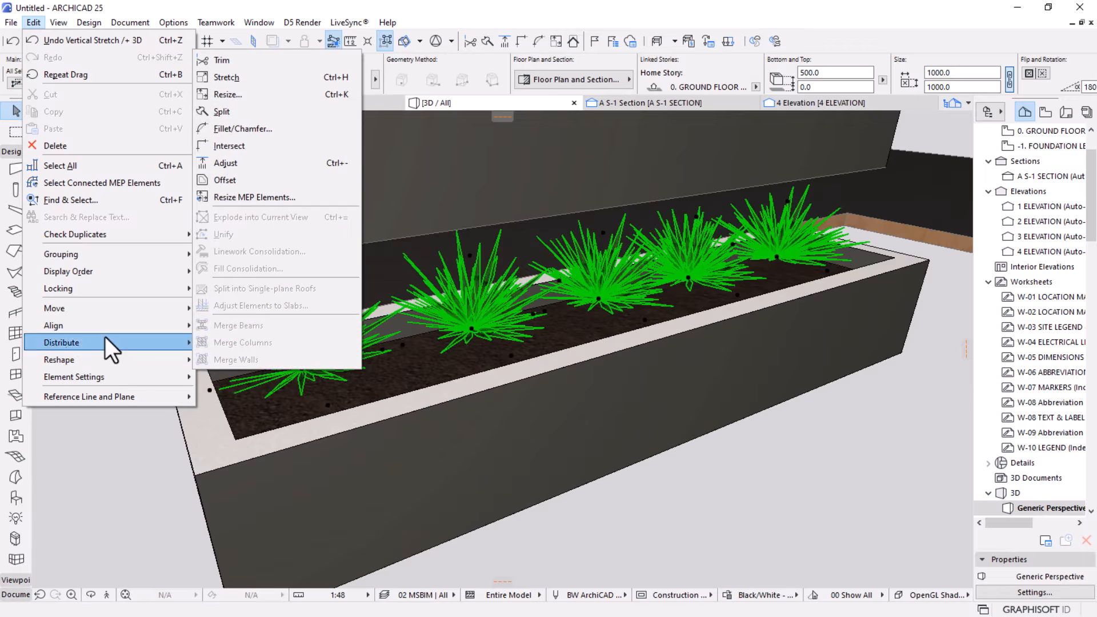
pyautogui.moveTo(107, 253)
pyautogui.click(234, 252)
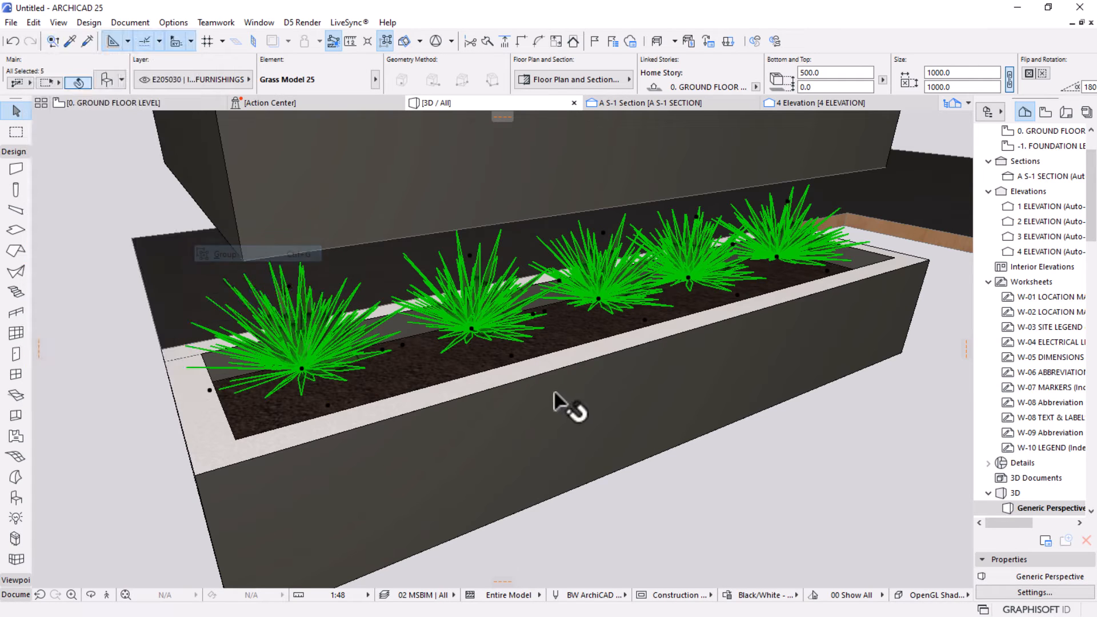
# Lower the grouped grass plants to a bottom elevation of -200 mm and clear the selection.
pyautogui.click(809, 87)
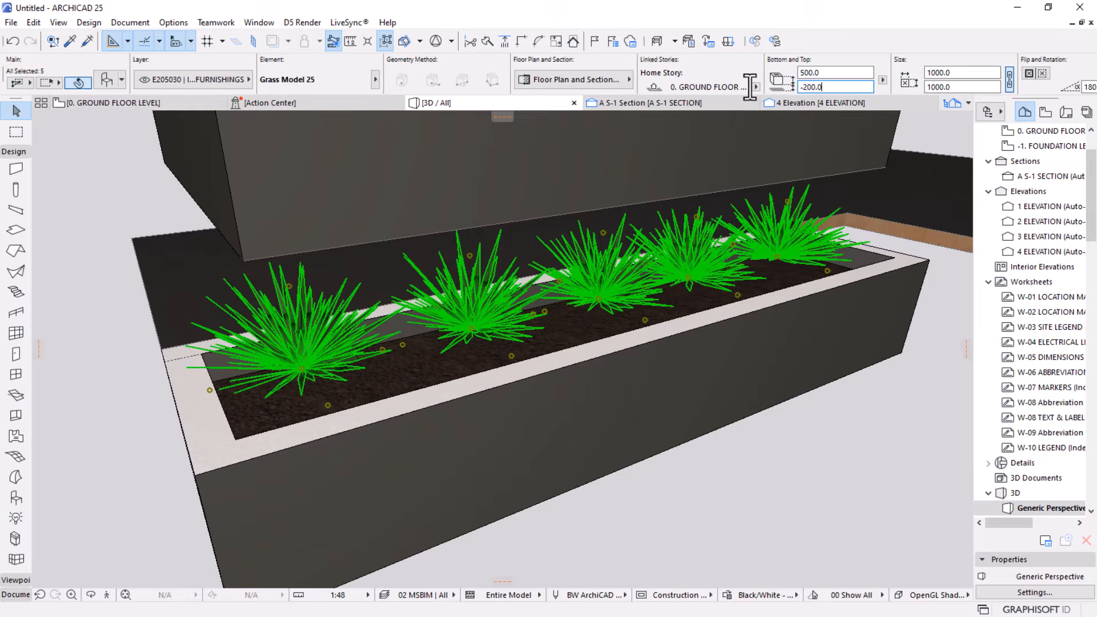
pyautogui.press('Return')
pyautogui.click(651, 507)
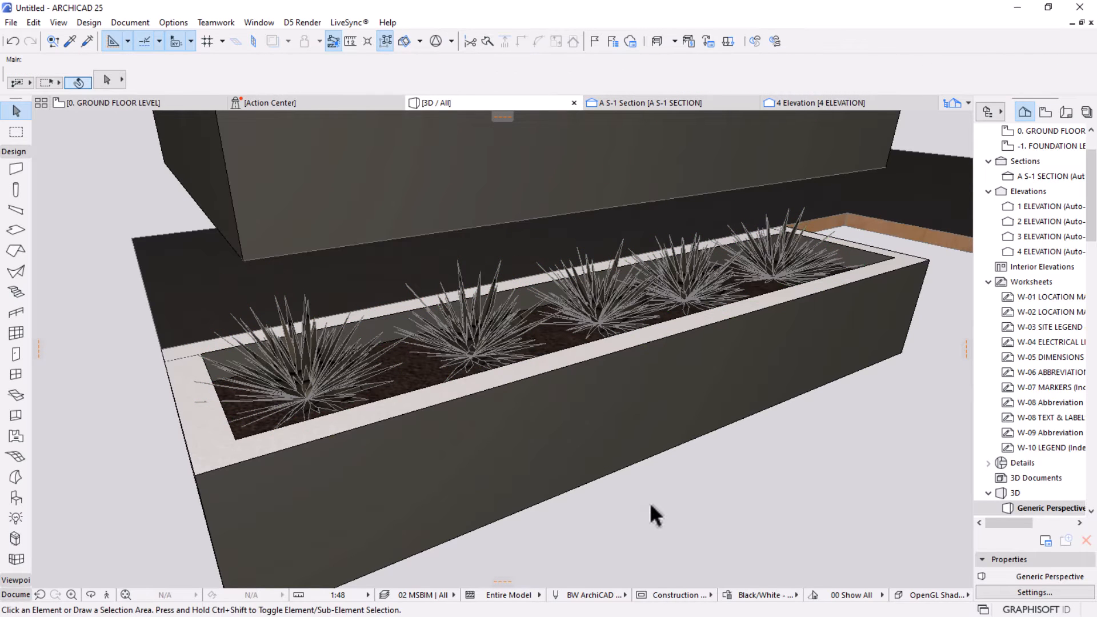
# Examine the planter in 3D and how its walls and plants display on the ground floor plan.
pyautogui.scroll(-3, 631, 458)
pyautogui.keyDown('shift'); pyautogui.moveTo(632, 458); pyautogui.dragTo(550, 365, button='middle'); pyautogui.keyUp('shift')
pyautogui.scroll(-2, 642, 360)
pyautogui.keyDown('shift'); pyautogui.moveTo(642, 360); pyautogui.dragTo(588, 507, button='middle'); pyautogui.keyUp('shift')
pyautogui.scroll(-3, 588, 507)
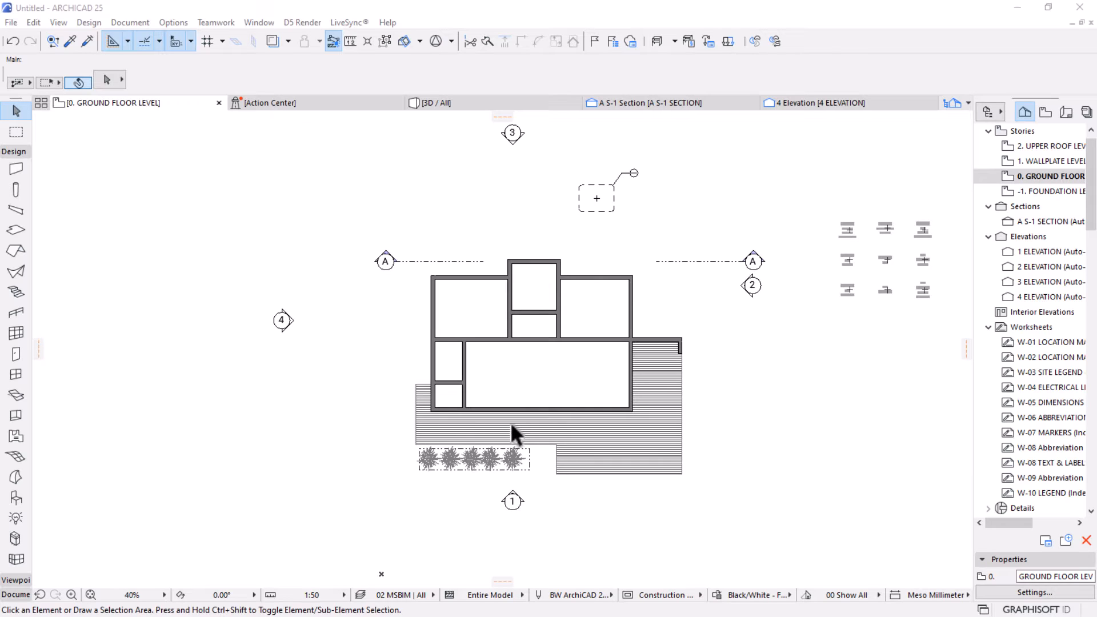
pyautogui.scroll(4, 511, 425)
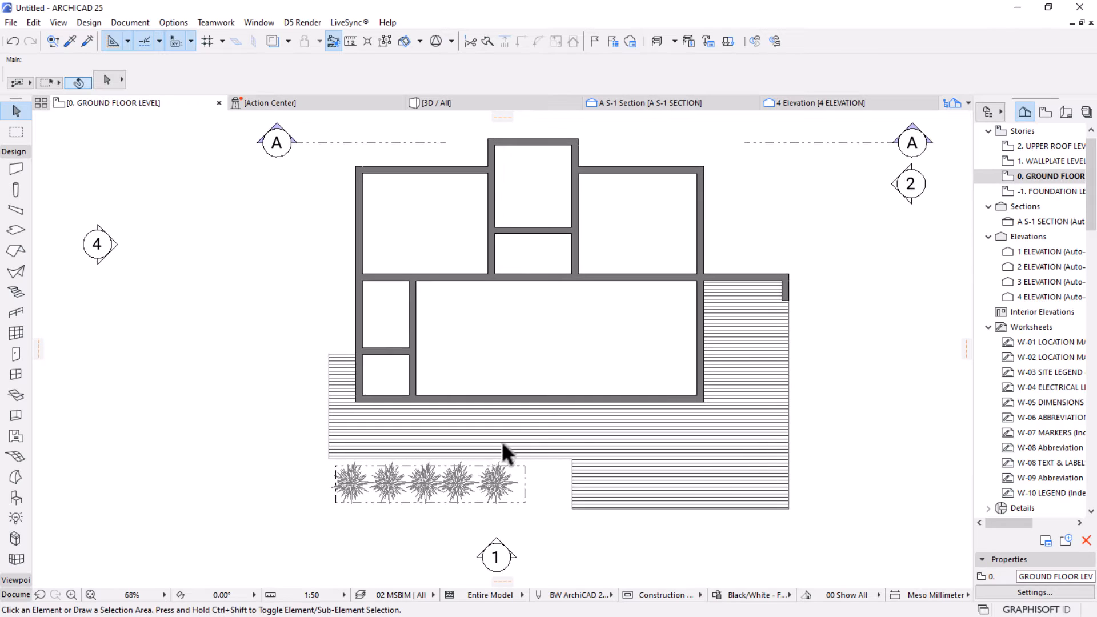
pyautogui.moveTo(501, 441); pyautogui.dragTo(436, 419, button='middle')
pyautogui.scroll(3, 366, 437)
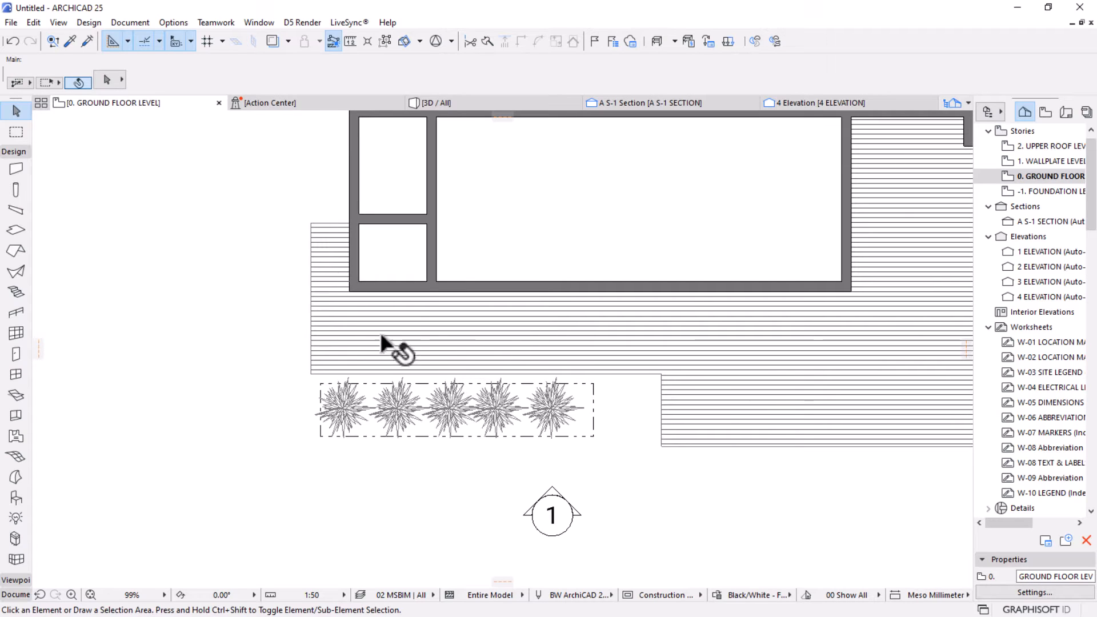
# Change the home story of the planter walls on the foundation level to 0. GROUND FLOOR LEVEL and return to the ground floor plan.
pyautogui.doubleClick(1056, 194)
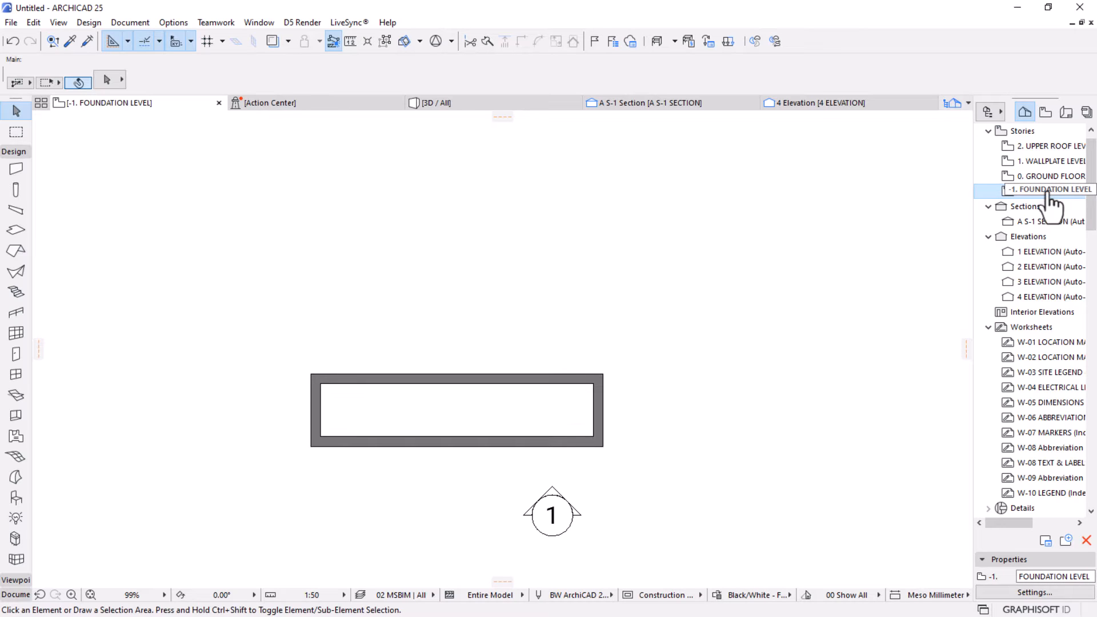
pyautogui.click(574, 381)
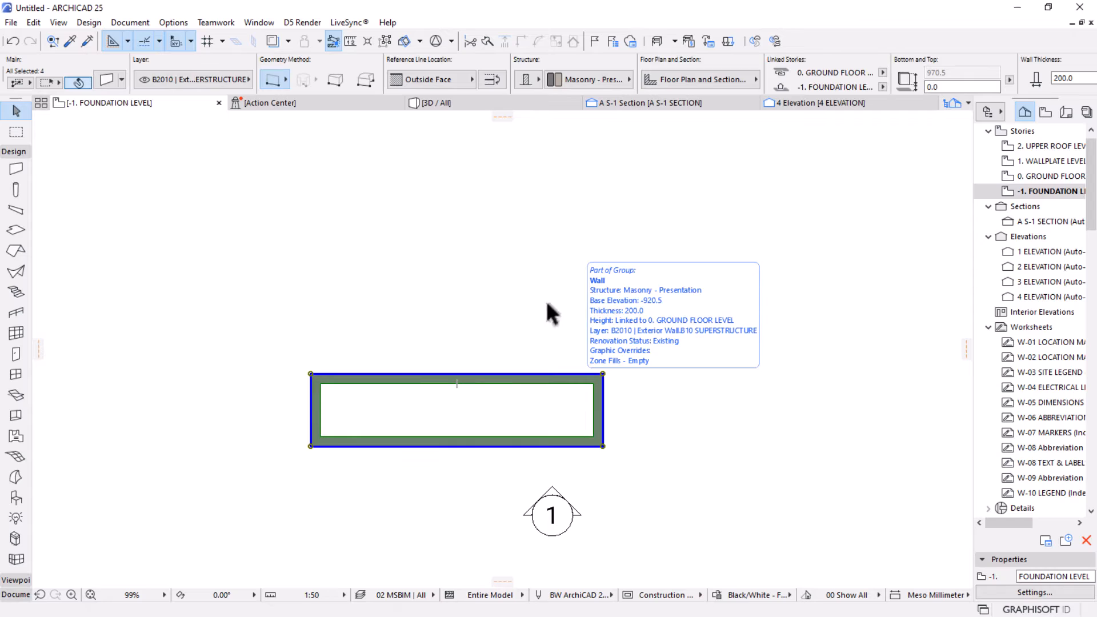
pyautogui.click(900, 87)
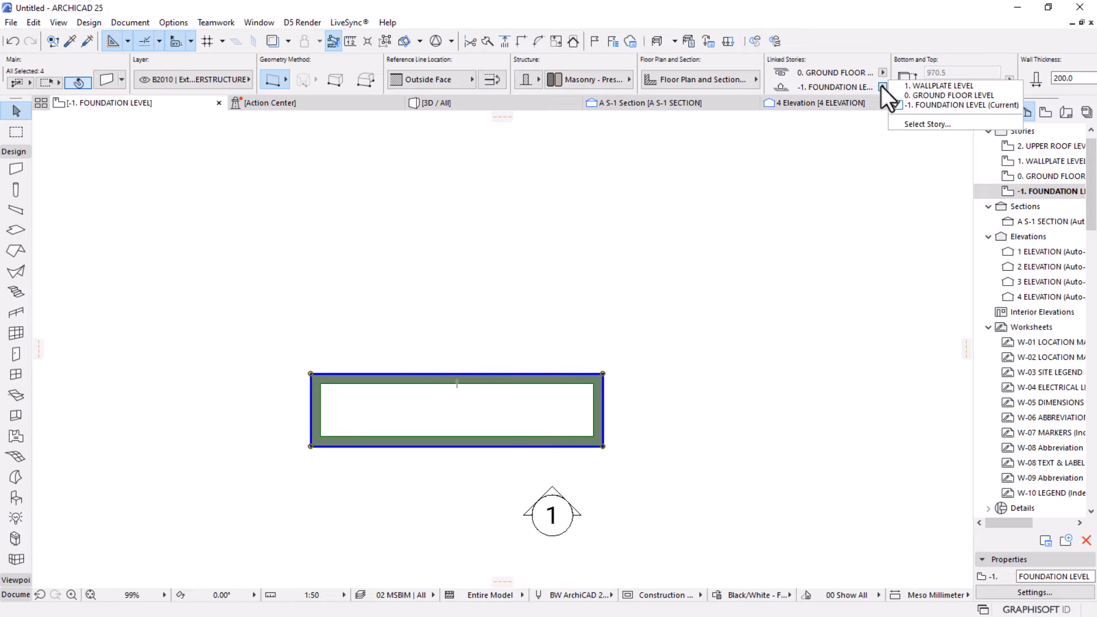
pyautogui.click(958, 96)
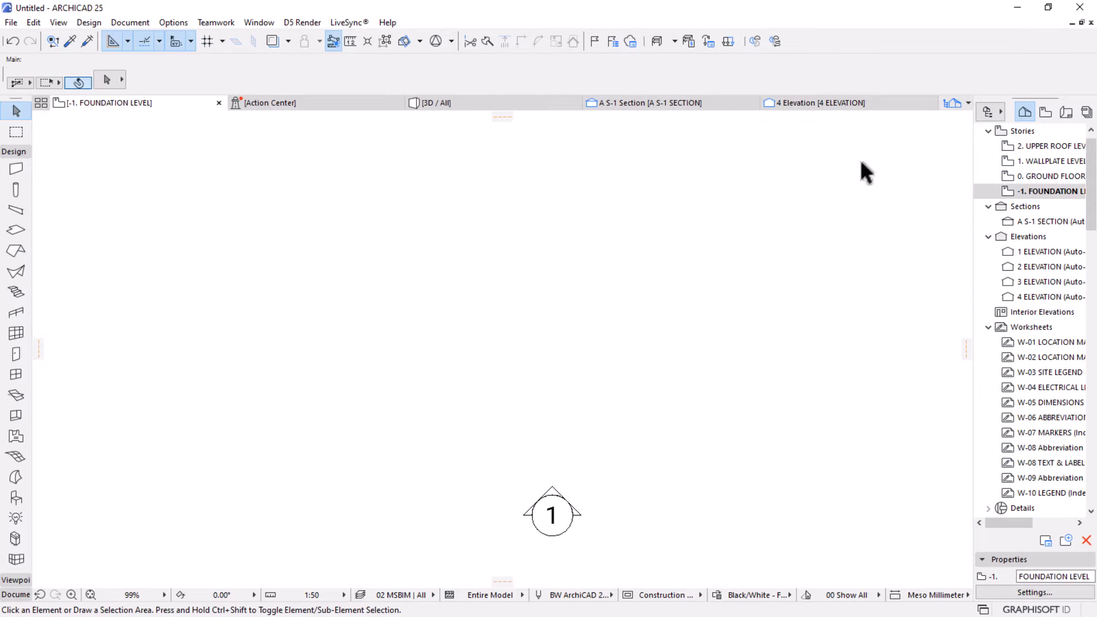
pyautogui.click(1055, 176)
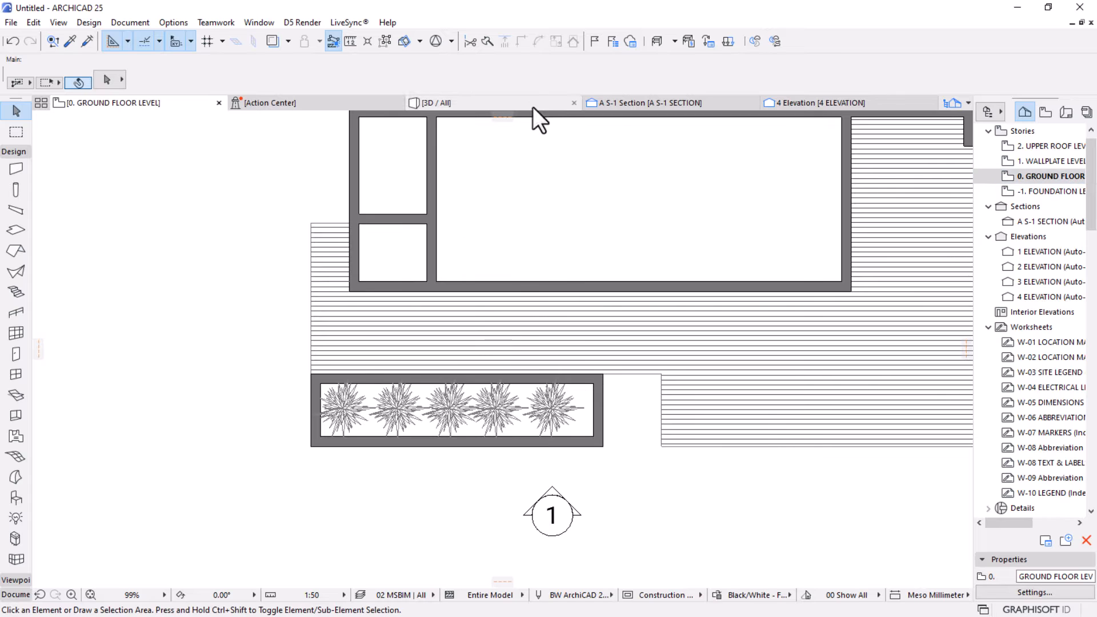
# In the 3D view, set the planter walls' top to Not Linked and their height to 600 mm.
pyautogui.click(509, 102)
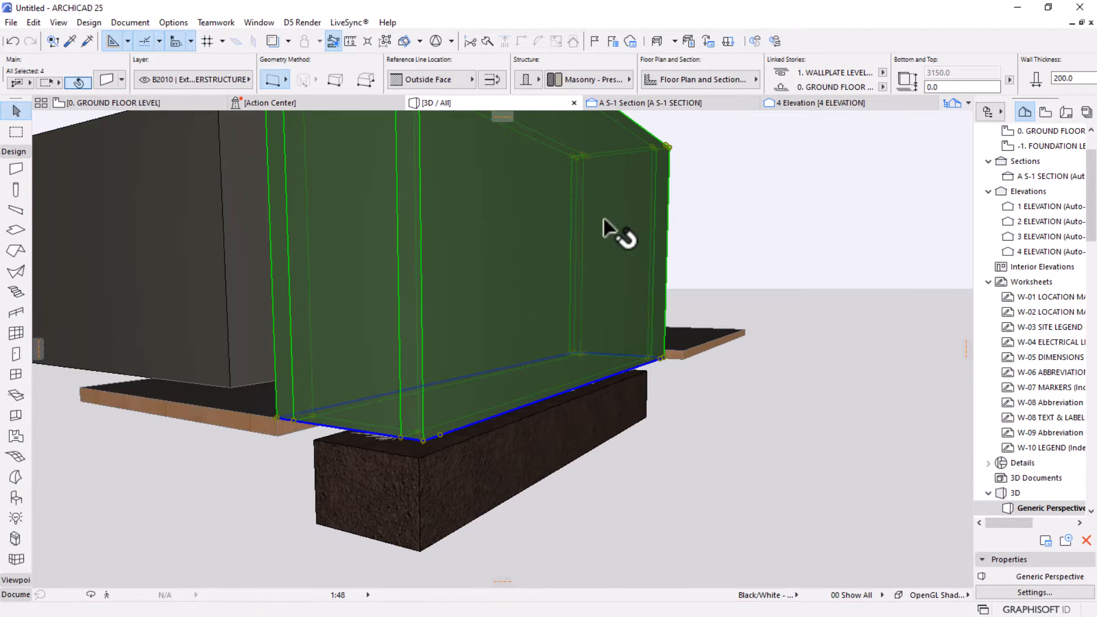
pyautogui.click(883, 73)
pyautogui.click(899, 98)
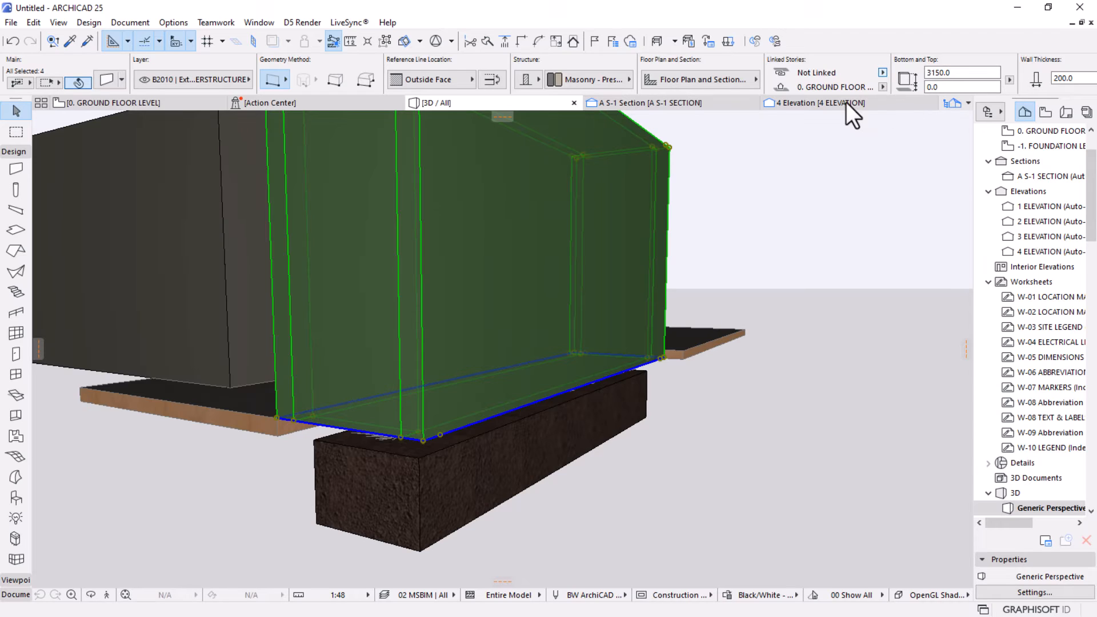
pyautogui.doubleClick(943, 73)
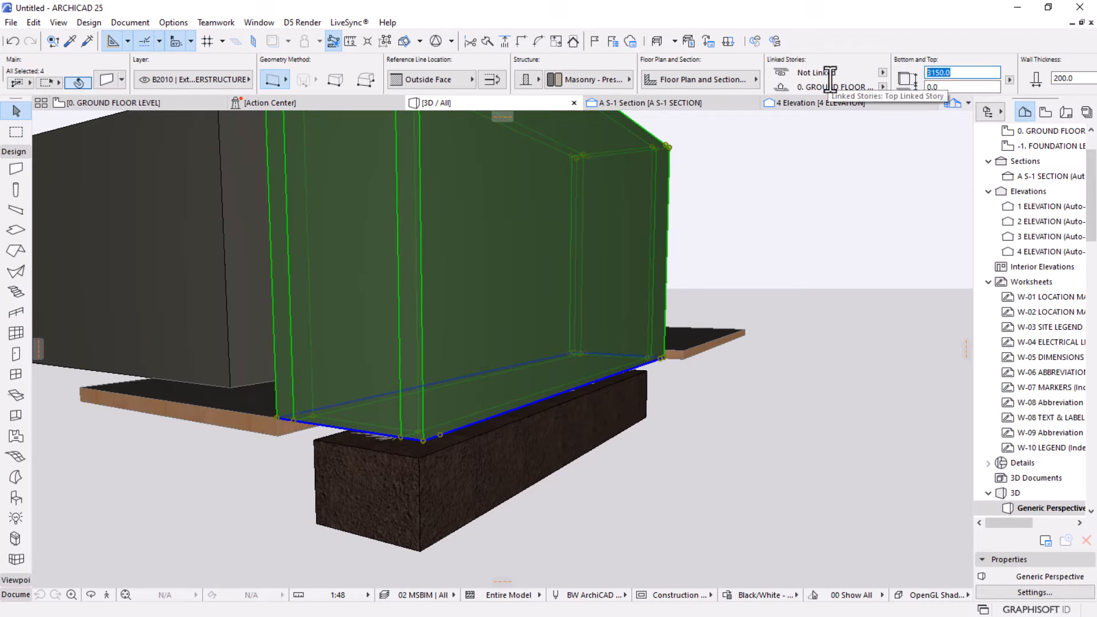
pyautogui.press('Return')
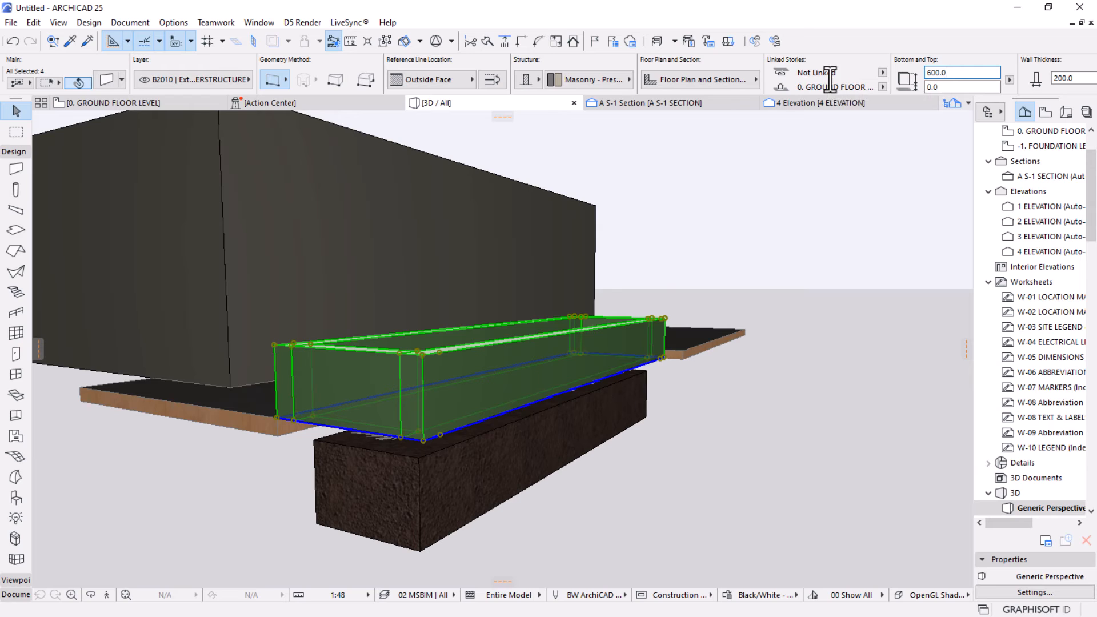
pyautogui.hotkey('ctrl', 'd')
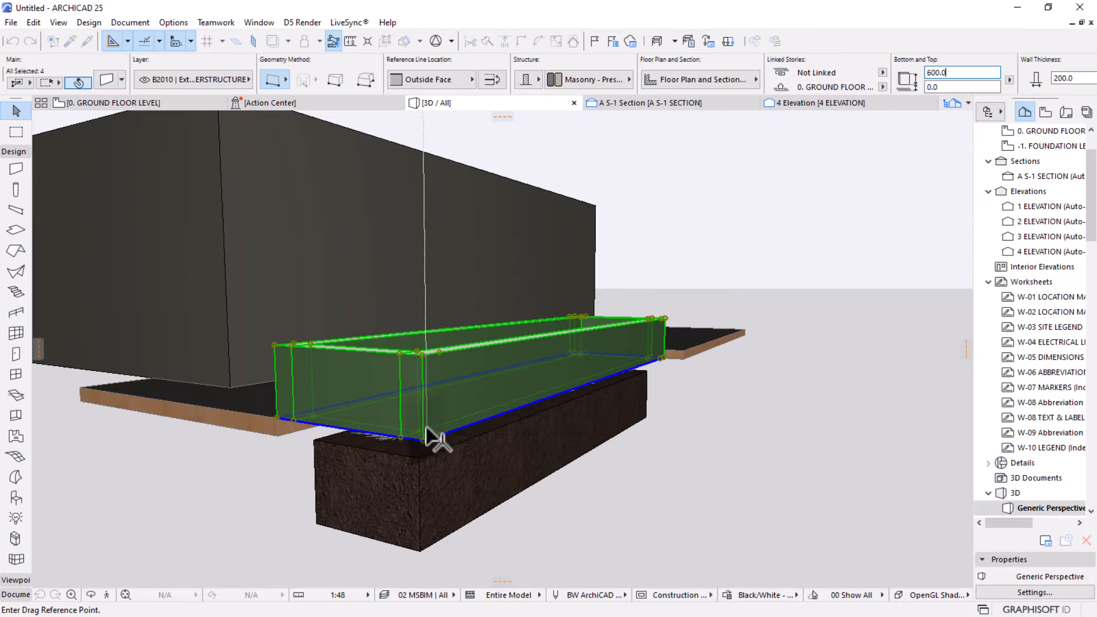
pyautogui.click(423, 440)
pyautogui.press('Escape')
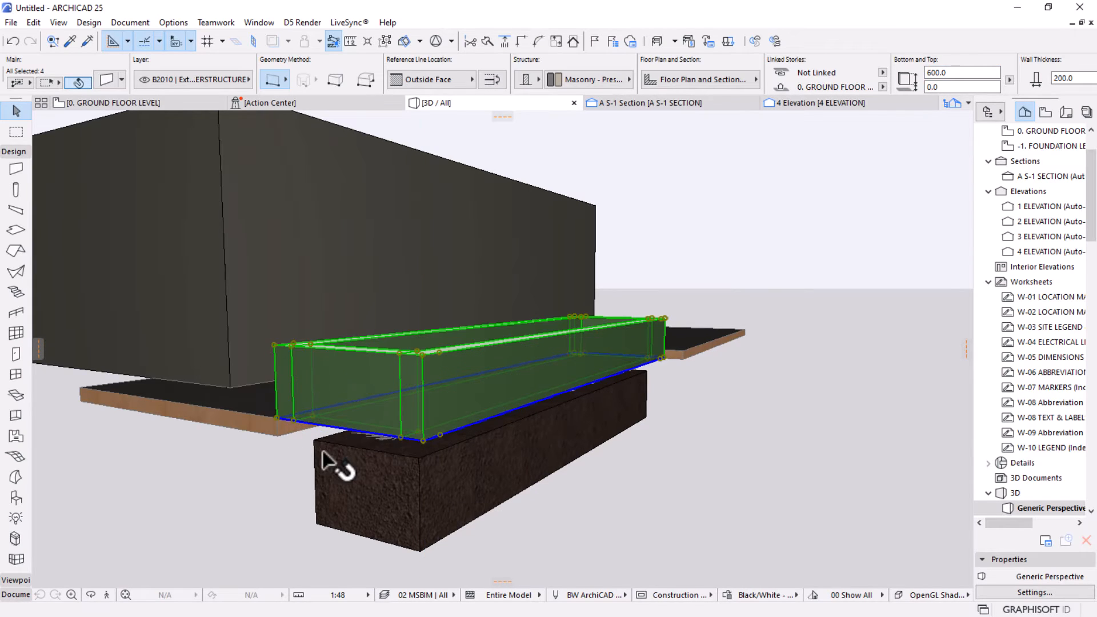
# Move the planter walls down 600 mm to a base offset of -600 mm, around the soil and plants.
pyautogui.click(276, 346)
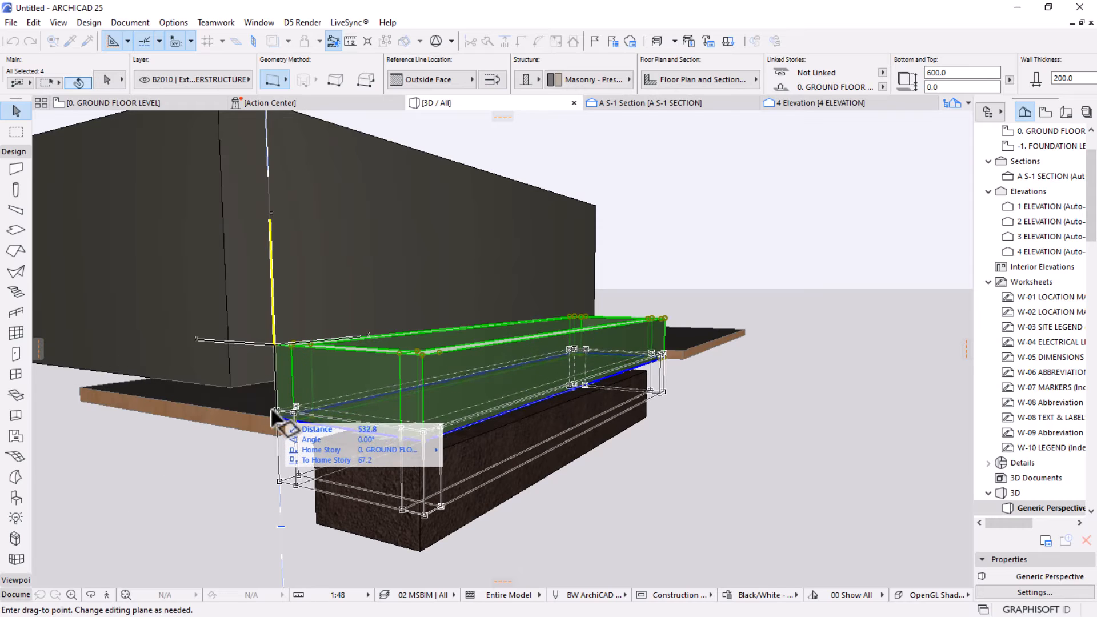
pyautogui.click(276, 415)
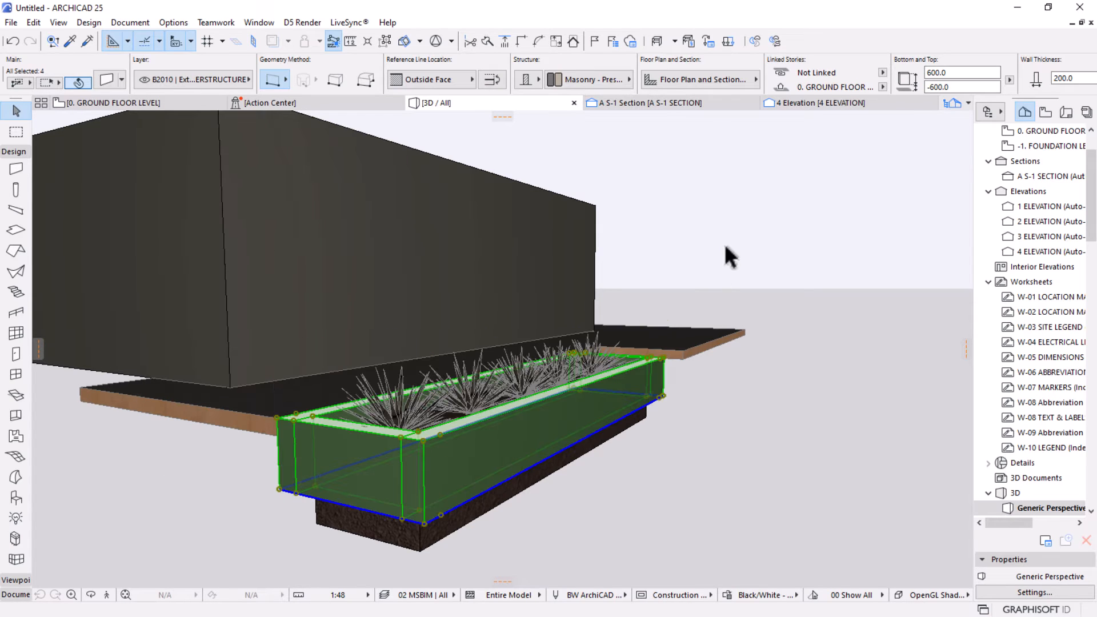
# Stretch the base of the planter walls down to the bottom of the soil mesh and clear the selection.
pyautogui.click(660, 398)
pyautogui.press('Escape')
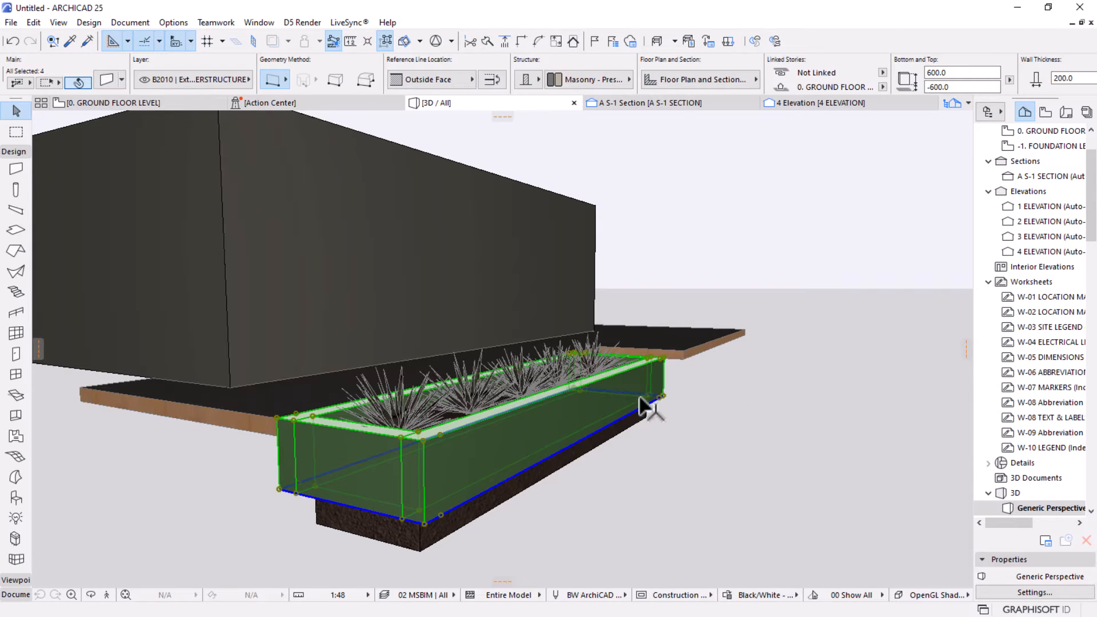
pyautogui.click(424, 524)
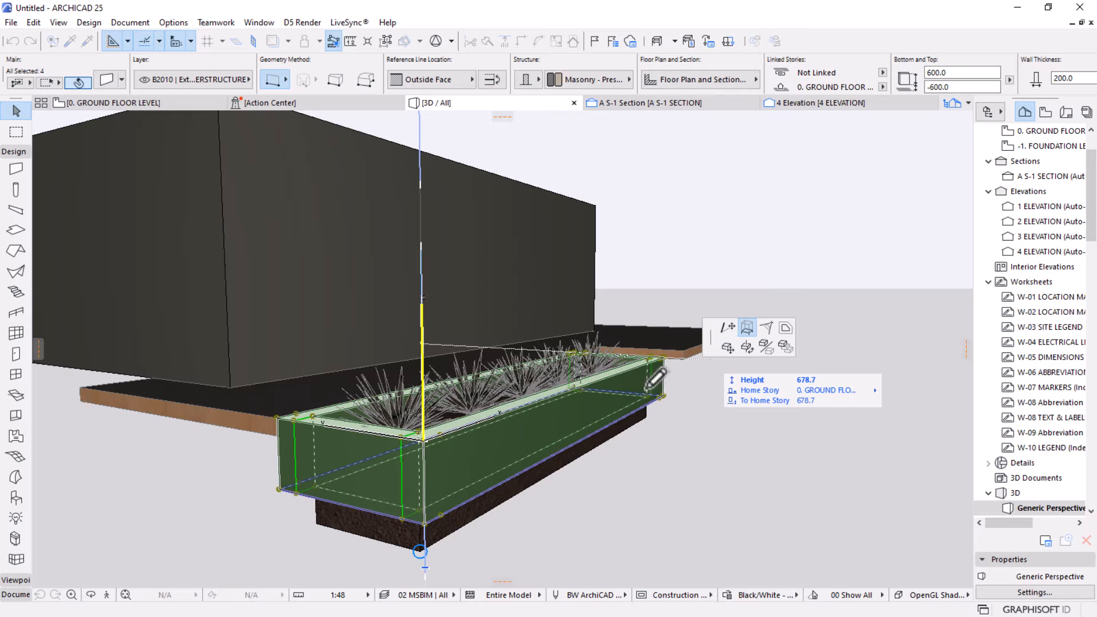
pyautogui.click(425, 567)
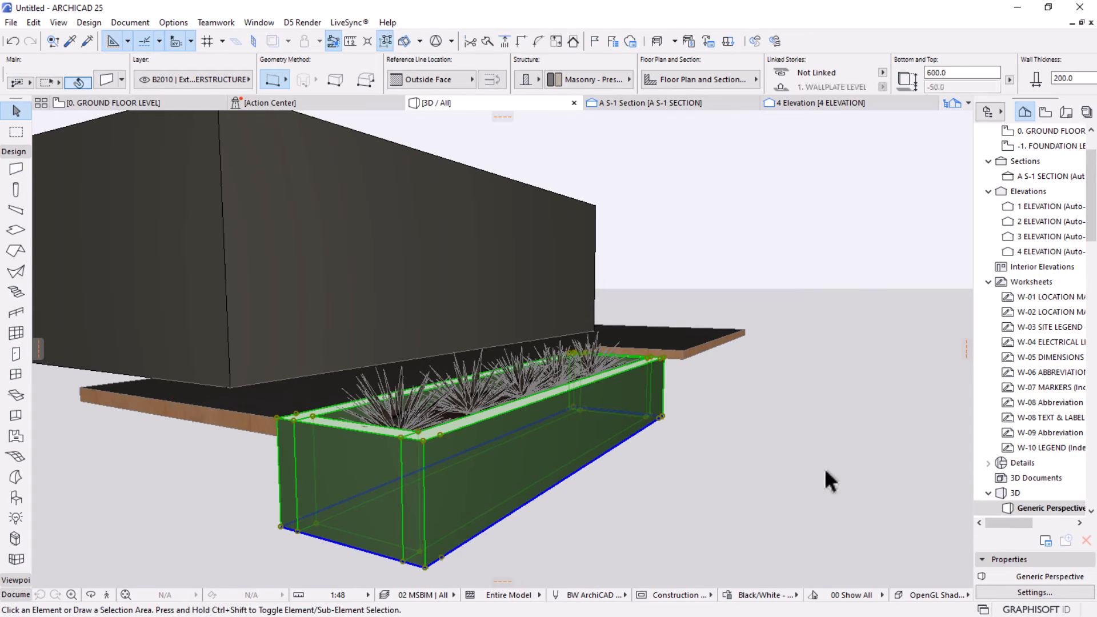
pyautogui.press('Escape')
pyautogui.keyDown('shift'); pyautogui.moveTo(858, 300); pyautogui.dragTo(803, 368, button='middle'); pyautogui.keyUp('shift')
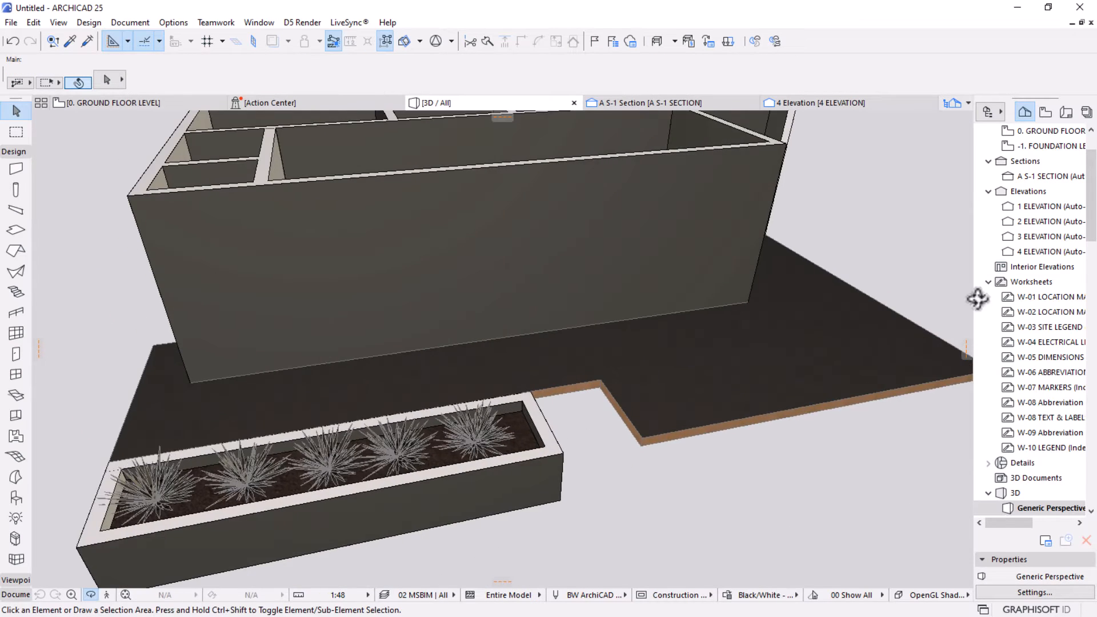
# On the ground floor plan, set up a new stair with both left and right railings included.
pyautogui.click(1062, 131)
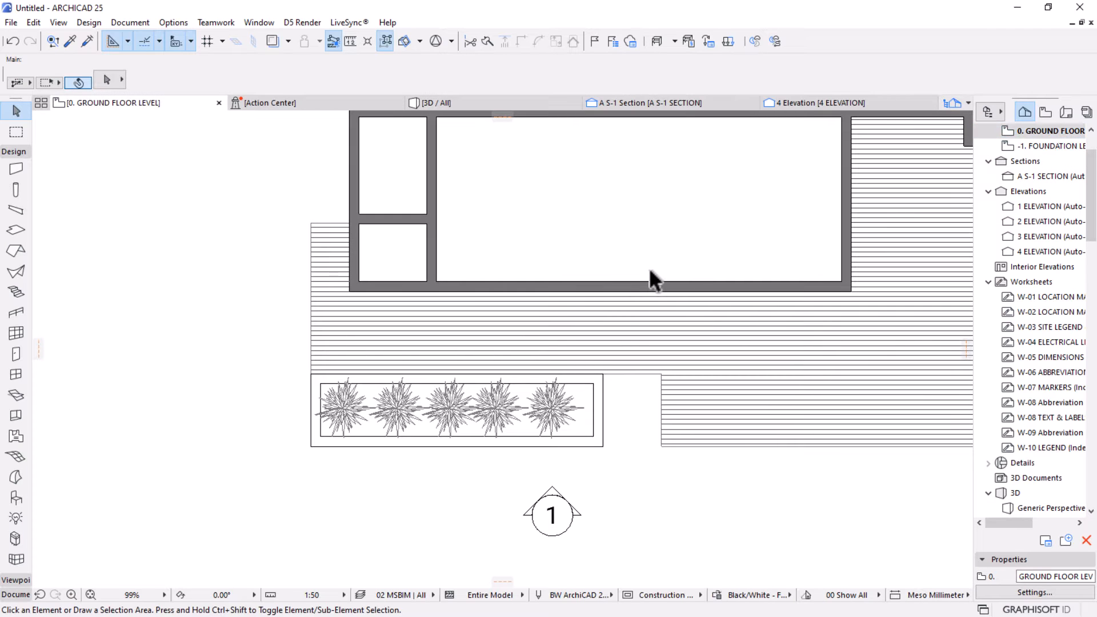
pyautogui.scroll(-3, 649, 268)
pyautogui.moveTo(485, 360); pyautogui.dragTo(436, 440, button='middle')
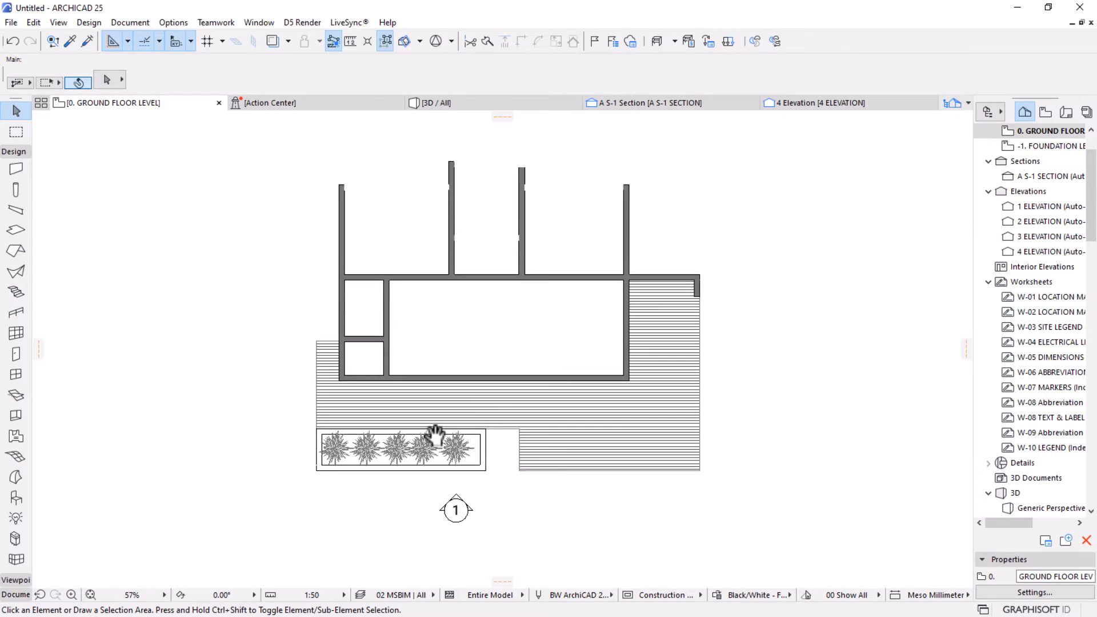
pyautogui.scroll(2, 585, 311)
pyautogui.moveTo(497, 482); pyautogui.dragTo(496, 508, button='middle')
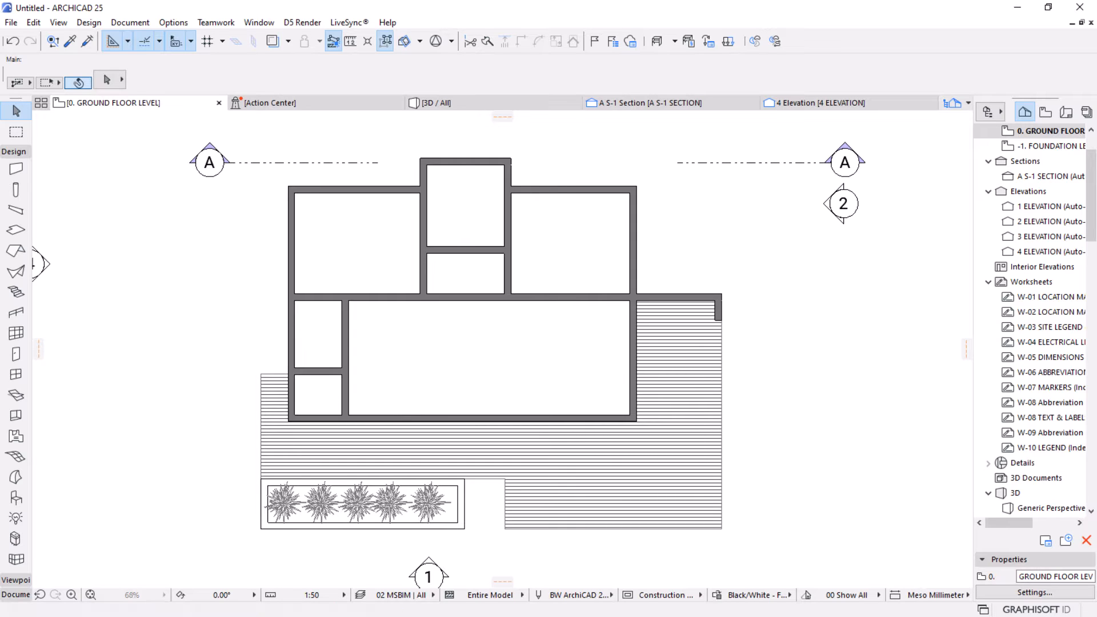
pyautogui.click(16, 291)
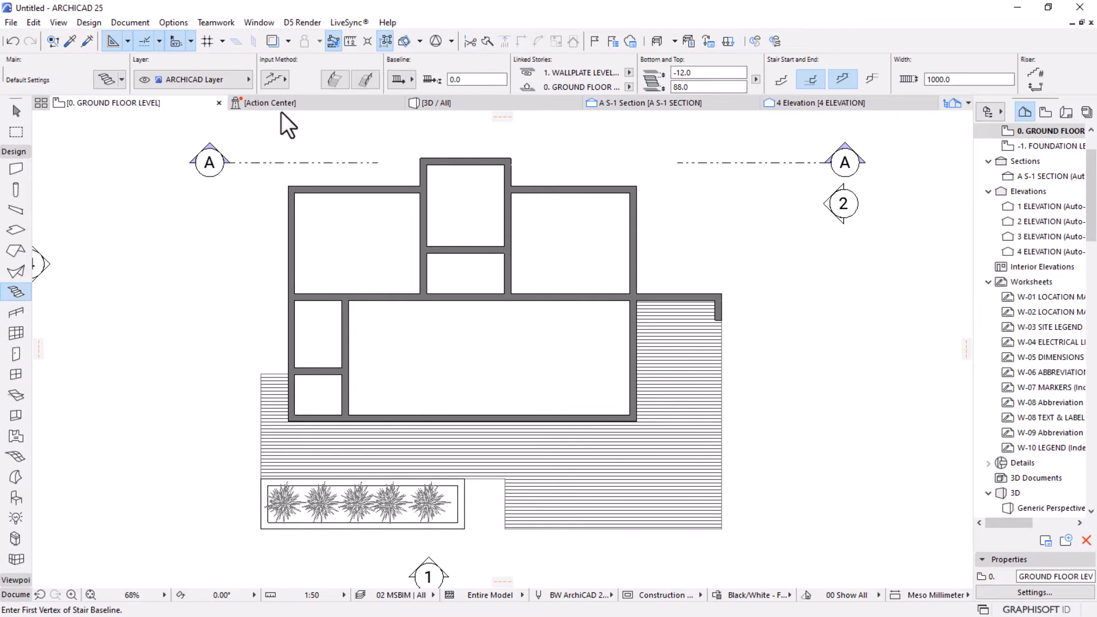
pyautogui.scroll(-3, 460, 238)
pyautogui.scroll(2, 433, 258)
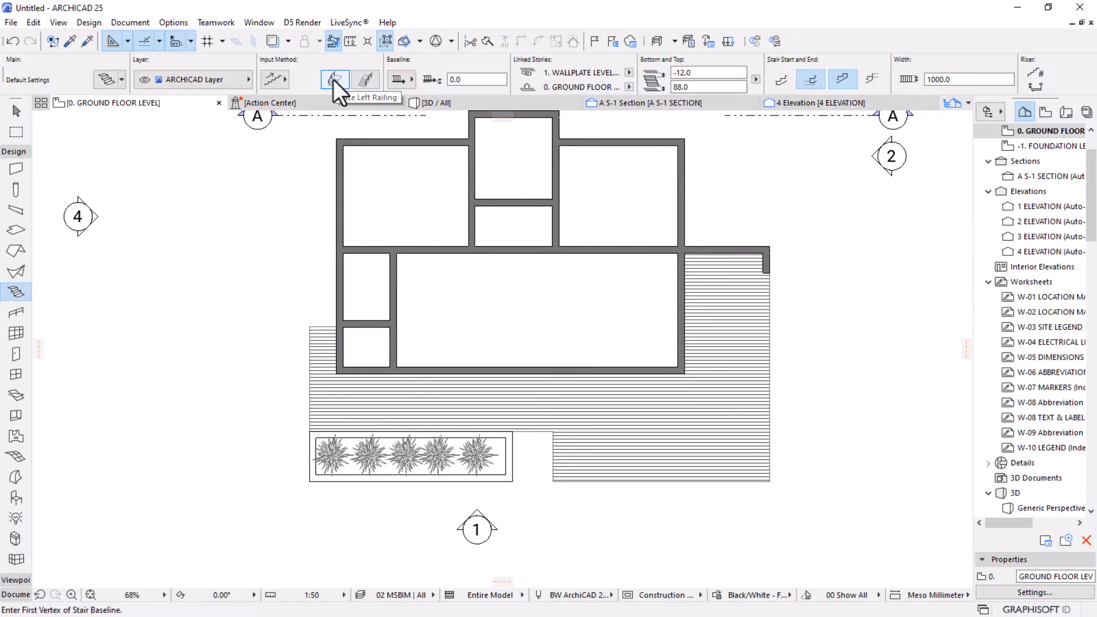
pyautogui.click(365, 80)
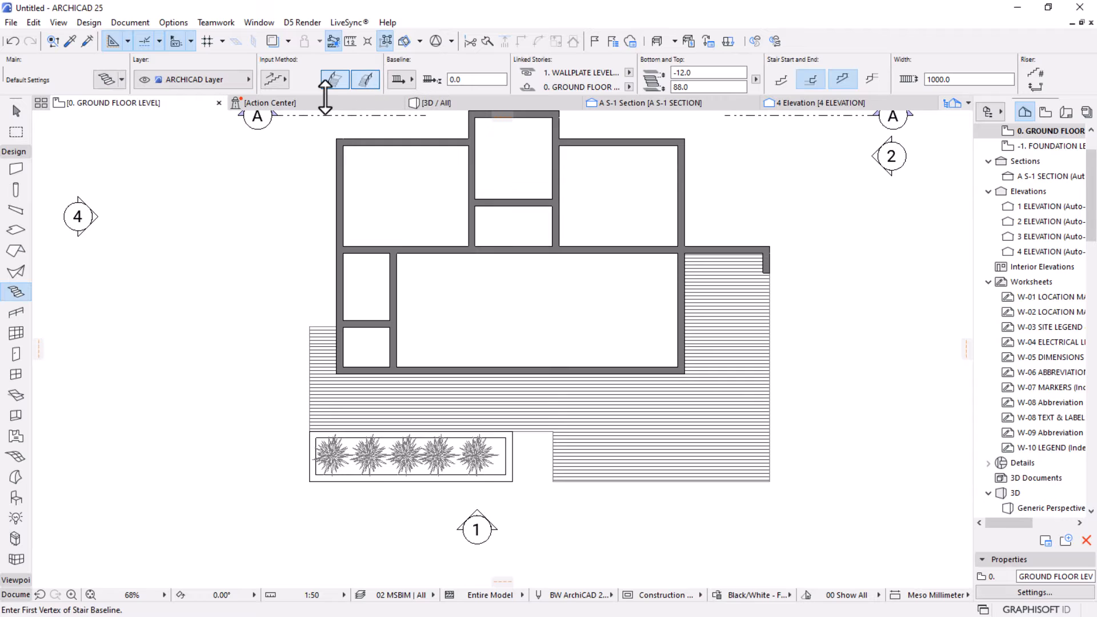
# Draw a straight stair along the planter's end with a baseline about 1500 mm long, flipping the baseline side so the stair fills the gap beside the planter.
pyautogui.scroll(5, 518, 457)
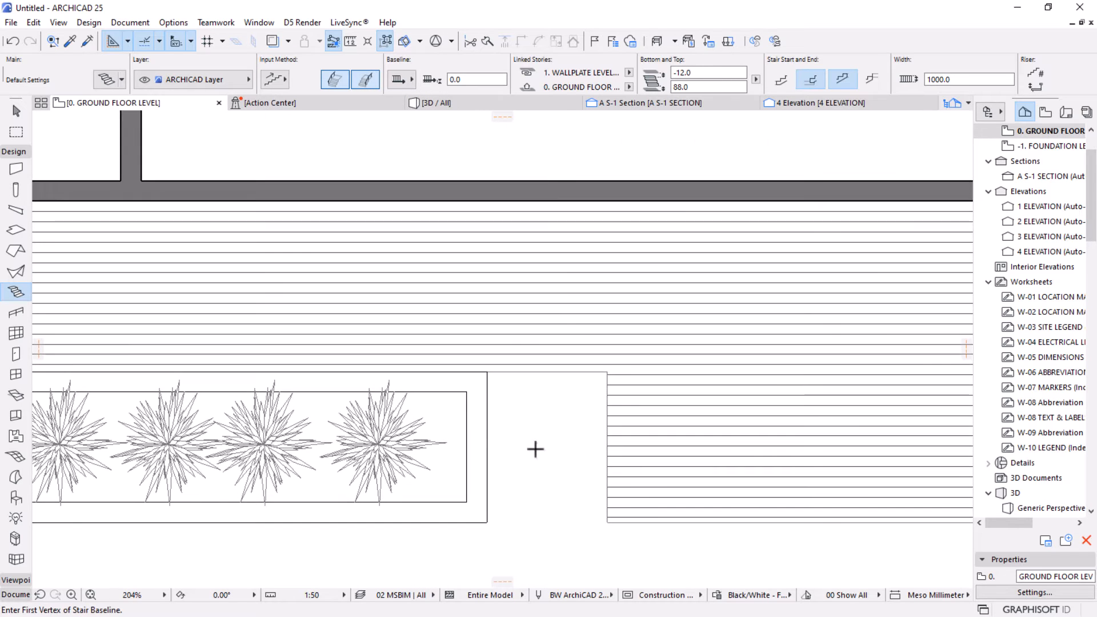
pyautogui.click(487, 517)
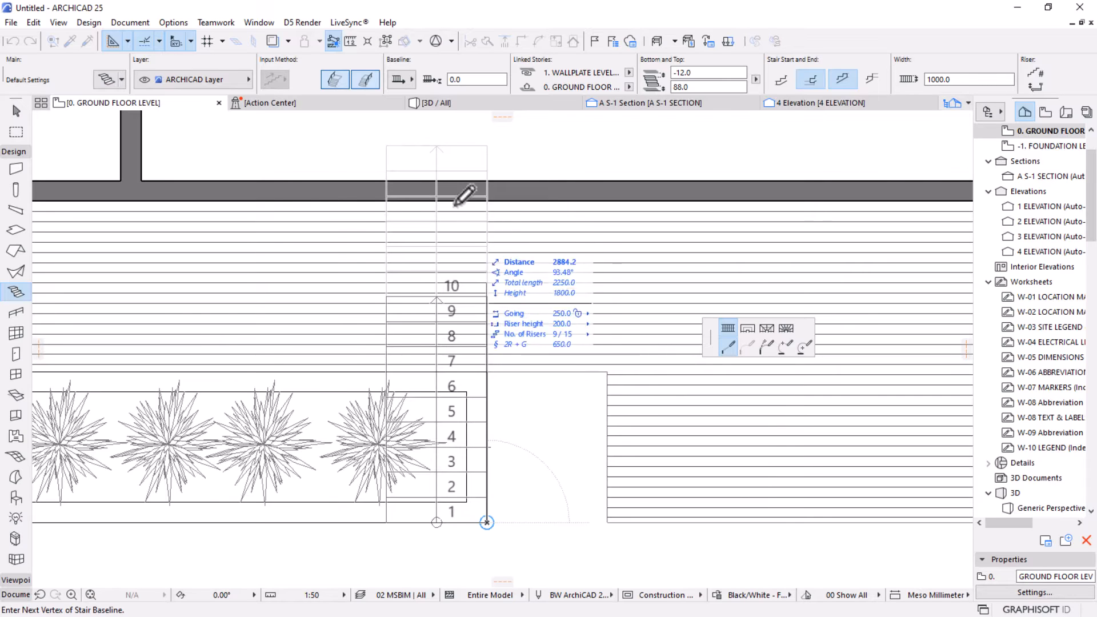
pyautogui.click(402, 85)
pyautogui.click(427, 77)
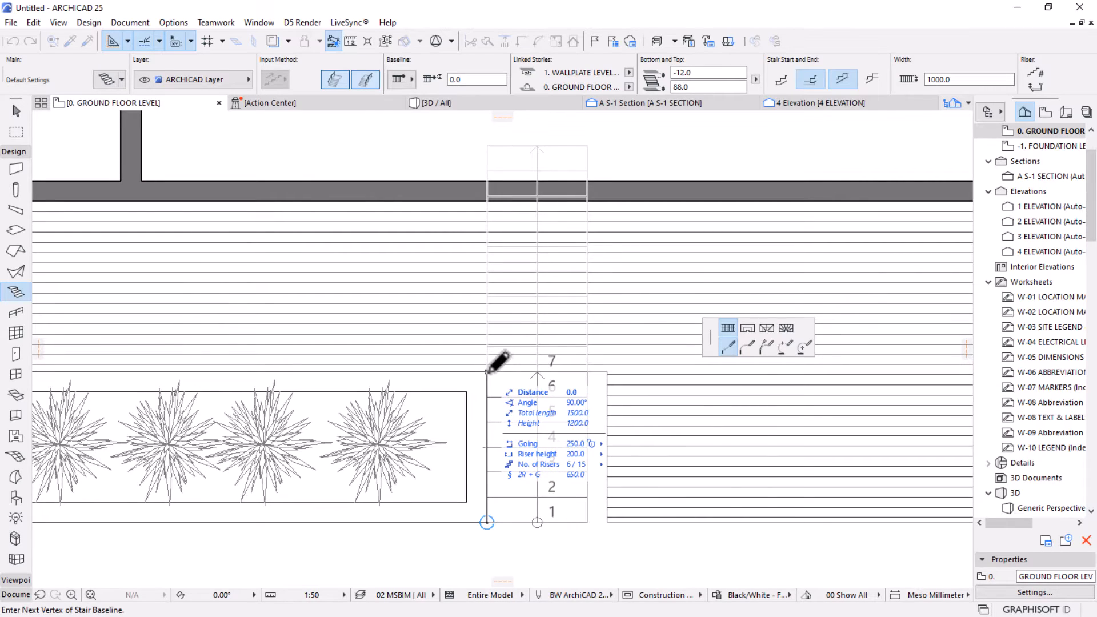
pyautogui.rightClick(487, 372)
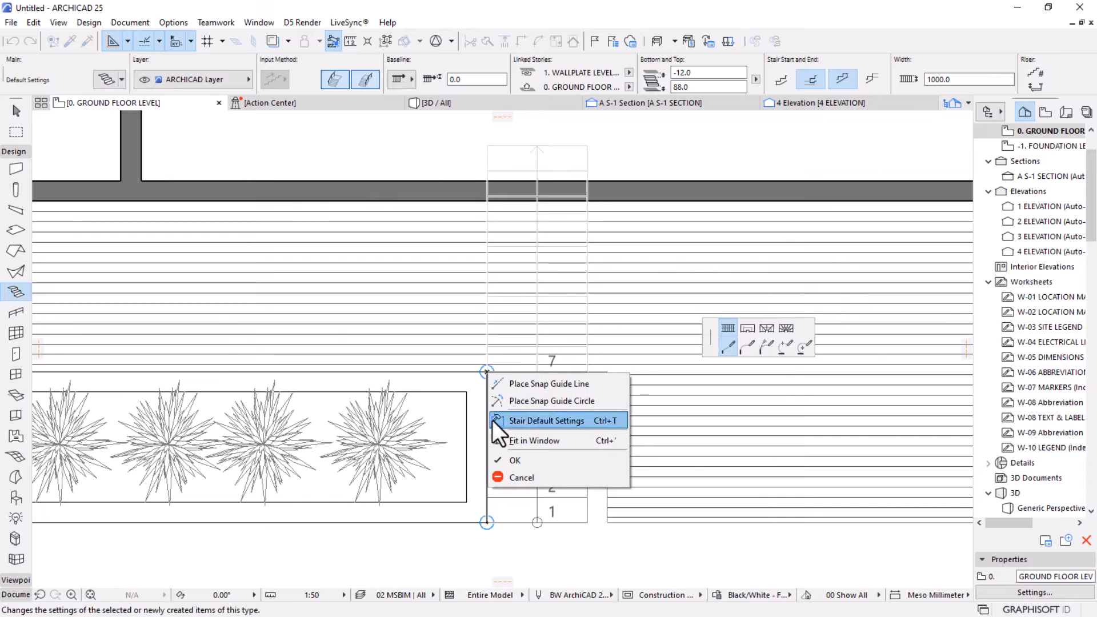
pyautogui.click(514, 461)
pyautogui.scroll(-2, 566, 297)
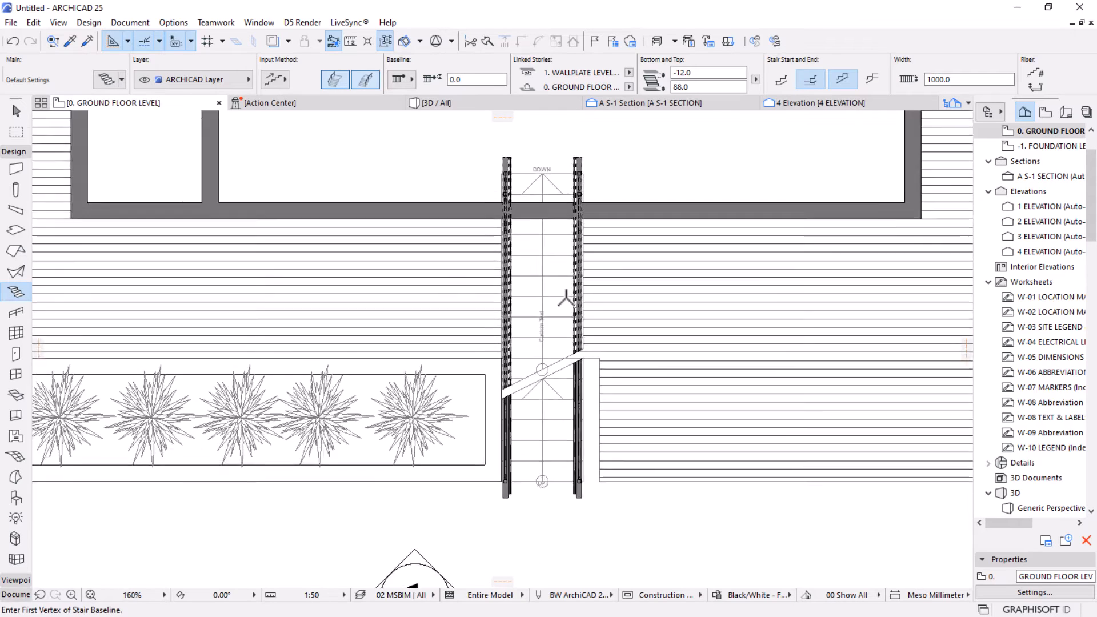
pyautogui.scroll(-3, 554, 254)
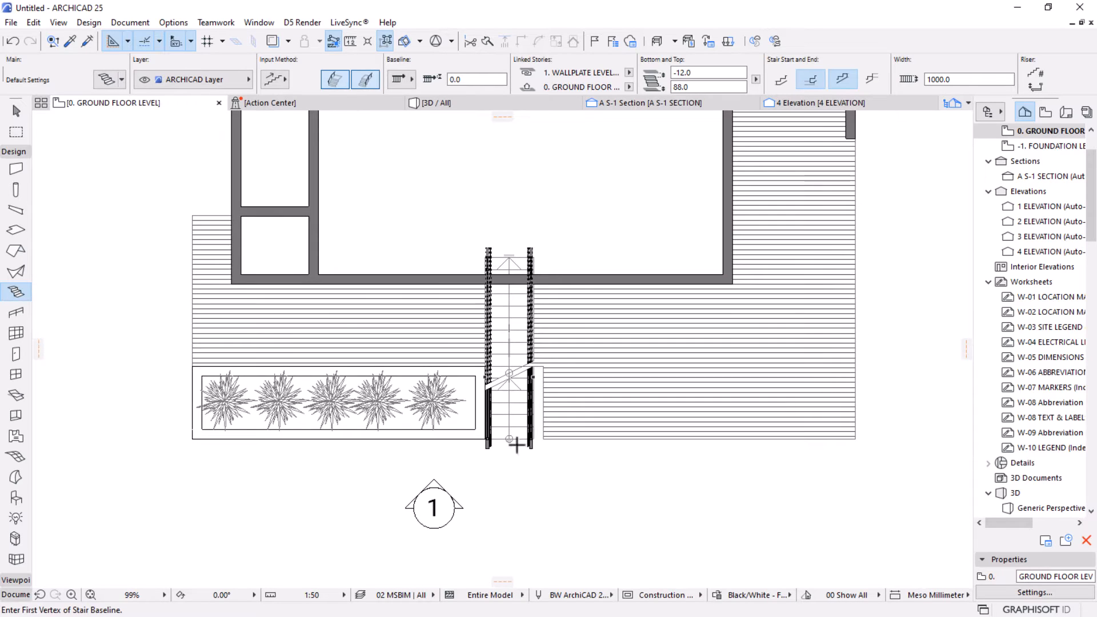
pyautogui.scroll(3, 505, 256)
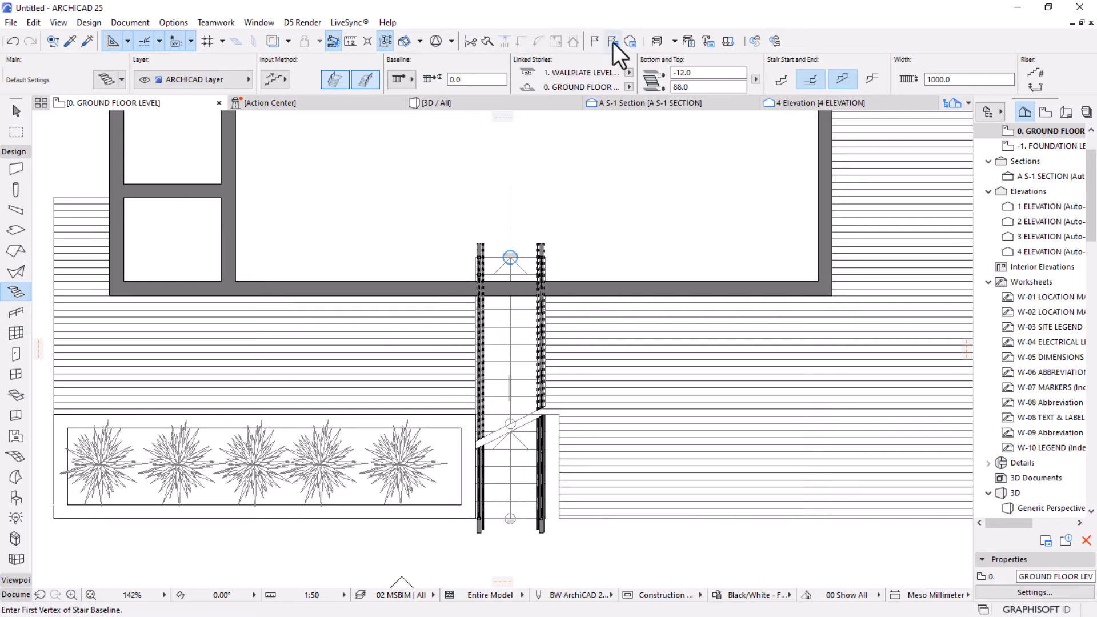
# Unlink the new stair's top from any story and set its height to 900 mm.
pyautogui.click(15, 108)
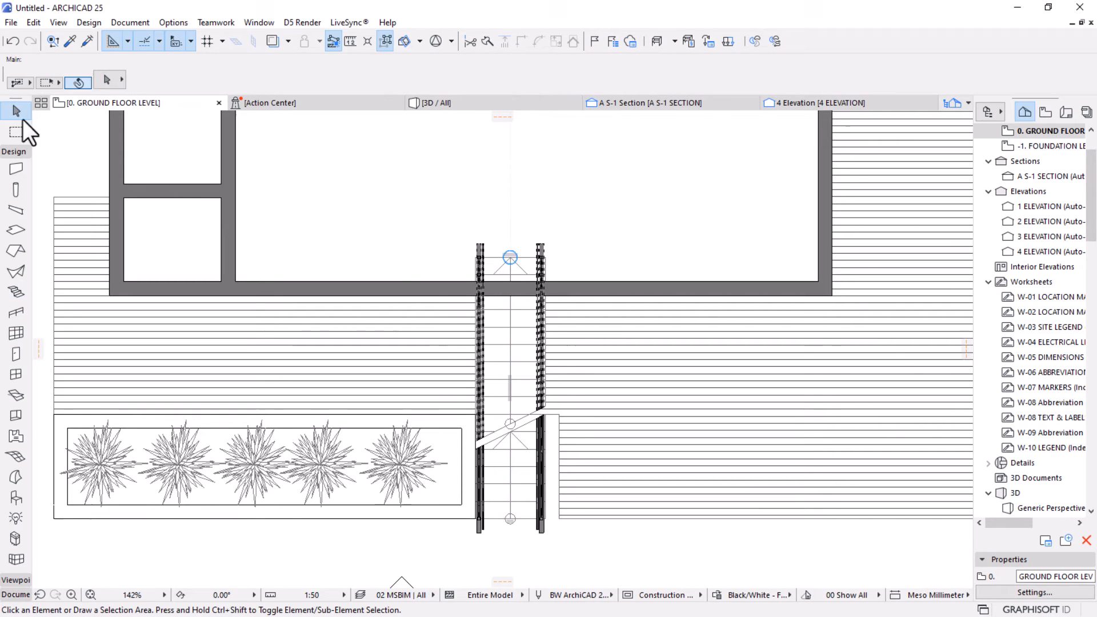
pyautogui.click(520, 337)
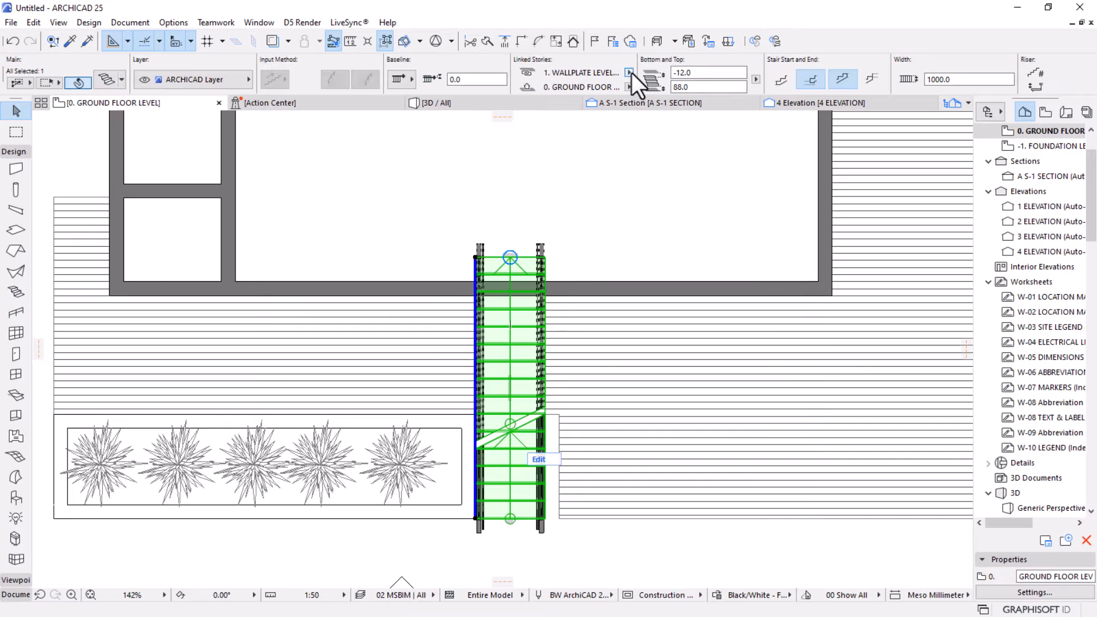
pyautogui.click(629, 73)
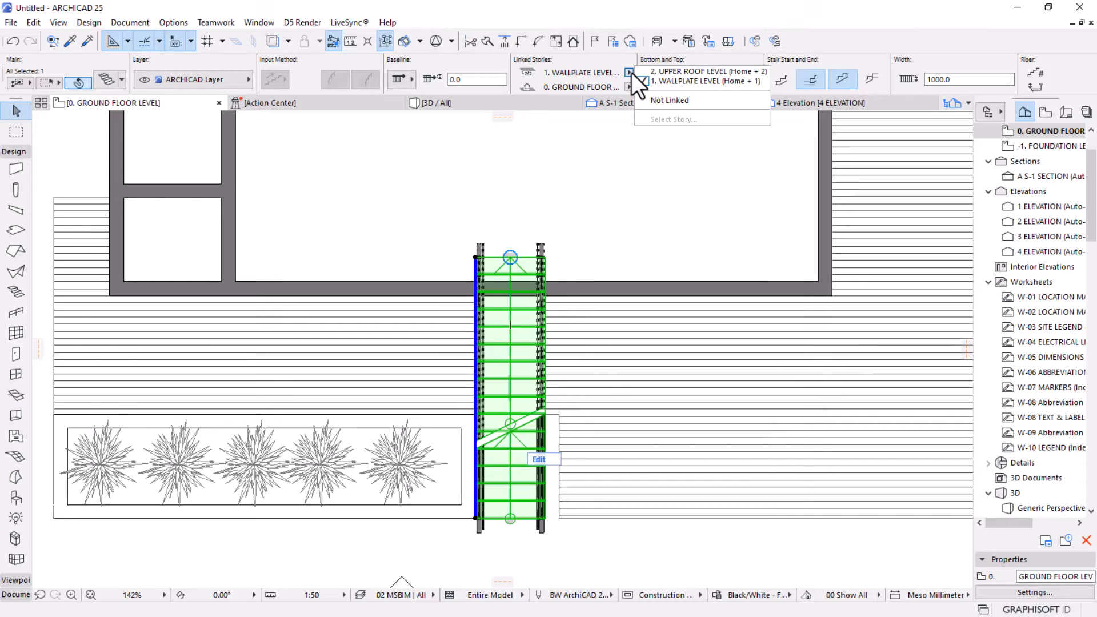
pyautogui.click(659, 102)
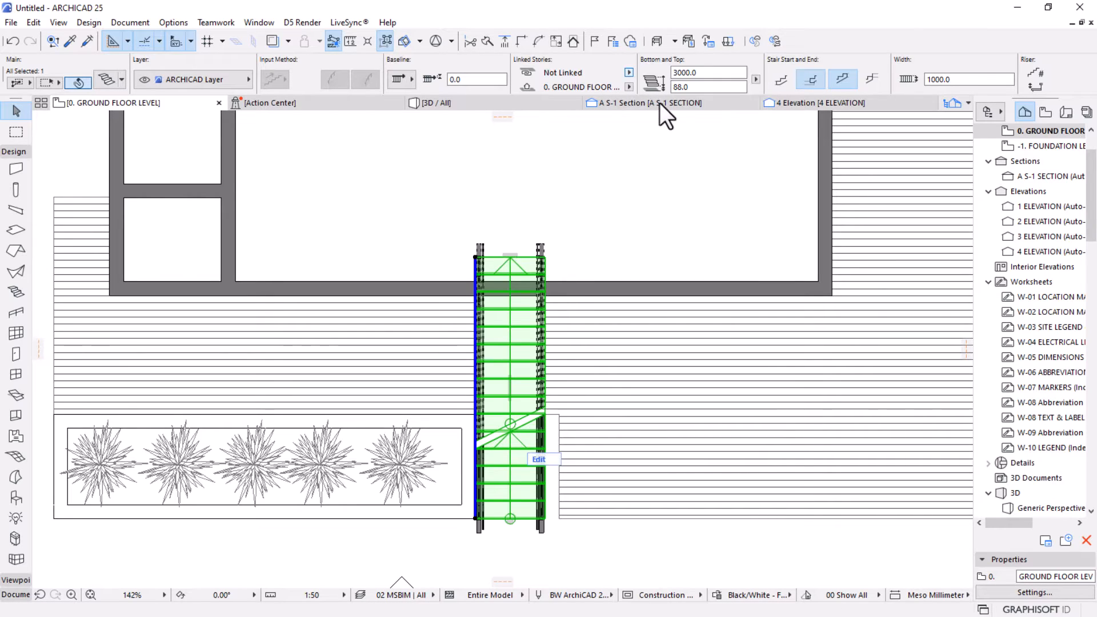
pyautogui.click(683, 72)
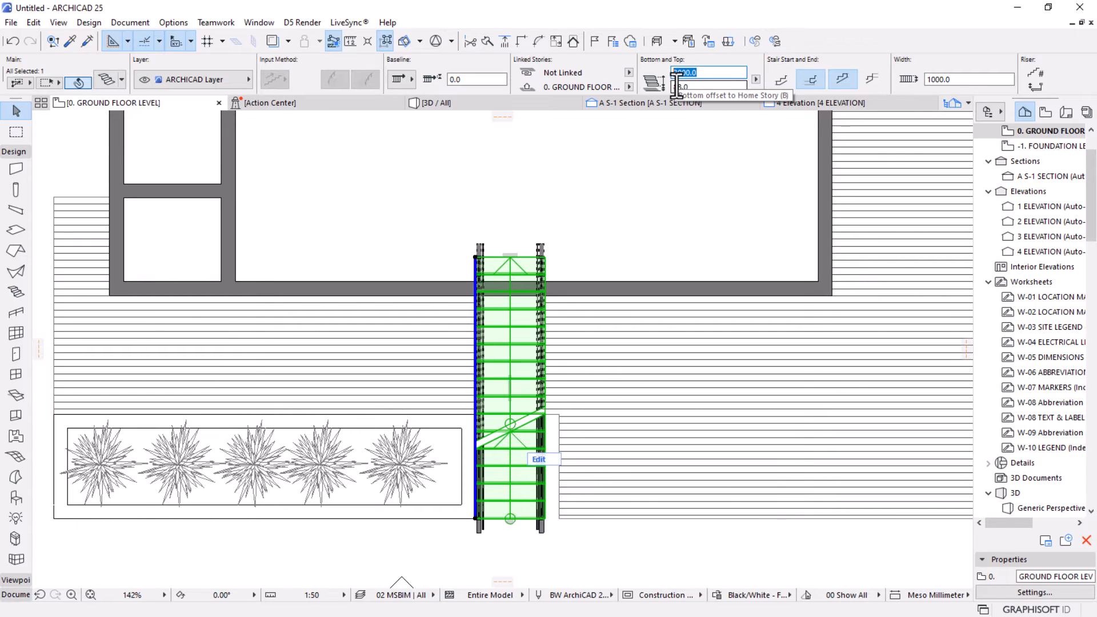
pyautogui.scroll(-3, 566, 474)
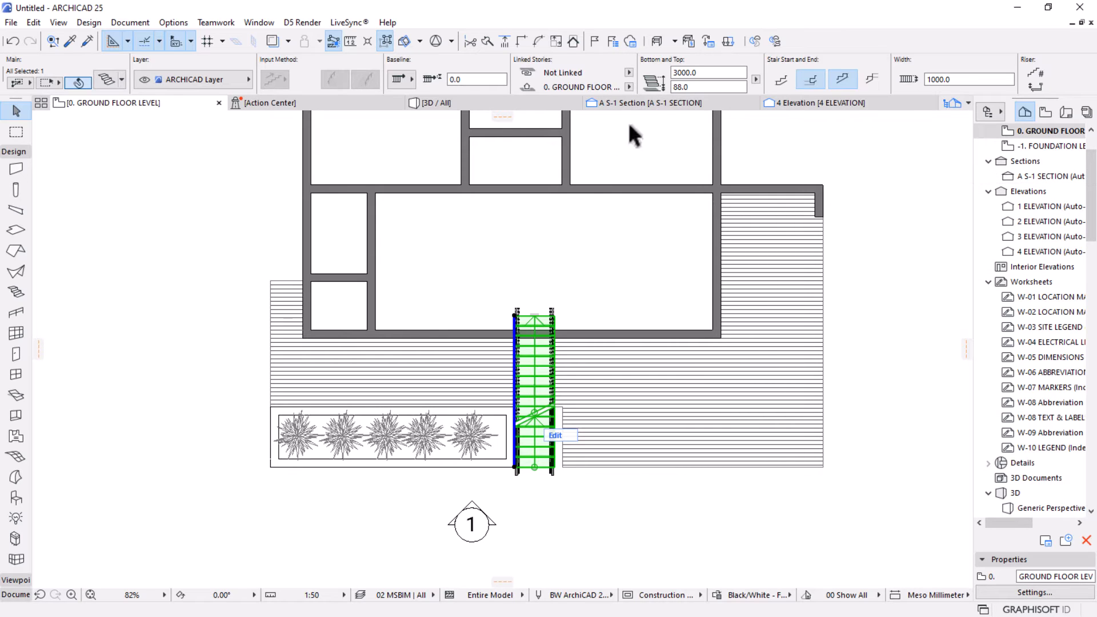
pyautogui.click(709, 73)
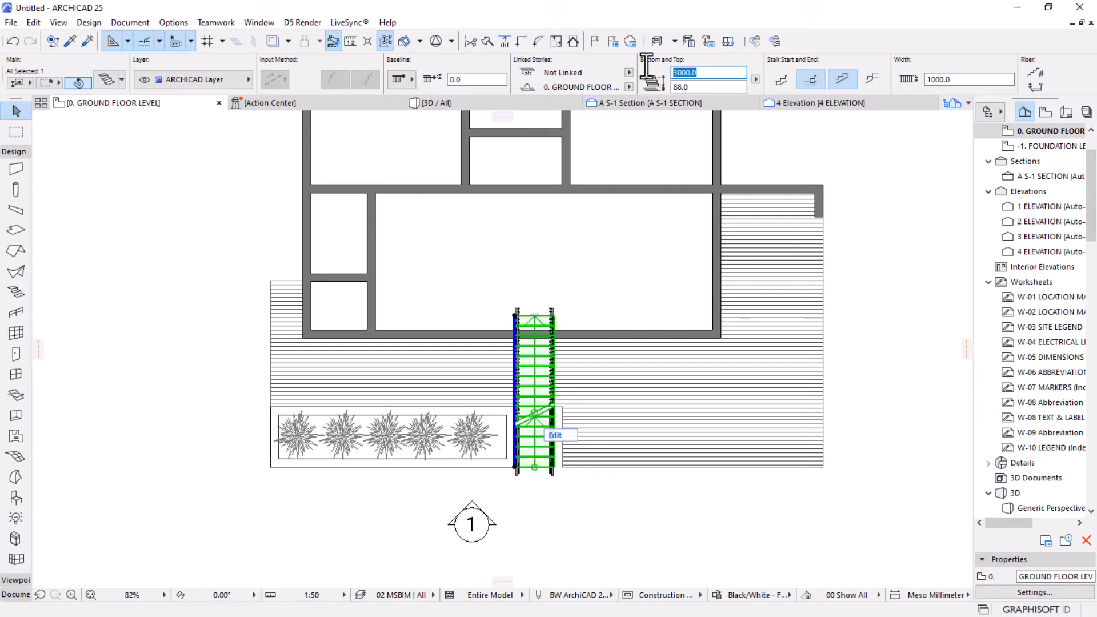
pyautogui.press('Return')
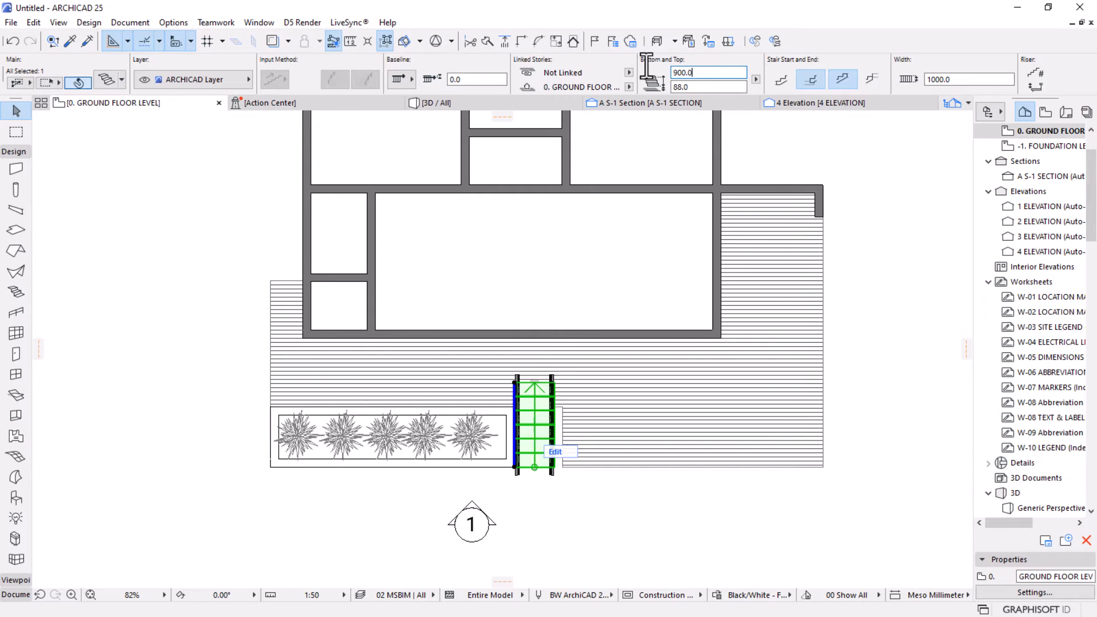
# Set the stair's home story to Foundation Level and link its top to Ground Floor Level with a top offset of 0.
pyautogui.click(627, 87)
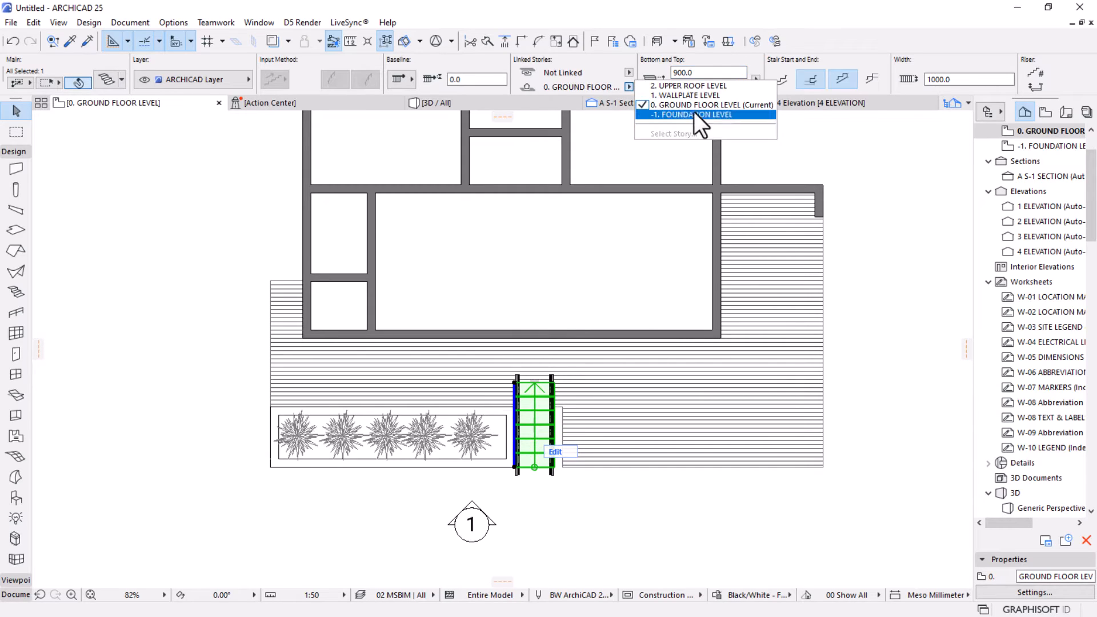
pyautogui.click(686, 112)
pyautogui.click(627, 72)
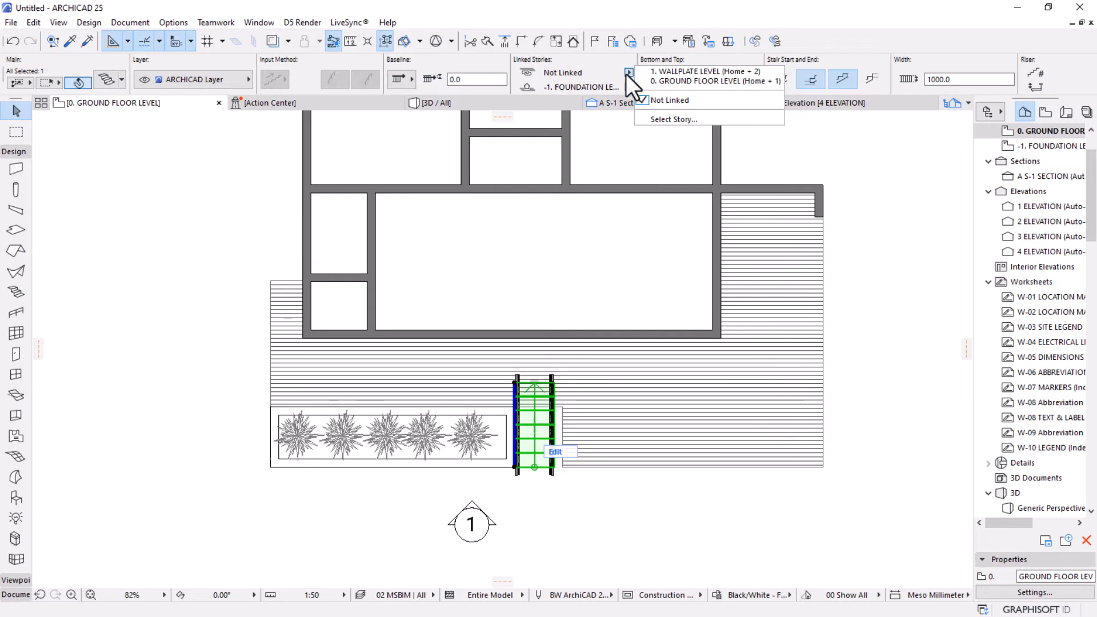
pyautogui.click(662, 78)
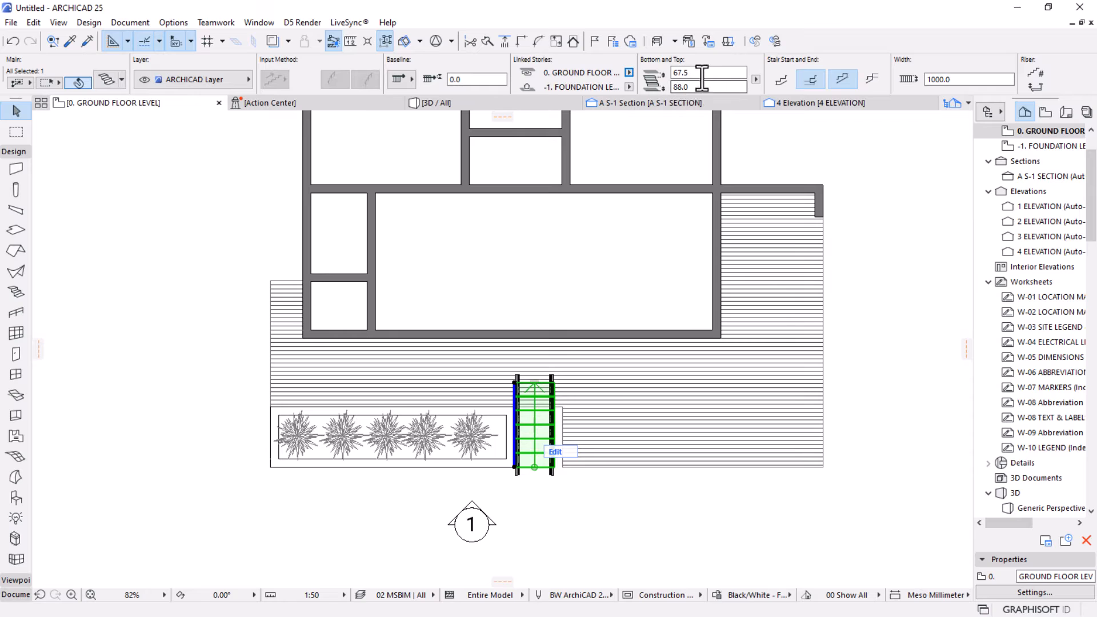
pyautogui.moveTo(692, 73); pyautogui.dragTo(652, 74)
pyautogui.write('0.0')
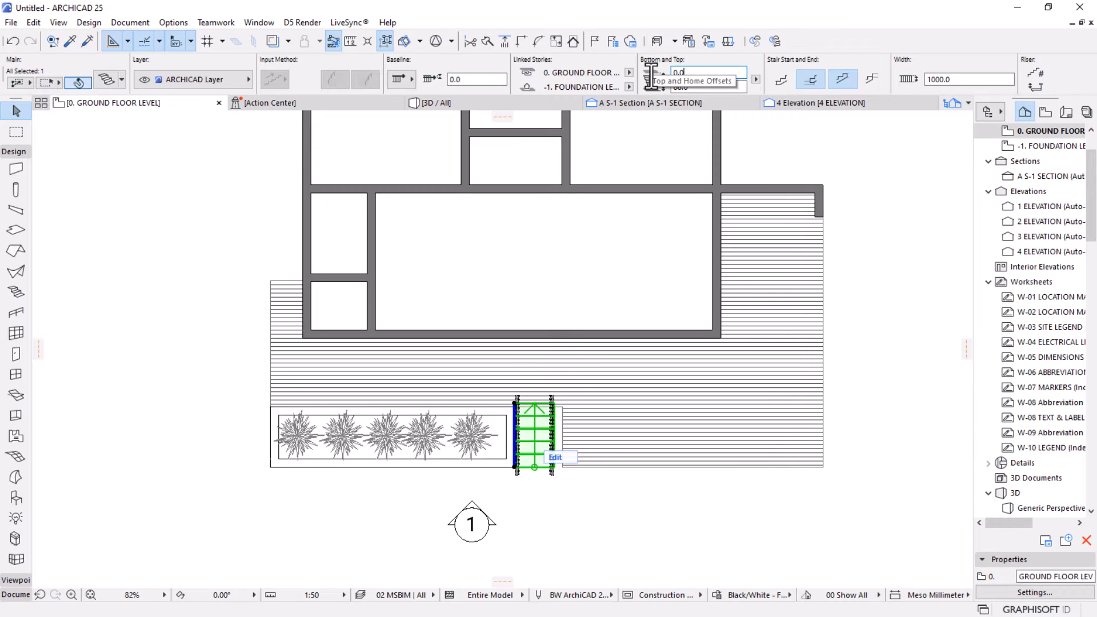
# Set the stair's width to 1200 mm to span the gap between the planter and the paved slab.
pyautogui.scroll(5, 537, 454)
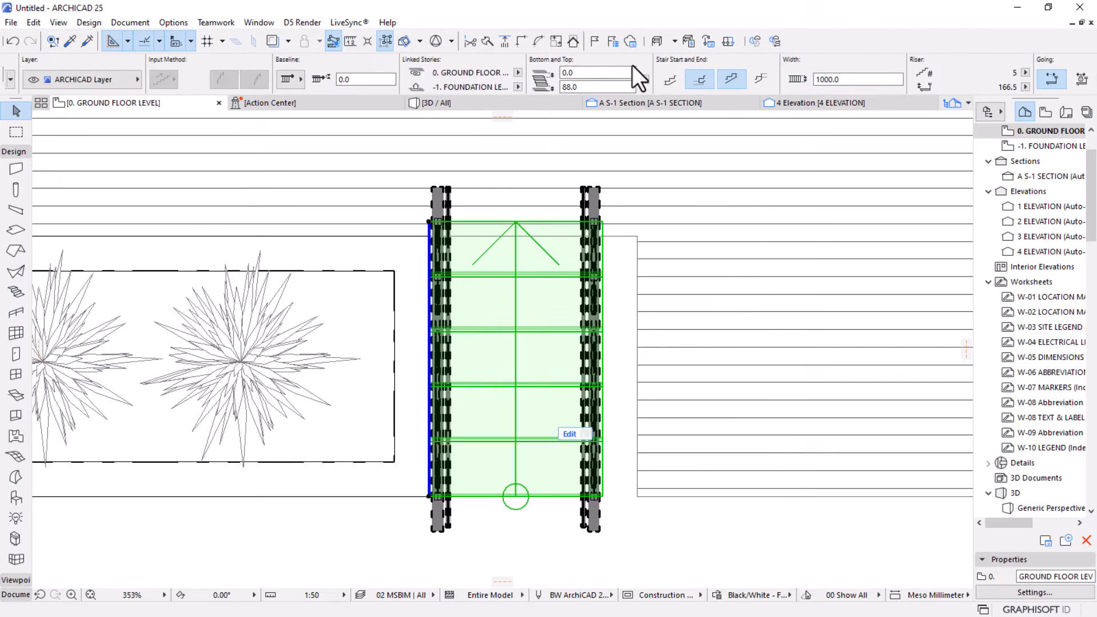
pyautogui.scroll(-2, 485, 64)
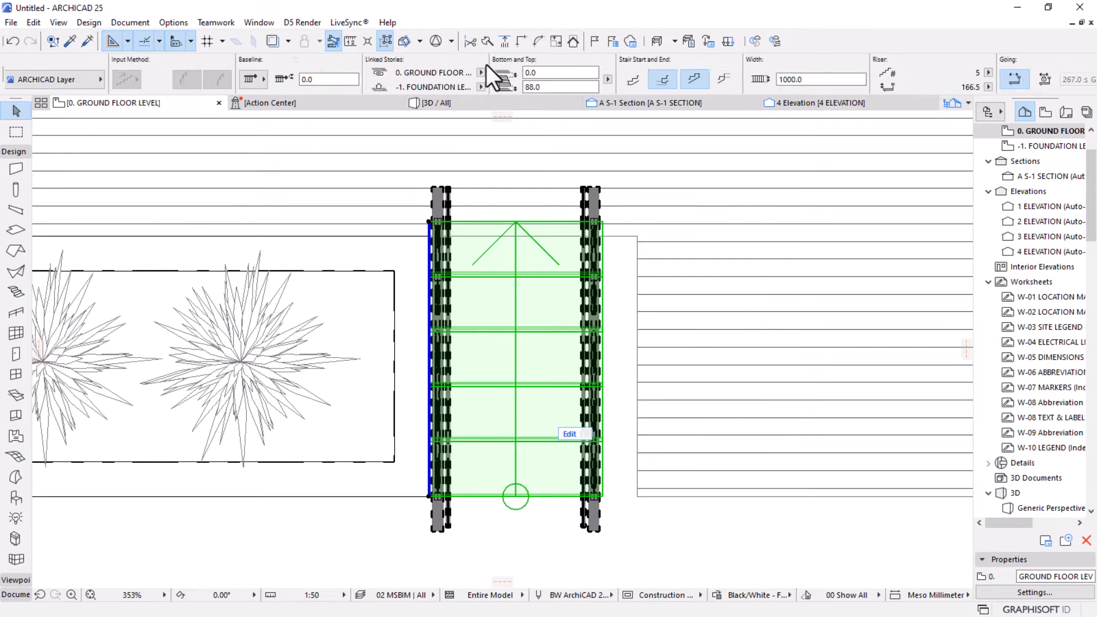
pyautogui.click(811, 80)
pyautogui.write('1200.0')
pyautogui.press('Return')
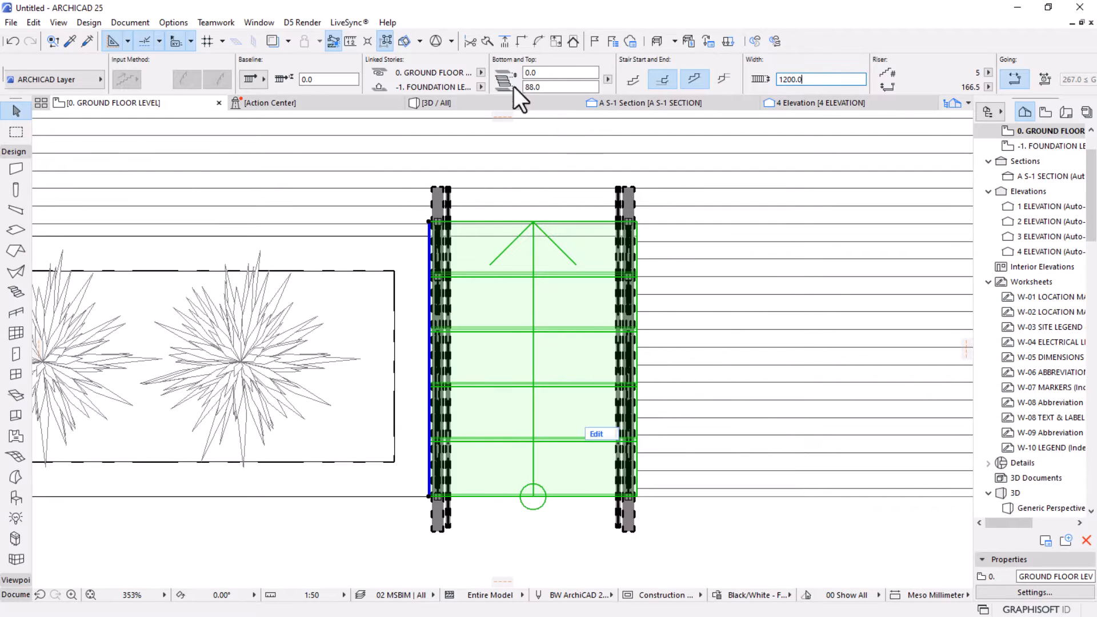
# Assign the stair to the layer B1020 | Stair-Concrete.B10 SUPERSTRUCTURE.
pyautogui.scroll(2, 497, 80)
pyautogui.click(197, 80)
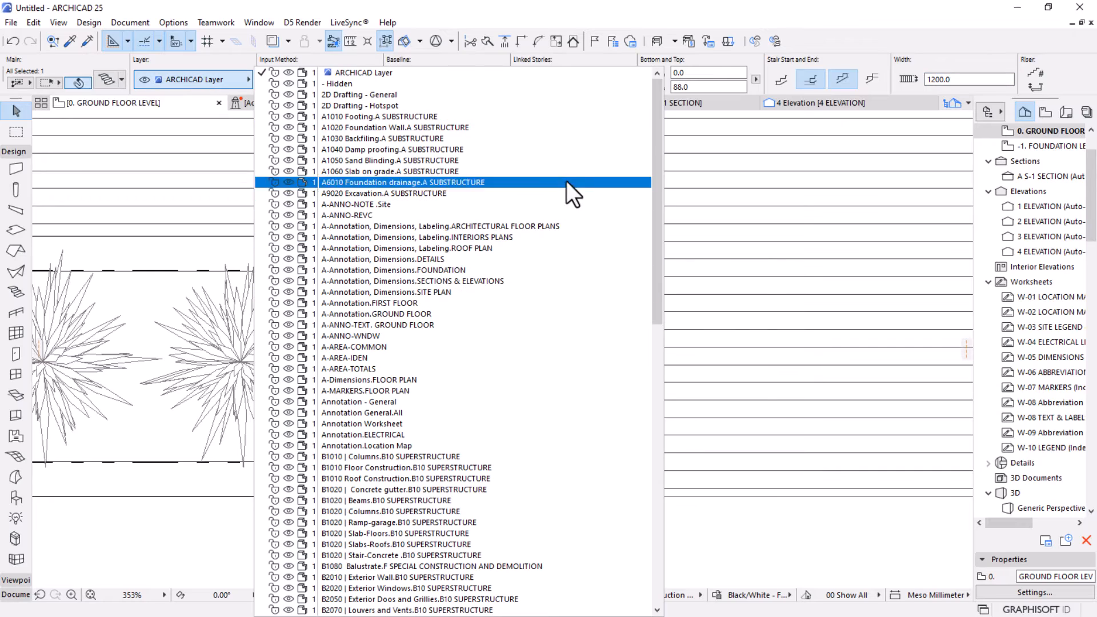
pyautogui.moveTo(652, 110); pyautogui.dragTo(640, 429)
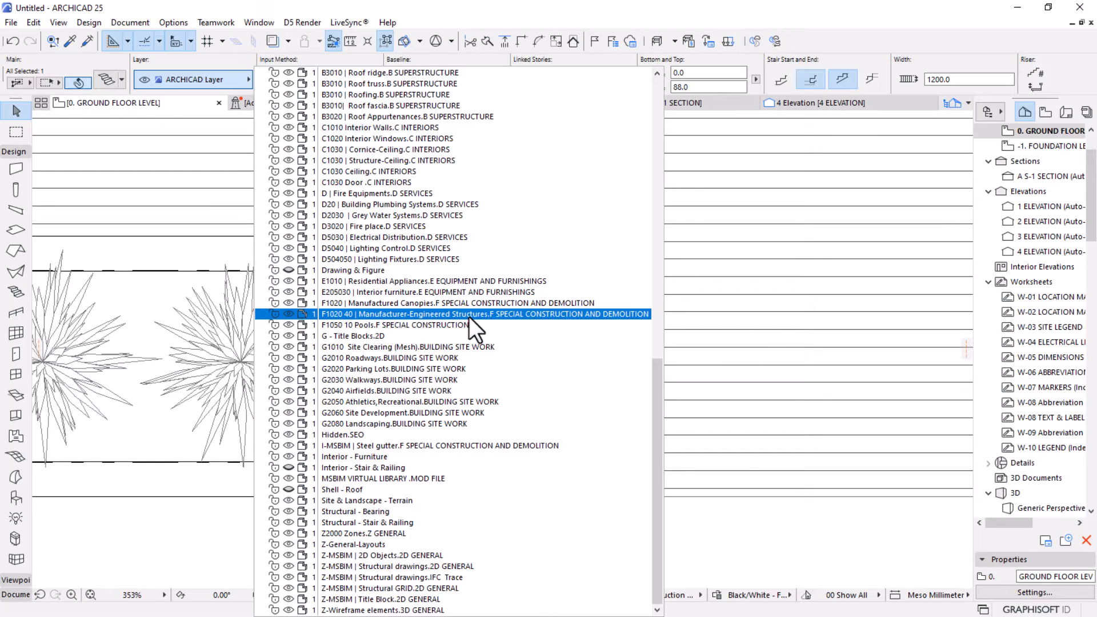
pyautogui.scroll(4, 454, 347)
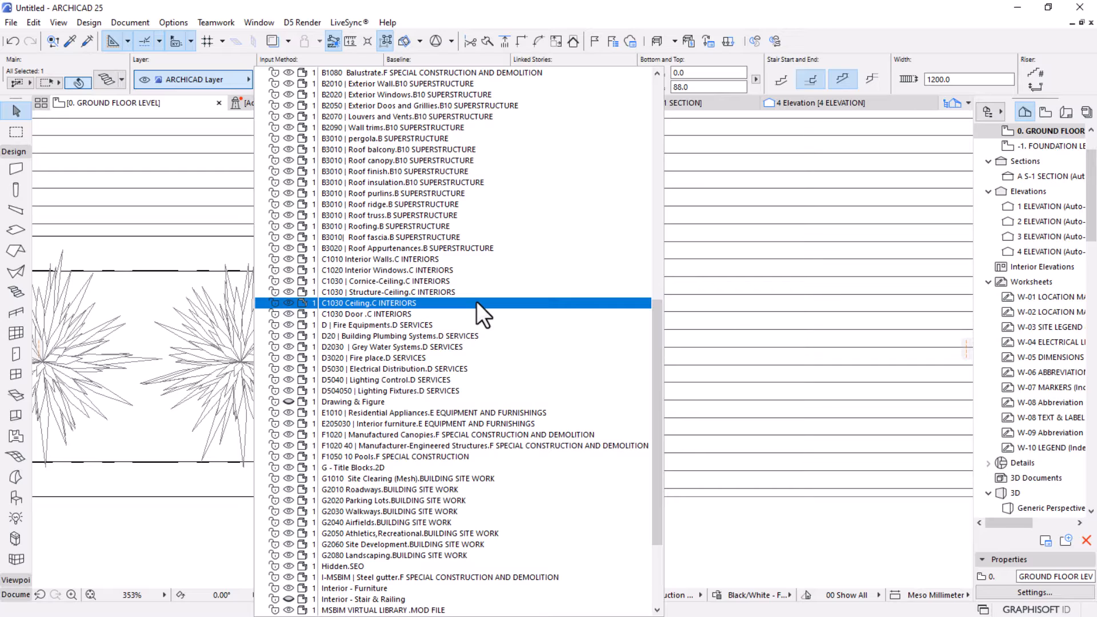
pyautogui.scroll(1, 477, 302)
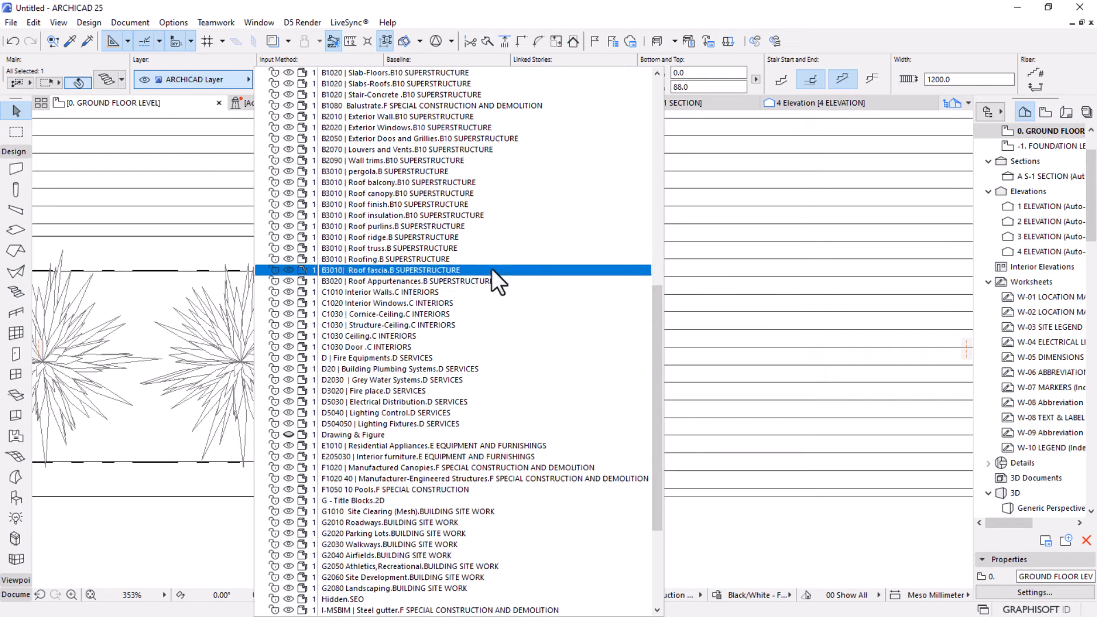
pyautogui.scroll(1, 486, 211)
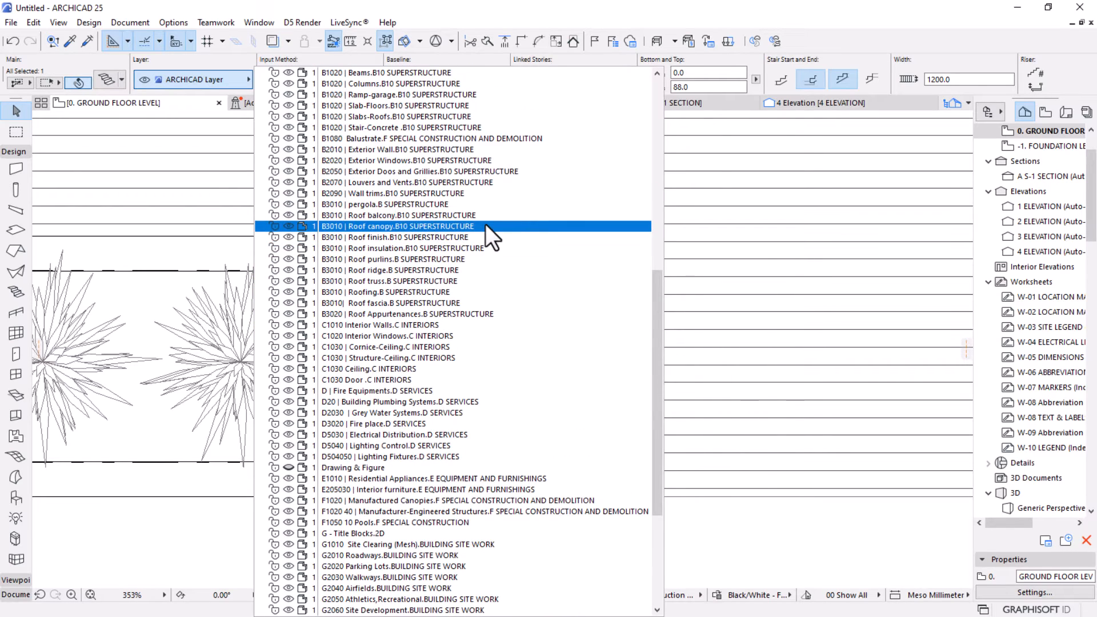
pyautogui.scroll(1, 485, 224)
pyautogui.click(373, 160)
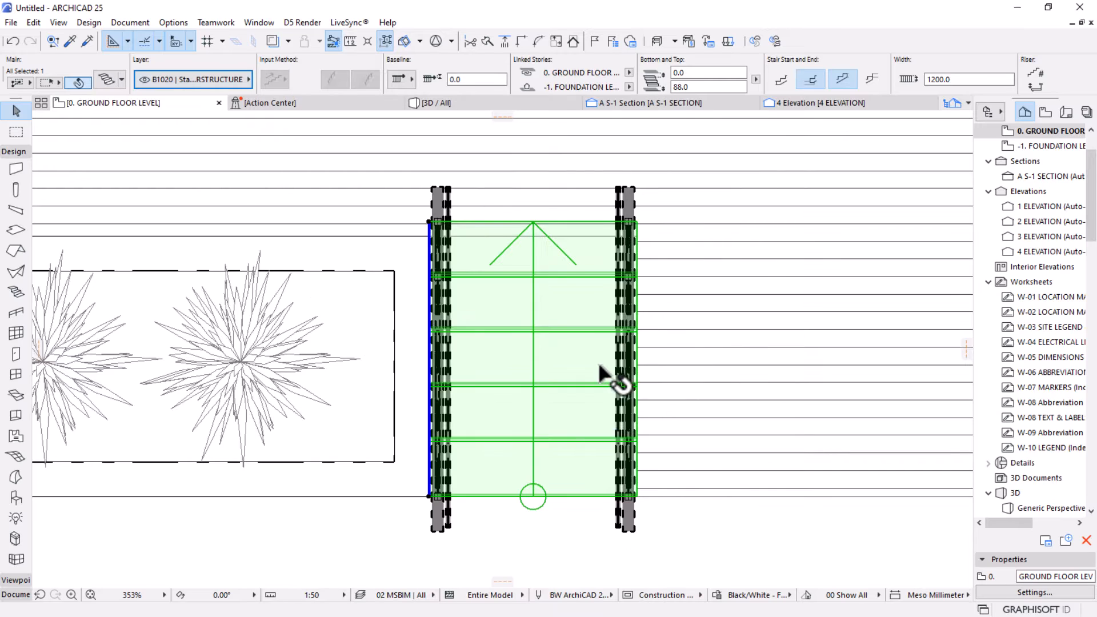
# Assign both railings of the entrance stair to the layer B1080 Balustrate.F SPECIAL CONSTRUCTION AND DEMOLITION.
pyautogui.click(595, 530)
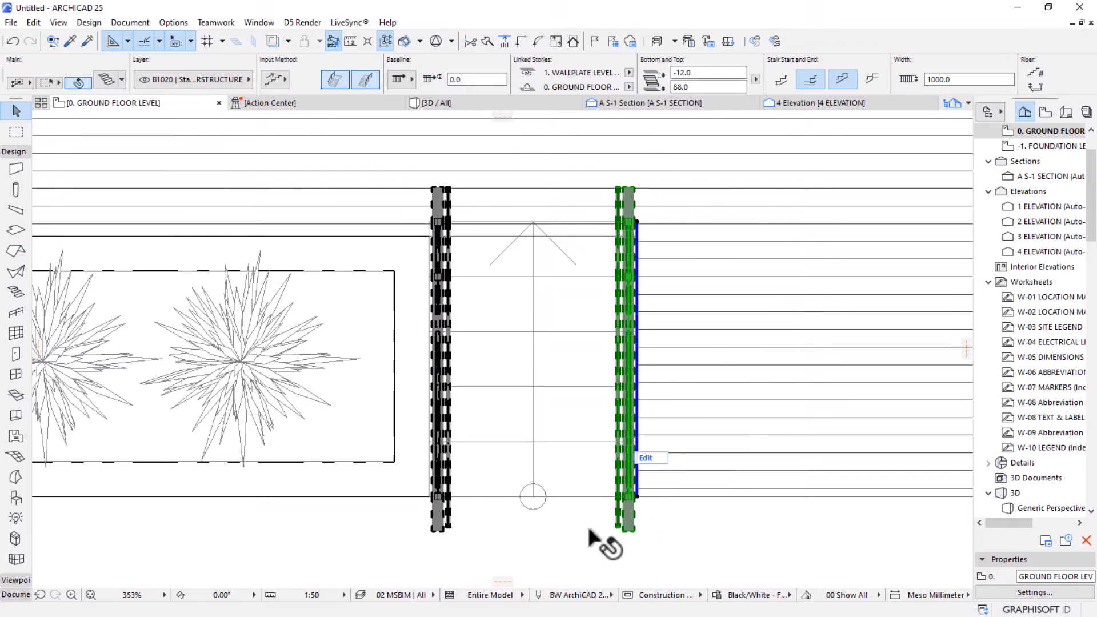
pyautogui.keyDown('shift'); pyautogui.click(439, 528); pyautogui.keyUp('shift')
pyautogui.click(199, 86)
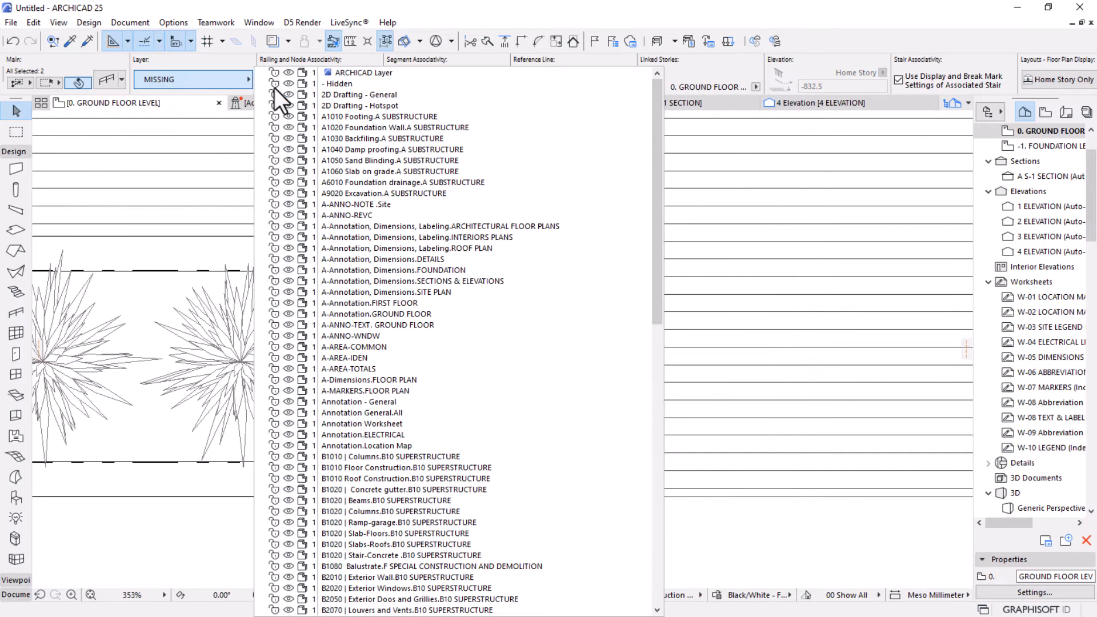
pyautogui.scroll(-11, 447, 245)
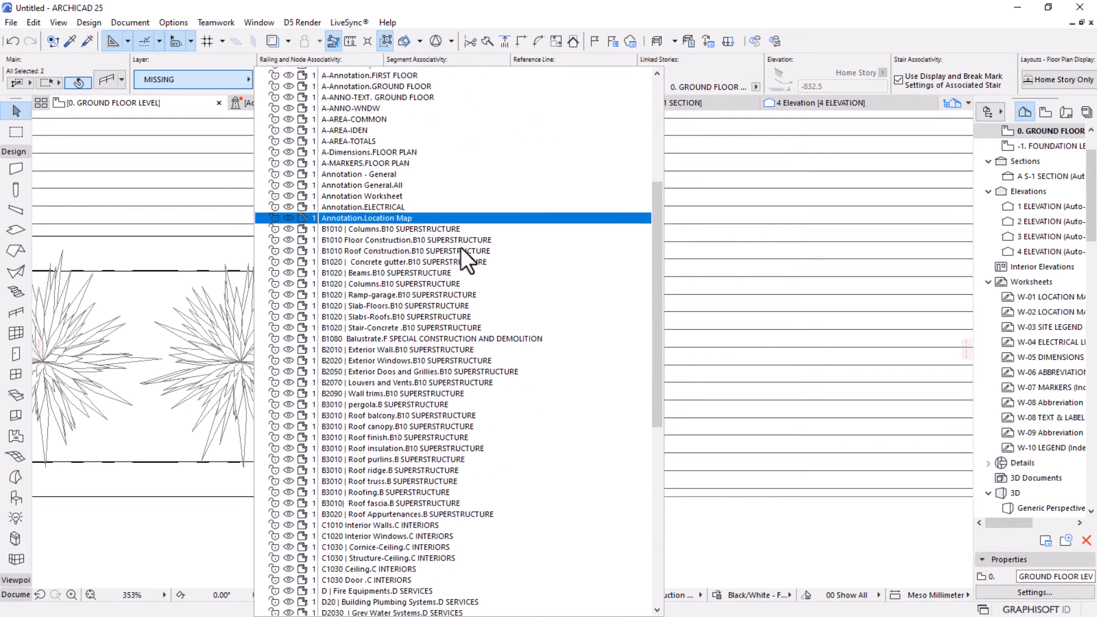
pyautogui.scroll(-1, 460, 248)
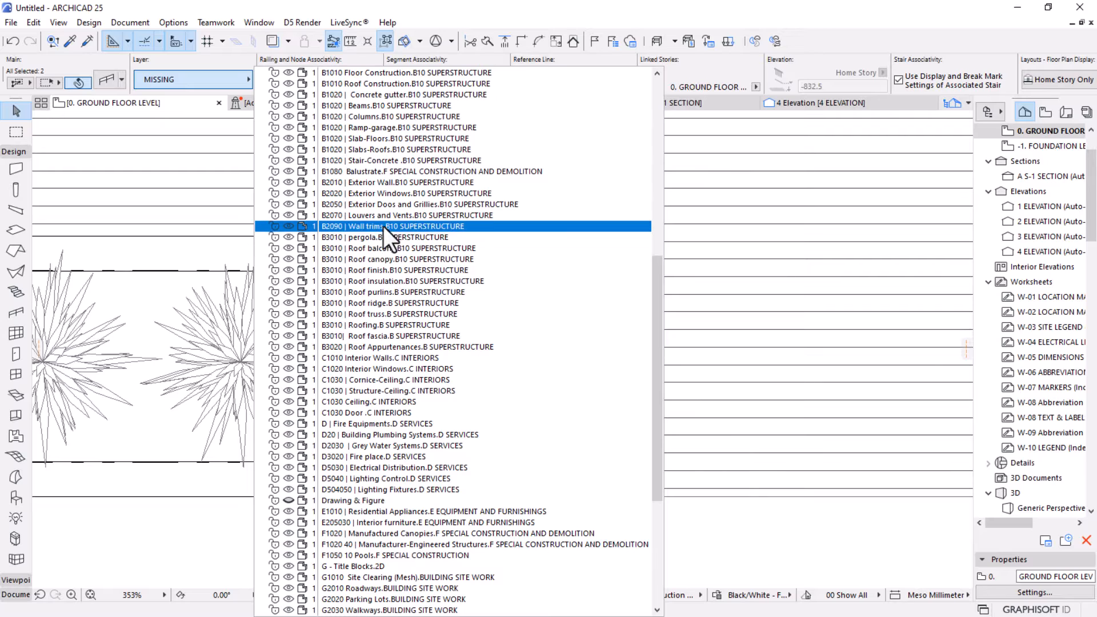
pyautogui.click(385, 173)
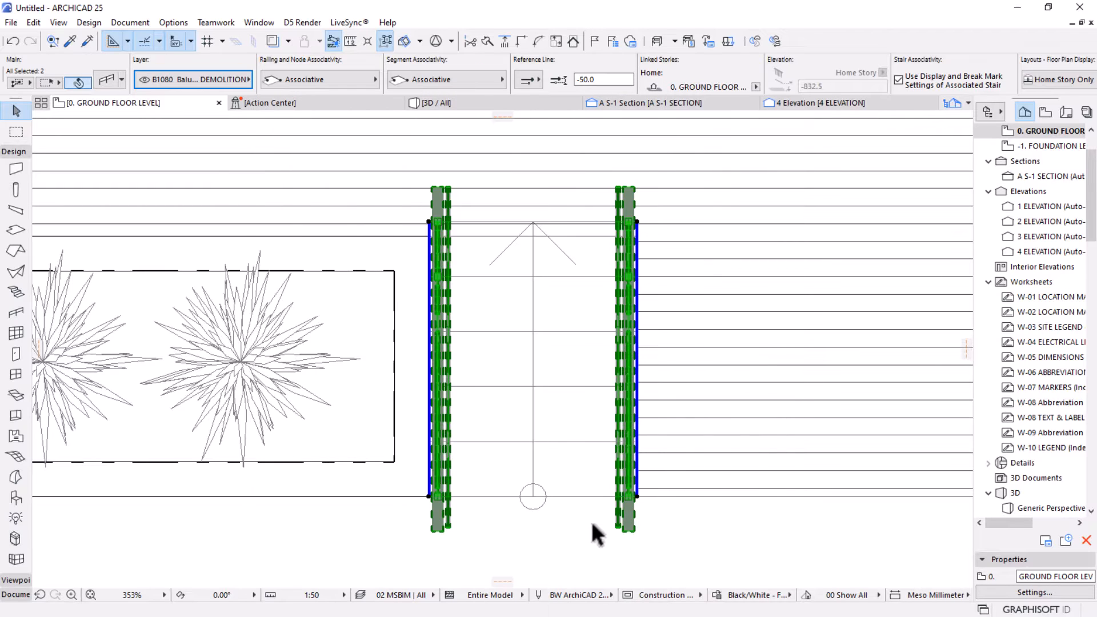
pyautogui.click(568, 533)
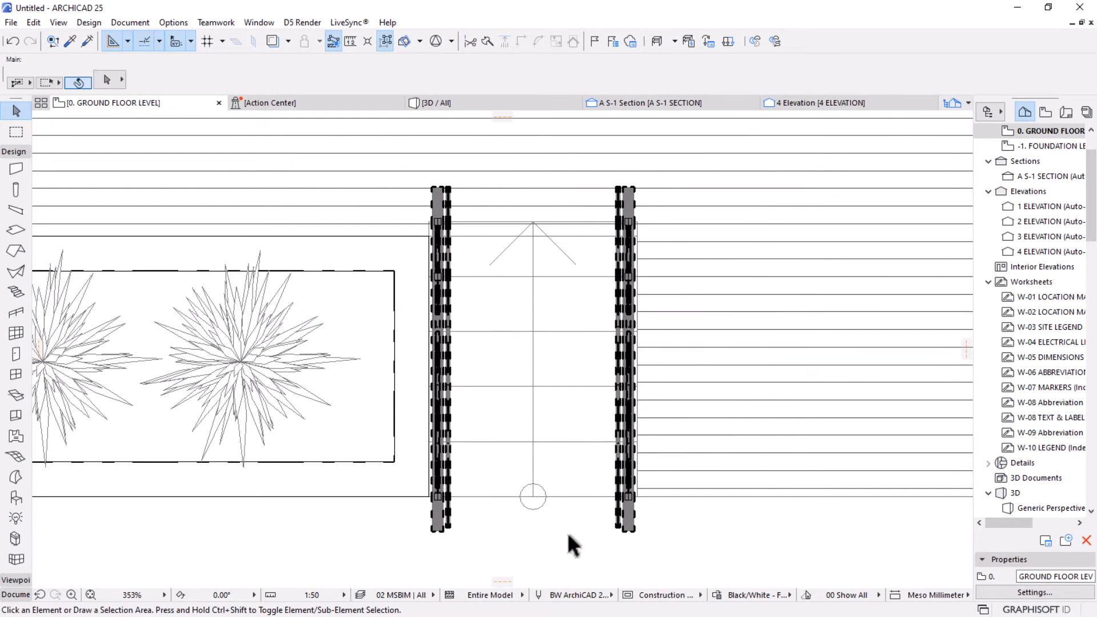
# Pick up the entrance stair's settings and draw a second stair along the outer side wall, rising toward the narrow paved strip.
pyautogui.scroll(-6, 568, 533)
pyautogui.moveTo(563, 416); pyautogui.dragTo(521, 460, button='middle')
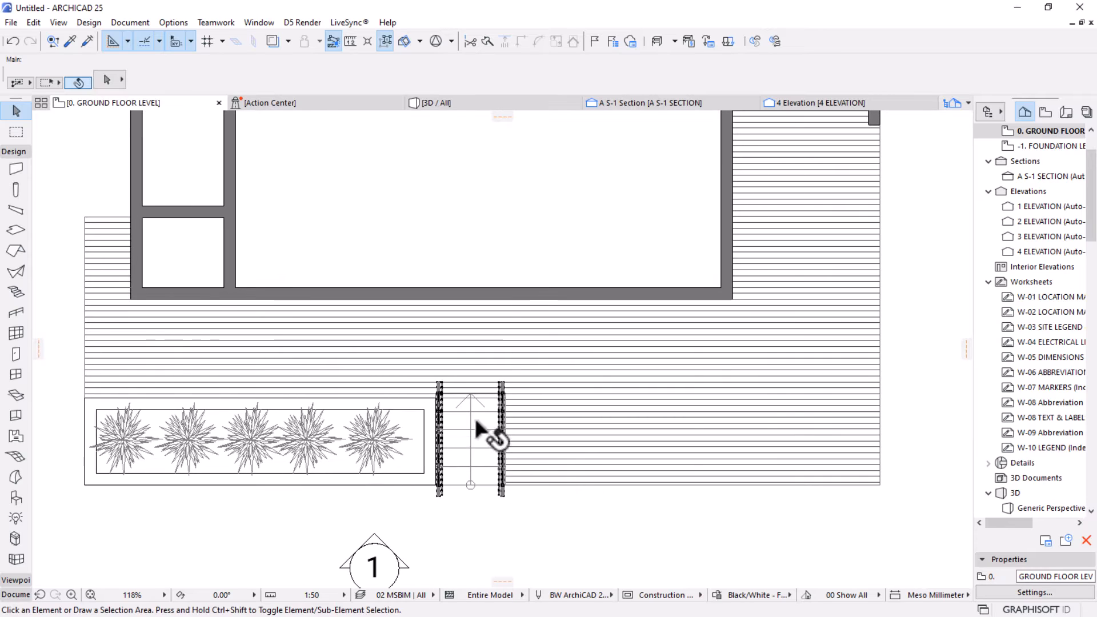
pyautogui.scroll(-3, 571, 359)
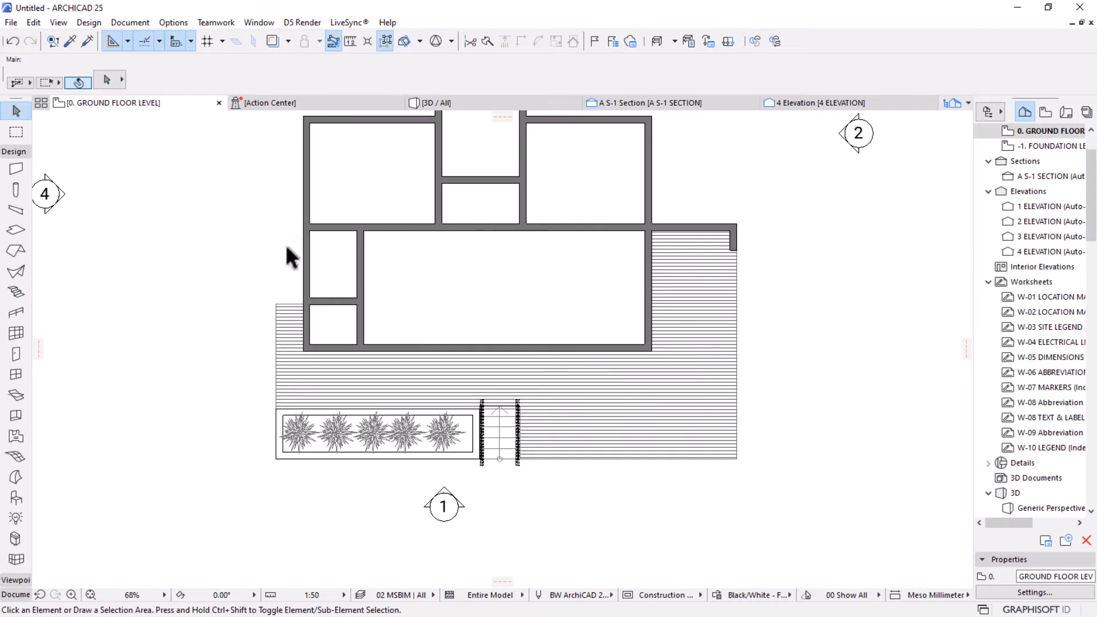
pyautogui.scroll(2, 268, 288)
pyautogui.click(611, 494)
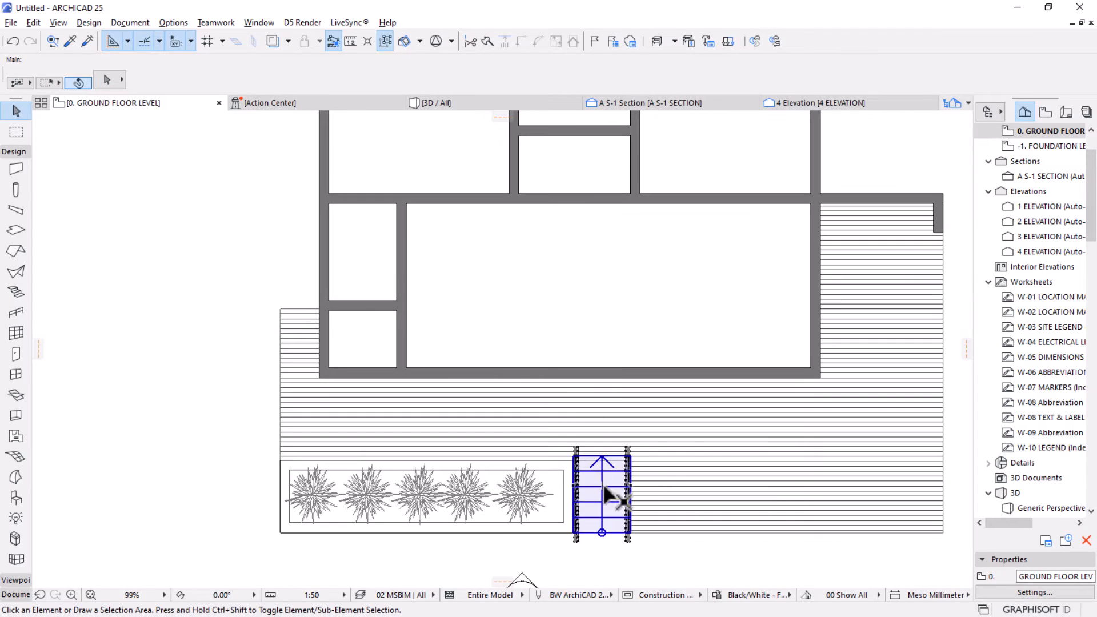
pyautogui.keyDown('alt'); pyautogui.click(600, 486); pyautogui.keyUp('alt')
pyautogui.scroll(3, 264, 196)
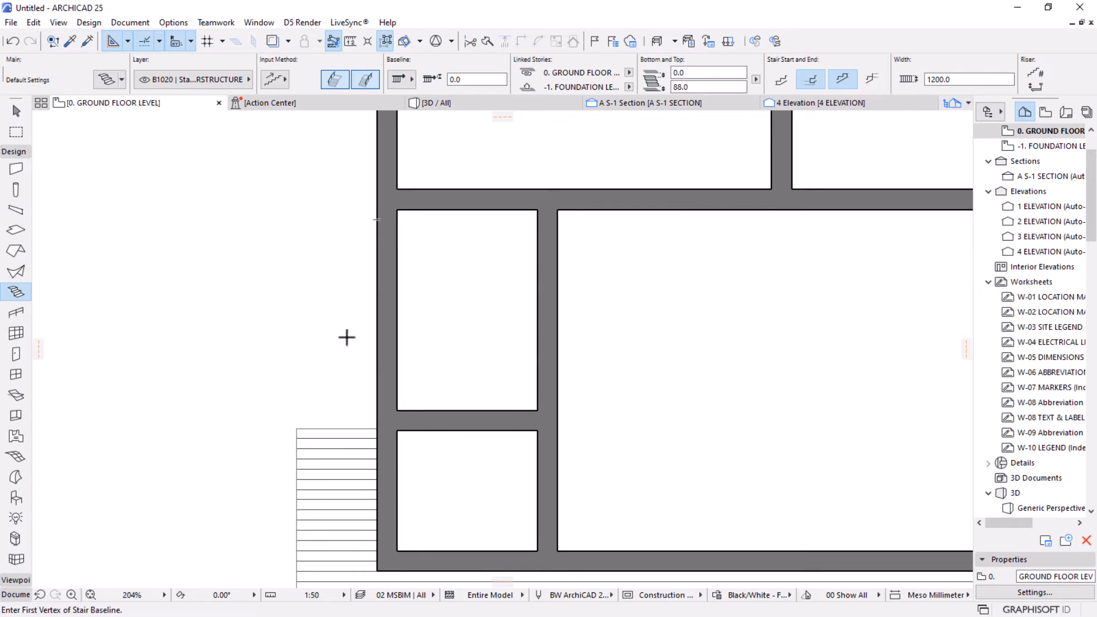
pyautogui.click(377, 278)
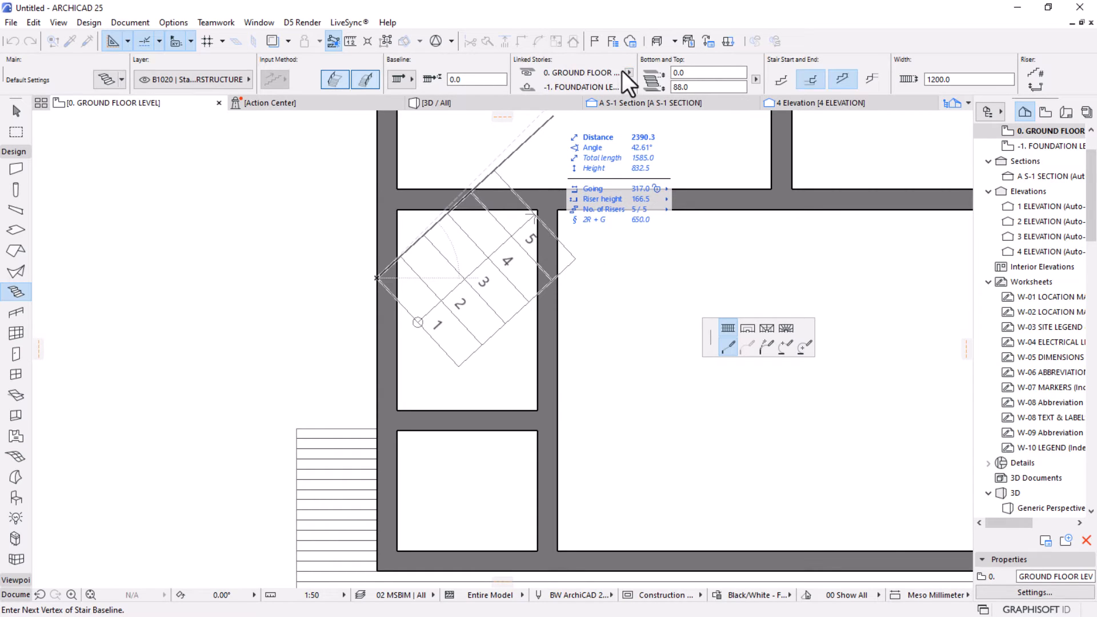
pyautogui.scroll(-4, 492, 141)
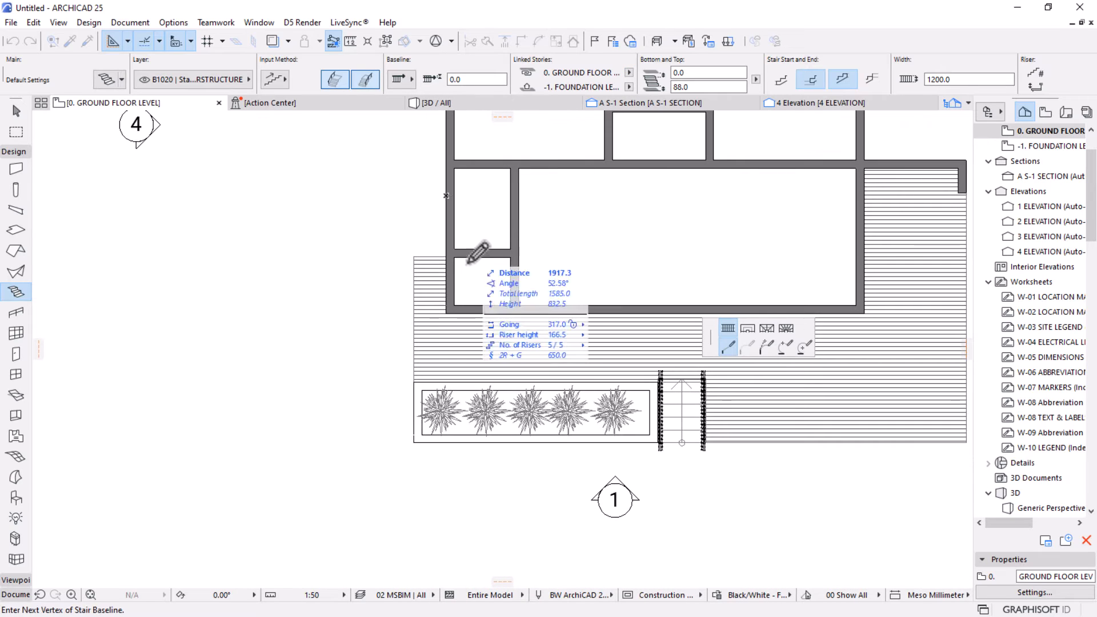
pyautogui.doubleClick(445, 553)
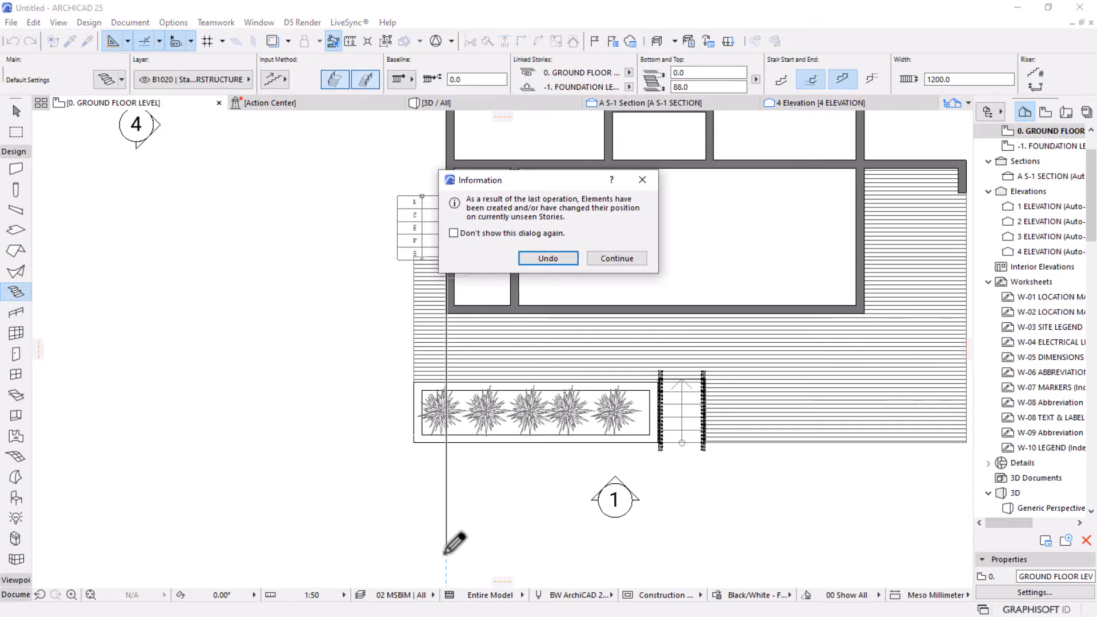
pyautogui.click(623, 258)
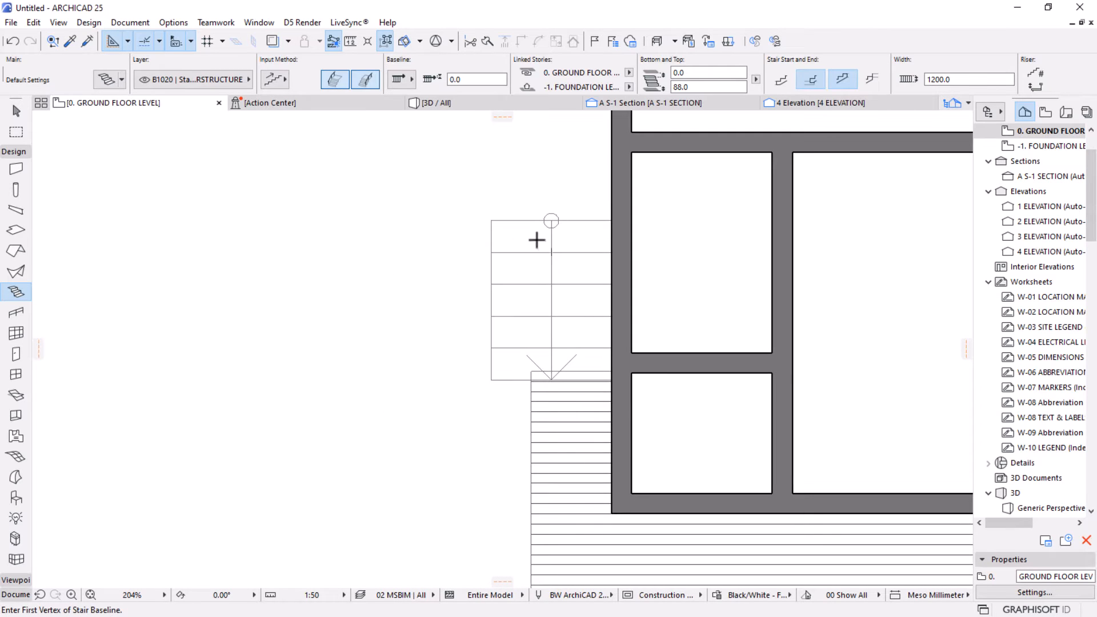
# Move the side stair along the wall so its upper end meets the edge of the narrow paved strip.
pyautogui.scroll(-4, 537, 240)
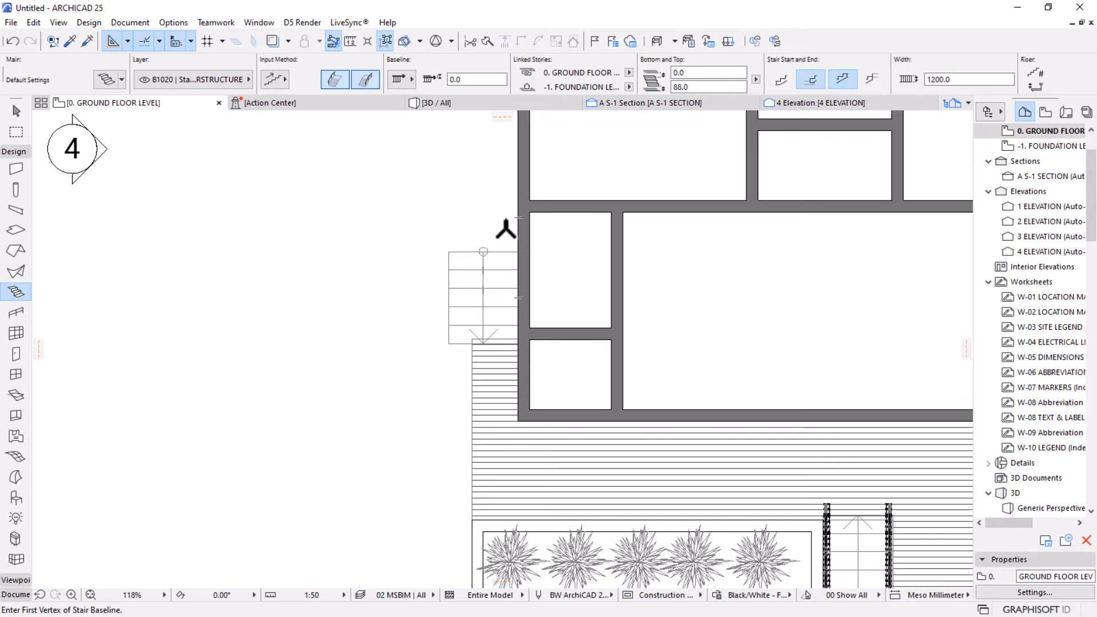
pyautogui.press('Escape')
pyautogui.click(469, 303)
pyautogui.scroll(6, 491, 322)
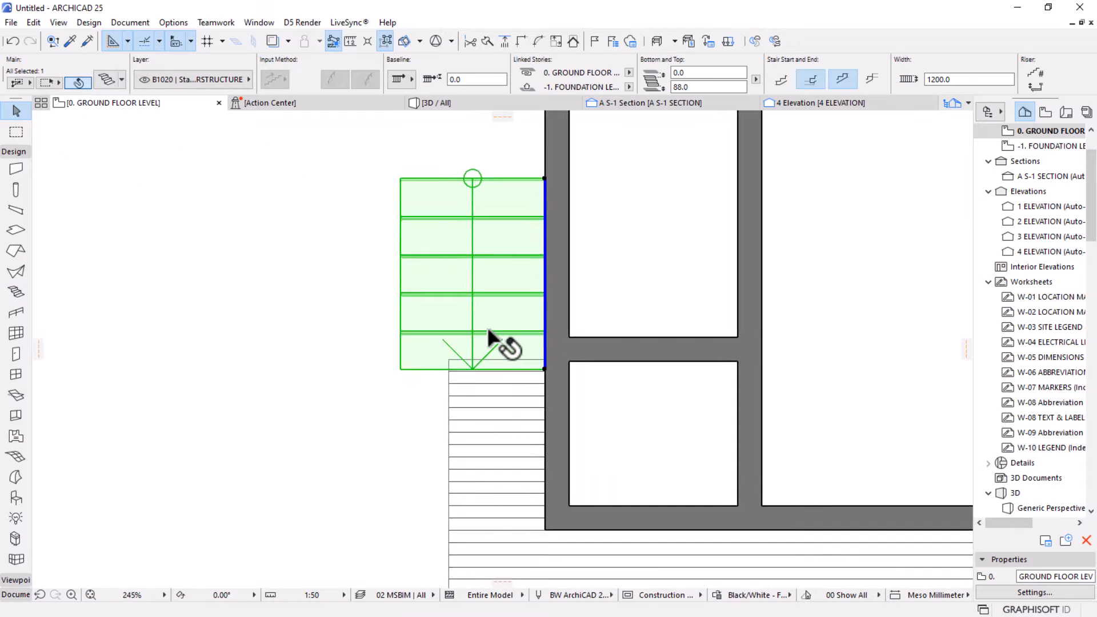
pyautogui.hotkey('ctrl', 'd')
pyautogui.click(569, 387)
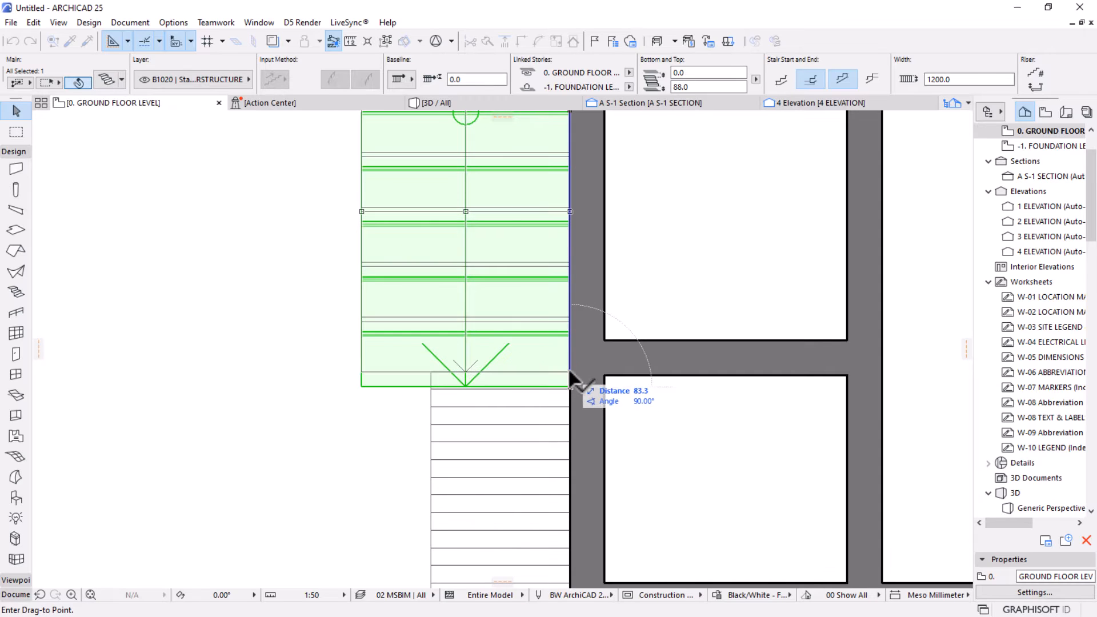
pyautogui.click(570, 385)
pyautogui.hotkey('ctrl', 'd')
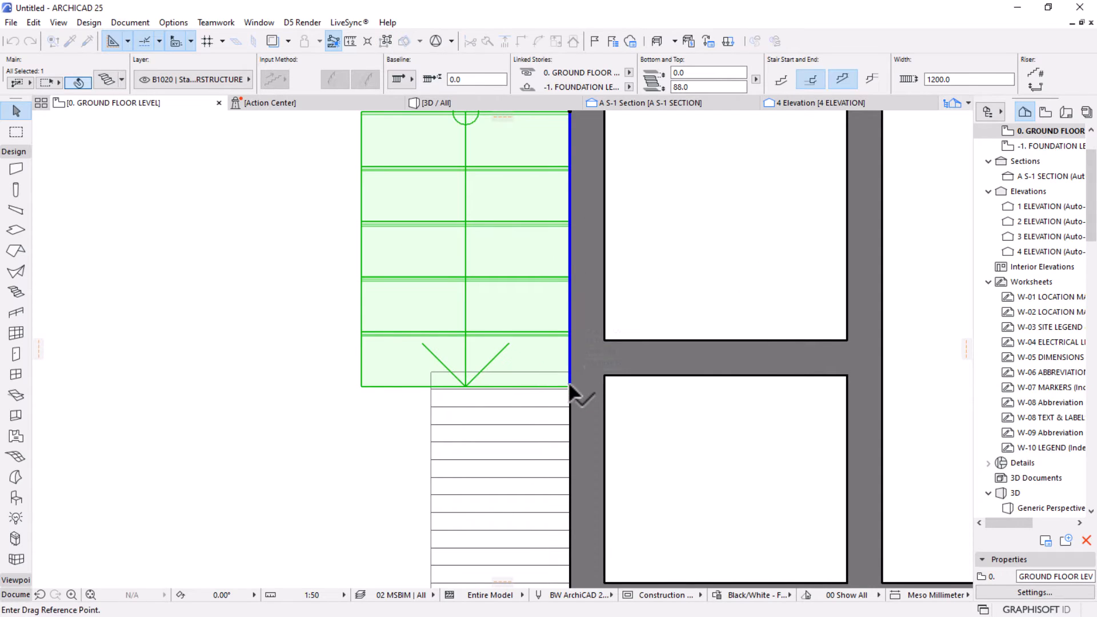
pyautogui.click(570, 386)
pyautogui.click(562, 375)
pyautogui.scroll(-3, 548, 398)
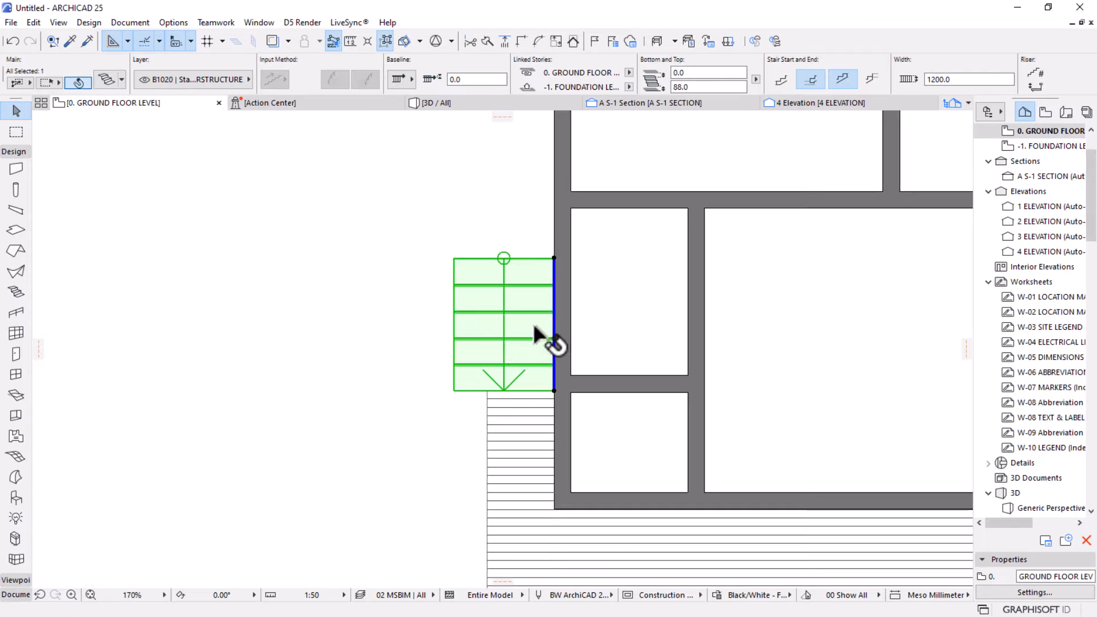
# Set the side stair's width to 800 mm to match the narrow paved strip, and deselect it.
pyautogui.click(929, 80)
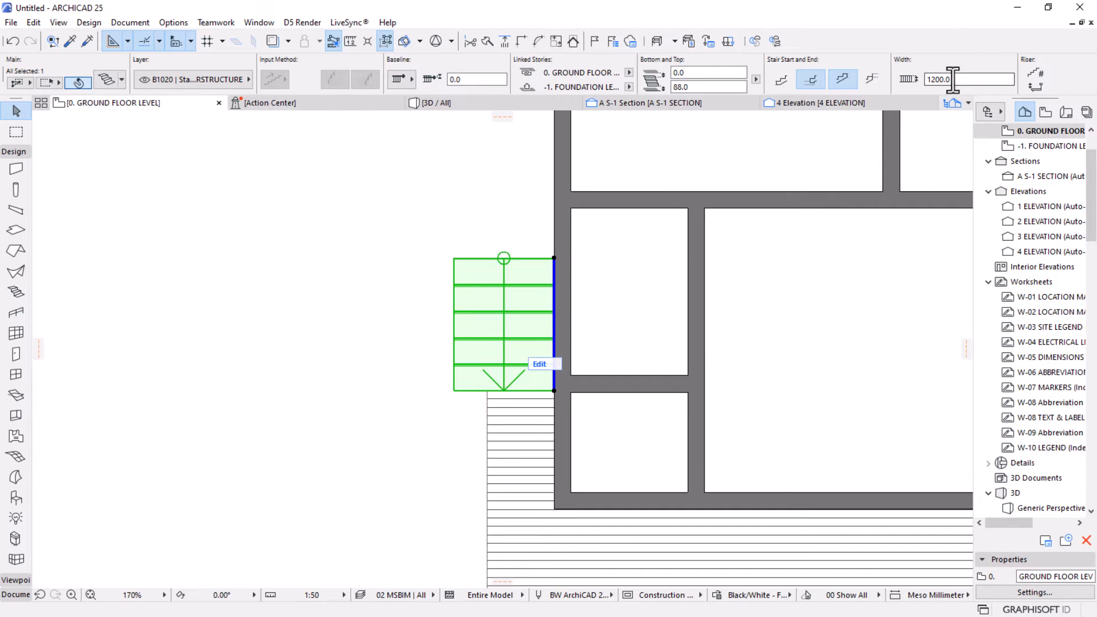
pyautogui.write('800.0')
pyautogui.press('Return')
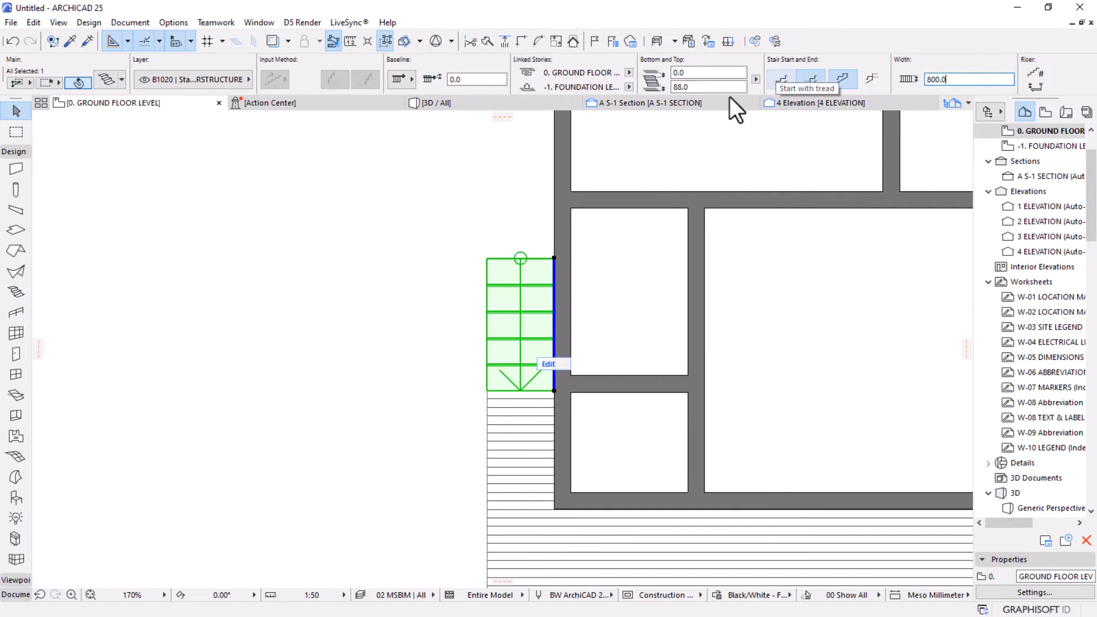
pyautogui.click(488, 277)
# Examine the placement of the side stair and entrance stair across the ground floor plan.
pyautogui.scroll(-3, 488, 280)
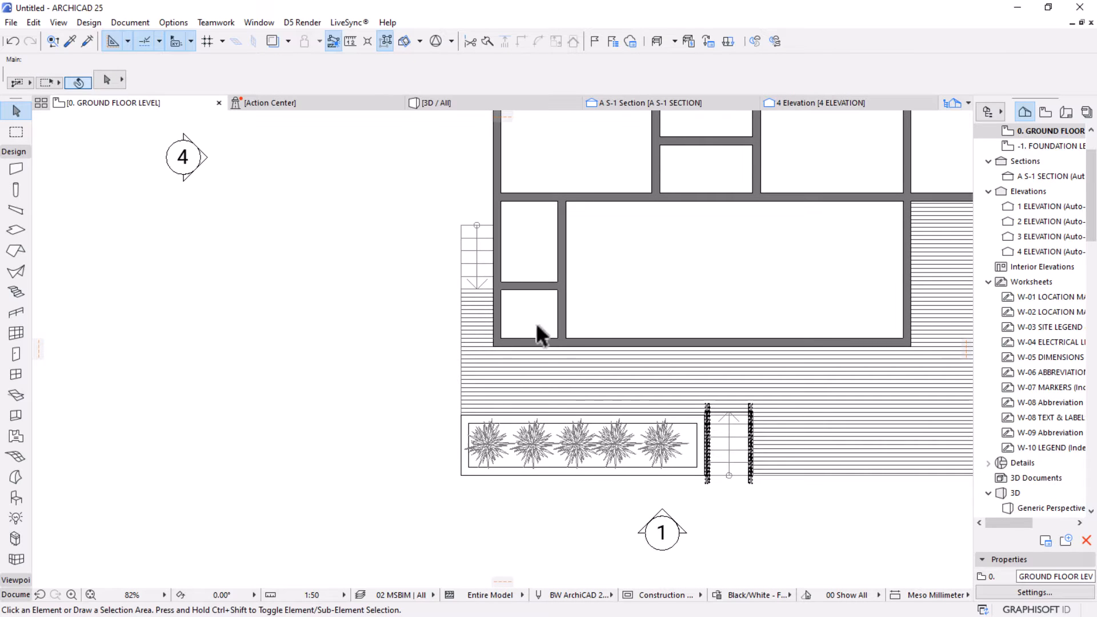
pyautogui.scroll(1, 529, 298)
pyautogui.scroll(-1, 491, 285)
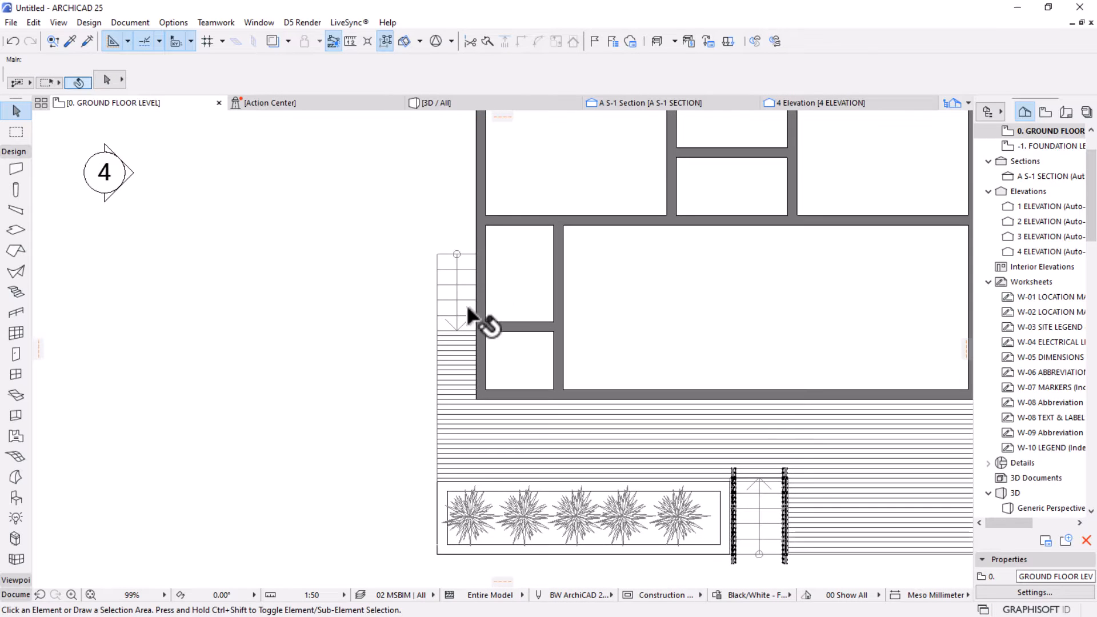
pyautogui.scroll(-2, 452, 309)
pyautogui.moveTo(452, 309); pyautogui.dragTo(484, 325, button='middle')
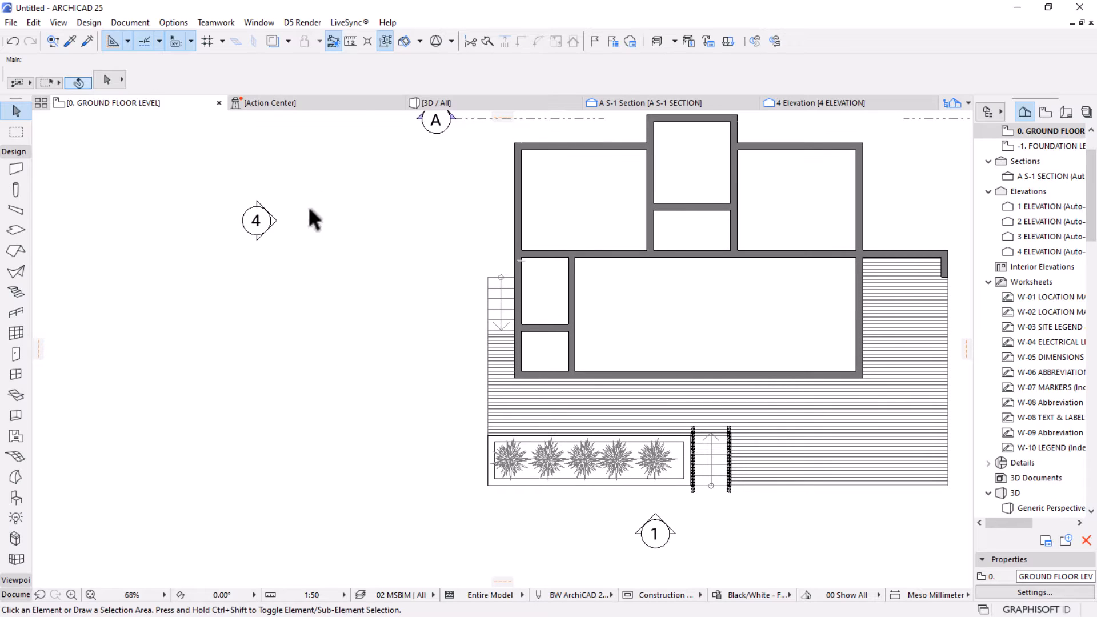
pyautogui.scroll(1, 831, 404)
pyautogui.moveTo(799, 396); pyautogui.dragTo(710, 405, button='middle')
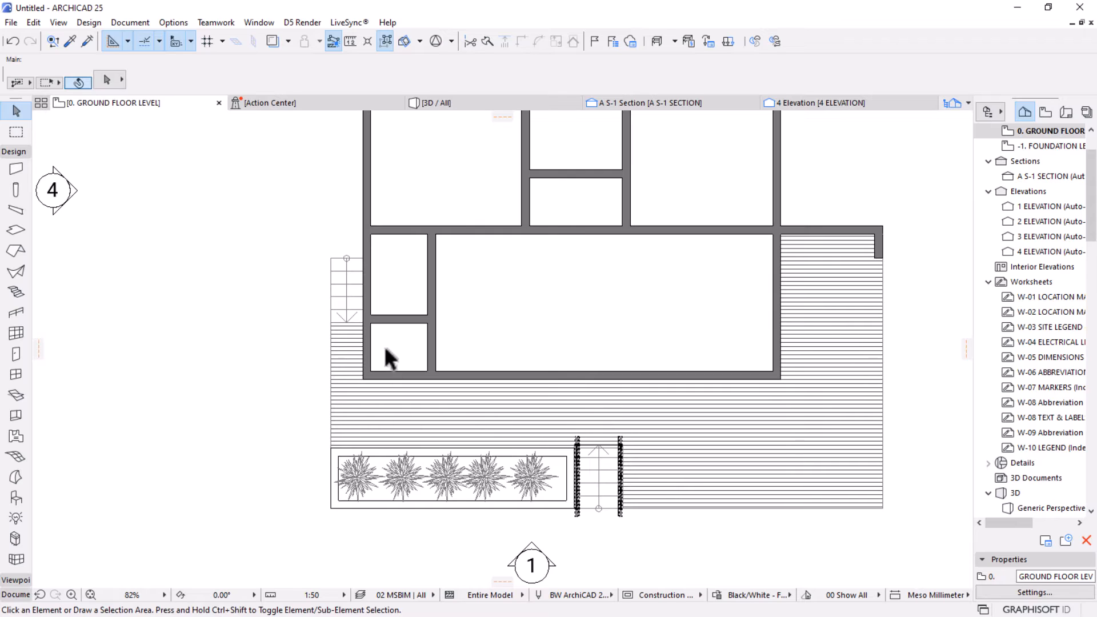
pyautogui.scroll(-3, 469, 360)
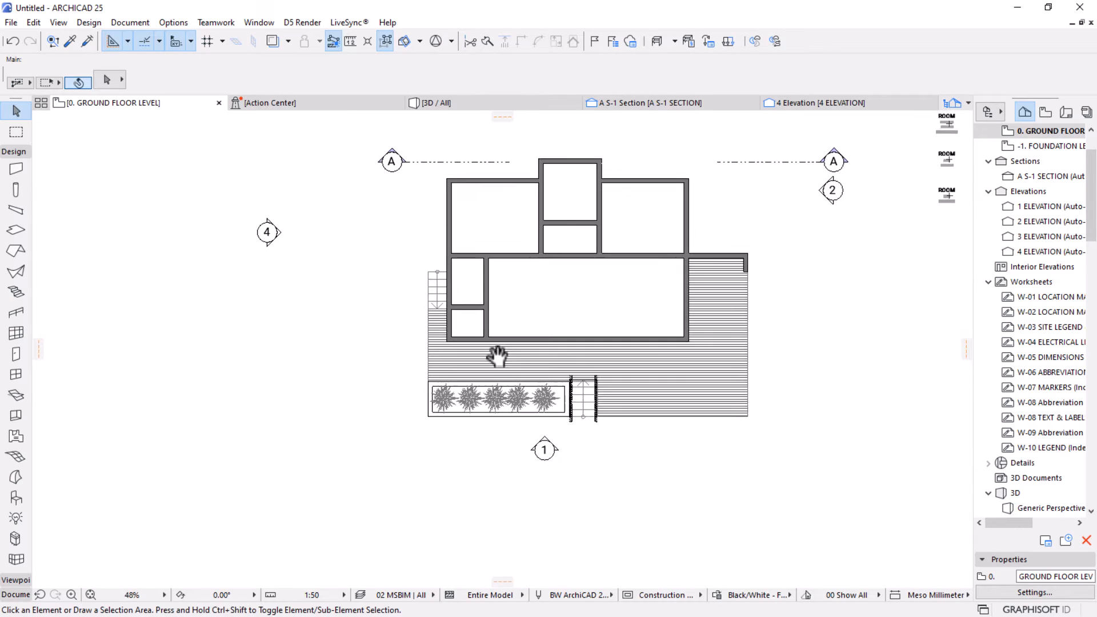
pyautogui.scroll(2, 571, 280)
pyautogui.moveTo(469, 304); pyautogui.dragTo(496, 408, button='middle')
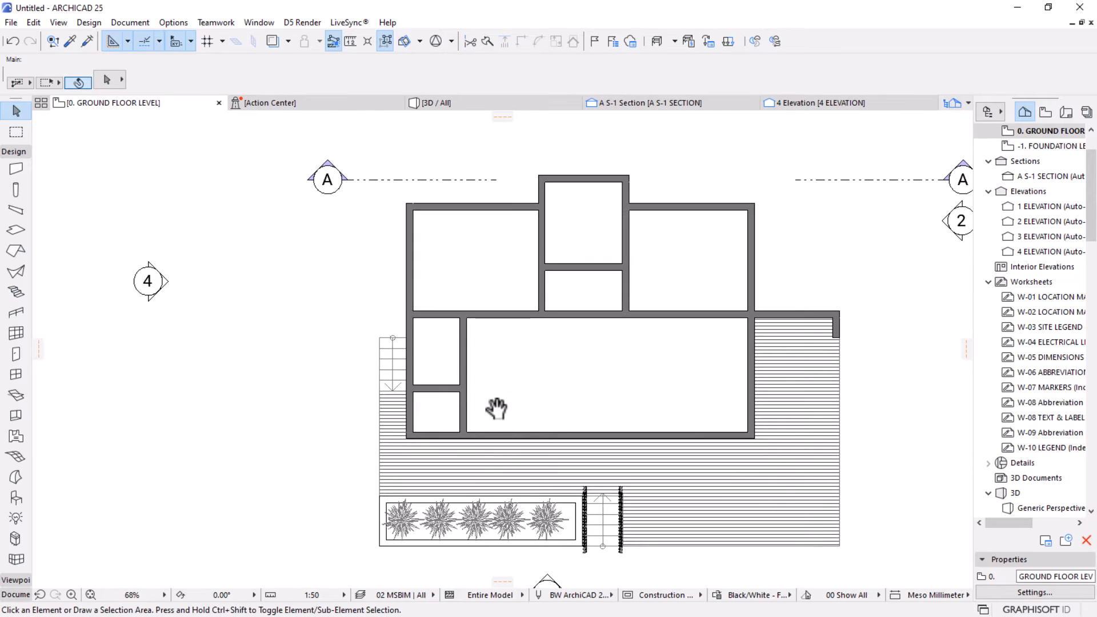
pyautogui.scroll(-1, 550, 345)
pyautogui.scroll(3, 458, 311)
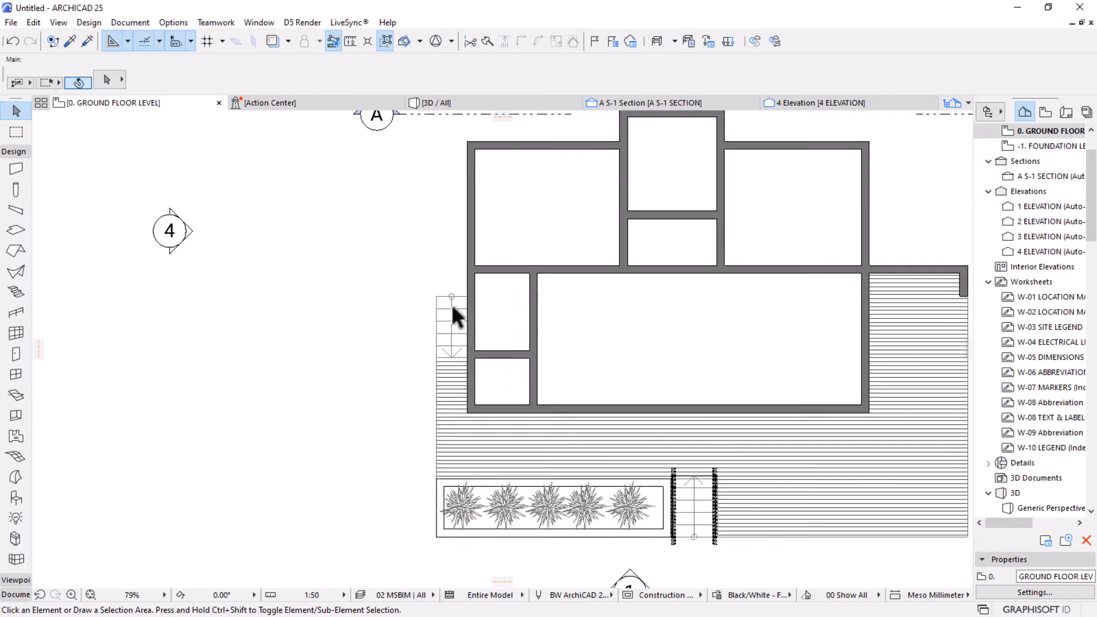
# In the 3D view, assign both side stair railings to the B1080 Balustrate.F SPECIAL CONSTRUCTION AND DEMOLITION layer and deselect them.
pyautogui.click(495, 106)
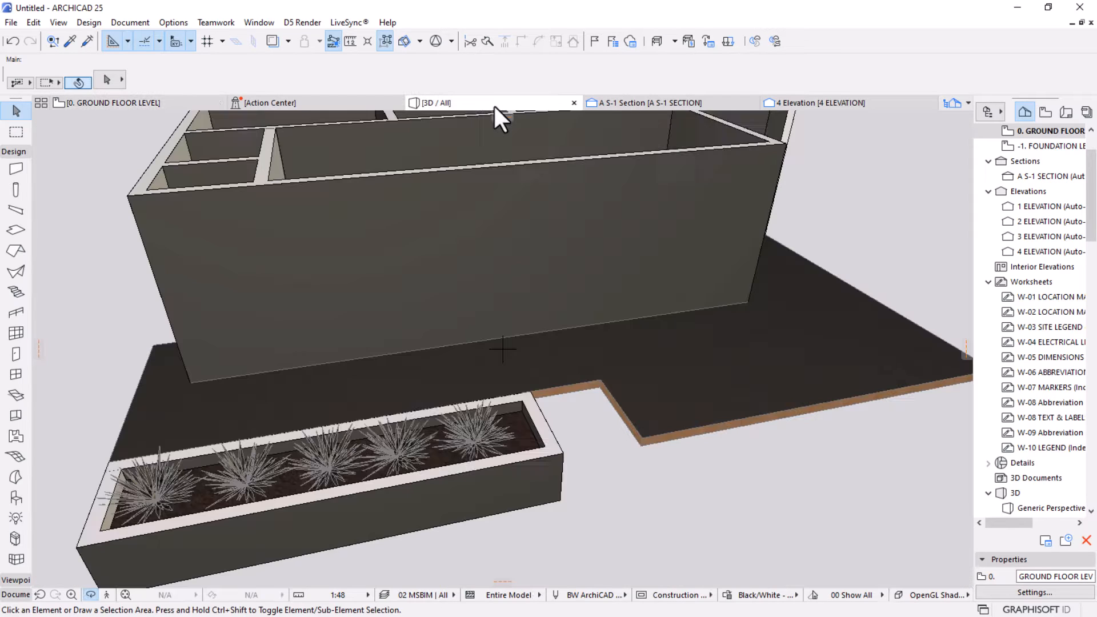
pyautogui.scroll(-2, 673, 406)
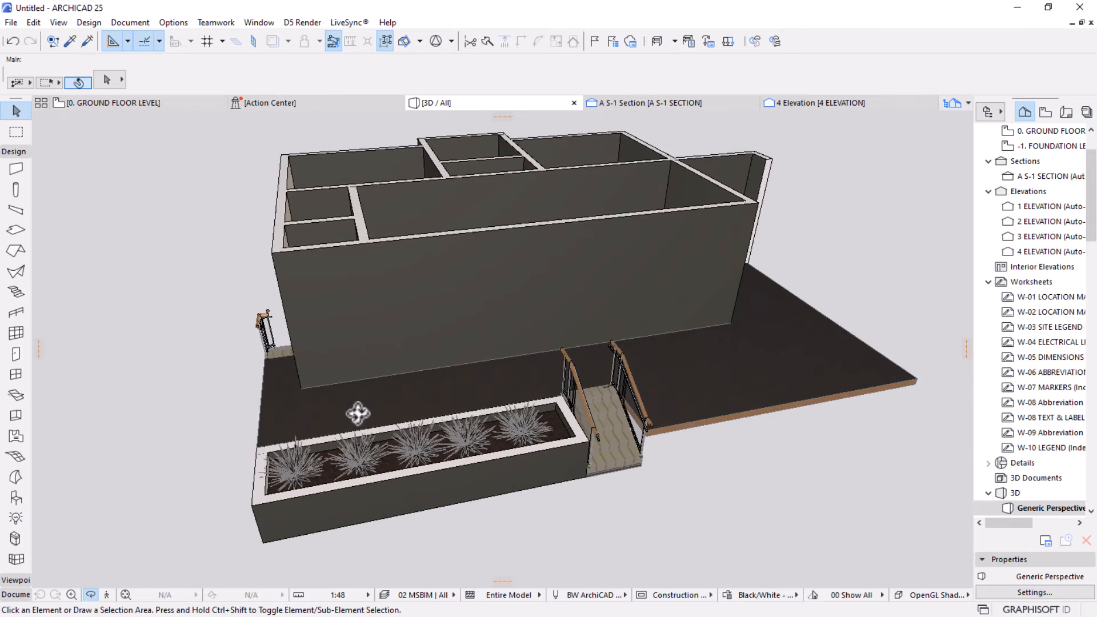
pyautogui.keyDown('shift'); pyautogui.moveTo(358, 414); pyautogui.dragTo(549, 517, button='middle'); pyautogui.keyUp('shift')
pyautogui.click(543, 490)
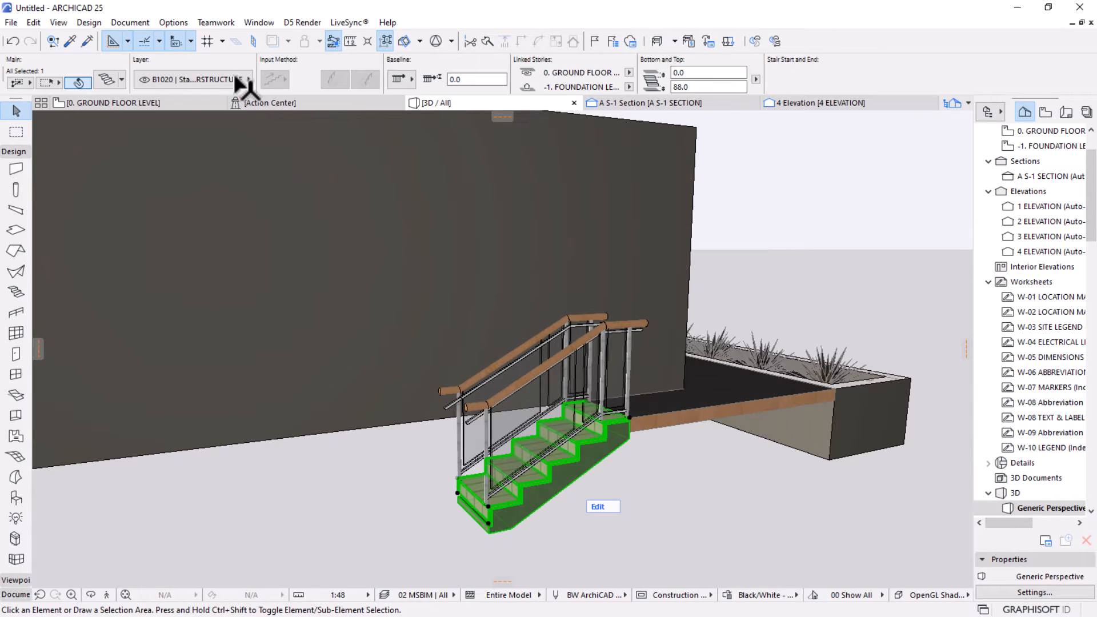
pyautogui.click(517, 393)
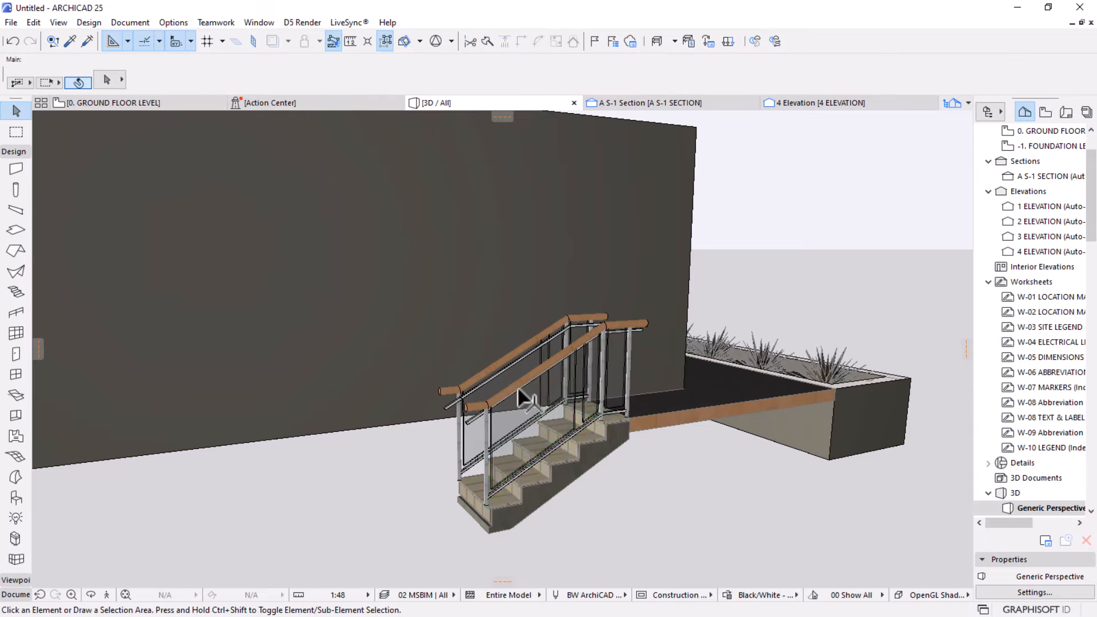
pyautogui.keyDown('shift'); pyautogui.click(526, 355); pyautogui.keyUp('shift')
pyautogui.click(201, 85)
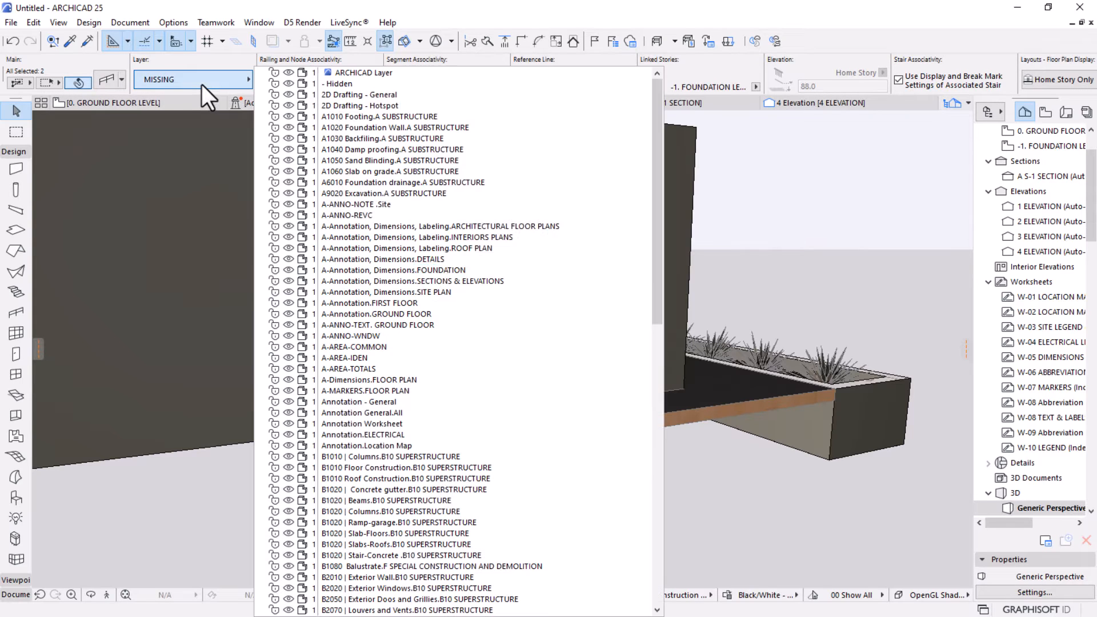
pyautogui.scroll(-4, 403, 376)
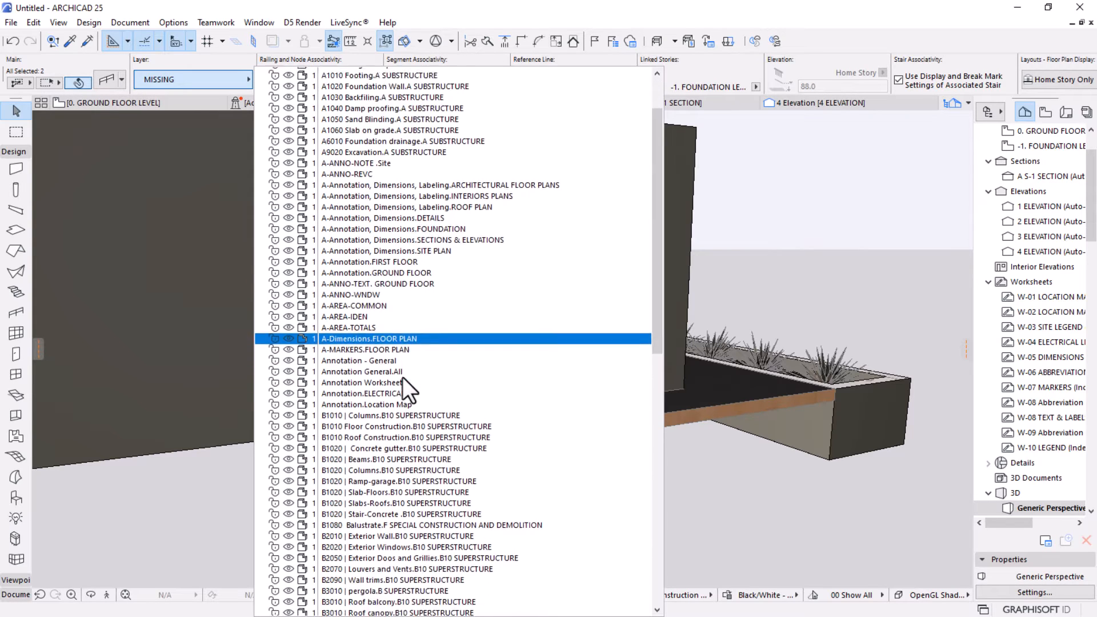
pyautogui.scroll(-2, 412, 377)
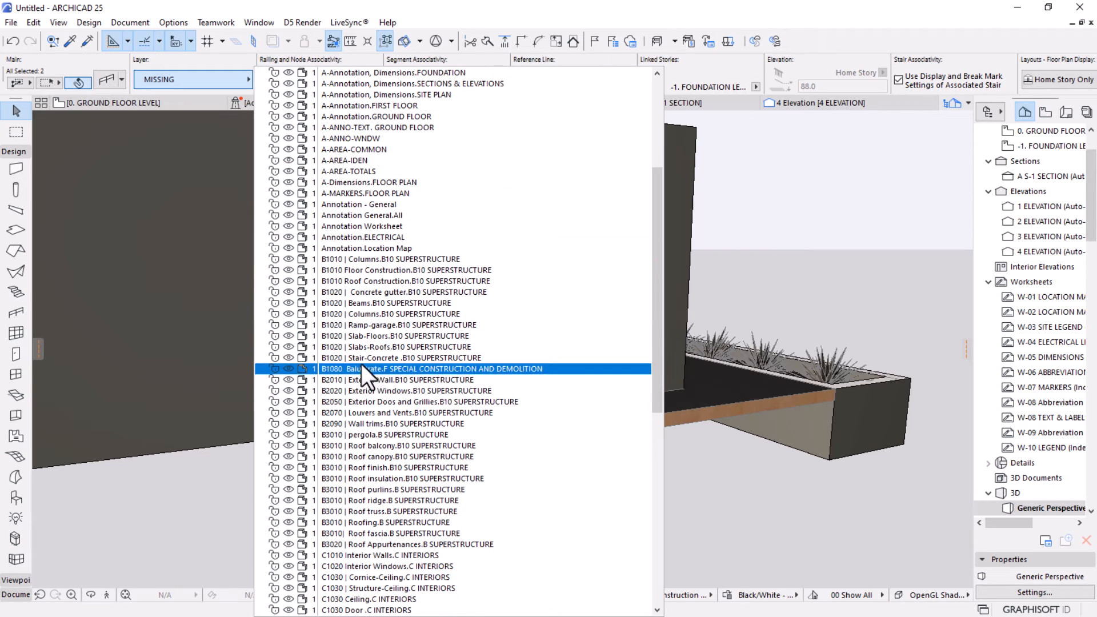
pyautogui.click(377, 369)
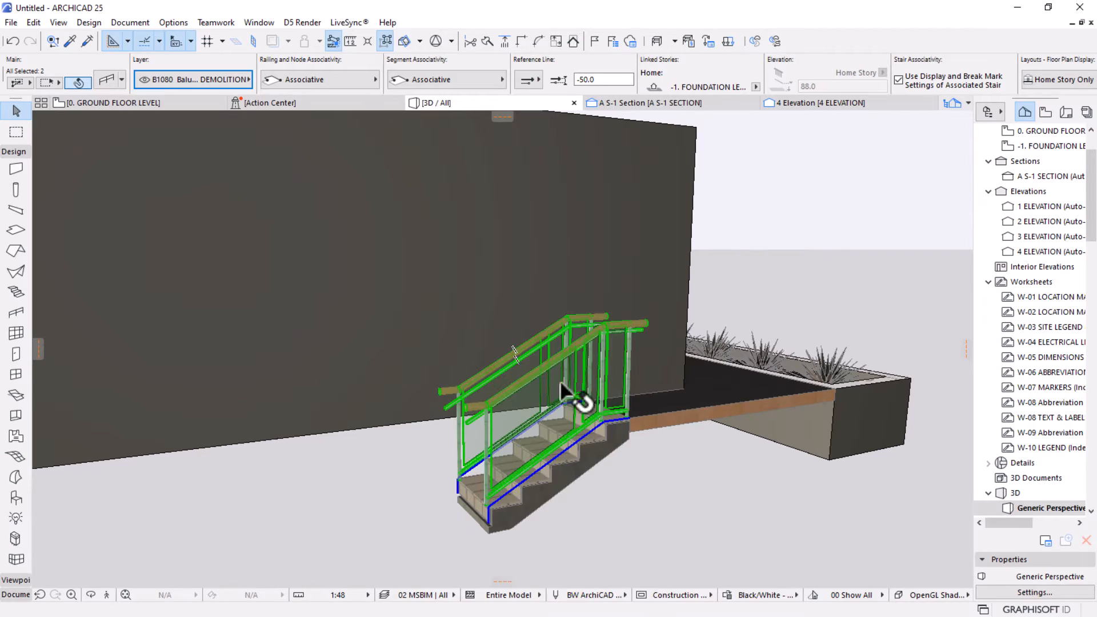
pyautogui.click(645, 531)
# Examine the side stair, the entrance stair and their railings from several sides of the 3D model.
pyautogui.moveTo(643, 451); pyautogui.dragTo(610, 438)
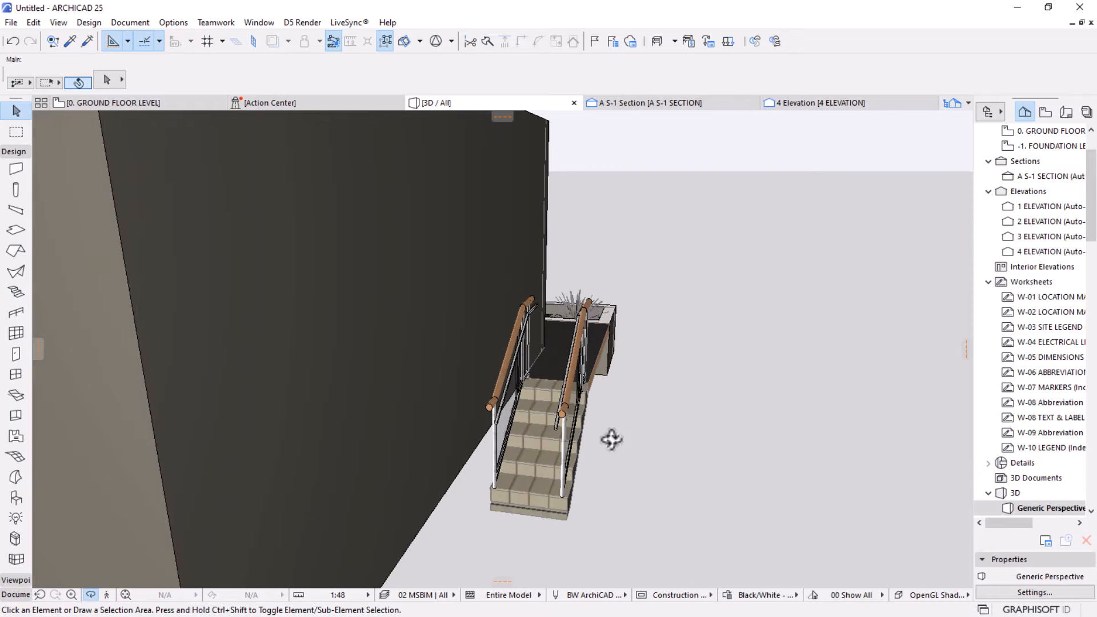
pyautogui.moveTo(502, 359); pyautogui.dragTo(477, 394)
pyautogui.moveTo(783, 415); pyautogui.dragTo(581, 391)
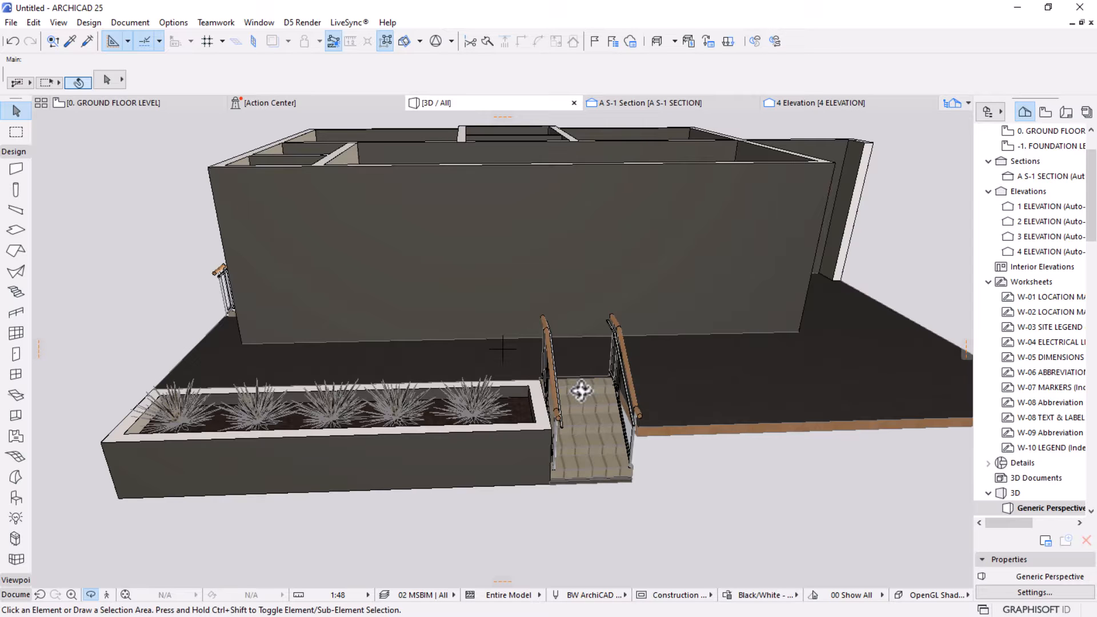
pyautogui.keyDown('shift'); pyautogui.moveTo(581, 391); pyautogui.dragTo(446, 460, button='middle'); pyautogui.keyUp('shift')
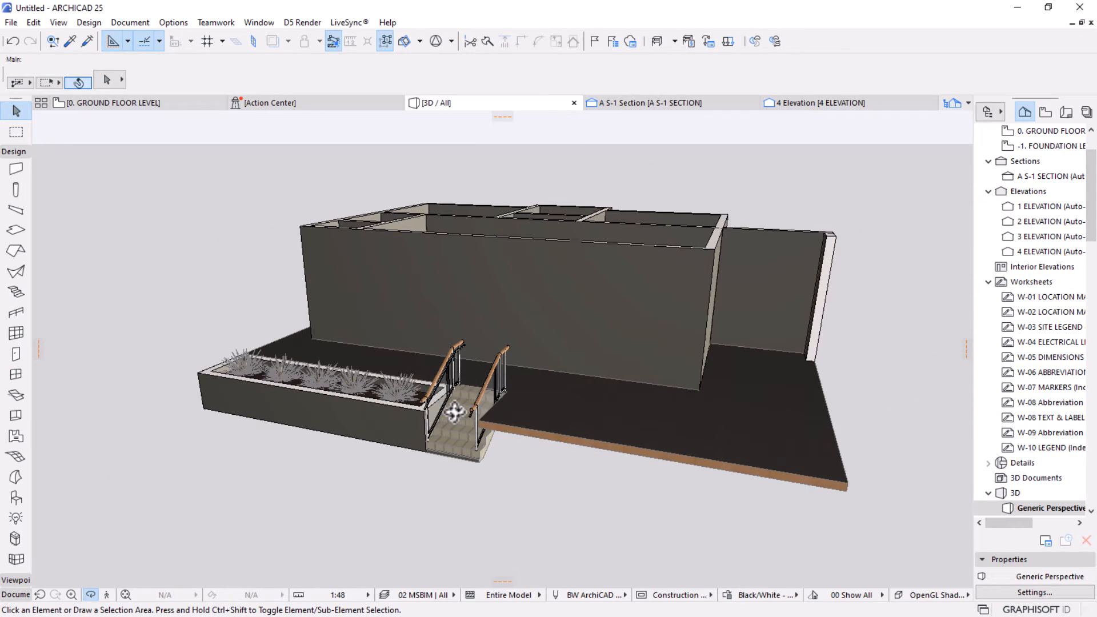
pyautogui.scroll(6, 454, 411)
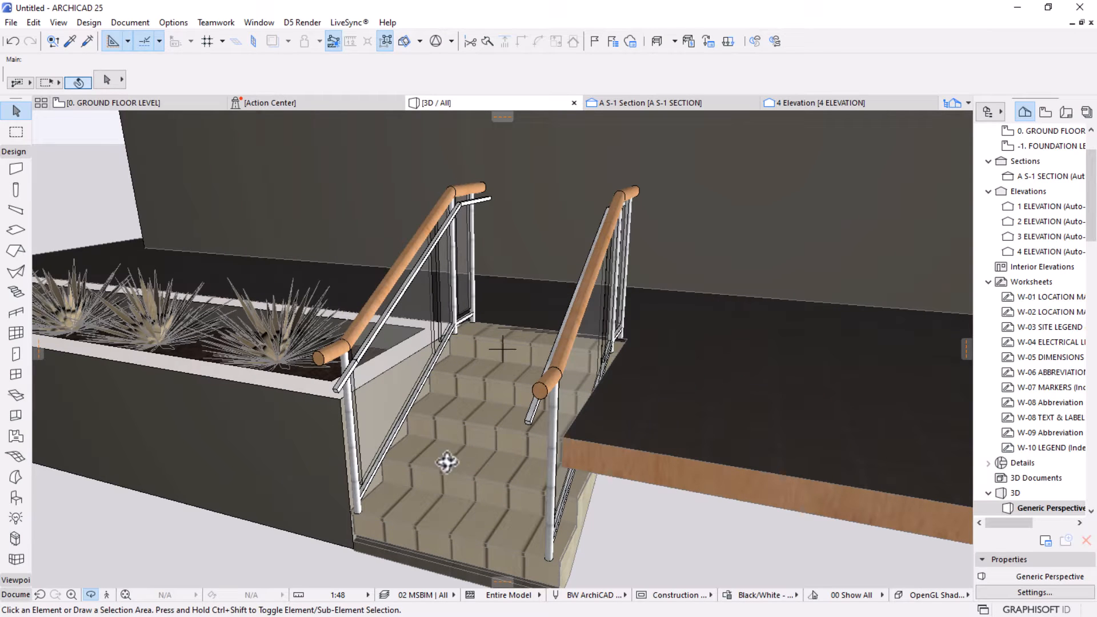
pyautogui.scroll(-10, 451, 429)
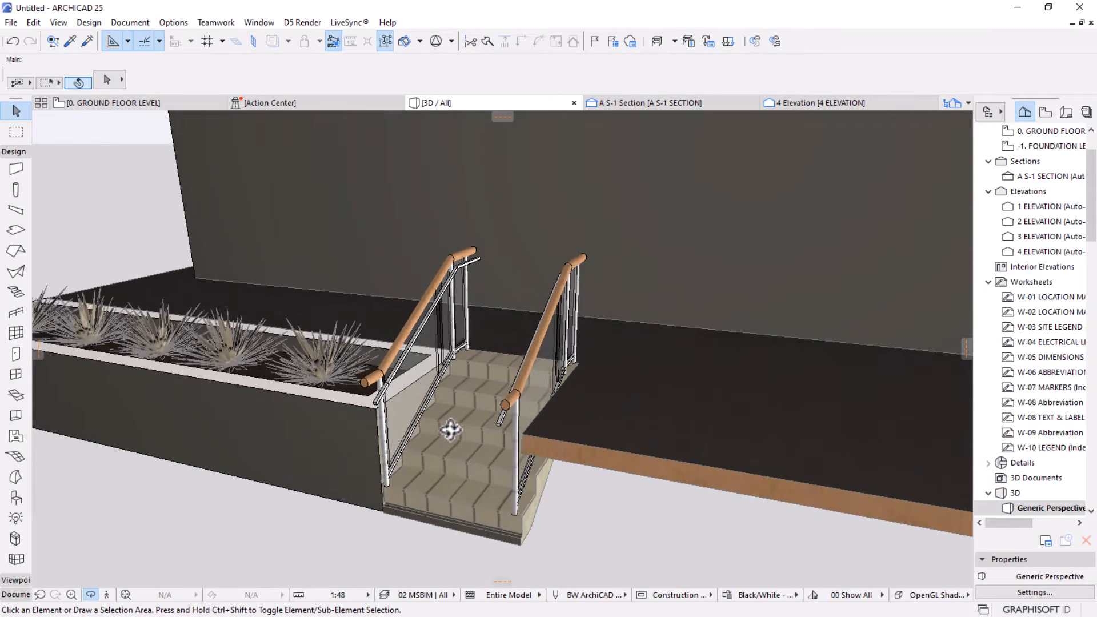
pyautogui.moveTo(761, 404); pyautogui.dragTo(798, 384)
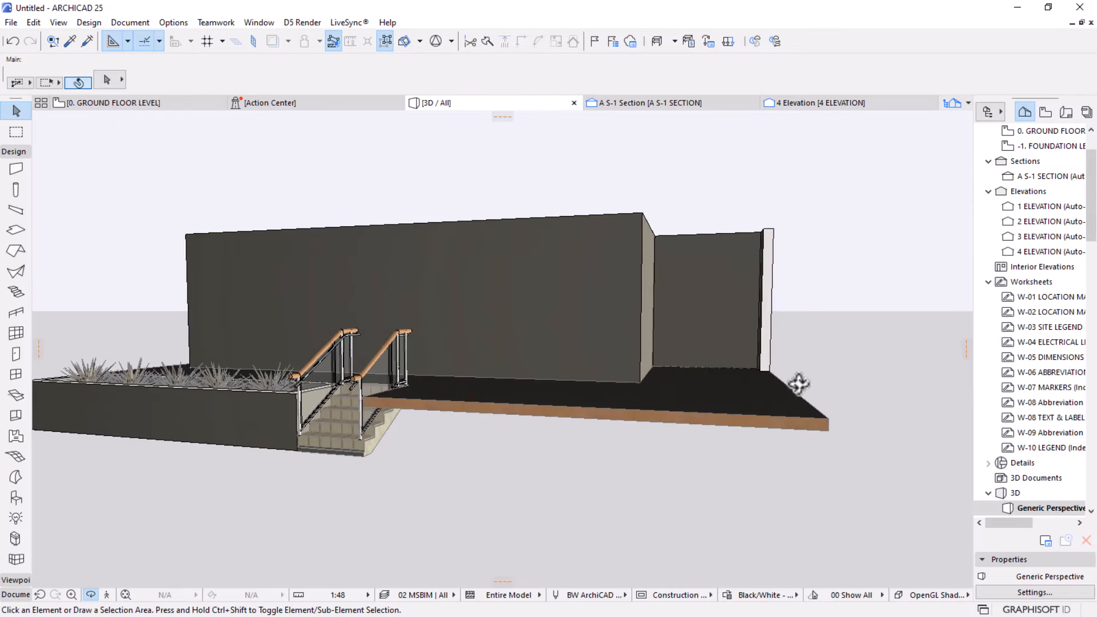
pyautogui.moveTo(498, 386); pyautogui.dragTo(581, 440)
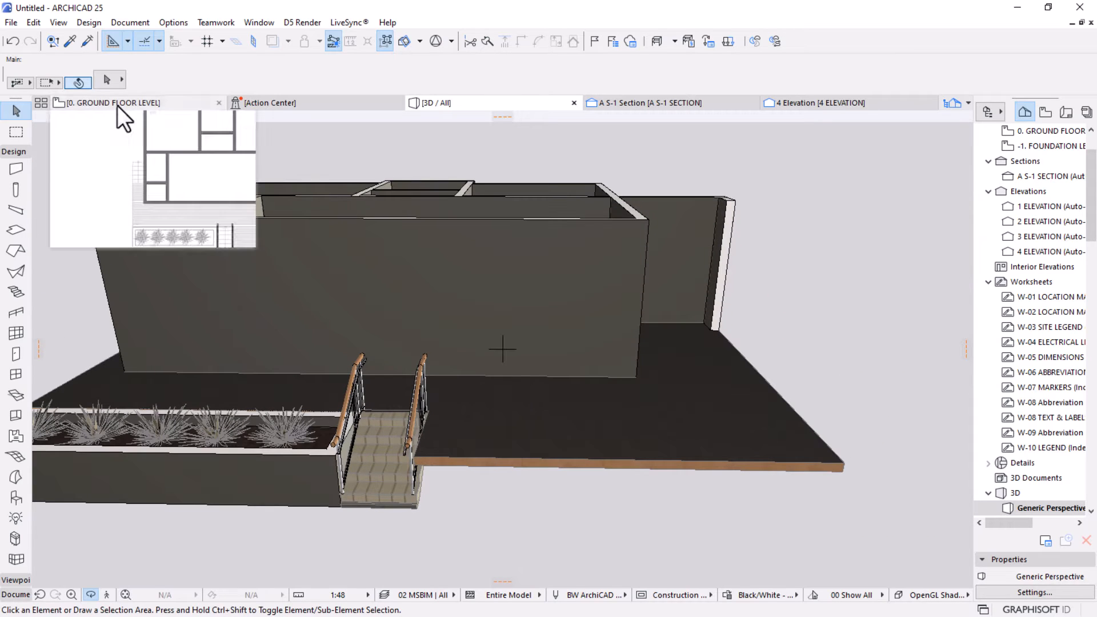
# On the ground floor plan, copy the entrance stair with both railings to the open area beyond the paved slab's far side edge.
pyautogui.click(118, 105)
pyautogui.scroll(-5, 497, 274)
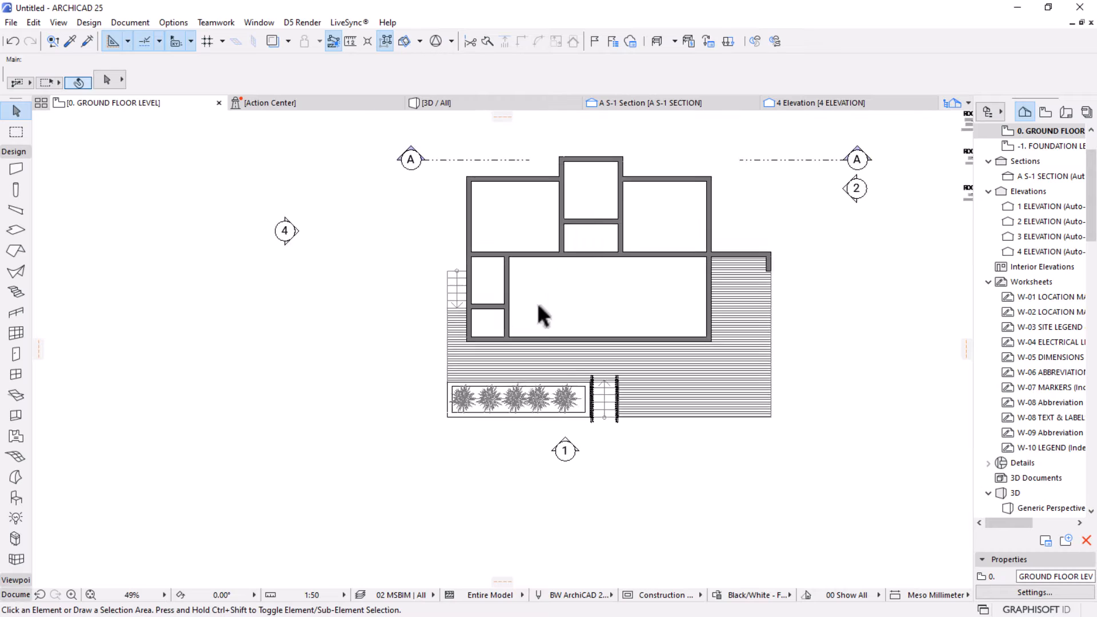
pyautogui.scroll(2, 562, 289)
pyautogui.scroll(1, 680, 346)
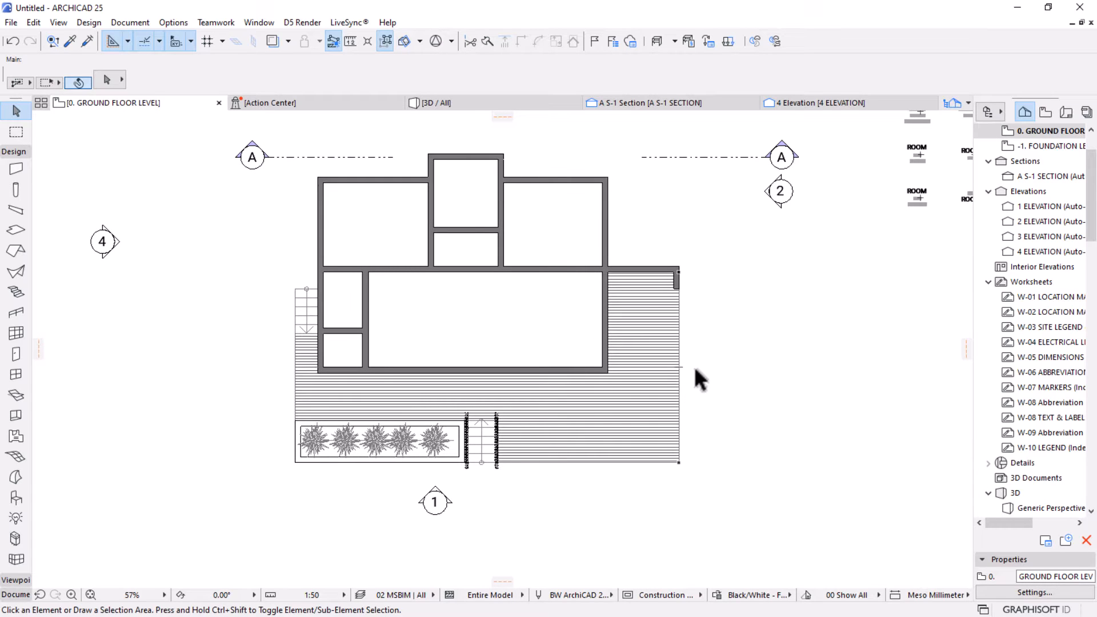
pyautogui.click(487, 451)
pyautogui.scroll(6, 483, 467)
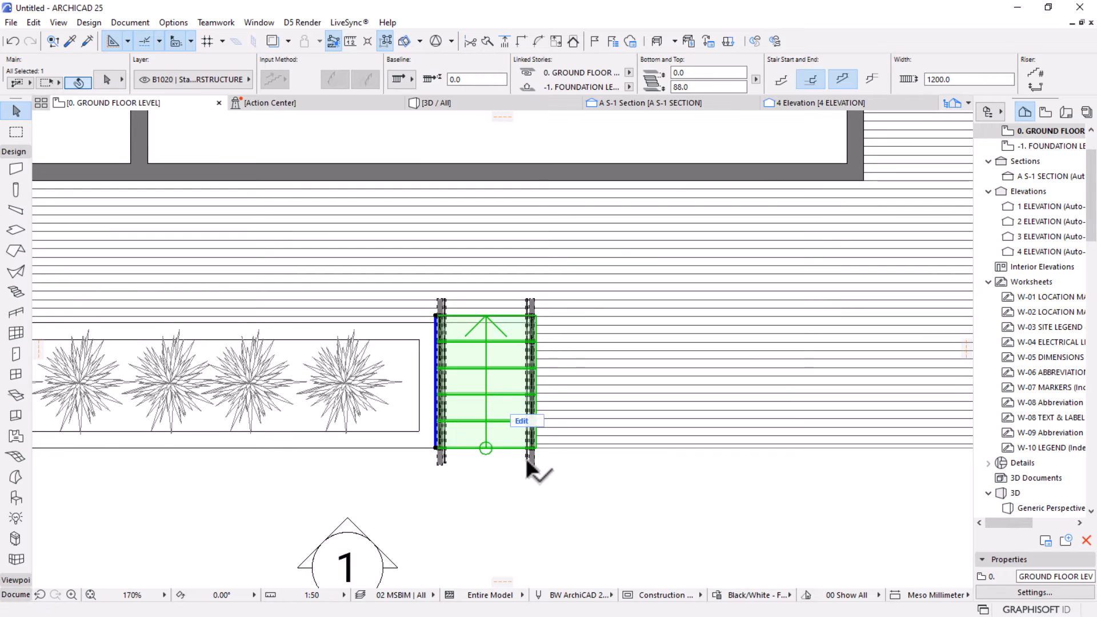
pyautogui.keyDown('shift'); pyautogui.click(527, 461); pyautogui.keyUp('shift')
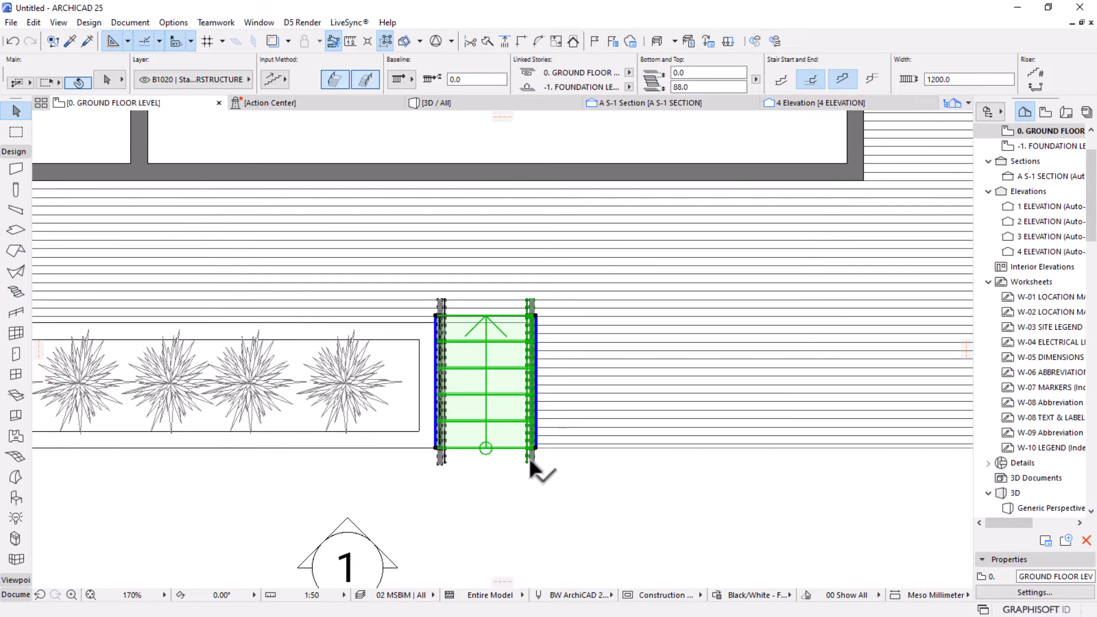
pyautogui.keyDown('shift'); pyautogui.click(439, 462); pyautogui.keyUp('shift')
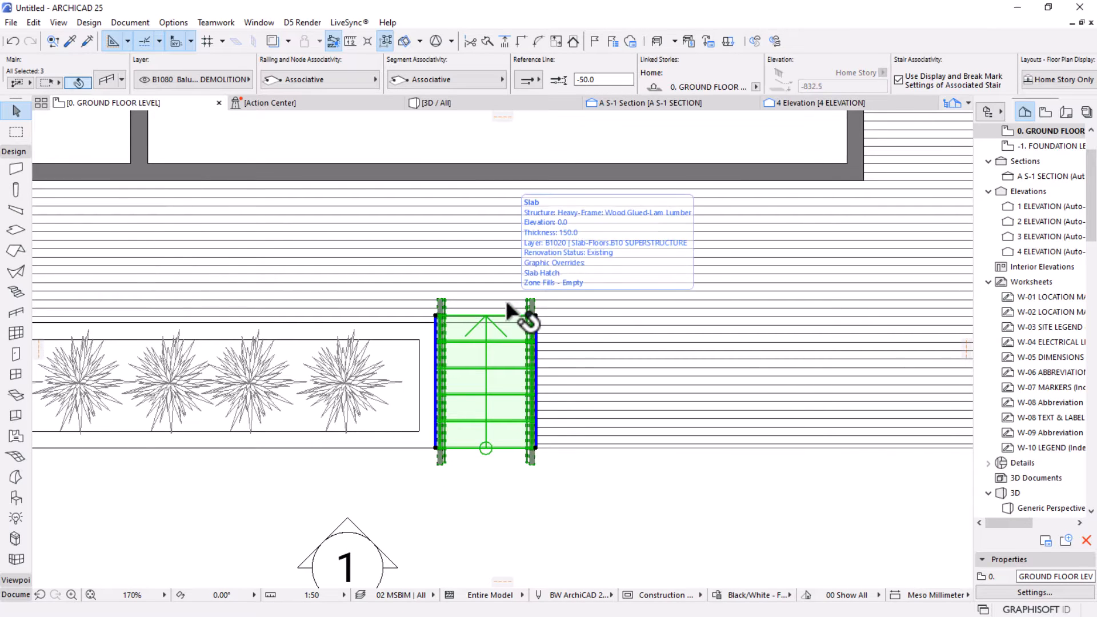
pyautogui.hotkey('ctrl', 'd')
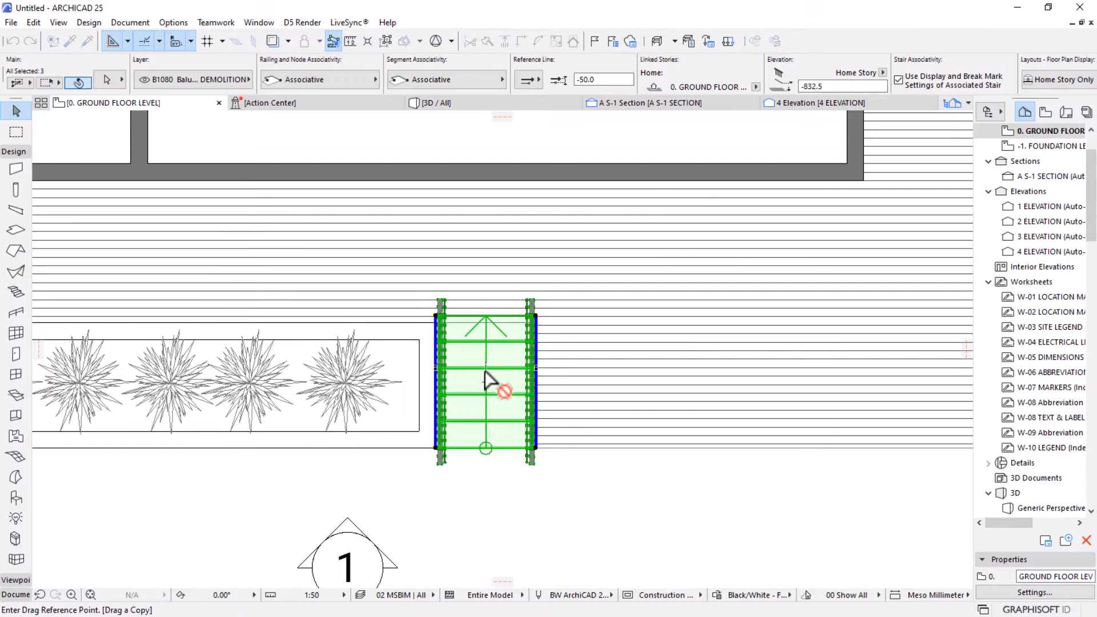
pyautogui.click(487, 450)
pyautogui.scroll(-3, 266, 361)
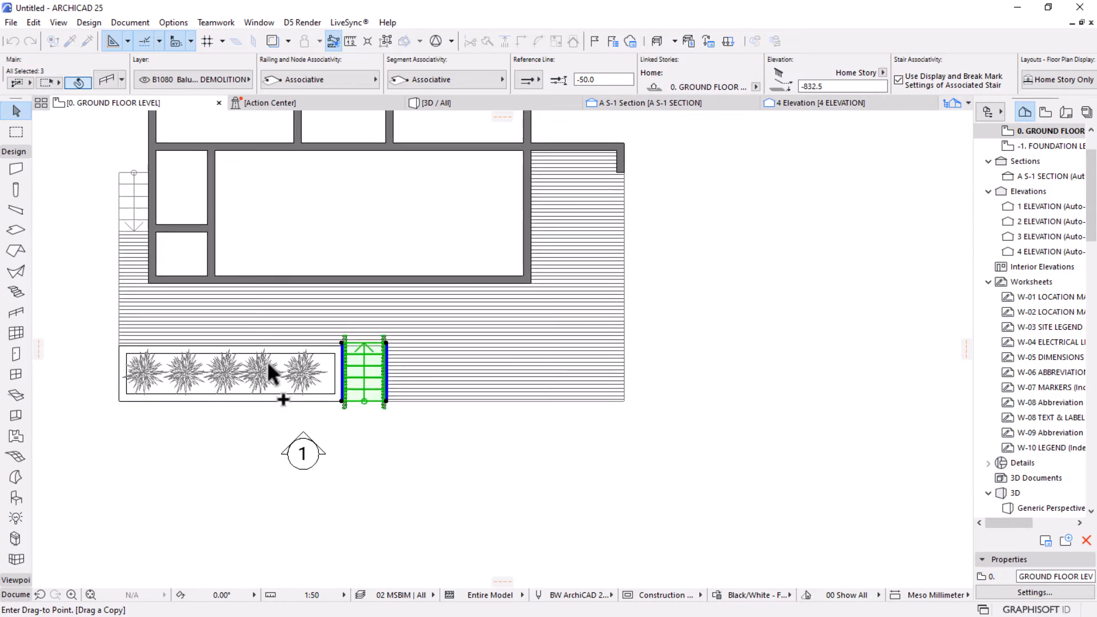
pyautogui.scroll(-1, 269, 375)
pyautogui.click(623, 311)
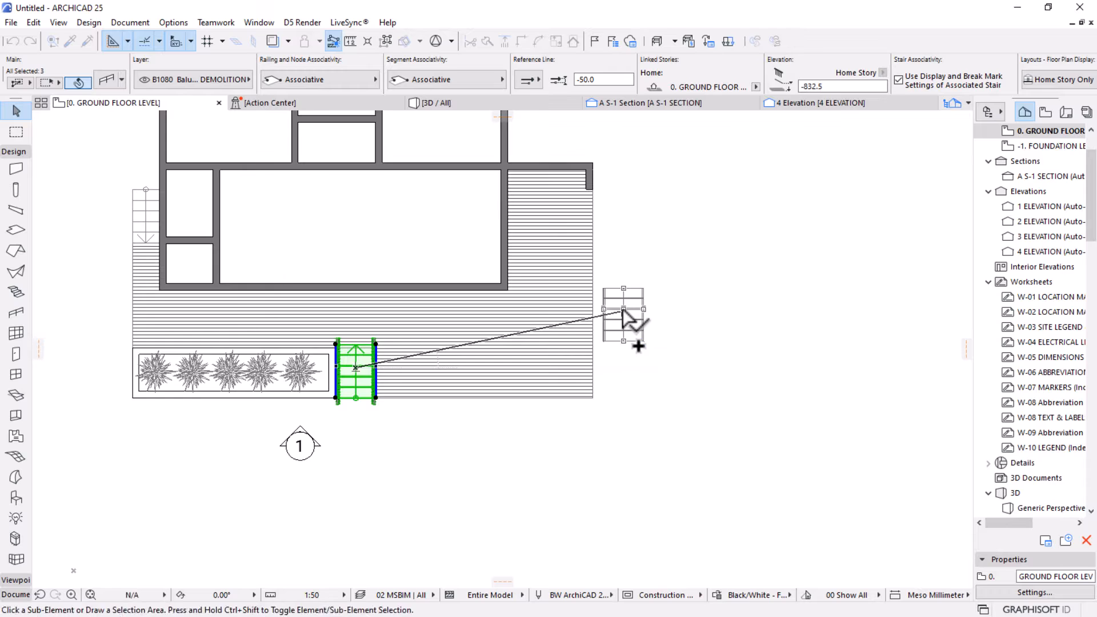
# Rotate the copied stair and its railings 90° about the stair's centre so it rises toward the paved slab.
pyautogui.scroll(3, 623, 311)
pyautogui.hotkey('ctrl', 'e')
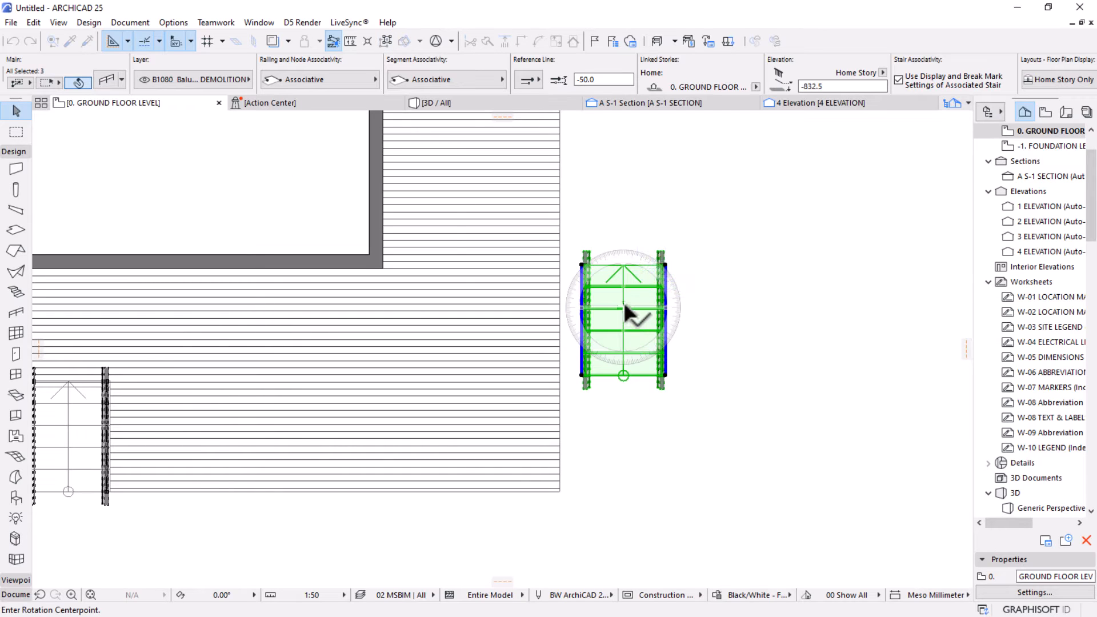
pyautogui.click(624, 307)
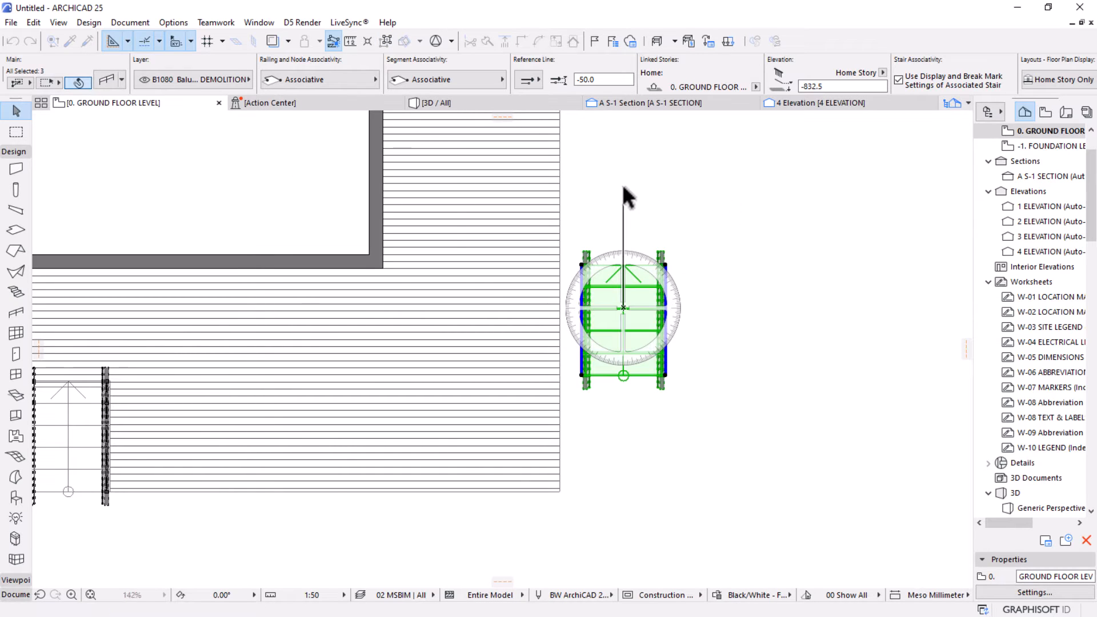
pyautogui.click(624, 187)
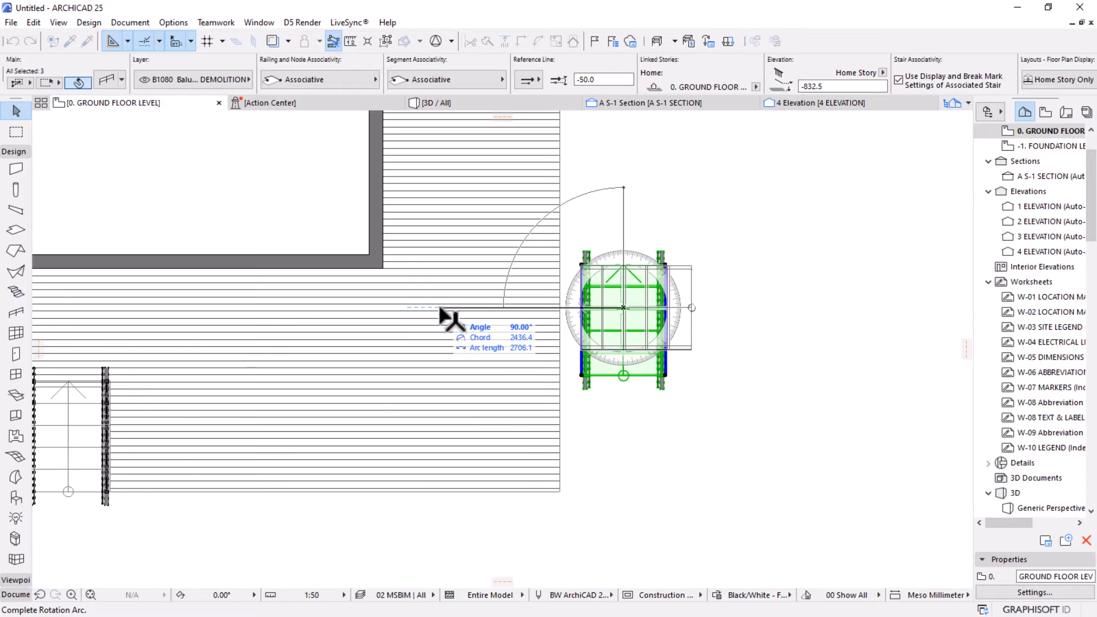
pyautogui.click(577, 307)
# Move the rotated stair and railings so the midpoint of the upper end meets the paved slab's edge.
pyautogui.scroll(3, 576, 303)
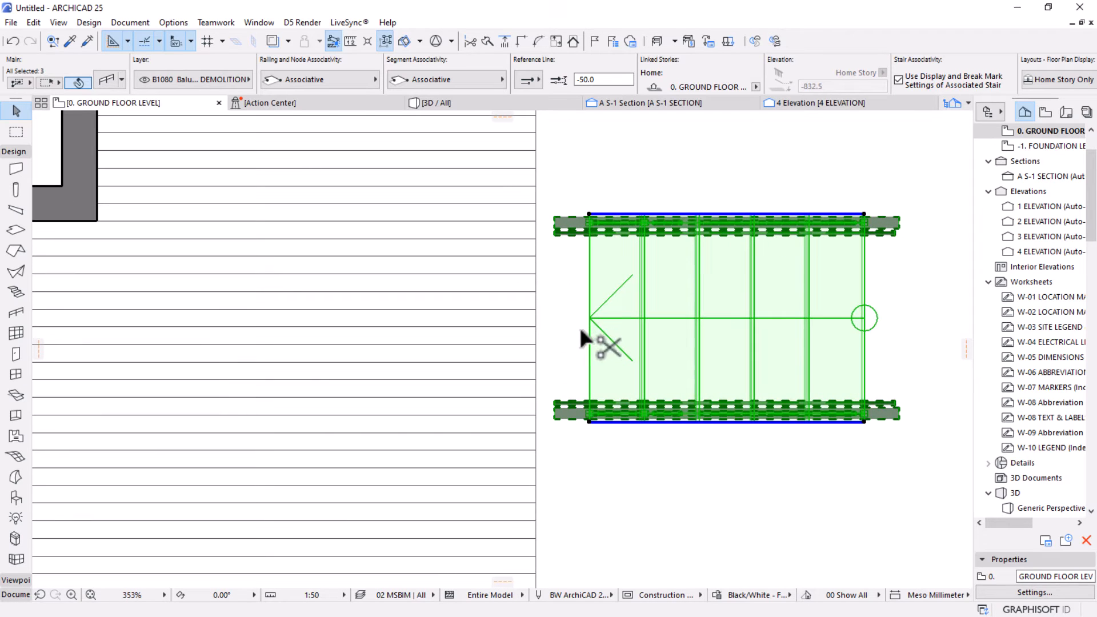
pyautogui.hotkey('ctrl', 'd')
pyautogui.click(590, 318)
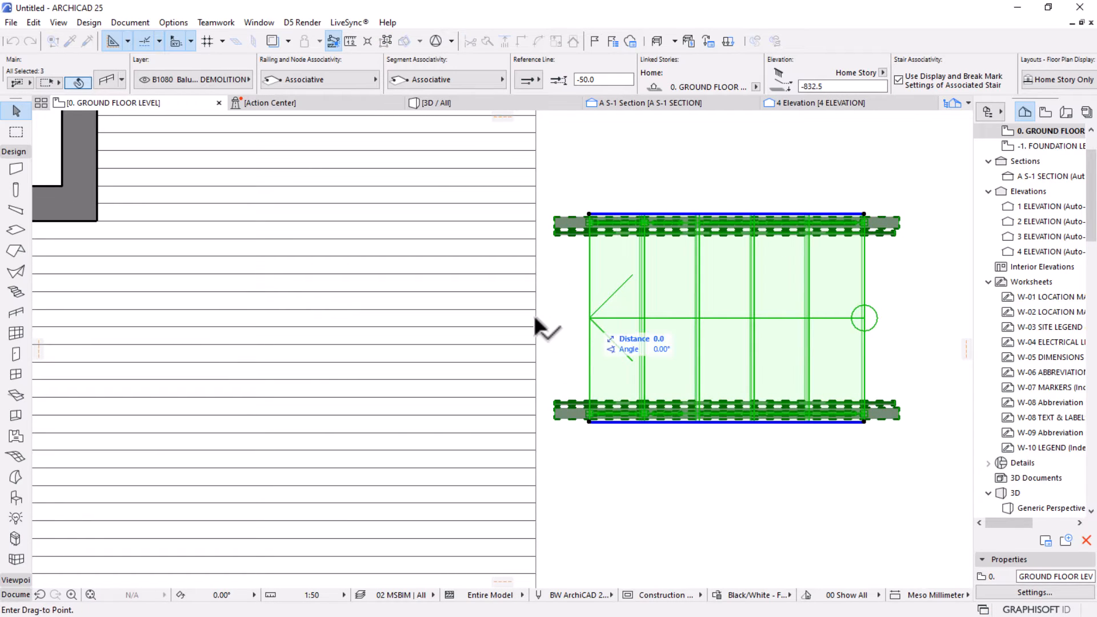
pyautogui.click(536, 318)
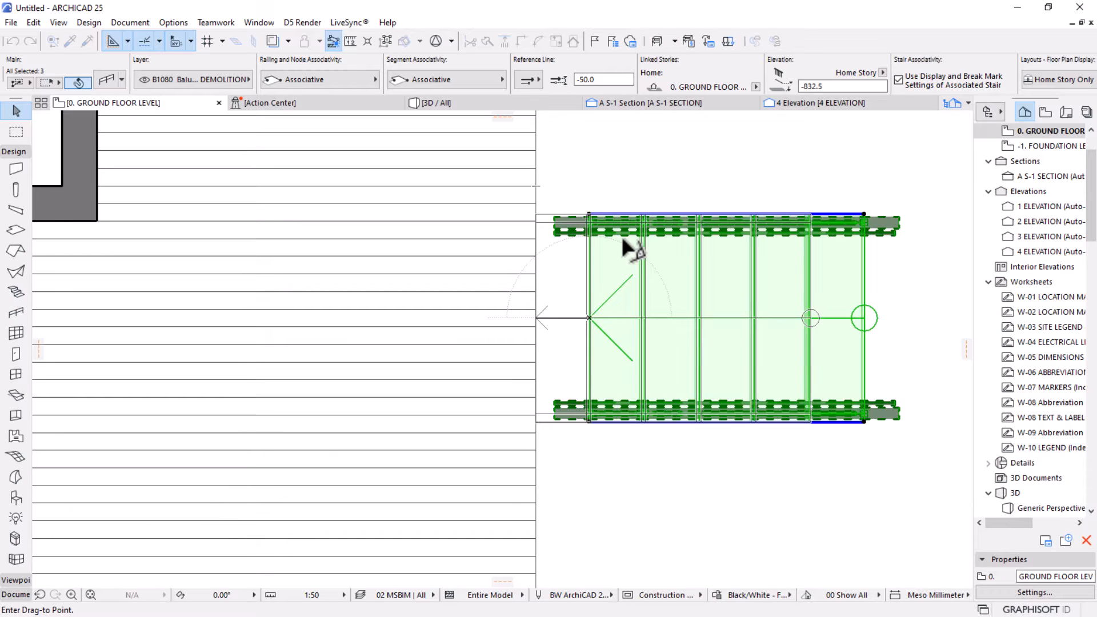
# Shift the copied stair and railings about 514 mm along the slab edge toward the front, and deselect them.
pyautogui.scroll(-4, 625, 243)
pyautogui.hotkey('ctrl', 'd')
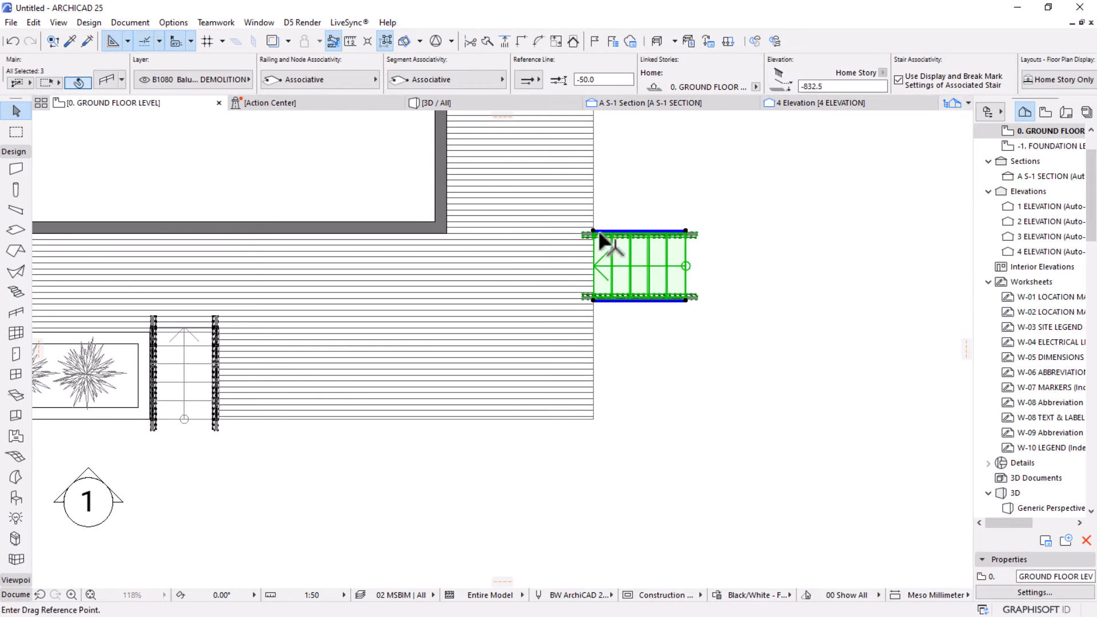
pyautogui.click(594, 230)
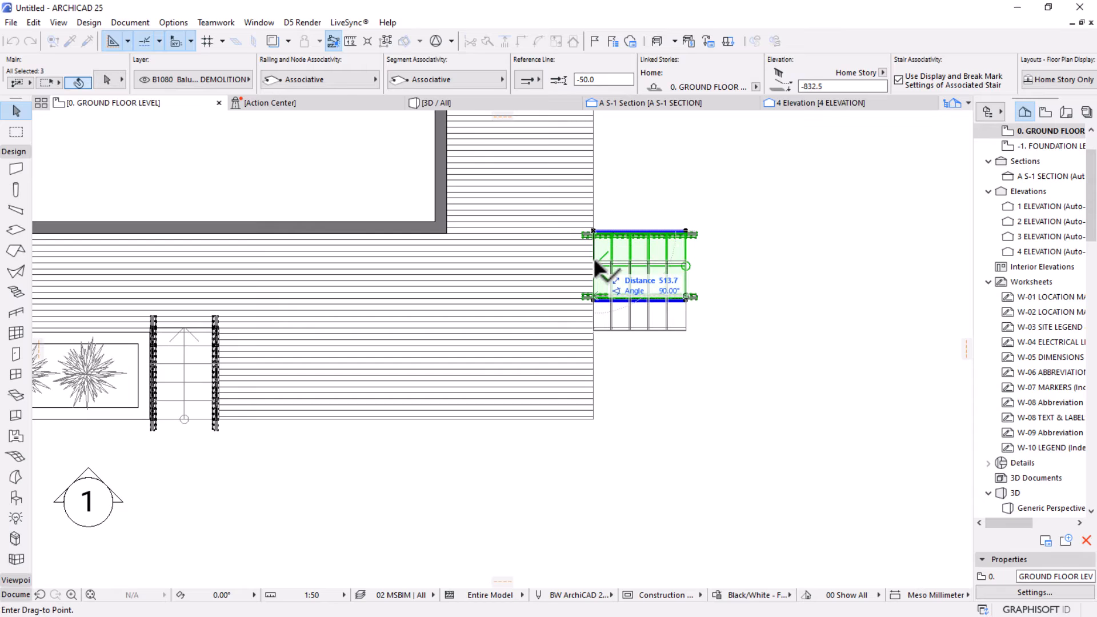
pyautogui.click(595, 262)
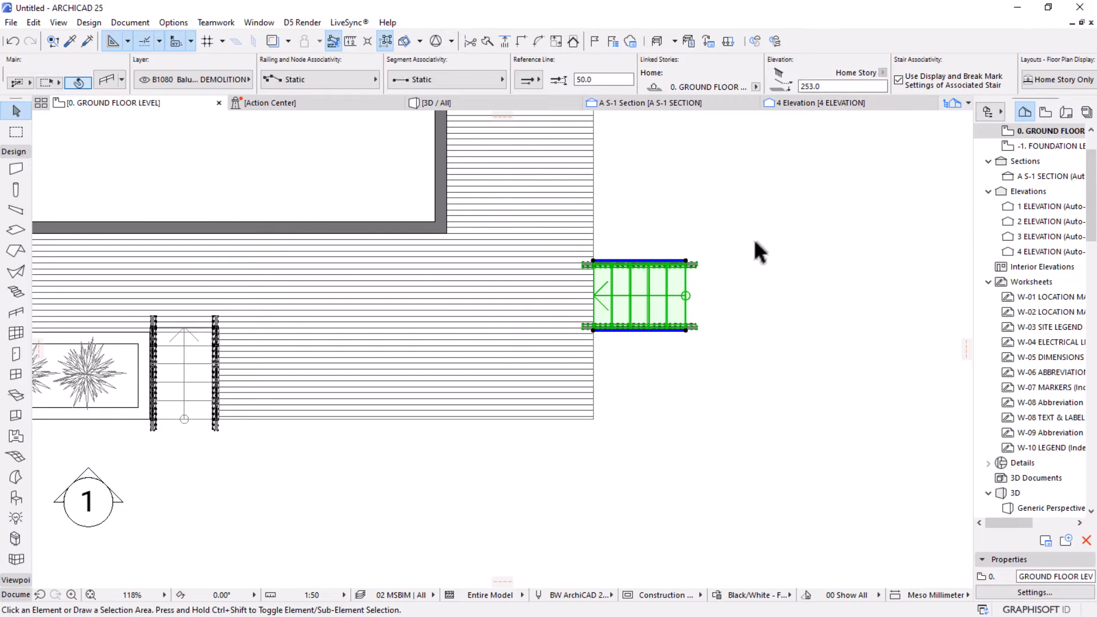
pyautogui.click(753, 239)
pyautogui.scroll(-4, 715, 277)
pyautogui.scroll(-1, 715, 277)
pyautogui.moveTo(420, 355); pyautogui.dragTo(415, 440, button='middle')
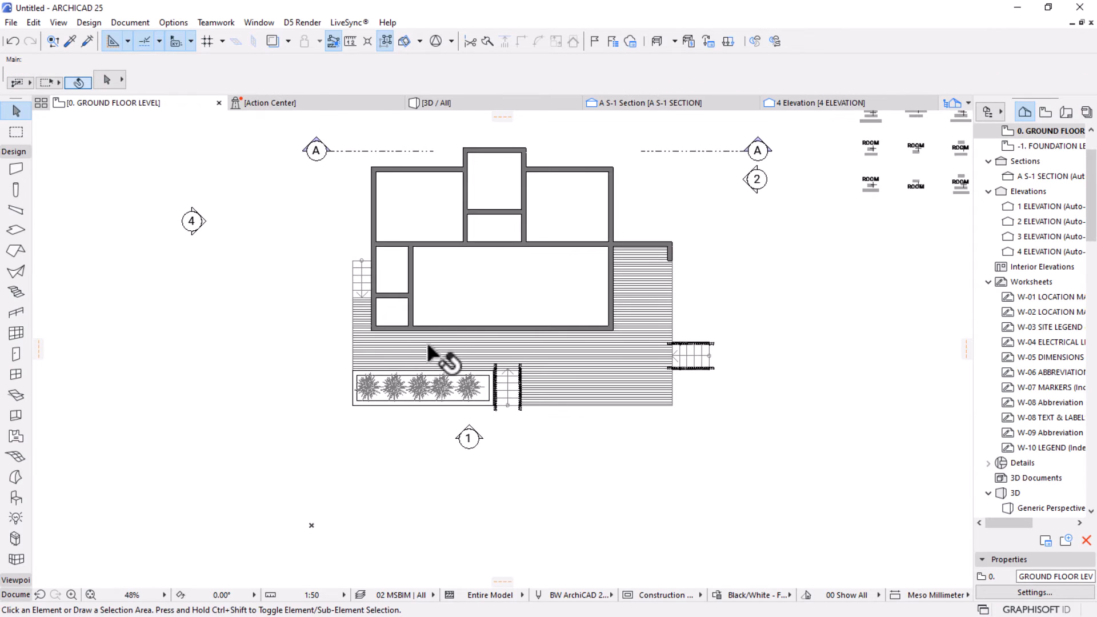
pyautogui.scroll(2, 394, 269)
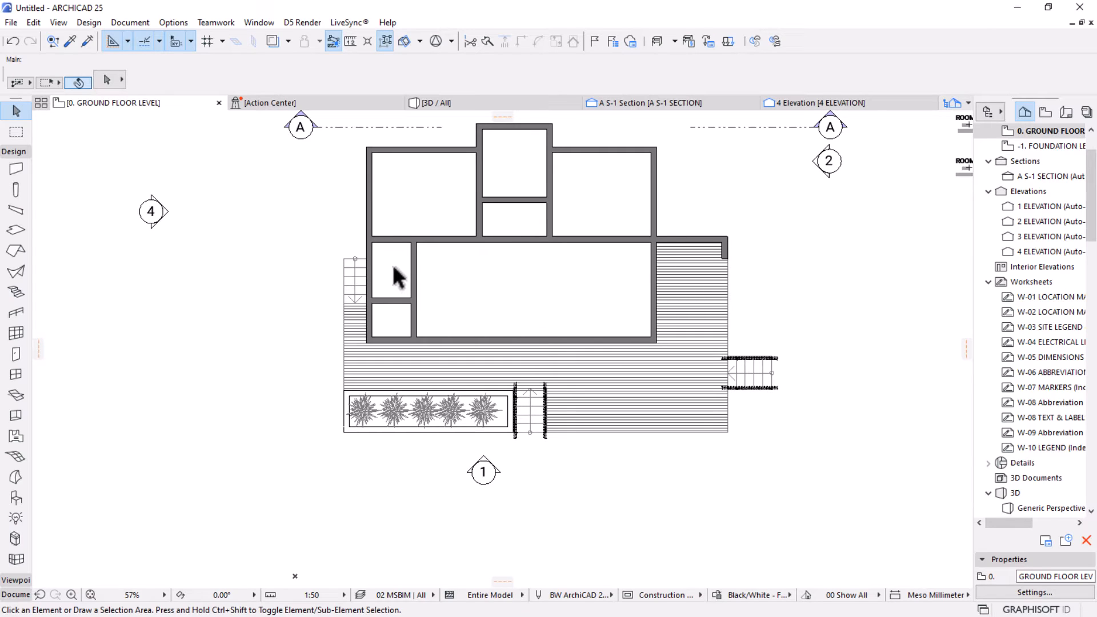
pyautogui.scroll(2, 394, 268)
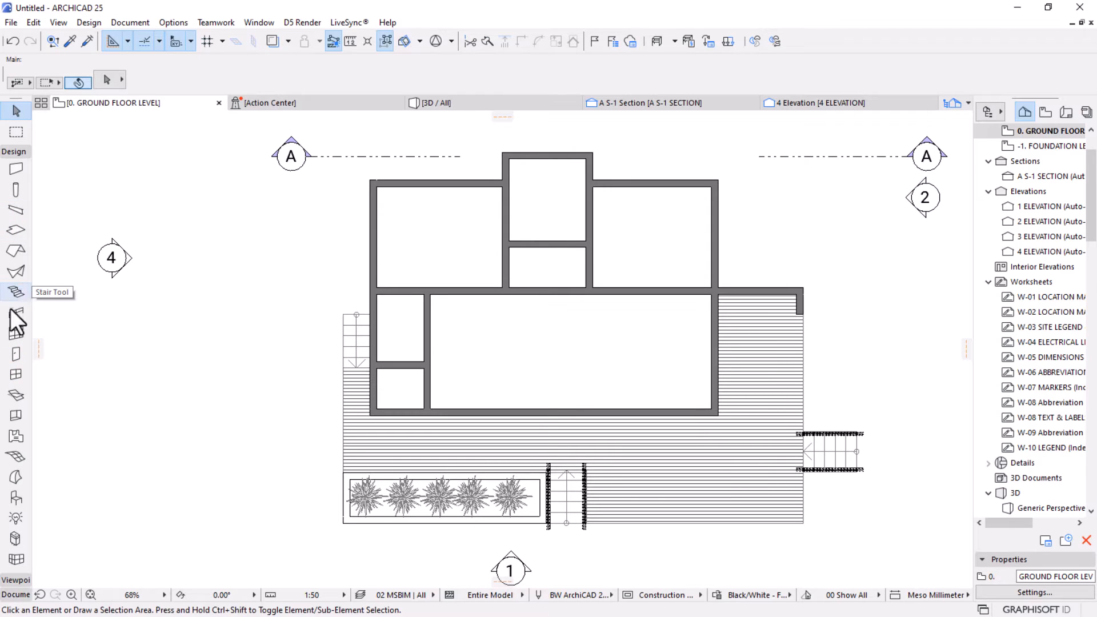
# Start the Door tool and choose Sliding Door with 2 Sidelights 25 from the Sliding Doors 25 library folder.
pyautogui.click(16, 353)
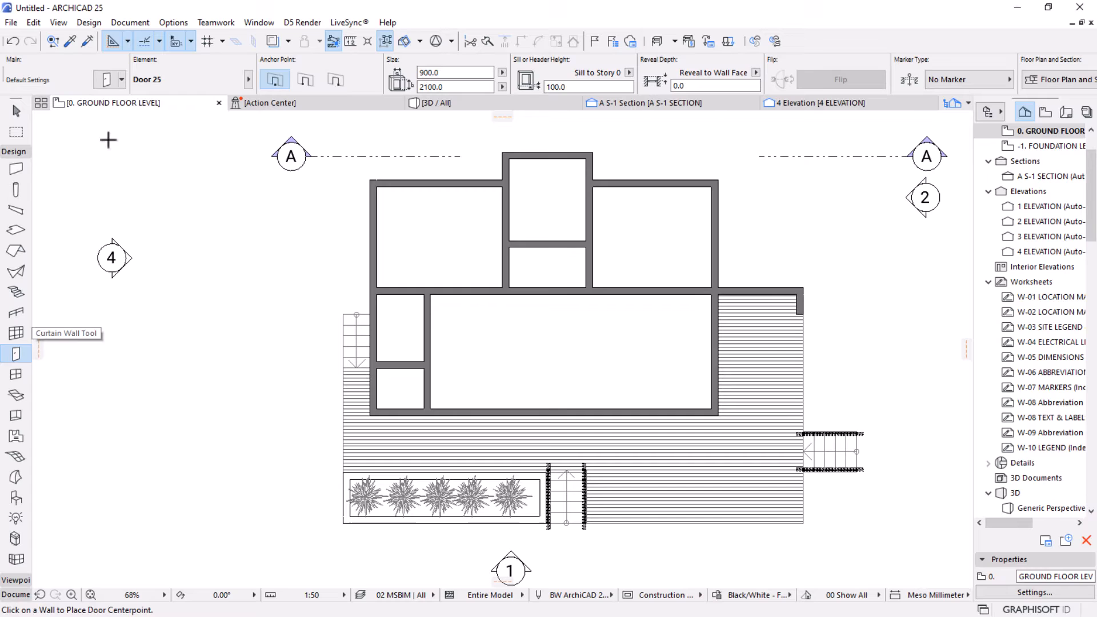
pyautogui.click(105, 79)
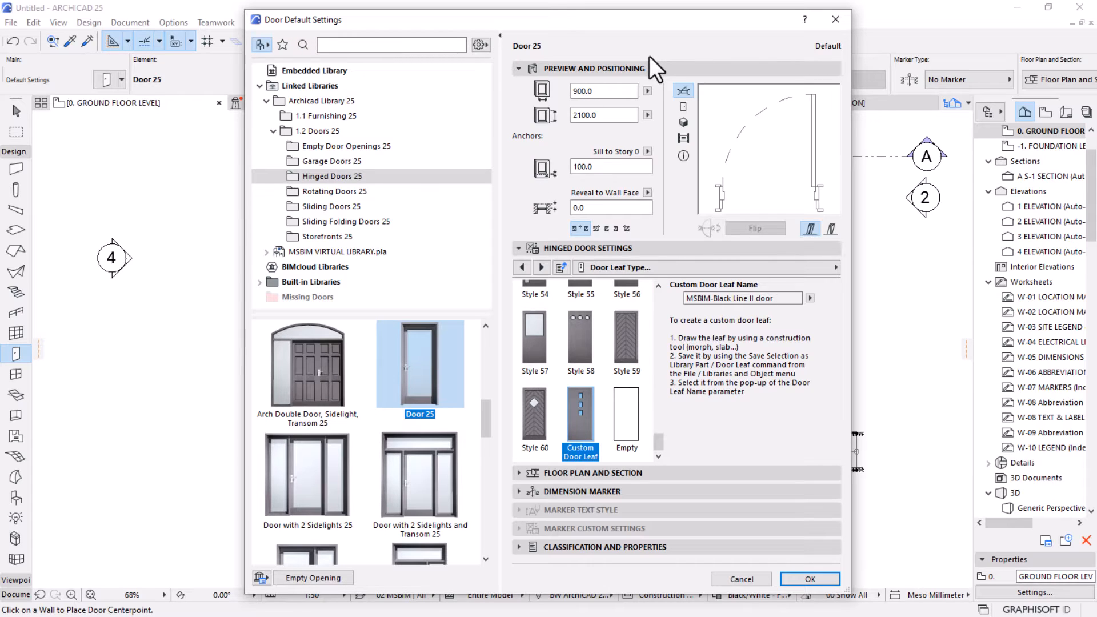
pyautogui.scroll(-1, 642, 369)
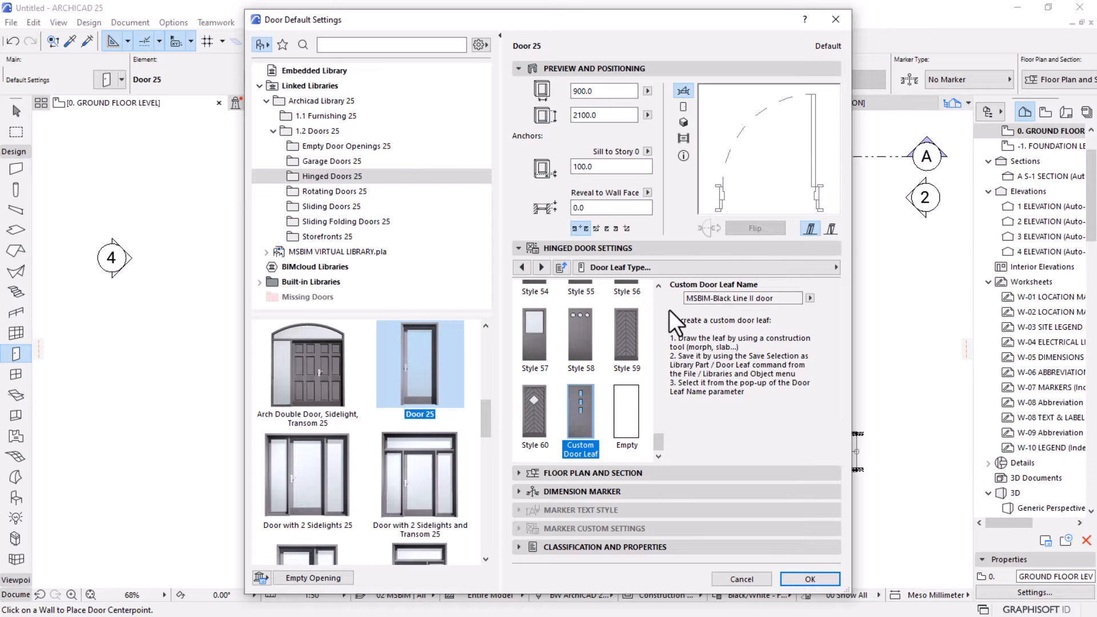
pyautogui.scroll(-1, 430, 416)
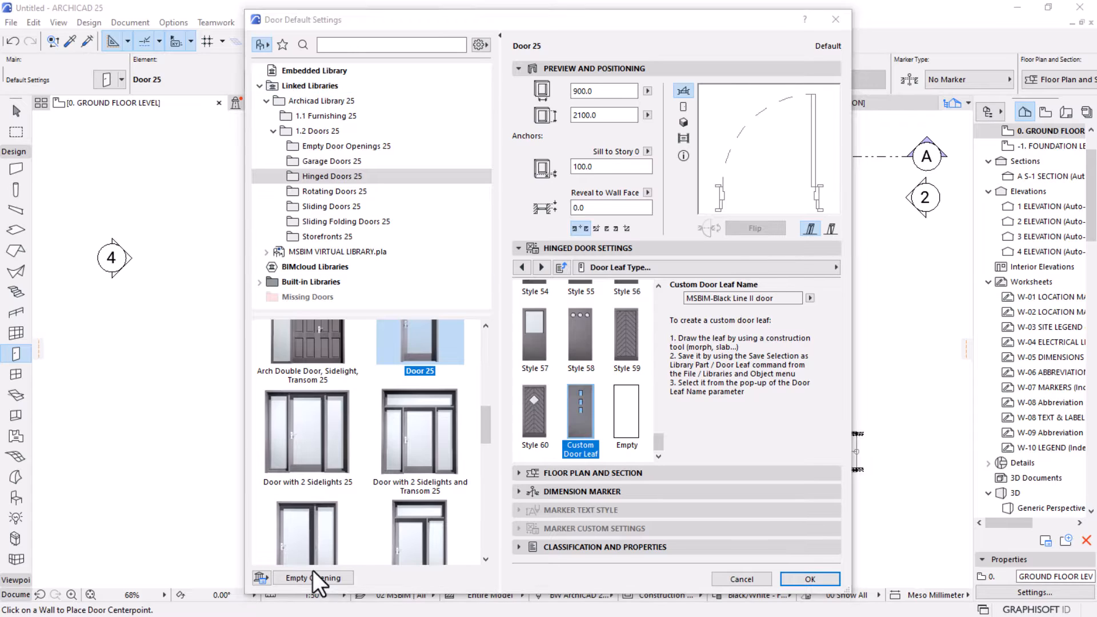
pyautogui.click(319, 209)
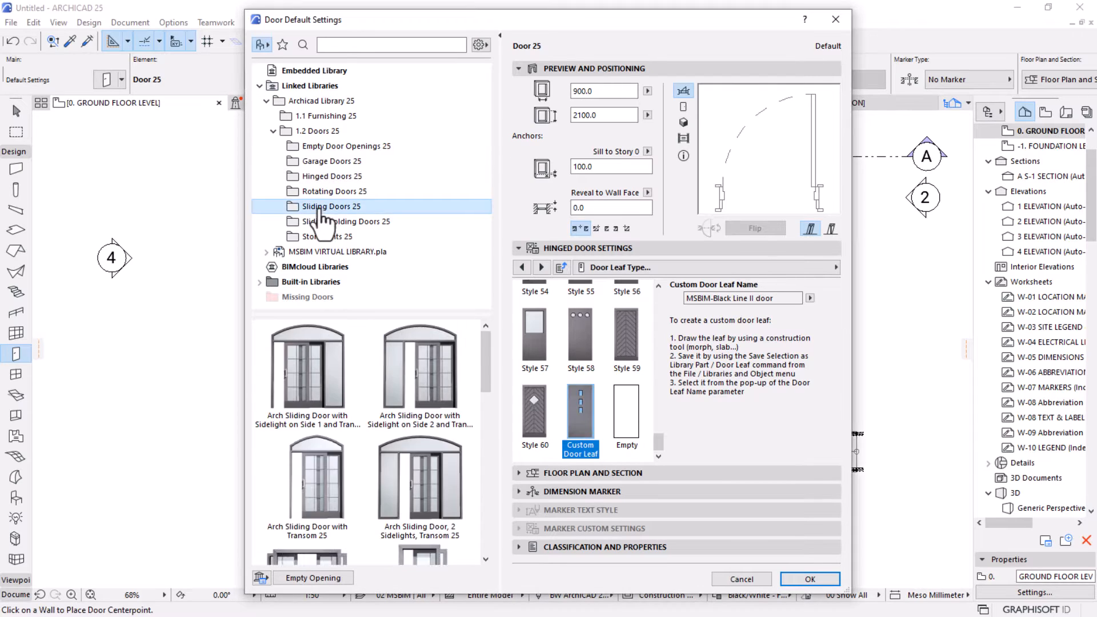
pyautogui.scroll(-5, 411, 387)
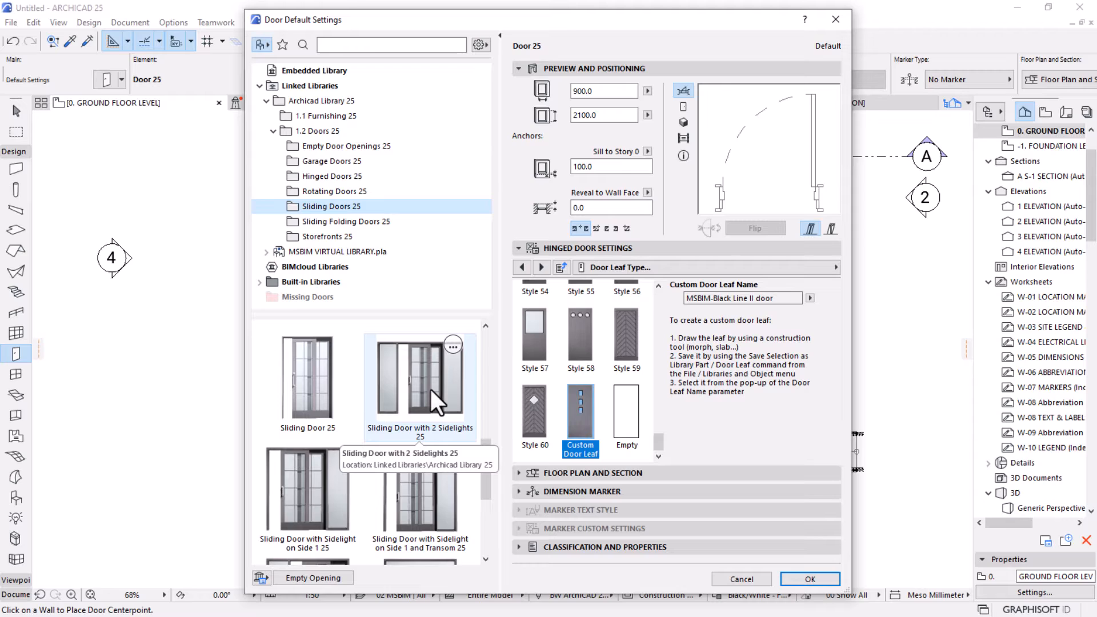
pyautogui.click(430, 389)
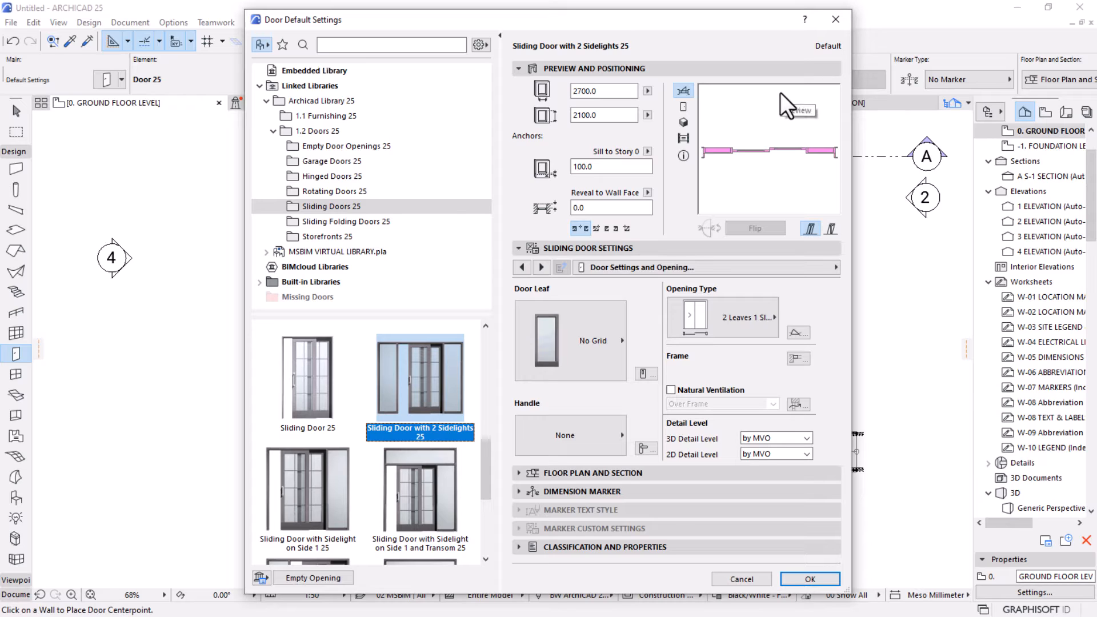
# Give the sliding door Fix Handle 2 and set its 3D Detail Level to Full in the model attributes.
pyautogui.click(614, 433)
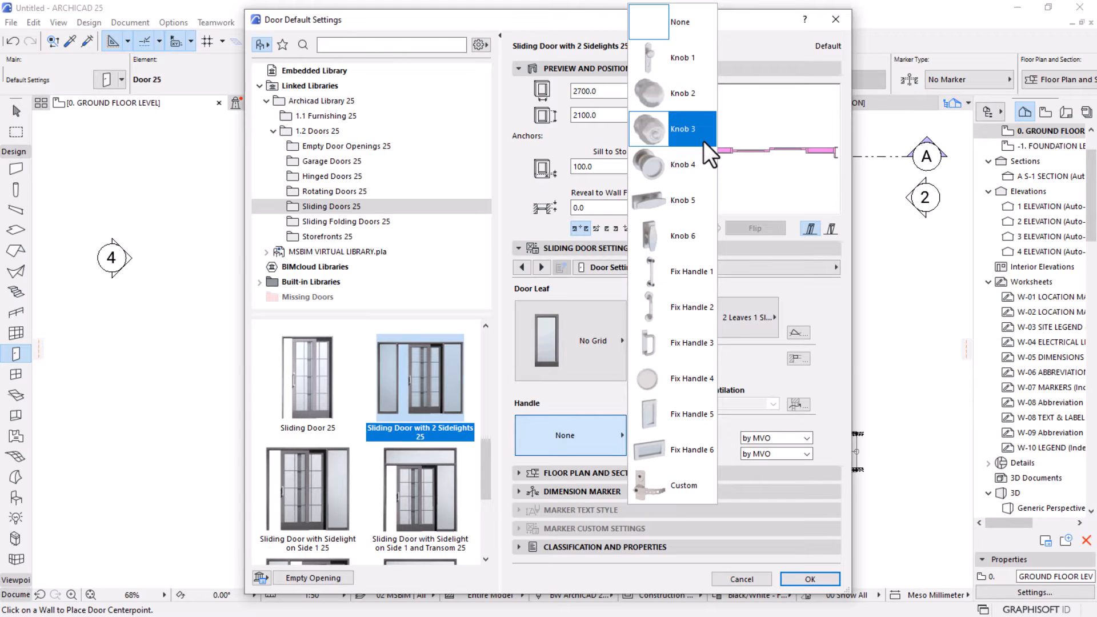
pyautogui.click(680, 307)
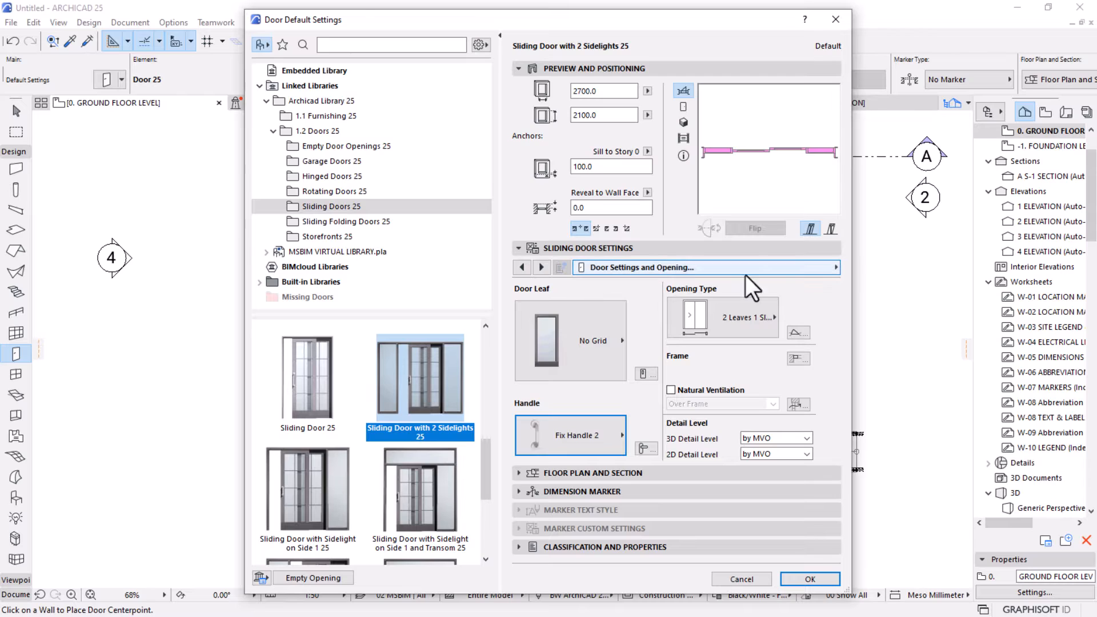
pyautogui.click(821, 266)
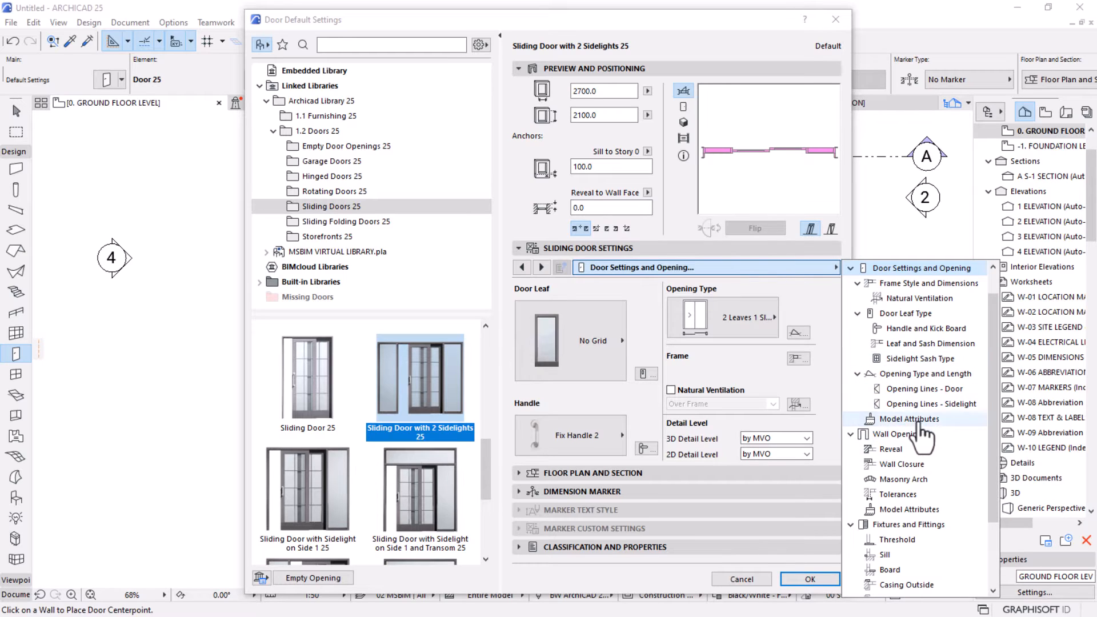
pyautogui.click(911, 420)
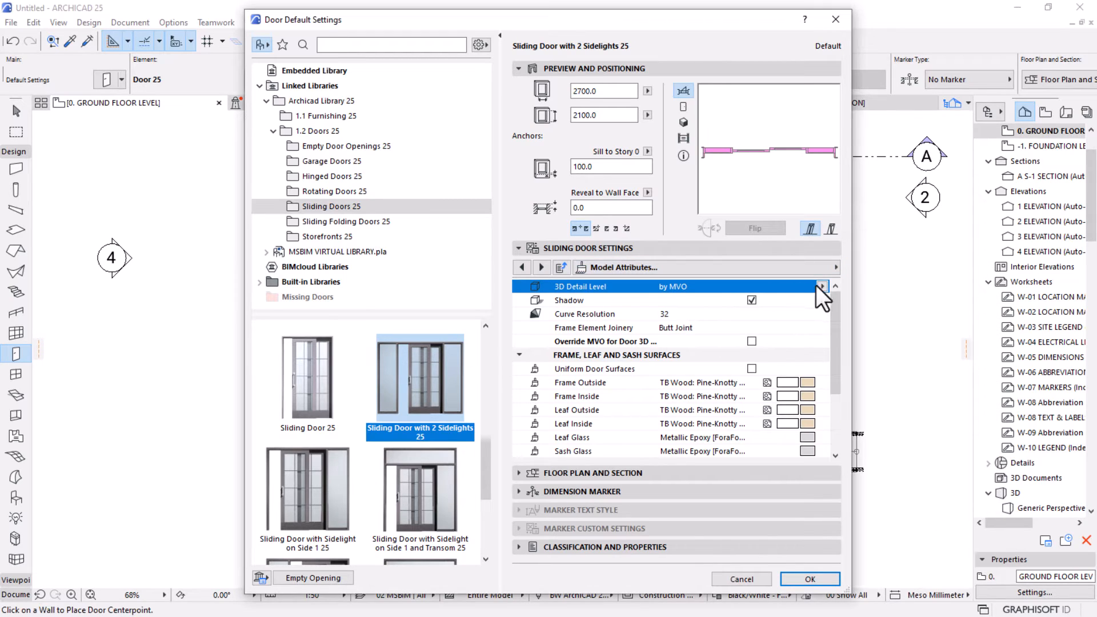
pyautogui.click(818, 286)
pyautogui.click(860, 300)
# Make the door surfaces uniform with PT Paint-04 and check the door in the elevation and 3D previews.
pyautogui.click(752, 369)
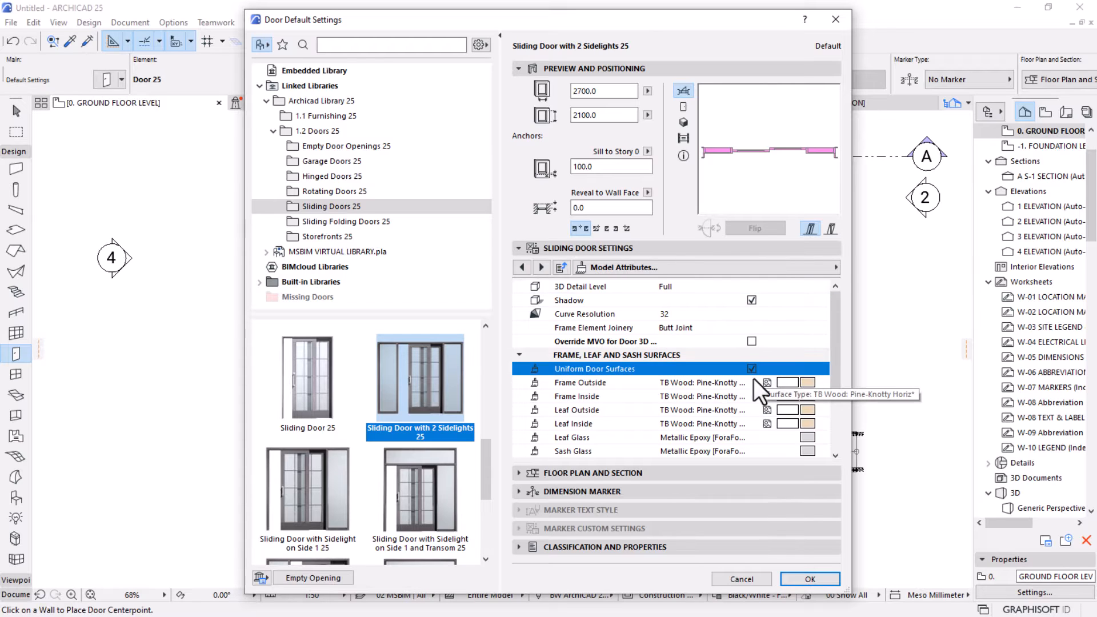
pyautogui.click(808, 395)
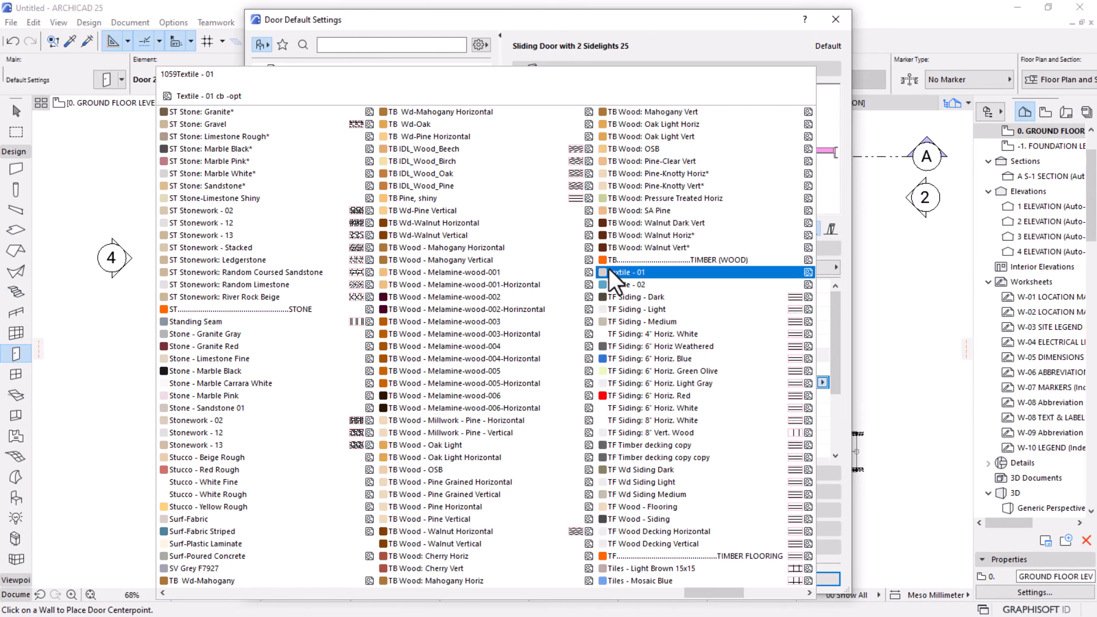
pyautogui.press('p')
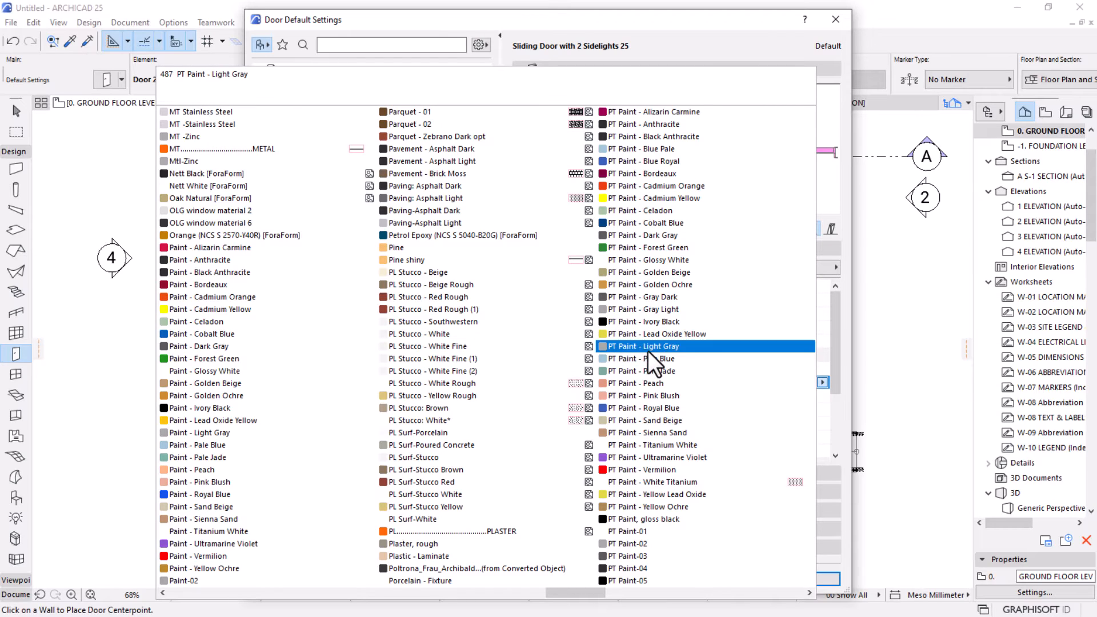
pyautogui.scroll(-1, 648, 351)
pyautogui.scroll(1, 648, 351)
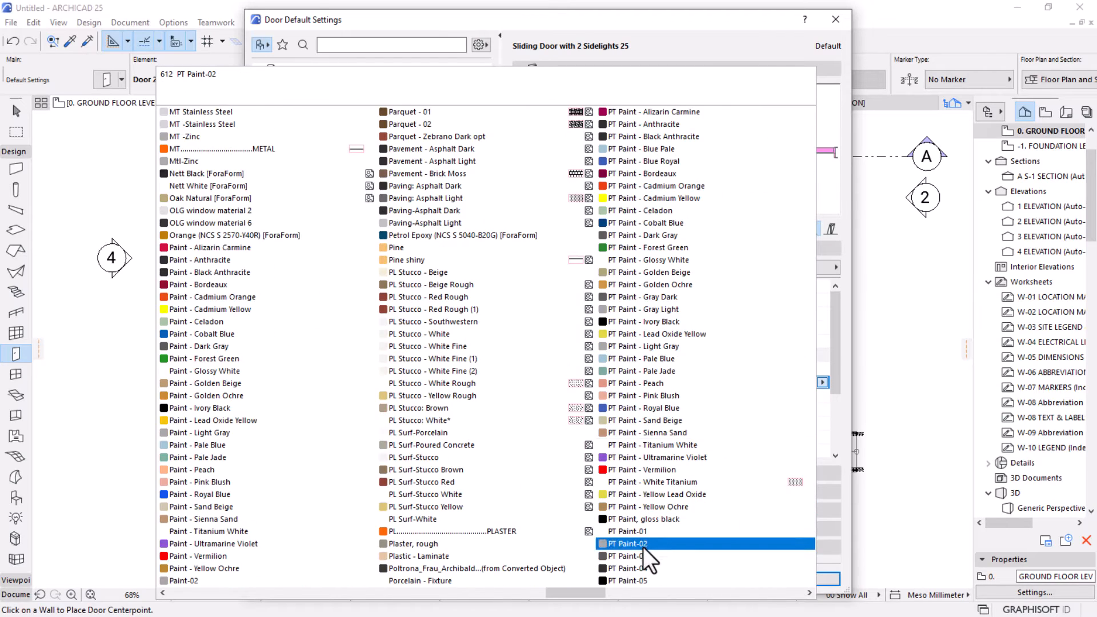
pyautogui.click(620, 568)
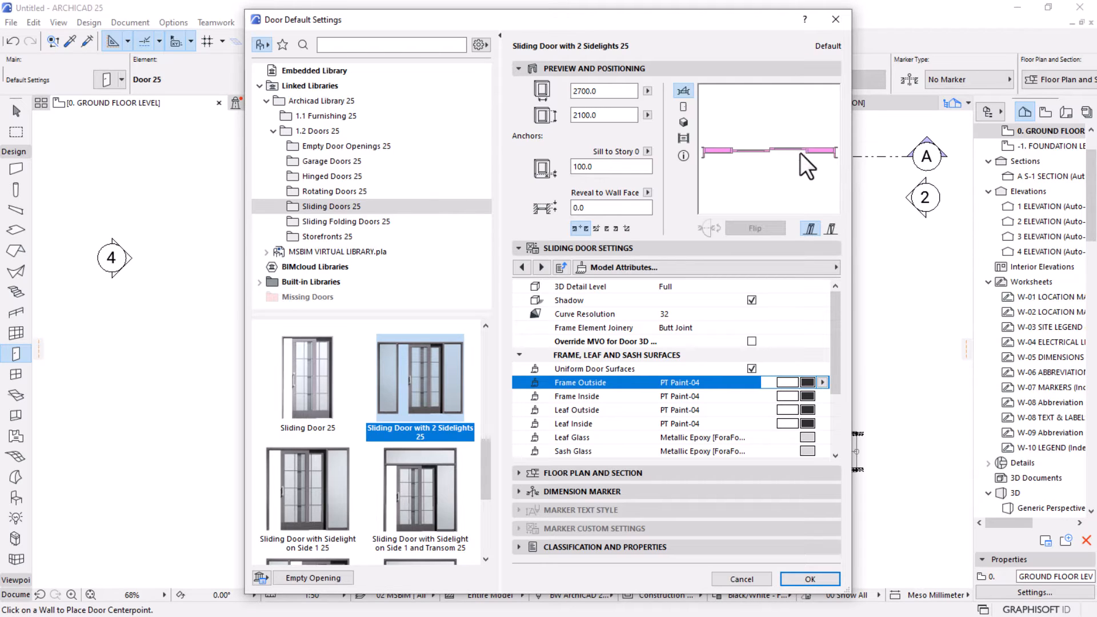
pyautogui.click(685, 108)
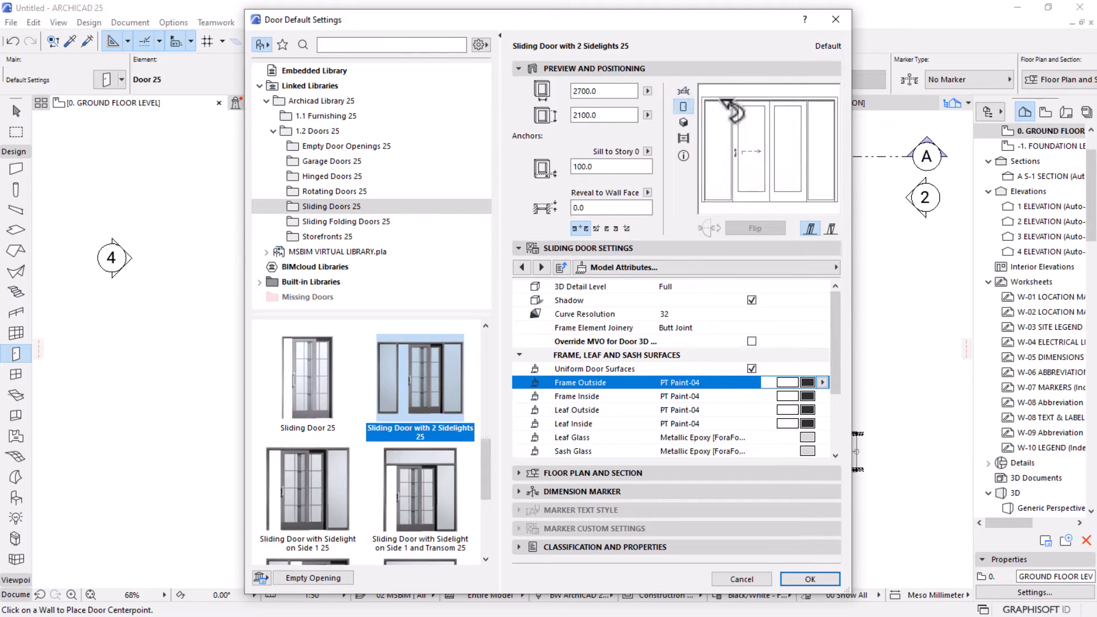
pyautogui.click(683, 122)
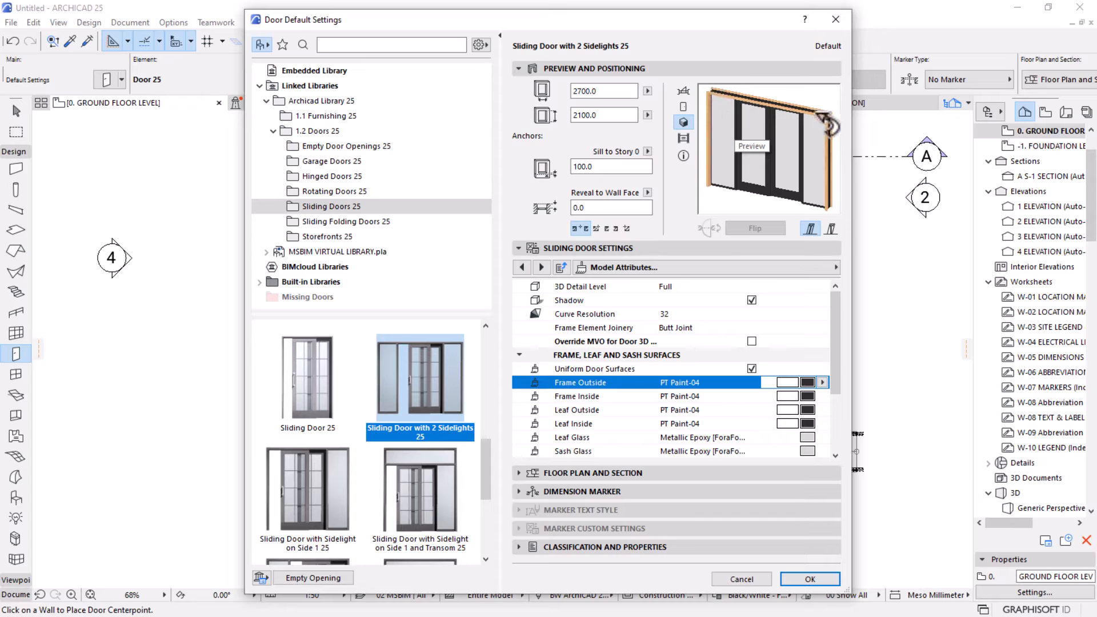
pyautogui.click(683, 91)
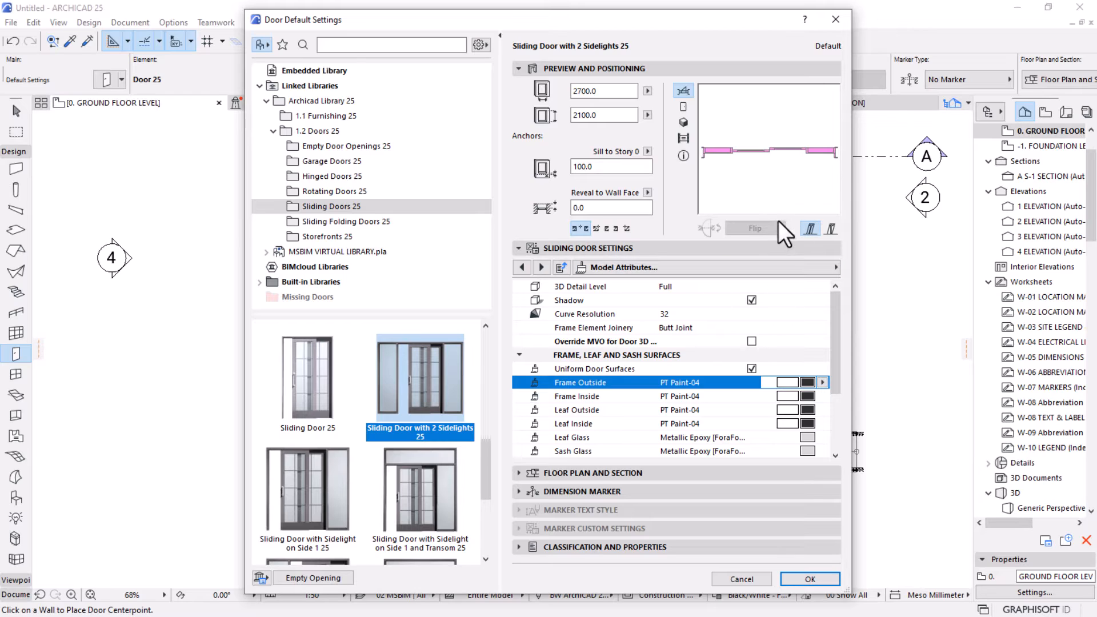
# For the door's floor plan symbol, turn off Use Fills, make the Uncut Fill Background Pen transparent, and accept the door settings.
pyautogui.click(826, 267)
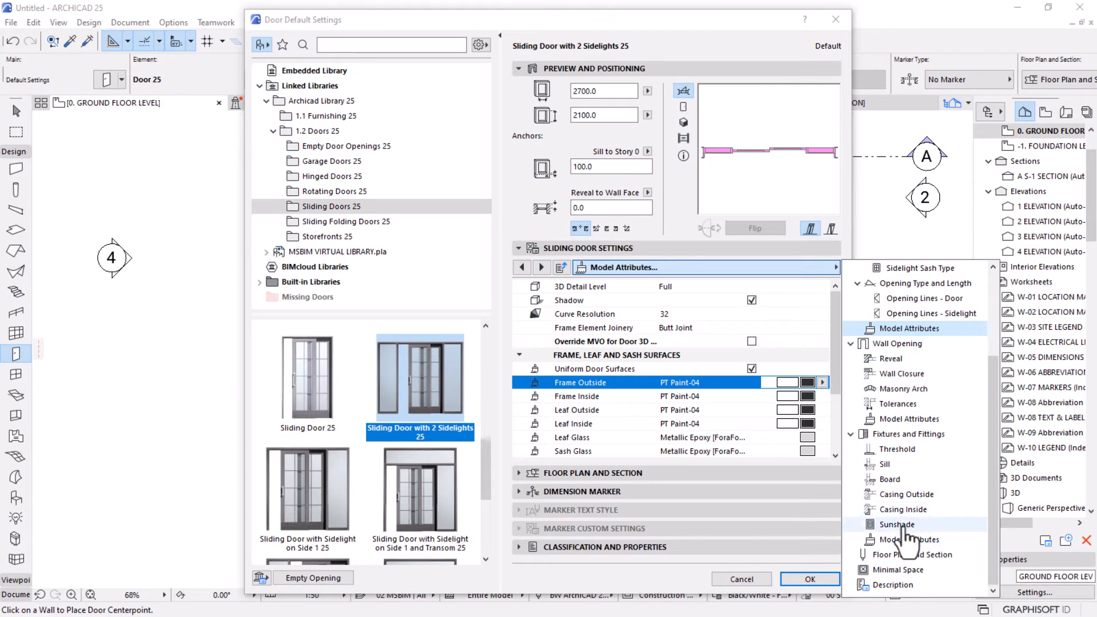
pyautogui.click(909, 555)
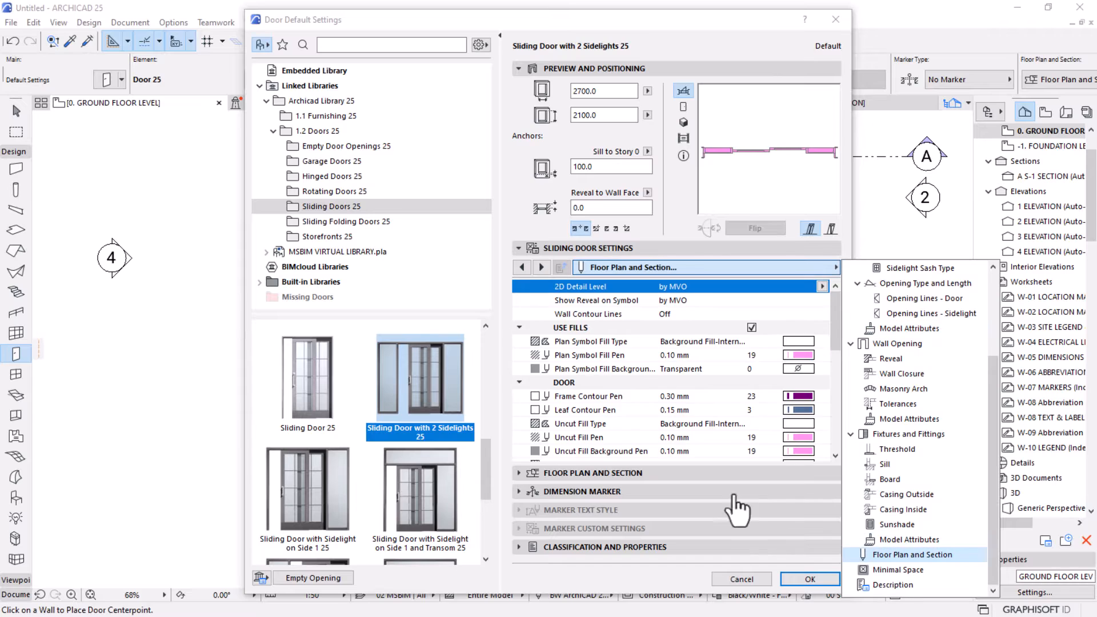
pyautogui.click(752, 327)
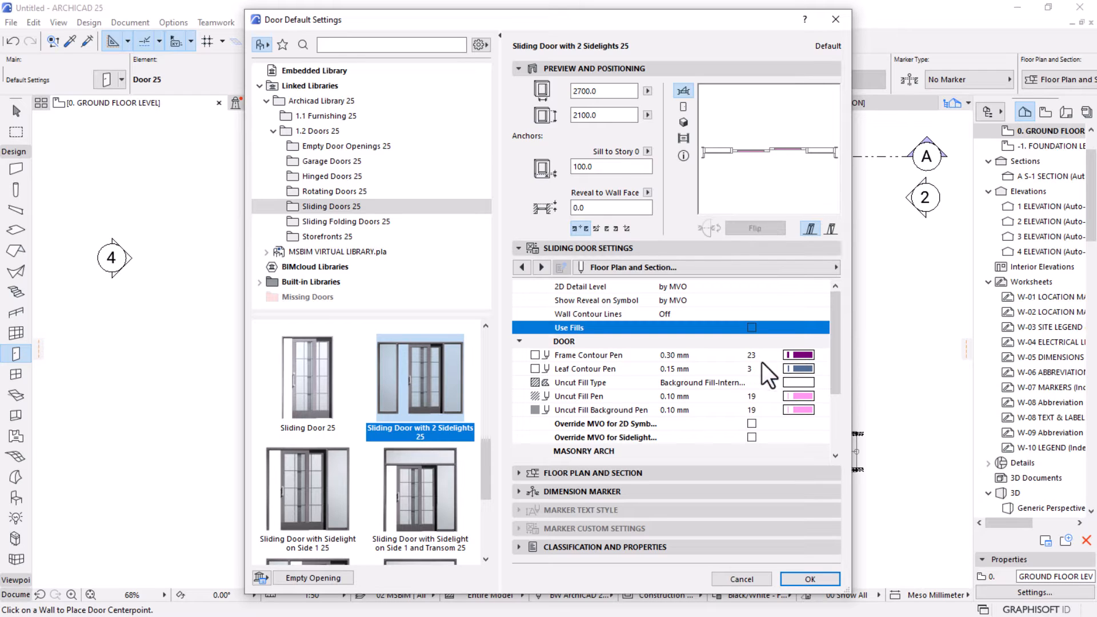
pyautogui.click(806, 410)
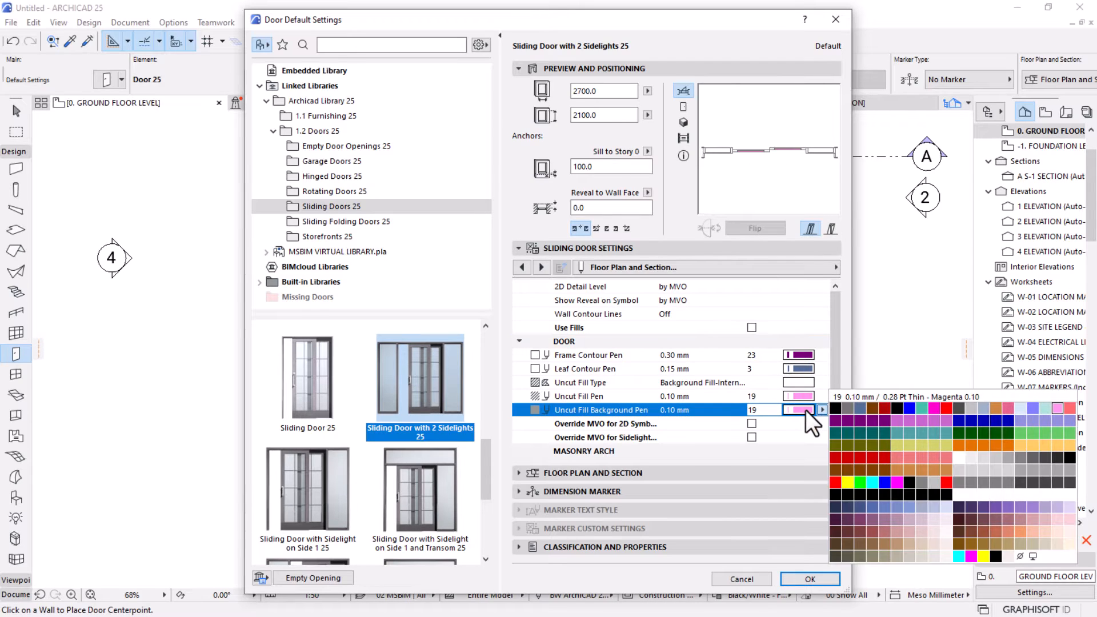
pyautogui.click(1018, 555)
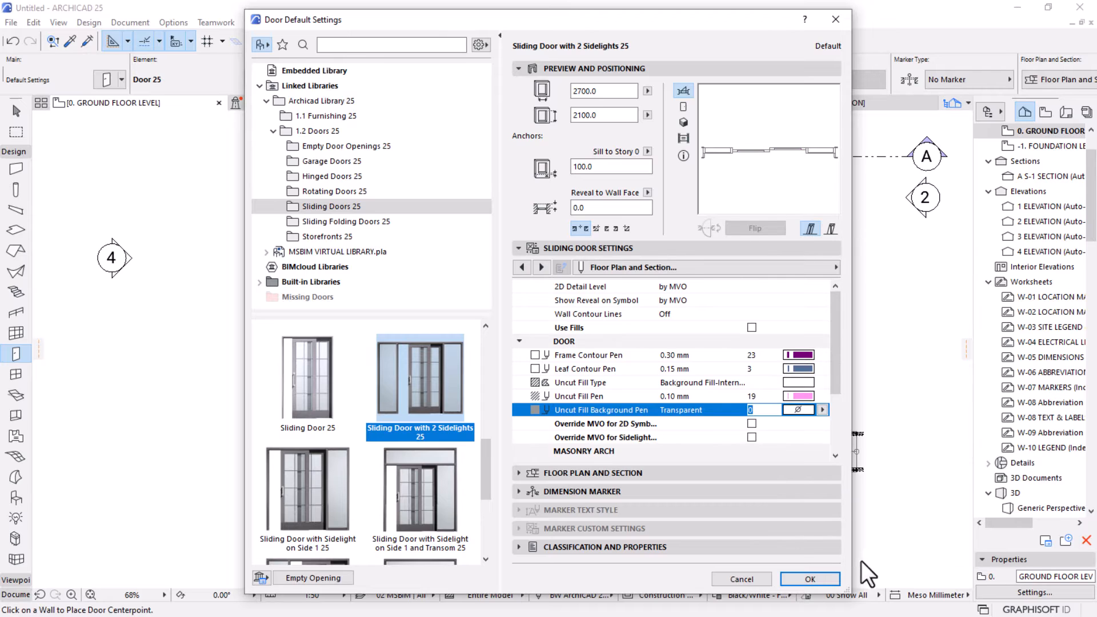
pyautogui.click(810, 579)
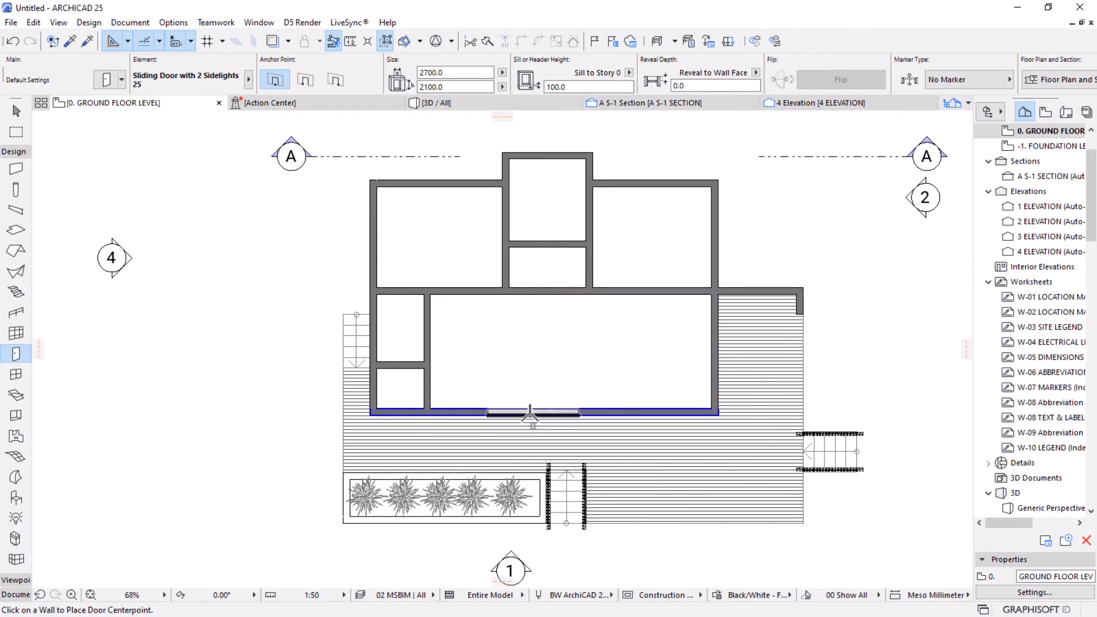
# Place the sliding door around the middle of the front exterior wall facing the planter, with its opening oriented toward the large room.
pyautogui.scroll(3, 532, 413)
pyautogui.scroll(2, 527, 413)
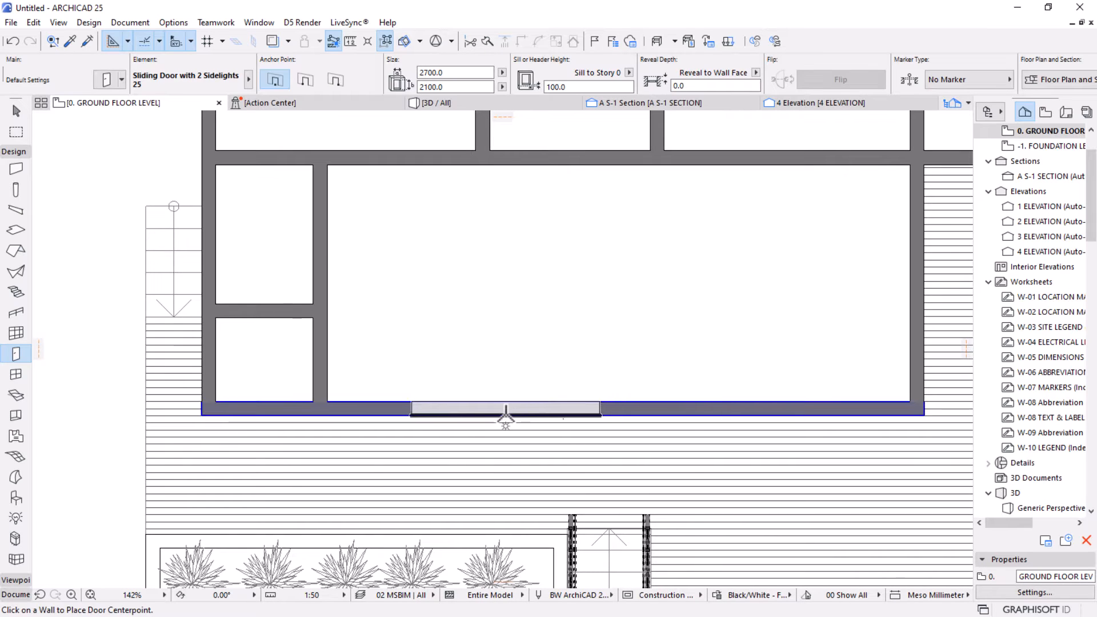
pyautogui.click(552, 403)
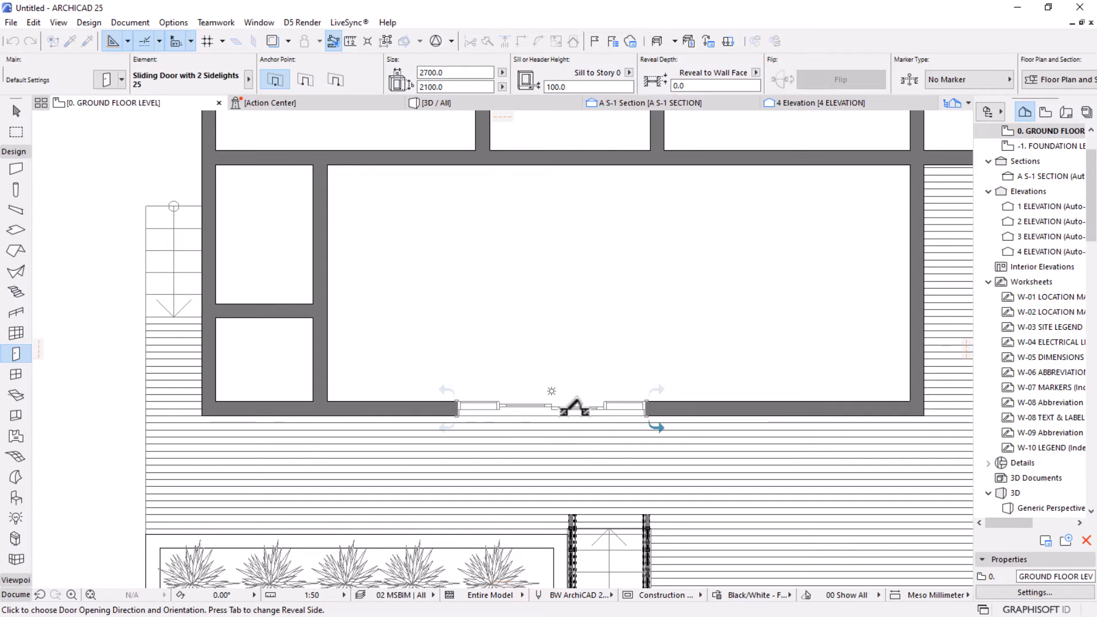
pyautogui.click(579, 390)
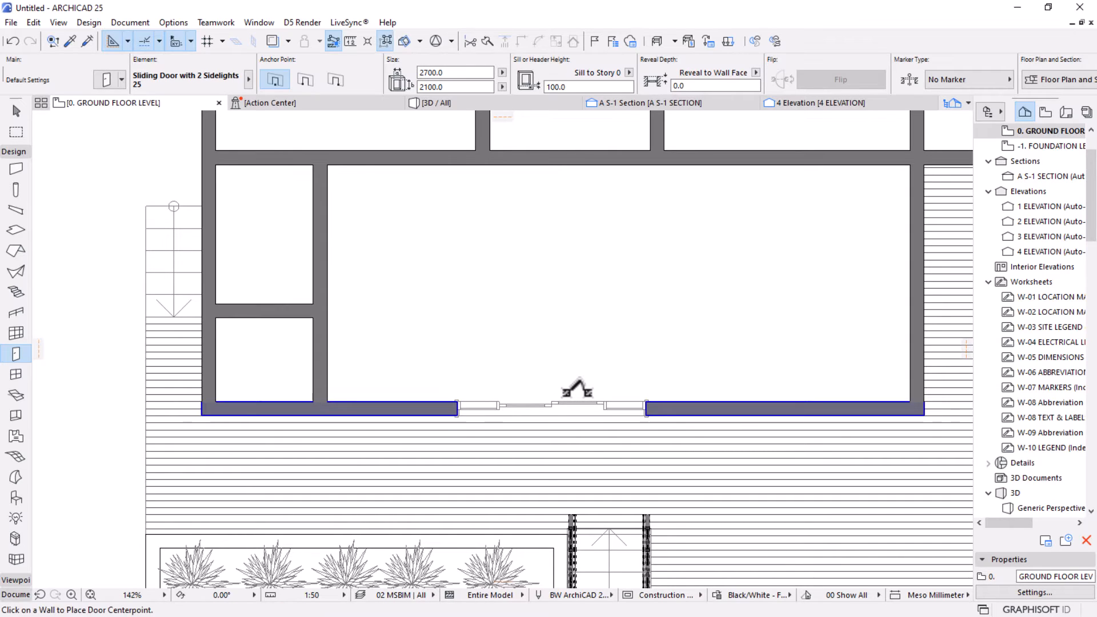
# Copy the left wall of the projecting rear room to the midpoint of its rear exterior wall, dividing the room in two.
pyautogui.scroll(-2, 589, 393)
pyautogui.scroll(-2, 602, 396)
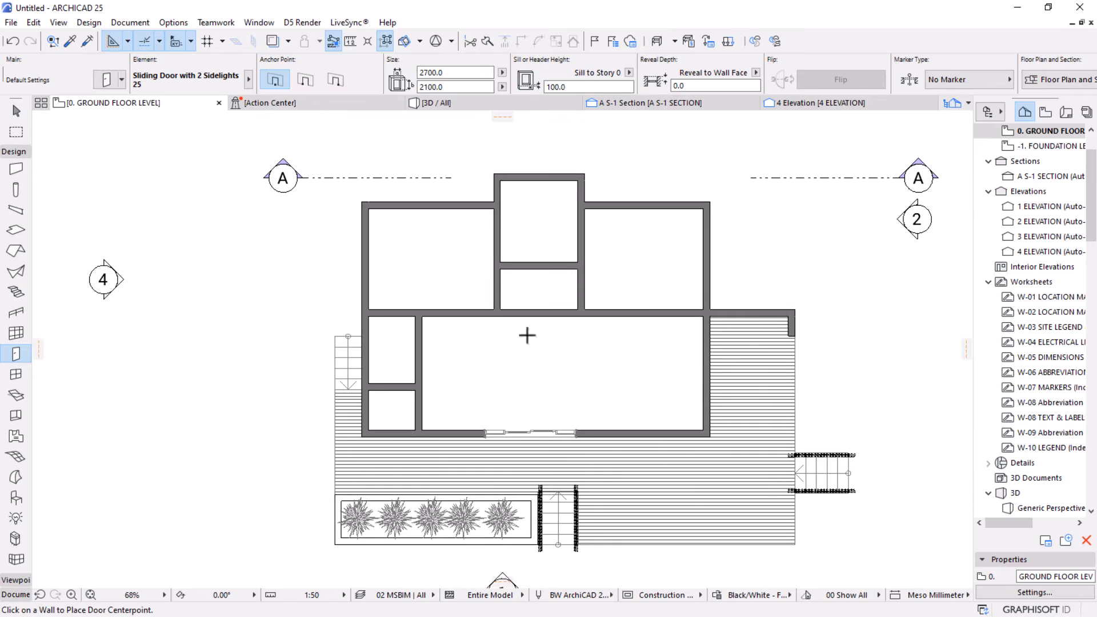
pyautogui.moveTo(542, 385); pyautogui.dragTo(571, 440, button='middle')
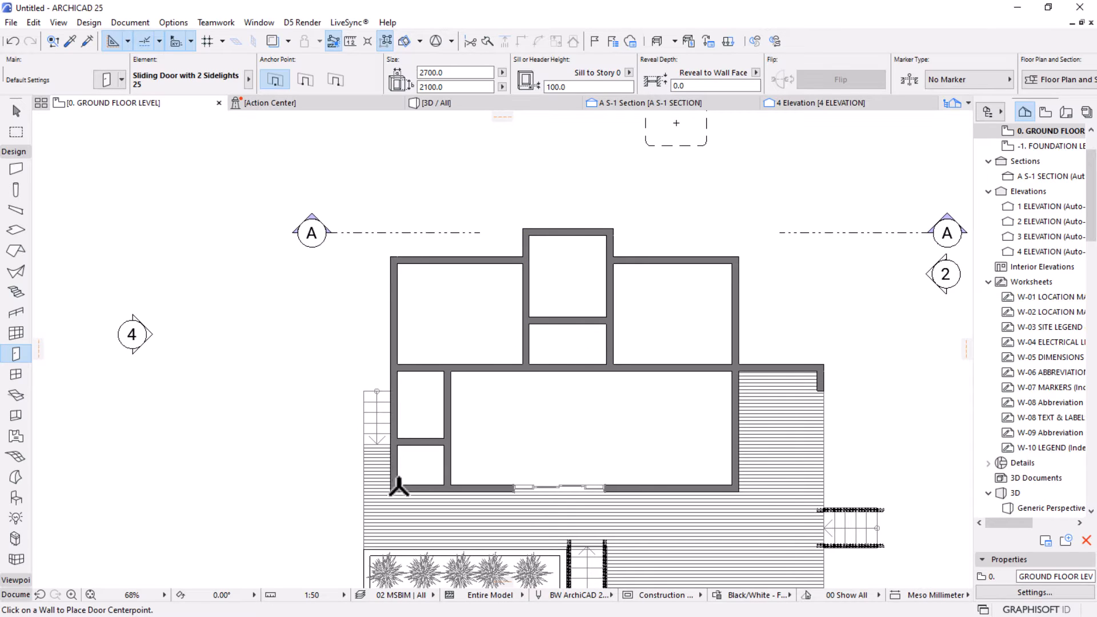
pyautogui.scroll(2, 426, 411)
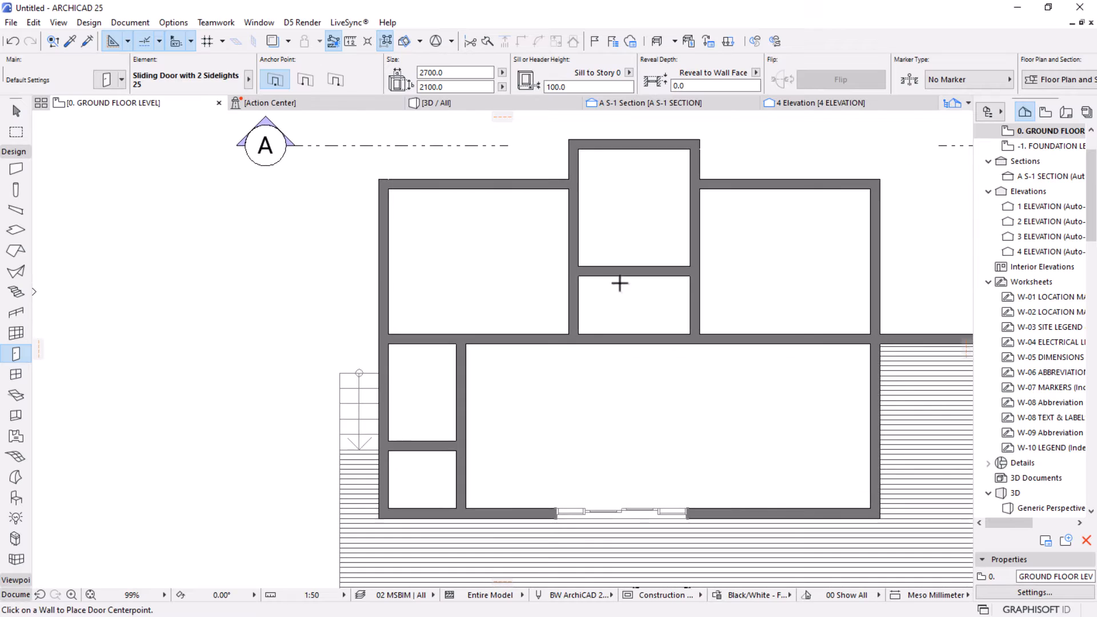
pyautogui.scroll(2, 619, 284)
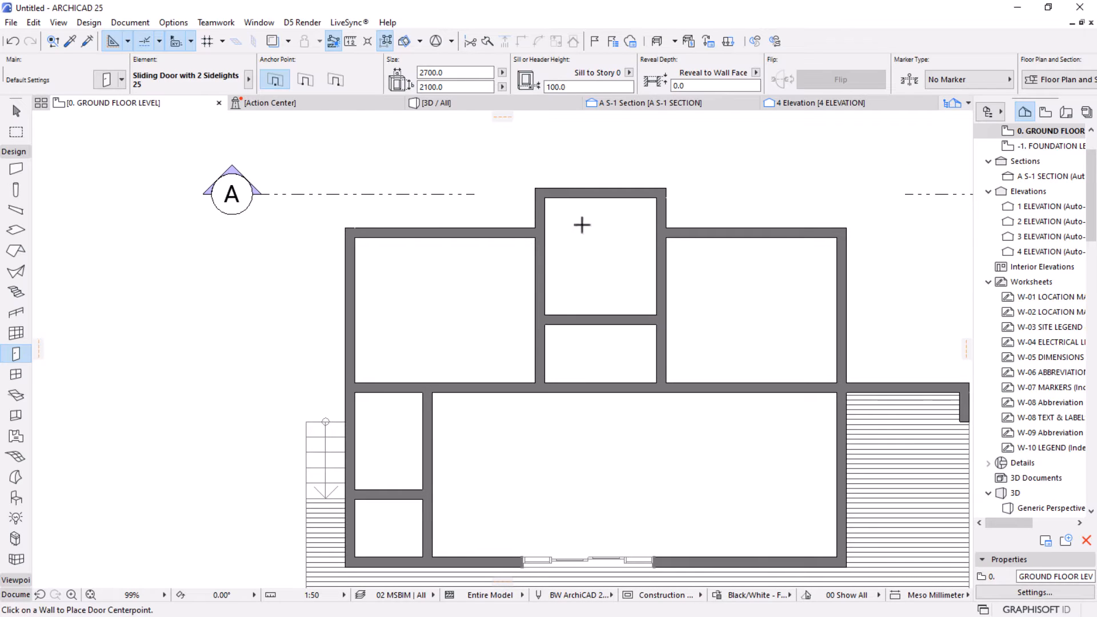
pyautogui.moveTo(582, 225); pyautogui.dragTo(552, 248, button='middle')
pyautogui.scroll(1, 562, 218)
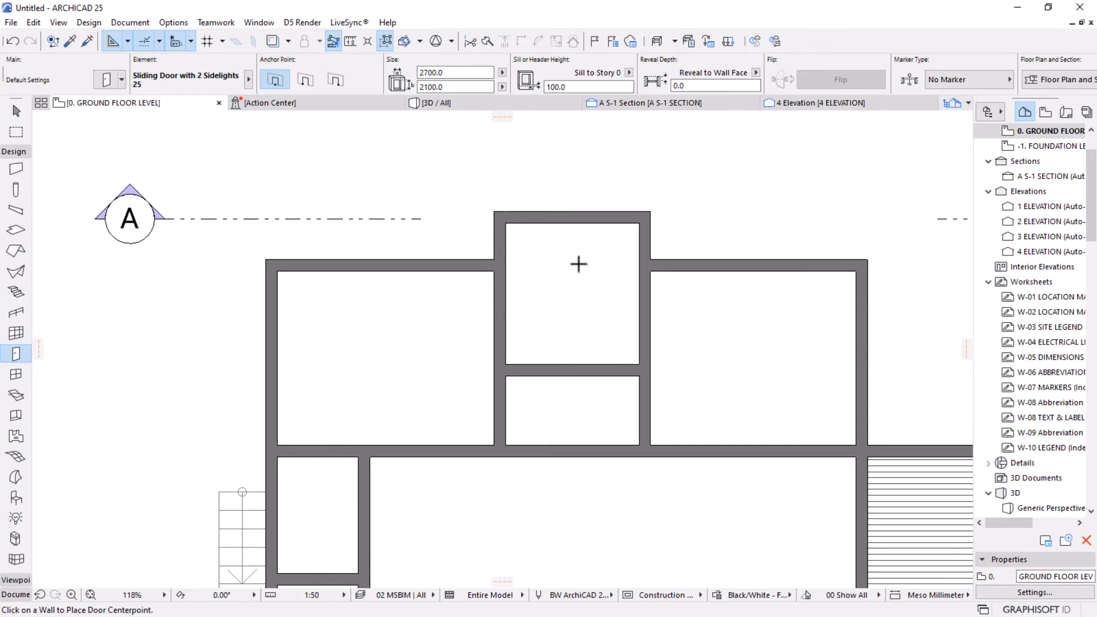
pyautogui.press('Escape')
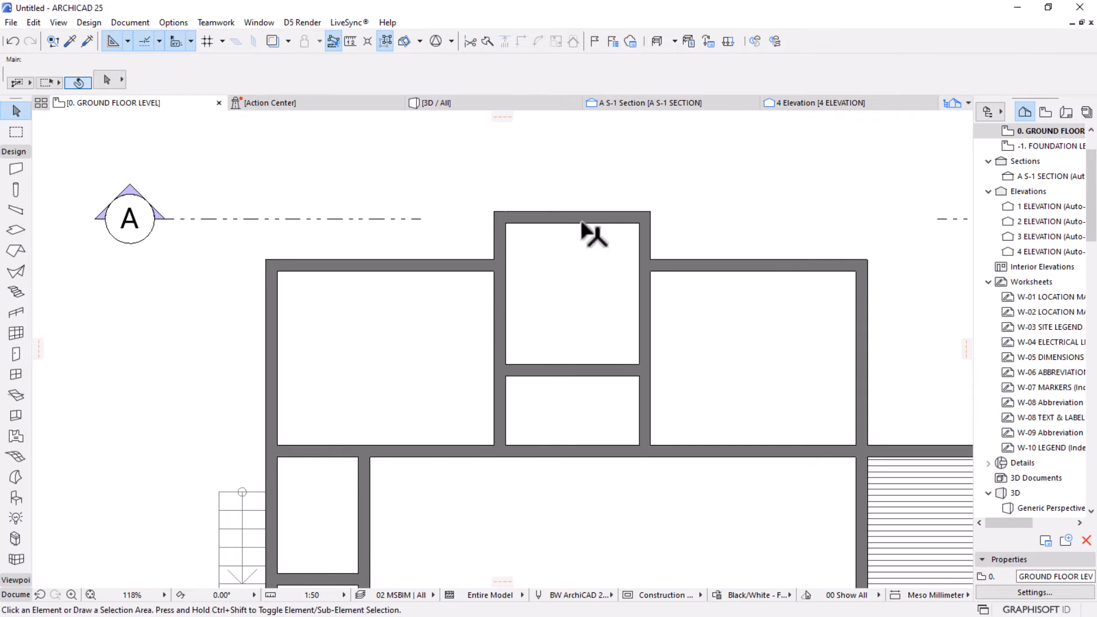
pyautogui.click(580, 225)
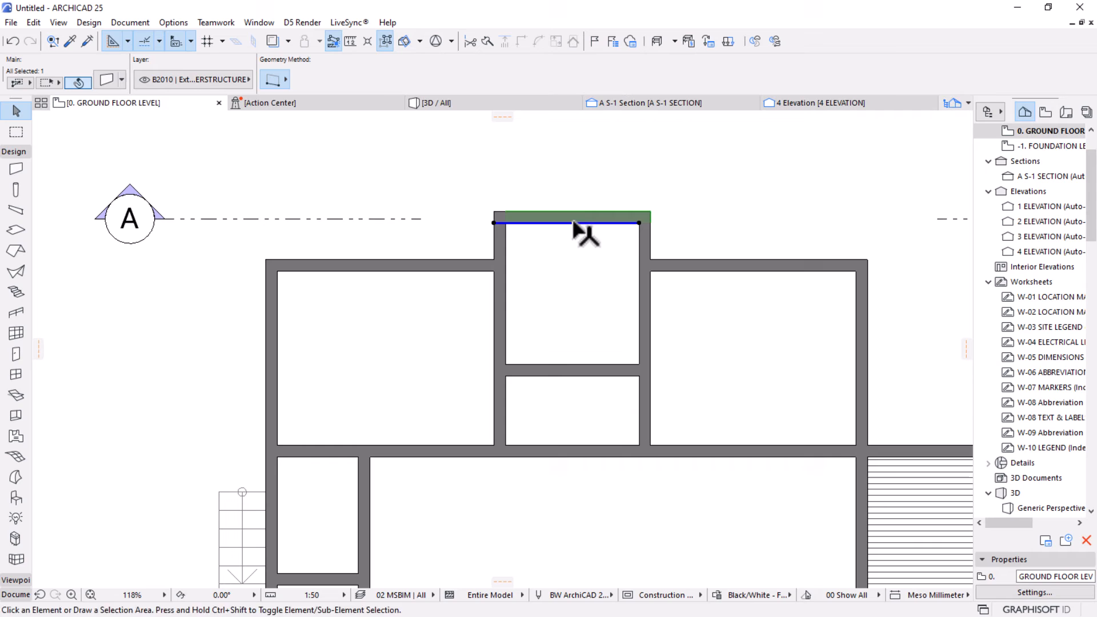
pyautogui.click(494, 309)
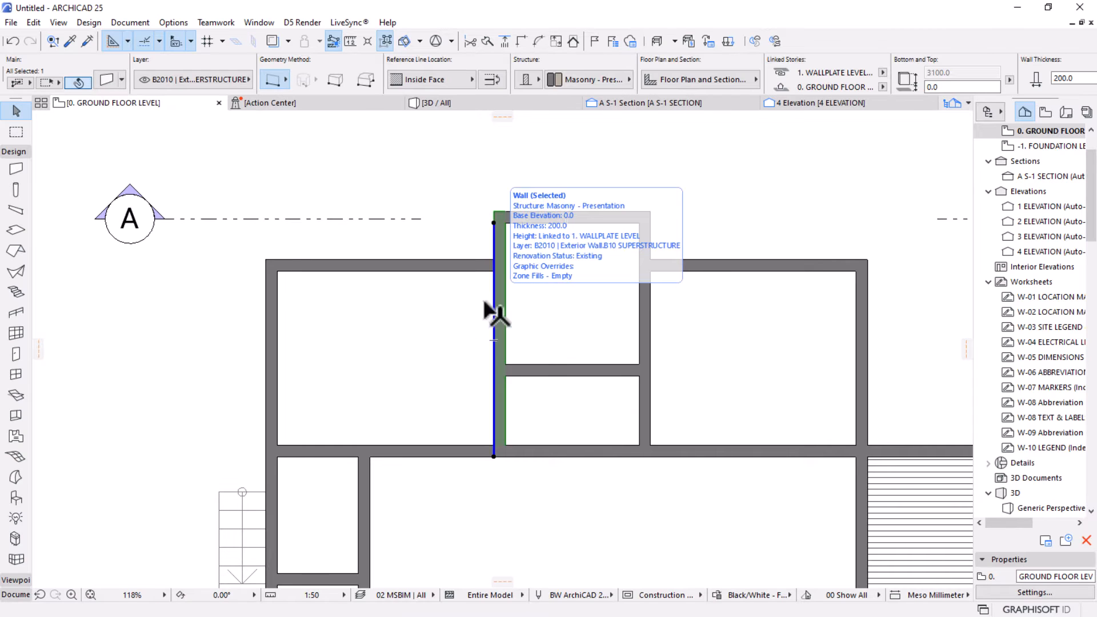
pyautogui.hotkey('ctrl', 'd')
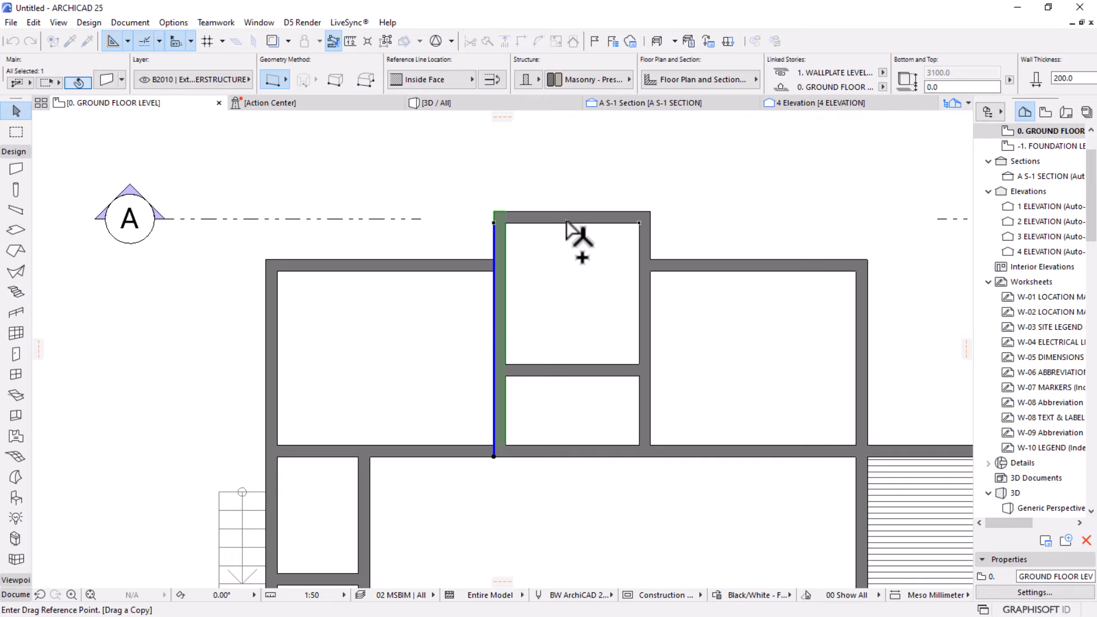
pyautogui.click(494, 222)
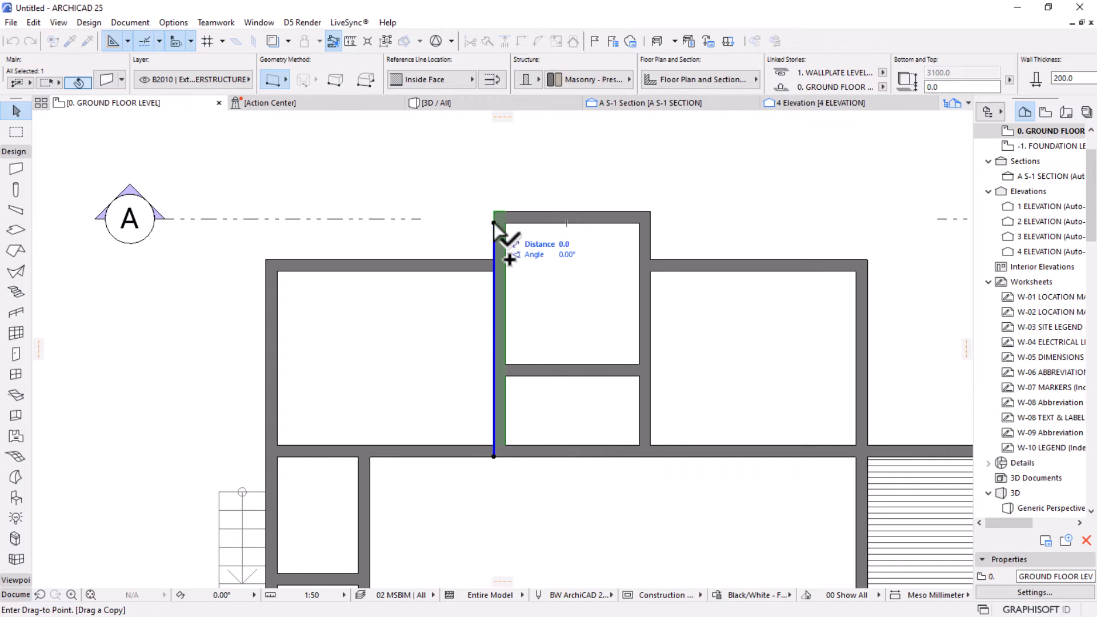
pyautogui.click(566, 223)
# Set the copied wall's reference line to Center and trim off its part crossing the small room below.
pyautogui.scroll(2, 566, 225)
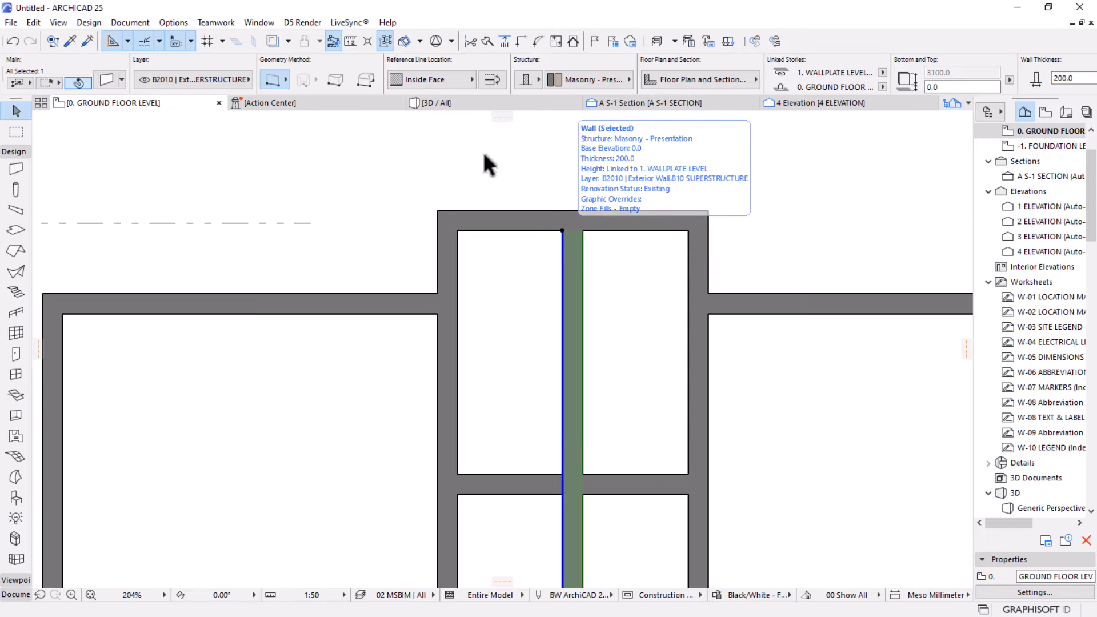
pyautogui.click(440, 80)
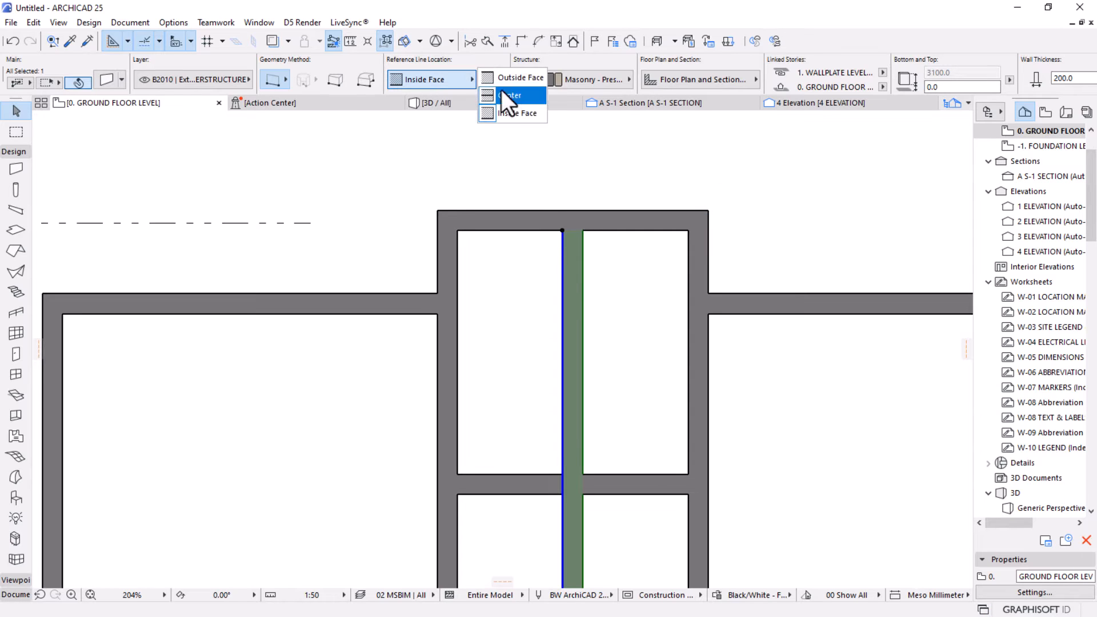
pyautogui.click(509, 93)
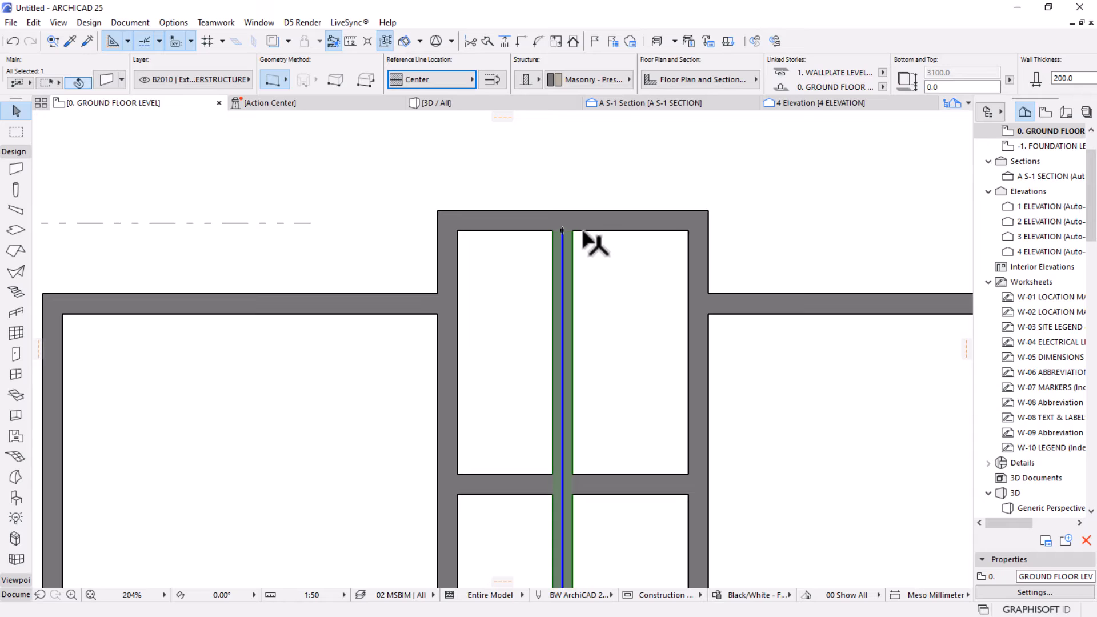
pyautogui.scroll(-3, 561, 222)
pyautogui.scroll(3, 558, 430)
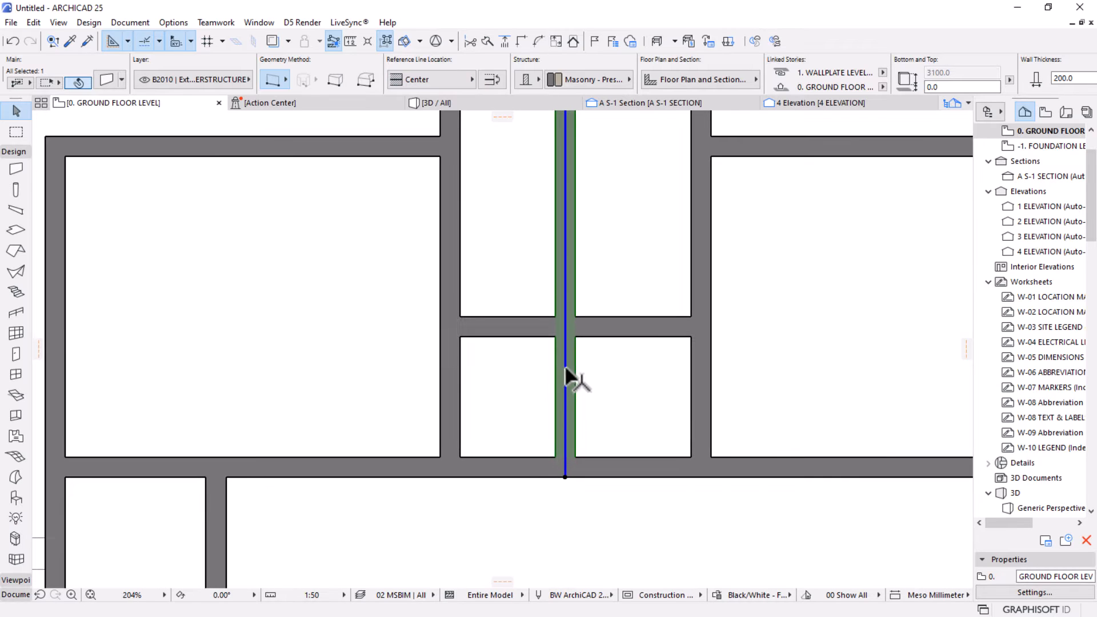
pyautogui.keyDown('ctrl'); pyautogui.click(565, 371); pyautogui.keyUp('ctrl')
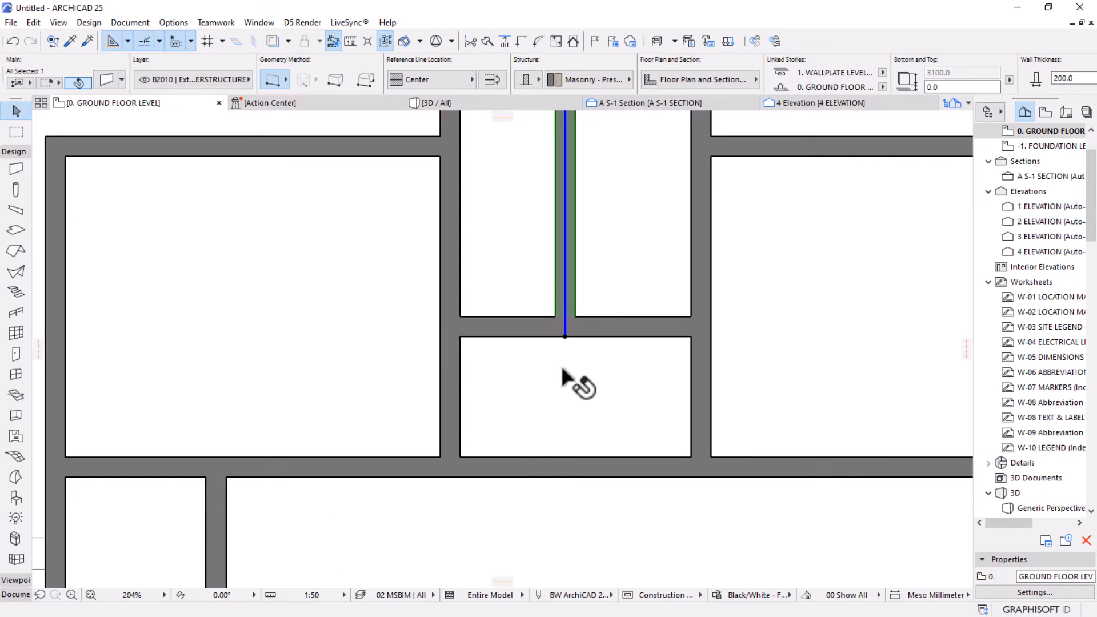
pyautogui.scroll(-3, 562, 370)
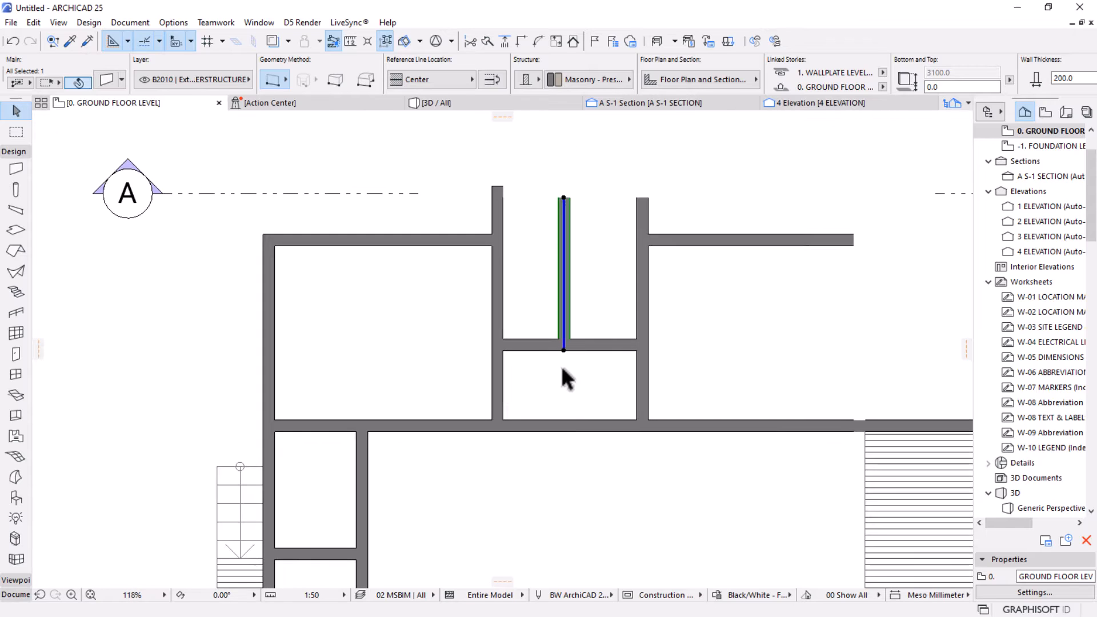
pyautogui.click(556, 480)
pyautogui.scroll(-3, 568, 355)
pyautogui.moveTo(556, 377); pyautogui.dragTo(562, 323, button='middle')
pyautogui.scroll(4, 617, 211)
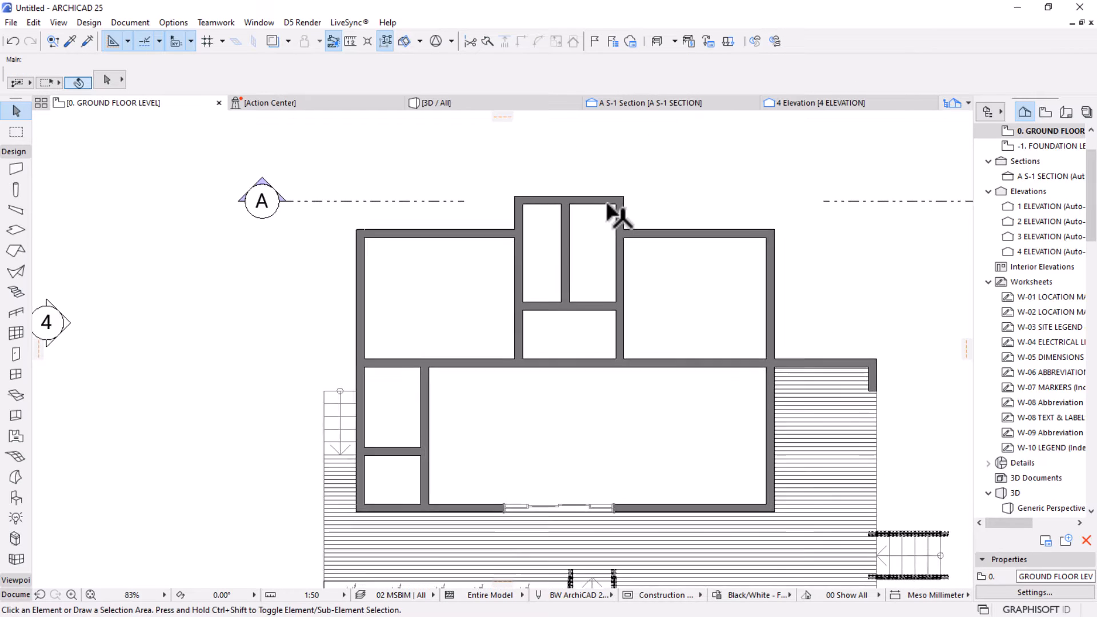
pyautogui.click(549, 231)
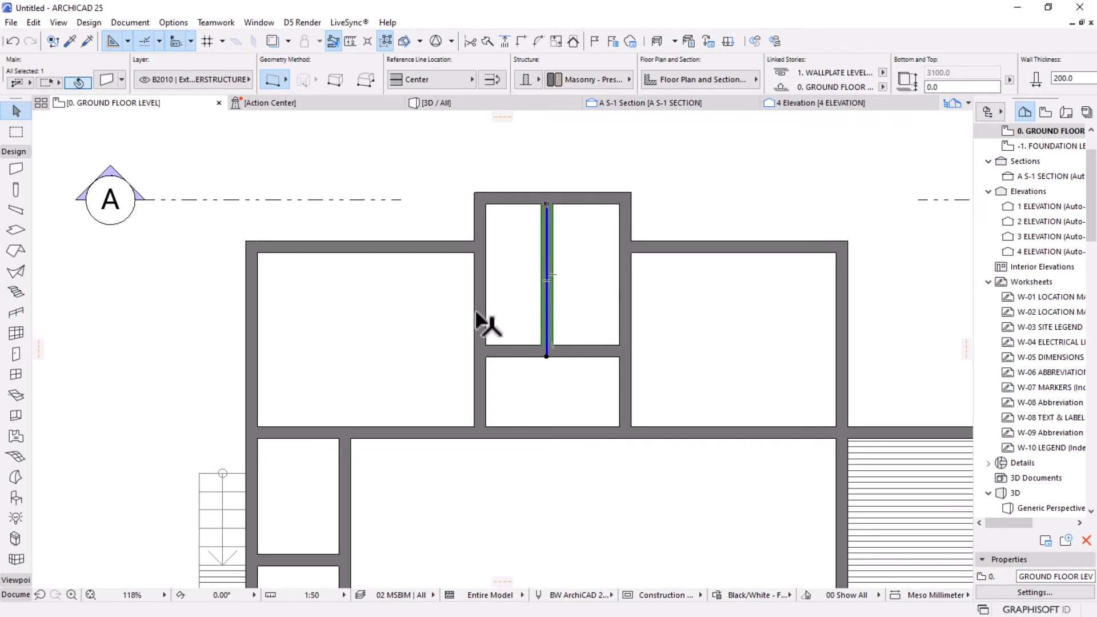
pyautogui.scroll(-2, 552, 356)
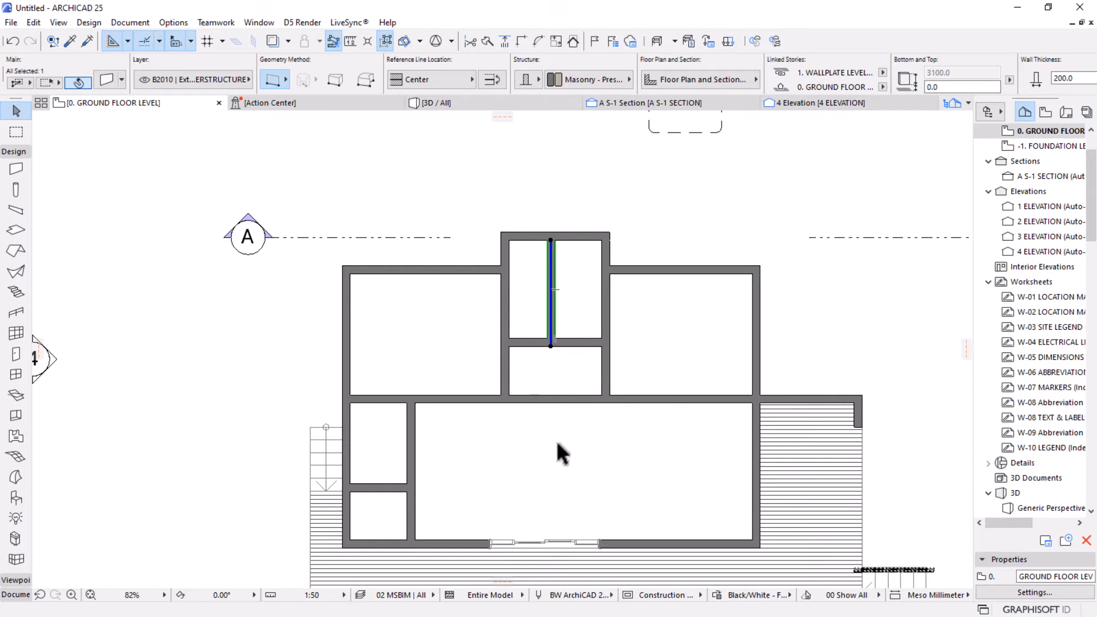
pyautogui.click(552, 414)
pyautogui.scroll(-3, 551, 438)
pyautogui.scroll(1, 551, 367)
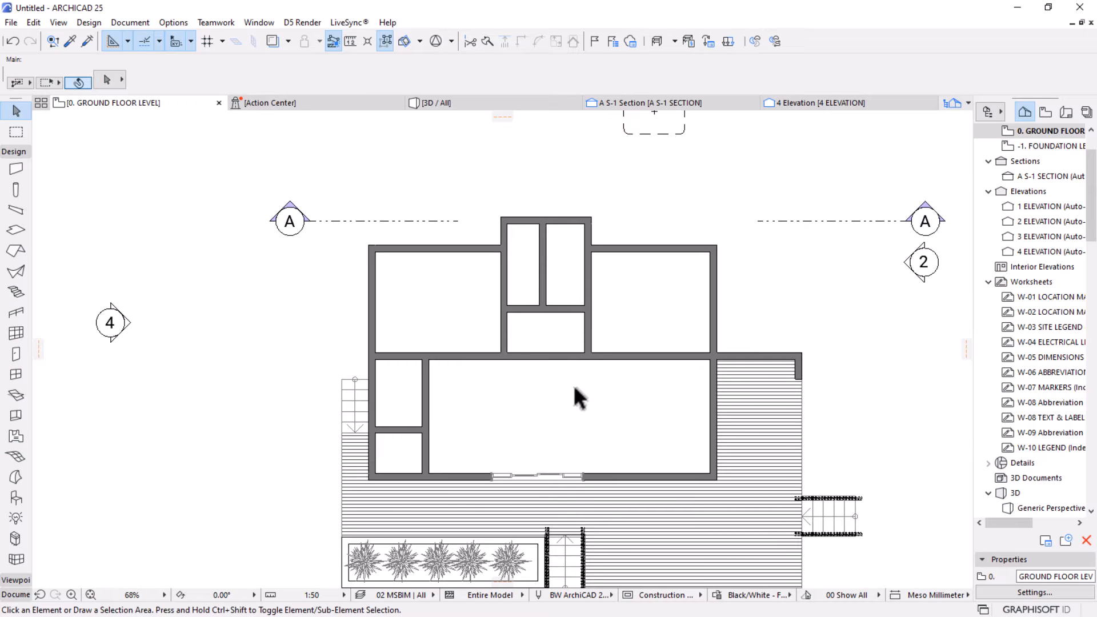
pyautogui.scroll(-1, 451, 394)
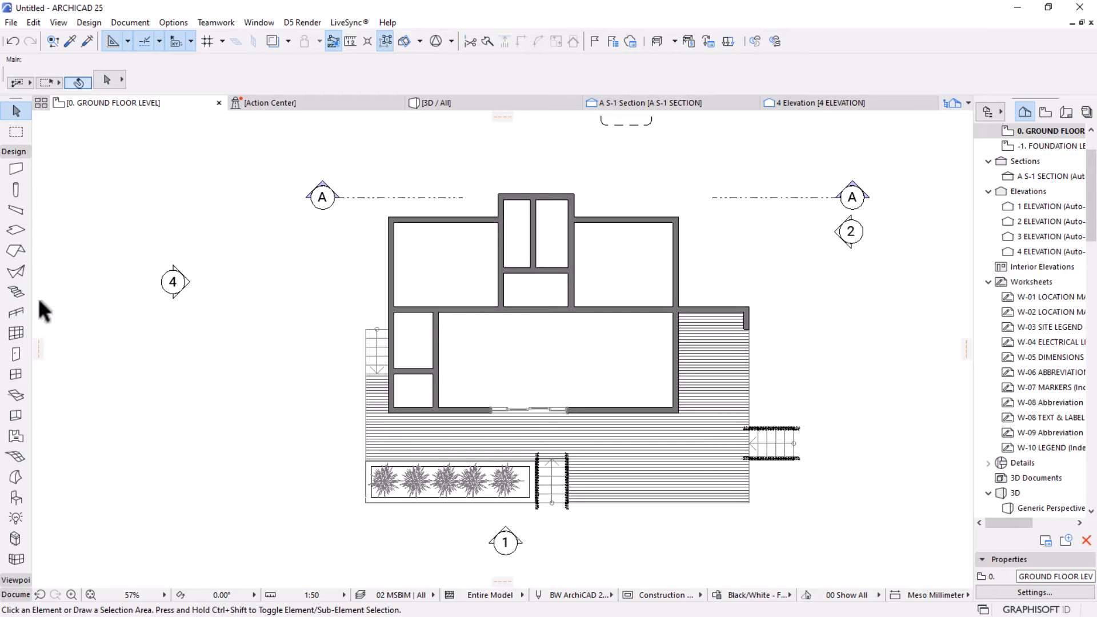
# With the Door tool, browse the Hinged Doors 25 library in the default settings, and cancel the dialog.
pyautogui.click(16, 355)
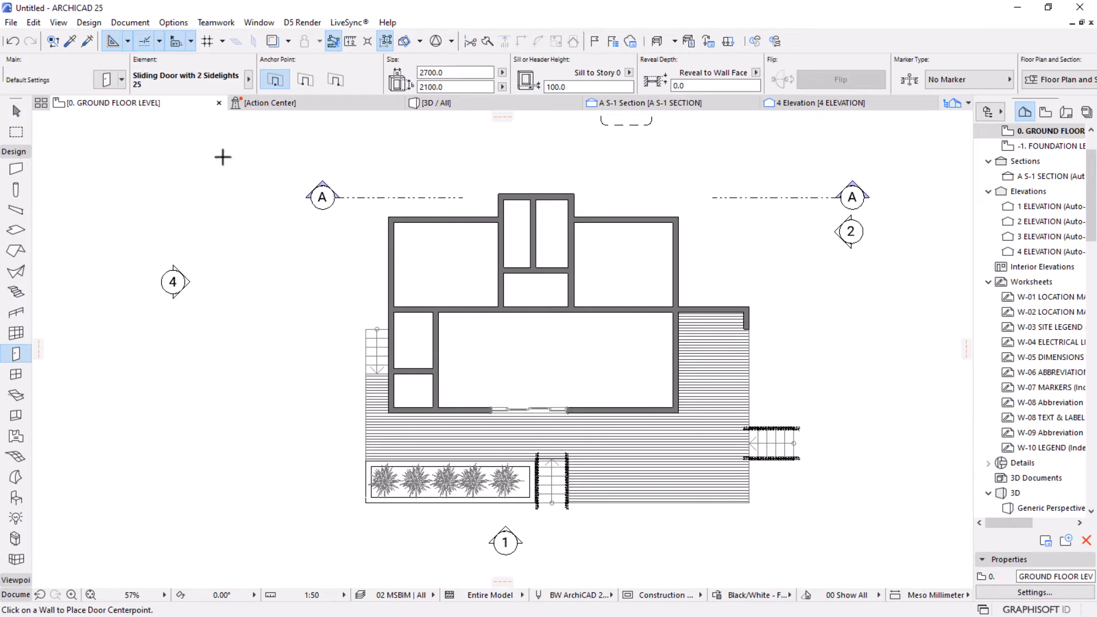
pyautogui.hotkey('ctrl', 't')
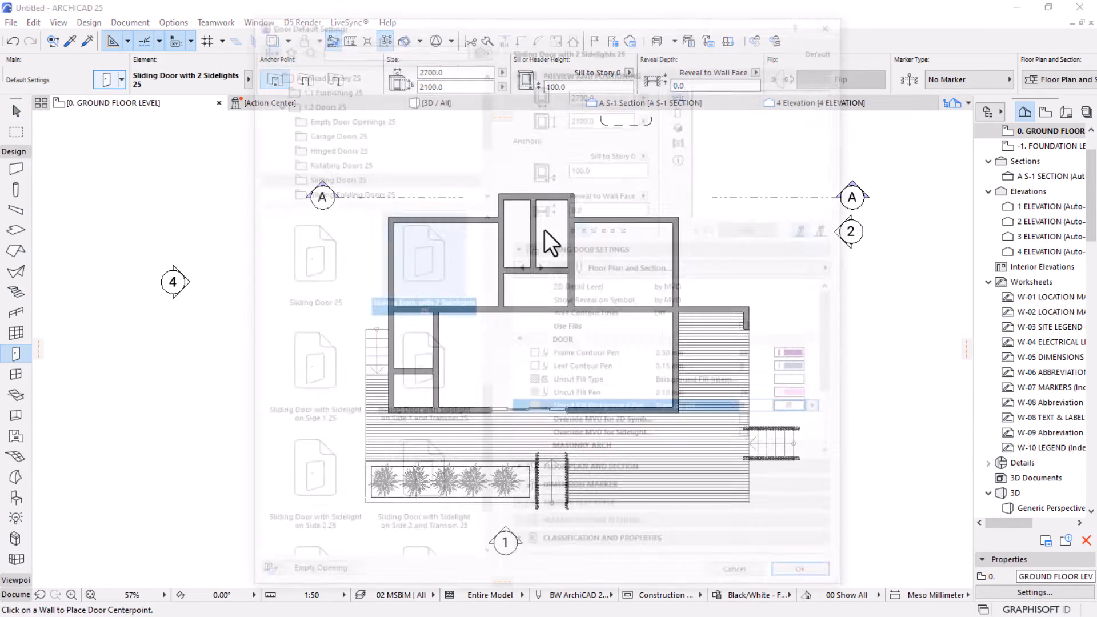
pyautogui.click(324, 178)
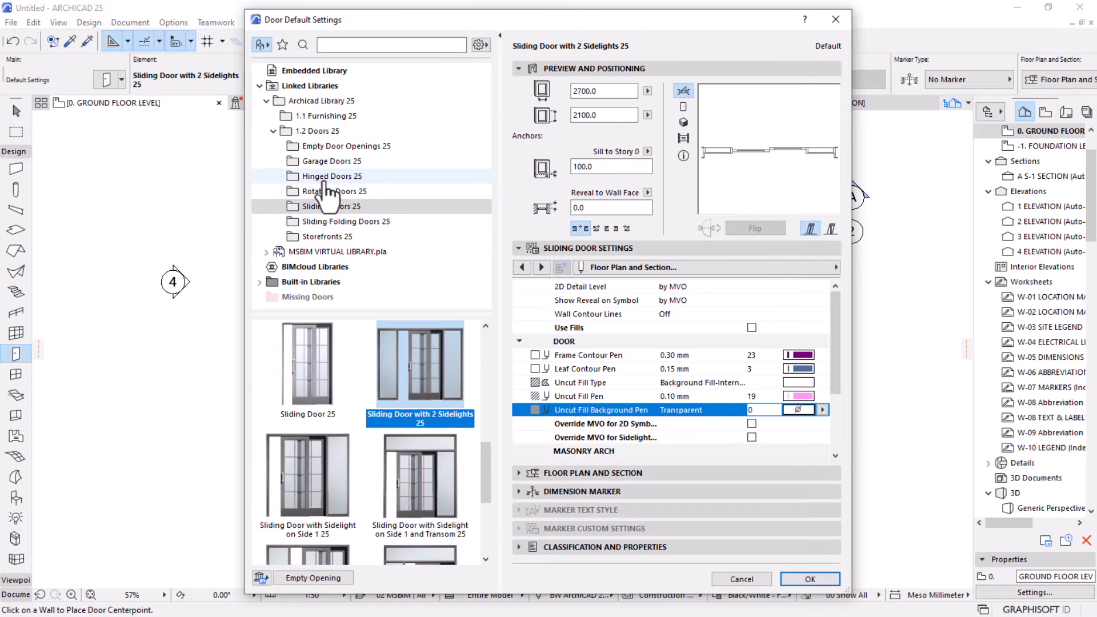
pyautogui.scroll(-10, 385, 430)
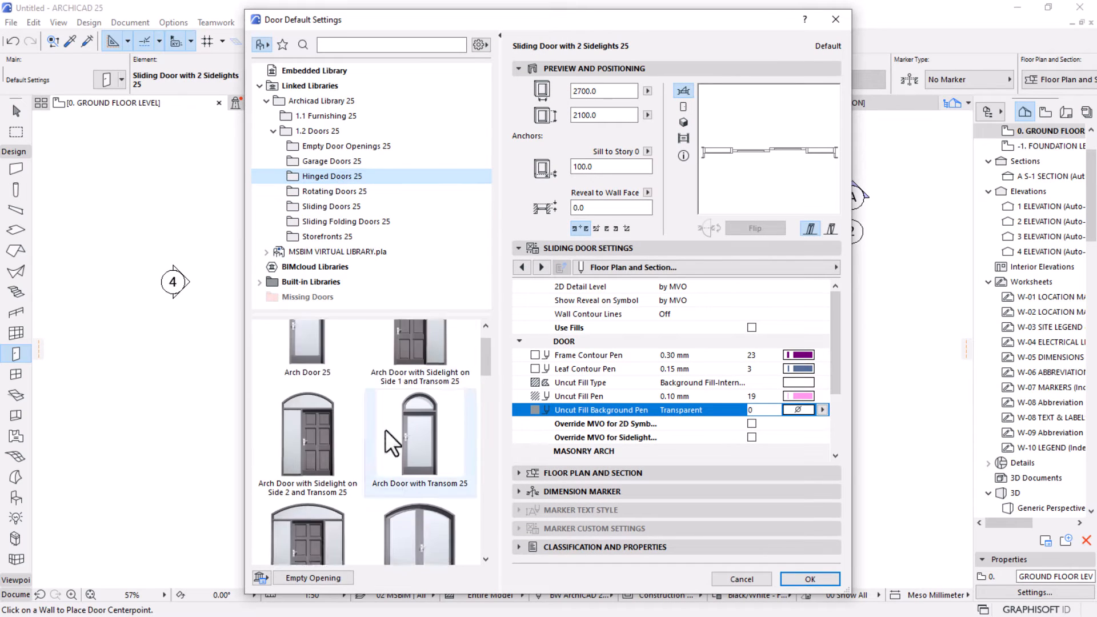
pyautogui.scroll(4, 313, 443)
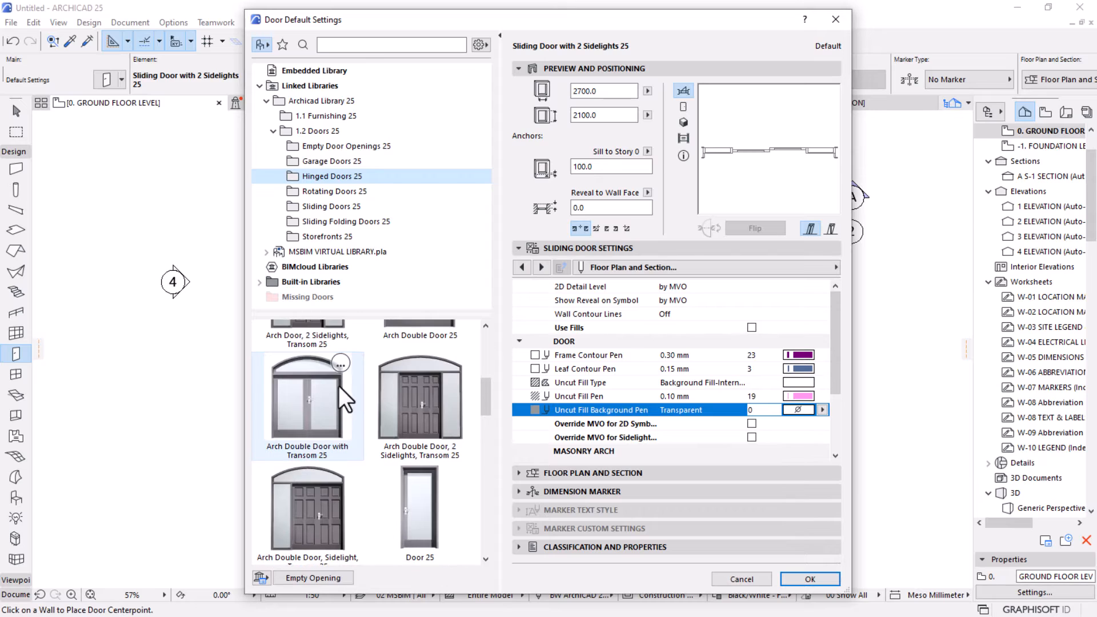
pyautogui.click(722, 581)
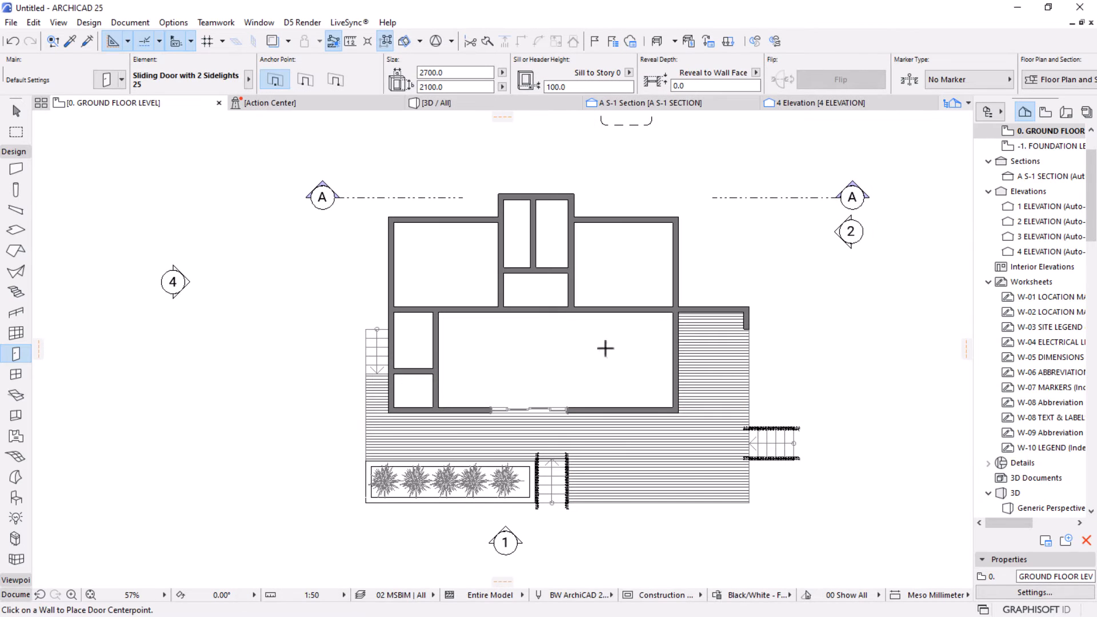
# Browse the door favorites in the MSBIM Doors collection, looking through the Swing Doors folder.
pyautogui.click(121, 80)
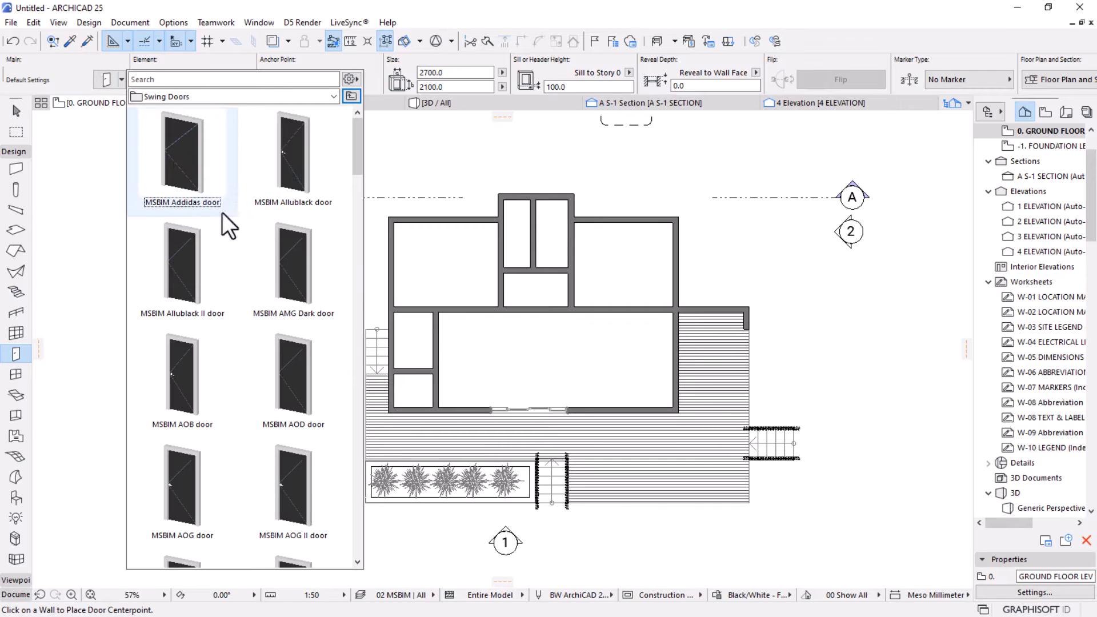
pyautogui.moveTo(358, 166); pyautogui.dragTo(358, 97)
pyautogui.click(351, 97)
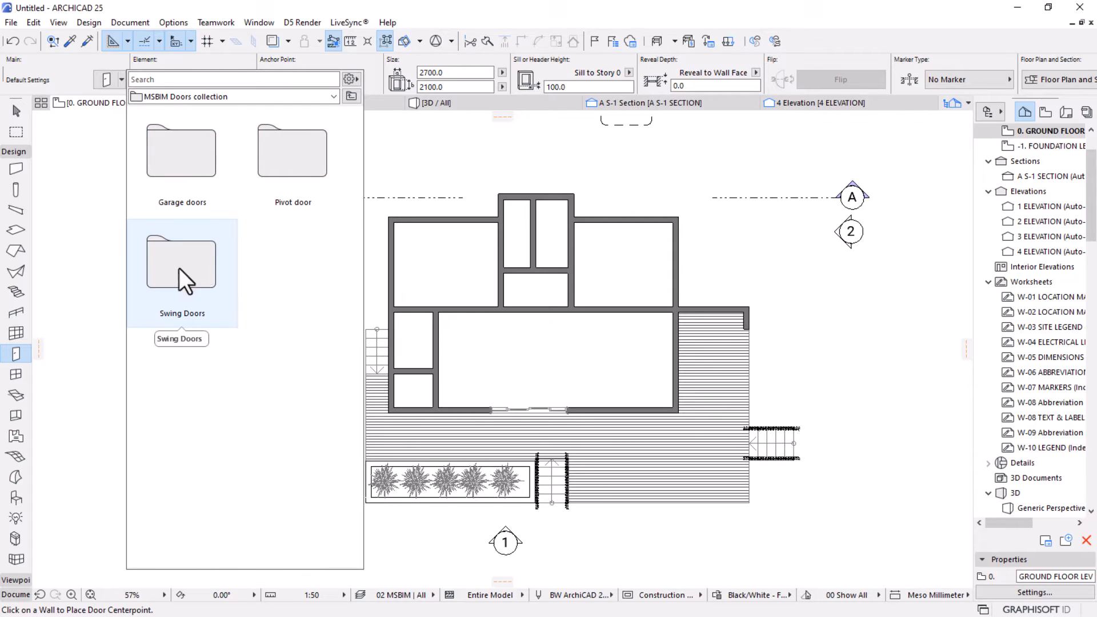
pyautogui.doubleClick(170, 283)
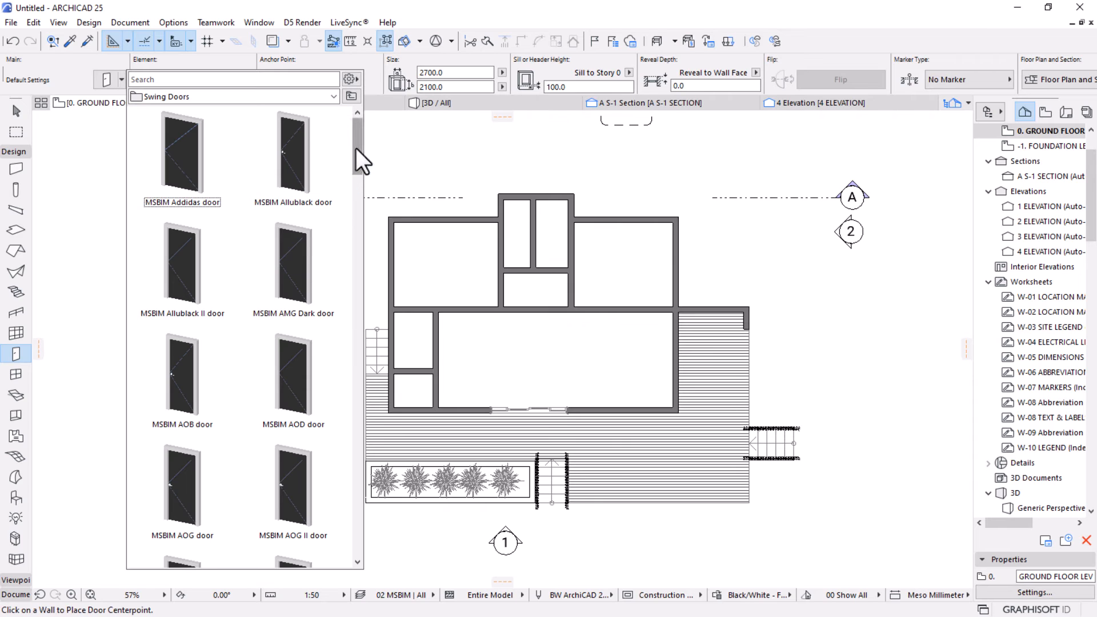
pyautogui.moveTo(356, 149)
pyautogui.mouseDown()
pyautogui.moveTo(350, 448)
pyautogui.moveTo(336, 246)
pyautogui.moveTo(357, 135)
pyautogui.mouseUp()
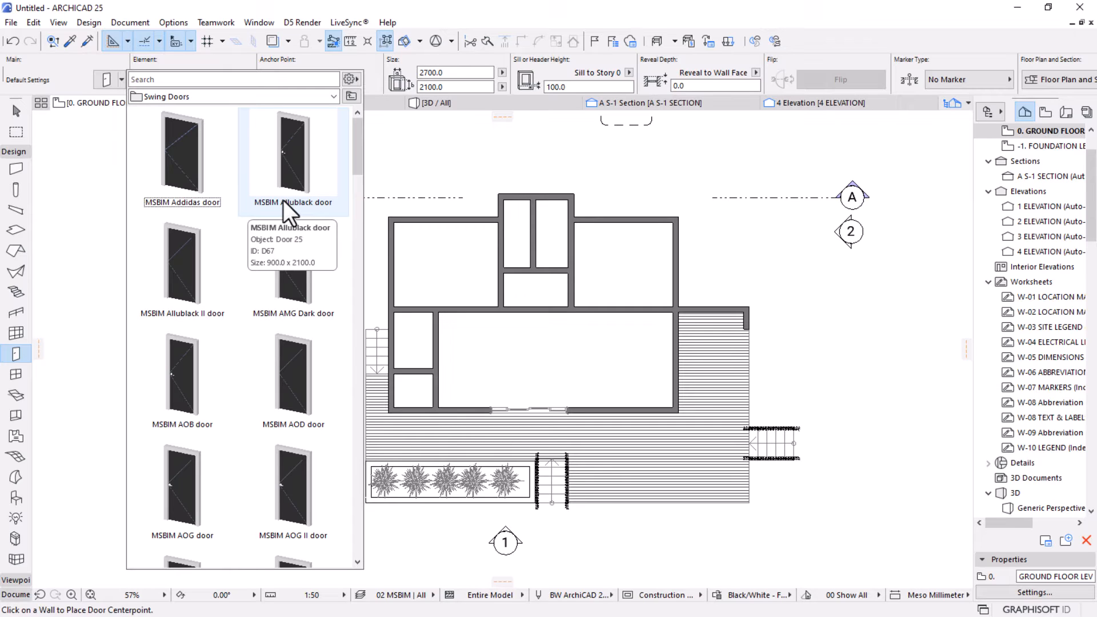
pyautogui.scroll(-4, 269, 337)
pyautogui.scroll(-3, 269, 337)
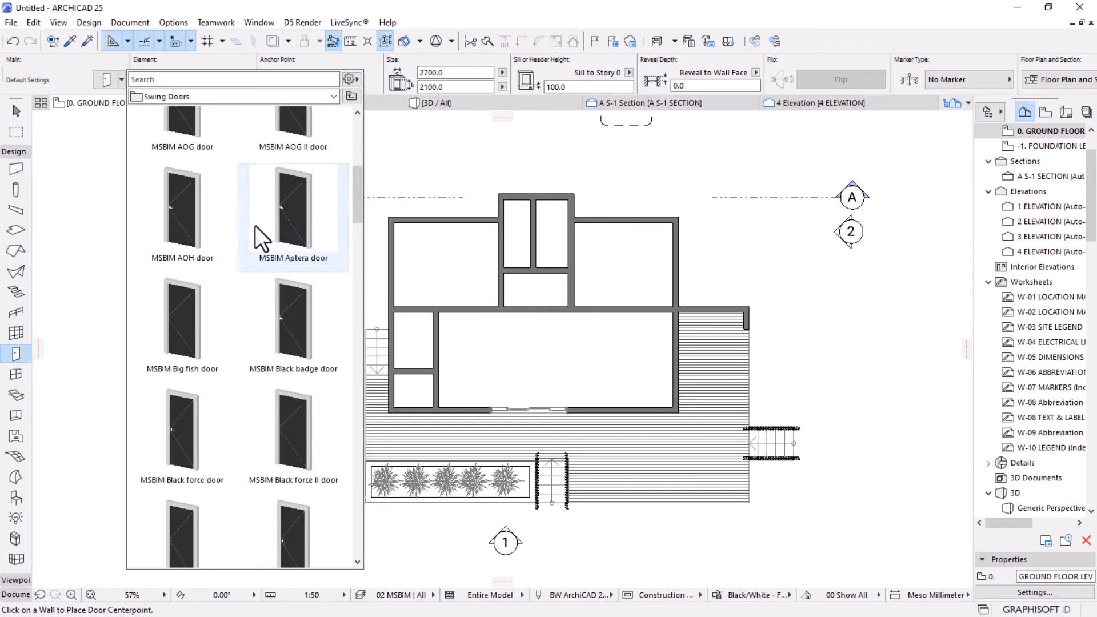
pyautogui.scroll(6, 255, 225)
pyautogui.click(31, 72)
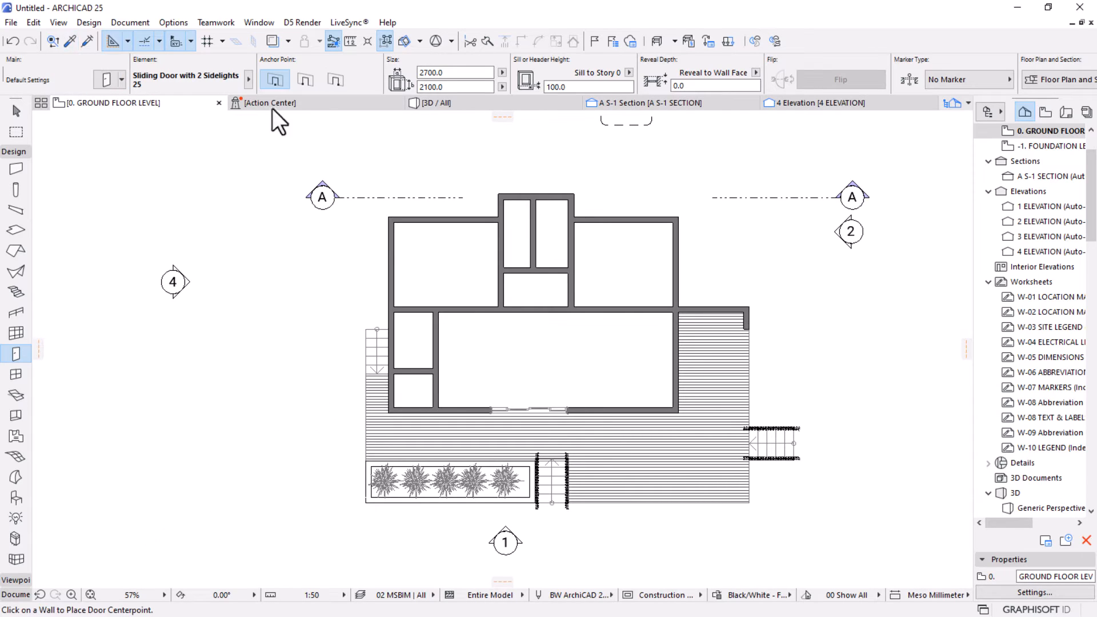
# Check the libraries loaded in the project with the Library Manager, selecting MSBIM VIRTUAL LIBRARY.pla.
pyautogui.click(11, 22)
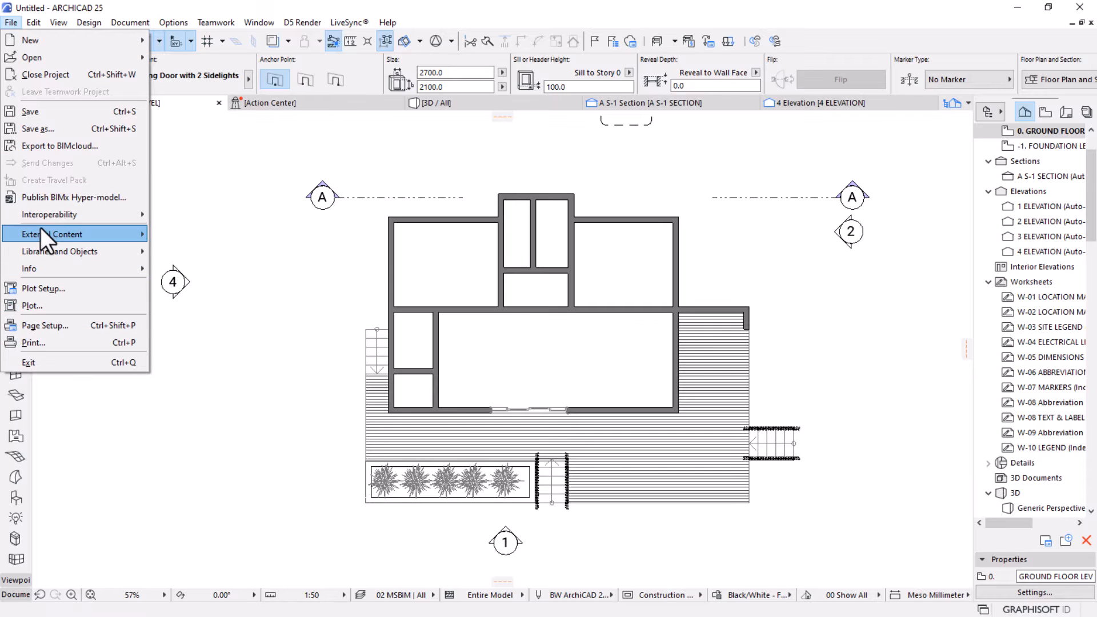
pyautogui.moveTo(33, 253)
pyautogui.click(237, 253)
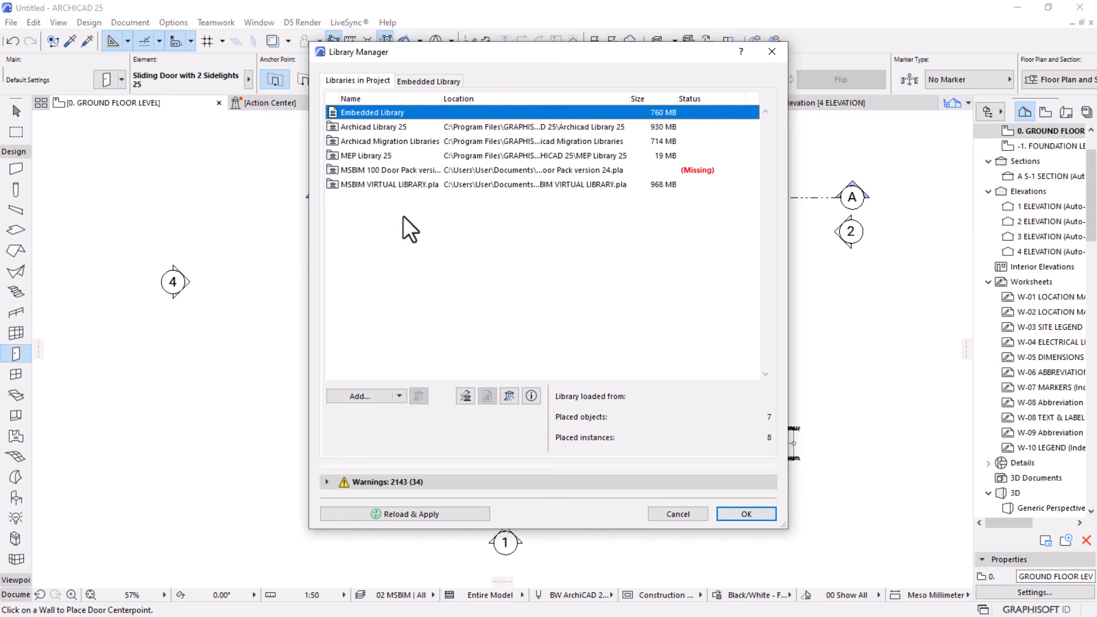
pyautogui.click(371, 183)
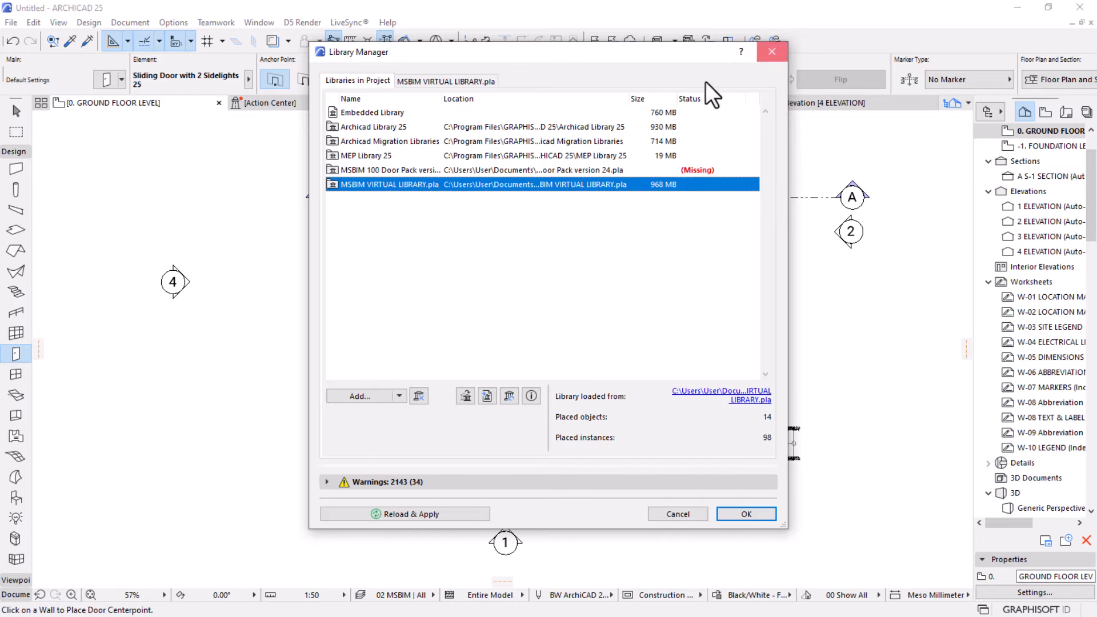
pyautogui.press('Return')
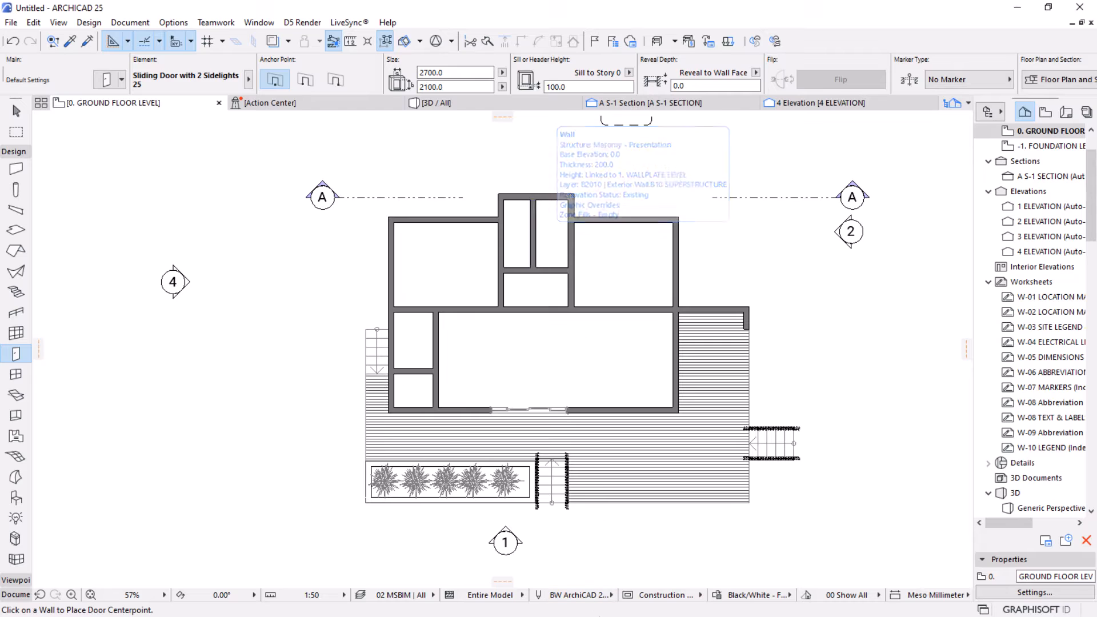
# Switch to the MSBIM Door catalog library 1 project and look over the door models on its ground floor plan.
pyautogui.press('super')
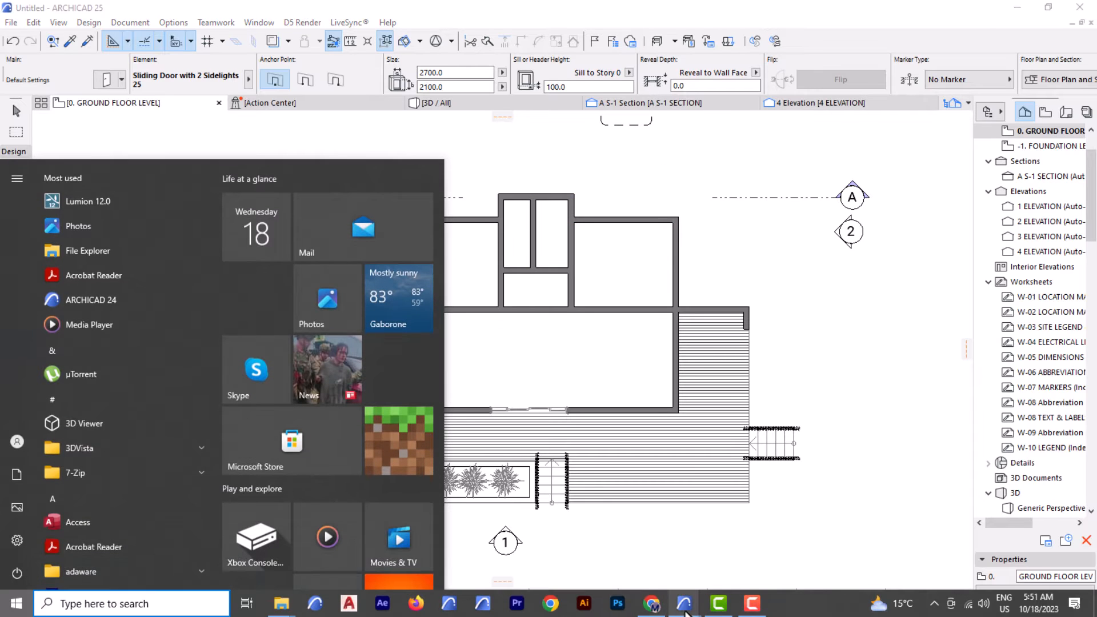
pyautogui.moveTo(684, 604)
pyautogui.click(557, 570)
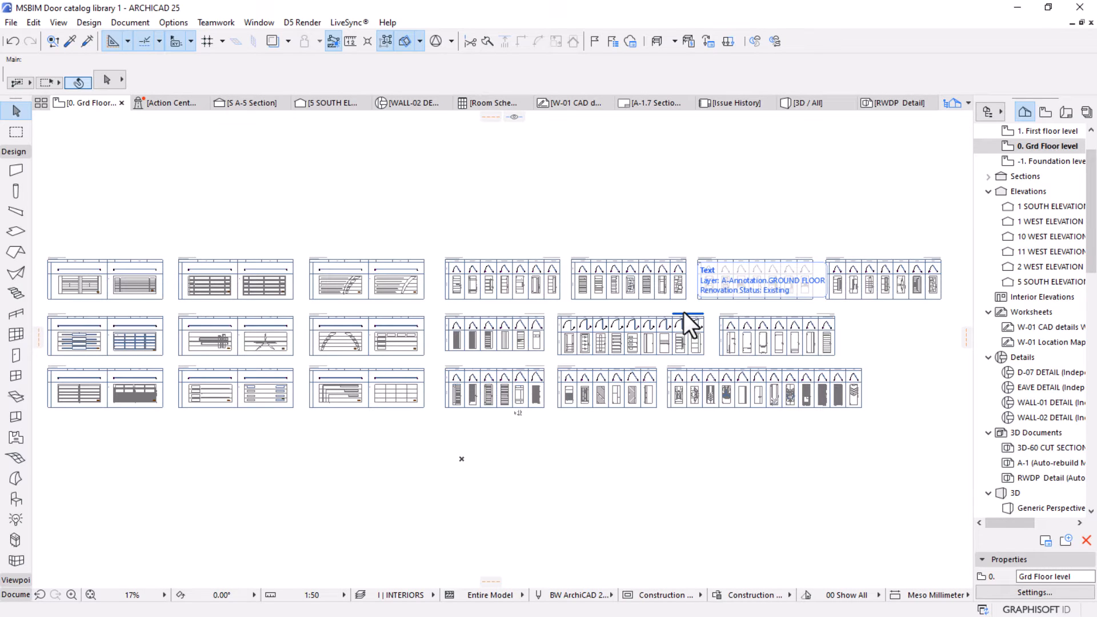
pyautogui.scroll(-3, 683, 311)
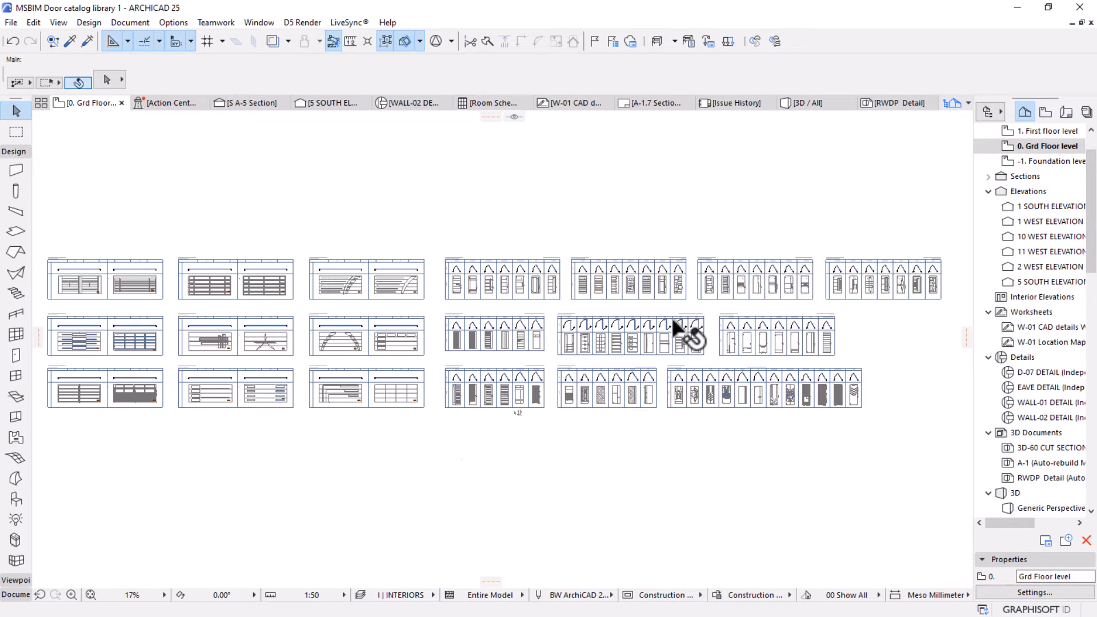
pyautogui.scroll(2, 565, 348)
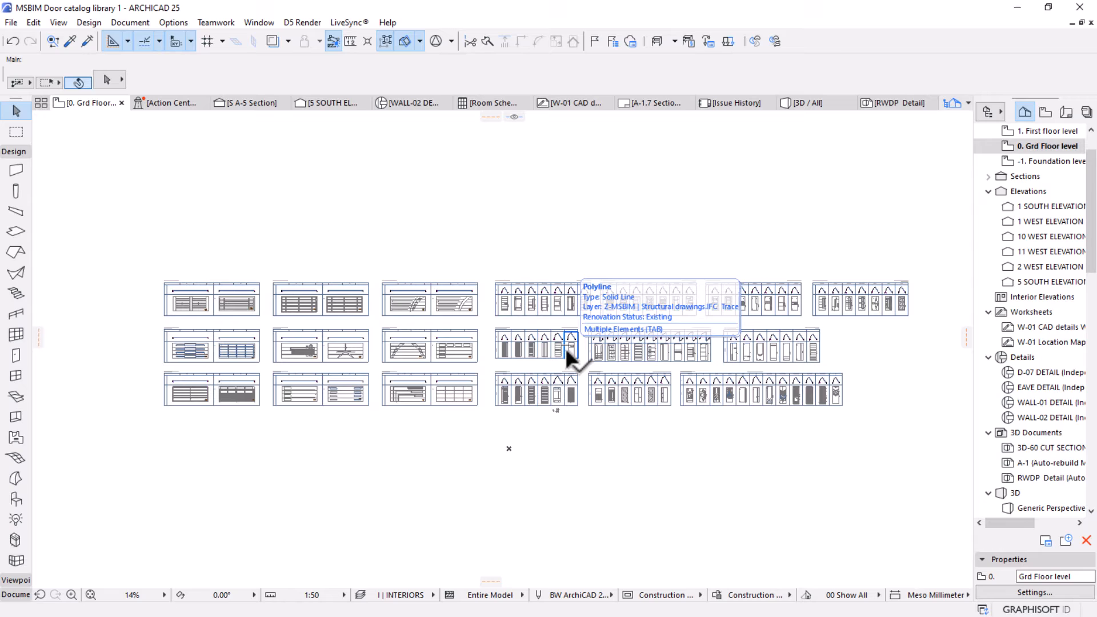
pyautogui.scroll(2, 403, 338)
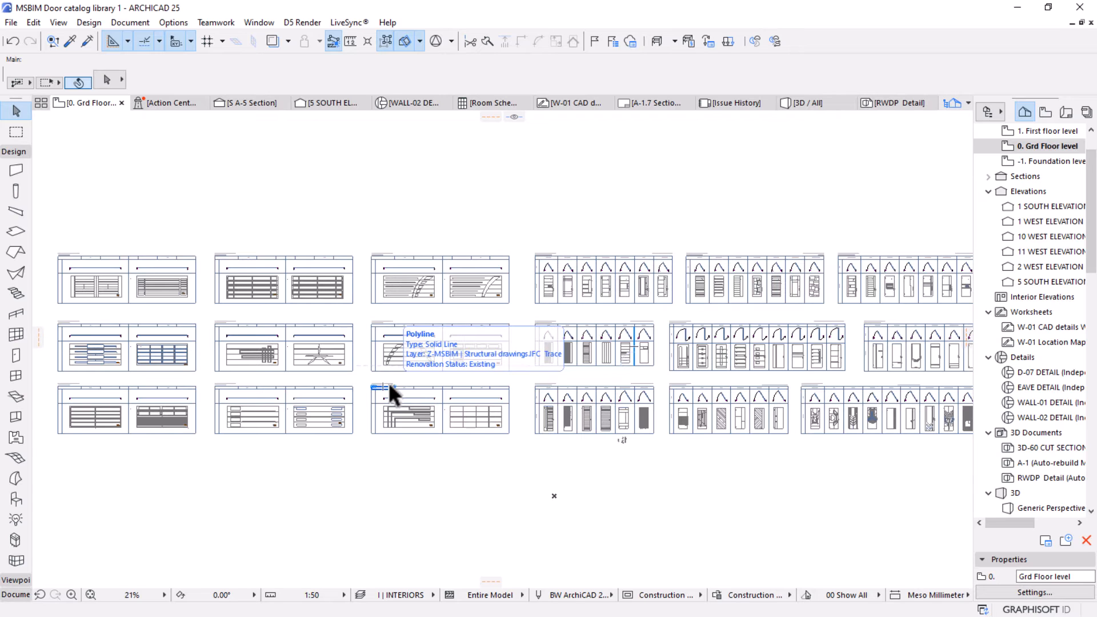
pyautogui.moveTo(642, 400); pyautogui.dragTo(416, 377, button='middle')
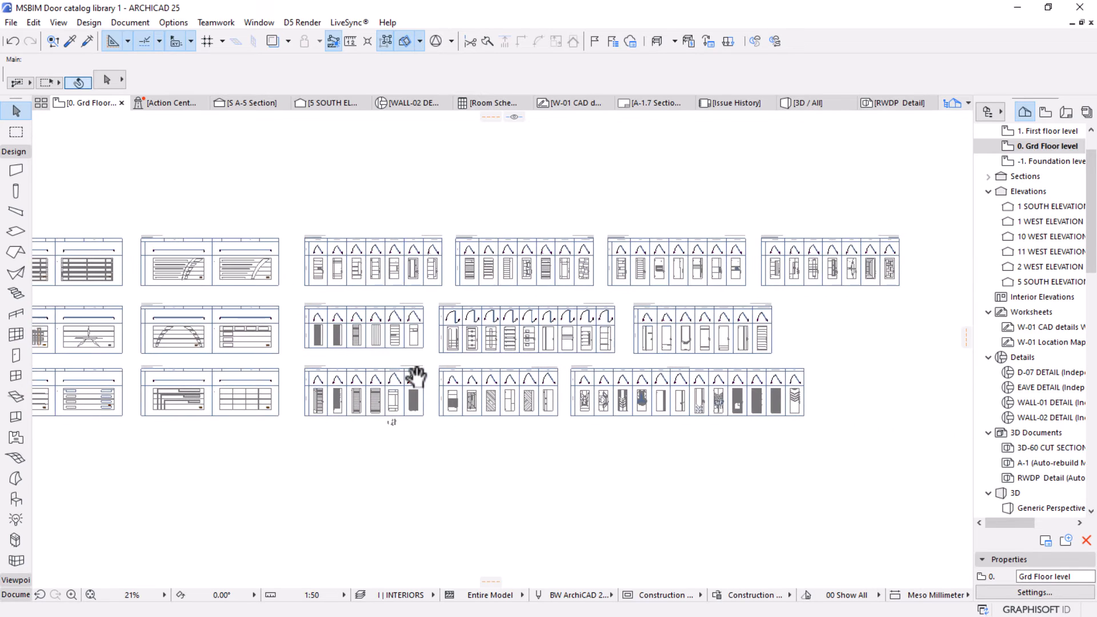
pyautogui.scroll(1, 666, 313)
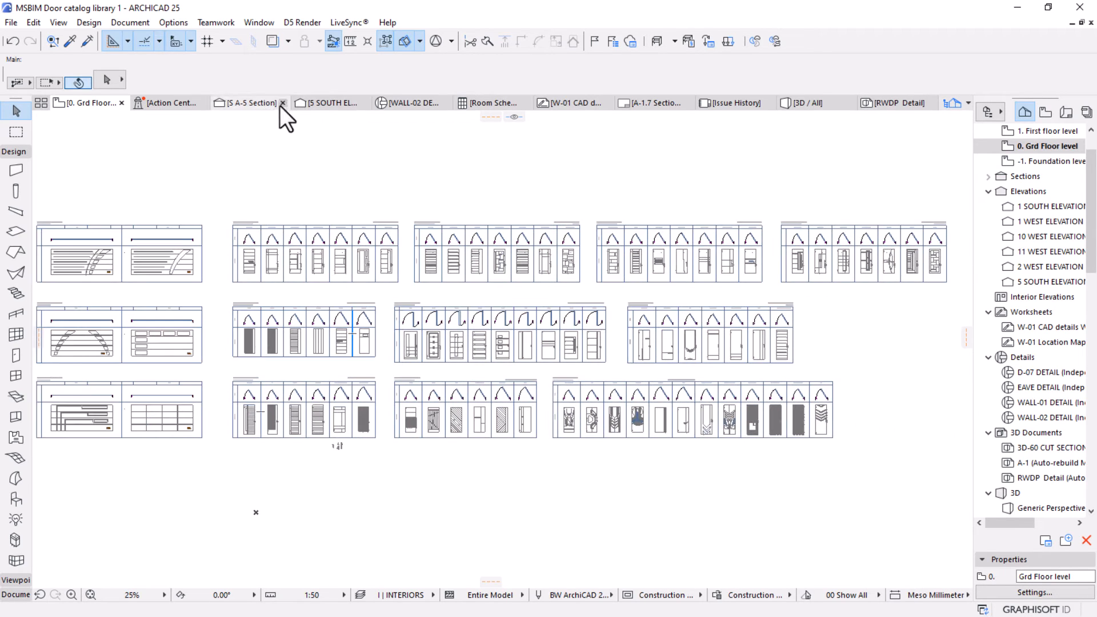
# Examine the catalog's door models and their separate door panels in the 3D view.
pyautogui.click(821, 105)
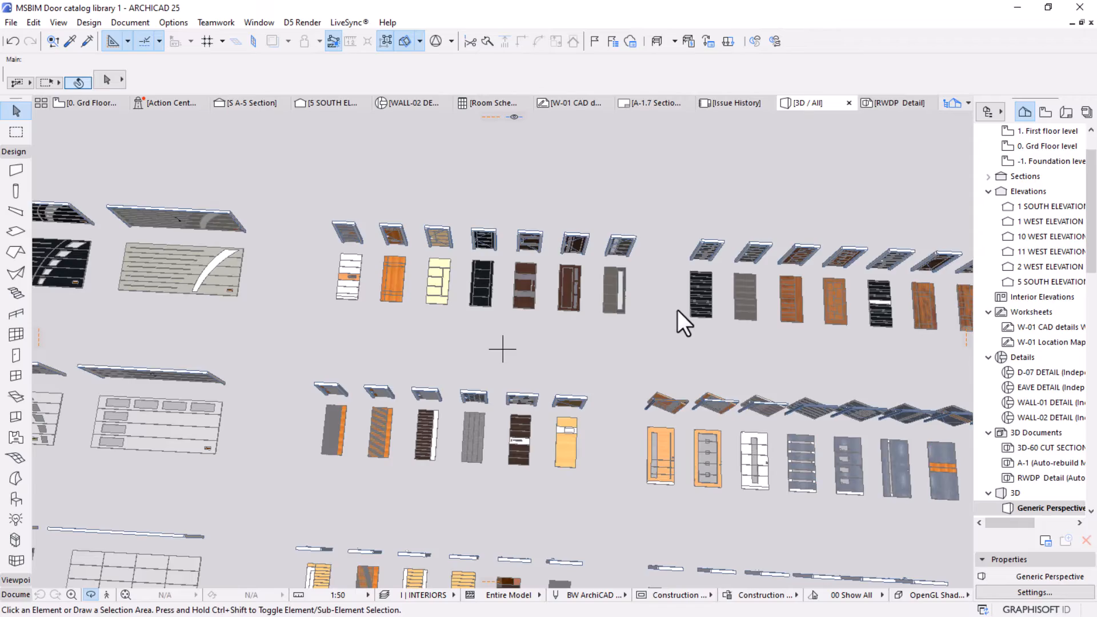
pyautogui.moveTo(562, 470); pyautogui.dragTo(663, 465)
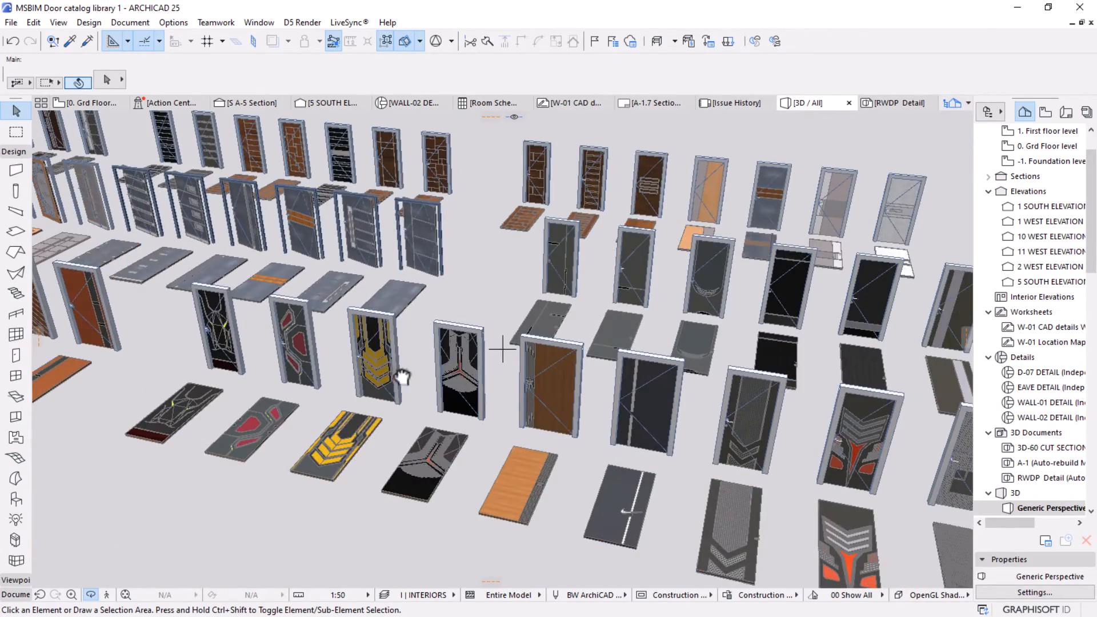
pyautogui.moveTo(403, 378); pyautogui.dragTo(541, 197)
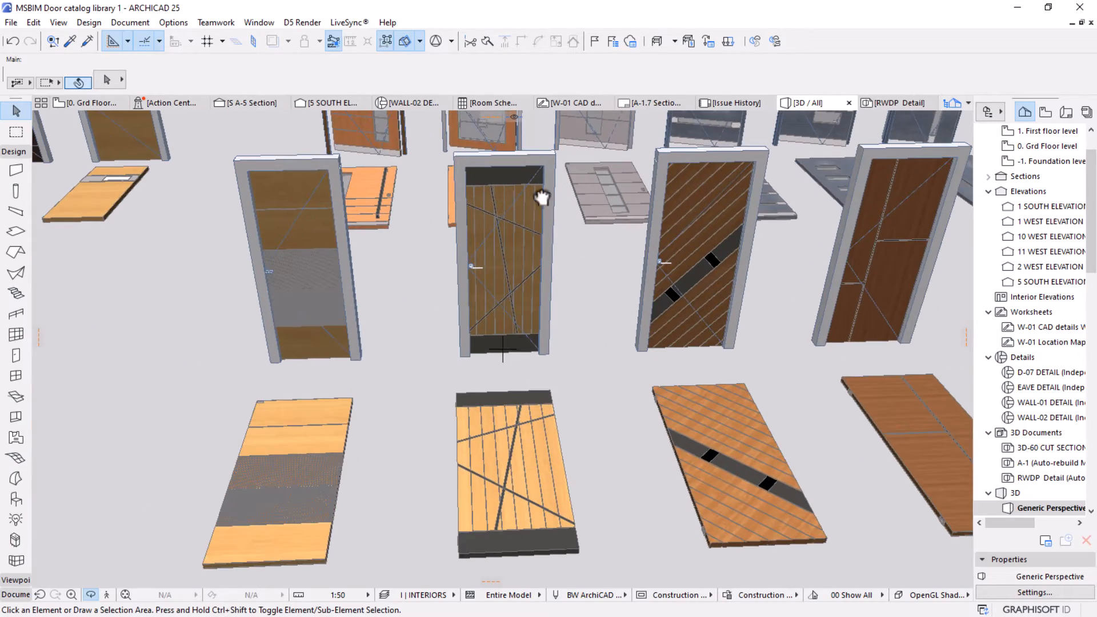
pyautogui.moveTo(536, 387); pyautogui.dragTo(467, 406)
pyautogui.scroll(-5, 555, 413)
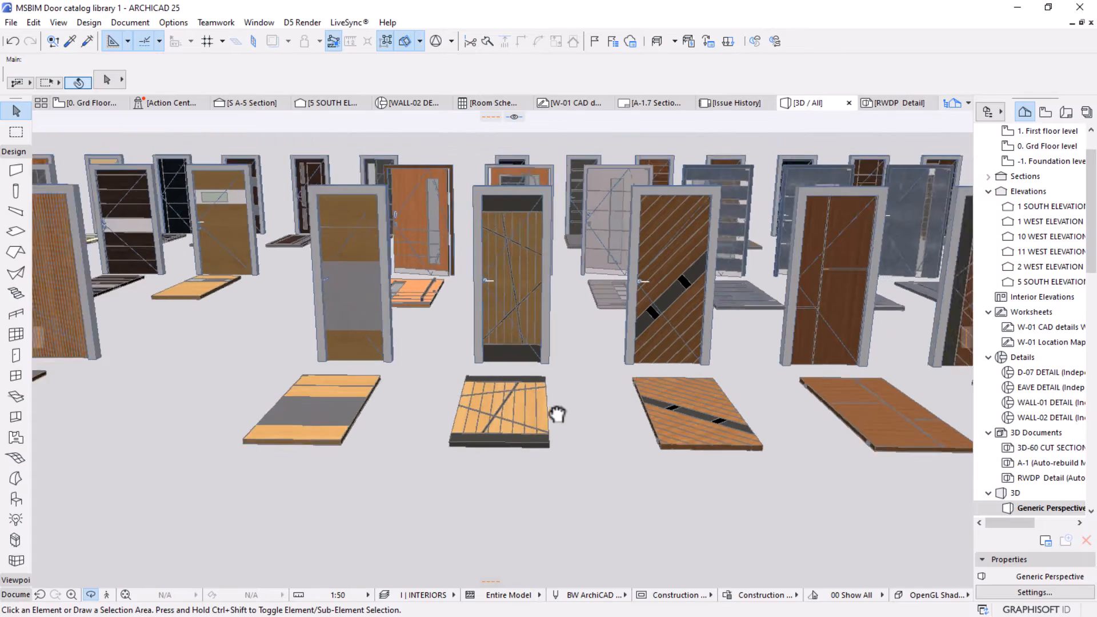
pyautogui.moveTo(622, 322); pyautogui.dragTo(578, 423)
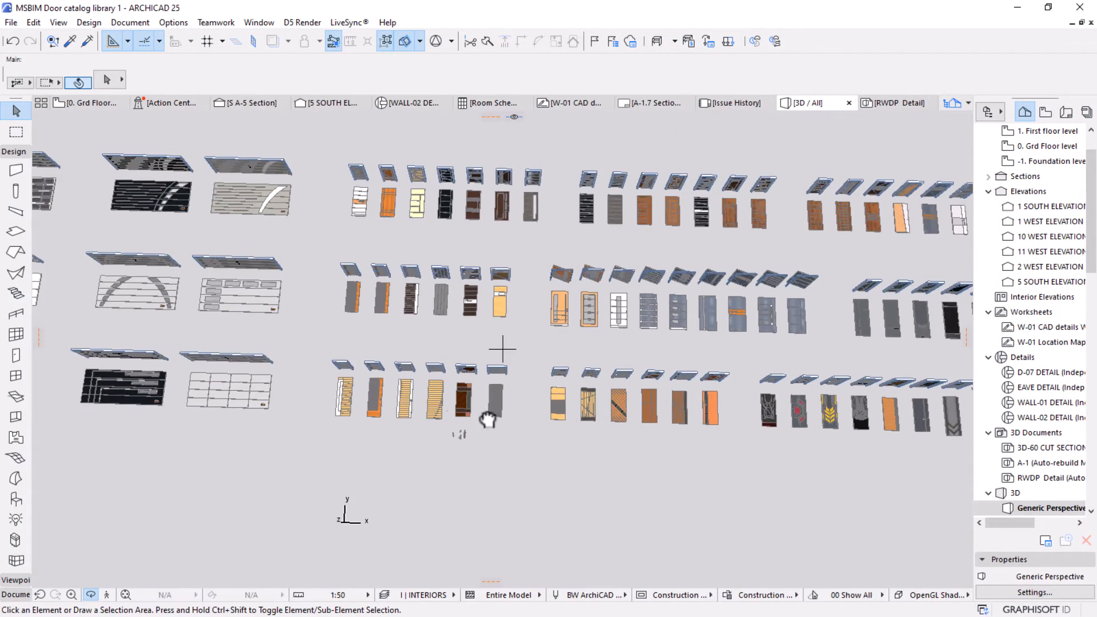
pyautogui.moveTo(723, 402); pyautogui.dragTo(588, 394)
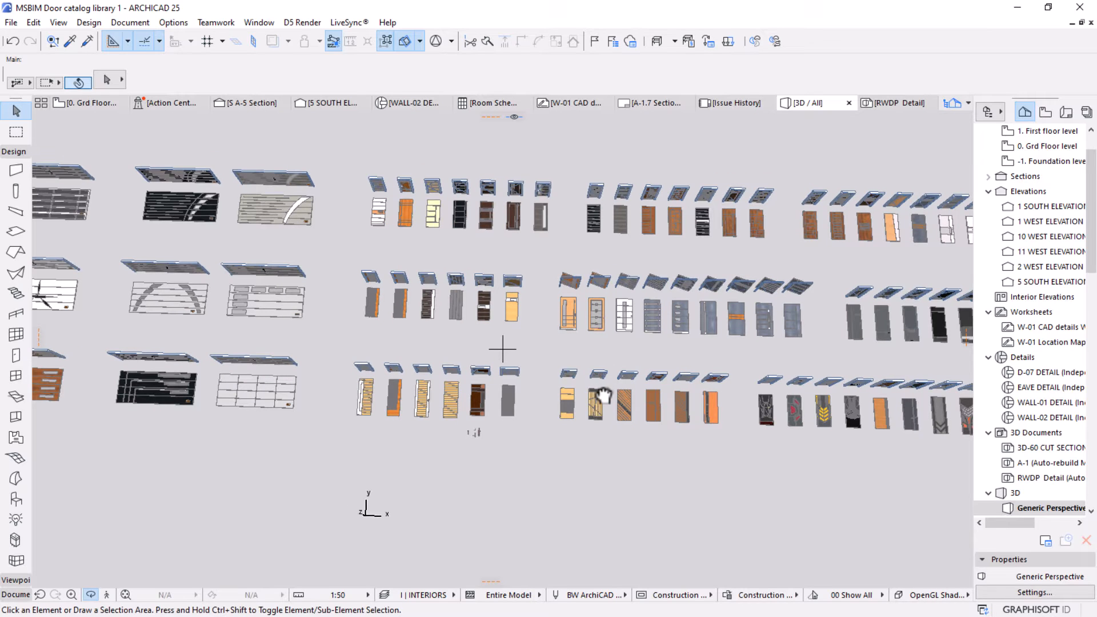
# On the catalog's ground floor plan, select and copy all elements of the second door panel in the Legate Artisan Door Collection.
pyautogui.click(100, 105)
pyautogui.scroll(5, 435, 423)
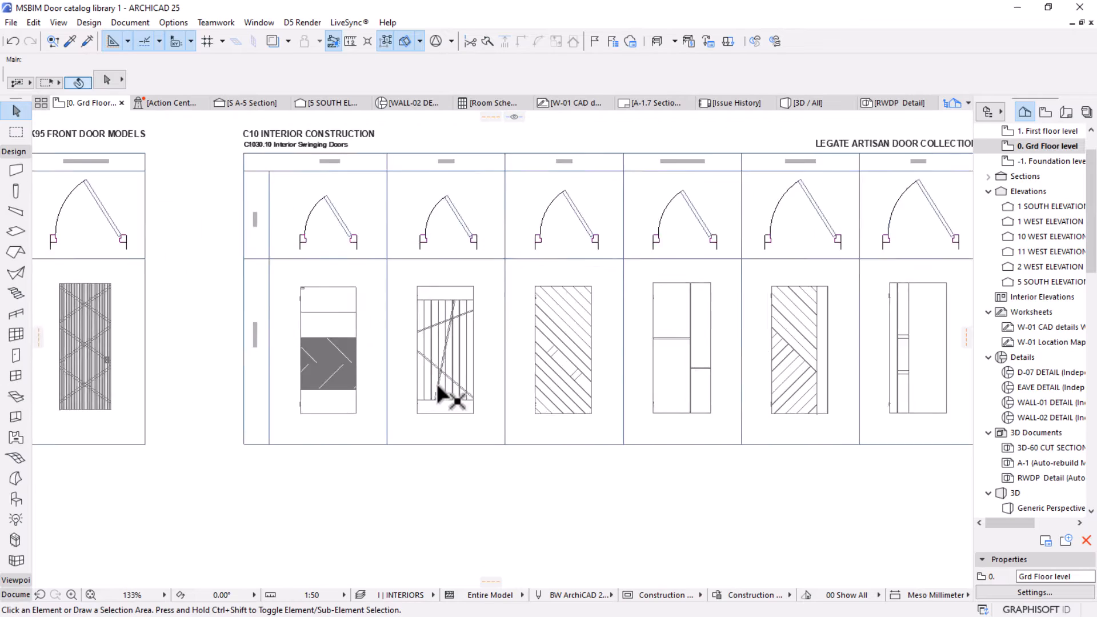
pyautogui.scroll(4, 437, 386)
pyautogui.click(545, 143)
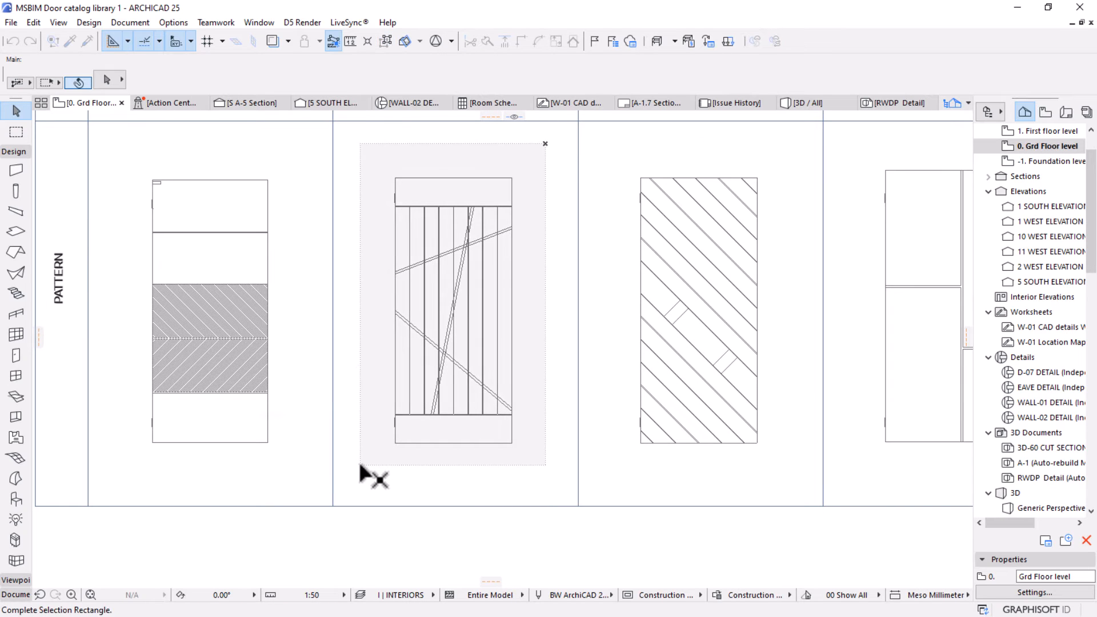
pyautogui.click(360, 465)
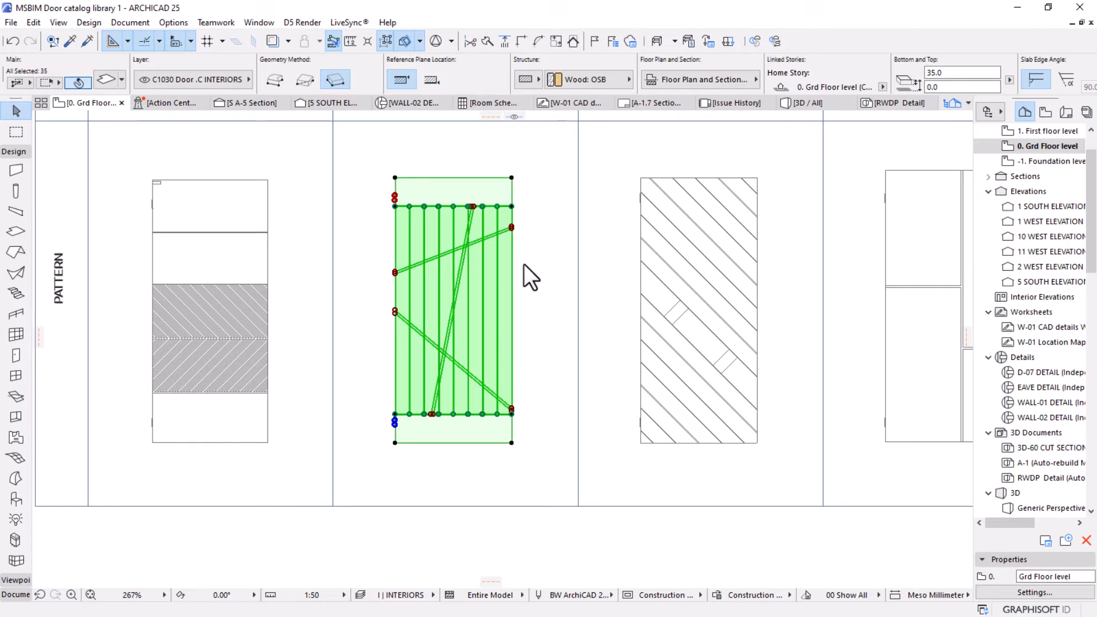
# Switch back to the Untitled house project and paste the copied door panel in the empty area west of the side steps.
pyautogui.press('super')
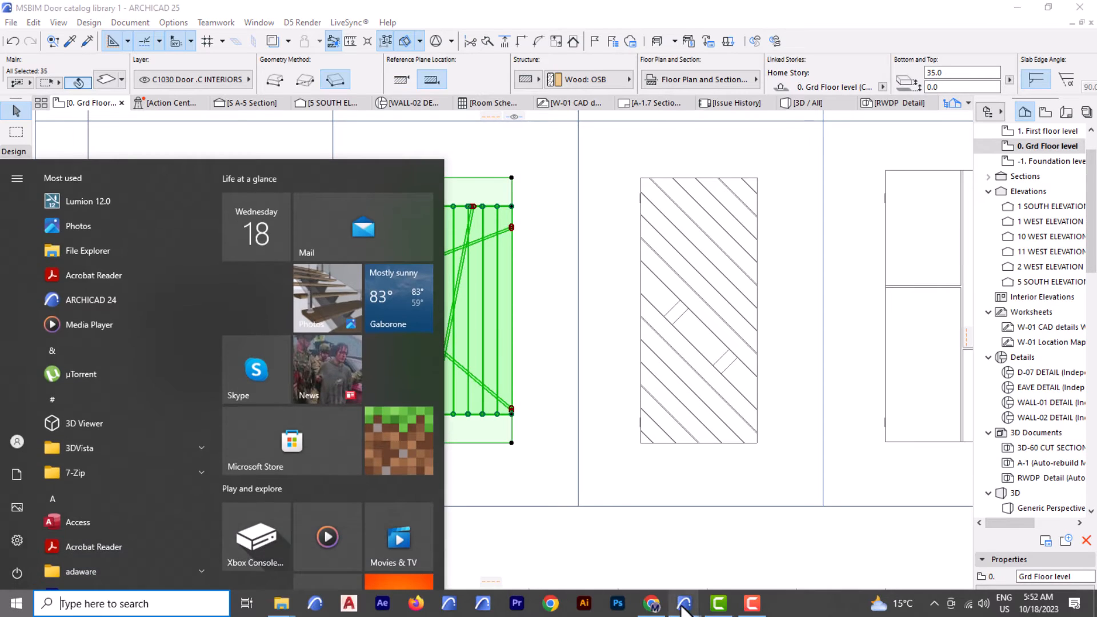
pyautogui.moveTo(684, 606)
pyautogui.click(839, 566)
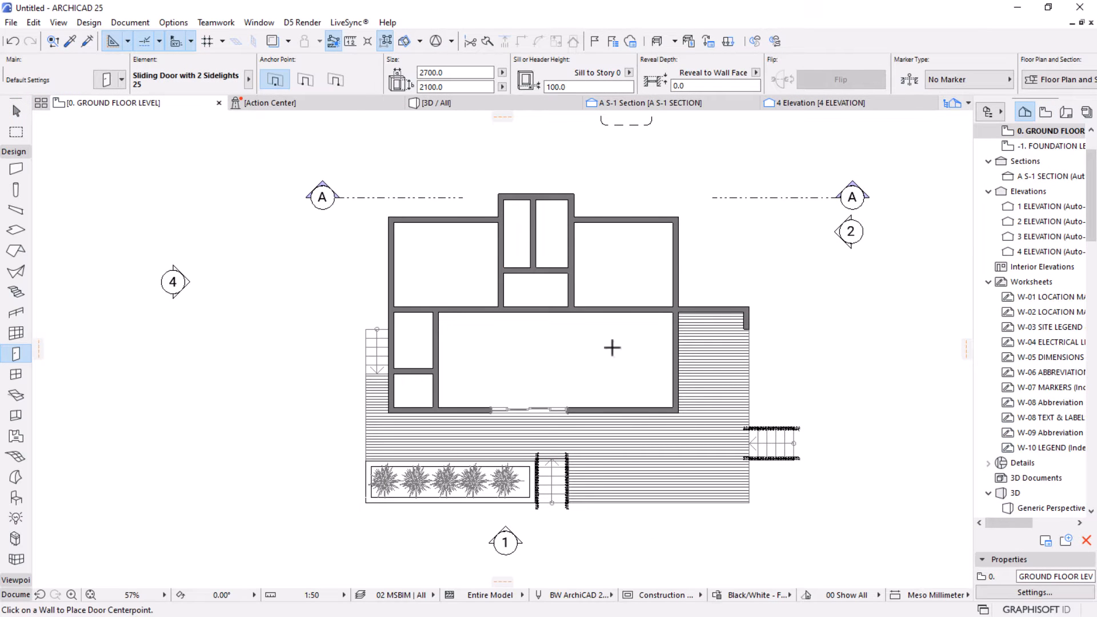
pyautogui.hotkey('ctrl', 'v')
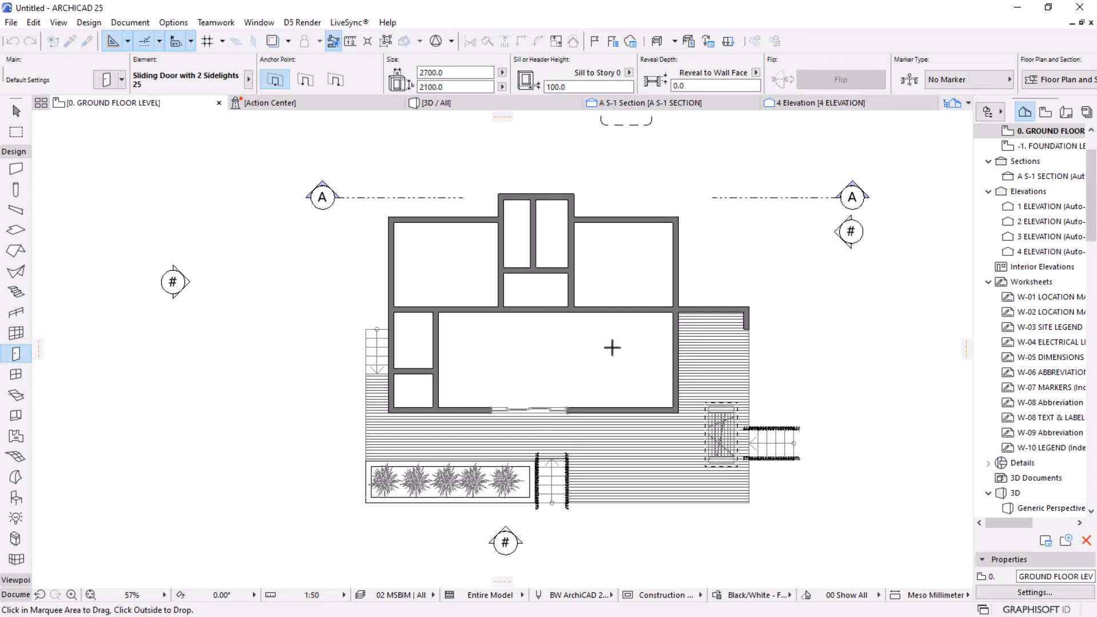
pyautogui.moveTo(721, 434); pyautogui.dragTo(252, 408)
pyautogui.click(265, 364)
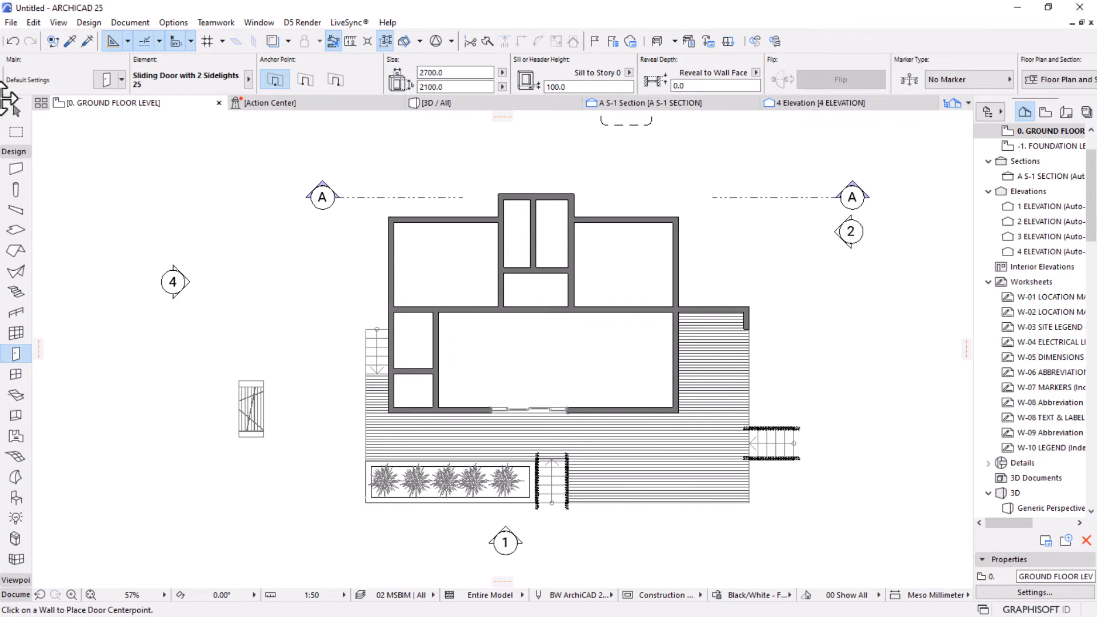
pyautogui.click(16, 110)
pyautogui.scroll(2, 697, 318)
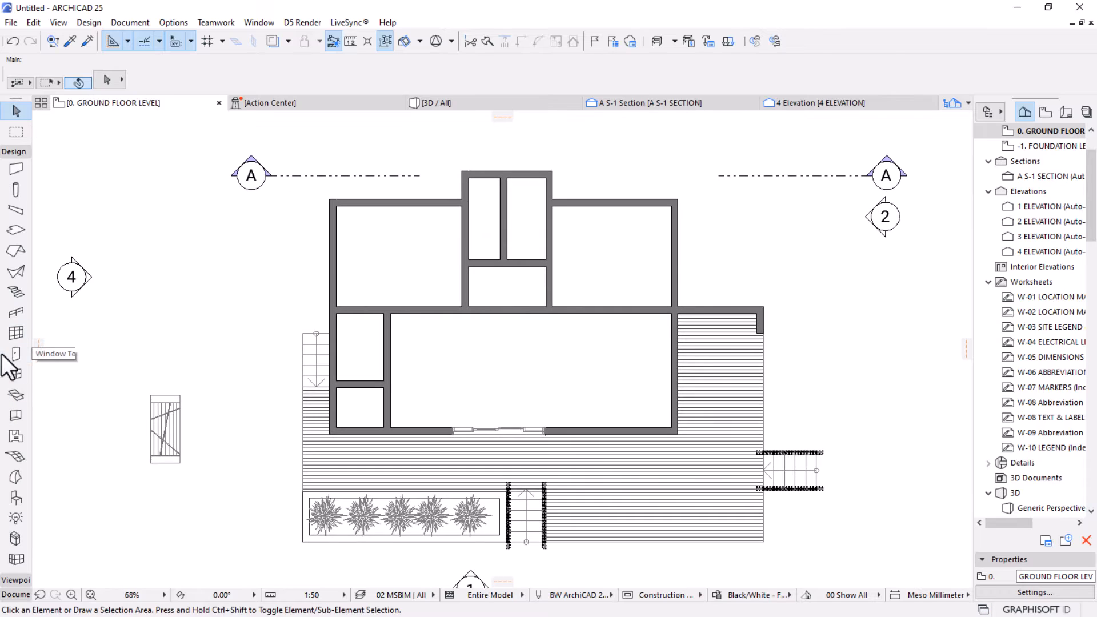
# Set the Door tool's default to Door 25 from the Hinged Doors 25 library, 900 by 2100.
pyautogui.click(16, 353)
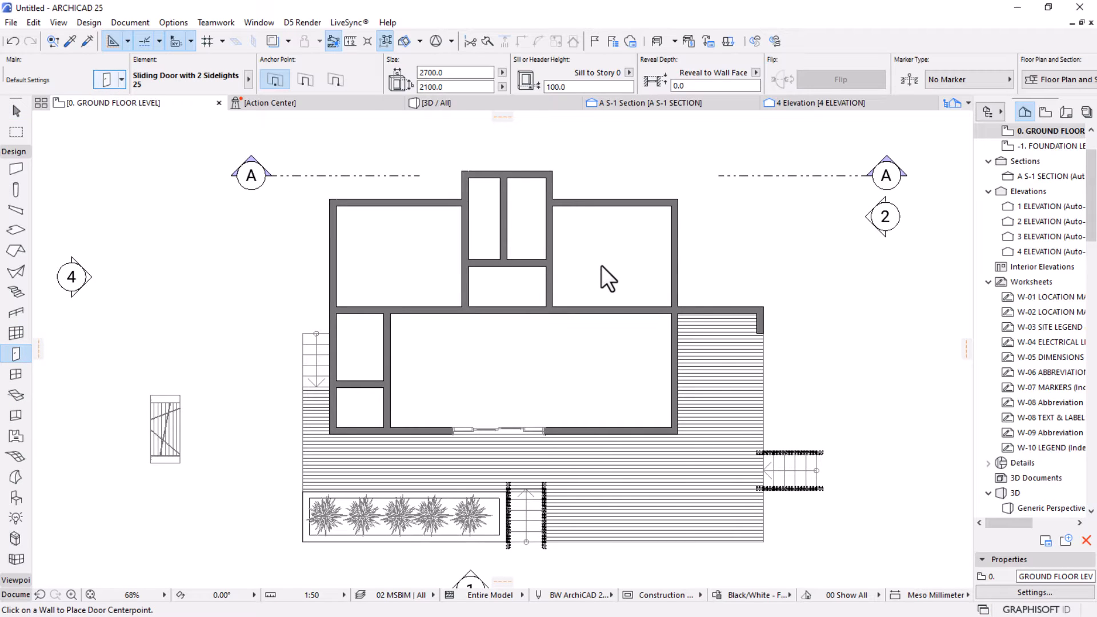
pyautogui.hotkey('ctrl', 't')
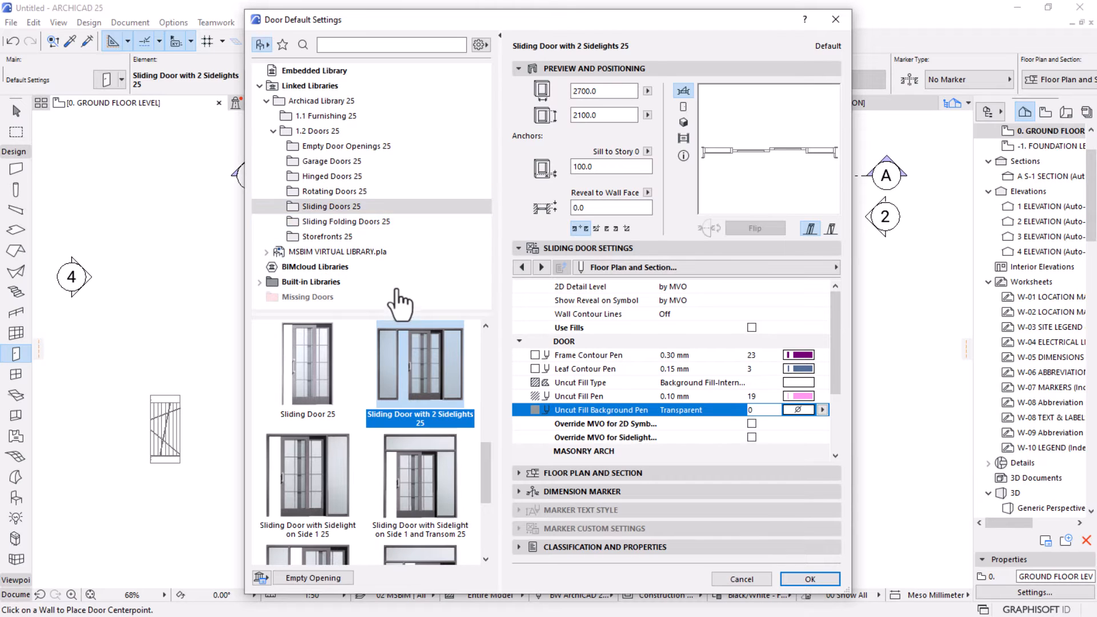
pyautogui.click(327, 177)
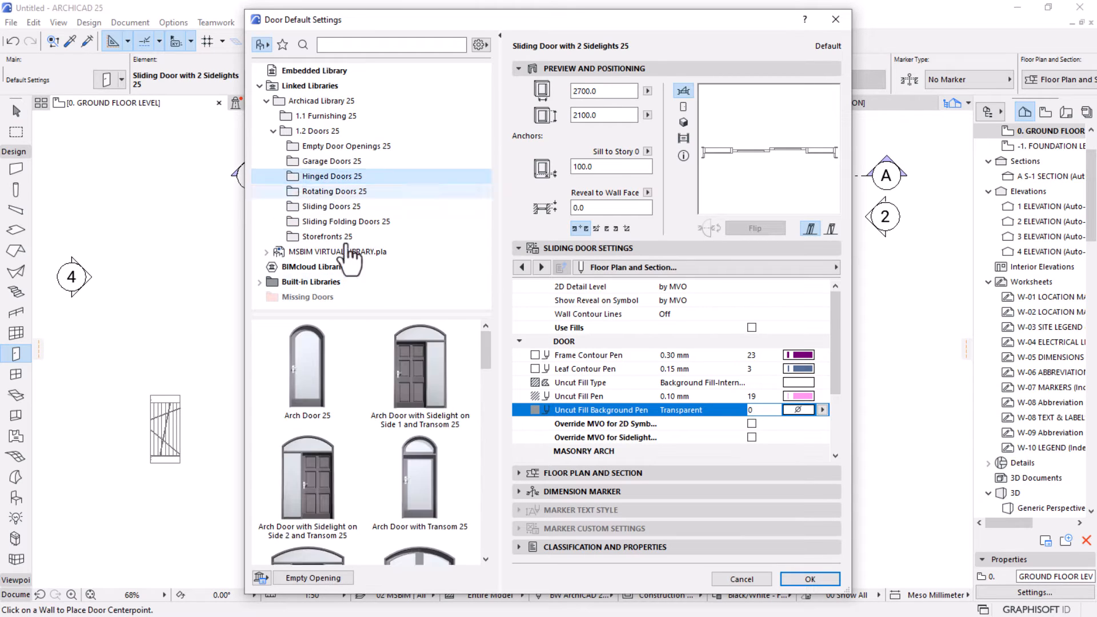
pyautogui.scroll(-5, 435, 468)
pyautogui.scroll(-3, 431, 463)
pyautogui.click(434, 423)
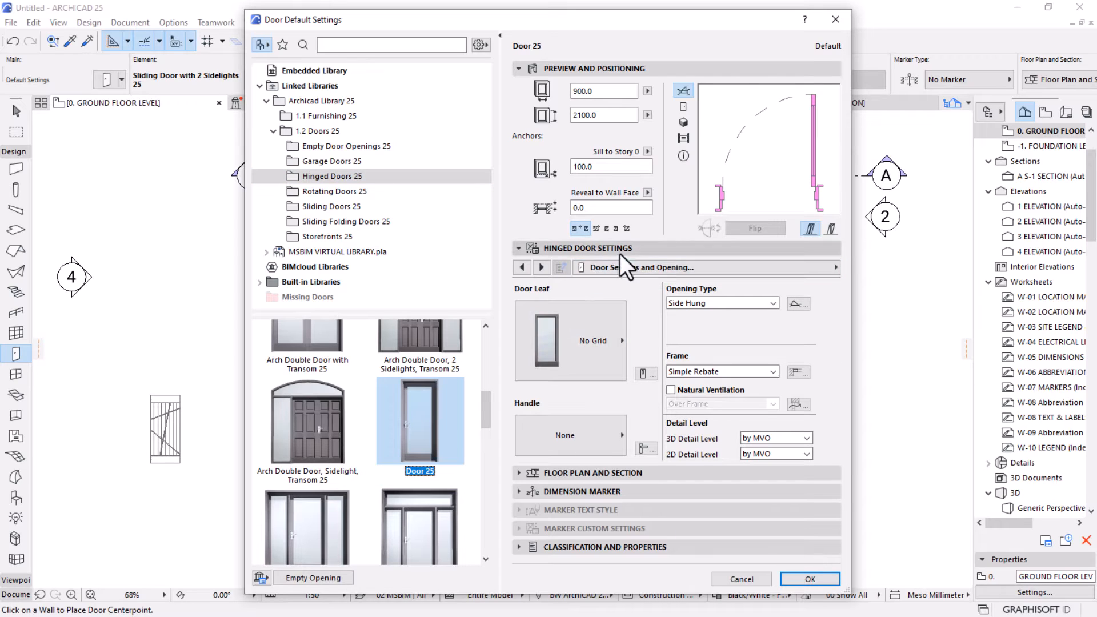
pyautogui.click(809, 579)
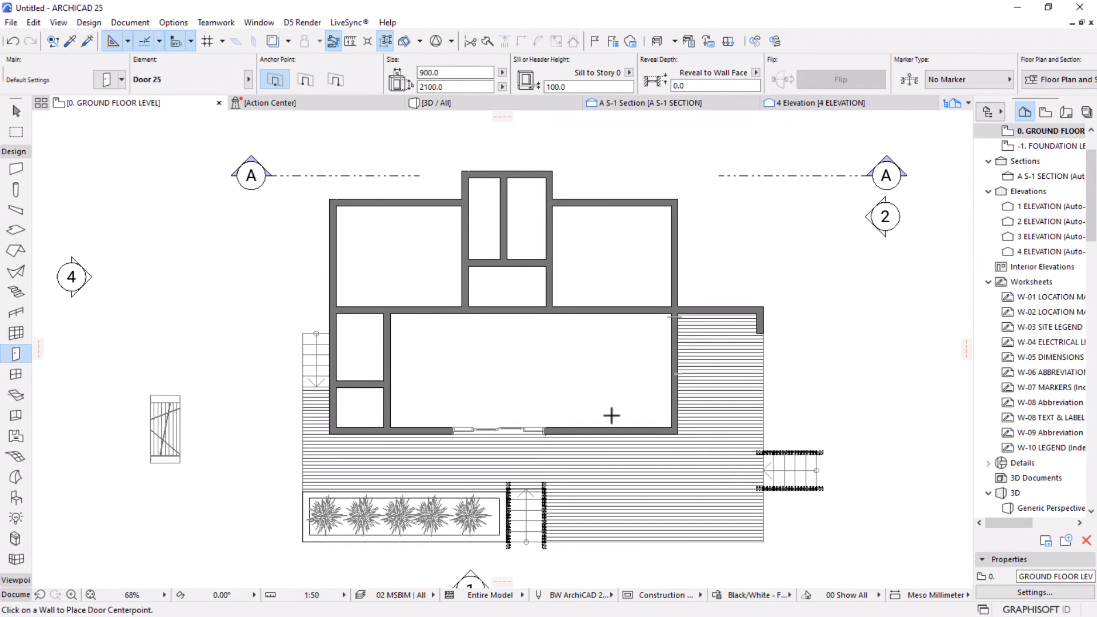
# Place a Door 25 in each side wall of the small central lobby, opening outward into the adjoining left and right rooms.
pyautogui.scroll(3, 503, 318)
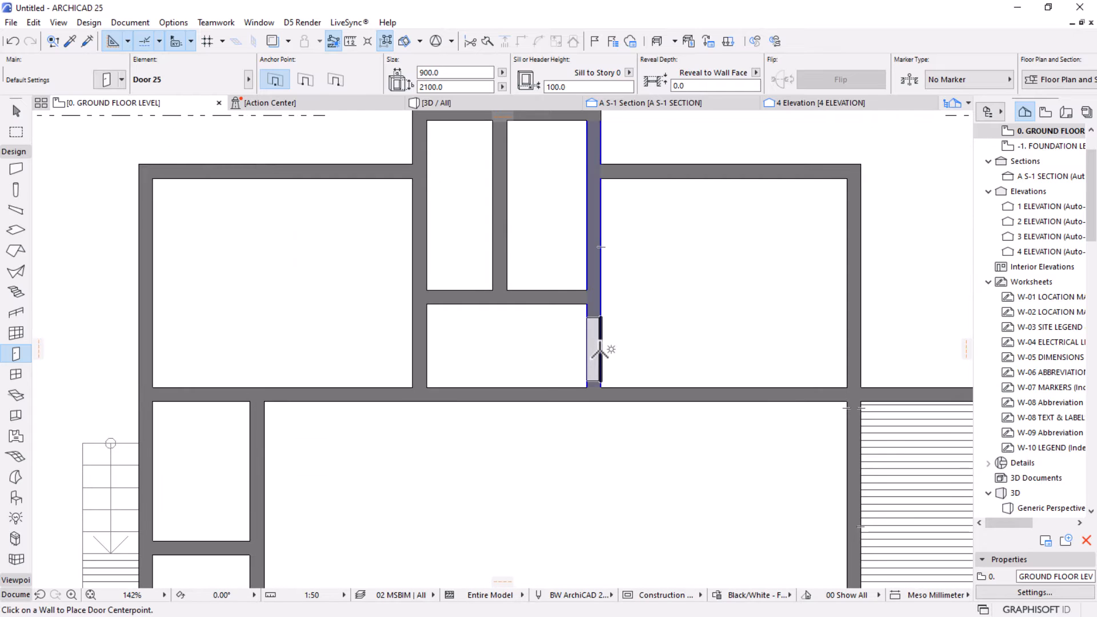
pyautogui.click(597, 348)
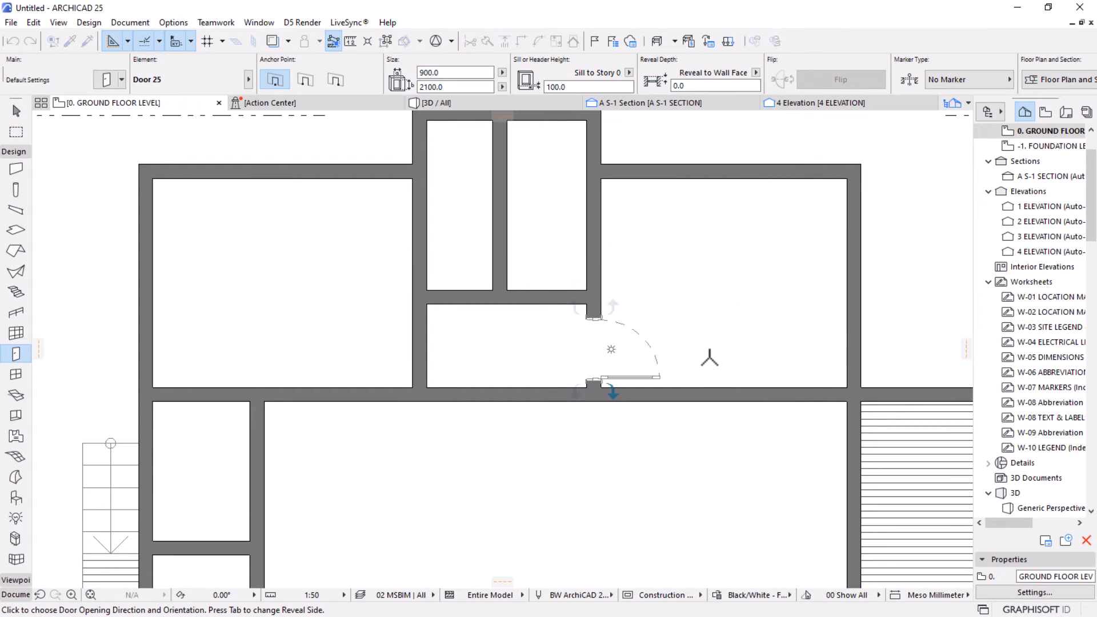
pyautogui.click(774, 429)
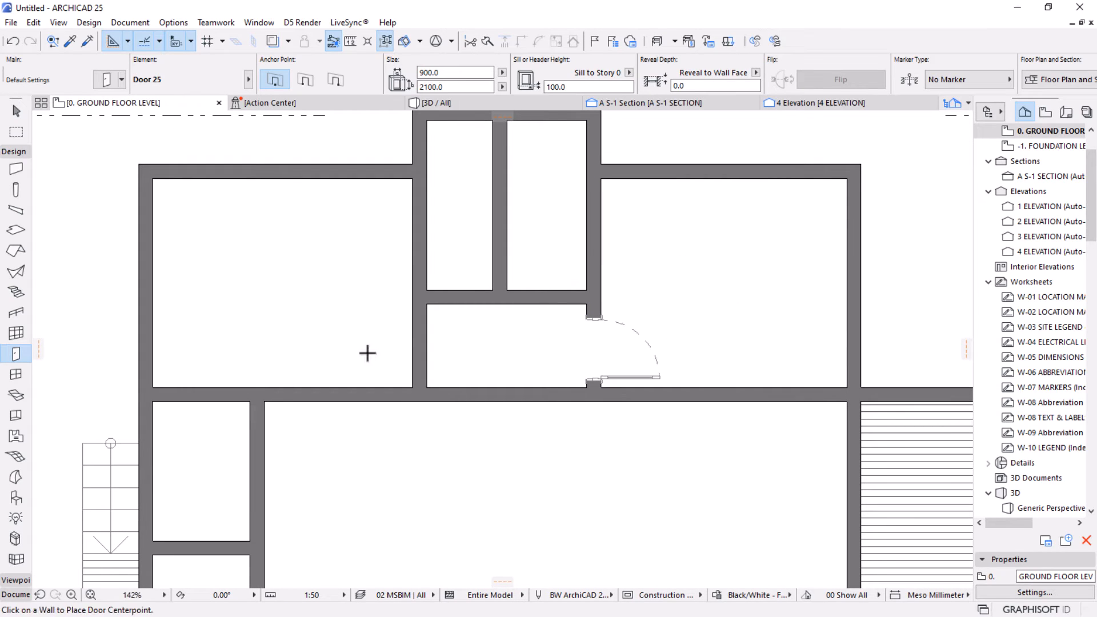
pyautogui.click(405, 346)
pyautogui.click(284, 352)
pyautogui.scroll(-3, 433, 324)
pyautogui.moveTo(434, 325); pyautogui.dragTo(500, 276, button='middle')
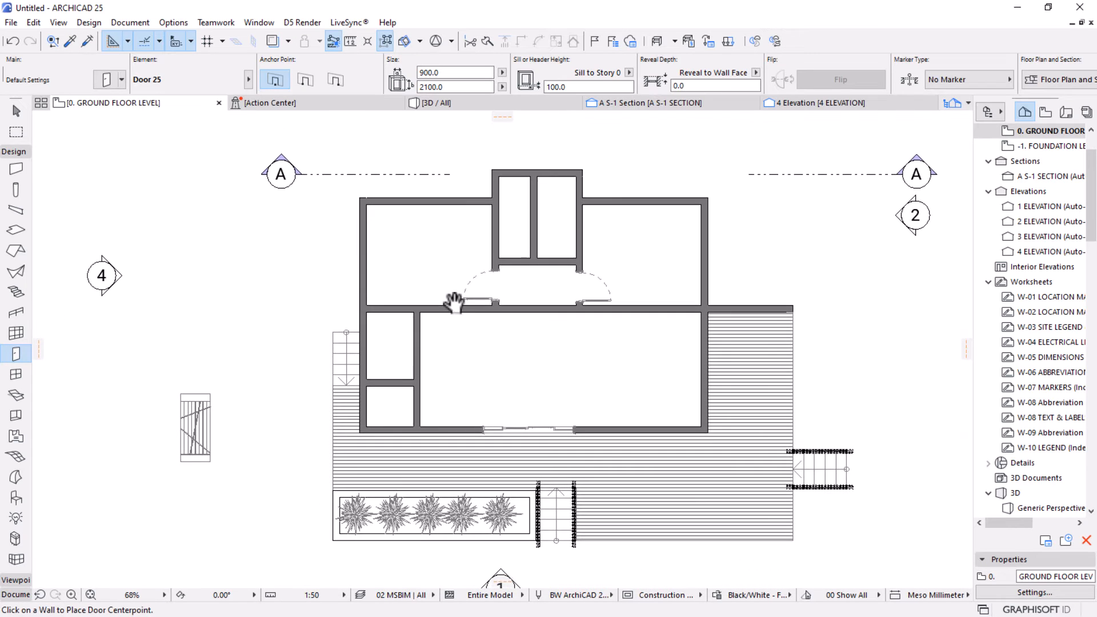
pyautogui.scroll(3, 524, 238)
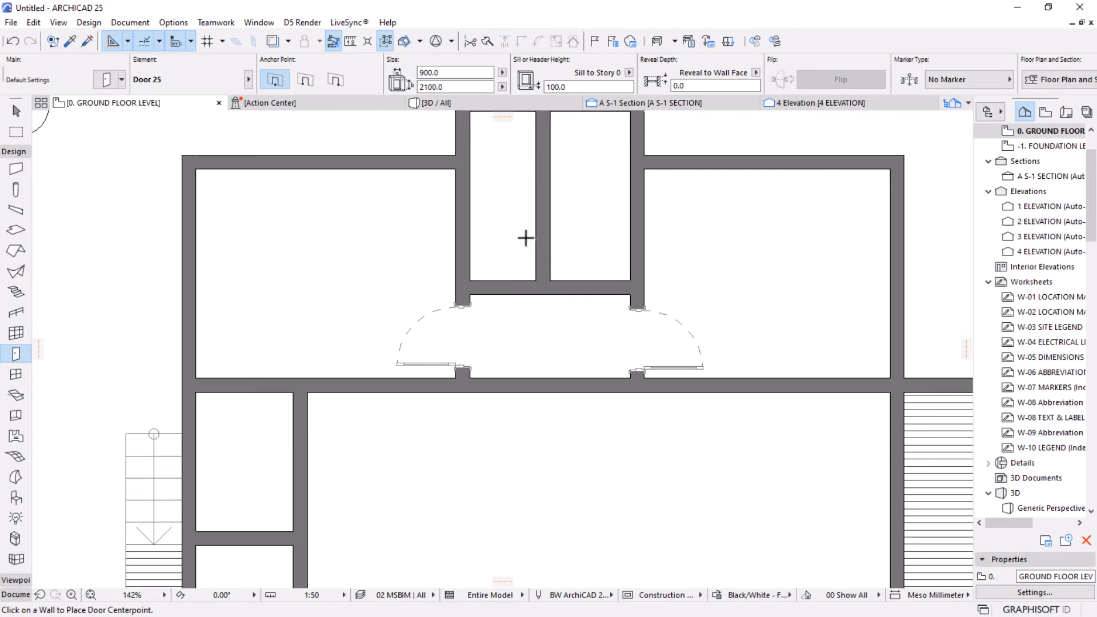
# Place a Door 25 in the south wall of the western narrow room behind the lobby, opening into that room against the divider.
pyautogui.click(502, 280)
pyautogui.click(508, 209)
pyautogui.scroll(-3, 487, 275)
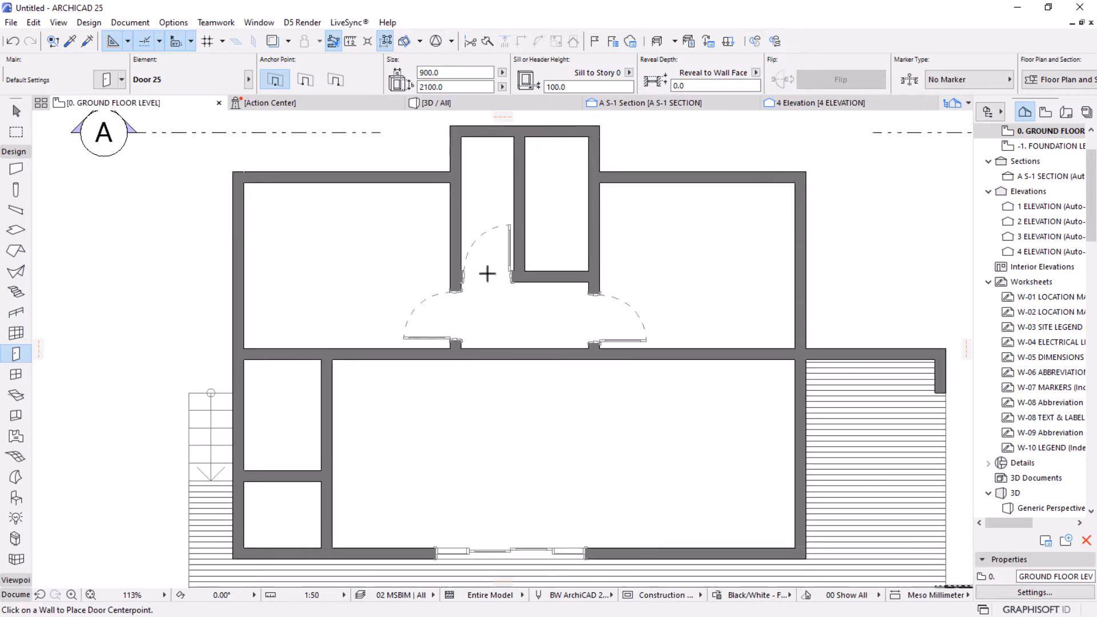
# Place a Door 25 in the partition between the two small southwest rooms, opening north into the upper one.
pyautogui.scroll(-2, 502, 275)
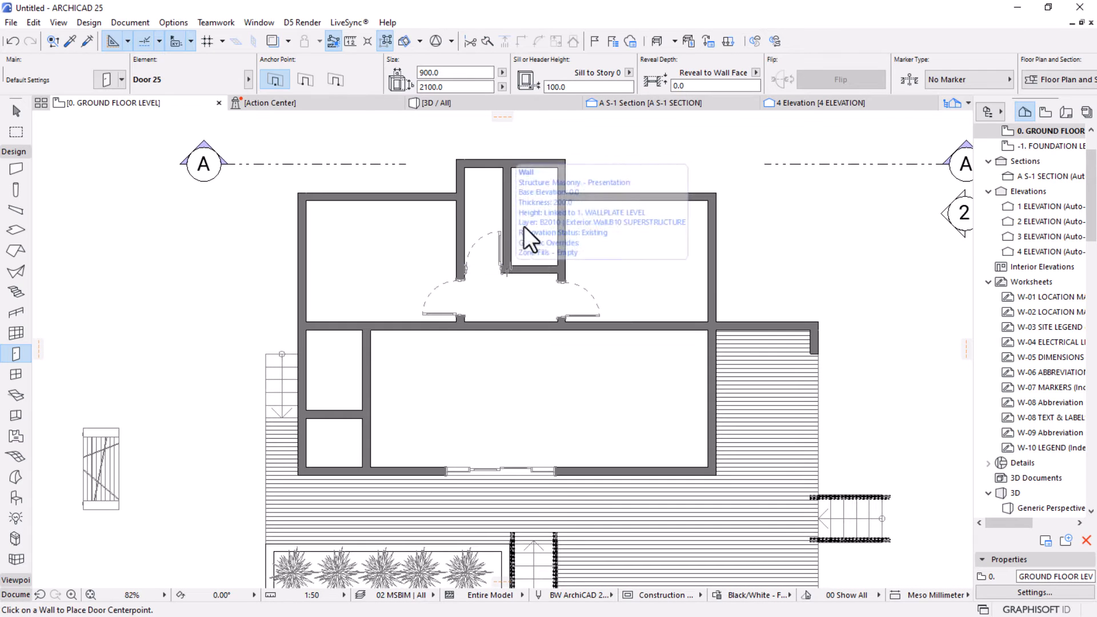
pyautogui.scroll(2, 351, 443)
pyautogui.scroll(2, 303, 457)
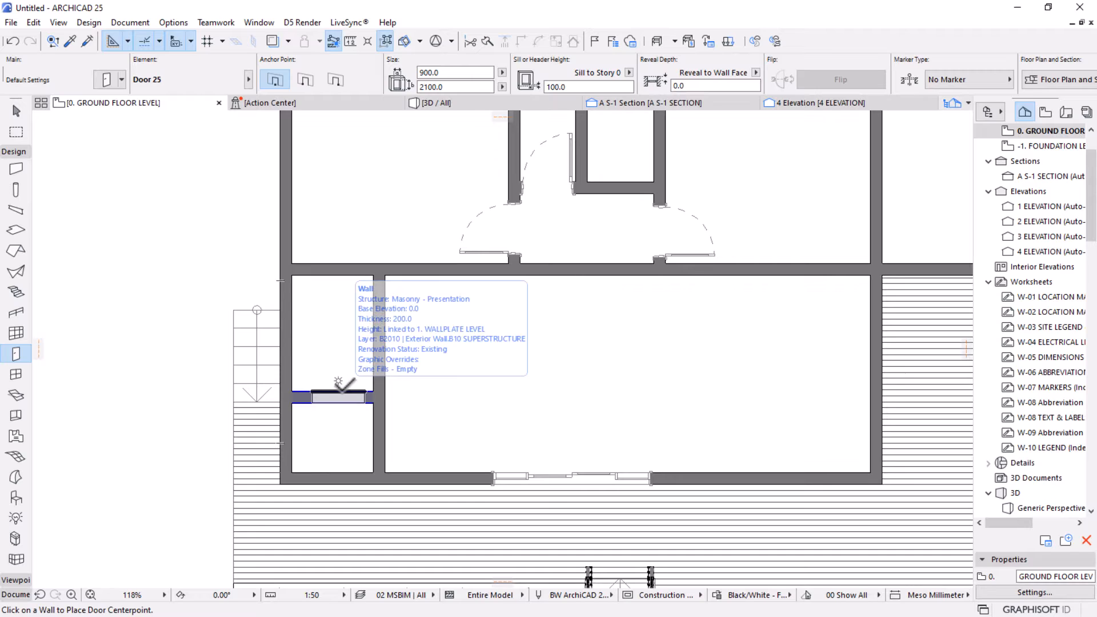
pyautogui.click(338, 395)
pyautogui.click(343, 307)
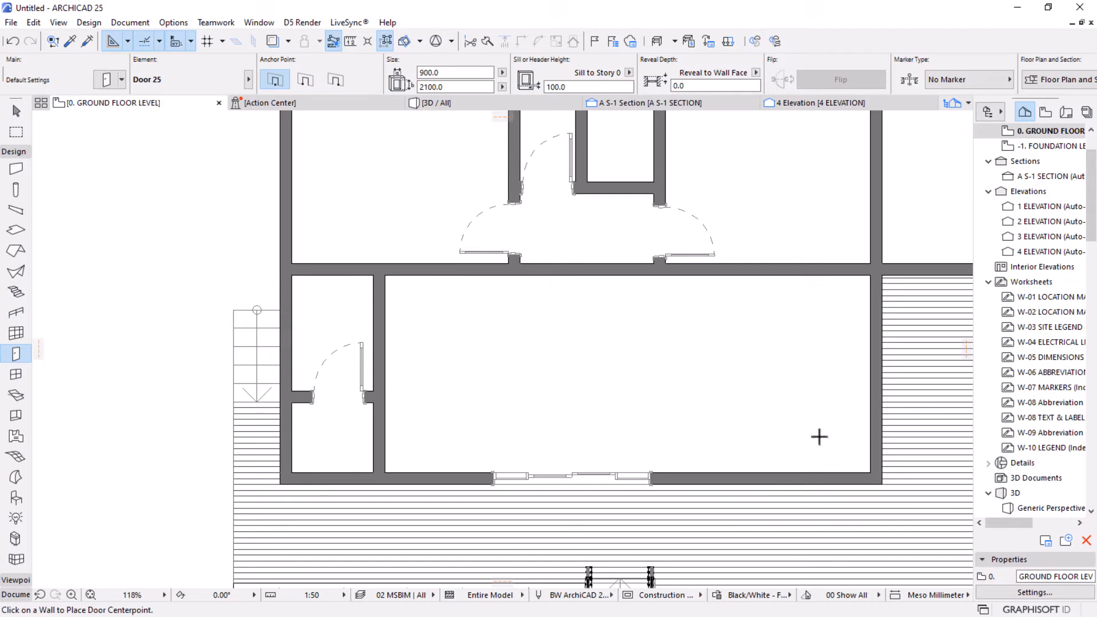
# Place a Door 25 near the south end of the large room's east wall, opening inward.
pyautogui.click(872, 440)
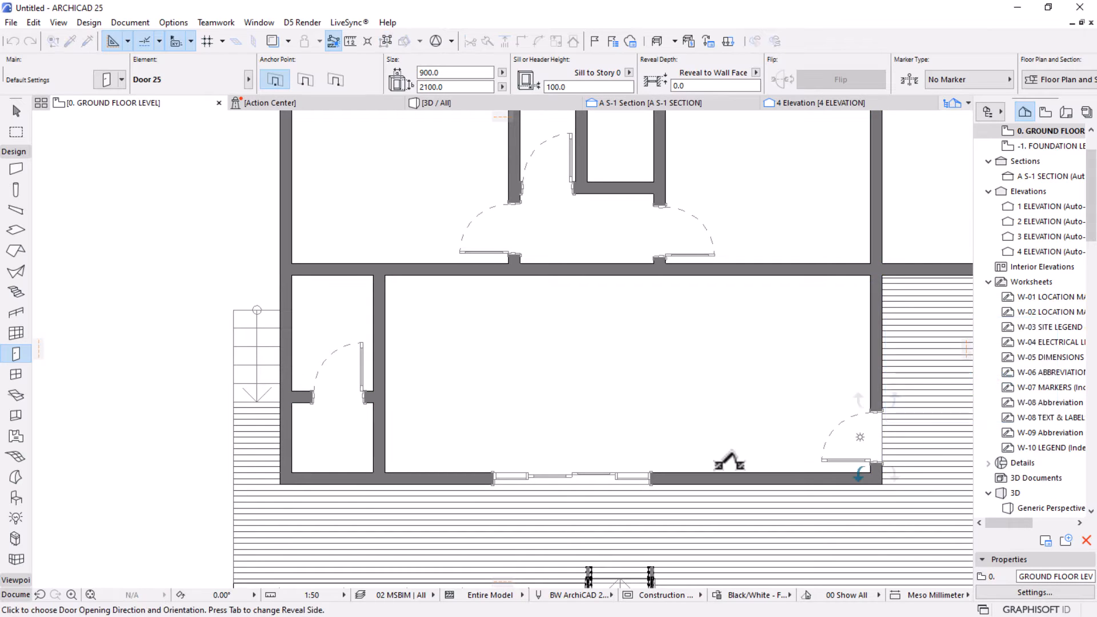
pyautogui.click(719, 443)
pyautogui.scroll(-3, 703, 351)
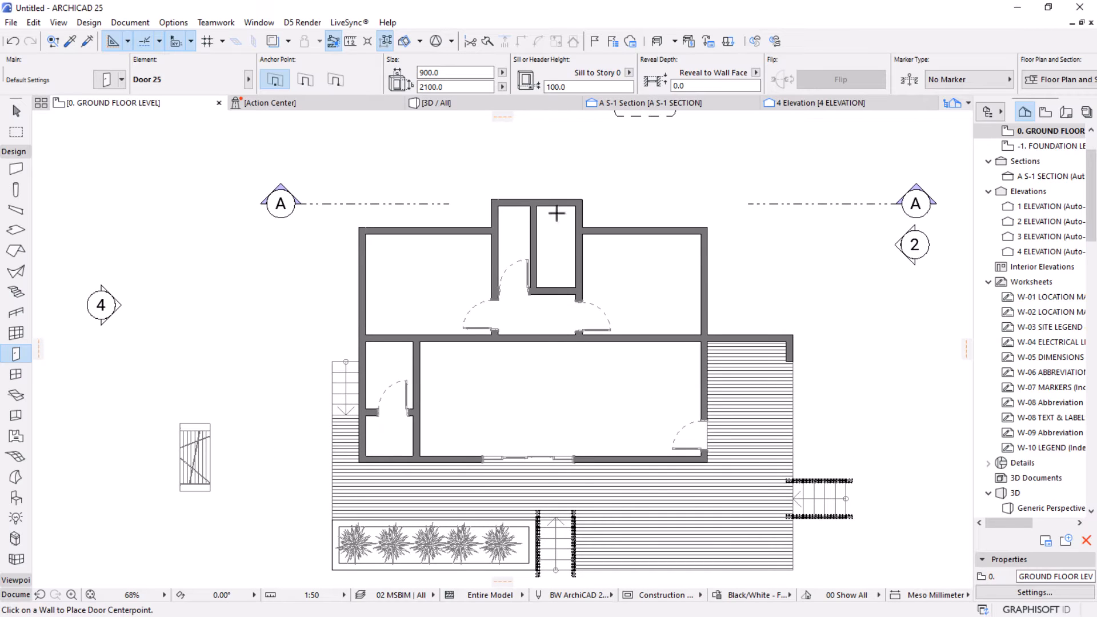
# Draw a horizontal guide line 1230 long across the western narrow room, starting from the inner face of its west wall.
pyautogui.scroll(4, 551, 179)
pyautogui.scroll(-4, 383, 152)
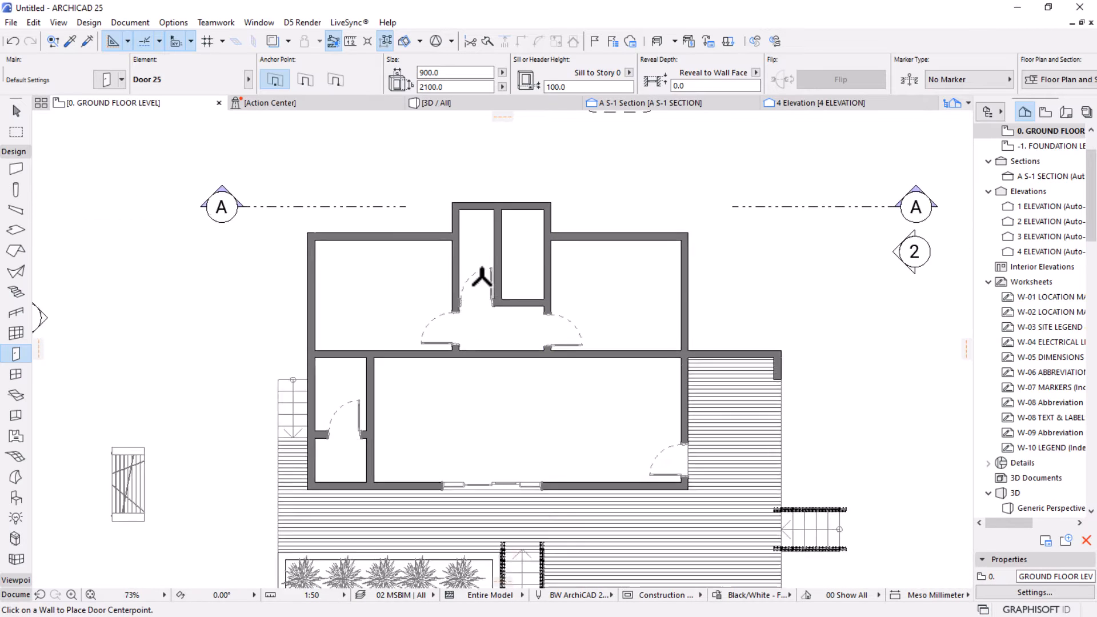
pyautogui.scroll(4, 477, 255)
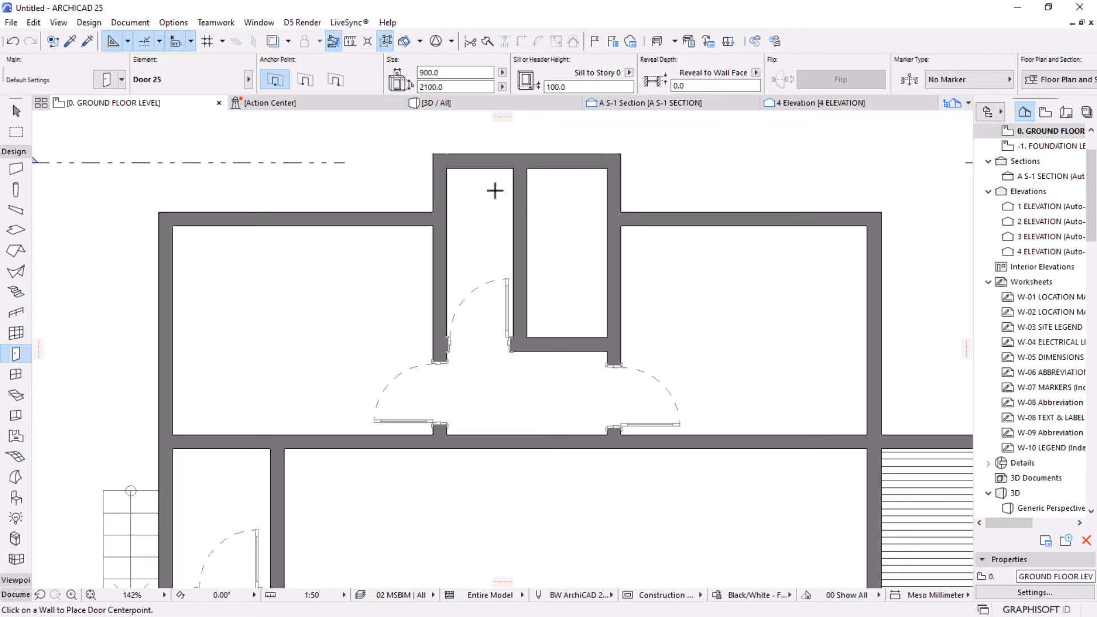
pyautogui.scroll(2, 495, 191)
pyautogui.press('Escape')
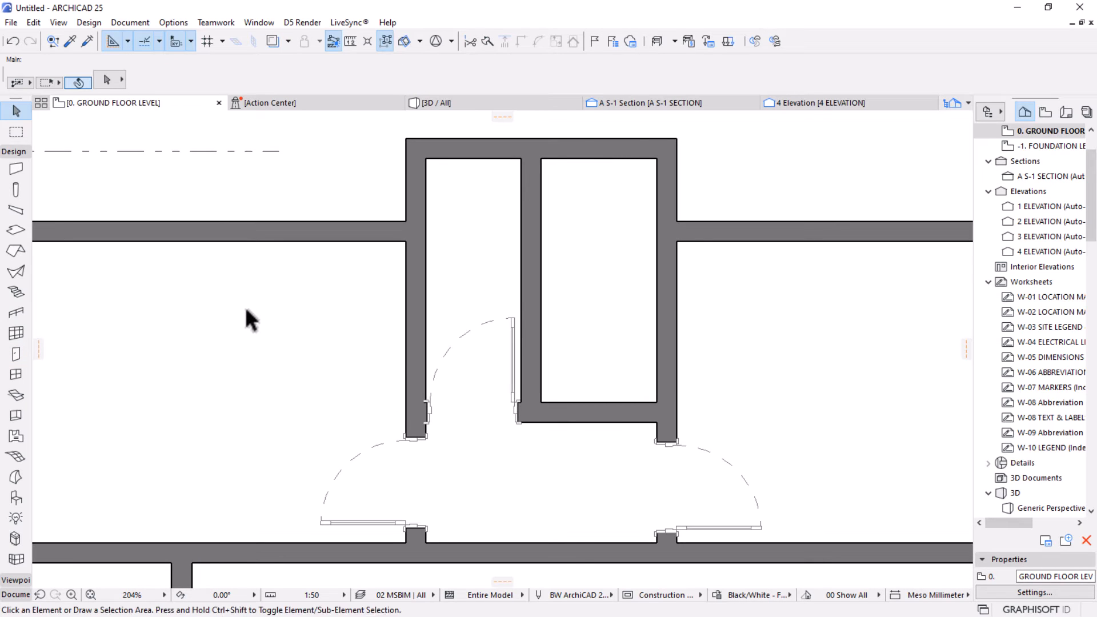
pyautogui.press('\\')
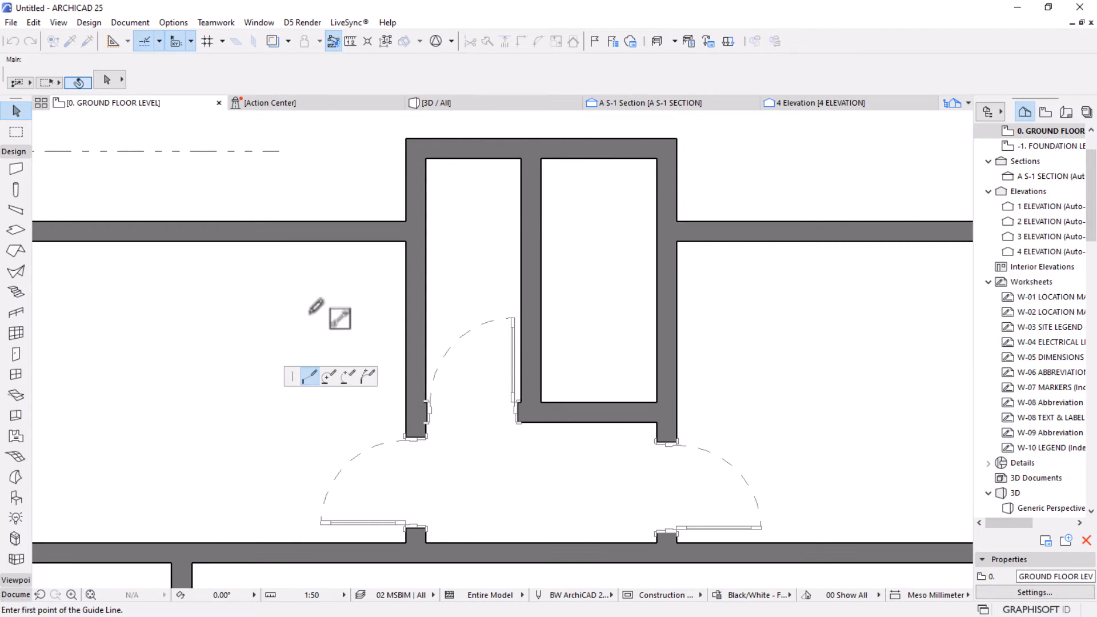
pyautogui.click(425, 248)
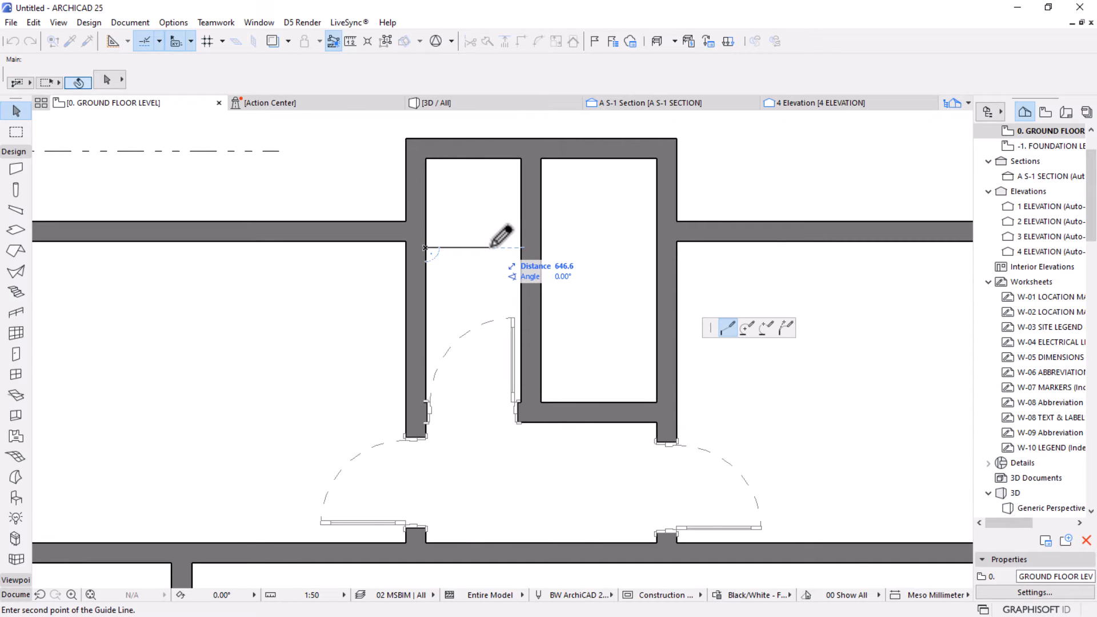
pyautogui.write('1230')
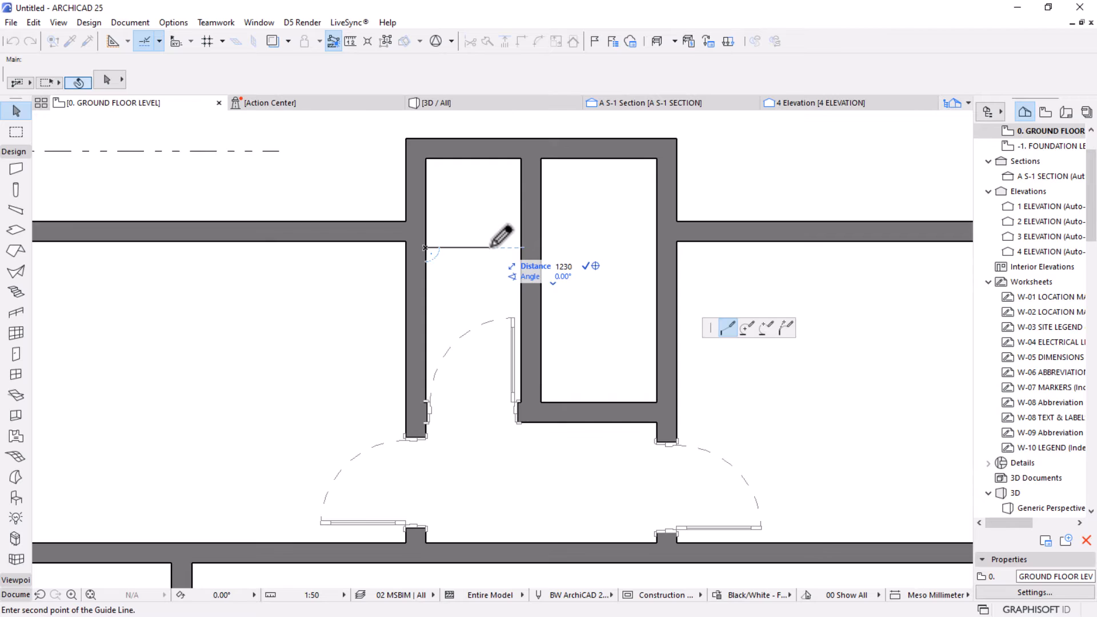
pyautogui.press('Return')
# Move the divider wall between the two narrow rooms east to the end of the guide line.
pyautogui.click(531, 197)
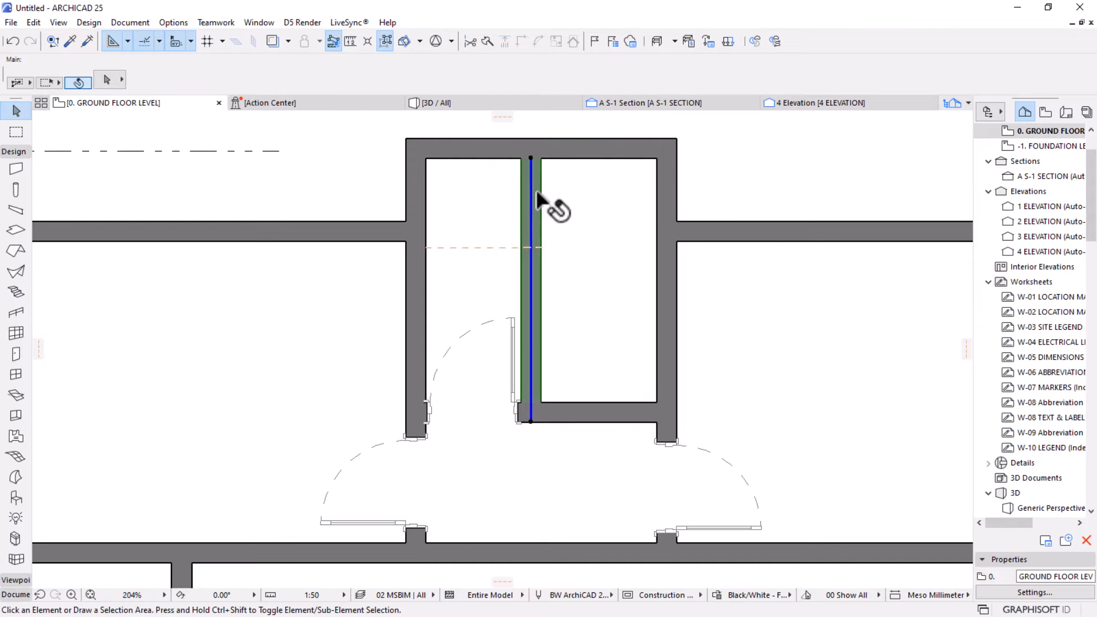
pyautogui.click(521, 235)
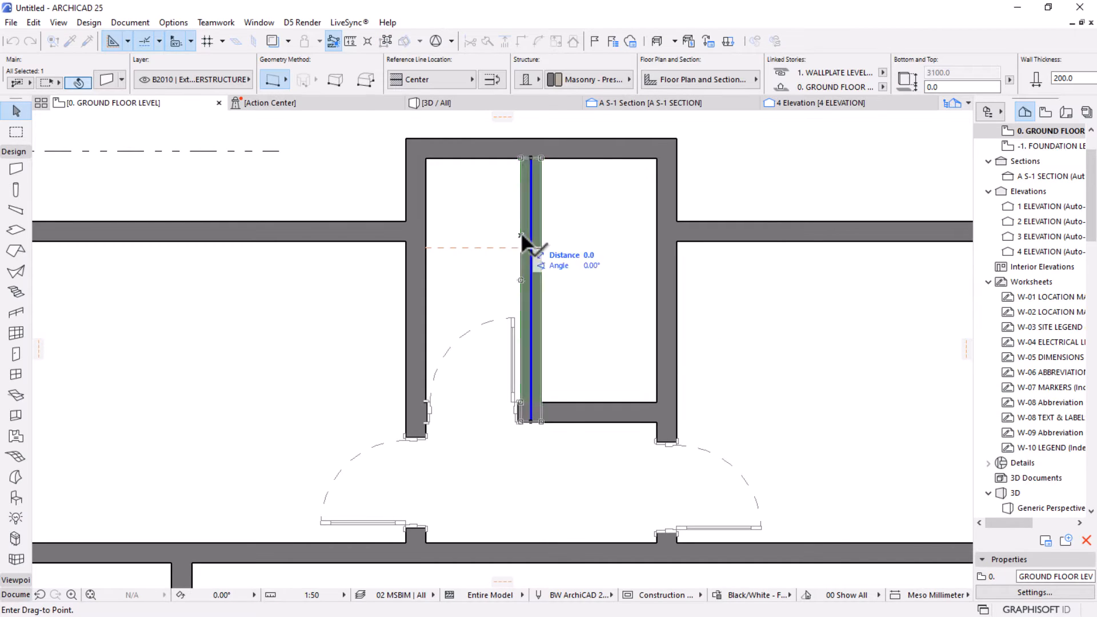
pyautogui.click(549, 245)
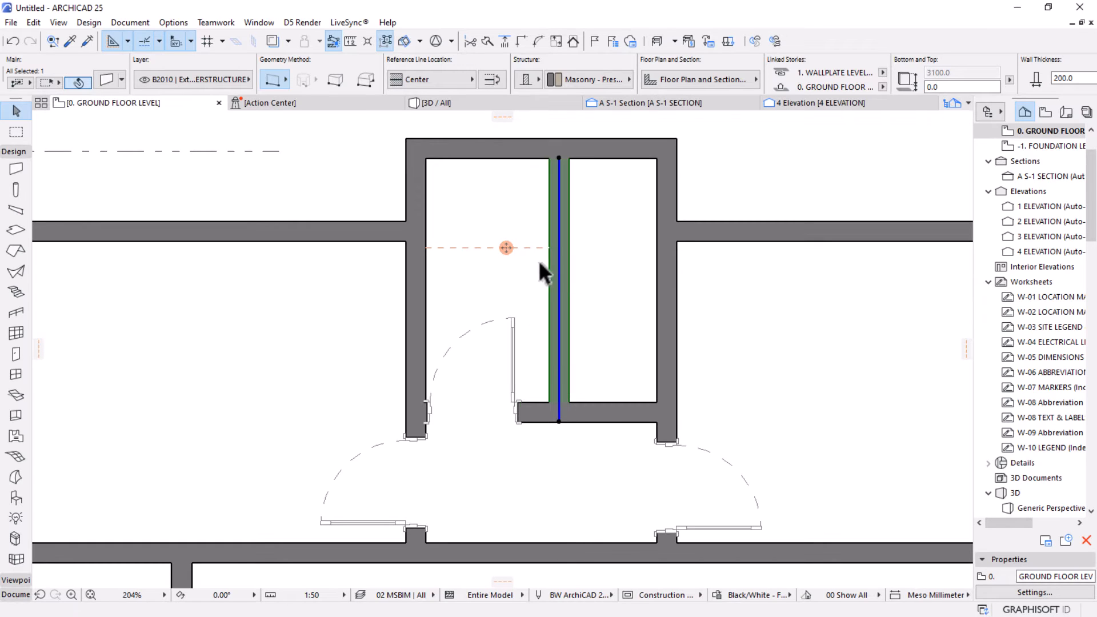
pyautogui.press('Escape')
# Draw a horizontal guide line from the divider wall's east face across the eastern narrow room and past its outer wall.
pyautogui.scroll(-3, 609, 304)
pyautogui.moveTo(609, 304); pyautogui.dragTo(556, 297, button='middle')
pyautogui.scroll(2, 575, 263)
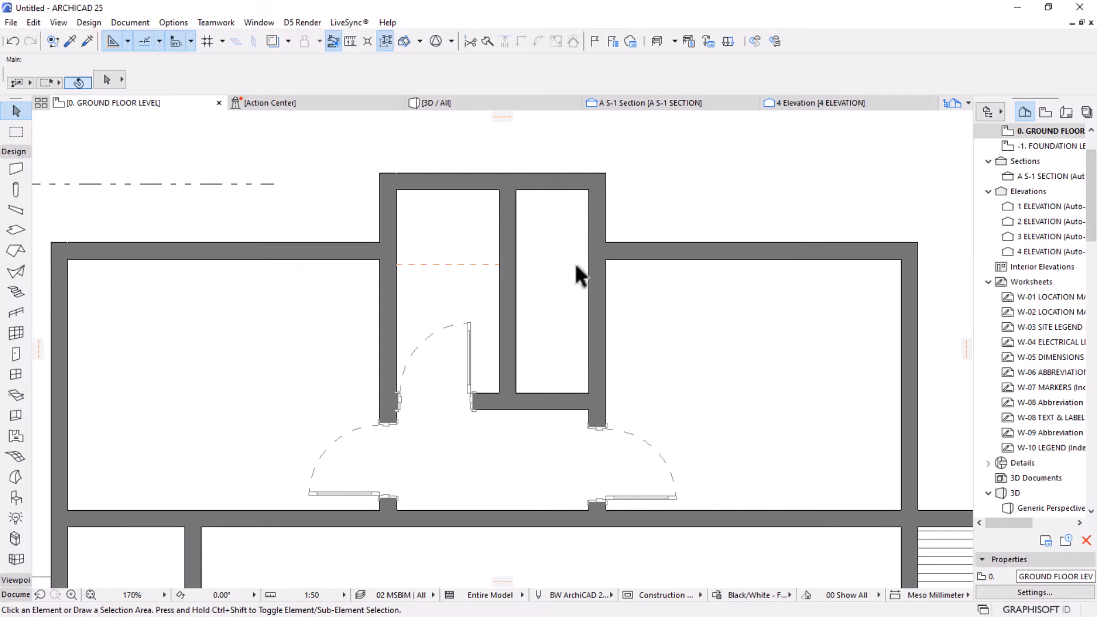
pyautogui.scroll(3, 564, 220)
pyautogui.press('l')
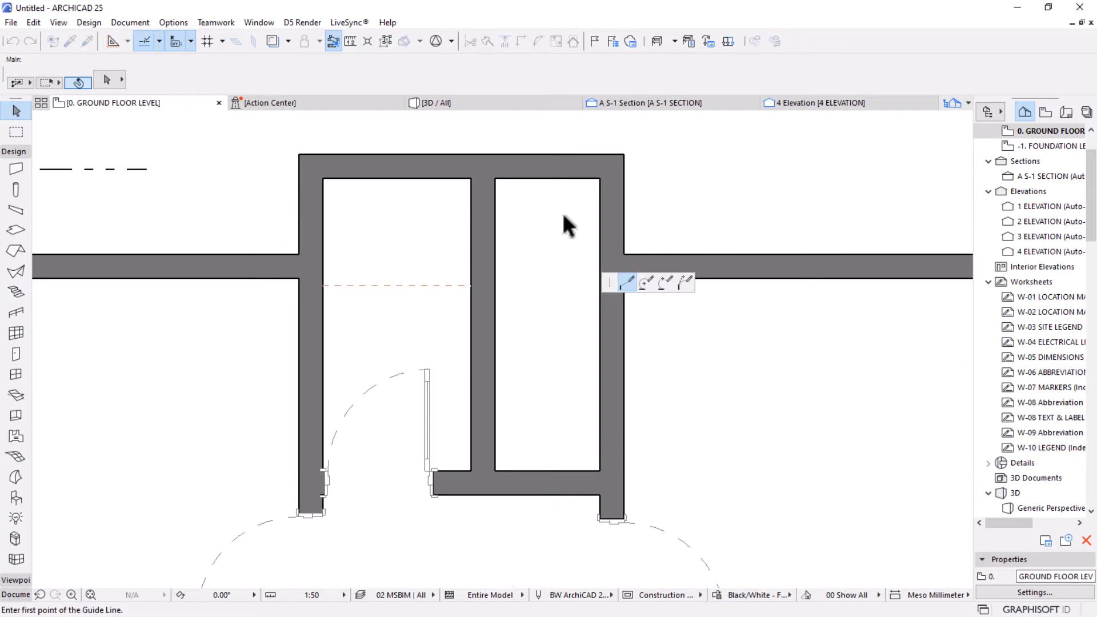
pyautogui.click(494, 276)
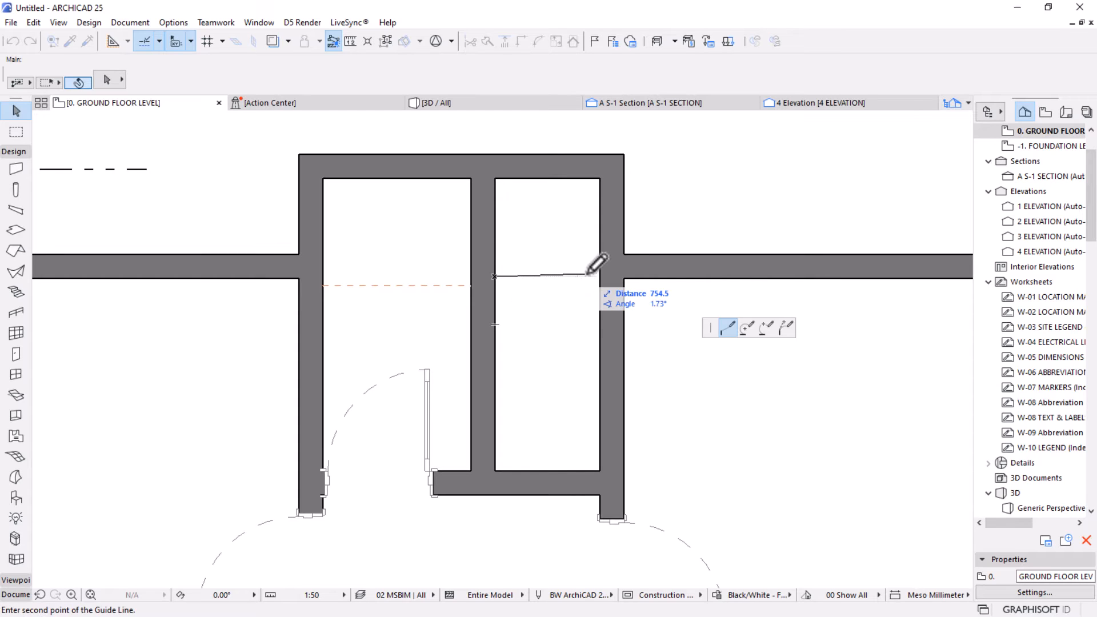
pyautogui.click(592, 276)
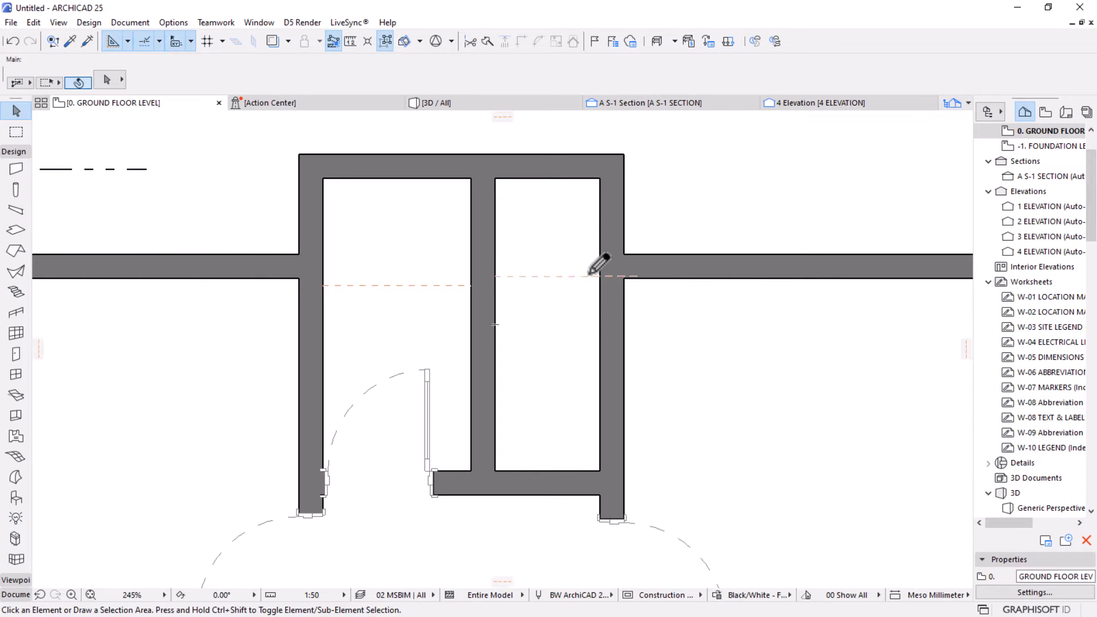
# Move the eastern narrow room's outer wall east to the end of the new guide line.
pyautogui.click(601, 238)
pyautogui.hotkey('ctrl', 'd')
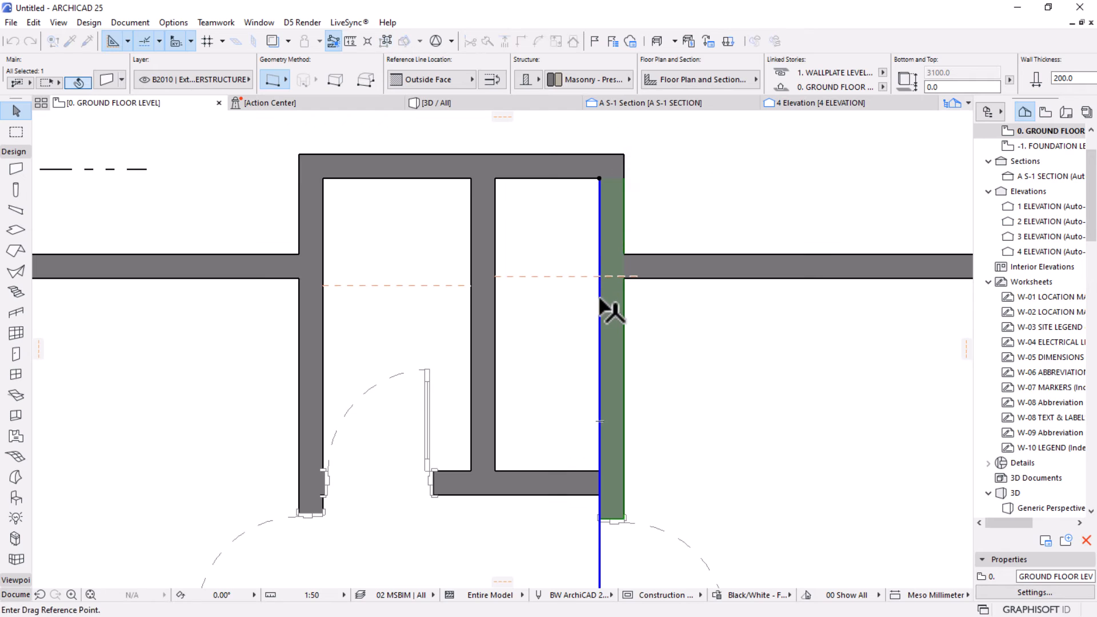
pyautogui.click(600, 298)
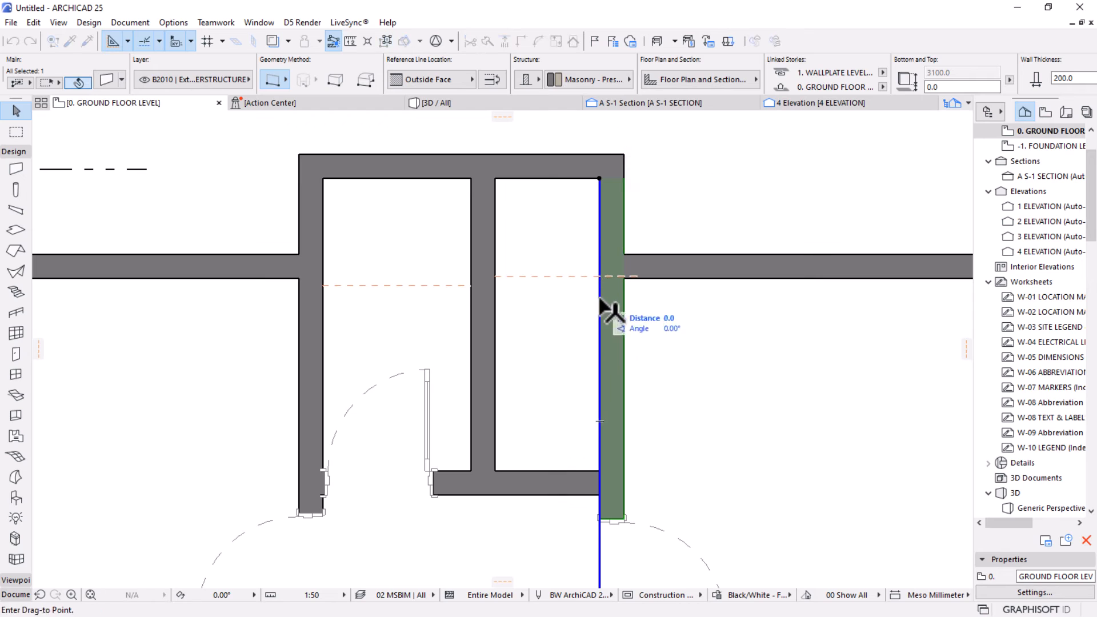
pyautogui.click(640, 286)
# Intersect the narrow rooms' north wall with the relocated east wall to close their corner.
pyautogui.keyDown('shift'); pyautogui.click(584, 172); pyautogui.keyUp('shift')
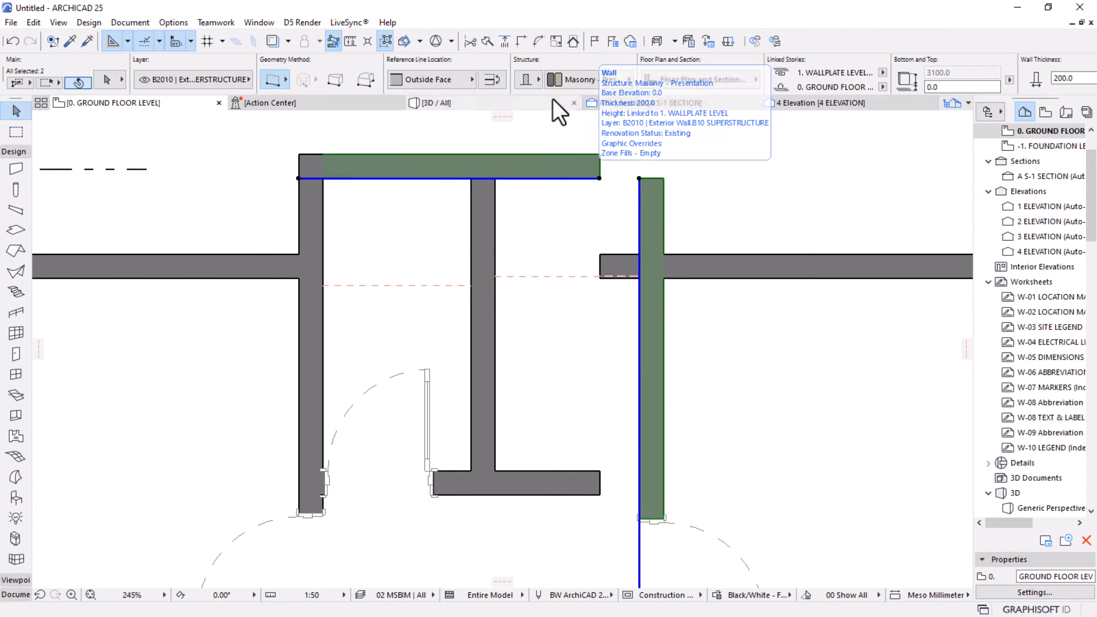
pyautogui.click(522, 41)
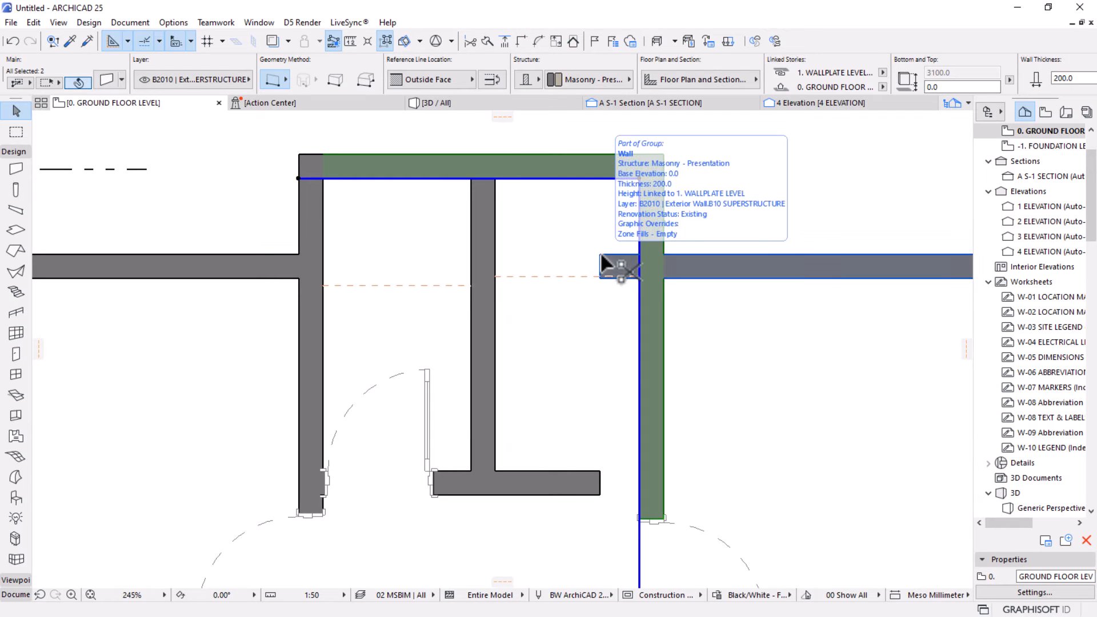
pyautogui.scroll(-5, 600, 268)
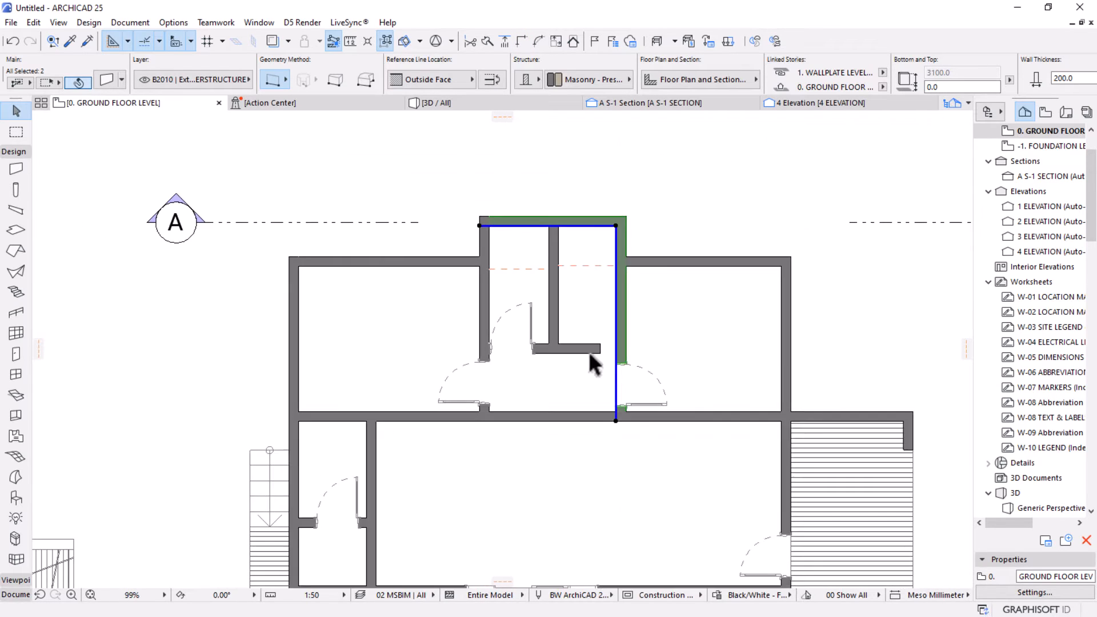
# Extend the narrow rooms' south wall to the relocated east wall with the Adjust command.
pyautogui.click(597, 365)
pyautogui.scroll(4, 582, 369)
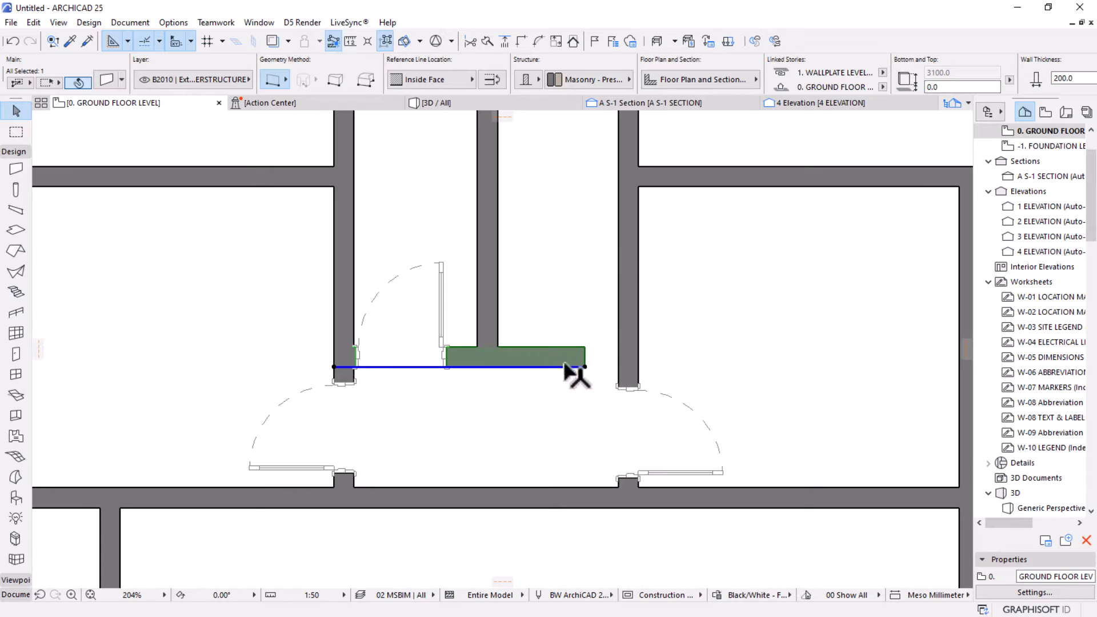
pyautogui.click(506, 41)
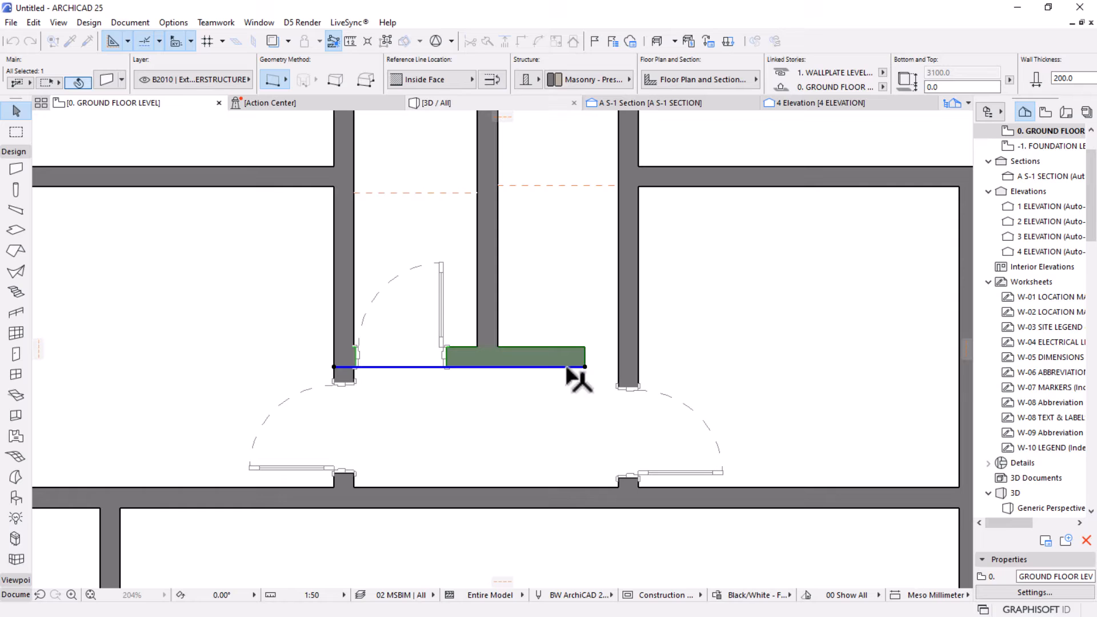
pyautogui.click(620, 354)
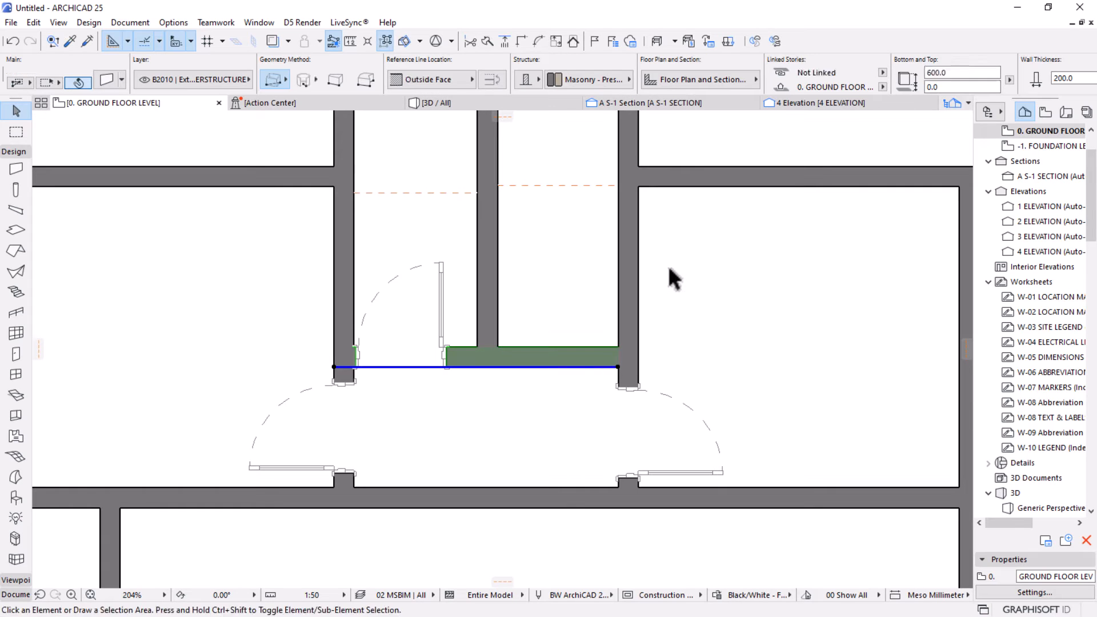
# Shift the western narrow room's door east along its wall, leaving a short wall stub beside the west wall.
pyautogui.click(668, 265)
pyautogui.scroll(-3, 580, 271)
pyautogui.scroll(2, 557, 296)
pyautogui.click(521, 241)
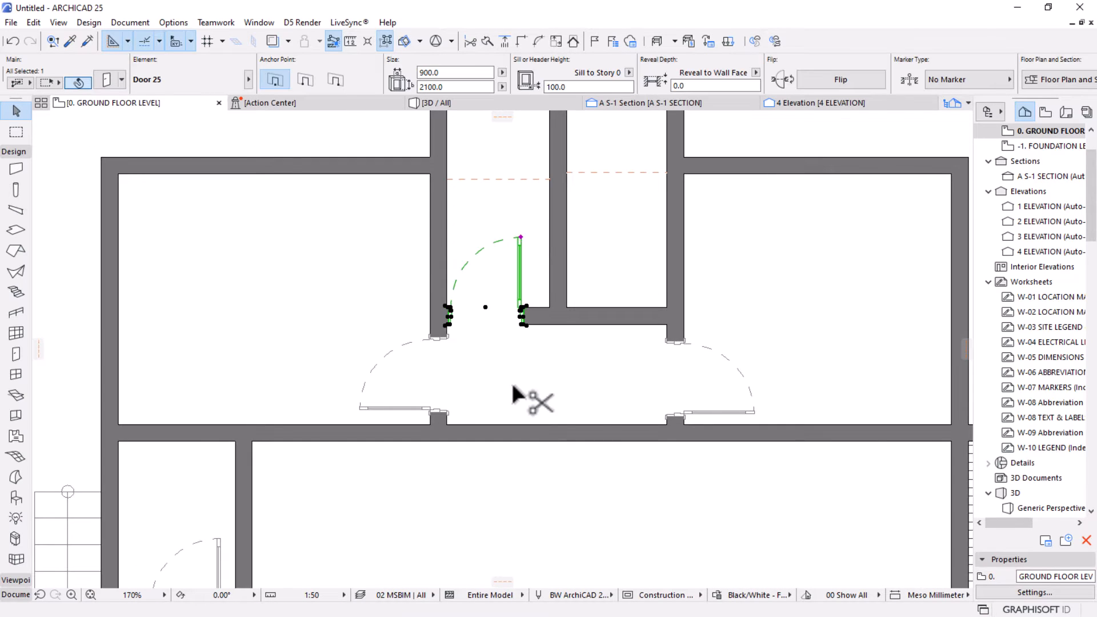
pyautogui.scroll(-1, 585, 283)
pyautogui.scroll(-1, 577, 275)
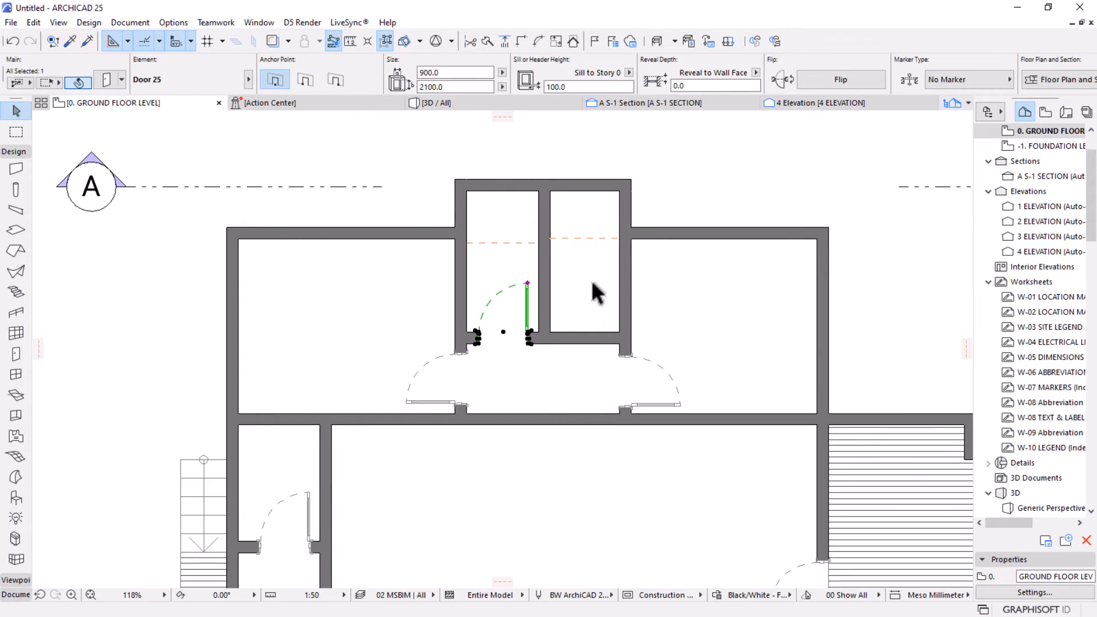
pyautogui.scroll(-5, 592, 280)
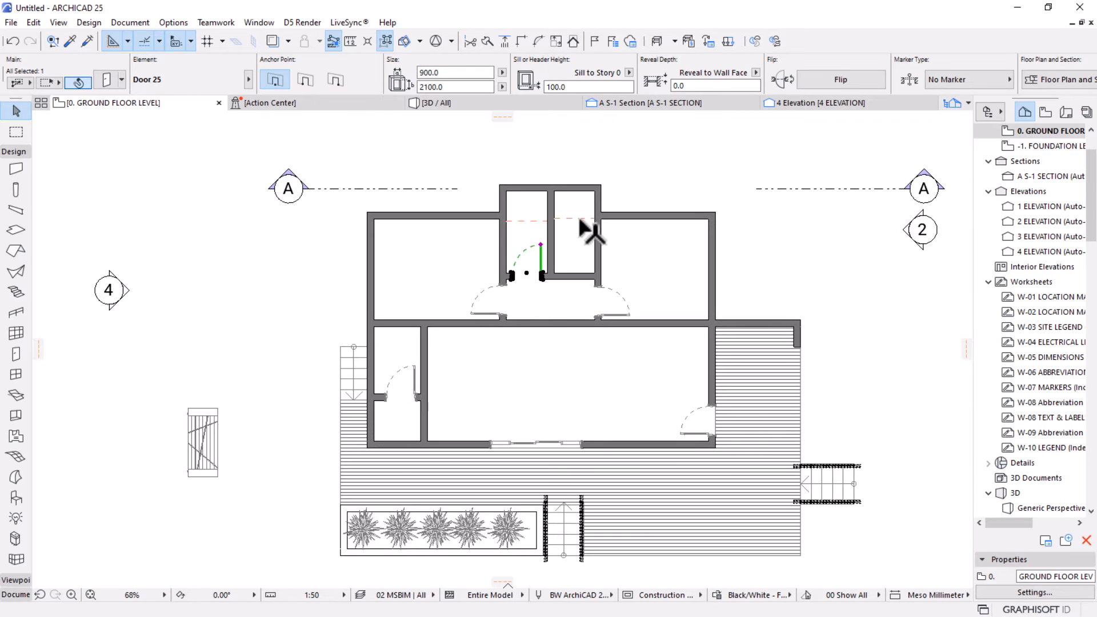
# Remove all guide lines from the floor plan and clear the door selection.
pyautogui.click(128, 41)
pyautogui.click(149, 83)
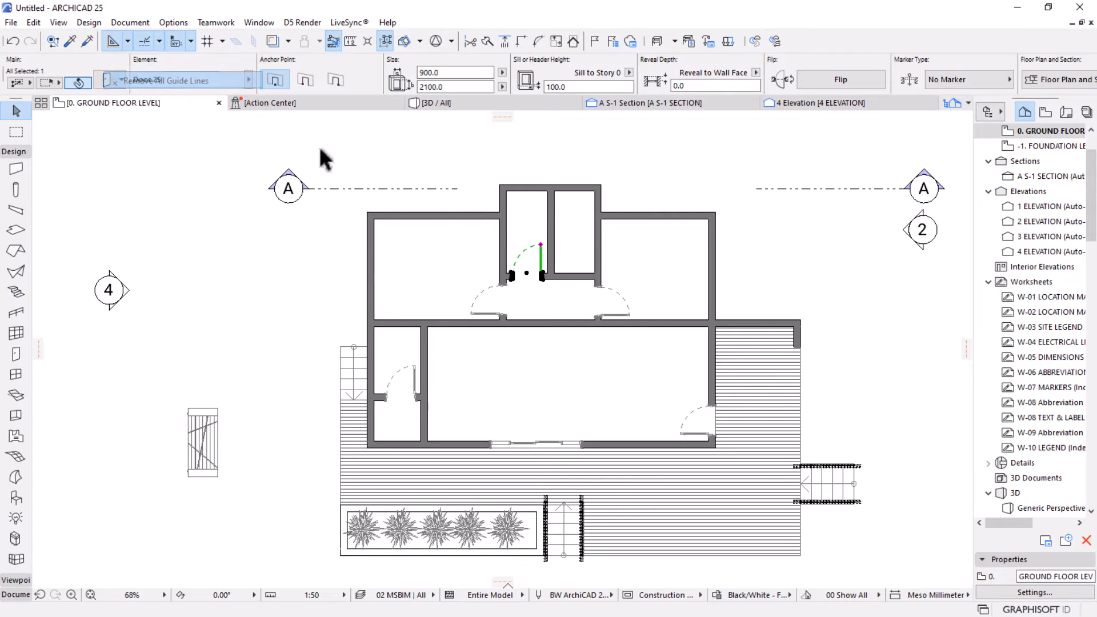
pyautogui.click(466, 343)
# Check the door layout on the floor plan and open the 3D view of the house.
pyautogui.scroll(-2, 374, 322)
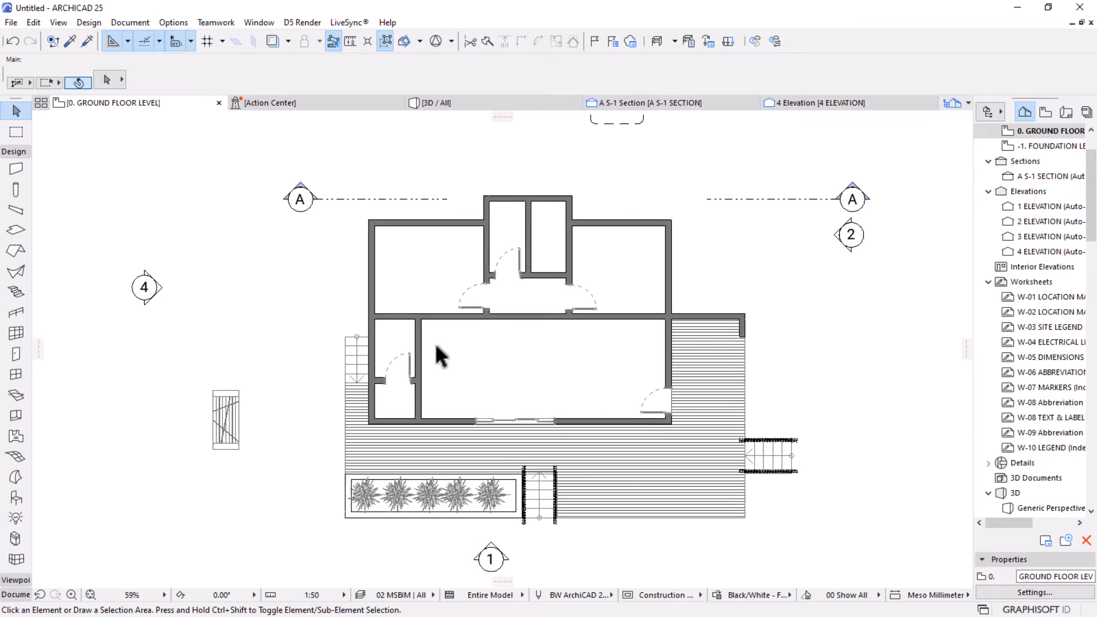
pyautogui.scroll(5, 438, 348)
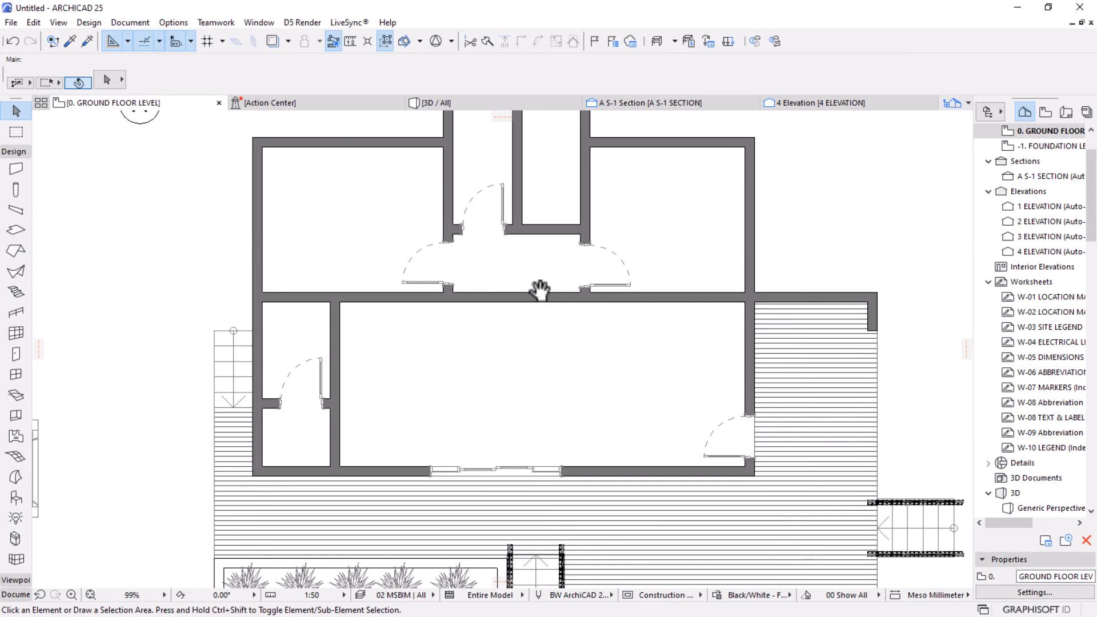
pyautogui.scroll(-3, 539, 290)
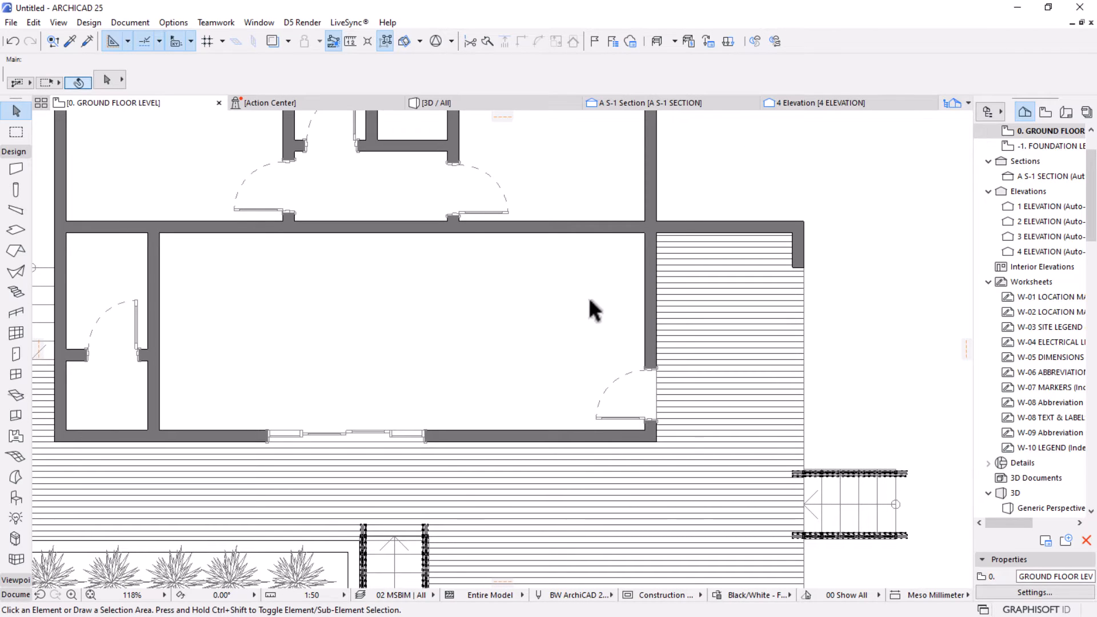
pyautogui.click(508, 101)
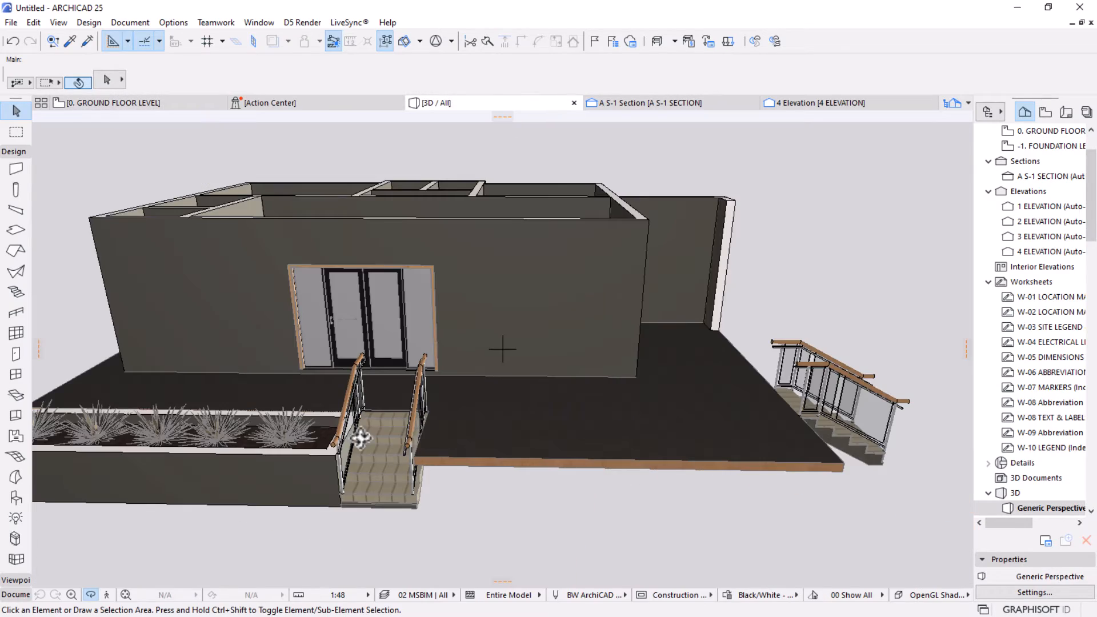
# Set the 3D detail level of the hinged door in the house's end wall to Full in its model attributes.
pyautogui.moveTo(787, 350); pyautogui.dragTo(512, 348)
pyautogui.click(506, 337)
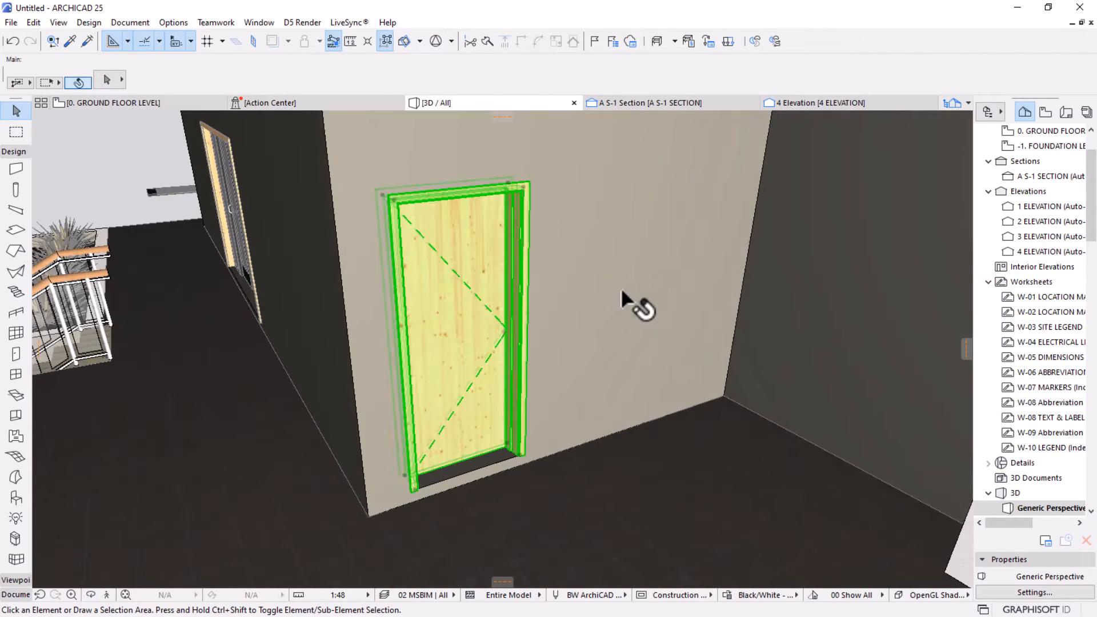
pyautogui.scroll(-10, 640, 297)
pyautogui.scroll(8, 489, 420)
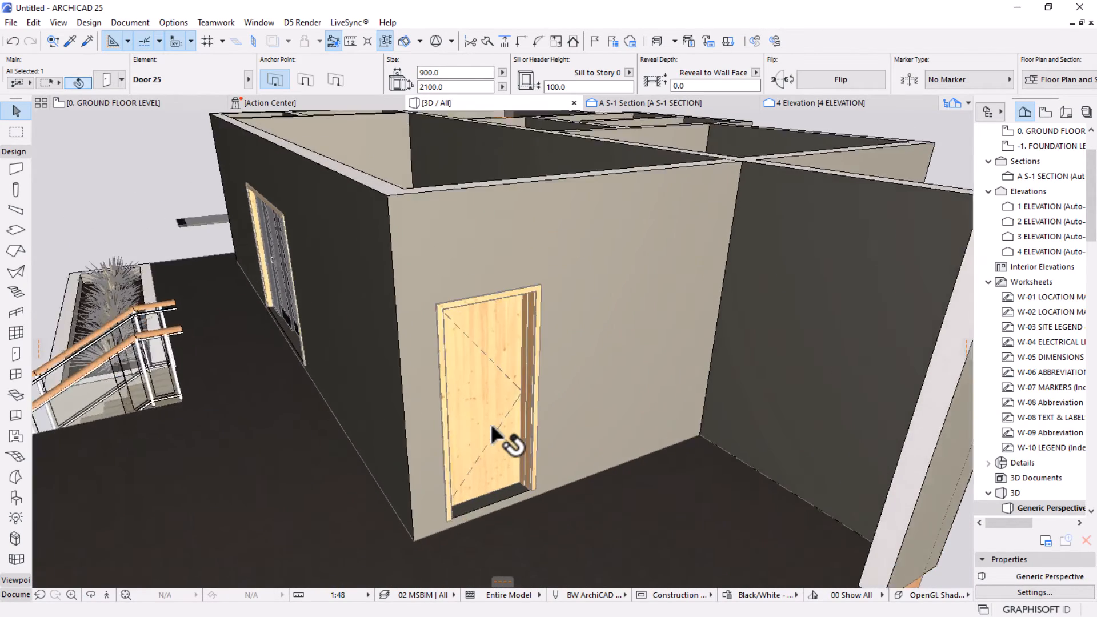
pyautogui.scroll(3, 489, 421)
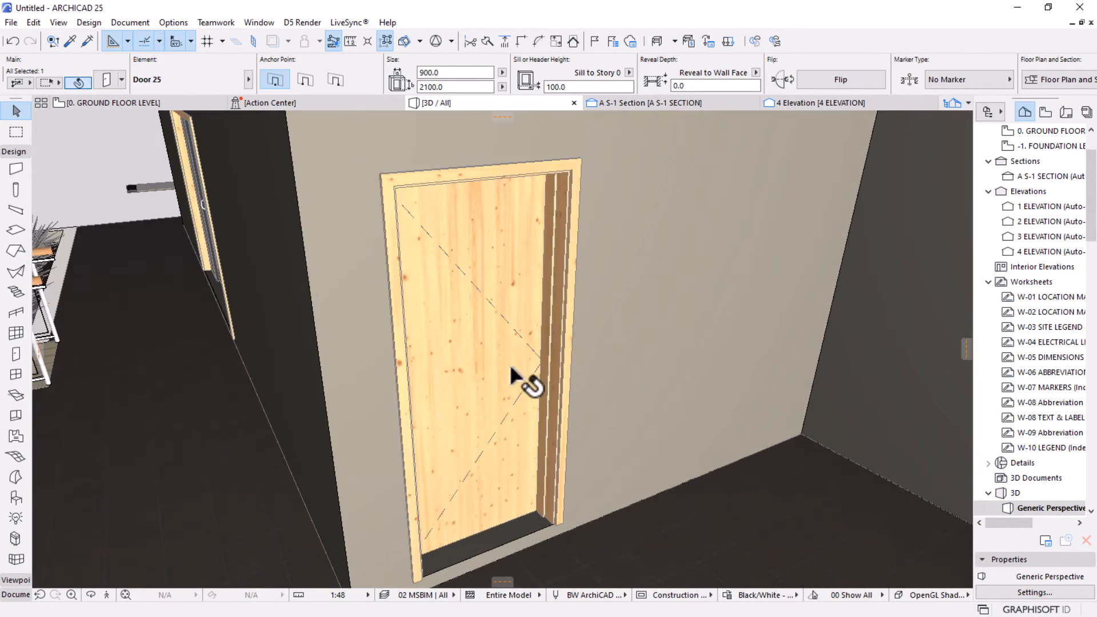
pyautogui.click(95, 83)
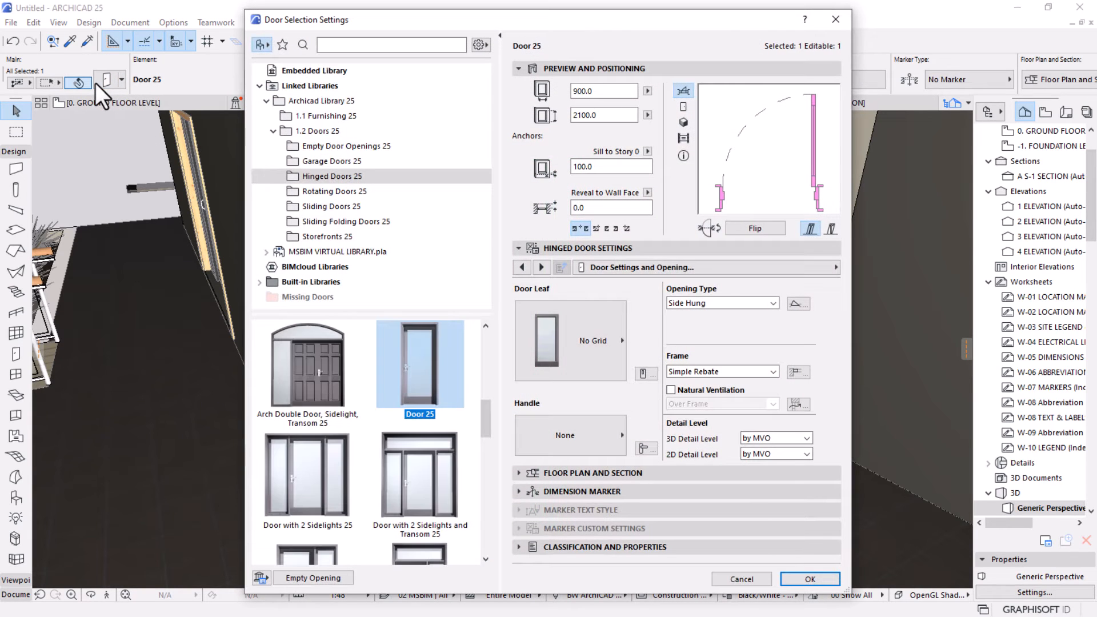
pyautogui.click(828, 271)
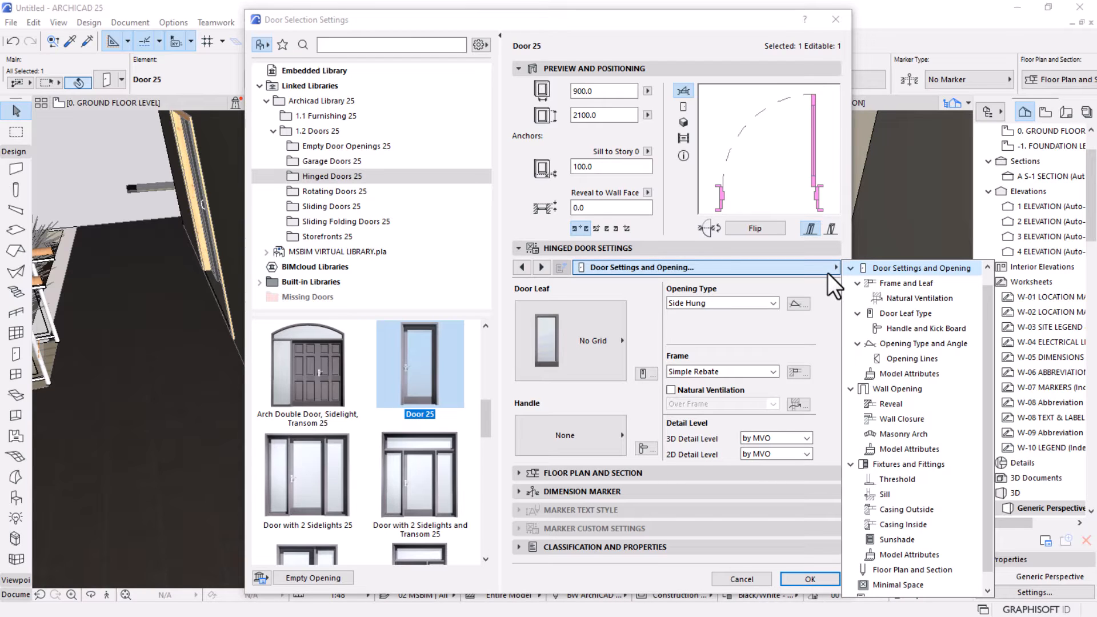
pyautogui.click(909, 374)
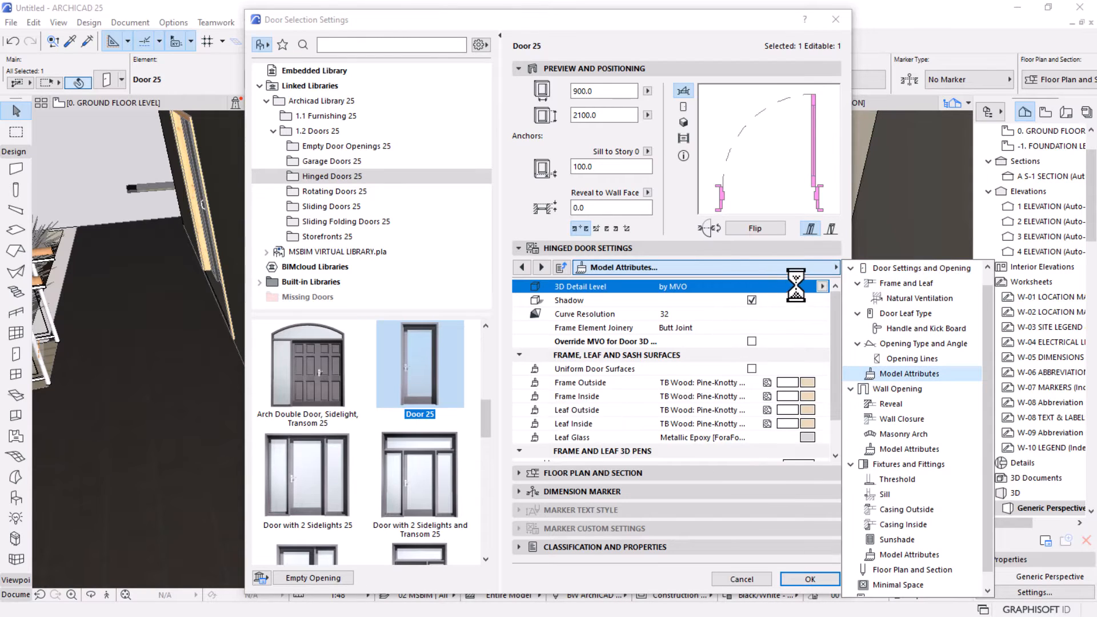
pyautogui.click(822, 286)
pyautogui.click(854, 300)
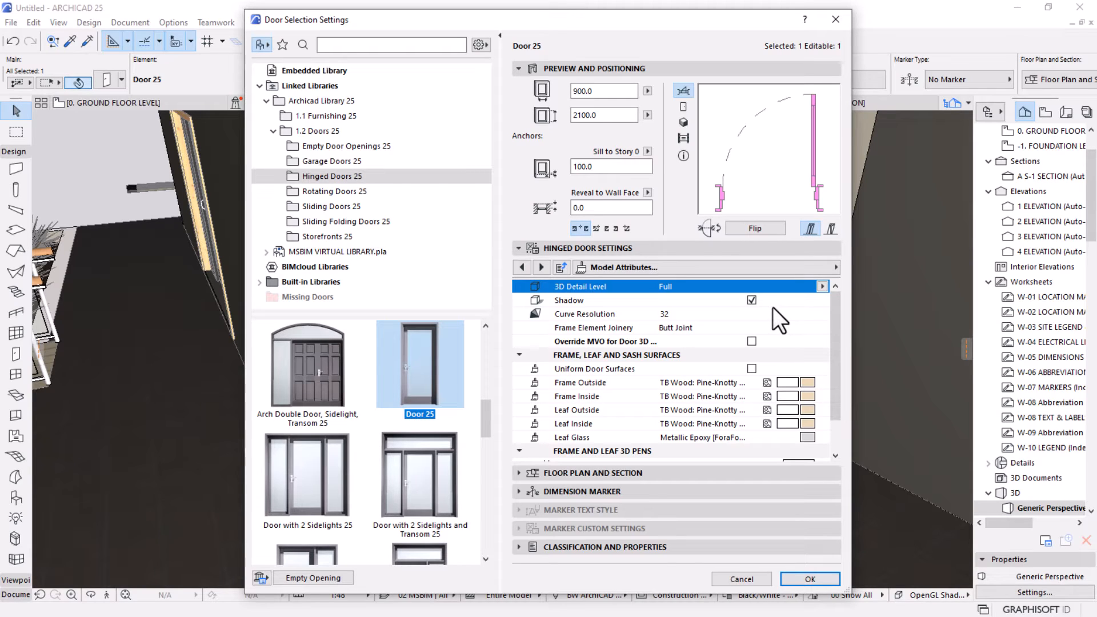
# Set the door's 2D detail level to Scale Sensitive and Show Reveal on Symbol to Always.
pyautogui.click(825, 289)
pyautogui.click(827, 269)
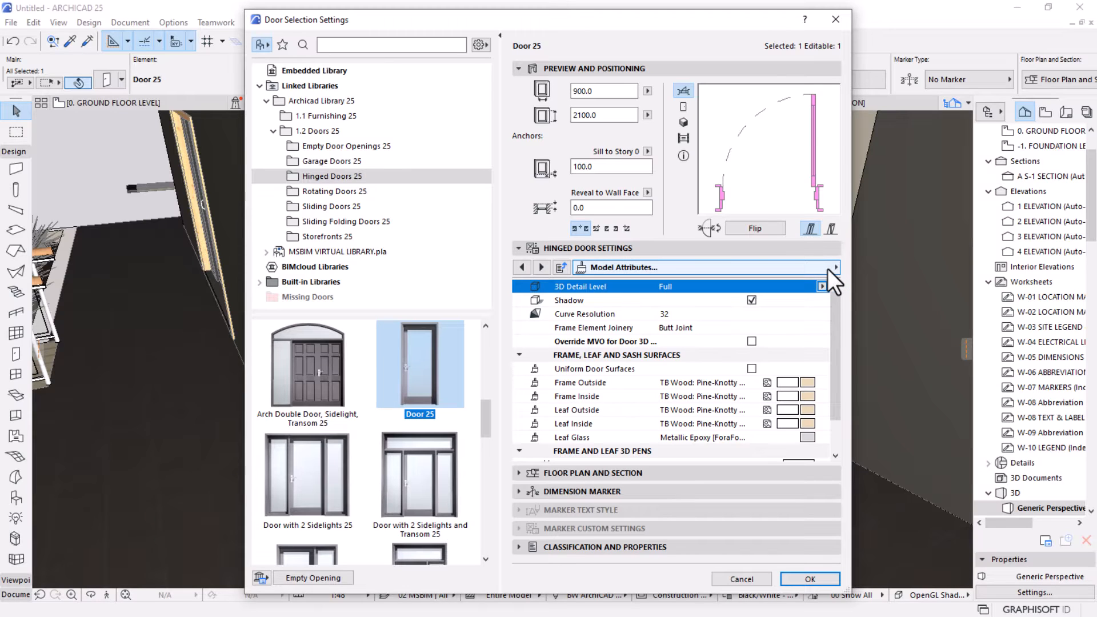
pyautogui.click(827, 268)
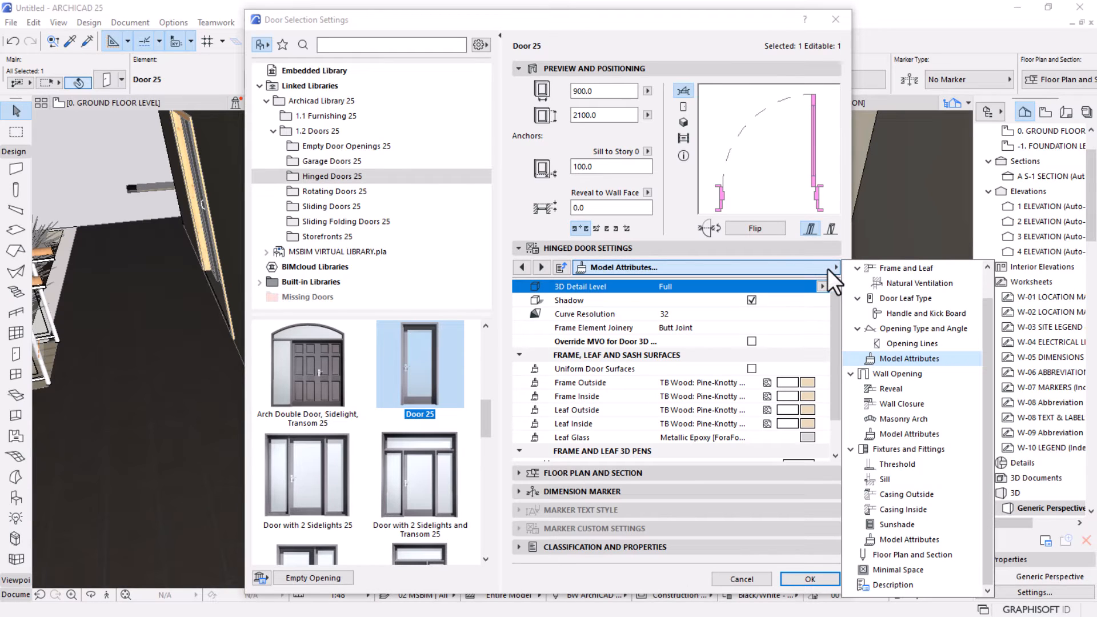
pyautogui.click(912, 554)
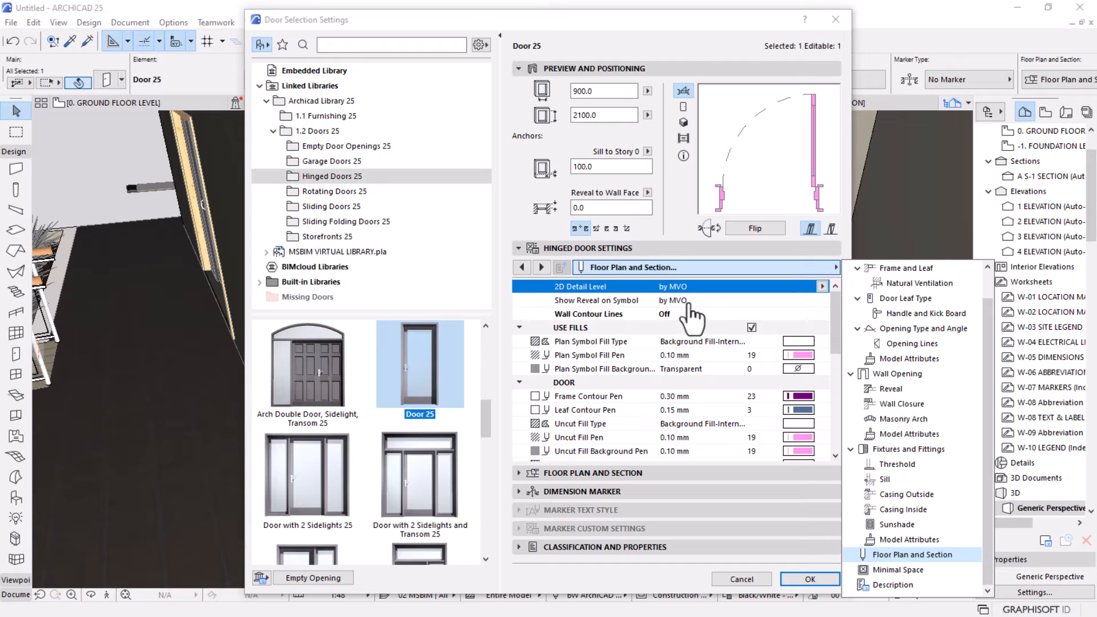
pyautogui.click(825, 287)
pyautogui.click(825, 287)
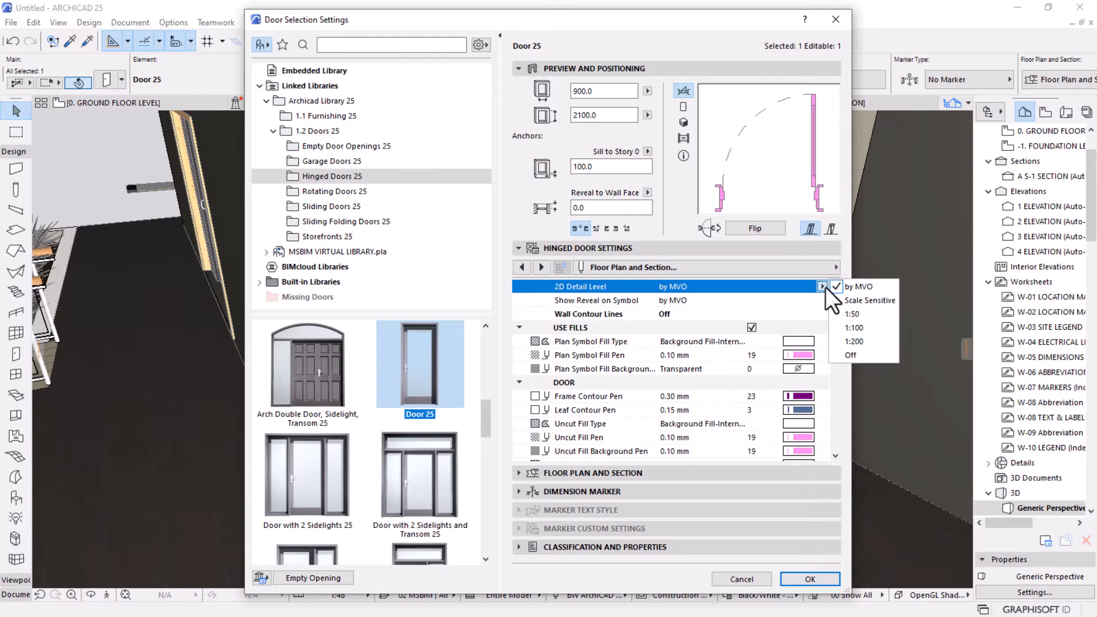
pyautogui.click(865, 303)
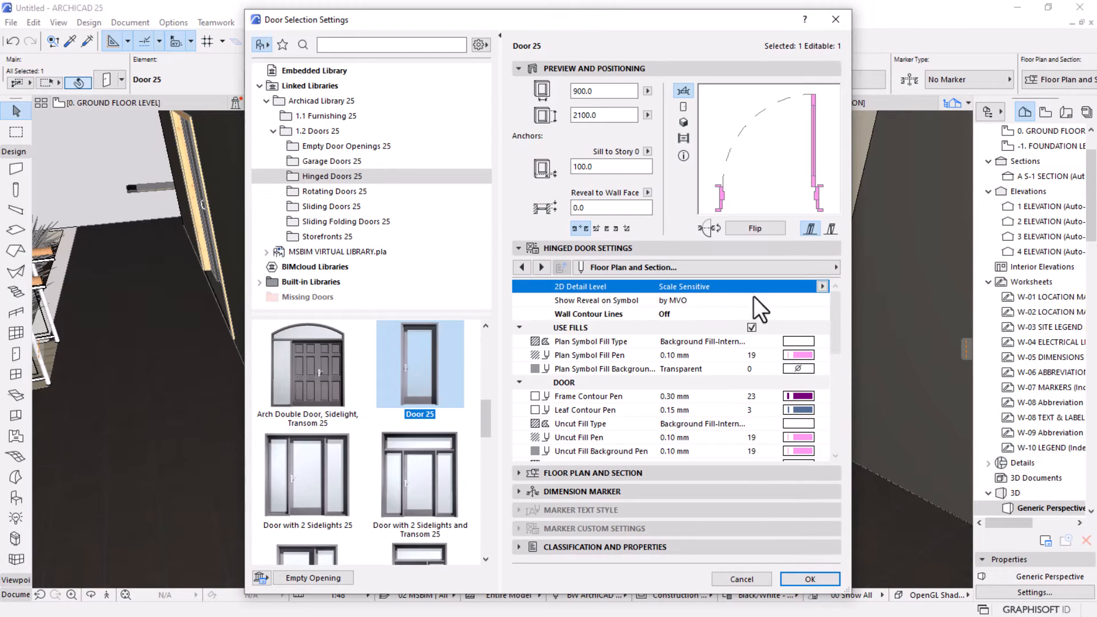
pyautogui.click(689, 302)
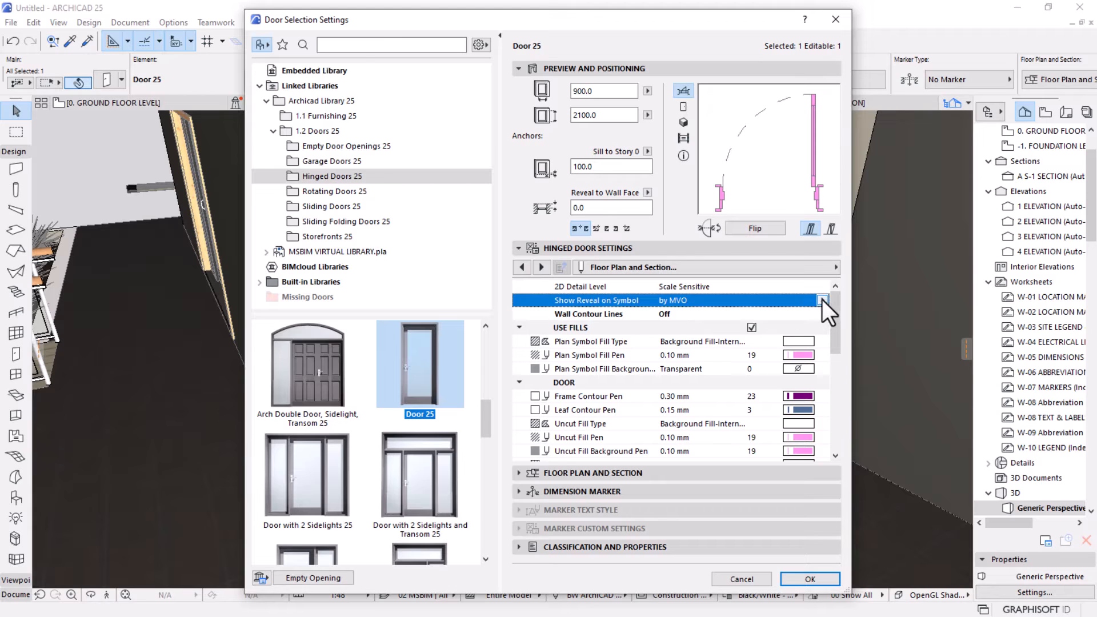
pyautogui.click(821, 299)
pyautogui.click(857, 317)
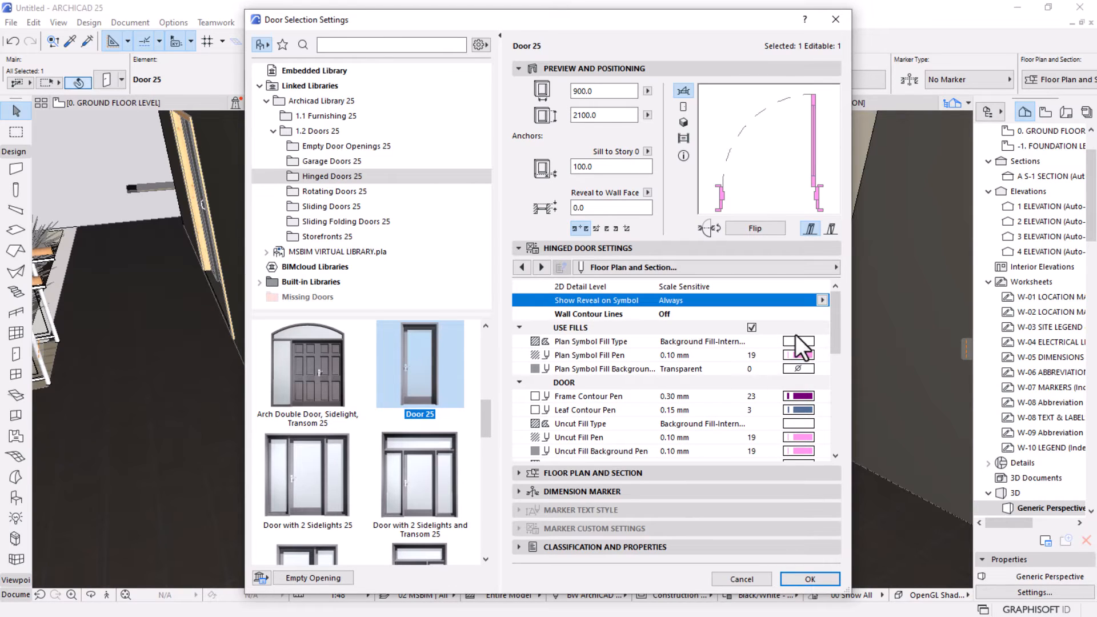
# Turn off Use Fills for the door's plan symbol, make the uncut fill background pen transparent, and apply the door settings.
pyautogui.click(750, 328)
pyautogui.click(803, 408)
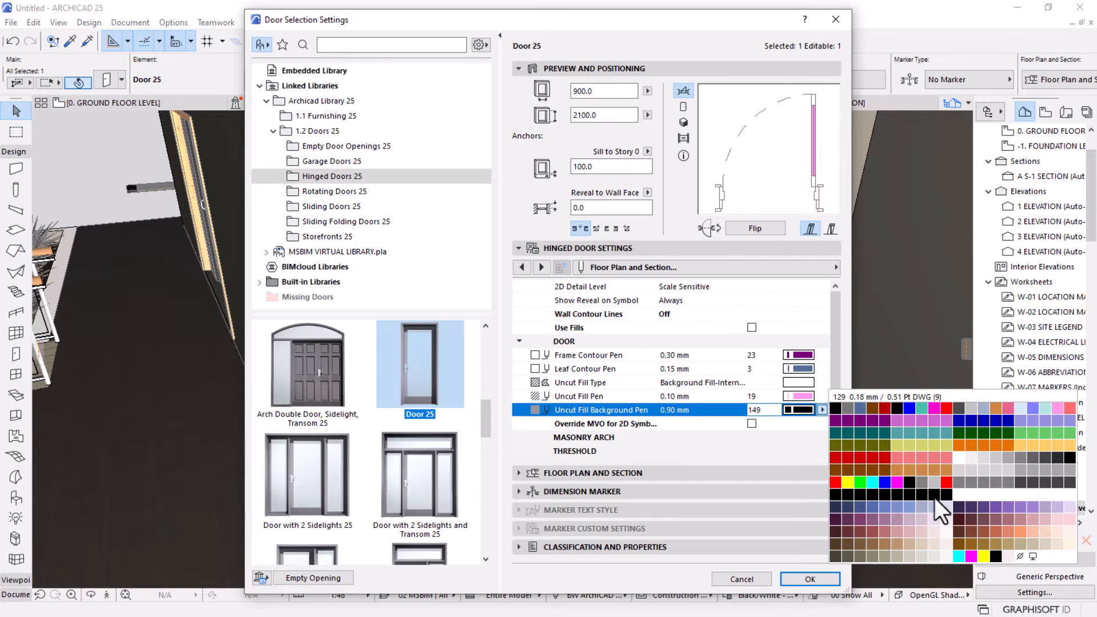
pyautogui.click(1020, 554)
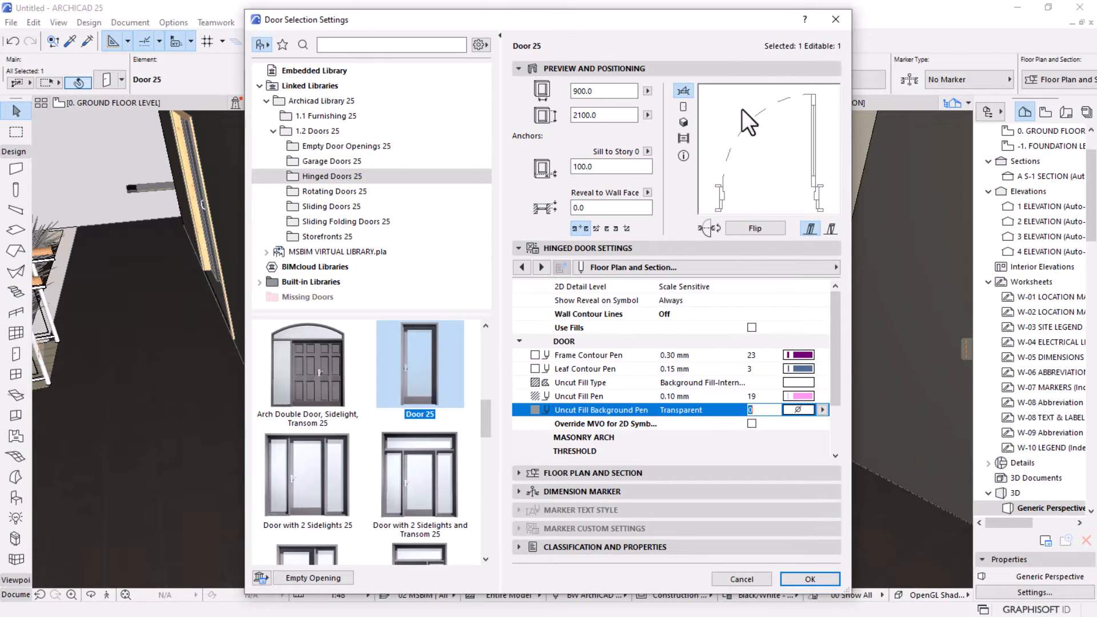
pyautogui.click(806, 579)
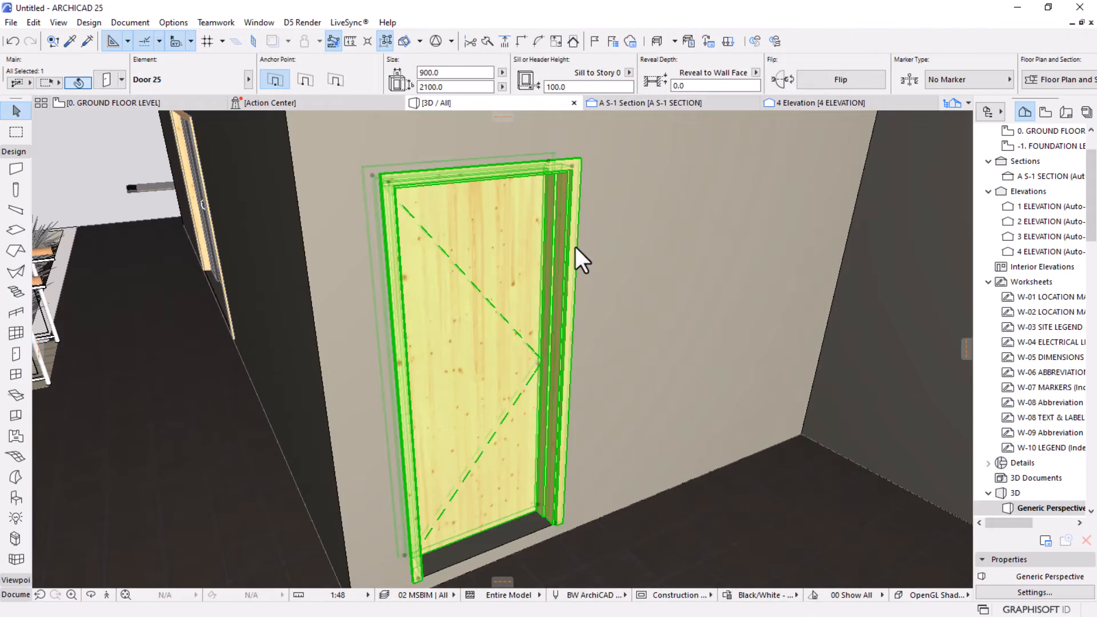
# Check the edited door in 3D and find the wooden door panel model lying beyond the planter.
pyautogui.keyDown('shift'); pyautogui.moveTo(725, 400); pyautogui.dragTo(658, 413, button='middle'); pyautogui.keyUp('shift')
pyautogui.scroll(-4, 658, 413)
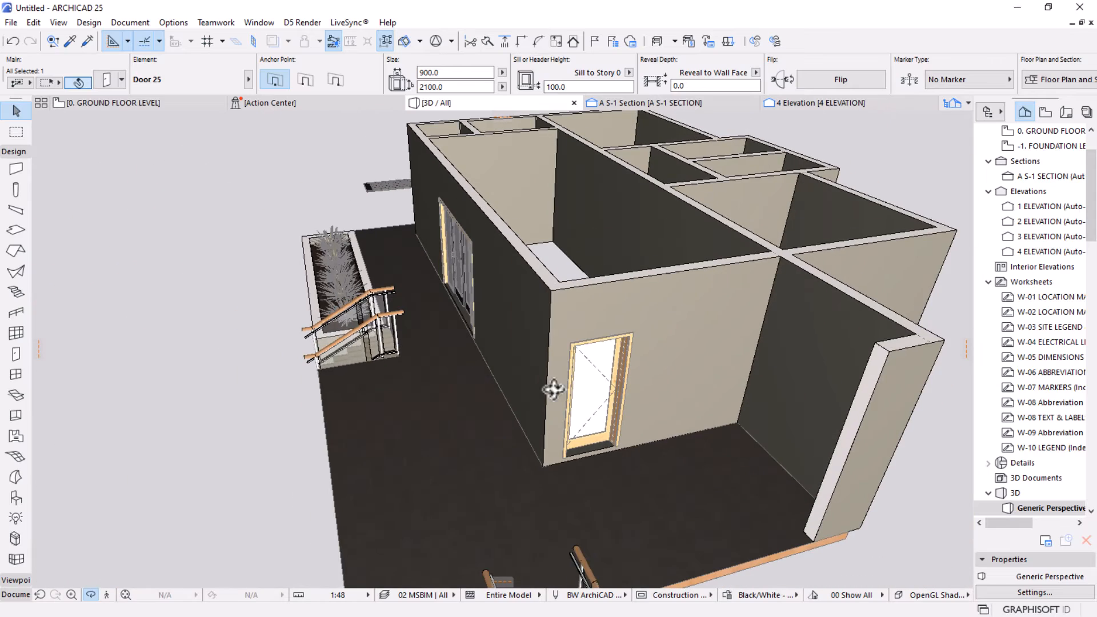
pyautogui.keyDown('shift'); pyautogui.moveTo(553, 389); pyautogui.dragTo(651, 412, button='middle'); pyautogui.keyUp('shift')
pyautogui.scroll(-1, 658, 407)
pyautogui.moveTo(307, 328); pyautogui.dragTo(639, 393, button='middle')
pyautogui.scroll(6, 536, 274)
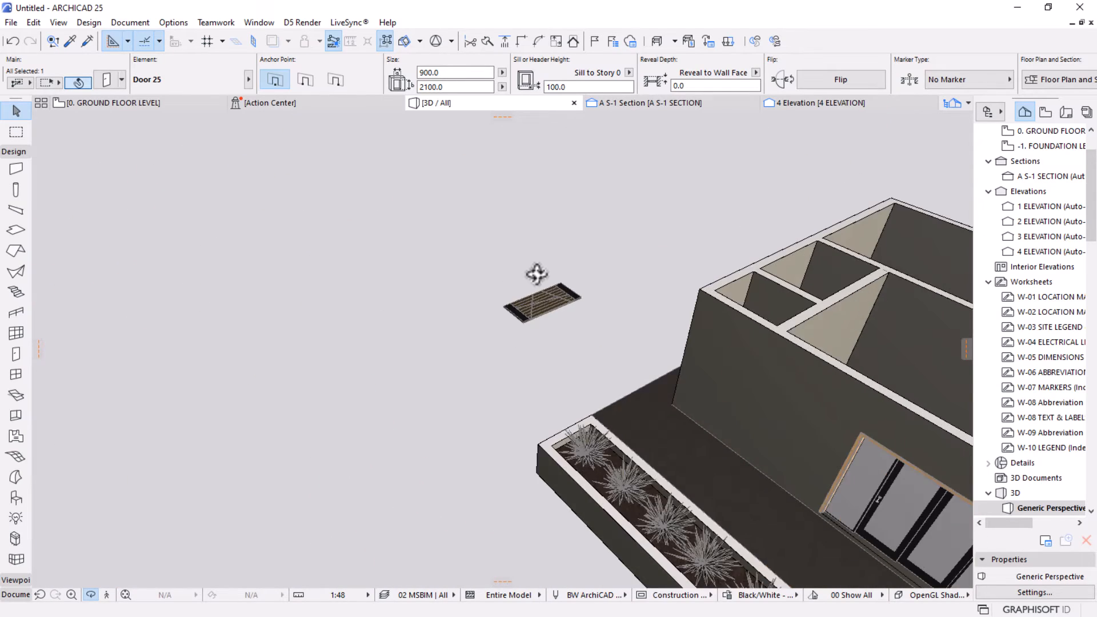
pyautogui.scroll(-2, 588, 314)
pyautogui.scroll(4, 637, 409)
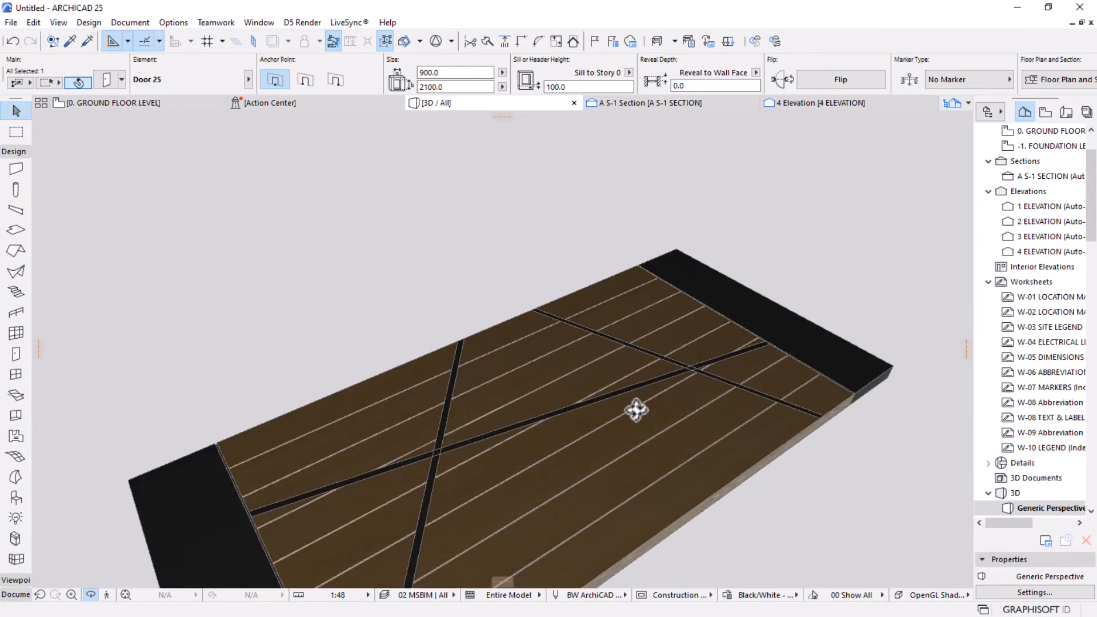
# Select the door panel's outer plank slab and examine the panel's planks, diagonal strips and edges from several angles.
pyautogui.press('Escape')
pyautogui.click(698, 433)
pyautogui.keyDown('shift'); pyautogui.moveTo(697, 434); pyautogui.dragTo(579, 390, button='middle'); pyautogui.keyUp('shift')
pyautogui.click(561, 416)
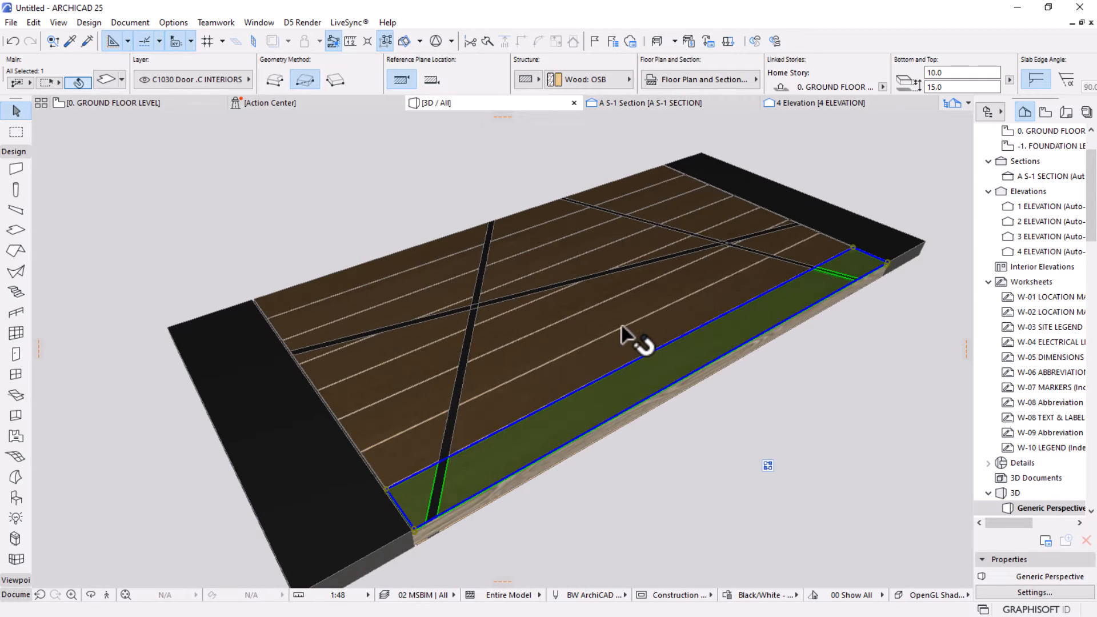
pyautogui.keyDown('shift'); pyautogui.moveTo(642, 321); pyautogui.dragTo(789, 309, button='middle'); pyautogui.keyUp('shift')
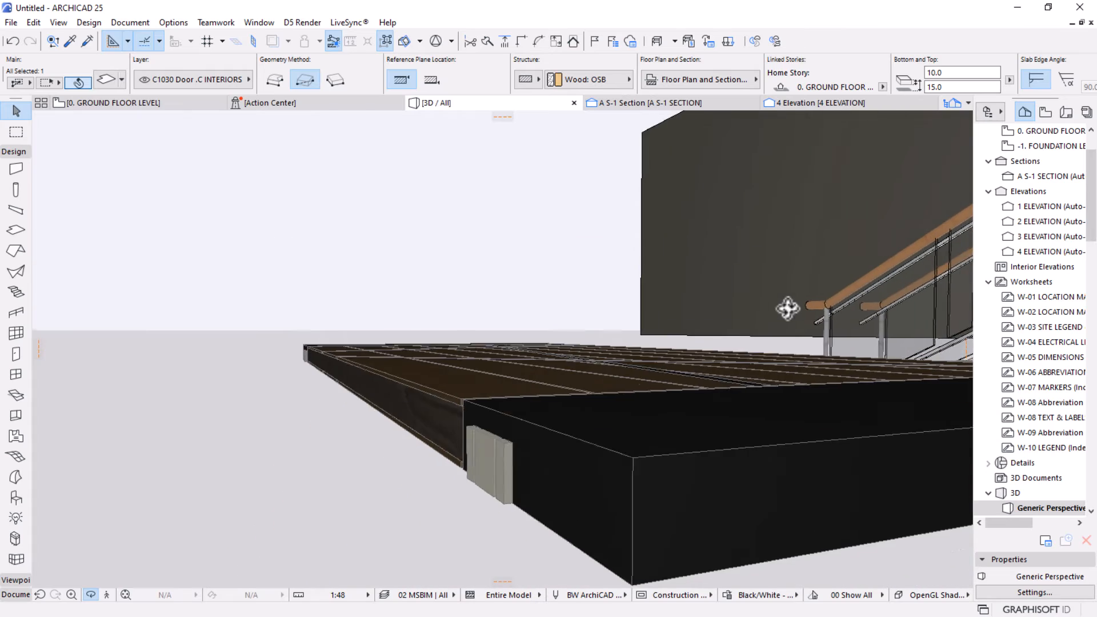
pyautogui.scroll(2, 586, 432)
pyautogui.keyDown('shift'); pyautogui.moveTo(586, 432); pyautogui.dragTo(313, 490, button='middle'); pyautogui.keyUp('shift')
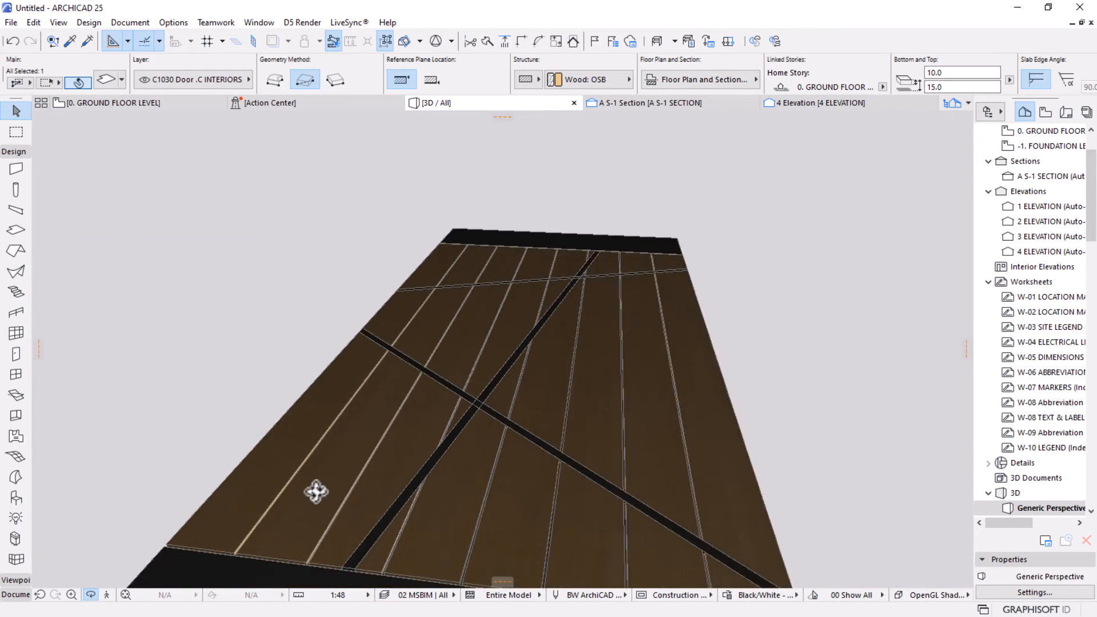
pyautogui.scroll(-4, 453, 444)
pyautogui.scroll(-2, 455, 444)
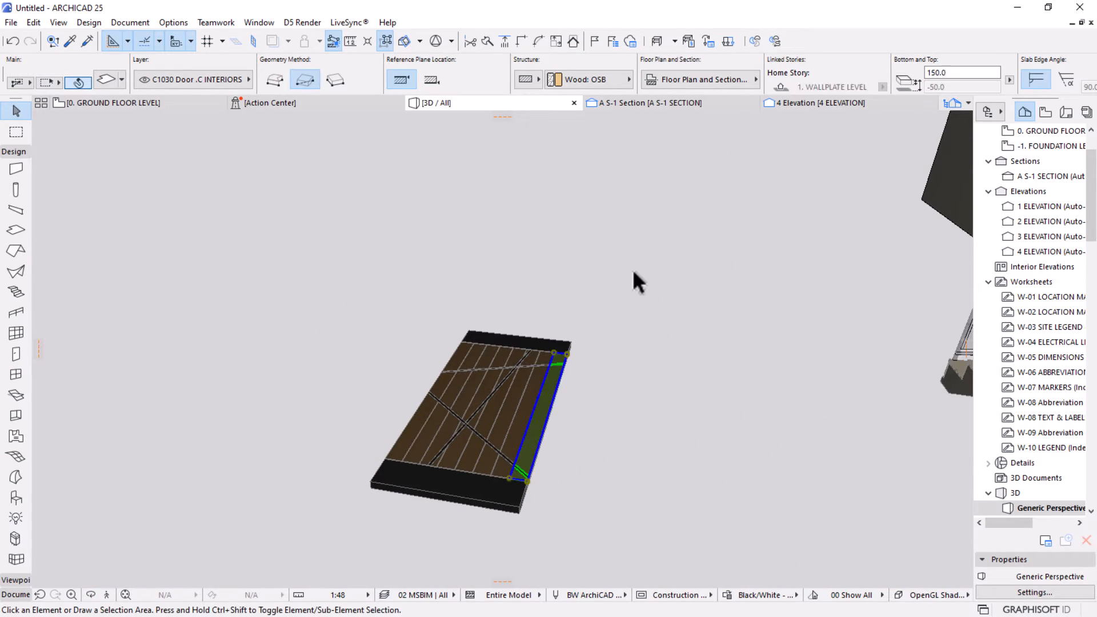
# Save all the door panel's elements as a door named MSBIM Door panel in the Embedded Library, using the Horizontal Plane as wall plane.
pyautogui.moveTo(633, 269); pyautogui.dragTo(343, 518)
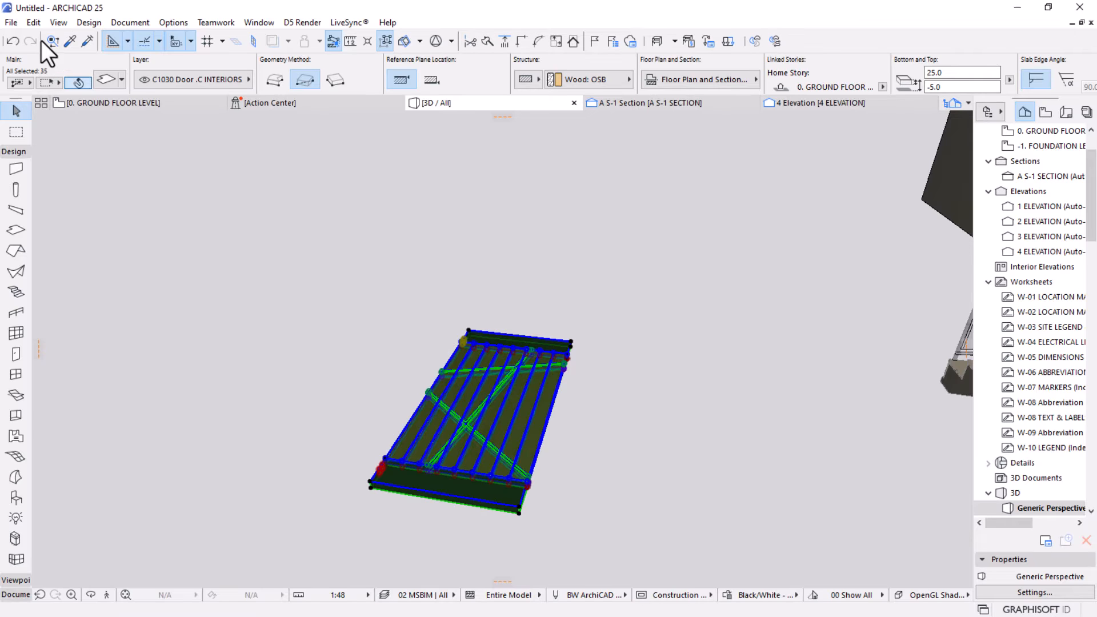
pyautogui.click(9, 23)
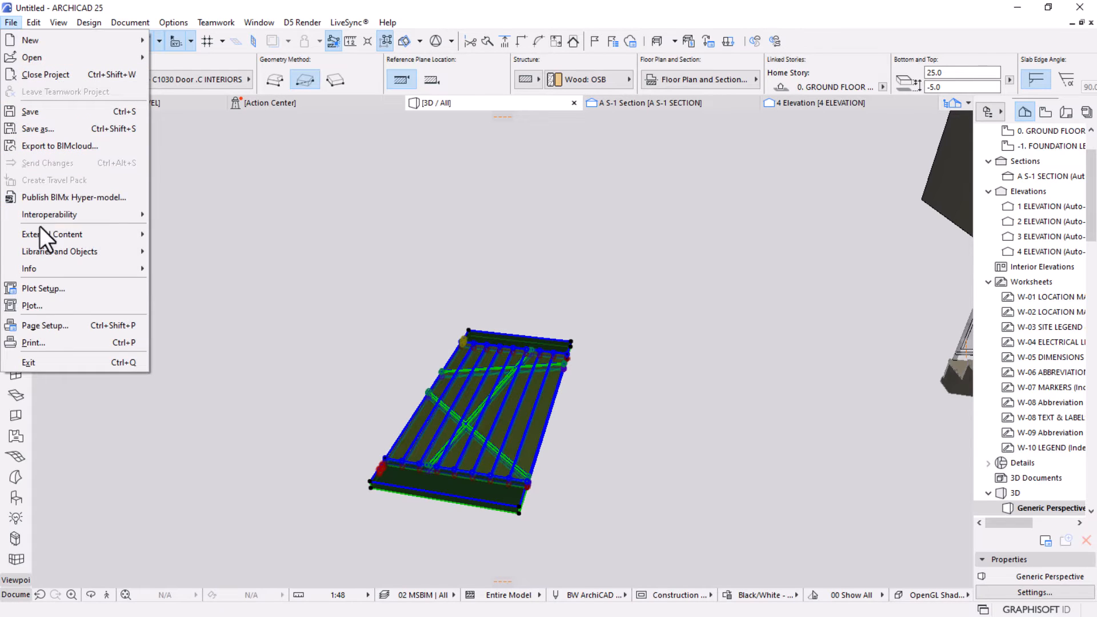
pyautogui.moveTo(40, 251)
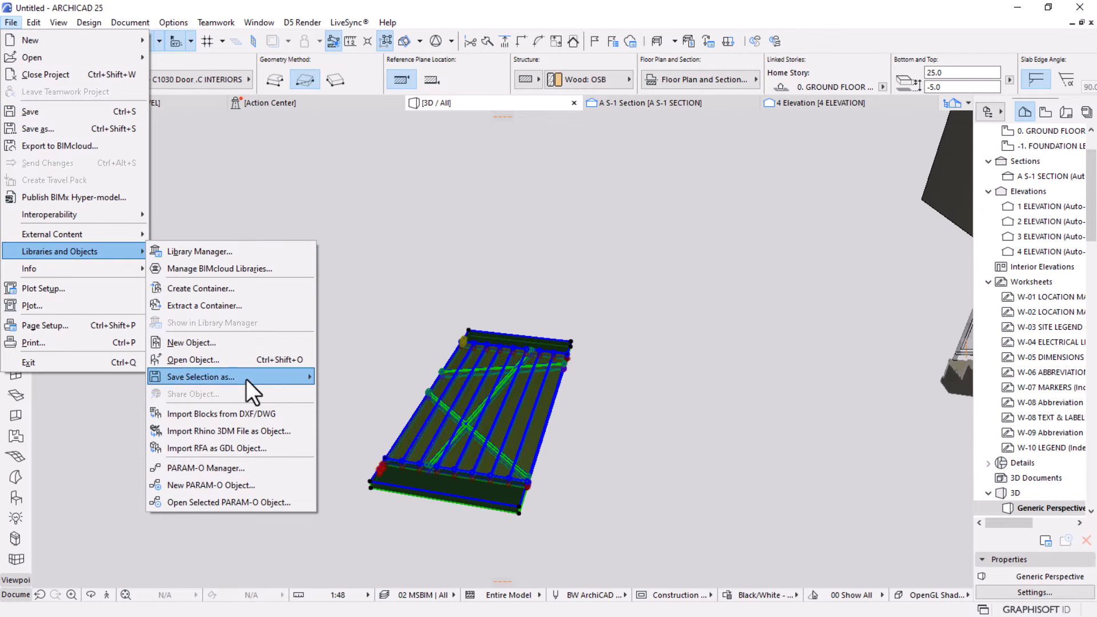
pyautogui.moveTo(246, 378)
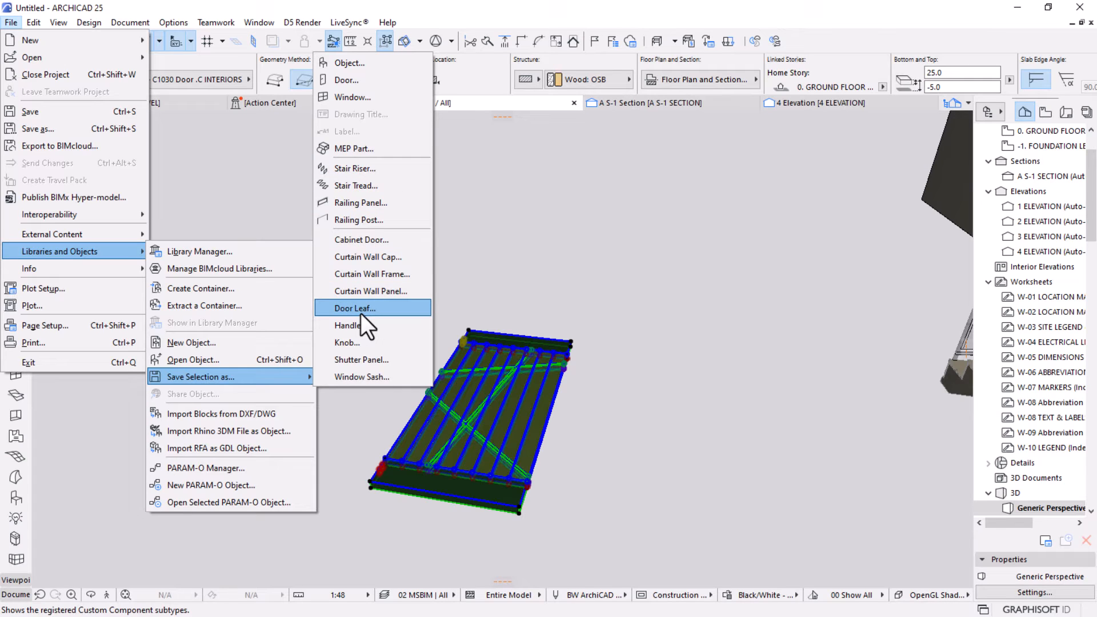
pyautogui.click(368, 84)
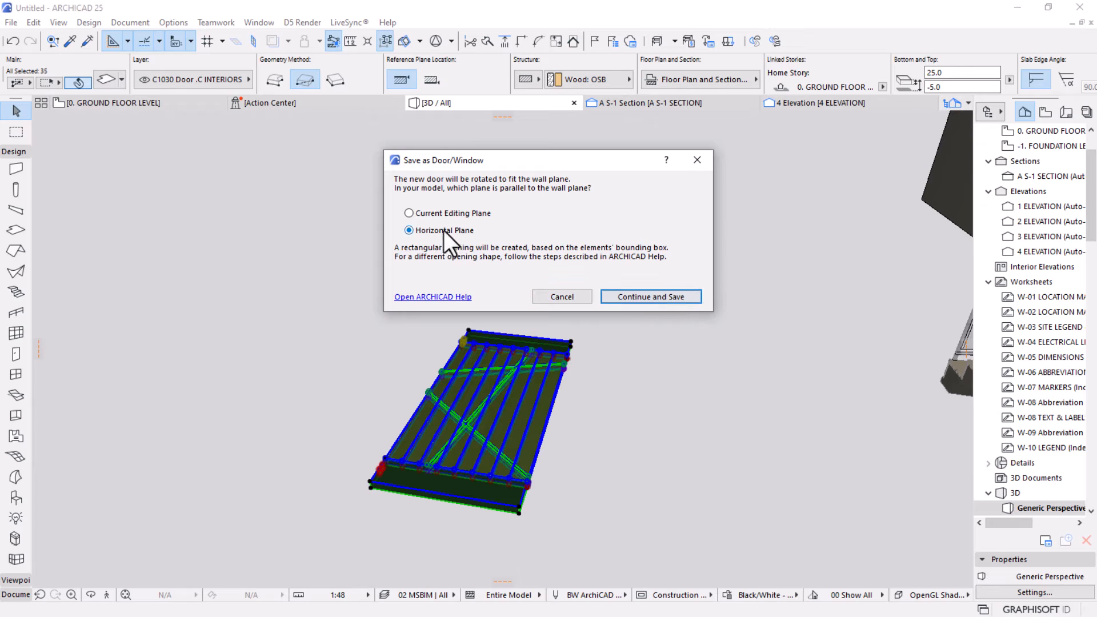
pyautogui.click(639, 297)
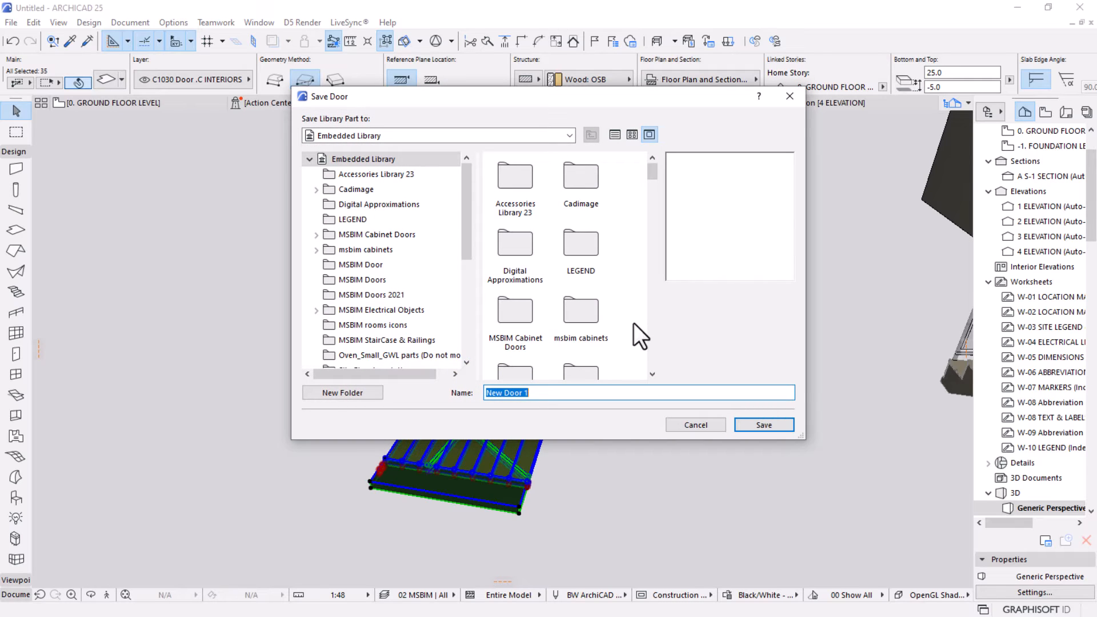
pyautogui.write('MSBIM Door panel')
pyautogui.click(747, 426)
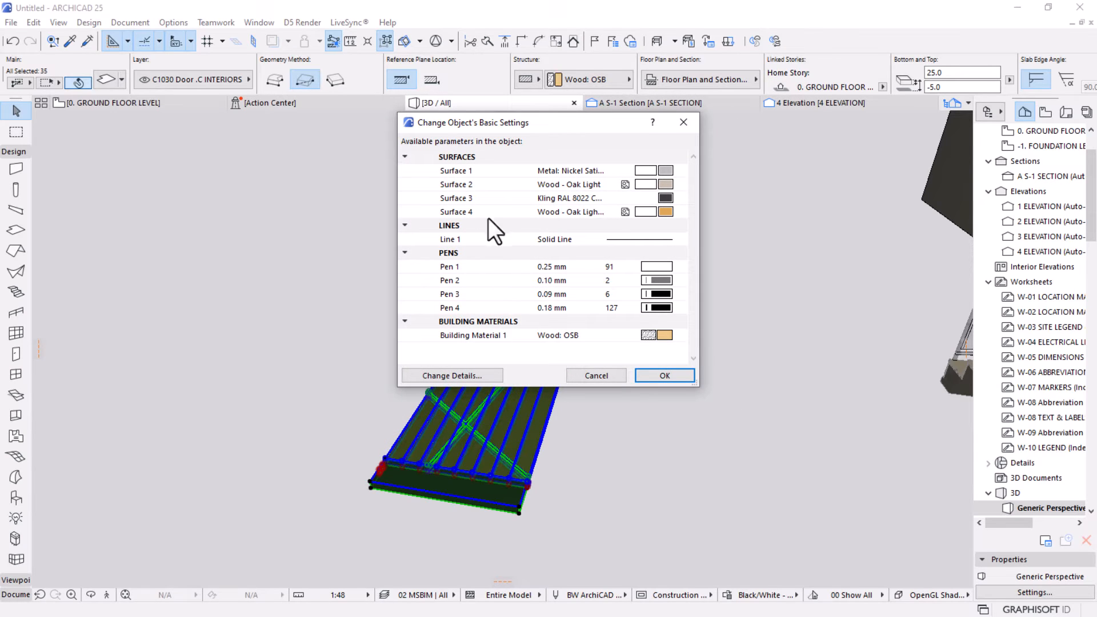
pyautogui.click(665, 376)
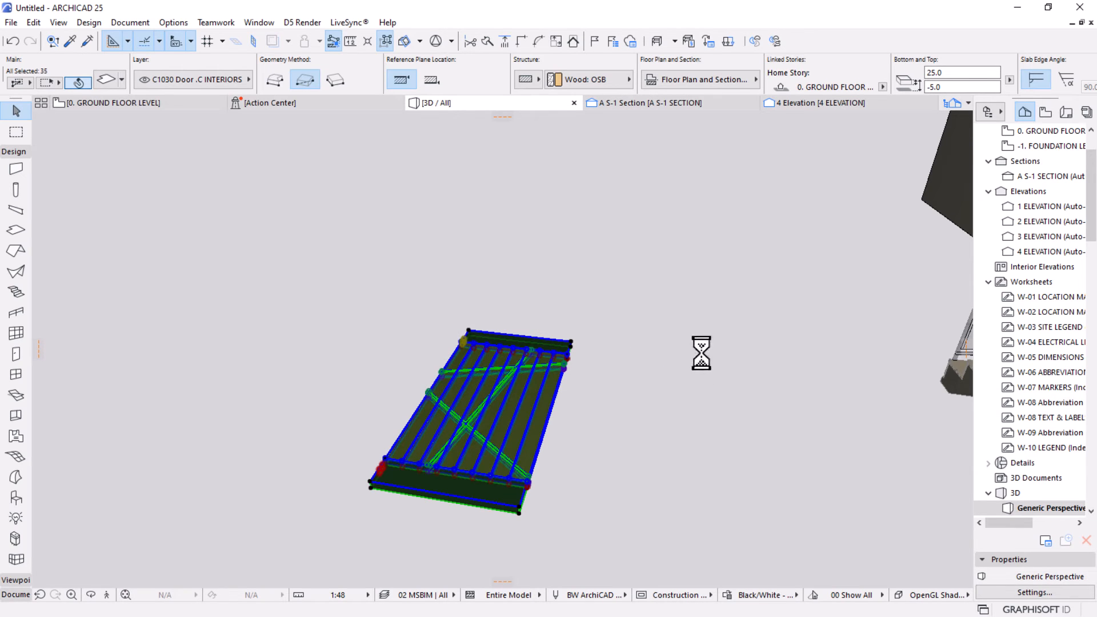
# Save the selected panel elements as a door leaf named MSBIM Door Leaf in the Embedded Library, using the Horizontal Plane as reference.
pyautogui.click(12, 23)
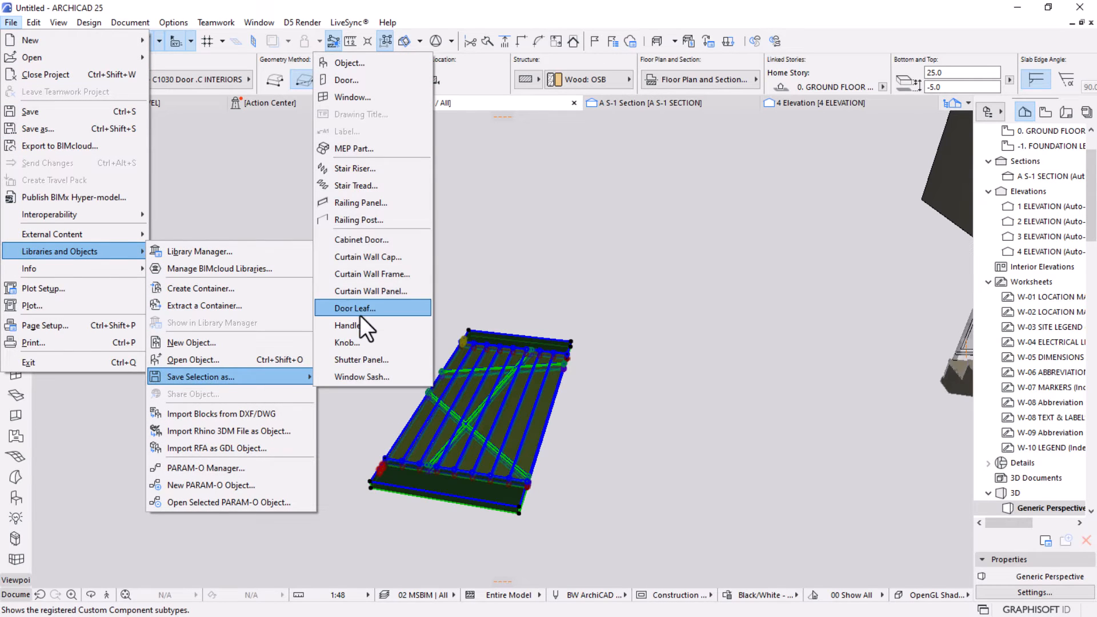
pyautogui.click(359, 313)
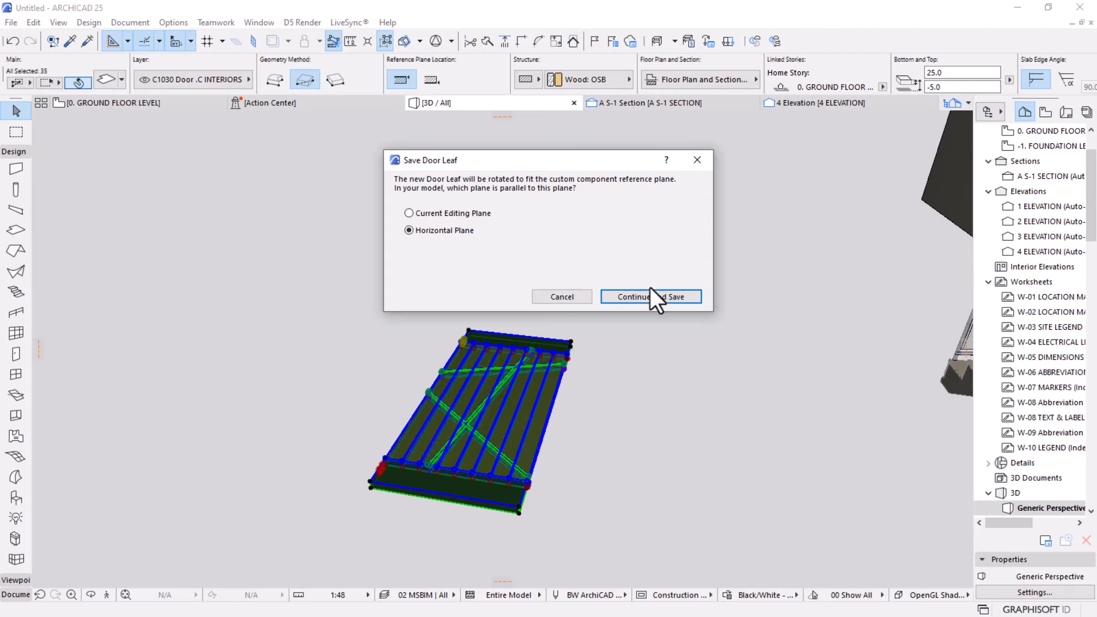
pyautogui.click(632, 294)
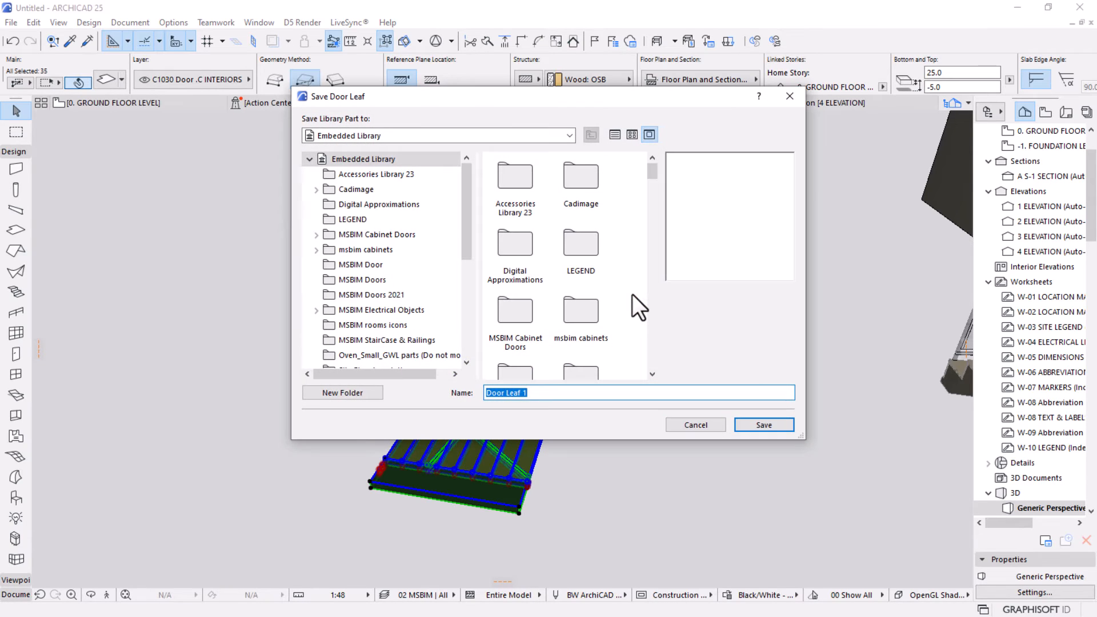
pyautogui.write('MSBIM Door Panel')
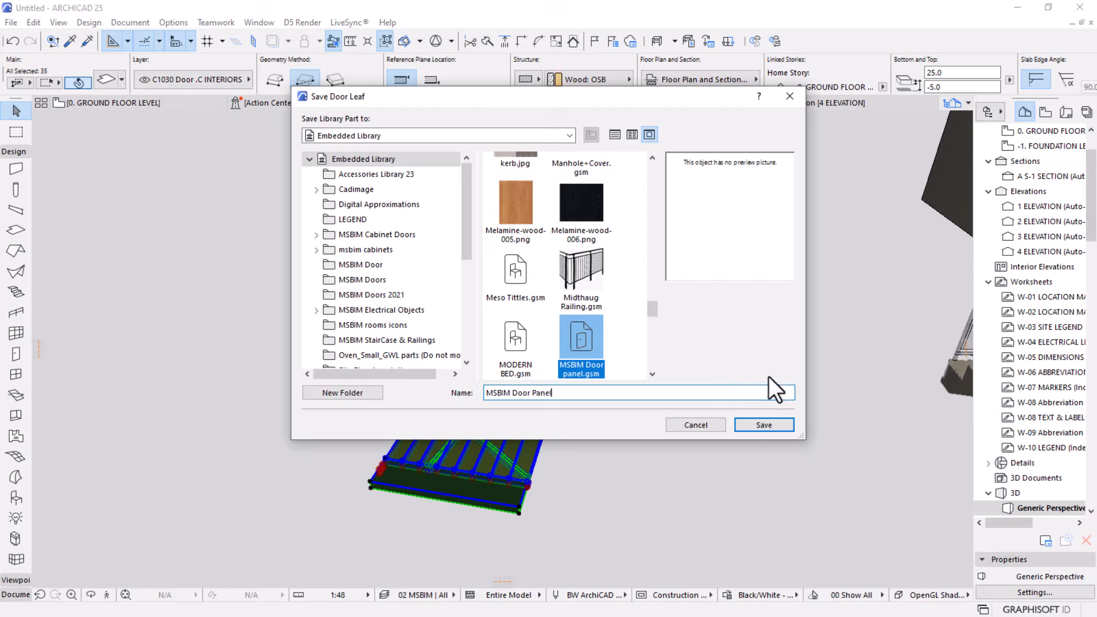
pyautogui.click(749, 425)
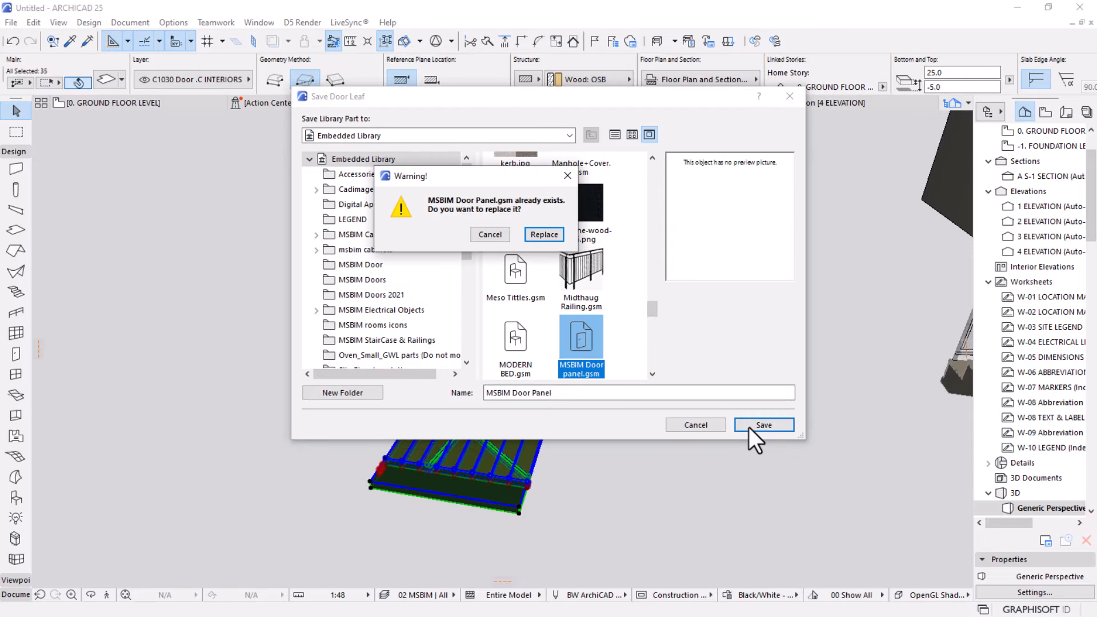
pyautogui.click(568, 176)
pyautogui.moveTo(562, 393); pyautogui.dragTo(535, 396)
pyautogui.write('Leaf')
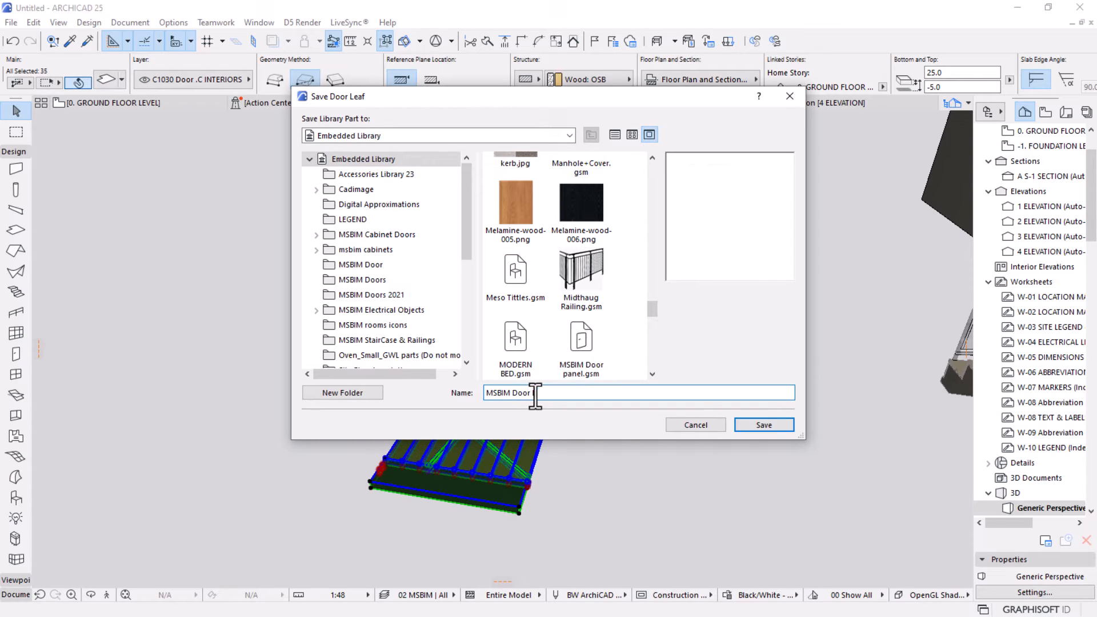
pyautogui.click(746, 426)
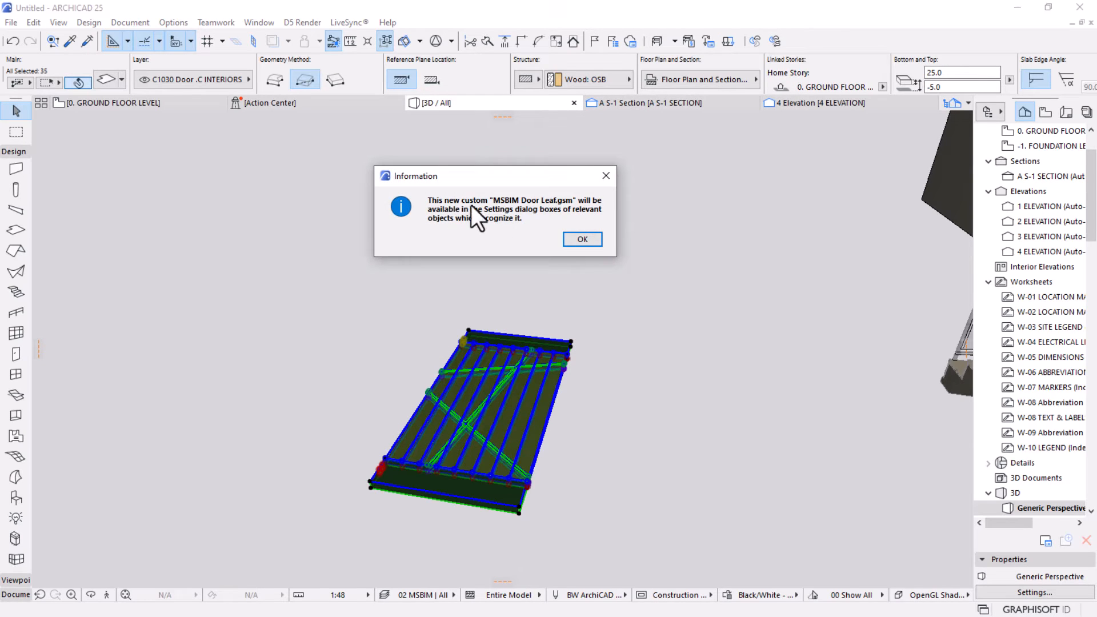
pyautogui.click(580, 240)
# Find and select the single hinged glass door in the light-coloured wall around the corner from the sliding door.
pyautogui.scroll(-5, 585, 244)
pyautogui.scroll(-3, 540, 323)
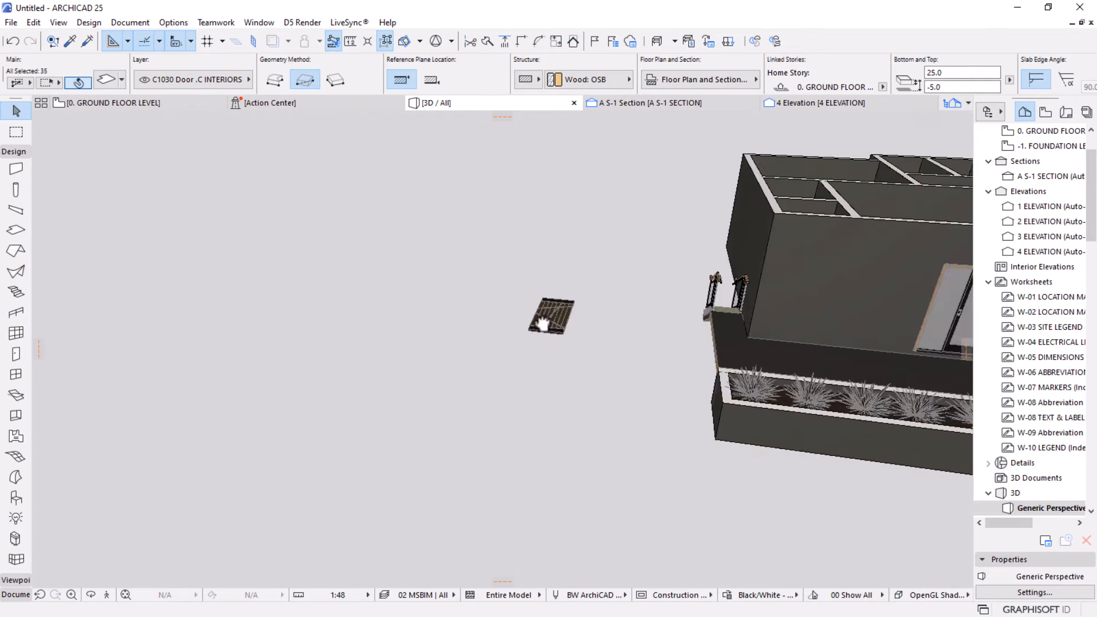
pyautogui.keyDown('shift'); pyautogui.moveTo(541, 325); pyautogui.dragTo(360, 318, button='middle'); pyautogui.keyUp('shift')
pyautogui.keyDown('shift'); pyautogui.moveTo(650, 337); pyautogui.dragTo(497, 249, button='middle'); pyautogui.keyUp('shift')
pyautogui.scroll(3, 396, 419)
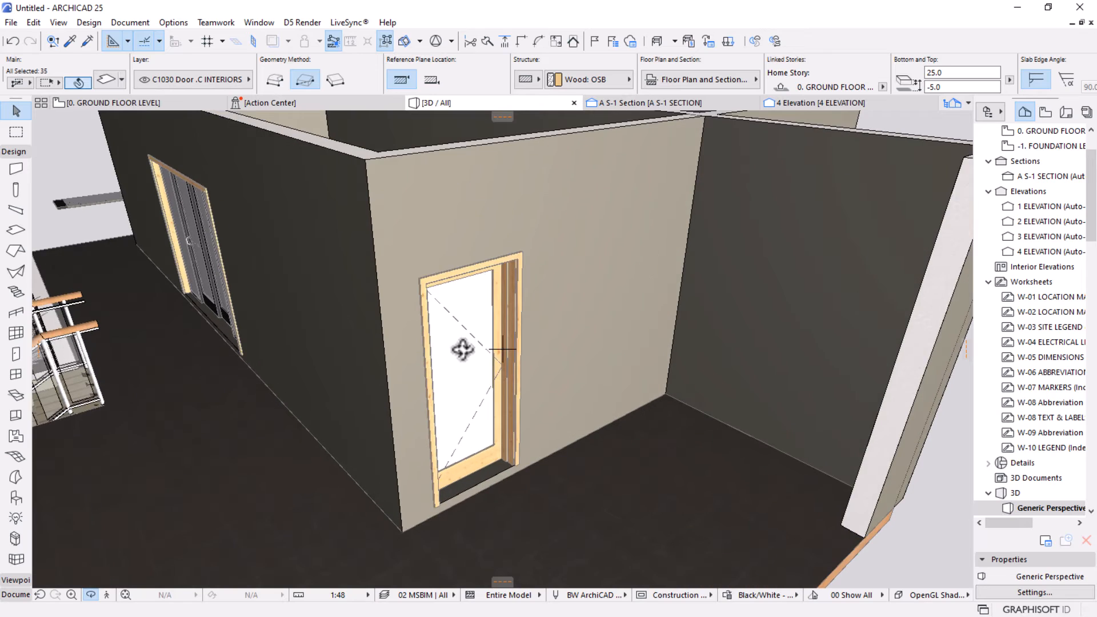
pyautogui.scroll(-3, 421, 385)
pyautogui.scroll(2, 440, 389)
pyautogui.scroll(1, 429, 393)
pyautogui.keyDown('shift'); pyautogui.moveTo(421, 392); pyautogui.dragTo(436, 272, button='middle'); pyautogui.keyUp('shift')
pyautogui.scroll(1, 436, 272)
pyautogui.press('Escape')
pyautogui.click(445, 276)
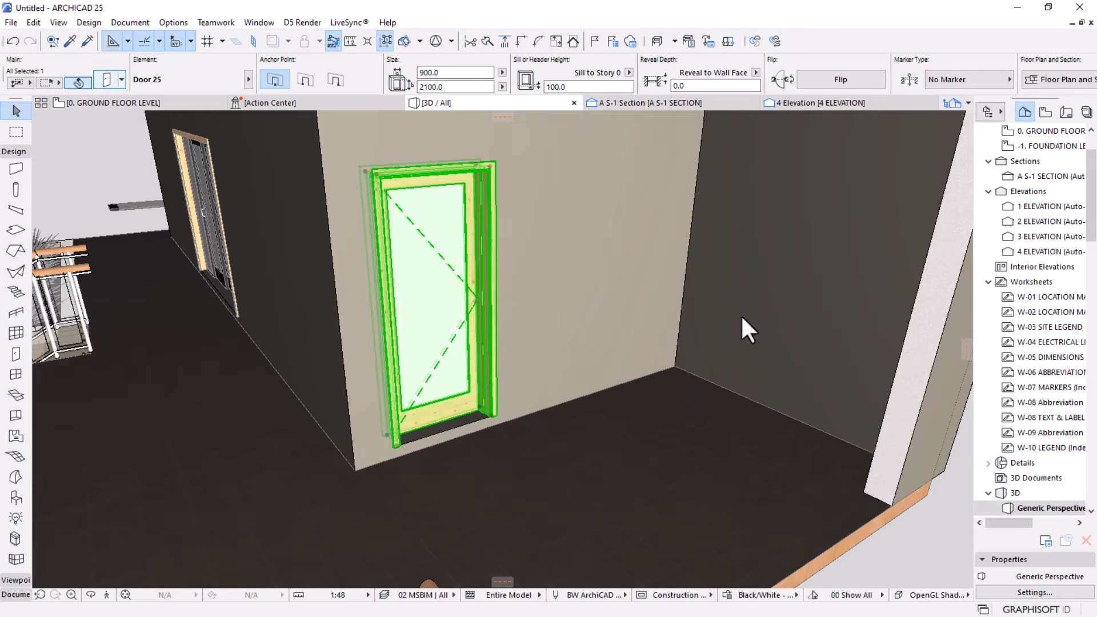
# Replace the selected door with MSBIM Door panel from the Embedded Library, checking its plan, elevation and 3D previews.
pyautogui.hotkey('ctrl', 't')
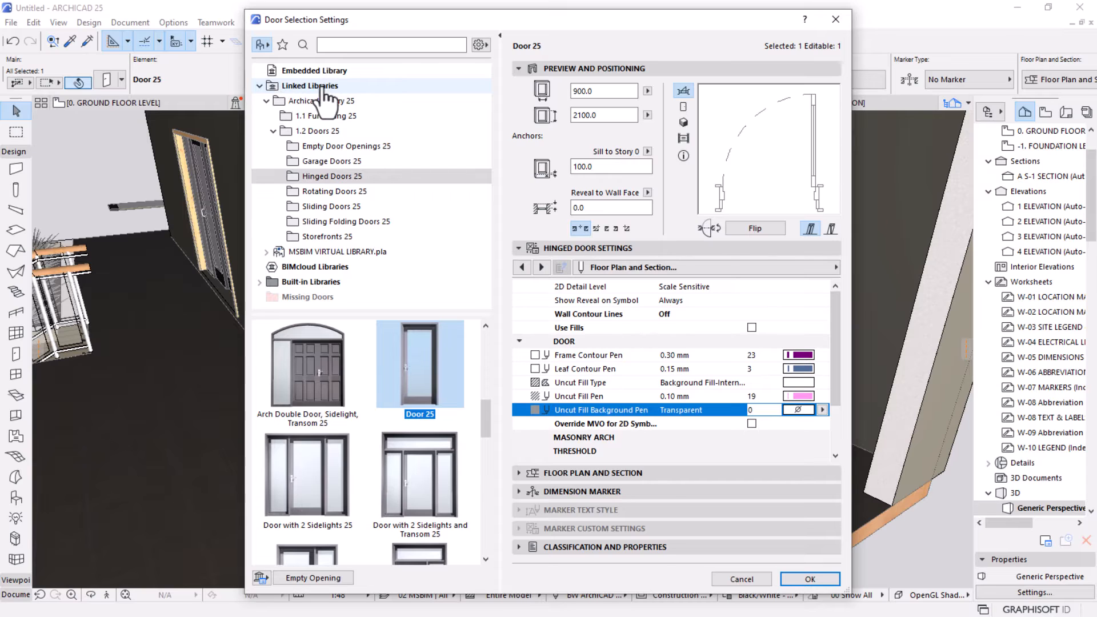
pyautogui.click(301, 71)
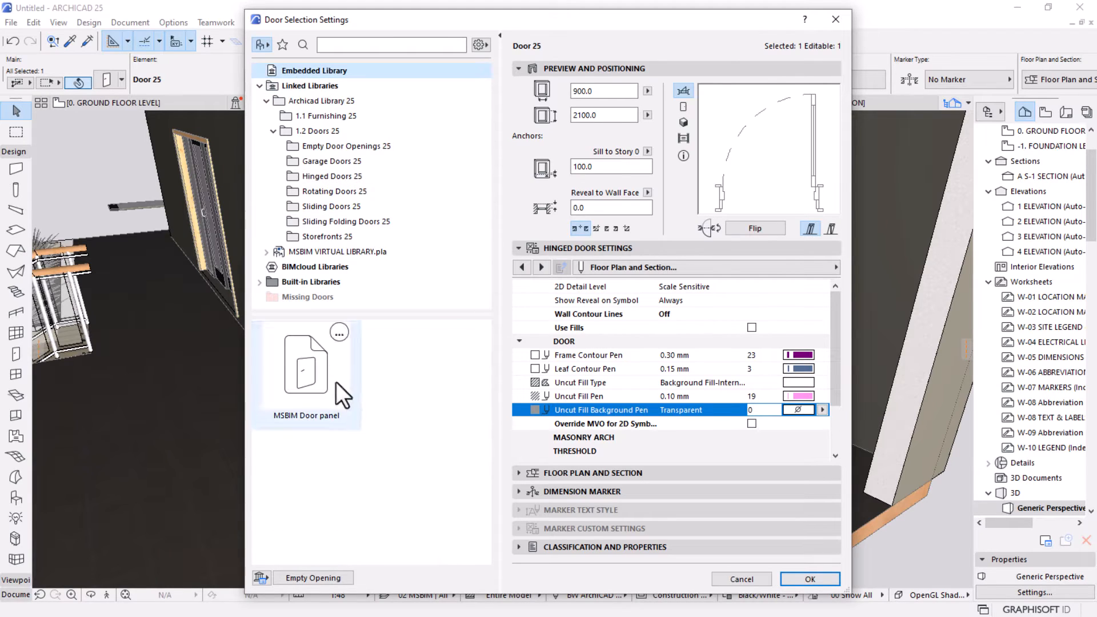
pyautogui.click(314, 376)
pyautogui.click(689, 107)
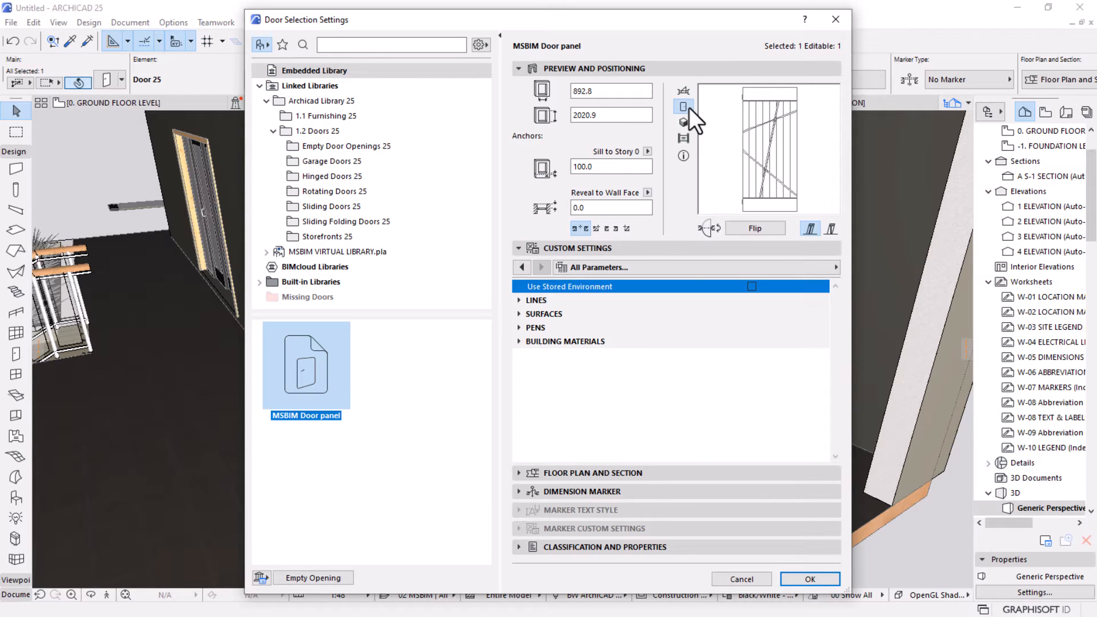
pyautogui.click(685, 92)
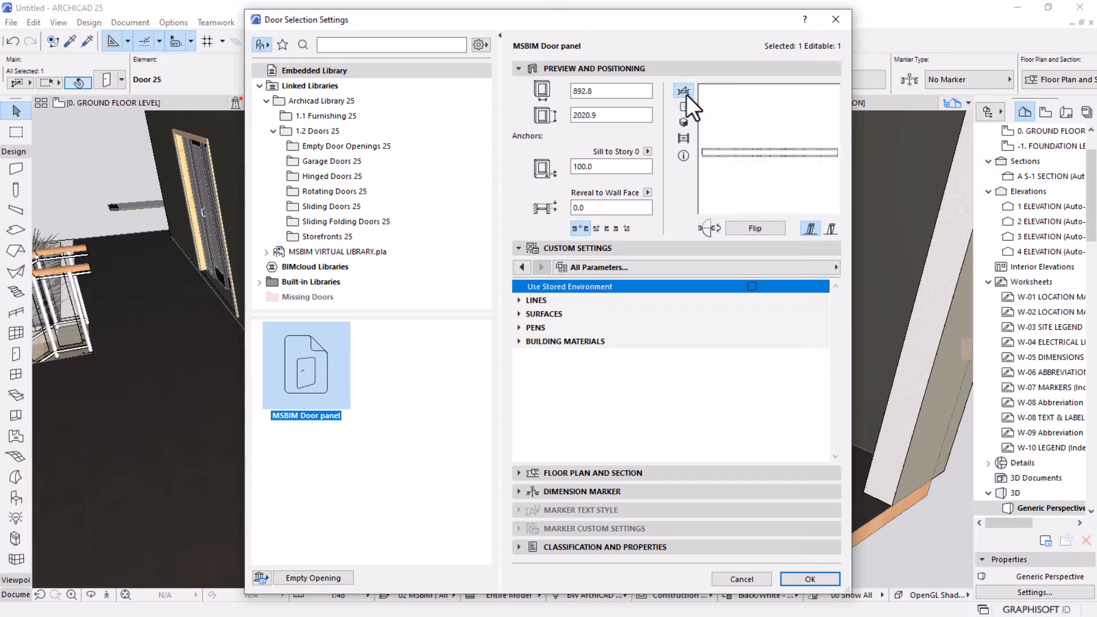
pyautogui.click(682, 122)
pyautogui.click(684, 103)
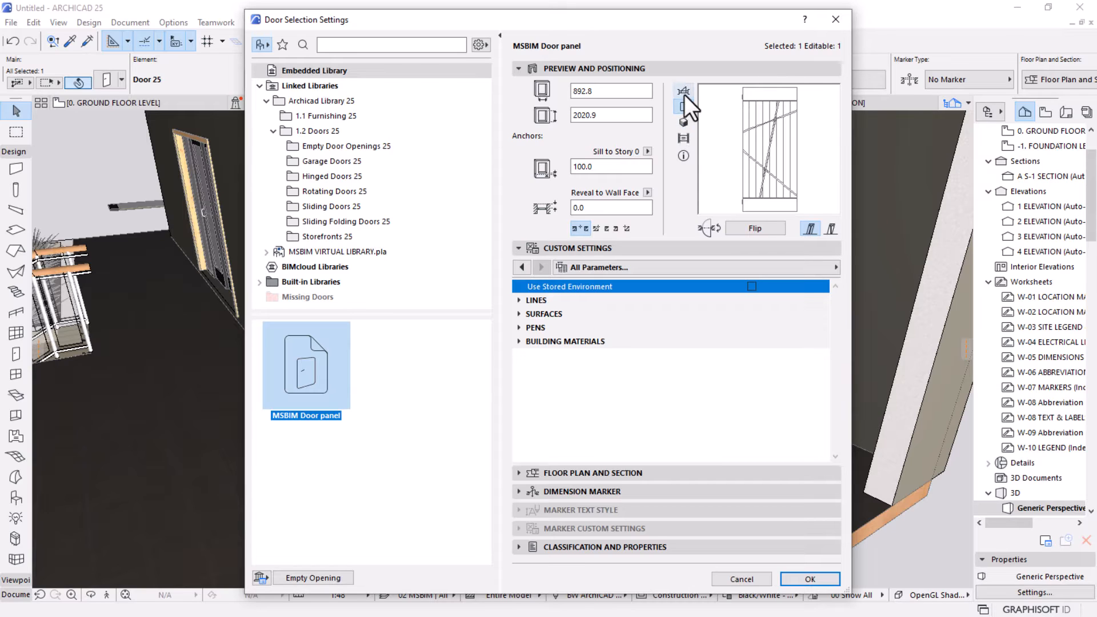
pyautogui.click(684, 94)
pyautogui.click(680, 104)
pyautogui.click(806, 579)
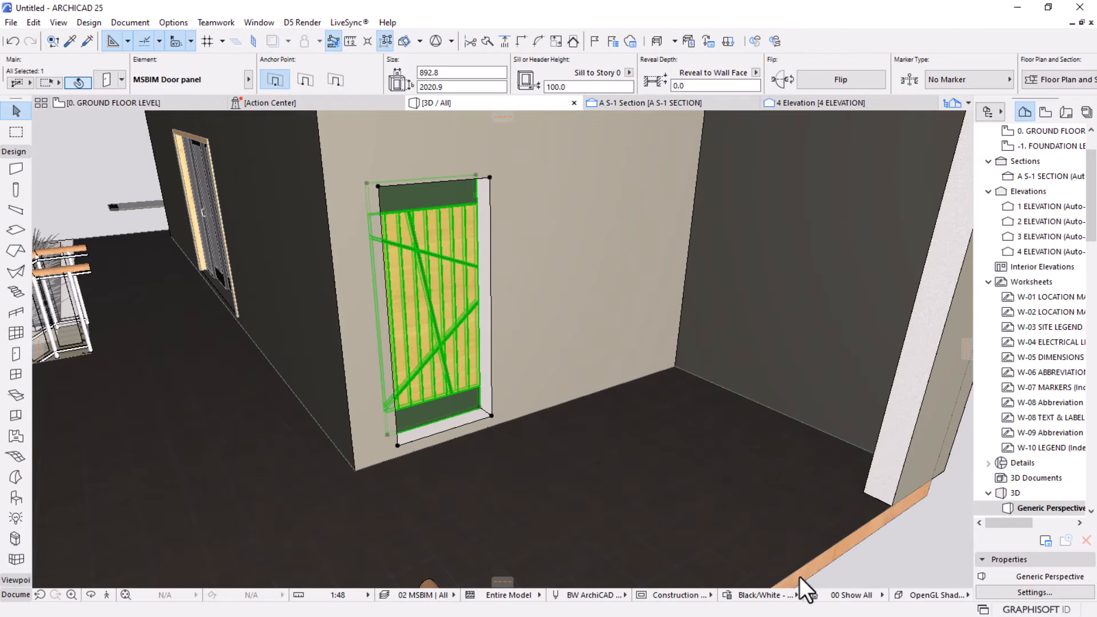
# Examine the panel placed in the wall opening and compare it with the panel model lying outside the building.
pyautogui.click(921, 573)
pyautogui.scroll(3, 424, 279)
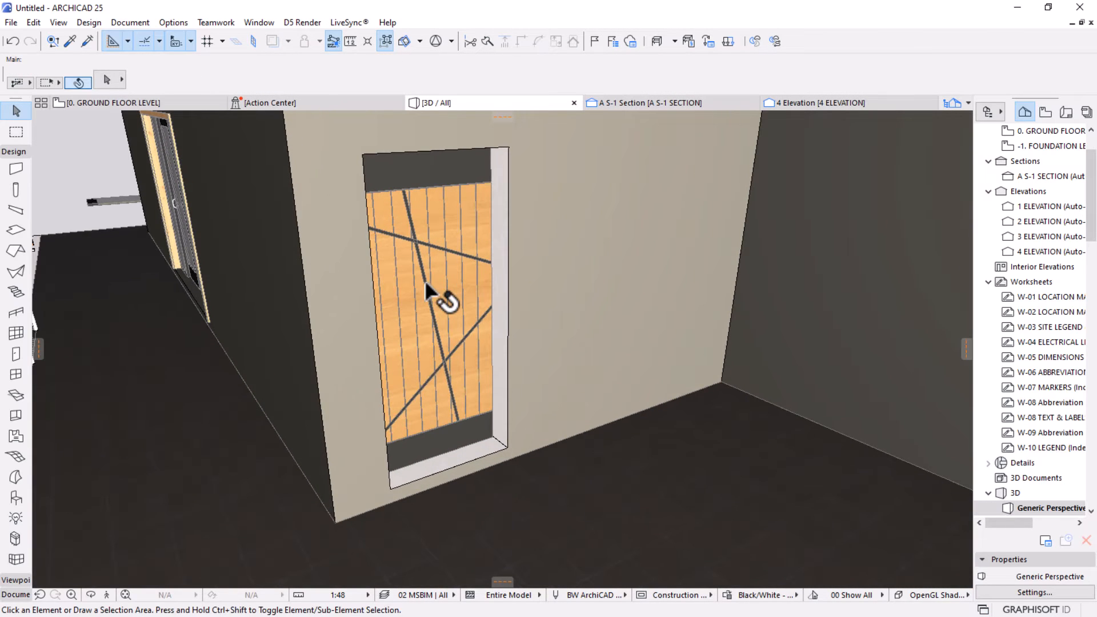
pyautogui.click(516, 348)
pyautogui.press('Escape')
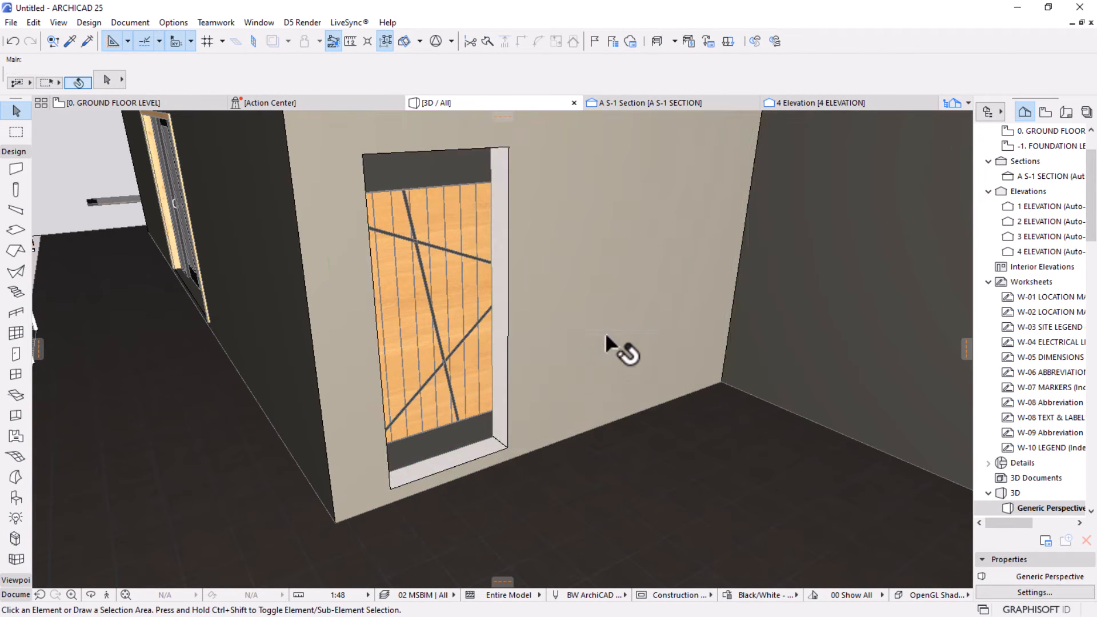
pyautogui.press('o')
pyautogui.moveTo(556, 360); pyautogui.dragTo(414, 336)
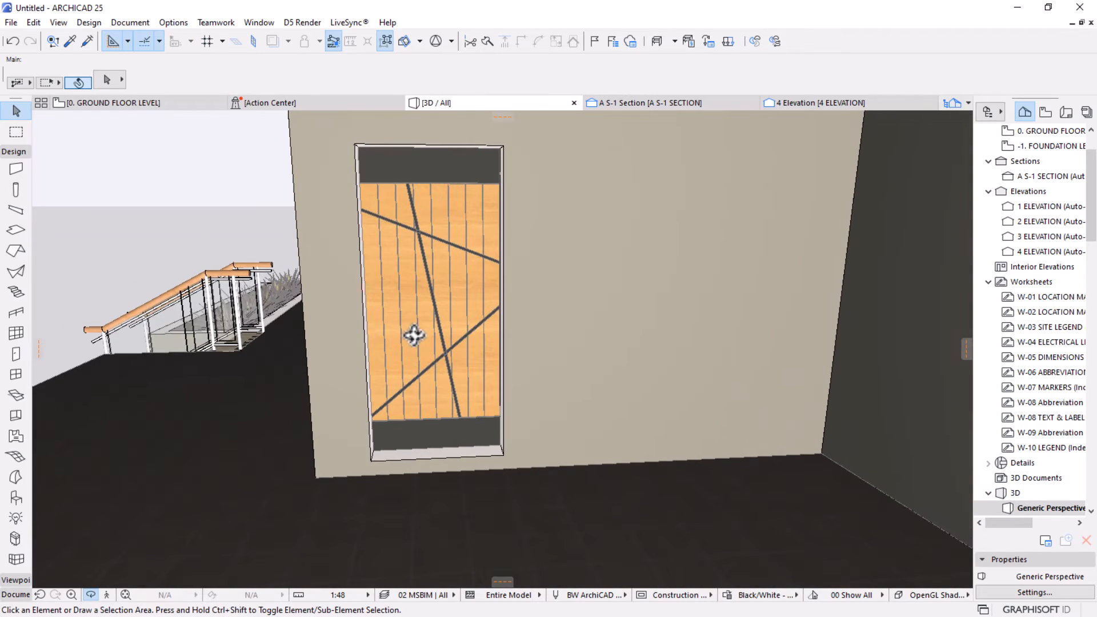
pyautogui.moveTo(507, 404); pyautogui.dragTo(438, 351)
pyautogui.scroll(-8, 688, 391)
pyautogui.moveTo(297, 345); pyautogui.dragTo(574, 318, button='middle')
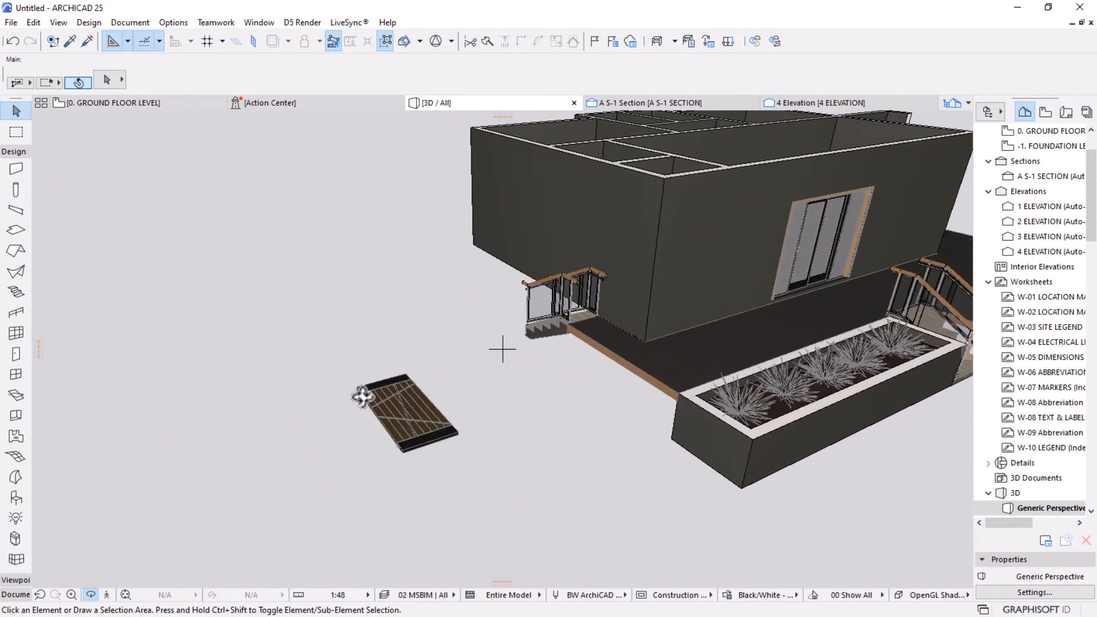
pyautogui.scroll(5, 363, 396)
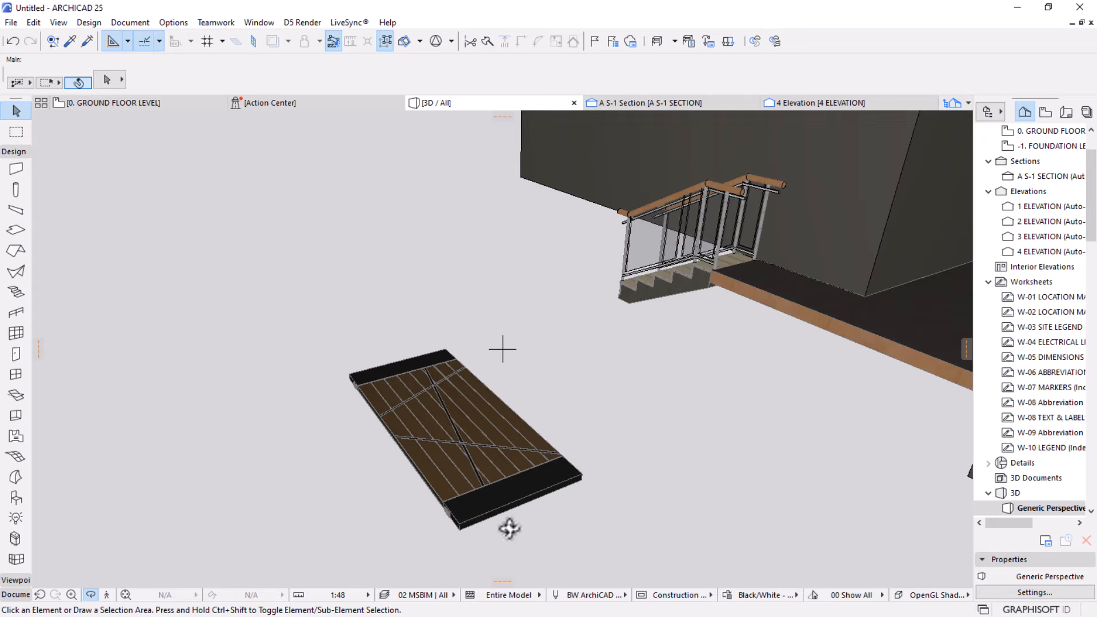
pyautogui.scroll(-6, 296, 347)
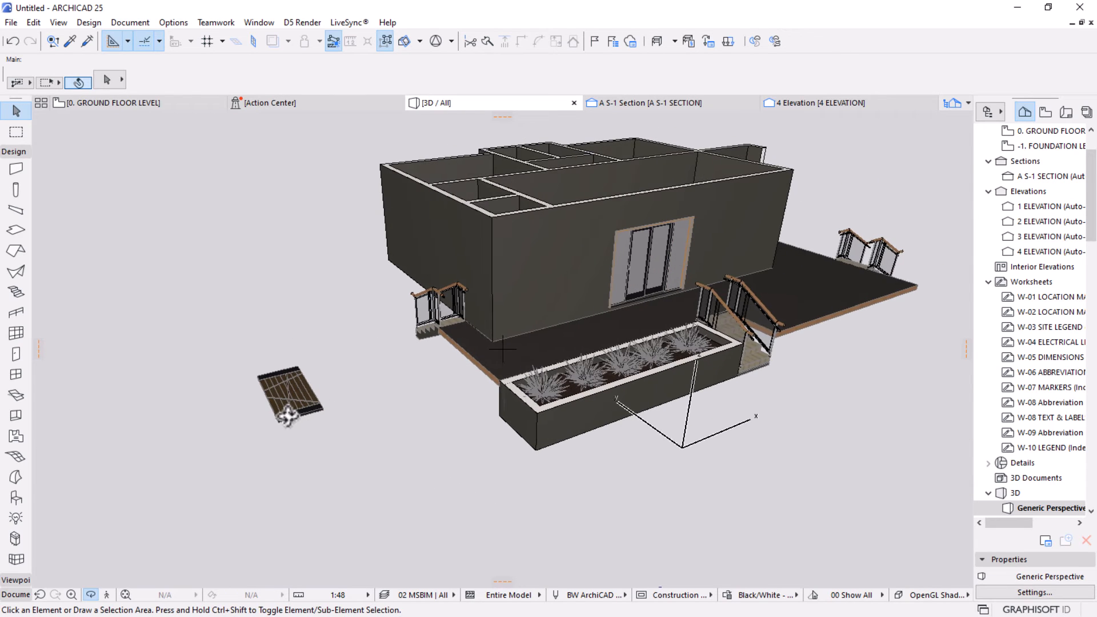
# Return to the panel in the wall opening and undo the door replacement.
pyautogui.moveTo(769, 328); pyautogui.dragTo(610, 299)
pyautogui.scroll(4, 624, 276)
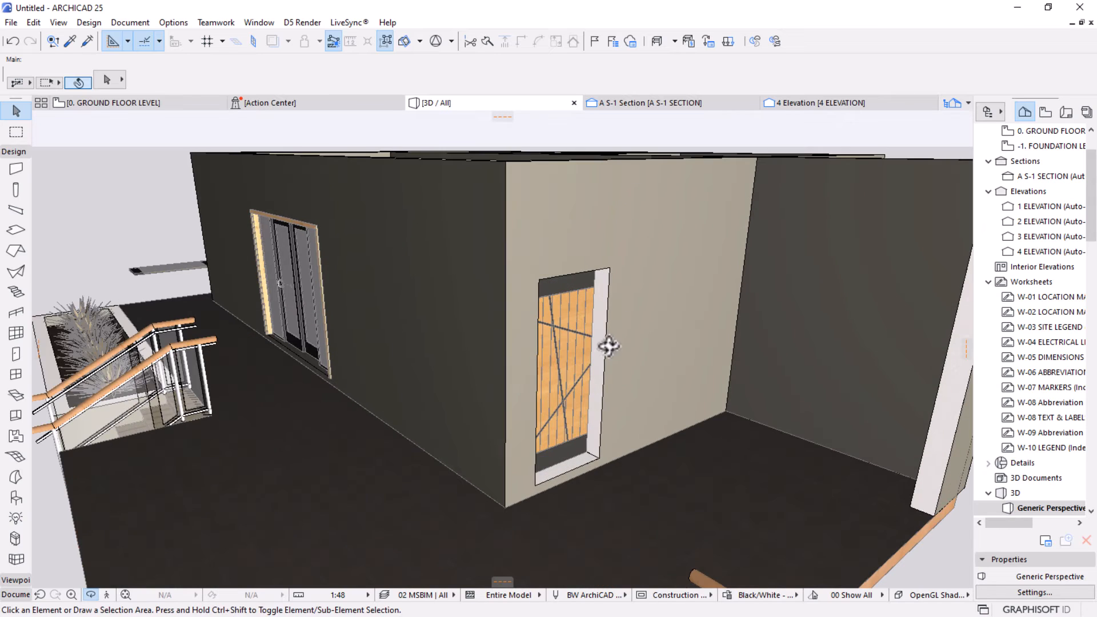
pyautogui.moveTo(607, 345); pyautogui.dragTo(526, 347)
pyautogui.moveTo(628, 334); pyautogui.dragTo(520, 332, button='middle')
pyautogui.scroll(2, 520, 332)
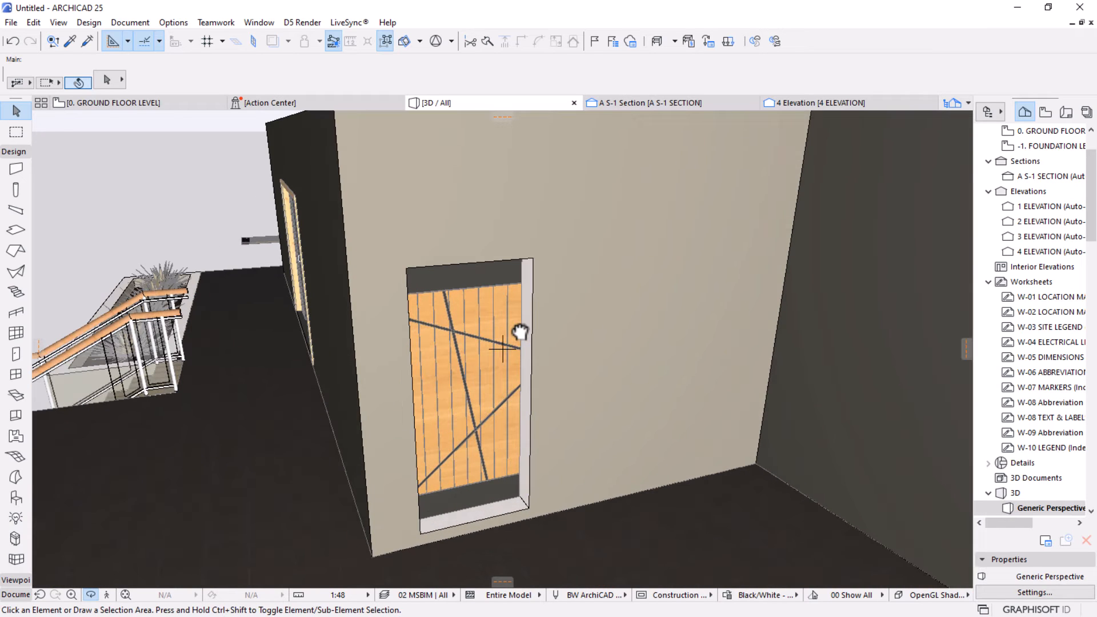
pyautogui.press('Escape')
pyautogui.hotkey('ctrl', 'z')
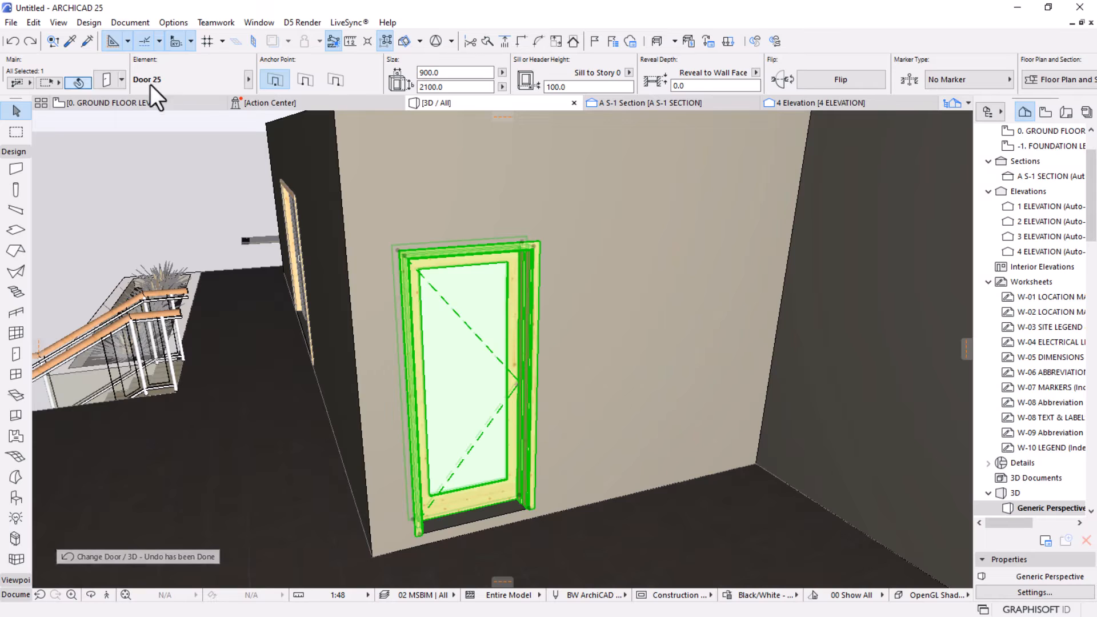
# Set the hinged door's leaf type to Custom Door Leaf and browse the available custom leaf names.
pyautogui.click(101, 78)
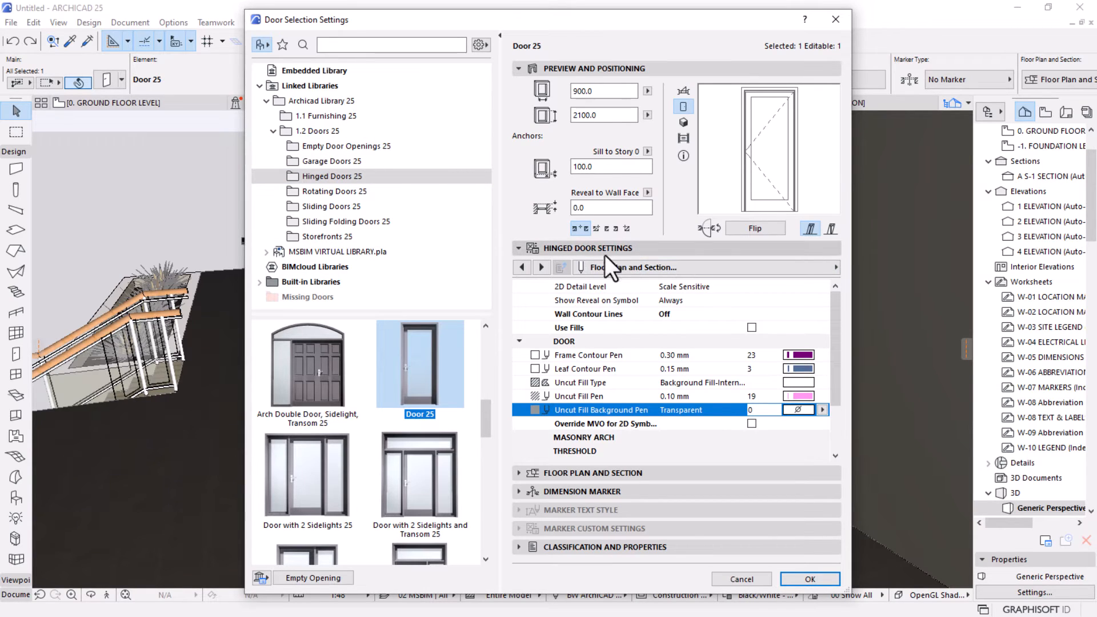
pyautogui.click(836, 268)
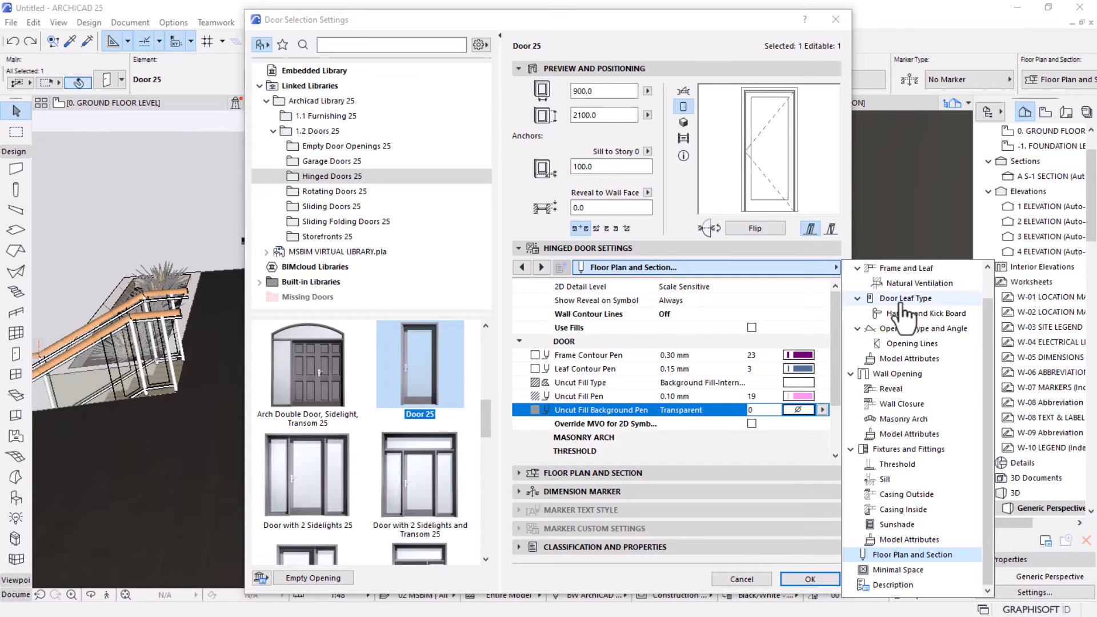
pyautogui.click(905, 301)
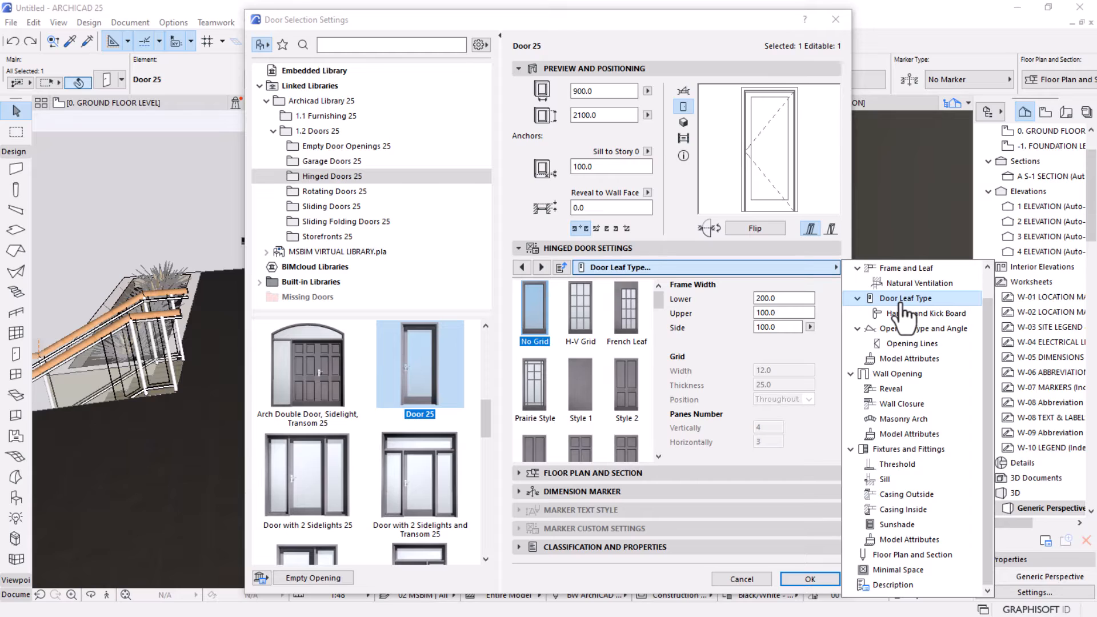
pyautogui.click(658, 317)
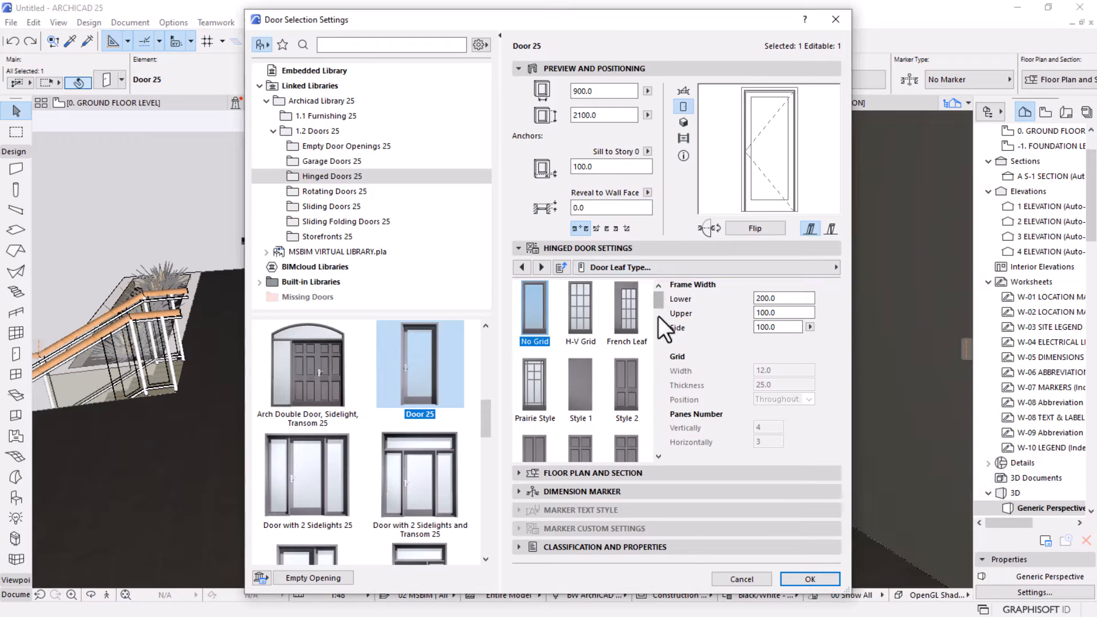
pyautogui.moveTo(659, 303); pyautogui.dragTo(669, 445)
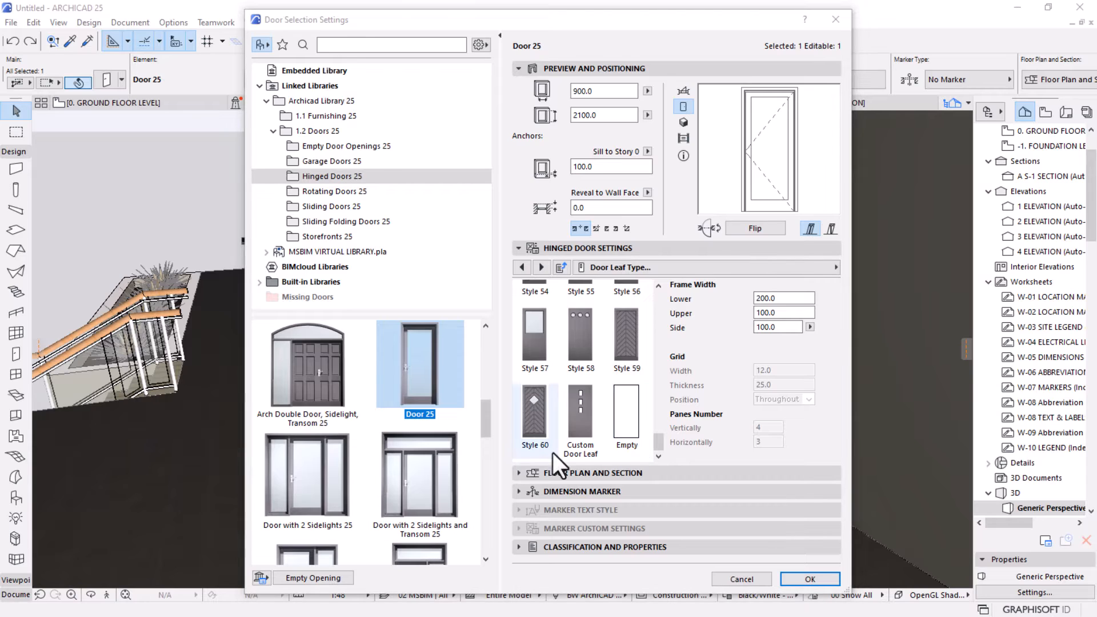
pyautogui.click(578, 420)
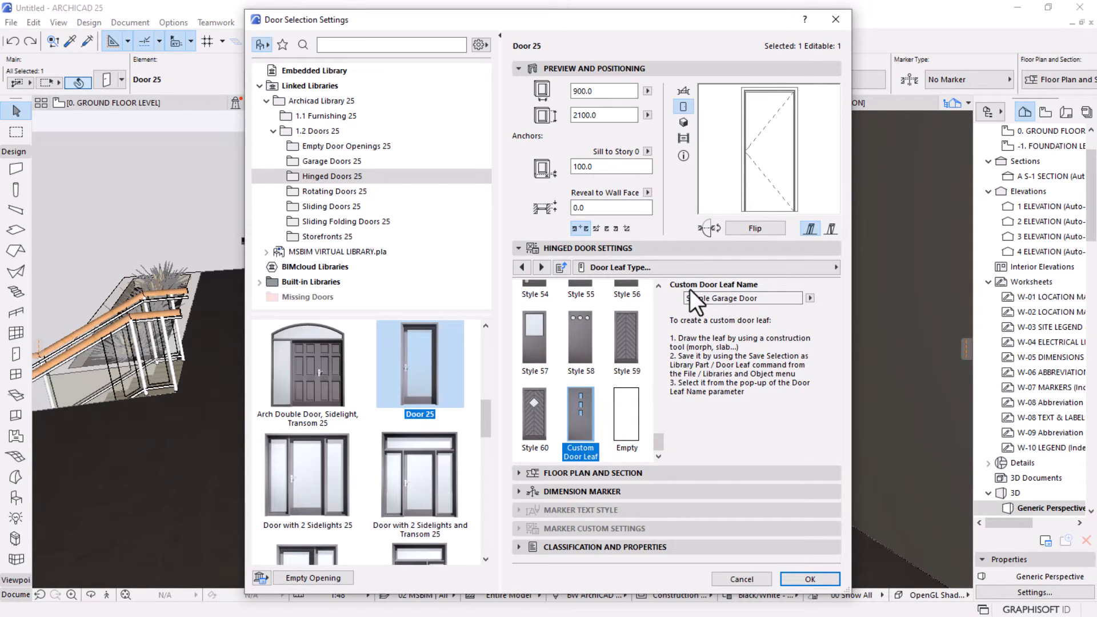
pyautogui.click(809, 298)
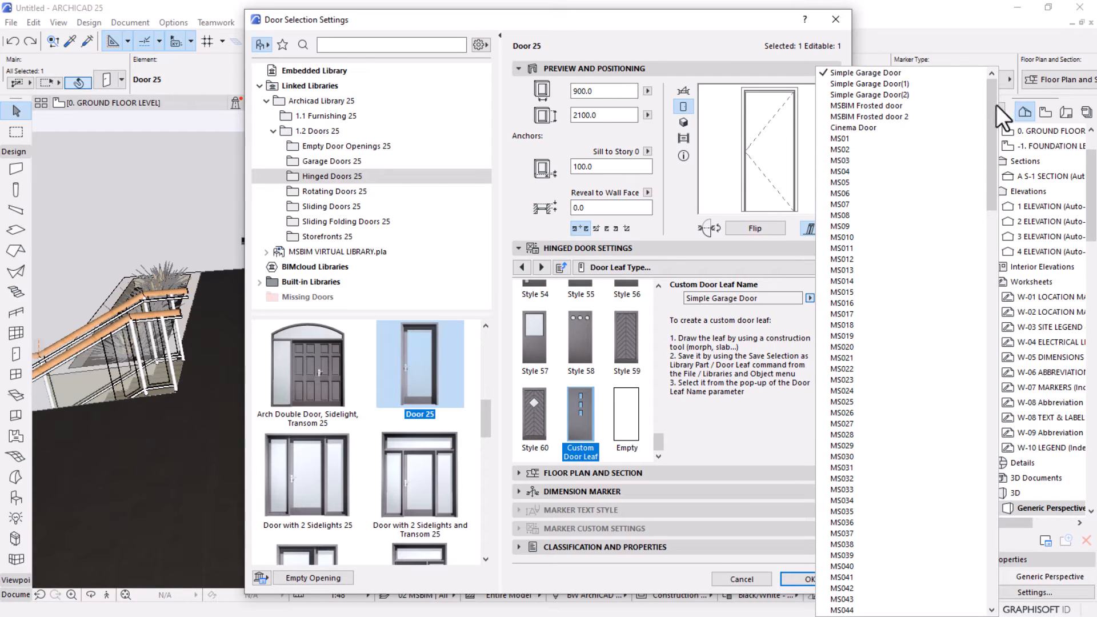
pyautogui.moveTo(991, 91)
pyautogui.mouseDown()
pyautogui.moveTo(991, 121)
pyautogui.moveTo(992, 85)
pyautogui.mouseUp()
# Switch to the MSBIM Door catalog library 1 project, view its door leaf designs, and return to the door settings in the Untitled project.
pyautogui.press('super')
pyautogui.moveTo(680, 599)
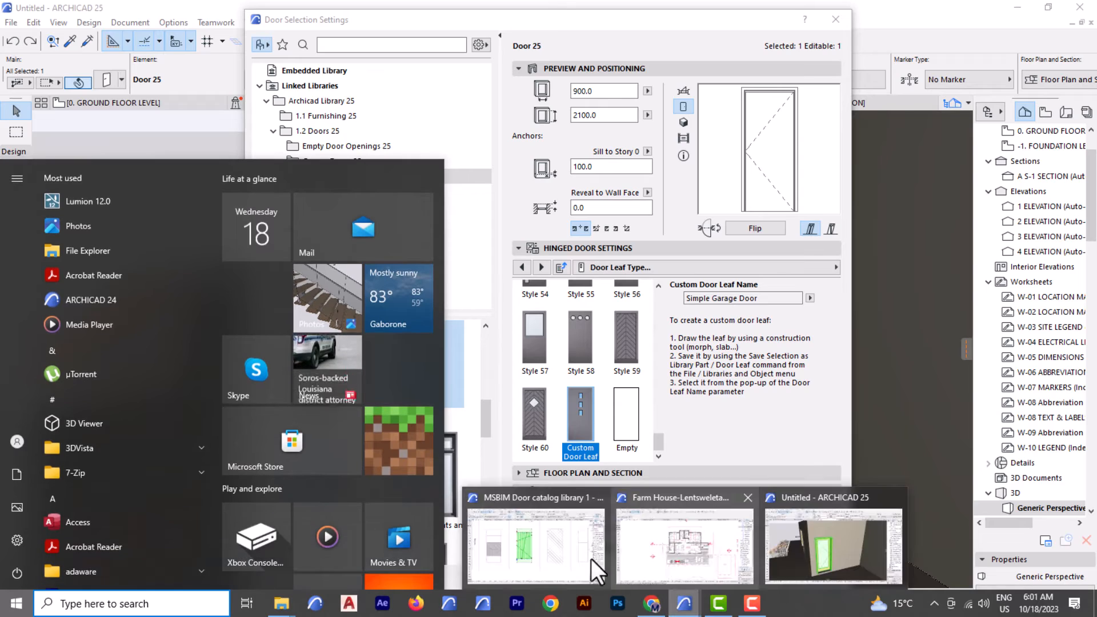
pyautogui.click(537, 549)
pyautogui.scroll(-5, 612, 296)
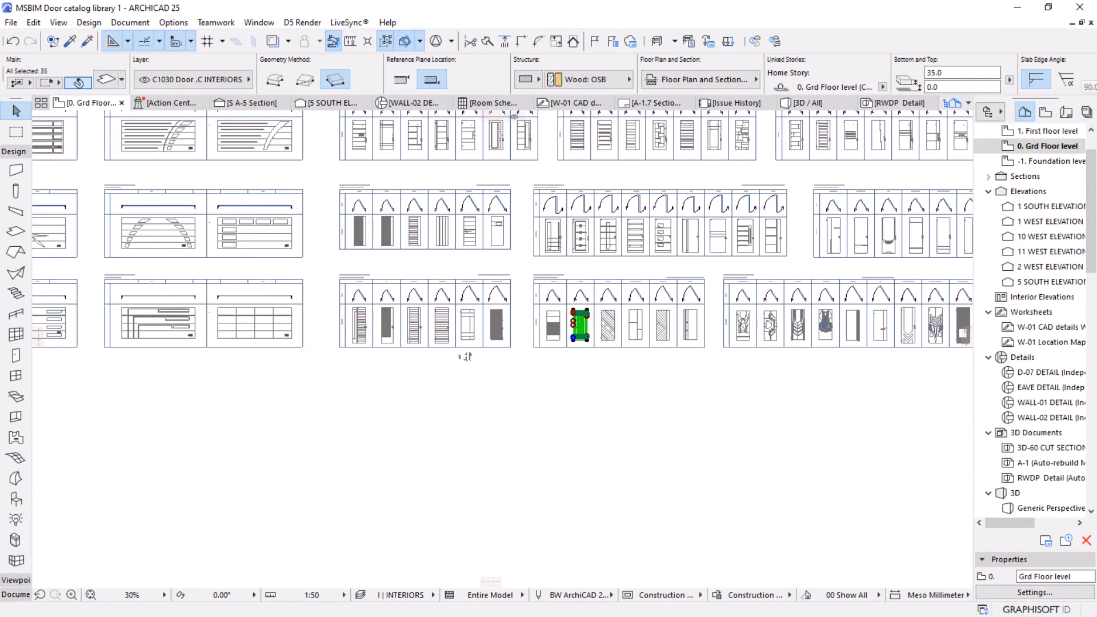
pyautogui.press('super')
pyautogui.moveTo(704, 607)
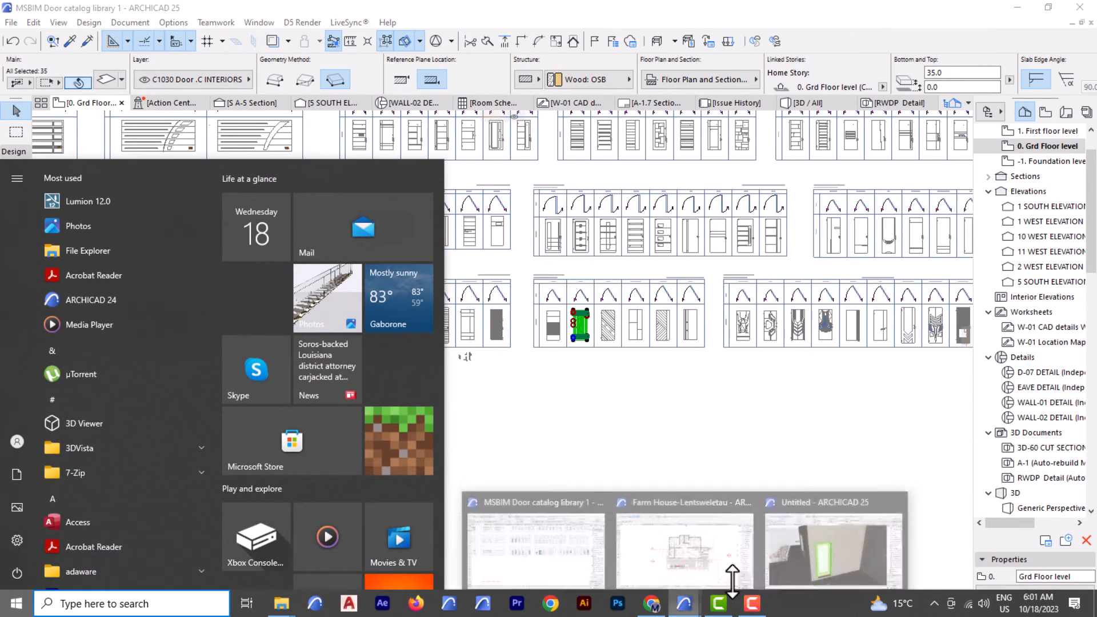
pyautogui.click(704, 556)
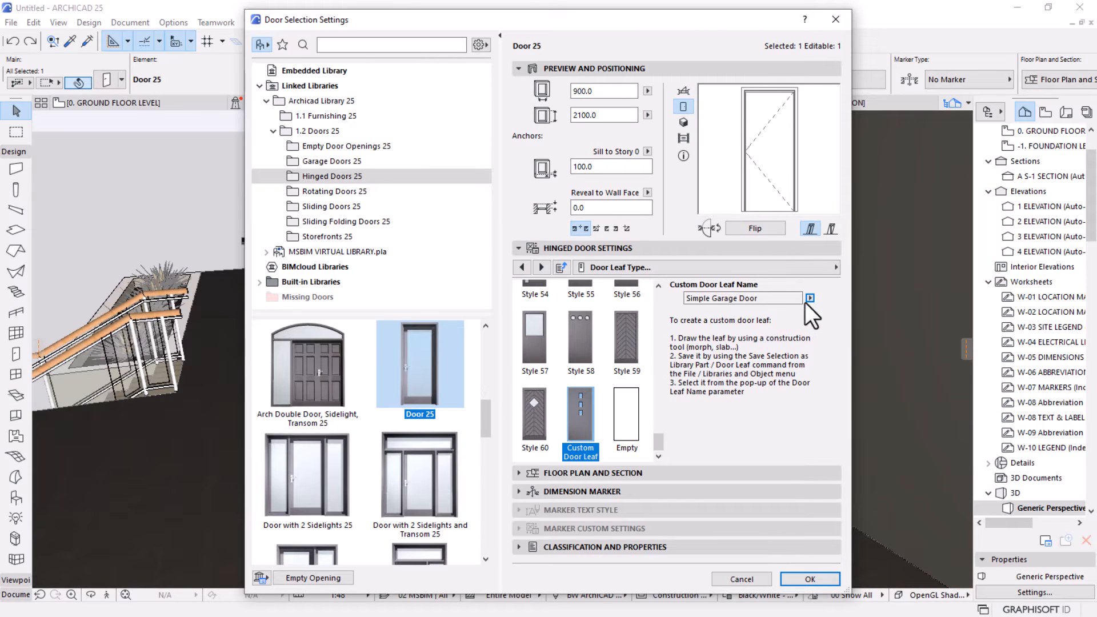
# Choose MSBIM Door Leaf as the hinged door's custom leaf, apply it, and view the door in the wall.
pyautogui.click(810, 298)
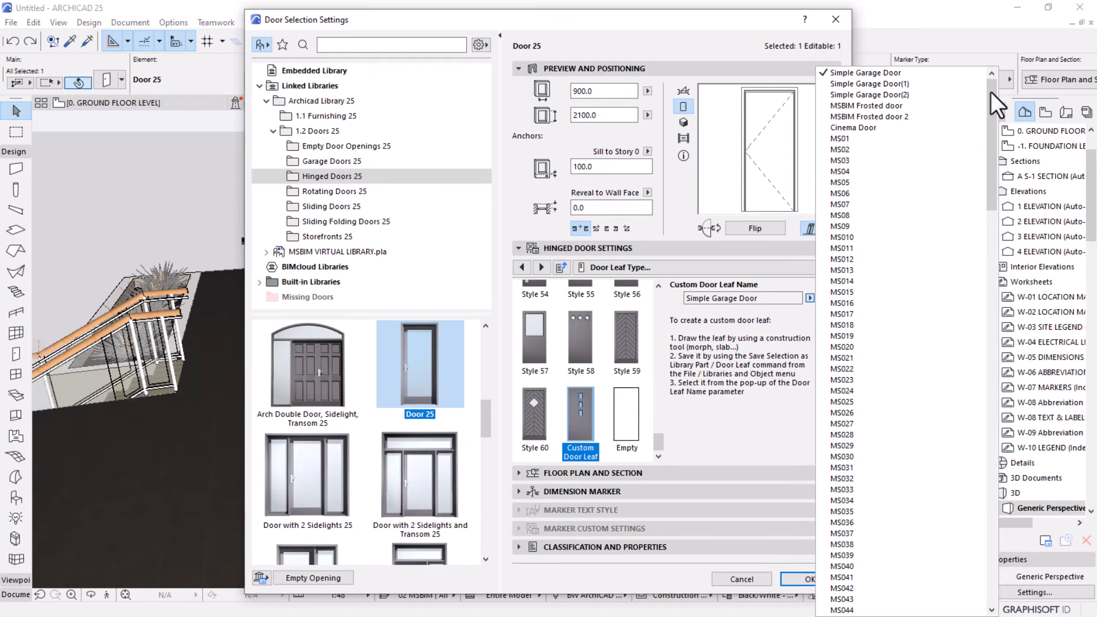
pyautogui.moveTo(991, 91); pyautogui.dragTo(932, 557)
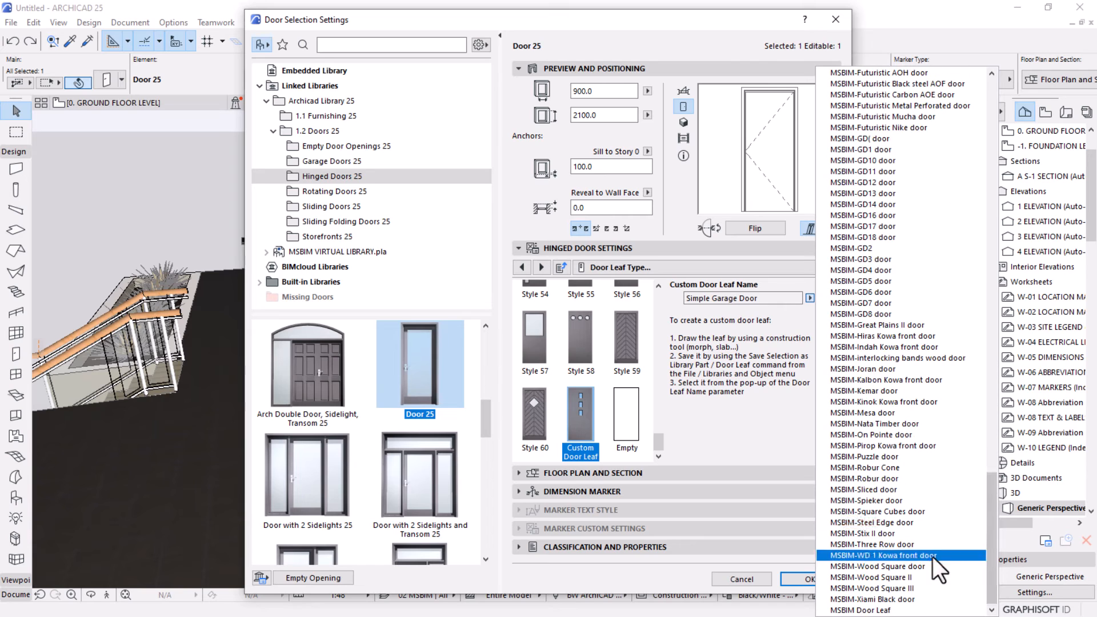
pyautogui.click(872, 610)
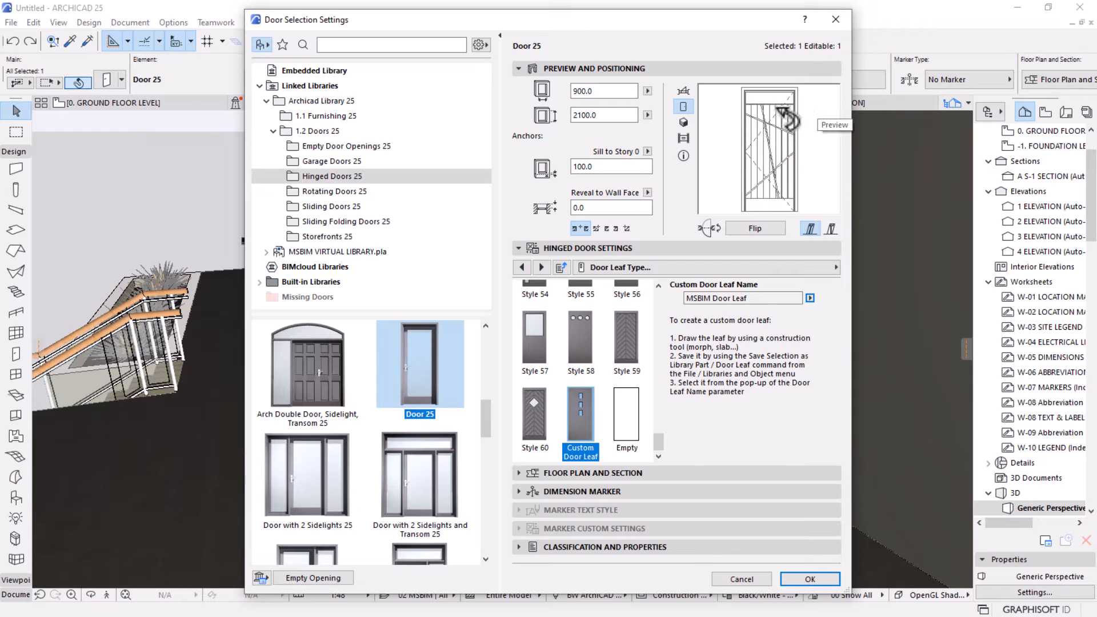
pyautogui.click(806, 579)
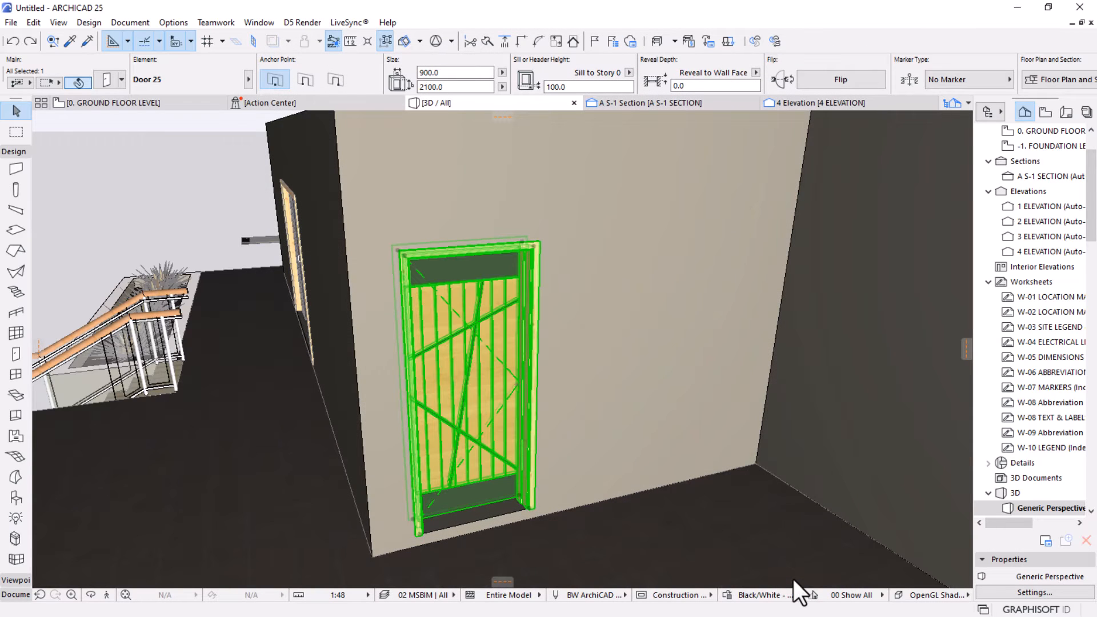
pyautogui.press('Escape')
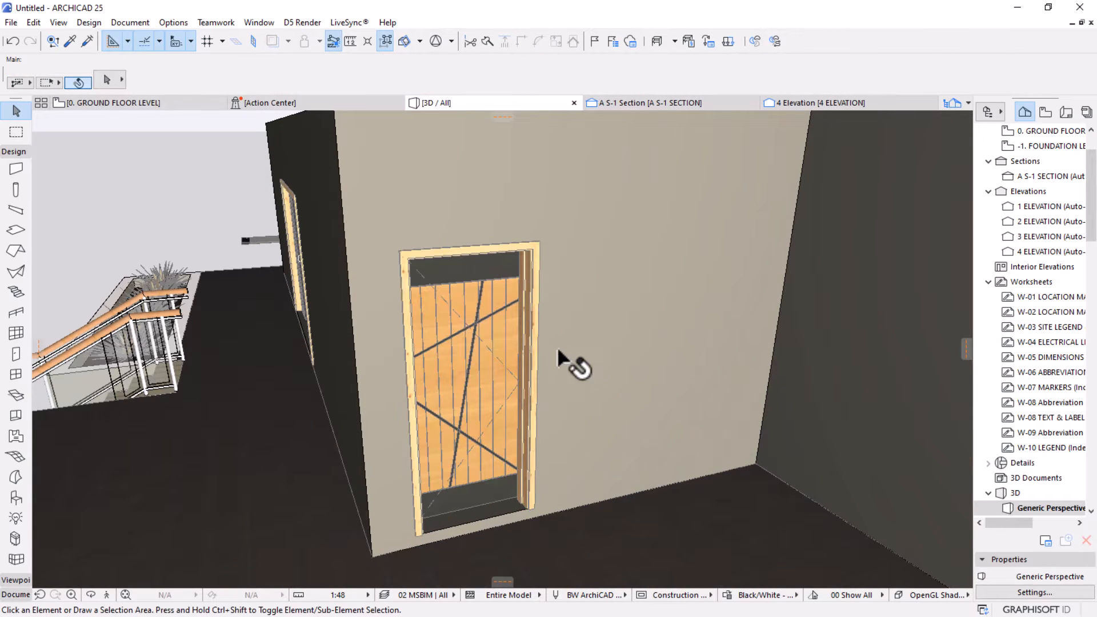
pyautogui.keyDown('shift'); pyautogui.moveTo(558, 353); pyautogui.dragTo(503, 367, button='middle'); pyautogui.keyUp('shift')
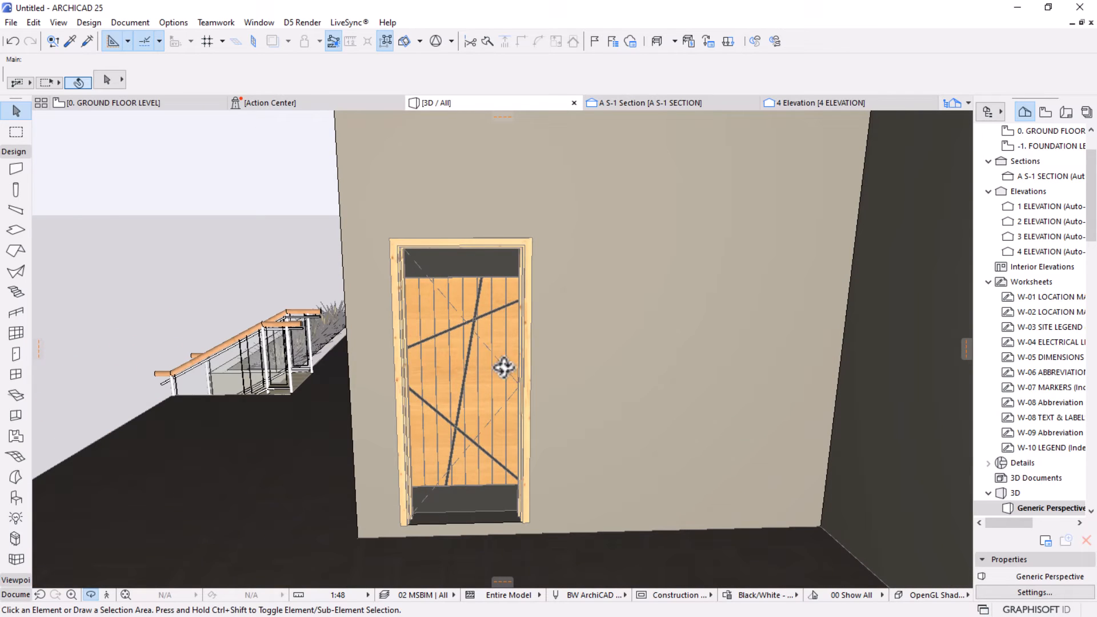
# Add Handle 3 to the hinged door with the custom leaf and apply the settings.
pyautogui.click(471, 346)
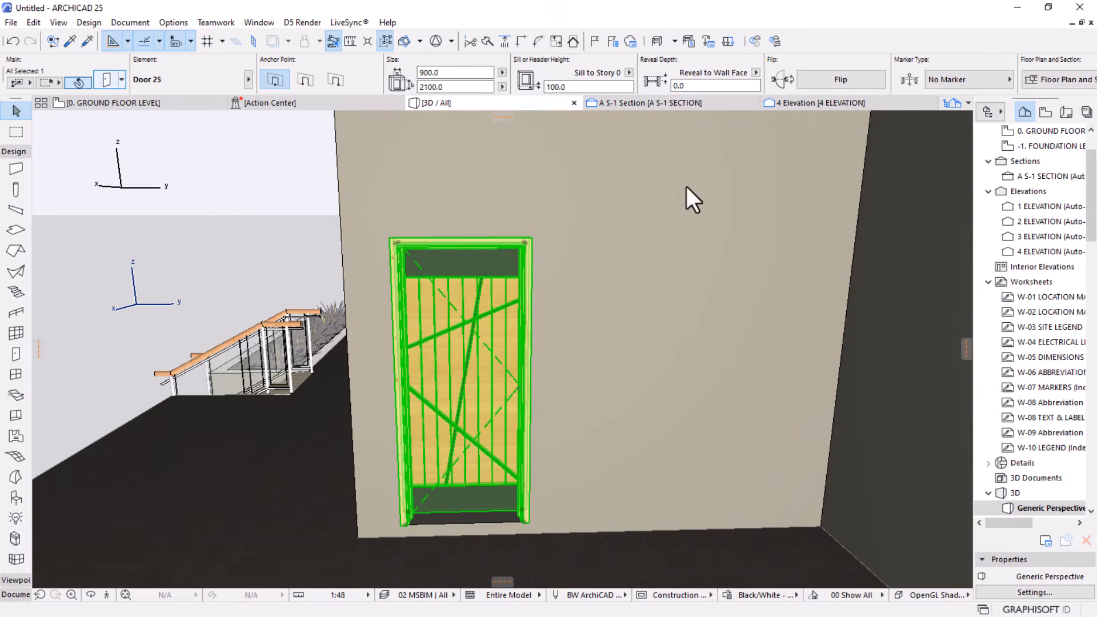
pyautogui.hotkey('ctrl', 't')
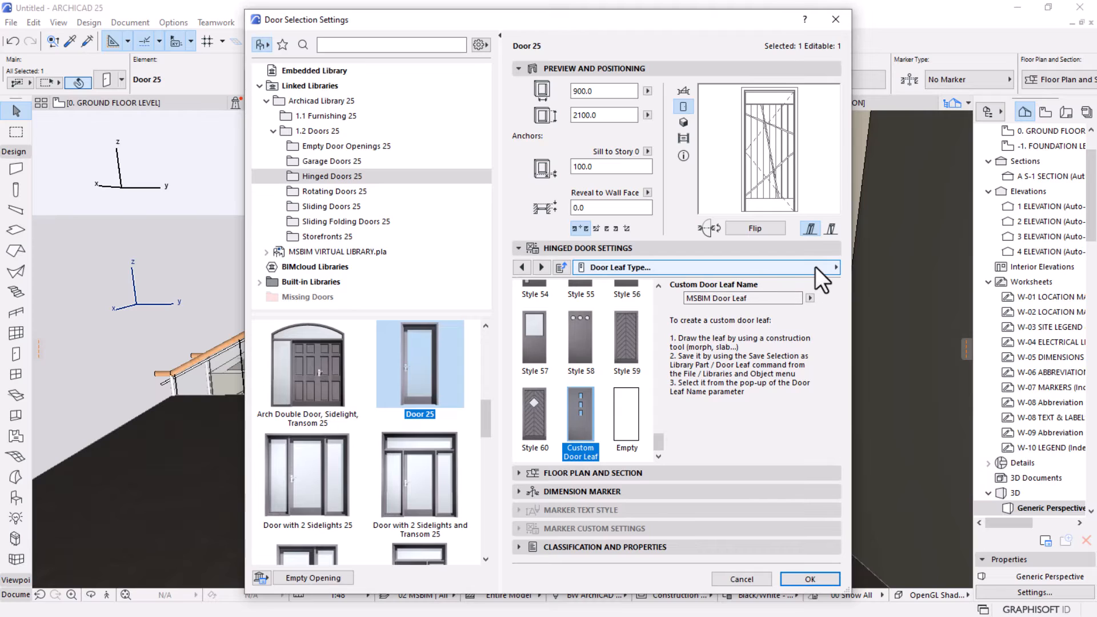
pyautogui.click(814, 267)
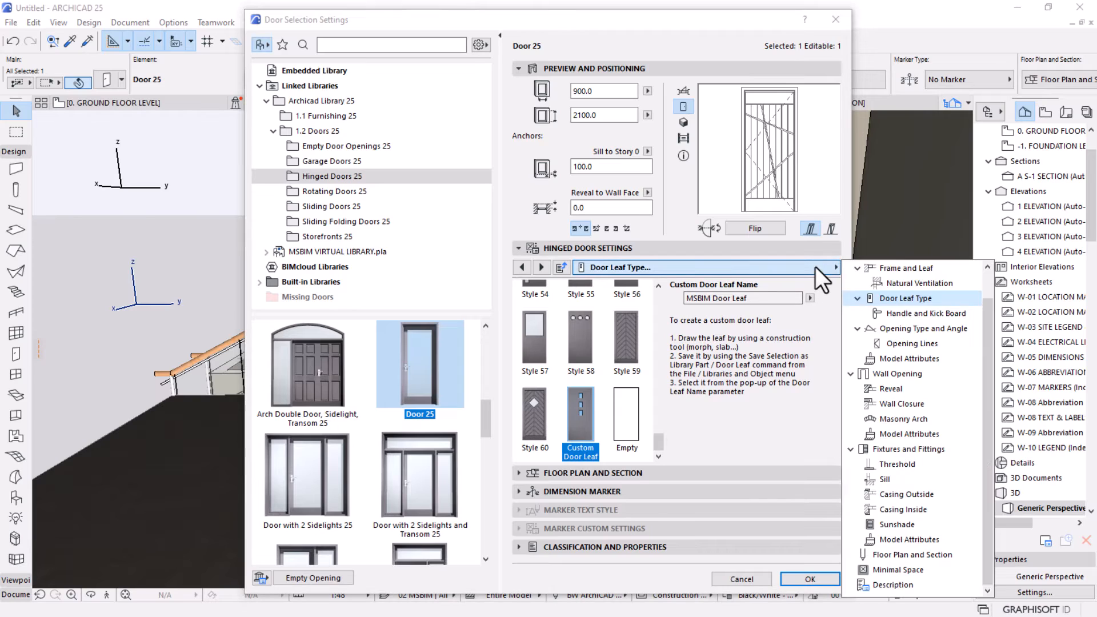
pyautogui.click(903, 314)
pyautogui.click(622, 315)
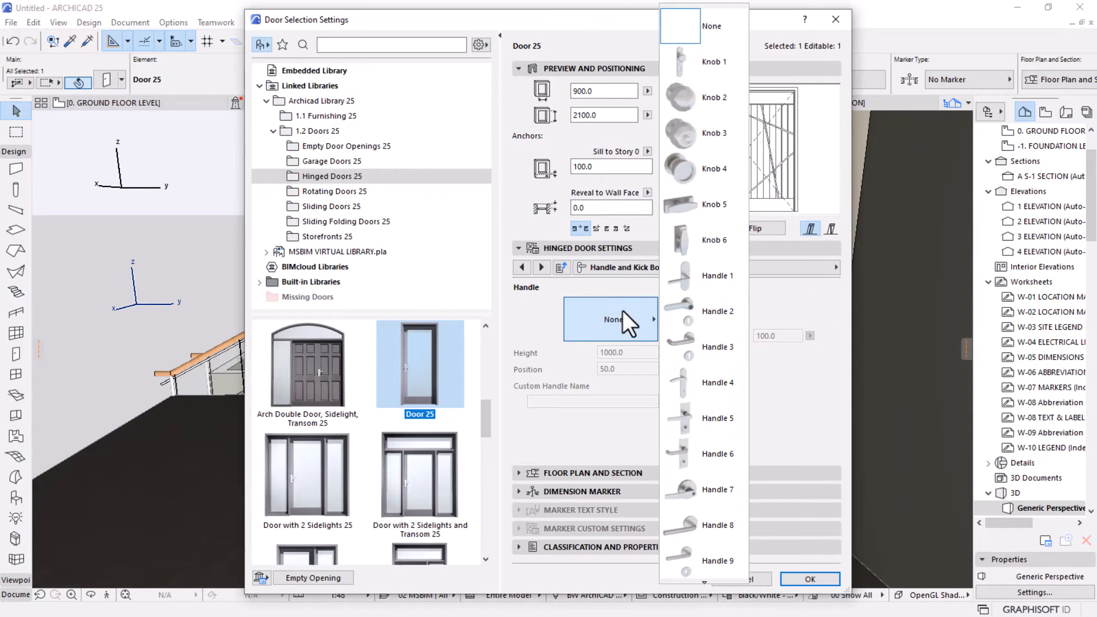
pyautogui.click(714, 341)
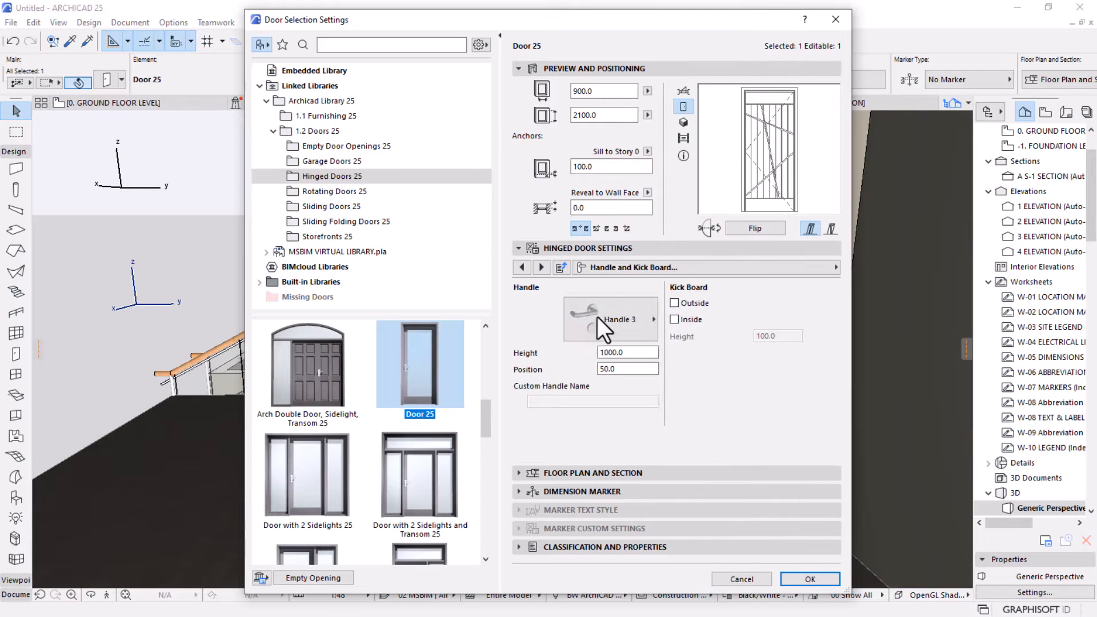
pyautogui.click(540, 267)
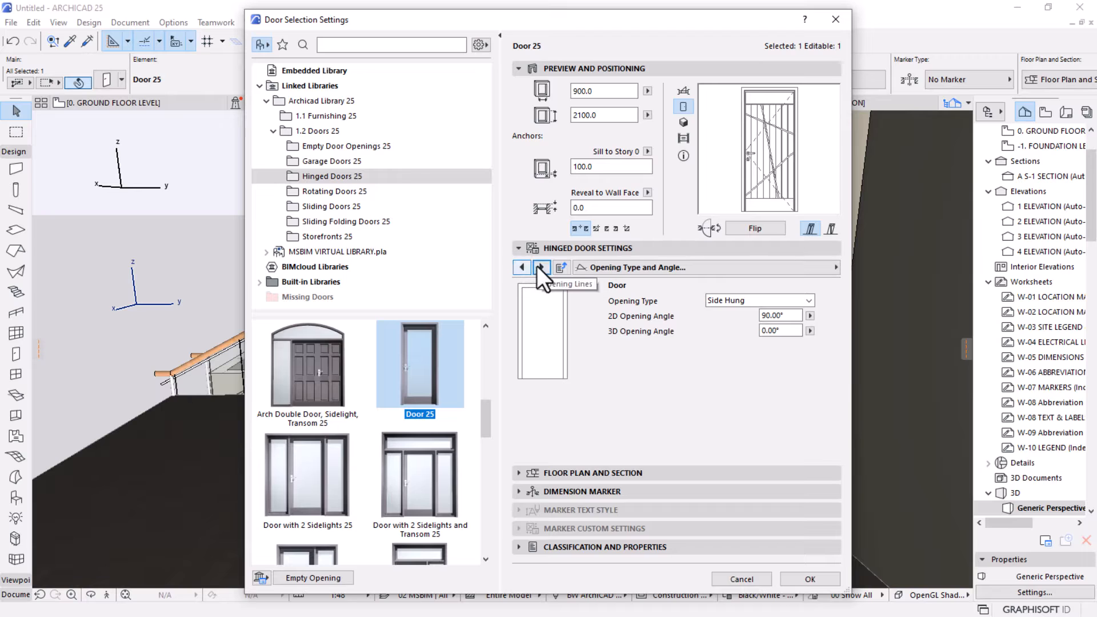
pyautogui.click(538, 267)
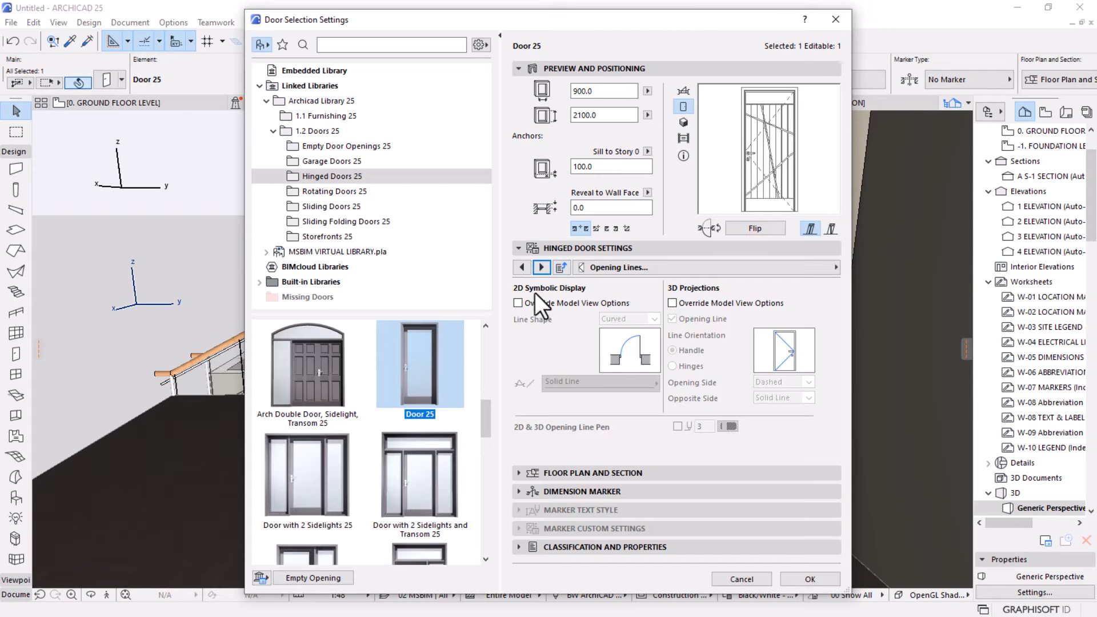
pyautogui.click(817, 580)
pyautogui.scroll(5, 385, 428)
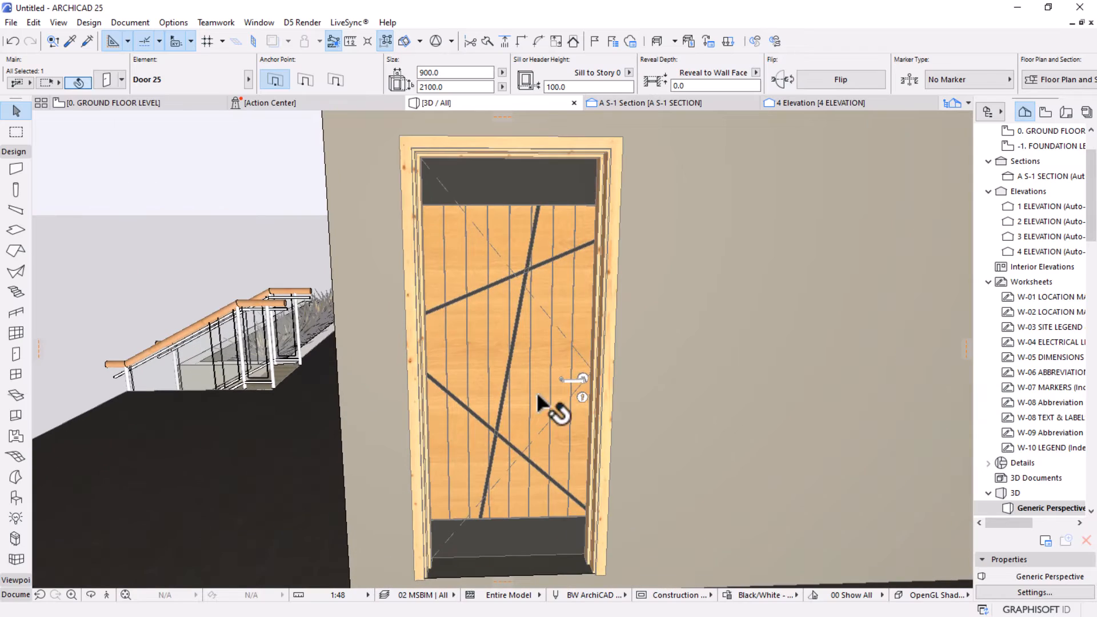
pyautogui.press('Escape')
# Pick up the exterior door's settings and transfer them to the interior hinged doors around the hallway.
pyautogui.scroll(-3, 646, 386)
pyautogui.keyDown('shift'); pyautogui.moveTo(642, 392); pyautogui.dragTo(723, 450, button='middle'); pyautogui.keyUp('shift')
pyautogui.scroll(-4, 725, 449)
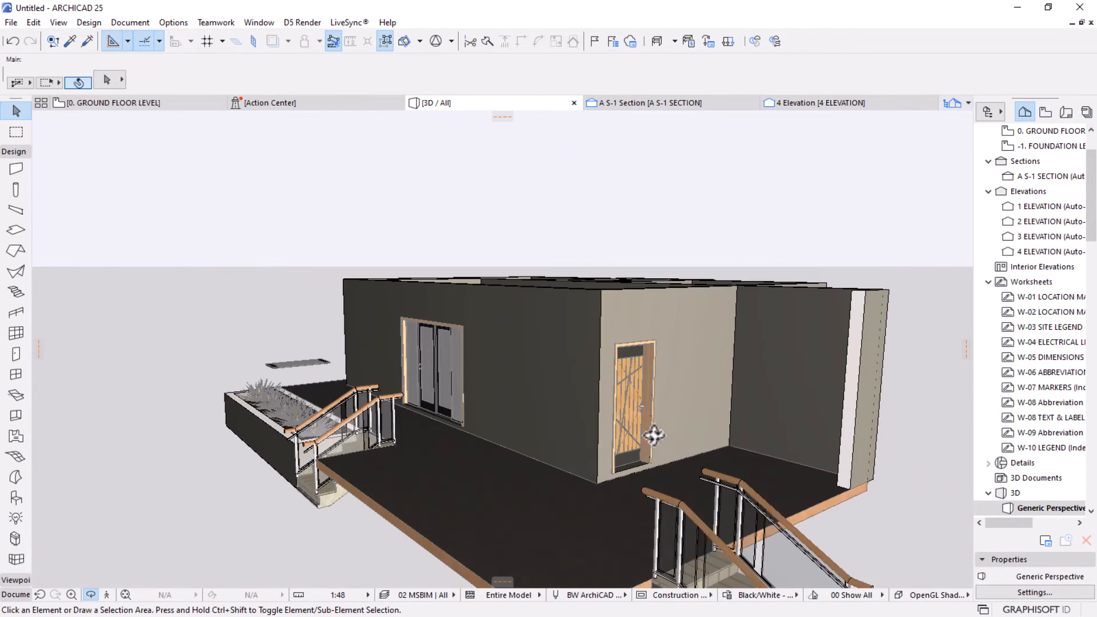
pyautogui.keyDown('shift'); pyautogui.moveTo(653, 436); pyautogui.dragTo(672, 465, button='middle'); pyautogui.keyUp('shift')
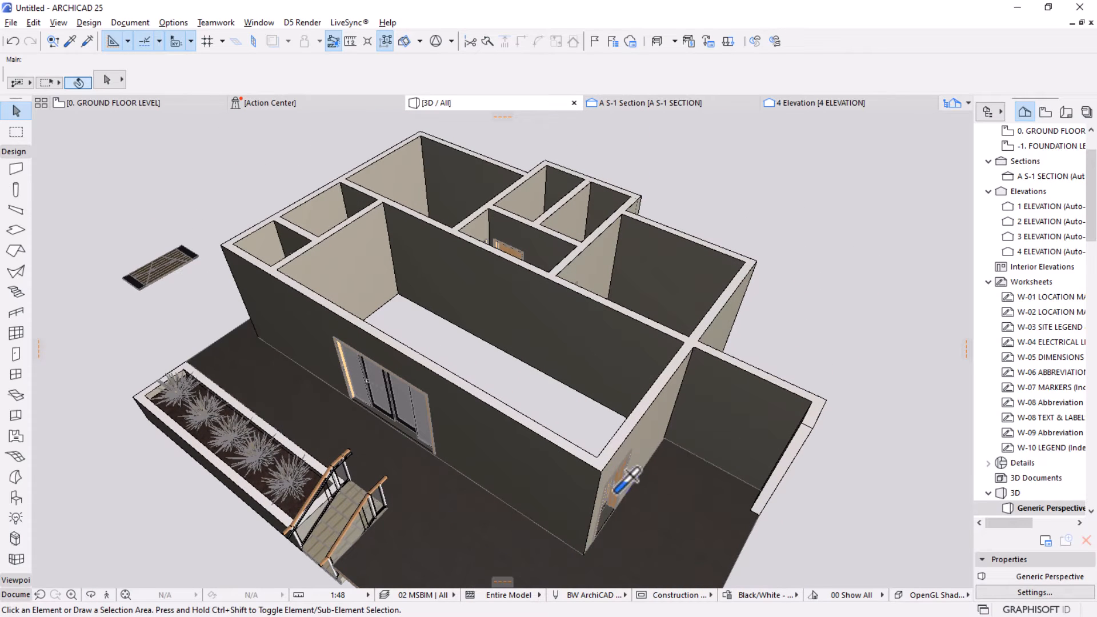
pyautogui.keyDown('alt'); pyautogui.click(611, 492); pyautogui.keyUp('alt')
pyautogui.scroll(4, 532, 191)
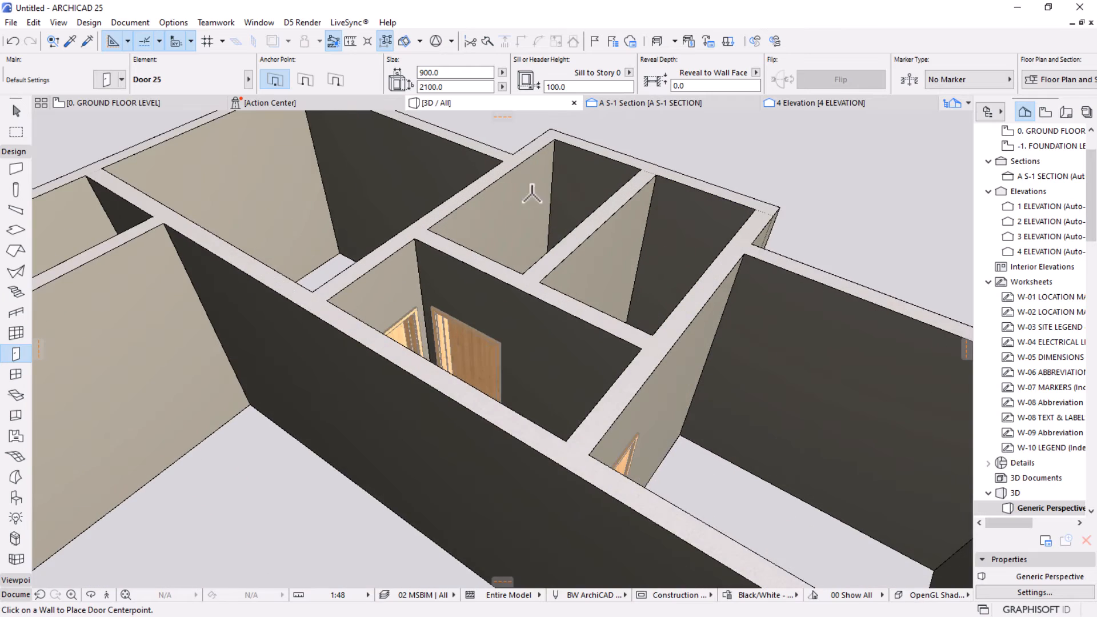
pyautogui.moveTo(557, 318); pyautogui.dragTo(469, 222, button='middle')
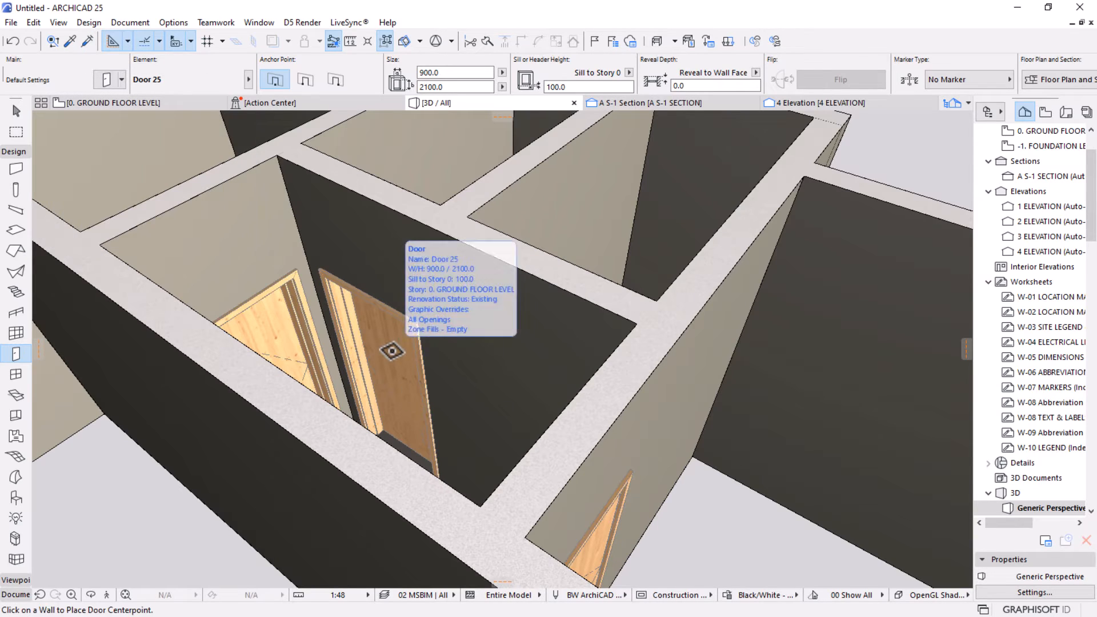
pyautogui.click(392, 351)
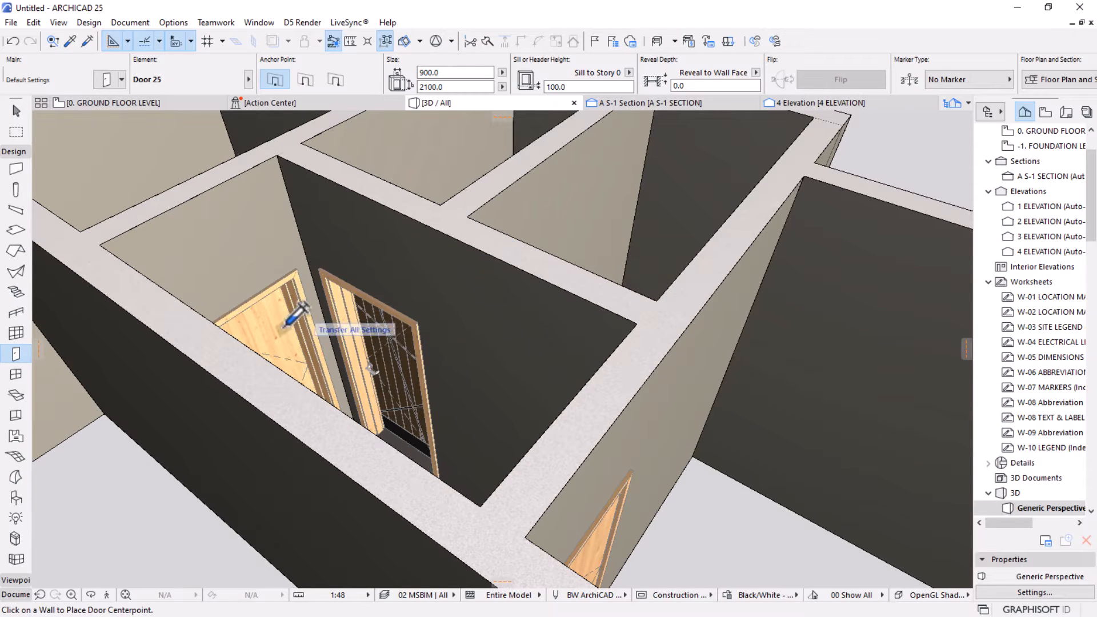
pyautogui.click(294, 260)
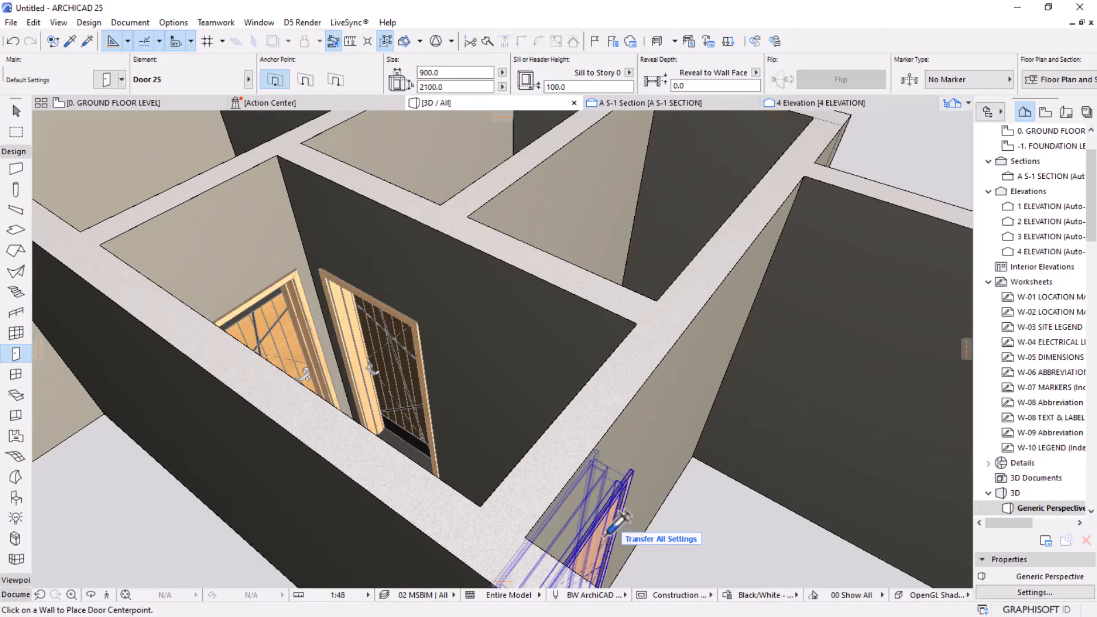
pyautogui.scroll(-8, 641, 277)
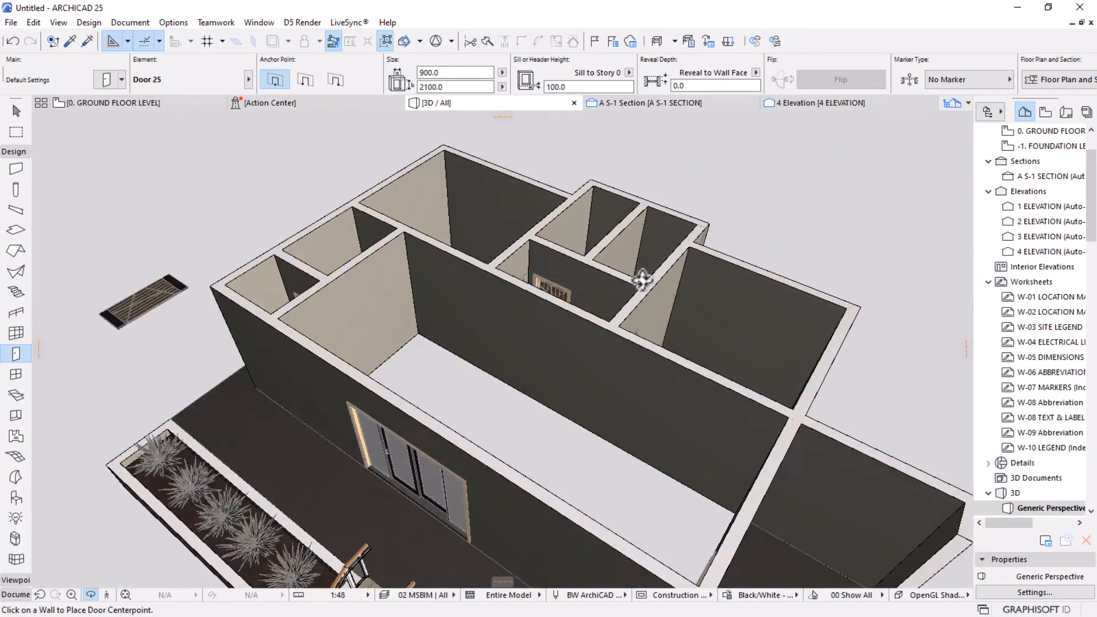
pyautogui.moveTo(641, 279); pyautogui.dragTo(642, 470)
# On the ground floor plan, place a matching Door 25 between the enclosed narrow room and the large room beside it, opening into the narrow room.
pyautogui.click(135, 105)
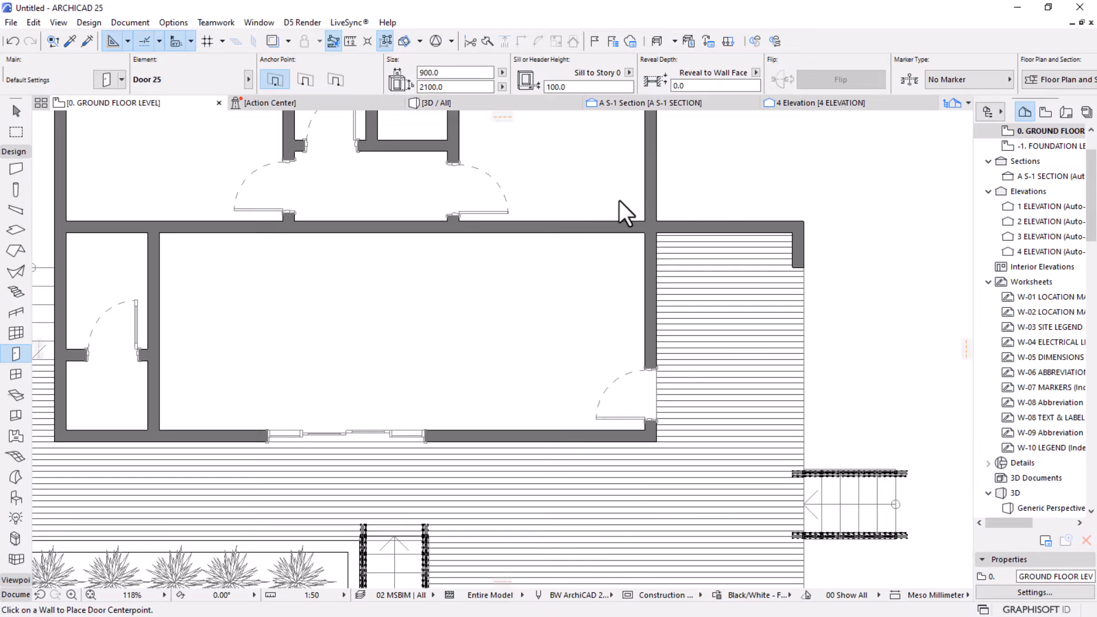
pyautogui.scroll(-3, 619, 202)
pyautogui.moveTo(392, 308); pyautogui.dragTo(465, 417, button='middle')
pyautogui.scroll(3, 500, 318)
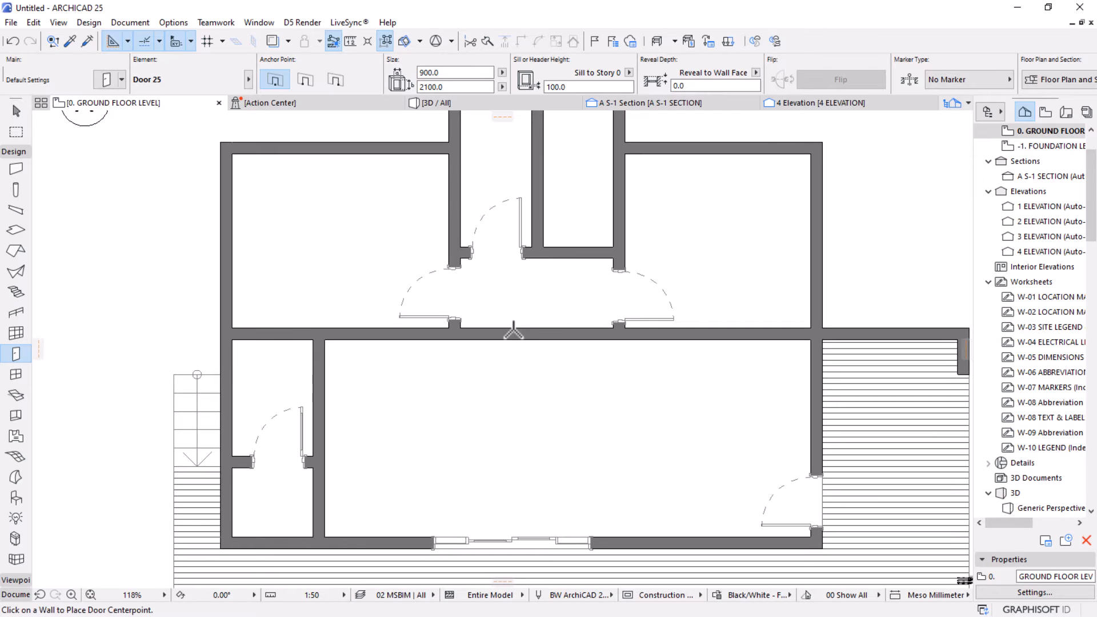
pyautogui.scroll(3, 552, 195)
pyautogui.scroll(-3, 558, 254)
pyautogui.moveTo(624, 211); pyautogui.dragTo(631, 267, button='middle')
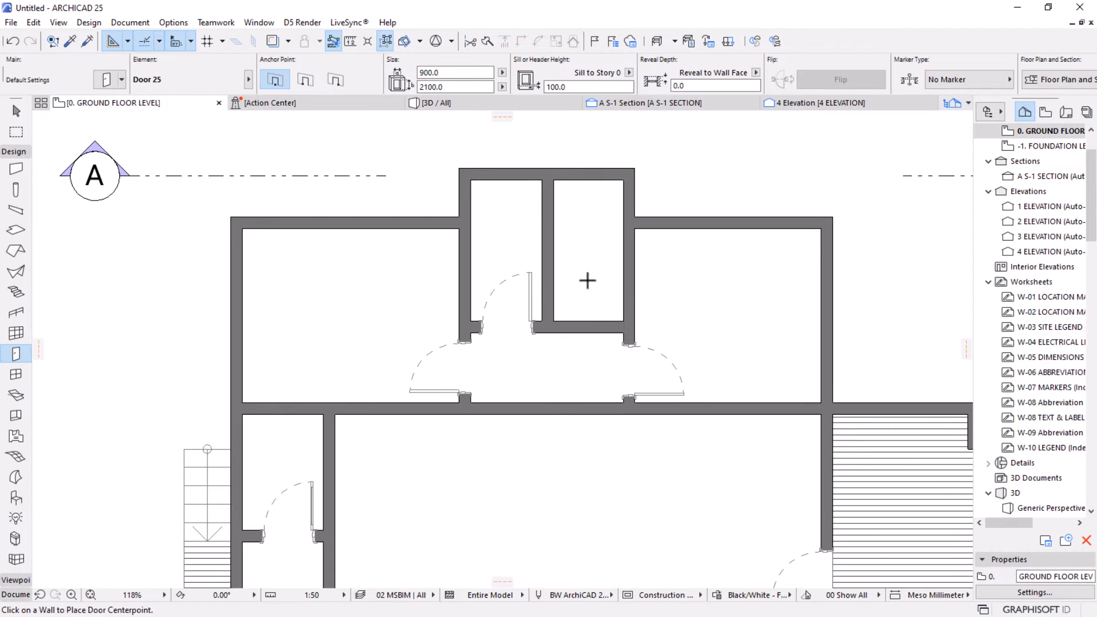
pyautogui.press('Escape')
pyautogui.keyDown('alt'); pyautogui.click(530, 276); pyautogui.keyUp('alt')
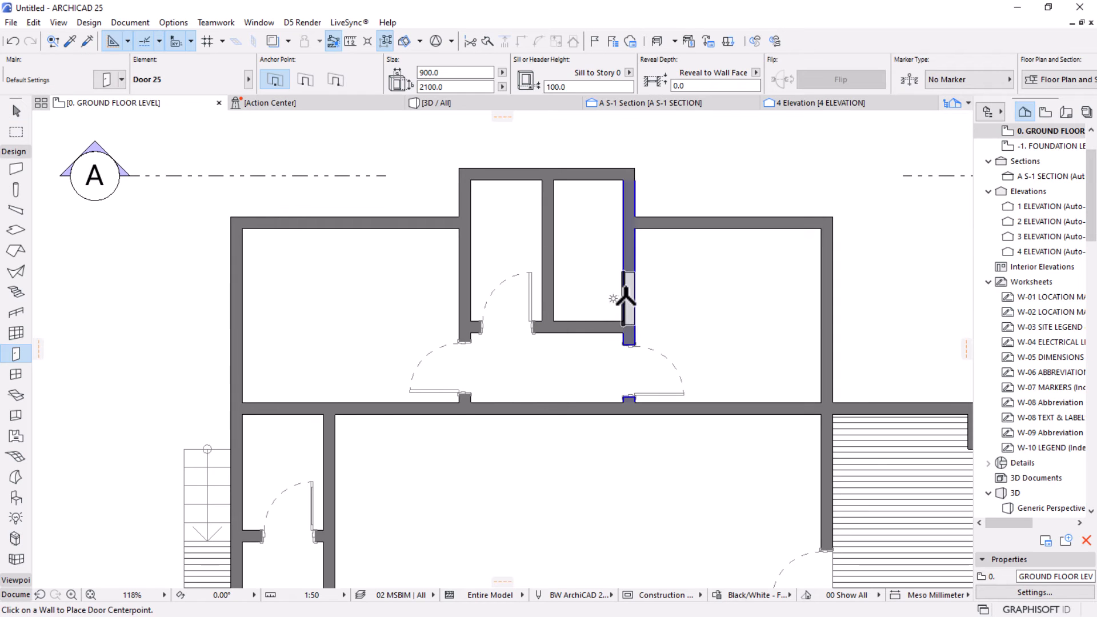
pyautogui.click(625, 292)
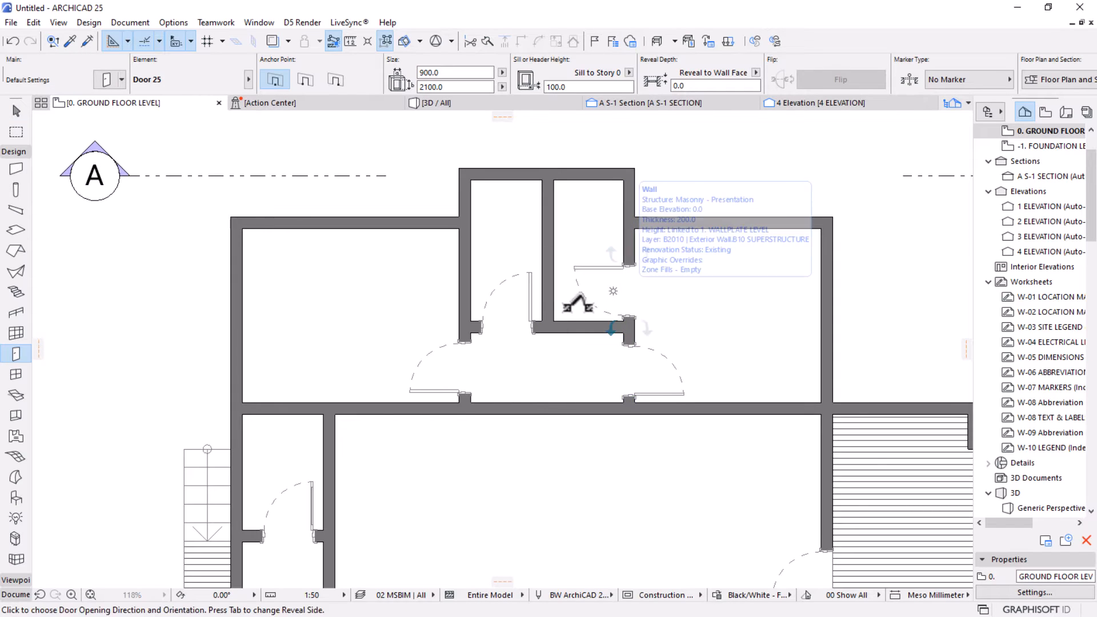
pyautogui.click(509, 247)
pyautogui.scroll(-3, 509, 247)
pyautogui.moveTo(496, 309); pyautogui.dragTo(497, 233, button='middle')
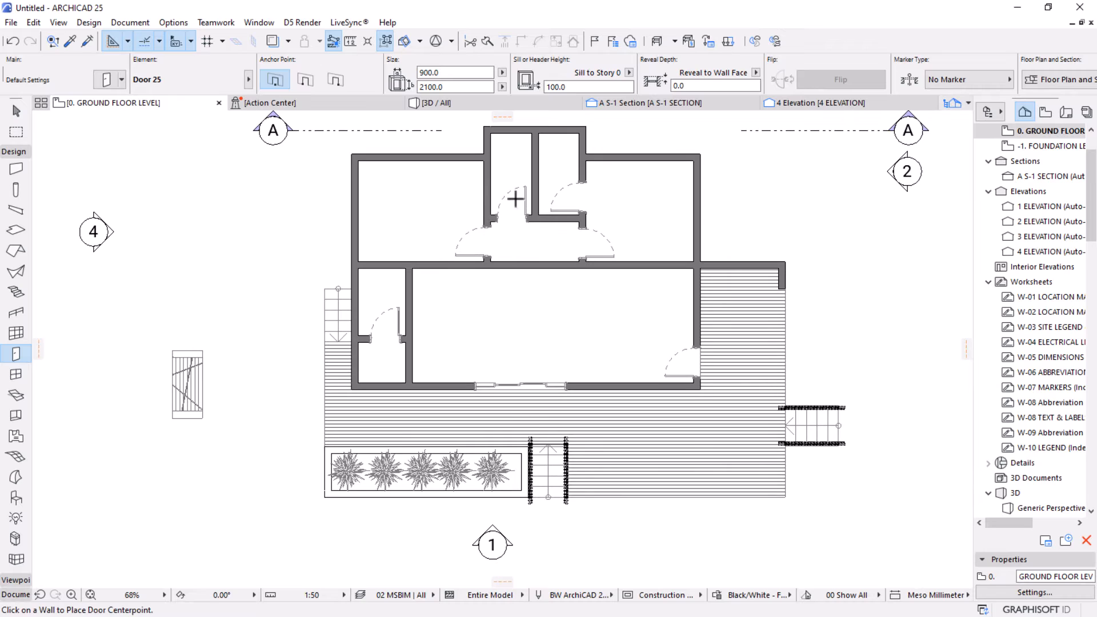
# Set the default door to Rectangular Door Opening 25 from the Empty Door Openings 25 folder.
pyautogui.scroll(2, 471, 194)
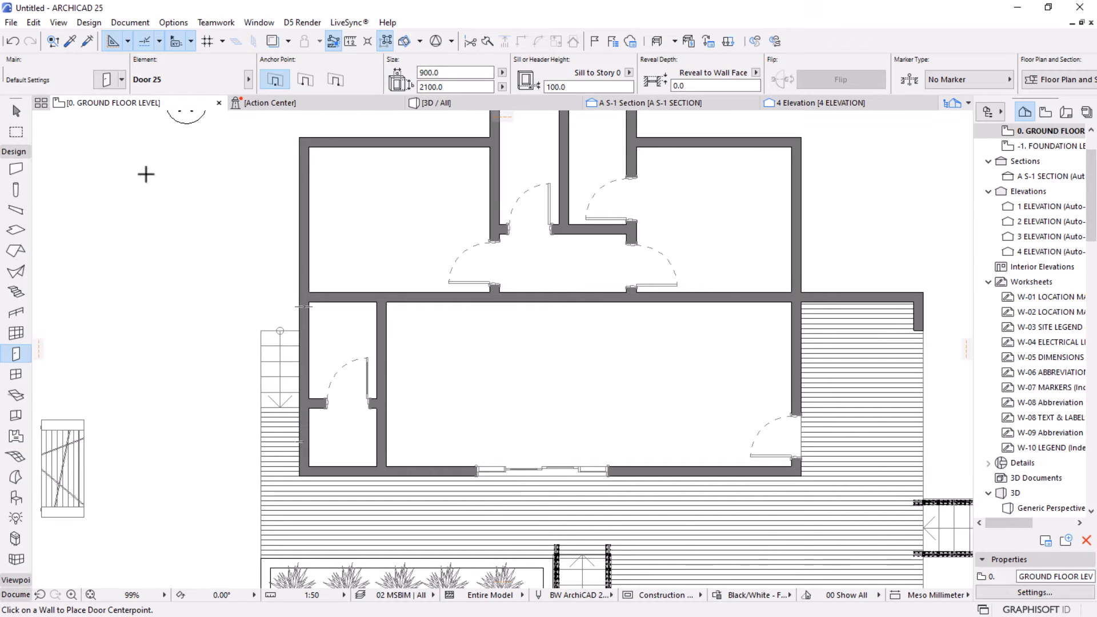
pyautogui.click(106, 80)
pyautogui.click(337, 147)
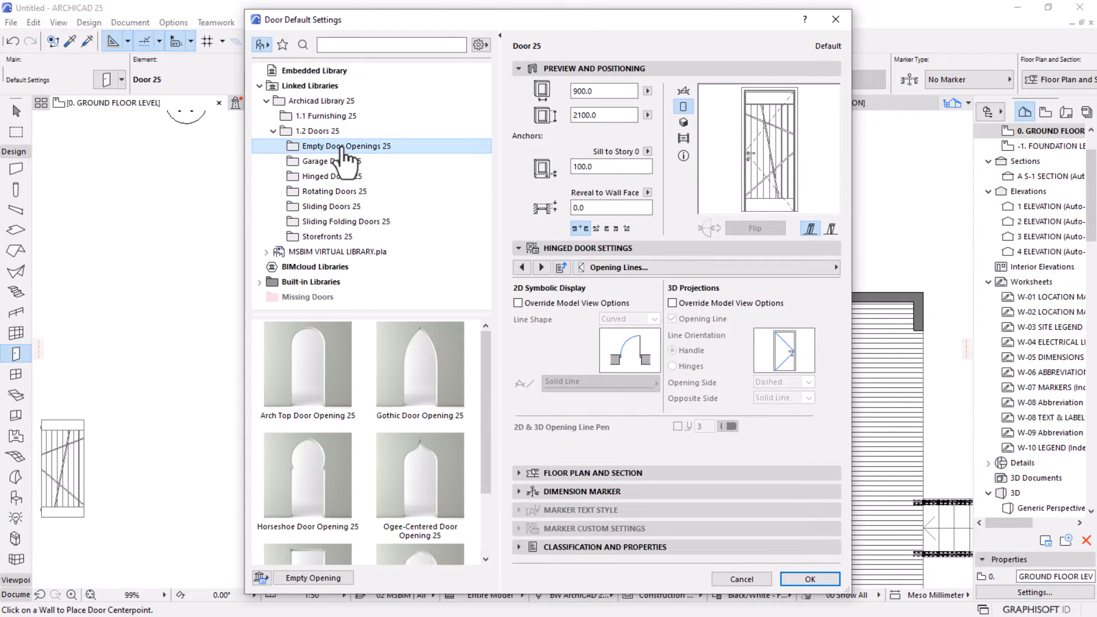
pyautogui.scroll(-3, 386, 371)
pyautogui.click(298, 484)
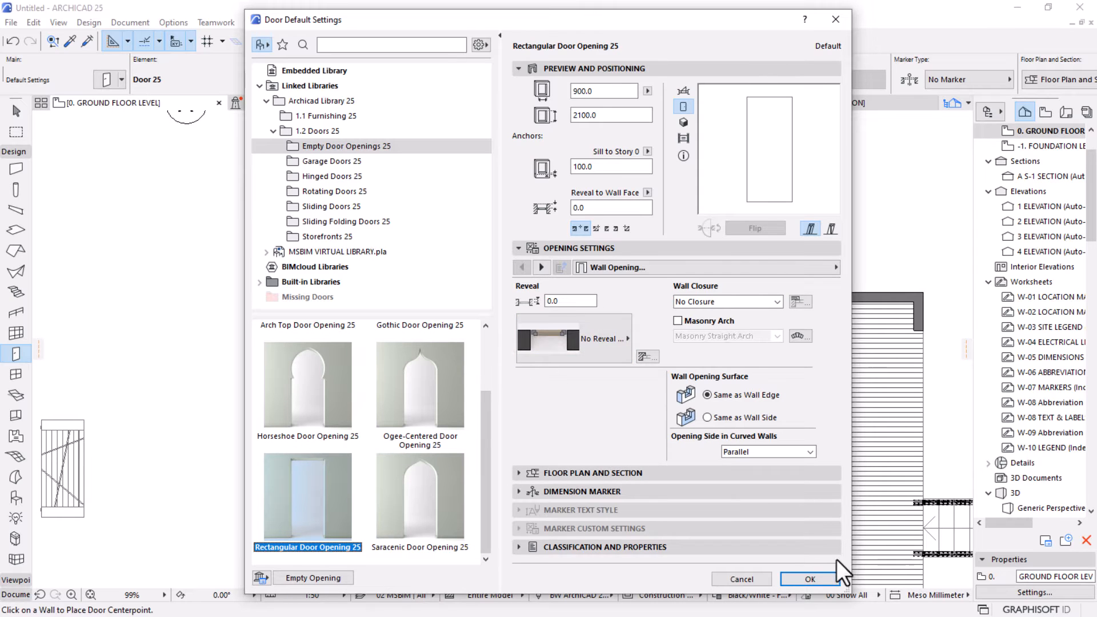
pyautogui.click(814, 577)
pyautogui.scroll(5, 440, 383)
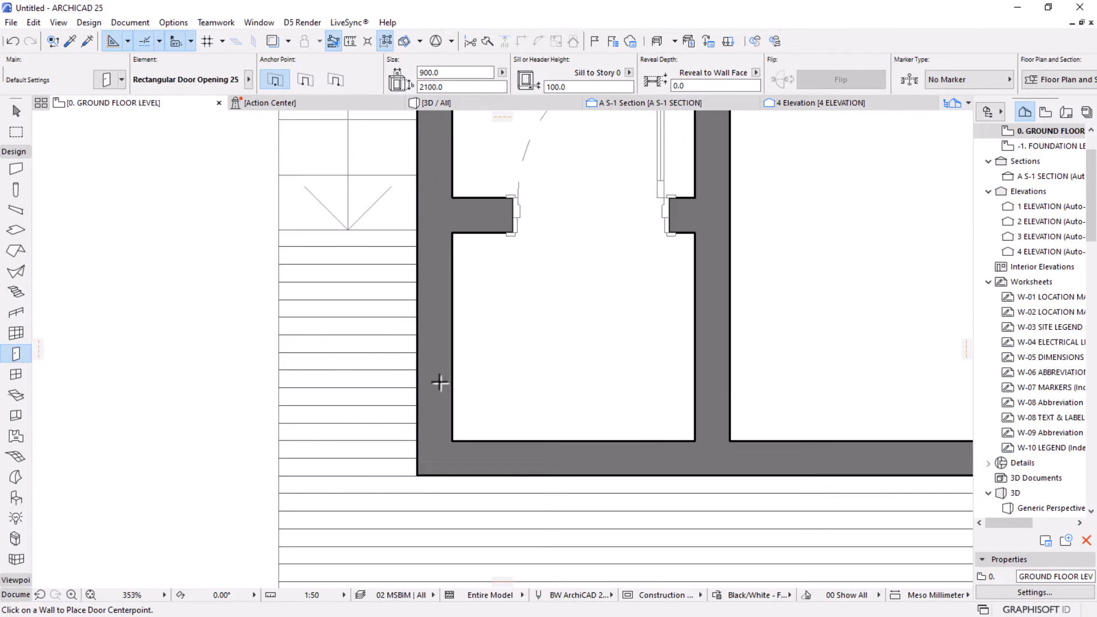
# Place a 900 x 2100 mm rectangular door opening in the exterior wall of the small corner room, just below the side stairs.
pyautogui.click(444, 340)
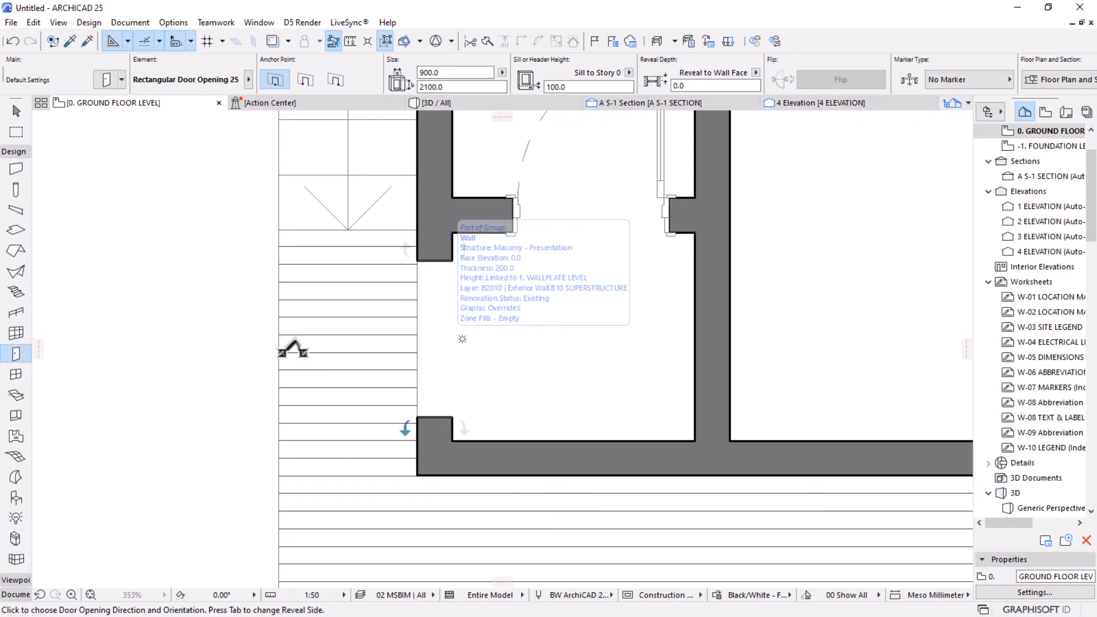
pyautogui.scroll(-4, 225, 365)
pyautogui.click(191, 363)
pyautogui.moveTo(351, 323); pyautogui.dragTo(506, 309, button='middle')
pyautogui.scroll(2, 506, 309)
pyautogui.scroll(-2, 210, 461)
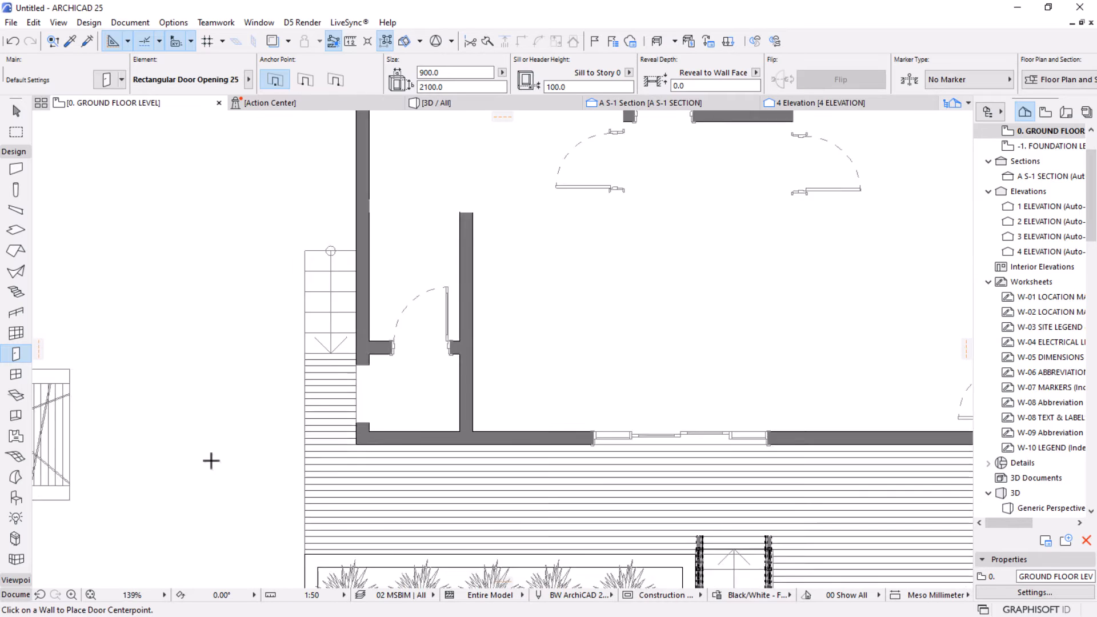
# Place a rectangular door opening in the wall between the hallway and the large room, and set its width to 1200 mm.
pyautogui.scroll(-3, 211, 461)
pyautogui.scroll(3, 486, 348)
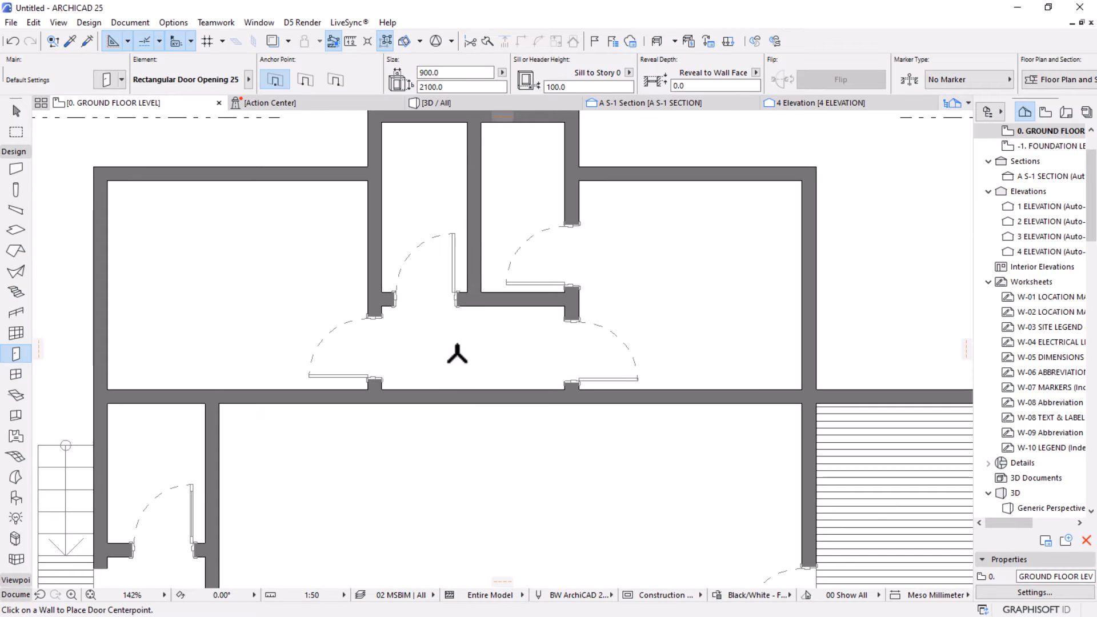
pyautogui.click(473, 399)
pyautogui.click(473, 455)
pyautogui.press('Escape')
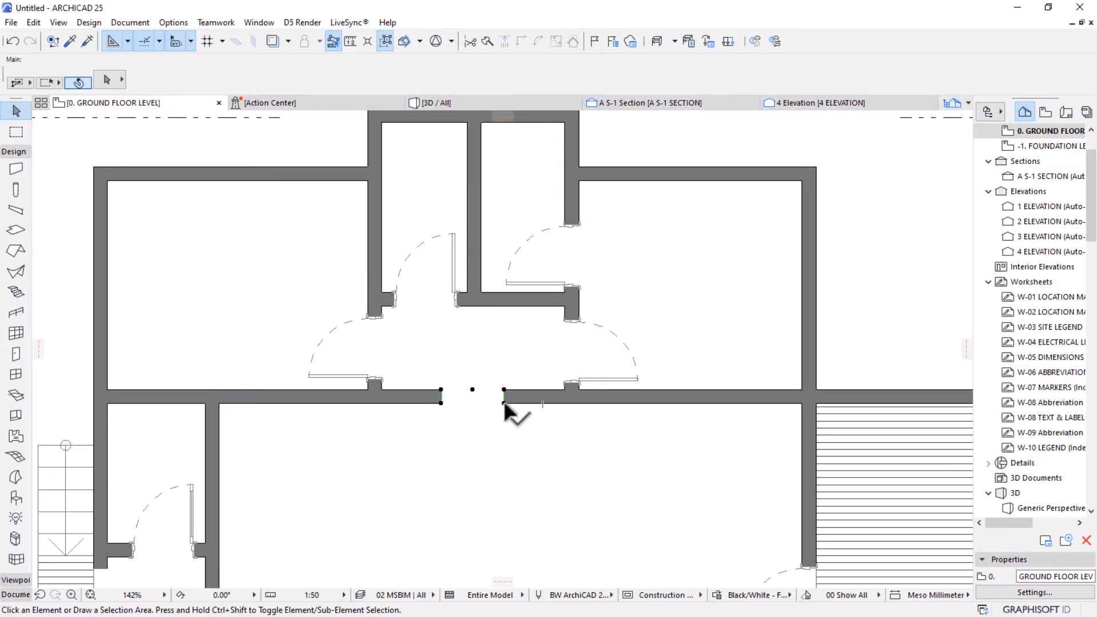
pyautogui.click(504, 404)
pyautogui.write('1200.0')
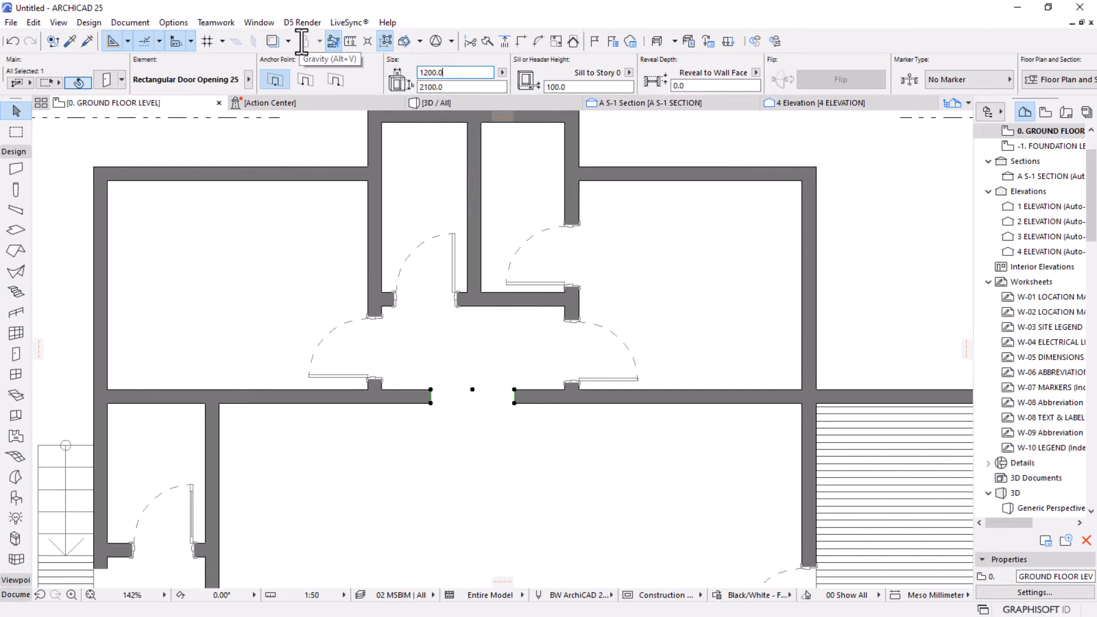
pyautogui.scroll(-1, 298, 76)
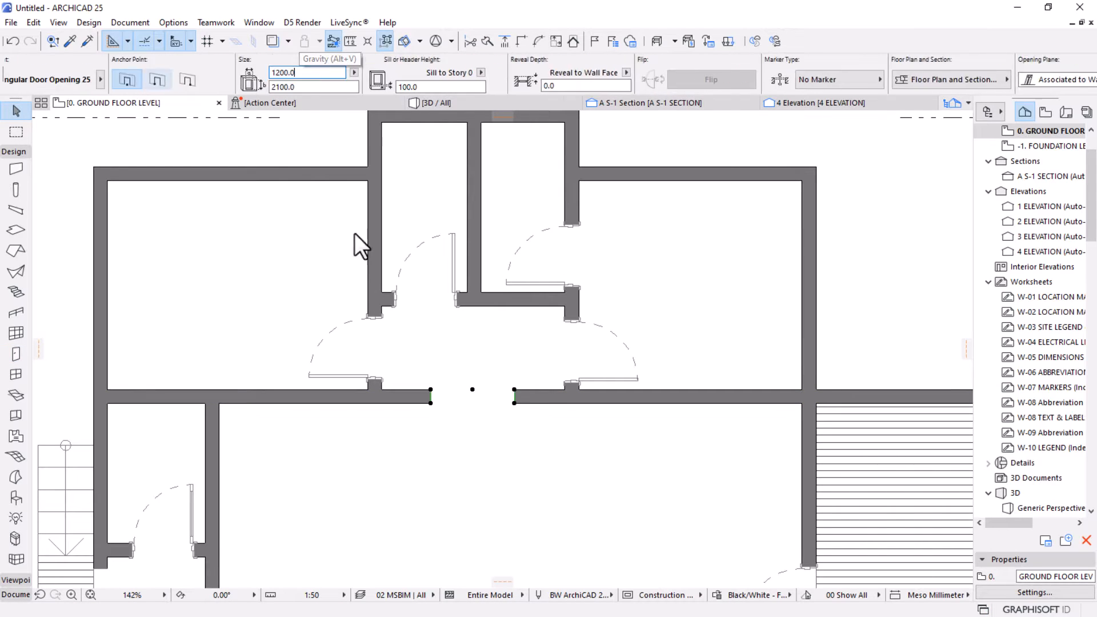
# Set the width of the small corner room's exterior door opening to 1000 mm.
pyautogui.scroll(-4, 517, 356)
pyautogui.moveTo(450, 422); pyautogui.dragTo(532, 325, button='middle')
pyautogui.scroll(2, 280, 378)
pyautogui.scroll(4, 325, 377)
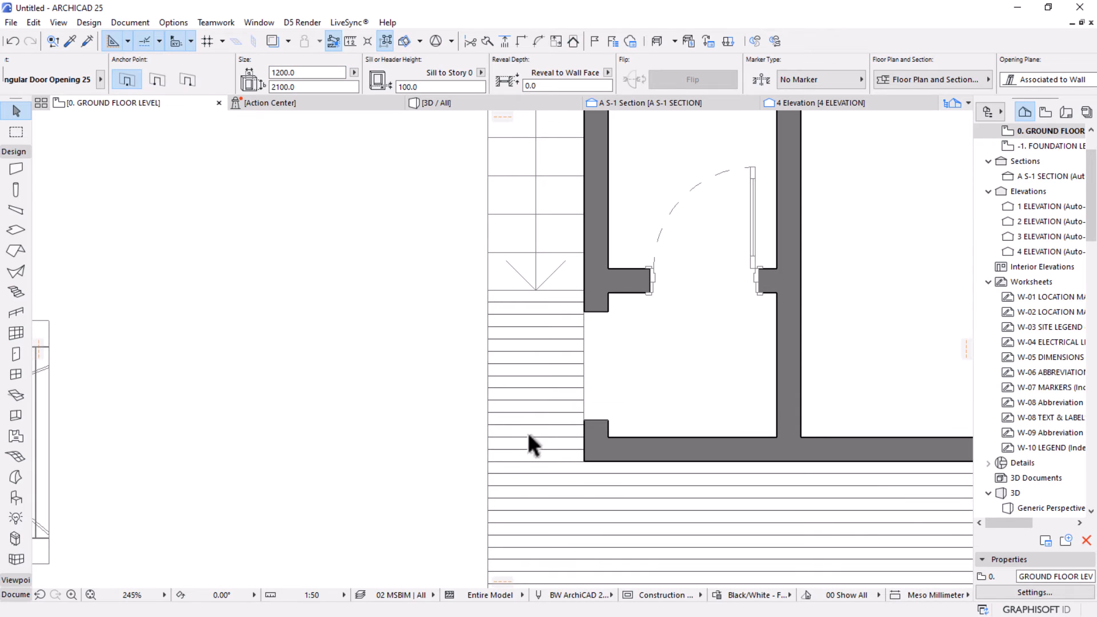
pyautogui.click(607, 420)
pyautogui.moveTo(469, 95)
pyautogui.click(449, 73)
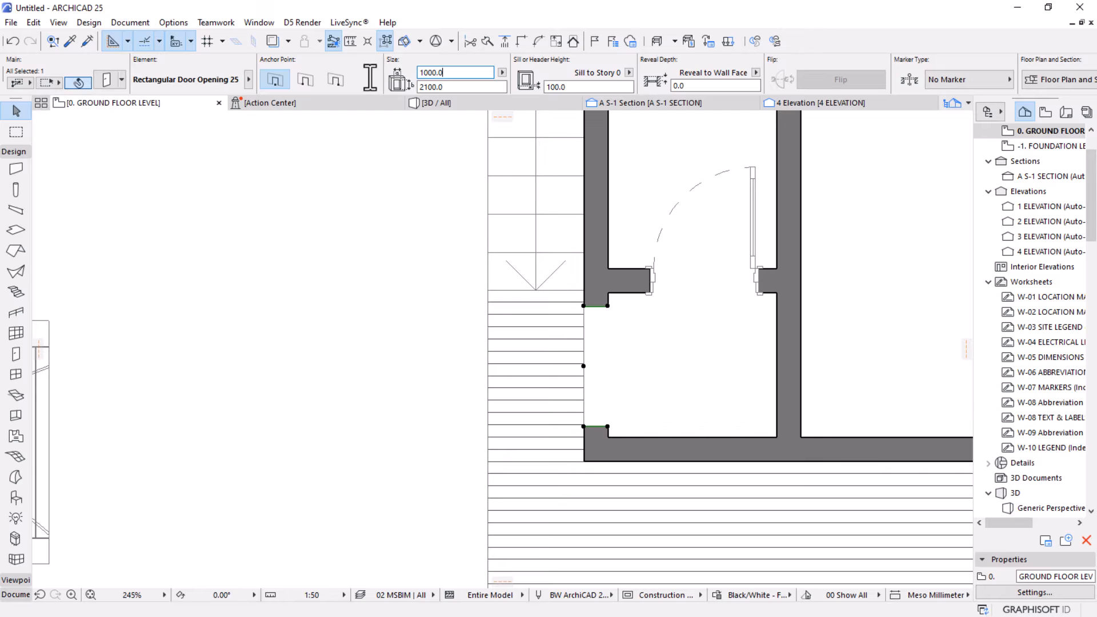
pyautogui.press('Escape')
pyautogui.scroll(-4, 634, 329)
pyautogui.moveTo(686, 363); pyautogui.dragTo(505, 363, button='middle')
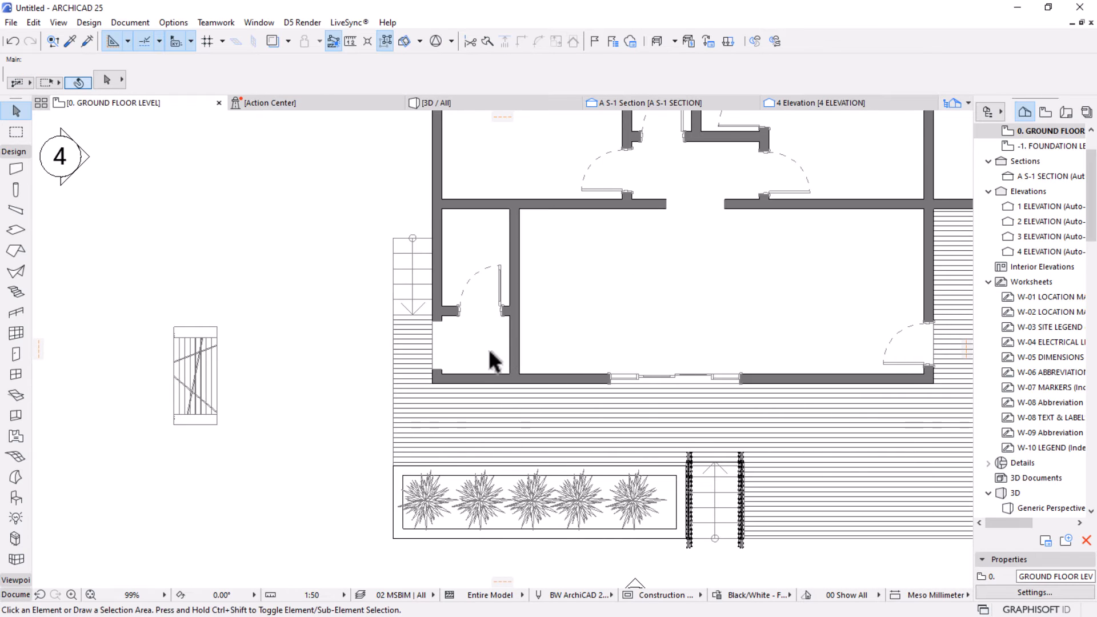
pyautogui.scroll(-3, 489, 348)
pyautogui.moveTo(600, 343); pyautogui.dragTo(503, 391, button='middle')
pyautogui.moveTo(520, 312); pyautogui.dragTo(468, 394, button='middle')
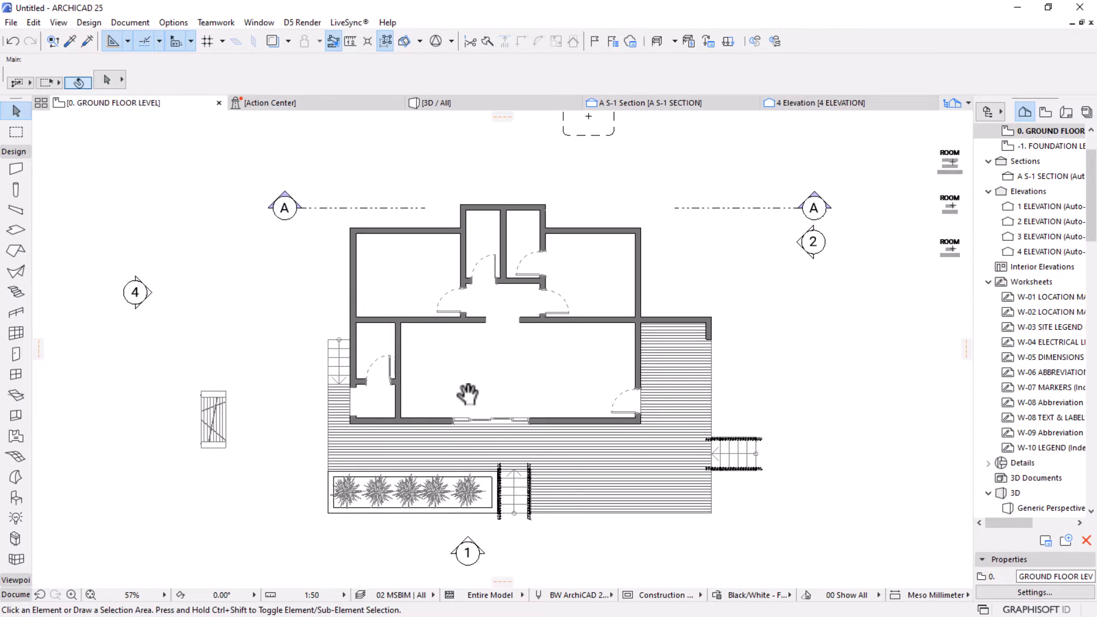
pyautogui.scroll(1, 453, 284)
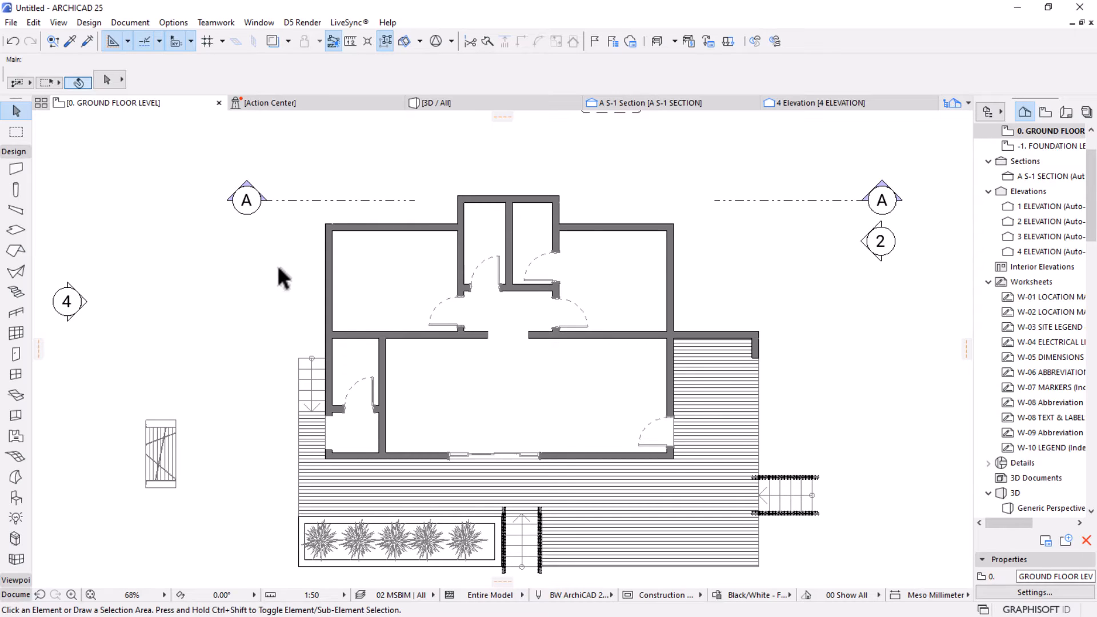
# Browse the exterior window folders and set the default window to PT96 from the MSBIMAluminium Top Hung Windows folder.
pyautogui.click(12, 375)
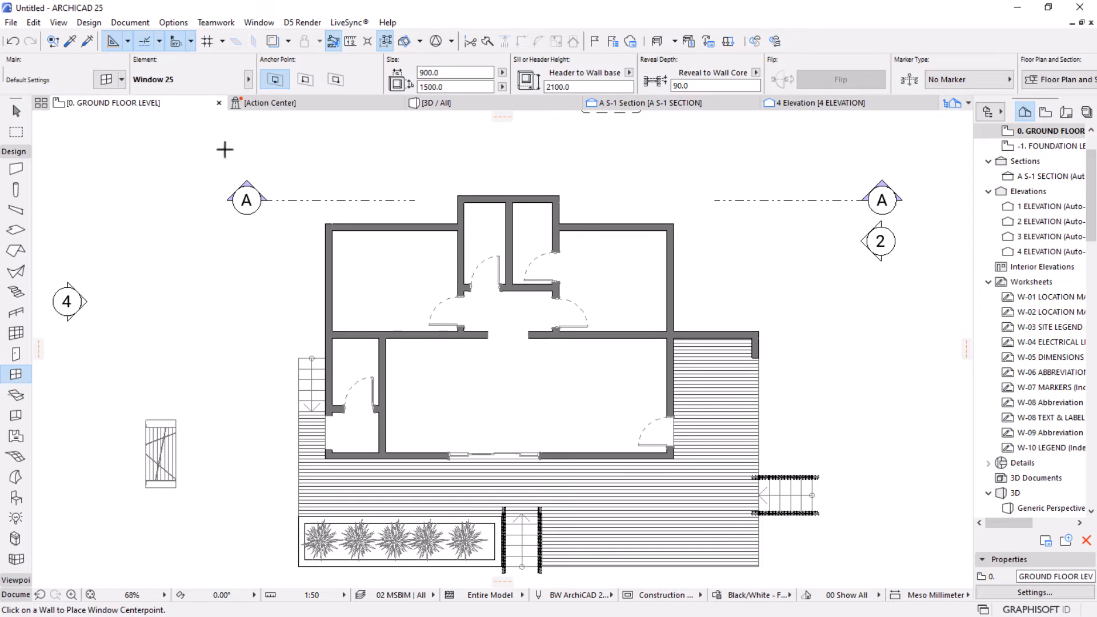
pyautogui.click(122, 80)
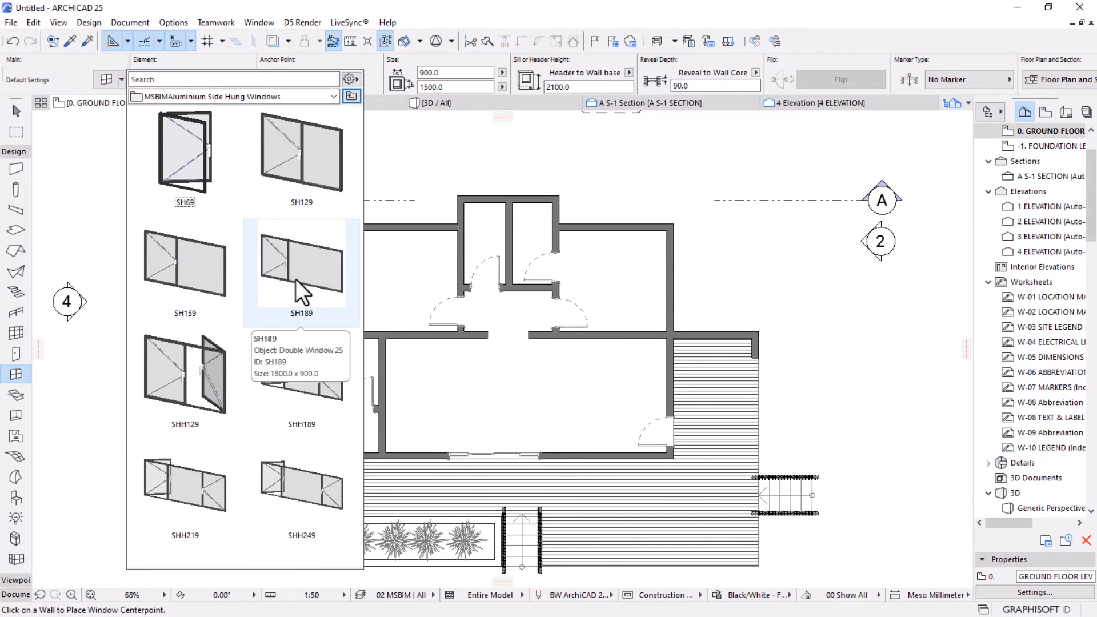
pyautogui.click(351, 97)
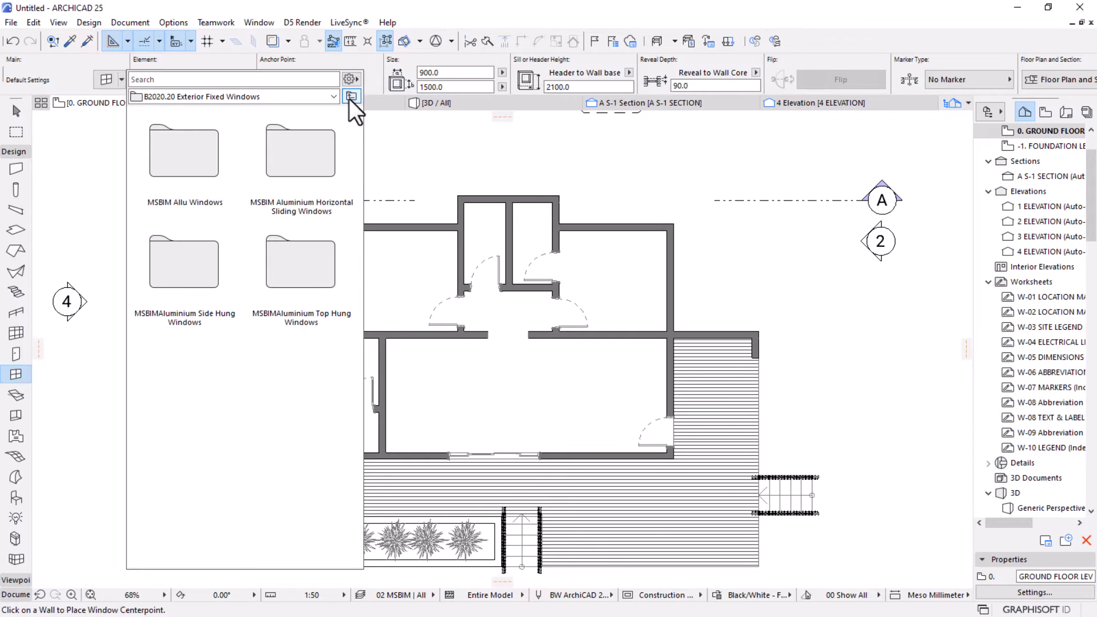
pyautogui.doubleClick(309, 170)
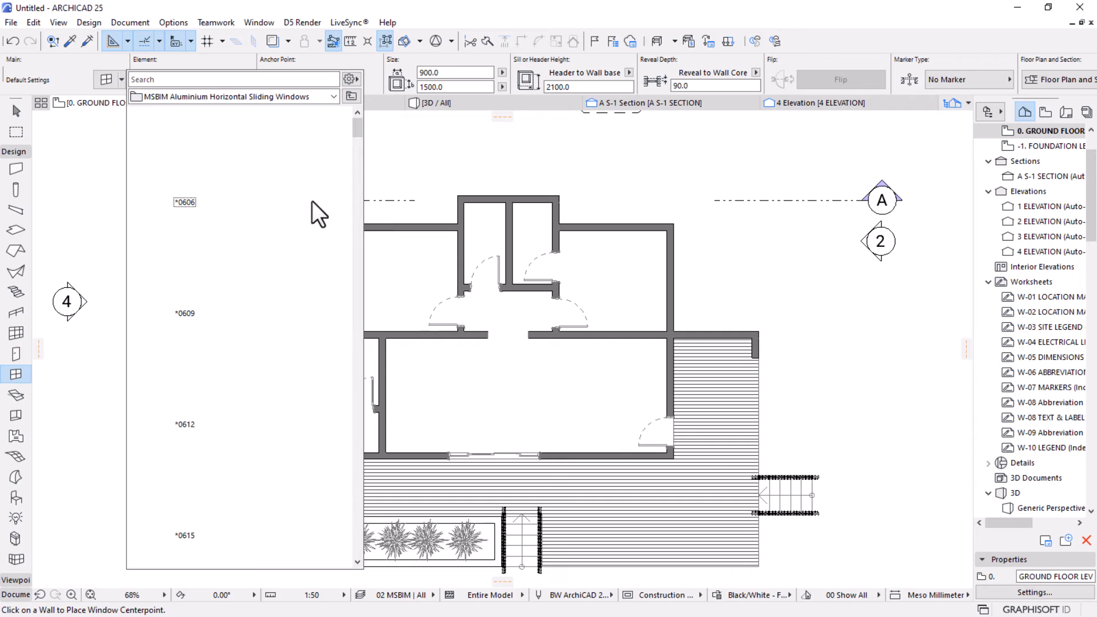
pyautogui.moveTo(357, 126); pyautogui.dragTo(348, 481)
pyautogui.click(351, 96)
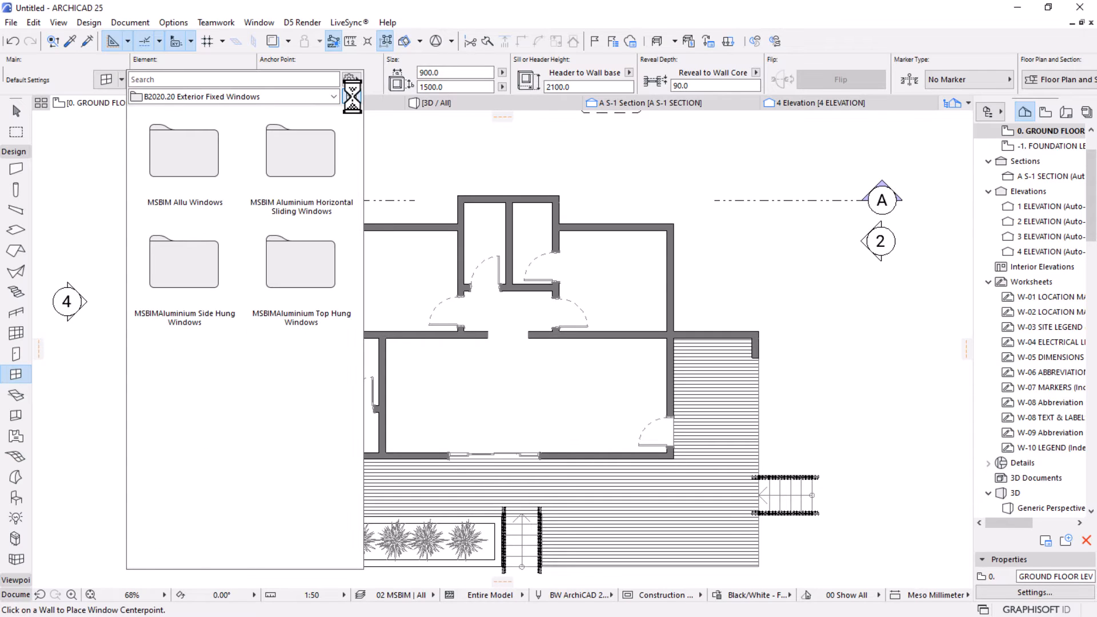
pyautogui.click(206, 266)
pyautogui.doubleClick(203, 266)
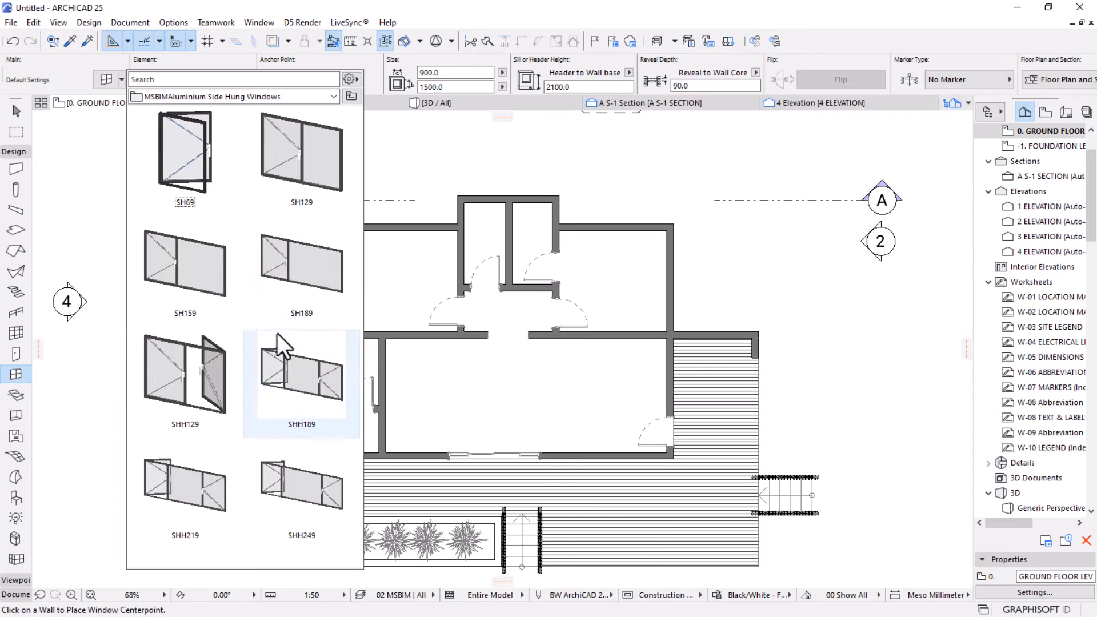
pyautogui.click(351, 93)
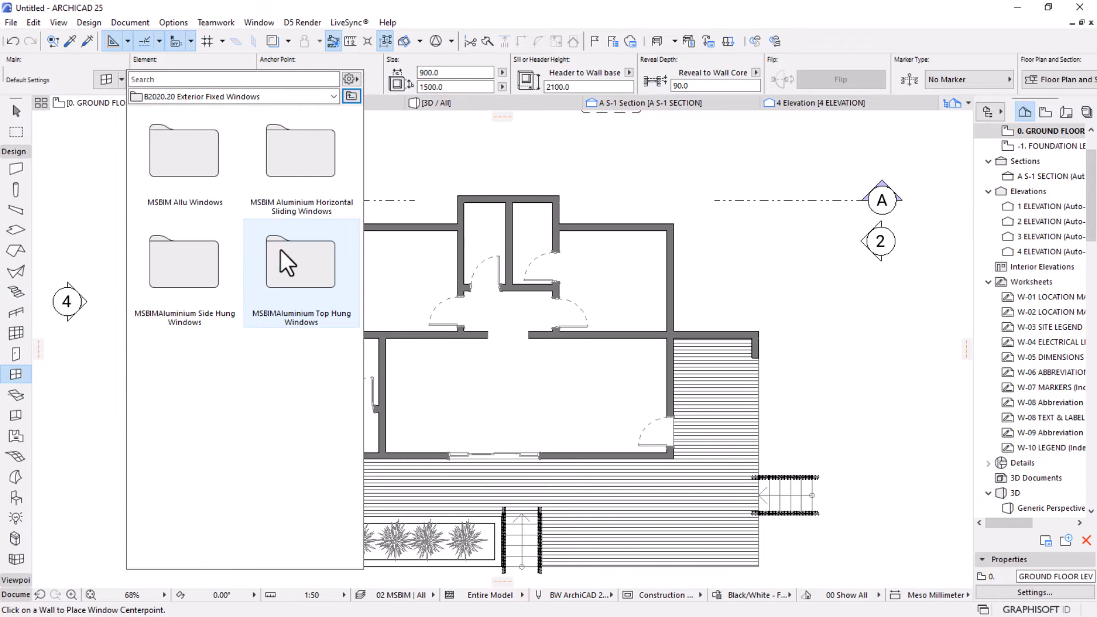
pyautogui.doubleClick(292, 272)
pyautogui.scroll(-5, 338, 272)
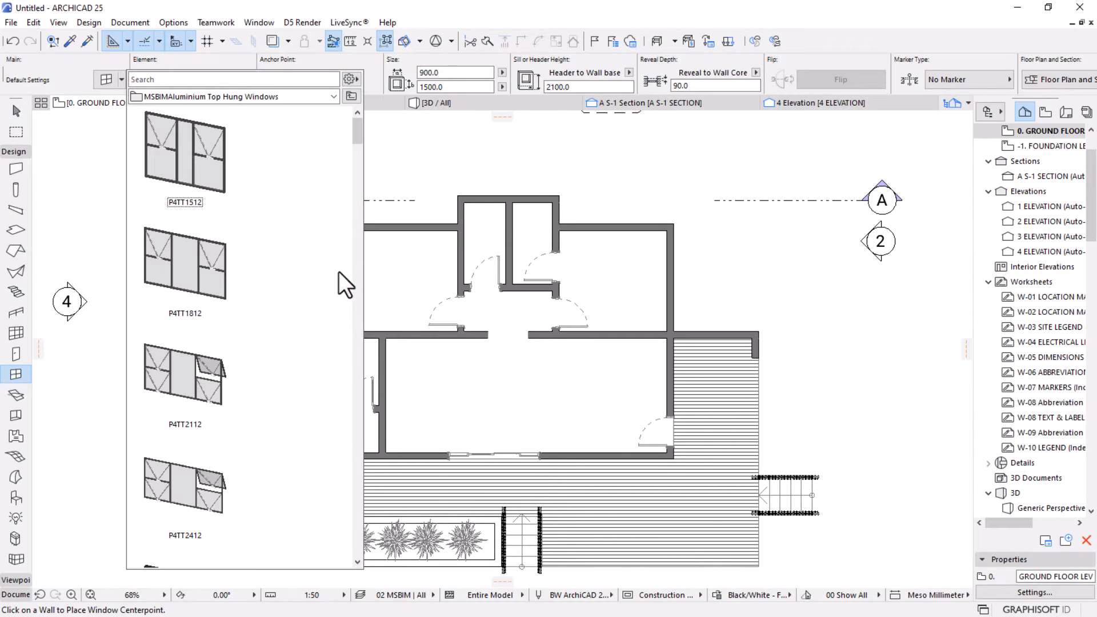
pyautogui.scroll(-3, 314, 294)
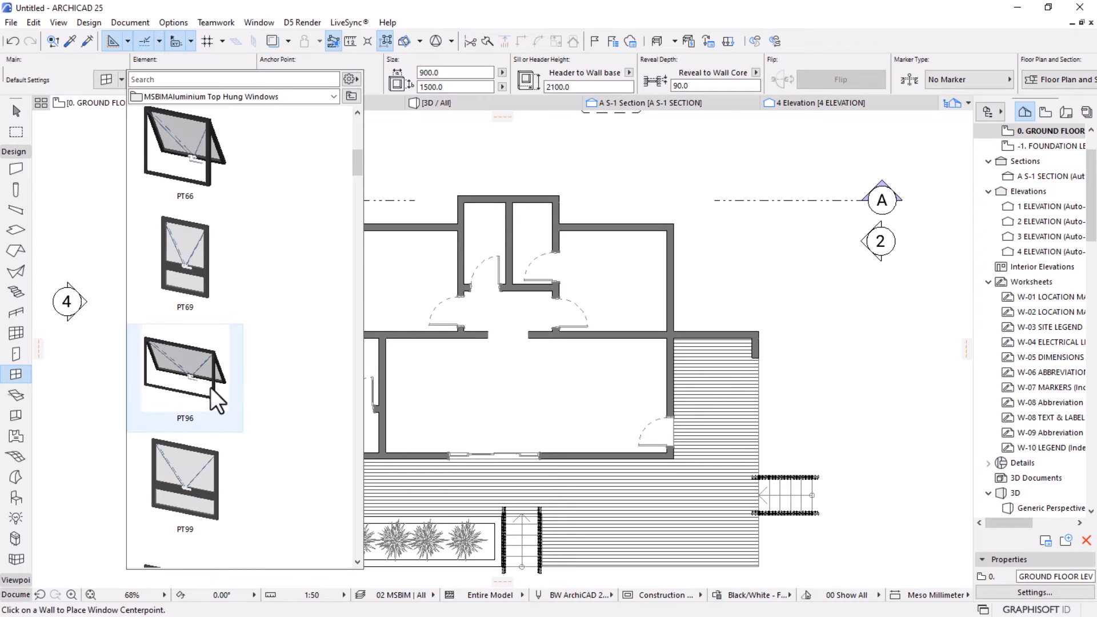
pyautogui.click(192, 377)
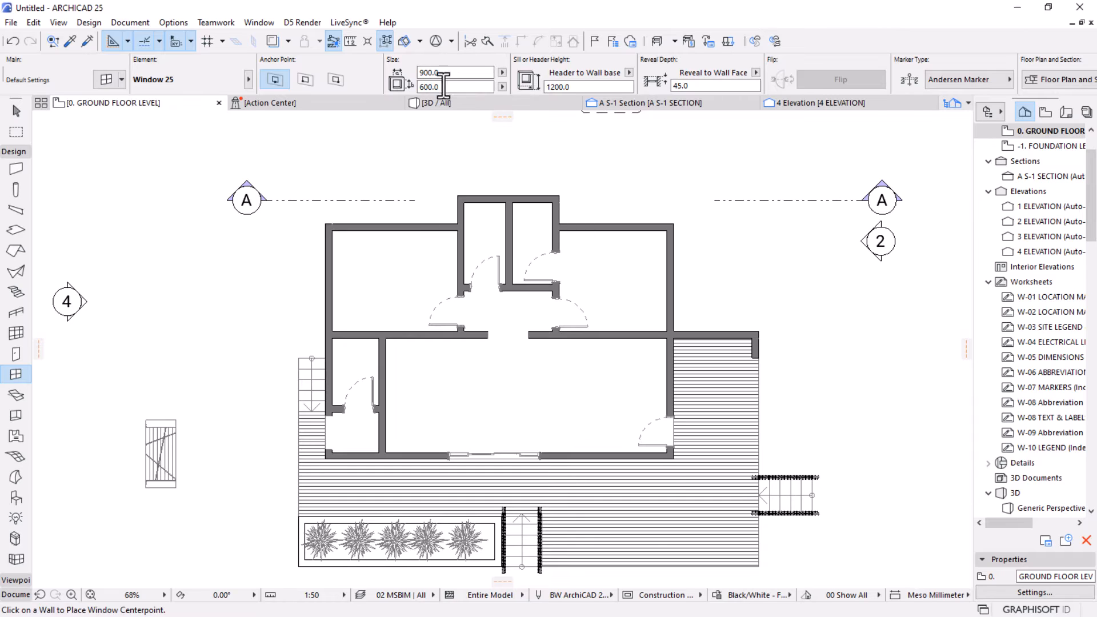
# Place a 900 x 600 mm PT96 window in the exterior wall of the narrow room beside the side stairs, facing outward.
pyautogui.moveTo(437, 103)
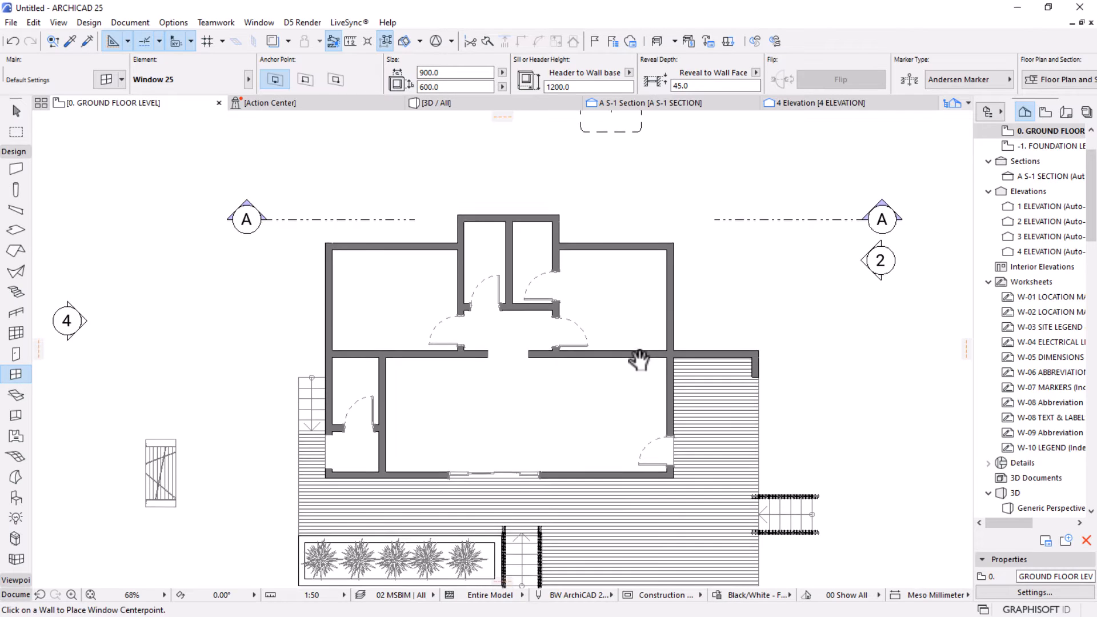
pyautogui.scroll(7, 286, 412)
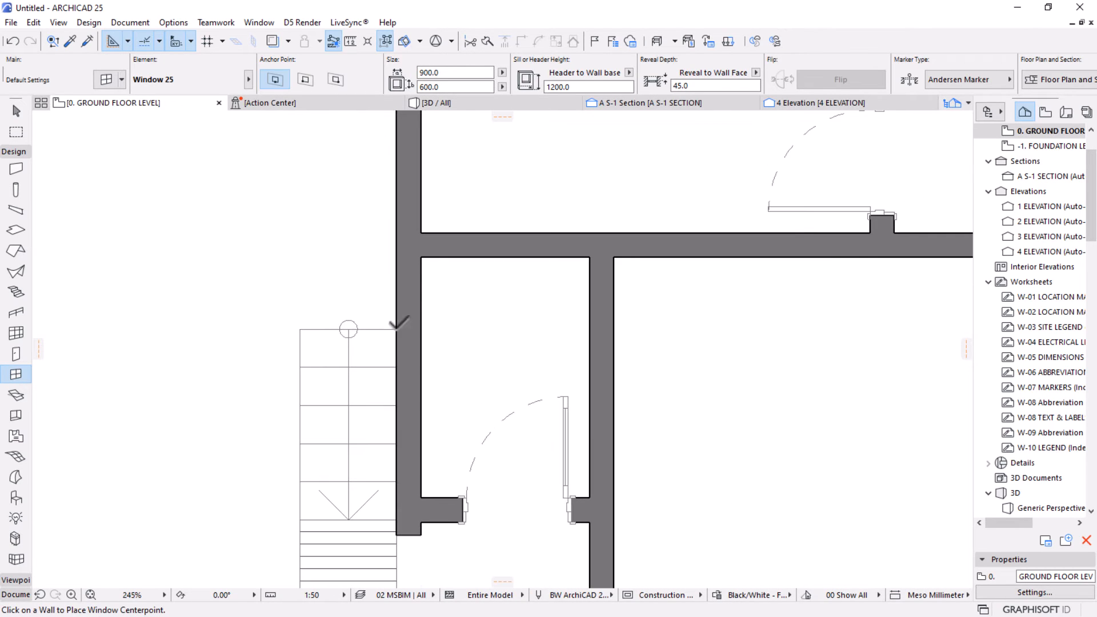
pyautogui.click(409, 327)
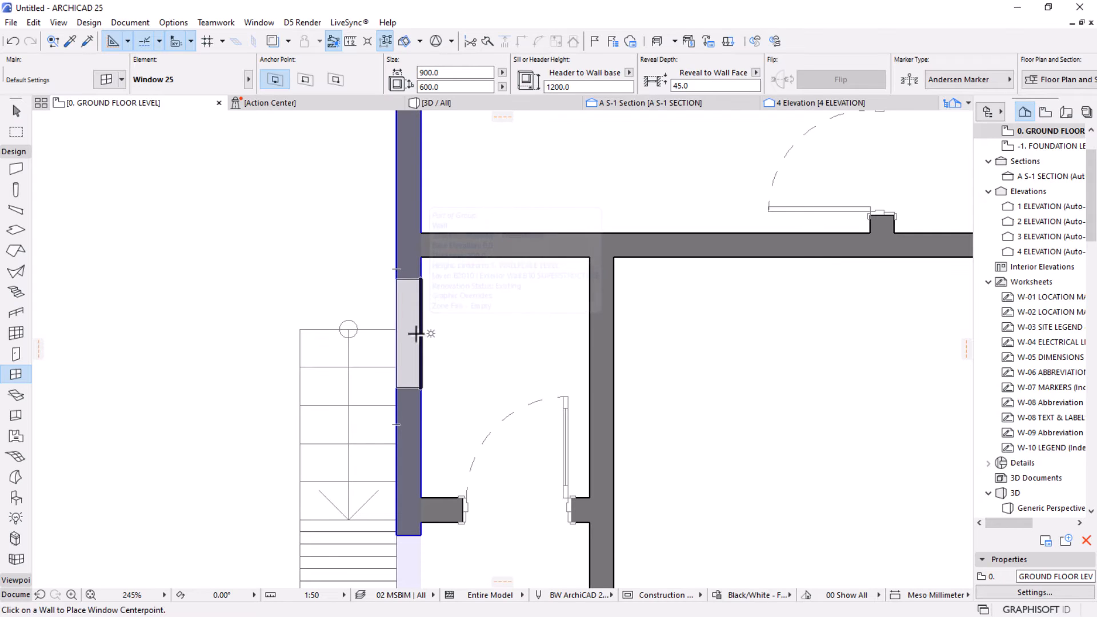
pyautogui.click(422, 384)
pyautogui.click(262, 393)
# Place a 900 x 600 mm top hung window in the rear exterior wall of each of the two small adjoining rooms, facing outward.
pyautogui.scroll(-5, 583, 250)
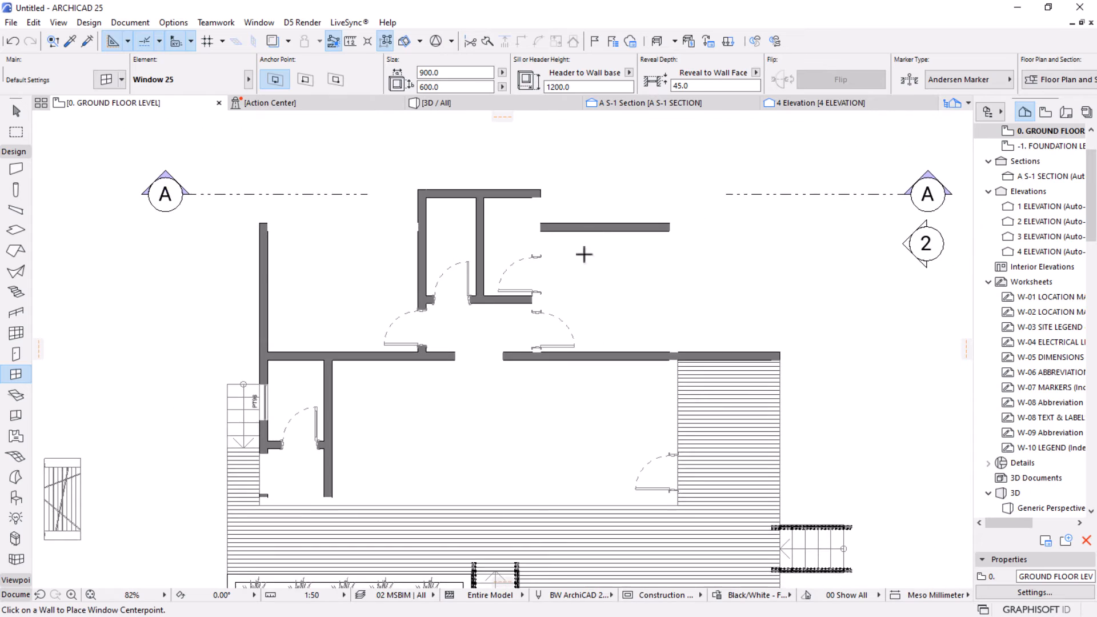
pyautogui.scroll(5, 485, 189)
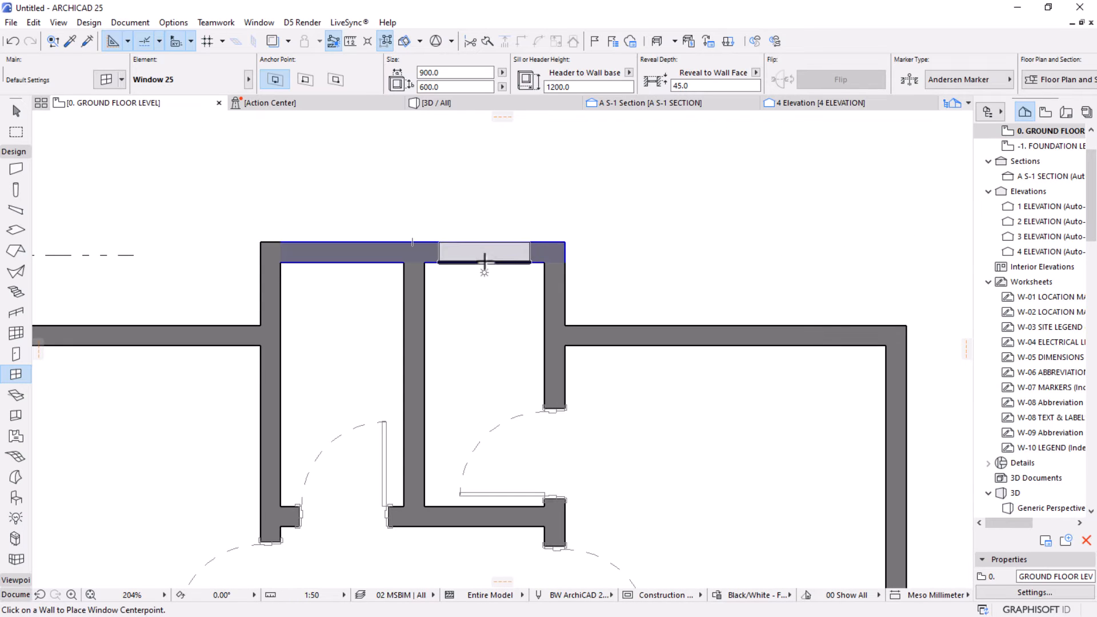
pyautogui.click(484, 242)
pyautogui.click(490, 191)
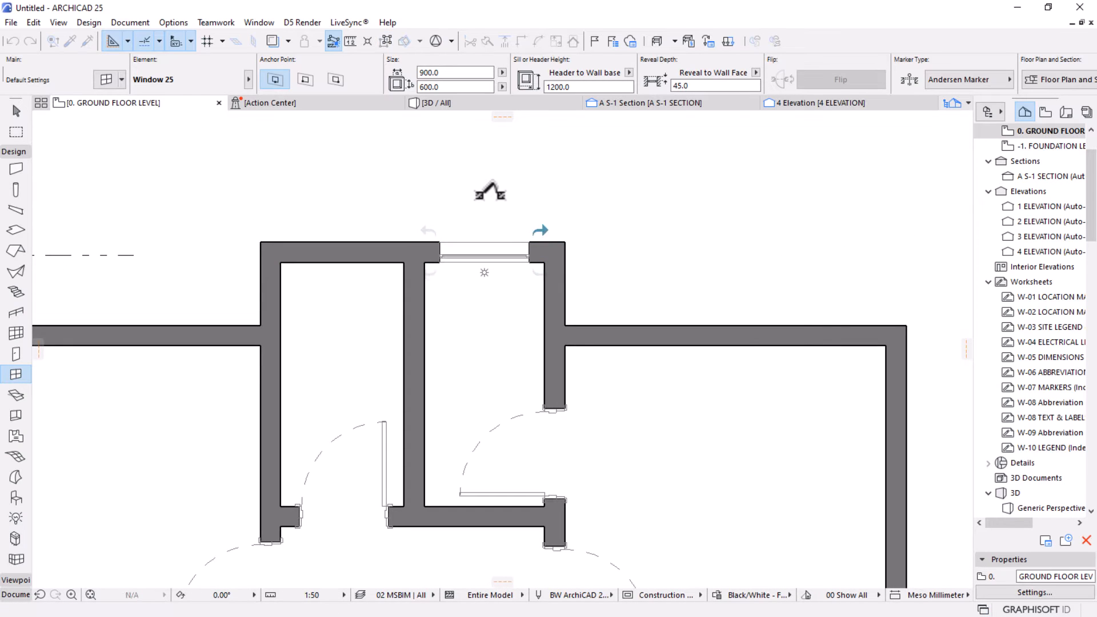
pyautogui.click(341, 251)
pyautogui.click(347, 171)
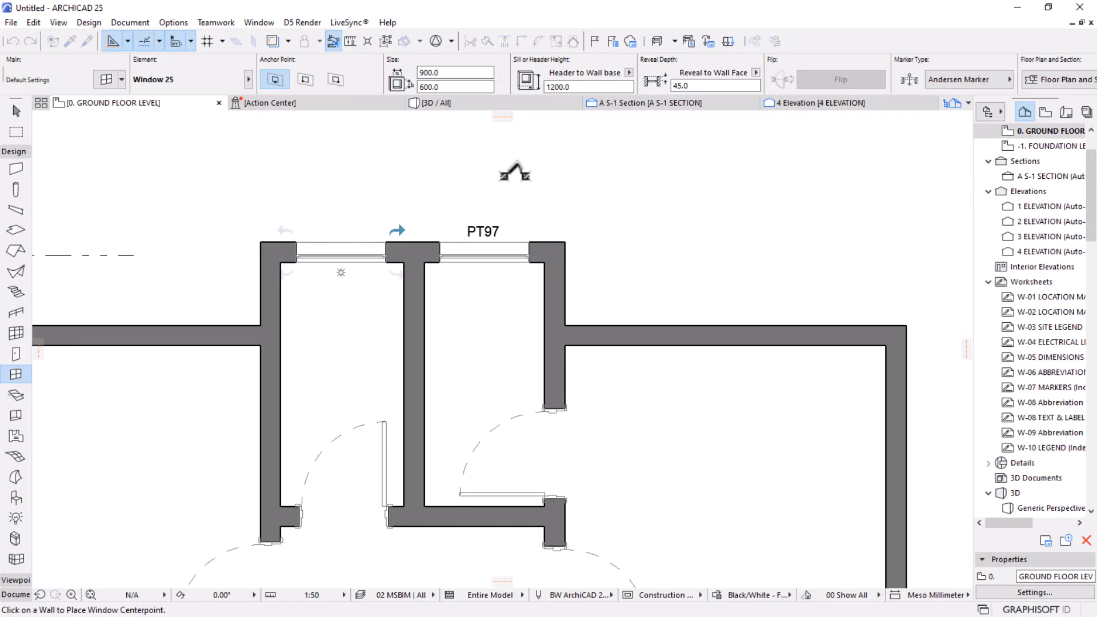
pyautogui.scroll(-3, 515, 167)
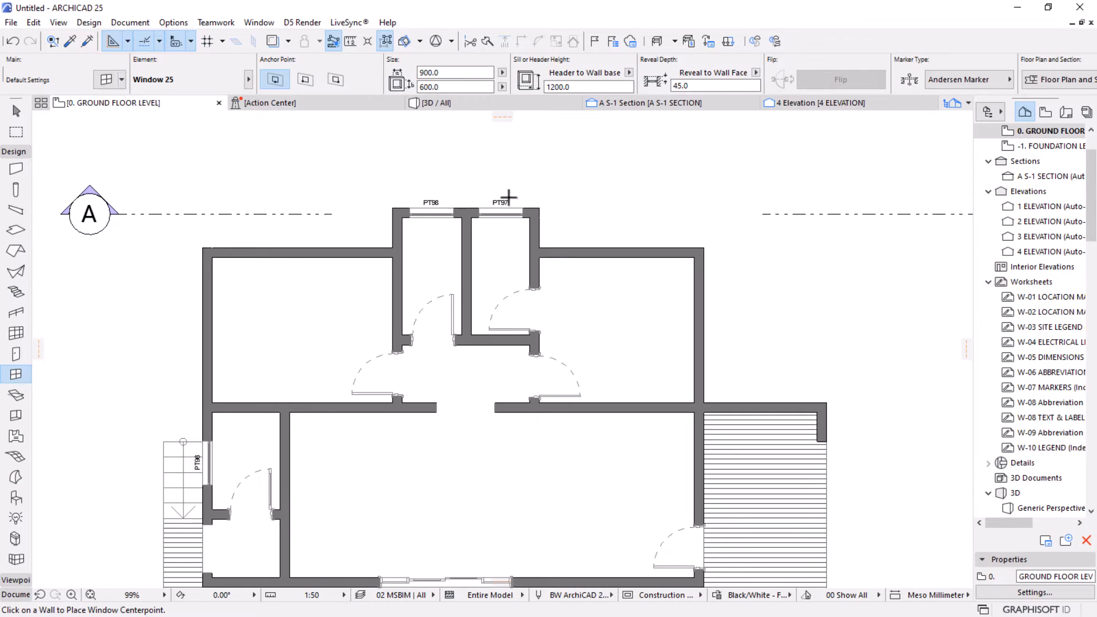
# Set the default window to the 1200 x 1200 mm PT1212 from the MSBIMAluminium Top Hung Windows folder.
pyautogui.scroll(-2, 508, 197)
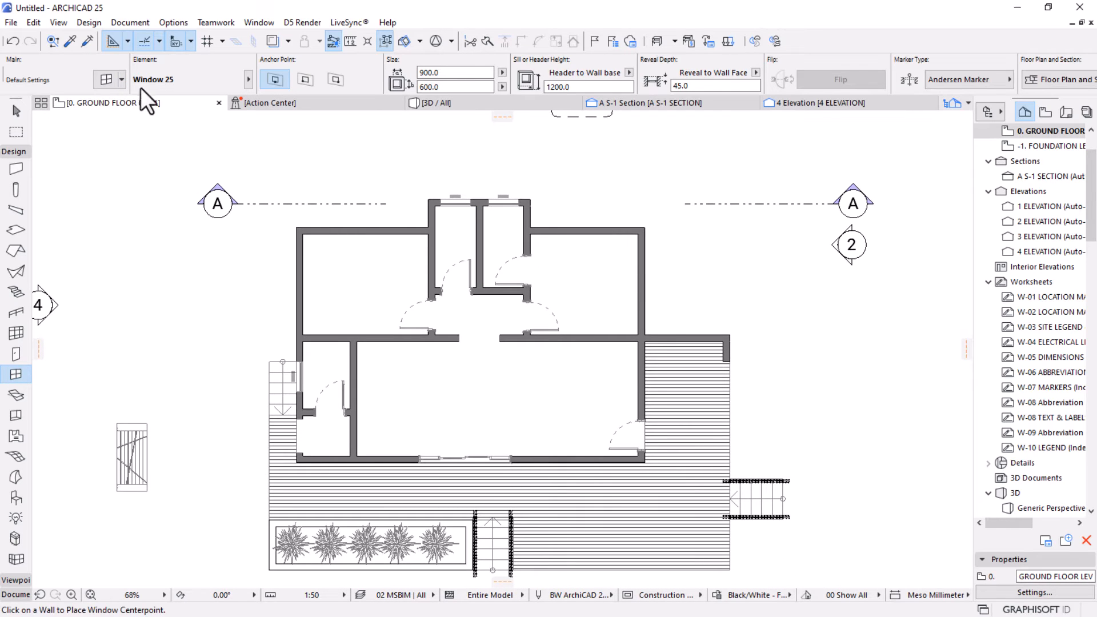
pyautogui.click(123, 79)
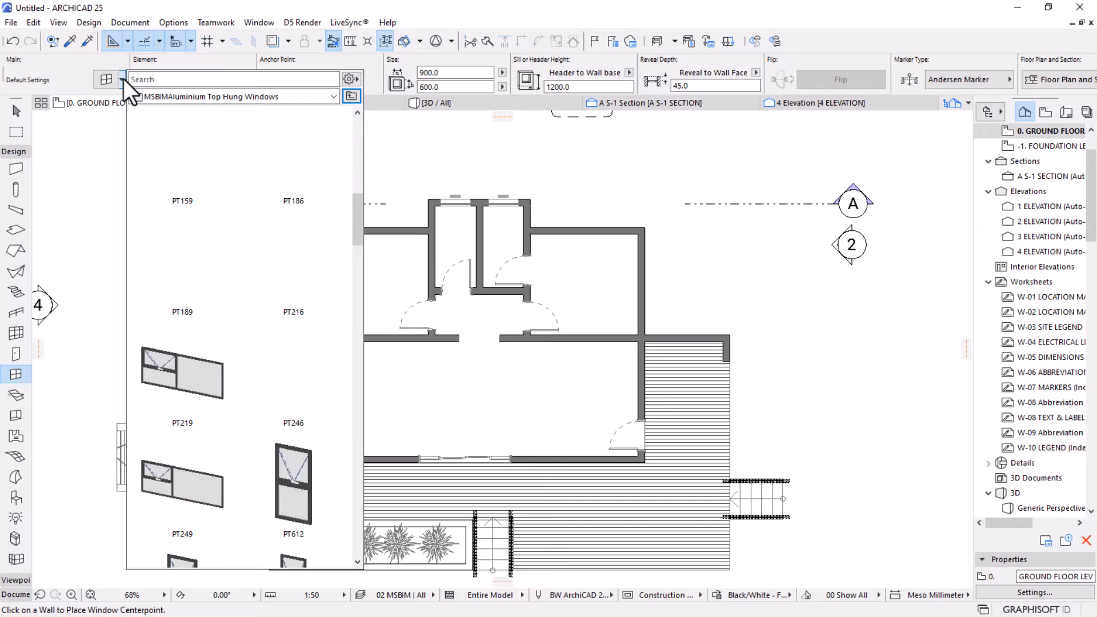
pyautogui.scroll(-5, 248, 254)
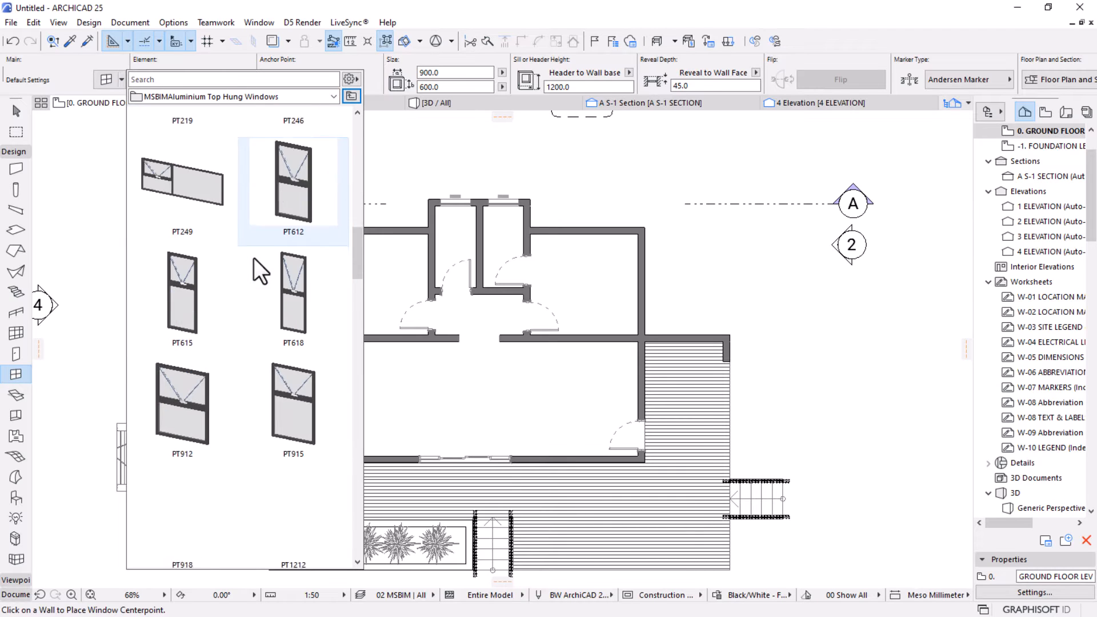
pyautogui.scroll(-5, 253, 258)
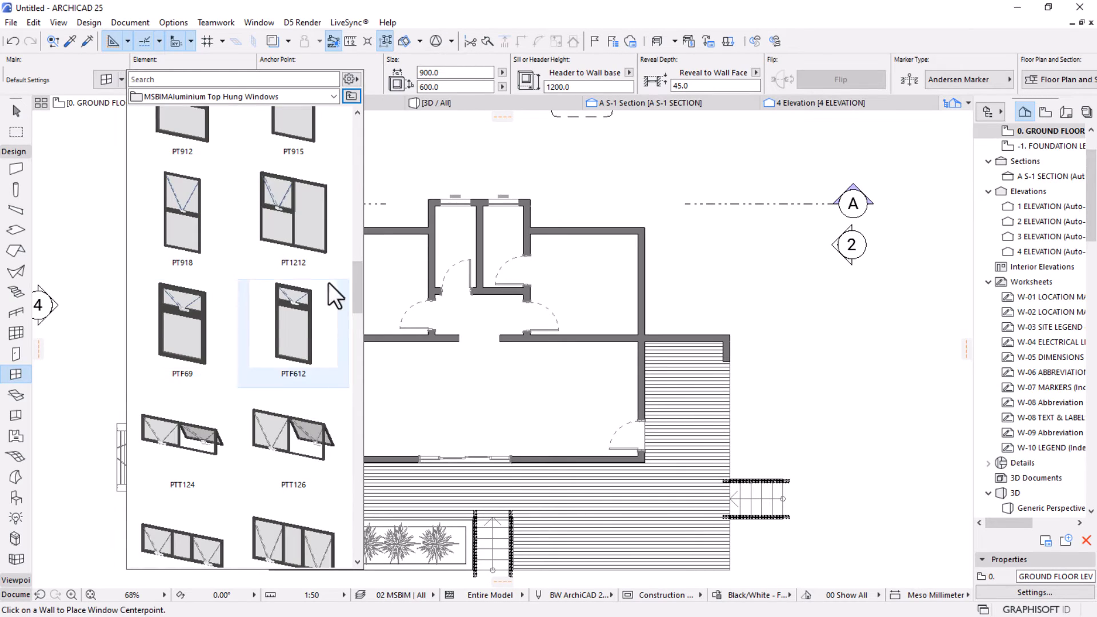
pyautogui.scroll(3, 267, 269)
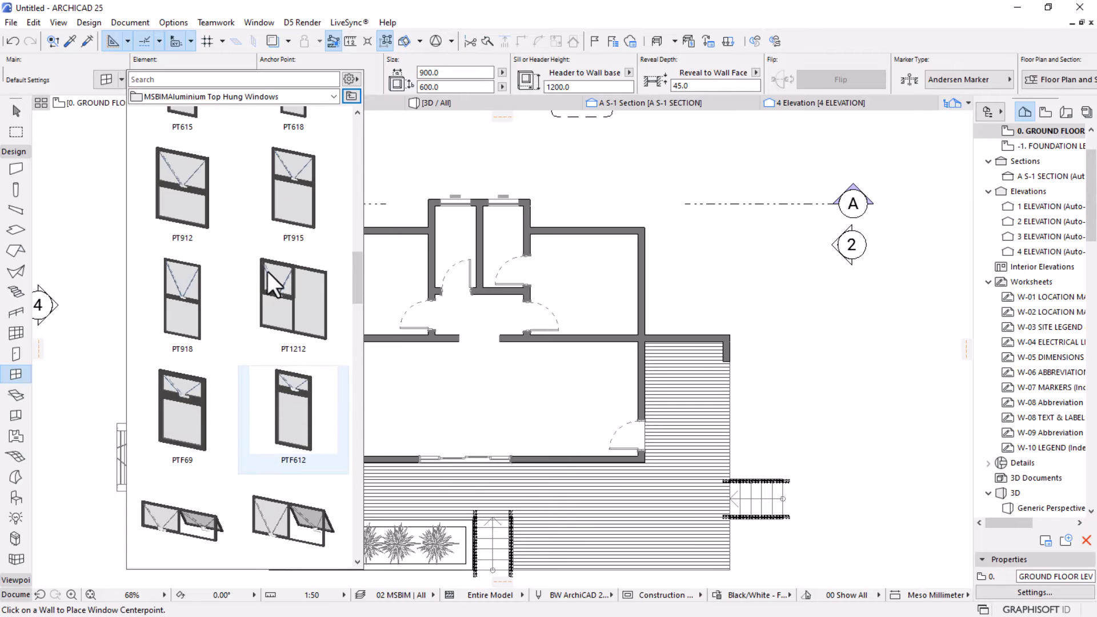
pyautogui.click(283, 302)
pyautogui.scroll(3, 651, 239)
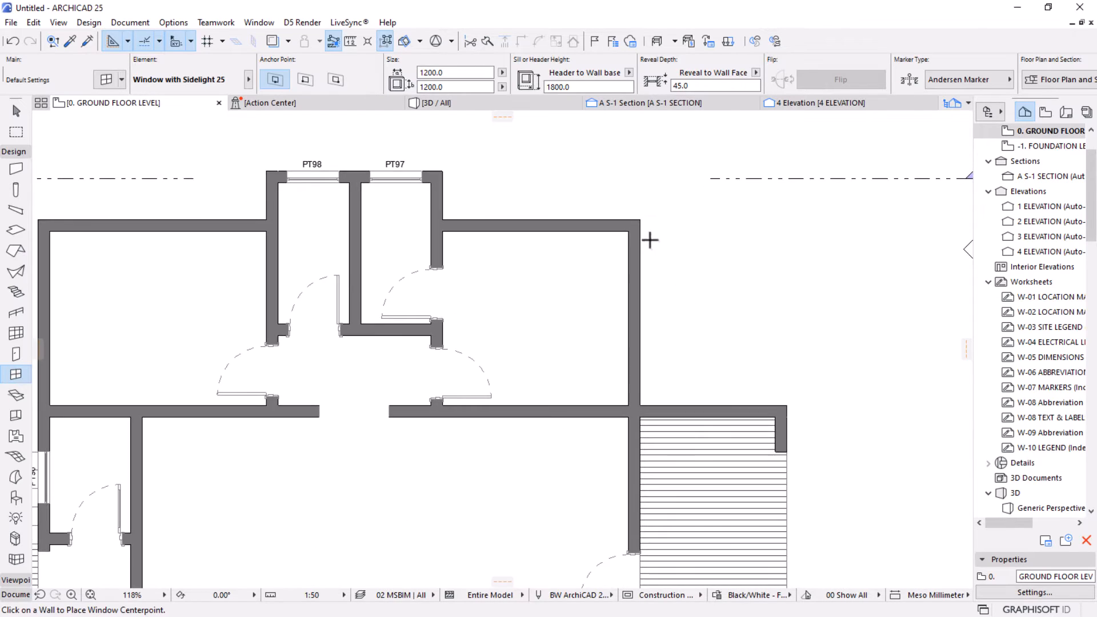
# Place a 1200 x 1200 mm PT1212 window in the side and rear exterior walls of the plan's right-hand rear corner room.
pyautogui.click(636, 329)
pyautogui.click(566, 239)
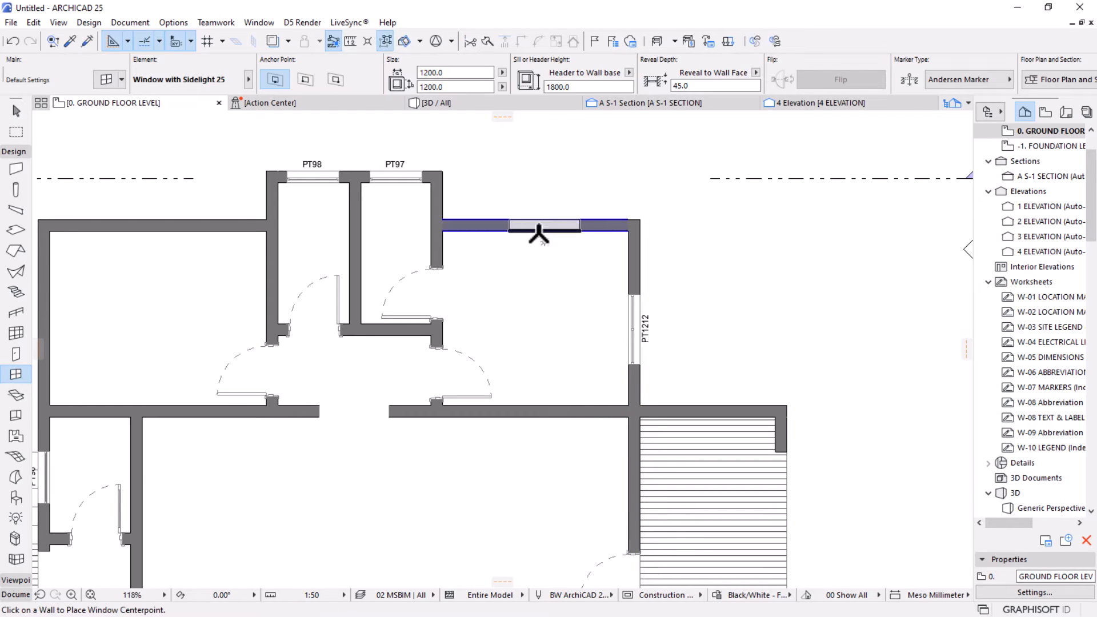
pyautogui.click(530, 230)
pyautogui.click(566, 226)
pyautogui.scroll(-2, 563, 238)
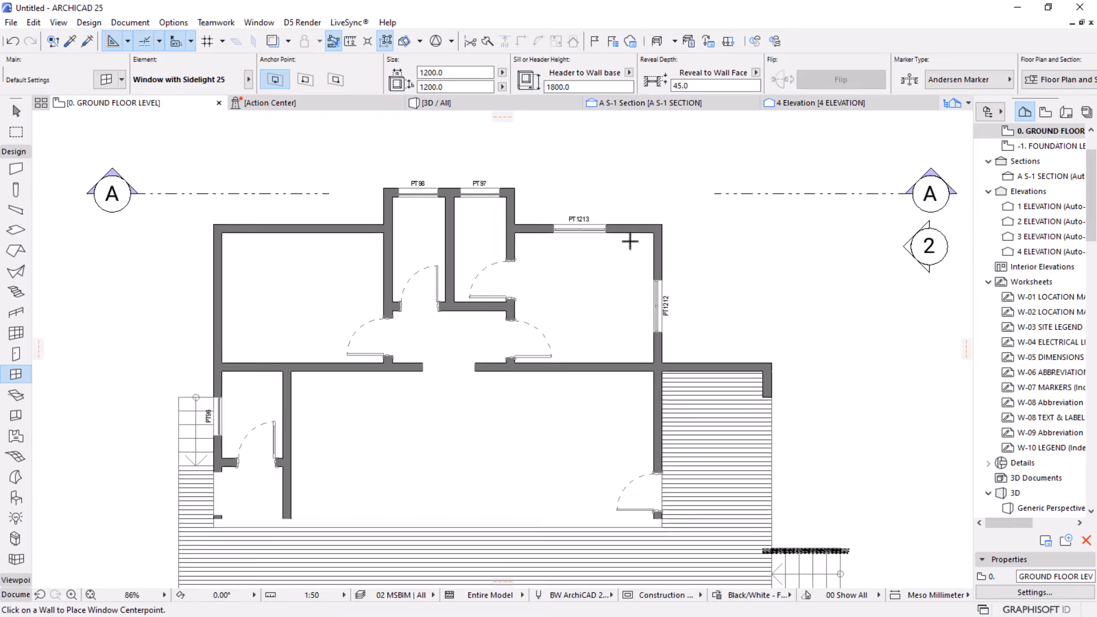
# Place a 1200 x 1200 mm top hung window in the rear and side exterior walls of the plan's left-hand rear corner room.
pyautogui.scroll(4, 319, 228)
pyautogui.click(306, 275)
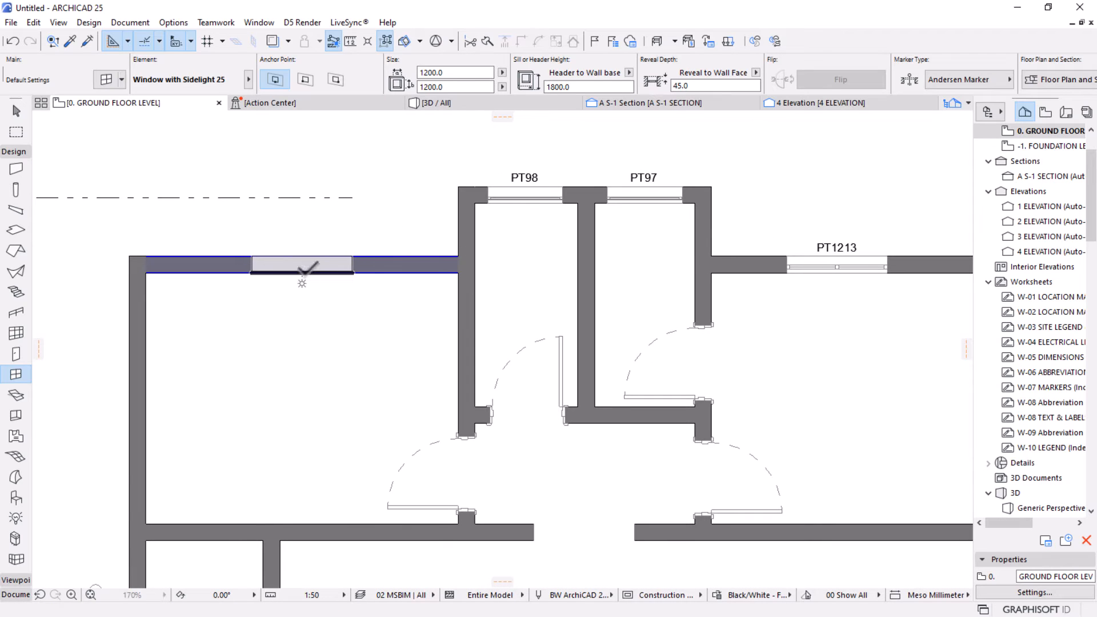
pyautogui.click(307, 184)
pyautogui.scroll(-2, 346, 317)
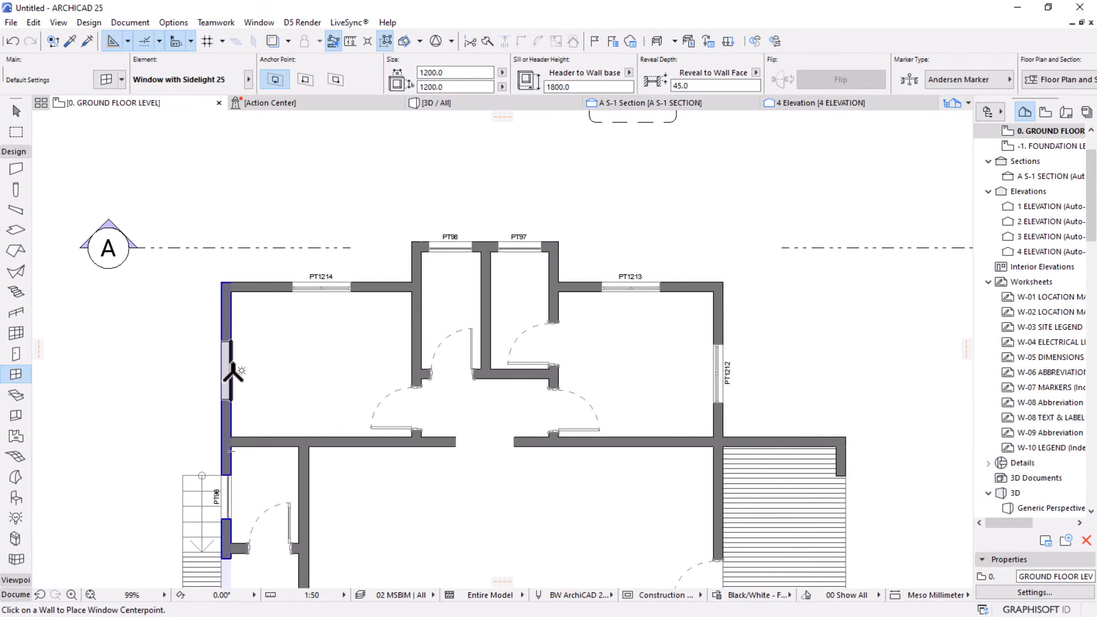
pyautogui.scroll(3, 232, 374)
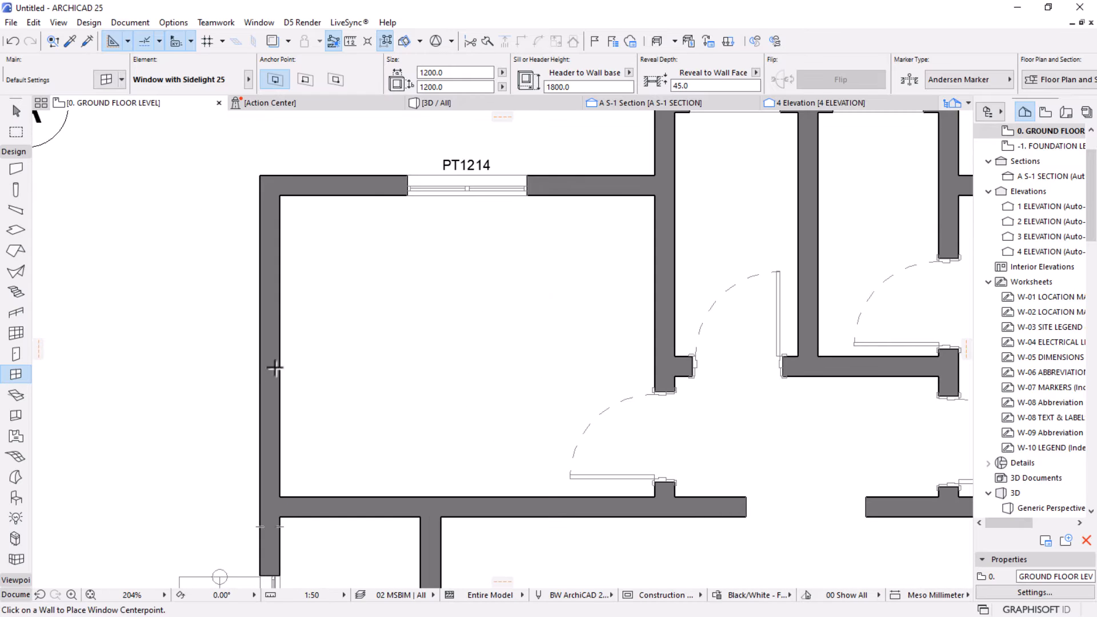
pyautogui.click(276, 355)
pyautogui.click(355, 255)
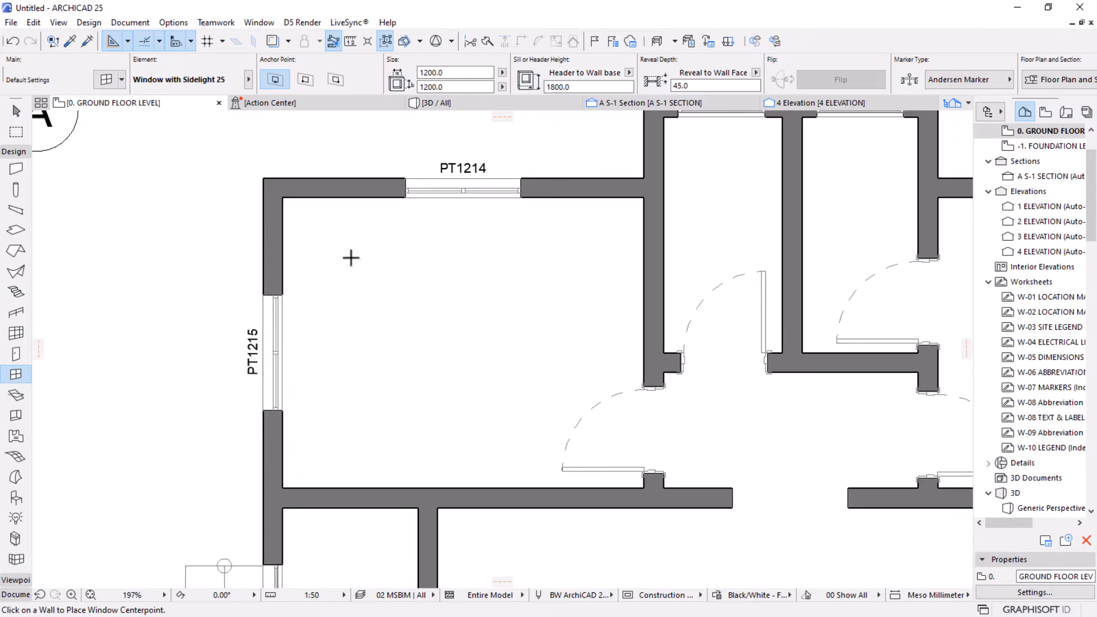
# Set the default window to the 600 x 1800 mm PTT618 from the MSBIMAluminium Top Hung Windows folder.
pyautogui.scroll(-5, 416, 286)
pyautogui.scroll(2, 492, 198)
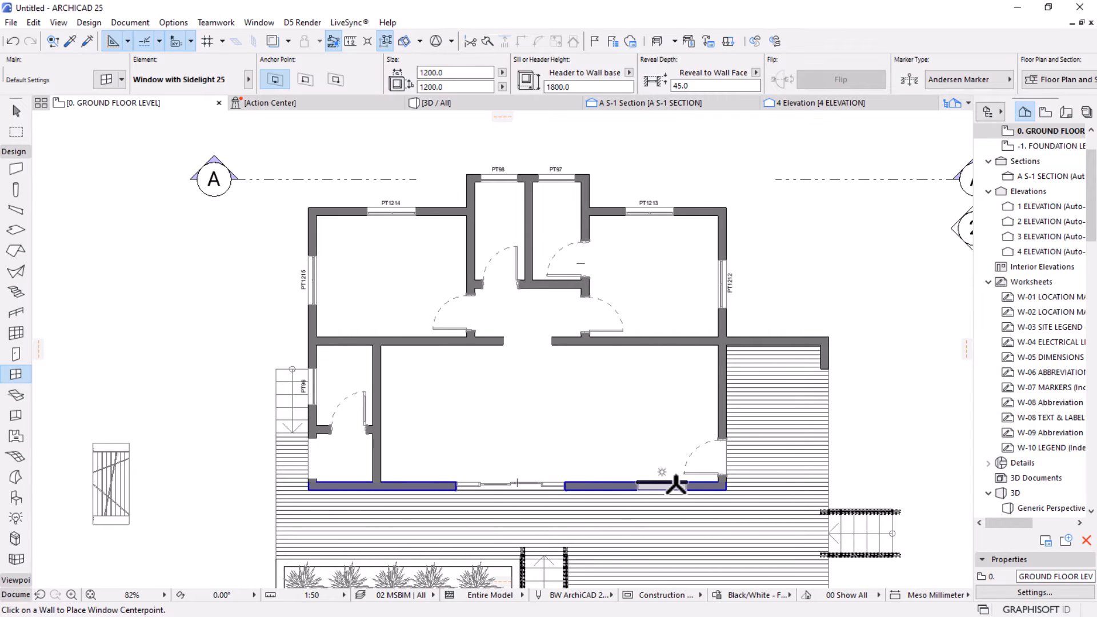
pyautogui.click(120, 79)
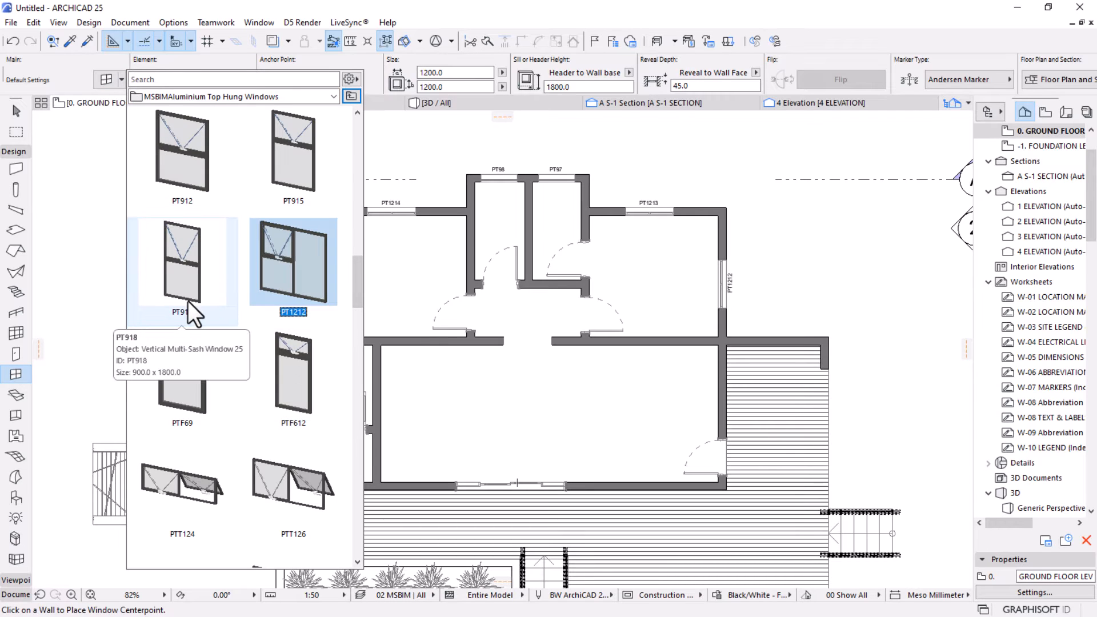
pyautogui.scroll(-6, 177, 268)
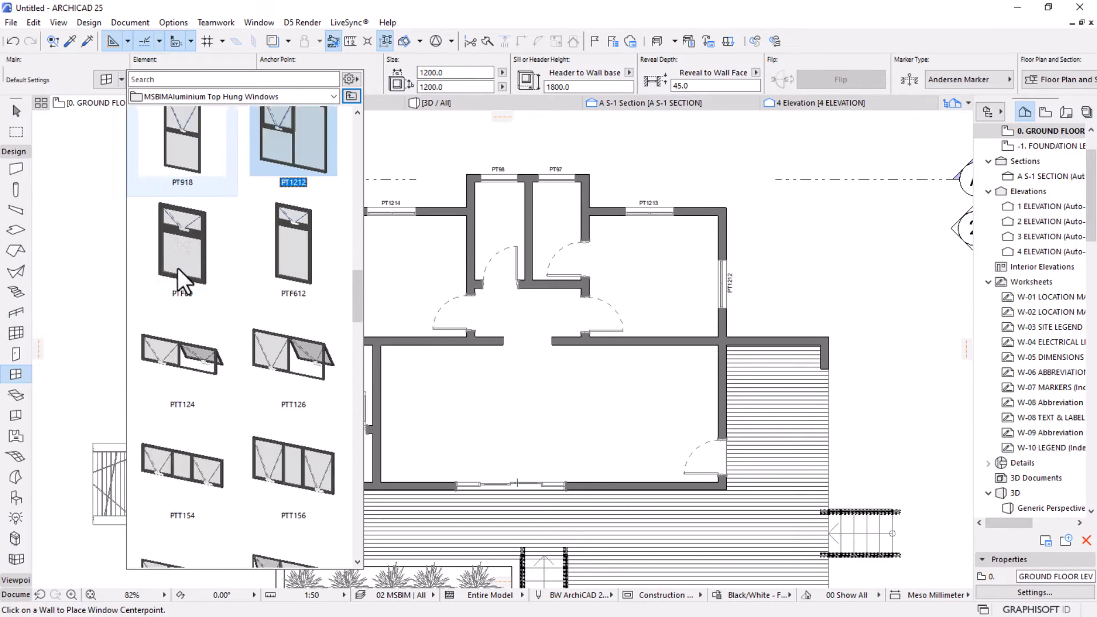
pyautogui.scroll(-6, 177, 269)
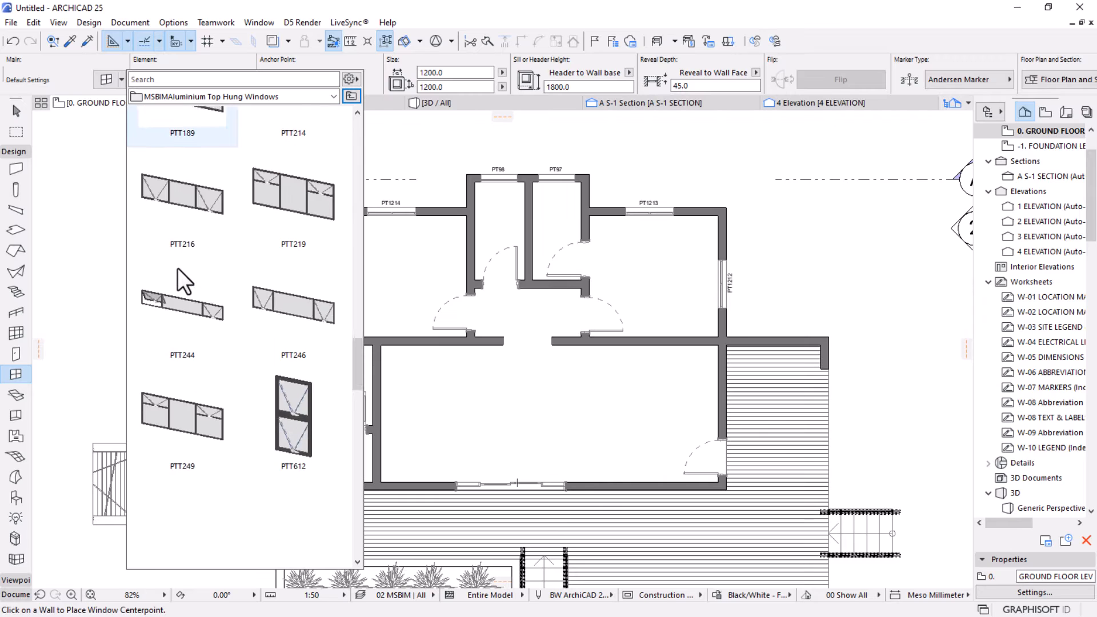
pyautogui.scroll(-1, 265, 436)
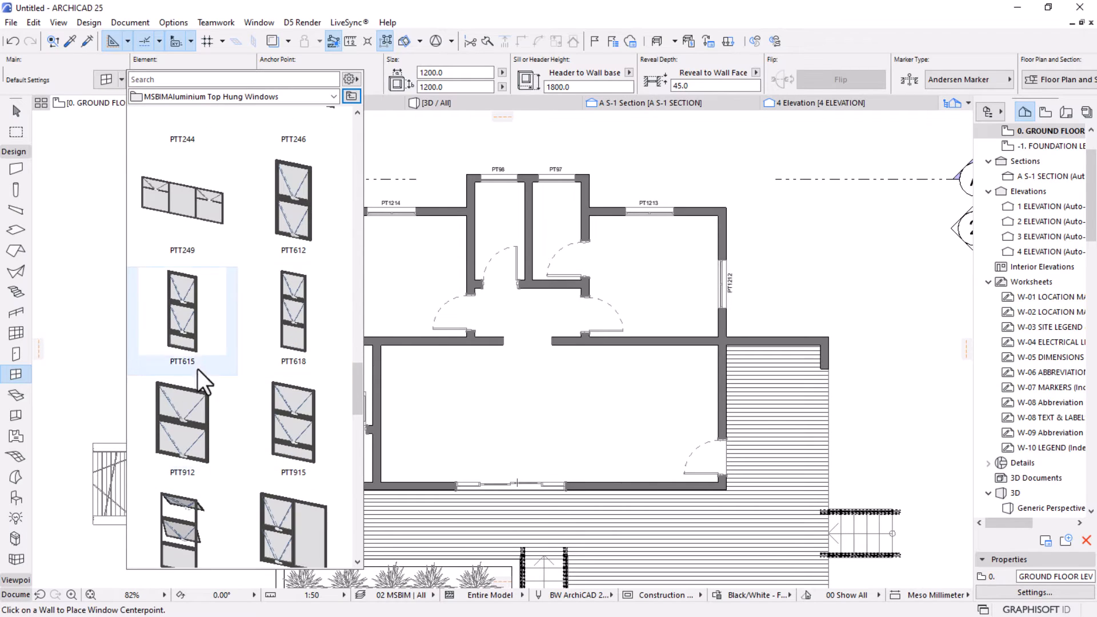
pyautogui.click(293, 311)
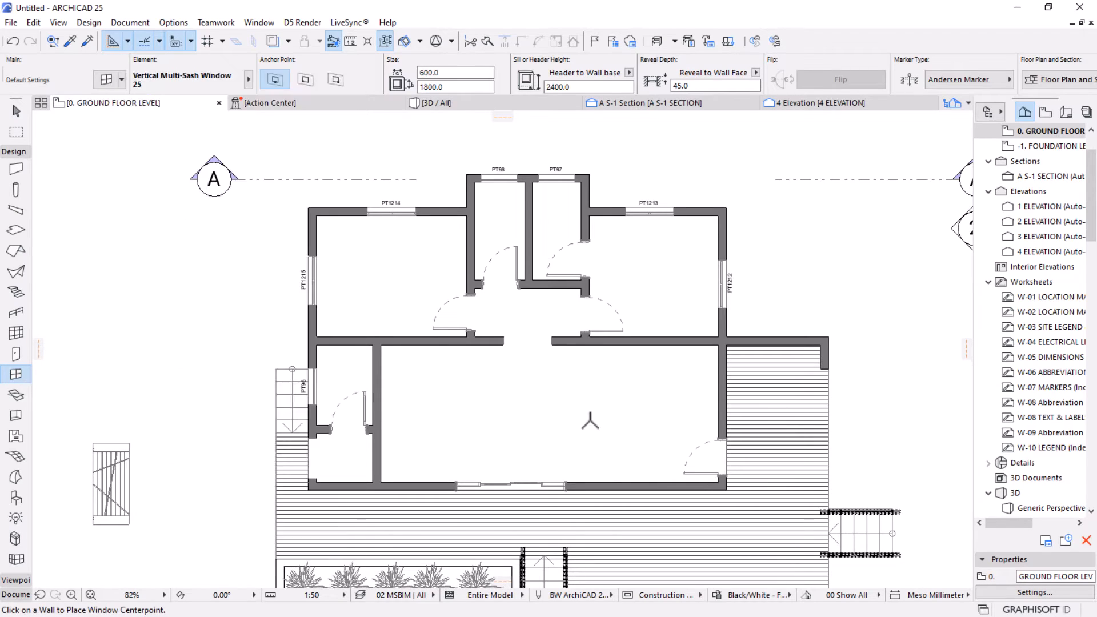
# Place the 600 by 1800 mm Vertical Multi-Sash Window in the front wall, between the interior partition and the multi-panel door.
pyautogui.click(402, 487)
pyautogui.click(602, 507)
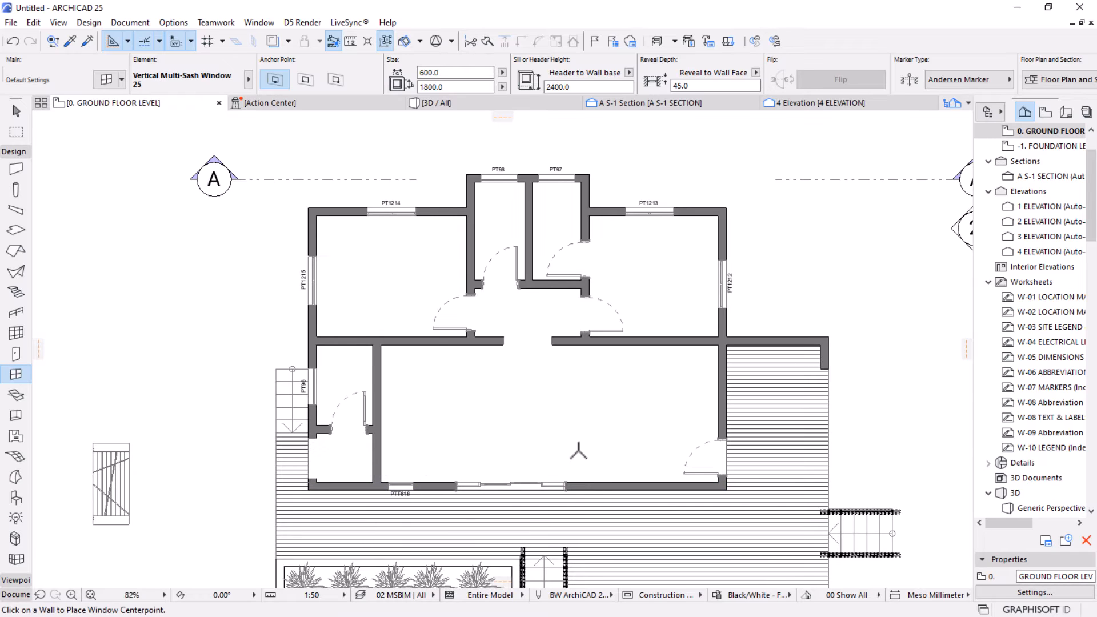
# Choose window *1409 from the MSBIM Aluminium Horizontal Sliding Windows folder and place it in the front wall right of the multi-panel door.
pyautogui.scroll(1, 543, 357)
pyautogui.scroll(-3, 520, 355)
pyautogui.scroll(3, 611, 478)
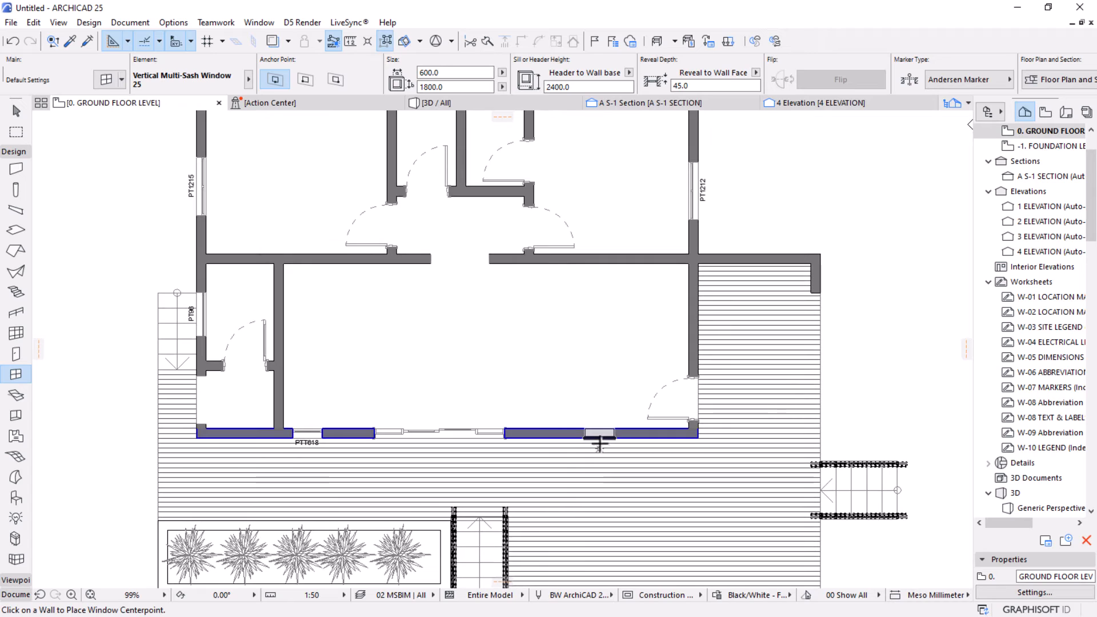
pyautogui.click(126, 83)
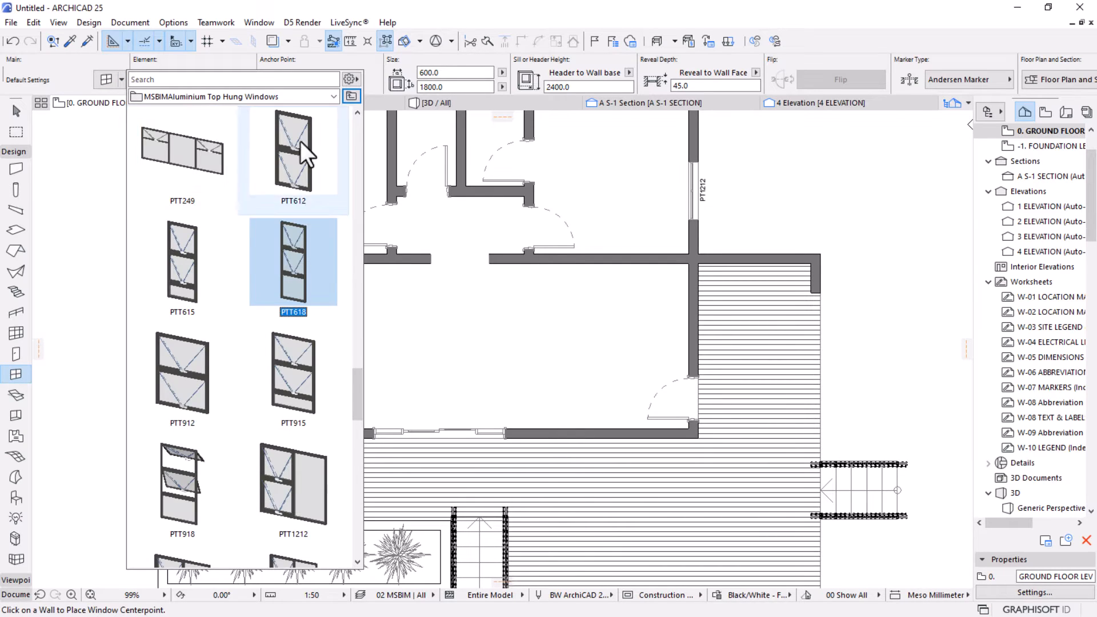
pyautogui.scroll(1, 308, 131)
pyautogui.scroll(5, 300, 191)
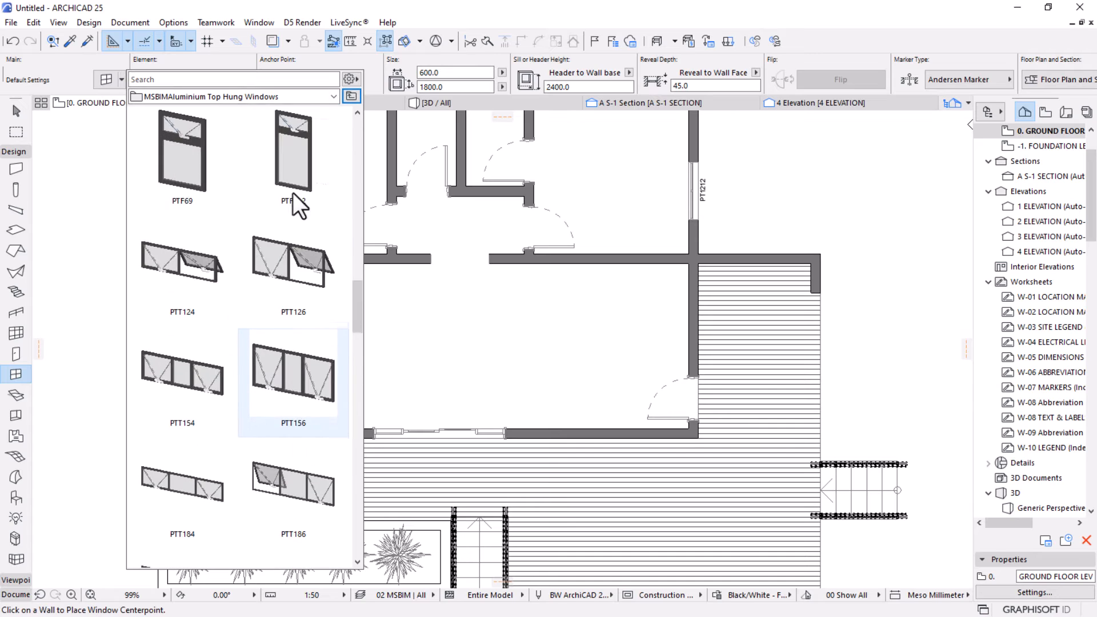
pyautogui.scroll(4, 292, 190)
pyautogui.scroll(5, 252, 202)
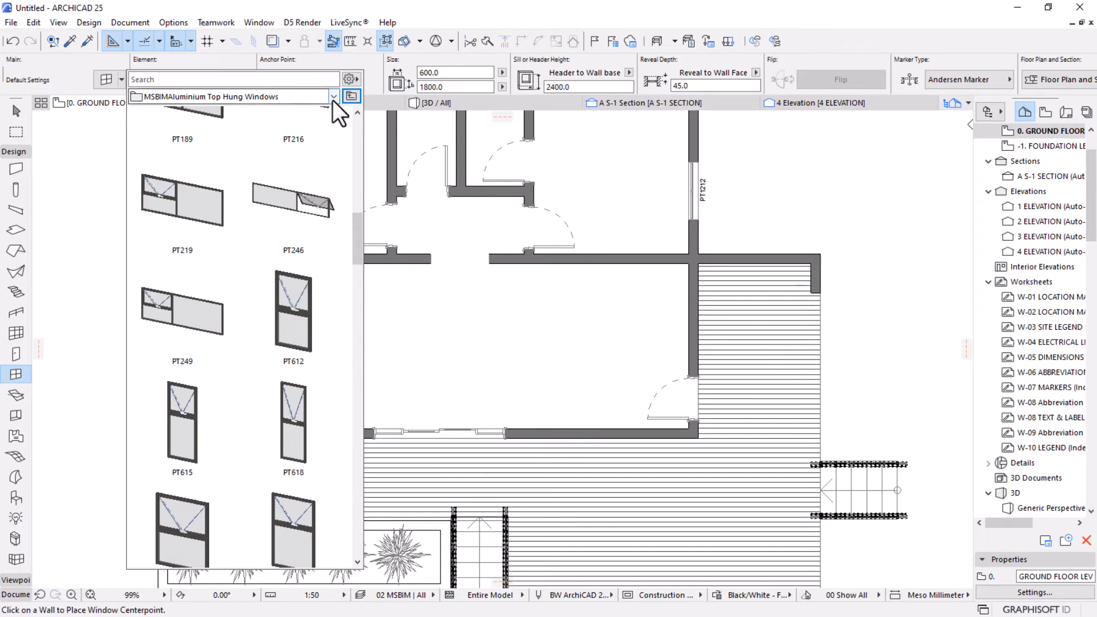
pyautogui.click(350, 96)
pyautogui.doubleClick(277, 154)
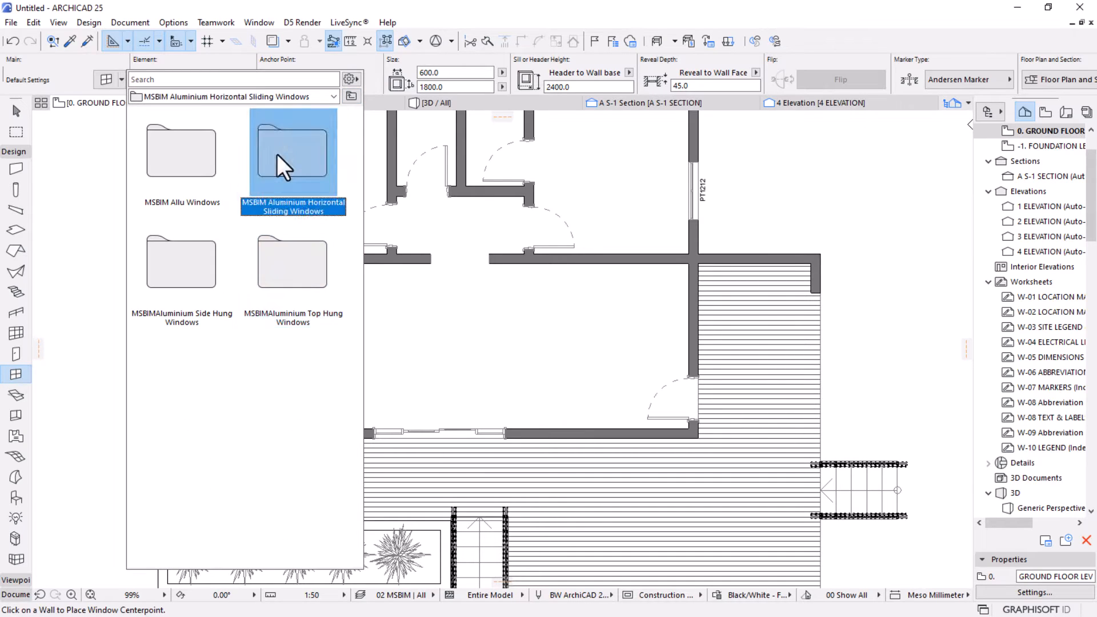
pyautogui.scroll(-5, 291, 277)
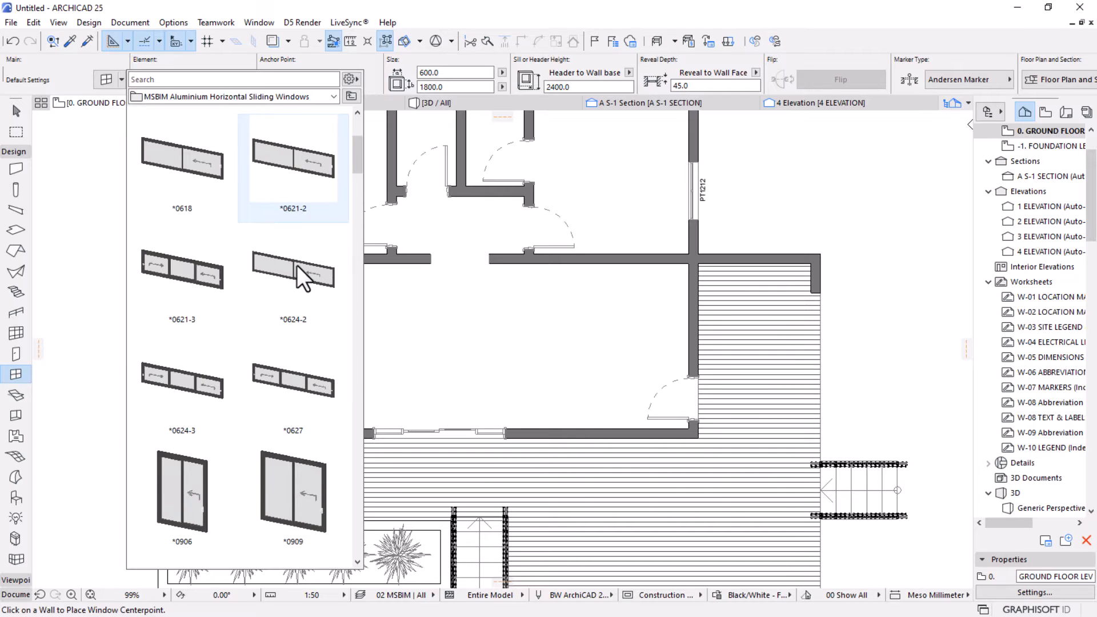
pyautogui.scroll(-3, 296, 265)
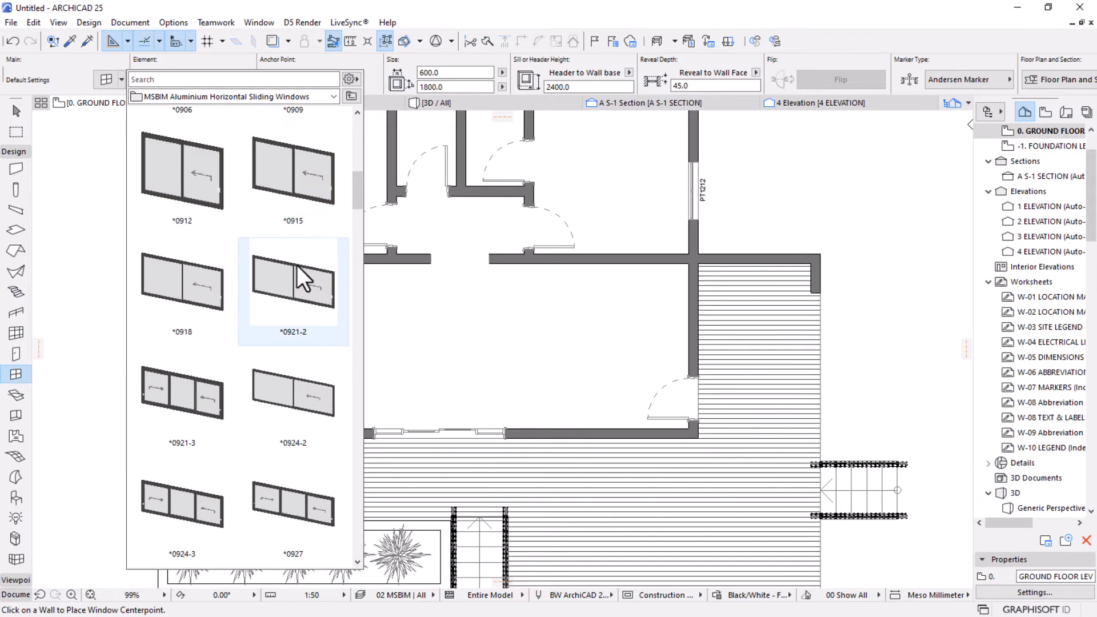
pyautogui.scroll(-3, 320, 392)
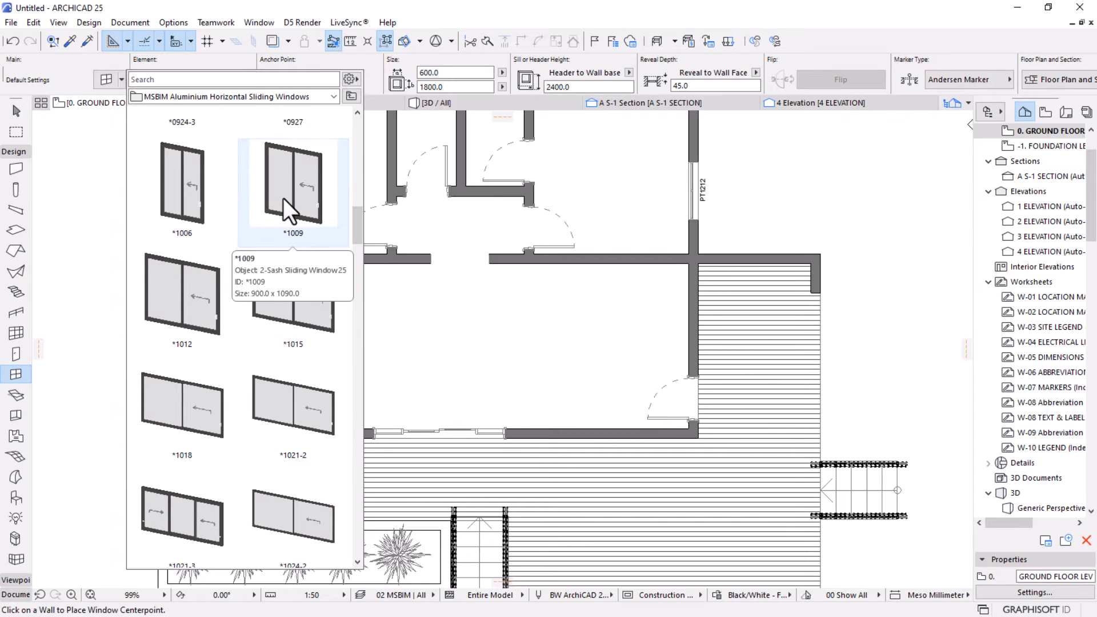
pyautogui.scroll(-6, 283, 198)
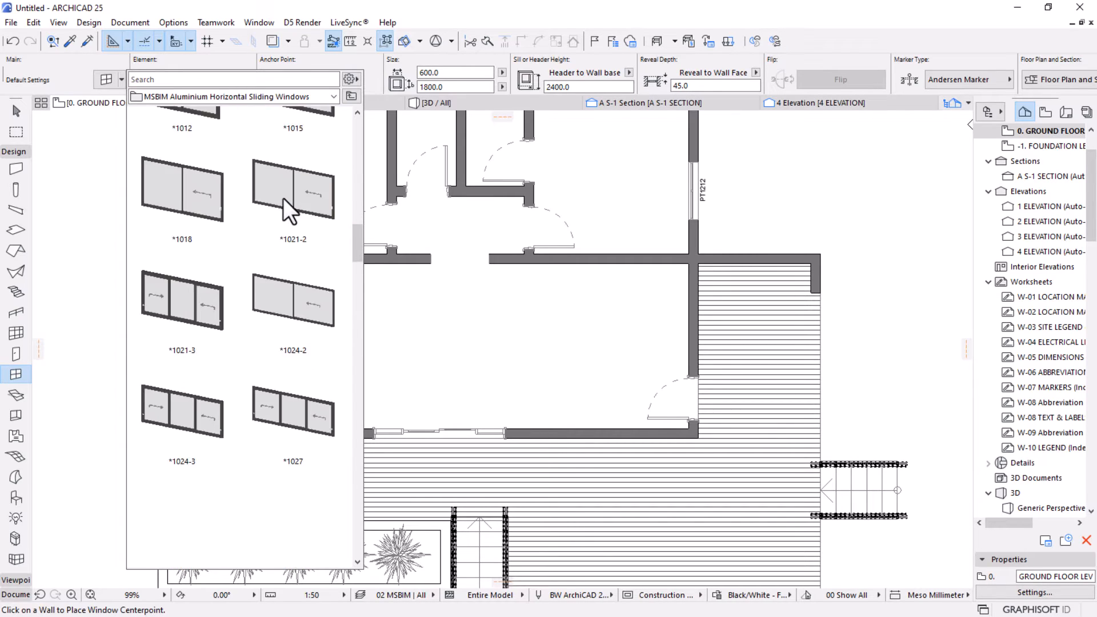
pyautogui.scroll(-3, 283, 197)
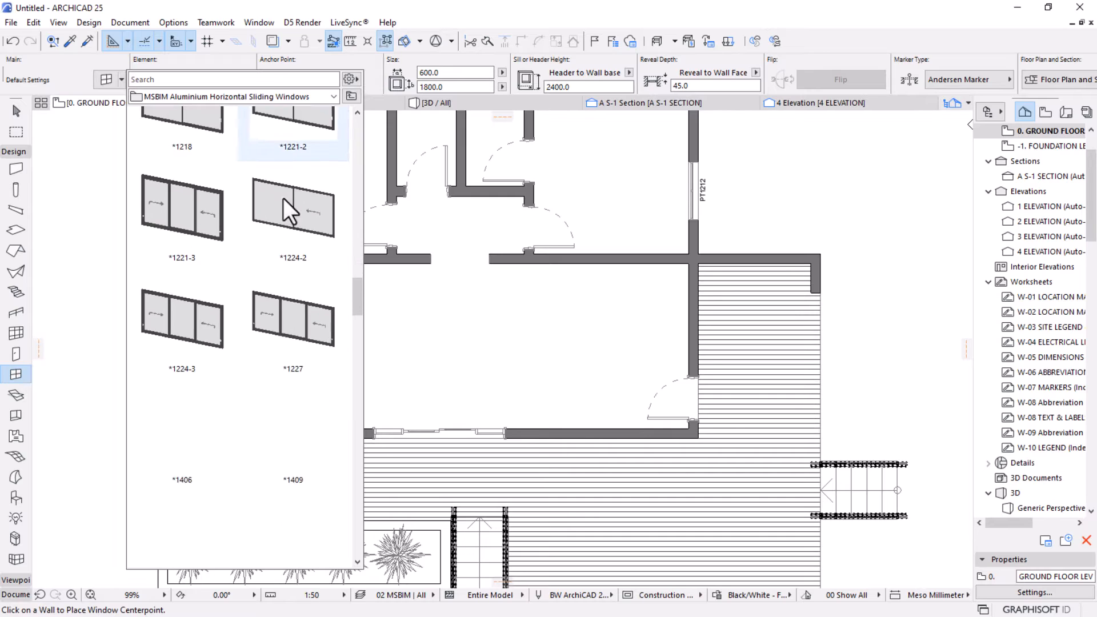
pyautogui.scroll(-1, 291, 274)
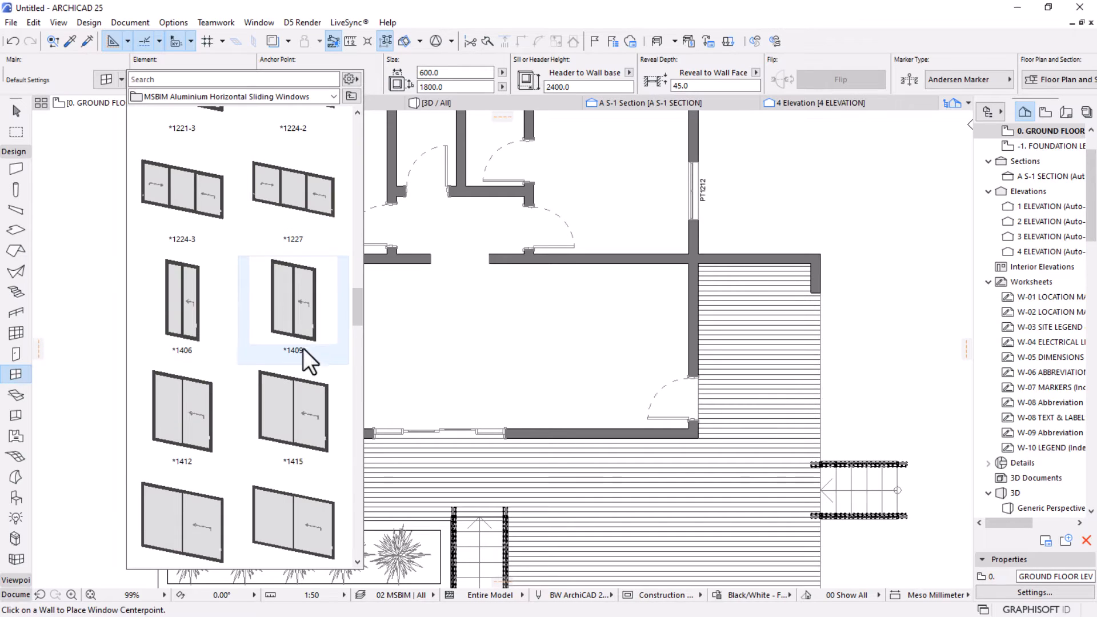
pyautogui.click(285, 297)
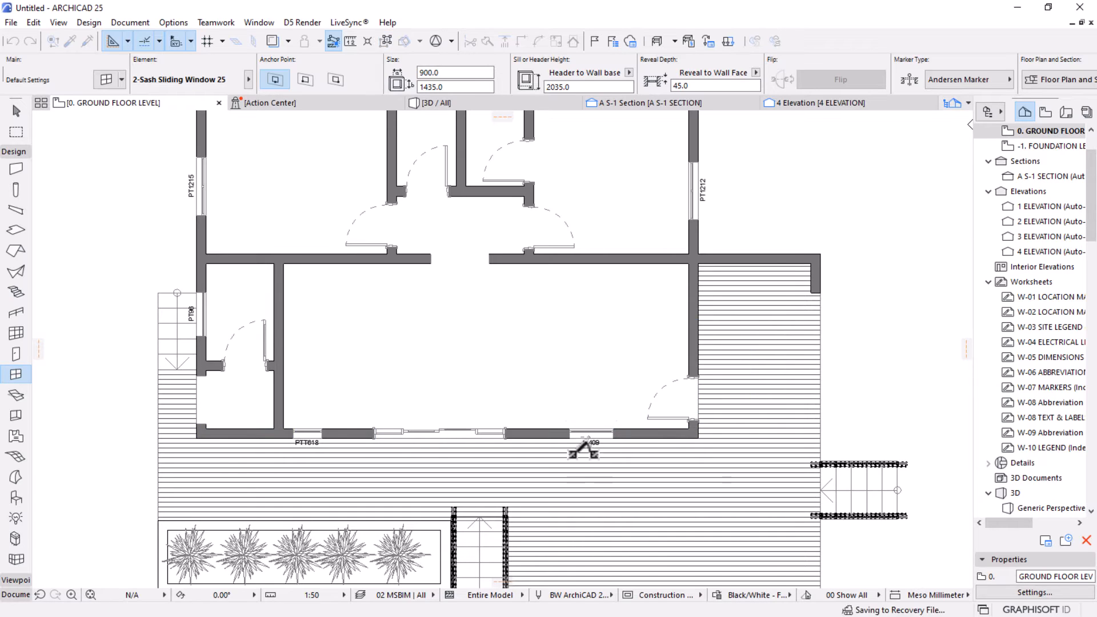
# Select the new *1409 sliding window and set its width, trying 1500 mm before settling on 2100 mm.
pyautogui.scroll(4, 571, 438)
pyautogui.press('Escape')
pyautogui.click(548, 429)
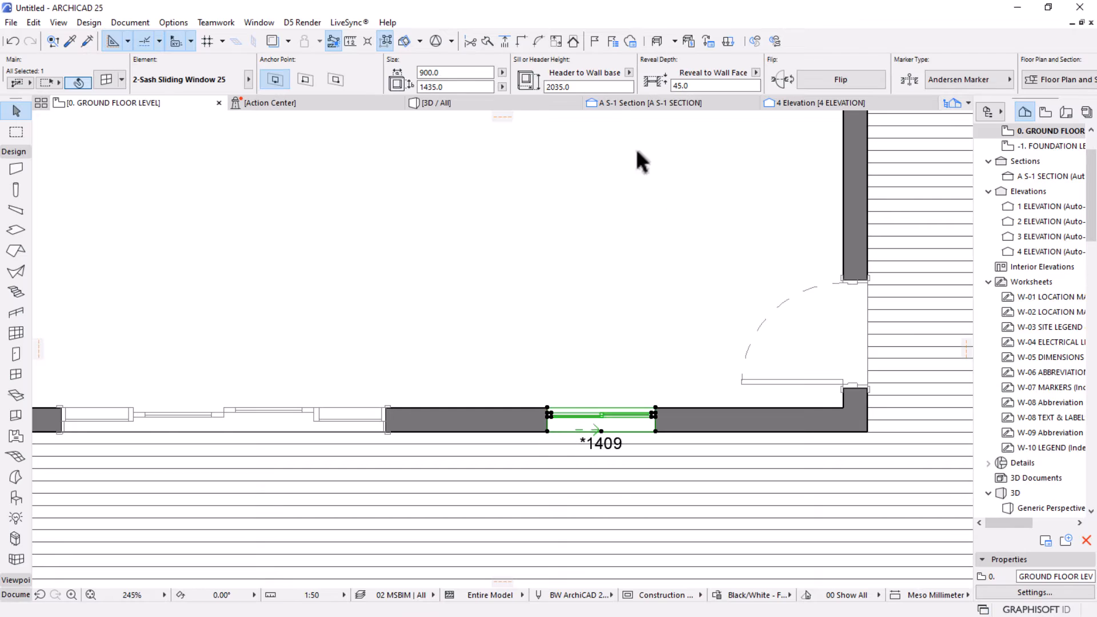
pyautogui.moveTo(457, 73); pyautogui.dragTo(394, 73)
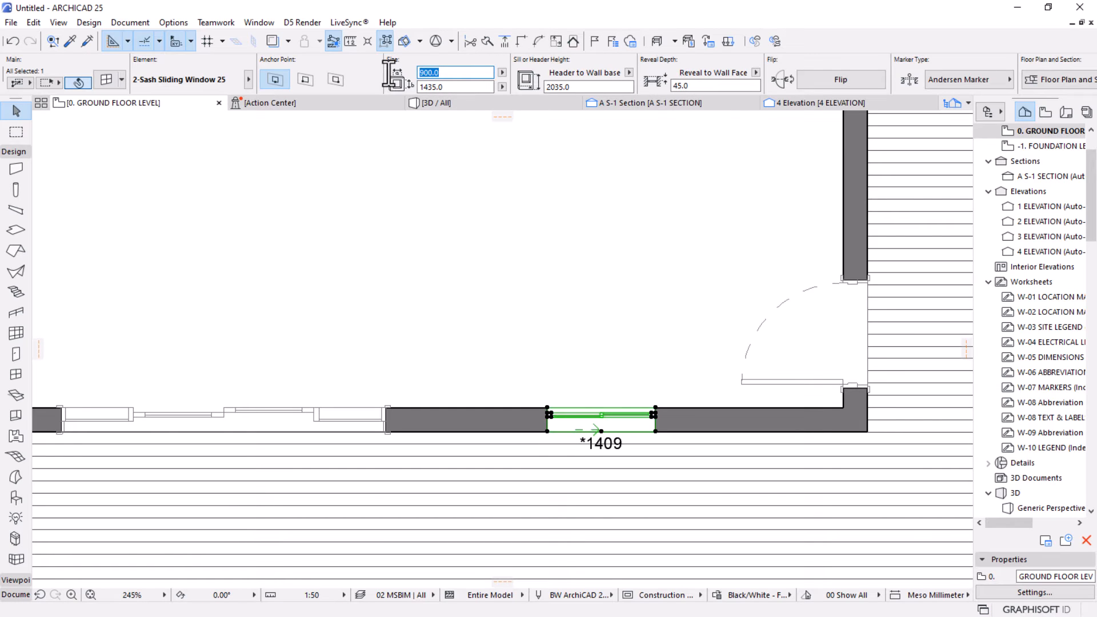
pyautogui.write('1500.0')
pyautogui.press('Return')
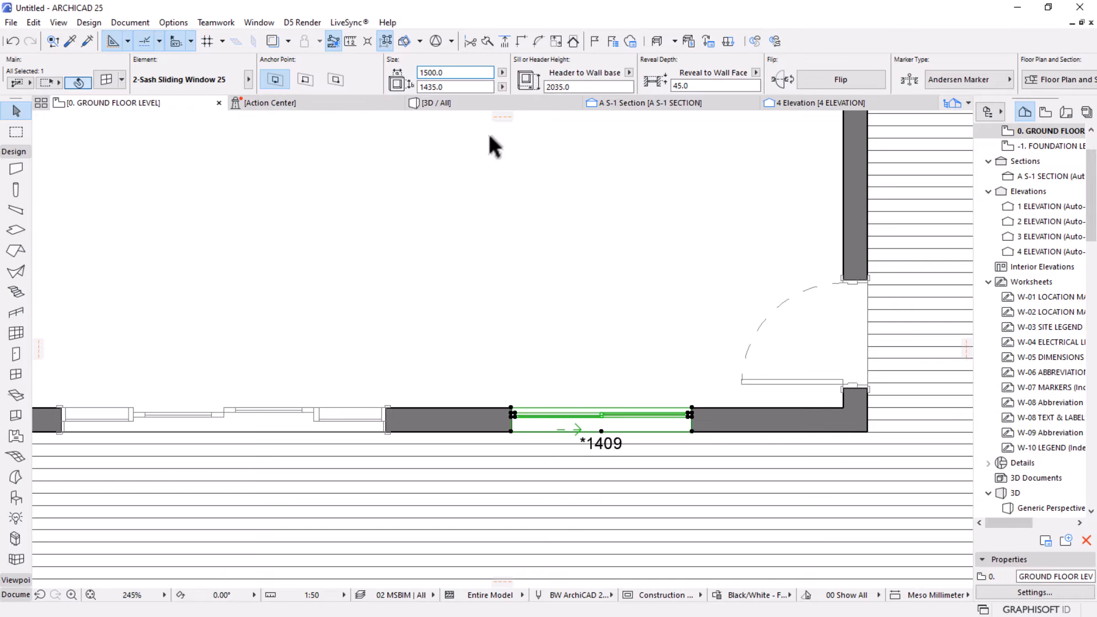
pyautogui.moveTo(457, 72); pyautogui.dragTo(399, 73)
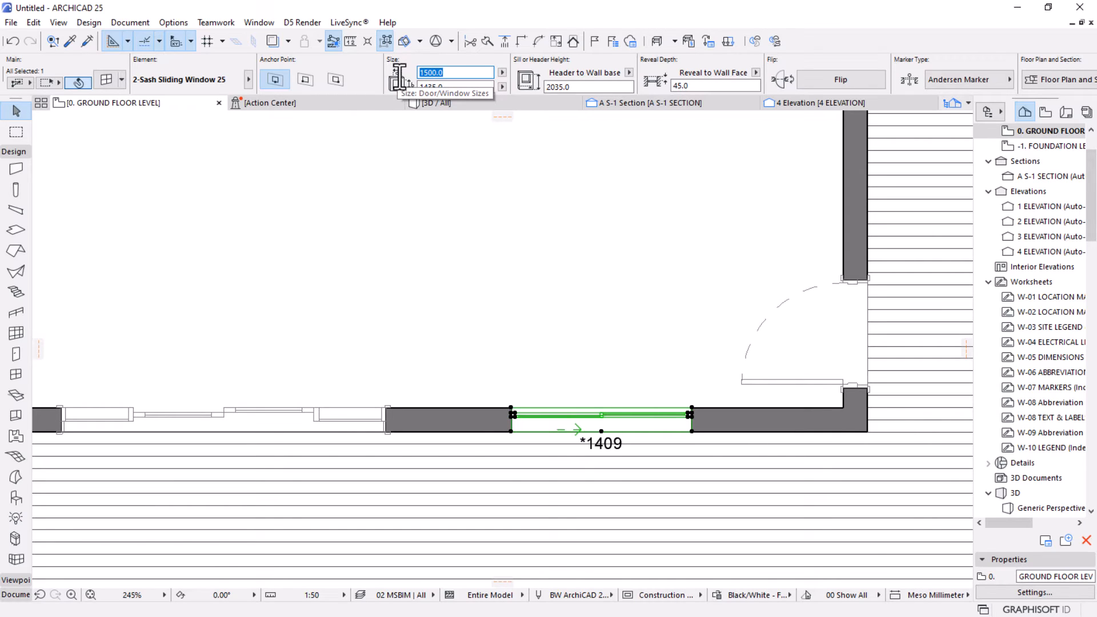
pyautogui.write('2100')
pyautogui.press('Return')
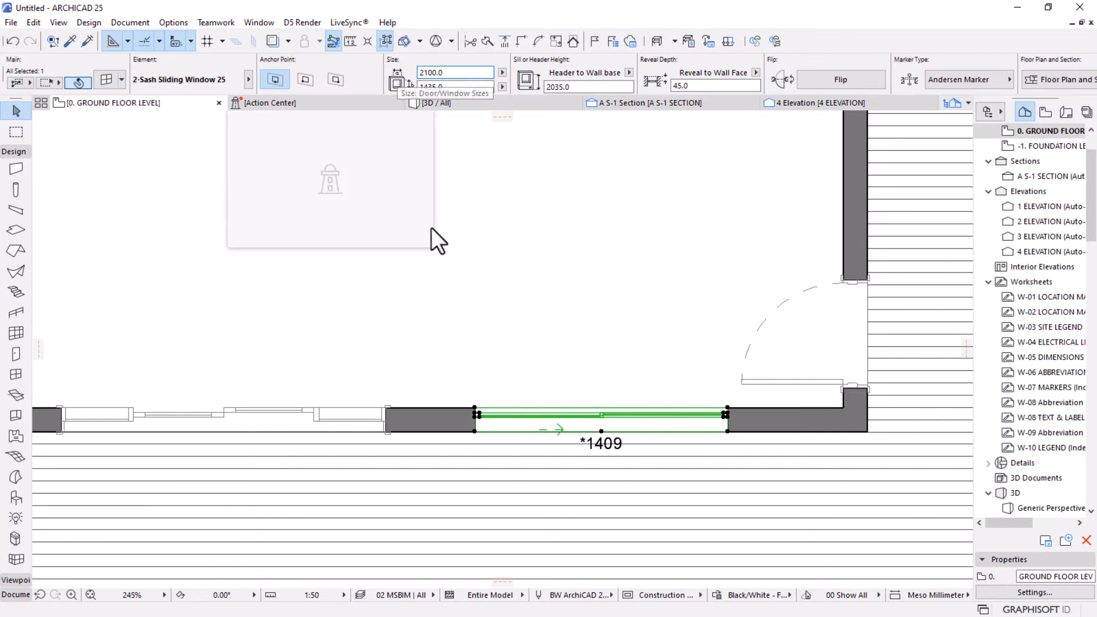
# Replace the selected *1409 window's type with 3-Sash Sliding Window 25, using that type's default settings.
pyautogui.scroll(3, 629, 426)
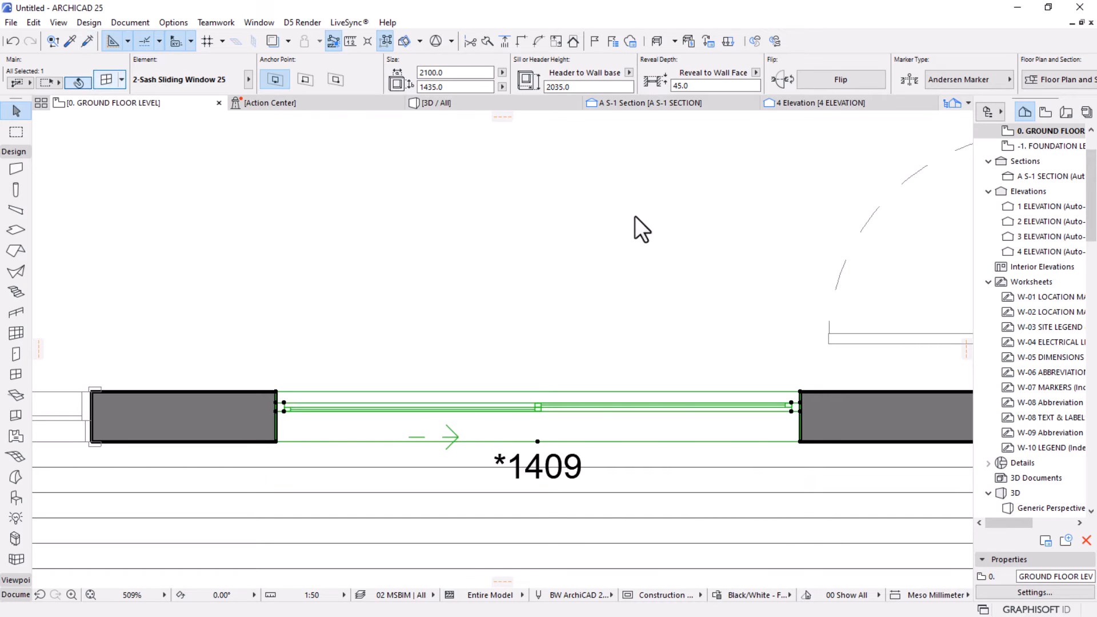
pyautogui.hotkey('ctrl', 't')
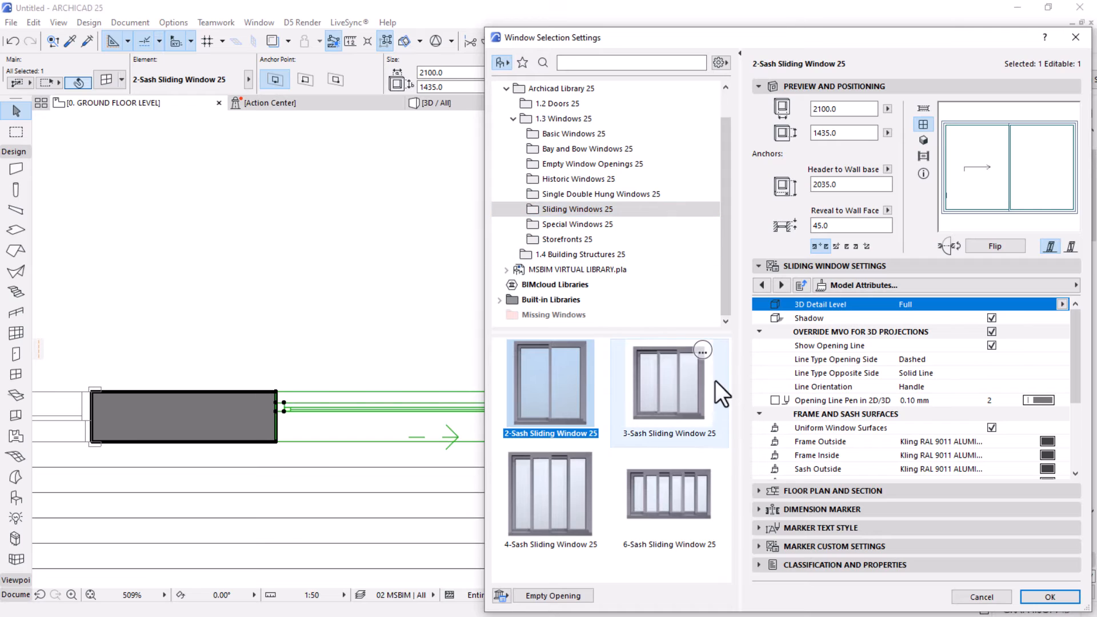
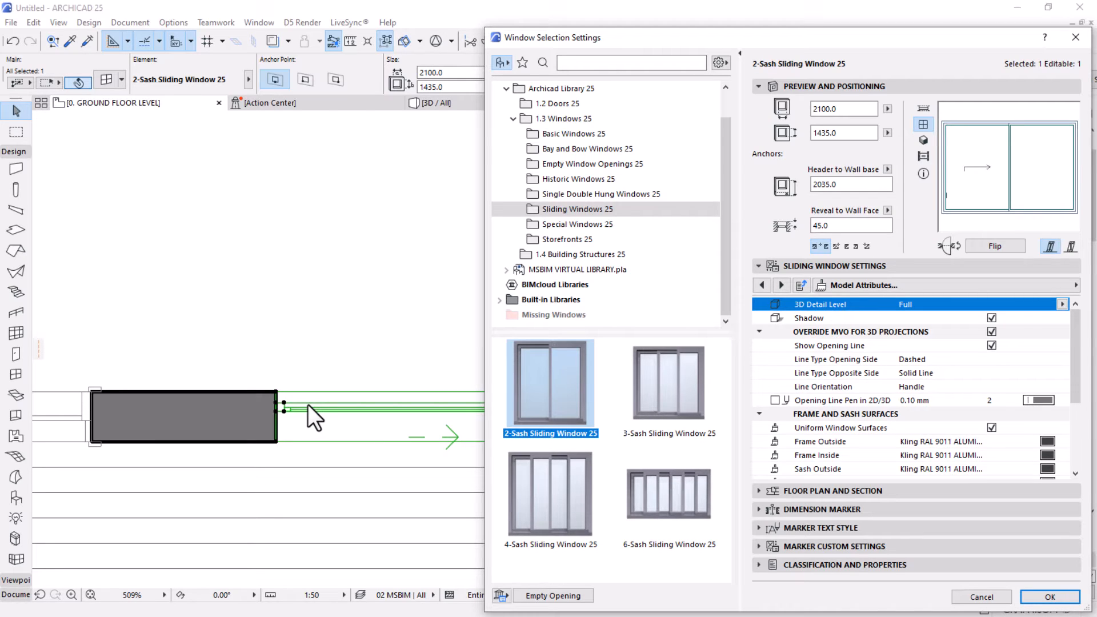
pyautogui.click(670, 397)
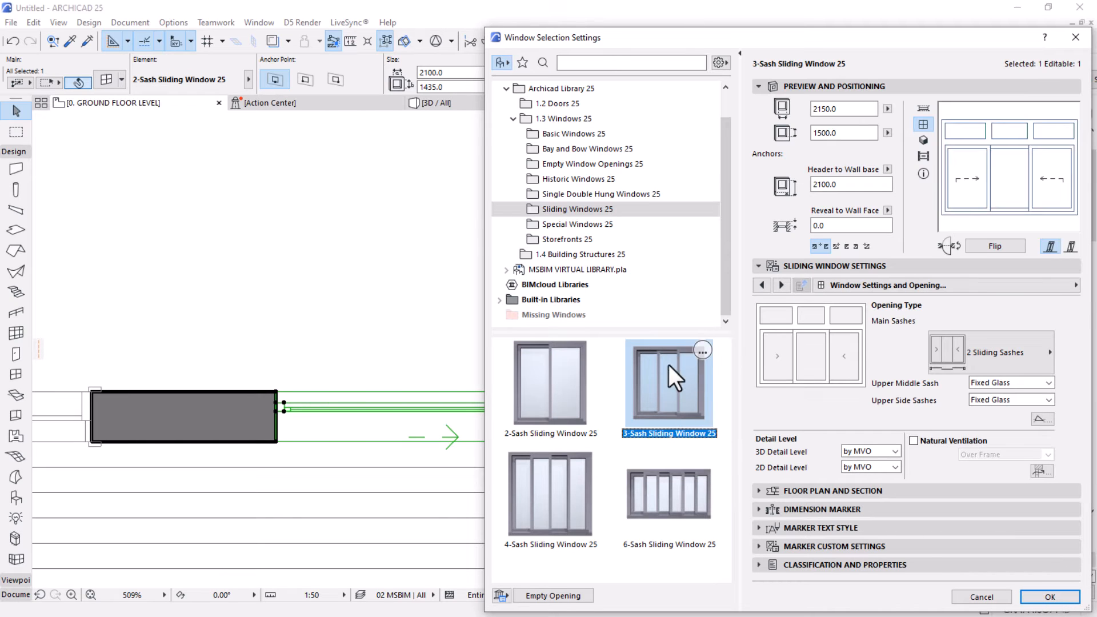
pyautogui.click(1051, 597)
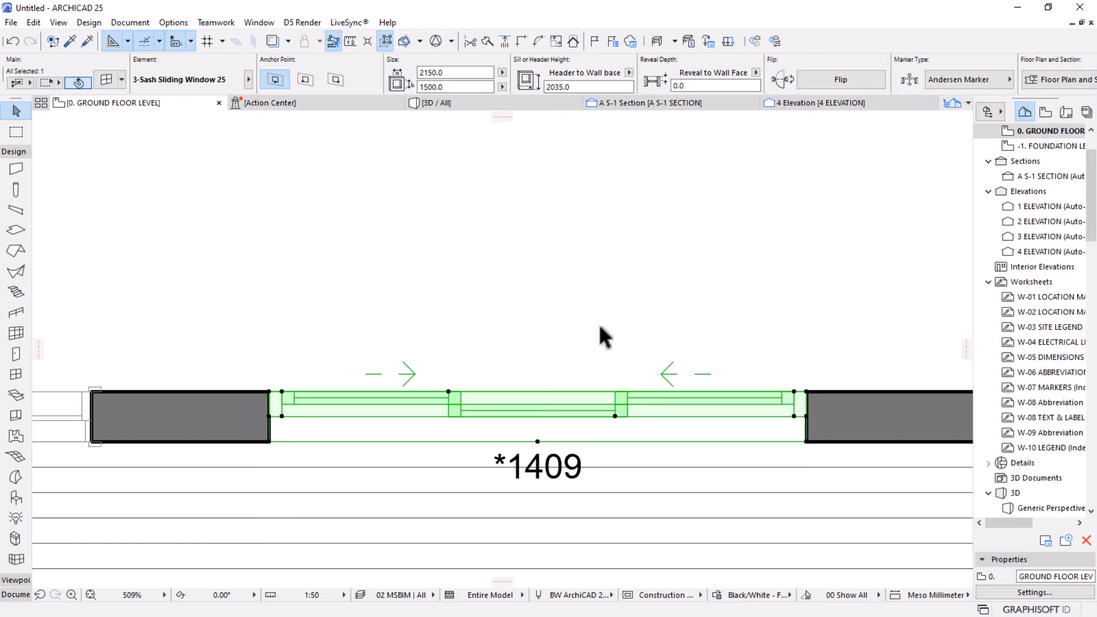
# Inspect the replaced window from outside in 3D, return to the ground floor plan and undo the window type change.
pyautogui.scroll(-5, 599, 324)
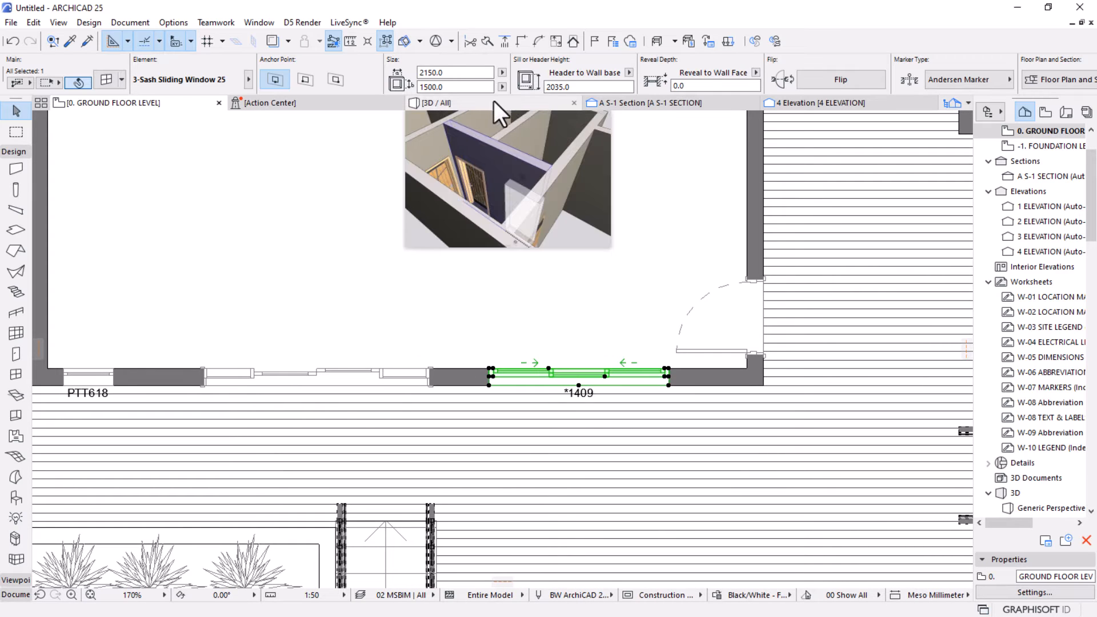
pyautogui.click(493, 102)
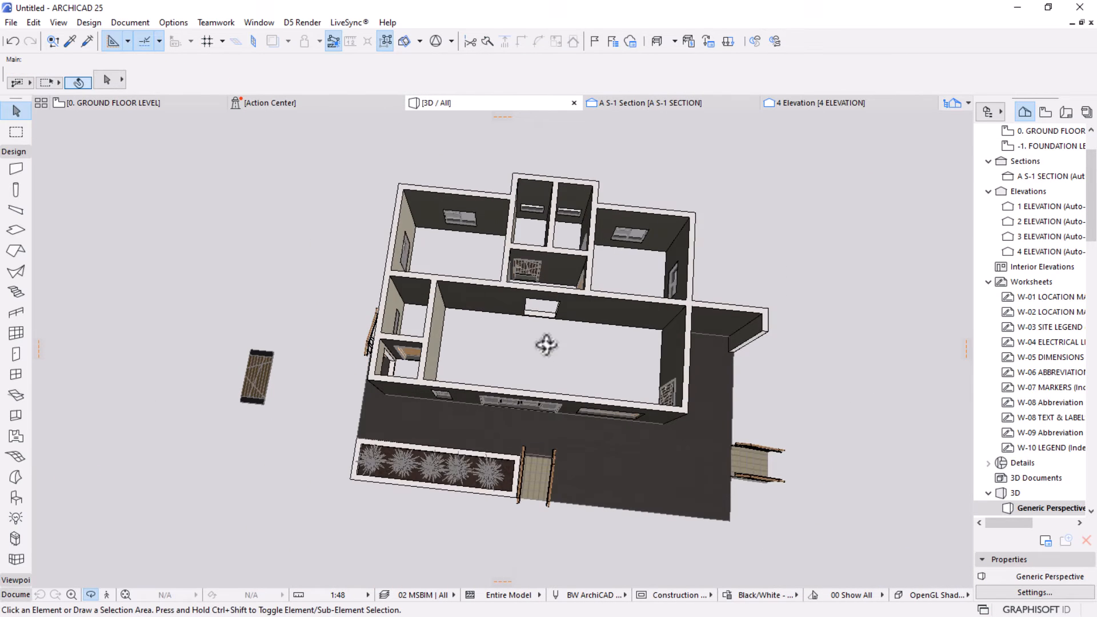
pyautogui.moveTo(546, 345); pyautogui.dragTo(691, 308)
pyautogui.scroll(5, 688, 348)
pyautogui.moveTo(722, 345); pyautogui.dragTo(488, 358)
pyautogui.moveTo(708, 357); pyautogui.dragTo(796, 429)
pyautogui.scroll(5, 596, 310)
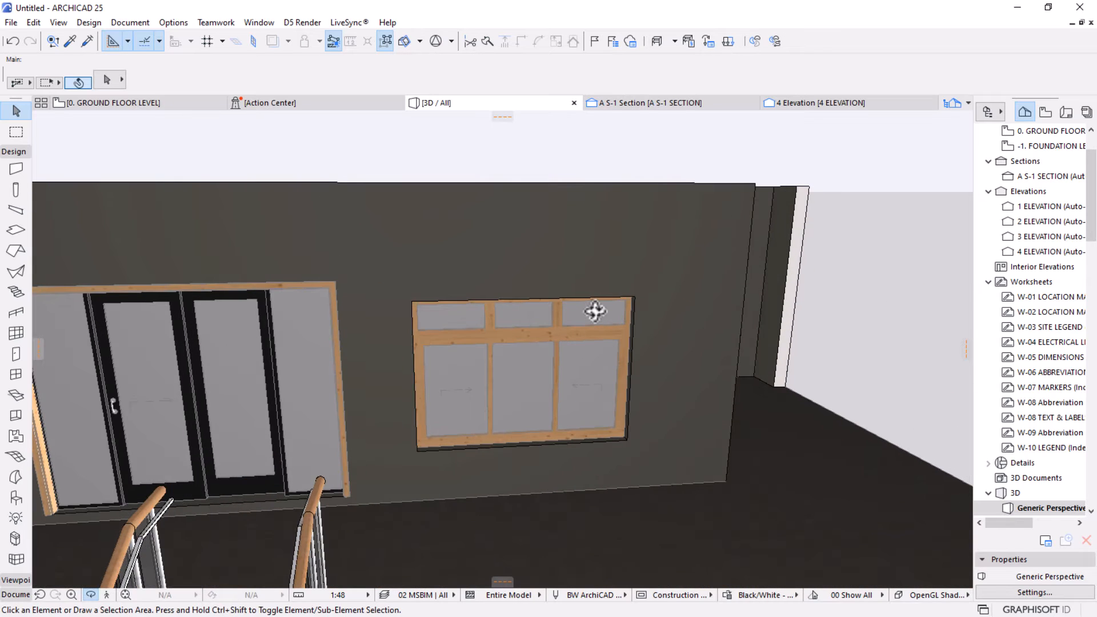
pyautogui.click(596, 311)
pyautogui.press('F2')
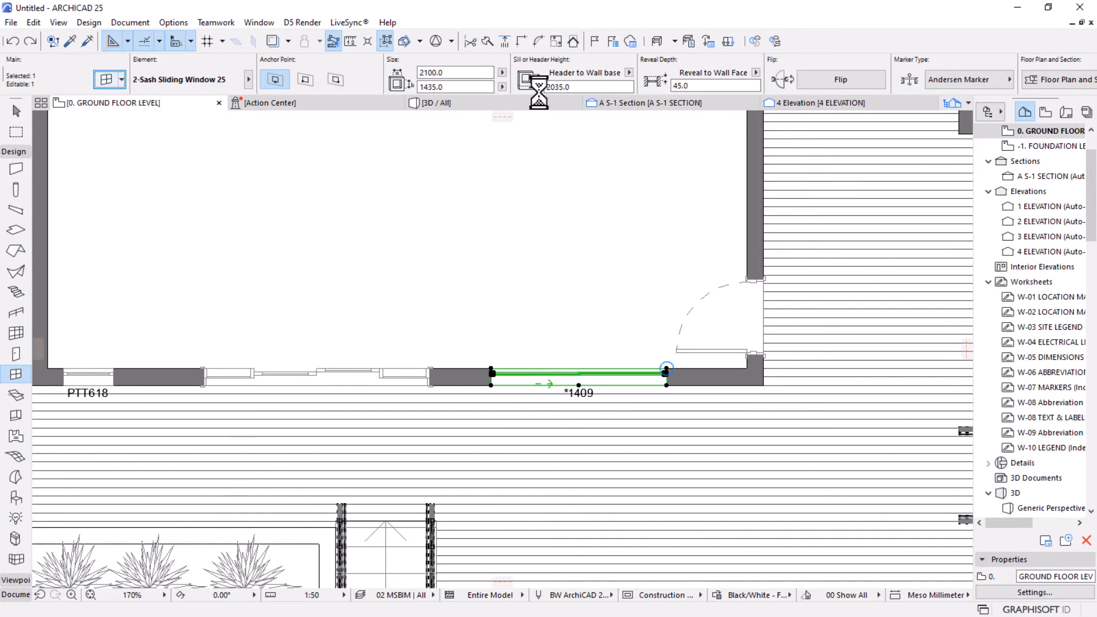
# Change the *1409 window to 3-Sash Sliding Window 25 while keeping its existing settings, with the Upper Transom set to None.
pyautogui.hotkey('ctrl', 't')
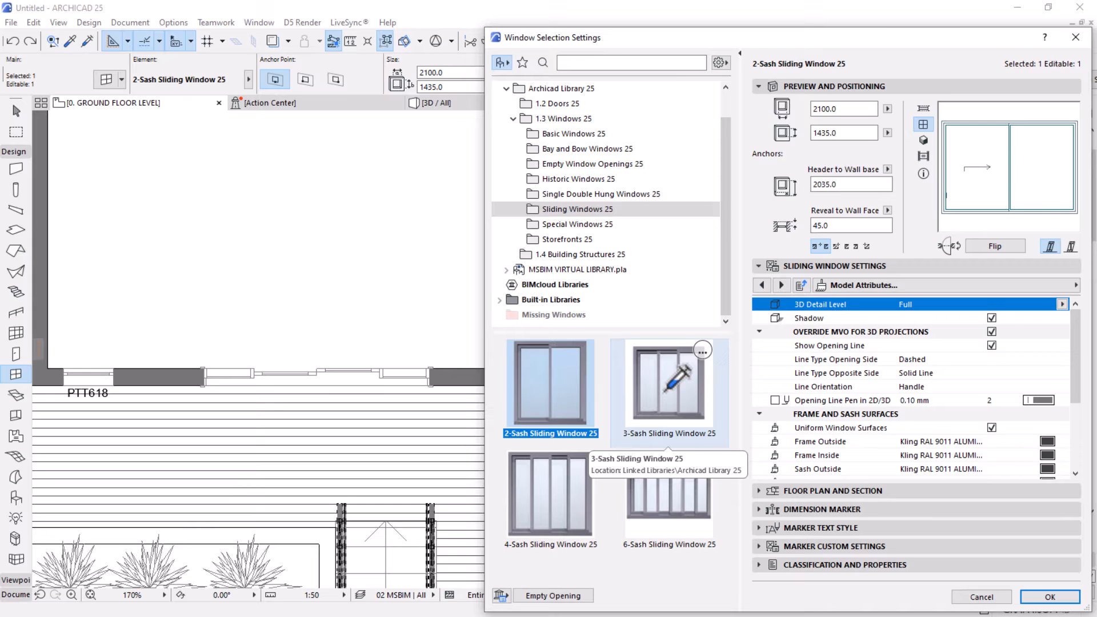
pyautogui.click(664, 392)
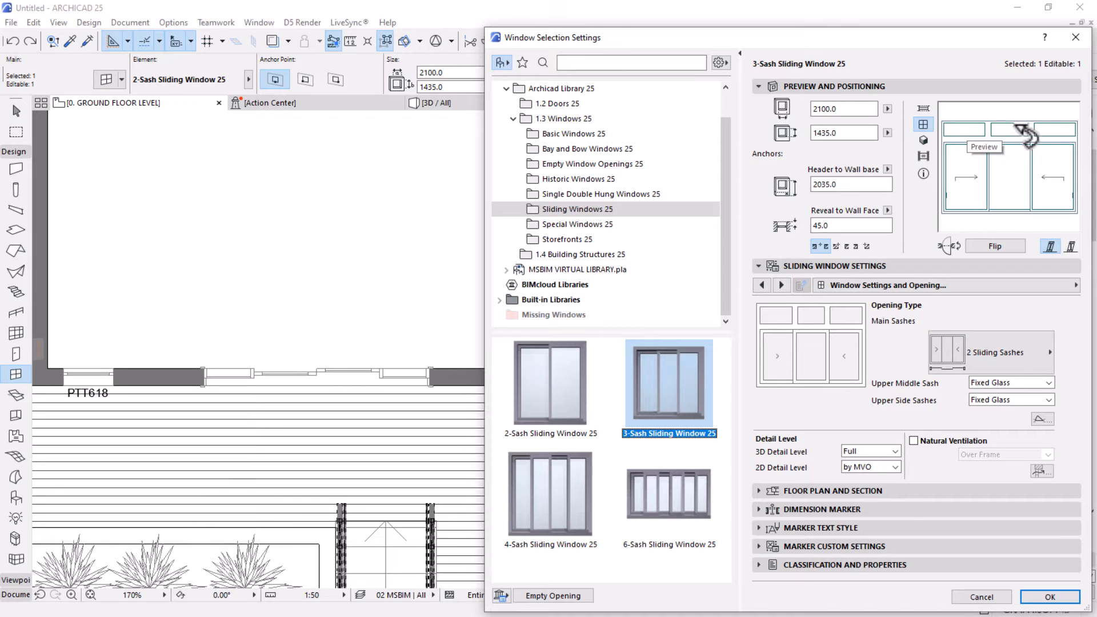
pyautogui.click(761, 285)
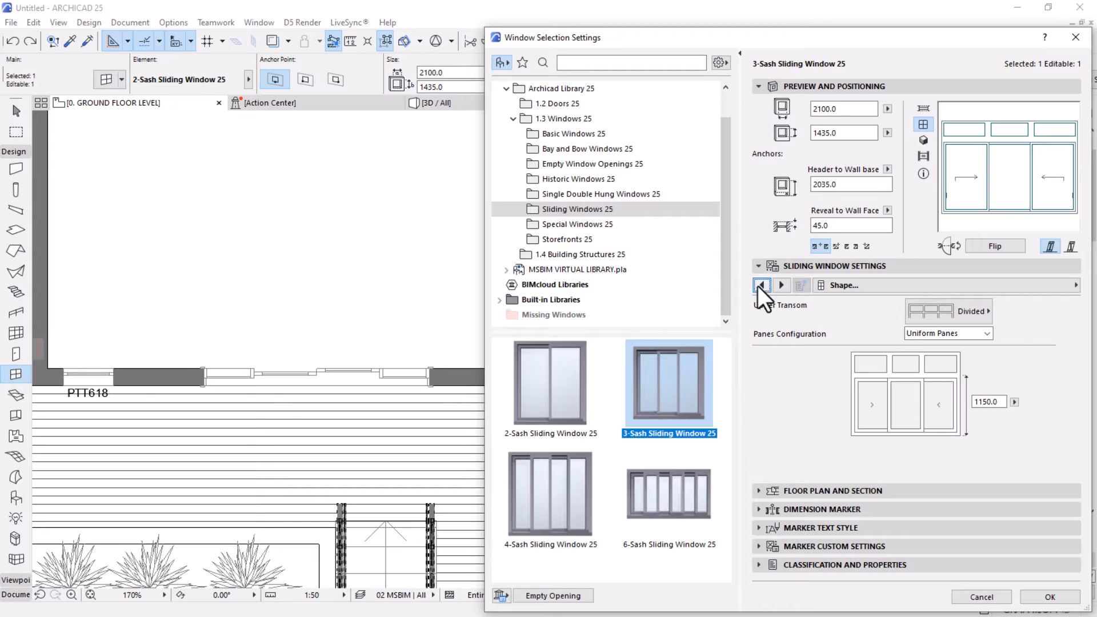
pyautogui.click(944, 303)
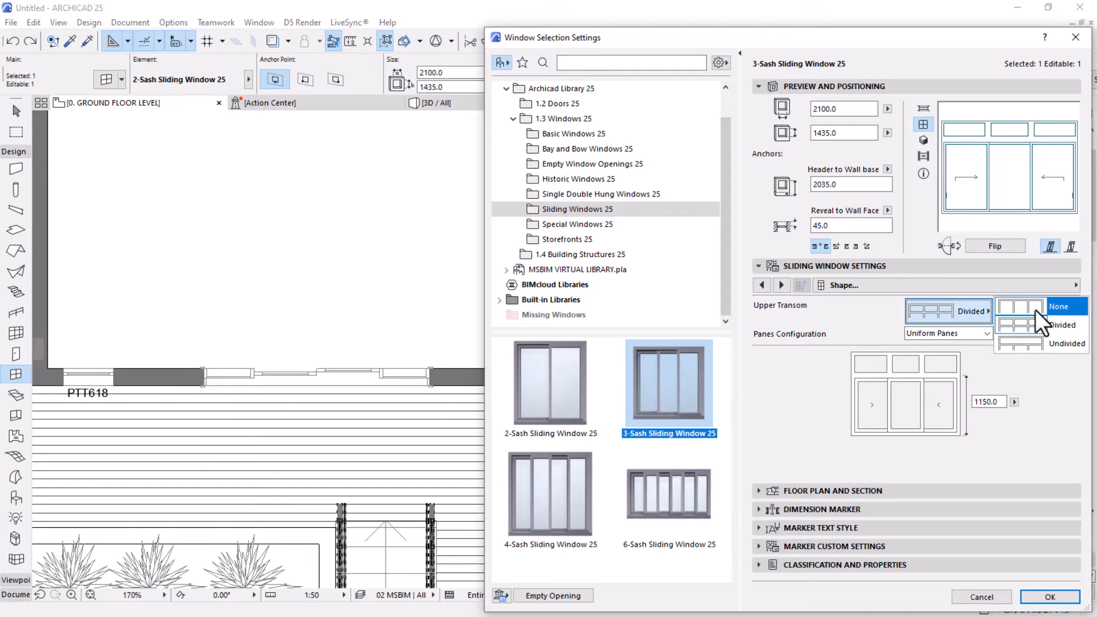
pyautogui.click(1051, 307)
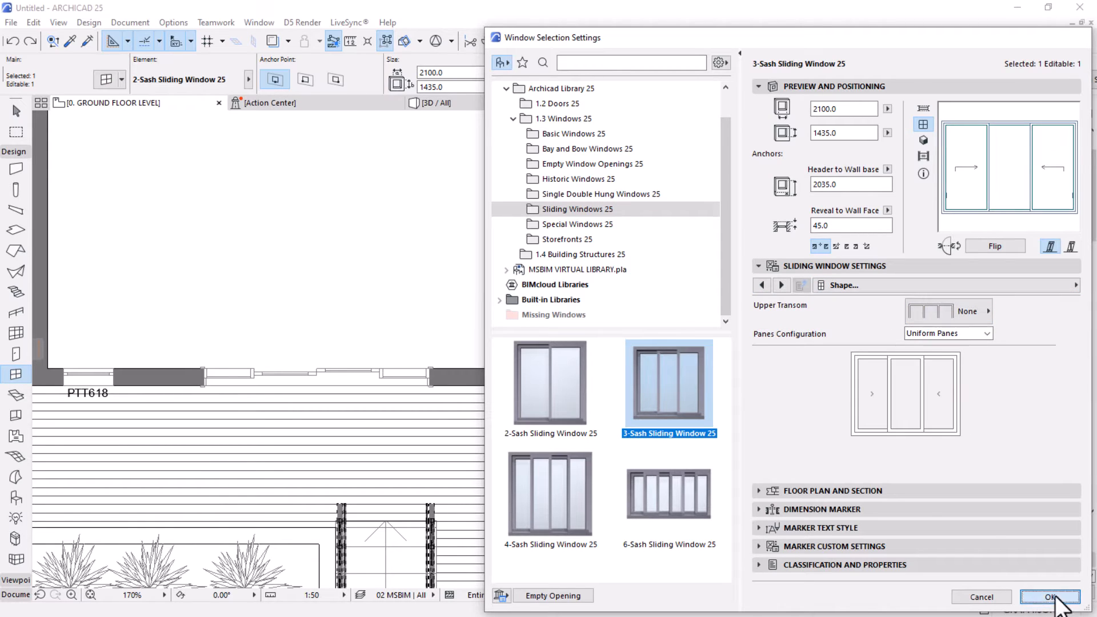
pyautogui.click(1051, 599)
# Examine the front facade from outside in the 3D view and select the three-sash sliding window.
pyautogui.click(499, 108)
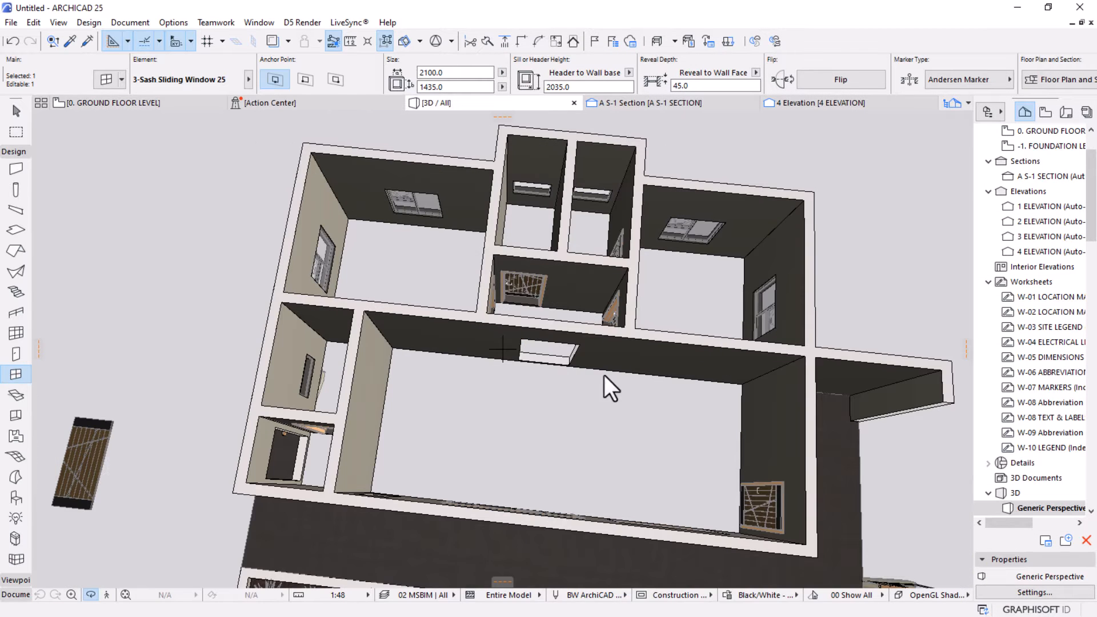
pyautogui.scroll(-3, 555, 272)
pyautogui.keyDown('shift'); pyautogui.moveTo(613, 553); pyautogui.dragTo(648, 325, button='middle'); pyautogui.keyUp('shift')
pyautogui.scroll(4, 648, 325)
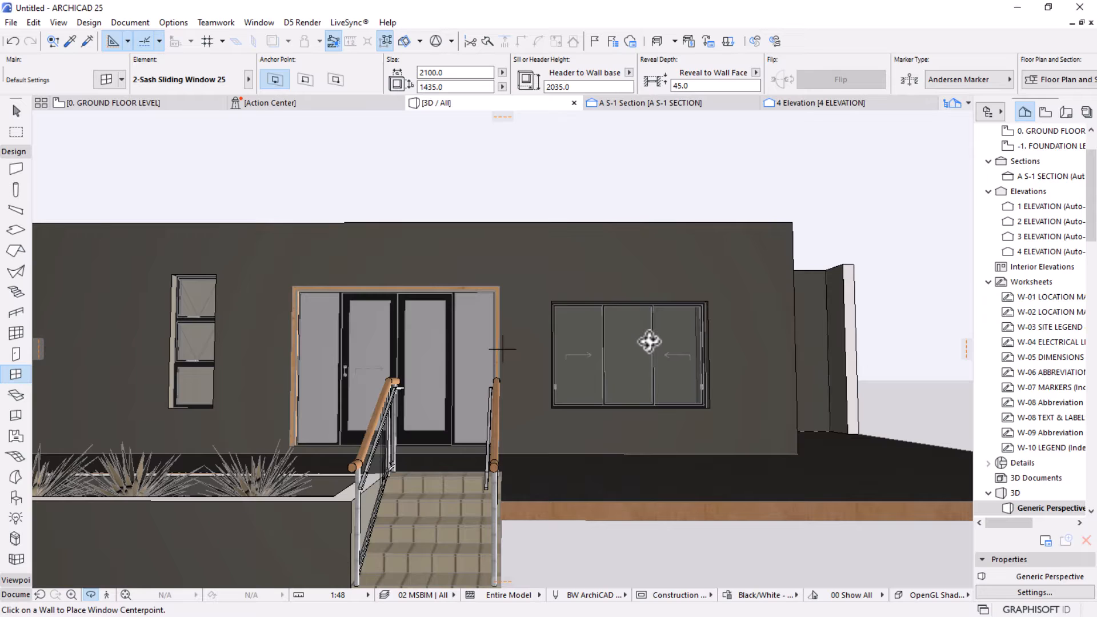
pyautogui.scroll(2, 665, 358)
pyautogui.press('Escape')
pyautogui.press('Escape')
pyautogui.click(623, 335)
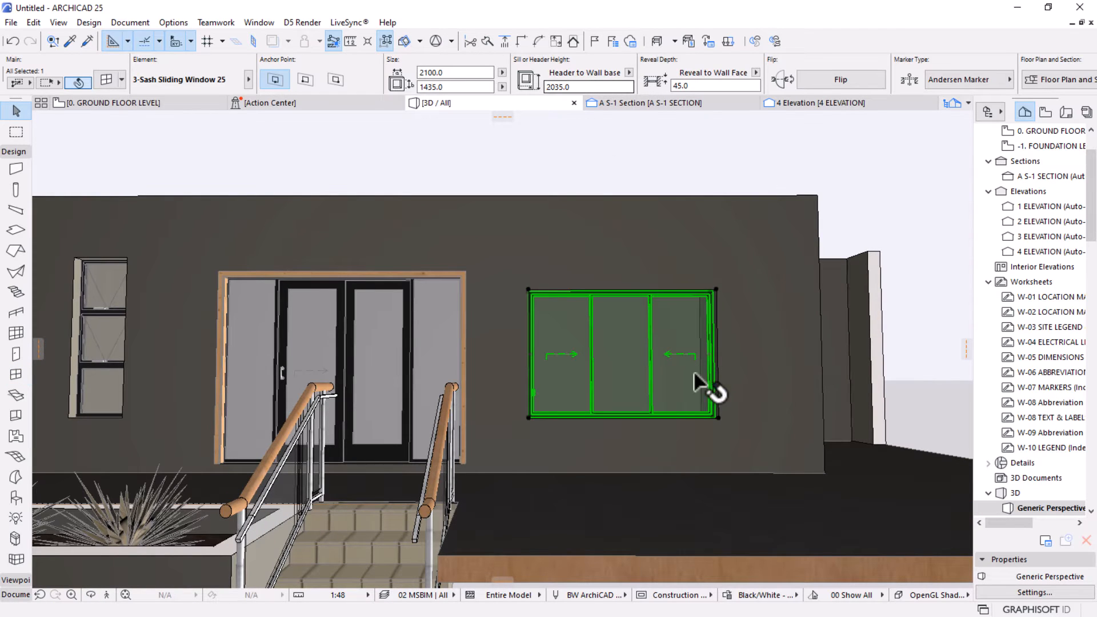
# Stretch the three-sash sliding window's lower edge down to the bottom of the entrance door frame, giving a height of 1935 mm.
pyautogui.click(718, 417)
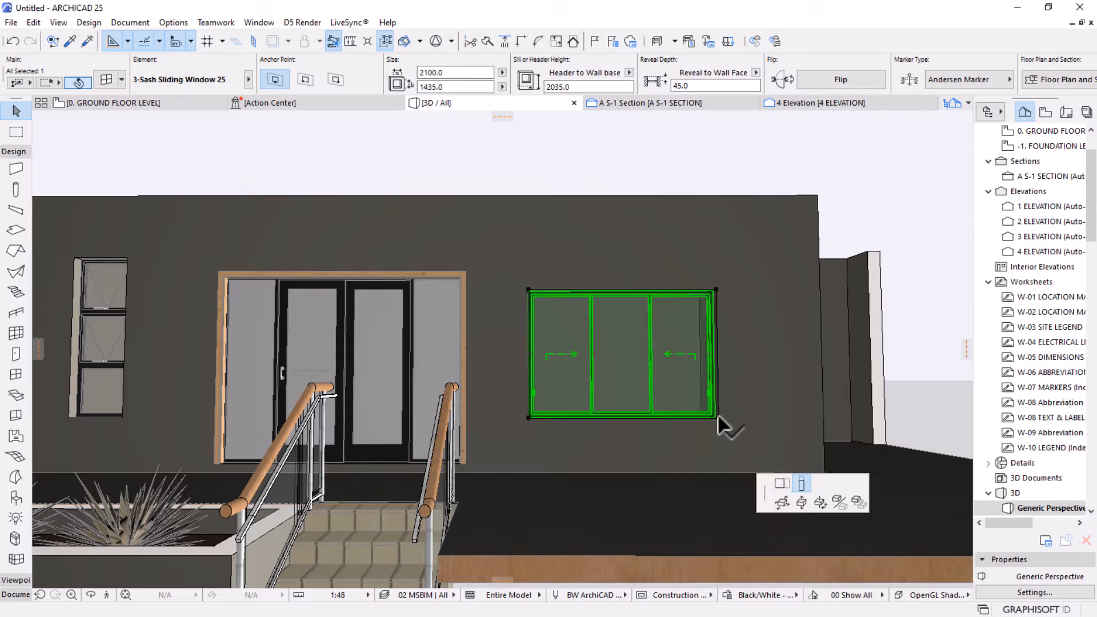
pyautogui.click(466, 462)
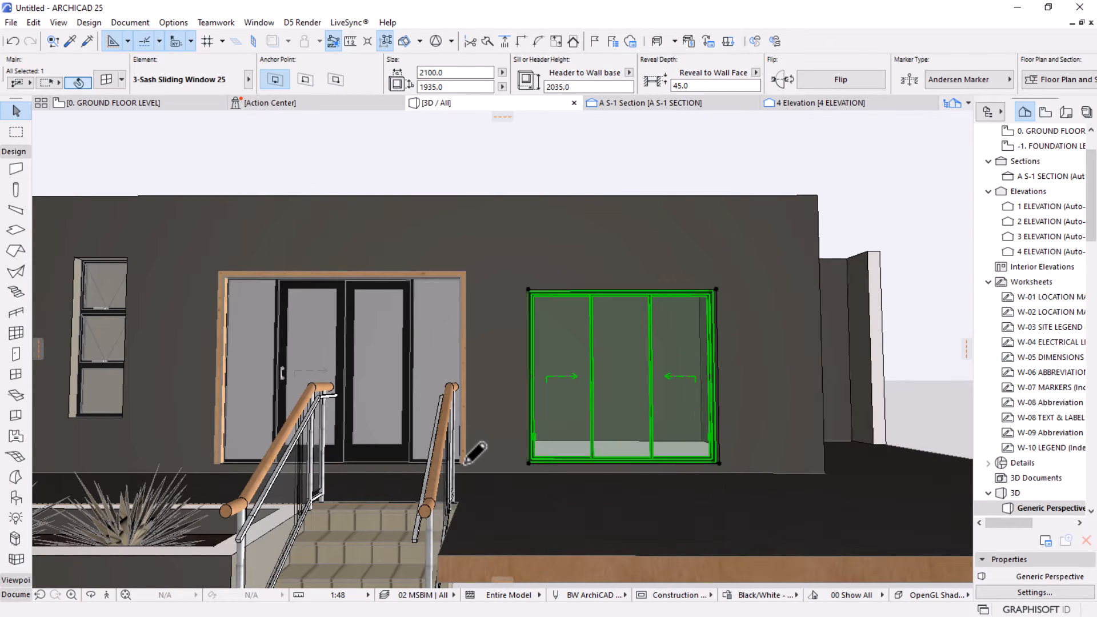
pyautogui.scroll(-4, 724, 441)
pyautogui.press('Escape')
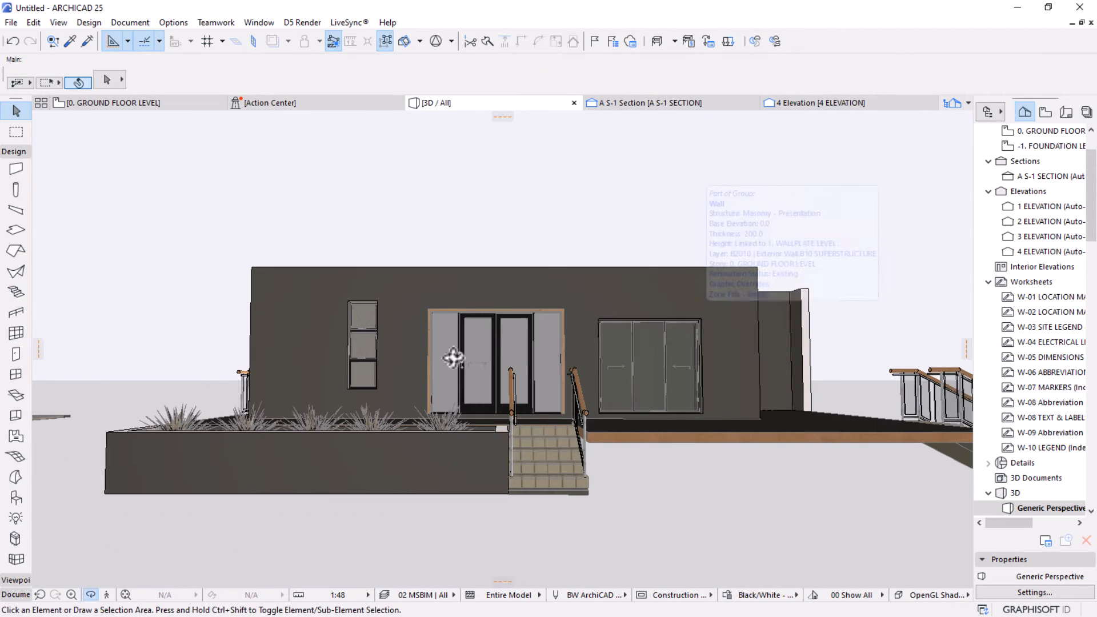
# Select all windows of the house in the 3D view.
pyautogui.keyDown('shift'); pyautogui.moveTo(453, 355); pyautogui.dragTo(570, 362, button='middle'); pyautogui.keyUp('shift')
pyautogui.keyDown('shift'); pyautogui.moveTo(151, 388); pyautogui.dragTo(454, 393, button='middle'); pyautogui.keyUp('shift')
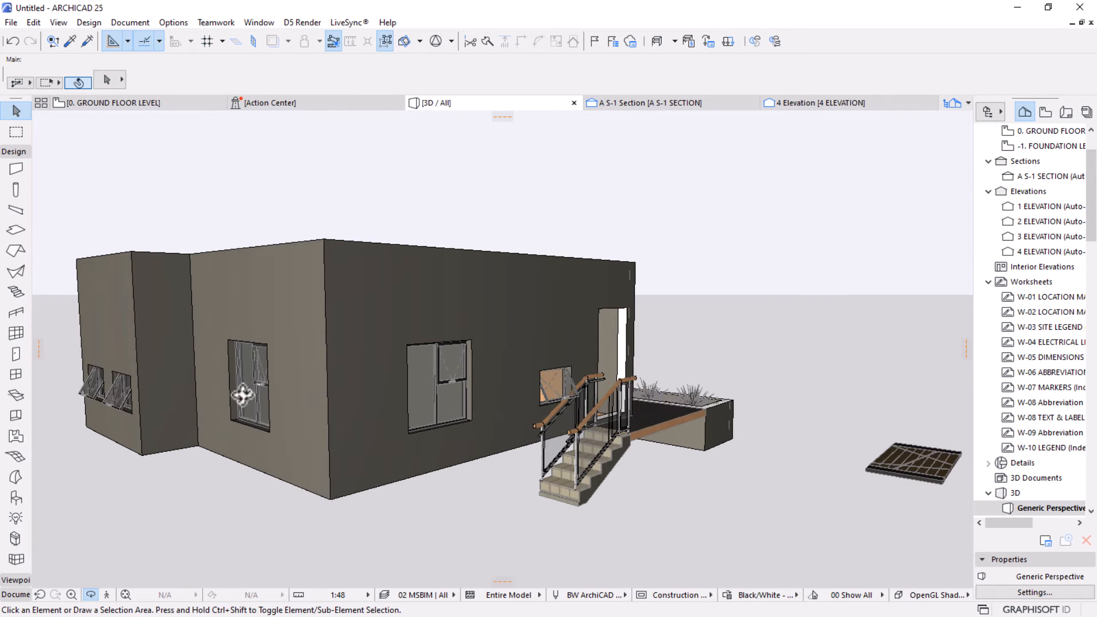
pyautogui.keyDown('shift'); pyautogui.moveTo(245, 392); pyautogui.dragTo(567, 388, button='middle'); pyautogui.keyUp('shift')
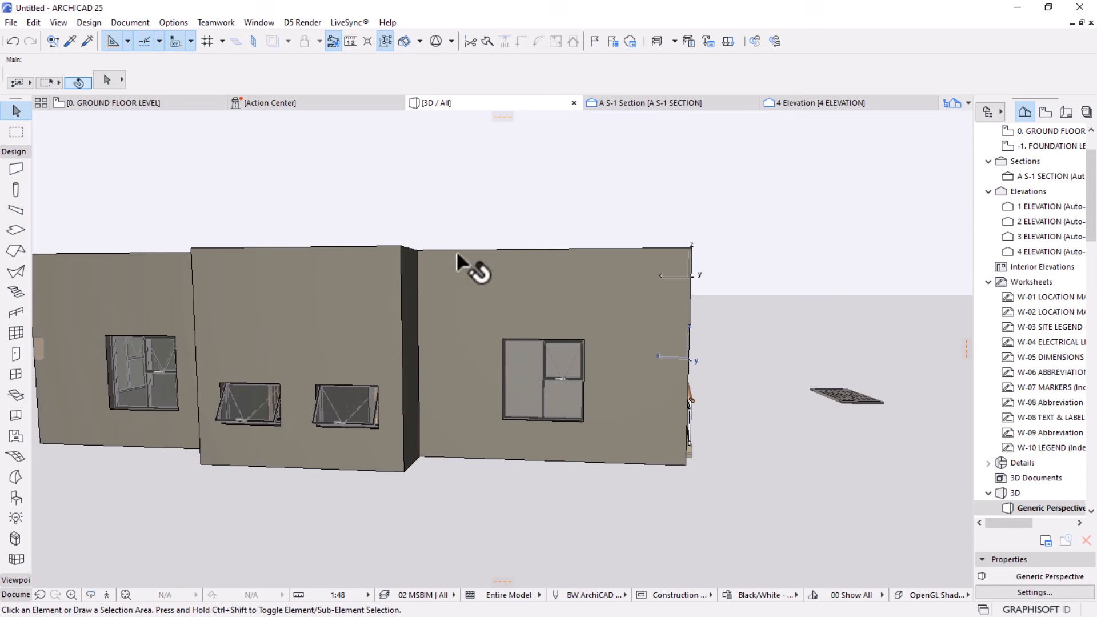
pyautogui.click(16, 374)
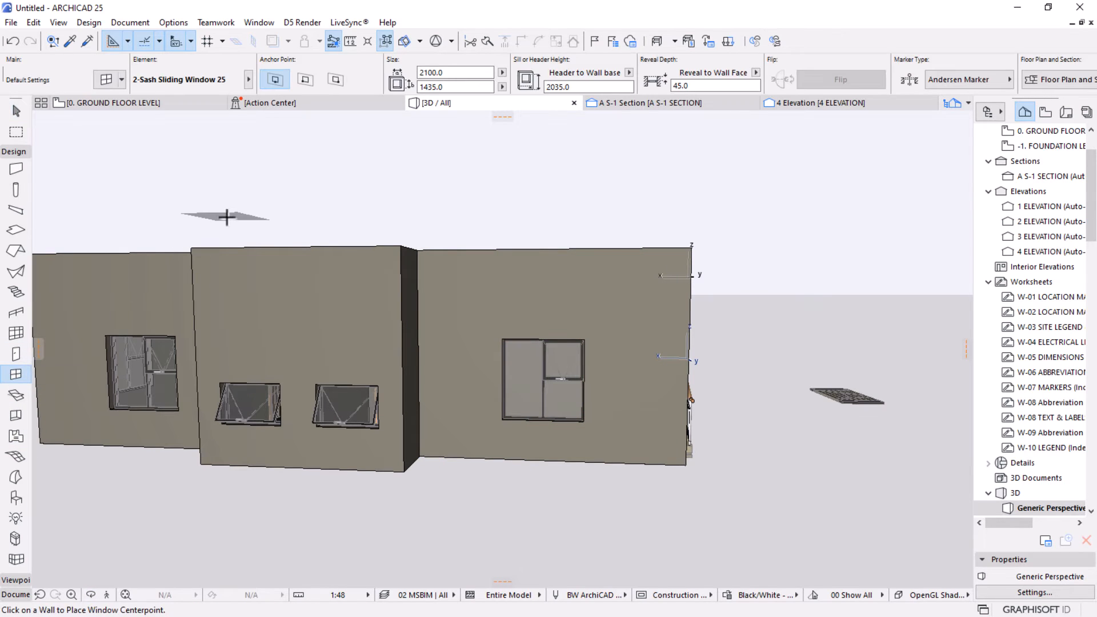
pyautogui.hotkey('ctrl', 'a')
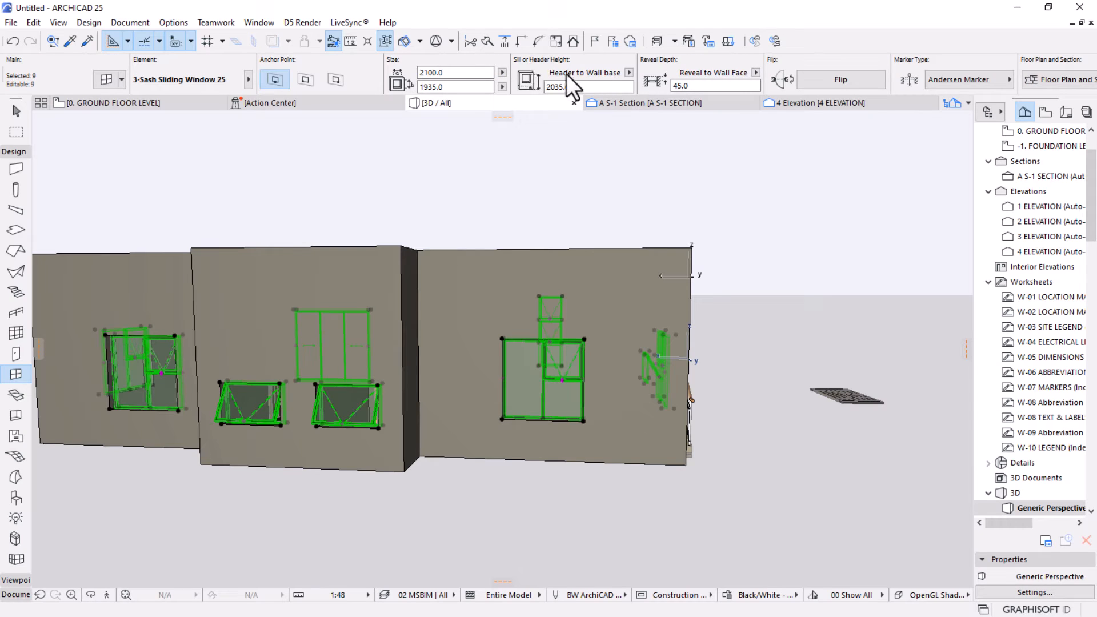
# Try anchoring the selected windows' height as Header to Wall top, and switch it back to Header to Wall base.
pyautogui.click(629, 72)
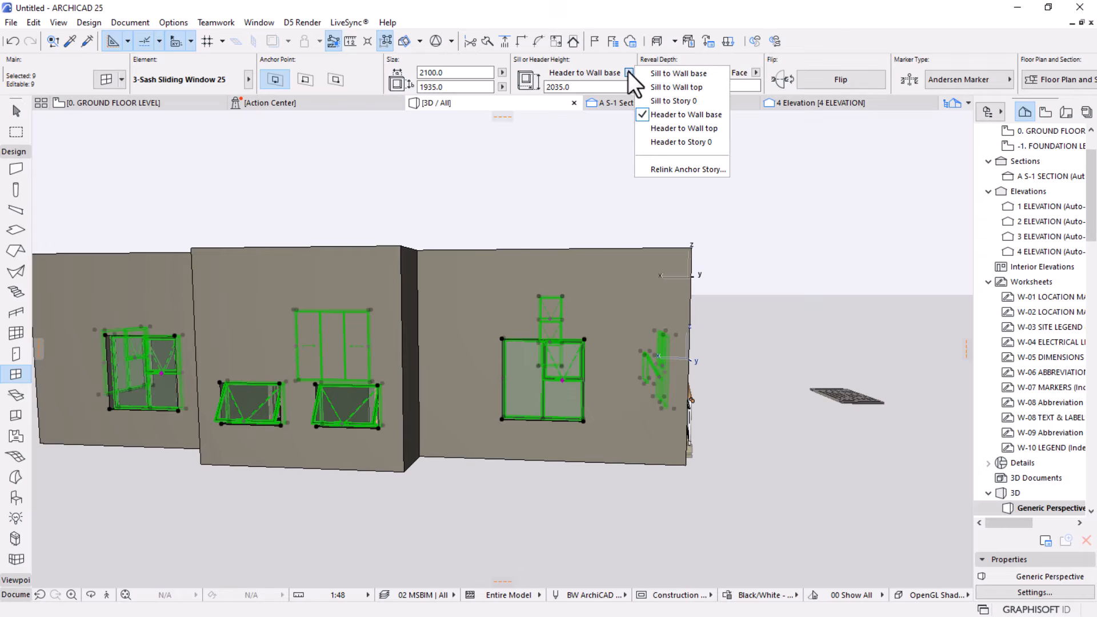
pyautogui.click(696, 116)
pyautogui.click(555, 87)
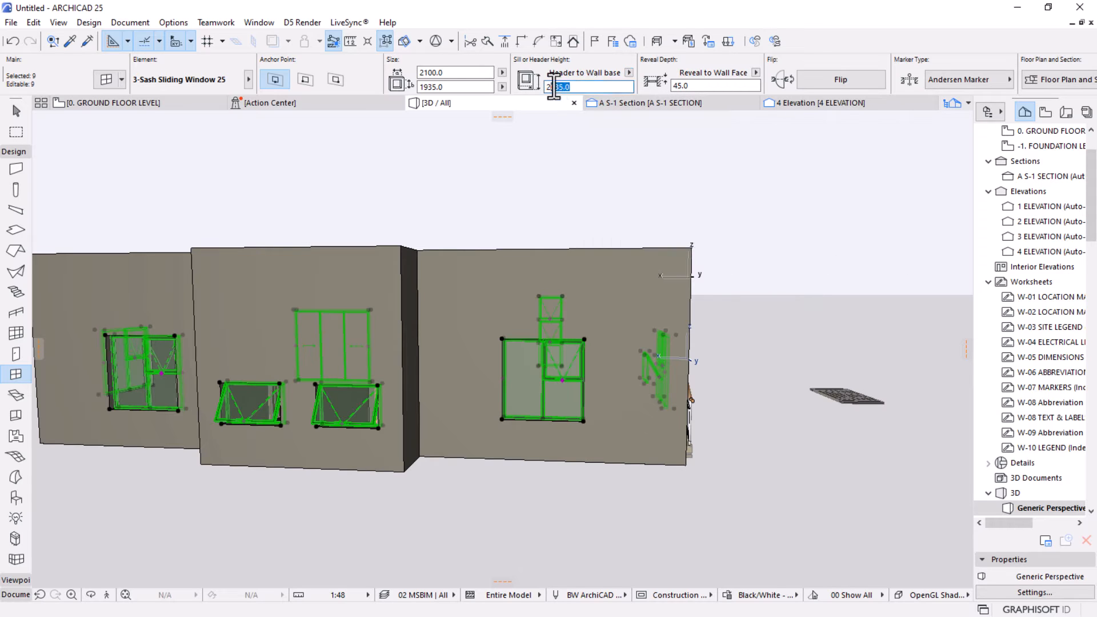
pyautogui.click(627, 72)
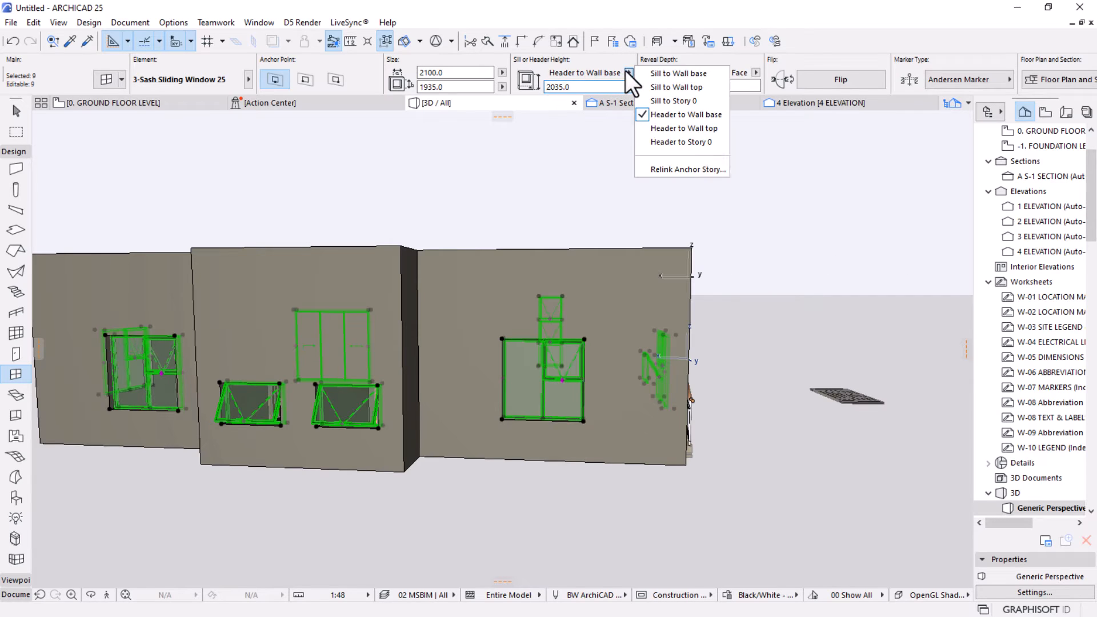
pyautogui.click(688, 129)
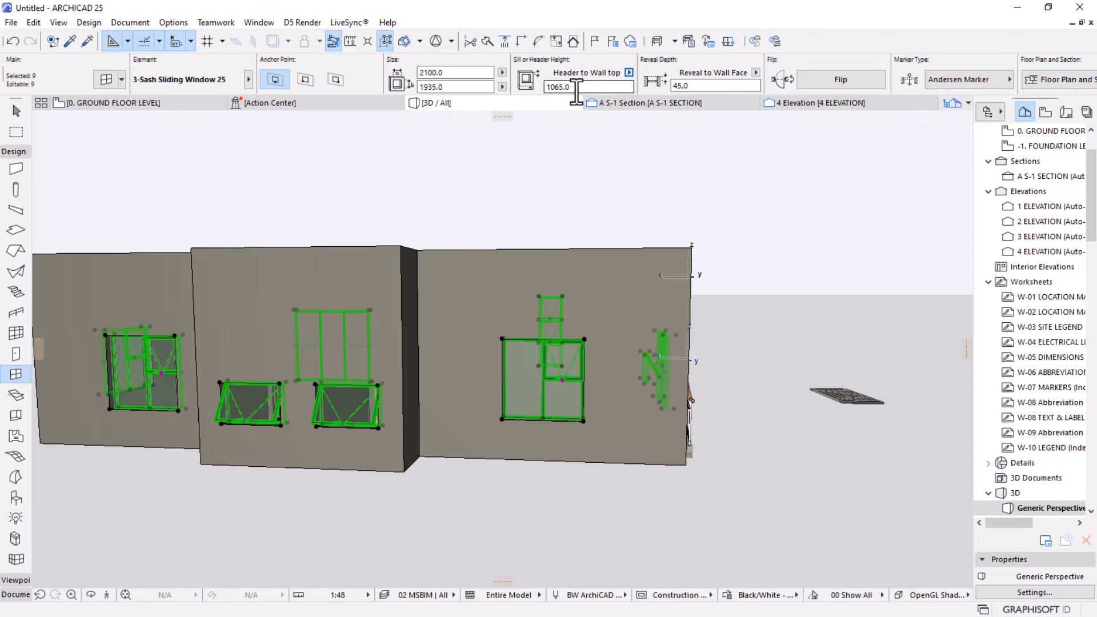
pyautogui.click(628, 72)
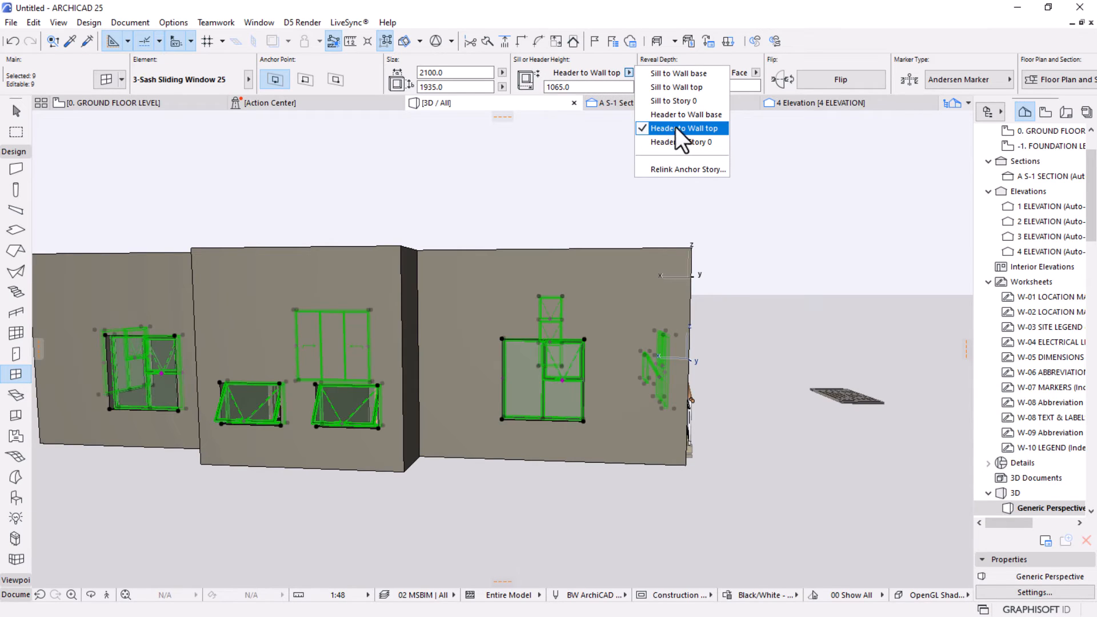
pyautogui.click(686, 115)
# Set the header height of all selected windows to 2100 mm above the wall base.
pyautogui.click(592, 87)
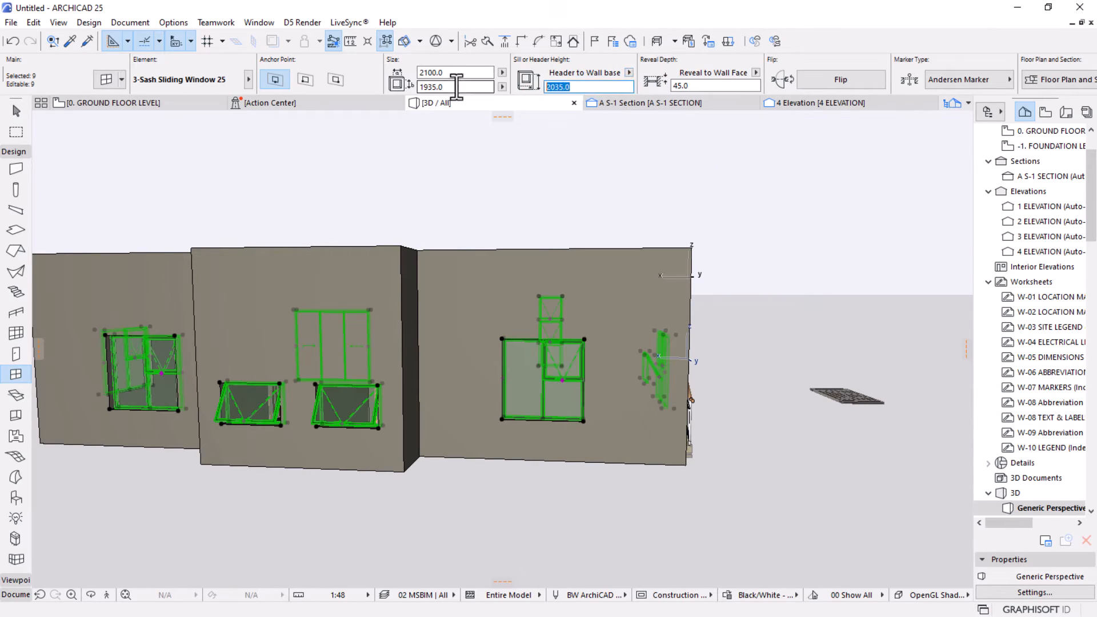
pyautogui.write('2')
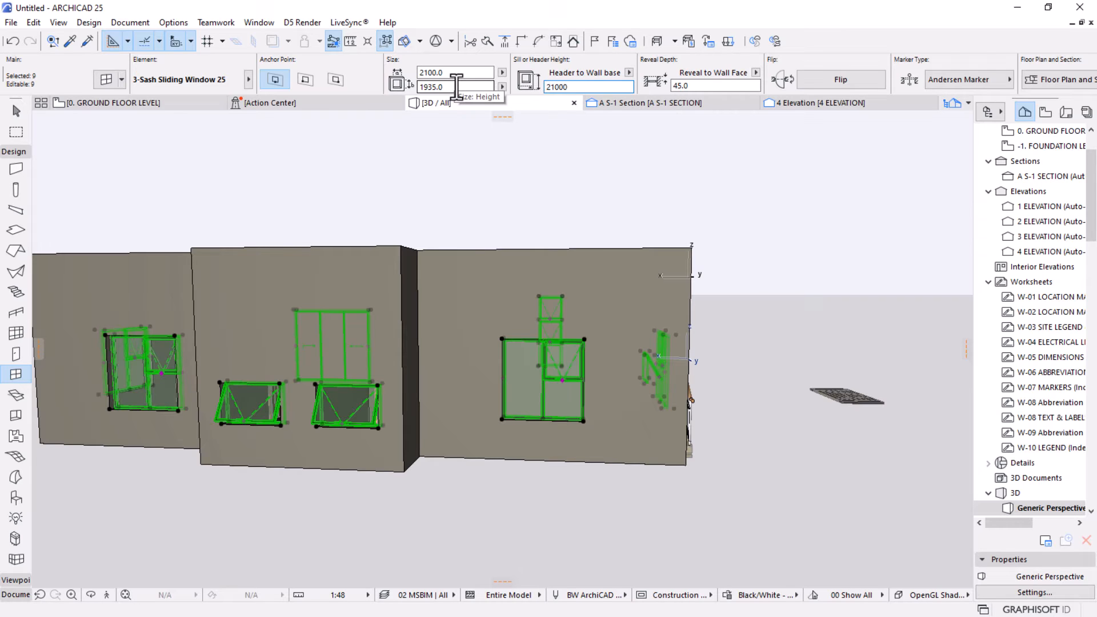
pyautogui.press('Return')
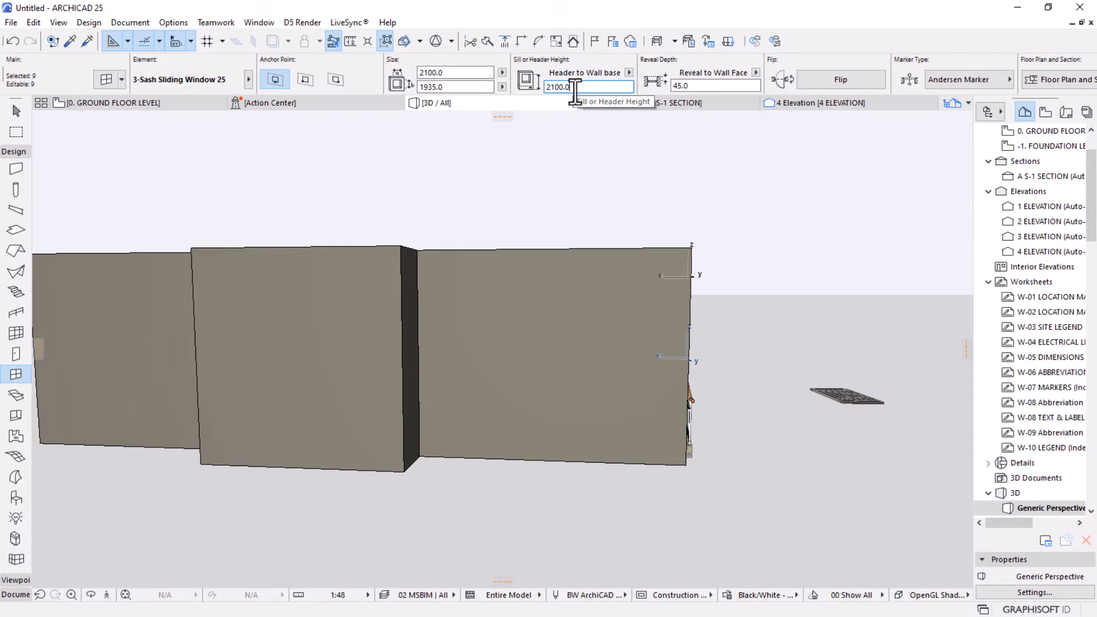
pyautogui.hotkey('ctrl', 'z')
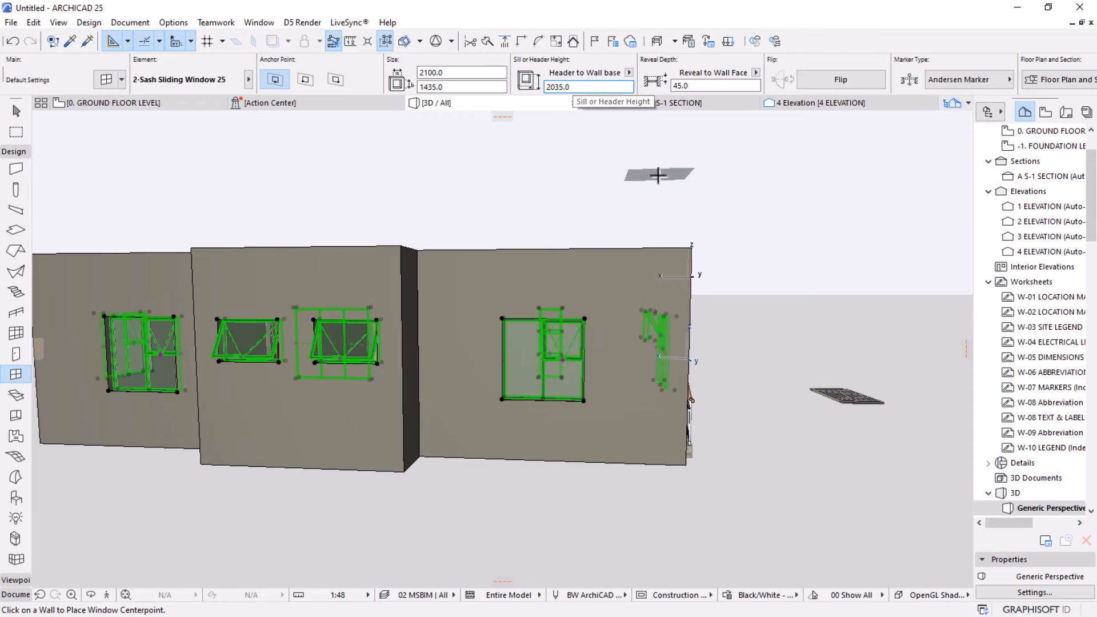
# Deselect the windows and inspect the front facade and the side entrance wall from outside in 3D.
pyautogui.press('Escape')
pyautogui.keyDown('shift'); pyautogui.moveTo(706, 318); pyautogui.dragTo(587, 369, button='middle'); pyautogui.keyUp('shift')
pyautogui.scroll(-2, 340, 275)
pyautogui.keyDown('shift'); pyautogui.moveTo(693, 335); pyautogui.dragTo(486, 335, button='middle'); pyautogui.keyUp('shift')
pyautogui.scroll(4, 569, 314)
pyautogui.keyDown('shift'); pyautogui.moveTo(569, 315); pyautogui.dragTo(645, 371, button='middle'); pyautogui.keyUp('shift')
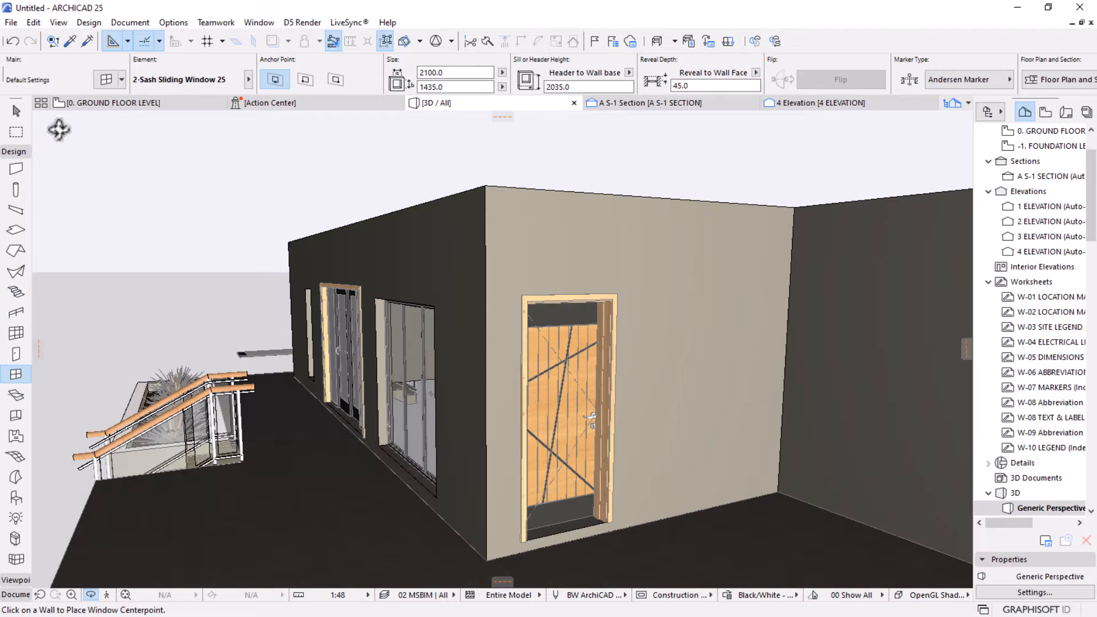
# Return to the ground floor plan and choose the *1027 favorite from the MSBIM Aluminium Horizontal Sliding Windows for a new window.
pyautogui.click(118, 102)
pyautogui.scroll(-4, 449, 245)
pyautogui.moveTo(598, 230); pyautogui.dragTo(573, 360, button='middle')
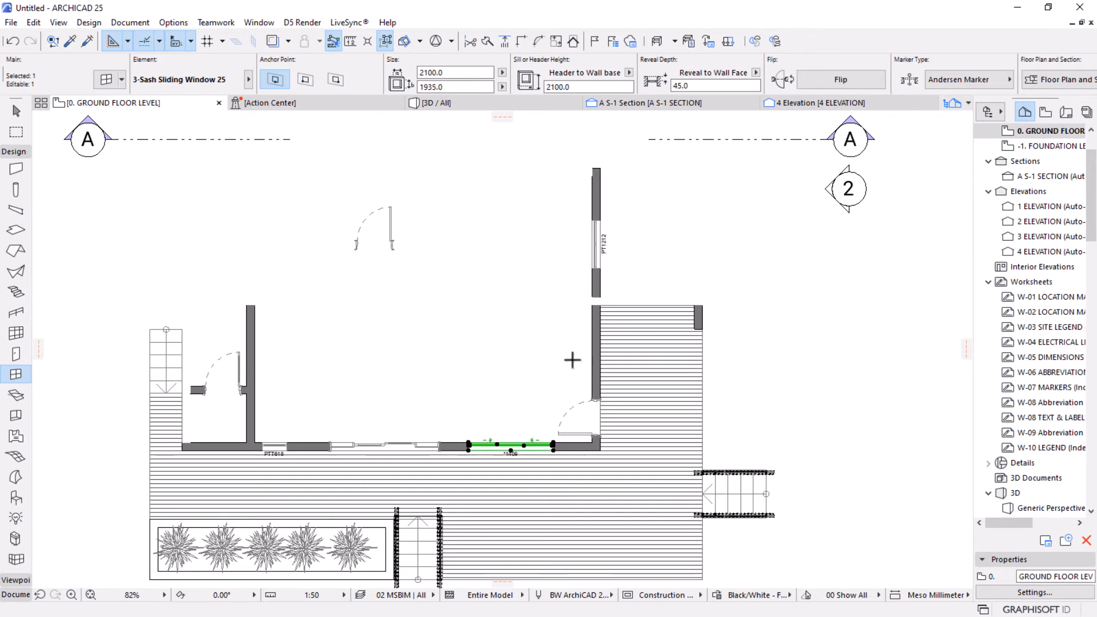
pyautogui.scroll(4, 584, 349)
pyautogui.press('Escape')
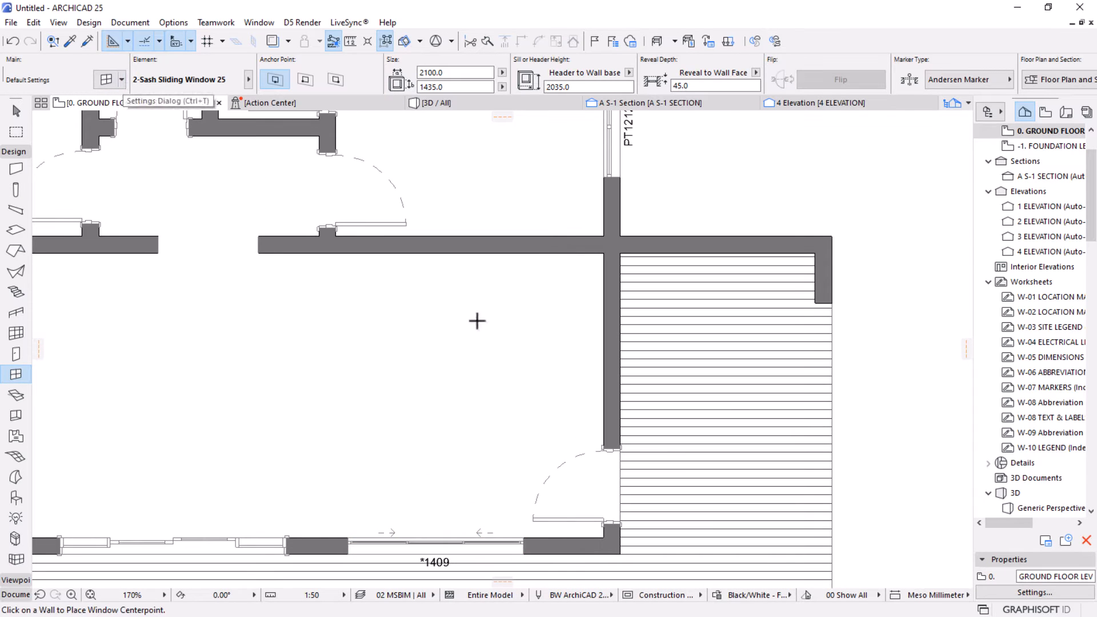
pyautogui.scroll(-4, 477, 318)
pyautogui.click(121, 80)
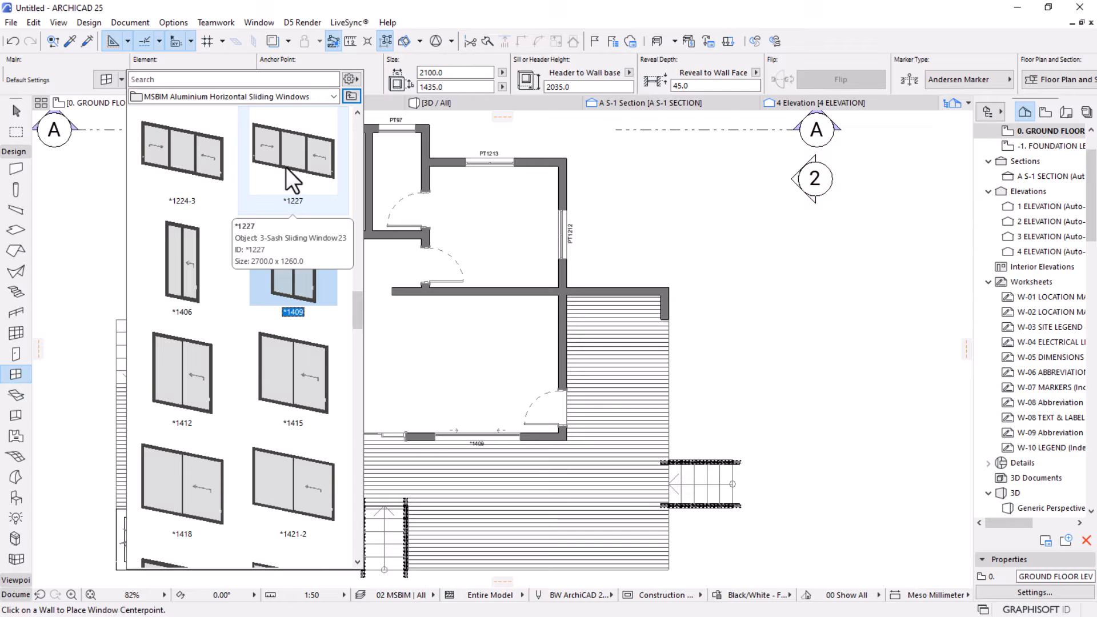
pyautogui.scroll(5, 286, 167)
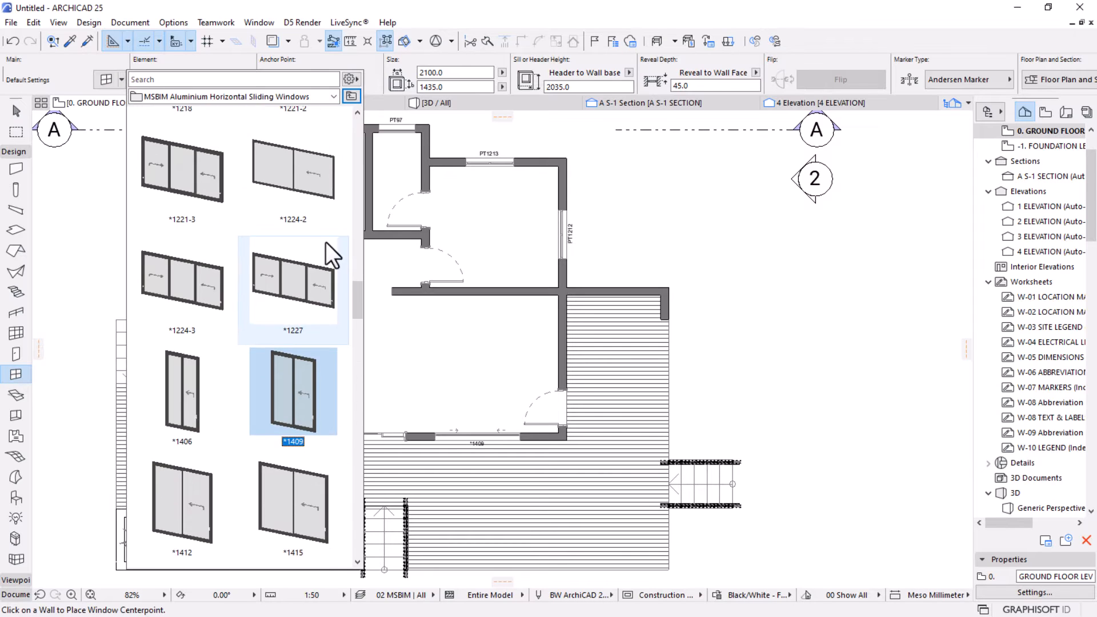
pyautogui.scroll(7, 326, 242)
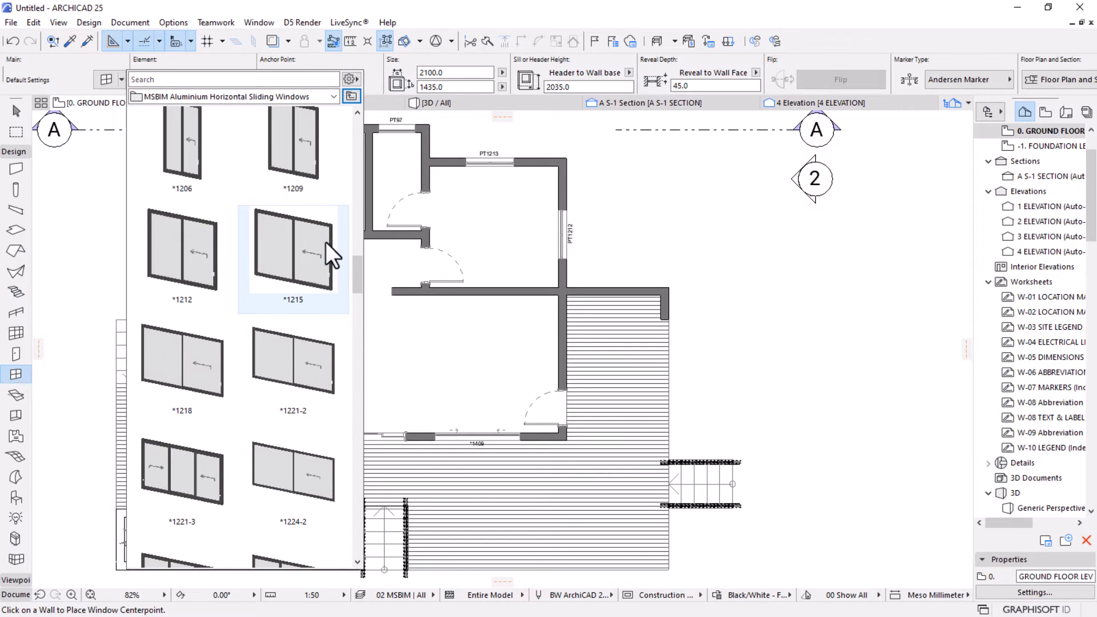
pyautogui.scroll(3, 326, 241)
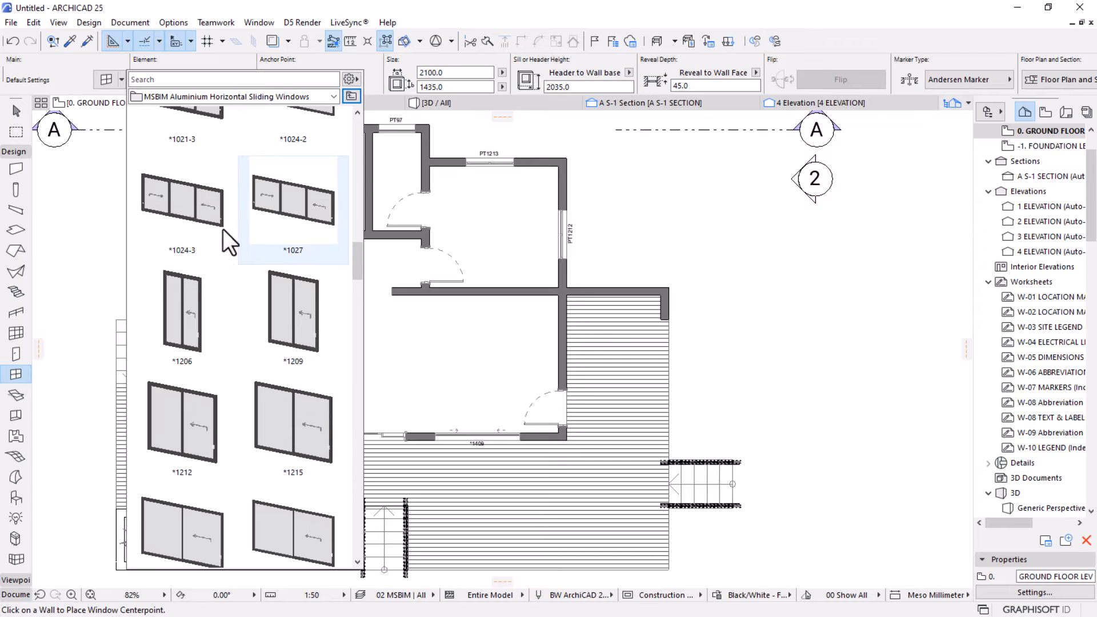
pyautogui.click(302, 197)
# Place a 2000 mm wide, 600 mm high *1027 window in the side wall, between the side entrance door and the cross wall.
pyautogui.scroll(3, 577, 337)
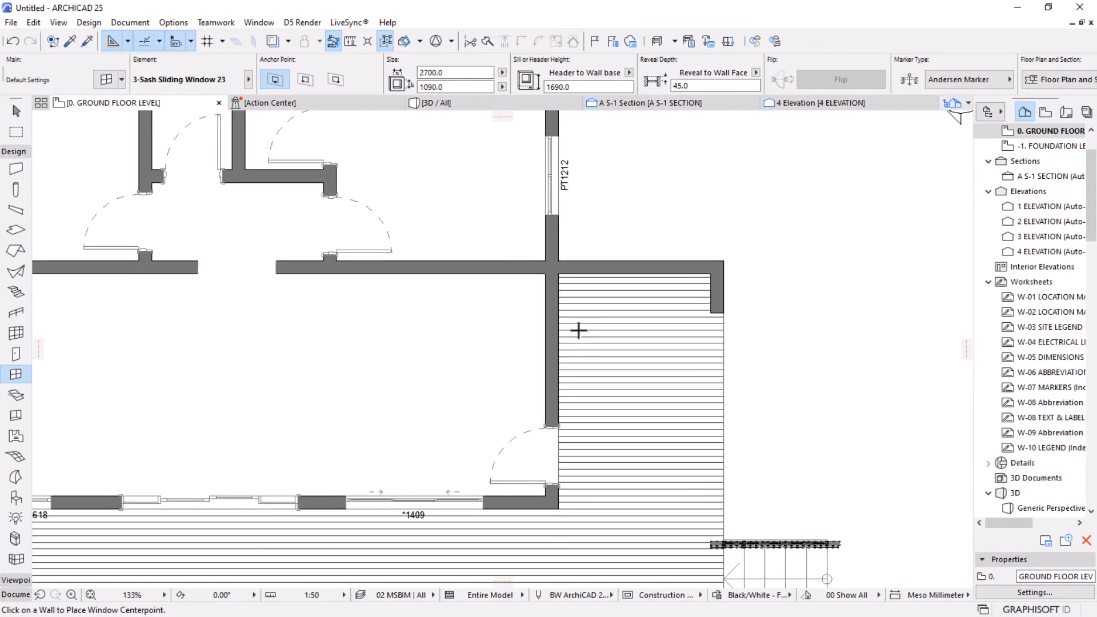
pyautogui.click(438, 87)
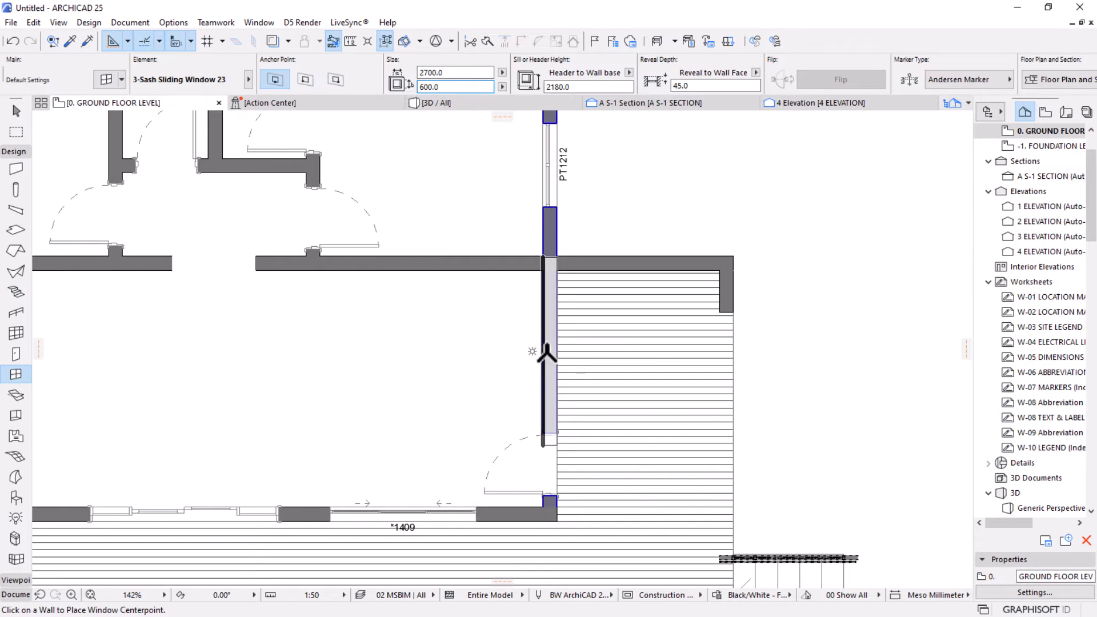
pyautogui.click(452, 73)
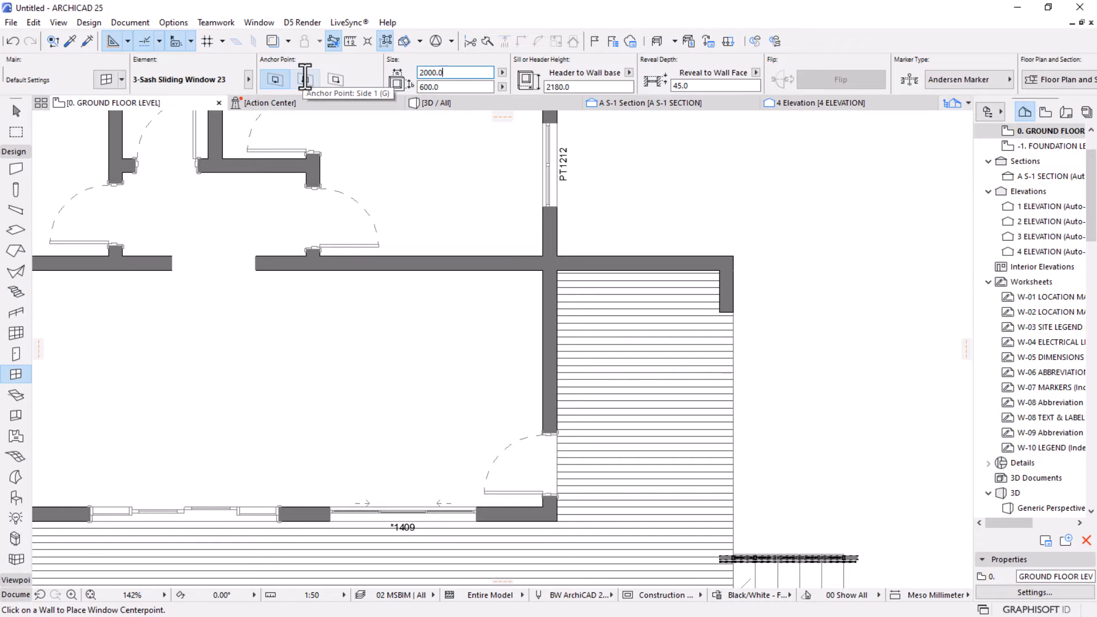
pyautogui.click(544, 355)
pyautogui.click(648, 357)
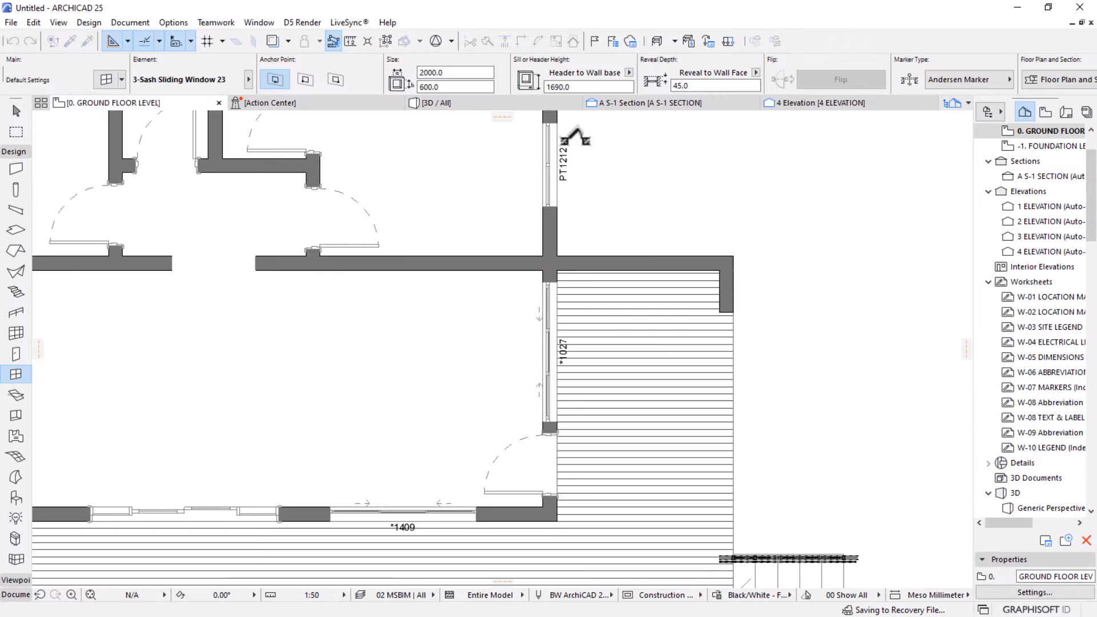
pyautogui.press('Escape')
# Set the width of the *1027 window beside the side entrance to 1800 mm.
pyautogui.click(556, 282)
pyautogui.click(453, 73)
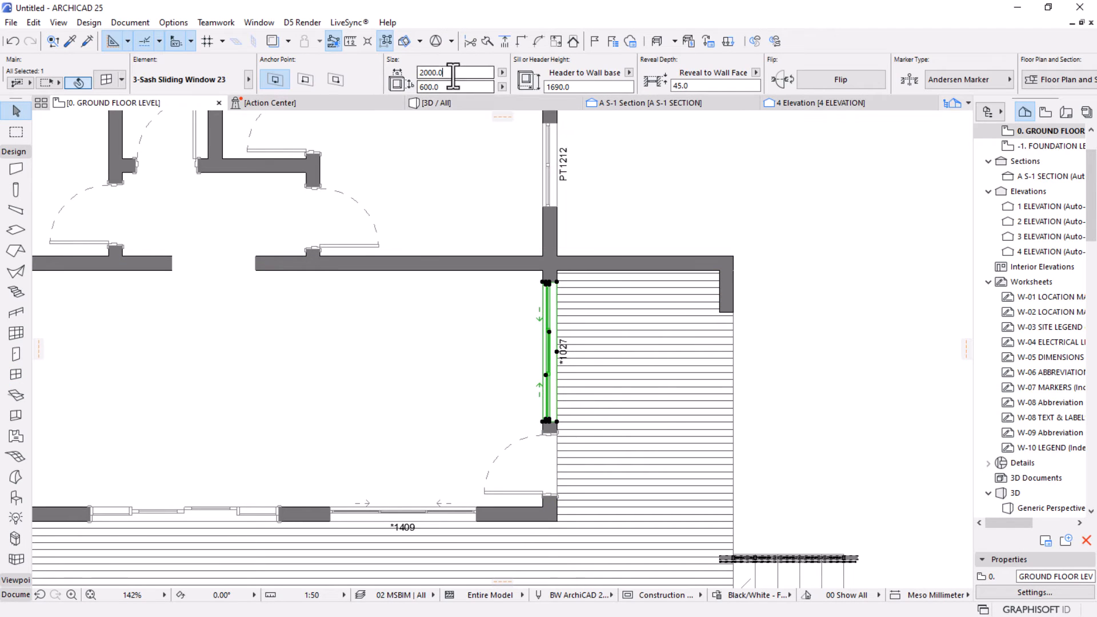
pyautogui.hotkey('ctrl', 'a')
pyautogui.write('1')
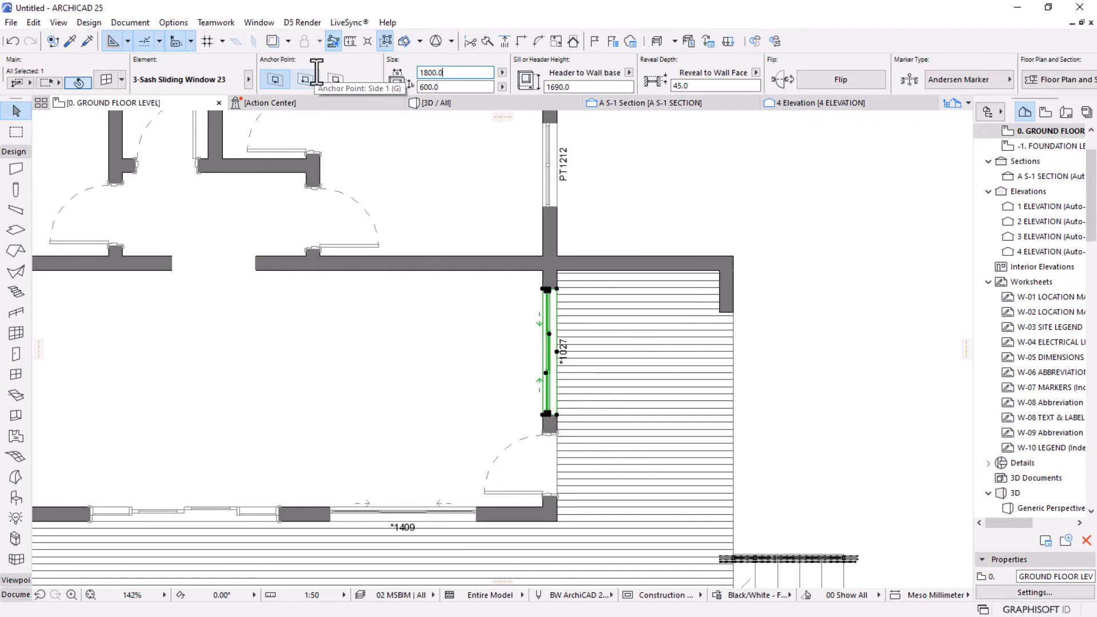
pyautogui.write('800.0')
# Examine the new side wall window from outside and the room layout from above in the 3D view.
pyautogui.click(440, 104)
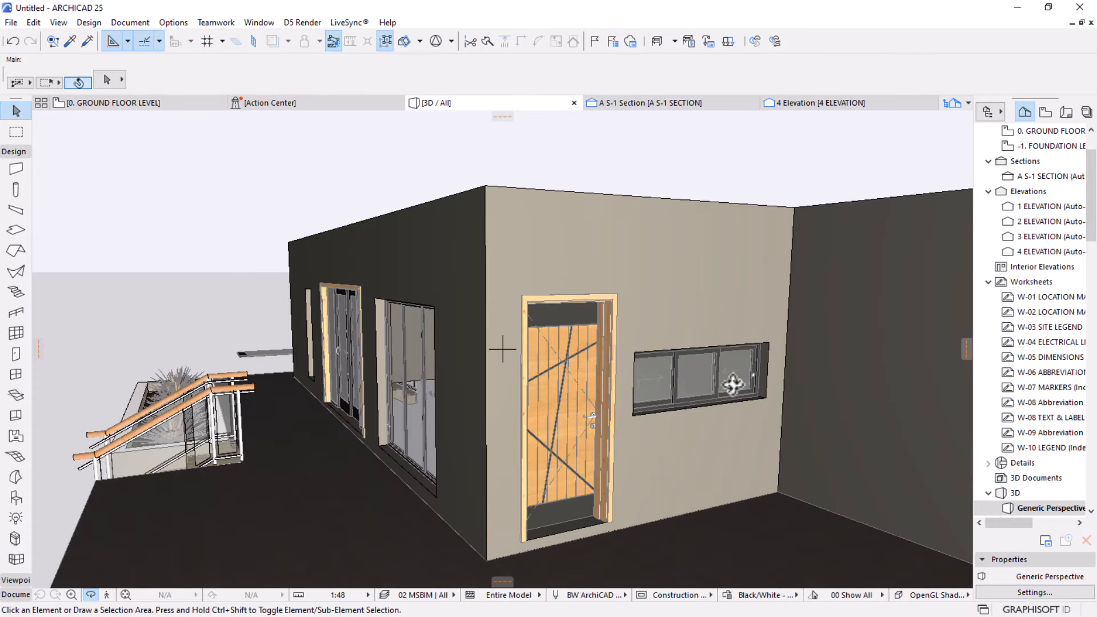
pyautogui.moveTo(733, 383); pyautogui.dragTo(845, 393)
pyautogui.moveTo(728, 418); pyautogui.dragTo(623, 440)
pyautogui.moveTo(496, 436); pyautogui.dragTo(565, 401)
pyautogui.keyDown('shift'); pyautogui.moveTo(566, 401); pyautogui.dragTo(441, 338, button='middle'); pyautogui.keyUp('shift')
pyautogui.keyDown('shift'); pyautogui.moveTo(590, 413); pyautogui.dragTo(574, 302, button='middle'); pyautogui.keyUp('shift')
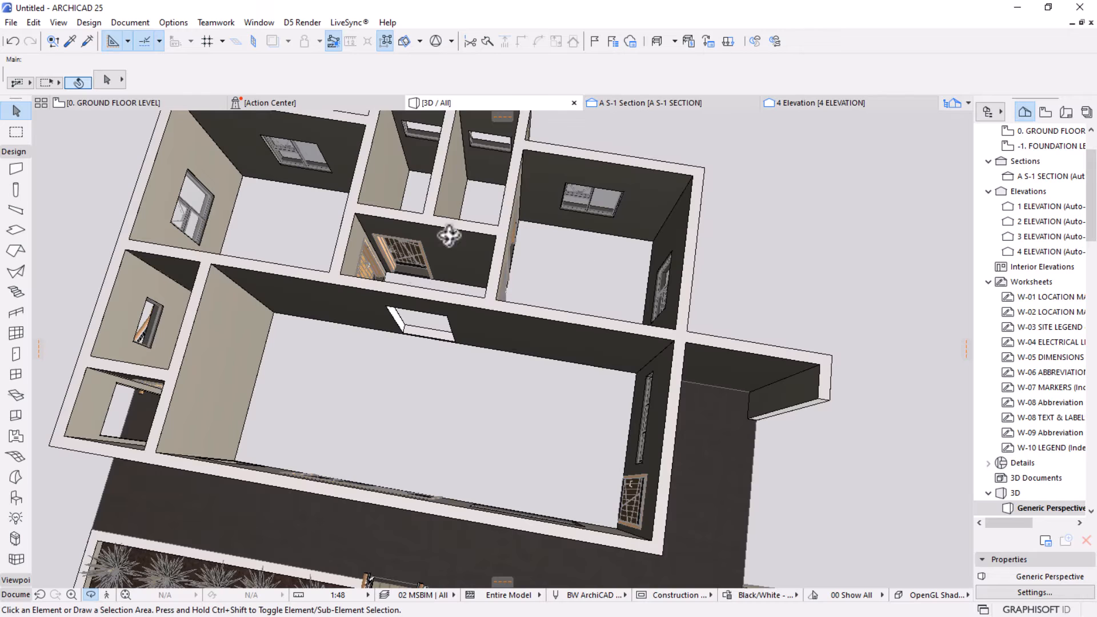
# On the ground floor plan, pick up the terrace slab's settings for a new slab and turn off its Cover Fills.
pyautogui.click(142, 106)
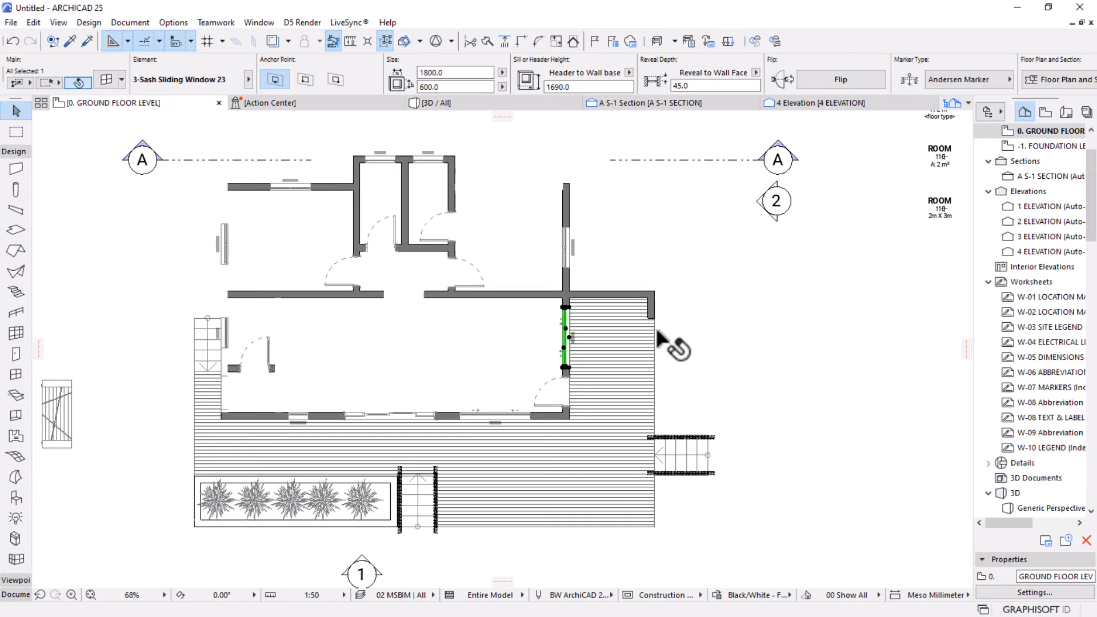
pyautogui.click(706, 326)
pyautogui.keyDown('alt'); pyautogui.click(631, 327); pyautogui.keyUp('alt')
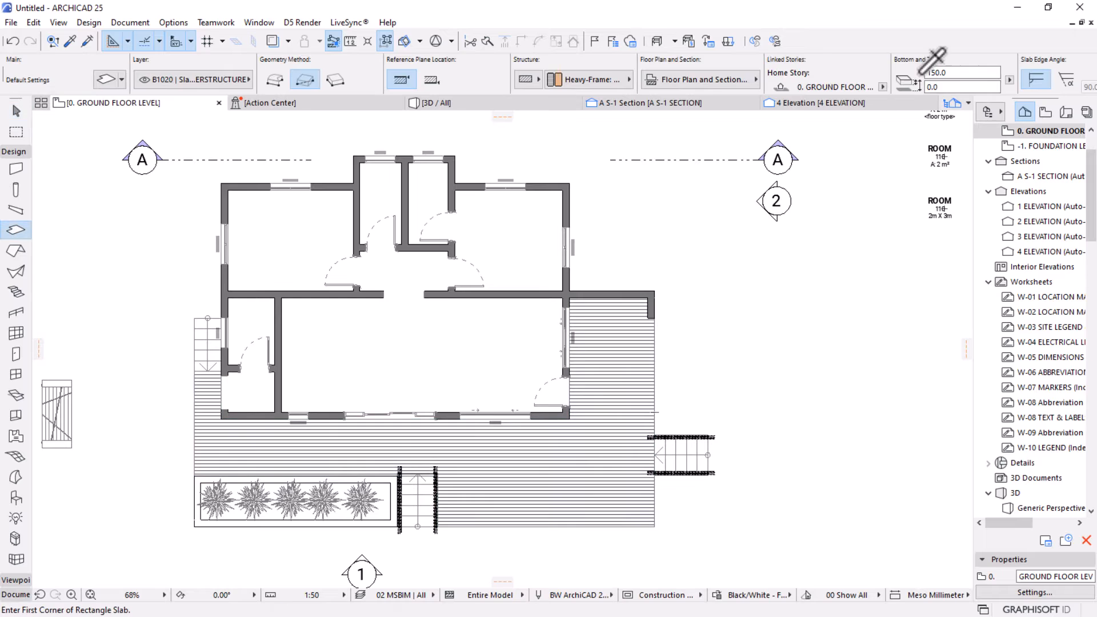
pyautogui.click(706, 80)
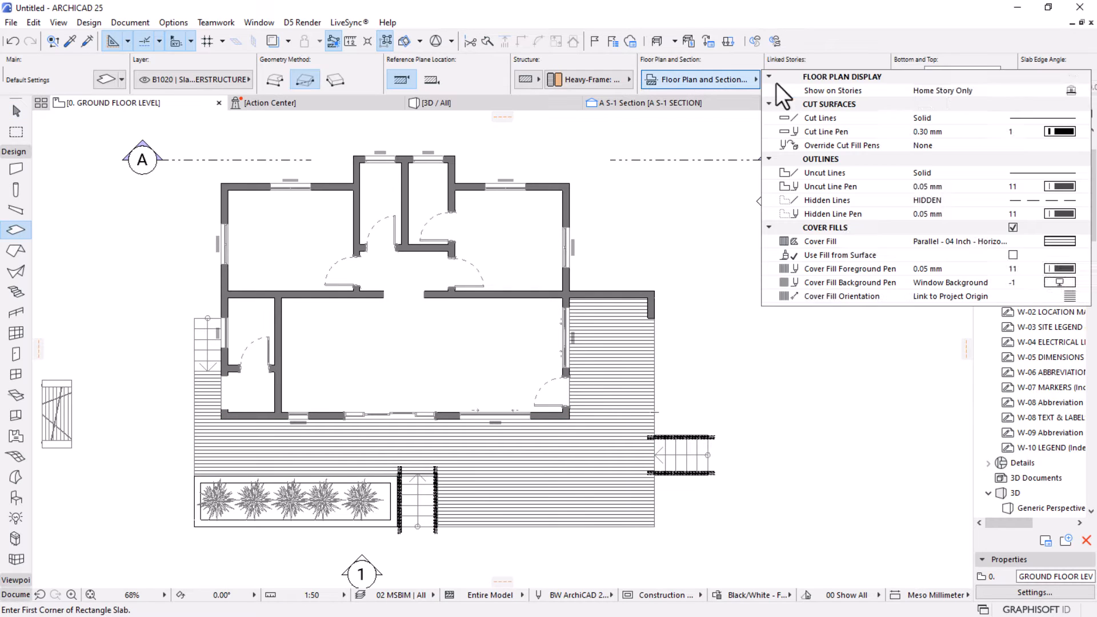
pyautogui.click(1013, 227)
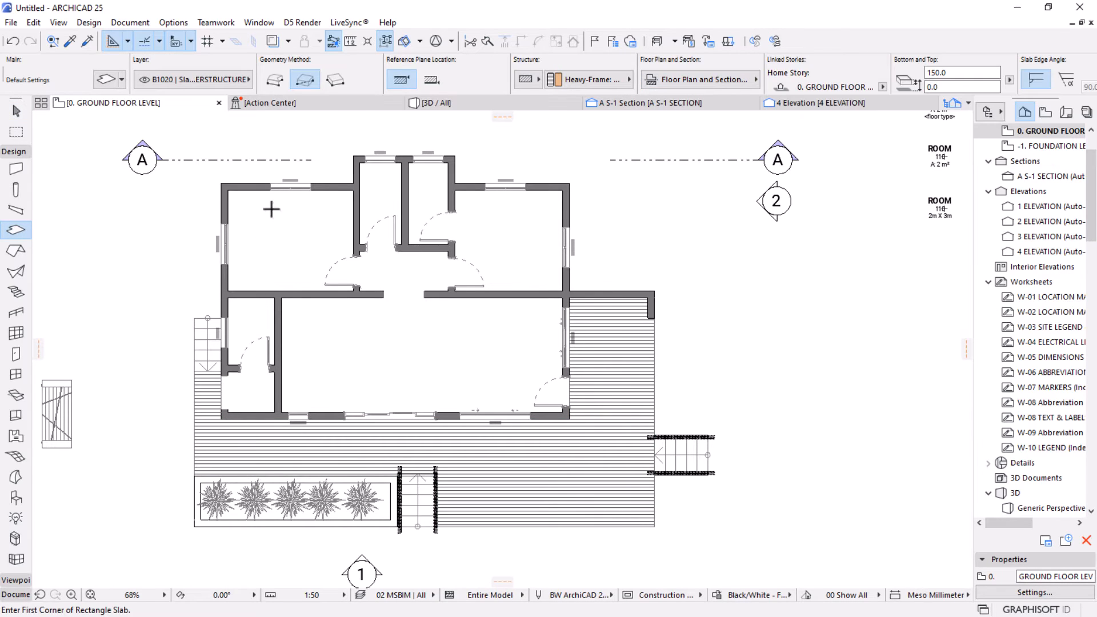
# Draw a rectangular floor slab inside the house's outer walls, between diagonally opposite inner corners, excluding the projecting rooms at the rear.
pyautogui.scroll(2, 245, 155)
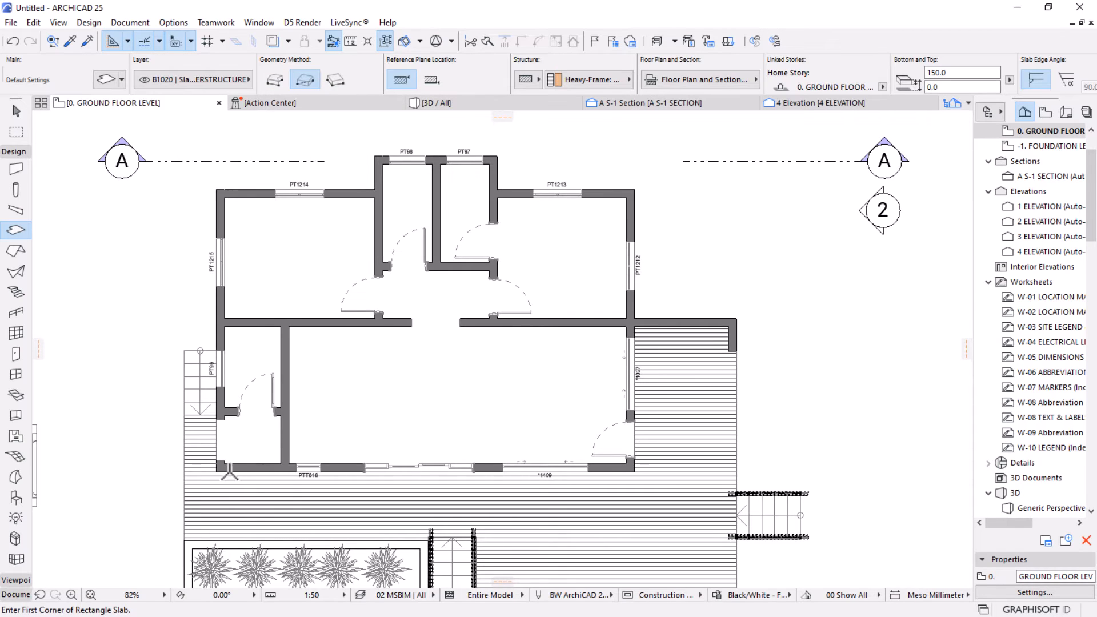
pyautogui.scroll(3, 221, 466)
pyautogui.click(223, 459)
pyautogui.scroll(-5, 223, 459)
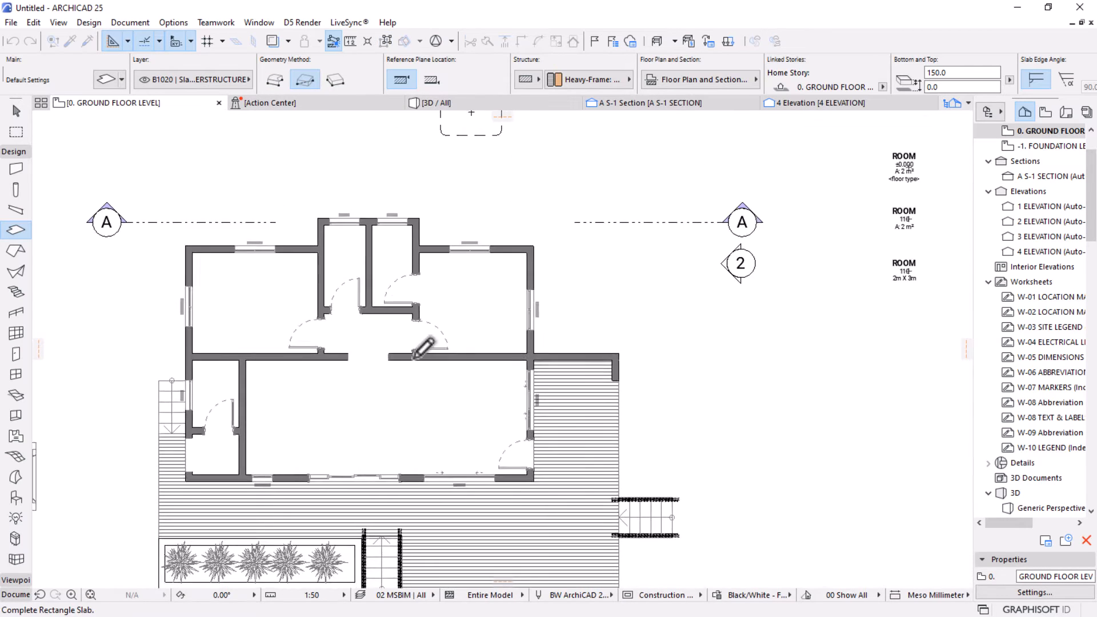
pyautogui.scroll(5, 571, 262)
pyautogui.click(571, 264)
pyautogui.scroll(-3, 571, 264)
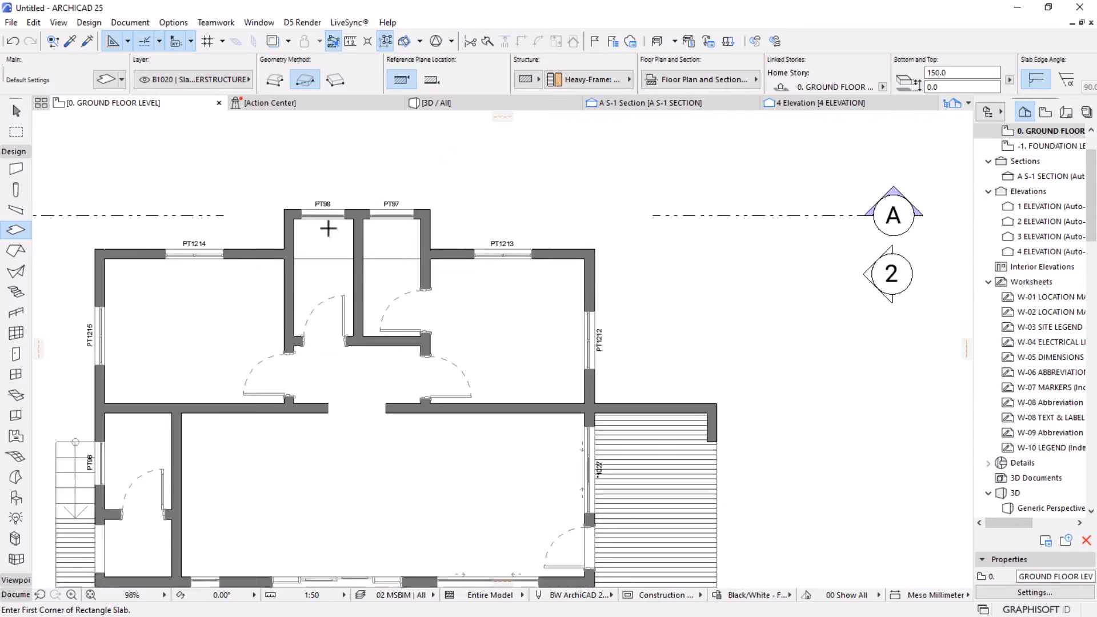
# Extend the interior slab with an Add to Polygon rectangle covering the two small projecting rooms behind windows PT98 and PT97.
pyautogui.scroll(2, 400, 245)
pyautogui.click(482, 294)
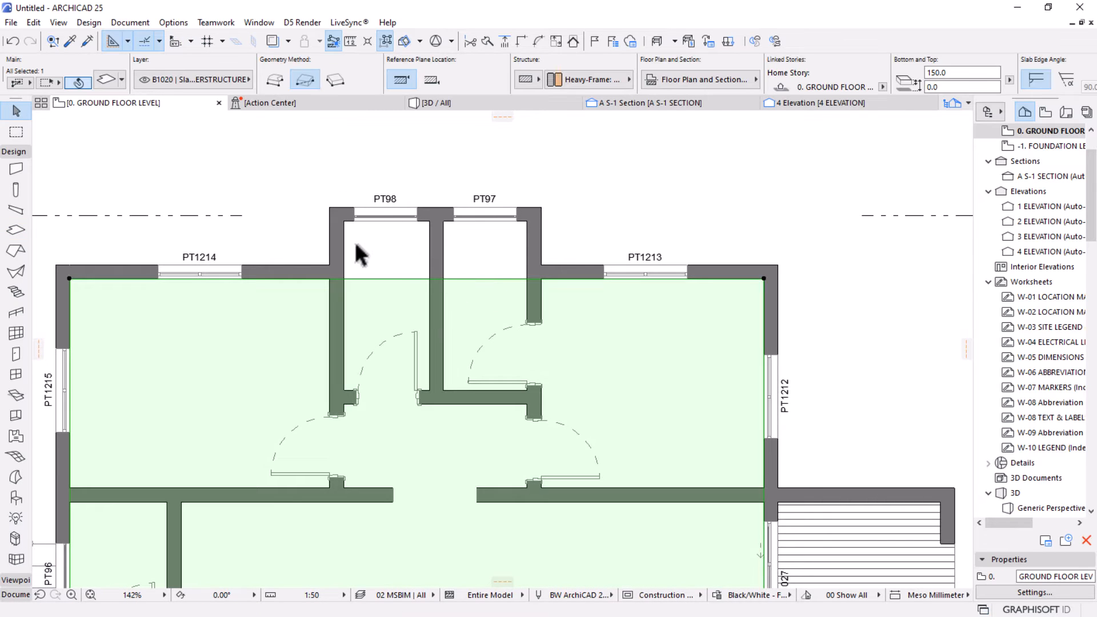
pyautogui.click(478, 279)
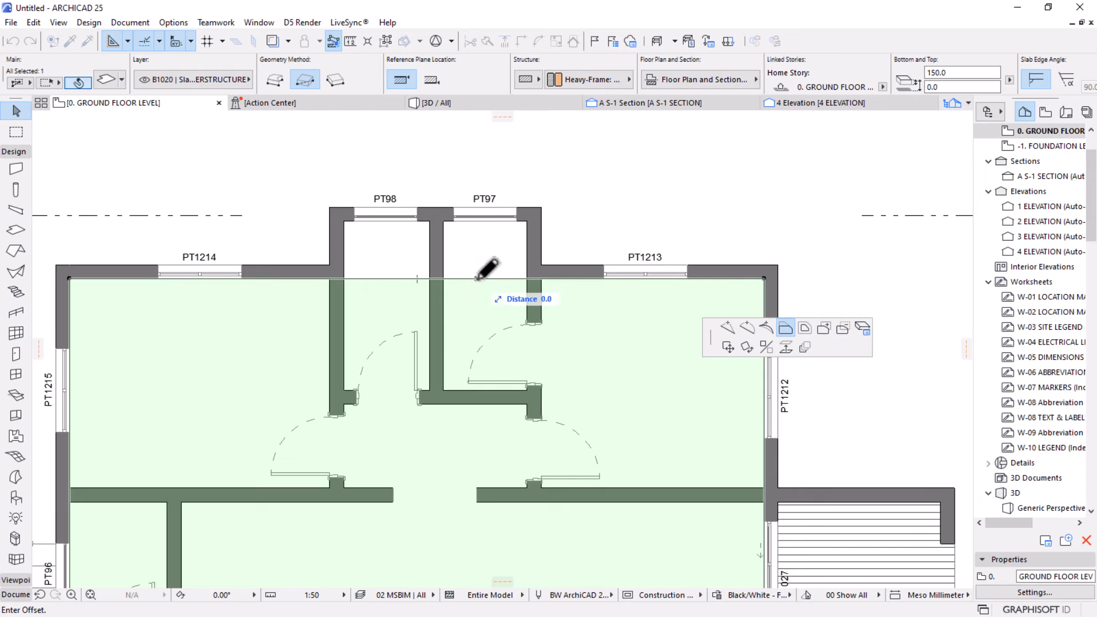
pyautogui.click(823, 330)
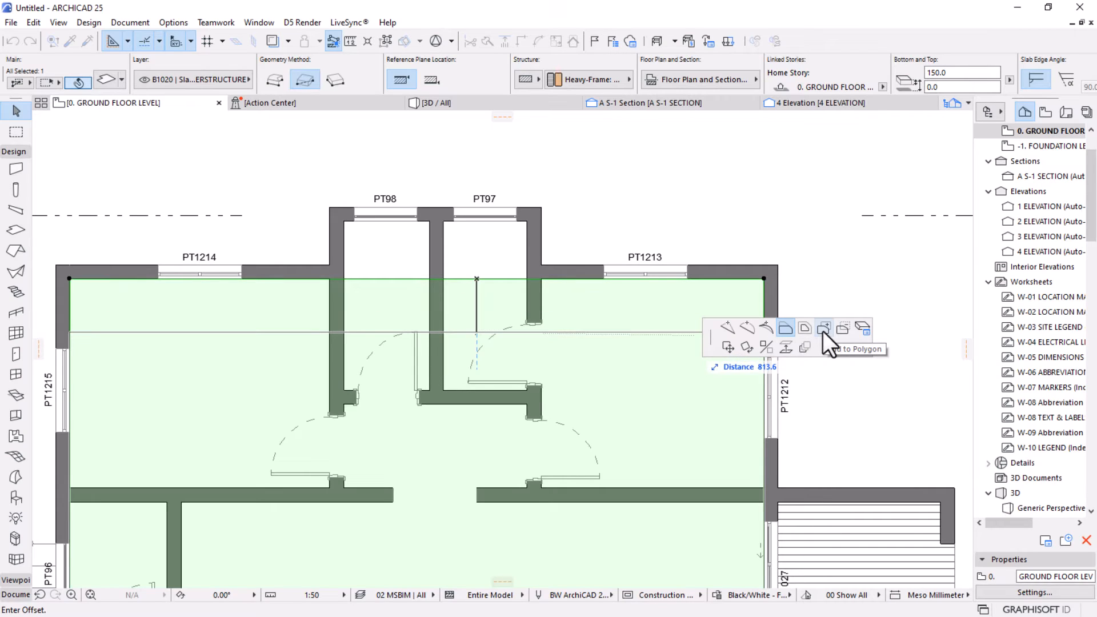
pyautogui.click(526, 279)
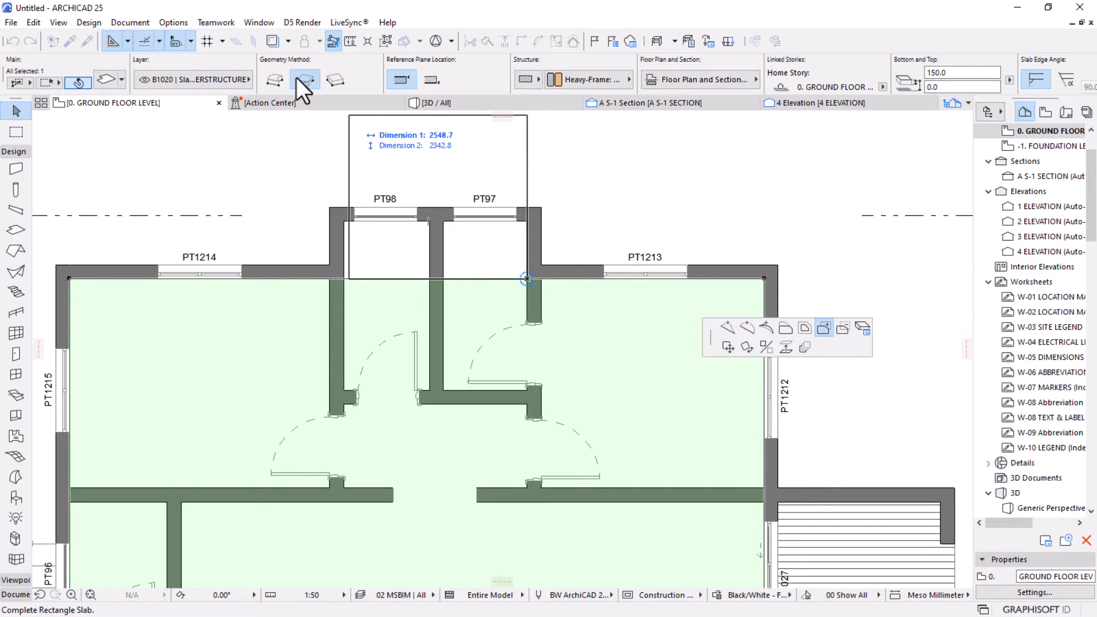
pyautogui.scroll(-1, 536, 345)
pyautogui.scroll(-1, 435, 268)
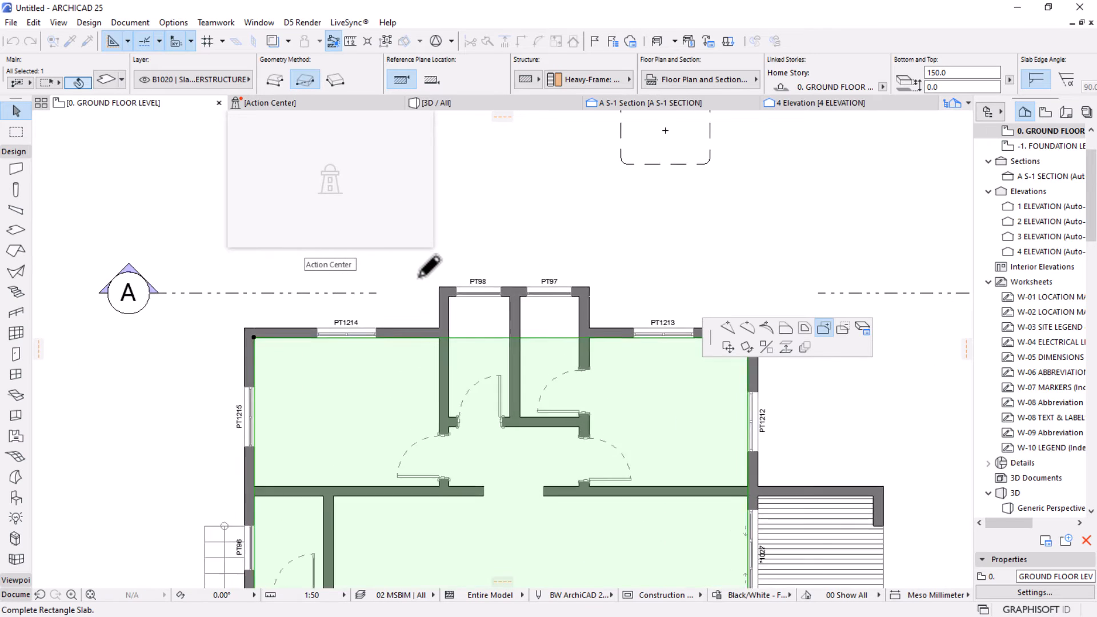
pyautogui.scroll(2, 465, 286)
pyautogui.click(459, 303)
pyautogui.scroll(-4, 448, 271)
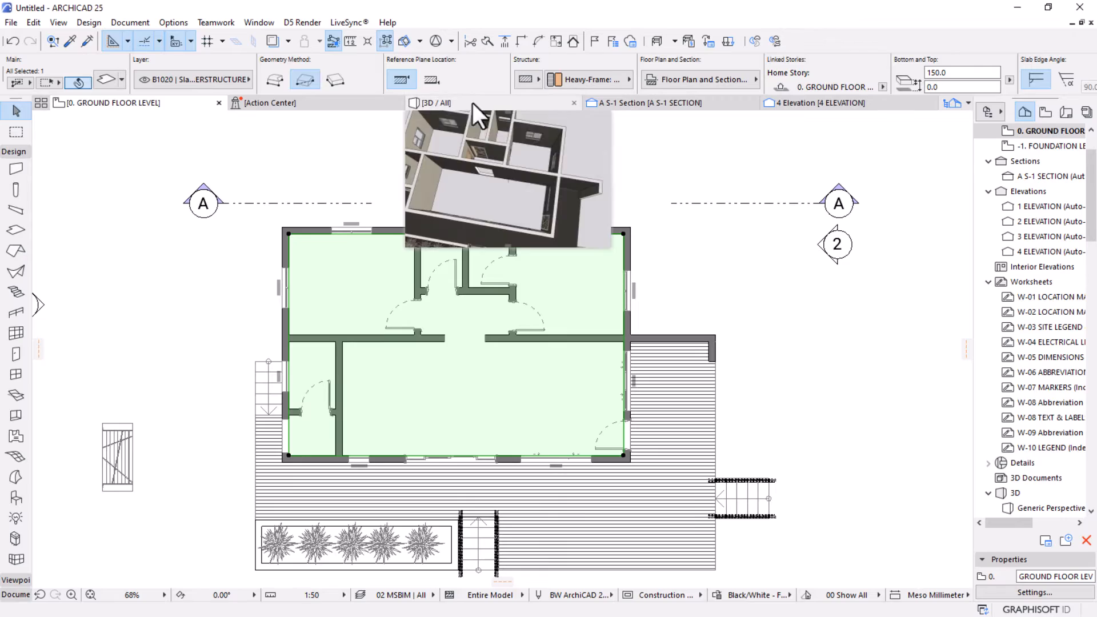
# In the 3D view, select the interior and terrace slabs together and enable surface overrides for their edges and bottom faces.
pyautogui.click(472, 103)
pyautogui.keyDown('shift'); pyautogui.moveTo(599, 265); pyautogui.dragTo(513, 263, button='middle'); pyautogui.keyUp('shift')
pyautogui.scroll(2, 624, 282)
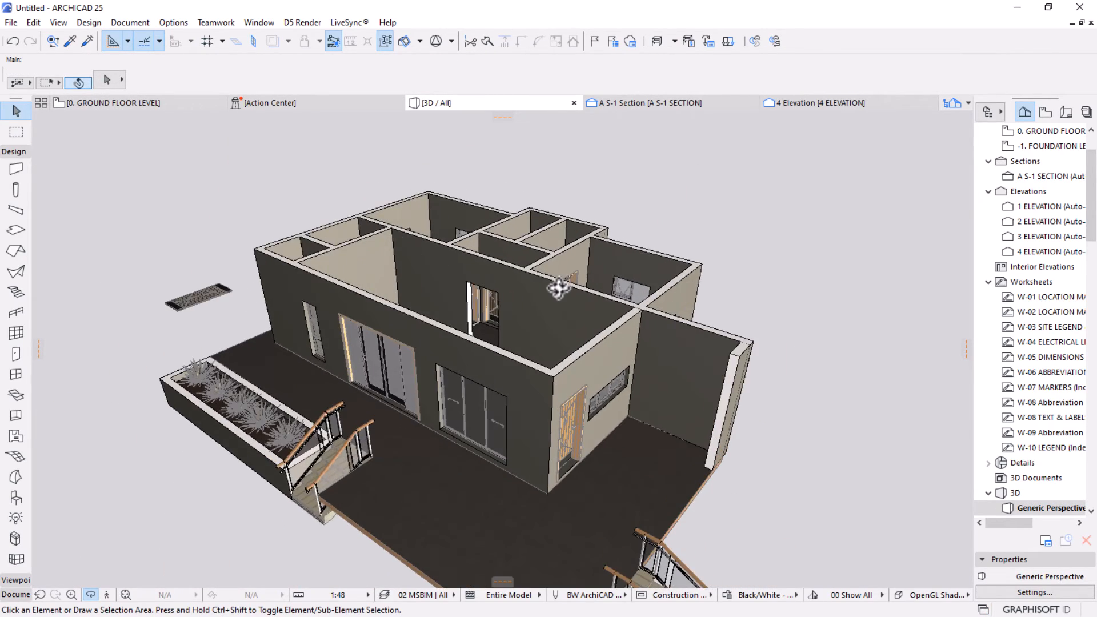
pyautogui.keyDown('shift'); pyautogui.moveTo(624, 281); pyautogui.dragTo(404, 299, button='middle'); pyautogui.keyUp('shift')
pyautogui.scroll(4, 421, 274)
pyautogui.click(502, 348)
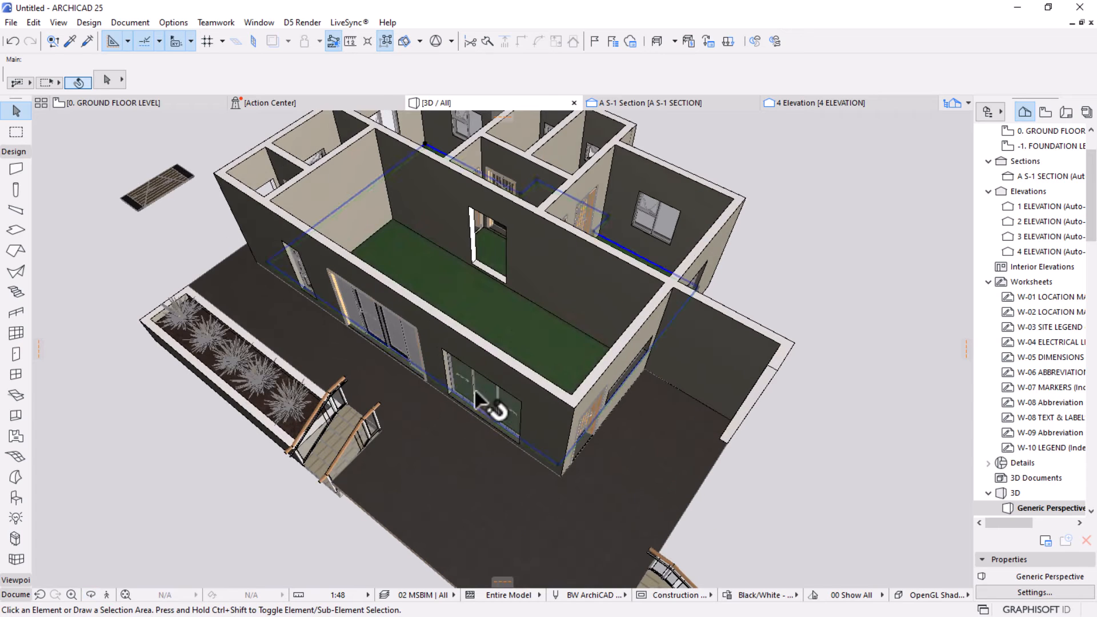
pyautogui.keyDown('shift'); pyautogui.click(457, 483); pyautogui.keyUp('shift')
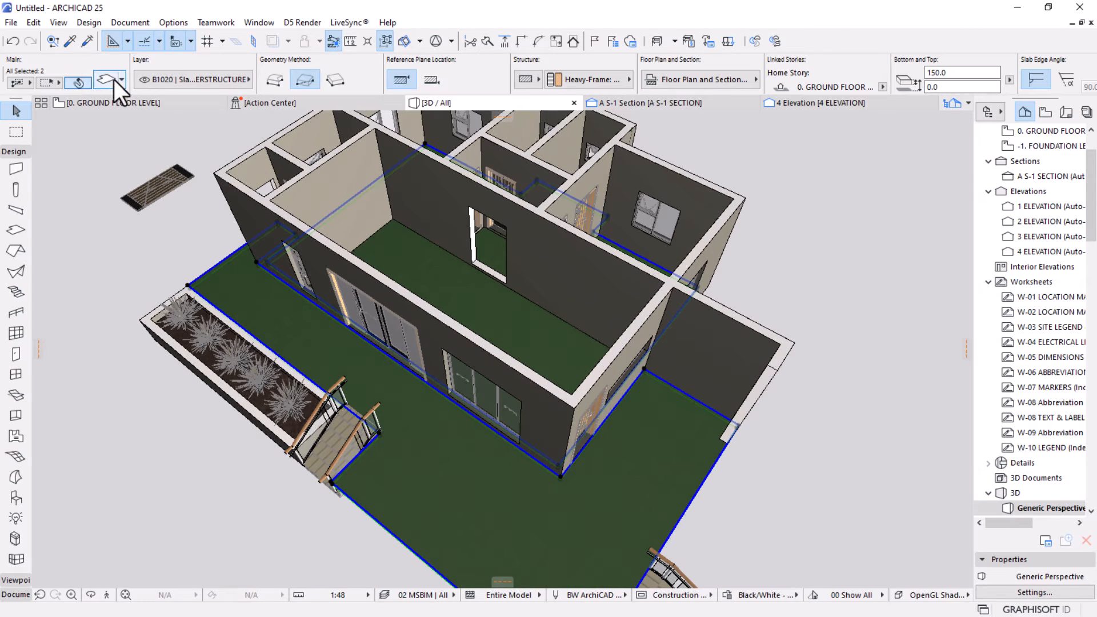
pyautogui.click(113, 80)
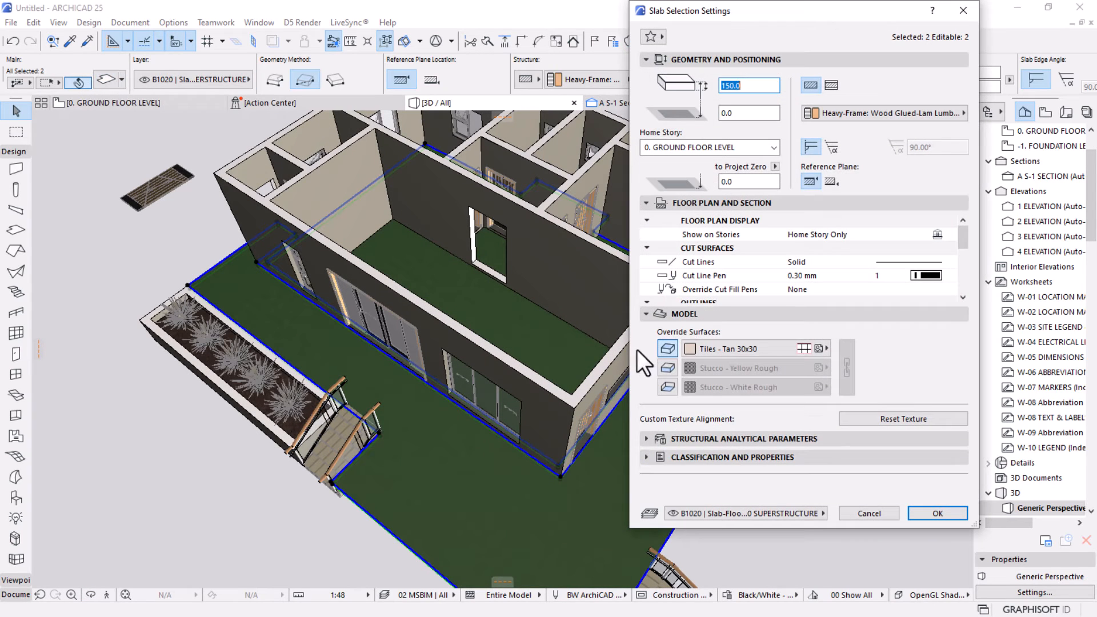
pyautogui.click(667, 368)
pyautogui.click(667, 387)
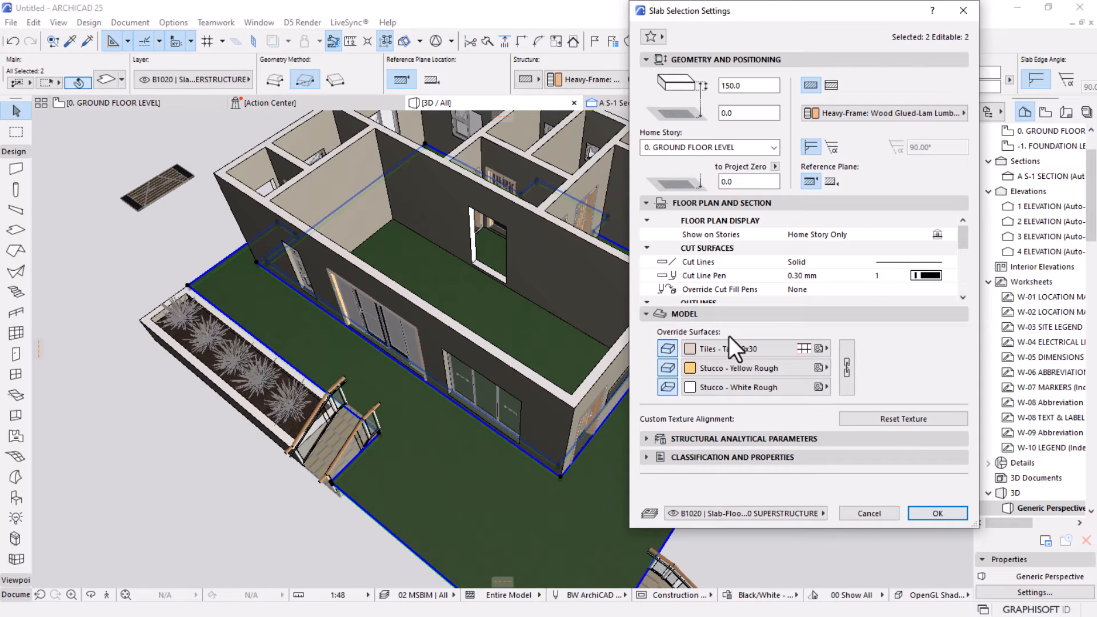
# Set the two slabs' top surface to TF Wood - Siding and link all three override surfaces.
pyautogui.click(725, 351)
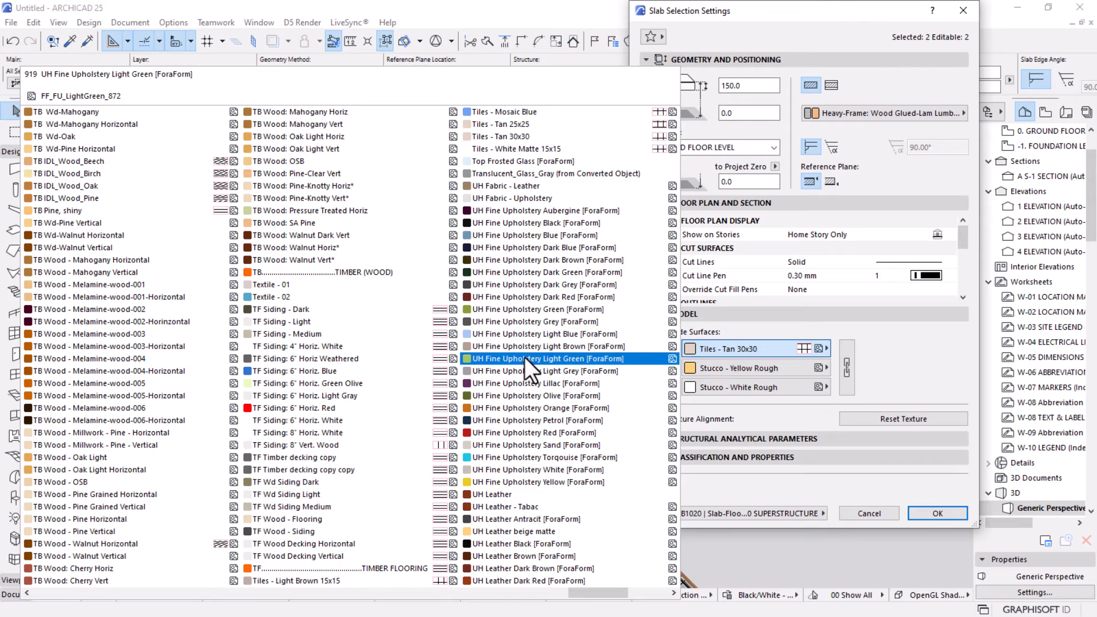
pyautogui.scroll(-2, 525, 358)
pyautogui.press('w')
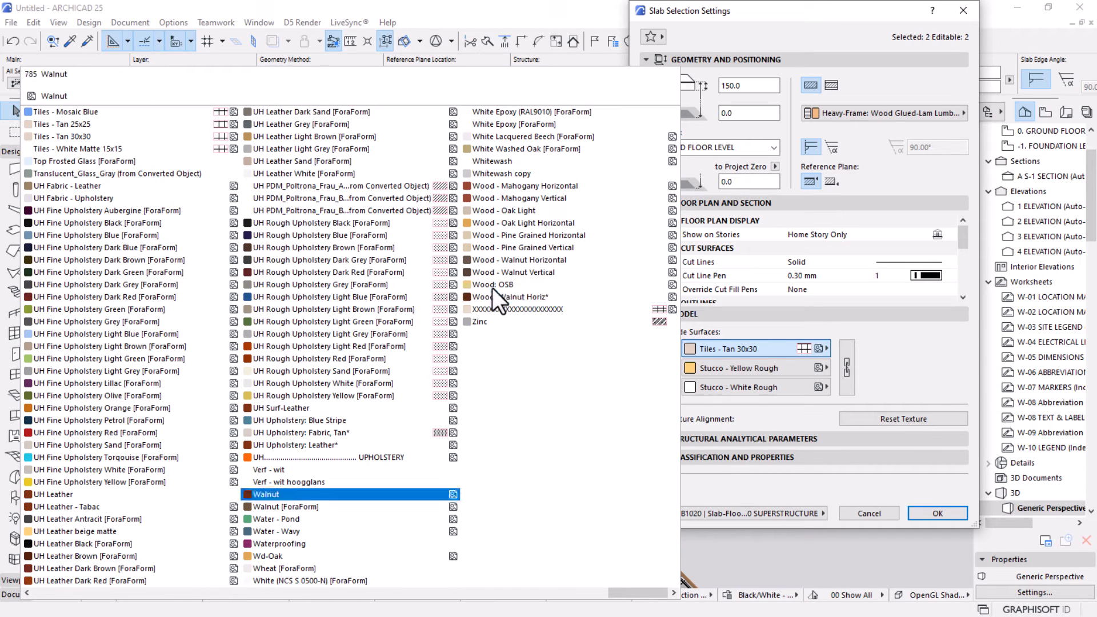
pyautogui.press('Down')
pyautogui.press('Down')
pyautogui.press('Down')
pyautogui.press('Down')
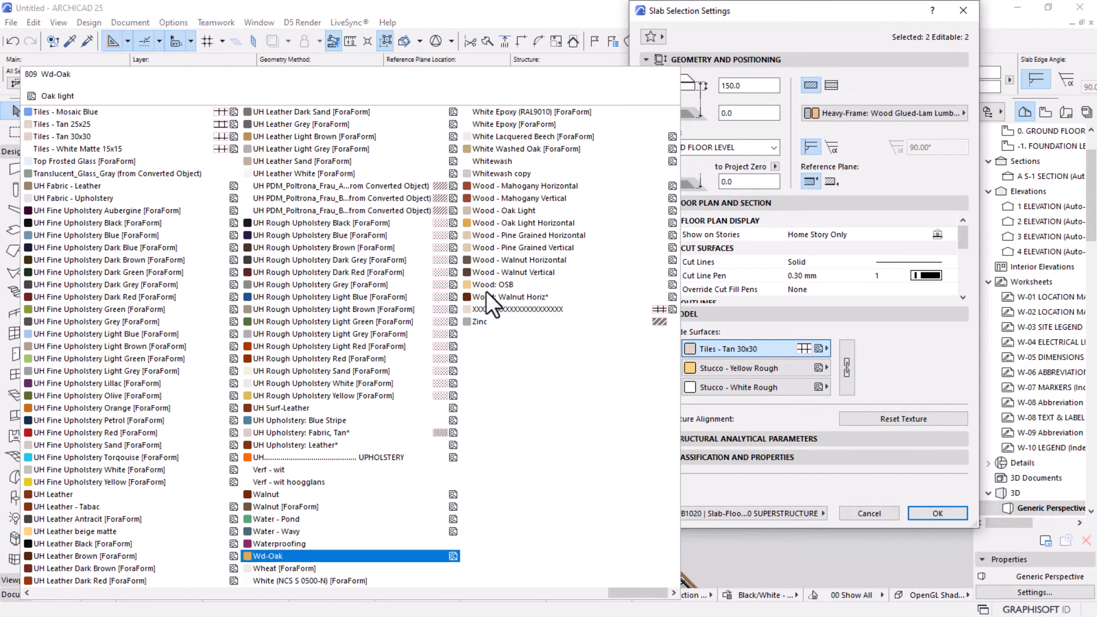
pyautogui.press('Down')
pyautogui.press('Down')
pyautogui.press('Down')
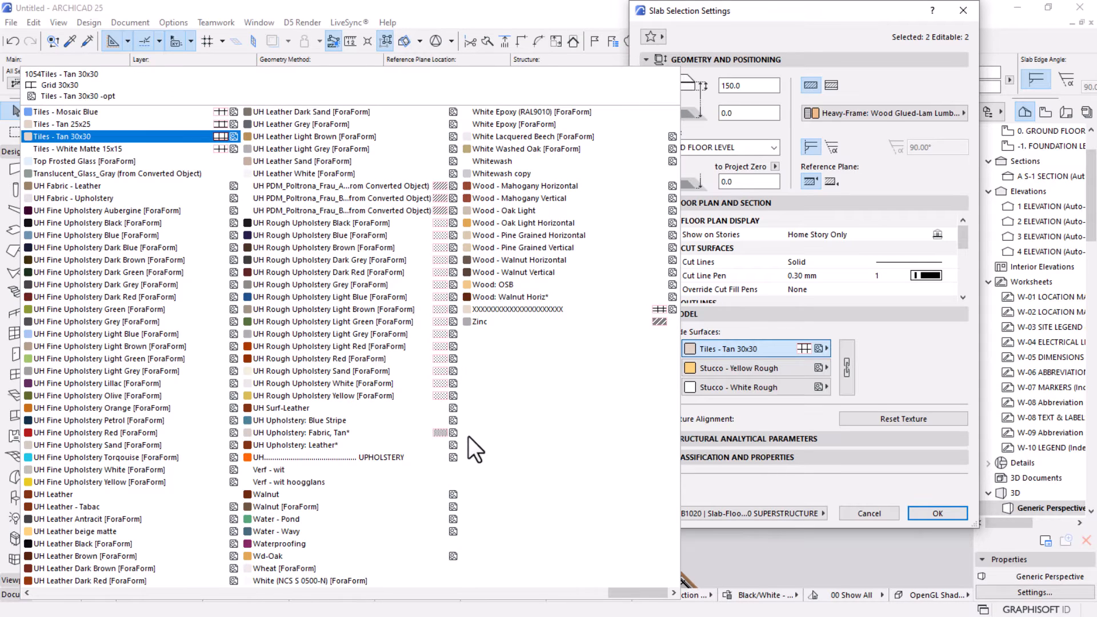
pyautogui.hscroll(-6, 457, 443)
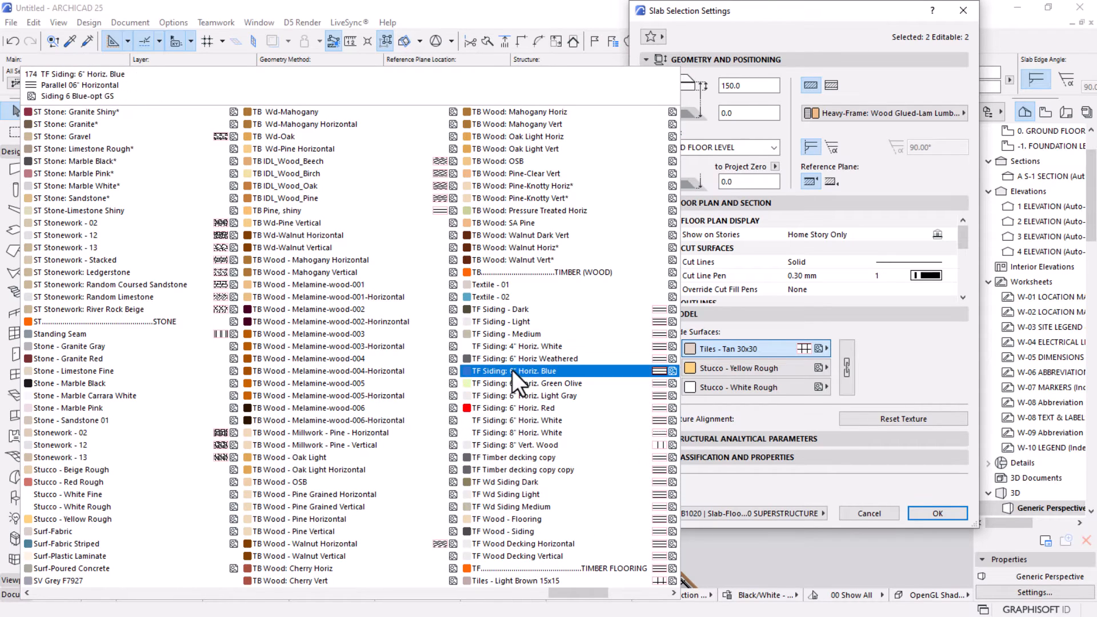
pyautogui.click(499, 532)
pyautogui.click(847, 367)
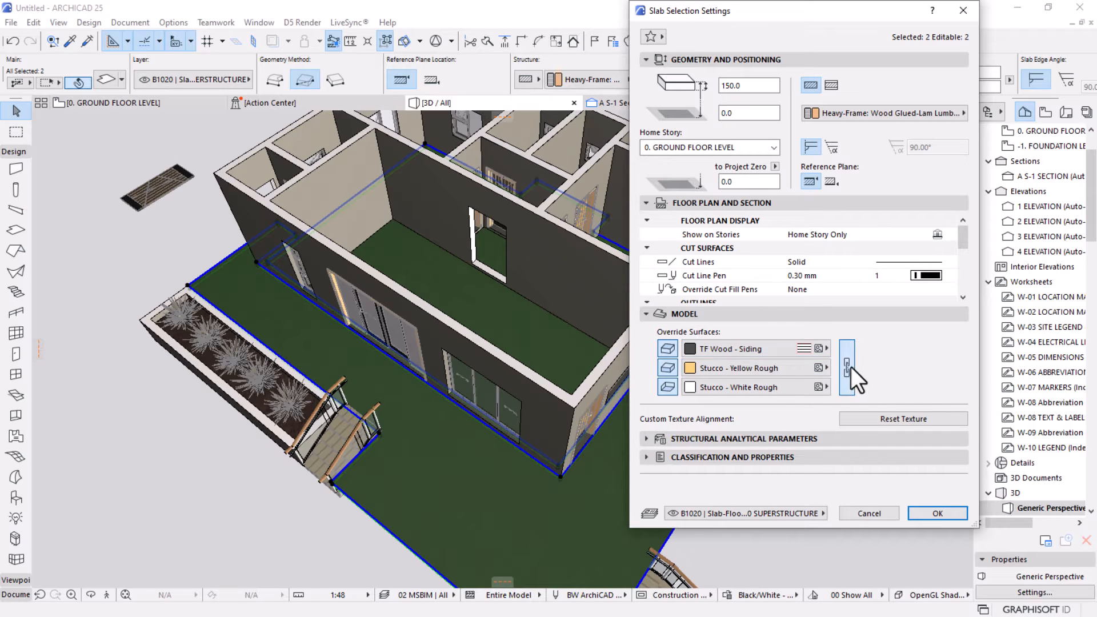
pyautogui.click(937, 513)
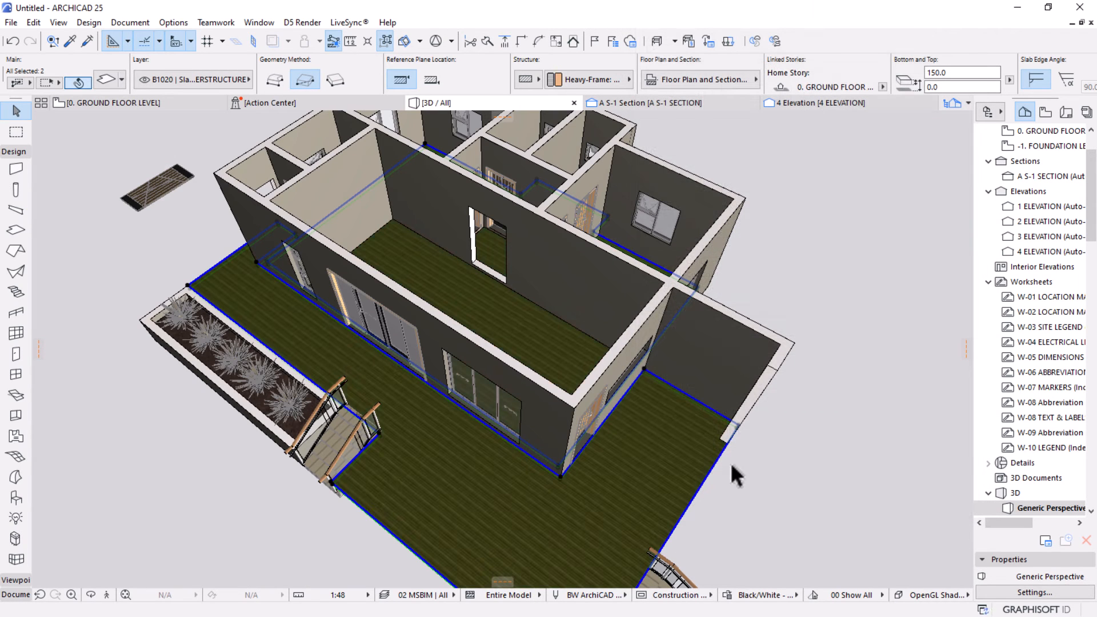
# Change the linked override surfaces of both slabs to TF Wood - Flooring.
pyautogui.keyDown('shift'); pyautogui.moveTo(699, 499); pyautogui.dragTo(677, 434, button='middle'); pyautogui.keyUp('shift')
pyautogui.scroll(4, 489, 350)
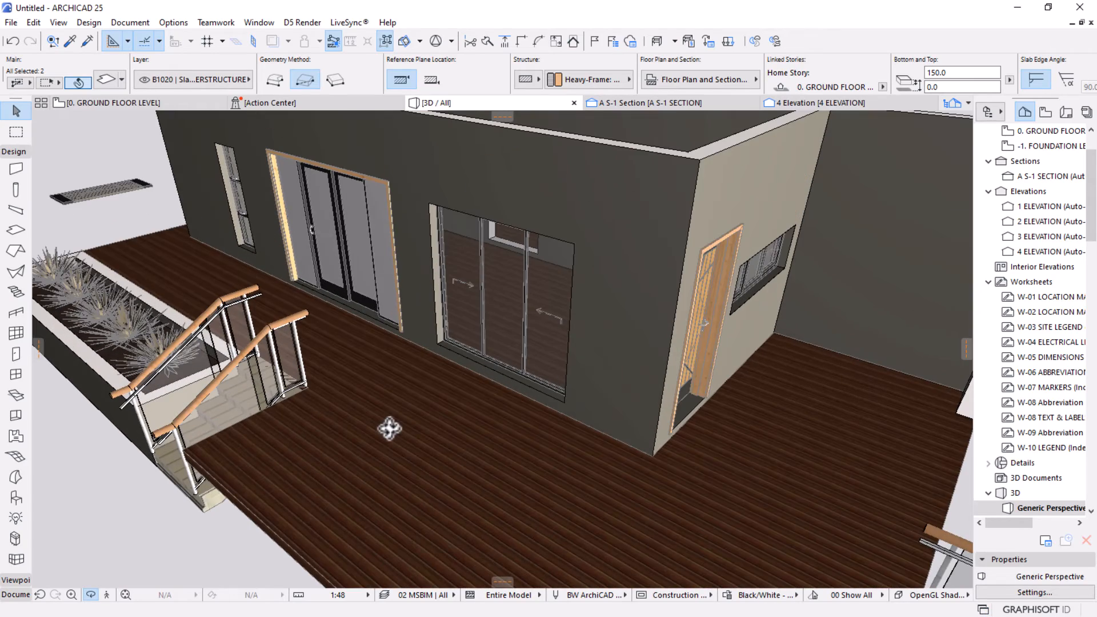
pyautogui.hotkey('ctrl', 't')
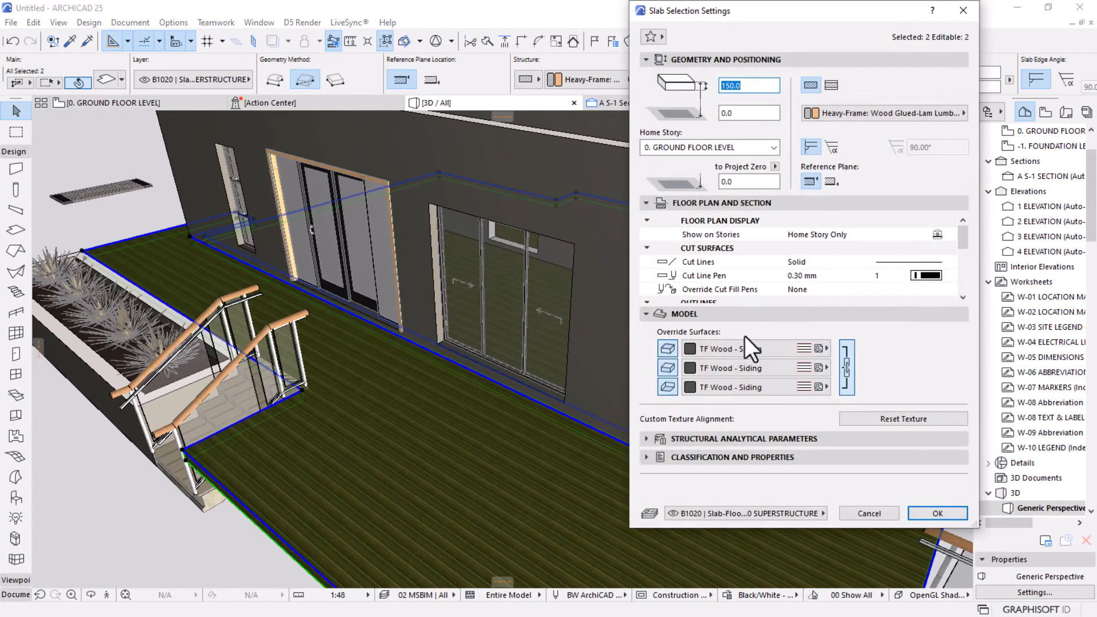
pyautogui.click(737, 349)
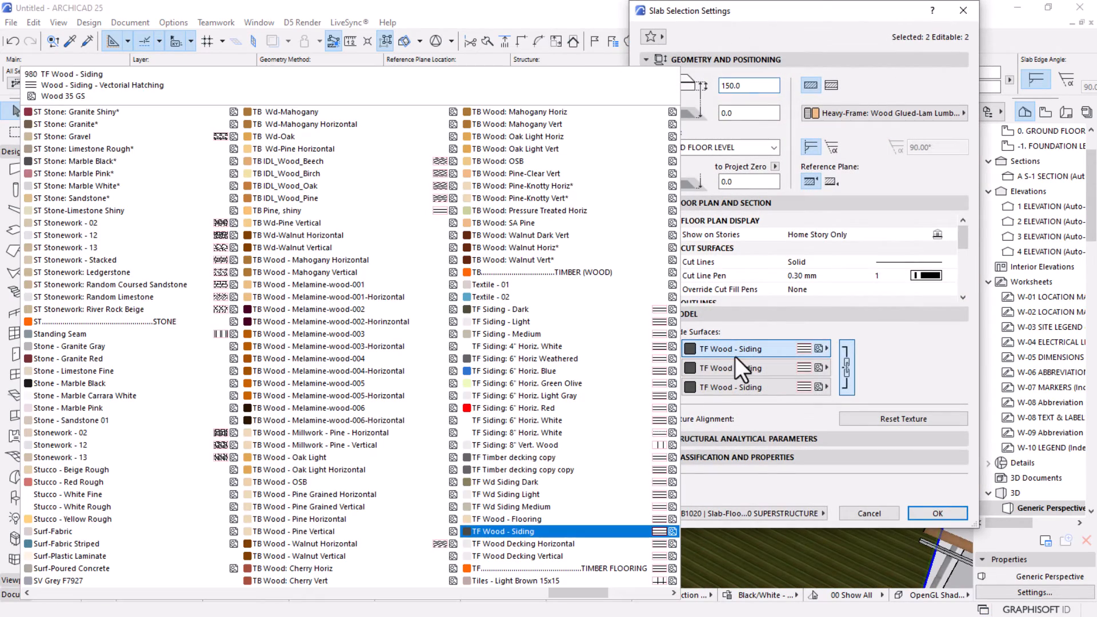
pyautogui.click(523, 518)
pyautogui.click(920, 514)
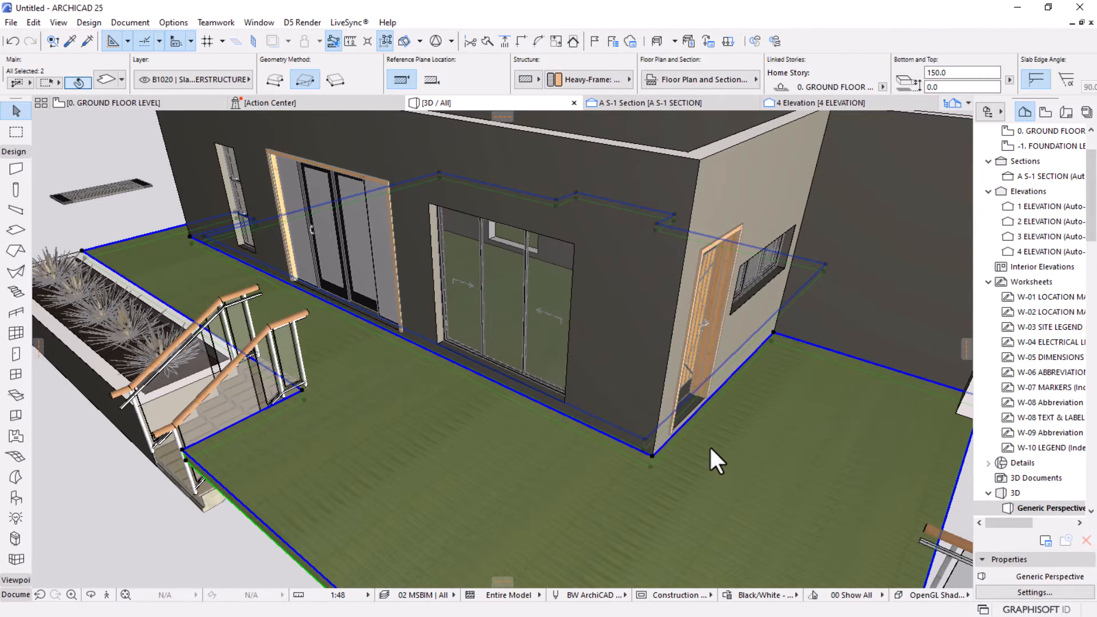
# Change the linked override surfaces of both slabs to TF Wood Decking Horizontal.
pyautogui.hotkey('ctrl', 't')
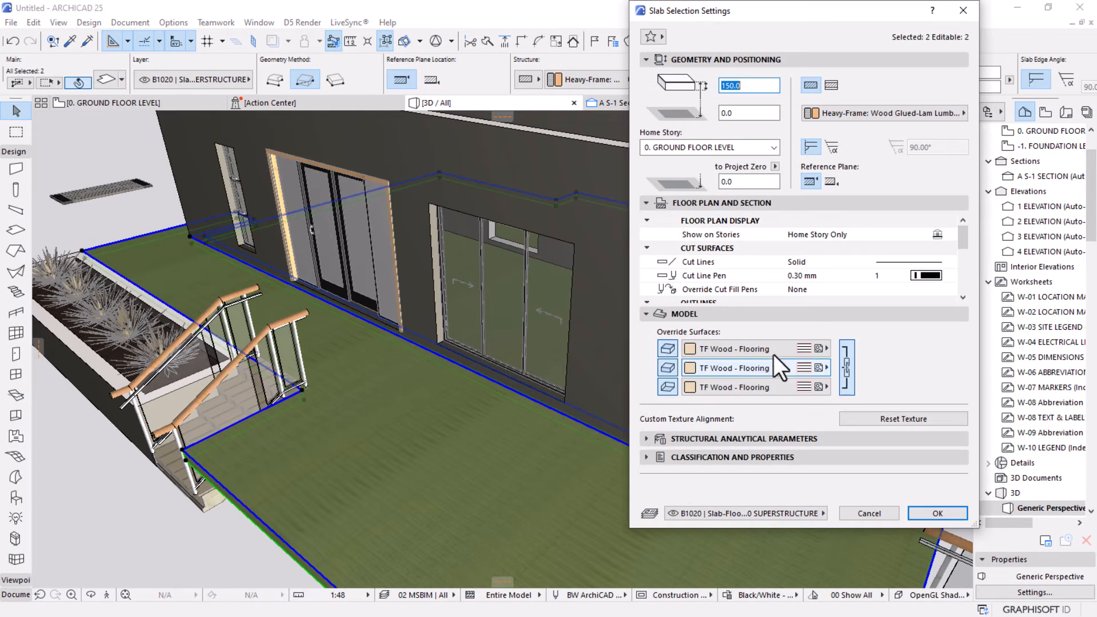
pyautogui.click(774, 352)
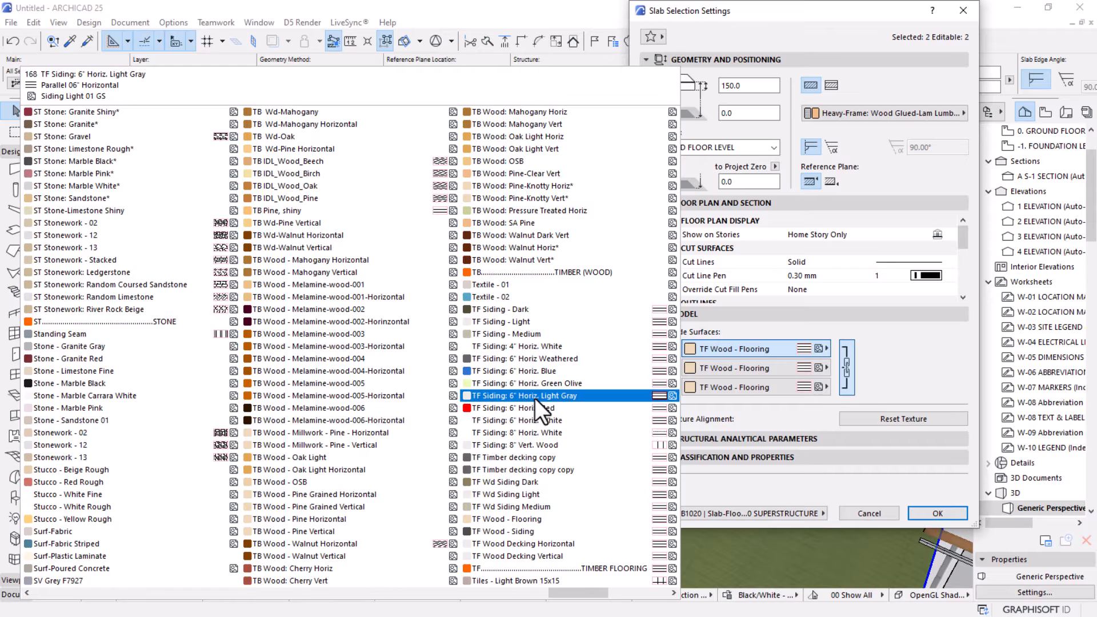
pyautogui.click(519, 543)
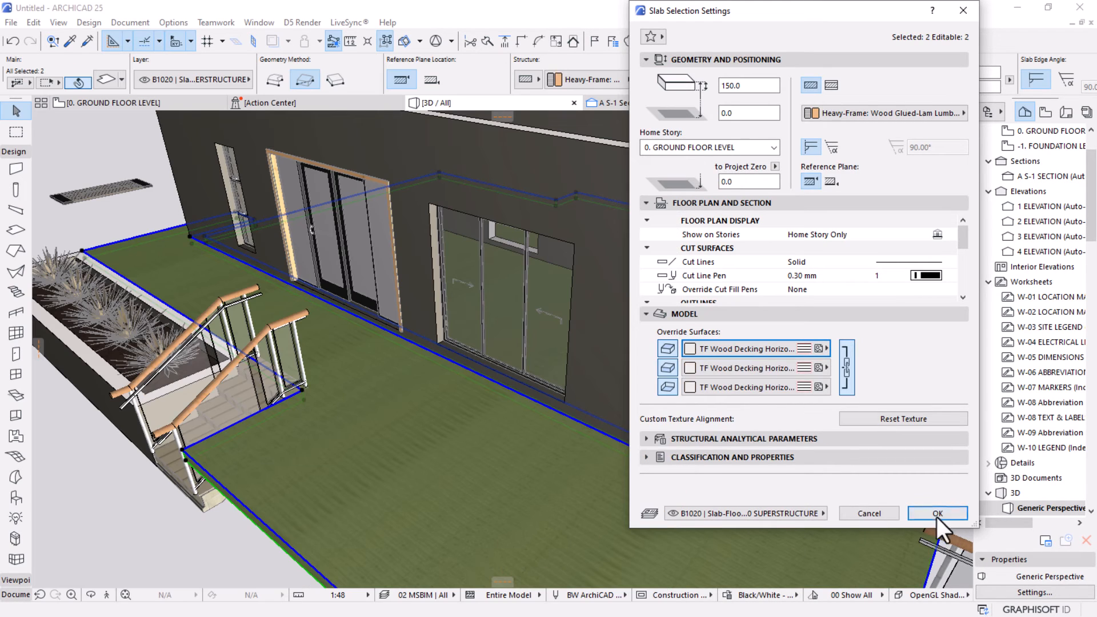
pyautogui.click(937, 514)
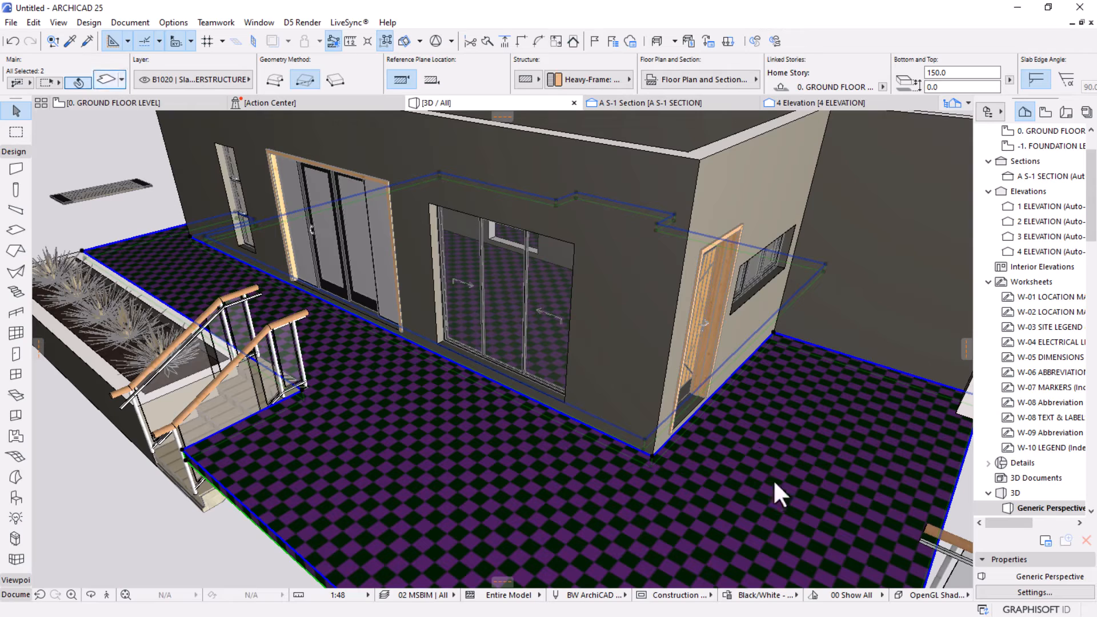
# Change the linked override surfaces of both slabs to TF Wood Decking Vertical.
pyautogui.doubleClick(534, 463)
pyautogui.click(782, 349)
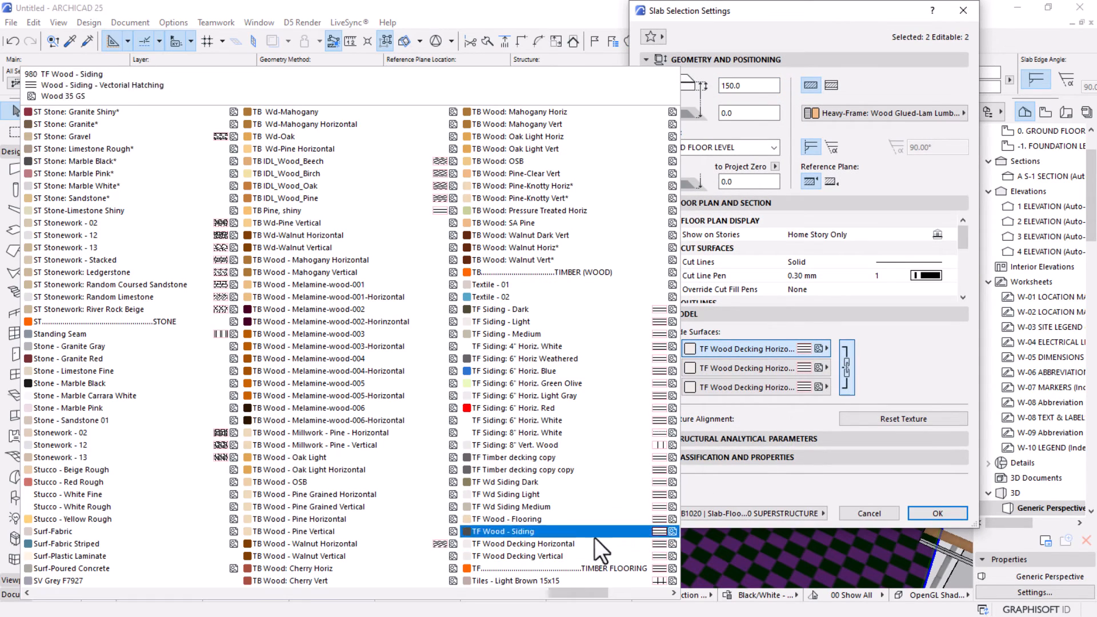
pyautogui.click(549, 556)
pyautogui.click(932, 512)
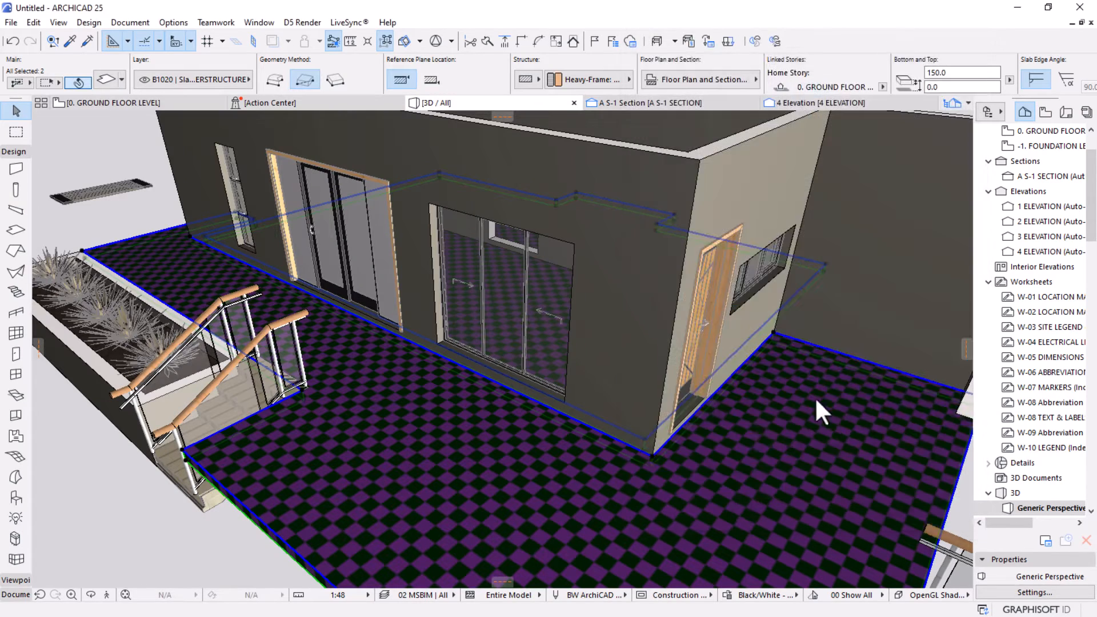
# Change the linked override surfaces of both slabs to TF Siding - Medium.
pyautogui.doubleClick(608, 426)
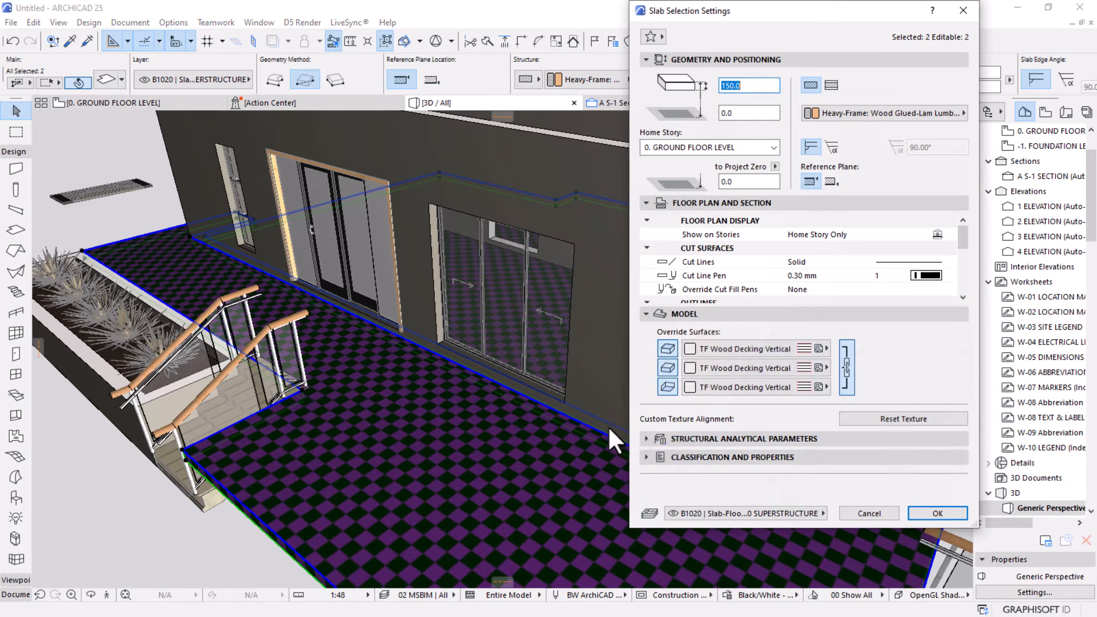
pyautogui.click(735, 349)
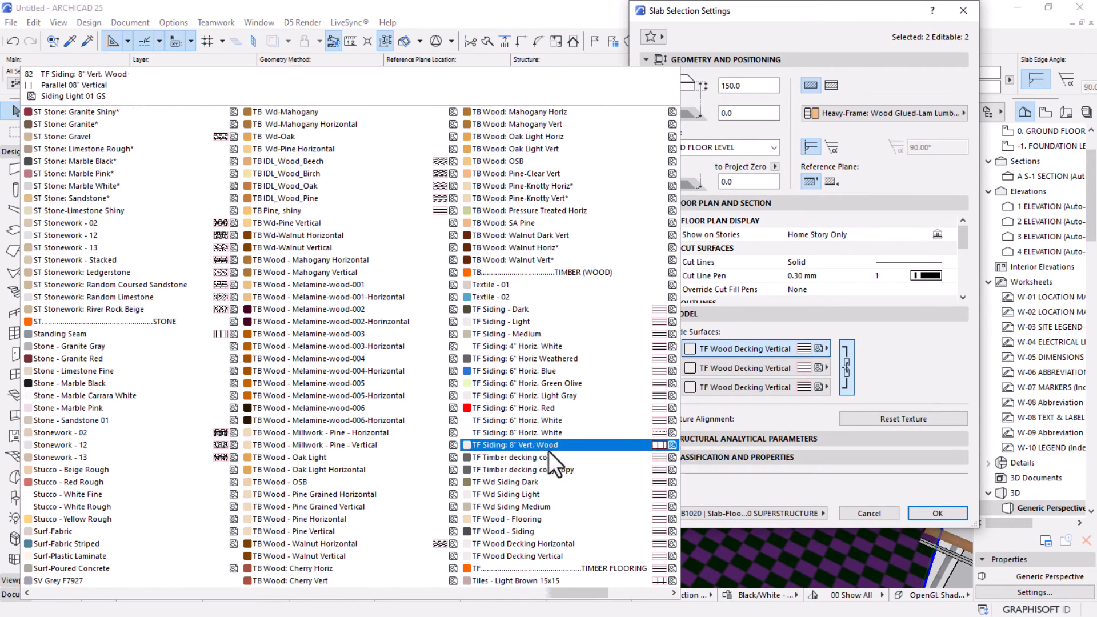
pyautogui.click(491, 333)
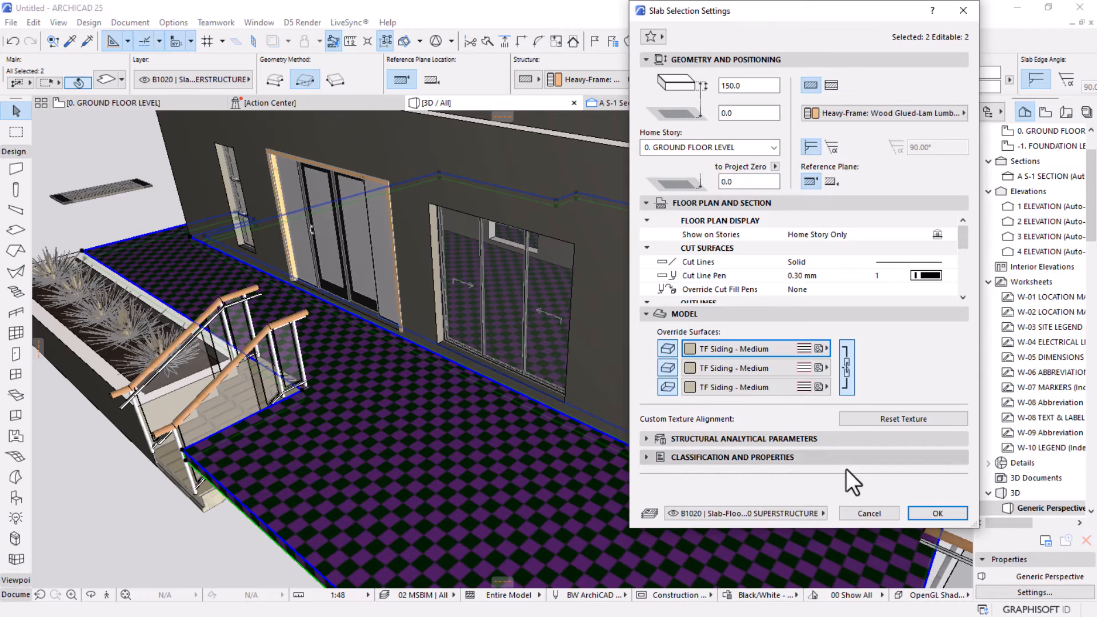
pyautogui.click(948, 513)
pyautogui.scroll(-3, 848, 434)
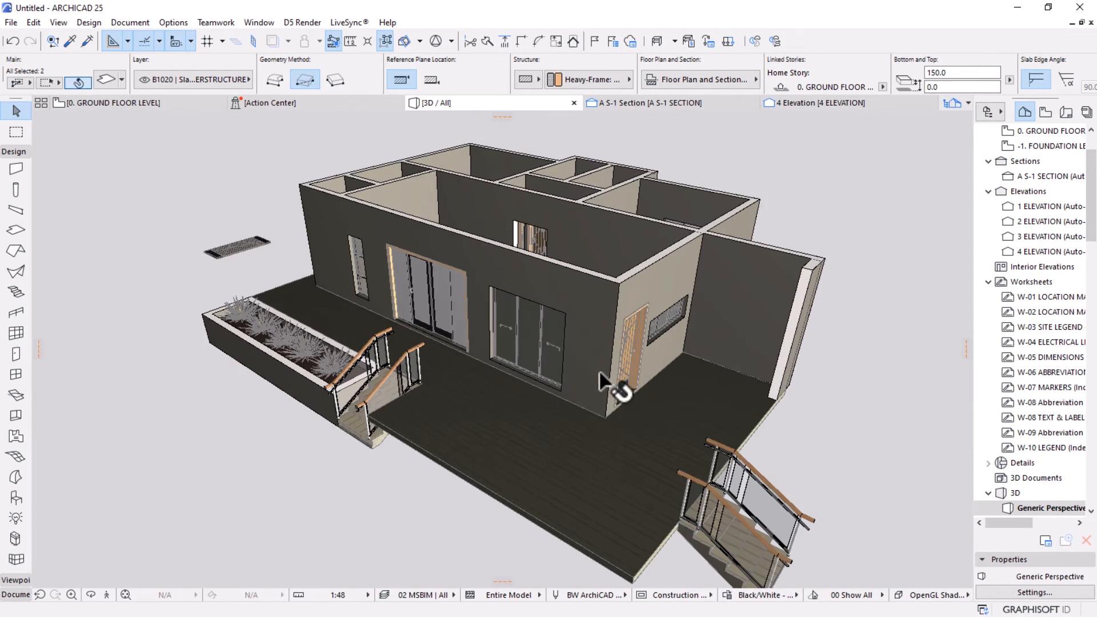
# Select all the house walls, leaving the four walls of the planter box out of the selection.
pyautogui.scroll(5, 599, 369)
pyautogui.scroll(-5, 584, 399)
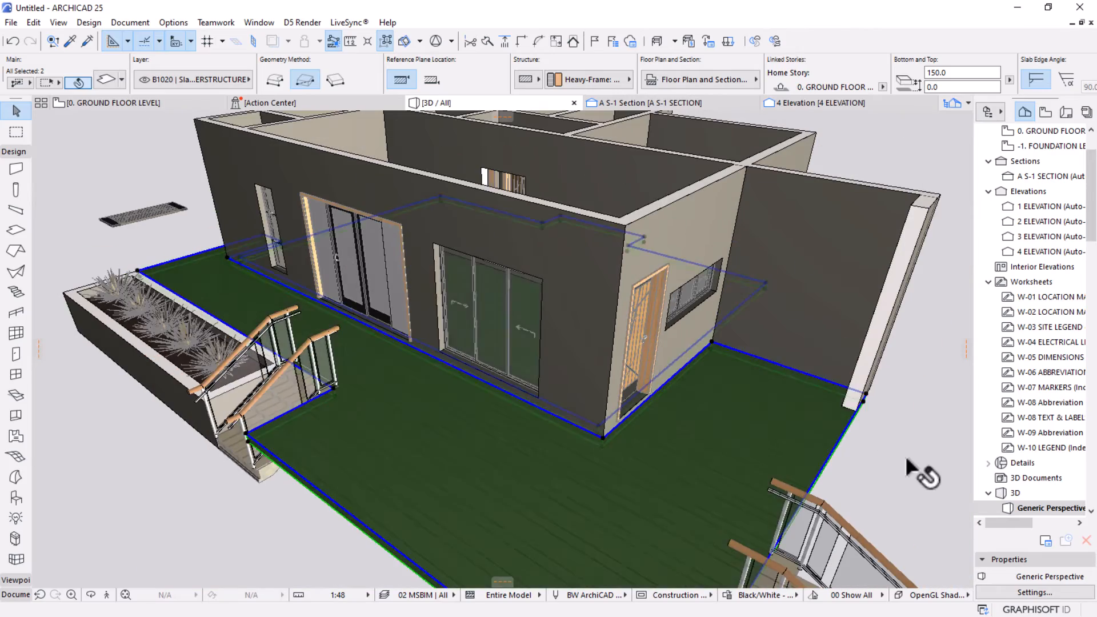
pyautogui.click(914, 465)
pyautogui.moveTo(450, 382); pyautogui.dragTo(671, 341)
pyautogui.scroll(-5, 623, 431)
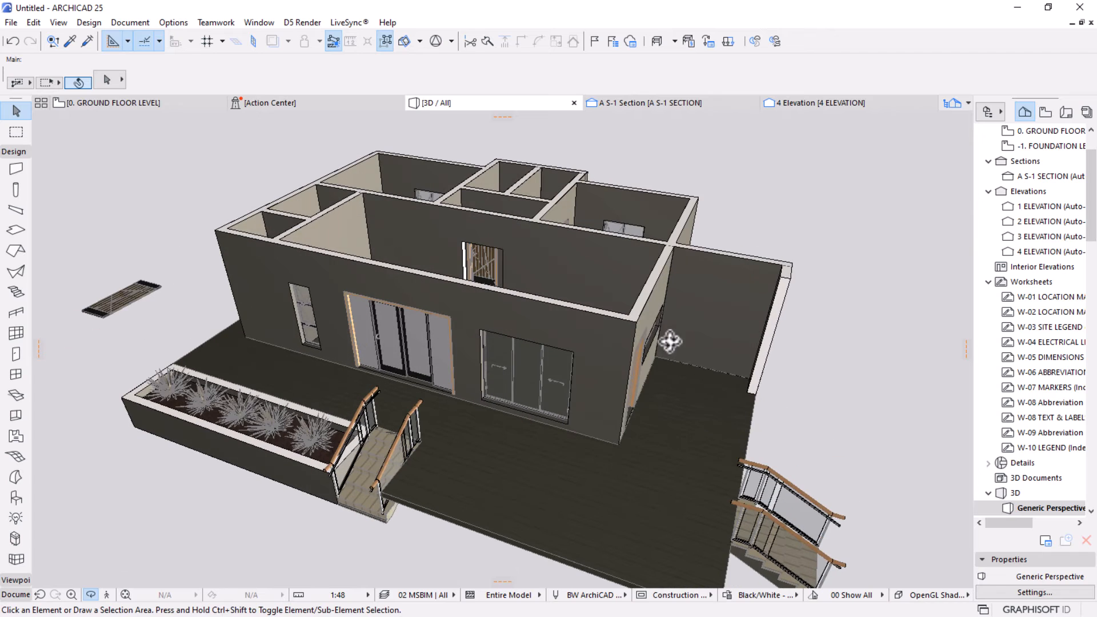
pyautogui.keyDown('alt'); pyautogui.click(614, 320); pyautogui.keyUp('alt')
pyautogui.hotkey('ctrl', 'a')
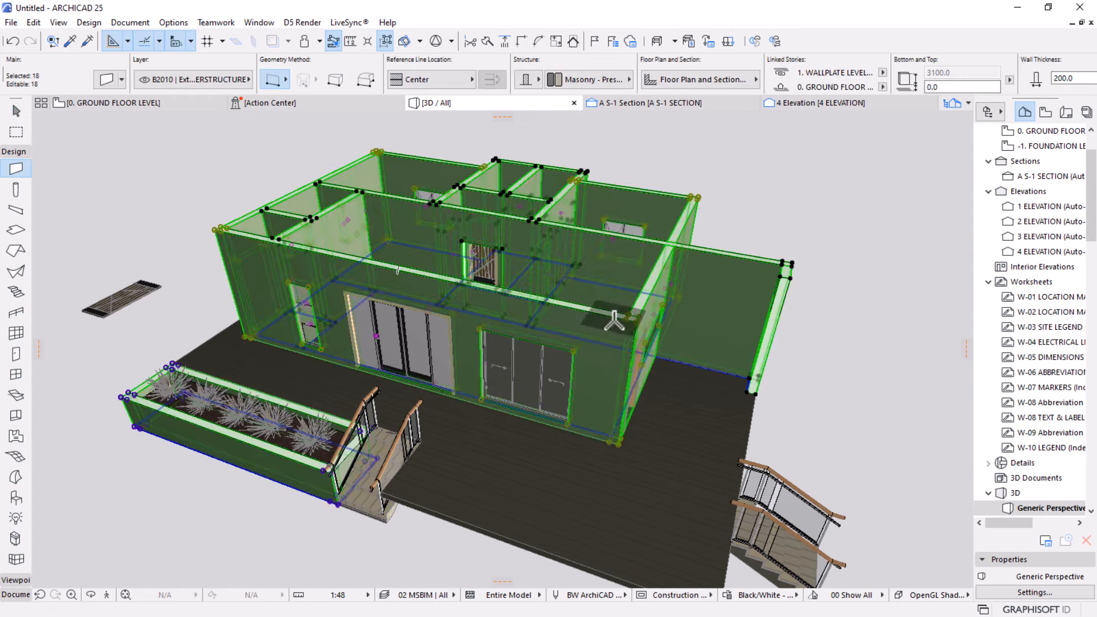
pyautogui.keyDown('shift'); pyautogui.click(289, 479); pyautogui.keyUp('shift')
pyautogui.keyDown('shift'); pyautogui.click(254, 403); pyautogui.keyUp('shift')
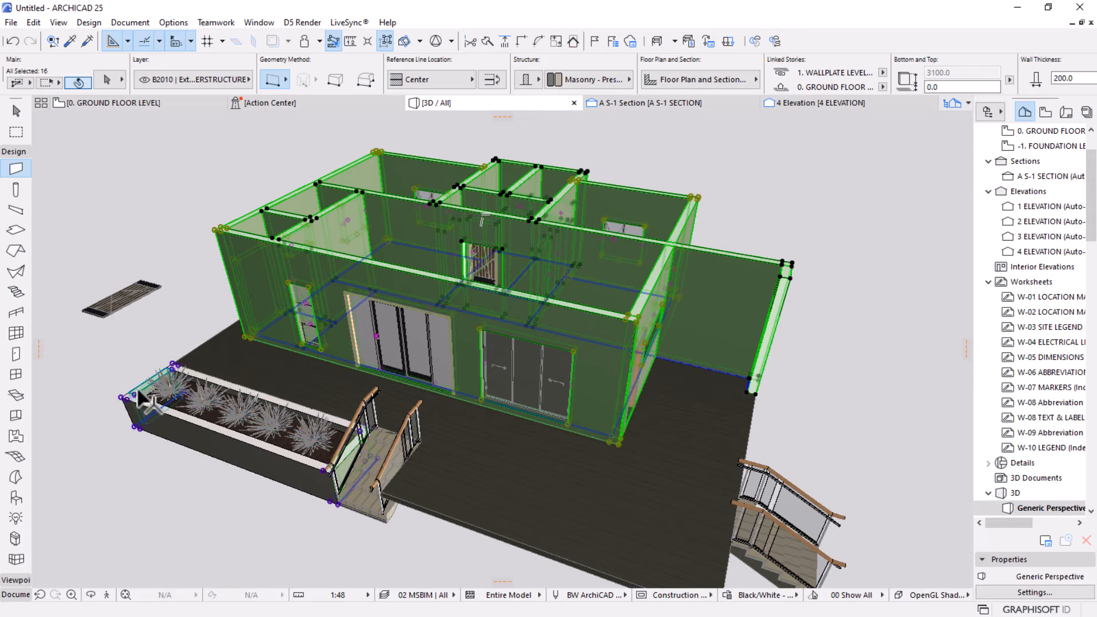
pyautogui.keyDown('shift'); pyautogui.click(352, 470); pyautogui.keyUp('shift')
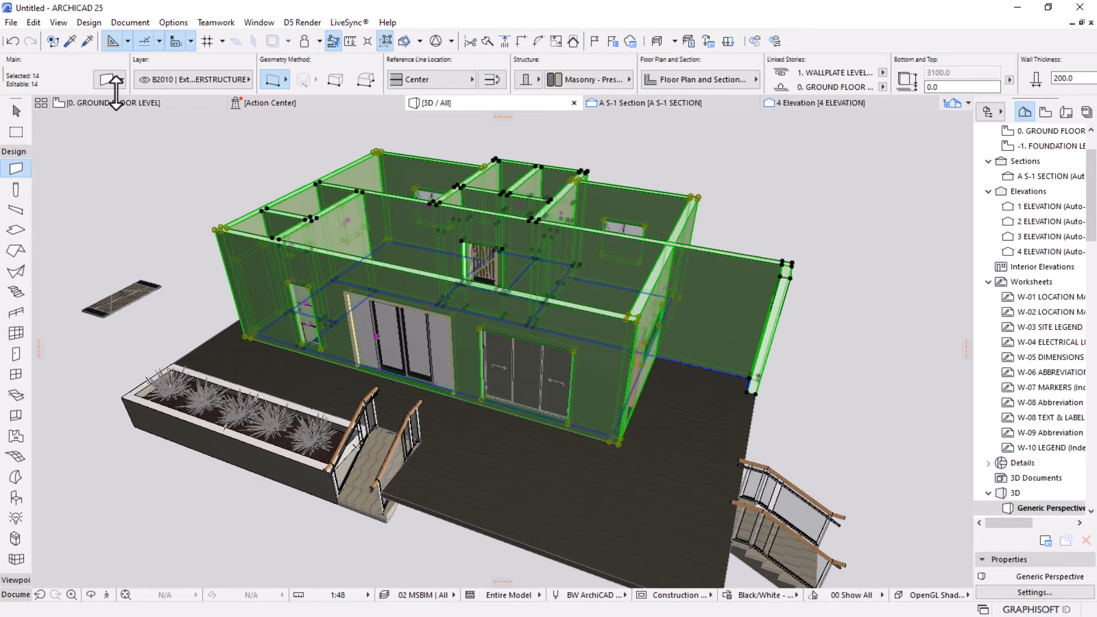
# Enable all override surfaces for the selected house walls and set them, linked, to TF Wood - Siding.
pyautogui.hotkey('ctrl', 't')
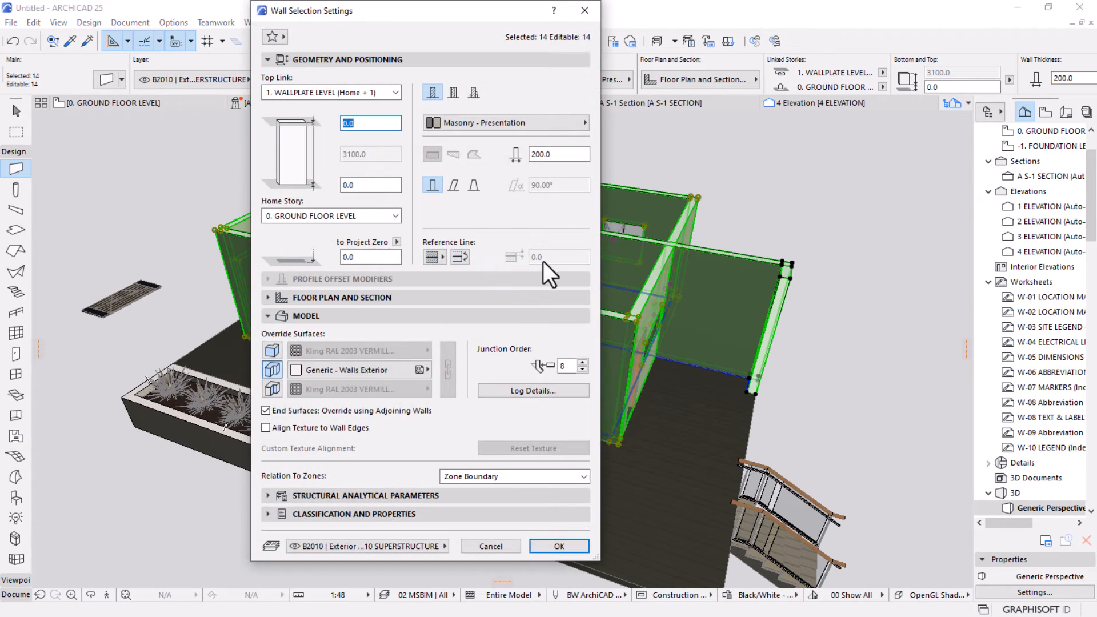
pyautogui.click(273, 351)
pyautogui.click(272, 389)
pyautogui.click(359, 349)
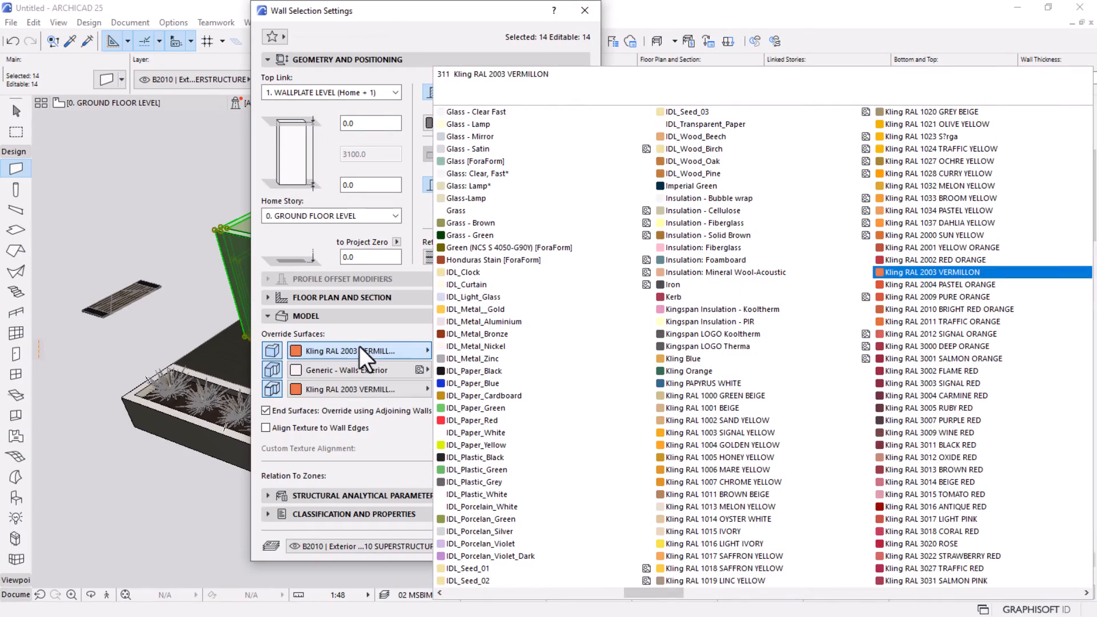
pyautogui.scroll(-10, 824, 460)
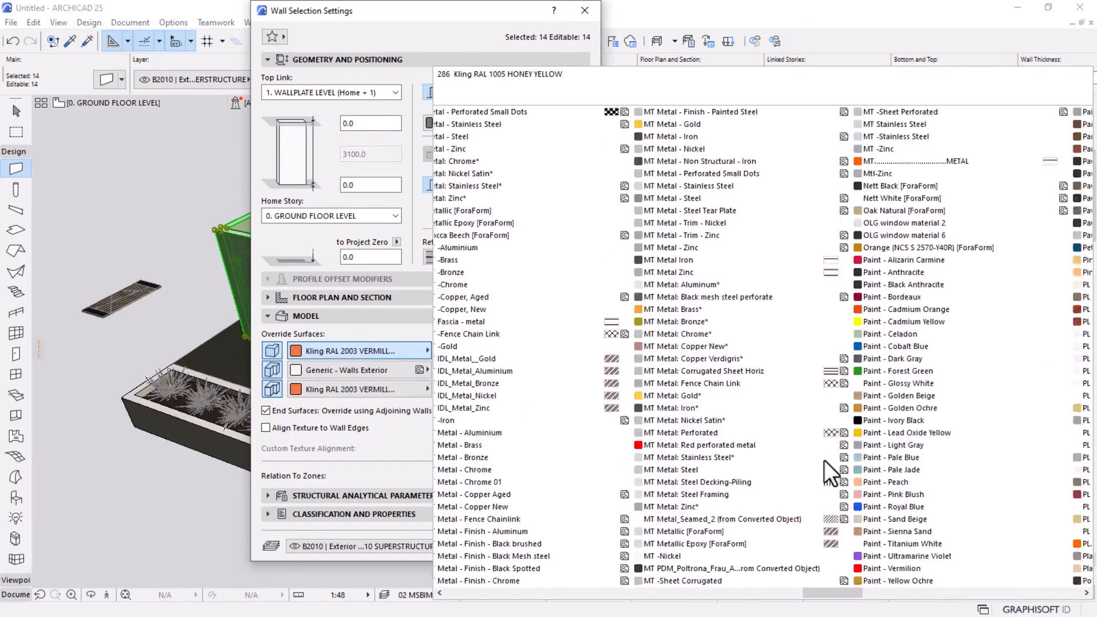
pyautogui.scroll(-5, 824, 461)
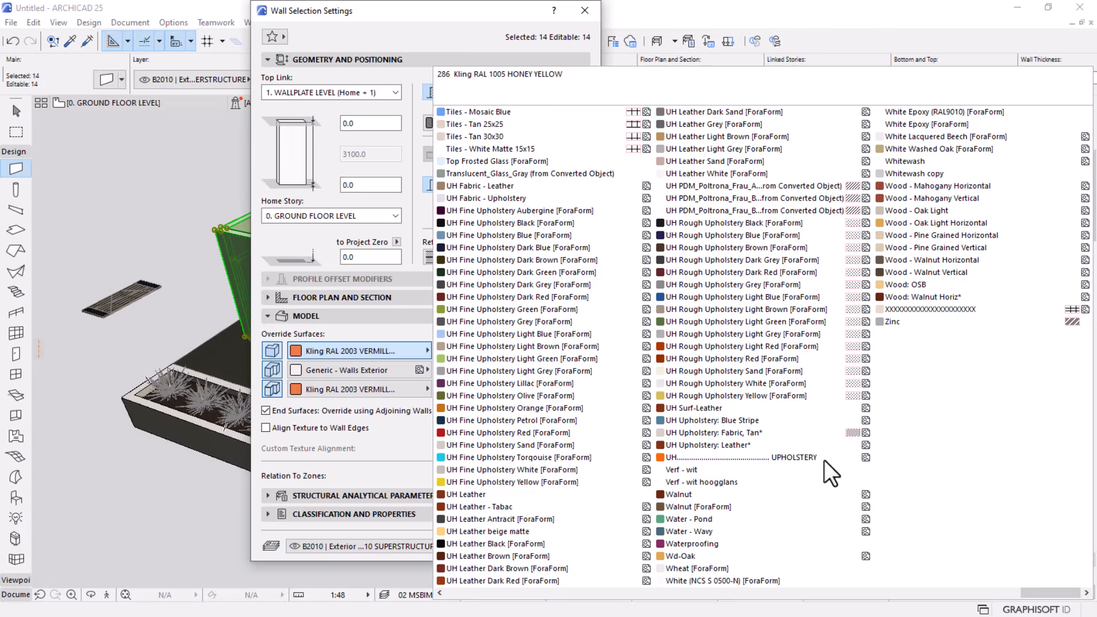
pyautogui.scroll(10, 824, 460)
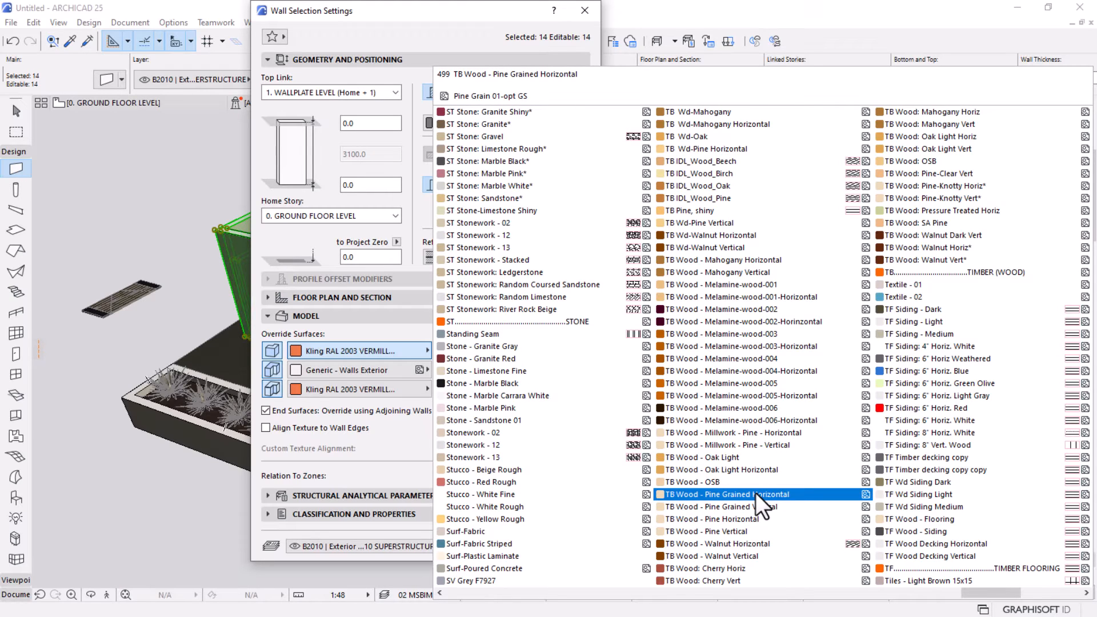
pyautogui.click(931, 531)
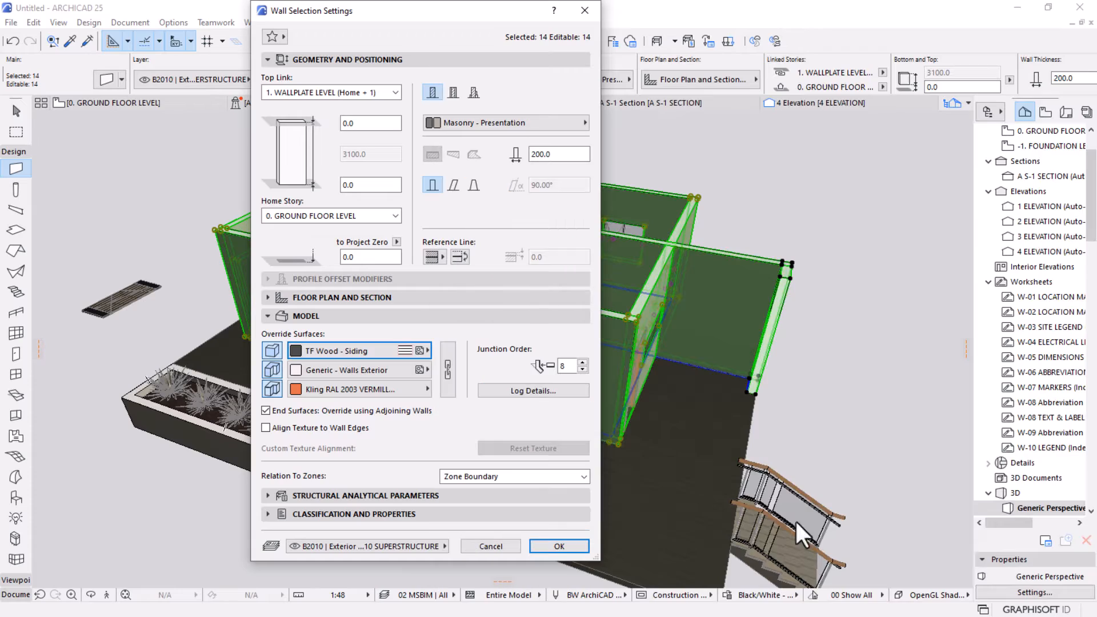
pyautogui.click(449, 374)
pyautogui.click(544, 546)
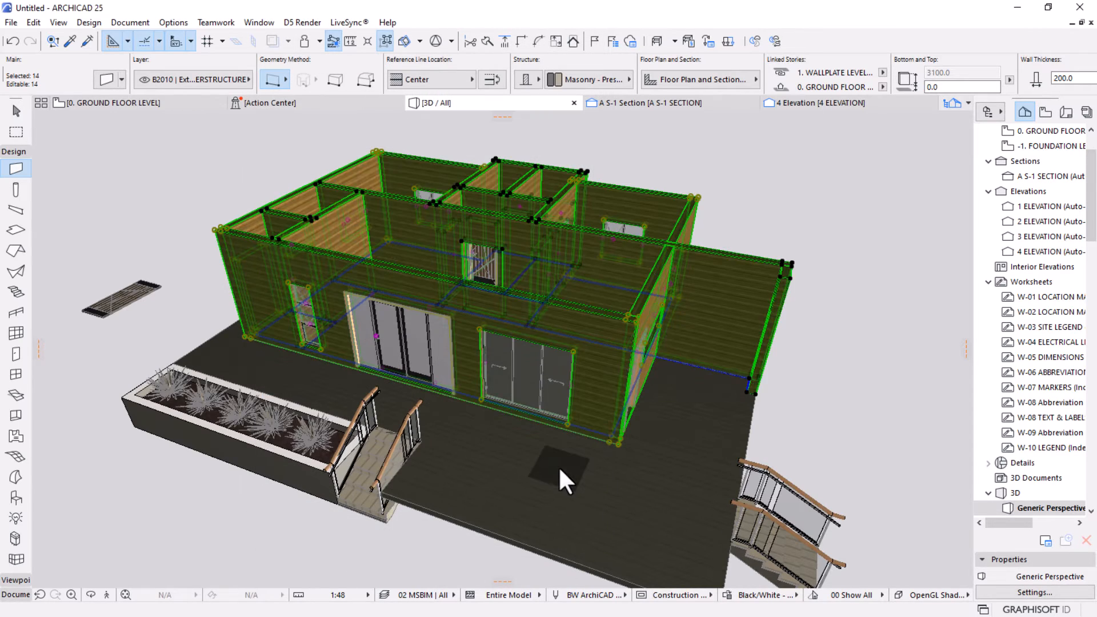
pyautogui.scroll(2, 583, 362)
pyautogui.scroll(-2, 456, 342)
pyautogui.moveTo(455, 343); pyautogui.dragTo(449, 282, button='middle')
pyautogui.scroll(1, 446, 260)
pyautogui.scroll(2, 446, 260)
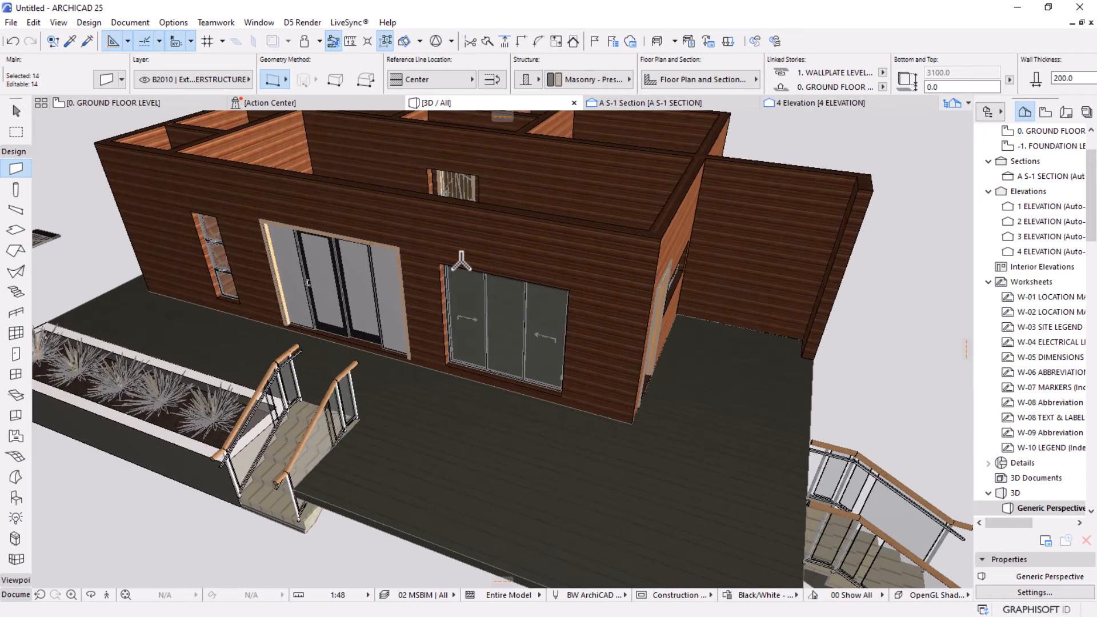
pyautogui.press('Escape')
pyautogui.click(471, 454)
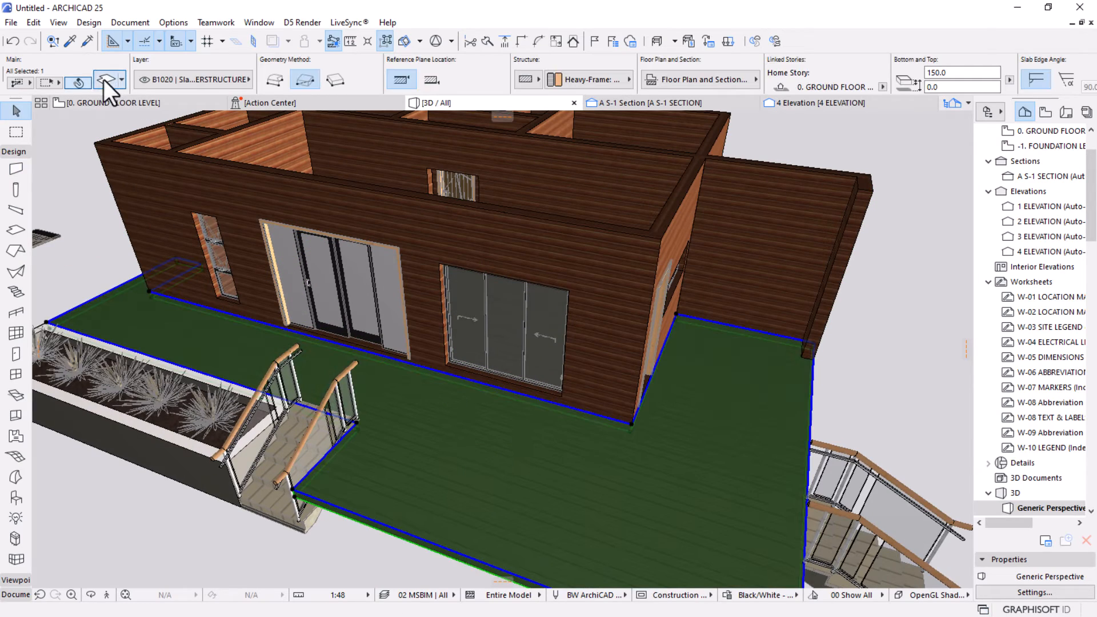
pyautogui.hotkey('ctrl', 't')
pyautogui.click(765, 349)
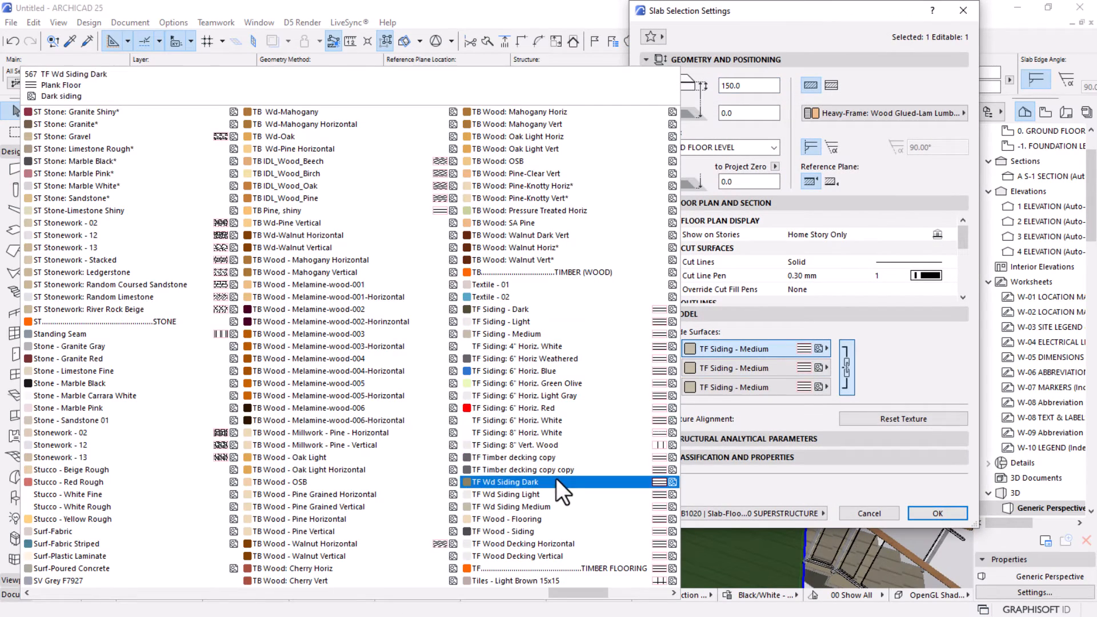
pyautogui.scroll(-3, 550, 503)
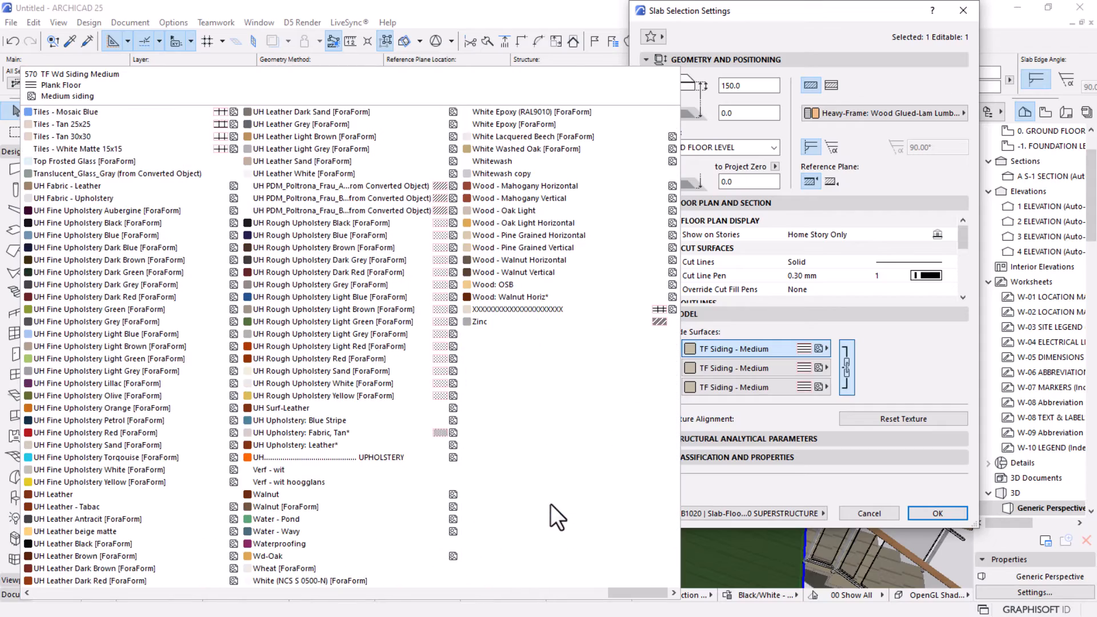
pyautogui.scroll(3, 366, 455)
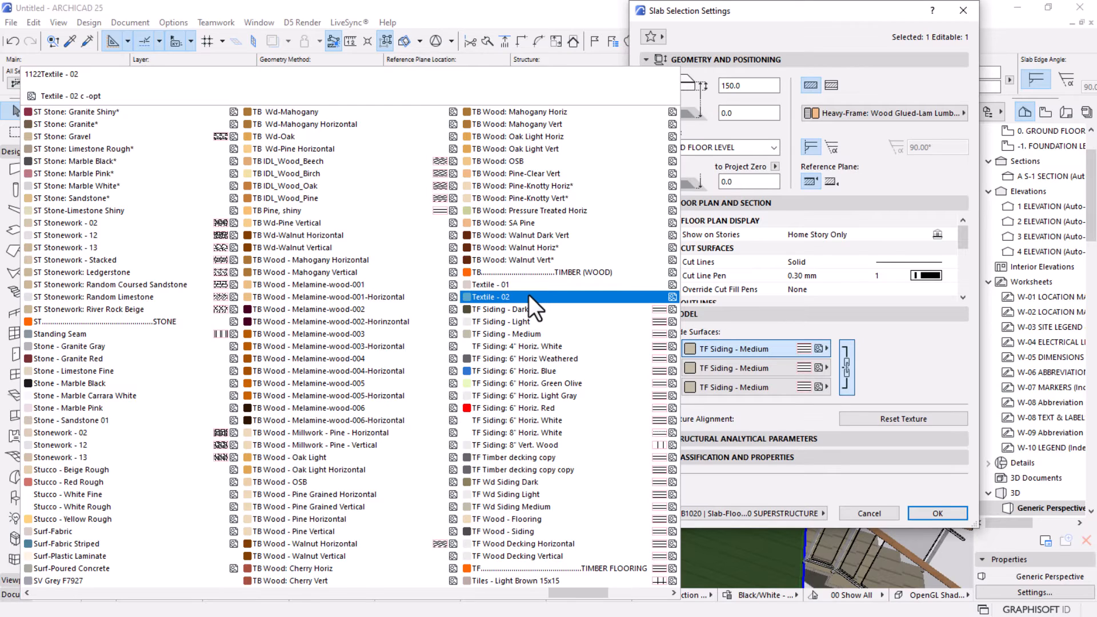
pyautogui.press('Escape')
pyautogui.press('Escape')
pyautogui.press('Escape')
# Select all three stairs: the two along the terrace and the one beside the side door.
pyautogui.scroll(-2, 571, 324)
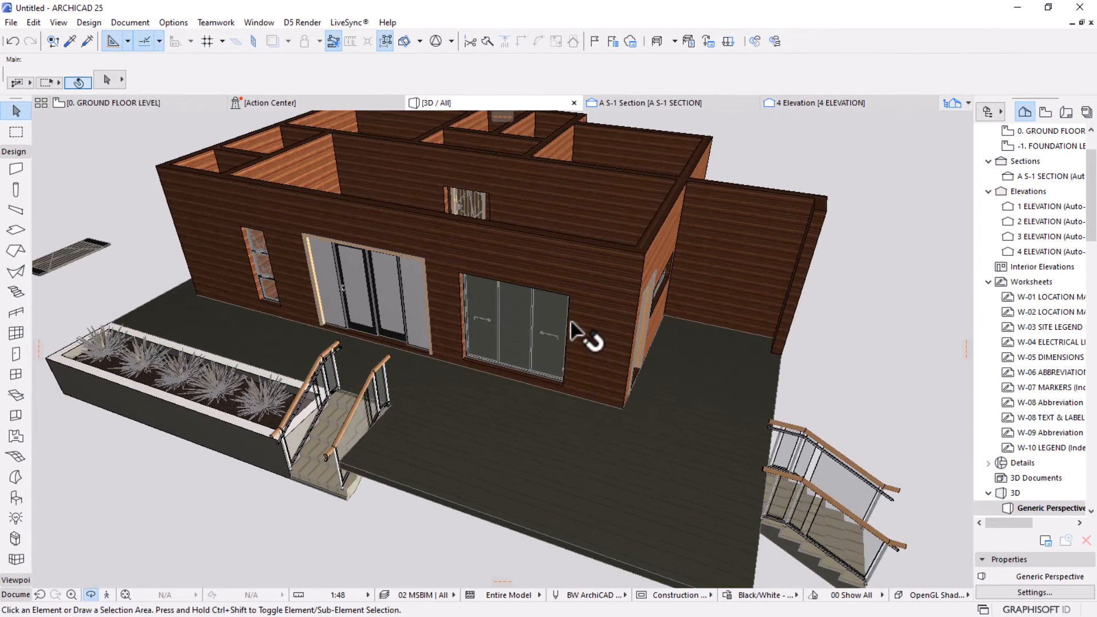
pyautogui.scroll(-3, 571, 324)
pyautogui.keyDown('shift'); pyautogui.moveTo(512, 385); pyautogui.dragTo(673, 506, button='middle'); pyautogui.keyUp('shift')
pyautogui.scroll(3, 669, 508)
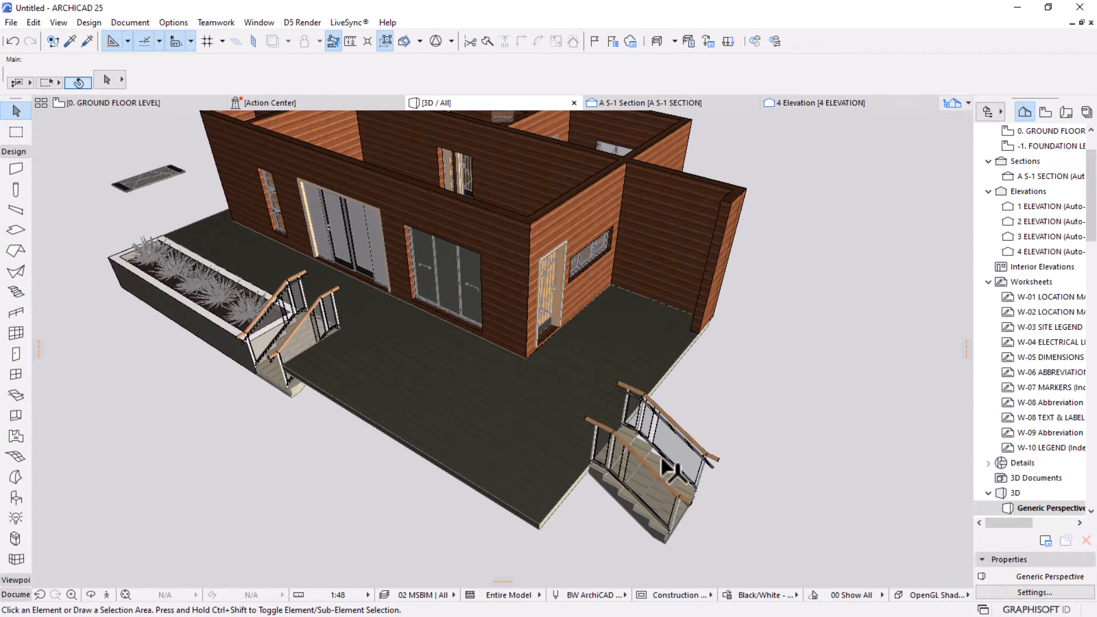
pyautogui.click(600, 437)
pyautogui.keyDown('shift'); pyautogui.click(303, 348); pyautogui.keyUp('shift')
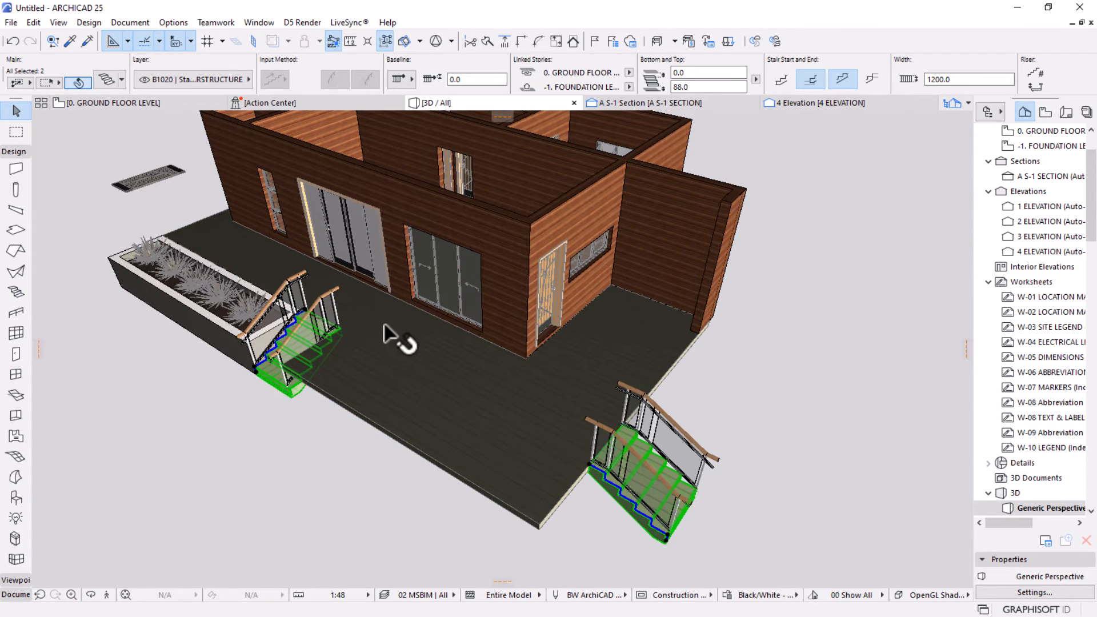
pyautogui.keyDown('shift'); pyautogui.moveTo(385, 326); pyautogui.dragTo(629, 494, button='middle'); pyautogui.keyUp('shift')
pyautogui.keyDown('shift'); pyautogui.moveTo(507, 464); pyautogui.dragTo(624, 321, button='middle'); pyautogui.keyUp('shift')
pyautogui.moveTo(554, 512); pyautogui.dragTo(542, 378, button='middle')
pyautogui.scroll(2, 520, 457)
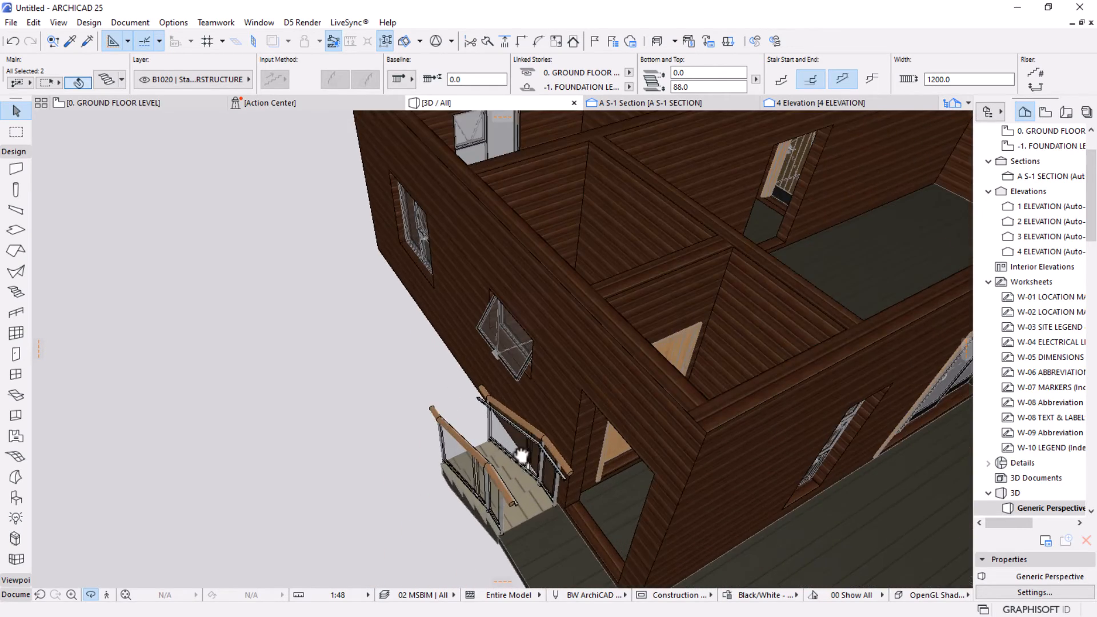
pyautogui.moveTo(550, 484); pyautogui.dragTo(412, 334, button='middle')
pyautogui.press('Escape')
pyautogui.click(391, 364)
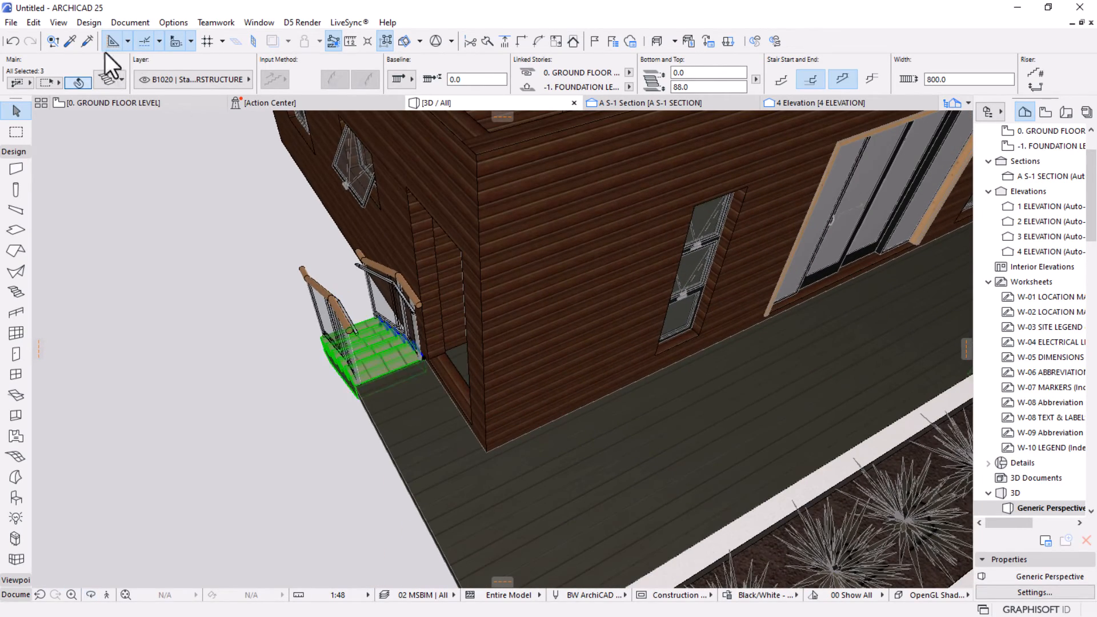
# Set the tread building material of the three selected stairs to Wood: Hardwood.
pyautogui.hotkey('ctrl', 't')
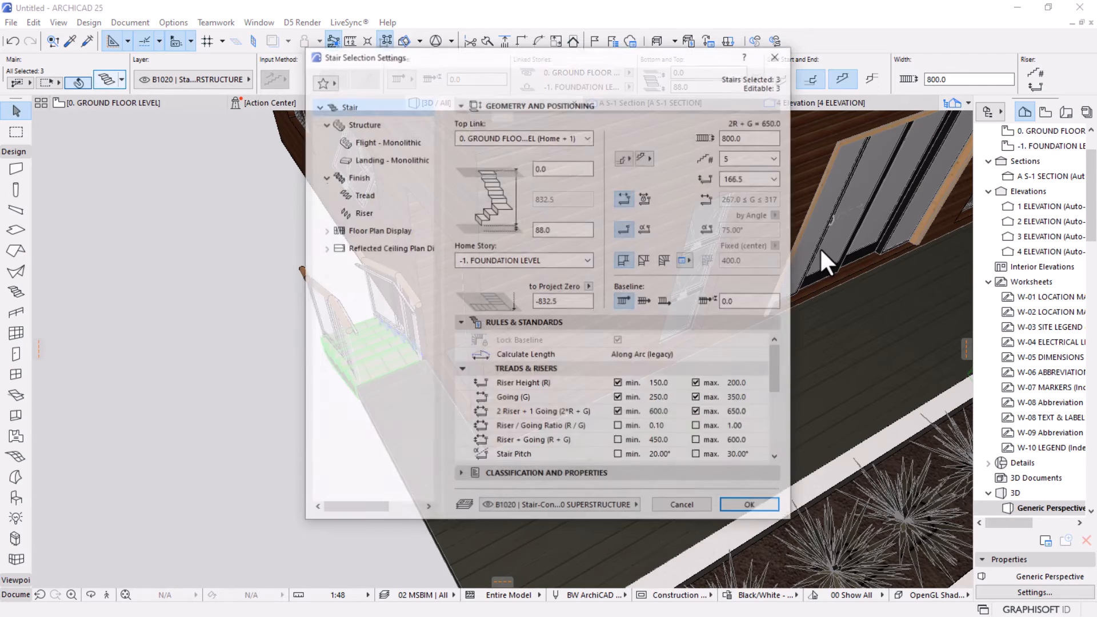
pyautogui.click(356, 178)
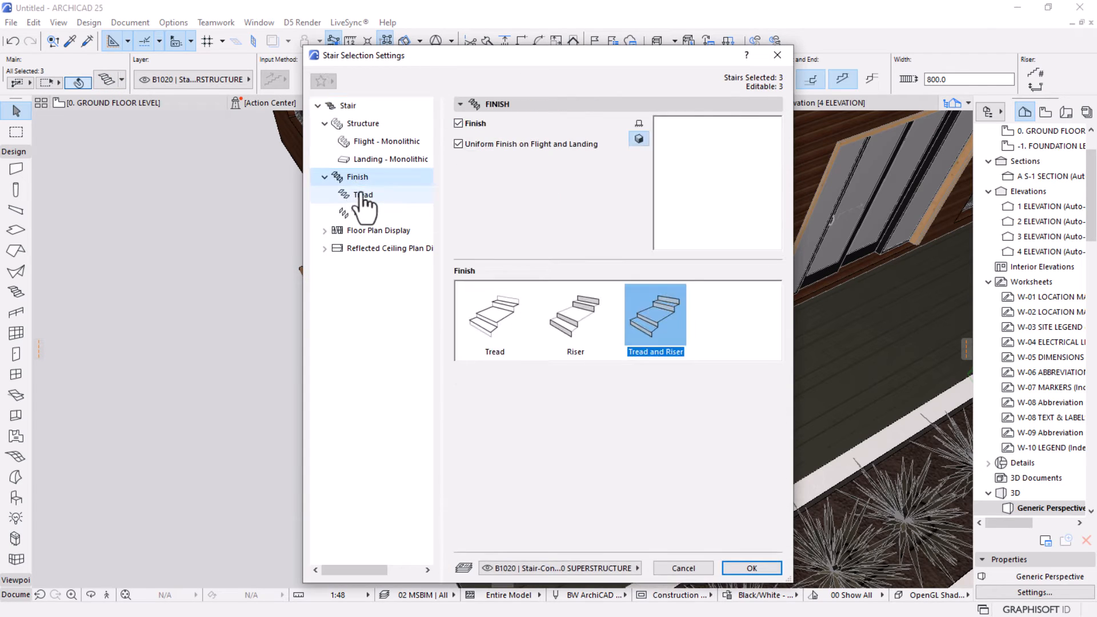
pyautogui.click(360, 194)
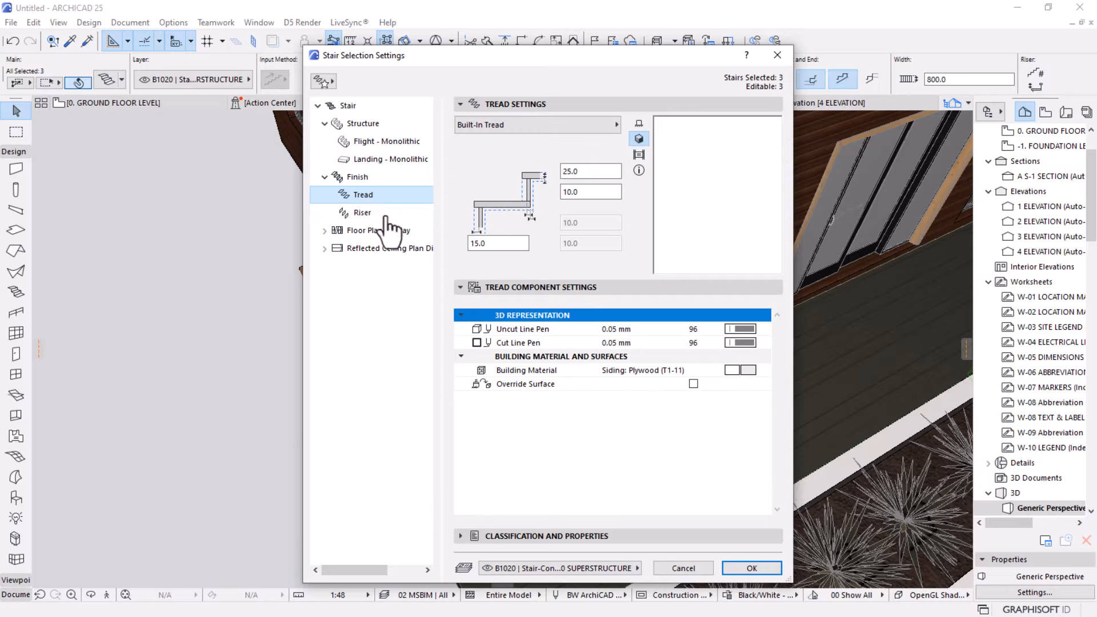
pyautogui.click(745, 372)
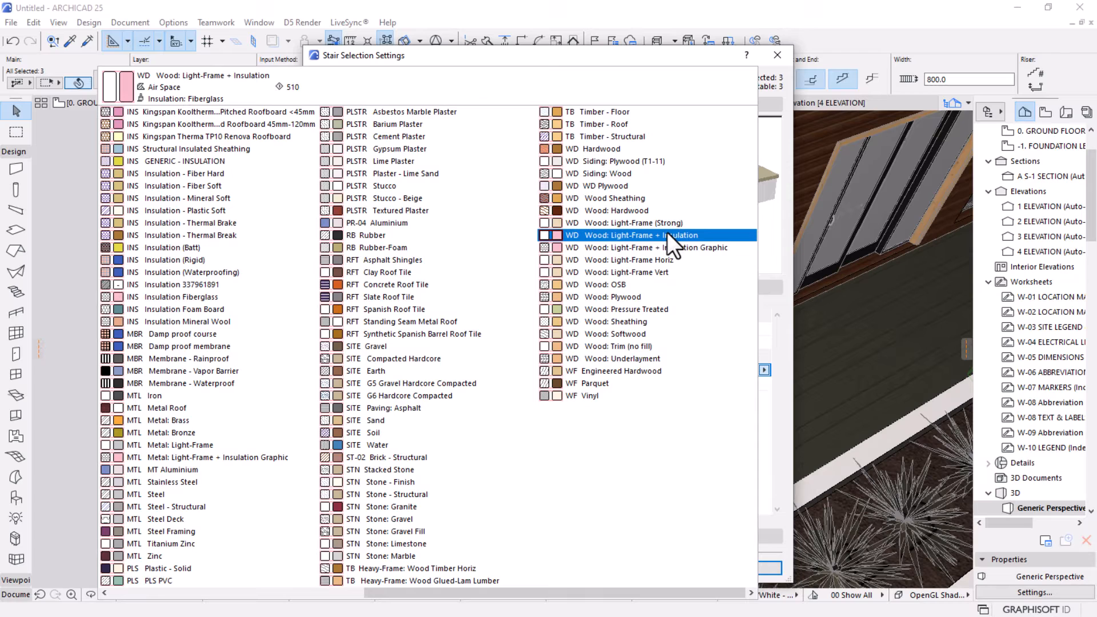
pyautogui.click(629, 213)
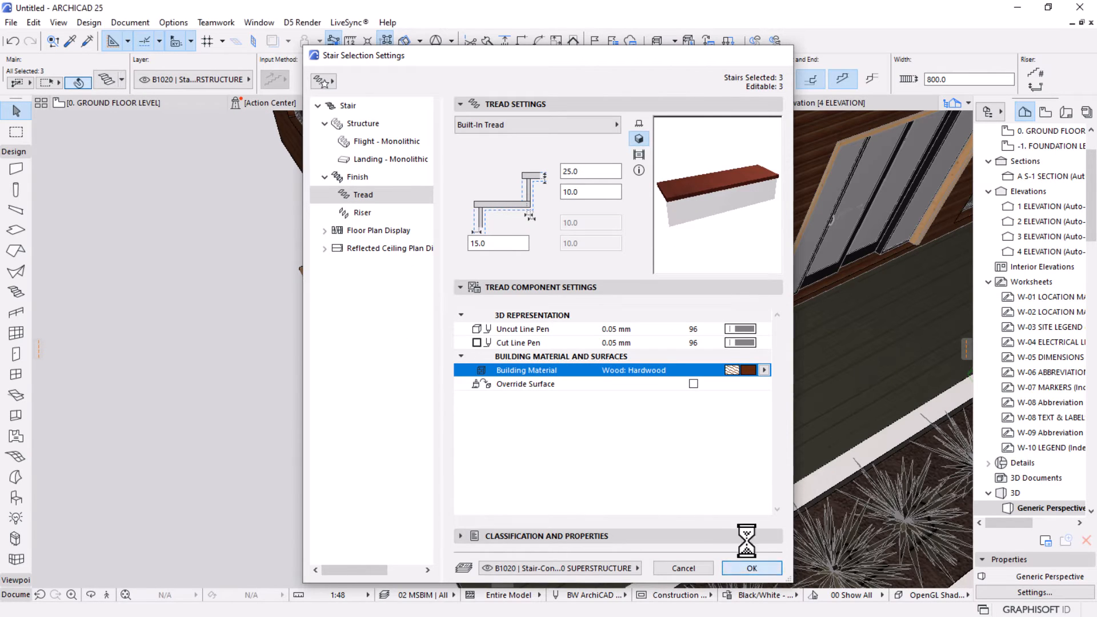
pyautogui.click(751, 568)
pyautogui.scroll(5, 371, 310)
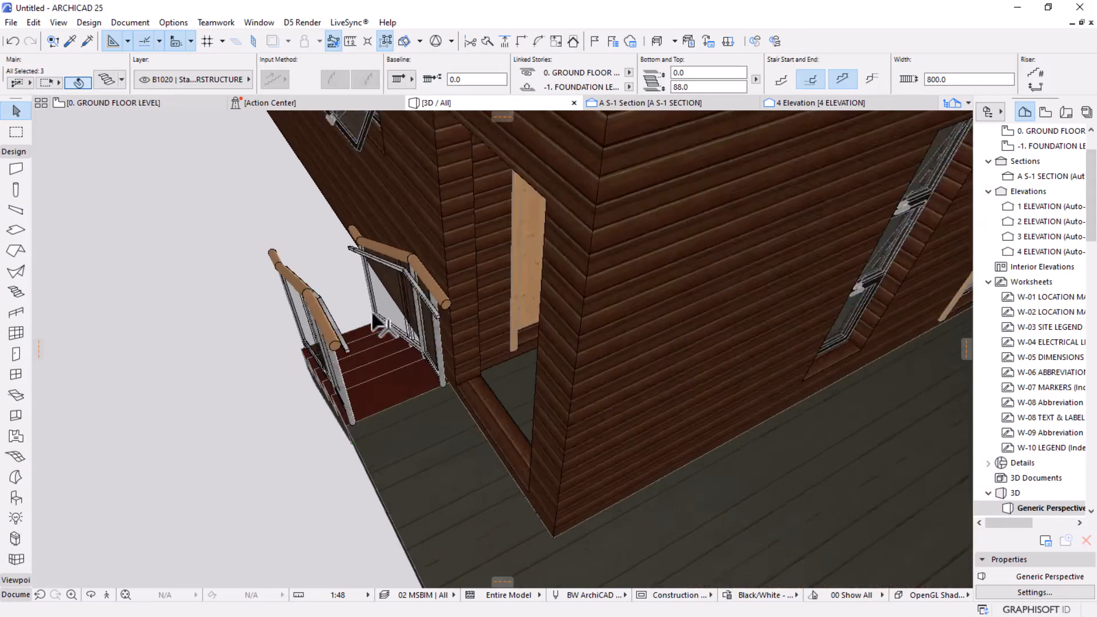
pyautogui.scroll(-6, 355, 337)
pyautogui.scroll(-5, 341, 343)
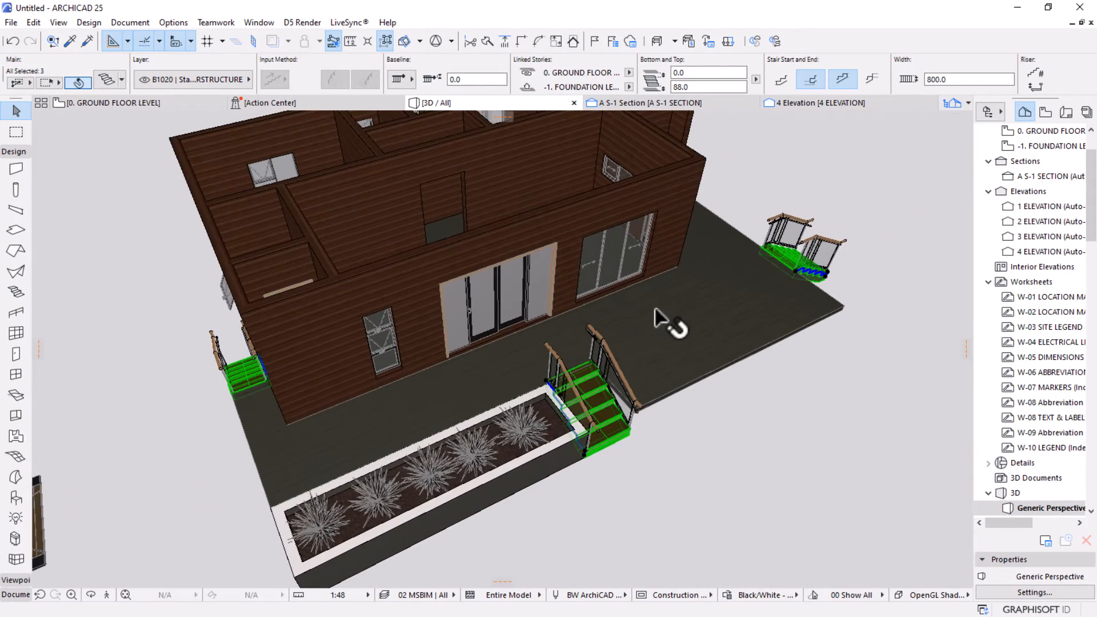
# Reselect the three stairs and set their riser building material to Wood: Hardwood.
pyautogui.click(743, 407)
pyautogui.moveTo(743, 407); pyautogui.dragTo(657, 383)
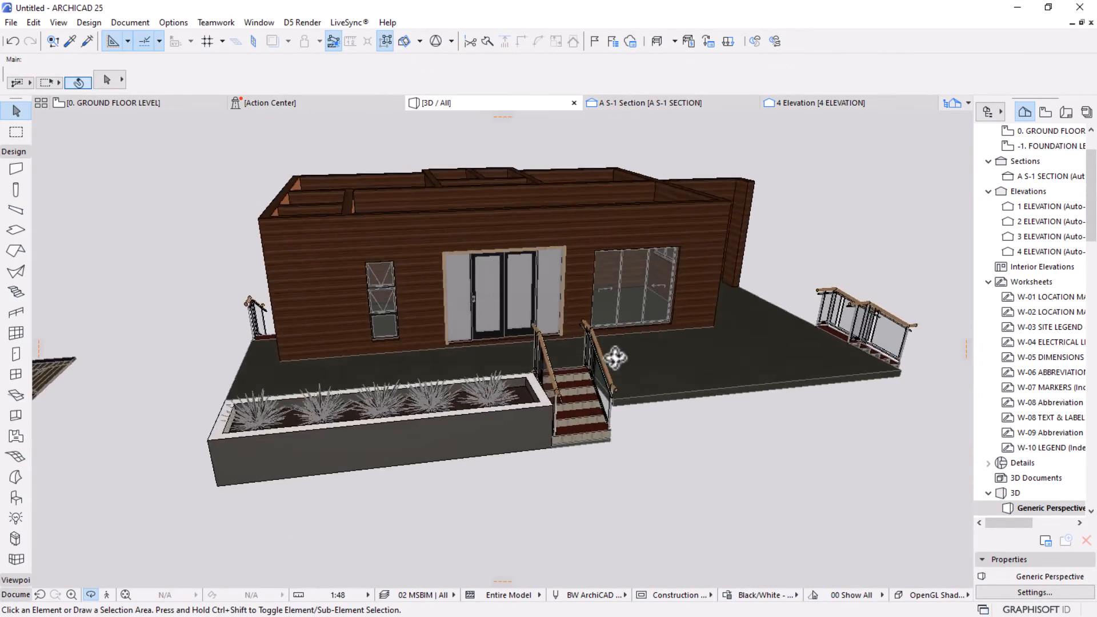
pyautogui.scroll(3, 605, 389)
pyautogui.press('o')
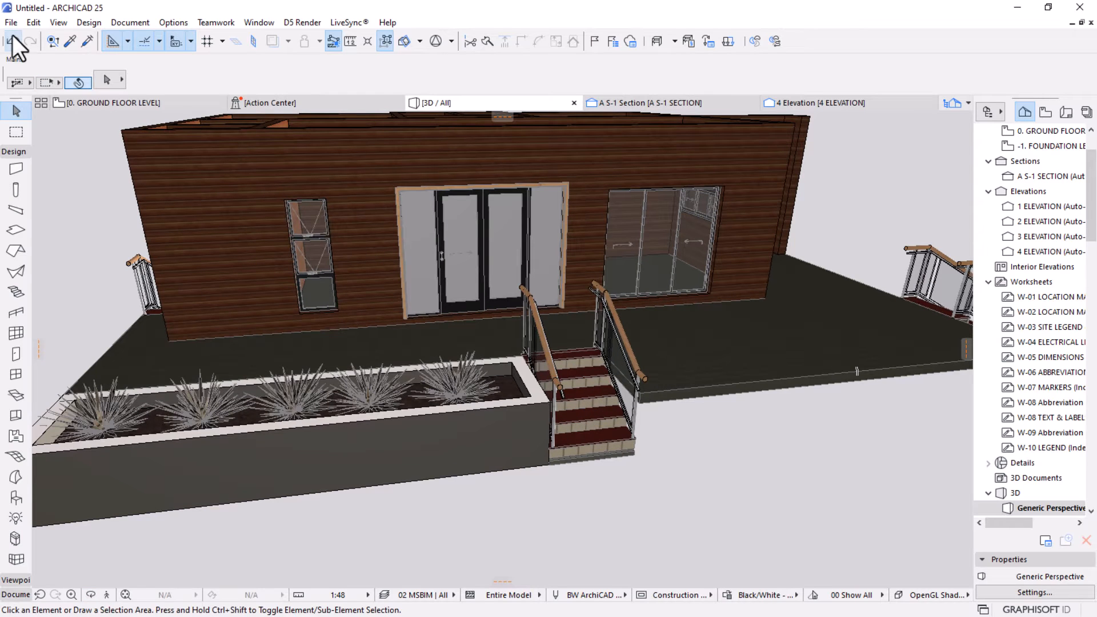
pyautogui.click(13, 40)
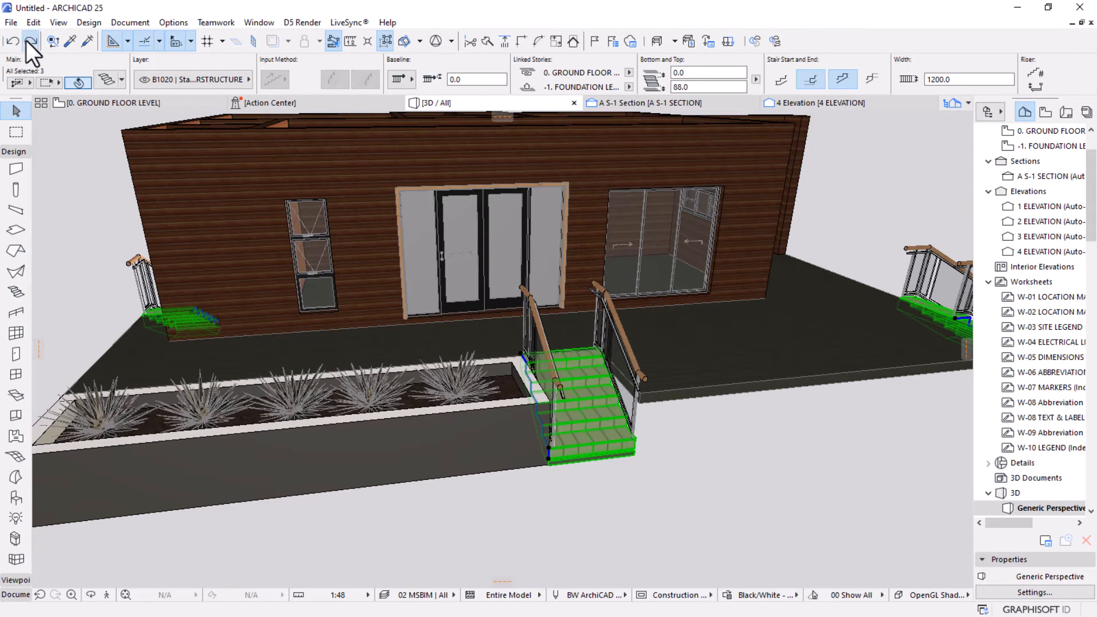
pyautogui.click(28, 41)
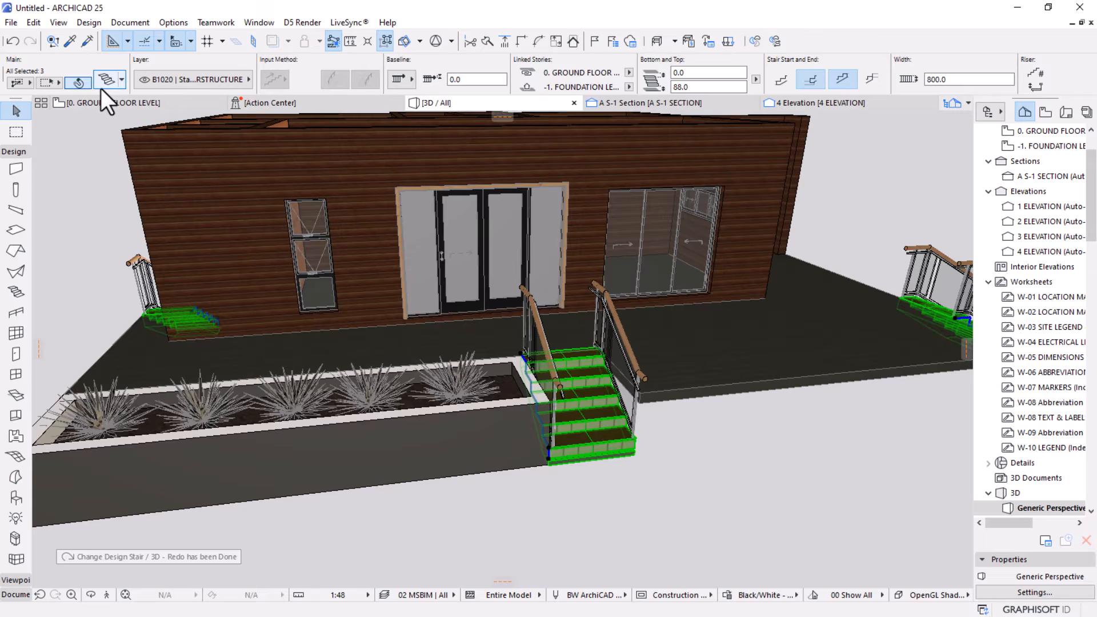
pyautogui.click(101, 88)
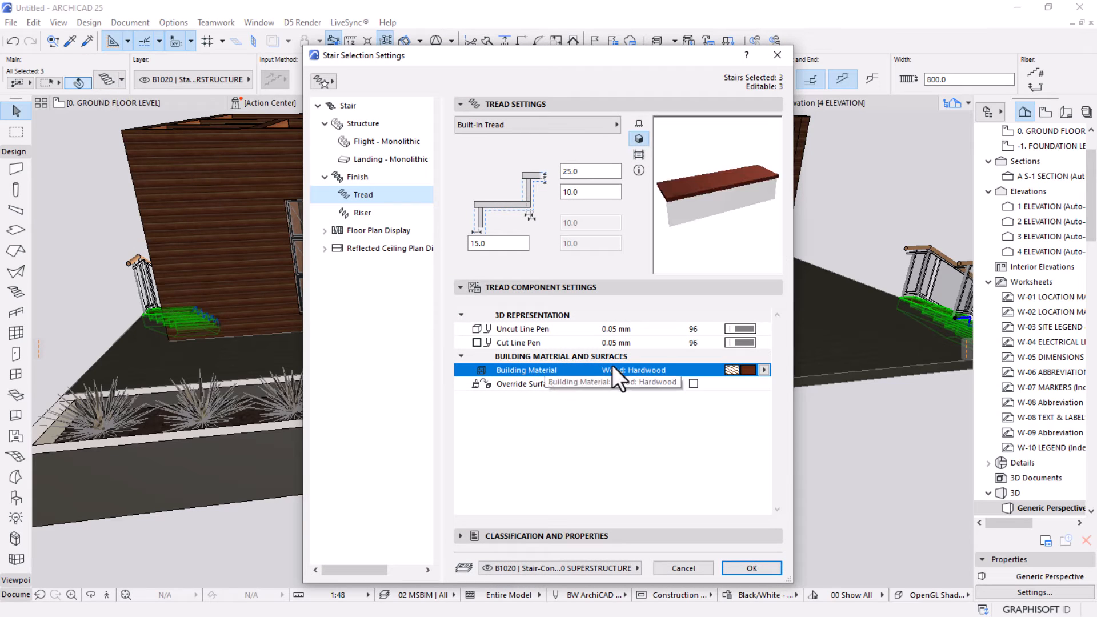
pyautogui.click(357, 215)
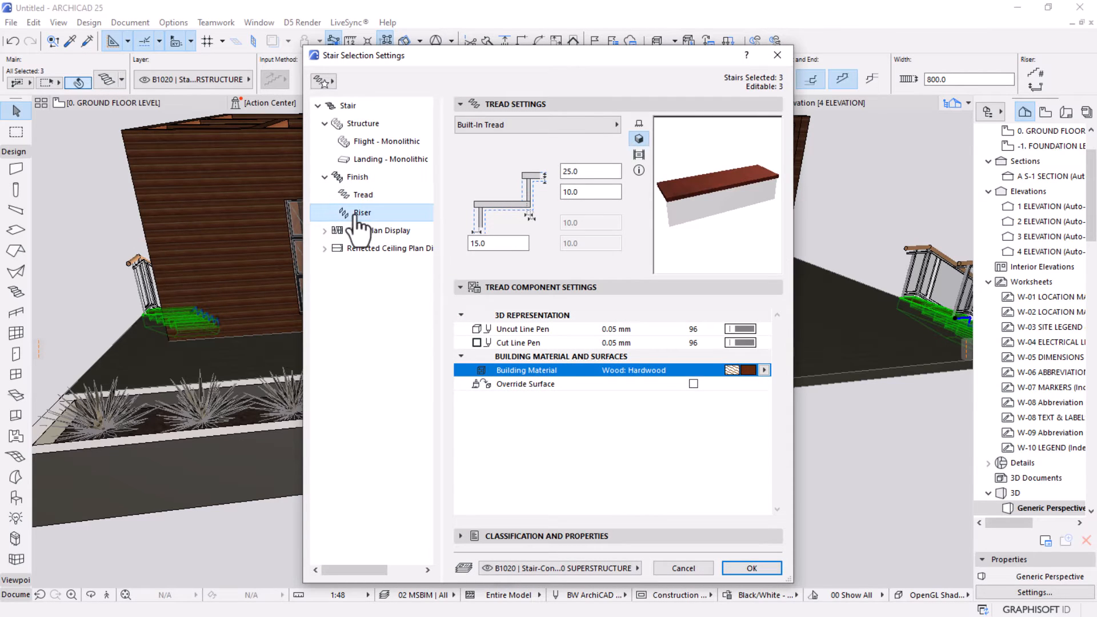
pyautogui.click(750, 374)
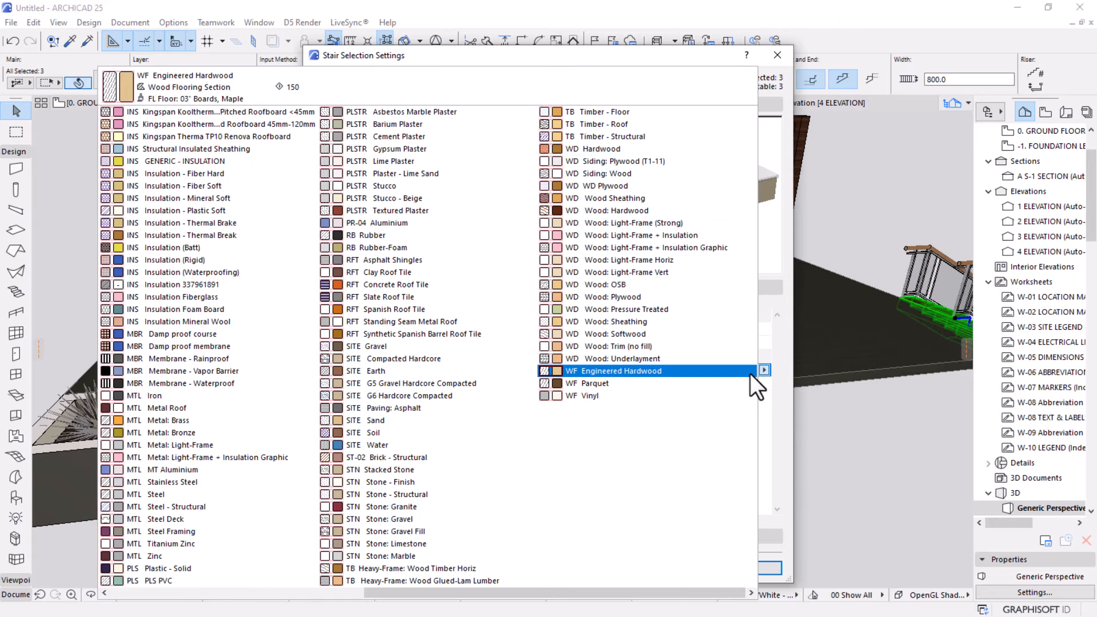
pyautogui.click(598, 210)
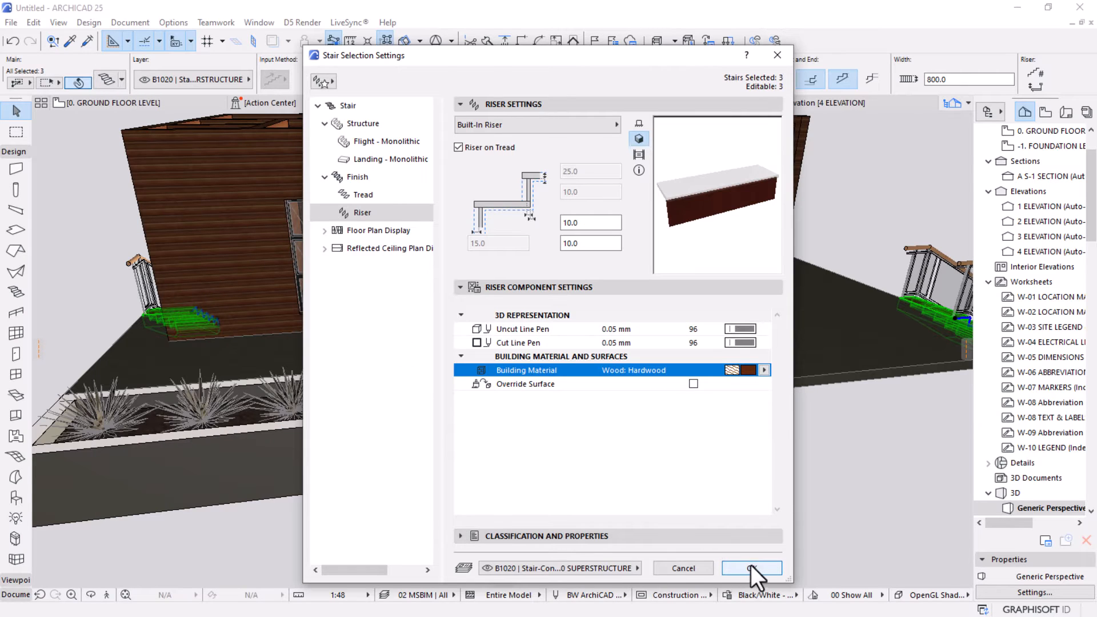
pyautogui.click(752, 566)
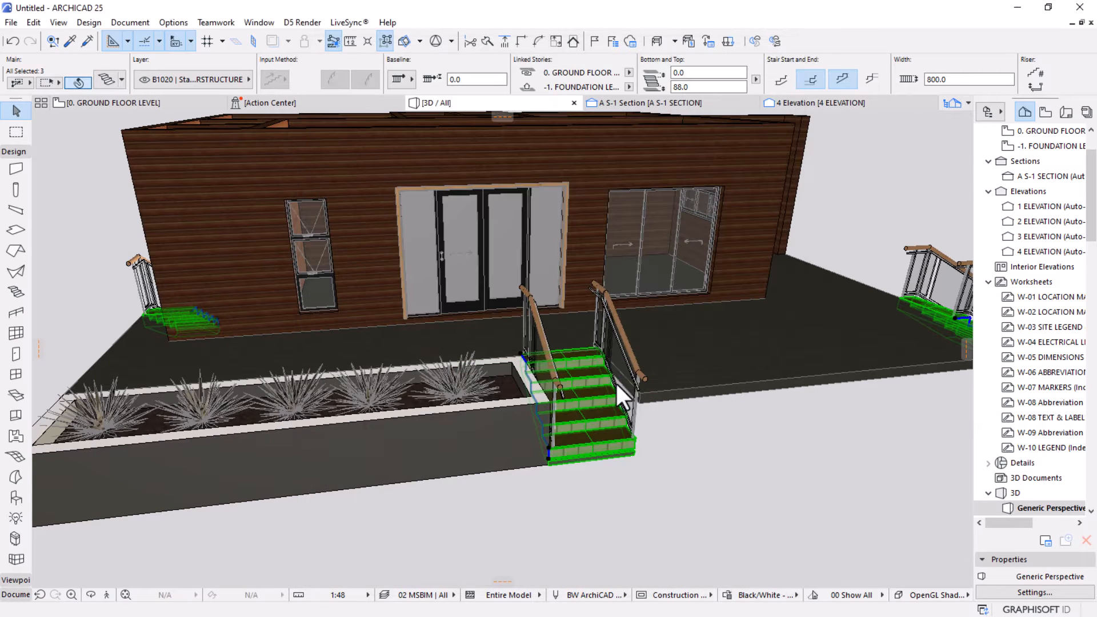
# Set the monolithic flight structure of all three stairs to the building material Wood: Hardwood.
pyautogui.click(661, 489)
pyautogui.scroll(-2, 514, 460)
pyautogui.moveTo(819, 426); pyautogui.dragTo(749, 441, button='middle')
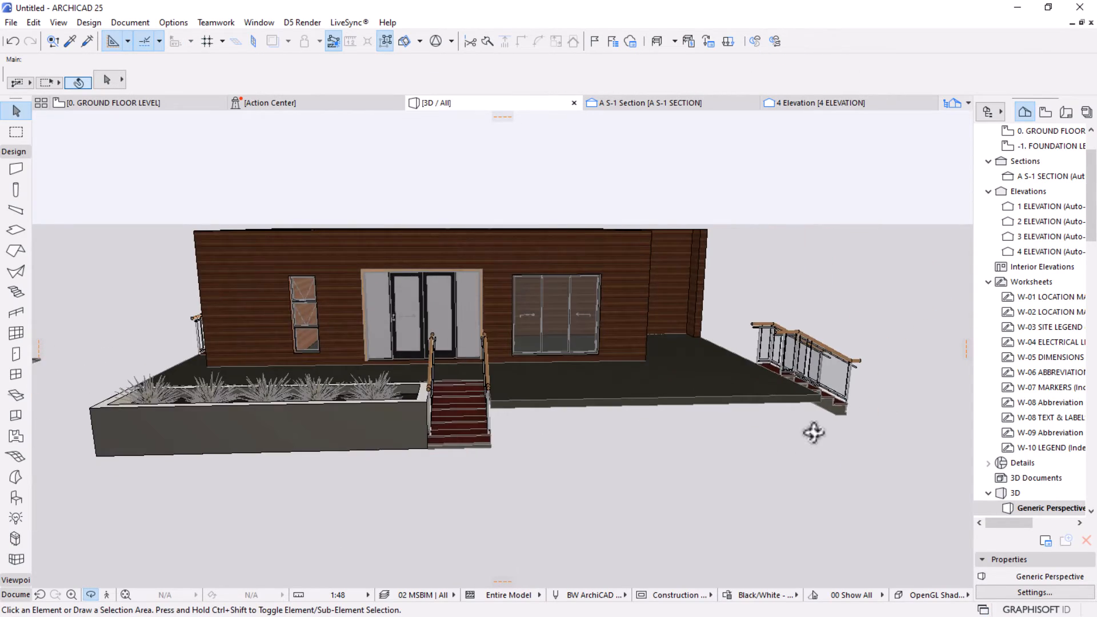
pyautogui.scroll(5, 813, 431)
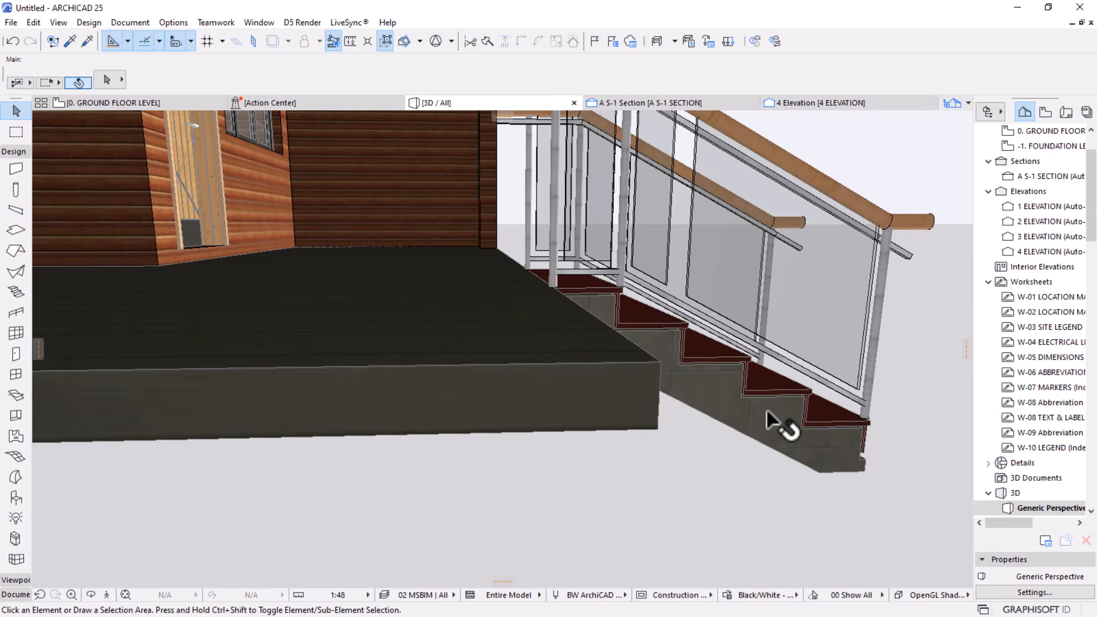
pyautogui.click(19, 42)
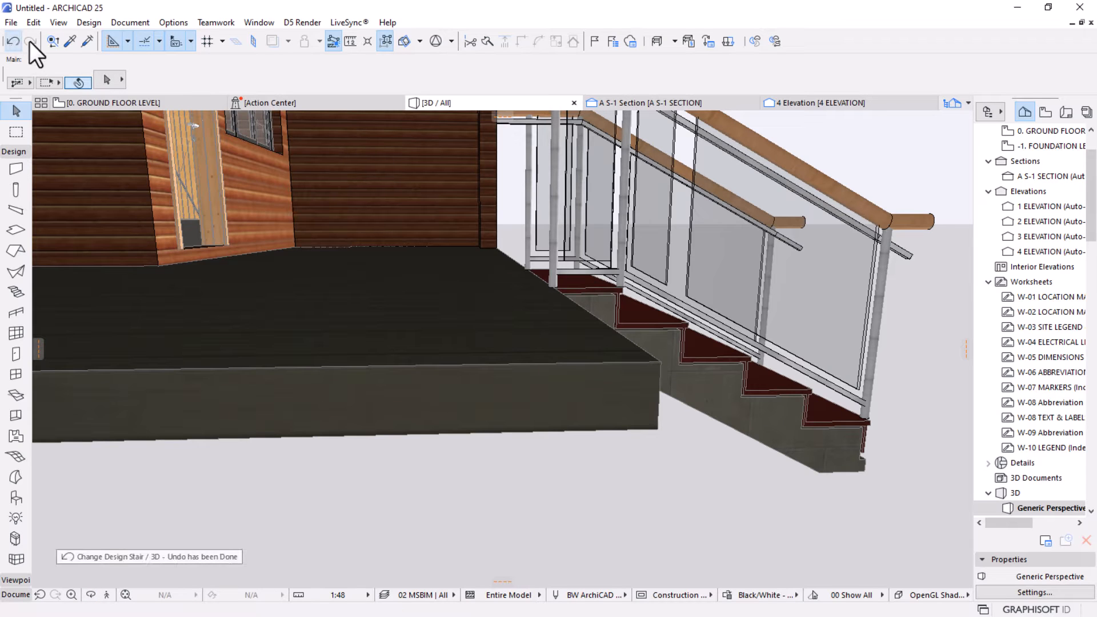
pyautogui.click(29, 40)
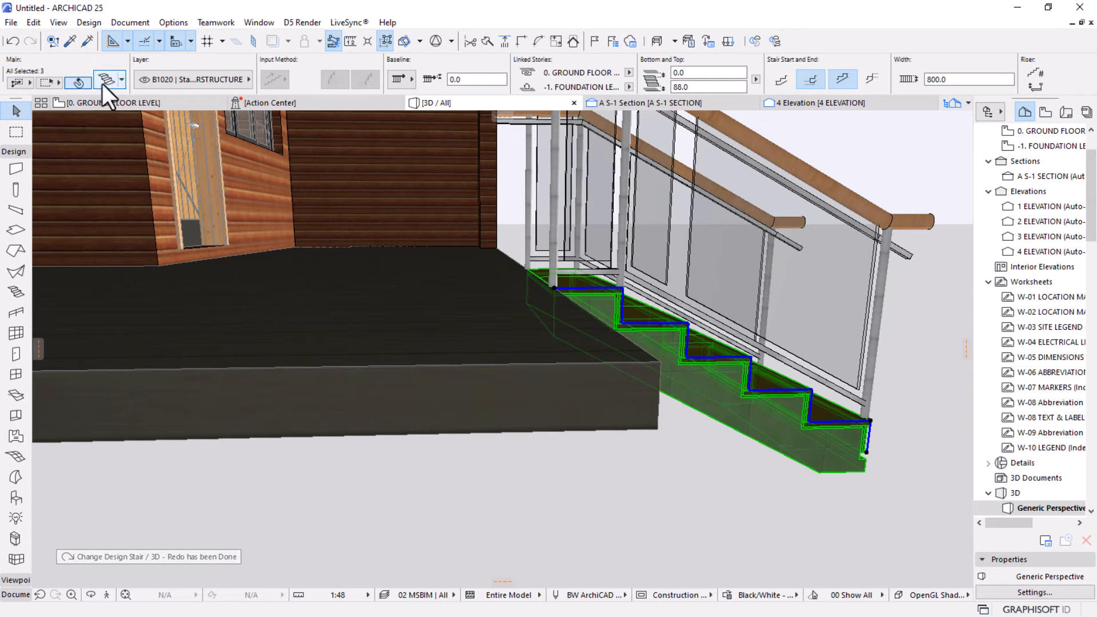
pyautogui.hotkey('ctrl', 't')
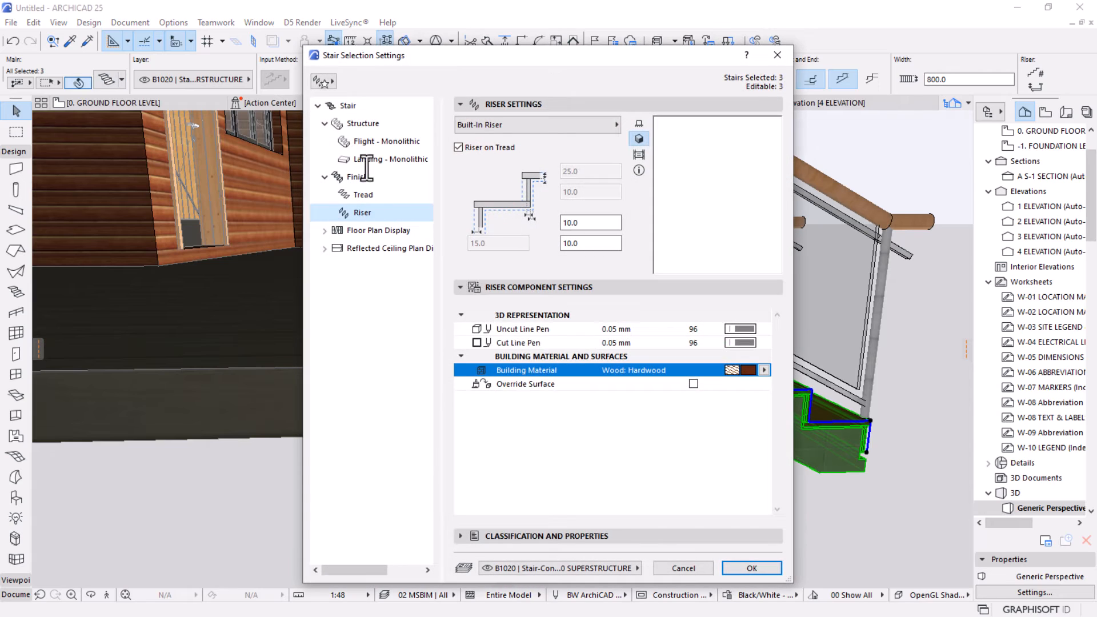
pyautogui.click(363, 123)
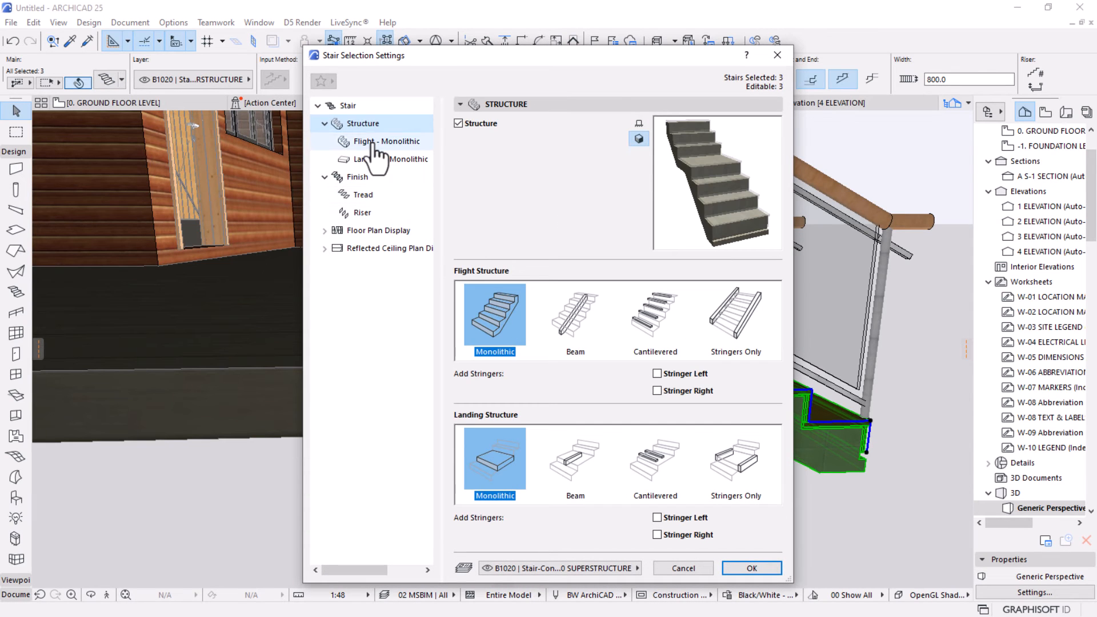
pyautogui.click(372, 143)
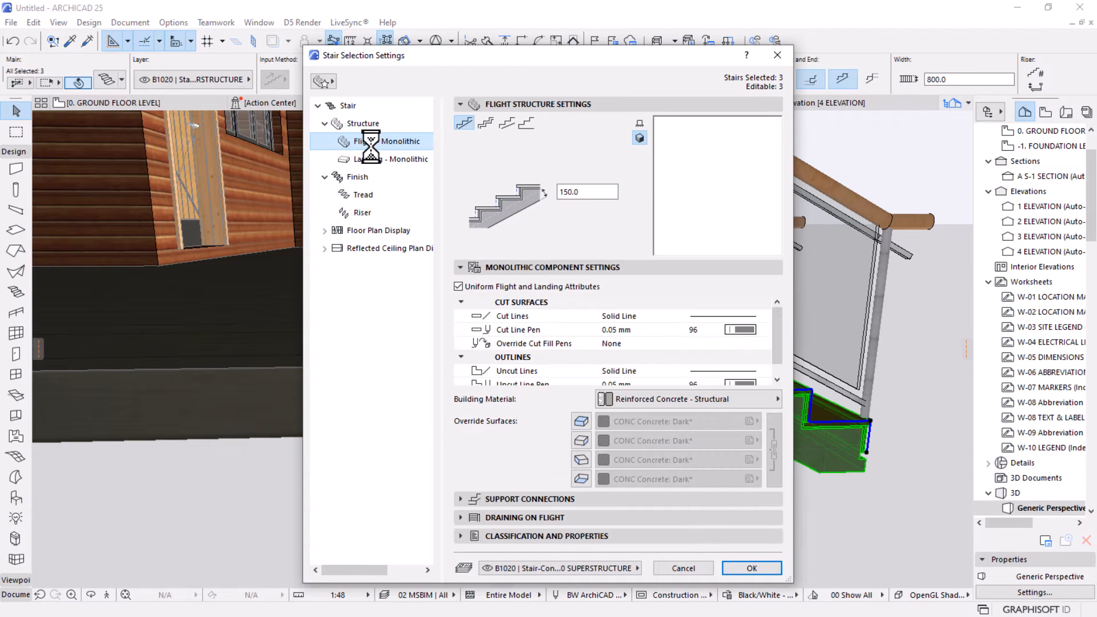
pyautogui.click(695, 399)
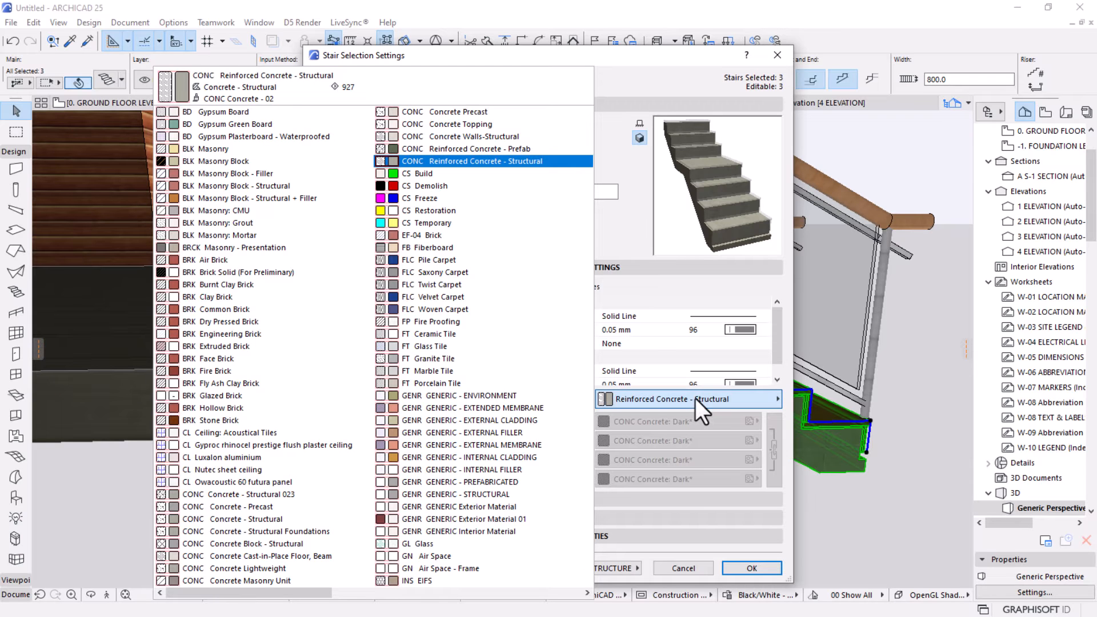
pyautogui.write('wood')
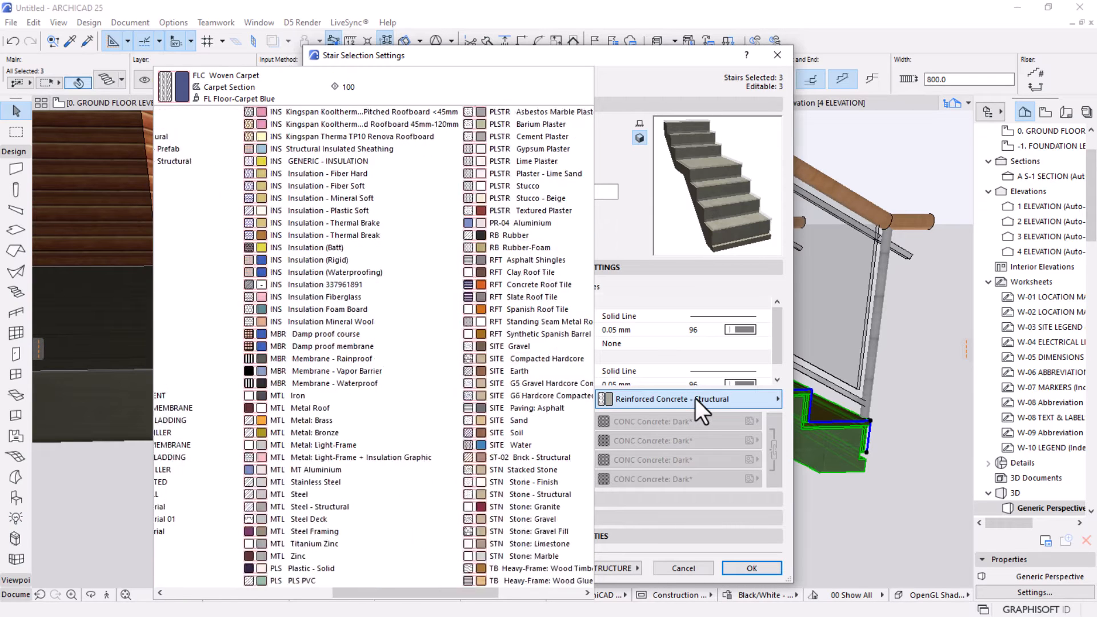
pyautogui.click(433, 212)
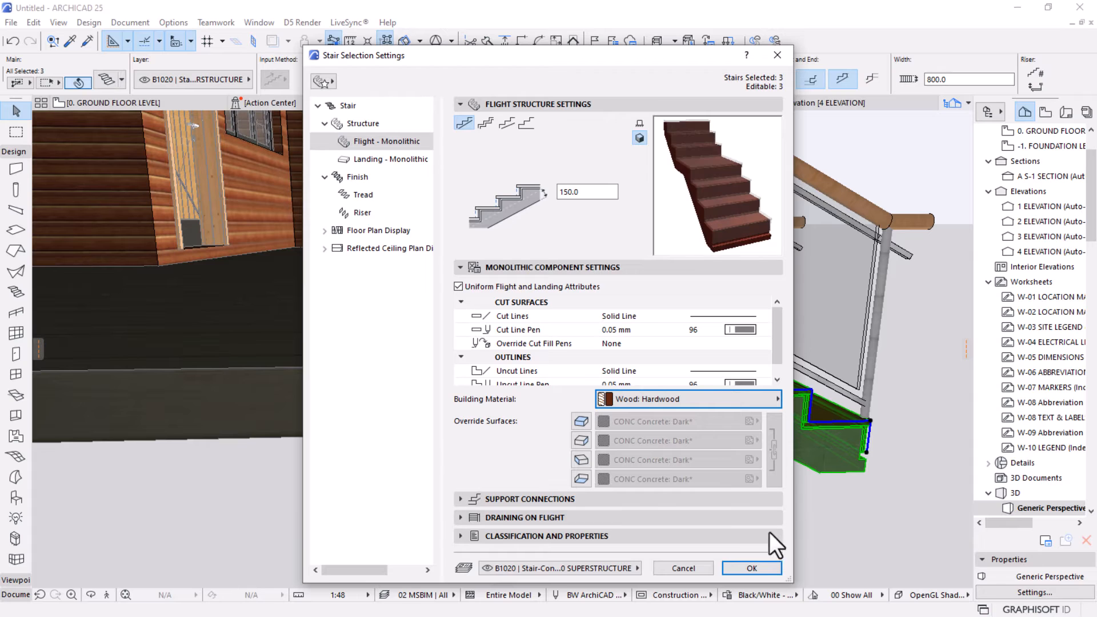
pyautogui.click(751, 568)
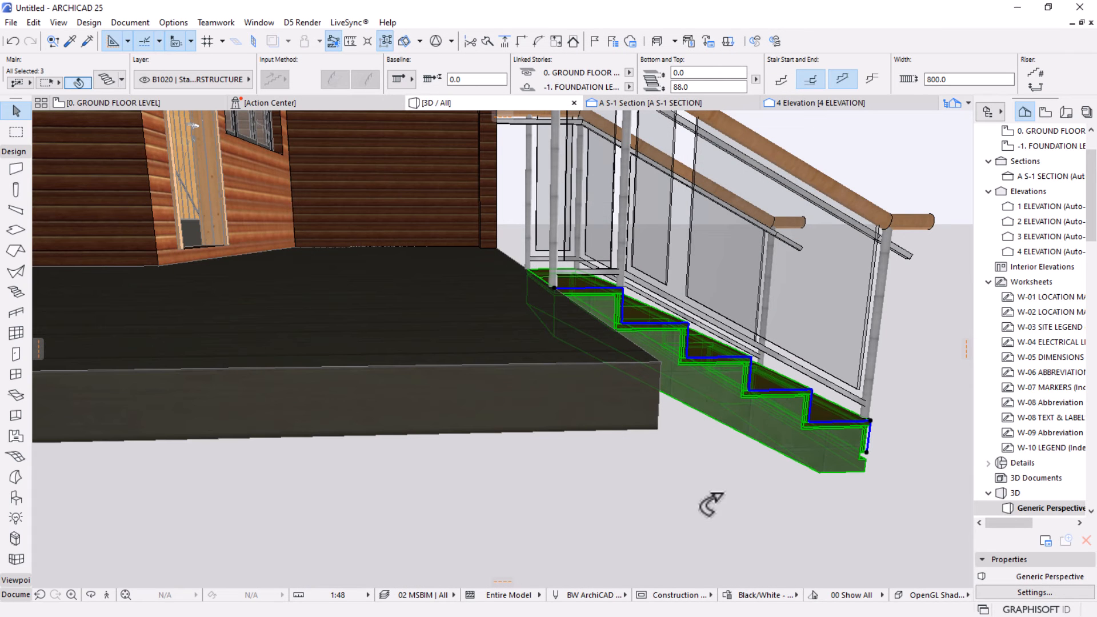
# Delete the stray object lying apart from the house, beyond the planter end of the terrace.
pyautogui.click(600, 501)
pyautogui.scroll(-3, 595, 400)
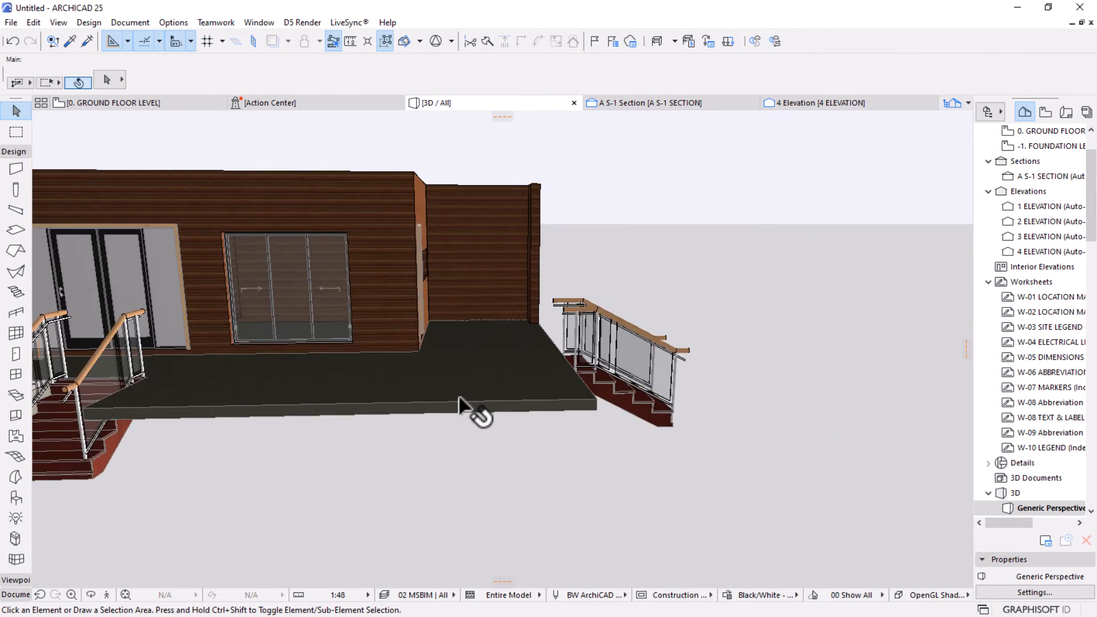
pyautogui.scroll(-3, 465, 409)
pyautogui.moveTo(735, 448)
pyautogui.keyDown('shift'); pyautogui.mouseDown(button='middle')
pyautogui.moveTo(586, 434)
pyautogui.moveTo(468, 314)
pyautogui.moveTo(537, 367)
pyautogui.mouseUp(button='middle'); pyautogui.keyUp('shift')
pyautogui.moveTo(228, 276); pyautogui.dragTo(83, 400)
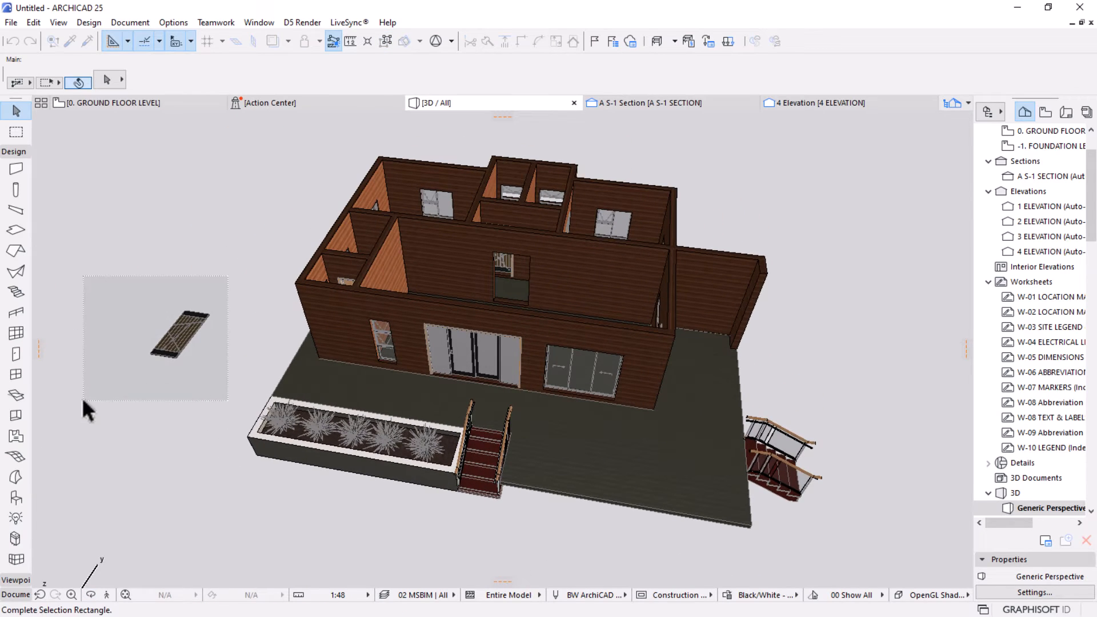
pyautogui.click(108, 386)
pyautogui.press('Delete')
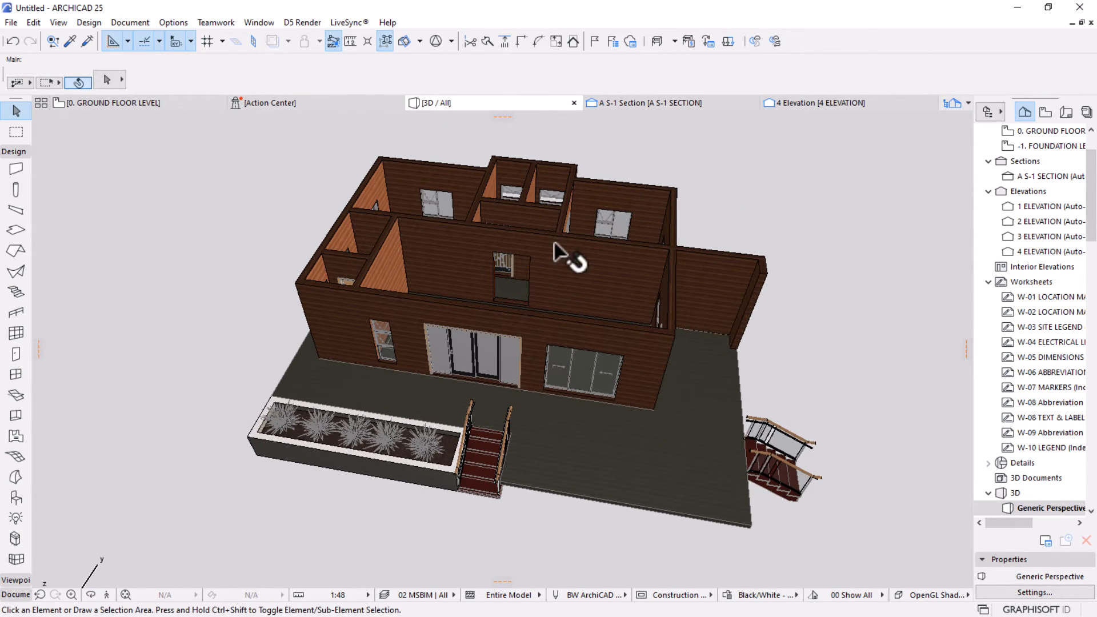
# Open the ground floor plan and examine the two small rooms at the rear of the house.
pyautogui.keyDown('shift'); pyautogui.moveTo(505, 320); pyautogui.dragTo(616, 363, button='middle'); pyautogui.keyUp('shift')
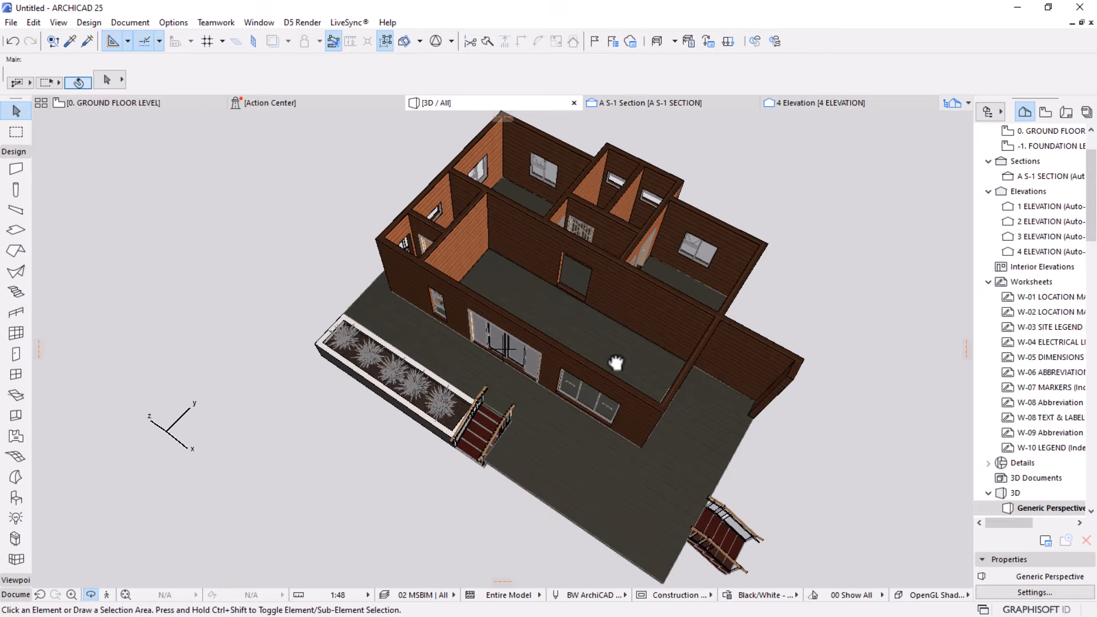
pyautogui.click(126, 102)
pyautogui.click(575, 329)
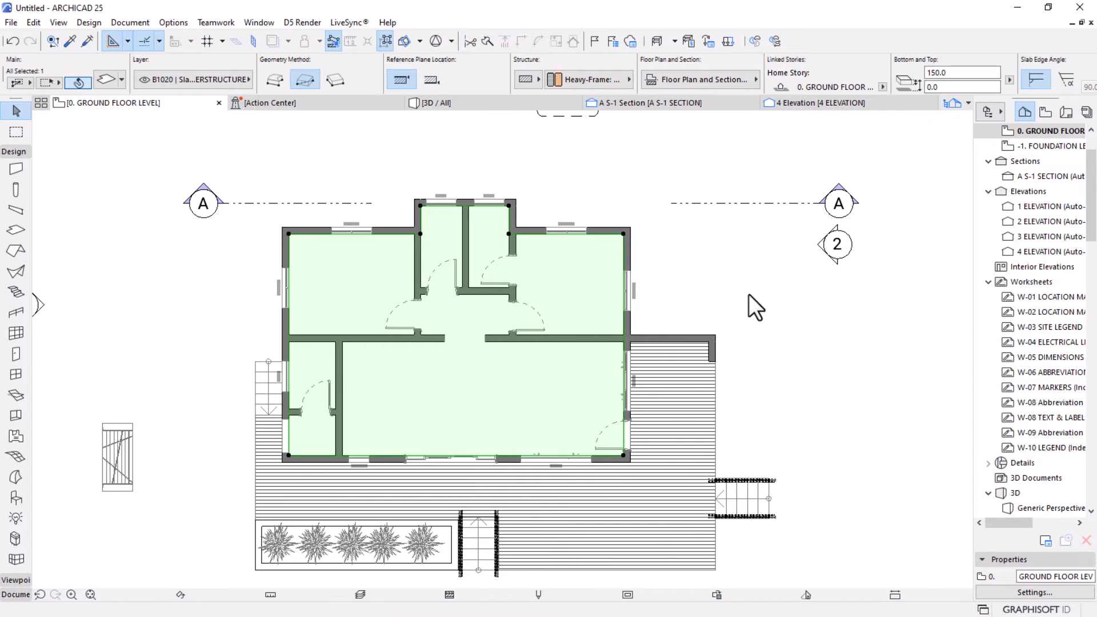
pyautogui.scroll(-5, 568, 229)
pyautogui.click(630, 419)
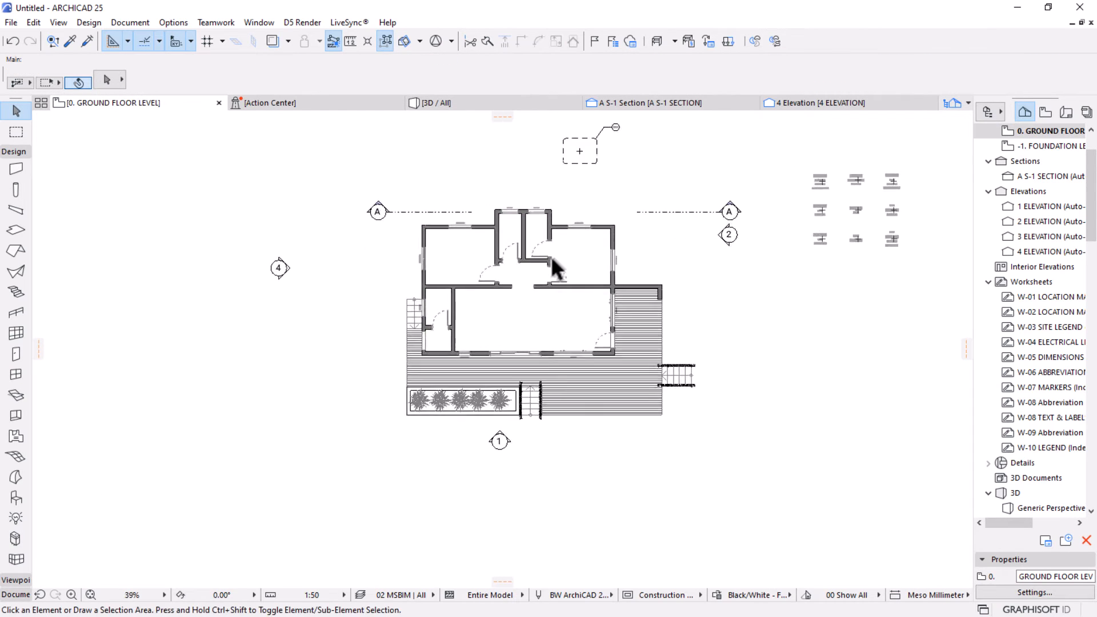
pyautogui.scroll(5, 552, 256)
pyautogui.moveTo(553, 256)
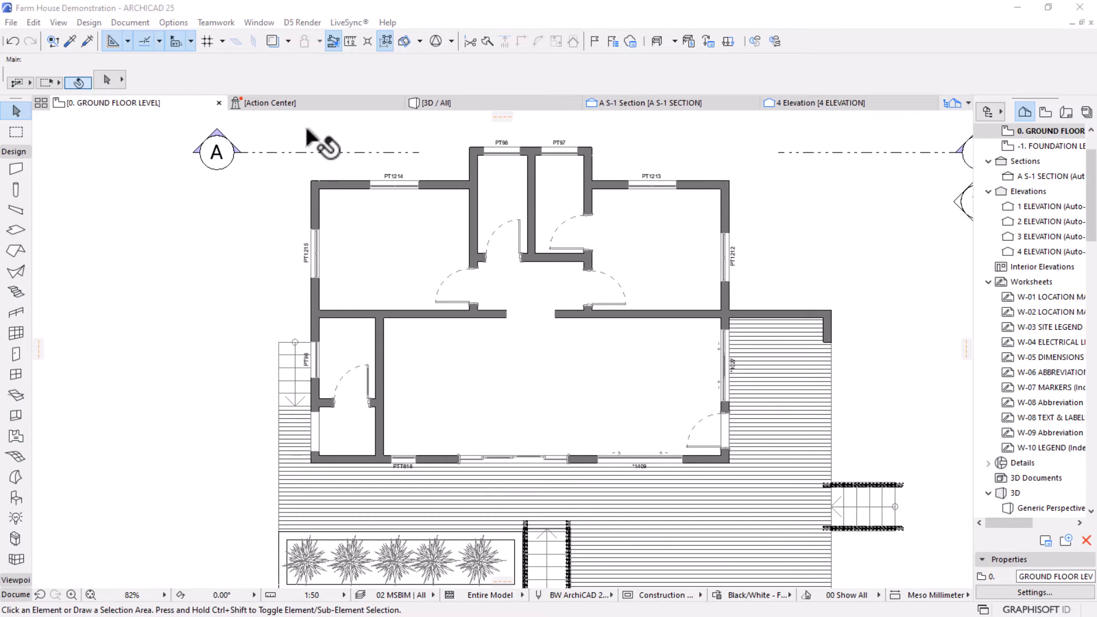
pyautogui.scroll(2, 529, 153)
pyautogui.scroll(4, 491, 148)
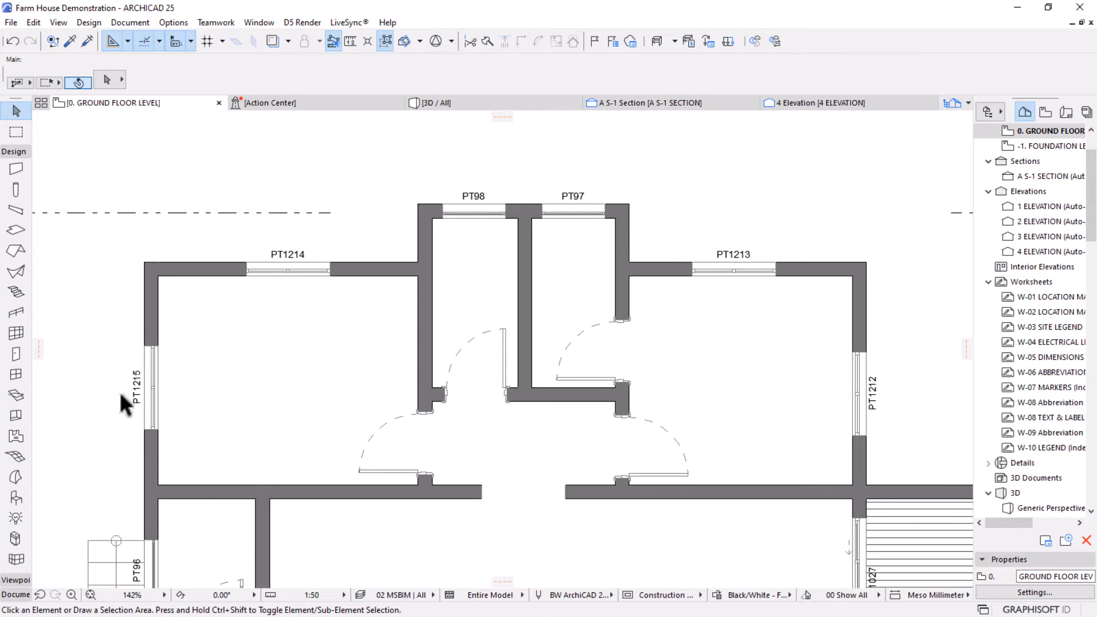
# Search the object library for "wc" and choose WC 25 as the object to place.
pyautogui.click(17, 493)
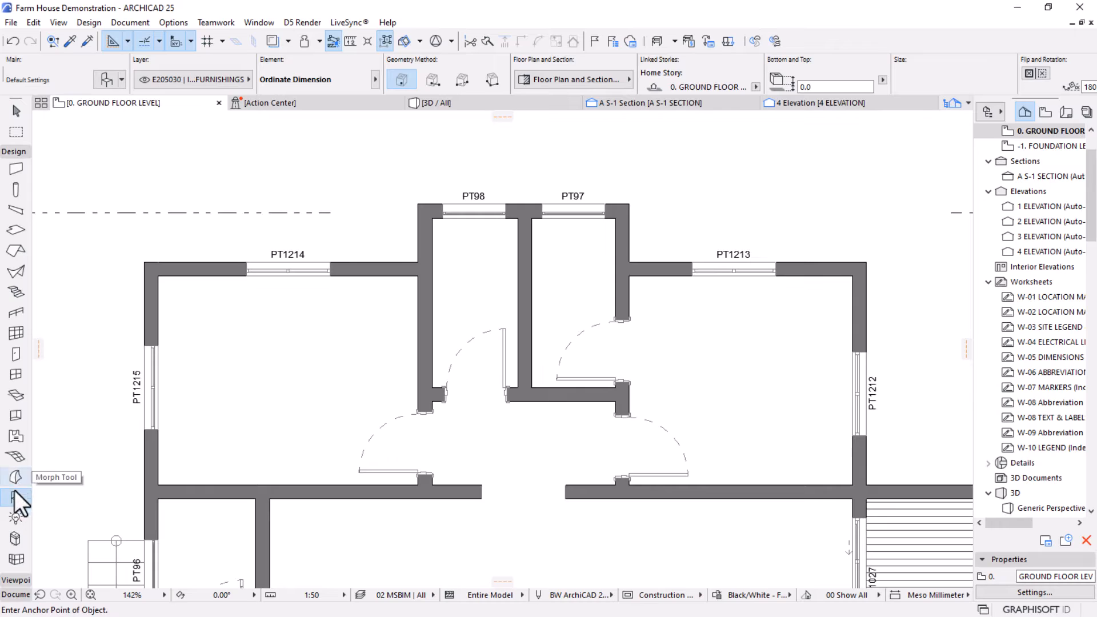
pyautogui.click(104, 80)
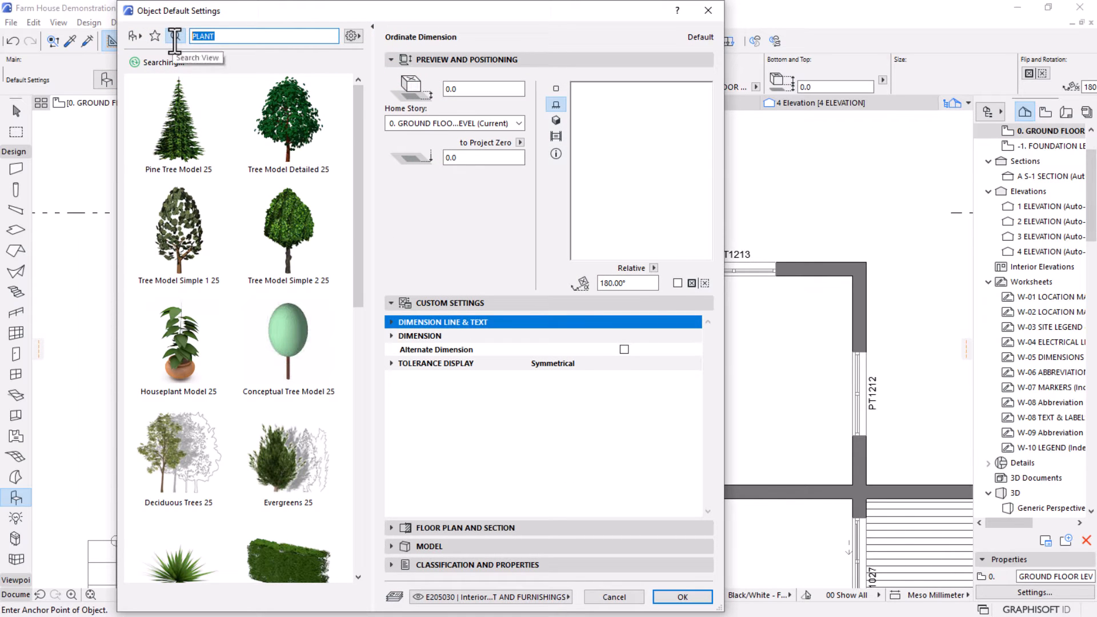
pyautogui.write('w')
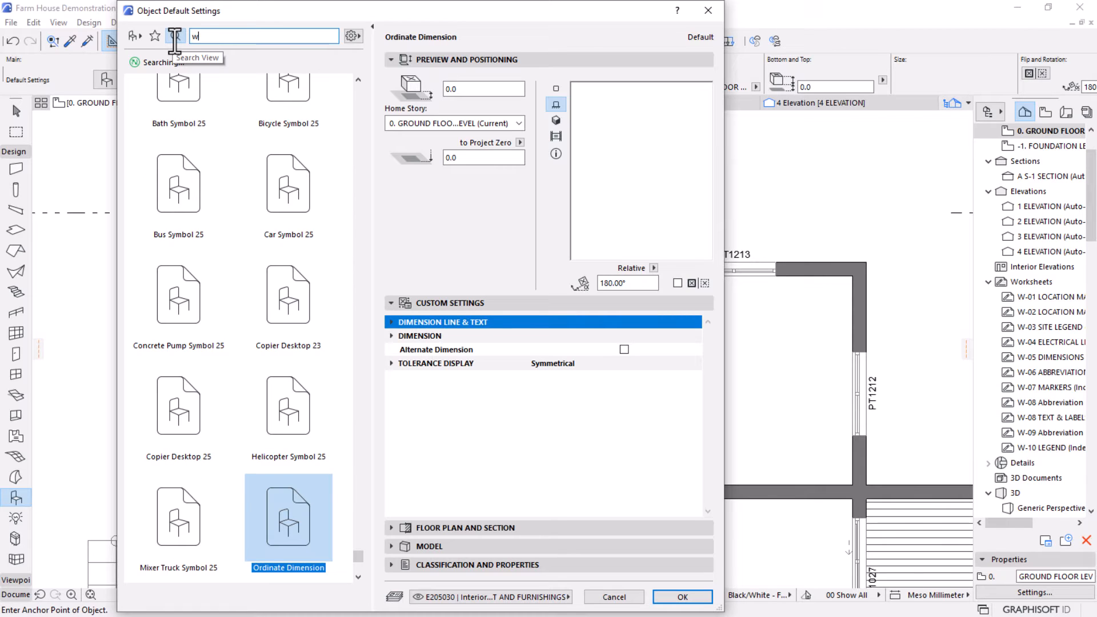
pyautogui.write('c')
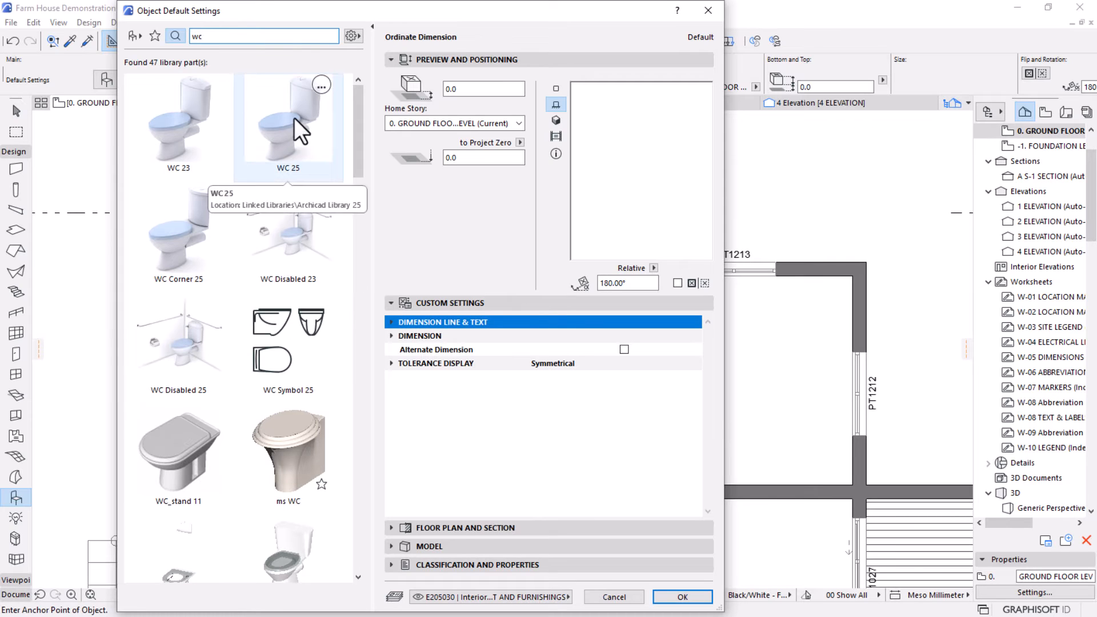
pyautogui.click(309, 86)
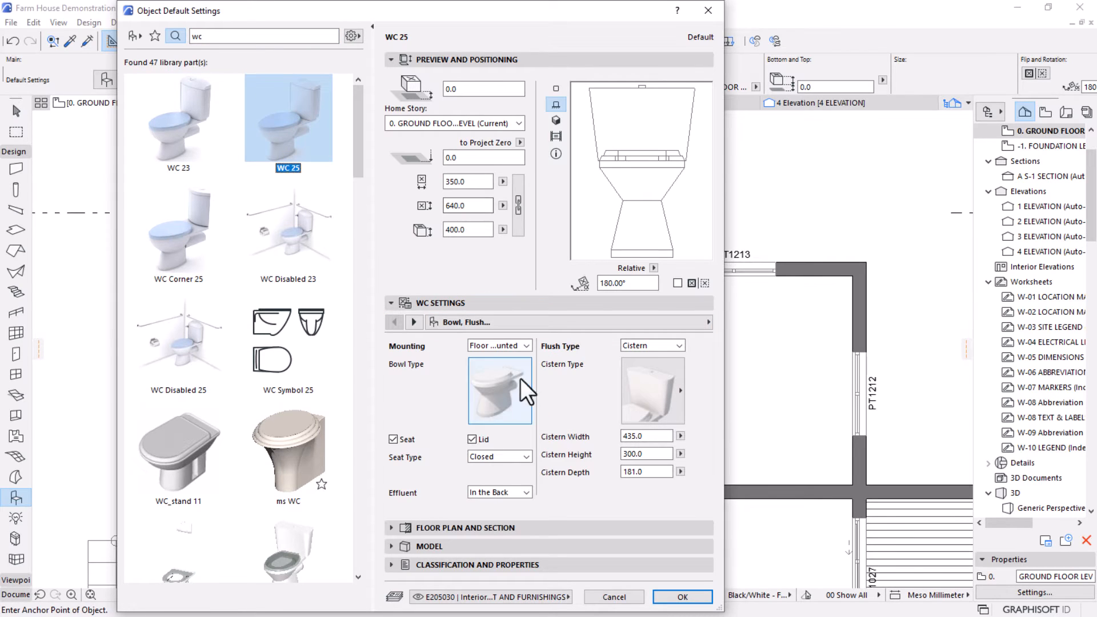
# Choose the Type 1 bowl for the WC, check its cistern type, and accept the object settings.
pyautogui.click(518, 395)
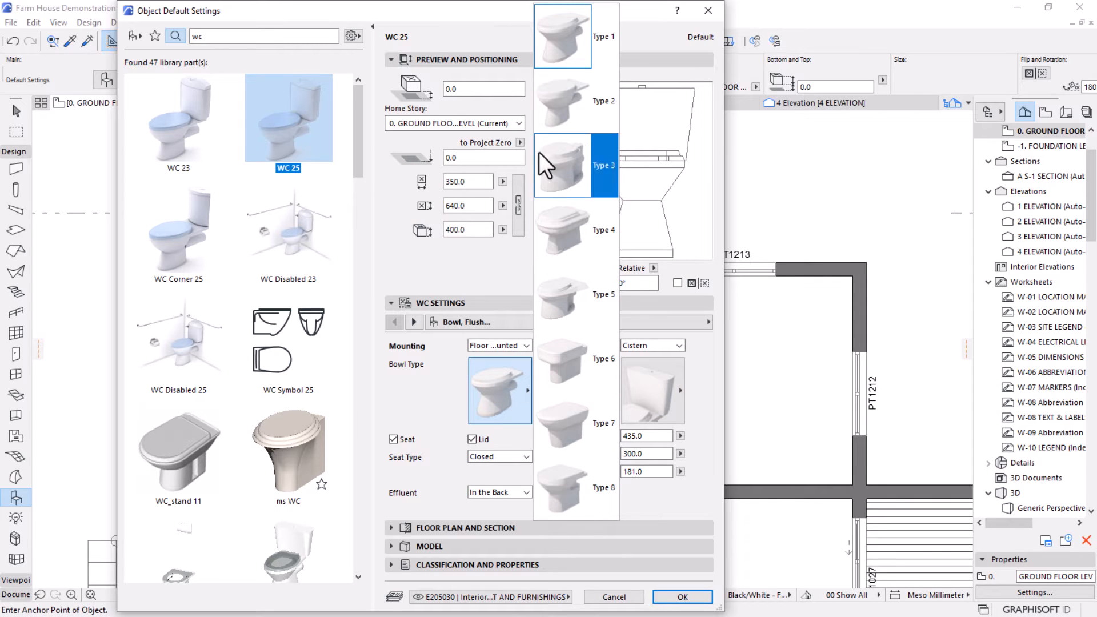
pyautogui.click(567, 44)
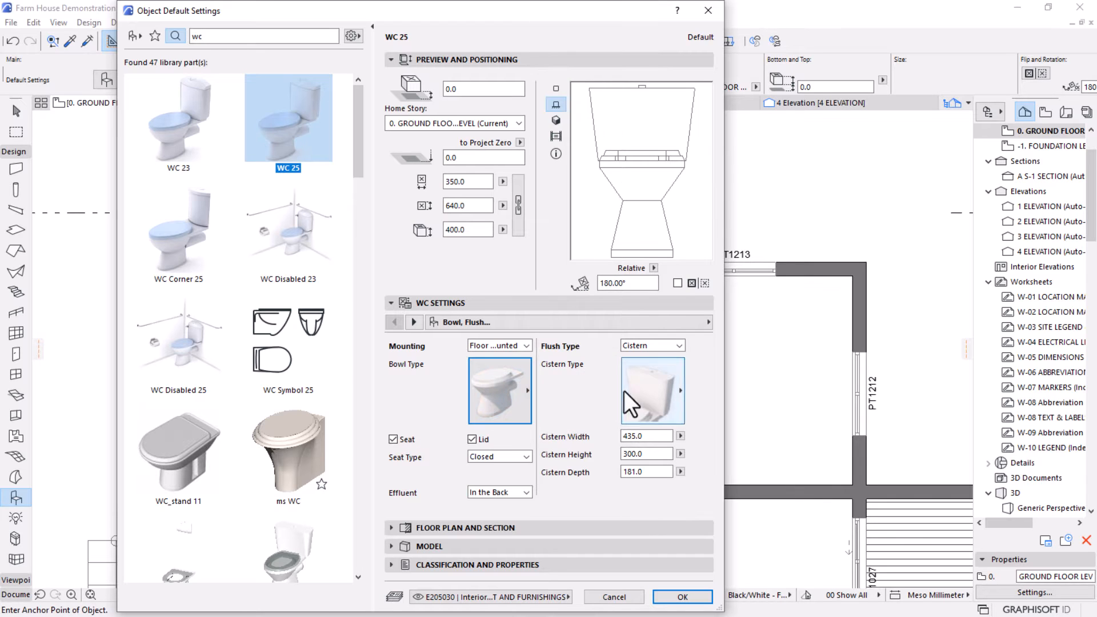
pyautogui.click(653, 391)
pyautogui.click(417, 394)
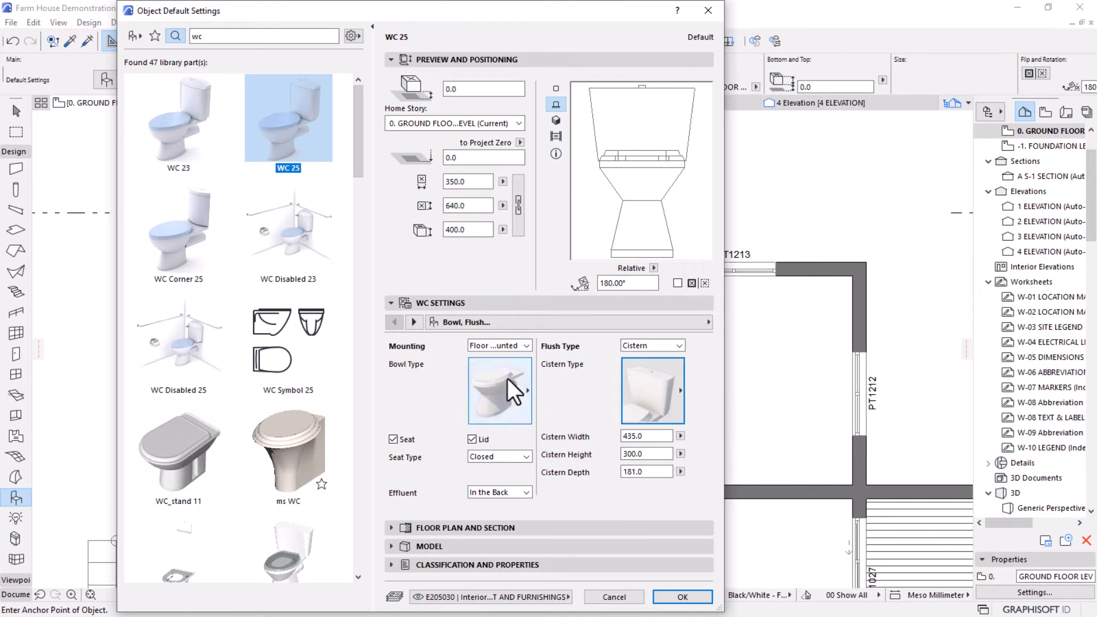
pyautogui.click(681, 597)
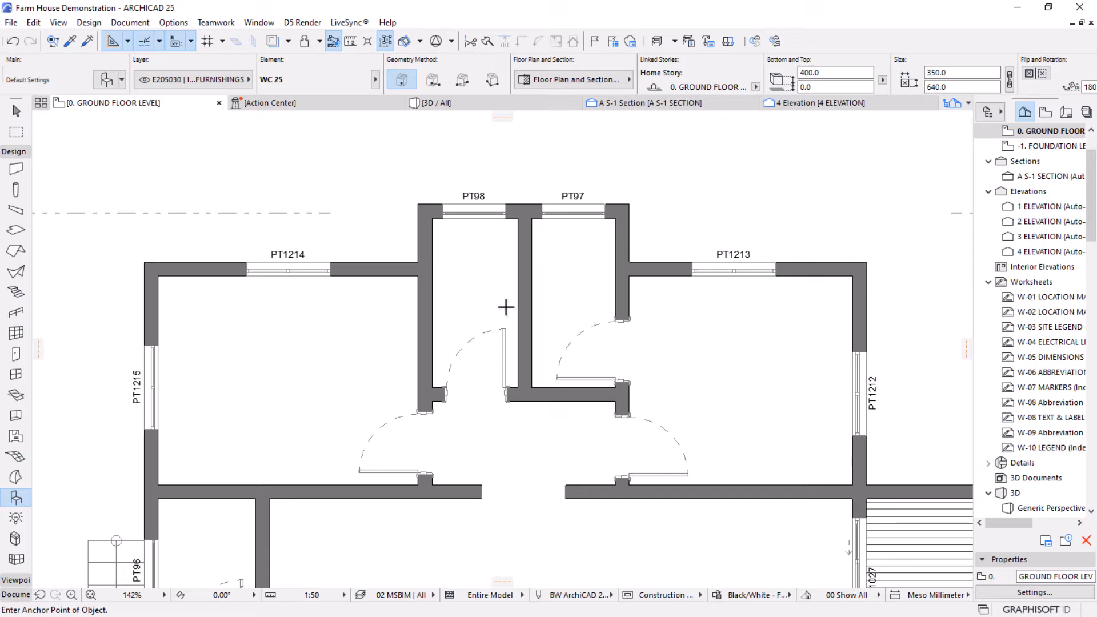
# Place the WC in the small rear room with window PT98.
pyautogui.click(471, 268)
pyautogui.scroll(4, 472, 252)
pyautogui.press('Escape')
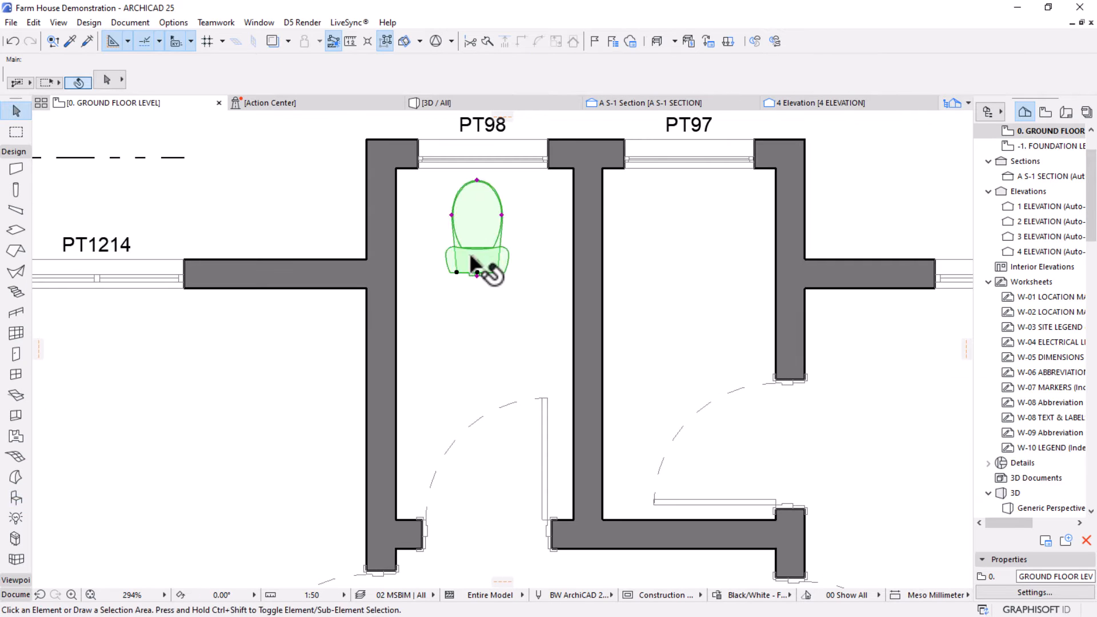
# Rotate the WC 90° counterclockwise about the midpoint of its back edge, so its back faces the partition between the small rooms.
pyautogui.click(471, 255)
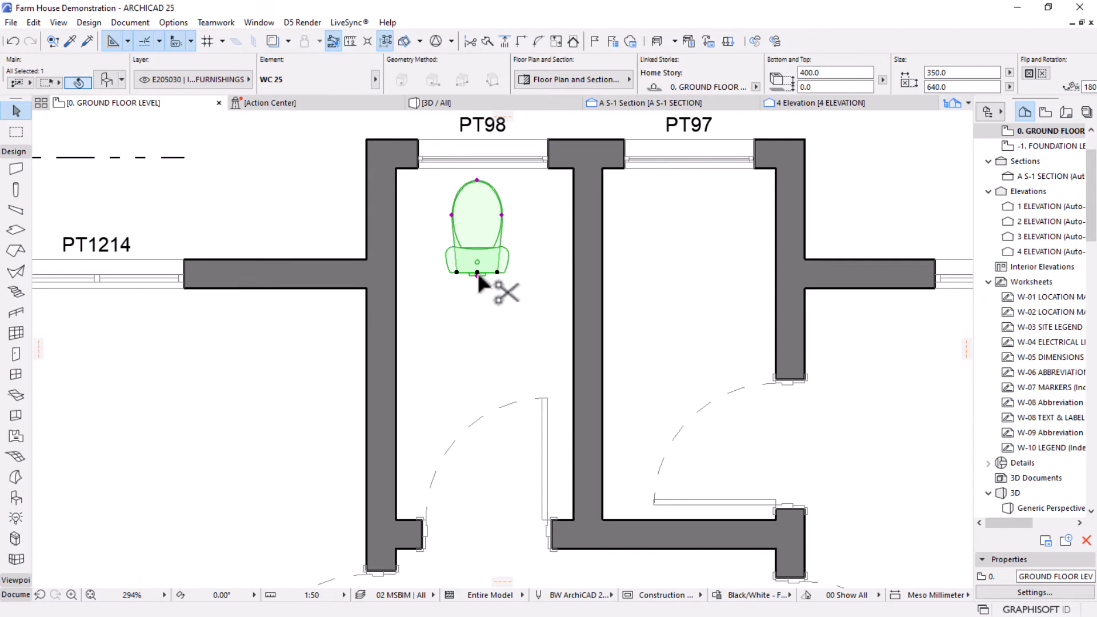
pyautogui.hotkey('ctrl', 'e')
pyautogui.click(477, 273)
pyautogui.click(477, 181)
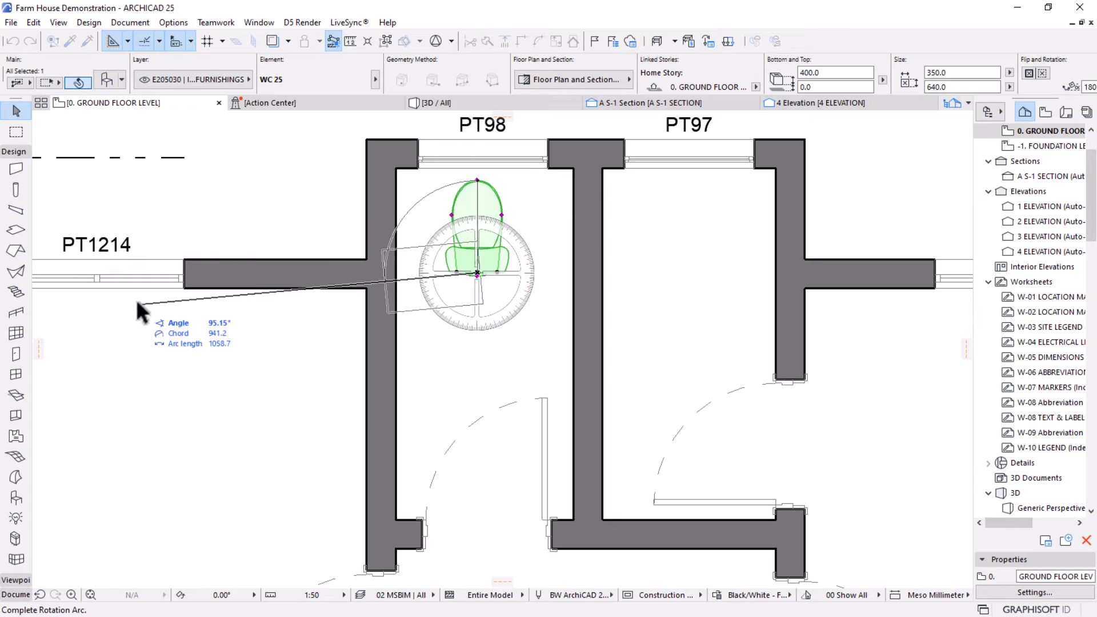
pyautogui.click(112, 276)
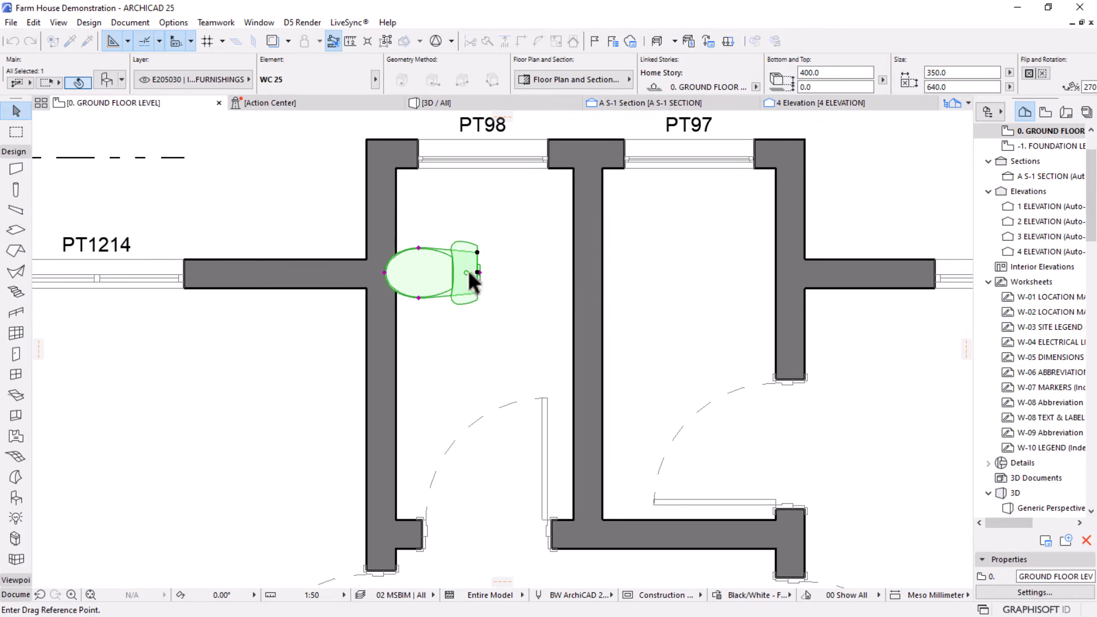
# Move the WC straight across by the midpoint of its back edge onto the face of the partition wall.
pyautogui.scroll(5, 468, 269)
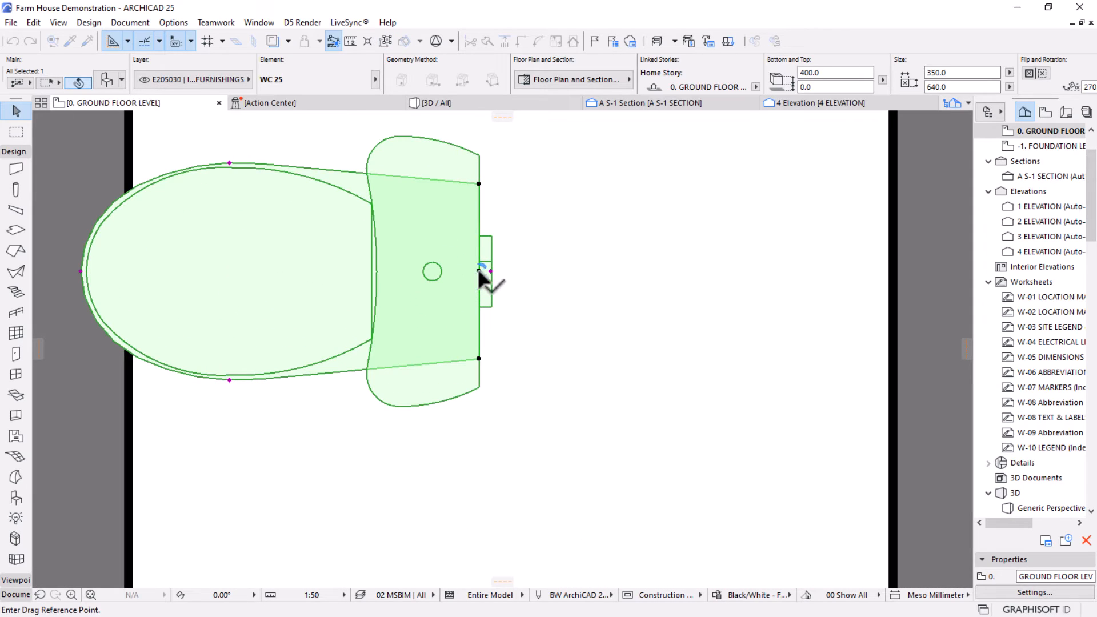
pyautogui.click(478, 272)
pyautogui.scroll(-4, 394, 297)
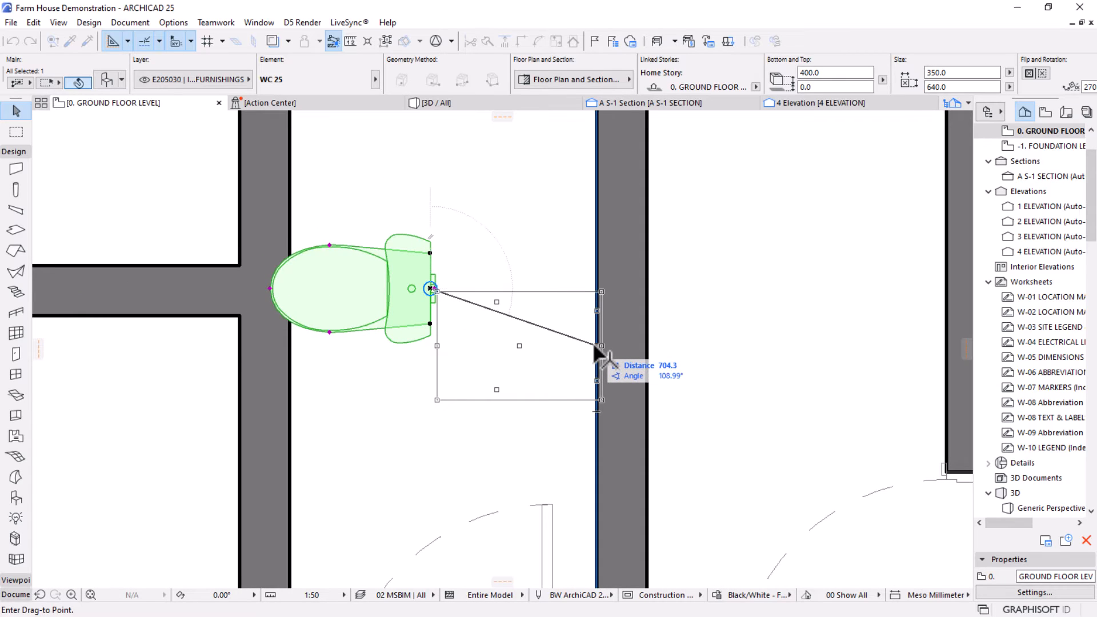
pyautogui.click(598, 292)
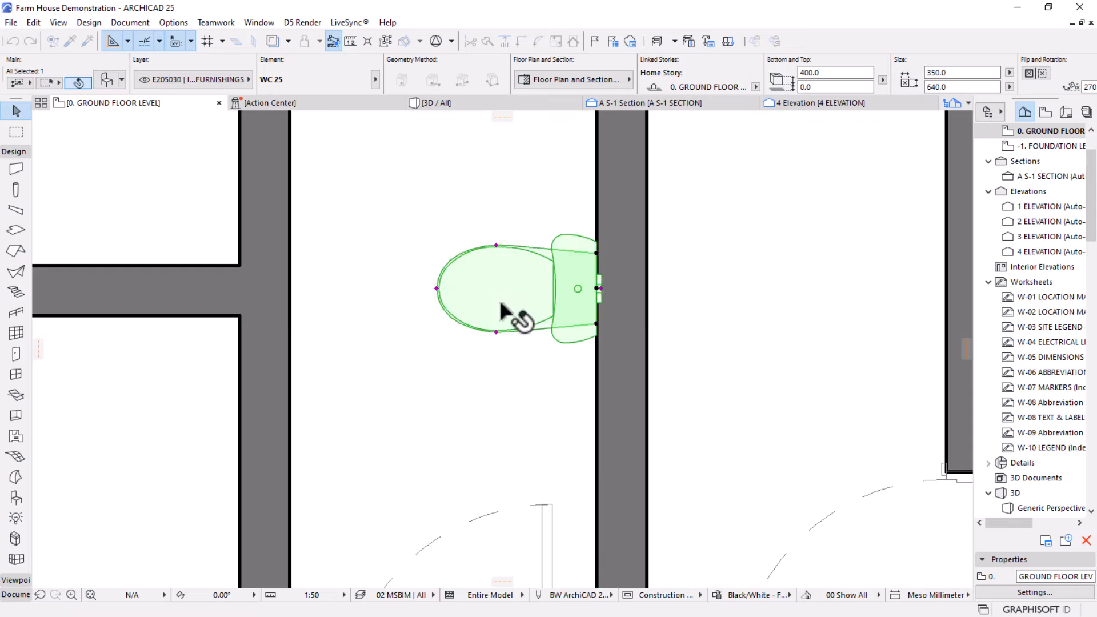
# Mirror a copy of the WC about the partition wall's centreline into the room with window PT97.
pyautogui.scroll(-3, 508, 313)
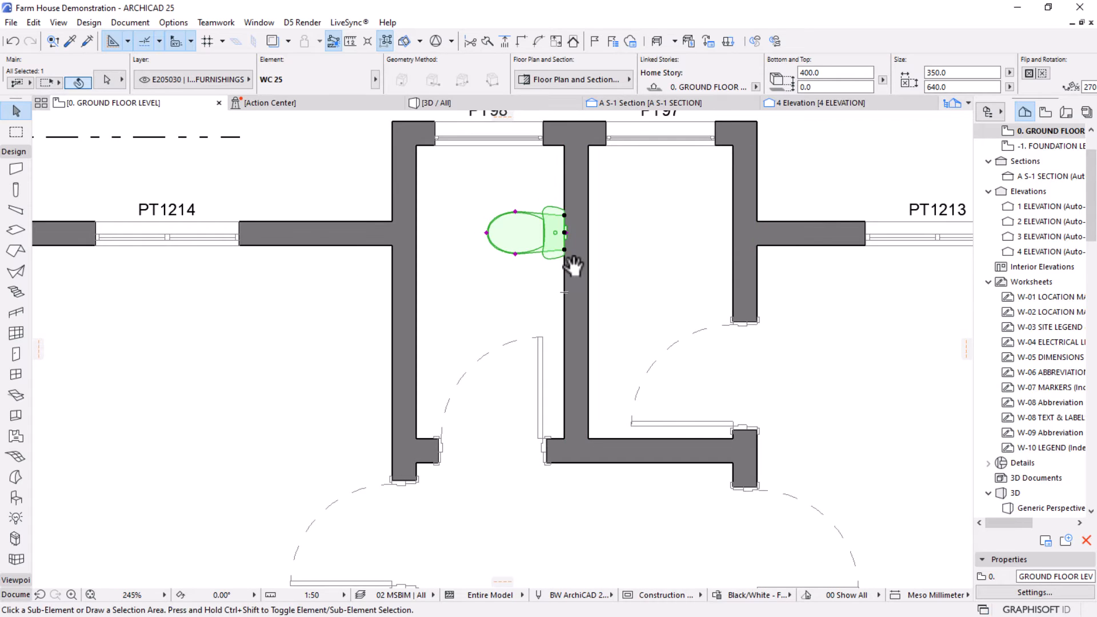
pyautogui.hotkey('ctrl', 'alt', 'm')
pyautogui.click(576, 150)
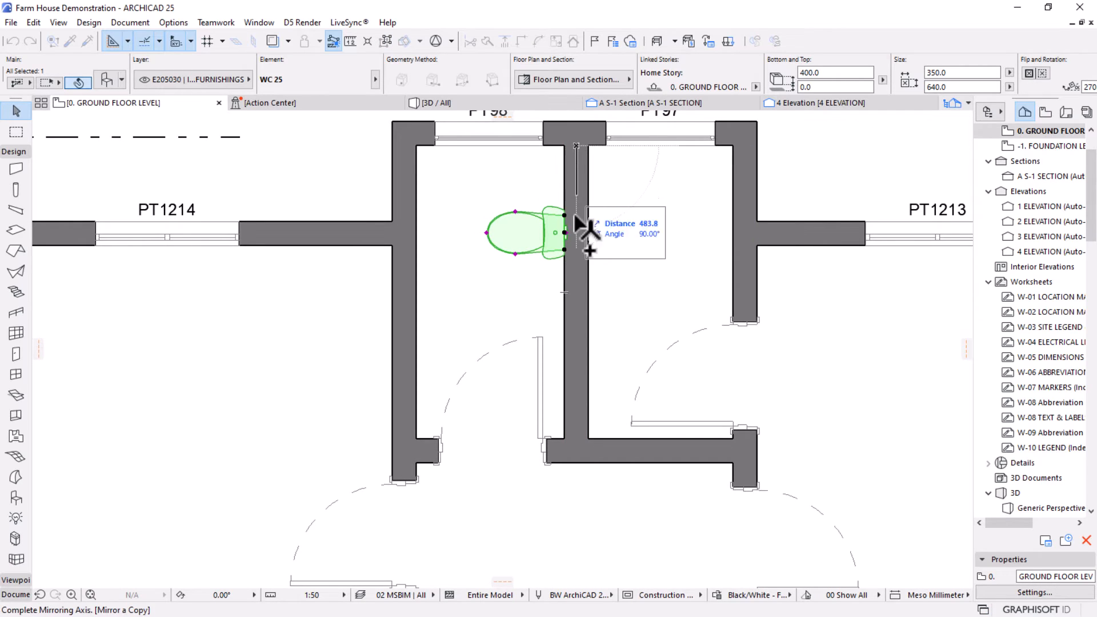
pyautogui.click(578, 362)
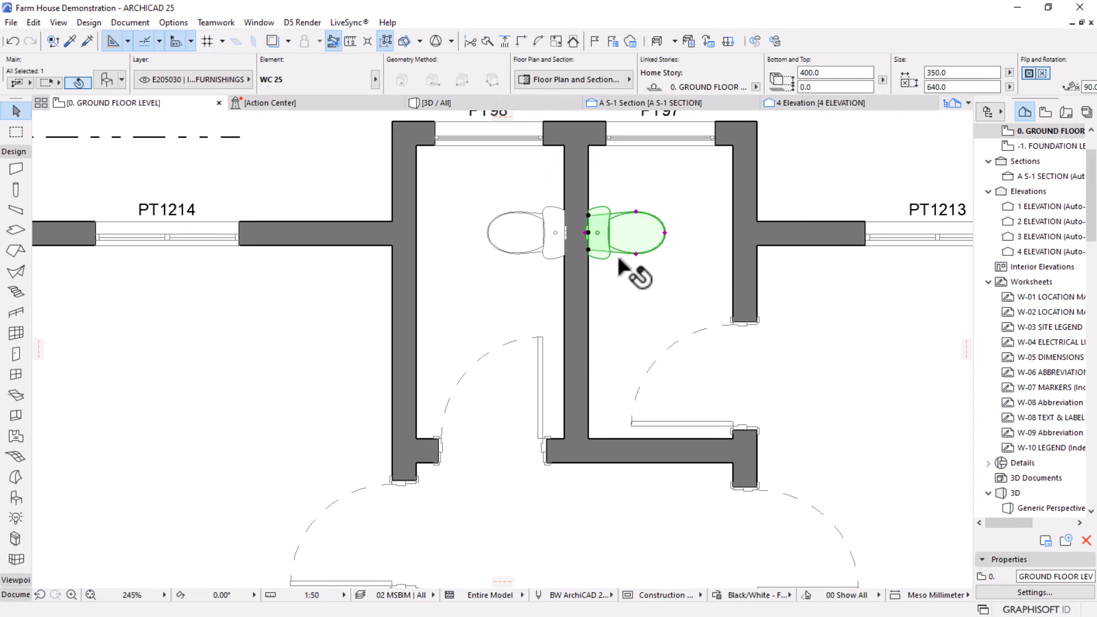
# Copy the mirrored WC about 460 mm along the partition wall towards window PT97.
pyautogui.hotkey('ctrl', 'shift', 'd')
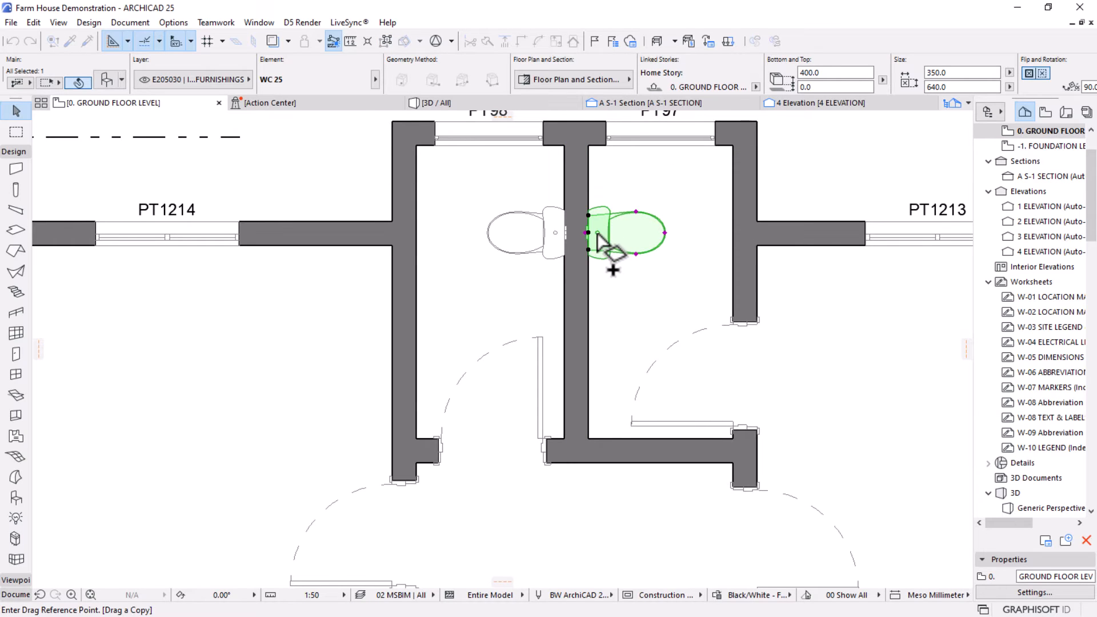
pyautogui.click(598, 232)
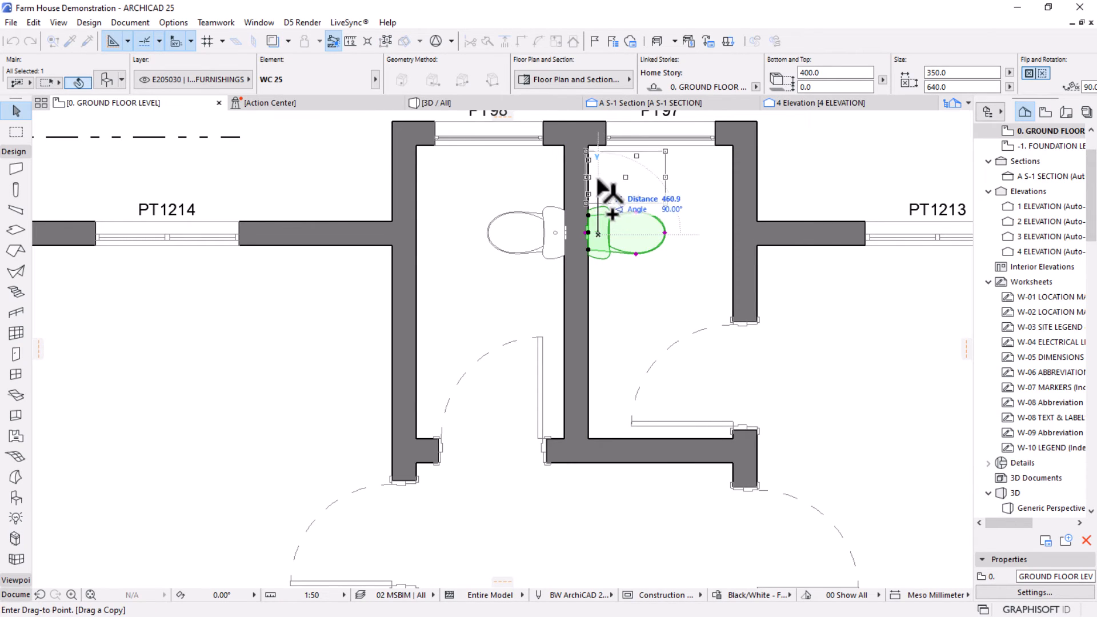
pyautogui.click(597, 177)
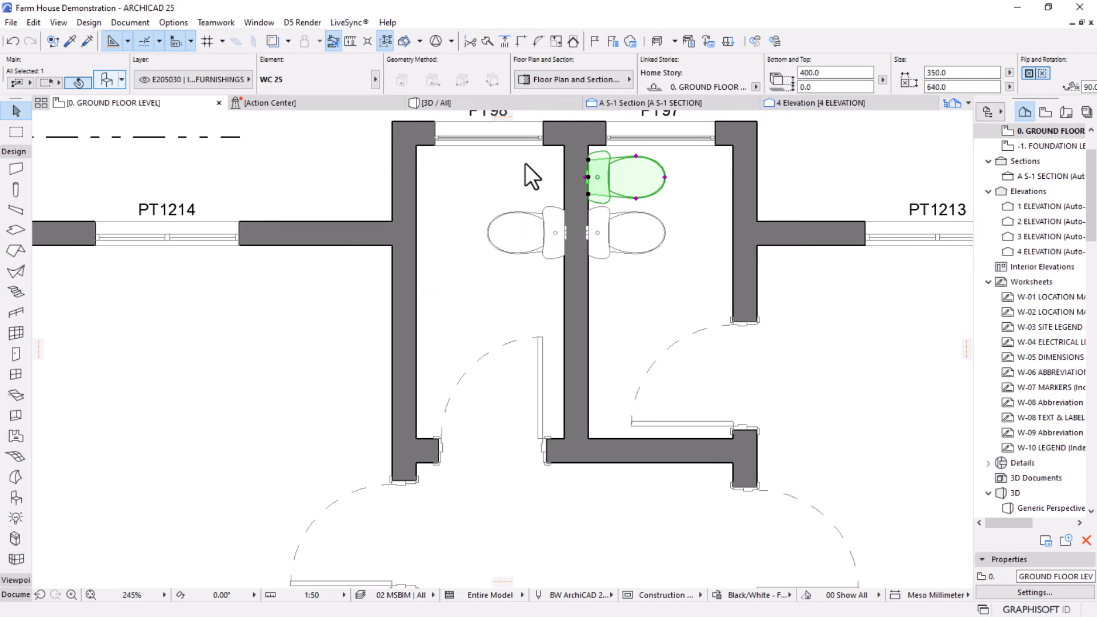
# Search the library for "shower" and replace the copied WC with Shower Cabin 25, checking its 2D symbol preview.
pyautogui.hotkey('ctrl', 't')
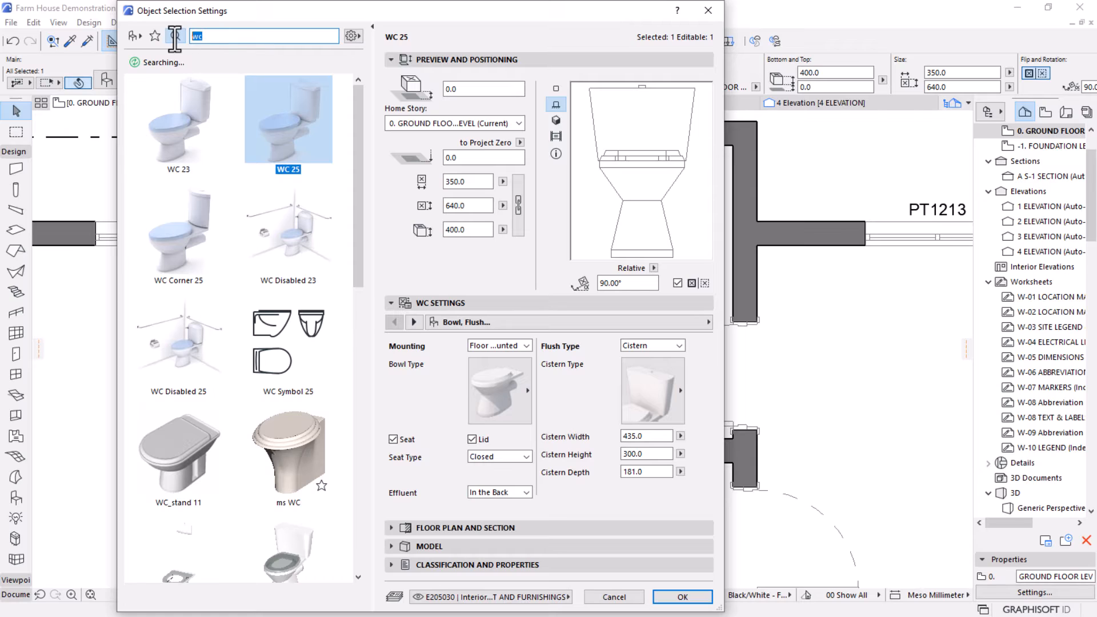
pyautogui.write('s')
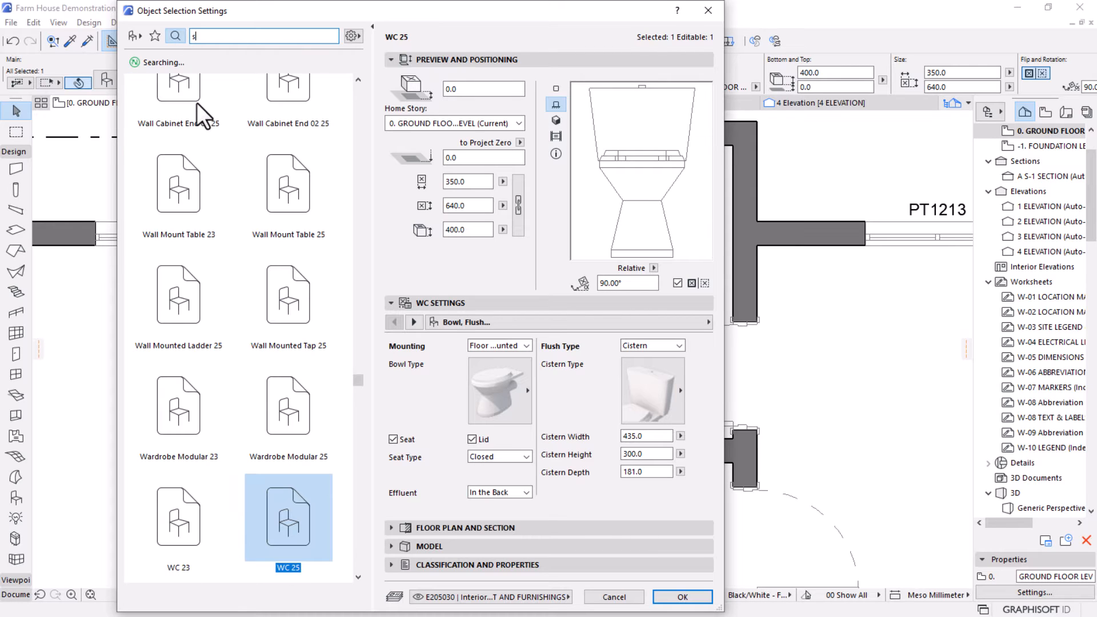
pyautogui.write('hower')
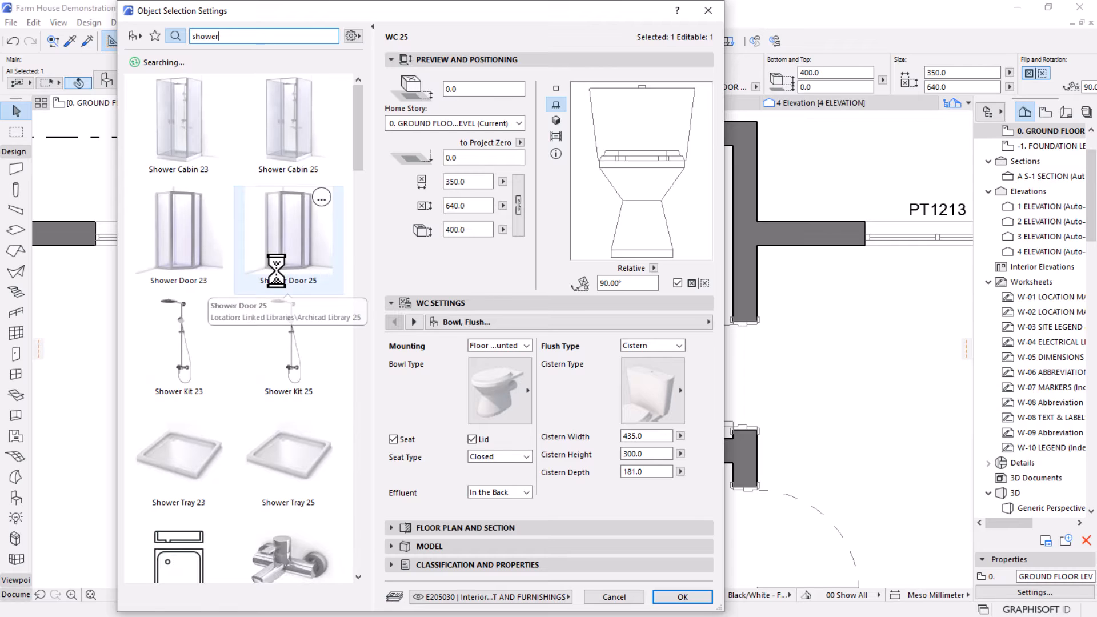
pyautogui.click(296, 138)
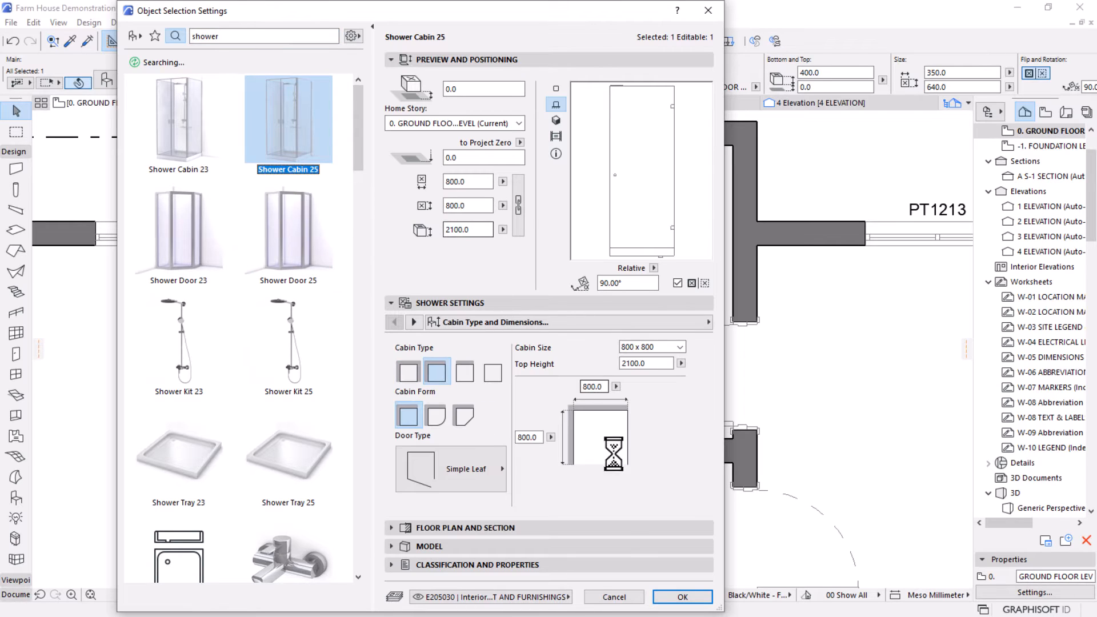
pyautogui.click(556, 90)
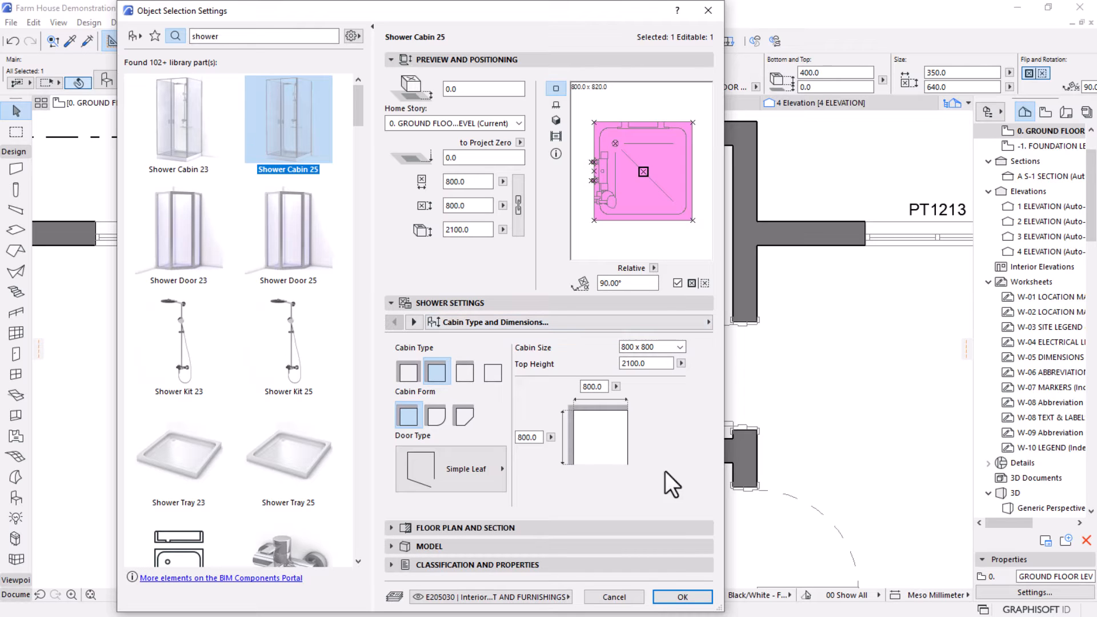
pyautogui.click(670, 596)
# Move the shower cabin by its corner into the corner between the partition and the window wall of the PT97 room.
pyautogui.scroll(-3, 724, 207)
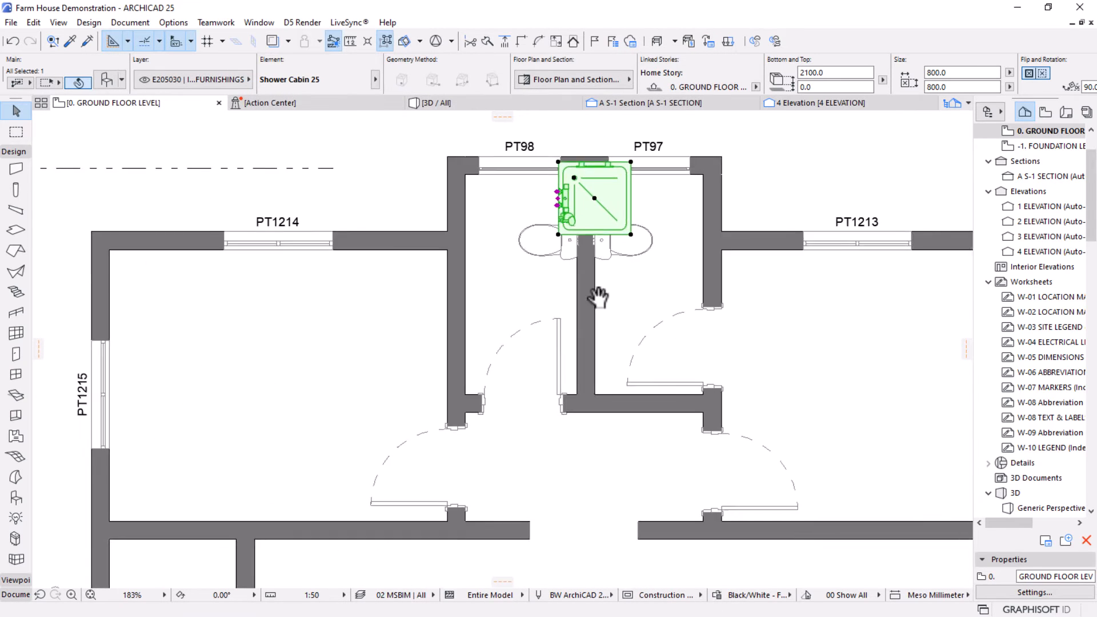
pyautogui.scroll(2, 553, 218)
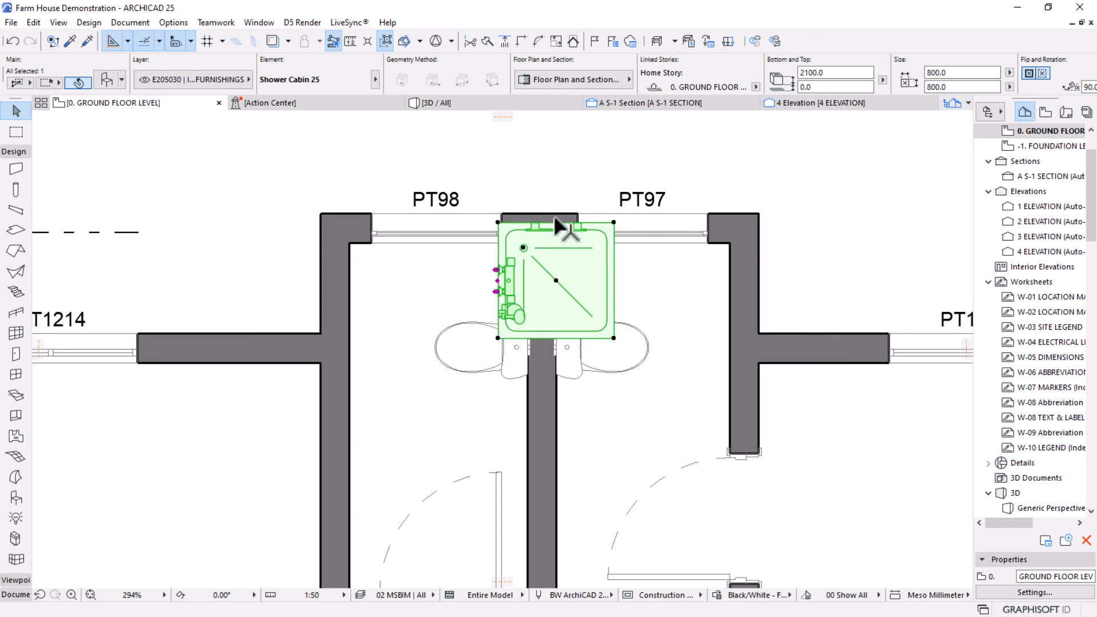
pyautogui.hotkey('ctrl', 'd')
pyautogui.click(498, 223)
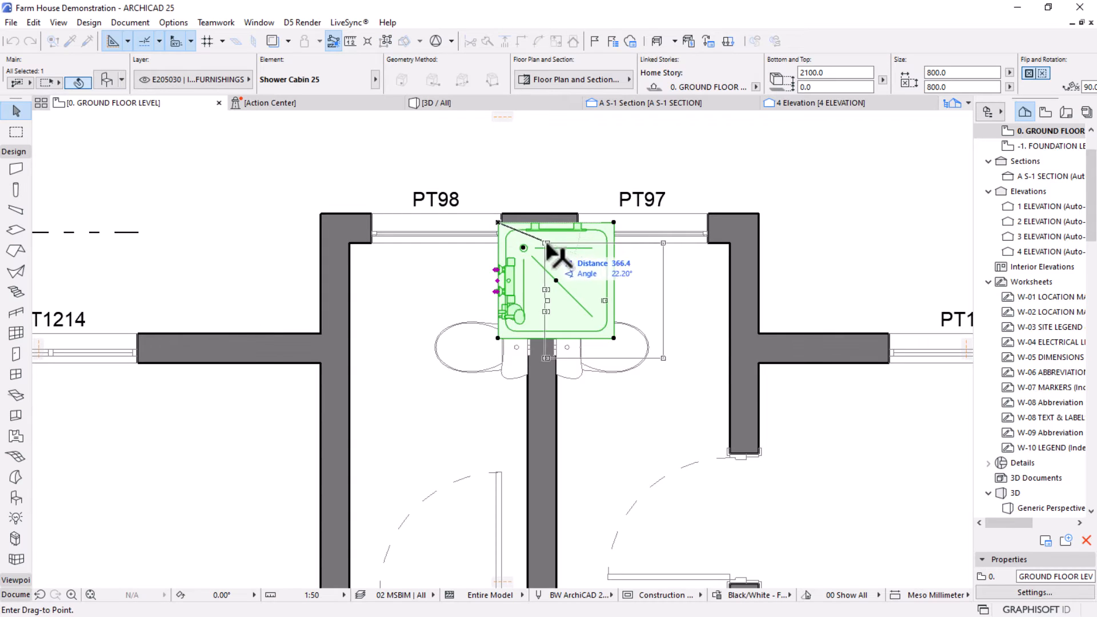
pyautogui.click(628, 258)
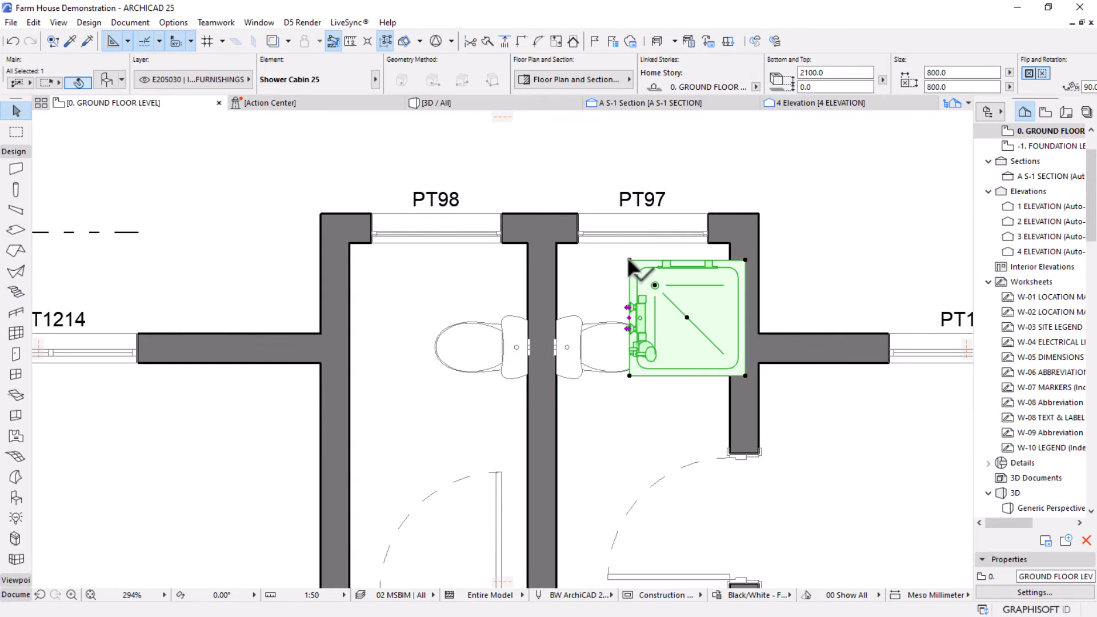
pyautogui.hotkey('ctrl', 'd')
pyautogui.click(629, 260)
pyautogui.click(556, 244)
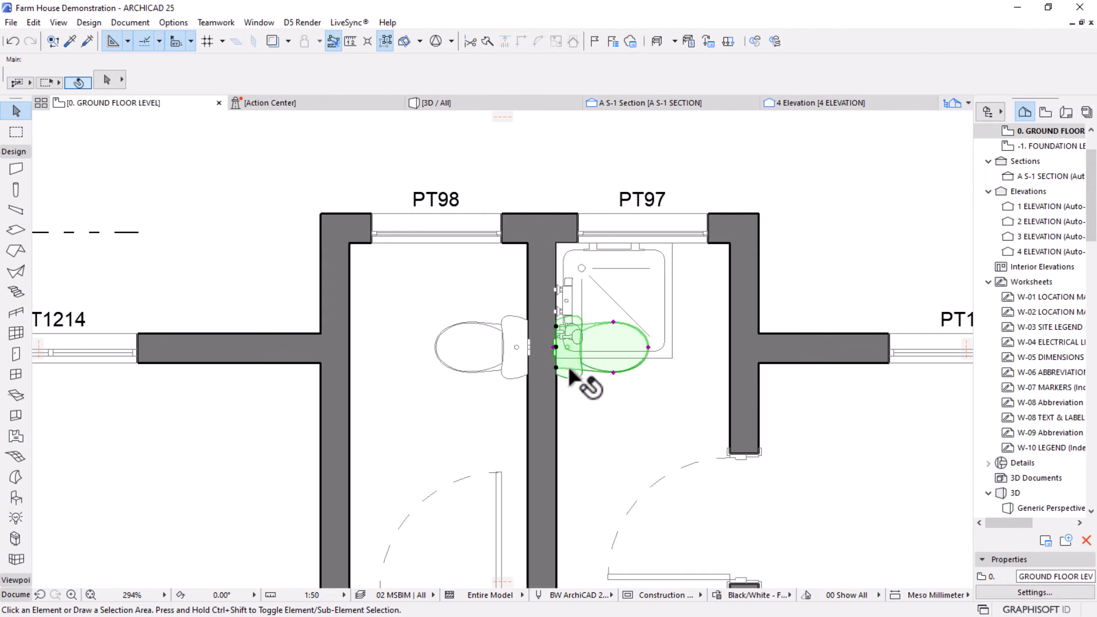
# Move both WCs together along the partition wall away from the windows, clear of the shower cabin.
pyautogui.click(578, 370)
pyautogui.keyDown('shift'); pyautogui.click(466, 360); pyautogui.keyUp('shift')
pyautogui.hotkey('ctrl', 'd')
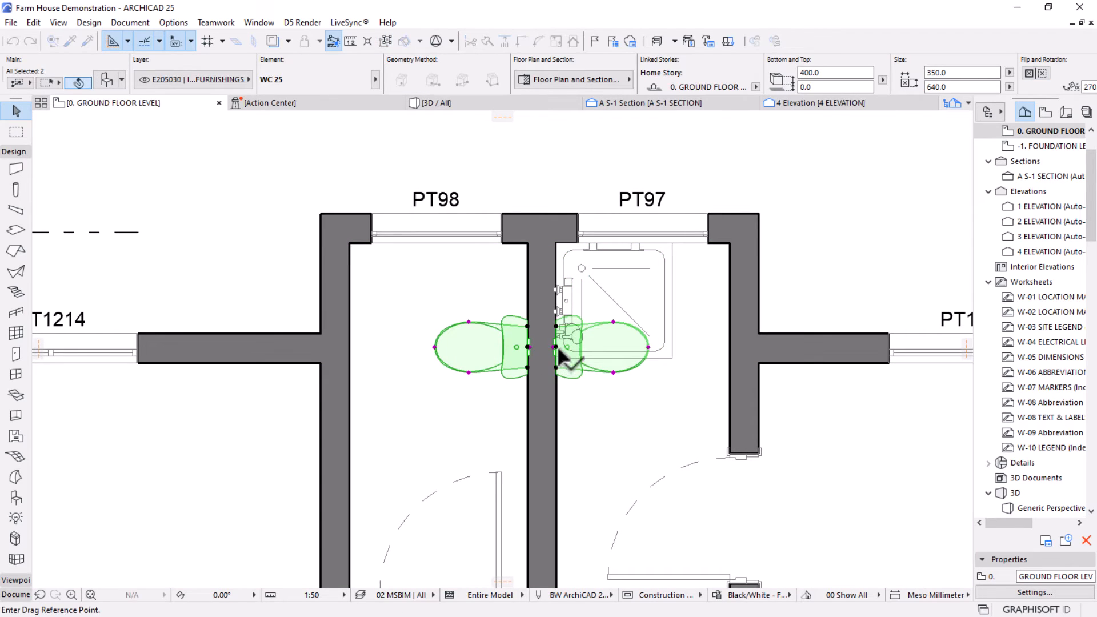
pyautogui.click(557, 348)
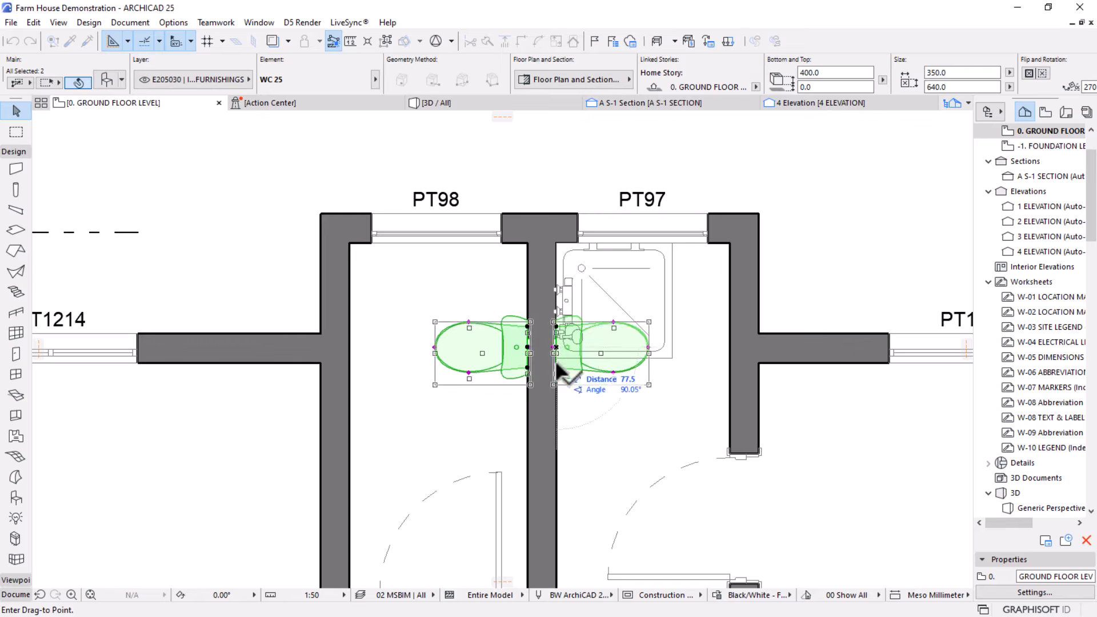
pyautogui.click(557, 418)
pyautogui.scroll(-2, 517, 382)
pyautogui.moveTo(516, 382); pyautogui.dragTo(539, 281, button='middle')
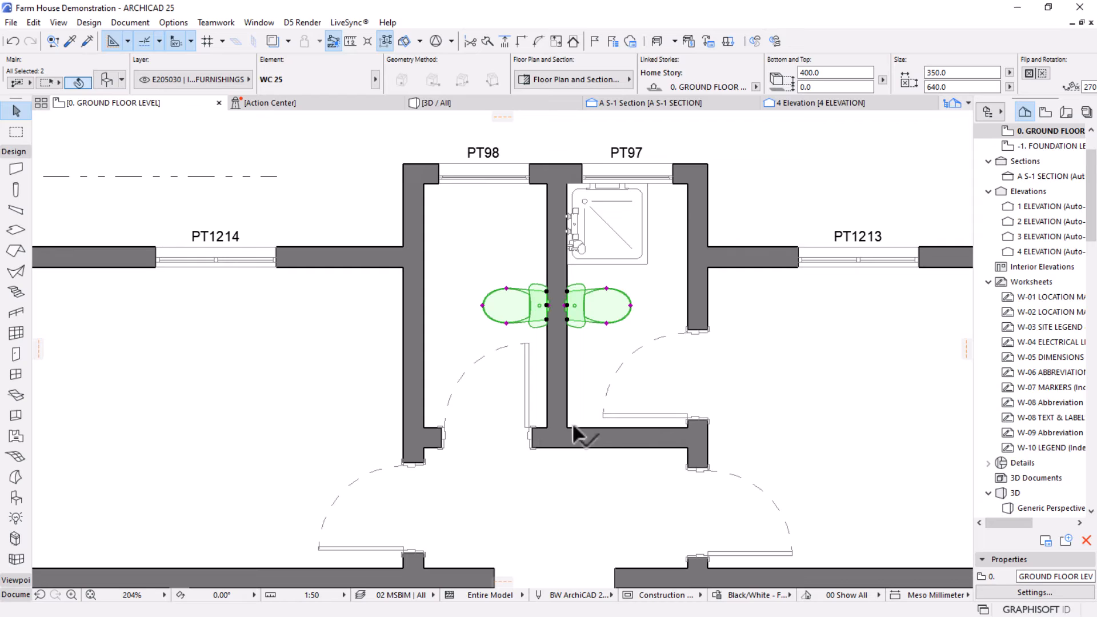
# Copy the PT97 bathroom's WC about 545 mm along the partition wall, away from the shower cabin.
pyautogui.press('Escape')
pyautogui.scroll(2, 558, 423)
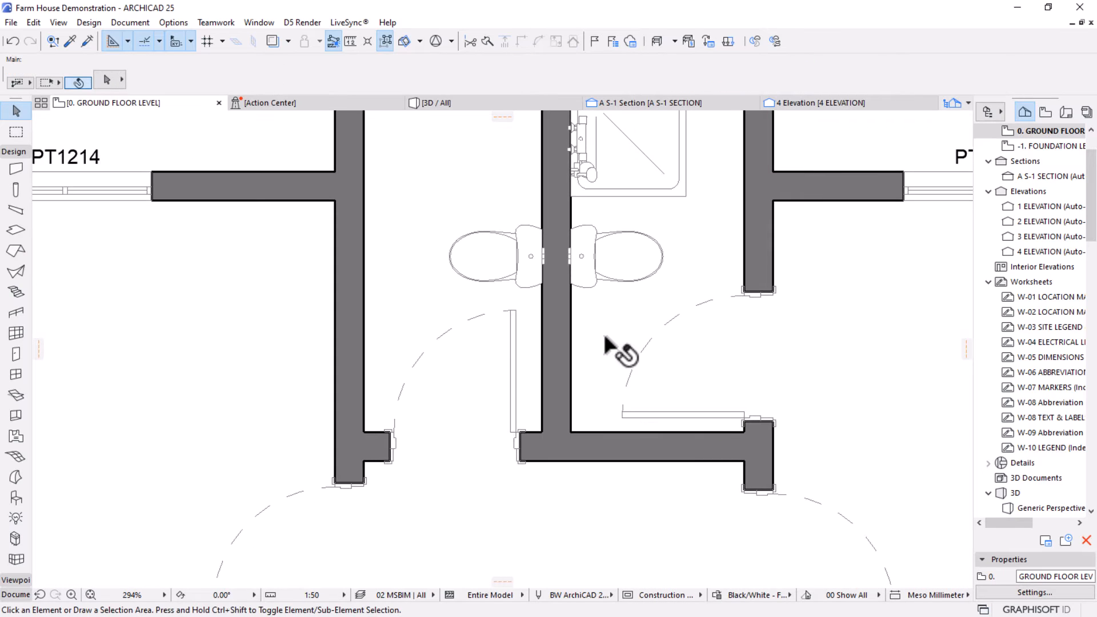
pyautogui.click(578, 305)
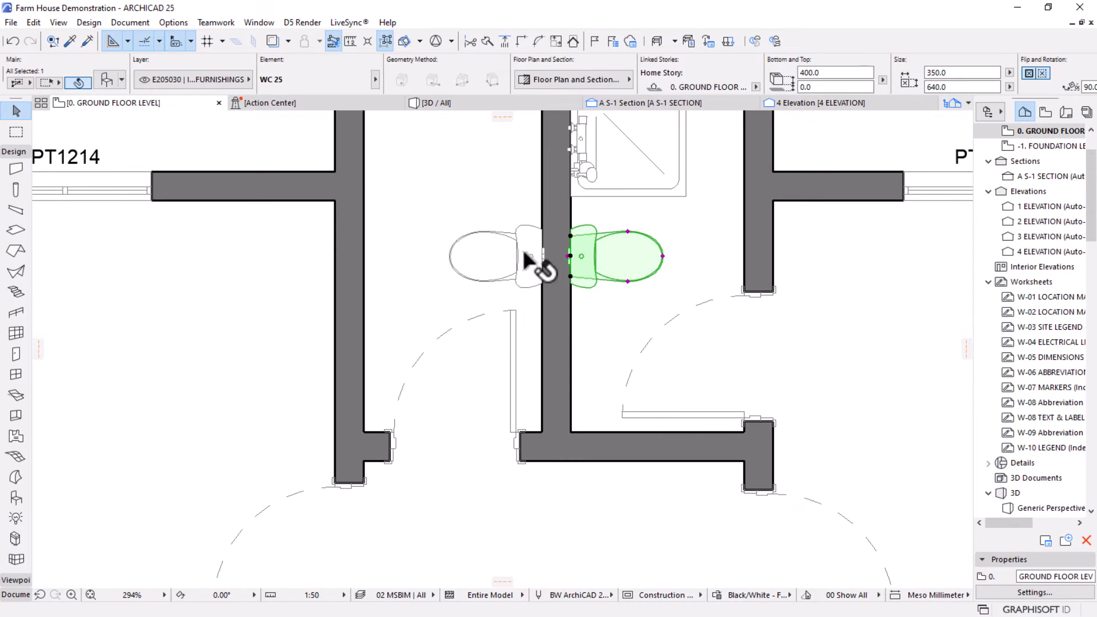
pyautogui.hotkey('ctrl', 'shift', 'd')
pyautogui.click(606, 259)
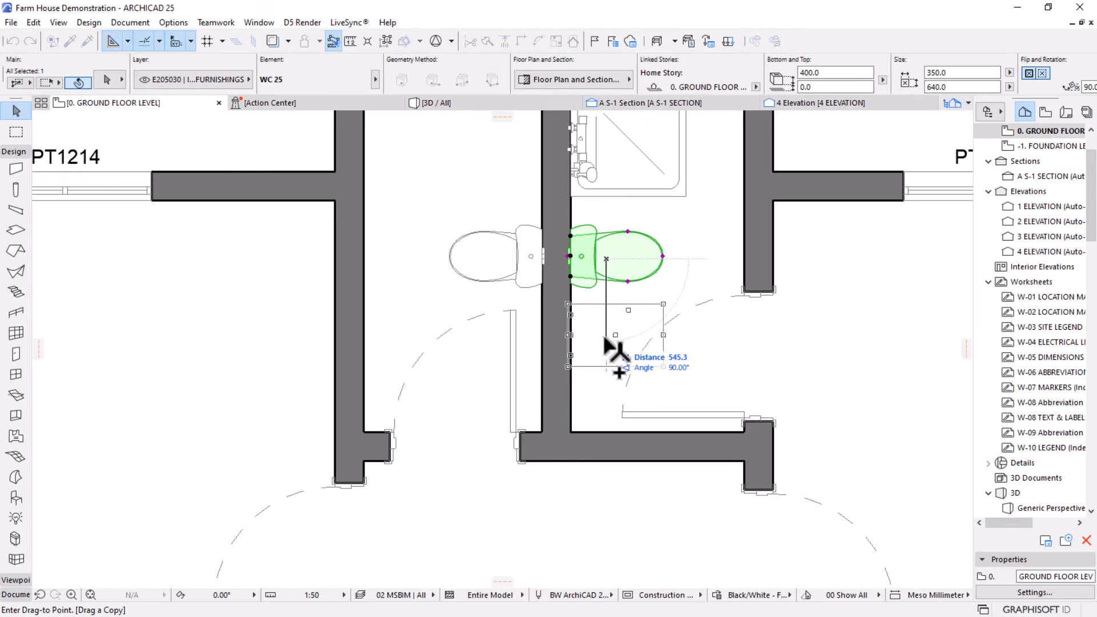
pyautogui.click(604, 338)
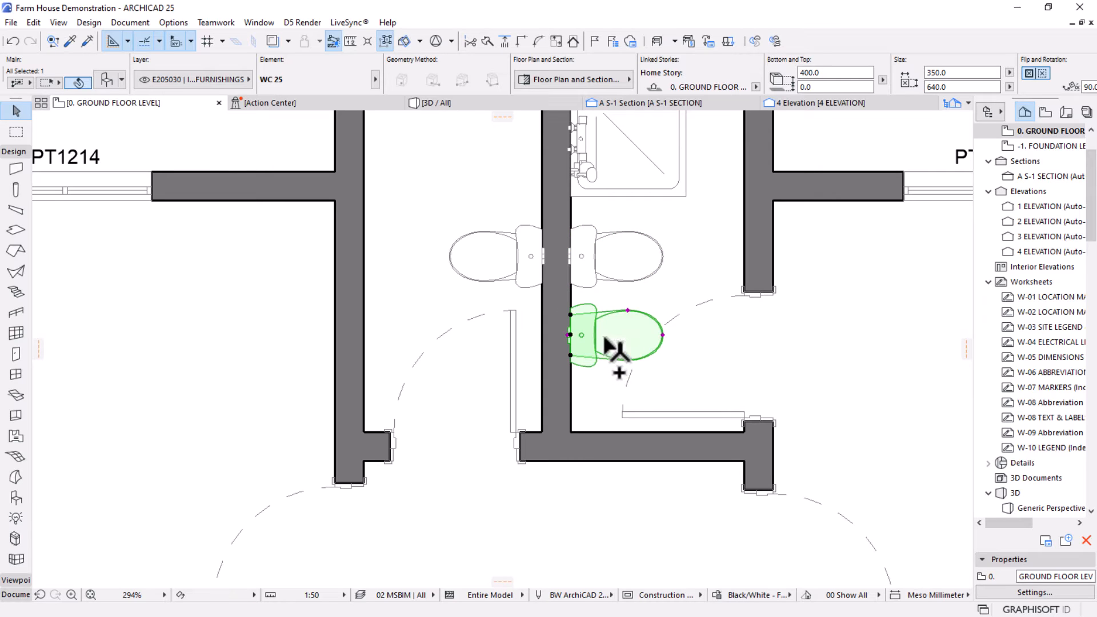
# Search the object library for "basin" and replace the copied WC with Basin 25.
pyautogui.click(101, 79)
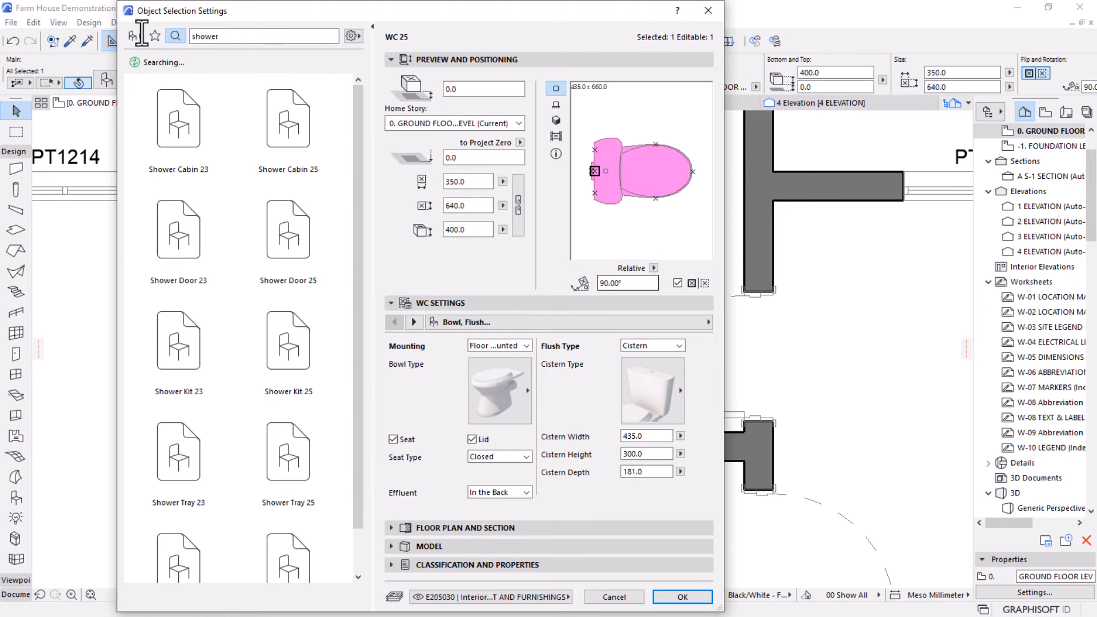
pyautogui.hotkey('ctrl', 'a')
pyautogui.write('basi')
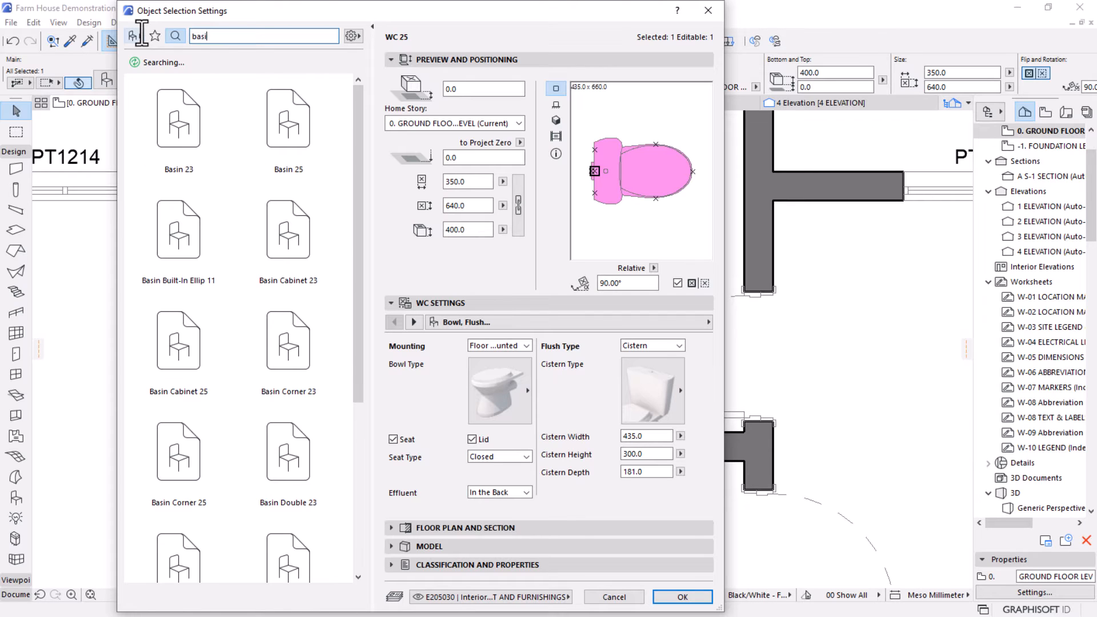
pyautogui.write('n')
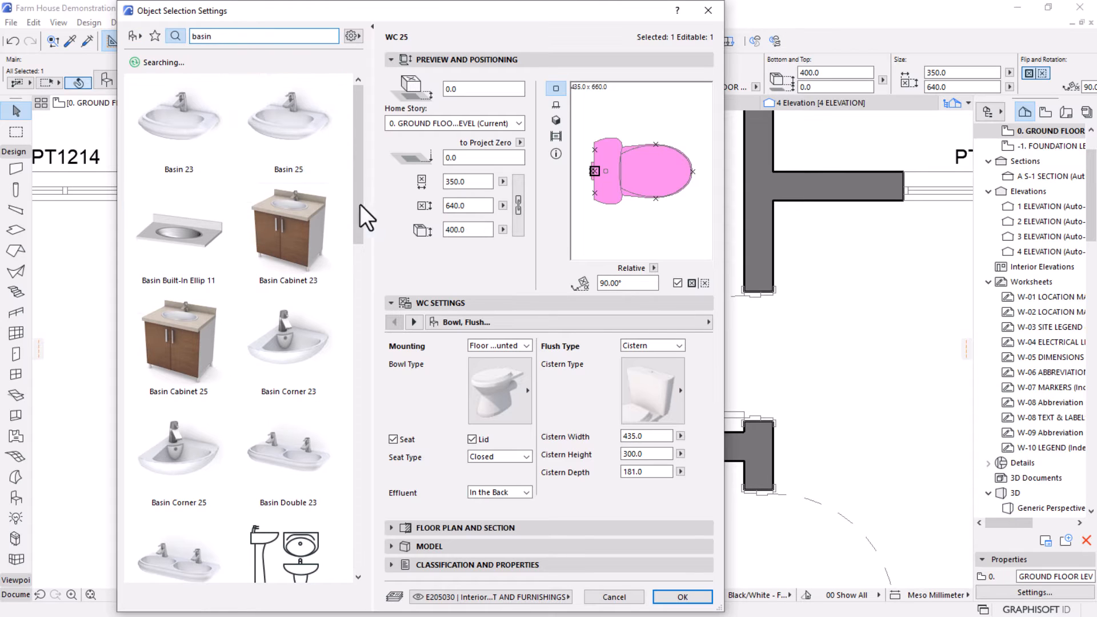
pyautogui.click(294, 127)
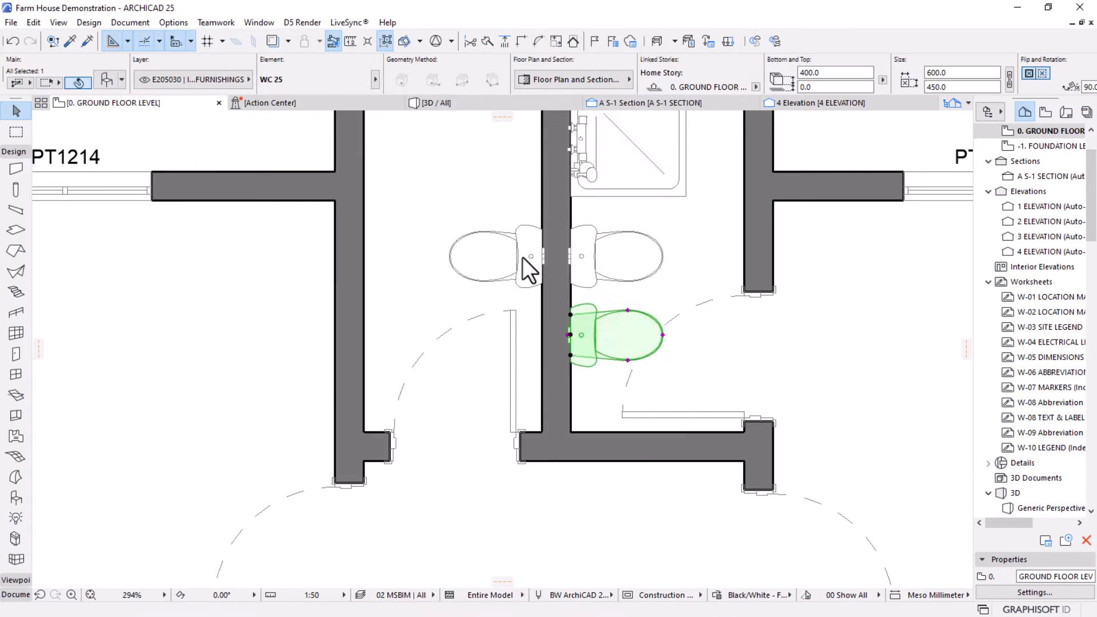
pyautogui.click(696, 596)
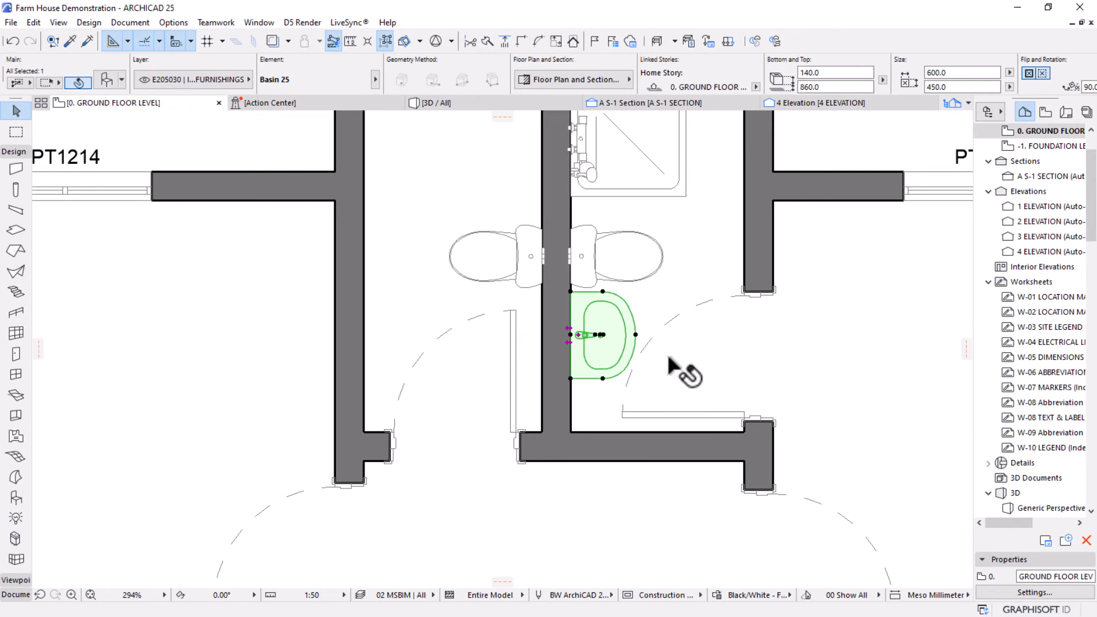
# Move the basin about 115 mm along the partition wall, away from the WC.
pyautogui.hotkey('ctrl', 'd')
pyautogui.click(595, 335)
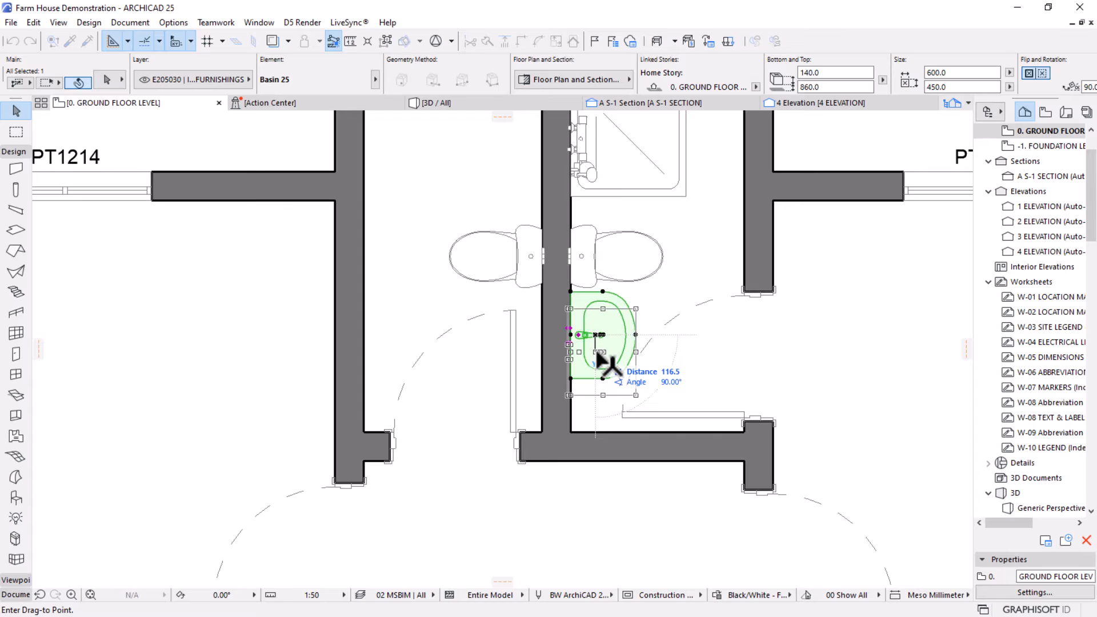
pyautogui.click(598, 351)
pyautogui.scroll(-3, 575, 355)
pyautogui.scroll(2, 534, 294)
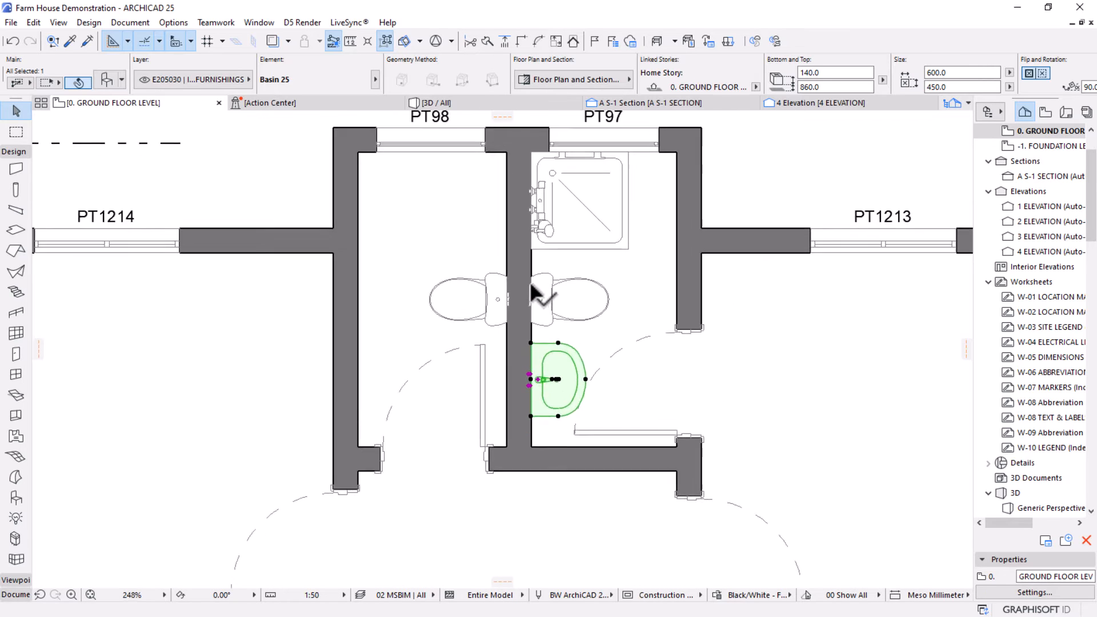
pyautogui.scroll(2, 531, 289)
pyautogui.click(595, 498)
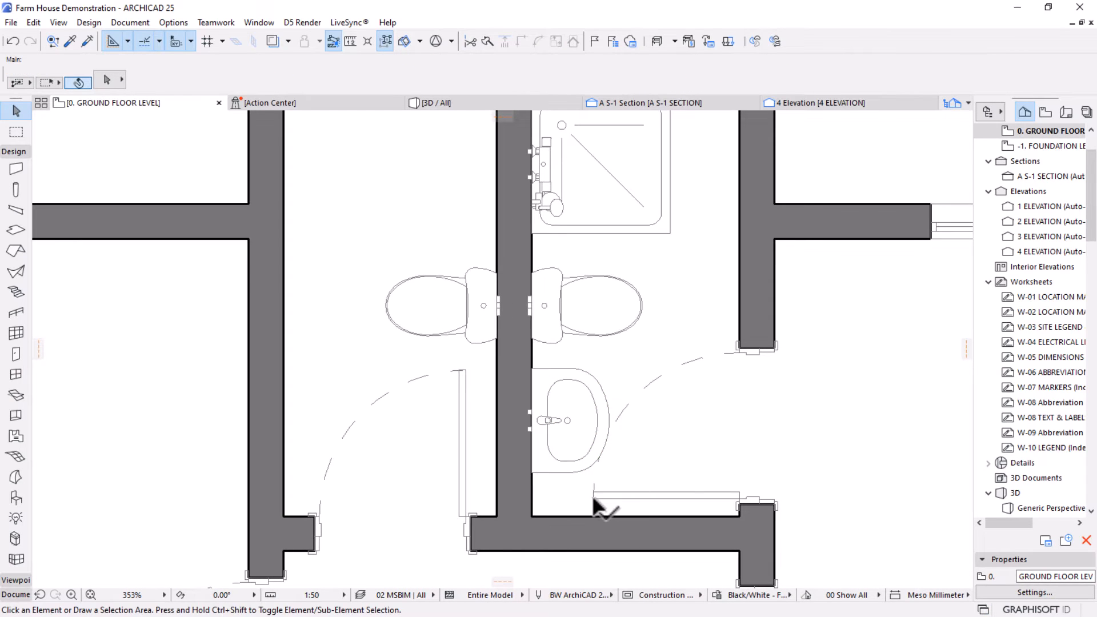
# Set the width of both bathroom doors to 800 mm.
pyautogui.click(592, 494)
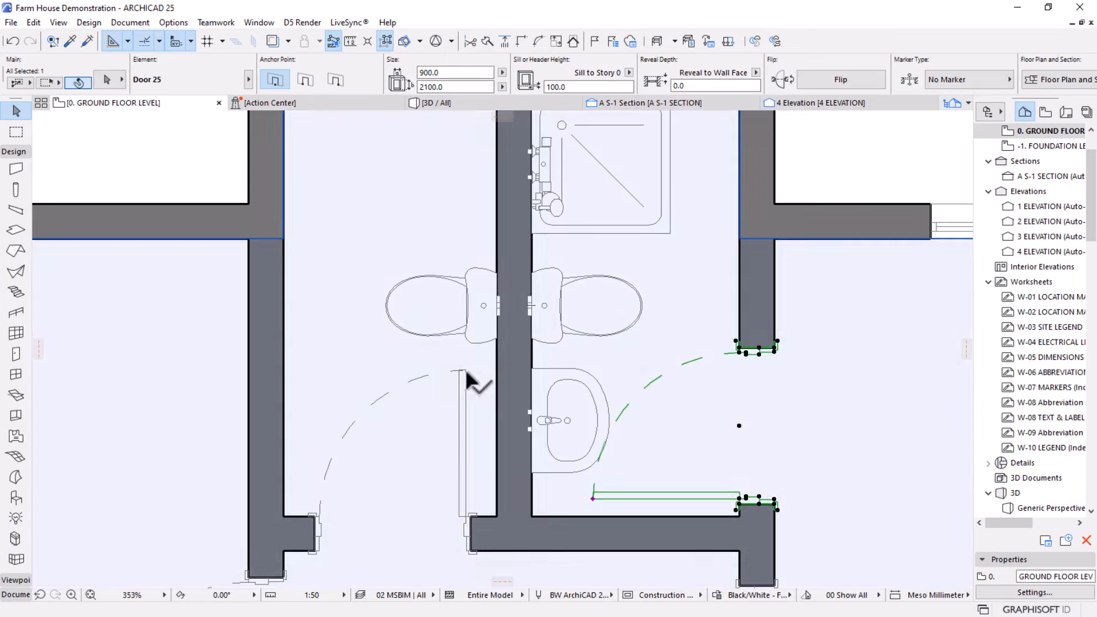
pyautogui.keyDown('shift'); pyautogui.click(472, 377); pyautogui.keyUp('shift')
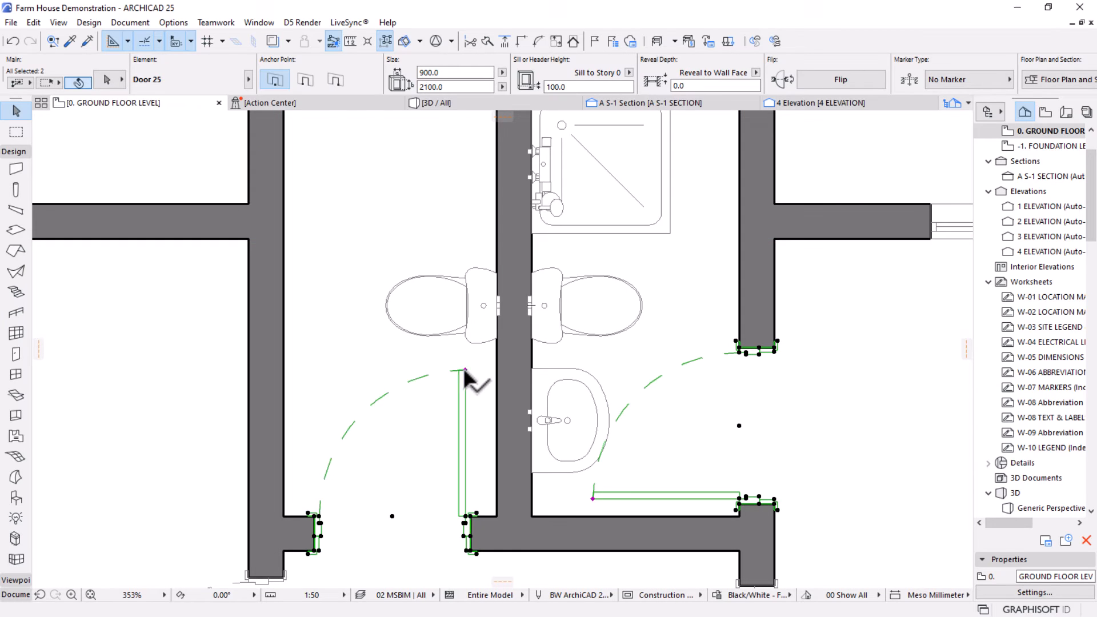
pyautogui.click(461, 73)
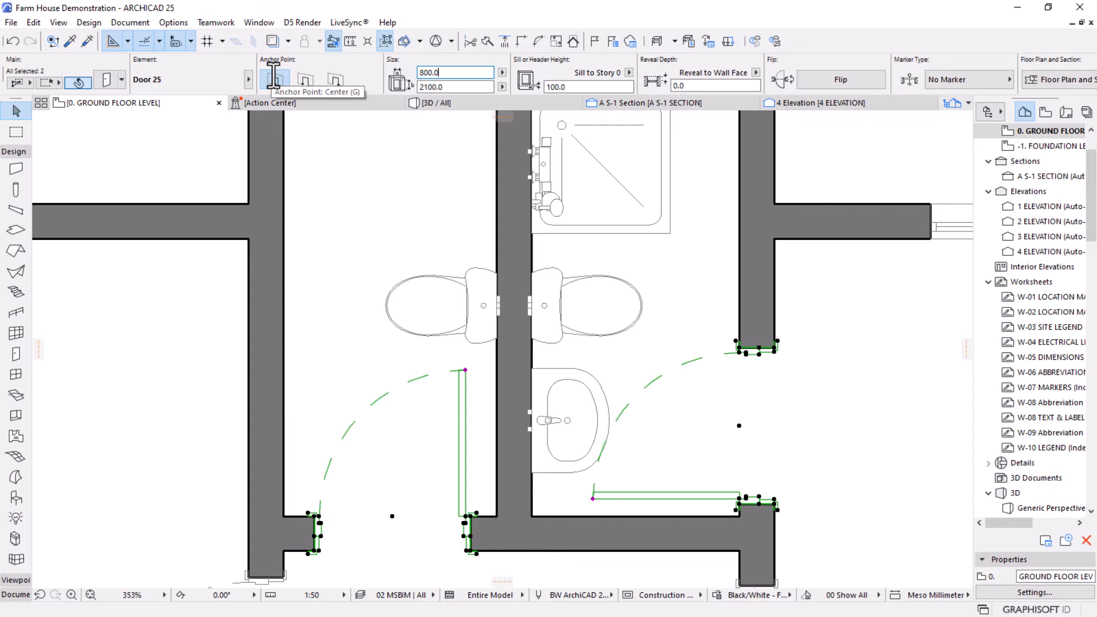
pyautogui.write('800.0')
pyautogui.press('Return')
pyautogui.scroll(-3, 756, 303)
pyautogui.moveTo(598, 377); pyautogui.dragTo(595, 306, button='middle')
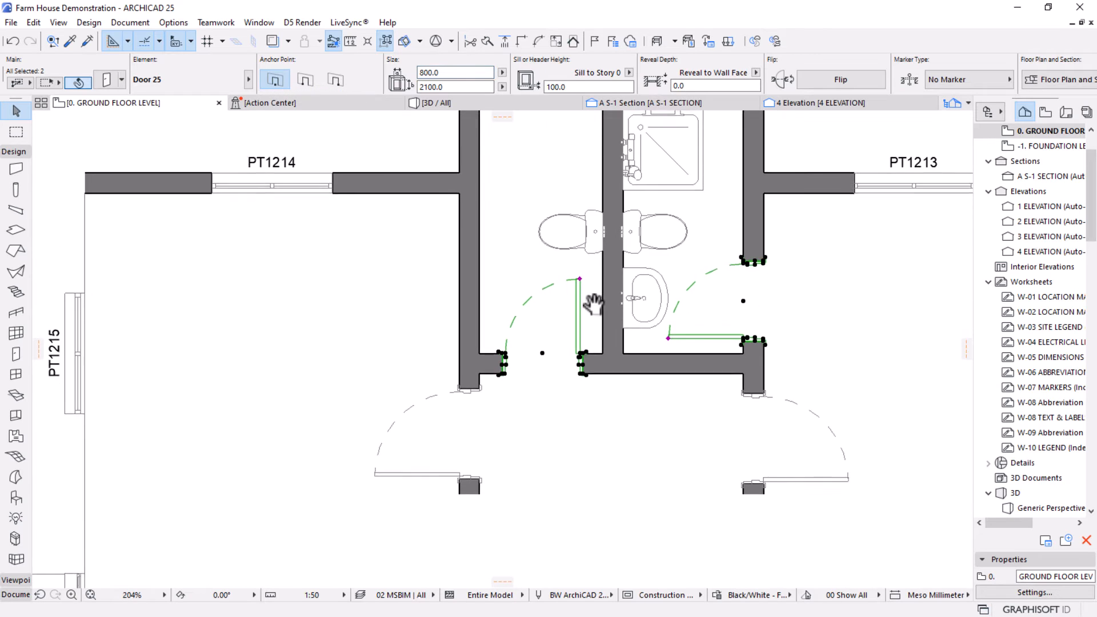
pyautogui.scroll(1, 507, 304)
pyautogui.press('Escape')
# Mirror the PT98 bathroom's door about its centre to swap the hinge side, and shift it along its wall away from the partition.
pyautogui.click(595, 273)
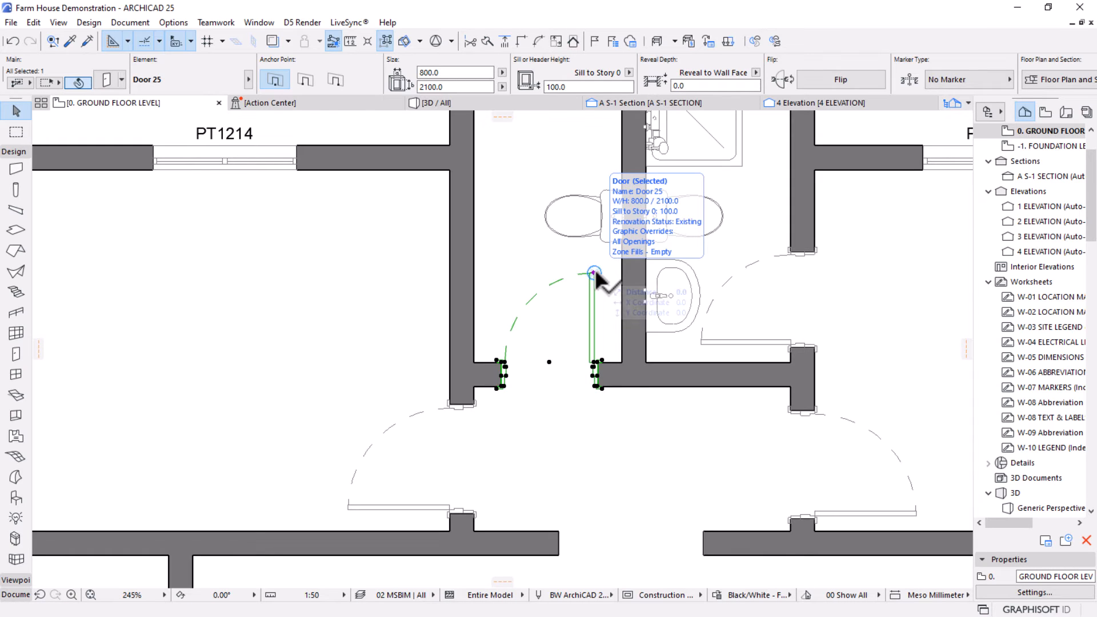
pyautogui.click(549, 362)
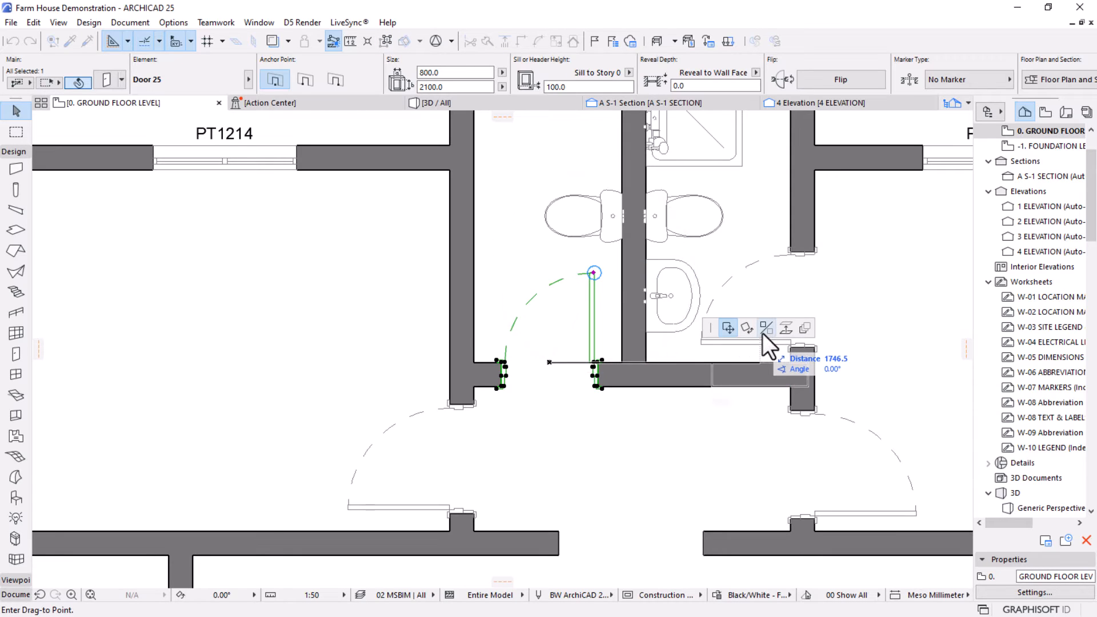
pyautogui.click(764, 334)
pyautogui.click(549, 362)
pyautogui.click(551, 303)
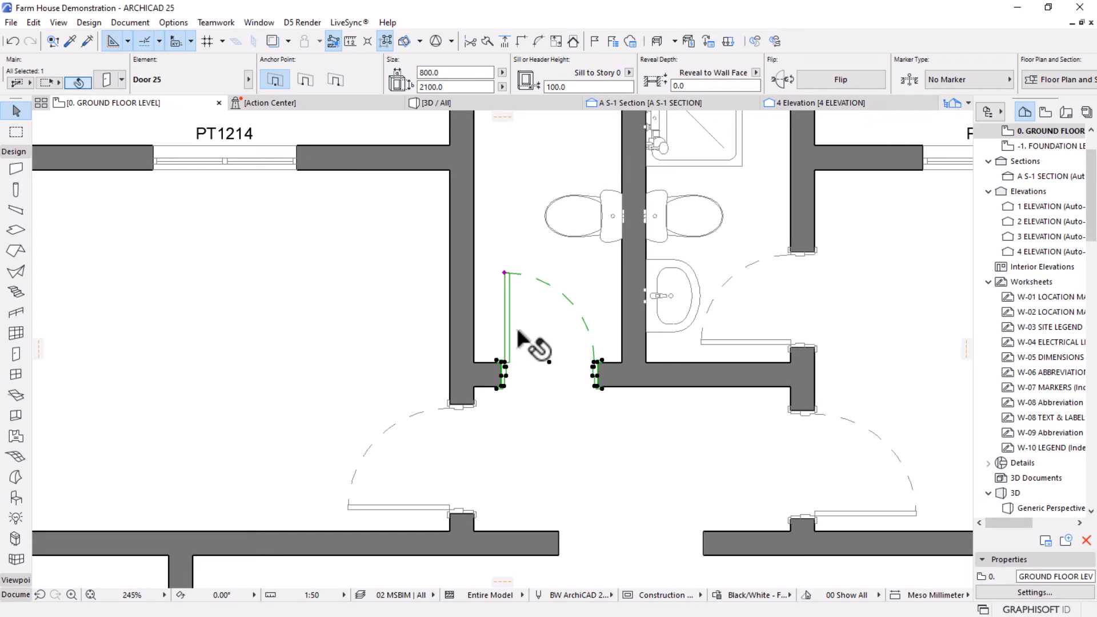
pyautogui.hotkey('ctrl', 'd')
pyautogui.click(501, 364)
pyautogui.click(482, 364)
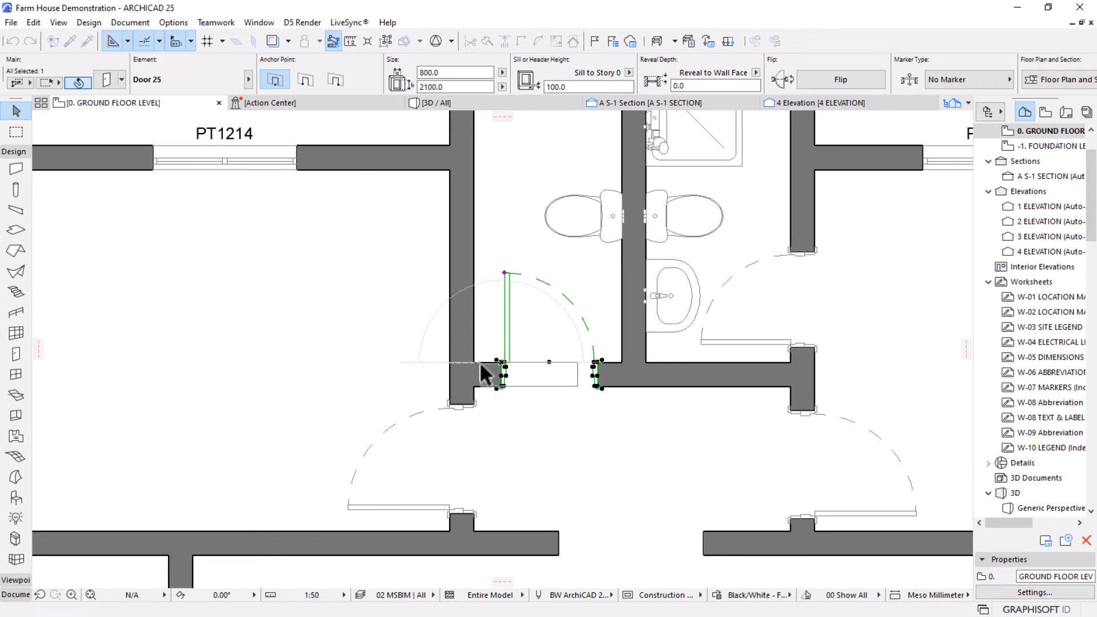
# Mirror a copy of the basin across the partition wall's centre line into the PT98 bathroom.
pyautogui.moveTo(639, 330); pyautogui.dragTo(595, 426, button='middle')
pyautogui.click(628, 392)
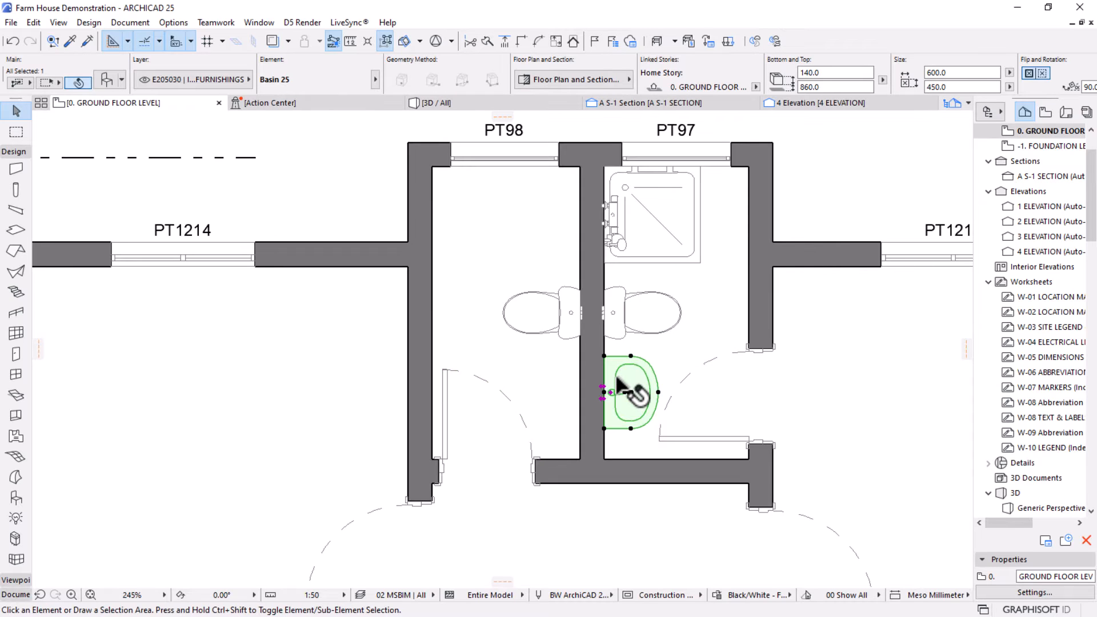
pyautogui.hotkey('ctrl', 'shift', 'm')
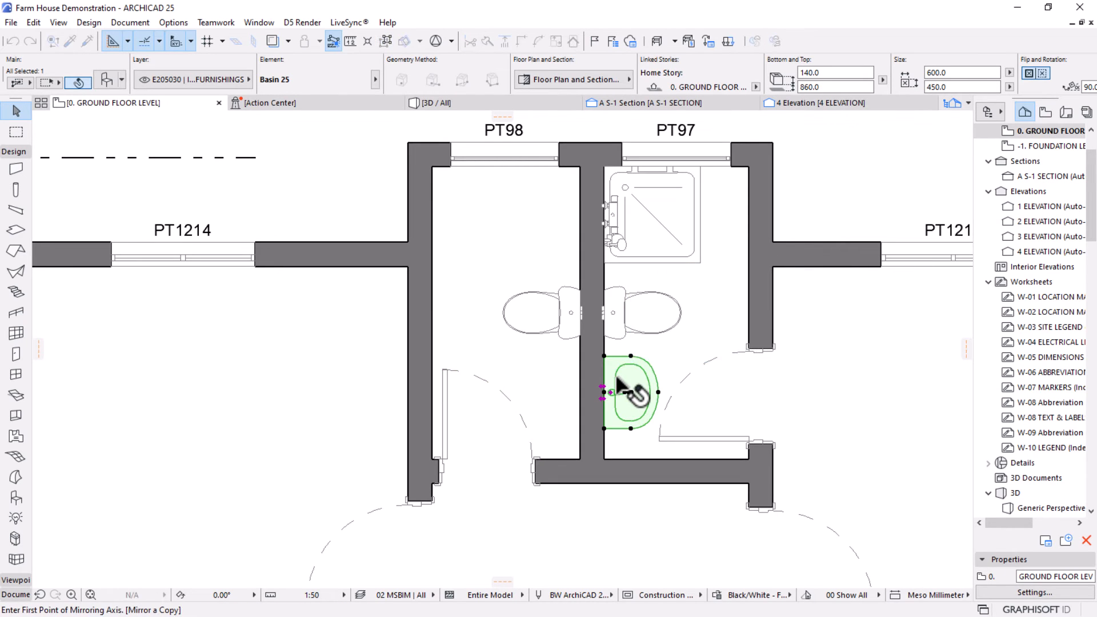
pyautogui.click(591, 353)
pyautogui.click(594, 505)
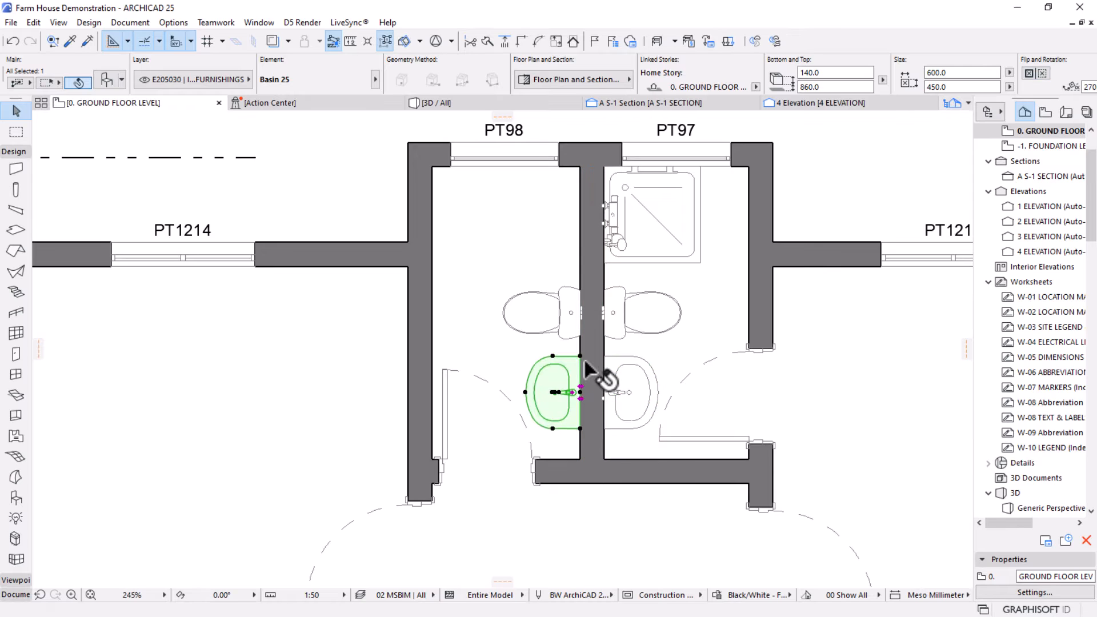
pyautogui.scroll(3, 585, 360)
pyautogui.press('Escape')
pyautogui.scroll(-3, 591, 320)
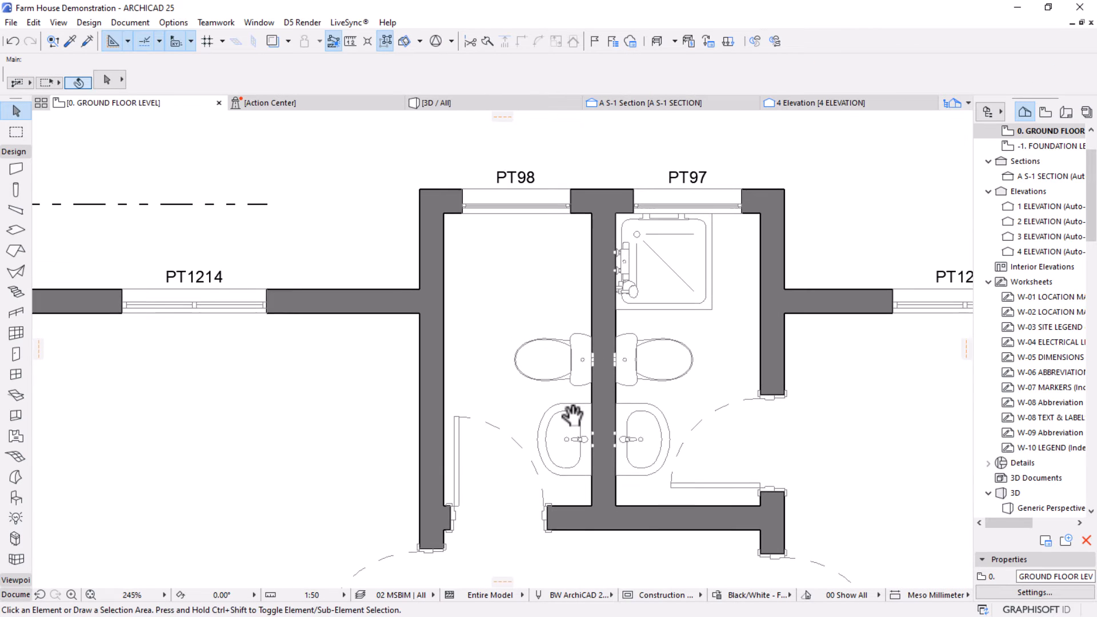
# Mirror a copy of the shower cabin across the partition wall's centre line into the PT98 bathroom.
pyautogui.click(645, 240)
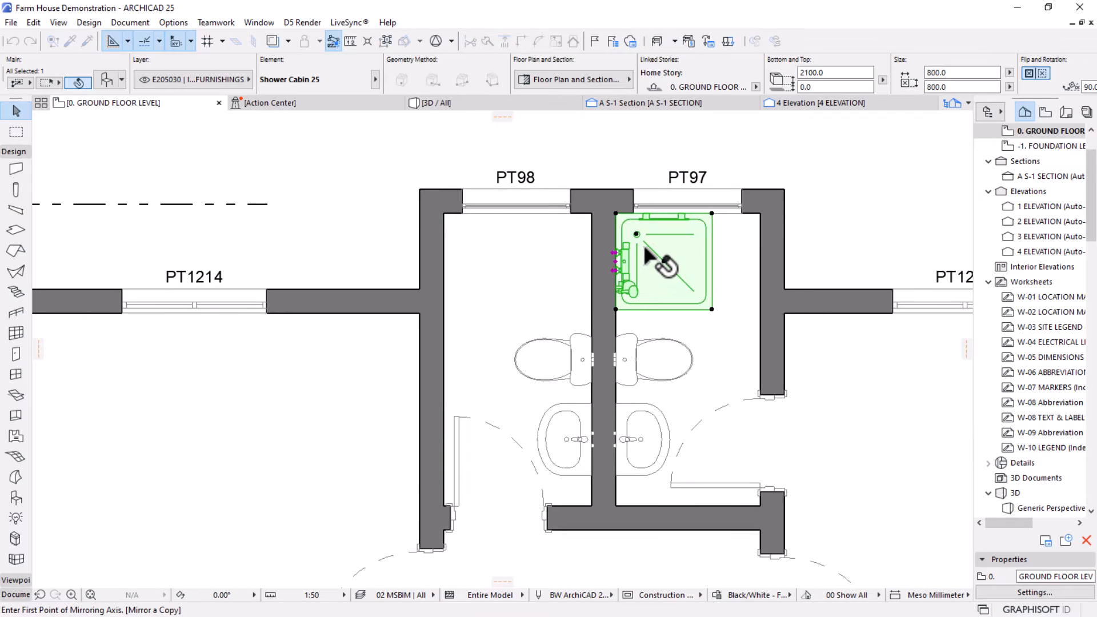
pyautogui.click(604, 306)
pyautogui.click(615, 436)
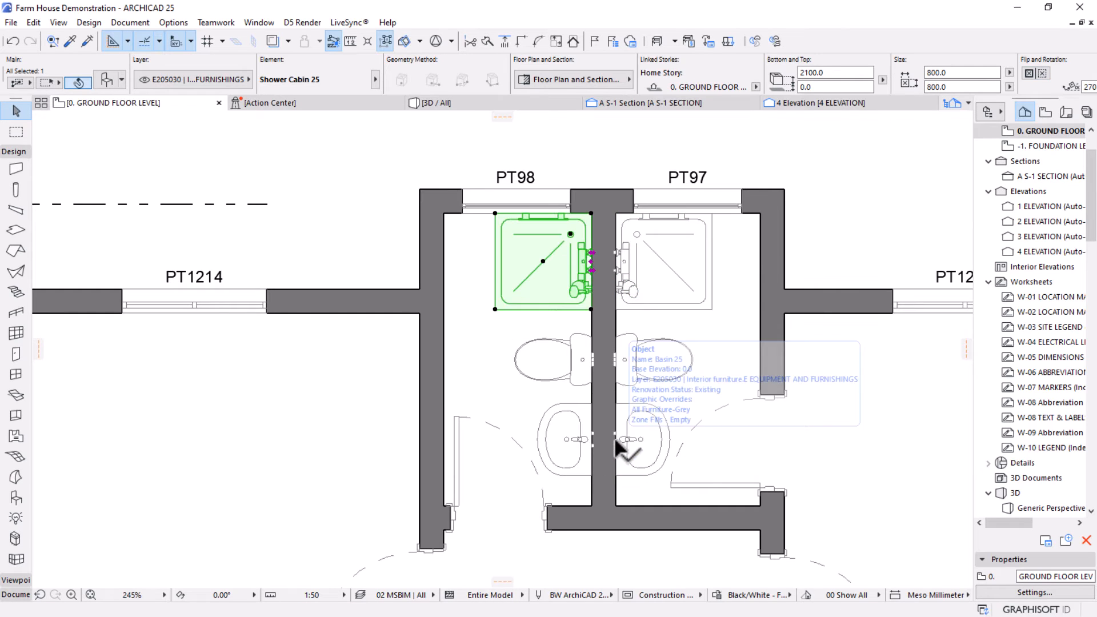
pyautogui.press('Escape')
# Select all objects on the ground floor and send them to the back of the display order, behind the partition wall.
pyautogui.scroll(-5, 636, 418)
pyautogui.scroll(10, 656, 322)
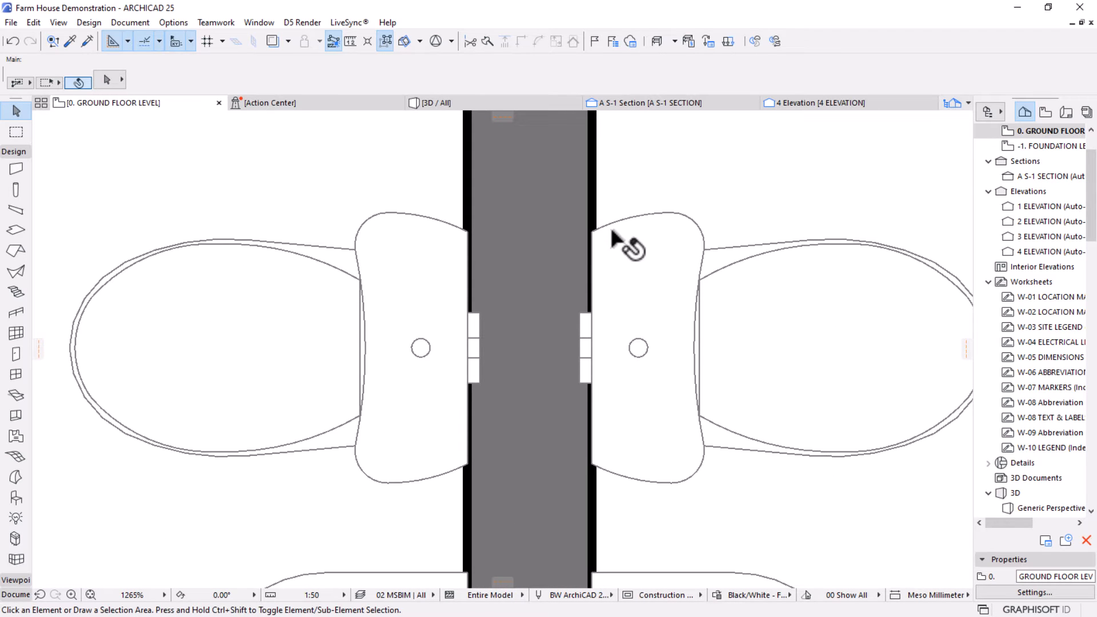
pyautogui.scroll(-9, 579, 260)
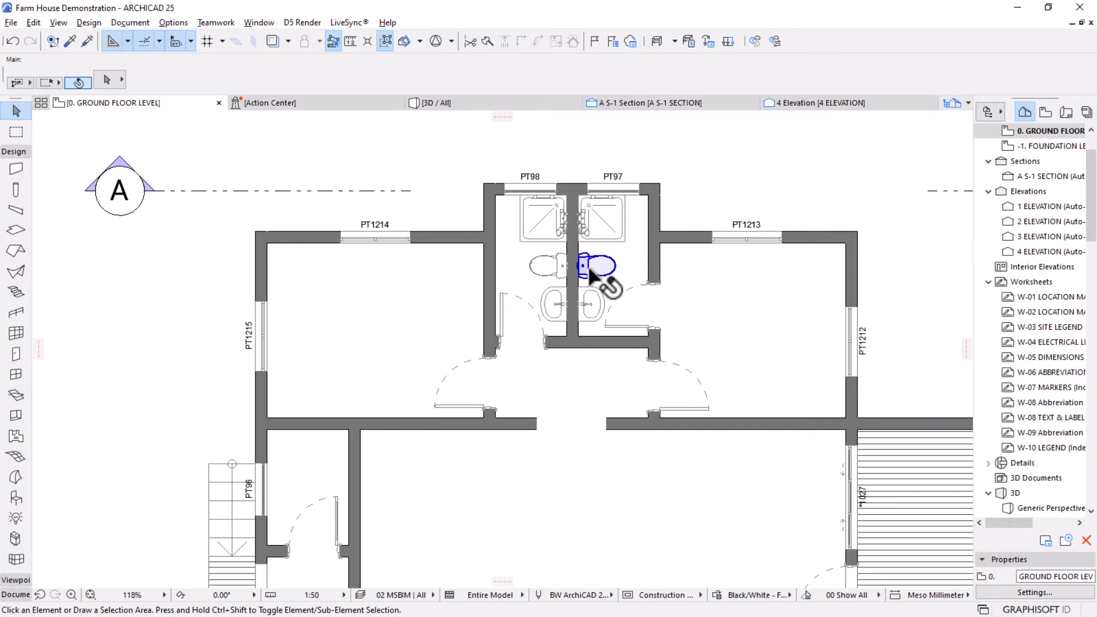
pyautogui.keyDown('alt'); pyautogui.click(590, 272); pyautogui.keyUp('alt')
pyautogui.hotkey('ctrl', 'a')
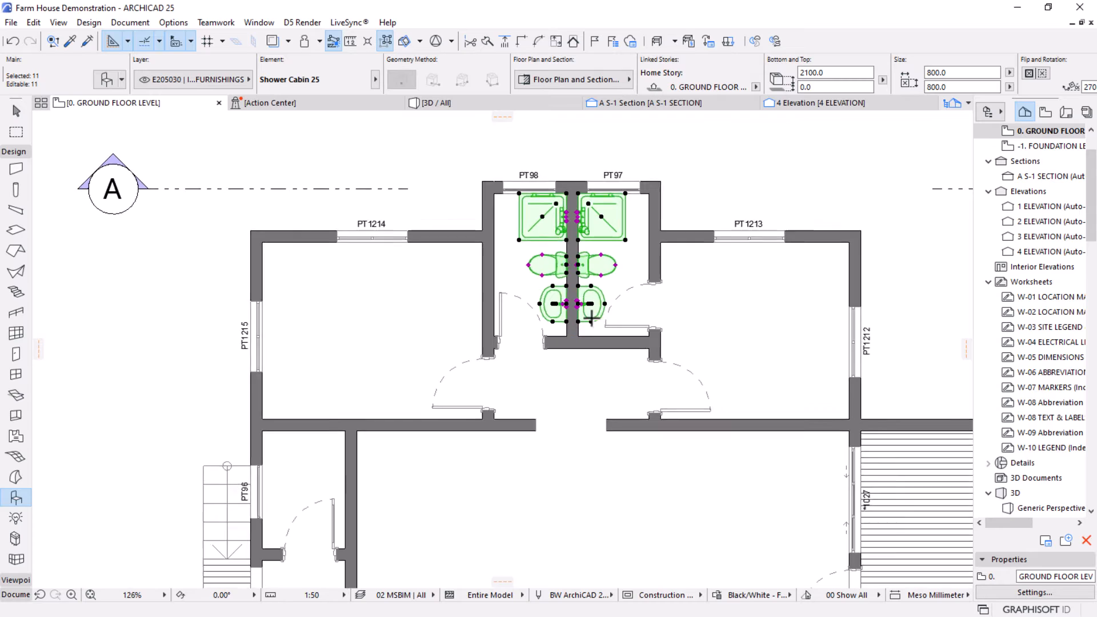
pyautogui.scroll(5, 594, 291)
pyautogui.rightClick(703, 247)
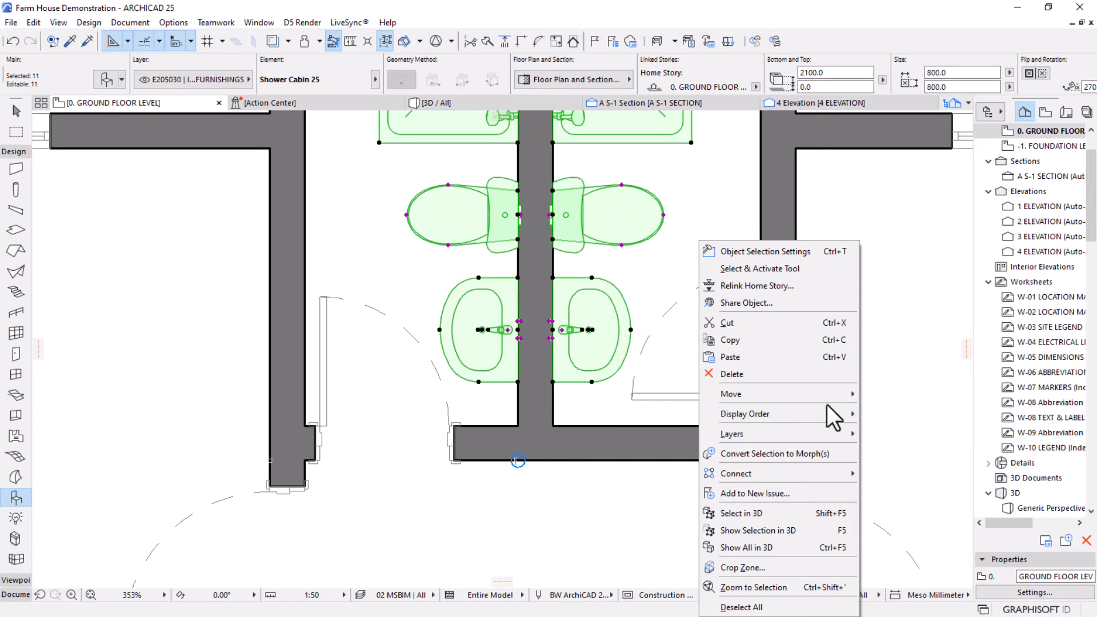
pyautogui.moveTo(824, 410)
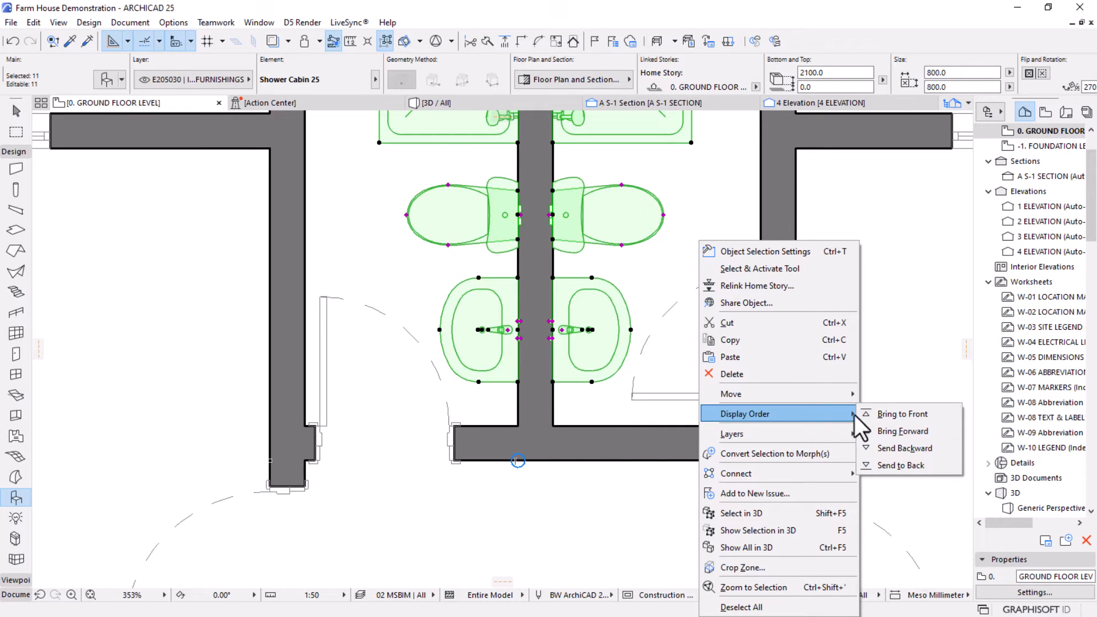
pyautogui.click(890, 464)
pyautogui.scroll(5, 554, 329)
pyautogui.press('Escape')
pyautogui.scroll(1, 577, 214)
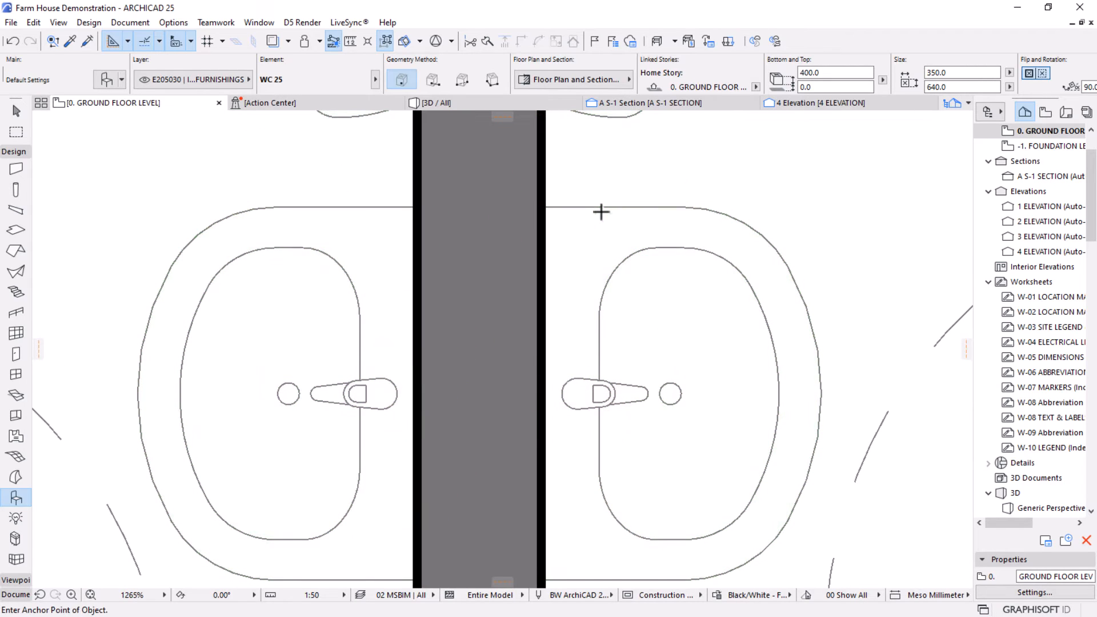
pyautogui.scroll(-6, 526, 391)
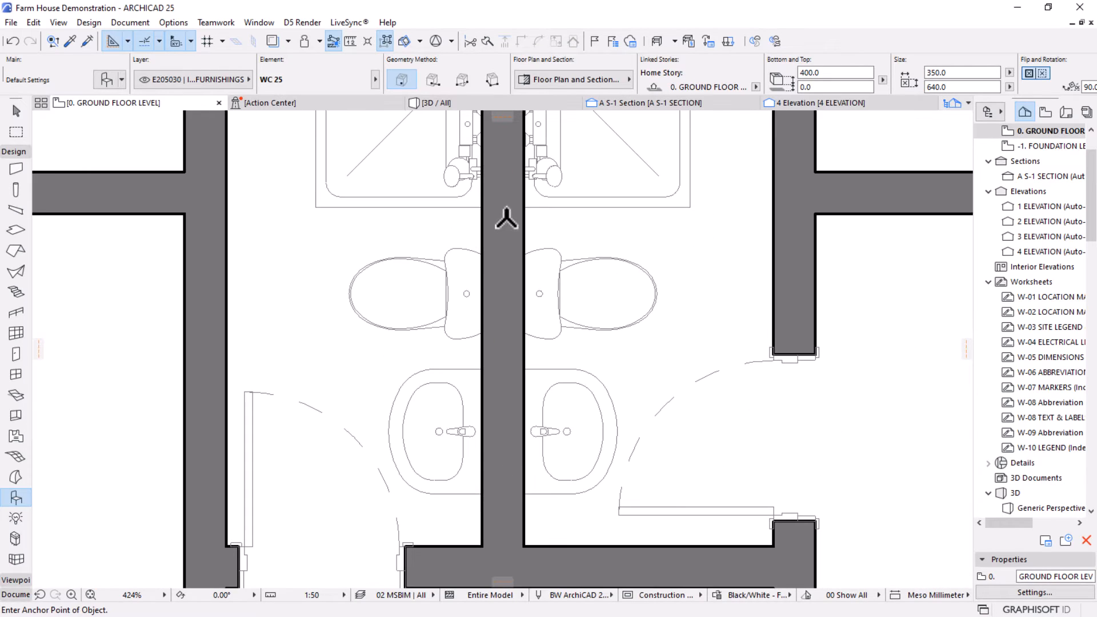
pyautogui.scroll(-10, 483, 254)
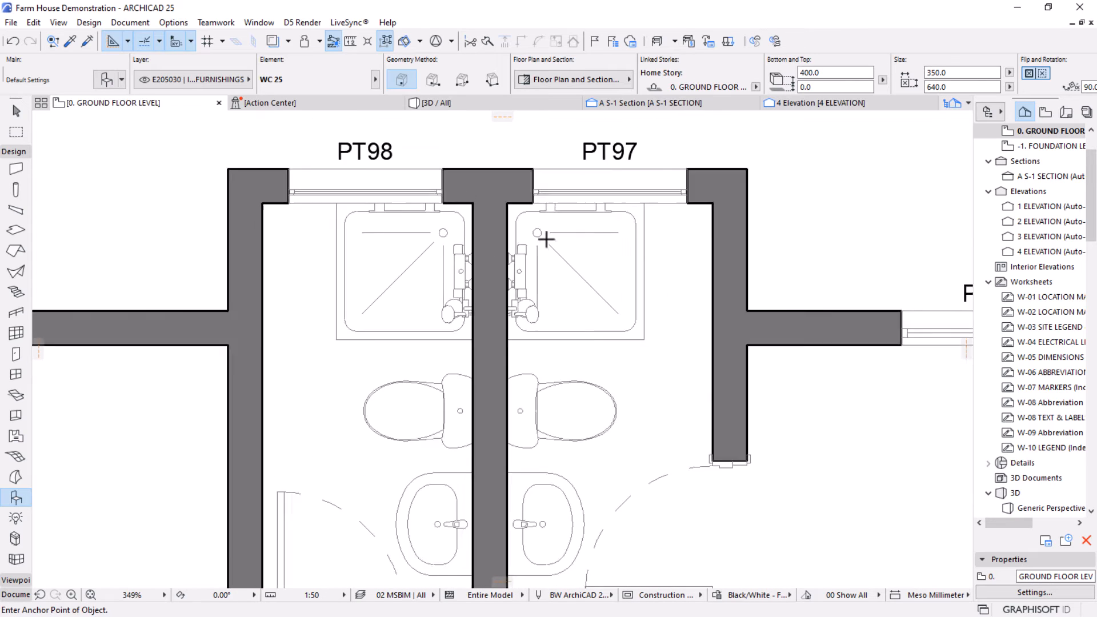
pyautogui.moveTo(474, 367); pyautogui.dragTo(477, 306, button='middle')
pyautogui.scroll(2, 434, 306)
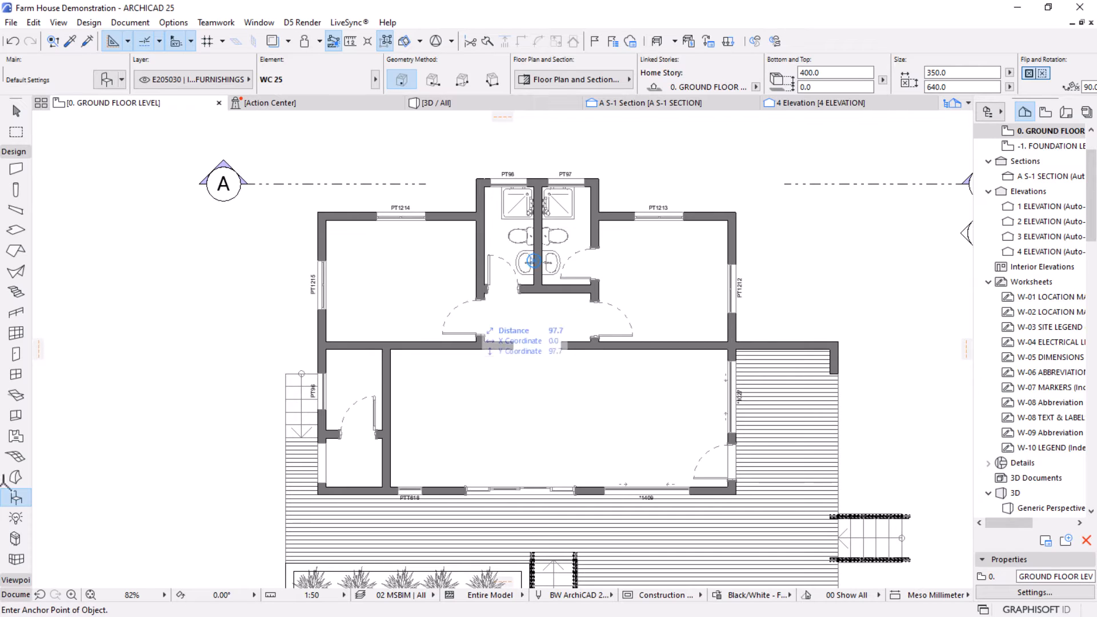
# Search the object library for "bed" and browse the available bed models.
pyautogui.click(106, 80)
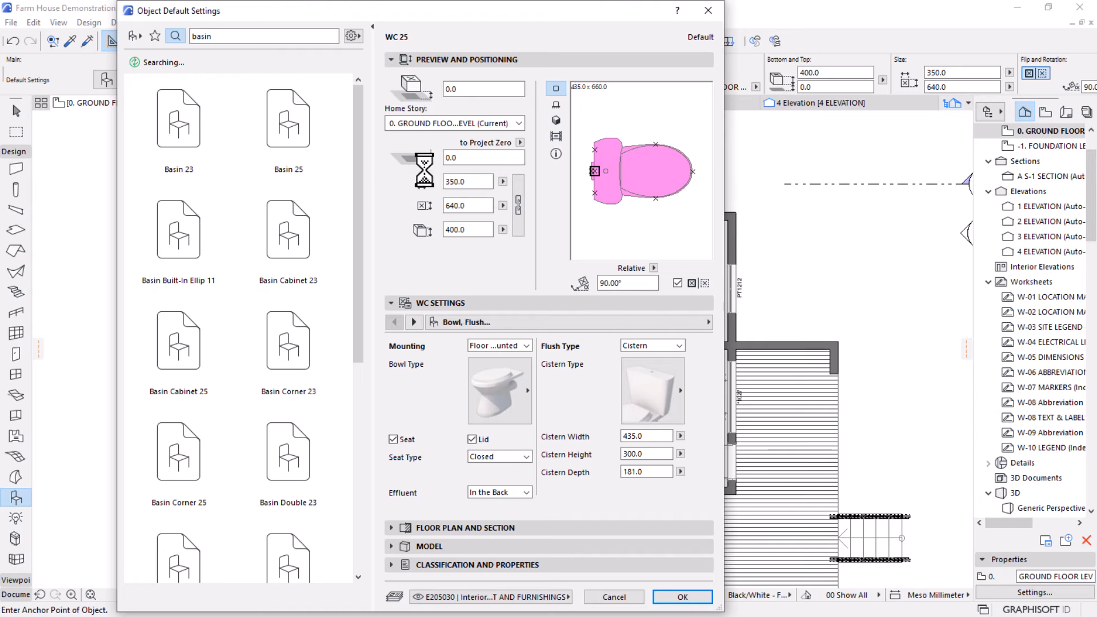
pyautogui.press('BackSpace')
pyautogui.press('BackSpace')
pyautogui.press('BackSpace')
pyautogui.press('BackSpace')
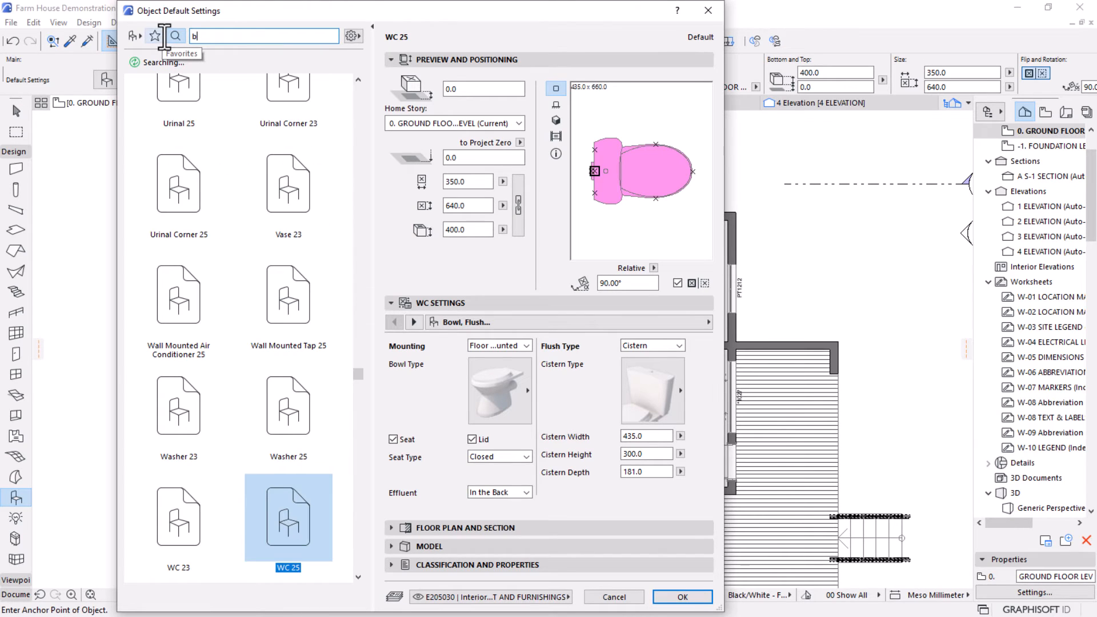
pyautogui.write('ed')
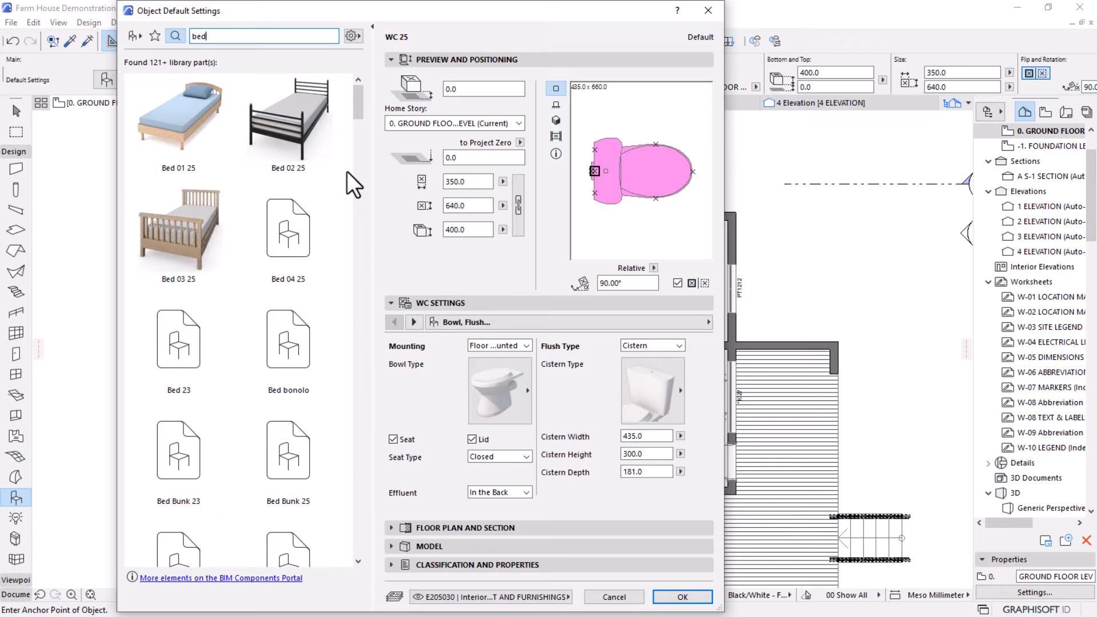
pyautogui.scroll(-10, 295, 251)
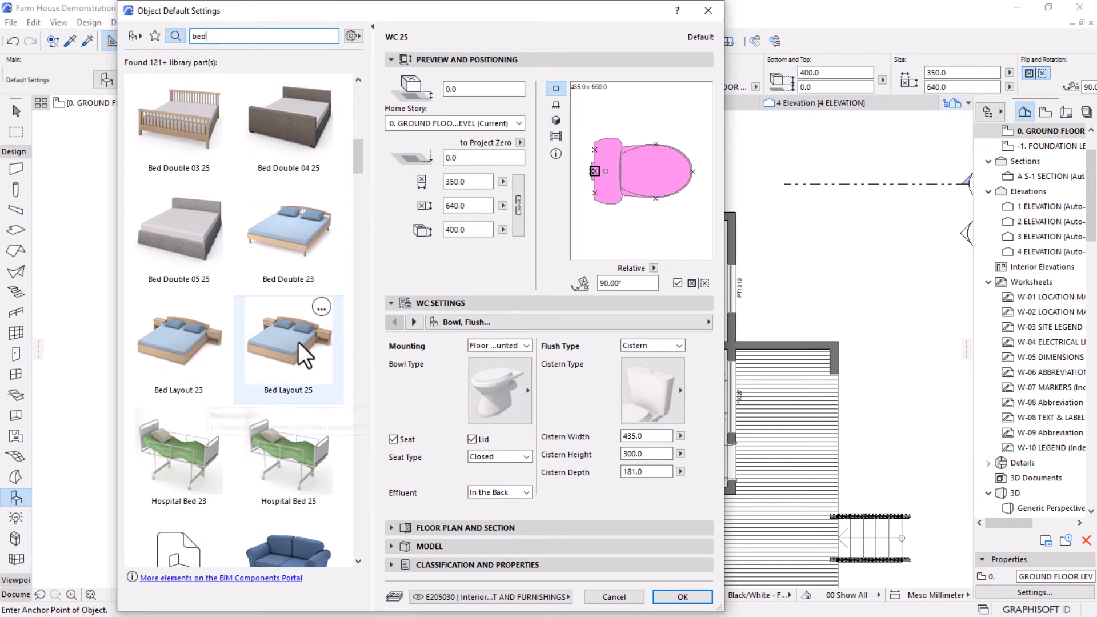
pyautogui.scroll(5, 298, 341)
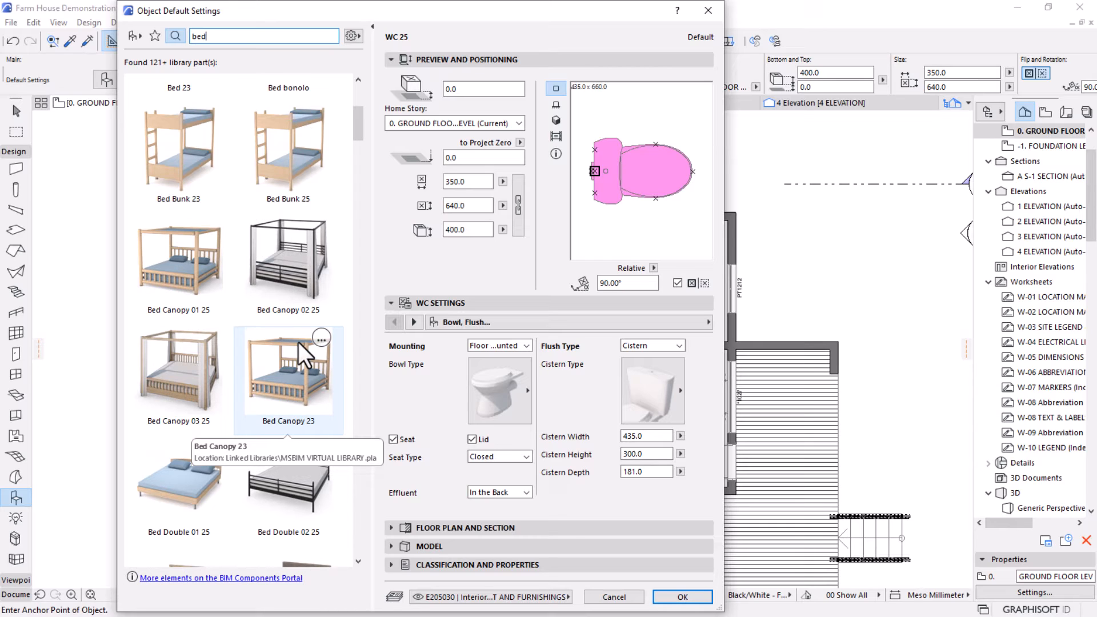
pyautogui.click(708, 10)
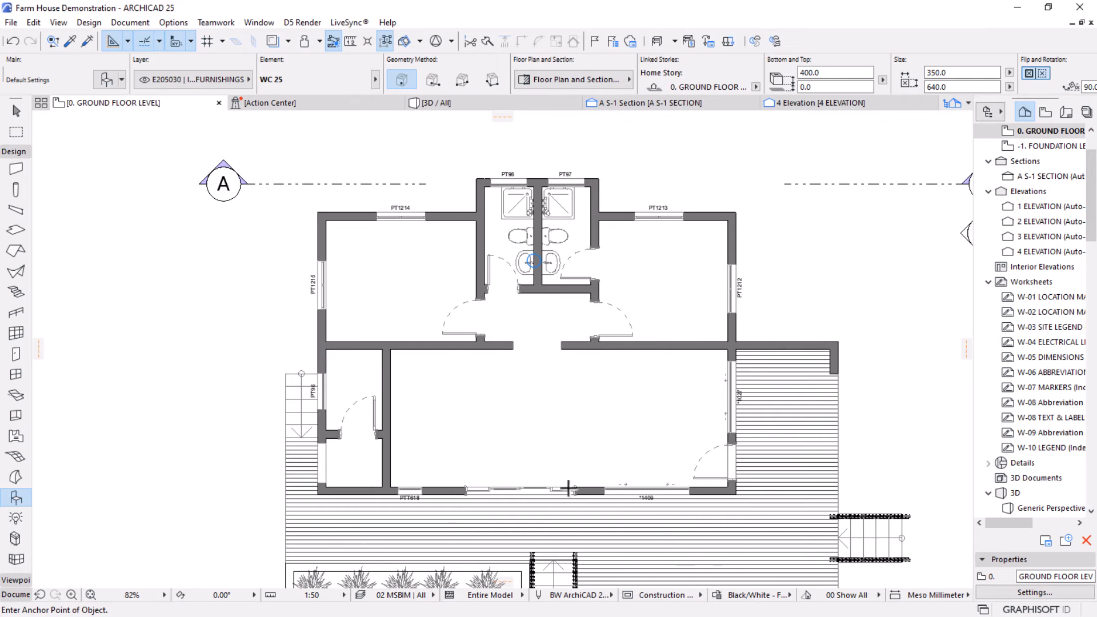
# Switch to the Farm House-Lentsweletau project and copy the MSBIM Slay Bed from its Bed 2 room.
pyautogui.press('super')
pyautogui.moveTo(684, 603)
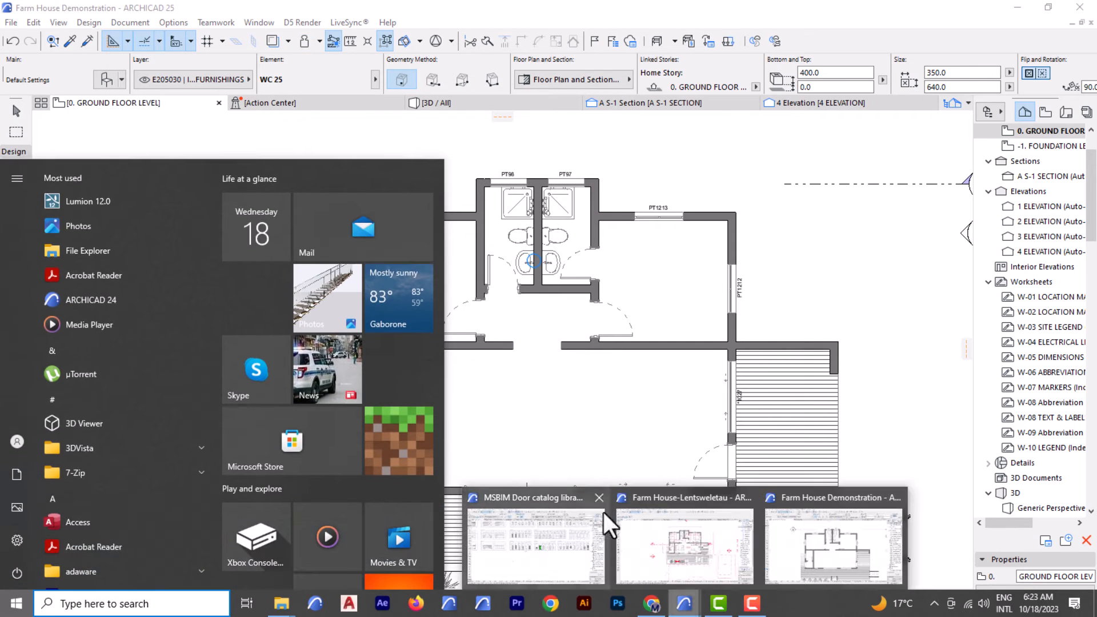
pyautogui.click(680, 560)
pyautogui.scroll(8, 479, 234)
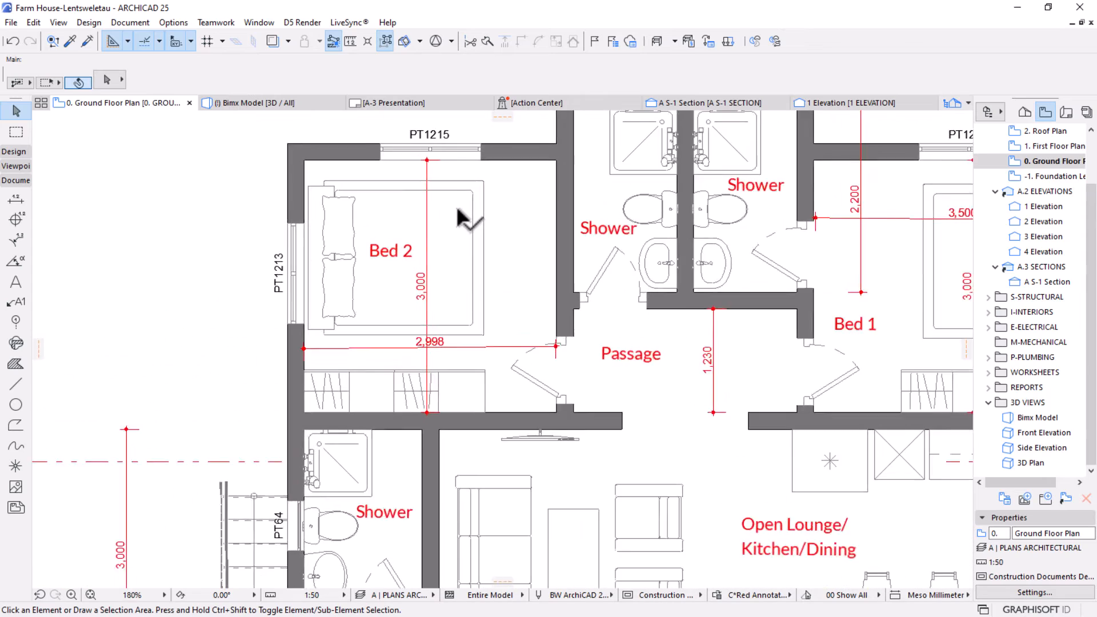
pyautogui.click(493, 180)
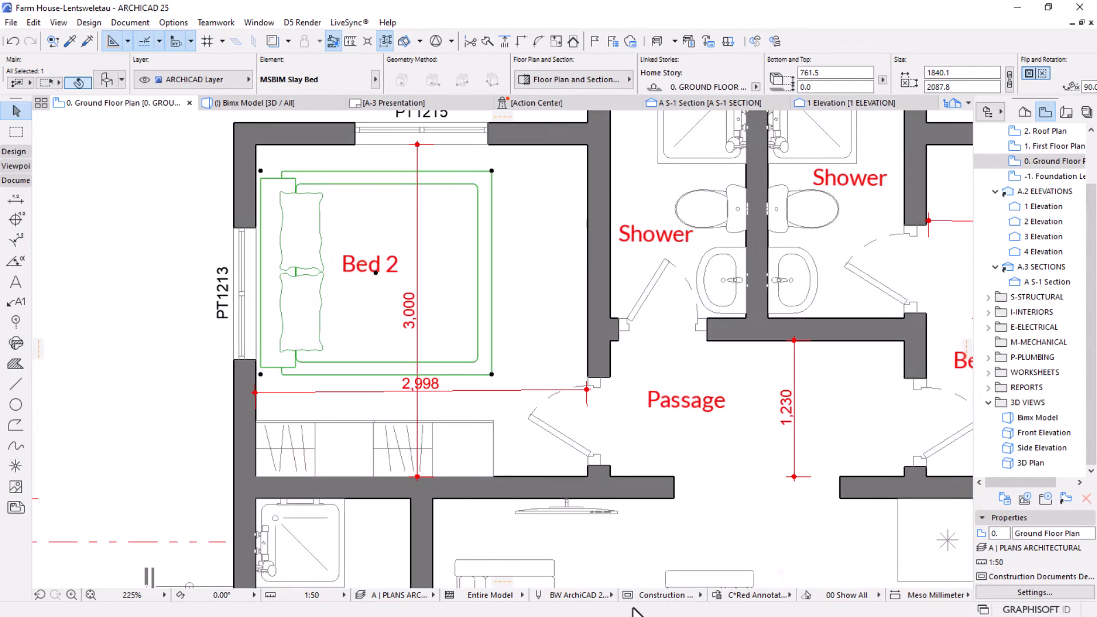
# Return to the Farm House Demonstration project, paste the bed at the current view's centre, and place it headboard against the PT1215 window wall.
pyautogui.press('super')
pyautogui.moveTo(684, 604)
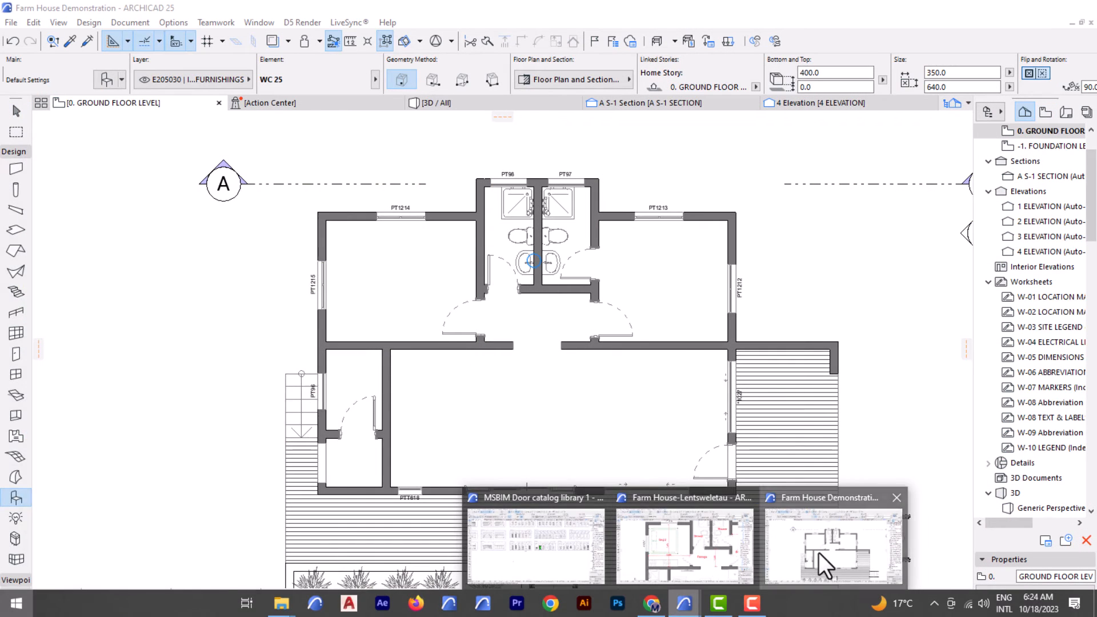
pyautogui.click(818, 553)
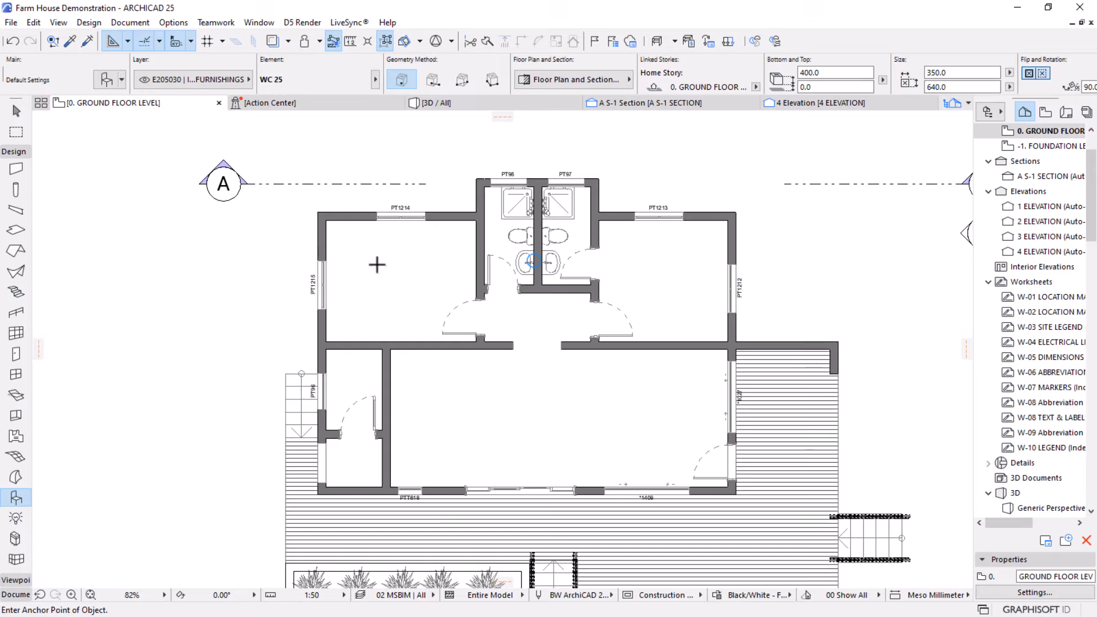
pyautogui.hotkey('ctrl', 'v')
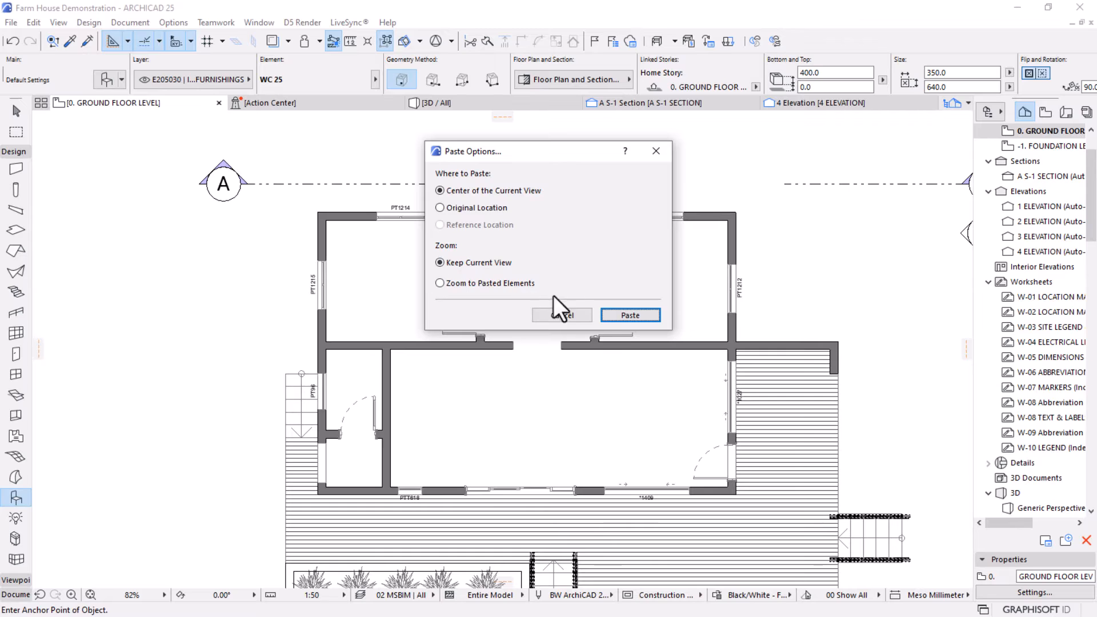
pyautogui.click(612, 319)
pyautogui.click(513, 364)
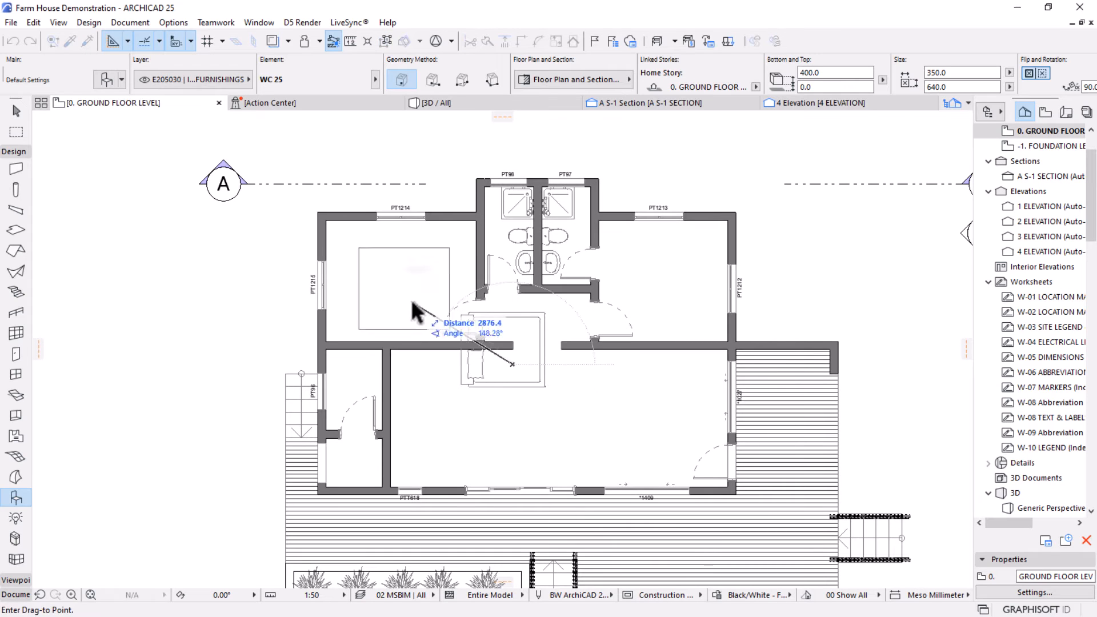
pyautogui.click(381, 317)
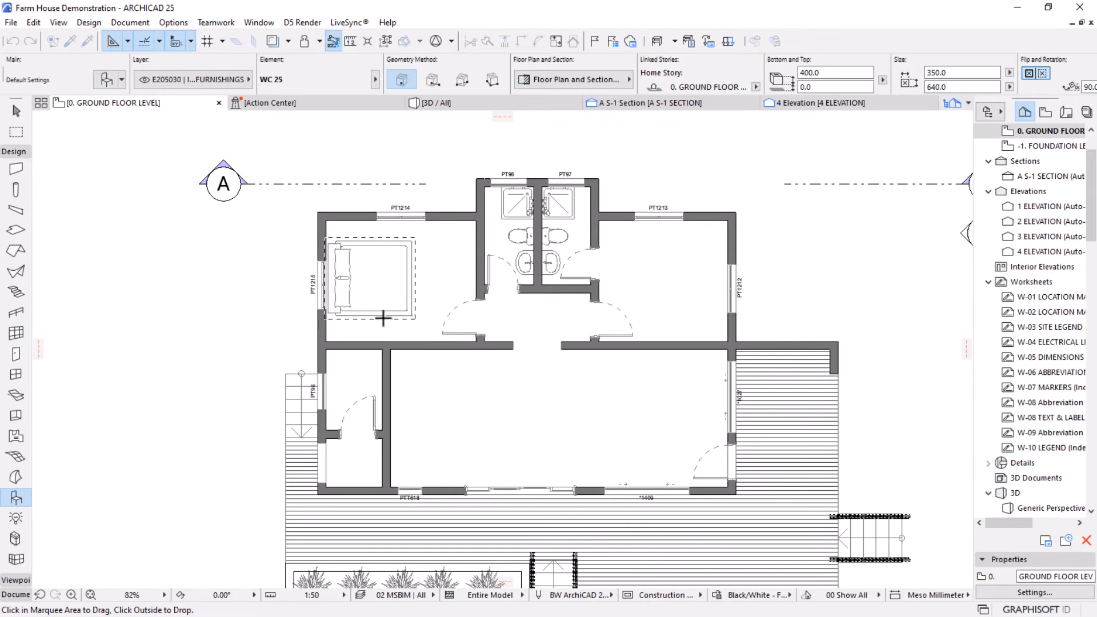
pyautogui.click(232, 359)
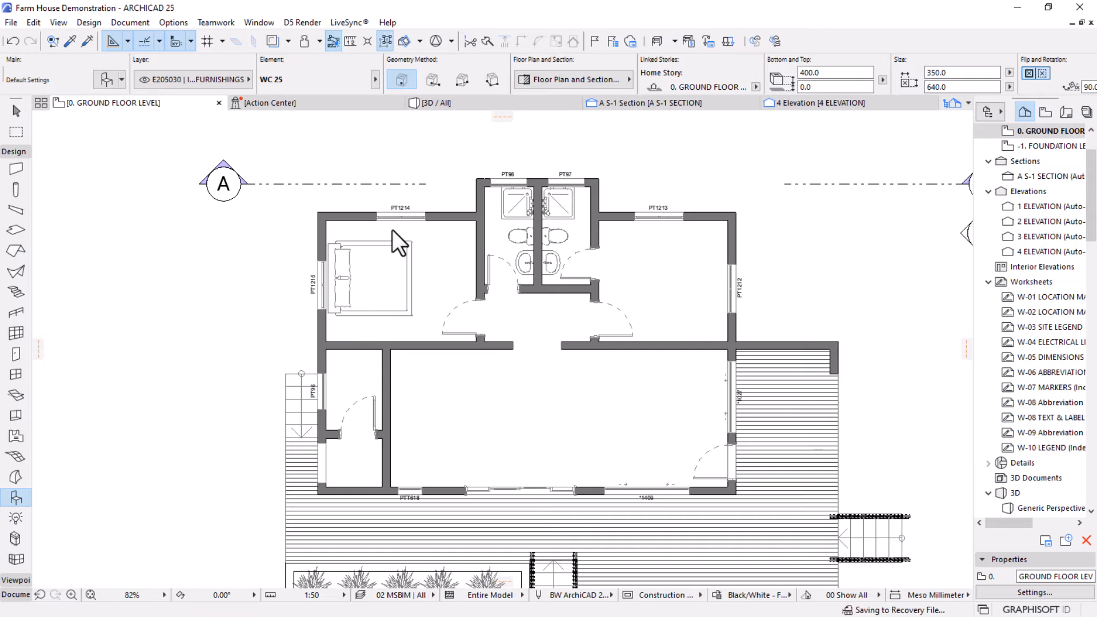
# Move the bed slightly along the PT1215 wall towards the PT1214 window wall.
pyautogui.scroll(3, 393, 230)
pyautogui.scroll(-2, 393, 230)
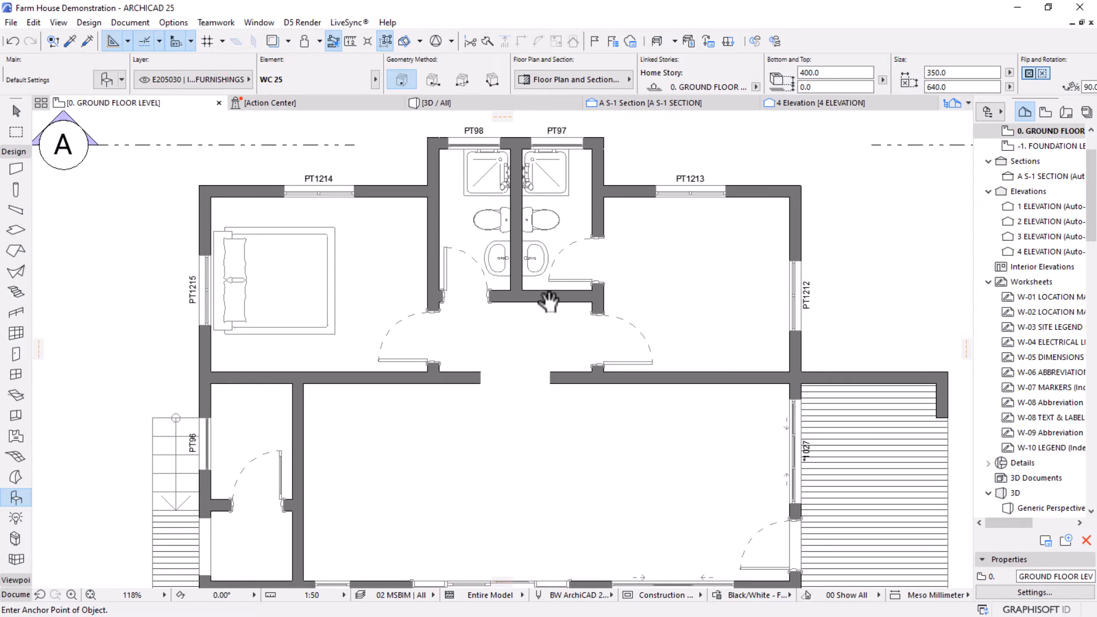
pyautogui.click(16, 110)
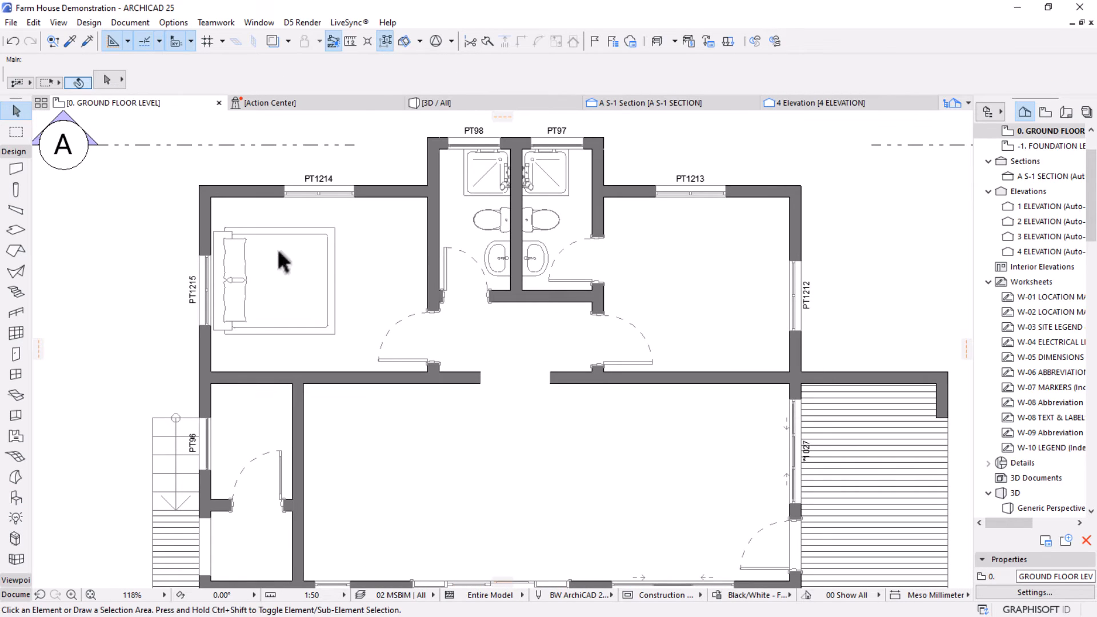
pyautogui.click(334, 232)
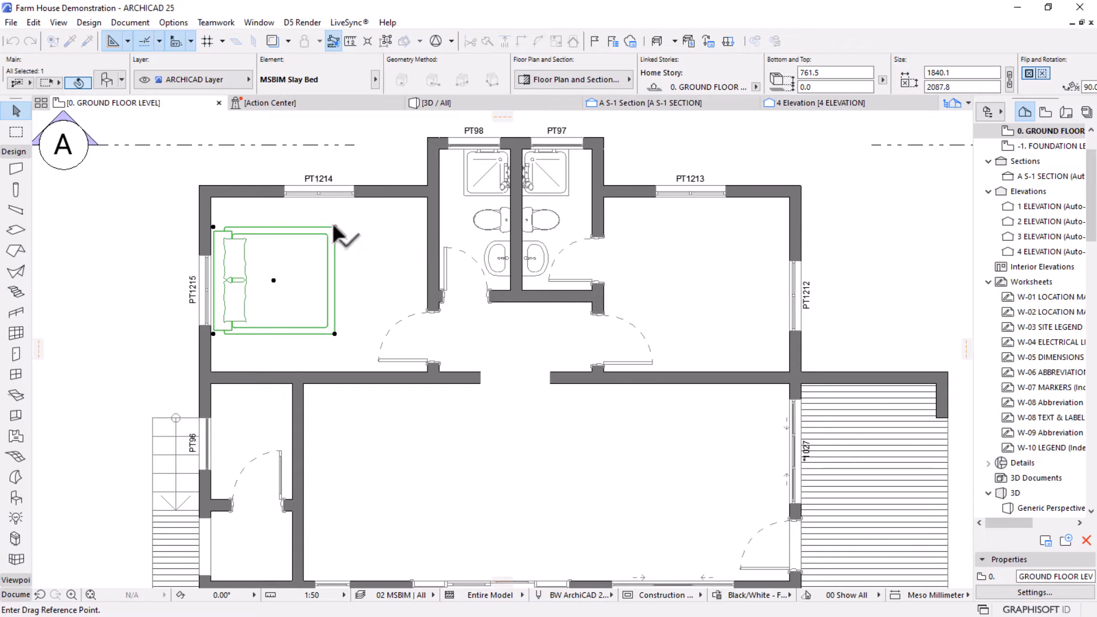
pyautogui.moveTo(335, 226); pyautogui.dragTo(336, 219)
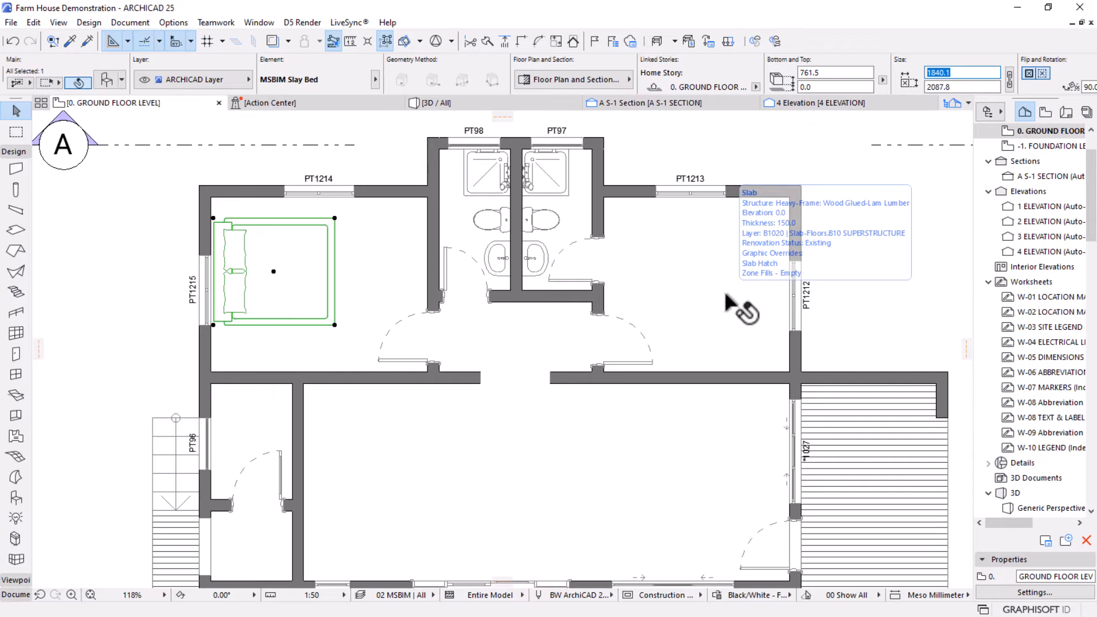
# Mirror a copy of the bed across the bathroom partition's centre line and shift it inside the PT1212 window wall.
pyautogui.hotkey('ctrl', 'alt', 'm')
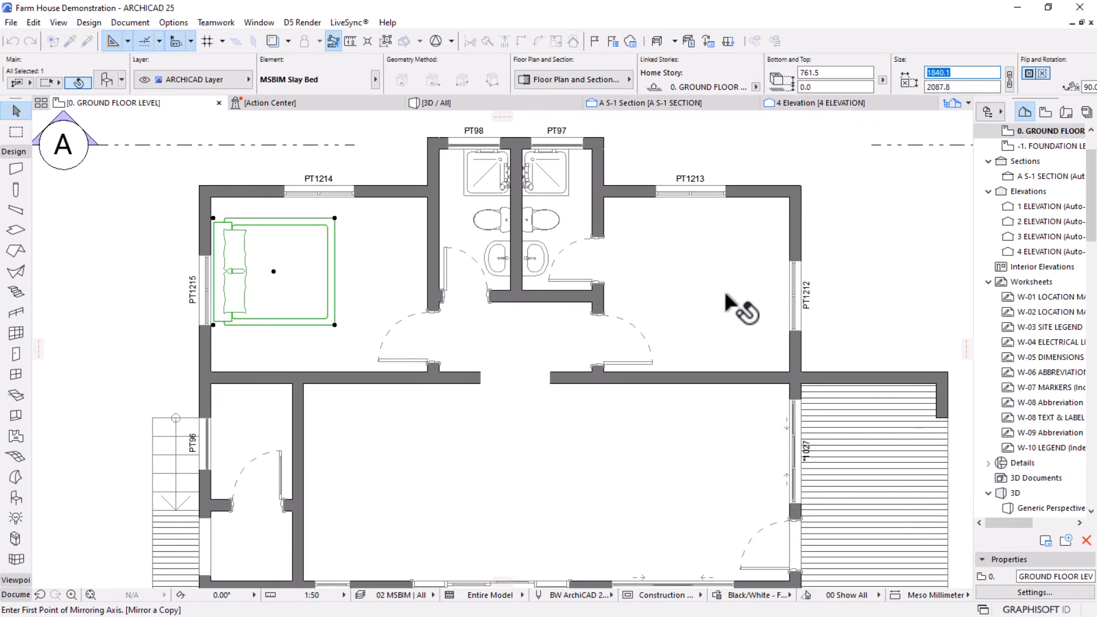
pyautogui.click(516, 242)
pyautogui.click(516, 294)
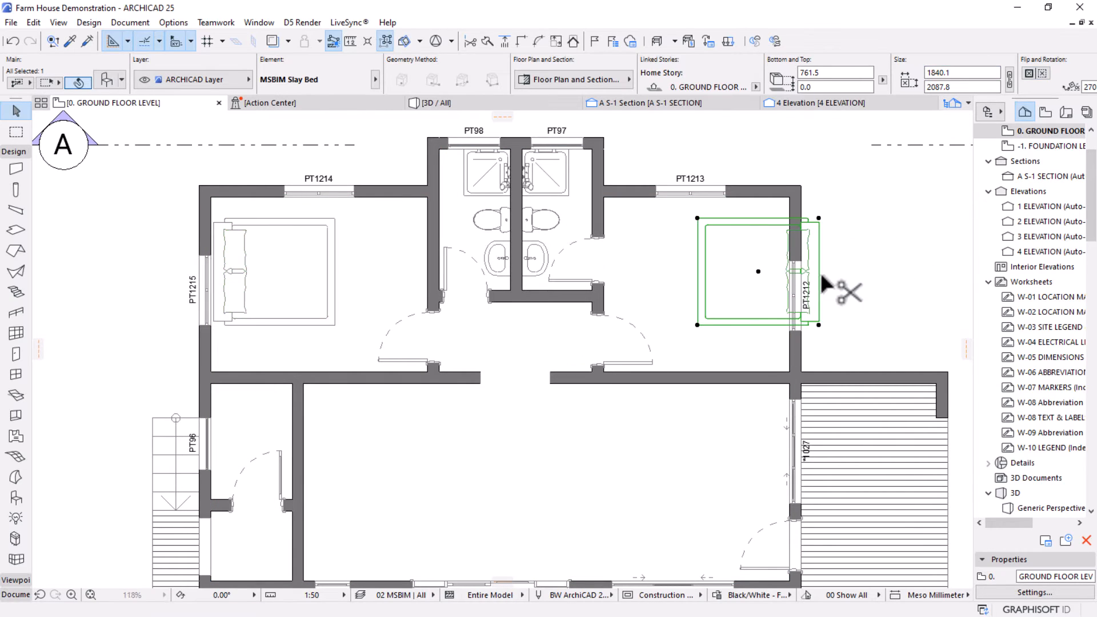
pyautogui.moveTo(823, 283); pyautogui.dragTo(785, 280)
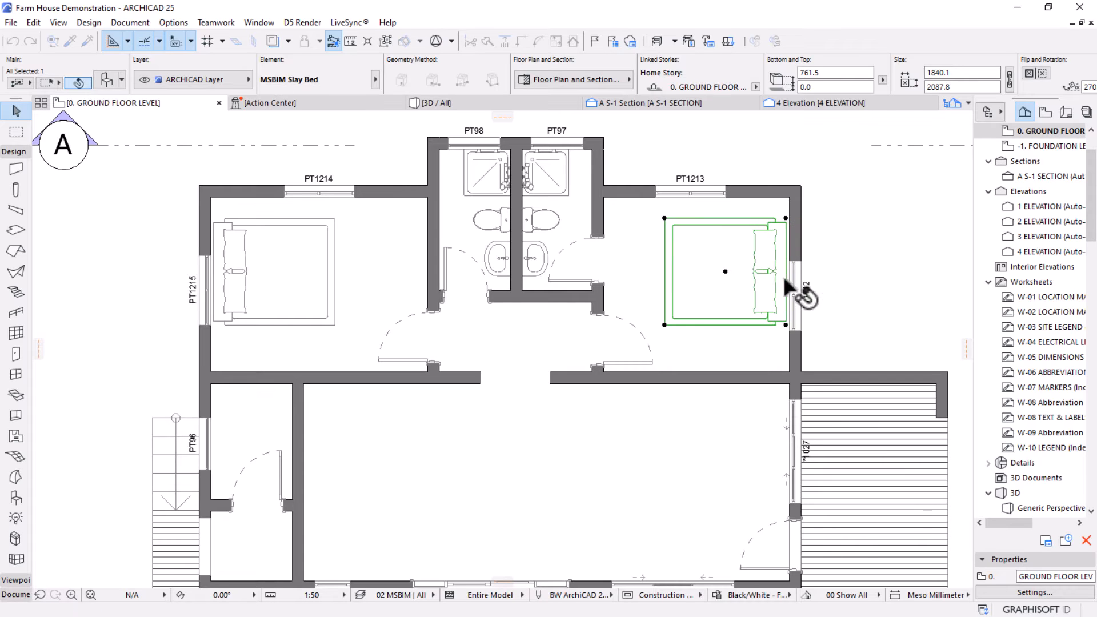
pyautogui.click(485, 117)
# Examine the placed beds and bathroom fixtures in the 3D model, then the house from outside.
pyautogui.click(465, 103)
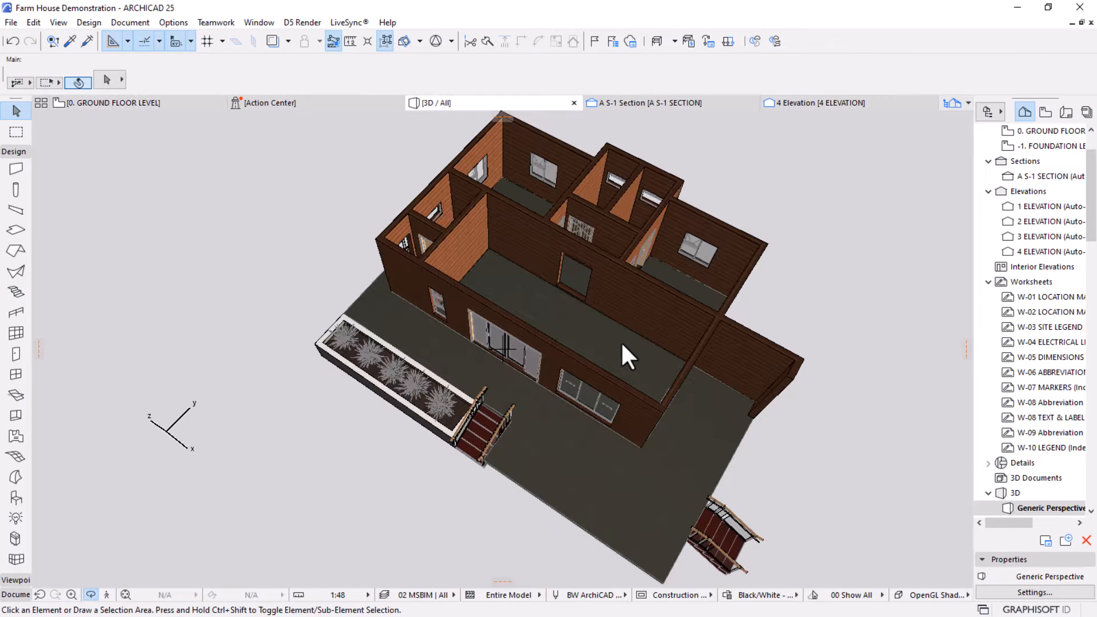
pyautogui.scroll(10, 622, 345)
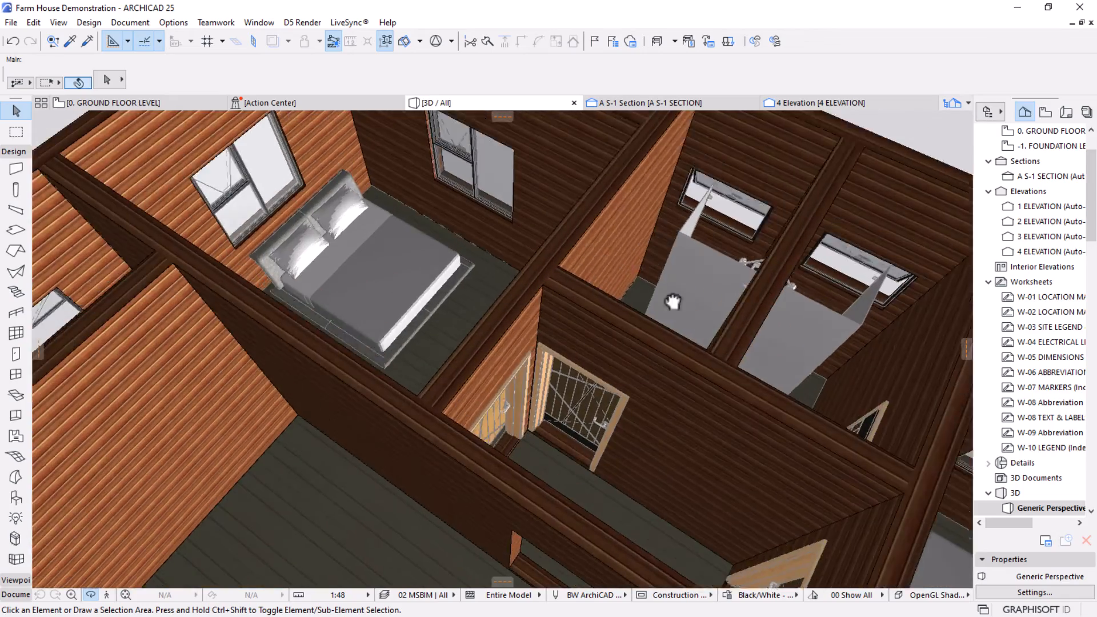
pyautogui.moveTo(672, 302); pyautogui.dragTo(704, 410, button='middle')
pyautogui.moveTo(571, 412); pyautogui.dragTo(202, 408)
pyautogui.scroll(4, 396, 224)
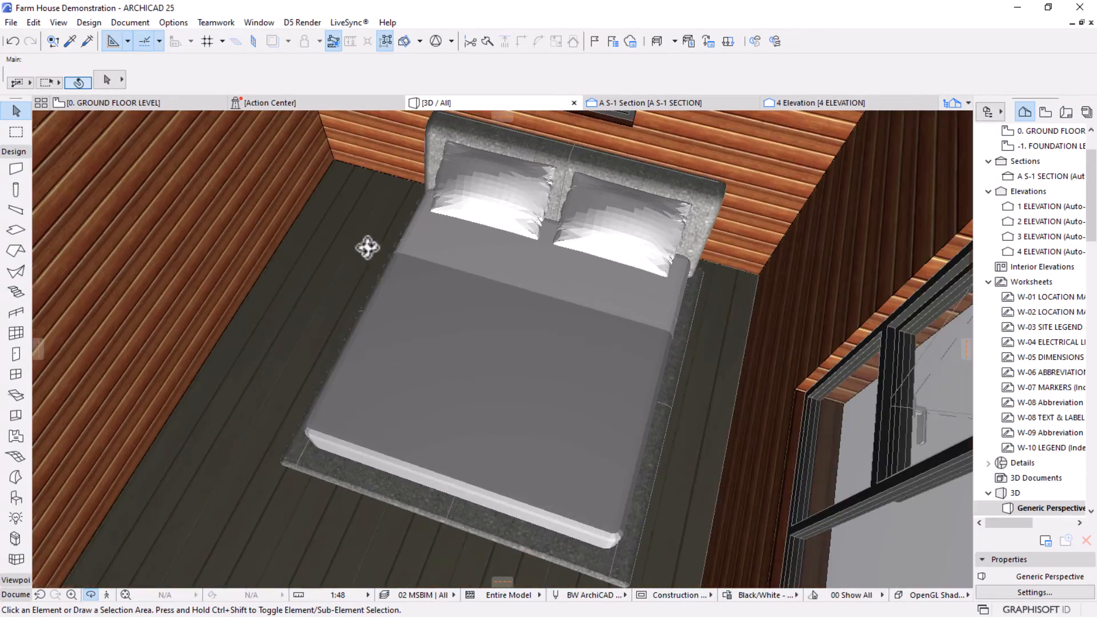
pyautogui.moveTo(503, 436); pyautogui.dragTo(616, 393)
pyautogui.moveTo(492, 441); pyautogui.dragTo(554, 332, button='middle')
pyautogui.scroll(-3, 425, 390)
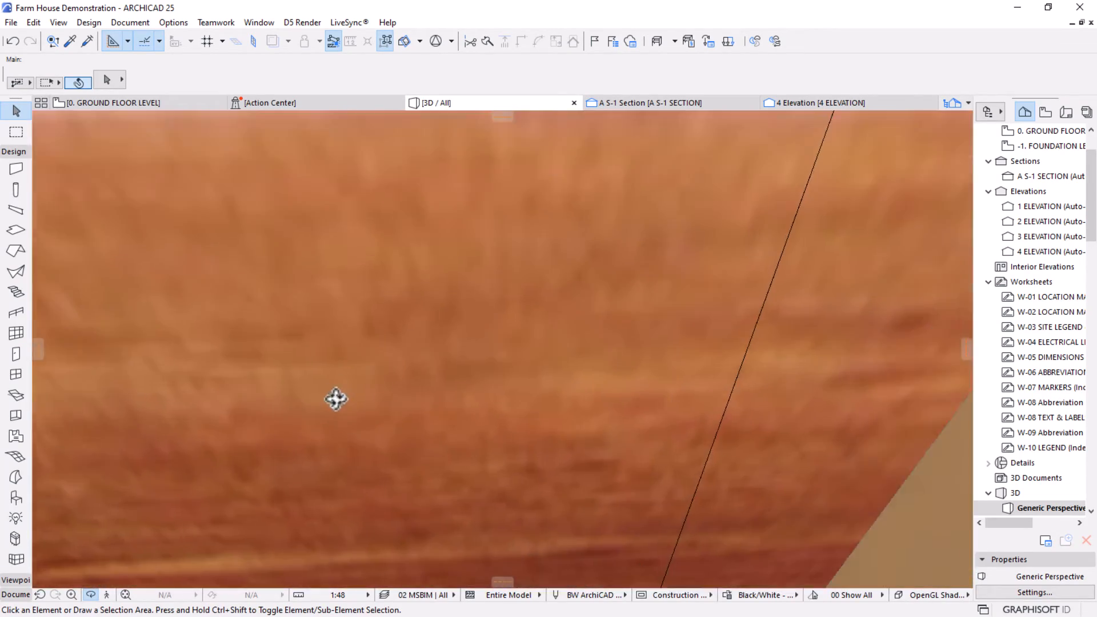
pyautogui.keyDown('shift'); pyautogui.moveTo(336, 398); pyautogui.dragTo(478, 364, button='middle'); pyautogui.keyUp('shift')
pyautogui.scroll(-8, 477, 363)
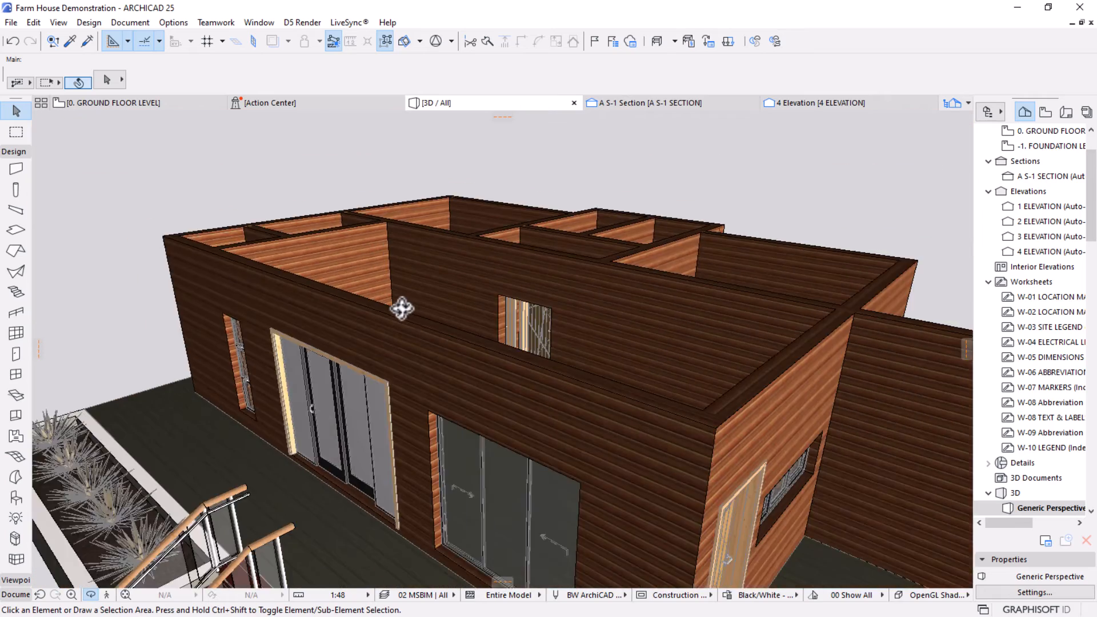
pyautogui.keyDown('shift'); pyautogui.moveTo(472, 406); pyautogui.dragTo(526, 380, button='middle'); pyautogui.keyUp('shift')
# Return to the ground floor plan, start the Object tool, and search the object library for "ward".
pyautogui.click(131, 104)
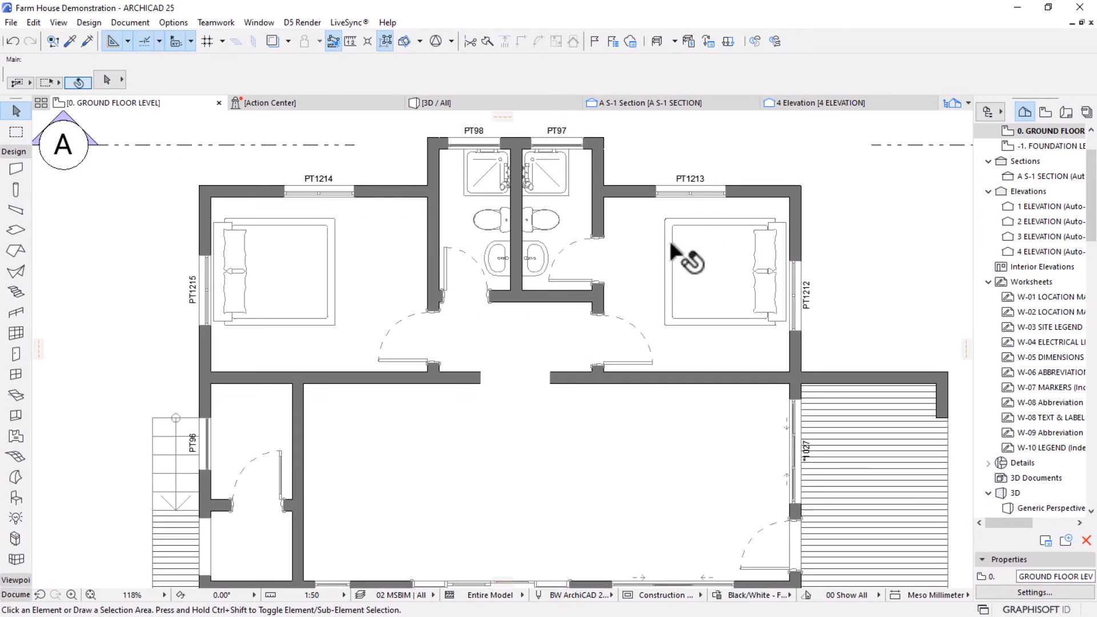
pyautogui.scroll(-3, 693, 257)
pyautogui.scroll(3, 384, 331)
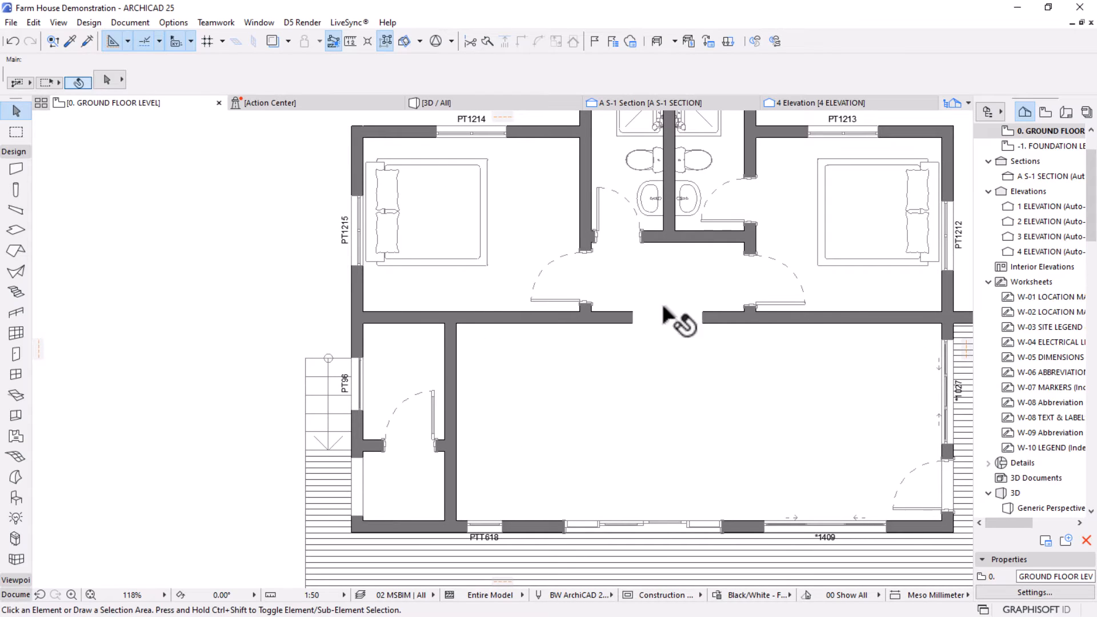
pyautogui.moveTo(719, 306); pyautogui.dragTo(657, 334, button='middle')
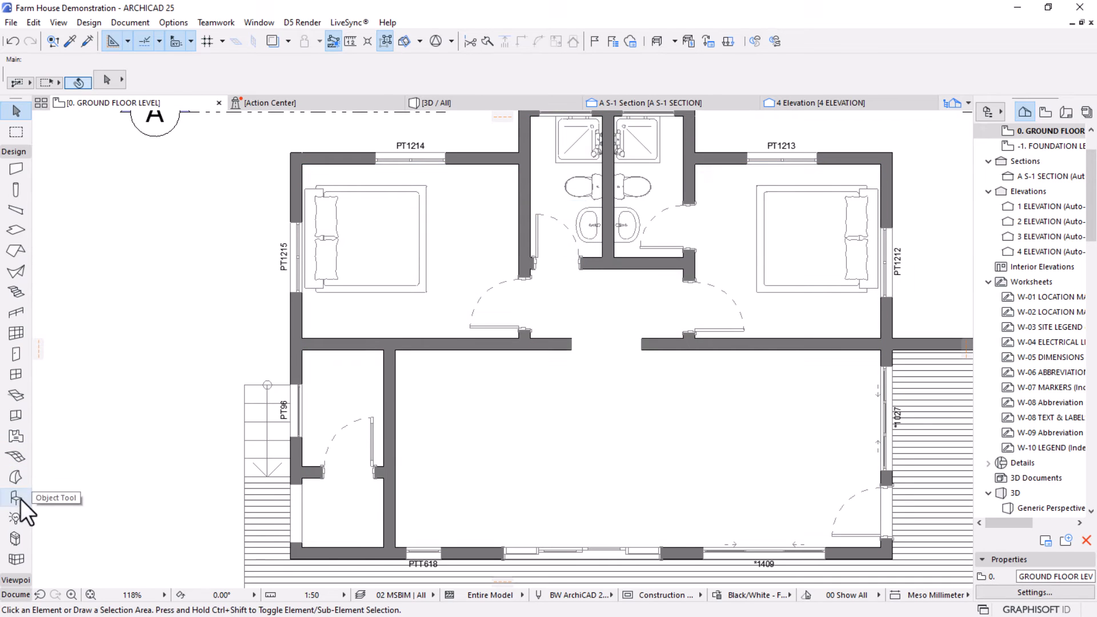
pyautogui.click(16, 498)
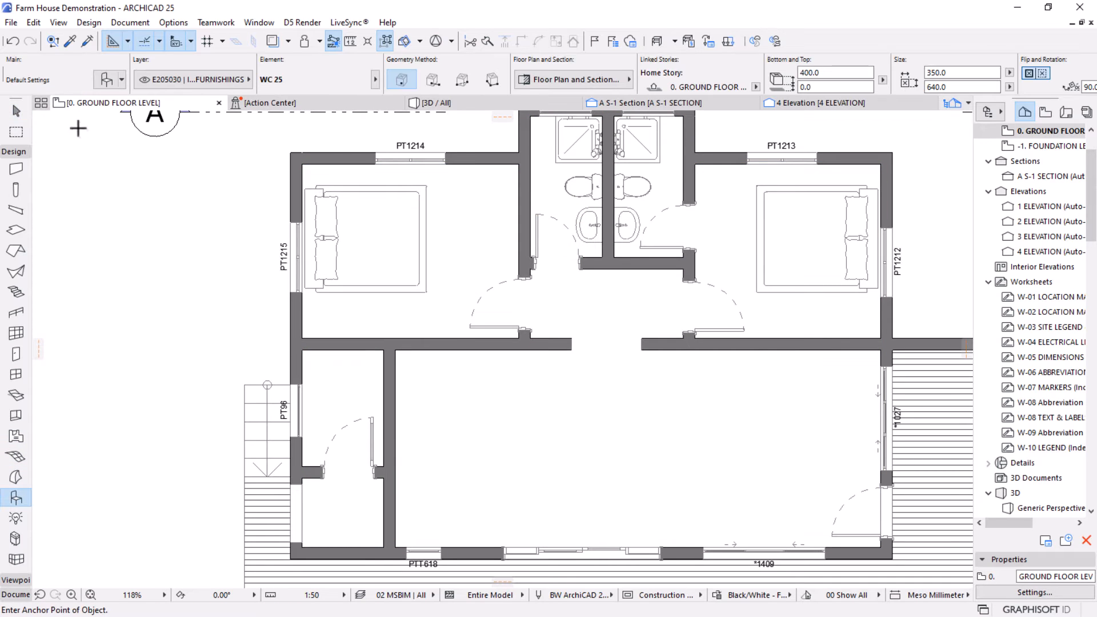
pyautogui.hotkey('ctrl', 't')
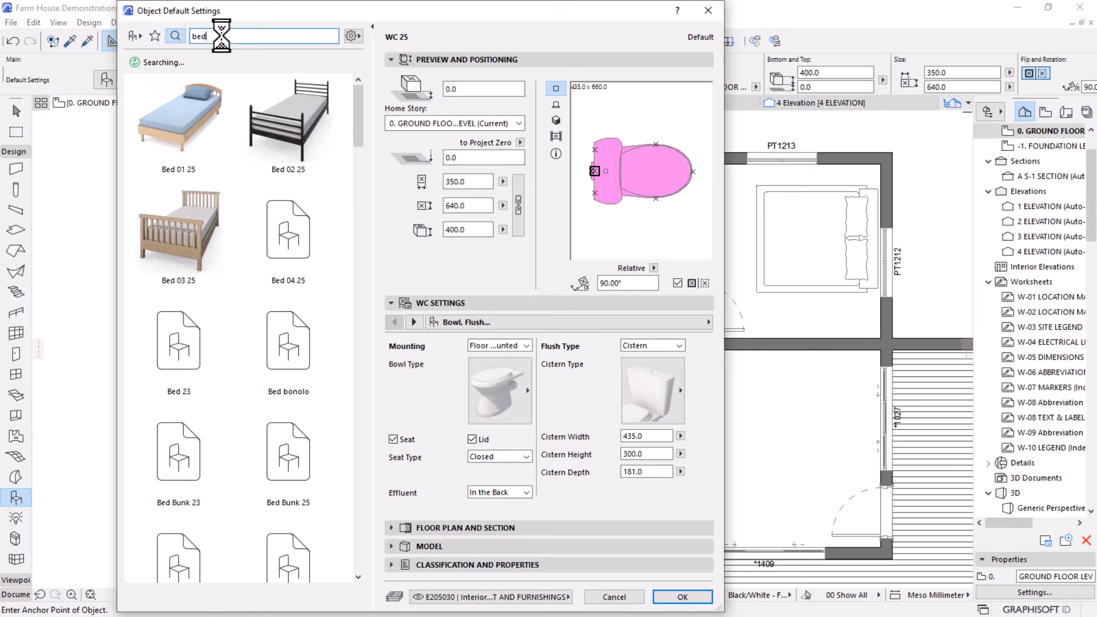
pyautogui.write('w')
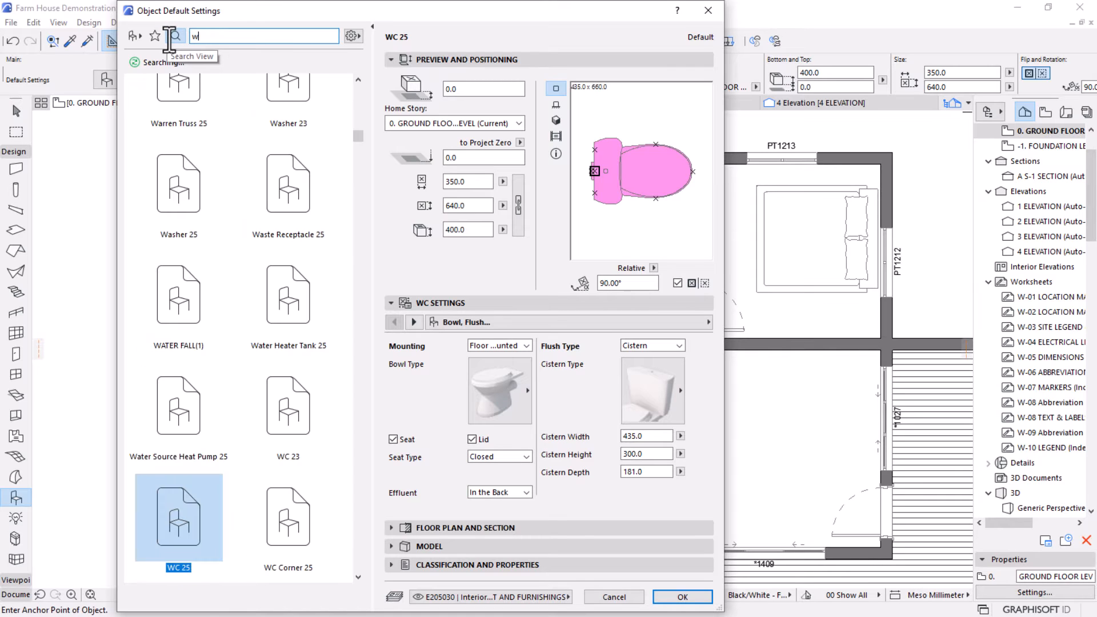
pyautogui.write('ard')
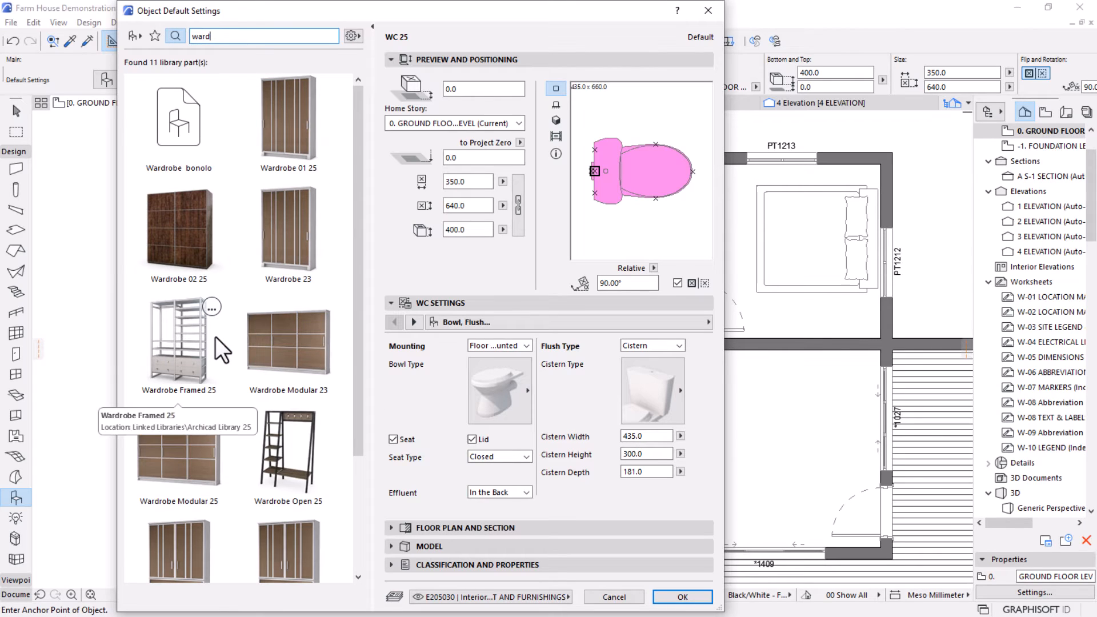
pyautogui.scroll(-2, 293, 249)
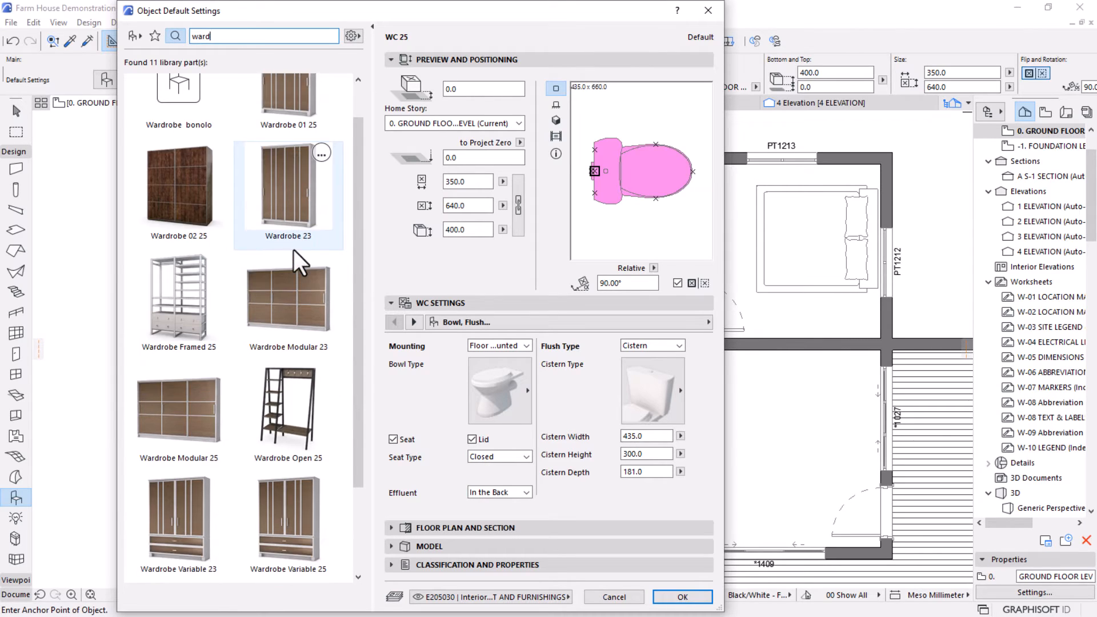
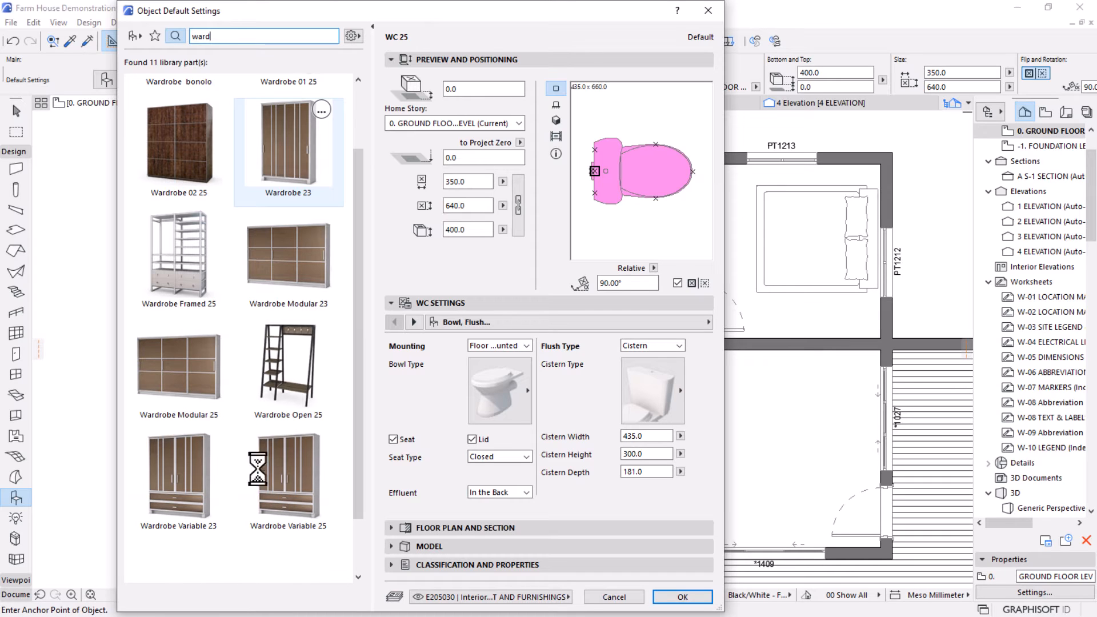
# Choose Wardrobe Framed 25 as the object to place.
pyautogui.click(172, 407)
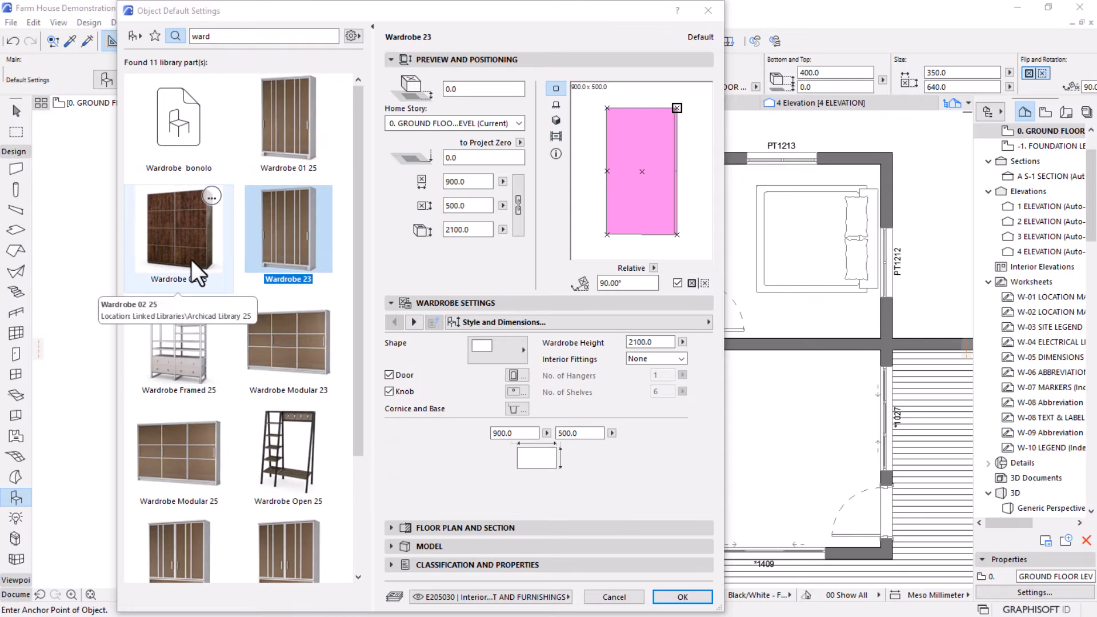
pyautogui.click(178, 330)
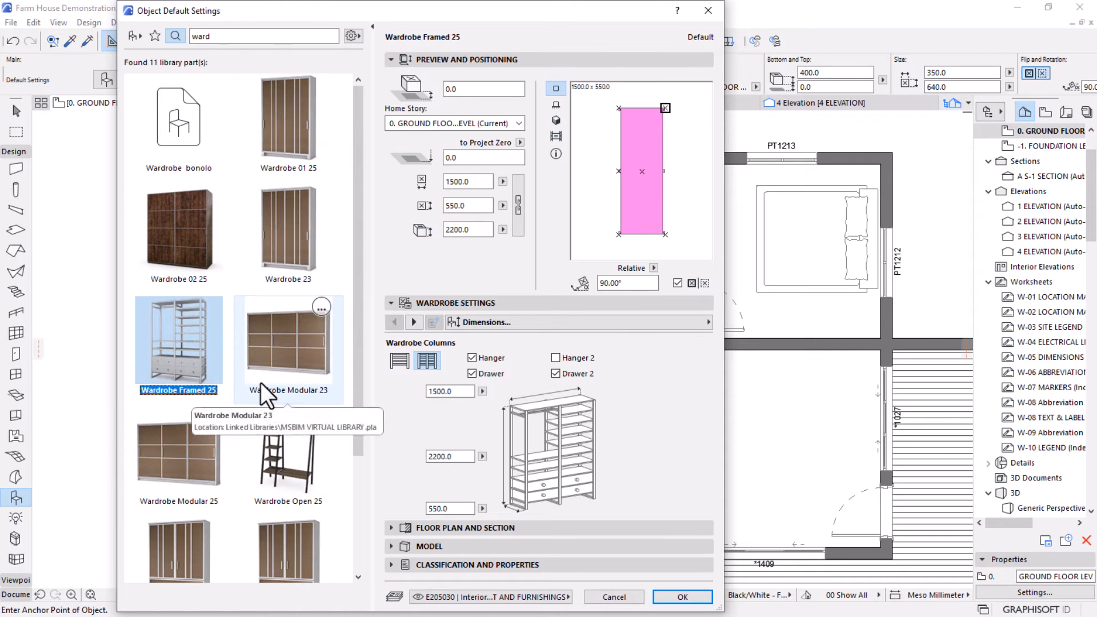
pyautogui.scroll(-1, 261, 382)
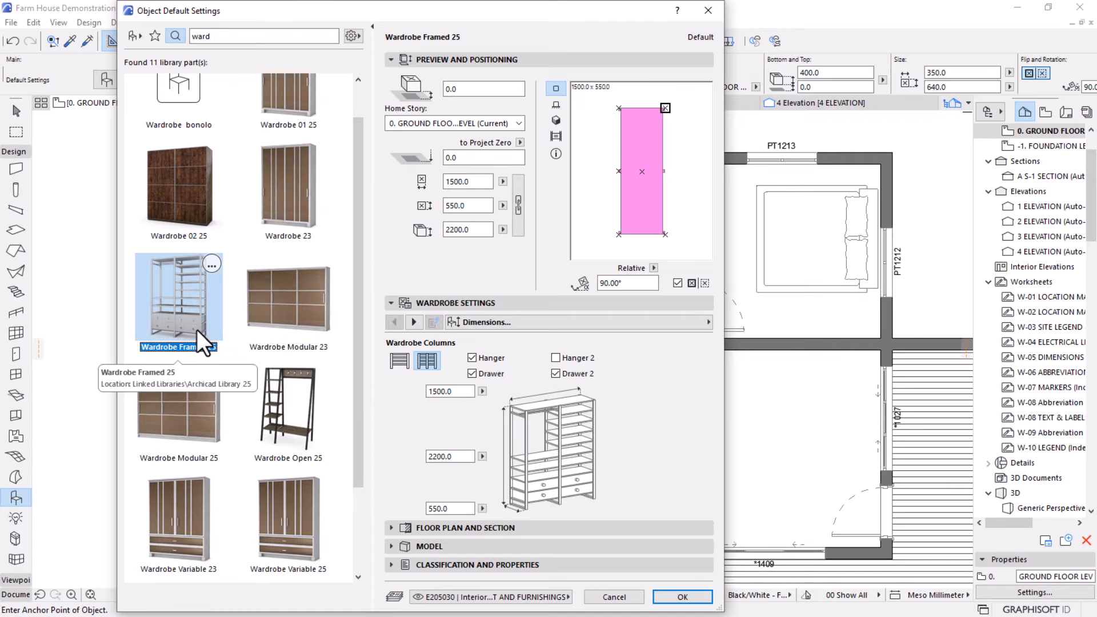
# Set both the 2D and 3D detail levels of the wardrobe's representation to Full.
pyautogui.click(415, 323)
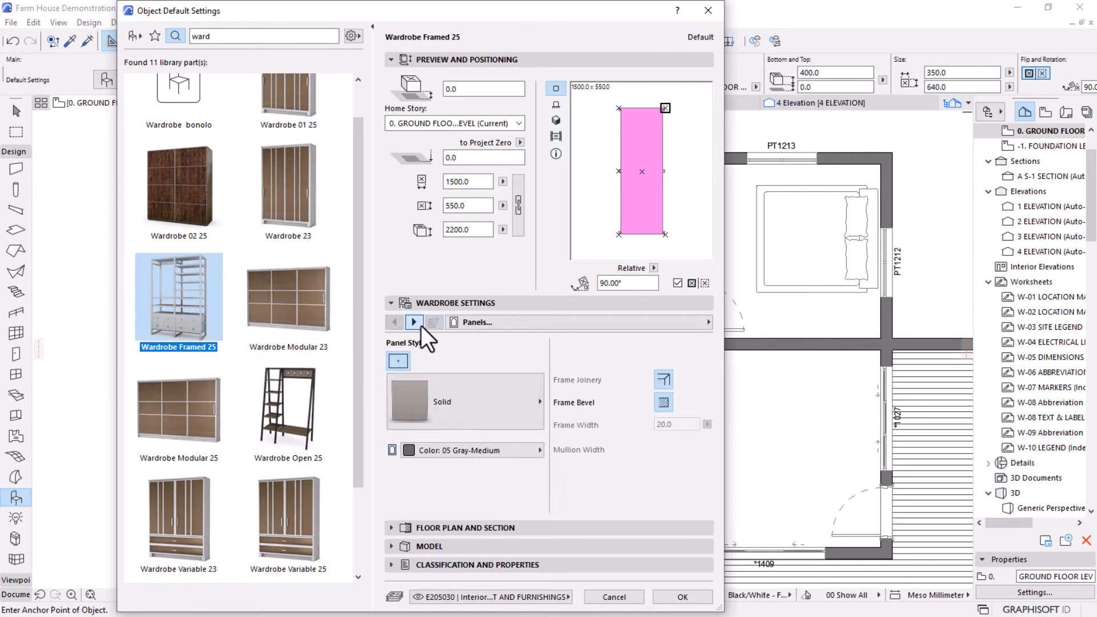
pyautogui.click(421, 324)
pyautogui.click(421, 324)
pyautogui.click(420, 324)
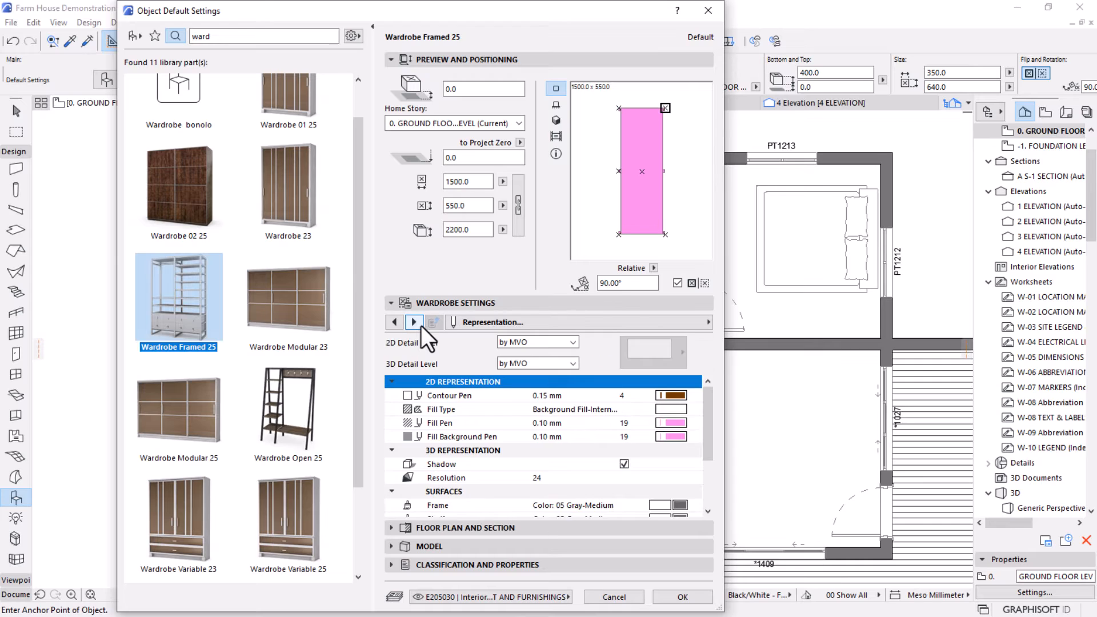
pyautogui.click(421, 324)
pyautogui.click(395, 322)
pyautogui.click(564, 342)
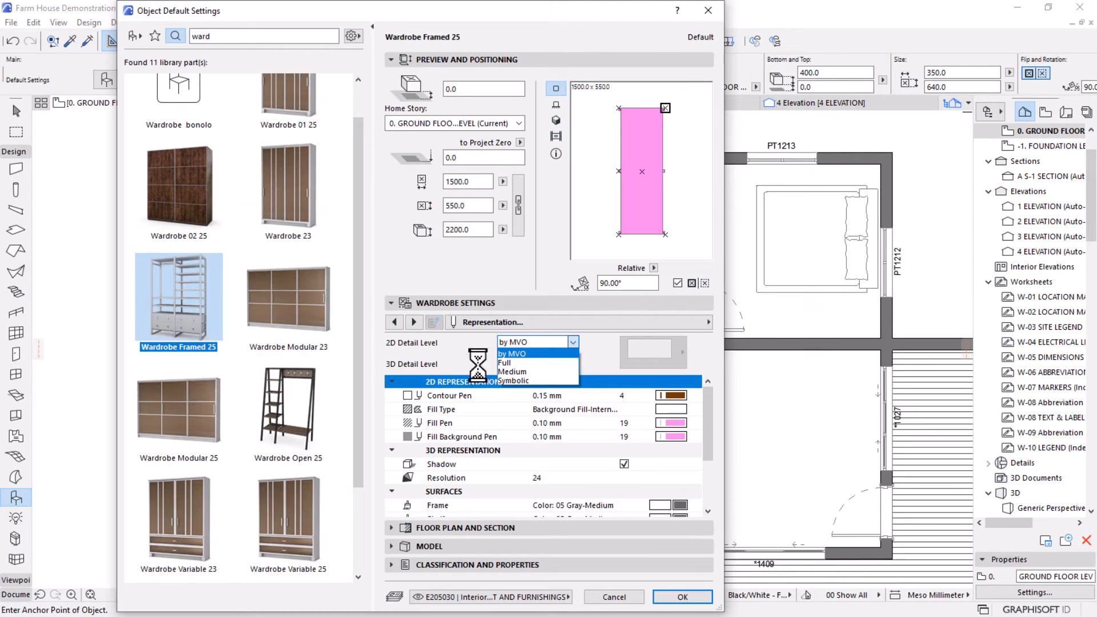
pyautogui.click(512, 362)
pyautogui.click(573, 363)
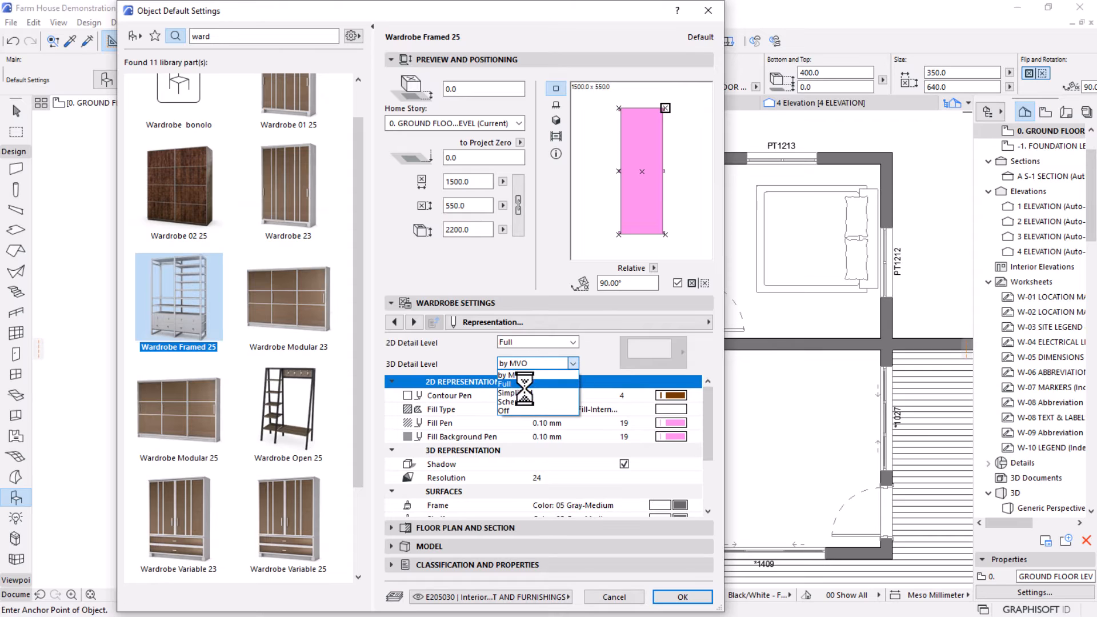
pyautogui.click(524, 384)
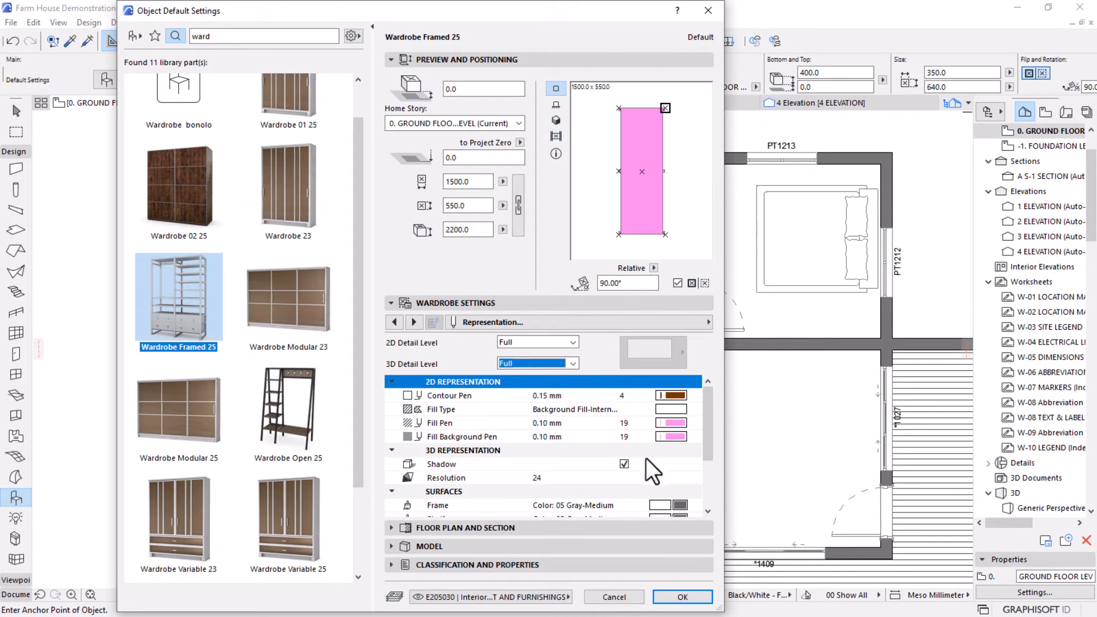
# Make the wardrobe's fill background pen transparent and accept the object settings.
pyautogui.click(676, 437)
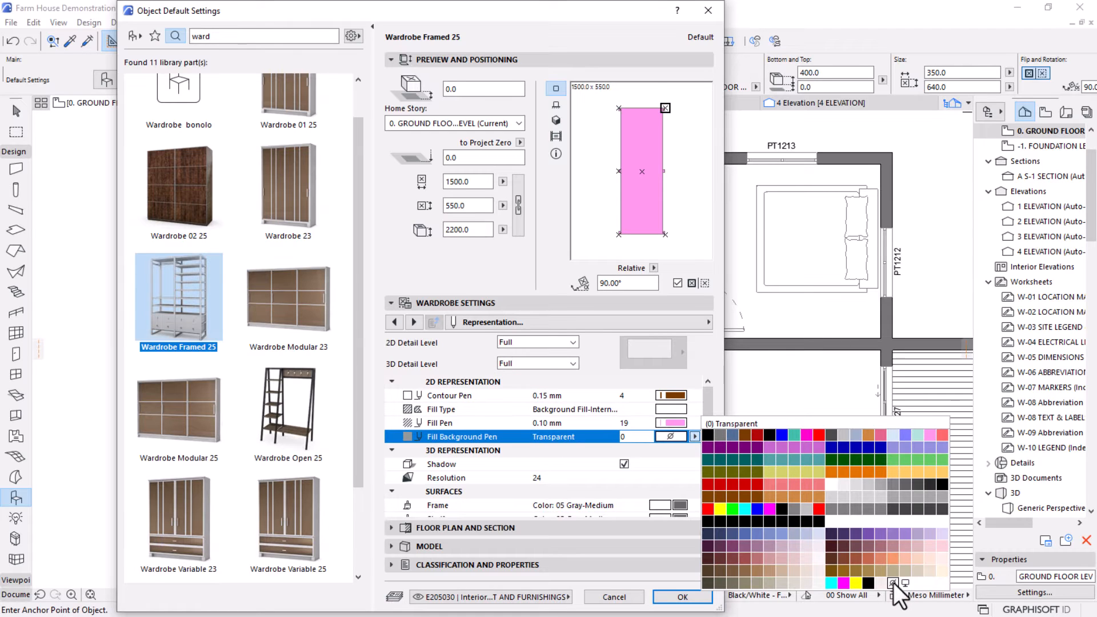
pyautogui.click(893, 582)
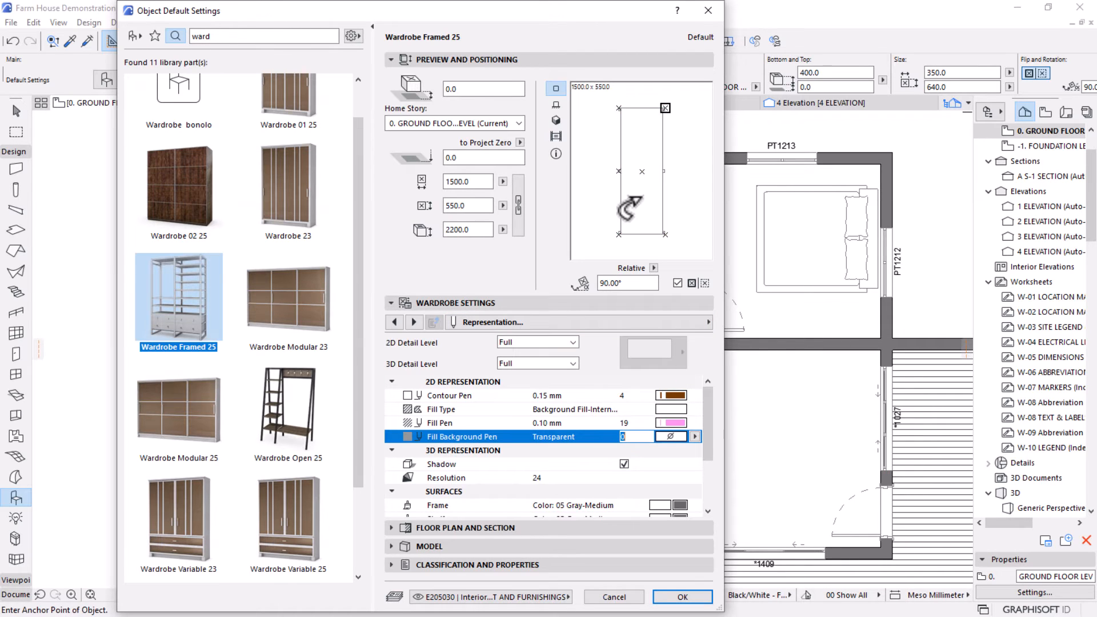
pyautogui.click(689, 597)
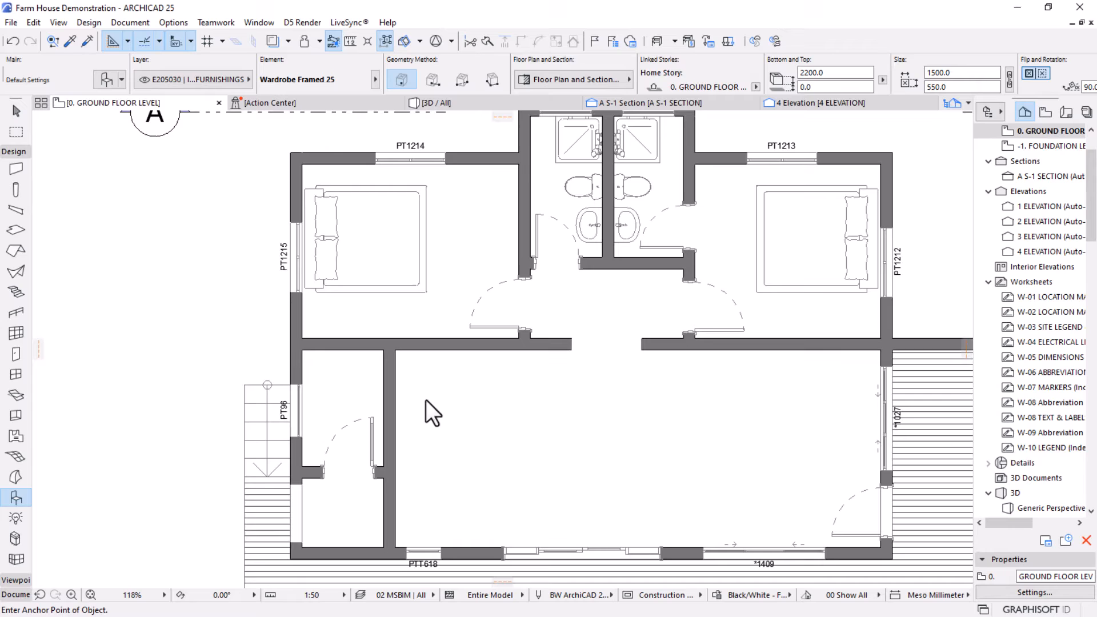
# Place the wardrobe near the wall beside window PT1215 and rotate it 90° about its centre to lie parallel to the bedroom's partition wall.
pyautogui.click(355, 320)
pyautogui.scroll(3, 299, 312)
pyautogui.press('Escape')
pyautogui.click(379, 339)
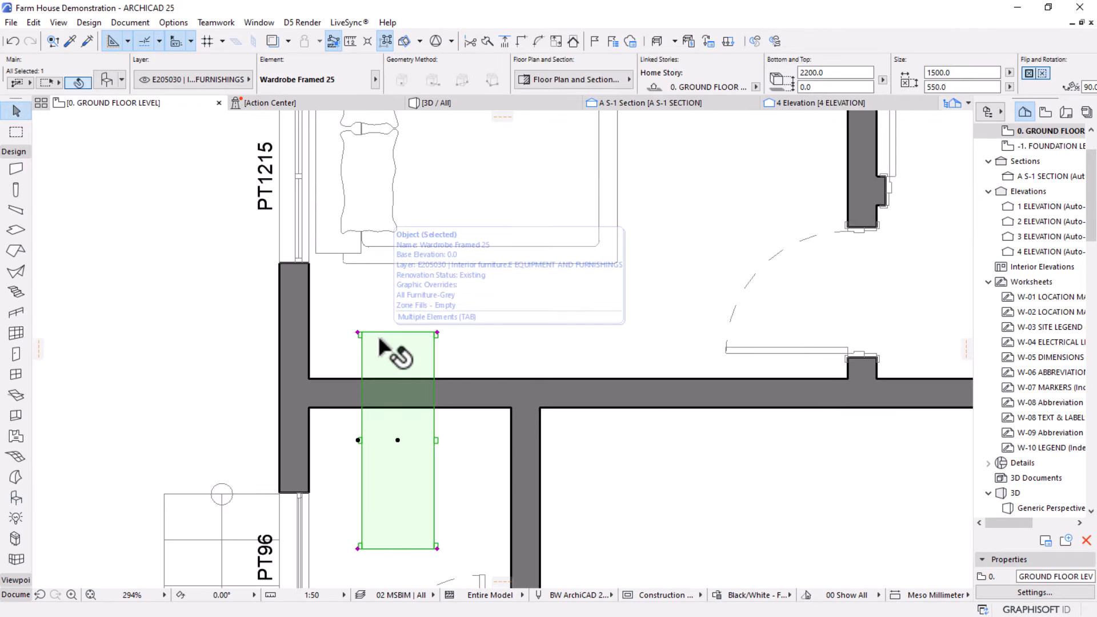
pyautogui.hotkey('ctrl', 'e')
pyautogui.click(397, 440)
pyautogui.click(398, 495)
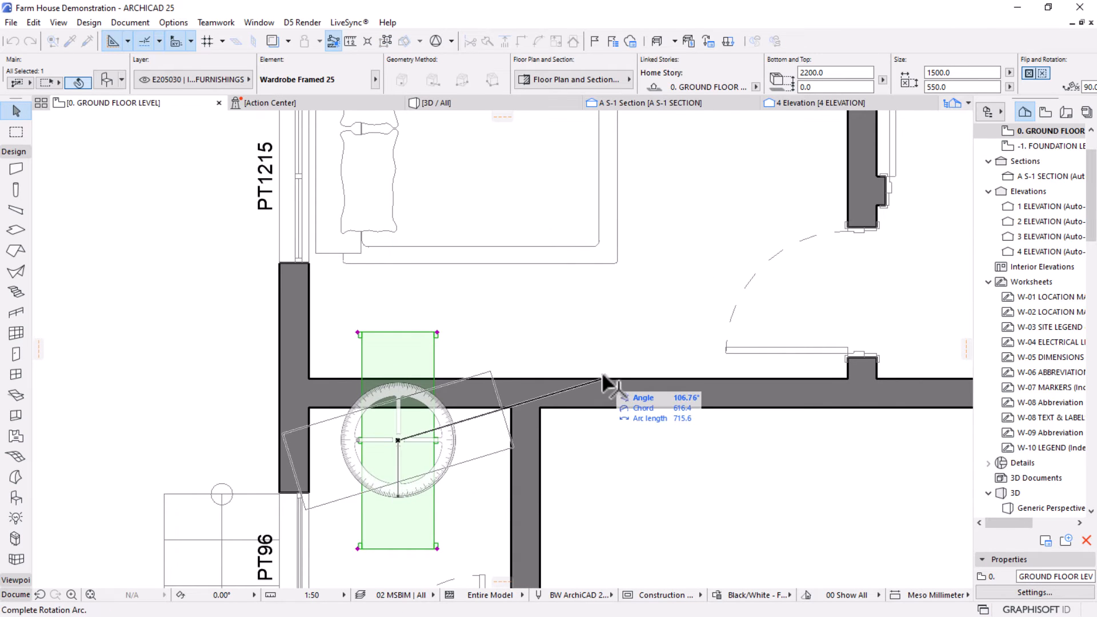
pyautogui.click(672, 441)
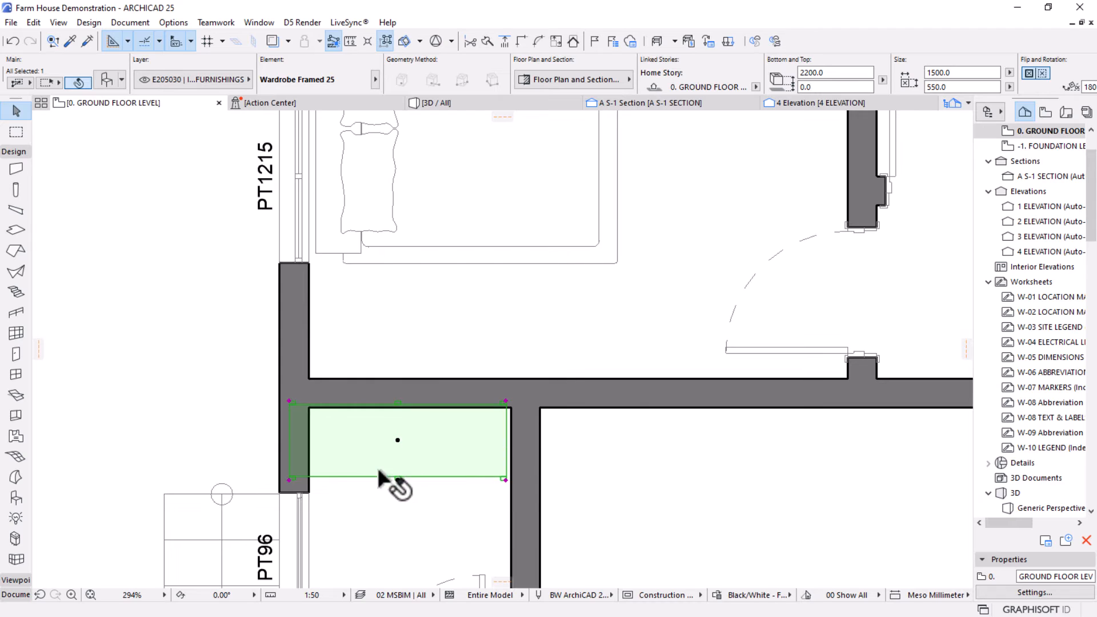
# Move the wardrobe by its rear corner into the bedroom corner between the PT1215 window wall and the partition to the living area.
pyautogui.hotkey('ctrl', 'd')
pyautogui.click(289, 480)
pyautogui.click(310, 379)
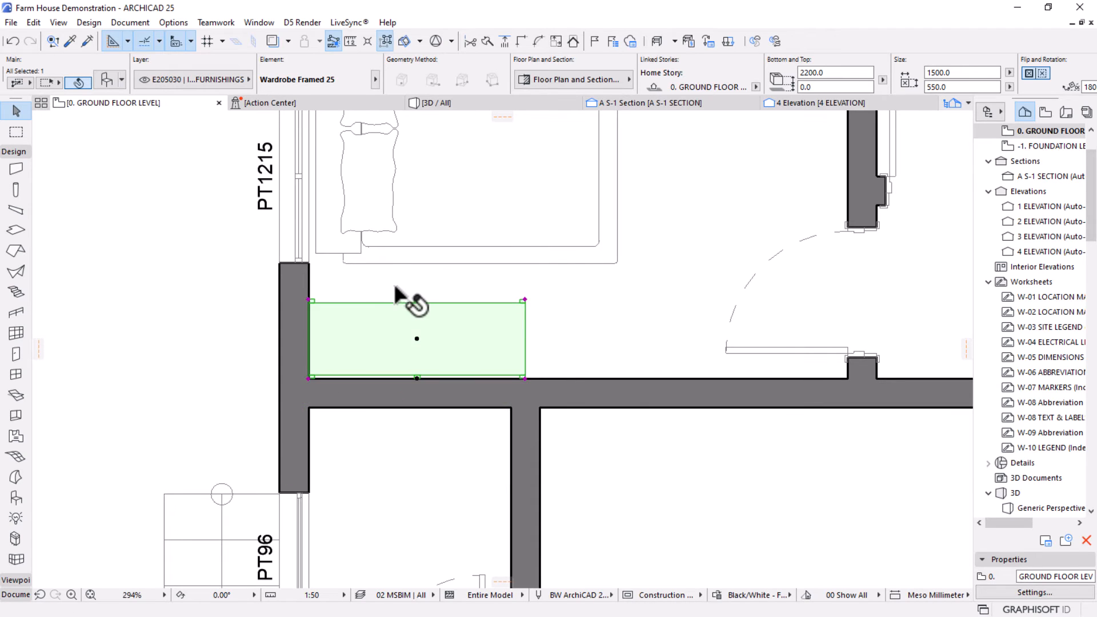
# Copy the wardrobe into the matching corner of the other bedroom, against the PT1212 window wall.
pyautogui.scroll(-4, 440, 295)
pyautogui.moveTo(631, 320); pyautogui.dragTo(471, 328, button='middle')
pyautogui.hotkey('ctrl', 'shift', 'd')
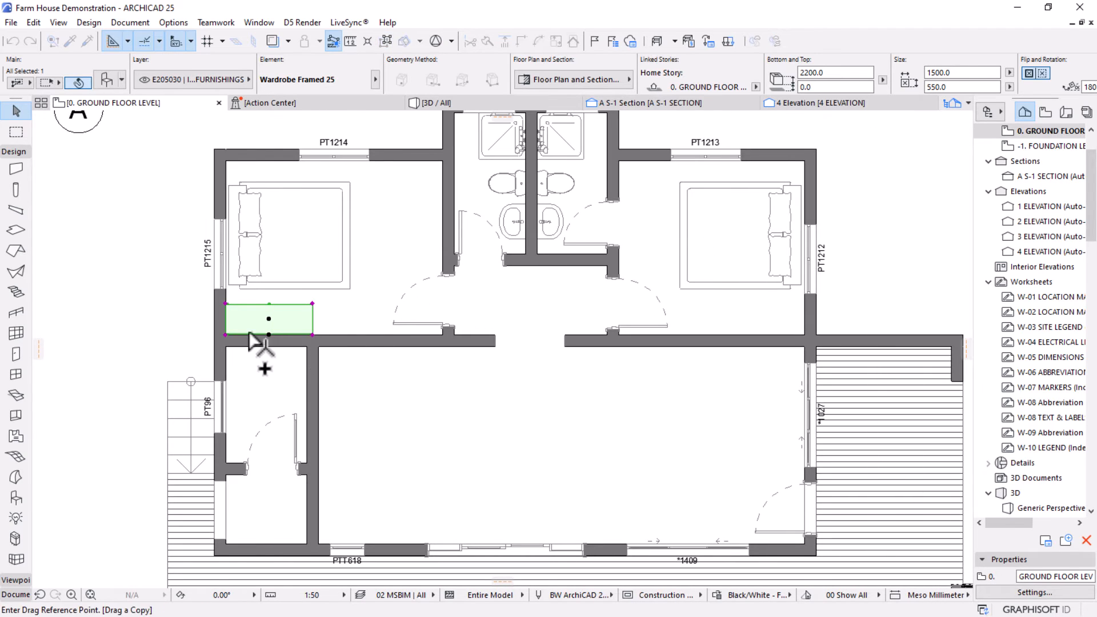
pyautogui.click(309, 334)
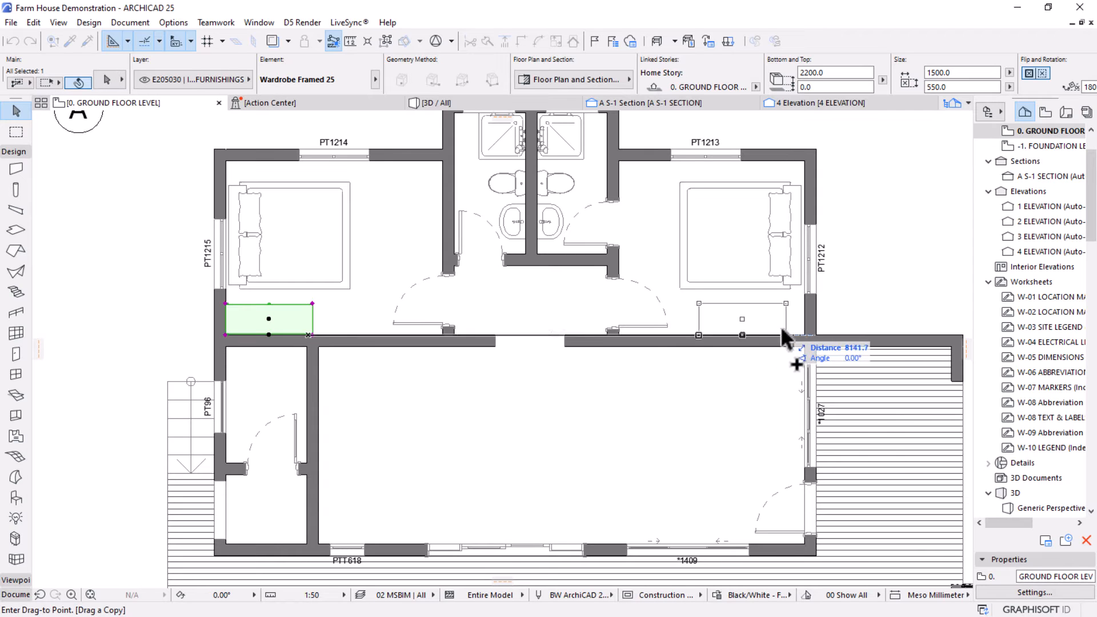
pyautogui.click(800, 335)
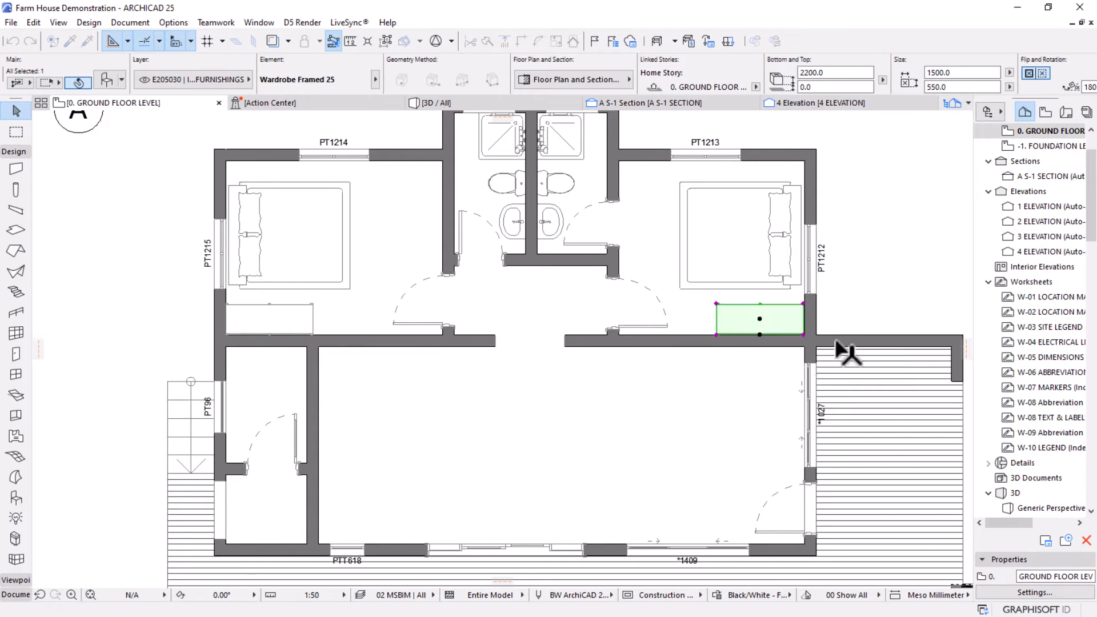
pyautogui.press('Escape')
# Check the furnished layout on the plan and examine the wardrobe beside the bed in the 3D model.
pyautogui.scroll(3, 796, 318)
pyautogui.scroll(-5, 628, 360)
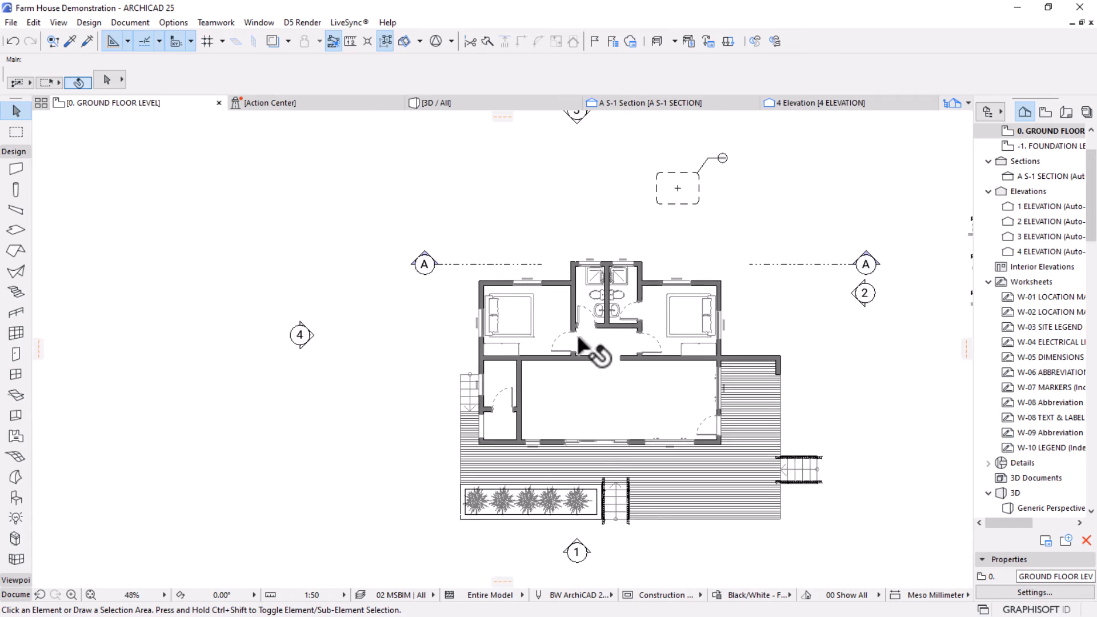
pyautogui.moveTo(588, 348); pyautogui.dragTo(589, 303, button='middle')
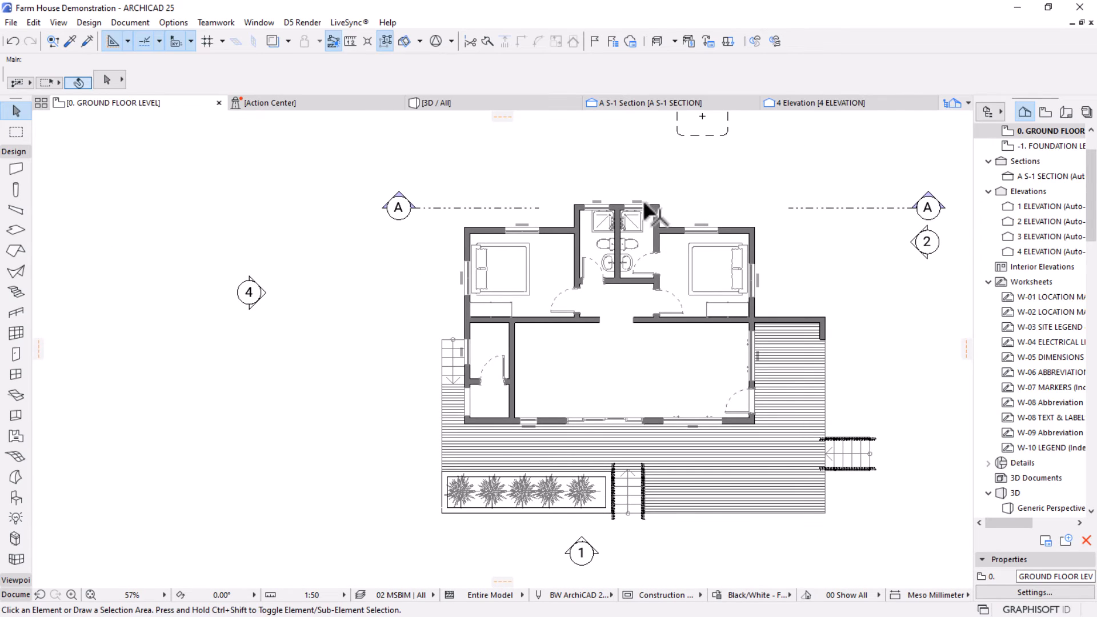
pyautogui.click(484, 104)
pyautogui.moveTo(673, 296); pyautogui.dragTo(225, 314)
pyautogui.scroll(5, 517, 401)
pyautogui.scroll(3, 617, 396)
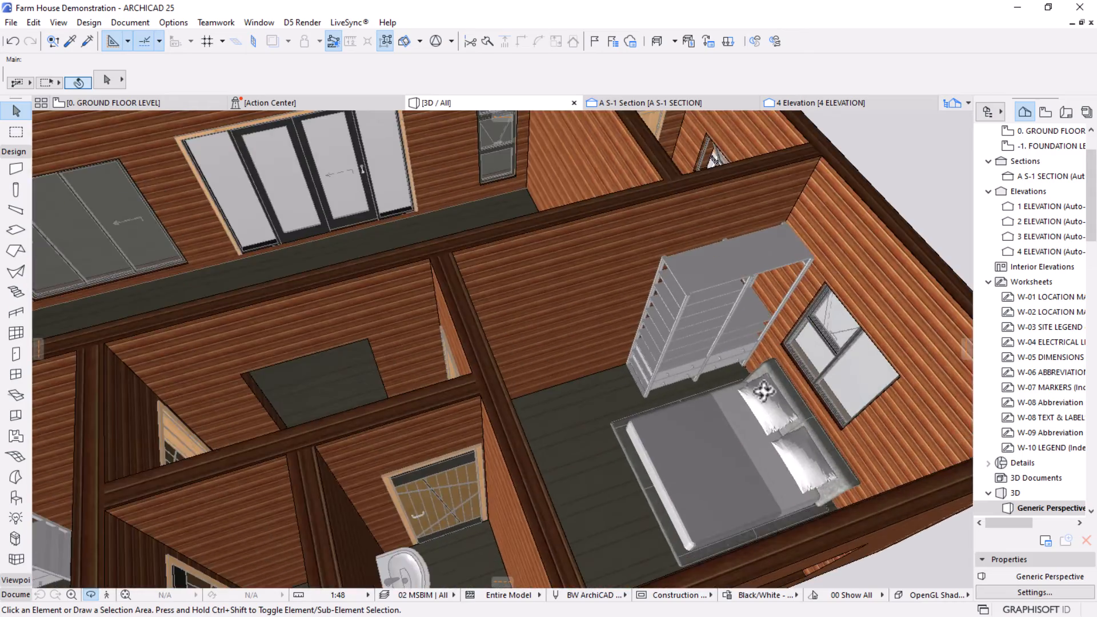
pyautogui.moveTo(764, 389); pyautogui.dragTo(643, 210)
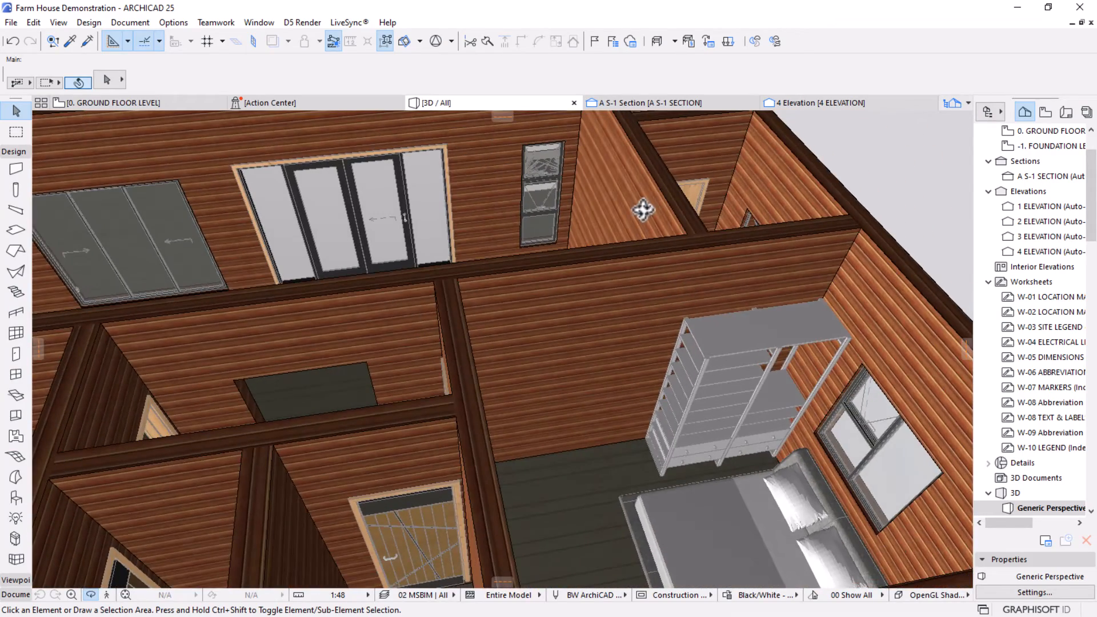
pyautogui.scroll(-4, 709, 348)
pyautogui.moveTo(704, 416); pyautogui.dragTo(632, 488)
# On the ground floor plan, copy the shower cabin, WC and basin from the PT98 bathroom into the small room beside window PT96.
pyautogui.click(80, 106)
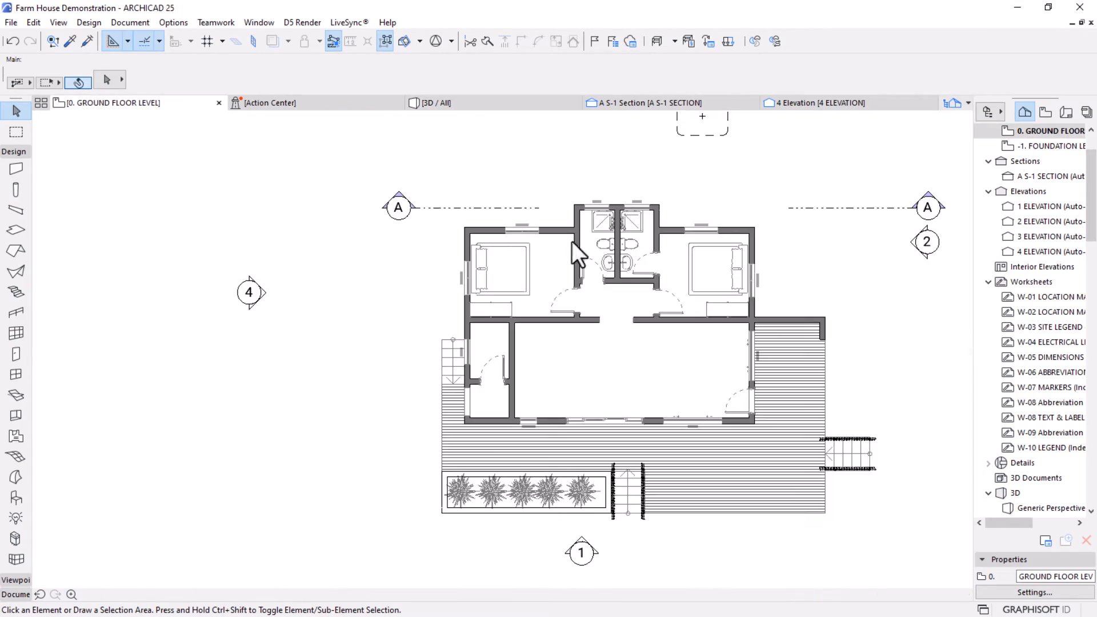
pyautogui.scroll(5, 614, 273)
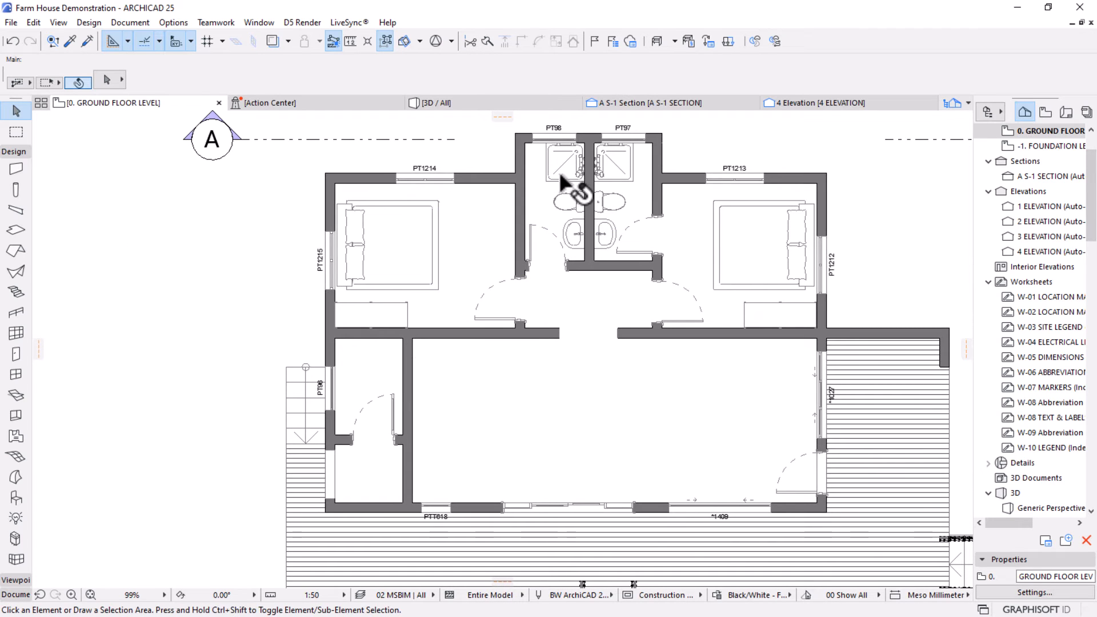
pyautogui.click(569, 203)
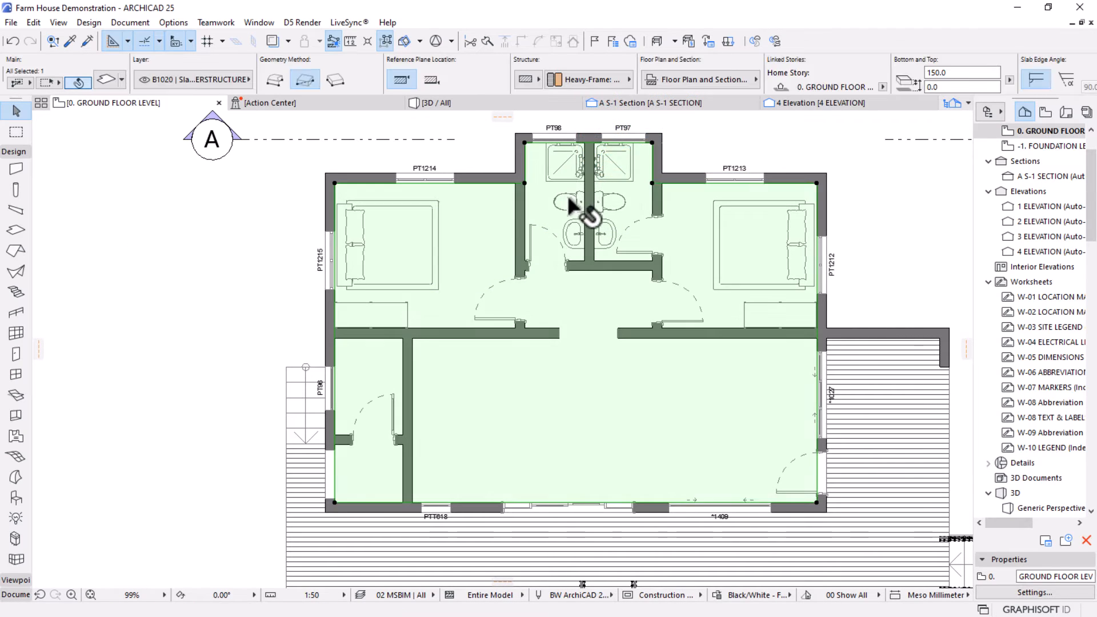
pyautogui.press('Escape')
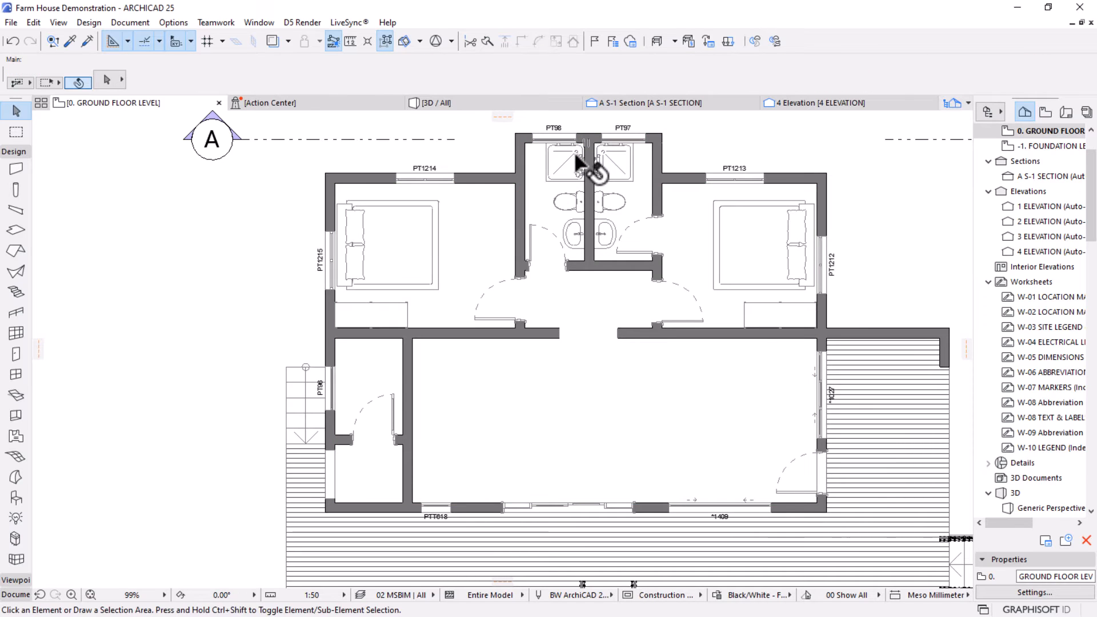
pyautogui.click(575, 153)
pyautogui.keyDown('shift'); pyautogui.click(578, 201); pyautogui.keyUp('shift')
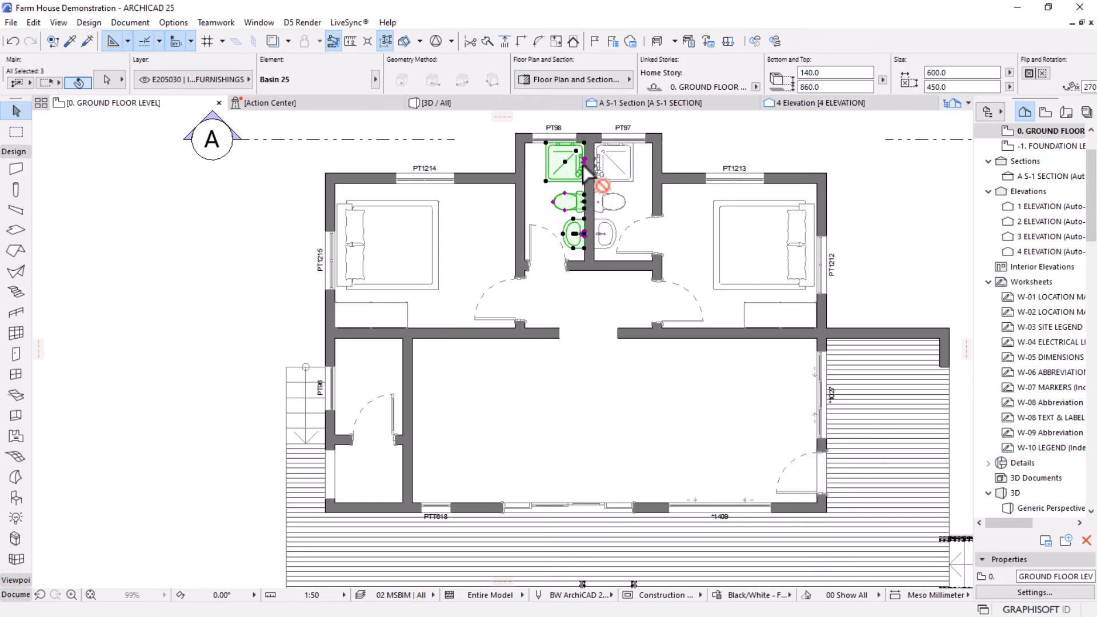
pyautogui.moveTo(586, 167); pyautogui.dragTo(385, 368)
pyautogui.scroll(3, 320, 394)
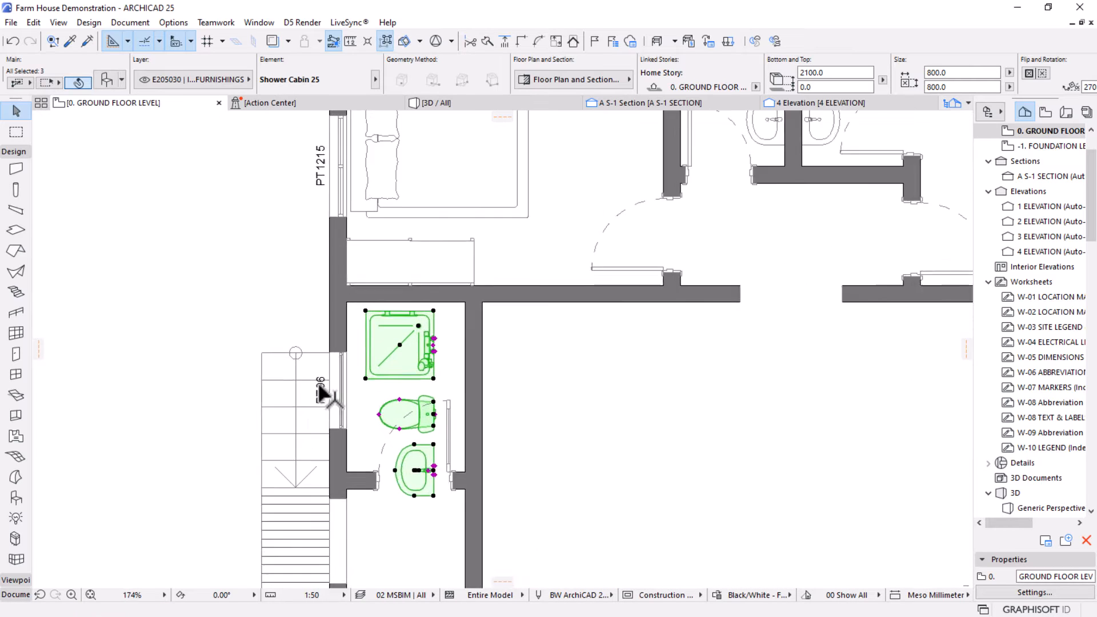
pyautogui.scroll(1, 320, 394)
pyautogui.press('Escape')
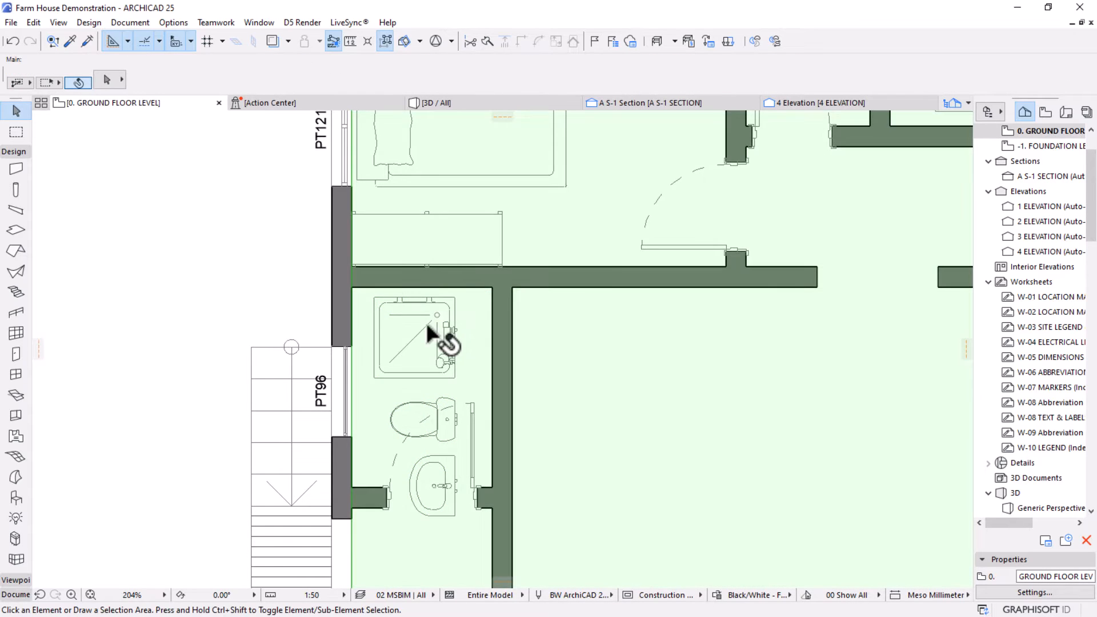
# Mirror the copied shower cabin, WC and basin about the vertical axis through the shower cabin's centre.
pyautogui.click(453, 306)
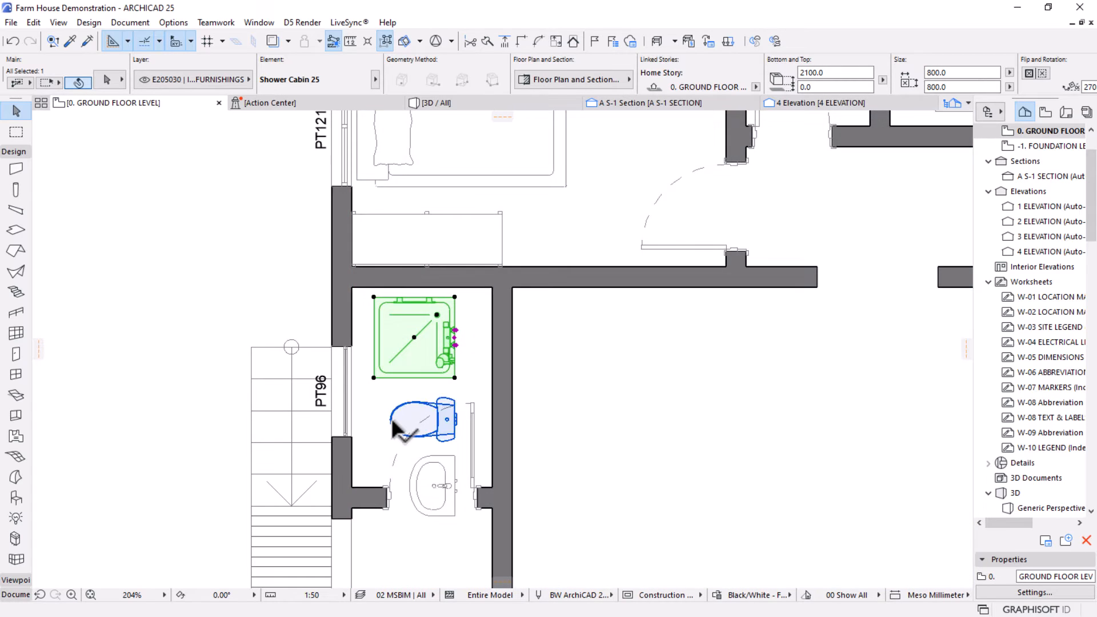
pyautogui.keyDown('shift'); pyautogui.click(409, 424); pyautogui.keyUp('shift')
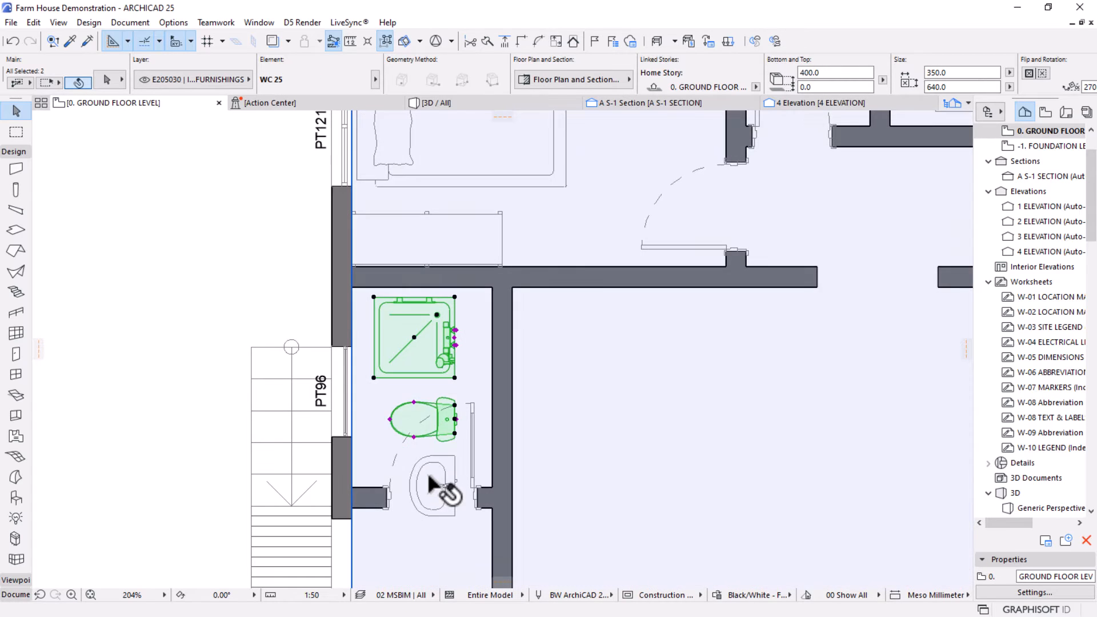
pyautogui.keyDown('shift'); pyautogui.click(441, 490); pyautogui.keyUp('shift')
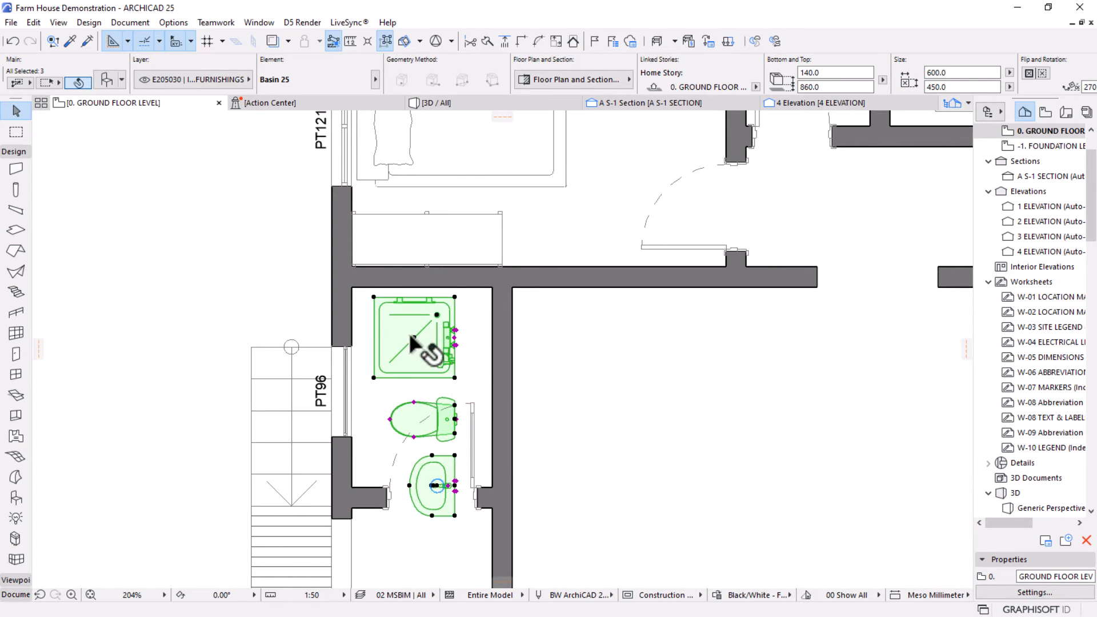
pyautogui.click(413, 335)
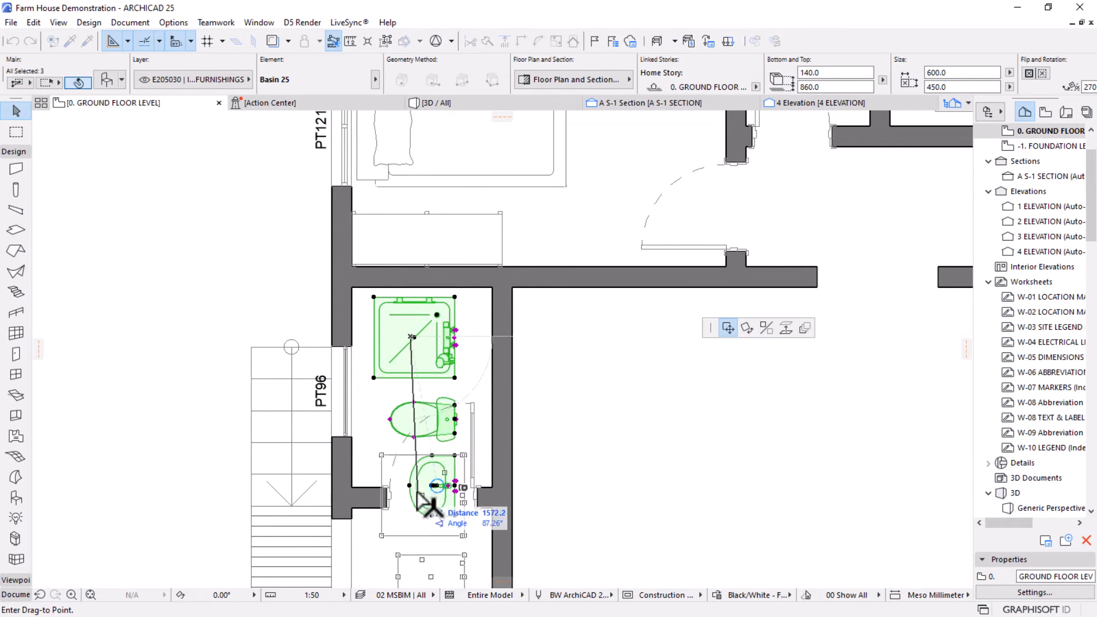
pyautogui.click(764, 328)
pyautogui.click(414, 337)
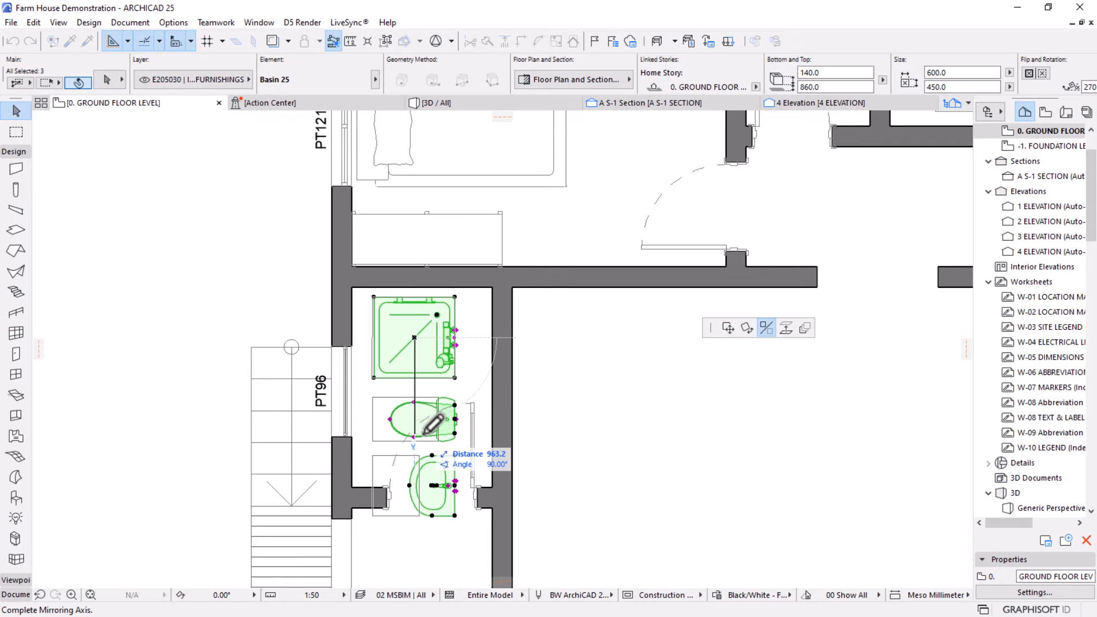
pyautogui.click(419, 436)
# Move the three mirrored fixtures together by the shower cabin's corner into the room corner against the PT96 window wall.
pyautogui.hotkey('ctrl', 'd')
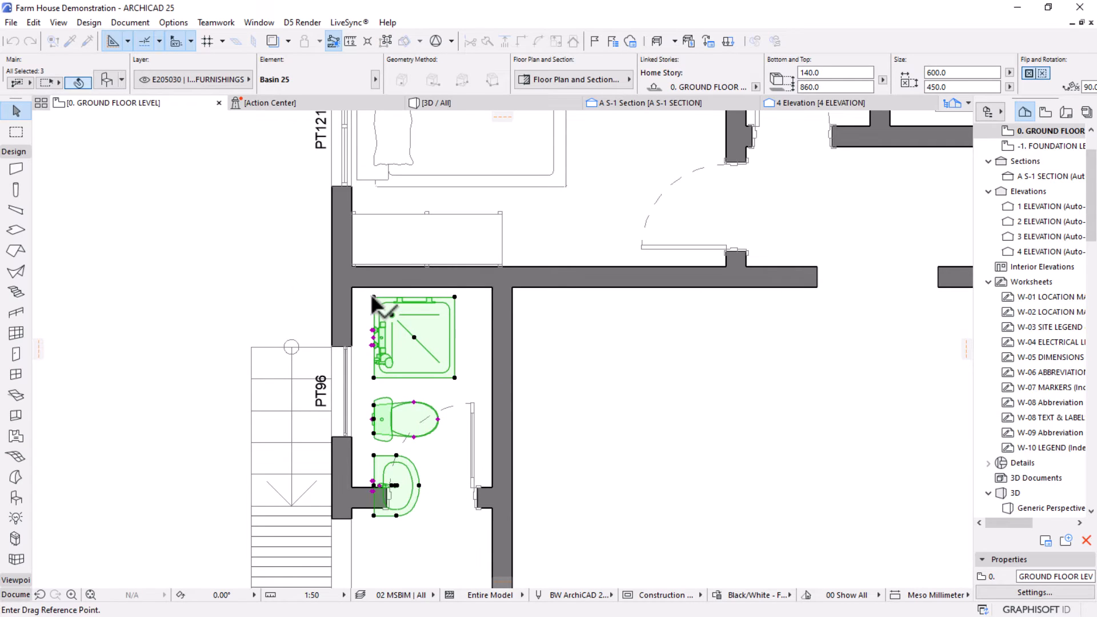
pyautogui.click(374, 297)
pyautogui.click(350, 287)
pyautogui.scroll(-3, 364, 382)
pyautogui.moveTo(363, 382); pyautogui.dragTo(429, 312, button='middle')
pyautogui.scroll(4, 429, 312)
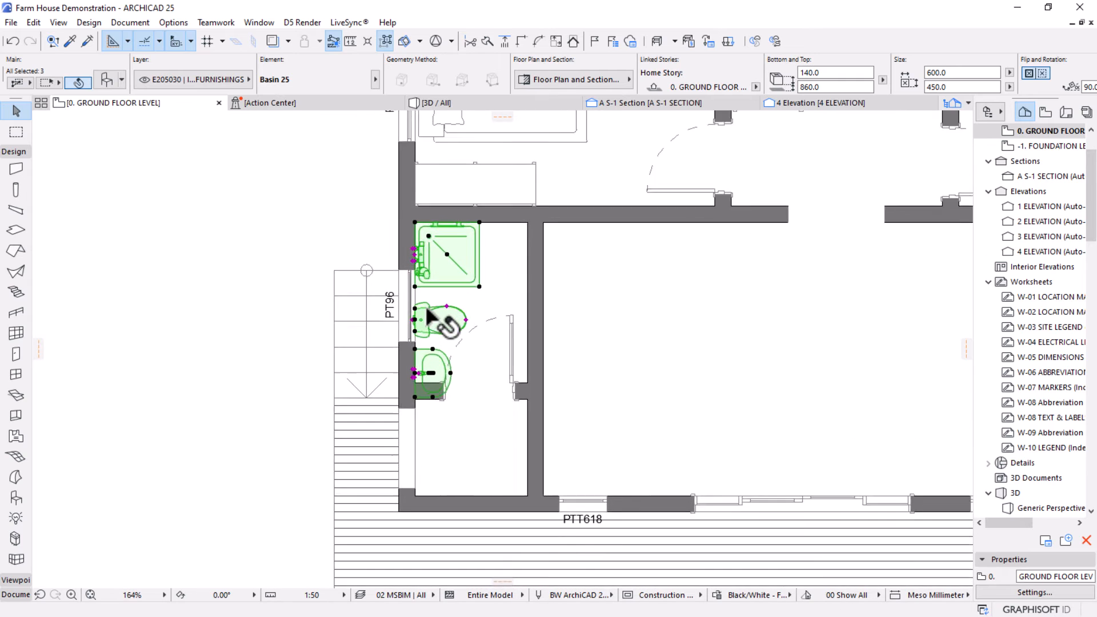
pyautogui.press('Escape')
pyautogui.click(435, 317)
pyautogui.press('Escape')
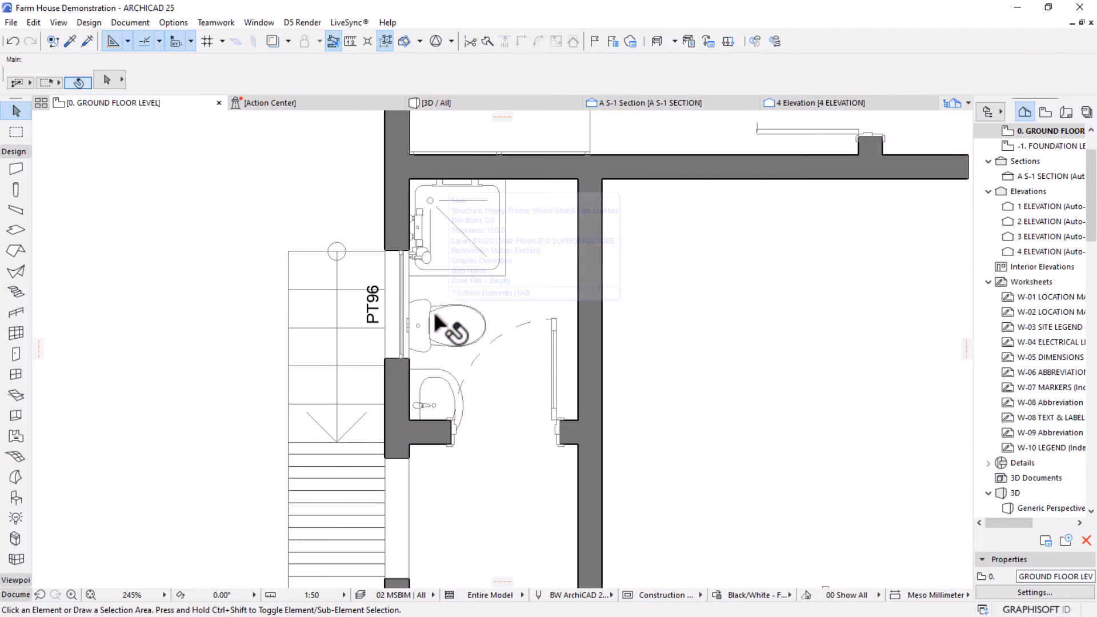
# Move the WC beside window PT96 about 134 mm straight towards the shower cabin.
pyautogui.scroll(2, 456, 323)
pyautogui.click(498, 328)
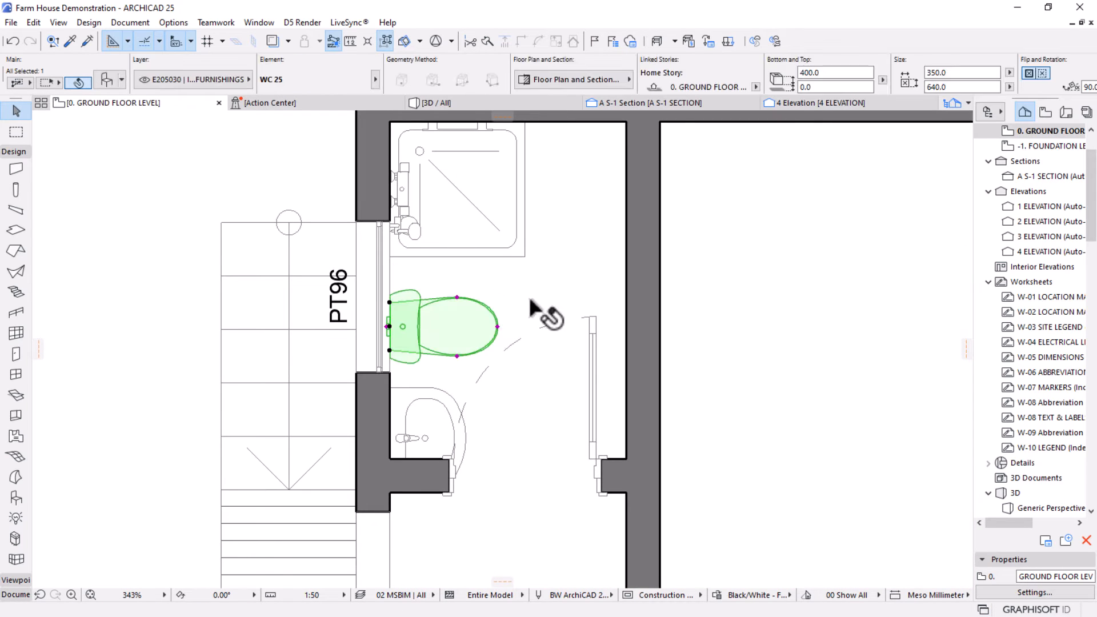
pyautogui.hotkey('ctrl', 'd')
pyautogui.click(553, 284)
pyautogui.click(553, 260)
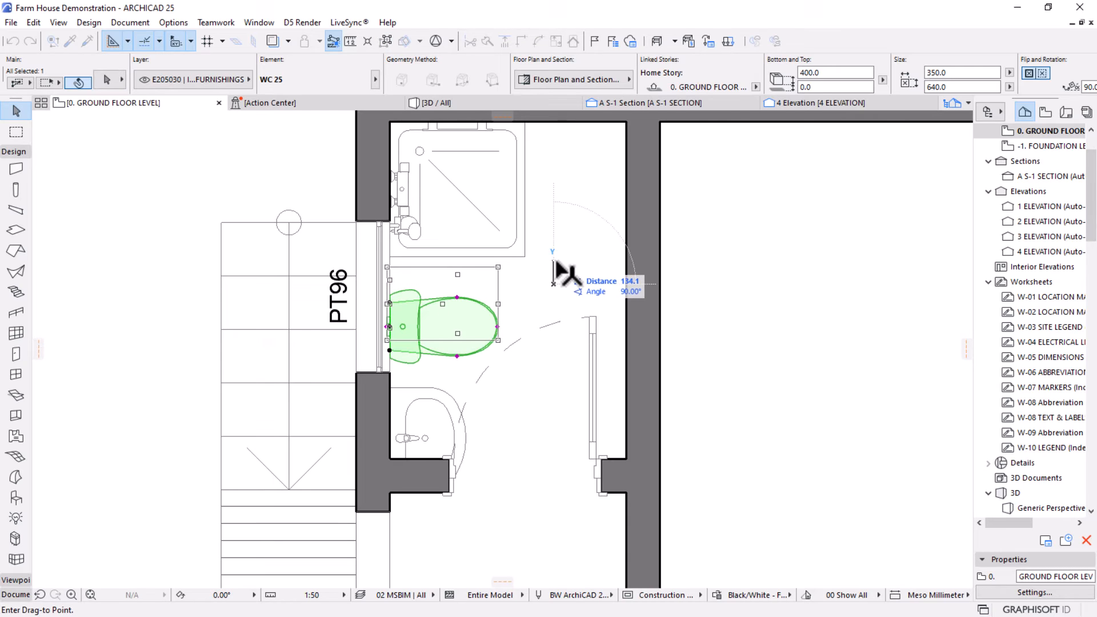
pyautogui.click(451, 397)
pyautogui.press('Escape')
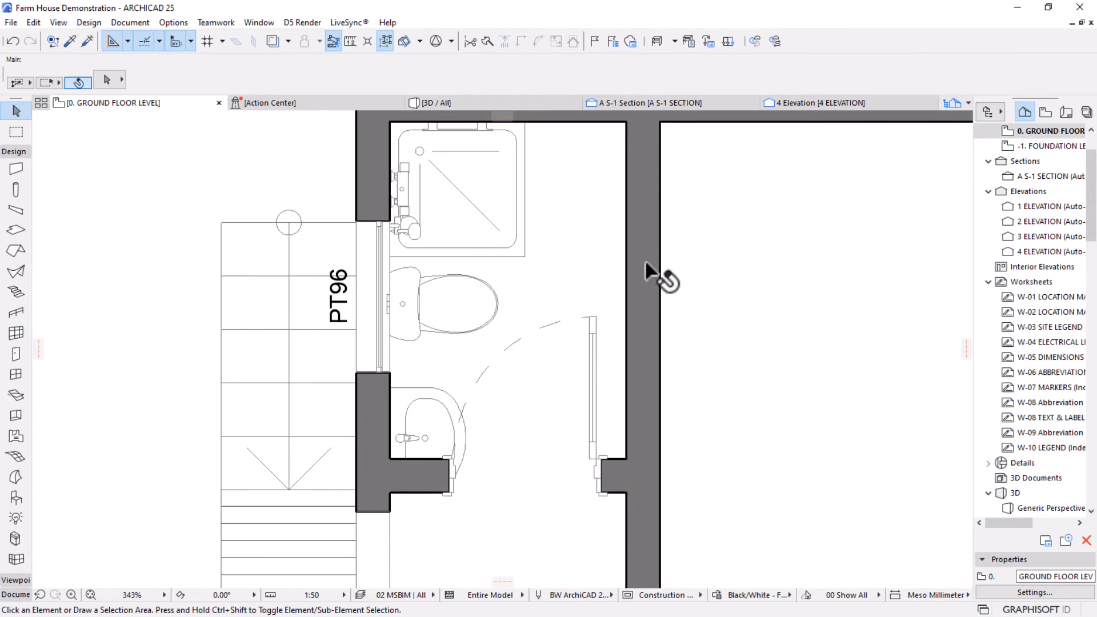
# Send the ground floor slab to the back of the display order.
pyautogui.click(708, 255)
pyautogui.rightClick(708, 255)
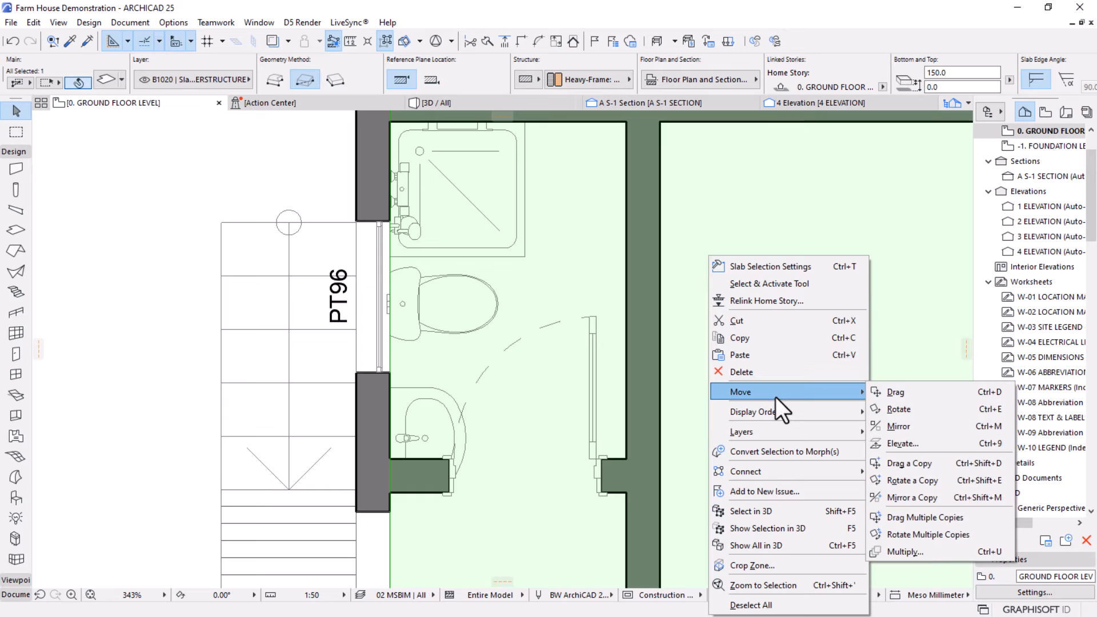
pyautogui.click(449, 209)
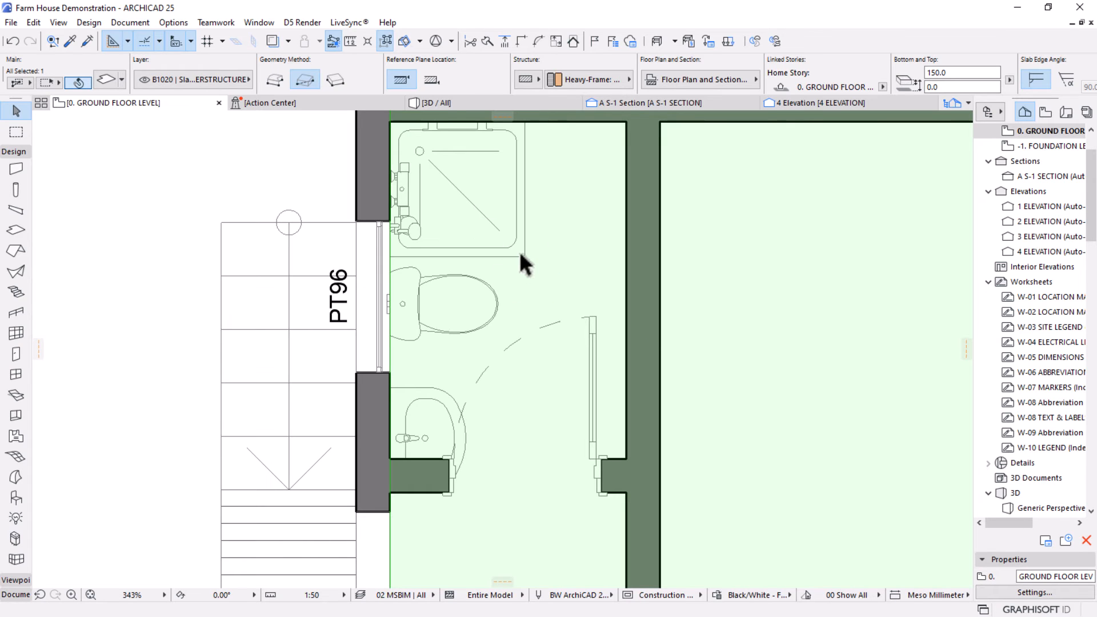
pyautogui.moveTo(521, 254)
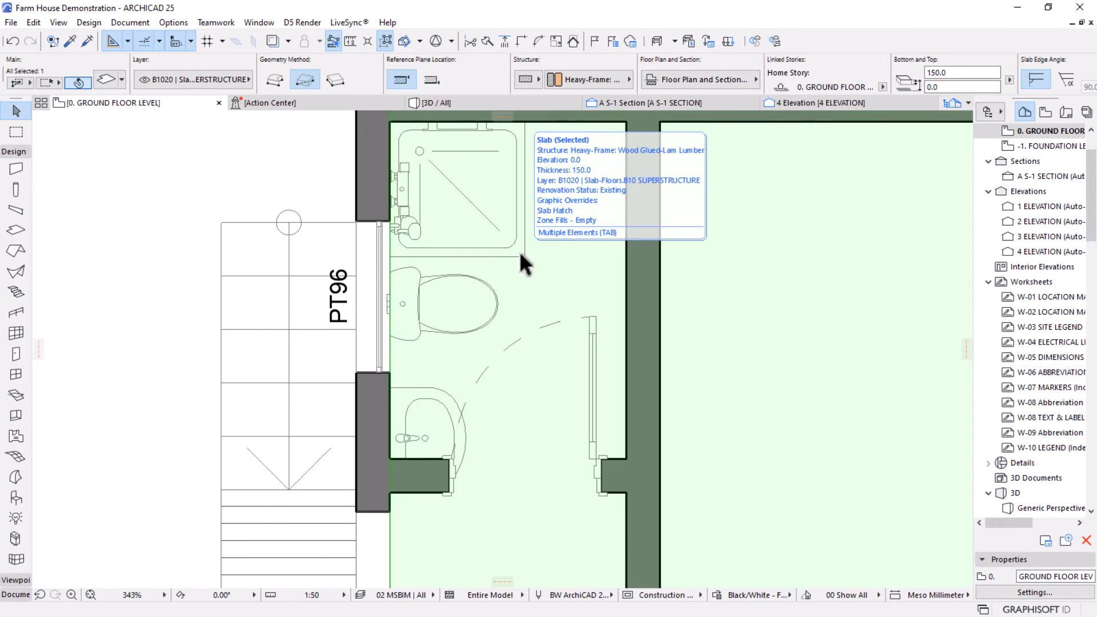
pyautogui.rightClick(576, 209)
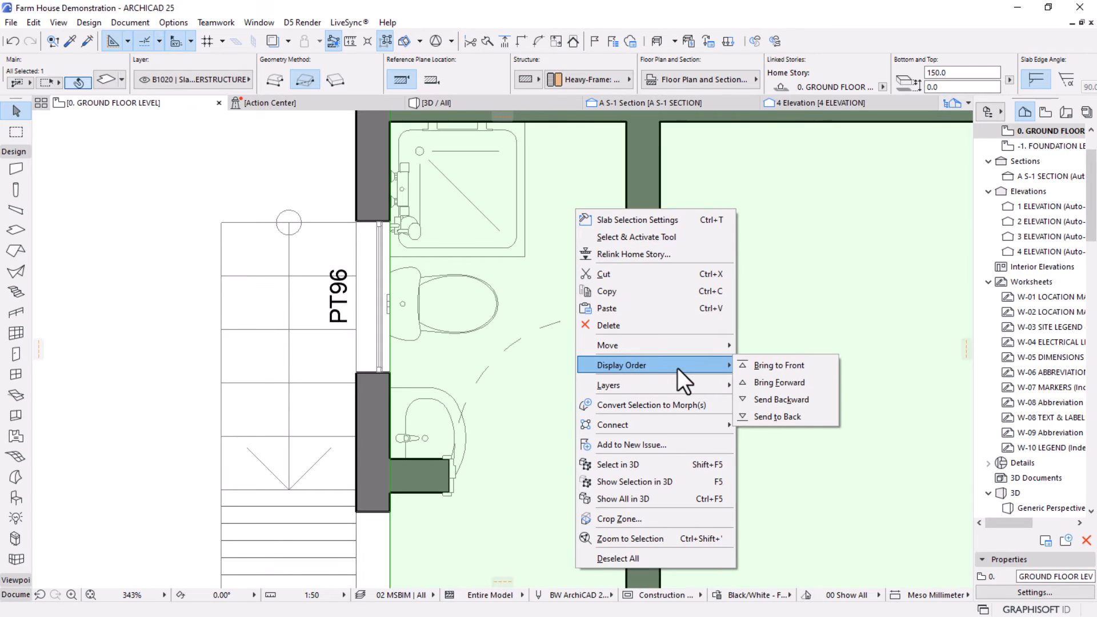
pyautogui.click(778, 417)
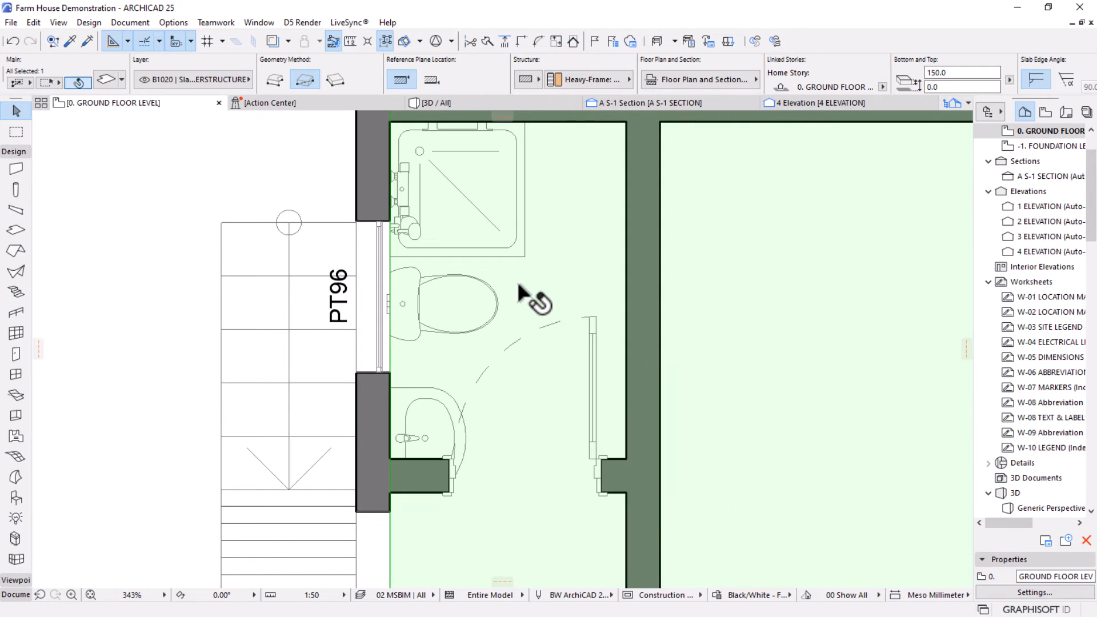
pyautogui.press('Escape')
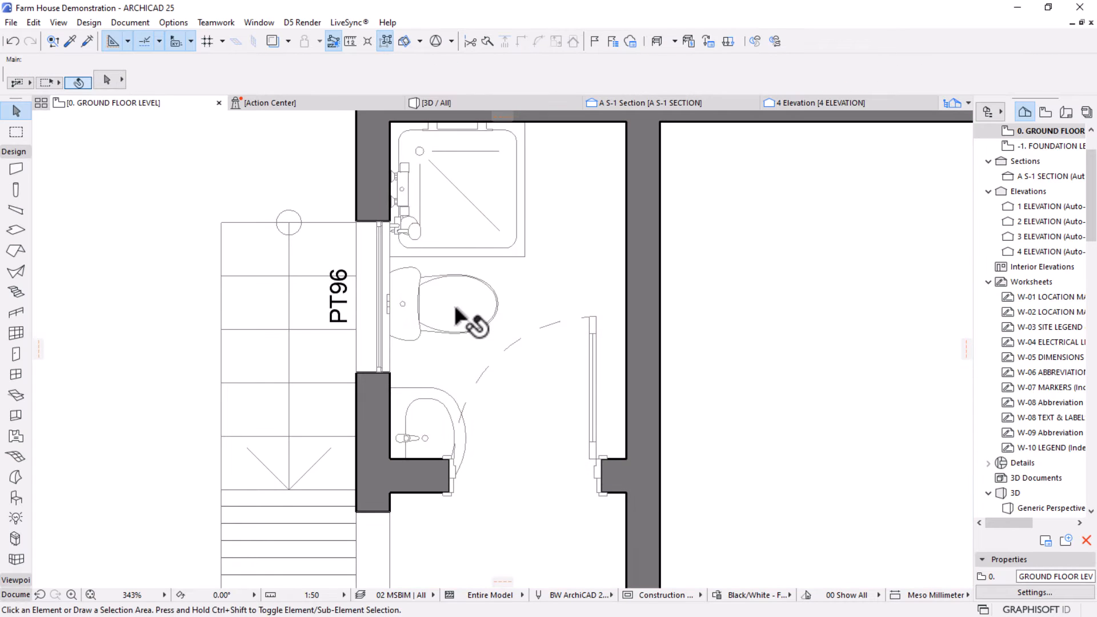
# Check whether the WC, shower cabin and basin can each be selected individually on top of the floor slab.
pyautogui.click(455, 310)
pyautogui.click(480, 206)
pyautogui.click(404, 441)
pyautogui.click(432, 303)
pyautogui.click(472, 240)
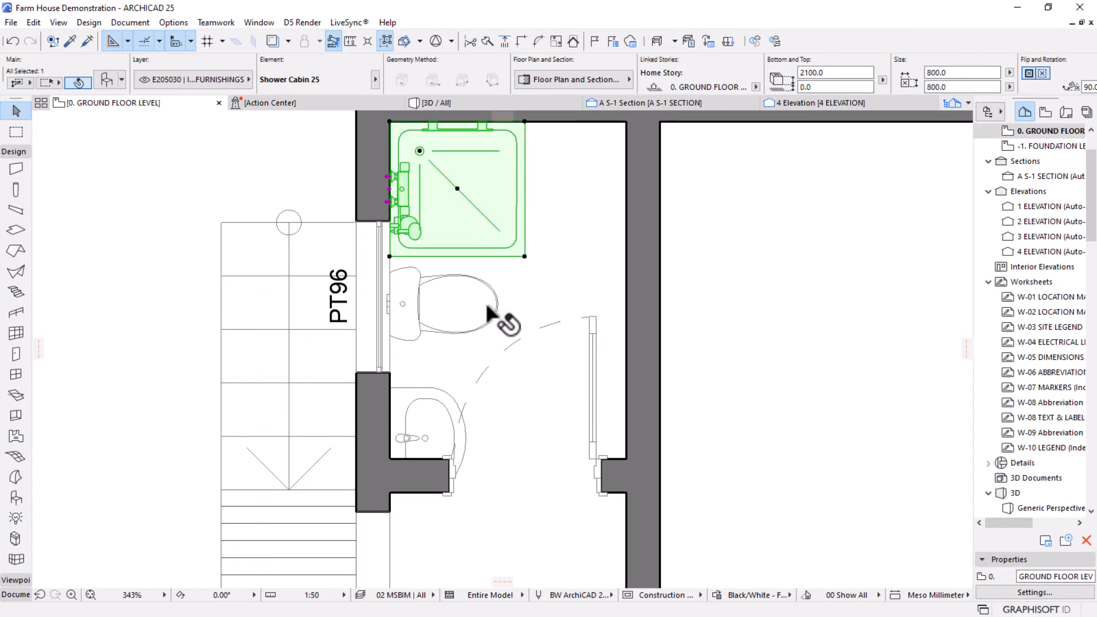
pyautogui.click(432, 416)
pyautogui.press('Escape')
pyautogui.click(472, 240)
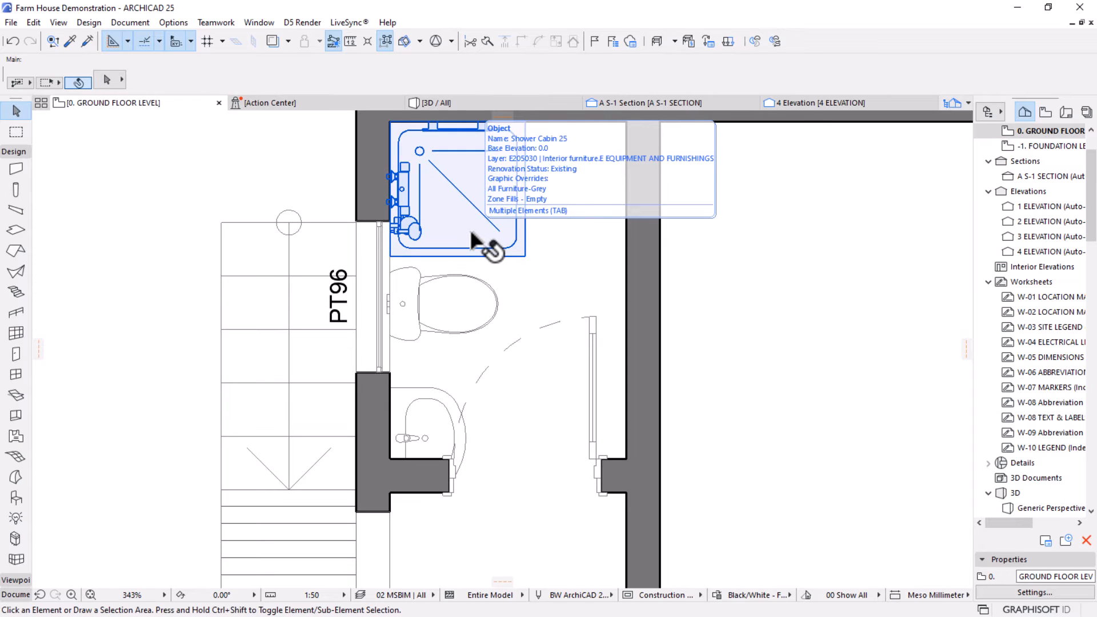
pyautogui.press('Escape')
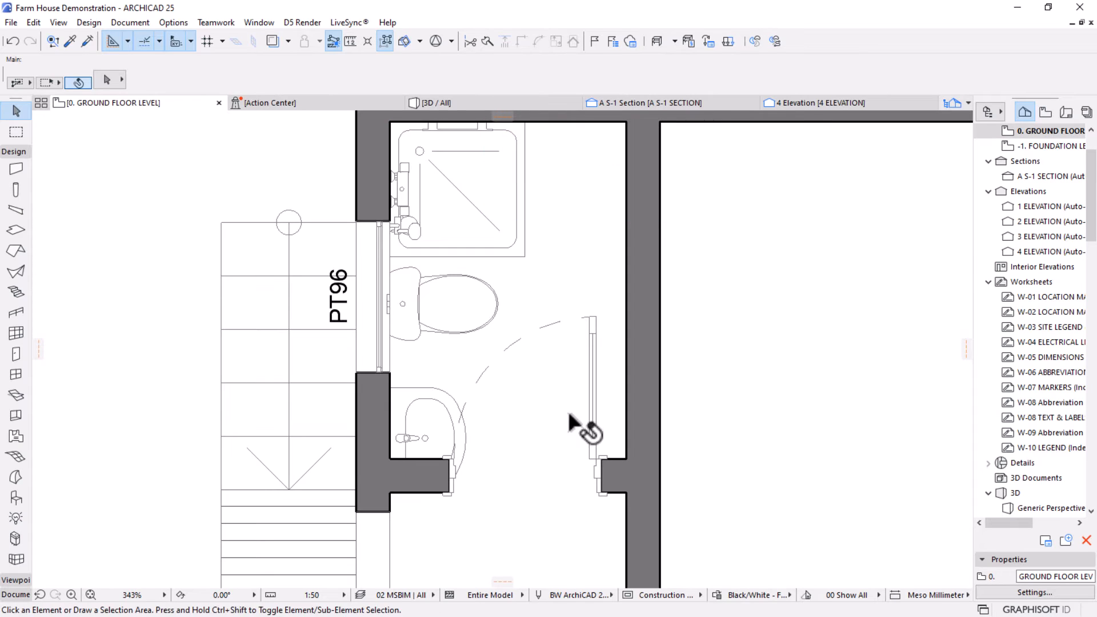
# Move the small bathroom's door along its wall, closer to the partition with the living area.
pyautogui.click(598, 326)
pyautogui.hotkey('ctrl', 'd')
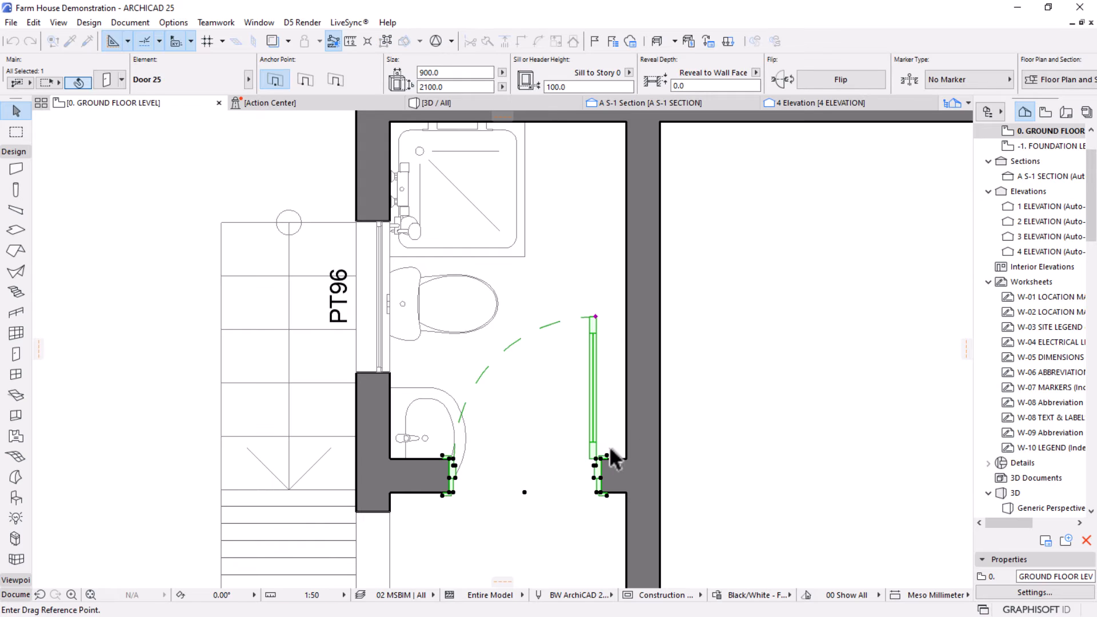
pyautogui.scroll(3, 609, 466)
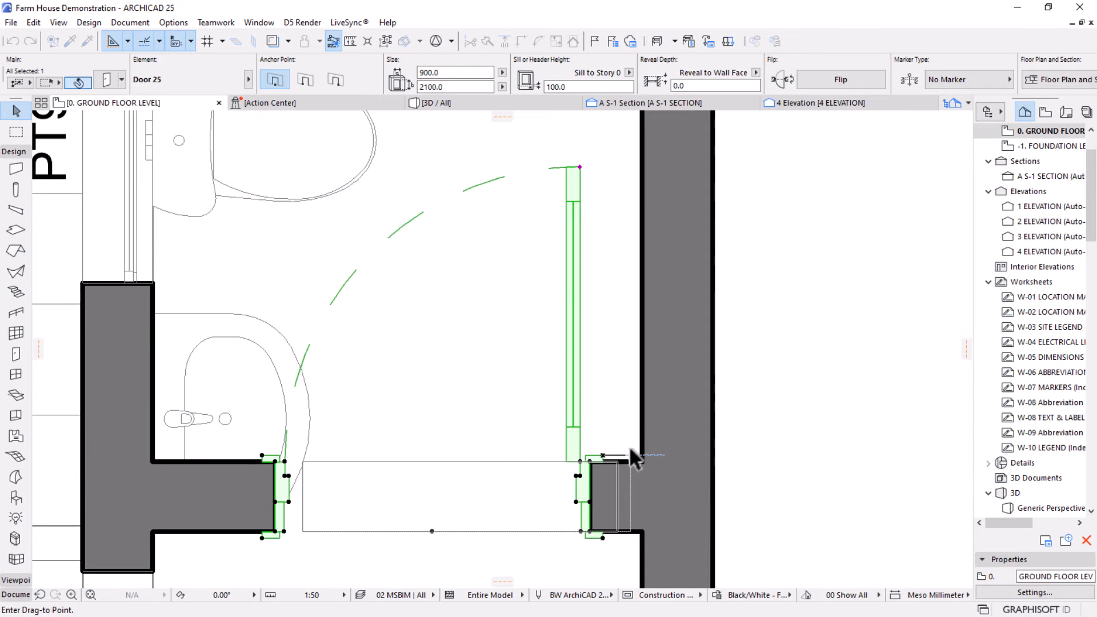
pyautogui.scroll(-3, 629, 457)
pyautogui.scroll(2, 490, 453)
# Move the basin about 176 mm along the PT96 window wall towards the WC, clear of the door wall.
pyautogui.click(511, 403)
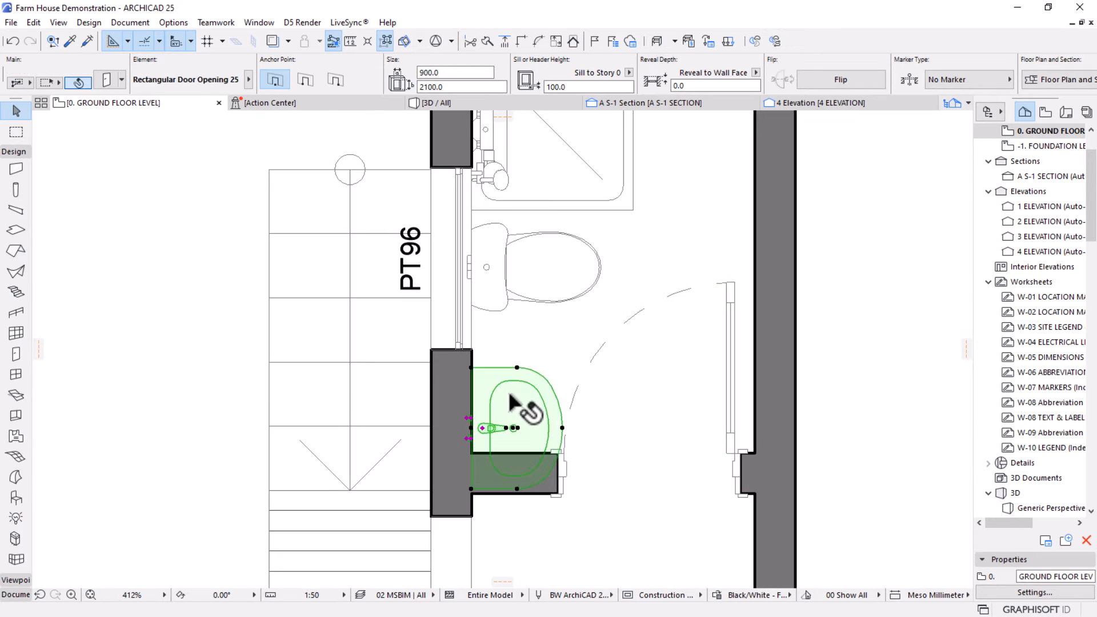
pyautogui.hotkey('ctrl', 'd')
pyautogui.click(473, 429)
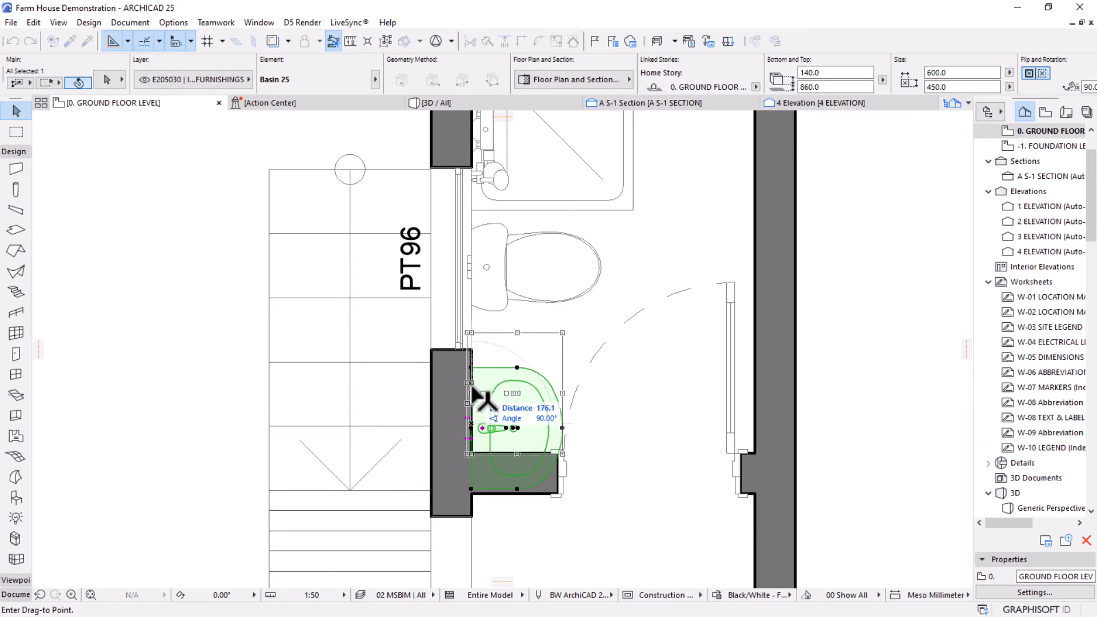
pyautogui.click(473, 384)
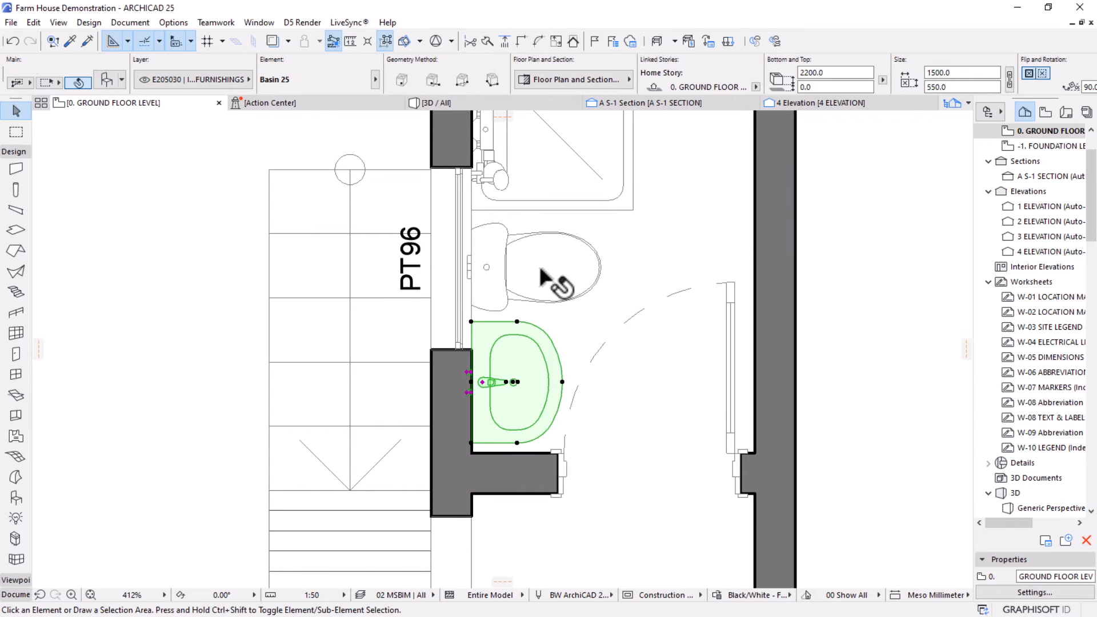
pyautogui.press('Escape')
# Move the basin flush against the small bathroom's door wall, into the corner with the PT96 window wall.
pyautogui.scroll(3, 497, 429)
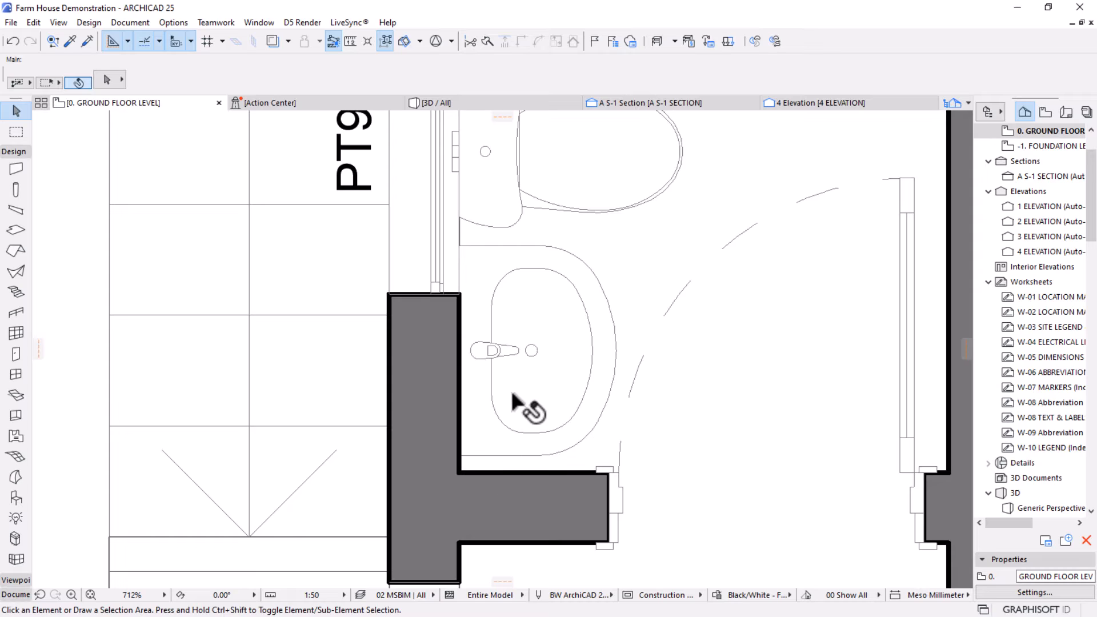
pyautogui.click(511, 439)
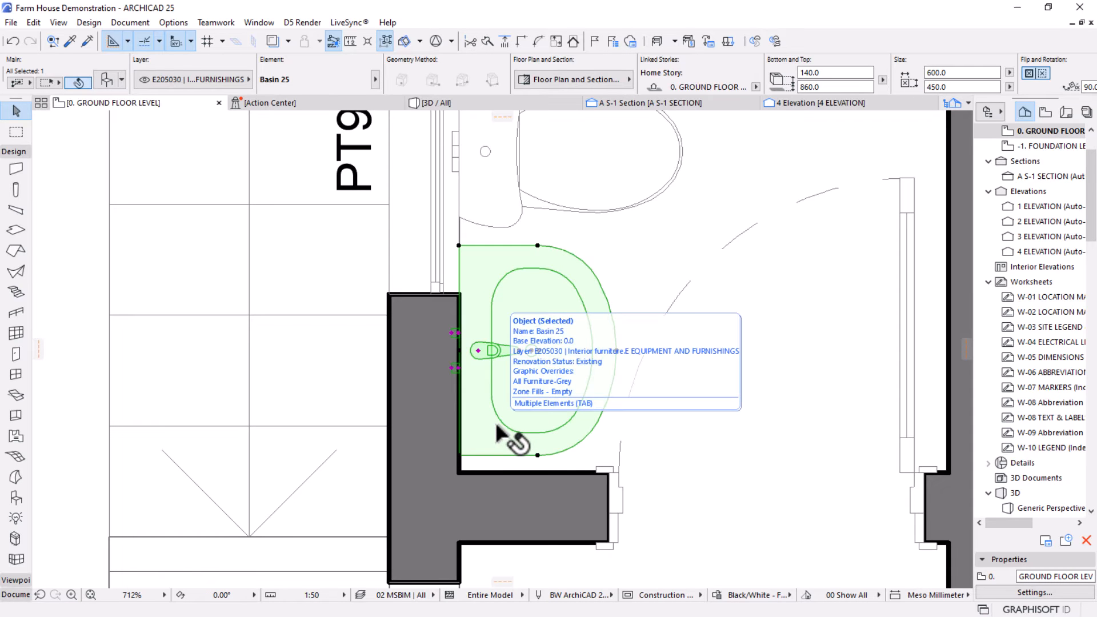
pyautogui.hotkey('ctrl', 'd')
pyautogui.scroll(3, 460, 445)
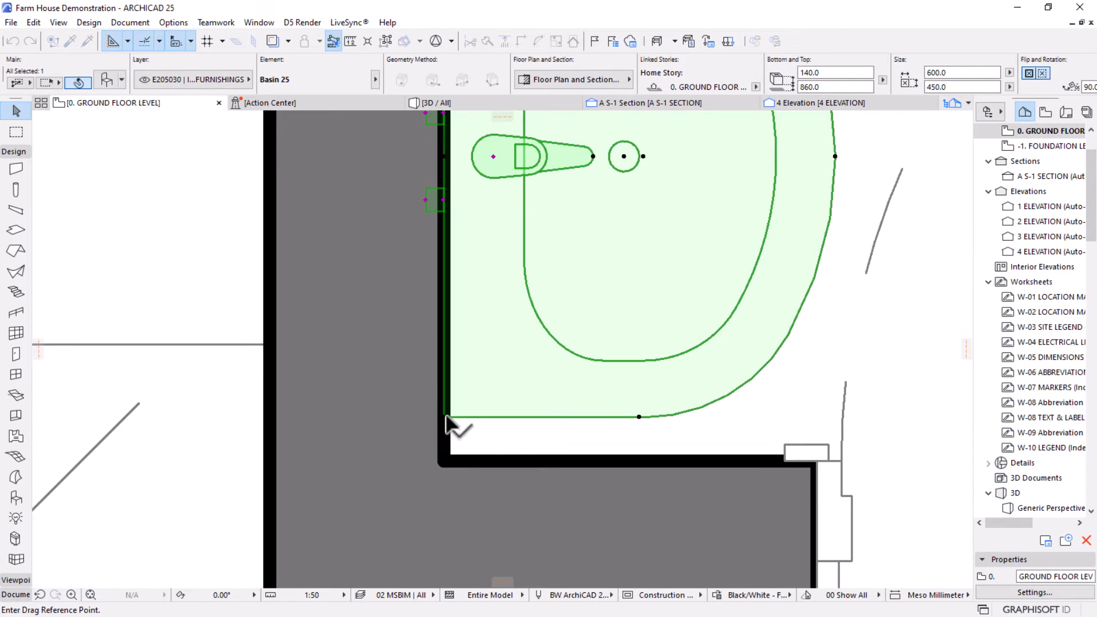
pyautogui.click(446, 418)
pyautogui.click(448, 453)
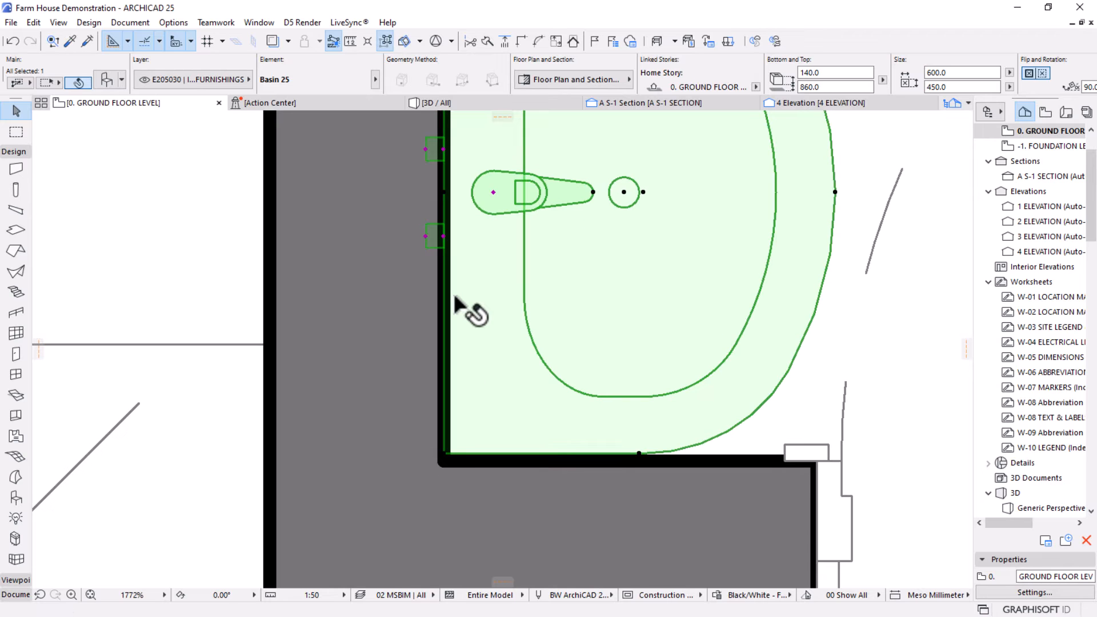
pyautogui.scroll(-4, 480, 311)
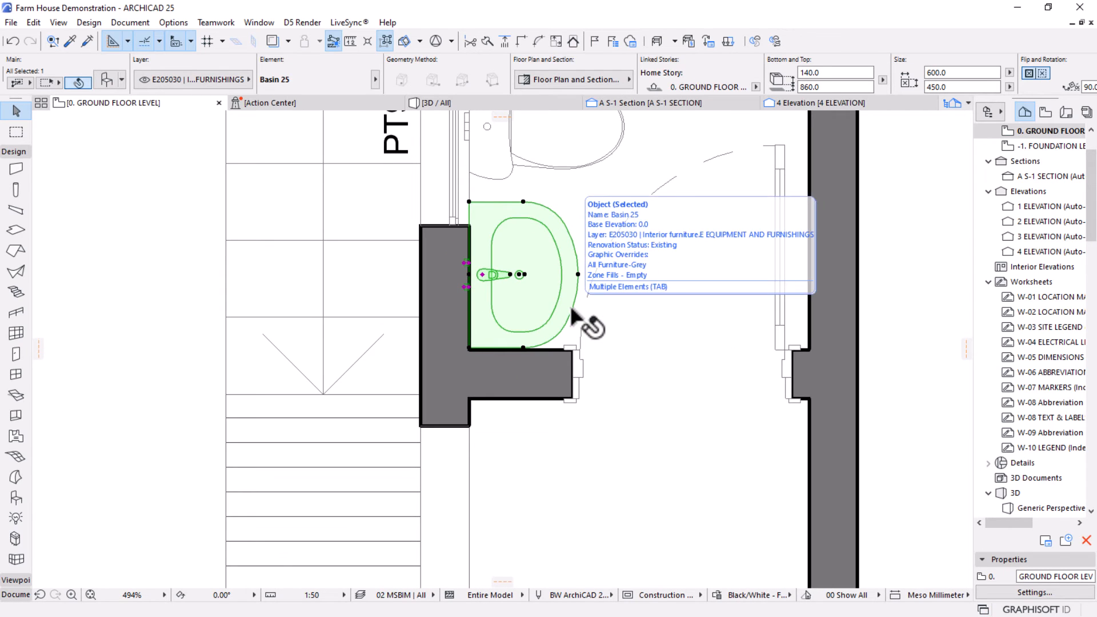
pyautogui.scroll(-5, 582, 311)
pyautogui.click(554, 394)
# Open the object default settings, clear the library search and browse to the Furniture Layouts 25 folder.
pyautogui.scroll(-3, 554, 394)
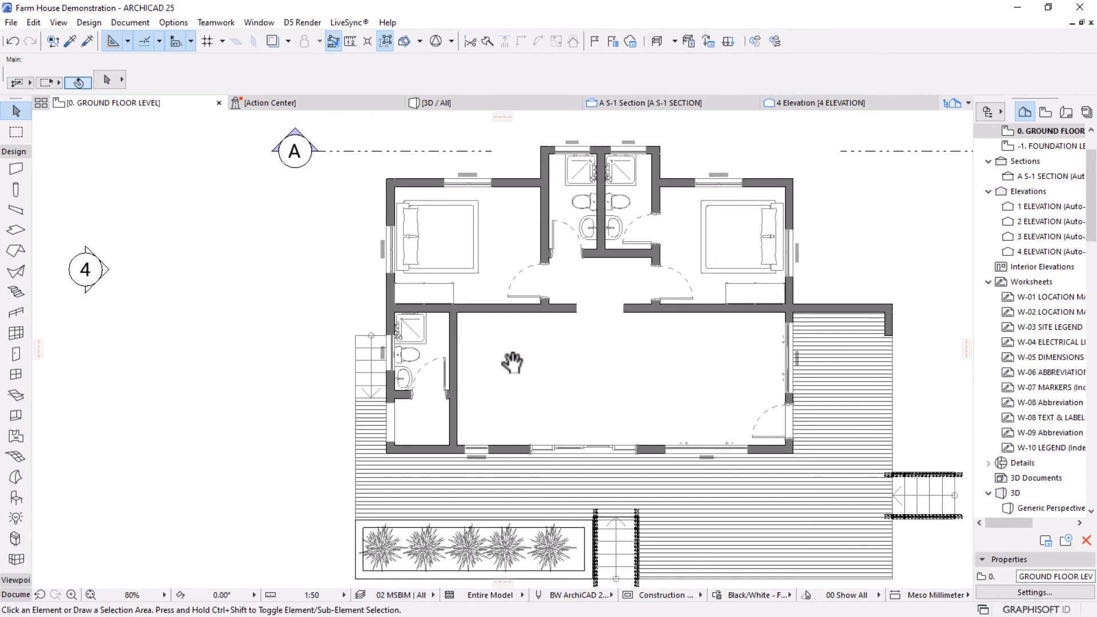
pyautogui.scroll(5, 482, 300)
pyautogui.scroll(-4, 480, 308)
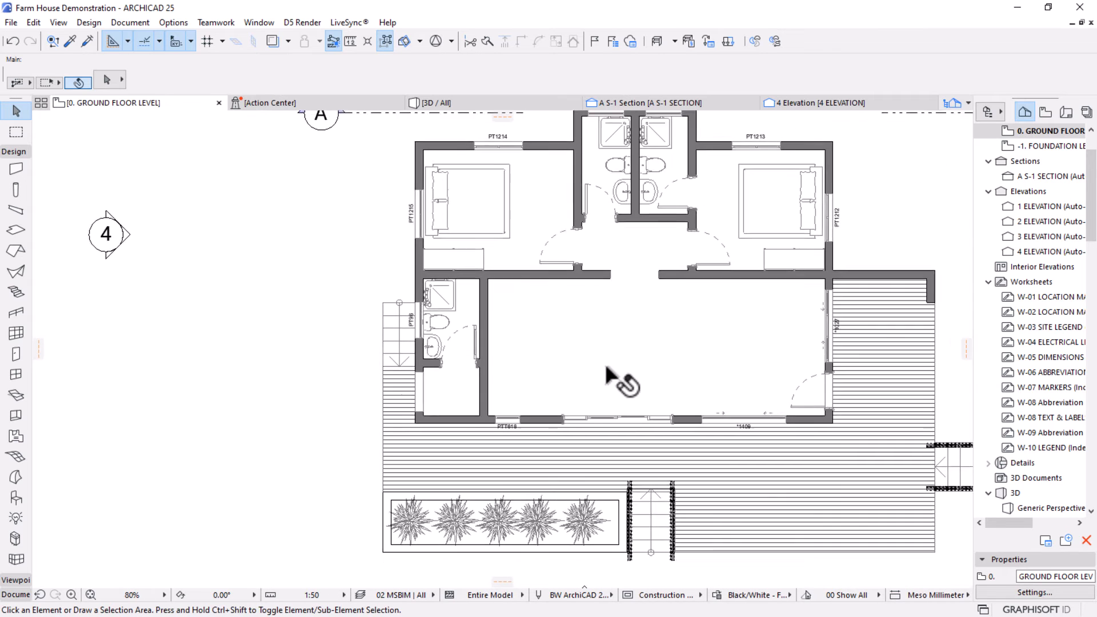
pyautogui.moveTo(516, 276); pyautogui.dragTo(583, 301, button='middle')
pyautogui.scroll(1, 597, 237)
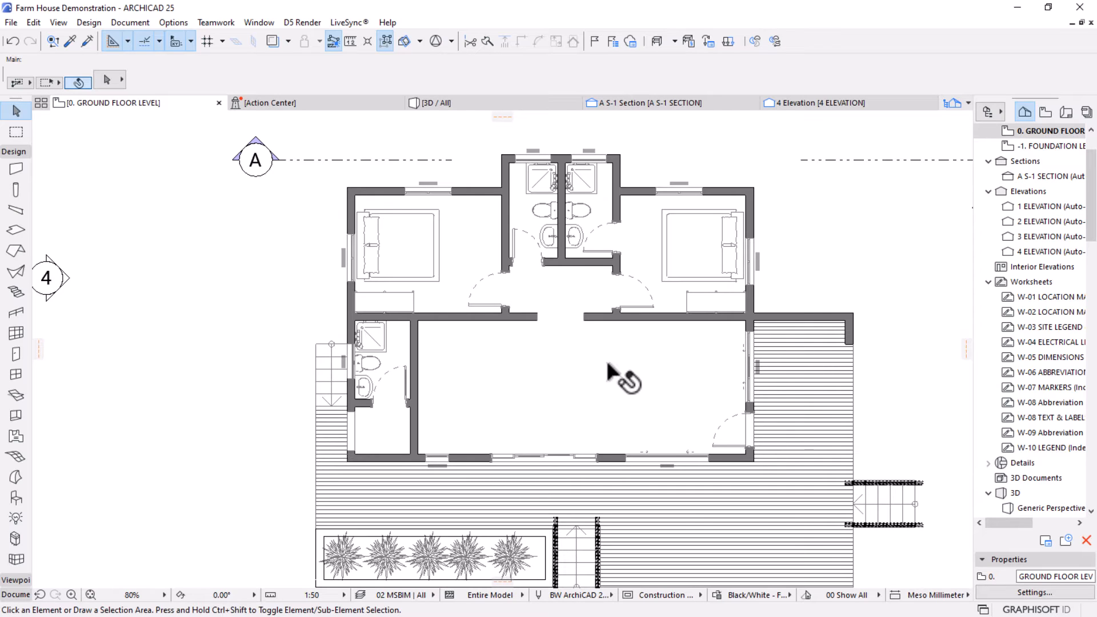
pyautogui.scroll(1, 643, 320)
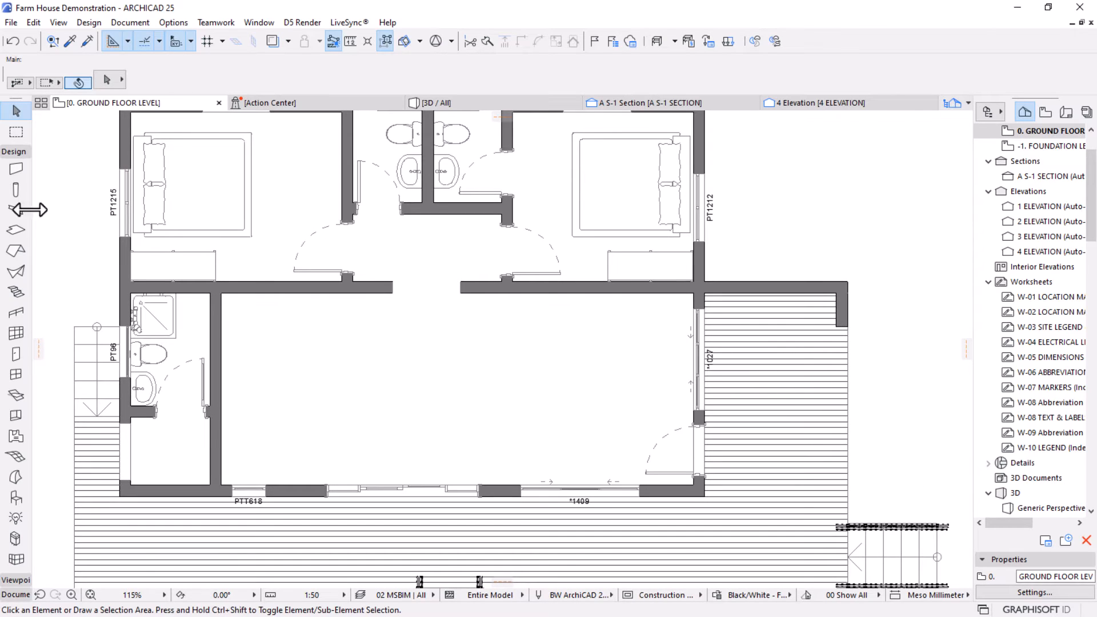
pyautogui.click(16, 504)
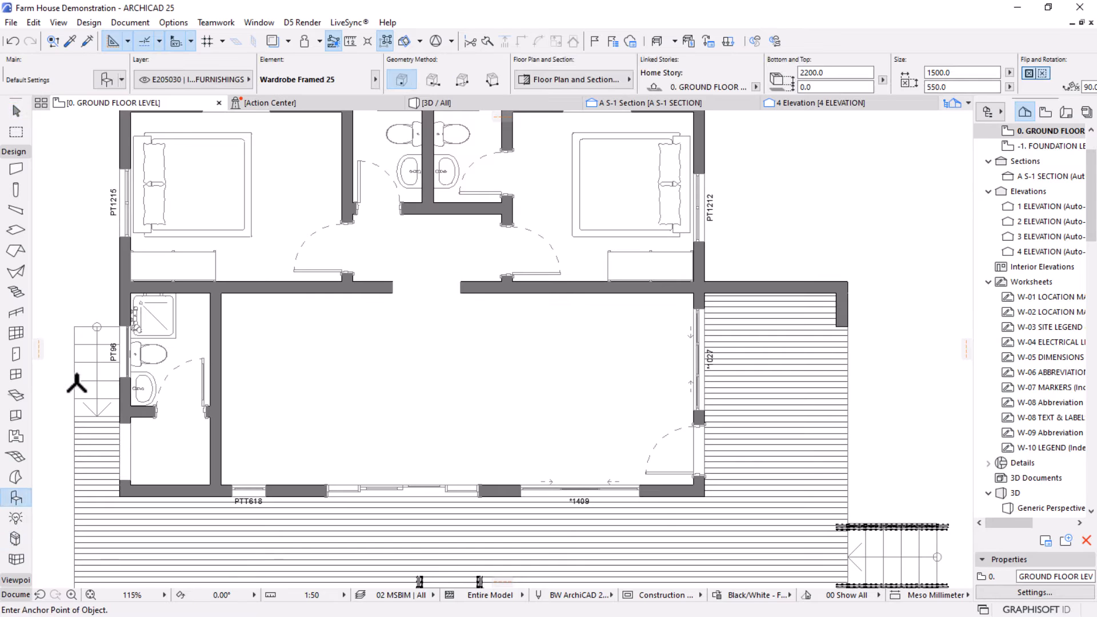
pyautogui.hotkey('ctrl', 't')
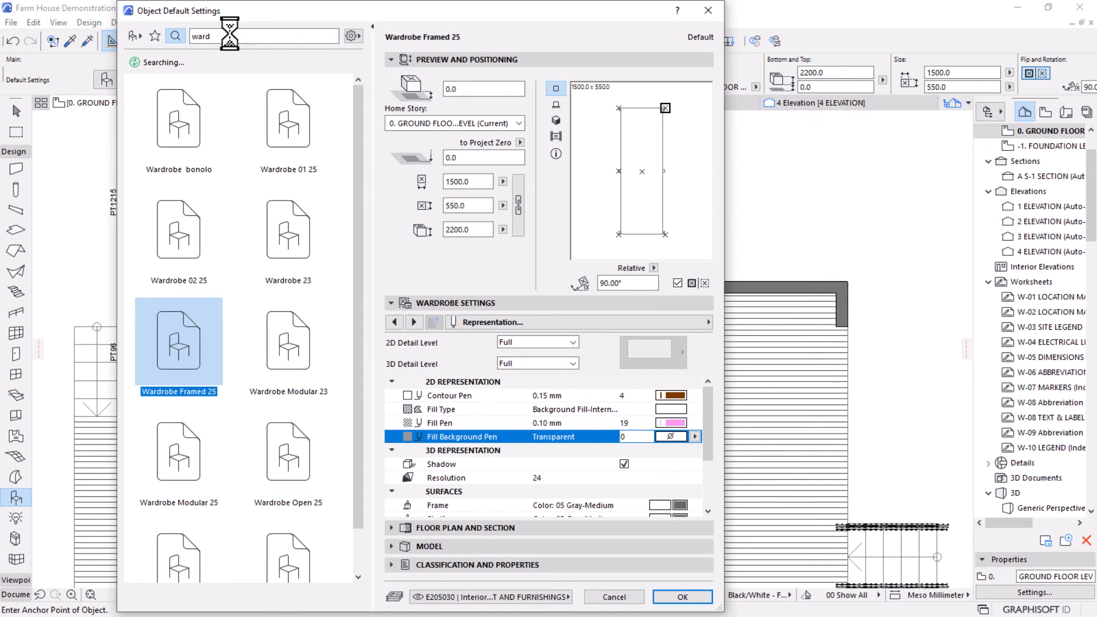
pyautogui.moveTo(238, 39); pyautogui.dragTo(144, 39)
pyautogui.press('BackSpace')
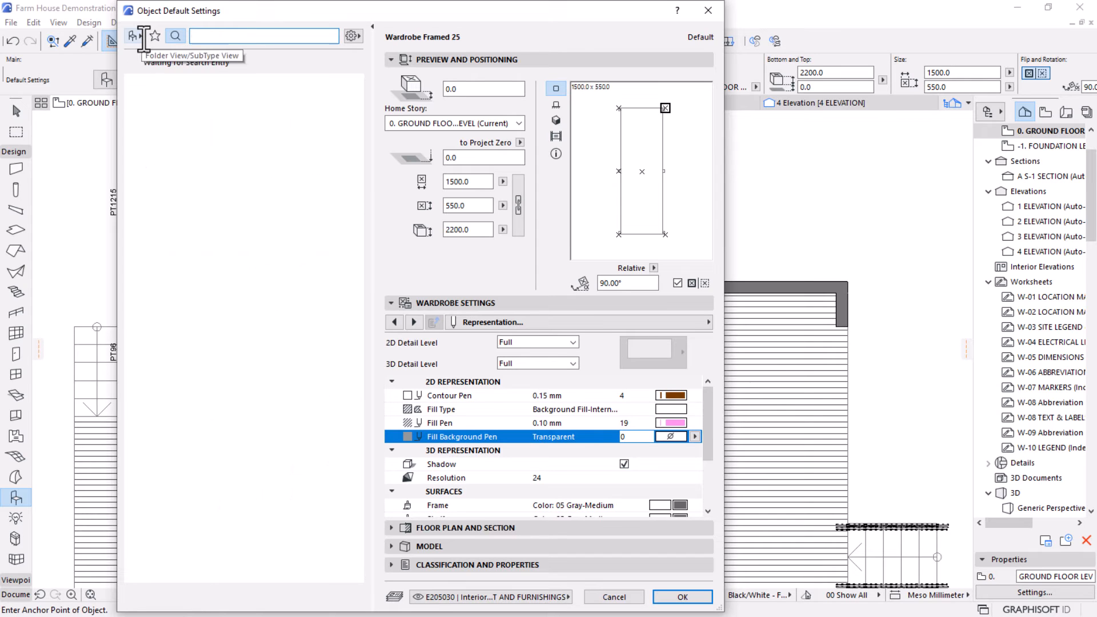
pyautogui.click(136, 36)
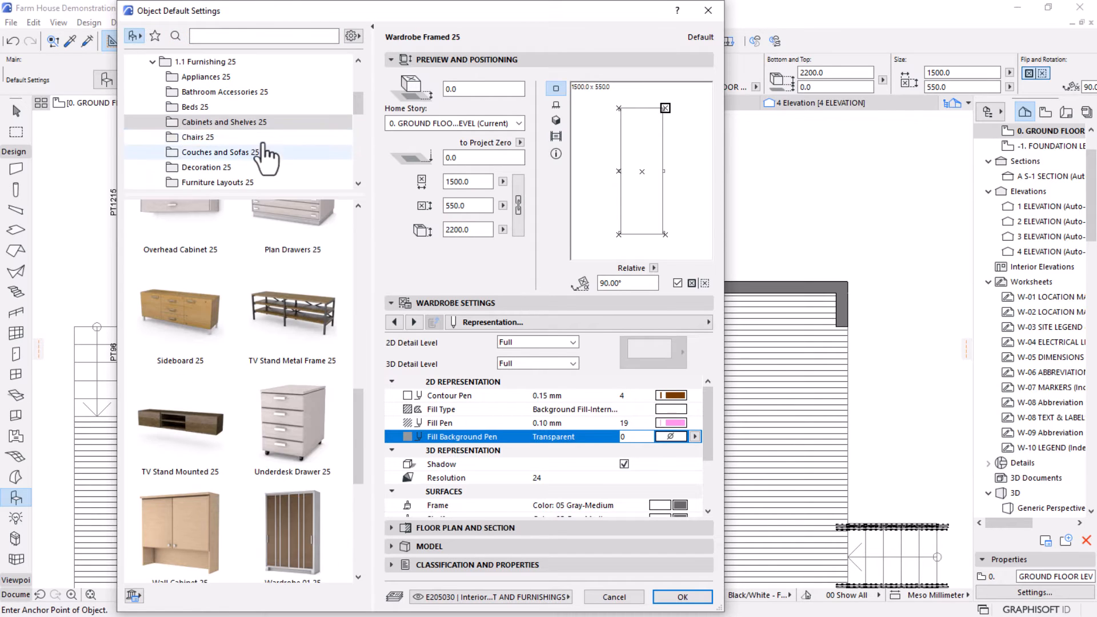
pyautogui.click(216, 182)
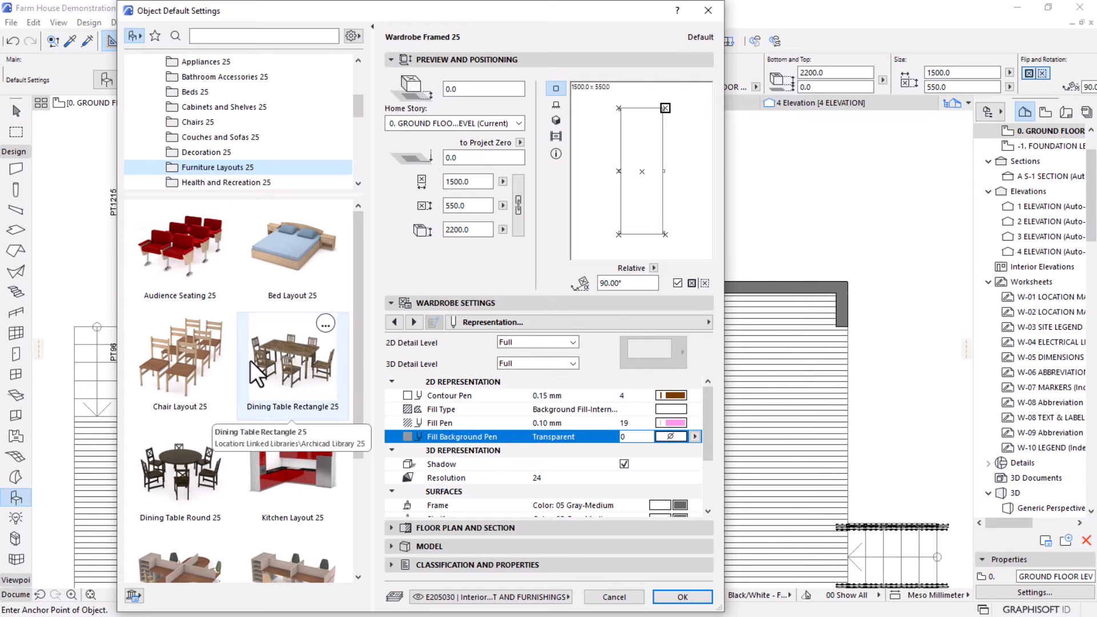
# Choose Kitchen Layout 25 as the object and set its layout to L-Shaped.
pyautogui.scroll(-3, 242, 328)
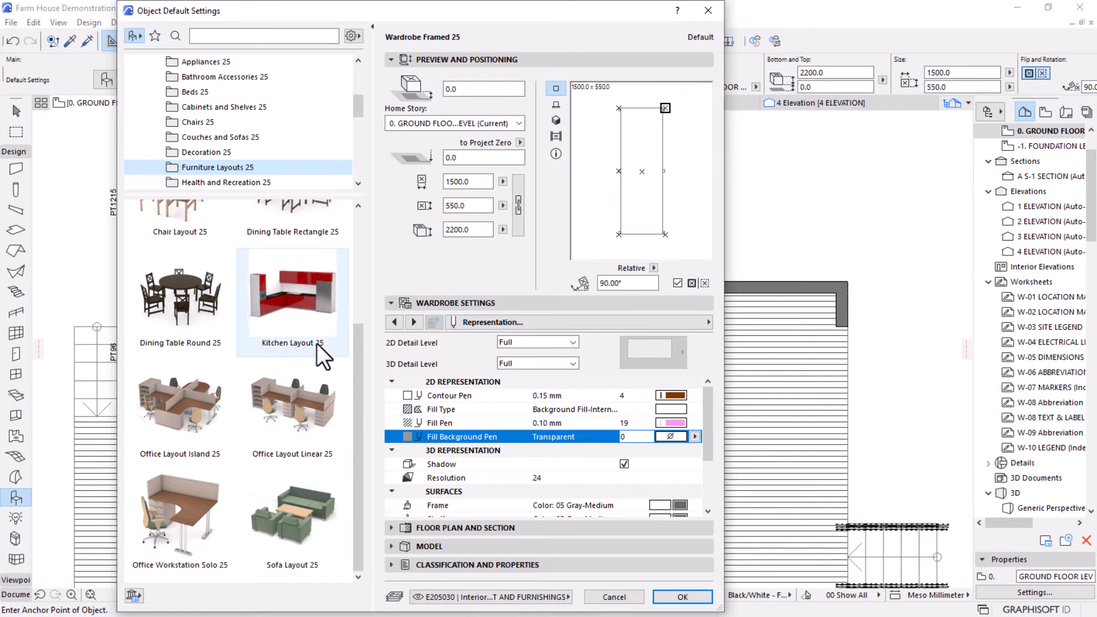
pyautogui.scroll(2, 296, 309)
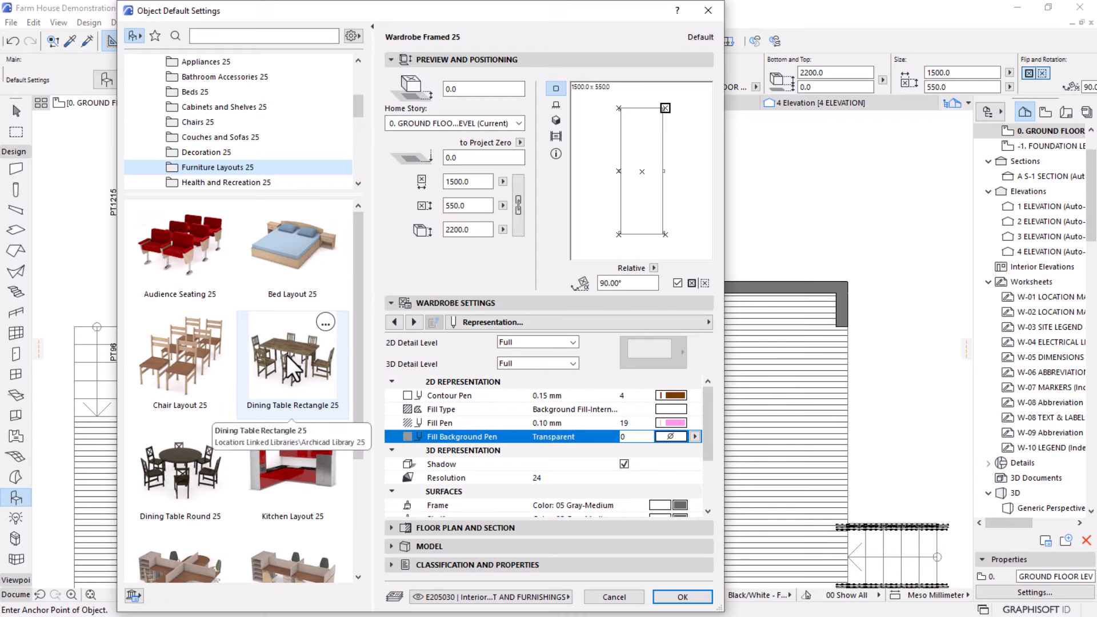
pyautogui.scroll(-2, 288, 362)
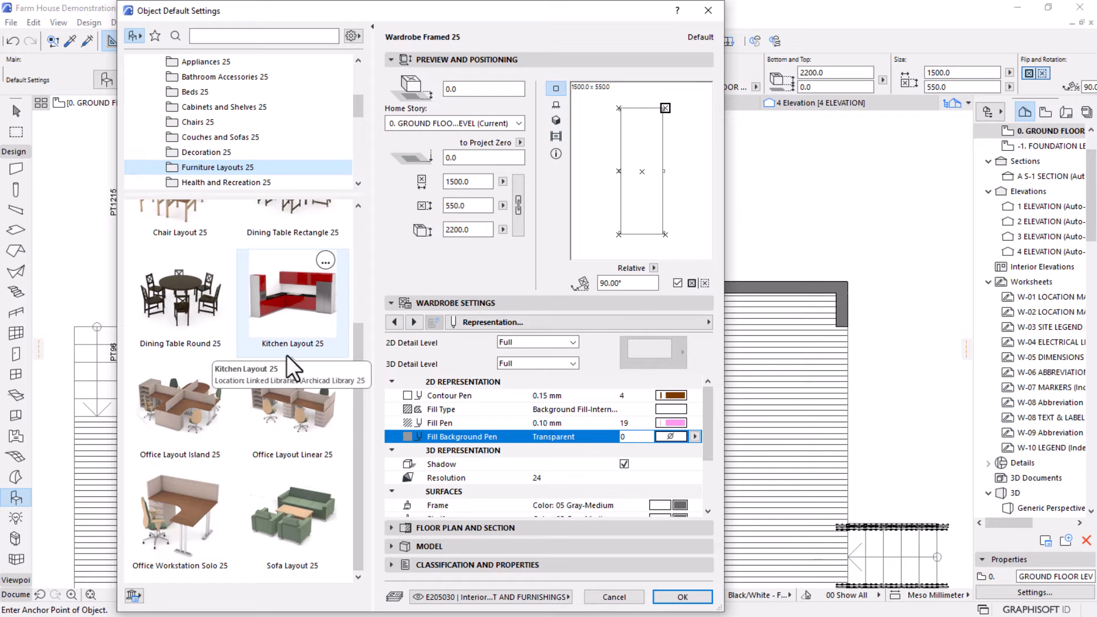
pyautogui.click(290, 317)
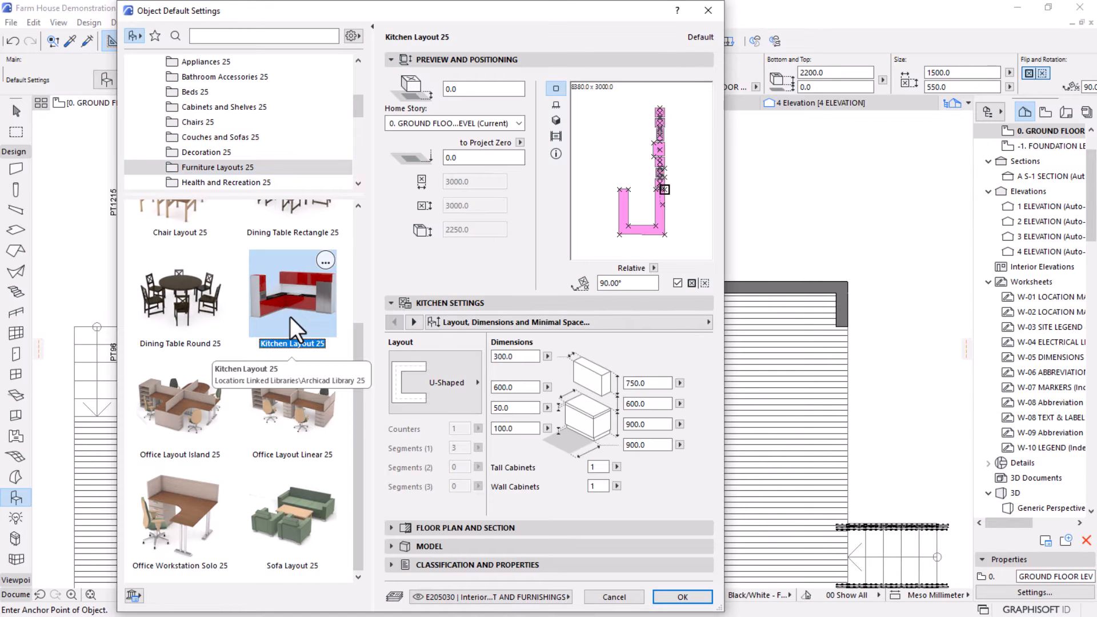
pyautogui.click(451, 389)
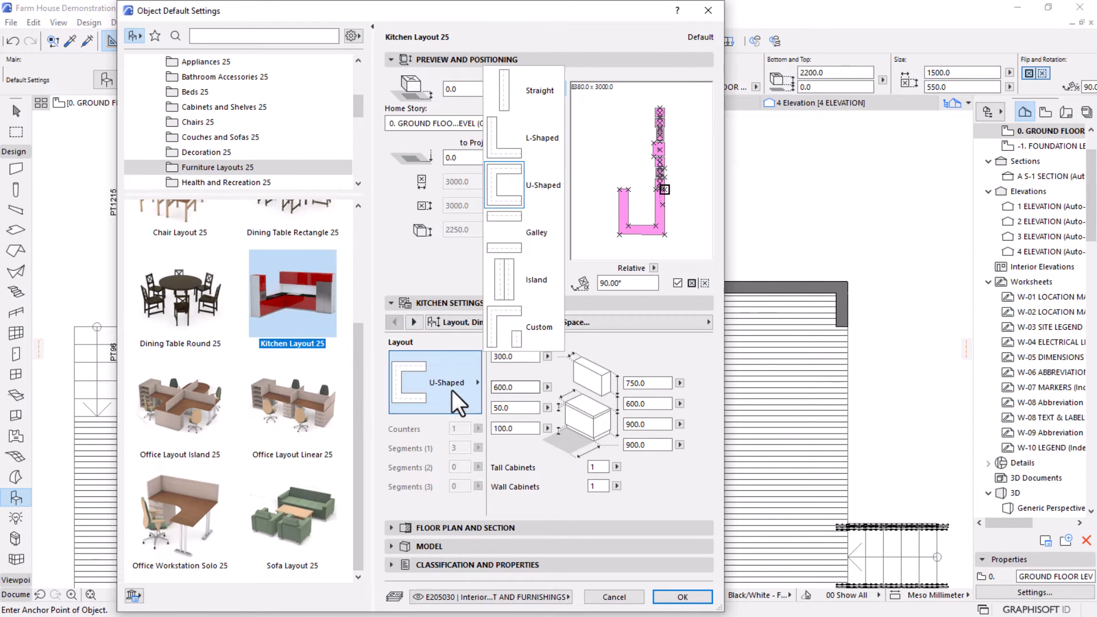
pyautogui.click(537, 148)
# Exclude ovens, washers and dishwashers from the kitchen layout's accessories.
pyautogui.click(414, 323)
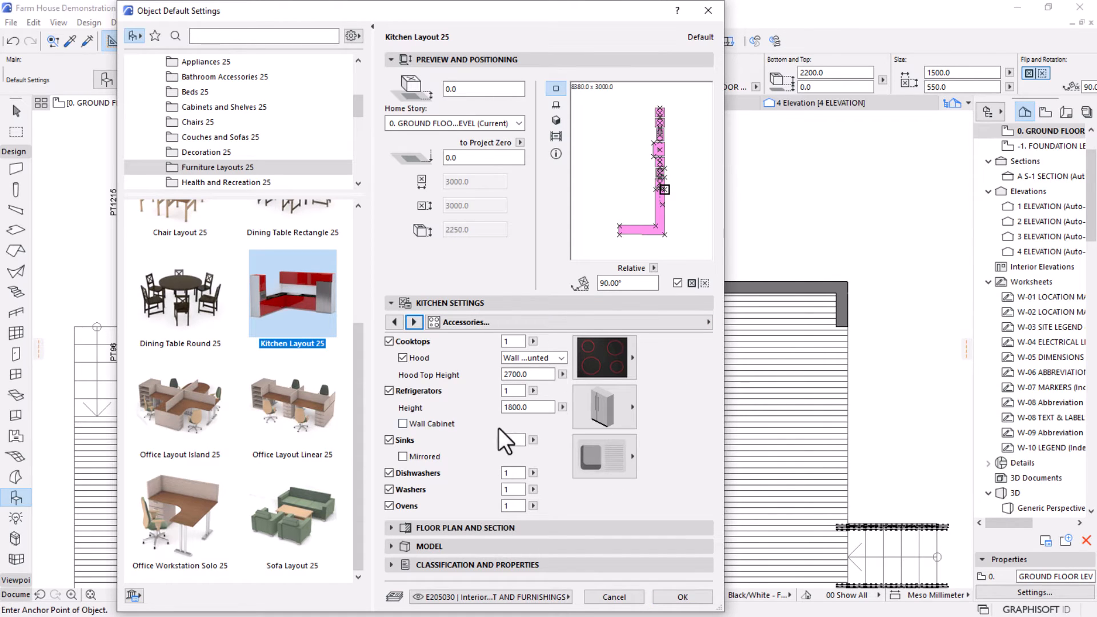
pyautogui.click(388, 506)
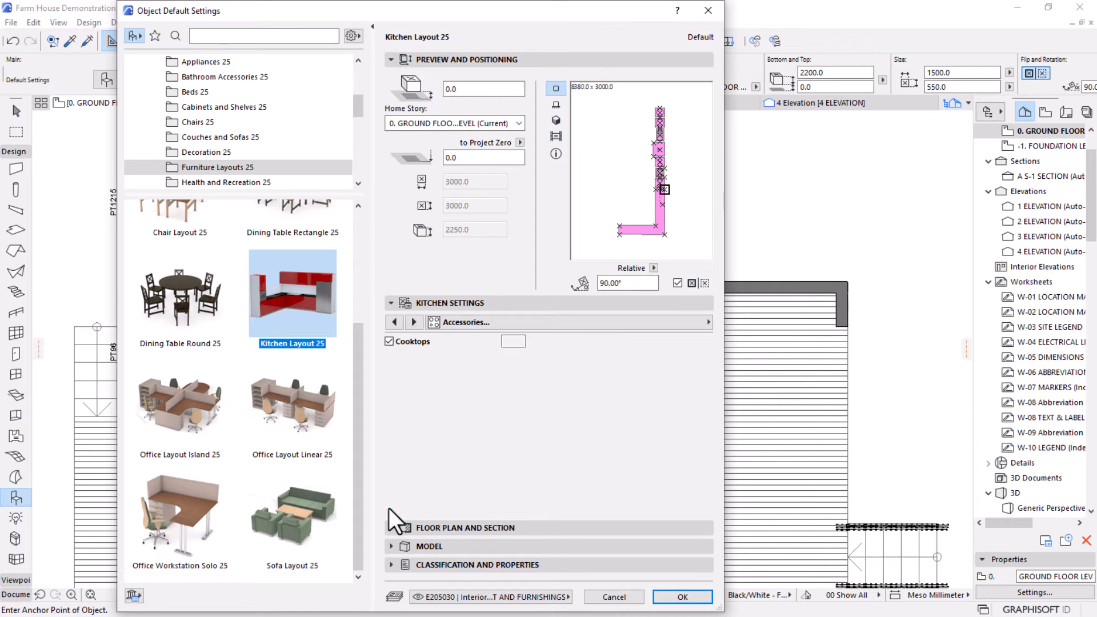
pyautogui.click(389, 489)
pyautogui.click(388, 473)
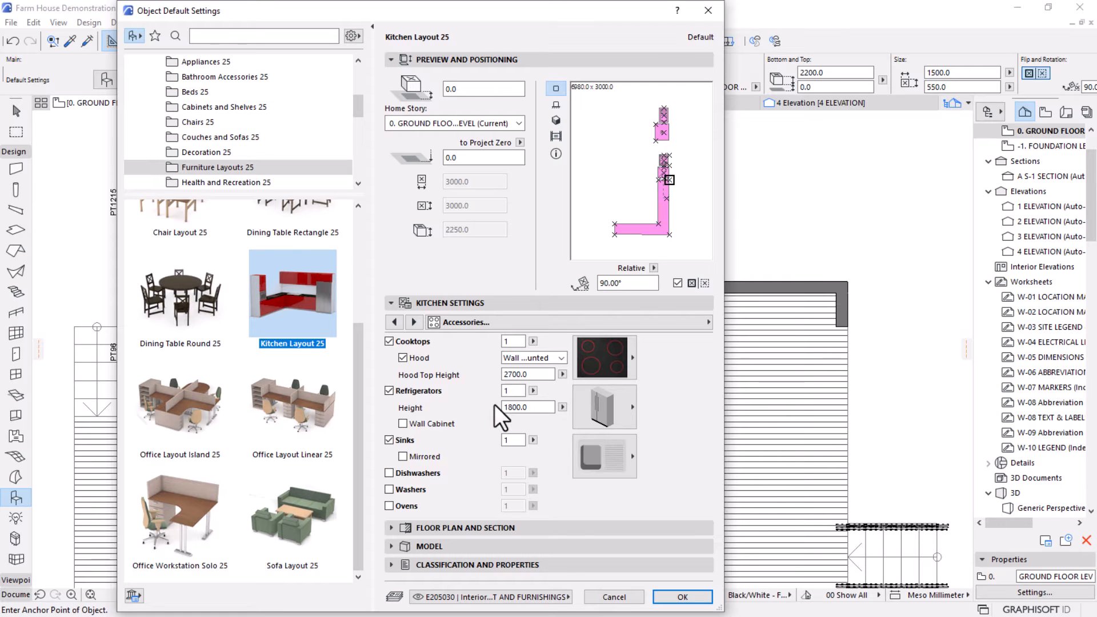
# Set the kitchen layout's 2D detail level to Full and its fill background pen to 255.
pyautogui.click(413, 322)
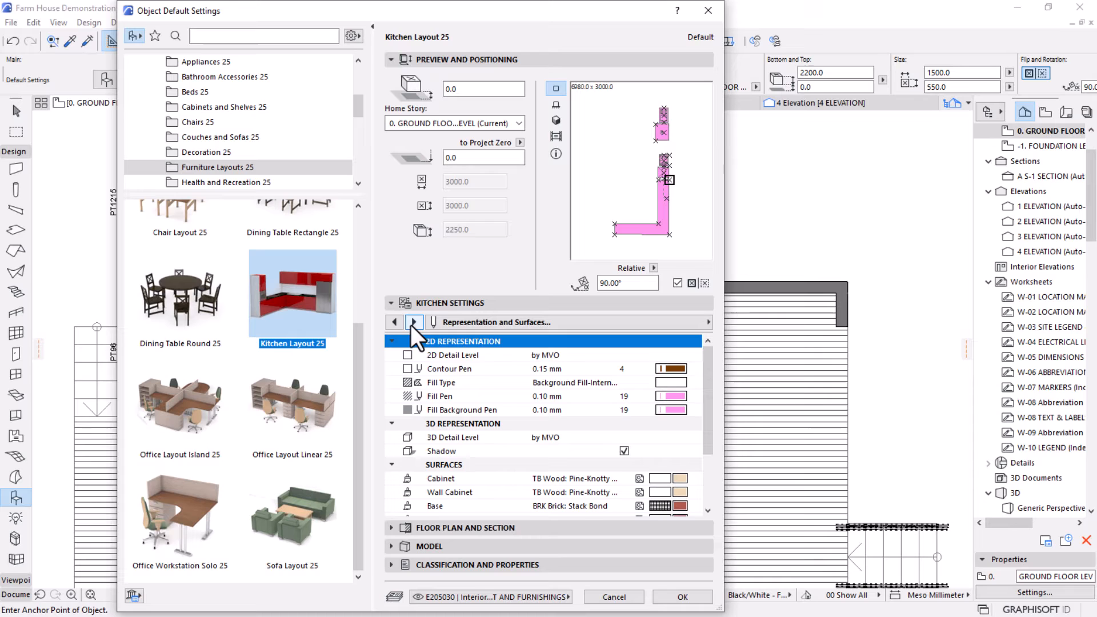
pyautogui.click(646, 355)
pyautogui.click(695, 355)
pyautogui.click(724, 368)
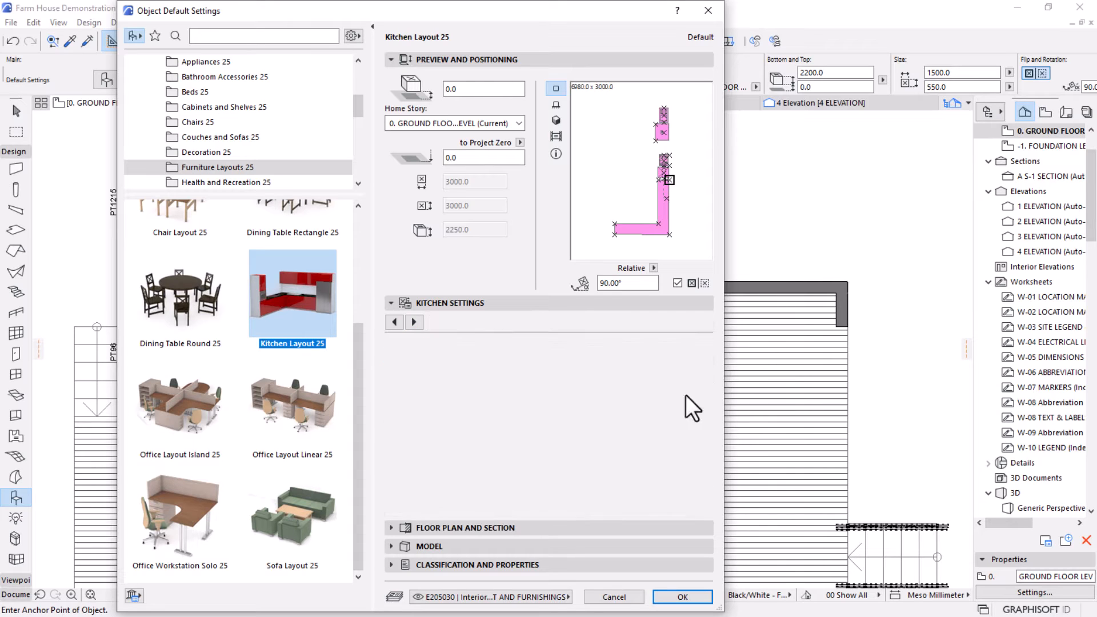
pyautogui.click(669, 410)
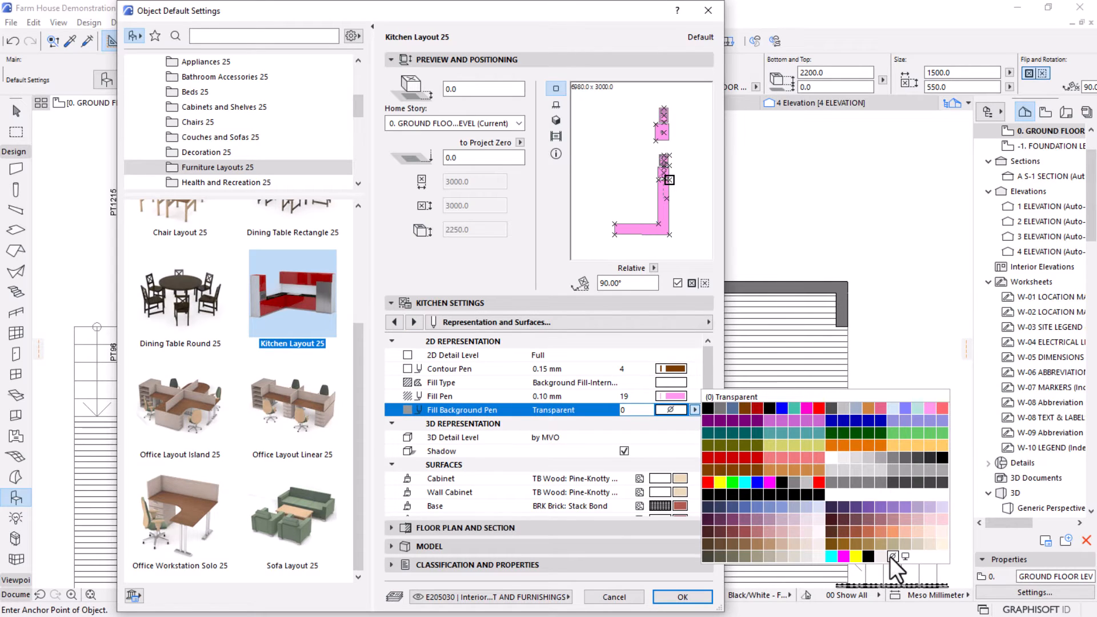
pyautogui.click(886, 557)
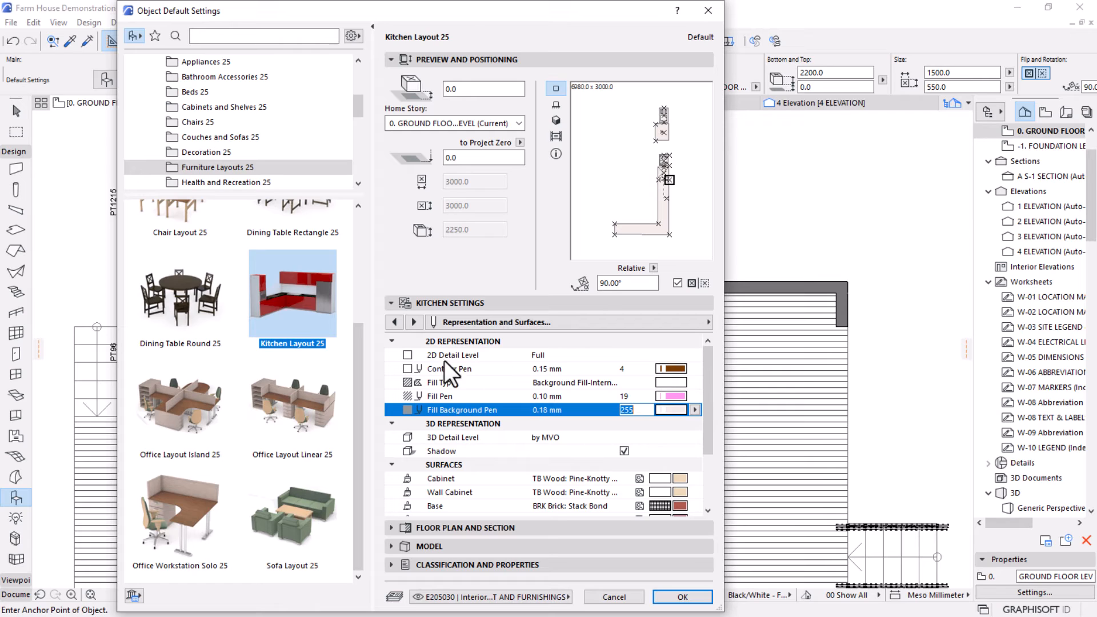
# Set the kitchen layout's 3D detail level to Full and its fill background pen to Transparent.
pyautogui.click(414, 321)
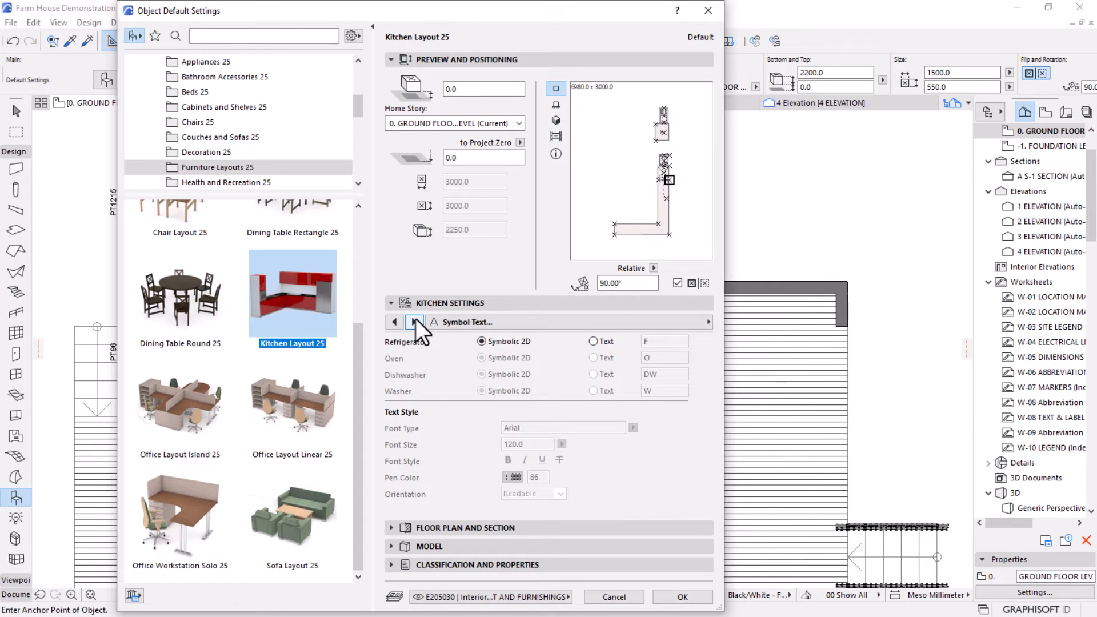
pyautogui.click(414, 321)
pyautogui.click(388, 325)
pyautogui.click(388, 324)
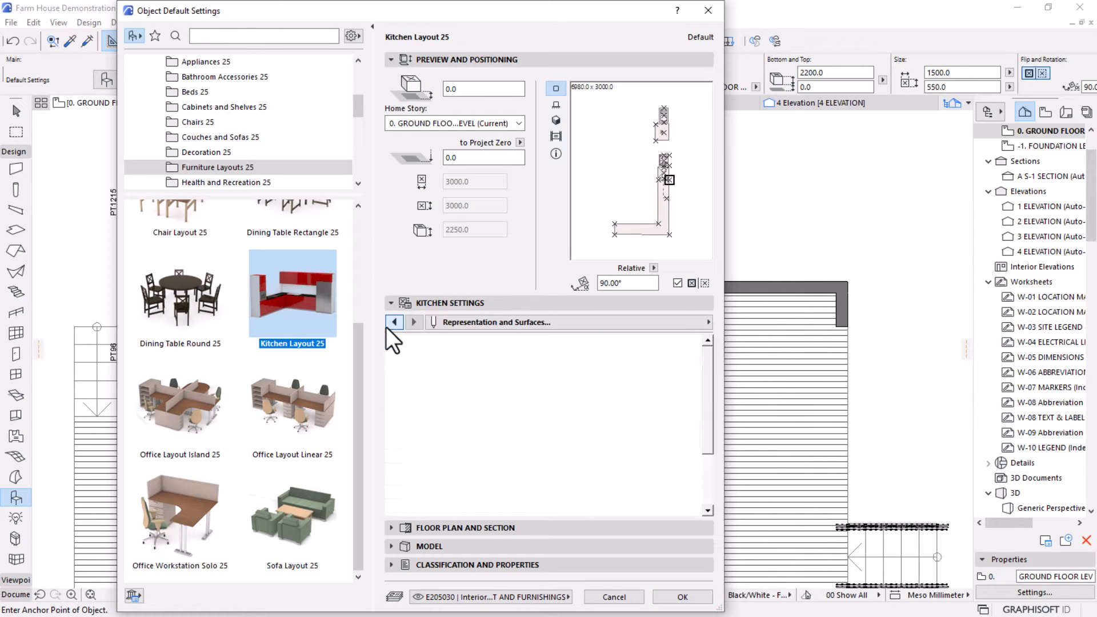
pyautogui.click(388, 324)
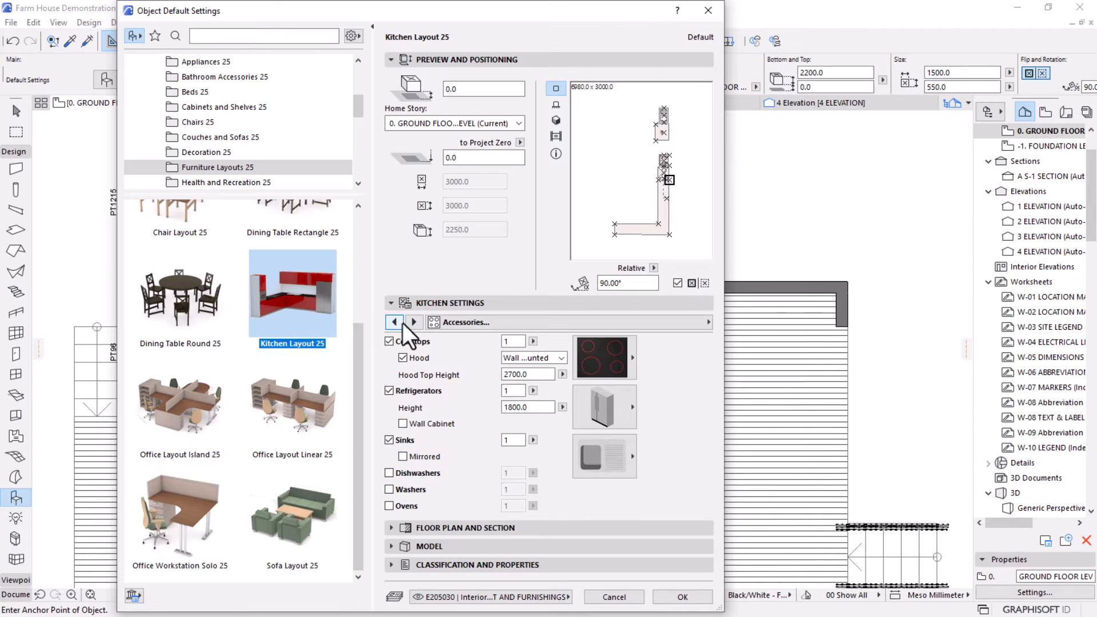
pyautogui.click(410, 322)
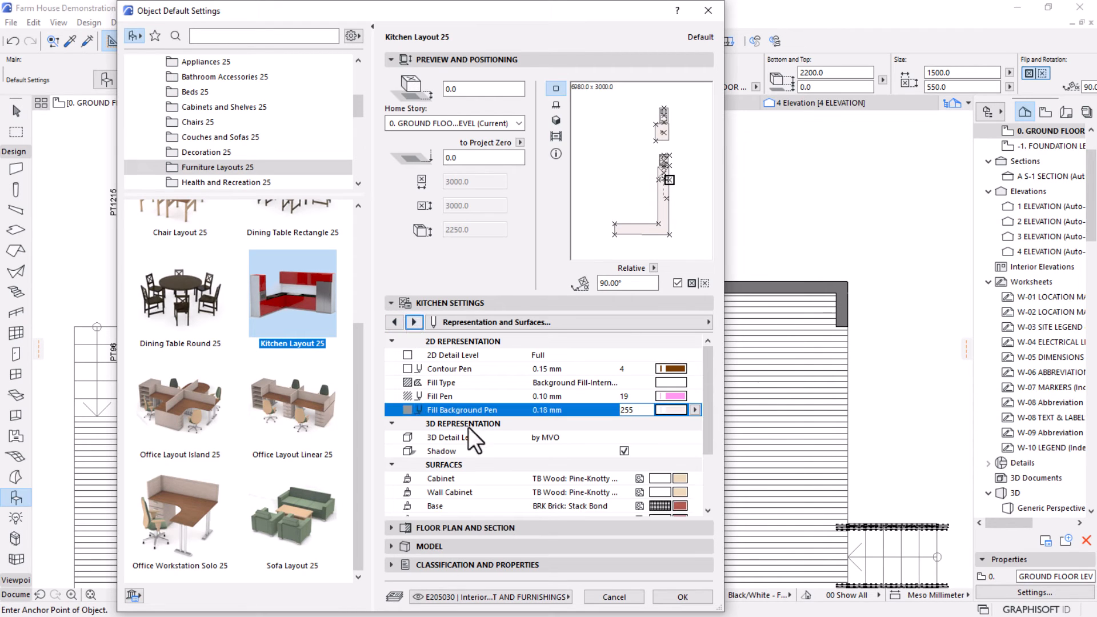
pyautogui.click(544, 439)
pyautogui.click(695, 438)
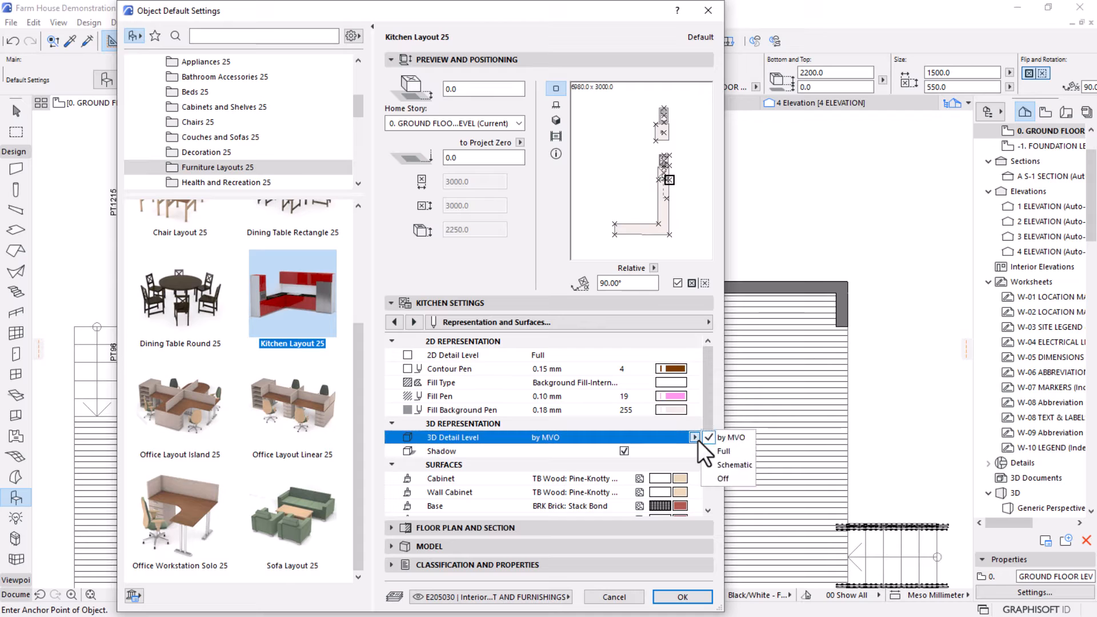
pyautogui.click(717, 451)
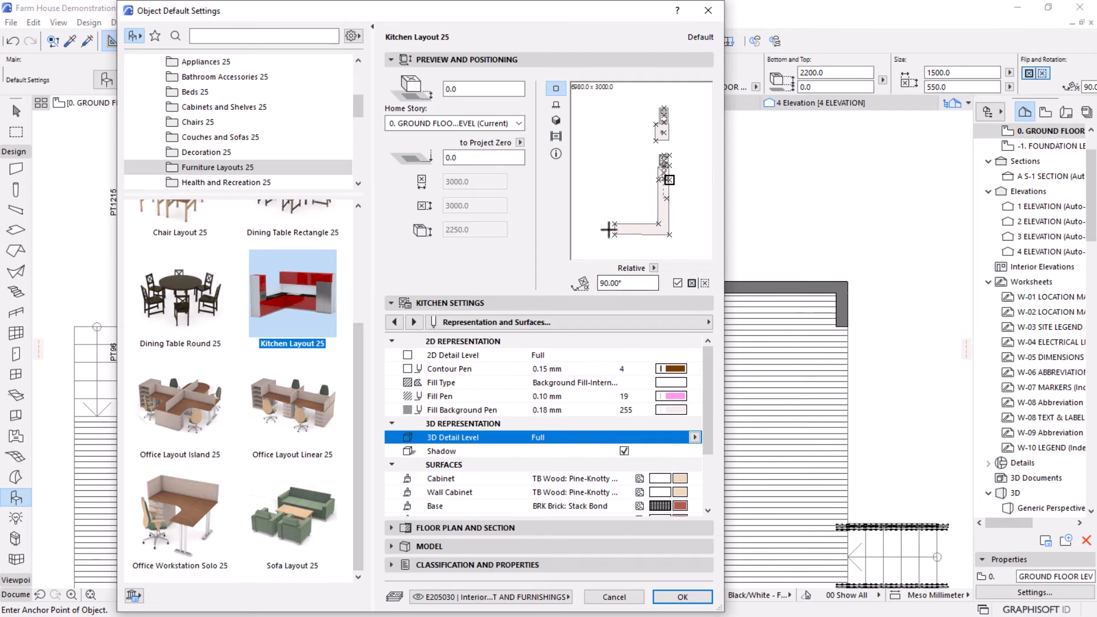
pyautogui.click(671, 409)
pyautogui.click(893, 553)
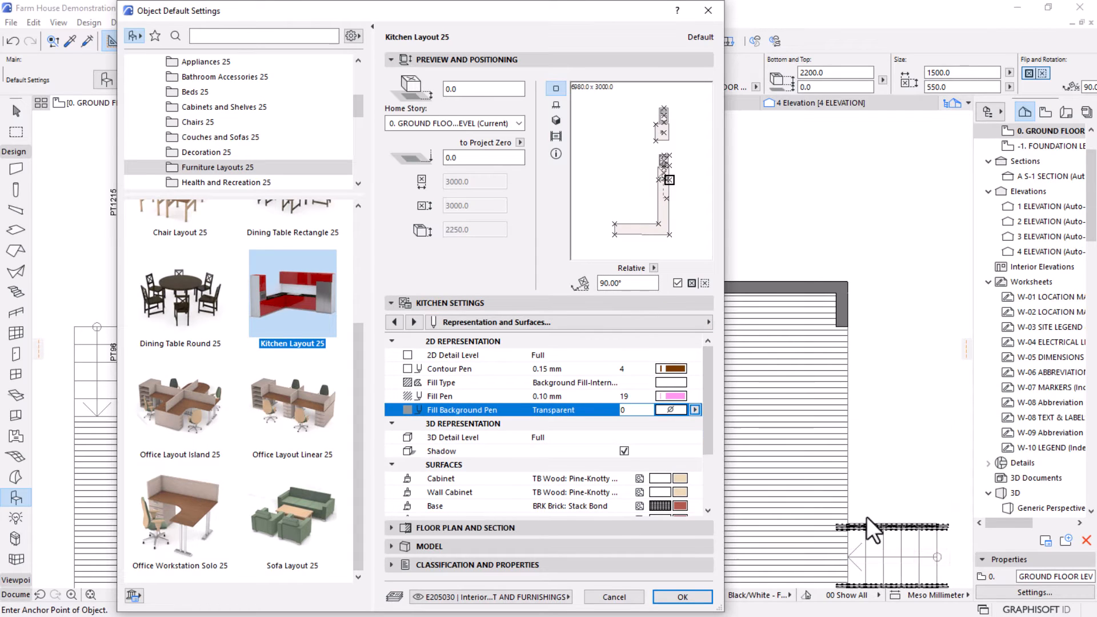
# Accept the object settings and place the L-shaped kitchen layout in the open living area near the PT1212 bedroom.
pyautogui.click(682, 597)
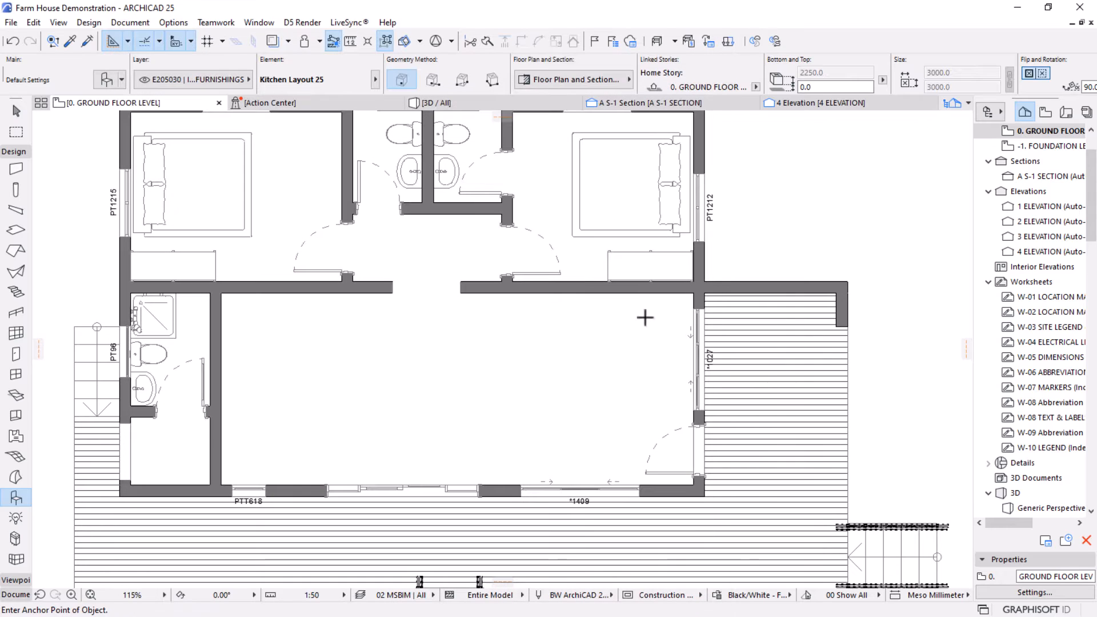
pyautogui.click(585, 355)
pyautogui.scroll(-1, 613, 337)
pyautogui.scroll(-2, 623, 329)
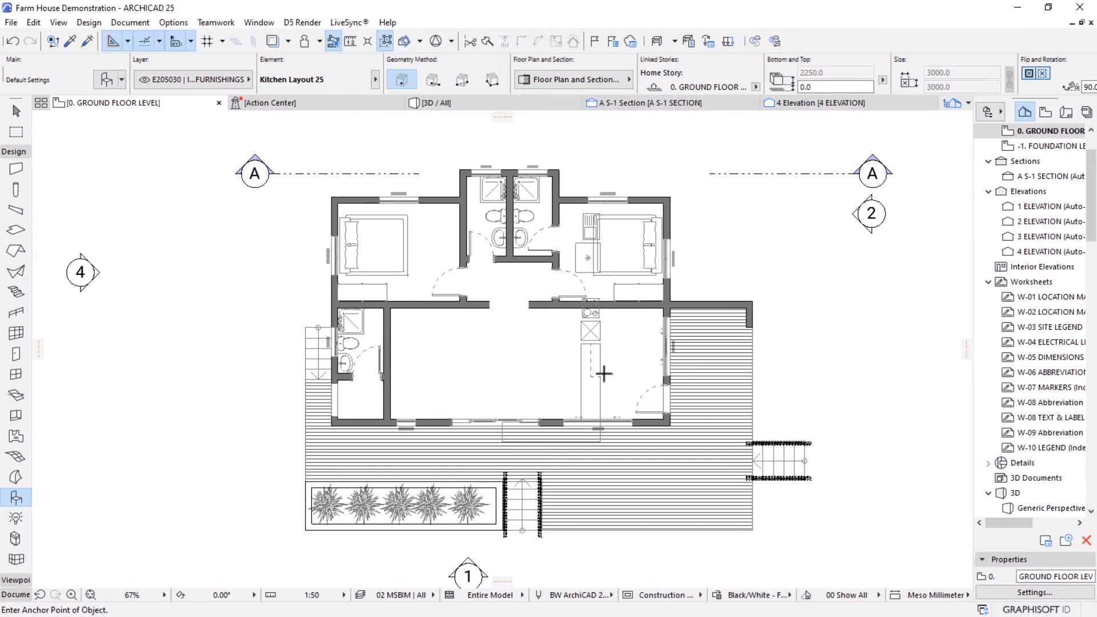
# Select the placed kitchen layout and mirror it about a horizontal axis through its outer corner.
pyautogui.press('Escape')
pyautogui.click(578, 354)
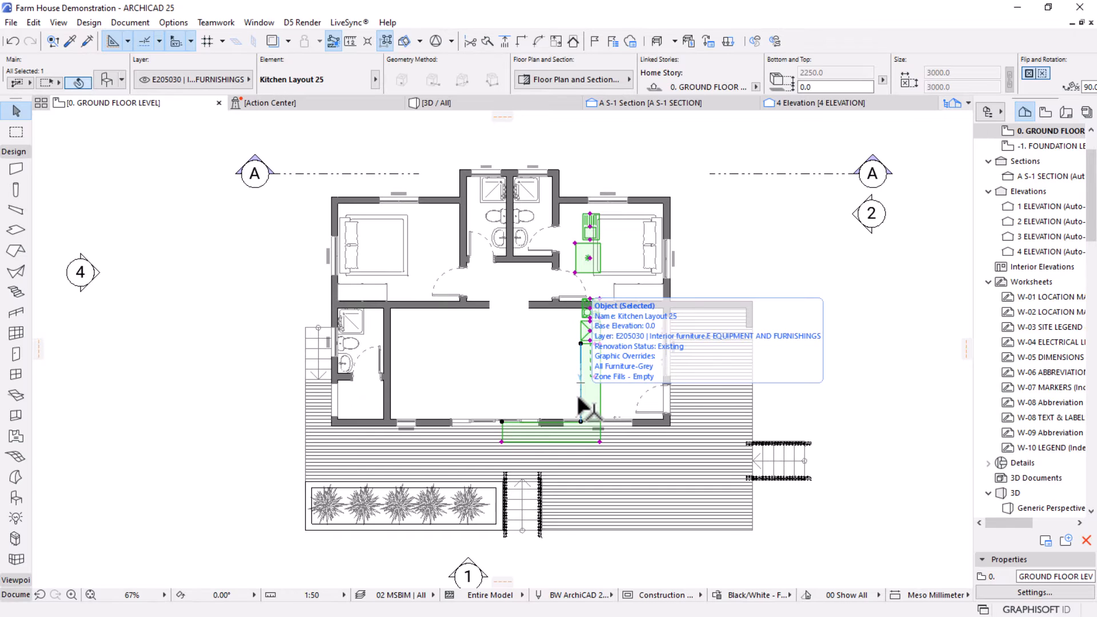
pyautogui.click(586, 378)
pyautogui.click(599, 441)
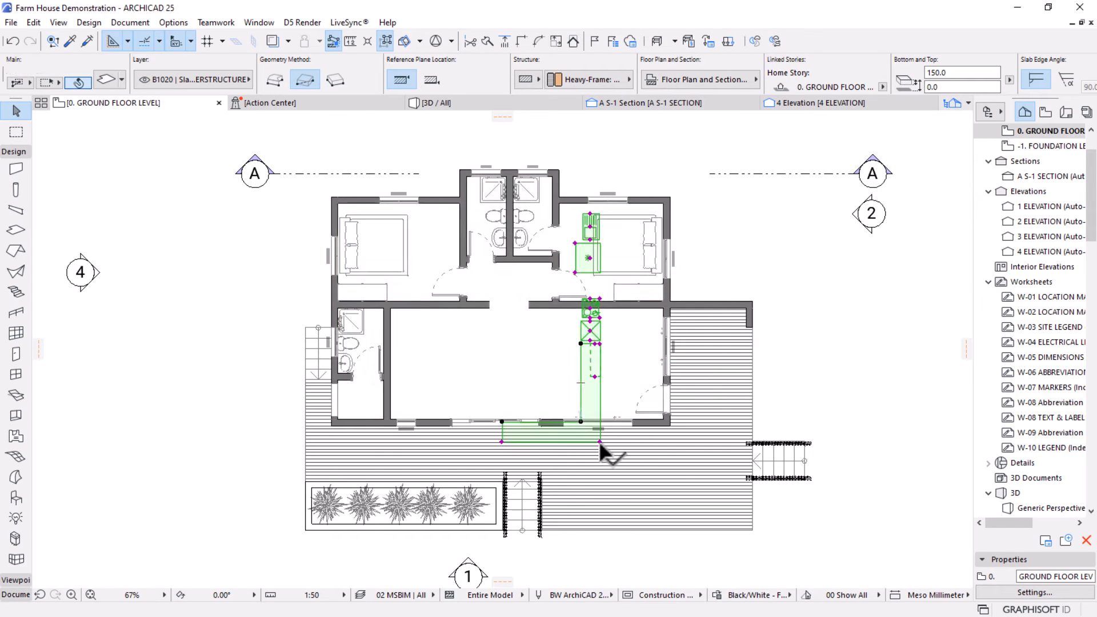
pyautogui.click(599, 440)
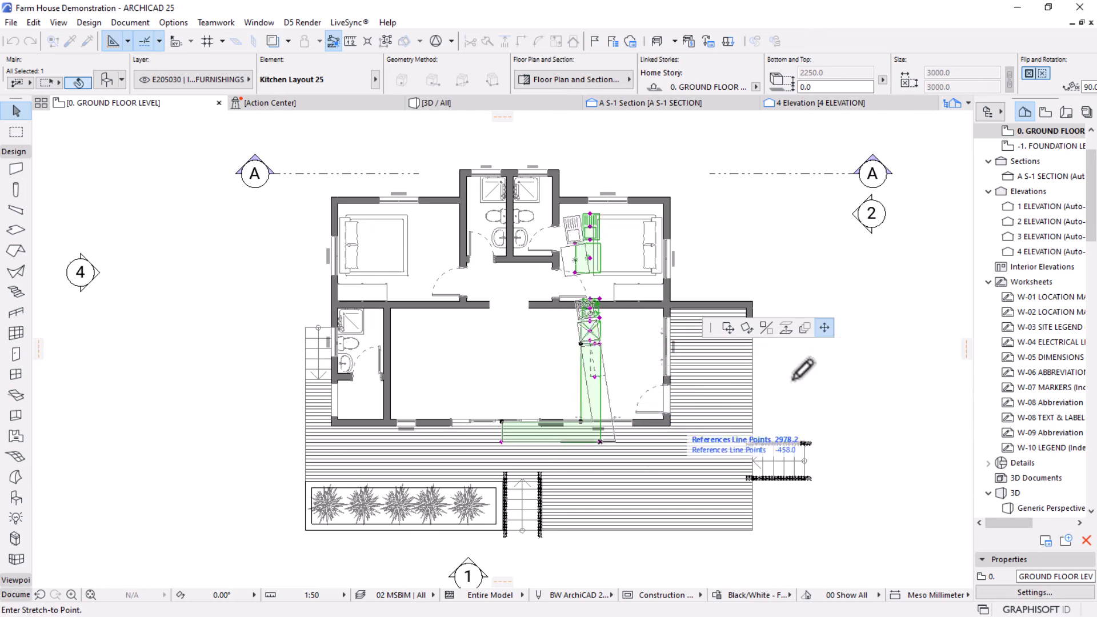
pyautogui.click(765, 328)
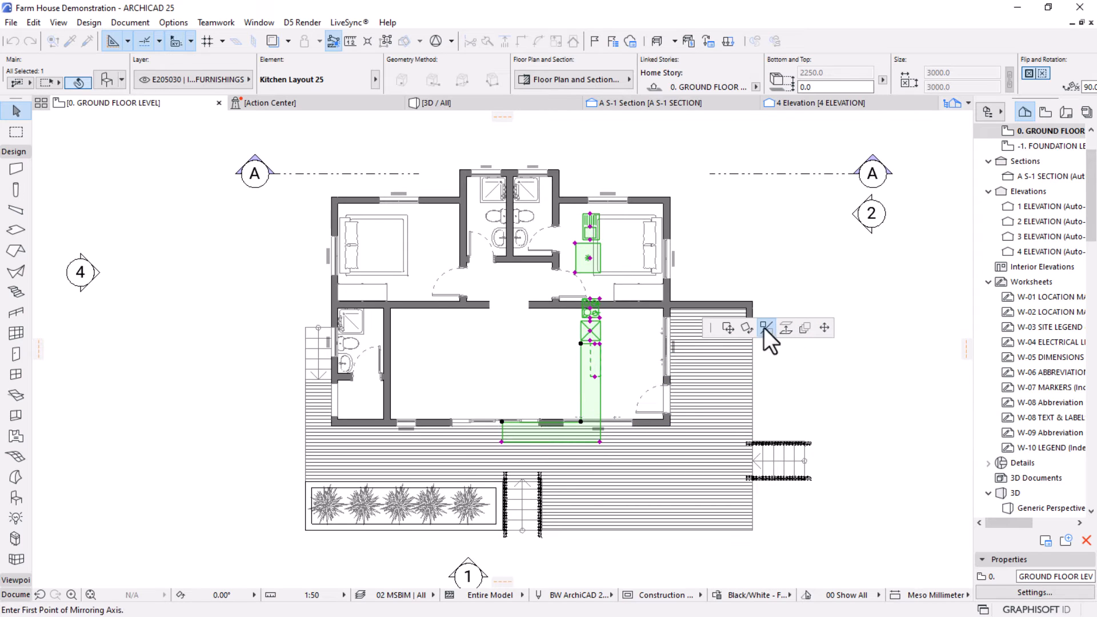
pyautogui.click(599, 441)
pyautogui.click(737, 443)
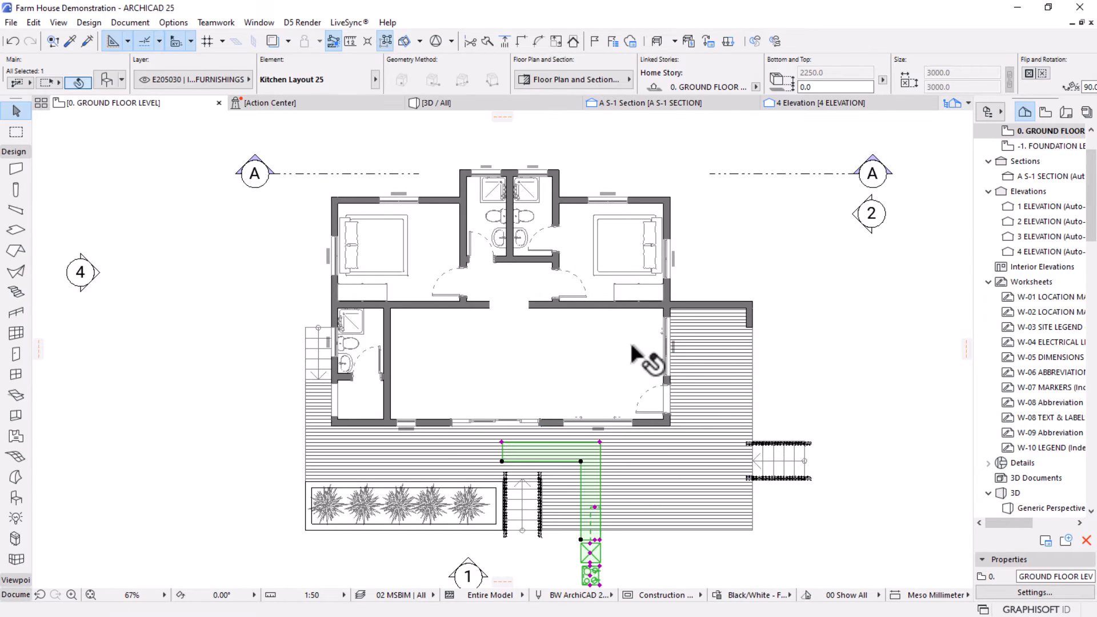
# Move the kitchen layout by its outer corner into the living area's inner corner between the bedroom wall and the *1027 window wall.
pyautogui.hotkey('ctrl', 'd')
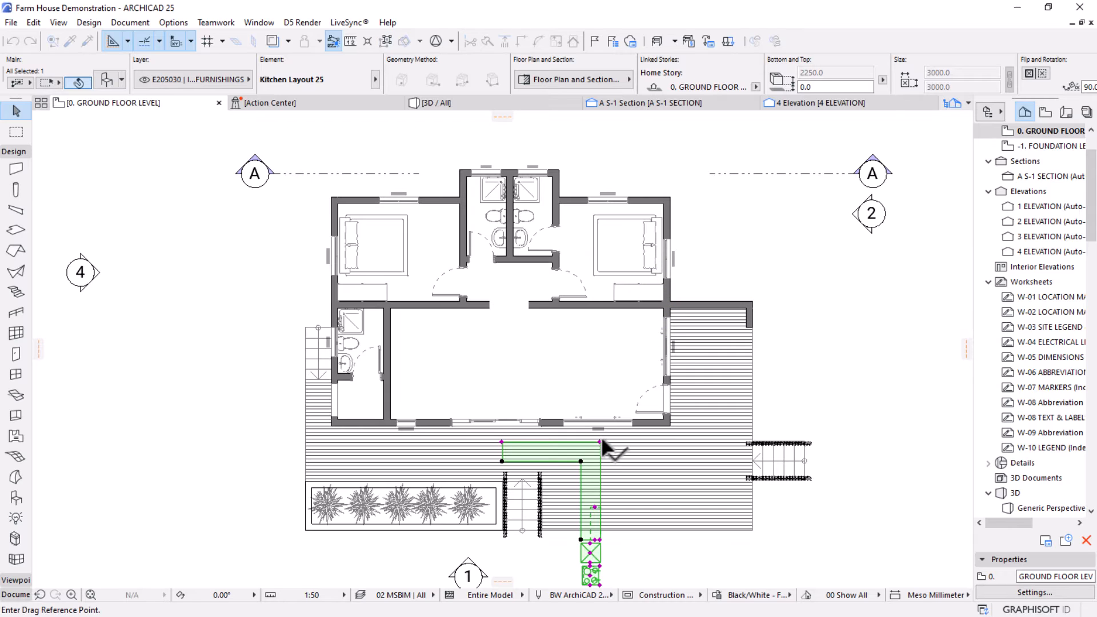
pyautogui.click(600, 441)
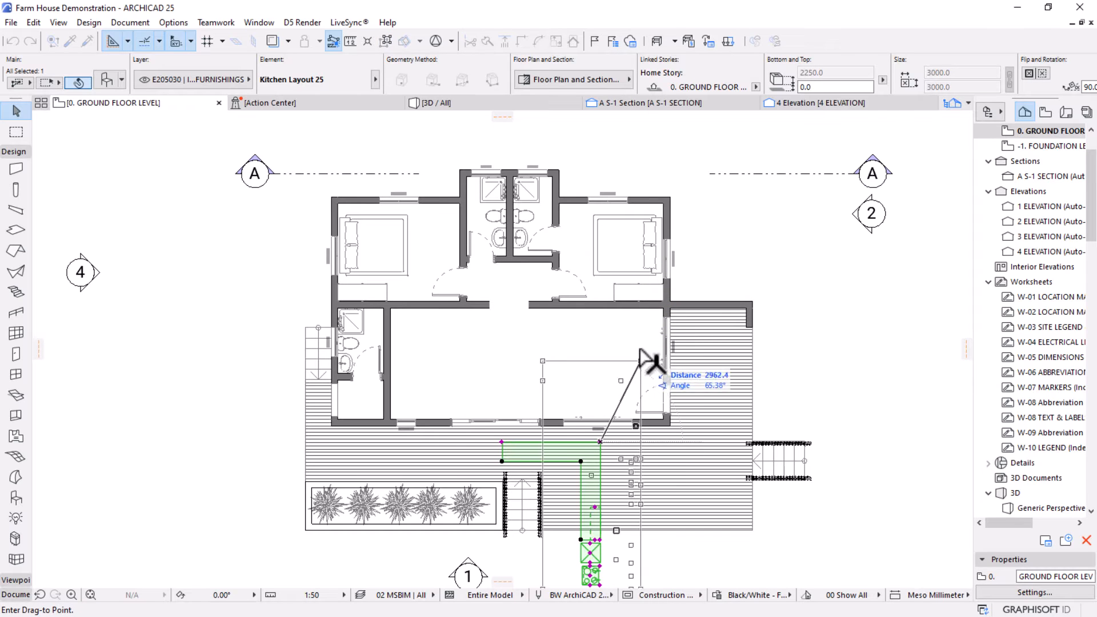
pyautogui.click(663, 309)
pyautogui.scroll(3, 652, 354)
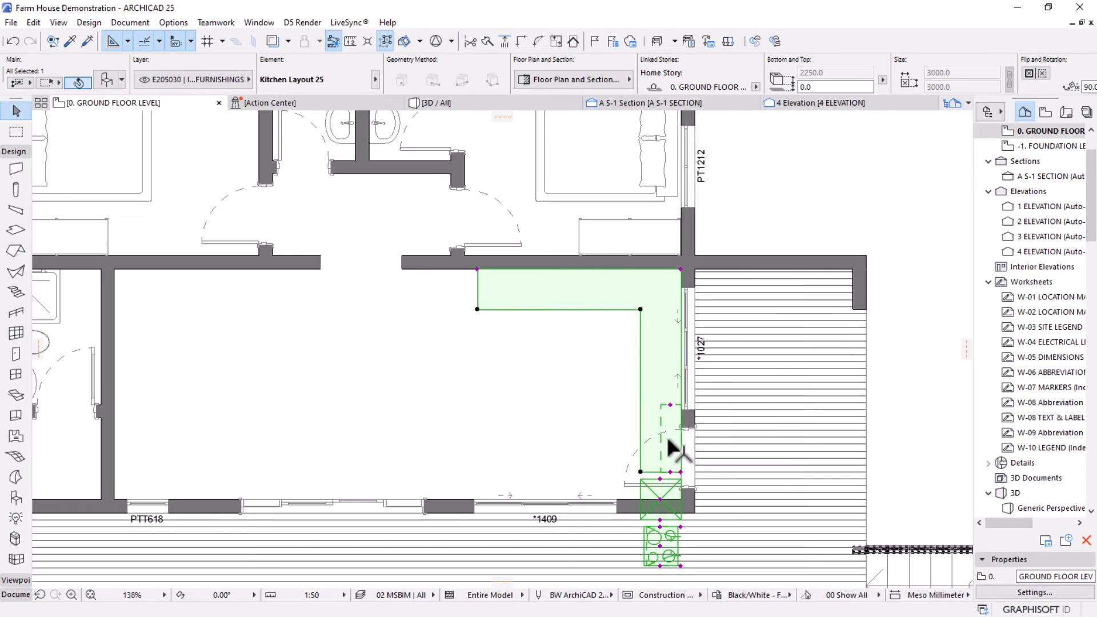
# Shorten the counter leg along the *1027 window wall to about 2290 mm, ending it at the wall pier beside the door.
pyautogui.hotkey('ctrl', 'm')
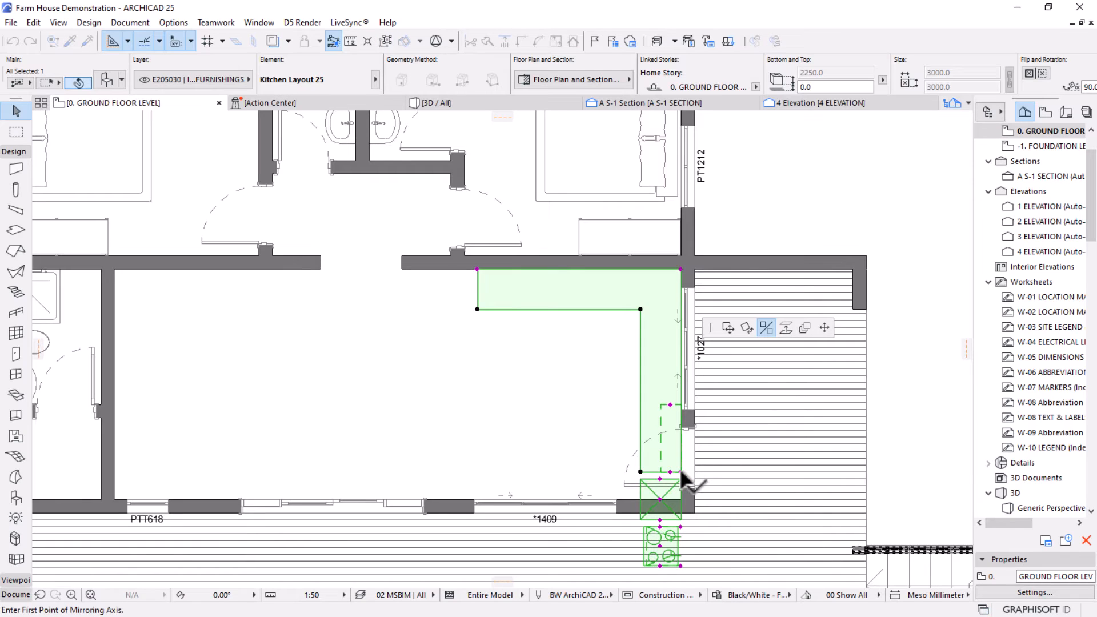
pyautogui.scroll(3, 680, 472)
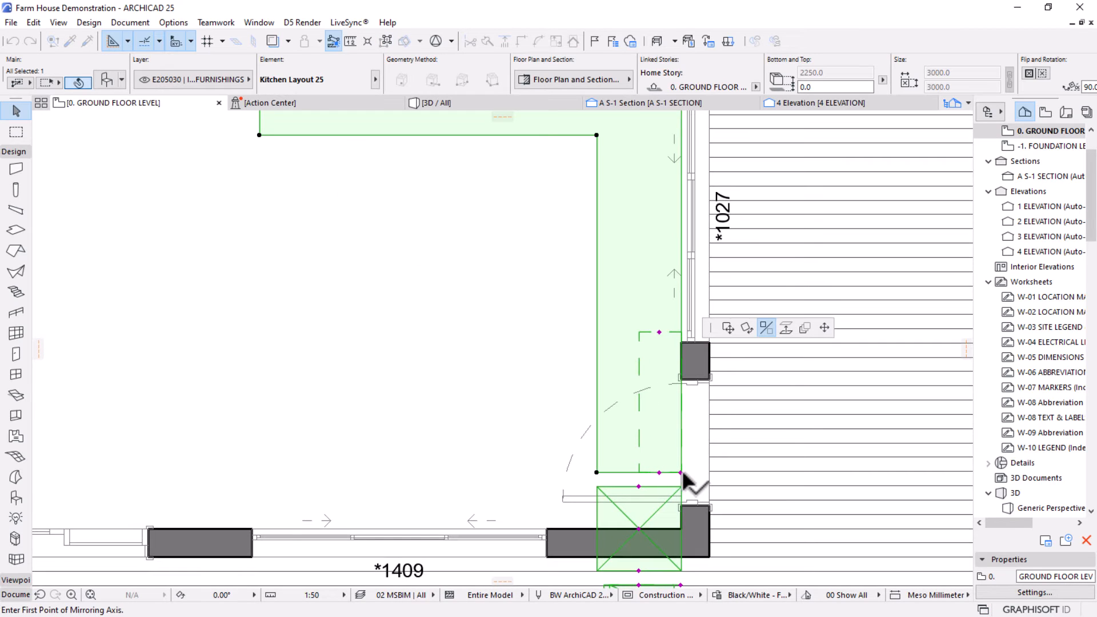
pyautogui.scroll(4, 680, 472)
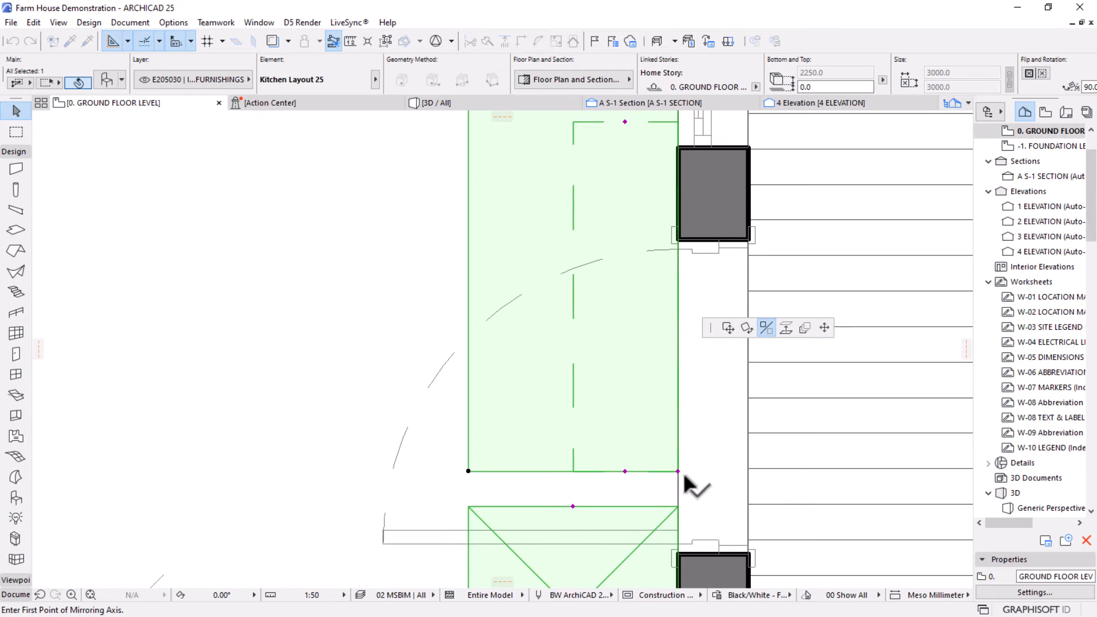
pyautogui.scroll(2, 678, 471)
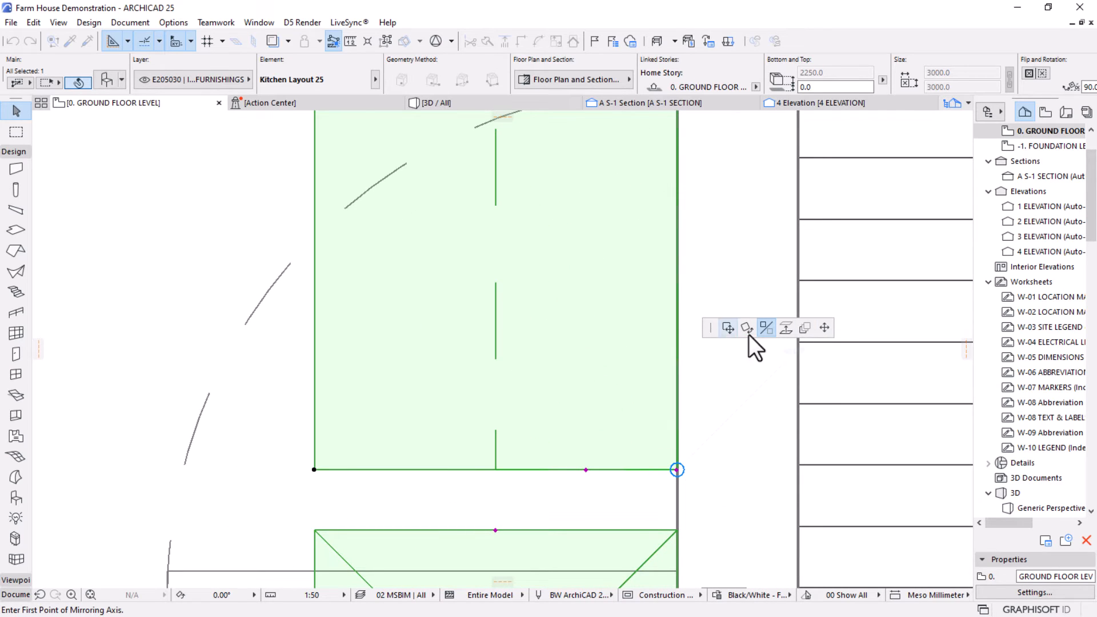
pyautogui.click(823, 329)
pyautogui.scroll(-4, 634, 428)
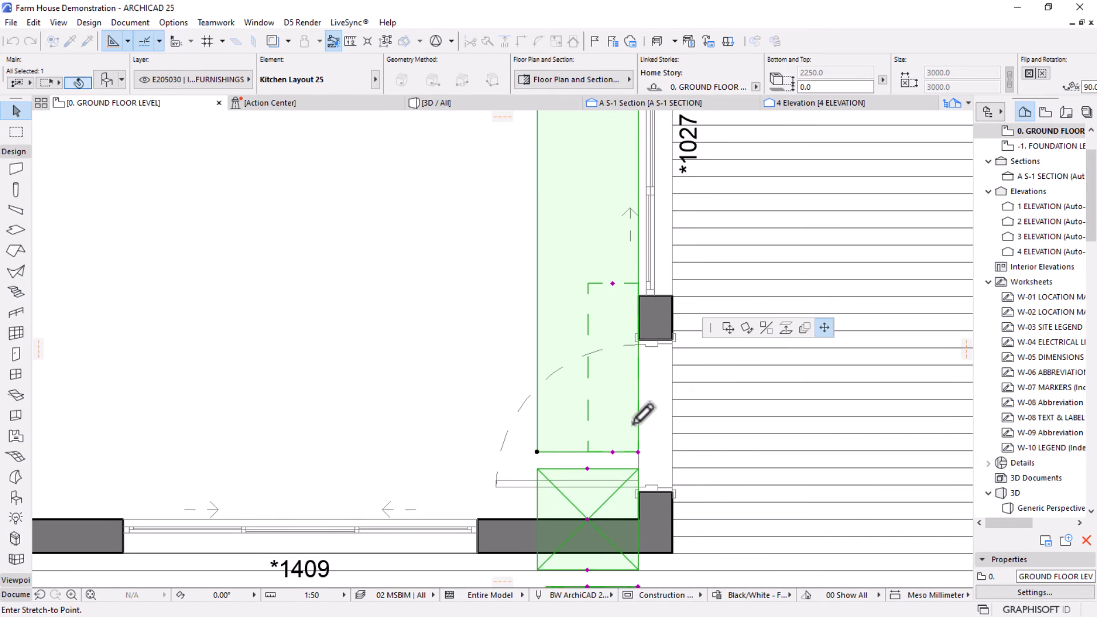
pyautogui.click(640, 332)
pyautogui.scroll(-3, 641, 333)
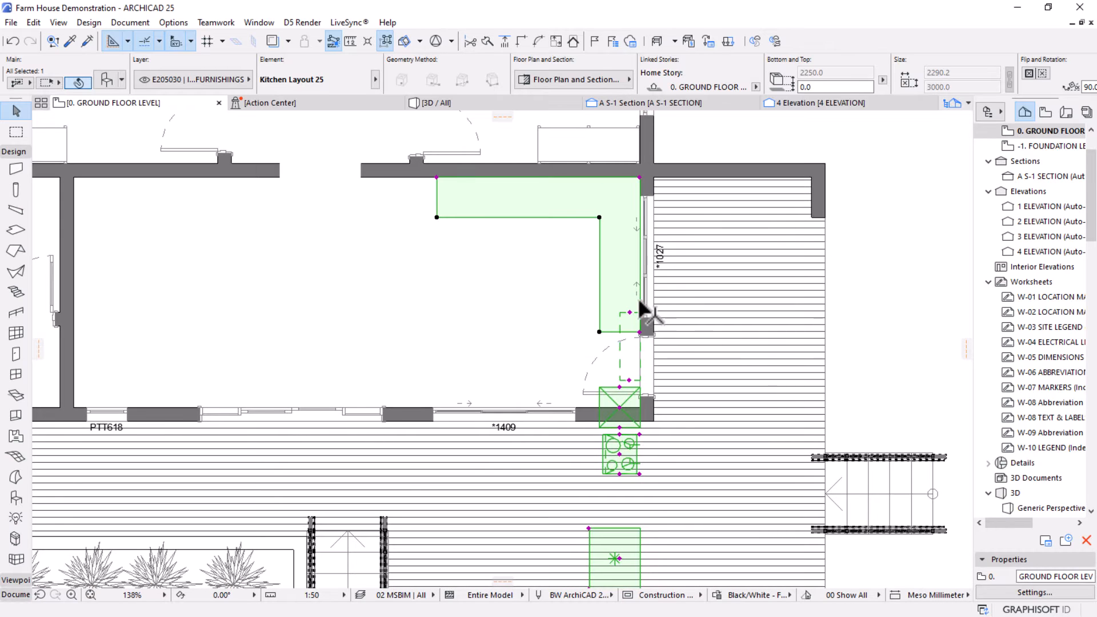
# Stretch the dashed wall cabinet outline around the corner to the far end of the counter leg along the bedroom wall.
pyautogui.scroll(2, 641, 311)
pyautogui.click(626, 317)
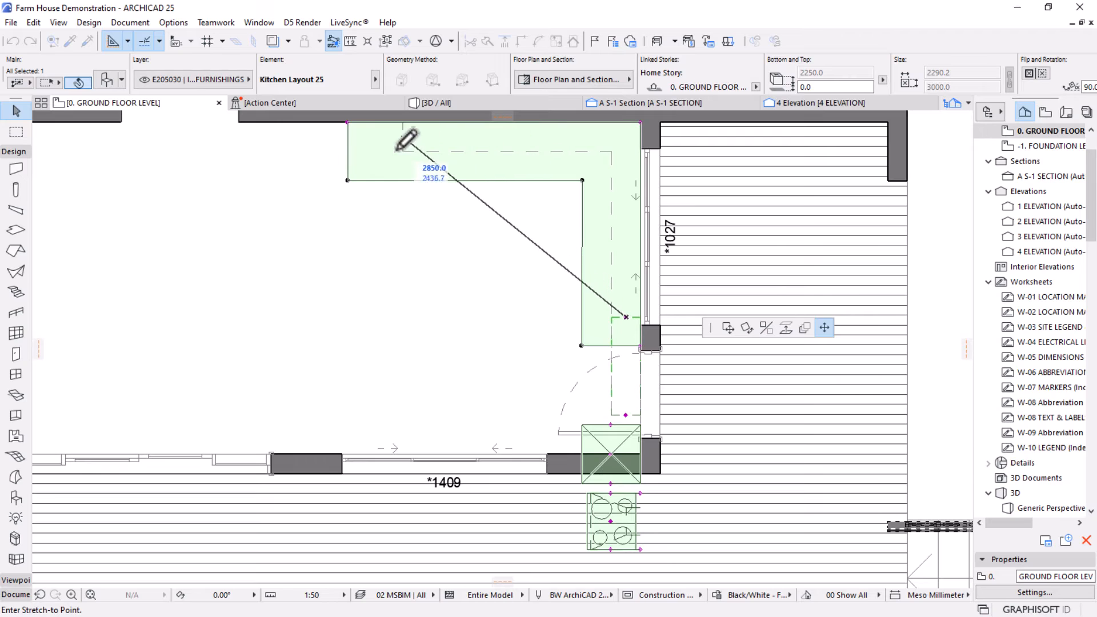
pyautogui.click(348, 180)
pyautogui.scroll(-3, 602, 264)
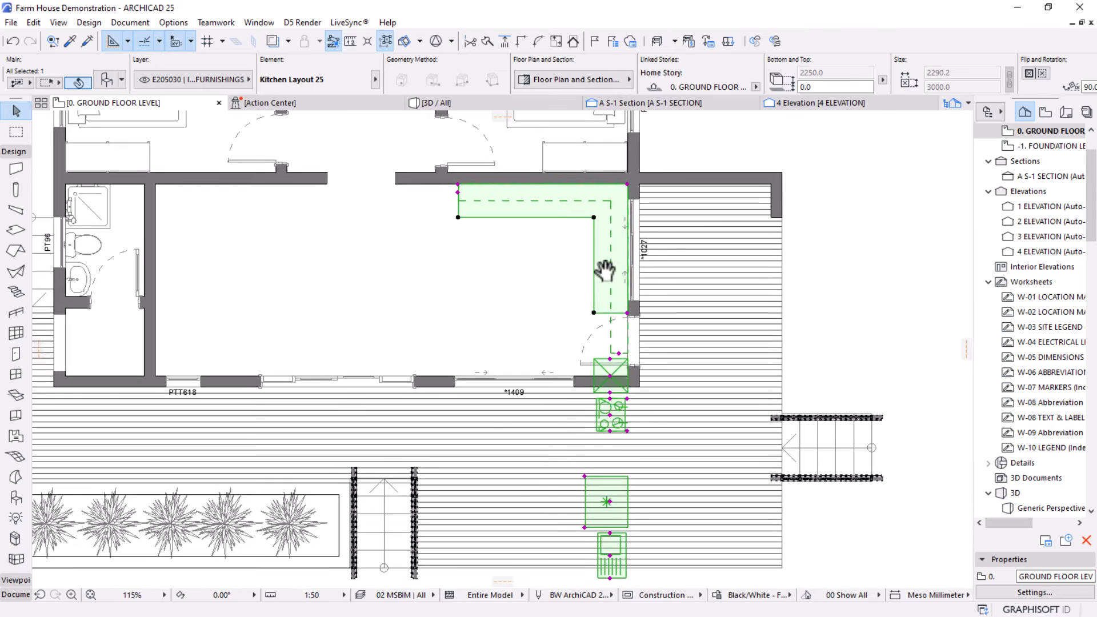
pyautogui.moveTo(604, 269); pyautogui.dragTo(608, 276, button='middle')
pyautogui.scroll(1, 618, 430)
pyautogui.scroll(1, 619, 437)
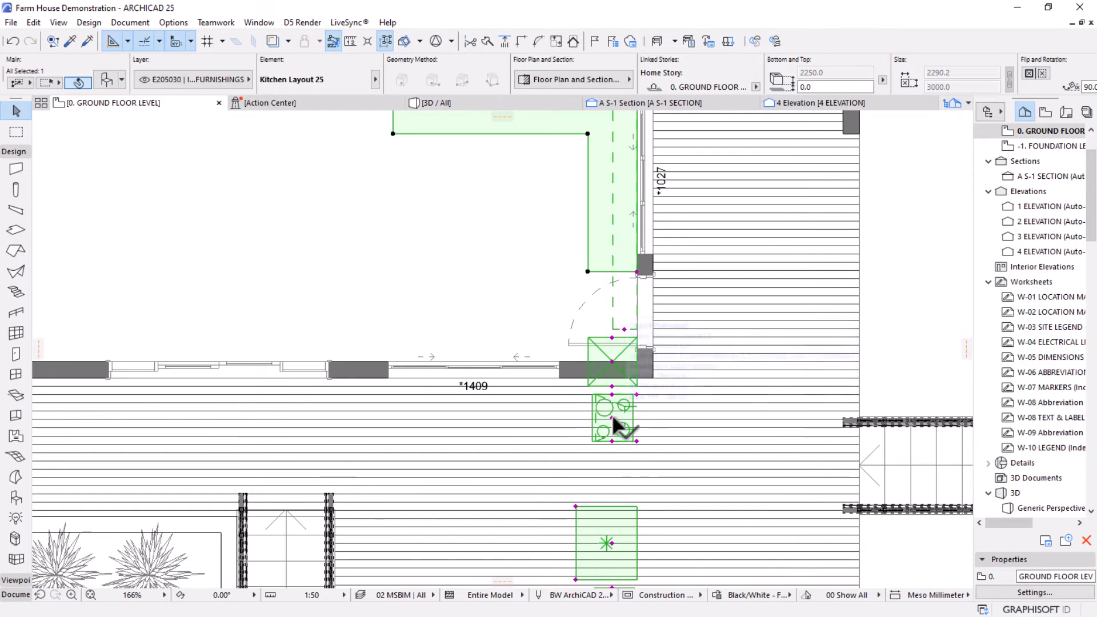
# Move the kitchen's cooktop onto the counter along the back wall and the refrigerator beside that counter's open end.
pyautogui.click(612, 417)
pyautogui.scroll(-2, 627, 415)
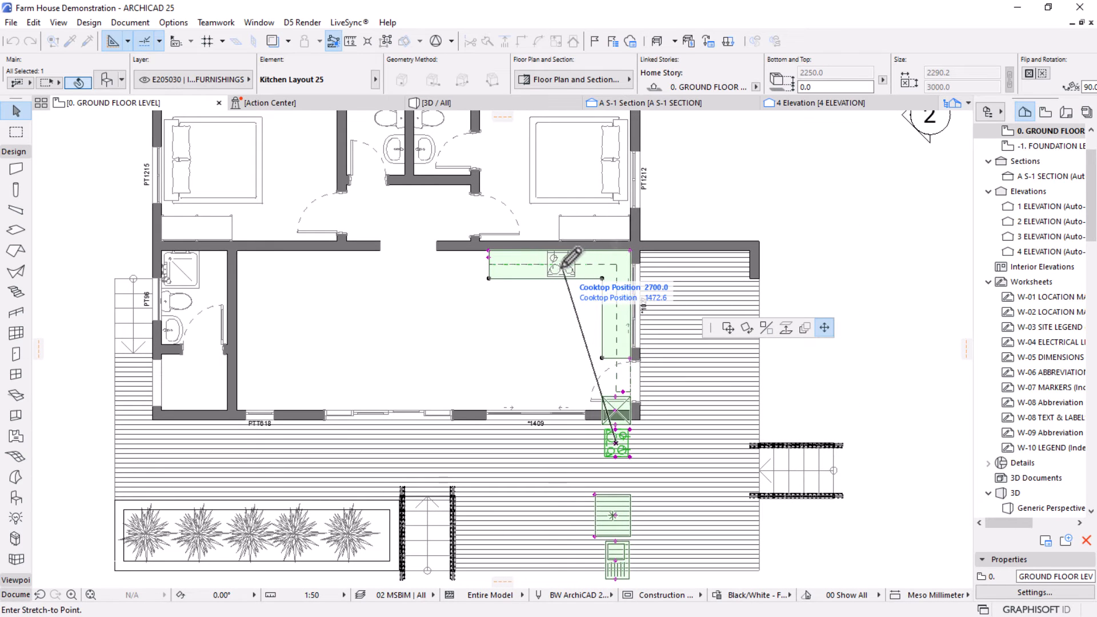
pyautogui.click(559, 266)
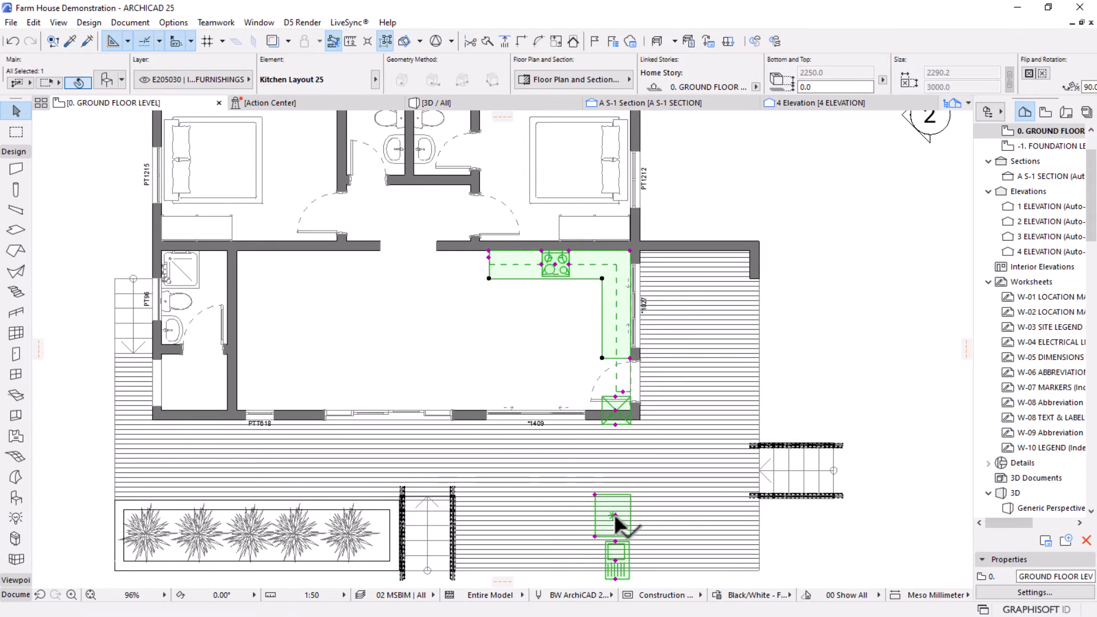
pyautogui.click(614, 513)
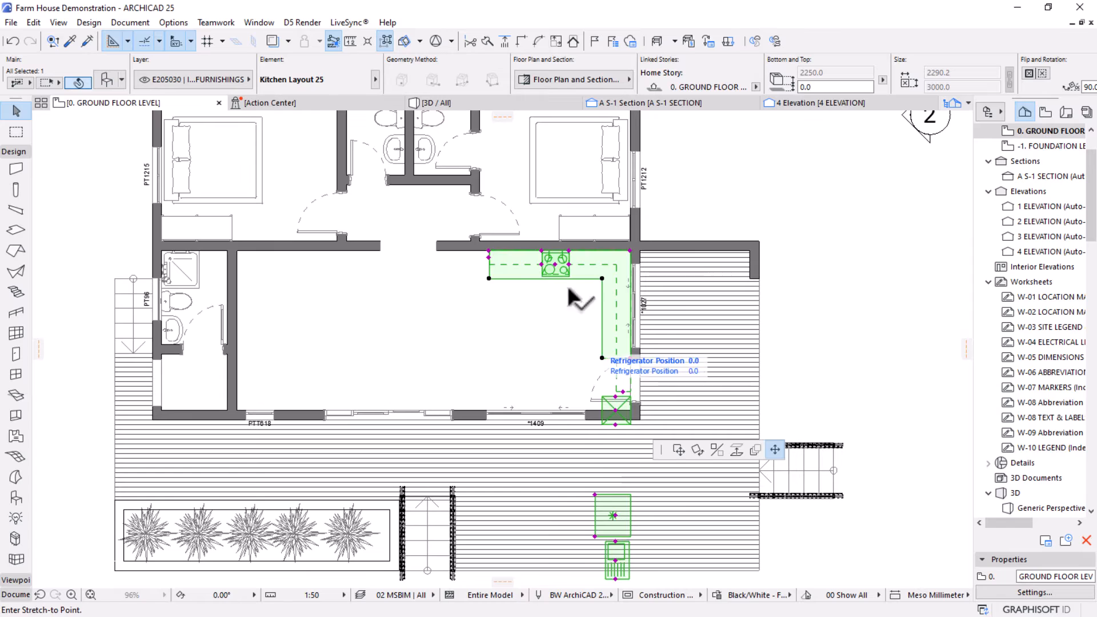
pyautogui.click(461, 266)
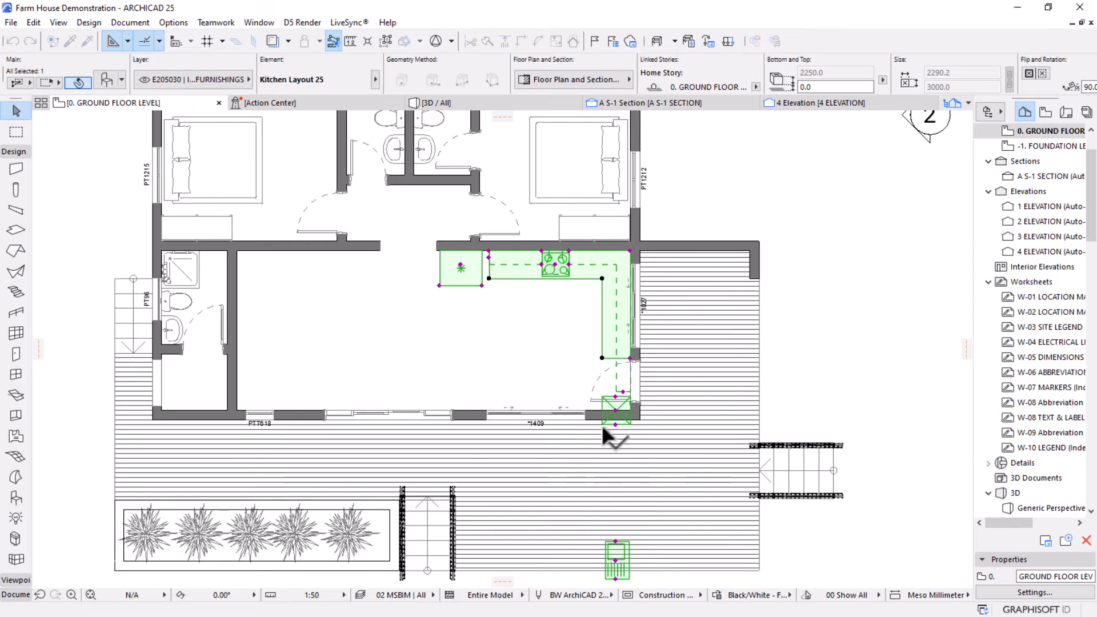
# Place the sink on the counter run by the window and the tall cabinet at the refrigerator end of the back counter.
pyautogui.click(615, 559)
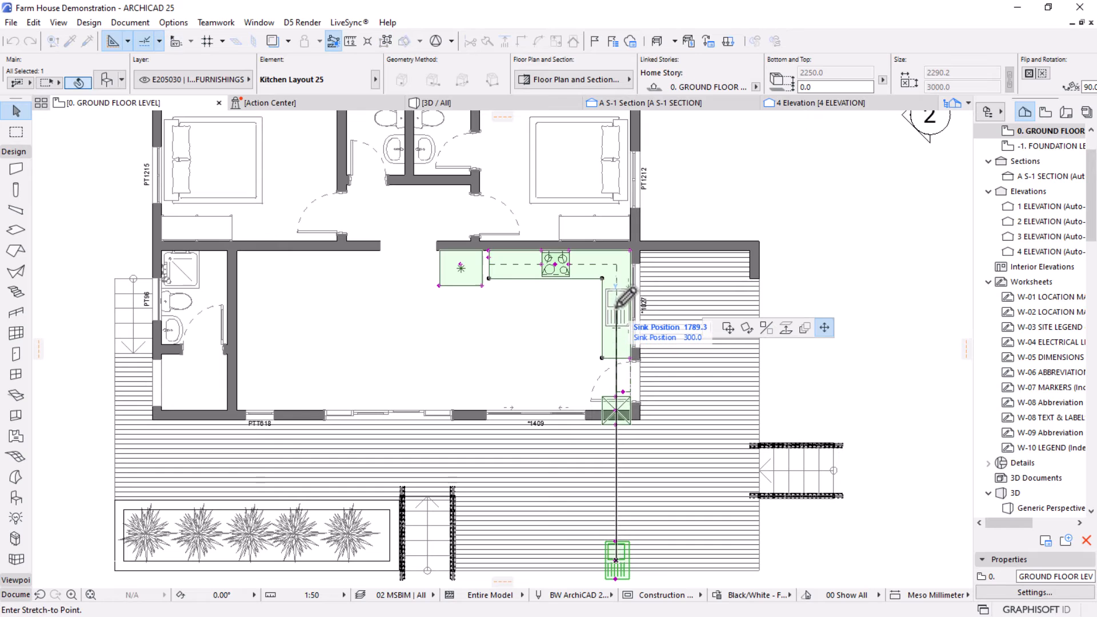
pyautogui.click(617, 307)
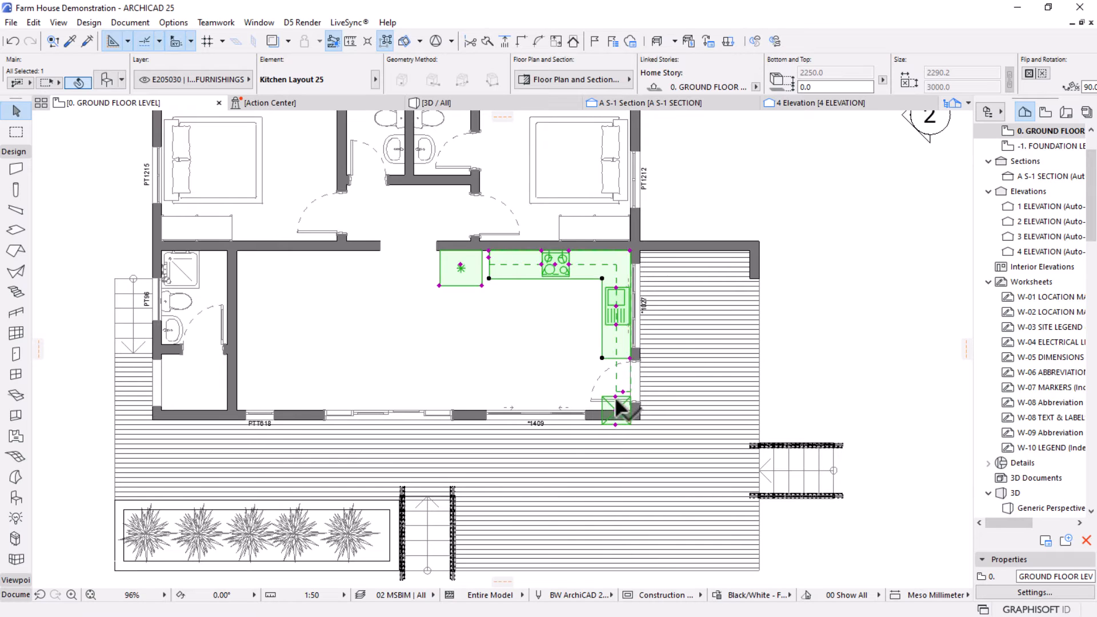
pyautogui.scroll(3, 615, 396)
pyautogui.click(616, 417)
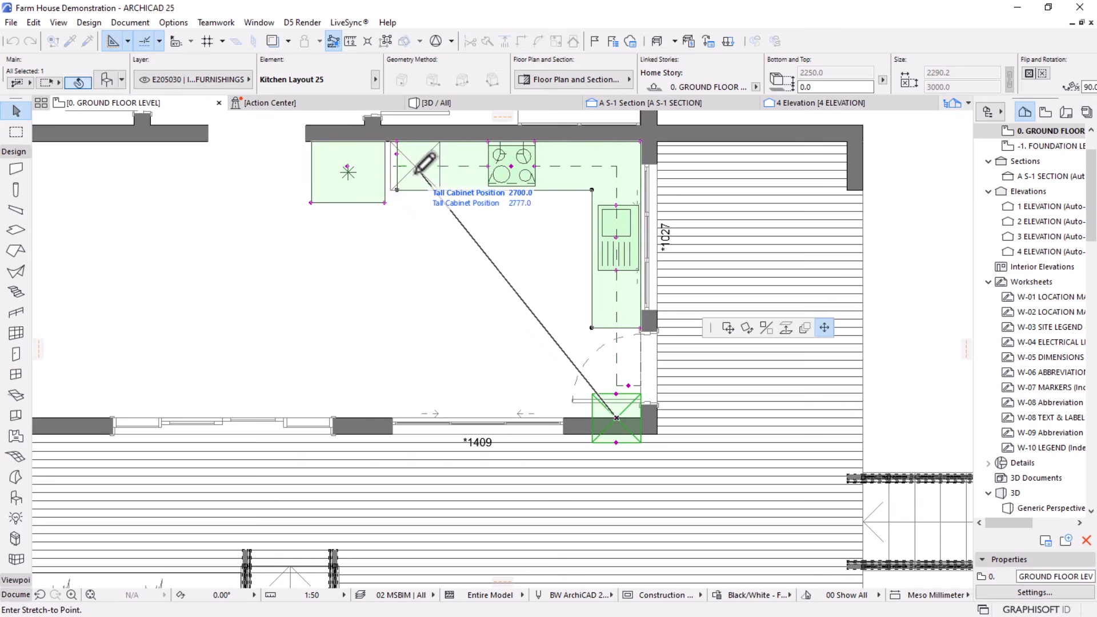
pyautogui.click(415, 166)
# Shorten the back counter run to about 2485 mm so it stops at the tall cabinet's inner edge.
pyautogui.scroll(3, 416, 136)
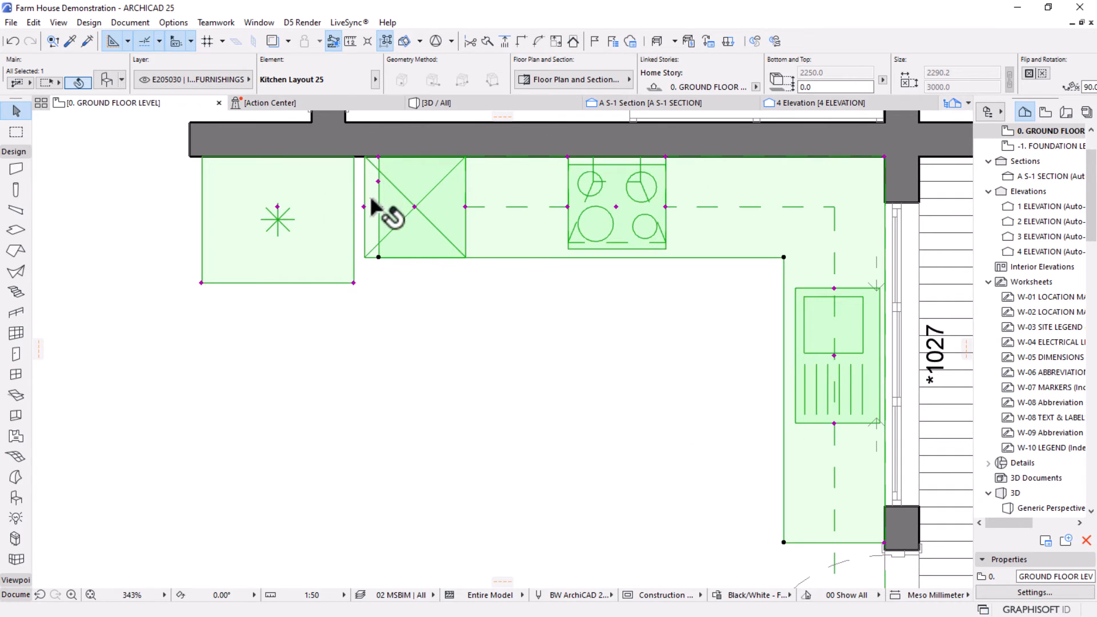
pyautogui.click(379, 158)
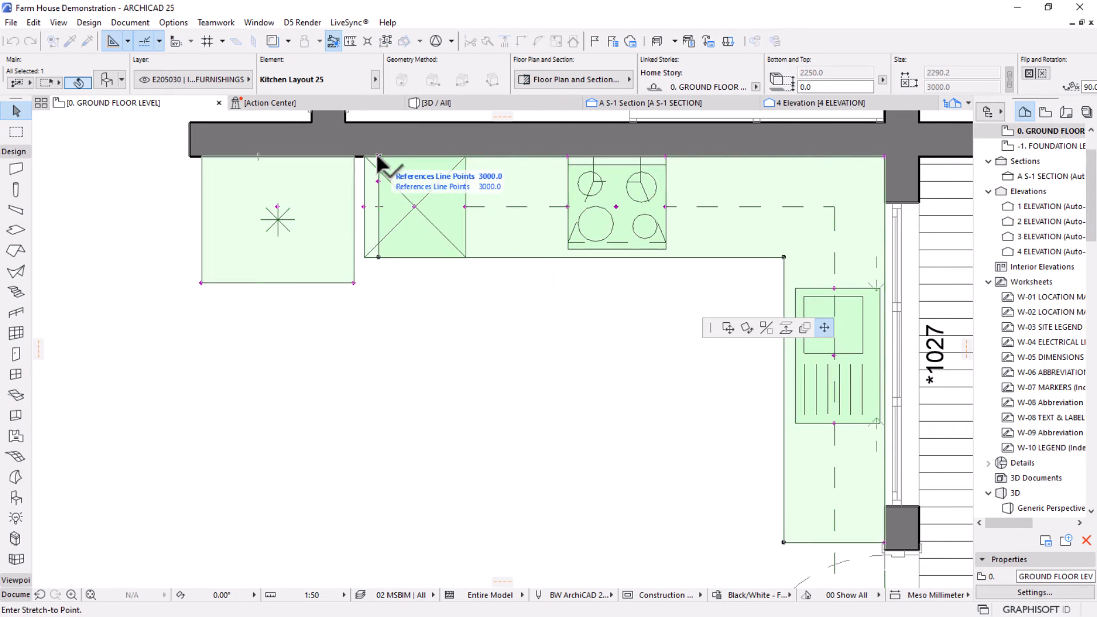
pyautogui.click(470, 154)
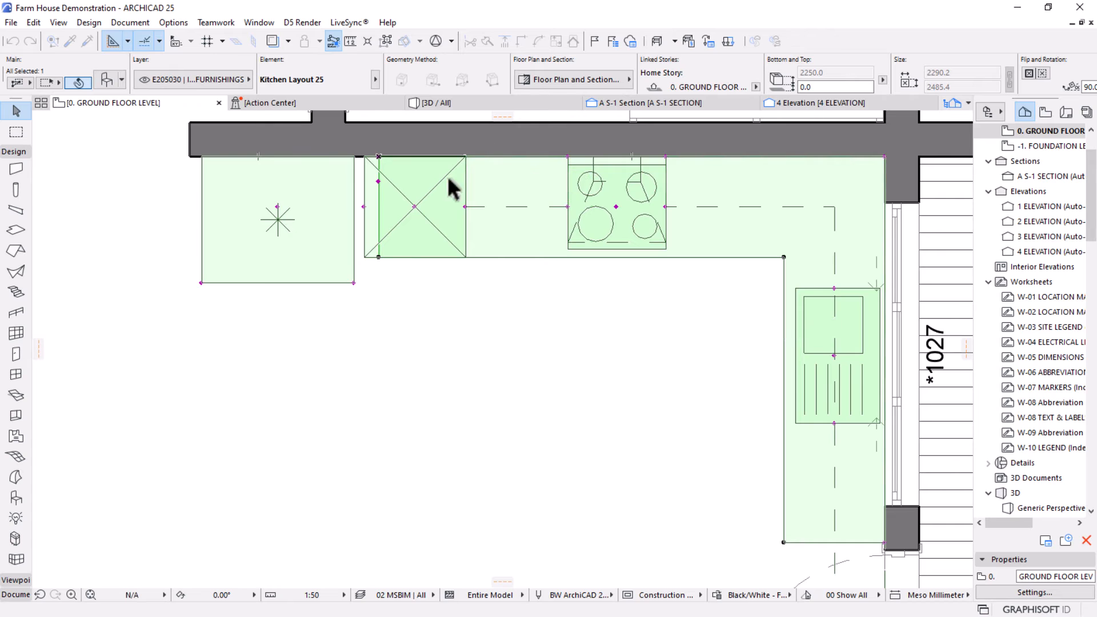
pyautogui.scroll(-5, 520, 274)
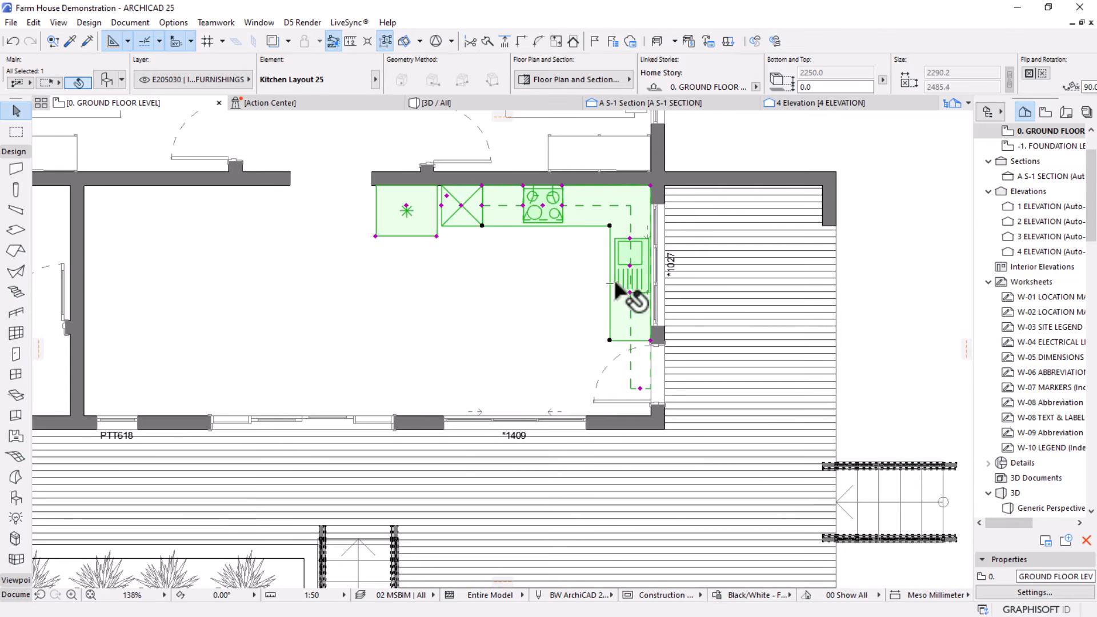
# Pull the dashed wall cabinet line back from the side door to the end of the window counter, and deselect the kitchen.
pyautogui.click(650, 341)
pyautogui.scroll(1, 641, 340)
pyautogui.scroll(2, 643, 340)
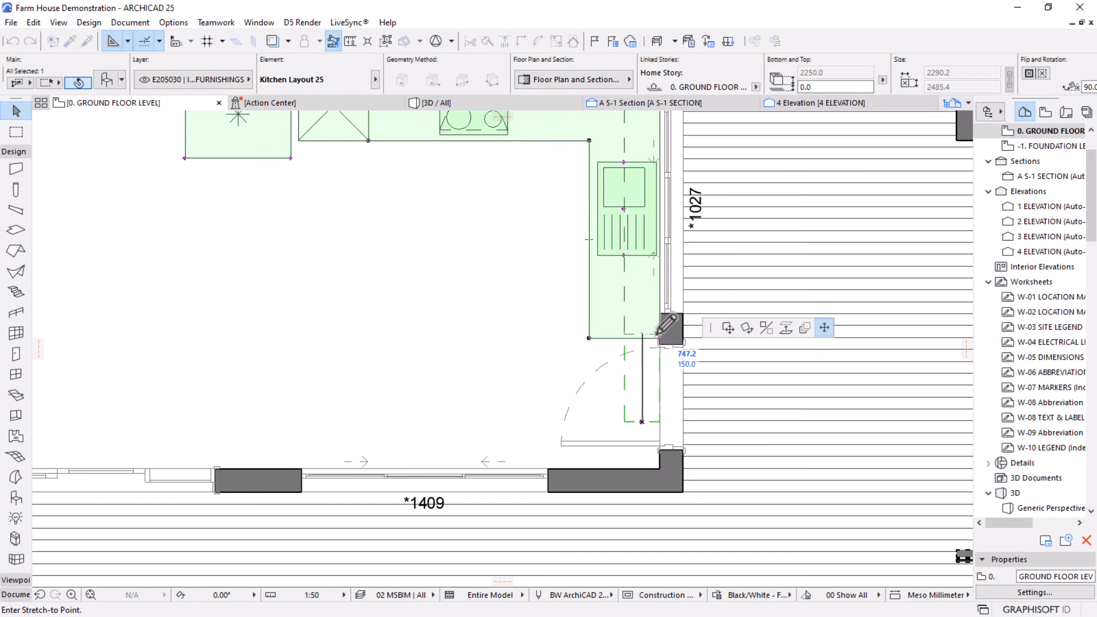
pyautogui.click(658, 333)
pyautogui.press('Escape')
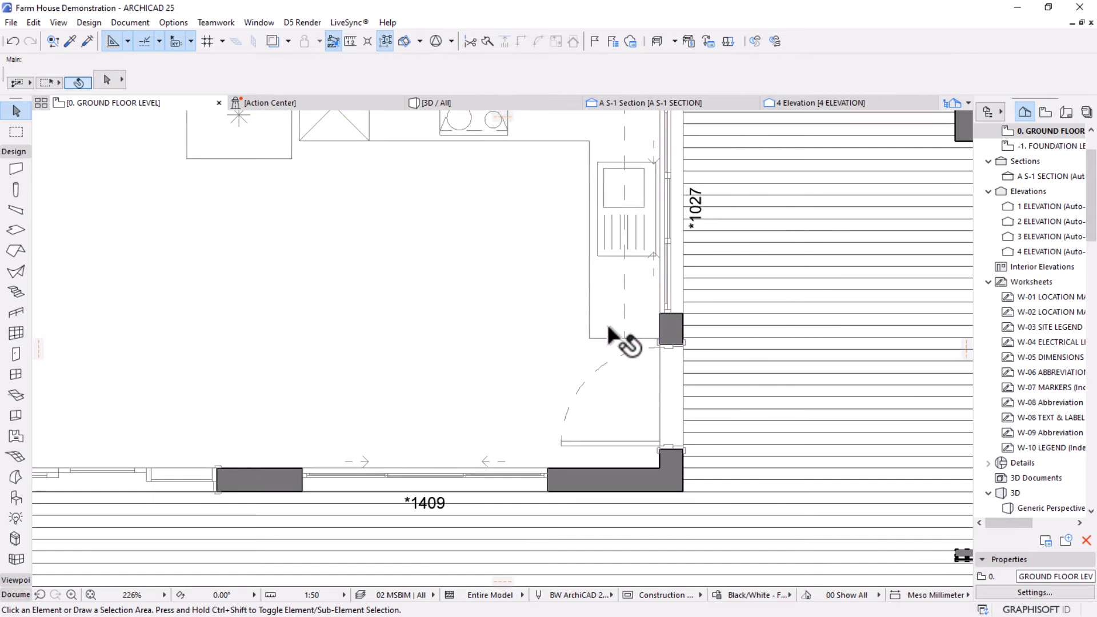
# Examine the kitchen layout and the adjoining side deck on the ground floor plan.
pyautogui.scroll(-5, 605, 321)
pyautogui.moveTo(542, 204)
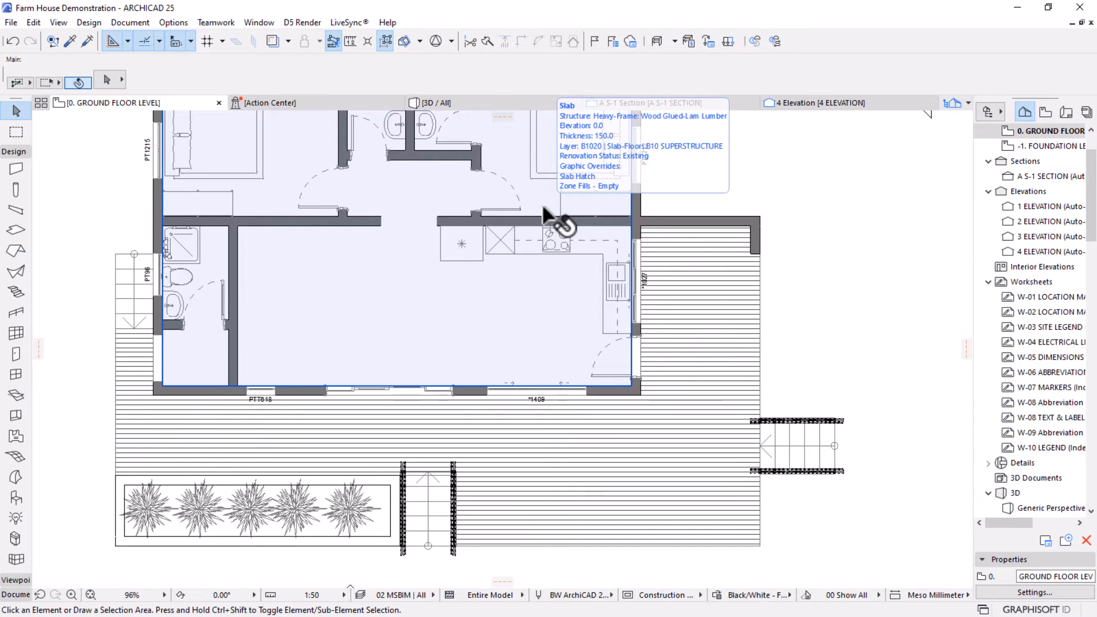
pyautogui.scroll(3, 542, 206)
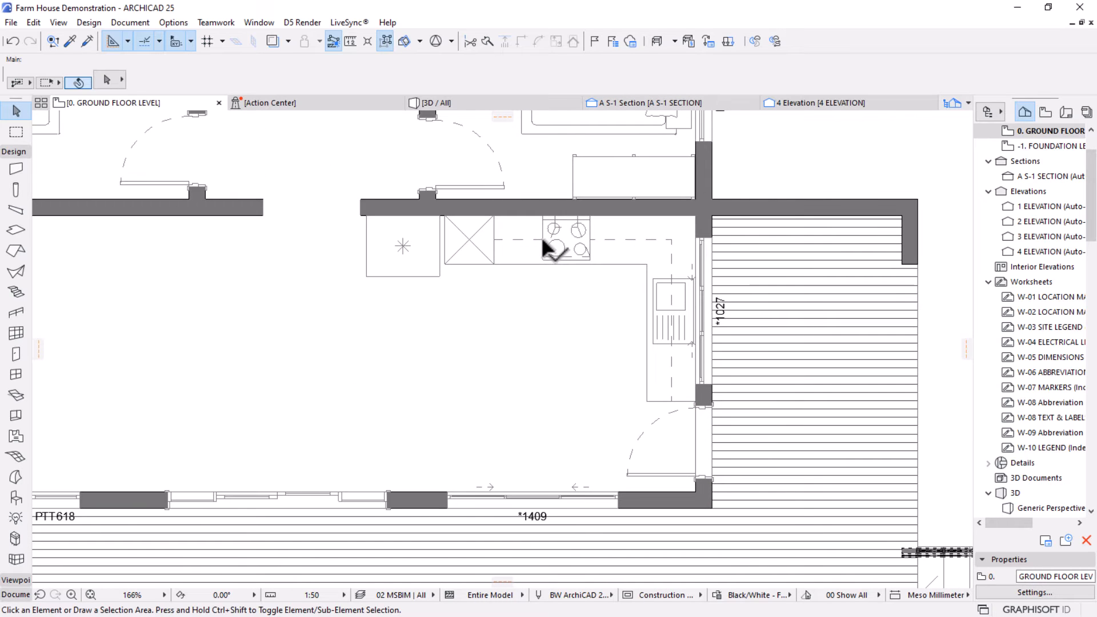
pyautogui.scroll(-5, 542, 239)
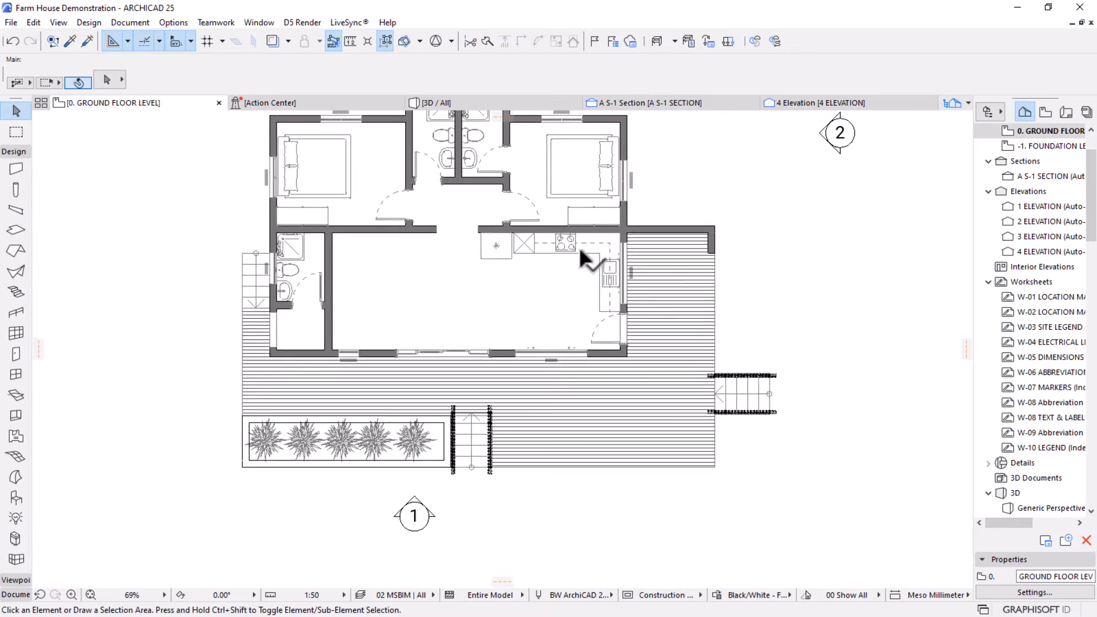
pyautogui.scroll(1, 578, 244)
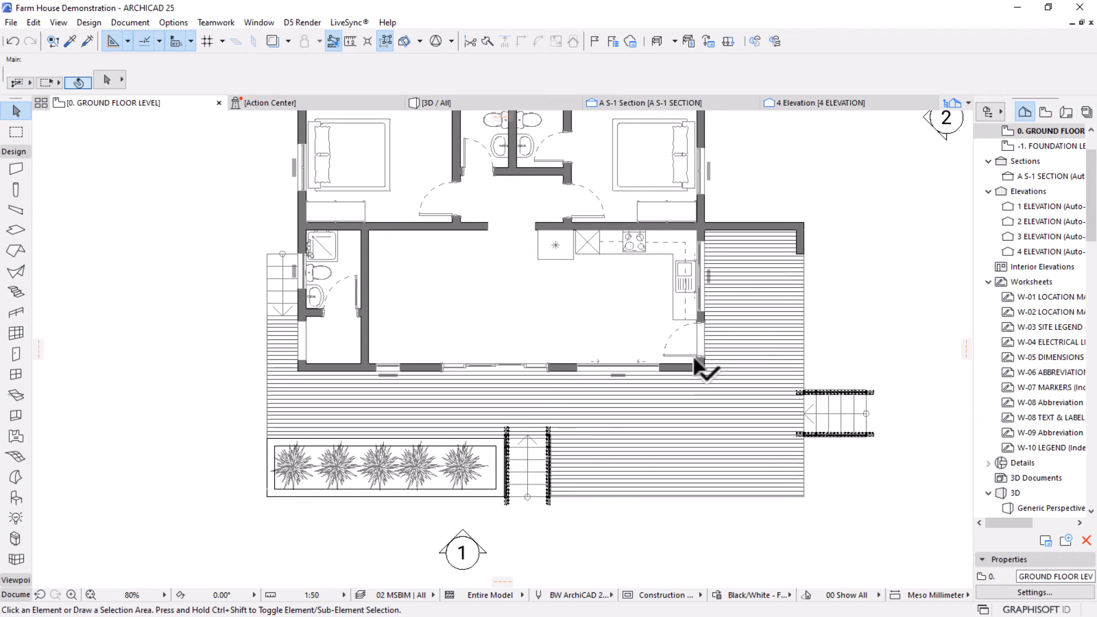
pyautogui.scroll(3, 743, 309)
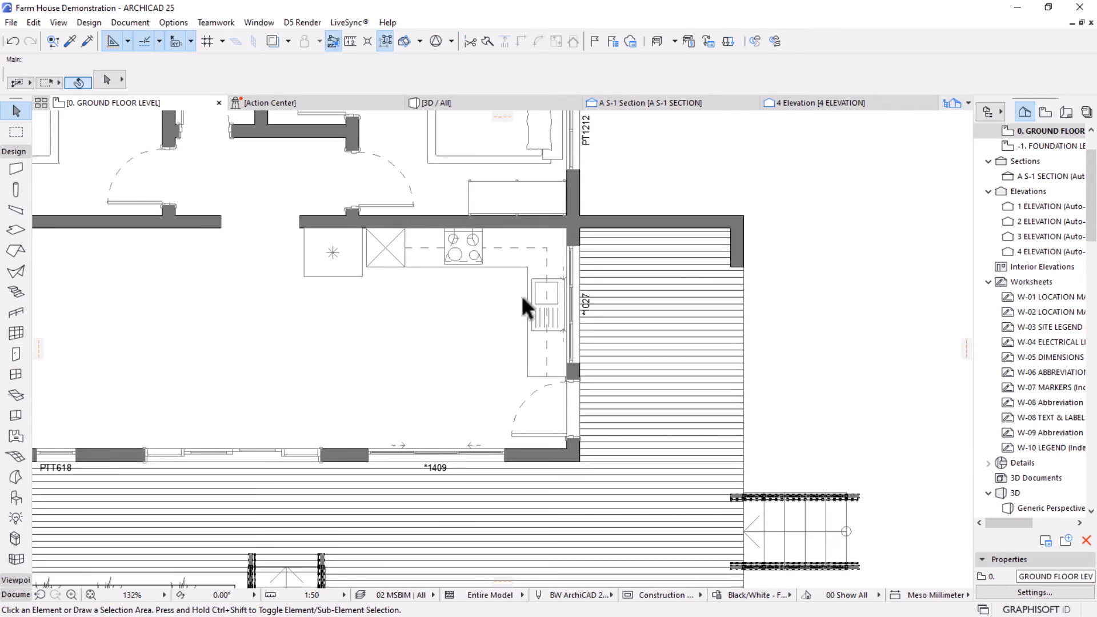
pyautogui.scroll(-4, 571, 343)
pyautogui.scroll(5, 800, 285)
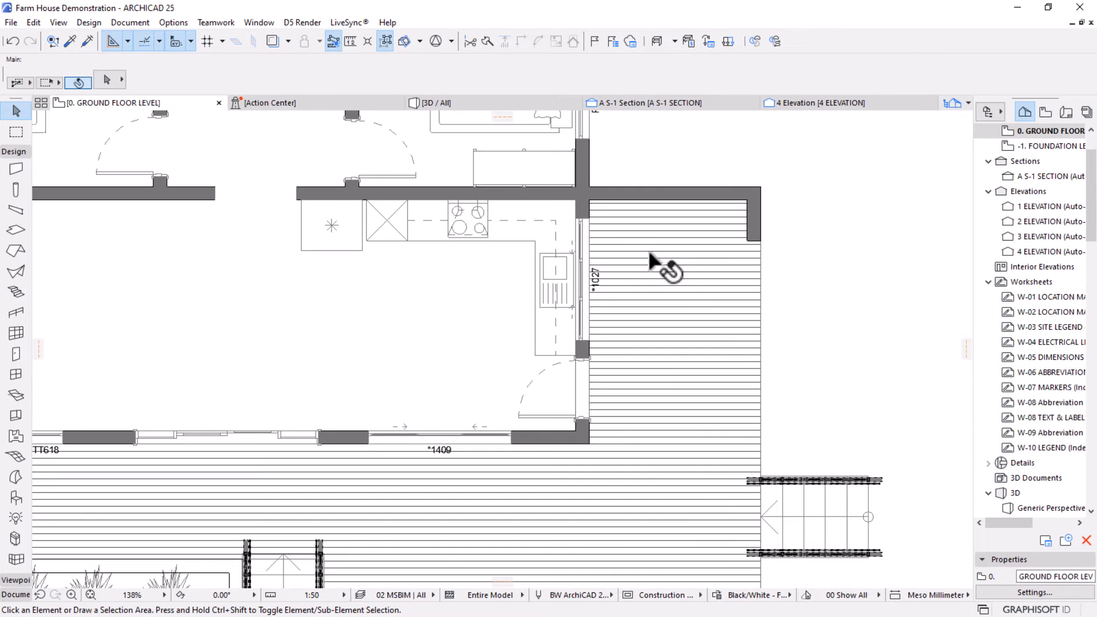
pyautogui.scroll(1, 709, 250)
pyautogui.moveTo(709, 249); pyautogui.dragTo(659, 240, button='middle')
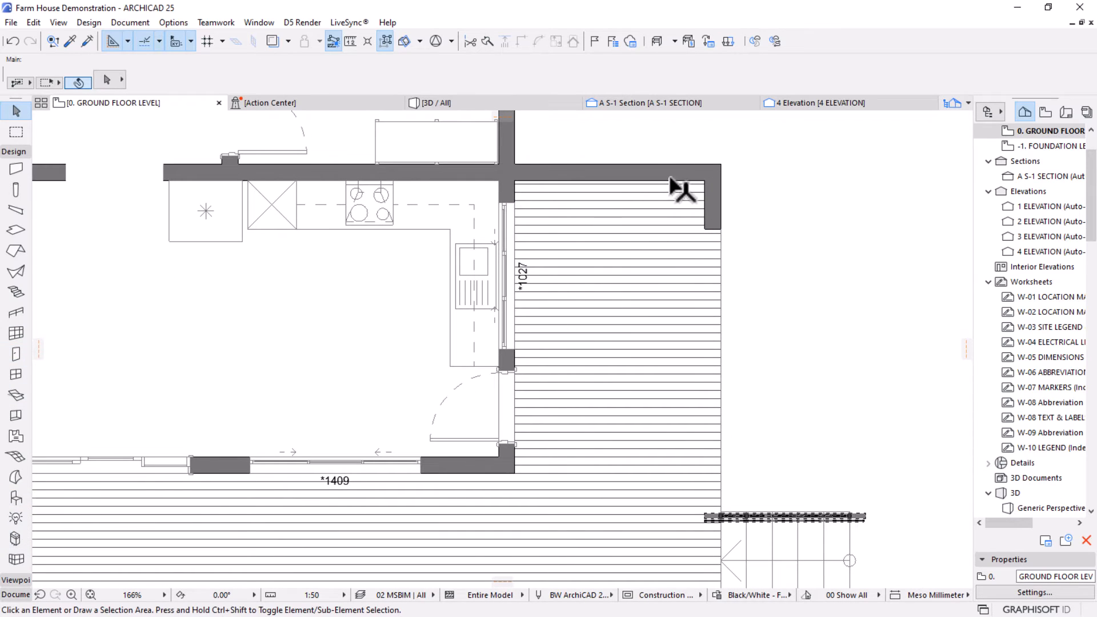
# Open the Object tool's default settings and search the library for "fire".
pyautogui.click(16, 497)
pyautogui.click(105, 80)
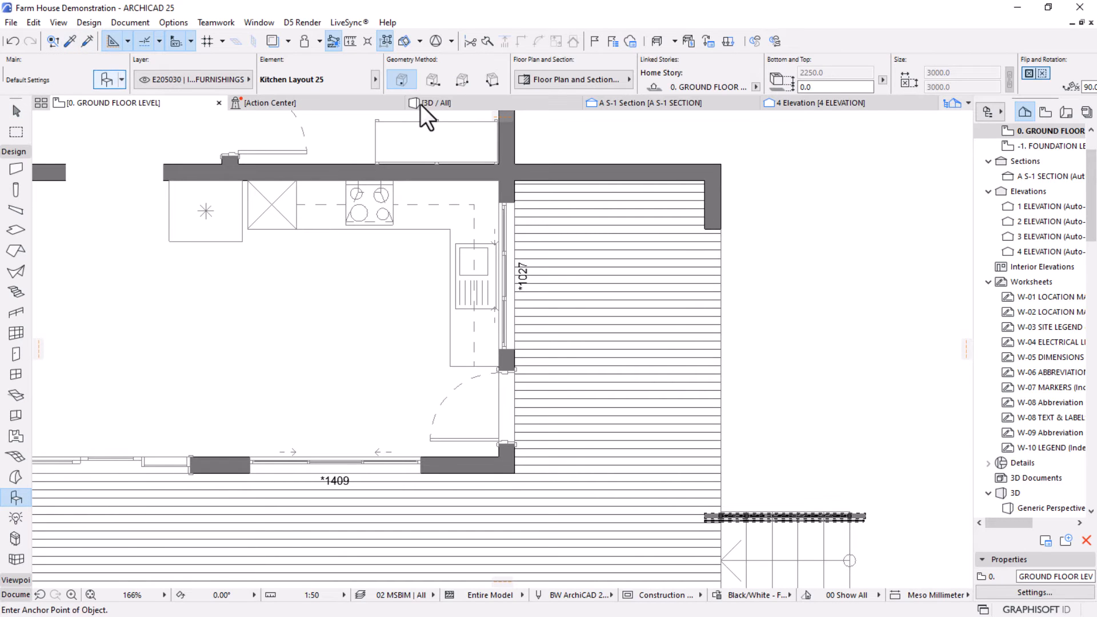
pyautogui.click(245, 36)
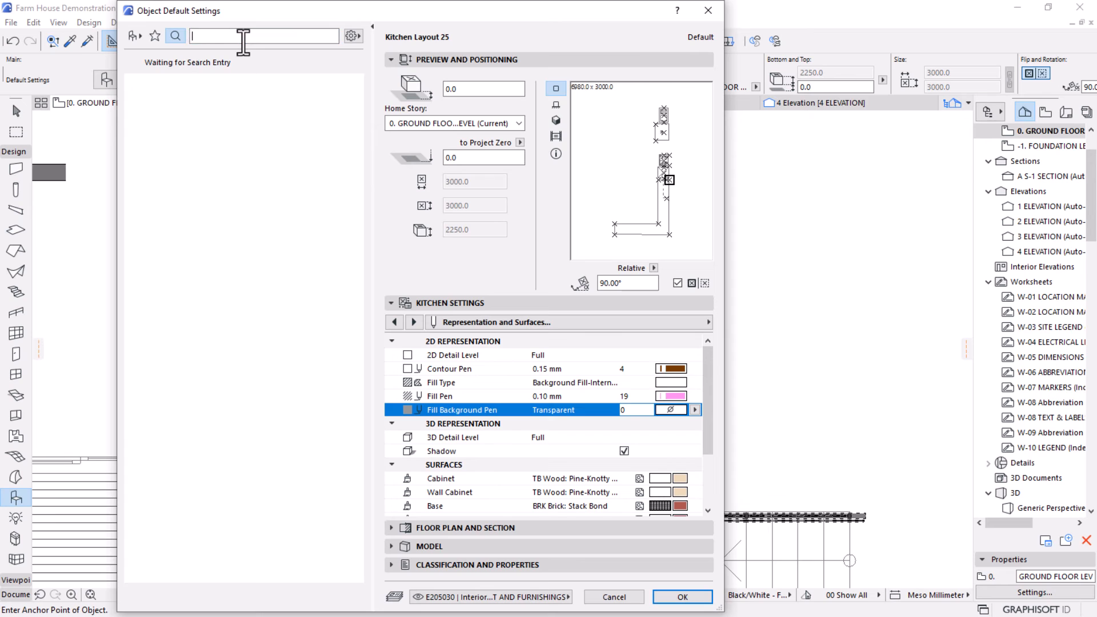
pyautogui.write('f')
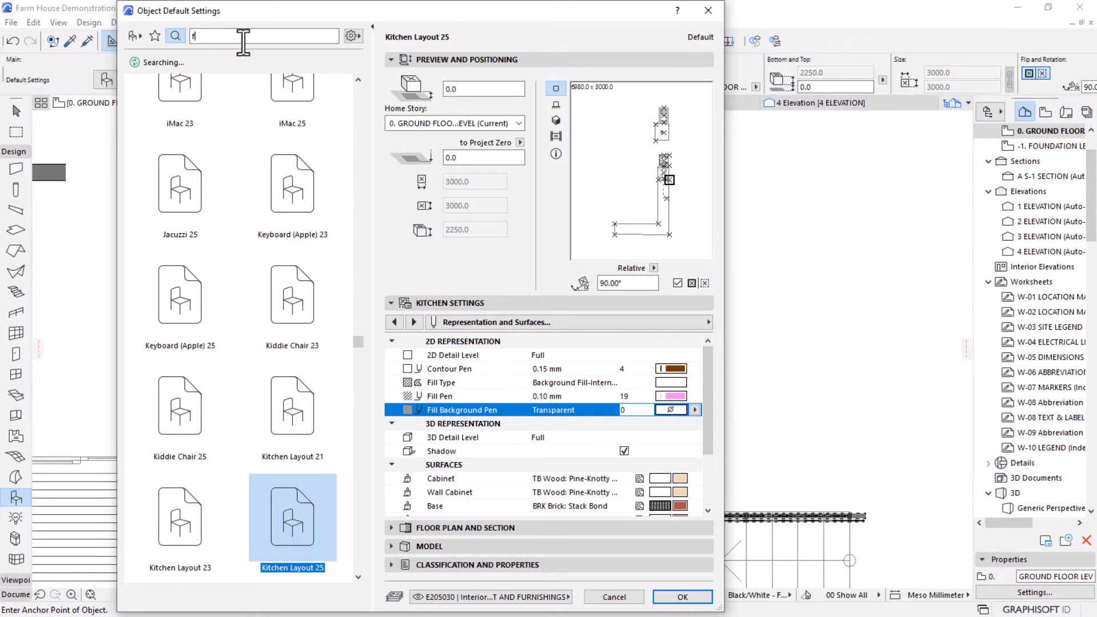
pyautogui.write('ire')
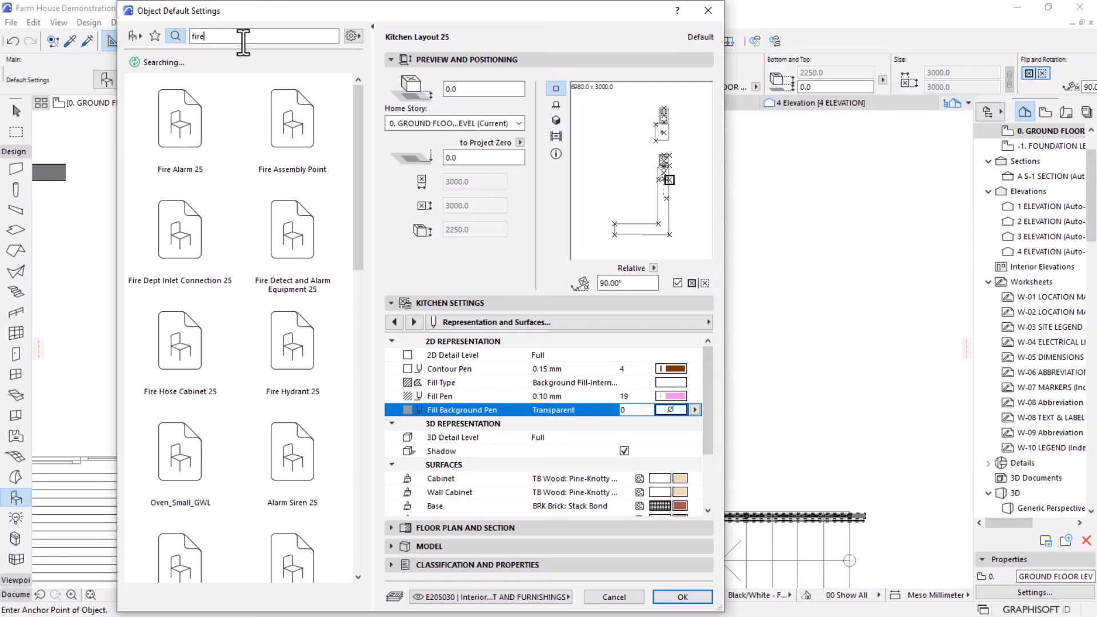
# Search the object library for "grill", select Grill 25 and choose the dark brick style with a tall chimney.
pyautogui.moveTo(235, 41); pyautogui.dragTo(172, 43)
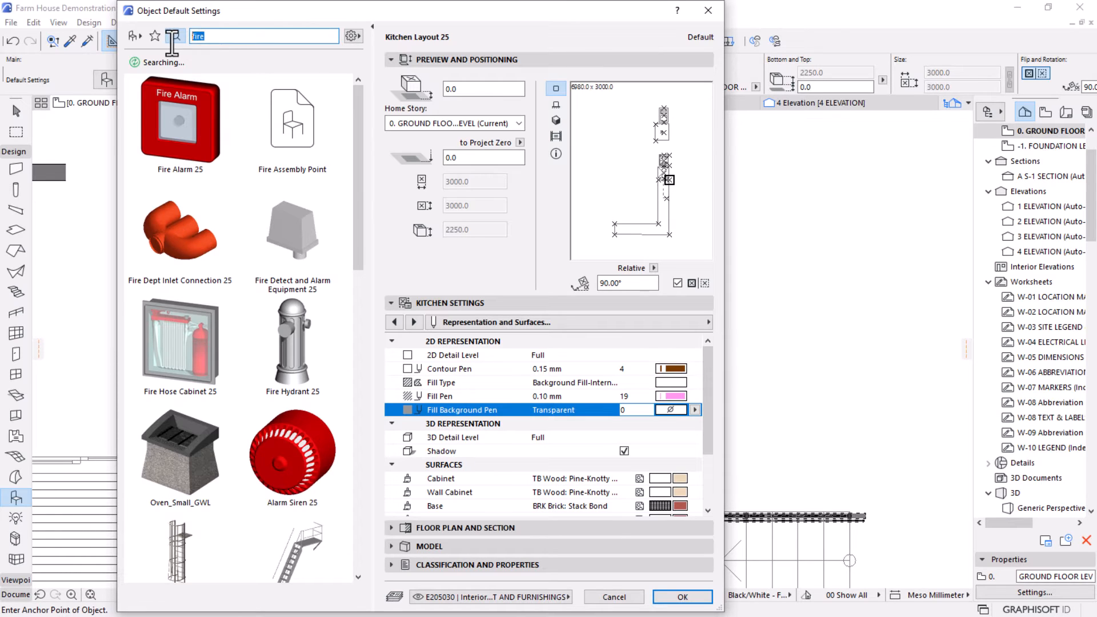
pyautogui.write('g')
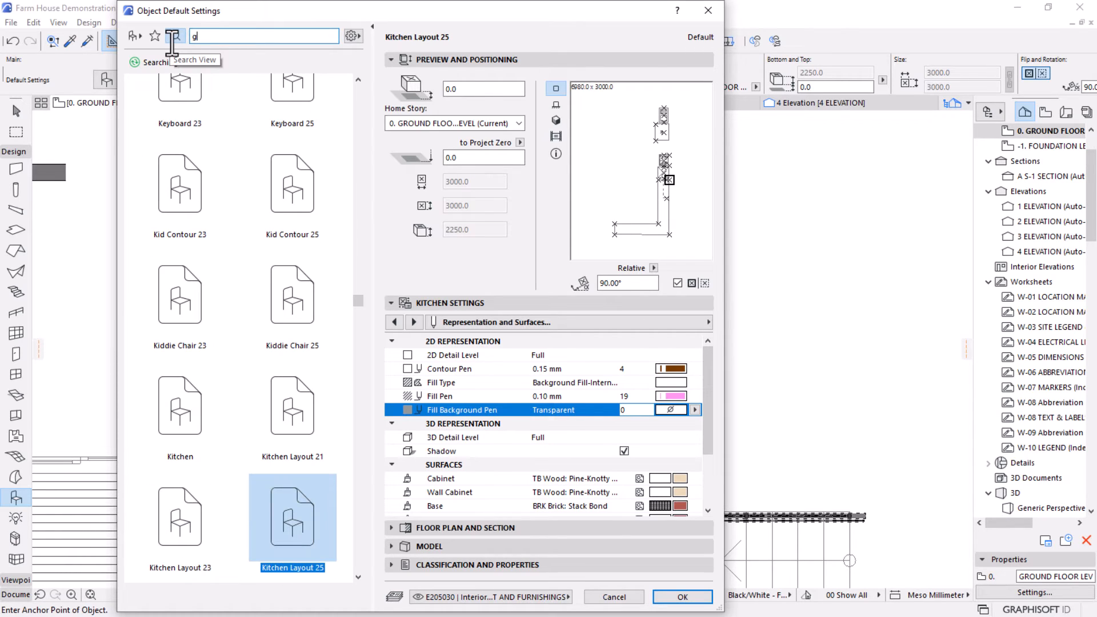
pyautogui.write('r')
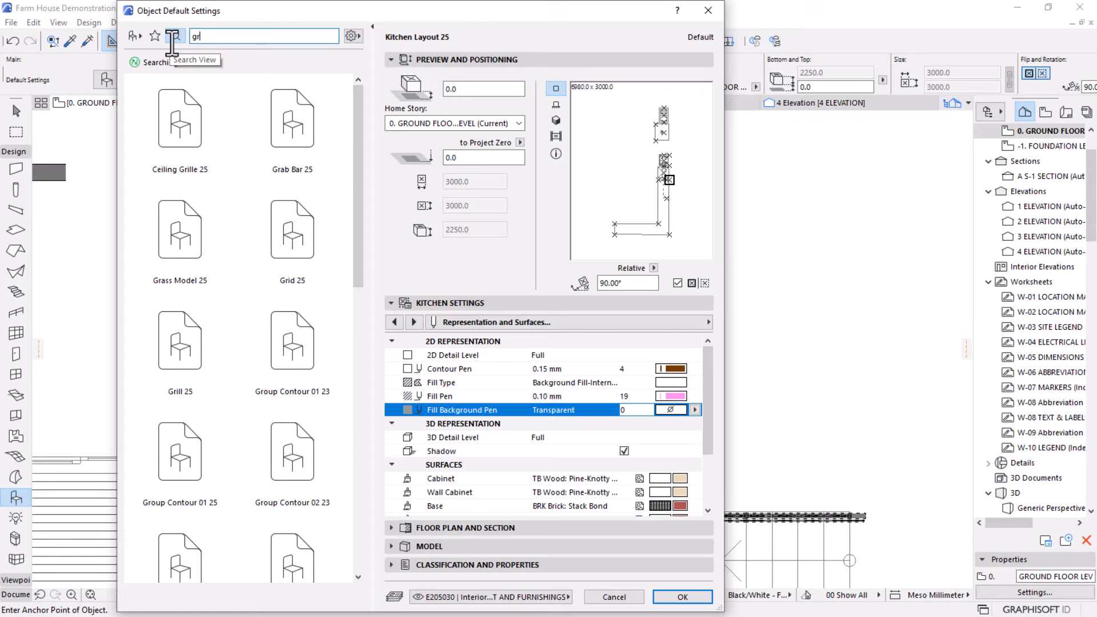
pyautogui.write('ill')
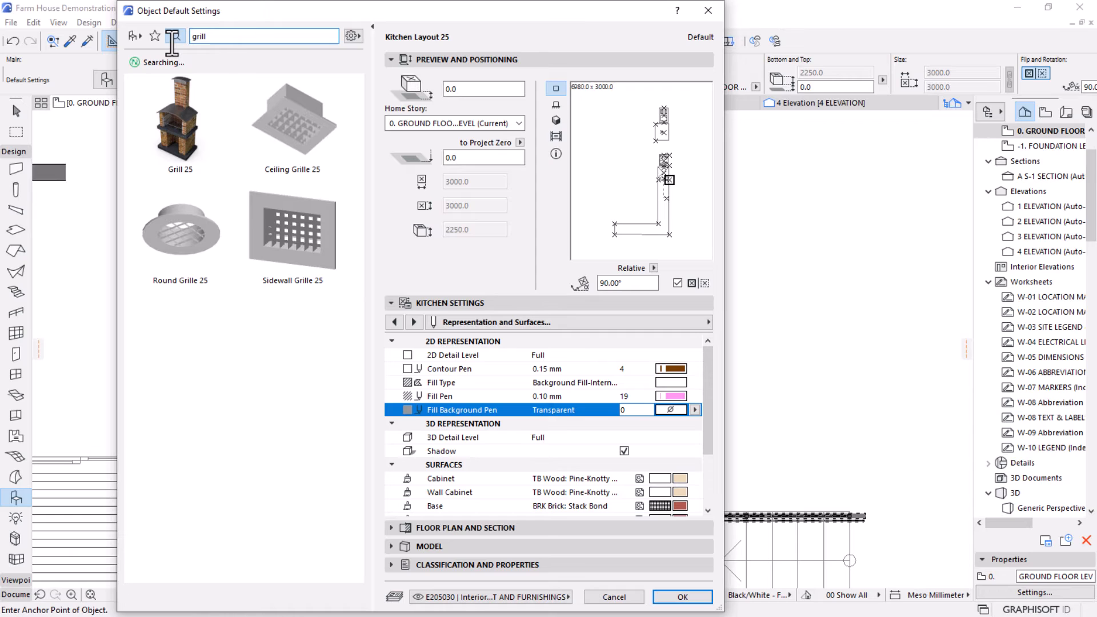
pyautogui.click(171, 133)
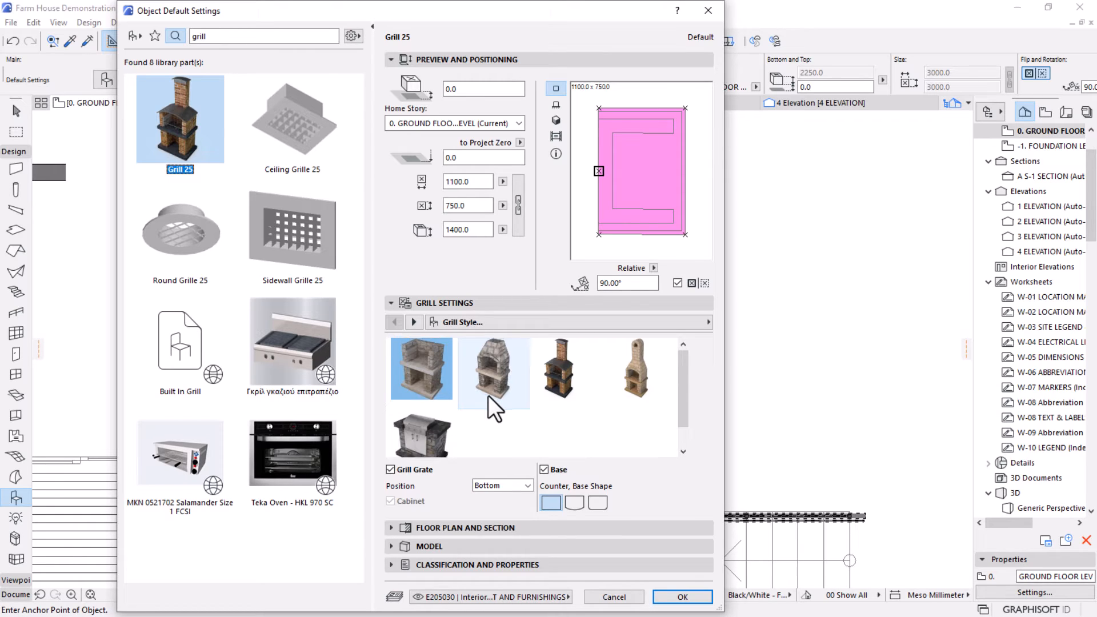
pyautogui.click(554, 383)
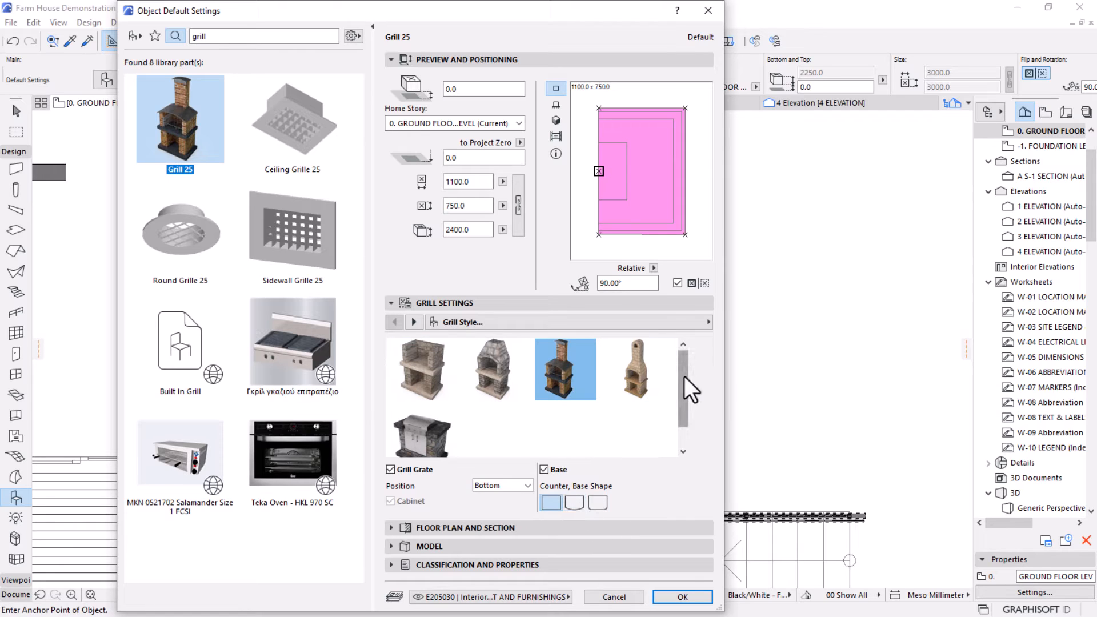
# Set the grill's 2D and 3D detail levels to Full in its representation settings.
pyautogui.scroll(-1, 684, 383)
pyautogui.click(414, 321)
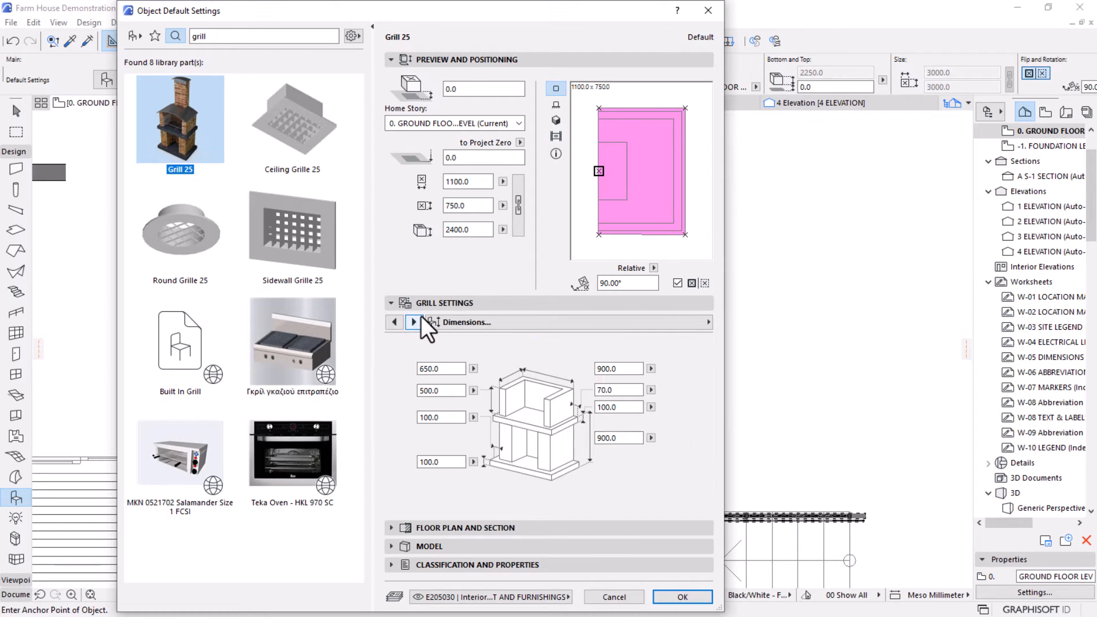
pyautogui.click(413, 321)
pyautogui.click(573, 341)
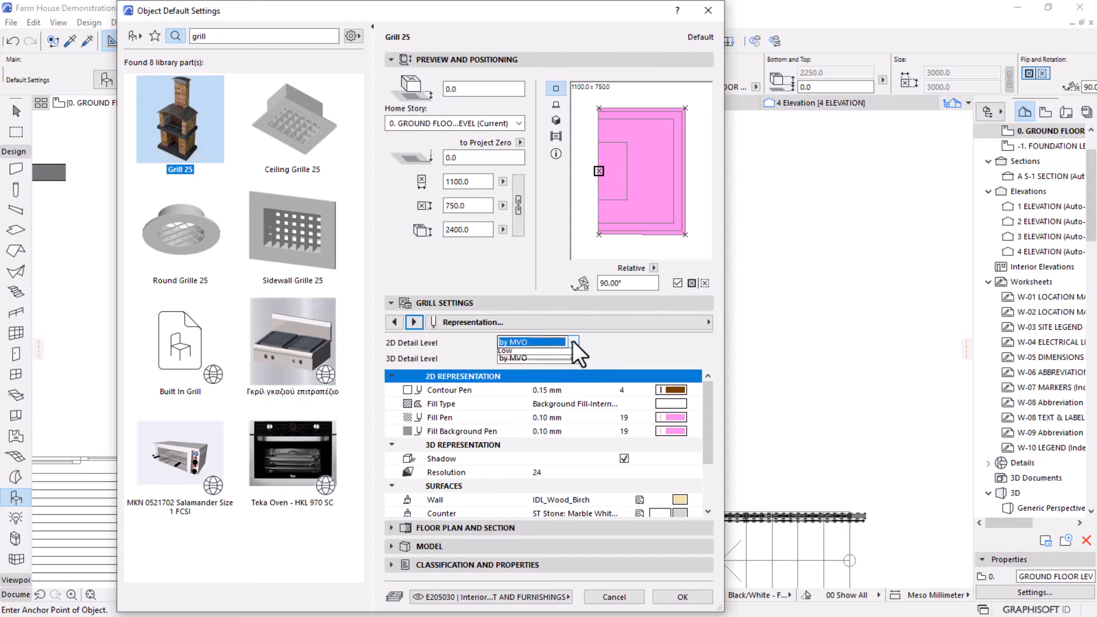
pyautogui.click(511, 363)
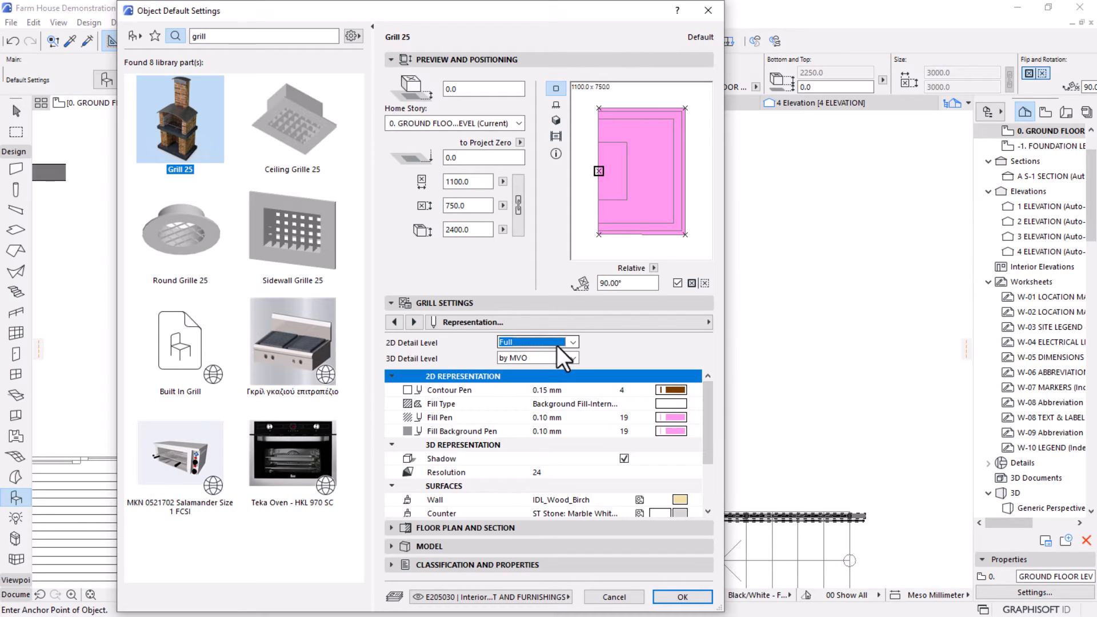
pyautogui.click(531, 358)
pyautogui.click(505, 371)
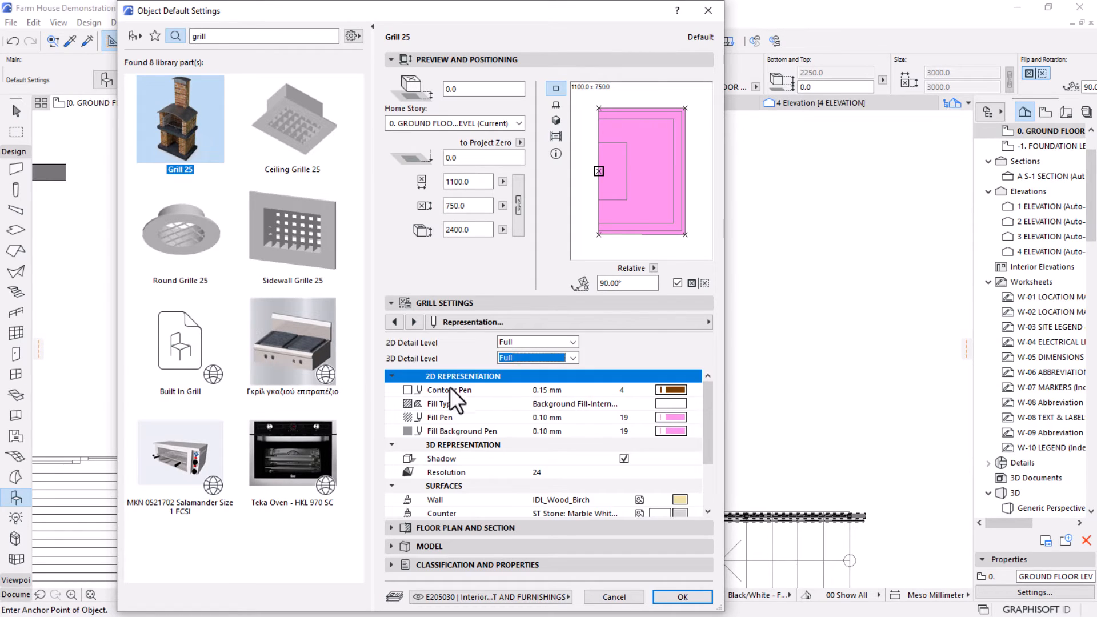
# Set the grill's fill background pen to Transparent and accept the default settings.
pyautogui.click(683, 435)
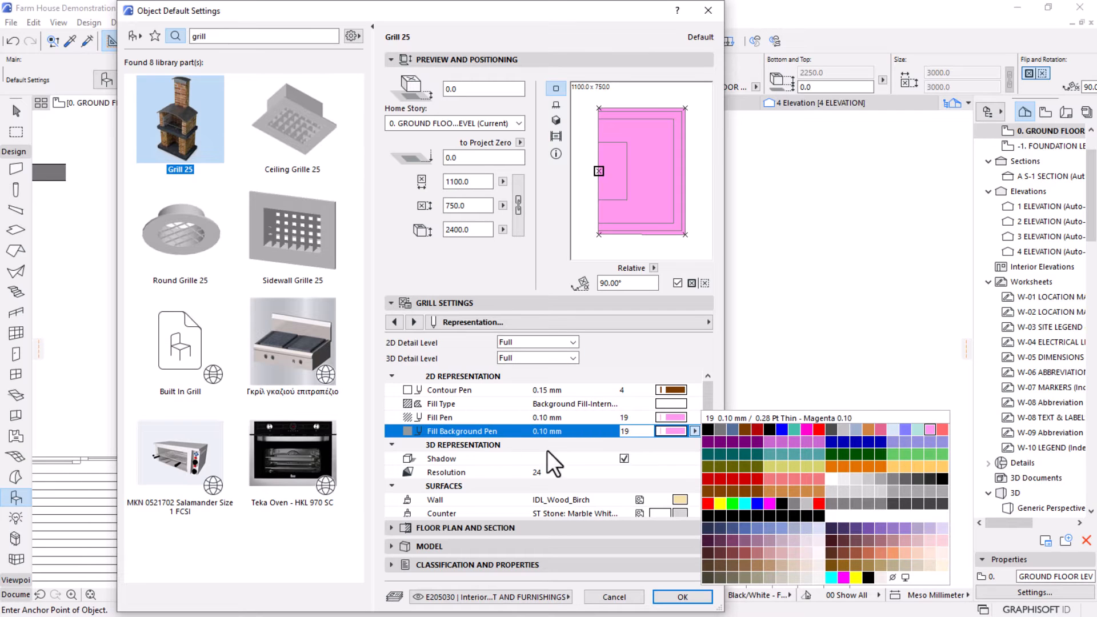
pyautogui.click(894, 577)
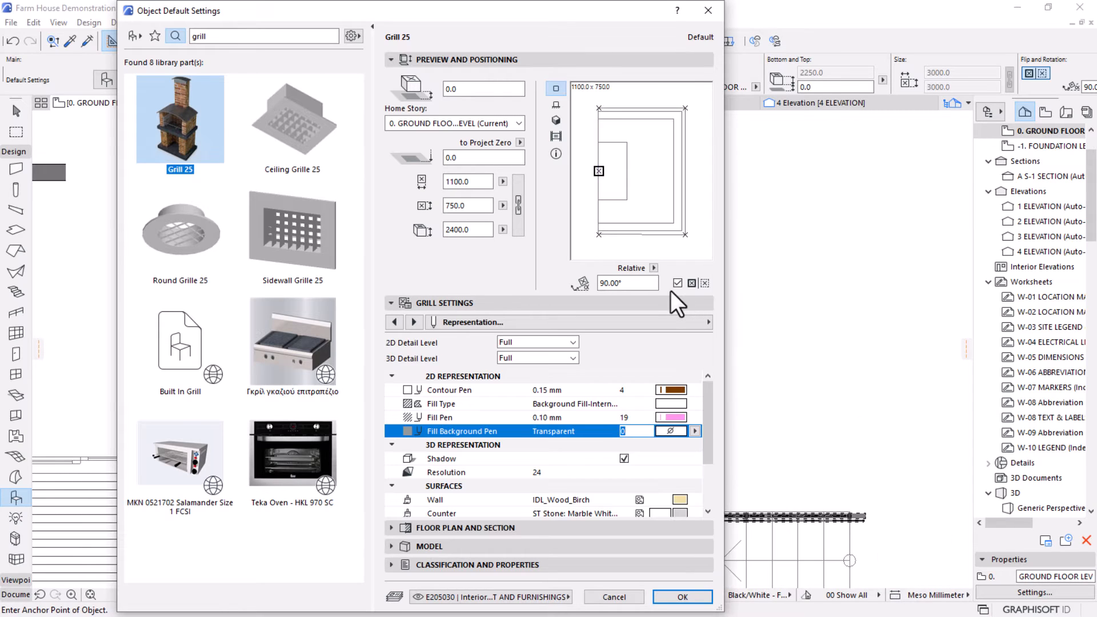
pyautogui.click(683, 596)
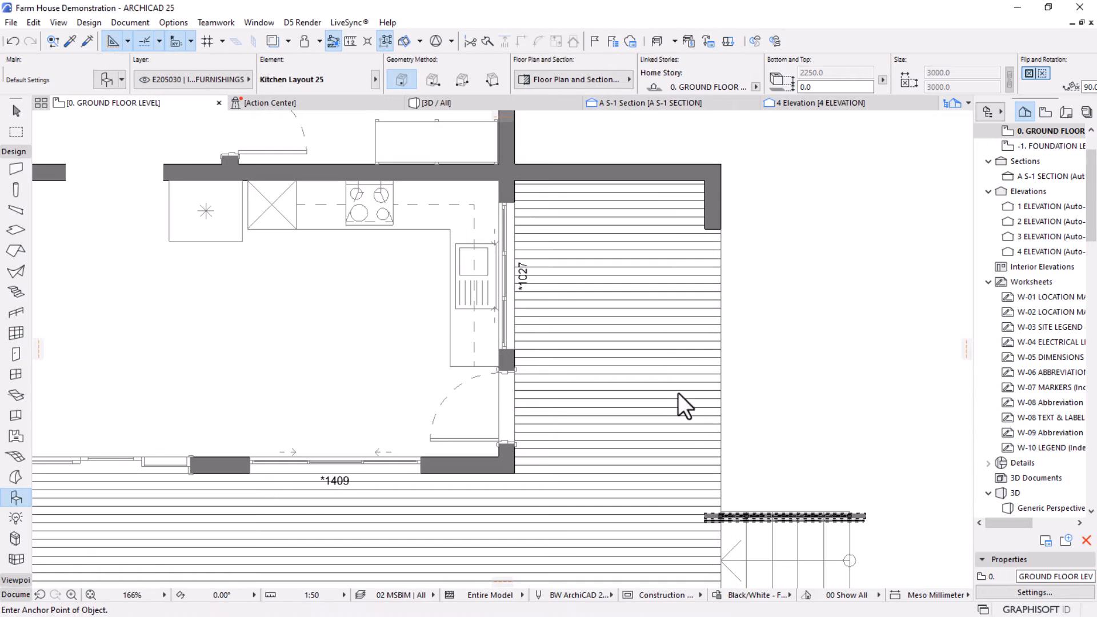
# Place the grill at the side deck's walled corner and rotate it 90° counter-clockwise so its back faces the long wall.
pyautogui.scroll(4, 720, 174)
pyautogui.press('Escape')
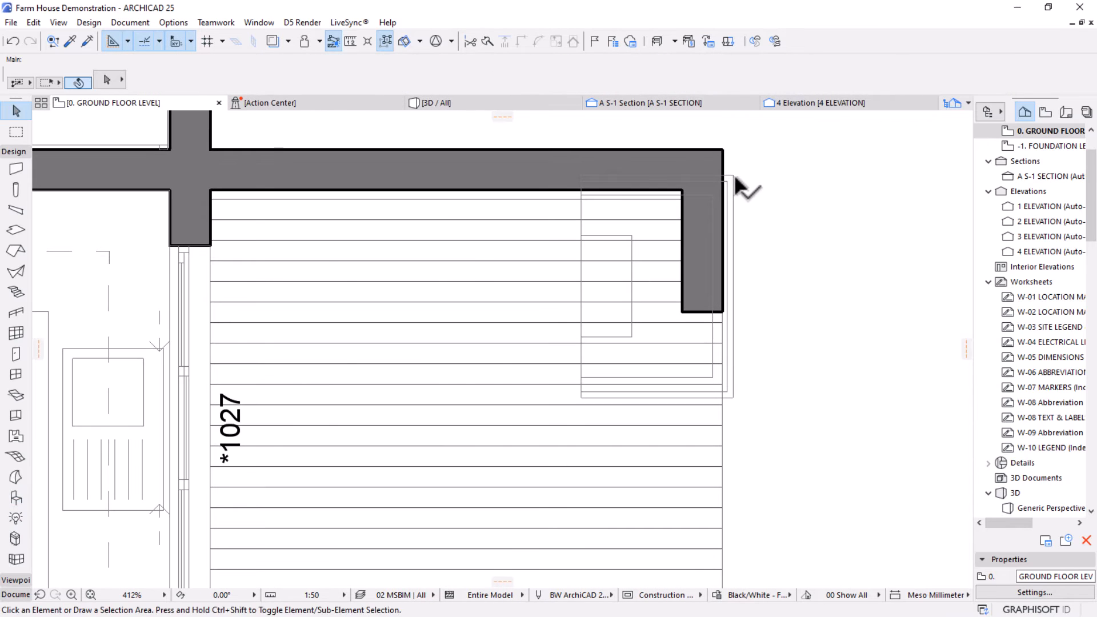
pyautogui.click(734, 177)
pyautogui.hotkey('ctrl', 'e')
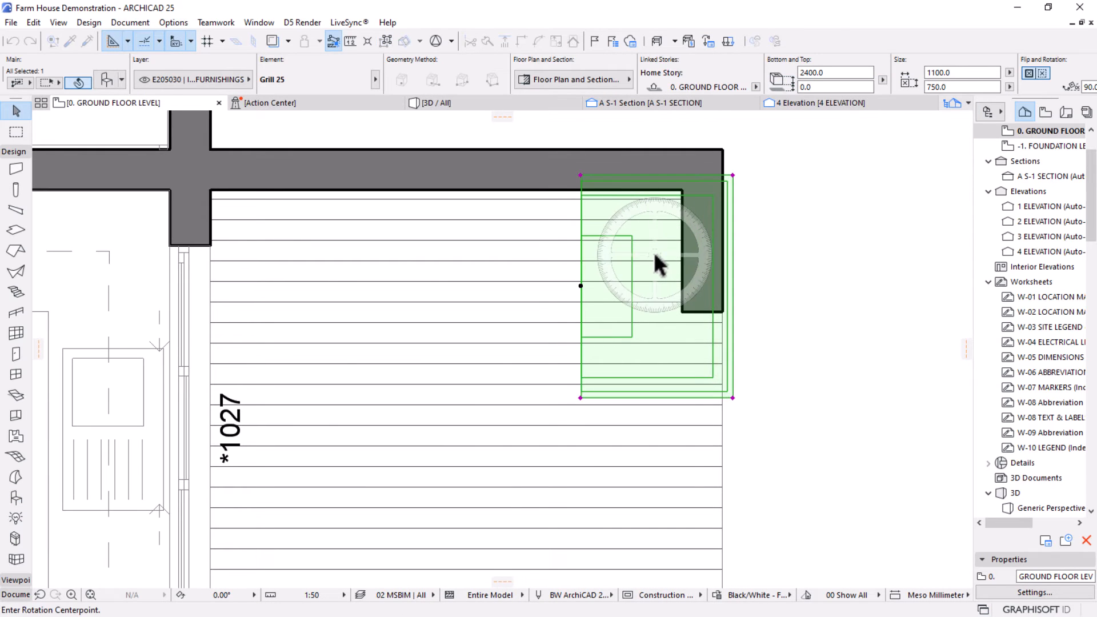
pyautogui.click(656, 270)
pyautogui.click(607, 448)
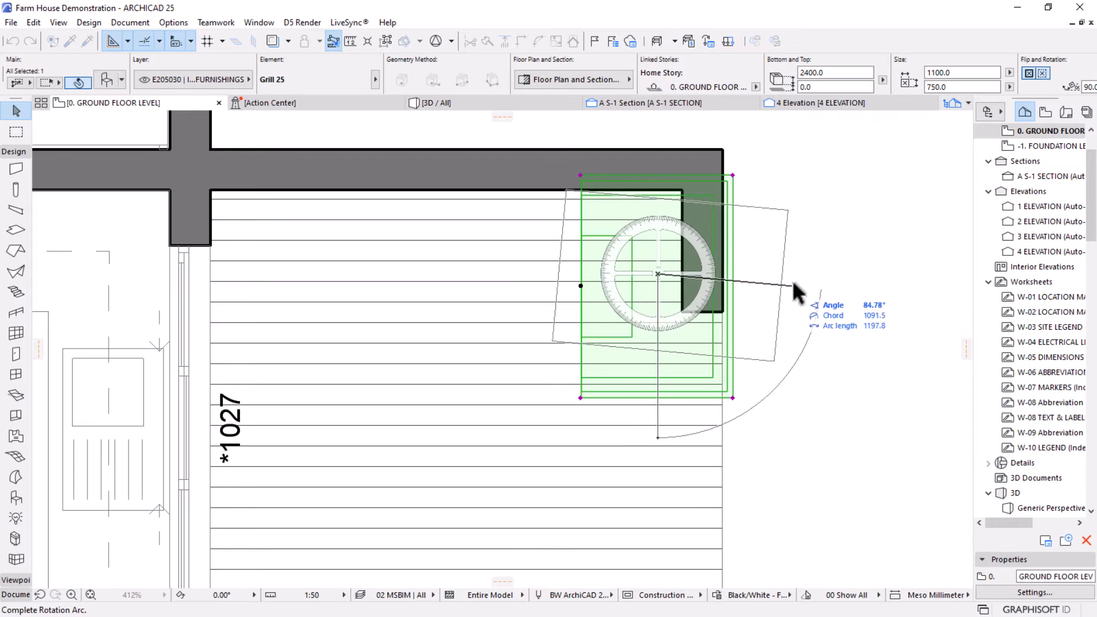
pyautogui.click(845, 286)
# Move the grill by its back corner into the inner corner of the side deck's walls.
pyautogui.scroll(1, 737, 210)
pyautogui.hotkey('ctrl', 'd')
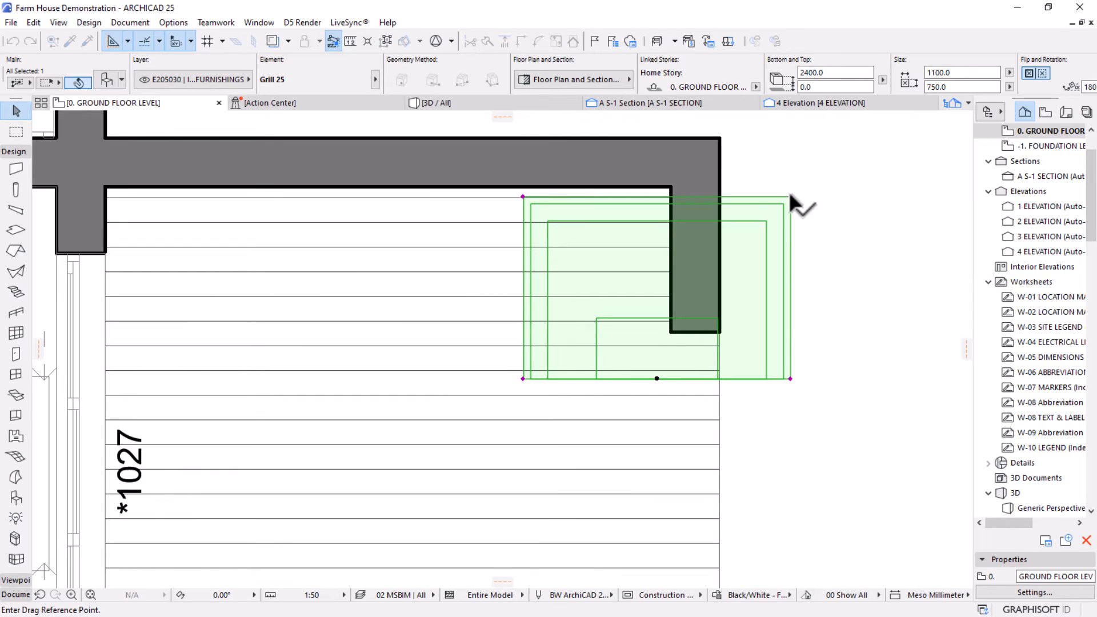
pyautogui.click(791, 196)
pyautogui.click(672, 186)
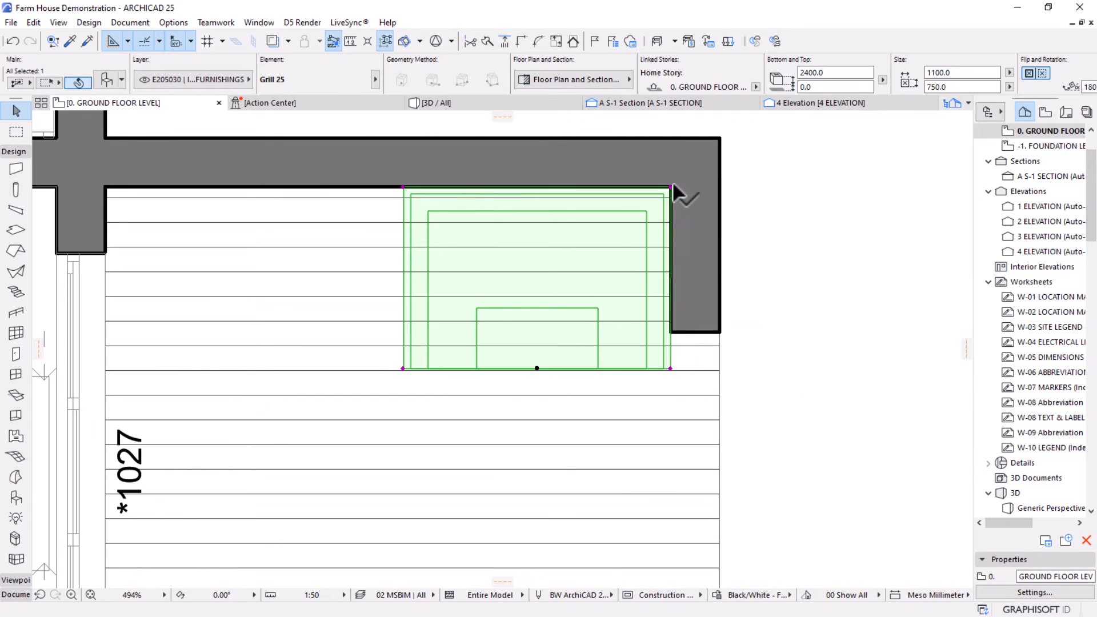
# Stretch the short deck wall beside the grill so its end aligns with the grill's front edge.
pyautogui.click(672, 333)
pyautogui.click(670, 333)
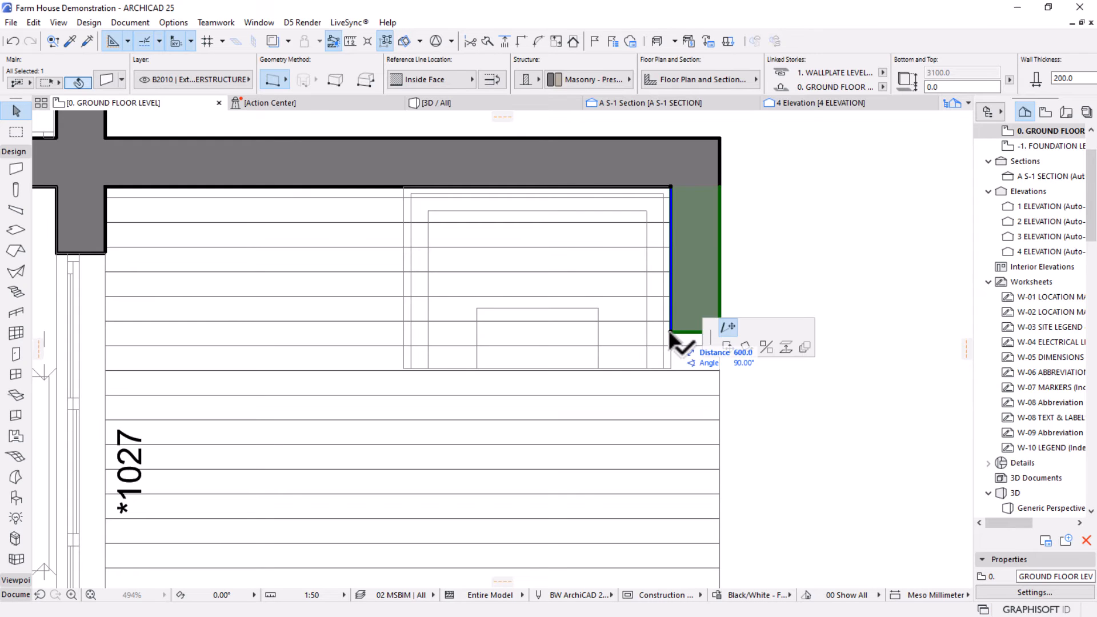
pyautogui.press('Escape')
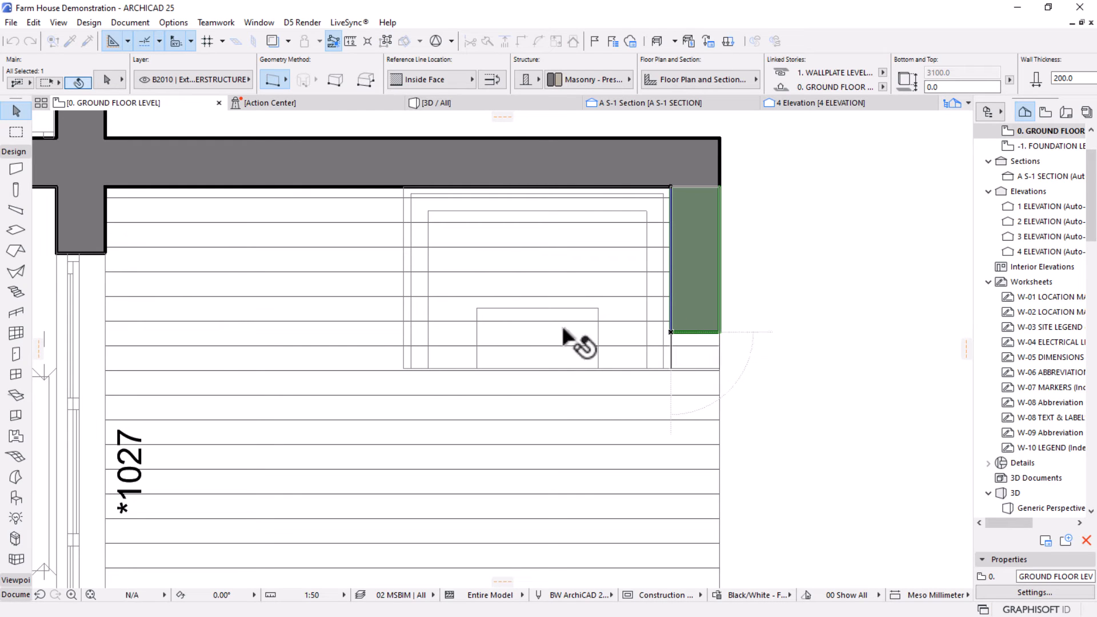
# Change the placed grill's fill background pen to Window Background so it masks the deck lines.
pyautogui.scroll(-2, 619, 242)
pyautogui.moveTo(619, 242); pyautogui.dragTo(626, 236, button='middle')
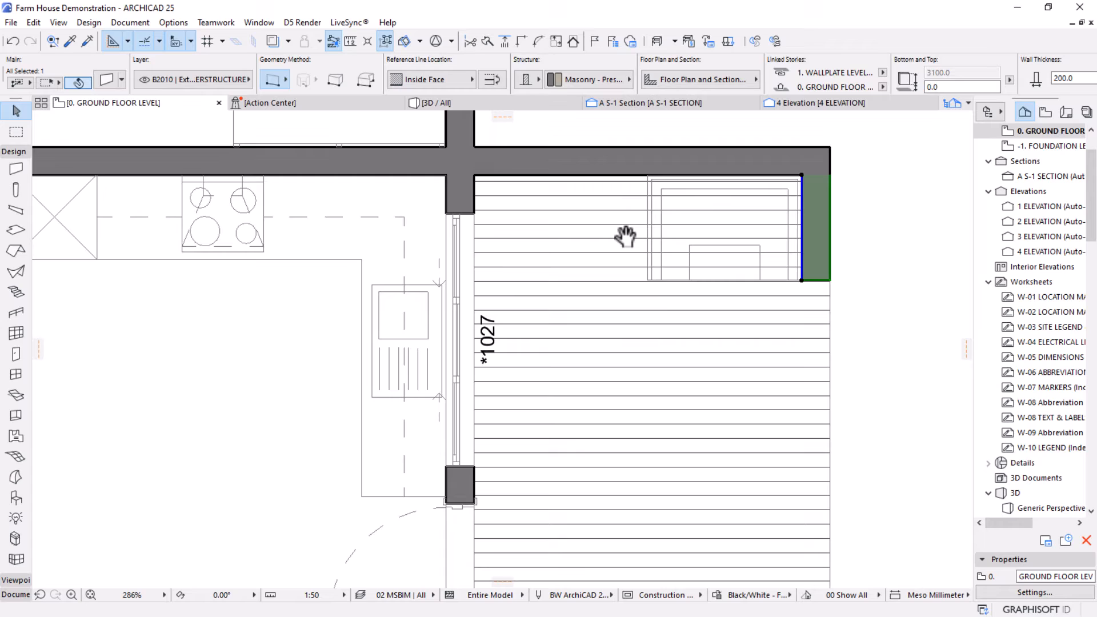
pyautogui.click(646, 275)
pyautogui.scroll(4, 778, 181)
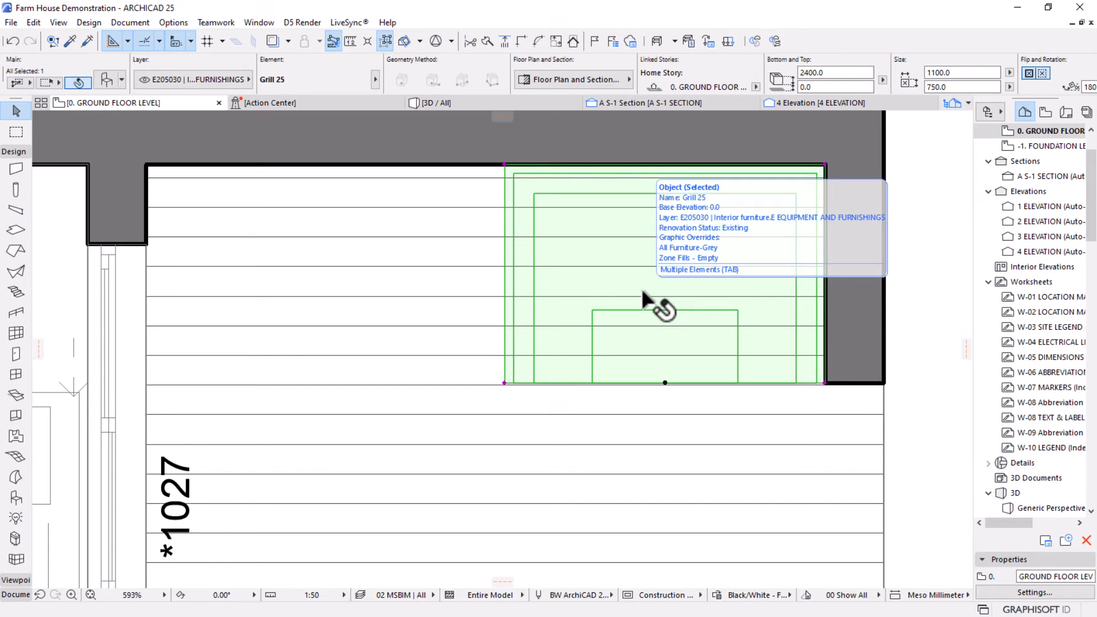
pyautogui.click(107, 79)
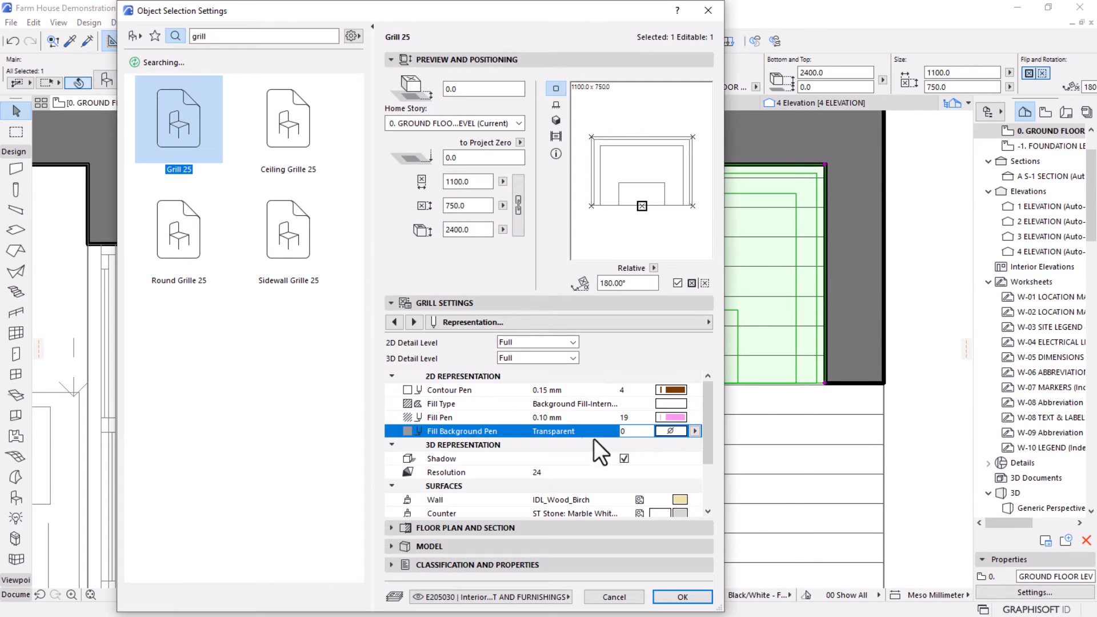
pyautogui.click(692, 431)
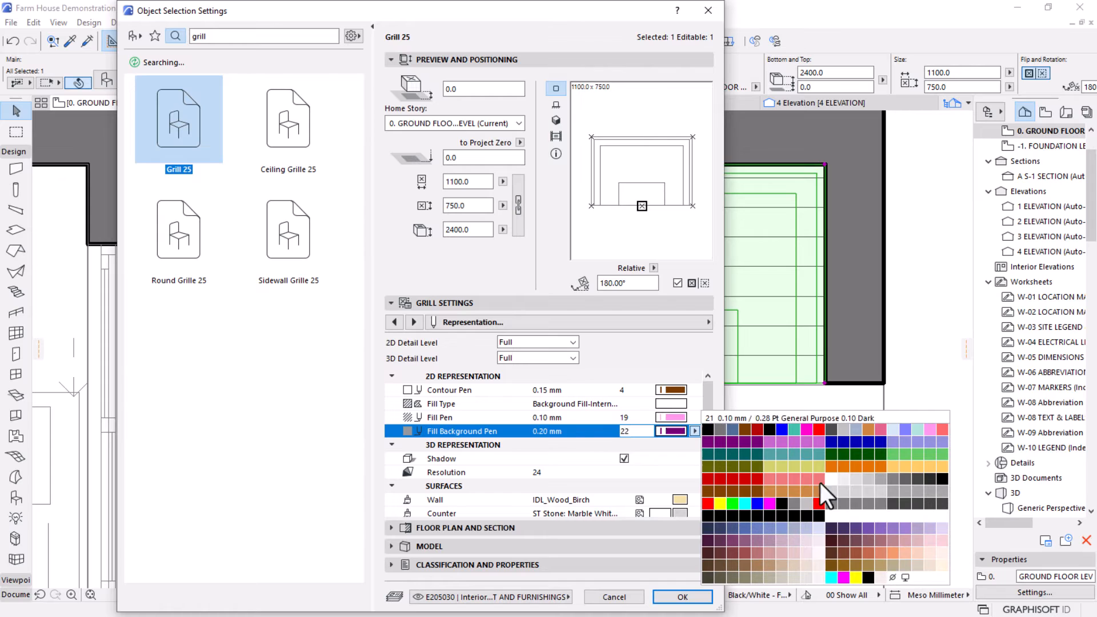
pyautogui.click(904, 578)
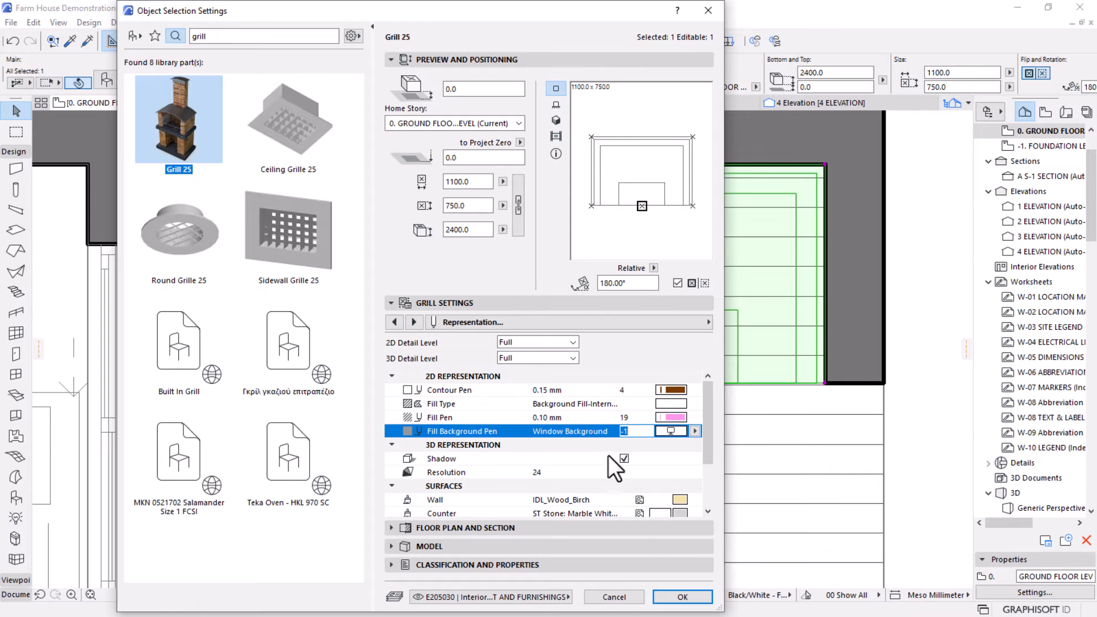
pyautogui.click(682, 597)
pyautogui.scroll(4, 796, 258)
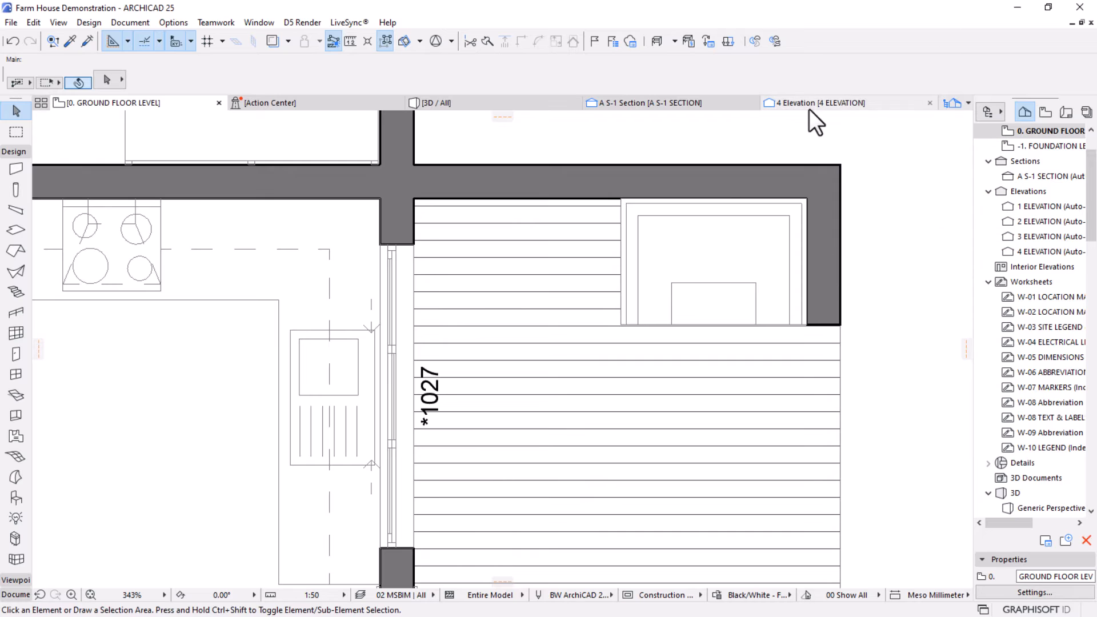
pyautogui.scroll(-4, 663, 243)
pyautogui.moveTo(660, 234); pyautogui.dragTo(580, 215, button='middle')
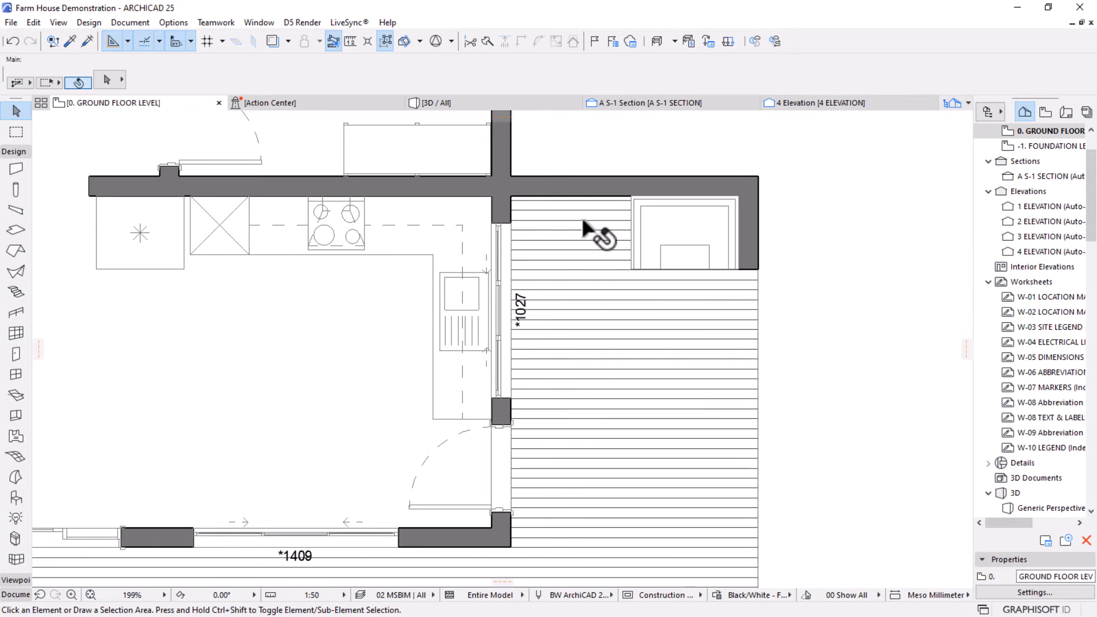
pyautogui.scroll(-2, 656, 244)
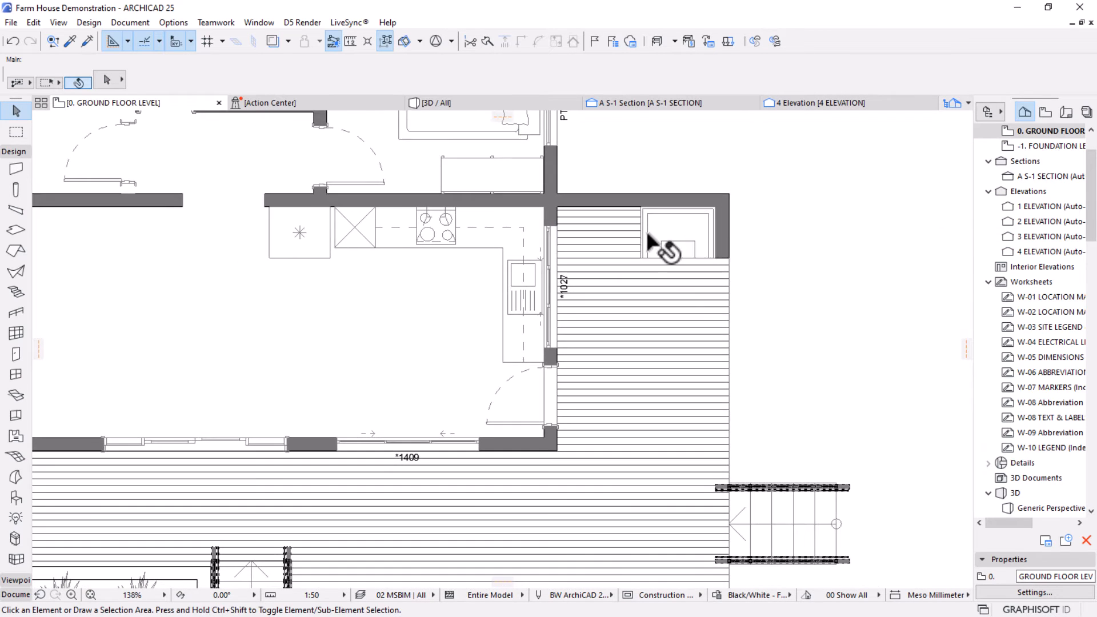
pyautogui.scroll(2, 608, 250)
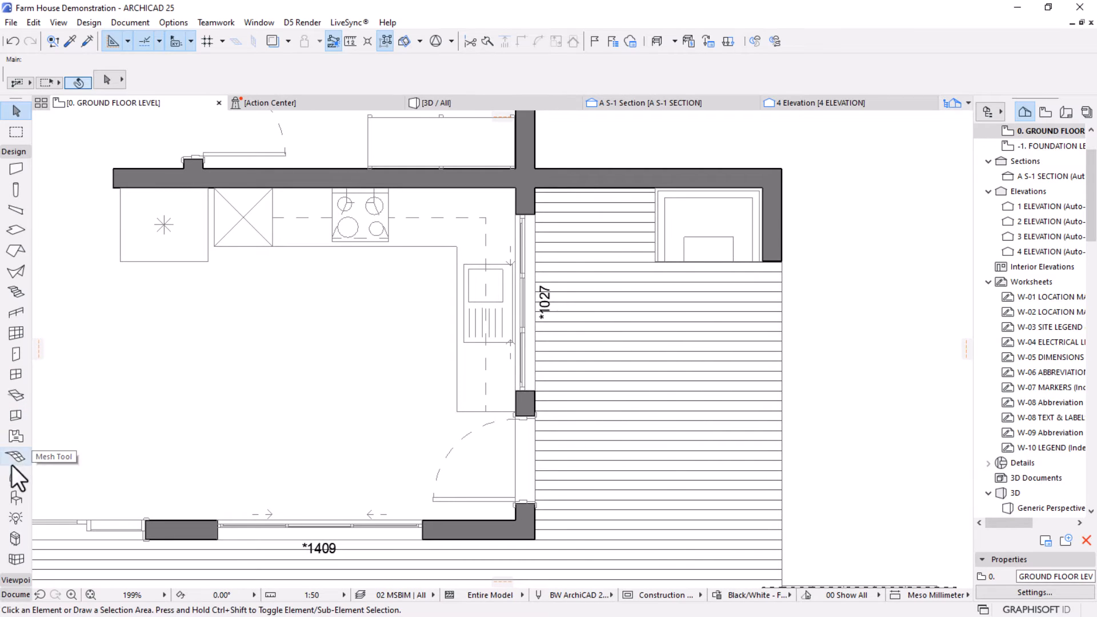
# Search the Object tool's library for "sink", choose Sink General 25 with sink Style 9, and open its representation settings.
pyautogui.click(16, 498)
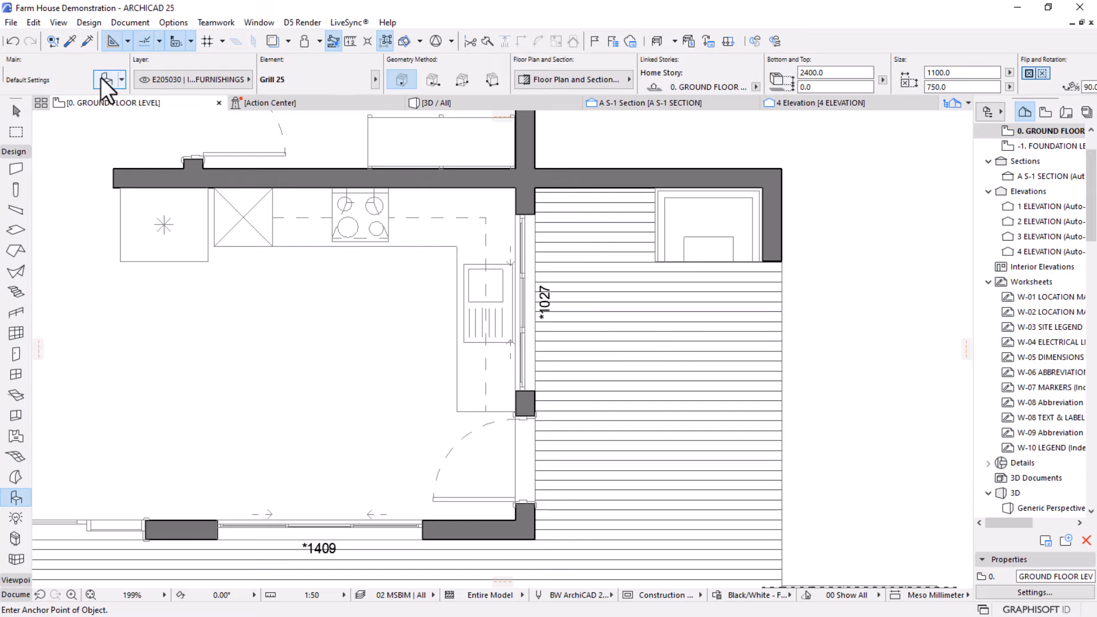
pyautogui.hotkey('ctrl', 't')
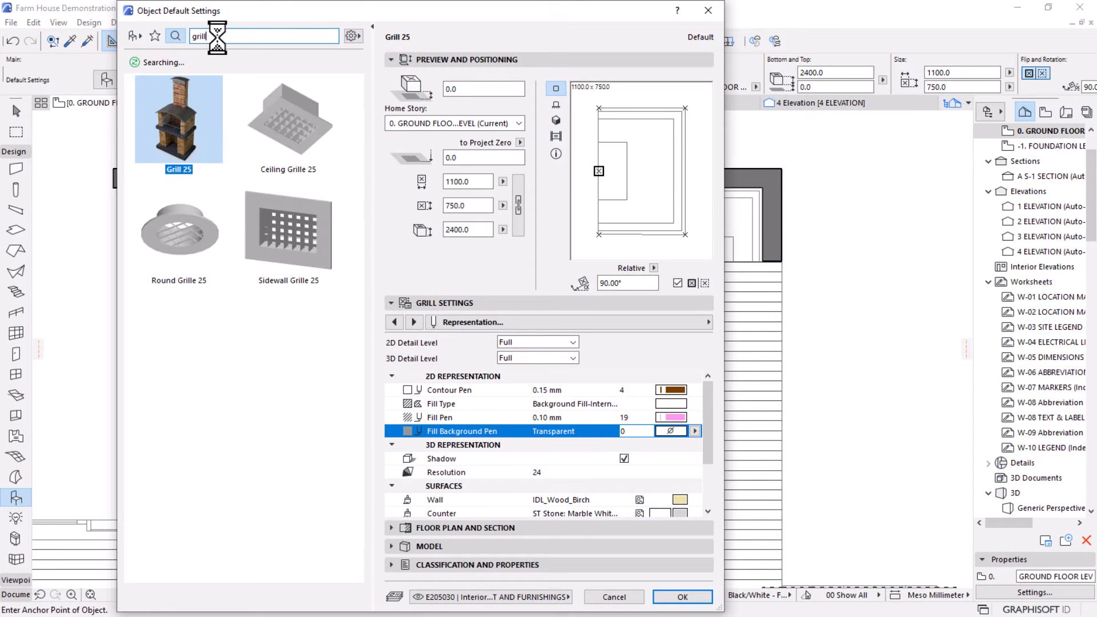
pyautogui.moveTo(217, 38); pyautogui.dragTo(165, 39)
pyautogui.write('s')
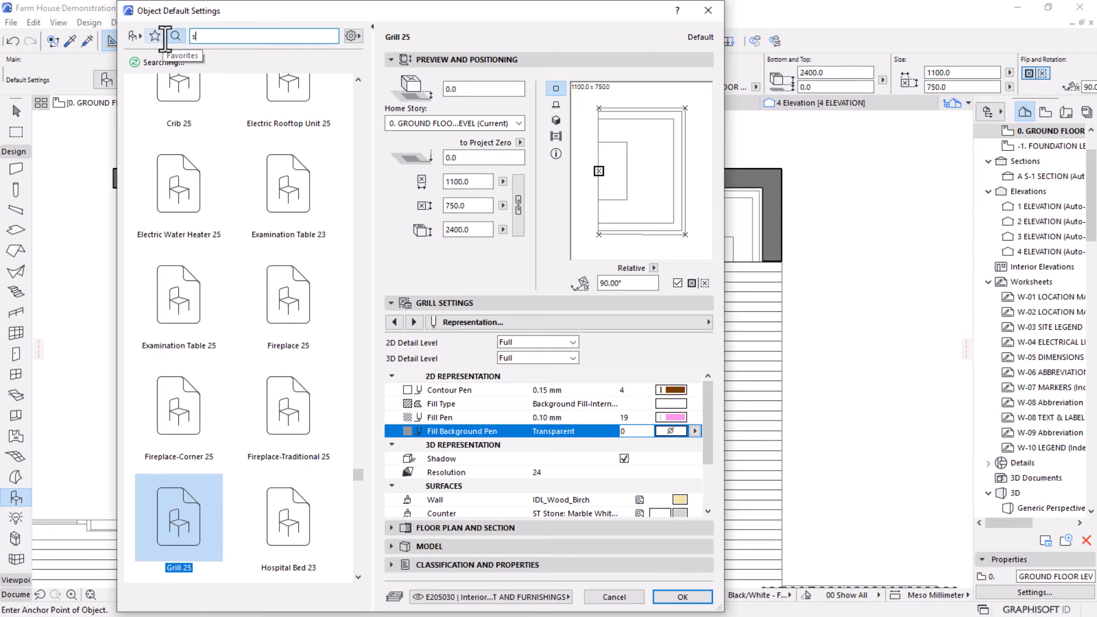
pyautogui.write('ink')
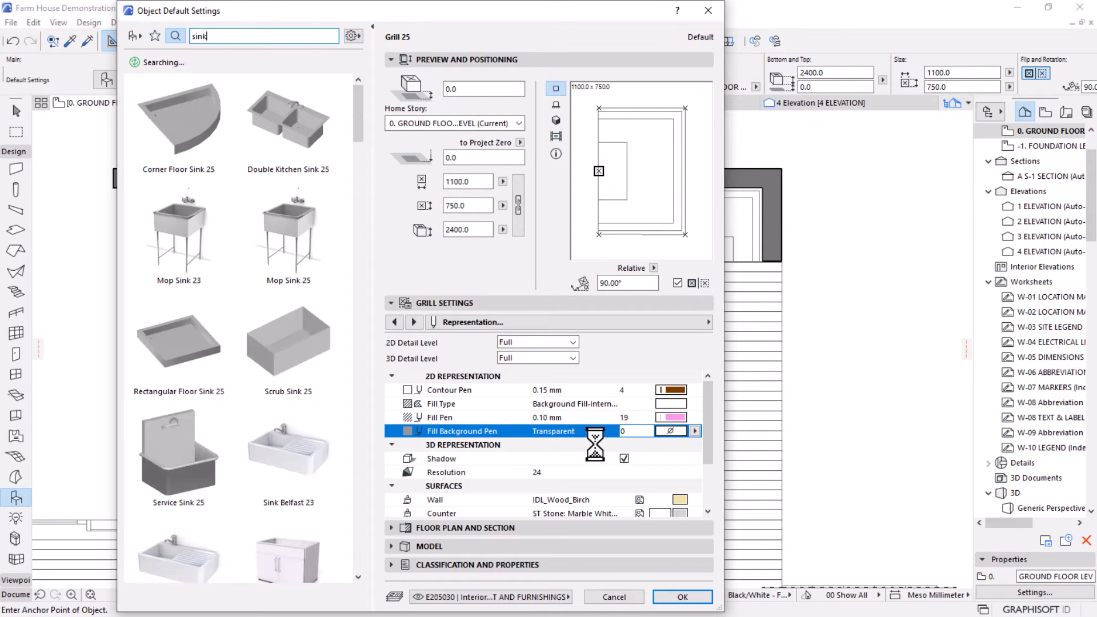
pyautogui.scroll(-5, 330, 202)
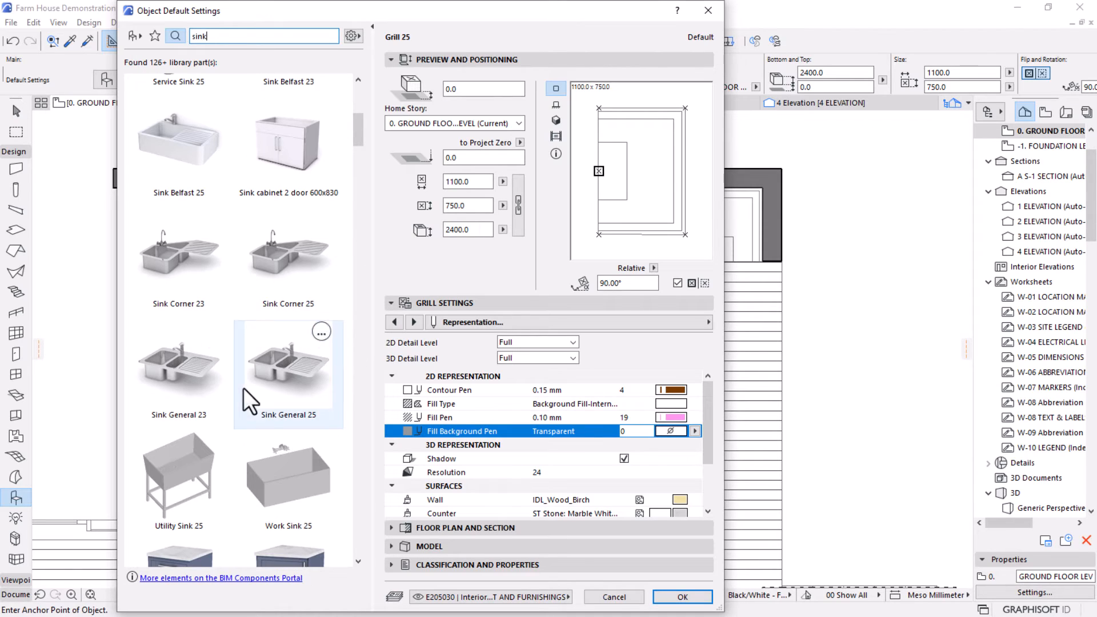
pyautogui.click(257, 383)
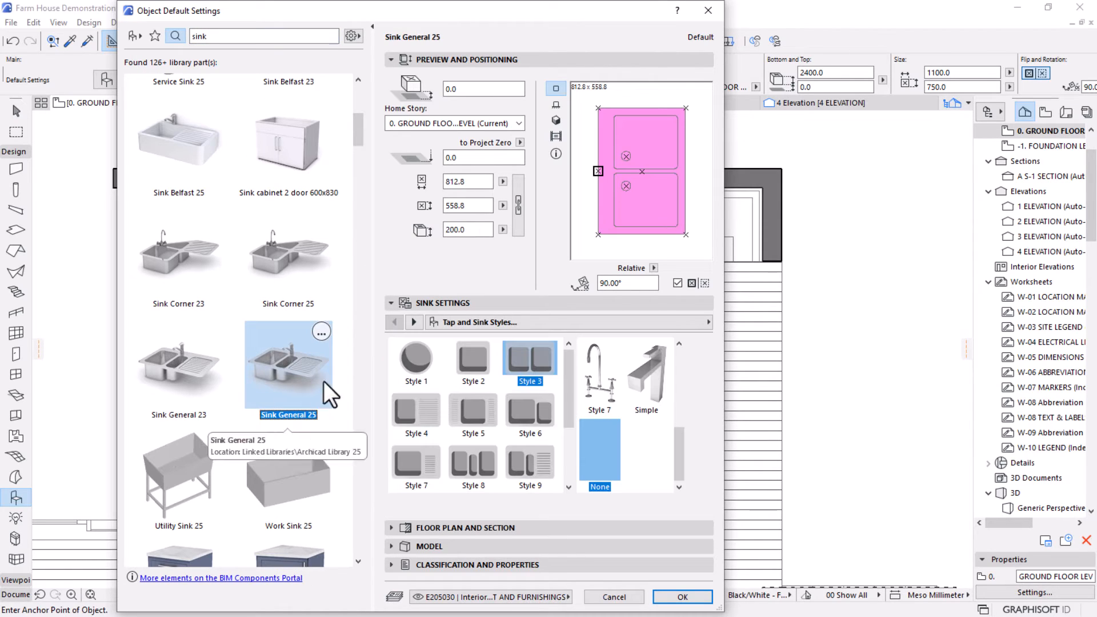
pyautogui.click(524, 460)
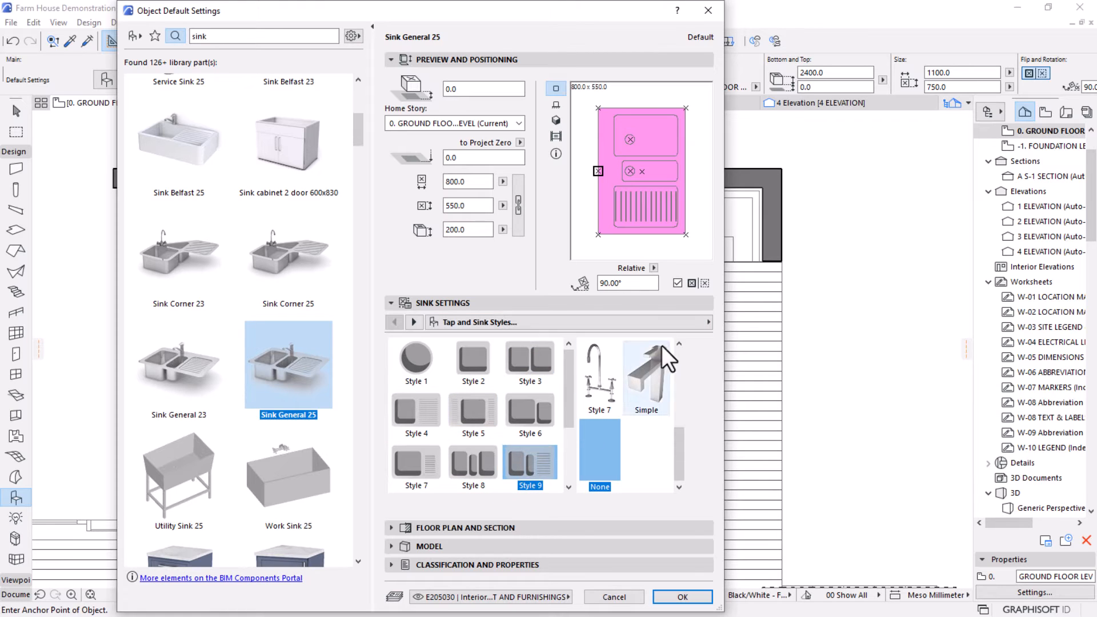
pyautogui.click(414, 323)
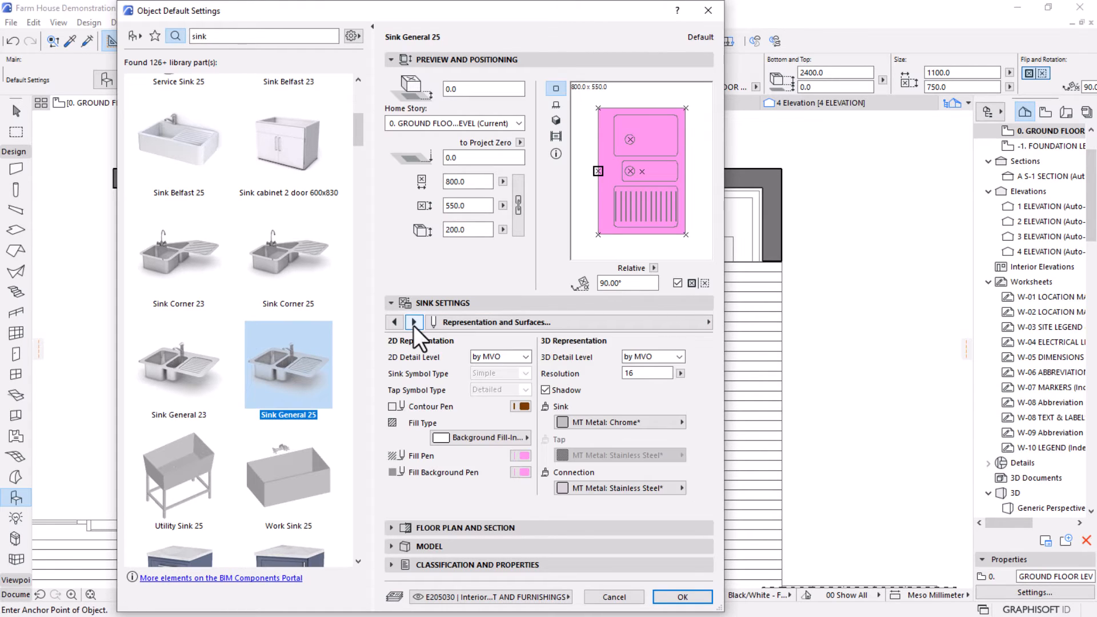
pyautogui.click(497, 359)
pyautogui.click(480, 380)
pyautogui.click(502, 358)
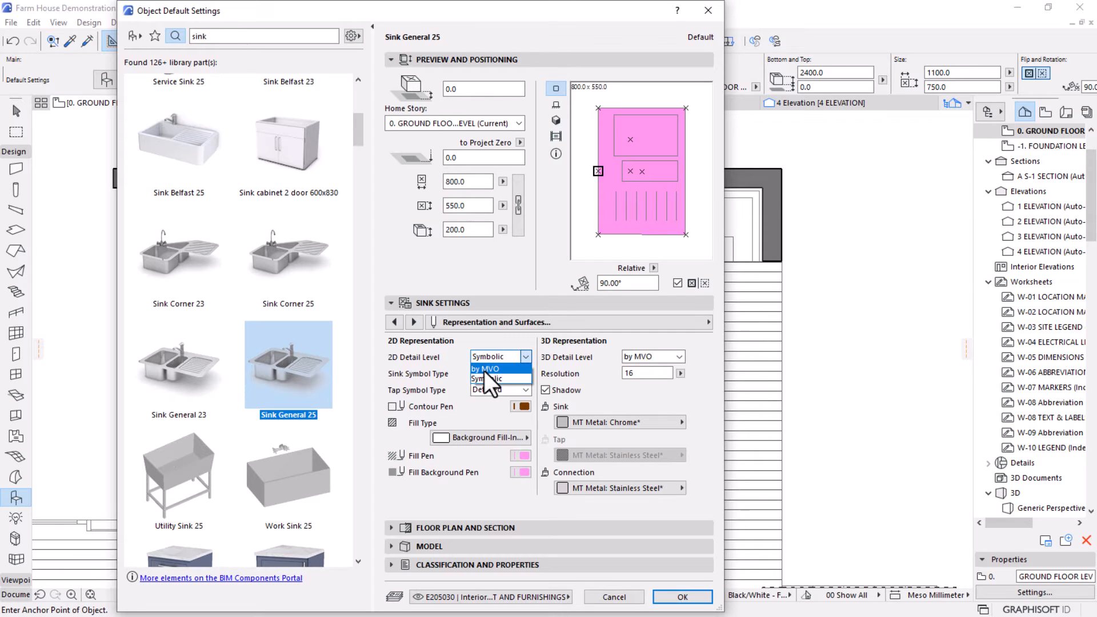
pyautogui.click(488, 370)
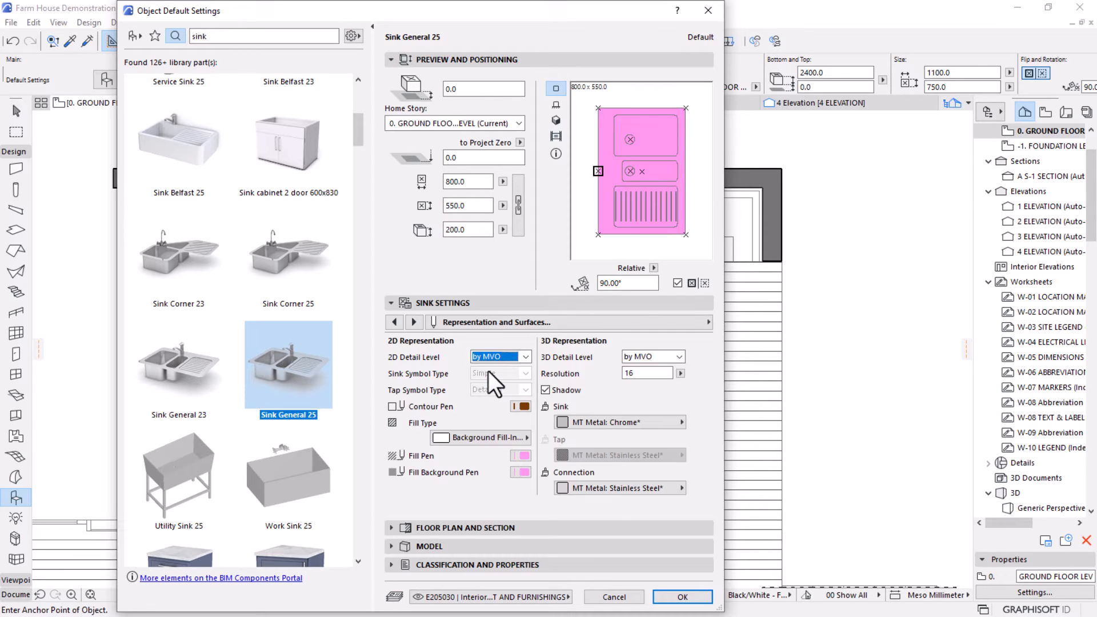
# Set the sink's 3D detail level to Full and its fill background pen to Window Background, and accept the settings.
pyautogui.click(646, 357)
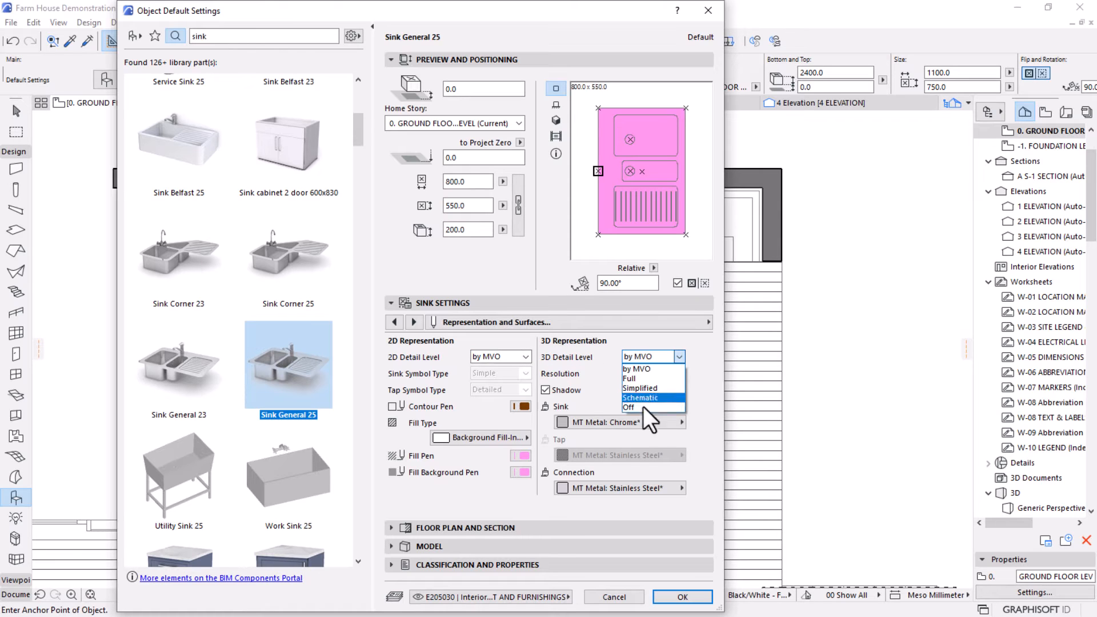
pyautogui.click(637, 379)
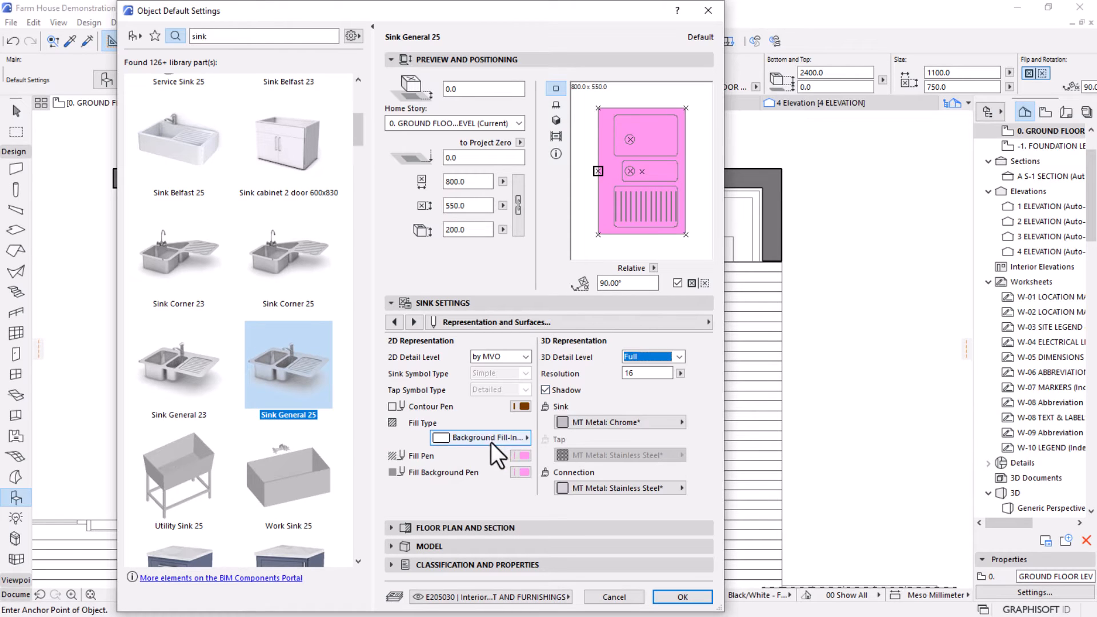
pyautogui.click(521, 472)
pyautogui.click(739, 589)
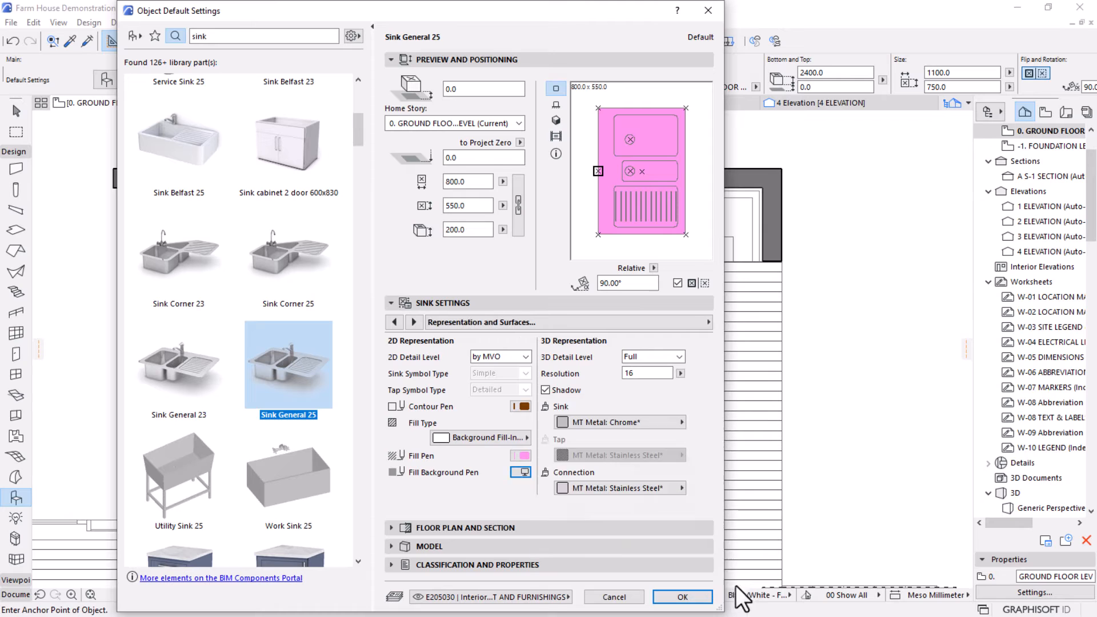
pyautogui.click(691, 597)
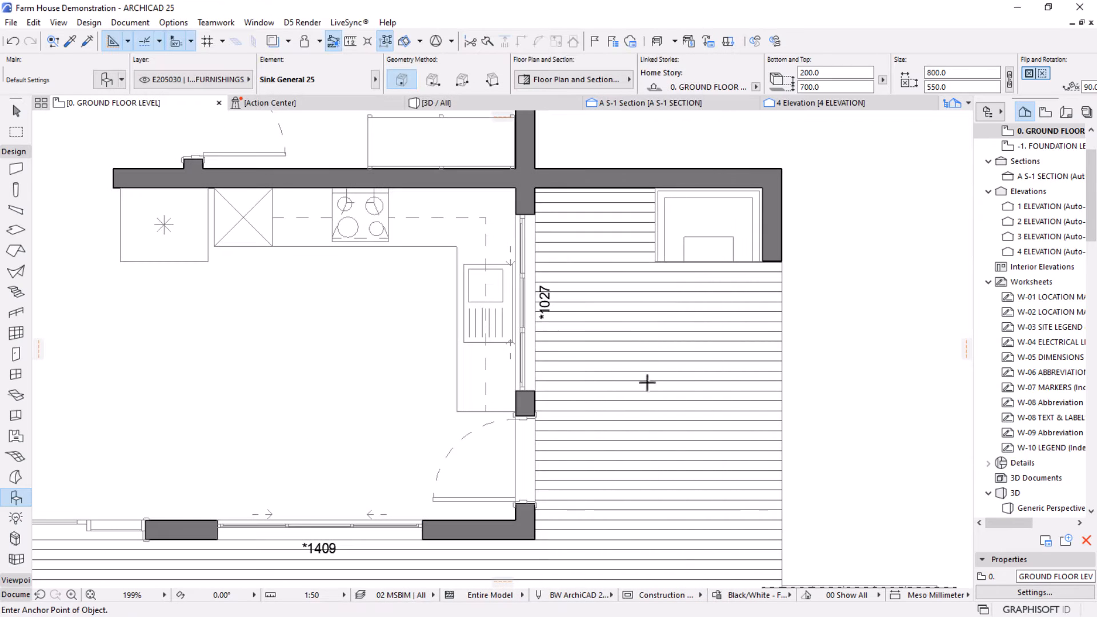
# Place the sink on the side deck near the pier beside the kitchen door and select it.
pyautogui.click(564, 381)
pyautogui.scroll(4, 557, 383)
pyautogui.press('Escape')
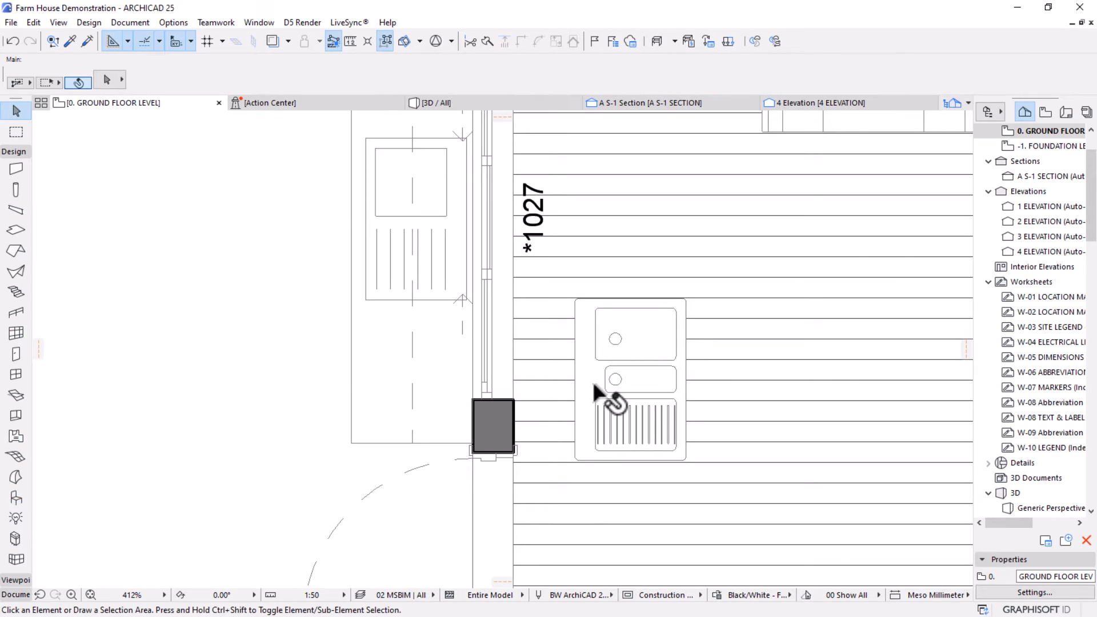
pyautogui.click(591, 380)
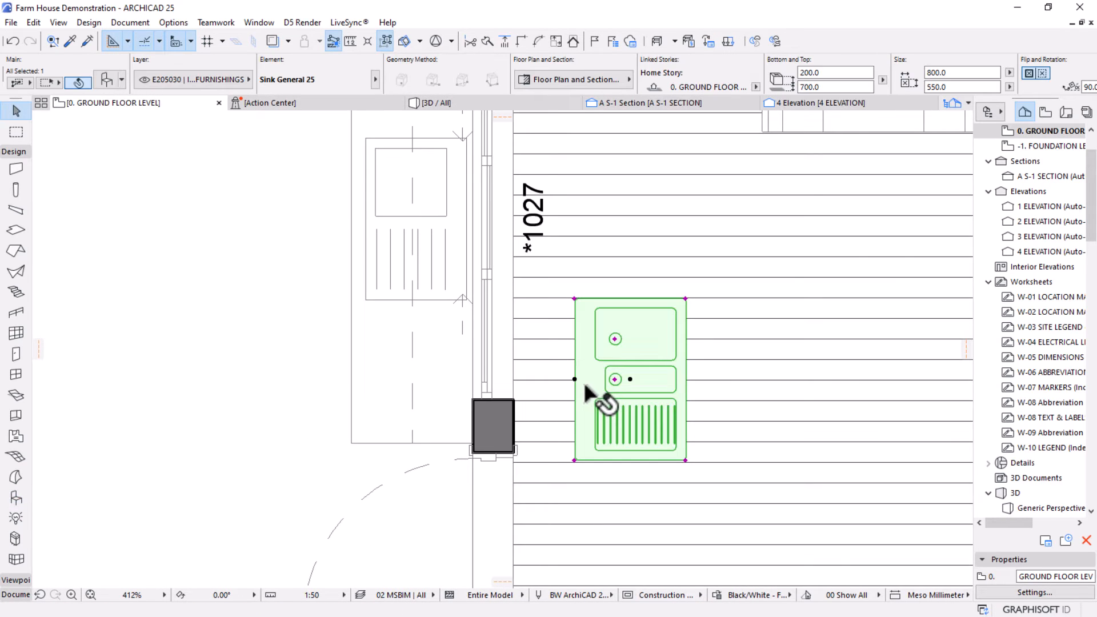
# Move the outdoor sink flush against the exterior kitchen wall, below the window on the side deck.
pyautogui.click(574, 460)
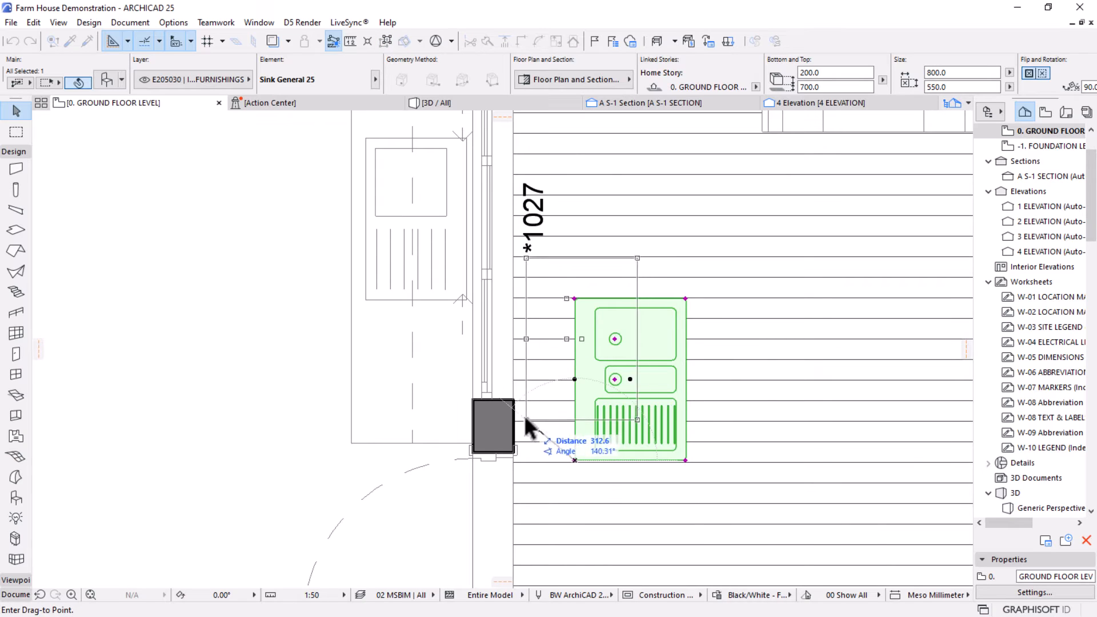
pyautogui.click(515, 308)
pyautogui.scroll(-4, 521, 245)
pyautogui.scroll(4, 521, 245)
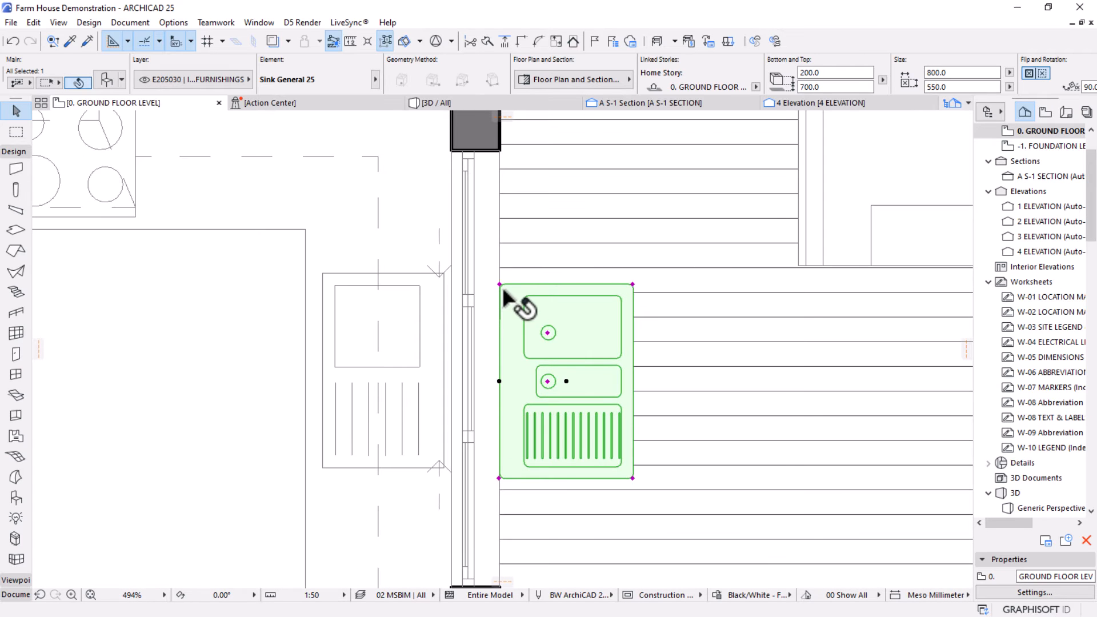
pyautogui.hotkey('ctrl', 'd')
pyautogui.click(501, 284)
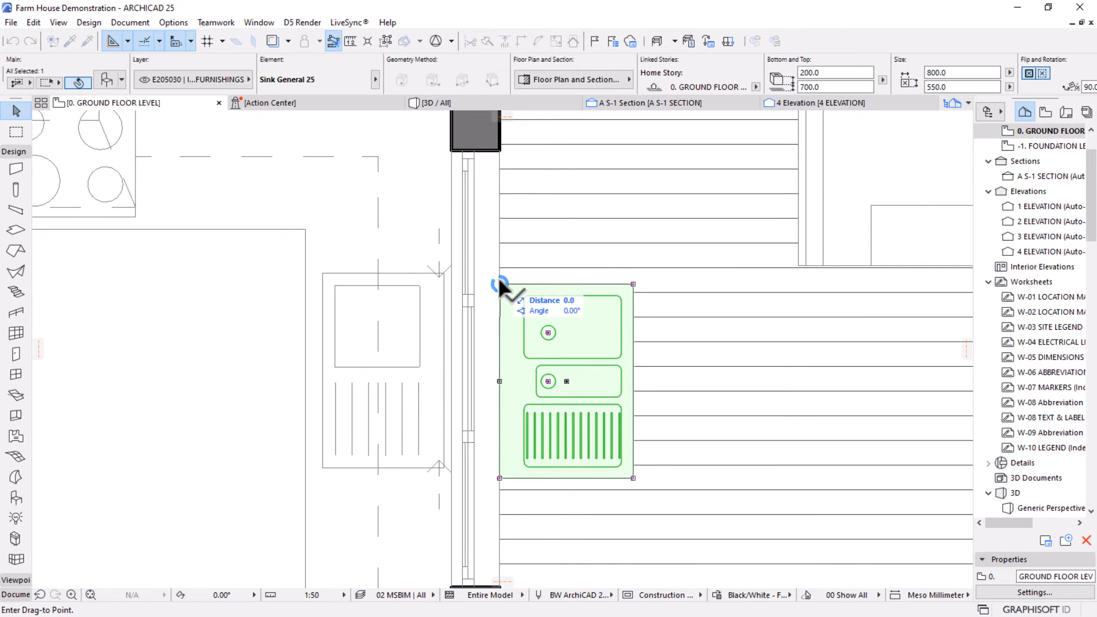
pyautogui.click(500, 279)
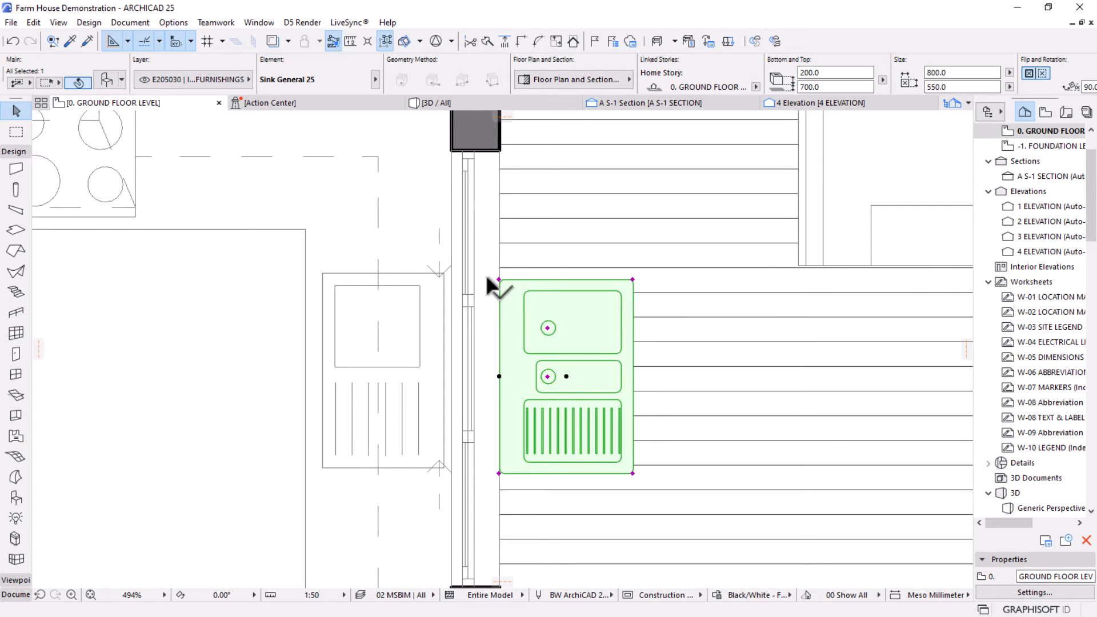
# Set the outdoor sink's tap to Style 7, accept the settings and deselect the sink.
pyautogui.scroll(3, 548, 406)
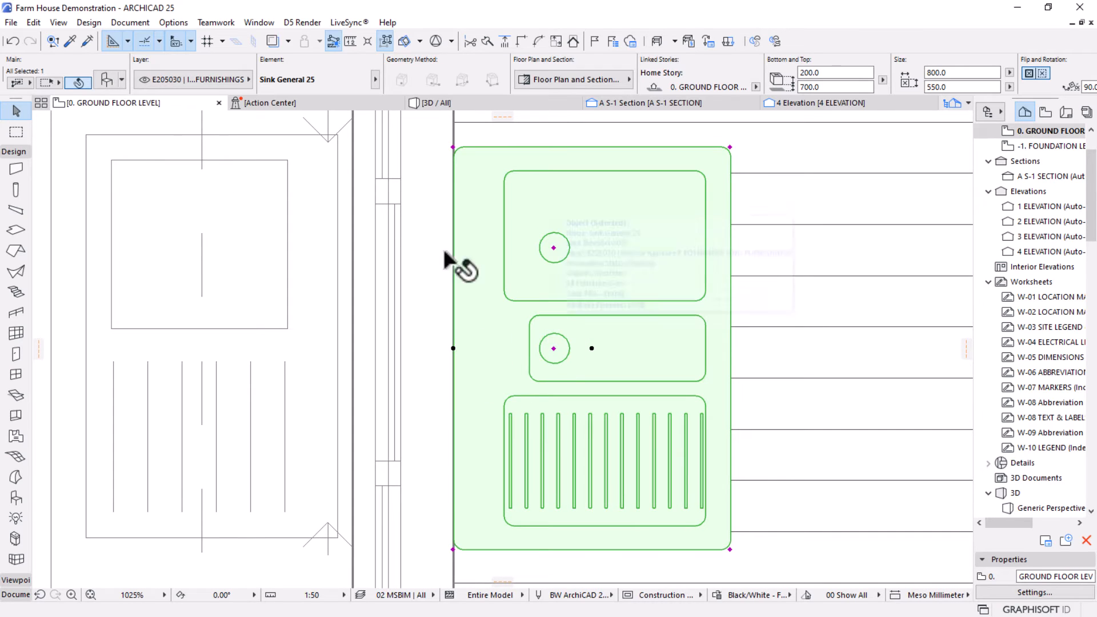
pyautogui.click(107, 79)
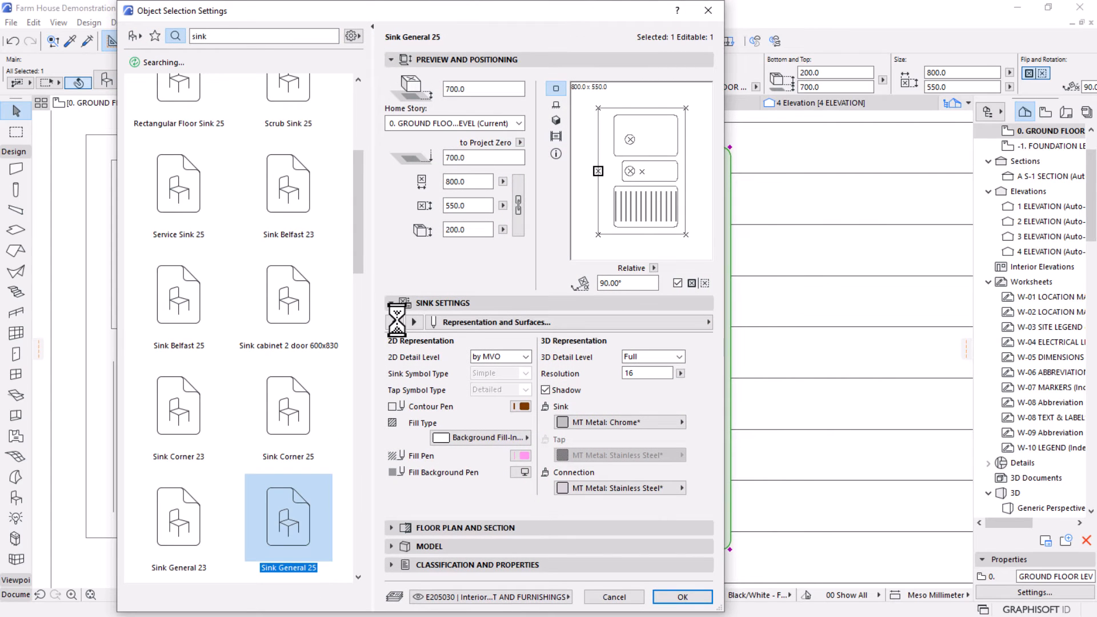
pyautogui.click(395, 321)
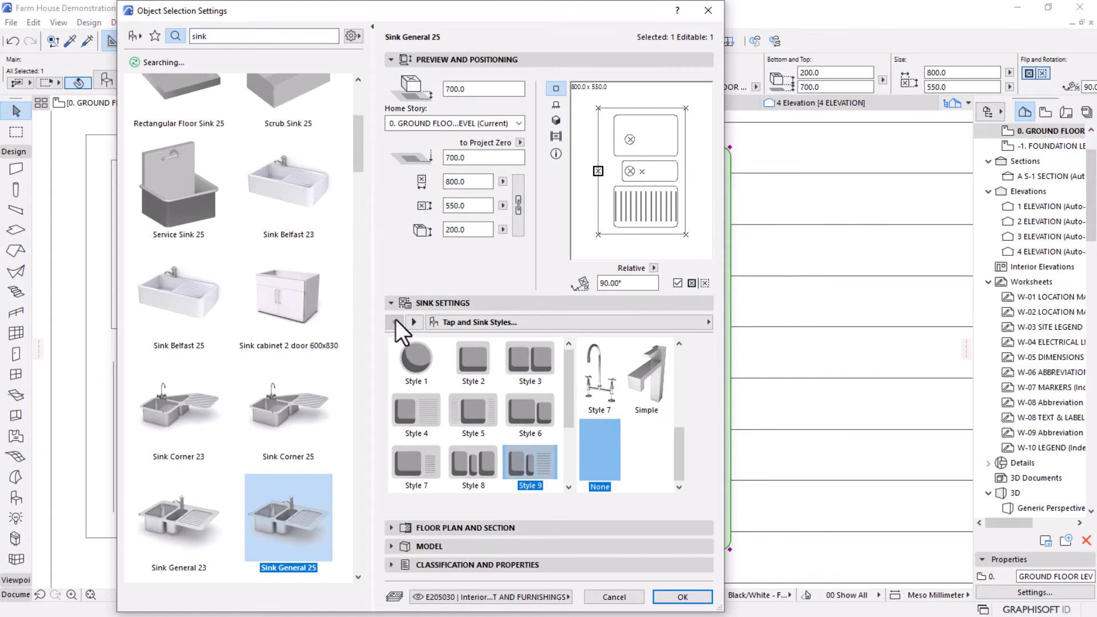
pyautogui.click(605, 387)
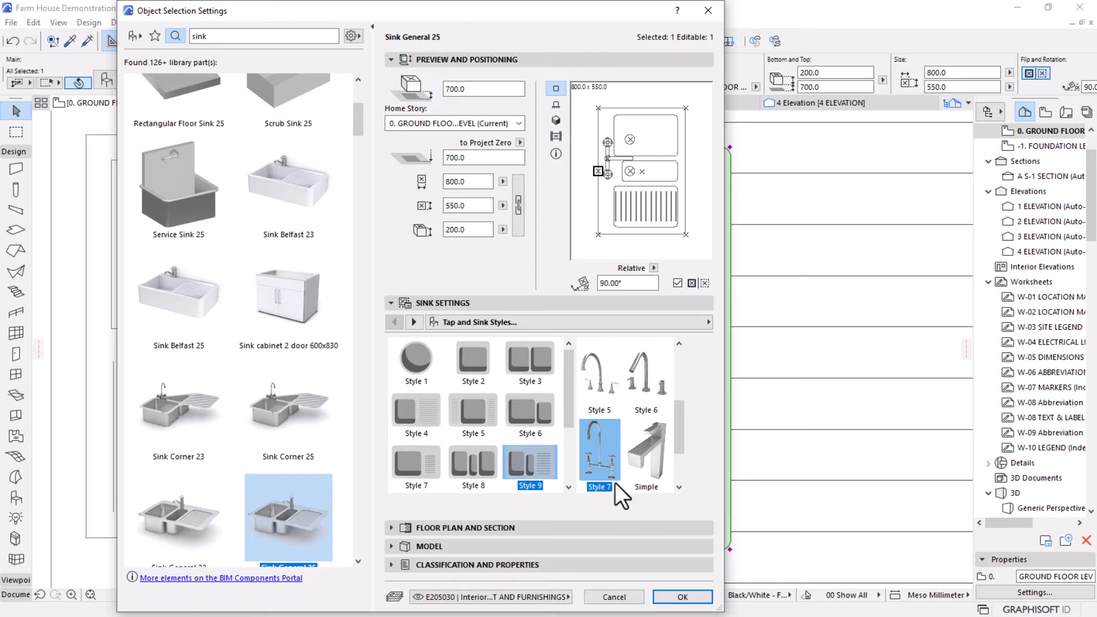
pyautogui.click(686, 596)
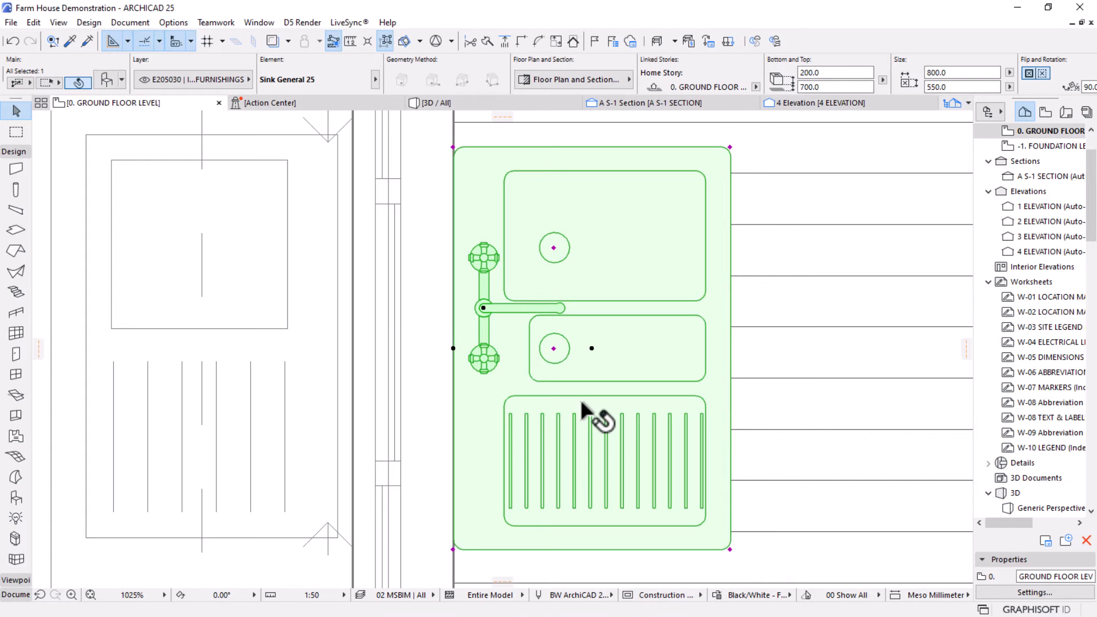
pyautogui.press('Escape')
pyautogui.scroll(-8, 582, 407)
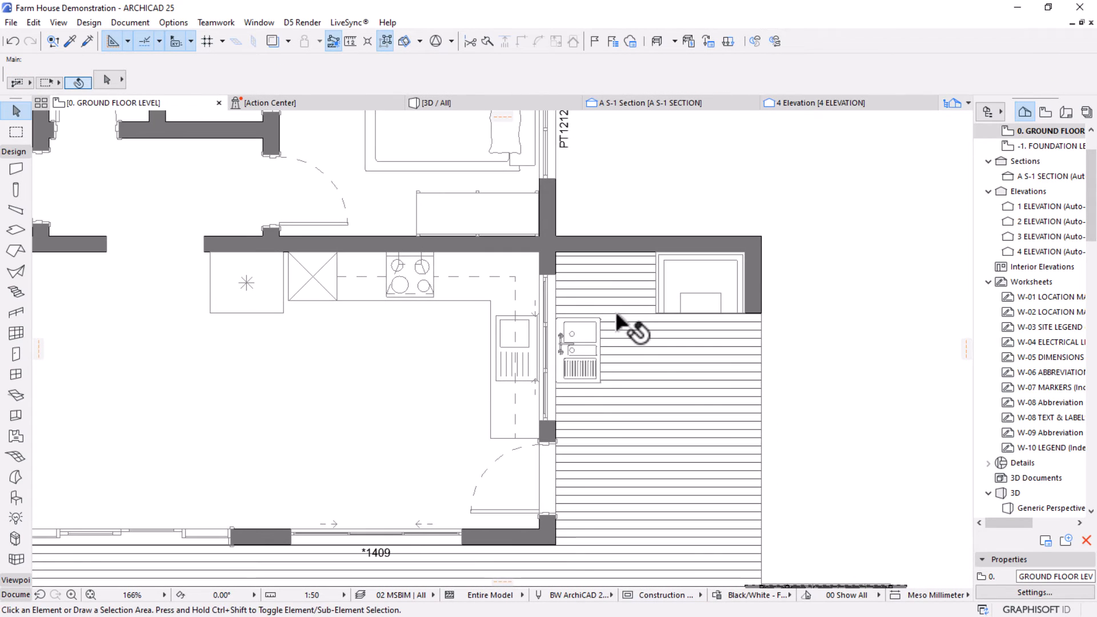
# Examine the outdoor sink and grill on the side deck in the 3D view.
pyautogui.click(422, 105)
pyautogui.keyDown('shift'); pyautogui.moveTo(447, 334); pyautogui.dragTo(789, 401, button='middle'); pyautogui.keyUp('shift')
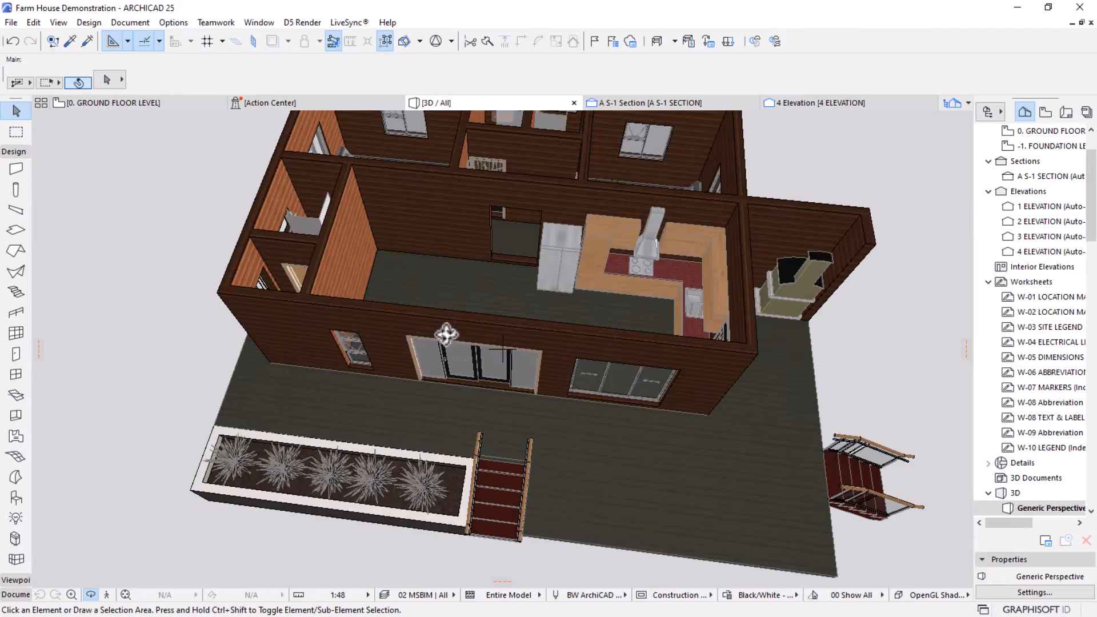
pyautogui.scroll(5, 633, 374)
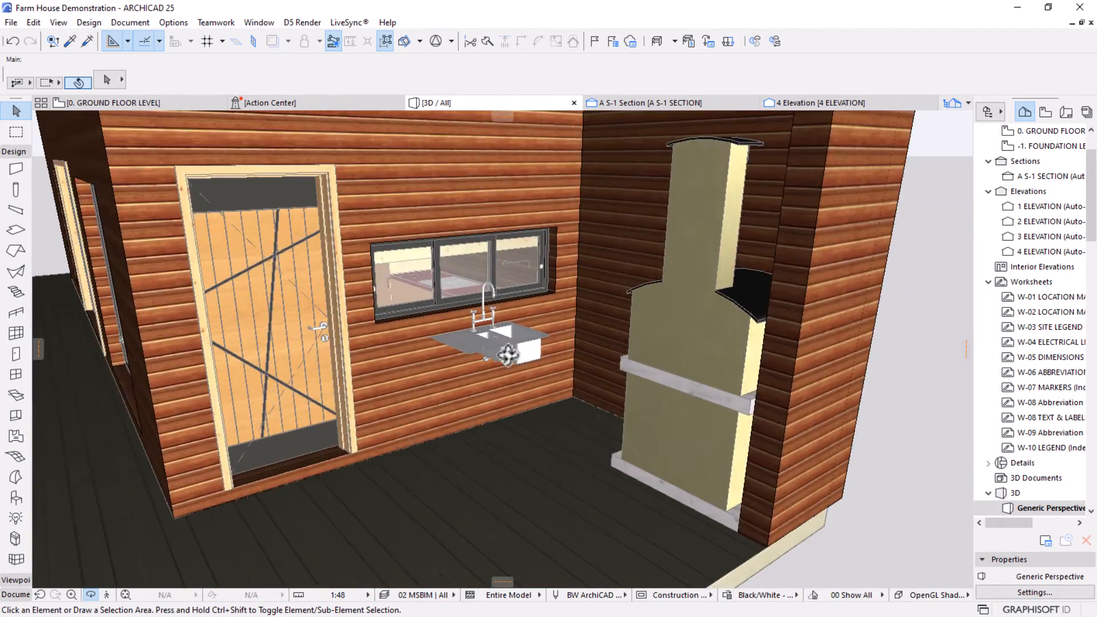
pyautogui.scroll(3, 526, 350)
pyautogui.keyDown('shift'); pyautogui.moveTo(576, 381); pyautogui.dragTo(574, 375, button='middle'); pyautogui.keyUp('shift')
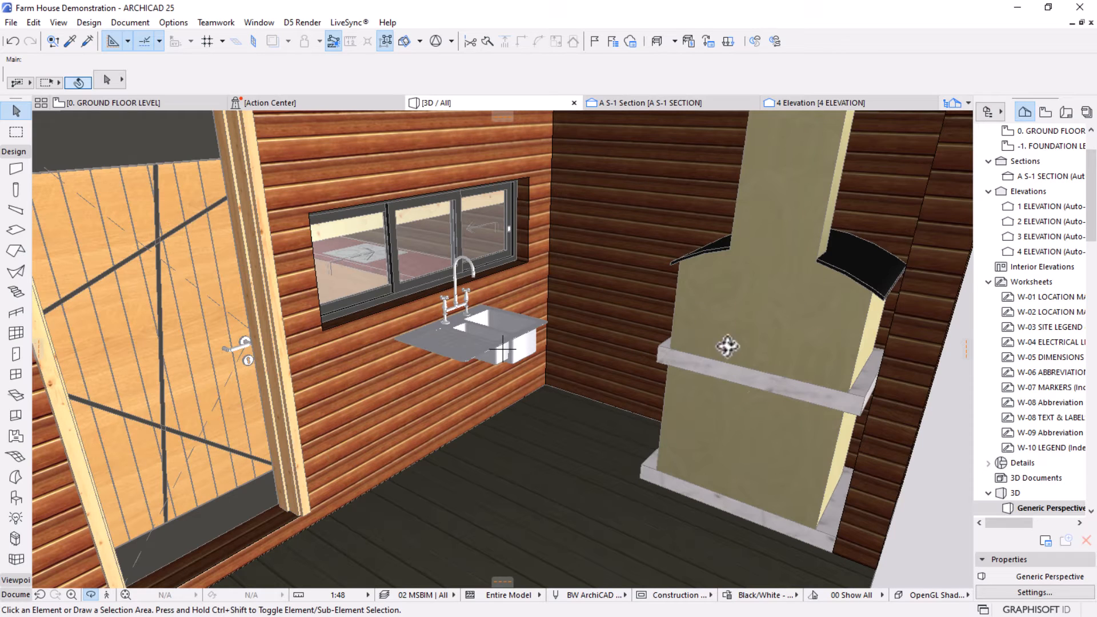
pyautogui.keyDown('shift'); pyautogui.moveTo(503, 349); pyautogui.dragTo(490, 324, button='middle'); pyautogui.keyUp('shift')
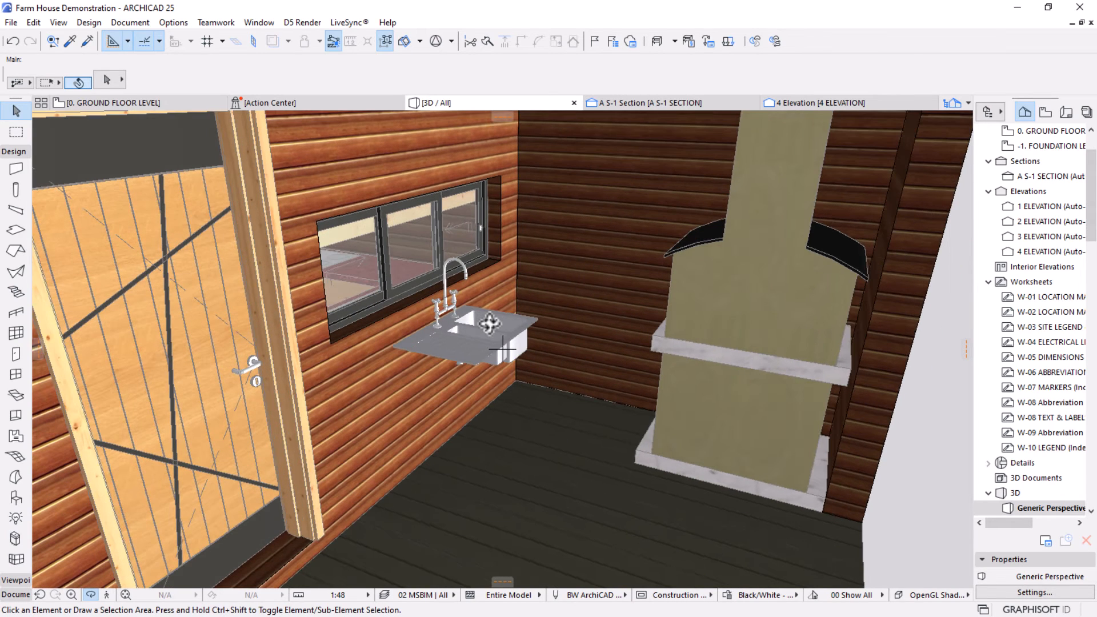
# Select the grill and mirror it in the ground floor plan about the deck-side edge that runs through its midpoint node.
pyautogui.click(751, 319)
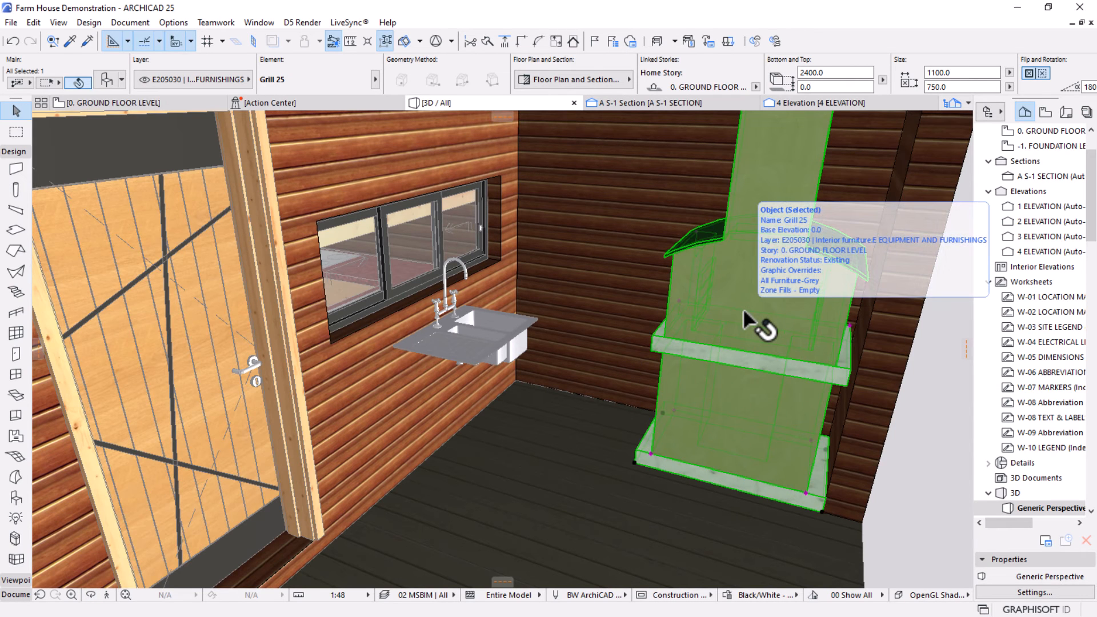
pyautogui.click(147, 104)
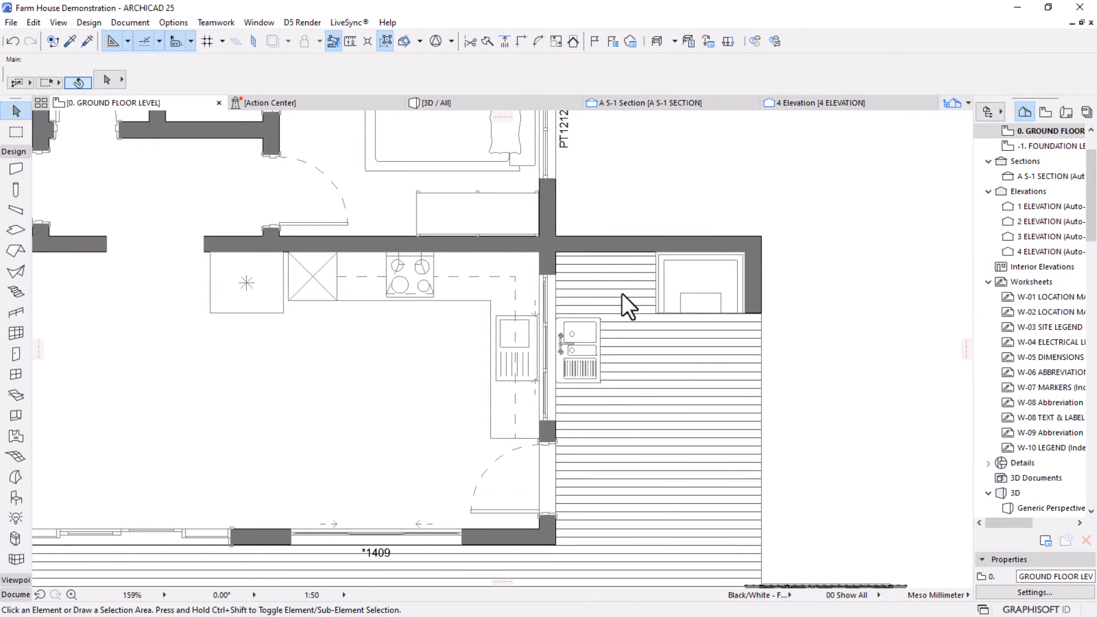
pyautogui.scroll(3, 747, 235)
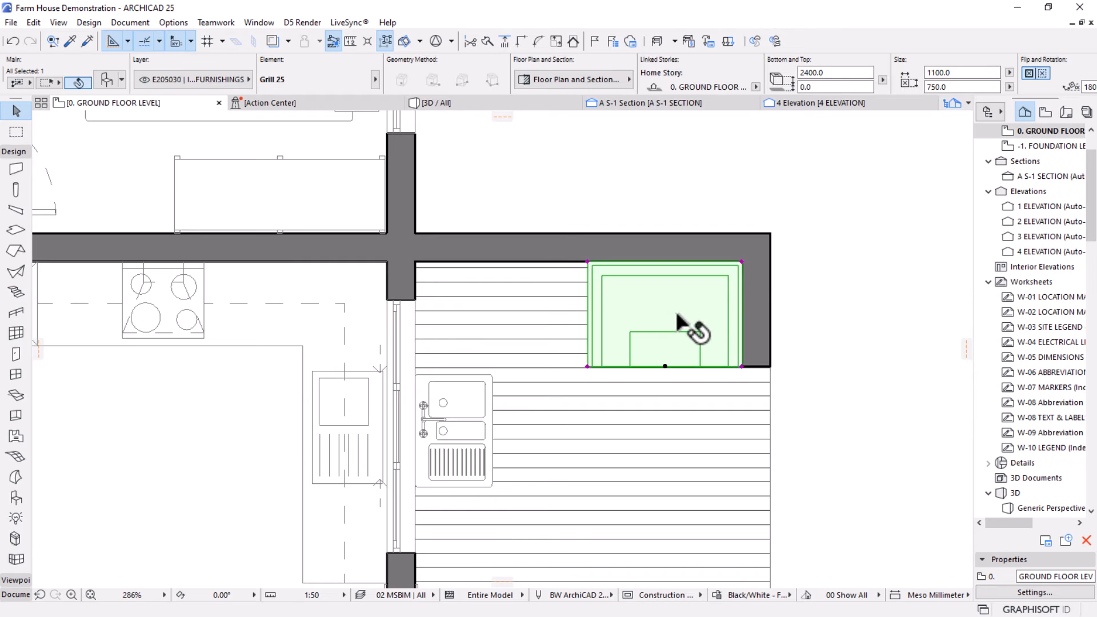
pyautogui.scroll(3, 742, 278)
pyautogui.moveTo(741, 278)
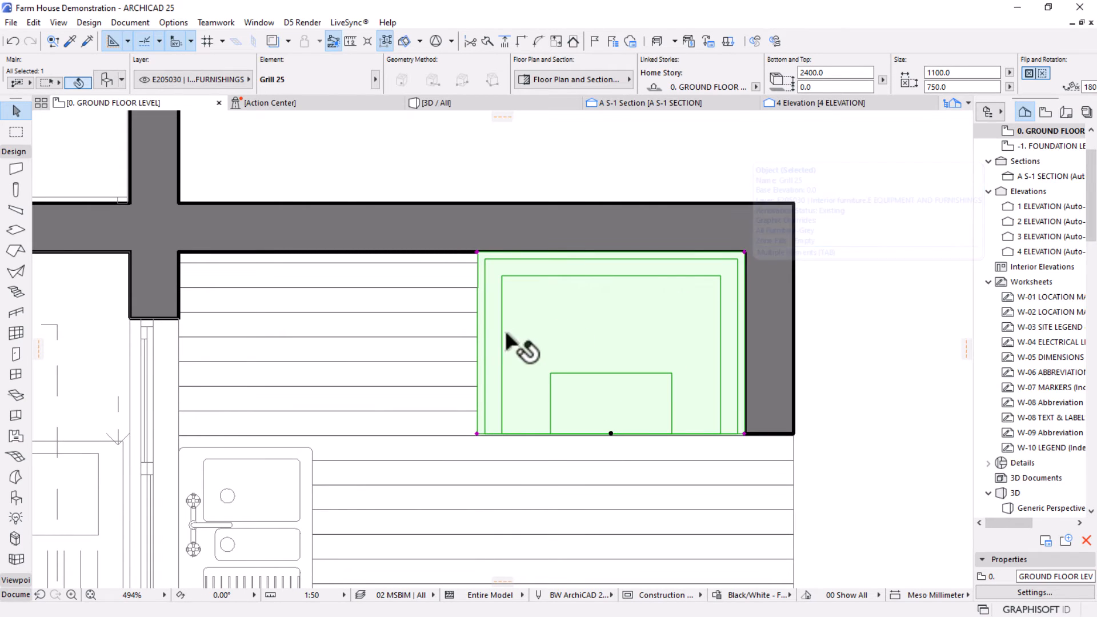
pyautogui.click(485, 340)
pyautogui.hotkey('ctrl', 'm')
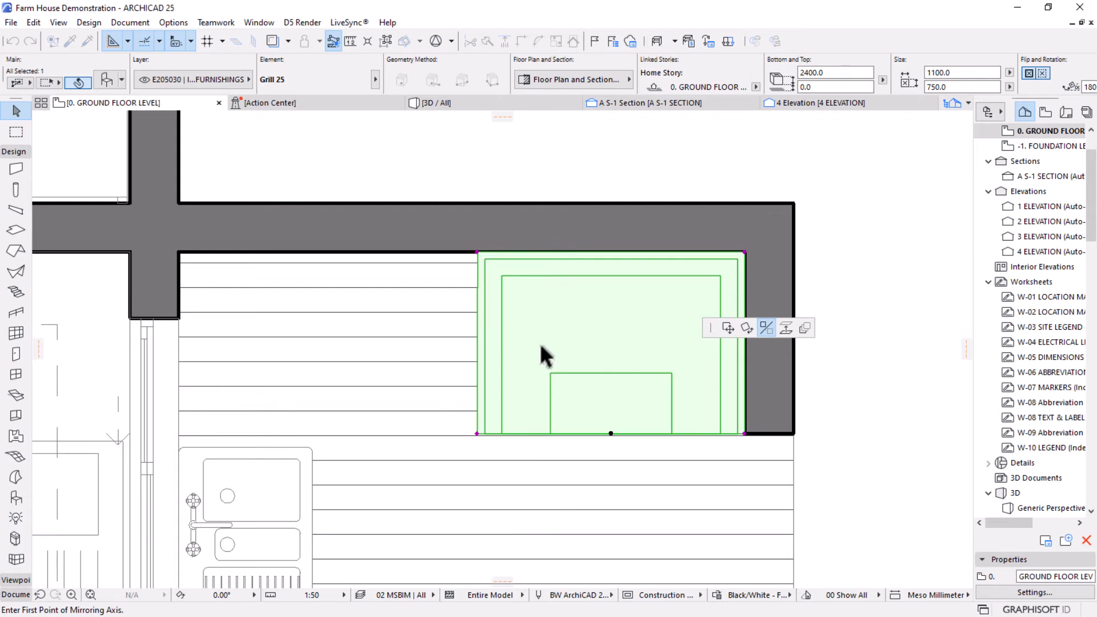
pyautogui.click(609, 434)
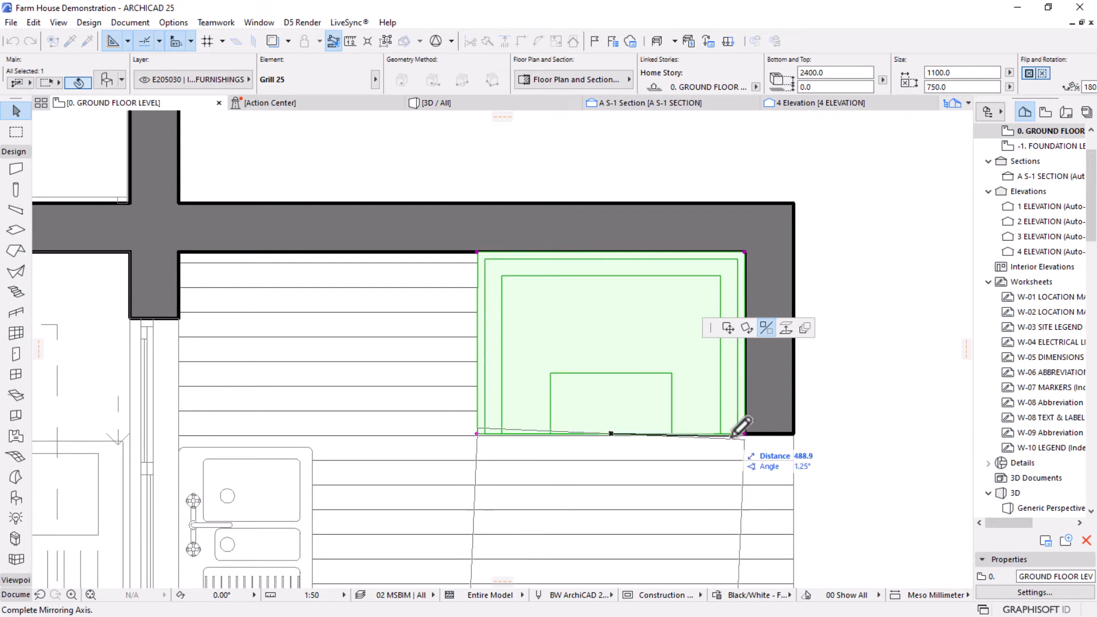
pyautogui.click(768, 434)
# Move the mirrored grill by its corner back into the inner corner of the deck walls.
pyautogui.hotkey('ctrl', 'd')
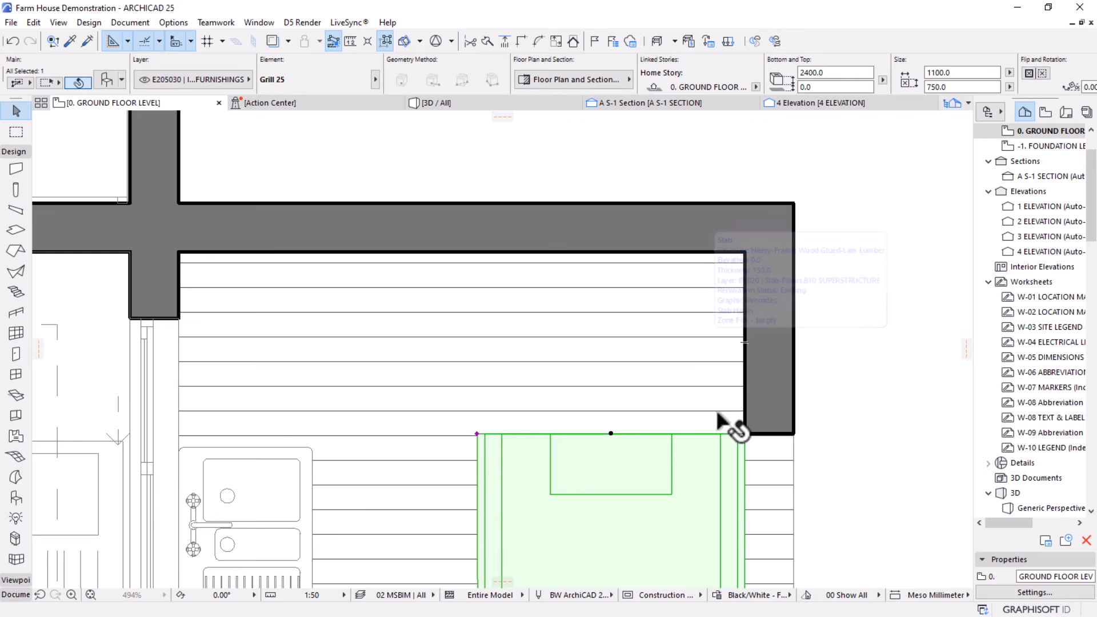
pyautogui.click(745, 434)
pyautogui.click(745, 252)
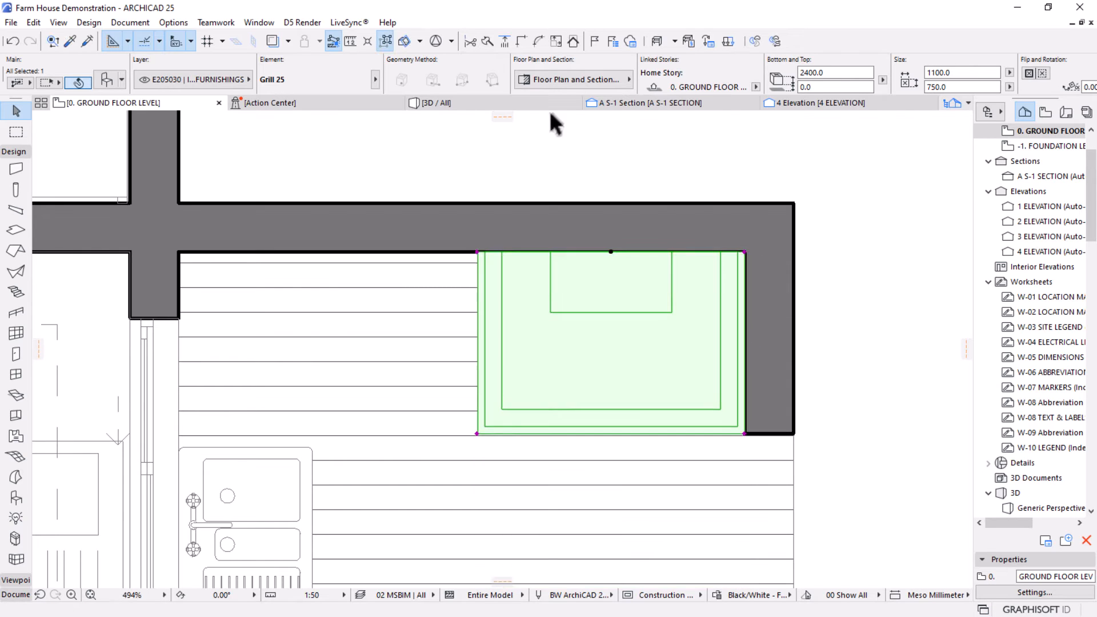
# In the 3D view, set the grill's wall surface to BRK Brick-Flemish Bond, accept the settings and deselect the grill.
pyautogui.click(456, 102)
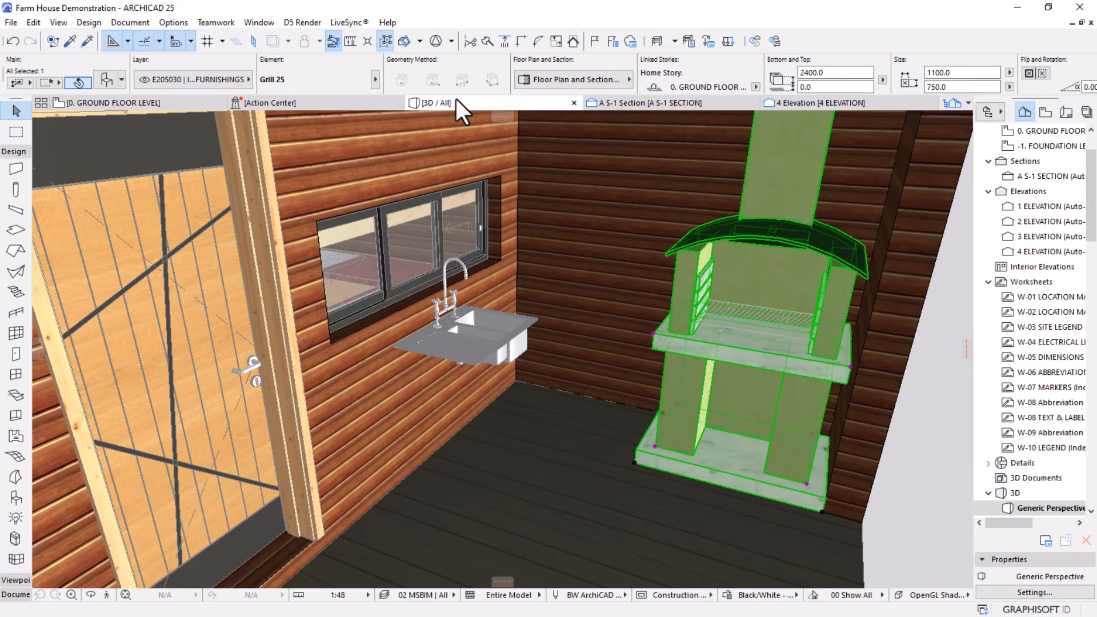
pyautogui.keyDown('shift'); pyautogui.moveTo(657, 320); pyautogui.dragTo(734, 376, button='middle'); pyautogui.keyUp('shift')
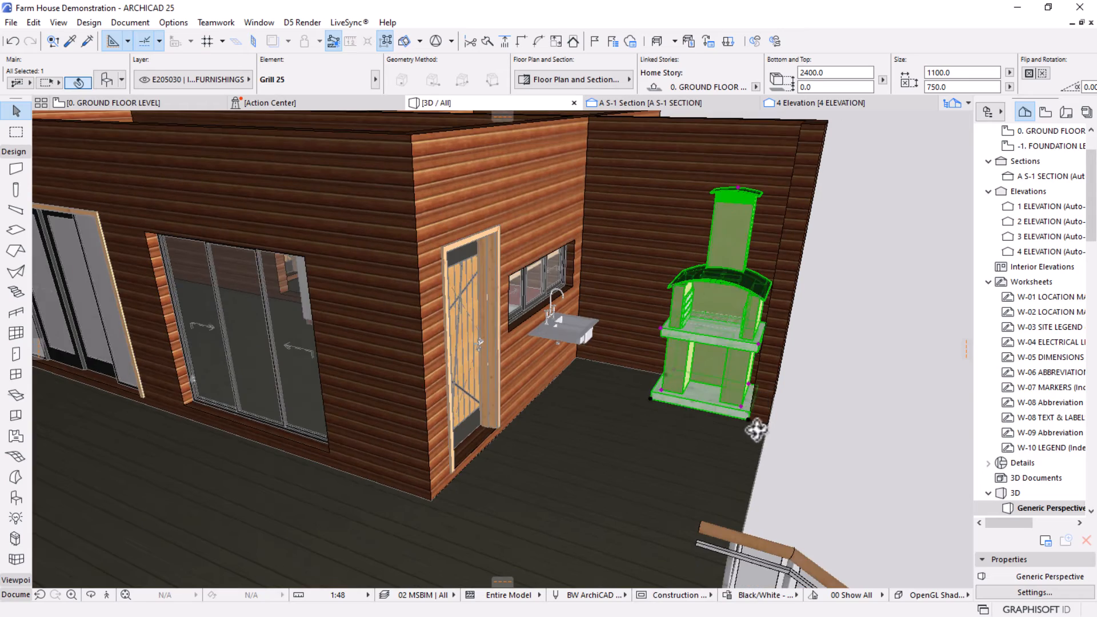
pyautogui.keyDown('shift'); pyautogui.moveTo(760, 430); pyautogui.dragTo(774, 291, button='middle'); pyautogui.keyUp('shift')
pyautogui.scroll(5, 766, 289)
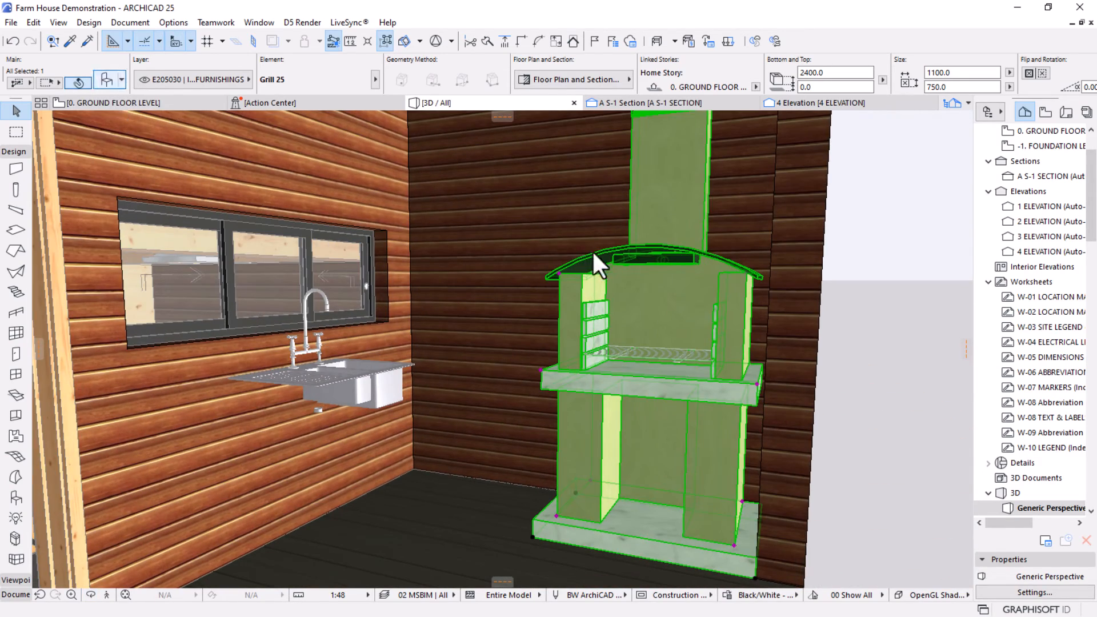
pyautogui.doubleClick(594, 252)
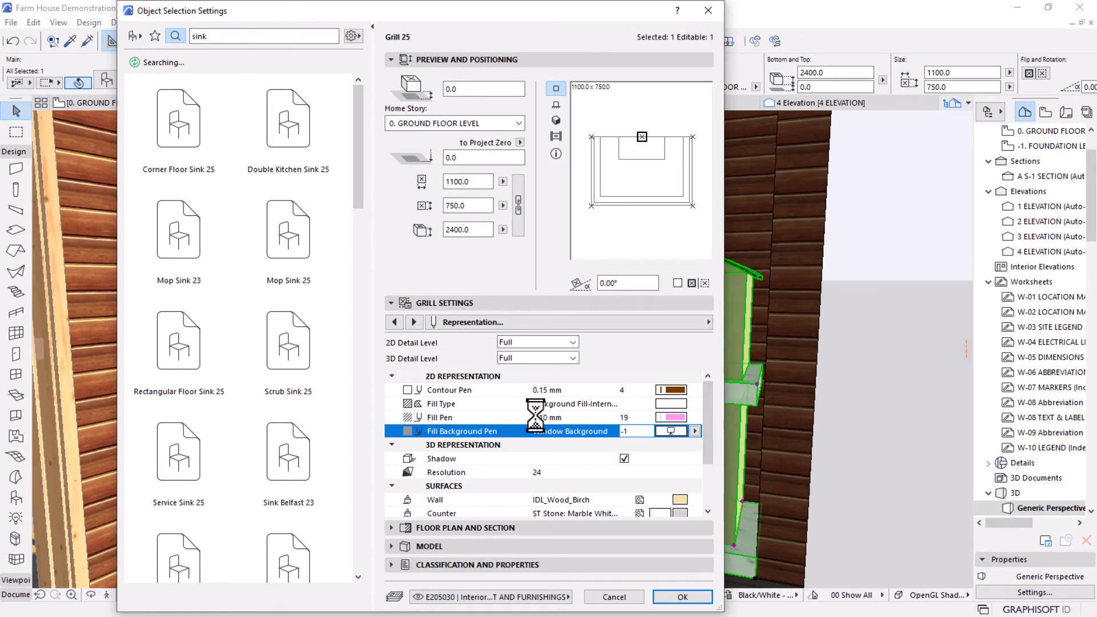
pyautogui.scroll(-3, 674, 461)
pyautogui.click(681, 431)
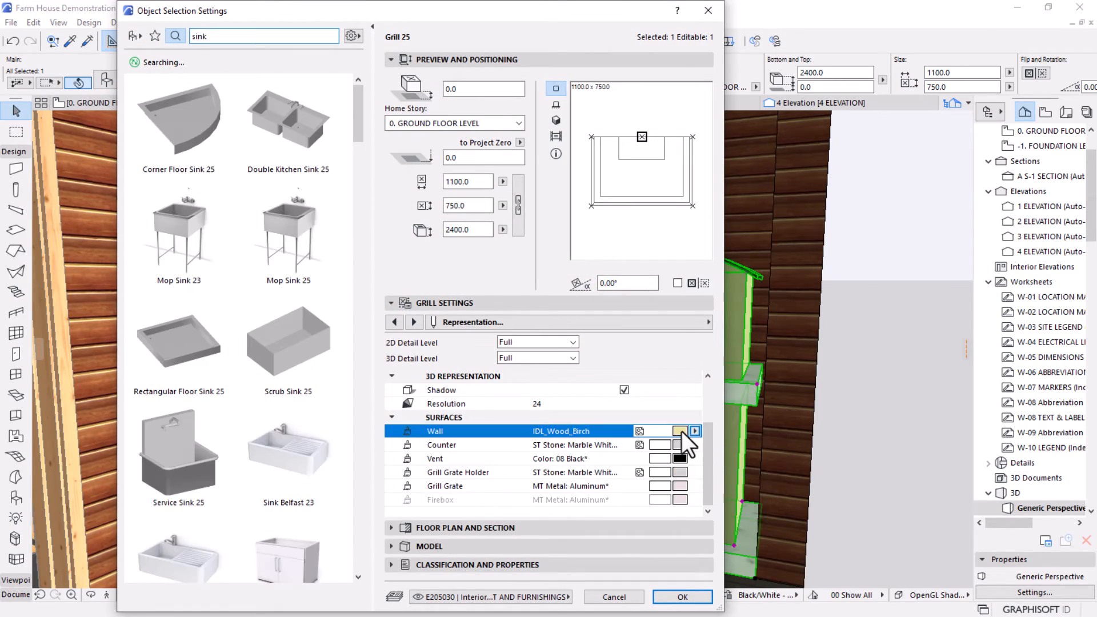
pyautogui.click(681, 431)
pyautogui.scroll(5, 304, 293)
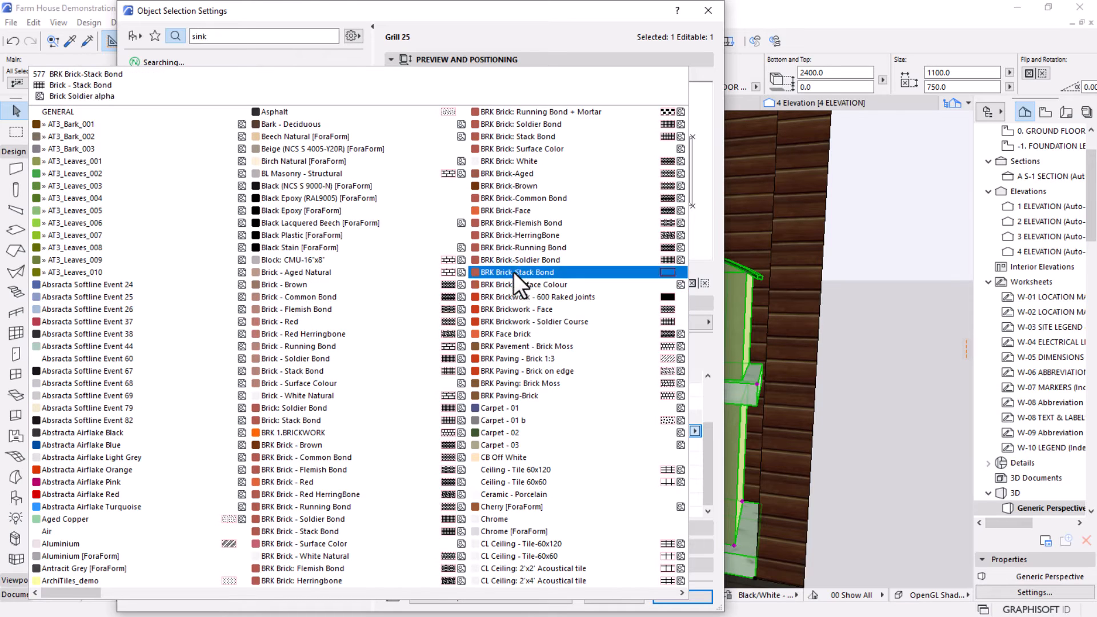
pyautogui.click(507, 221)
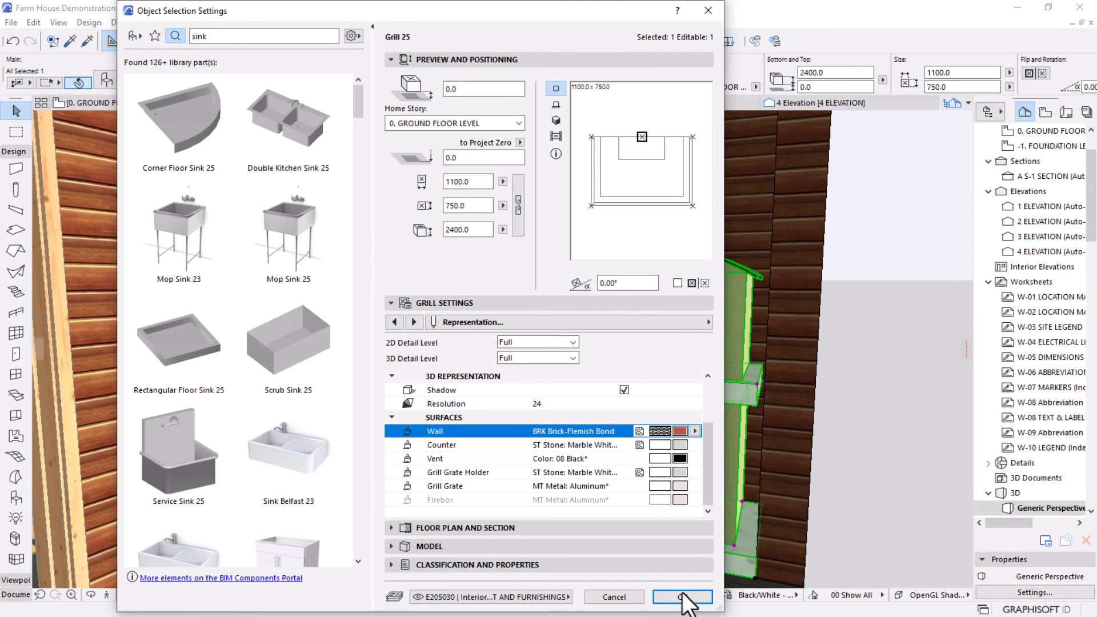
pyautogui.click(683, 597)
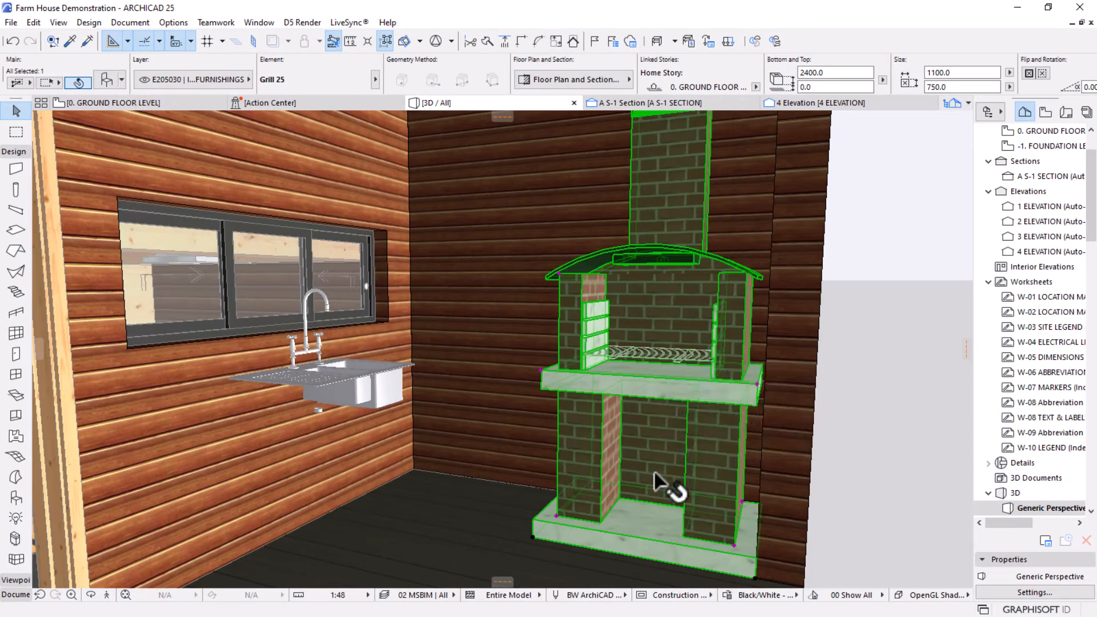
pyautogui.scroll(-4, 654, 472)
pyautogui.moveTo(652, 481); pyautogui.dragTo(679, 393, button='middle')
pyautogui.press('Escape')
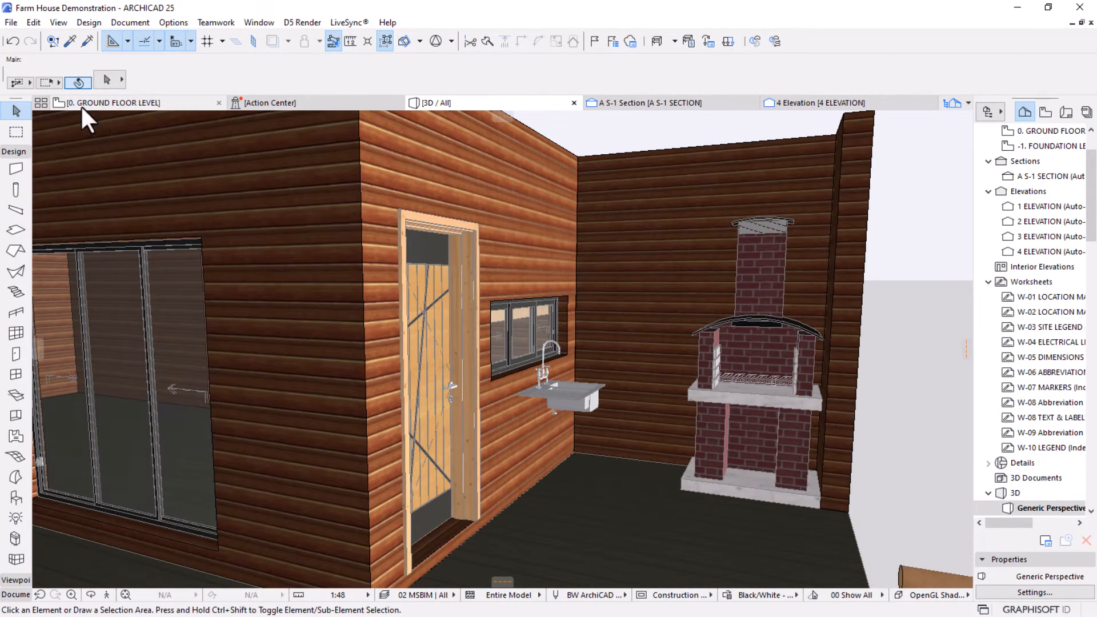
# In the ground floor plan, deselect the grill, pick up the deck slab's settings for a new slab and turn off its cover fills.
pyautogui.click(80, 103)
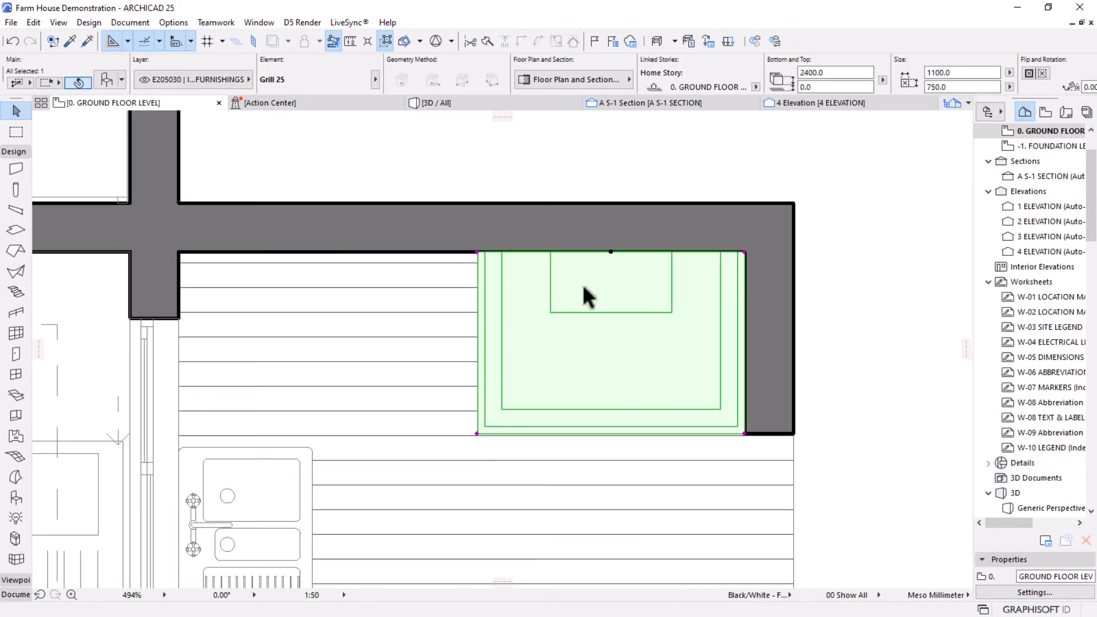
pyautogui.scroll(-2, 583, 286)
pyautogui.moveTo(526, 330); pyautogui.dragTo(595, 209, button='middle')
pyautogui.press('Escape')
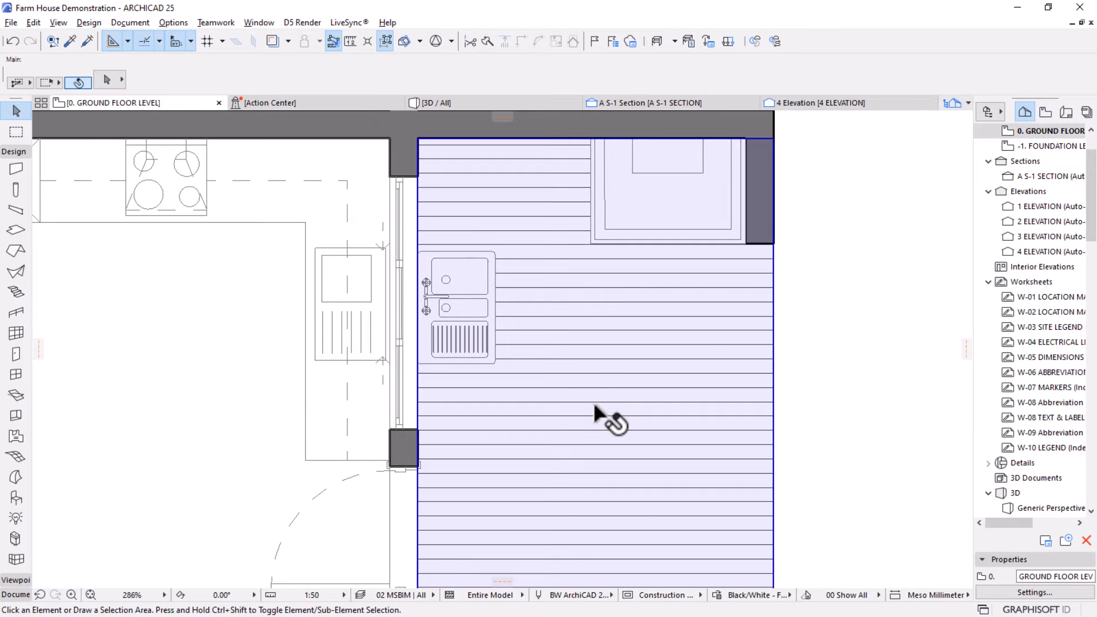
pyautogui.keyDown('alt'); pyautogui.click(594, 405); pyautogui.keyUp('alt')
pyautogui.scroll(-3, 869, 77)
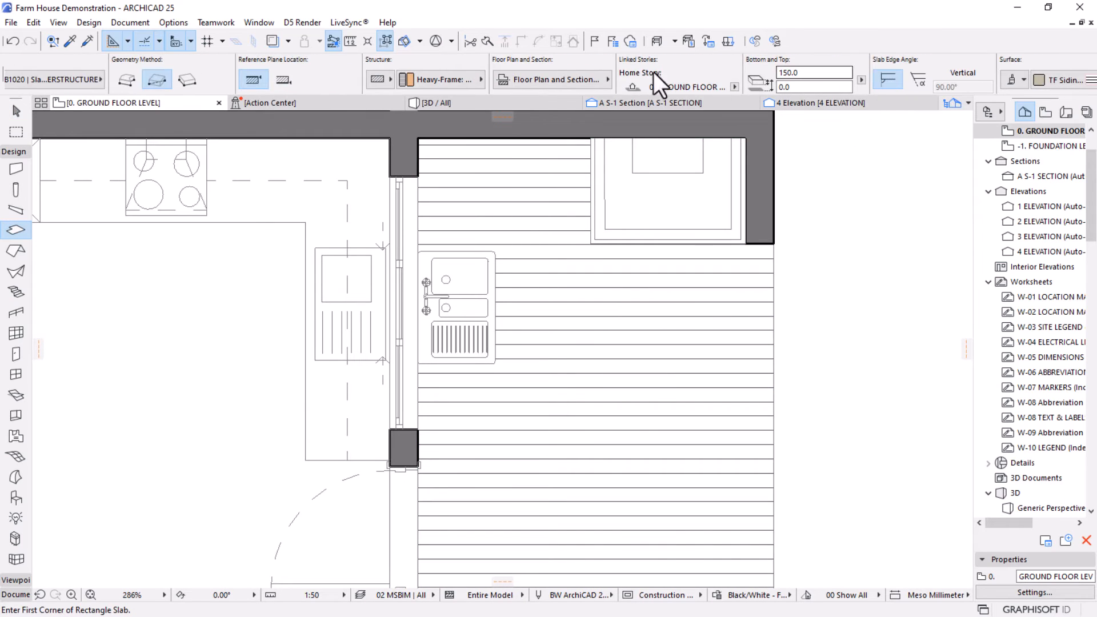
pyautogui.click(517, 70)
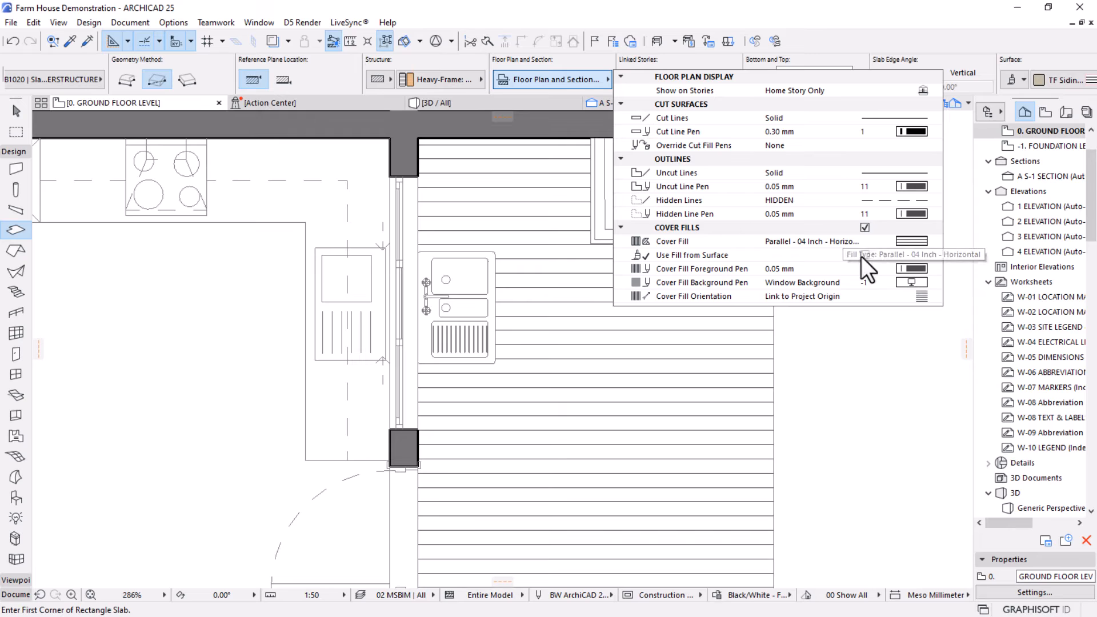
pyautogui.click(866, 226)
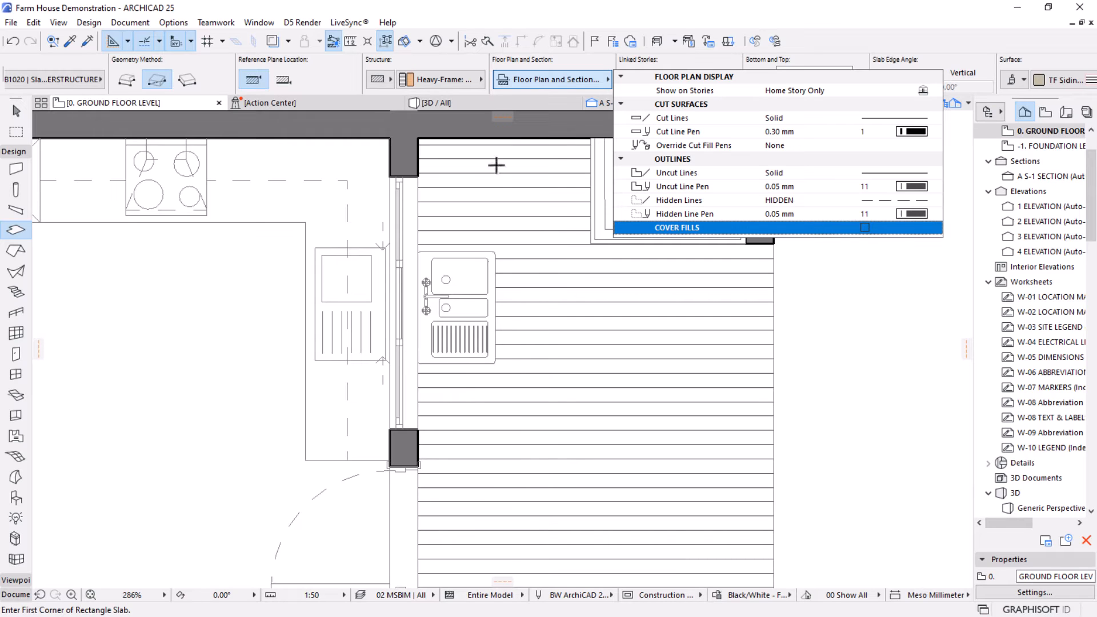
# Set the new slab's building material to Stone: Granite.
pyautogui.click(447, 80)
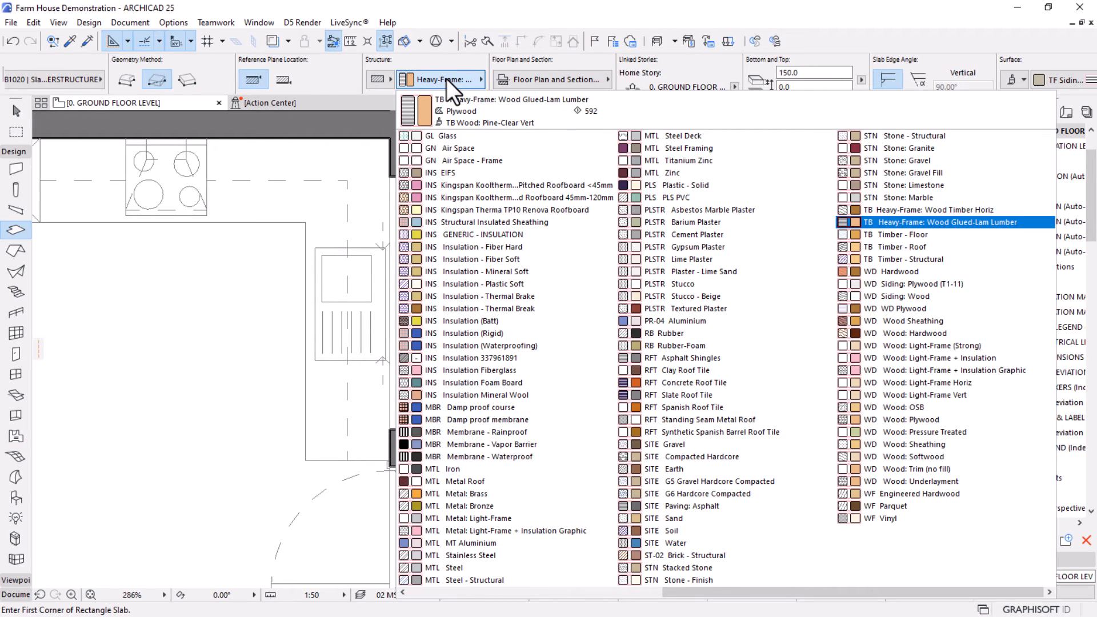
pyautogui.press('s')
pyautogui.press('s')
pyautogui.press('s')
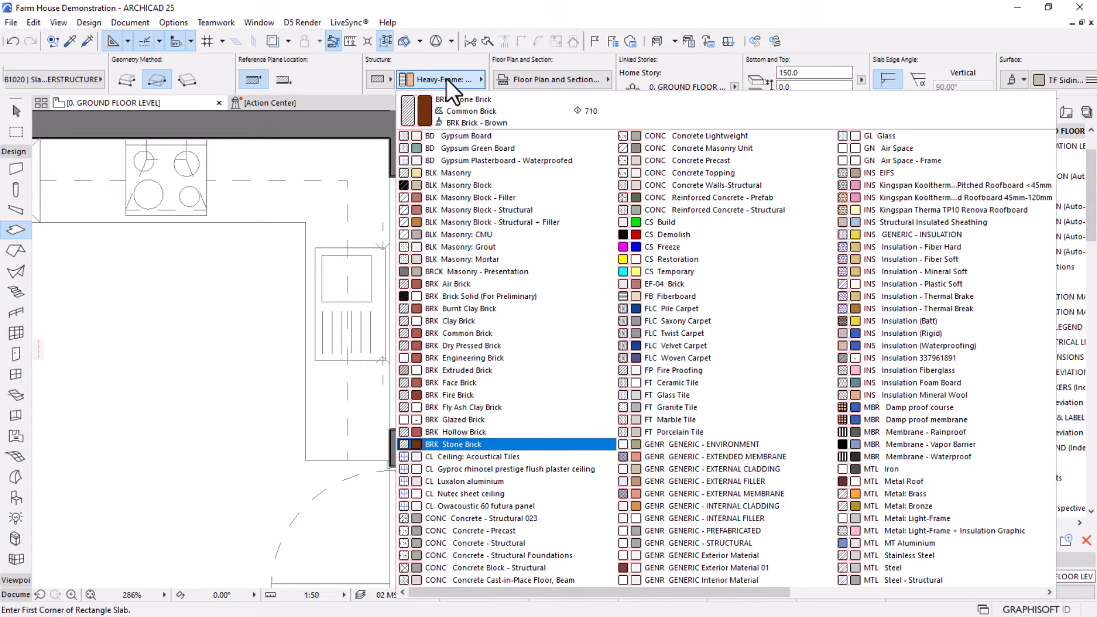
pyautogui.scroll(-2, 669, 313)
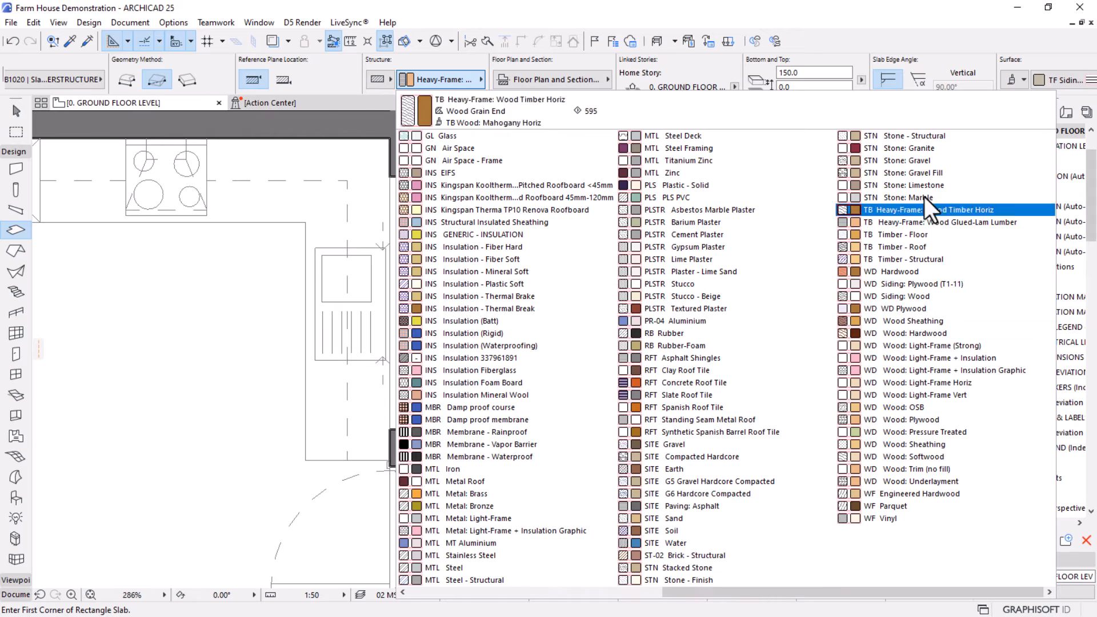
pyautogui.click(918, 150)
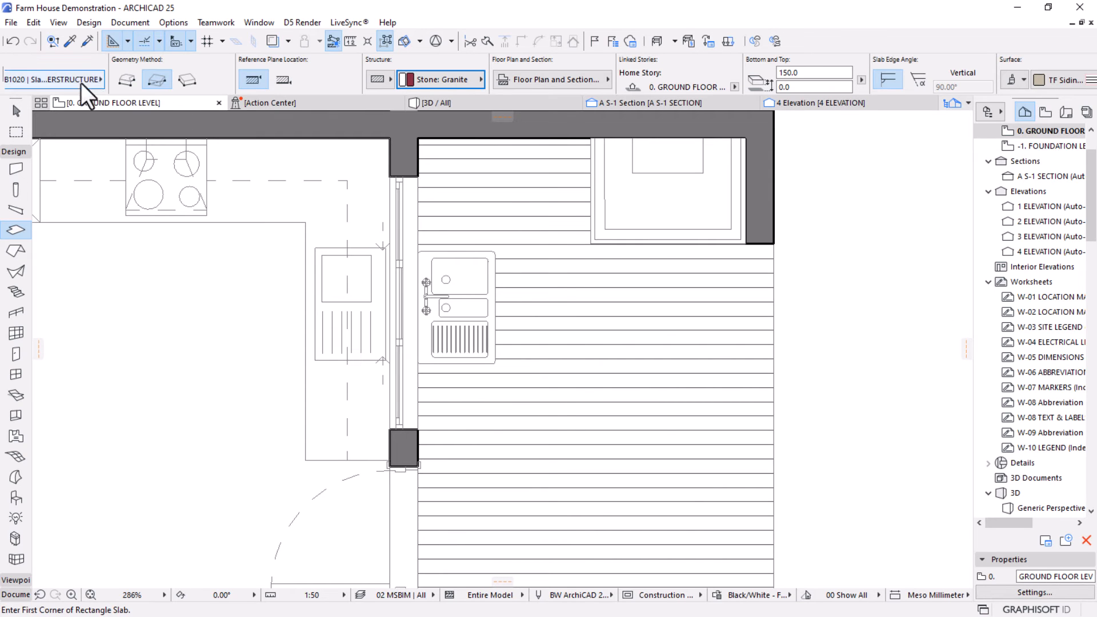
# Override all the default slab surfaces with ST Stone - Marble Carrara White and accept the settings.
pyautogui.scroll(2, 60, 70)
pyautogui.hotkey('ctrl', 't')
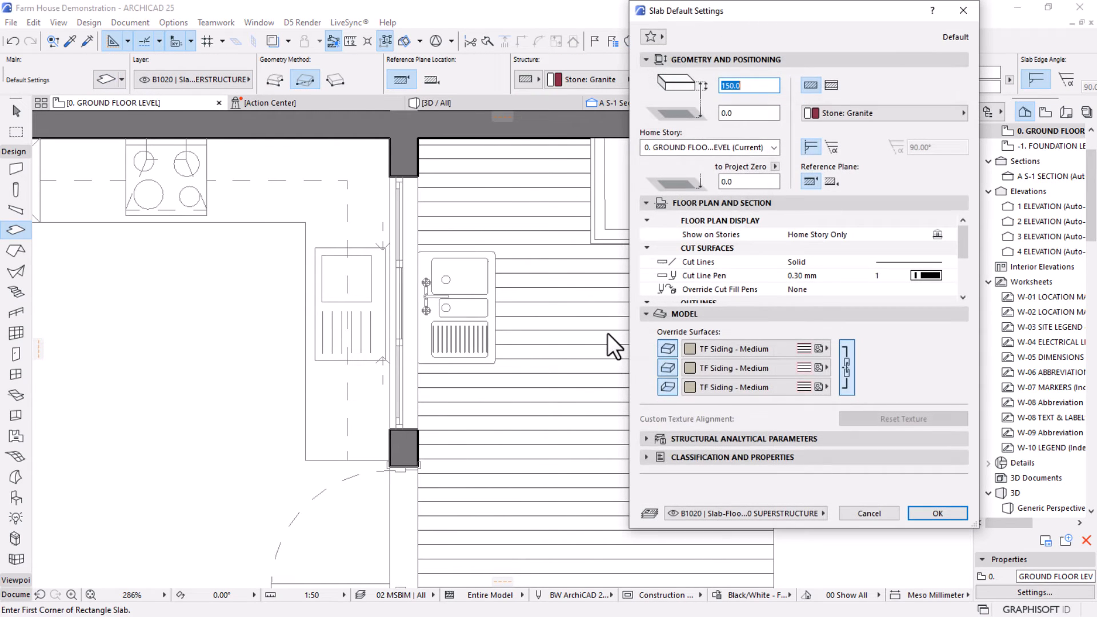
pyautogui.click(703, 346)
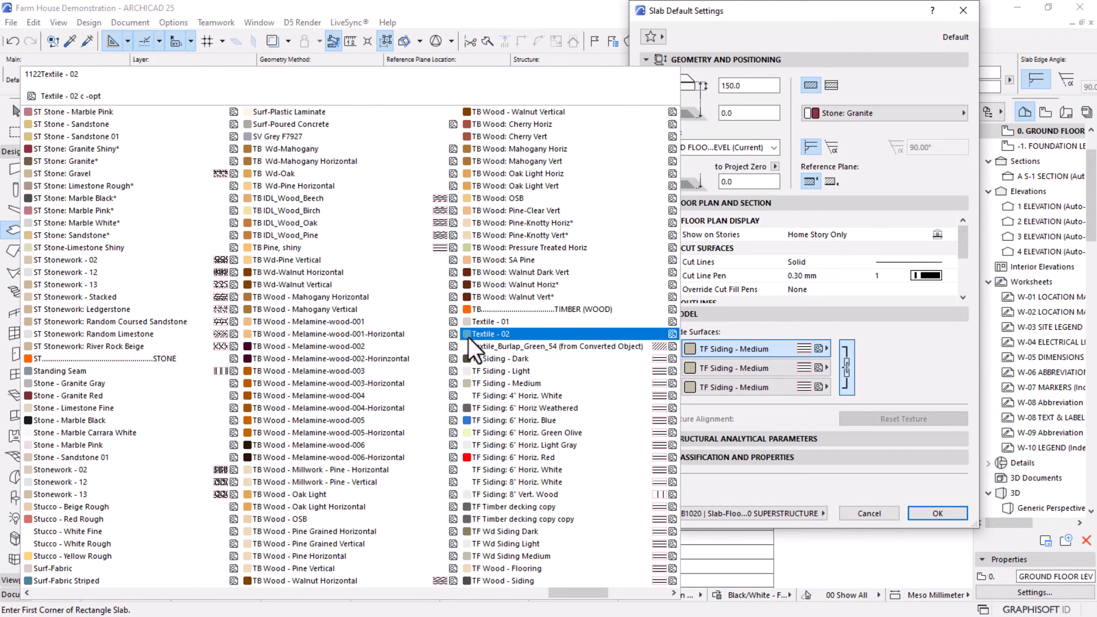
pyautogui.scroll(3, 465, 333)
pyautogui.press('s')
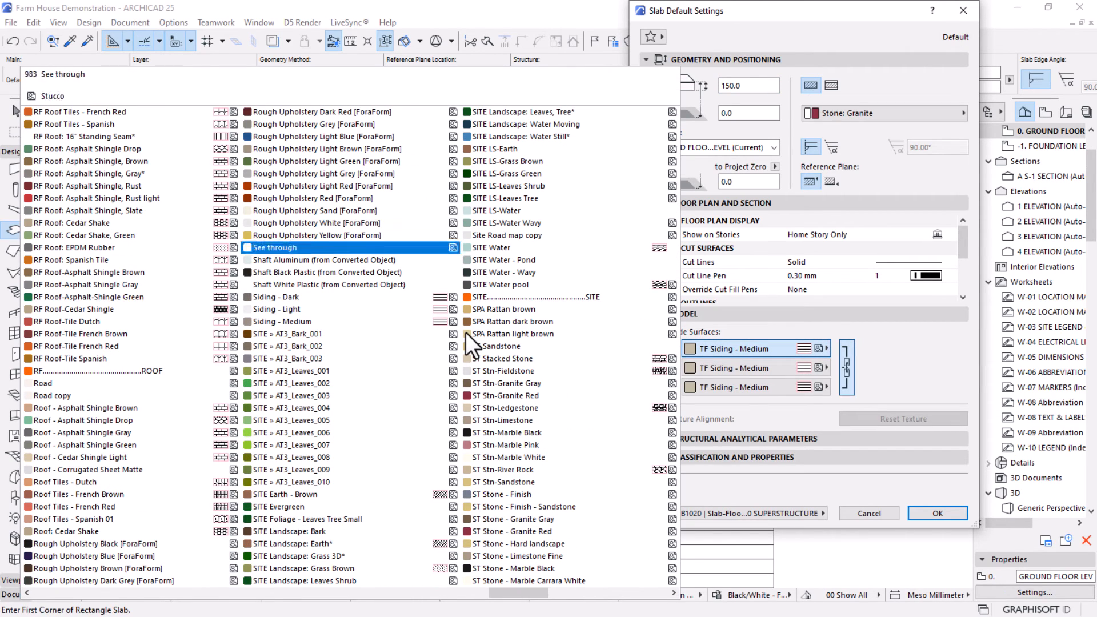
pyautogui.press('Down')
pyautogui.press('Down')
pyautogui.press('Down')
pyautogui.press('Down')
pyautogui.press('Down')
pyautogui.press('Down')
pyautogui.press('Down')
pyautogui.press('Down')
pyautogui.press('Down')
pyautogui.press('Down')
pyautogui.press('Down')
pyautogui.press('Down')
pyautogui.press('Down')
pyautogui.press('Down')
pyautogui.press('Down')
pyautogui.press('Down')
pyautogui.press('Down')
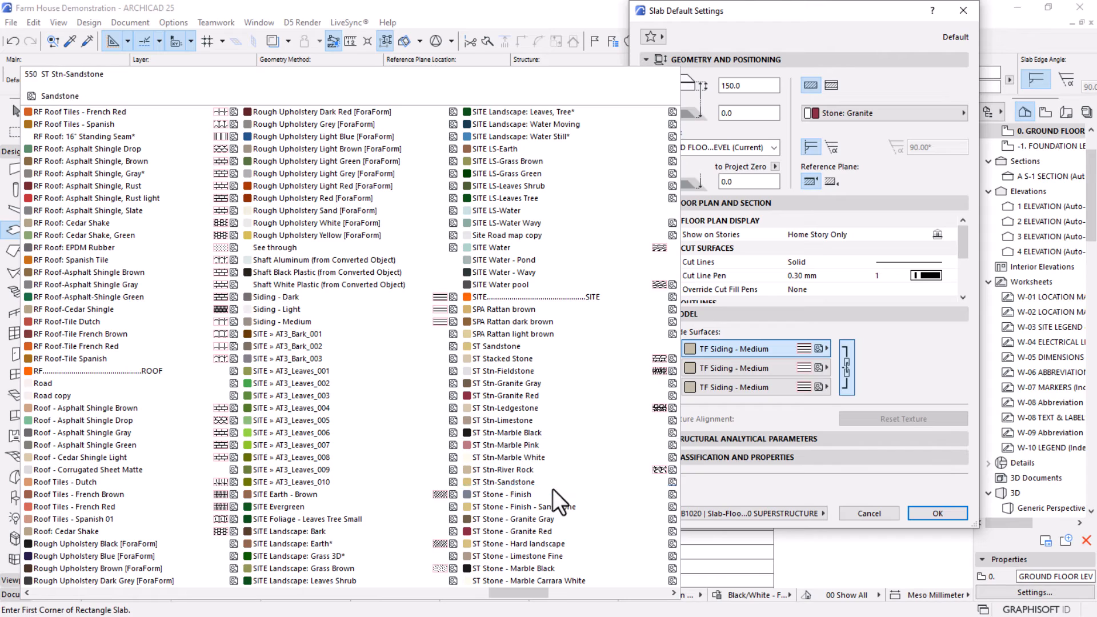
pyautogui.click(562, 583)
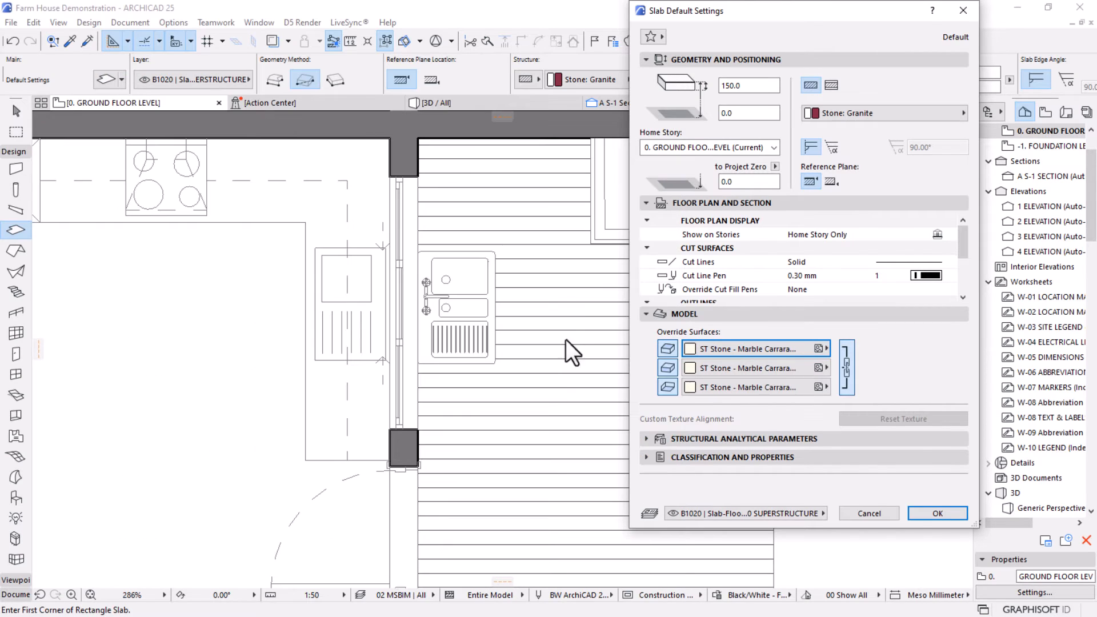
pyautogui.click(923, 514)
# Draw a rectangular slab under the outdoor sink, 600 mm wide and about 2336 mm long, from the wall corner beside the door to the rear wall.
pyautogui.scroll(1, 421, 457)
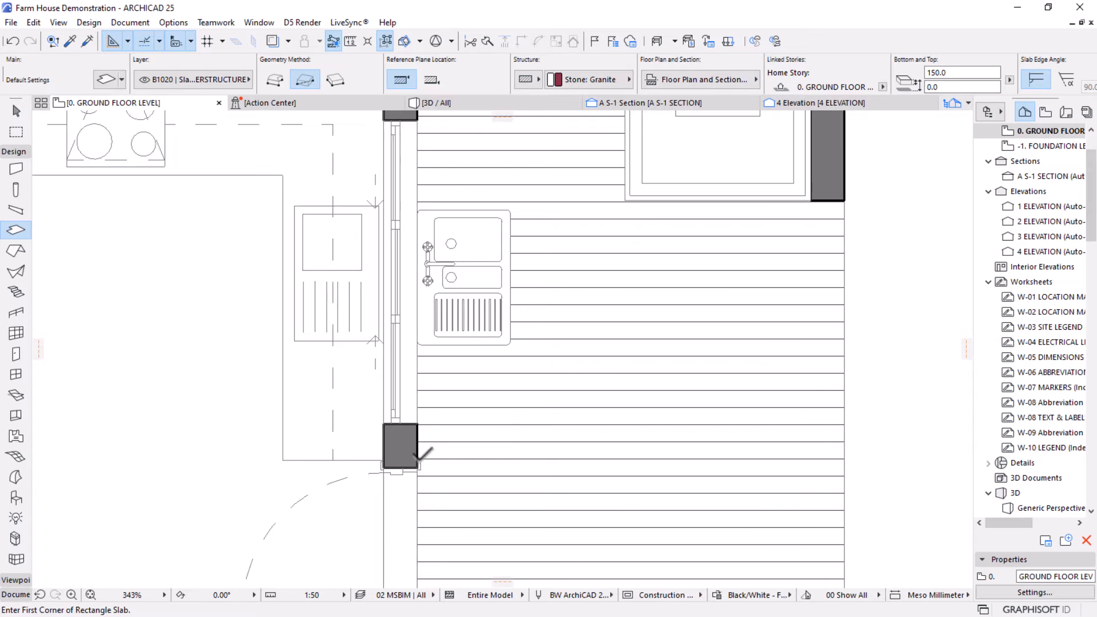
pyautogui.scroll(-2, 409, 405)
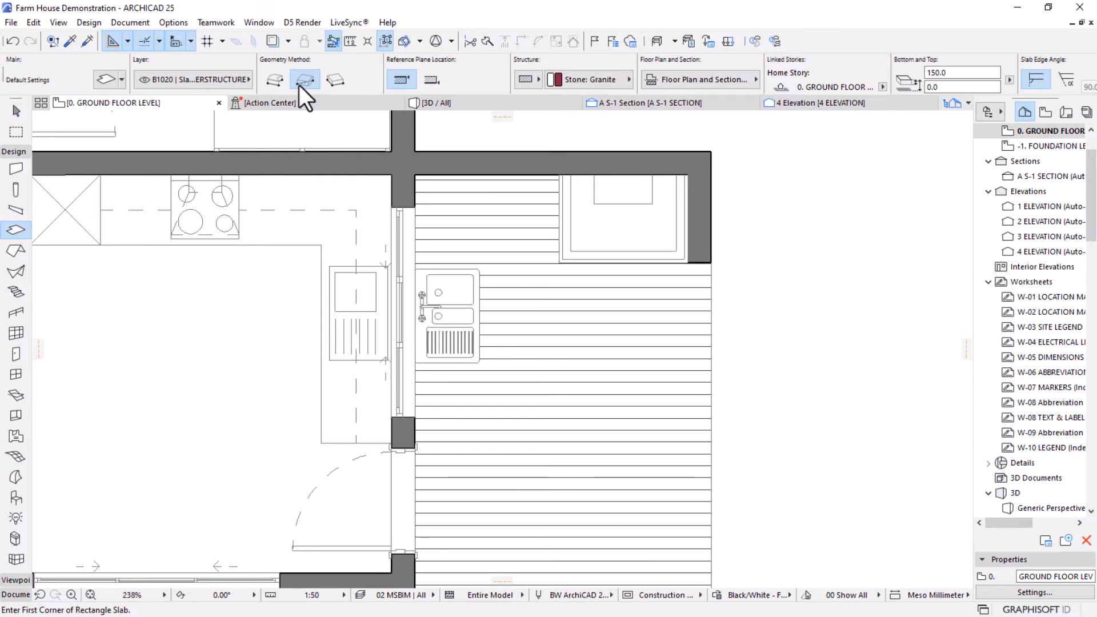
pyautogui.click(414, 448)
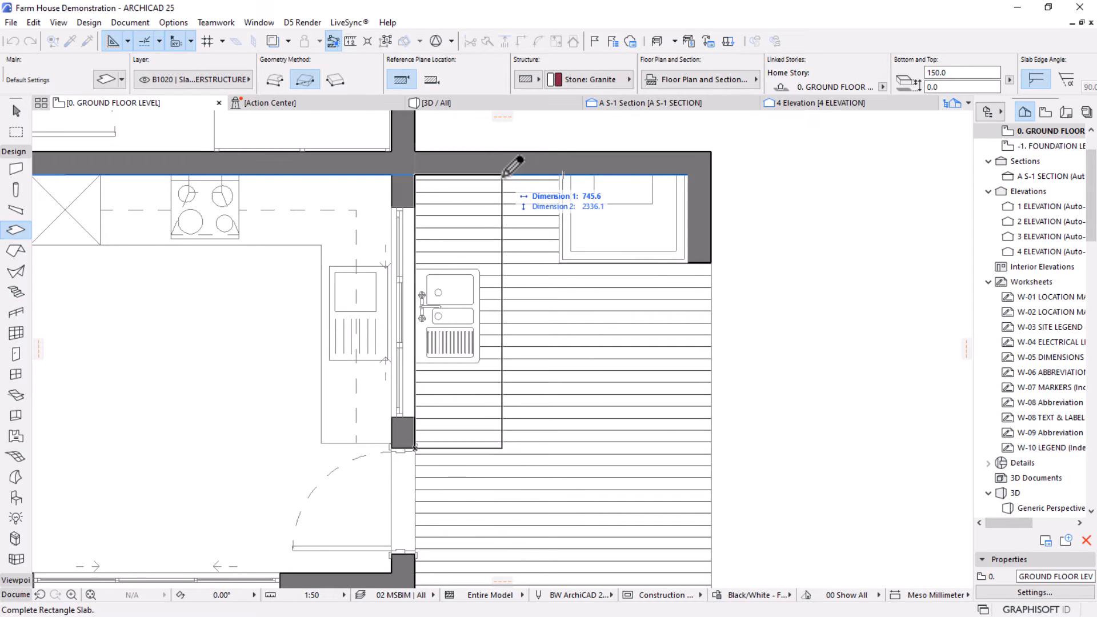
pyautogui.write('600')
pyautogui.press('Tab')
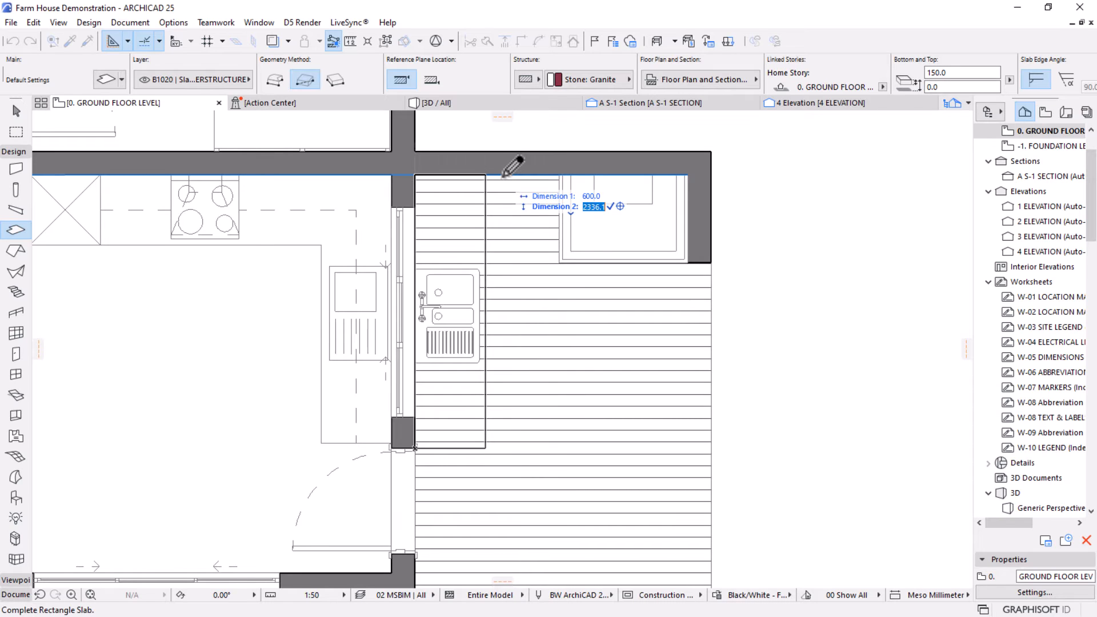
pyautogui.press('Return')
pyautogui.press('Escape')
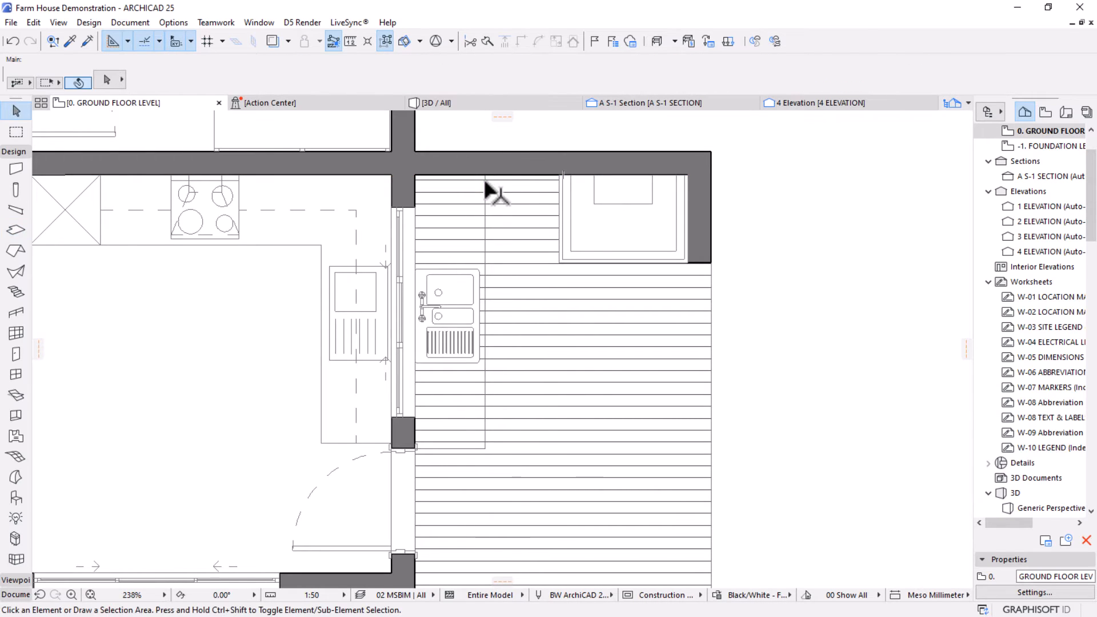
# Select the slab and add a 750 by 600 mm rectangle along the rear wall from its outer corner toward the grill.
pyautogui.click(490, 189)
pyautogui.scroll(3, 492, 182)
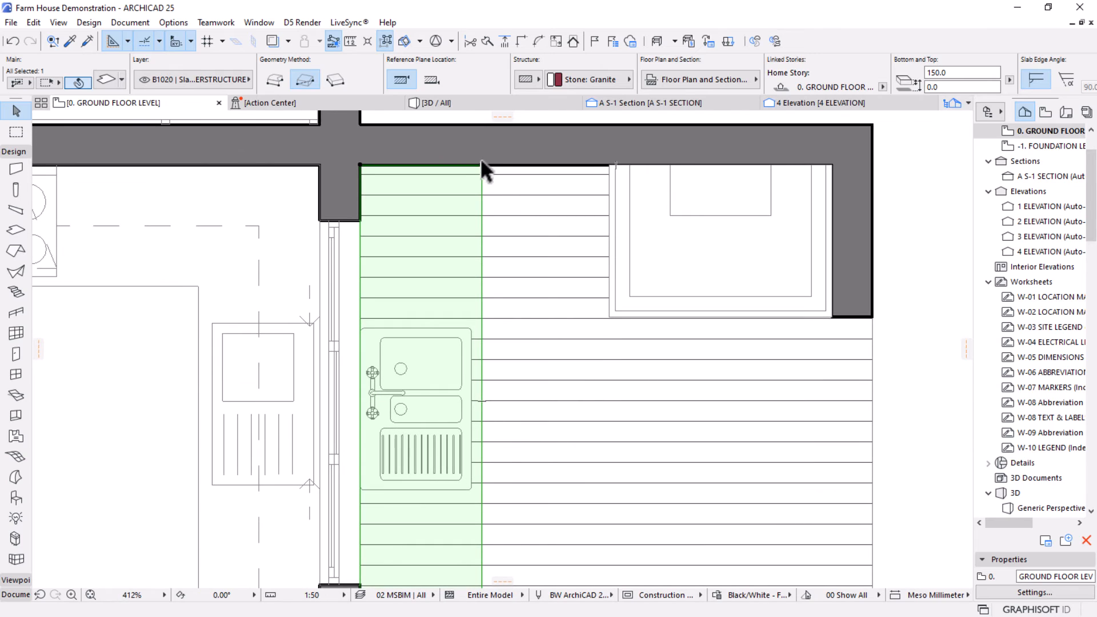
pyautogui.click(480, 161)
pyautogui.click(785, 327)
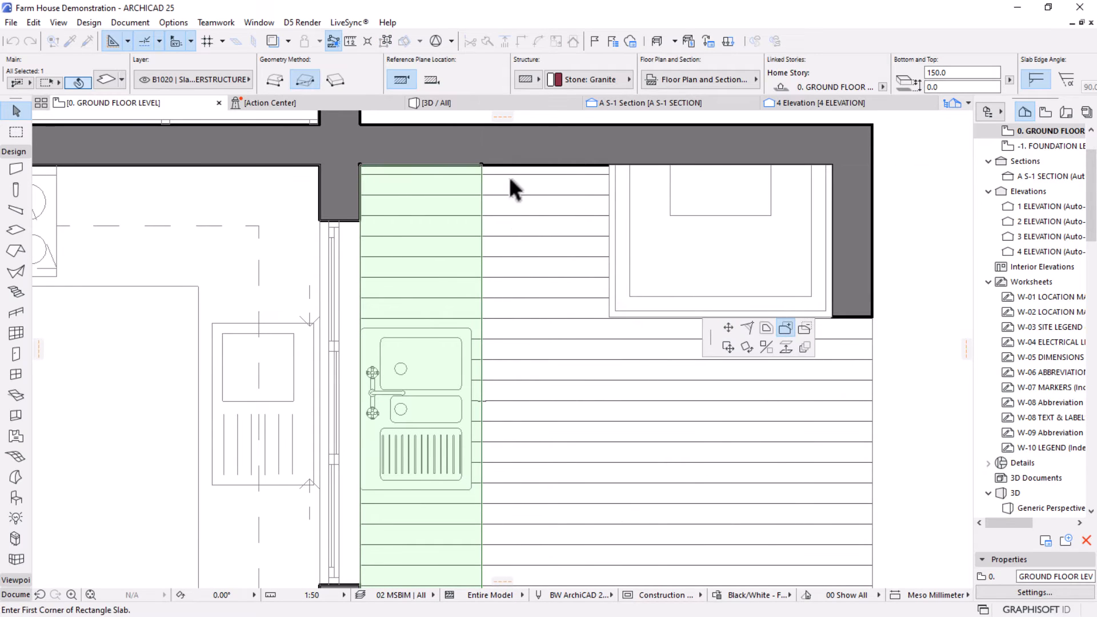
pyautogui.click(482, 165)
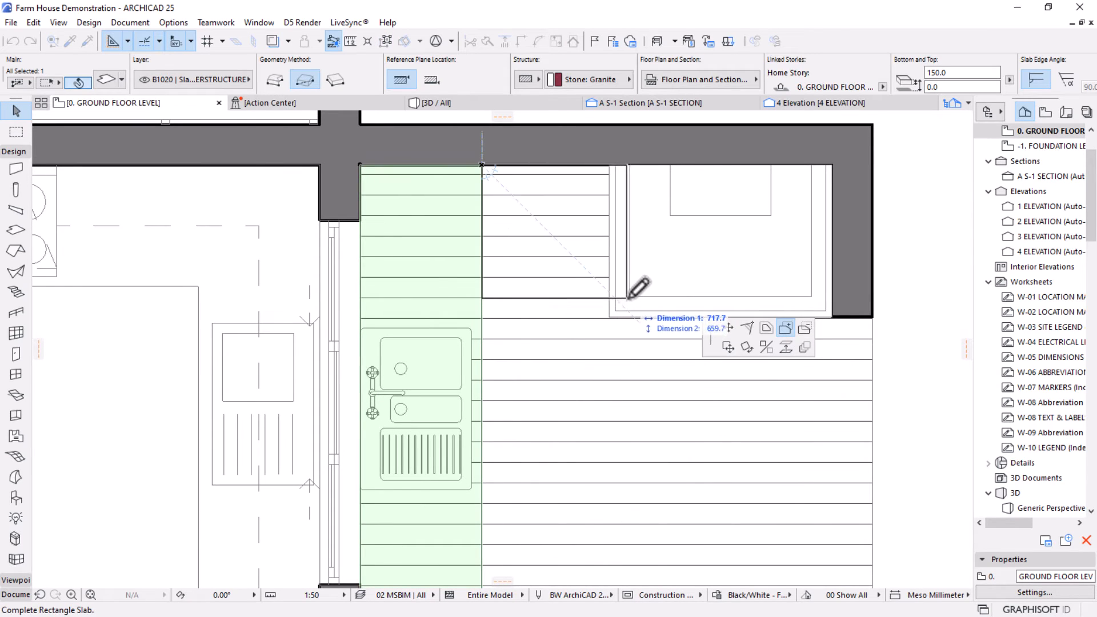
pyautogui.write('75')
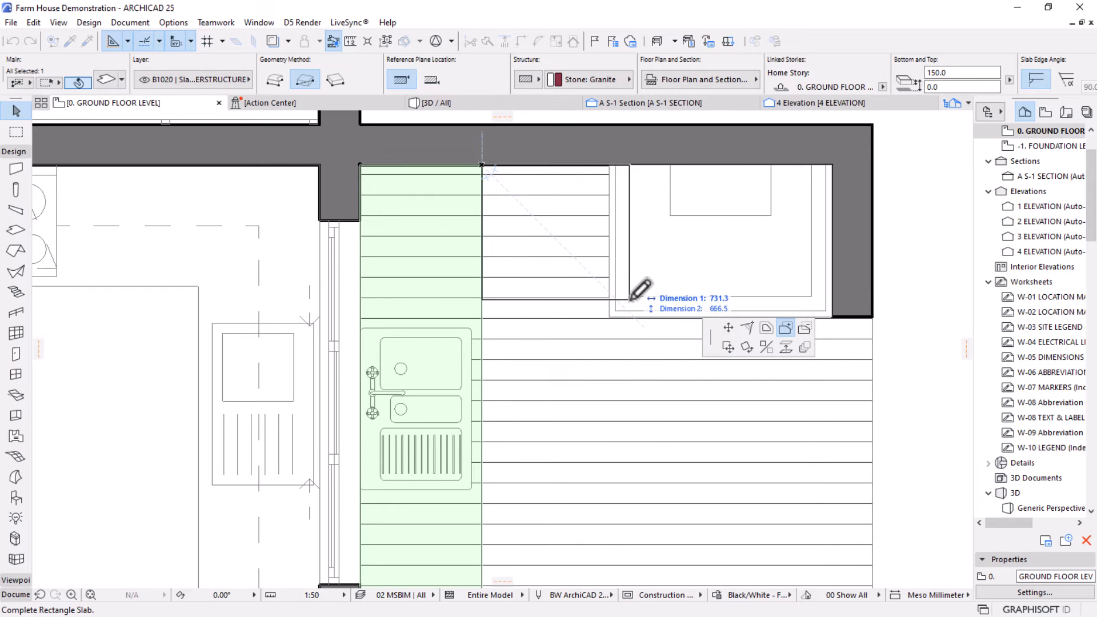
pyautogui.write('0')
pyautogui.press('Tab')
pyautogui.write('6')
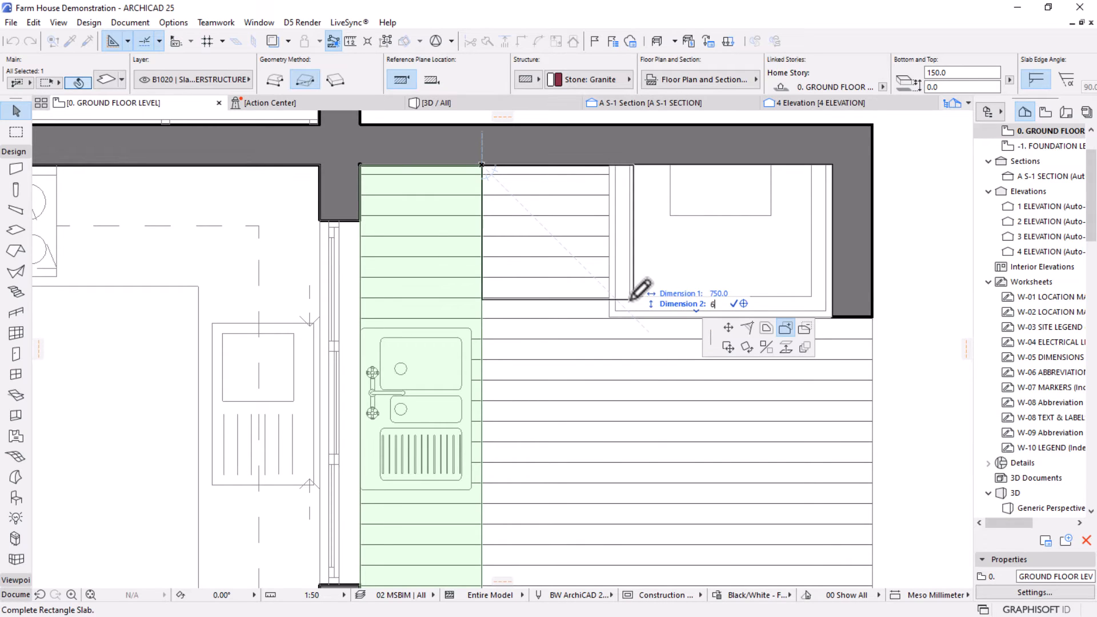
pyautogui.press('Return')
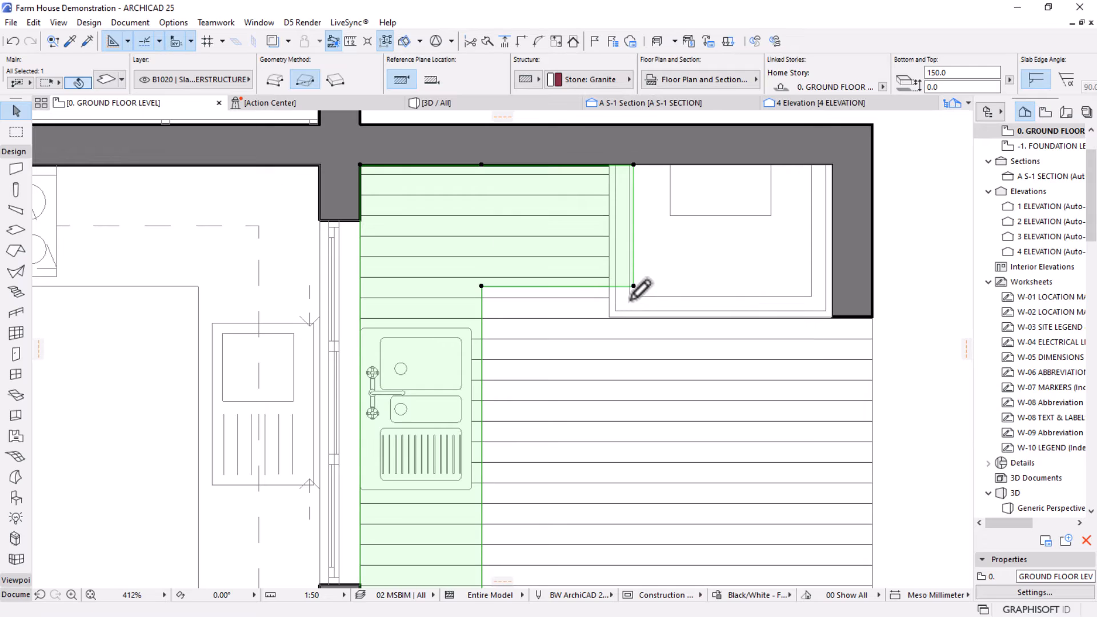
# Offset the slab's grill-side end edge back toward the grill's outer edge.
pyautogui.click(634, 181)
pyautogui.scroll(3, 634, 177)
pyautogui.click(786, 328)
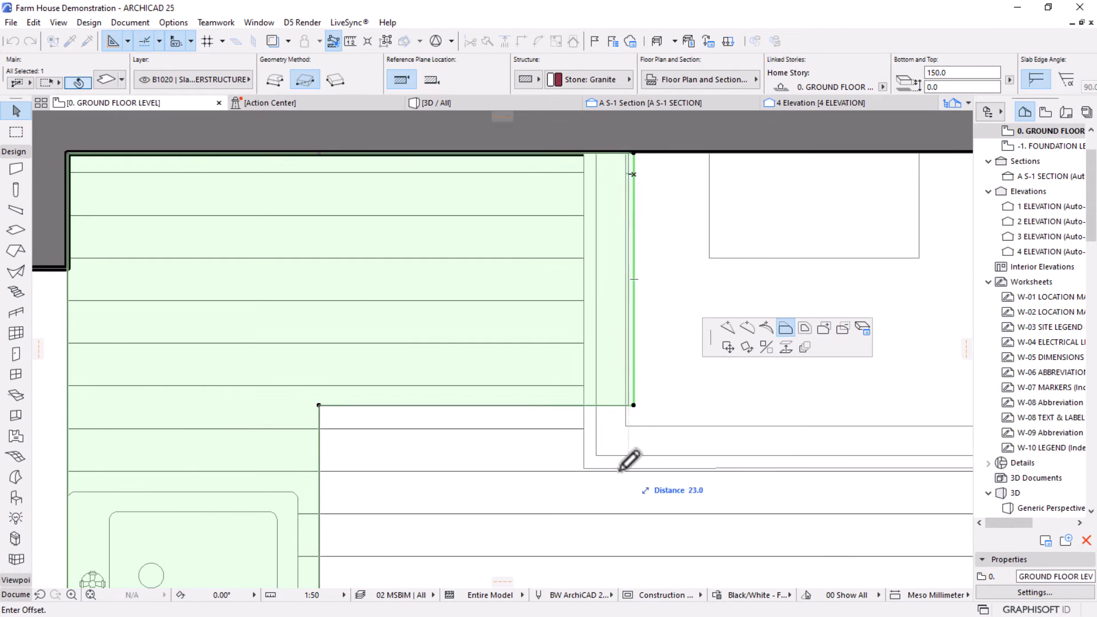
pyautogui.click(606, 443)
# In the 3D view, select the L-shaped counter slab and set its thickness to 50 mm.
pyautogui.click(490, 102)
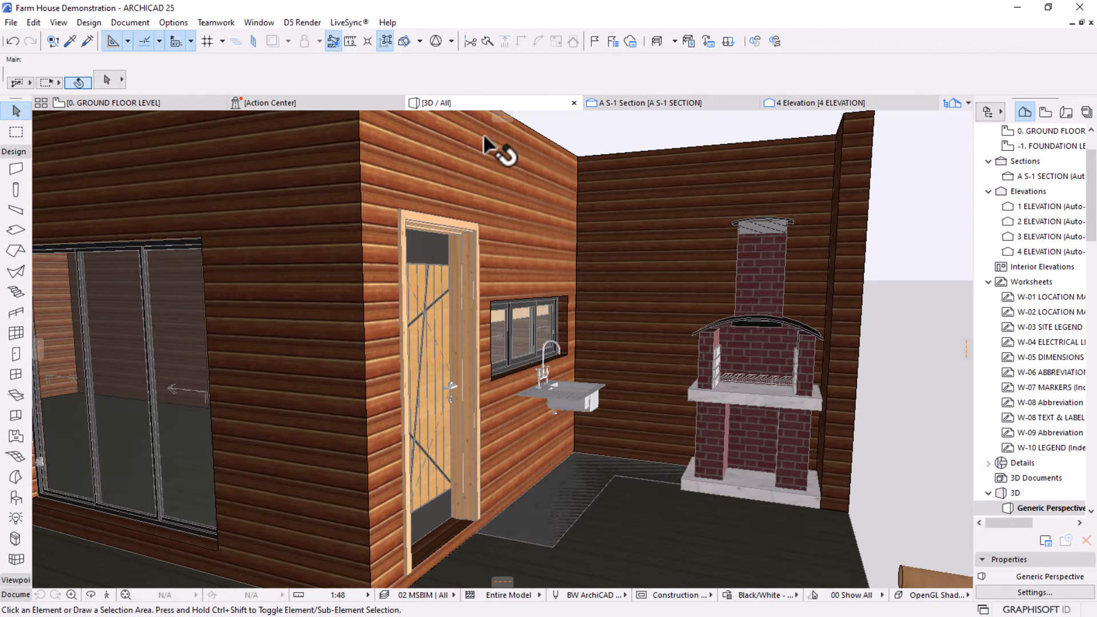
pyautogui.click(551, 540)
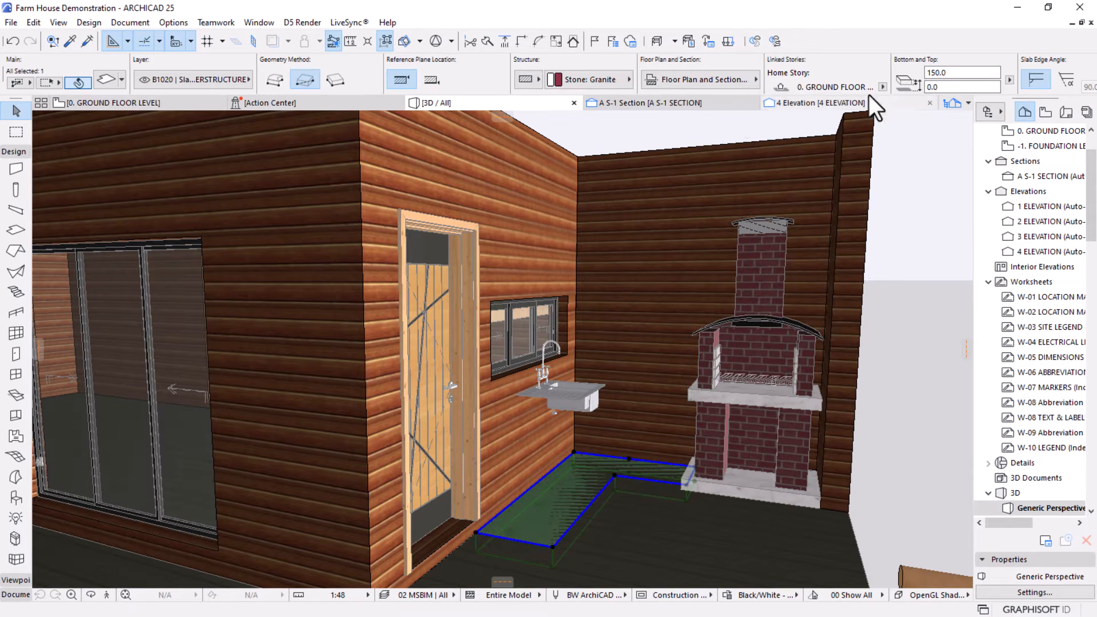
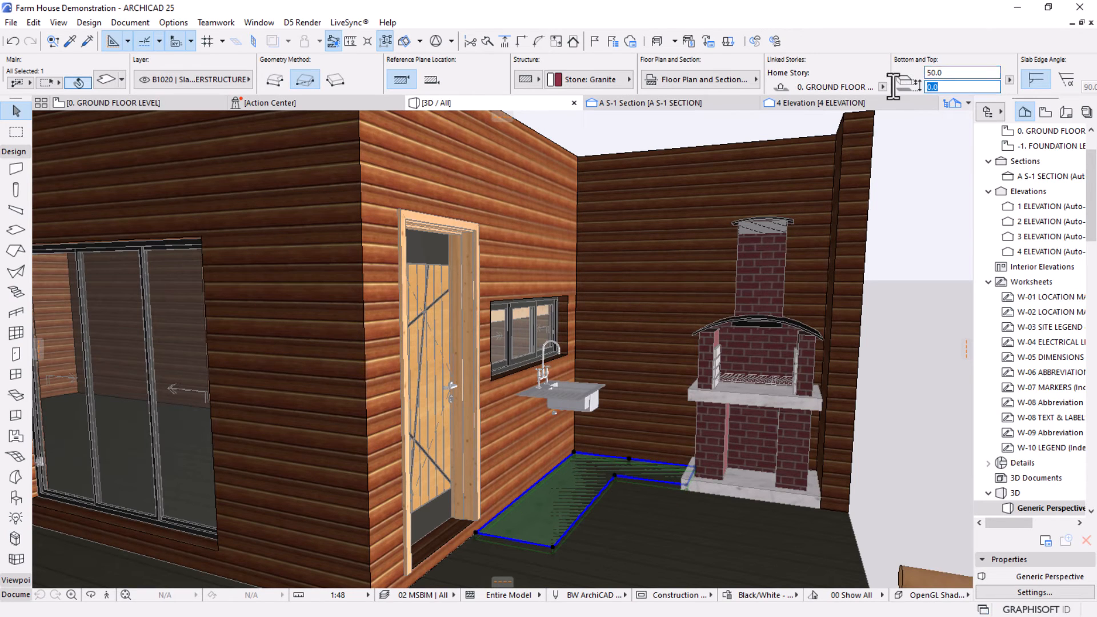
# Check the outdoor sink's base elevation, then reselect the counter slab and set its elevation to 7000 mm.
pyautogui.click(585, 393)
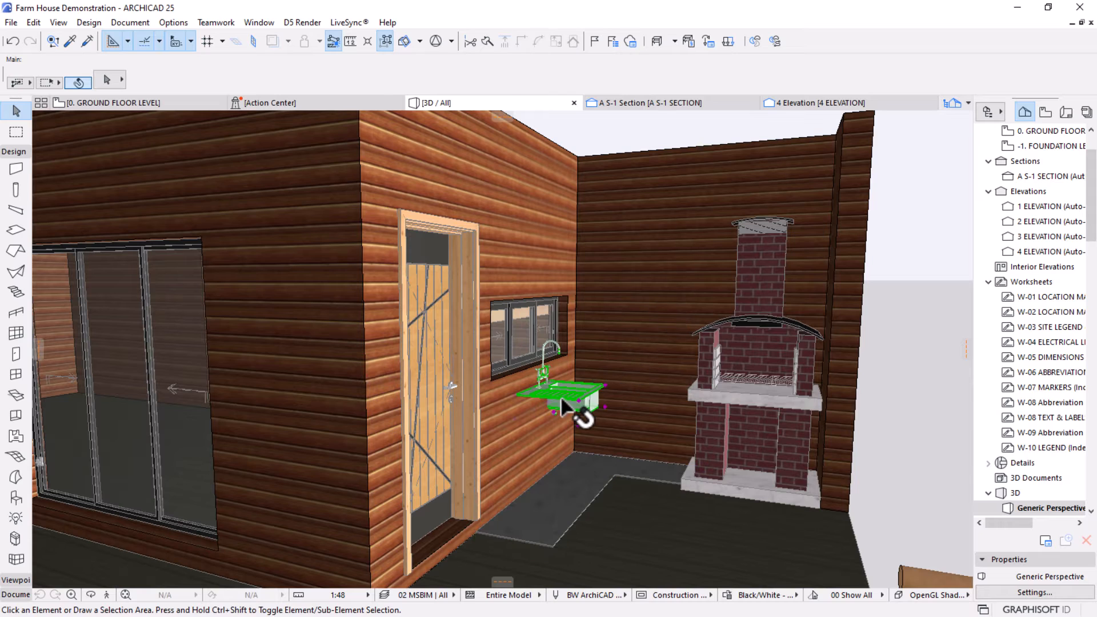
pyautogui.click(958, 86)
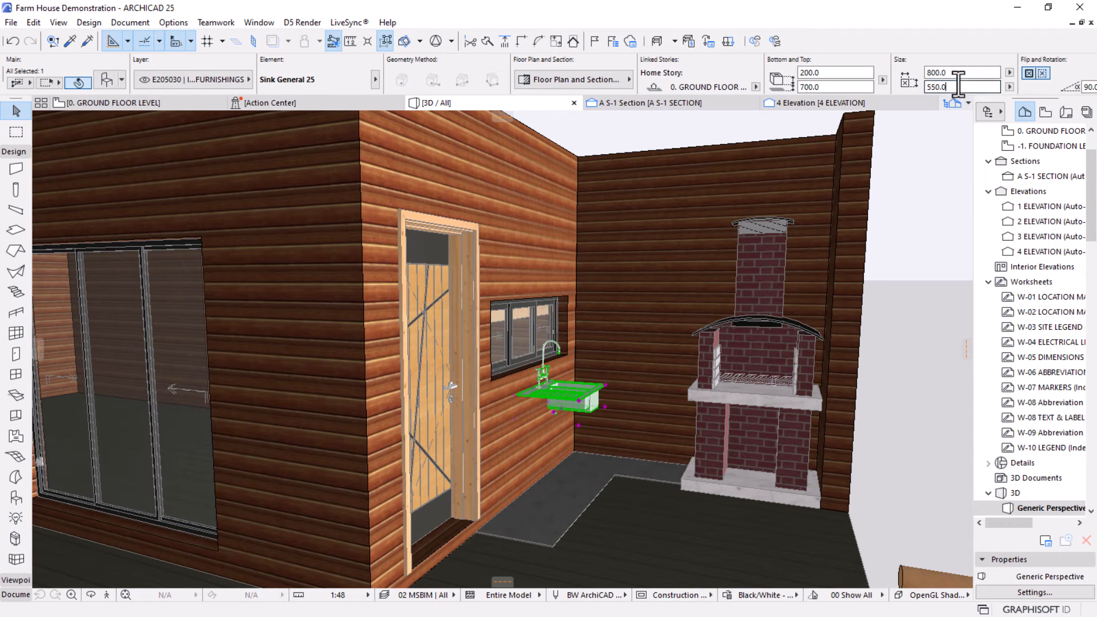
pyautogui.click(823, 87)
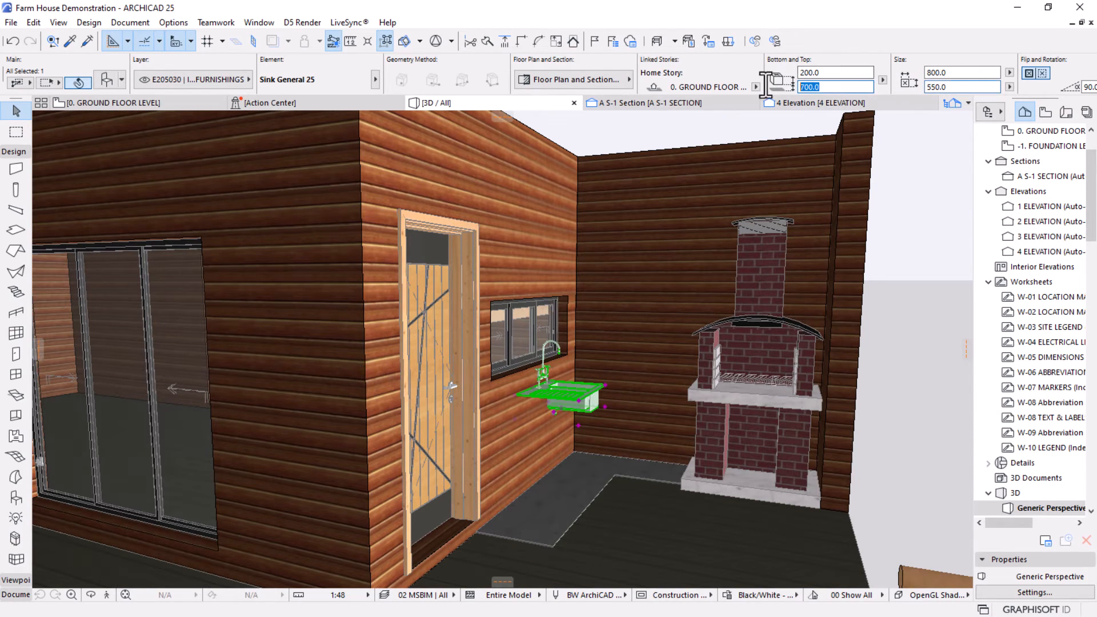
pyautogui.click(563, 491)
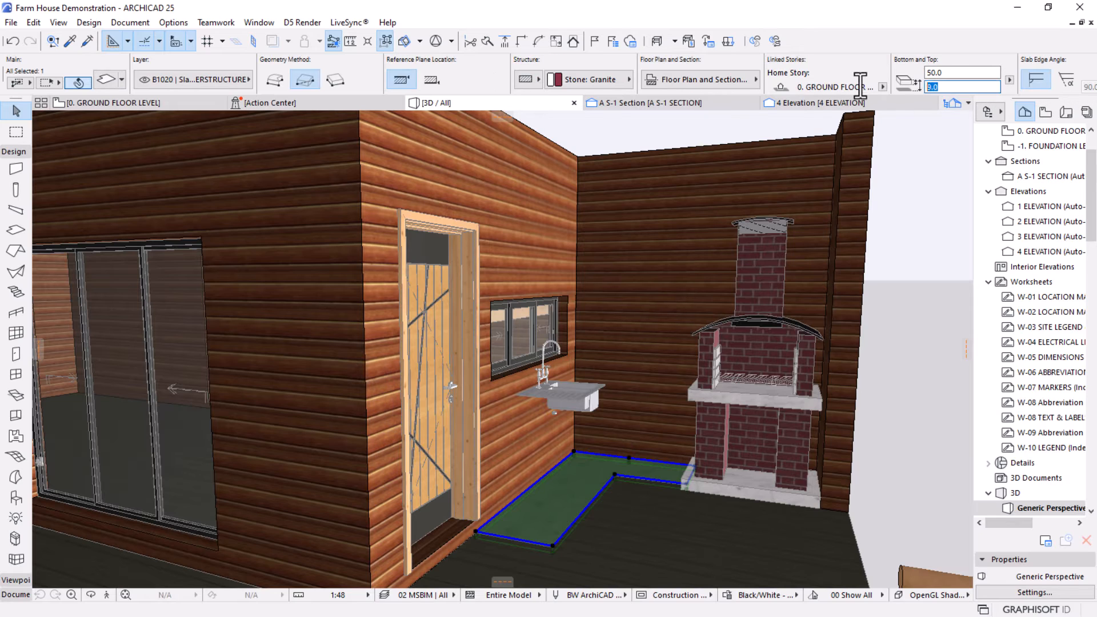
pyautogui.write('7000')
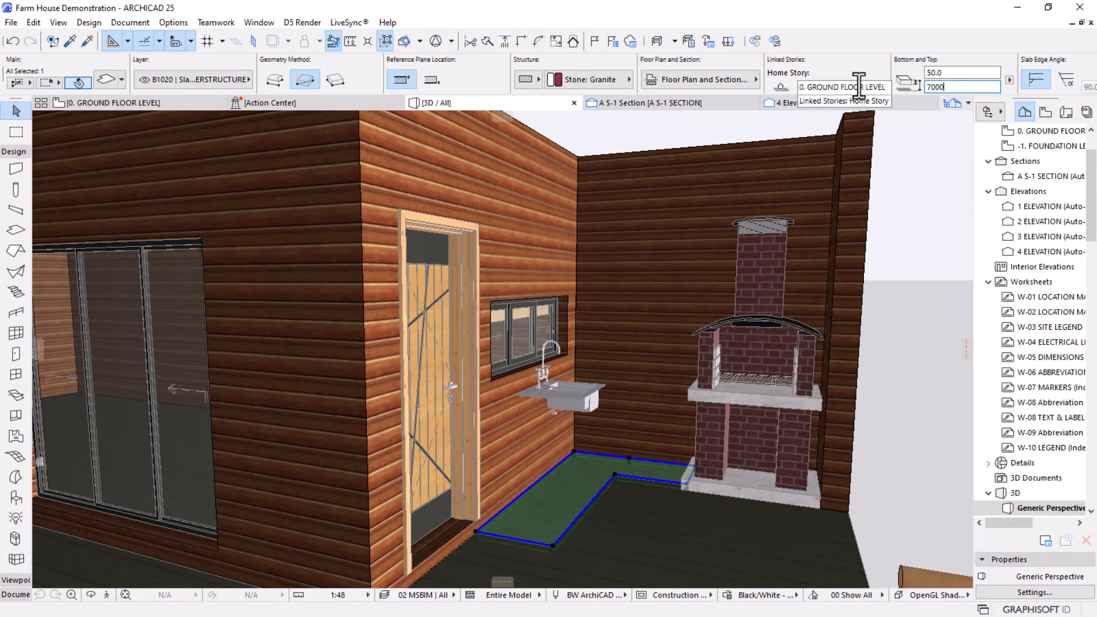
pyautogui.press('Return')
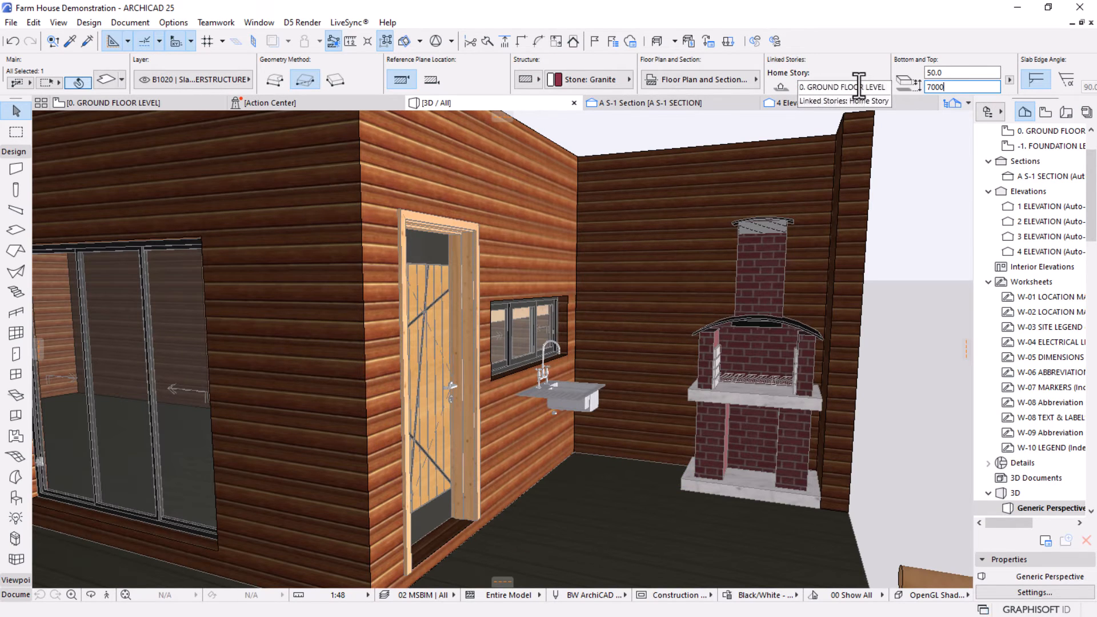
# Set the counter slab's elevation to 700 mm and raise it to 900 mm, level with the outdoor sink's rim.
pyautogui.press('Return')
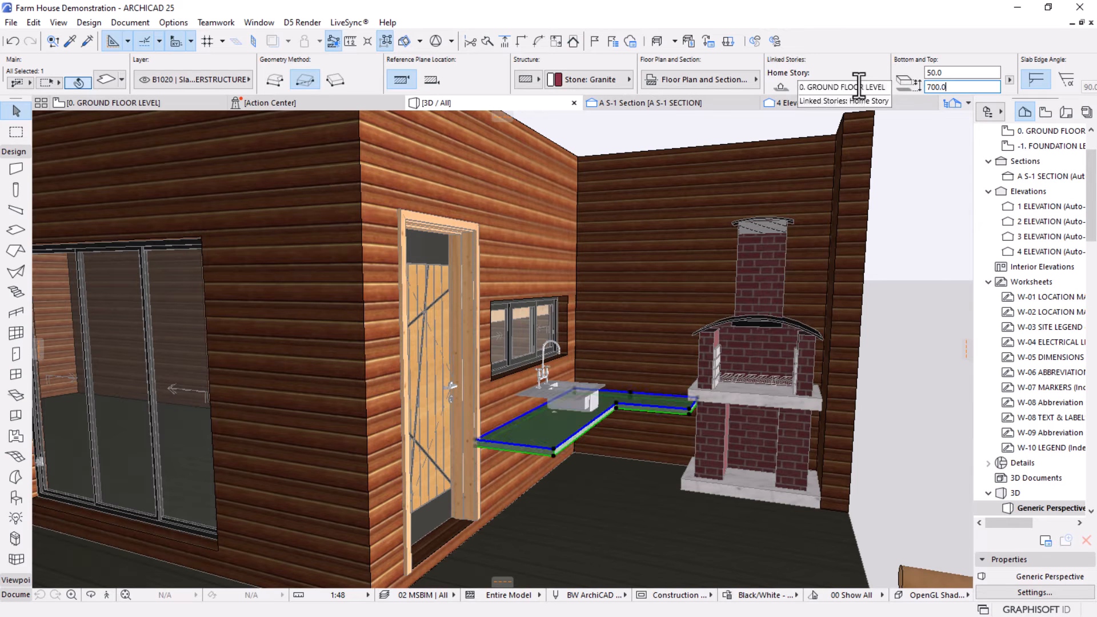
pyautogui.scroll(3, 637, 320)
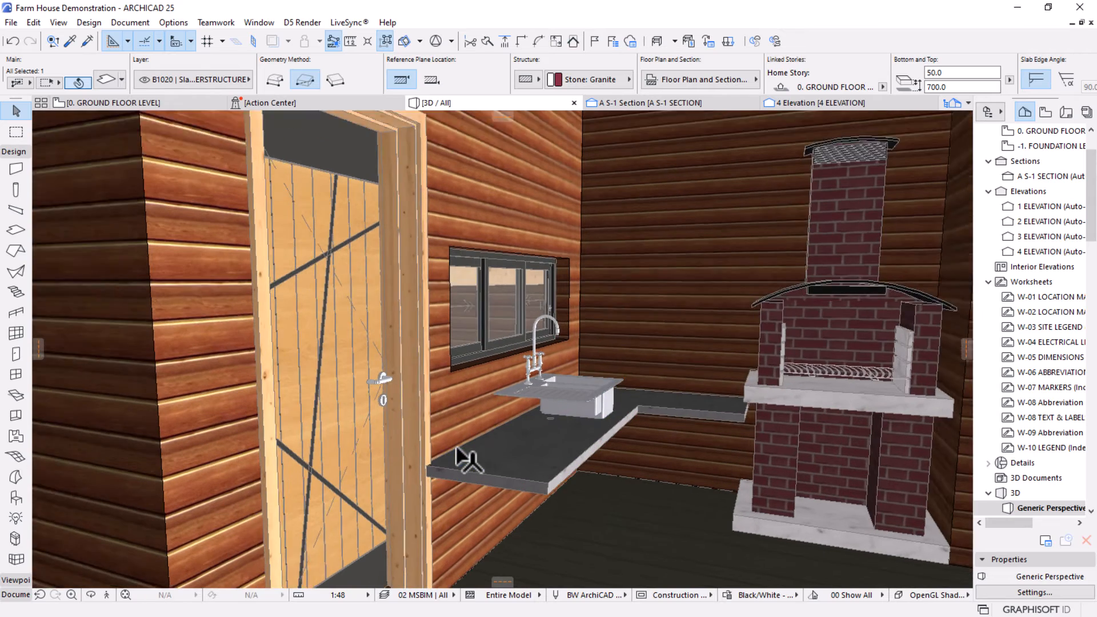
pyautogui.scroll(3, 480, 451)
pyautogui.hotkey('ctrl', 'd')
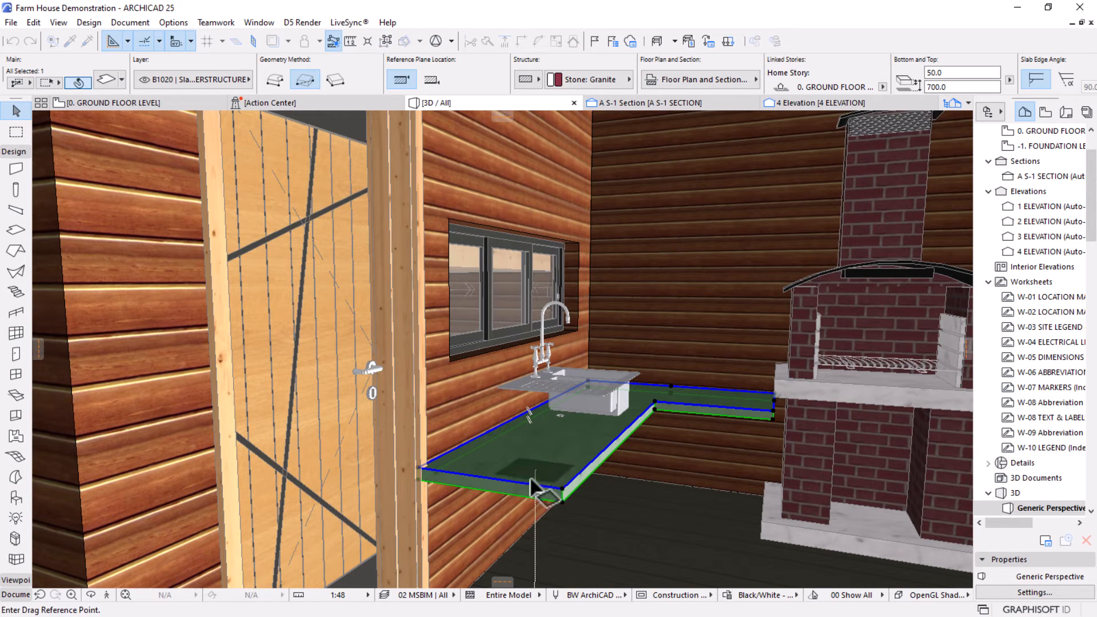
pyautogui.click(562, 488)
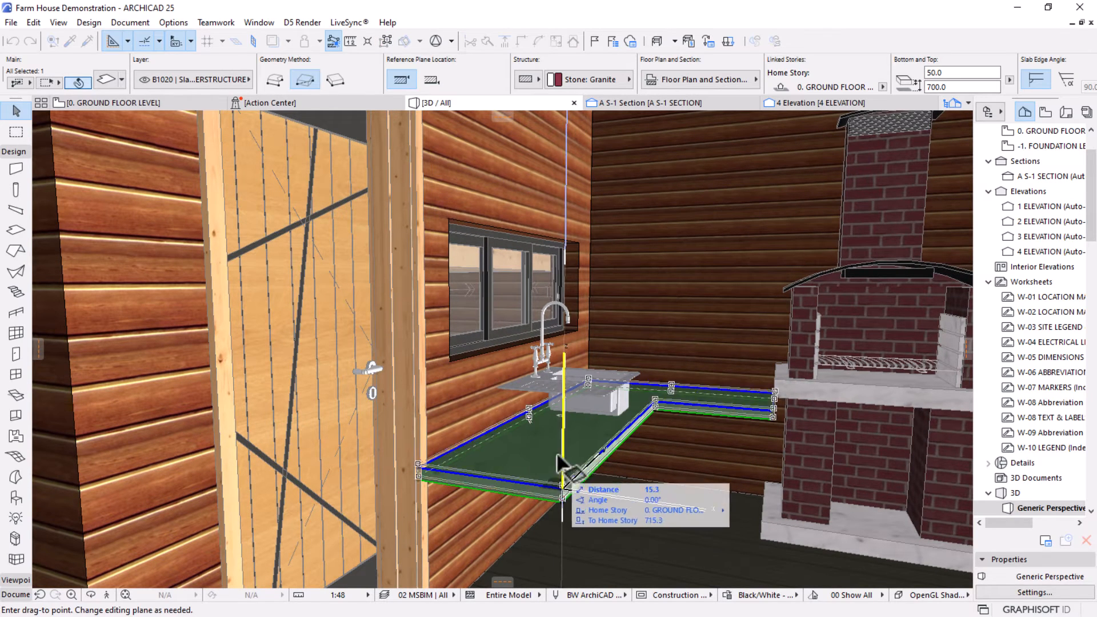
pyautogui.click(603, 393)
pyautogui.scroll(3, 612, 381)
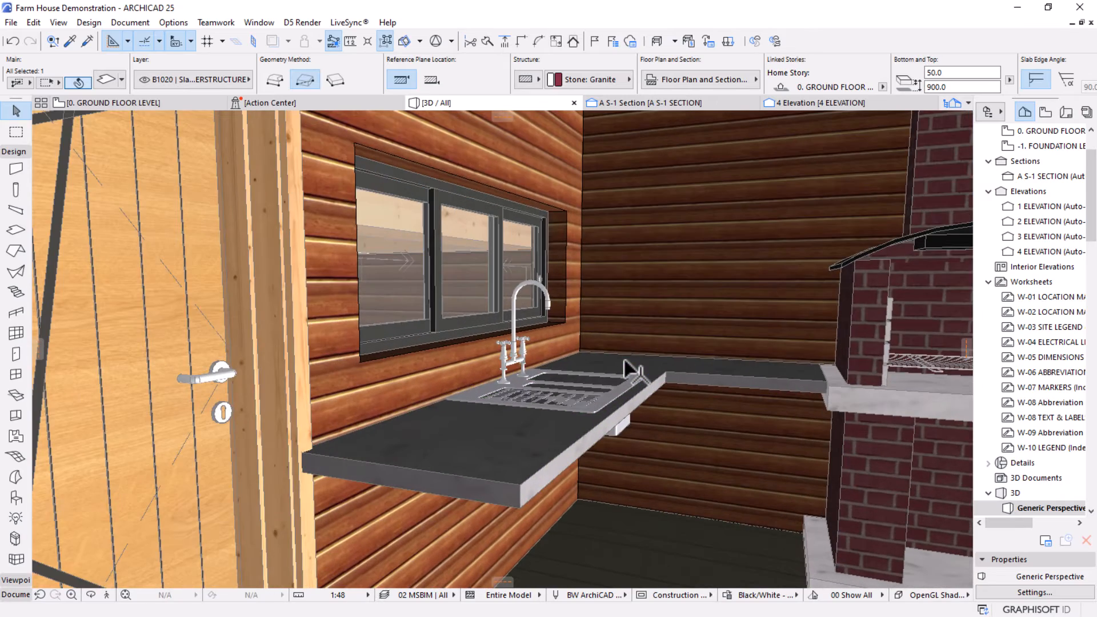
# Copy the L-shaped counter slab straight down to a 600 mm elevation as a lower shelf.
pyautogui.scroll(-5, 552, 377)
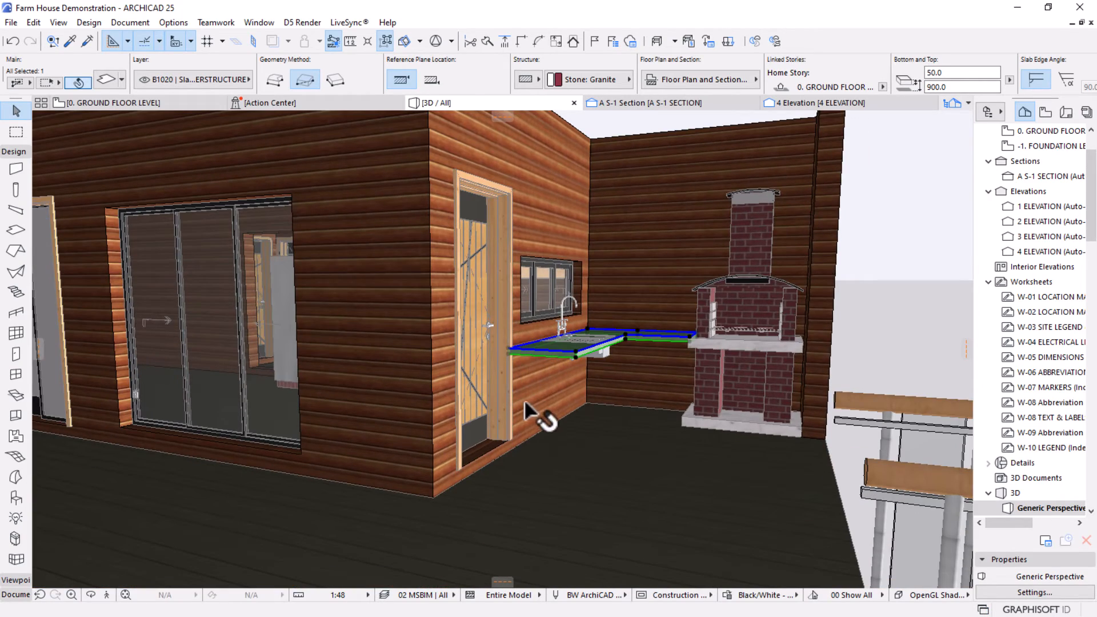
pyautogui.scroll(3, 563, 370)
pyautogui.hotkey('ctrl', 'shift', 'd')
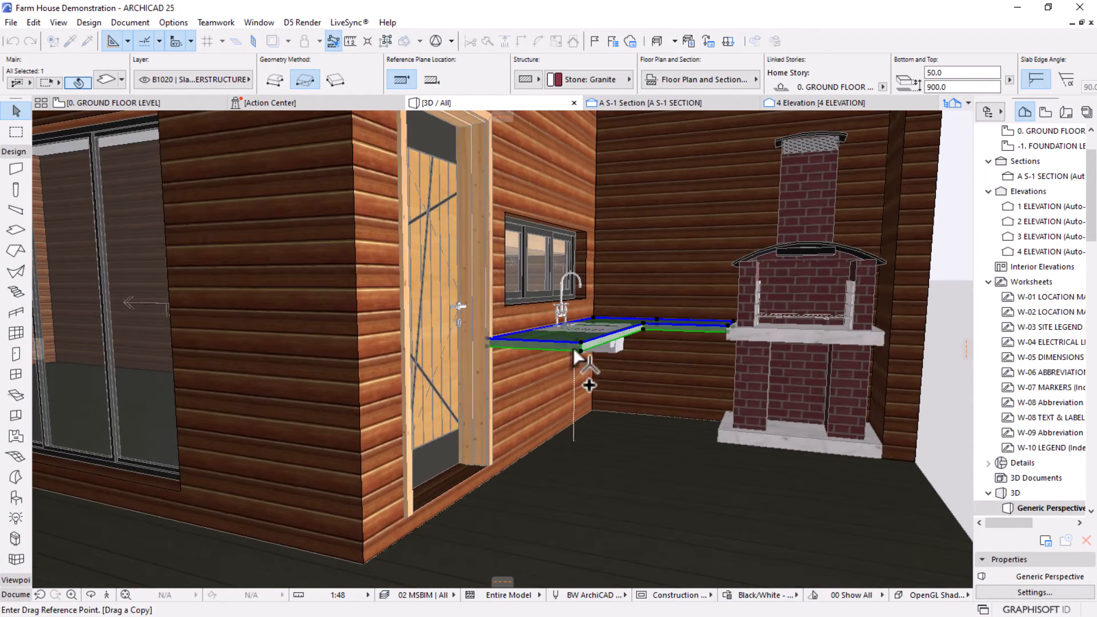
pyautogui.click(578, 341)
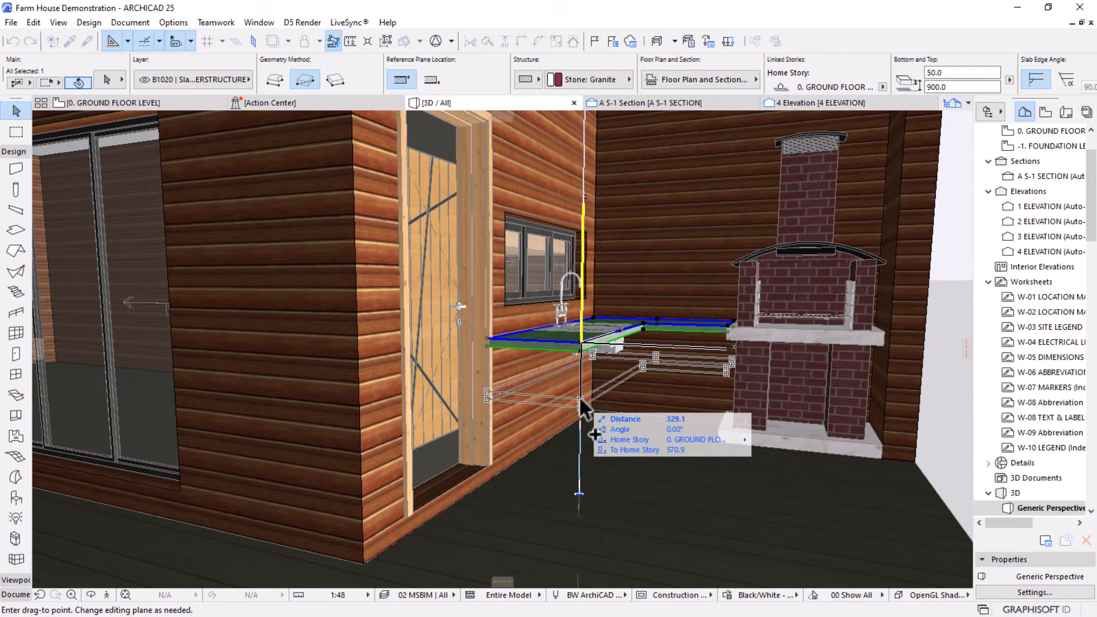
pyautogui.press('m')
pyautogui.hotkey('ctrl', 'shift', 'd')
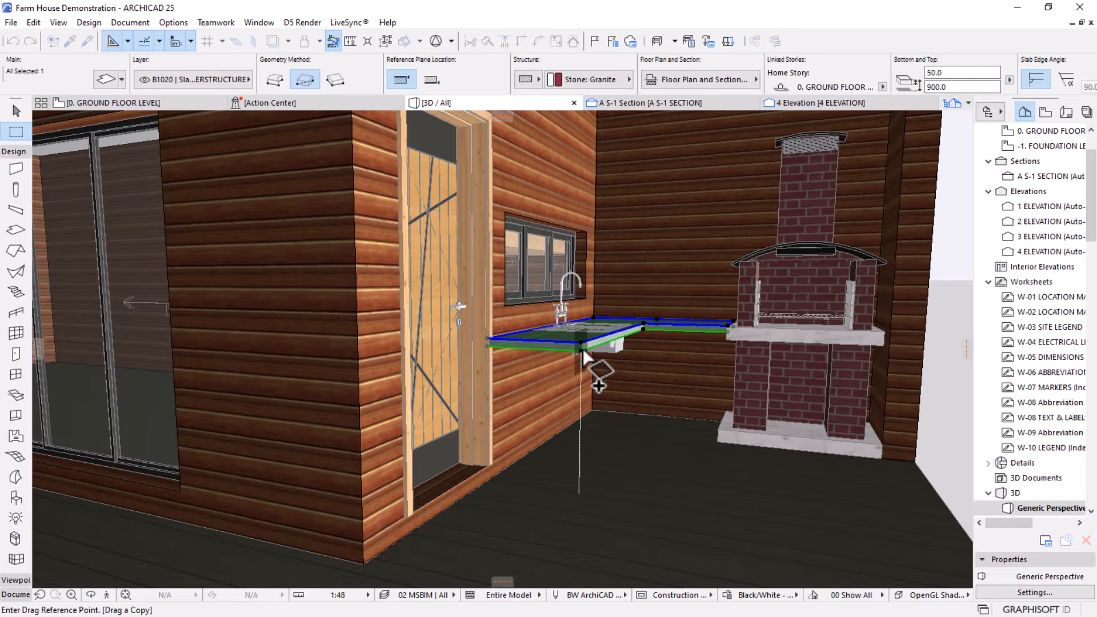
pyautogui.click(581, 345)
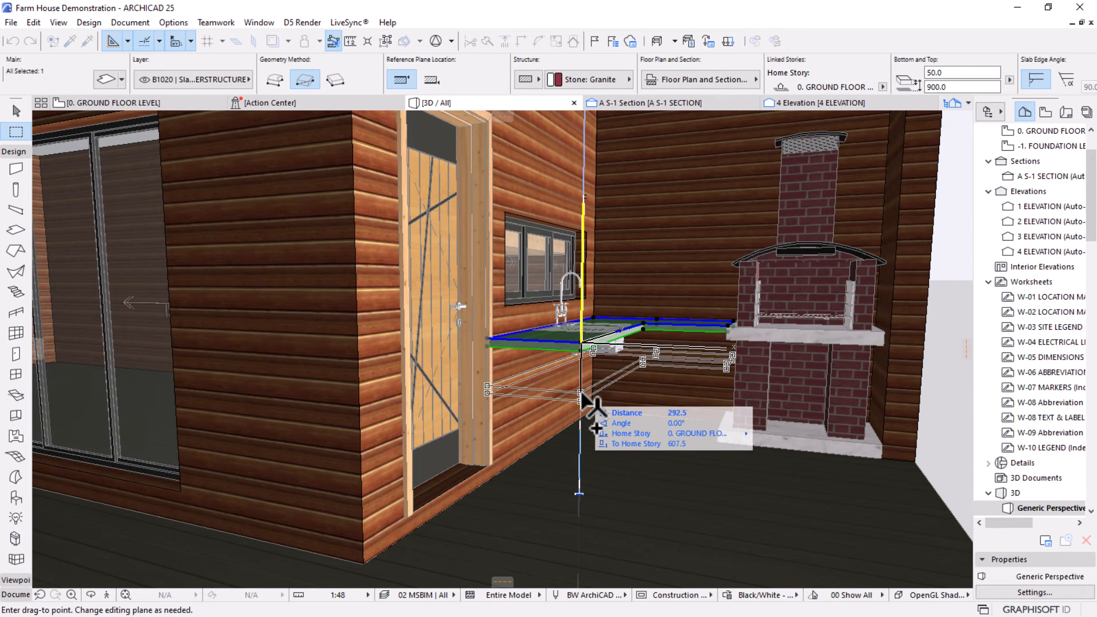
pyautogui.click(582, 399)
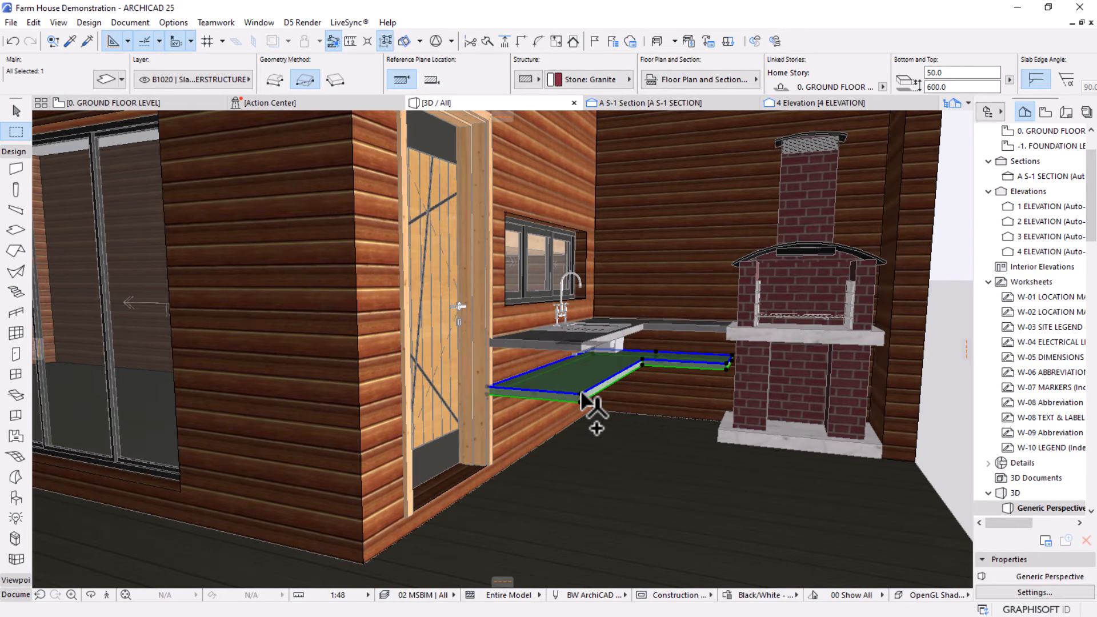
# Set the lower shelf slab's elevation to 400 mm and clear the selection.
pyautogui.keyDown('shift'); pyautogui.moveTo(693, 428); pyautogui.dragTo(543, 434, button='middle'); pyautogui.keyUp('shift')
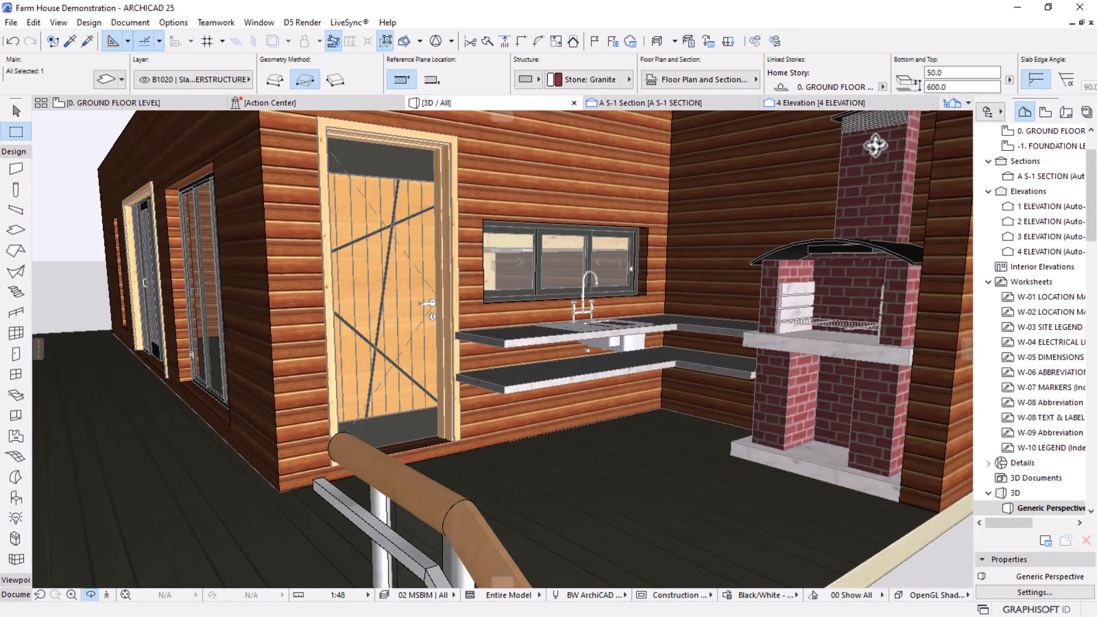
pyautogui.doubleClick(964, 88)
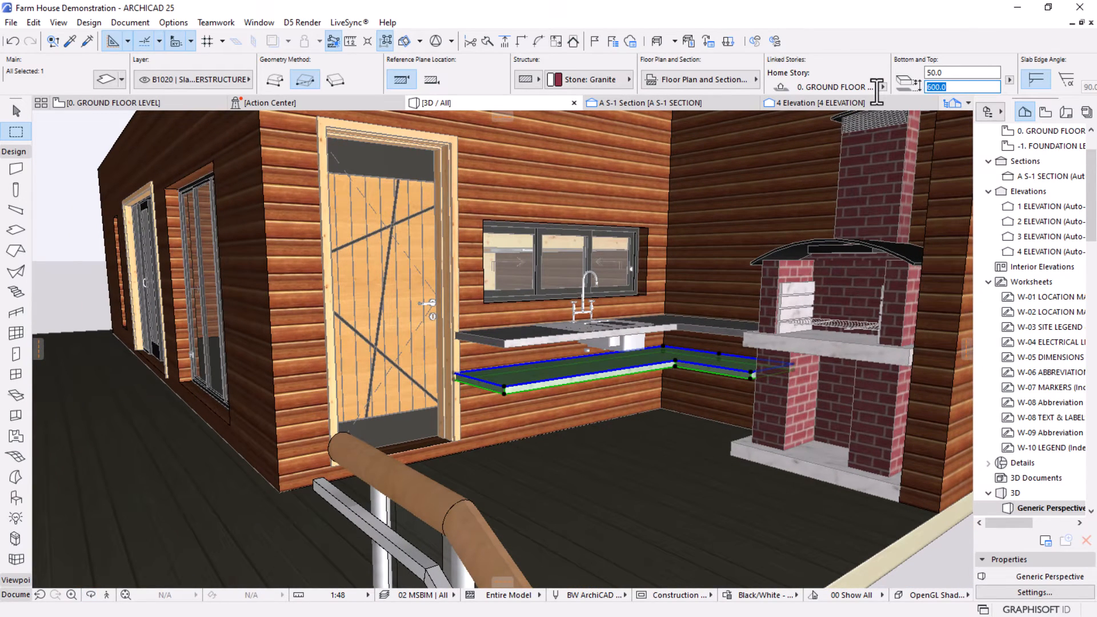
pyautogui.press('Return')
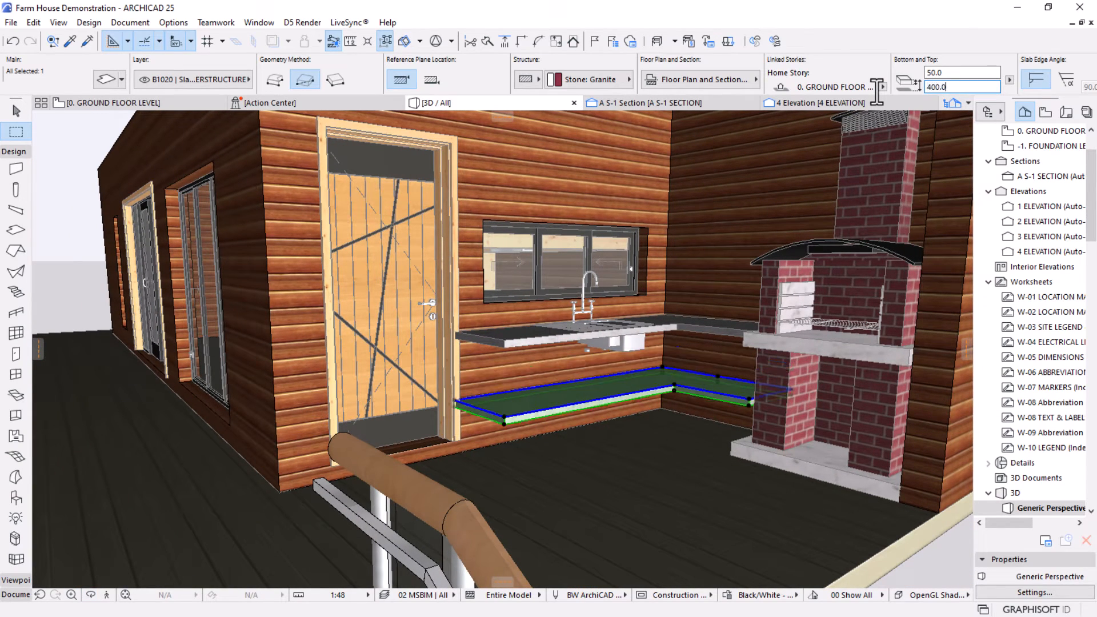
pyautogui.press('Escape')
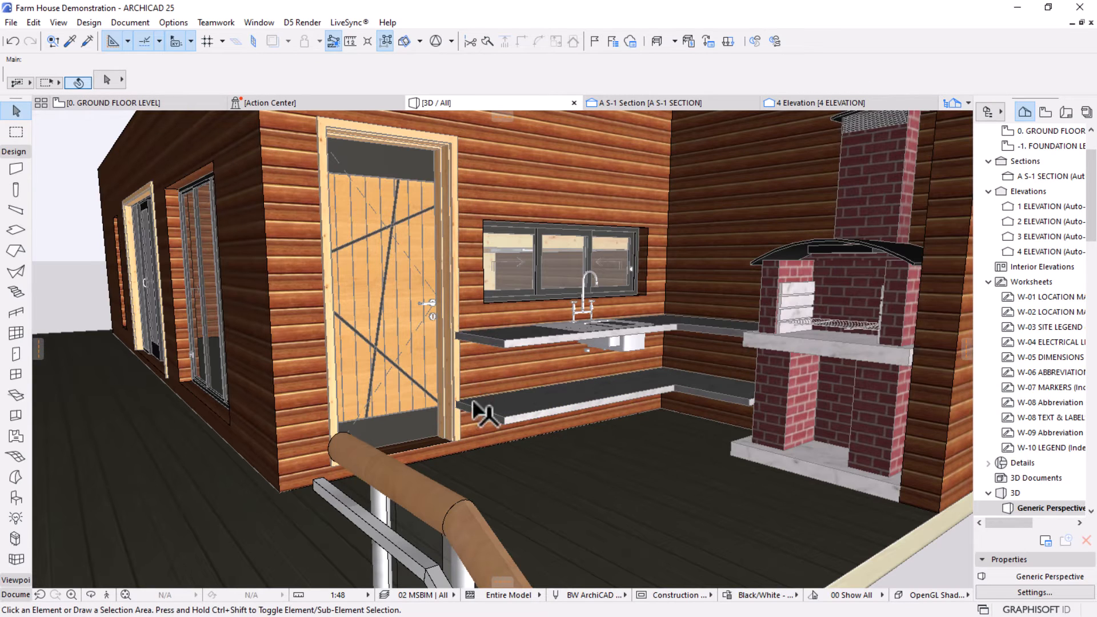
# Open the ground floor plan at the deck counter beside the side door and clear the slab selection.
pyautogui.click(160, 100)
pyautogui.scroll(-5, 621, 233)
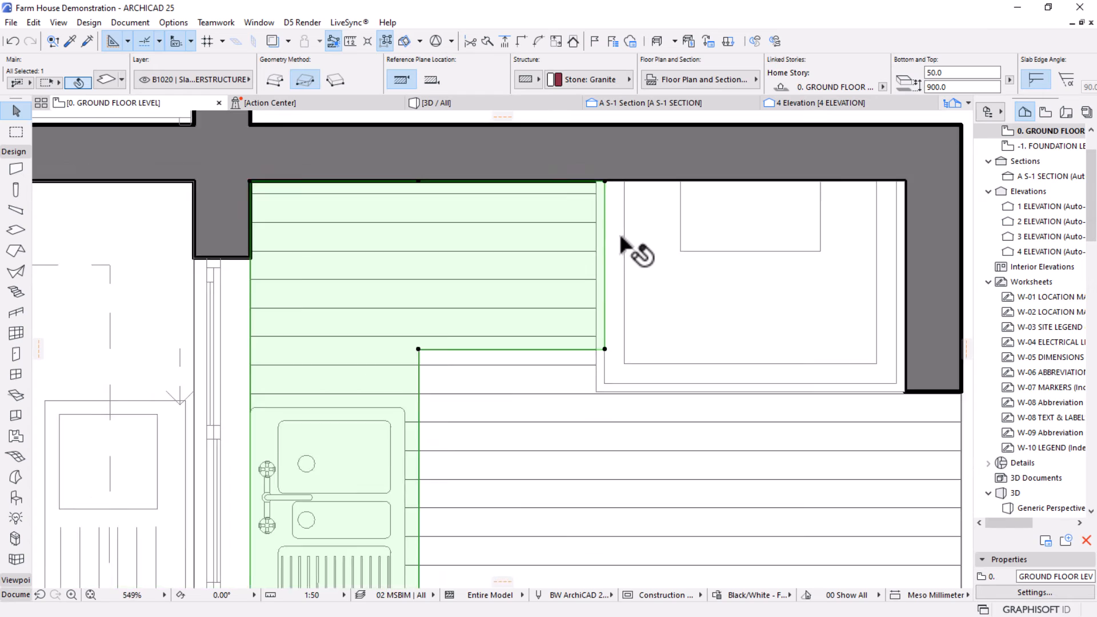
pyautogui.moveTo(518, 290); pyautogui.dragTo(495, 169, button='middle')
pyautogui.moveTo(483, 254); pyautogui.dragTo(490, 259, button='middle')
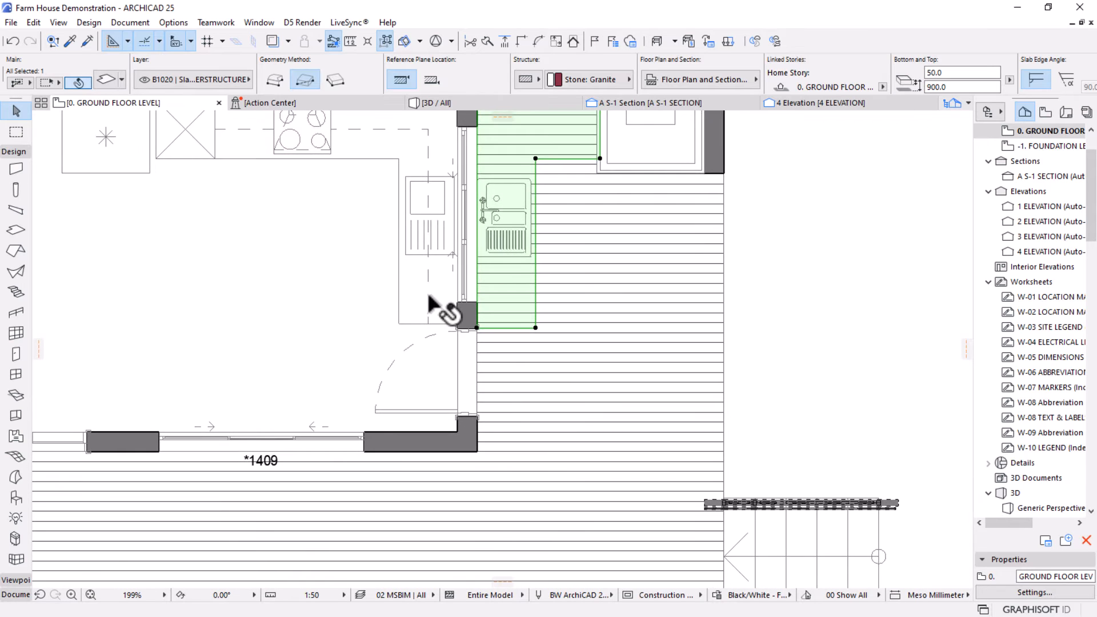
pyautogui.scroll(4, 440, 303)
pyautogui.scroll(-4, 568, 330)
pyautogui.press('Escape')
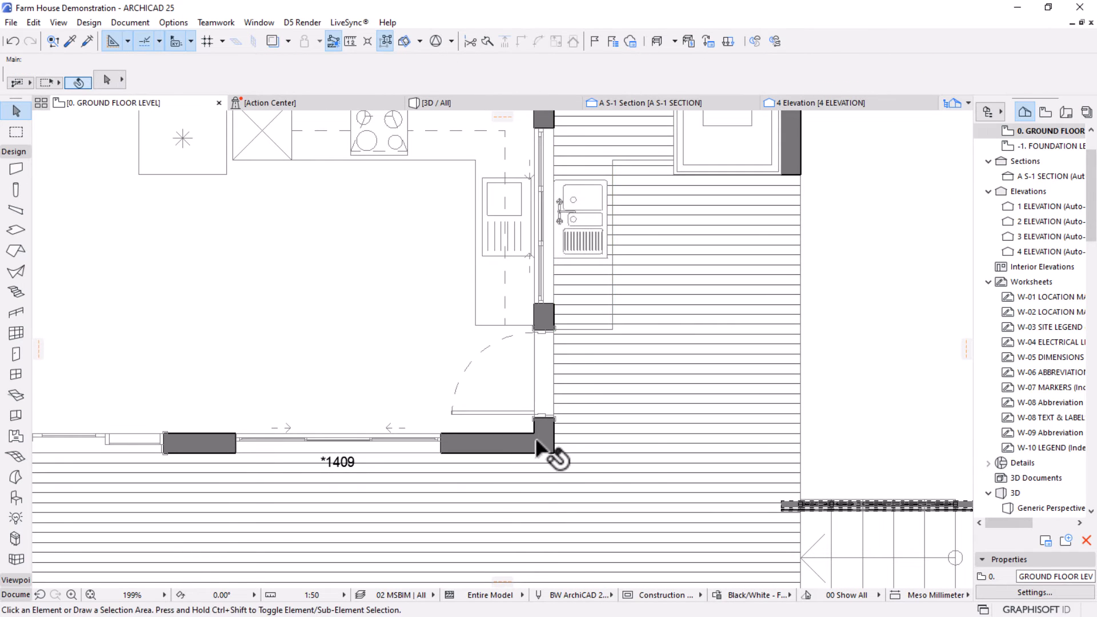
# Start the Wall tool and set its default building material to Stone: Granite.
pyautogui.press('w')
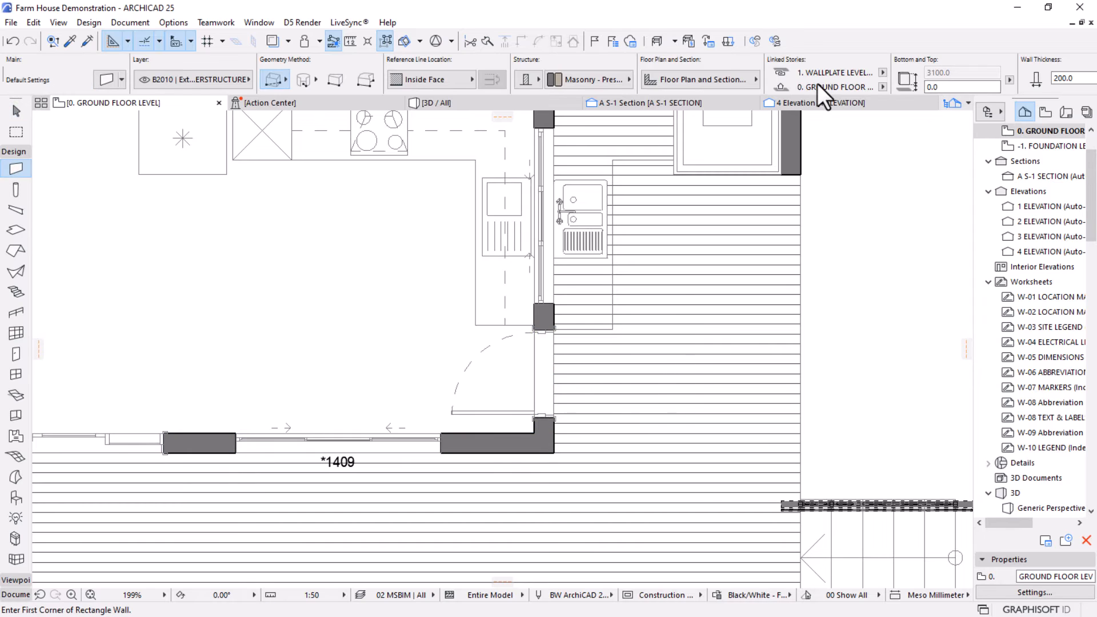
pyautogui.click(430, 80)
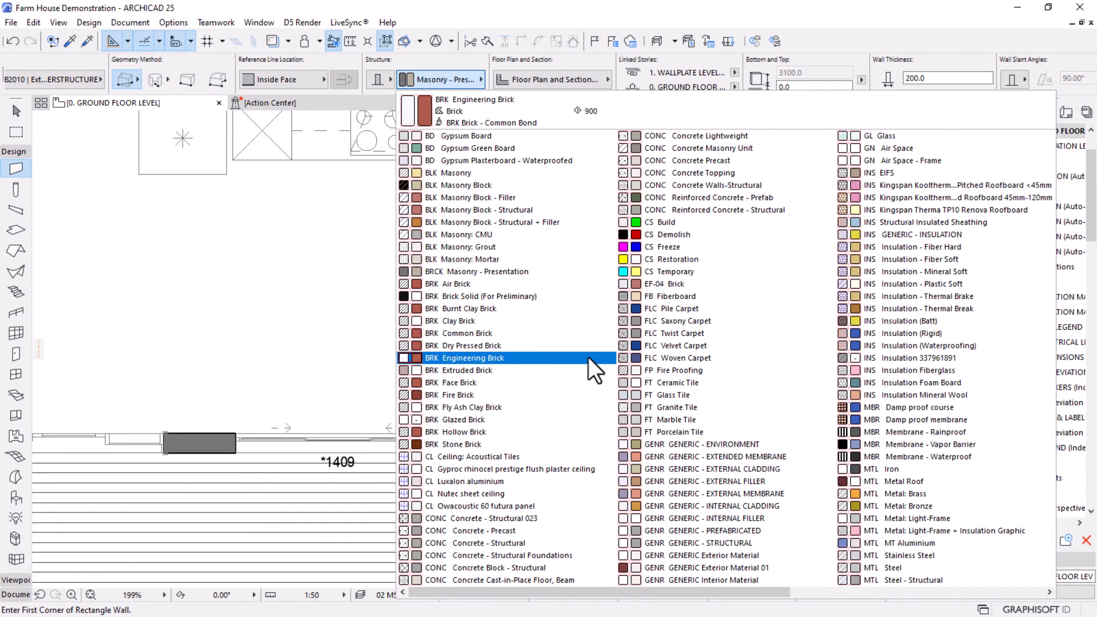
pyautogui.scroll(-2, 650, 427)
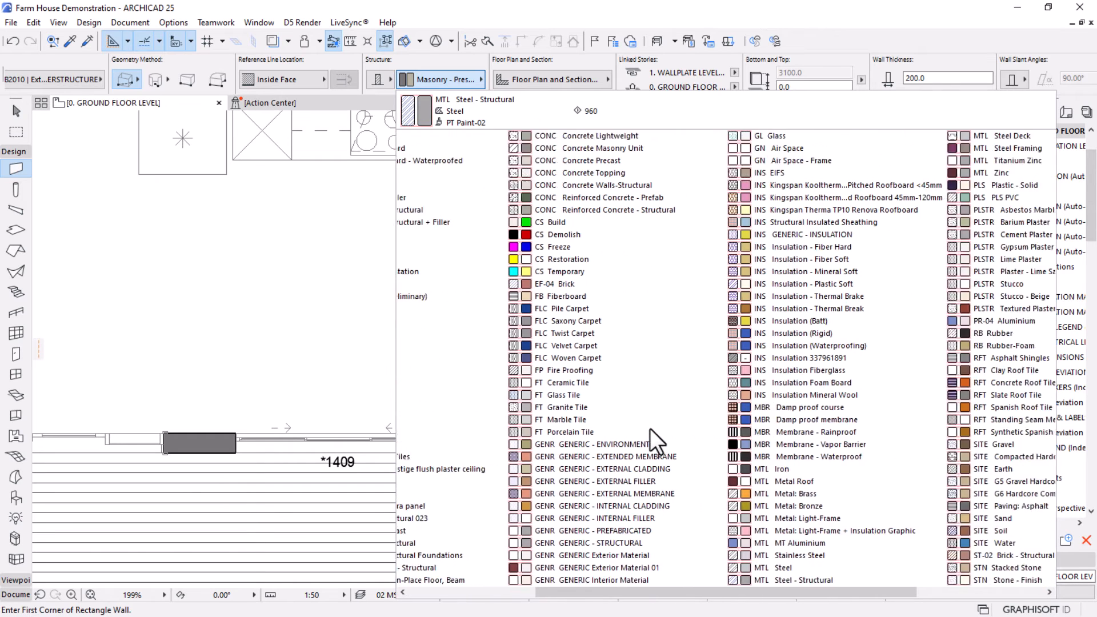
pyautogui.scroll(-2, 650, 427)
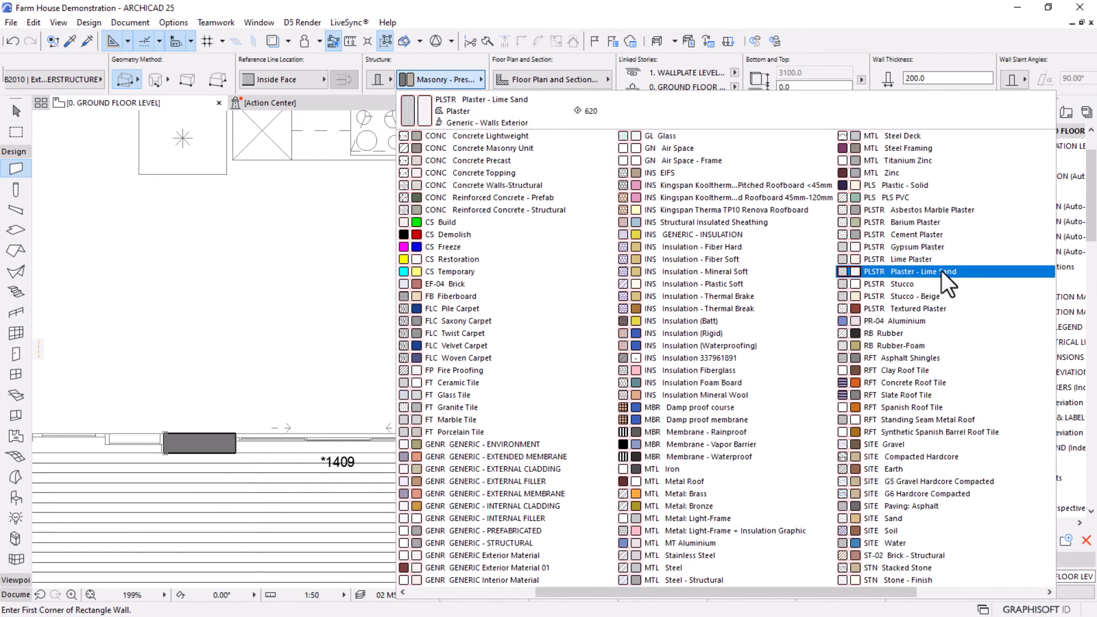
pyautogui.click(924, 580)
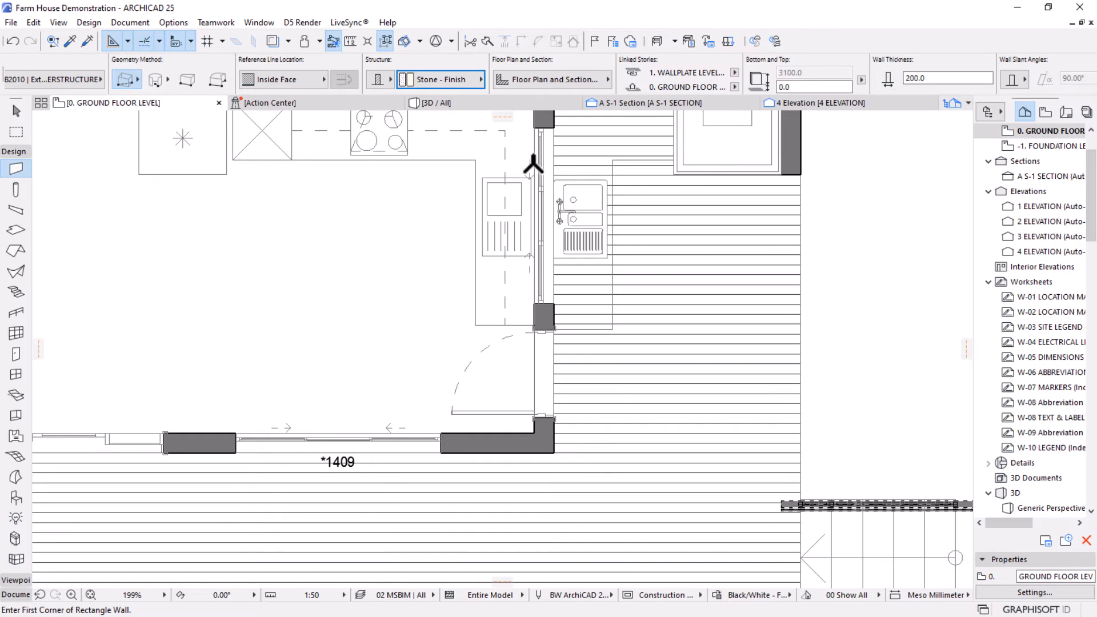
pyautogui.click(439, 80)
pyautogui.hscroll(-3, 899, 172)
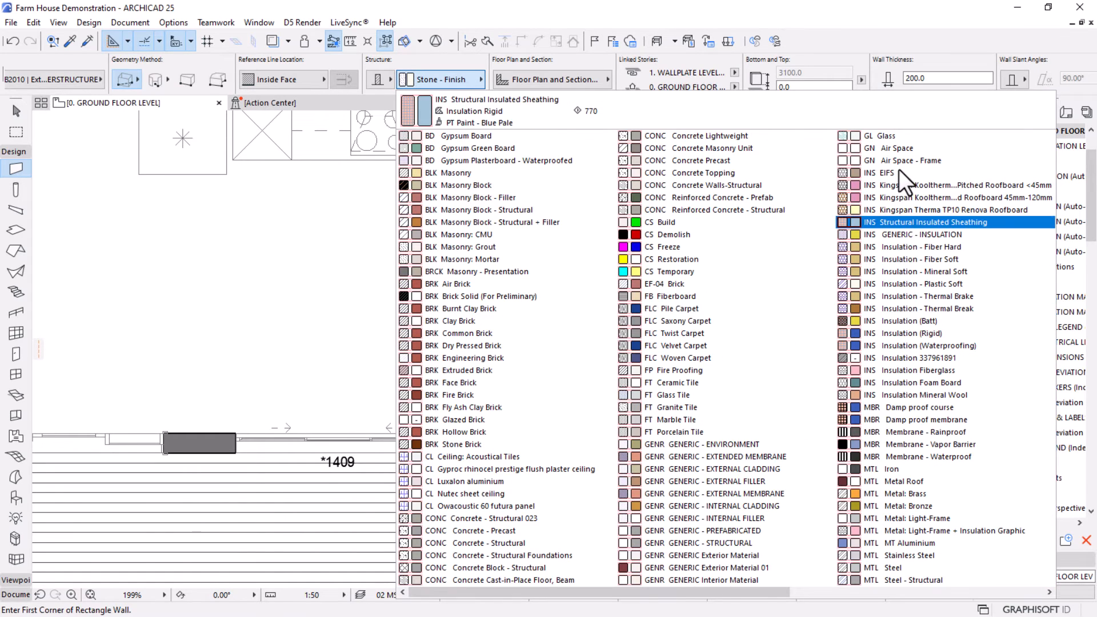
pyautogui.write('sp')
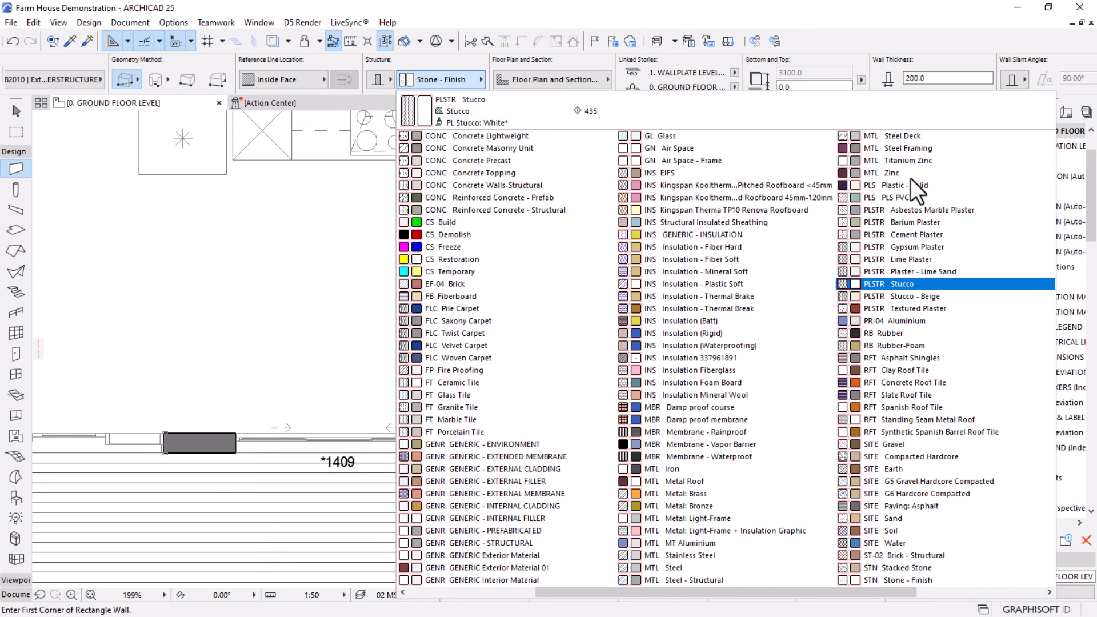
pyautogui.write('st')
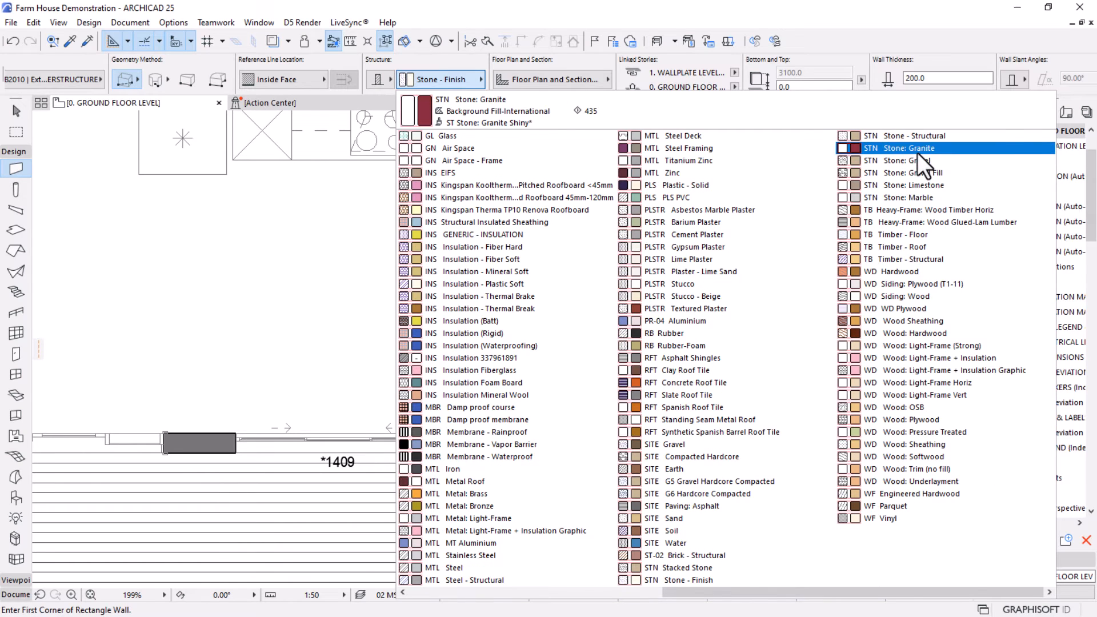
pyautogui.click(917, 153)
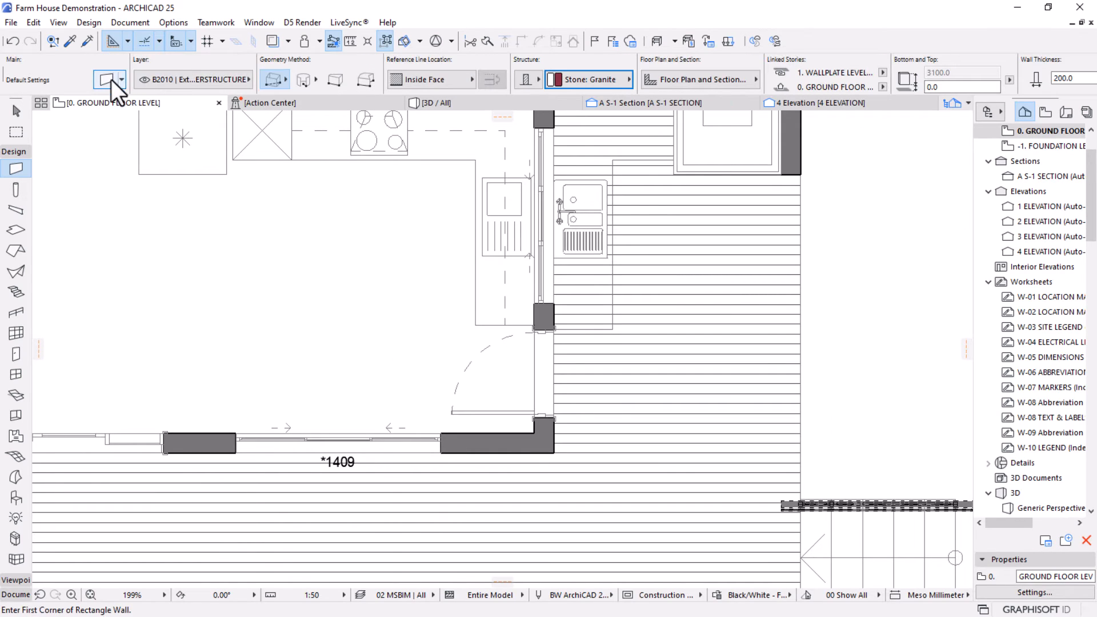
# Override all default wall surfaces with the ST Stone - Marble Carrara finish.
pyautogui.click(111, 80)
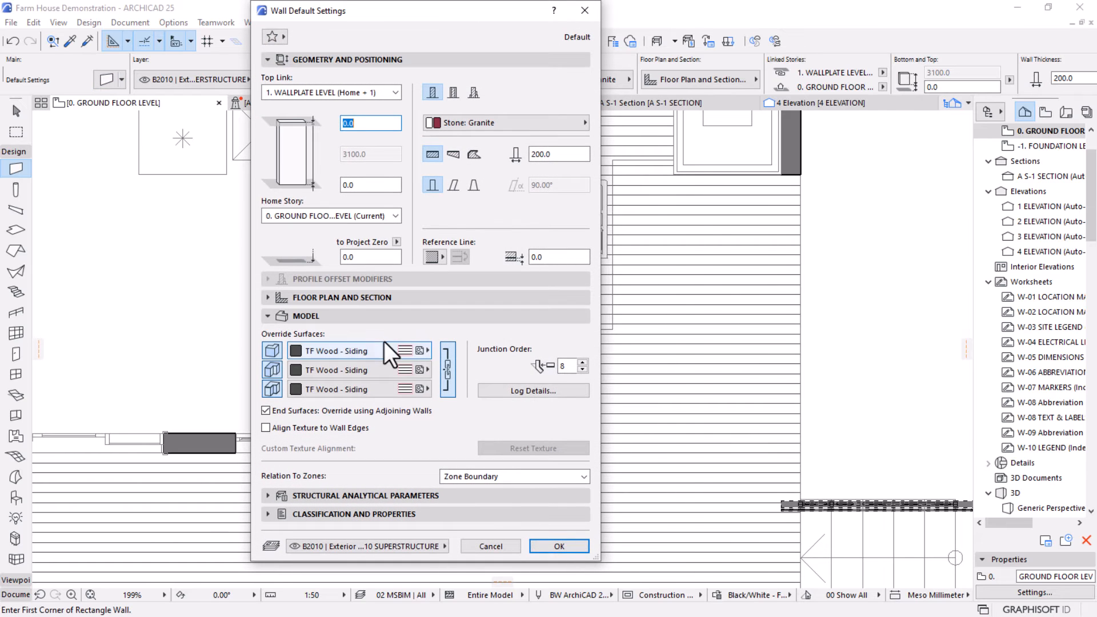
pyautogui.click(384, 346)
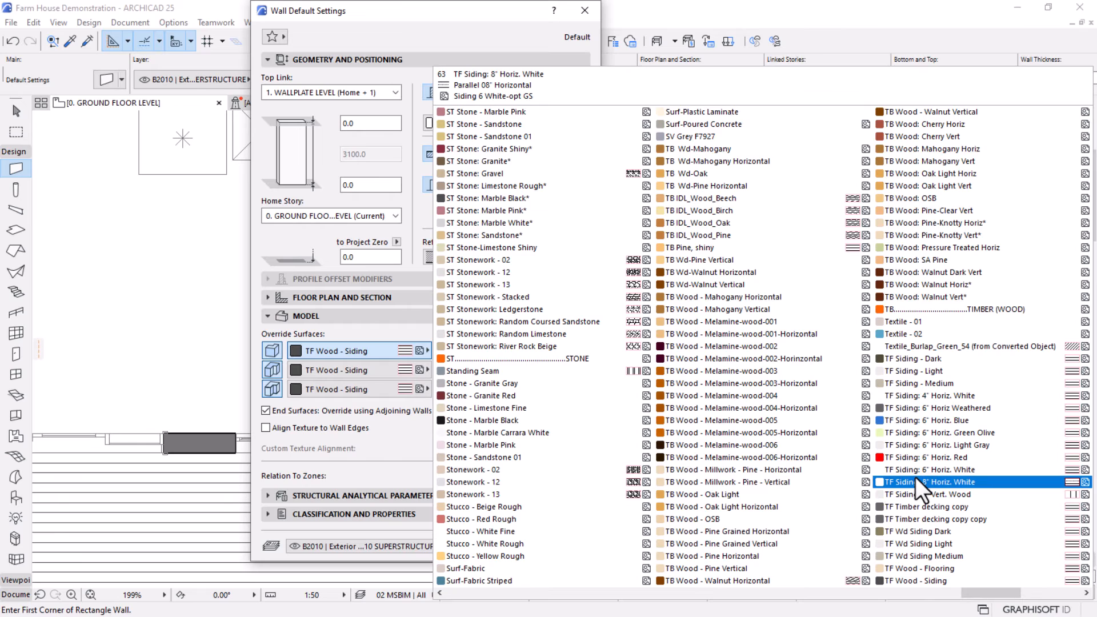
pyautogui.scroll(3, 915, 478)
pyautogui.click(759, 580)
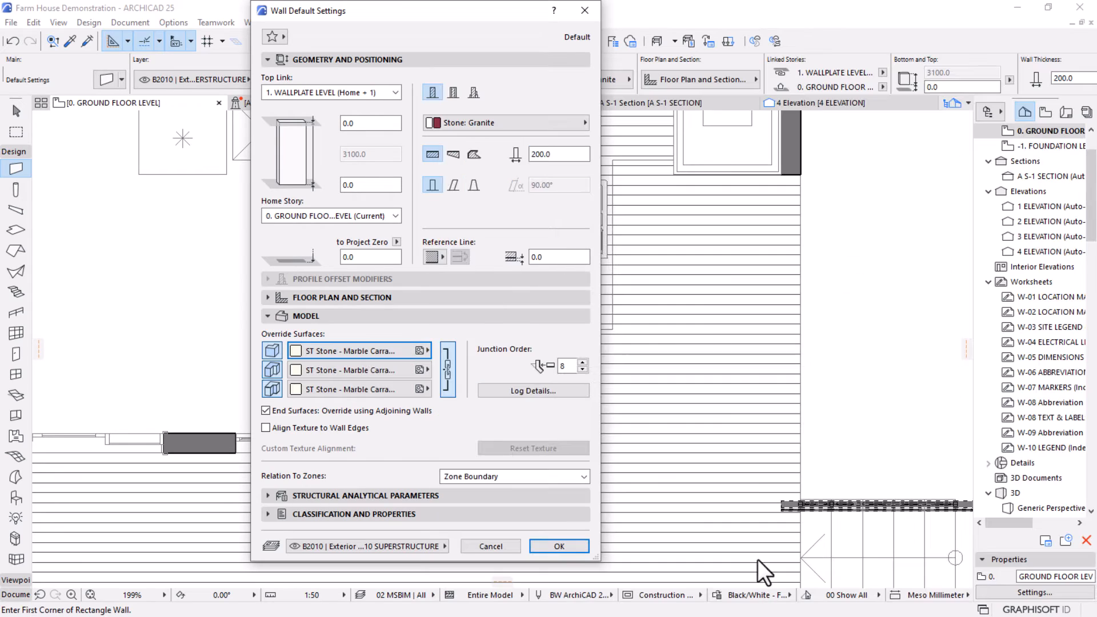
pyautogui.click(553, 548)
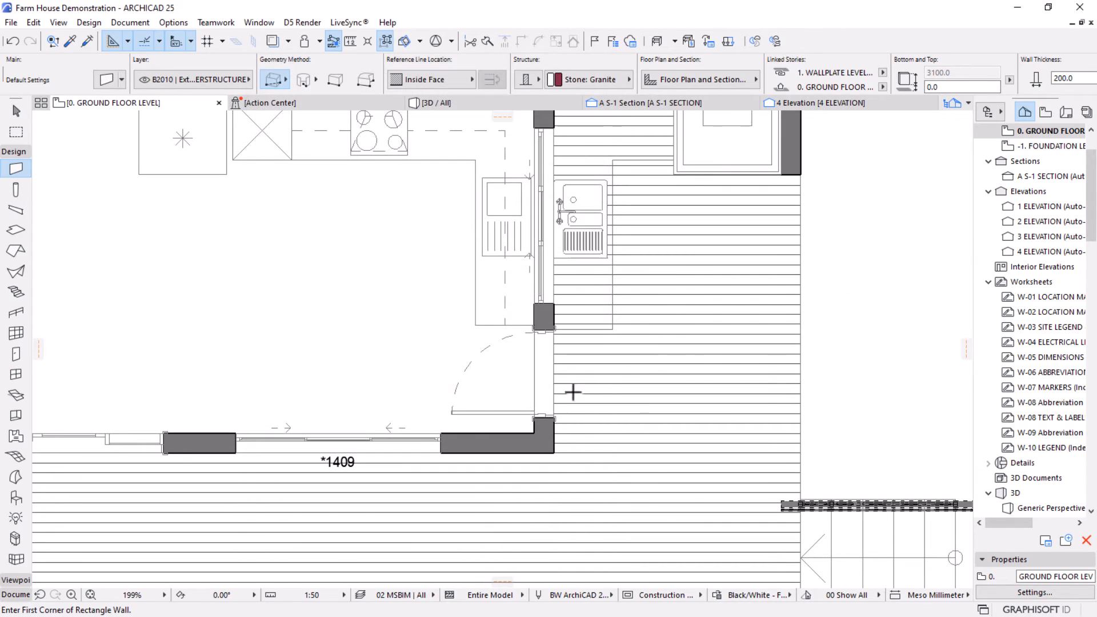
# Draw a straight 100 mm thick wall across the counter's open end, from the column corner to the counter's outer corner, flipped to lie beneath it.
pyautogui.scroll(4, 549, 324)
pyautogui.scroll(6, 549, 324)
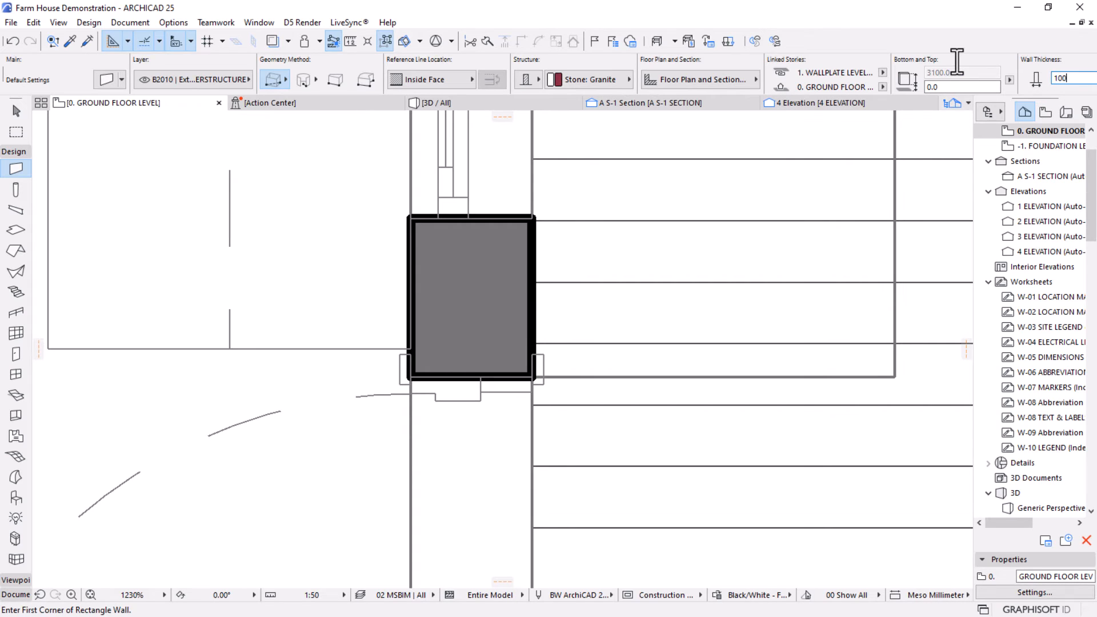
pyautogui.click(532, 377)
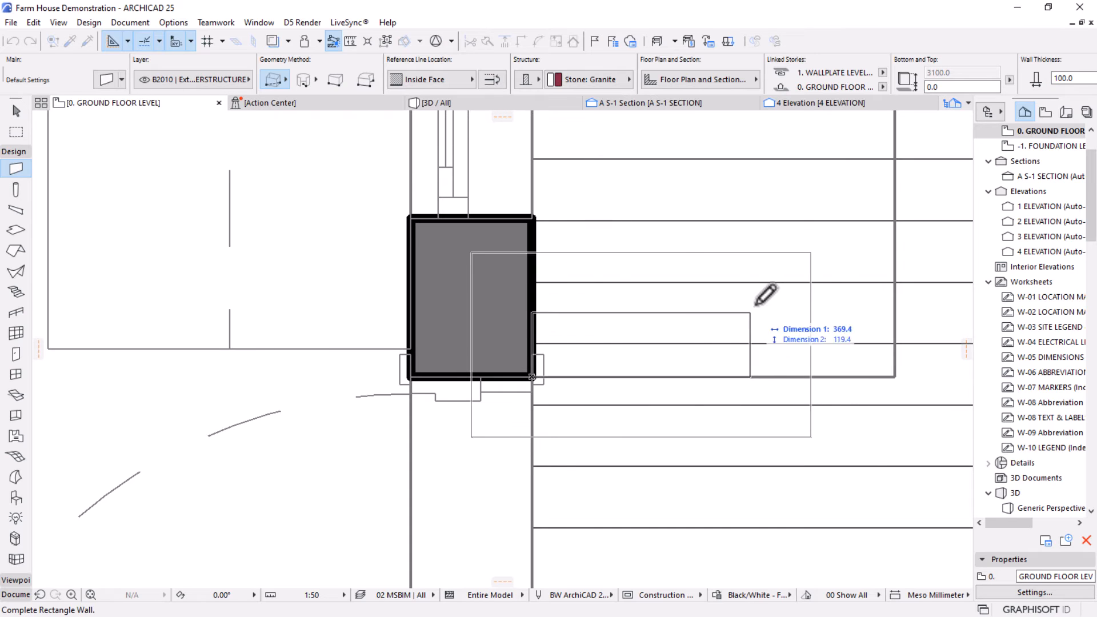
pyautogui.click(269, 84)
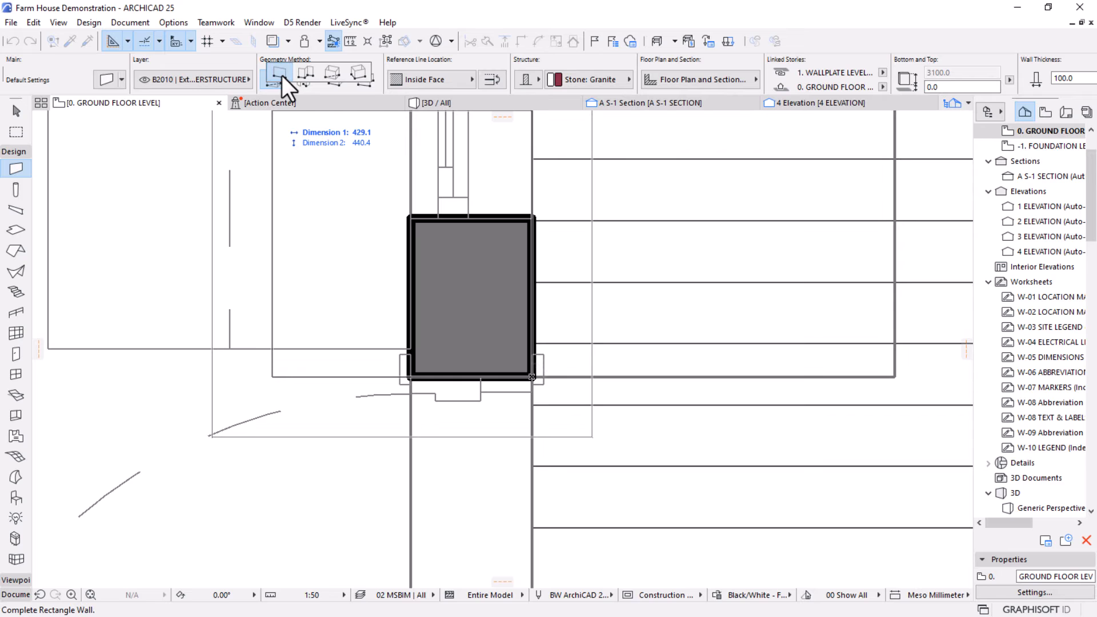
pyautogui.click(282, 74)
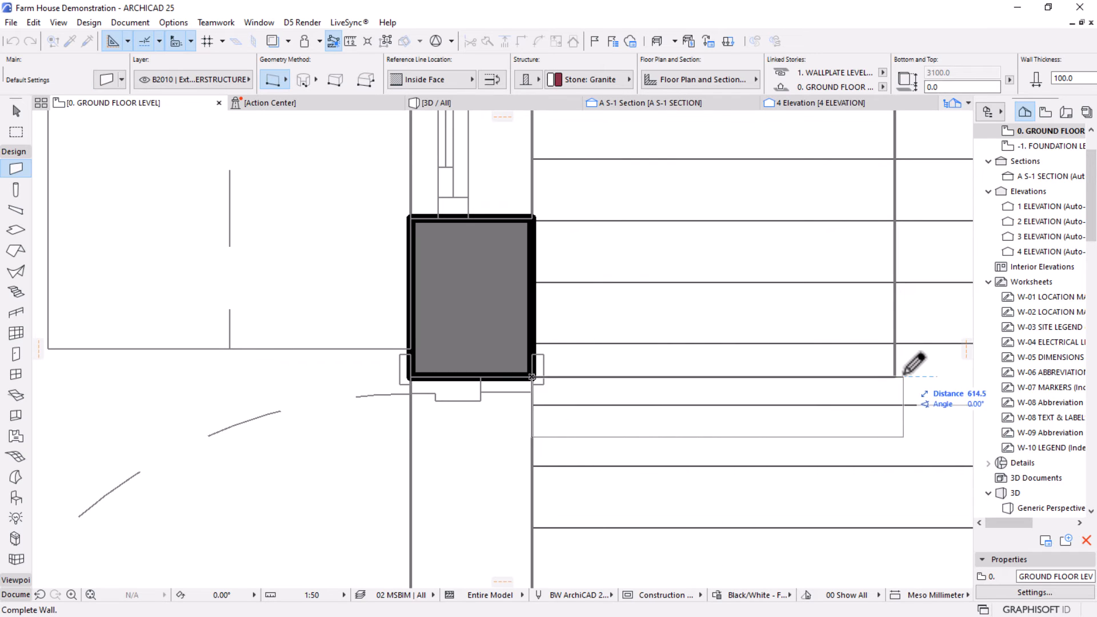
pyautogui.click(492, 80)
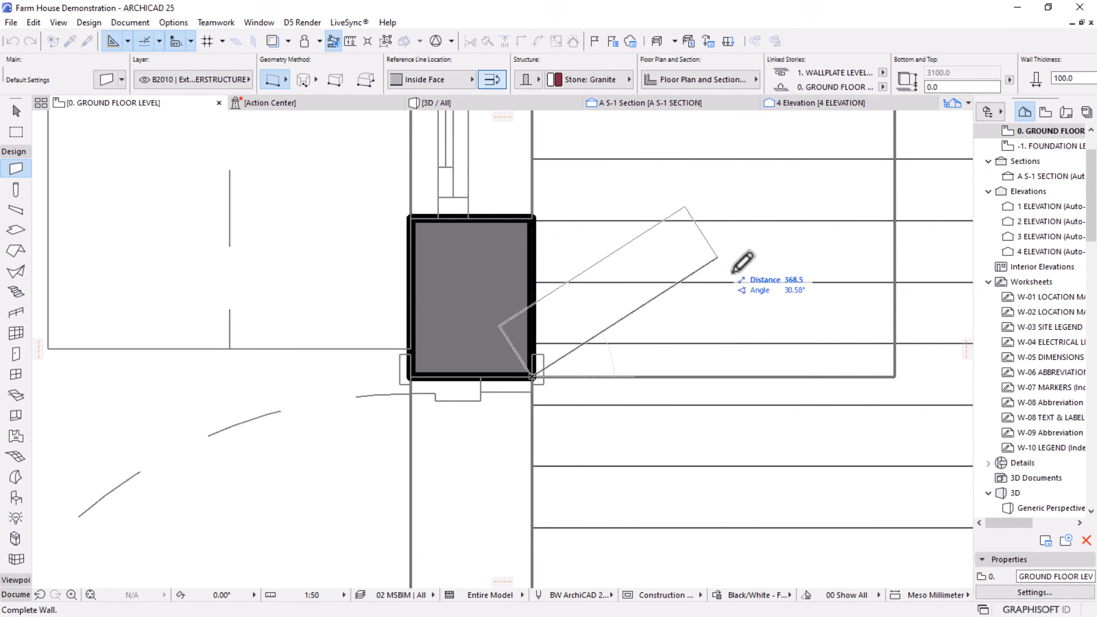
pyautogui.click(896, 375)
pyautogui.scroll(-5, 633, 286)
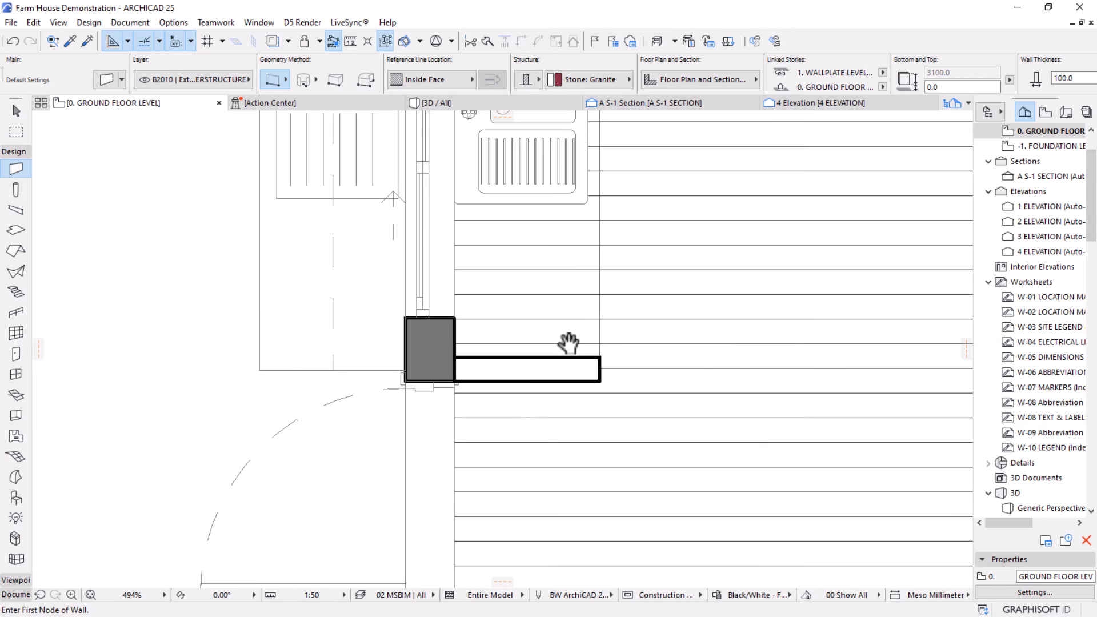
pyautogui.press('Escape')
# In the 3D view, unlink the new support wall's top from its story and set the wall's height to 700 mm.
pyautogui.click(513, 103)
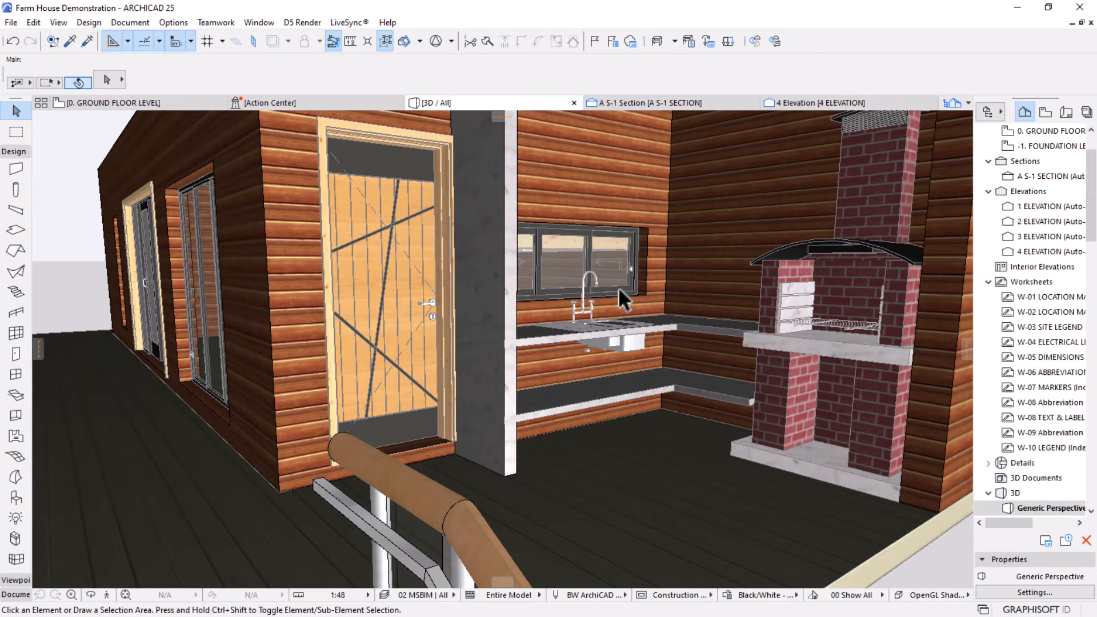
pyautogui.click(492, 249)
pyautogui.scroll(-2, 559, 240)
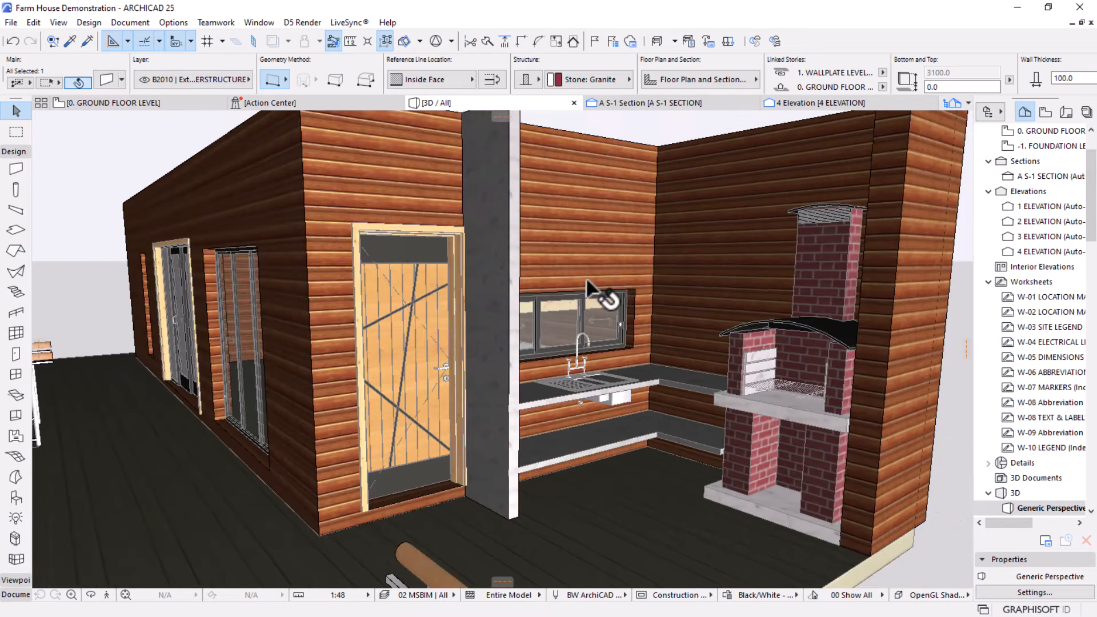
pyautogui.click(882, 72)
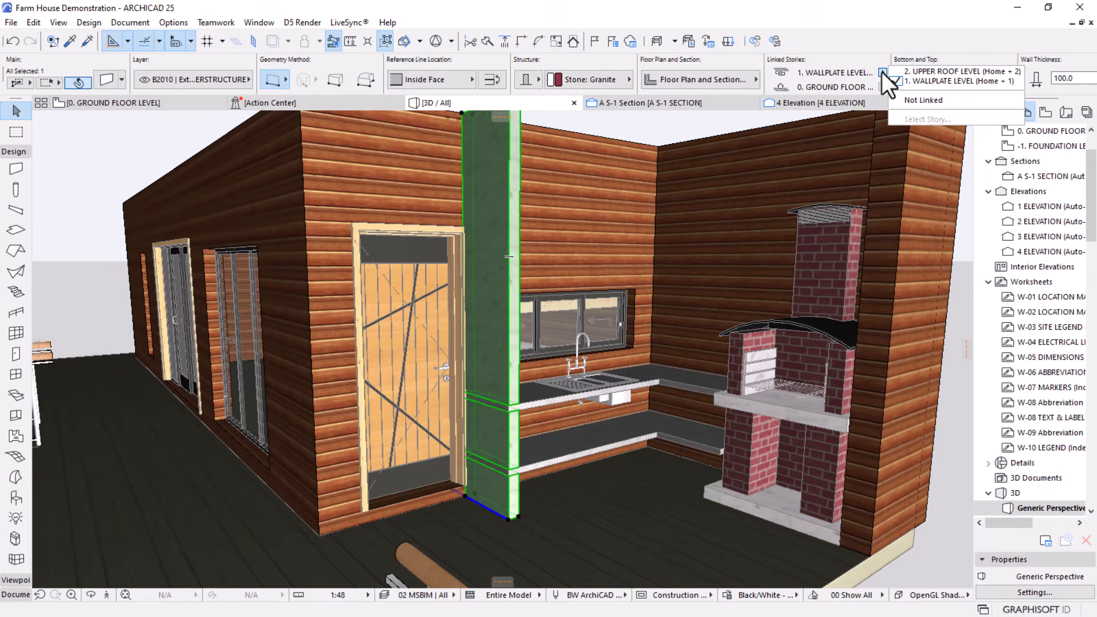
pyautogui.click(916, 101)
pyautogui.scroll(-2, 529, 400)
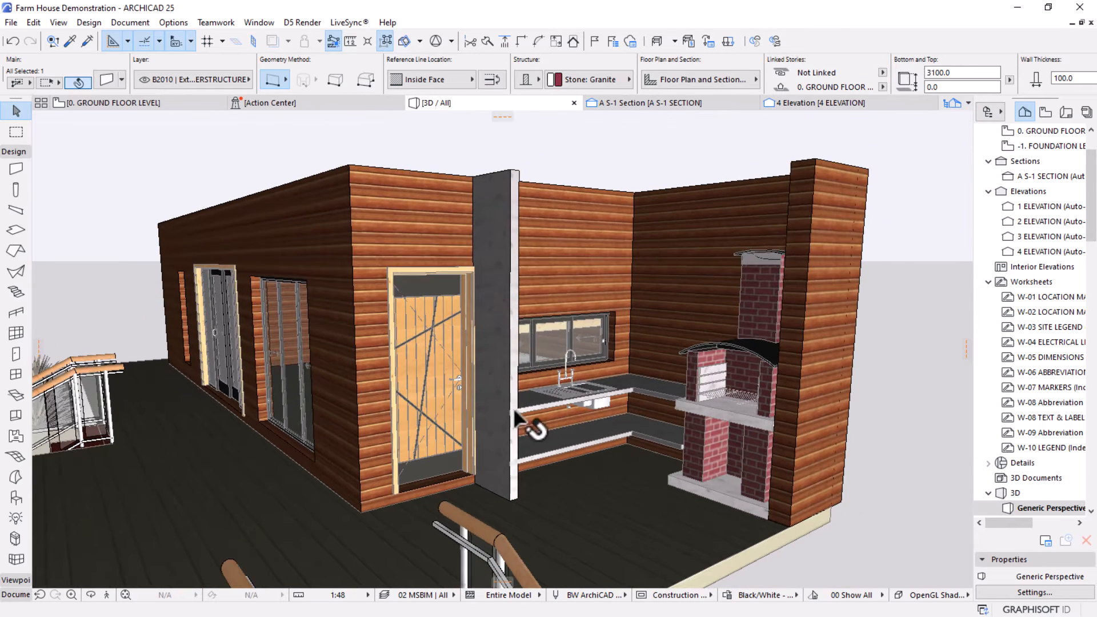
pyautogui.click(968, 74)
pyautogui.write('7')
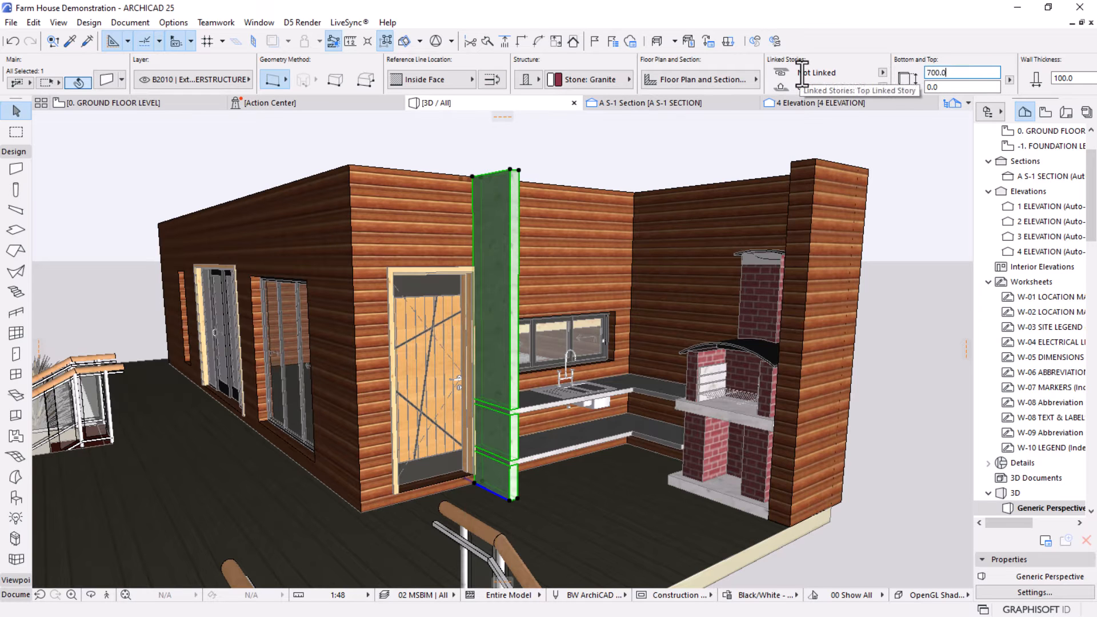
pyautogui.write('00.0')
pyautogui.press('Return')
# Stretch the support wall's height up to the countertop slab's underside and clear the selection.
pyautogui.scroll(3, 532, 434)
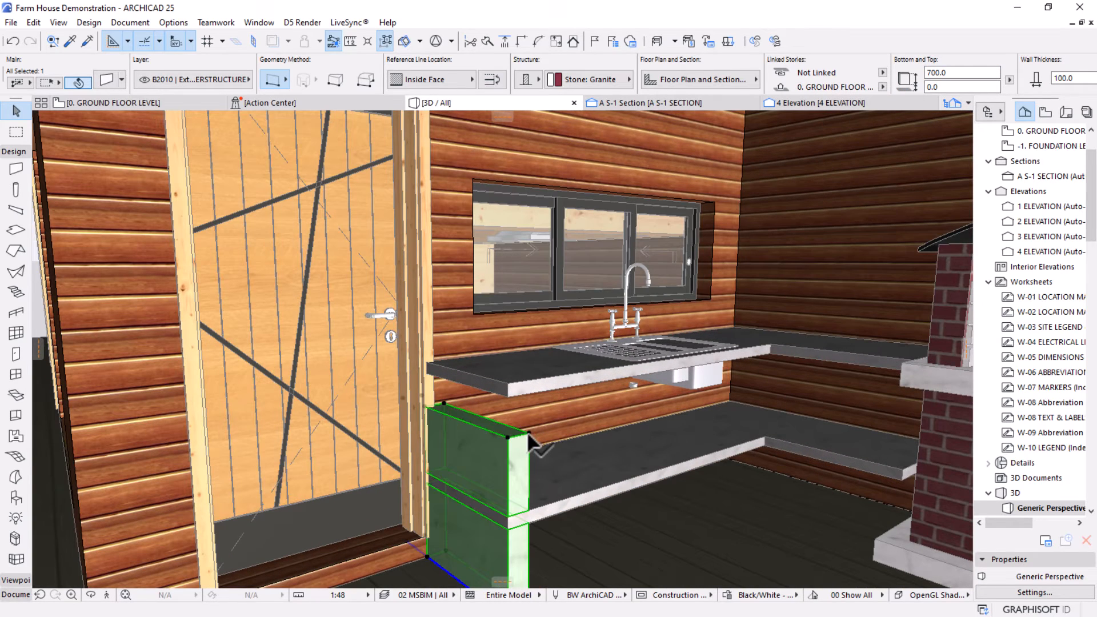
pyautogui.click(529, 436)
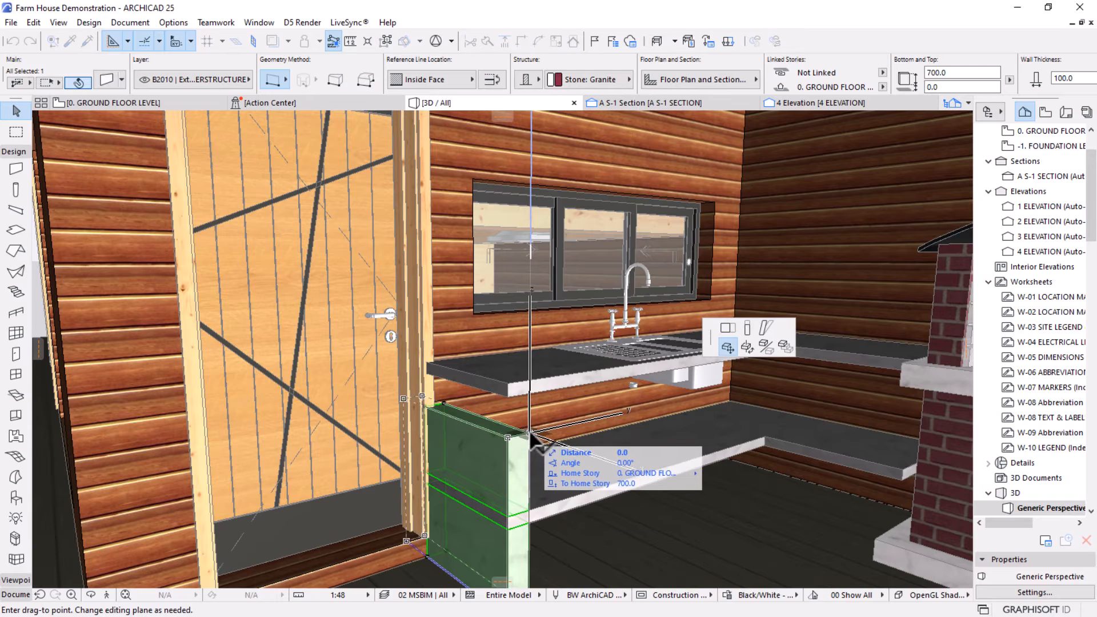
pyautogui.click(748, 343)
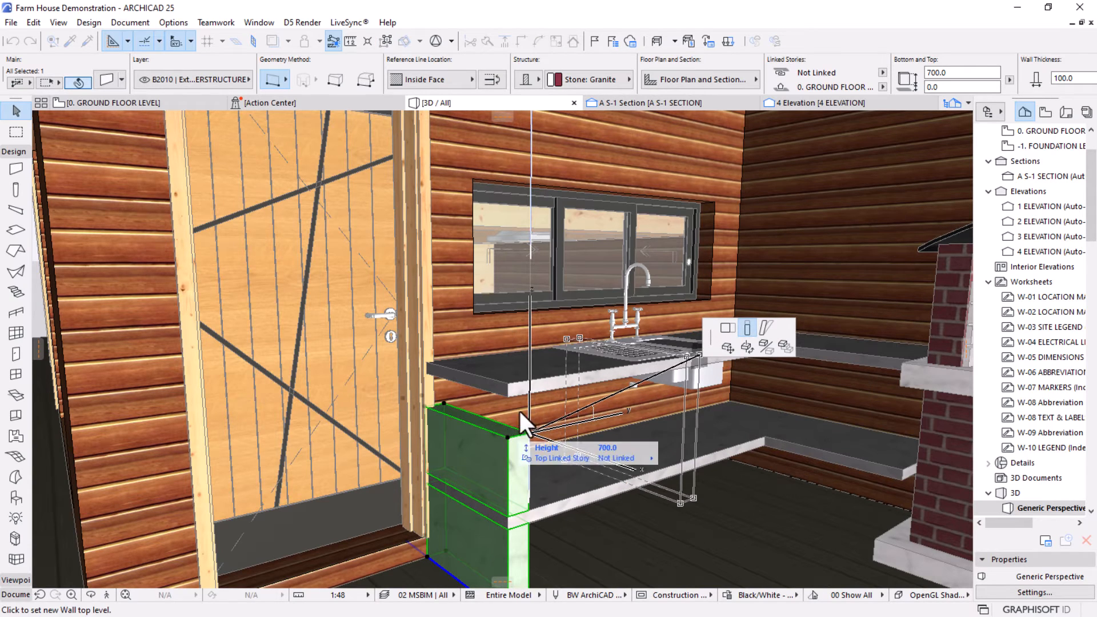
pyautogui.click(517, 380)
pyautogui.press('Escape')
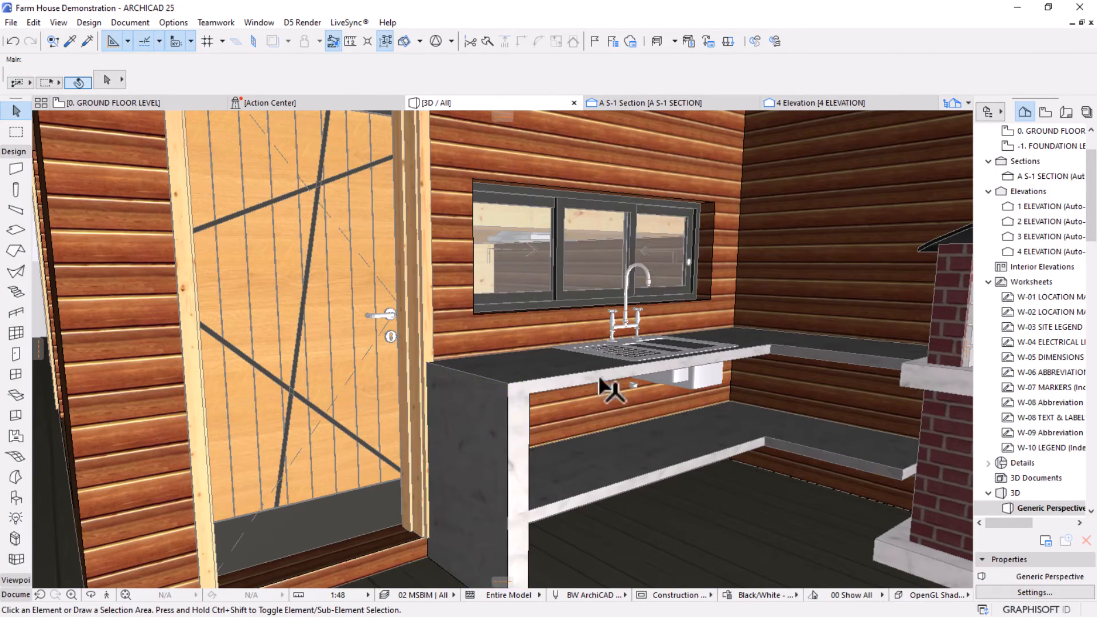
# Examine from above how the outdoor sink sits in the marble countertop.
pyautogui.scroll(-4, 599, 378)
pyautogui.keyDown('shift'); pyautogui.moveTo(576, 413); pyautogui.dragTo(630, 537, button='middle'); pyautogui.keyUp('shift')
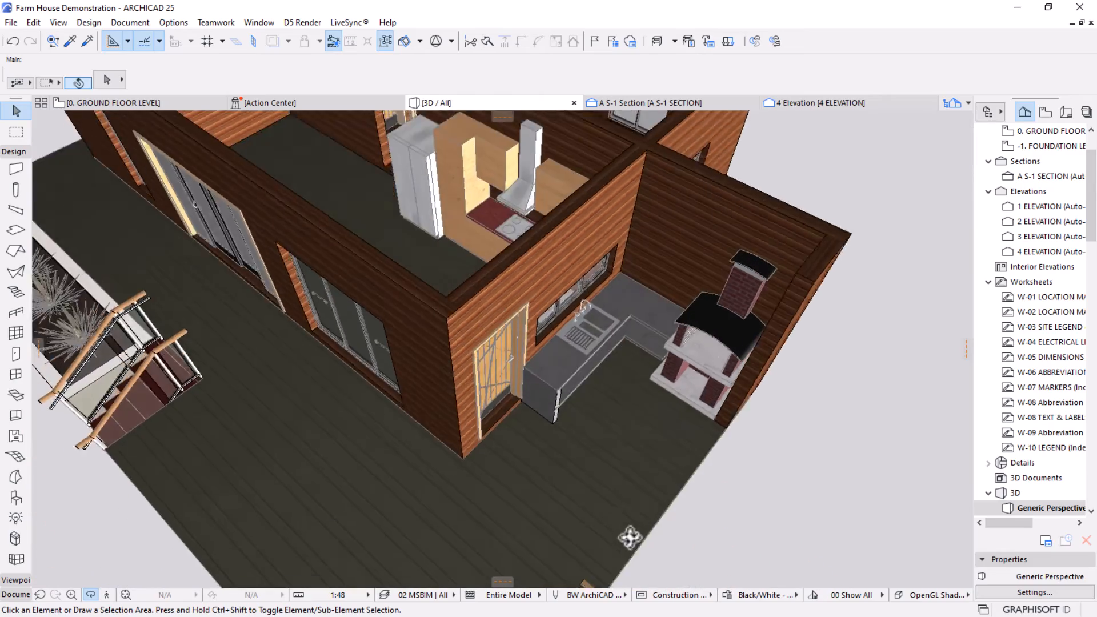
pyautogui.scroll(2, 630, 537)
pyautogui.scroll(2, 620, 303)
pyautogui.scroll(2, 697, 311)
pyautogui.scroll(1, 774, 420)
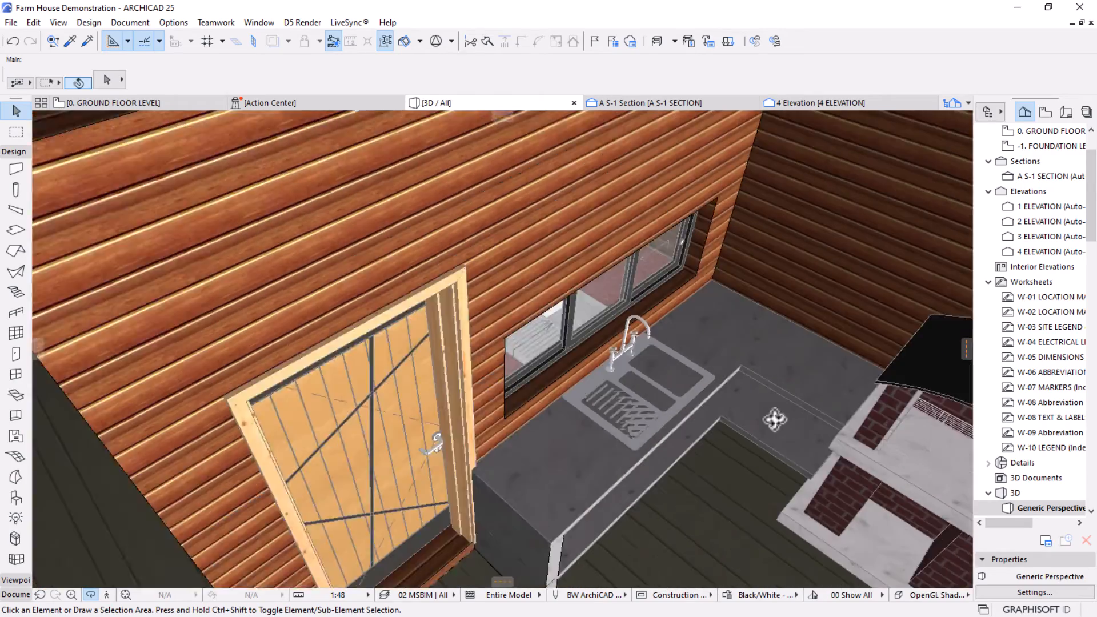
pyautogui.keyDown('shift'); pyautogui.moveTo(775, 420); pyautogui.dragTo(732, 429, button='middle'); pyautogui.keyUp('shift')
pyautogui.scroll(1, 566, 336)
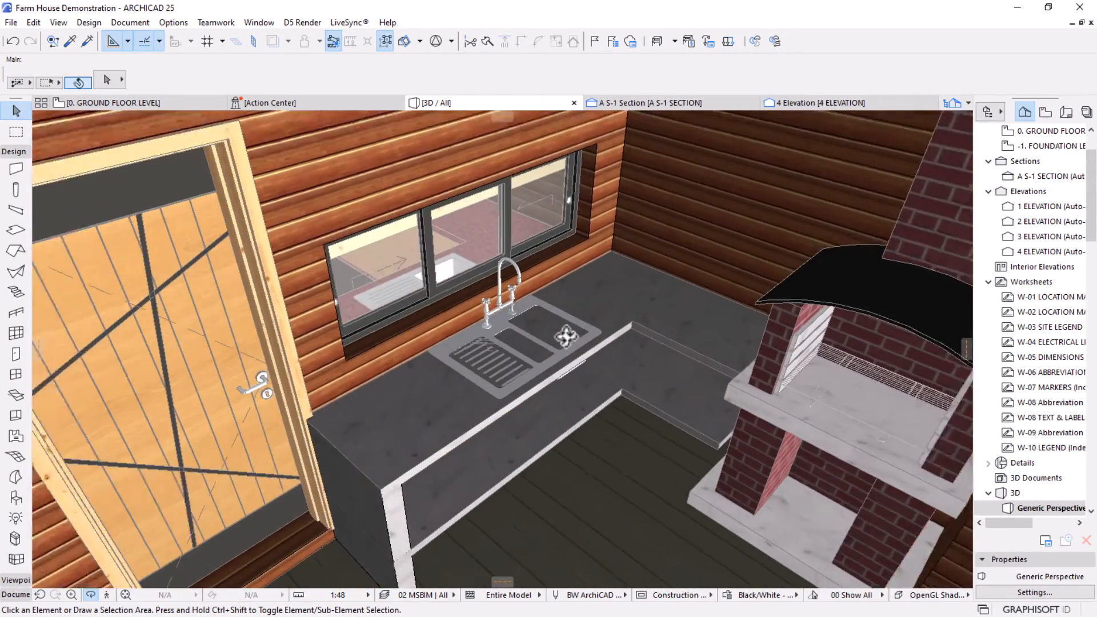
pyautogui.keyDown('shift'); pyautogui.moveTo(566, 336); pyautogui.dragTo(502, 343, button='middle'); pyautogui.keyUp('shift')
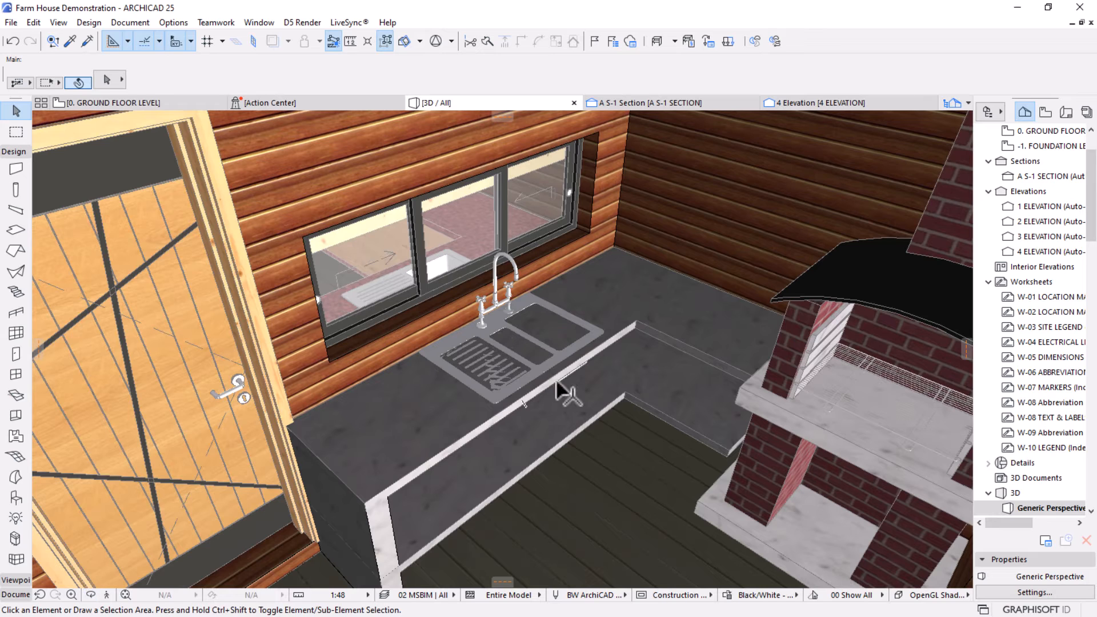
pyautogui.click(516, 312)
pyautogui.press('Escape')
pyautogui.scroll(1, 547, 351)
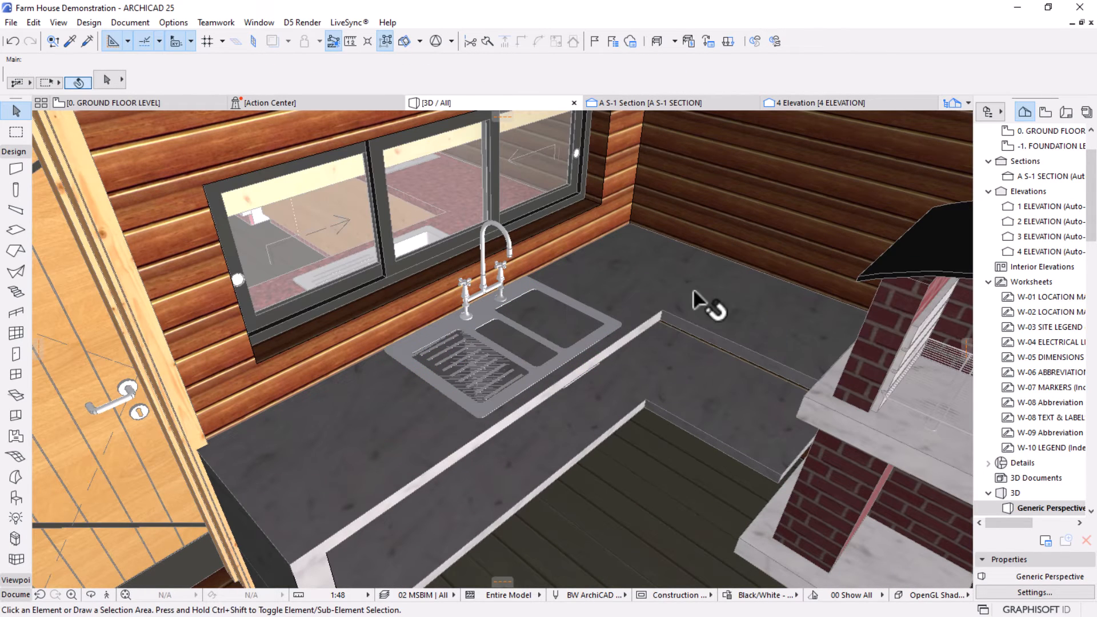
# Start Solid Element Operations with the countertop slab as target and the outdoor sink as operator.
pyautogui.click(628, 279)
pyautogui.rightClick(627, 274)
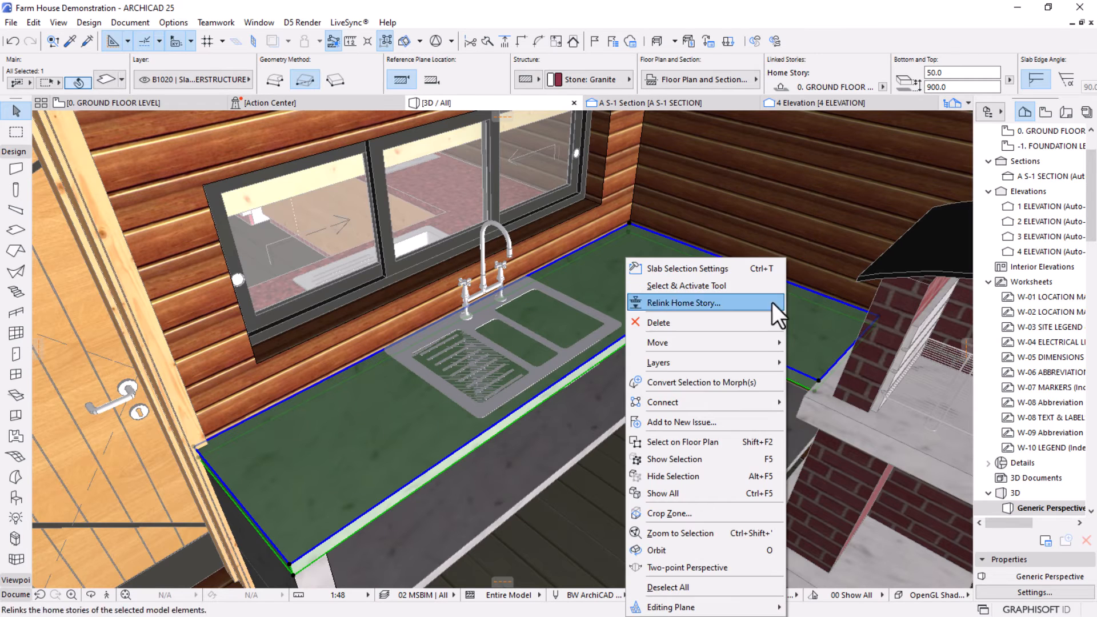
pyautogui.moveTo(741, 400)
pyautogui.click(844, 438)
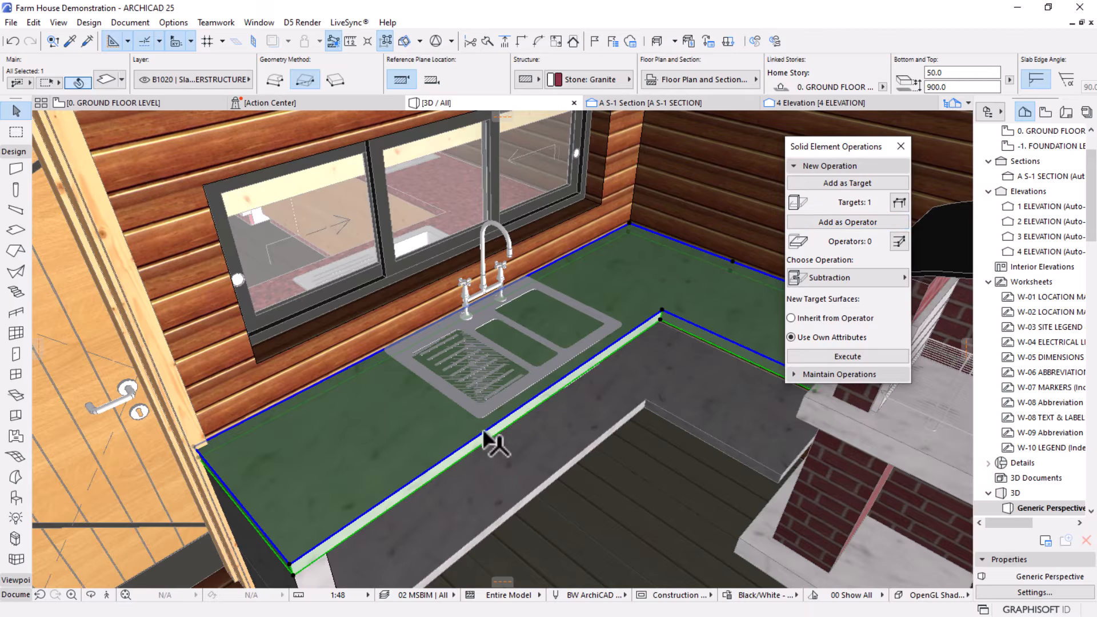
pyautogui.click(861, 184)
pyautogui.click(473, 327)
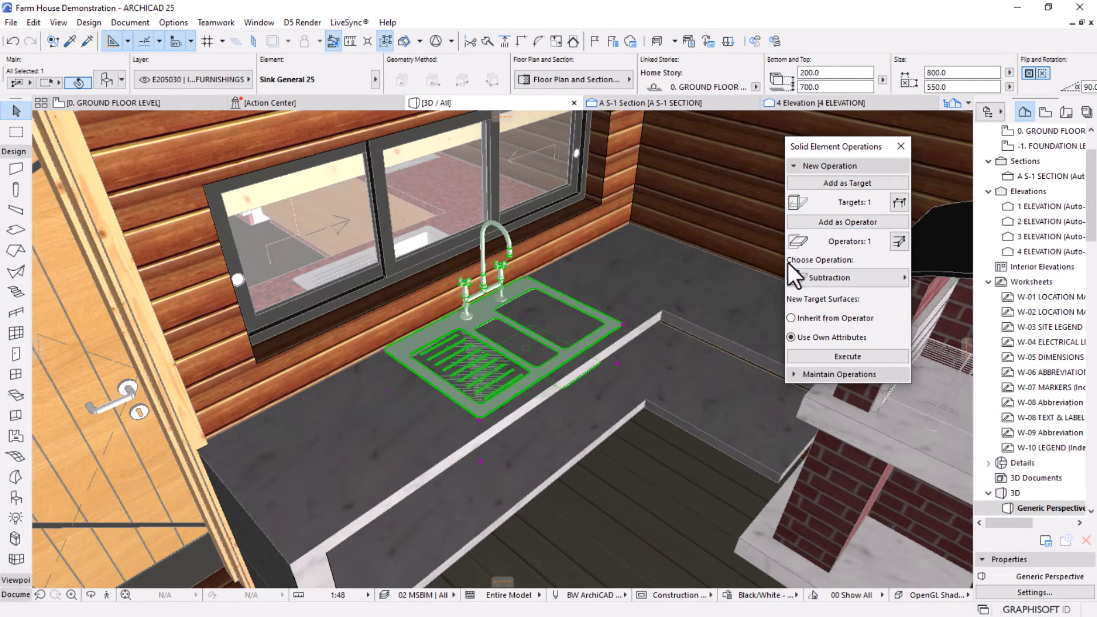
# Subtract the sink from the countertop slab using Subtraction with downward extrusion, and clear the selection.
pyautogui.click(838, 277)
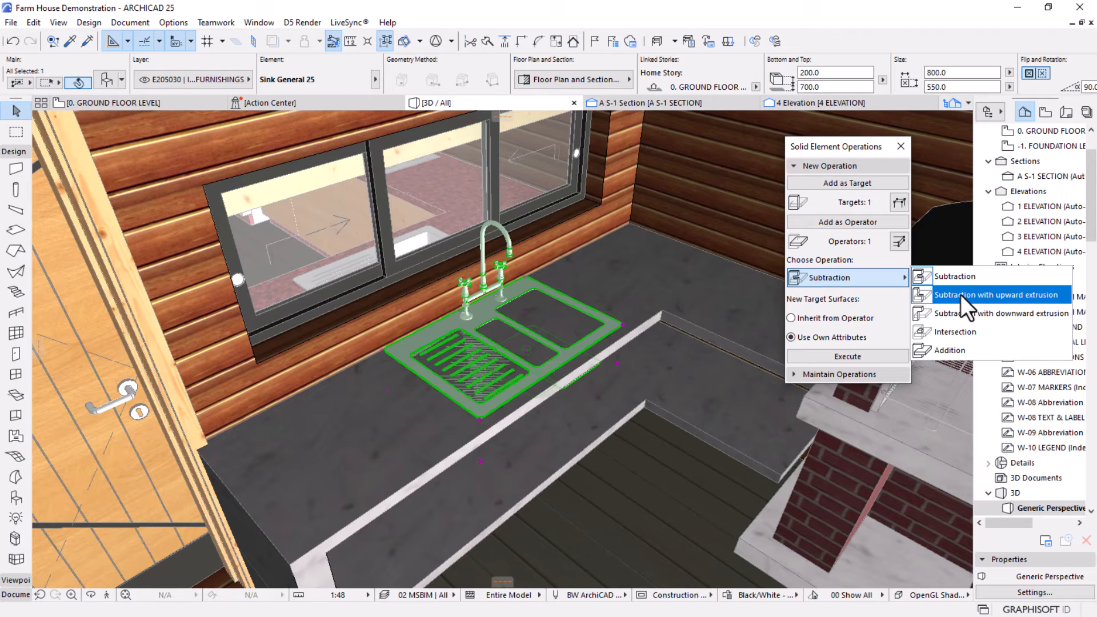
pyautogui.click(957, 314)
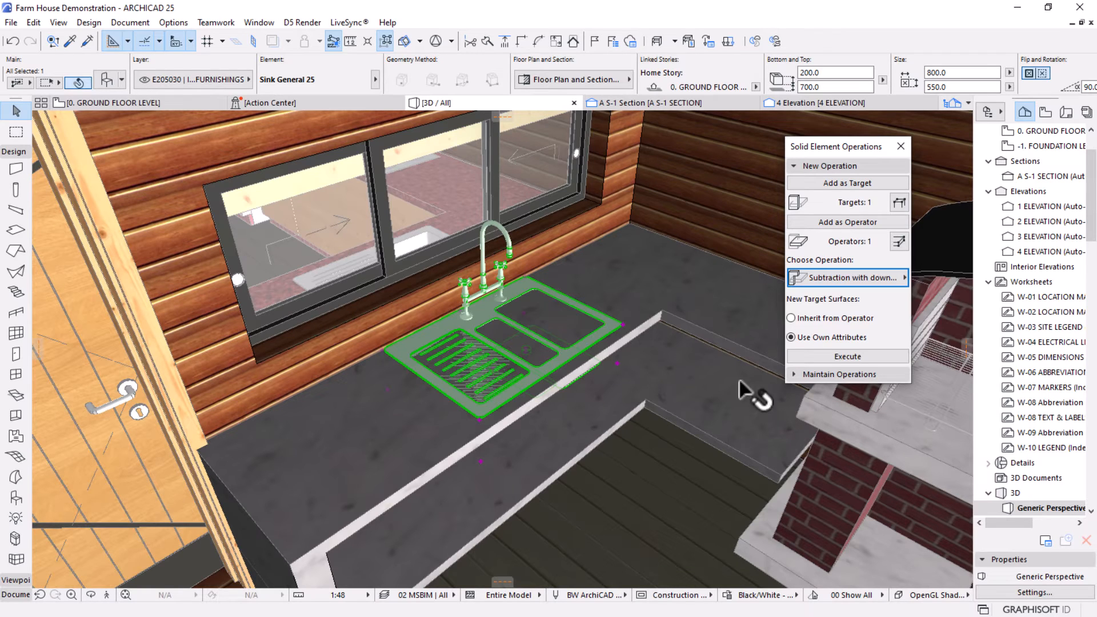
pyautogui.click(842, 357)
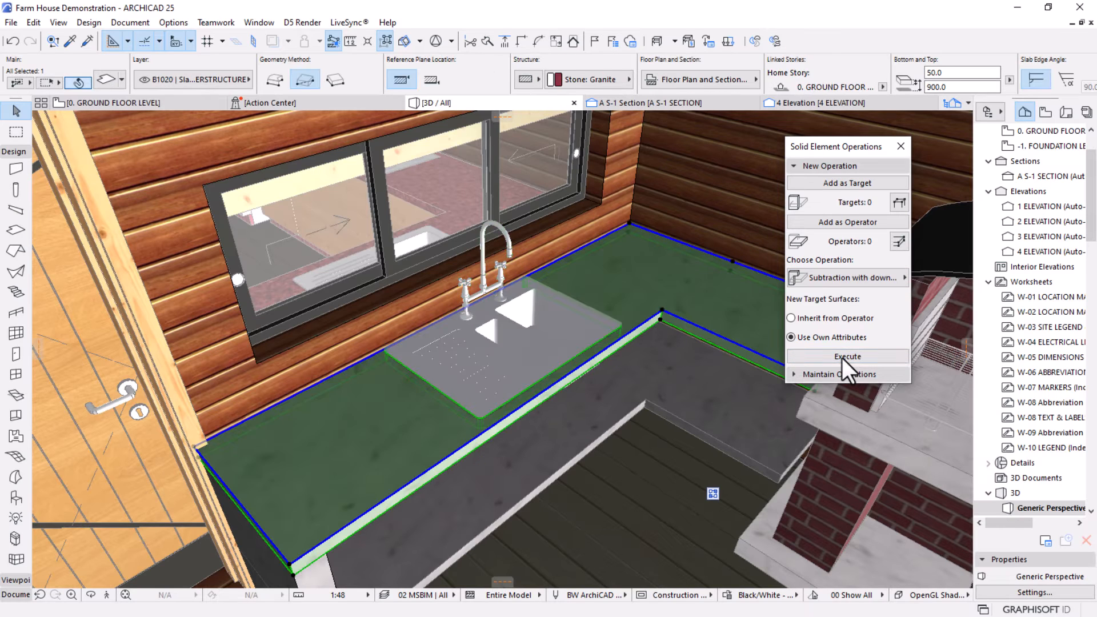
pyautogui.press('Escape')
# Review the sink opening, the deck counter and the whole house in 3D, closing Solid Element Operations.
pyautogui.keyDown('shift'); pyautogui.moveTo(632, 249); pyautogui.dragTo(647, 200, button='middle'); pyautogui.keyUp('shift')
pyautogui.scroll(-5, 400, 340)
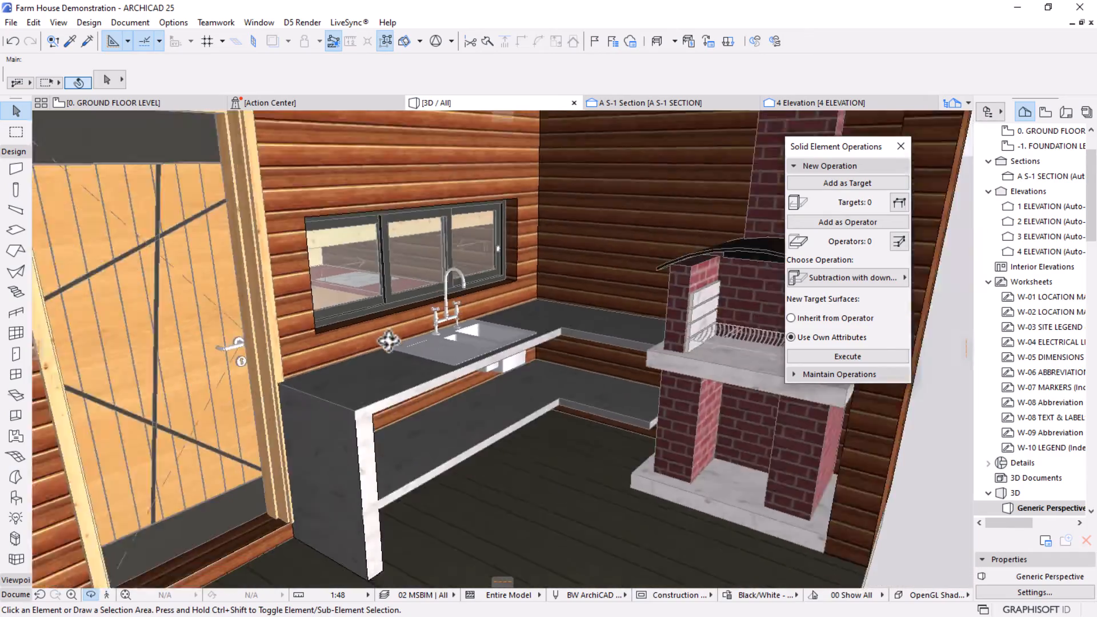
pyautogui.keyDown('shift'); pyautogui.moveTo(482, 369); pyautogui.dragTo(618, 348, button='middle'); pyautogui.keyUp('shift')
pyautogui.scroll(-4, 619, 348)
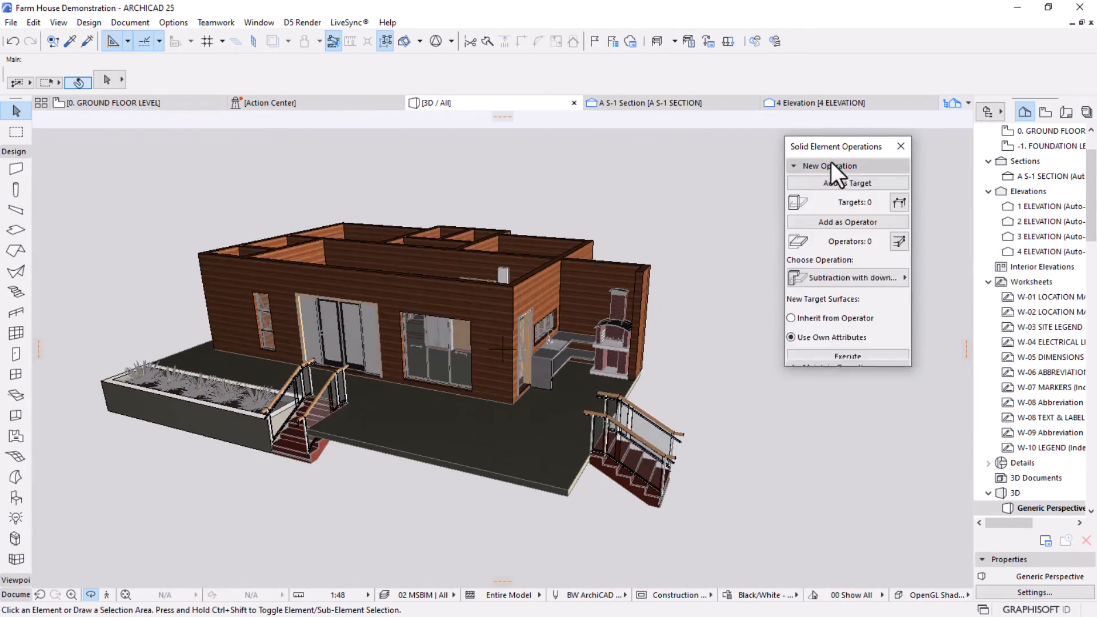
pyautogui.click(831, 165)
pyautogui.click(901, 146)
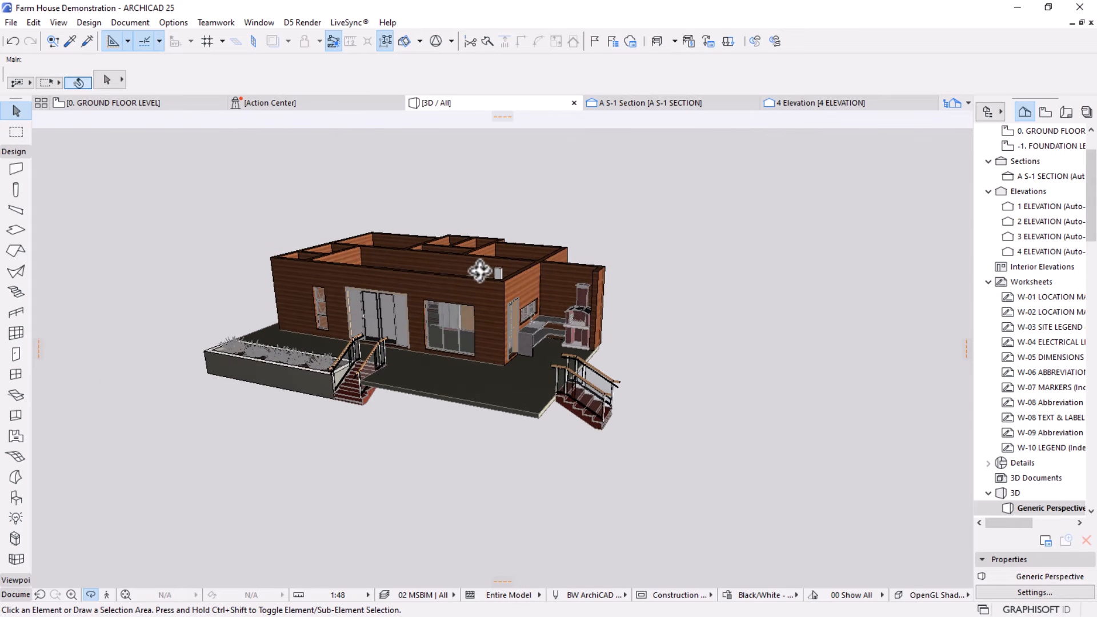
pyautogui.keyDown('shift'); pyautogui.moveTo(490, 286); pyautogui.dragTo(576, 402, button='middle'); pyautogui.keyUp('shift')
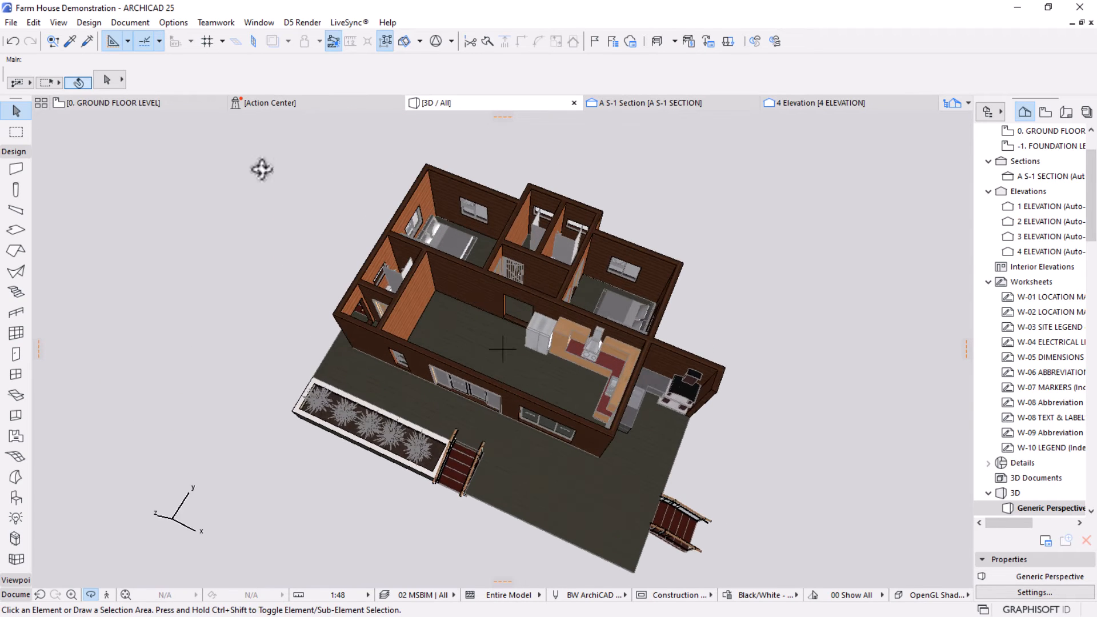
# Open the ground floor plan and select the L-shaped countertop slab on the side deck.
pyautogui.click(116, 103)
pyautogui.scroll(-4, 452, 234)
pyautogui.scroll(-6, 684, 298)
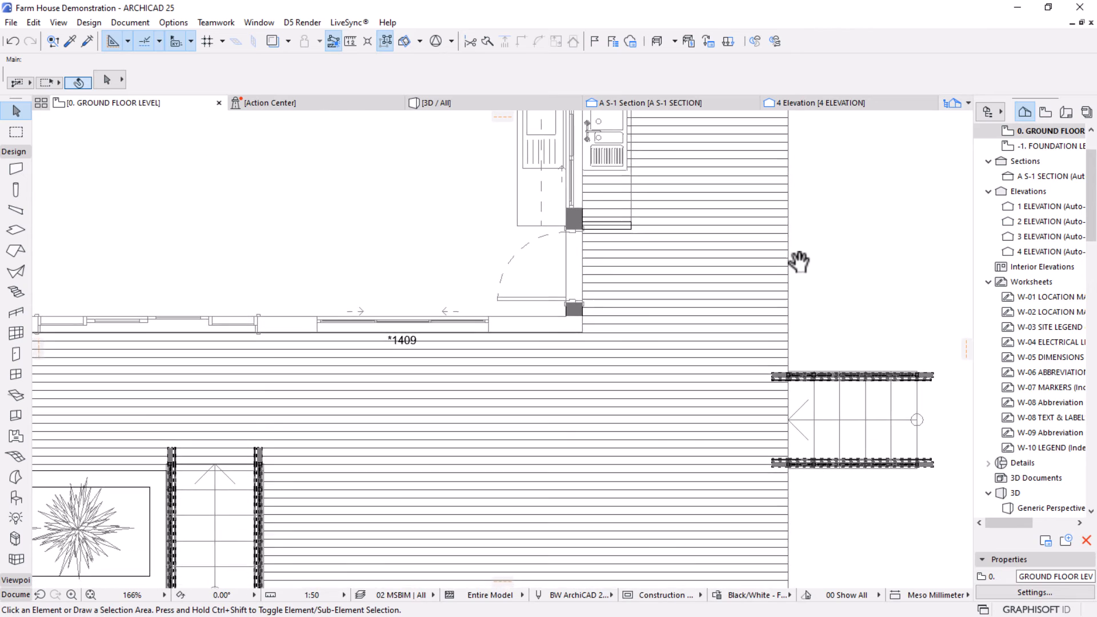
pyautogui.scroll(1, 496, 308)
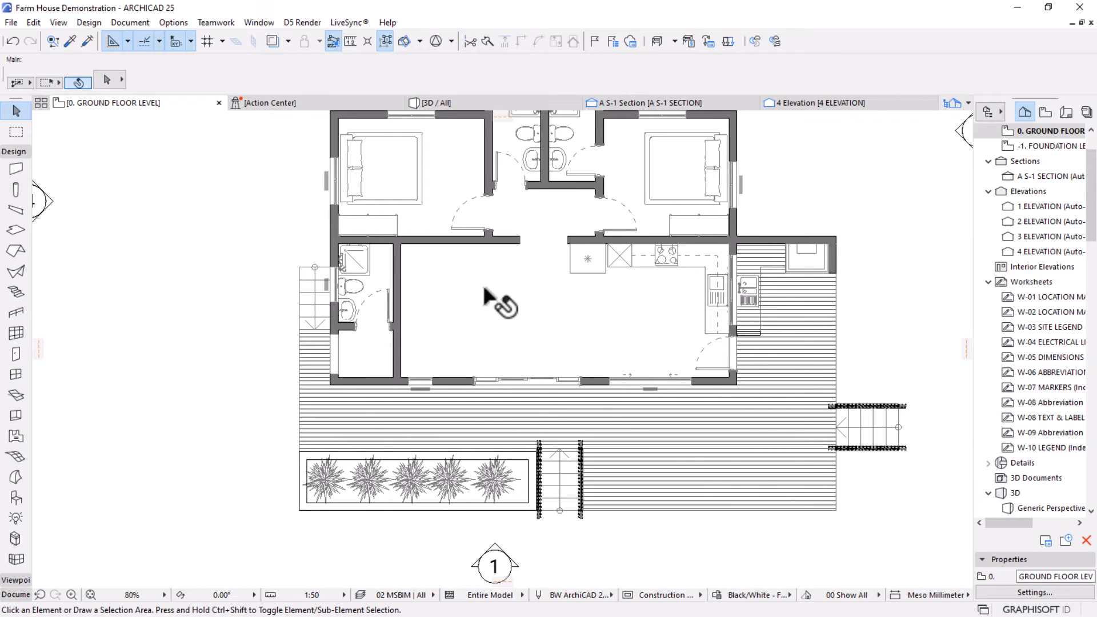
pyautogui.moveTo(565, 350); pyautogui.dragTo(488, 352, button='middle')
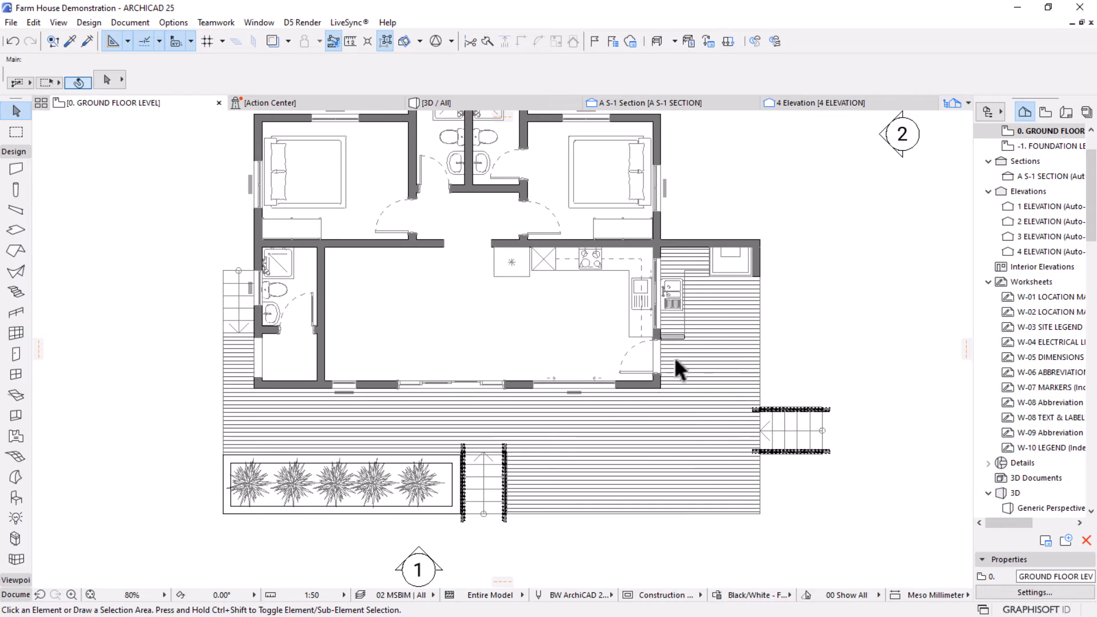
pyautogui.scroll(8, 725, 341)
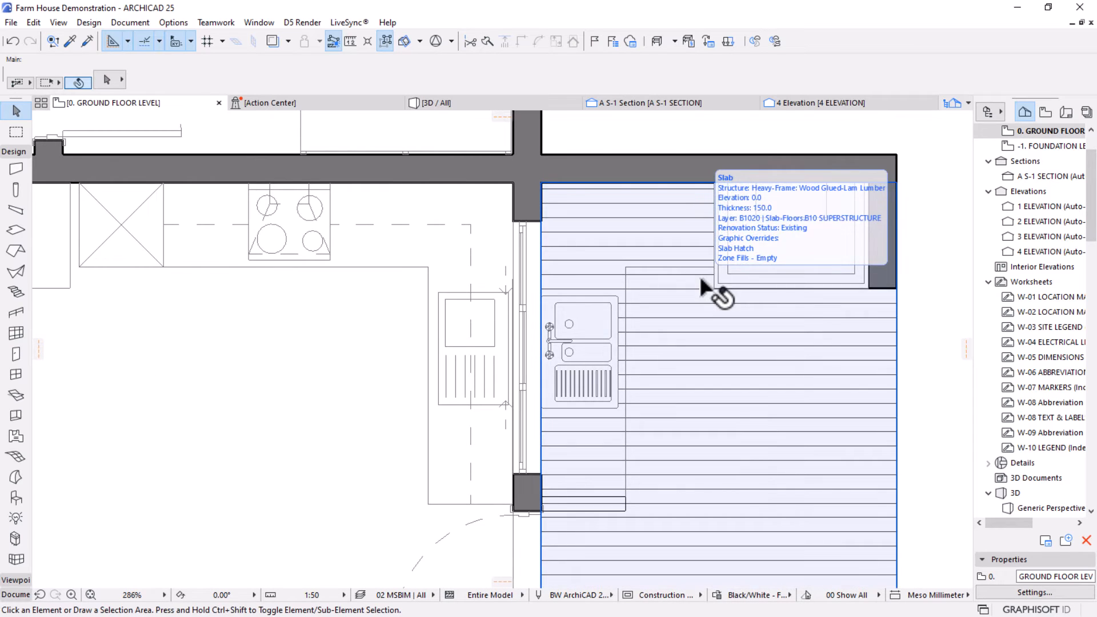
pyautogui.click(624, 267)
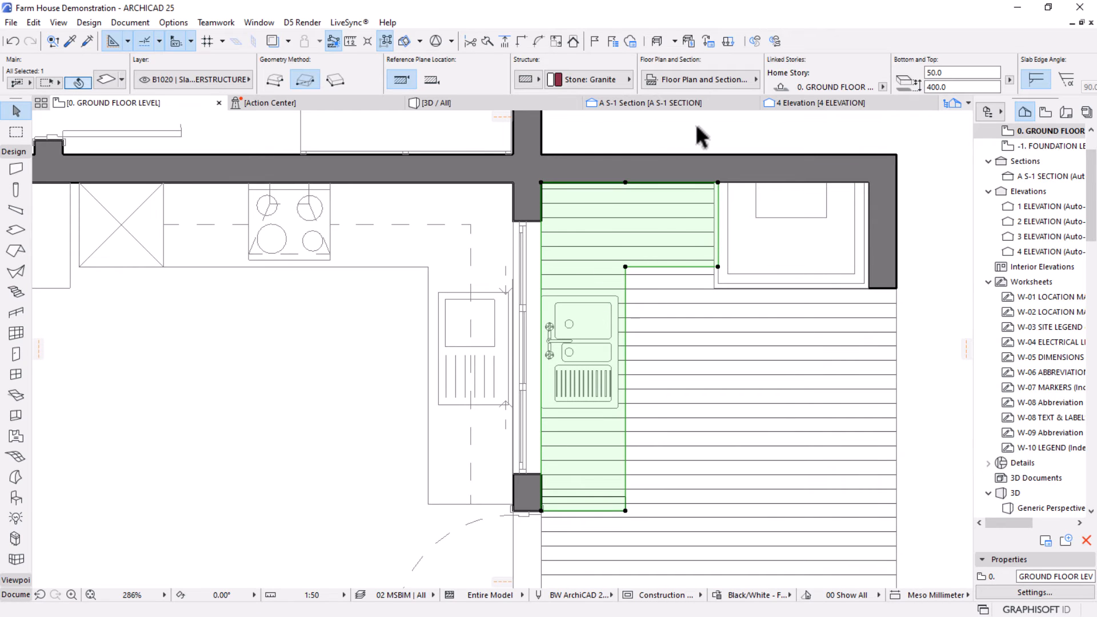
# Turn on cover fills for the countertop slab's floor plan display and set the cover fill to _emptyFill.
pyautogui.scroll(-3, 872, 80)
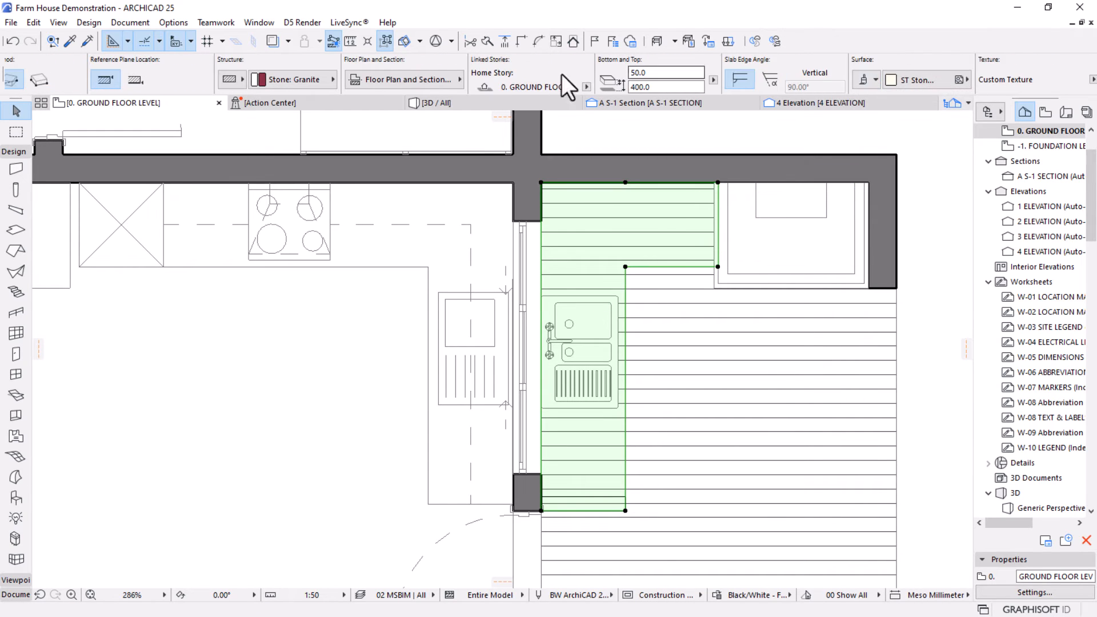
pyautogui.scroll(2, 464, 75)
pyautogui.scroll(2, 467, 83)
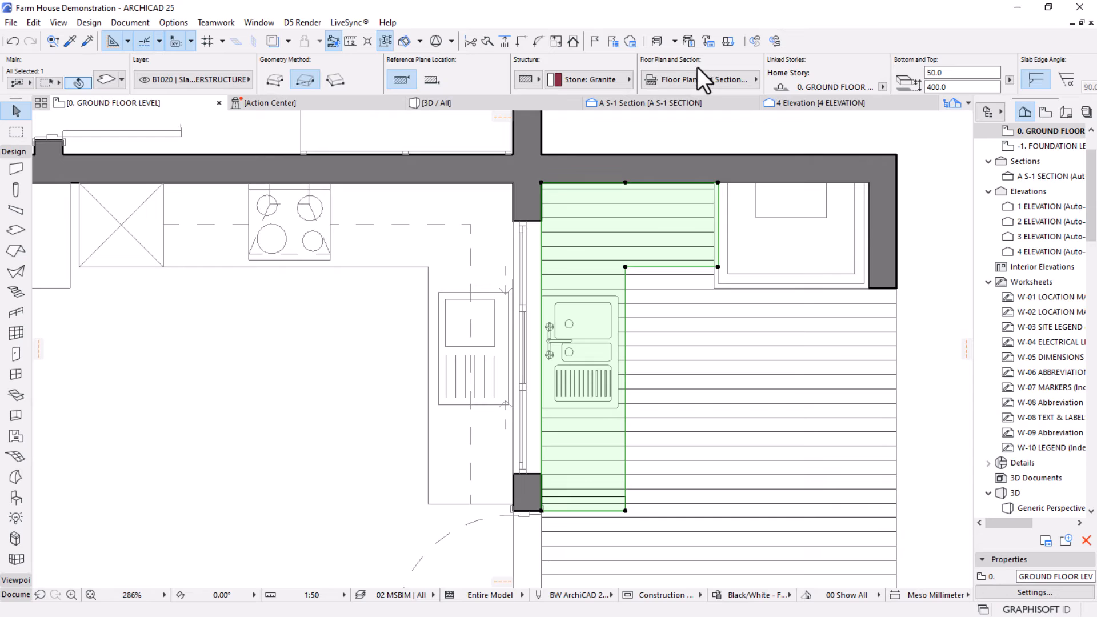
pyautogui.click(706, 81)
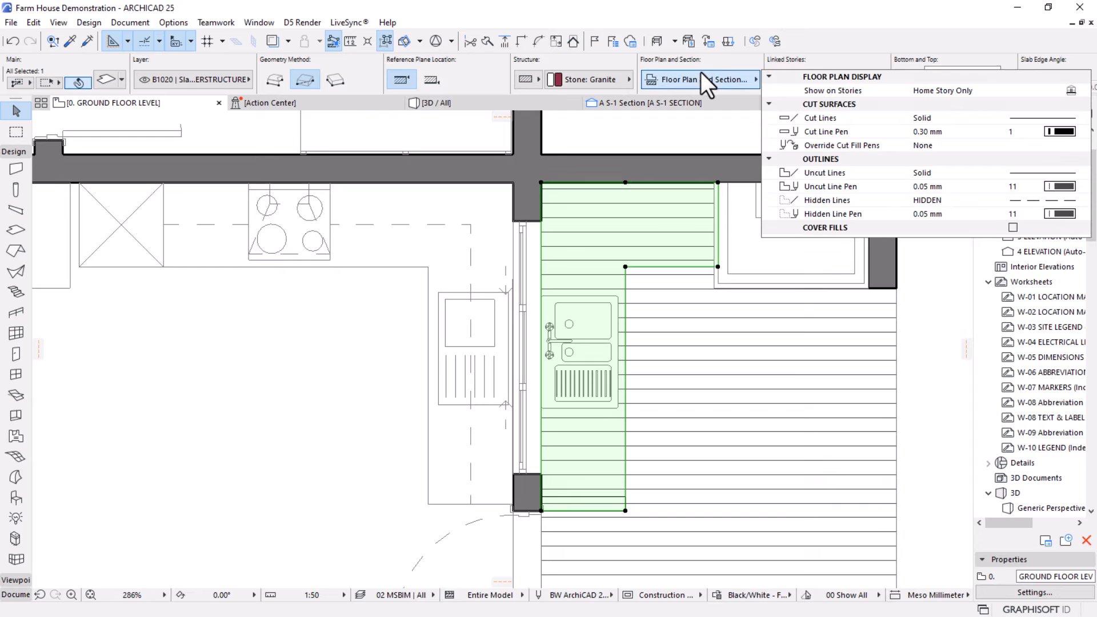
pyautogui.click(1013, 227)
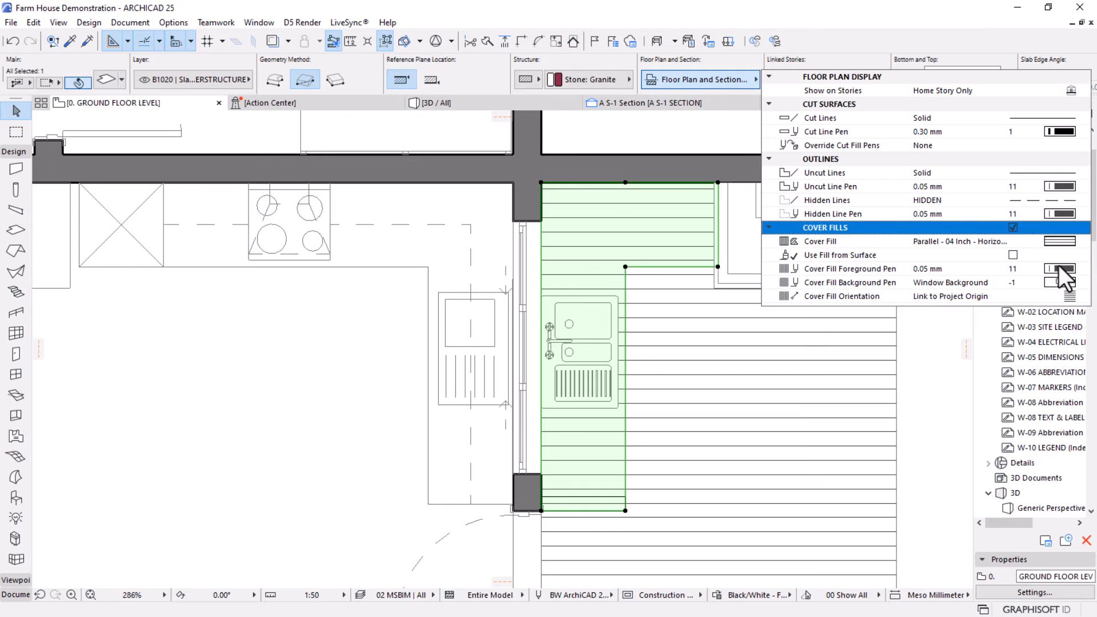
pyautogui.click(1060, 242)
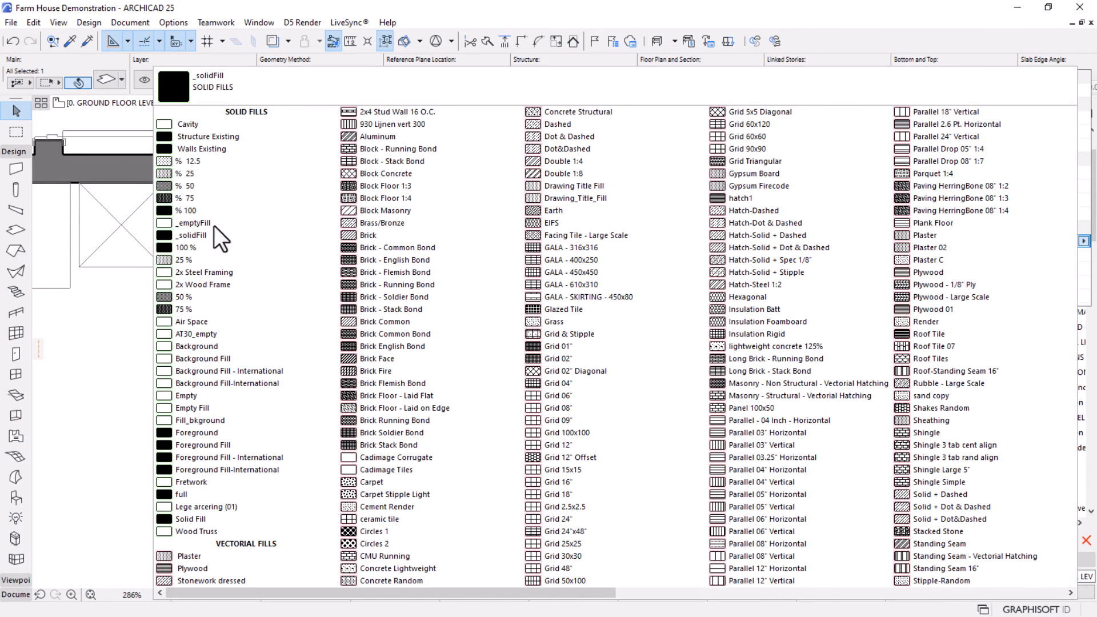
pyautogui.click(210, 223)
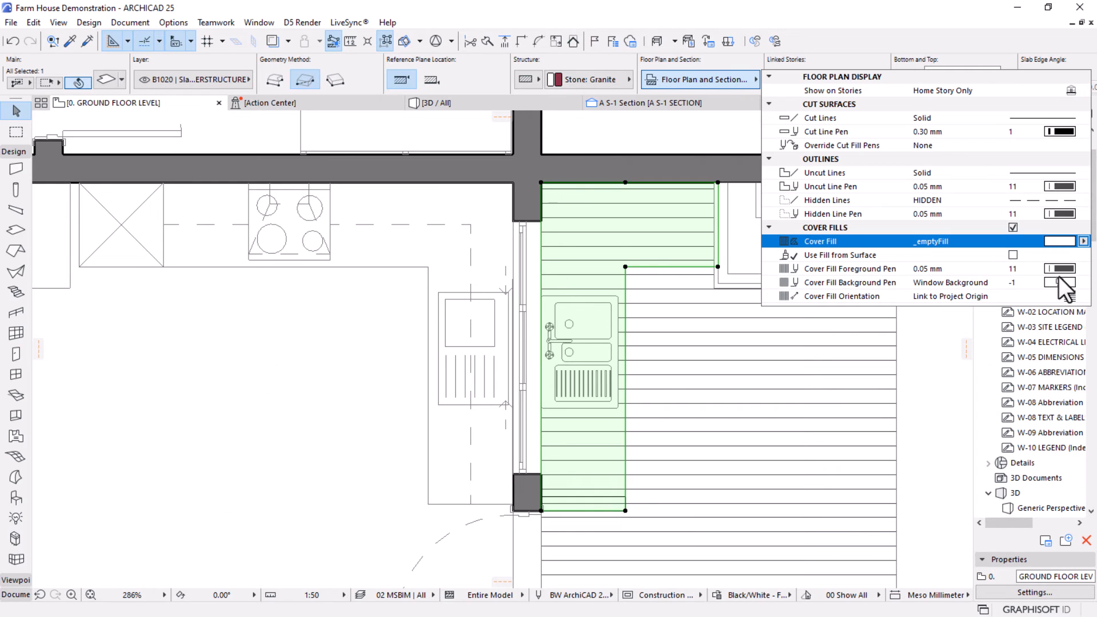
# Raise the countertop slab in the plan's display order using Bring Forward and Bring to Front.
pyautogui.rightClick(651, 216)
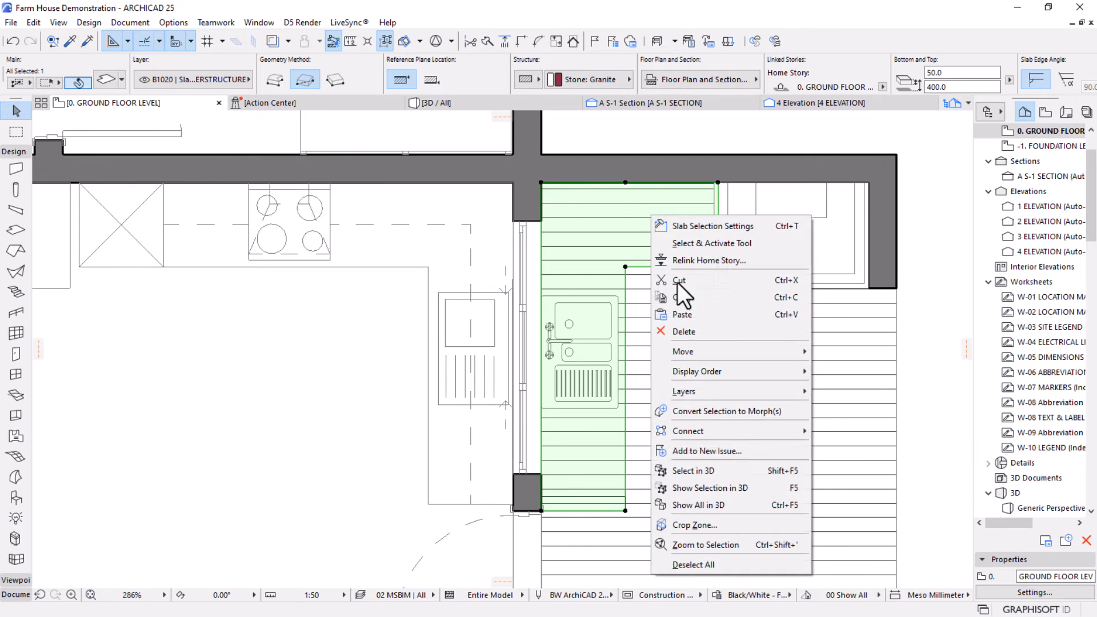
pyautogui.moveTo(786, 372)
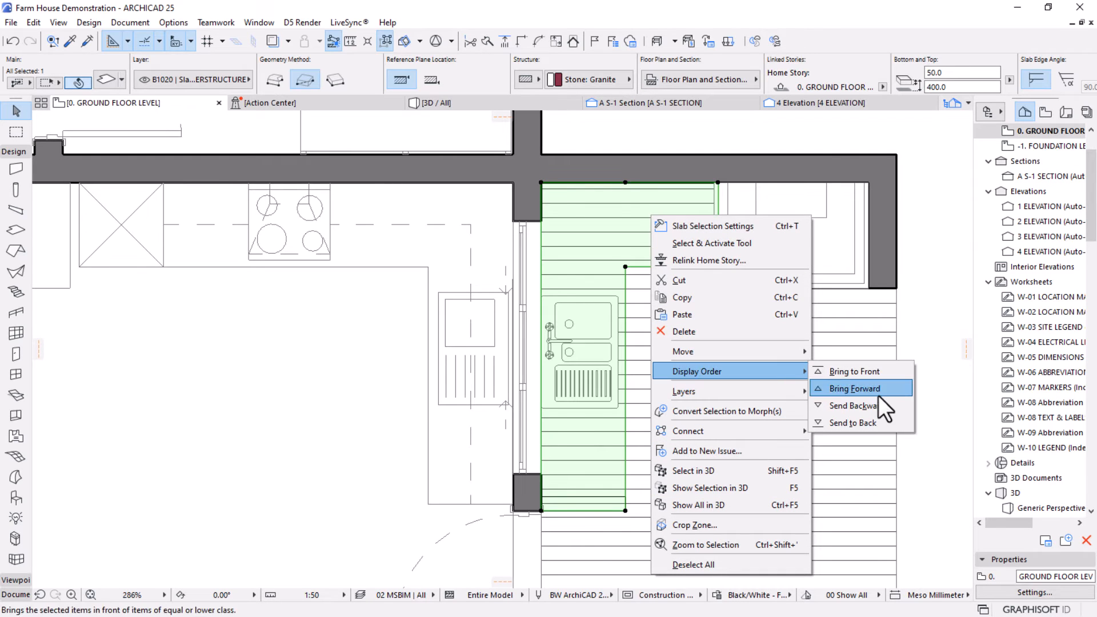
pyautogui.click(828, 388)
pyautogui.rightClick(663, 254)
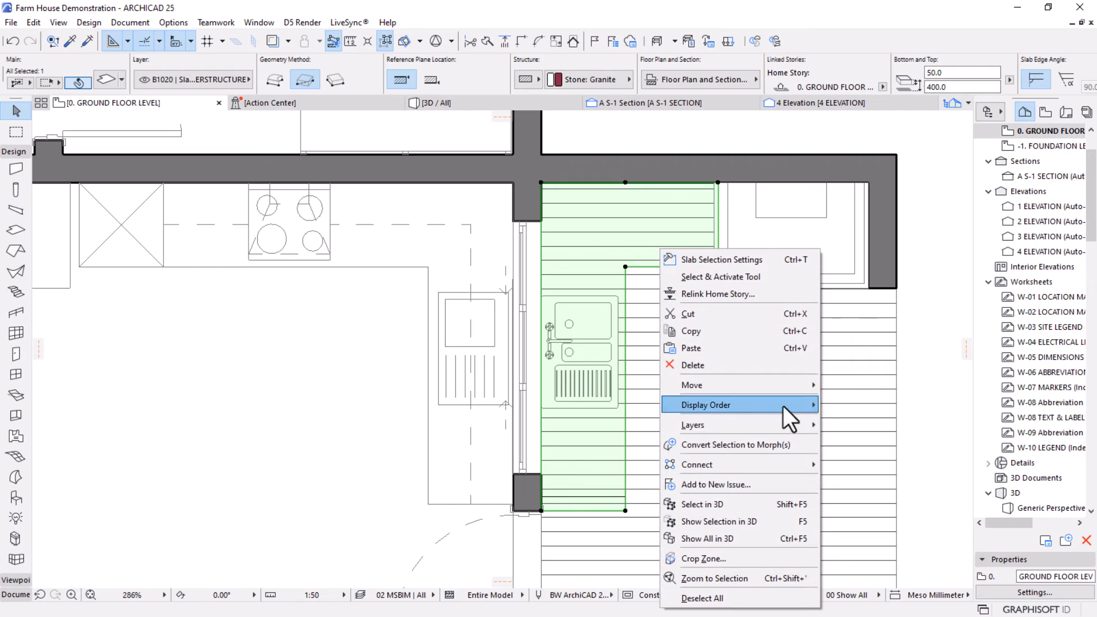
pyautogui.moveTo(784, 405)
pyautogui.click(853, 404)
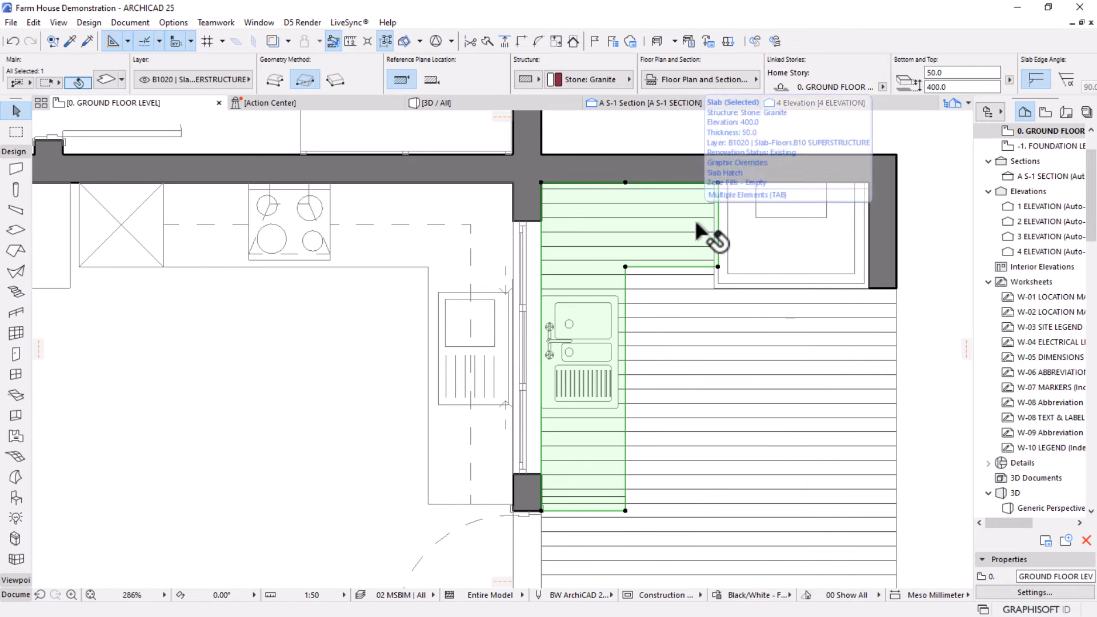
pyautogui.rightClick(915, 296)
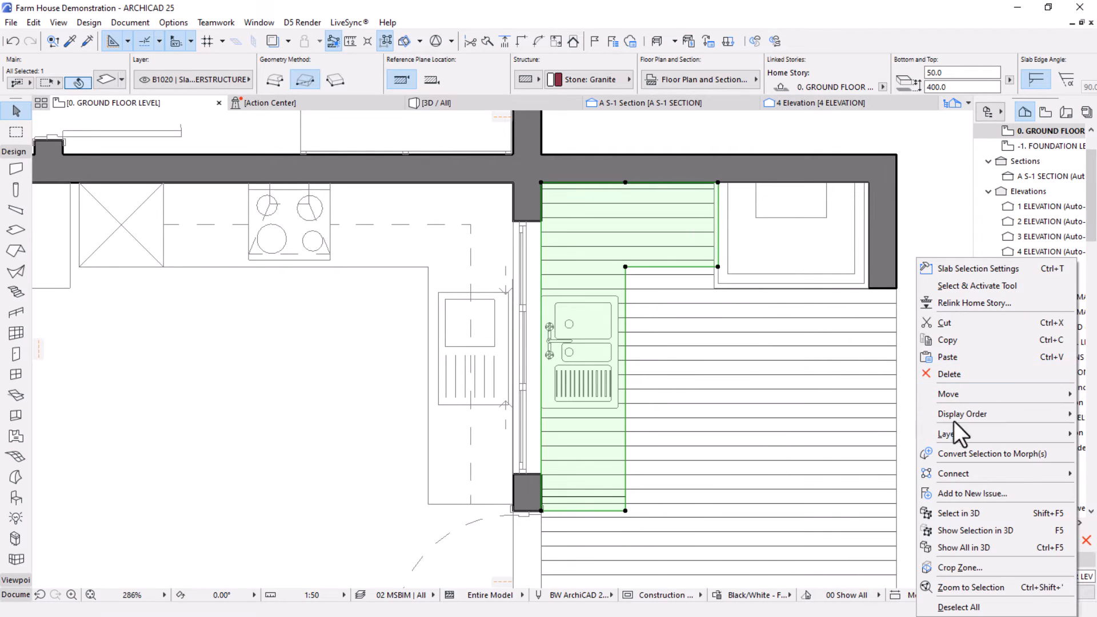
pyautogui.moveTo(953, 420)
pyautogui.click(873, 431)
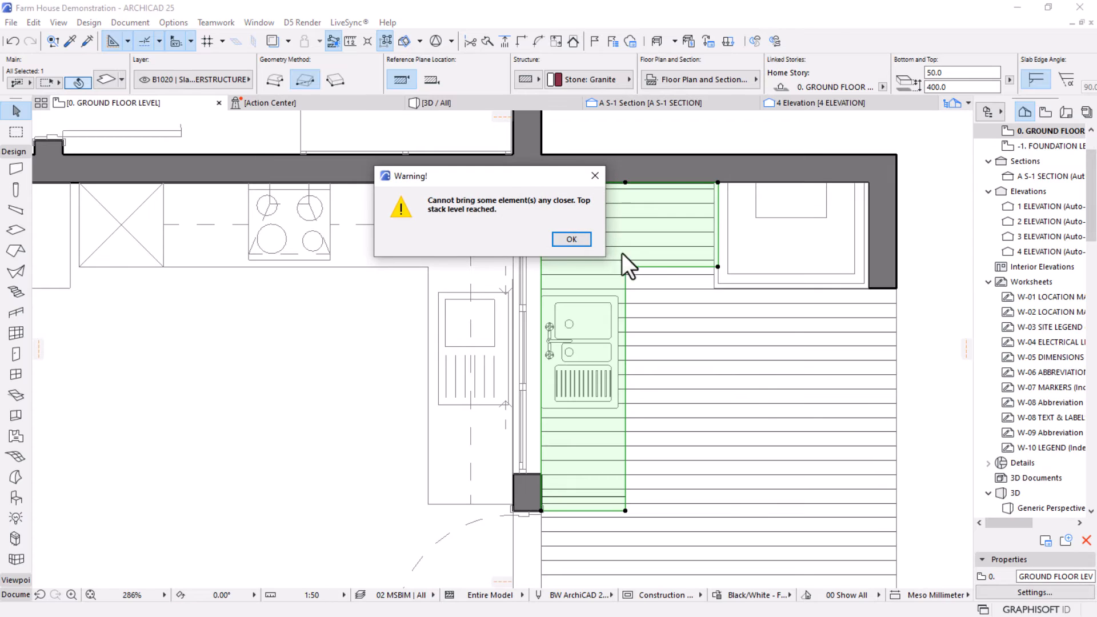
pyautogui.click(569, 238)
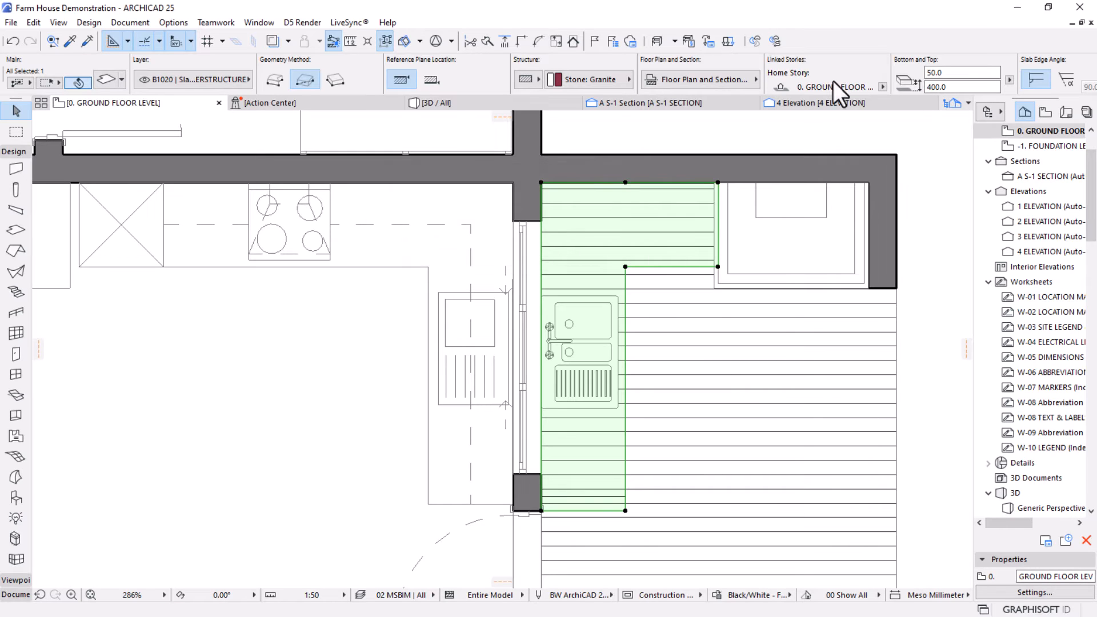
# Try the Fill_bkground and Foreground cover fills on the countertop slab, and set the cover fill foreground pen to 91.
pyautogui.click(694, 80)
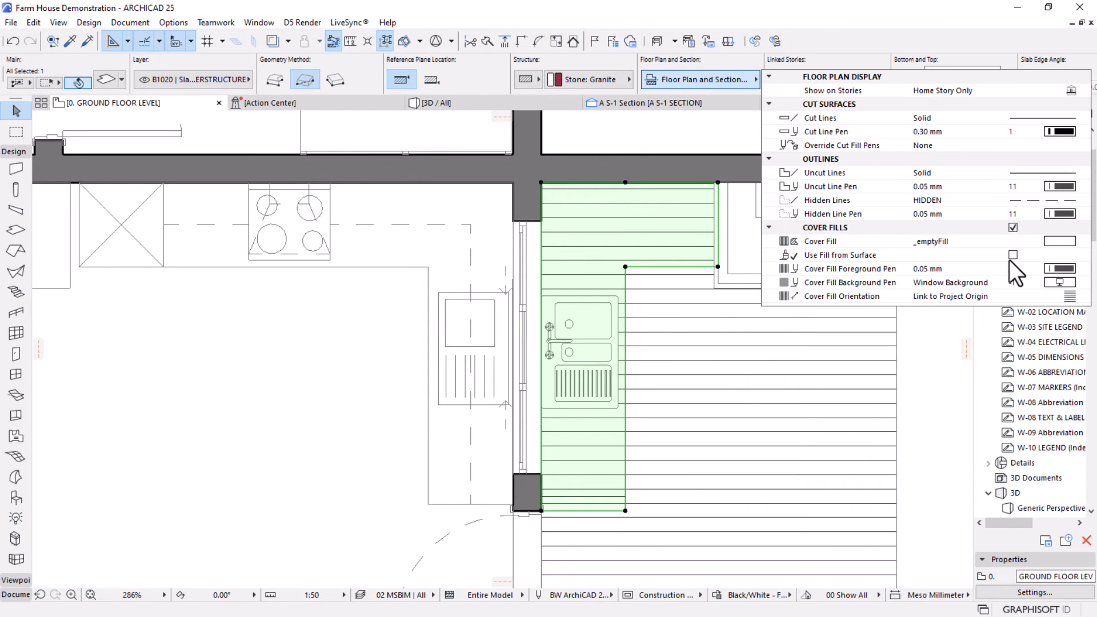
pyautogui.click(1058, 242)
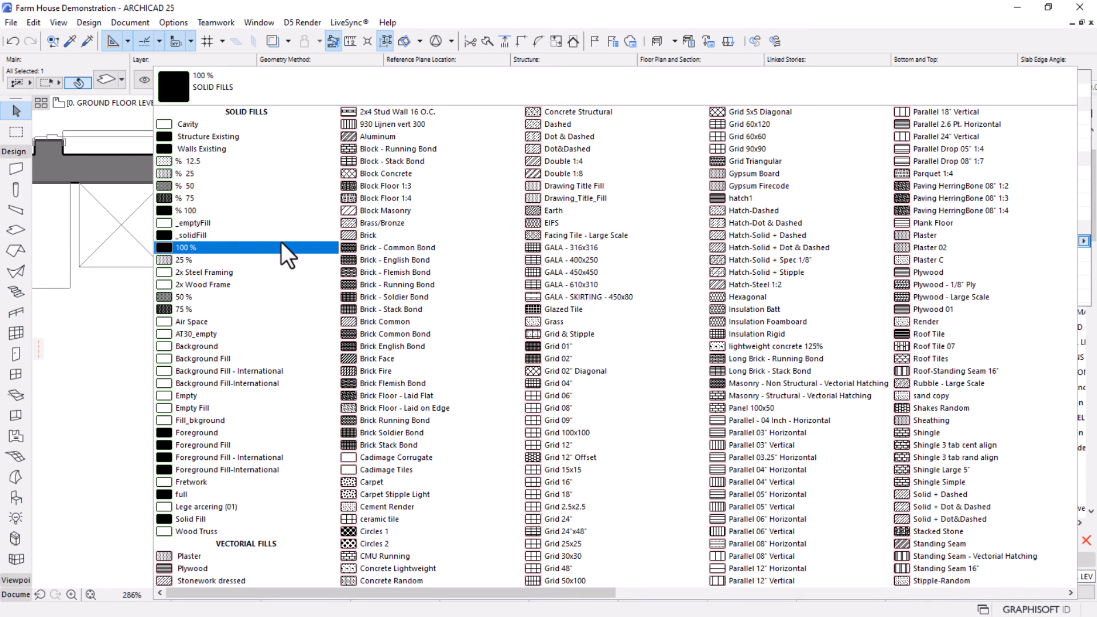
pyautogui.click(220, 421)
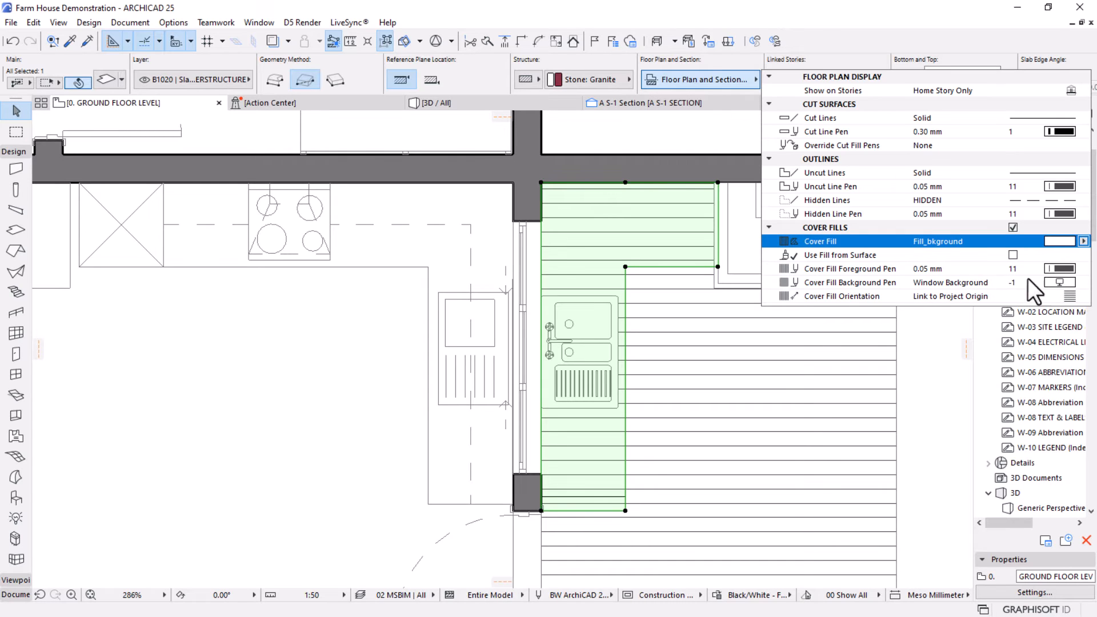
pyautogui.click(1084, 243)
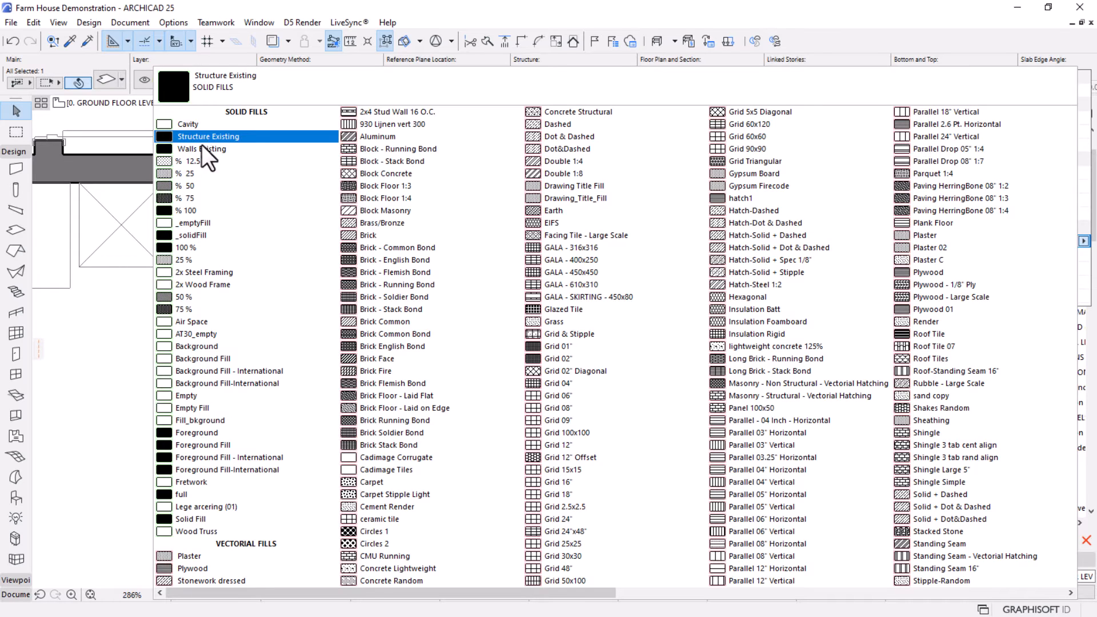
pyautogui.click(205, 432)
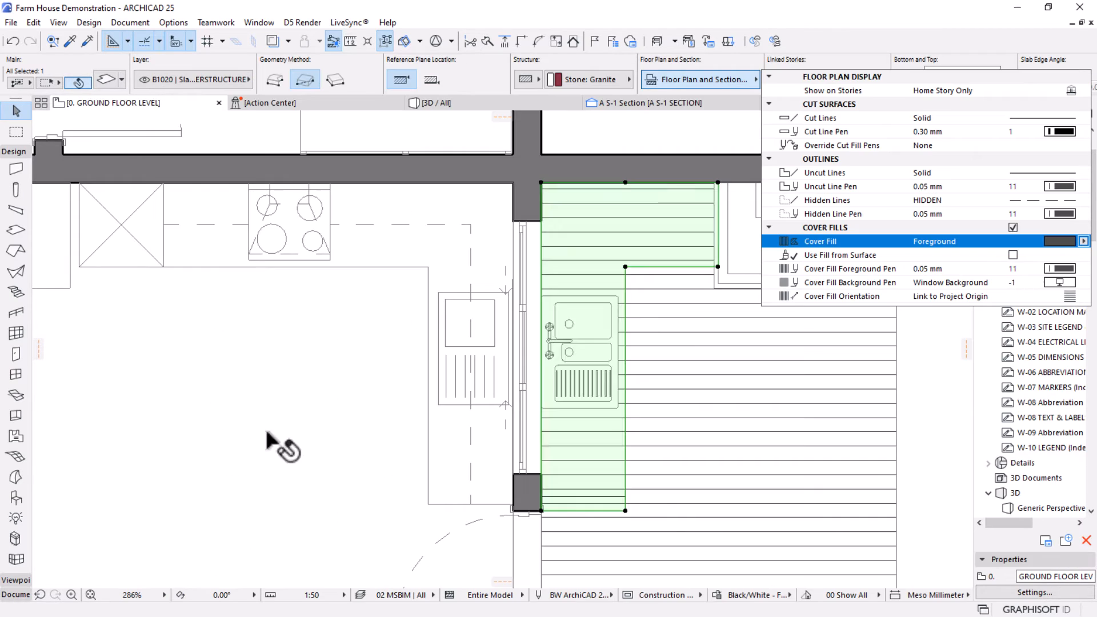
pyautogui.click(1063, 268)
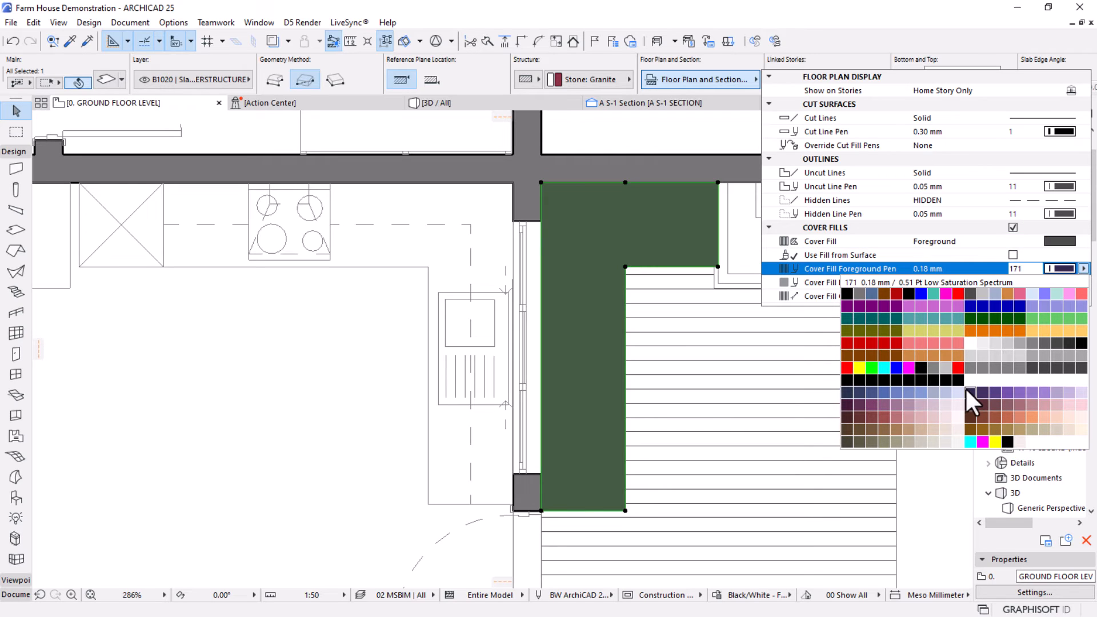
pyautogui.click(967, 341)
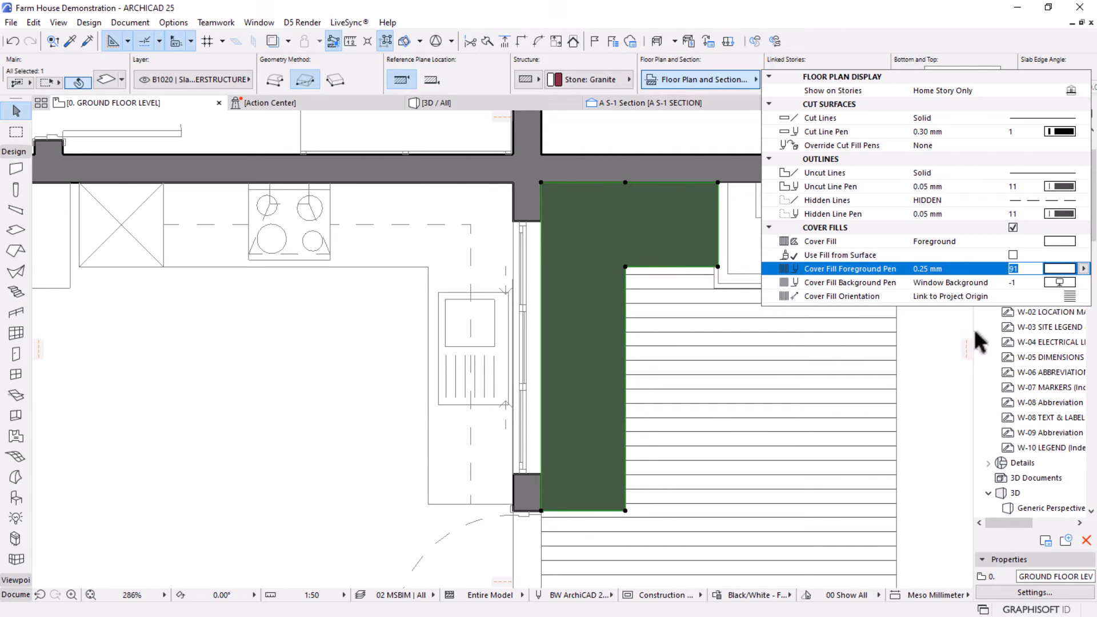
# Set the countertop slab's cover fill back to _emptyFill and its cover fill background pen to Transparent.
pyautogui.click(1060, 241)
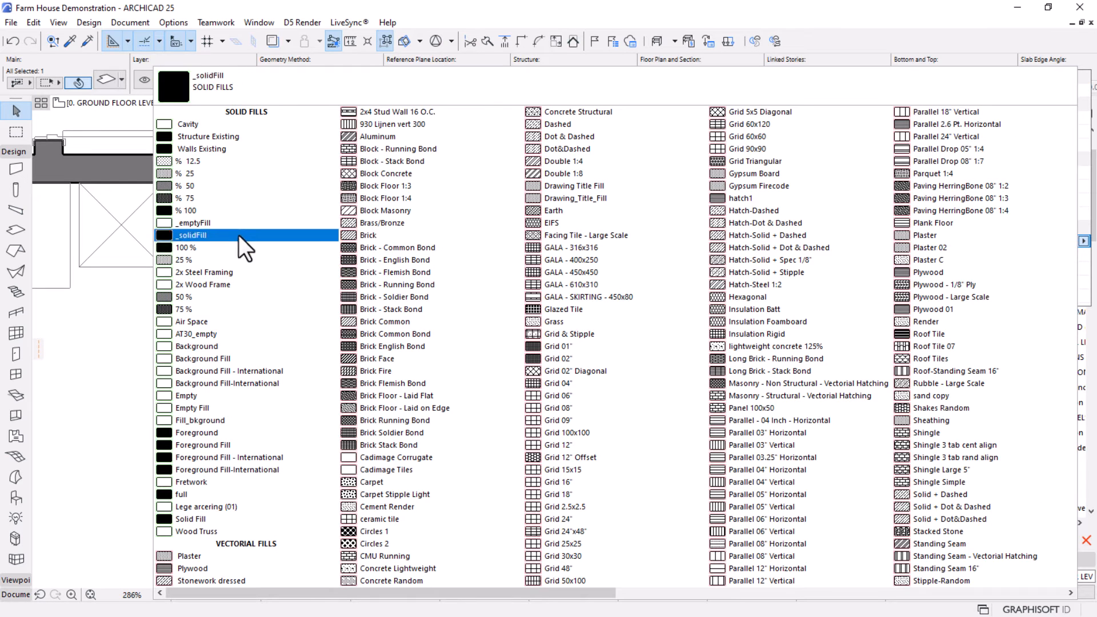
pyautogui.click(215, 227)
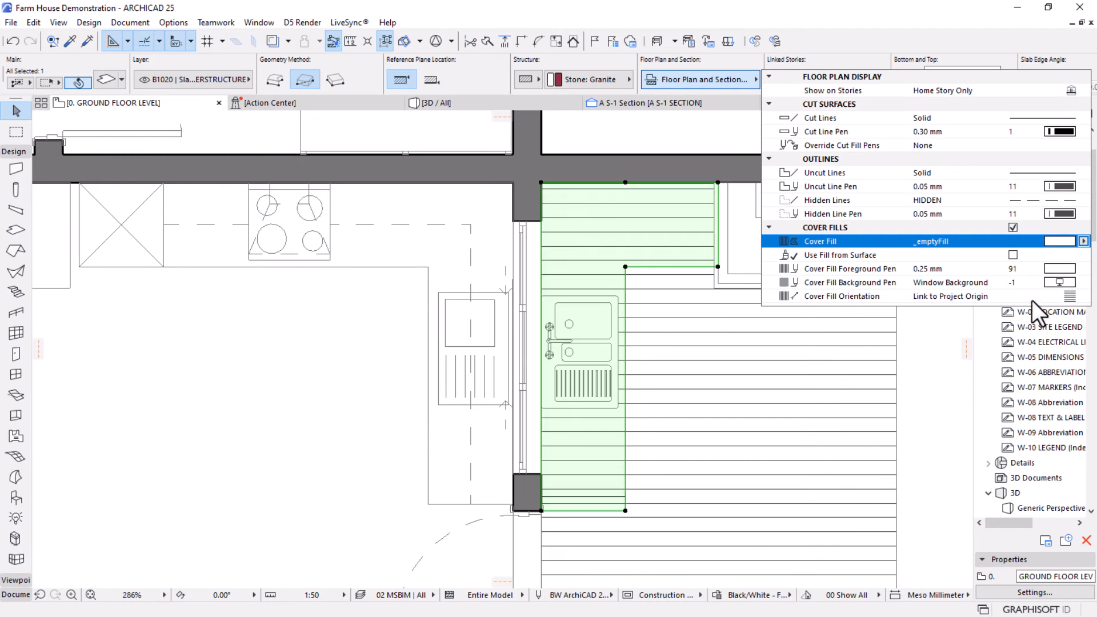
pyautogui.click(1060, 282)
pyautogui.click(1032, 456)
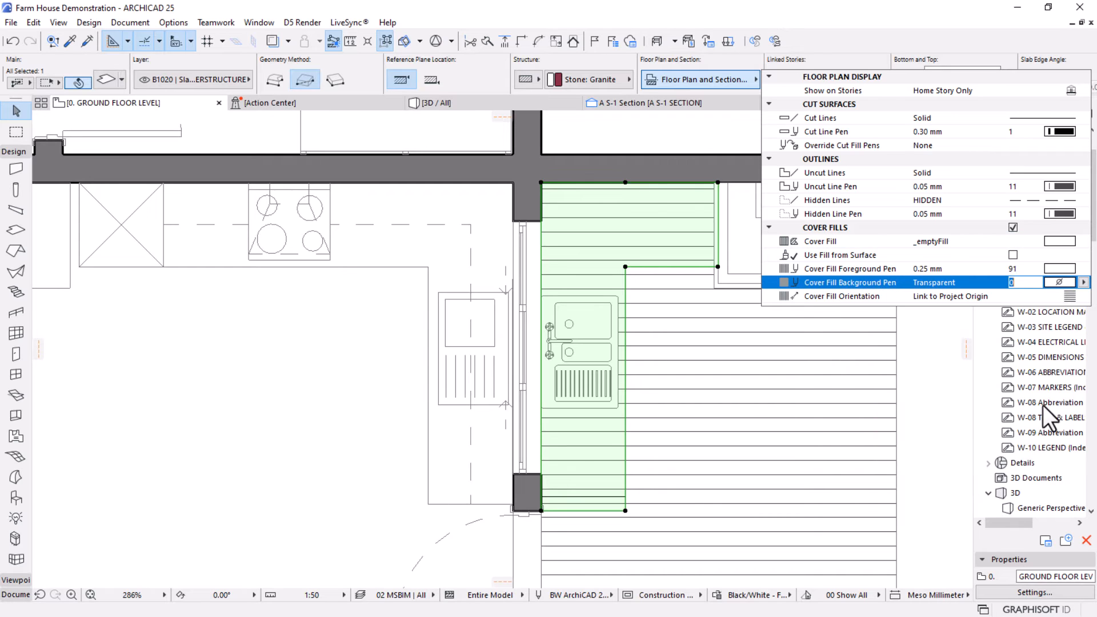
pyautogui.press('Escape')
# Set the cover fill background pen of the selected L-shaped granite slab to Window Background.
pyautogui.scroll(-2, 657, 286)
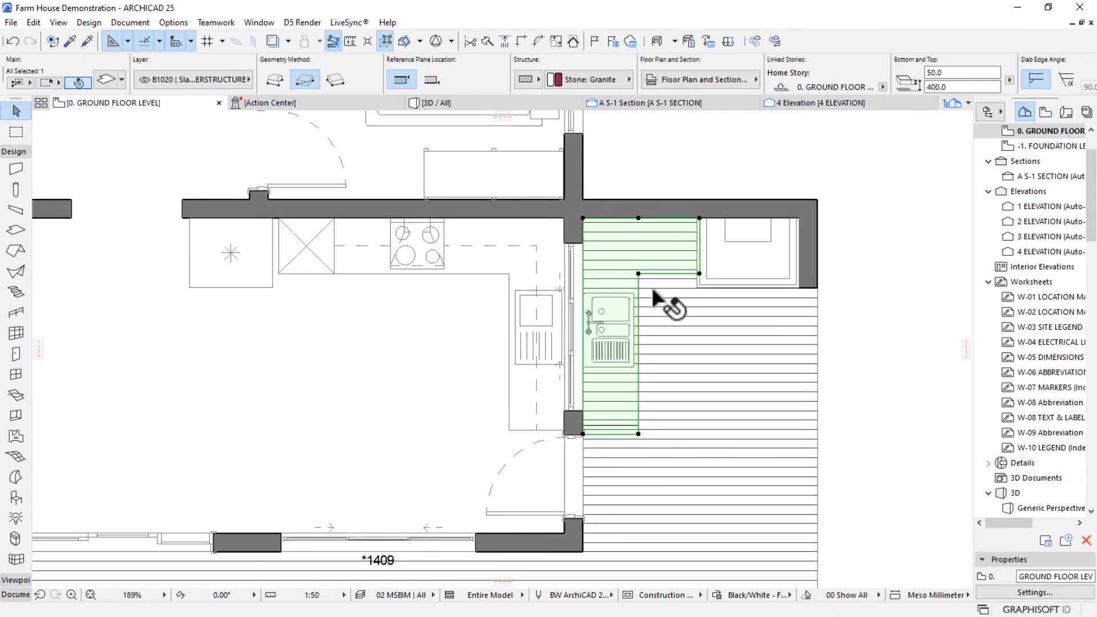
pyautogui.moveTo(732, 248); pyautogui.dragTo(614, 211, button='middle')
pyautogui.scroll(2, 623, 207)
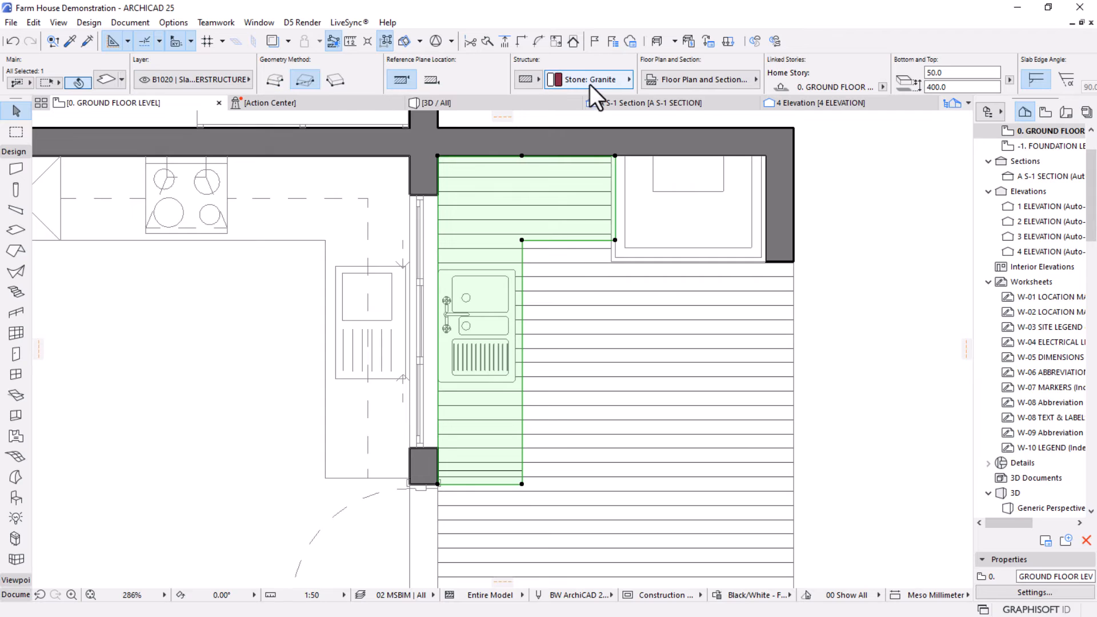
pyautogui.click(692, 80)
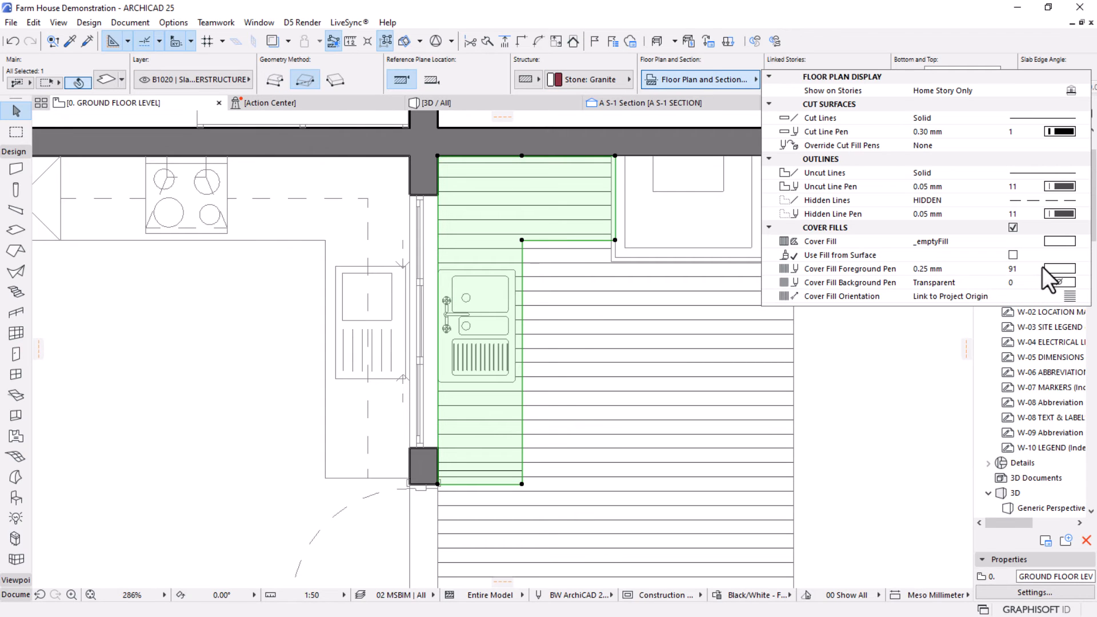
pyautogui.click(1058, 283)
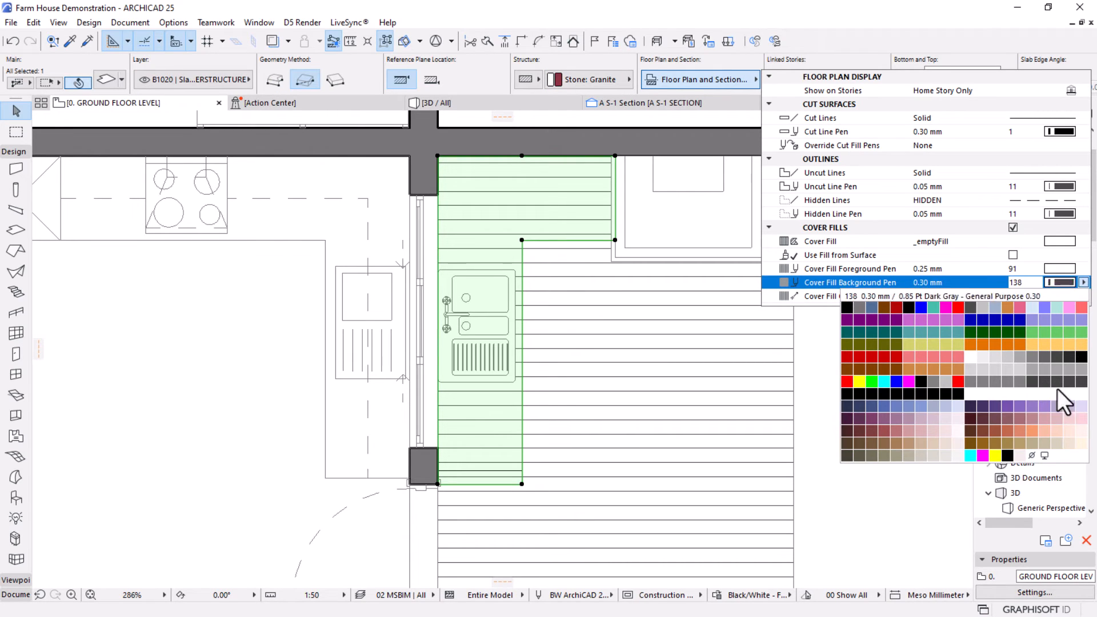
pyautogui.click(1046, 456)
# Try the Cadimage Corrugate cover fill on the L-shaped granite slab, and set its cover fill to Air Space.
pyautogui.click(1060, 241)
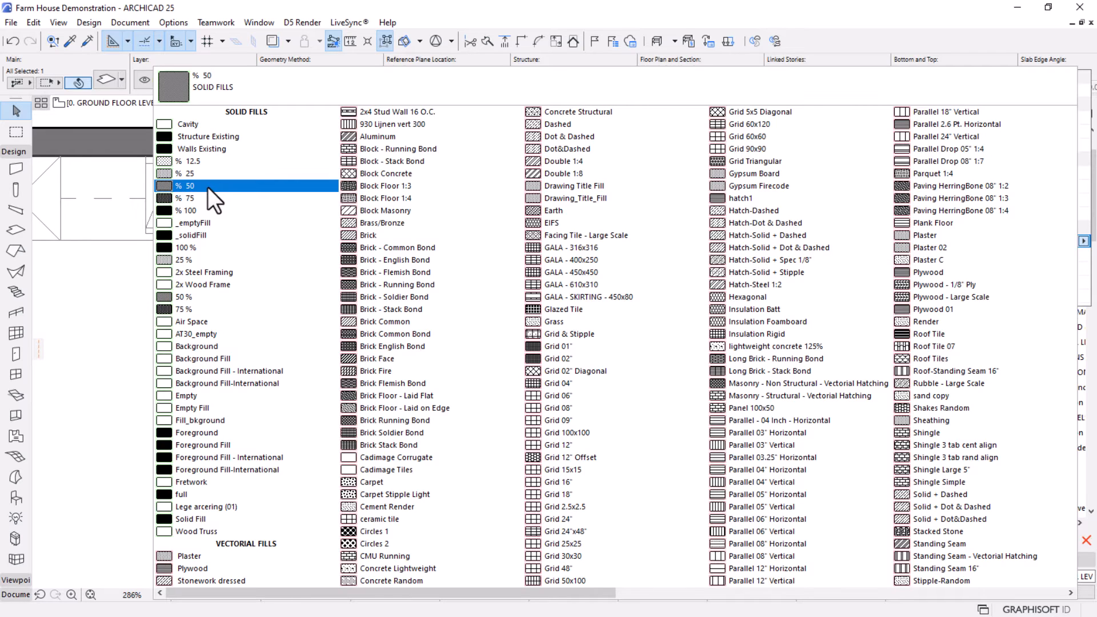
pyautogui.click(392, 457)
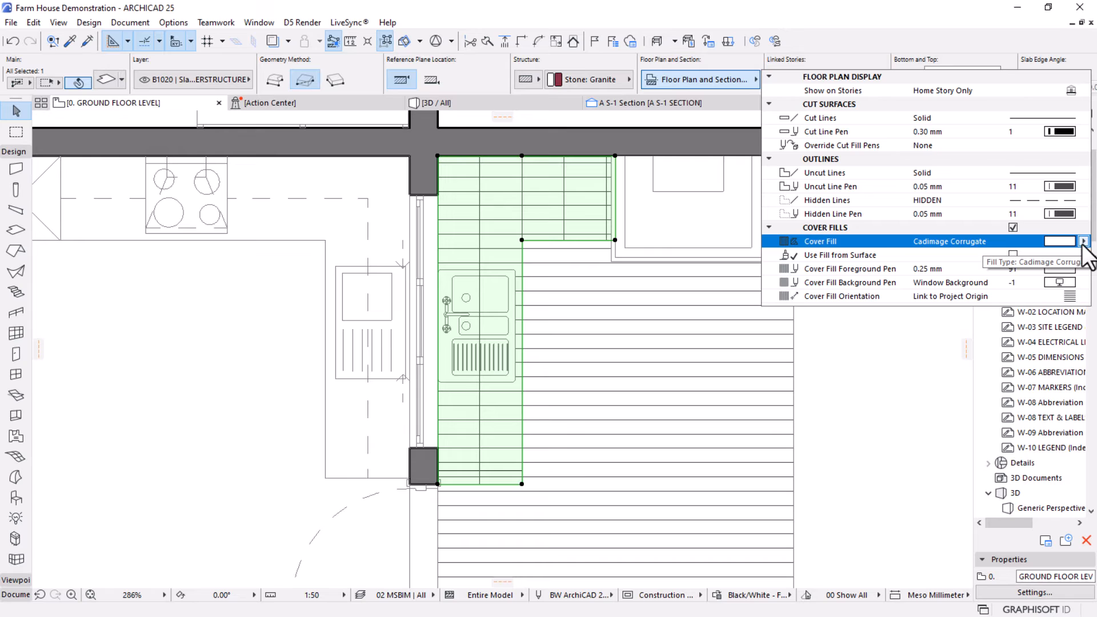
pyautogui.click(1083, 242)
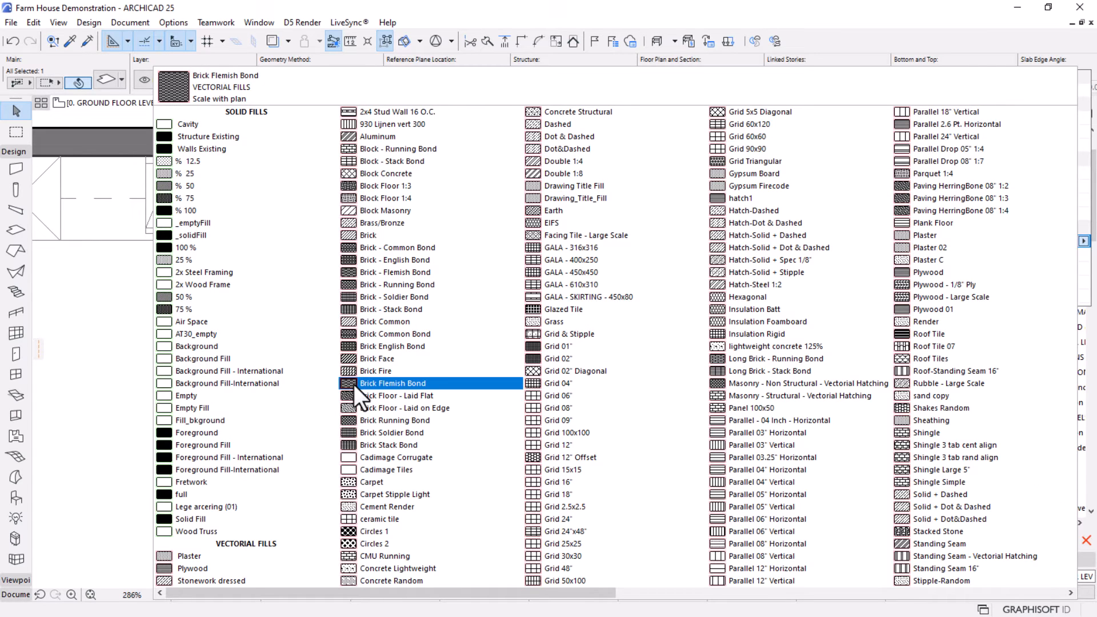
pyautogui.click(205, 324)
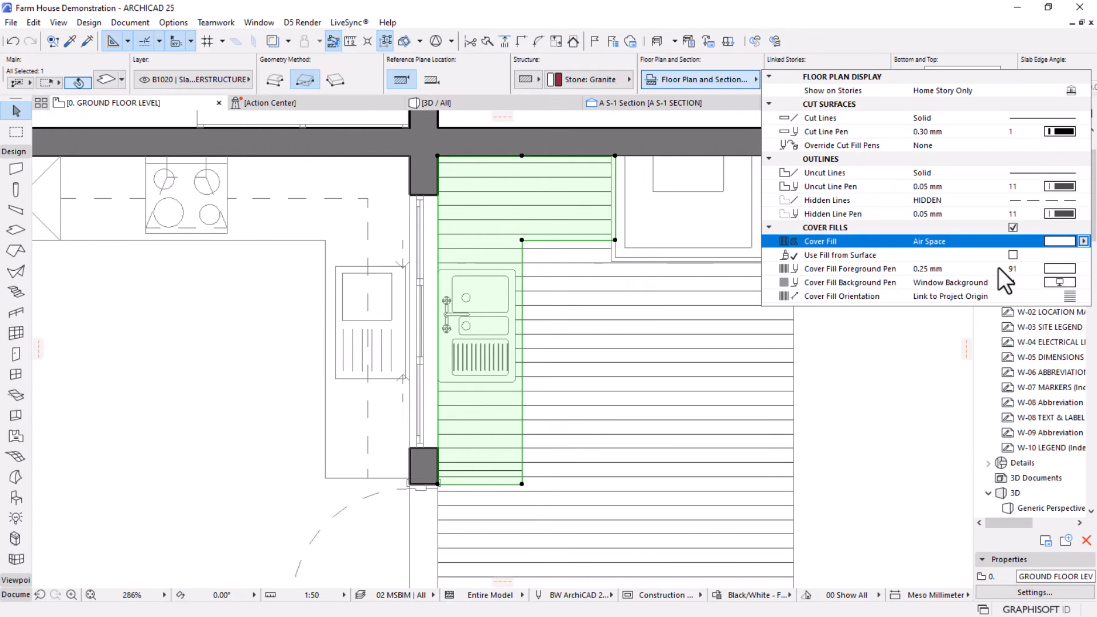
pyautogui.press('Escape')
pyautogui.press('Escape')
# In the 3D view, turn on cover fills for the countertop slab under the sink and set its cover fill to Background.
pyautogui.click(452, 100)
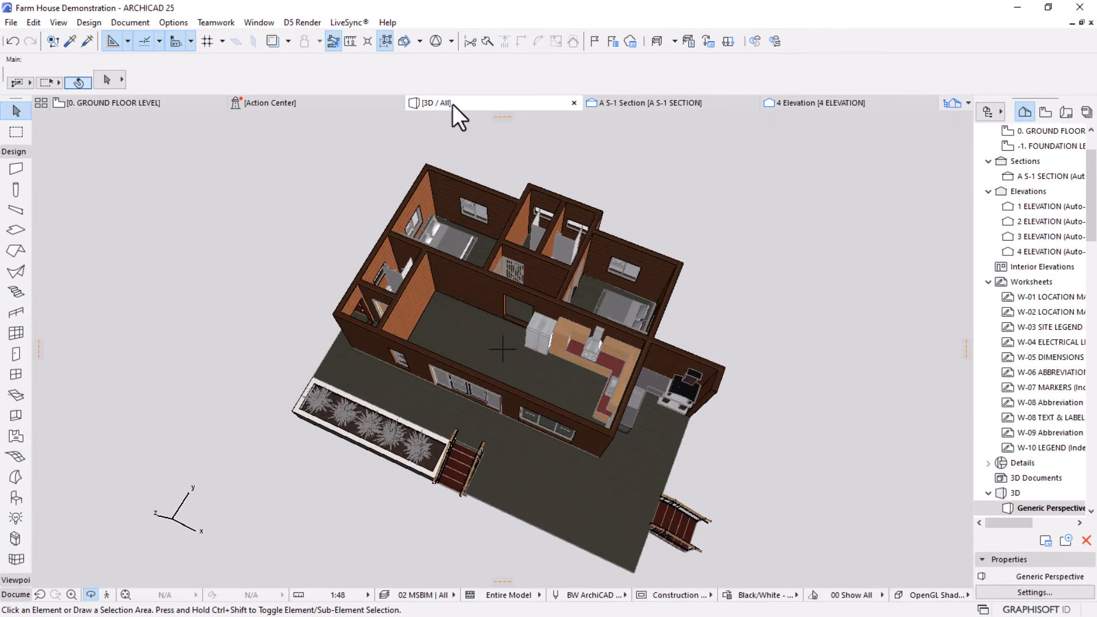
pyautogui.scroll(6, 682, 400)
pyautogui.moveTo(675, 493); pyautogui.dragTo(568, 335)
pyautogui.click(563, 345)
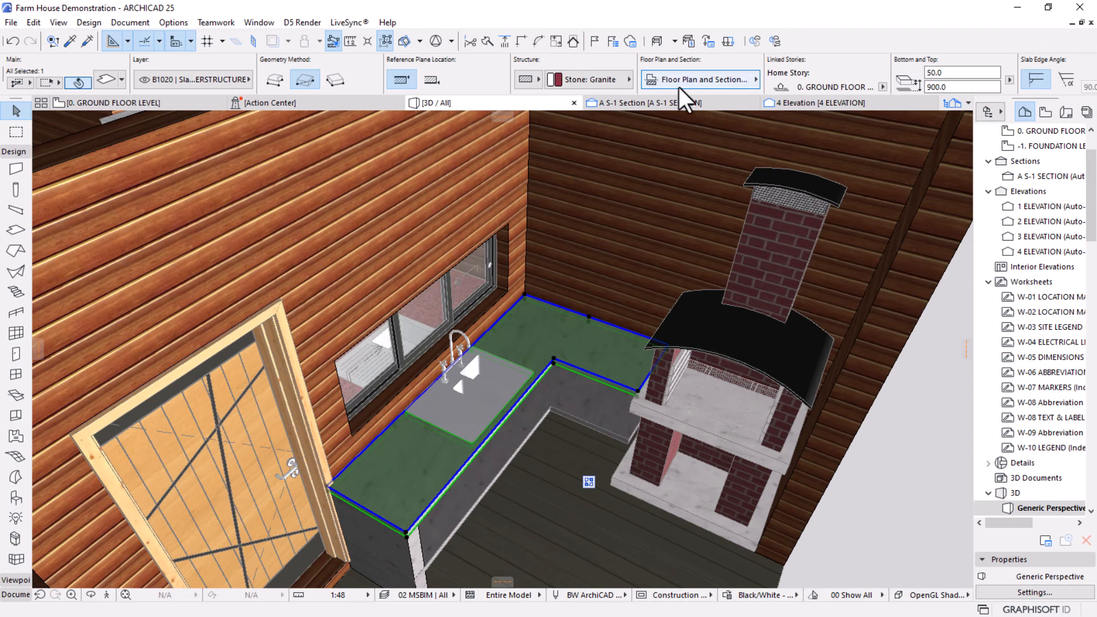
pyautogui.click(697, 82)
pyautogui.click(1013, 227)
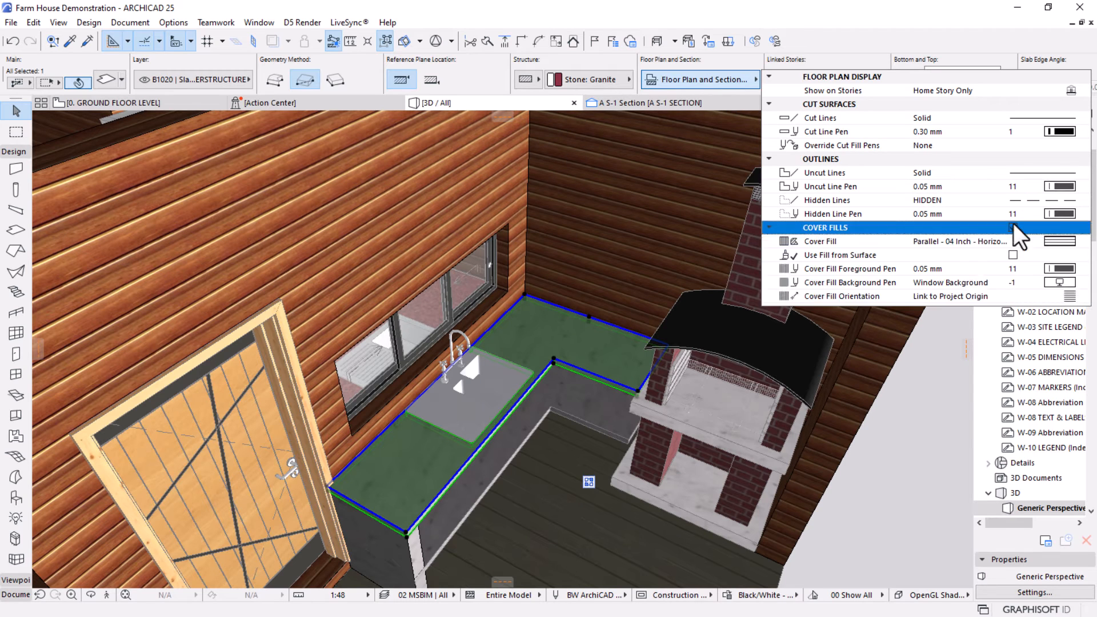
pyautogui.click(1082, 241)
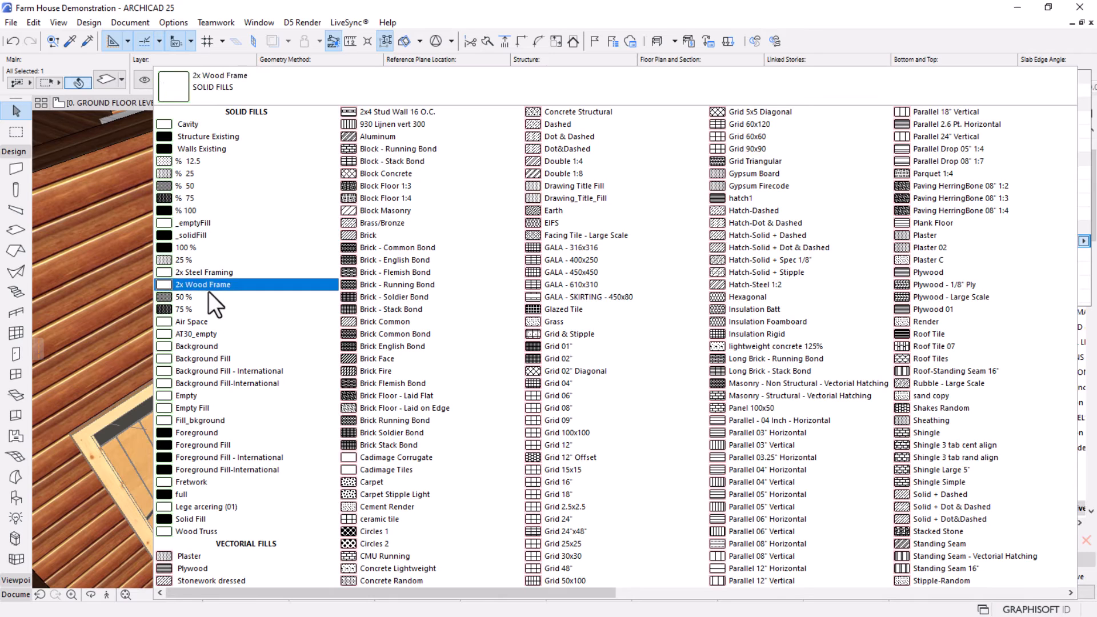
pyautogui.click(202, 345)
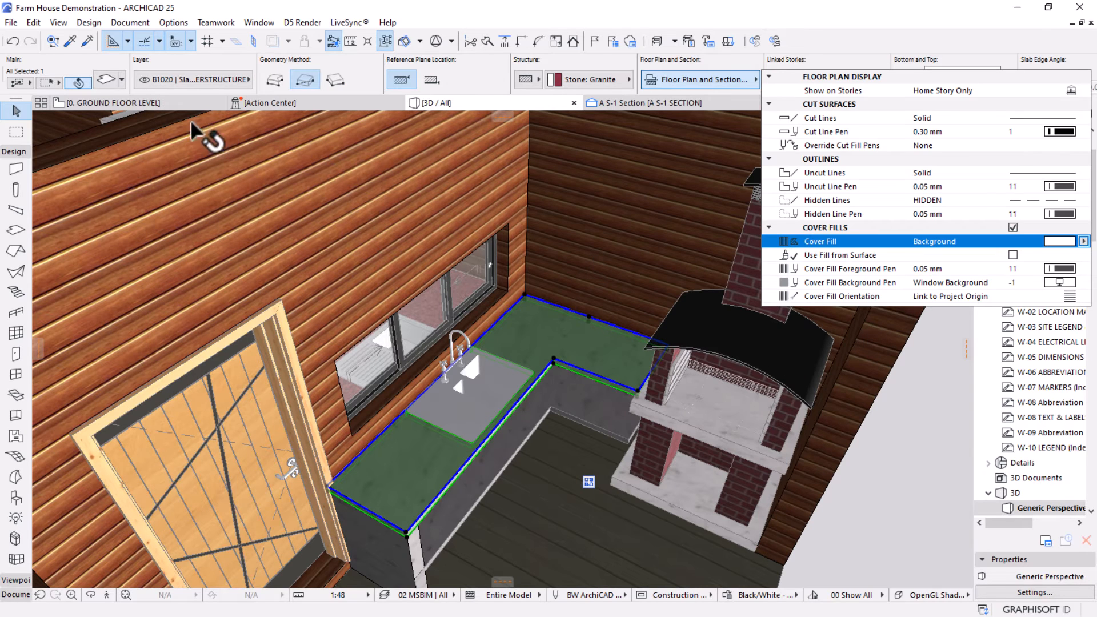
# On the ground floor plan, bring the L-shaped counter's lower slab to the front of the display order.
pyautogui.click(160, 104)
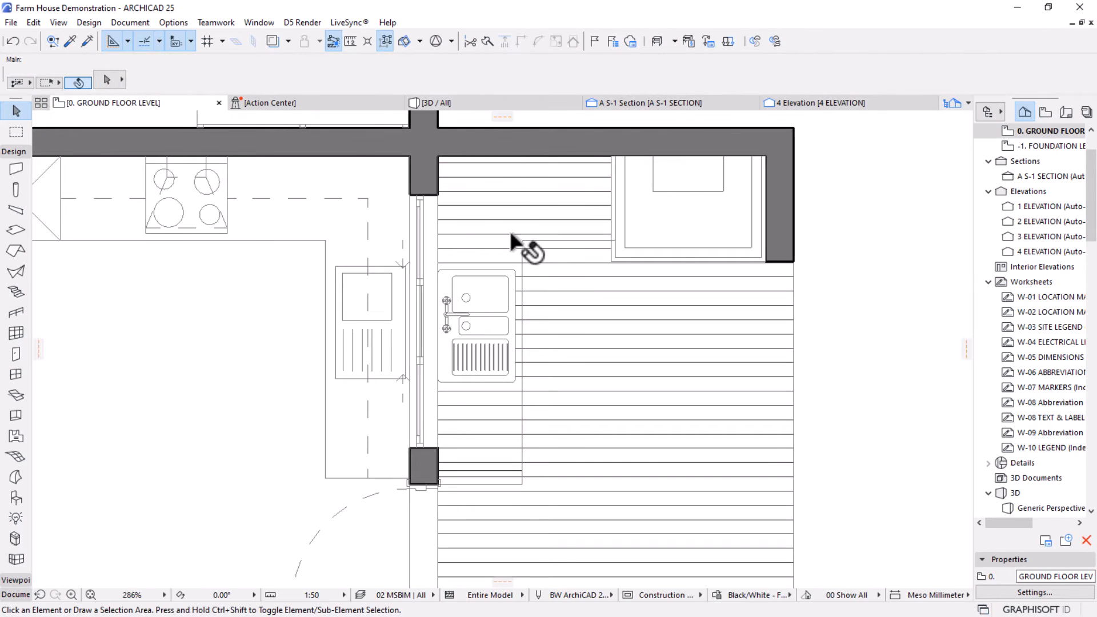
pyautogui.moveTo(513, 234)
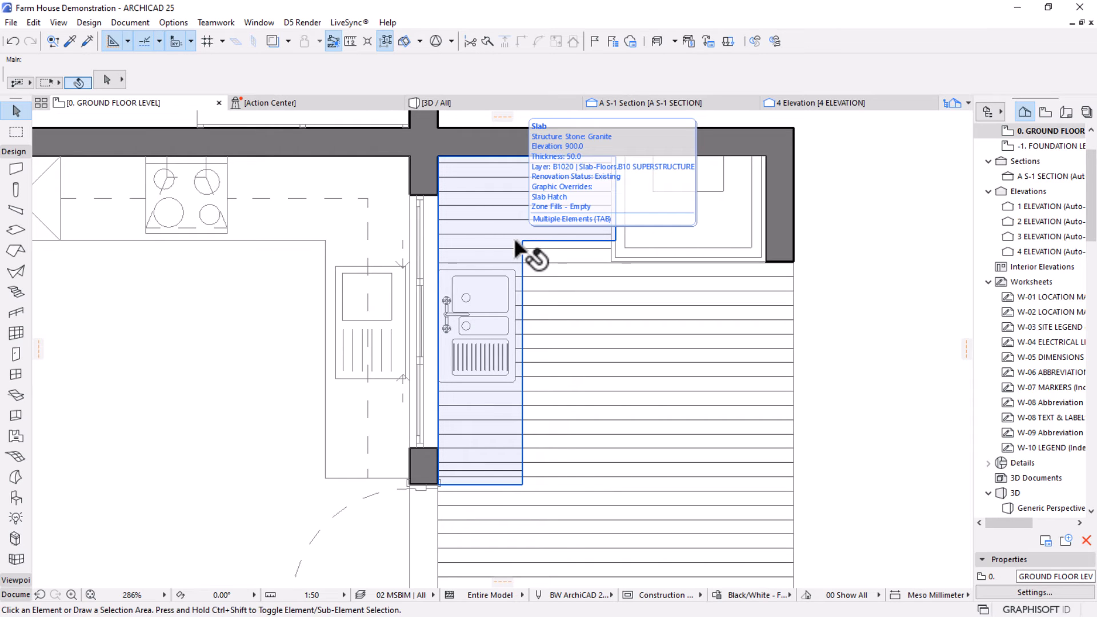
pyautogui.click(513, 238)
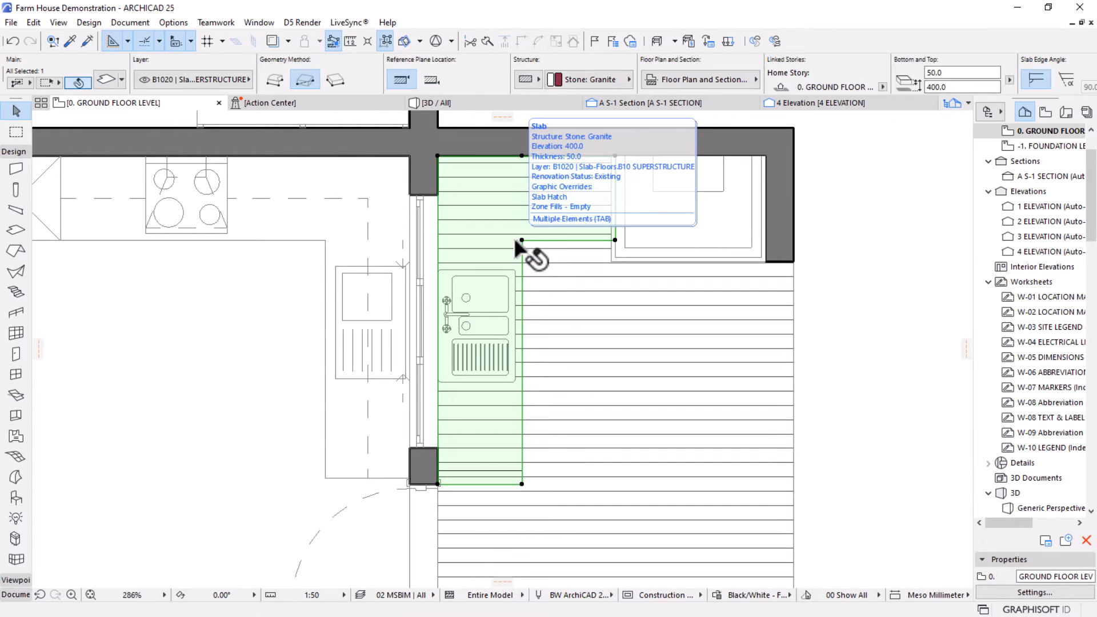
pyautogui.rightClick(864, 210)
pyautogui.moveTo(926, 343)
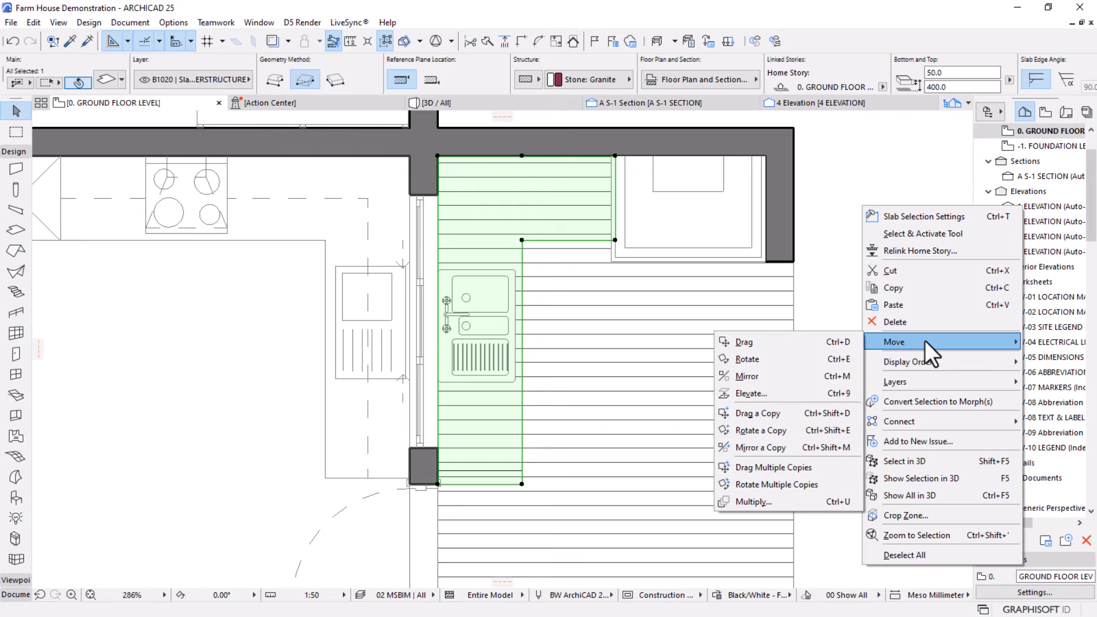
pyautogui.moveTo(924, 362)
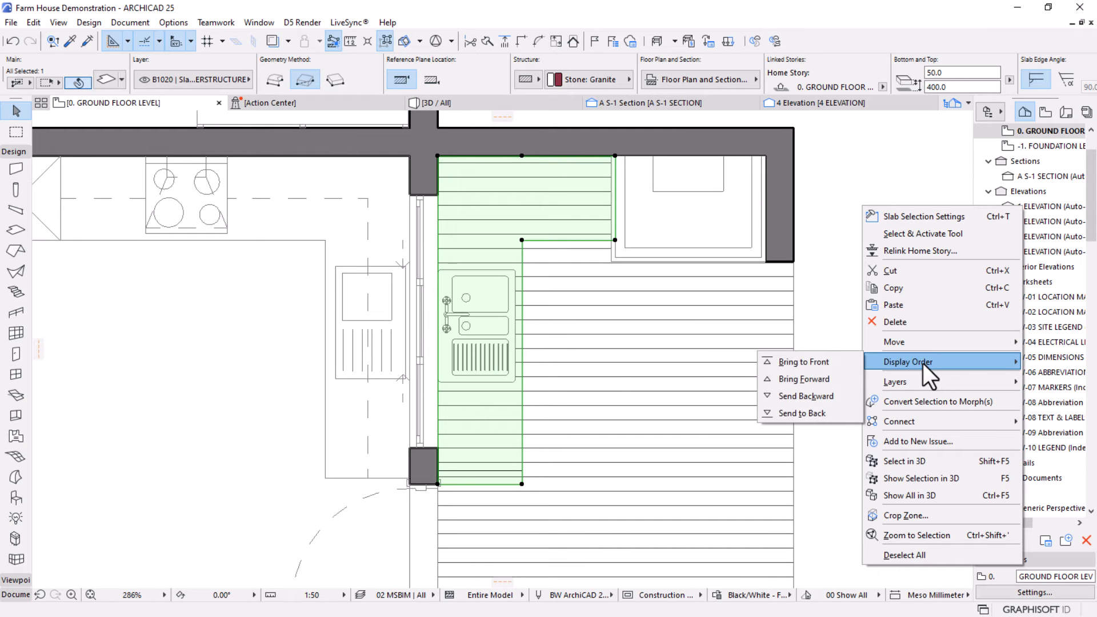
pyautogui.click(822, 363)
pyautogui.click(562, 240)
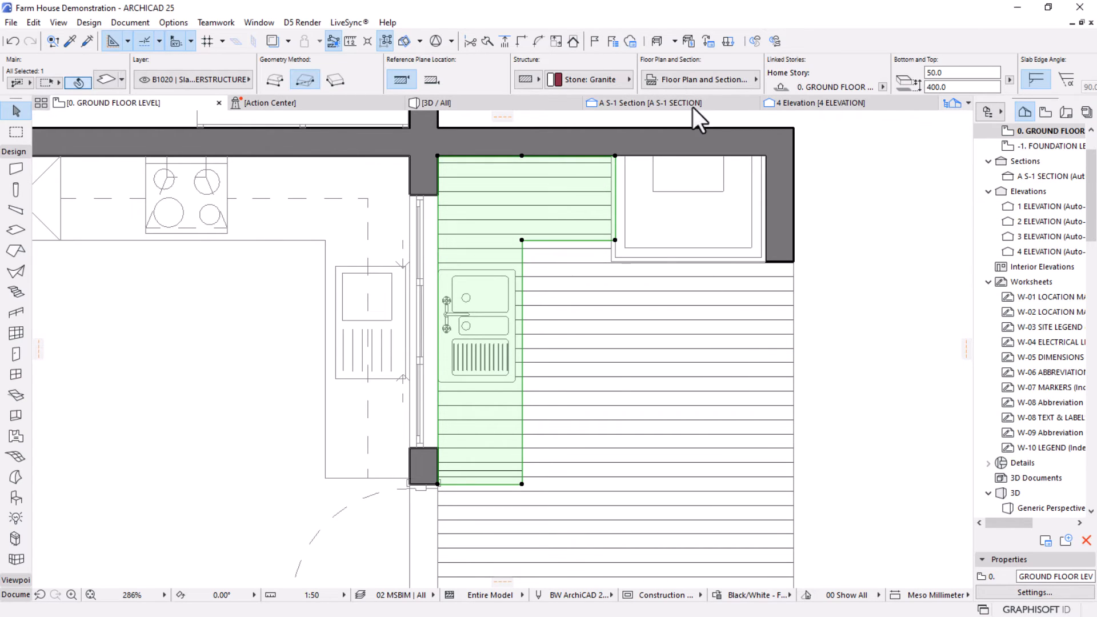
# Select the wooden deck slab in the 3D view and send it to the back of the ground floor plan's display order.
pyautogui.click(520, 102)
pyautogui.rightClick(536, 327)
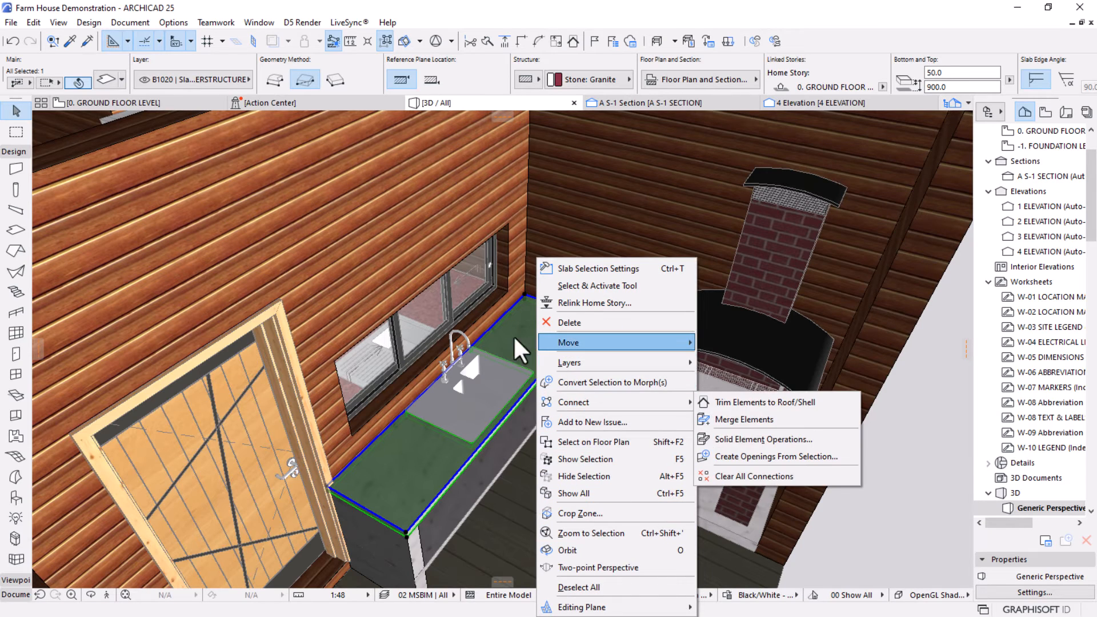
pyautogui.click(700, 384)
pyautogui.scroll(-2, 700, 384)
pyautogui.scroll(-3, 702, 386)
pyautogui.click(656, 497)
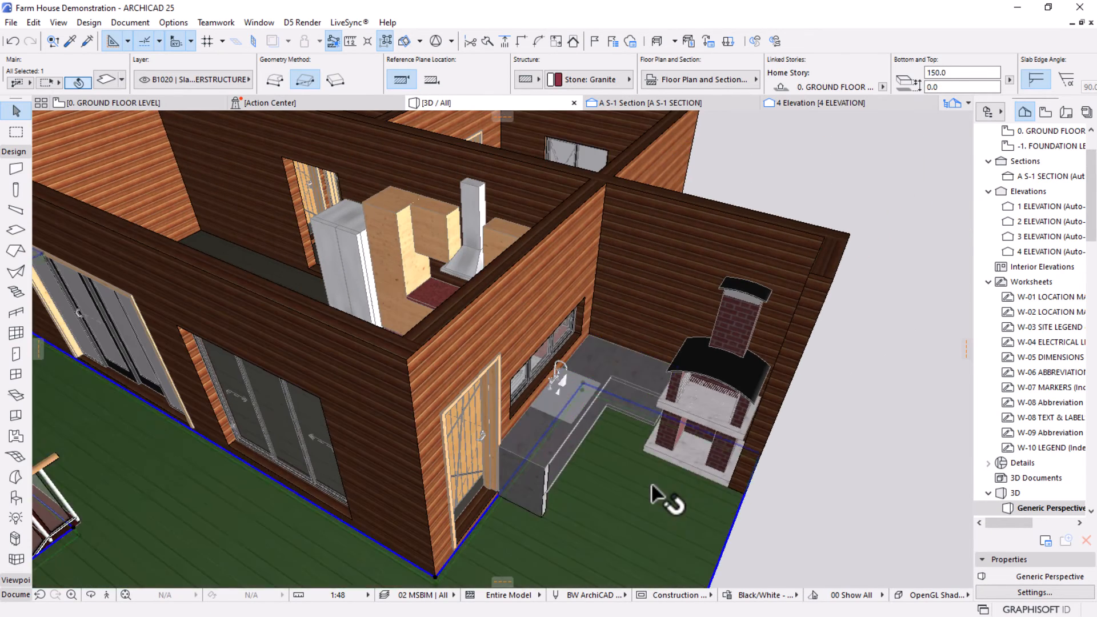
pyautogui.click(139, 104)
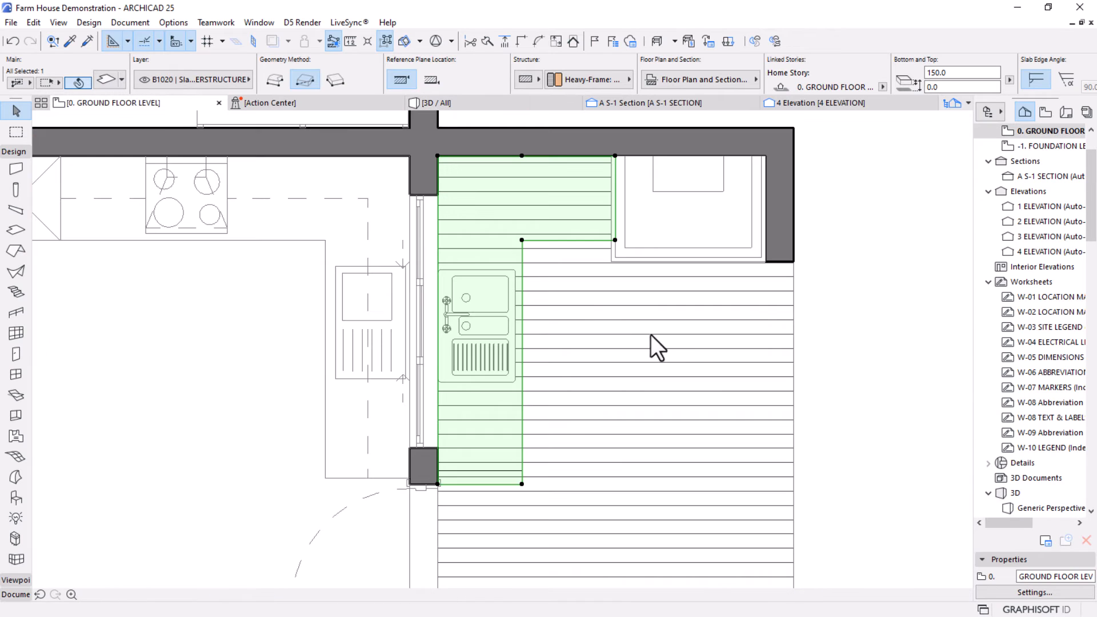
pyautogui.rightClick(686, 358)
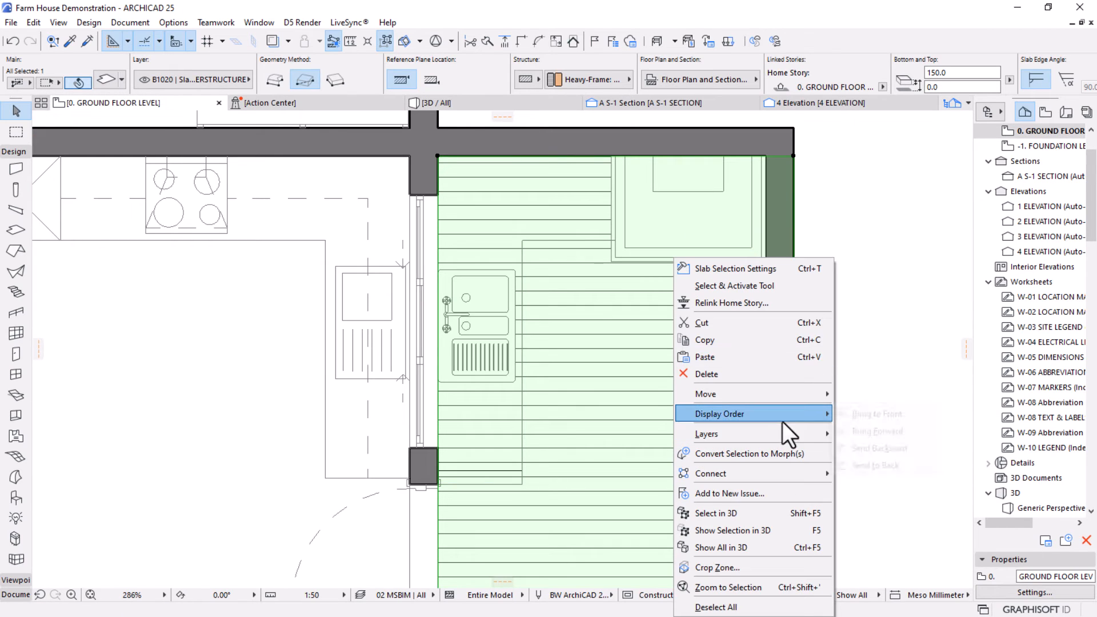
pyautogui.moveTo(783, 421)
pyautogui.click(875, 461)
pyautogui.click(885, 400)
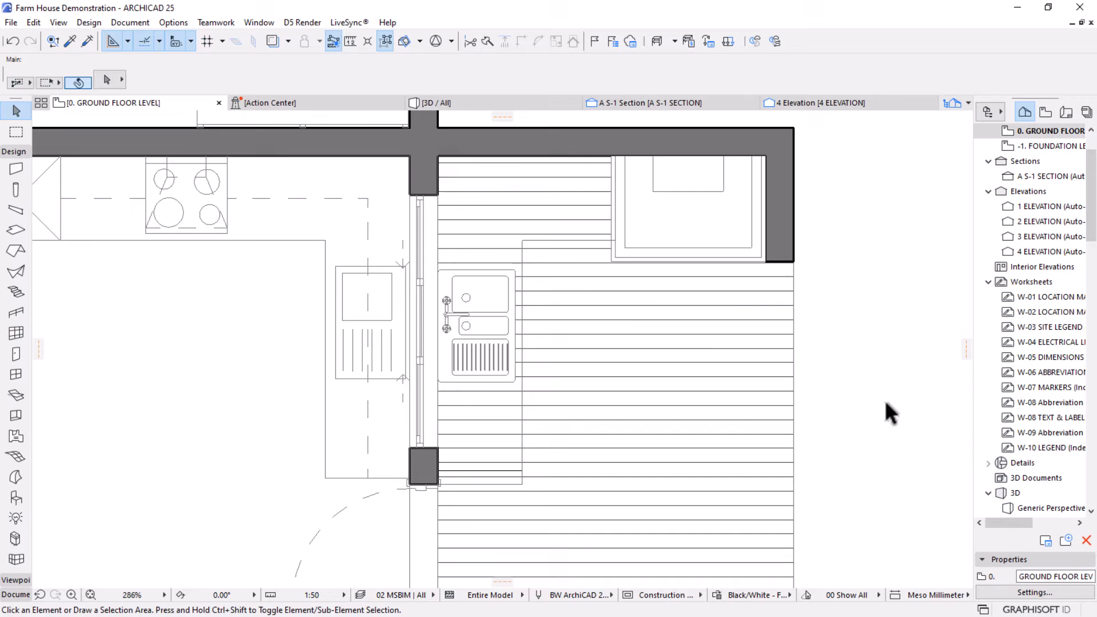
# Turn off cover fills for the L-shaped counter's lower granite slab in its slab settings.
pyautogui.click(536, 240)
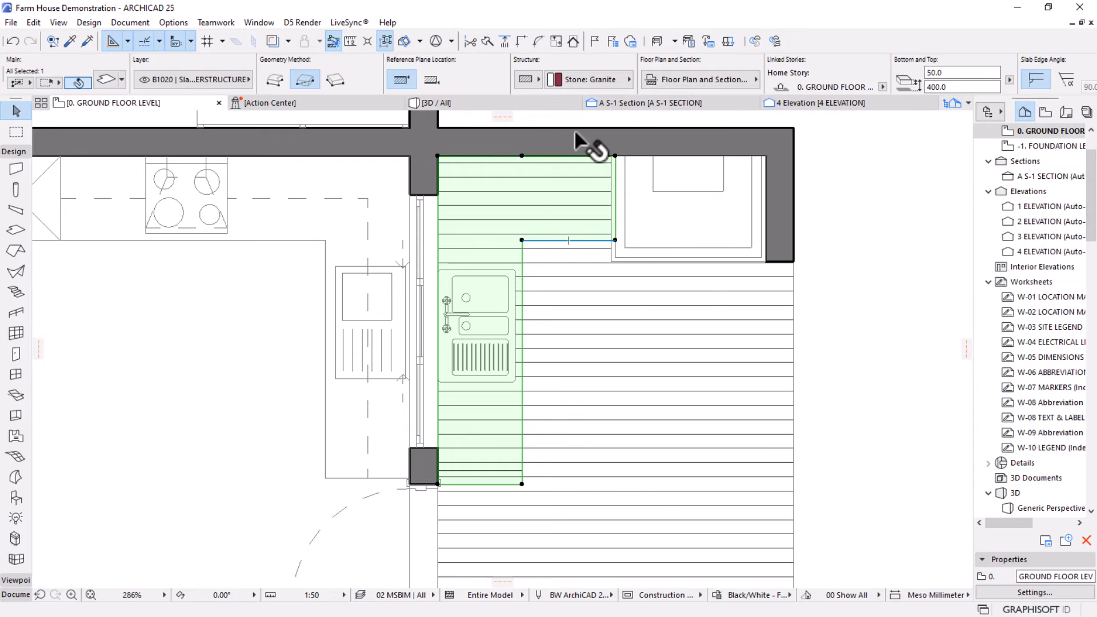
pyautogui.click(690, 77)
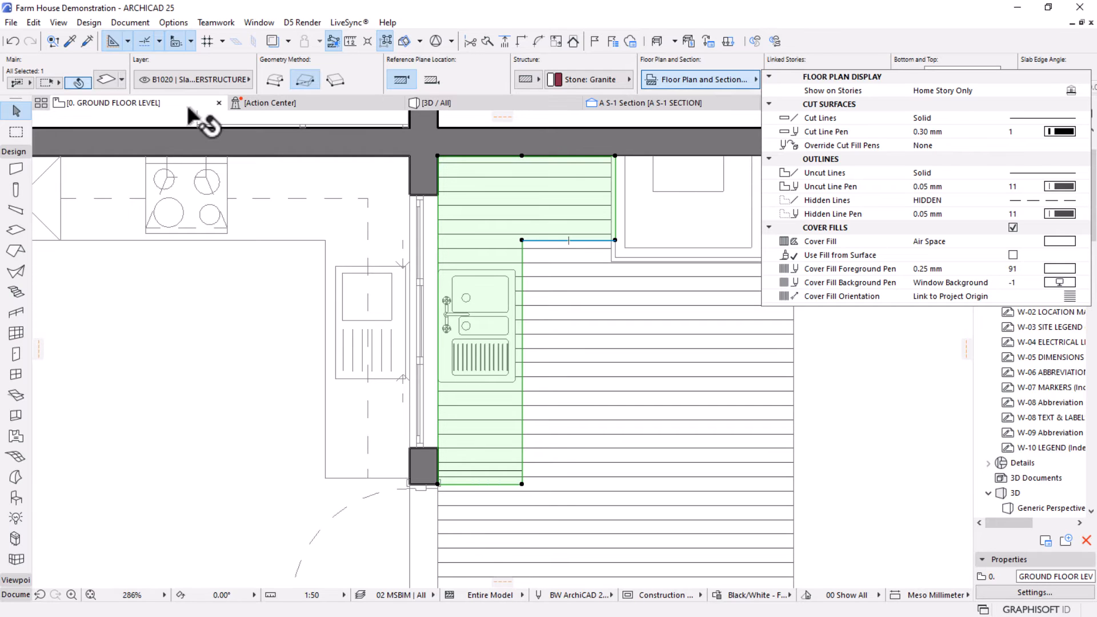
pyautogui.click(106, 80)
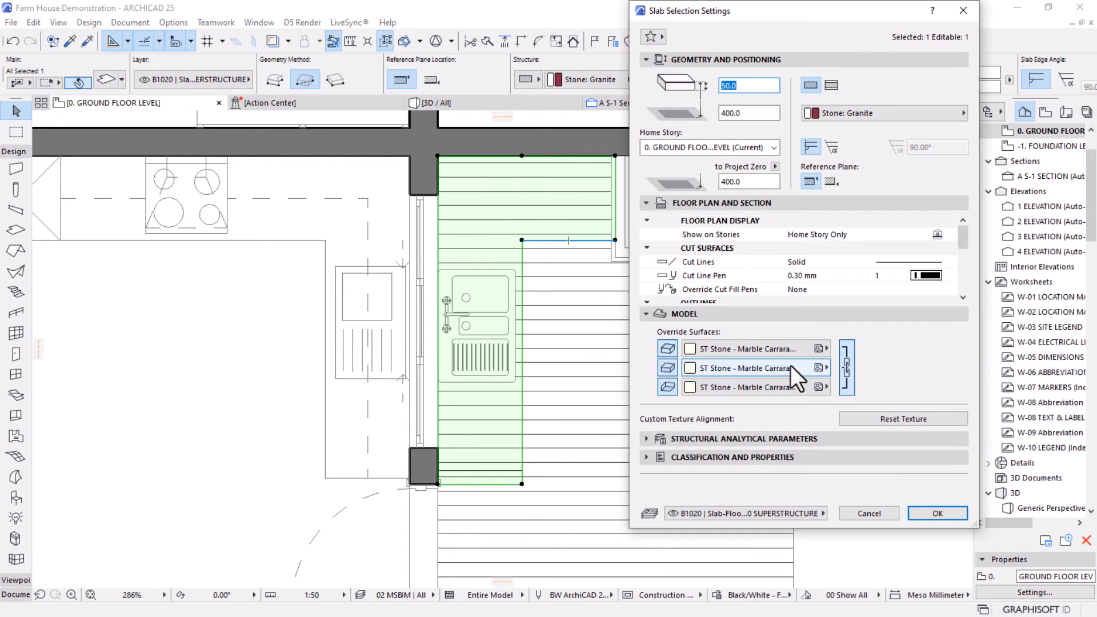
pyautogui.scroll(-3, 725, 255)
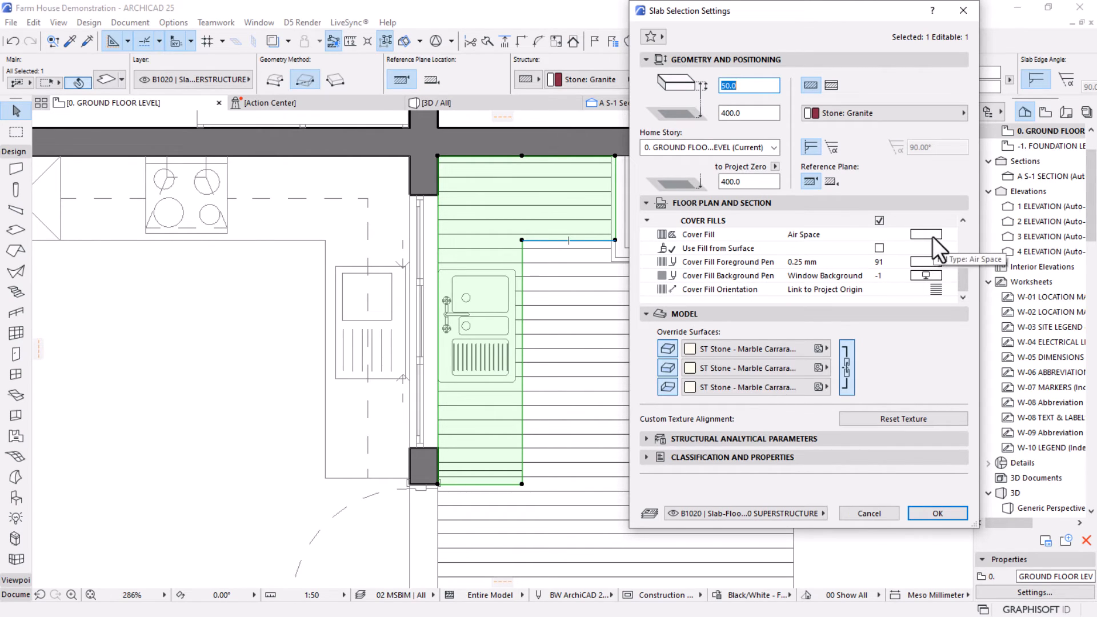
pyautogui.click(880, 221)
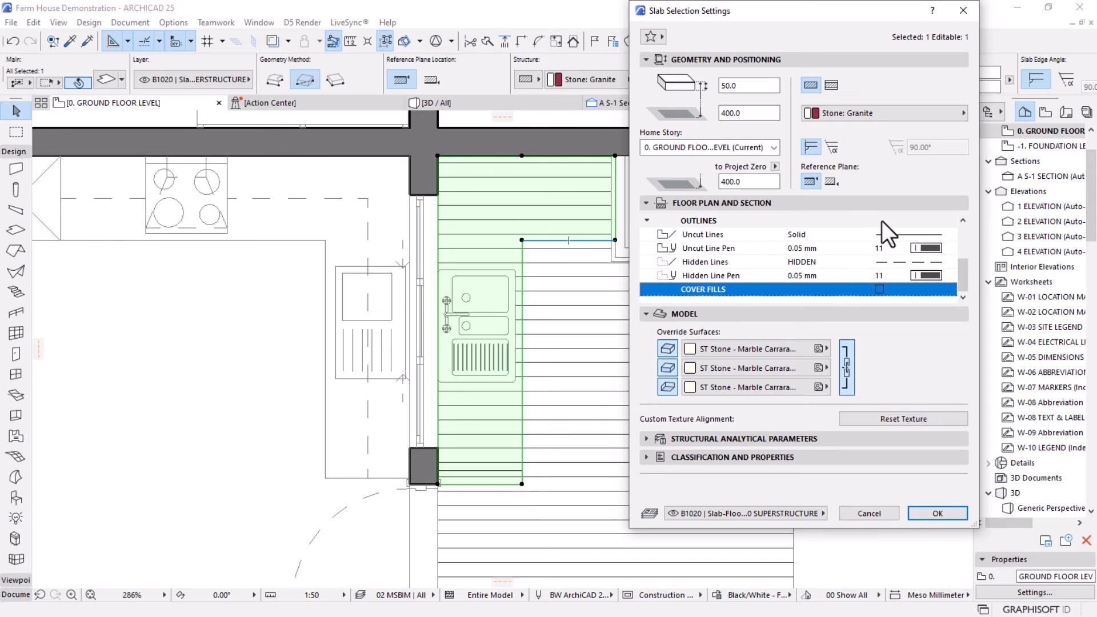
pyautogui.click(936, 510)
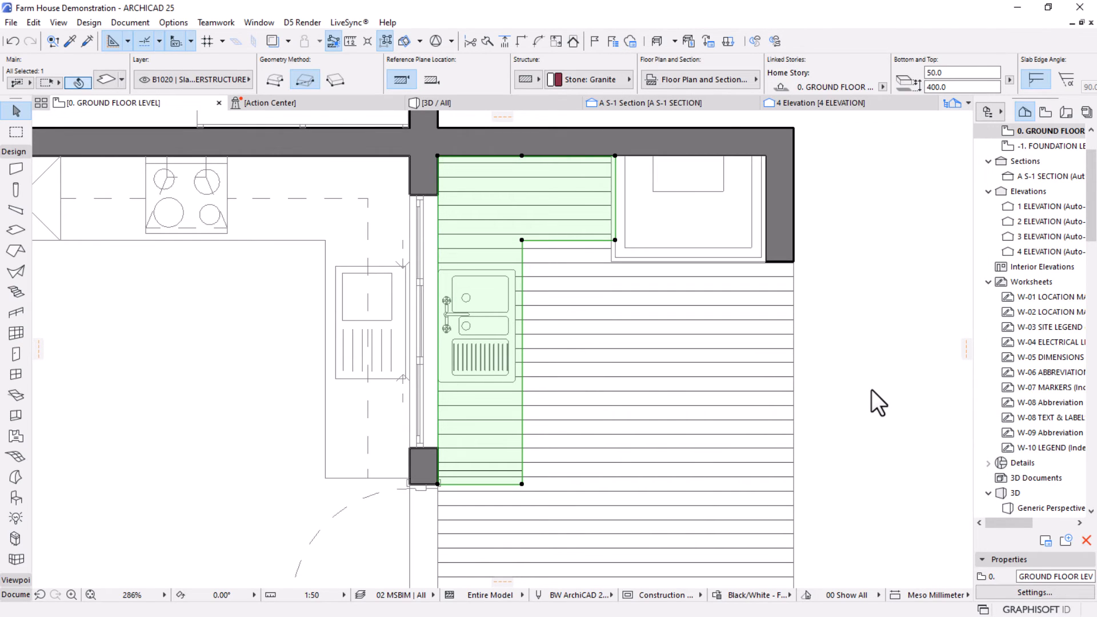
pyautogui.click(815, 239)
# Examine how the L-shaped counter slabs and the deck's hatch lines overlap around the outdoor sink in plan.
pyautogui.scroll(-8, 666, 323)
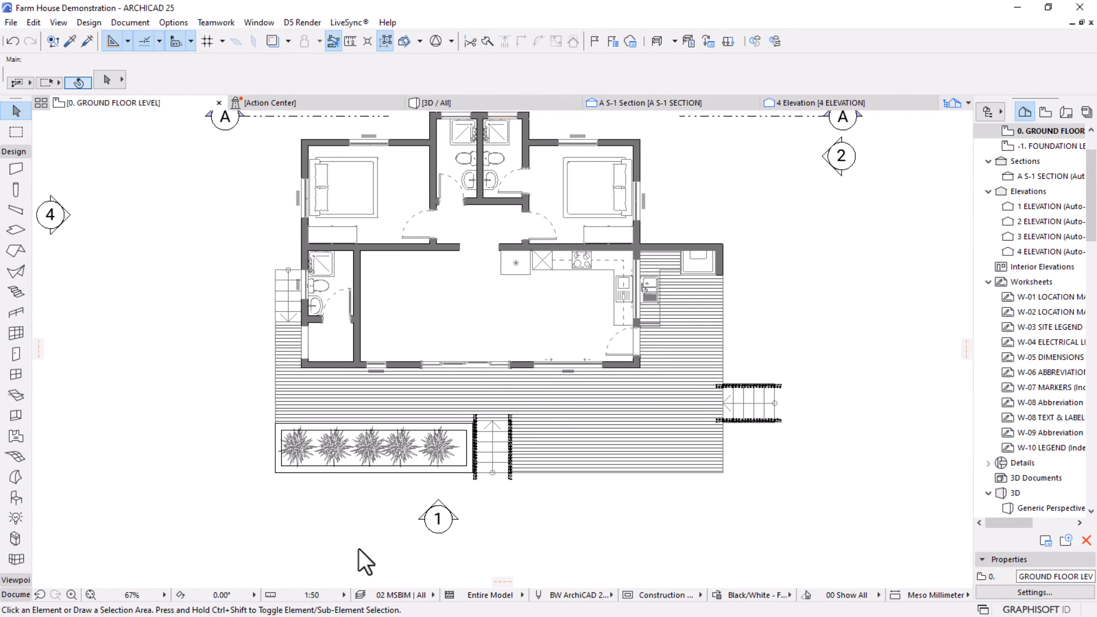
pyautogui.scroll(3, 619, 325)
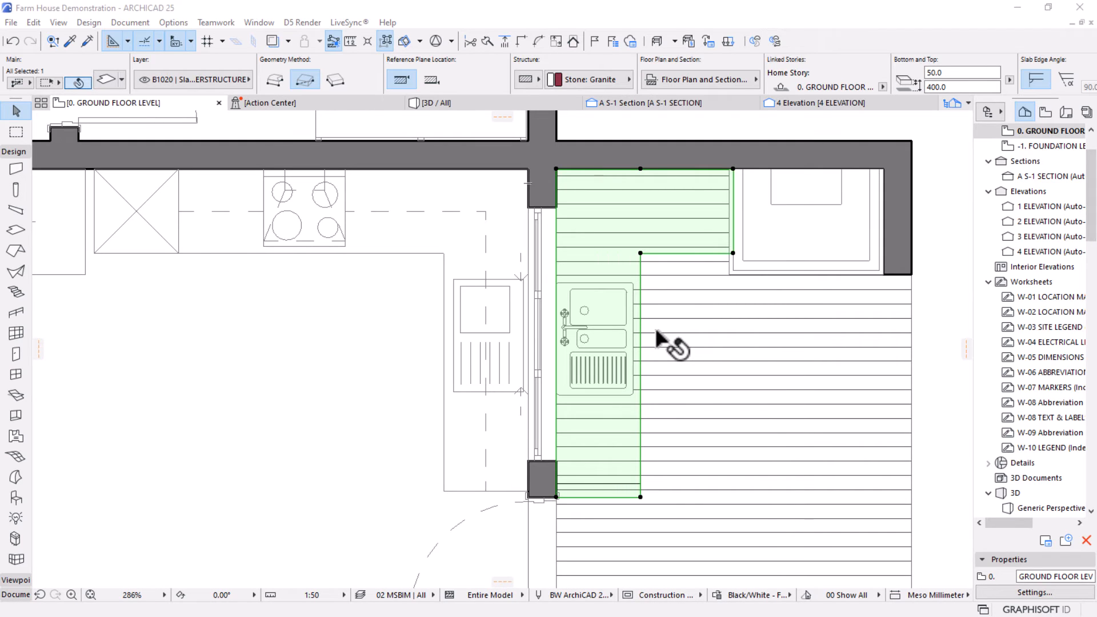
pyautogui.scroll(2, 719, 217)
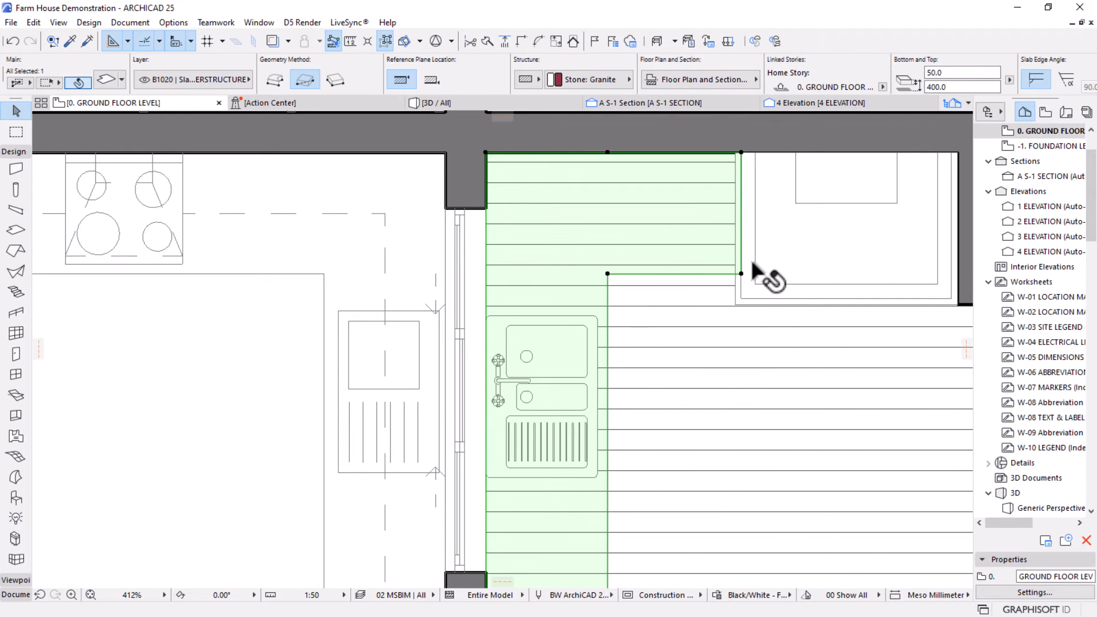
pyautogui.scroll(-3, 750, 268)
pyautogui.scroll(3, 623, 451)
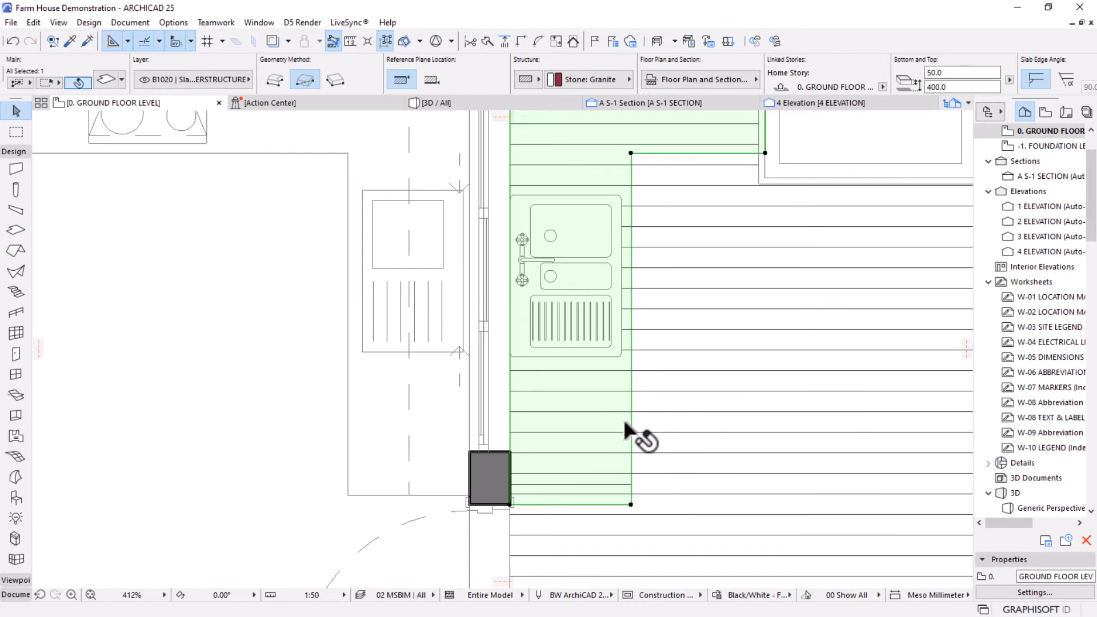
pyautogui.moveTo(757, 337)
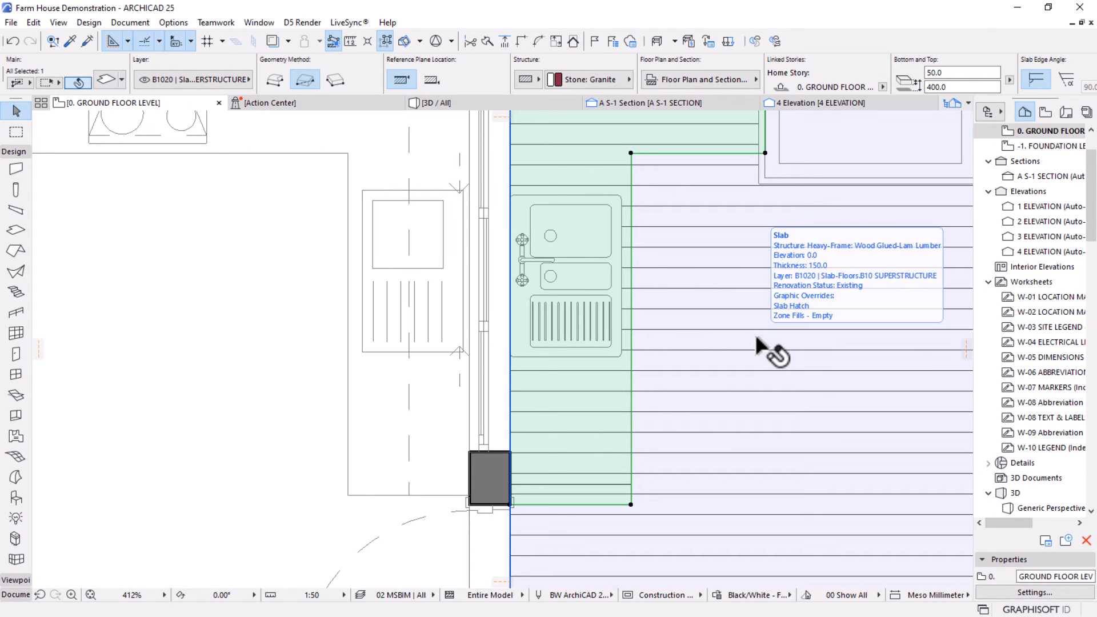
# Turn on cover fills for the selected L-shaped counter slab and set its cover fill to Empty.
pyautogui.scroll(-2, 634, 354)
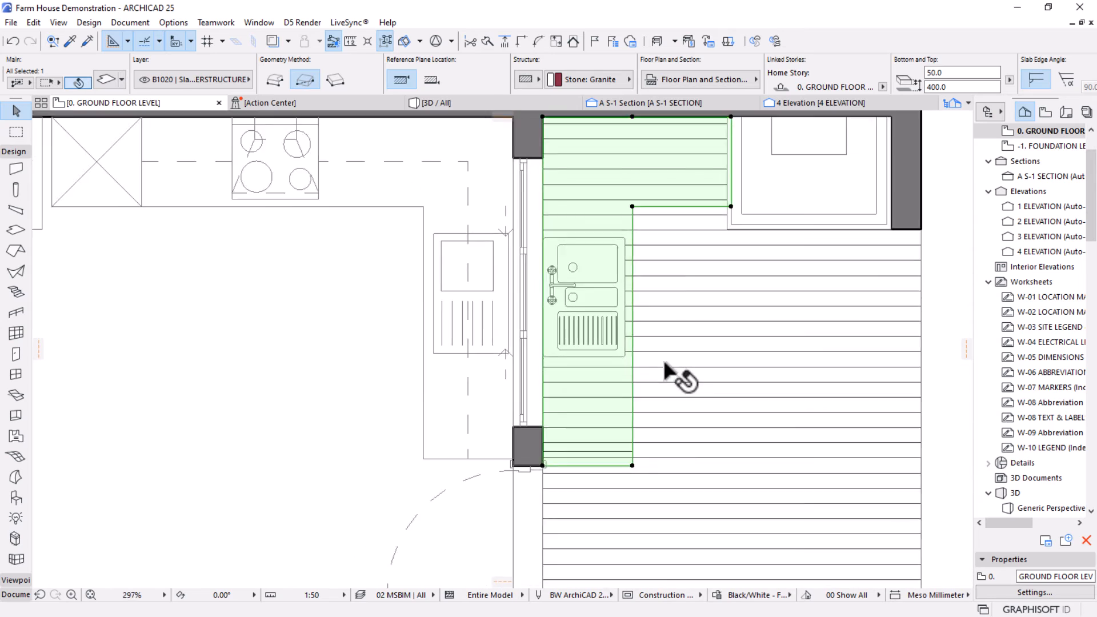
pyautogui.scroll(-2, 663, 361)
pyautogui.moveTo(492, 427); pyautogui.dragTo(362, 428, button='middle')
pyautogui.scroll(2, 414, 355)
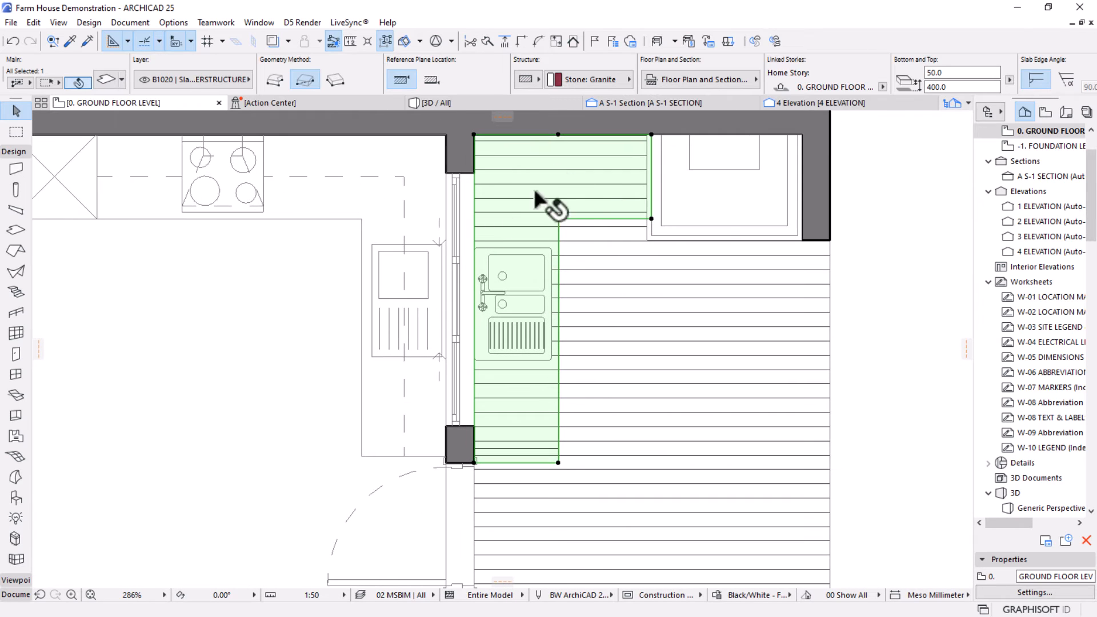
pyautogui.click(678, 78)
pyautogui.click(1011, 225)
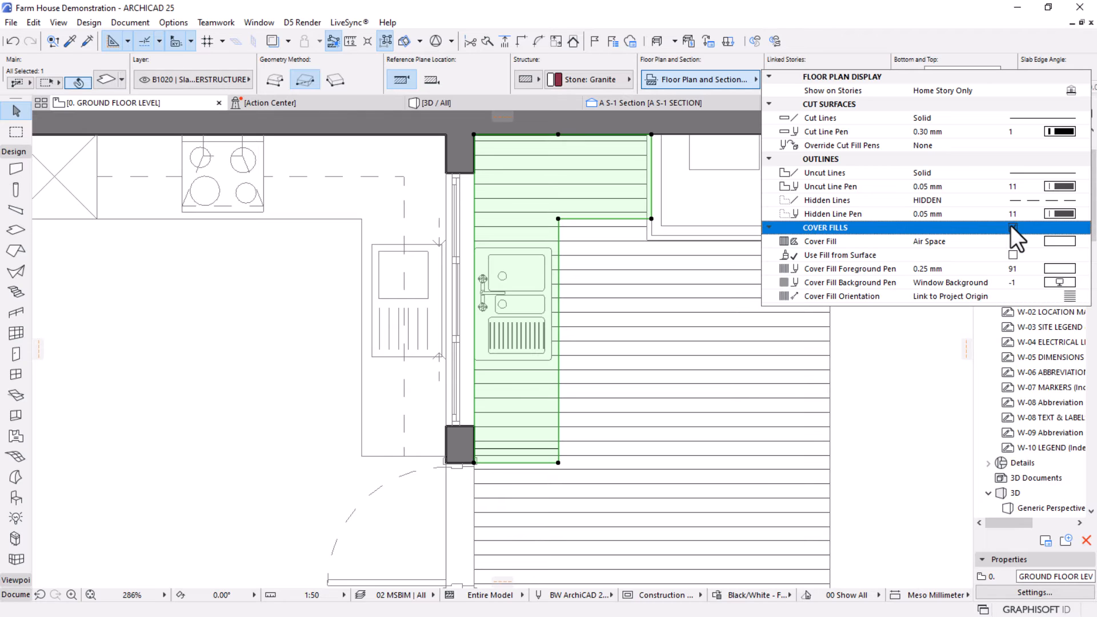
pyautogui.click(1051, 238)
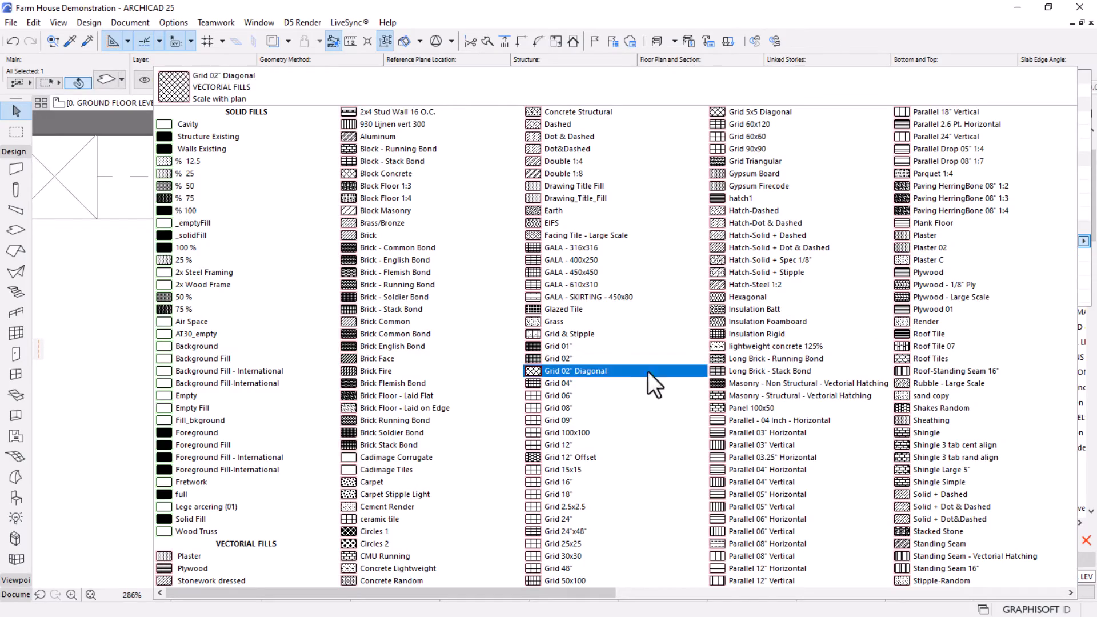
pyautogui.hscroll(5, 249, 448)
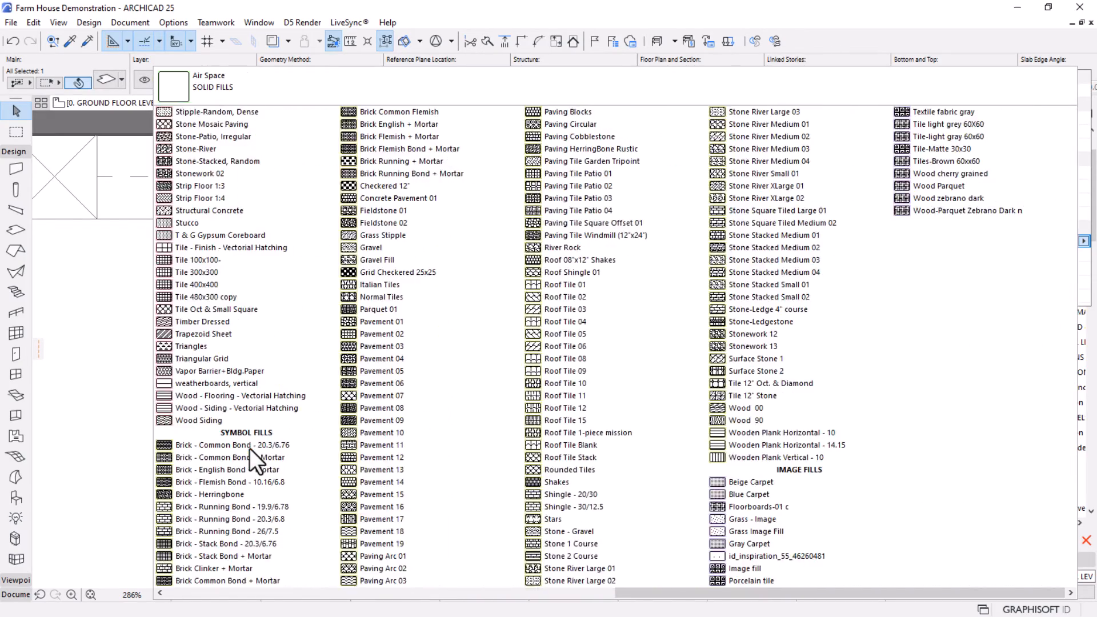
pyautogui.hscroll(-5, 249, 448)
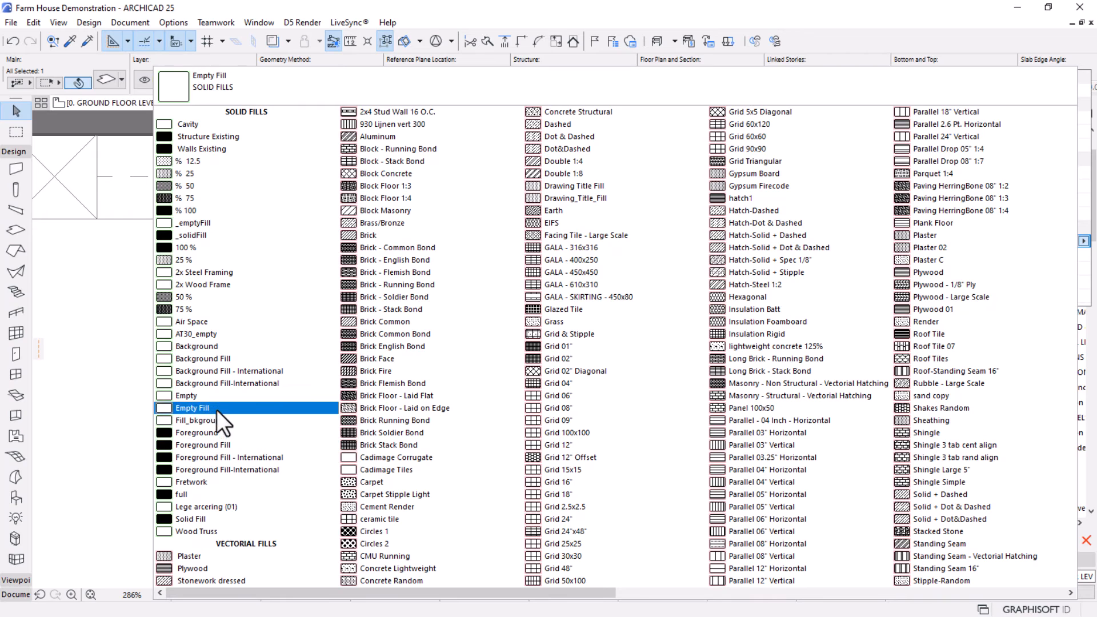
pyautogui.click(211, 396)
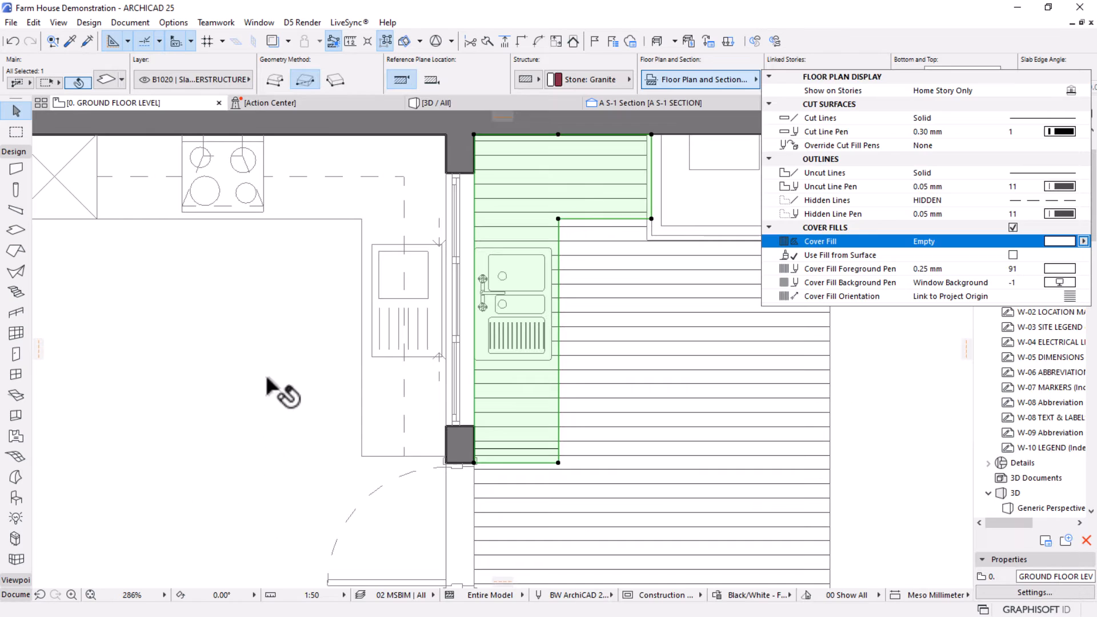
# Deselect the counter slab and examine the counter, deck hatch and open living area on the ground floor plan.
pyautogui.scroll(-3, 575, 223)
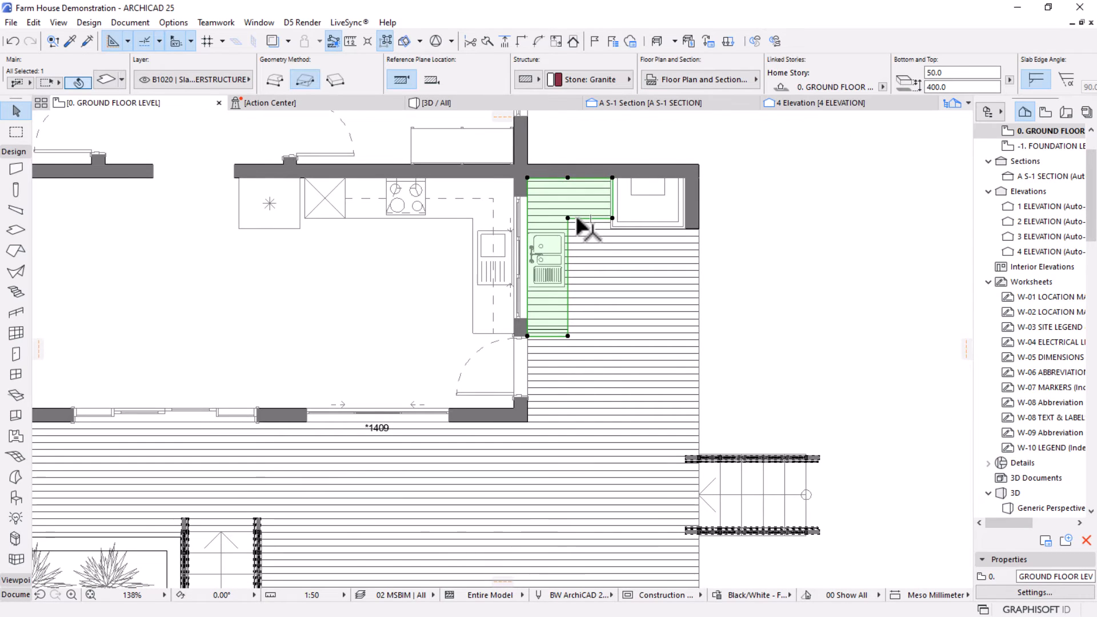
pyautogui.scroll(-2, 575, 215)
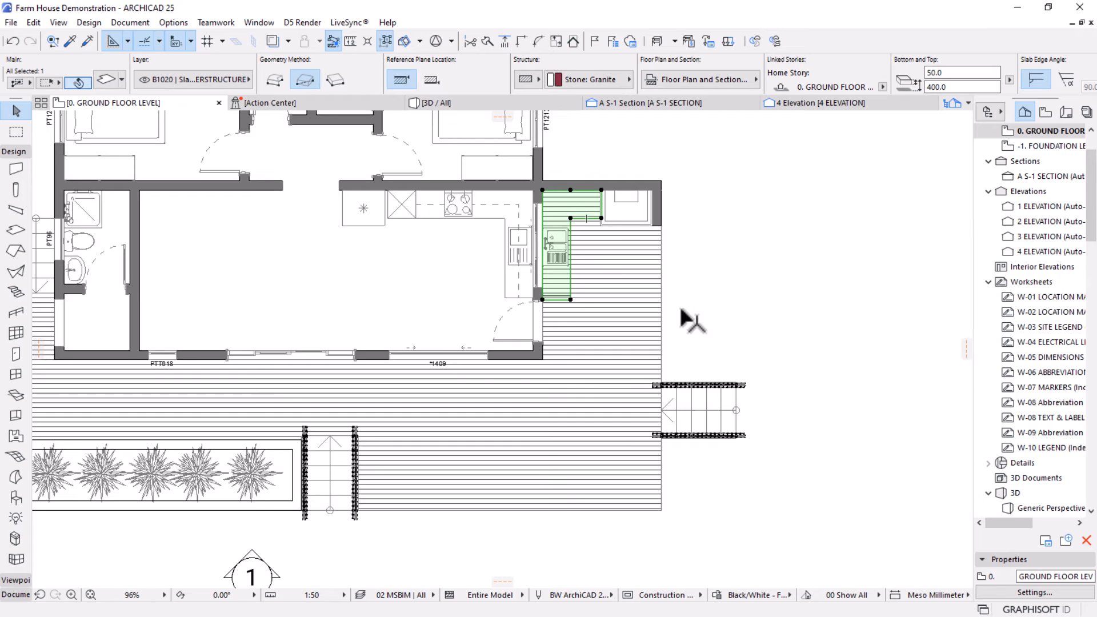
pyautogui.click(747, 310)
pyautogui.scroll(2, 530, 222)
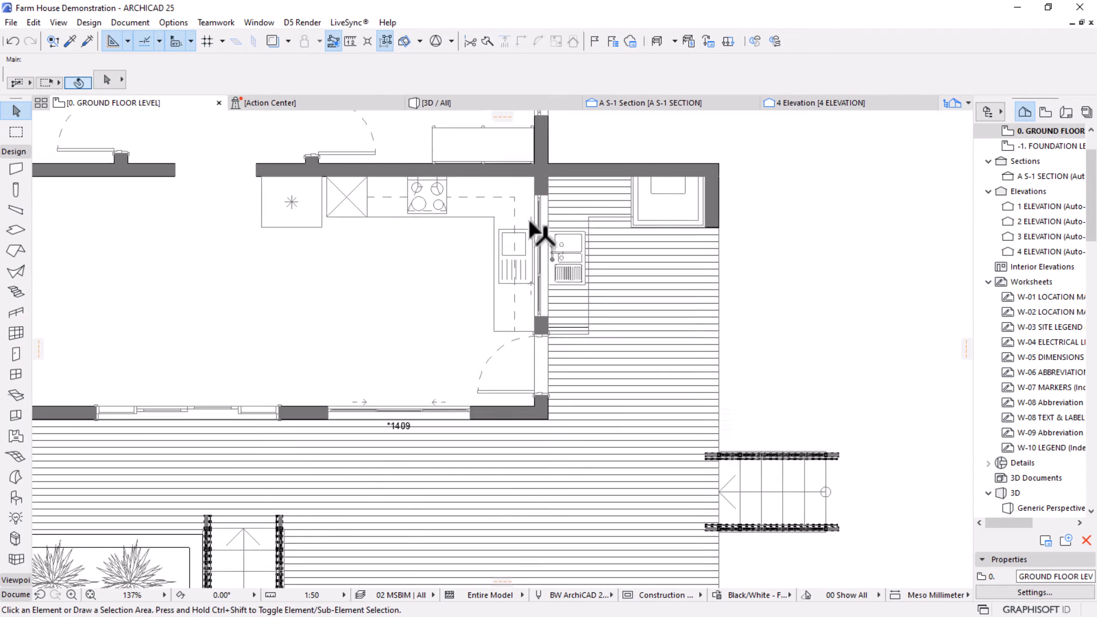
pyautogui.scroll(-2, 794, 342)
pyautogui.moveTo(746, 346); pyautogui.dragTo(840, 357, button='middle')
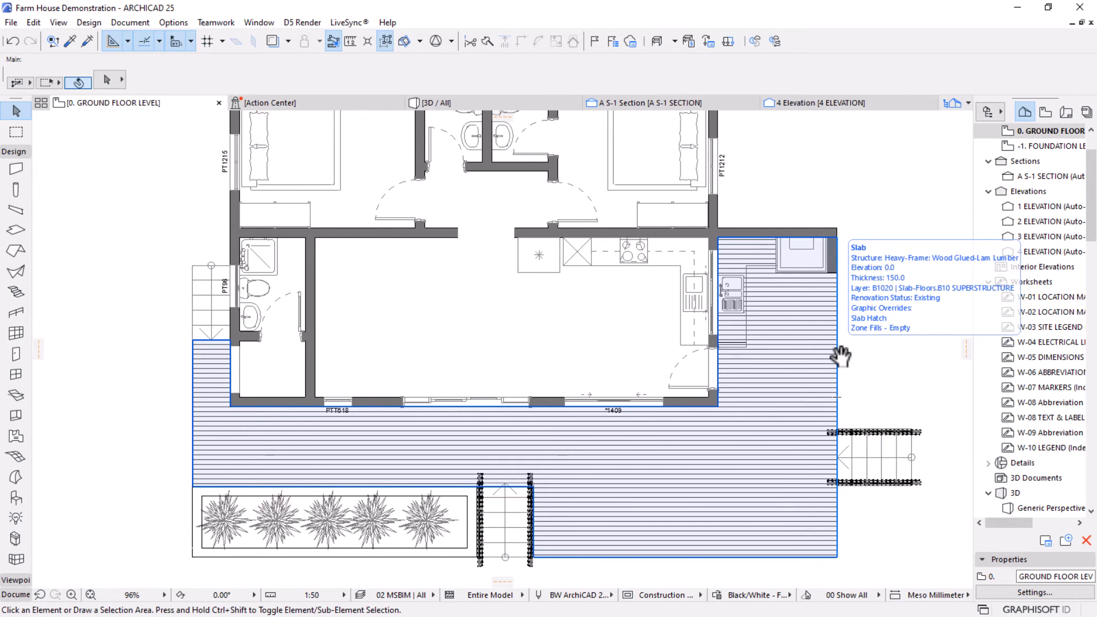
pyautogui.scroll(-3, 559, 338)
pyautogui.scroll(4, 534, 286)
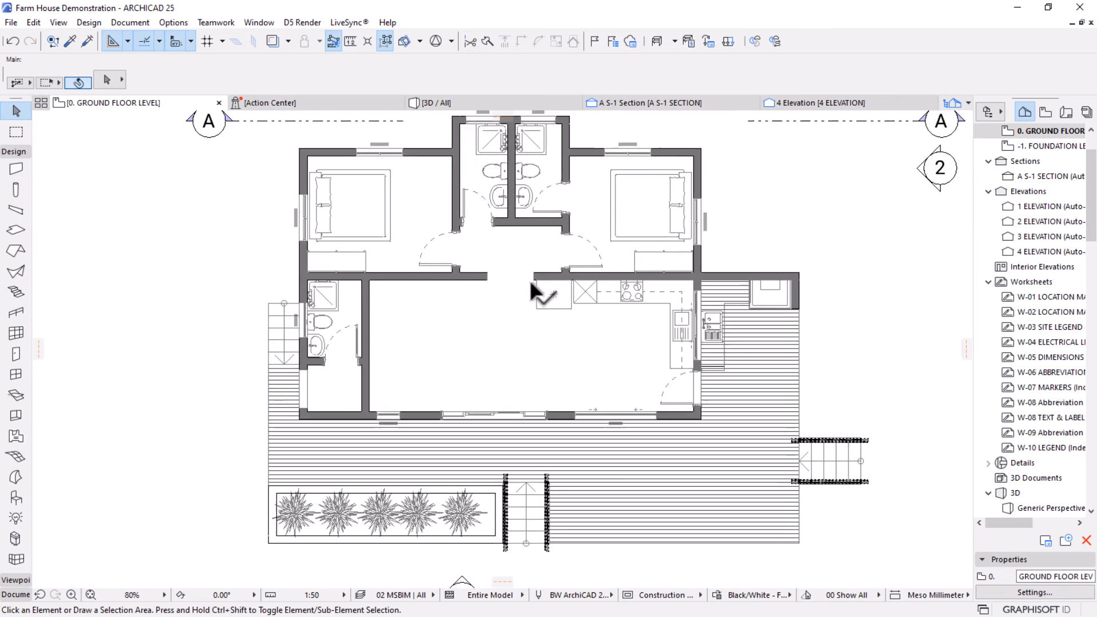
pyautogui.scroll(2, 570, 371)
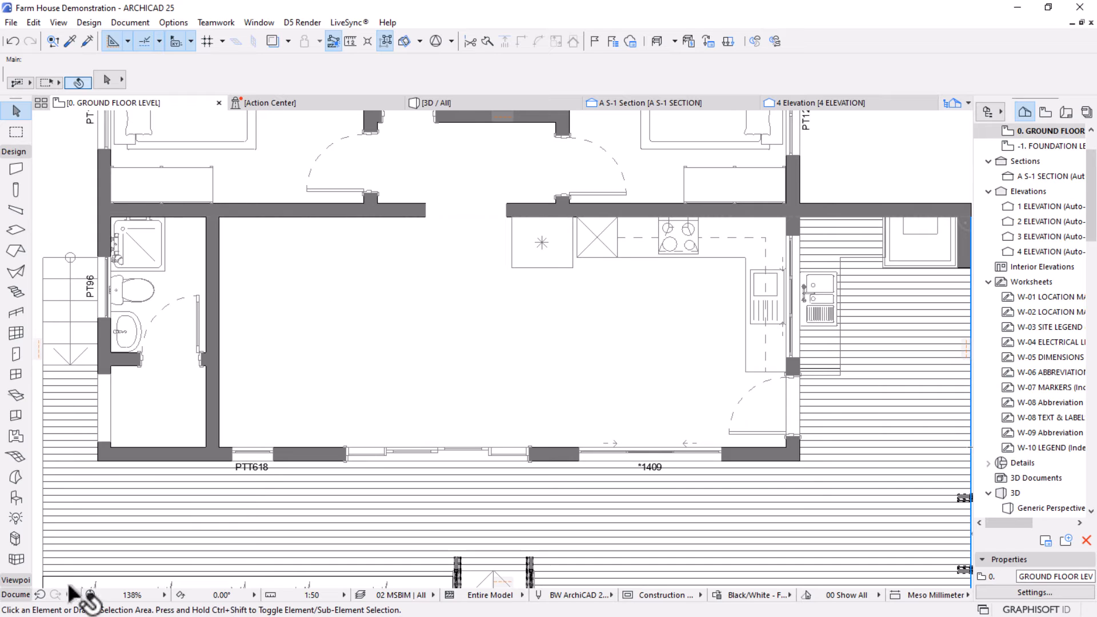
# Choose the Dining Table Rectangle 25 object from Furniture Layouts 25 and turn off its bottom-side chairs.
pyautogui.click(16, 497)
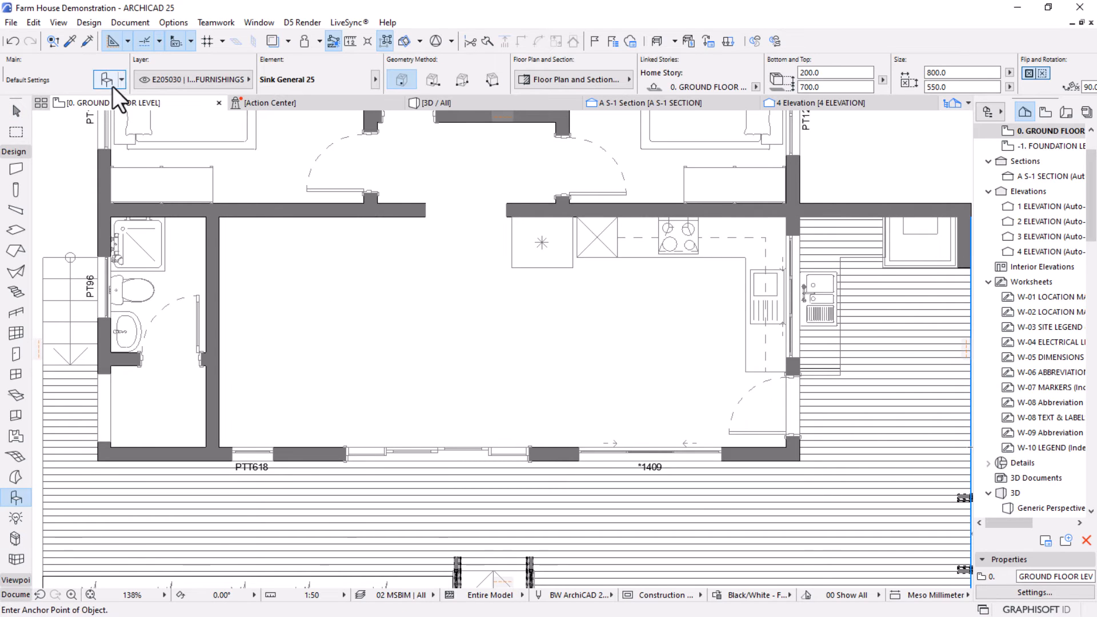
pyautogui.hotkey('ctrl', 't')
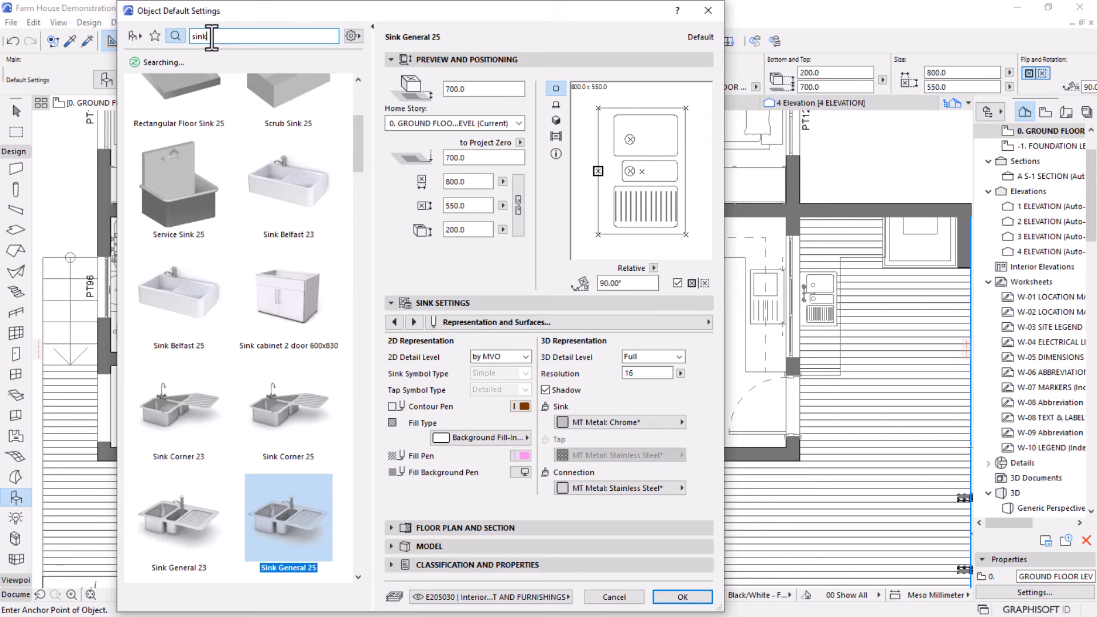
pyautogui.click(132, 36)
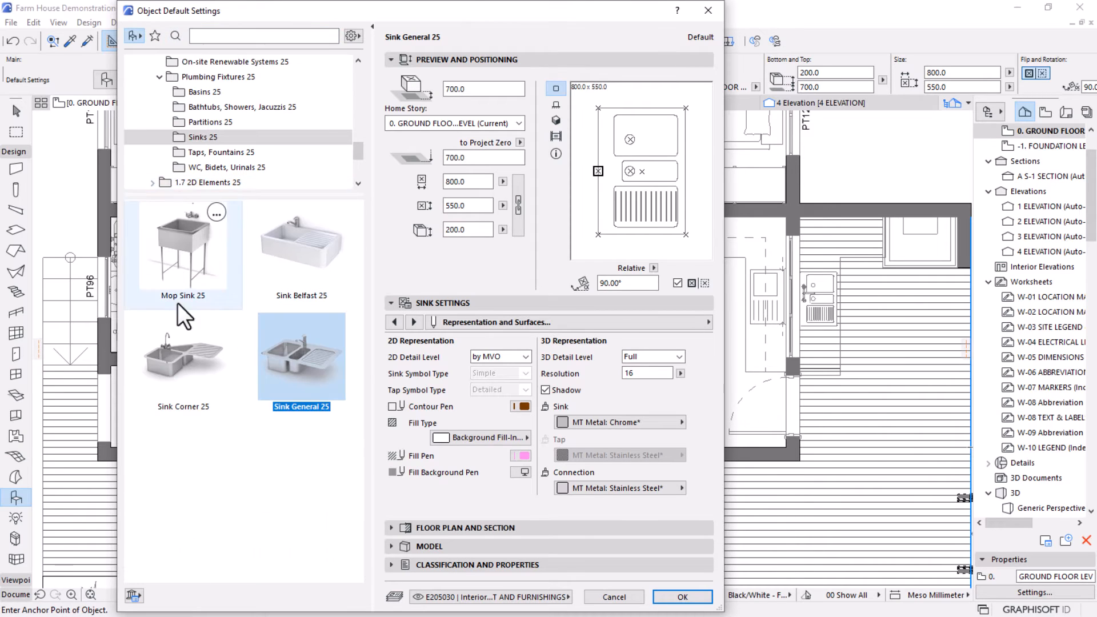
pyautogui.scroll(-2, 268, 129)
pyautogui.scroll(5, 274, 127)
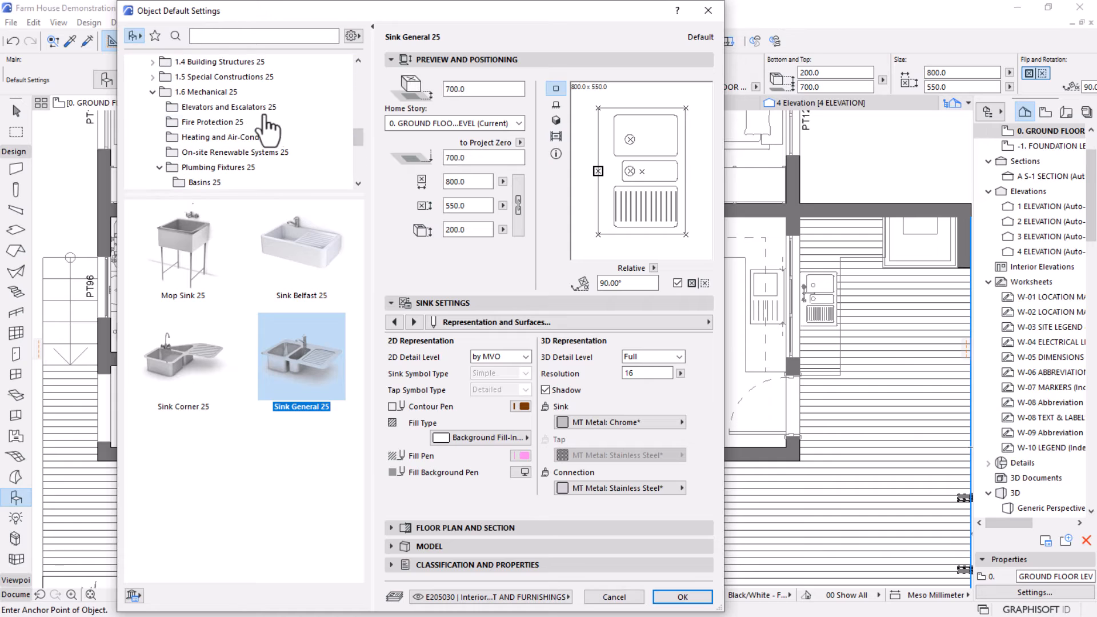
pyautogui.scroll(3, 306, 143)
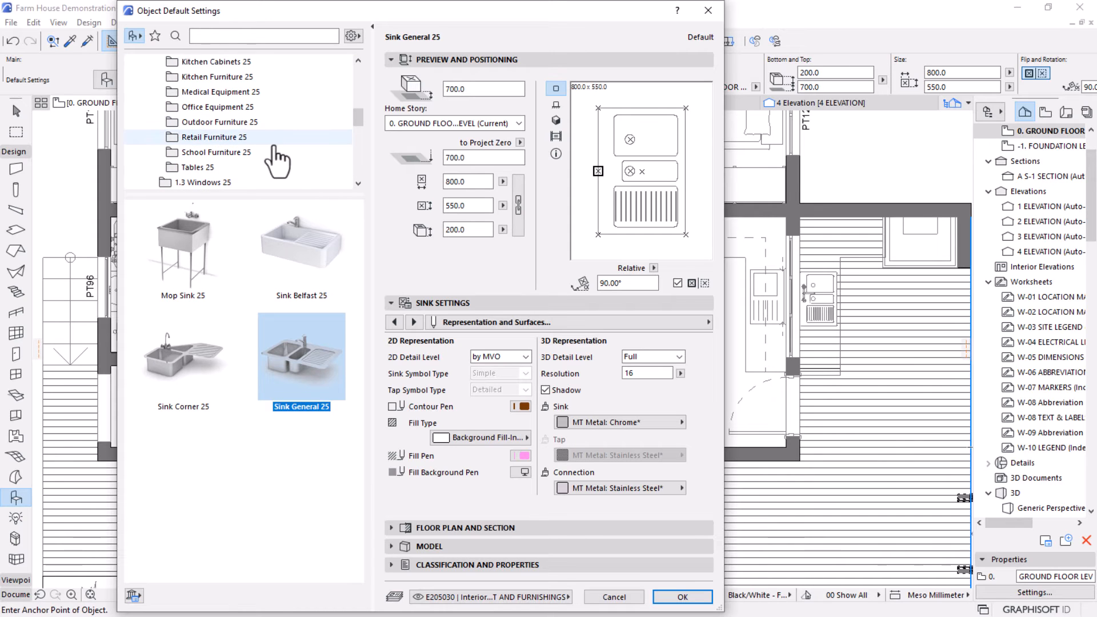
pyautogui.click(217, 77)
pyautogui.scroll(-3, 320, 446)
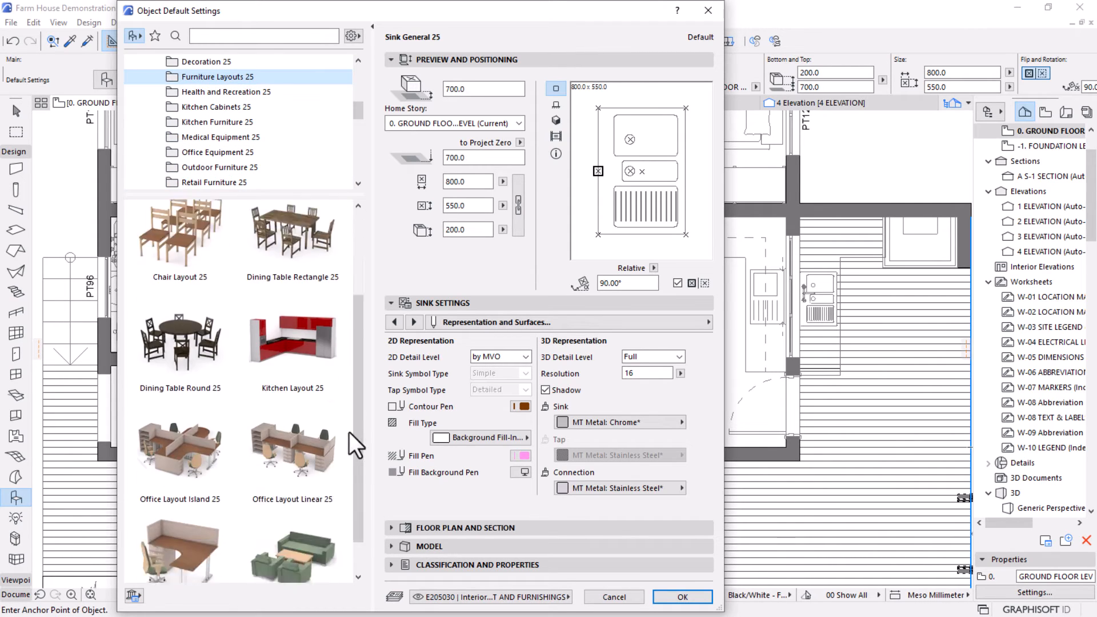
pyautogui.scroll(3, 289, 446)
pyautogui.click(292, 314)
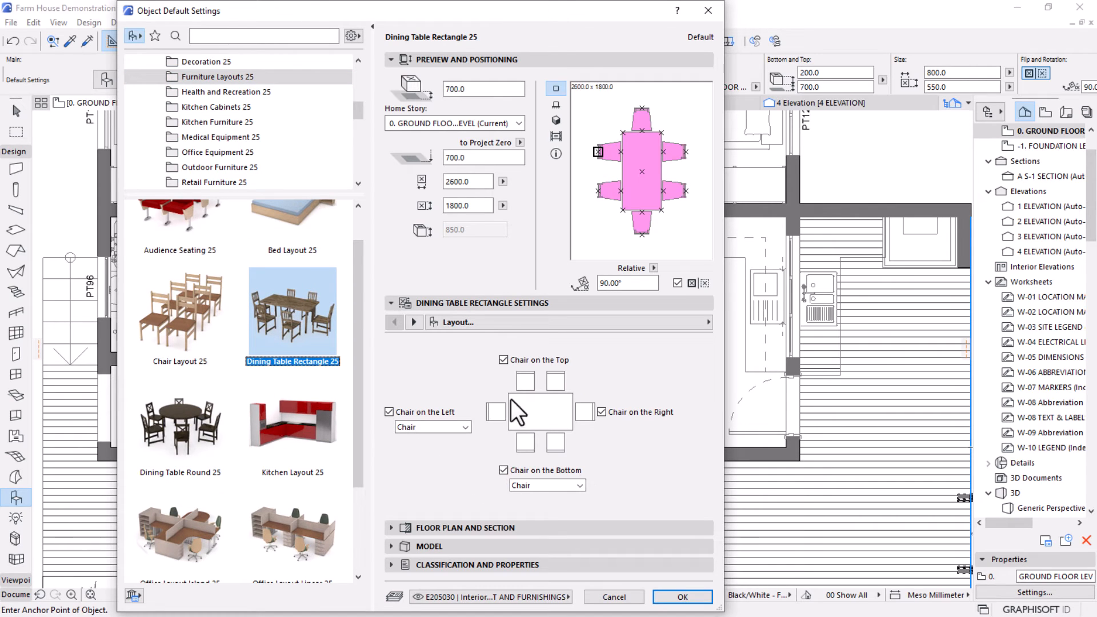
pyautogui.click(503, 470)
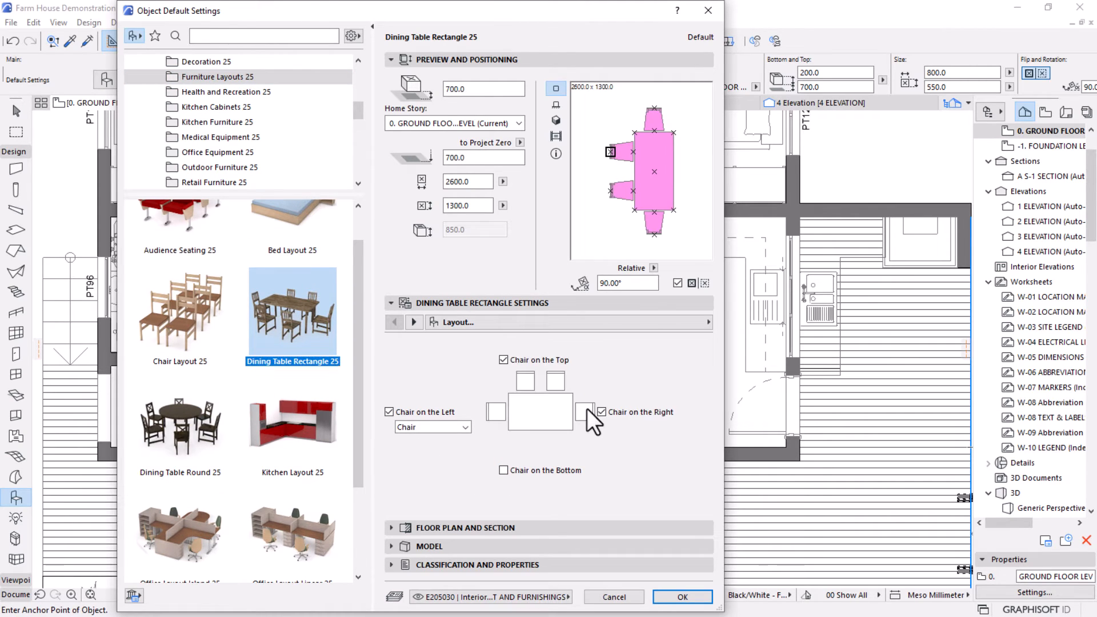
# Set the dining table's 2D detail level to Symbolic.
pyautogui.click(413, 322)
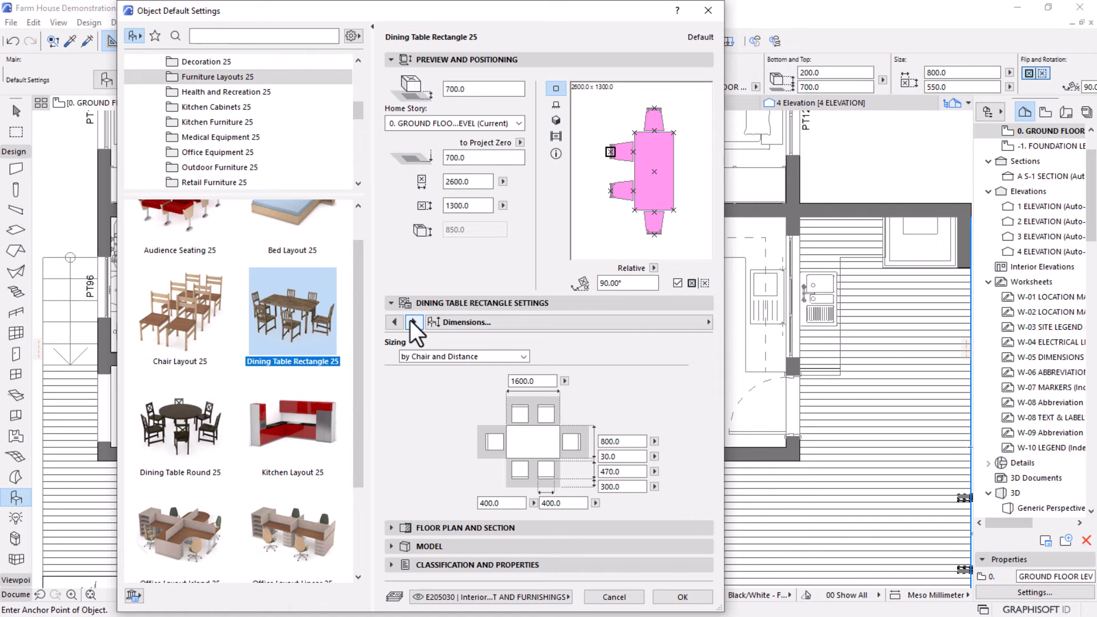
pyautogui.click(412, 323)
pyautogui.click(412, 322)
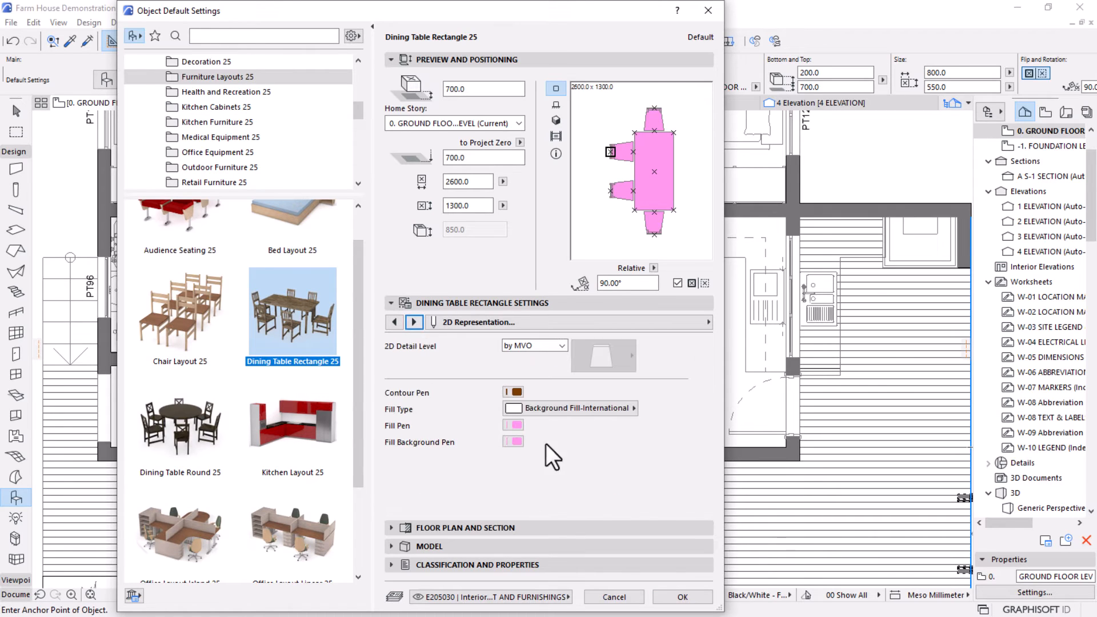
pyautogui.click(563, 346)
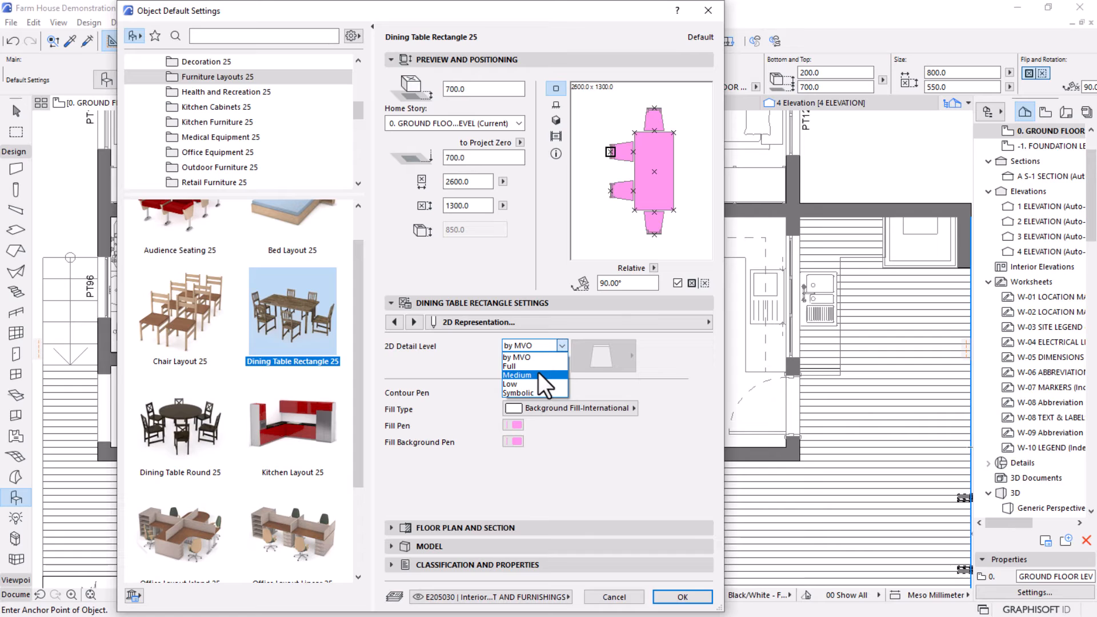
pyautogui.click(529, 368)
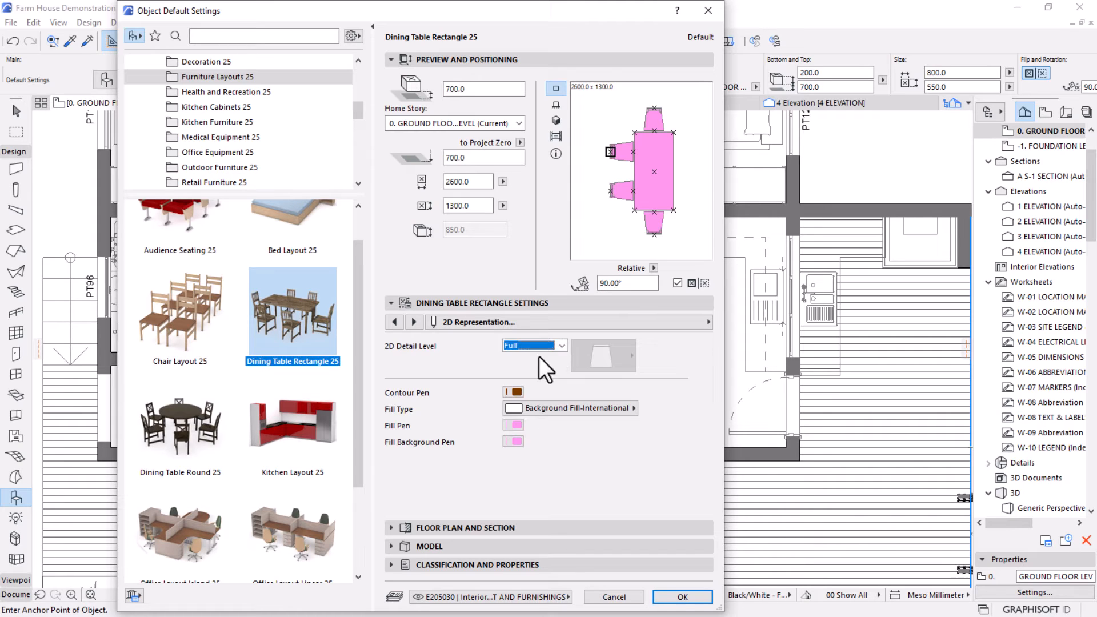
pyautogui.click(538, 347)
pyautogui.click(516, 393)
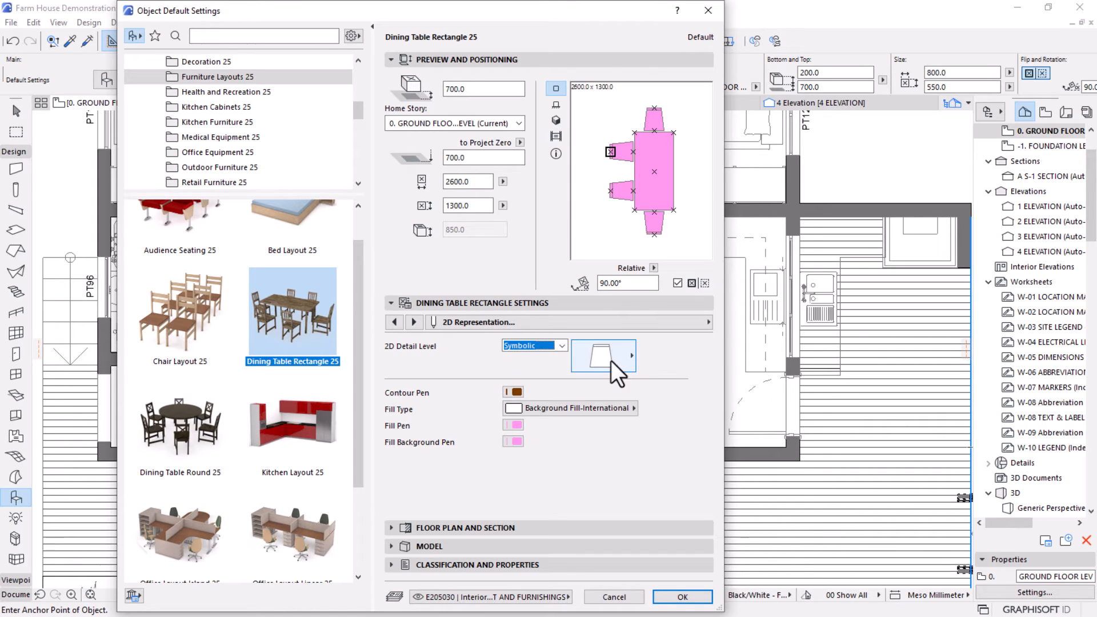
# Try the Circle with Backrest and Trapezoid chair symbols, and set the dining table's chairs to Trapezoid with Backrest.
pyautogui.click(611, 361)
pyautogui.click(663, 64)
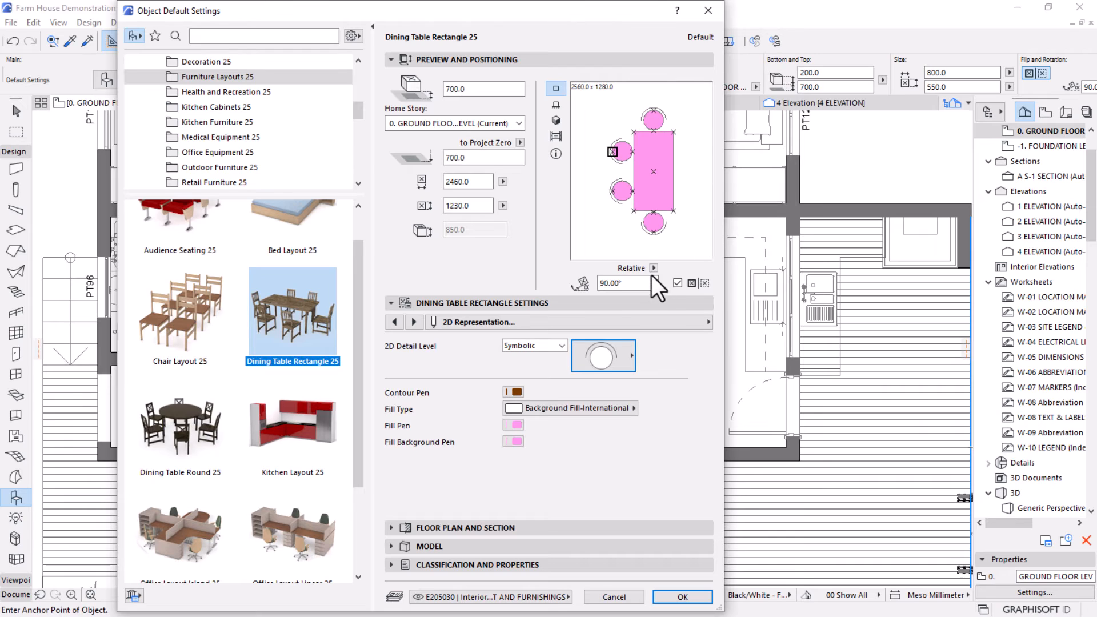
pyautogui.click(604, 359)
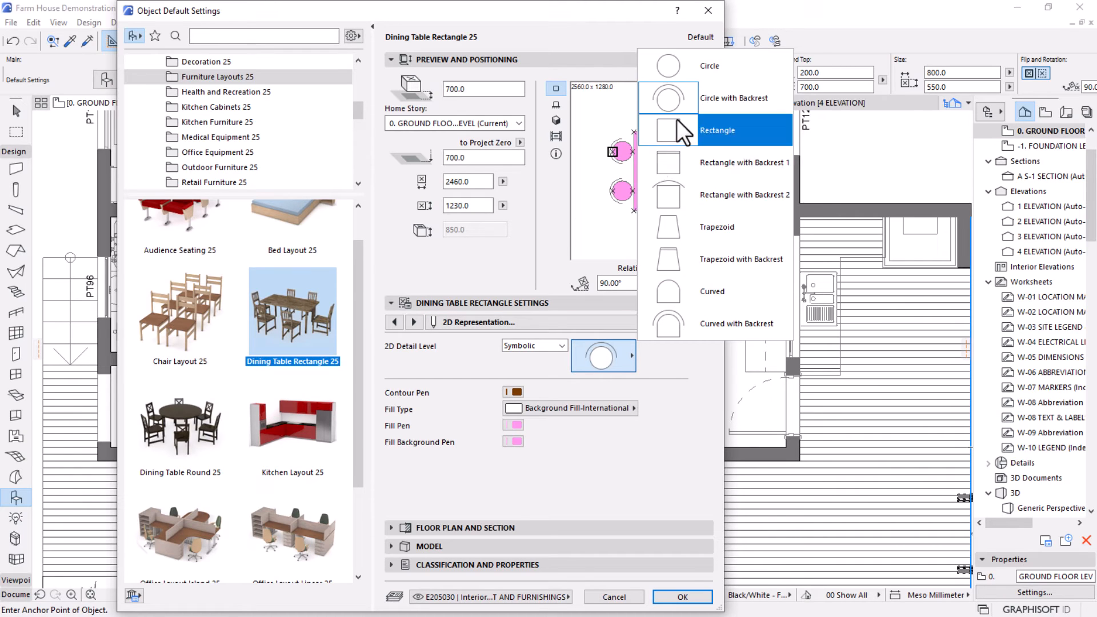
pyautogui.click(684, 221)
pyautogui.click(613, 355)
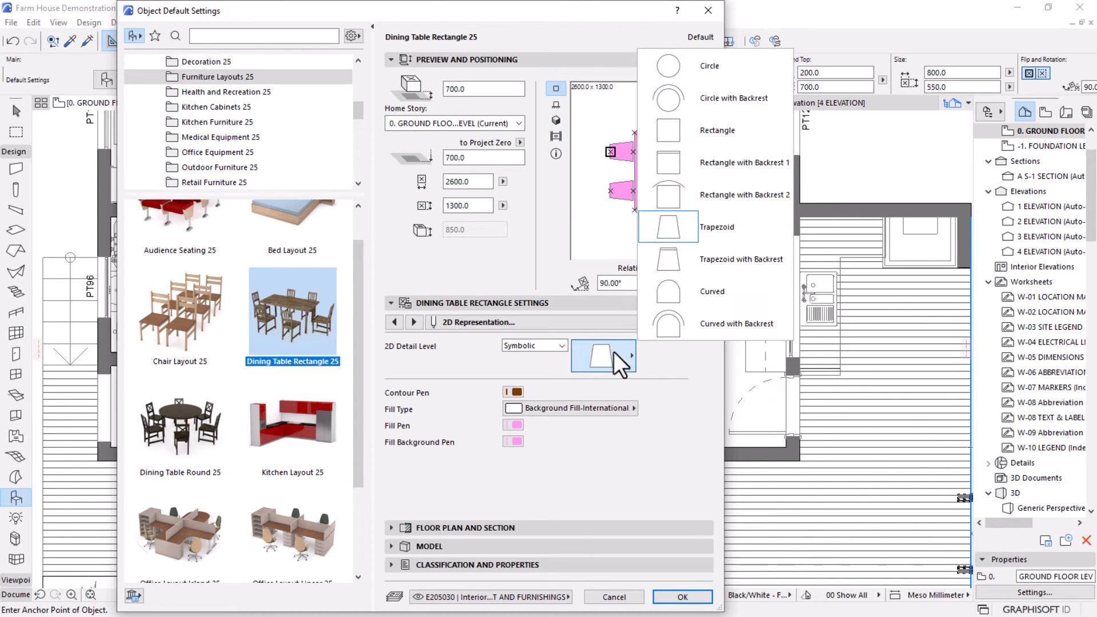
pyautogui.click(709, 280)
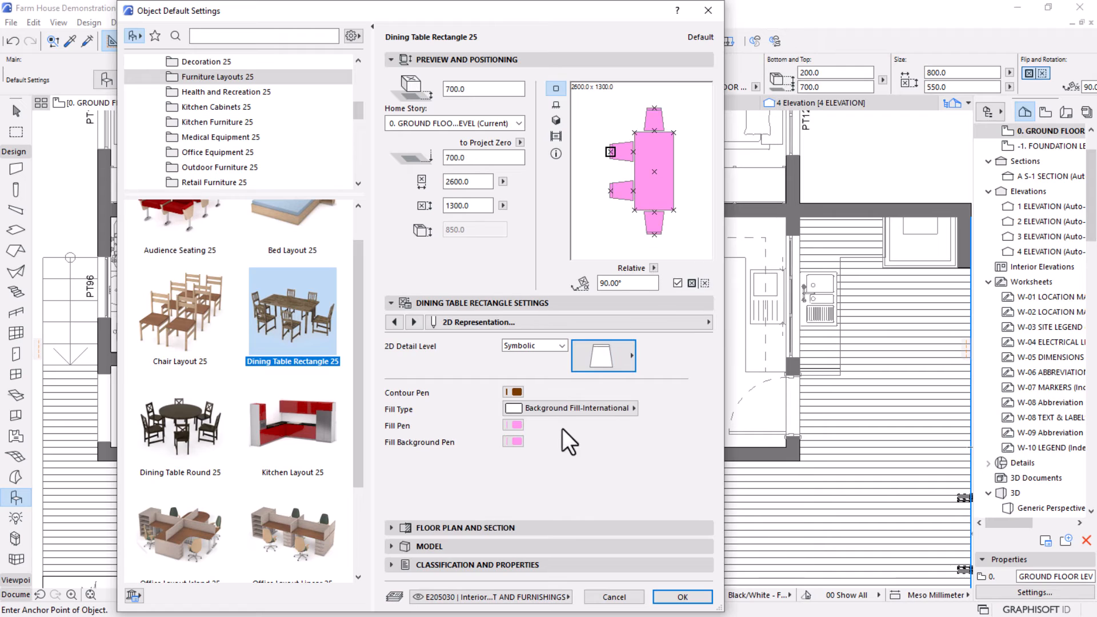
# Set the dining table's fill background pen to the window background and its 3D detail level to Full.
pyautogui.click(514, 442)
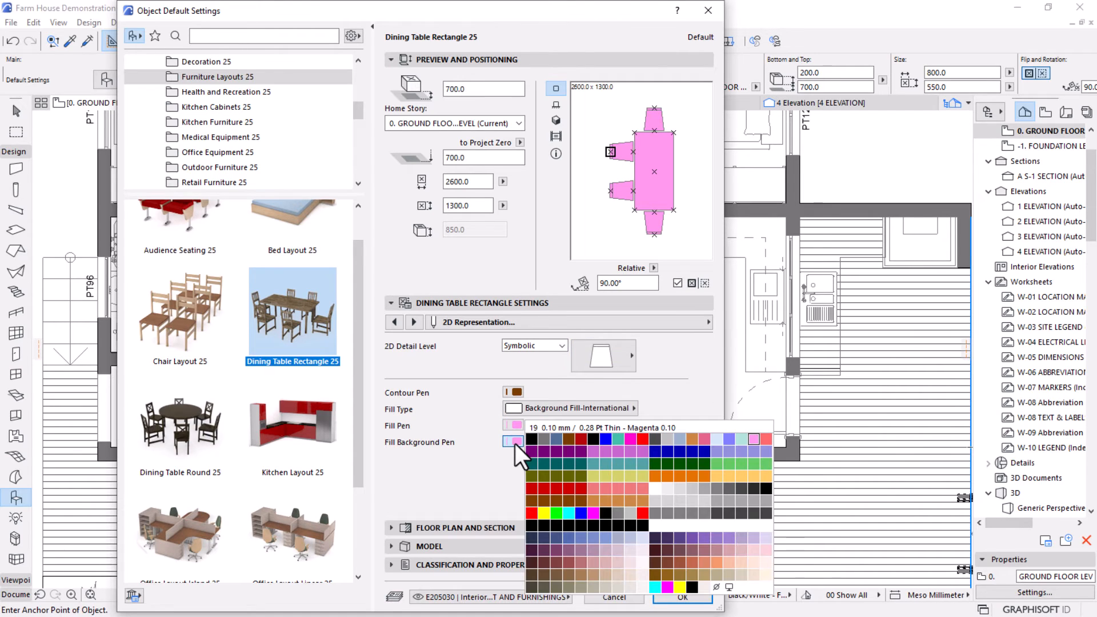
pyautogui.click(729, 586)
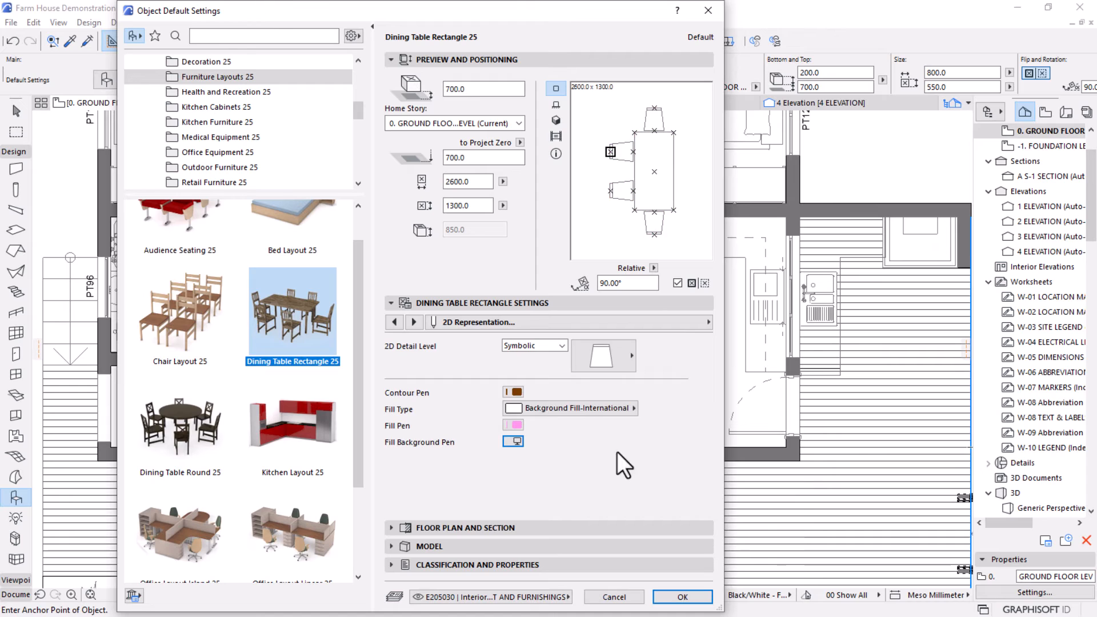
pyautogui.click(413, 322)
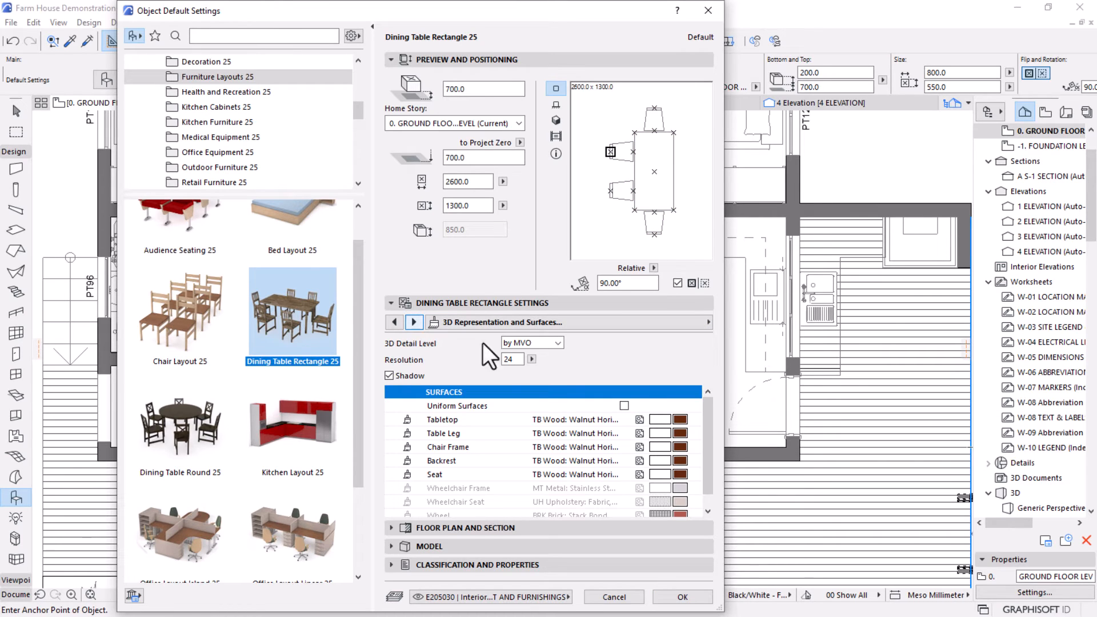
pyautogui.click(539, 342)
pyautogui.click(527, 379)
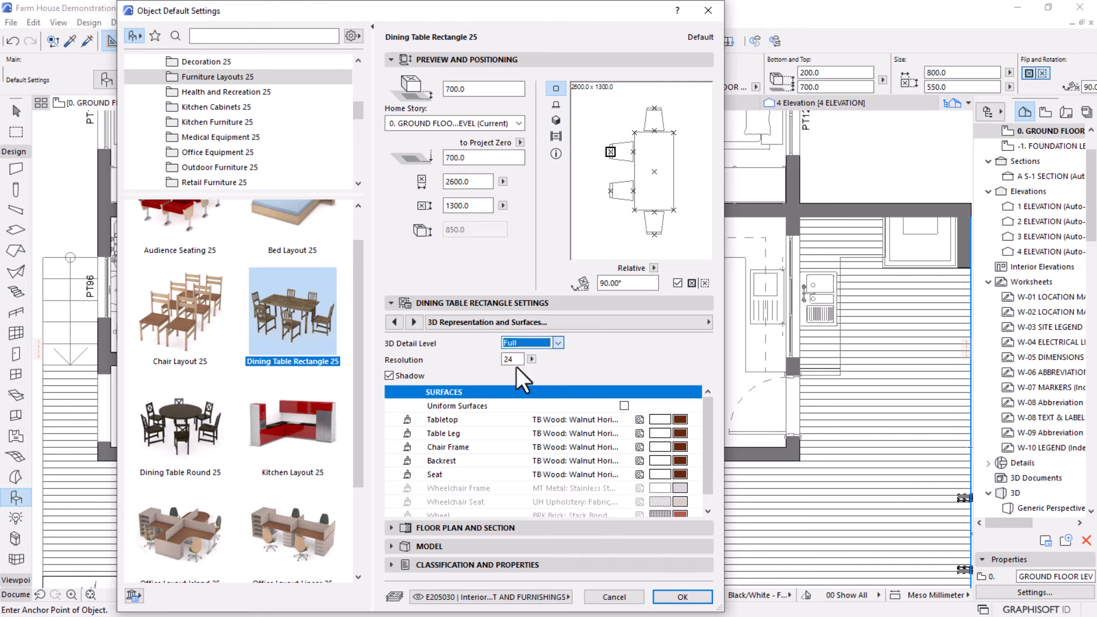
# Place the dining table at elevation 0 in the open living area, near the kitchen's side door.
pyautogui.click(691, 595)
pyautogui.click(625, 407)
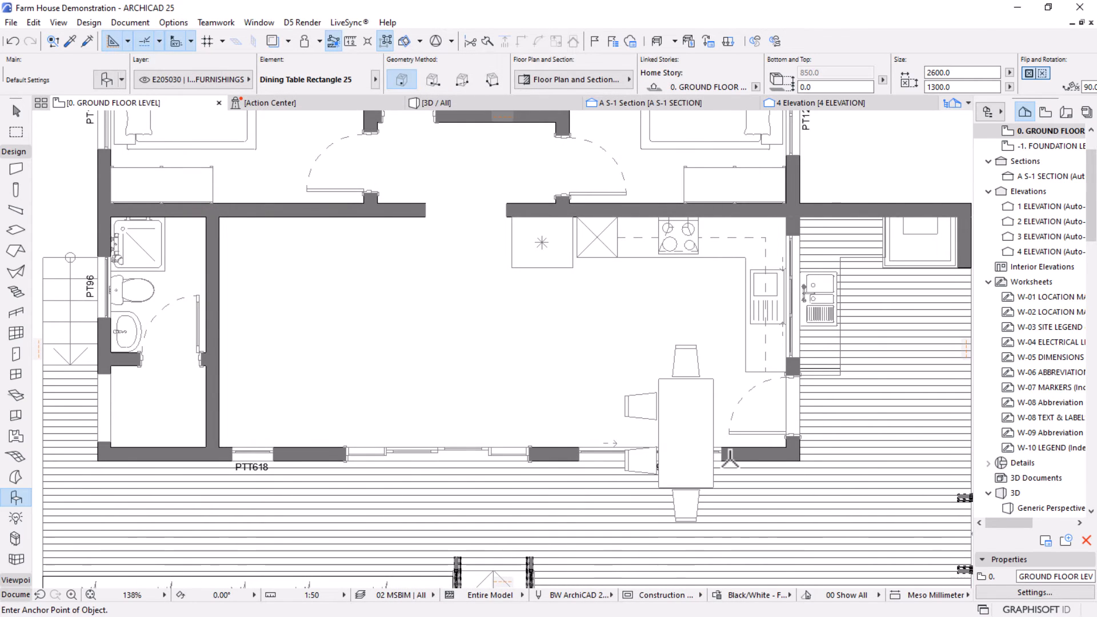
# Rotate the dining table 90° clockwise about its centre so its long side runs parallel to the front window wall.
pyautogui.scroll(4, 629, 406)
pyautogui.click(16, 110)
pyautogui.click(641, 317)
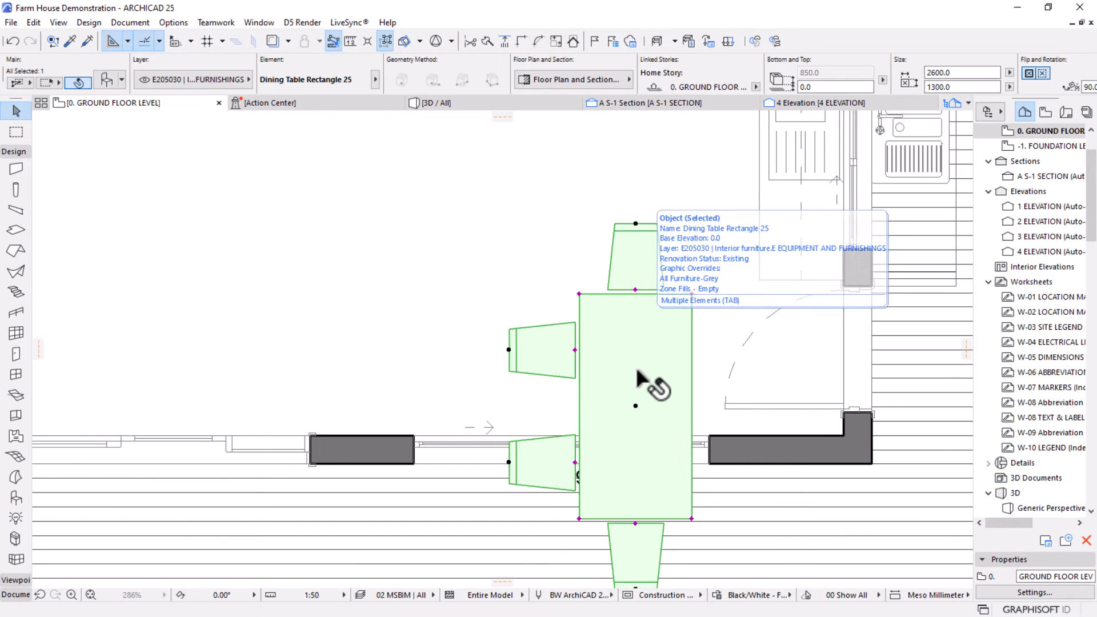
pyautogui.hotkey('ctrl', 'e')
pyautogui.click(636, 406)
pyautogui.click(636, 518)
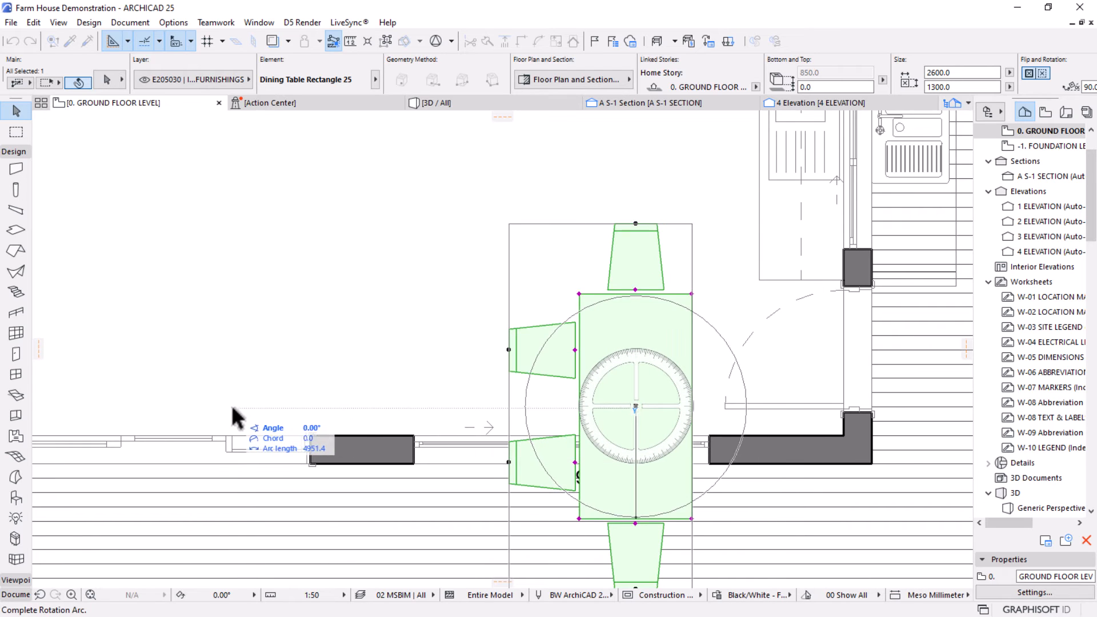
pyautogui.click(208, 403)
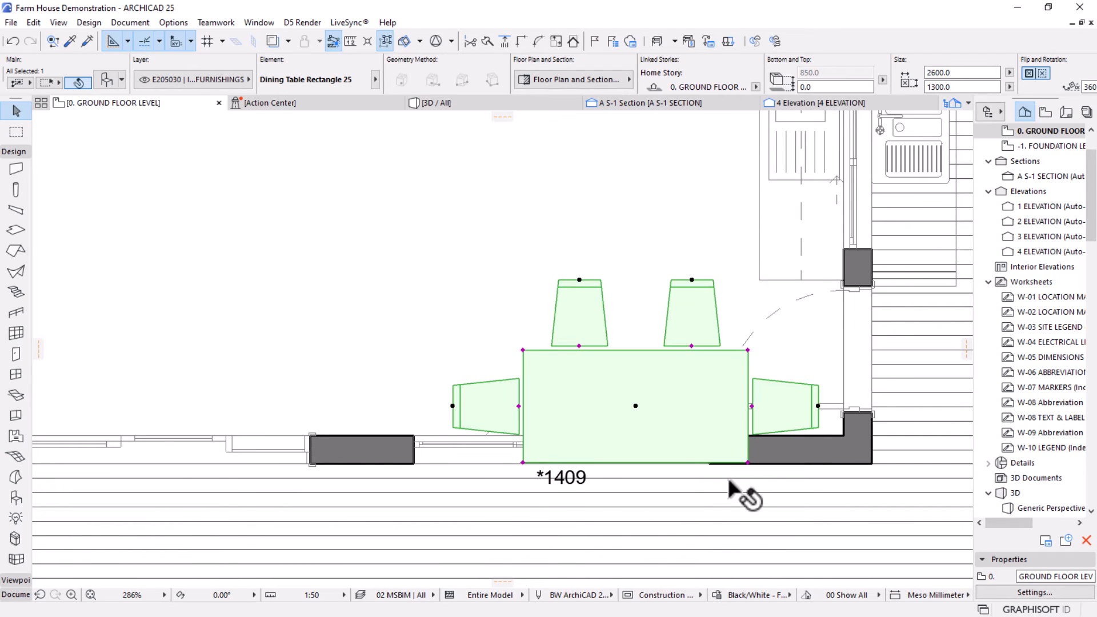
# Move the dining table fully inside the room, with its chairless long side against the front window near the side door.
pyautogui.hotkey('ctrl', 'd')
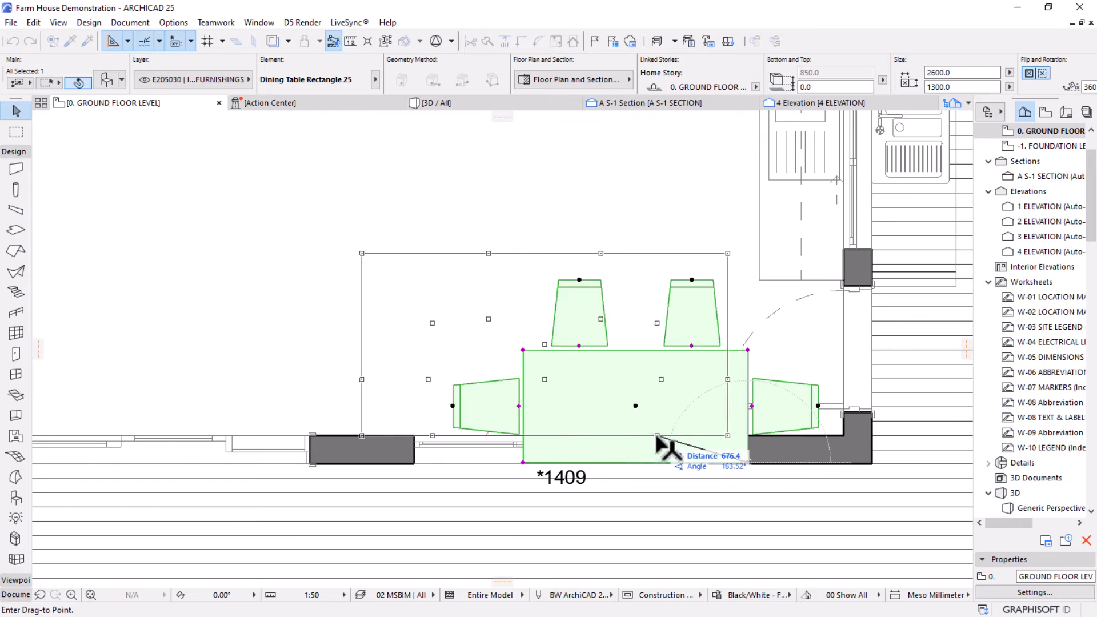
pyautogui.click(614, 435)
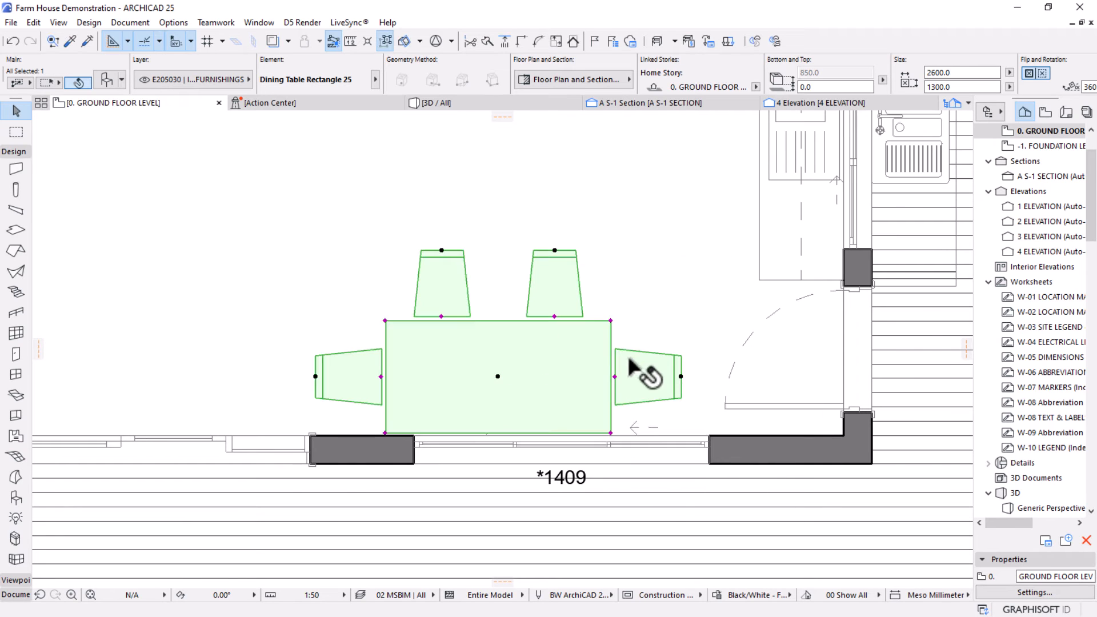
pyautogui.scroll(-5, 642, 362)
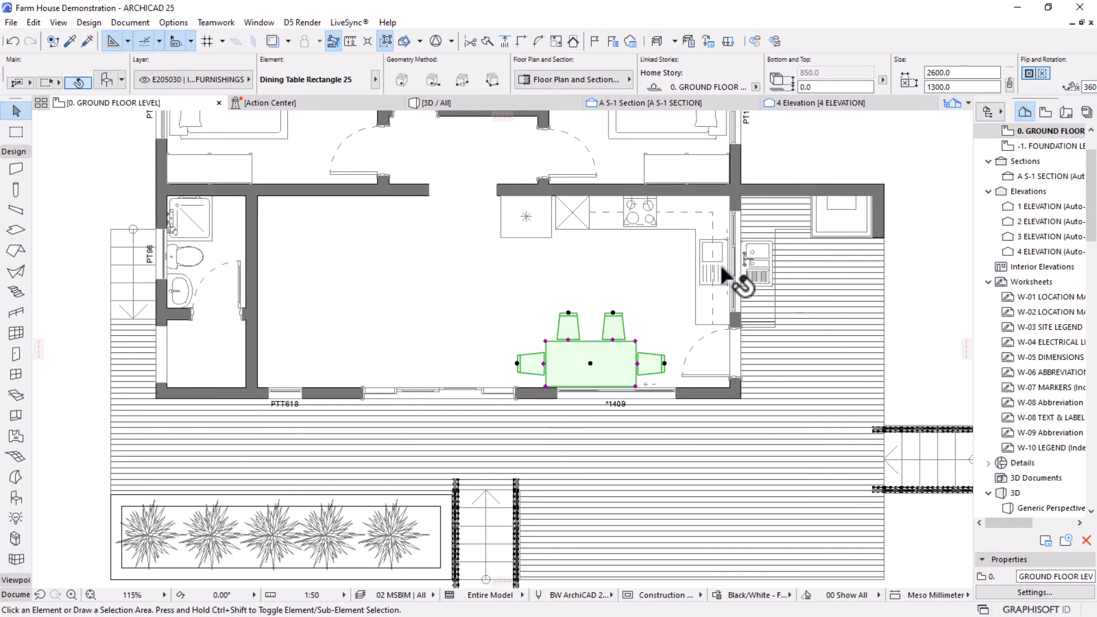
pyautogui.press('Escape')
pyautogui.scroll(-2, 681, 235)
pyautogui.moveTo(540, 319); pyautogui.dragTo(576, 367, button='middle')
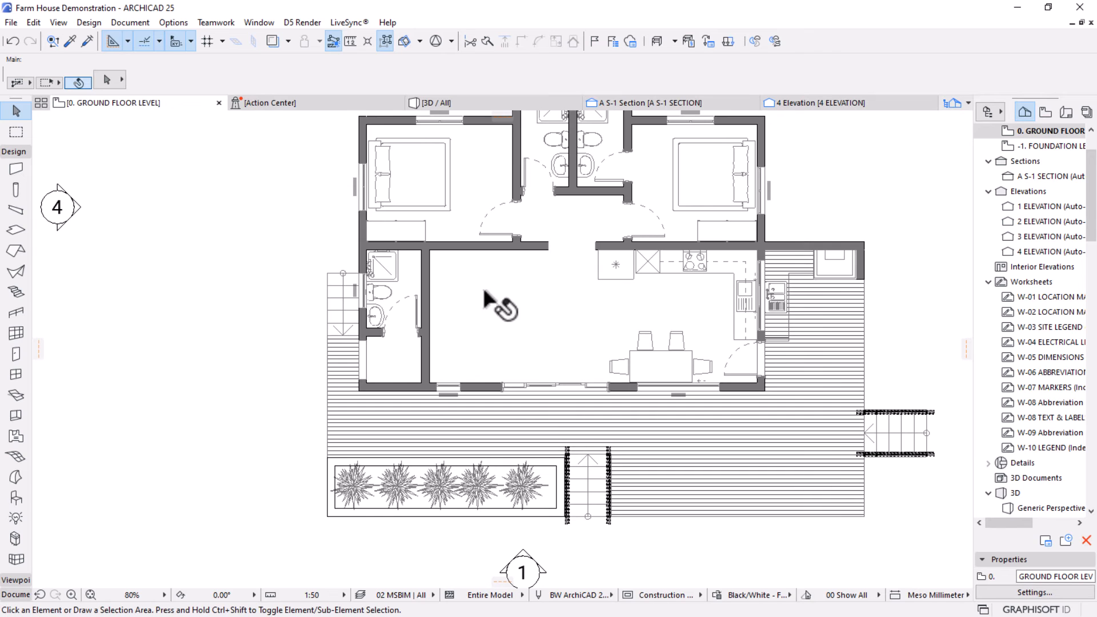
pyautogui.scroll(1, 486, 291)
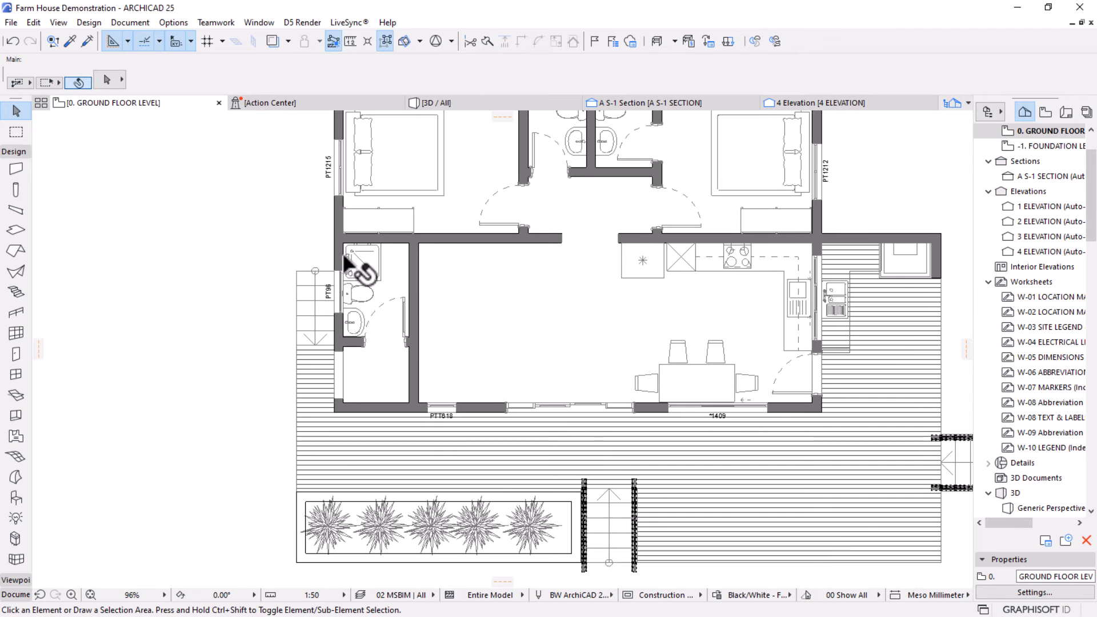
# Choose Sofa Layout 25 from the Furniture Layouts library and remove its left and right seating.
pyautogui.click(15, 497)
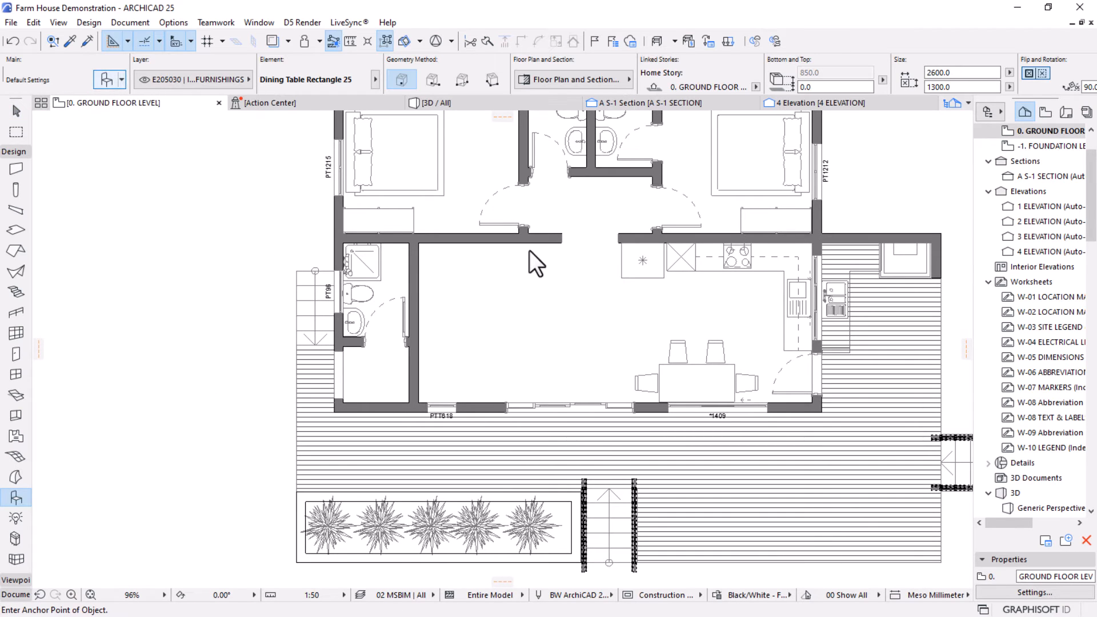
pyautogui.hotkey('ctrl', 't')
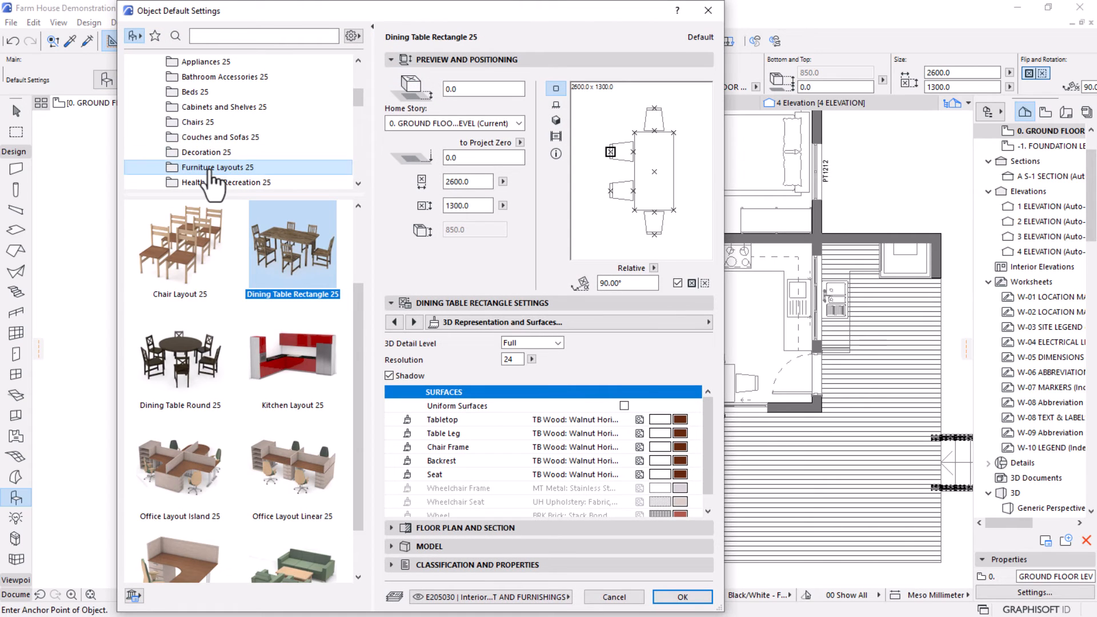
pyautogui.scroll(-1, 309, 392)
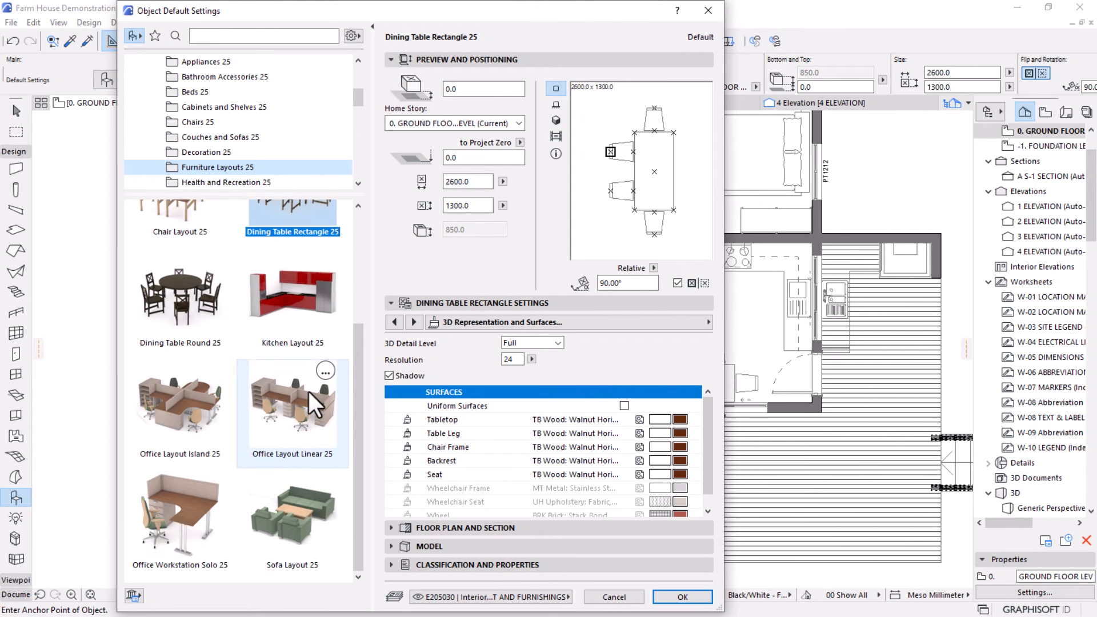
pyautogui.click(301, 514)
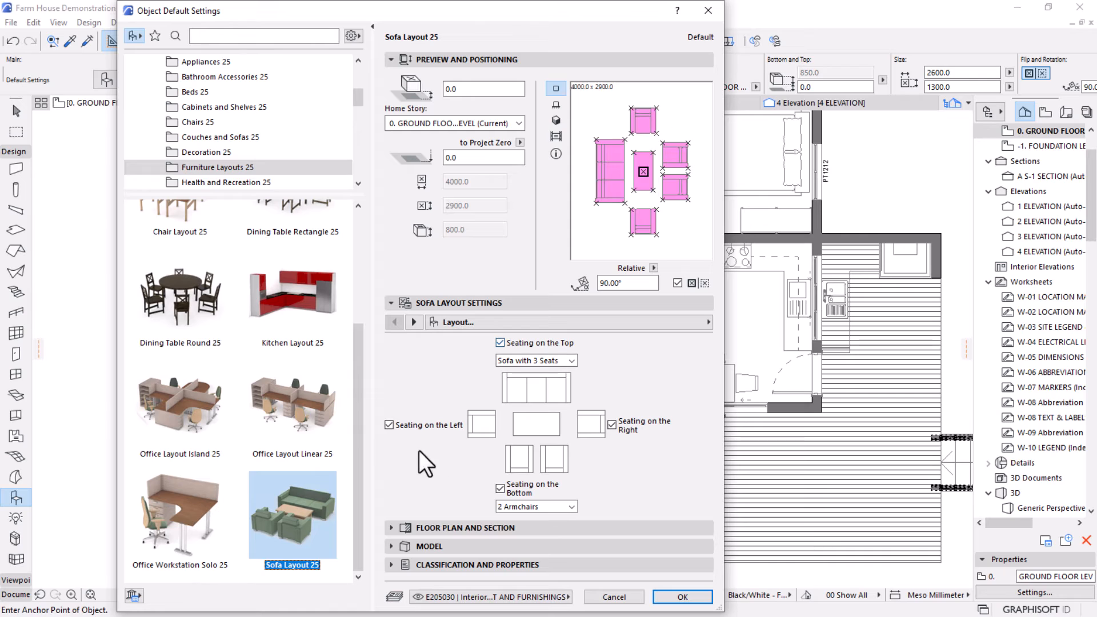
pyautogui.click(612, 425)
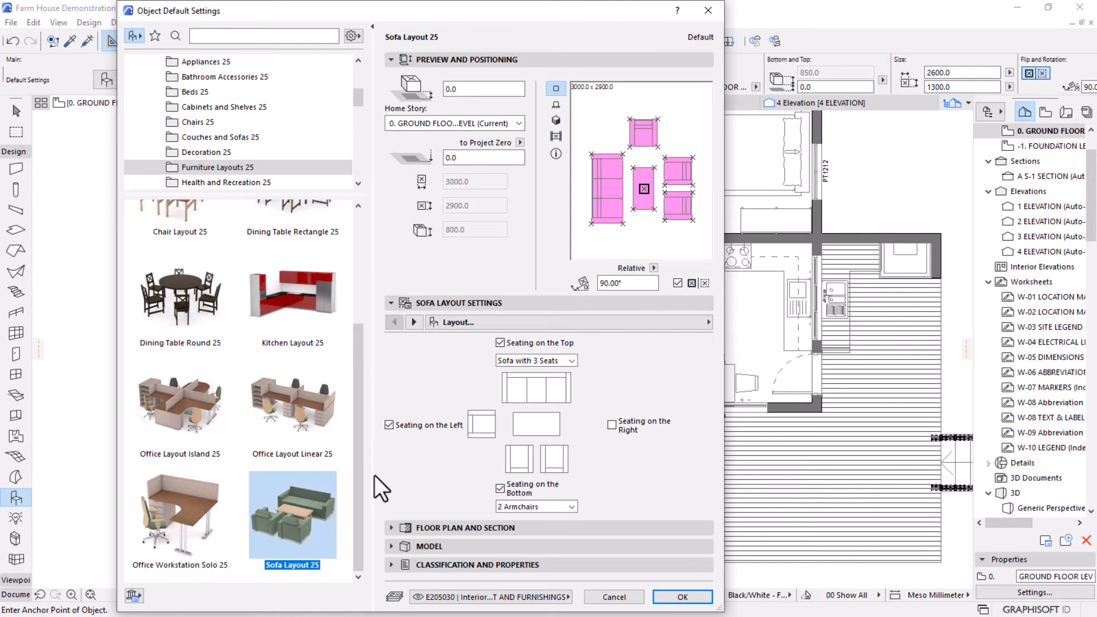
pyautogui.click(389, 425)
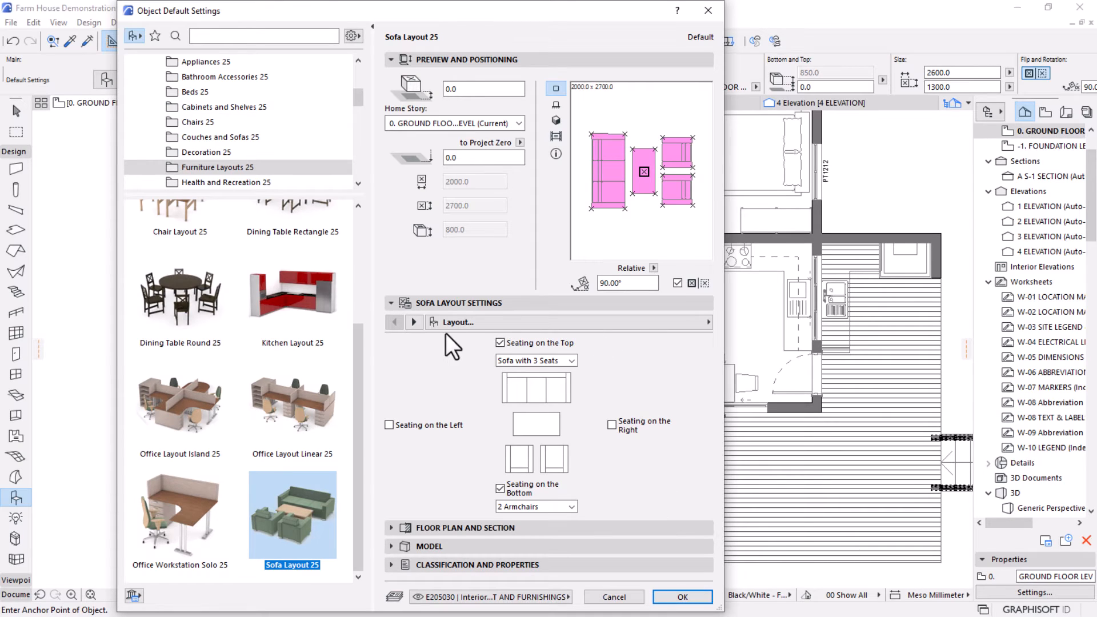
# Set the sofa layout's 2D detail level to Full and its fill background pen to the window background.
pyautogui.click(410, 327)
pyautogui.click(411, 327)
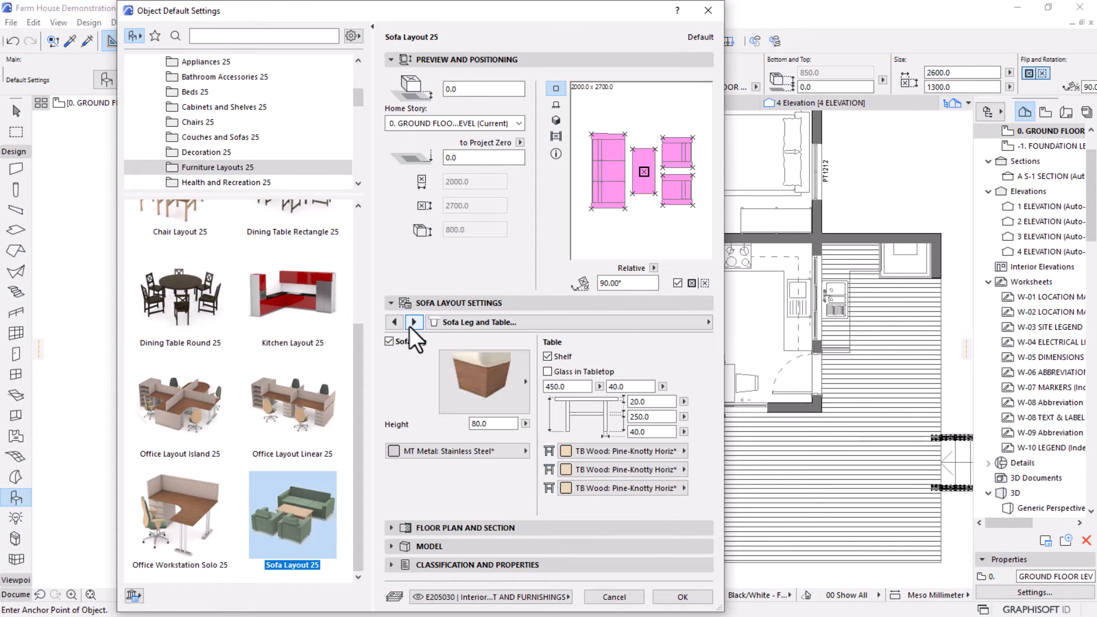
pyautogui.click(410, 327)
pyautogui.click(543, 343)
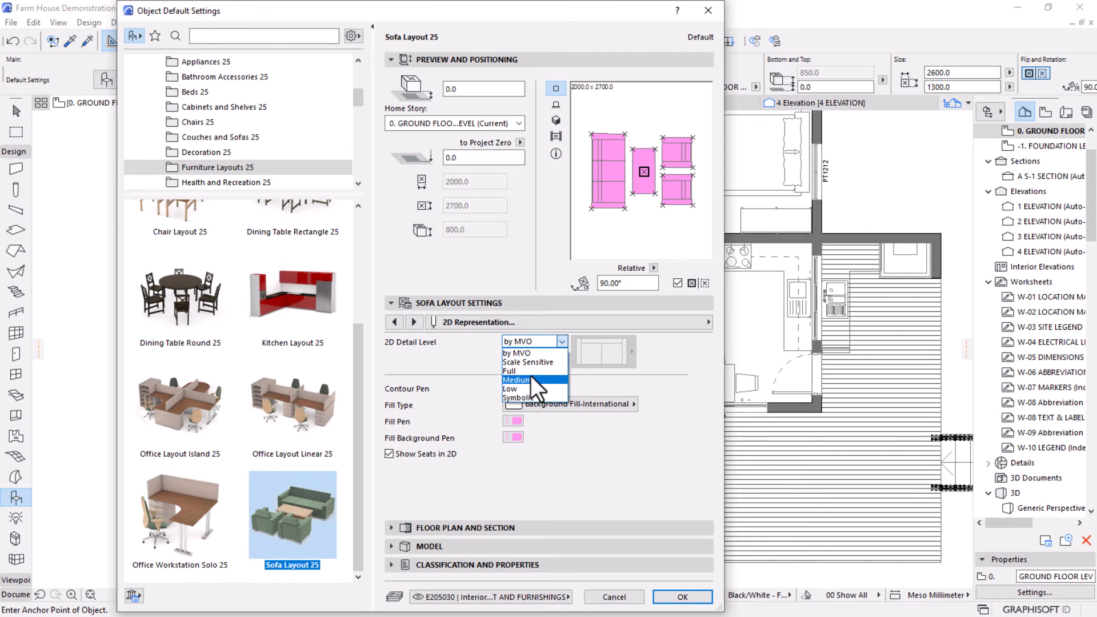
pyautogui.click(530, 376)
pyautogui.click(543, 342)
pyautogui.click(510, 370)
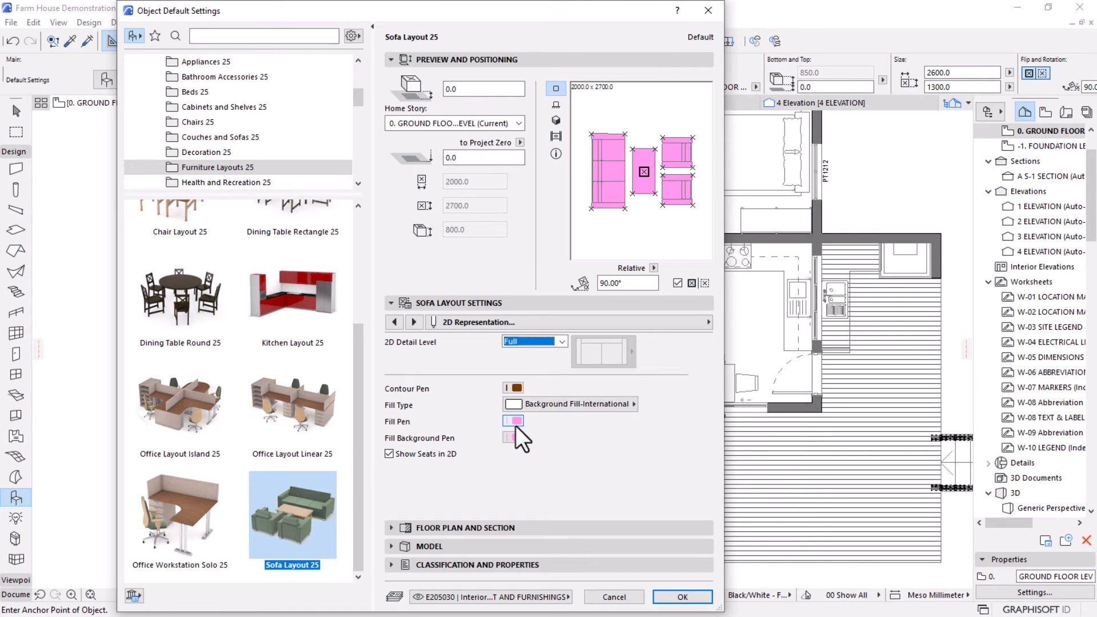
pyautogui.click(514, 437)
pyautogui.click(732, 586)
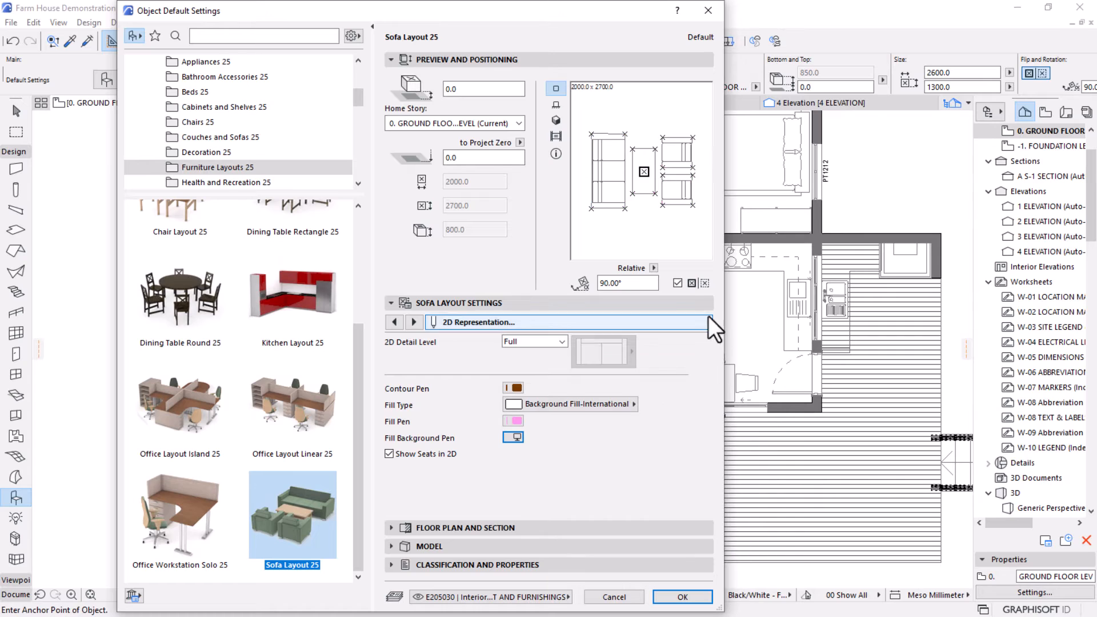
pyautogui.click(680, 596)
# Place the sofa layout in the living area beside the bathroom wall and shift it slightly towards the front wall.
pyautogui.click(489, 313)
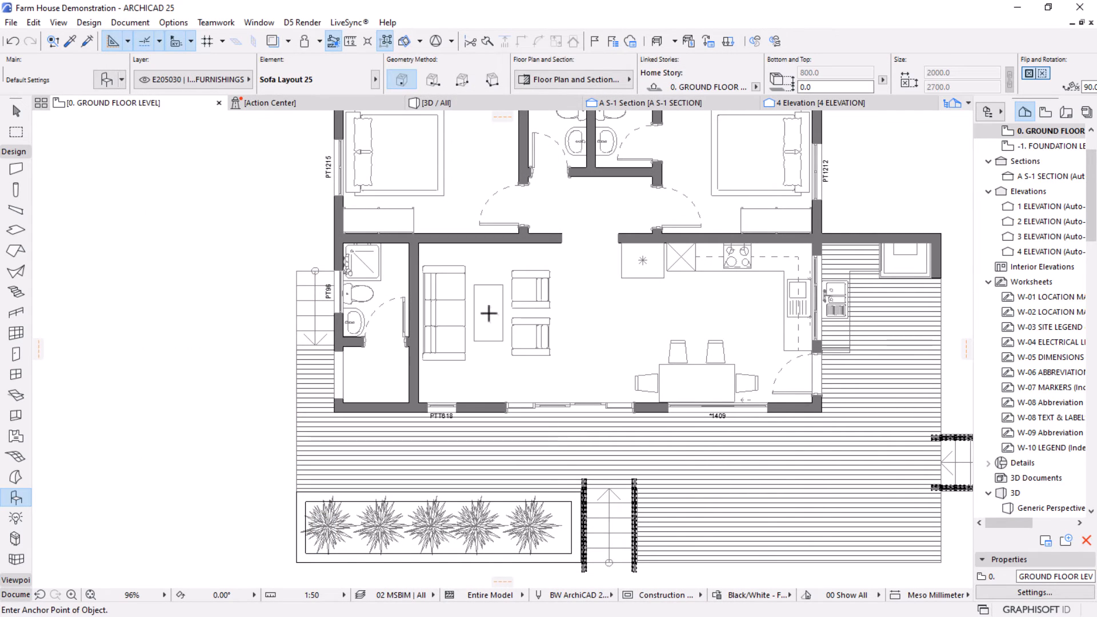
pyautogui.press('Escape')
pyautogui.scroll(3, 498, 320)
pyautogui.click(505, 342)
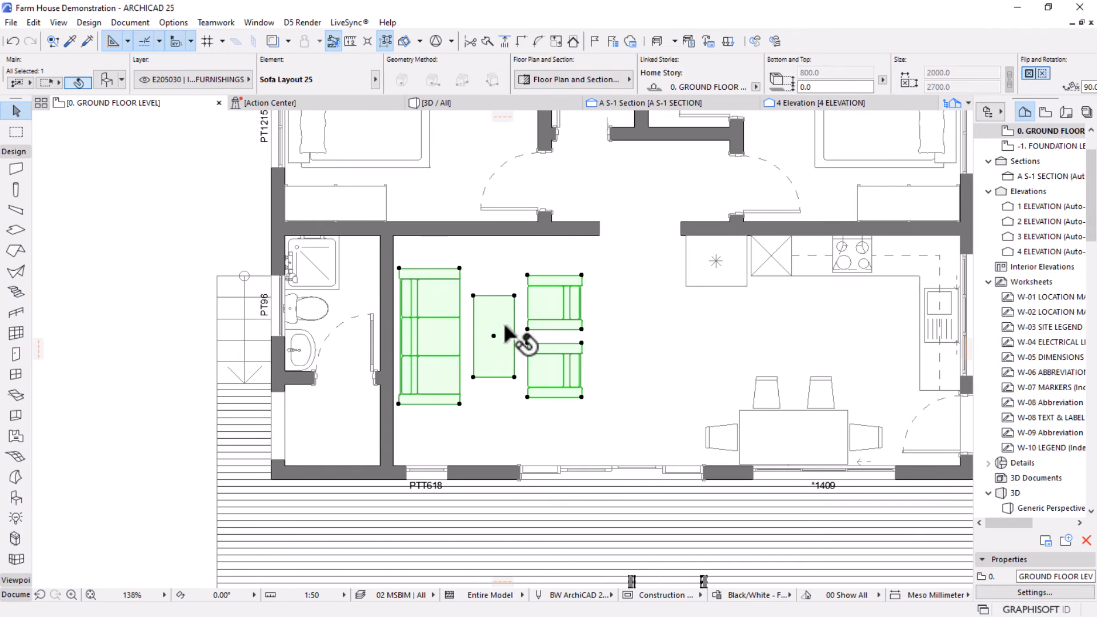
pyautogui.moveTo(493, 337); pyautogui.dragTo(495, 353)
pyautogui.click(517, 275)
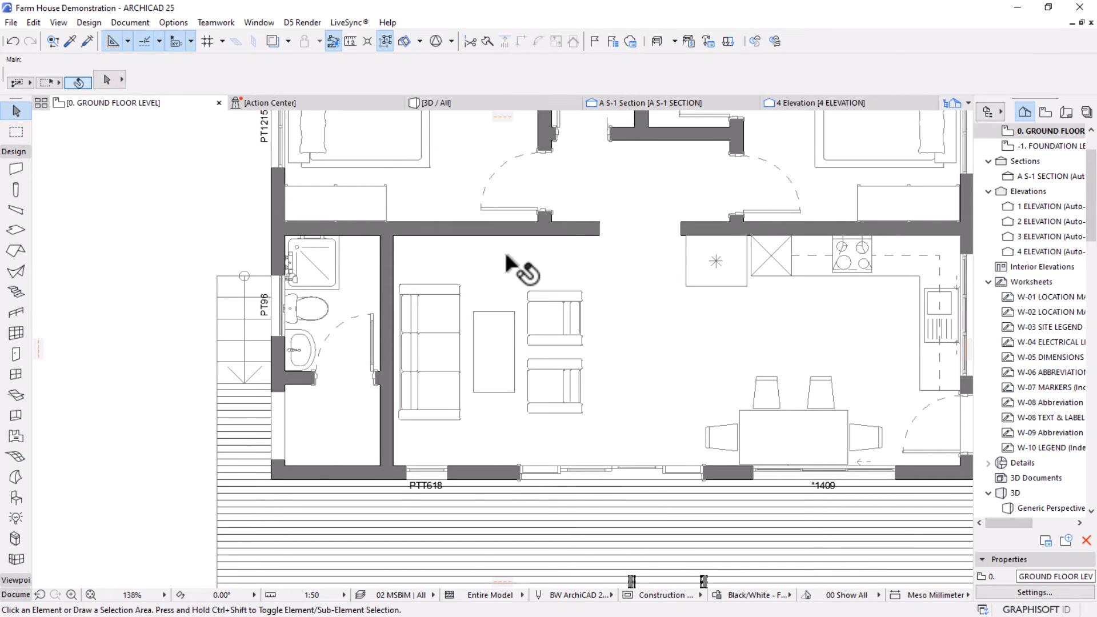
# Search the object library for "tv" and choose Flat Panel TV 25 with the Wall Mount support style.
pyautogui.moveTo(506, 274); pyautogui.dragTo(479, 329, button='middle')
pyautogui.click(16, 497)
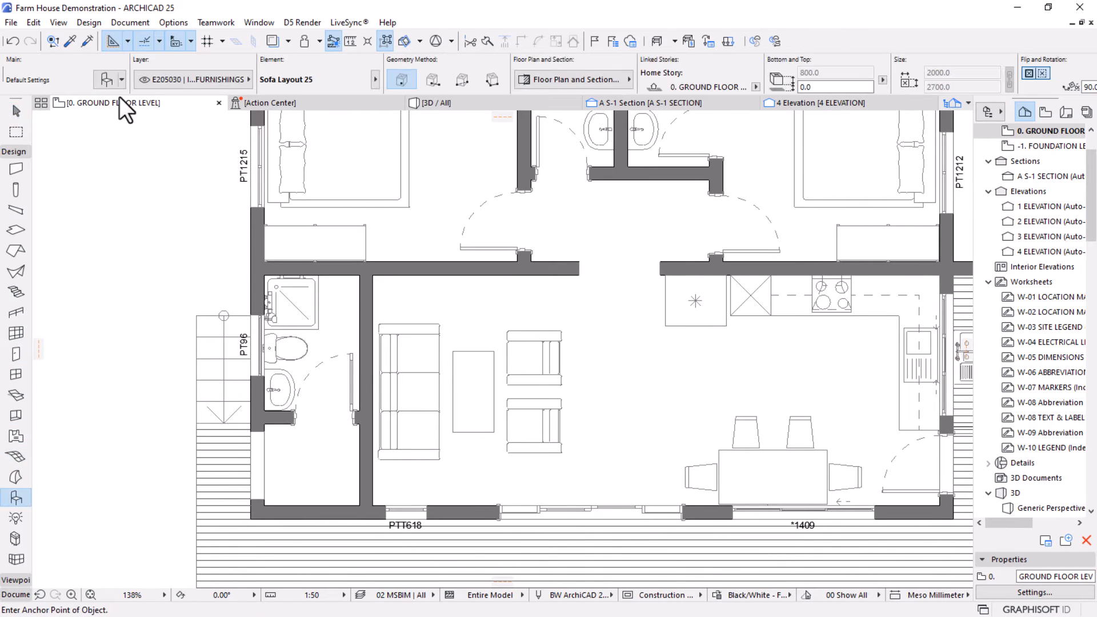
pyautogui.hotkey('ctrl', 't')
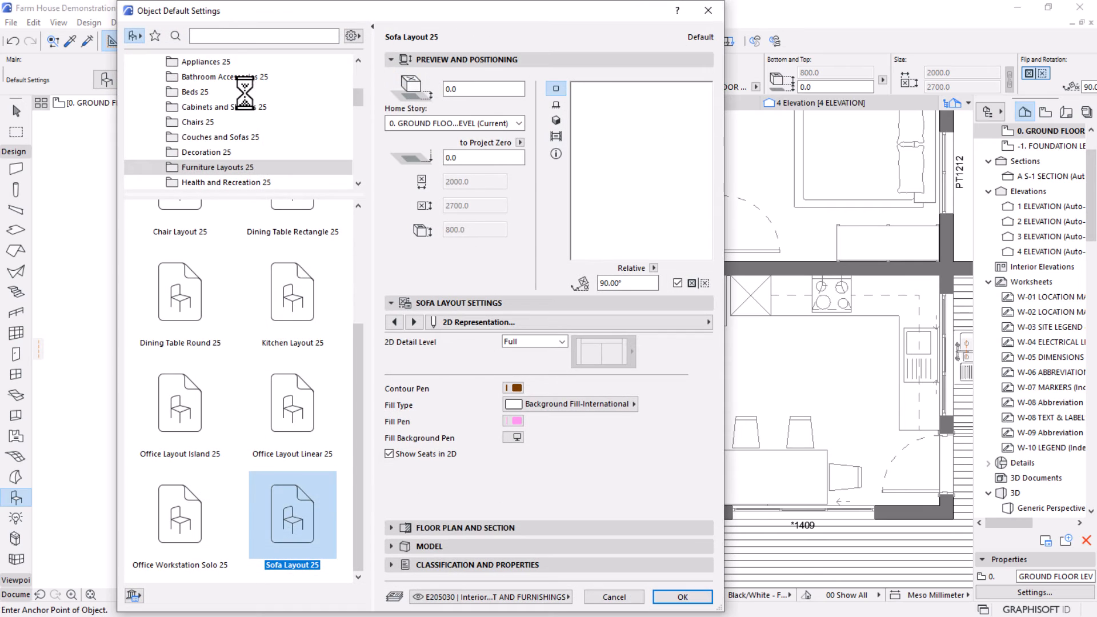
pyautogui.click(247, 37)
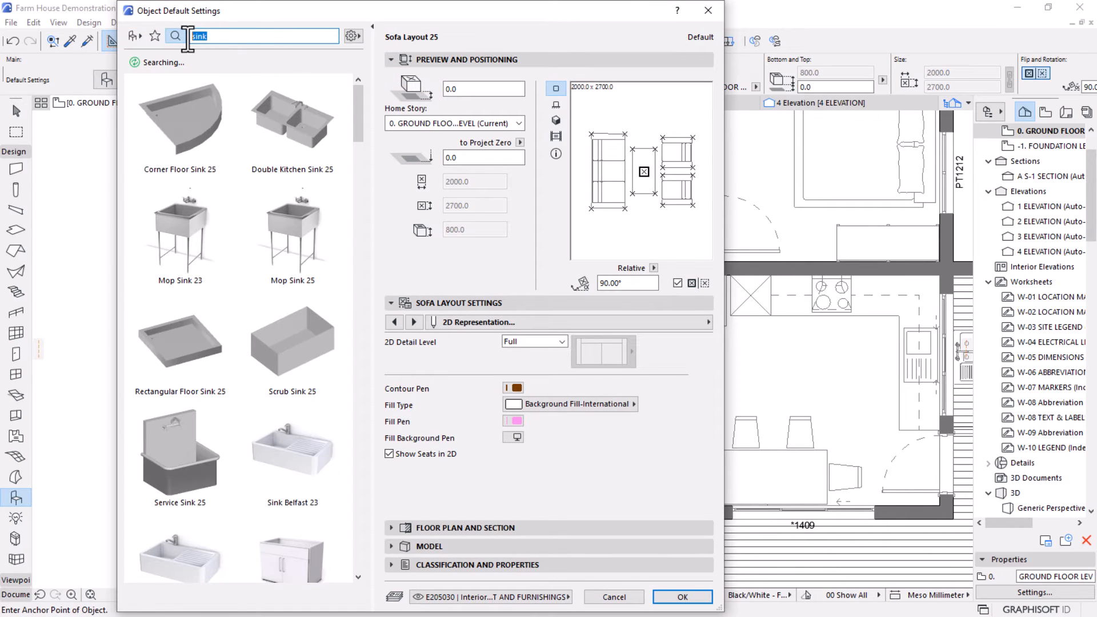
pyautogui.write('t')
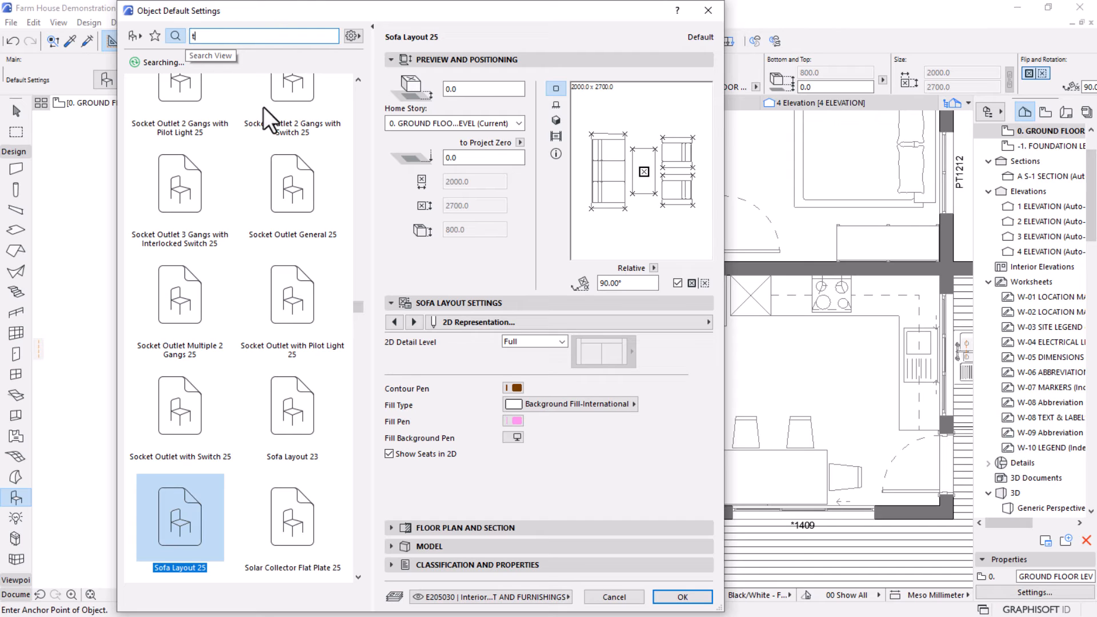
pyautogui.write('v')
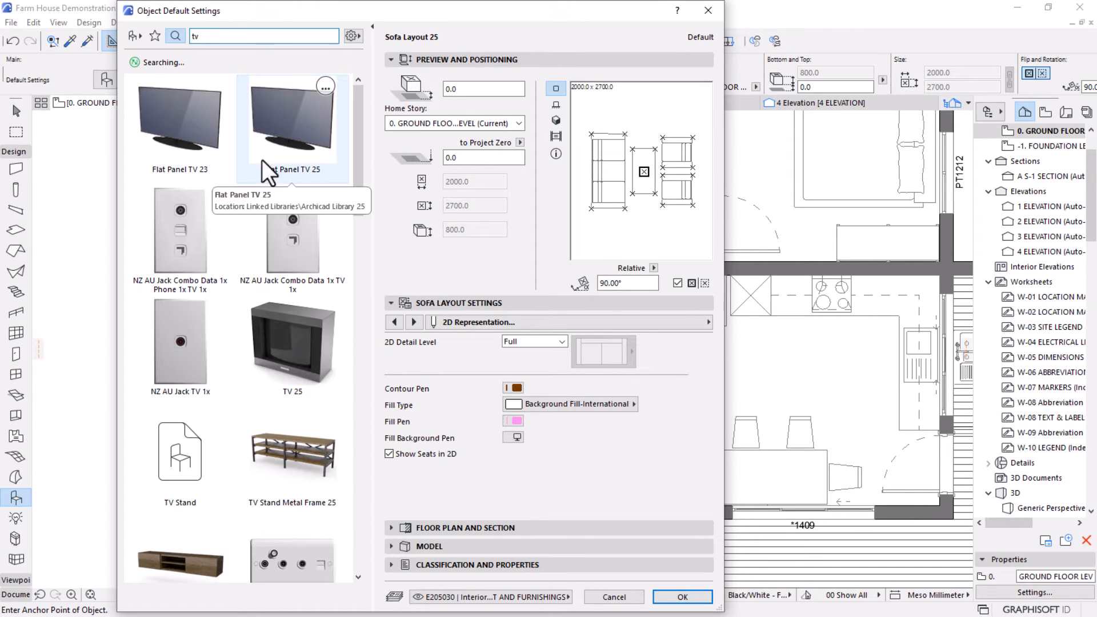
pyautogui.click(290, 115)
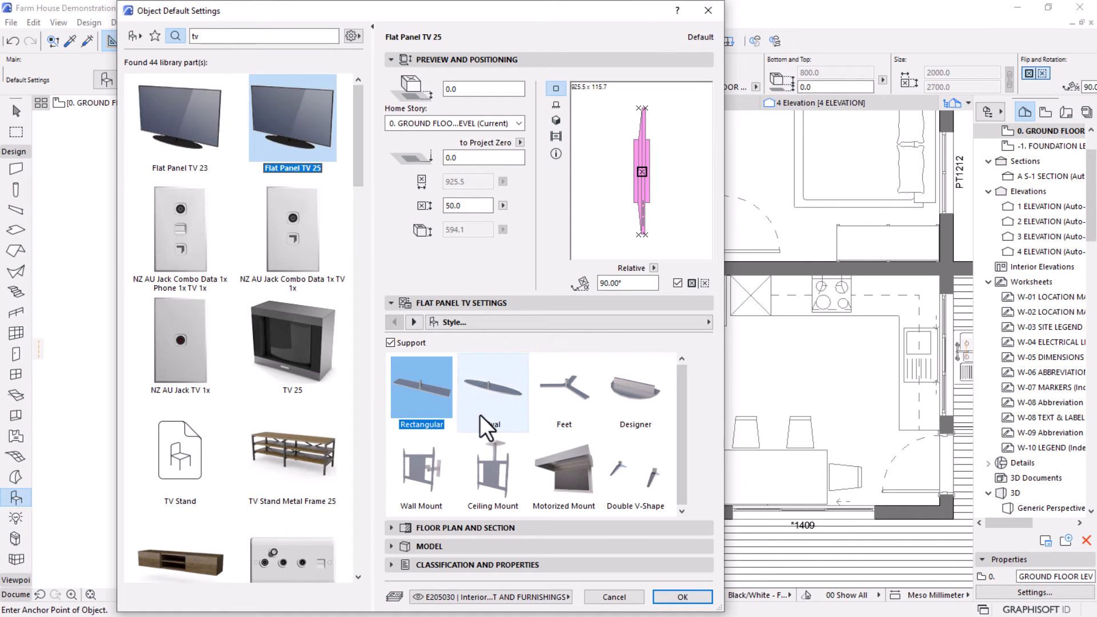
pyautogui.click(420, 481)
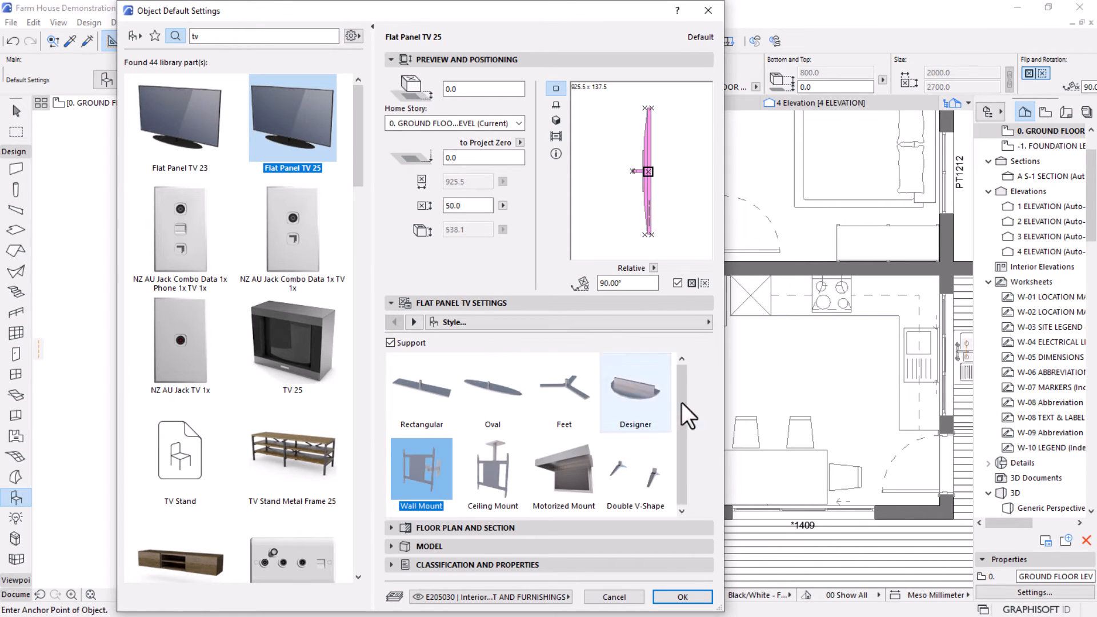
# Set the flat panel TV's 2D detail level to Full and its fill background pen to Window Background.
pyautogui.click(414, 323)
pyautogui.click(415, 322)
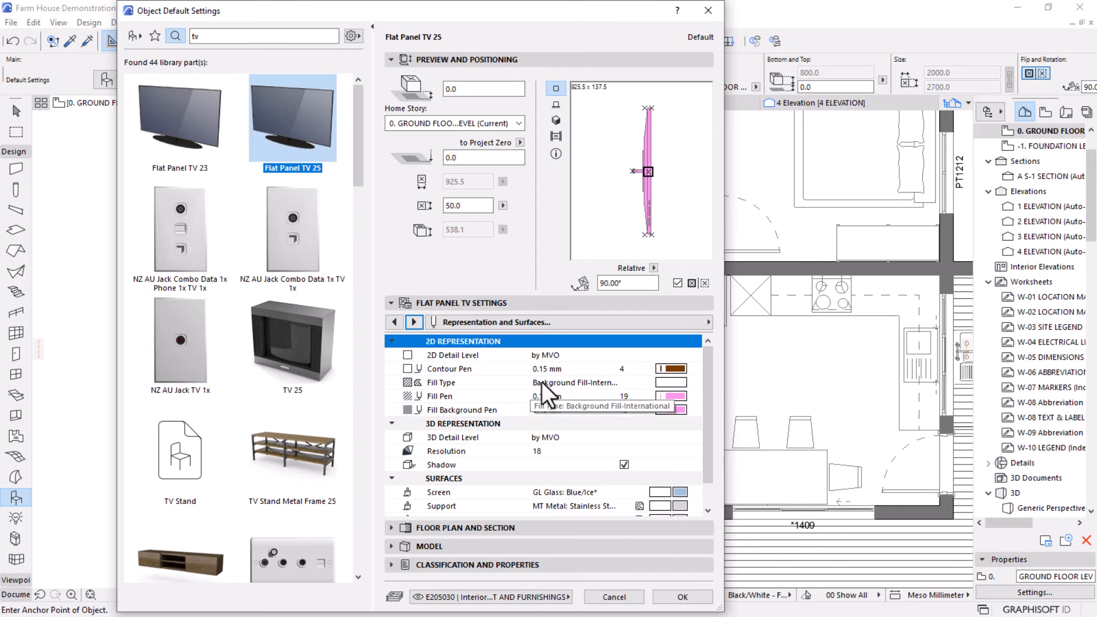
pyautogui.click(615, 354)
pyautogui.click(694, 355)
pyautogui.click(722, 369)
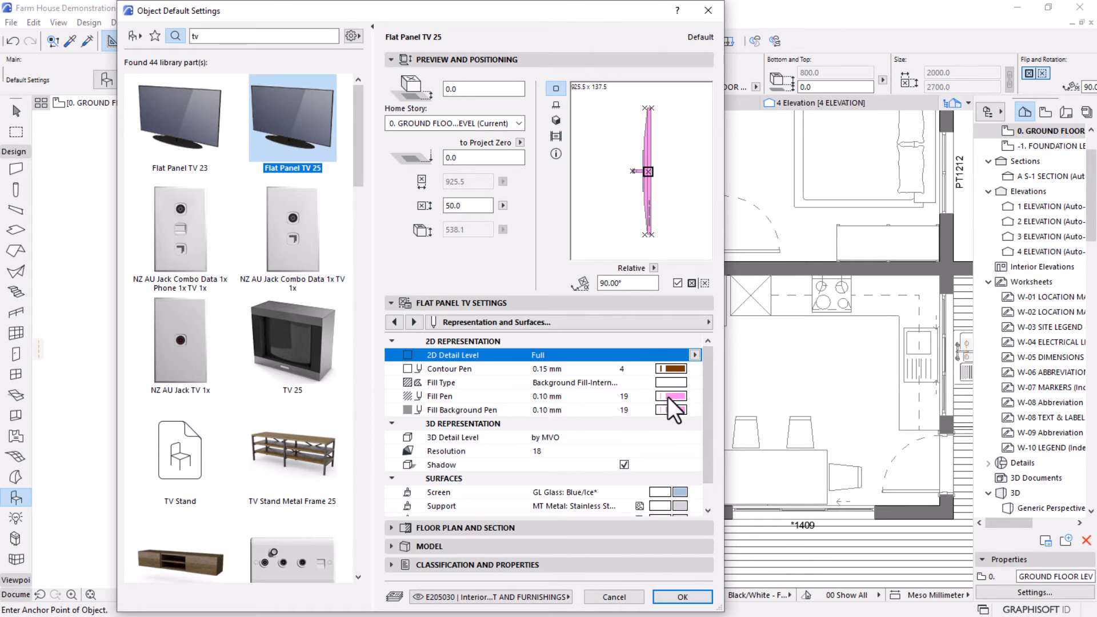
pyautogui.click(672, 410)
pyautogui.click(905, 556)
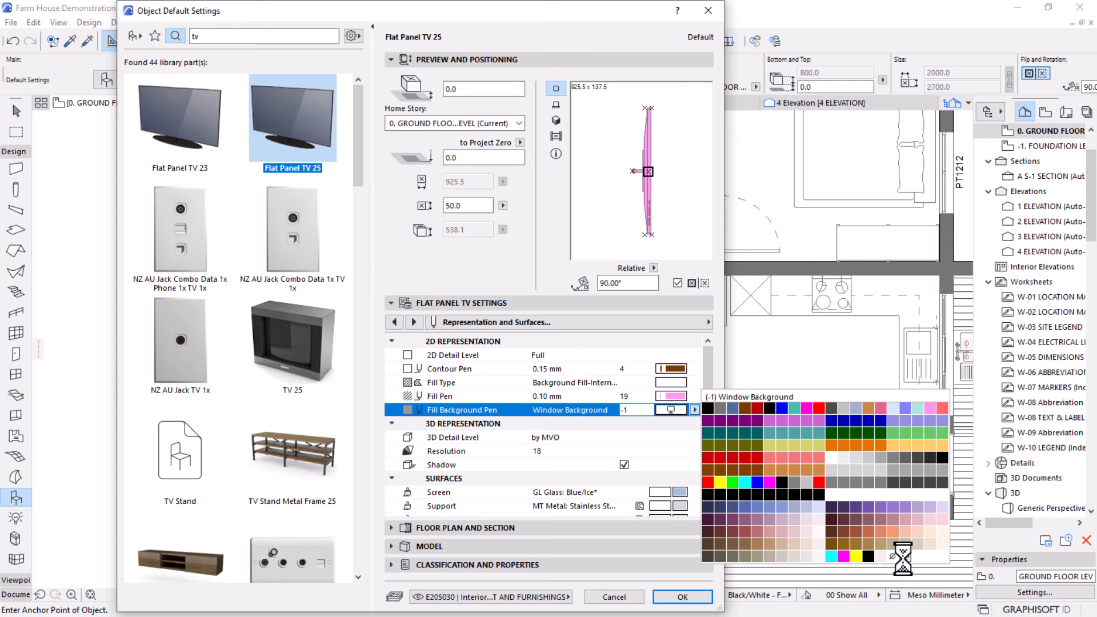
pyautogui.moveTo(705, 359); pyautogui.dragTo(714, 395)
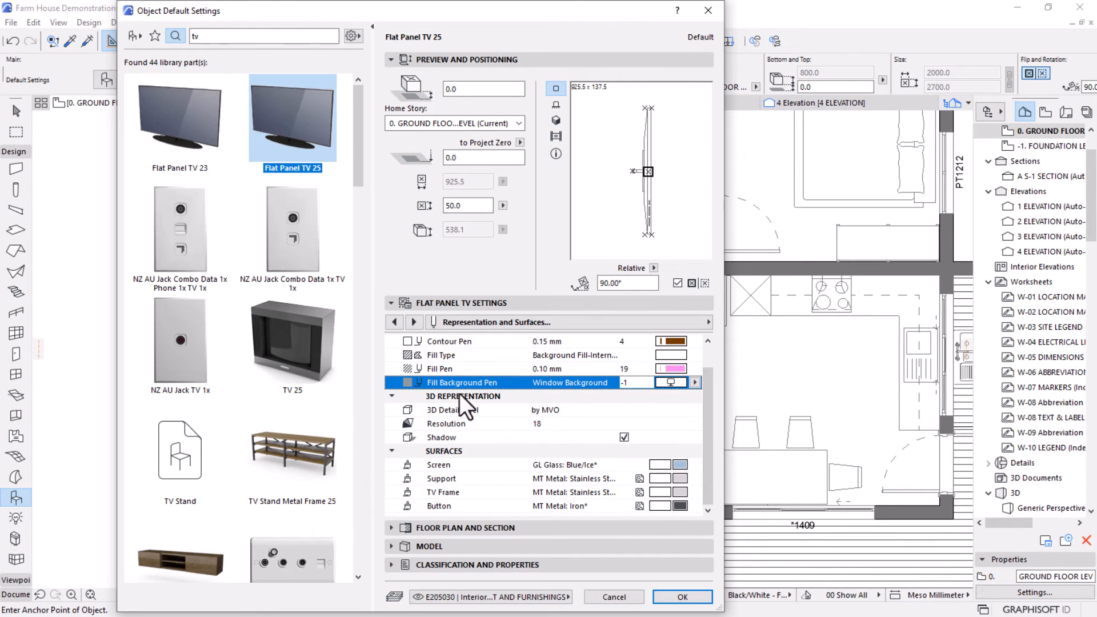
pyautogui.click(682, 597)
# Place the flat panel TV at the living area's rear wall, behind the coffee table.
pyautogui.click(461, 288)
pyautogui.scroll(4, 460, 230)
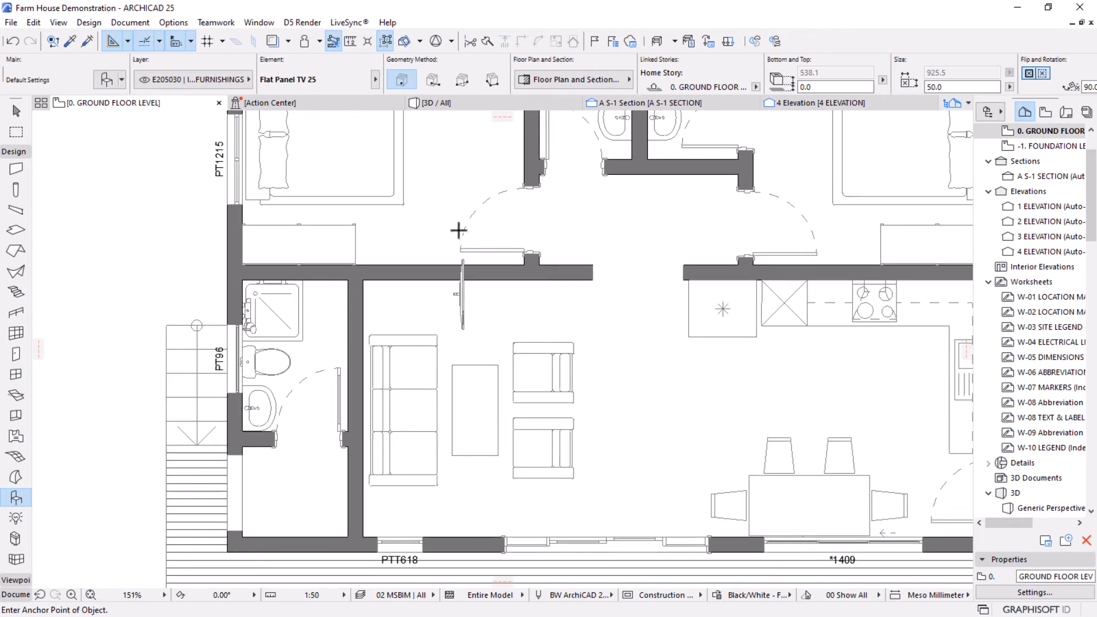
pyautogui.press('Escape')
# Rotate the flat panel TV 90° clockwise about its centre so it lies parallel to the living area's rear wall.
pyautogui.click(467, 365)
pyautogui.click(467, 373)
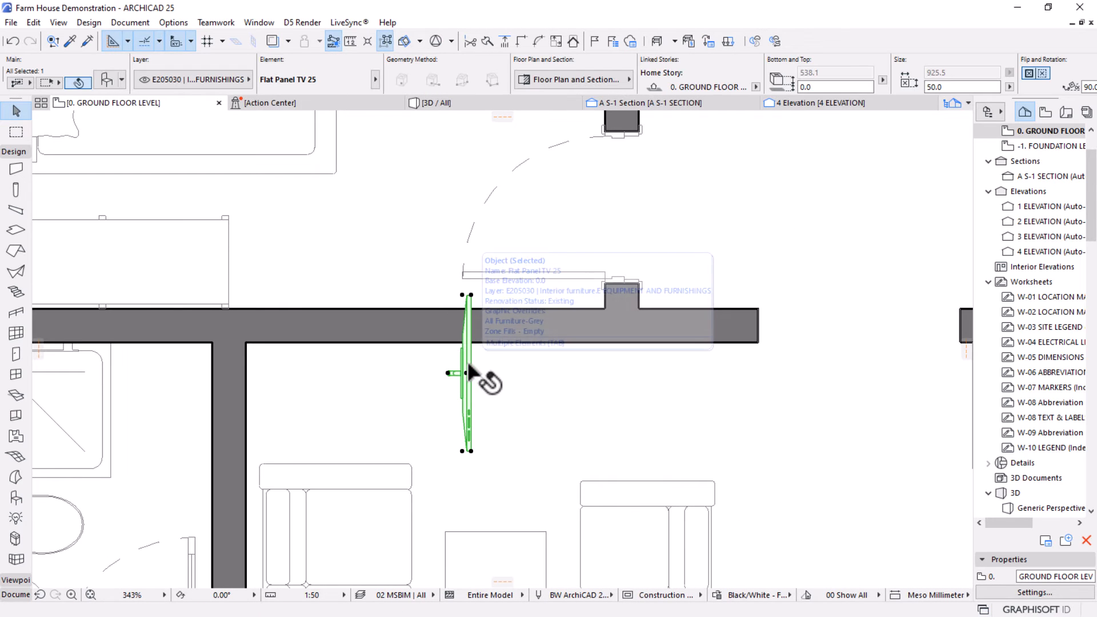
pyautogui.hotkey('ctrl', 'e')
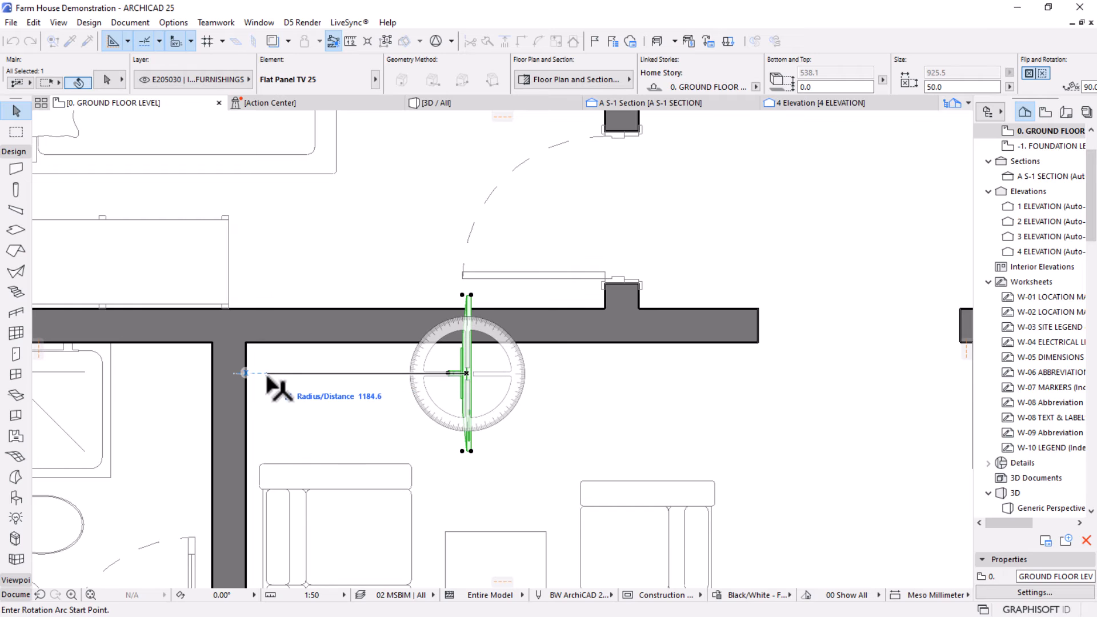
pyautogui.click(267, 374)
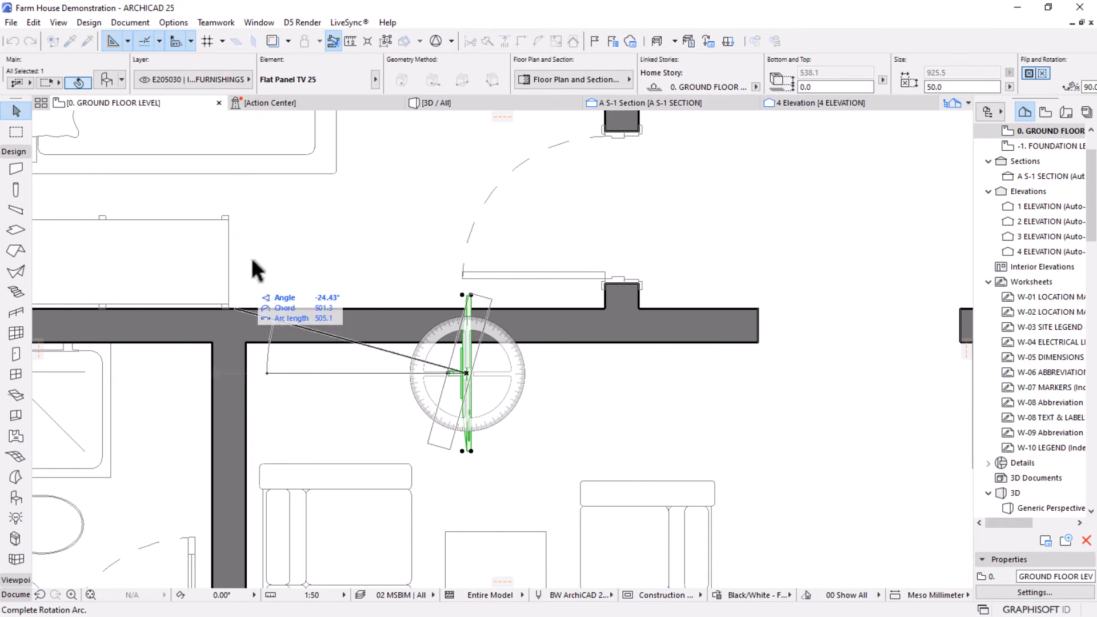
pyautogui.click(467, 171)
# Move the flat panel TV by its wall mount's back end straight onto the inner face of the rear wall.
pyautogui.hotkey('ctrl', 'd')
pyautogui.scroll(3, 476, 363)
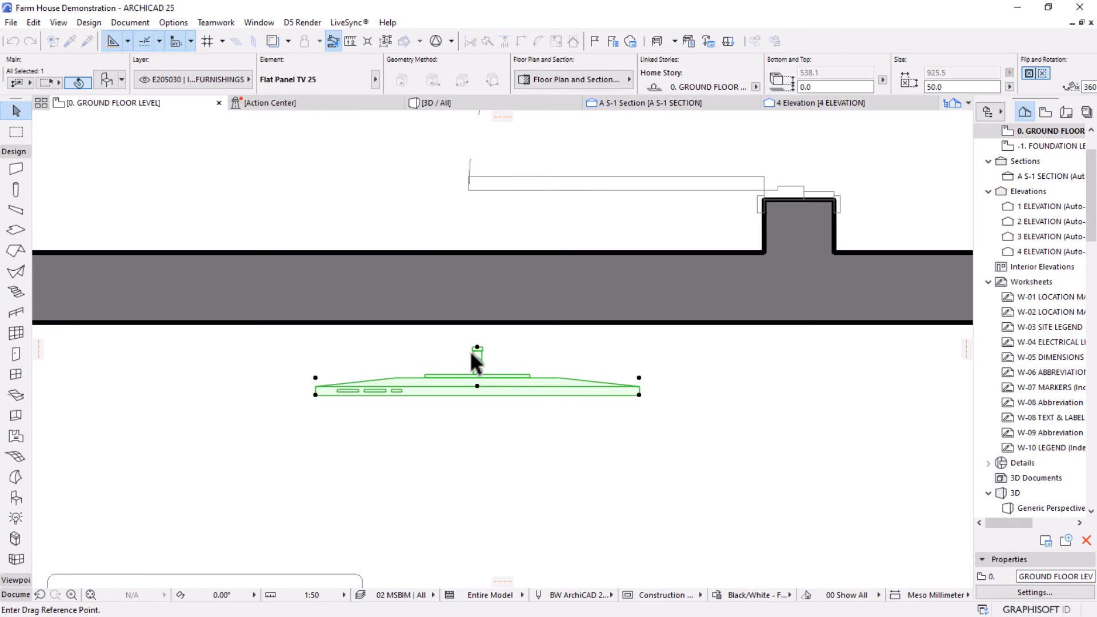
pyautogui.click(476, 338)
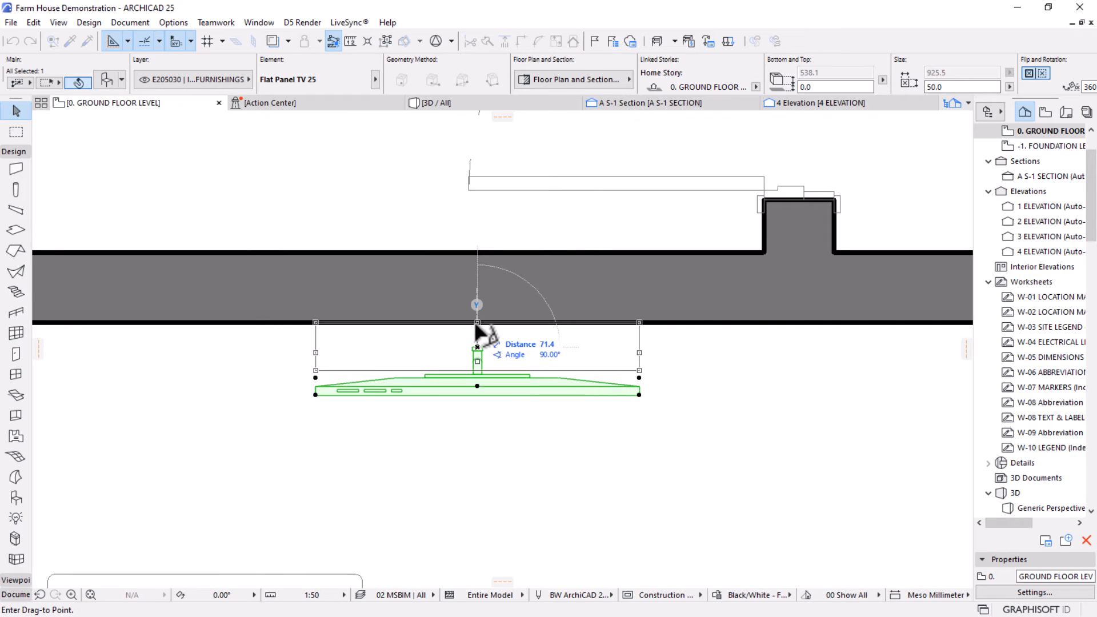
pyautogui.click(477, 323)
pyautogui.scroll(-5, 517, 297)
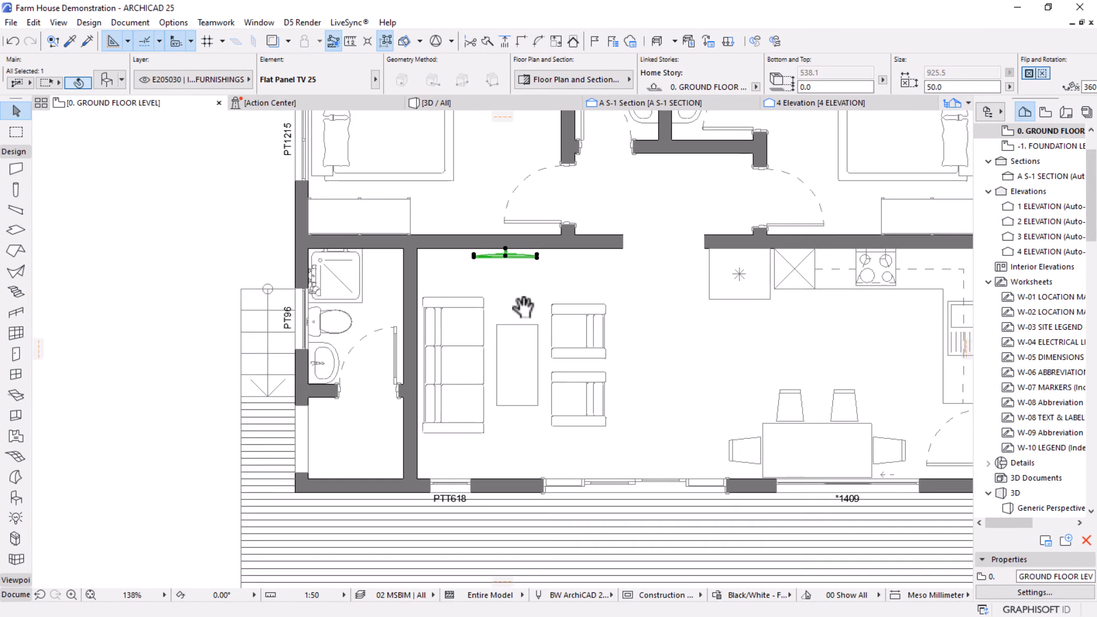
pyautogui.scroll(5, 534, 236)
pyautogui.scroll(-2, 572, 232)
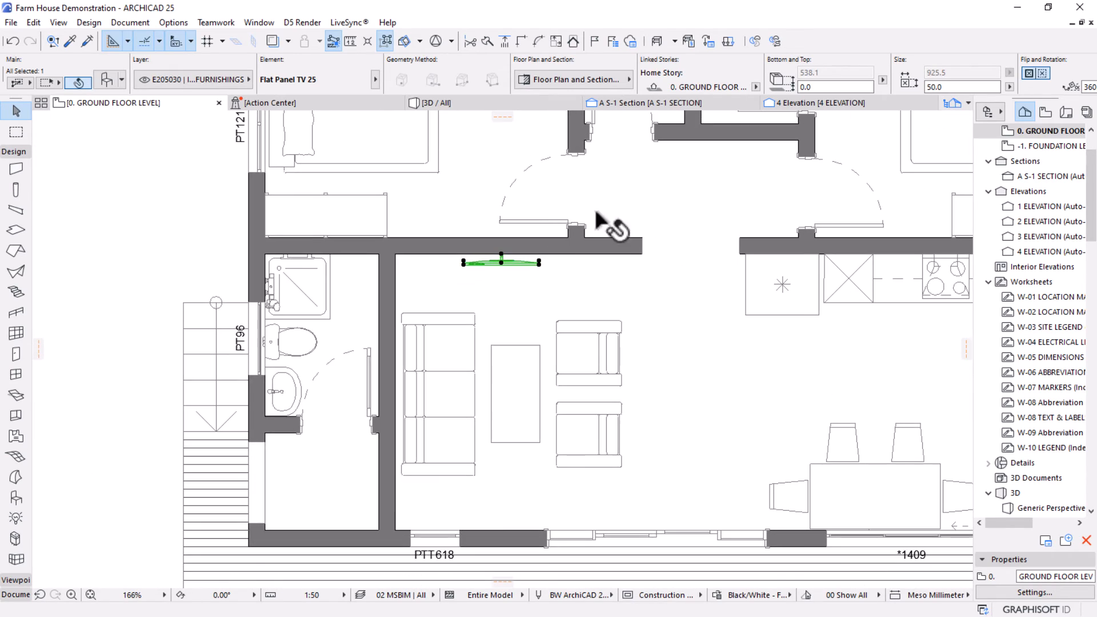
# In the 3D view, set the flat panel TV's bottom elevation to 700.
pyautogui.click(447, 105)
pyautogui.scroll(-2, 621, 233)
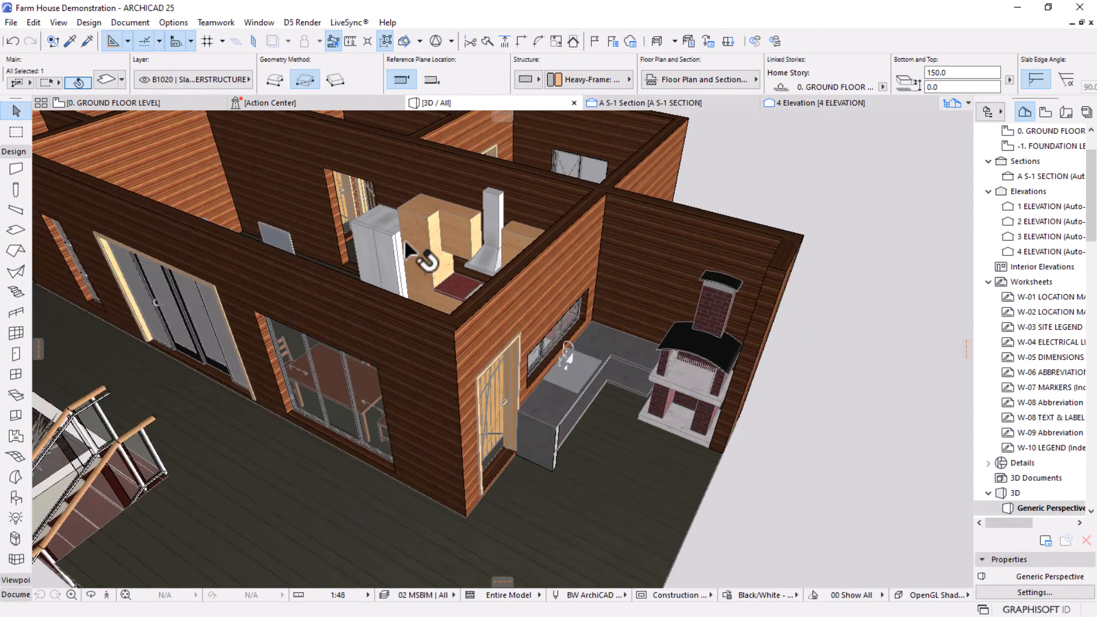
pyautogui.keyDown('shift'); pyautogui.moveTo(426, 260); pyautogui.dragTo(512, 395, button='middle'); pyautogui.keyUp('shift')
pyautogui.scroll(10, 328, 349)
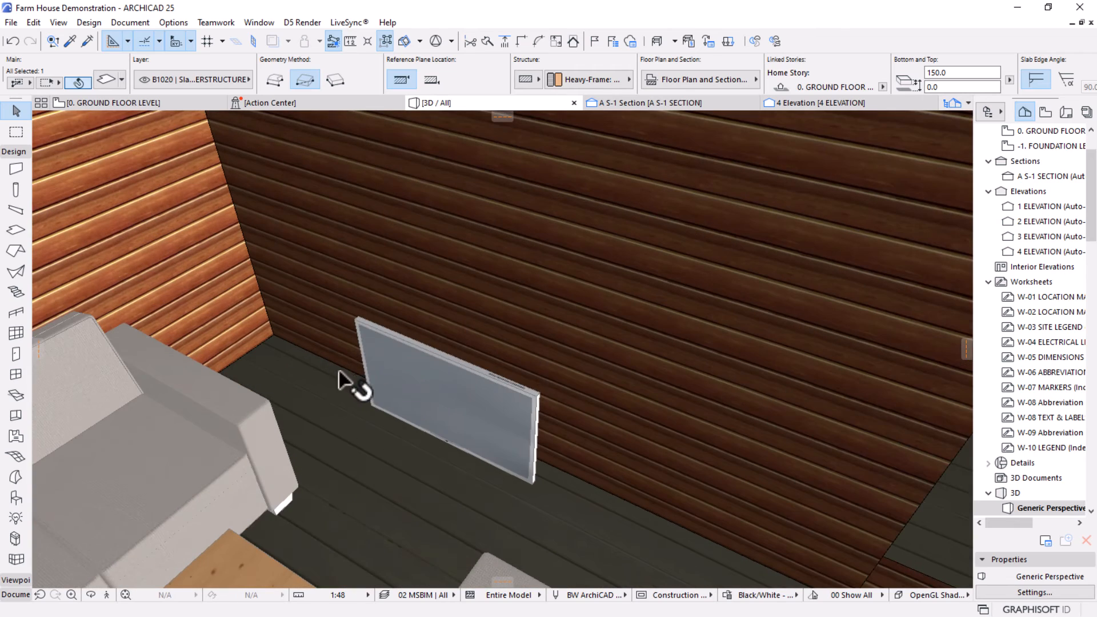
pyautogui.click(434, 397)
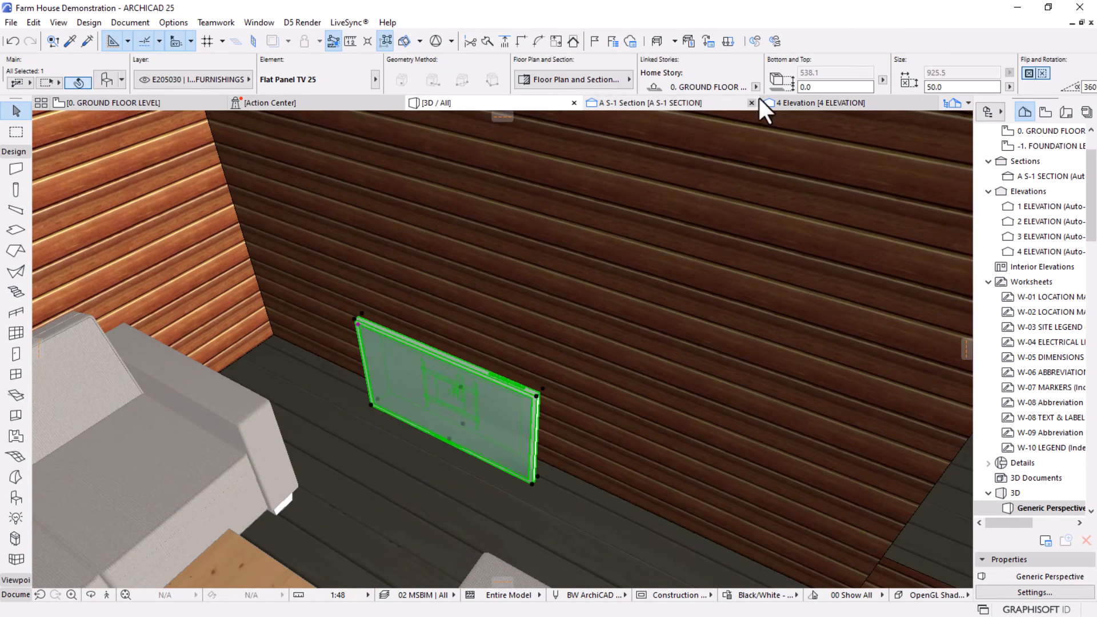
pyautogui.scroll(-3, 737, 88)
pyautogui.moveTo(573, 88); pyautogui.dragTo(438, 90)
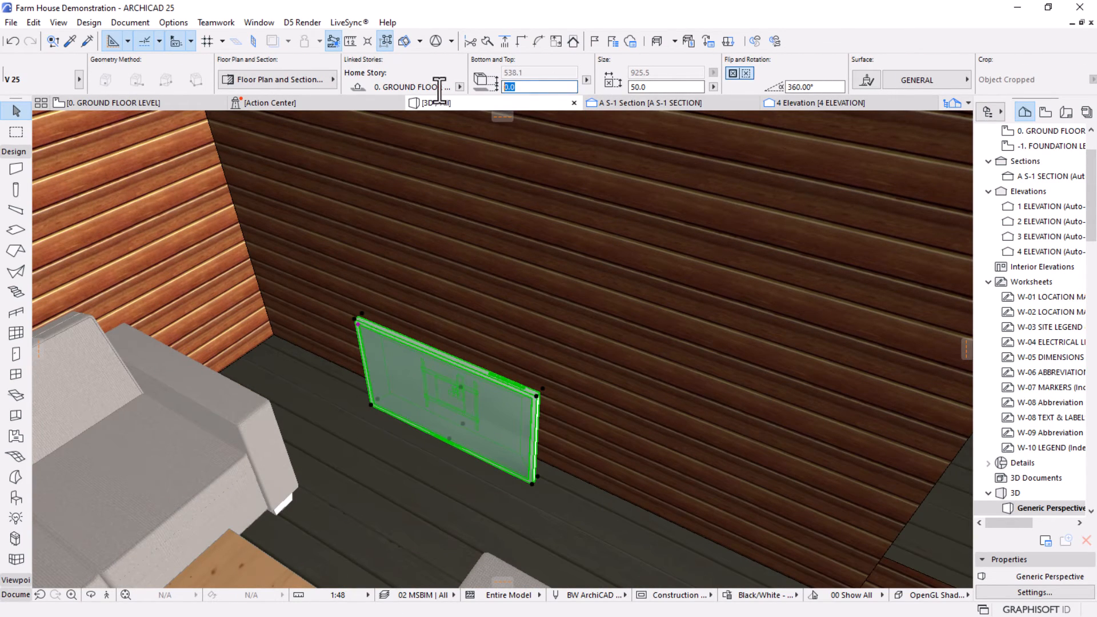
pyautogui.write('70')
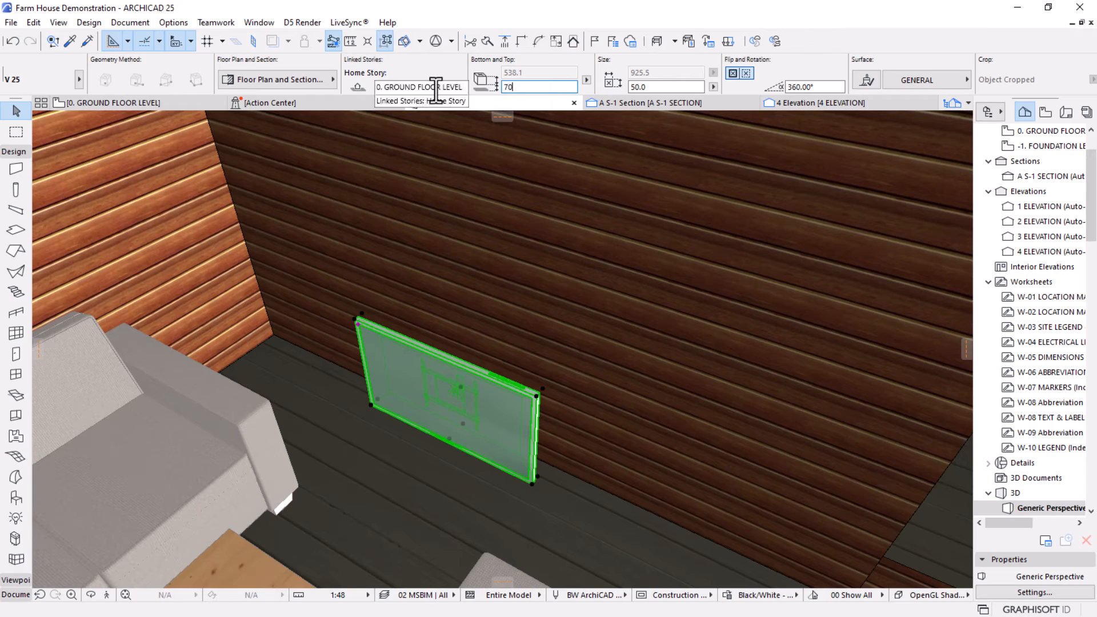
pyautogui.write('0')
pyautogui.press('Return')
# Open the settings of the front wall's sliding door with two sidelights and show its model attributes.
pyautogui.scroll(-4, 517, 263)
pyautogui.moveTo(529, 284); pyautogui.dragTo(557, 244, button='middle')
pyautogui.scroll(-4, 512, 251)
pyautogui.keyDown('shift'); pyautogui.moveTo(473, 225); pyautogui.dragTo(516, 289, button='middle'); pyautogui.keyUp('shift')
pyautogui.scroll(3, 551, 199)
pyautogui.scroll(1, 550, 199)
pyautogui.click(617, 245)
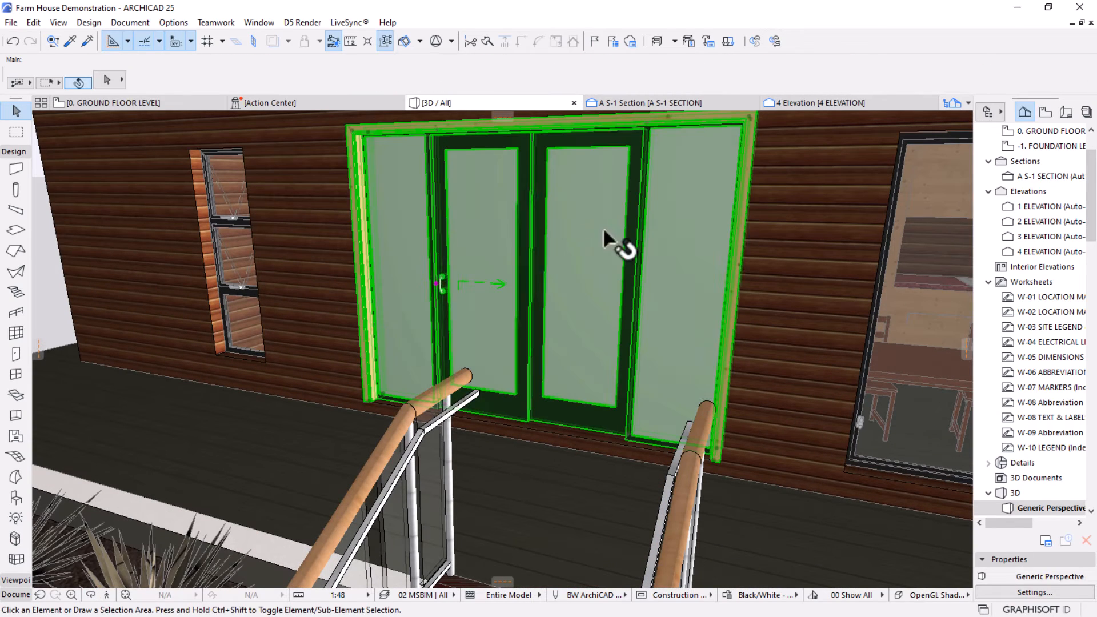
pyautogui.doubleClick(684, 212)
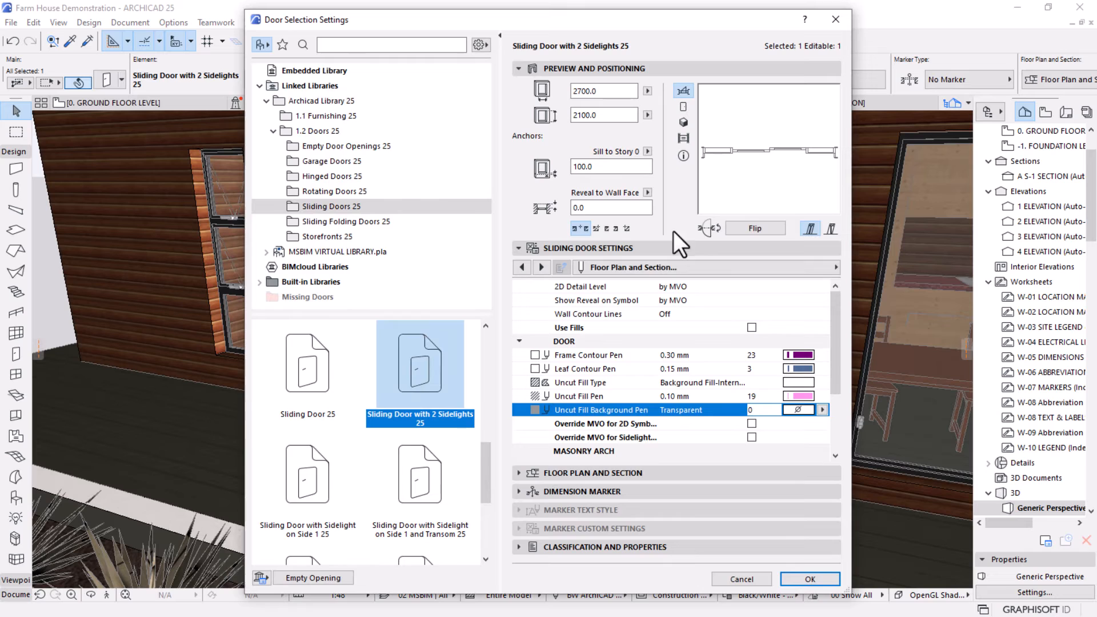
pyautogui.click(803, 270)
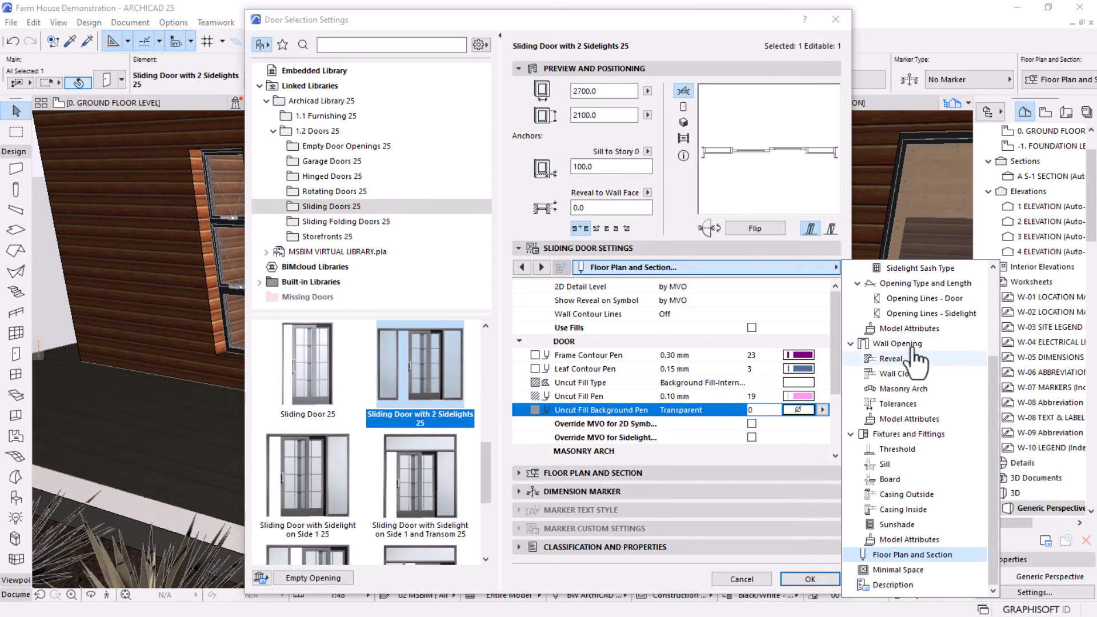
pyautogui.click(909, 328)
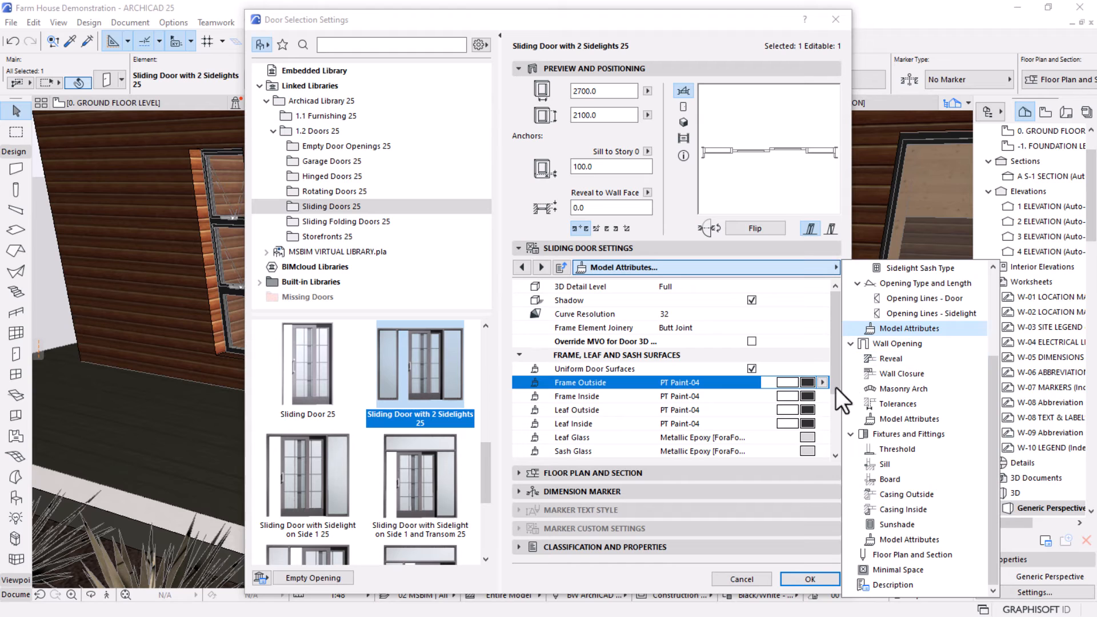
# Set the sliding door's leaf glass and sash glass surfaces to GL Glass - Clear and apply the settings.
pyautogui.click(807, 438)
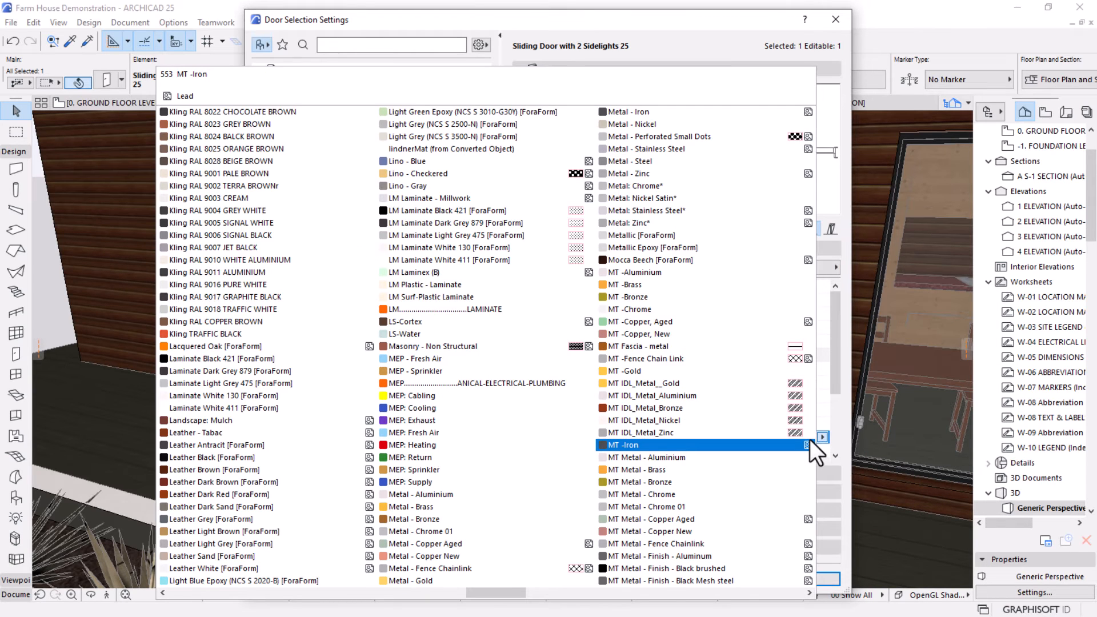
pyautogui.press('Home')
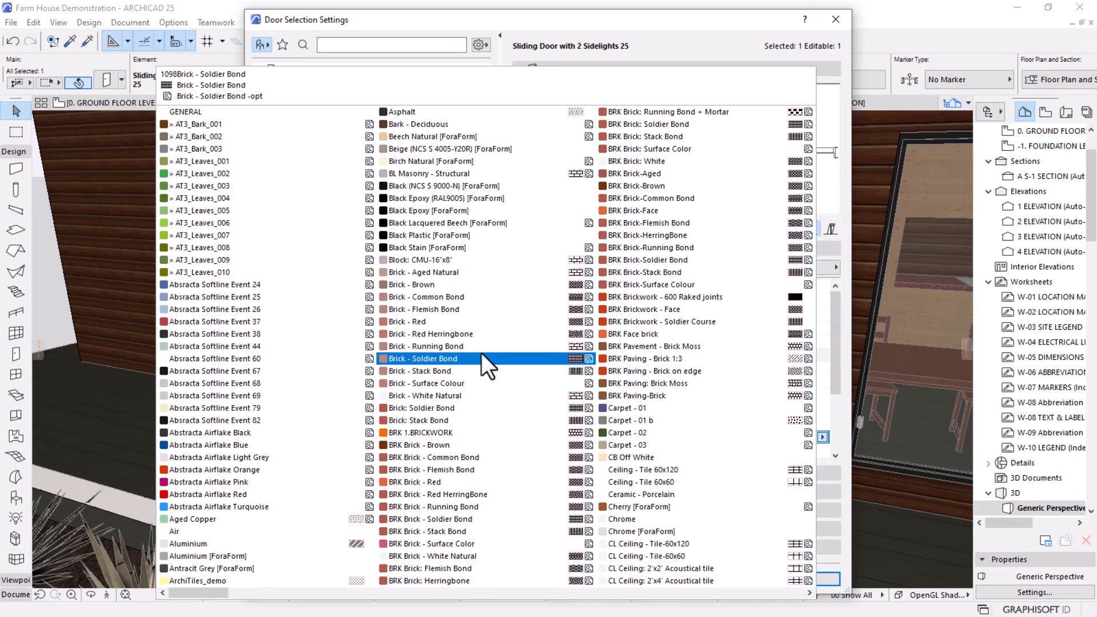
pyautogui.press('g')
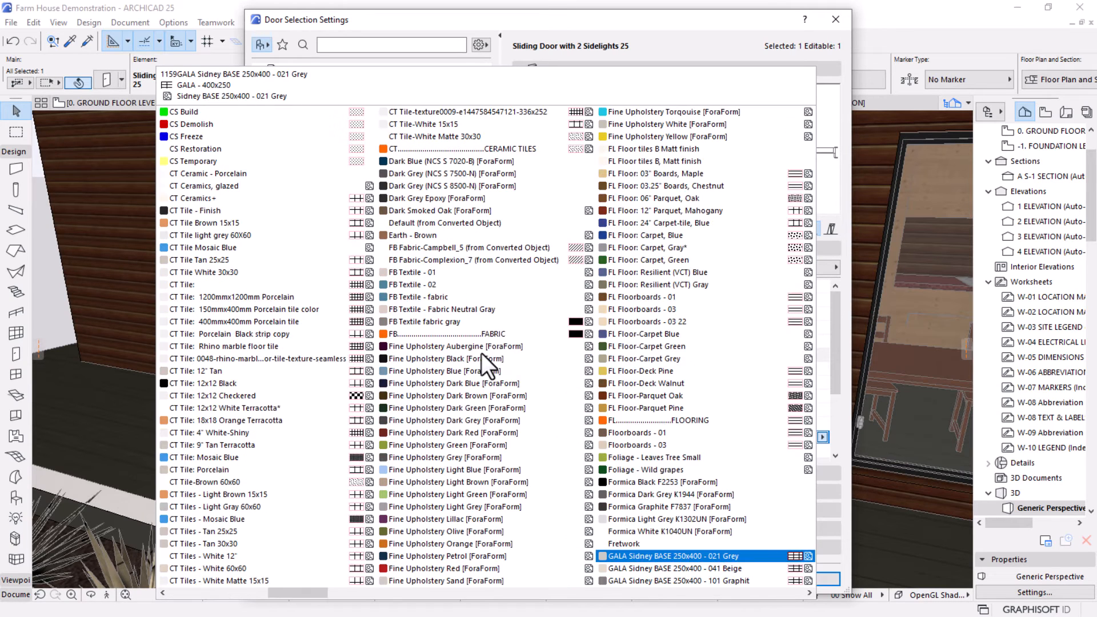
pyautogui.press('Down')
pyautogui.press('Down')
pyautogui.press('Down')
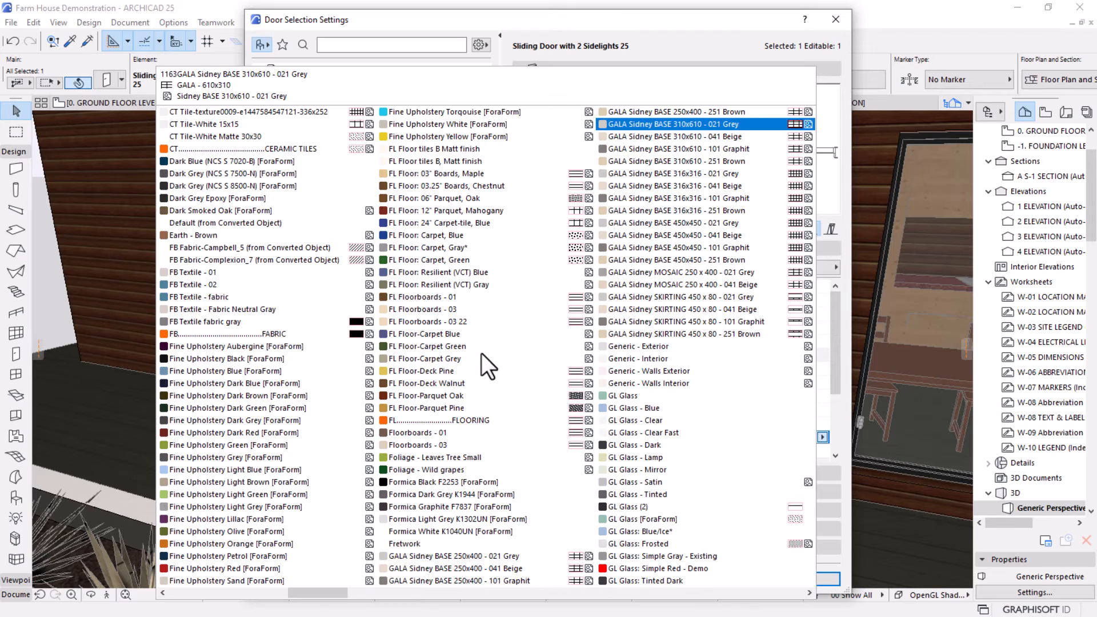
pyautogui.click(643, 421)
pyautogui.click(803, 450)
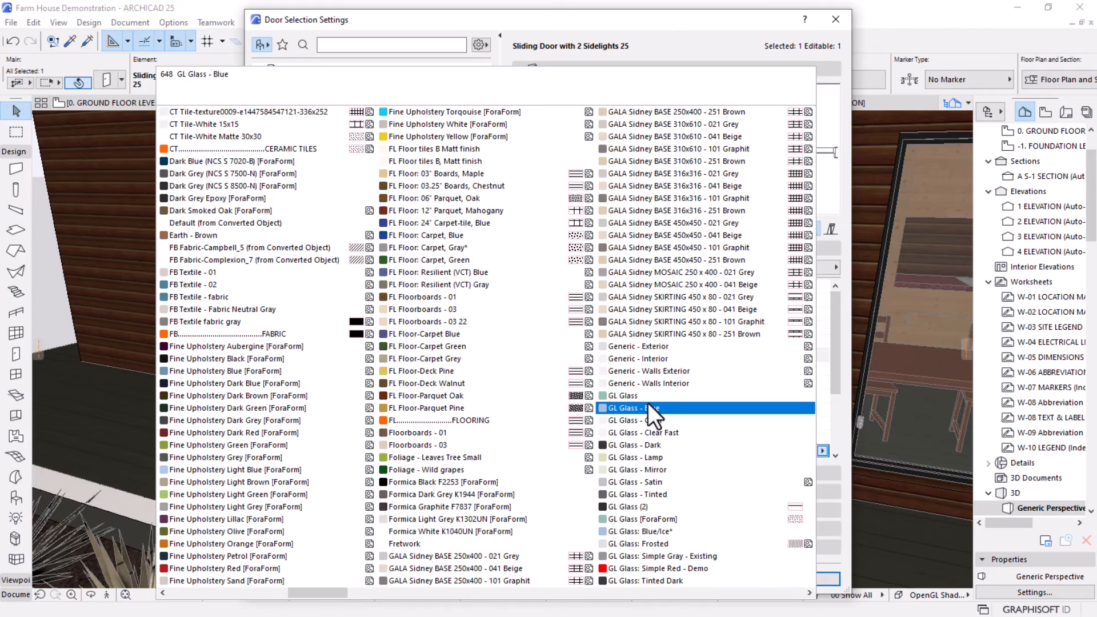
pyautogui.click(644, 419)
pyautogui.click(797, 581)
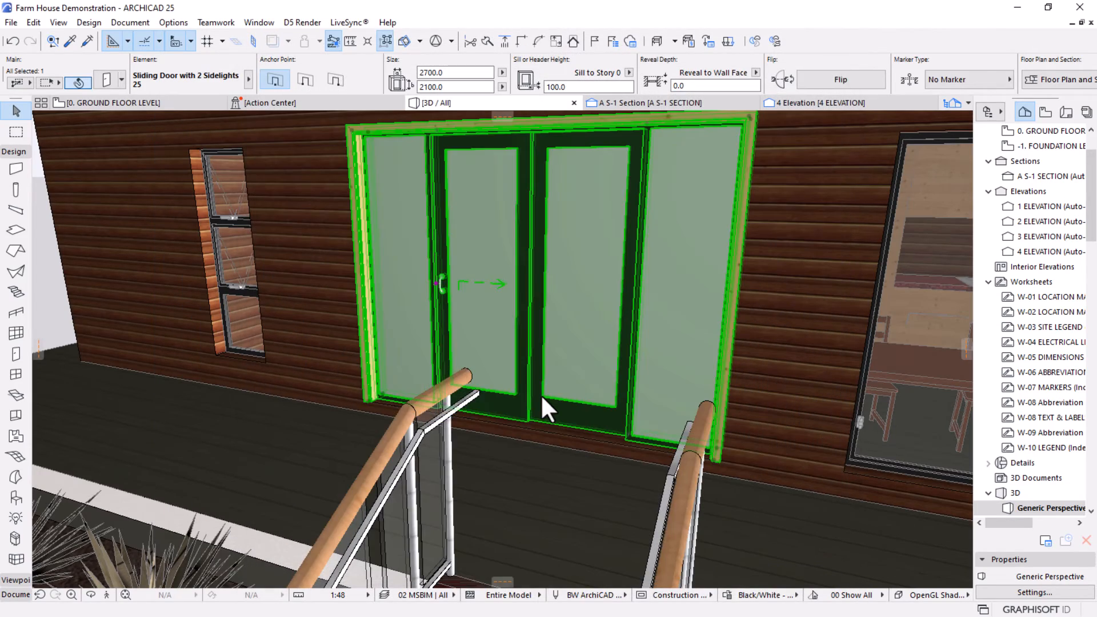
# Deselect the sliding door and inspect its glazing and the house exterior from several angles in 3D.
pyautogui.press('Escape')
pyautogui.scroll(-5, 500, 324)
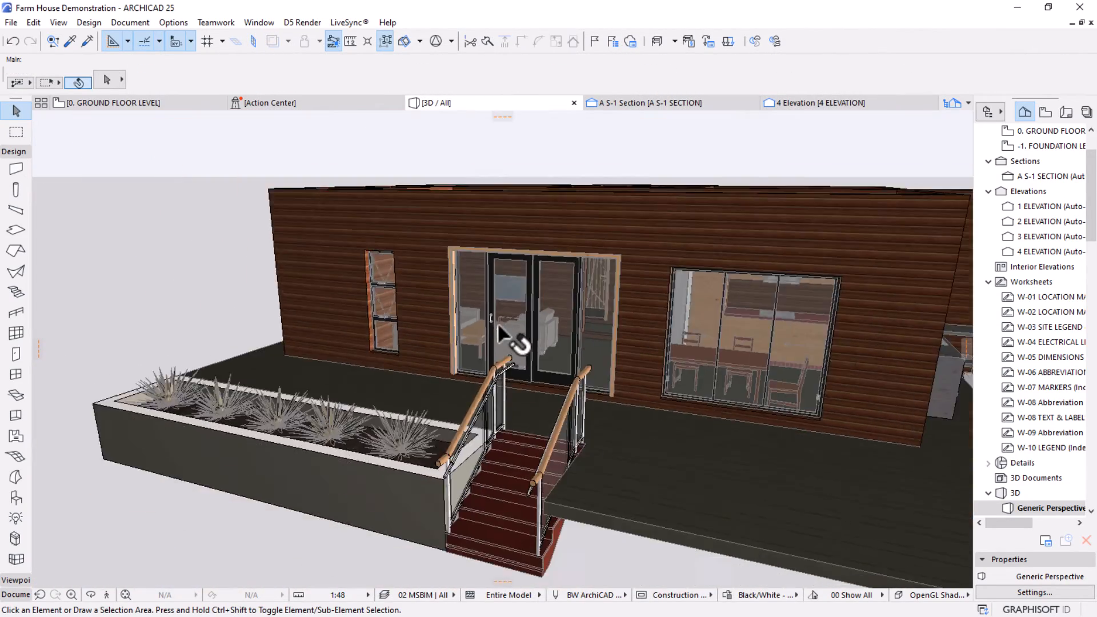
pyautogui.moveTo(597, 359); pyautogui.dragTo(526, 382, button='middle')
pyautogui.keyDown('shift'); pyautogui.moveTo(527, 425); pyautogui.dragTo(417, 549, button='middle'); pyautogui.keyUp('shift')
pyautogui.scroll(-5, 597, 406)
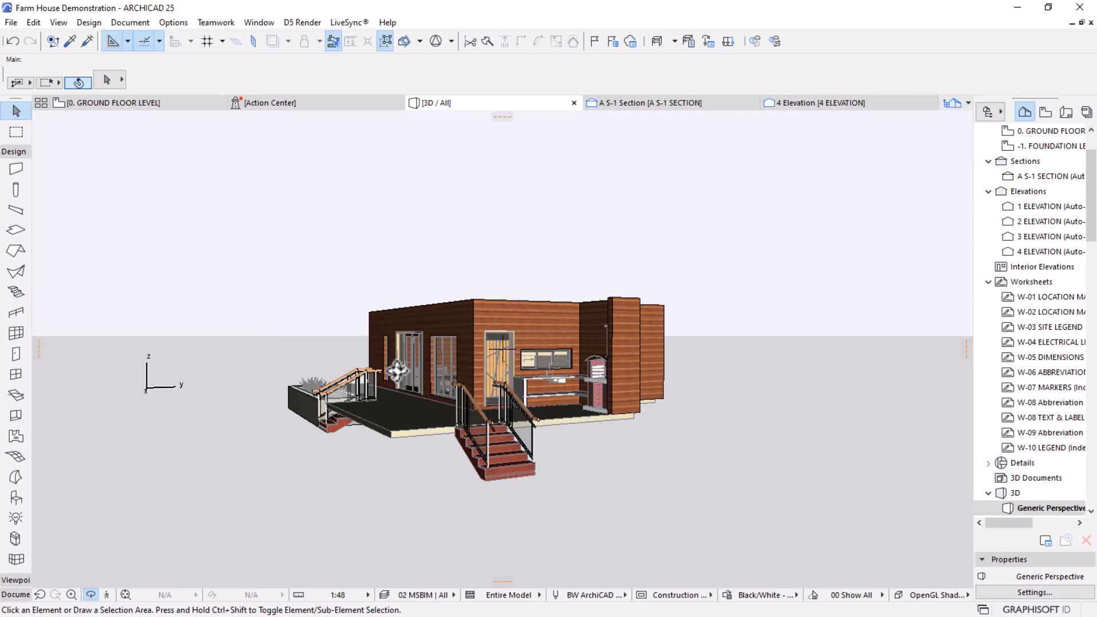
pyautogui.keyDown('shift'); pyautogui.moveTo(415, 366); pyautogui.dragTo(441, 359, button='middle'); pyautogui.keyUp('shift')
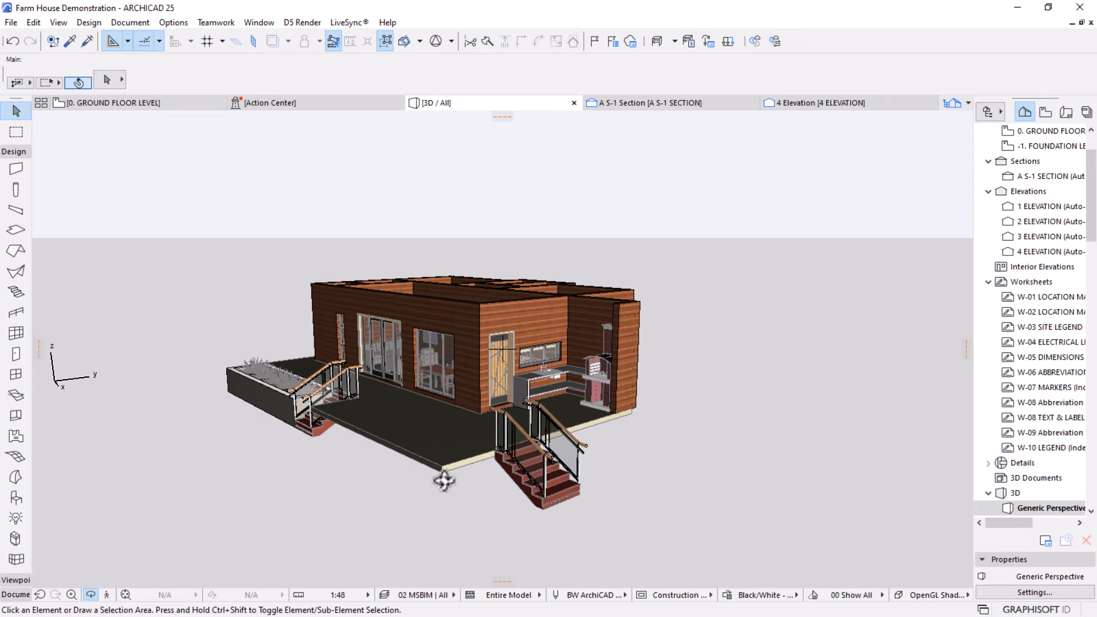
pyautogui.scroll(2, 444, 481)
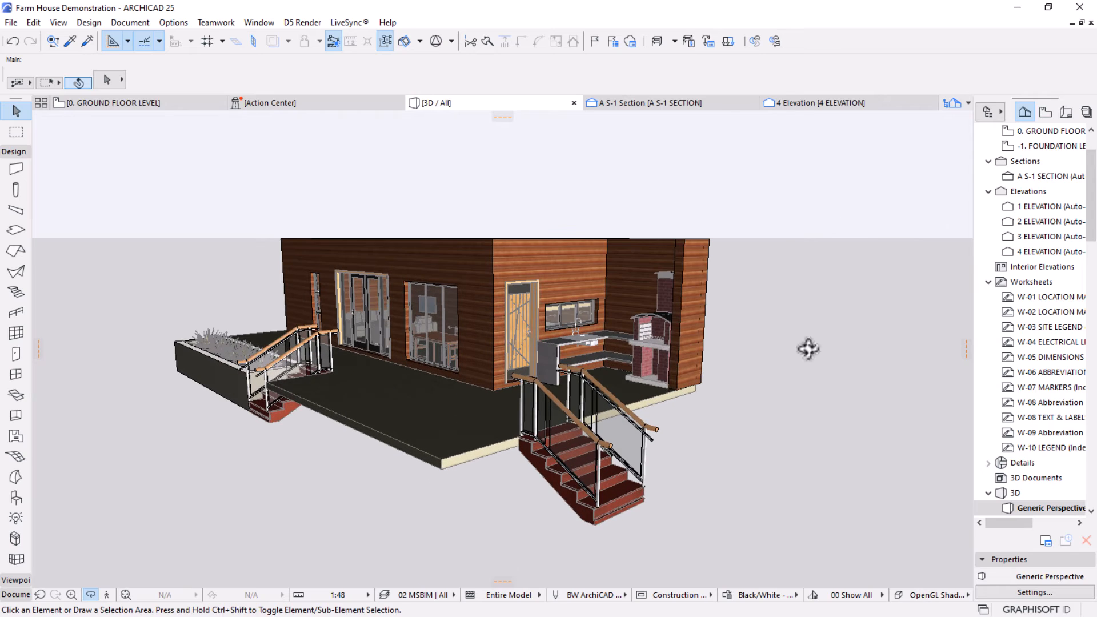
# Open the foundation level floor plan and show the ground floor level as its trace reference.
pyautogui.doubleClick(1040, 146)
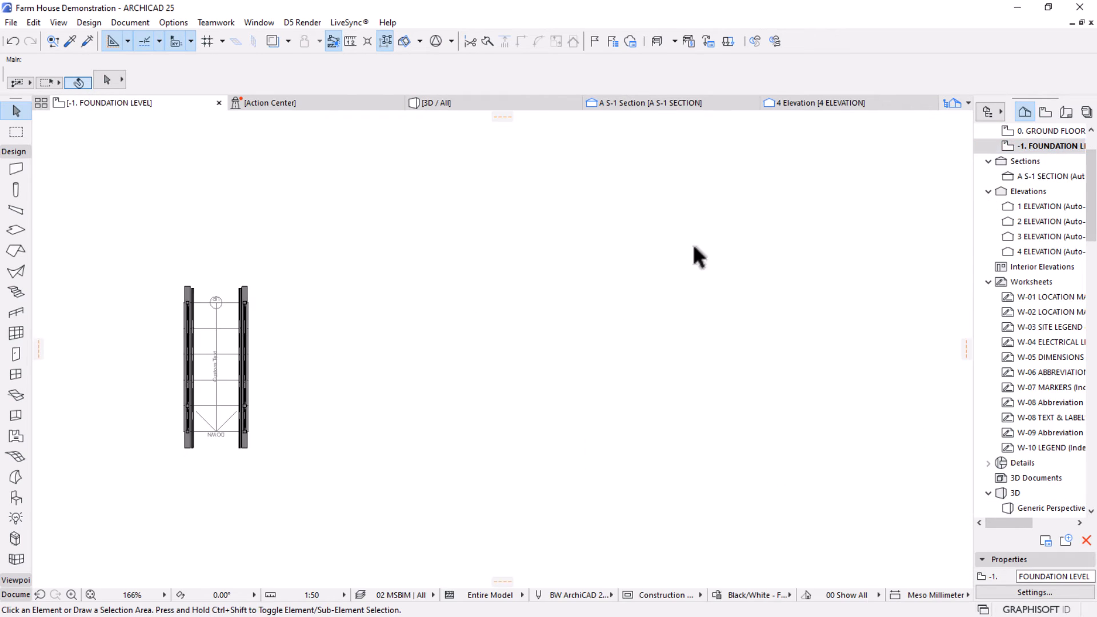
pyautogui.scroll(-3, 585, 325)
pyautogui.scroll(3, 1040, 240)
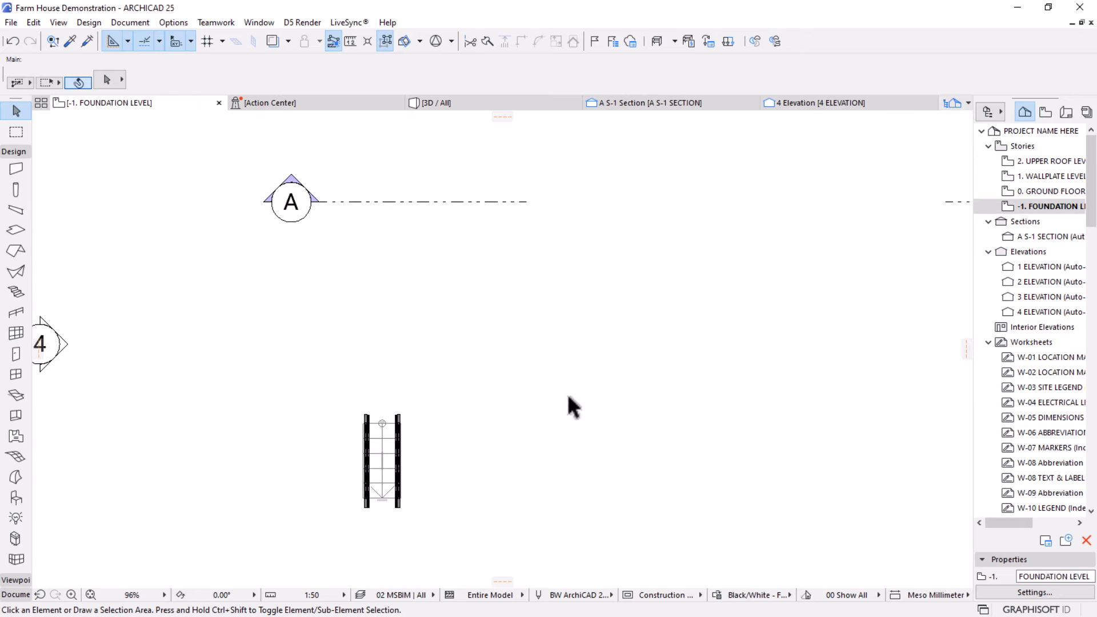
pyautogui.scroll(-3, 606, 320)
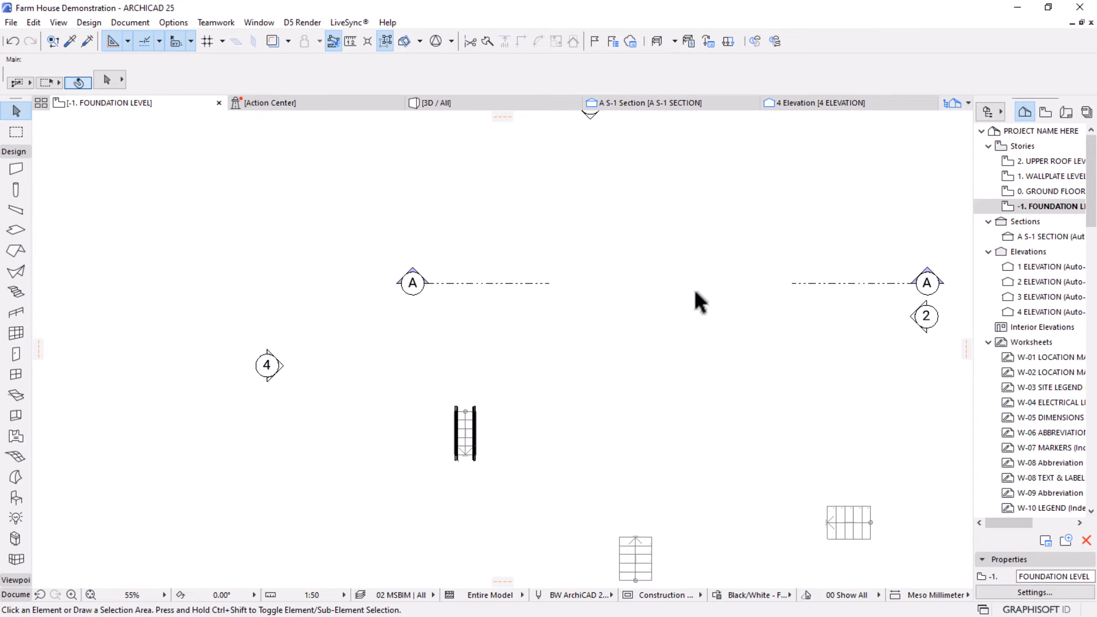
pyautogui.scroll(-1, 622, 311)
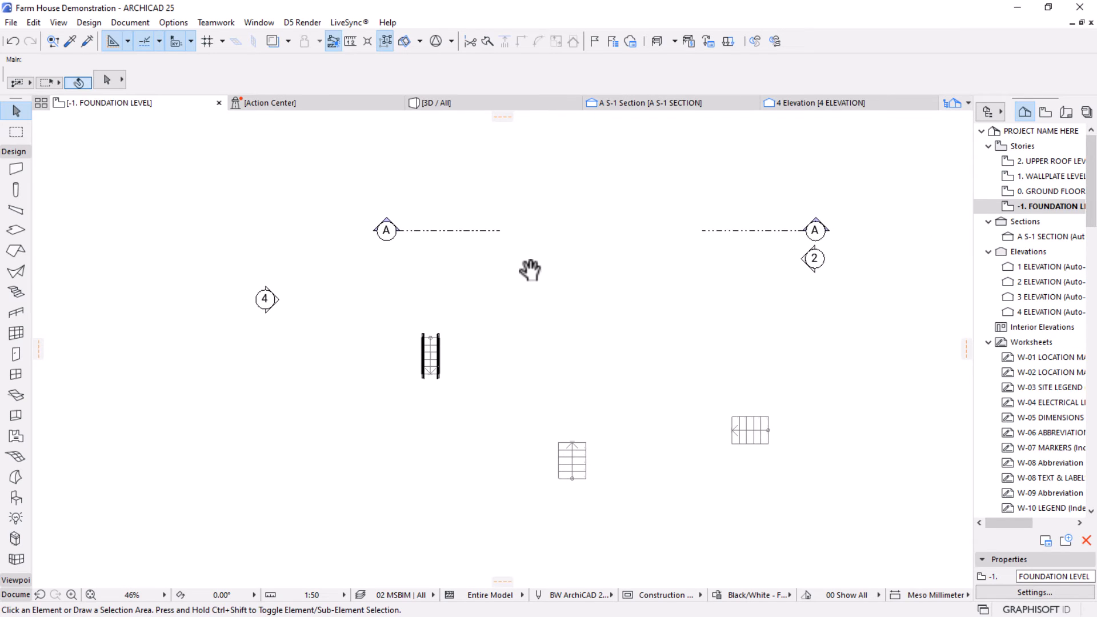
pyautogui.rightClick(1045, 194)
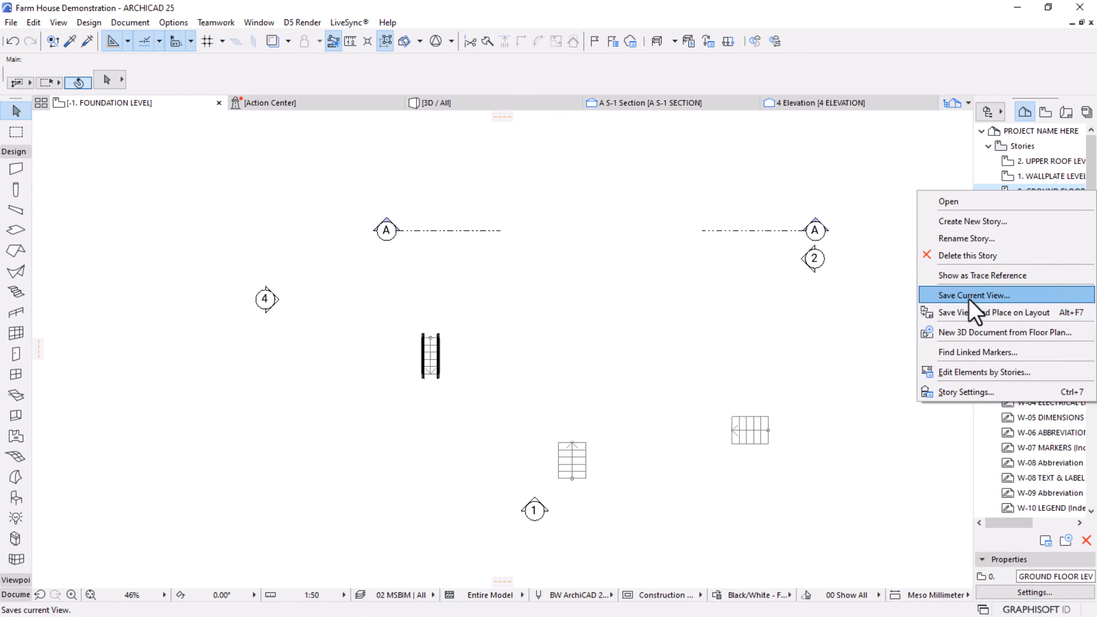
pyautogui.click(969, 275)
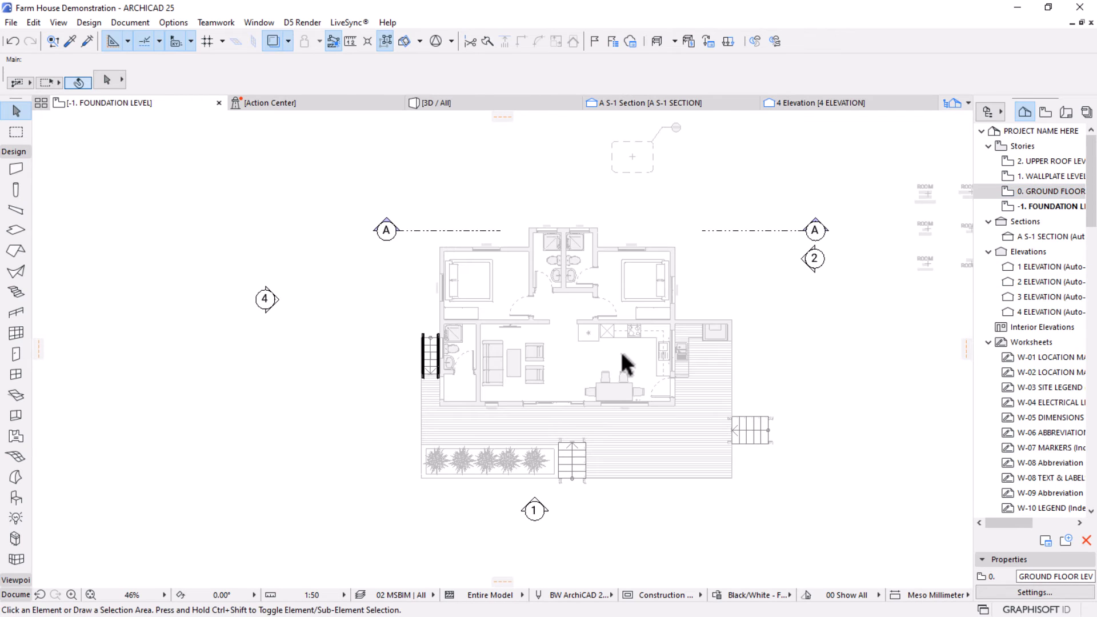
pyautogui.scroll(2, 536, 353)
pyautogui.moveTo(721, 382)
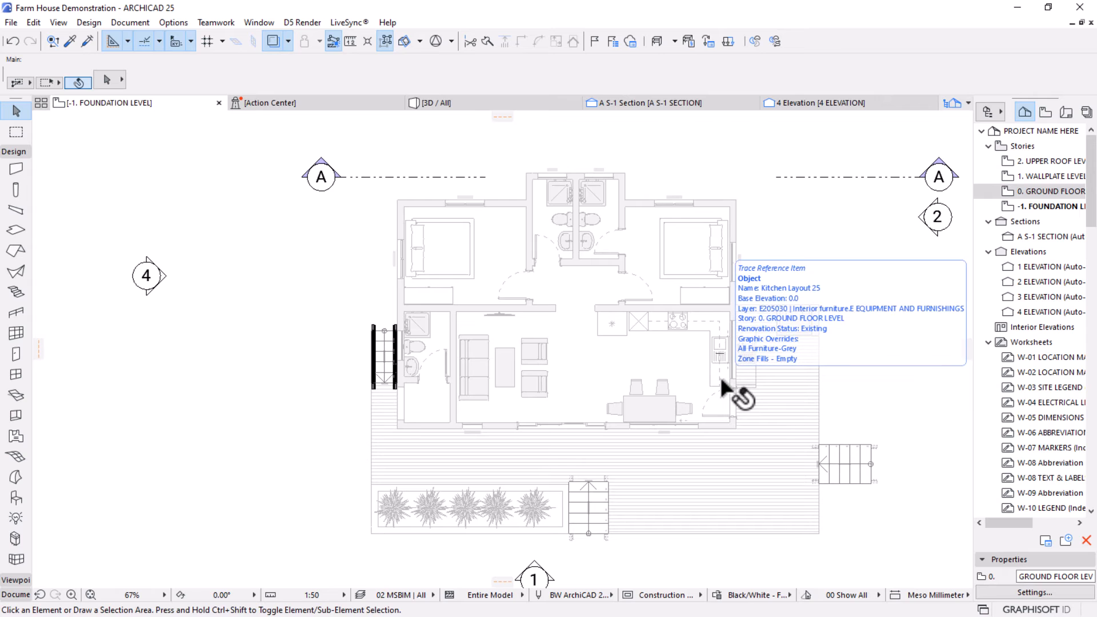
pyautogui.scroll(2, 469, 408)
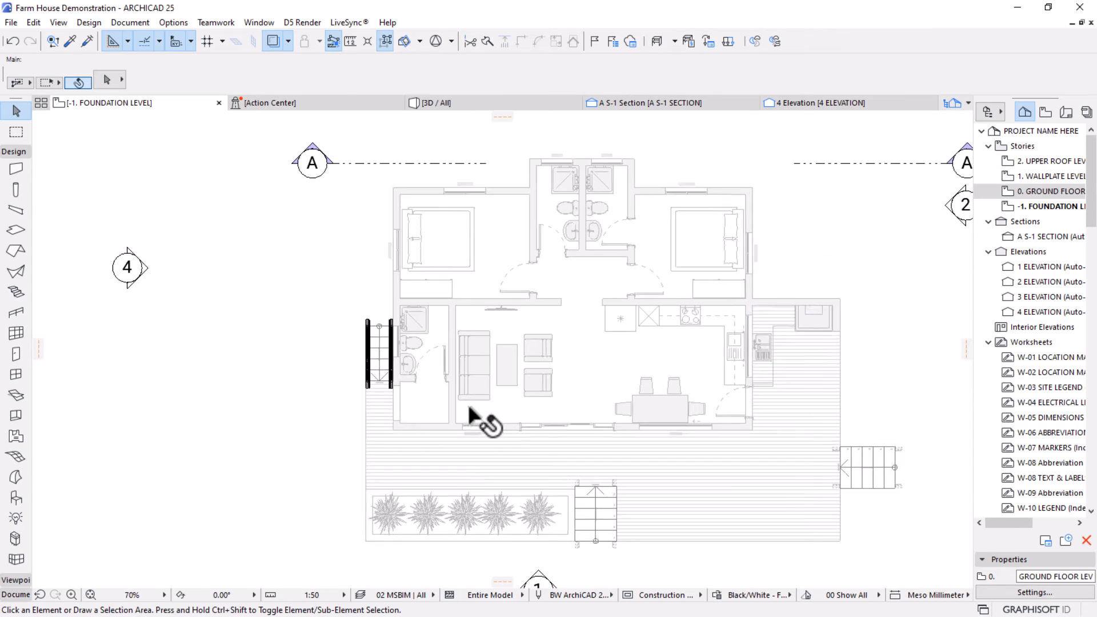
pyautogui.scroll(-1, 469, 420)
pyautogui.scroll(-1, 523, 385)
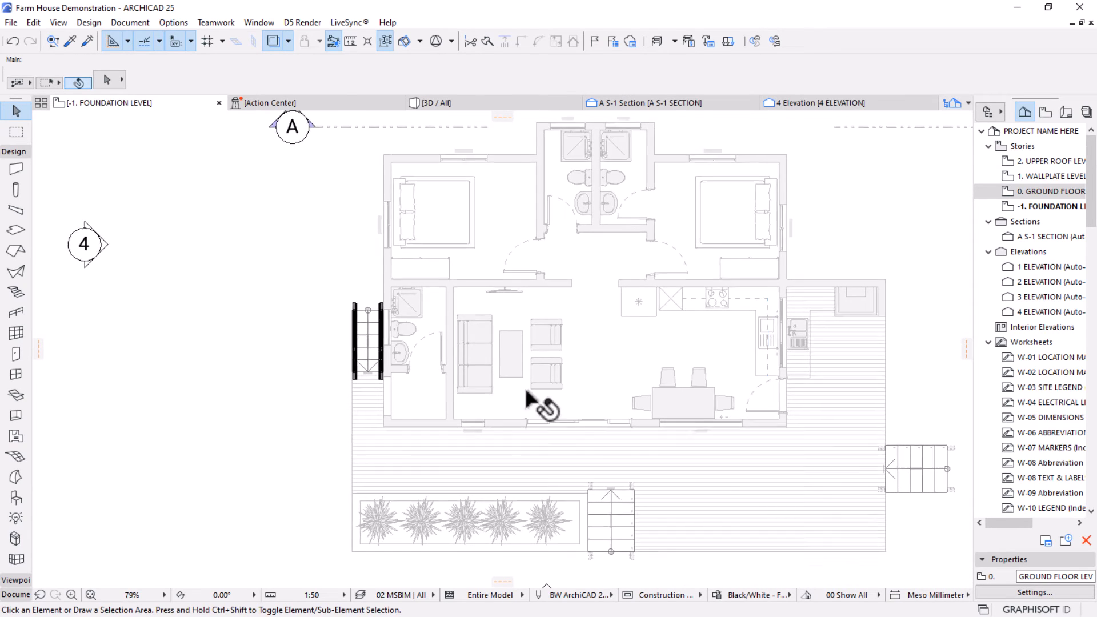
# Start the Column tool and set the default column structure to circular with its veneer turned off.
pyautogui.moveTo(513, 304)
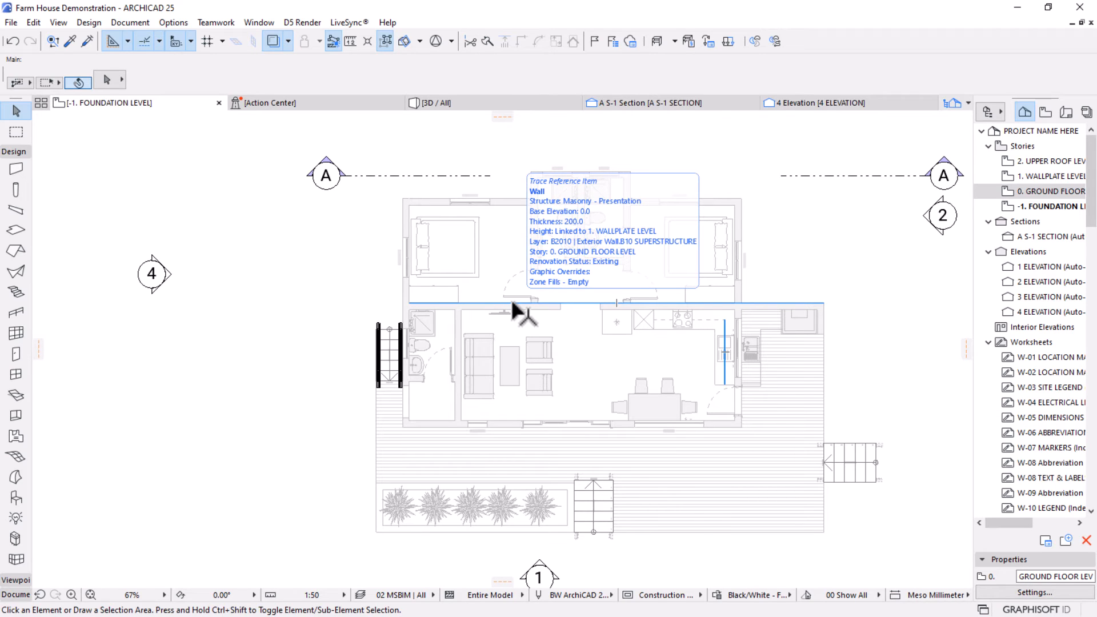
pyautogui.click(16, 197)
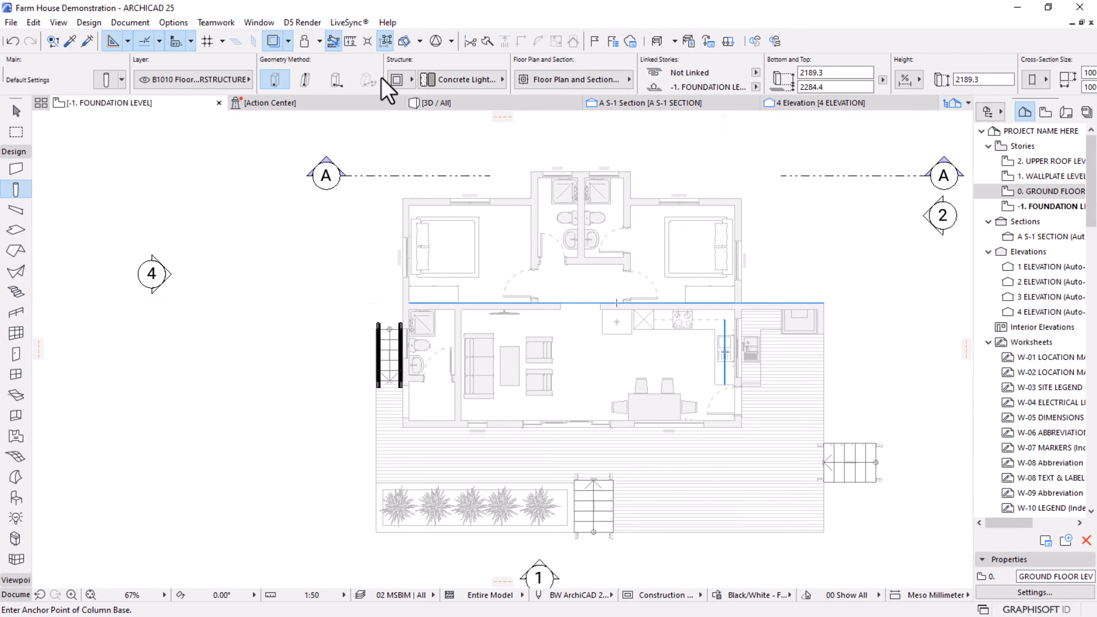
pyautogui.click(397, 80)
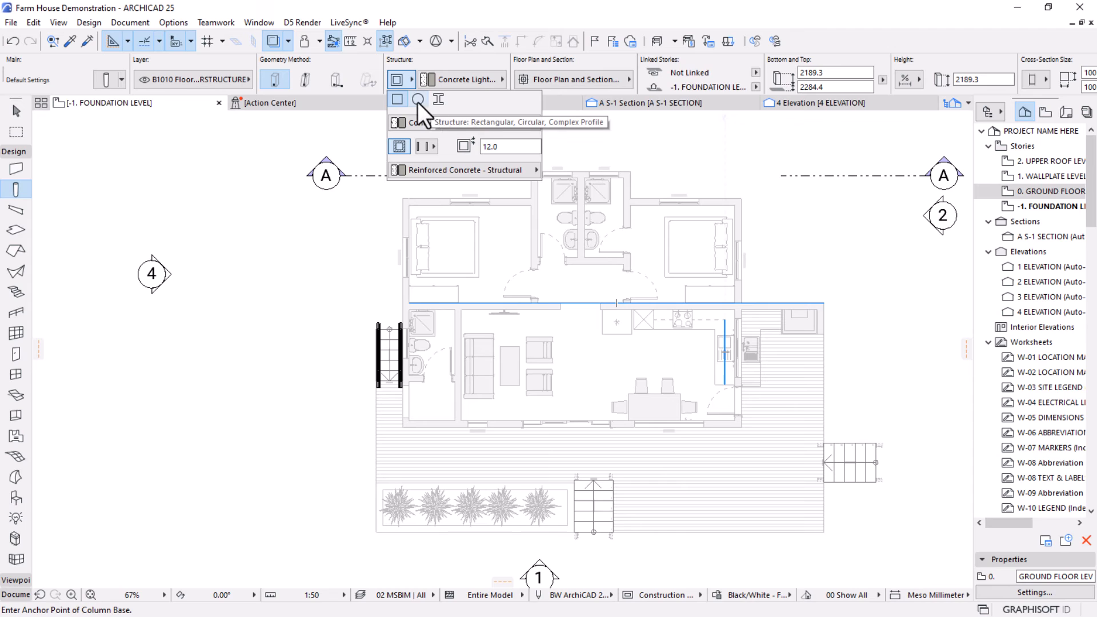
pyautogui.click(418, 101)
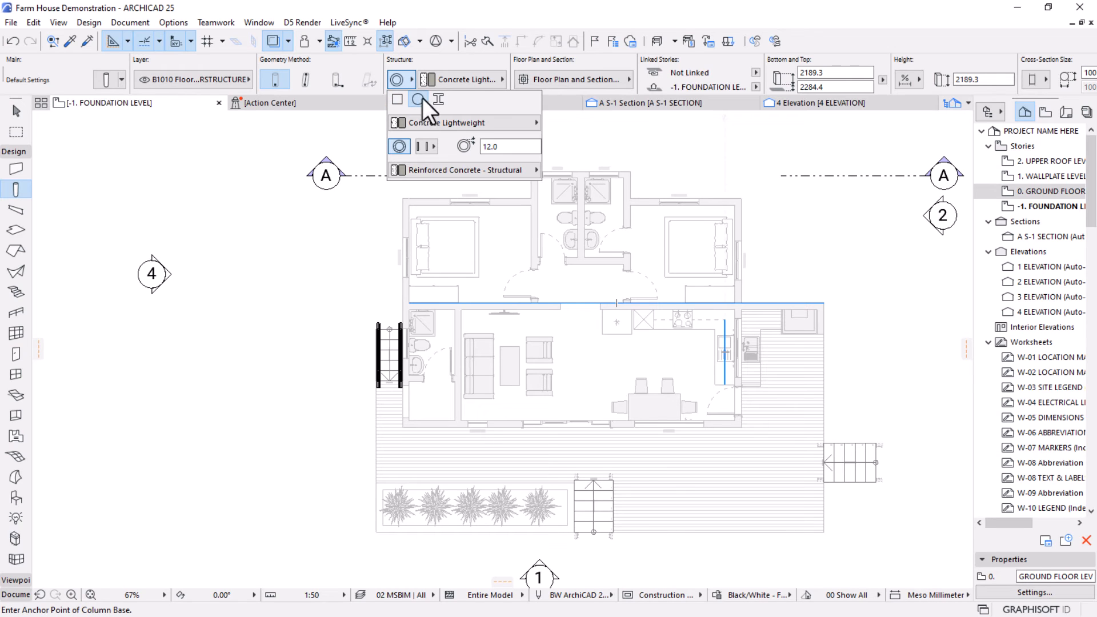
pyautogui.click(403, 150)
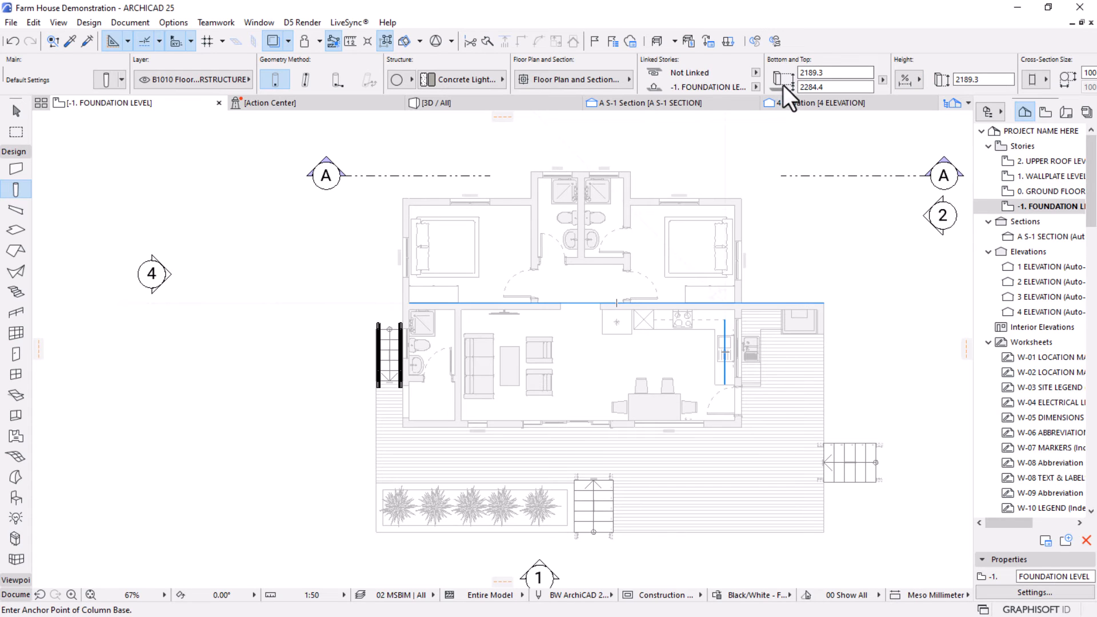
# Link the column top to 0. GROUND FLOOR LEVEL (Home + 1) and set its bottom offset to 0.0.
pyautogui.click(756, 73)
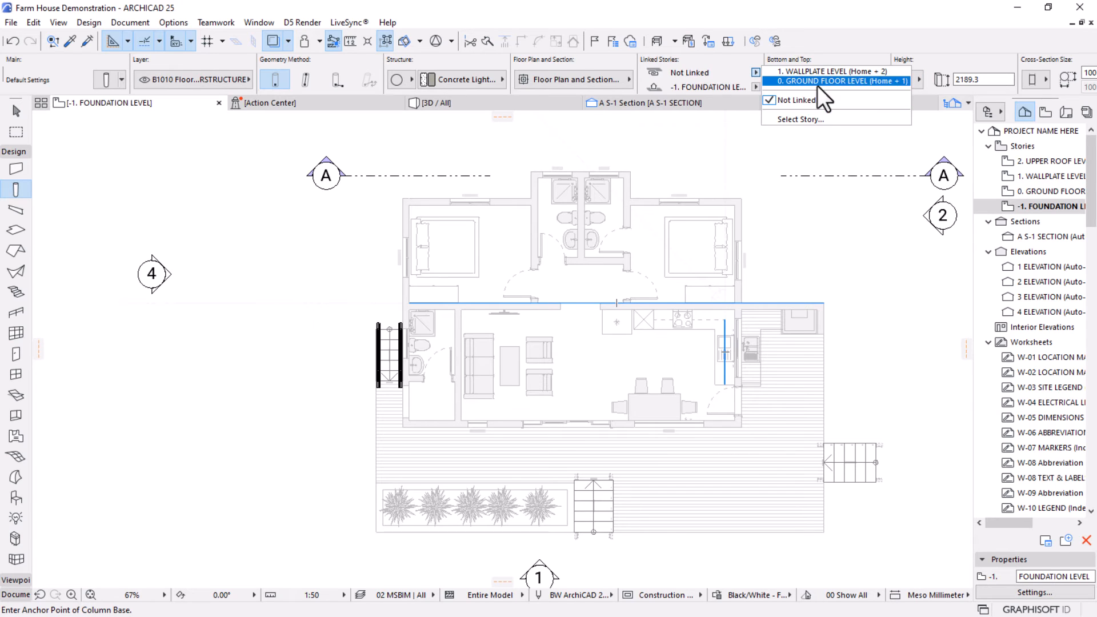
pyautogui.click(817, 84)
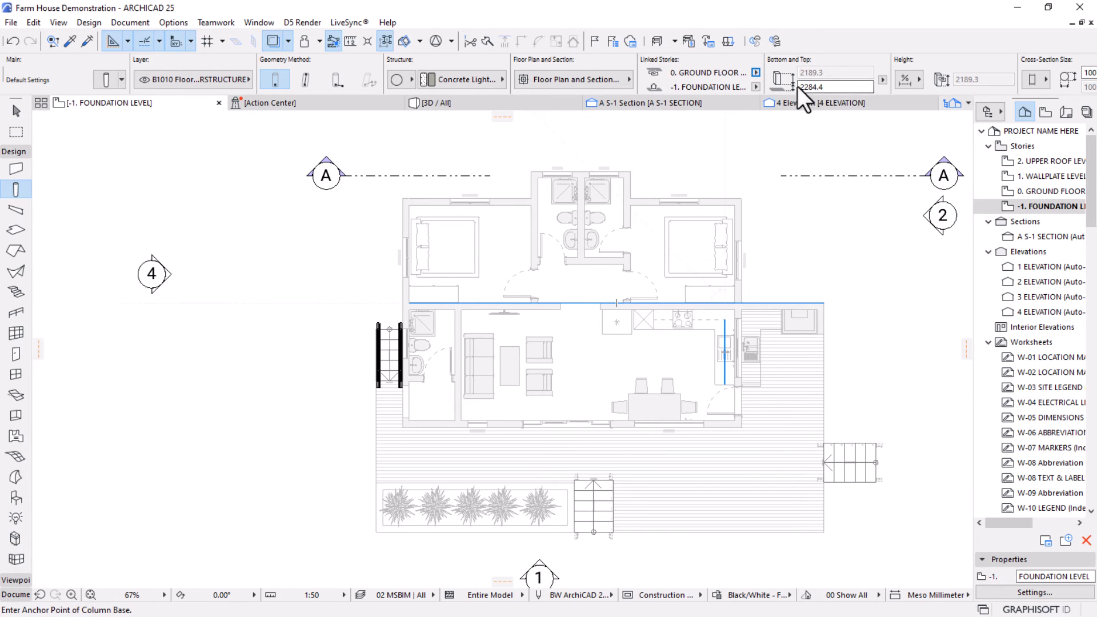
pyautogui.click(838, 87)
pyautogui.moveTo(647, 108)
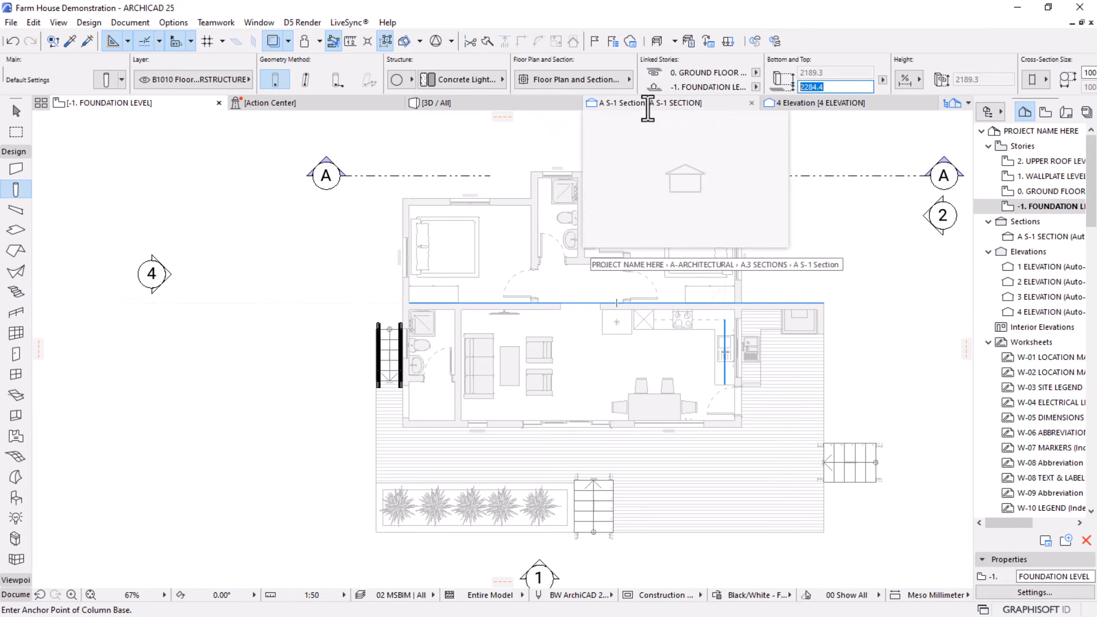
pyautogui.press('Return')
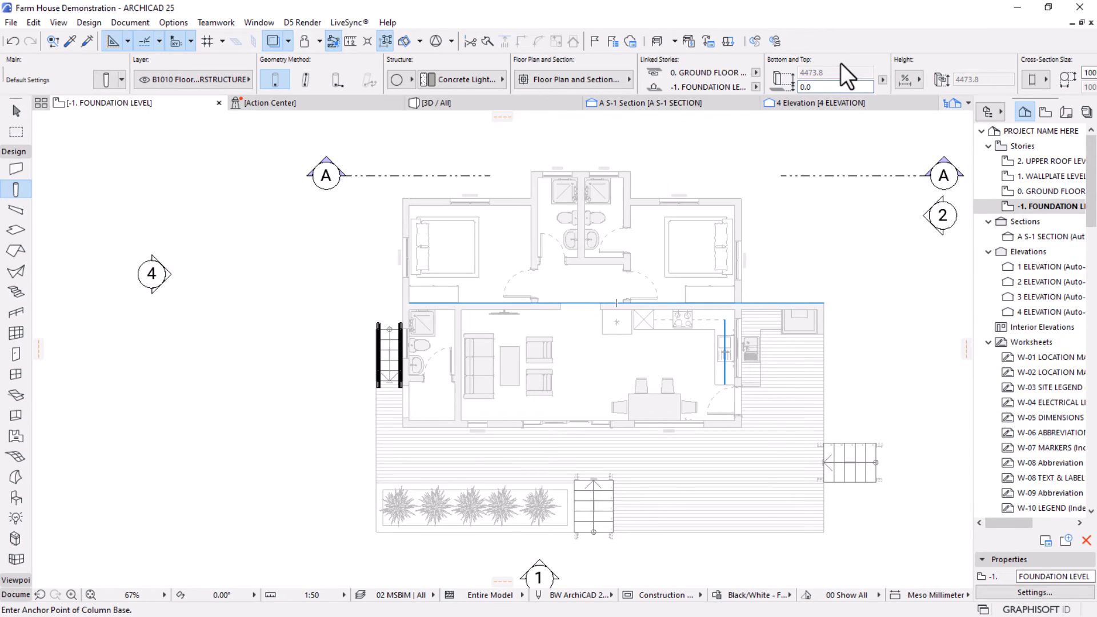
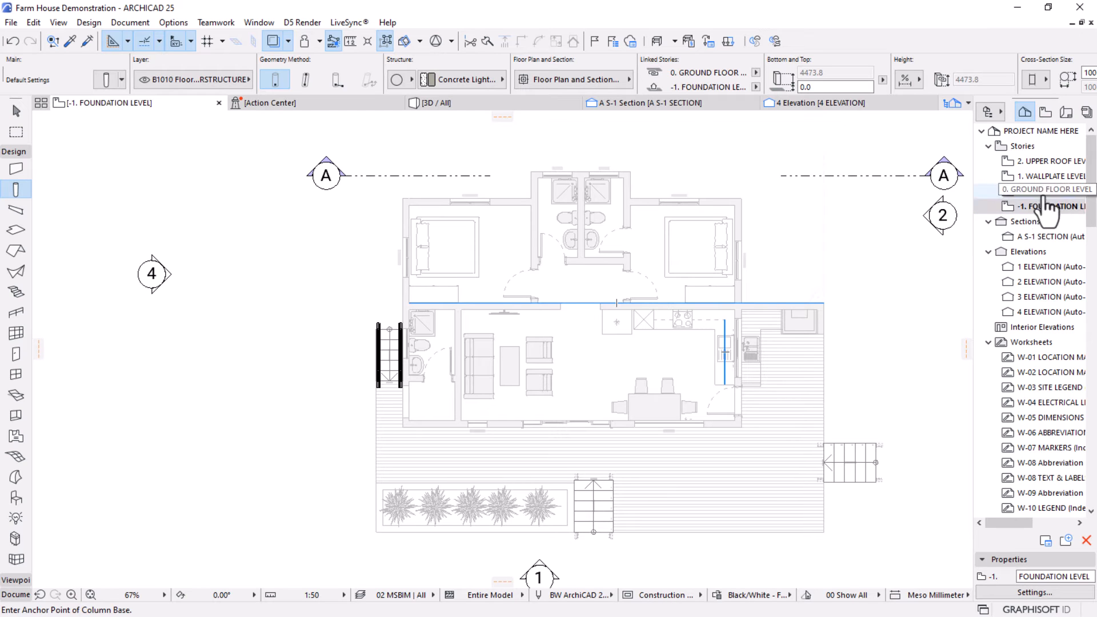
# Open the column default settings and start editing the top offset to the linked story.
pyautogui.click(106, 80)
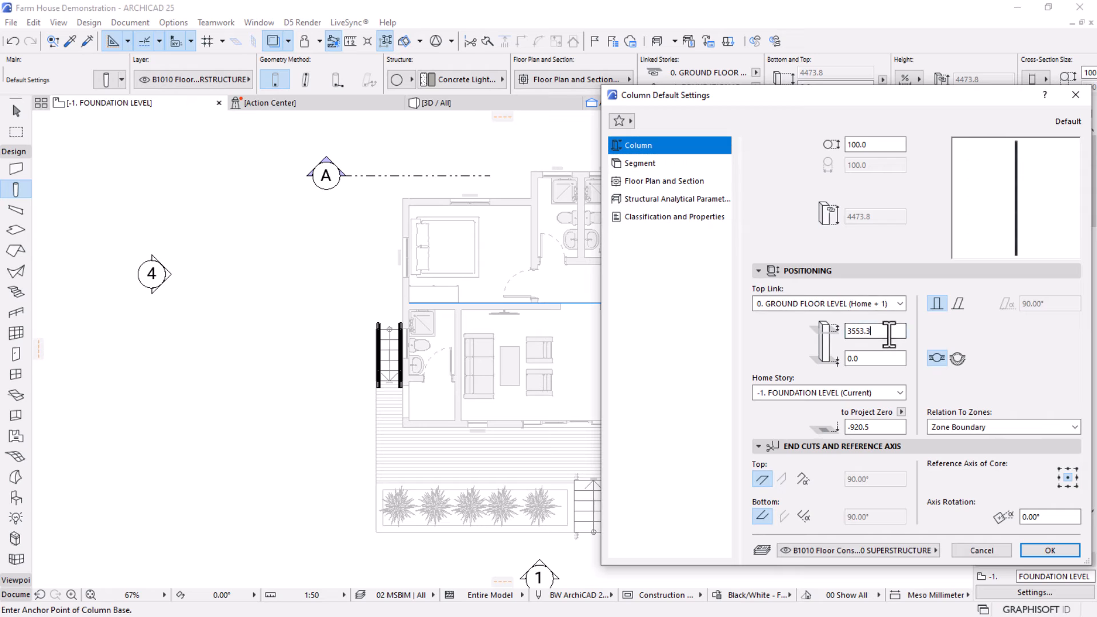
pyautogui.moveTo(889, 333); pyautogui.dragTo(836, 328)
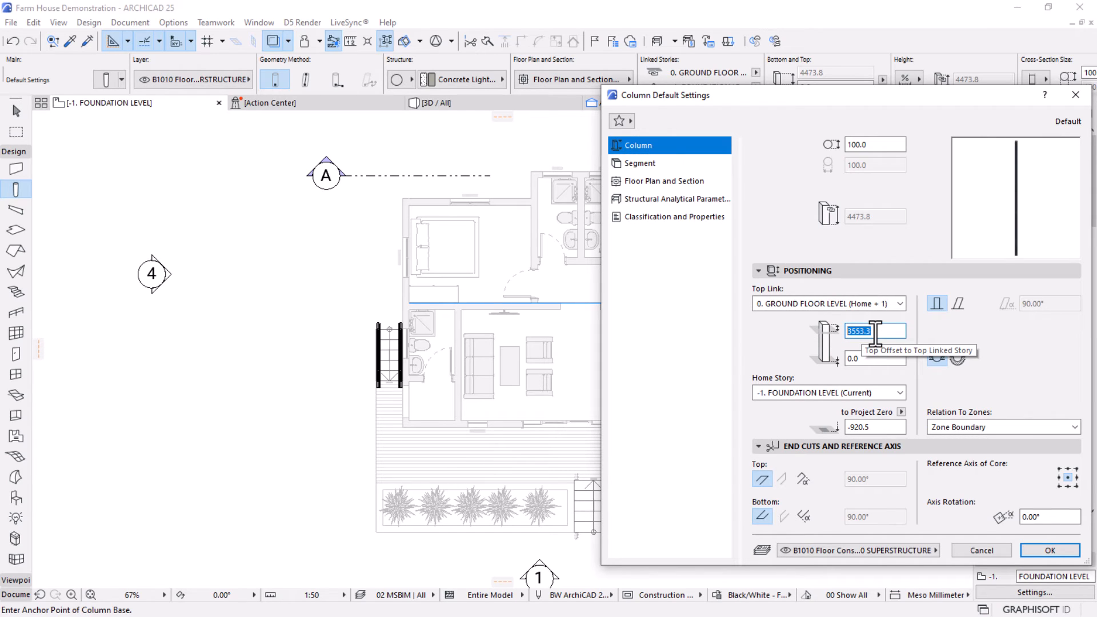
# Set the default column's top offset to 0.0 and its building material to Timber - Structural.
pyautogui.click(878, 359)
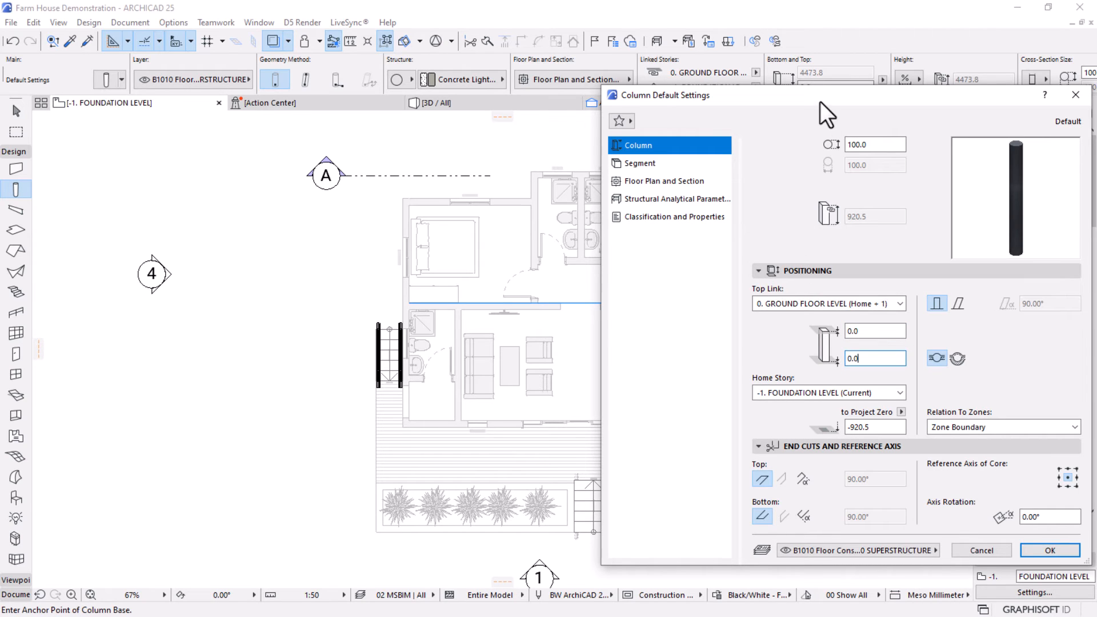
pyautogui.moveTo(820, 101); pyautogui.dragTo(556, 63)
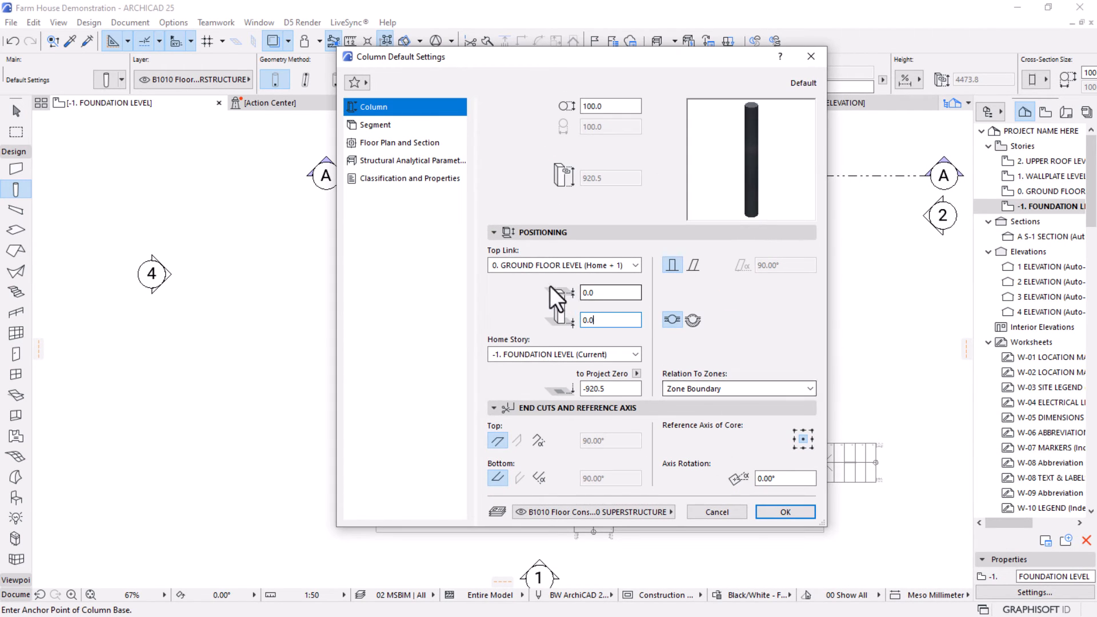
pyautogui.click(365, 128)
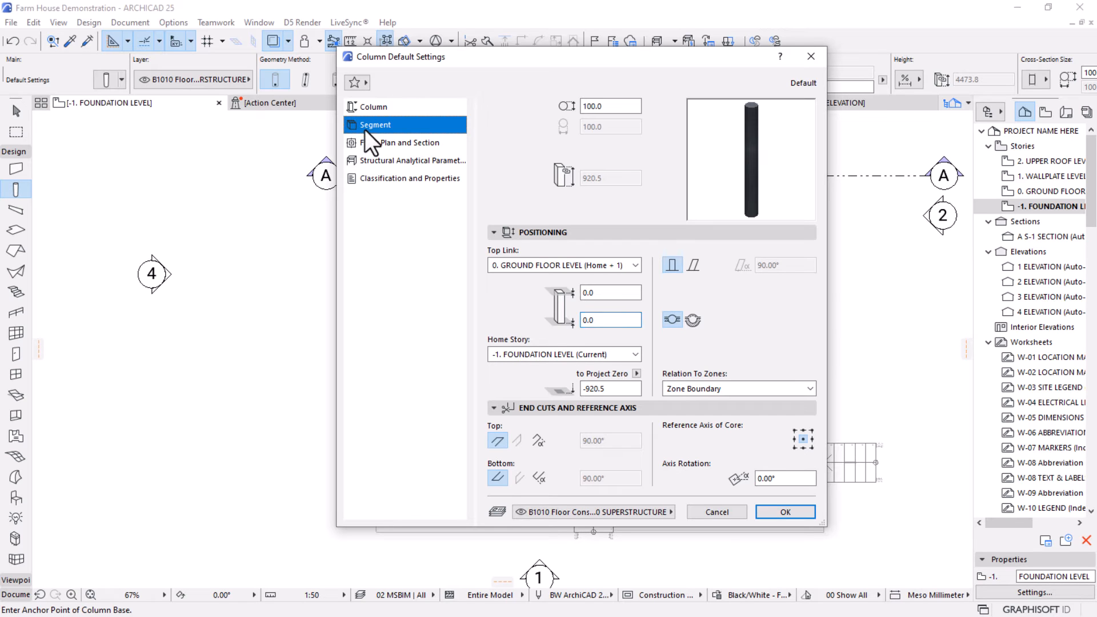
pyautogui.click(608, 318)
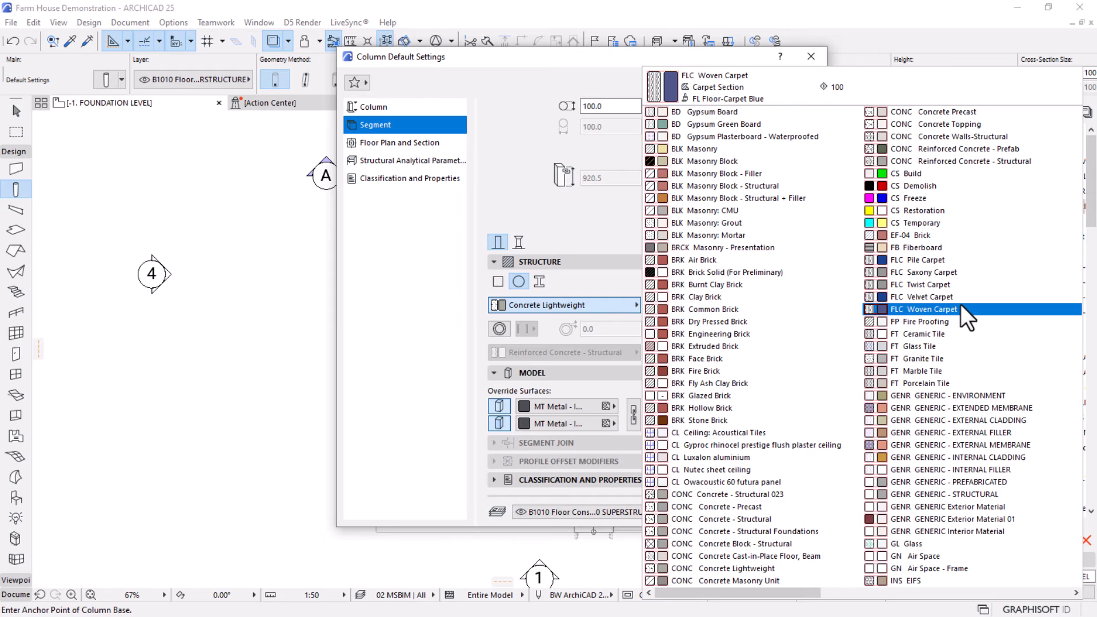
pyautogui.scroll(-2, 961, 304)
pyautogui.scroll(1, 961, 304)
pyautogui.scroll(-1, 962, 304)
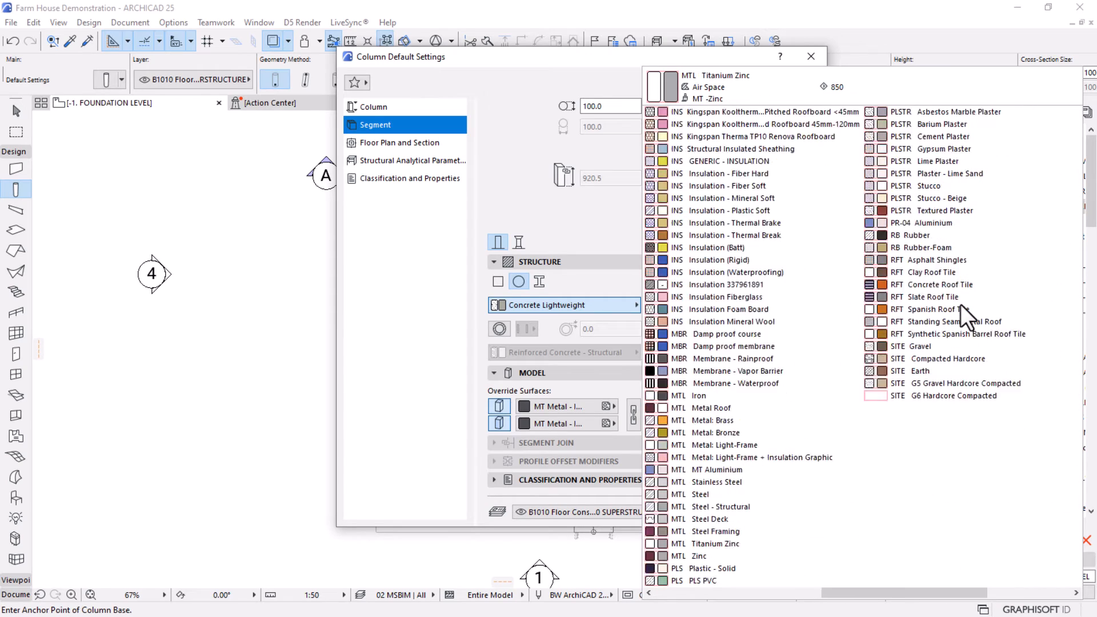
pyautogui.scroll(1, 961, 304)
pyautogui.scroll(-1, 961, 304)
pyautogui.scroll(-1, 961, 304)
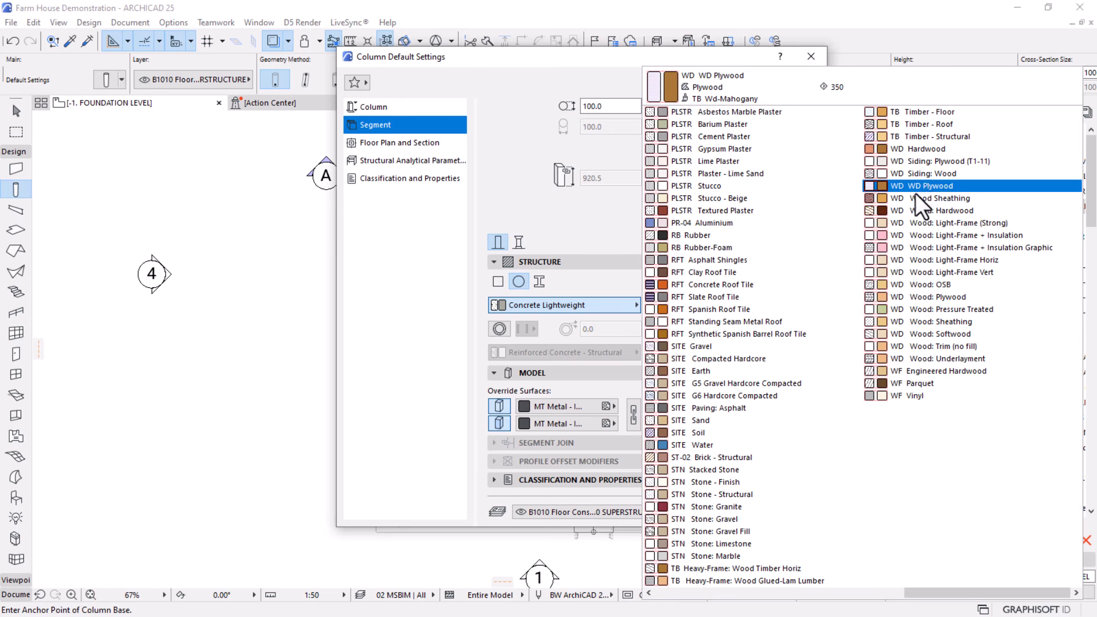
pyautogui.click(923, 138)
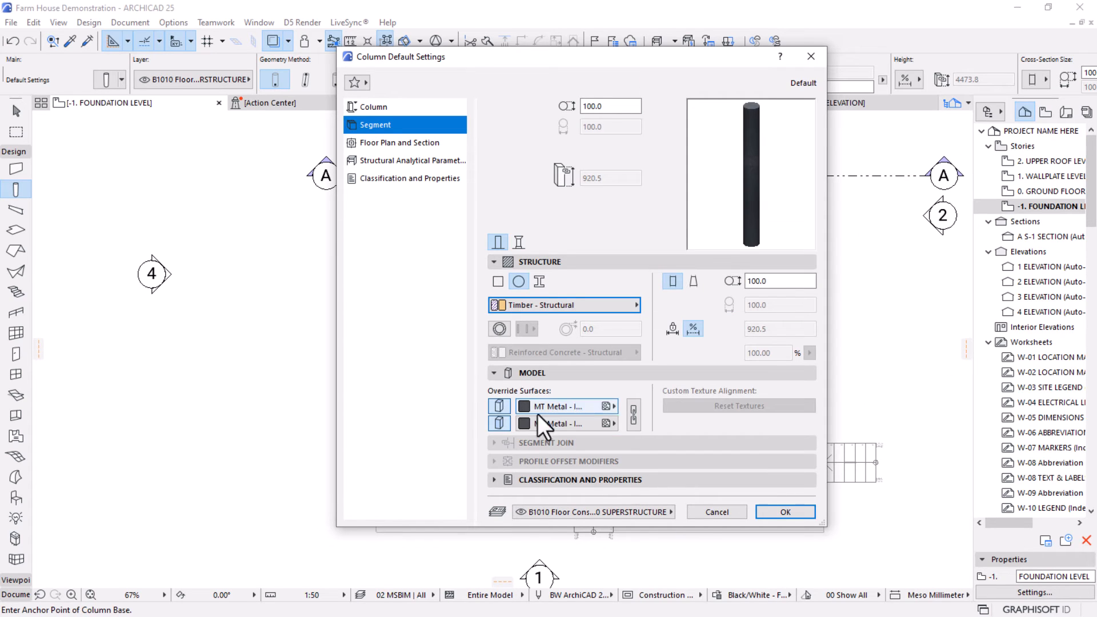
# Turn off both surface overrides for the column and accept the default settings.
pyautogui.click(501, 405)
pyautogui.click(501, 425)
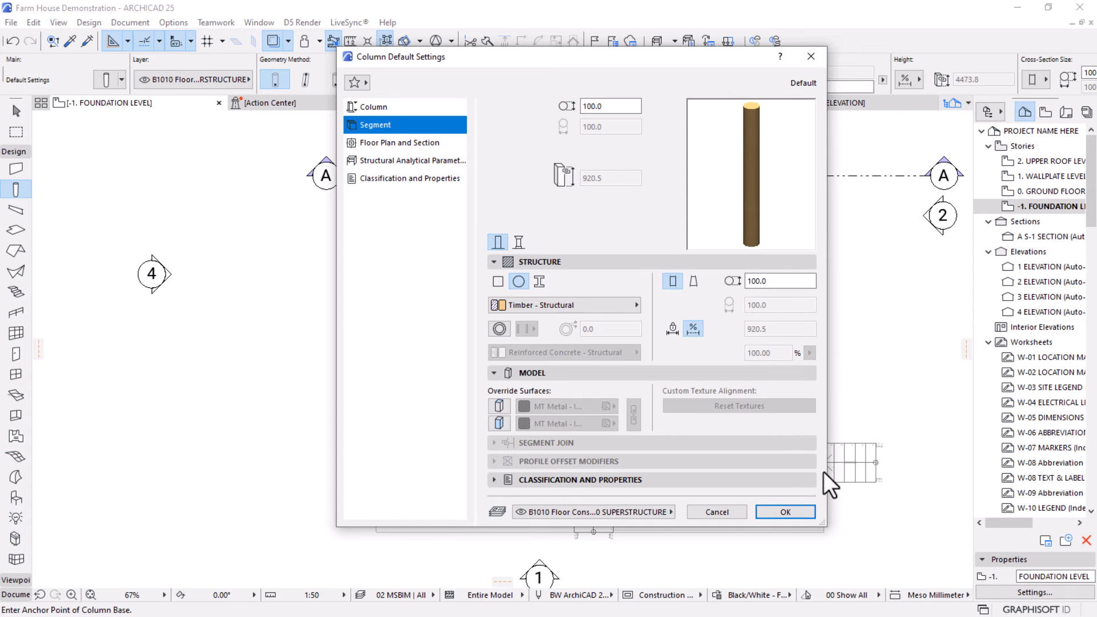
pyautogui.click(784, 512)
# Place a column at the house's lower-left exterior wall corner and set its cross-section size to 200.
pyautogui.scroll(8, 440, 416)
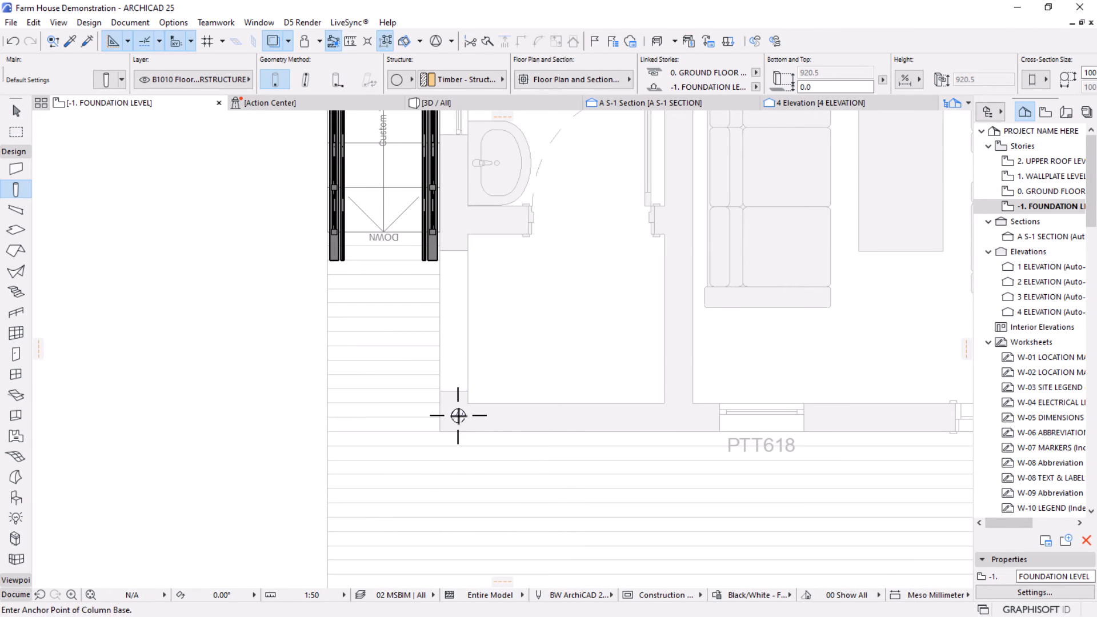
pyautogui.click(458, 415)
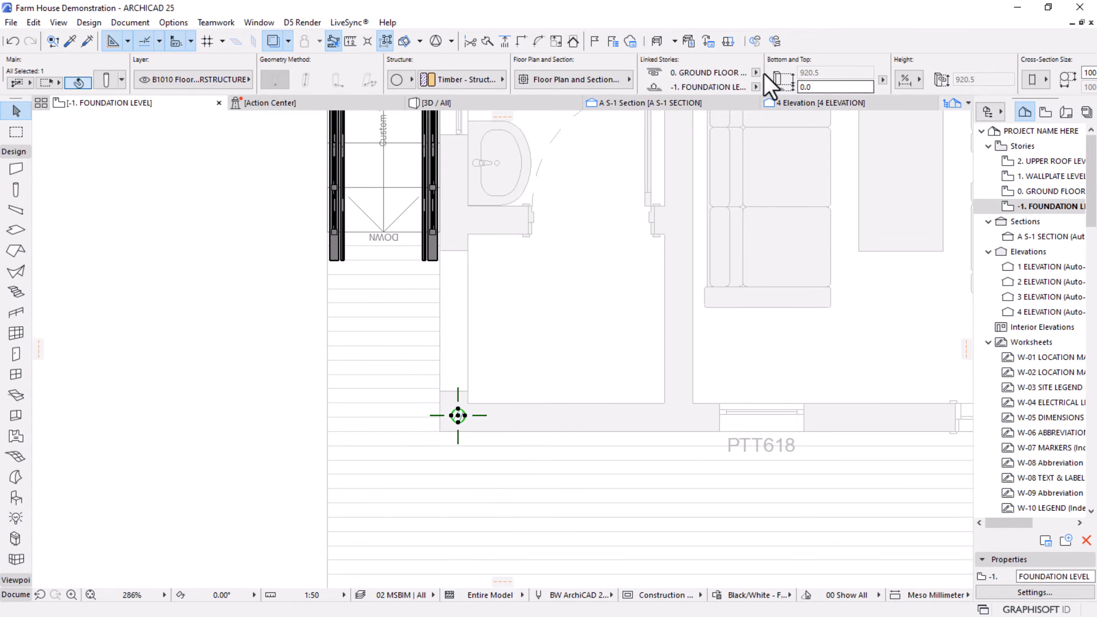
pyautogui.scroll(-5, 764, 73)
pyautogui.click(672, 73)
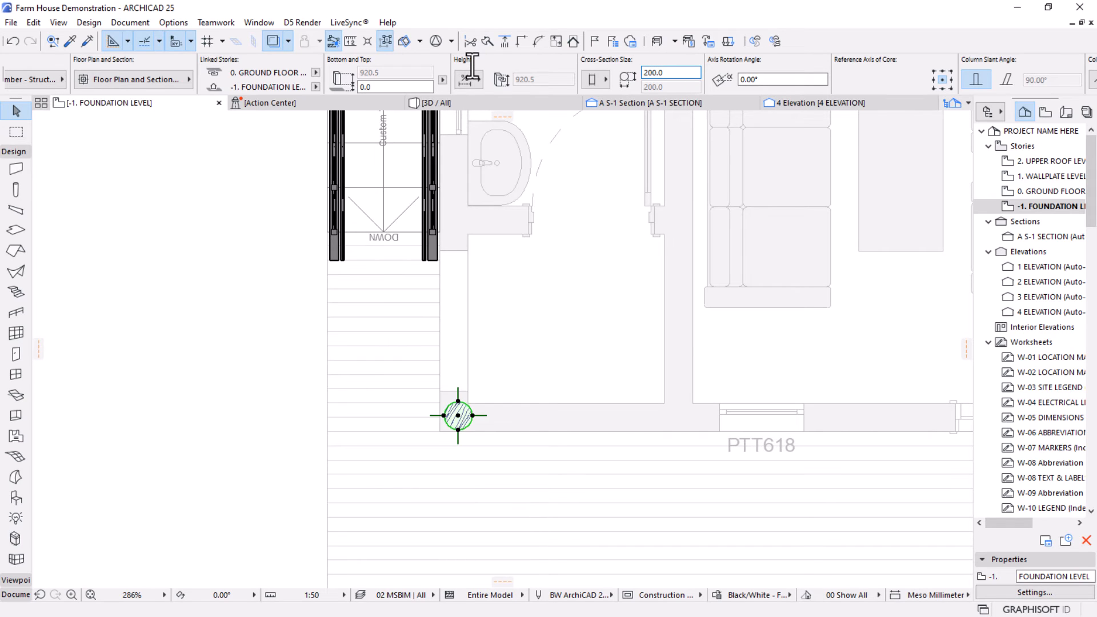
# Copy the column from the lower-left wall corner to the upper-left corner of the left bedroom.
pyautogui.scroll(-8, 441, 392)
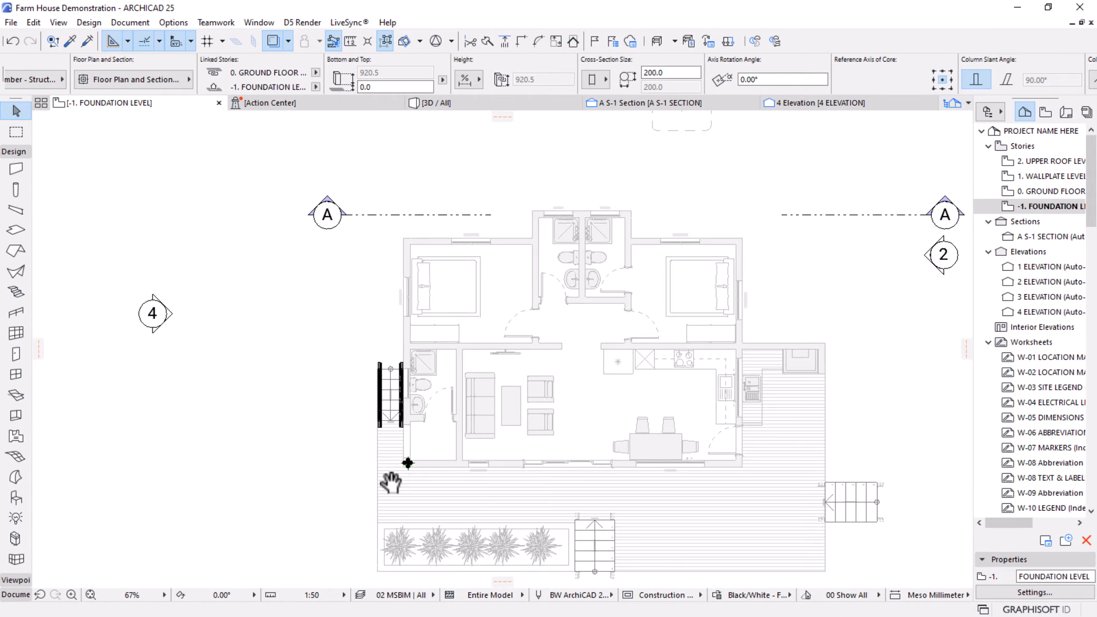
pyautogui.scroll(2, 403, 449)
pyautogui.hotkey('ctrl', 'shift', 'd')
pyautogui.scroll(4, 400, 468)
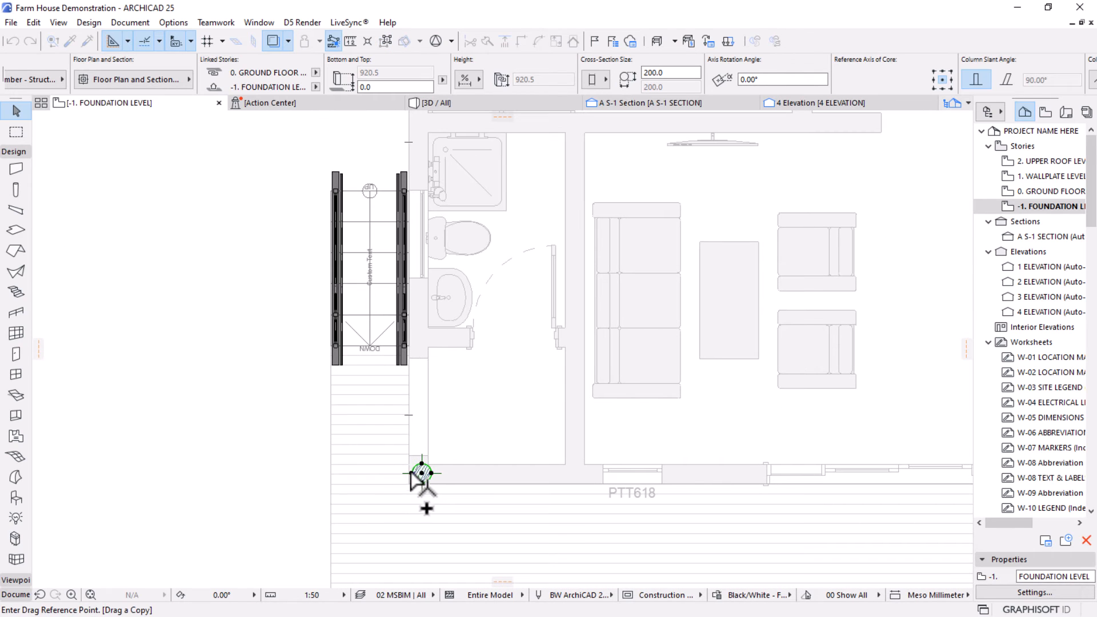
pyautogui.click(422, 473)
pyautogui.scroll(-4, 417, 522)
pyautogui.scroll(2, 413, 309)
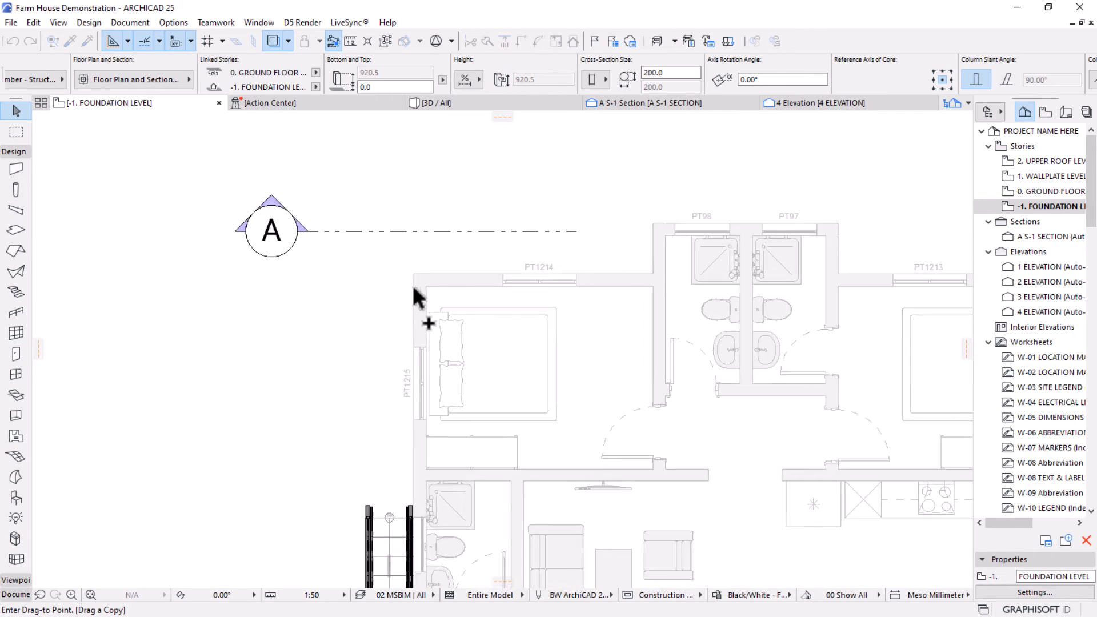
pyautogui.scroll(4, 418, 298)
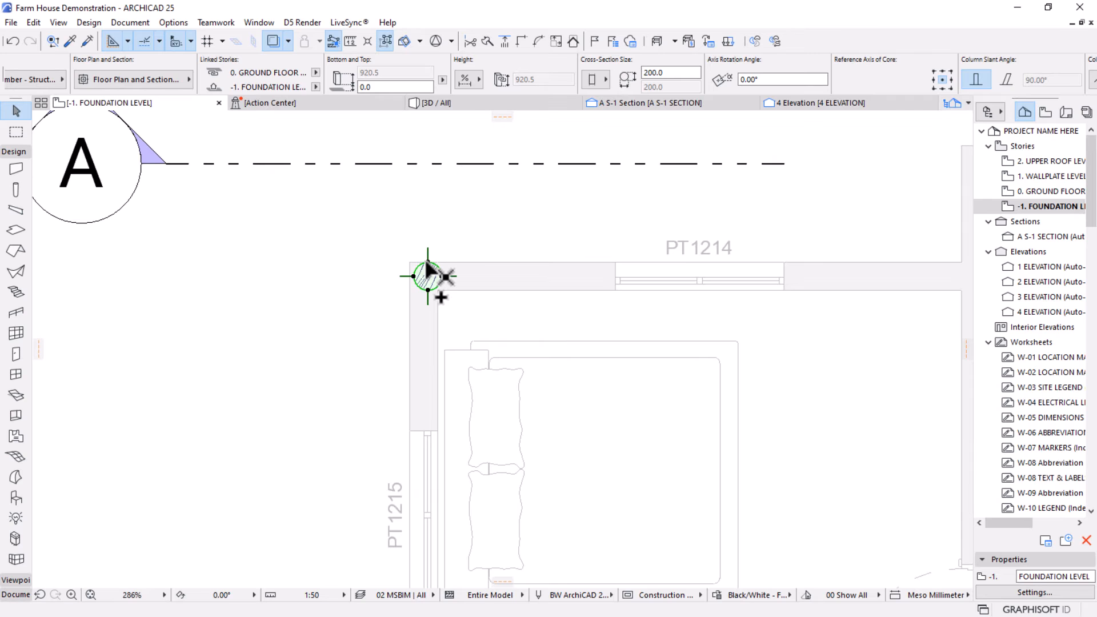
# Copy the upper-left corner column across to the upper-right corner of the right bedroom.
pyautogui.hotkey('ctrl', 'shift', 'd')
pyautogui.click(428, 262)
pyautogui.scroll(-4, 342, 268)
pyautogui.scroll(3, 653, 260)
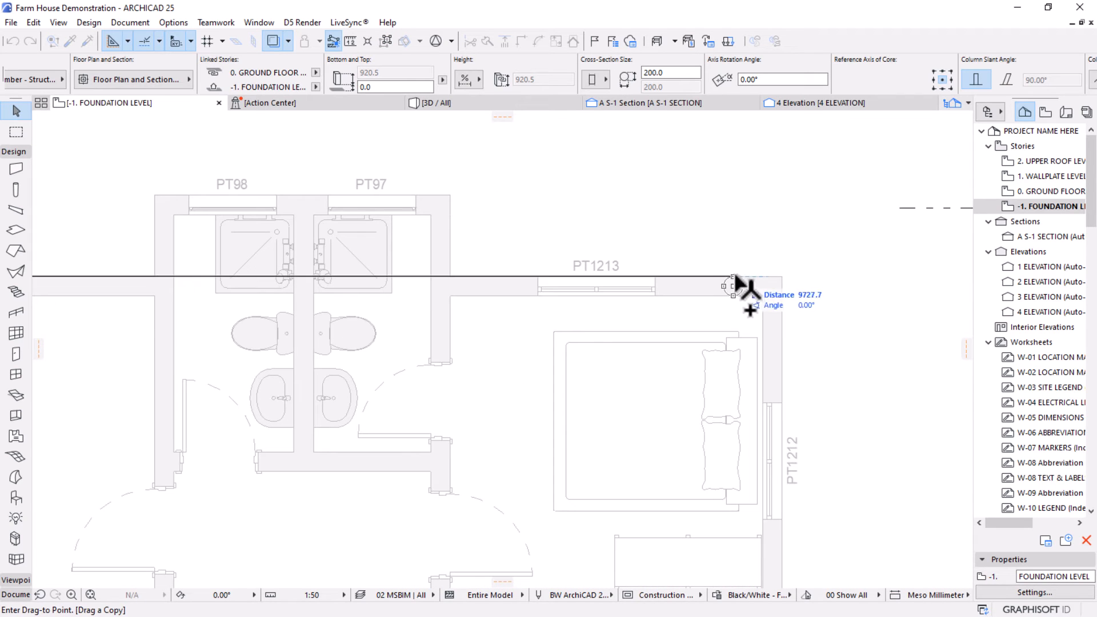
pyautogui.click(771, 284)
# Copy the column to the right and then the left junction of the bathroom side walls with the bedrooms' upper exterior walls.
pyautogui.hotkey('ctrl', 'shift', 'd')
pyautogui.click(771, 284)
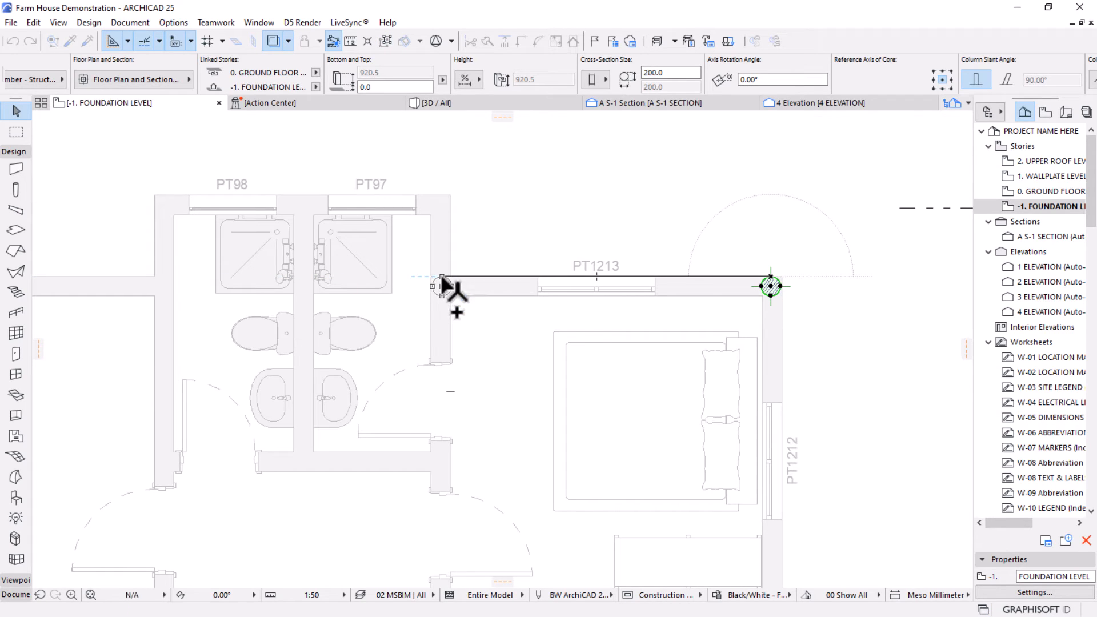
pyautogui.click(441, 285)
pyautogui.hotkey('ctrl', 'shift', 'd')
pyautogui.click(440, 285)
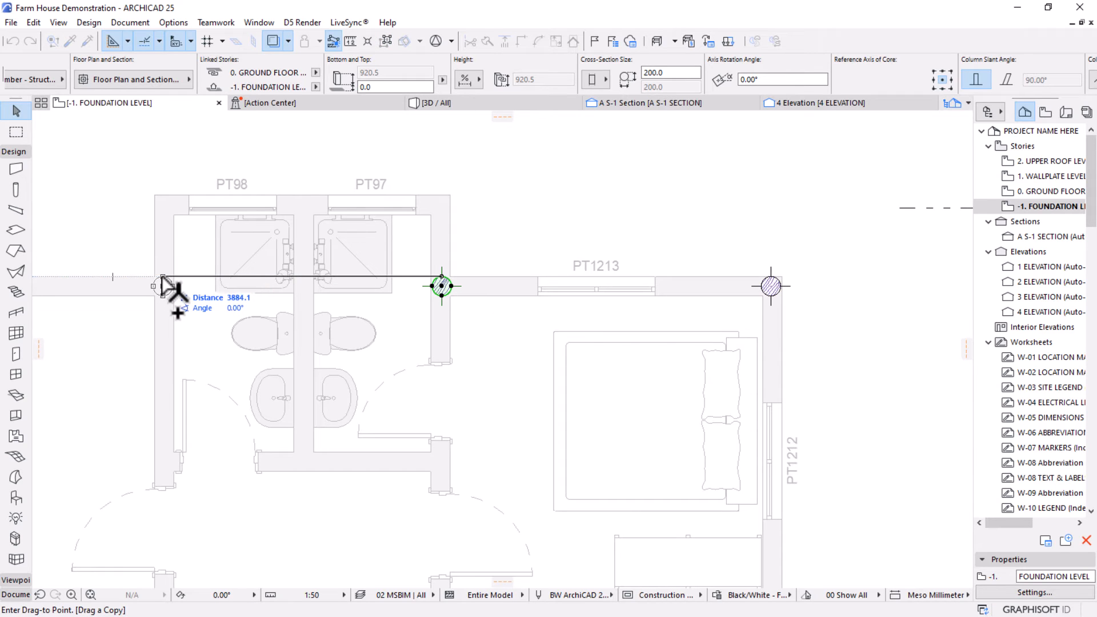
pyautogui.click(162, 276)
# Copy the column at the left bathroom wall junction straight down to the interior wall above the living room.
pyautogui.scroll(-5, 634, 211)
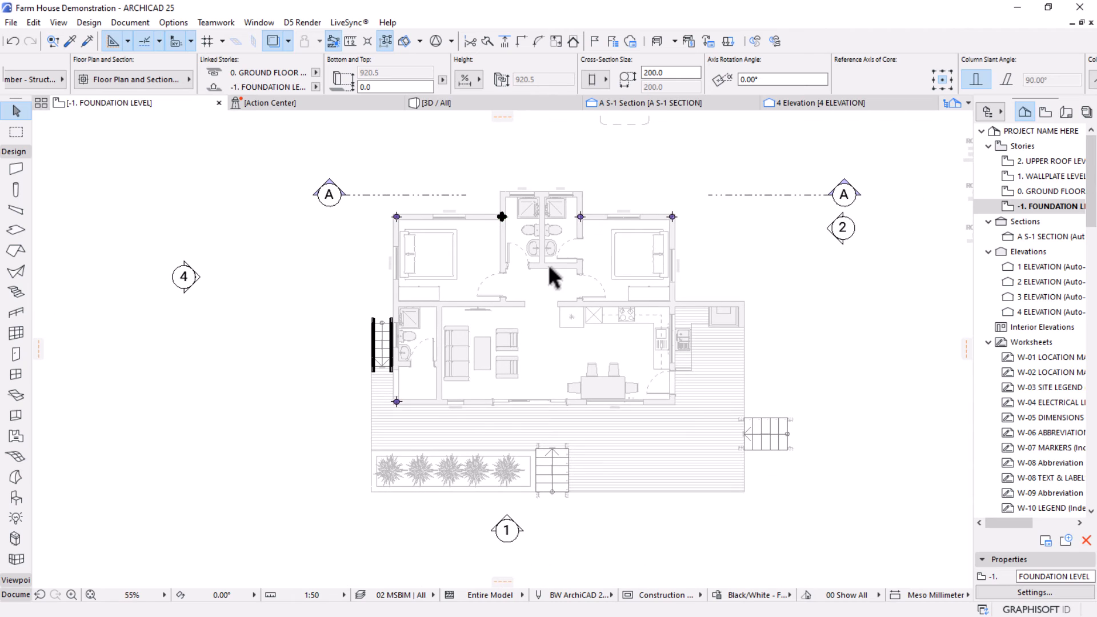
pyautogui.hotkey('ctrl', 'shift', 'd')
pyautogui.scroll(4, 473, 251)
pyautogui.click(532, 182)
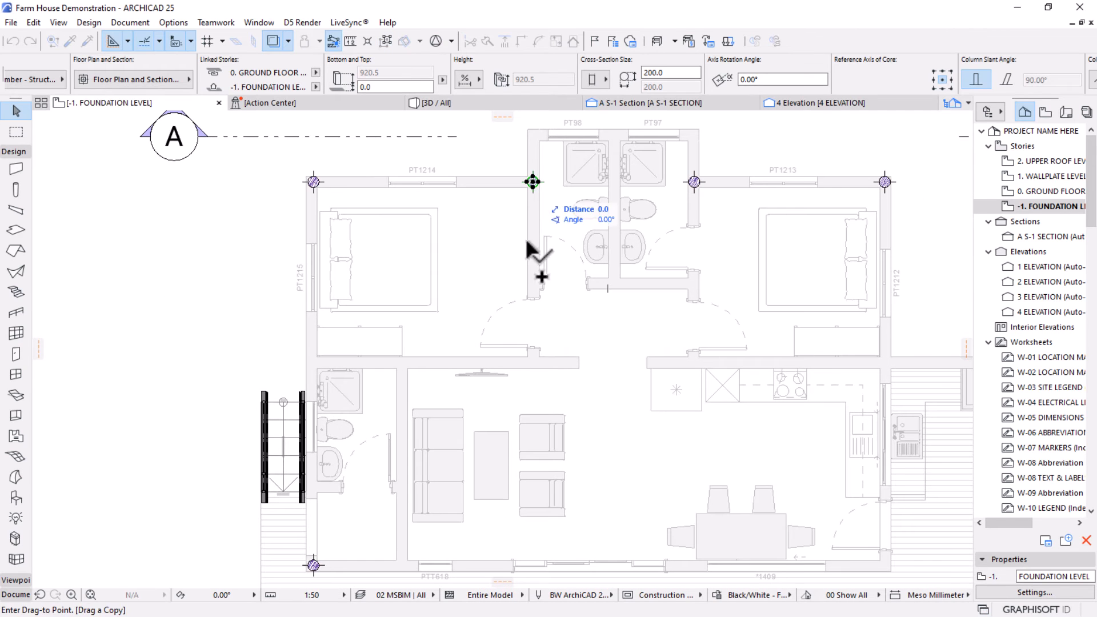
pyautogui.click(533, 362)
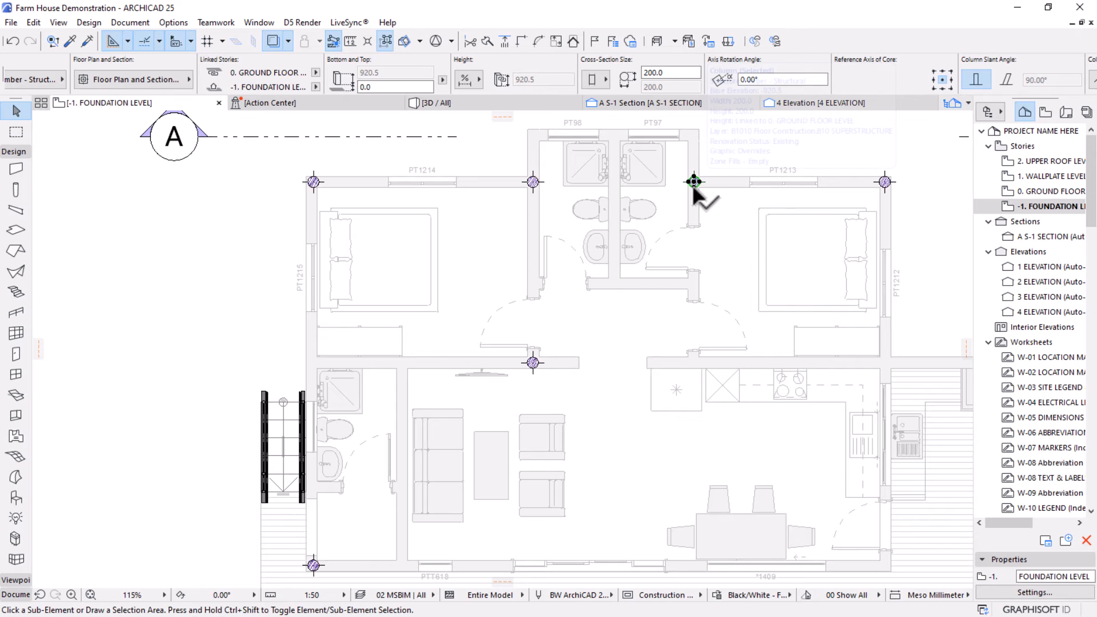
# Copy the column at the right bathroom wall junction down to the kitchen's upper wall, level with the column above the living room.
pyautogui.hotkey('ctrl', 'shift', 'd')
pyautogui.click(694, 181)
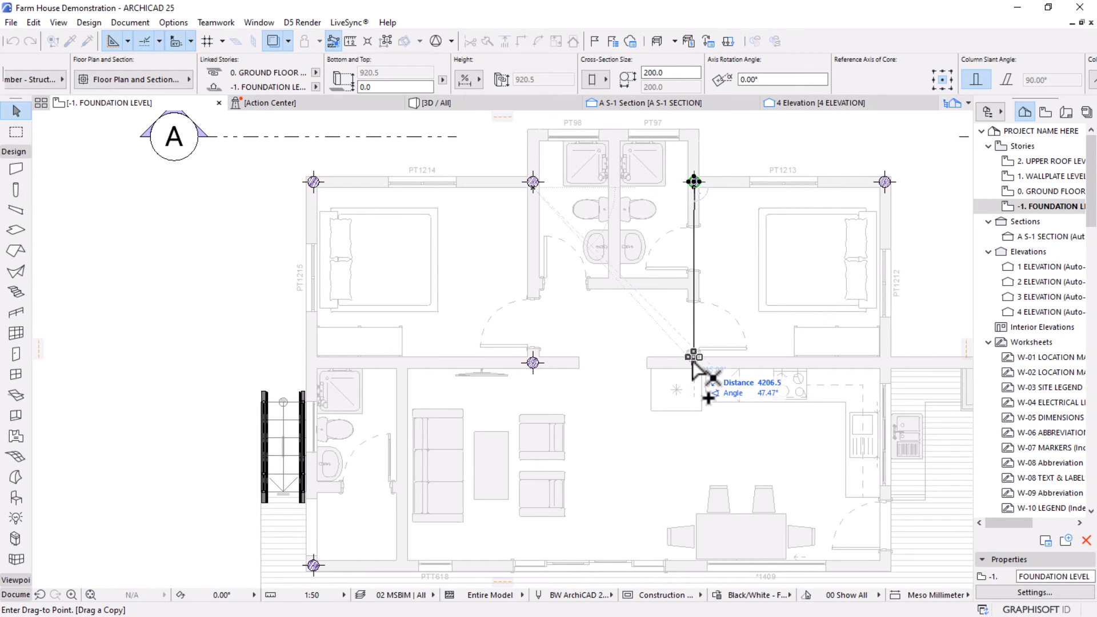
pyautogui.scroll(5, 693, 365)
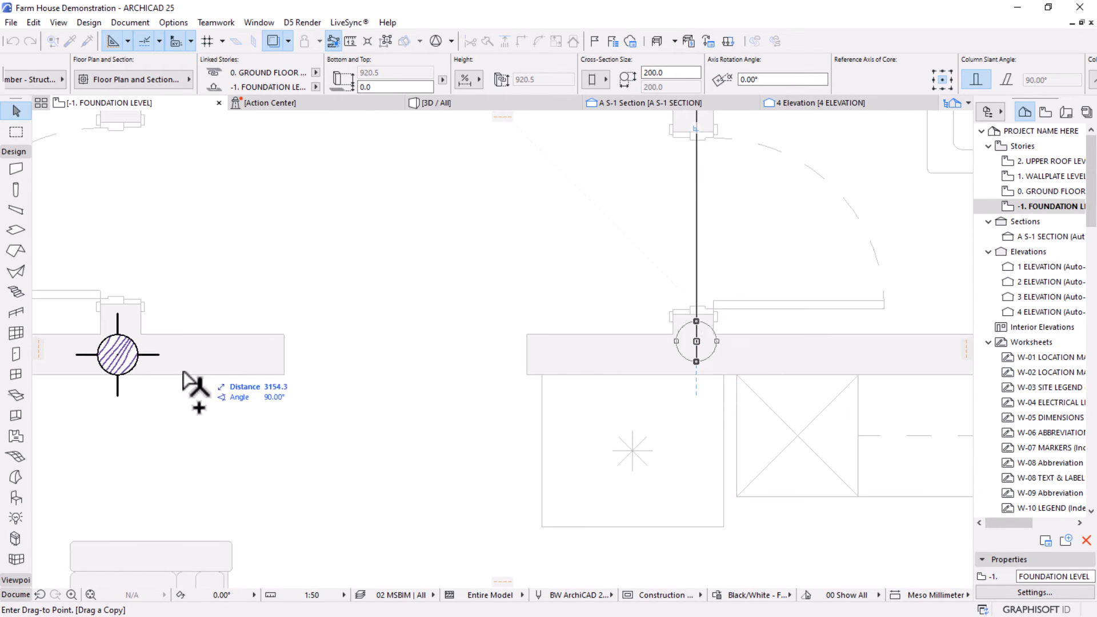
pyautogui.click(124, 376)
# Copy the right bedroom's upper-right corner column down to the house's lower-right exterior wall corner.
pyautogui.scroll(-5, 588, 196)
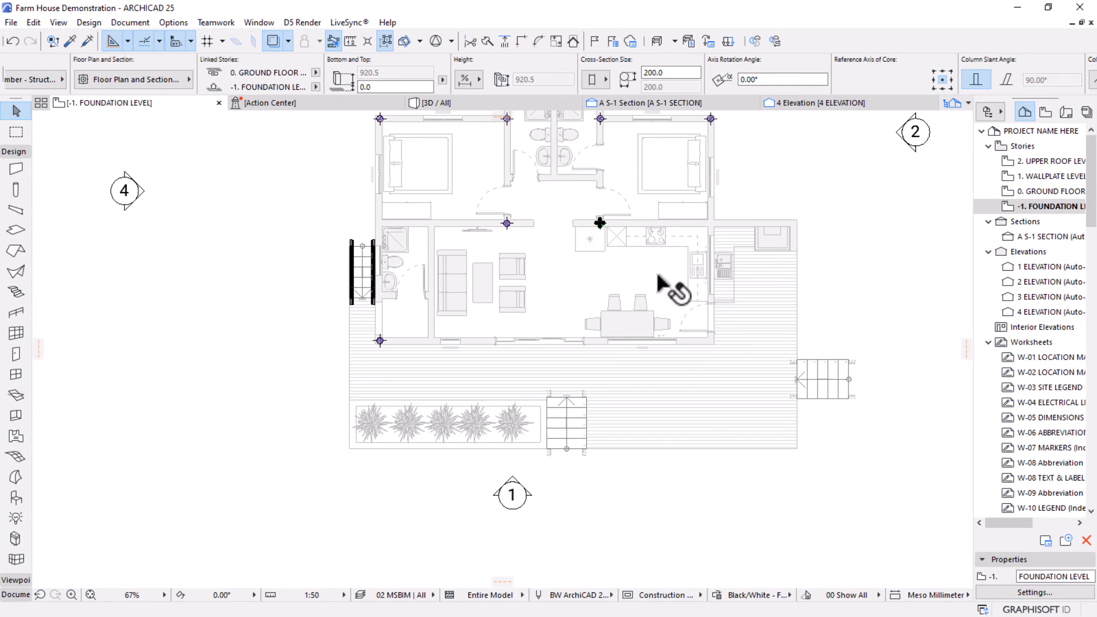
pyautogui.moveTo(634, 310); pyautogui.dragTo(607, 349, button='middle')
pyautogui.scroll(2, 744, 211)
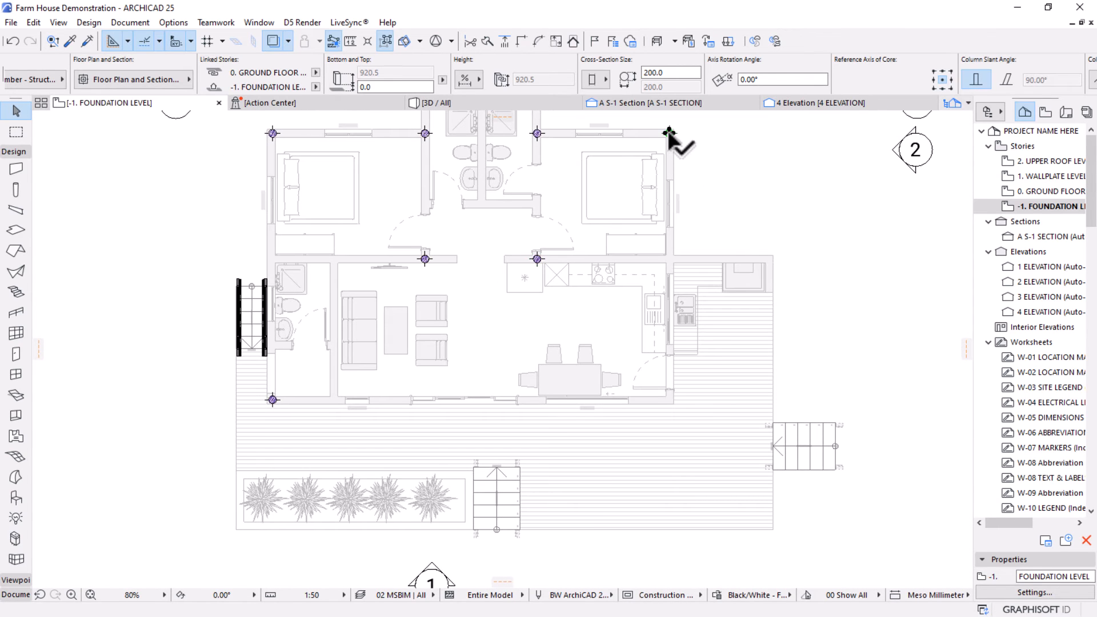
pyautogui.click(668, 133)
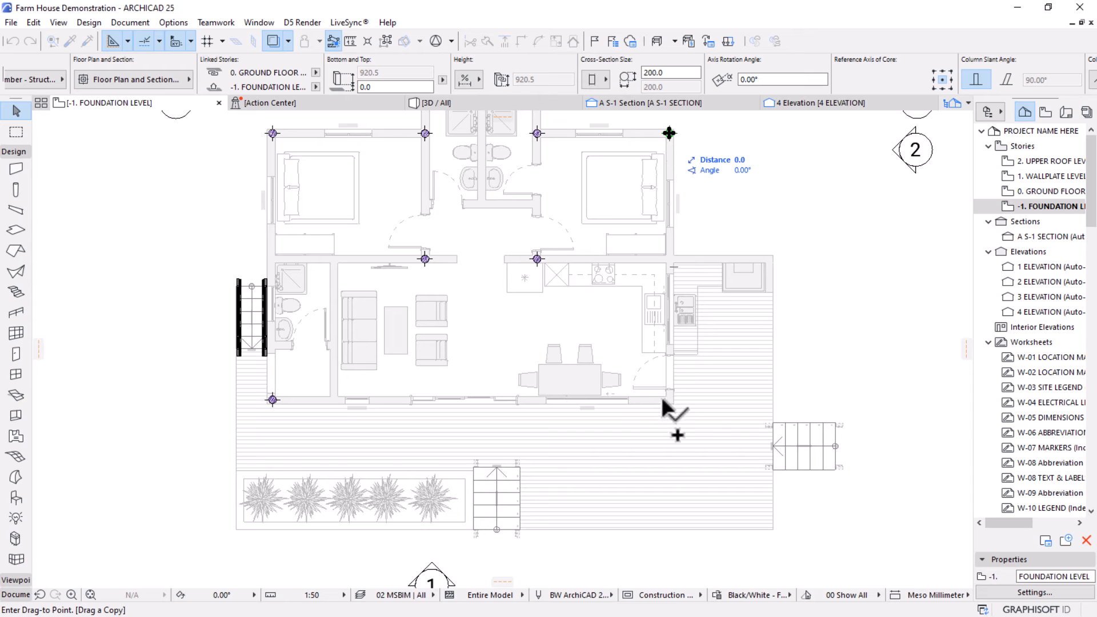
pyautogui.scroll(5, 671, 411)
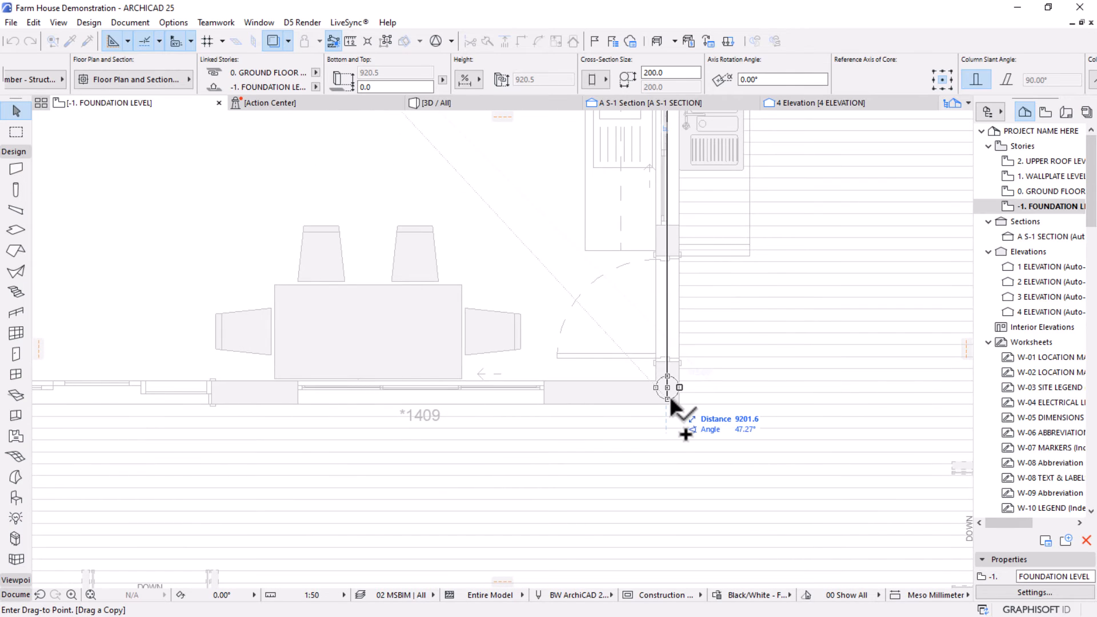
pyautogui.click(666, 401)
# Copy the lower-right corner column 3600 mm up to the junction of the right exterior wall and the kitchen's upper wall.
pyautogui.scroll(-5, 677, 406)
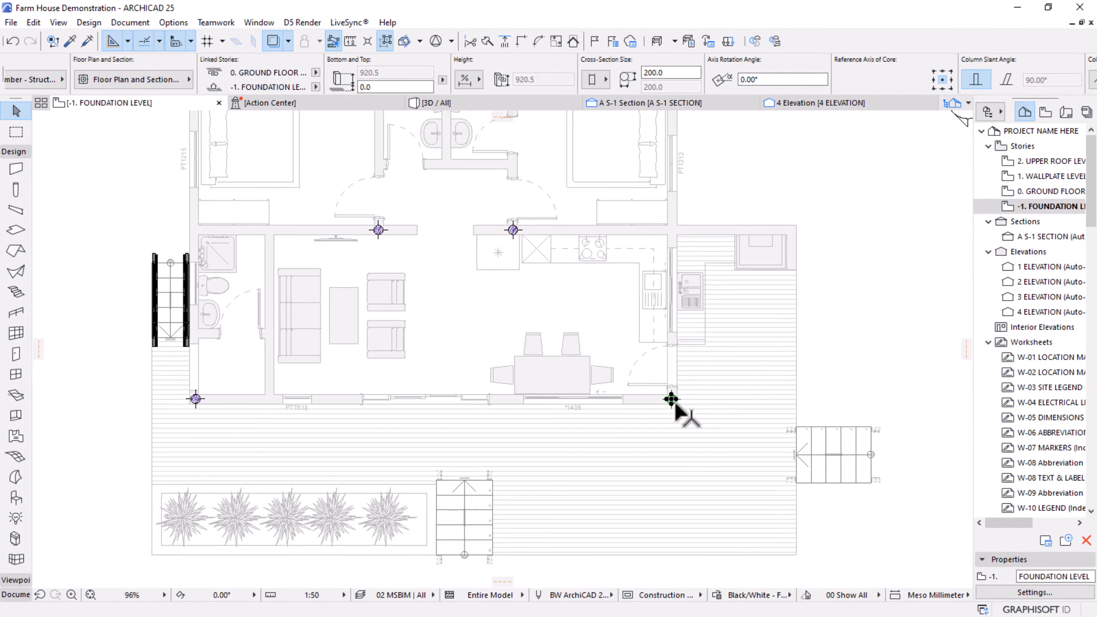
pyautogui.hotkey('ctrl', 'shift', 'd')
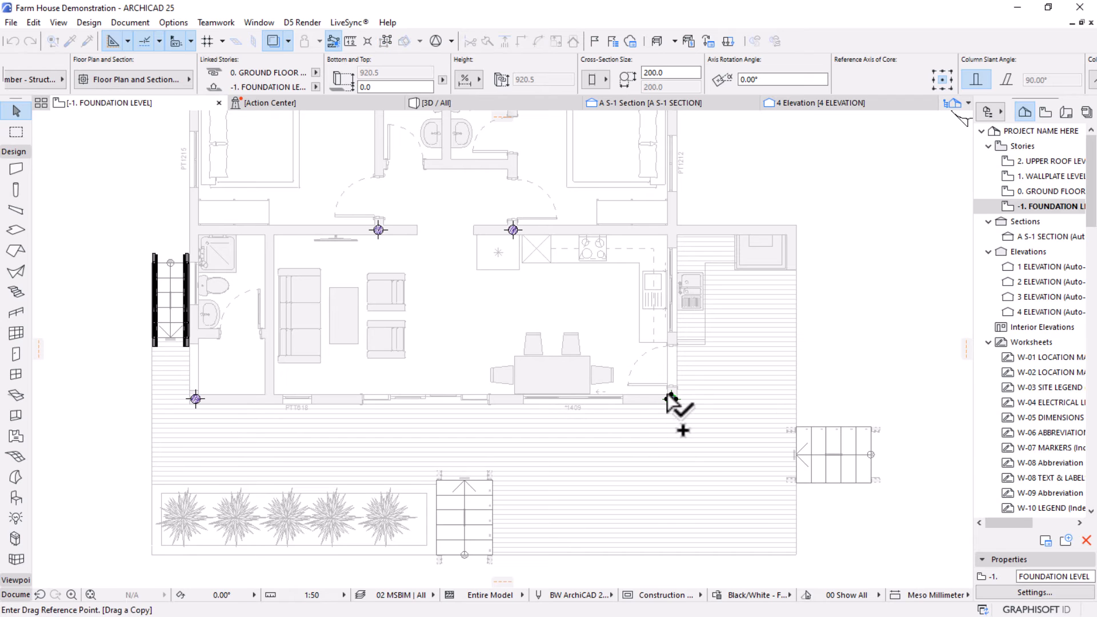
pyautogui.click(671, 399)
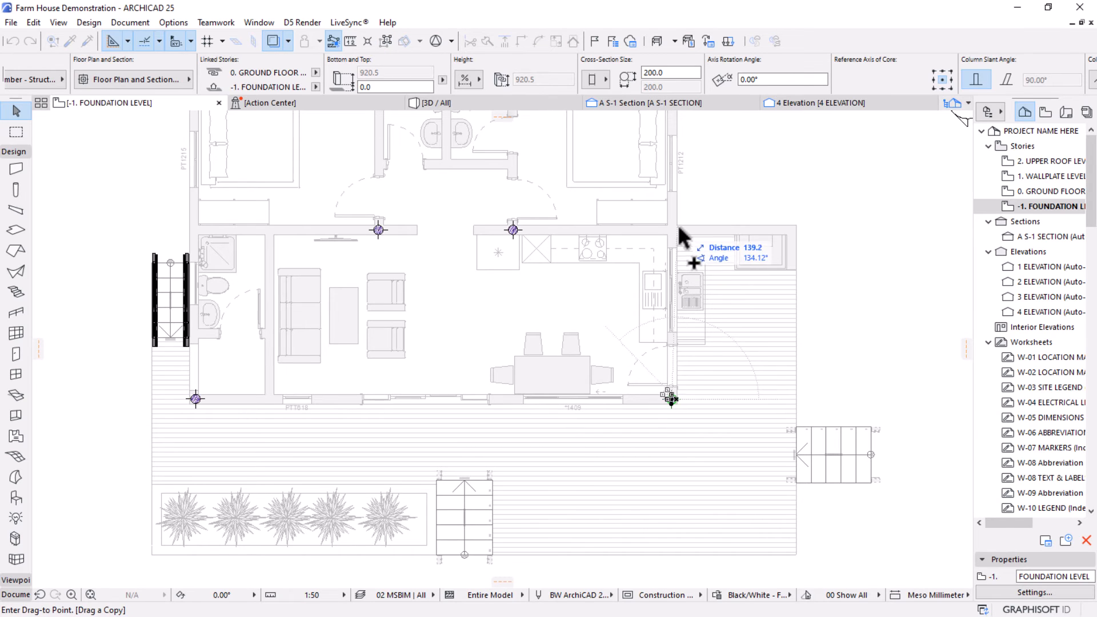
pyautogui.scroll(5, 688, 245)
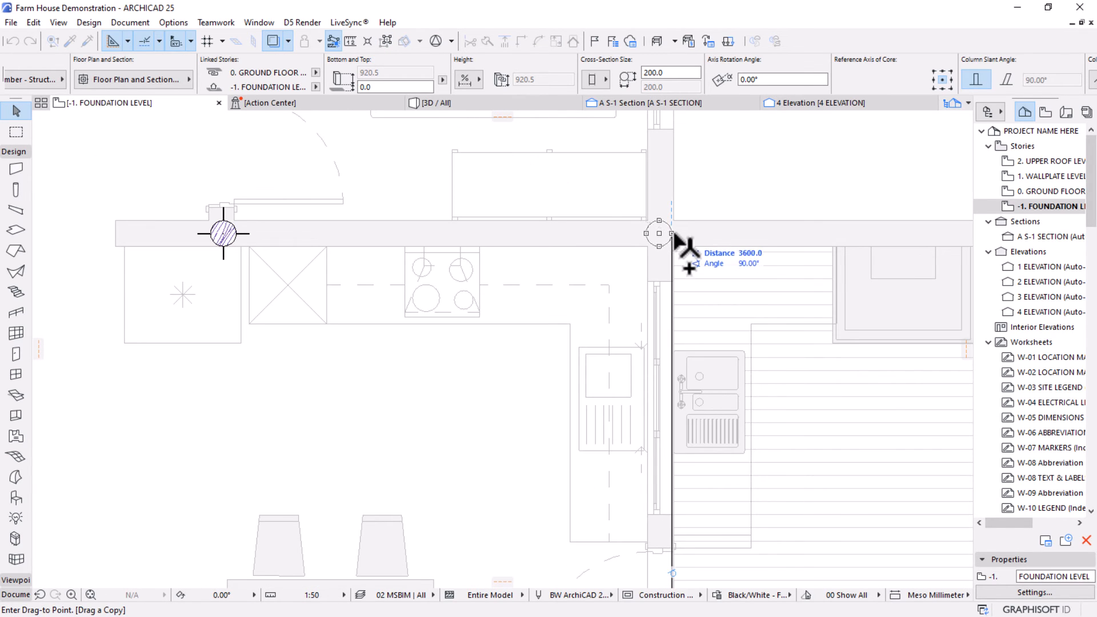
pyautogui.click(673, 234)
# Copy the two columns on the interior wall above the living room and kitchen straight down to the house's lower exterior wall.
pyautogui.scroll(-6, 688, 239)
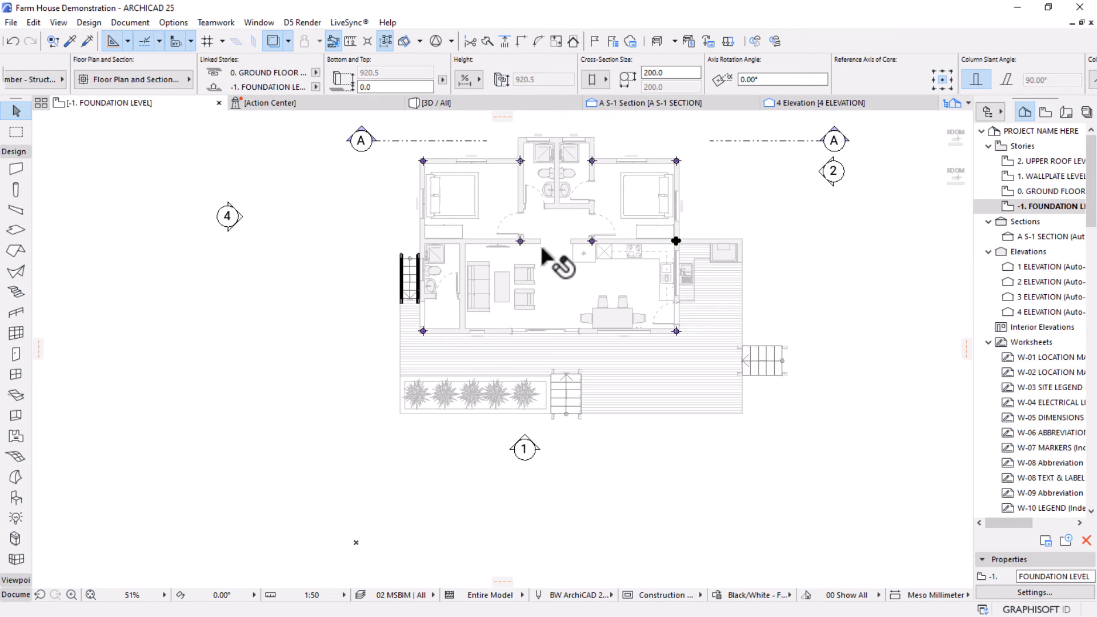
pyautogui.scroll(2, 613, 285)
pyautogui.click(651, 243)
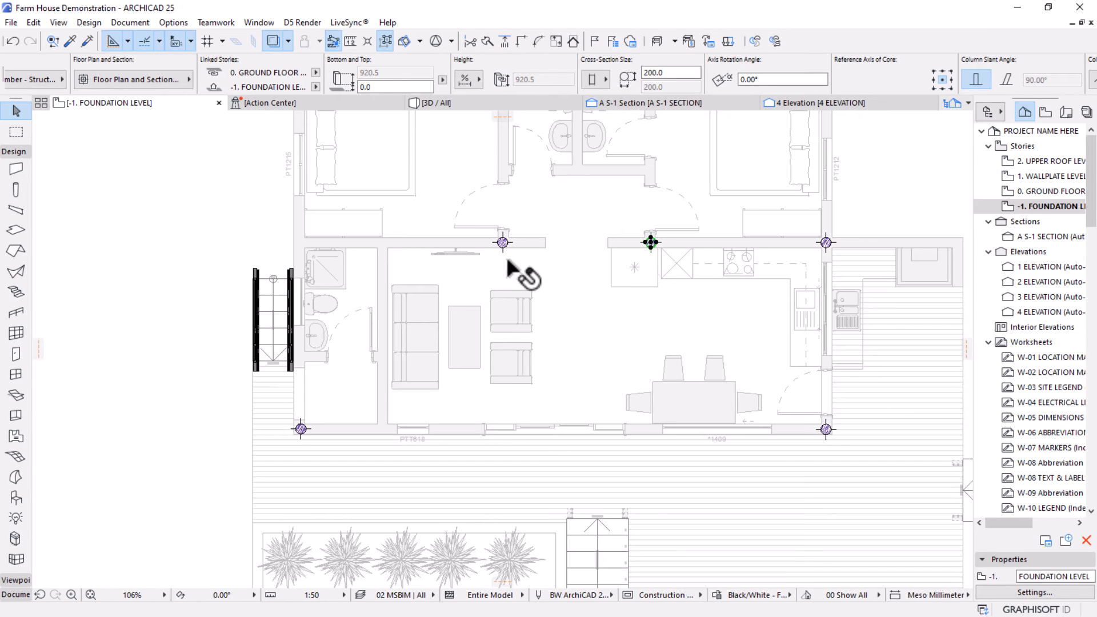
pyautogui.keyDown('shift'); pyautogui.click(502, 242); pyautogui.keyUp('shift')
pyautogui.hotkey('ctrl', 'shift', 'd')
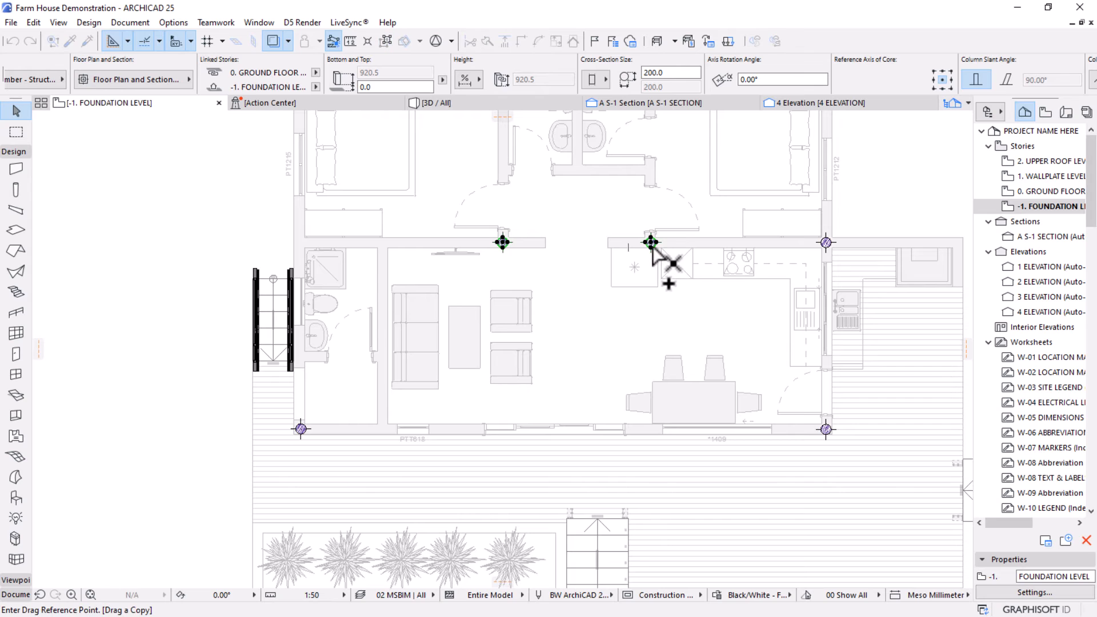
pyautogui.click(650, 243)
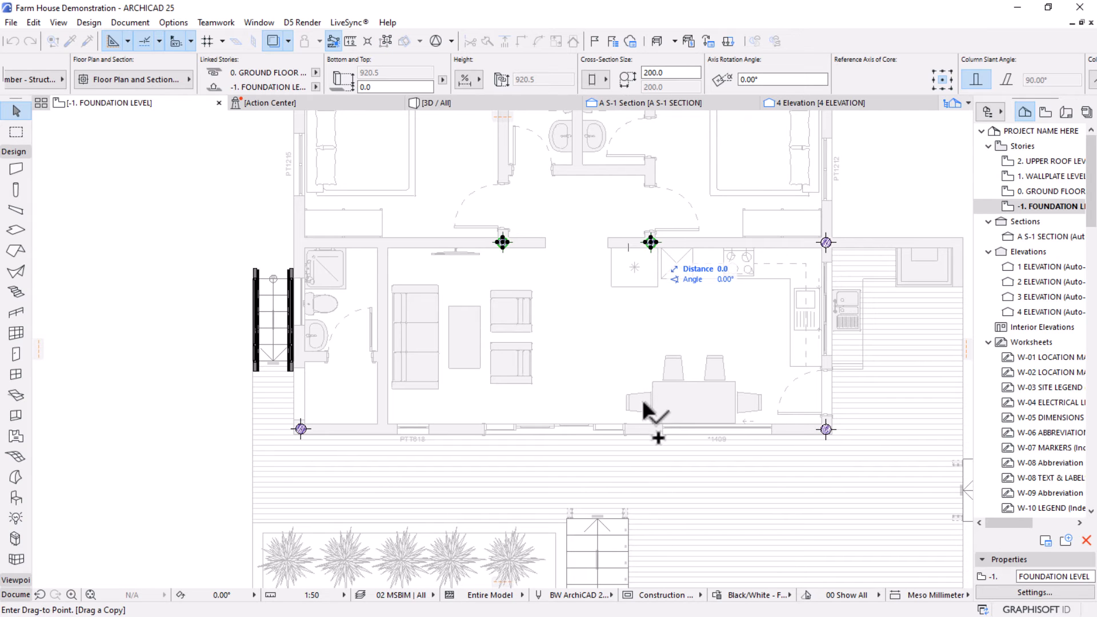
pyautogui.click(645, 434)
pyautogui.scroll(-4, 636, 399)
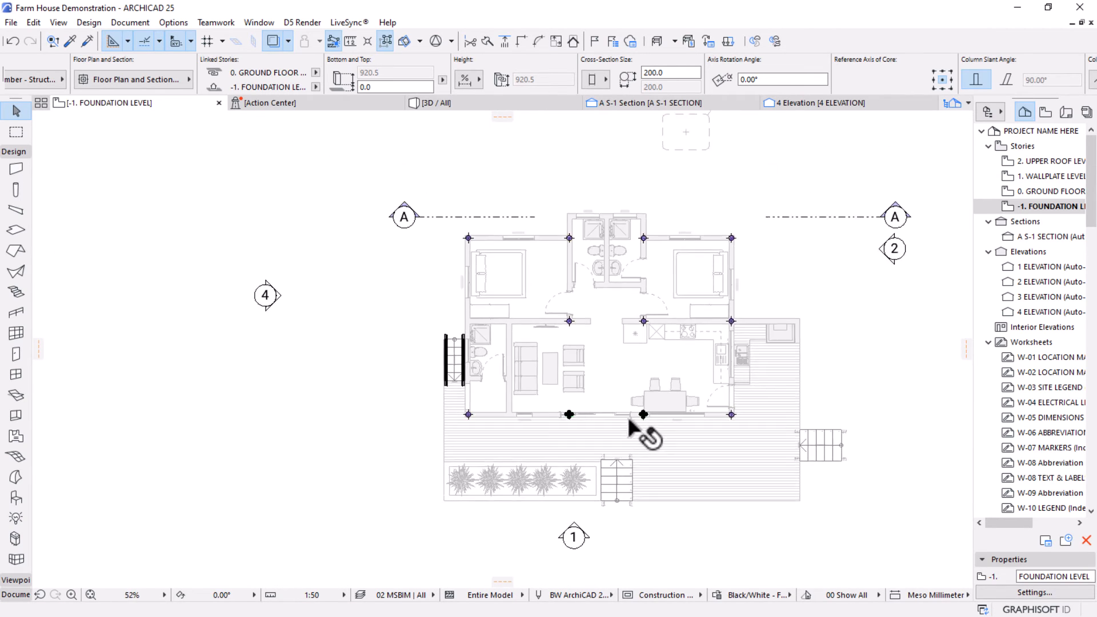
# Copy the column where the right exterior wall meets the kitchen's upper wall onto the deck, just below the outdoor unit near the deck's right edge.
pyautogui.moveTo(715, 373); pyautogui.dragTo(646, 326, button='middle')
pyautogui.scroll(2, 665, 317)
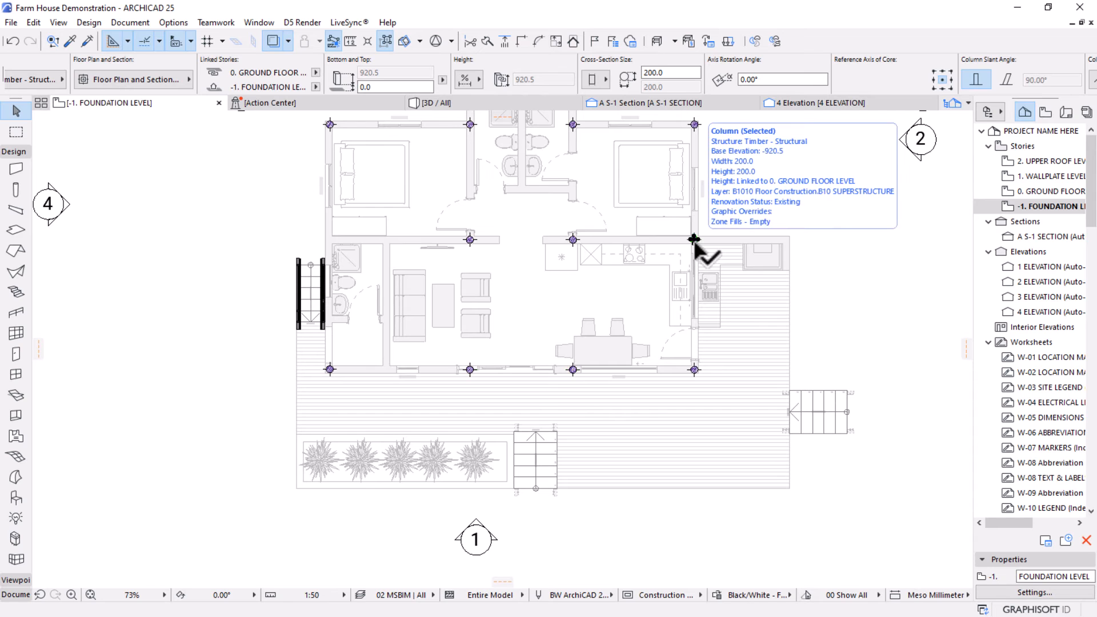
pyautogui.hotkey('ctrl', 'shift', 'd')
pyautogui.click(694, 239)
pyautogui.scroll(3, 792, 246)
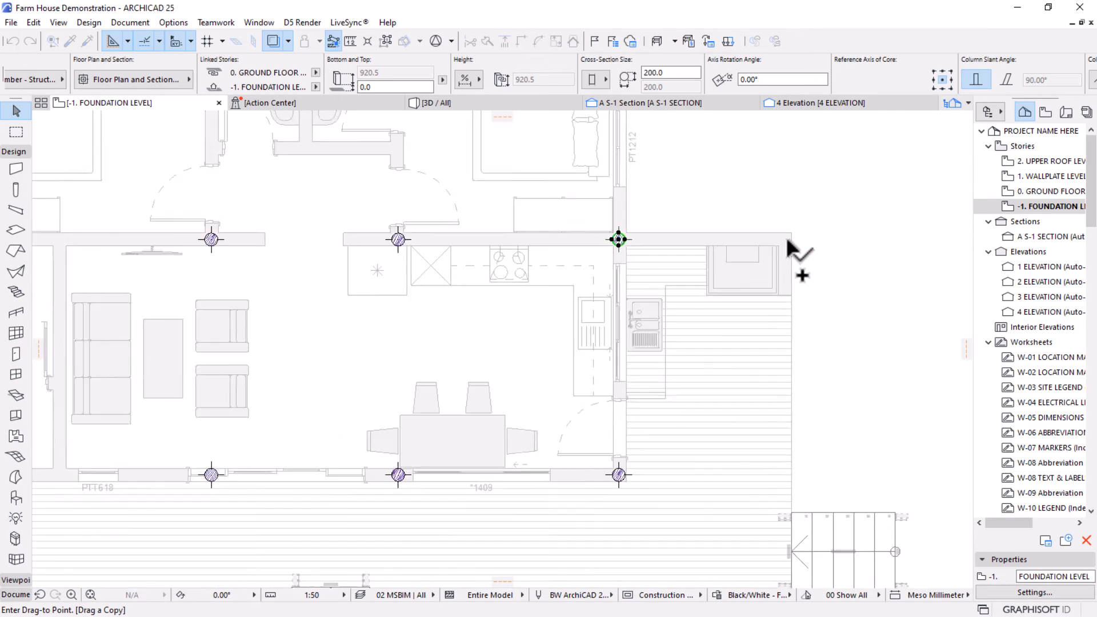
pyautogui.scroll(-3, 730, 191)
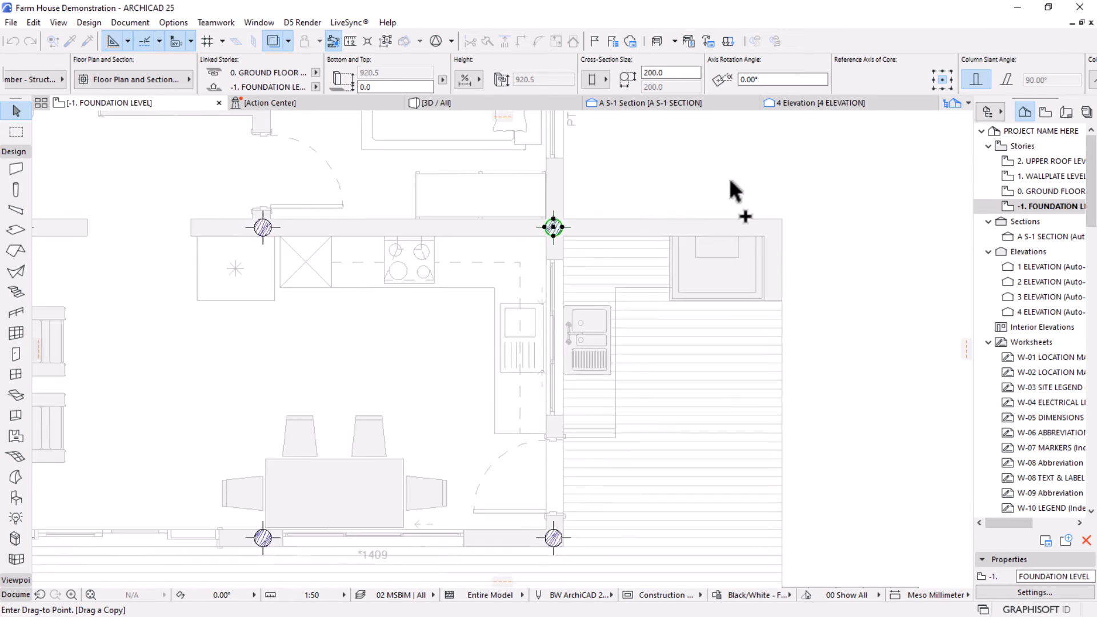
pyautogui.scroll(3, 688, 257)
pyautogui.click(744, 236)
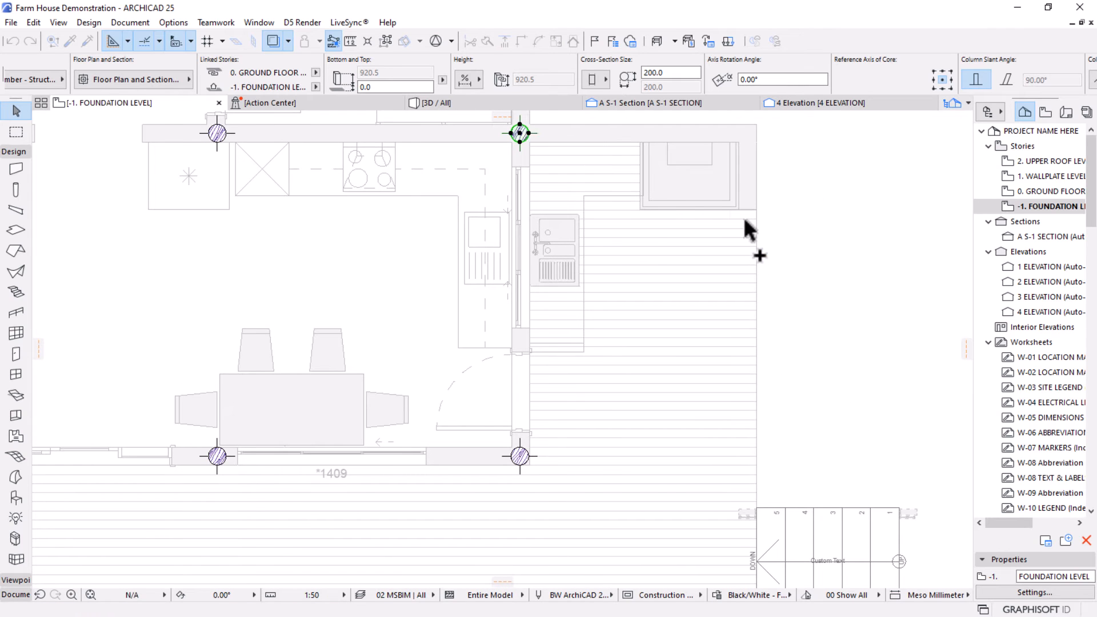
# Copy the deck column near the right edge straight down to the deck's lower-right corner.
pyautogui.hotkey('ctrl', 'shift', 'd')
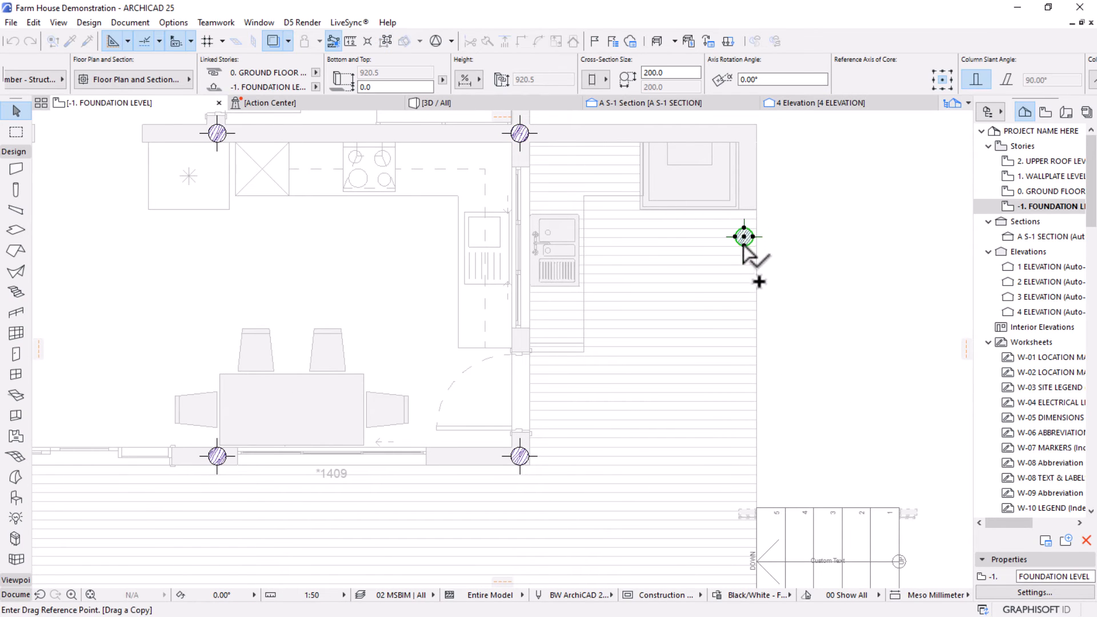
pyautogui.click(744, 236)
pyautogui.scroll(-3, 747, 195)
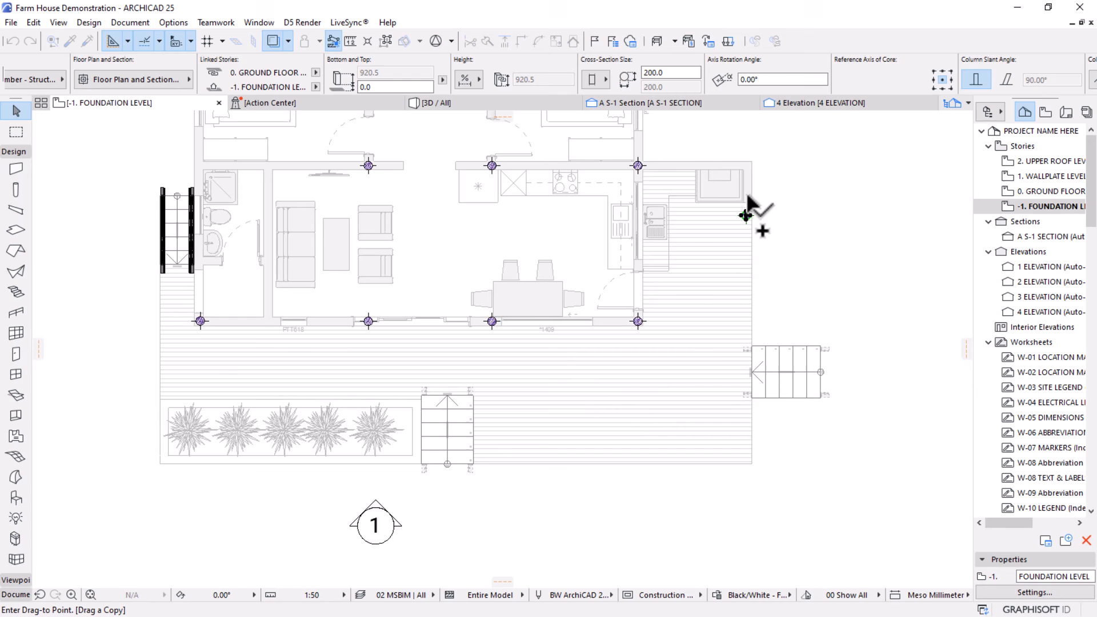
pyautogui.click(746, 446)
# Copy the deck's lower-right corner column across to beside the front stairs, and copy that one to the deck above the planter's left end.
pyautogui.hotkey('ctrl', 'shift', 'd')
pyautogui.click(746, 451)
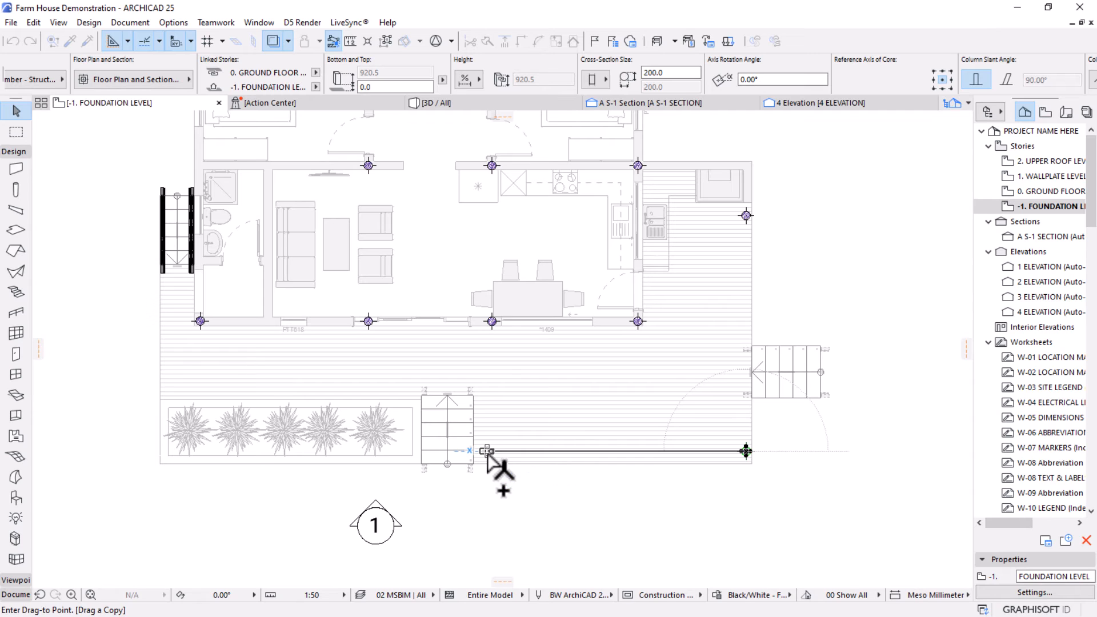
pyautogui.click(487, 452)
pyautogui.hotkey('ctrl', 'shift', 'd')
pyautogui.click(486, 452)
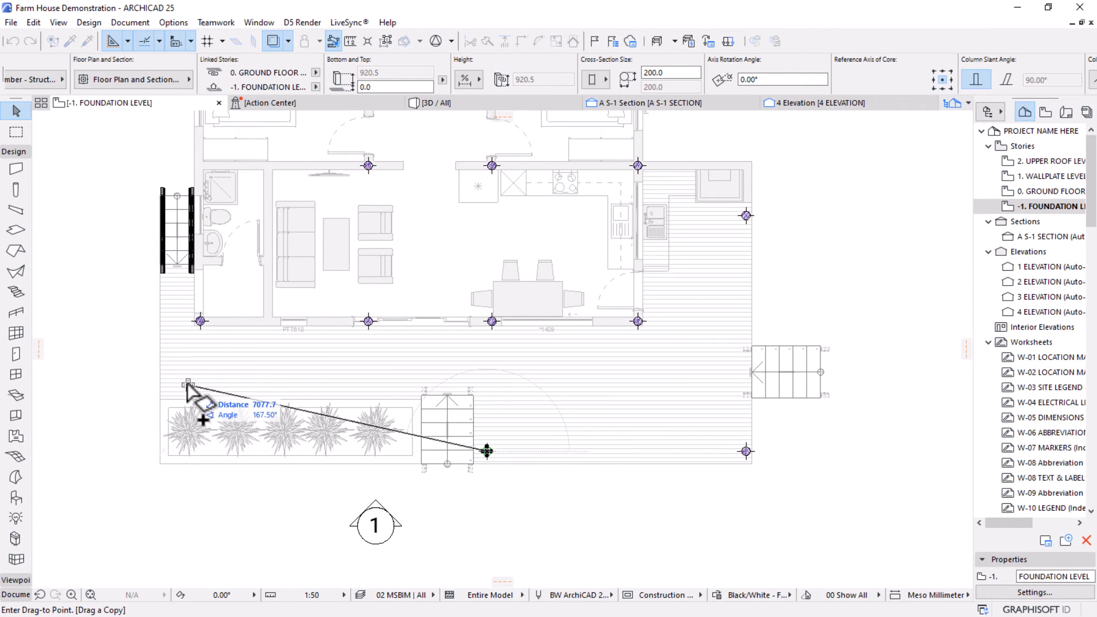
pyautogui.click(198, 384)
# Copy the lower exterior wall column below the living room down onto the deck, level with the column above the planter's left end.
pyautogui.hotkey('ctrl', 'shift', 'd')
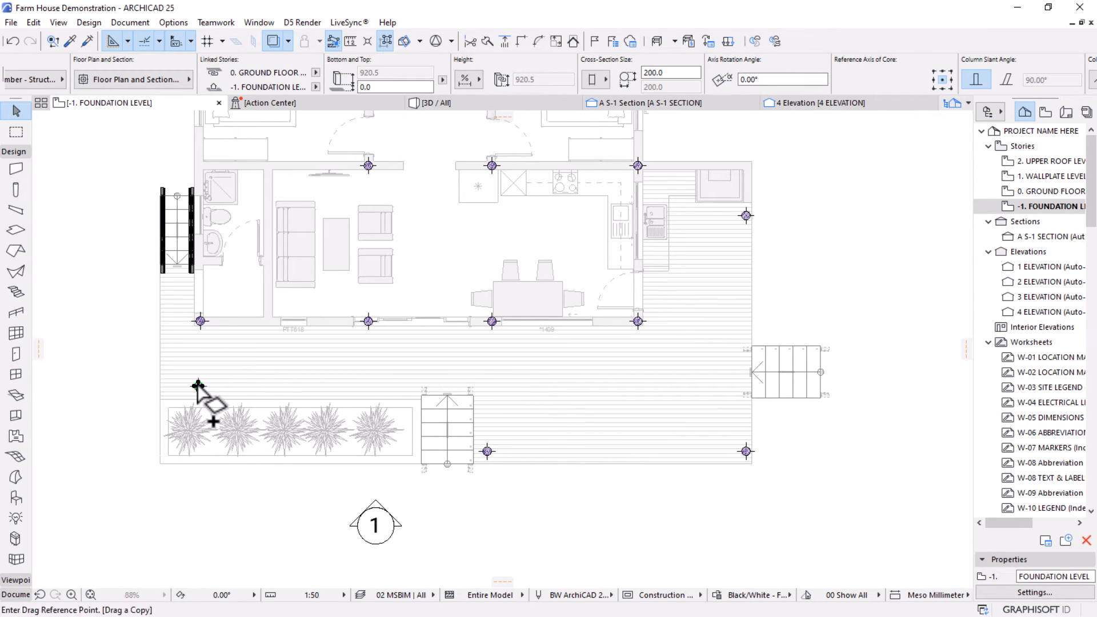
pyautogui.click(198, 384)
pyautogui.click(369, 322)
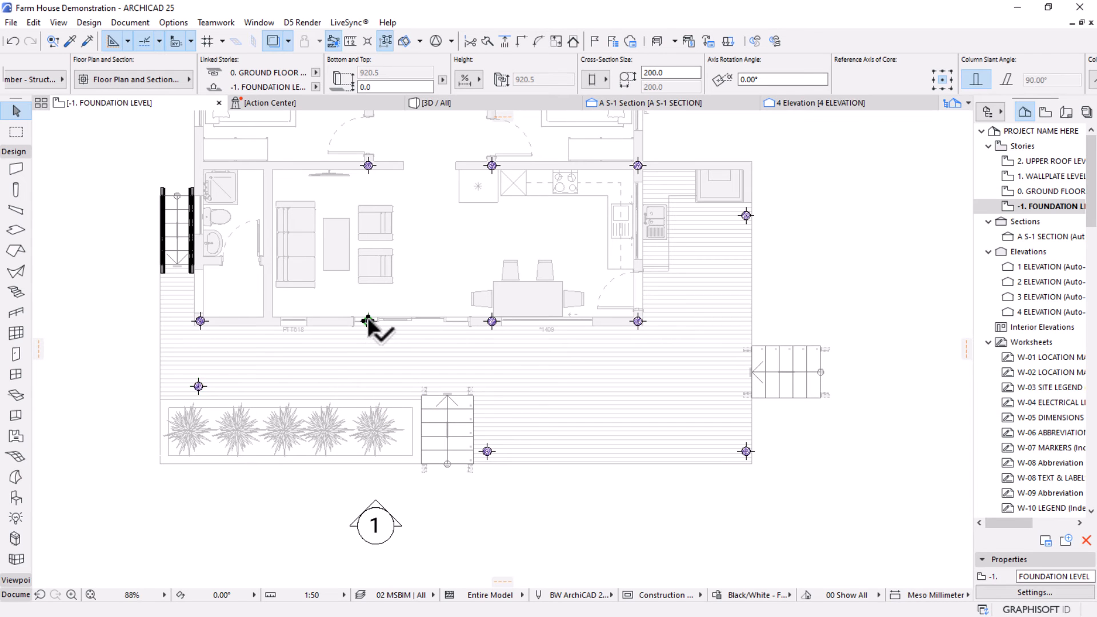
pyautogui.hotkey('ctrl', 'shift', 'd')
pyautogui.click(368, 321)
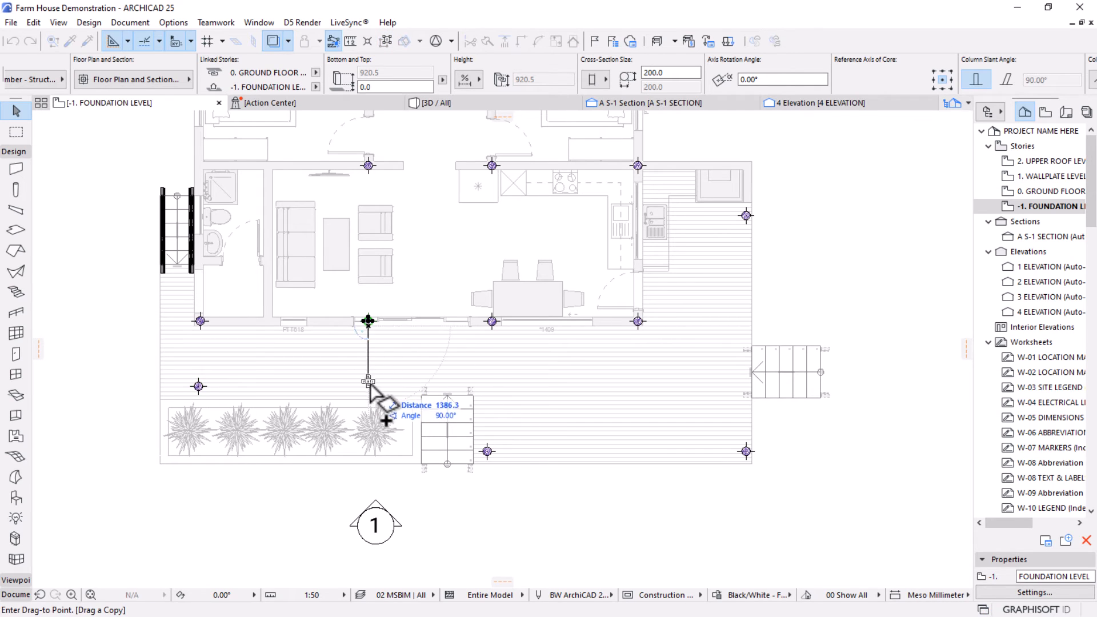
pyautogui.click(198, 391)
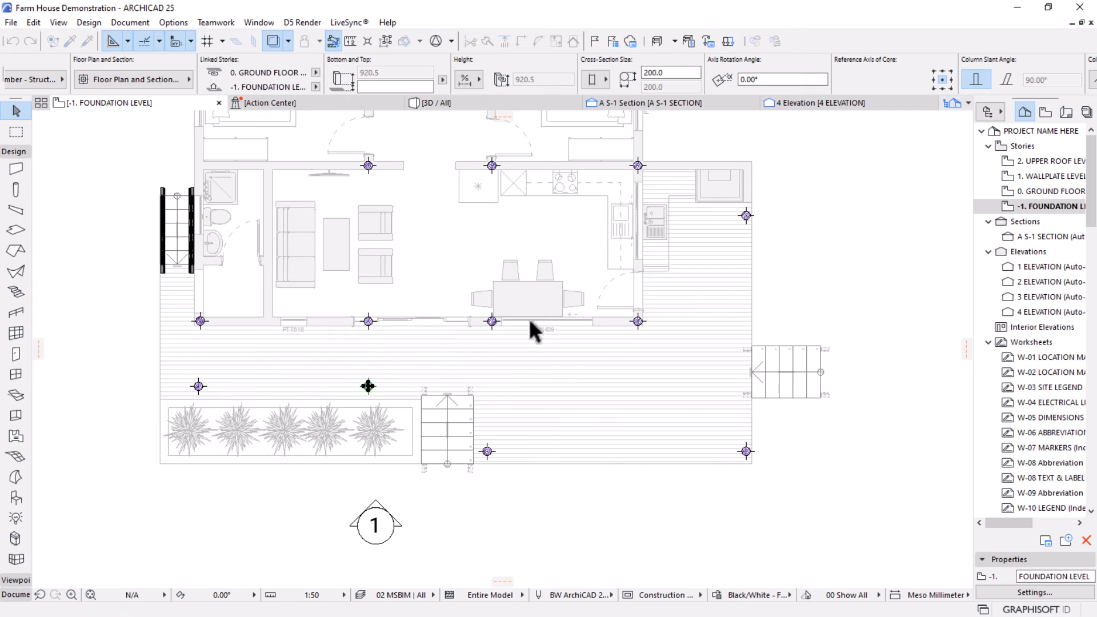
# Select all columns on the foundation level to review their layout, and clear the selection.
pyautogui.scroll(-1, 580, 332)
pyautogui.moveTo(580, 333); pyautogui.dragTo(618, 381, button='middle')
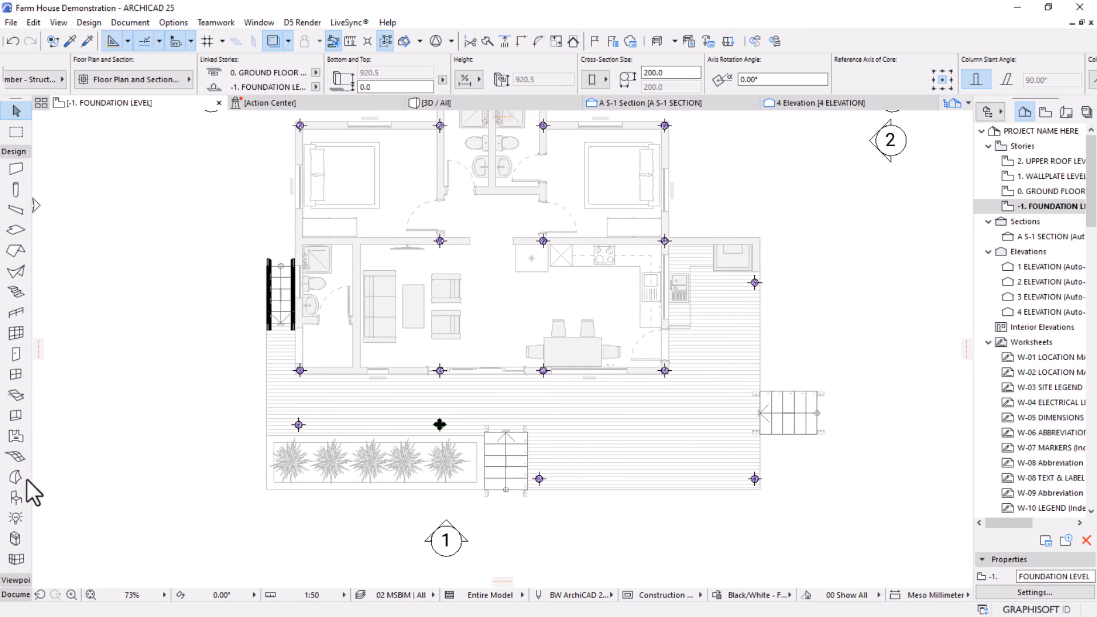
pyautogui.click(16, 194)
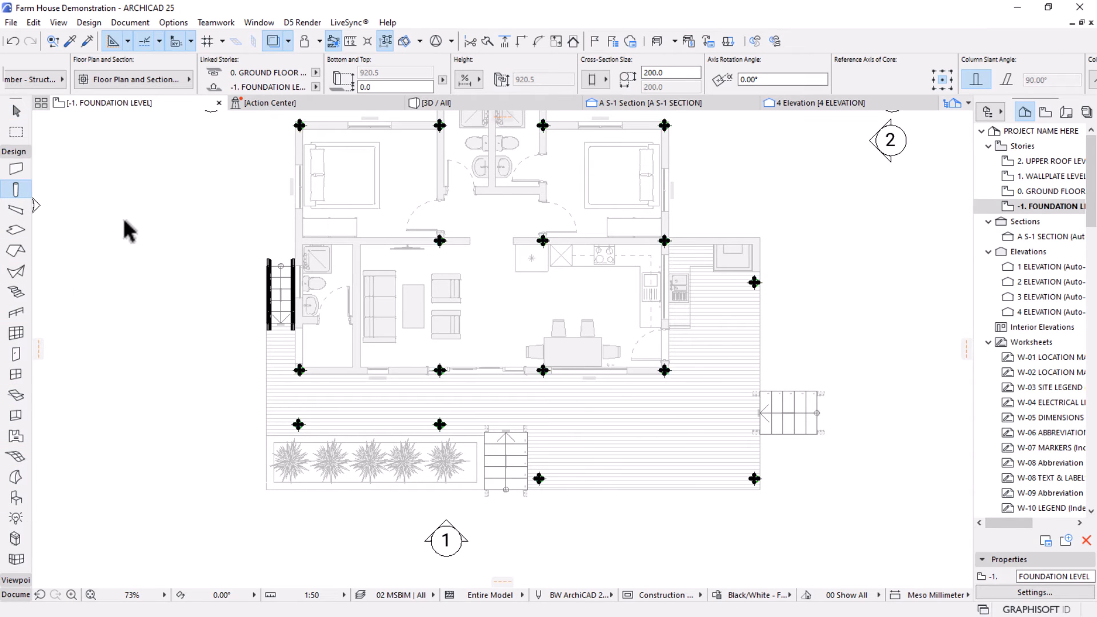
pyautogui.hotkey('ctrl', 'a')
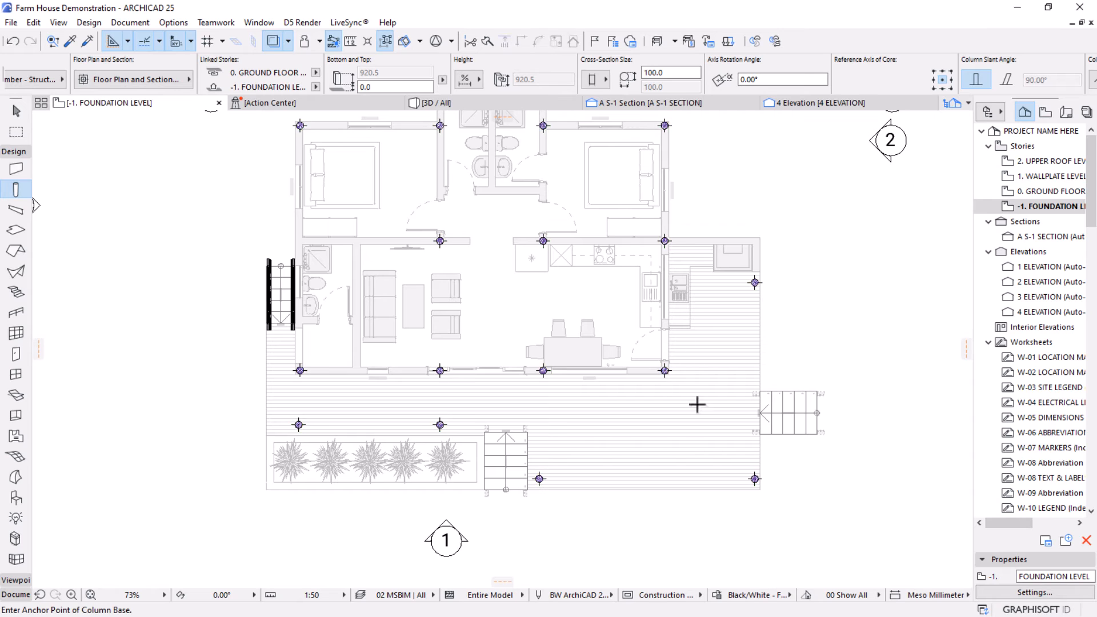
pyautogui.scroll(-2, 629, 348)
# Set up the Beam tool with a rectangular Timber - Structural profile 200 mm wide.
pyautogui.click(12, 210)
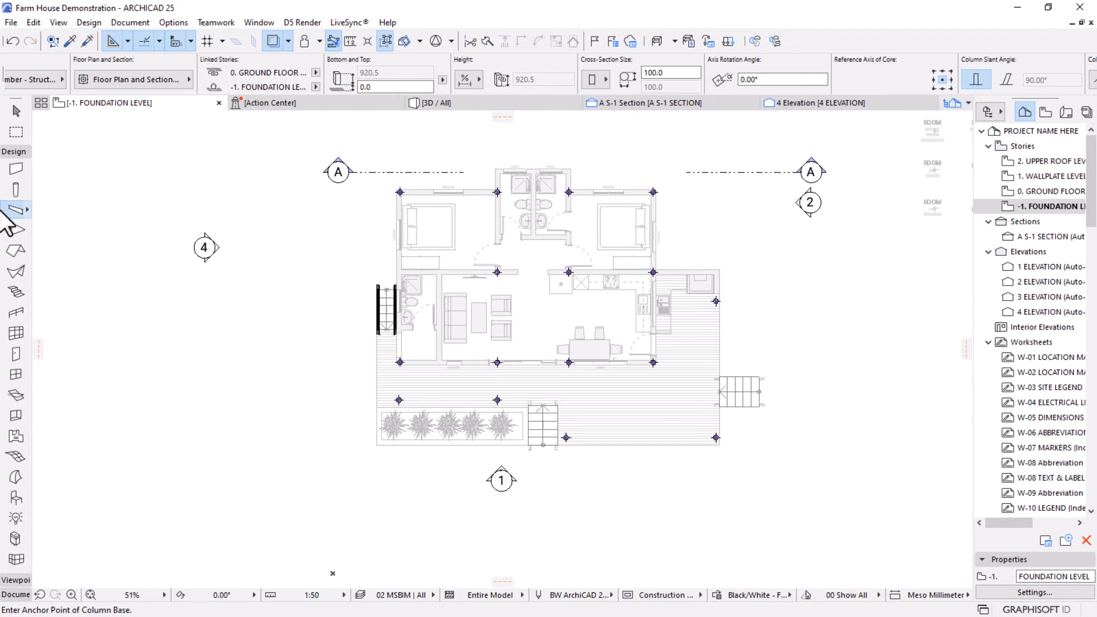
pyautogui.click(401, 77)
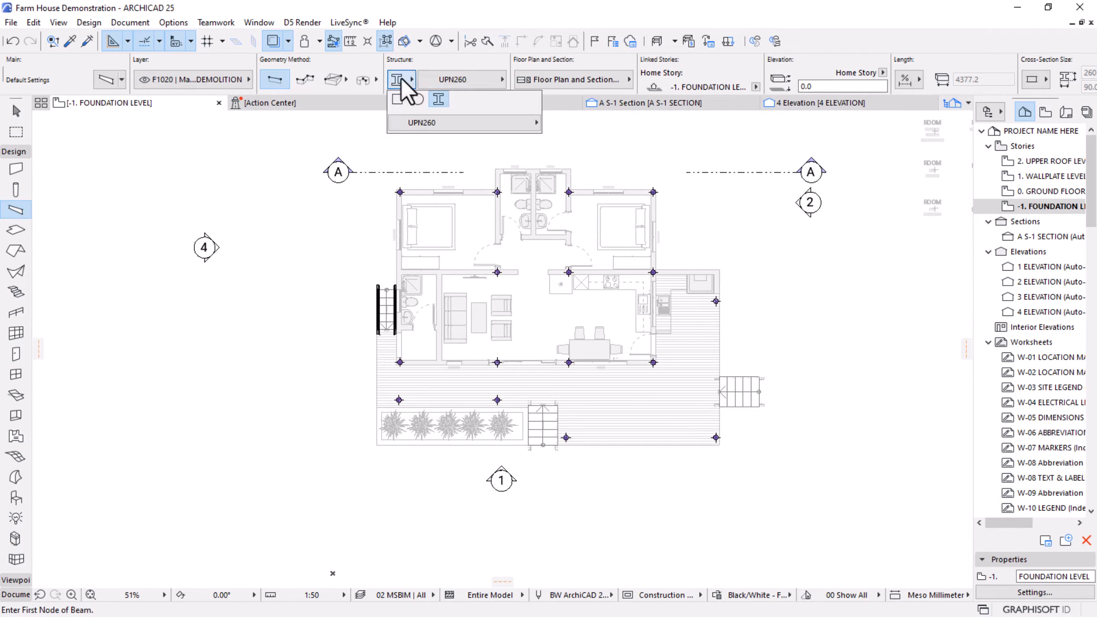
pyautogui.click(400, 105)
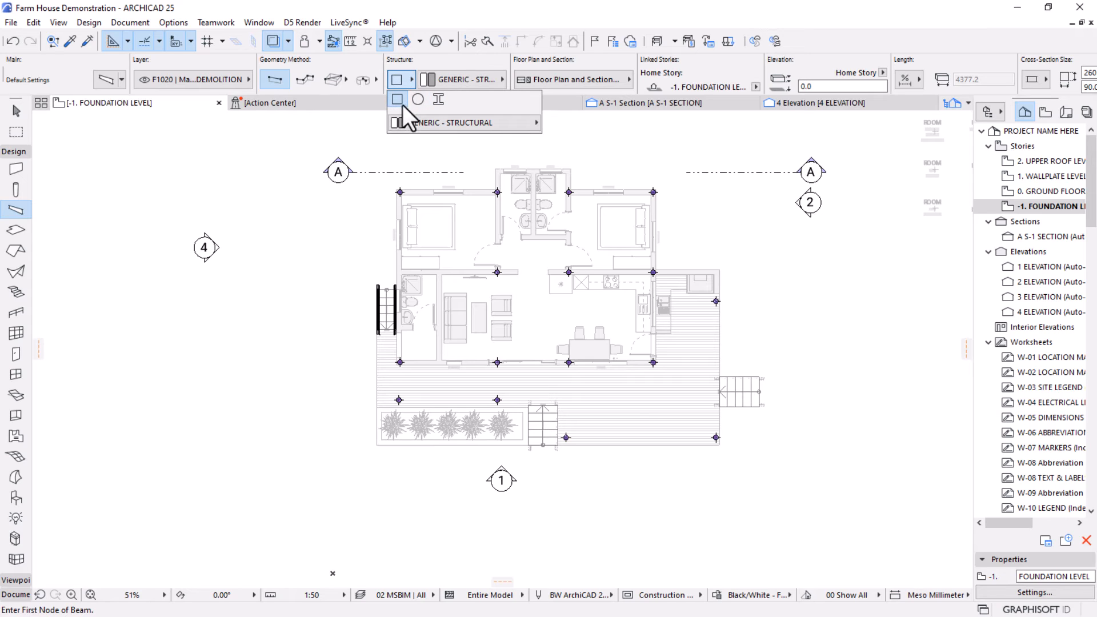
pyautogui.click(401, 102)
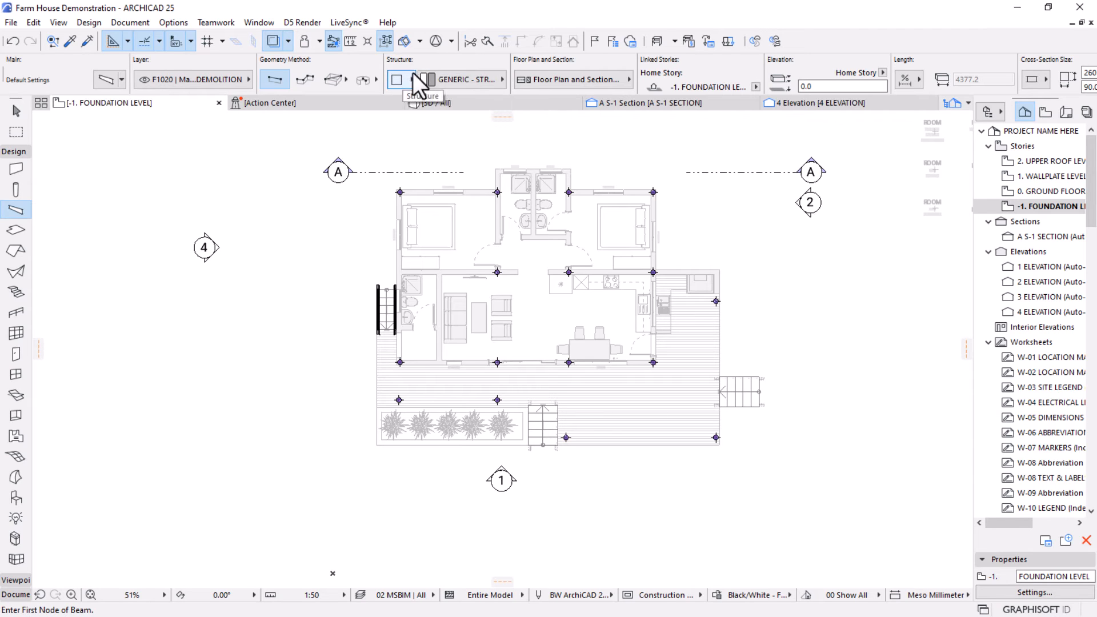
pyautogui.click(453, 78)
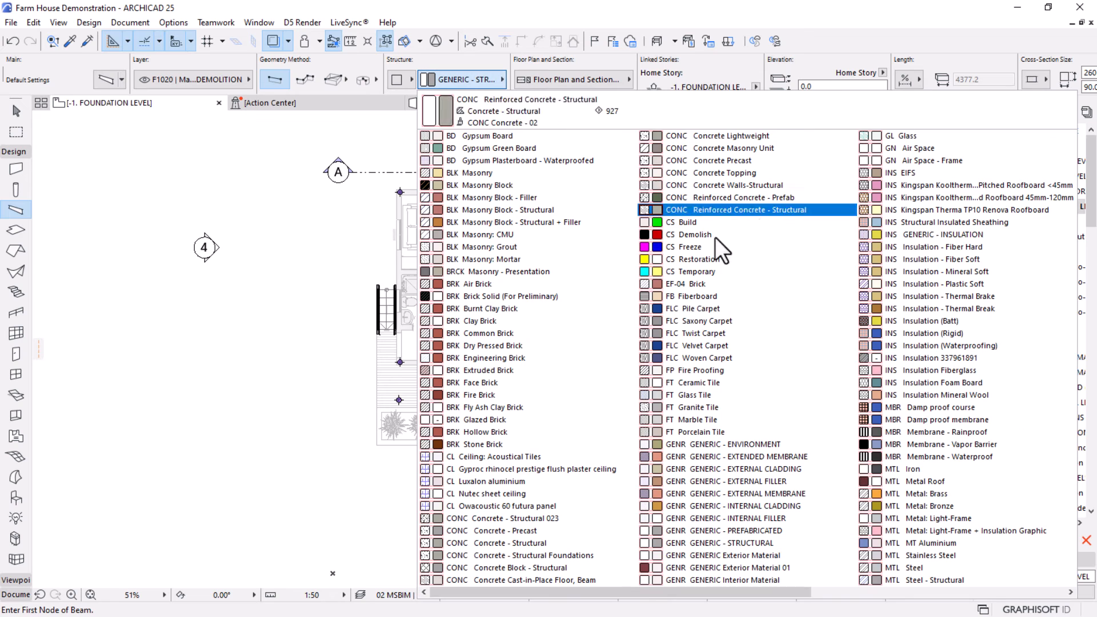
pyautogui.scroll(-5, 718, 272)
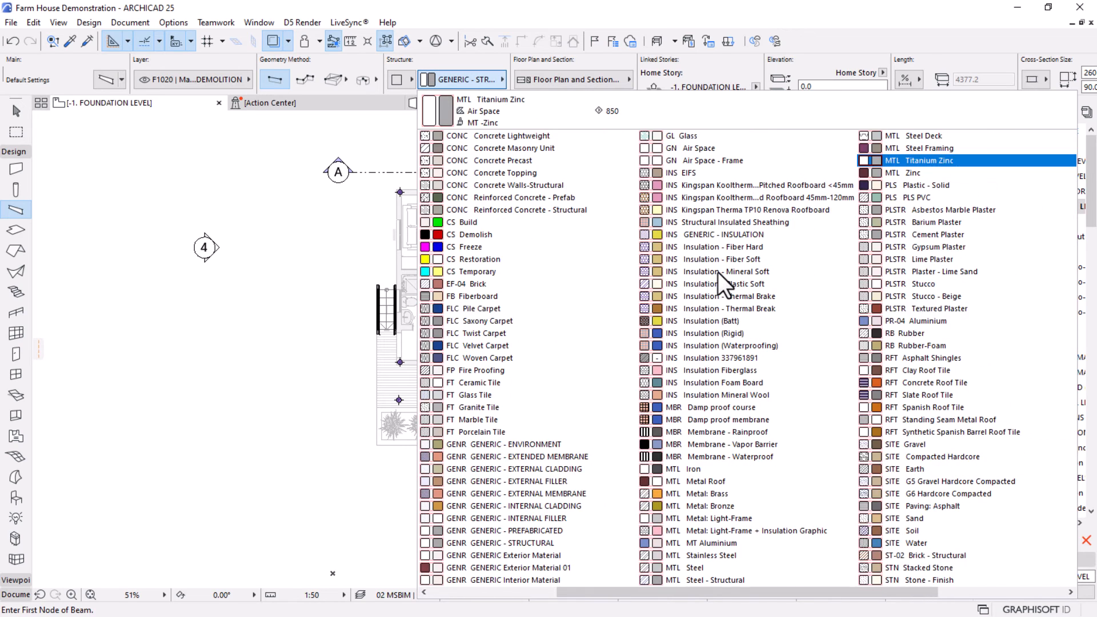
pyautogui.click(1044, 259)
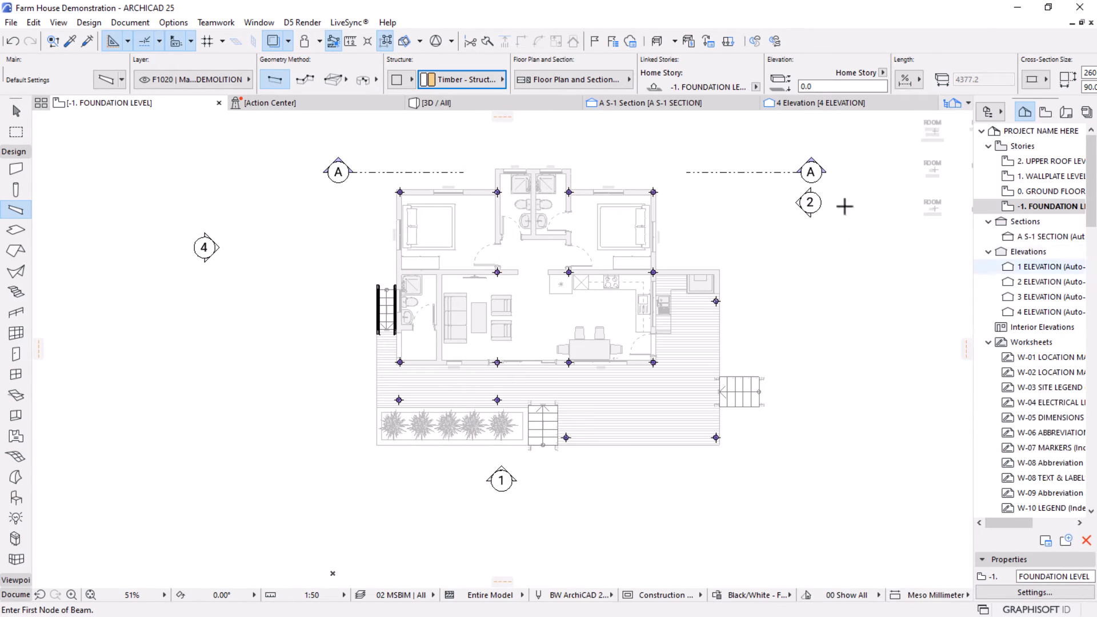
pyautogui.scroll(-2, 683, 73)
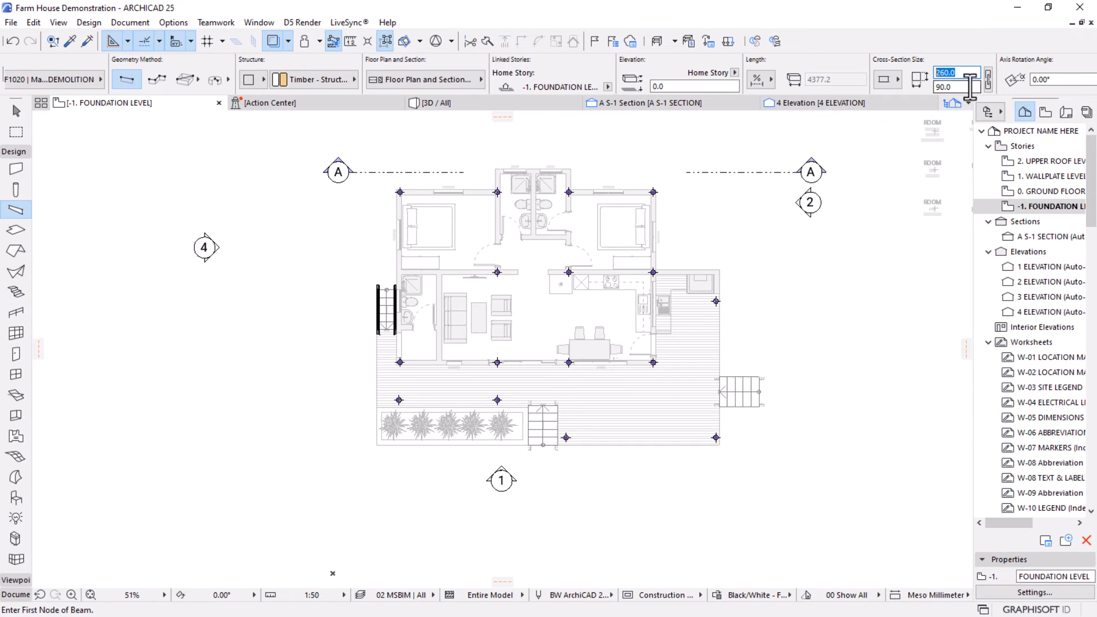
pyautogui.click(935, 87)
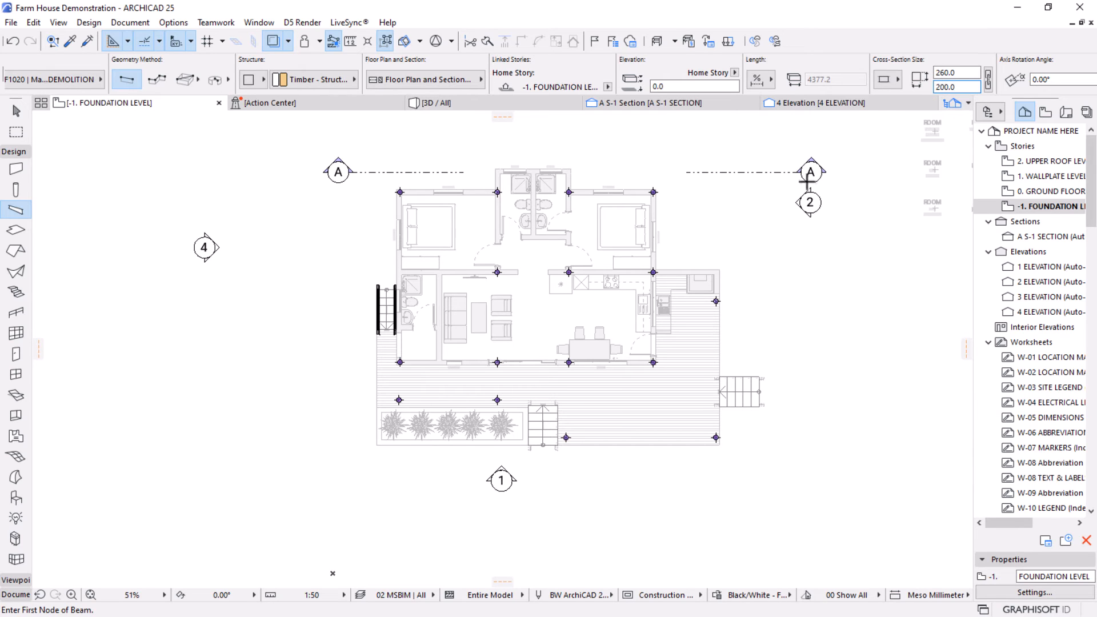
# Draw a single beam about 6790 mm long from the house's lower-left corner column to its upper-left corner column, and select it.
pyautogui.scroll(2, 344, 204)
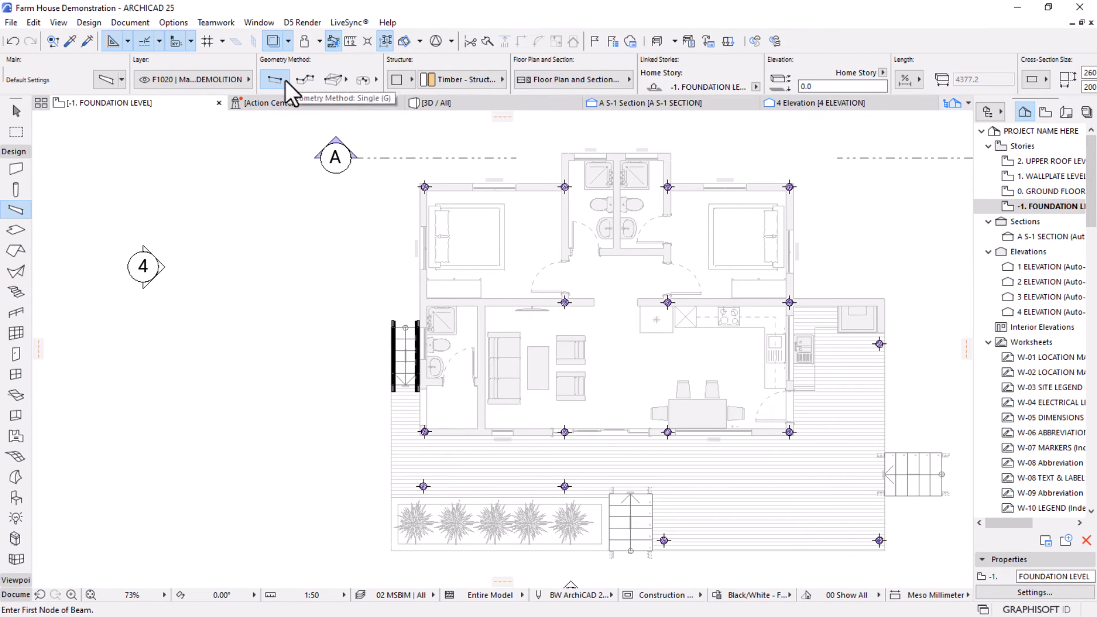
pyautogui.scroll(5, 423, 506)
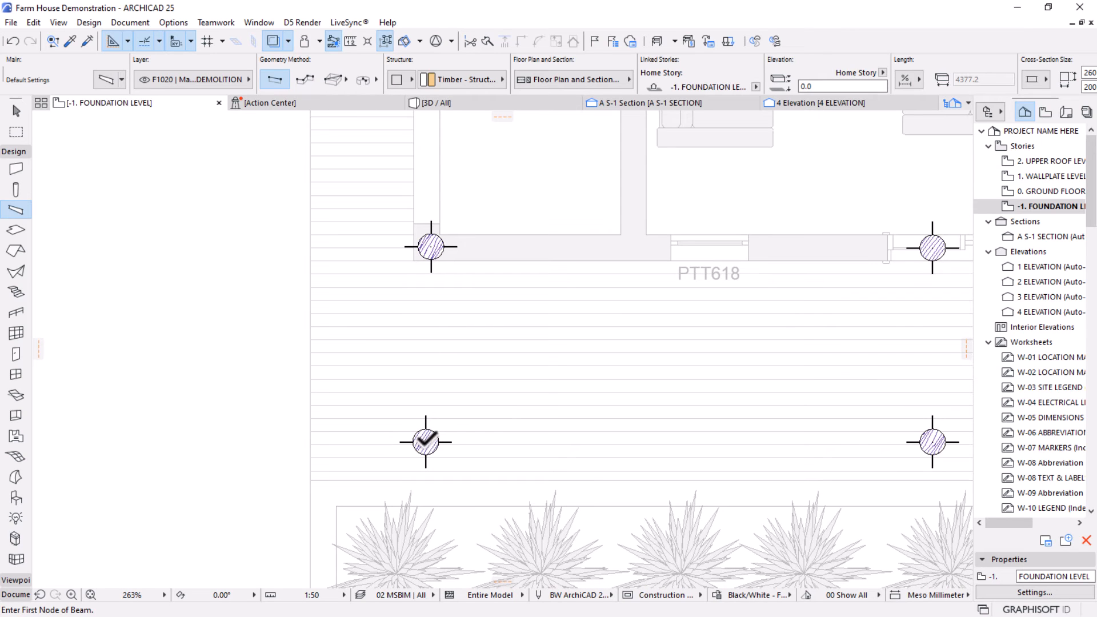
pyautogui.click(433, 242)
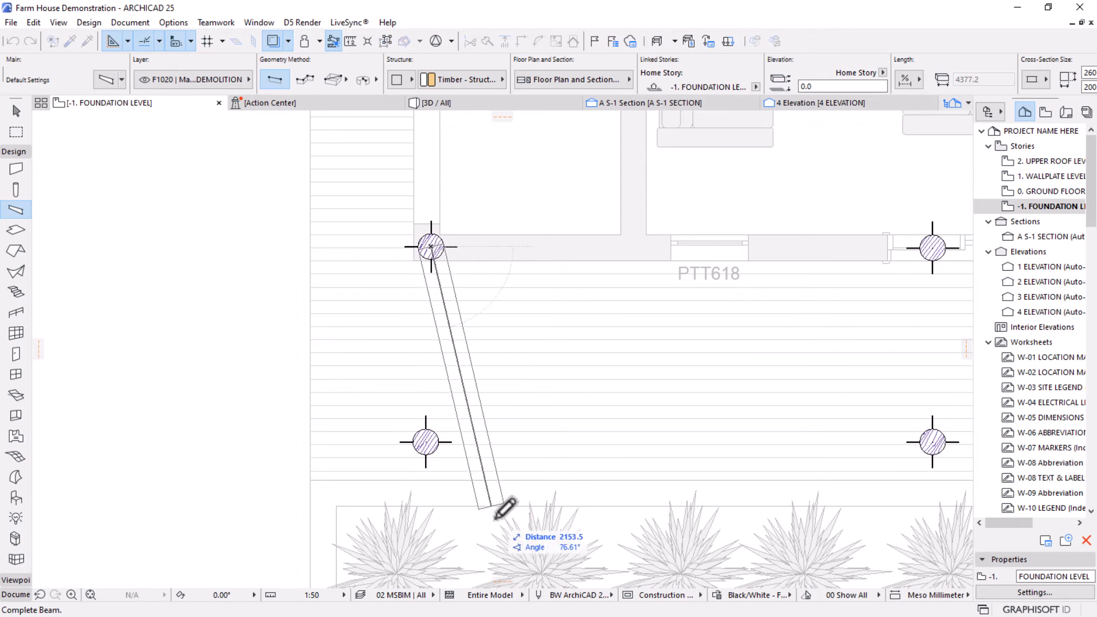
pyautogui.scroll(-5, 503, 543)
pyautogui.scroll(3, 463, 183)
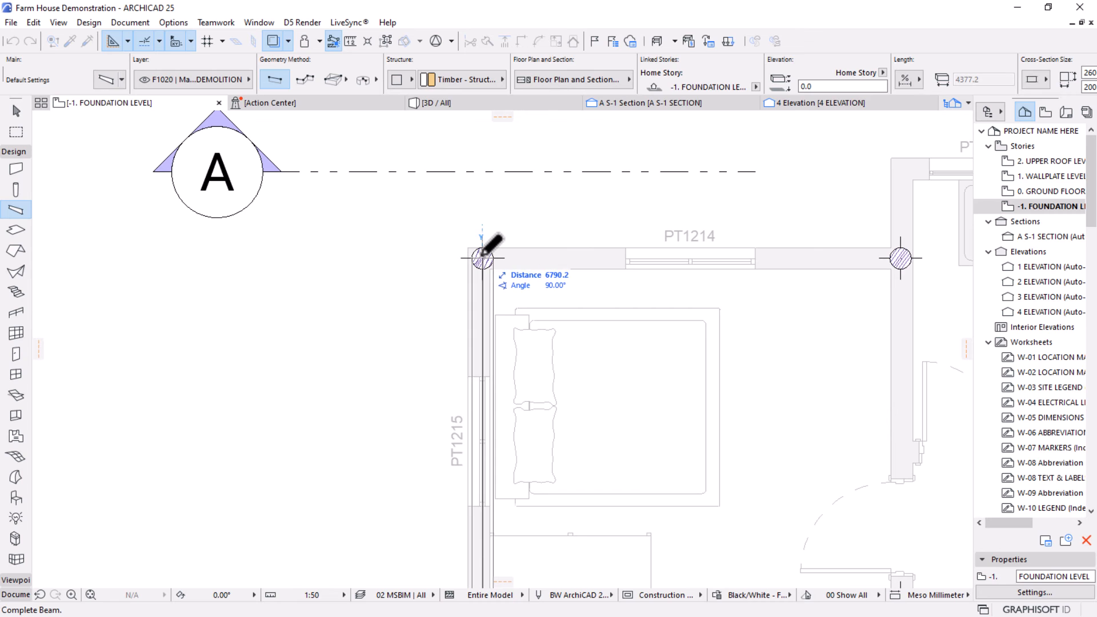
pyautogui.click(483, 257)
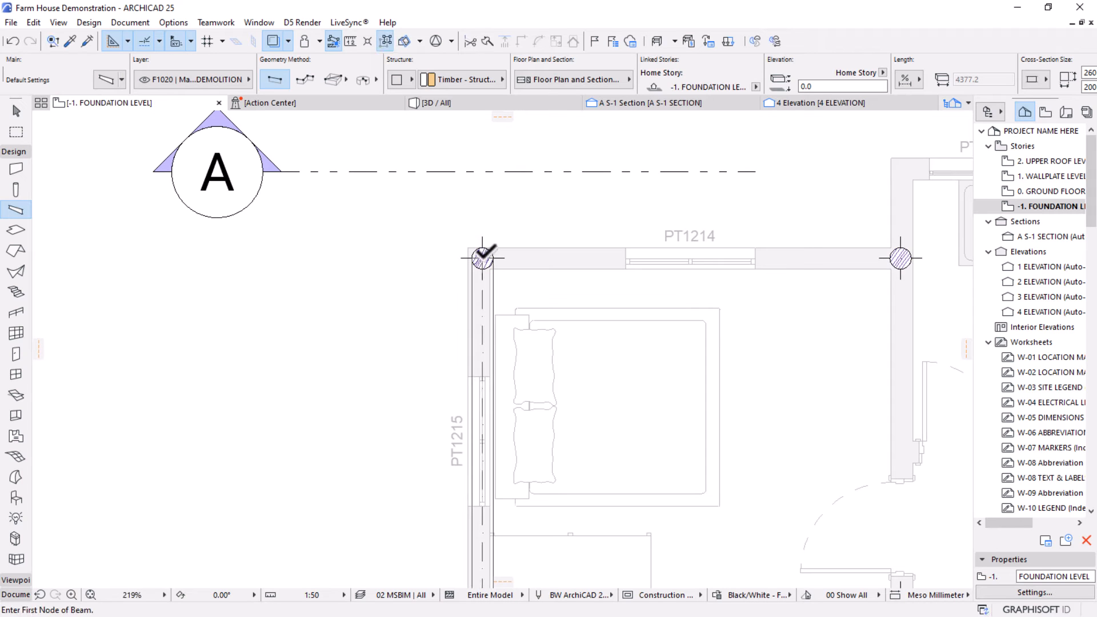
pyautogui.scroll(-3, 465, 234)
pyautogui.press('Escape')
pyautogui.click(477, 262)
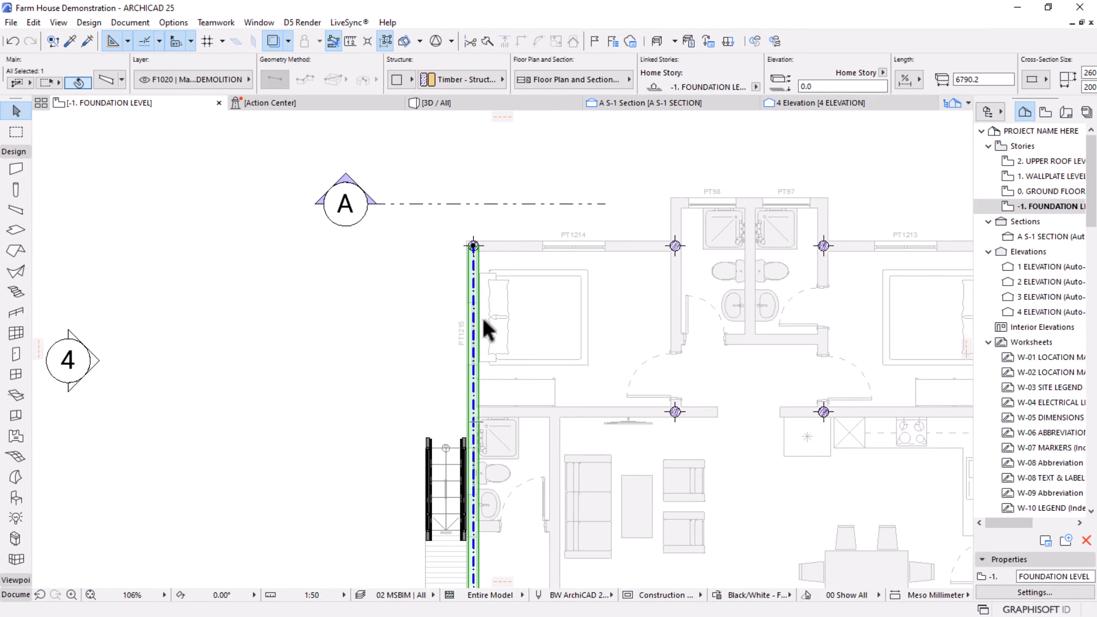
# Place multiple dragged copies of the selected beam on the three other house column lines, using the upper exterior wall columns as reference points.
pyautogui.scroll(-3, 454, 266)
pyautogui.scroll(3, 464, 242)
pyautogui.rightClick(218, 283)
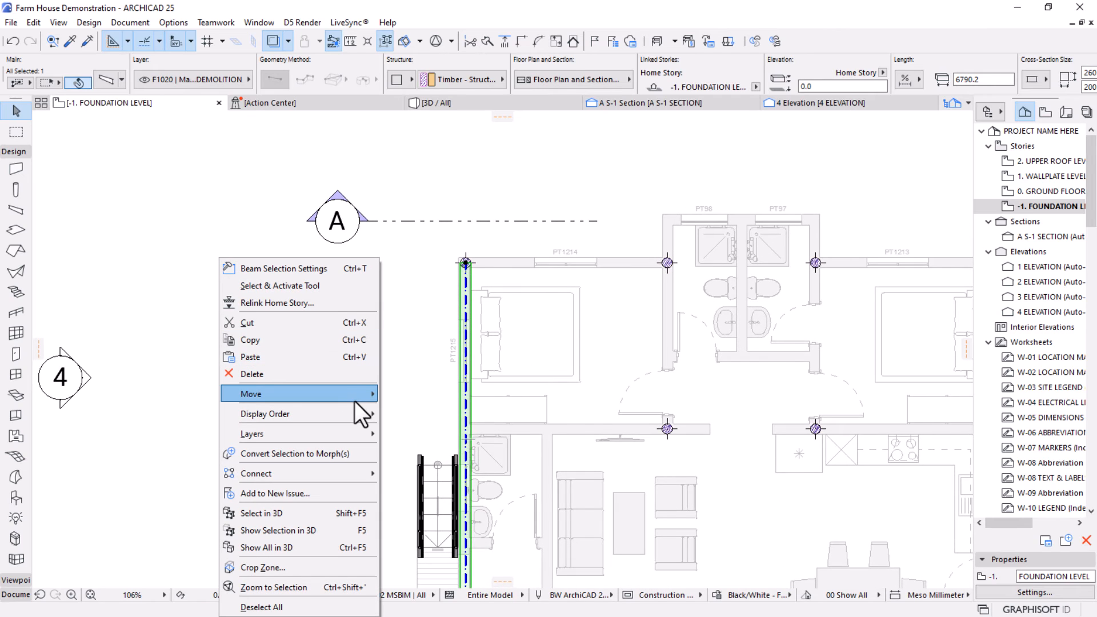
pyautogui.moveTo(354, 399)
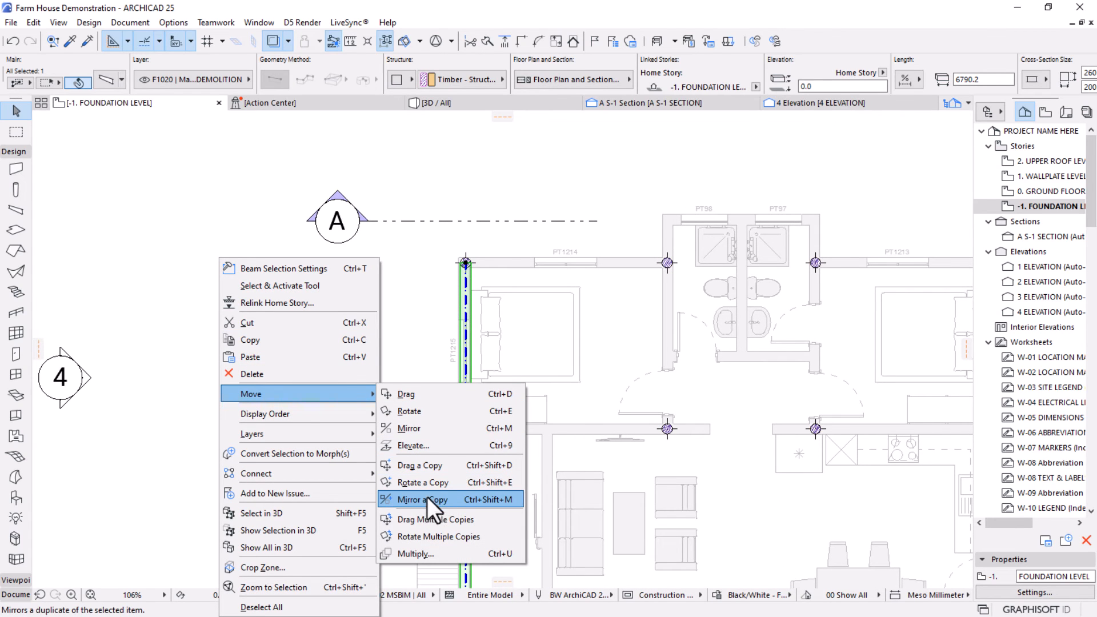
pyautogui.click(414, 519)
pyautogui.scroll(4, 466, 263)
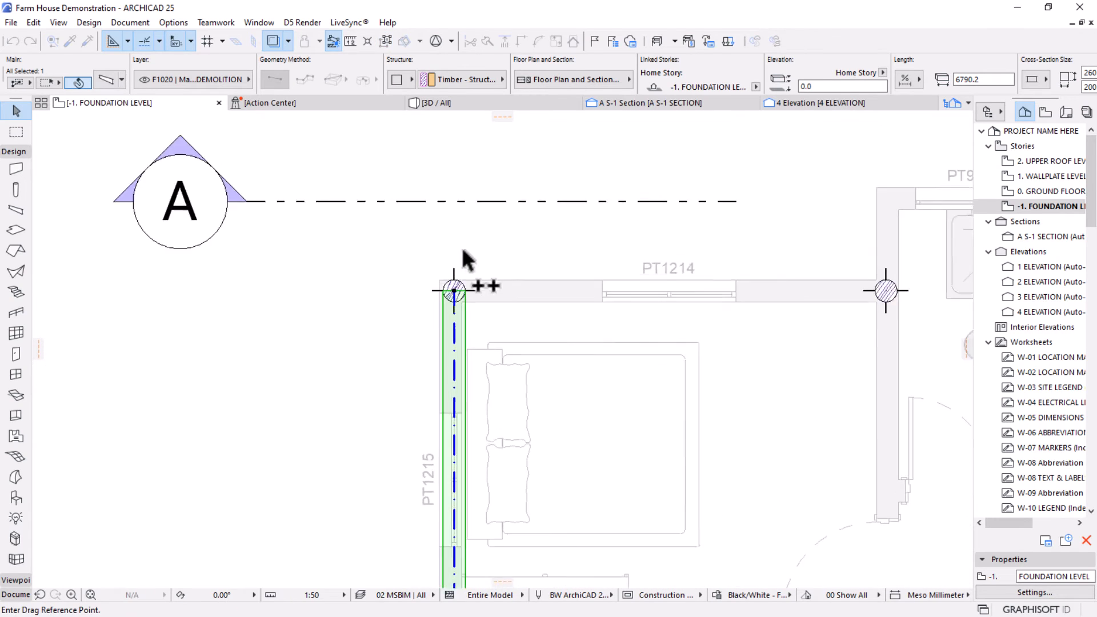
pyautogui.click(451, 300)
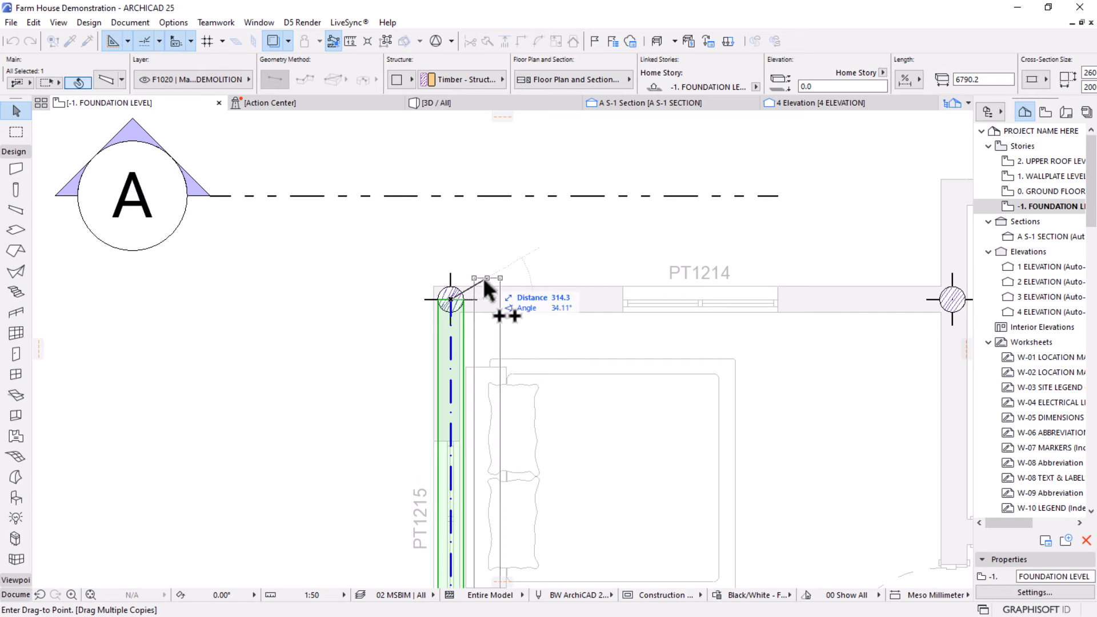
pyautogui.scroll(-4, 648, 295)
pyautogui.scroll(4, 522, 282)
pyautogui.click(470, 276)
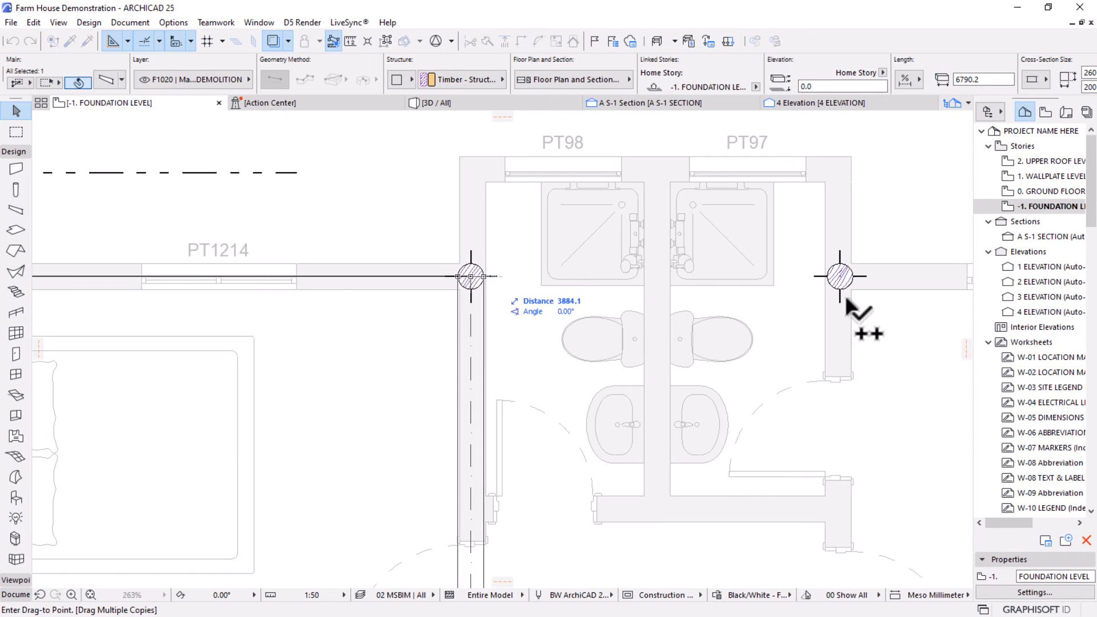
pyautogui.click(839, 276)
pyautogui.scroll(-4, 369, 222)
pyautogui.scroll(4, 693, 237)
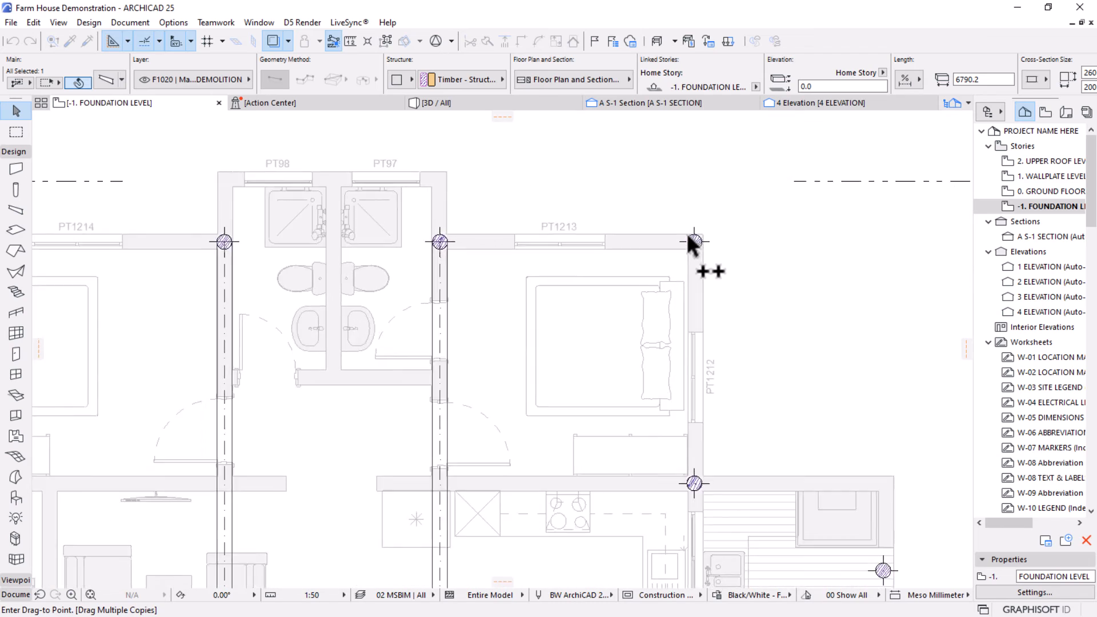
pyautogui.click(701, 240)
# Add another beam copy starting at the upper column on the deck's right edge, finish the copying and clear the selection.
pyautogui.scroll(-2, 726, 194)
pyautogui.scroll(-4, 808, 314)
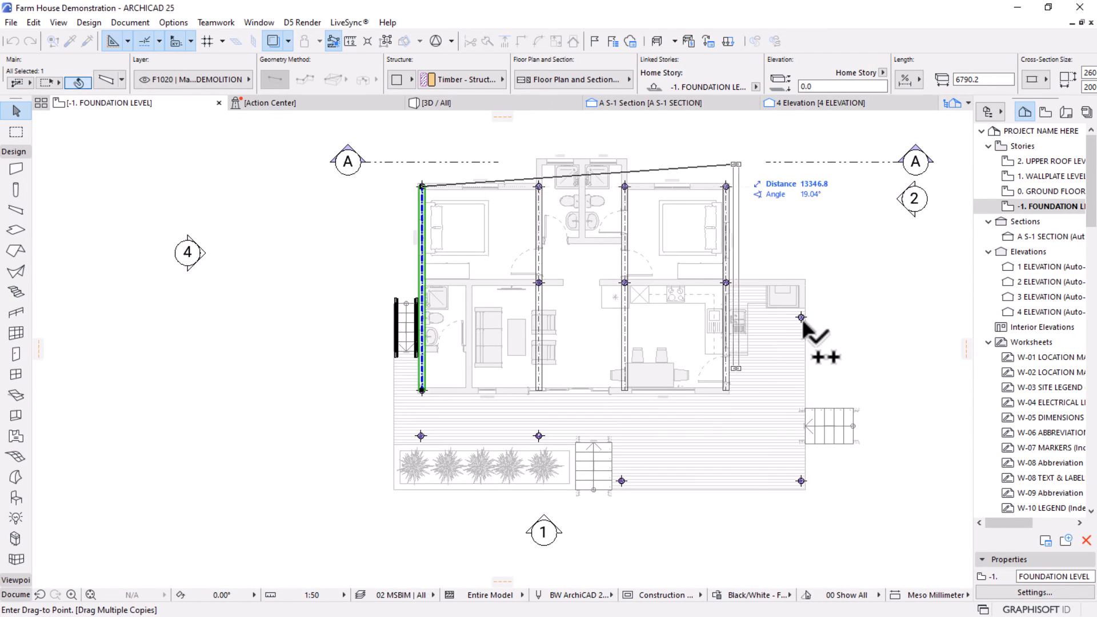
pyautogui.scroll(4, 800, 309)
pyautogui.scroll(-4, 845, 198)
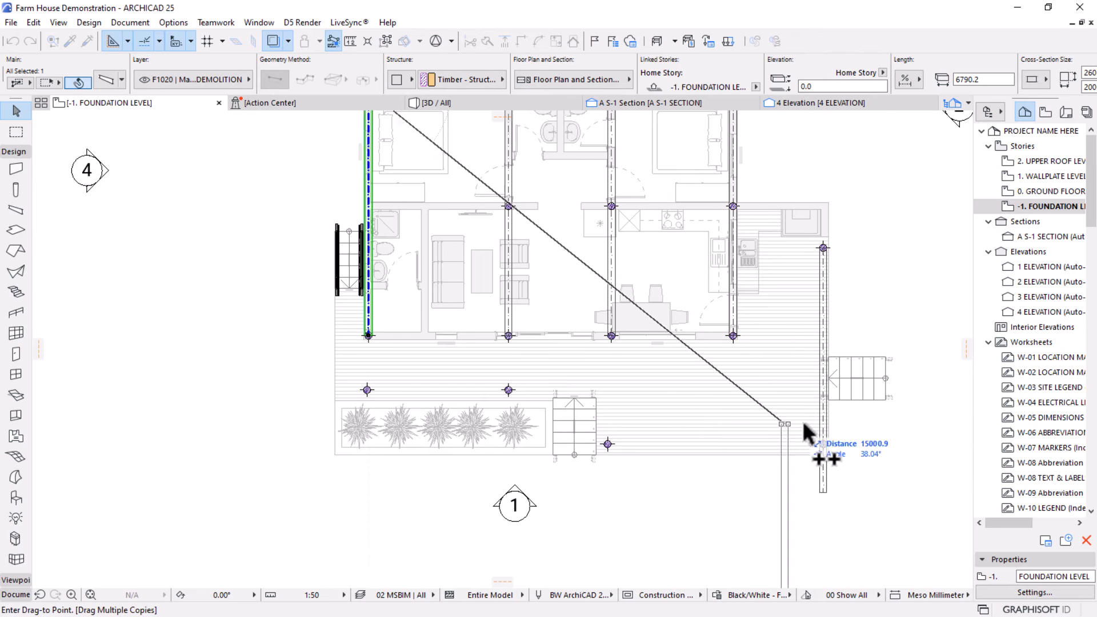
pyautogui.click(822, 418)
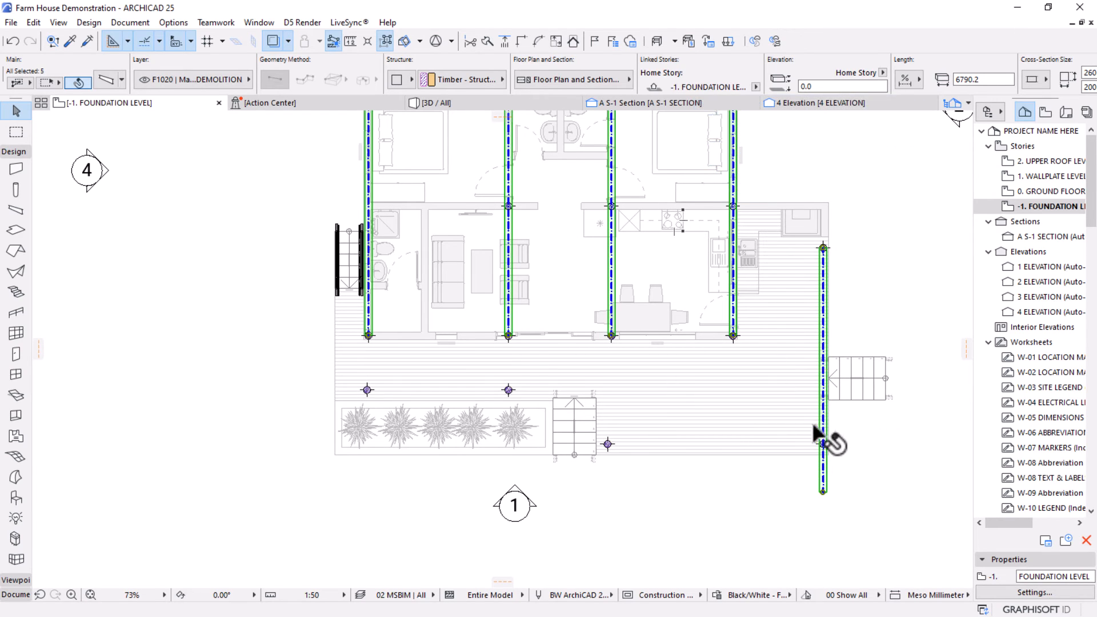
pyautogui.click(840, 497)
# Shorten the beam on the deck's right edge to about 5448 mm so it ends at the deck's lower-right column.
pyautogui.click(823, 491)
pyautogui.scroll(3, 823, 491)
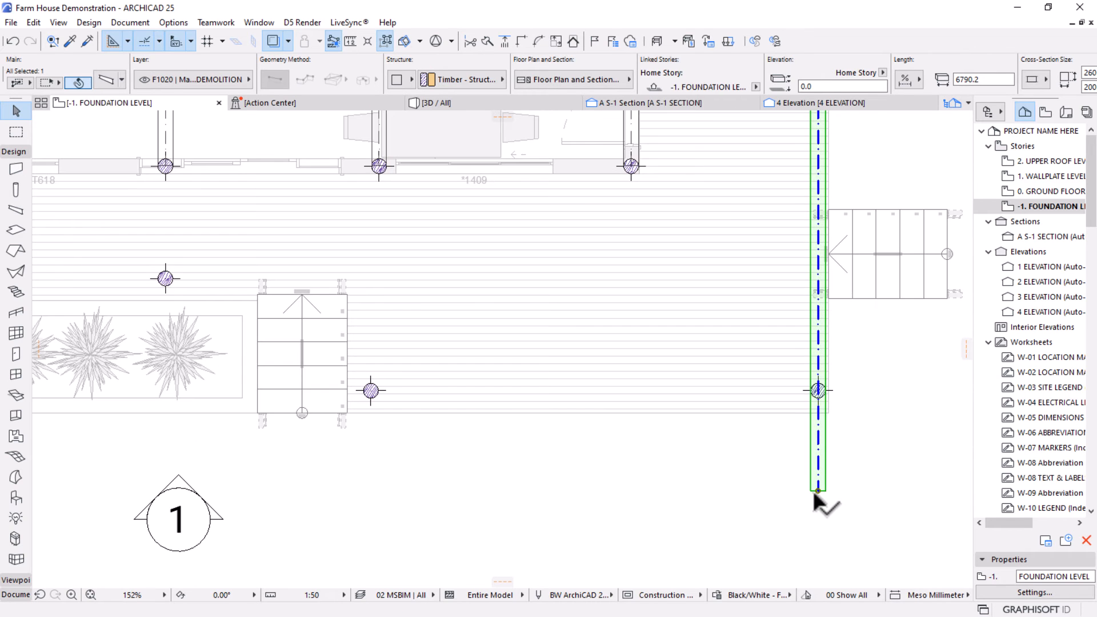
pyautogui.click(818, 490)
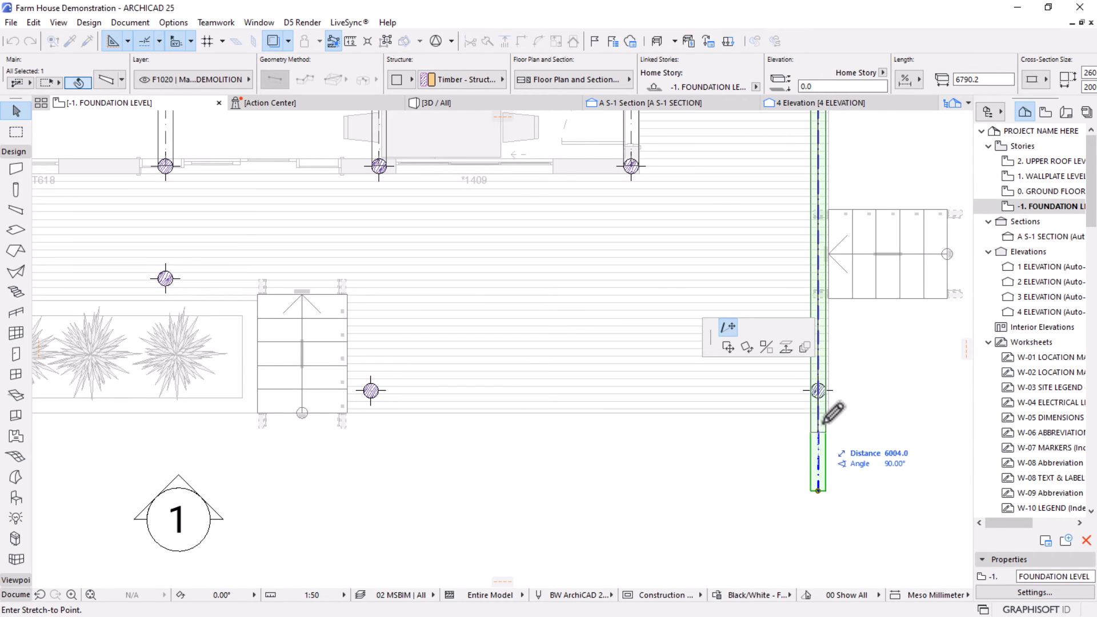
pyautogui.click(824, 392)
pyautogui.scroll(-3, 629, 352)
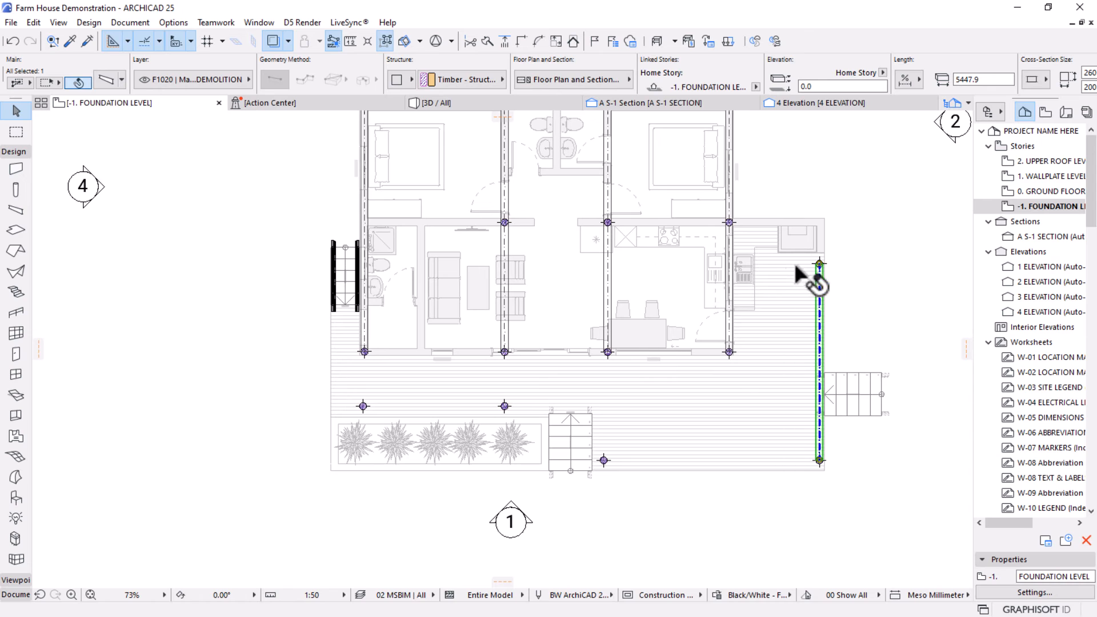
# Extend the two beams on either side of the dining area down to the level of the lower deck columns, each about 9803 mm long.
pyautogui.click(729, 348)
pyautogui.click(729, 351)
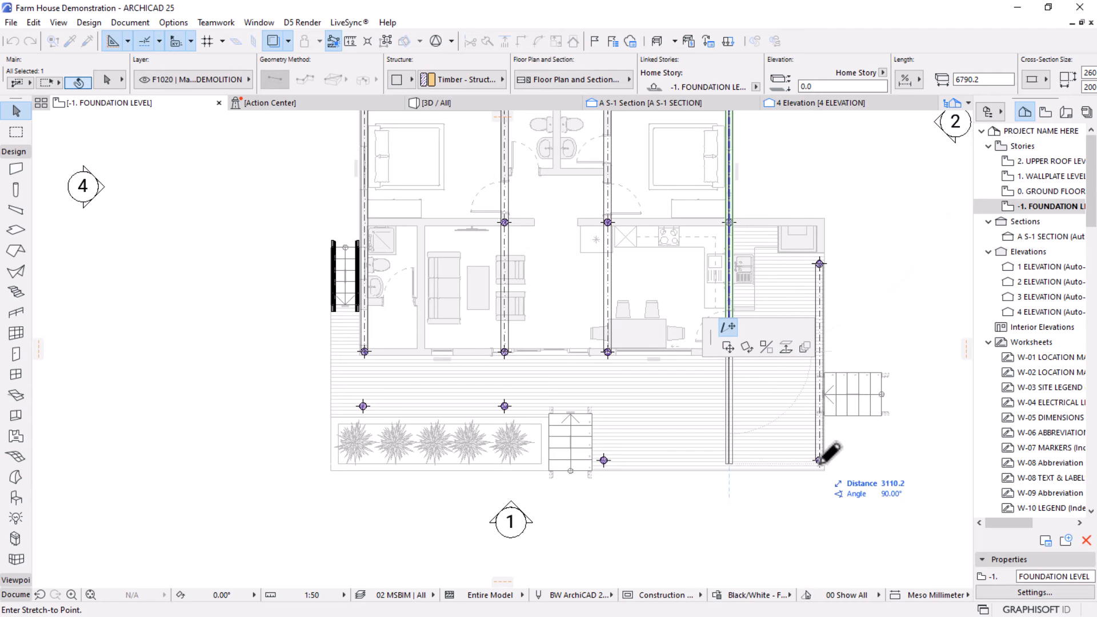
pyautogui.click(820, 459)
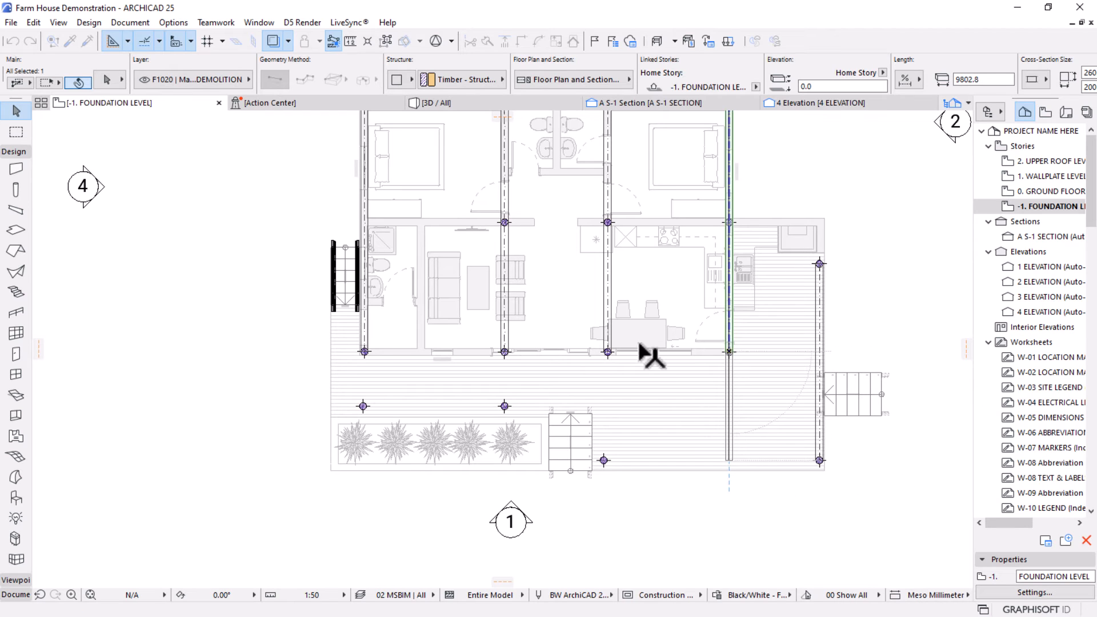
pyautogui.click(606, 291)
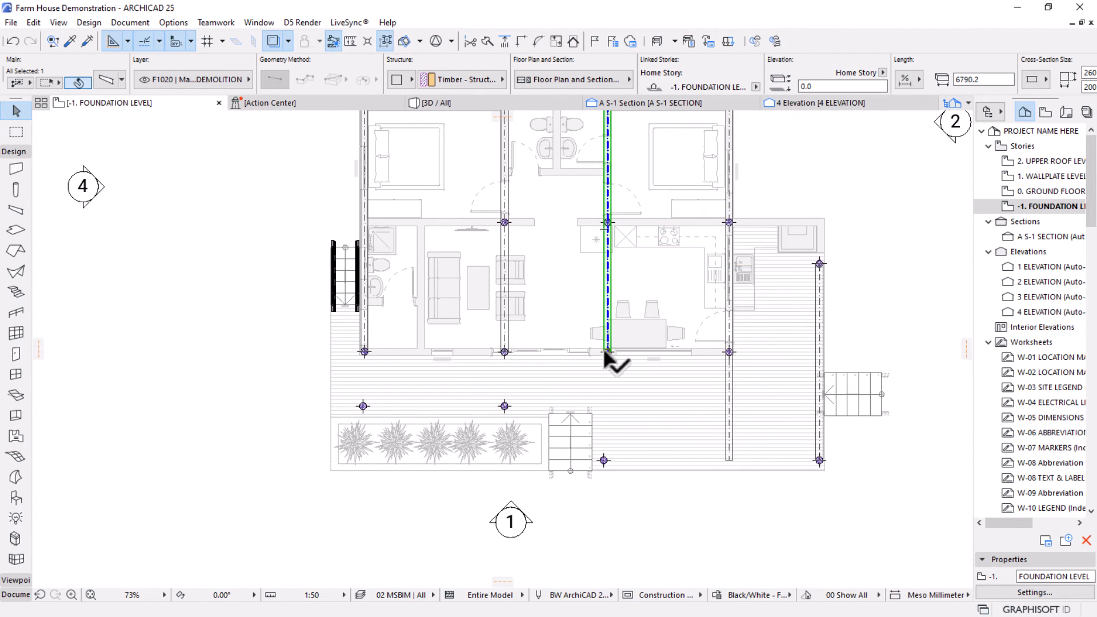
pyautogui.click(605, 350)
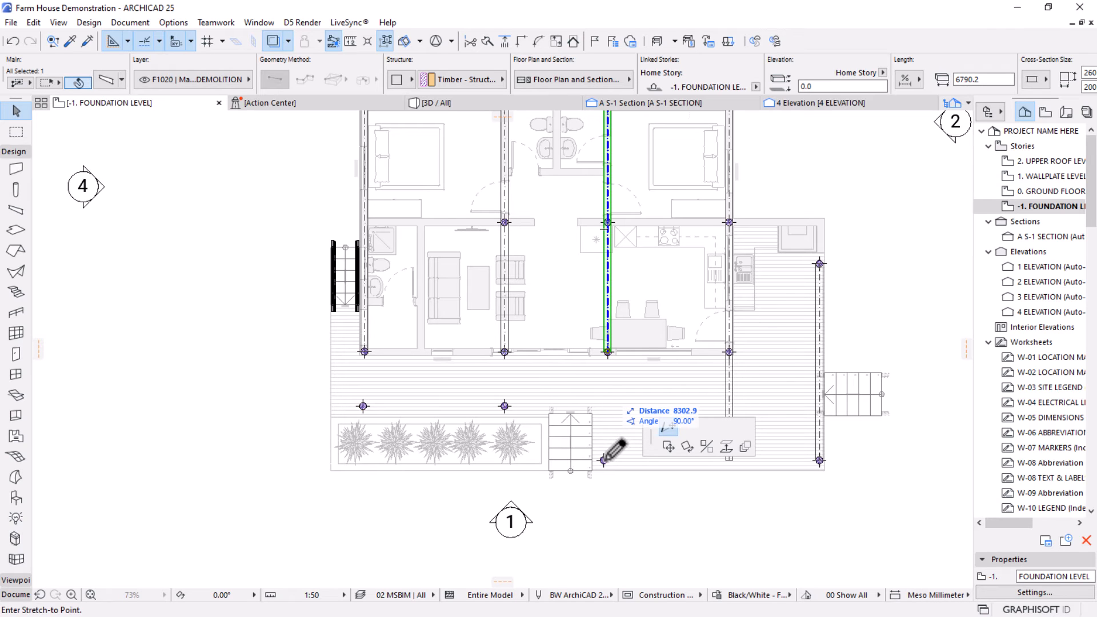
pyautogui.click(604, 460)
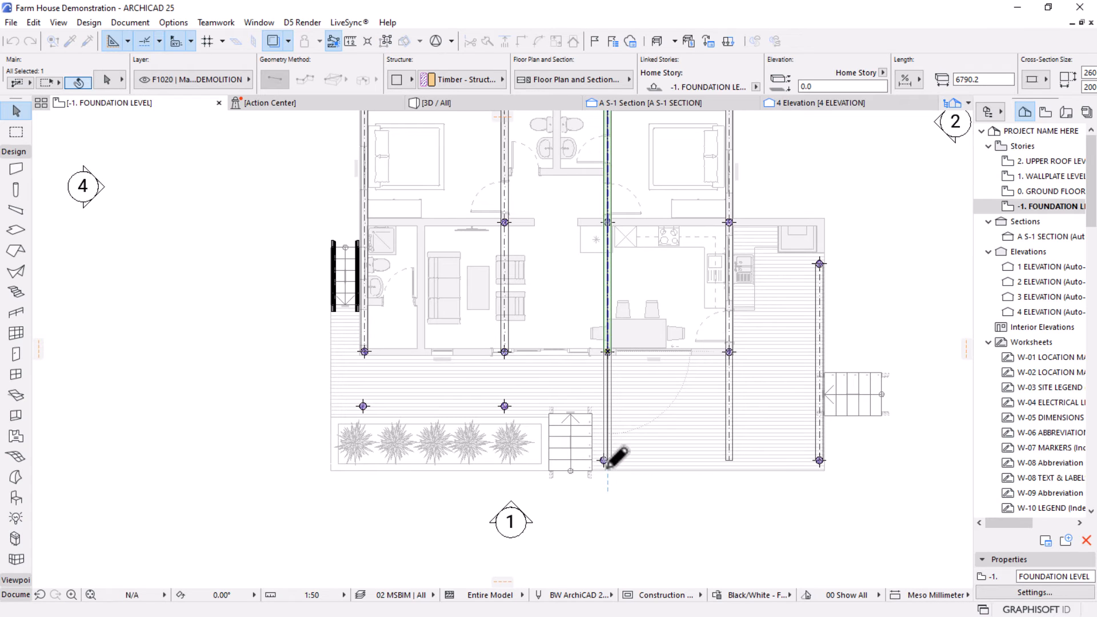
# Move the deck column beside the lower stair 100 mm to the right, onto the end of the extended beam.
pyautogui.scroll(6, 607, 457)
pyautogui.click(592, 448)
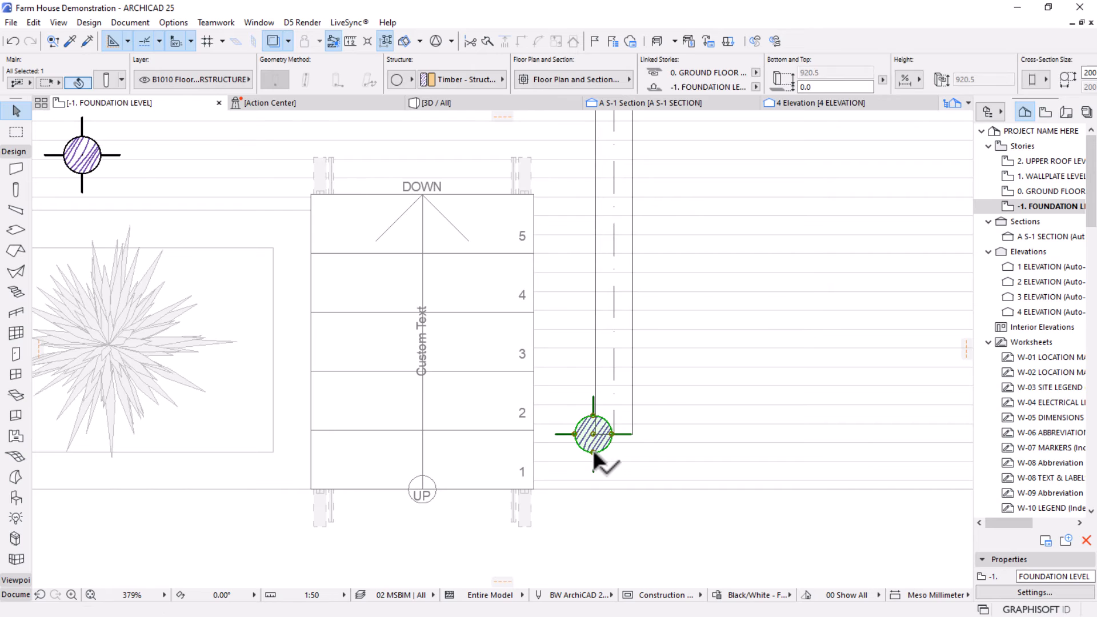
pyautogui.click(592, 449)
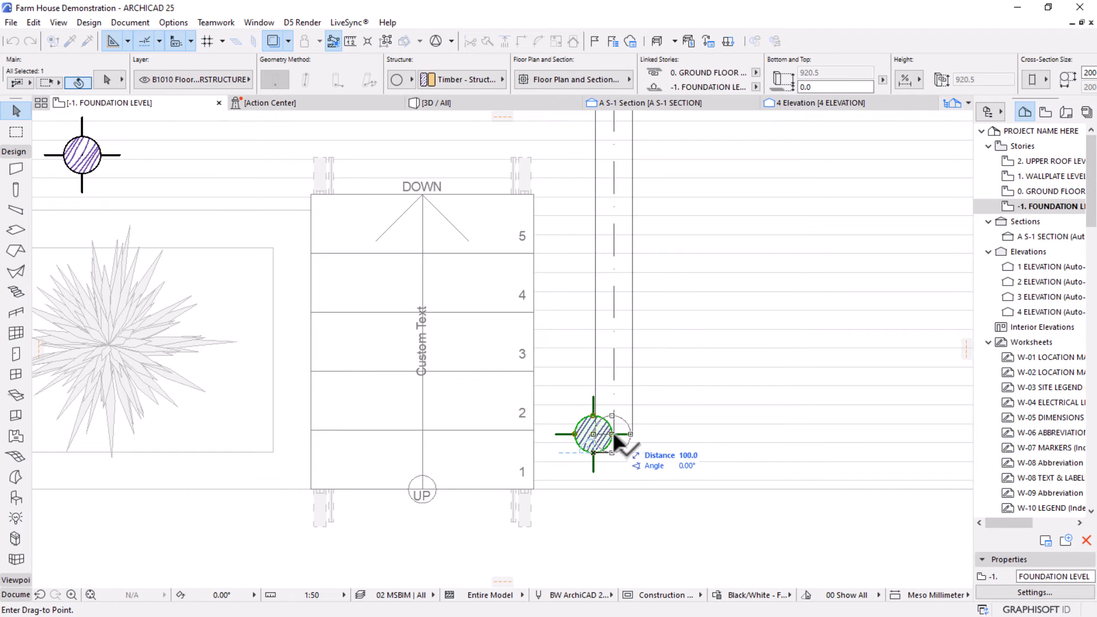
pyautogui.click(632, 361)
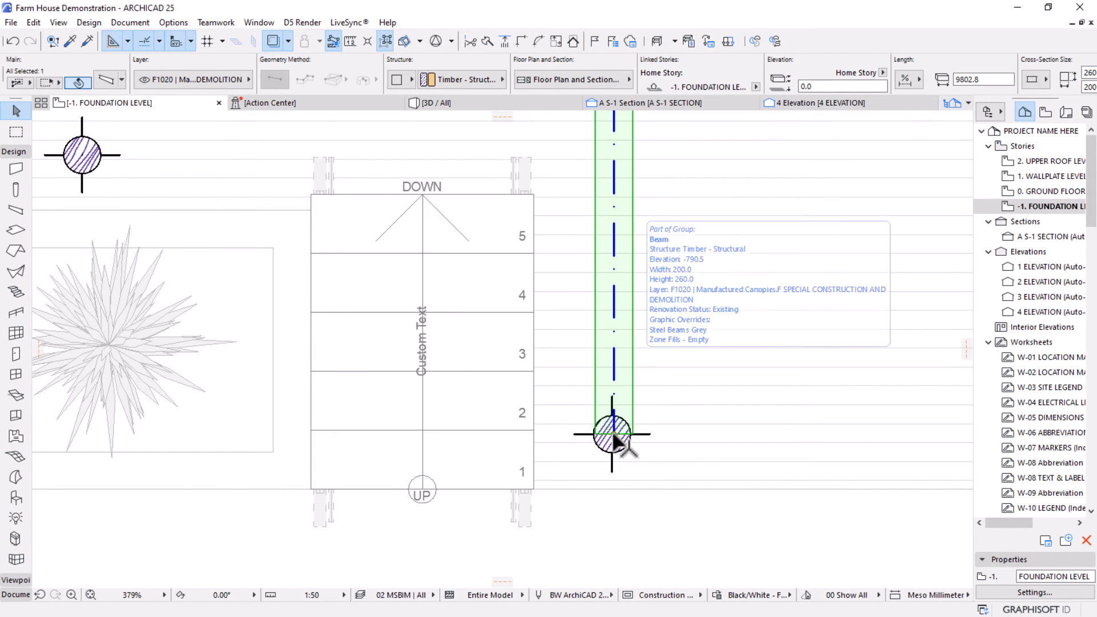
# Extend the two beams on either side of the living room side down to the level of the columns above the planter, about 8302 mm long.
pyautogui.scroll(-5, 734, 468)
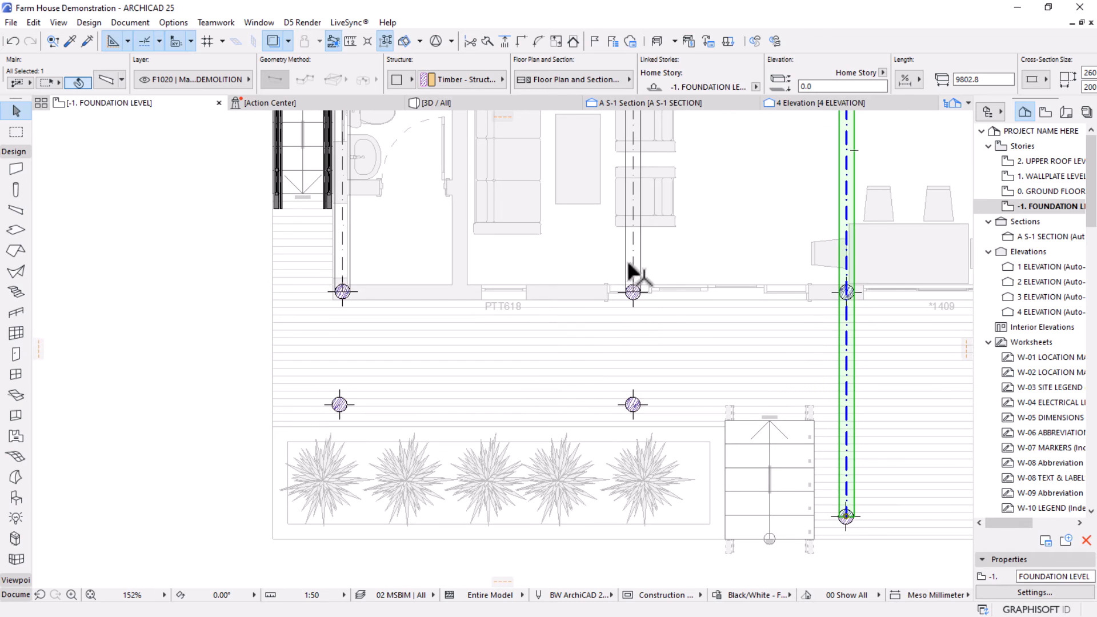
pyautogui.click(632, 293)
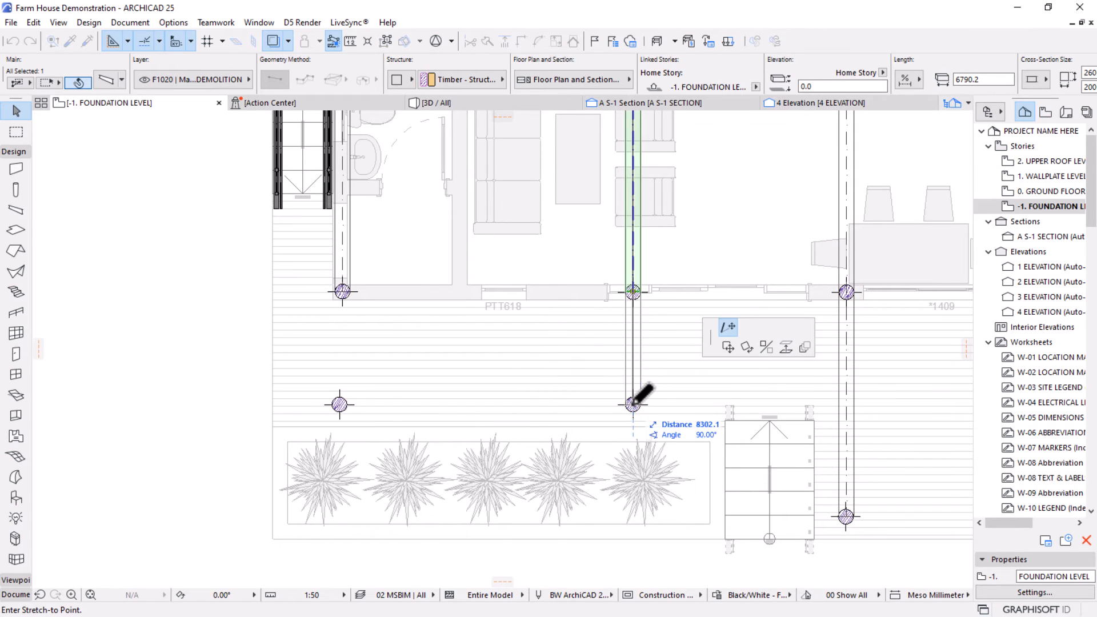
pyautogui.click(633, 404)
pyautogui.click(345, 242)
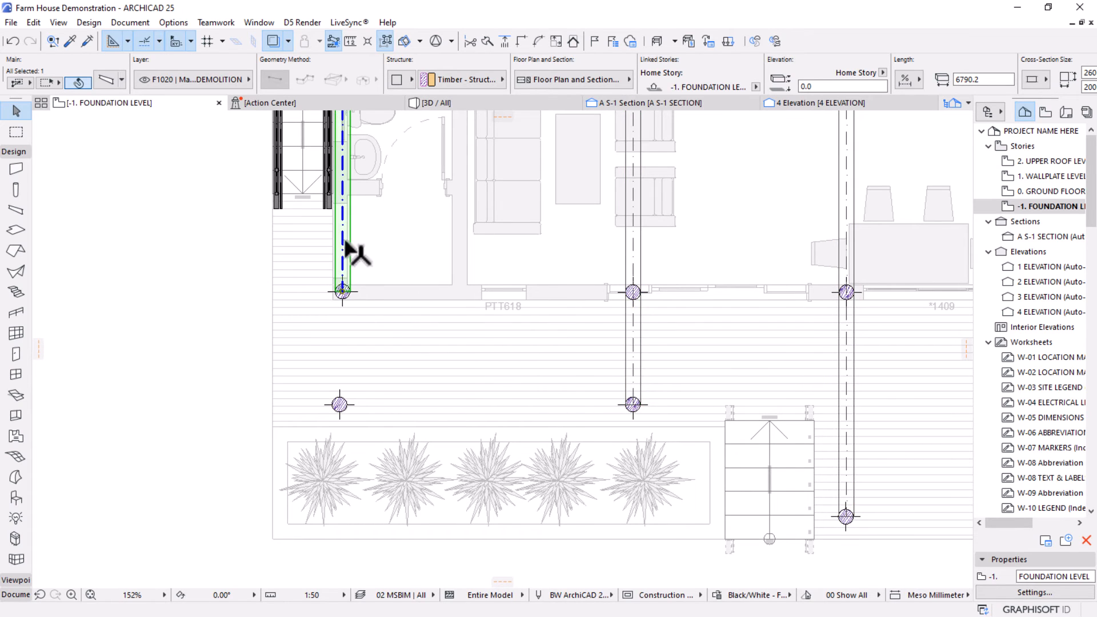
pyautogui.click(342, 292)
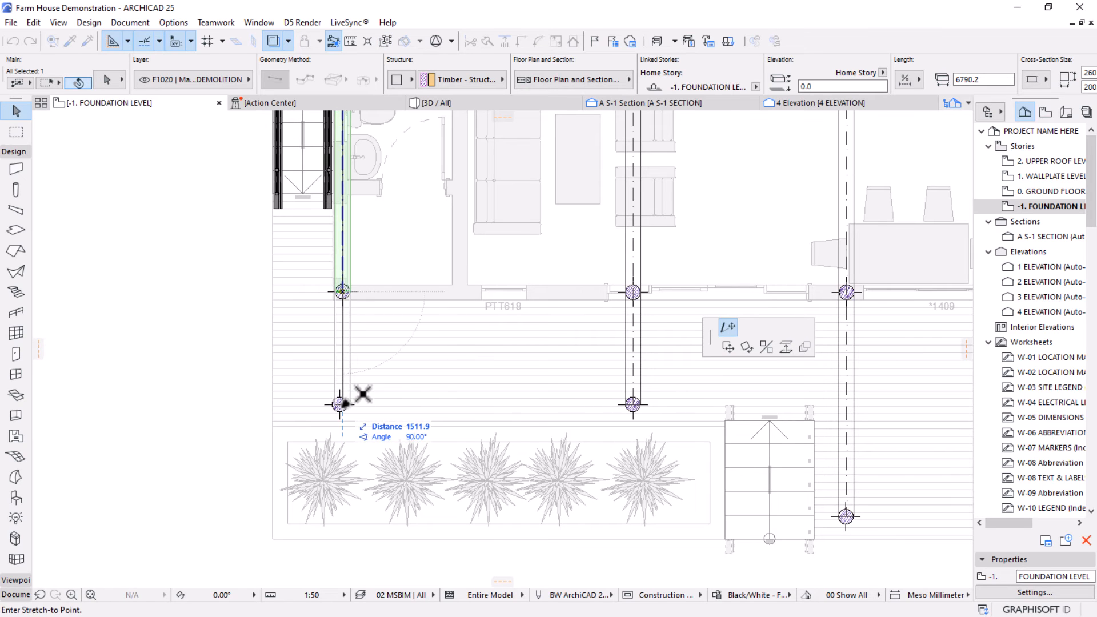
pyautogui.click(341, 404)
# Move the column above the planter's left end horizontally onto the extended beam's axis, and clear the selection.
pyautogui.scroll(5, 341, 404)
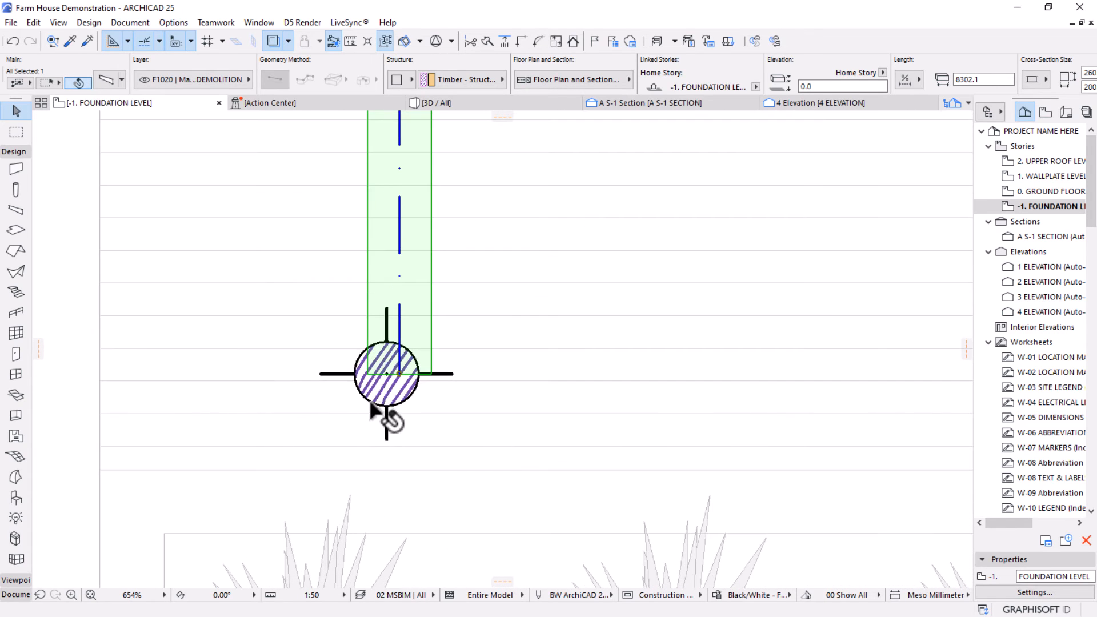
pyautogui.click(386, 403)
pyautogui.hotkey('ctrl', 'd')
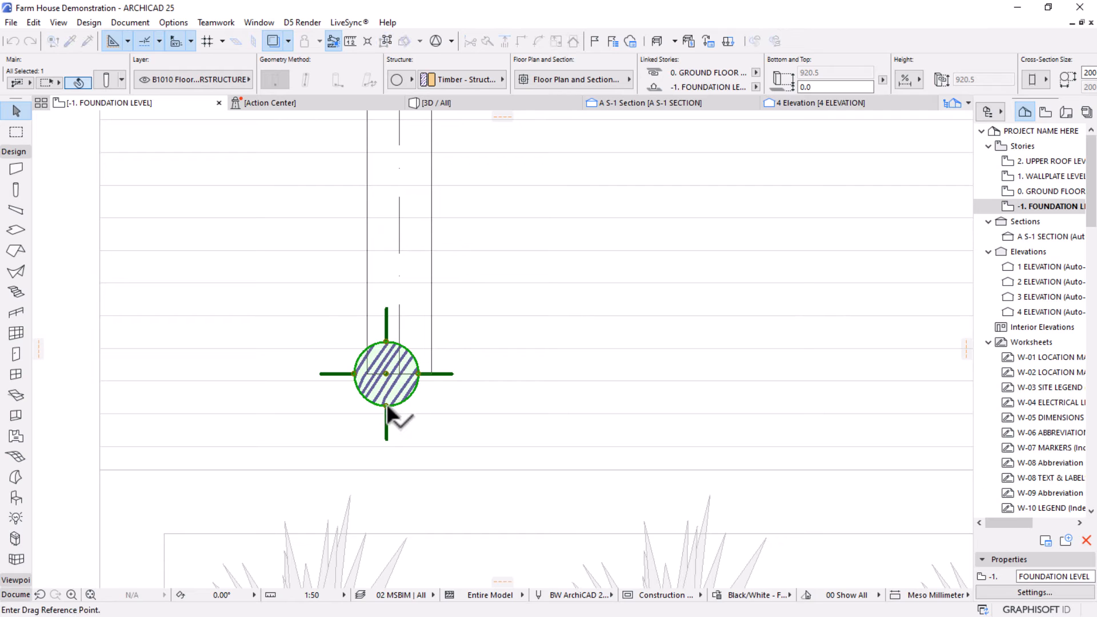
pyautogui.click(386, 403)
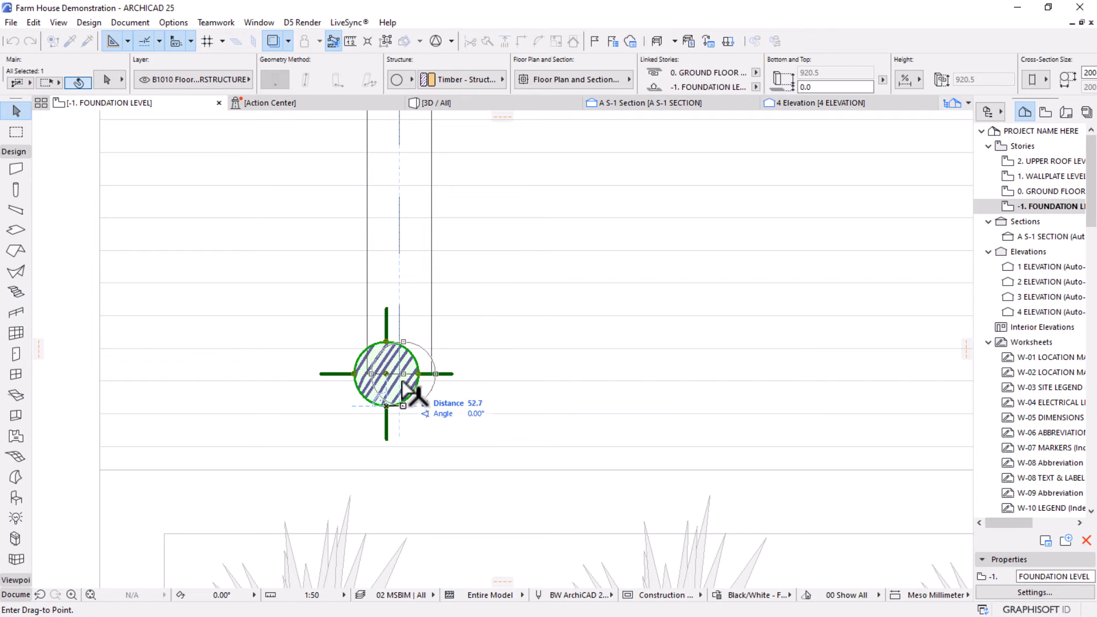
pyautogui.click(399, 374)
pyautogui.scroll(-2, 408, 325)
pyautogui.scroll(-10, 434, 346)
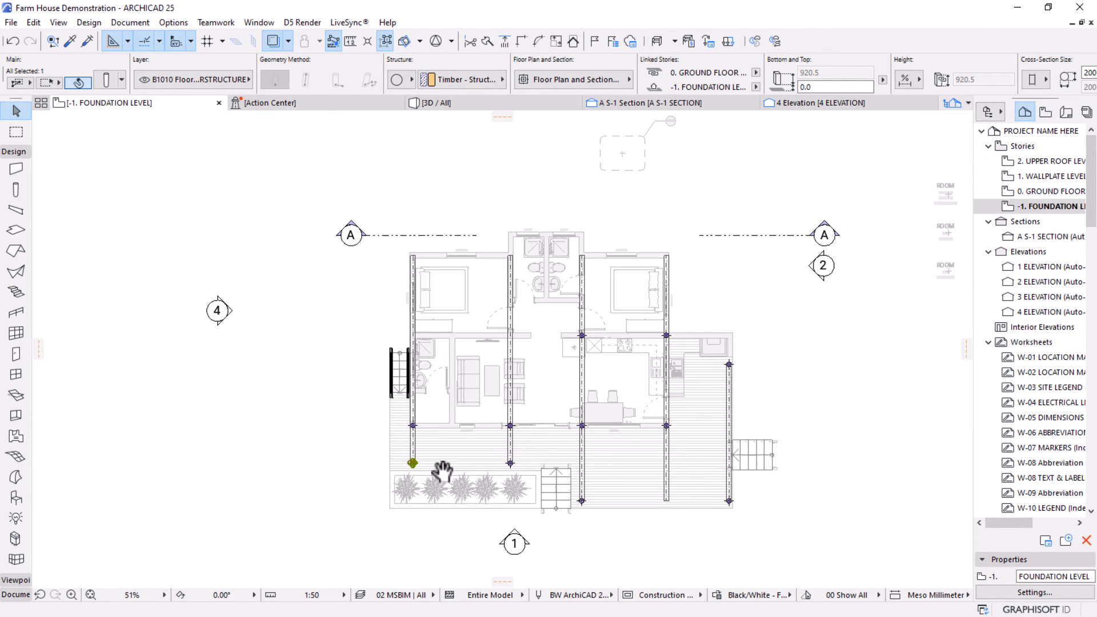
pyautogui.scroll(2, 575, 300)
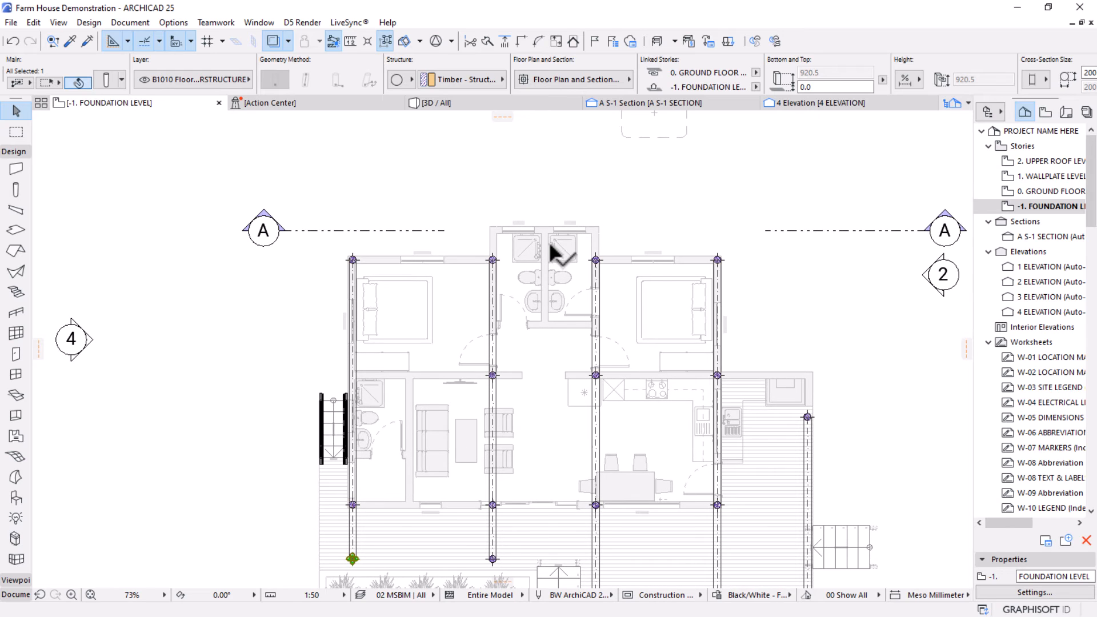
pyautogui.click(694, 288)
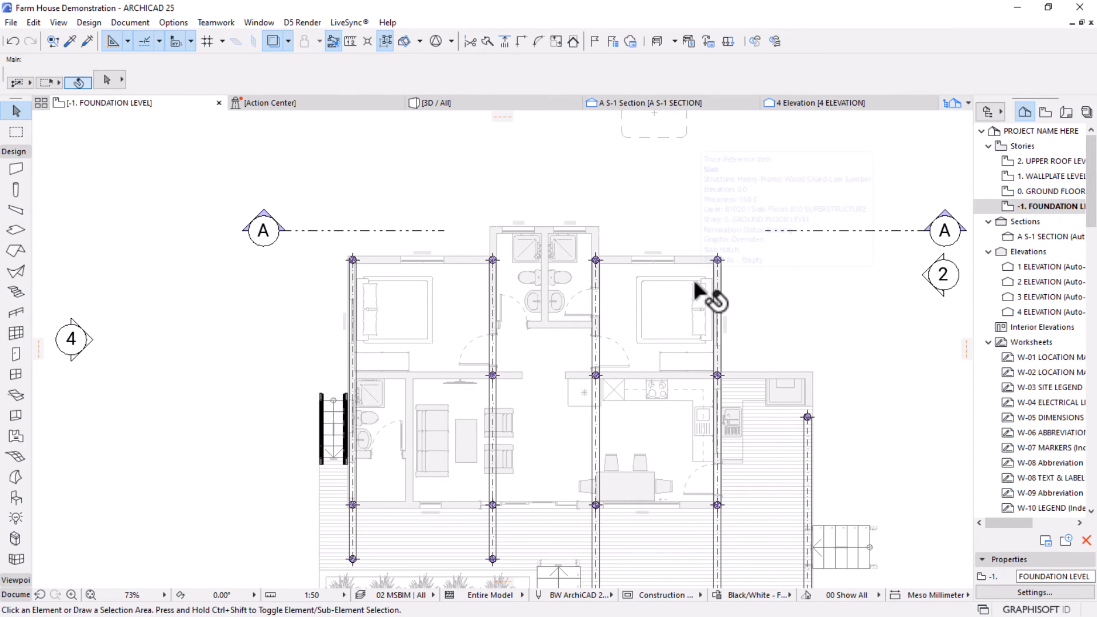
# Pick up the existing beam's settings and draw a horizontal beam along the upper exterior wall between the house's upper corner columns.
pyautogui.keyDown('alt'); pyautogui.click(350, 259); pyautogui.keyUp('alt')
pyautogui.scroll(8, 356, 260)
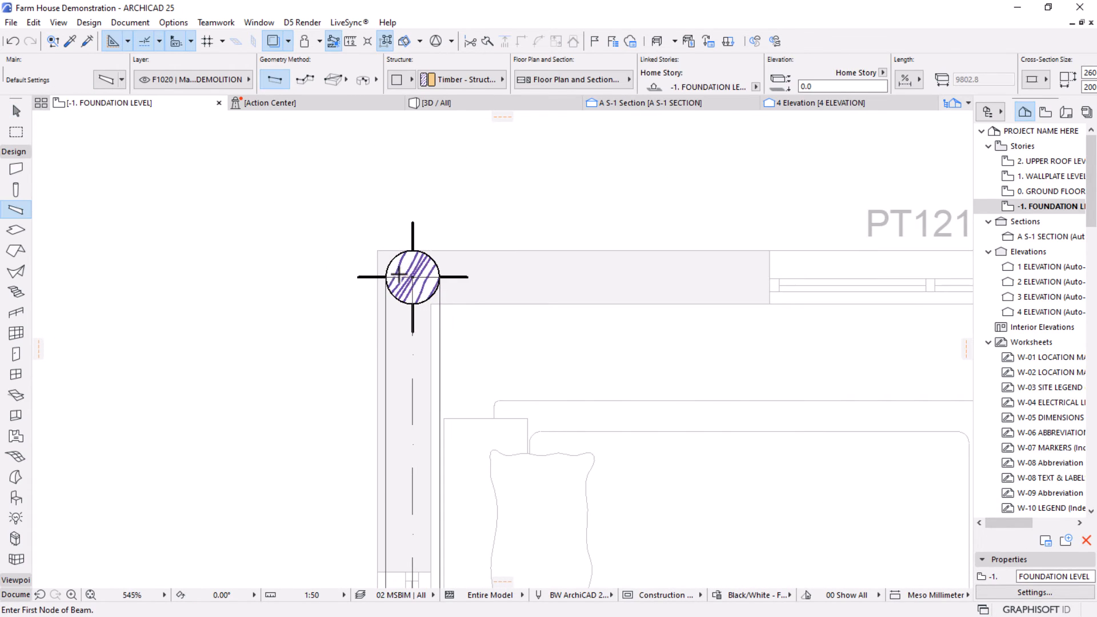
pyautogui.click(411, 278)
pyautogui.scroll(-5, 201, 276)
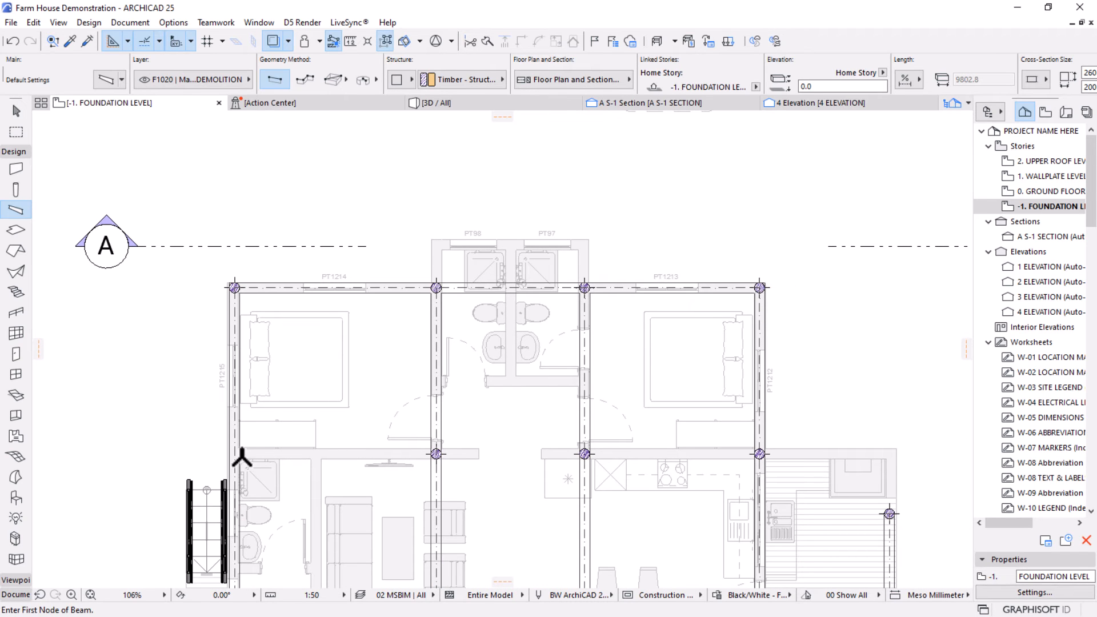
# Draw a horizontal beam along the house's middle wall, from the right exterior column through the inner columns to the left exterior beam.
pyautogui.scroll(4, 214, 457)
pyautogui.scroll(-4, 346, 365)
pyautogui.scroll(3, 840, 421)
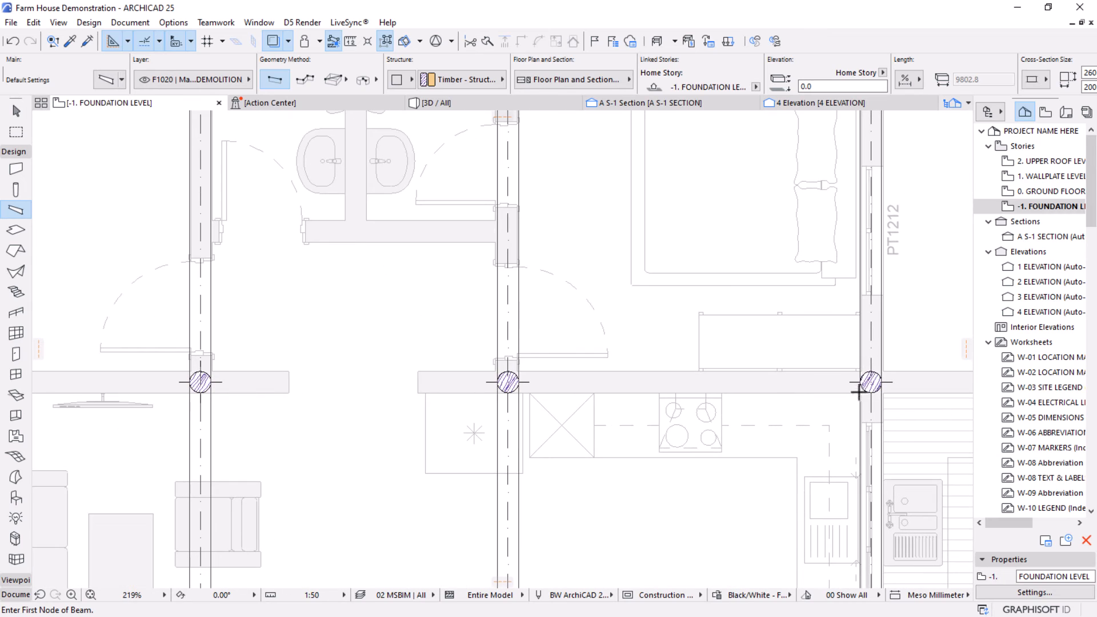
pyautogui.scroll(-3, 915, 324)
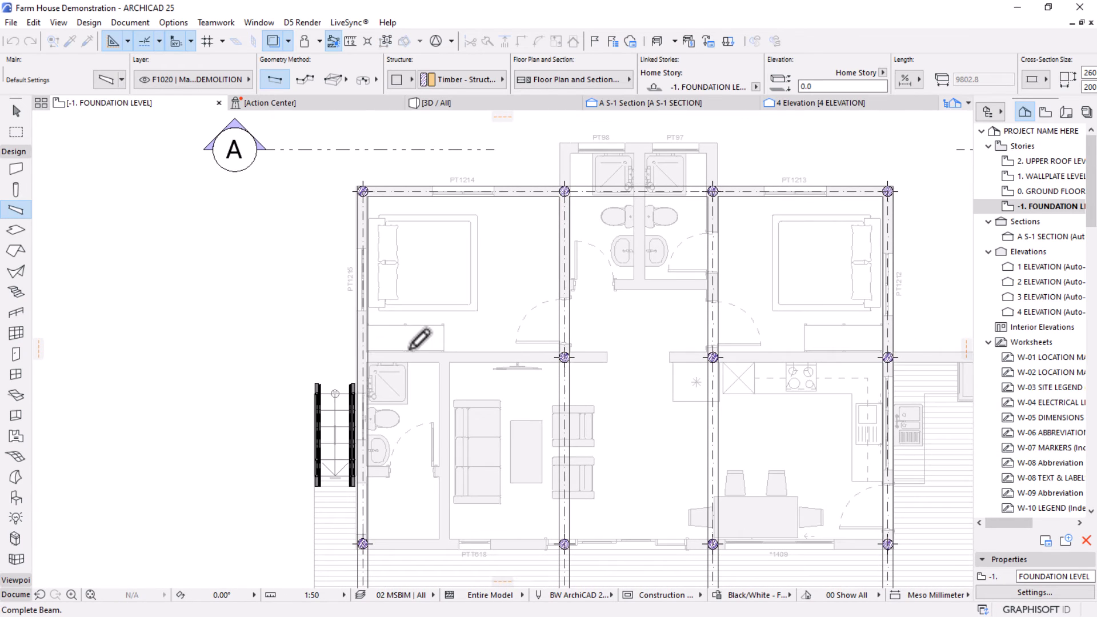
pyautogui.click(363, 357)
# Draw a horizontal beam along the house's lower exterior wall, from the right exterior column through the inner columns to the left exterior column.
pyautogui.scroll(-2, 798, 421)
pyautogui.scroll(4, 689, 344)
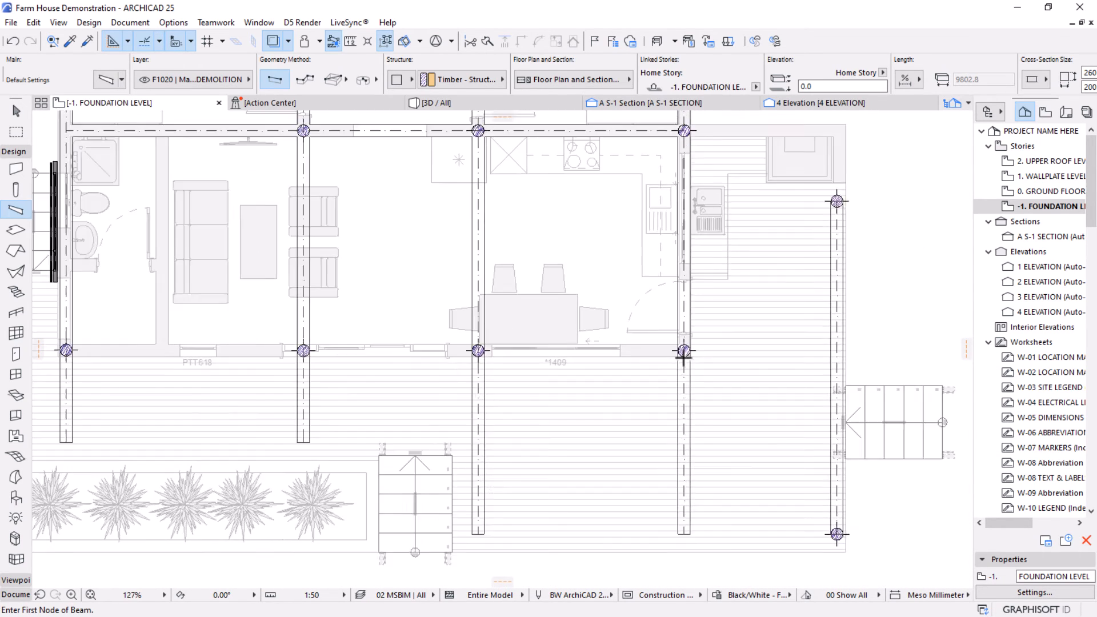
pyautogui.scroll(-3, 818, 347)
pyautogui.scroll(4, 343, 348)
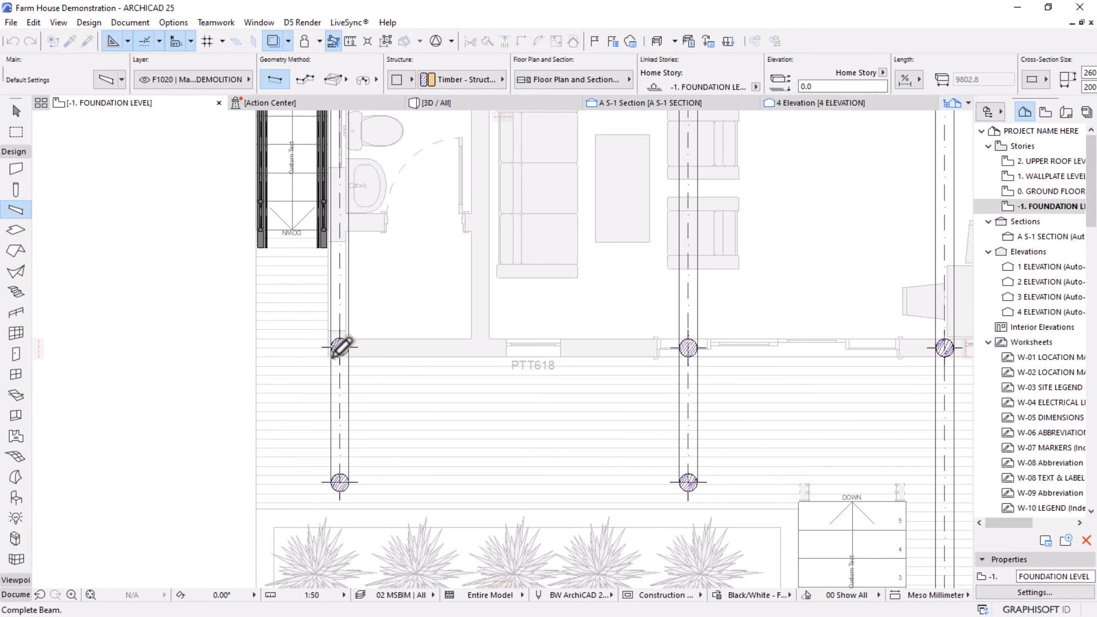
pyautogui.click(340, 347)
pyautogui.scroll(-3, 320, 303)
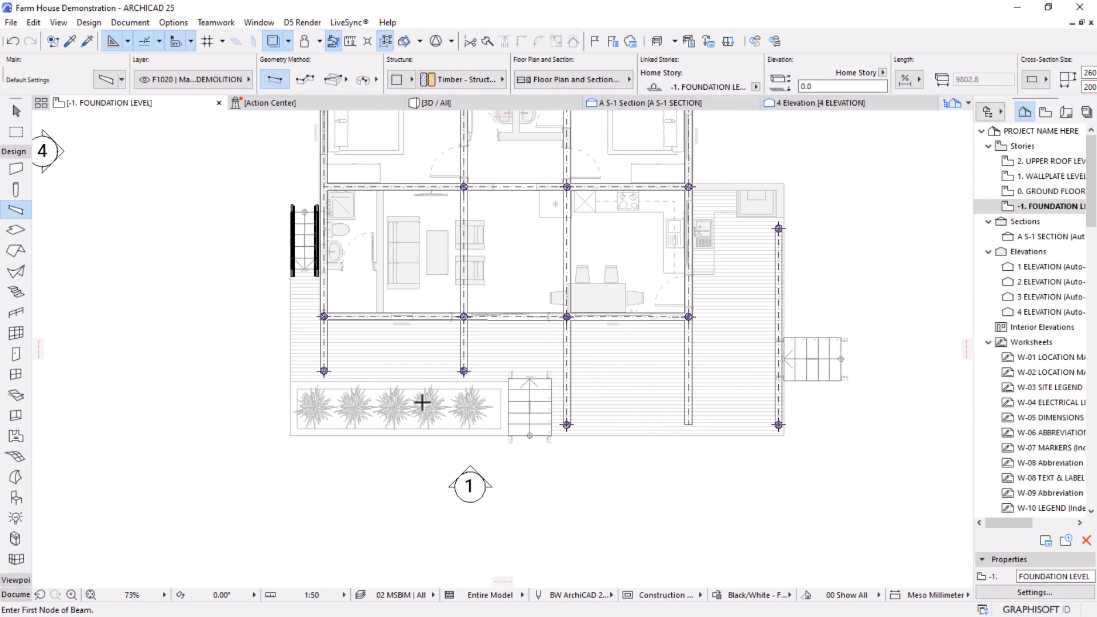
# Draw a beam through the columns above the planter to the adjoining vertical beam, and another along the deck's lower edge between its corner columns.
pyautogui.scroll(2, 330, 366)
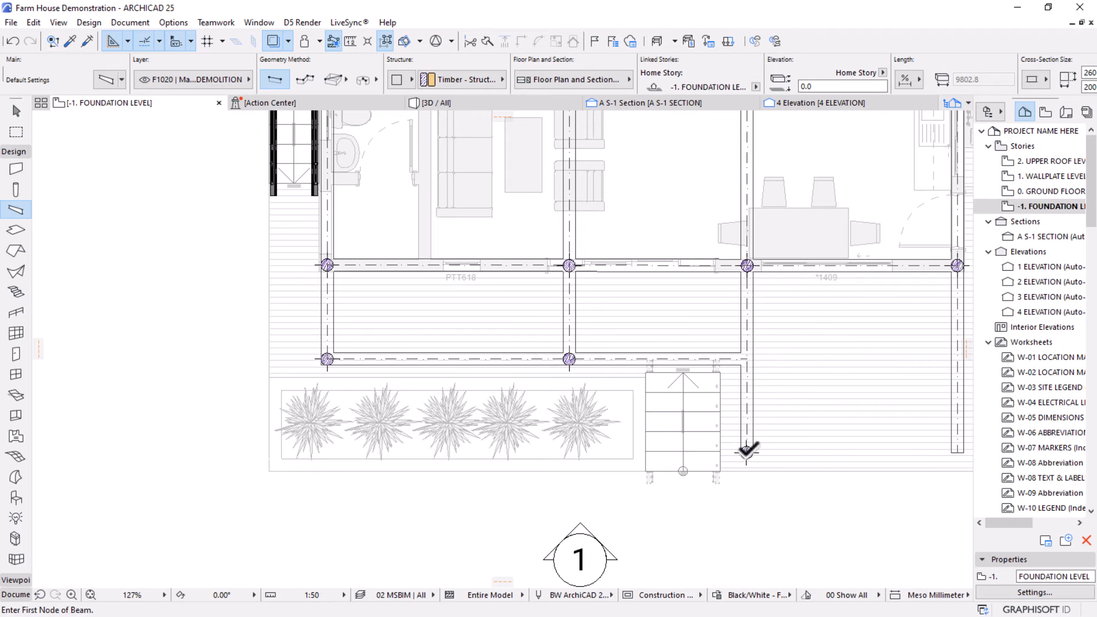
pyautogui.click(321, 383)
pyautogui.scroll(-3, 162, 361)
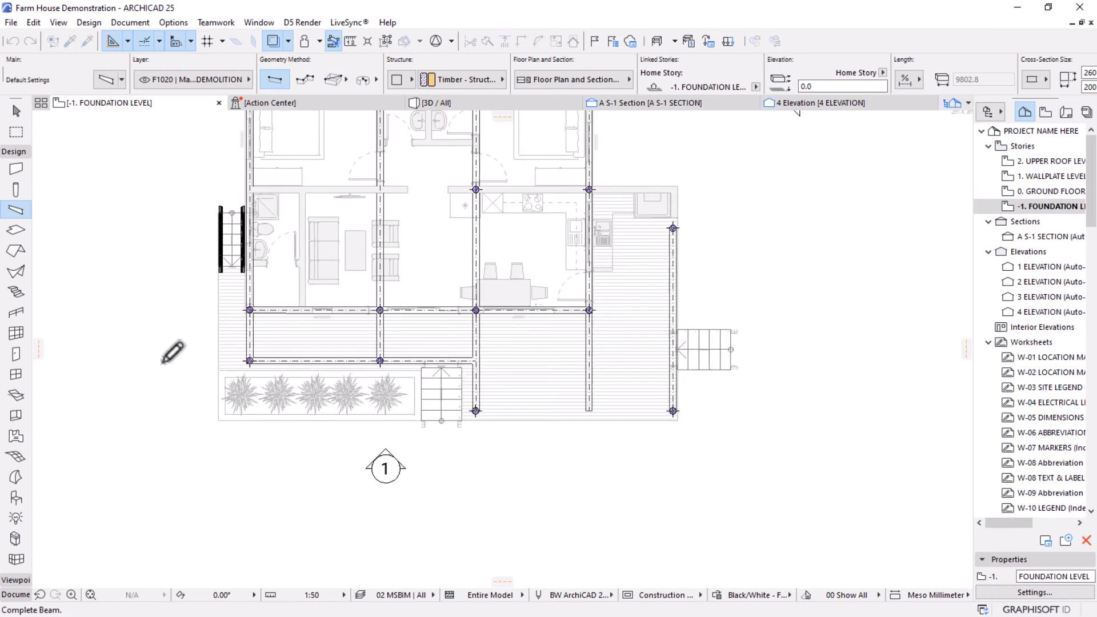
pyautogui.click(619, 404)
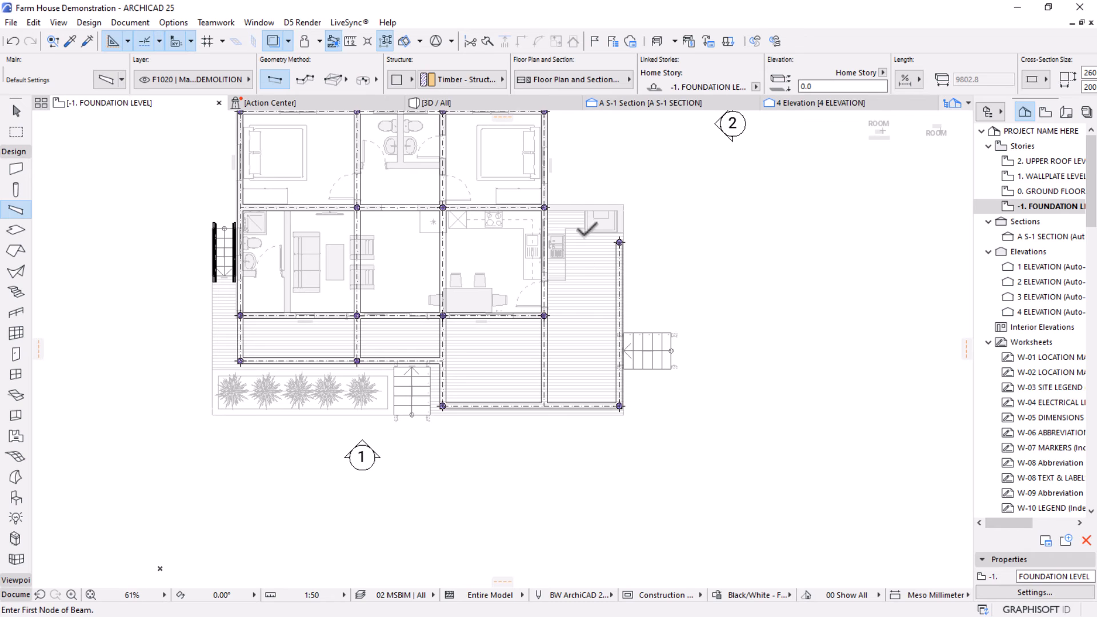
# Draw a beam from the deck's upper outer column to the house's exterior beam, and extend the lower wall beam to the deck's outer beam.
pyautogui.scroll(3, 648, 237)
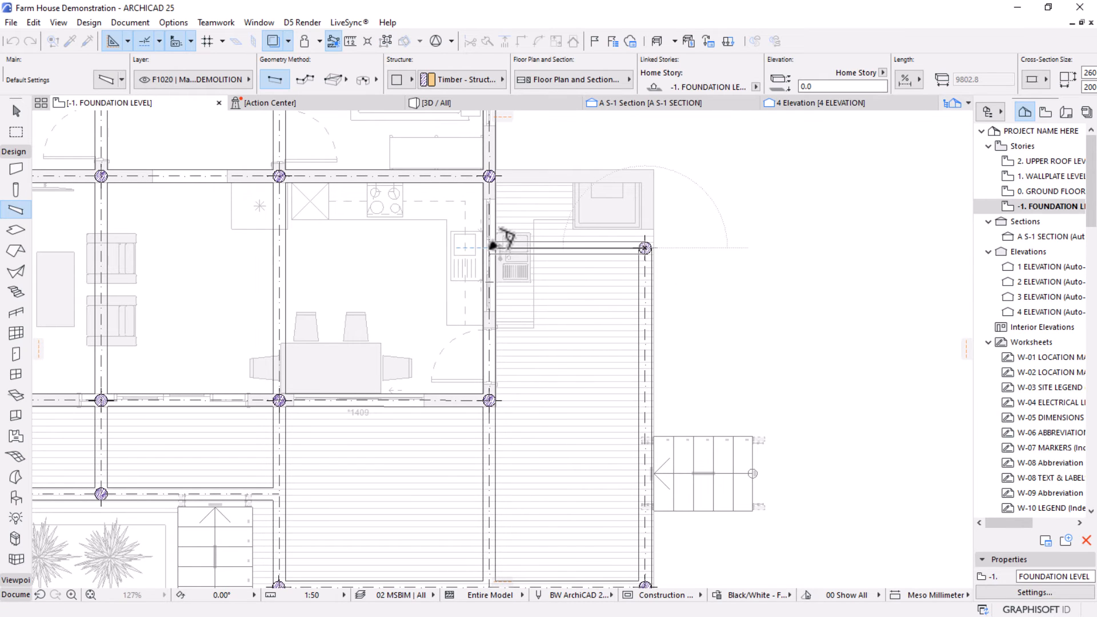
pyautogui.click(492, 246)
pyautogui.keyDown('shift'); pyautogui.click(471, 400); pyautogui.keyUp('shift')
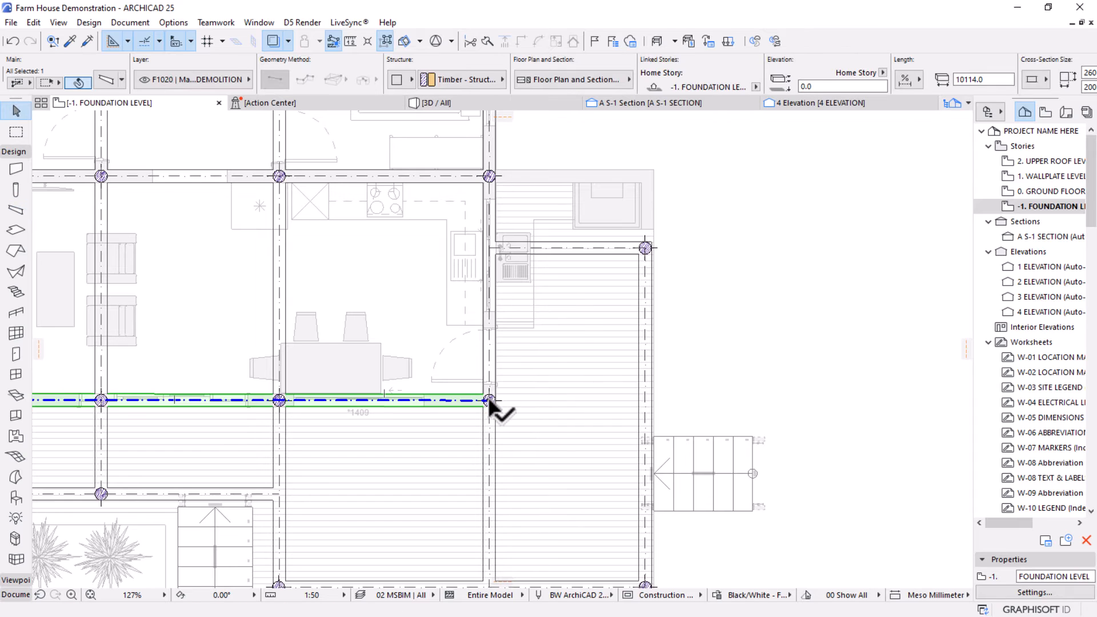
pyautogui.click(490, 400)
pyautogui.click(646, 400)
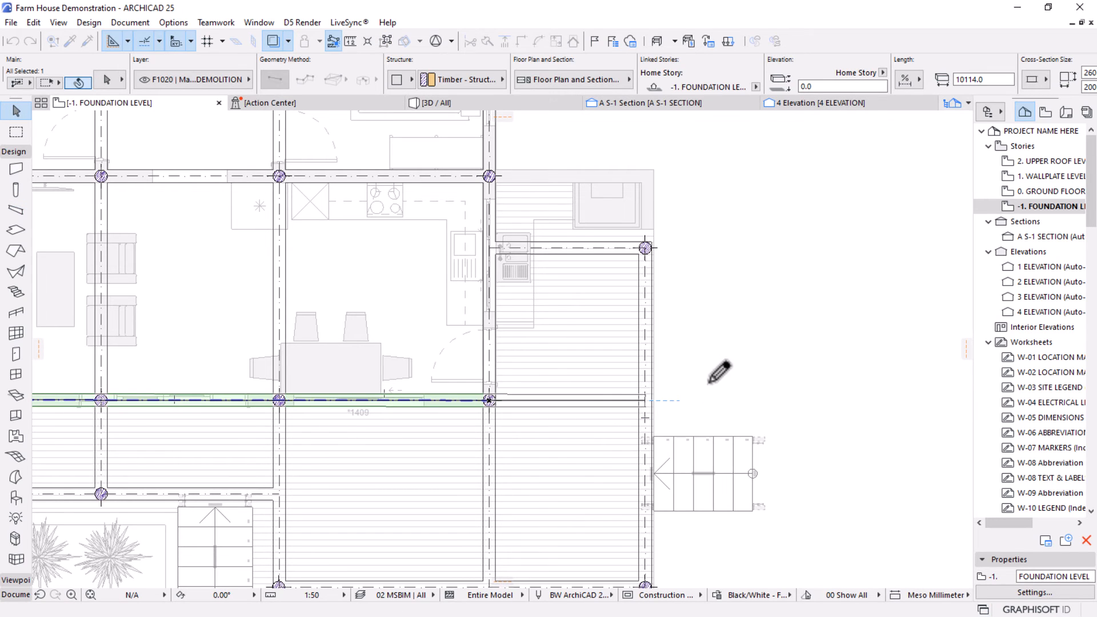
pyautogui.scroll(-5, 667, 346)
pyautogui.click(788, 246)
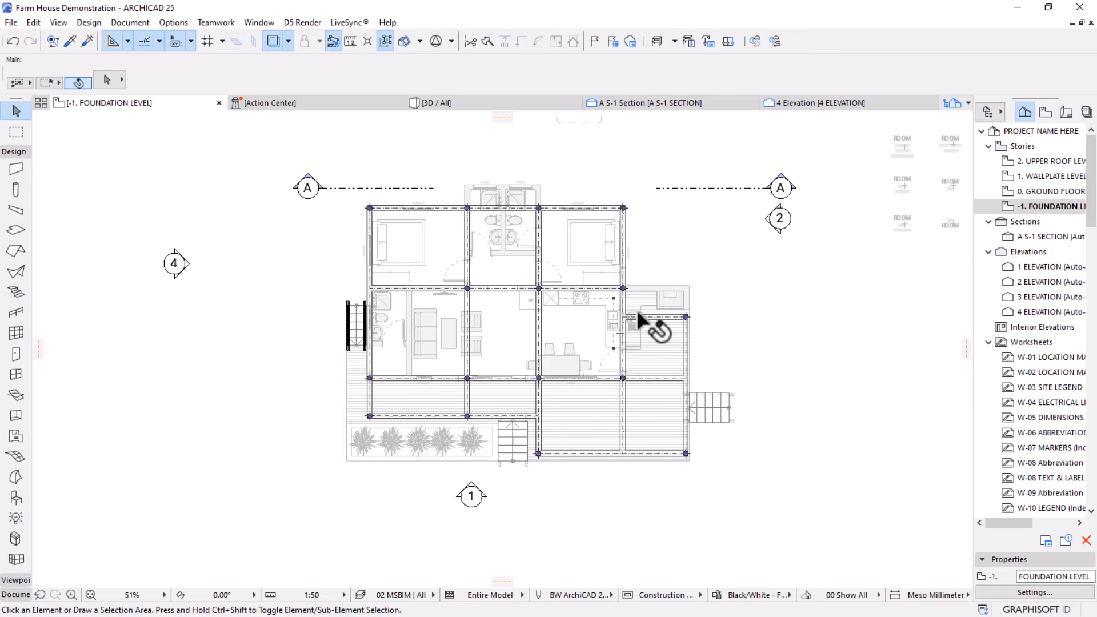
# In the 3D view, select all the foundation beams with group suspension switched off and group them together.
pyautogui.click(446, 104)
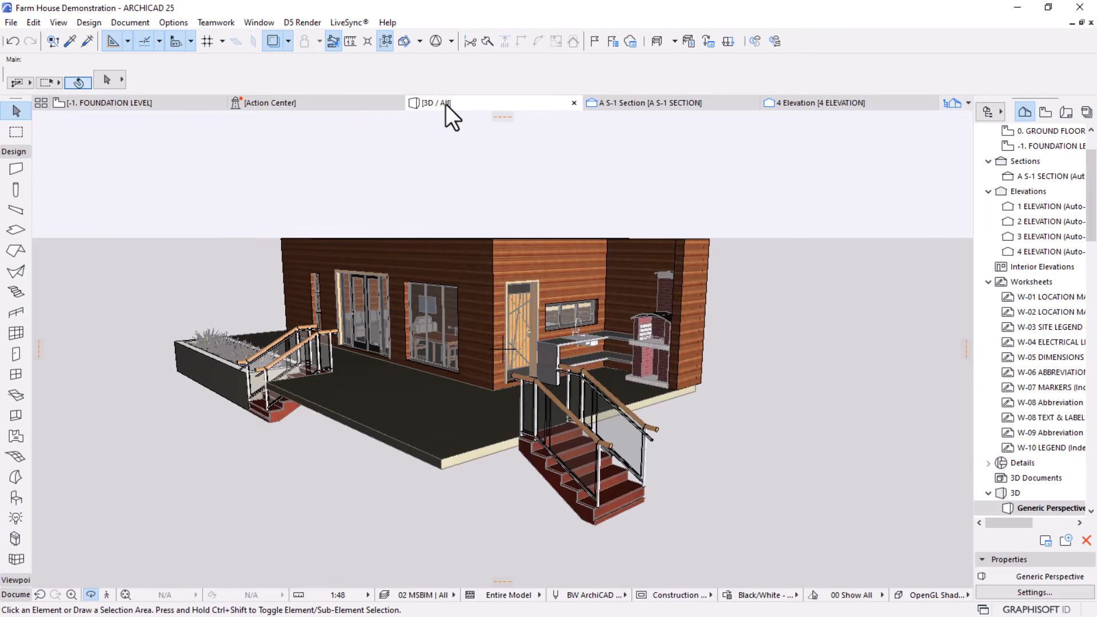
pyautogui.moveTo(606, 433); pyautogui.dragTo(563, 427)
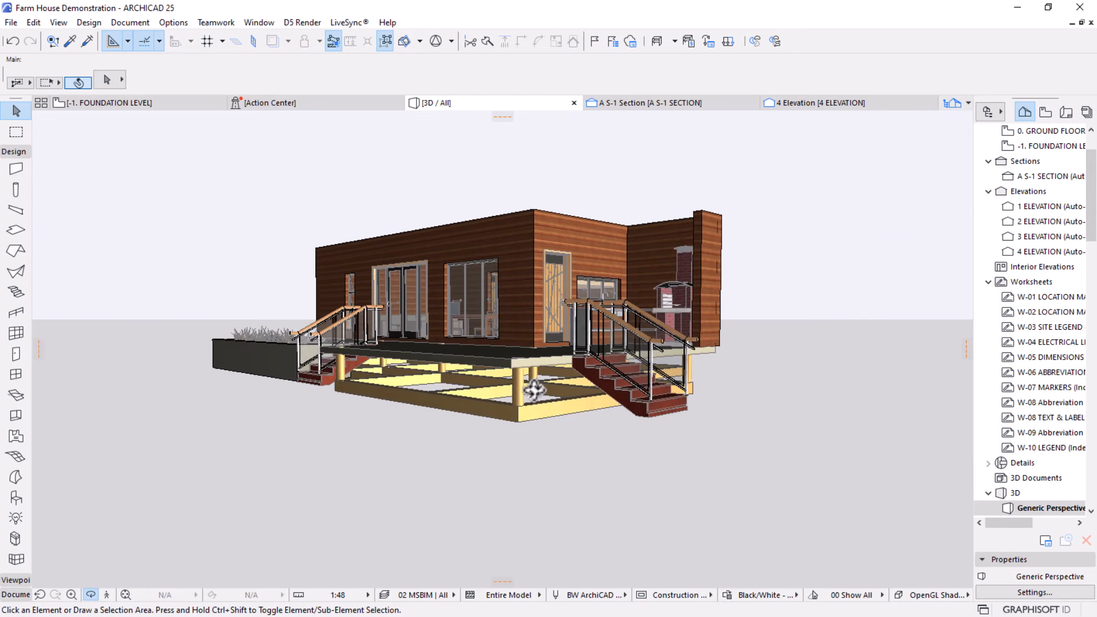
pyautogui.scroll(3, 563, 427)
pyautogui.click(553, 430)
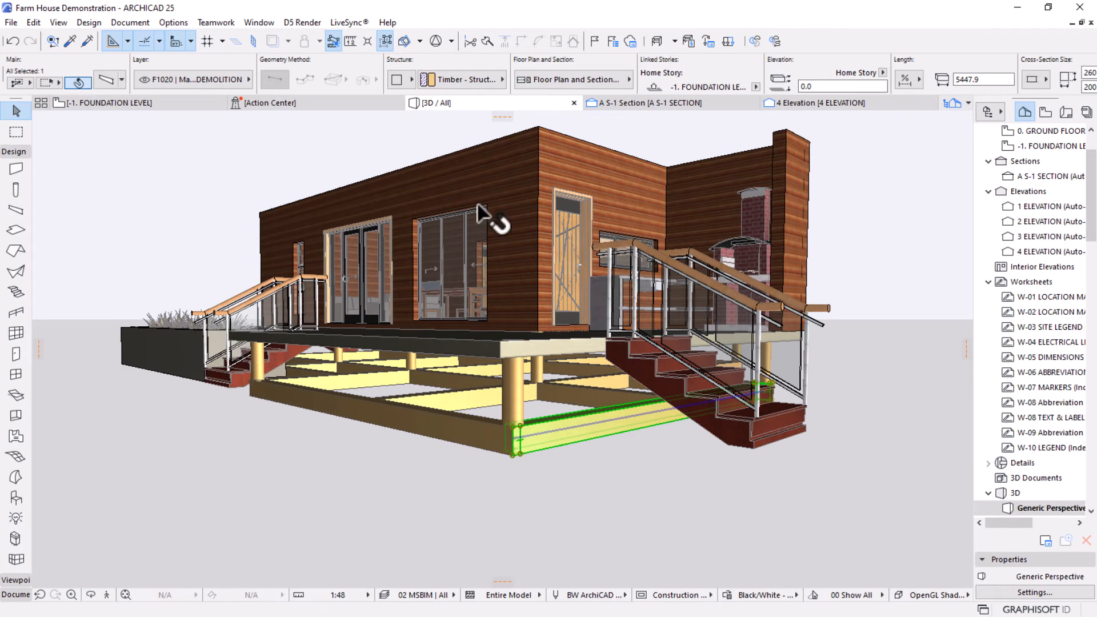
pyautogui.click(384, 42)
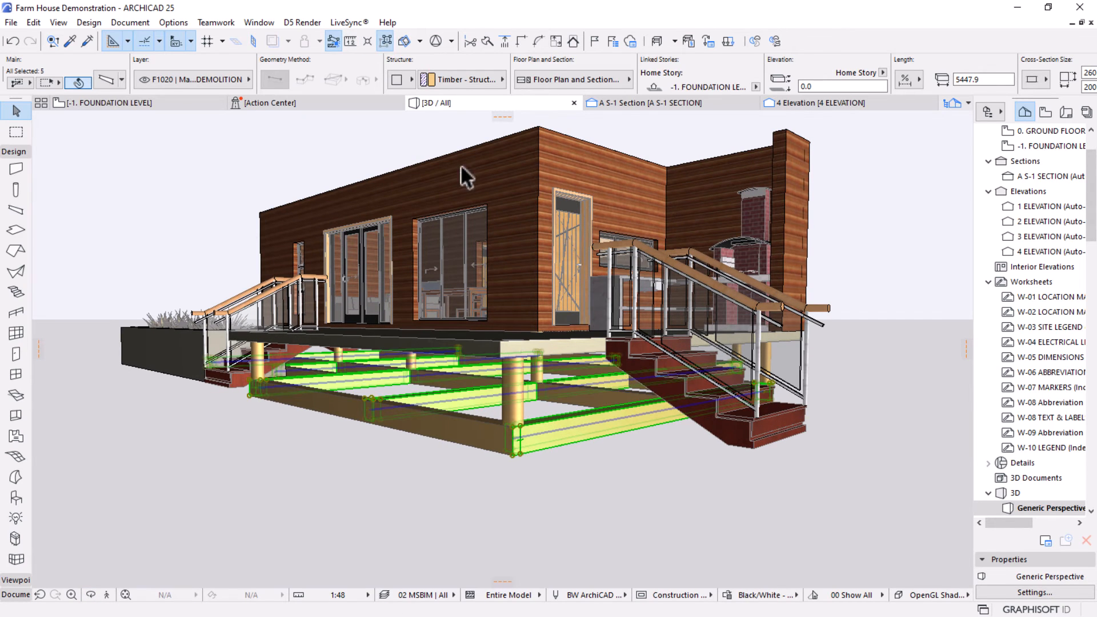
pyautogui.rightClick(484, 448)
pyautogui.click(483, 441)
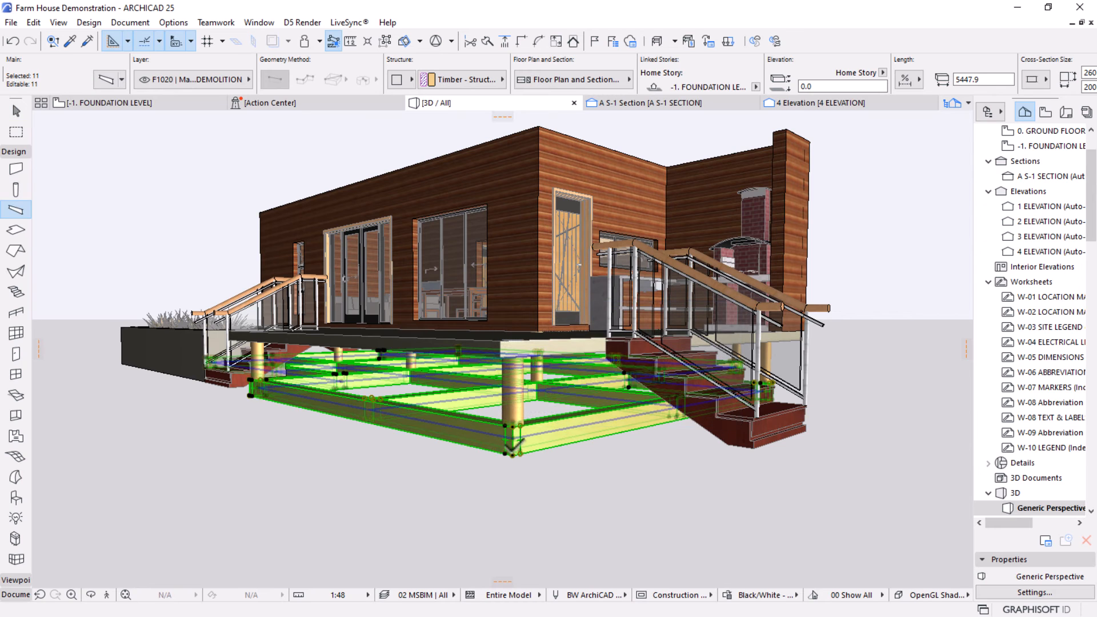
pyautogui.press('Escape')
pyautogui.scroll(2, 518, 432)
pyautogui.press('Escape')
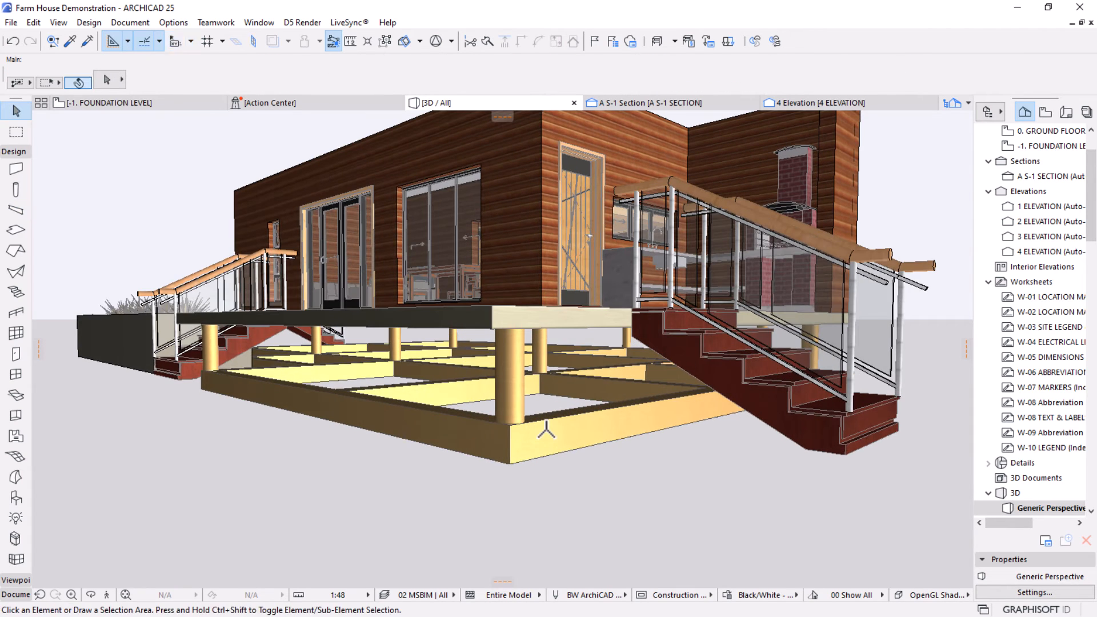
# Move the beam group vertically up to the underside of the deck slab, at elevation 640.5, and clear the selection.
pyautogui.click(459, 432)
pyautogui.click(514, 424)
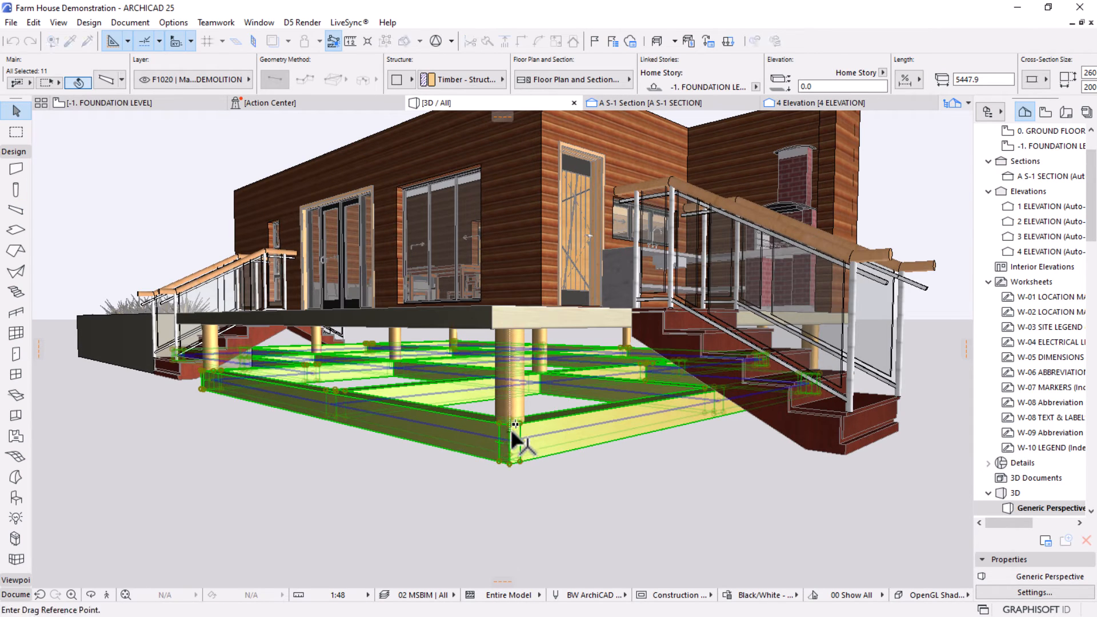
pyautogui.click(494, 328)
pyautogui.scroll(3, 485, 240)
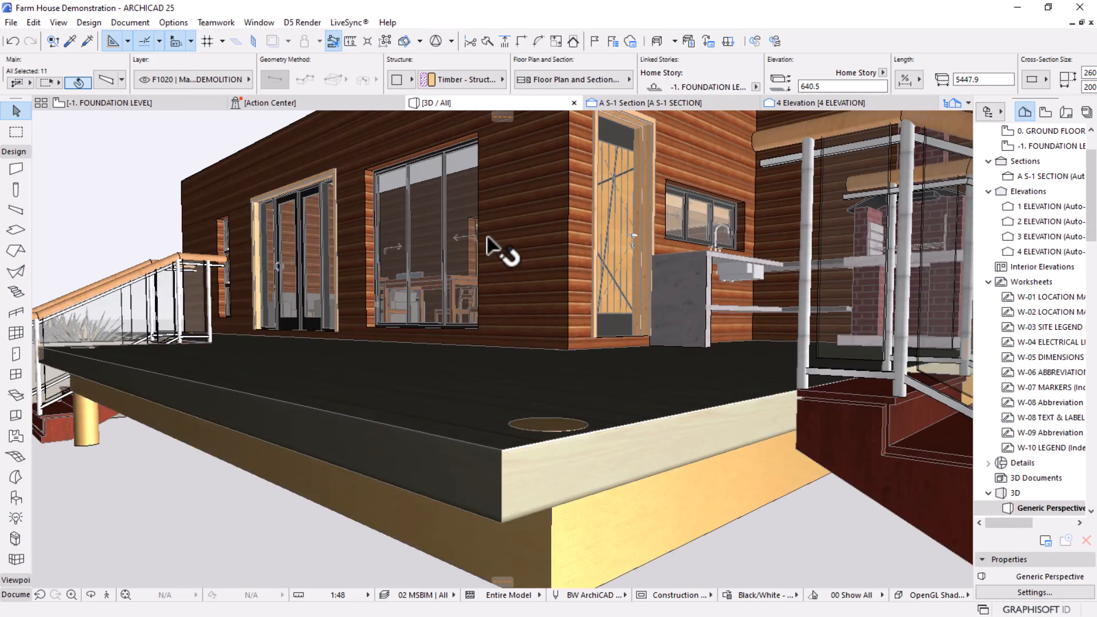
pyautogui.press('Escape')
pyautogui.scroll(-3, 581, 428)
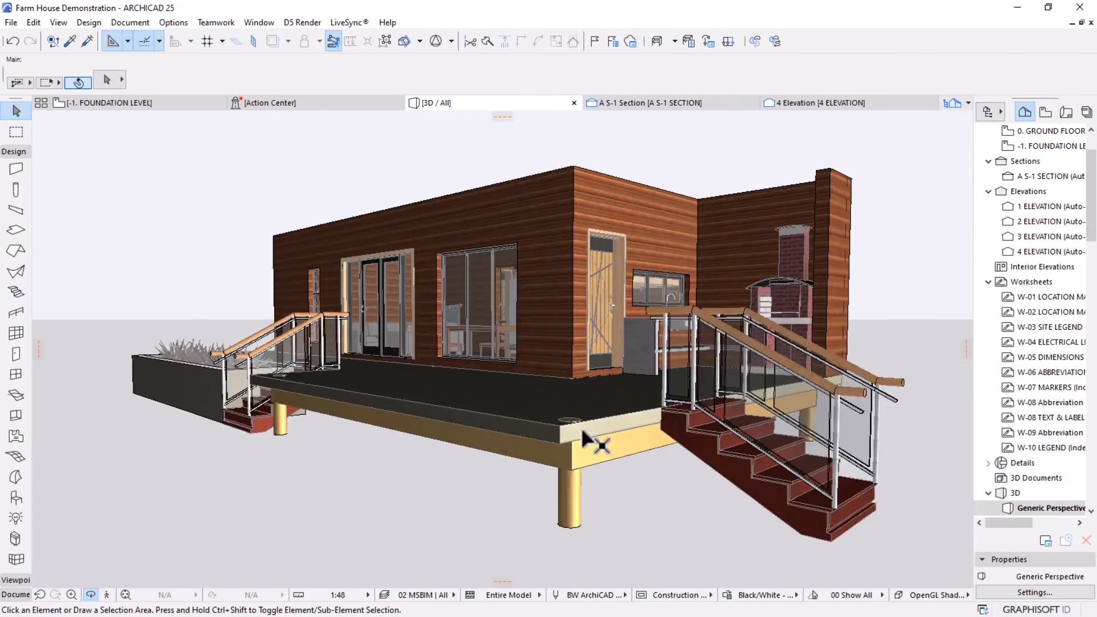
# Select the deck slab and set its thickness to 100 mm.
pyautogui.keyDown('shift'); pyautogui.moveTo(581, 427); pyautogui.dragTo(571, 485, button='middle'); pyautogui.keyUp('shift')
pyautogui.scroll(2, 512, 468)
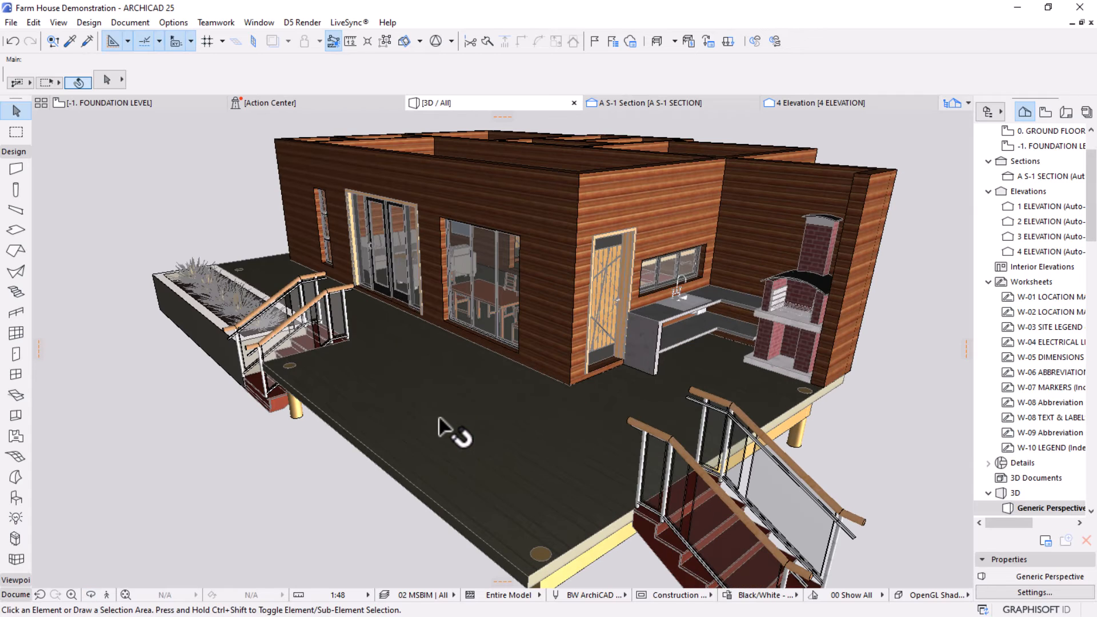
pyautogui.click(448, 429)
pyautogui.click(973, 71)
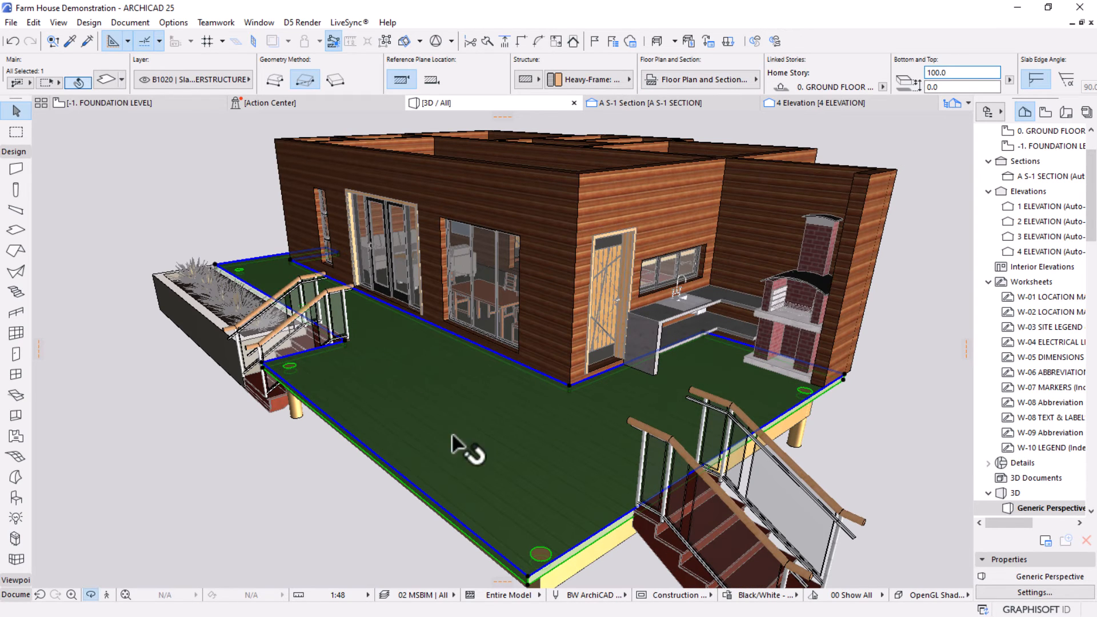
# Move the beam group up against the underside of the thinner deck slab, at elevation 690.5, and clear the selection.
pyautogui.keyDown('shift'); pyautogui.moveTo(453, 440); pyautogui.dragTo(660, 341, button='middle'); pyautogui.keyUp('shift')
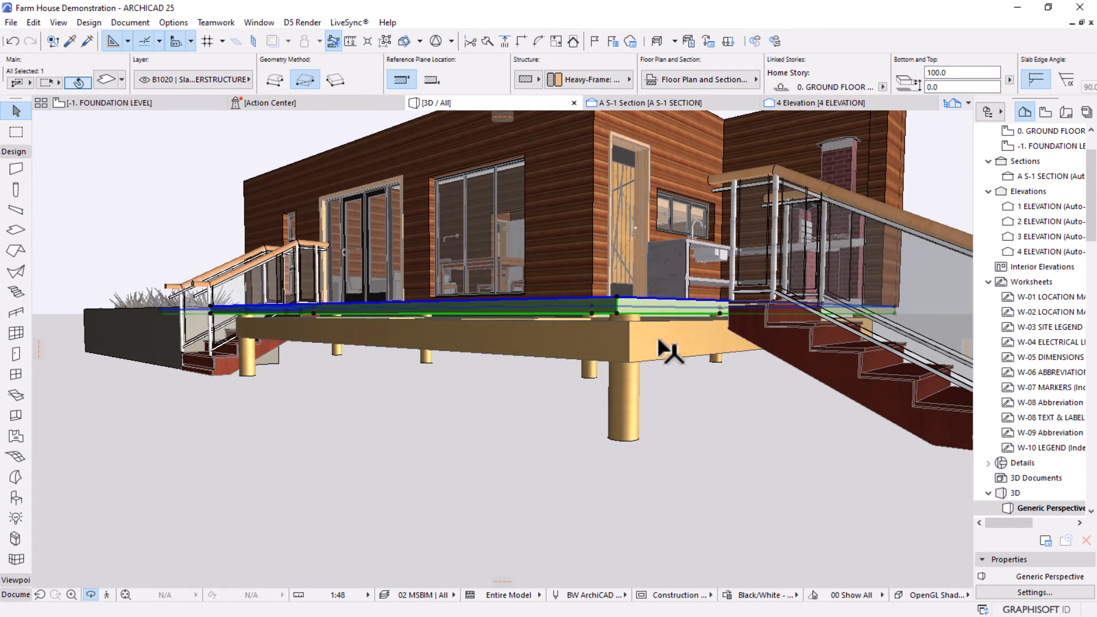
pyautogui.click(624, 332)
pyautogui.hotkey('ctrl', 'd')
pyautogui.scroll(4, 648, 313)
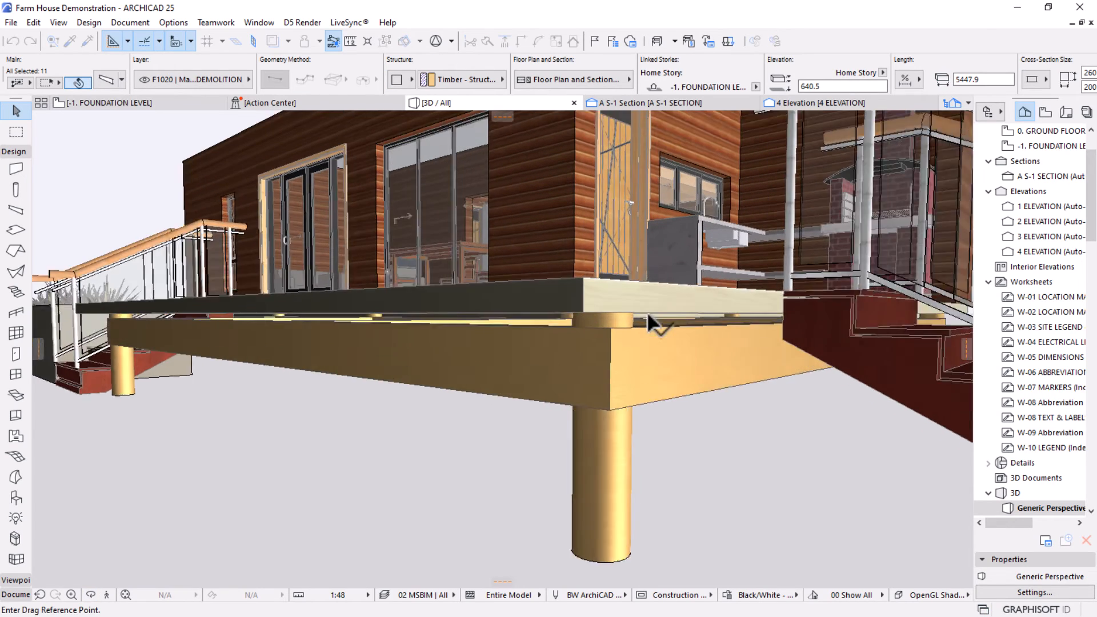
pyautogui.click(584, 312)
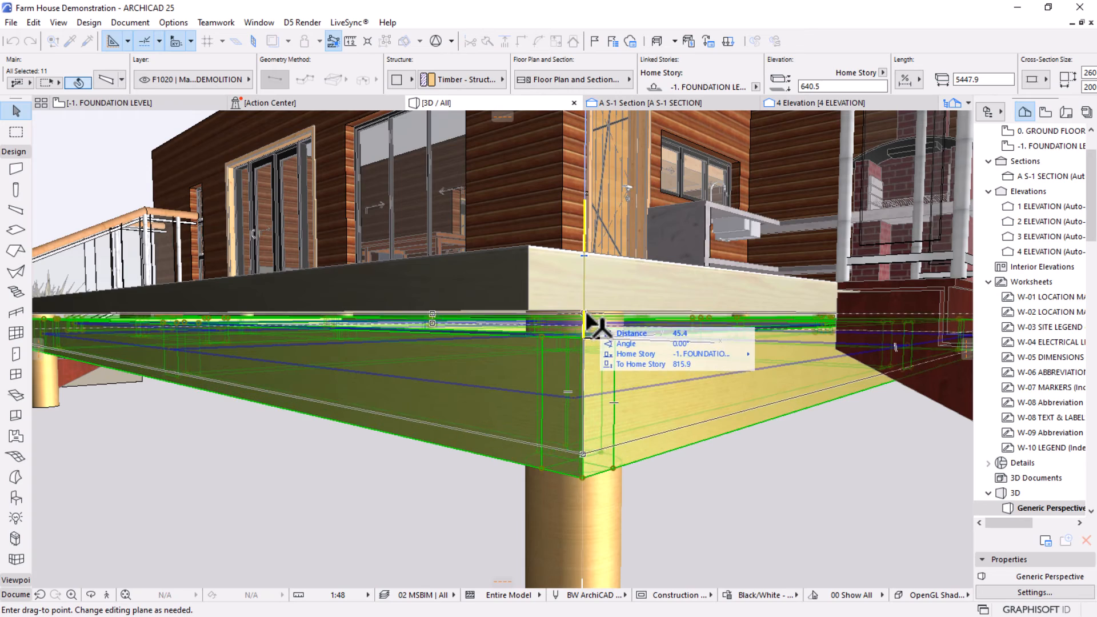
pyautogui.click(527, 307)
pyautogui.scroll(-6, 564, 396)
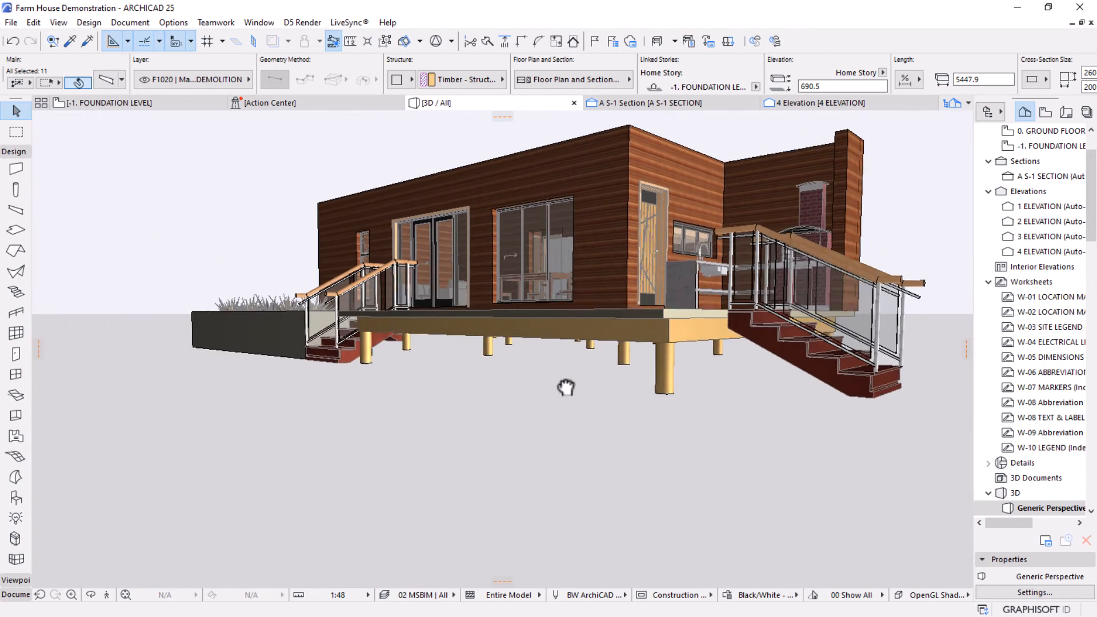
pyautogui.moveTo(566, 387); pyautogui.dragTo(338, 392, button='middle')
pyautogui.press('Escape')
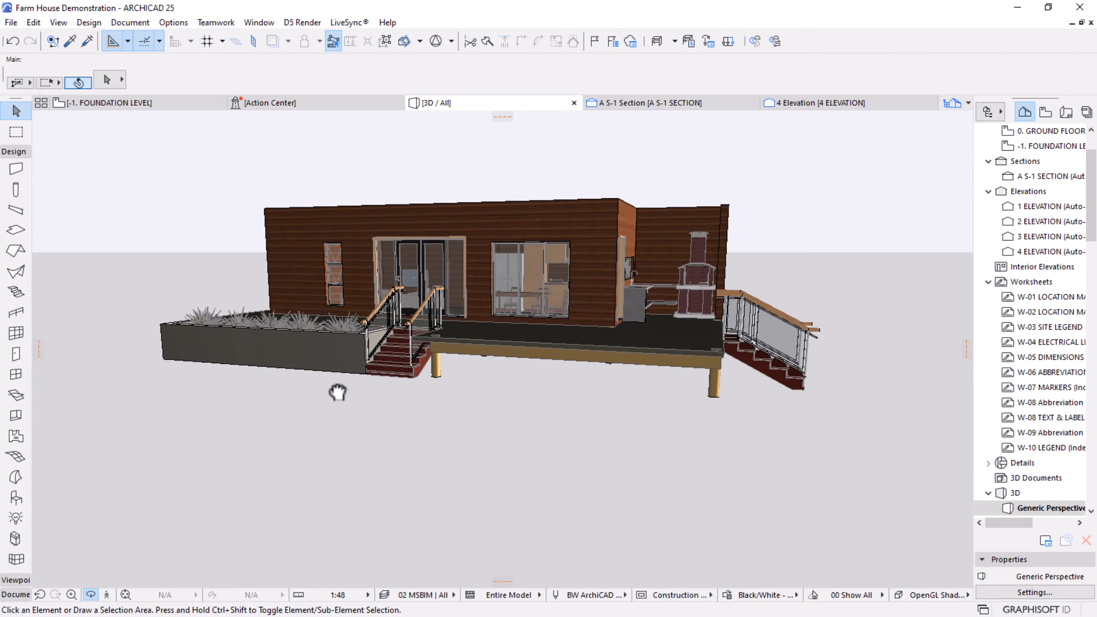
# Drag a copy of the grouped timber columns straight down from their top to their base, placing the copies' bottom at -920.5.
pyautogui.keyDown('shift'); pyautogui.moveTo(721, 410); pyautogui.dragTo(767, 405, button='middle'); pyautogui.keyUp('shift')
pyautogui.scroll(3, 767, 405)
pyautogui.keyDown('shift'); pyautogui.moveTo(571, 403); pyautogui.dragTo(658, 323, button='middle'); pyautogui.keyUp('shift')
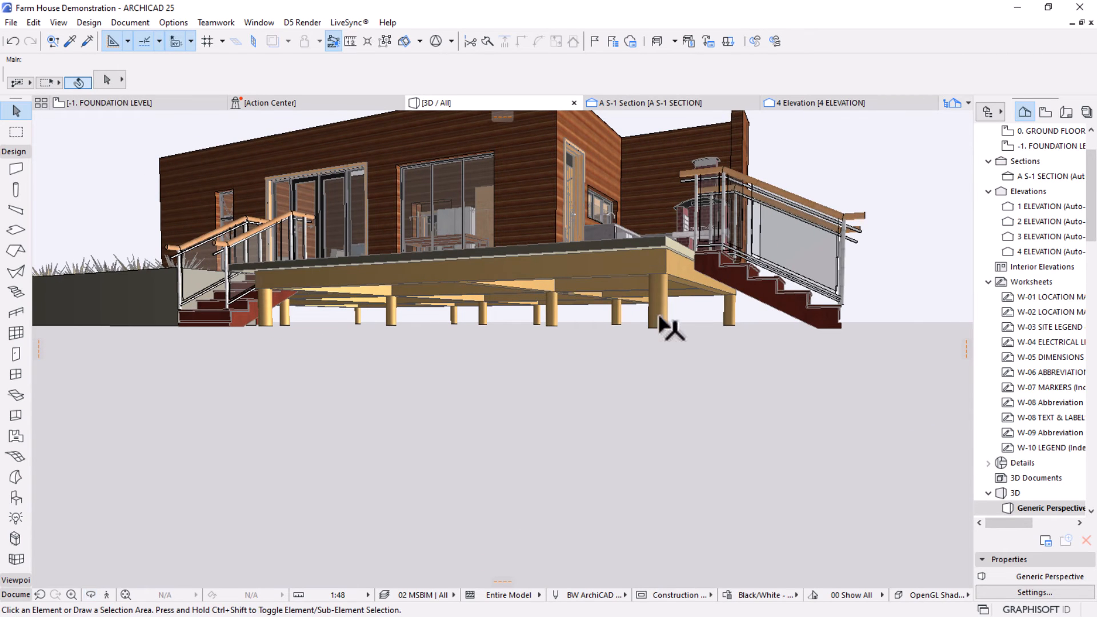
pyautogui.click(660, 317)
pyautogui.hotkey('ctrl', 'd')
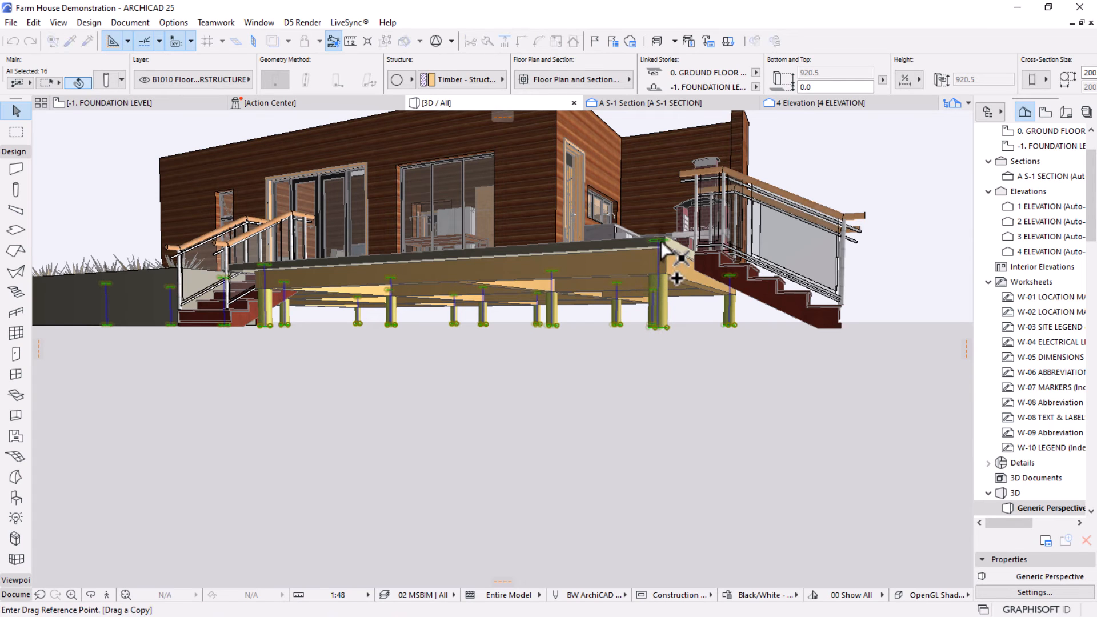
pyautogui.click(658, 238)
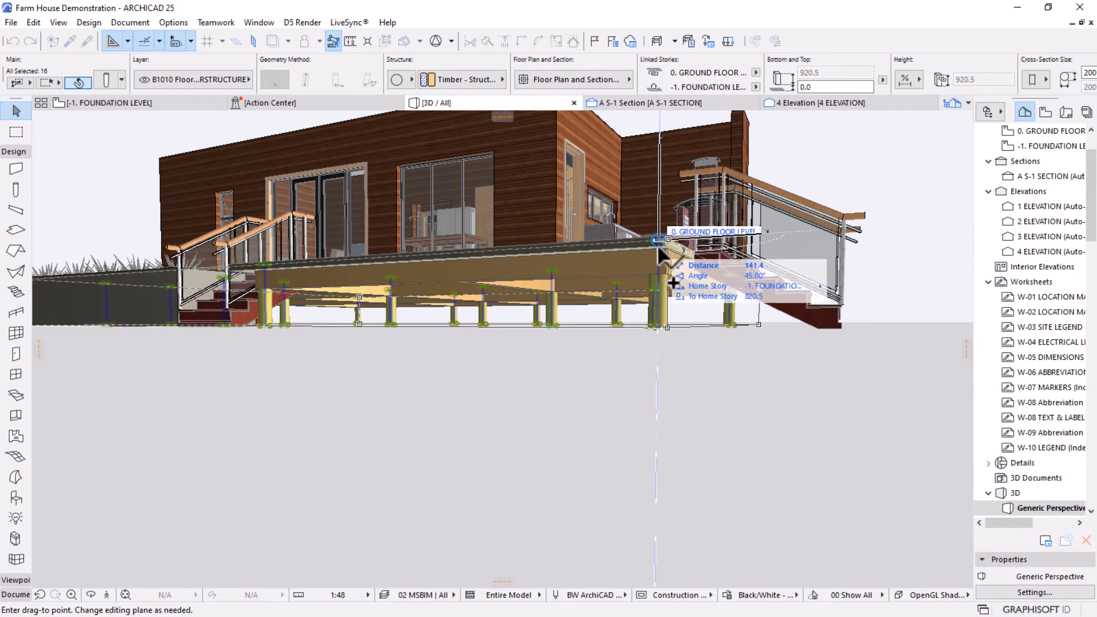
pyautogui.click(656, 324)
# Set the copied lower columns' diameter to 300 mm and their building material to Concrete - Structural, and clear the selection.
pyautogui.press('Tab')
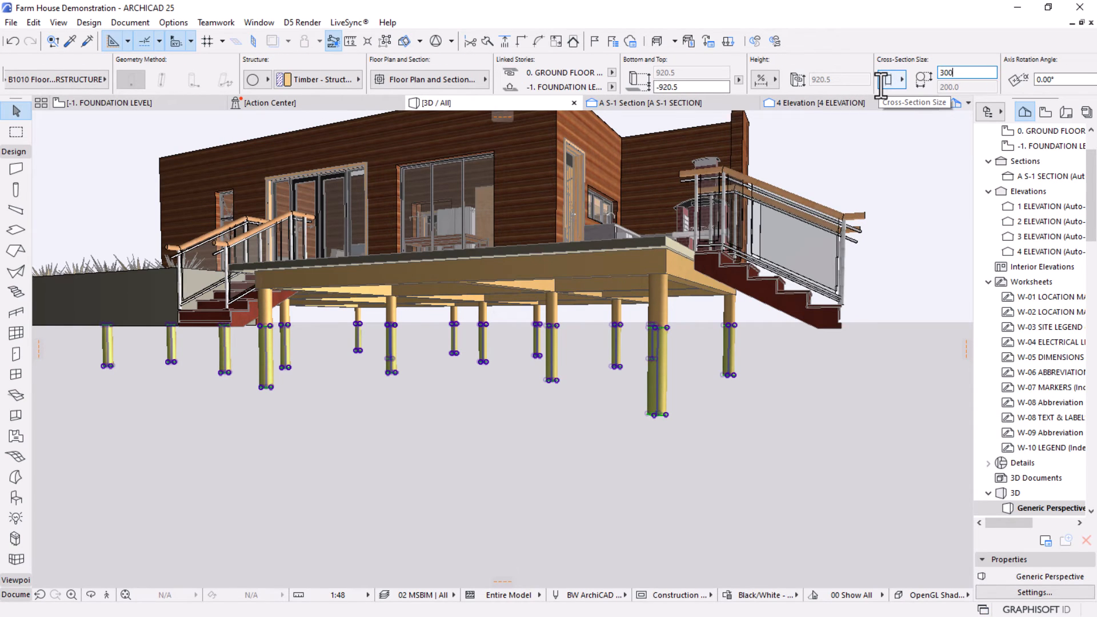
pyautogui.press('Return')
pyautogui.click(337, 75)
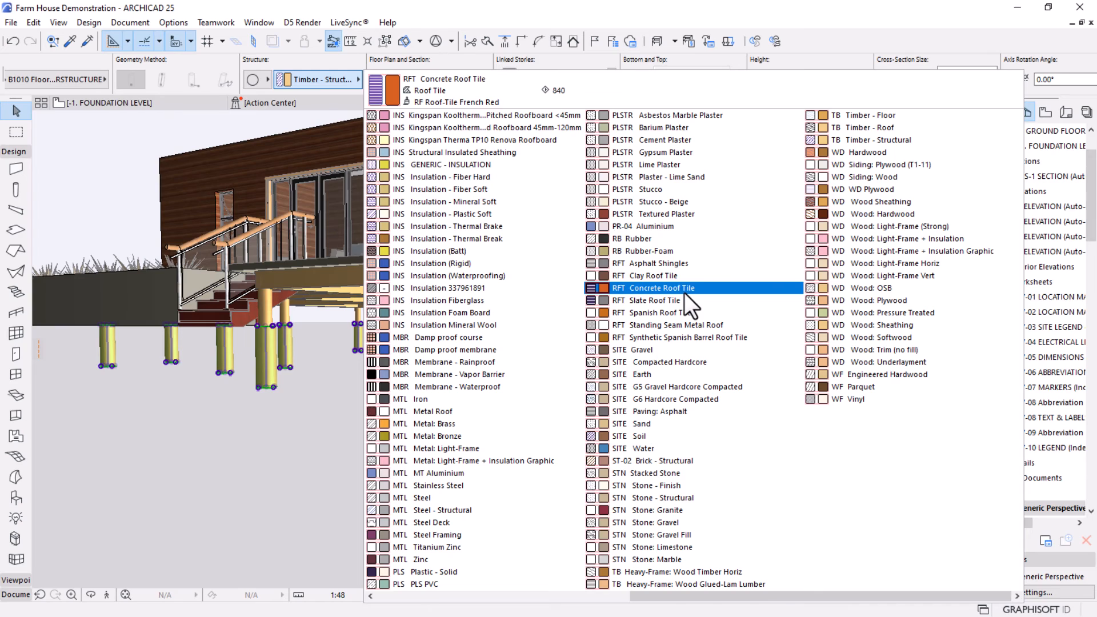
pyautogui.write('con')
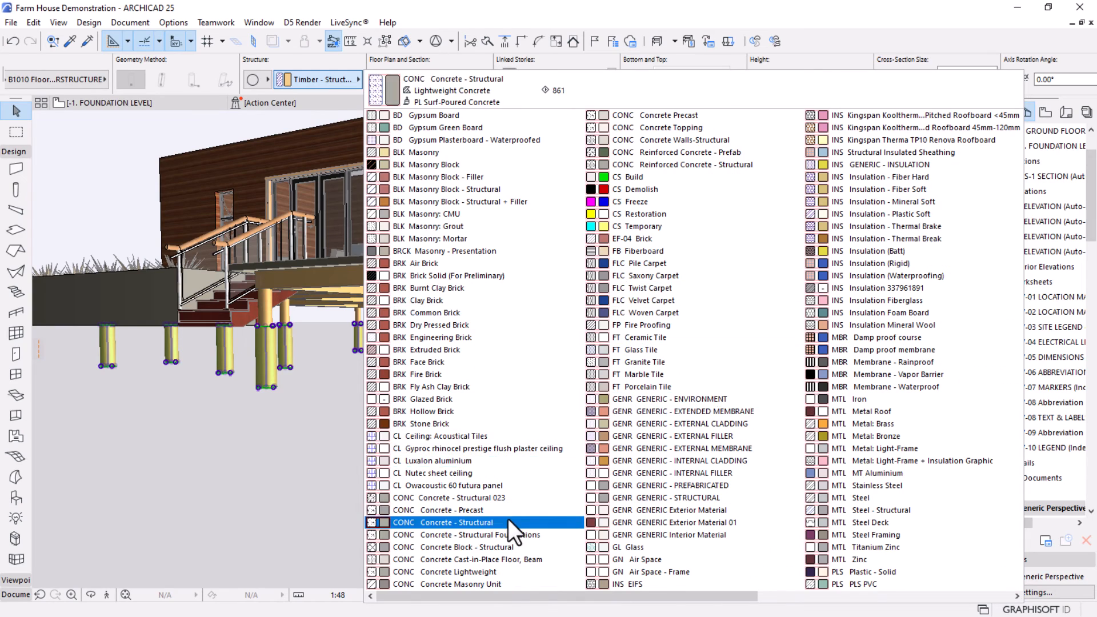
pyautogui.click(486, 522)
pyautogui.press('Escape')
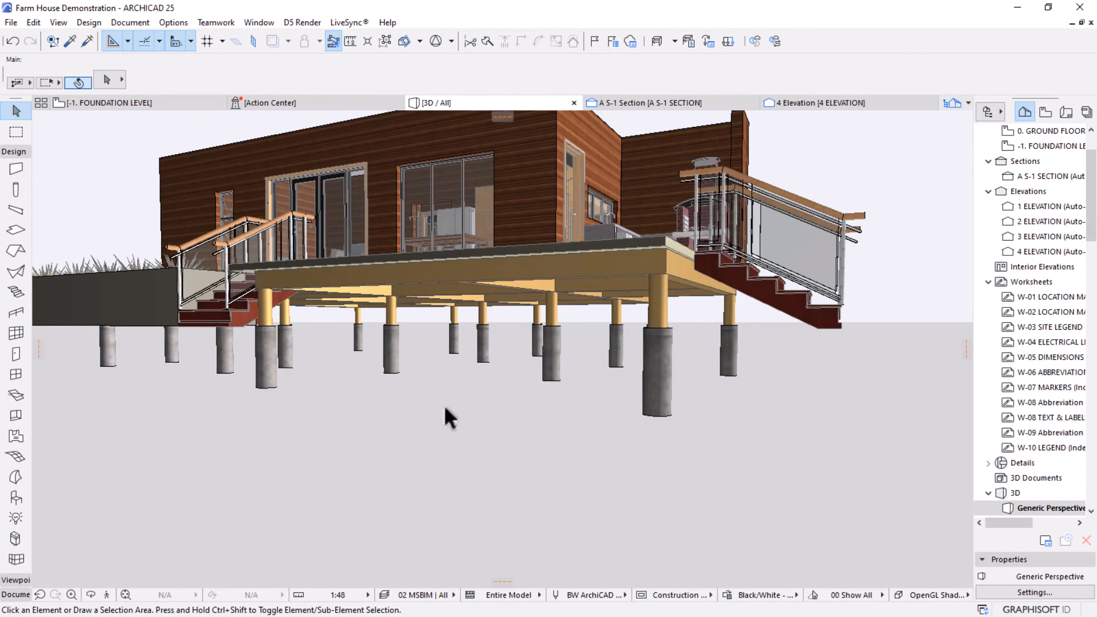
# Select the lower concrete columns, set their top to Not Linked, and set their height to 600 mm.
pyautogui.keyDown('shift'); pyautogui.moveTo(446, 407); pyautogui.dragTo(587, 415, button='middle'); pyautogui.keyUp('shift')
pyautogui.click(710, 475)
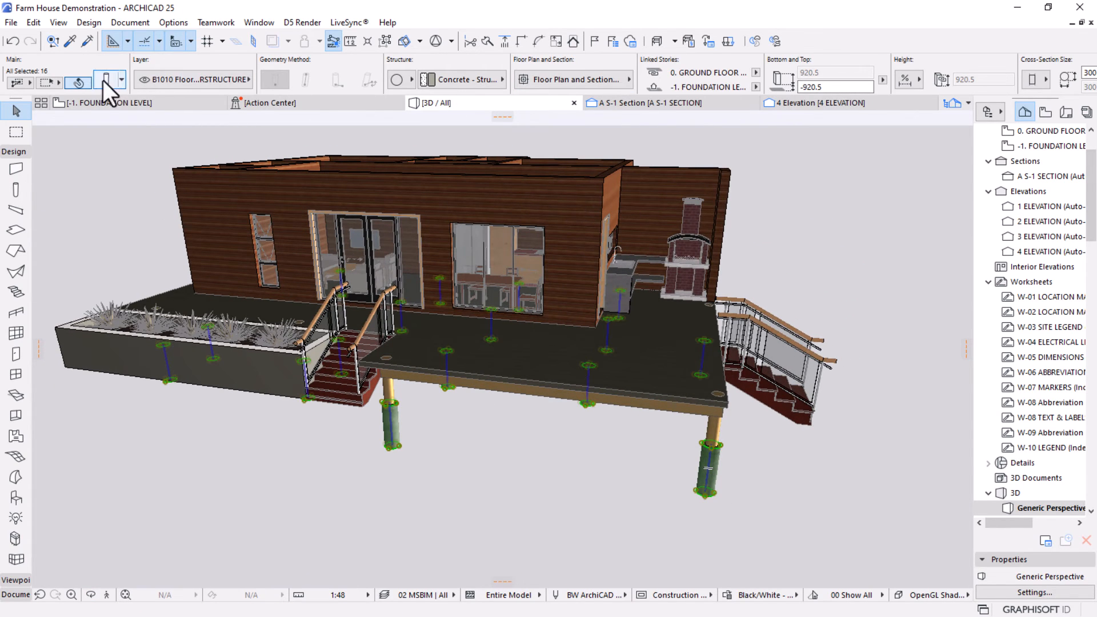
pyautogui.click(755, 73)
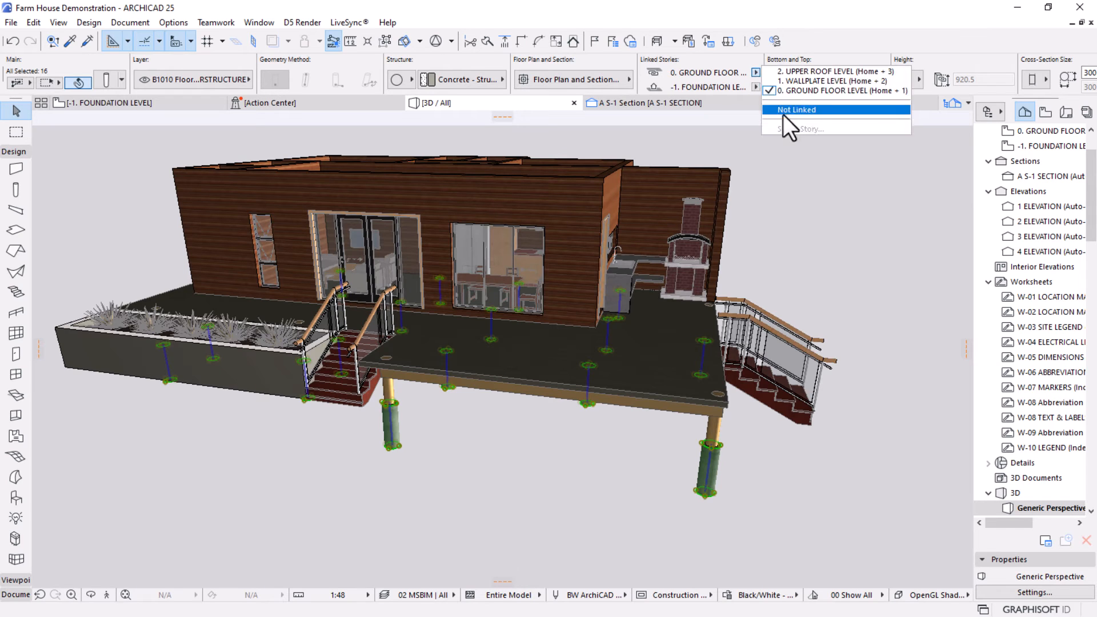
pyautogui.click(784, 114)
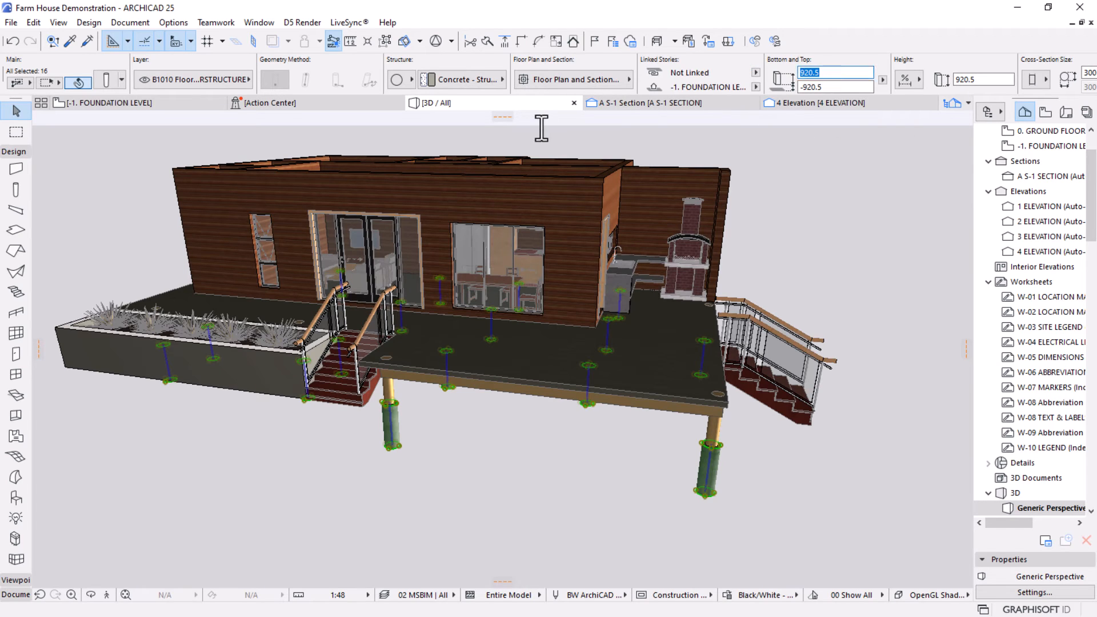
pyautogui.press('Return')
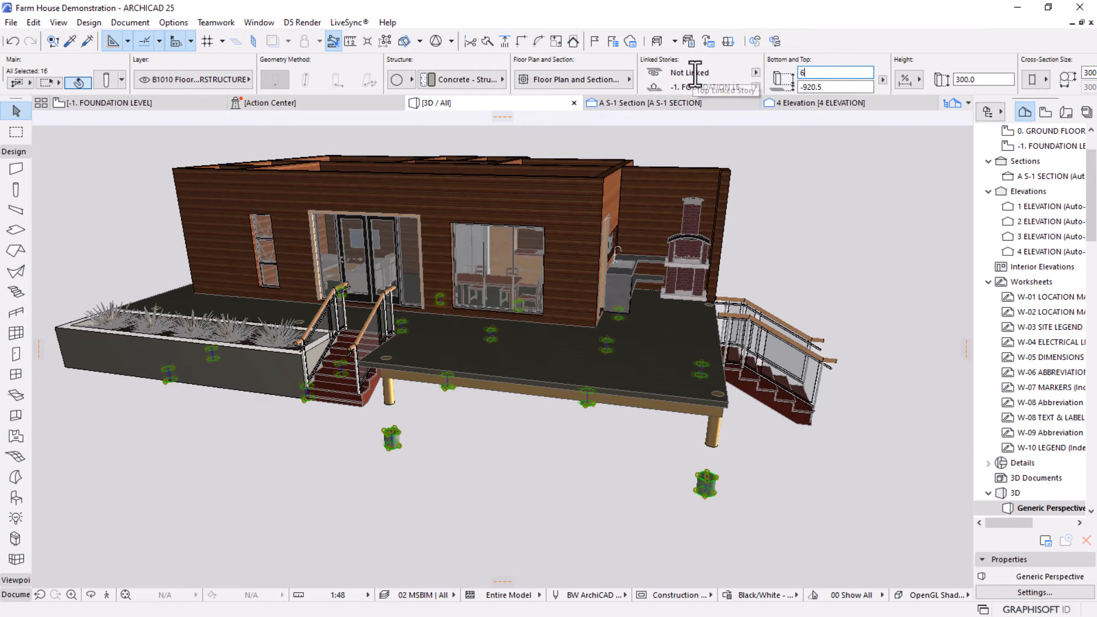
# Move the shortened concrete columns up to the base of the timber columns, with their bottom at -600, and clear the selection.
pyautogui.scroll(3, 763, 465)
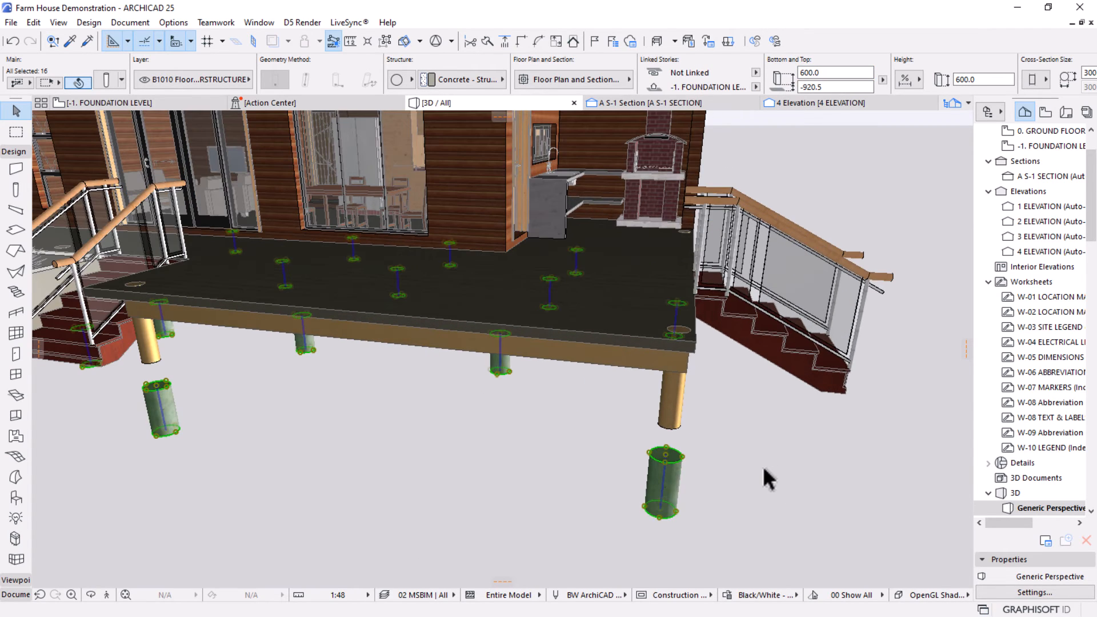
pyautogui.click(666, 454)
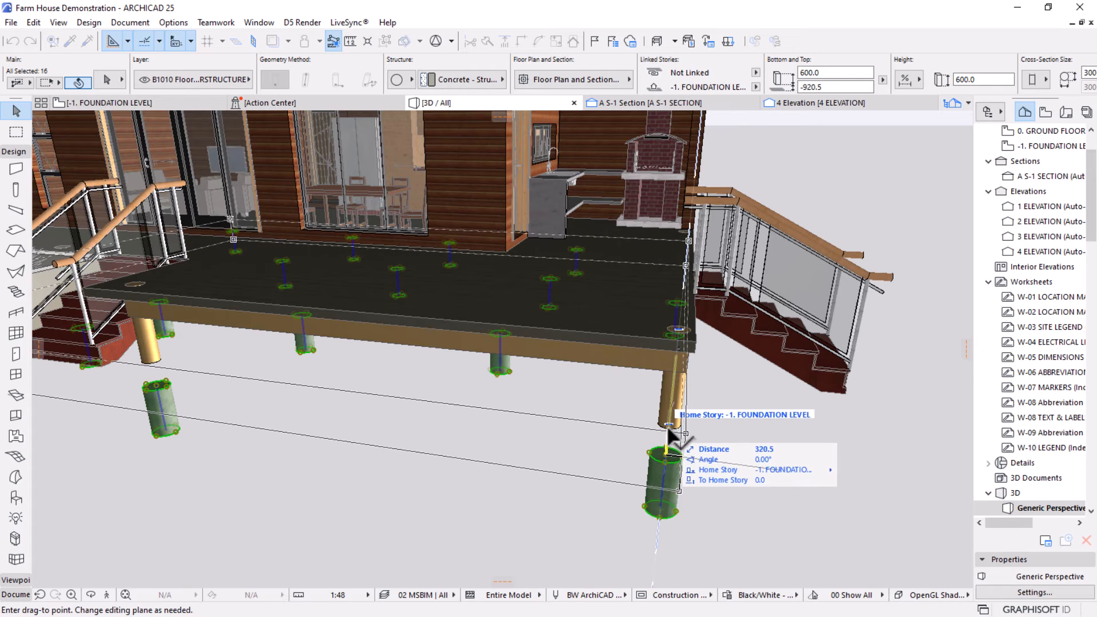
pyautogui.click(669, 424)
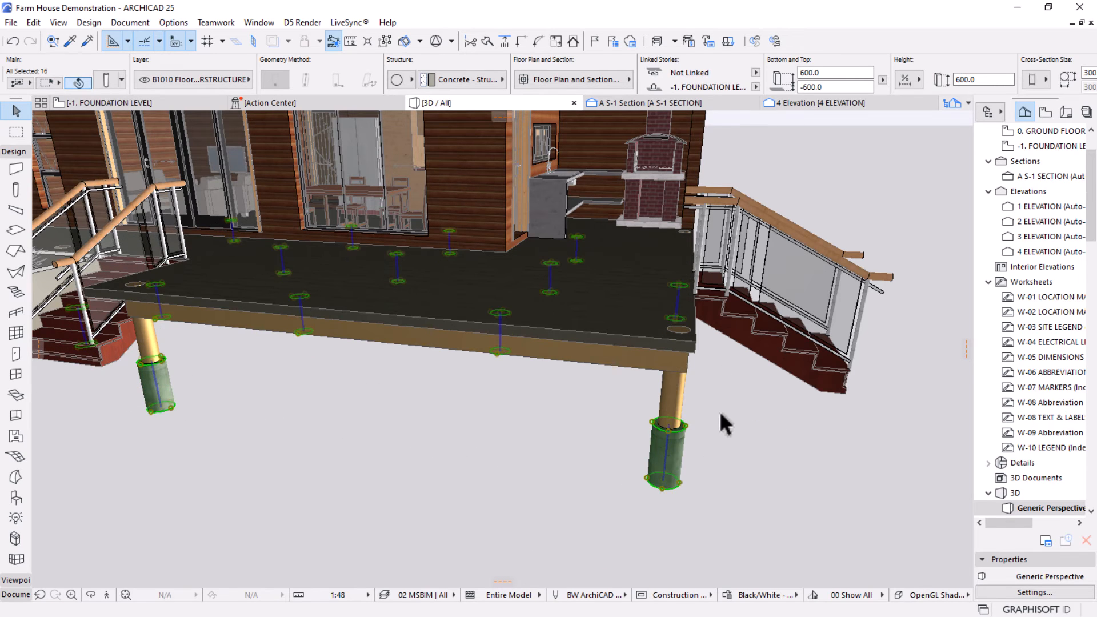
pyautogui.press('Escape')
# Select the upper timber columns under the deck and set their top linked story to Not Linked.
pyautogui.scroll(-3, 740, 369)
pyautogui.keyDown('shift'); pyautogui.moveTo(731, 378); pyautogui.dragTo(658, 449, button='middle'); pyautogui.keyUp('shift')
pyautogui.scroll(3, 719, 416)
pyautogui.click(671, 347)
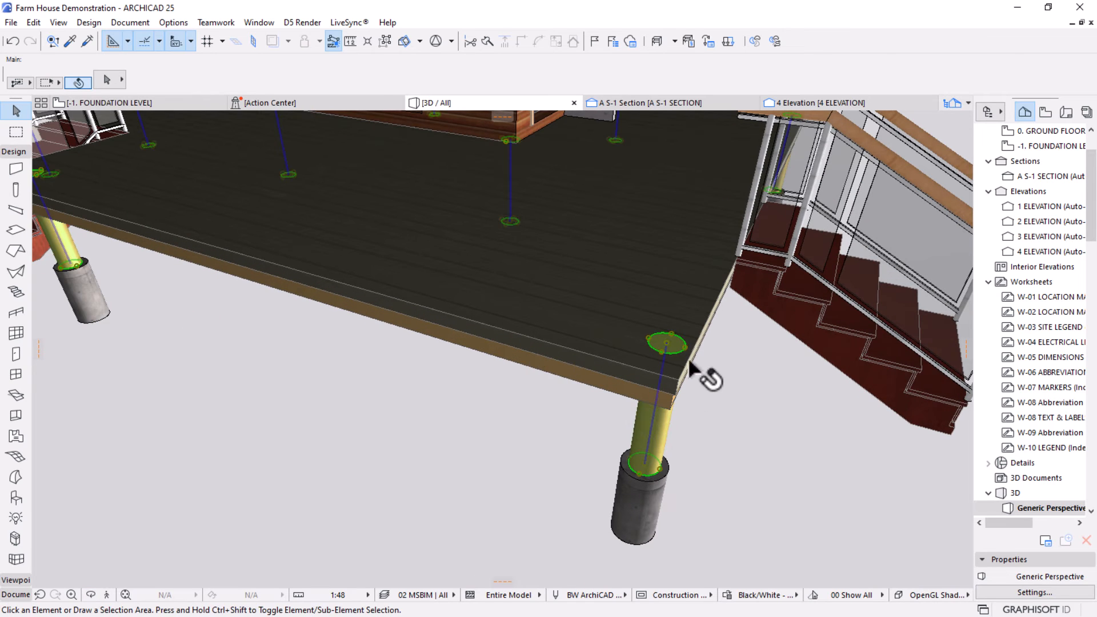
pyautogui.keyDown('shift'); pyautogui.moveTo(667, 343); pyautogui.dragTo(698, 386, button='middle'); pyautogui.keyUp('shift')
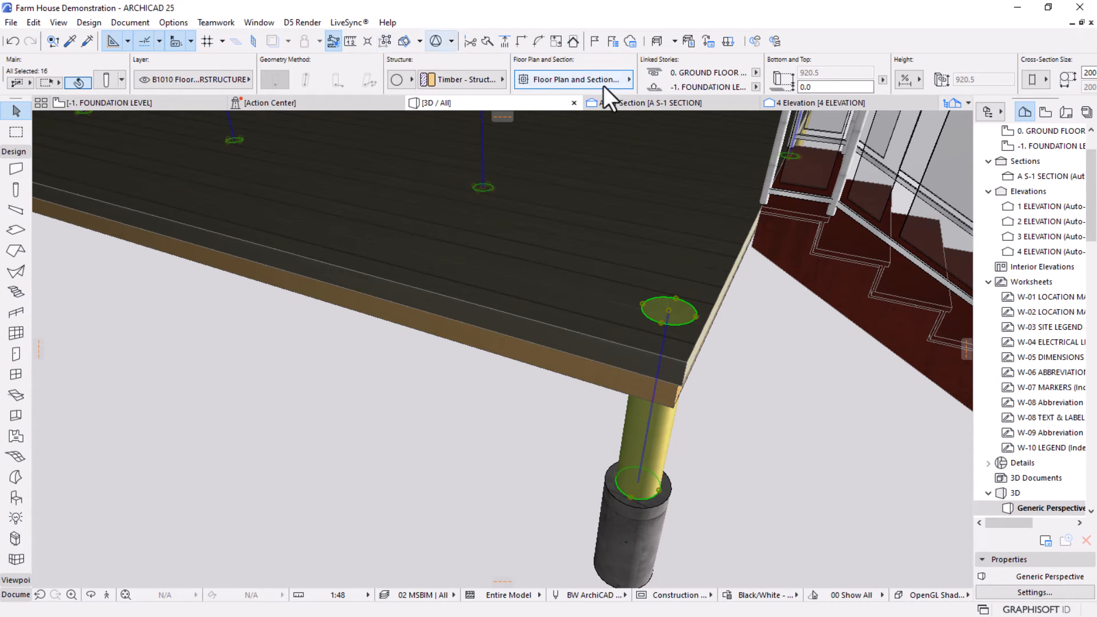
pyautogui.click(756, 73)
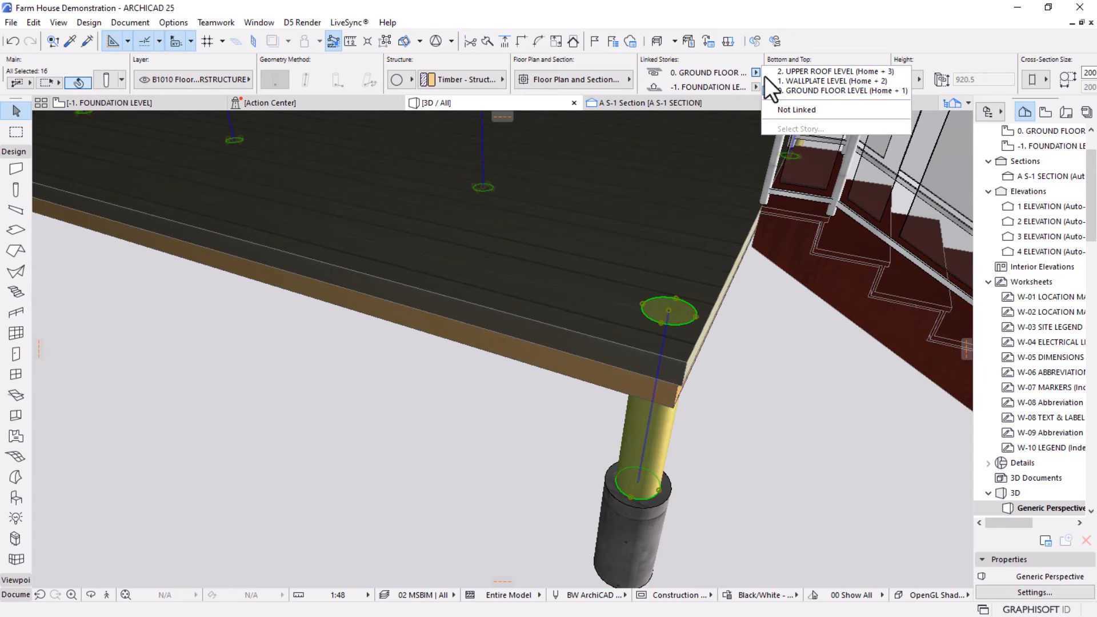
pyautogui.click(790, 109)
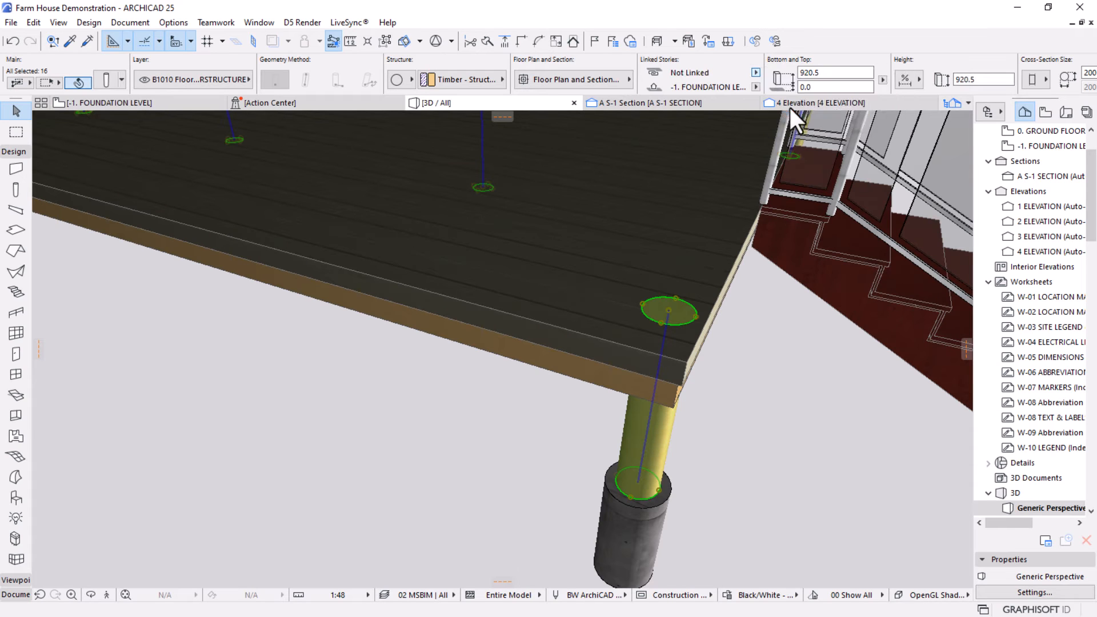
# Suspend grouping, stretch the timber columns' tops down to the underside of the deck's edge beam, and clear the selection.
pyautogui.click(668, 311)
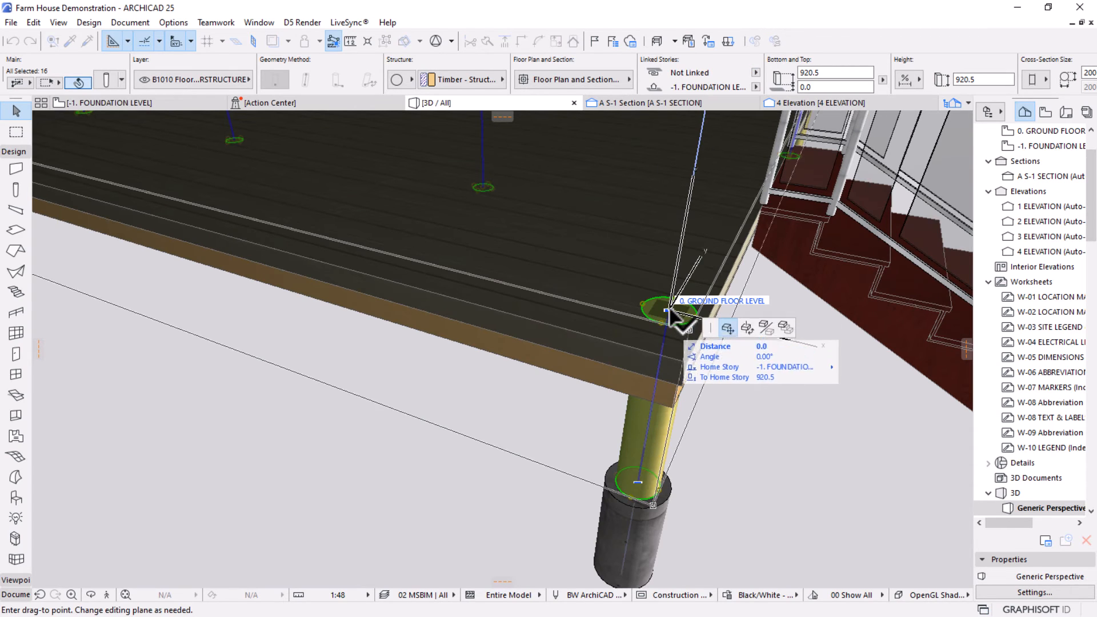
pyautogui.press('Escape')
pyautogui.click(382, 41)
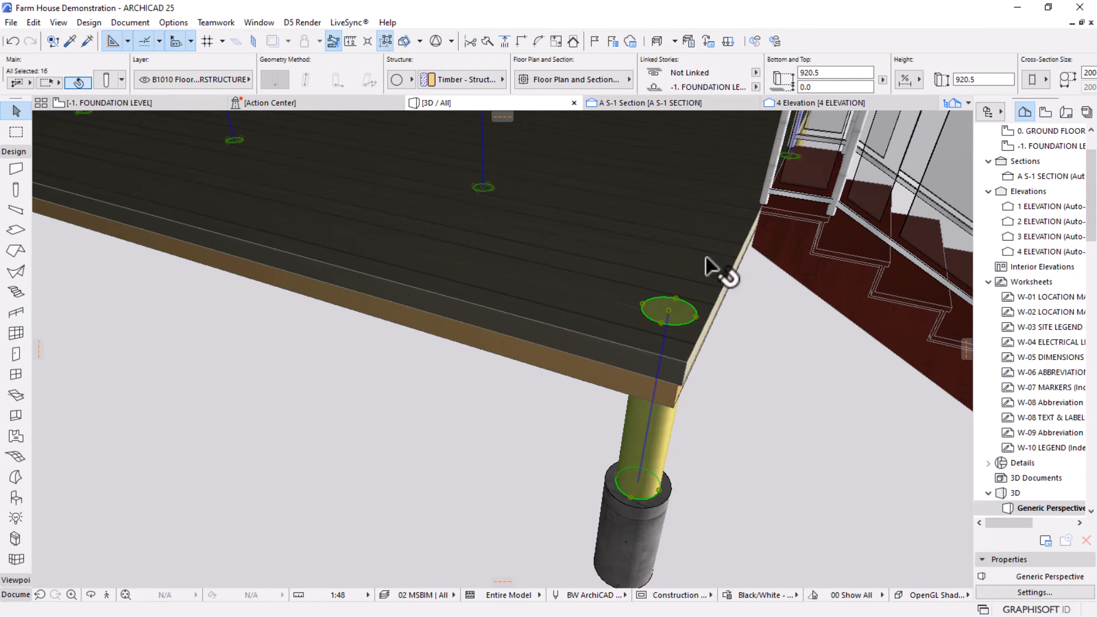
pyautogui.click(669, 311)
pyautogui.click(727, 327)
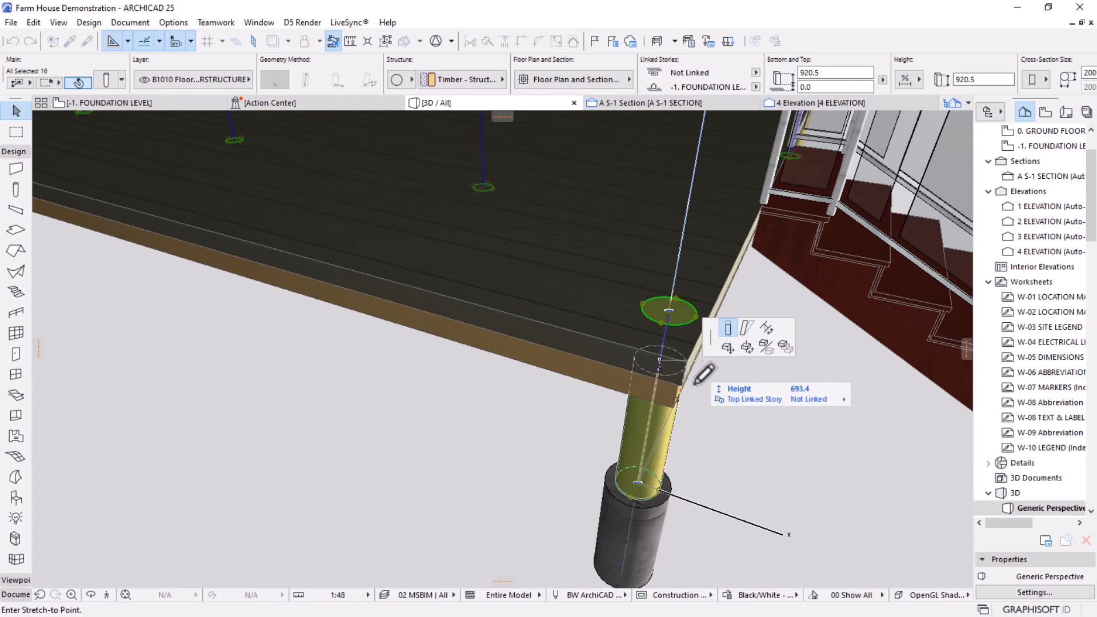
pyautogui.click(678, 407)
pyautogui.press('Escape')
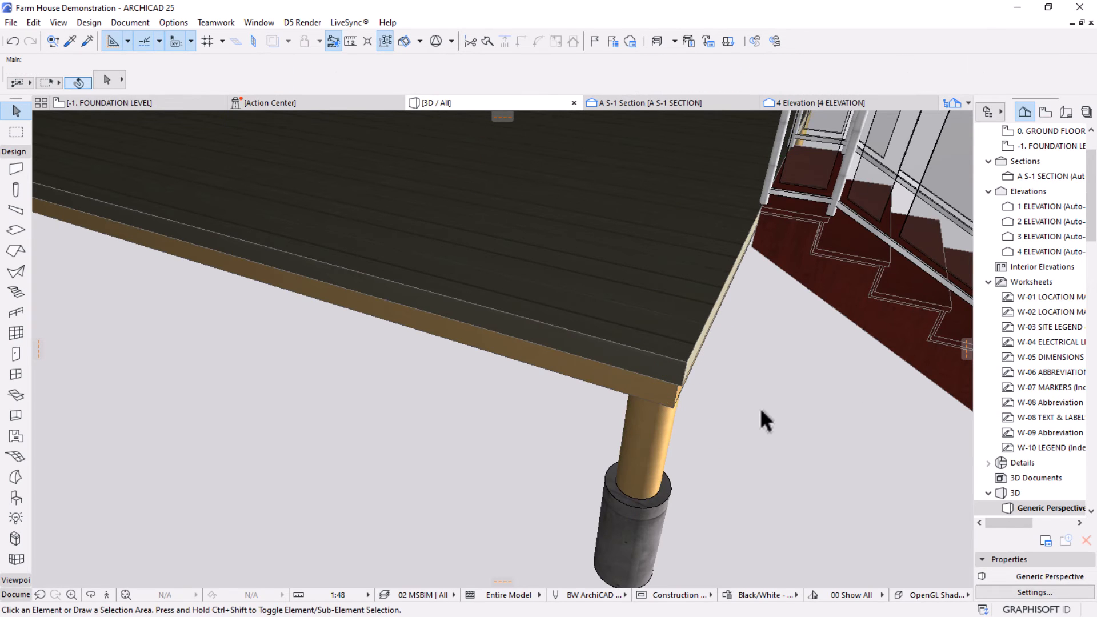
# Open the 1. WALLPLATE LEVEL floor plan and frame the house in view.
pyautogui.scroll(-10, 760, 407)
pyautogui.keyDown('shift'); pyautogui.moveTo(662, 410); pyautogui.dragTo(496, 343, button='middle'); pyautogui.keyUp('shift')
pyautogui.scroll(-2, 495, 342)
pyautogui.scroll(3, 1011, 183)
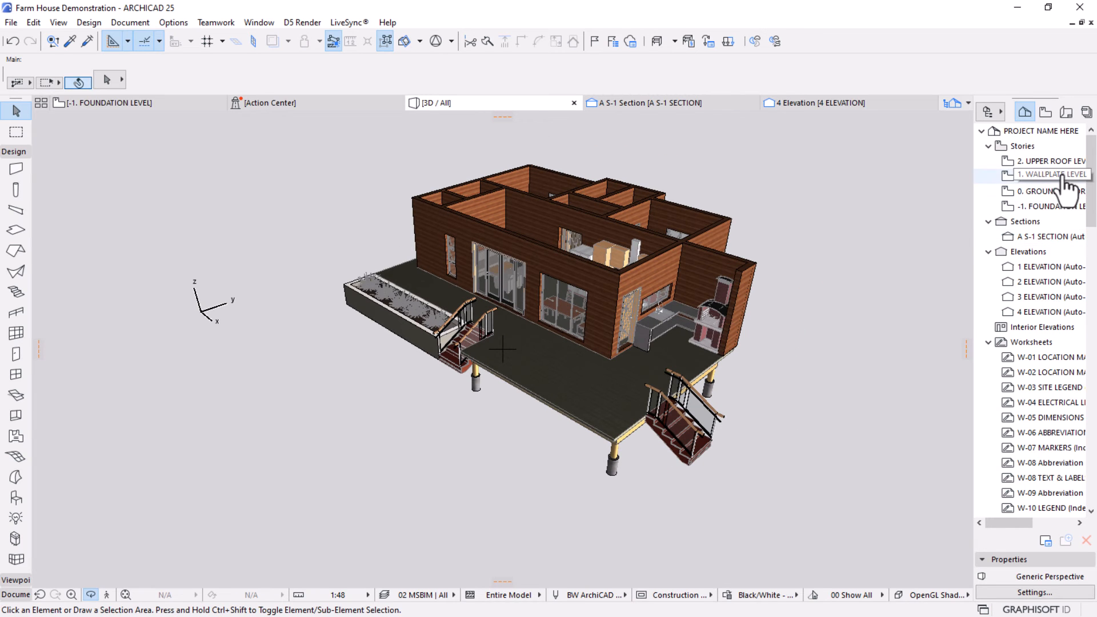
pyautogui.doubleClick(1038, 176)
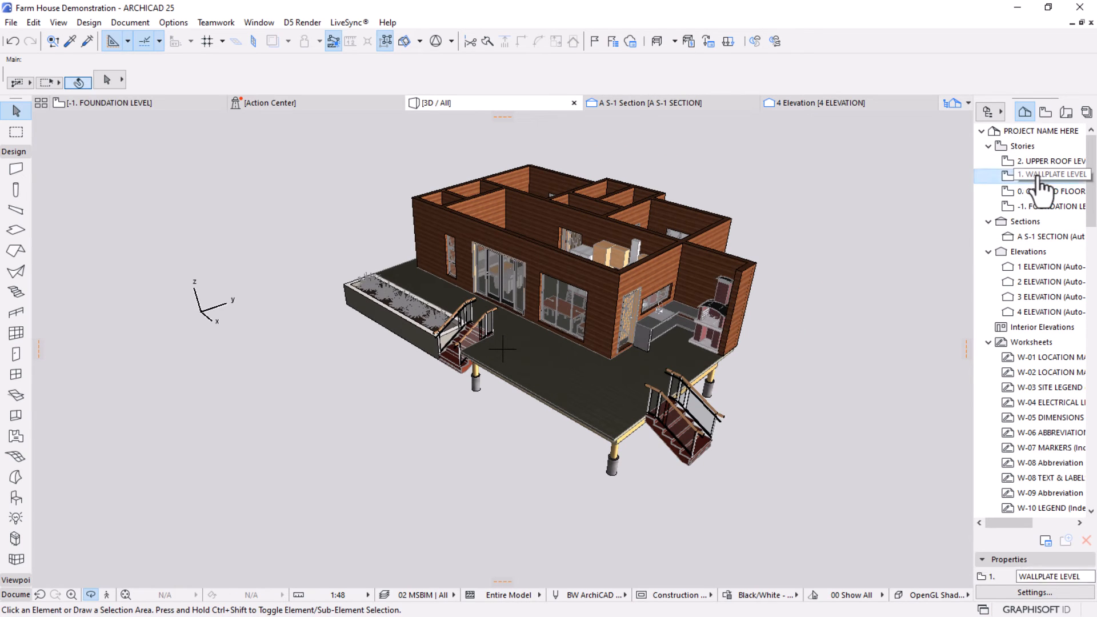
pyautogui.scroll(3, 437, 363)
pyautogui.scroll(-3, 509, 214)
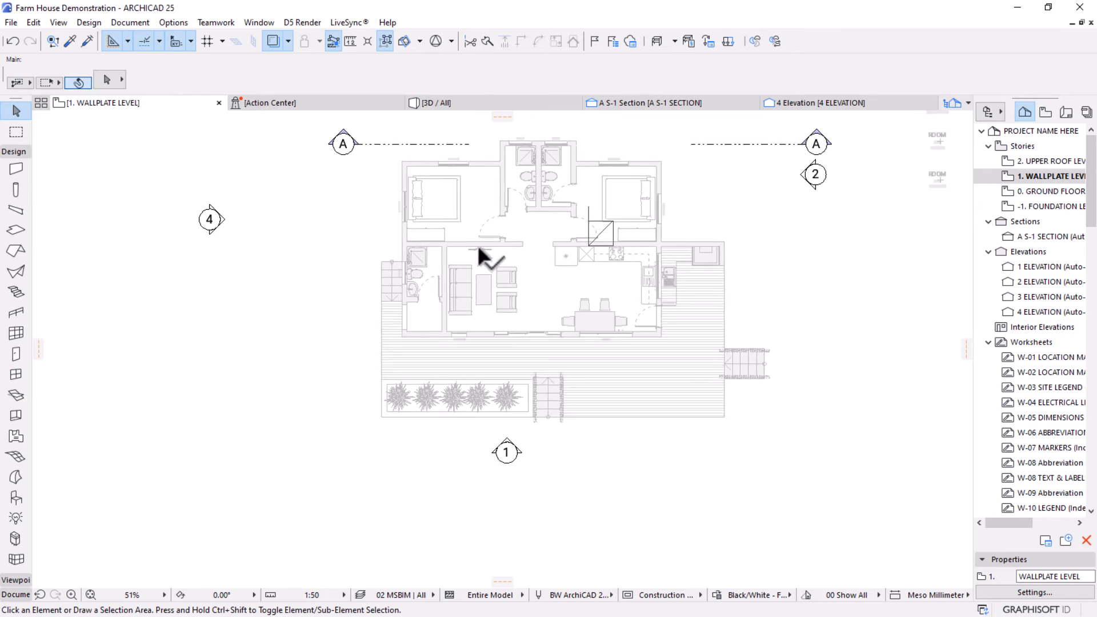
pyautogui.moveTo(482, 245); pyautogui.dragTo(470, 253, button='middle')
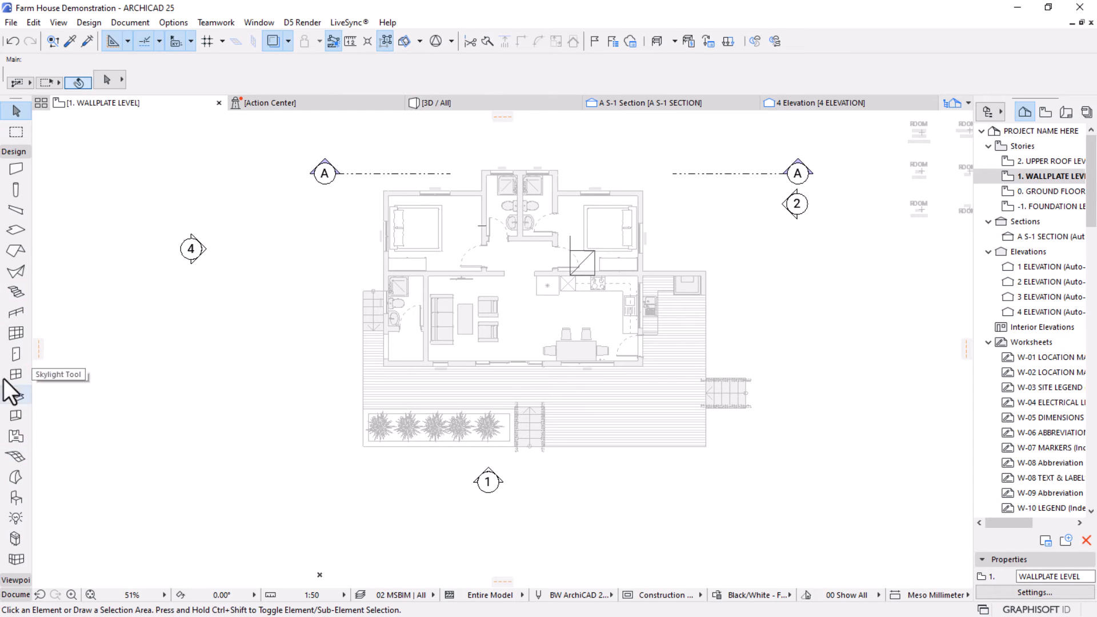
# Create a multi-plane roof from a rectangular pivot polygon spanning opposite outer corners of the house's main walls, and select the roof.
pyautogui.click(16, 252)
pyautogui.scroll(1, 549, 227)
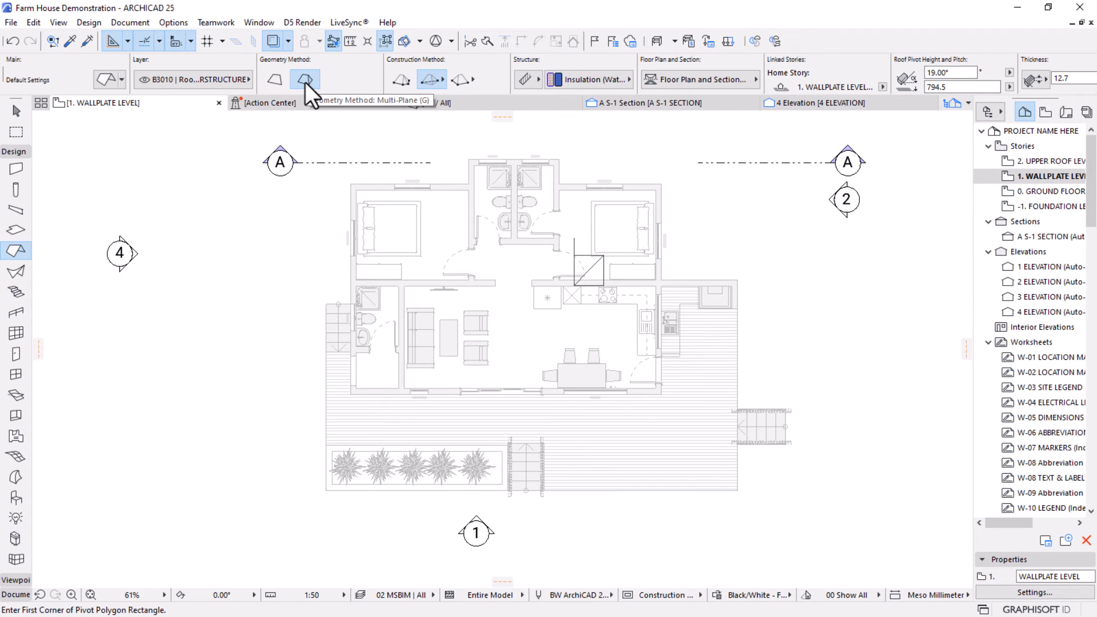
pyautogui.click(350, 393)
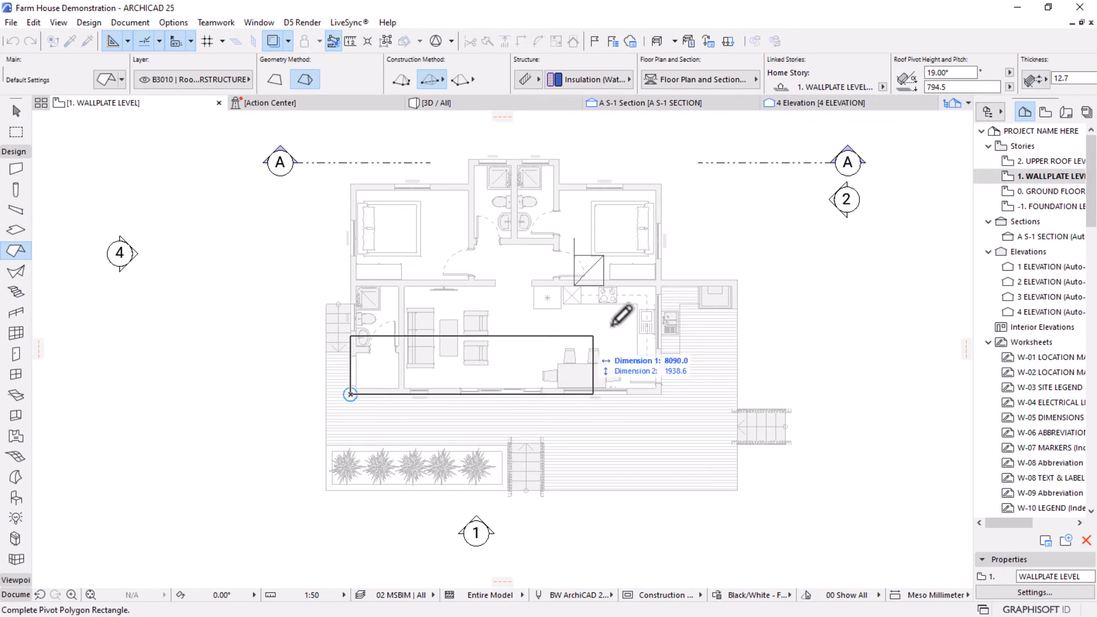
pyautogui.click(662, 185)
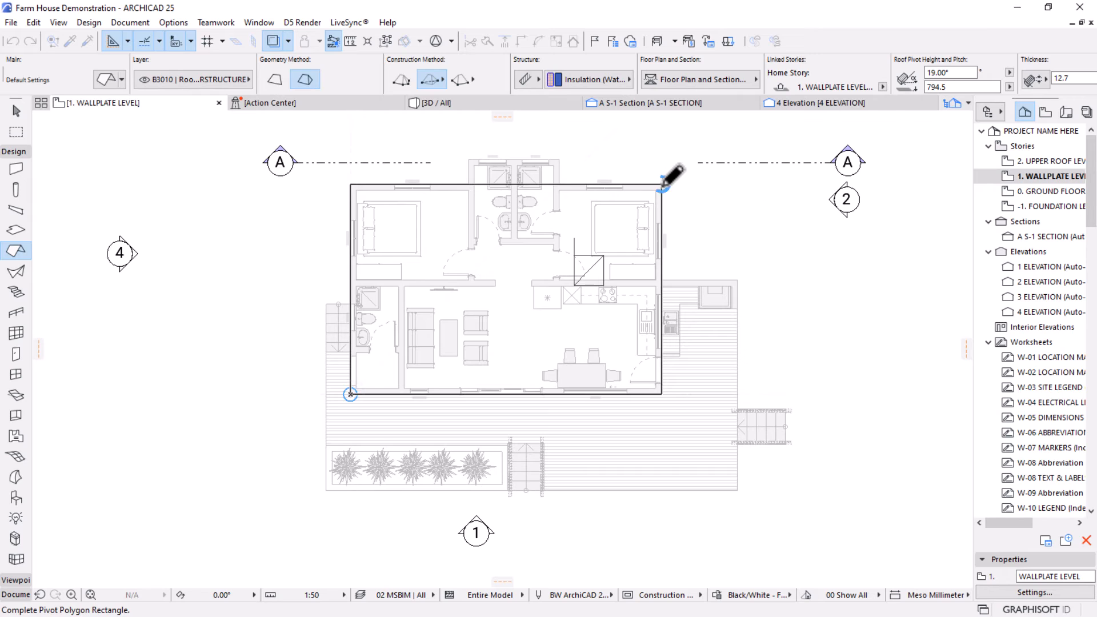
pyautogui.click(16, 109)
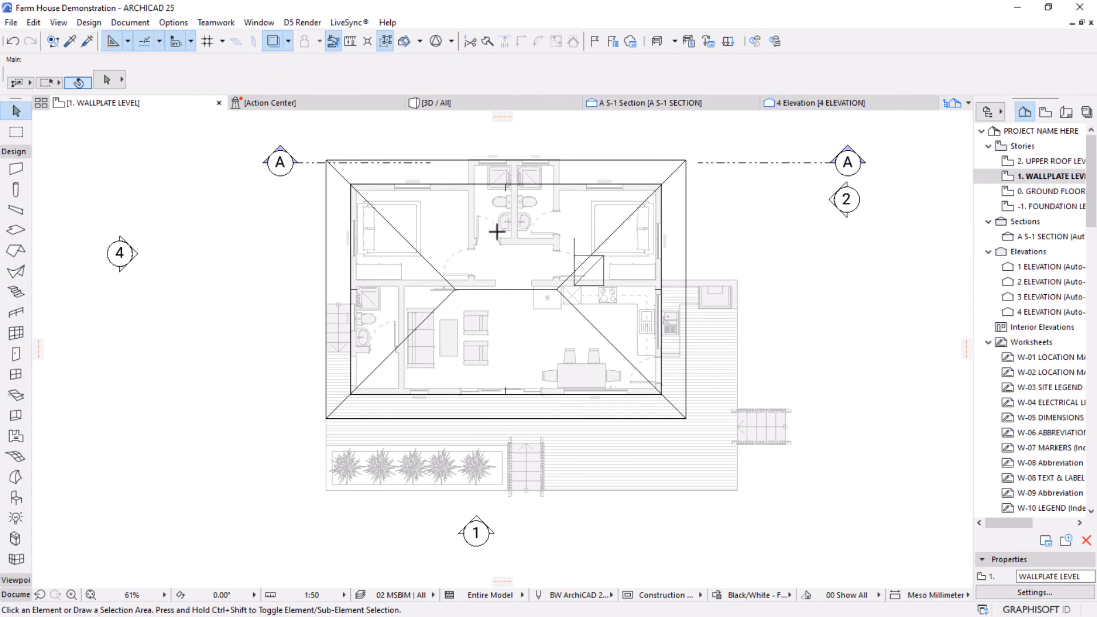
pyautogui.click(688, 165)
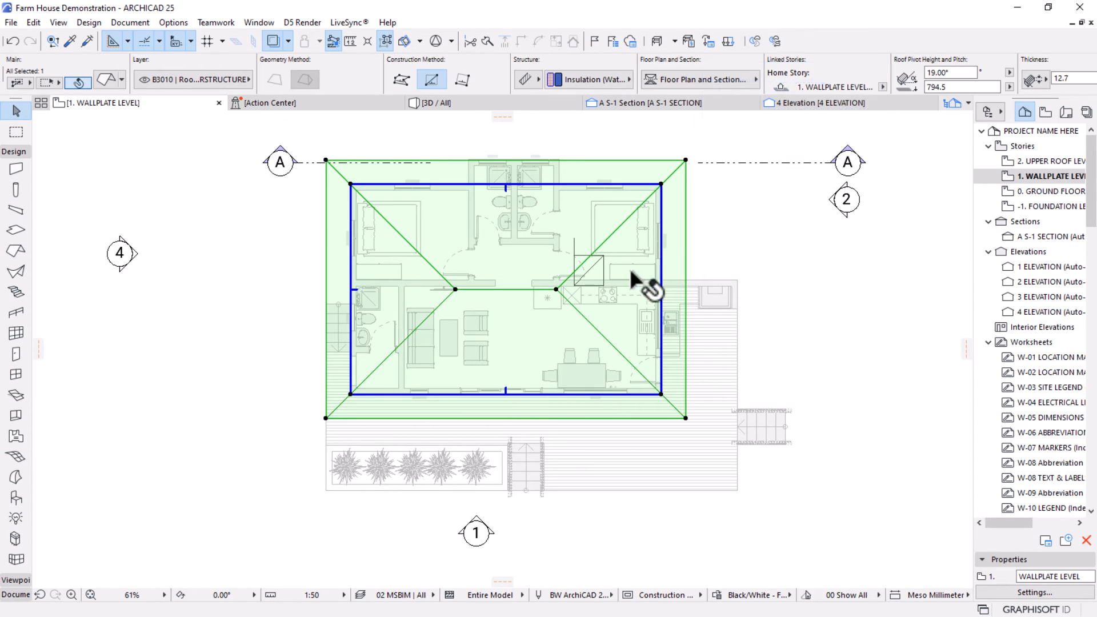
pyautogui.click(642, 184)
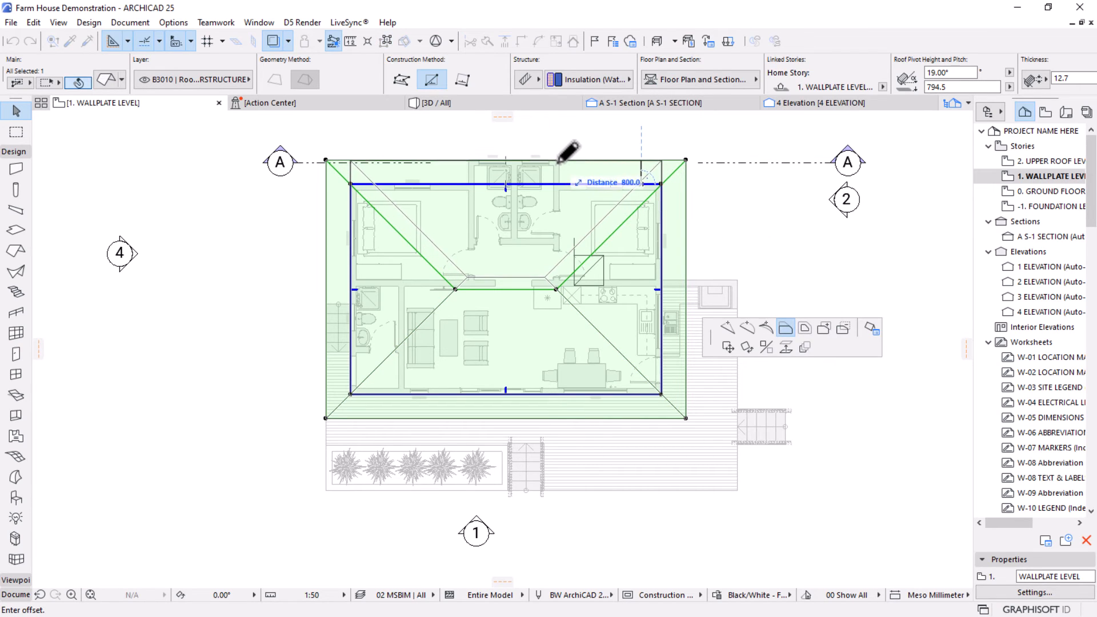
pyautogui.press('Escape')
pyautogui.hotkey('ctrl', 'z')
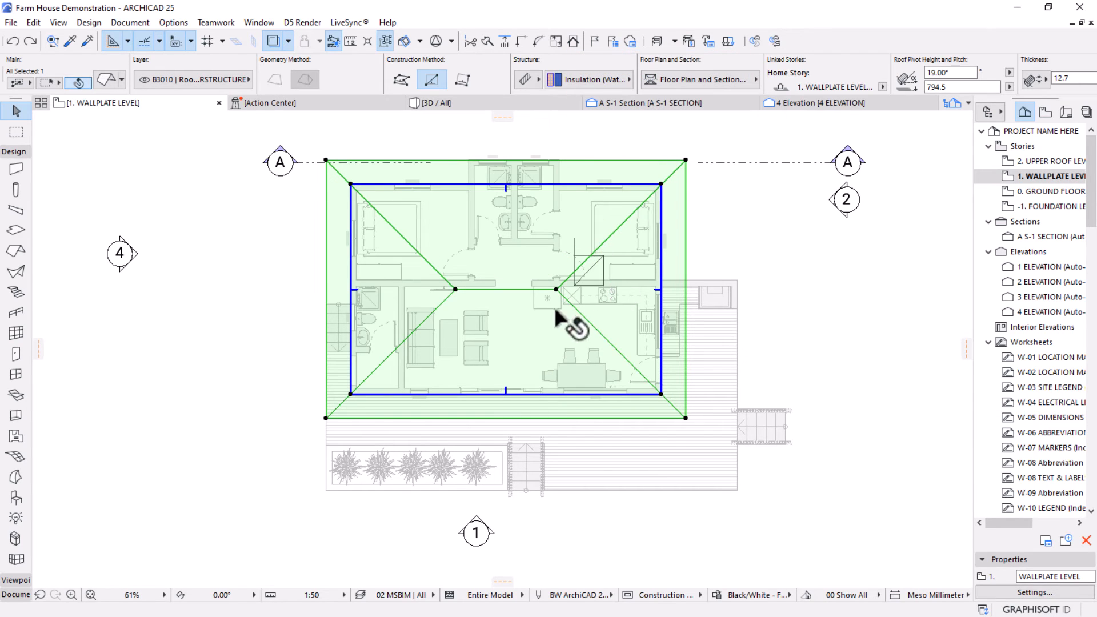
# Turn both hipped ends of the roof into gables by stretching each end of the ridge horizontally out to the roof's side.
pyautogui.click(556, 289)
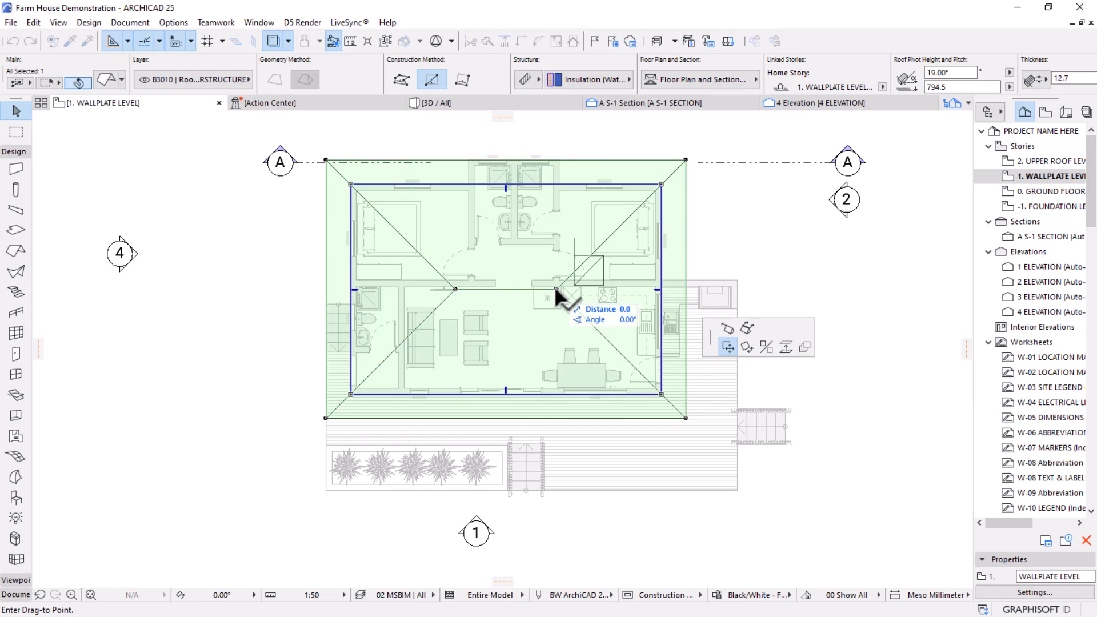
pyautogui.click(728, 330)
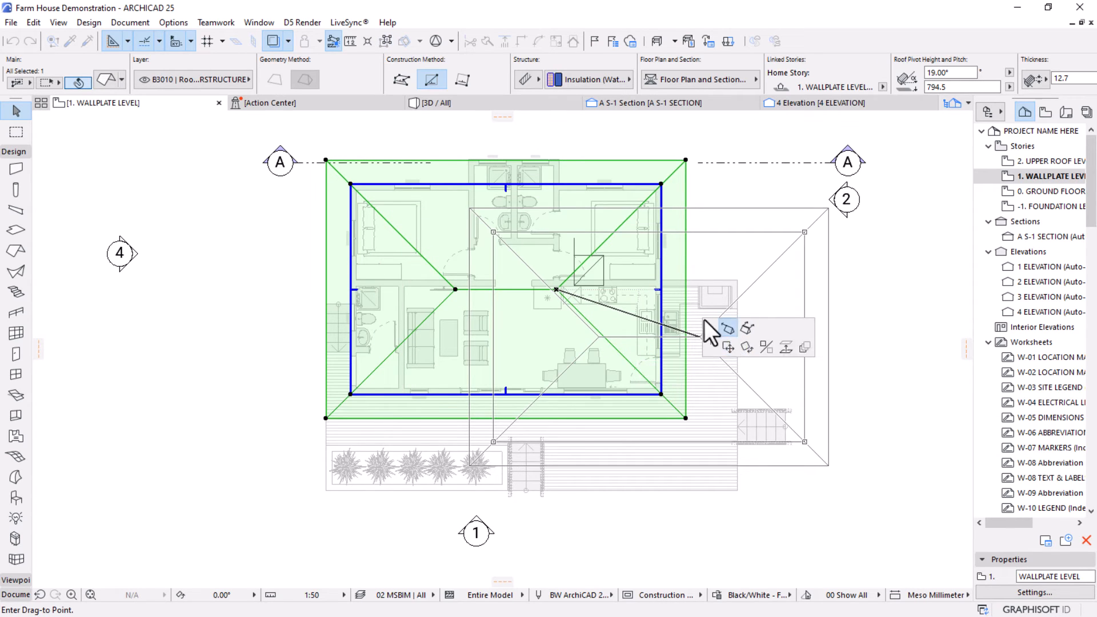
pyautogui.click(684, 289)
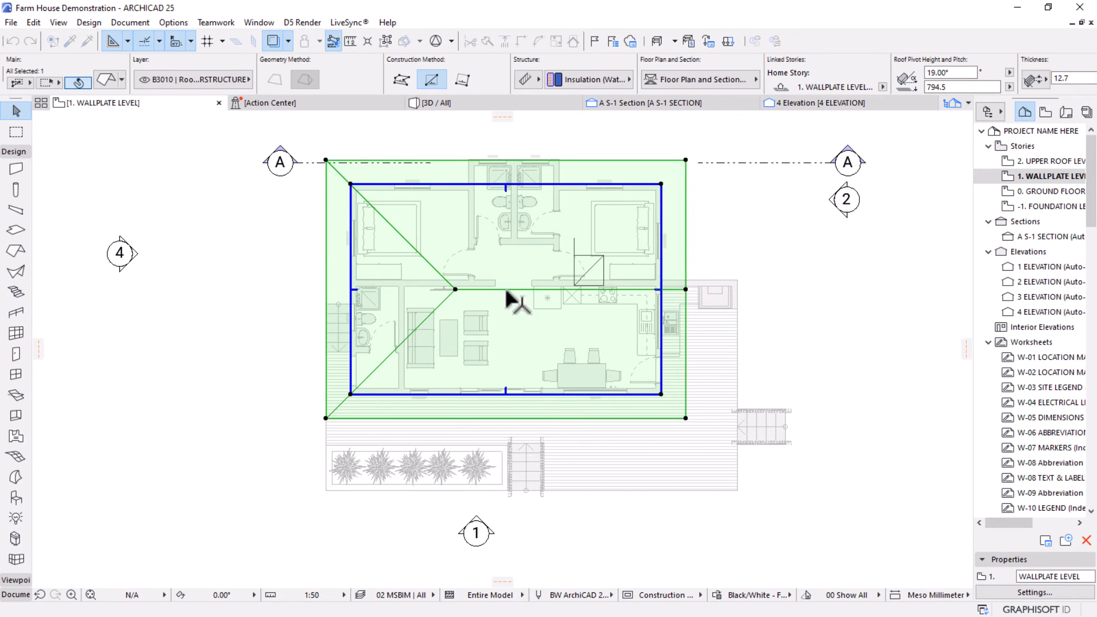
pyautogui.click(455, 290)
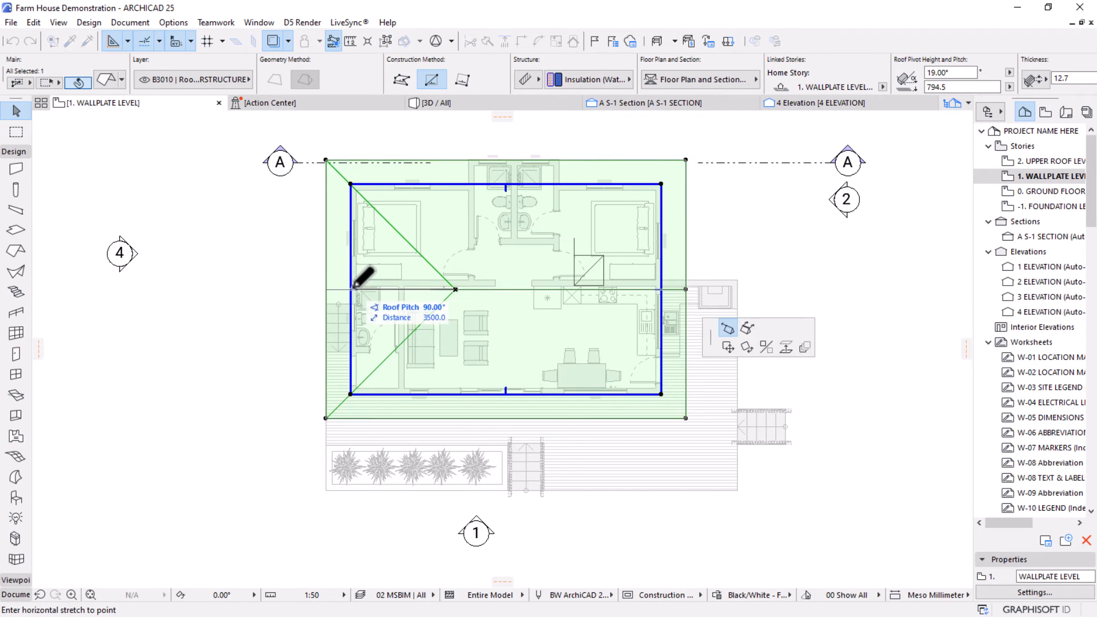
pyautogui.click(353, 288)
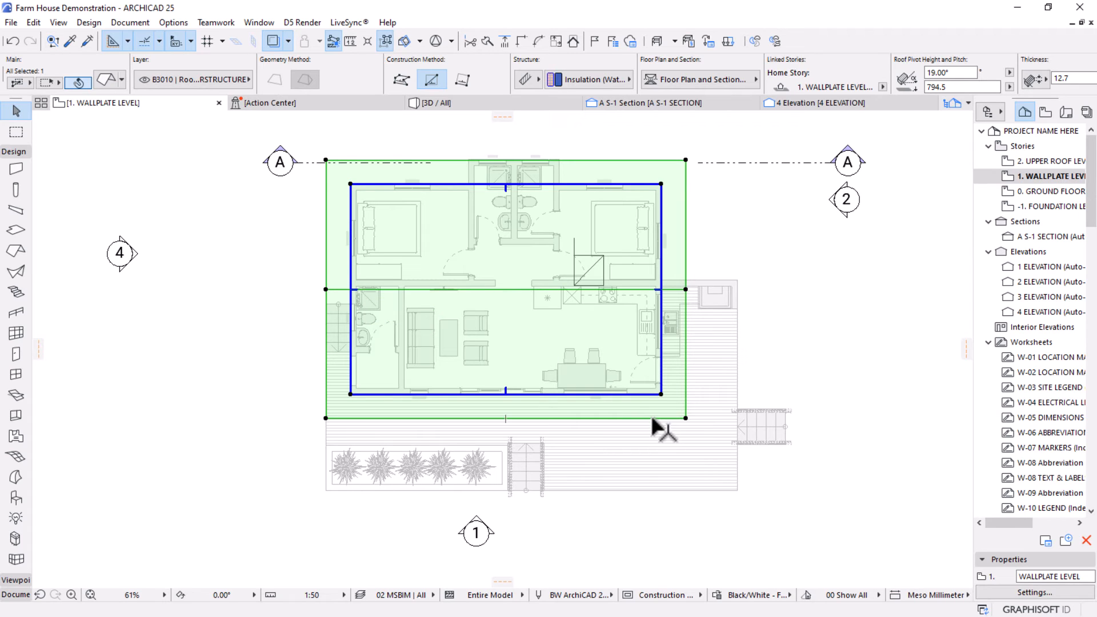
# Offset the roof's front edge to the deck's front edge and its barbecue-side edge to the deck's outer side.
pyautogui.click(651, 418)
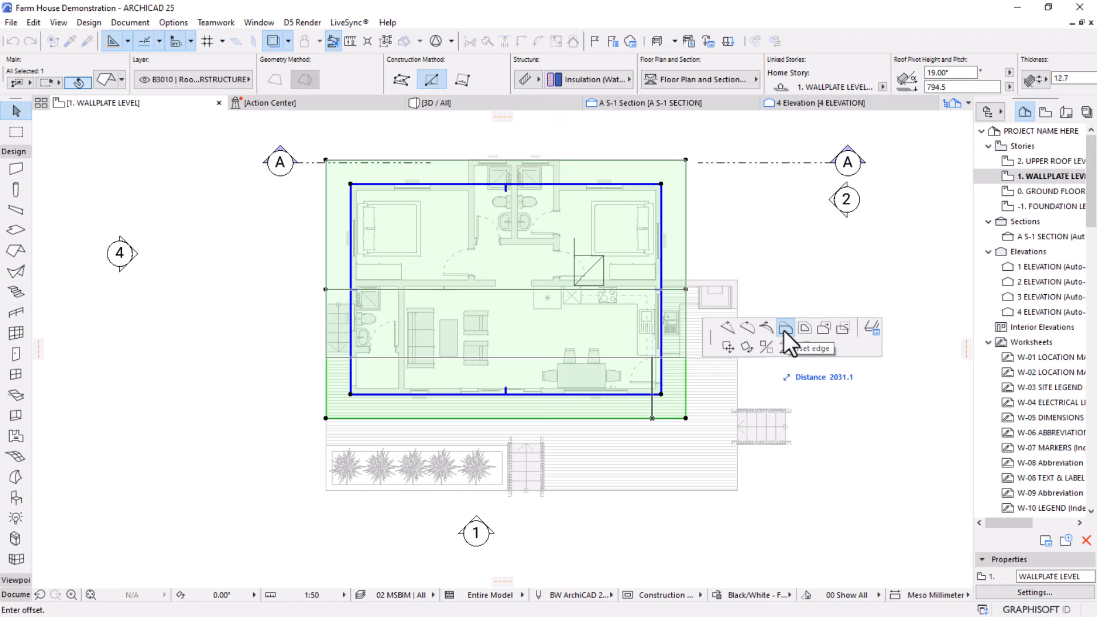
pyautogui.click(739, 489)
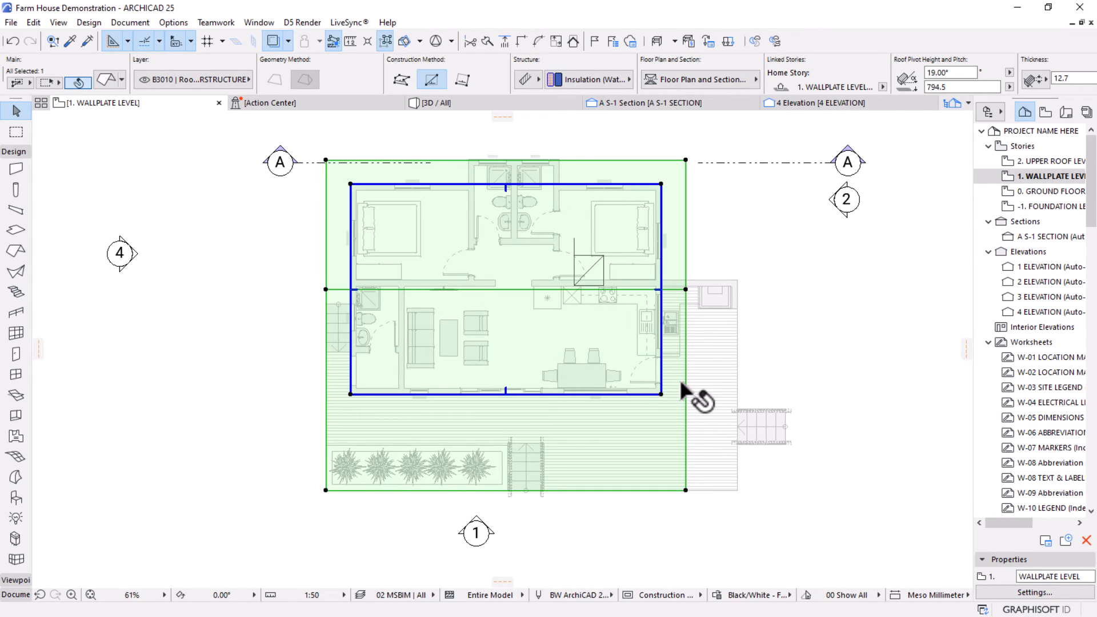
pyautogui.click(736, 284)
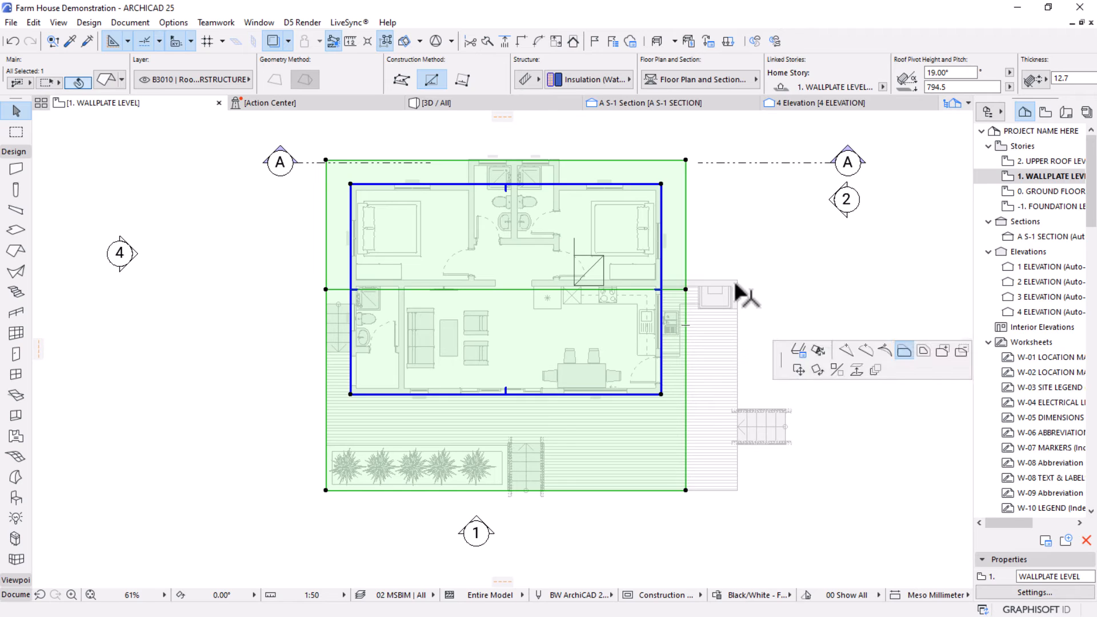
pyautogui.click(737, 302)
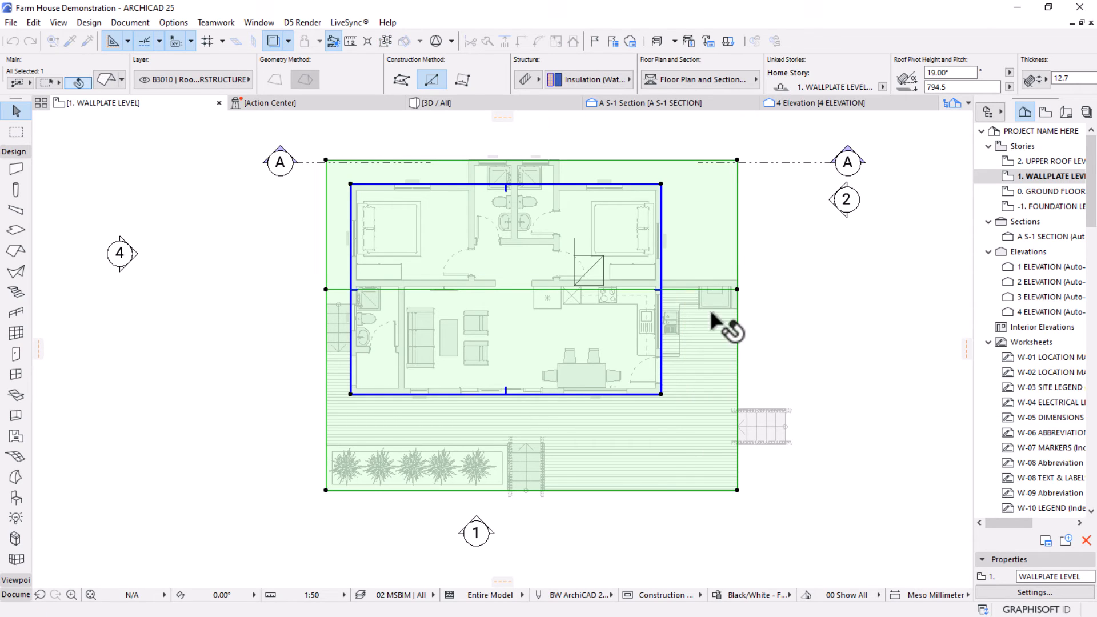
# Offset the roof's front edge slightly outward past the deck, and subtract a rectangle from the roof over the planter box.
pyautogui.click(650, 491)
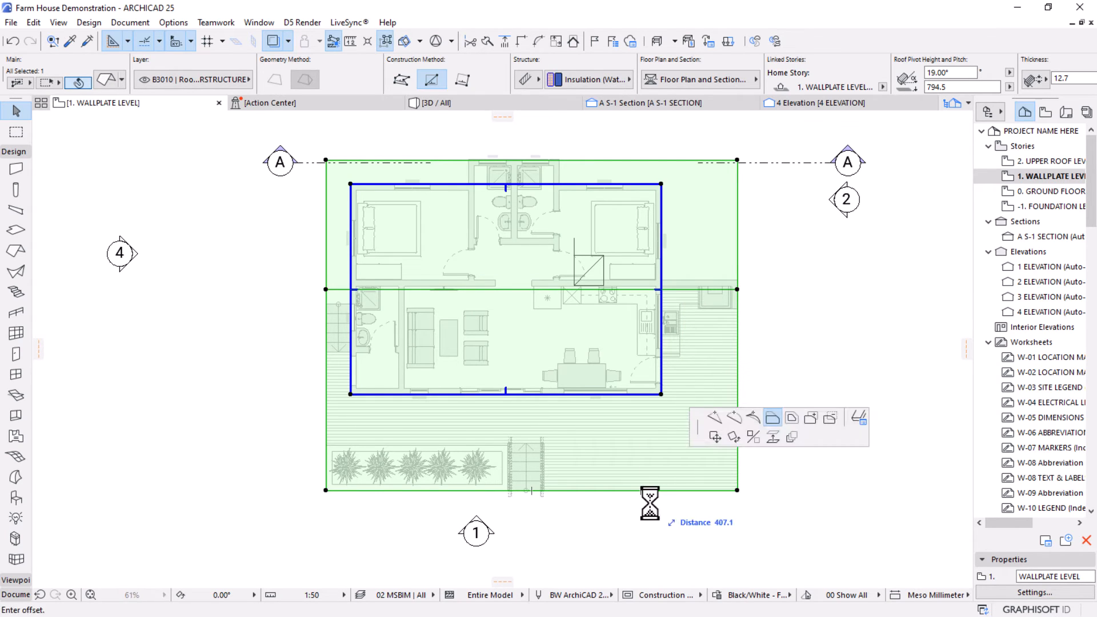
pyautogui.click(650, 496)
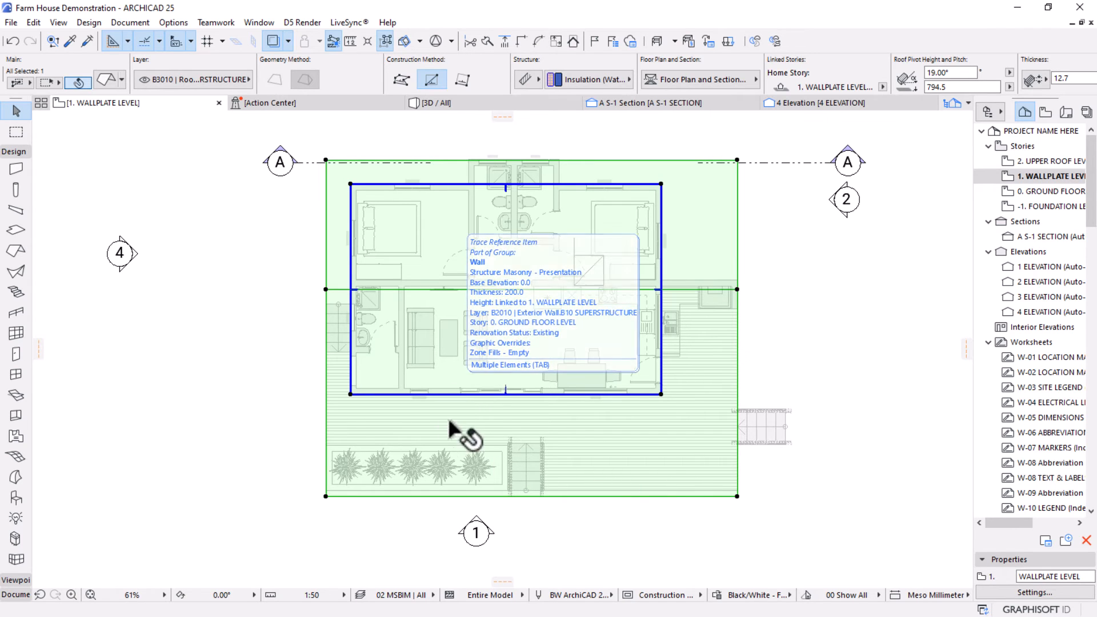
pyautogui.moveTo(538, 436); pyautogui.dragTo(546, 396, button='middle')
pyautogui.scroll(1, 546, 396)
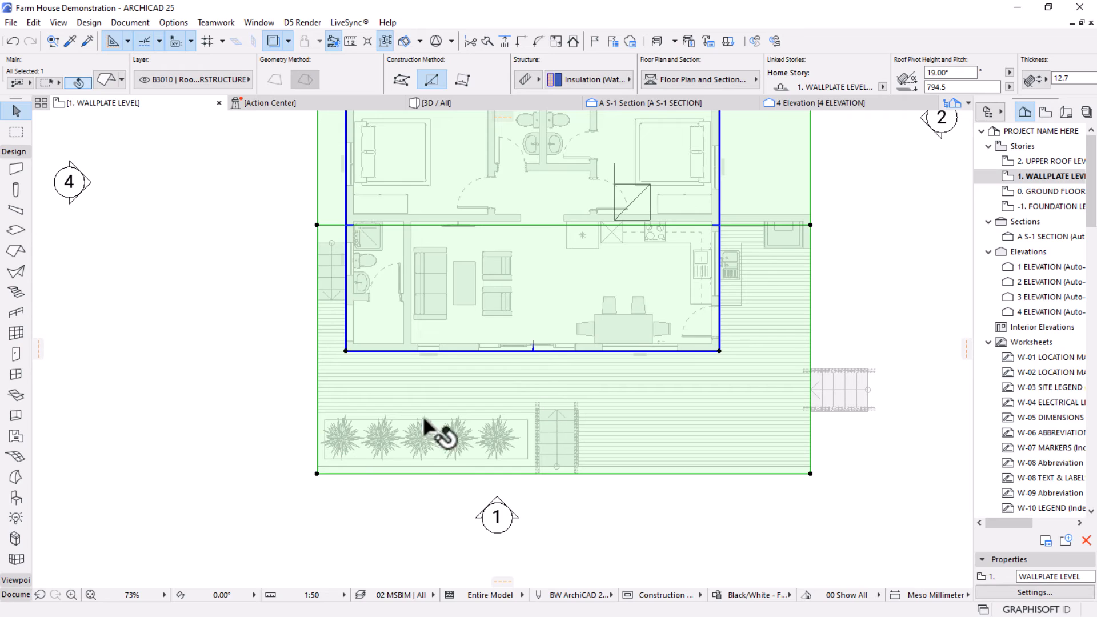
pyautogui.click(317, 473)
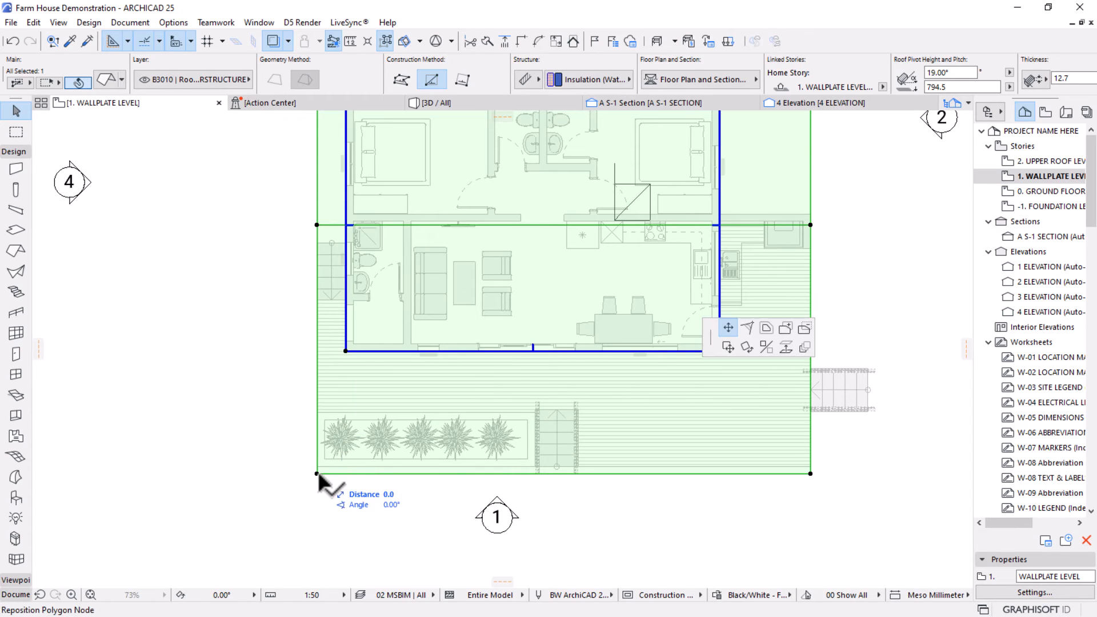
pyautogui.click(804, 329)
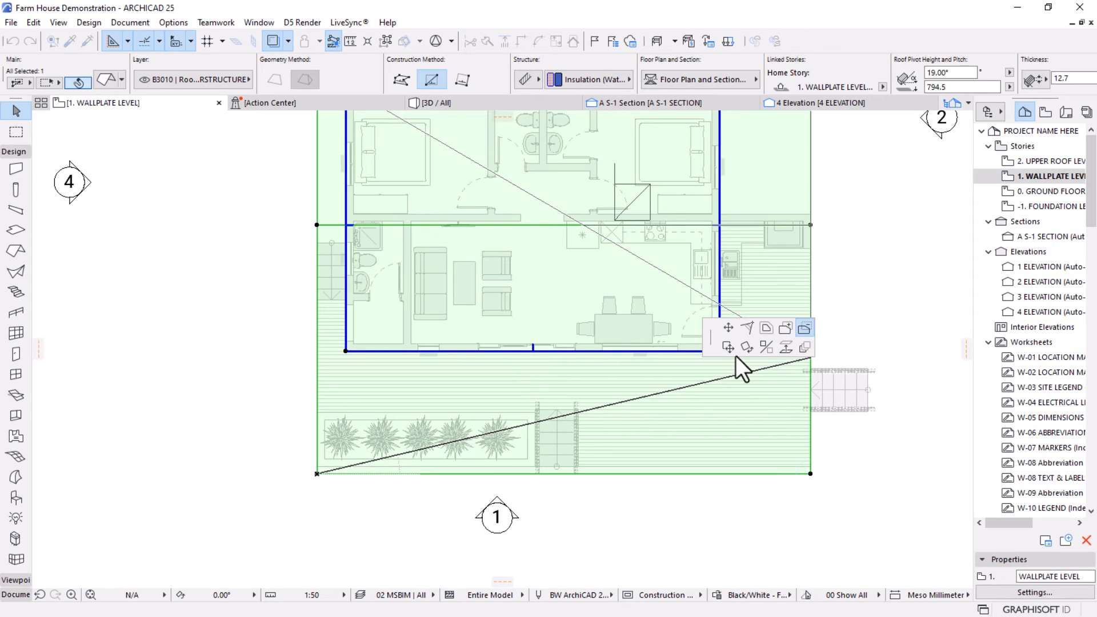
pyautogui.click(535, 474)
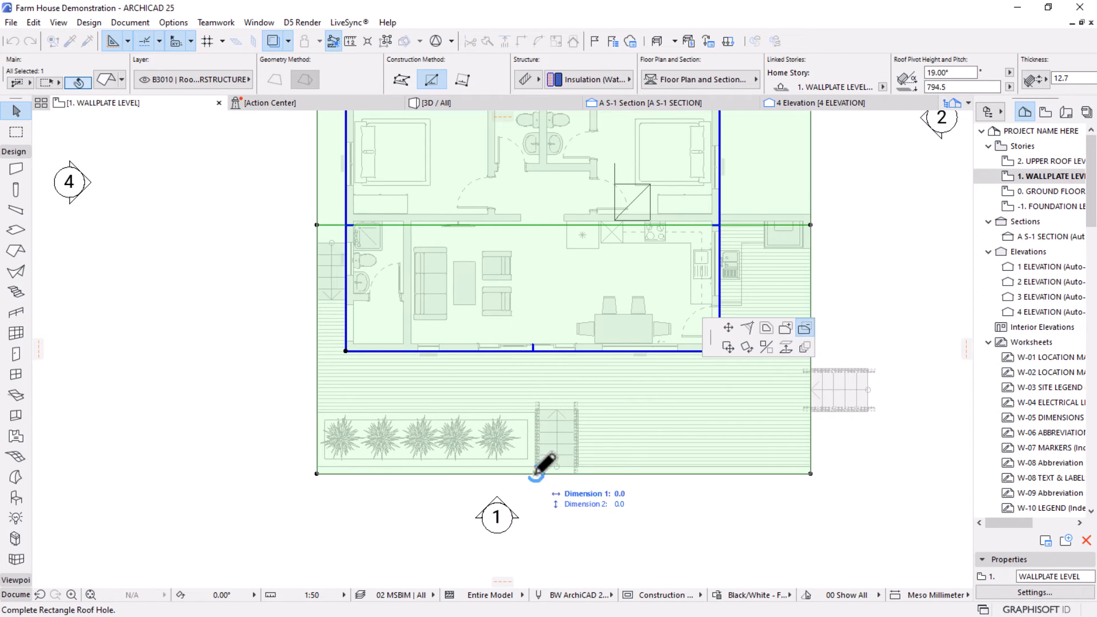
pyautogui.click(317, 412)
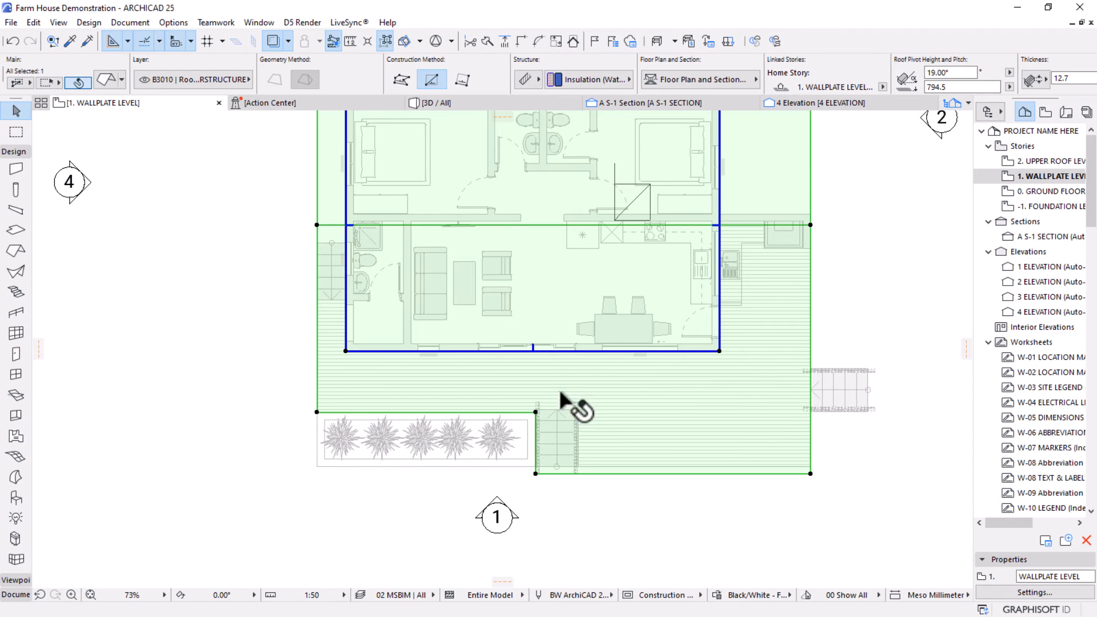
# Subtract a rectangle from the roof's rear corner on the barbecue side, leaving an overhang beyond the bedroom wall.
pyautogui.scroll(-3, 547, 402)
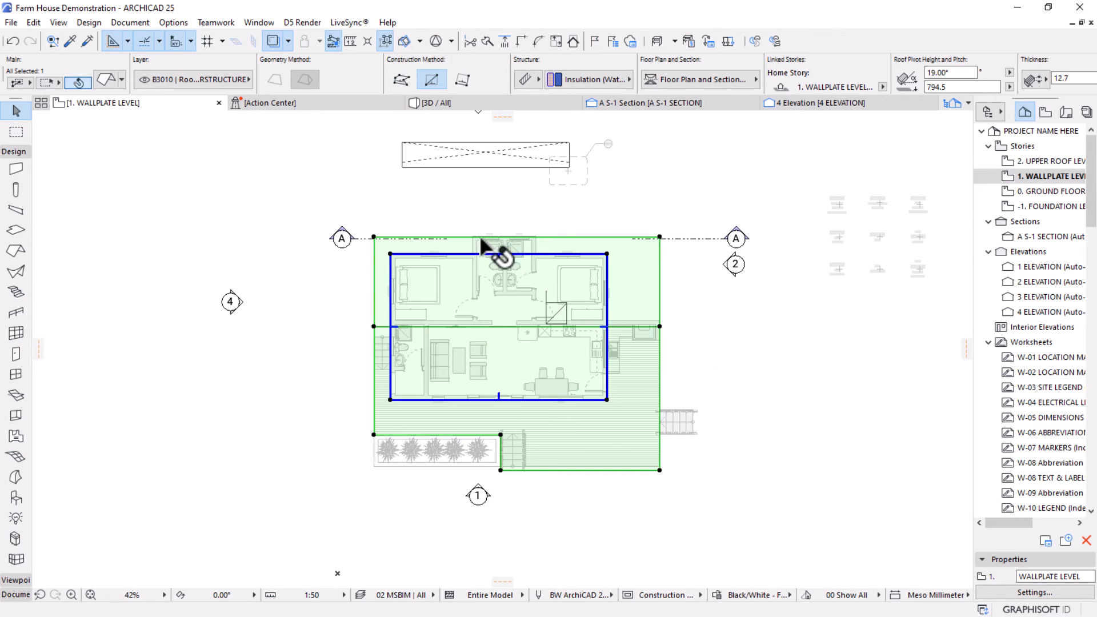
pyautogui.scroll(3, 663, 240)
pyautogui.click(661, 236)
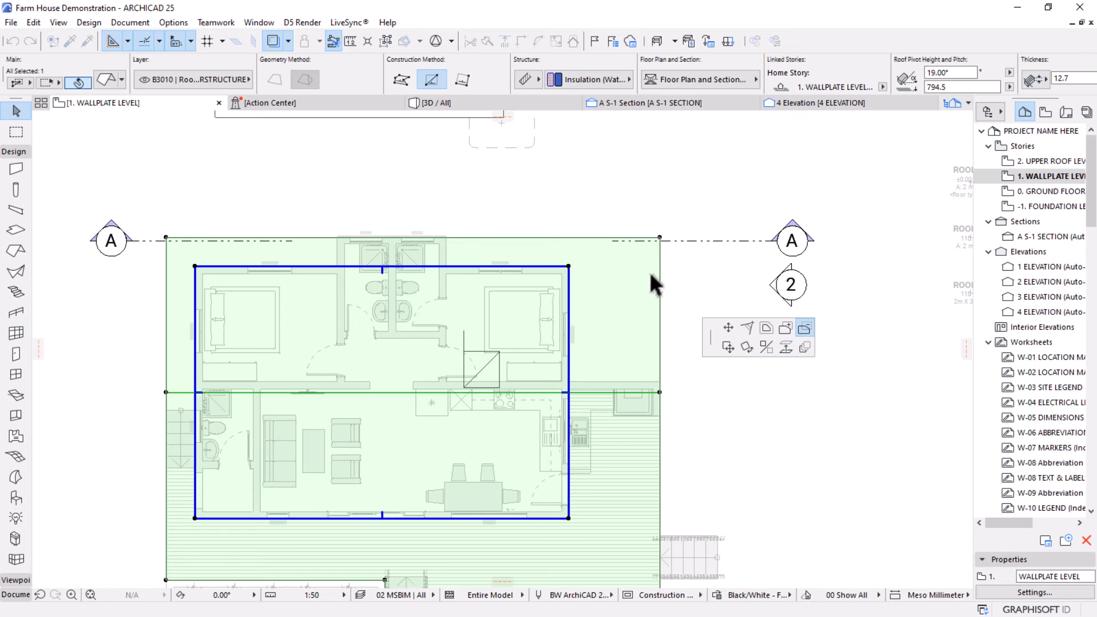
pyautogui.click(672, 229)
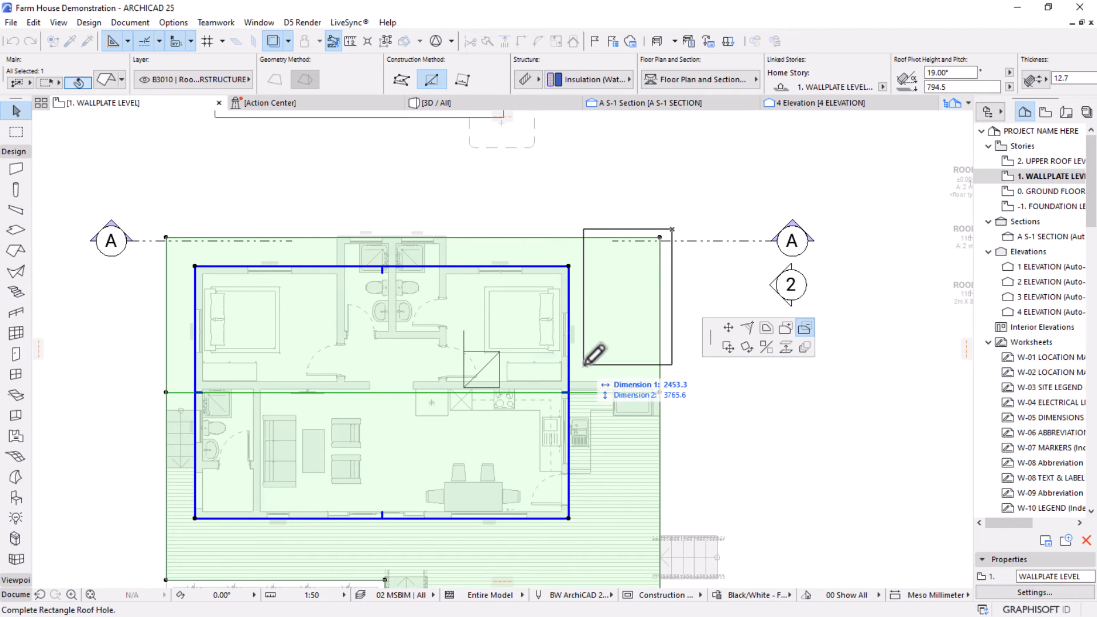
pyautogui.click(589, 362)
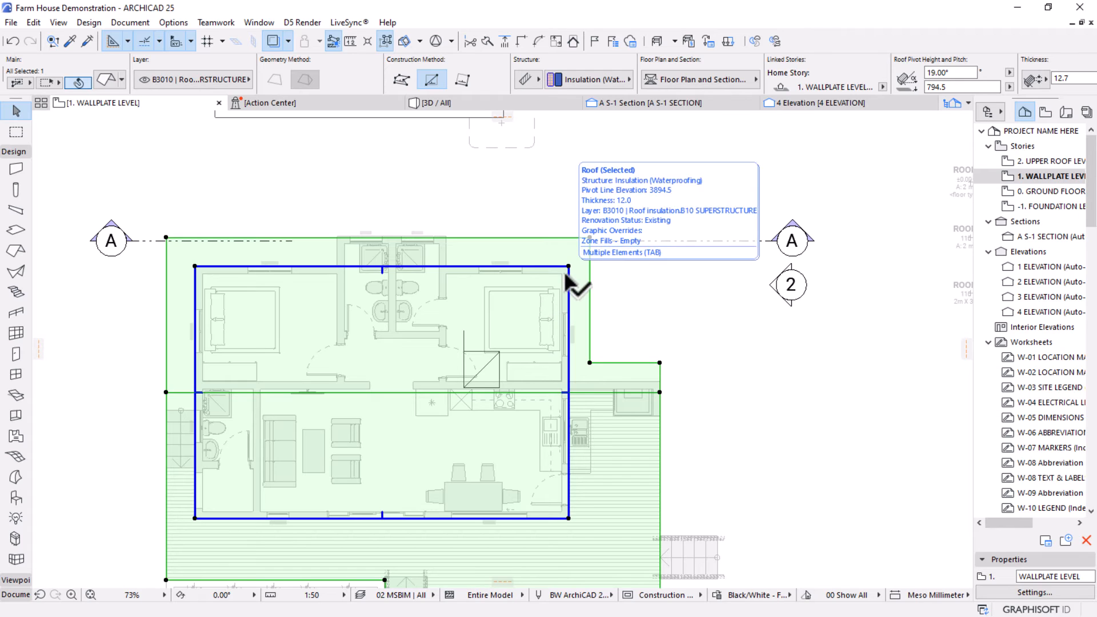
# Offset the roof's rear edge slightly outward beyond the bathroom projection.
pyautogui.click(543, 237)
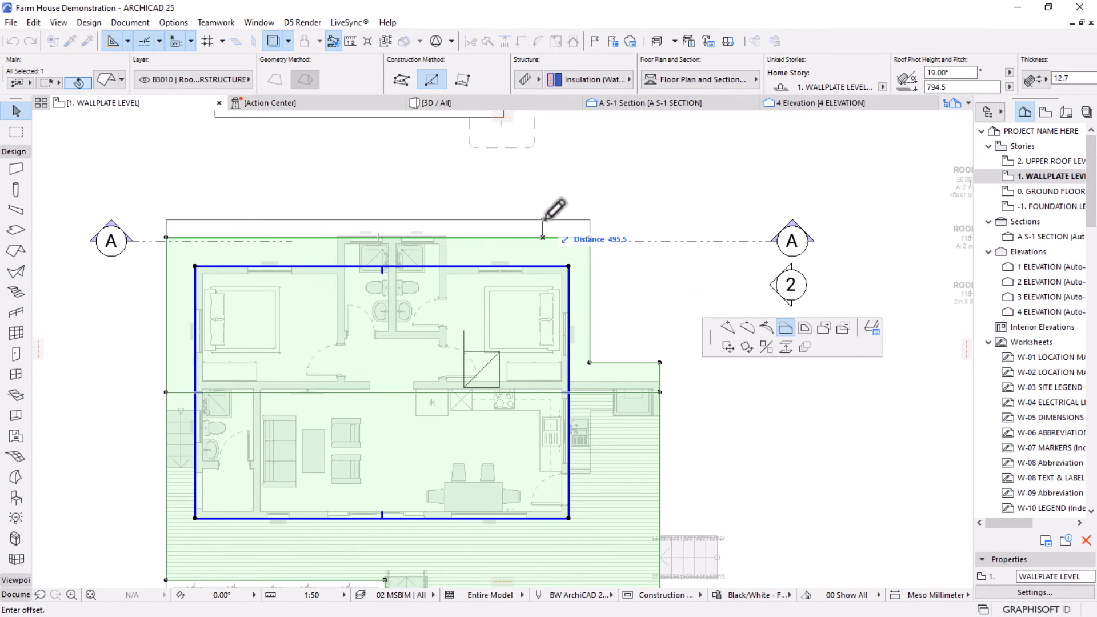
pyautogui.press('Escape')
pyautogui.scroll(-3, 591, 247)
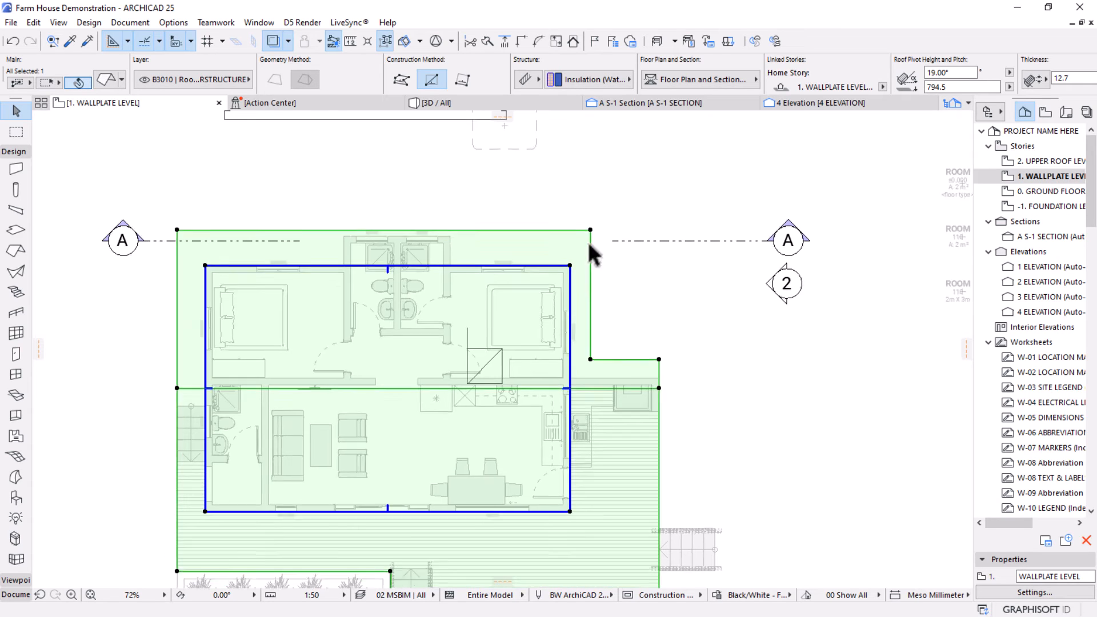
pyautogui.moveTo(590, 248); pyautogui.dragTo(501, 272, button='middle')
# Show the roof in the 3D view and set its pitch to 23°, accepting the custom-plane handling.
pyautogui.click(490, 102)
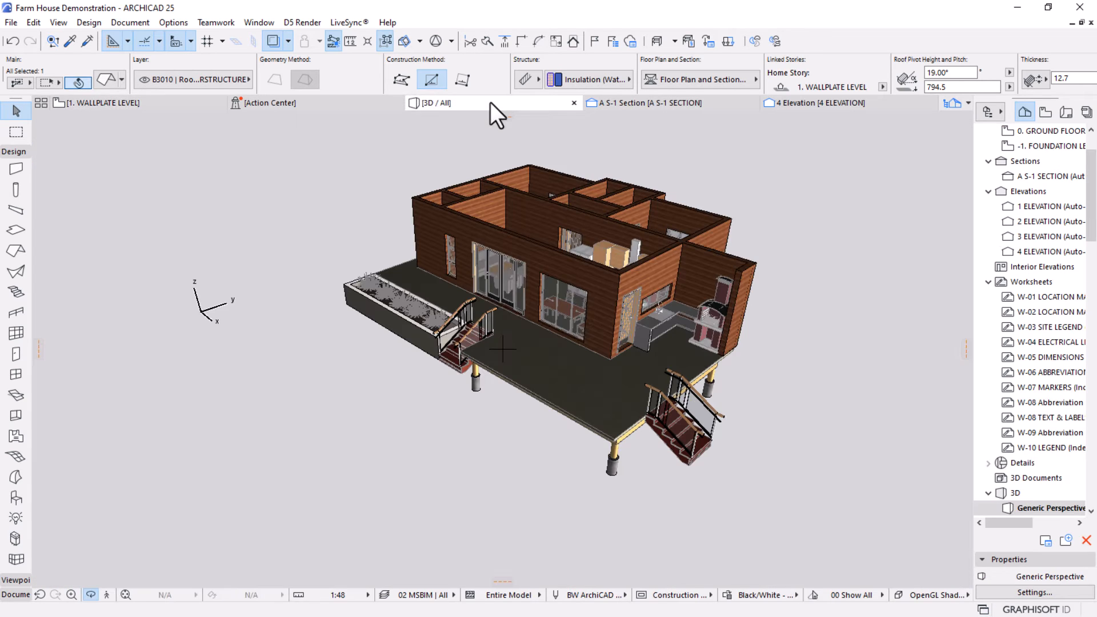
pyautogui.keyDown('shift'); pyautogui.moveTo(664, 262); pyautogui.dragTo(715, 174, button='middle'); pyautogui.keyUp('shift')
pyautogui.click(950, 72)
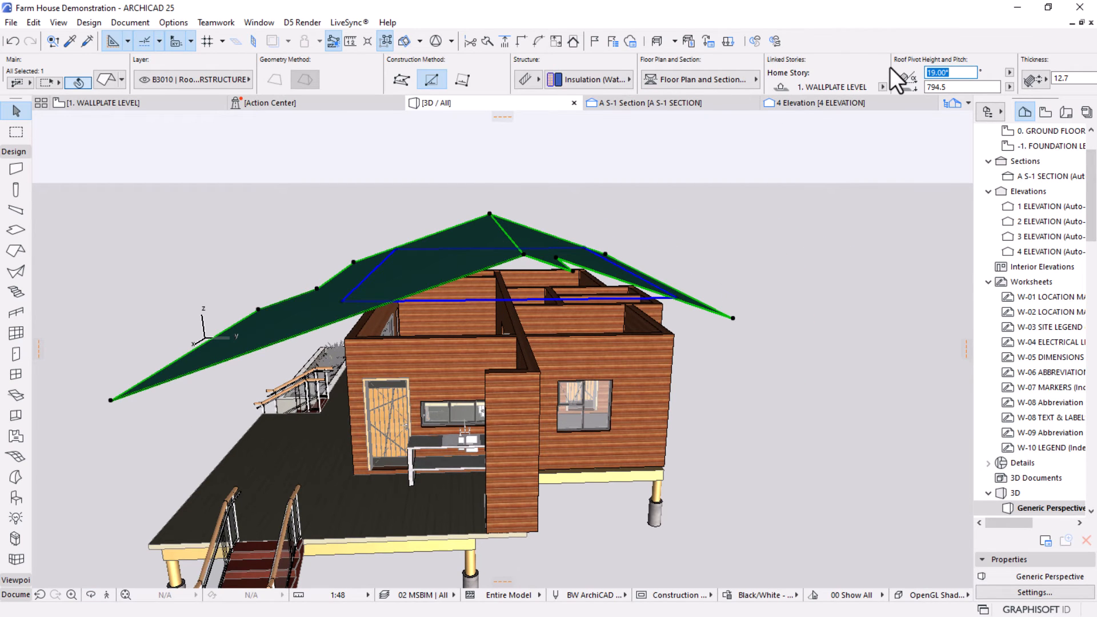
pyautogui.scroll(-2, 924, 80)
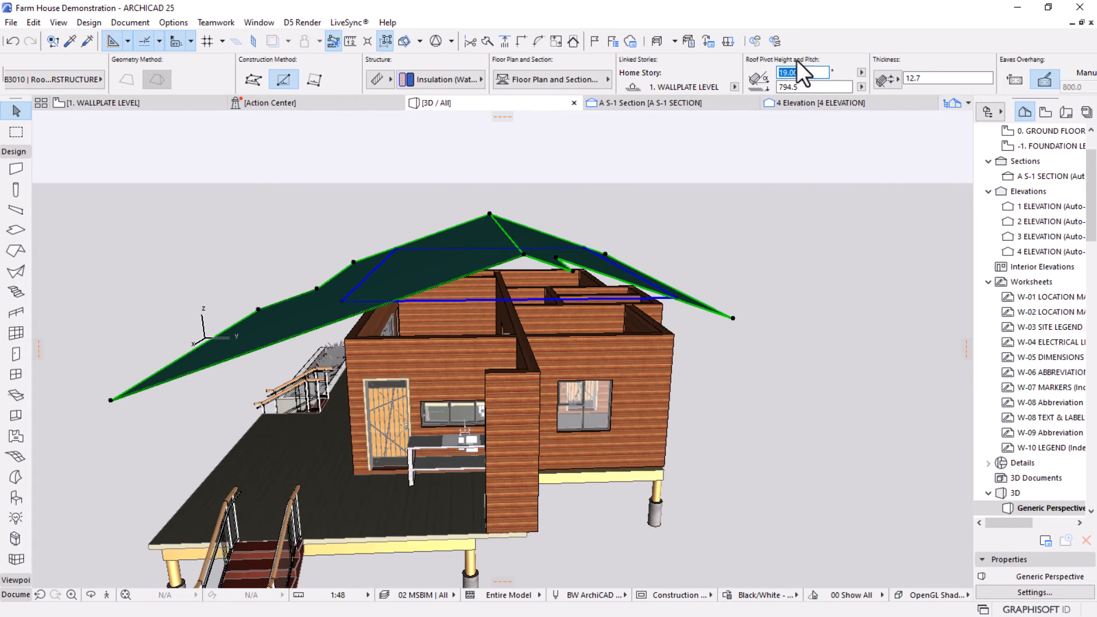
pyautogui.scroll(-3, 823, 71)
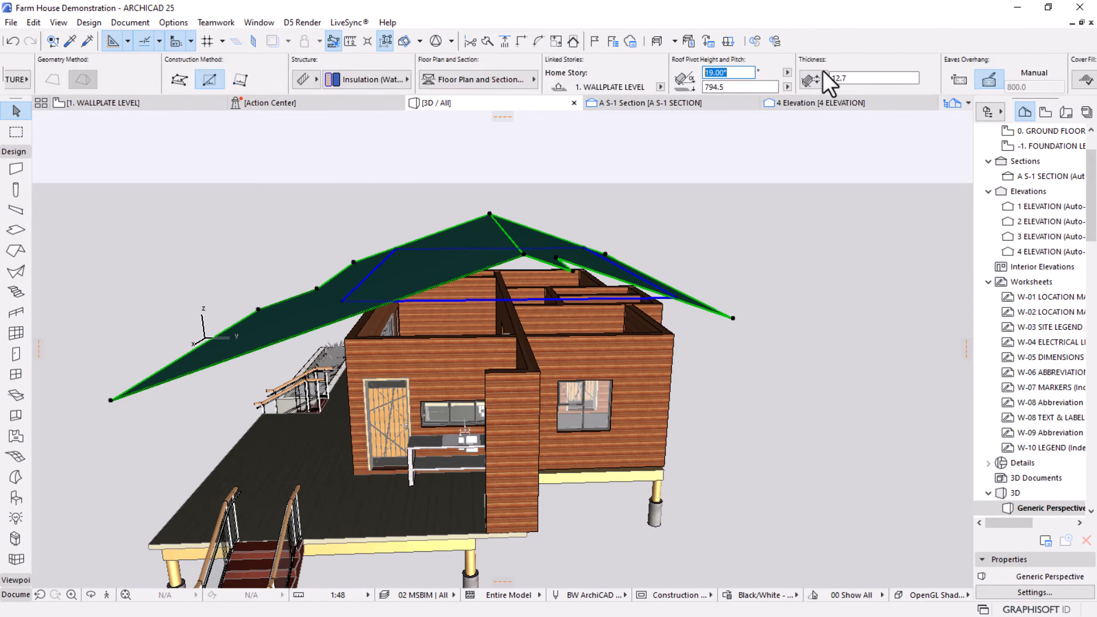
pyautogui.write('23')
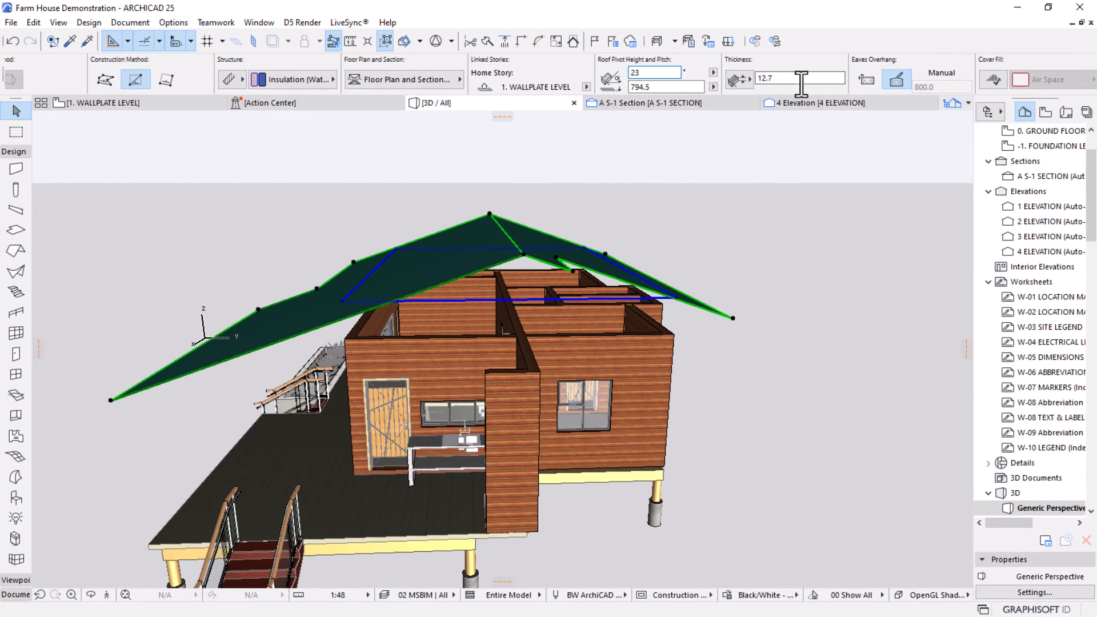
pyautogui.press('Return')
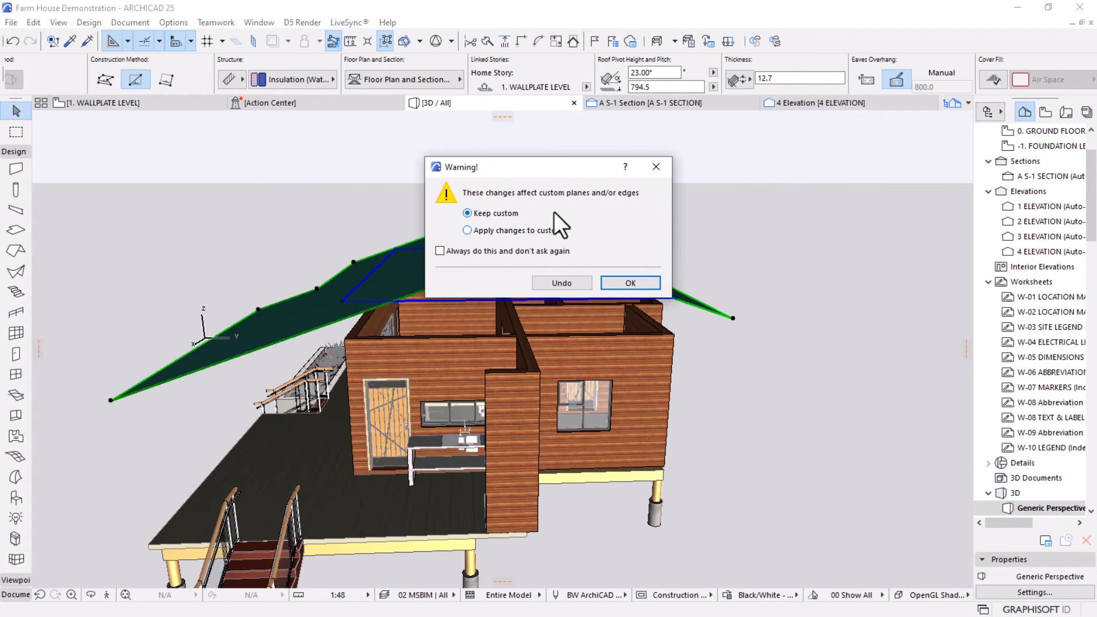
pyautogui.click(607, 280)
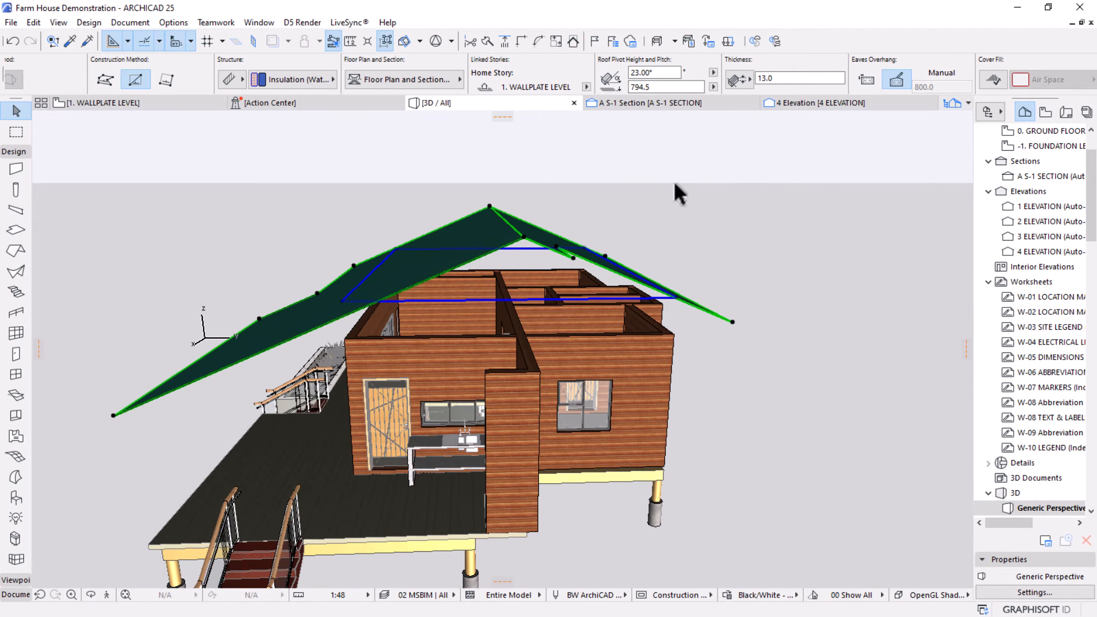
# Set the roof's pivot line elevation to 0 relative to its home story, 1. WALLPLATE LEVEL.
pyautogui.keyDown('shift'); pyautogui.moveTo(674, 182); pyautogui.dragTo(678, 262, button='middle'); pyautogui.keyUp('shift')
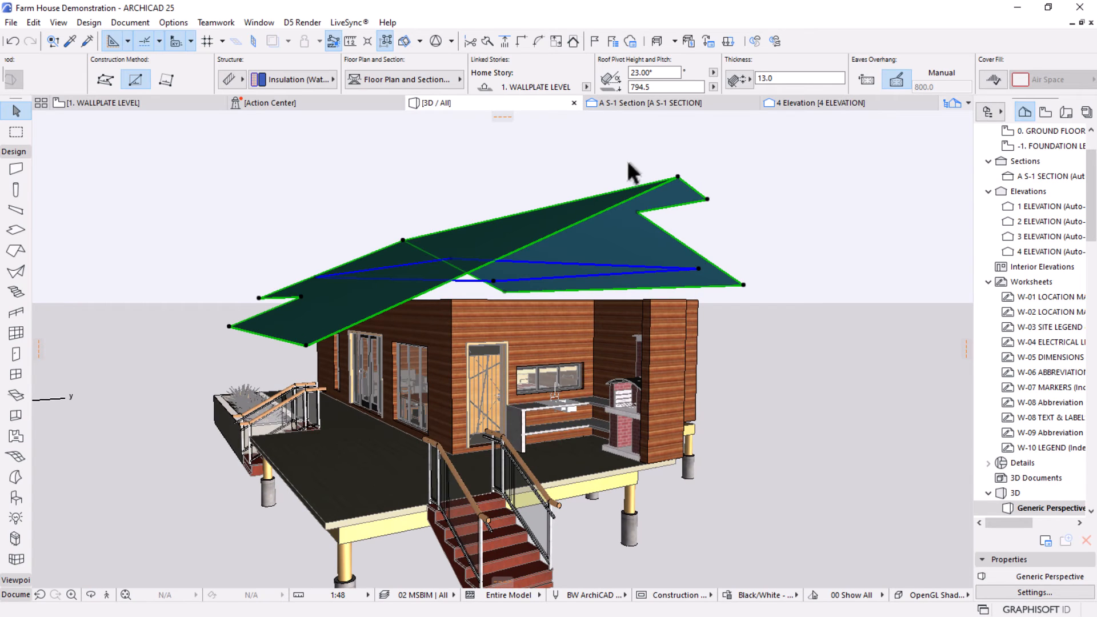
pyautogui.moveTo(653, 90); pyautogui.dragTo(606, 89)
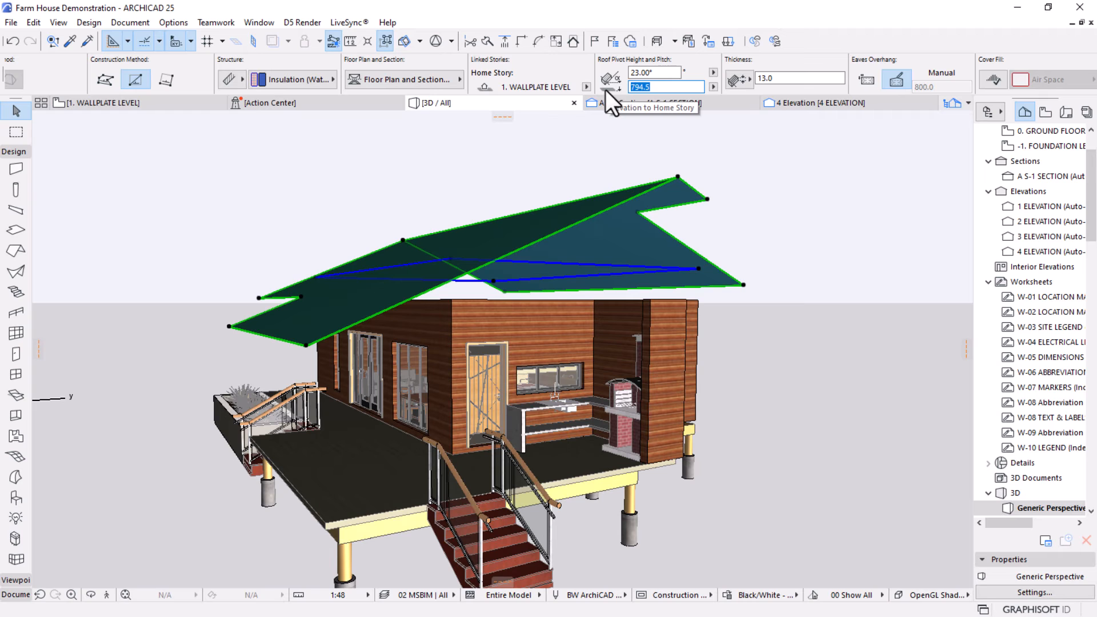
pyautogui.write('0')
pyautogui.press('Return')
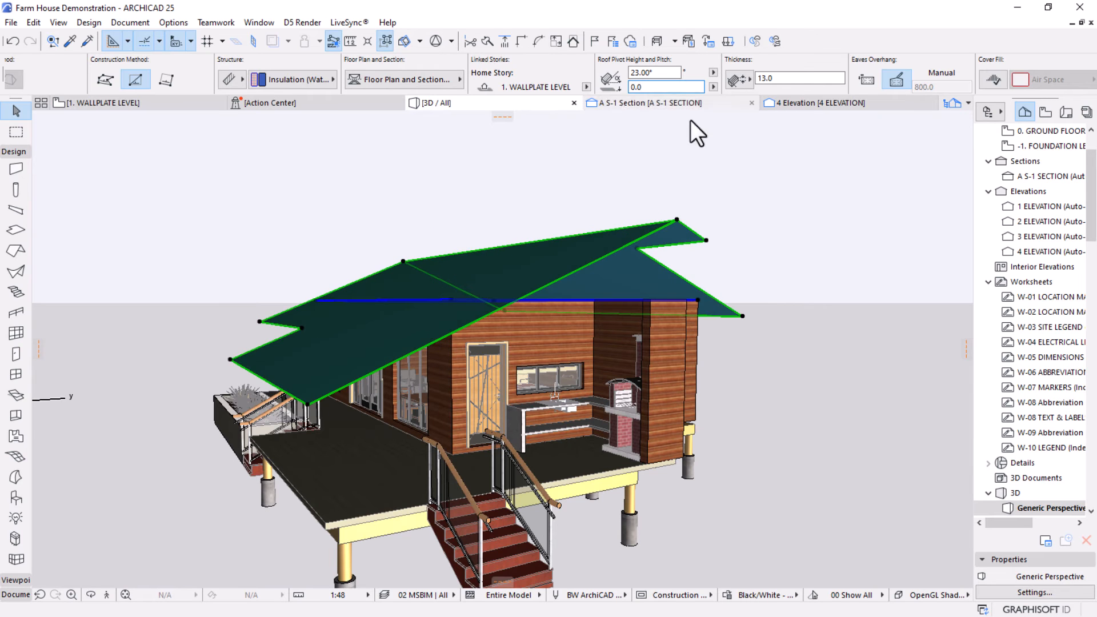
# Set the roof's thickness to 200 mm.
pyautogui.keyDown('shift'); pyautogui.moveTo(716, 169); pyautogui.dragTo(566, 308, button='middle'); pyautogui.keyUp('shift')
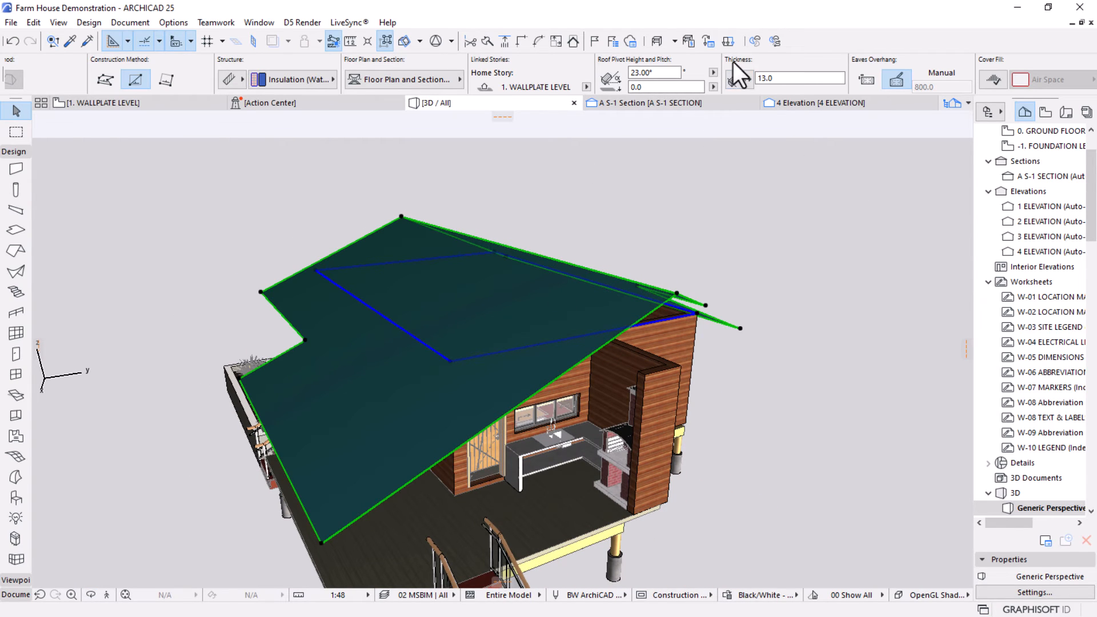
pyautogui.click(800, 80)
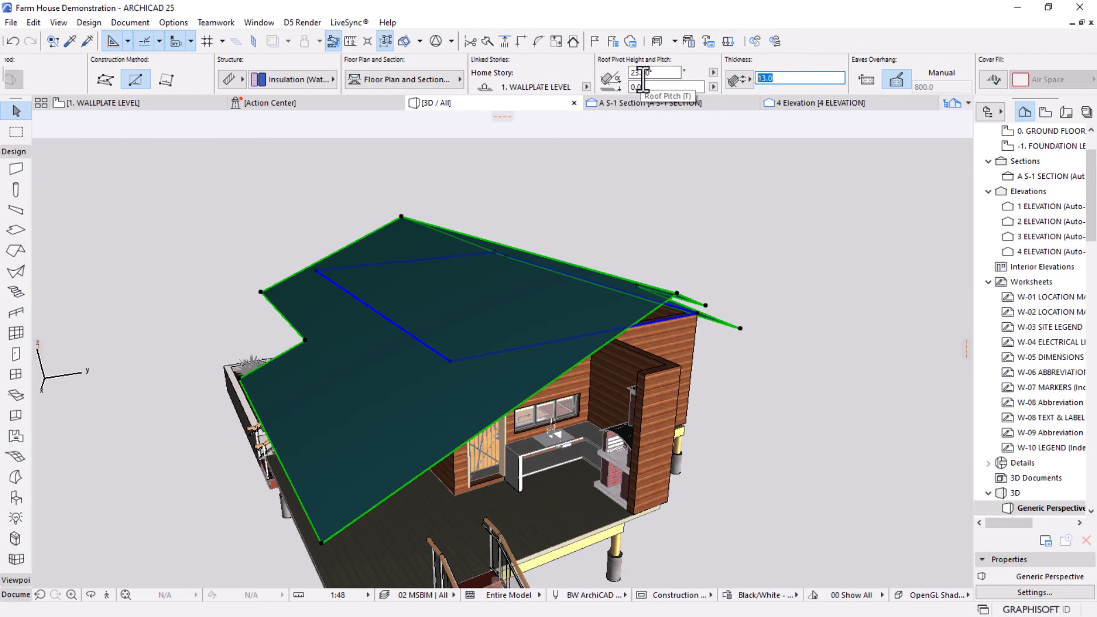
pyautogui.write('200')
pyautogui.press('Return')
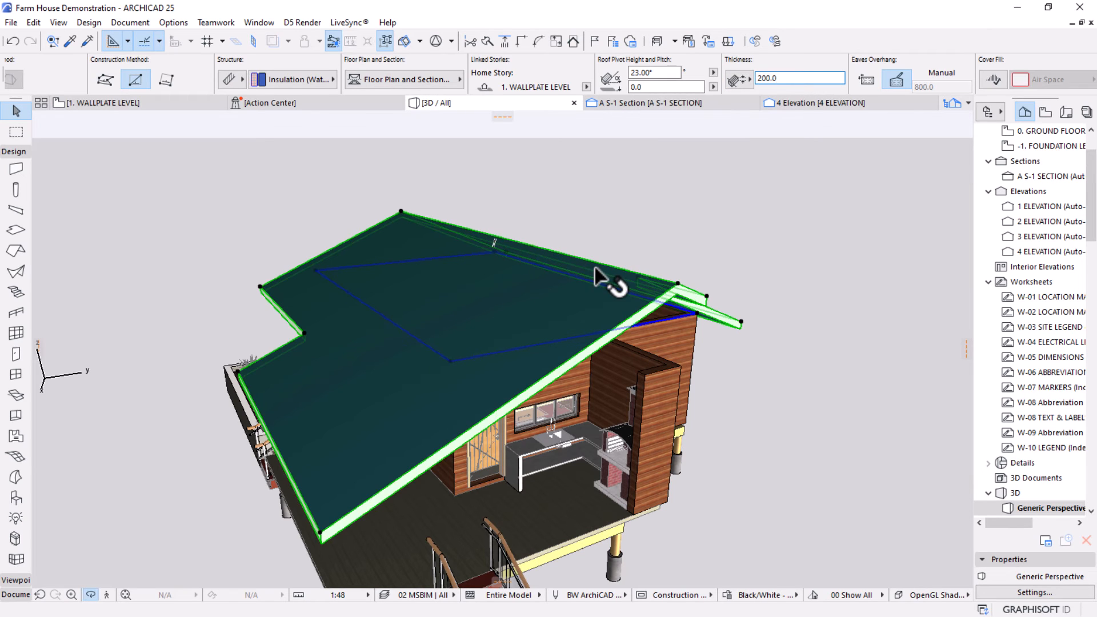
# Deselect the roof and select the barbecue-side gable wall, the deck-facing wall and the three rear exterior walls.
pyautogui.keyDown('shift'); pyautogui.moveTo(595, 267); pyautogui.dragTo(506, 399, button='middle'); pyautogui.keyUp('shift')
pyautogui.scroll(2, 636, 311)
pyautogui.keyDown('shift'); pyautogui.moveTo(635, 310); pyautogui.dragTo(518, 368, button='middle'); pyautogui.keyUp('shift')
pyautogui.press('Escape')
pyautogui.click(411, 362)
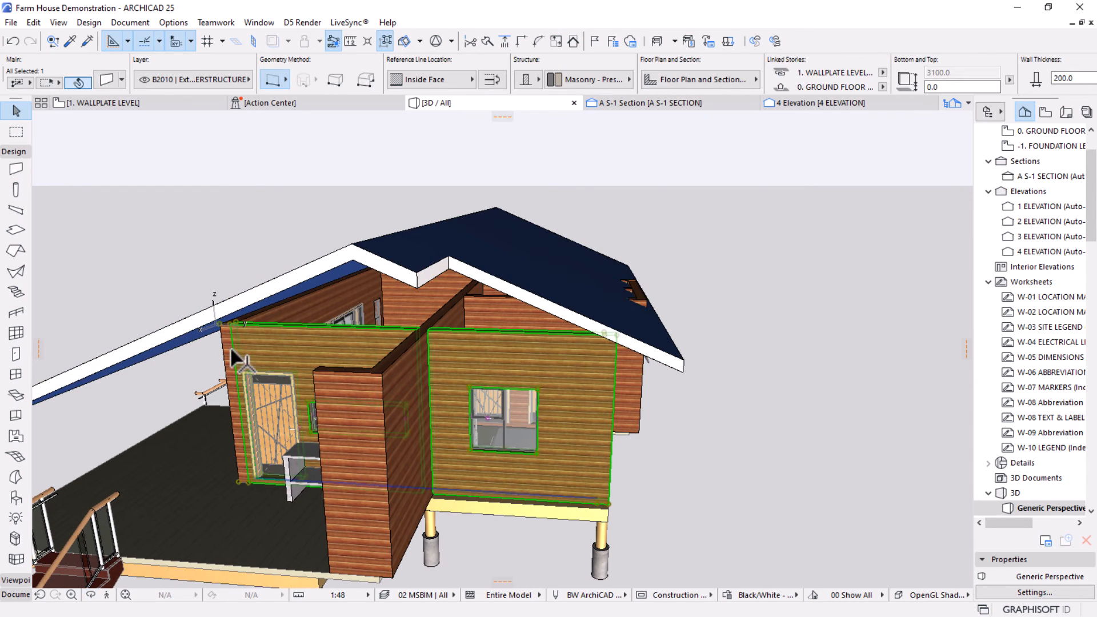
pyautogui.keyDown('shift'); pyautogui.click(342, 293); pyautogui.keyUp('shift')
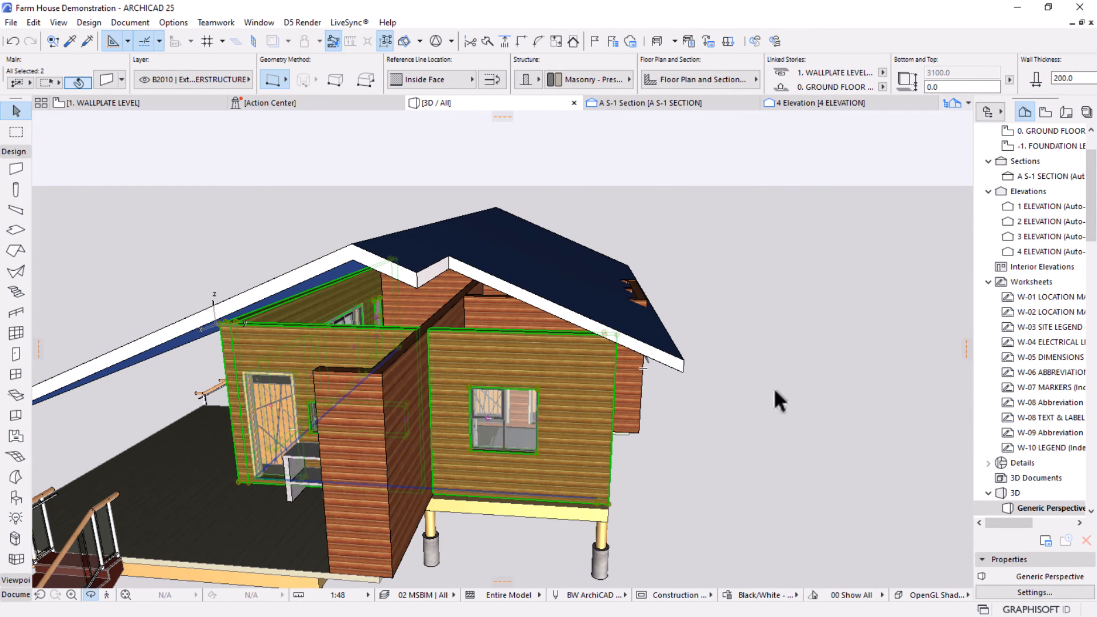
pyautogui.keyDown('shift'); pyautogui.moveTo(773, 387); pyautogui.dragTo(372, 382, button='middle'); pyautogui.keyUp('shift')
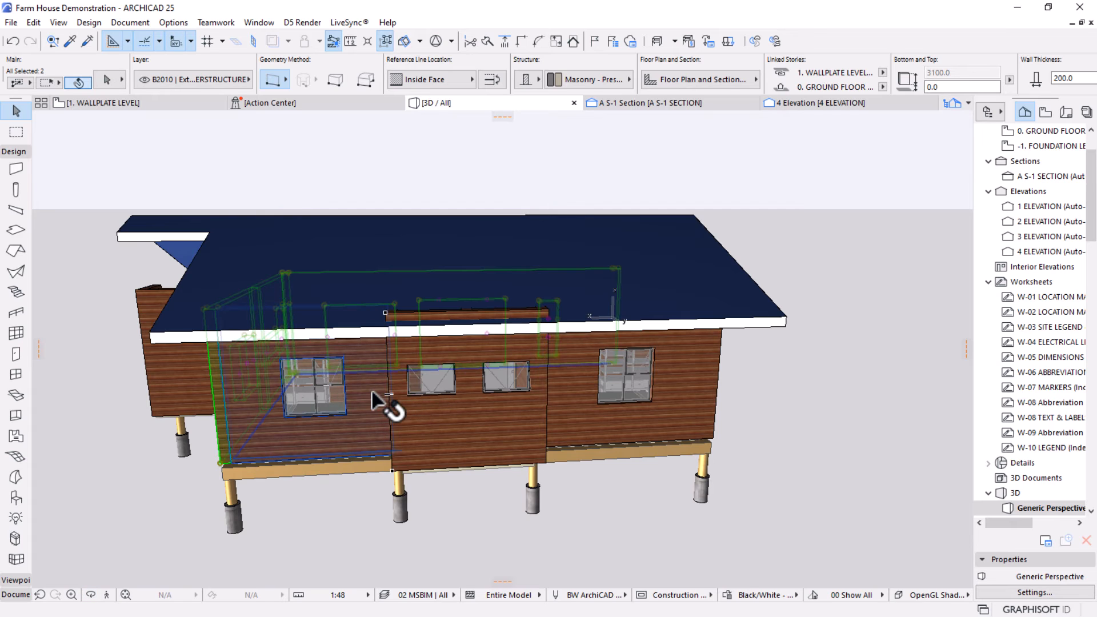
pyautogui.keyDown('shift'); pyautogui.click(382, 400); pyautogui.keyUp('shift')
pyautogui.keyDown('shift'); pyautogui.click(468, 422); pyautogui.keyUp('shift')
pyautogui.keyDown('shift'); pyautogui.click(676, 436); pyautogui.keyUp('shift')
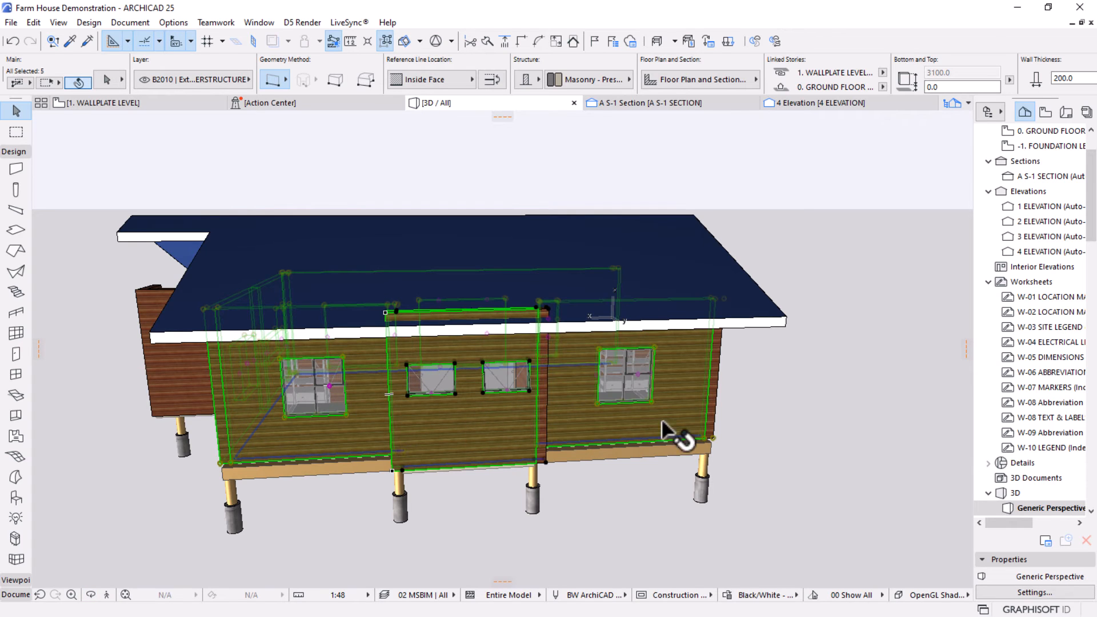
# Add the stair-side gable wall and both side walls of the rear bathroom projection to the exterior wall selection.
pyautogui.keyDown('shift'); pyautogui.moveTo(741, 414); pyautogui.dragTo(507, 428, button='middle'); pyautogui.keyUp('shift')
pyautogui.keyDown('shift'); pyautogui.moveTo(673, 351); pyautogui.dragTo(672, 331, button='middle'); pyautogui.keyUp('shift')
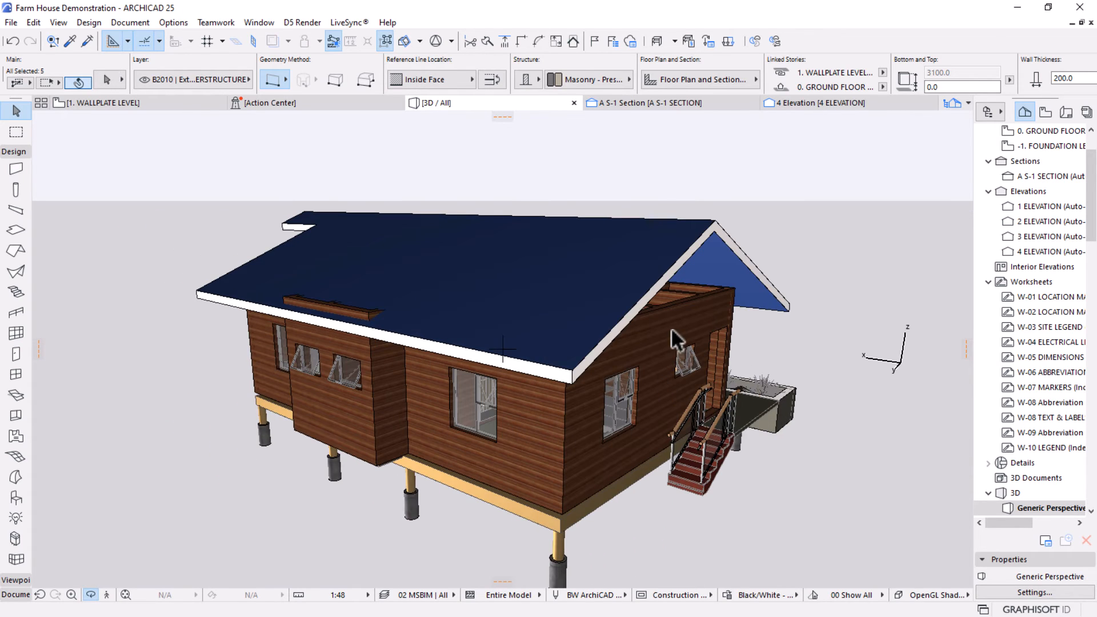
pyautogui.keyDown('shift'); pyautogui.click(679, 321); pyautogui.keyUp('shift')
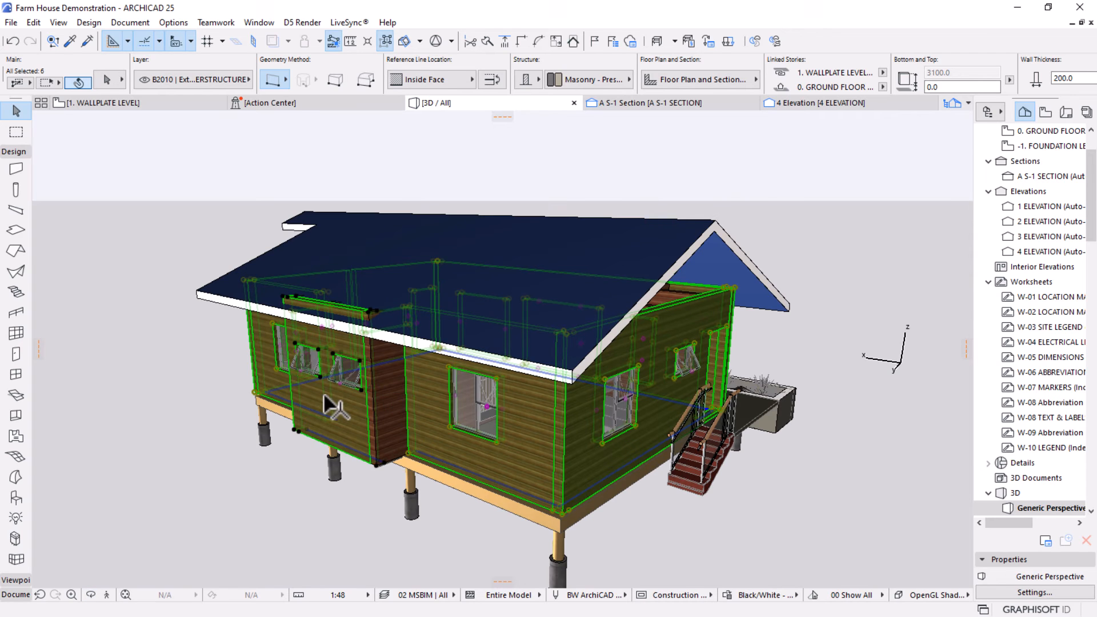
pyautogui.keyDown('shift'); pyautogui.click(392, 401); pyautogui.keyUp('shift')
pyautogui.keyDown('shift'); pyautogui.moveTo(211, 467); pyautogui.dragTo(544, 453, button='middle'); pyautogui.keyUp('shift')
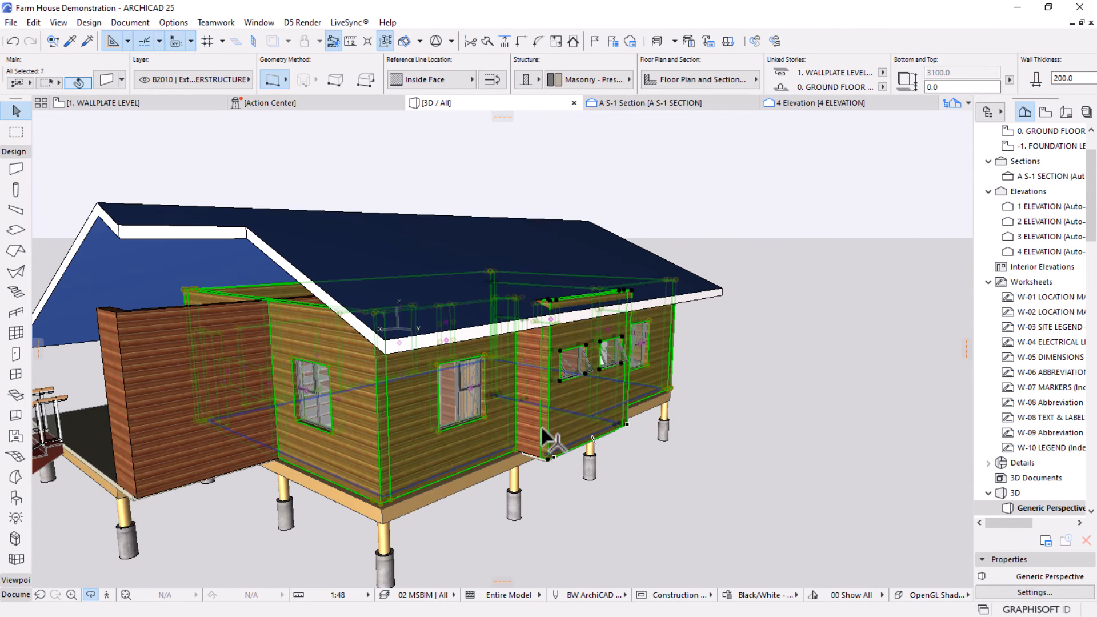
pyautogui.keyDown('shift'); pyautogui.click(526, 434); pyautogui.keyUp('shift')
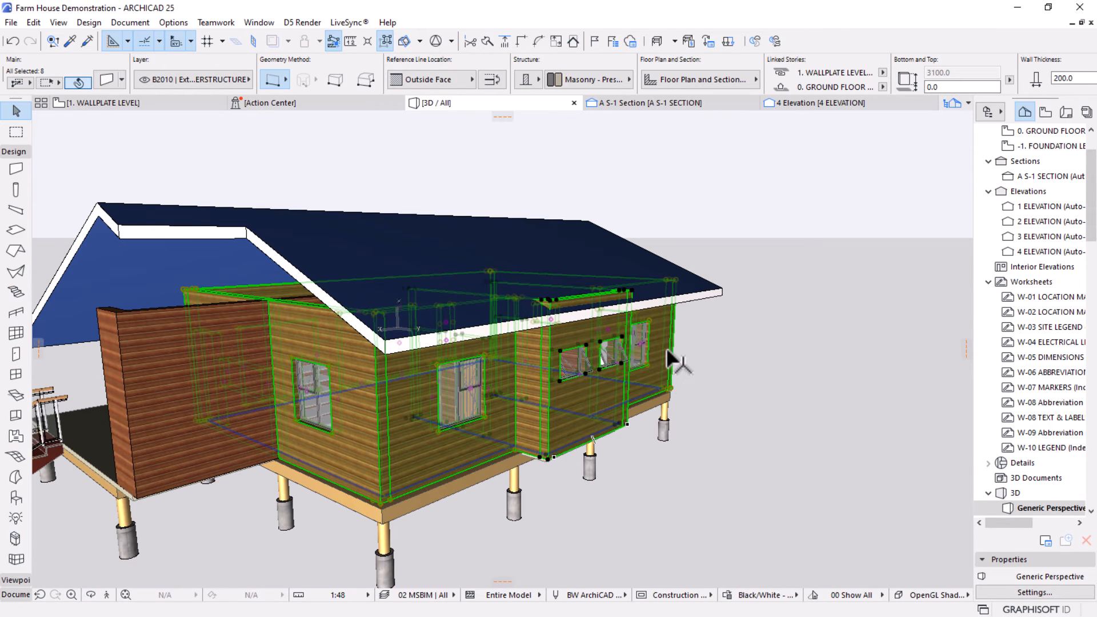
# Stretch the selected exterior walls up past the roof ridge, to a height of about 5740 mm.
pyautogui.click(490, 273)
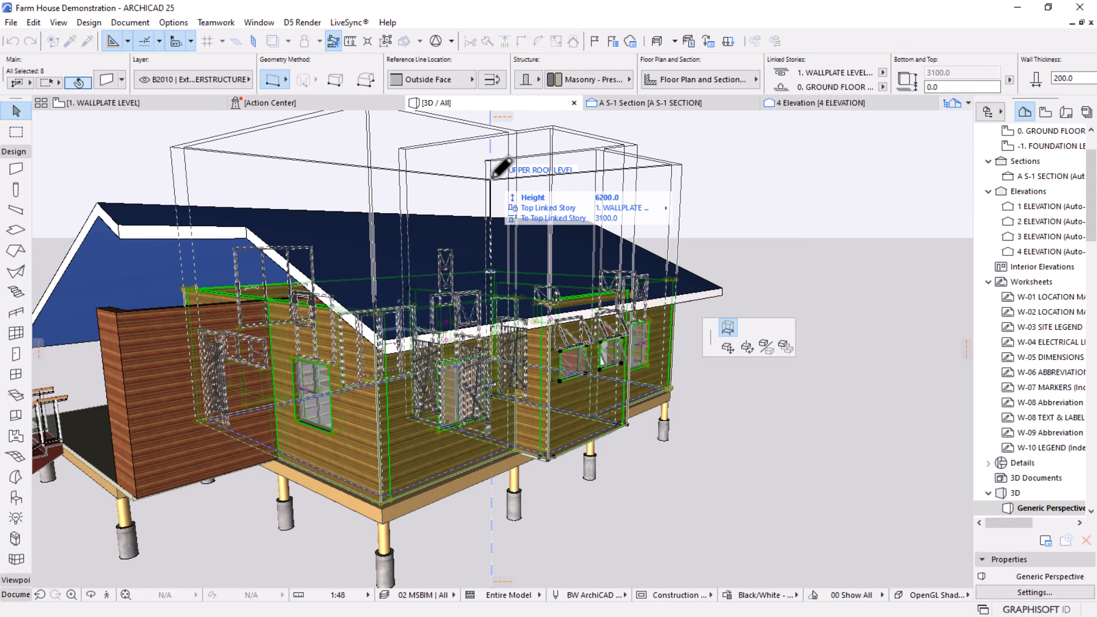
pyautogui.click(423, 197)
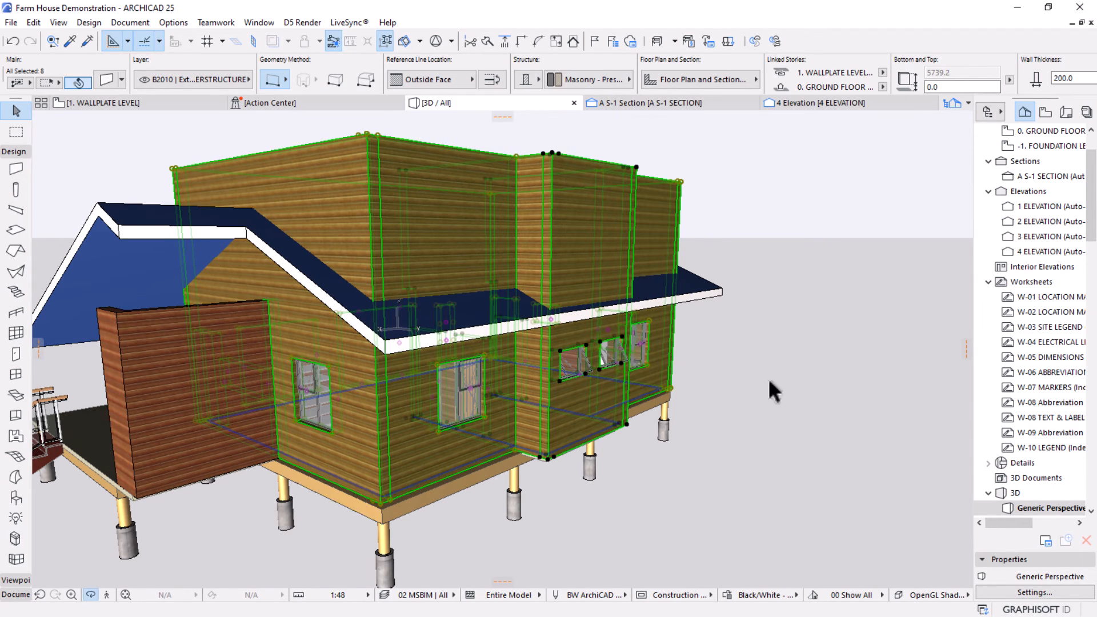
pyautogui.keyDown('shift'); pyautogui.moveTo(768, 379); pyautogui.dragTo(815, 246, button='middle'); pyautogui.keyUp('shift')
# Start Solid Element Operations with the eight exterior walls as targets.
pyautogui.rightClick(808, 163)
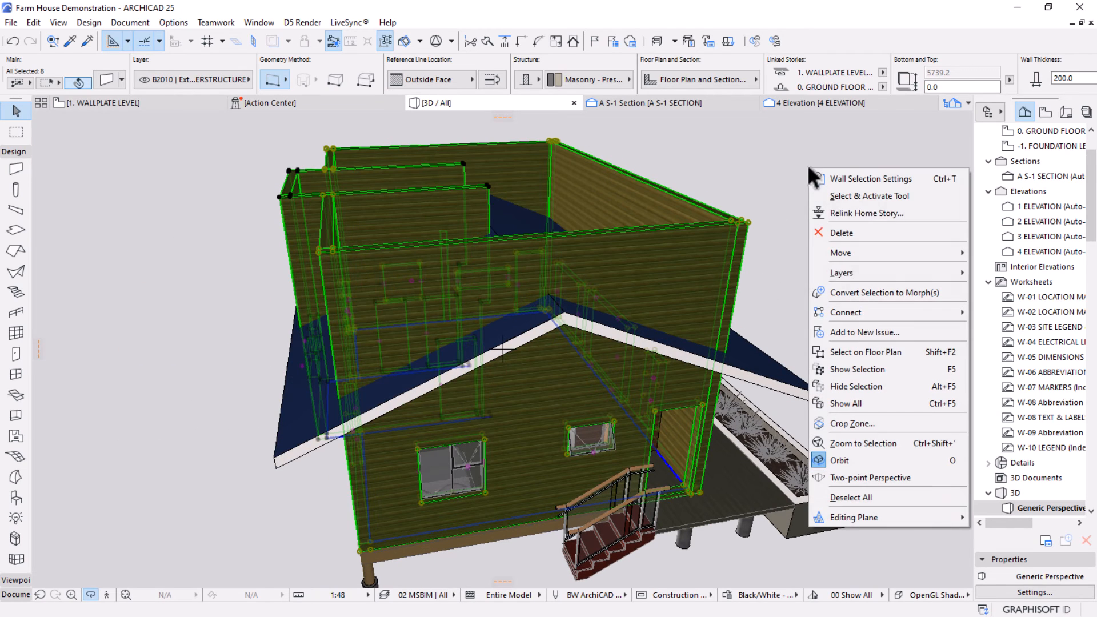
pyautogui.moveTo(869, 313)
pyautogui.click(719, 352)
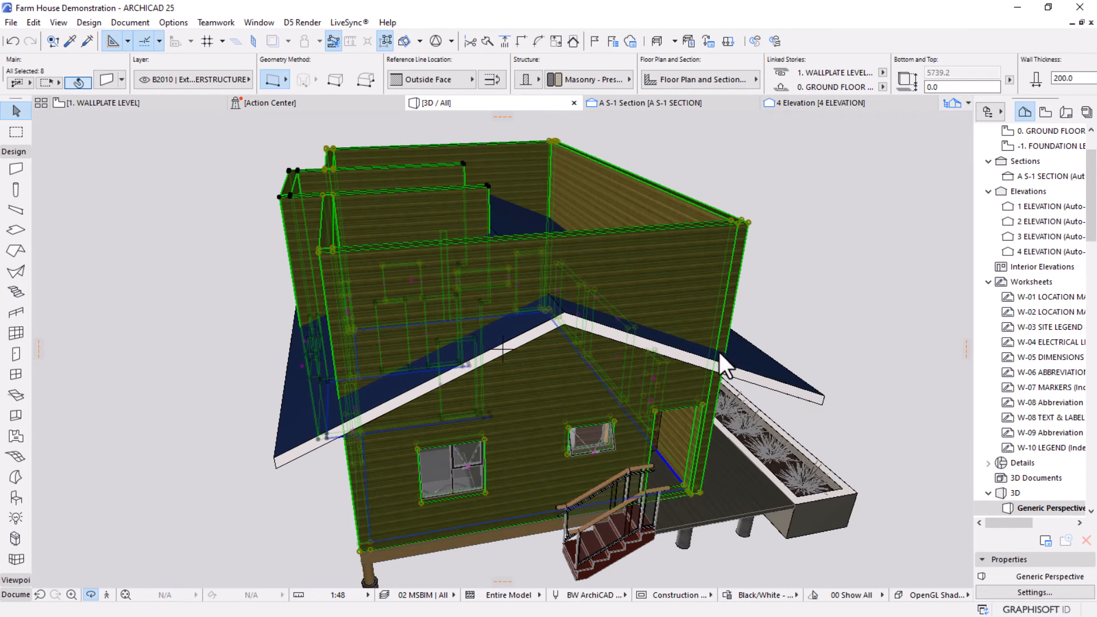
pyautogui.click(847, 165)
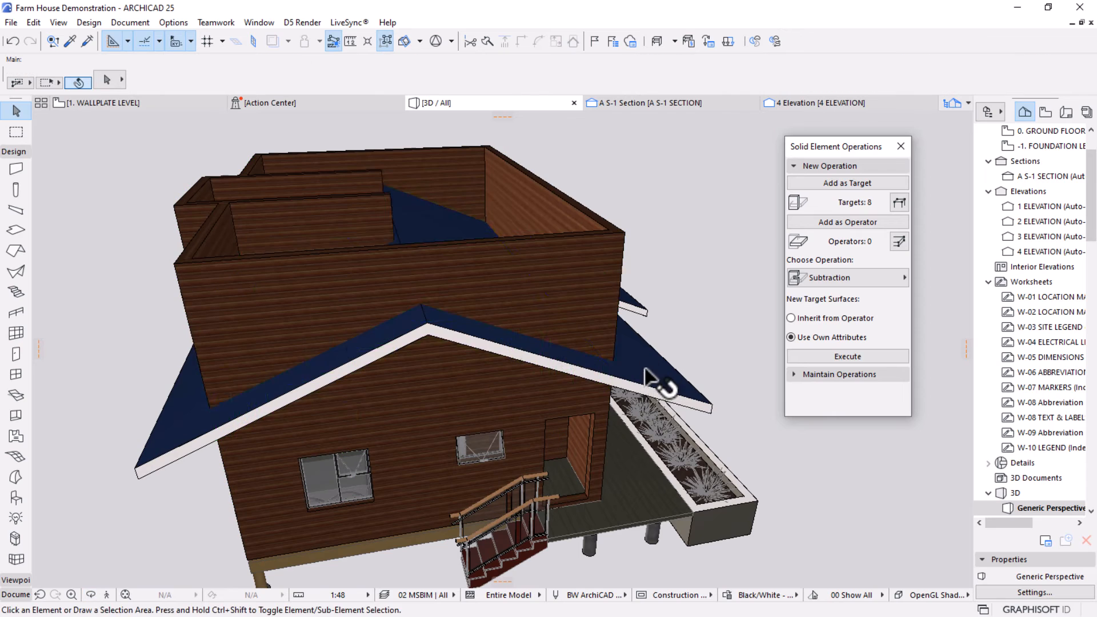
# Add the roof as operator and execute a Subtraction with upward extrusion on the target walls.
pyautogui.click(406, 342)
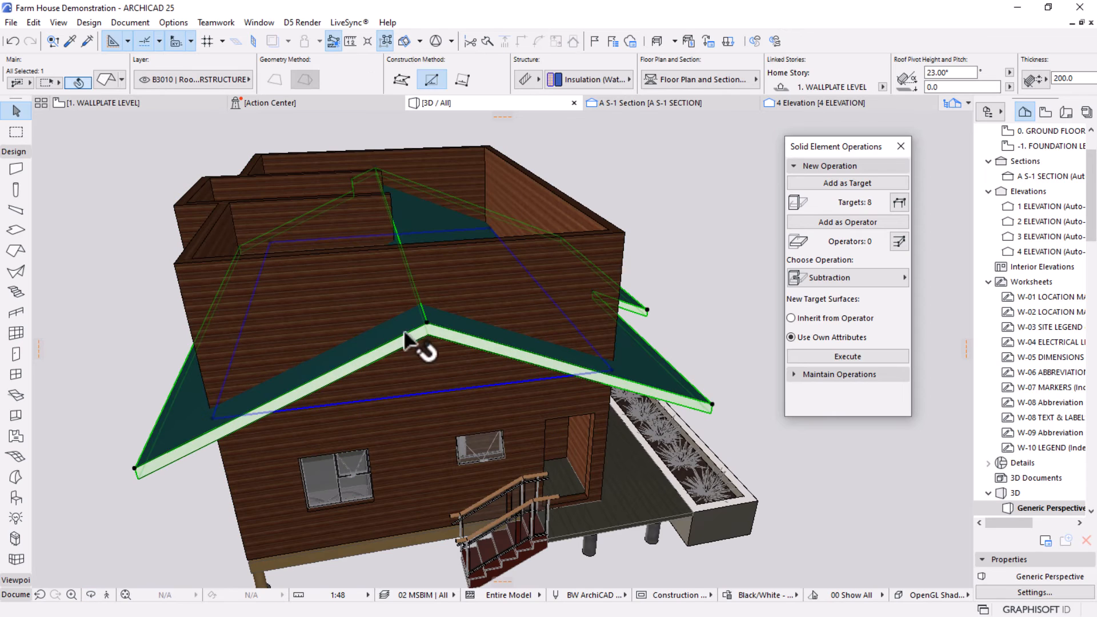
pyautogui.click(818, 221)
pyautogui.click(879, 278)
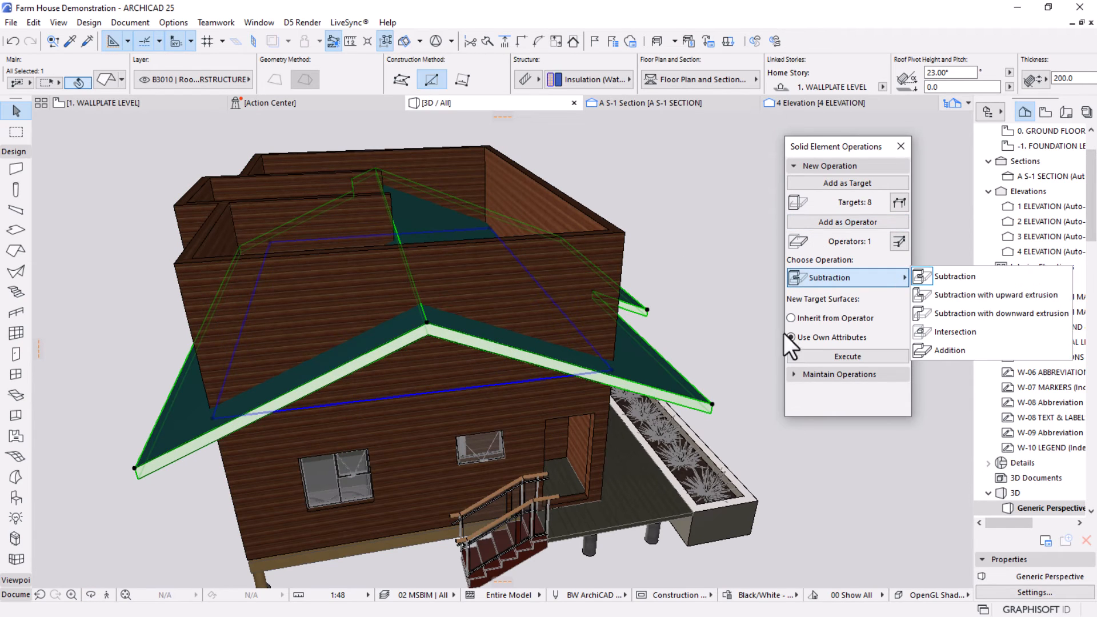
pyautogui.click(979, 296)
pyautogui.click(836, 356)
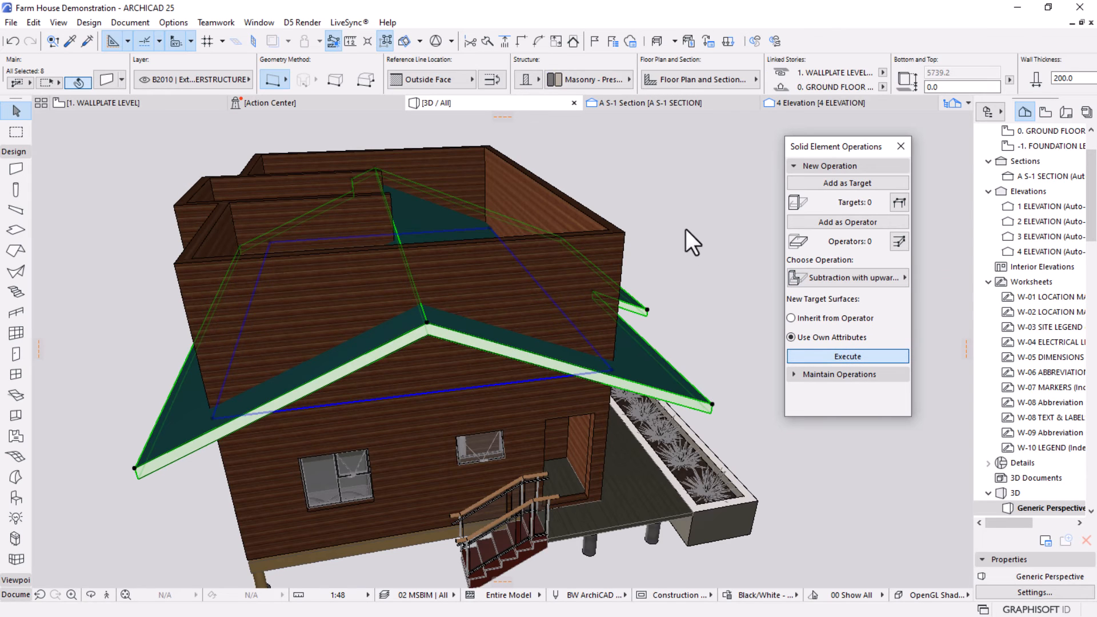
pyautogui.click(641, 255)
# Close Solid Element Operations and examine how the trimmed walls meet the roof on the deck side.
pyautogui.scroll(-3, 506, 318)
pyautogui.keyDown('shift'); pyautogui.moveTo(640, 422); pyautogui.dragTo(714, 285, button='middle'); pyautogui.keyUp('shift')
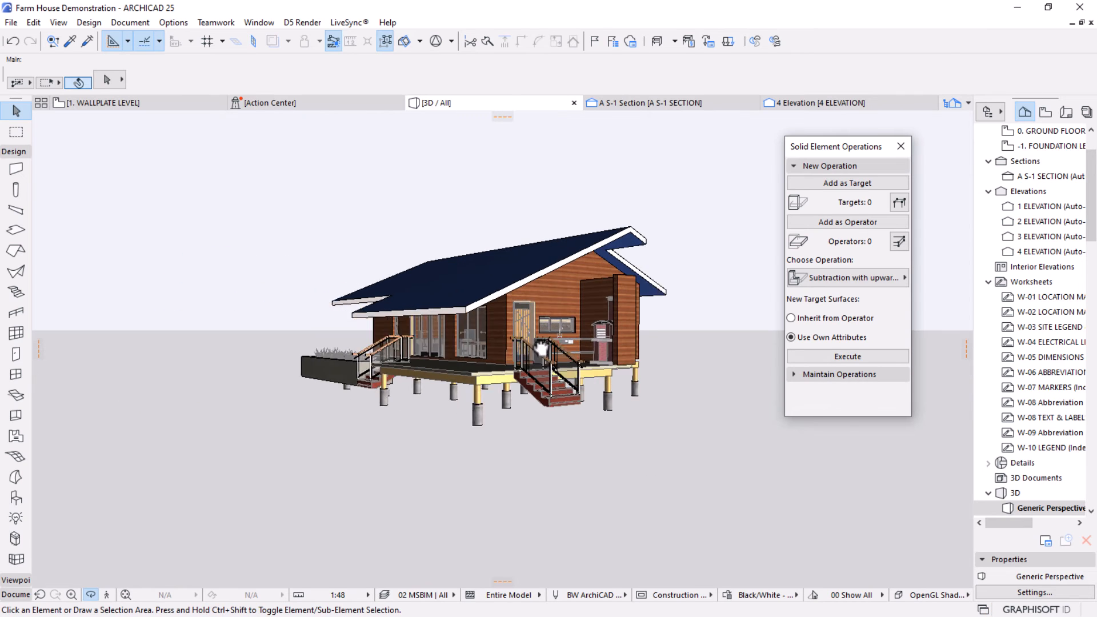
pyautogui.click(900, 147)
pyautogui.keyDown('shift'); pyautogui.moveTo(546, 264); pyautogui.dragTo(649, 382, button='middle'); pyautogui.keyUp('shift')
pyautogui.scroll(3, 649, 383)
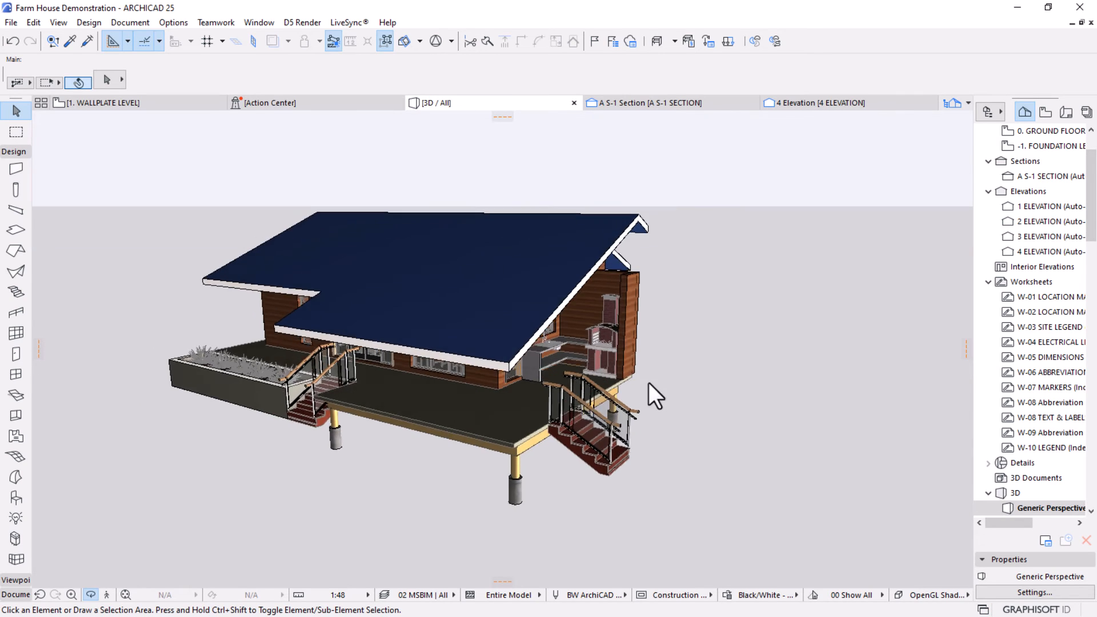
pyautogui.scroll(2, 649, 383)
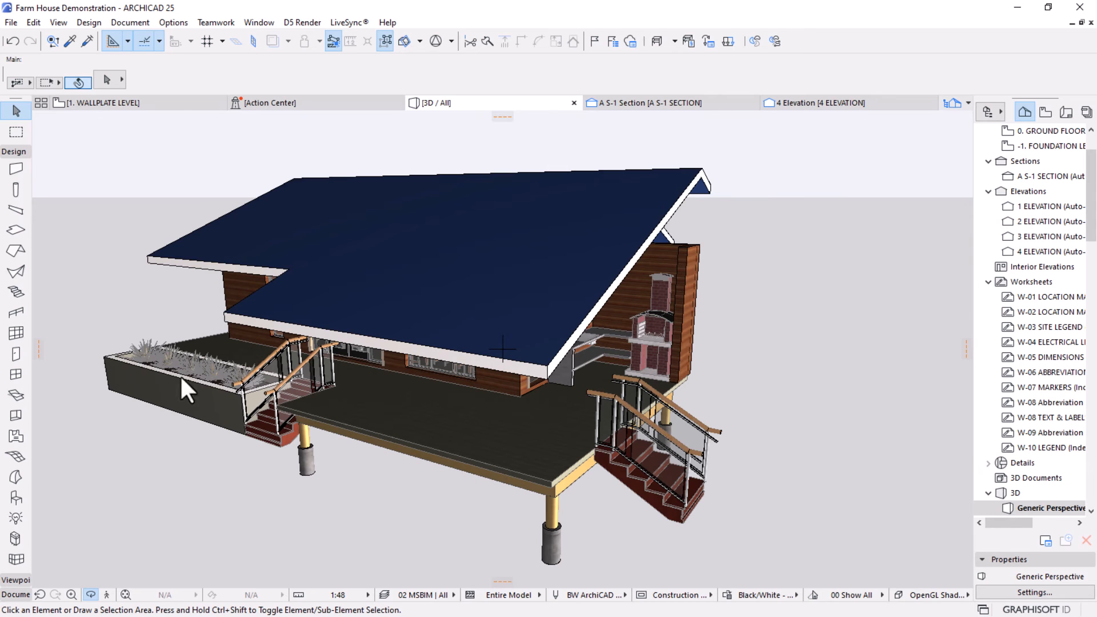
pyautogui.keyDown('shift'); pyautogui.moveTo(180, 375); pyautogui.dragTo(135, 147, button='middle'); pyautogui.keyUp('shift')
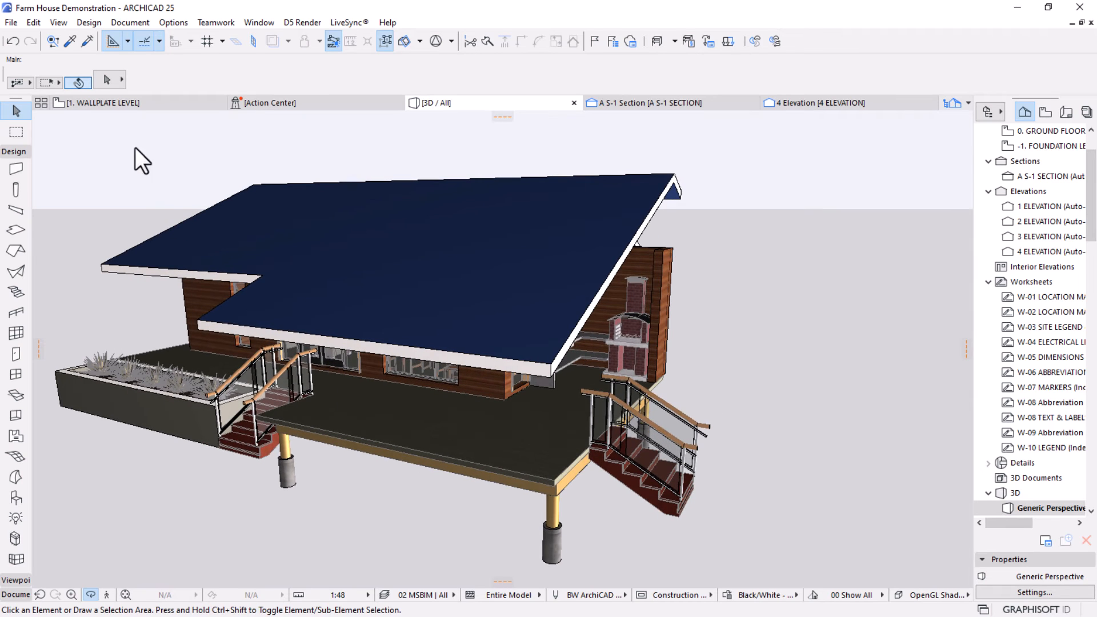
# On the ground floor plan, set up the Column tool with a rectangular Timber - Structural section of 200 × 200 mm.
pyautogui.doubleClick(1053, 137)
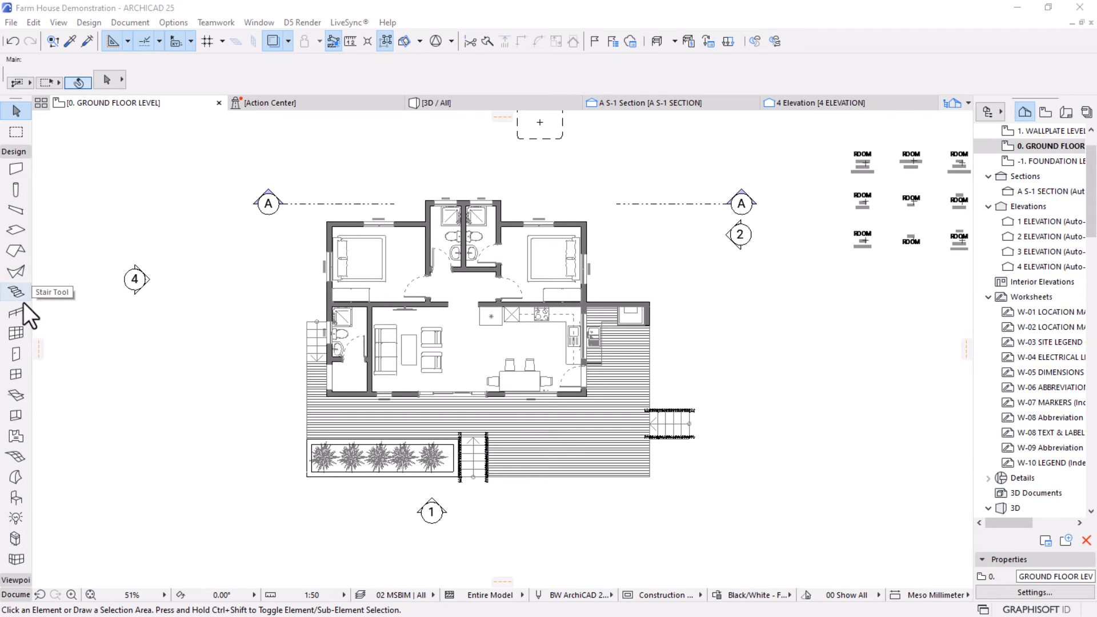
pyautogui.click(23, 187)
pyautogui.click(398, 79)
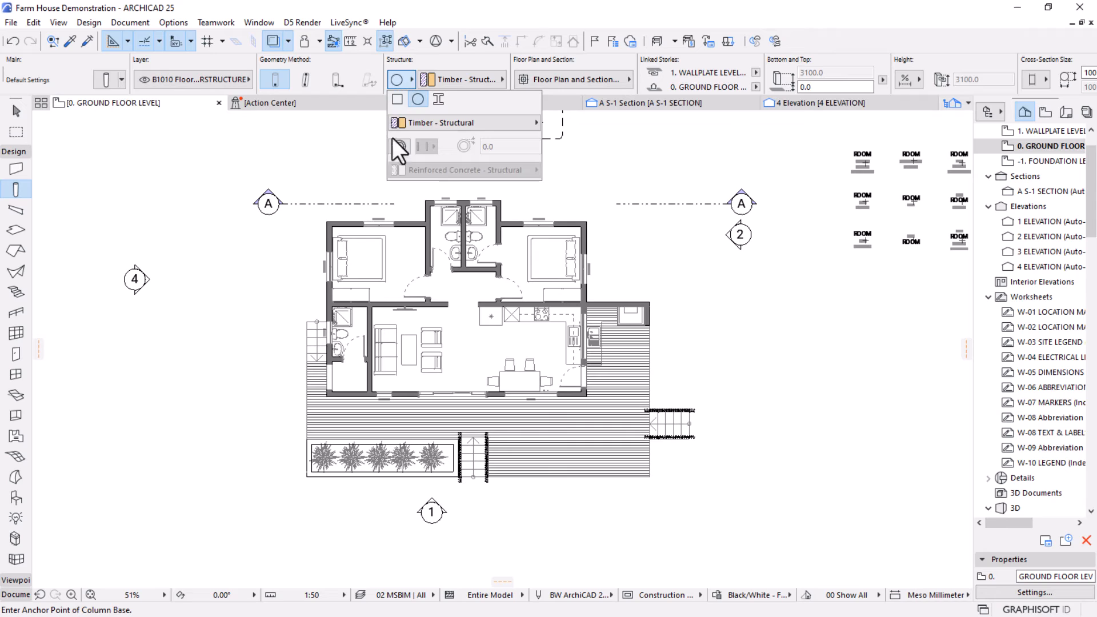
pyautogui.click(430, 56)
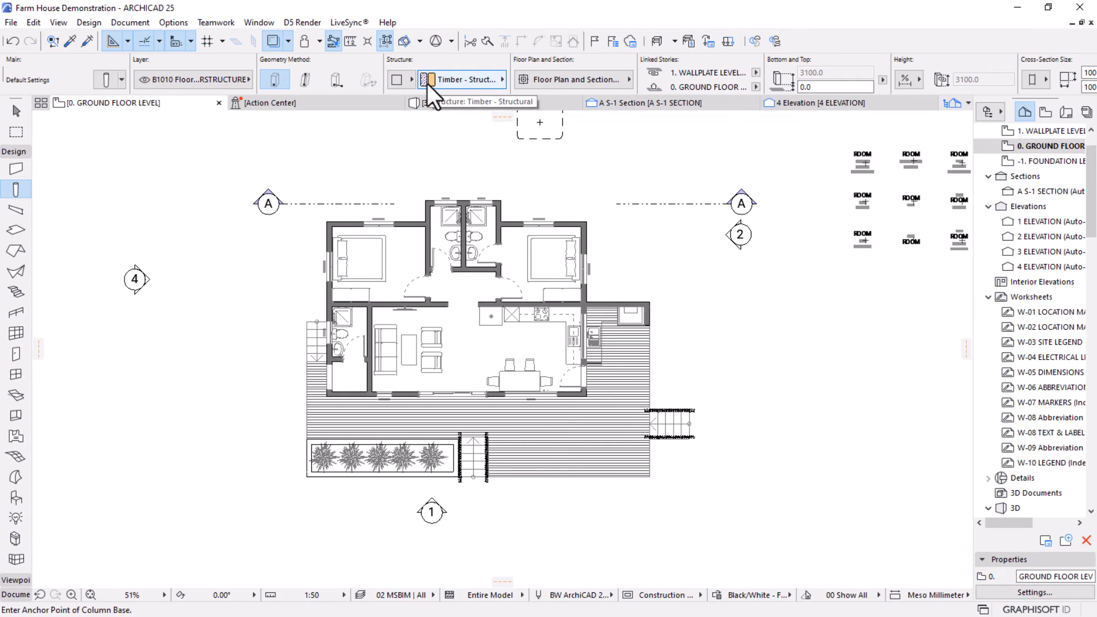
pyautogui.scroll(-3, 759, 74)
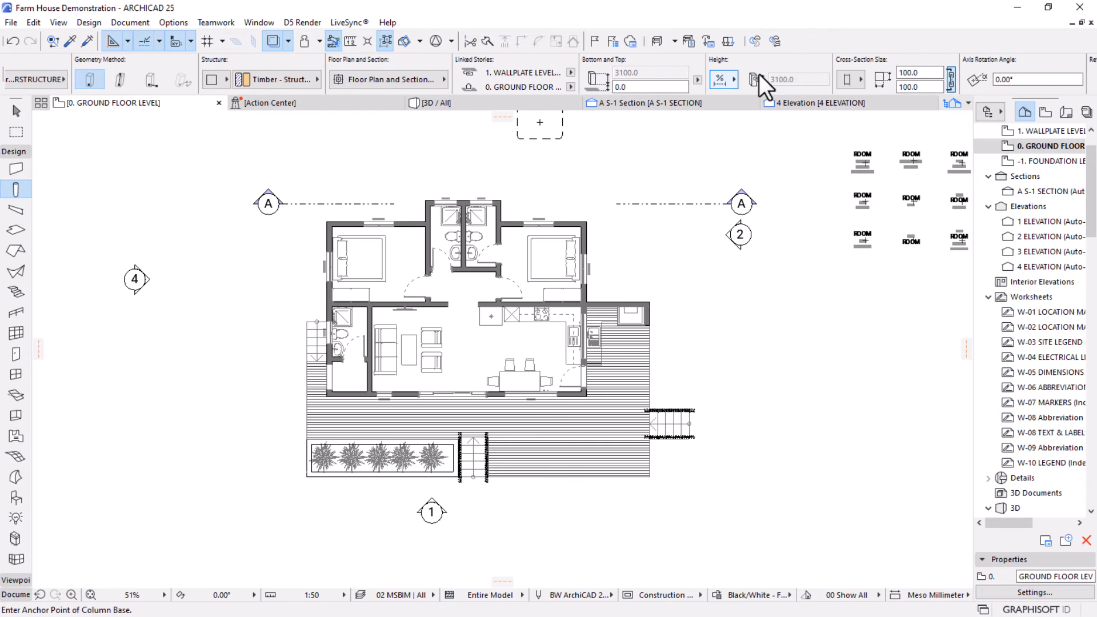
pyautogui.scroll(-1, 758, 74)
pyautogui.moveTo(828, 73); pyautogui.dragTo(770, 76)
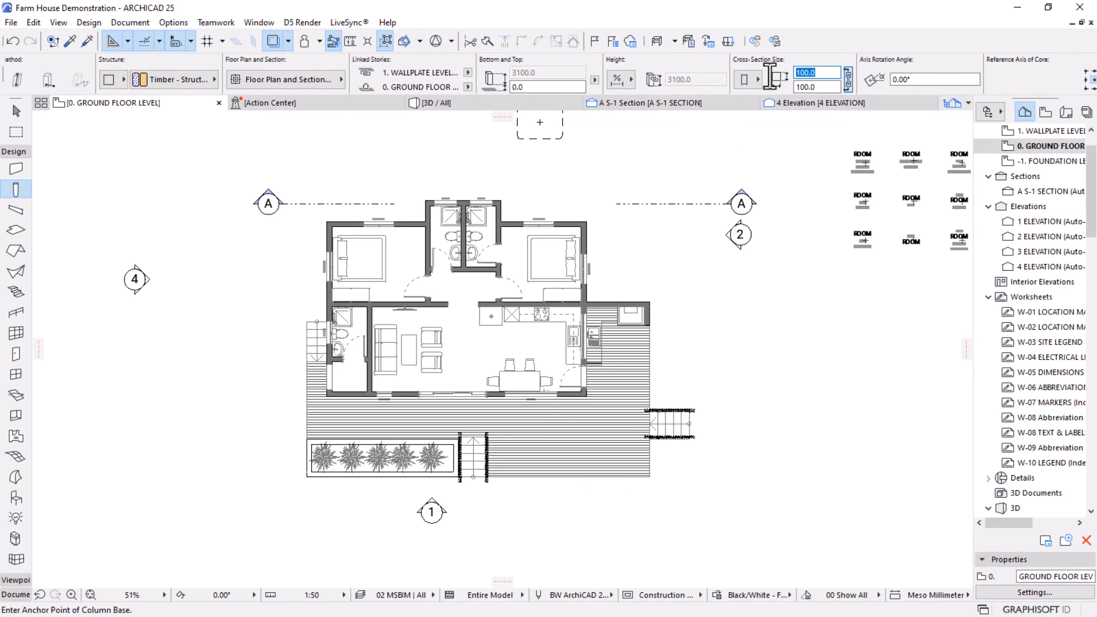
pyautogui.write('200')
pyautogui.press('Tab')
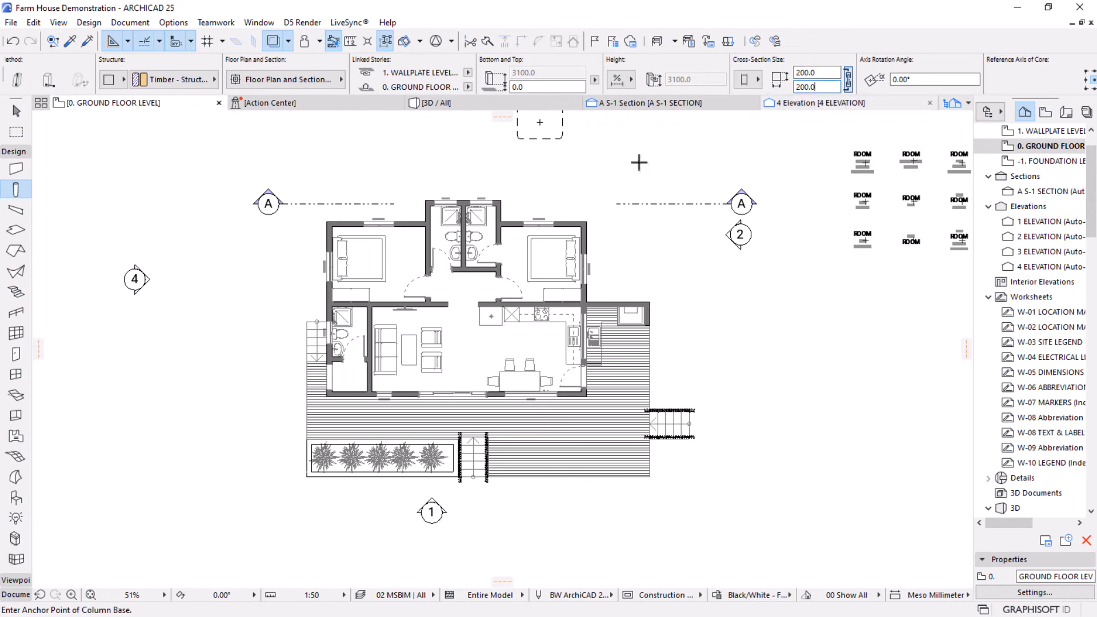
# Place four deck columns: behind the planter's far end, at the deck's outer front corner, and two beside the front stairs.
pyautogui.scroll(6, 393, 478)
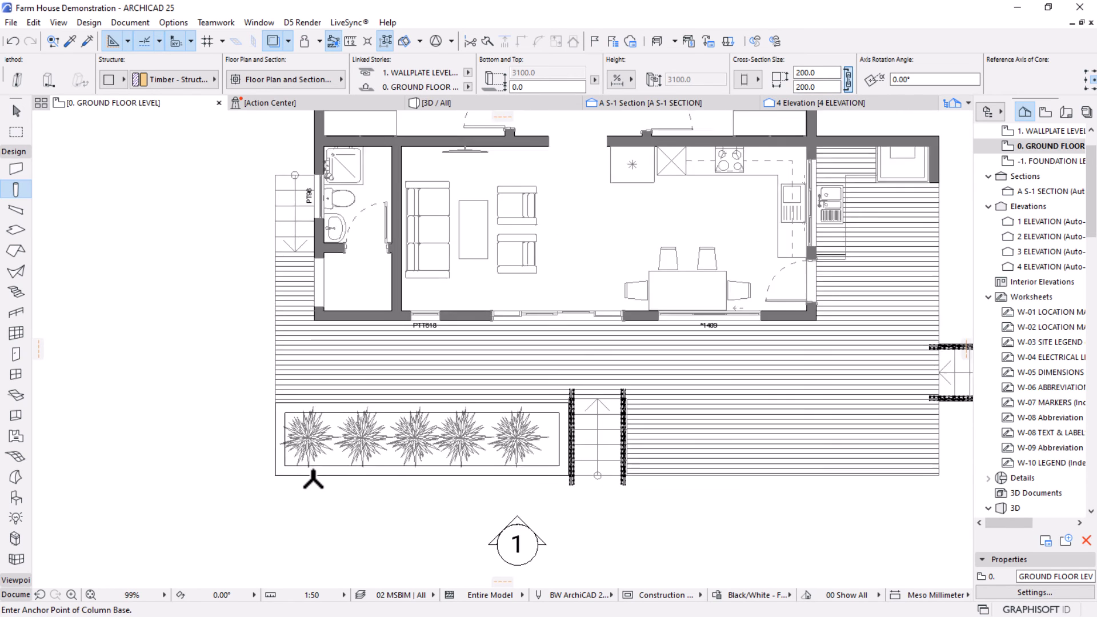
pyautogui.click(345, 363)
pyautogui.scroll(-4, 336, 337)
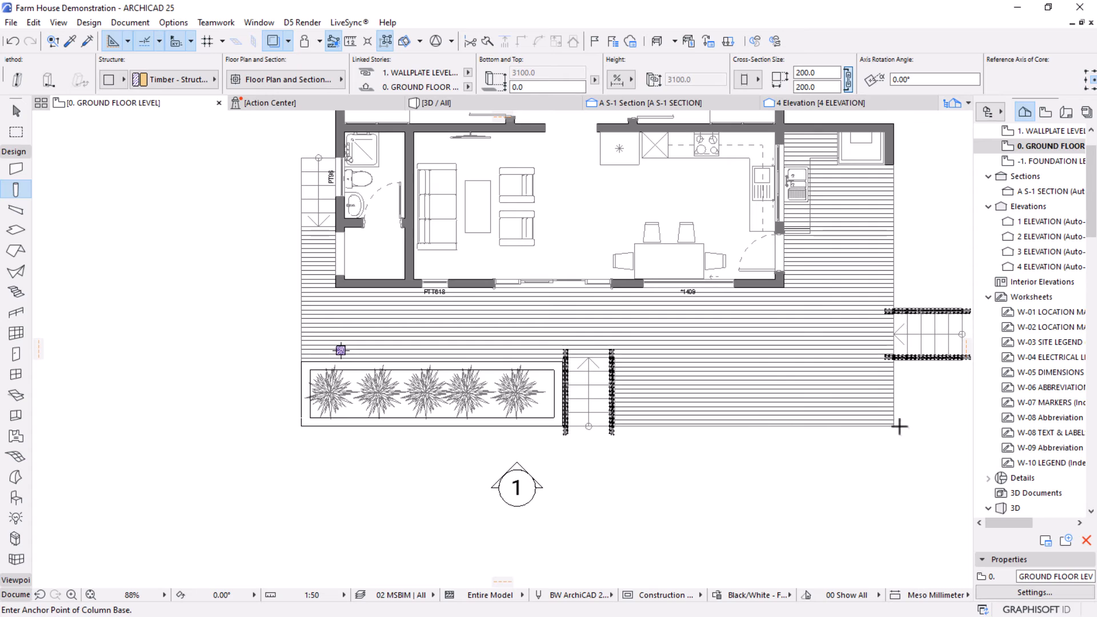
pyautogui.scroll(2, 898, 426)
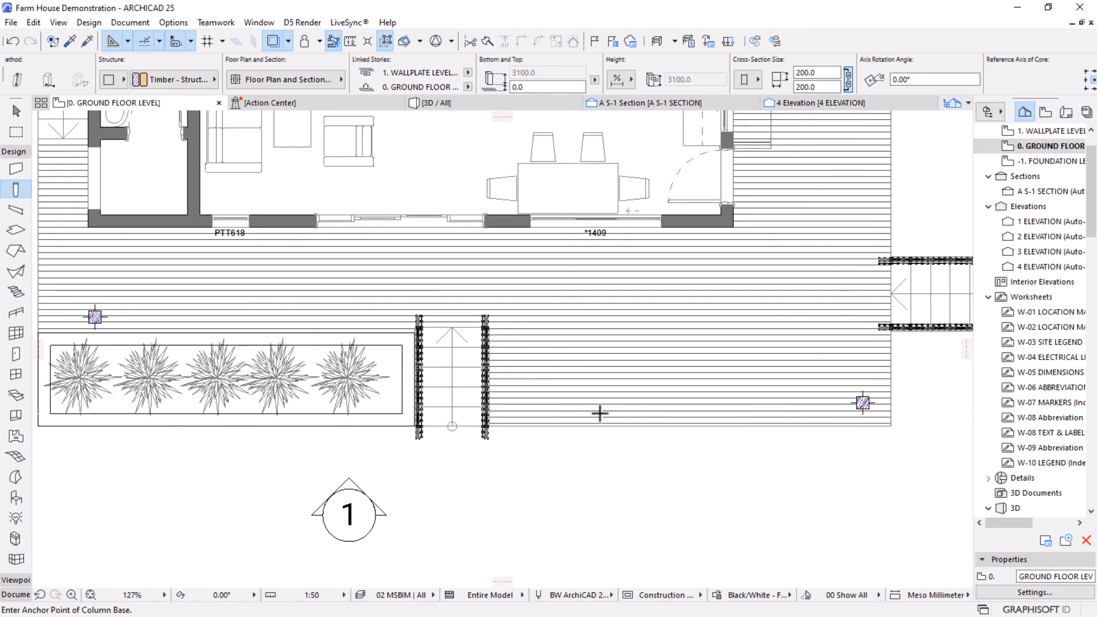
pyautogui.click(514, 411)
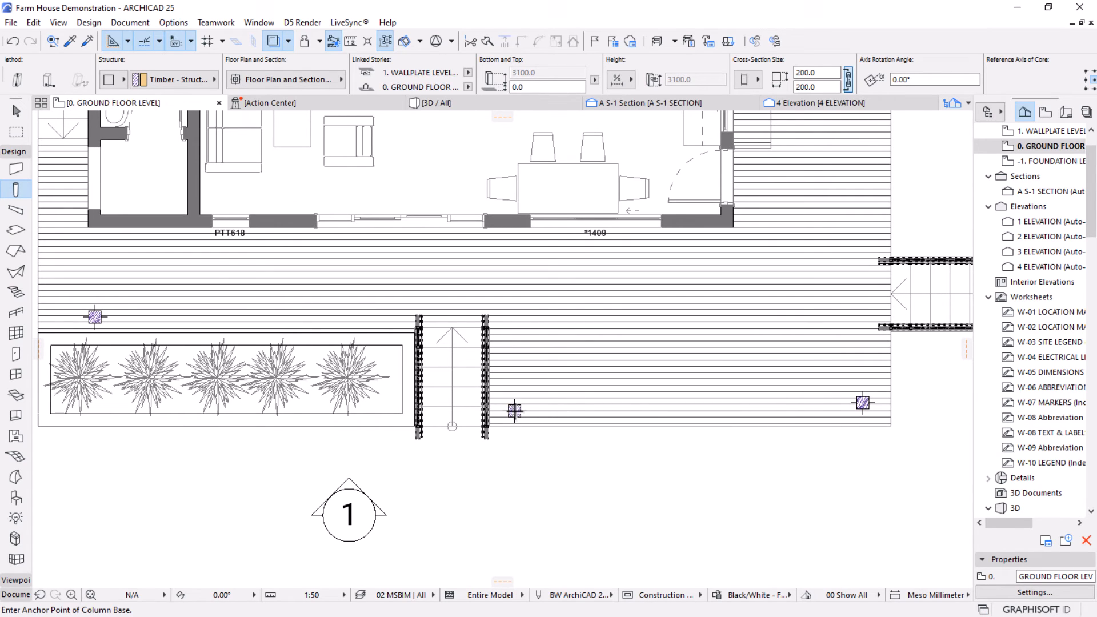
pyautogui.click(515, 311)
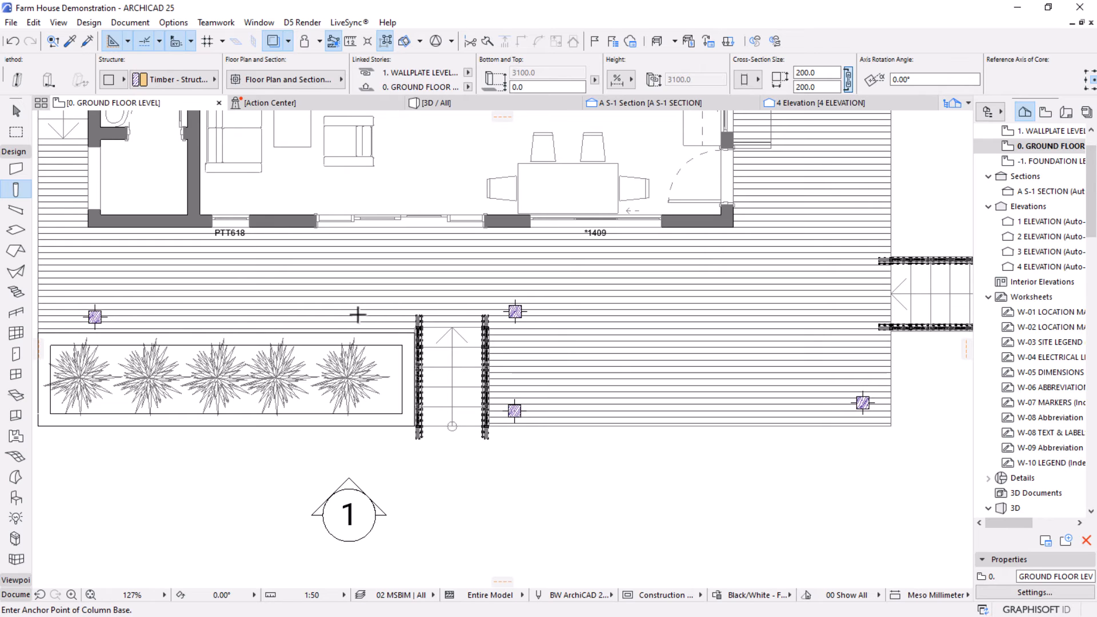
pyautogui.scroll(-1, 517, 313)
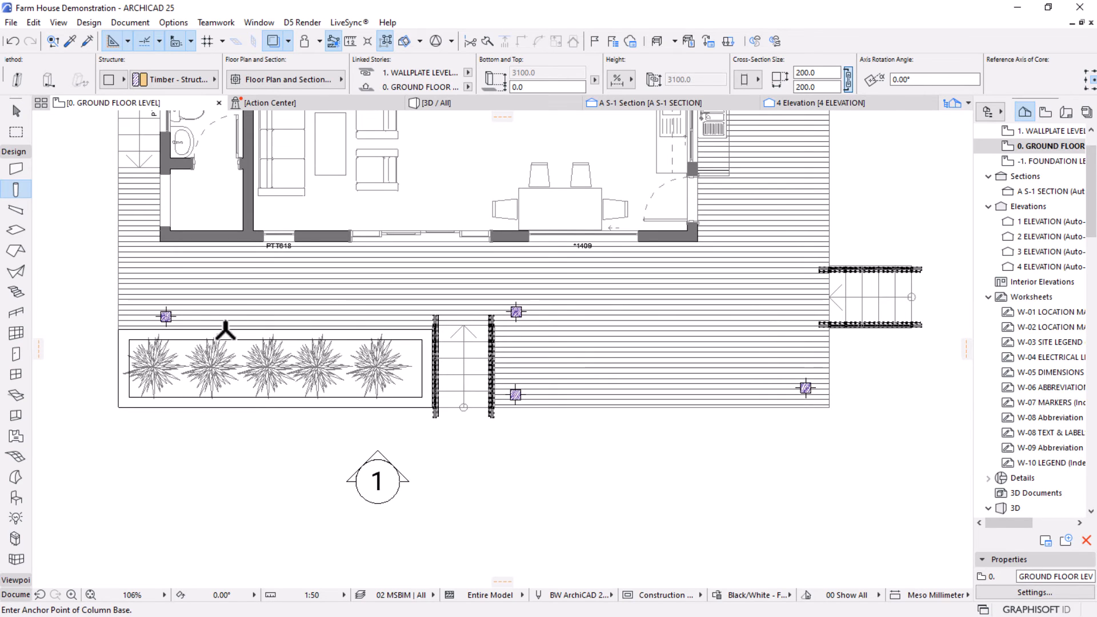
# Move the column behind the planter vertically to align with the inner column beside the front stairs.
pyautogui.press('Escape')
pyautogui.click(166, 316)
pyautogui.hotkey('ctrl', 'd')
pyautogui.click(166, 316)
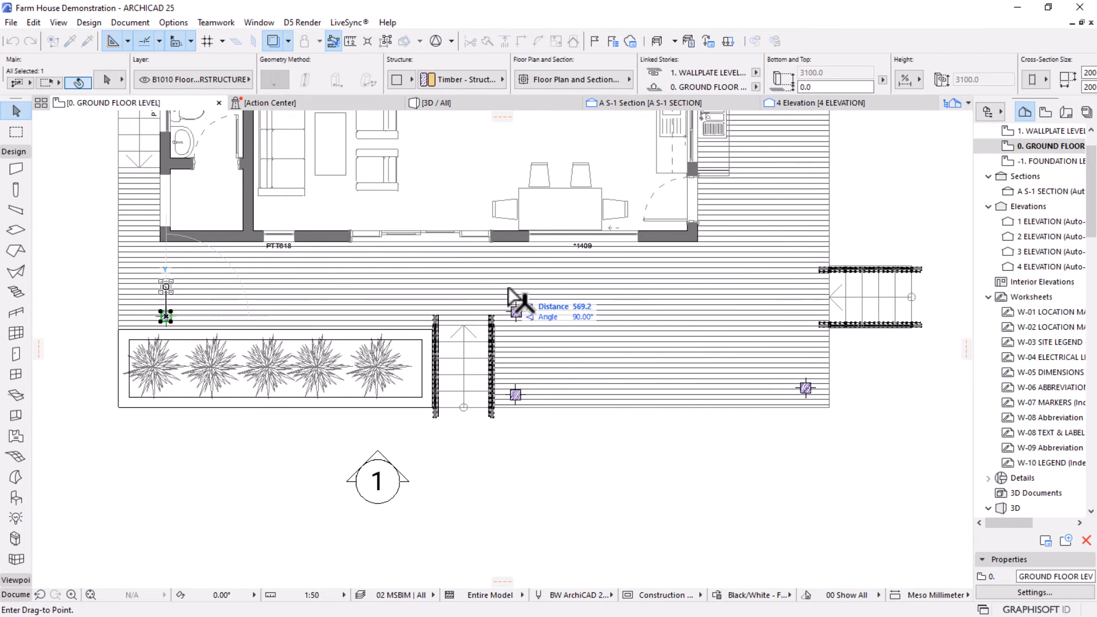
pyautogui.click(516, 312)
pyautogui.scroll(-1, 526, 322)
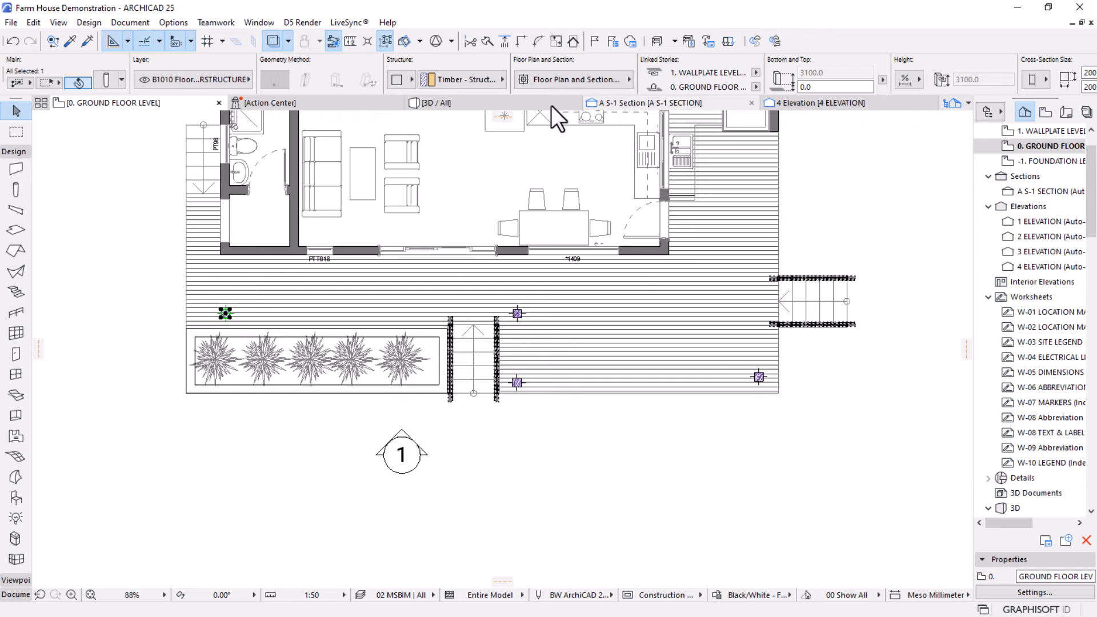
# Show the model in 3D and select all four deck columns projecting through the roof.
pyautogui.click(498, 104)
pyautogui.keyDown('shift'); pyautogui.moveTo(529, 344); pyautogui.dragTo(613, 383, button='middle'); pyautogui.keyUp('shift')
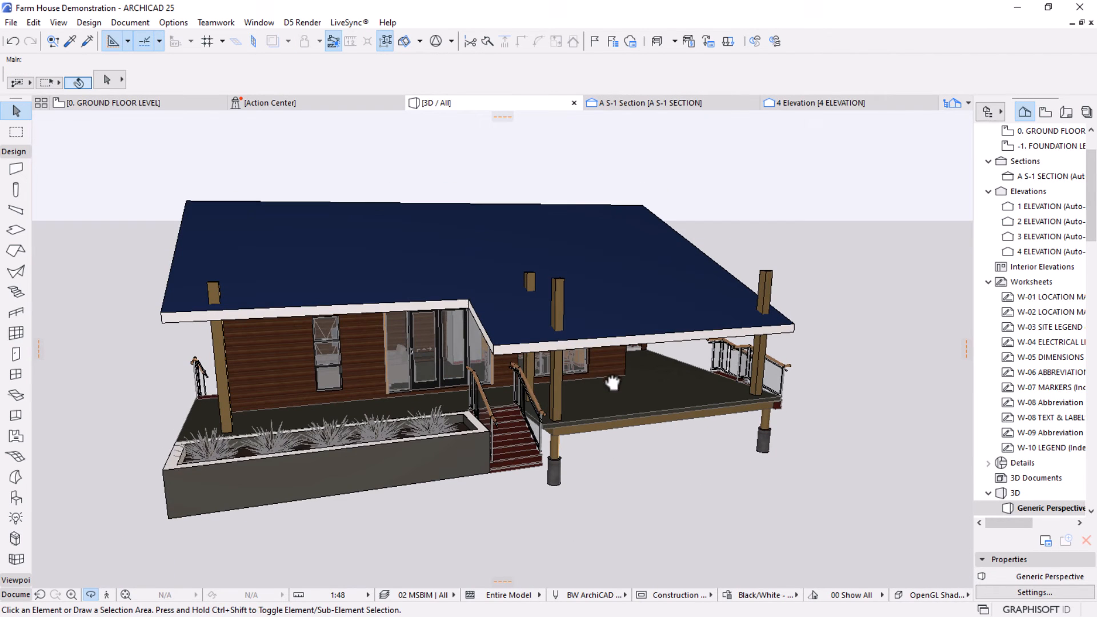
pyautogui.click(558, 288)
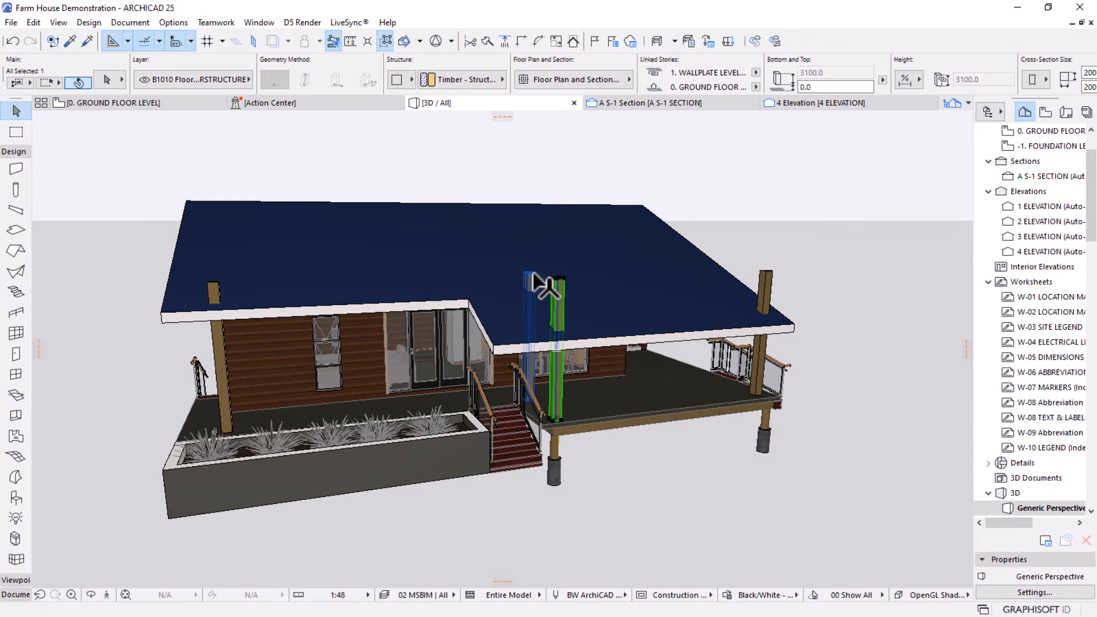
pyautogui.keyDown('shift'); pyautogui.click(530, 283); pyautogui.keyUp('shift')
pyautogui.keyDown('shift'); pyautogui.click(764, 282); pyautogui.keyUp('shift')
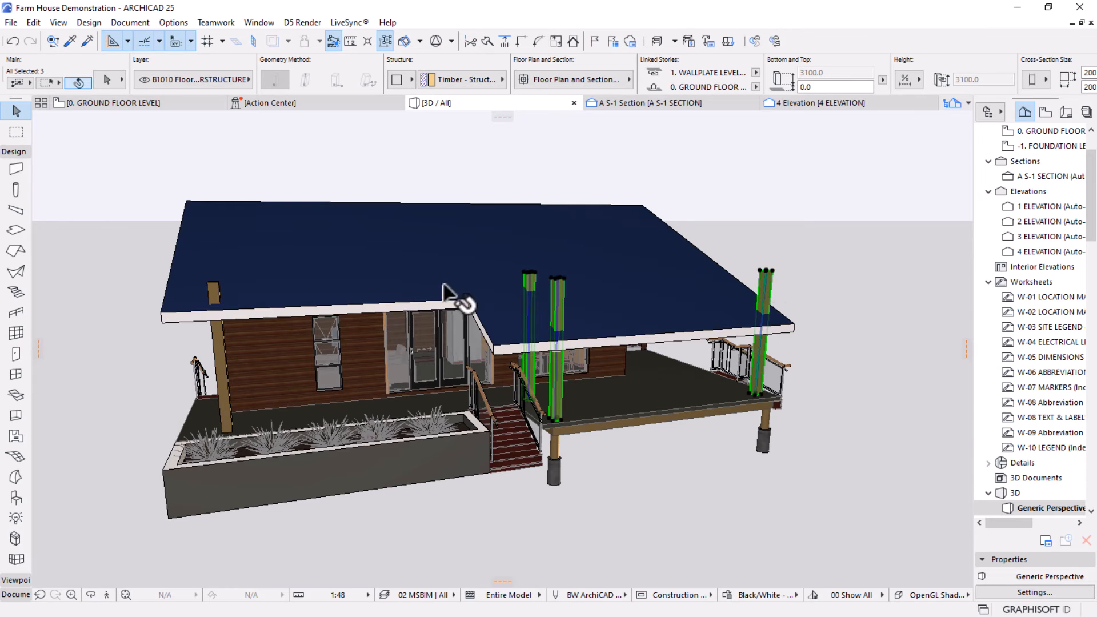
pyautogui.keyDown('shift'); pyautogui.click(217, 294); pyautogui.keyUp('shift')
# Override both surfaces of the four selected columns with the same red-brown wood material and link the two surface settings.
pyautogui.scroll(5, 263, 360)
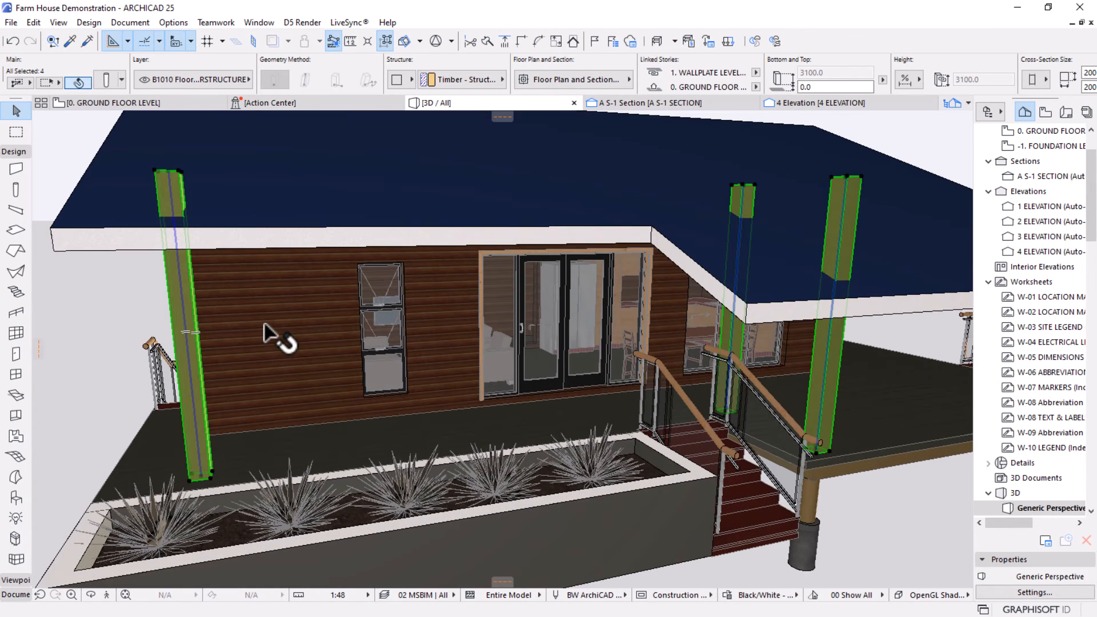
pyautogui.click(108, 83)
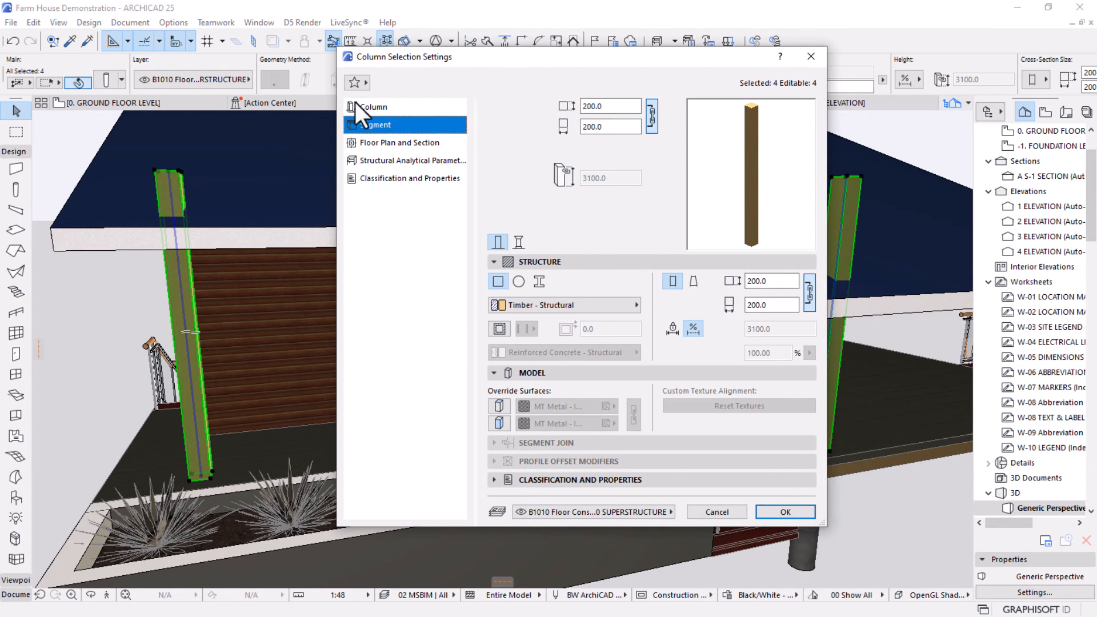
pyautogui.click(499, 405)
pyautogui.click(499, 423)
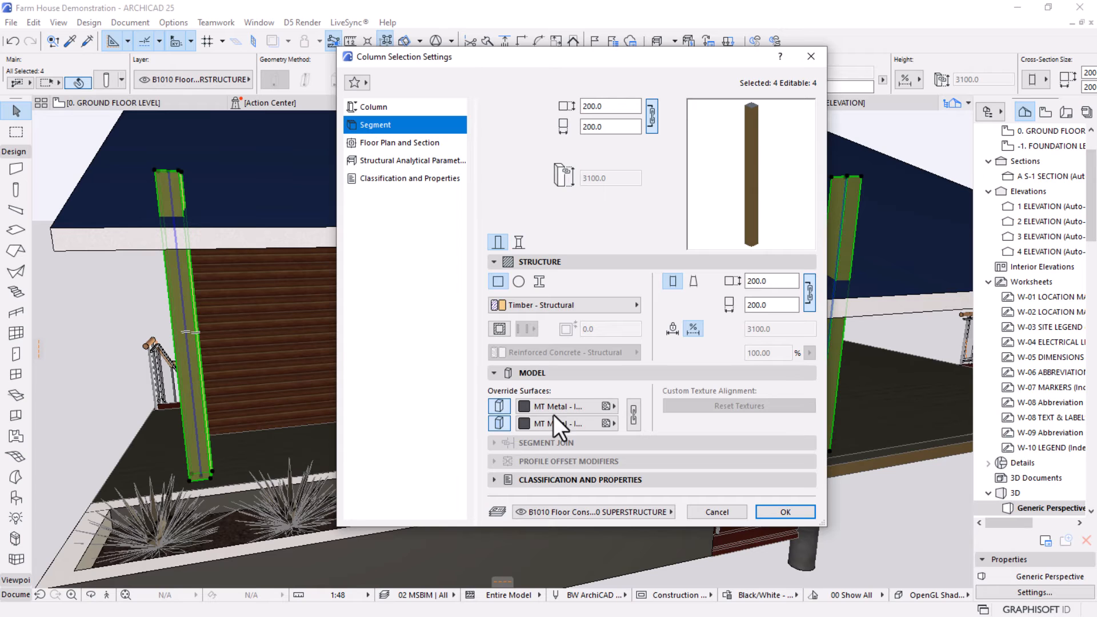
pyautogui.click(557, 407)
pyautogui.press('w')
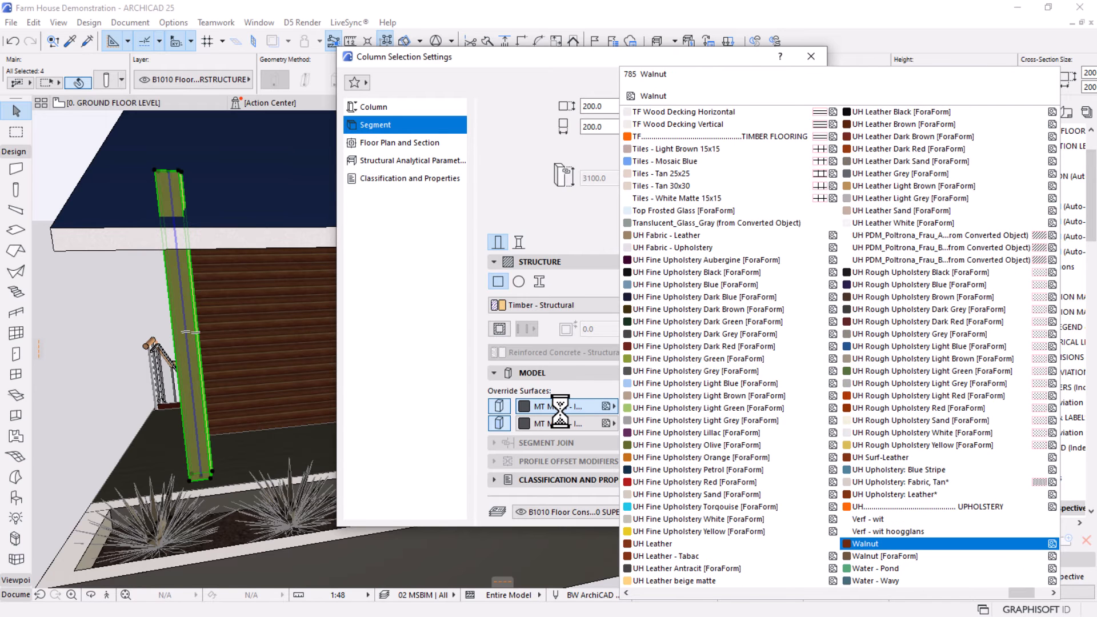
pyautogui.click(919, 241)
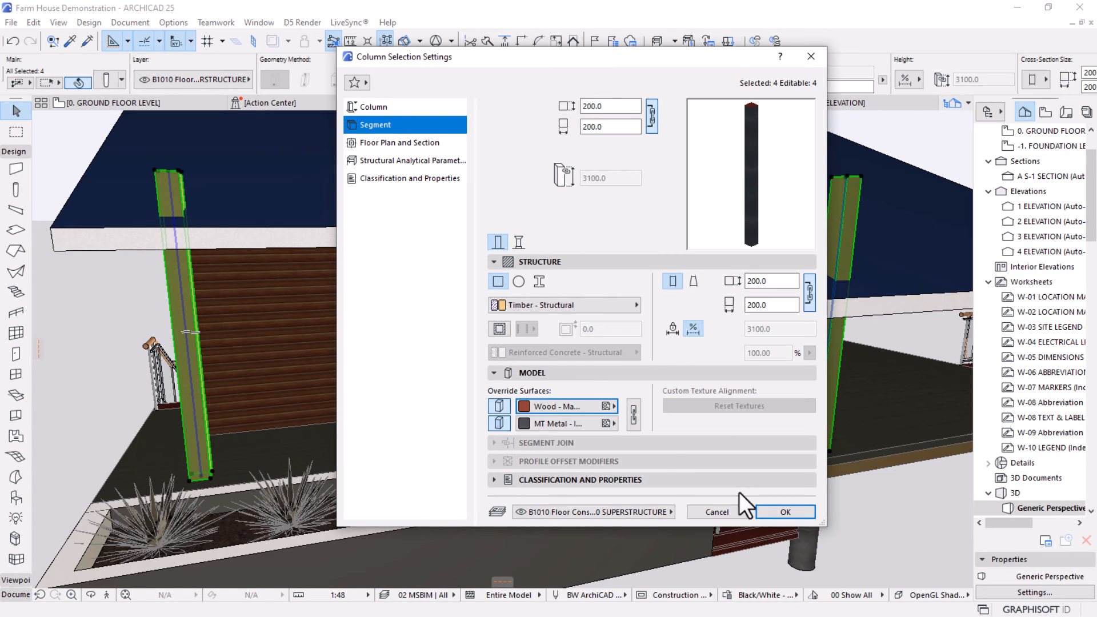
pyautogui.click(638, 416)
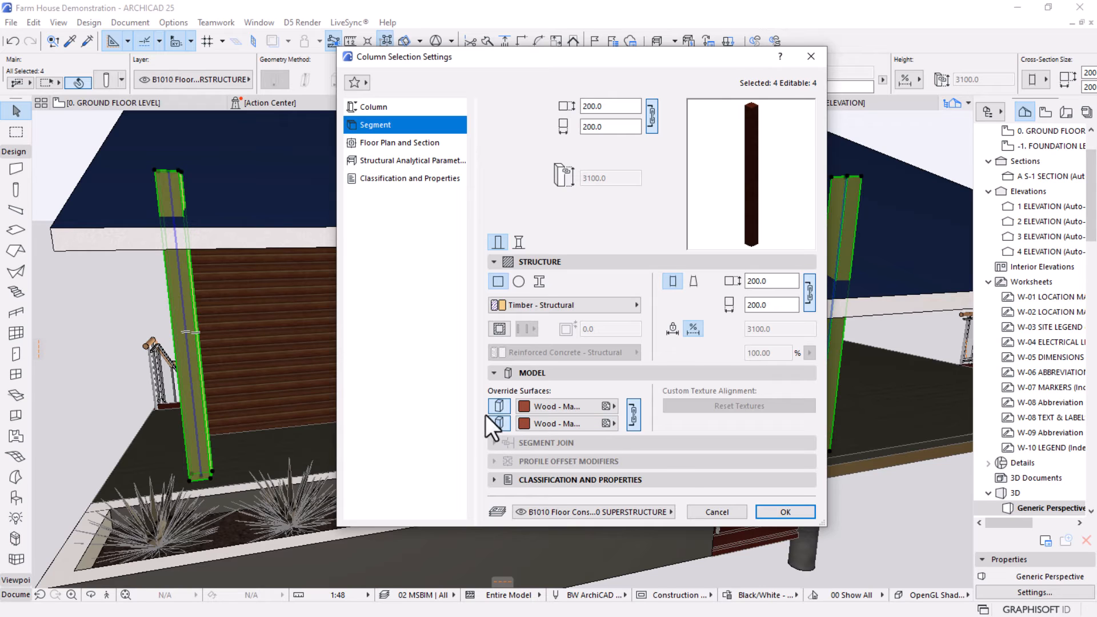
pyautogui.click(786, 512)
pyautogui.scroll(-5, 522, 340)
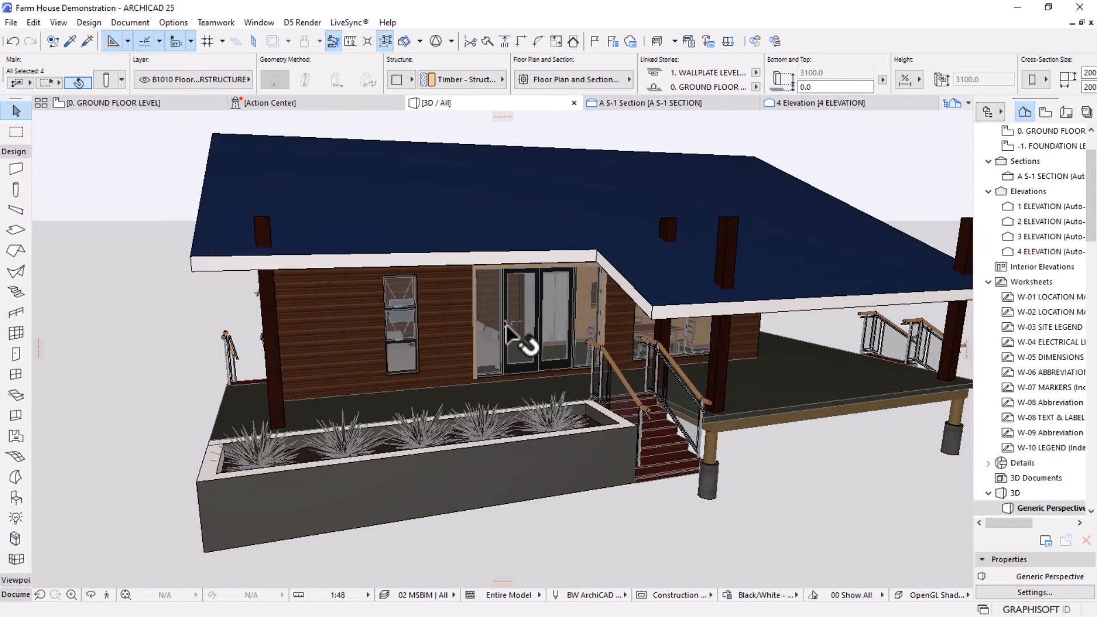
# Trim the four columns with a Solid Element Operation, using the roof as operator and Subtraction with upward extrusion.
pyautogui.moveTo(563, 355); pyautogui.dragTo(374, 369, button='middle')
pyautogui.keyDown('shift'); pyautogui.moveTo(678, 416); pyautogui.dragTo(708, 419, button='middle'); pyautogui.keyUp('shift')
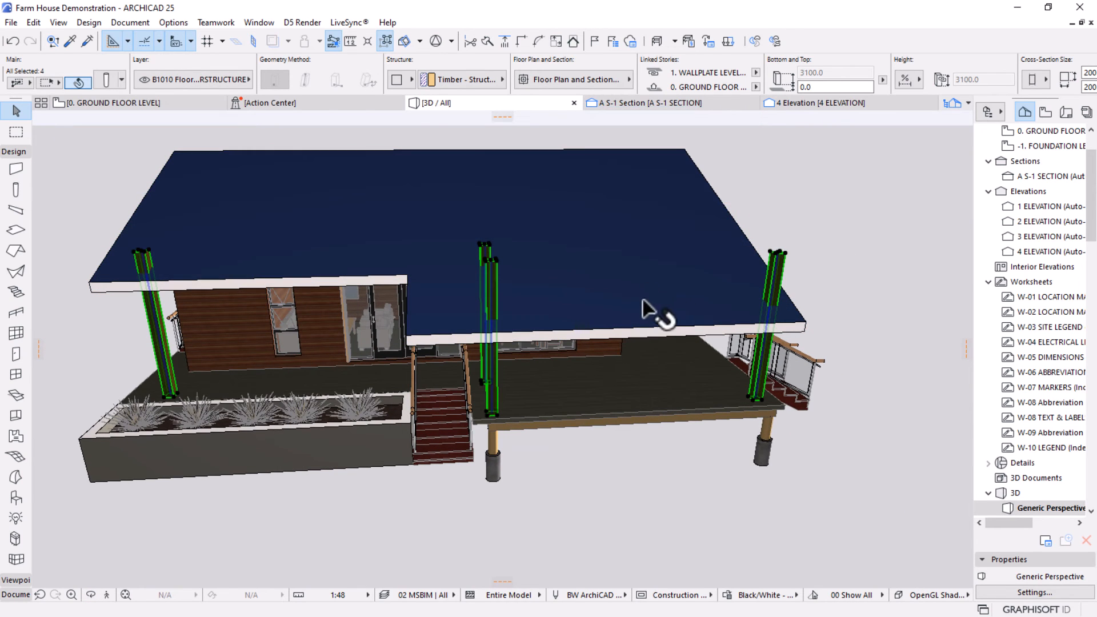
pyautogui.rightClick(815, 175)
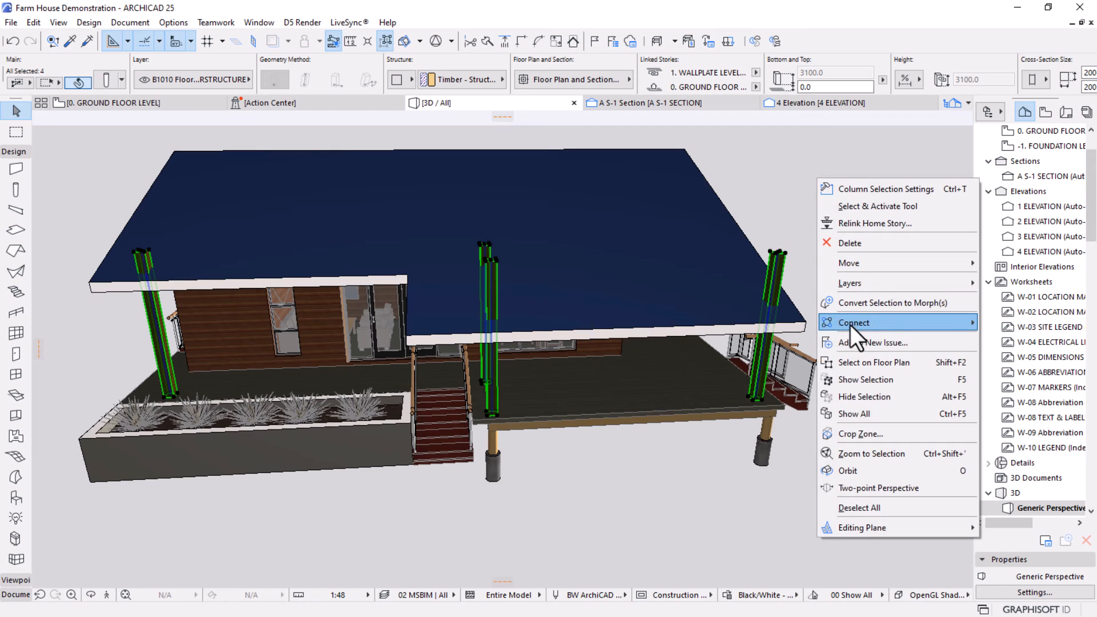
pyautogui.moveTo(852, 327)
pyautogui.click(690, 360)
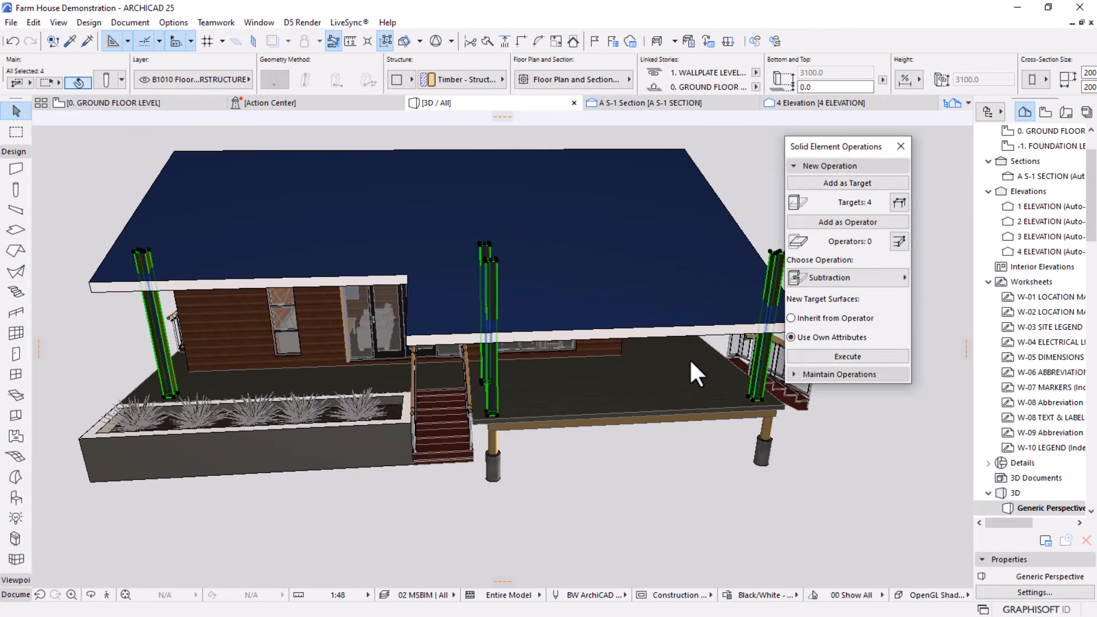
pyautogui.click(576, 277)
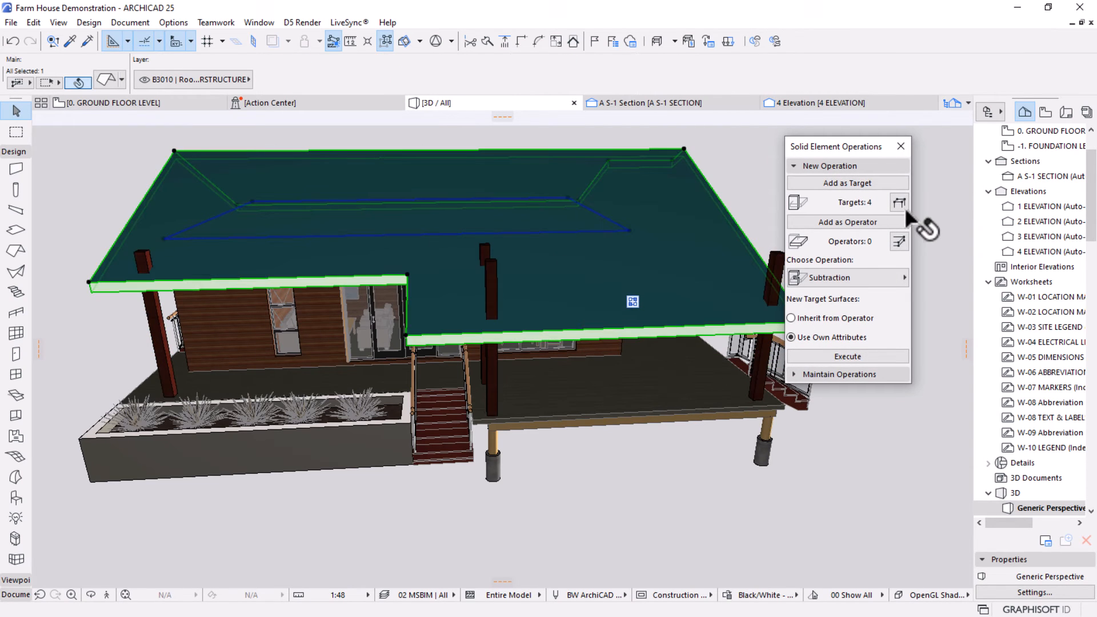
pyautogui.click(833, 222)
pyautogui.click(830, 275)
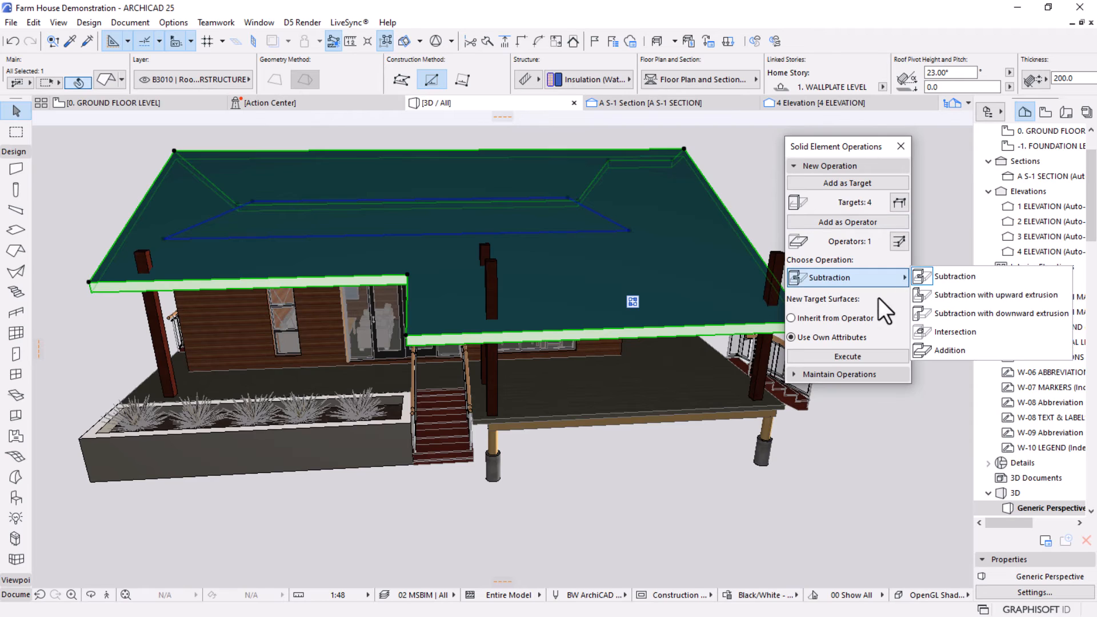
pyautogui.click(944, 295)
pyautogui.click(800, 354)
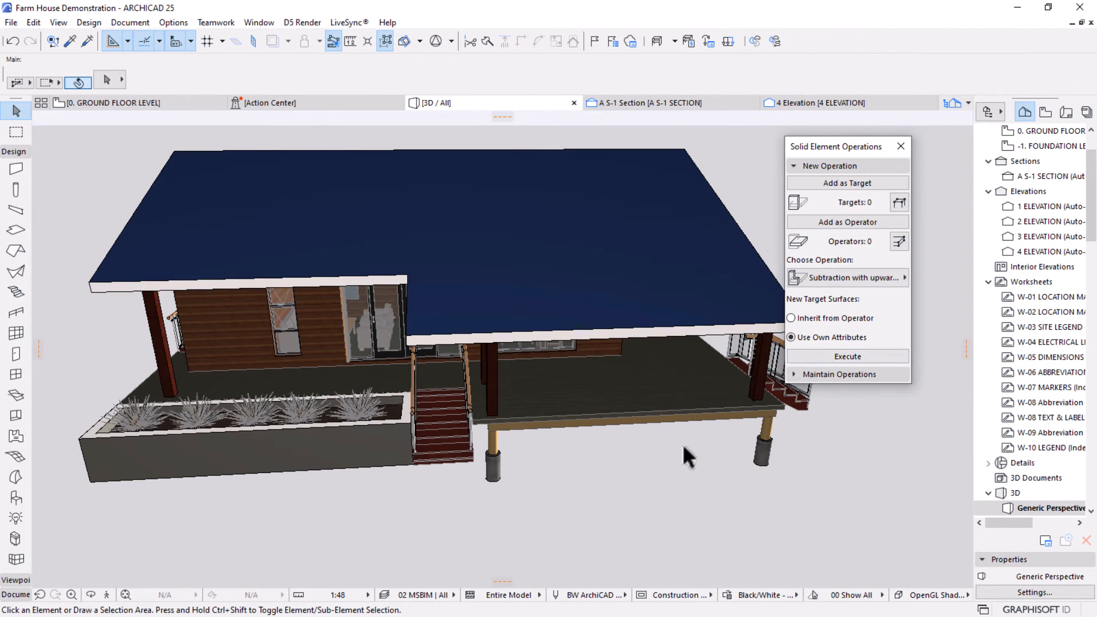
# Examine the columns where they meet the roof, along with the house sides and the deck's underside.
pyautogui.scroll(-5, 683, 443)
pyautogui.keyDown('shift'); pyautogui.moveTo(488, 321); pyautogui.dragTo(623, 349, button='middle'); pyautogui.keyUp('shift')
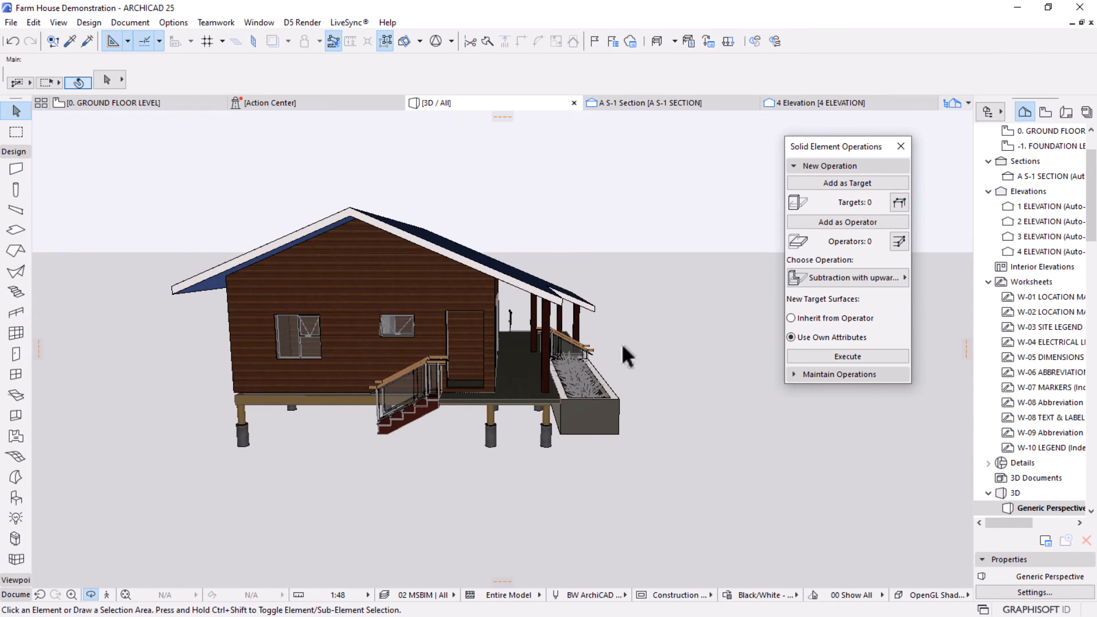
pyautogui.scroll(5, 408, 324)
pyautogui.scroll(-3, 437, 256)
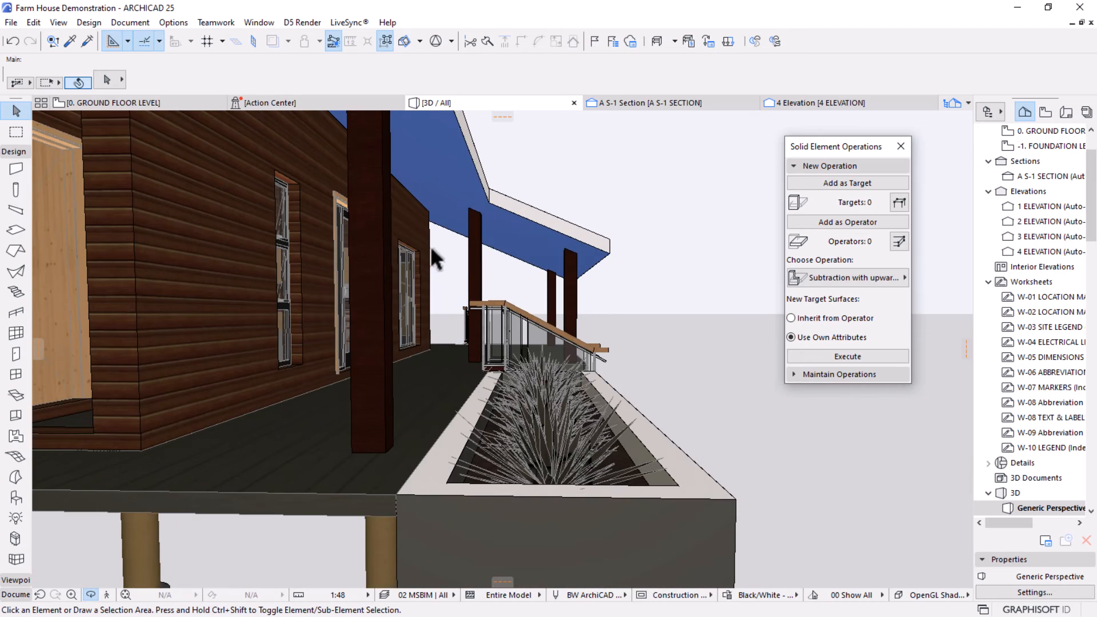
pyautogui.scroll(-8, 407, 255)
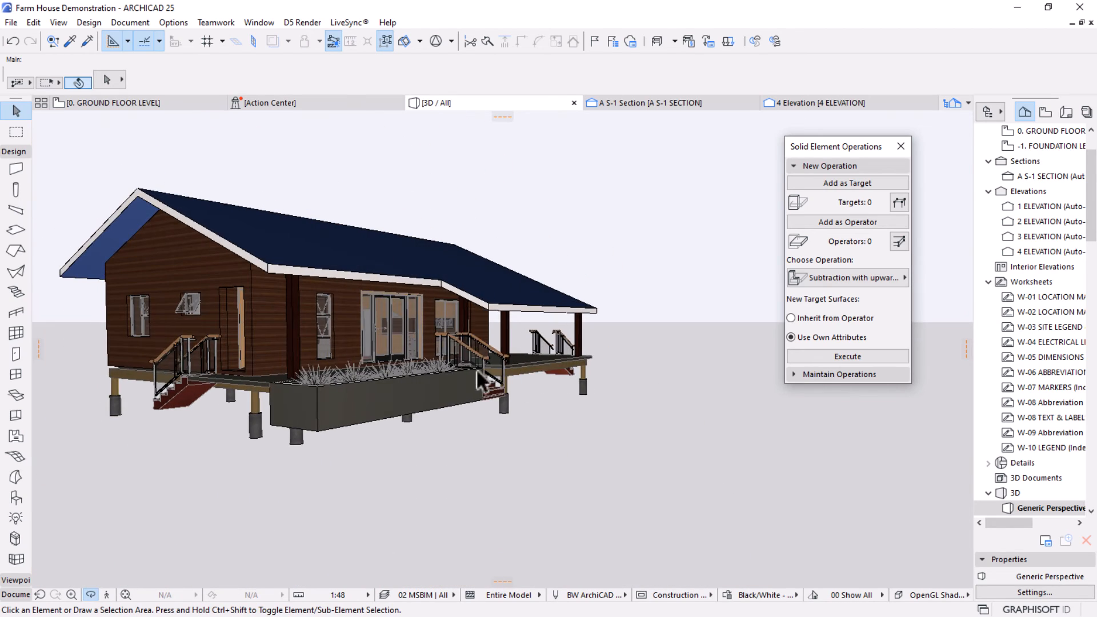
pyautogui.keyDown('shift'); pyautogui.moveTo(600, 354); pyautogui.dragTo(415, 355, button='middle'); pyautogui.keyUp('shift')
pyautogui.scroll(10, 637, 293)
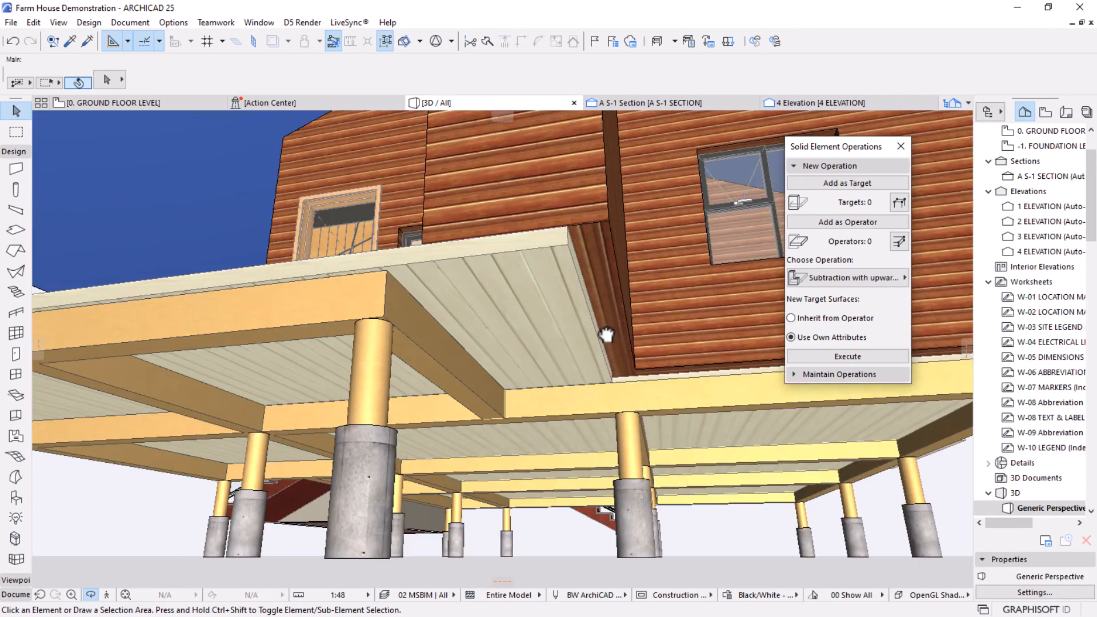
pyautogui.click(547, 306)
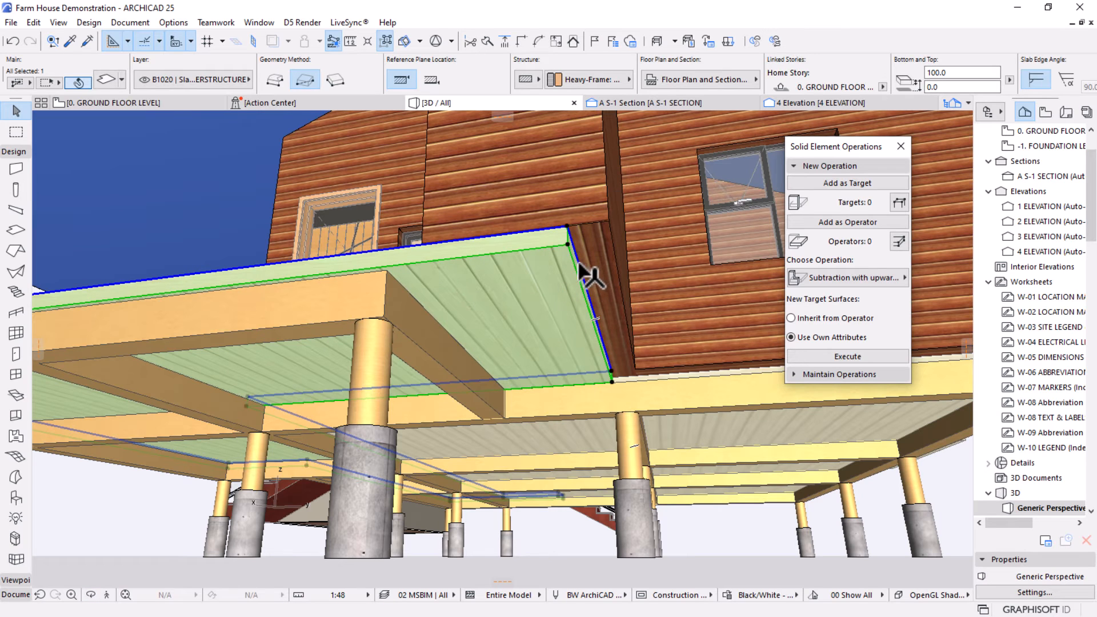
pyautogui.click(578, 264)
pyautogui.click(785, 327)
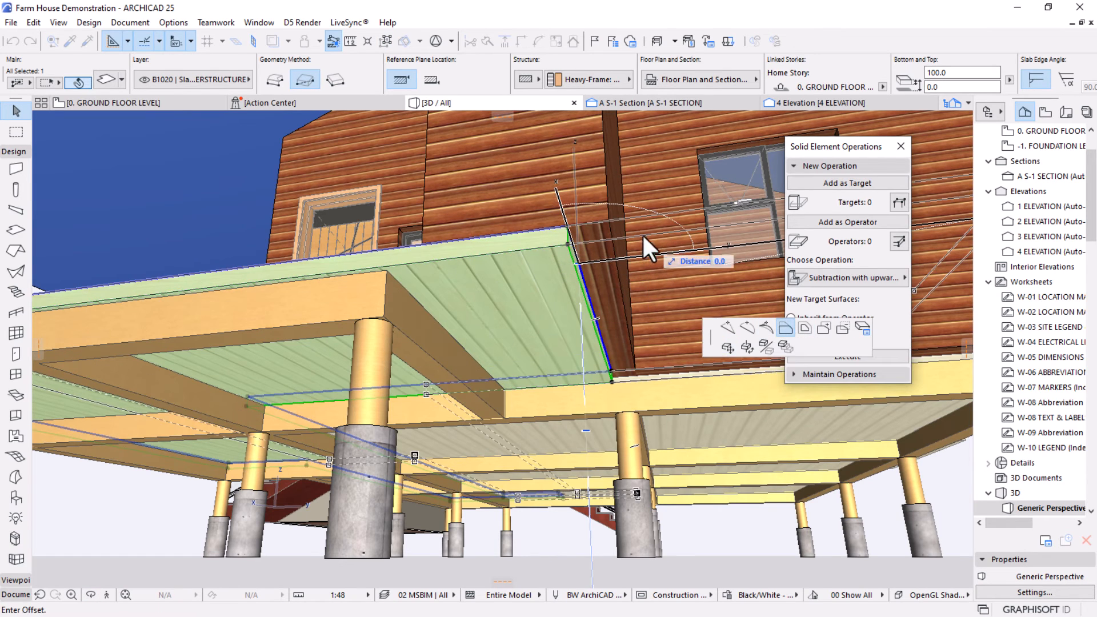
pyautogui.press('Escape')
pyautogui.press('Escape')
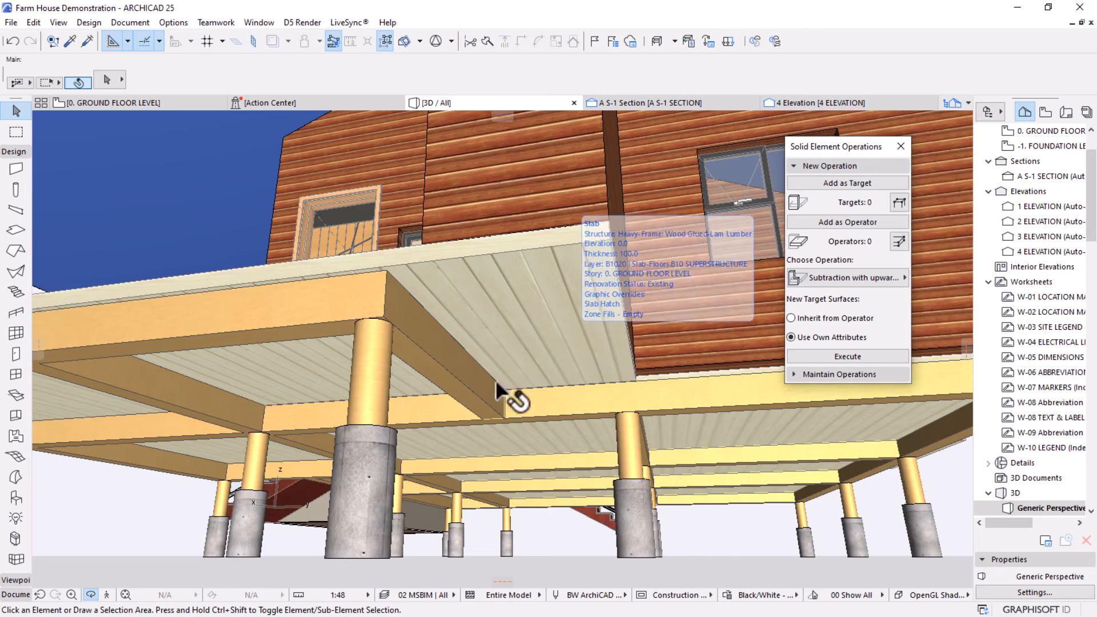
# Inspect the screen walls at the deck's outdoor kitchen in 3D, open the ground floor plan, and close Solid Element Operations.
pyautogui.scroll(-10, 496, 379)
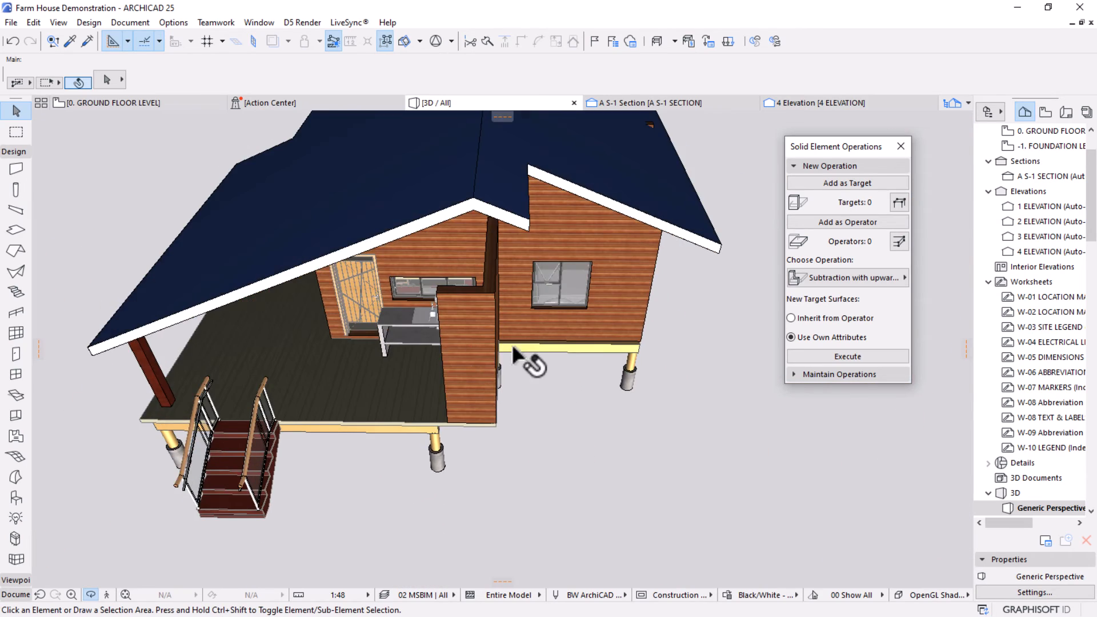
pyautogui.scroll(6, 512, 344)
pyautogui.click(471, 242)
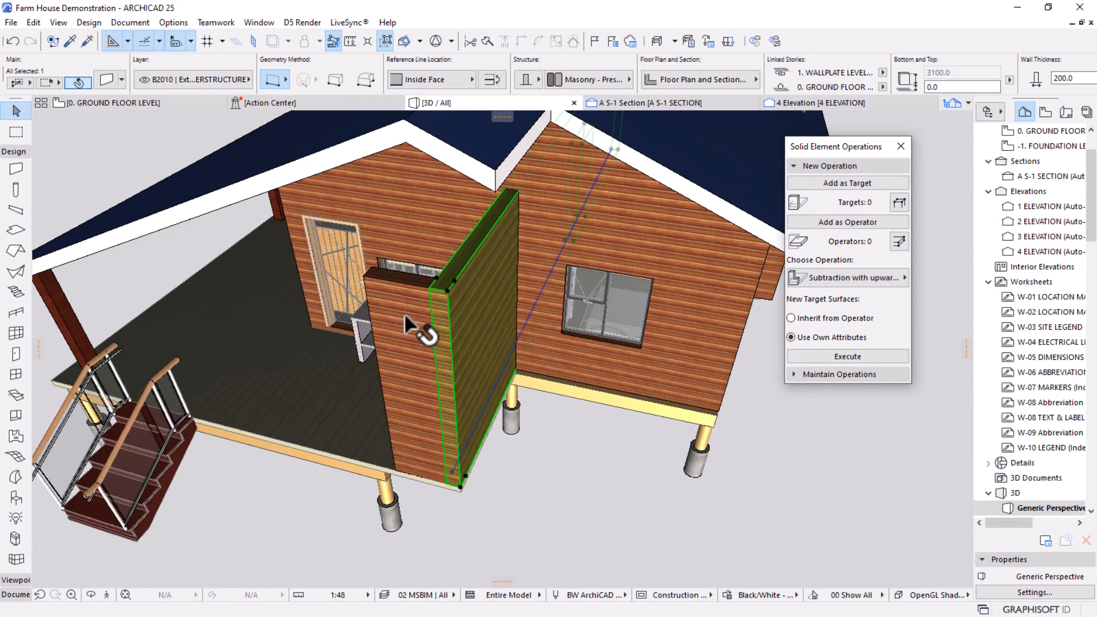
pyautogui.press('Escape')
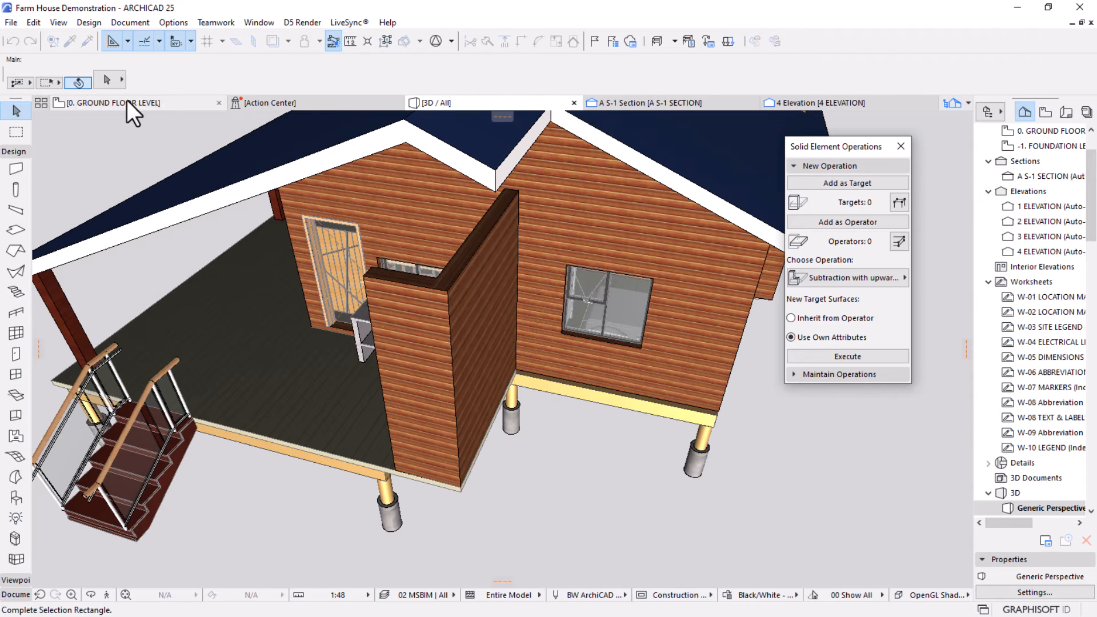
pyautogui.click(127, 103)
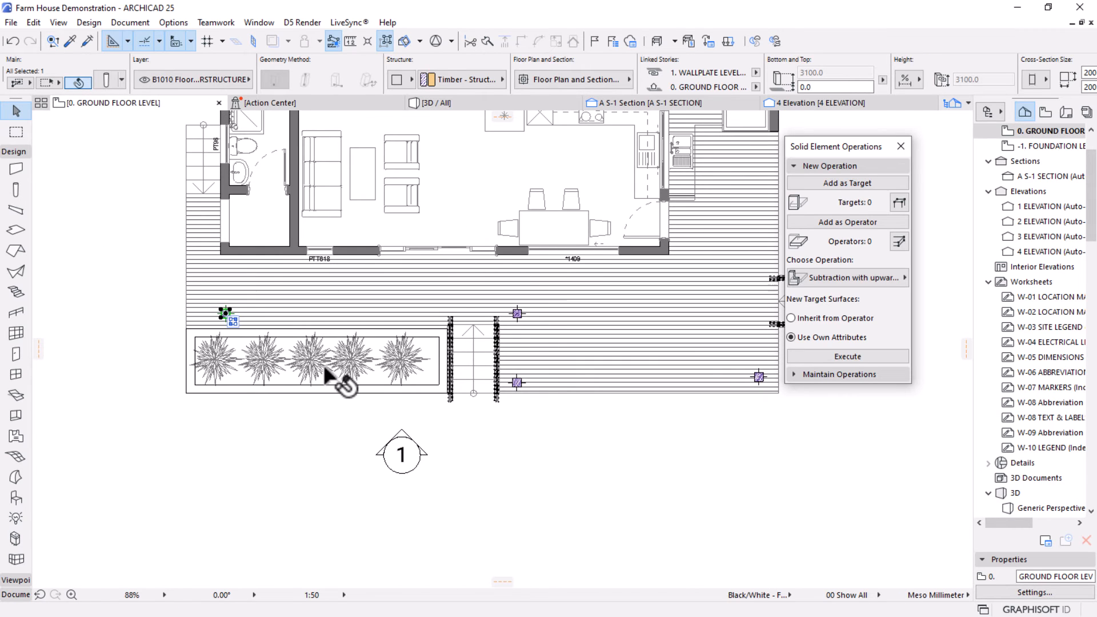
pyautogui.click(900, 145)
# Split the long wall between the bedrooms and kitchen just outside the exterior wall crossing, separating the part on the deck.
pyautogui.scroll(6, 517, 220)
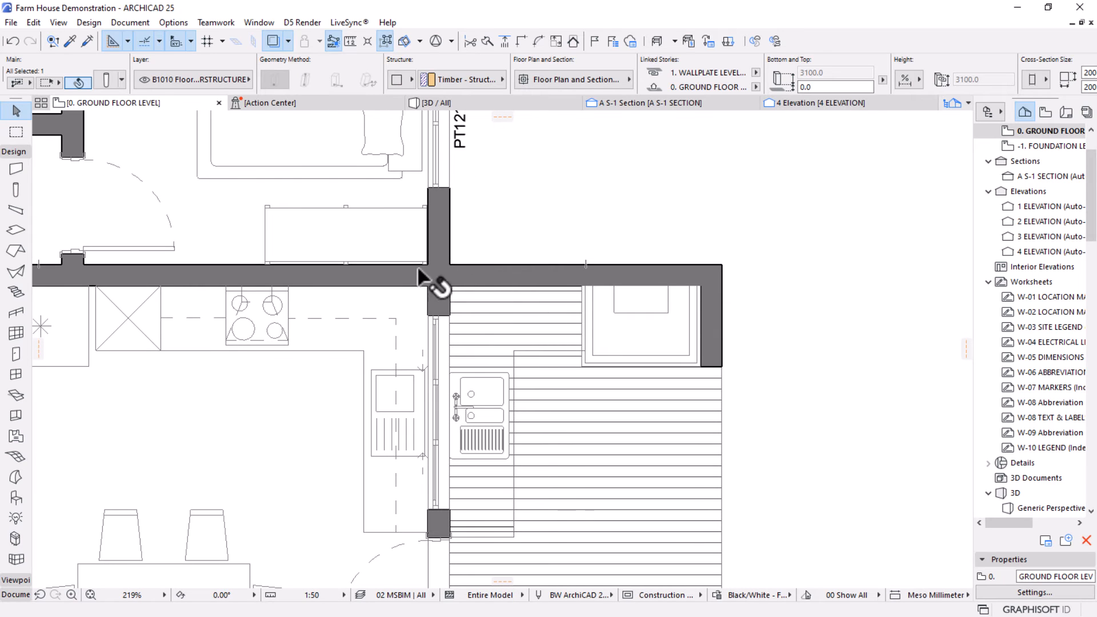
pyautogui.click(481, 272)
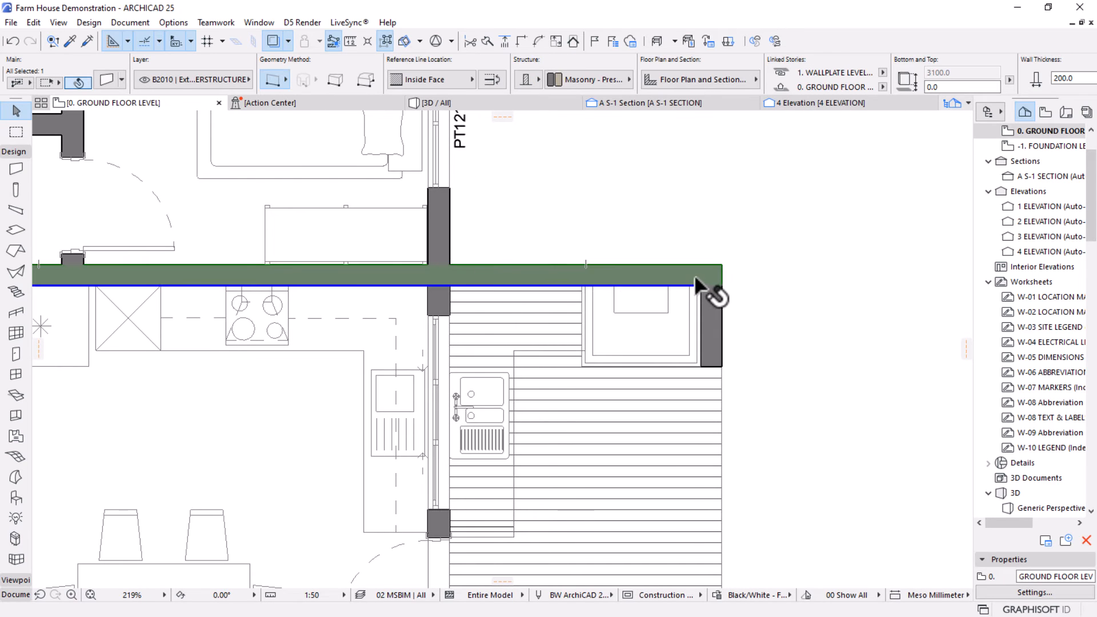
pyautogui.scroll(-3, 794, 294)
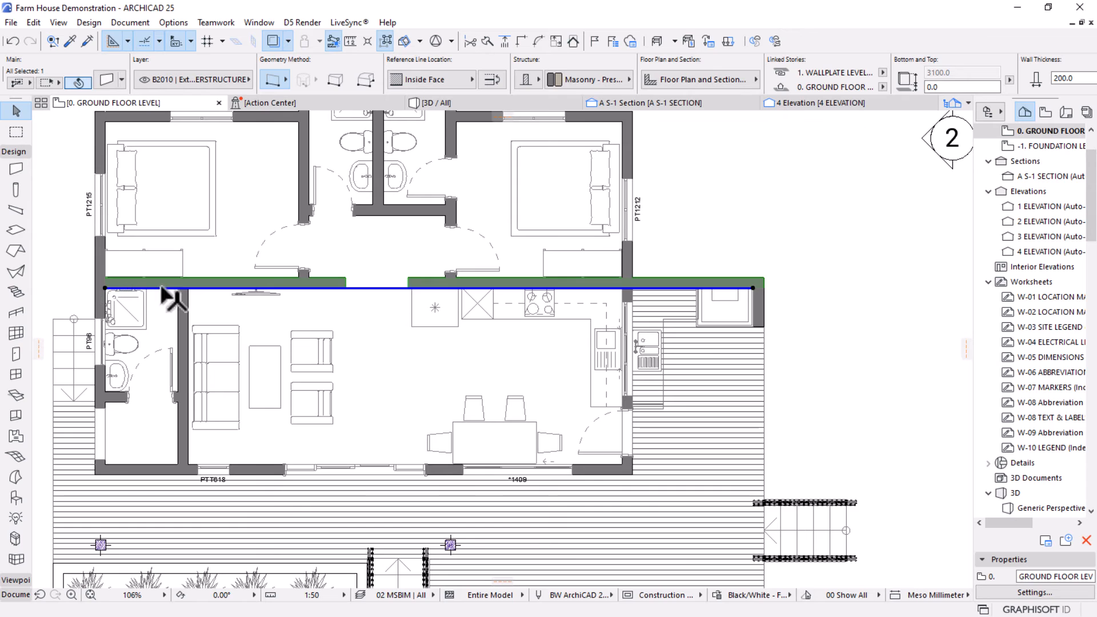
pyautogui.scroll(5, 766, 289)
pyautogui.press('Escape')
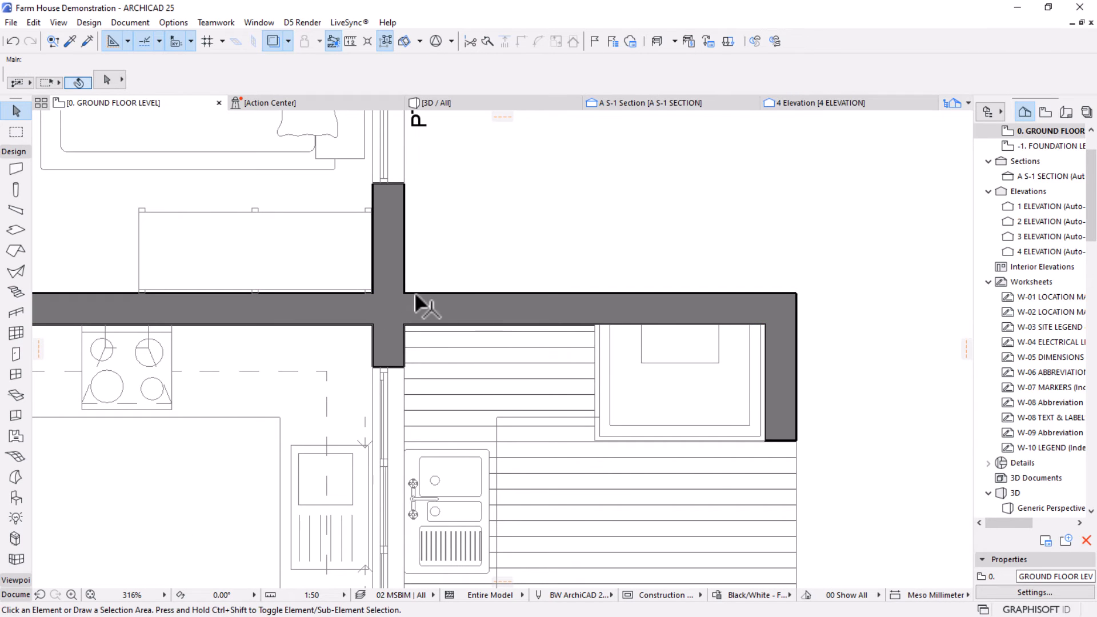
pyautogui.click(487, 41)
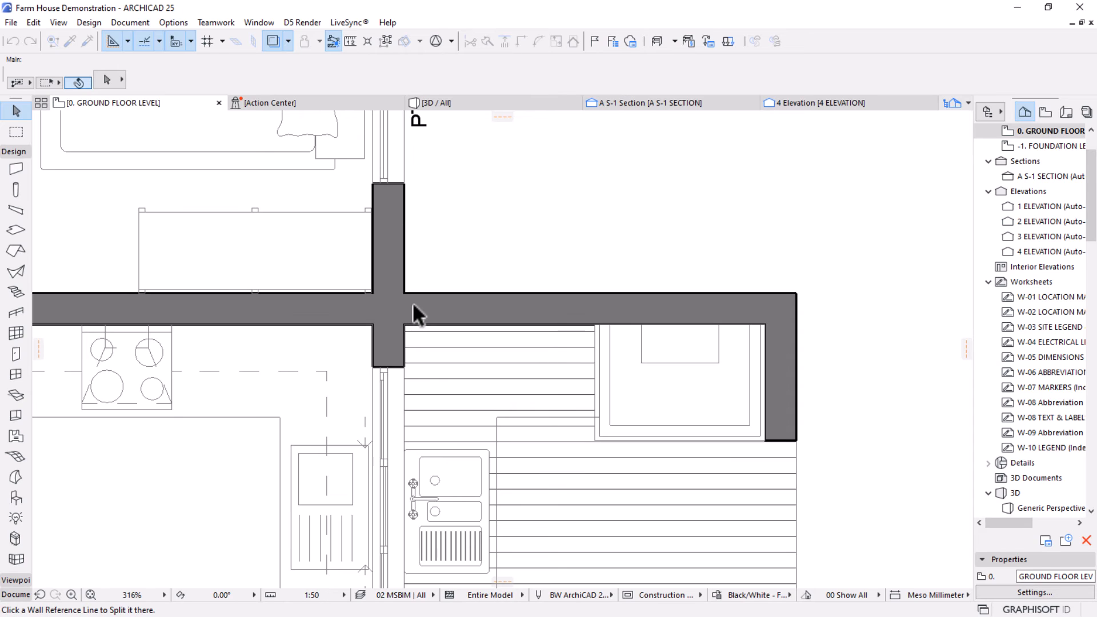
pyautogui.scroll(5, 413, 304)
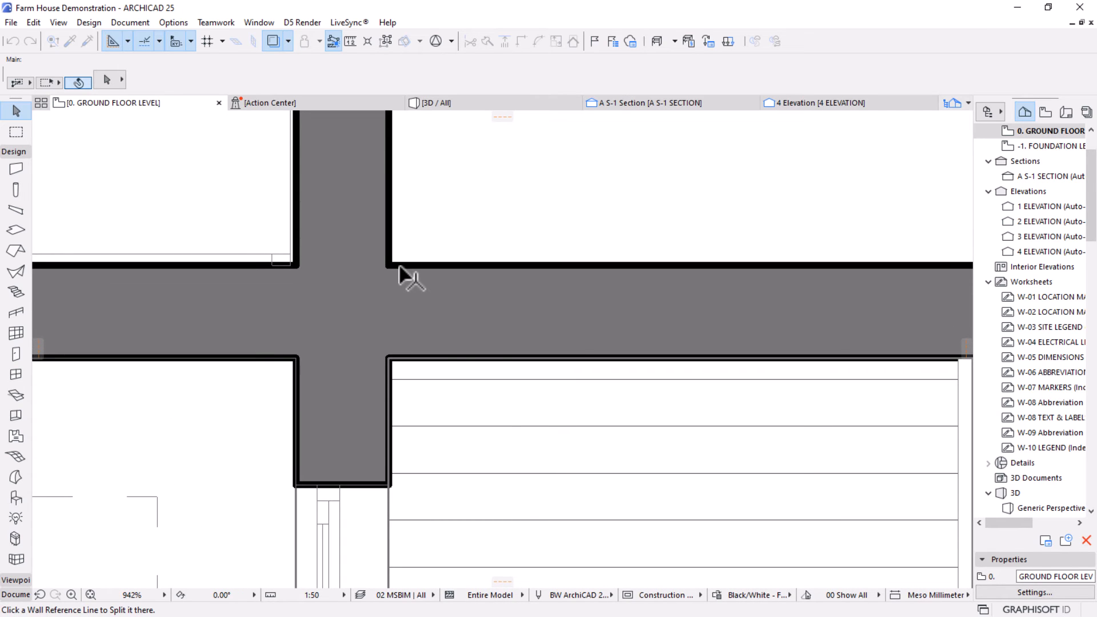
pyautogui.click(399, 264)
pyautogui.click(403, 270)
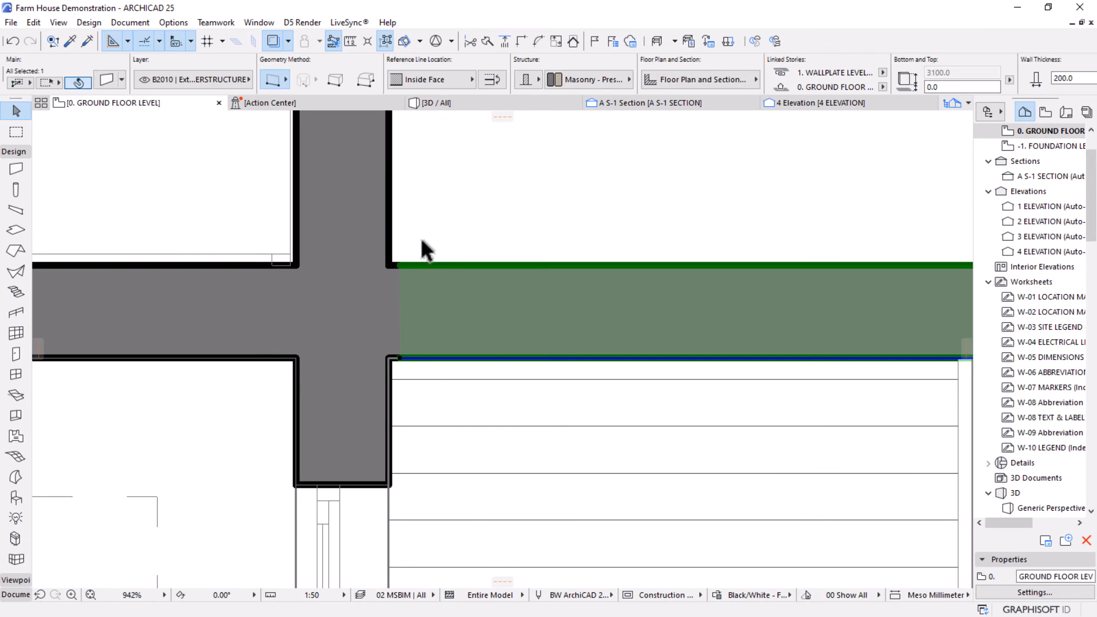
# Shorten the interior segment of the split wall so it ends at the crossing exterior wall's inner face.
pyautogui.scroll(-3, 649, 313)
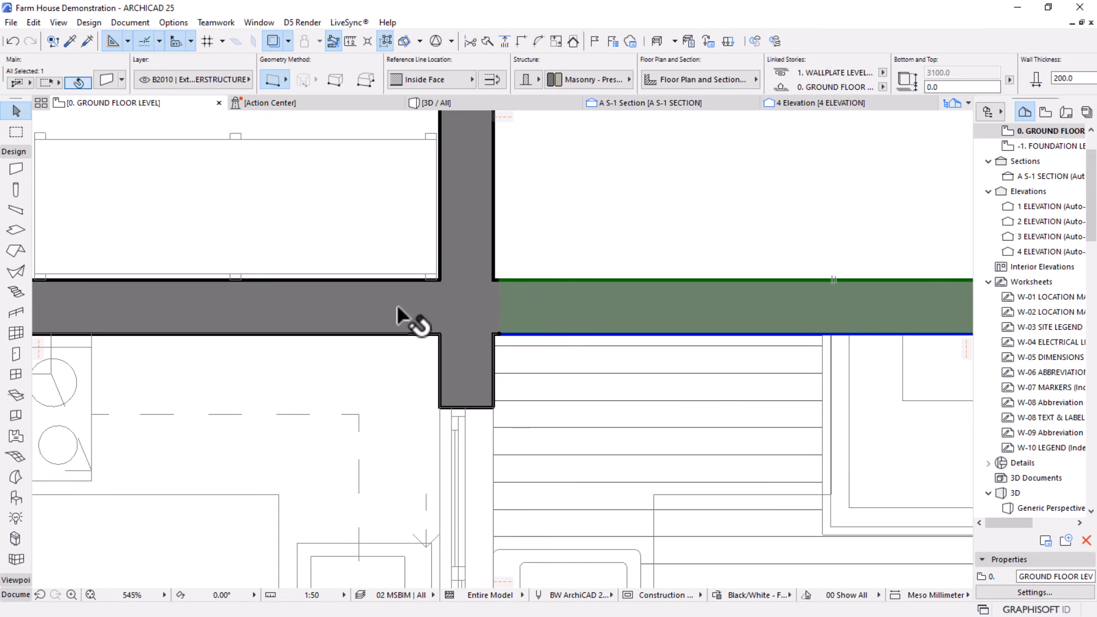
pyautogui.press('Escape')
pyautogui.click(474, 317)
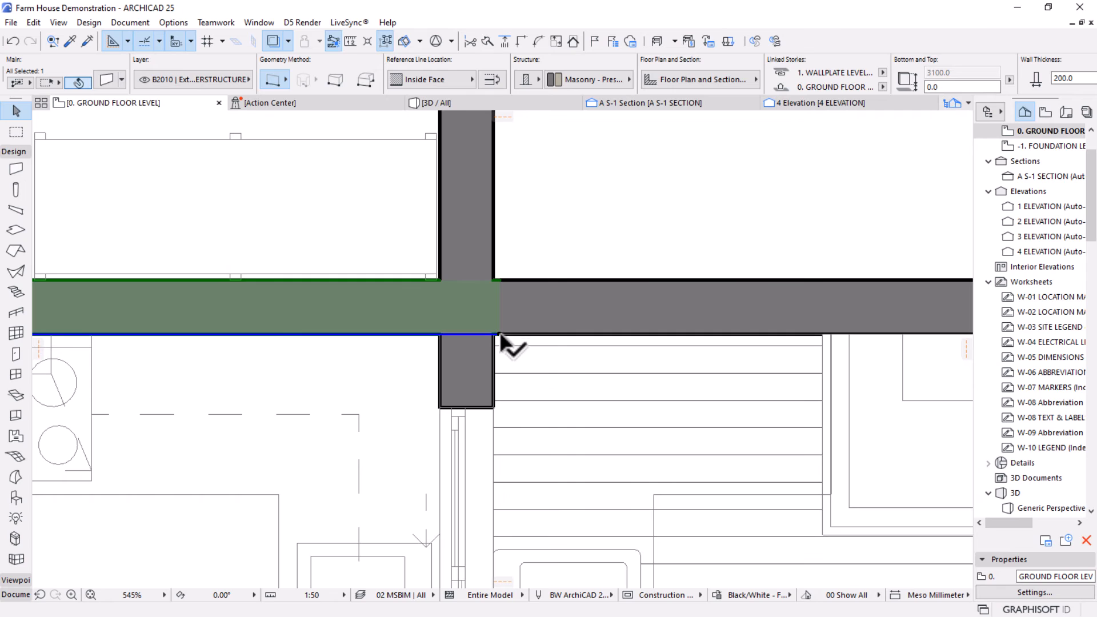
pyautogui.click(498, 333)
pyautogui.click(438, 412)
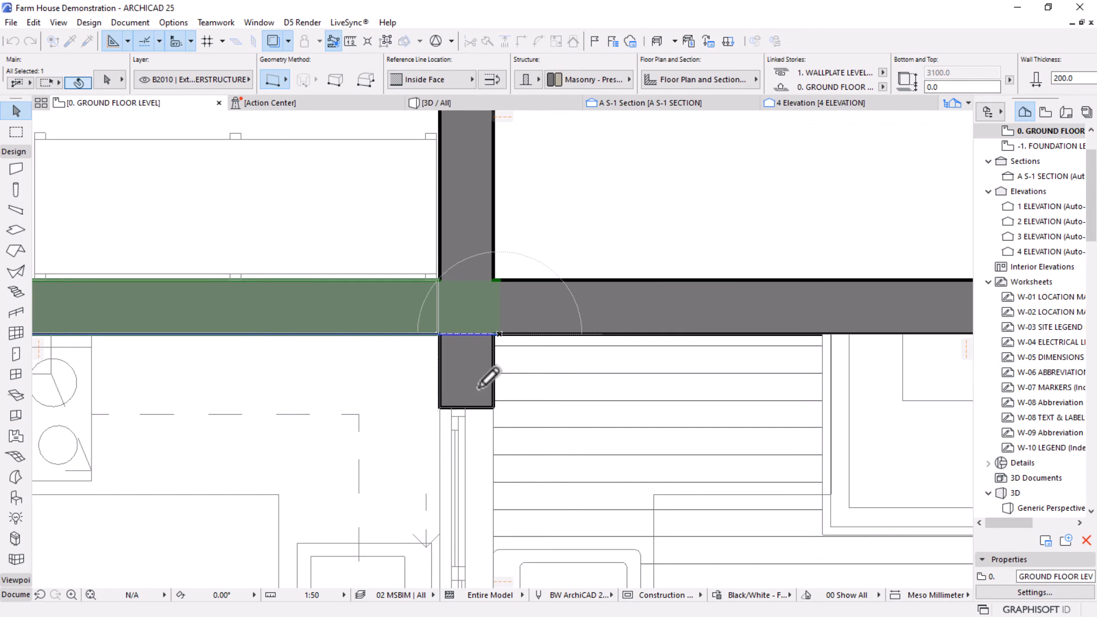
# Extend both pieces of the split wall into the crossing exterior wall so each one joins it.
pyautogui.click(526, 314)
pyautogui.click(499, 334)
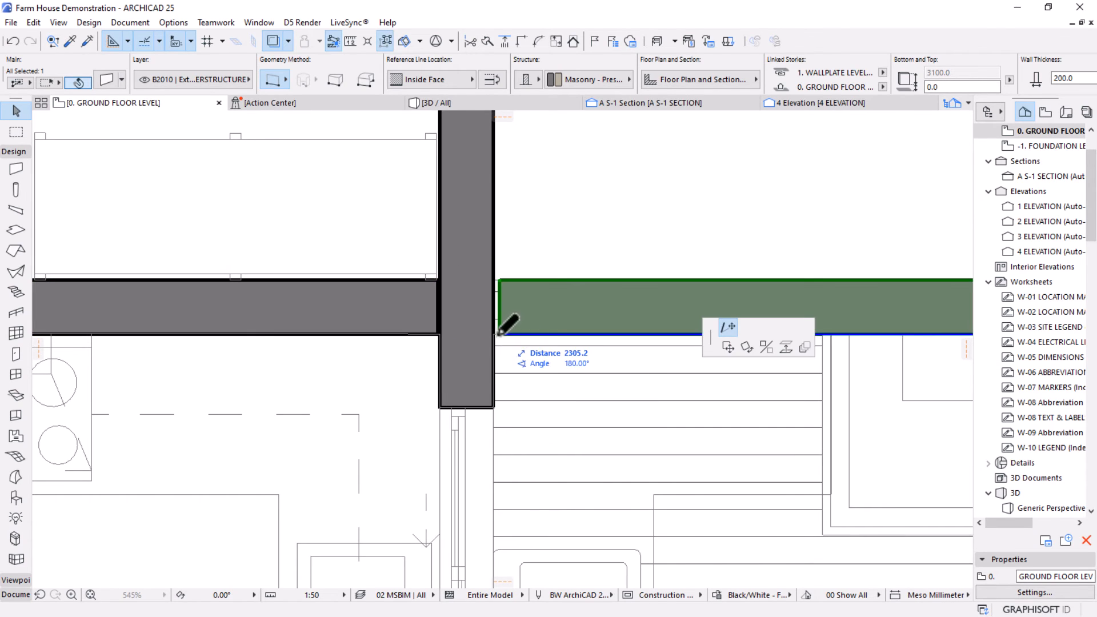
pyautogui.click(439, 407)
pyautogui.click(389, 321)
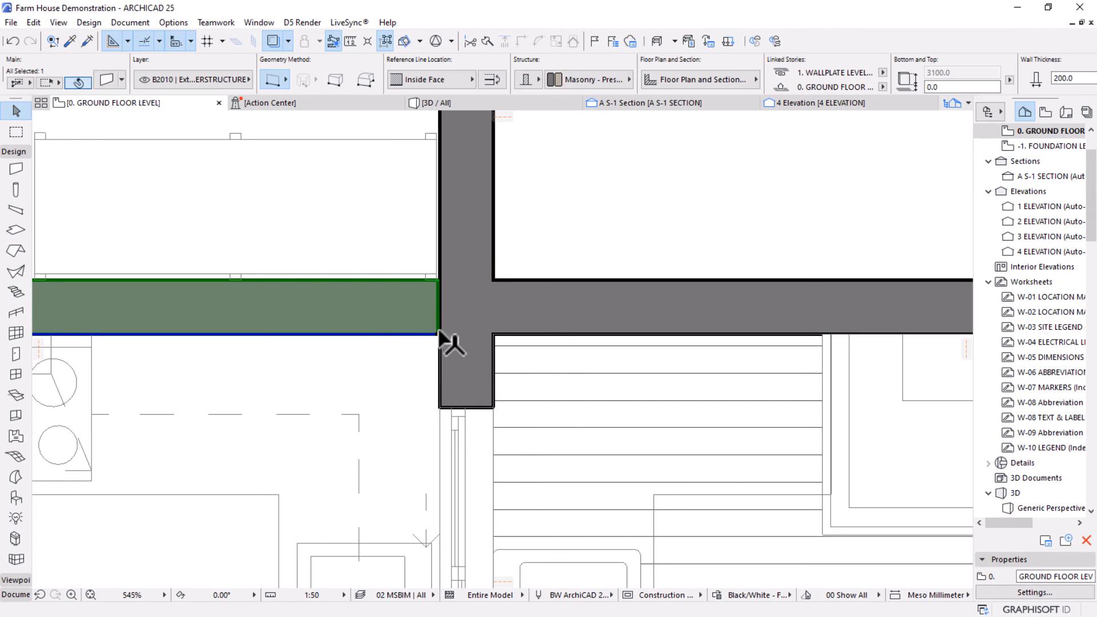
pyautogui.click(438, 333)
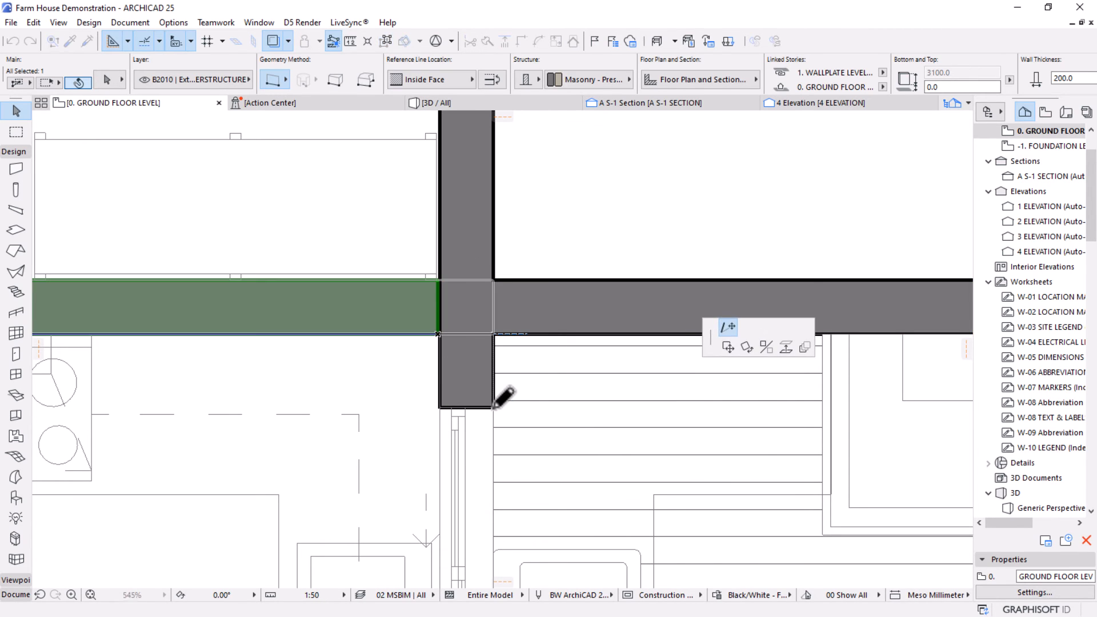
pyautogui.click(493, 409)
pyautogui.click(520, 174)
pyautogui.scroll(-5, 516, 249)
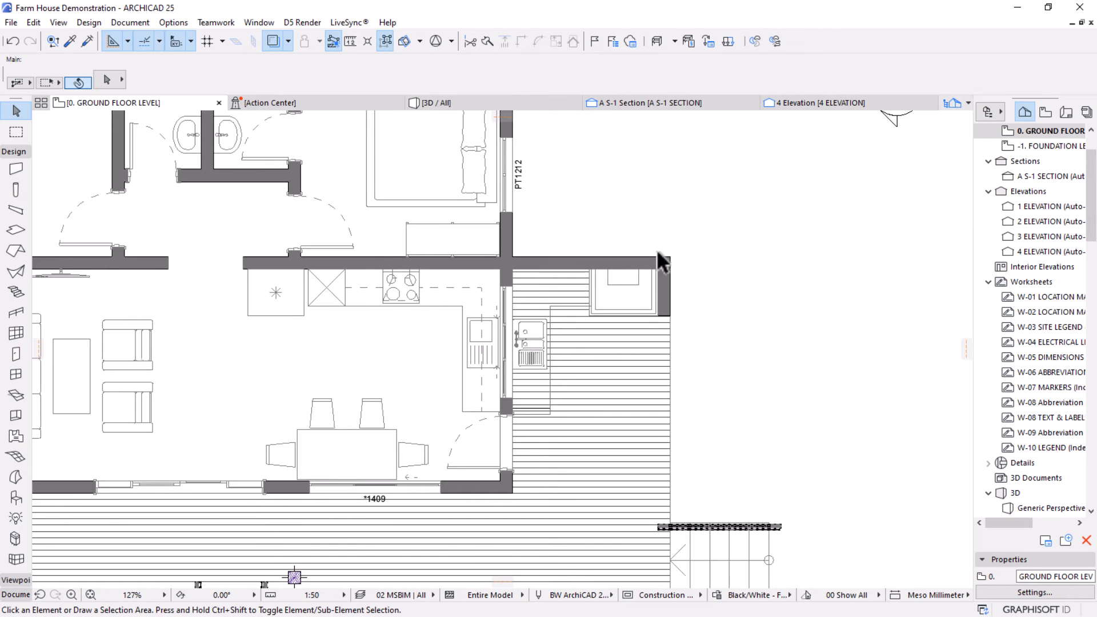
# Override all surfaces of the two deck screen walls with ST Stonework - Stacked in the 3D model.
pyautogui.click(495, 103)
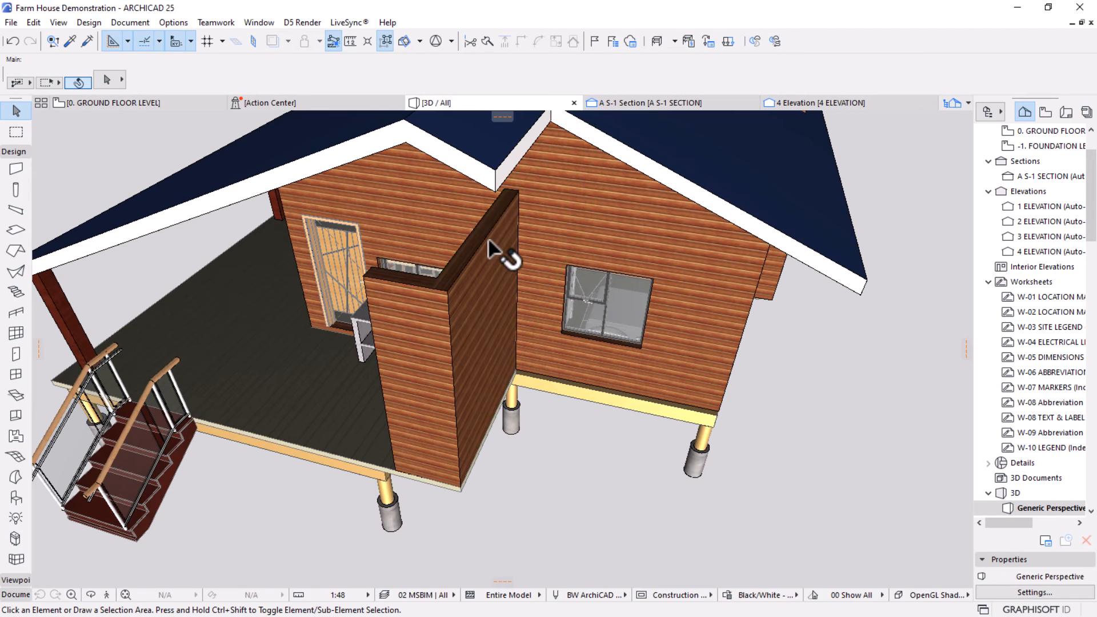
pyautogui.click(403, 341)
pyautogui.keyDown('shift'); pyautogui.click(403, 343); pyautogui.keyUp('shift')
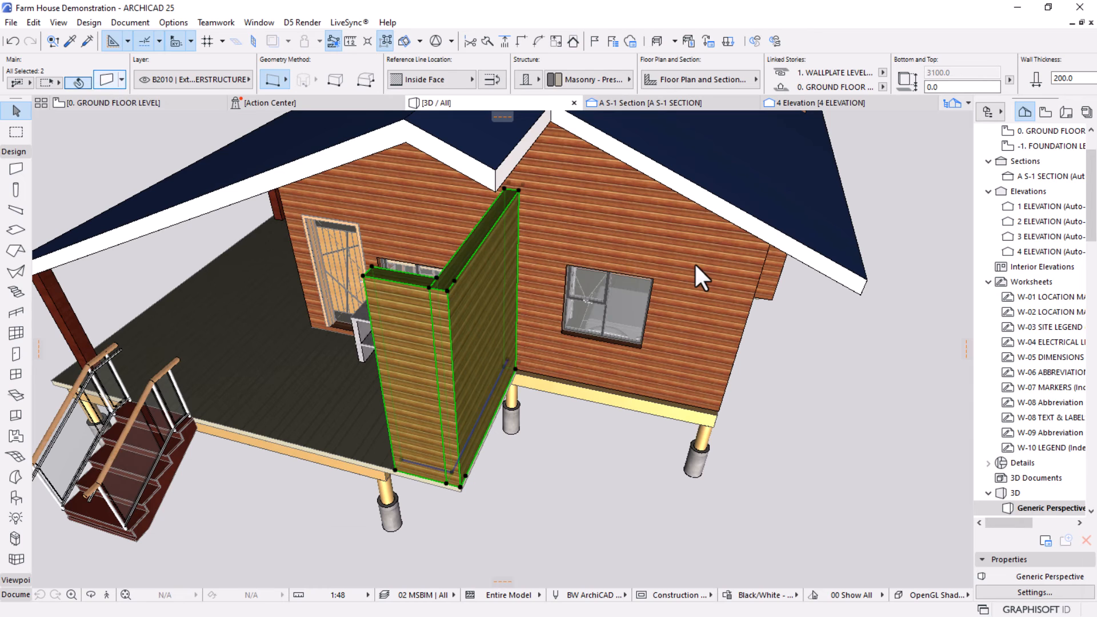
pyautogui.hotkey('ctrl', 't')
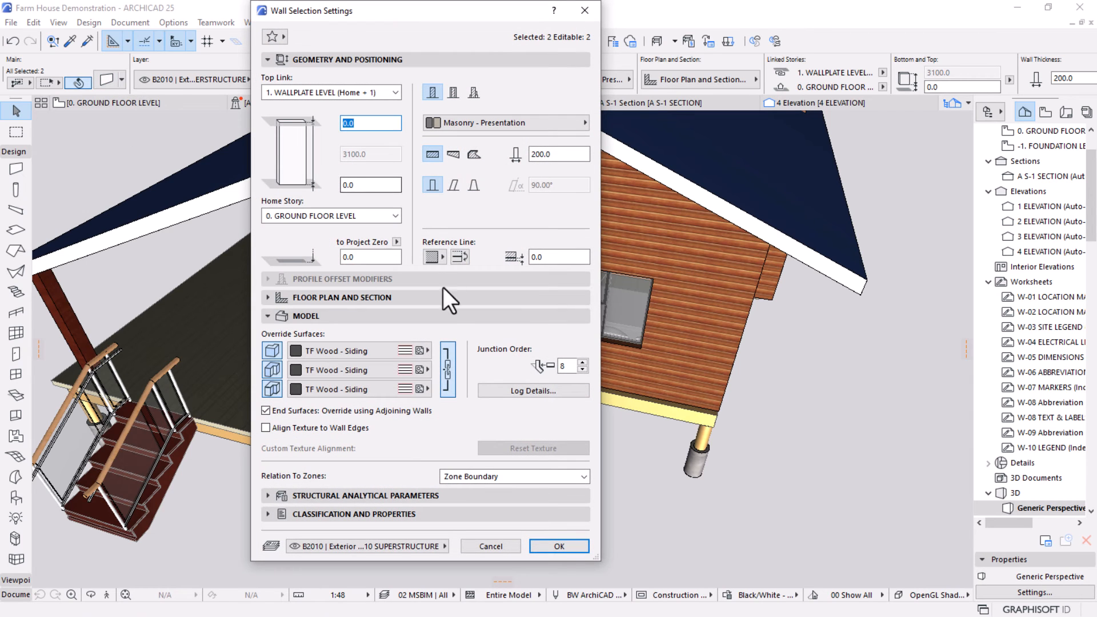
pyautogui.click(348, 346)
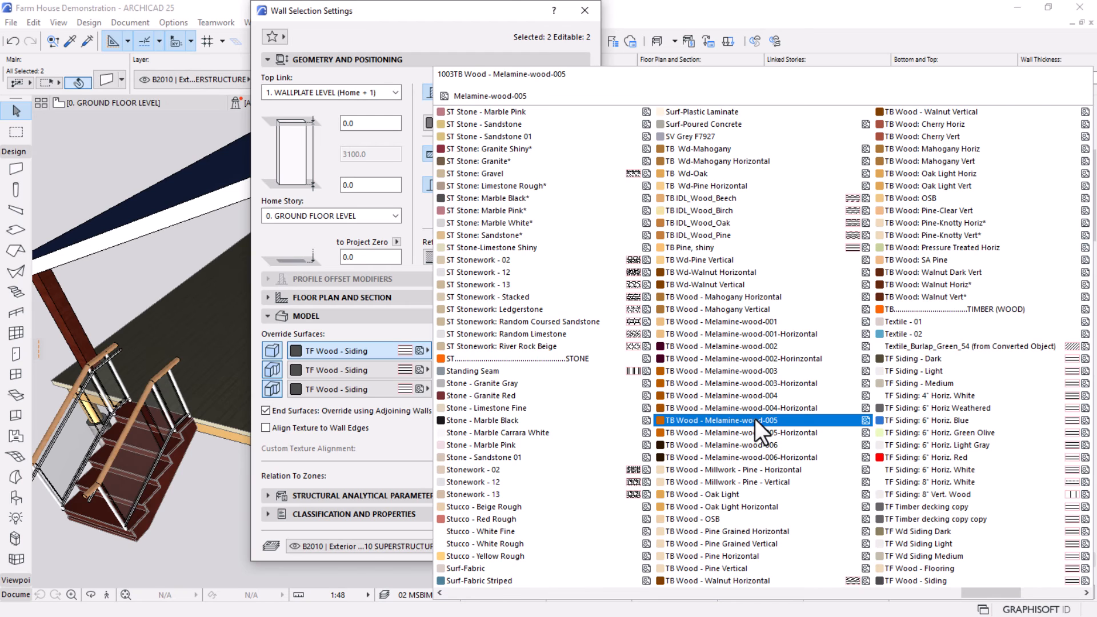
pyautogui.scroll(3, 755, 420)
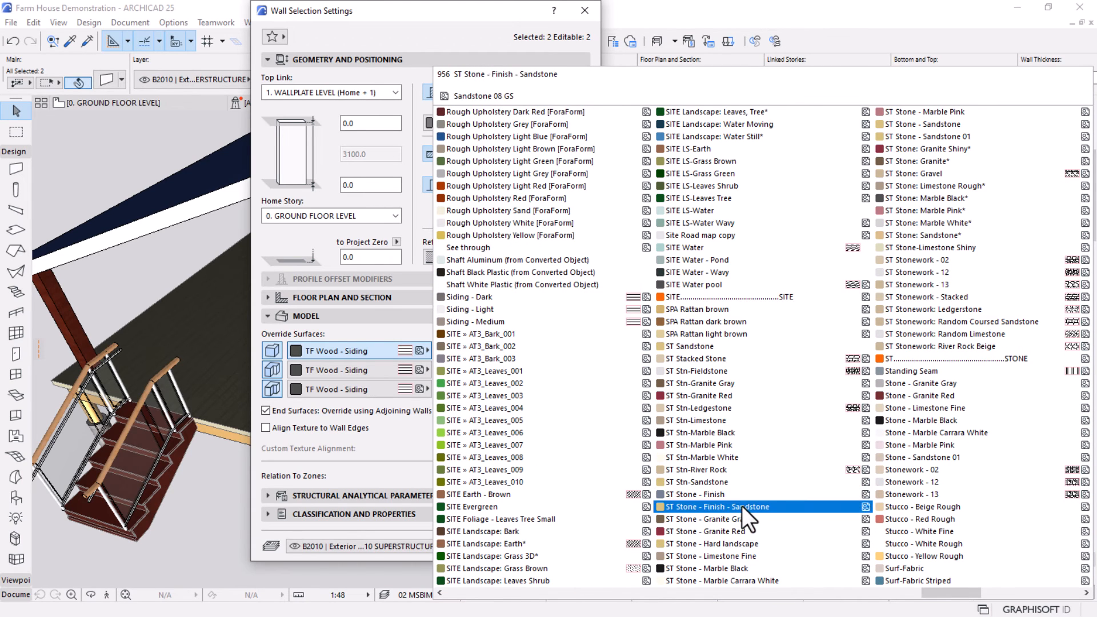
pyautogui.click(937, 299)
pyautogui.click(562, 545)
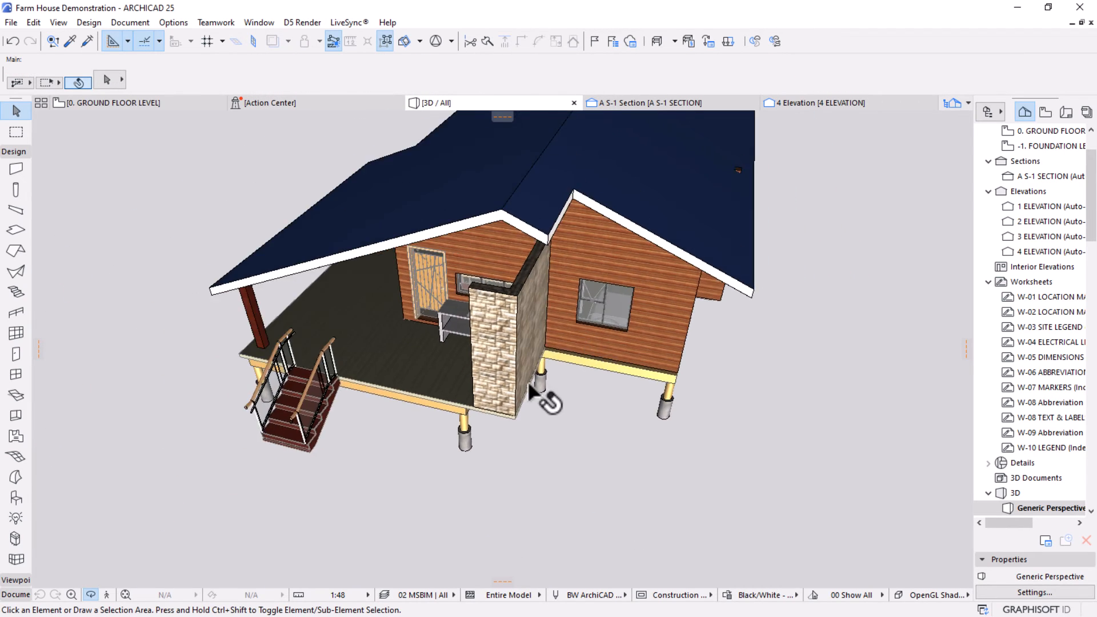
# Stretch the deck grill's chimney above the stone screen walls, making the grill about 3954 mm high.
pyautogui.moveTo(530, 388); pyautogui.dragTo(578, 326)
pyautogui.scroll(8, 577, 325)
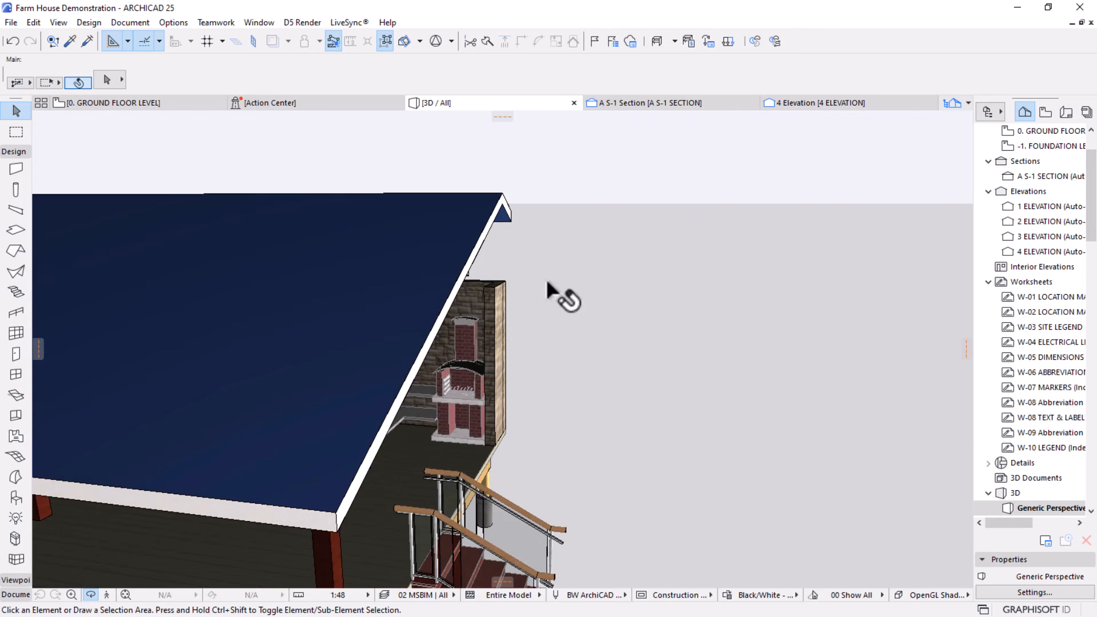
pyautogui.scroll(5, 390, 440)
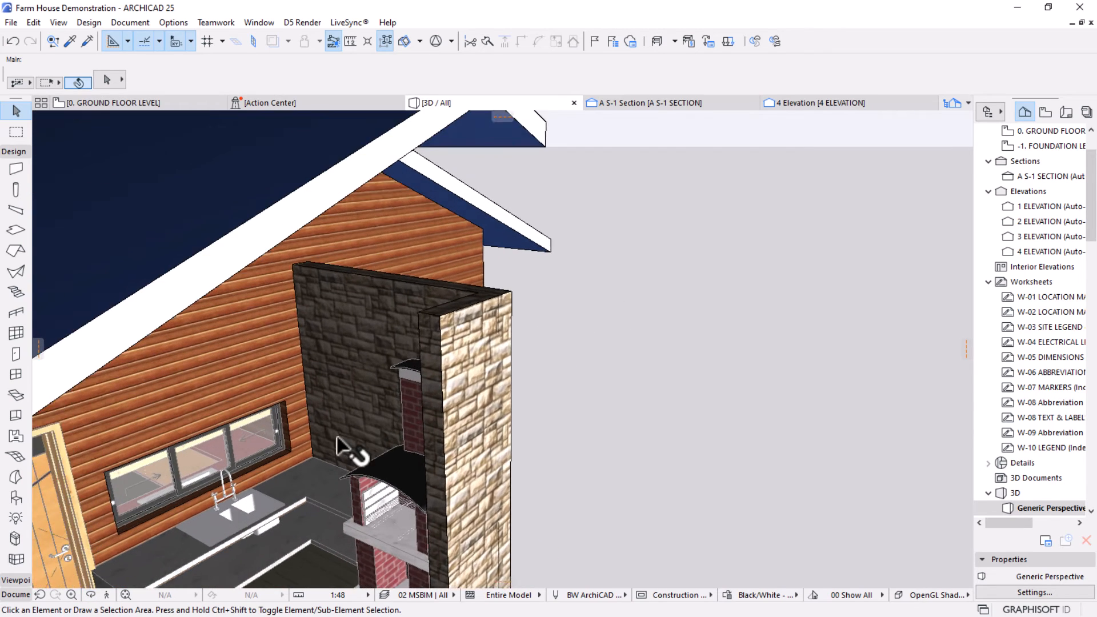
pyautogui.click(463, 394)
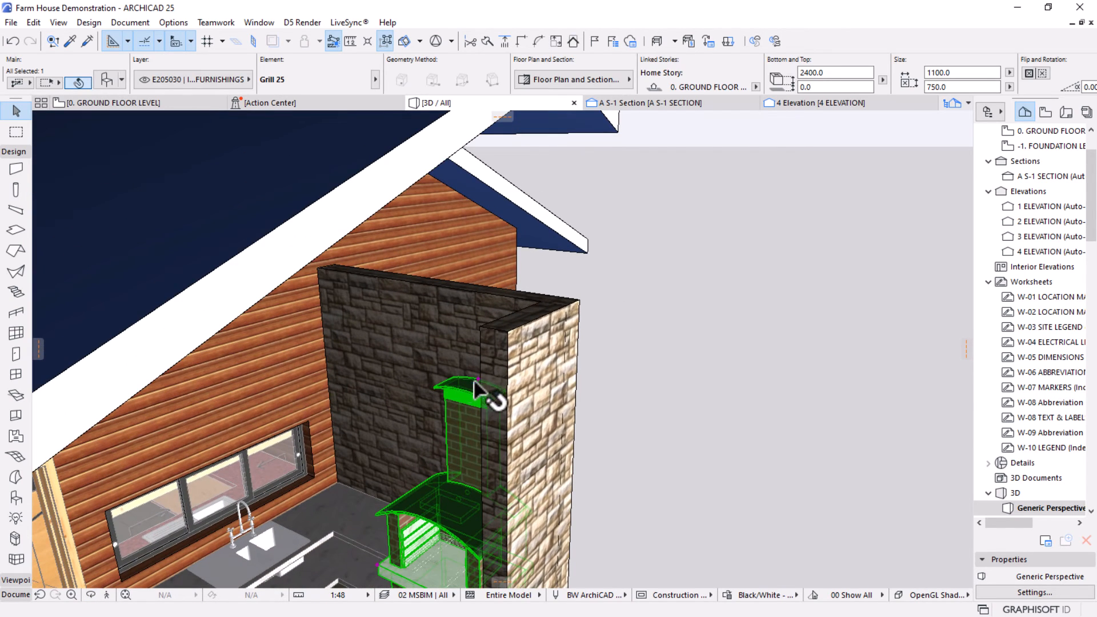
pyautogui.click(479, 389)
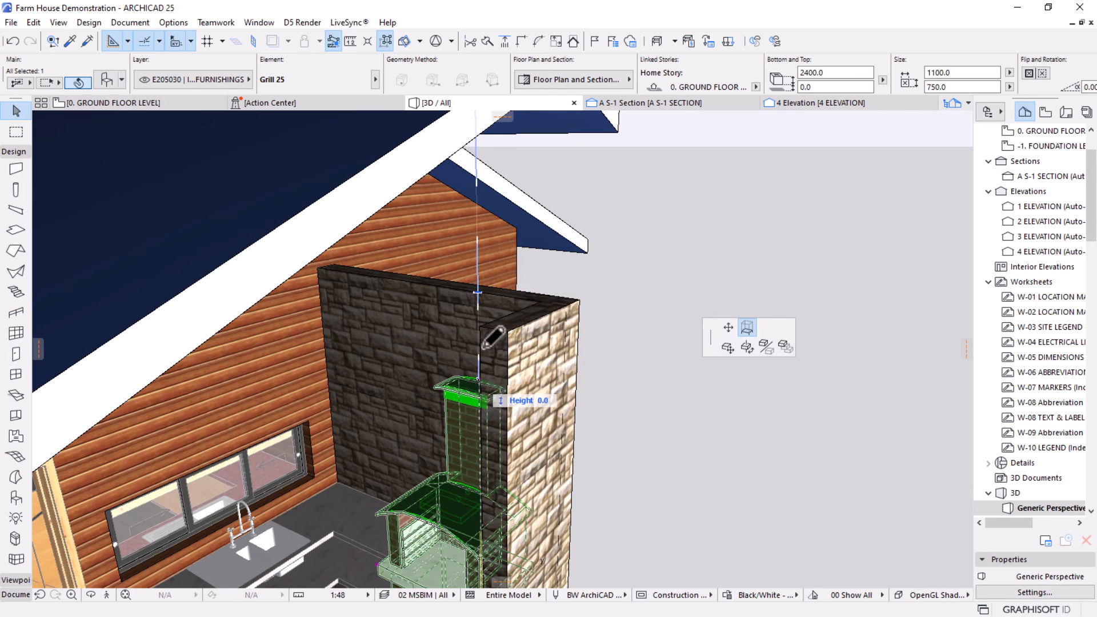
pyautogui.click(524, 175)
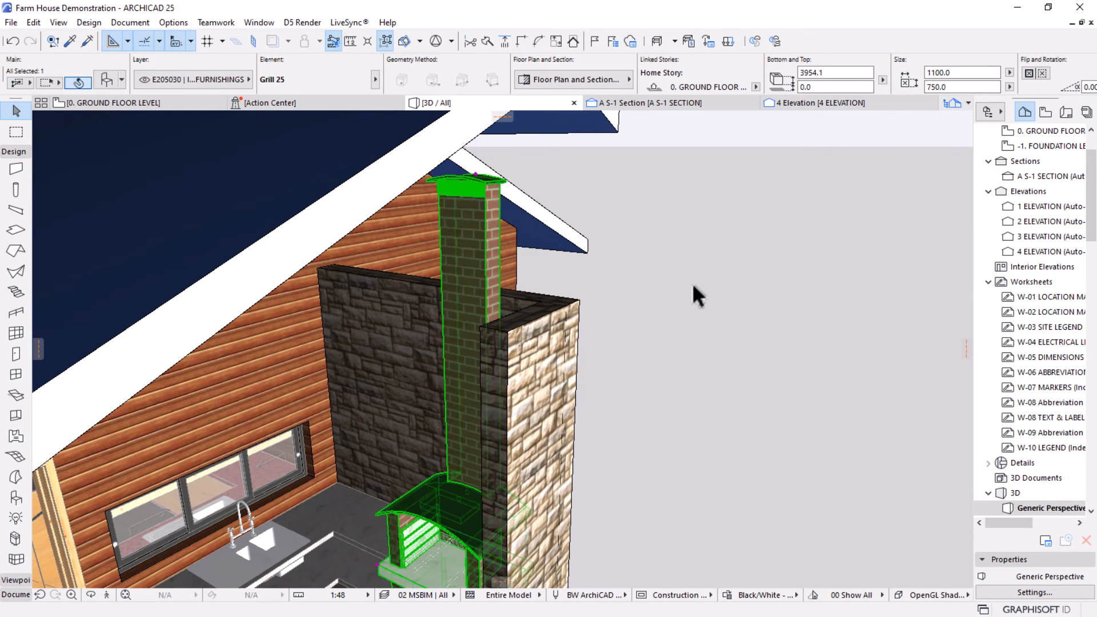
pyautogui.scroll(-3, 684, 300)
pyautogui.keyDown('shift'); pyautogui.moveTo(685, 299); pyautogui.dragTo(581, 432, button='middle'); pyautogui.keyUp('shift')
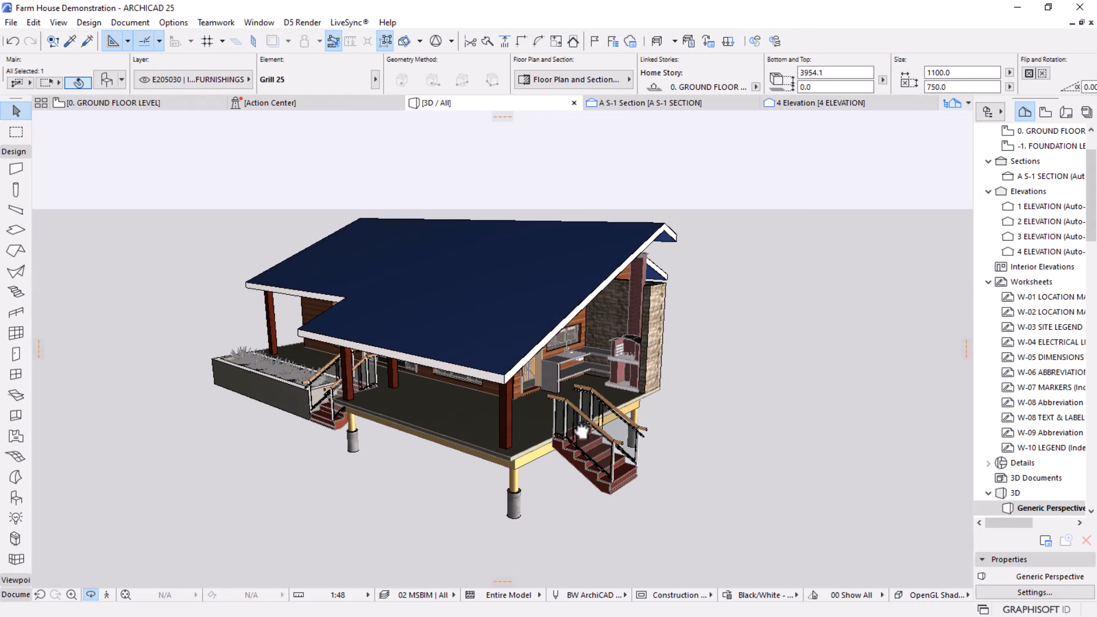
# On the ground floor plan, draw a railing with the stair railing's settings along the deck edge from the side stair to the screen wall's end.
pyautogui.click(128, 103)
pyautogui.scroll(-3, 859, 153)
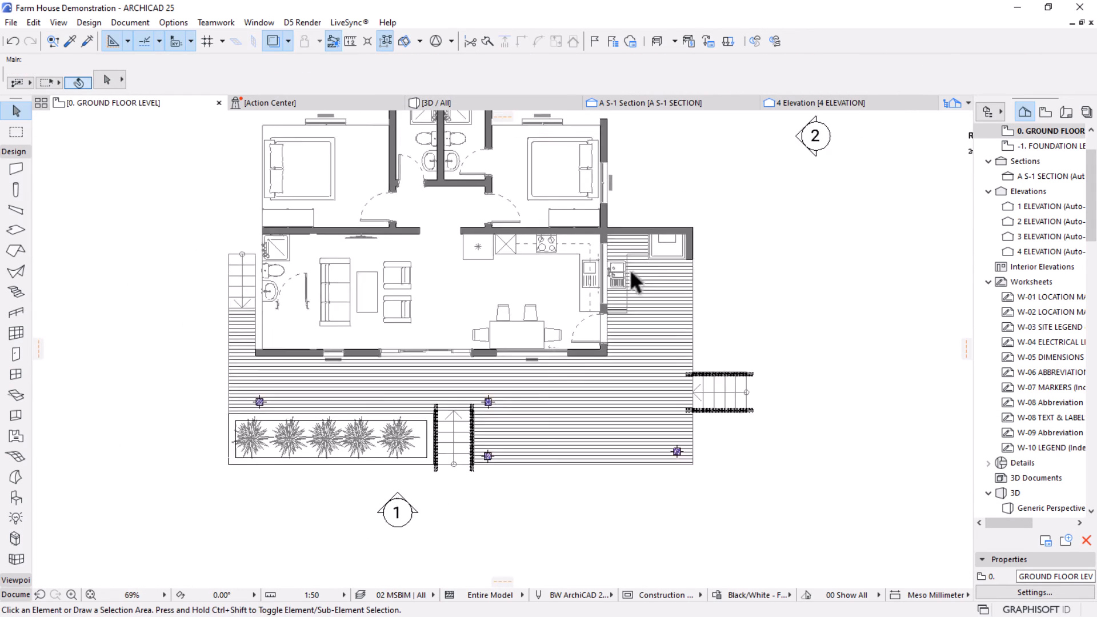
pyautogui.scroll(1, 630, 269)
pyautogui.scroll(4, 760, 252)
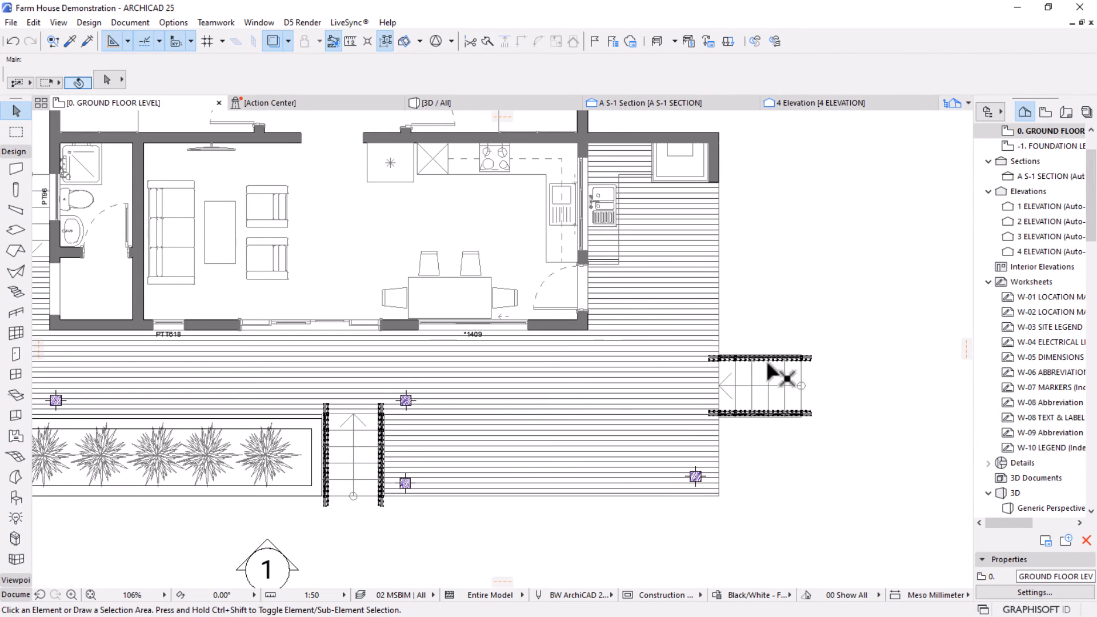
pyautogui.keyDown('alt'); pyautogui.click(381, 414); pyautogui.keyUp('alt')
pyautogui.scroll(5, 752, 155)
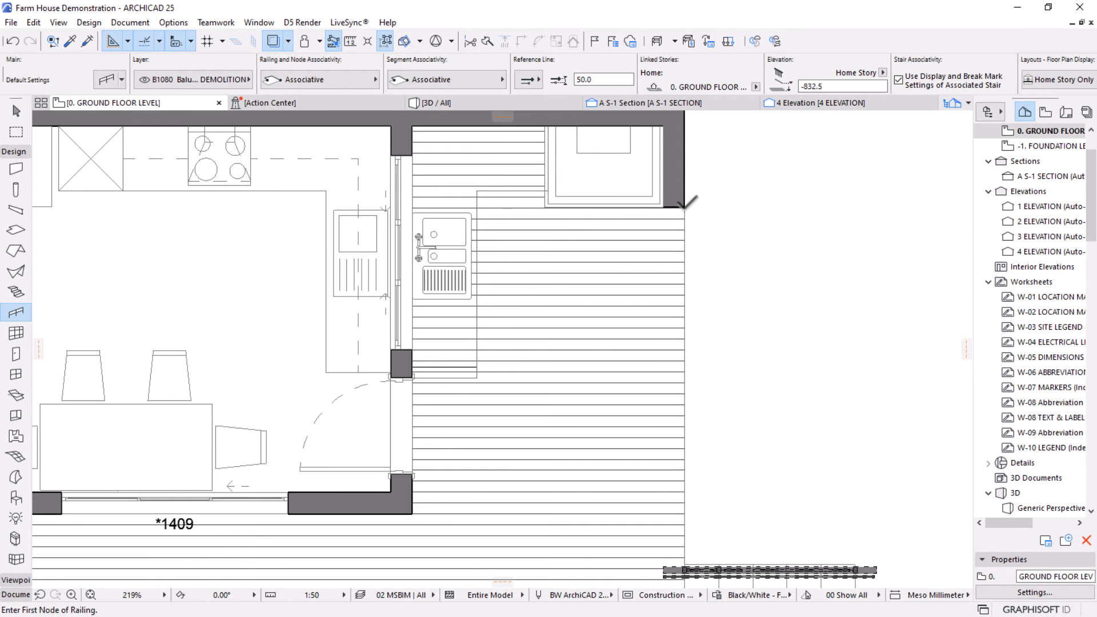
pyautogui.click(684, 207)
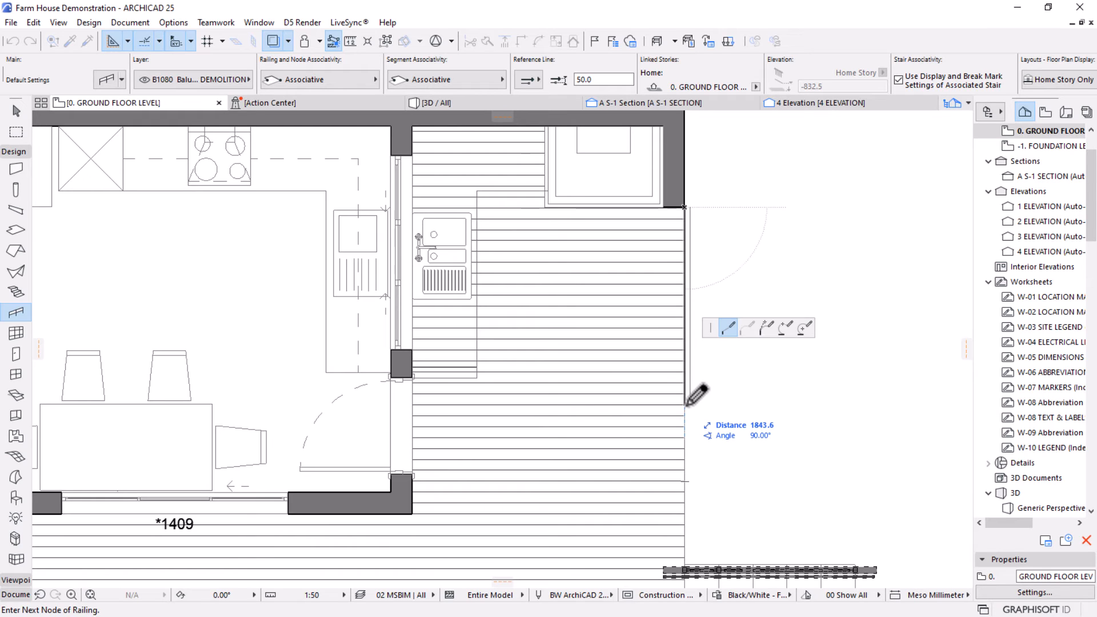
pyautogui.press('Escape')
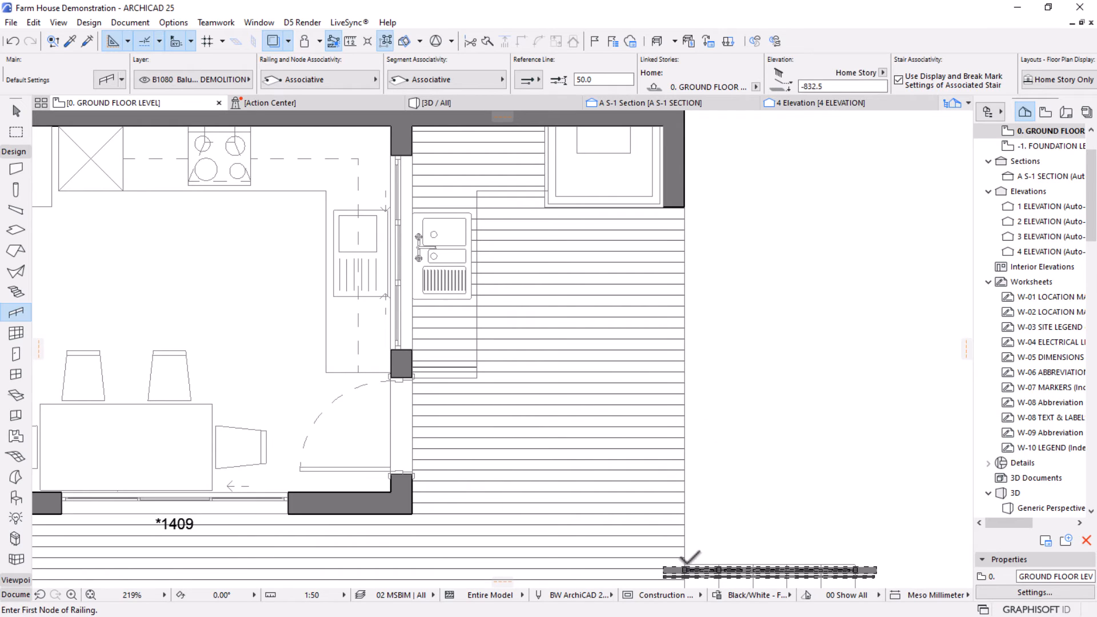
pyautogui.click(684, 565)
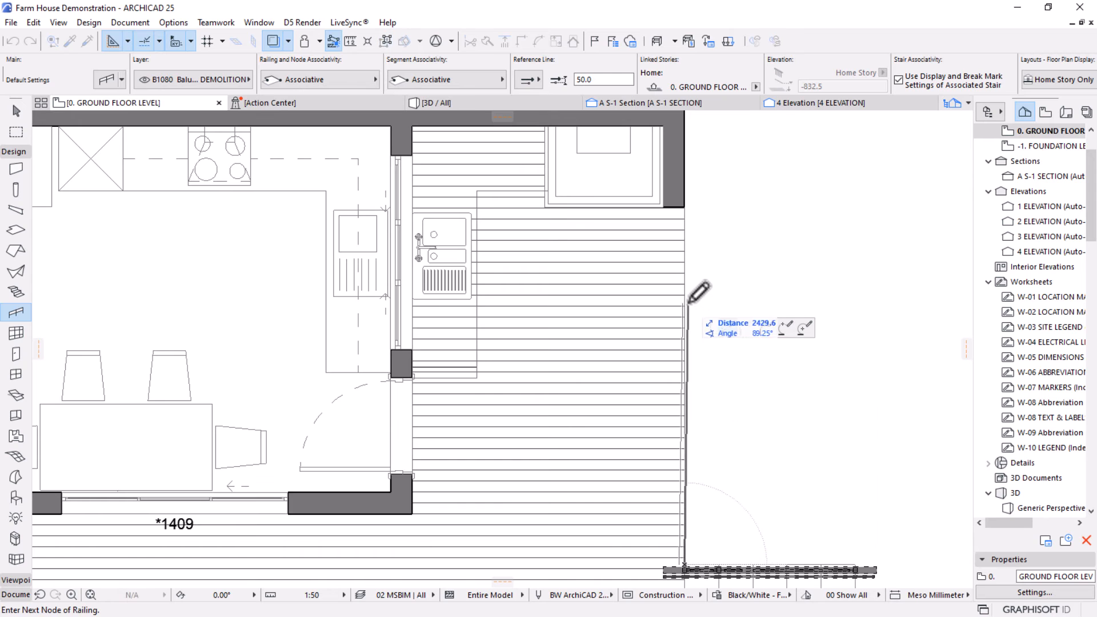
pyautogui.doubleClick(684, 207)
# Draw an L-shaped railing from the front stair's outer corner along the deck's front edge, around the corner and up to the side stair.
pyautogui.scroll(-5, 700, 186)
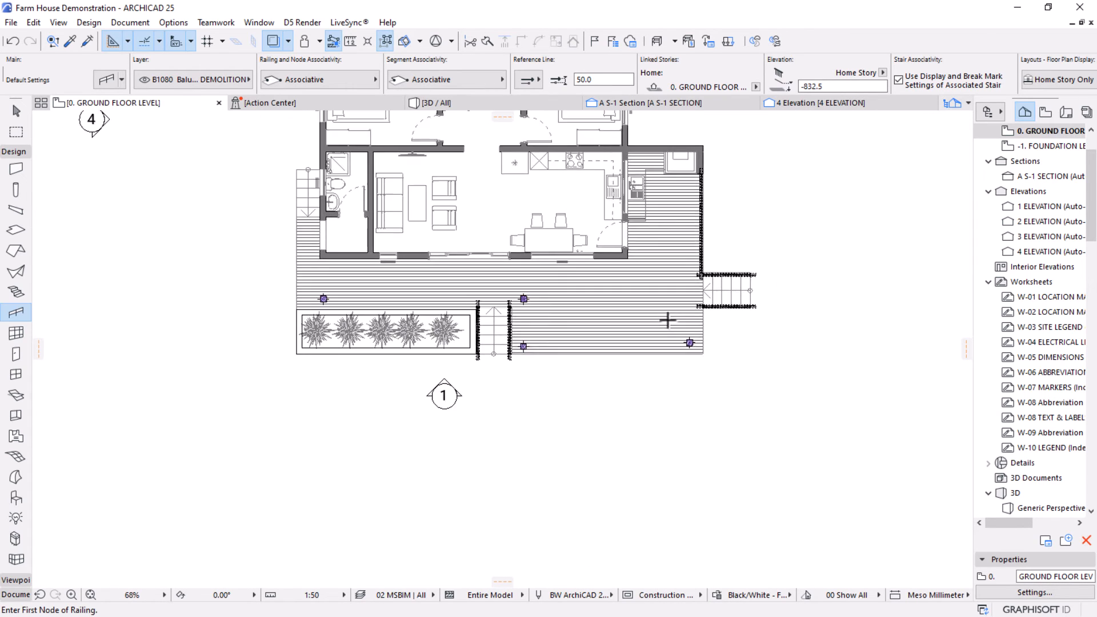
pyautogui.scroll(6, 402, 380)
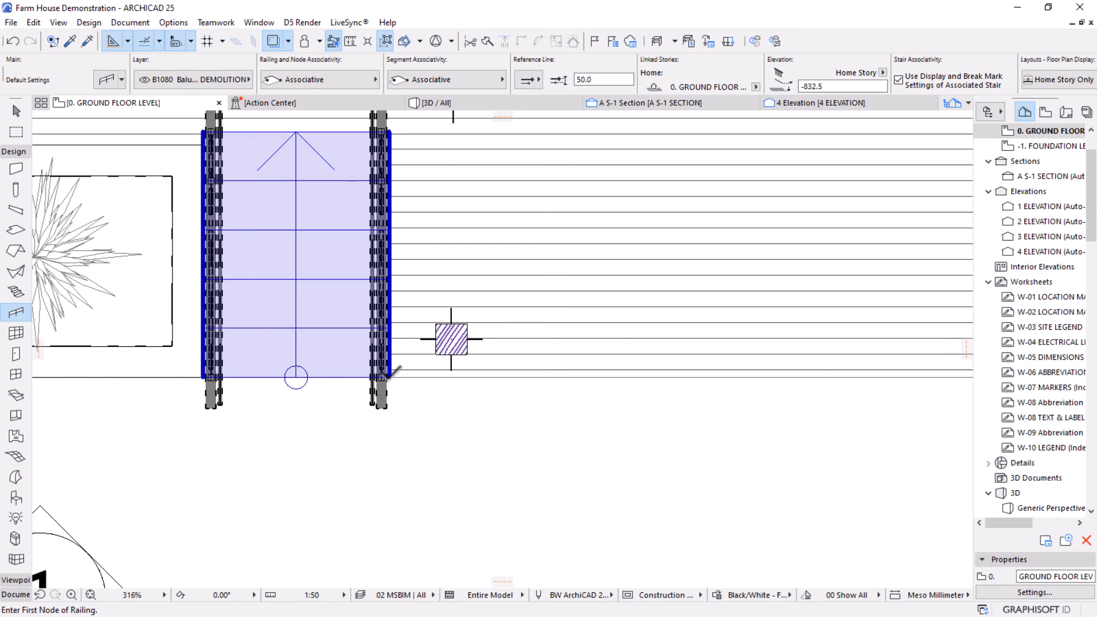
pyautogui.scroll(6, 390, 374)
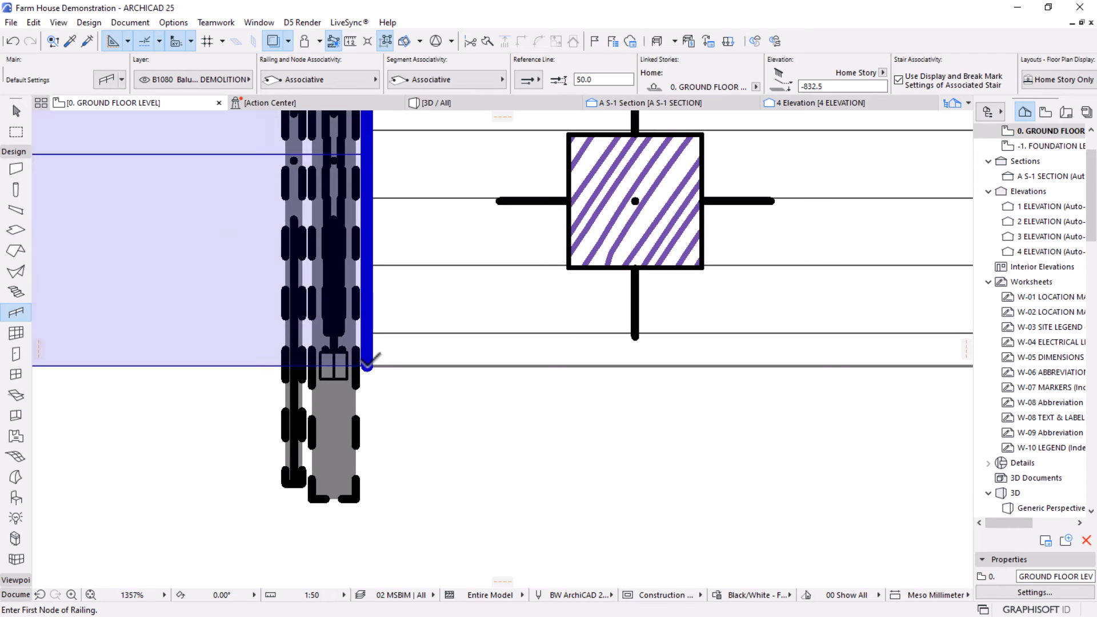
pyautogui.click(370, 366)
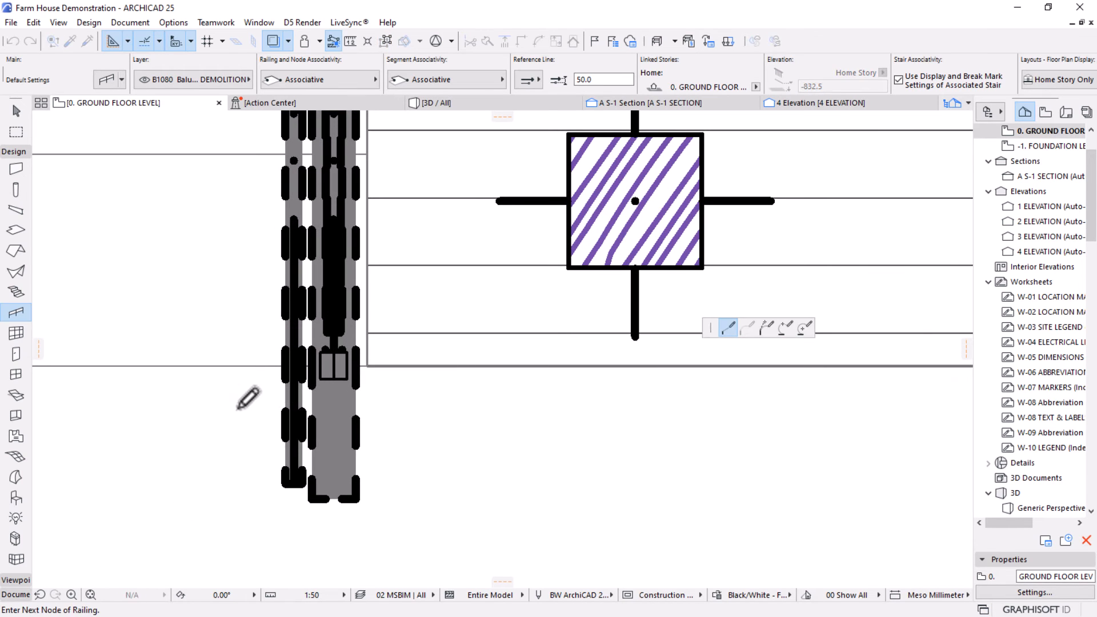
pyautogui.scroll(-5, 245, 396)
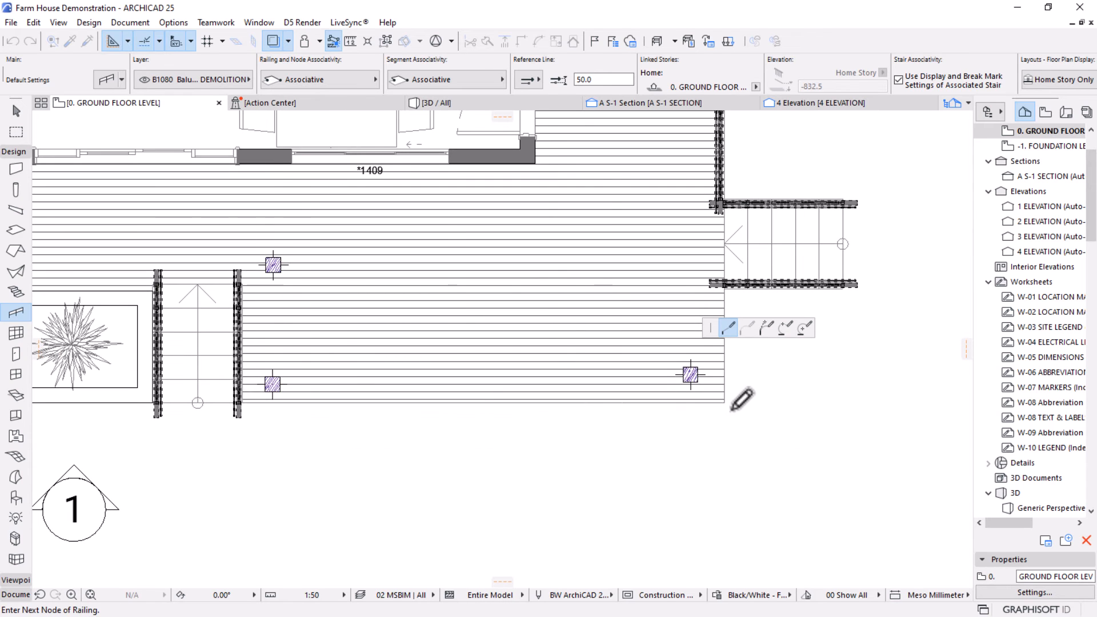
pyautogui.scroll(5, 728, 389)
pyautogui.click(717, 395)
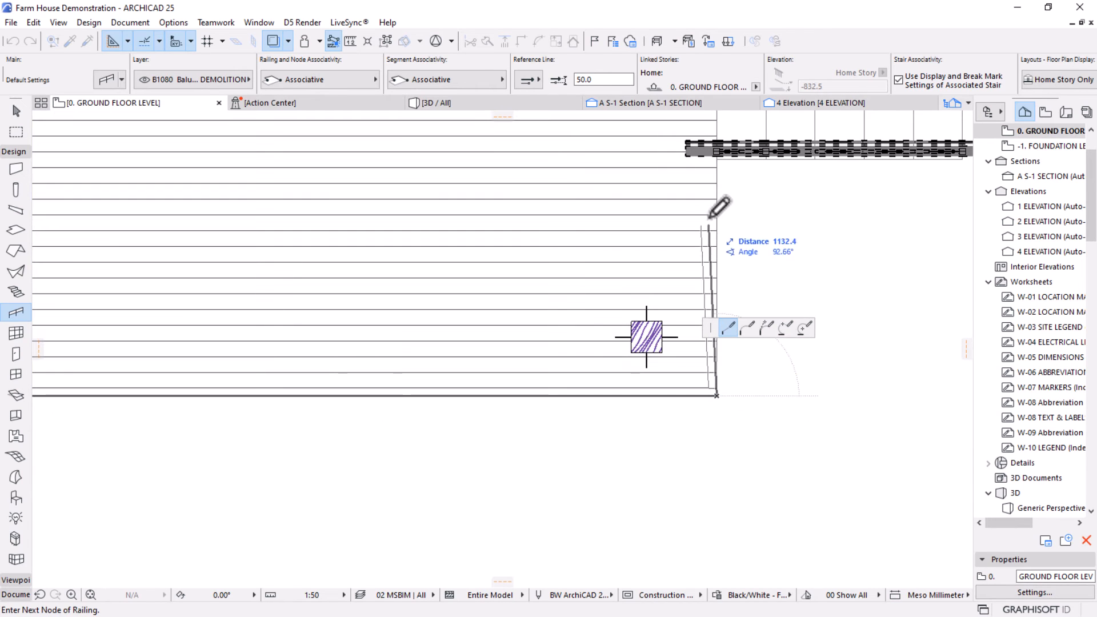
pyautogui.rightClick(753, 199)
pyautogui.click(788, 320)
pyautogui.scroll(-6, 833, 294)
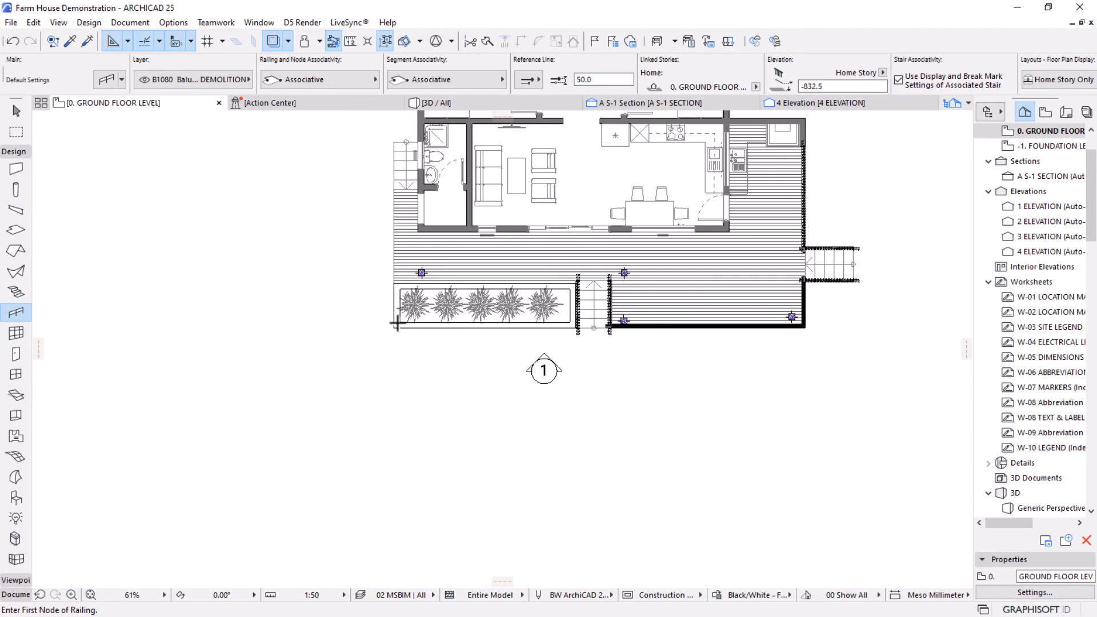
pyautogui.scroll(1, 391, 222)
pyautogui.scroll(7, 400, 294)
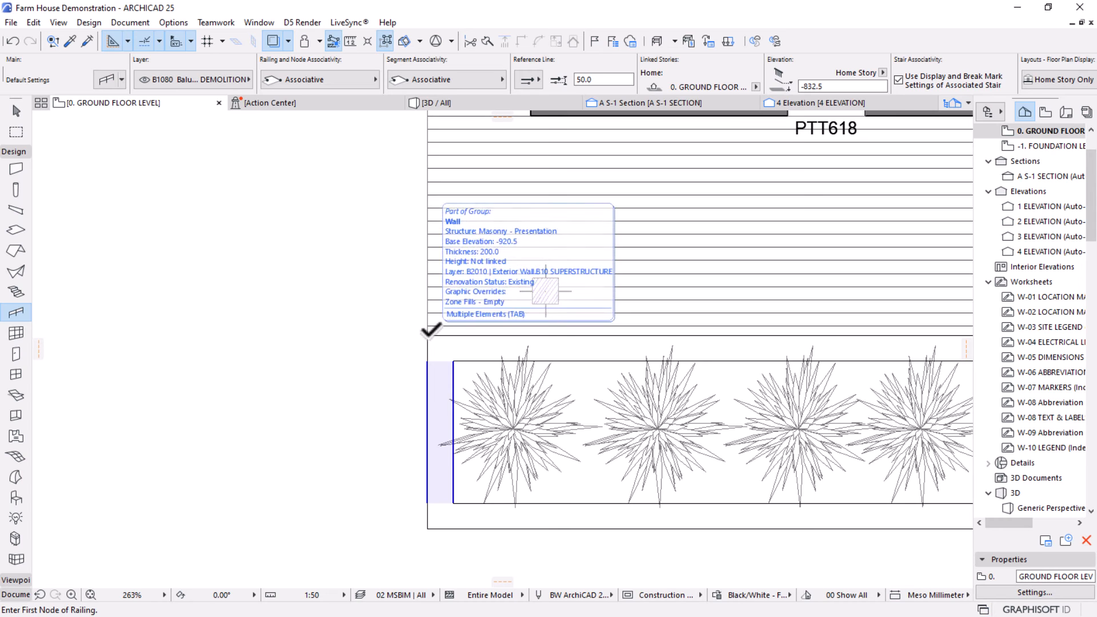
pyautogui.click(428, 335)
pyautogui.scroll(-4, 337, 392)
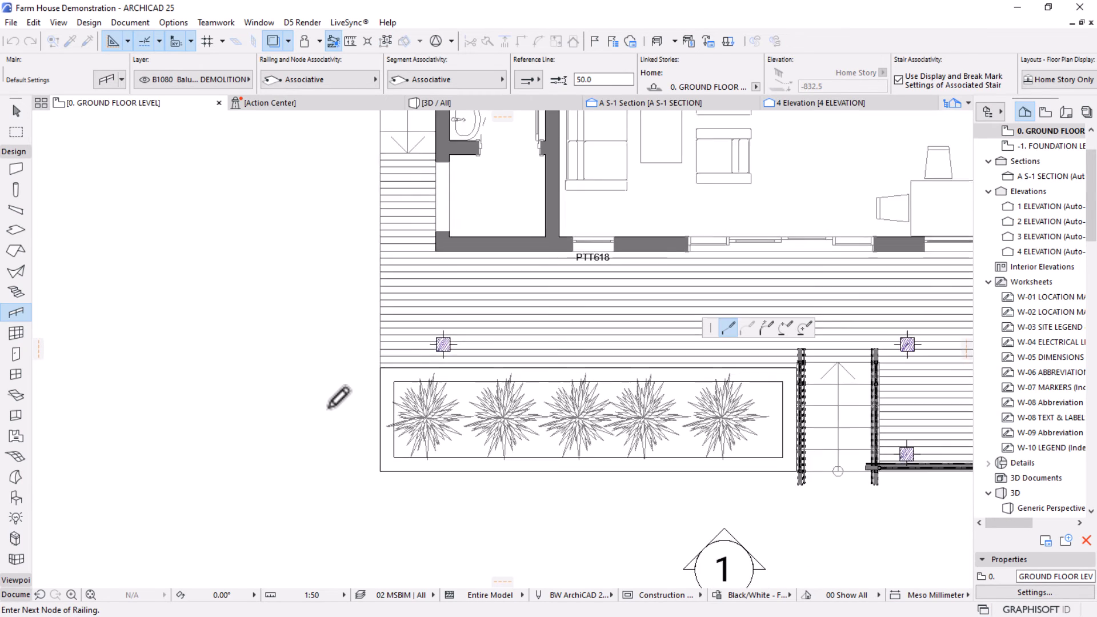
pyautogui.press('Escape')
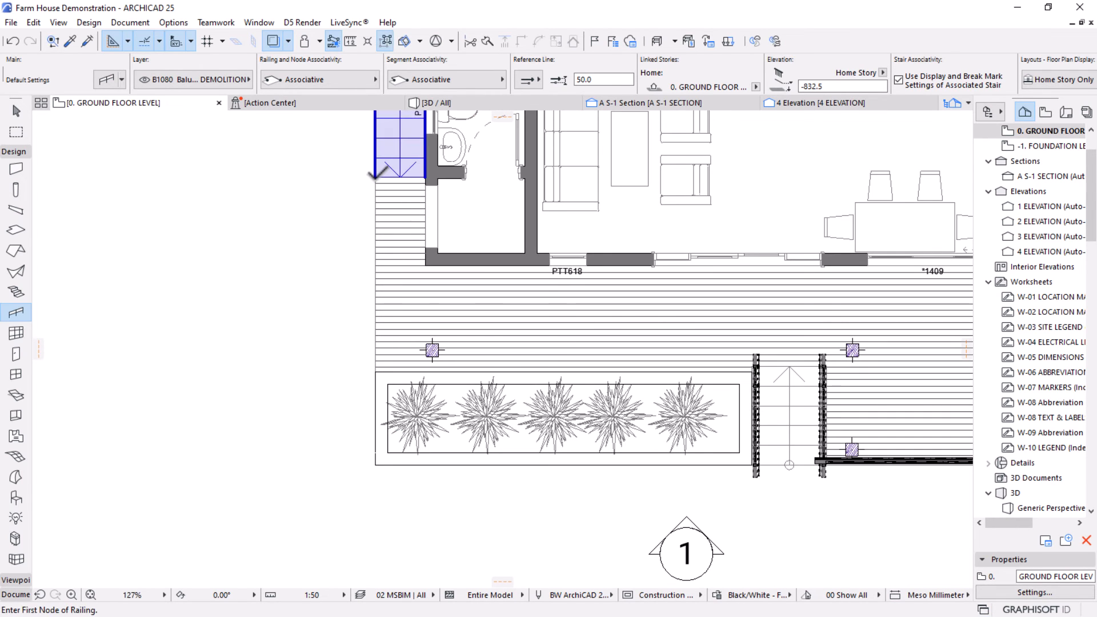
# Draw an L-shaped railing from the far side stair down the deck's side edge and along the planter to the front stair.
pyautogui.click(376, 177)
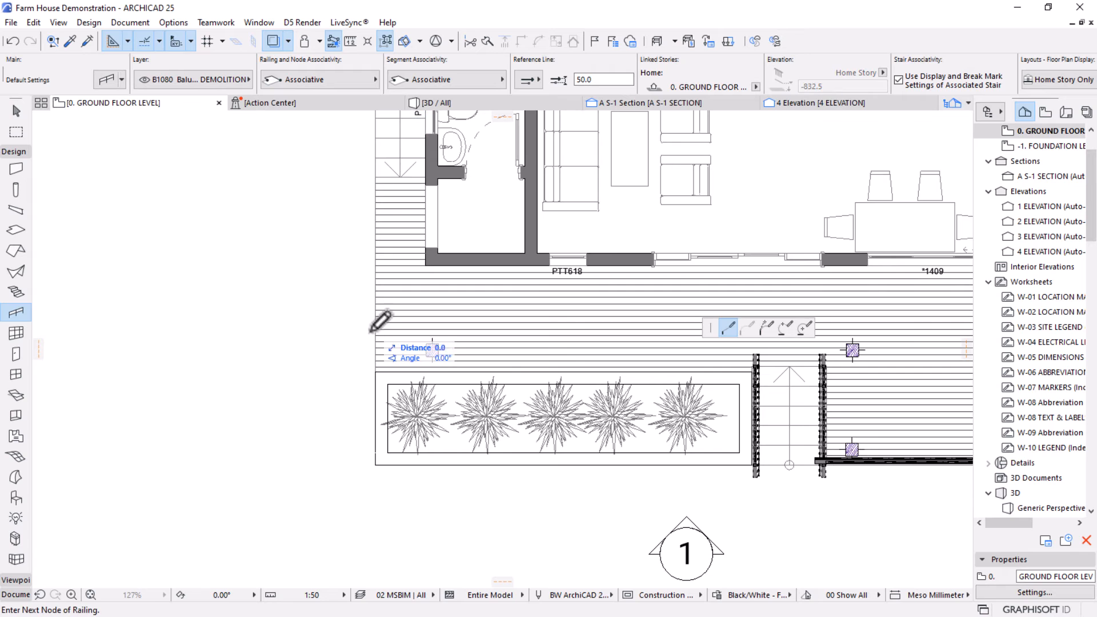
pyautogui.click(375, 369)
pyautogui.scroll(5, 760, 366)
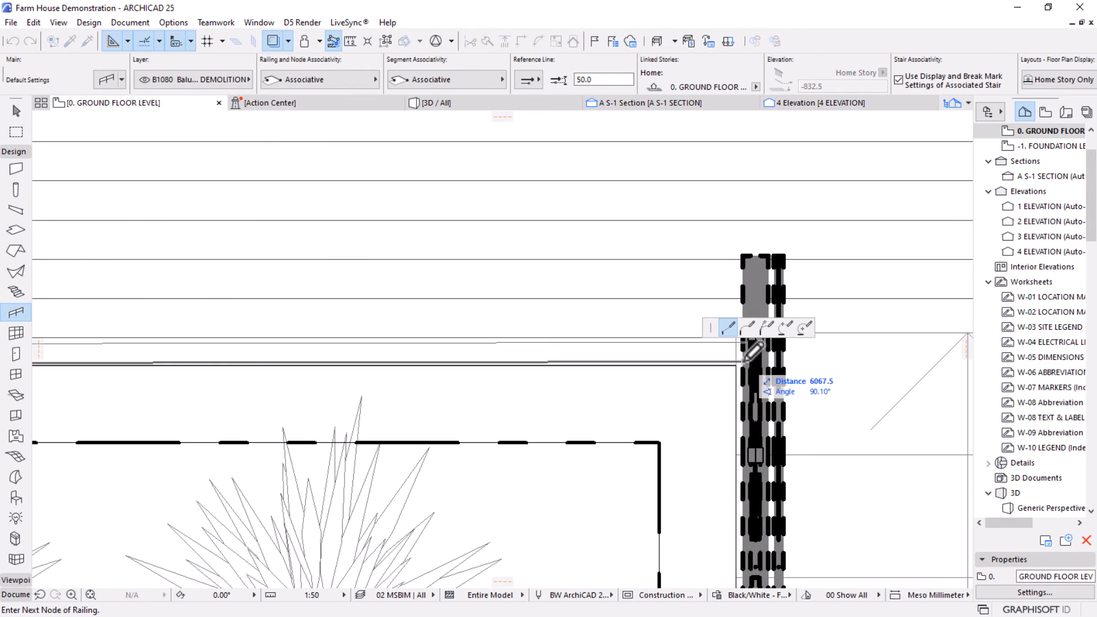
pyautogui.moveTo(749, 355); pyautogui.dragTo(509, 368, button='middle')
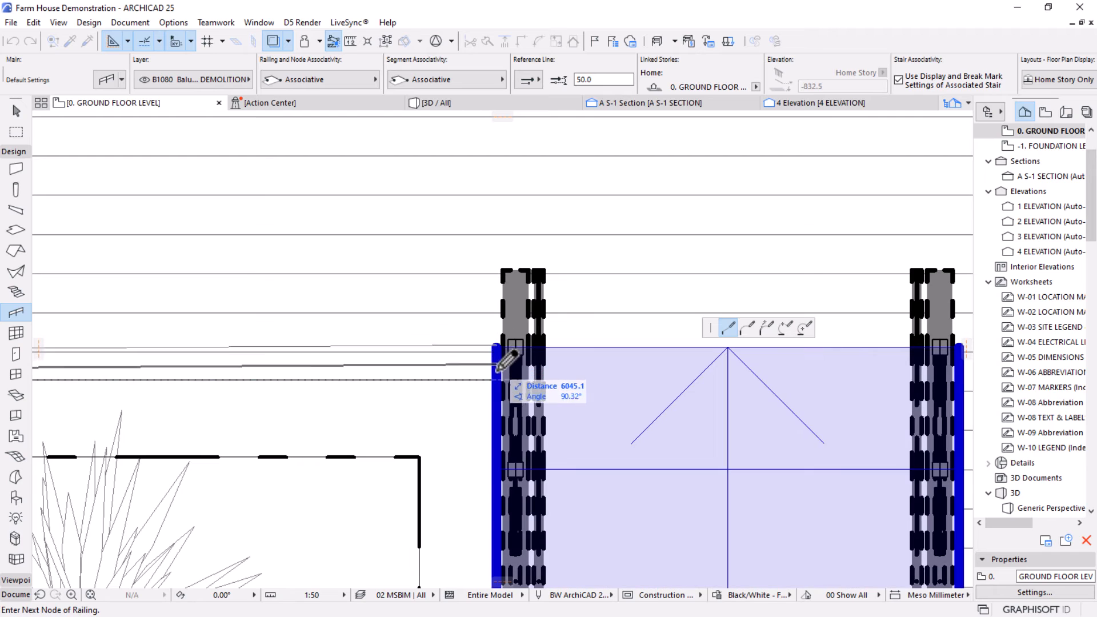
pyautogui.rightClick(502, 375)
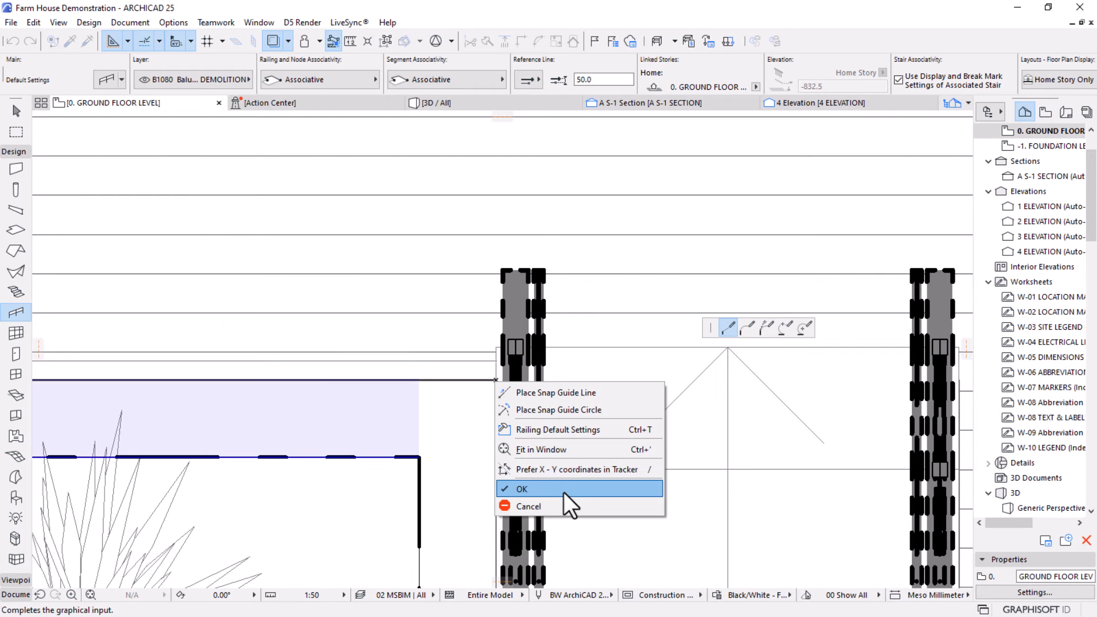
pyautogui.click(564, 492)
# In the 3D model, stretch the sunken end of the railing beside the stone screen wall up to deck level.
pyautogui.click(521, 106)
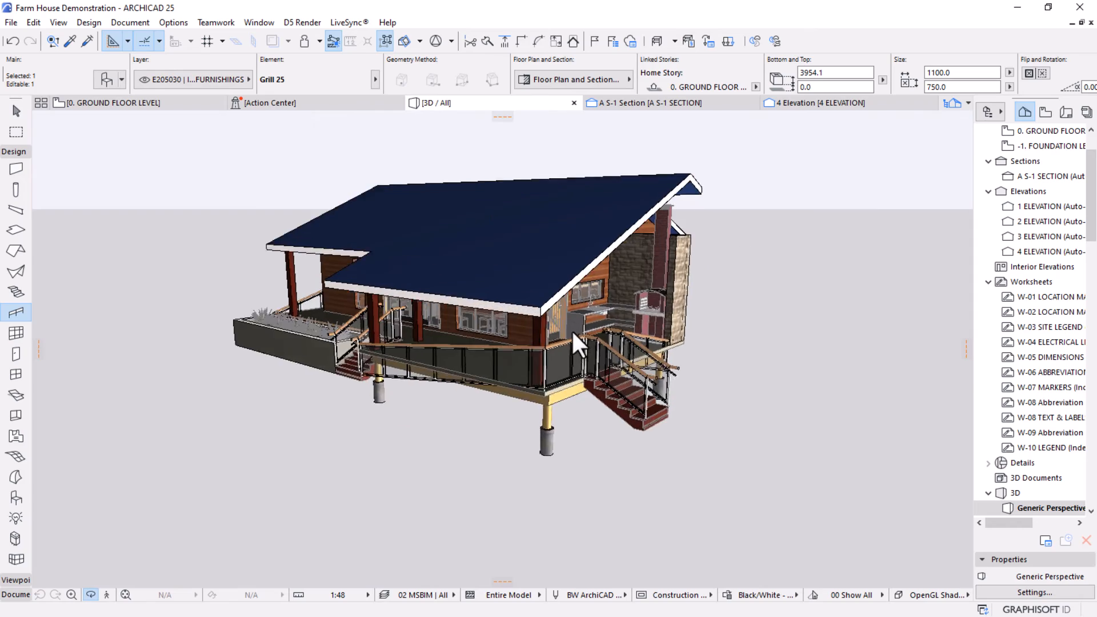
pyautogui.keyDown('shift'); pyautogui.moveTo(572, 334); pyautogui.dragTo(594, 394, button='middle'); pyautogui.keyUp('shift')
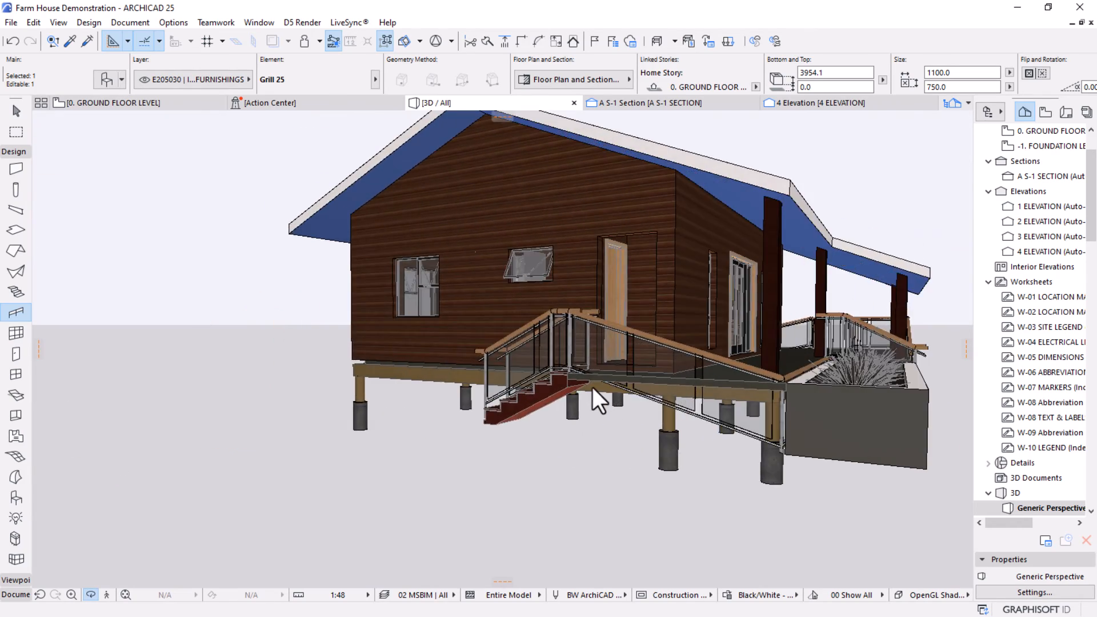
pyautogui.keyDown('shift'); pyautogui.moveTo(838, 431); pyautogui.dragTo(574, 474, button='middle'); pyautogui.keyUp('shift')
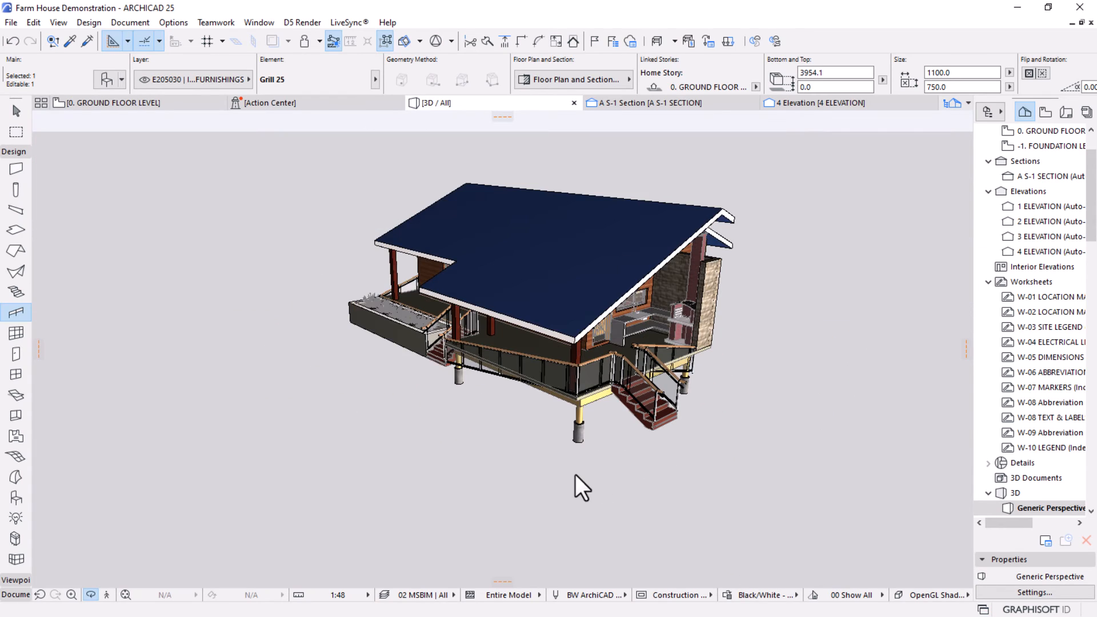
pyautogui.scroll(10, 575, 474)
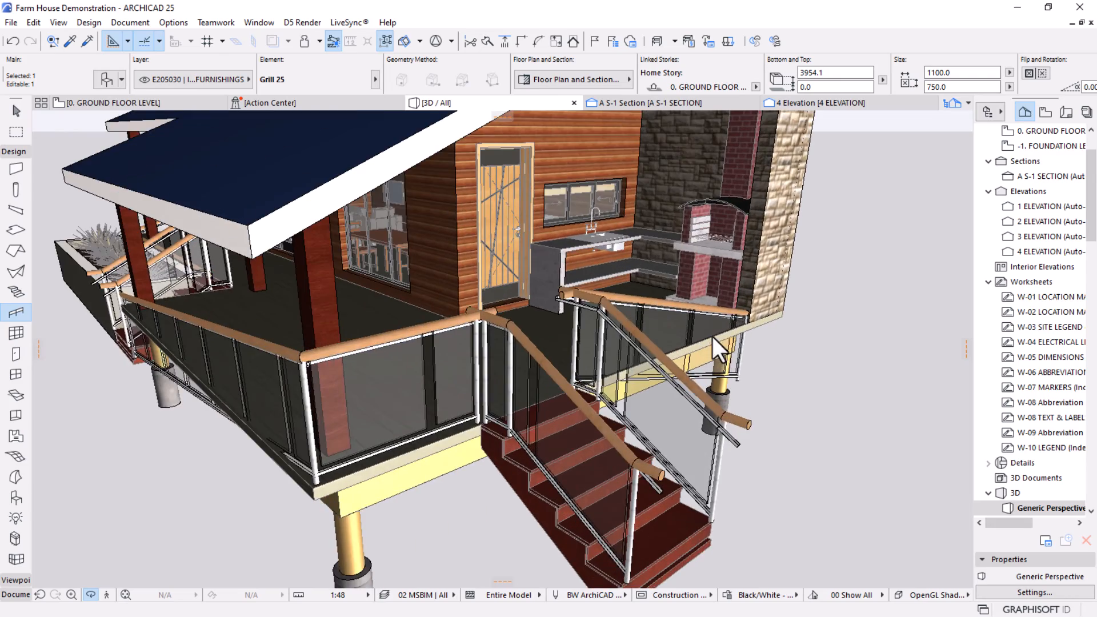
pyautogui.scroll(10, 764, 397)
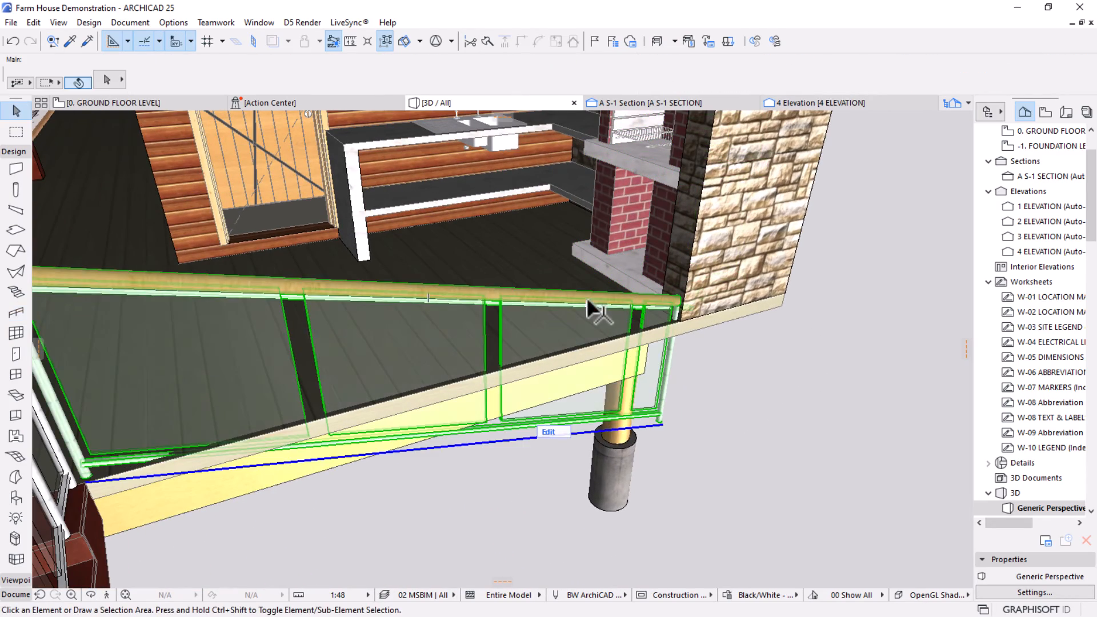
pyautogui.click(586, 296)
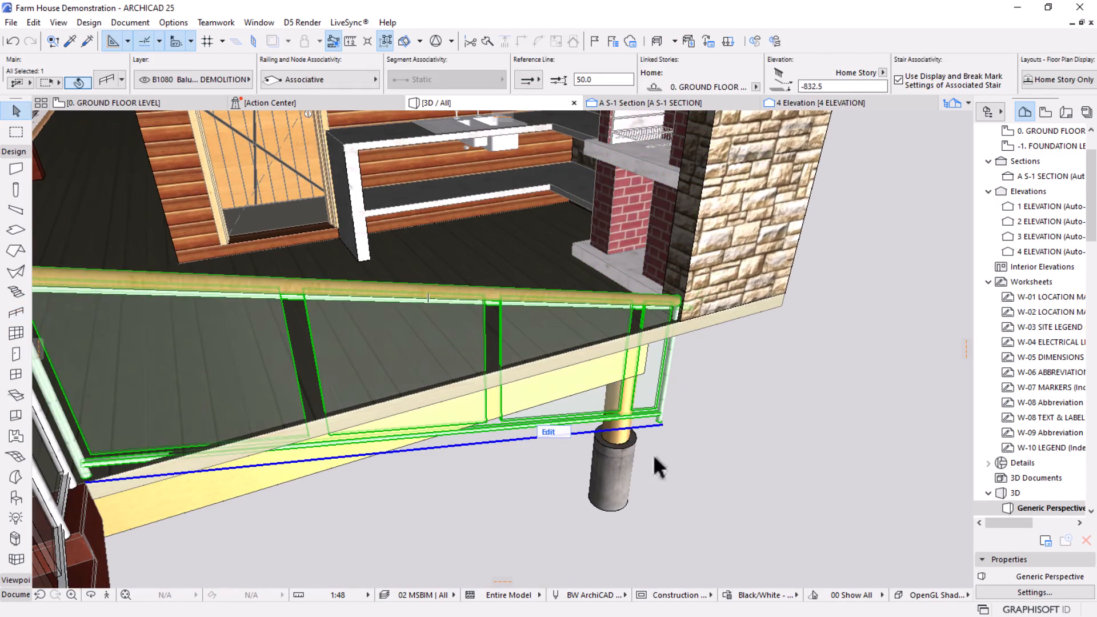
pyautogui.click(663, 426)
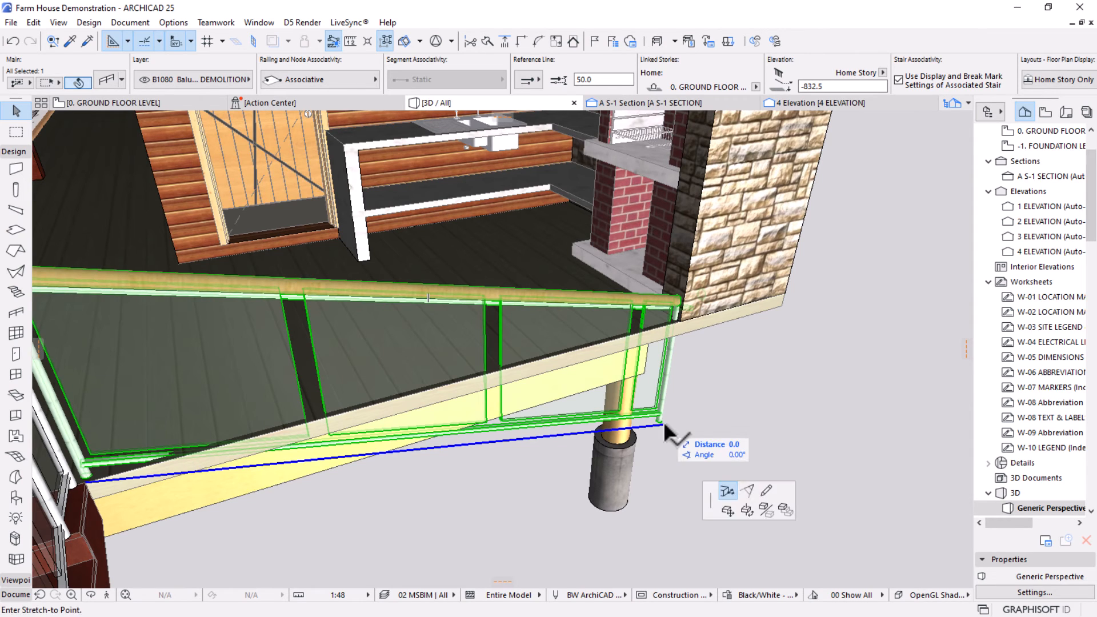
pyautogui.click(683, 312)
pyautogui.scroll(-10, 716, 319)
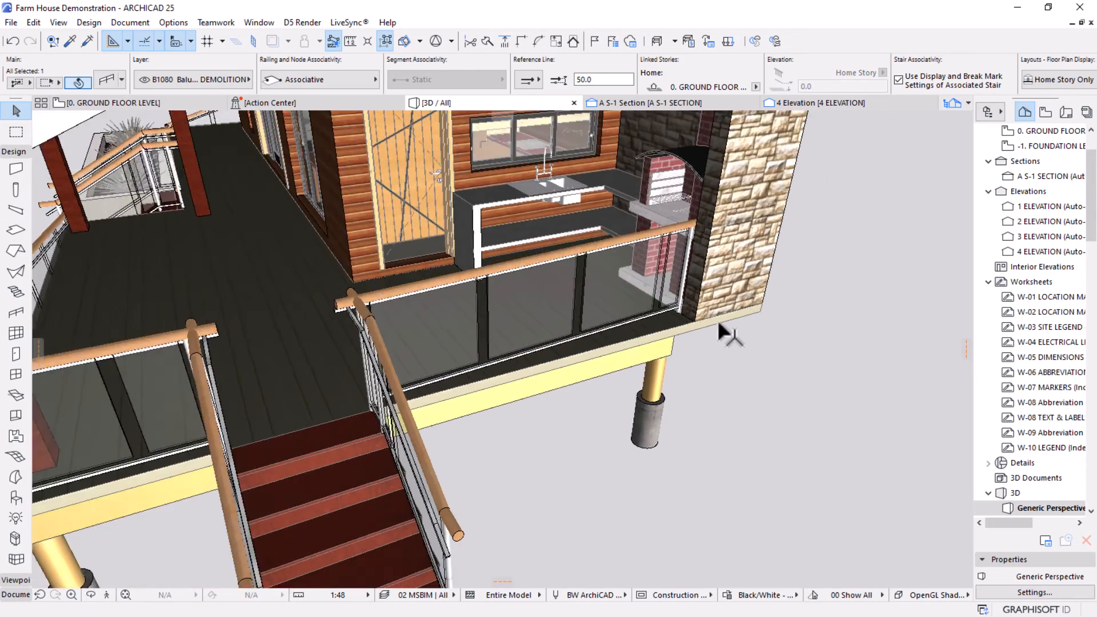
# Delete the three railings along the deck edges, keeping the stair railings.
pyautogui.keyDown('shift'); pyautogui.moveTo(564, 340); pyautogui.dragTo(658, 375, button='middle'); pyautogui.keyUp('shift')
pyautogui.scroll(3, 833, 252)
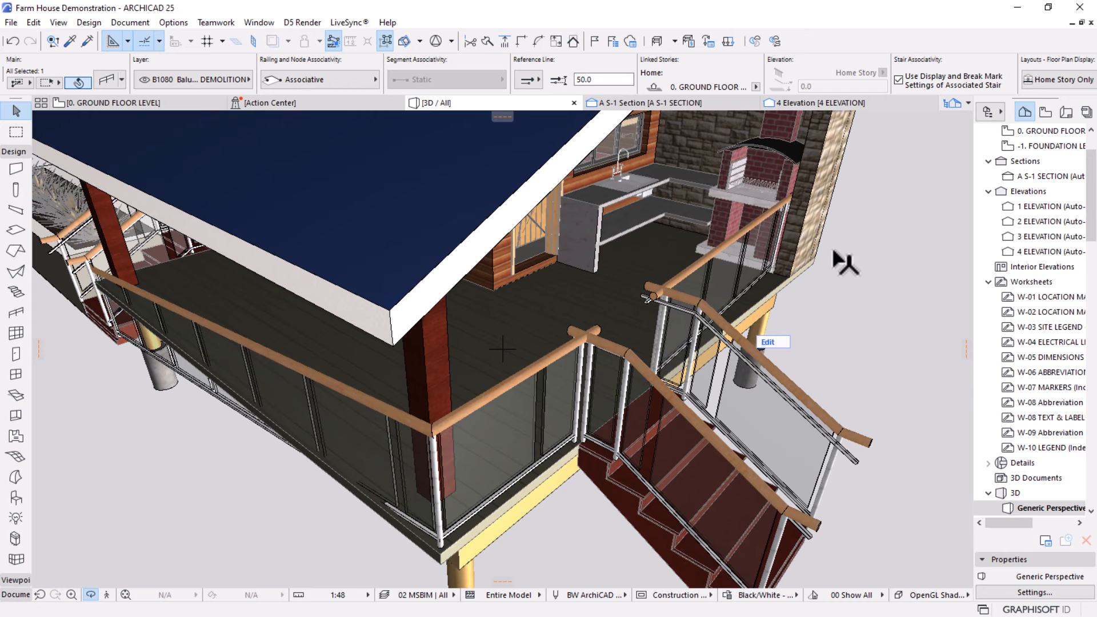
pyautogui.keyDown('shift'); pyautogui.click(526, 400); pyautogui.keyUp('shift')
pyautogui.scroll(-2, 527, 399)
pyautogui.moveTo(142, 343); pyautogui.dragTo(410, 388, button='middle')
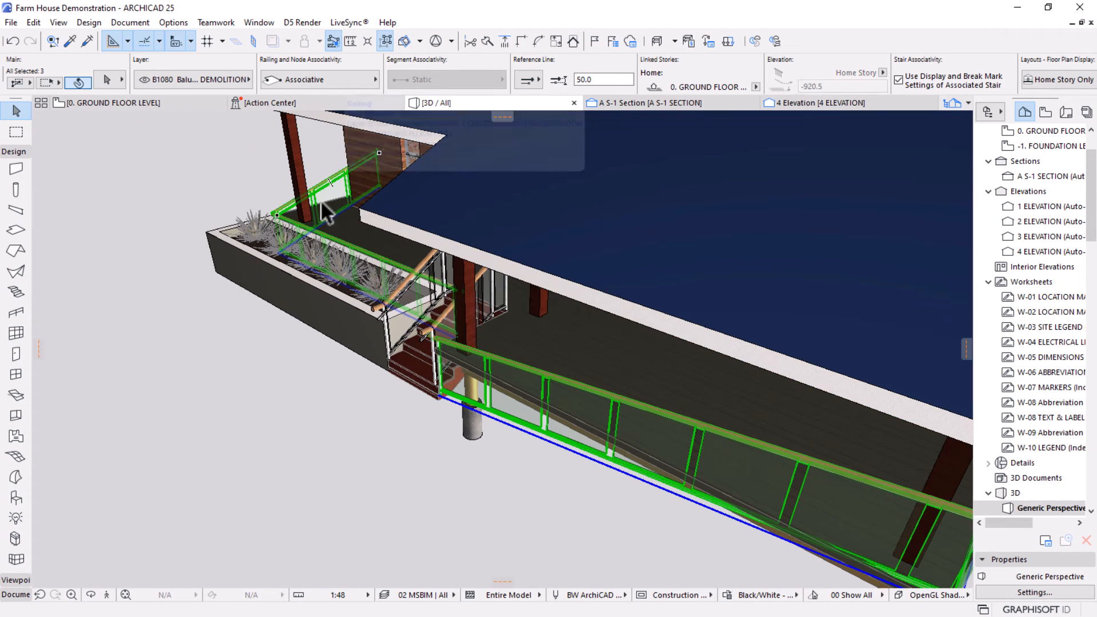
pyautogui.press('Delete')
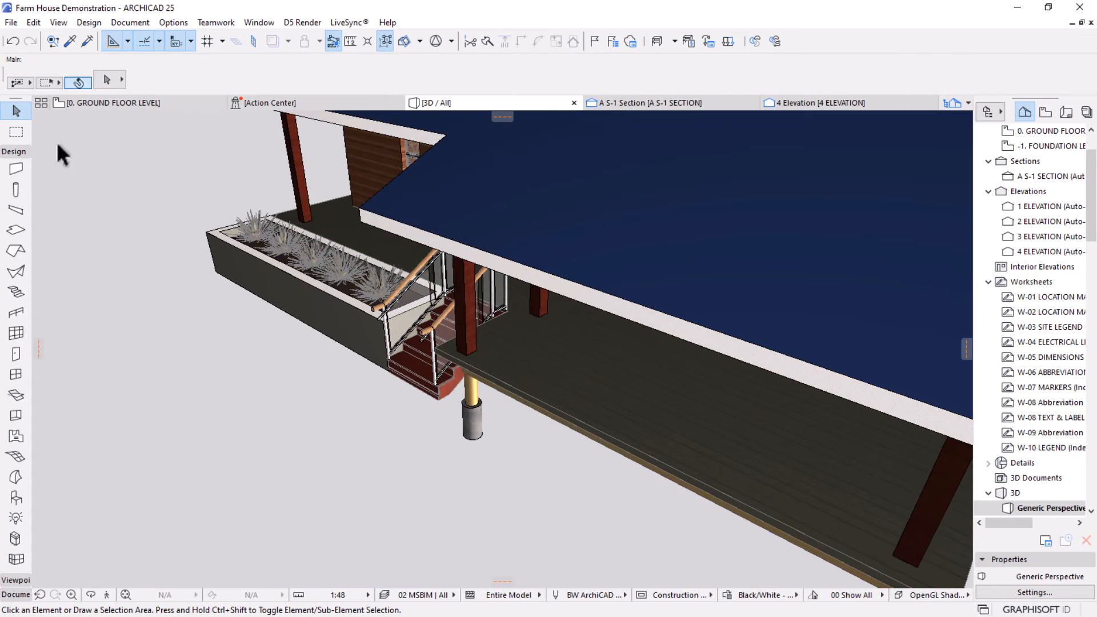
pyautogui.click(111, 108)
pyautogui.scroll(-6, 613, 253)
pyautogui.moveTo(789, 329); pyautogui.dragTo(272, 473, button='middle')
pyautogui.scroll(-2, 559, 258)
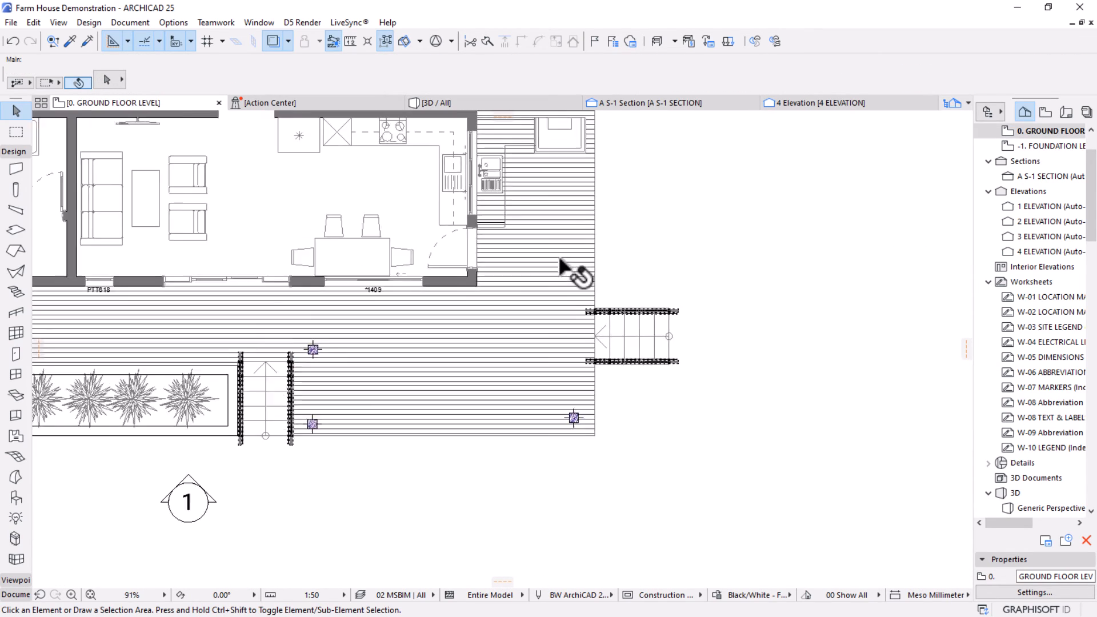
pyautogui.moveTo(559, 259); pyautogui.dragTo(531, 366, button='middle')
pyautogui.scroll(2, 580, 212)
pyautogui.click(16, 313)
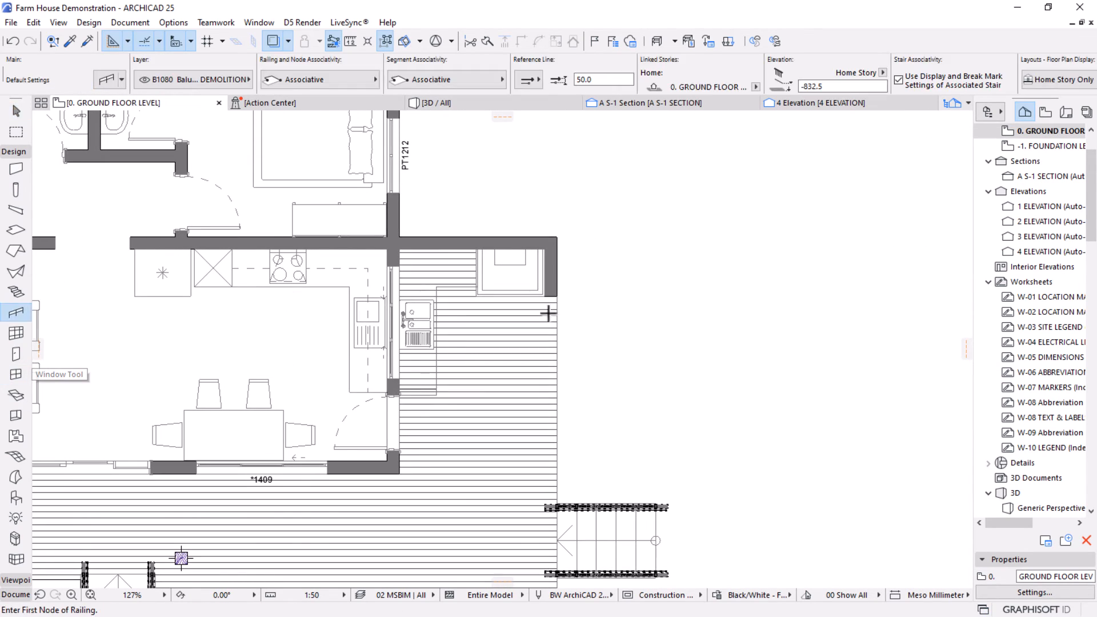
pyautogui.scroll(2, 559, 313)
pyautogui.scroll(6, 555, 295)
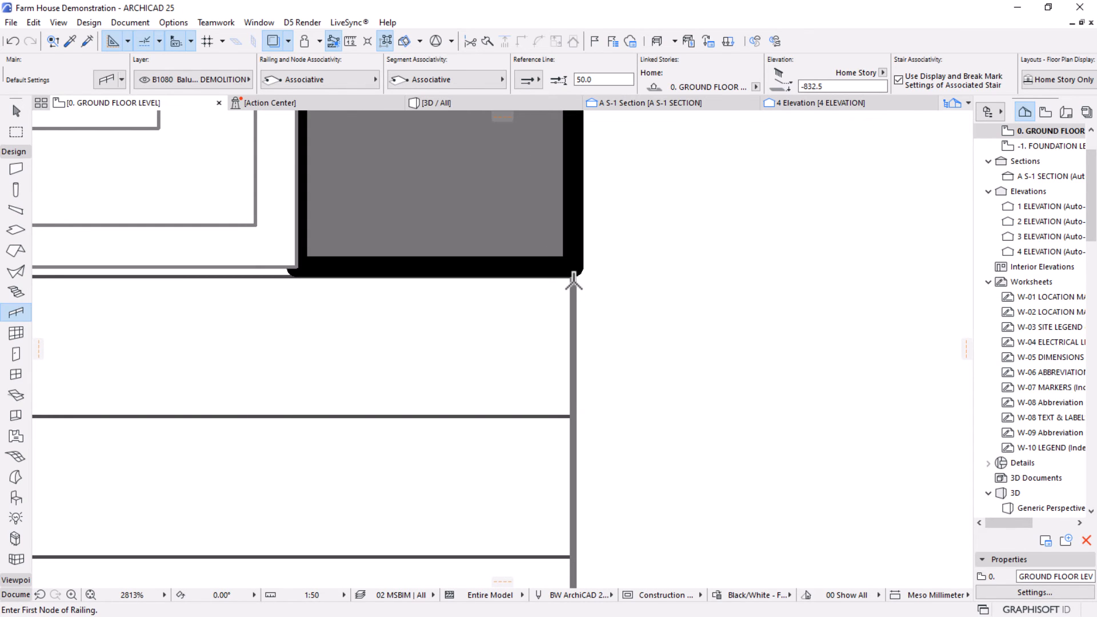
pyautogui.click(574, 280)
pyautogui.scroll(-5, 577, 240)
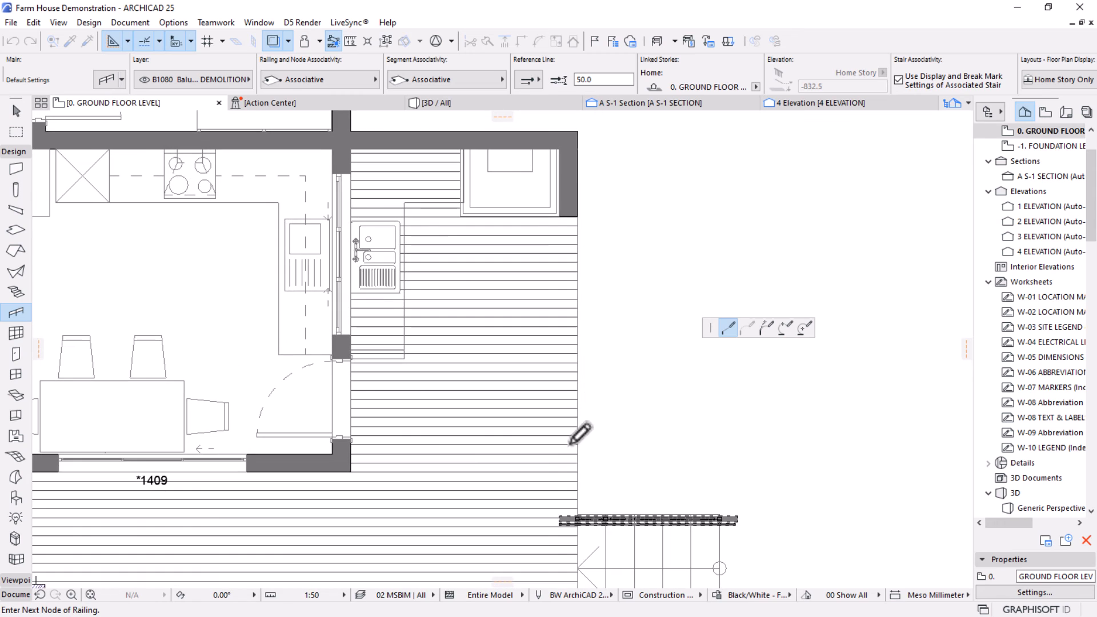
pyautogui.scroll(5, 570, 443)
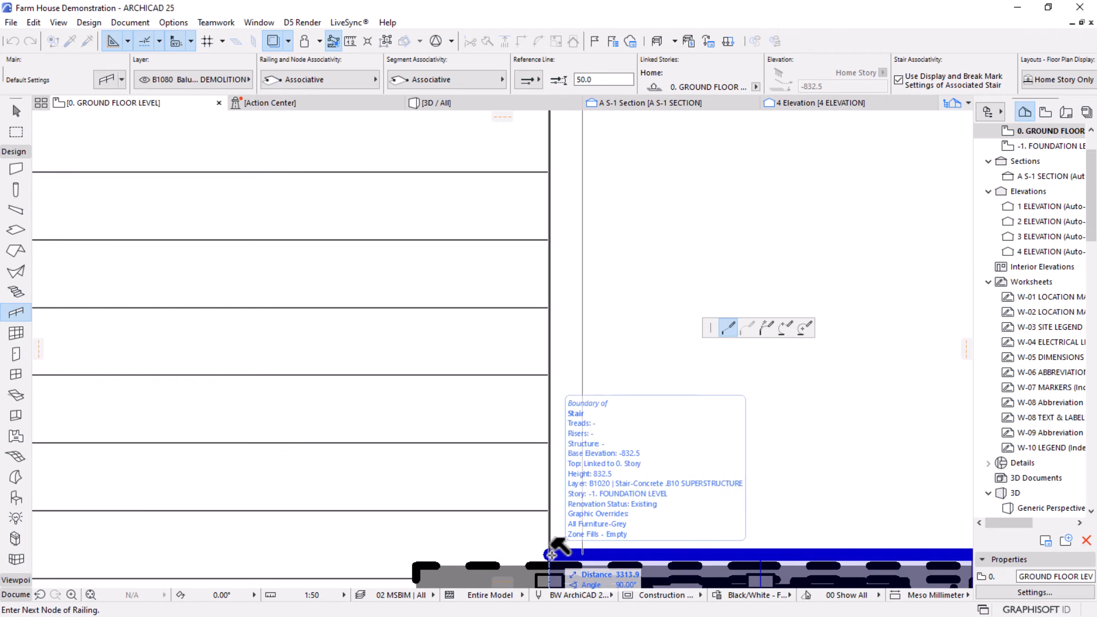
pyautogui.press('Escape')
# Set the segment associativity of new railings to Static on the ground floor plan.
pyautogui.click(439, 80)
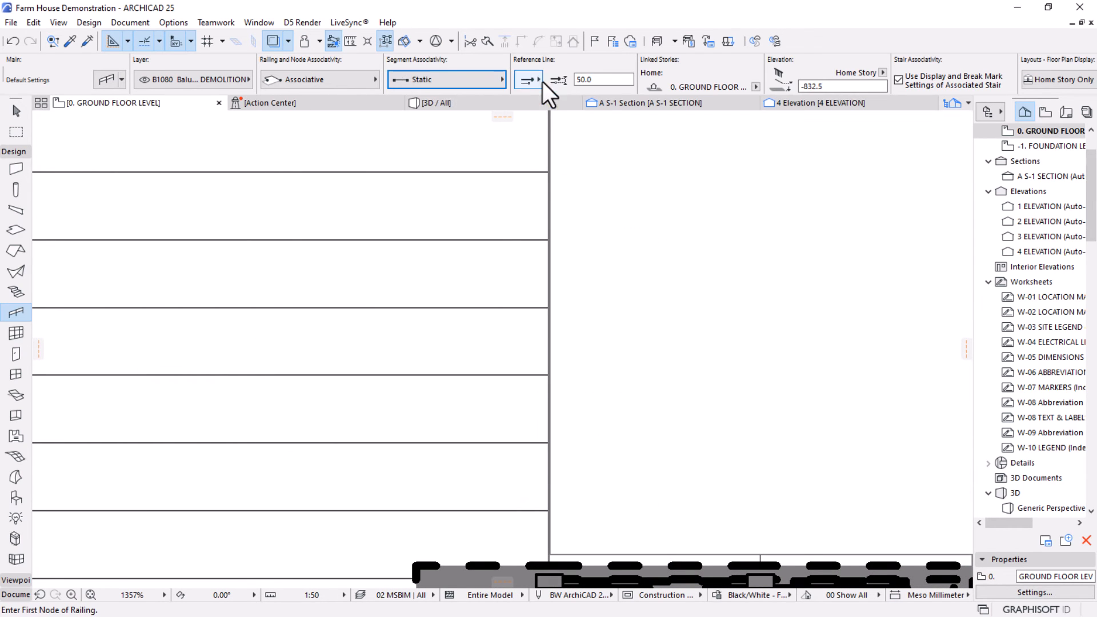
pyautogui.scroll(-5, 594, 238)
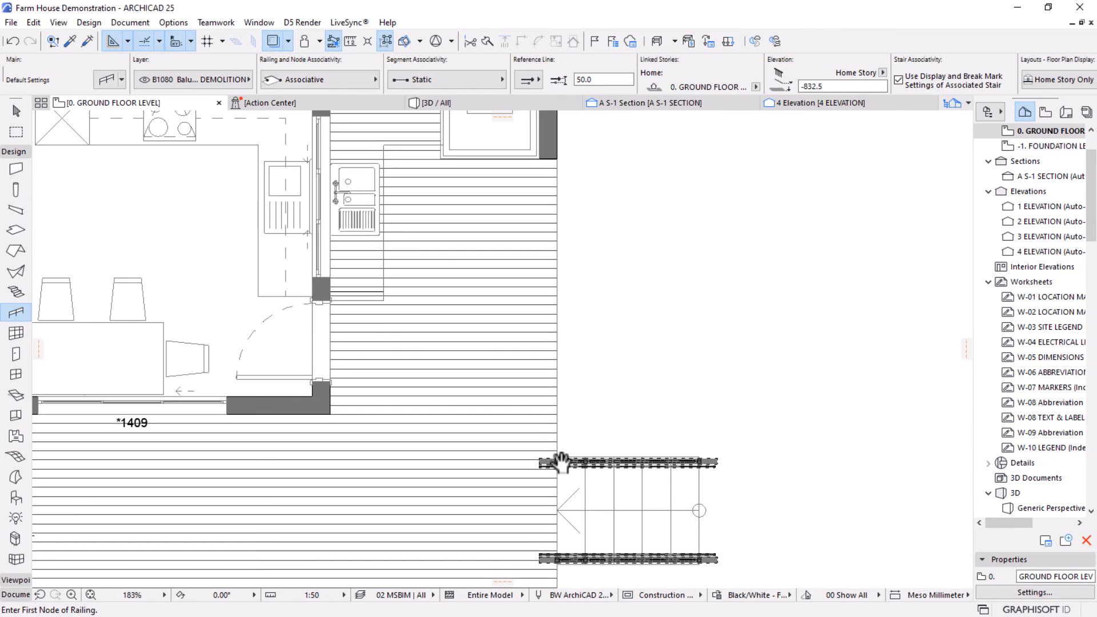
pyautogui.scroll(4, 557, 126)
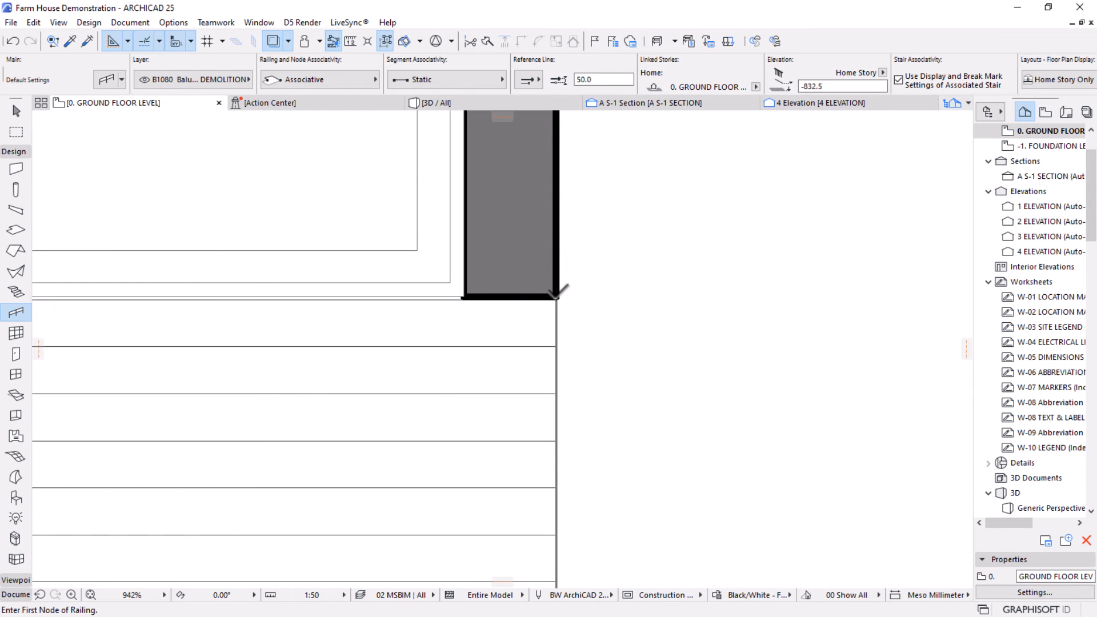
pyautogui.click(339, 81)
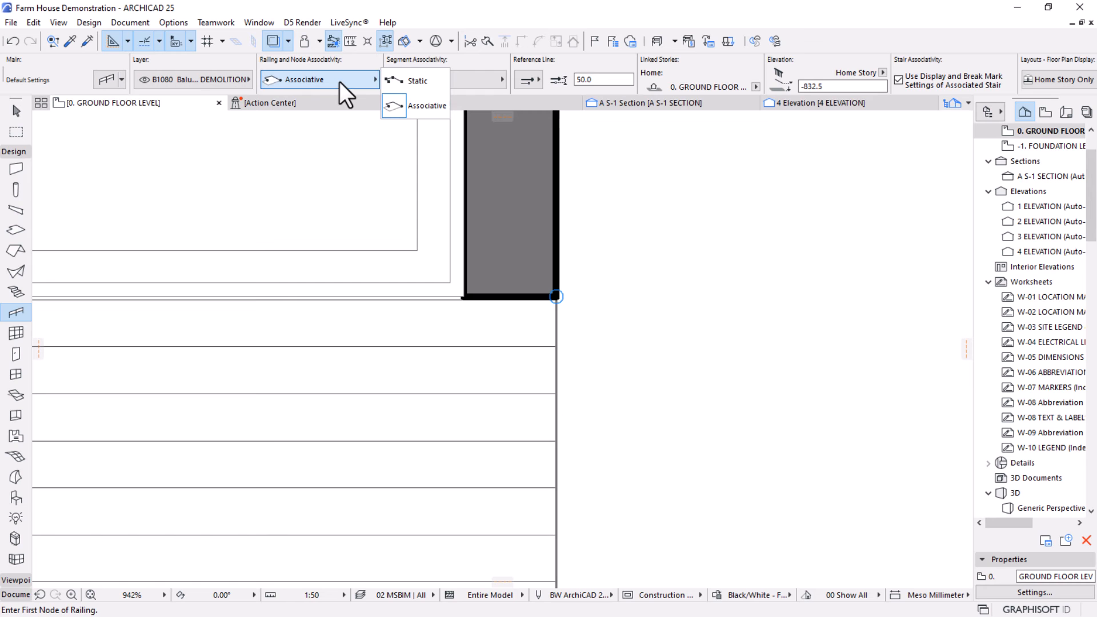
# Draw a railing with static segments along the deck's side edge between the side stair's corner and the screen wall's end.
pyautogui.click(556, 297)
pyautogui.scroll(-5, 617, 122)
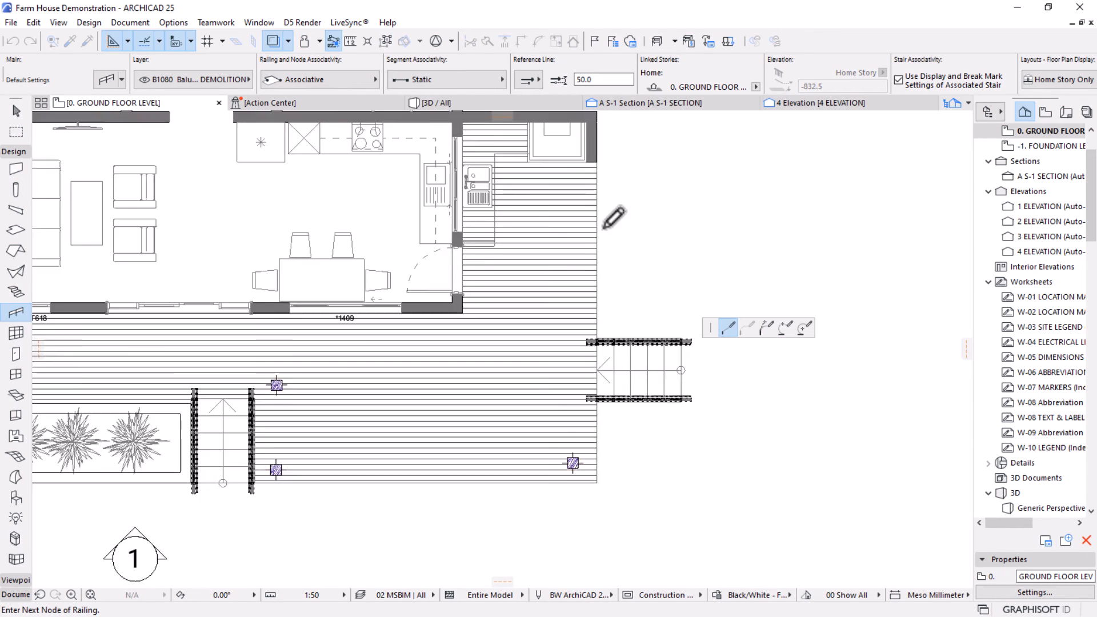
pyautogui.scroll(5, 676, 337)
pyautogui.scroll(1, 579, 299)
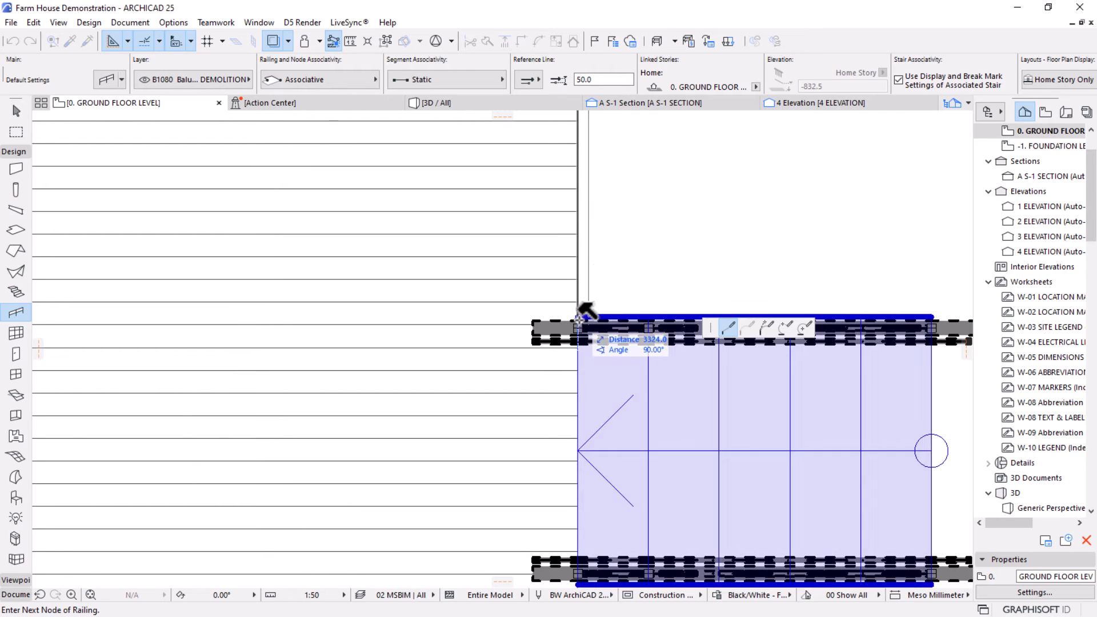
pyautogui.doubleClick(578, 317)
pyautogui.click(578, 317)
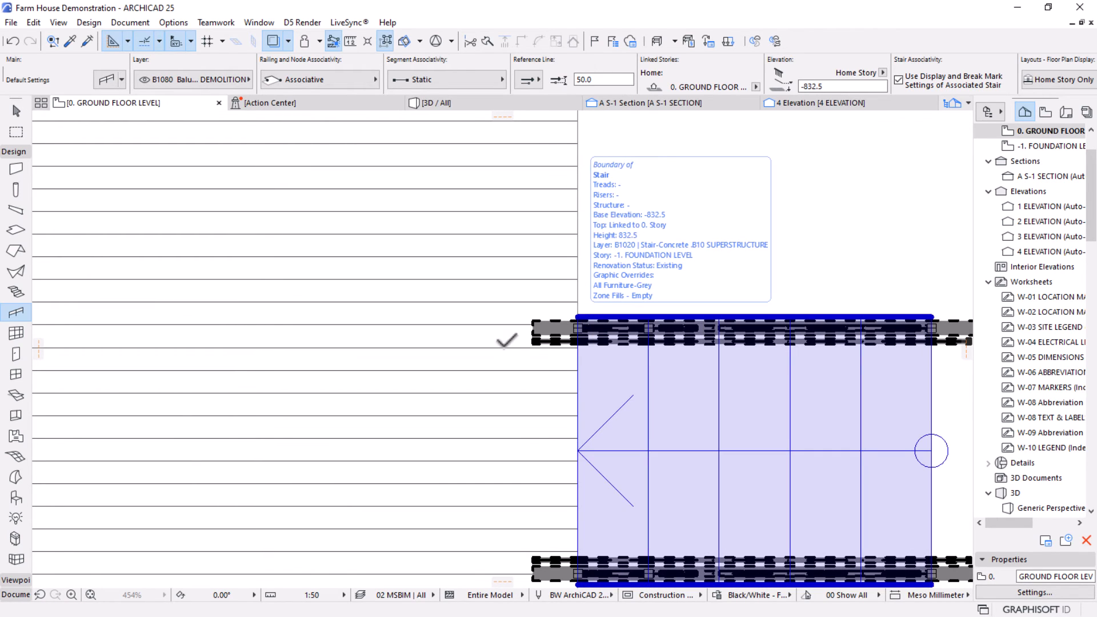
pyautogui.scroll(-4, 537, 429)
pyautogui.scroll(-3, 553, 284)
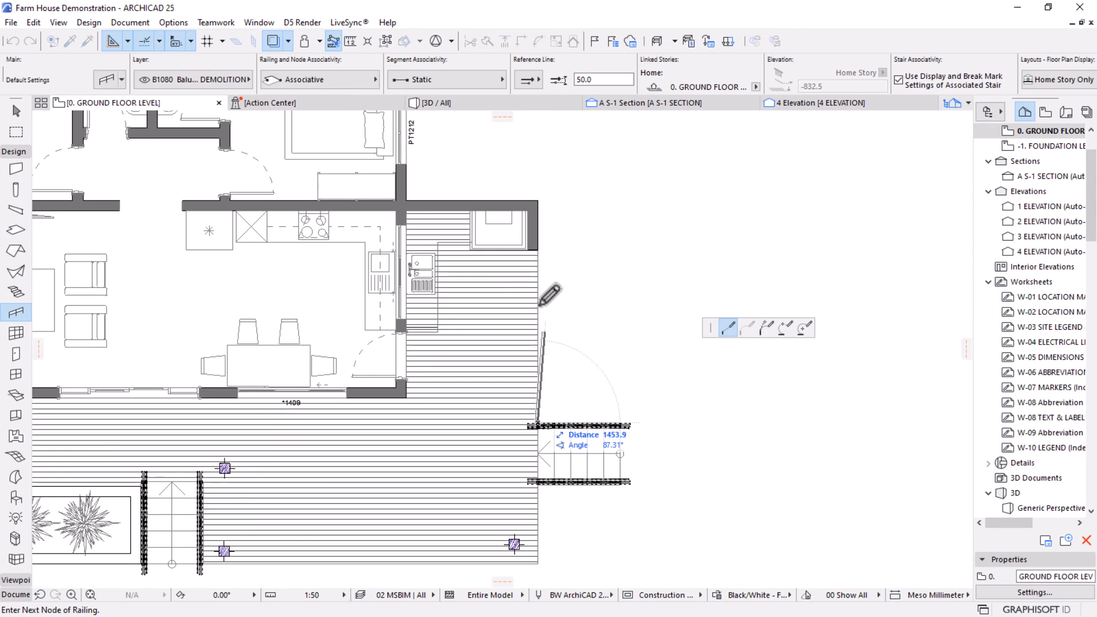
pyautogui.rightClick(563, 243)
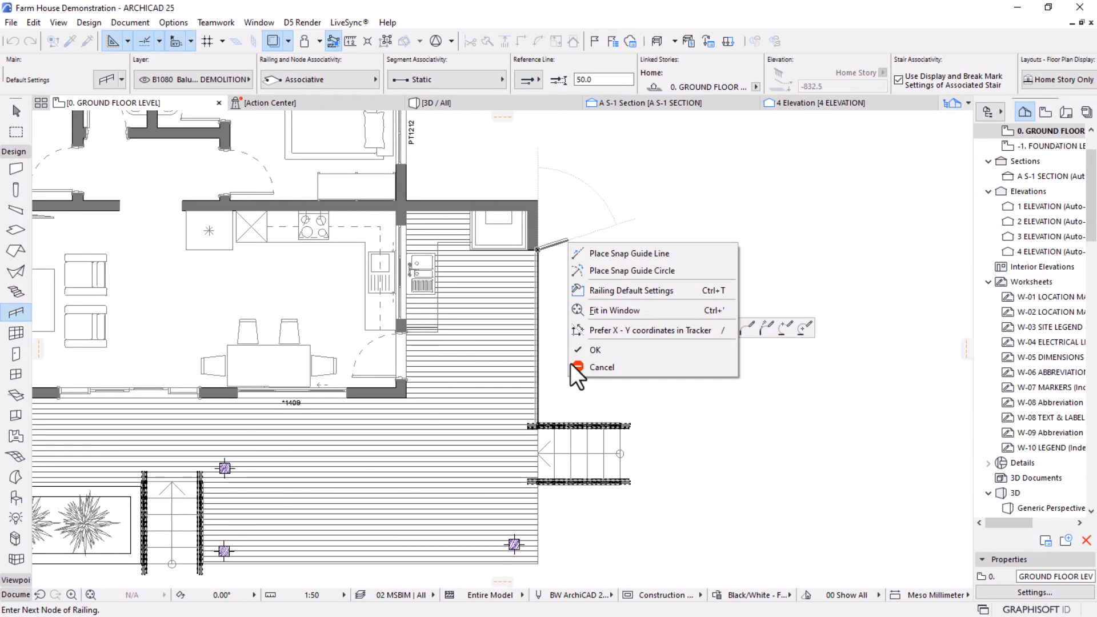
pyautogui.click(585, 354)
# Delete the sloping railing between the side stair and the stone screen wall in the 3D model.
pyautogui.click(489, 101)
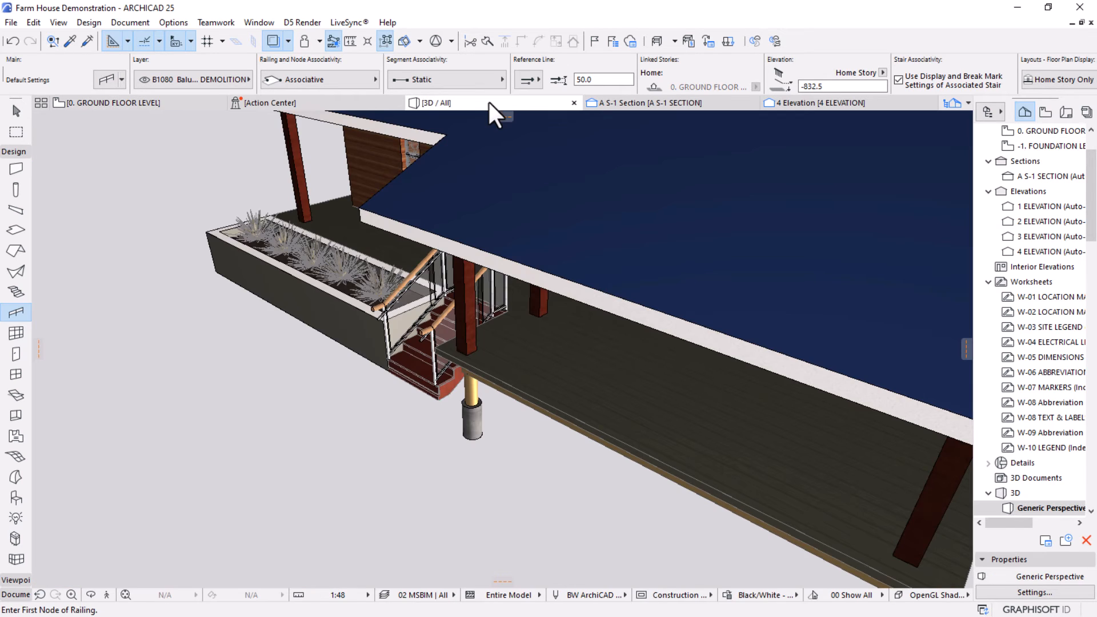
pyautogui.scroll(6, 783, 343)
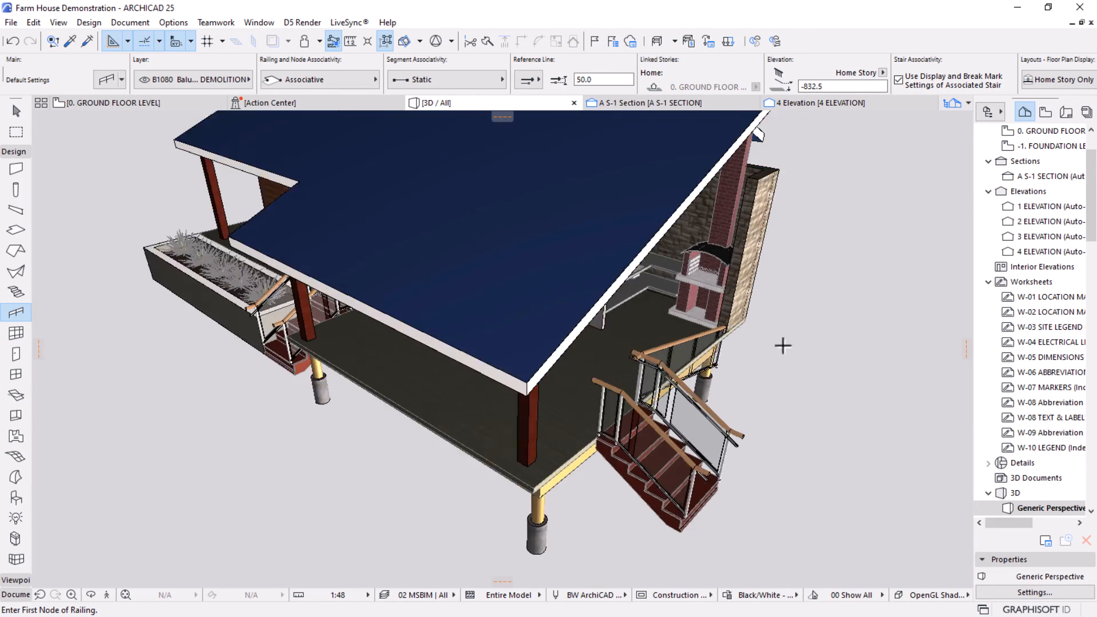
pyautogui.scroll(-3, 504, 351)
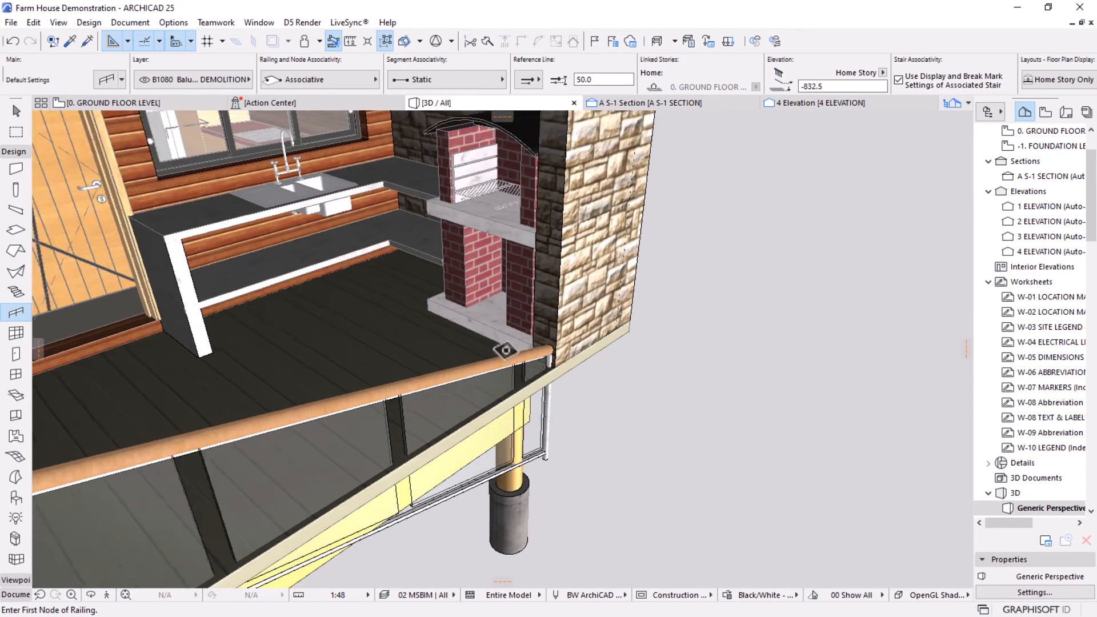
pyautogui.moveTo(552, 363); pyautogui.dragTo(611, 291, button='middle')
pyautogui.press('Escape')
pyautogui.click(519, 290)
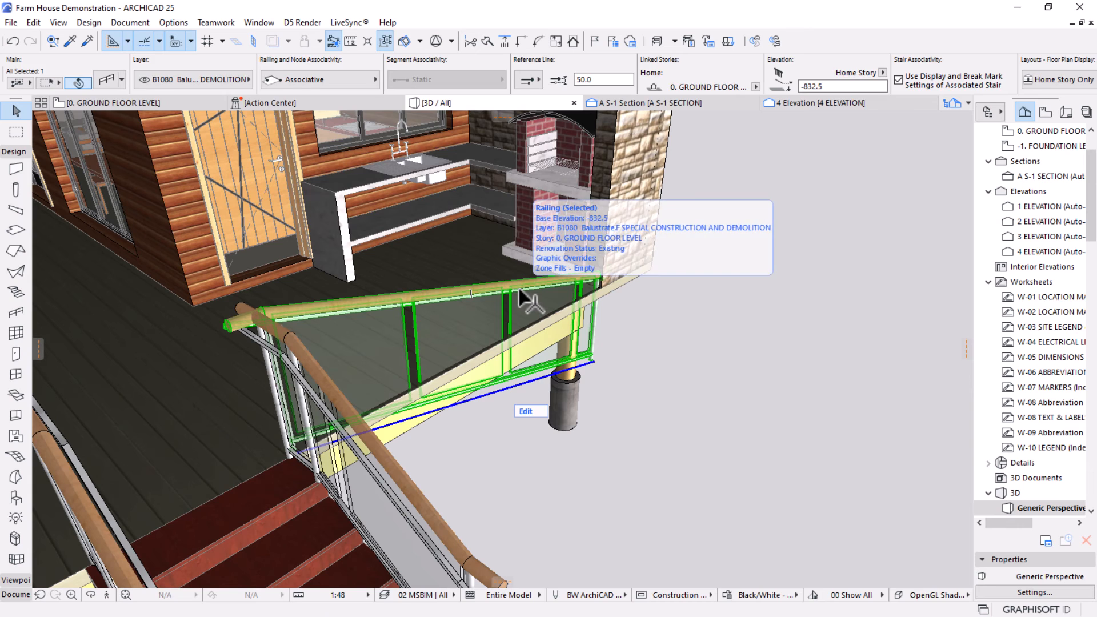
pyautogui.press('Delete')
pyautogui.keyDown('shift'); pyautogui.moveTo(516, 266); pyautogui.dragTo(327, 355, button='middle'); pyautogui.keyUp('shift')
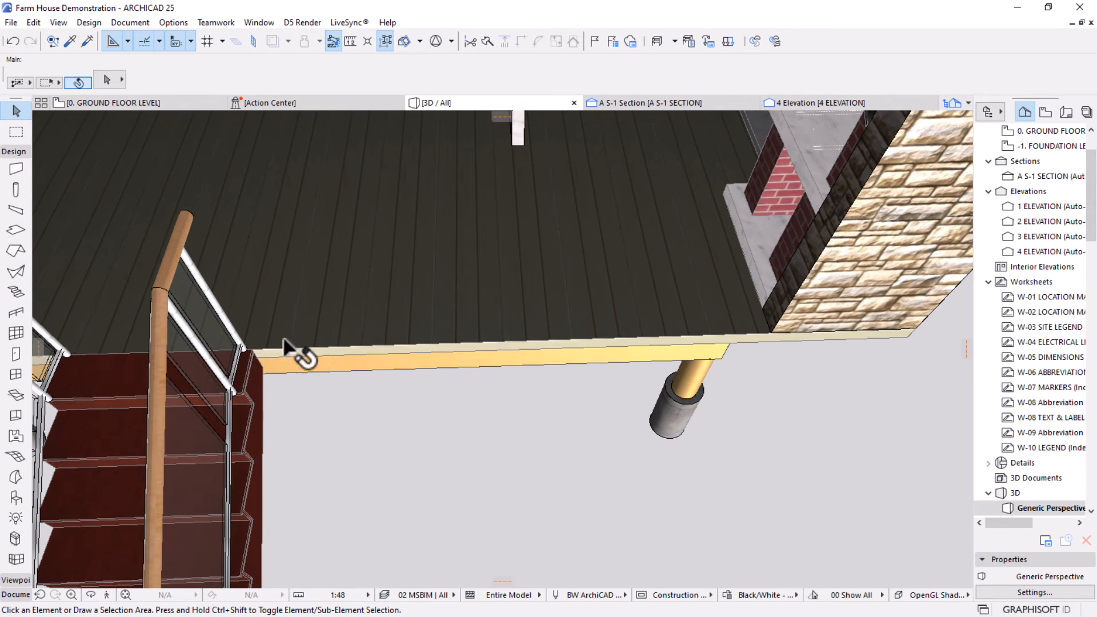
pyautogui.keyDown('alt'); pyautogui.click(252, 350); pyautogui.keyUp('alt')
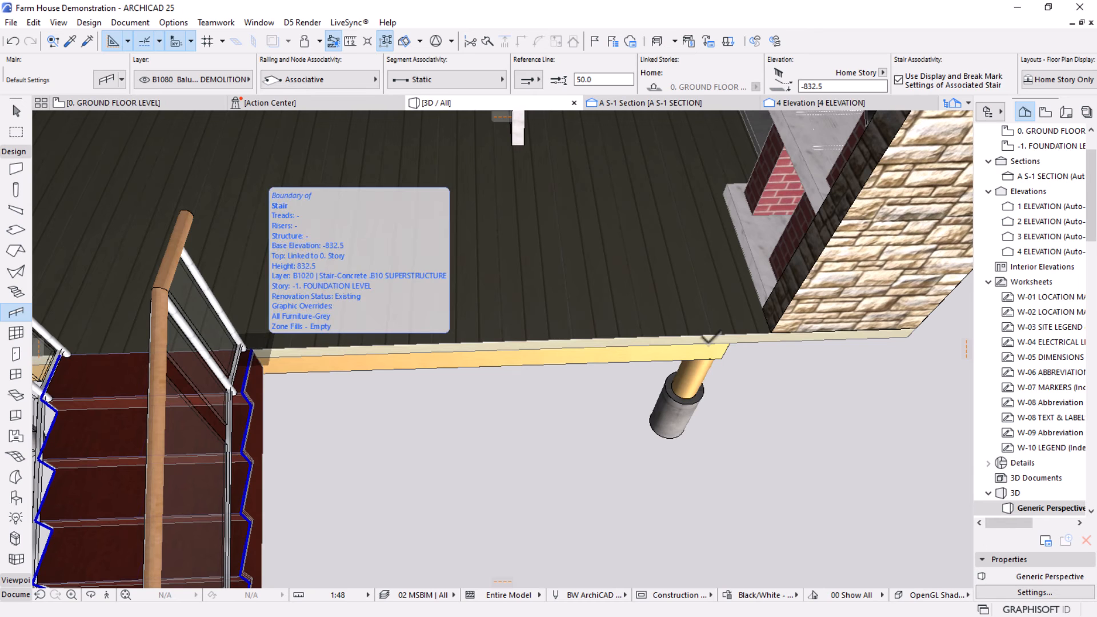
pyautogui.scroll(4, 780, 362)
pyautogui.scroll(-2, 762, 323)
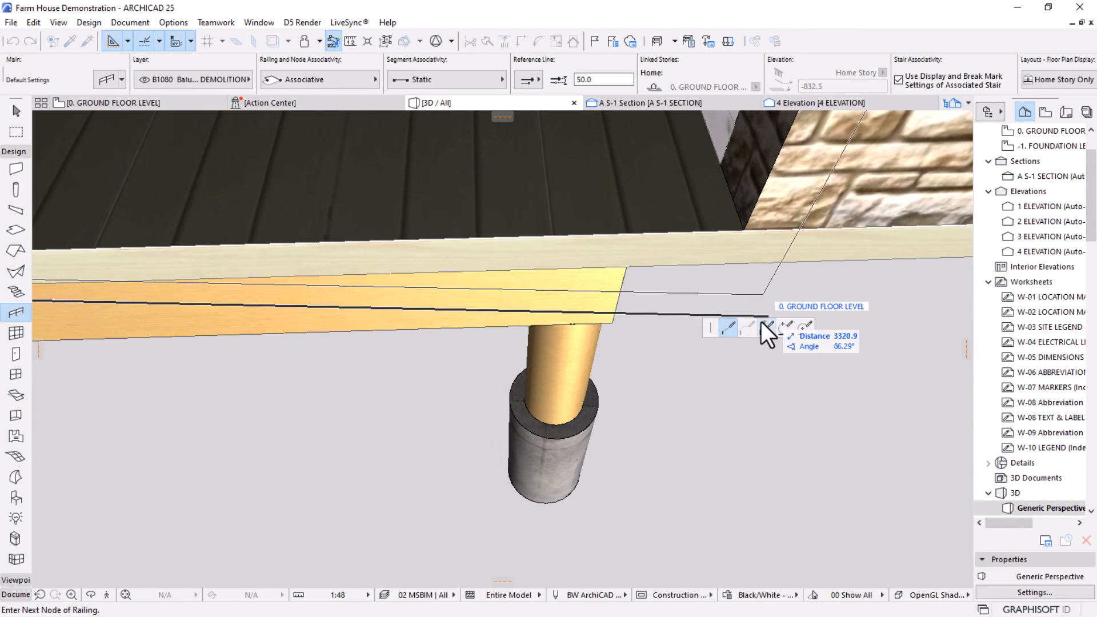
pyautogui.click(742, 230)
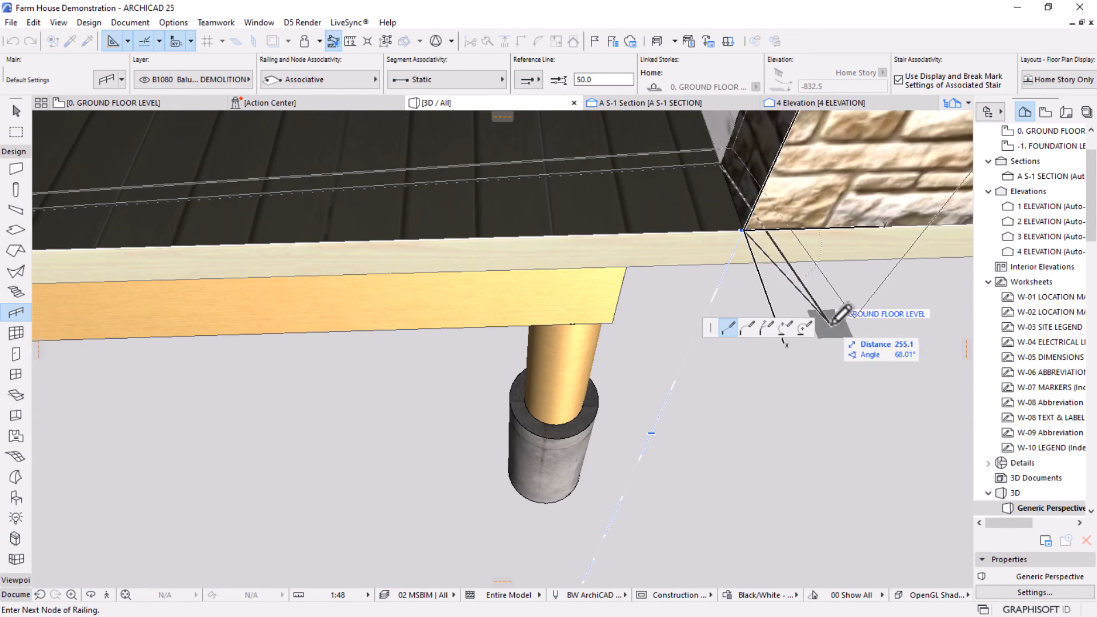
pyautogui.scroll(-3, 834, 315)
pyautogui.scroll(4, 831, 323)
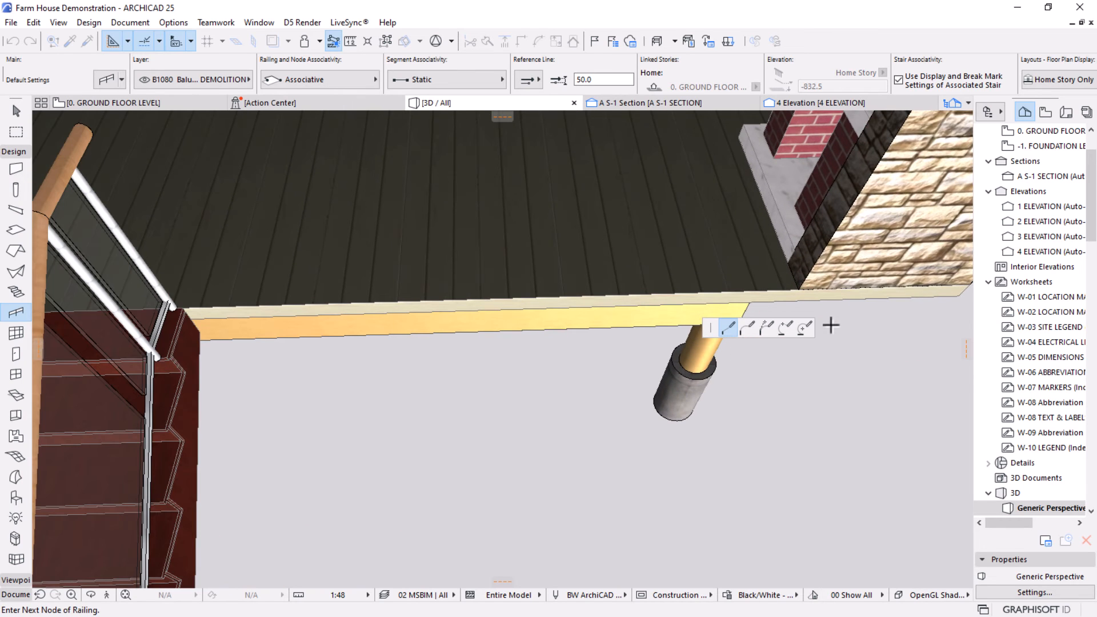
pyautogui.press('Escape')
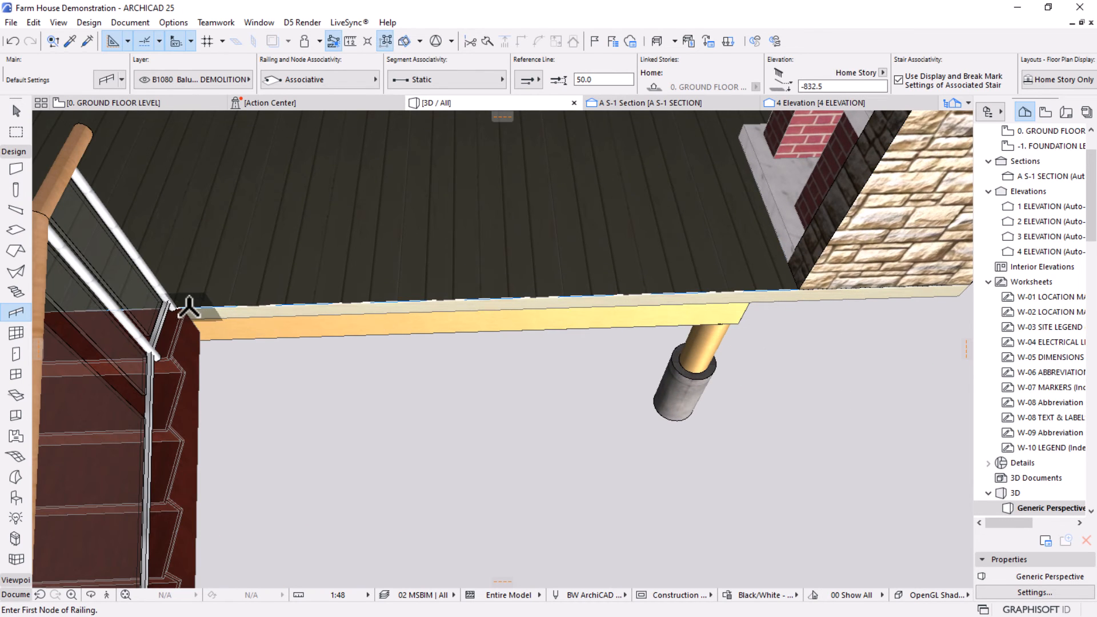
# Draw a level railing along the deck edge from the side stair's corner to the stone screen wall.
pyautogui.click(182, 308)
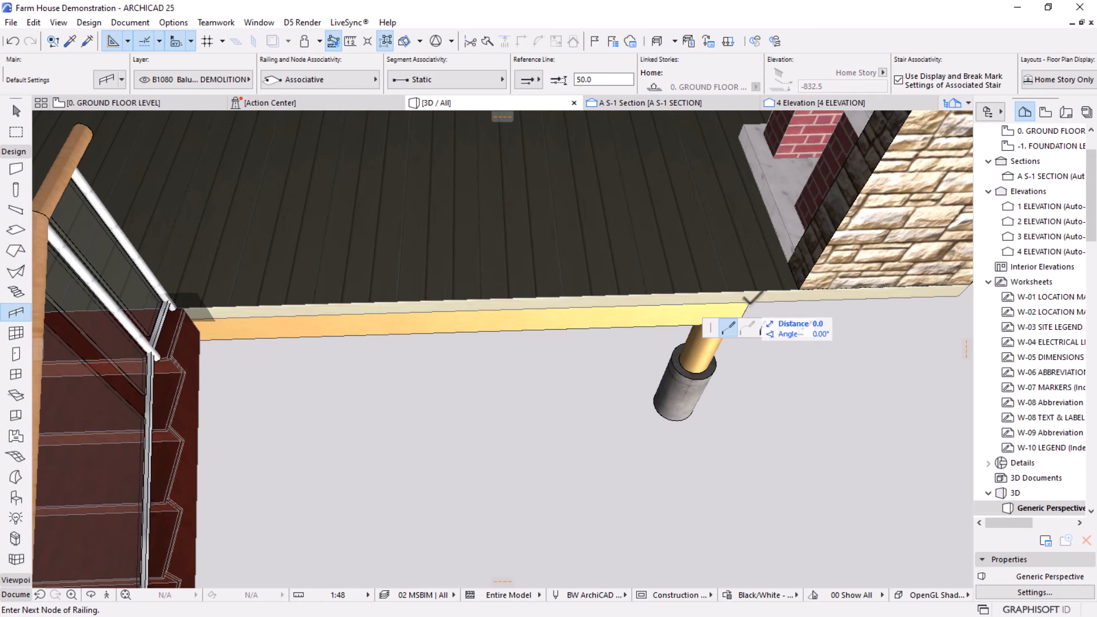
pyautogui.click(786, 290)
pyautogui.click(786, 290)
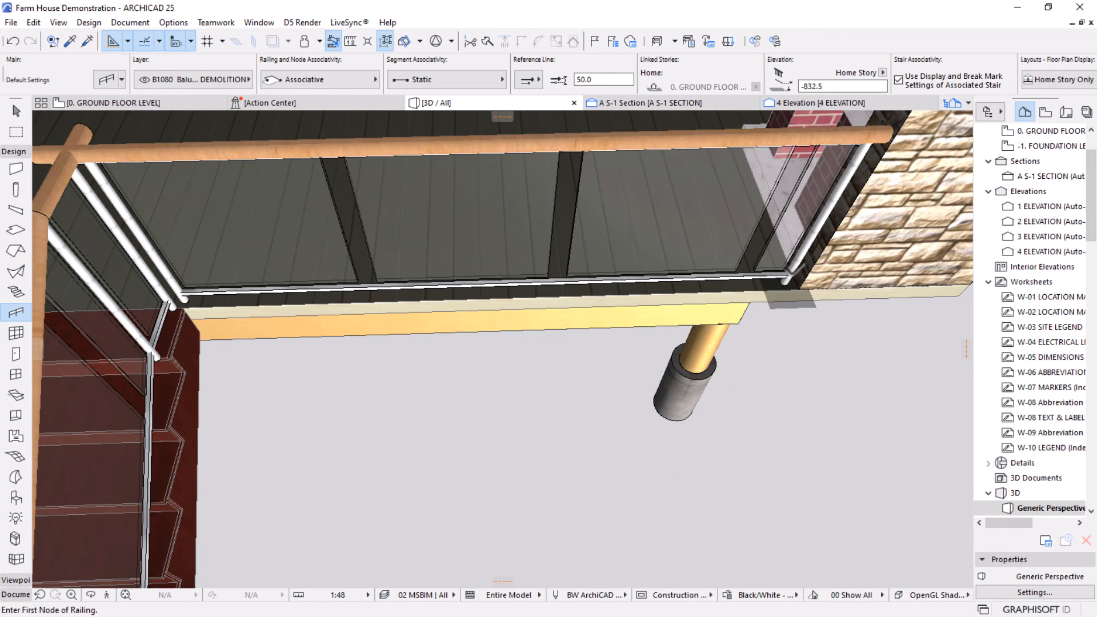
# Draw a railing from the front stair along the deck edge, around the deck corner and up to the side stair.
pyautogui.scroll(-2, 905, 293)
pyautogui.scroll(-3, 905, 293)
pyautogui.moveTo(444, 323); pyautogui.dragTo(520, 332, button='middle')
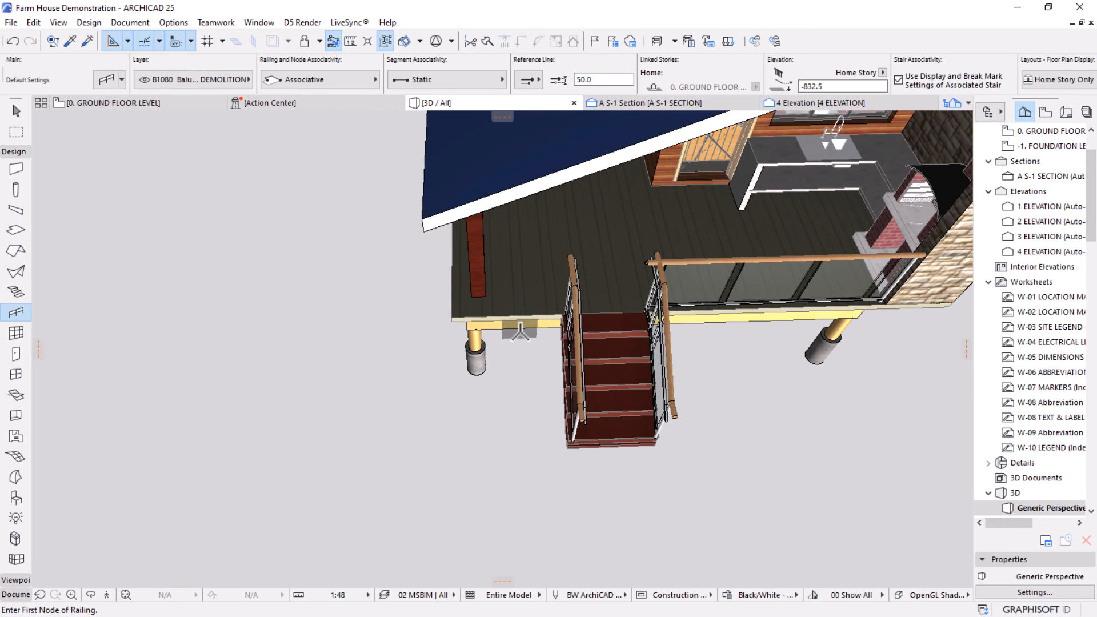
pyautogui.keyDown('shift'); pyautogui.moveTo(419, 337); pyautogui.dragTo(505, 230, button='middle'); pyautogui.keyUp('shift')
pyautogui.click(497, 233)
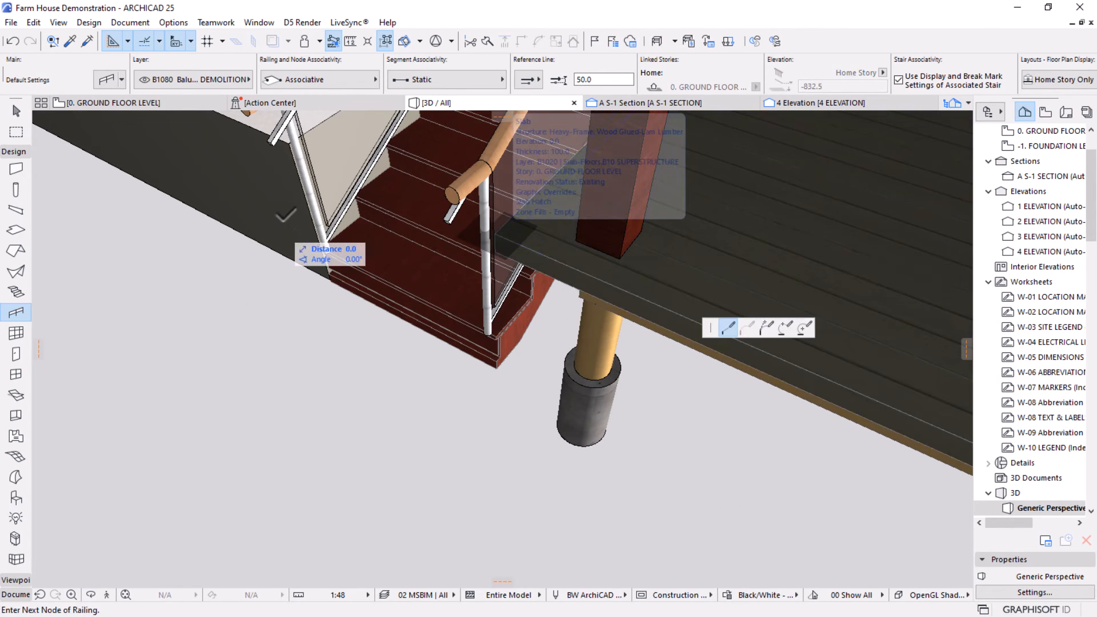
pyautogui.scroll(-4, 157, 192)
pyautogui.scroll(3, 600, 389)
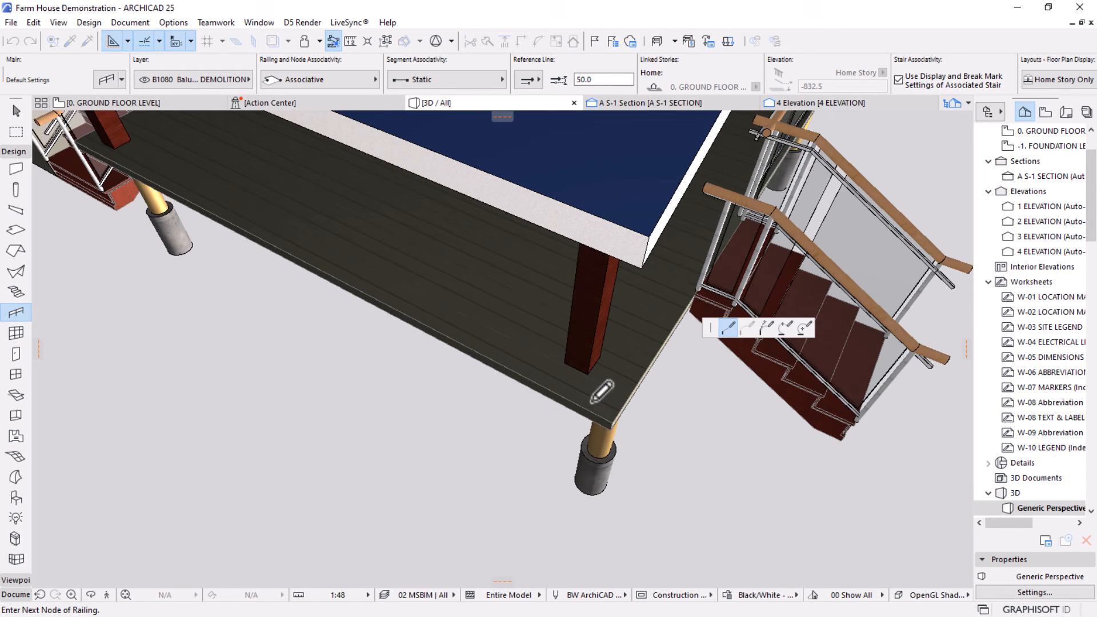
pyautogui.click(611, 423)
pyautogui.scroll(3, 707, 325)
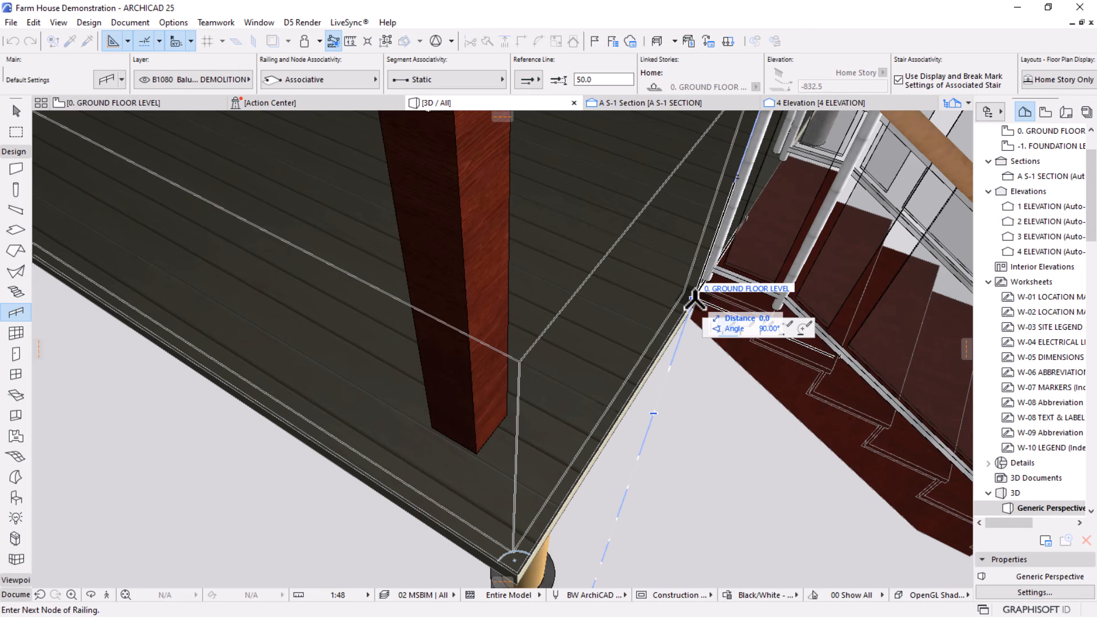
pyautogui.rightClick(694, 298)
pyautogui.click(727, 471)
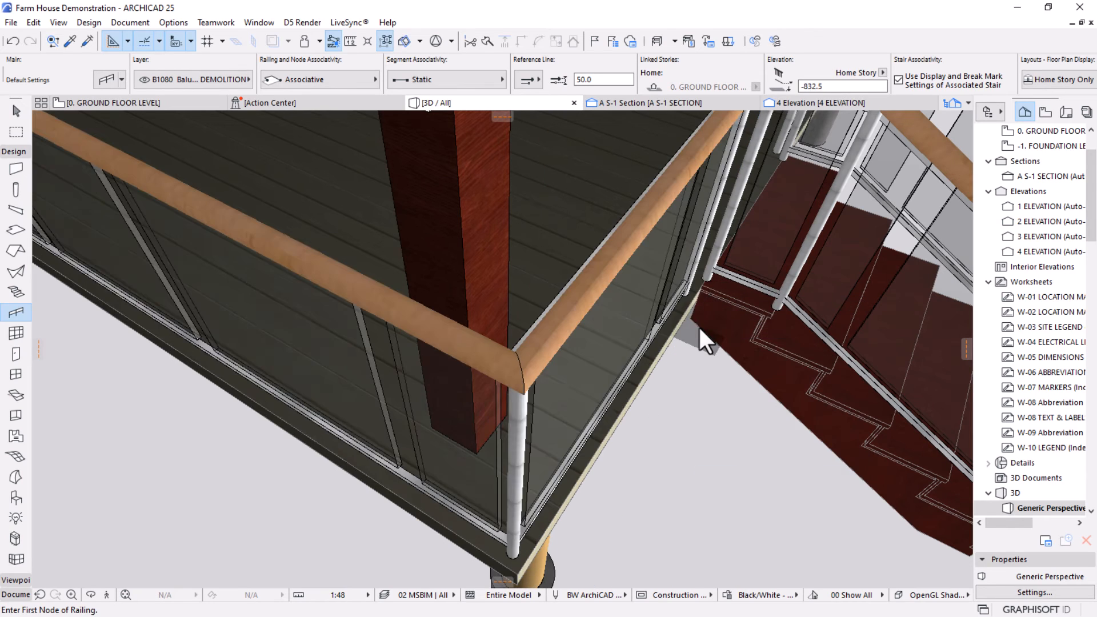
# Draw a railing from the remaining end stair along the deck edge, around the corner and behind the planter to the front stair.
pyautogui.scroll(-4, 699, 327)
pyautogui.keyDown('shift'); pyautogui.moveTo(726, 303); pyautogui.dragTo(377, 325, button='middle'); pyautogui.keyUp('shift')
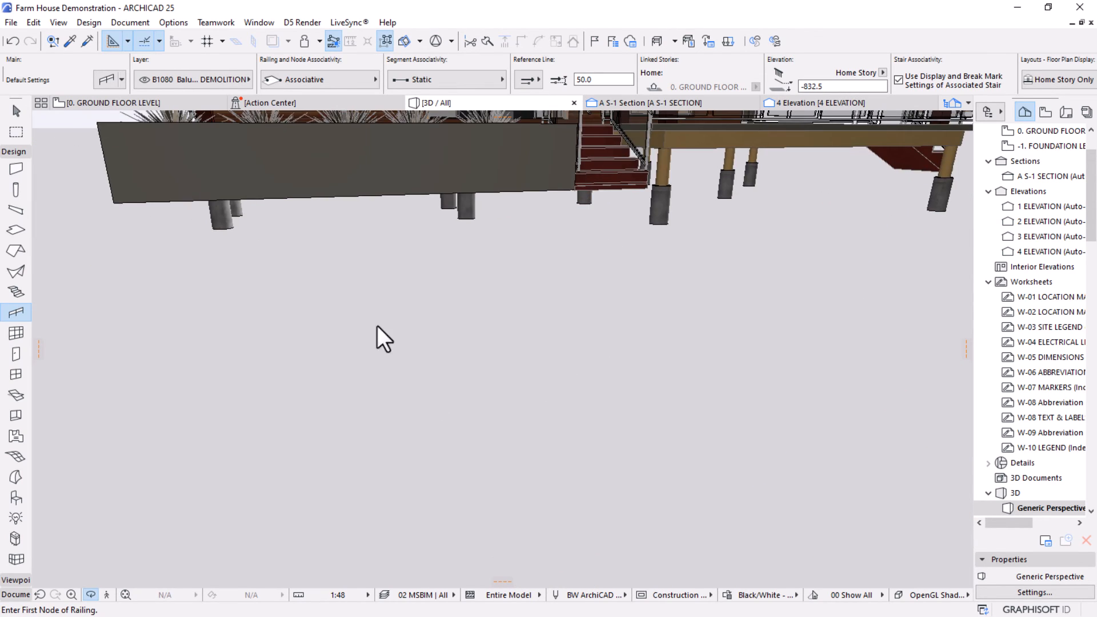
pyautogui.scroll(-3, 377, 326)
pyautogui.moveTo(350, 255); pyautogui.dragTo(316, 385, button='middle')
pyautogui.scroll(2, 316, 385)
pyautogui.scroll(5, 316, 386)
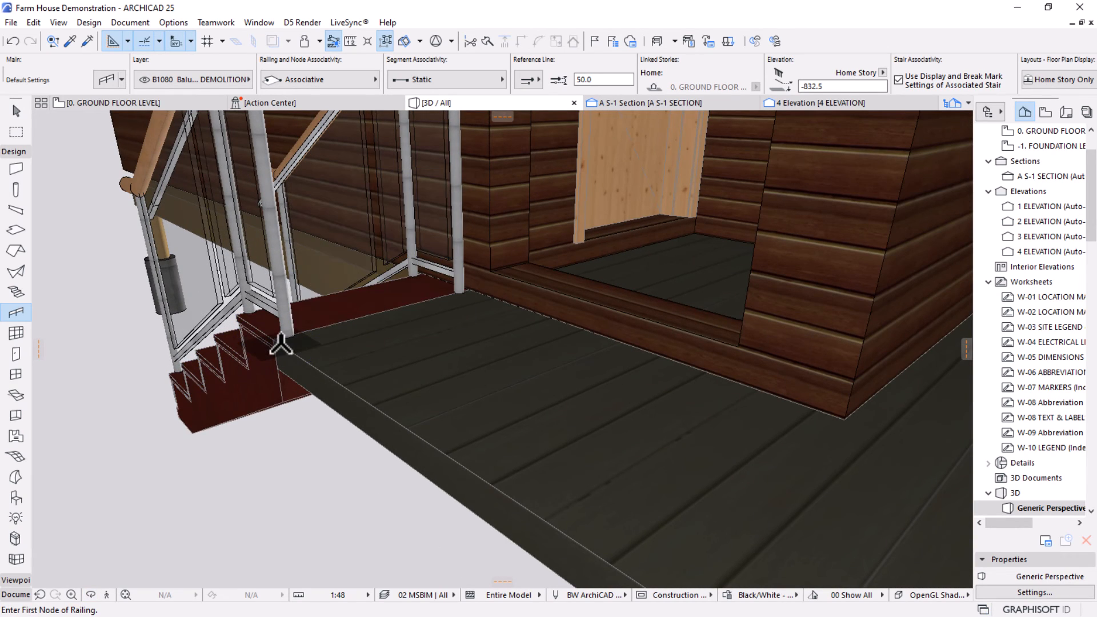
pyautogui.click(304, 319)
pyautogui.keyDown('shift'); pyautogui.moveTo(260, 293); pyautogui.dragTo(512, 482, button='middle'); pyautogui.keyUp('shift')
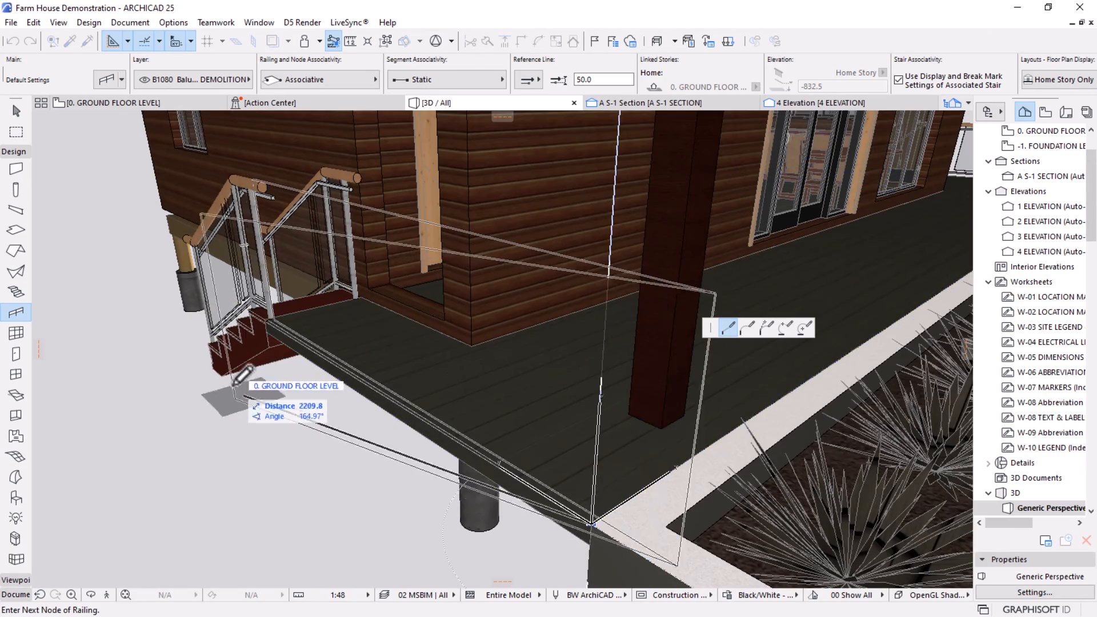
pyautogui.keyDown('shift'); pyautogui.moveTo(257, 447); pyautogui.dragTo(621, 312, button='middle'); pyautogui.keyUp('shift')
pyautogui.scroll(8, 621, 312)
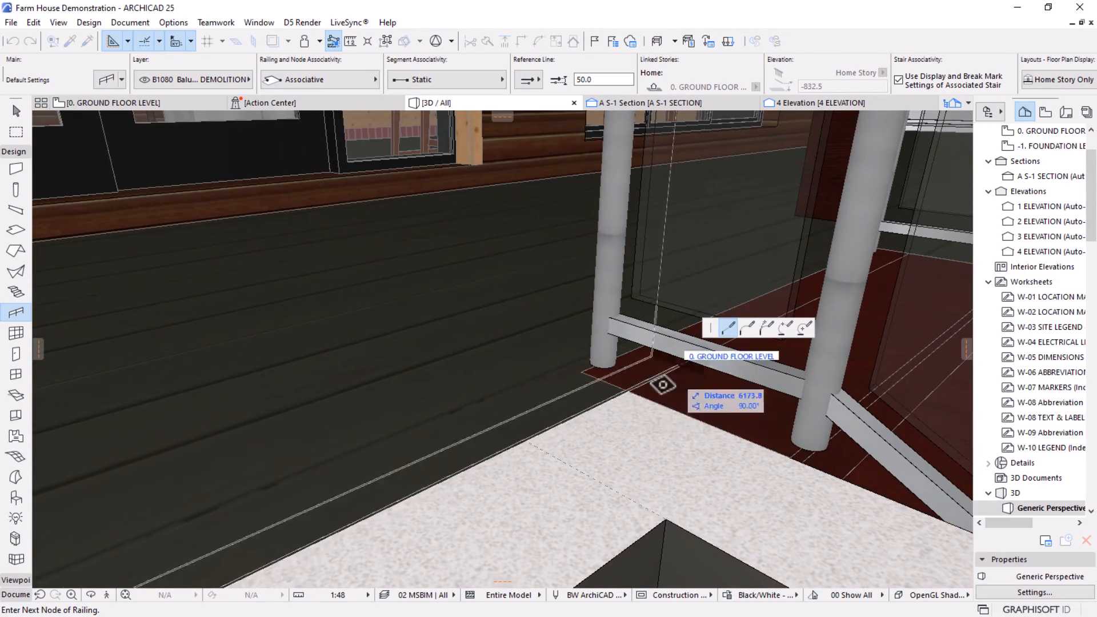
pyautogui.rightClick(628, 391)
pyautogui.click(661, 587)
pyautogui.keyDown('shift'); pyautogui.moveTo(558, 301); pyautogui.dragTo(548, 308, button='middle'); pyautogui.keyUp('shift')
pyautogui.scroll(-10, 548, 308)
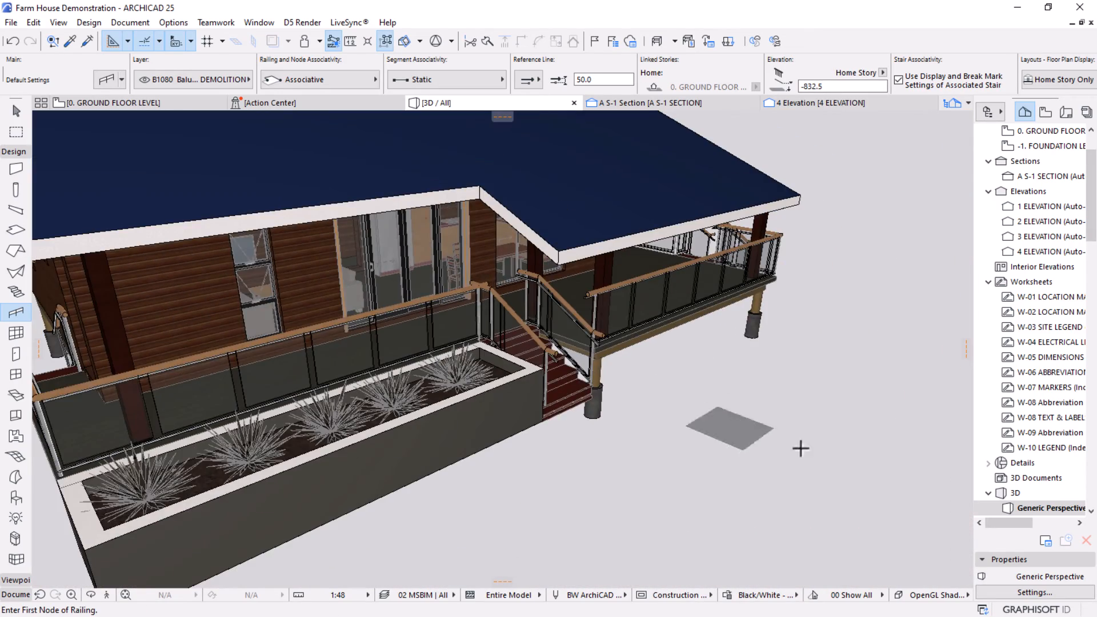
# Shorten the toprail end of the side stair's railing, beside the screen wall railing, to an extension of about 53 mm.
pyautogui.scroll(-5, 580, 409)
pyautogui.keyDown('shift'); pyautogui.moveTo(580, 410); pyautogui.dragTo(440, 385, button='middle'); pyautogui.keyUp('shift')
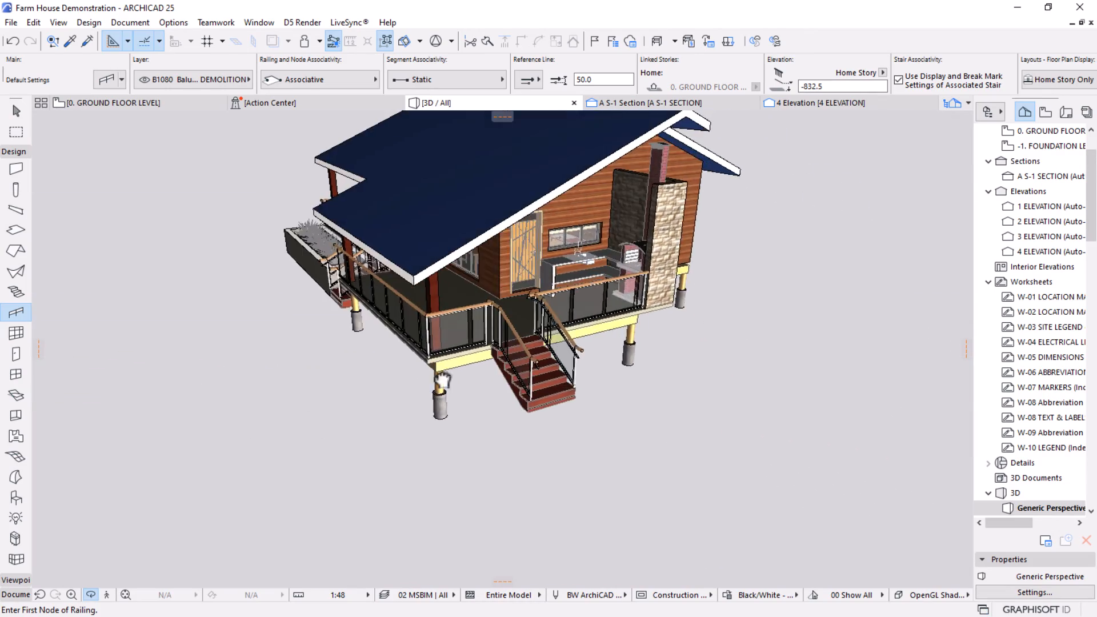
pyautogui.scroll(3, 503, 303)
pyautogui.scroll(5, 586, 263)
pyautogui.scroll(3, 600, 280)
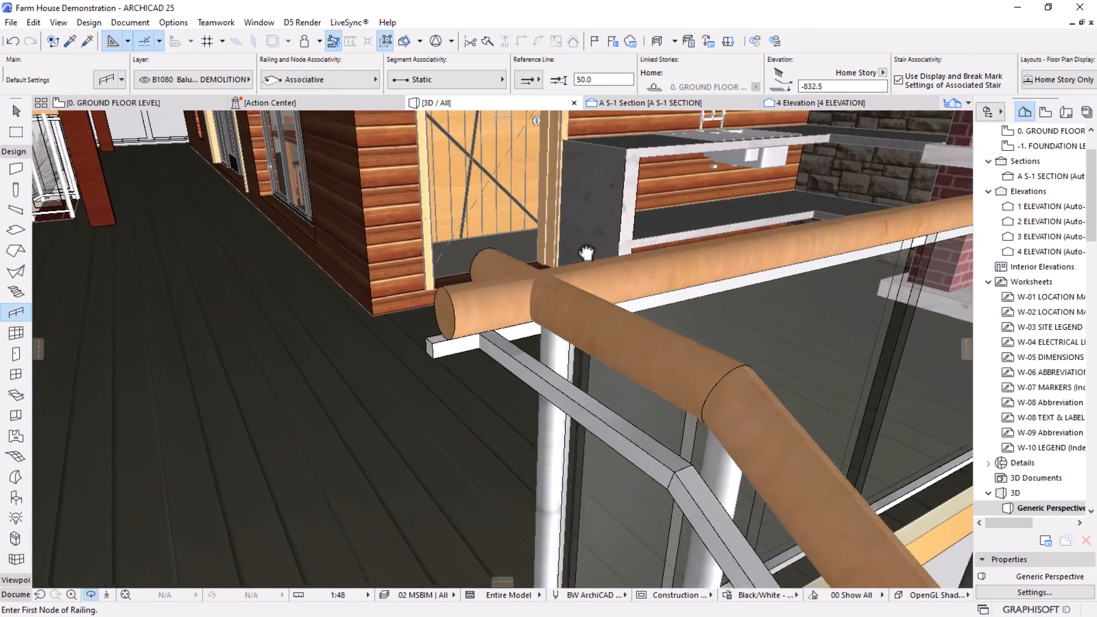
pyautogui.keyDown('shift'); pyautogui.moveTo(609, 295); pyautogui.dragTo(594, 311, button='middle'); pyautogui.keyUp('shift')
pyautogui.press('Escape')
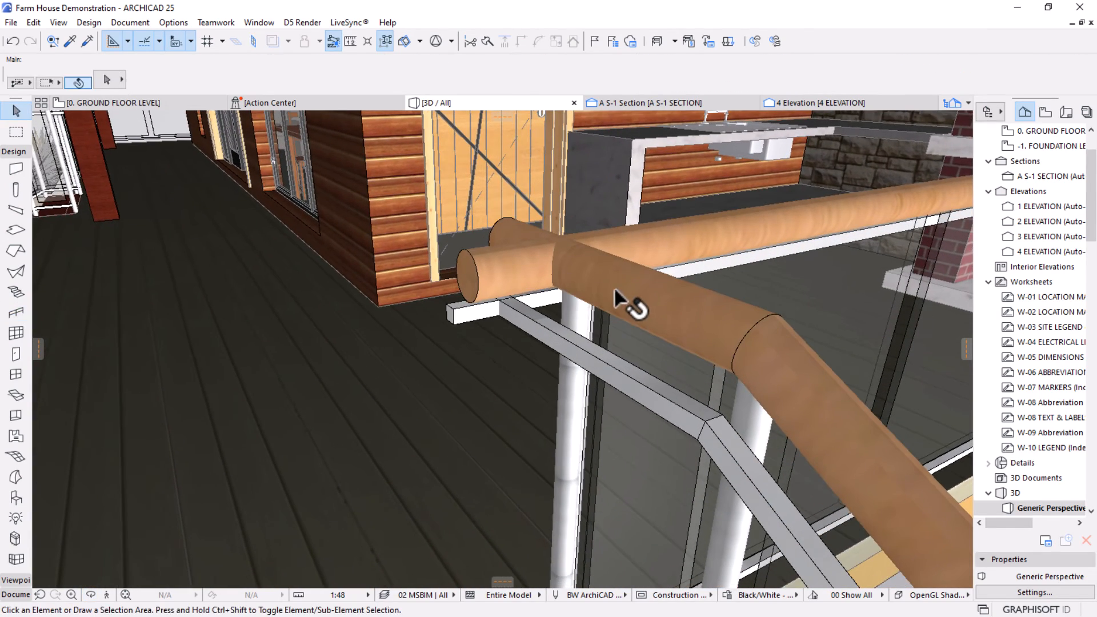
pyautogui.click(625, 286)
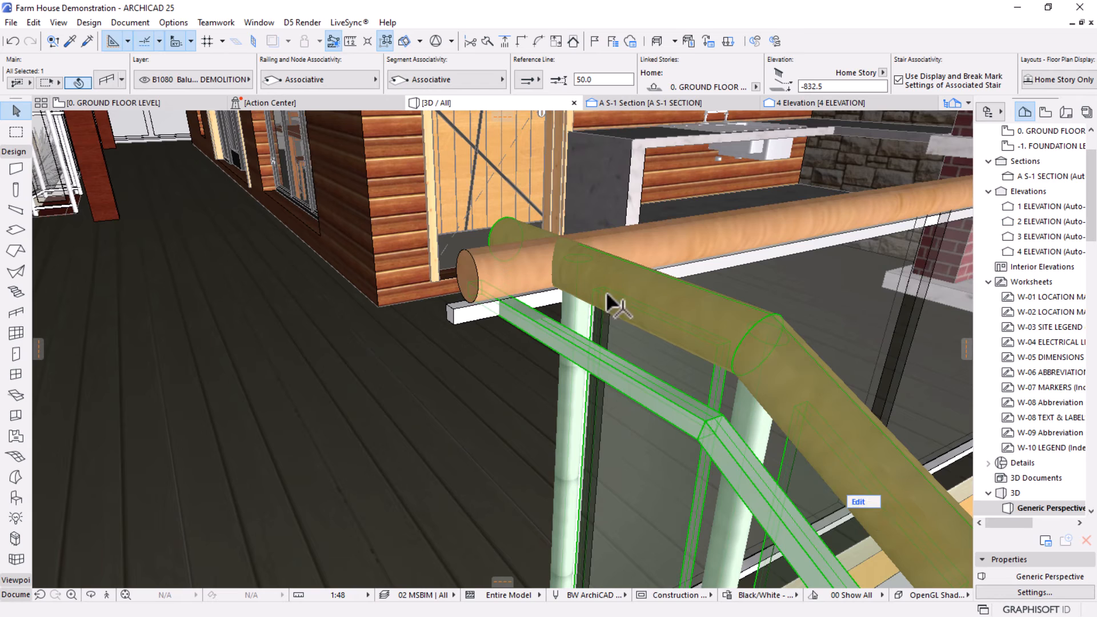
pyautogui.click(856, 501)
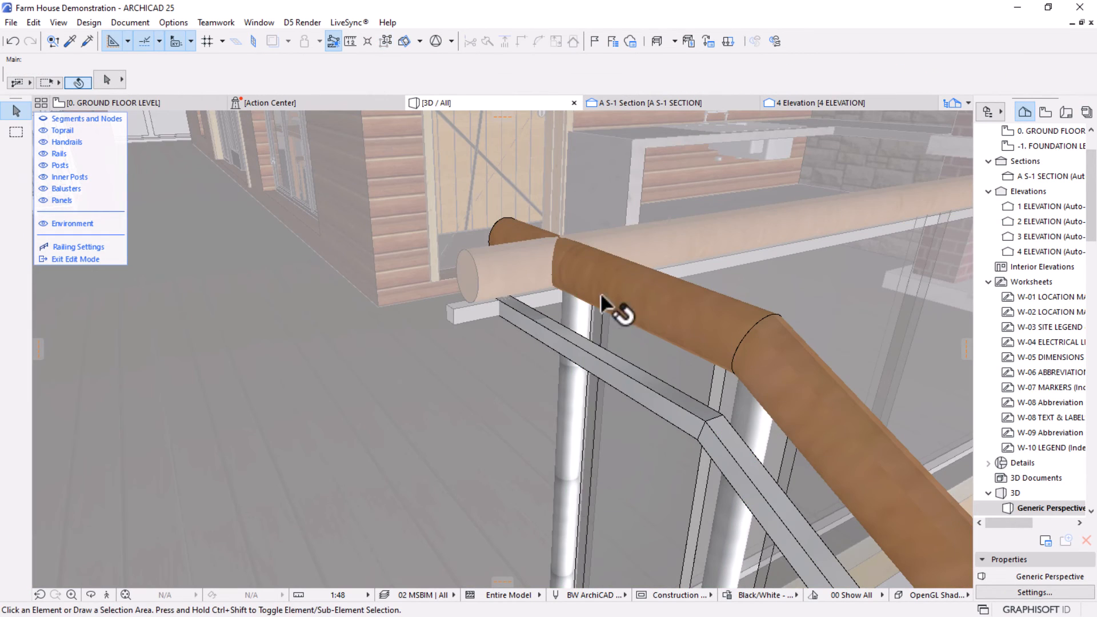
pyautogui.click(510, 228)
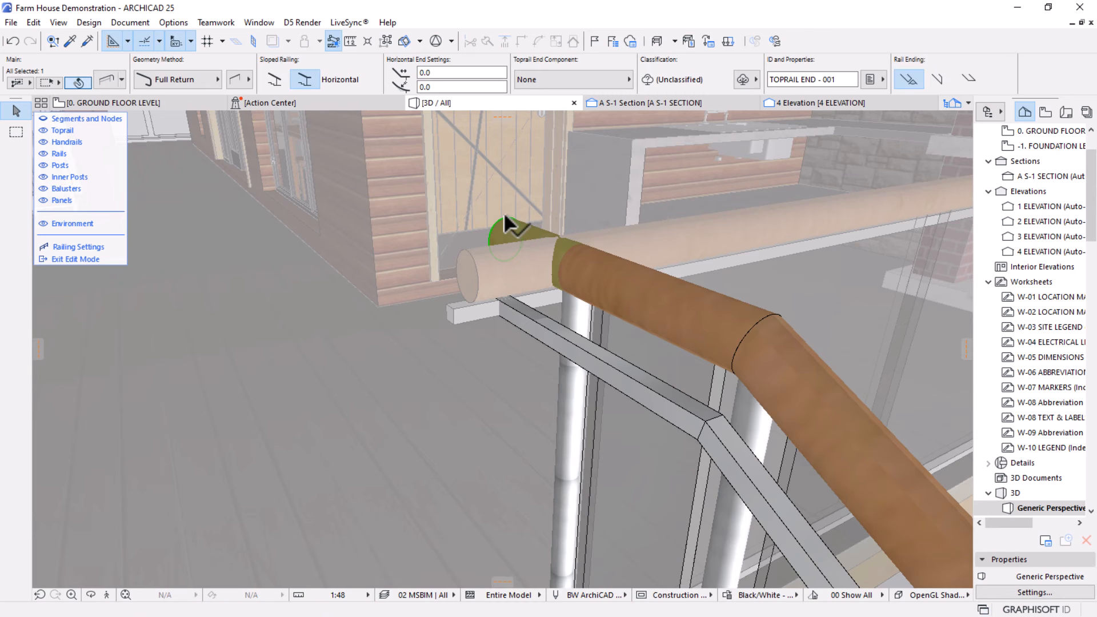
pyautogui.click(505, 224)
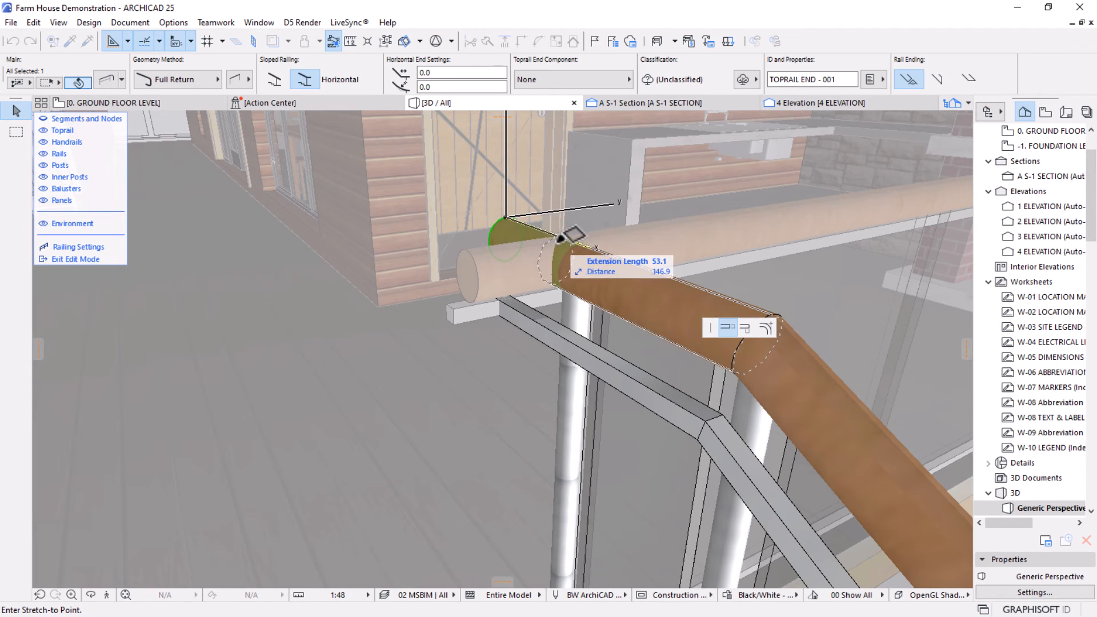
pyautogui.click(558, 237)
pyautogui.click(95, 262)
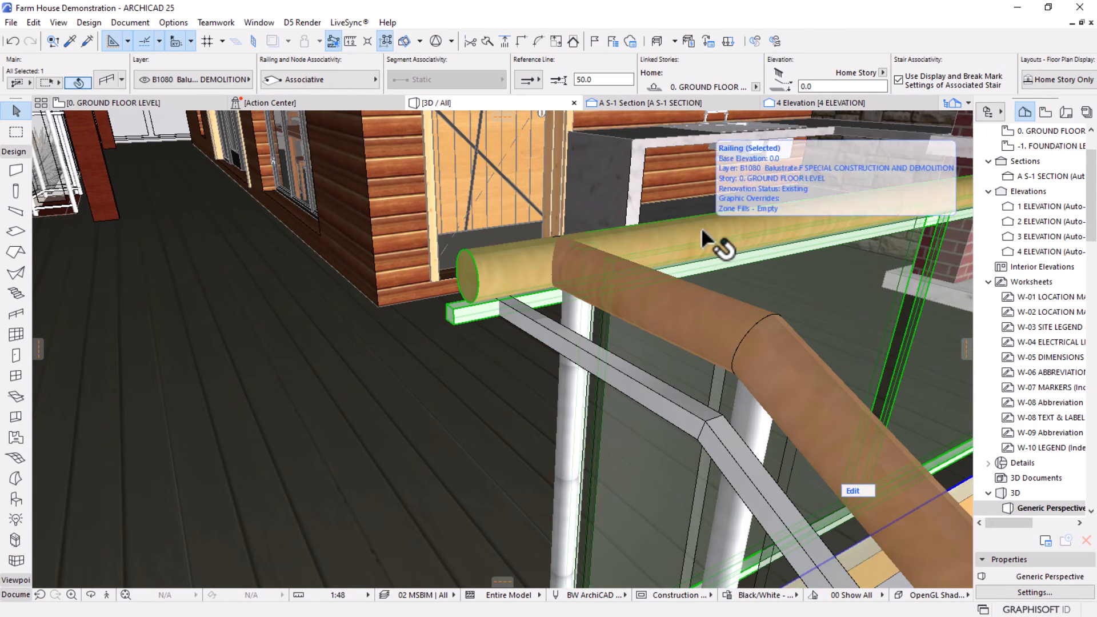
# Shorten the toprail end of the screen wall deck railing at the side stair, and its handrail end to about 35 mm.
pyautogui.click(852, 492)
pyautogui.click(488, 278)
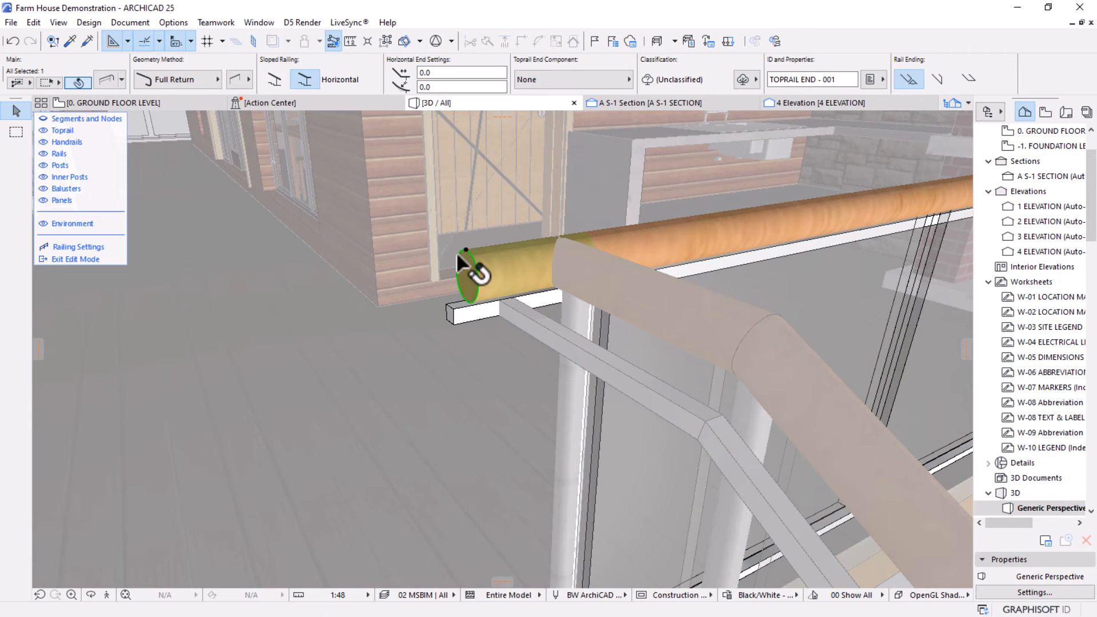
pyautogui.click(467, 247)
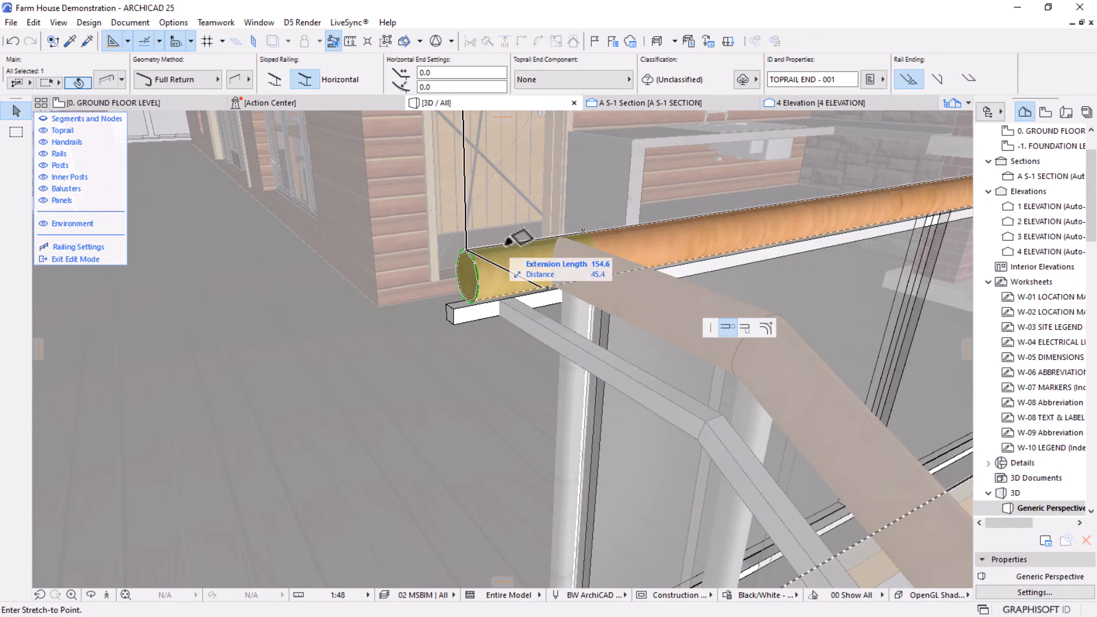
pyautogui.click(545, 238)
pyautogui.click(458, 311)
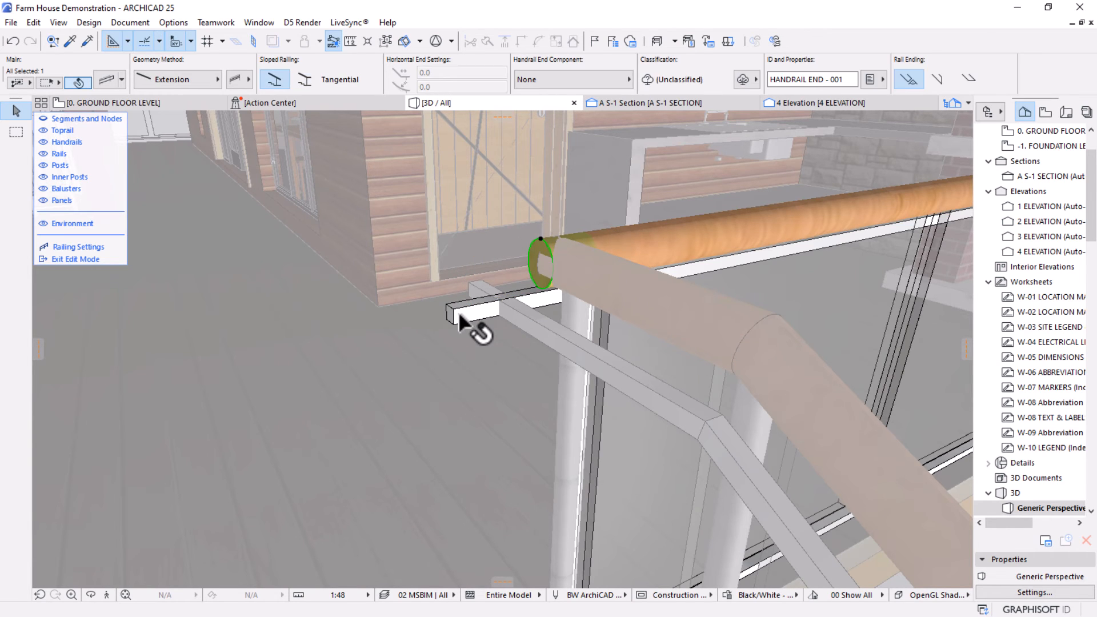
pyautogui.click(463, 305)
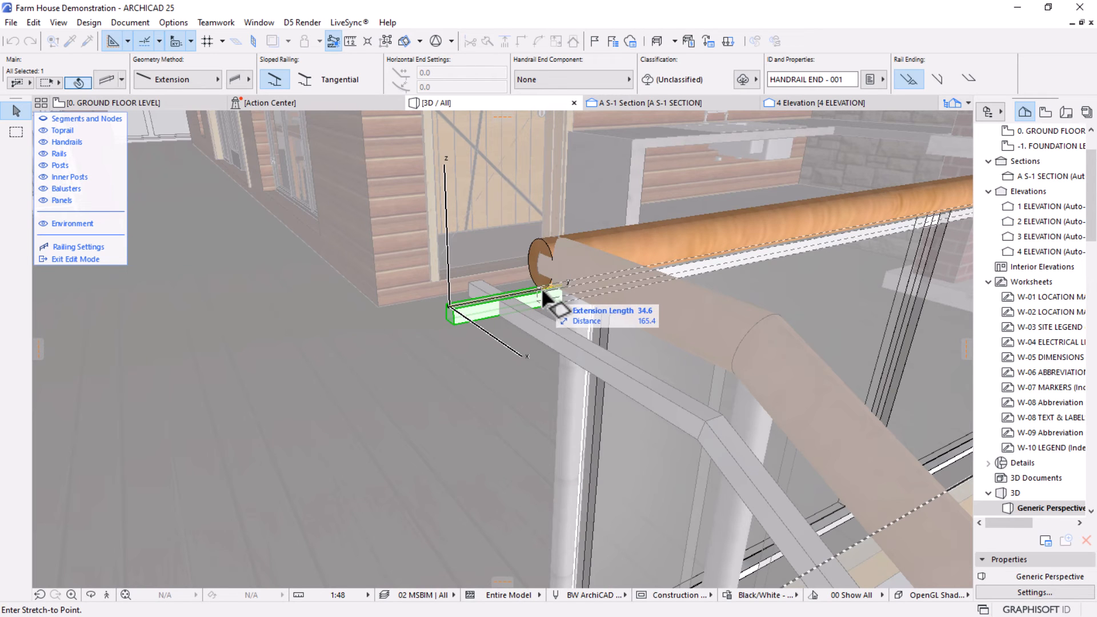
pyautogui.click(539, 287)
pyautogui.scroll(-3, 544, 307)
pyautogui.scroll(-3, 544, 307)
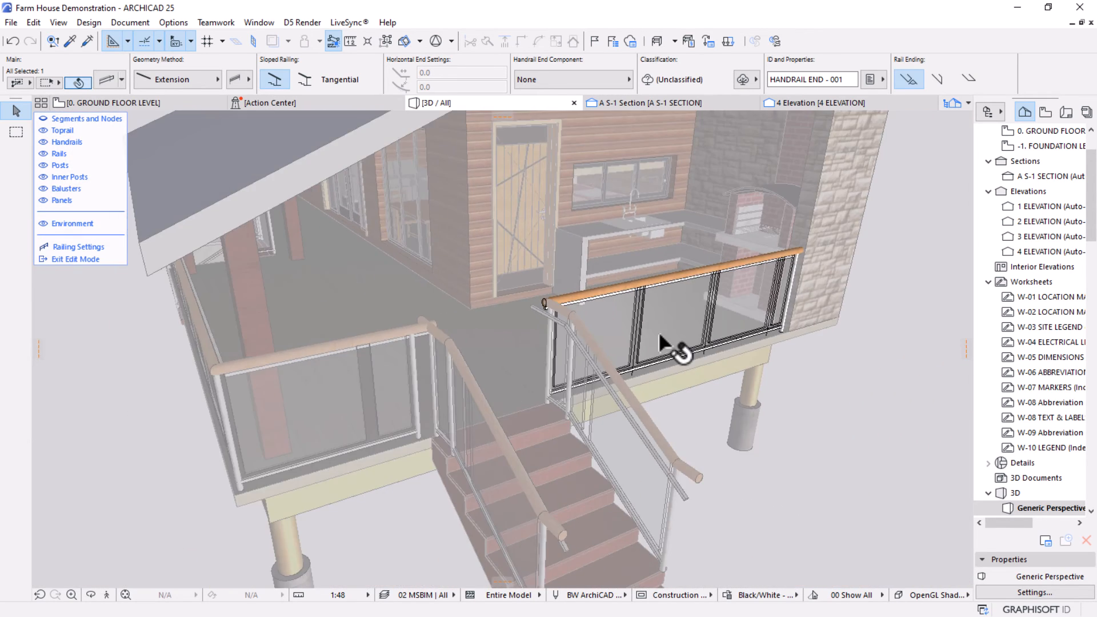
pyautogui.click(74, 259)
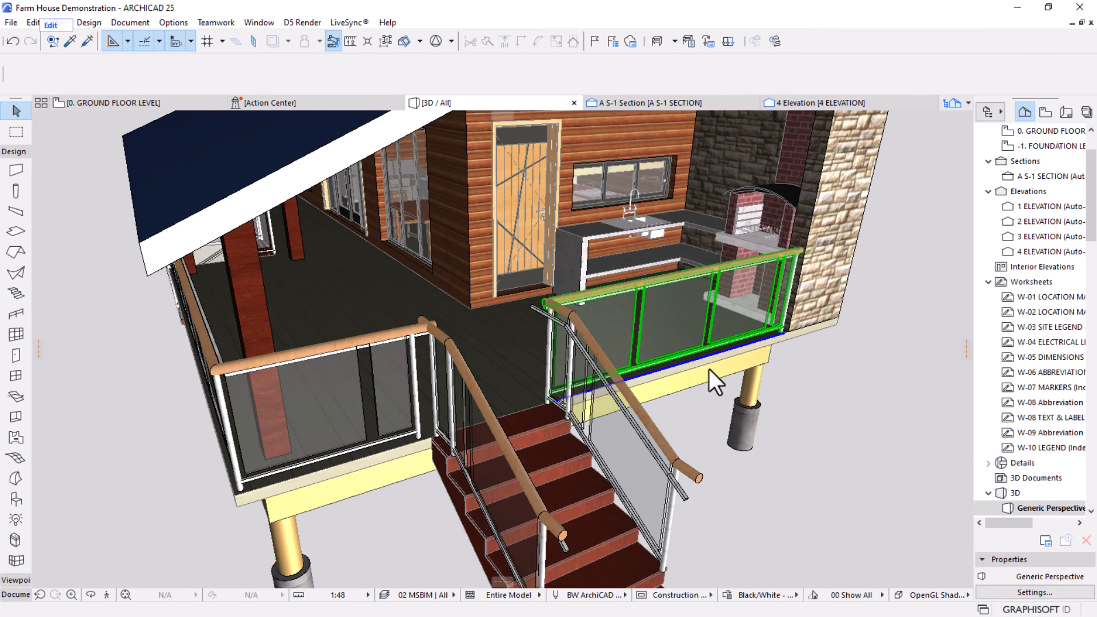
pyautogui.press('Escape')
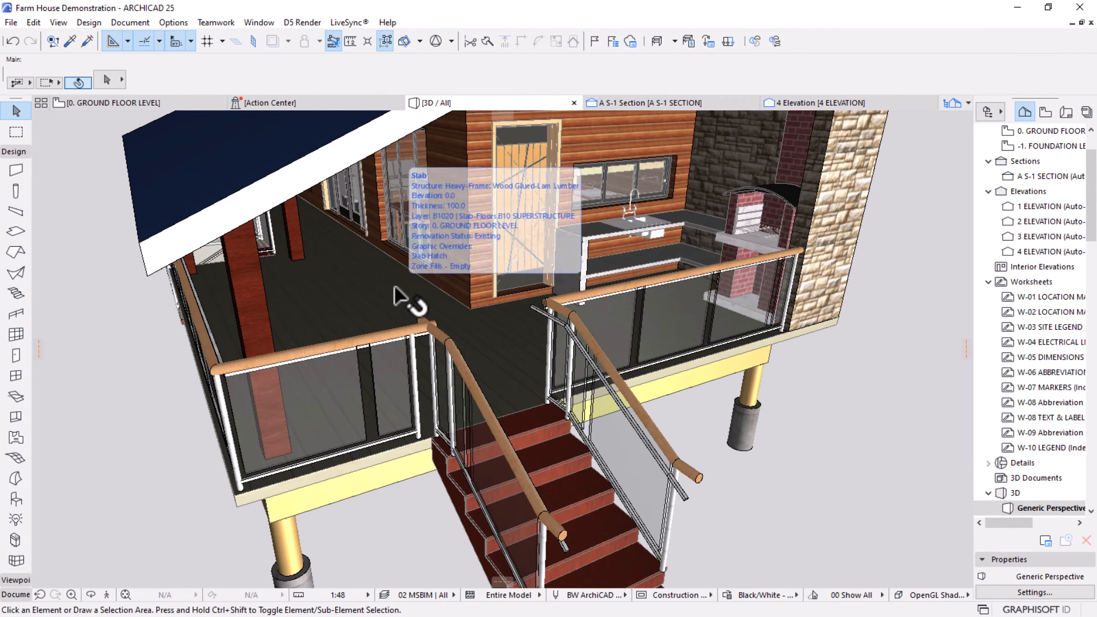
pyautogui.scroll(-5, 533, 301)
pyautogui.keyDown('shift'); pyautogui.moveTo(534, 301); pyautogui.dragTo(361, 346, button='middle'); pyautogui.keyUp('shift')
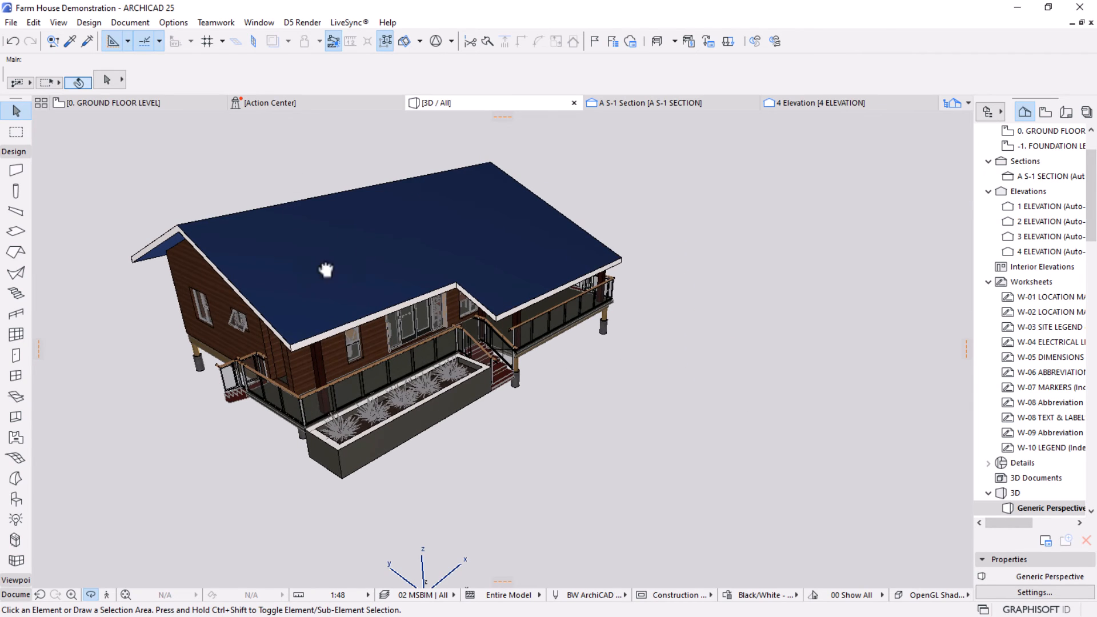
pyautogui.keyDown('shift'); pyautogui.moveTo(326, 270); pyautogui.dragTo(302, 212, button='middle'); pyautogui.keyUp('shift')
pyautogui.keyDown('shift'); pyautogui.moveTo(690, 277); pyautogui.dragTo(447, 260, button='middle'); pyautogui.keyUp('shift')
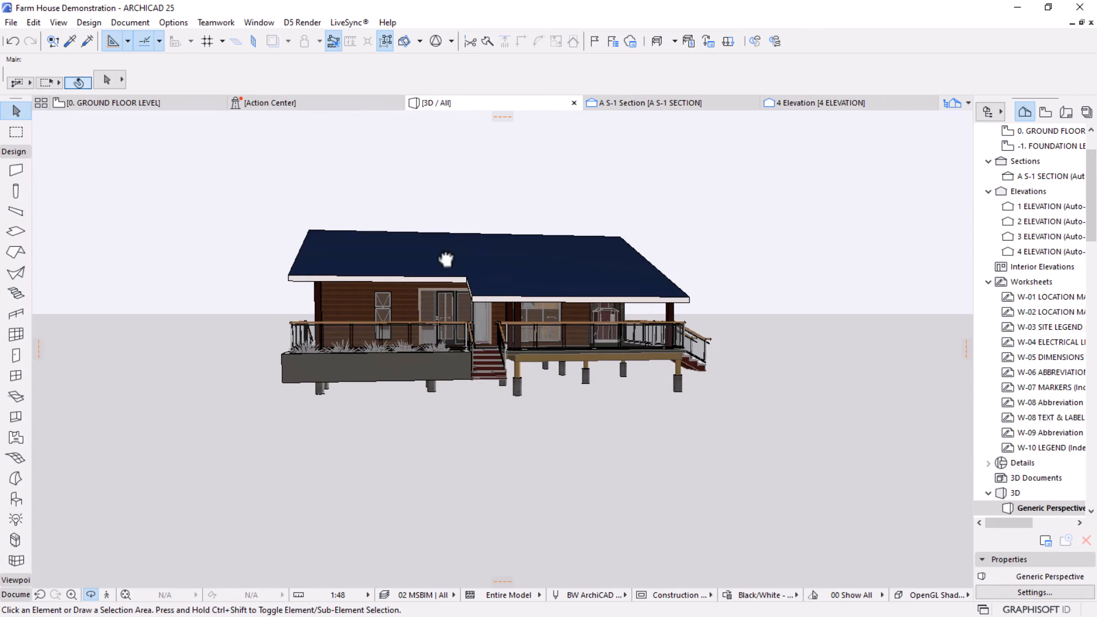
# Open the 1. WALLPLATE LEVEL floor plan and fit the whole house plan in view.
pyautogui.keyDown('shift'); pyautogui.moveTo(624, 293); pyautogui.dragTo(284, 160, button='middle'); pyautogui.keyUp('shift')
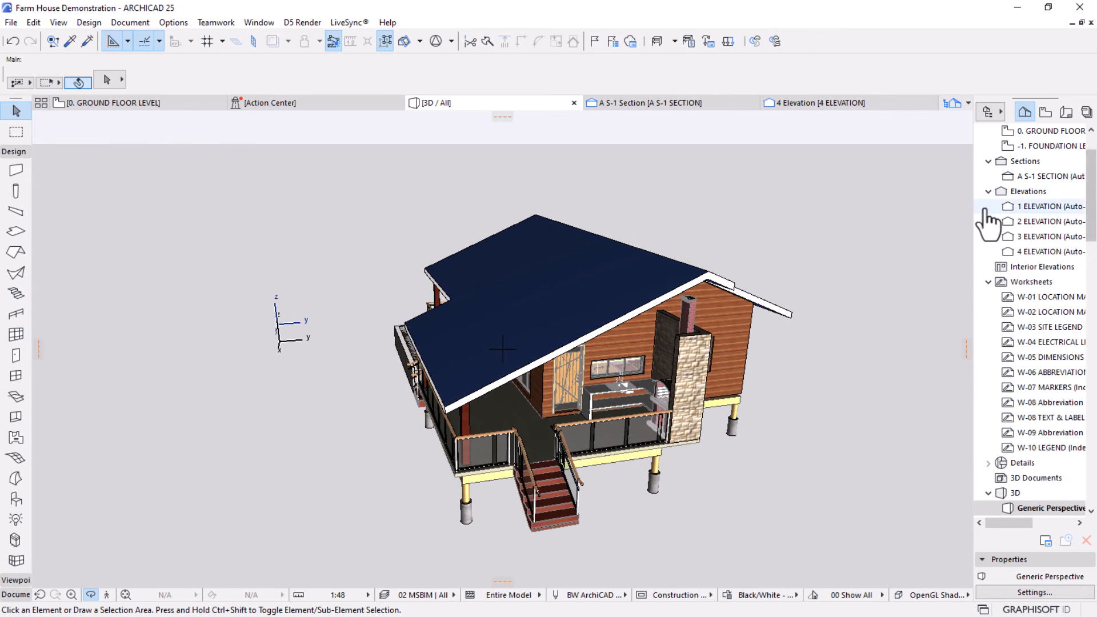
pyautogui.scroll(3, 987, 223)
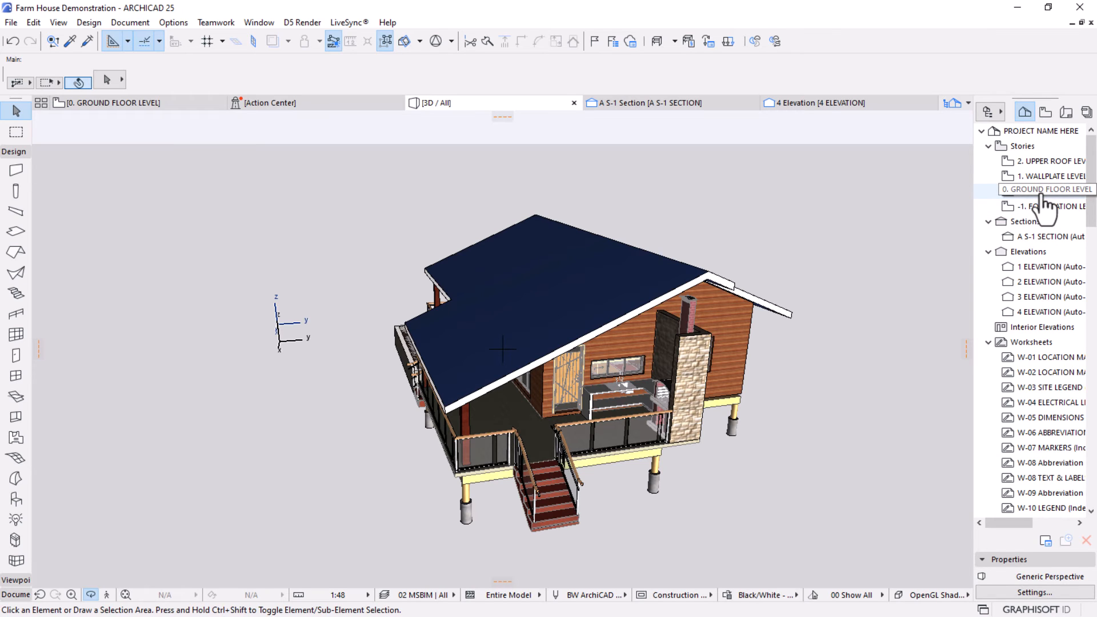
pyautogui.doubleClick(1044, 177)
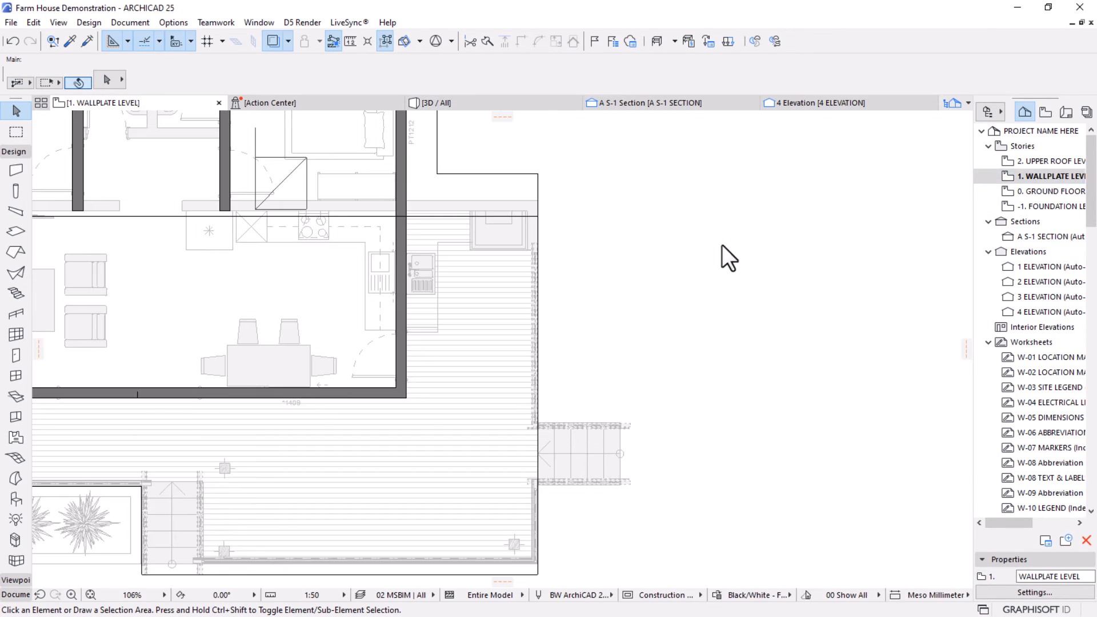
pyautogui.middleClick(617, 303)
# Search the object library for "sheet" and choose Profiled Sheet 25 as the default object.
pyautogui.click(16, 498)
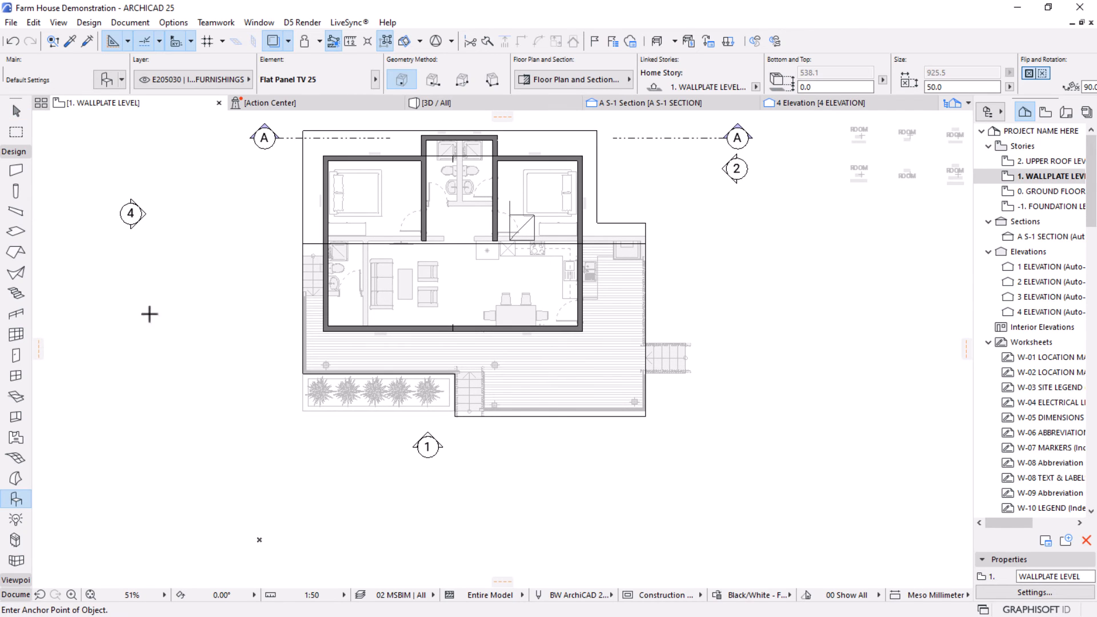
pyautogui.click(108, 80)
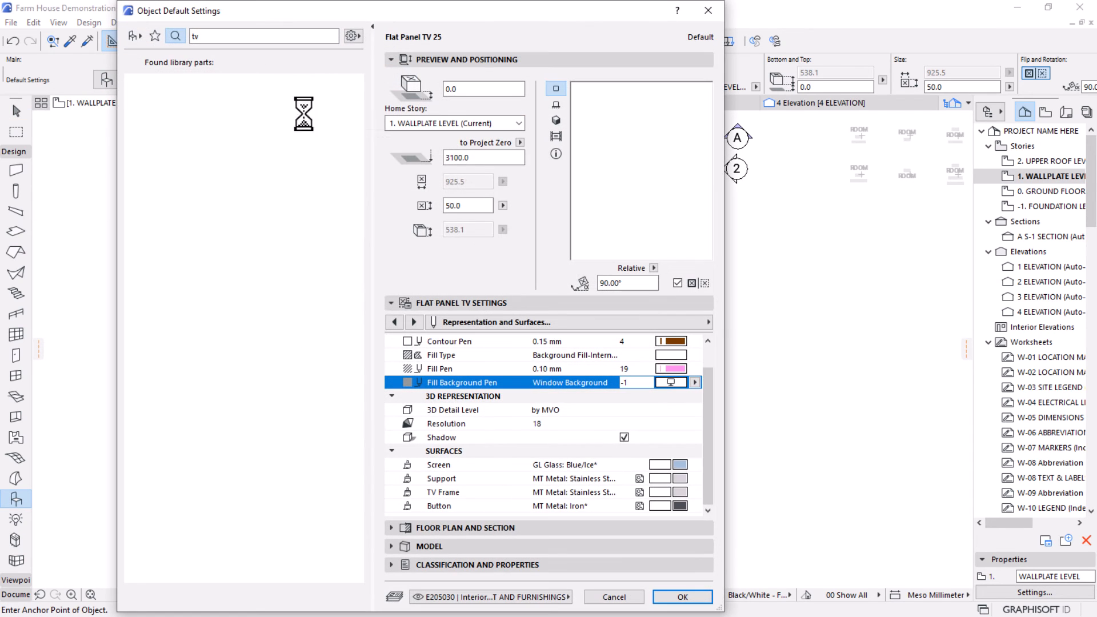
pyautogui.click(205, 35)
pyautogui.press('BackSpace')
pyautogui.press('BackSpace')
pyautogui.write('sheet')
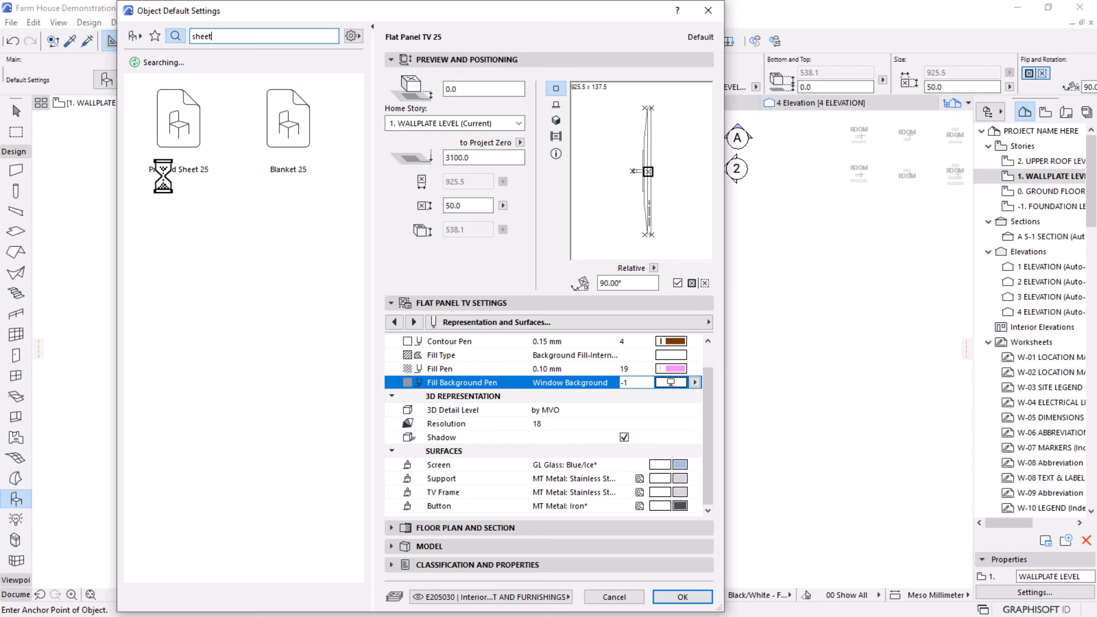
pyautogui.click(166, 171)
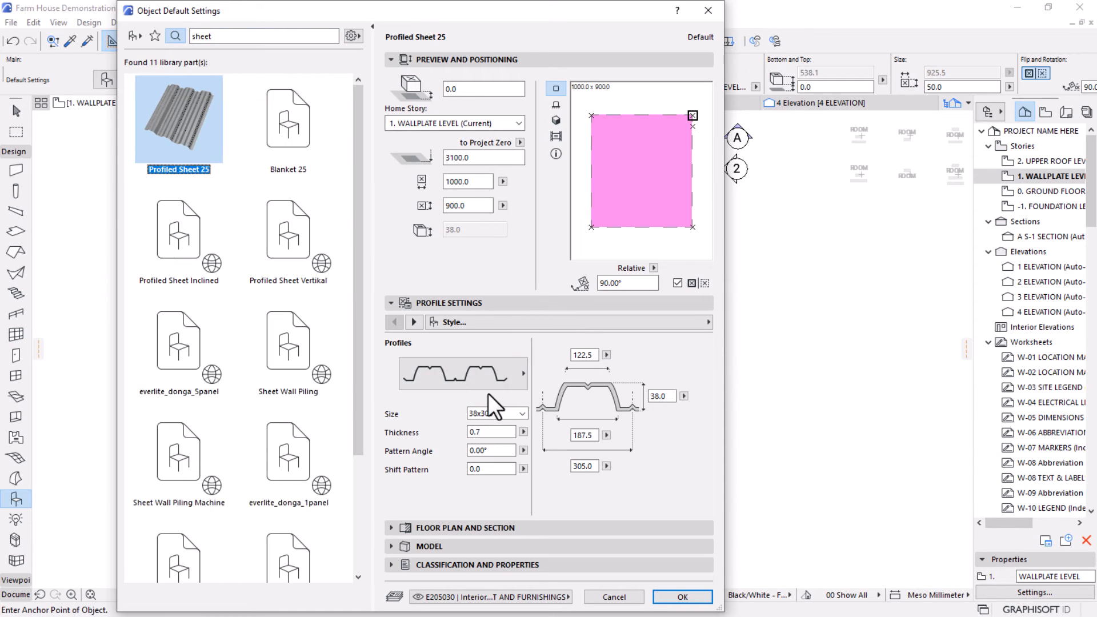
# Set the profiled sheet's style to the dovetail-shaped 20x150 profile.
pyautogui.click(463, 370)
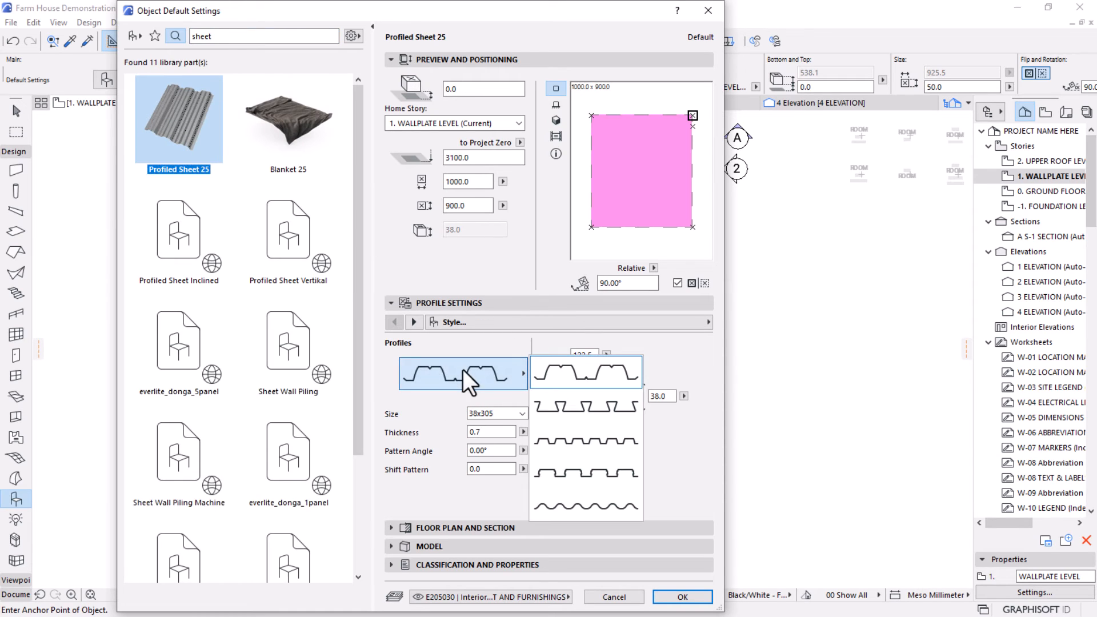
pyautogui.click(588, 413)
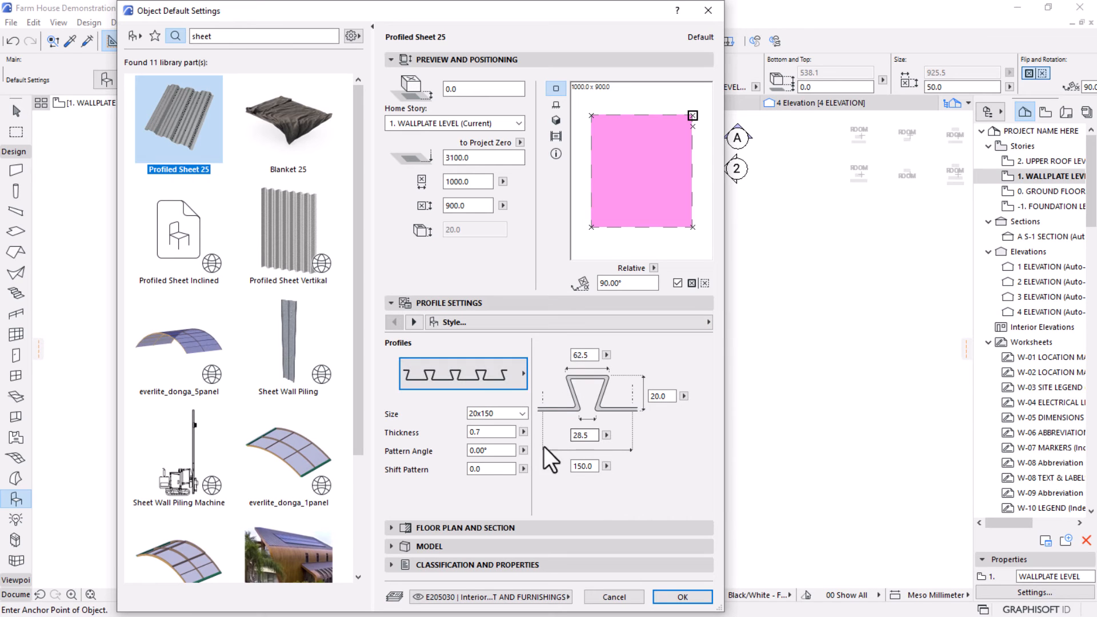
# Set the Profiled Sheet 25 object's slope angle to 23.00° in its pivot and edge settings.
pyautogui.click(414, 323)
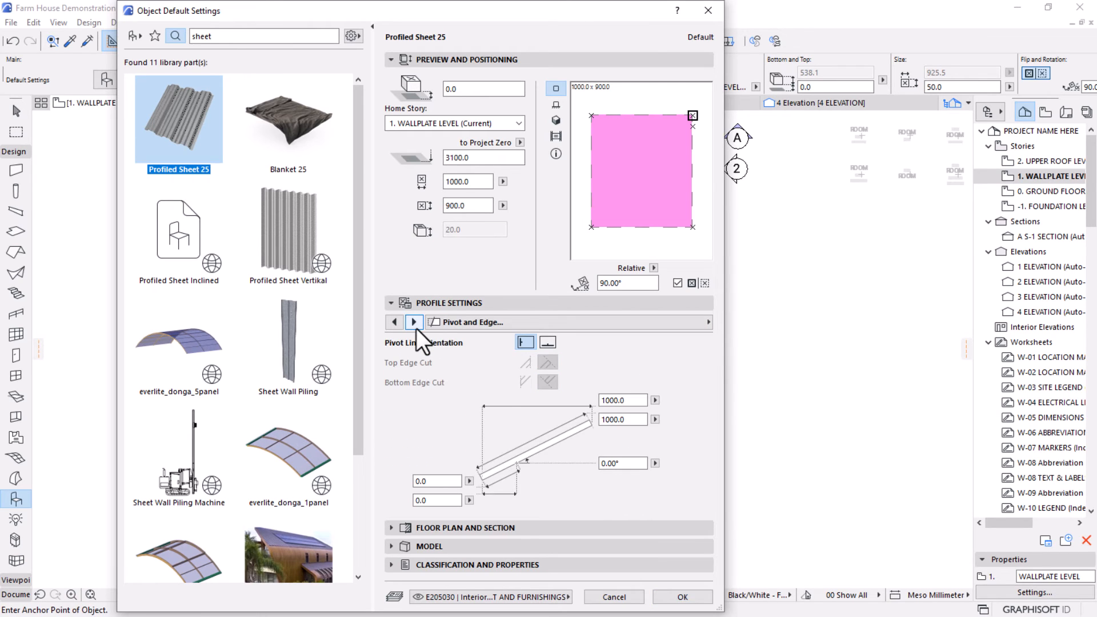
pyautogui.click(632, 463)
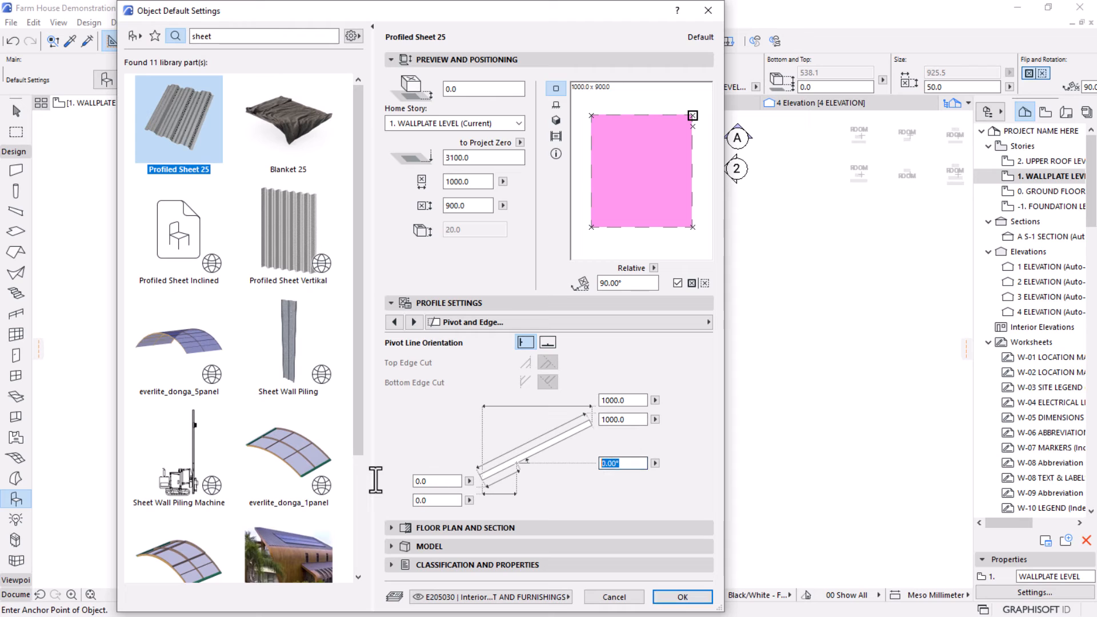
pyautogui.press('Return')
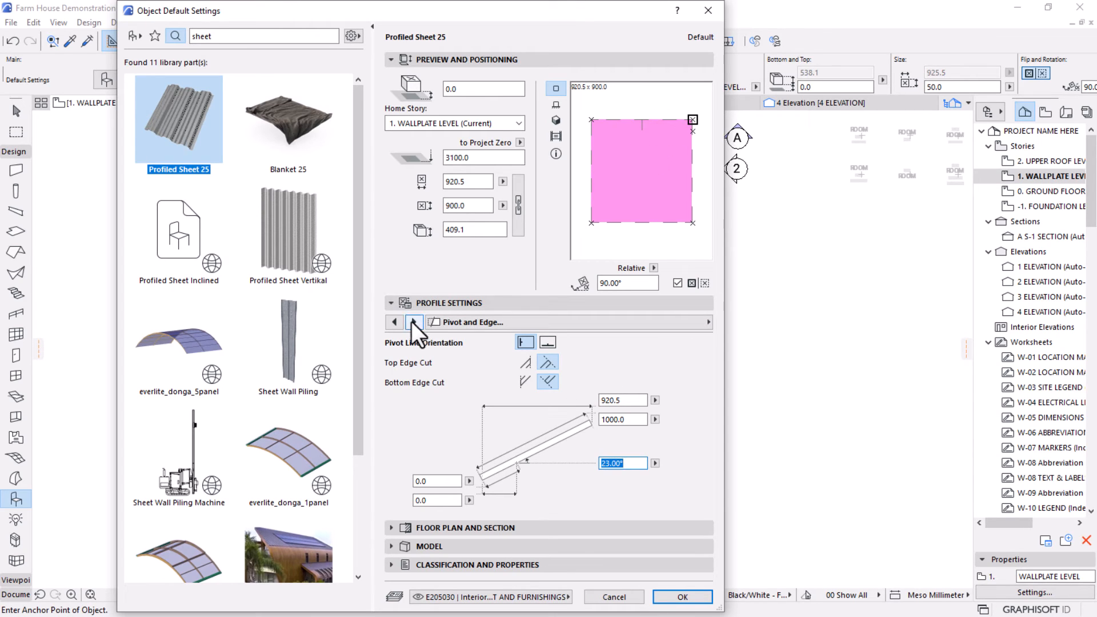
# Set the profiled sheet's 2D fill background pen to Window Background.
pyautogui.click(414, 322)
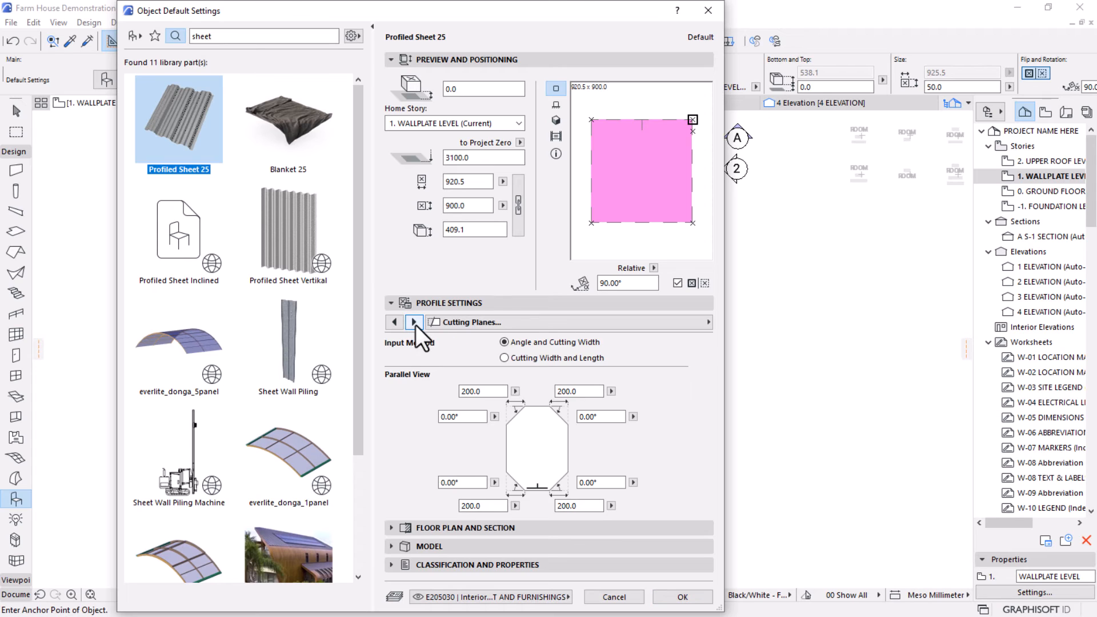
pyautogui.click(414, 322)
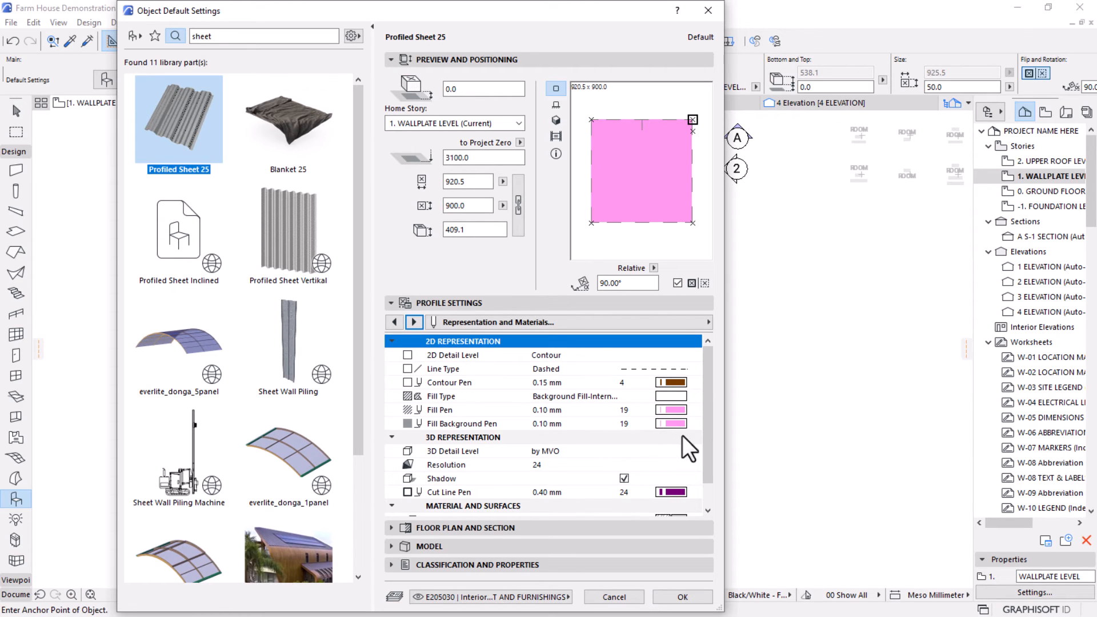
pyautogui.click(672, 424)
pyautogui.click(914, 576)
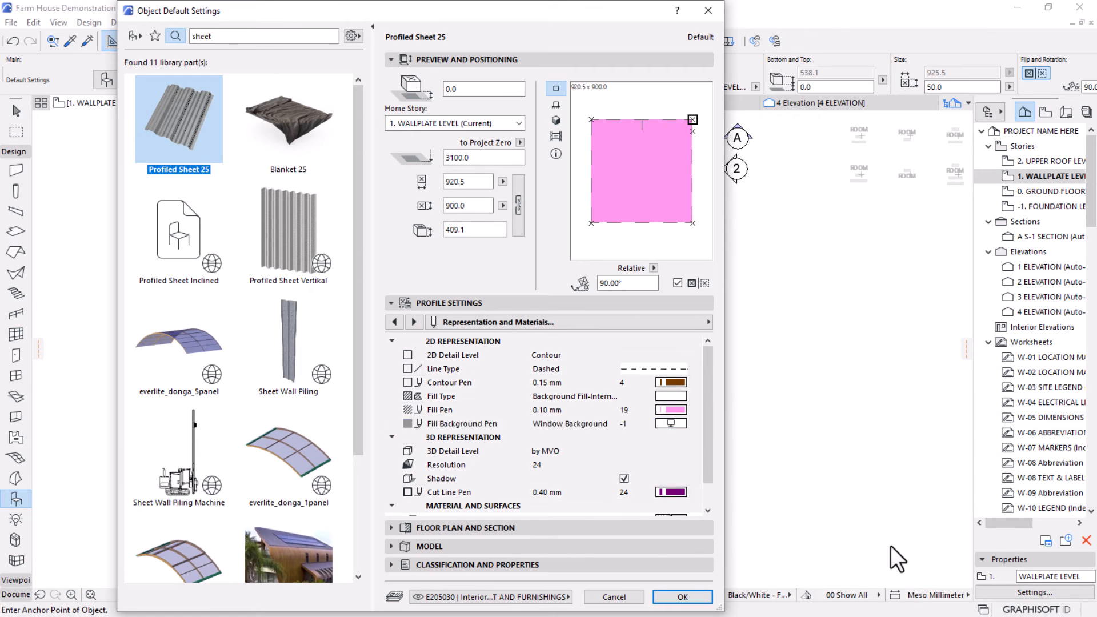
# Set the profiled sheet's 3D detail level to Full and accept the object default settings.
pyautogui.click(549, 450)
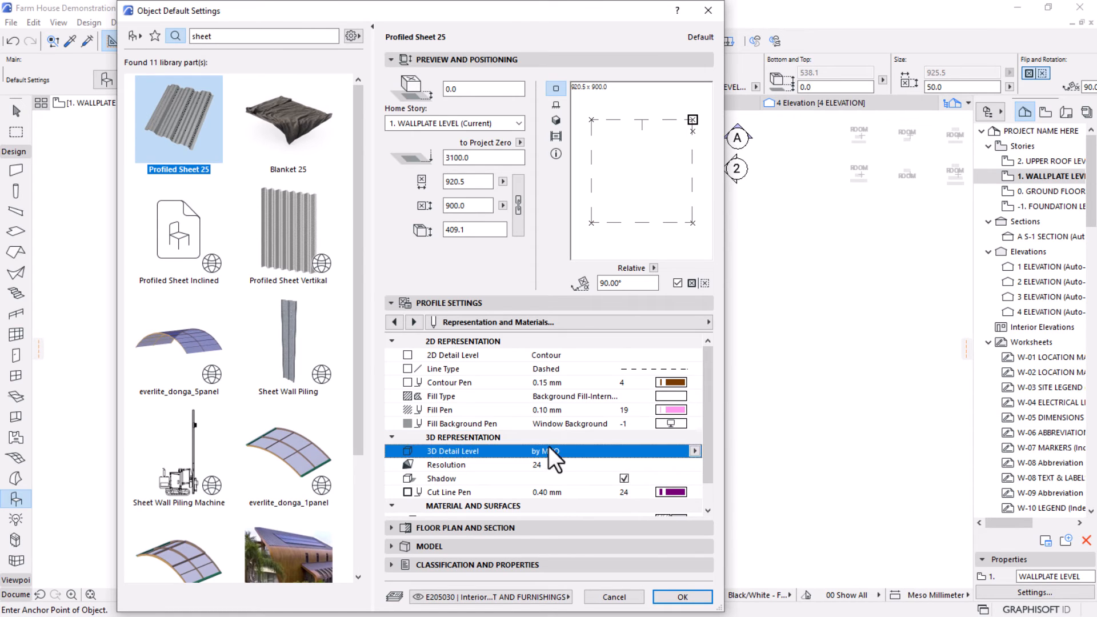
pyautogui.click(693, 451)
pyautogui.click(725, 465)
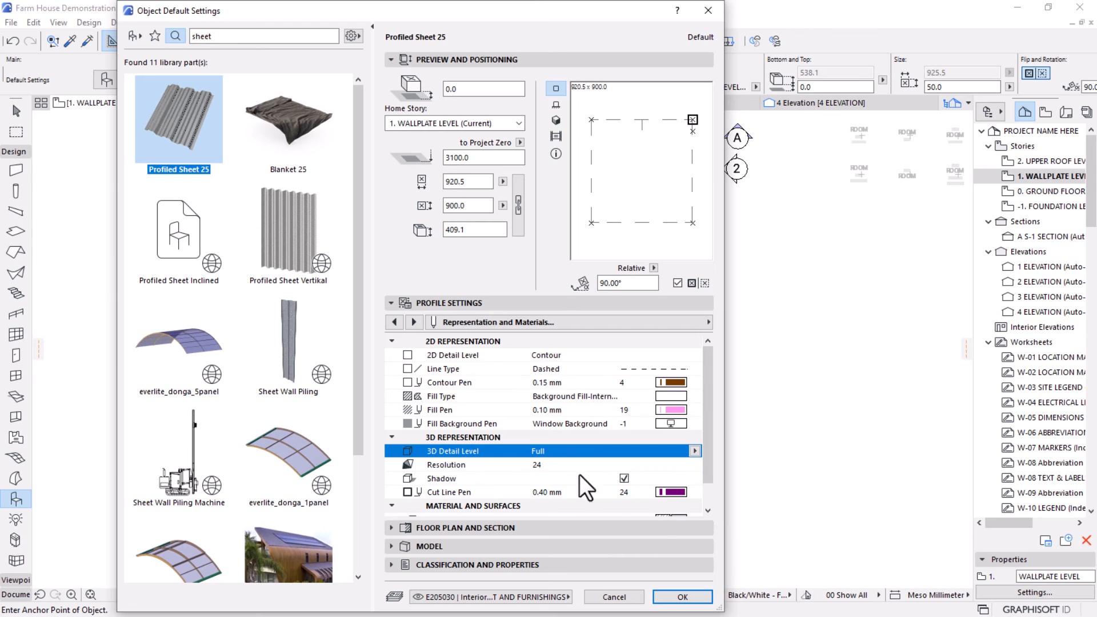
pyautogui.scroll(-2, 667, 488)
pyautogui.click(669, 595)
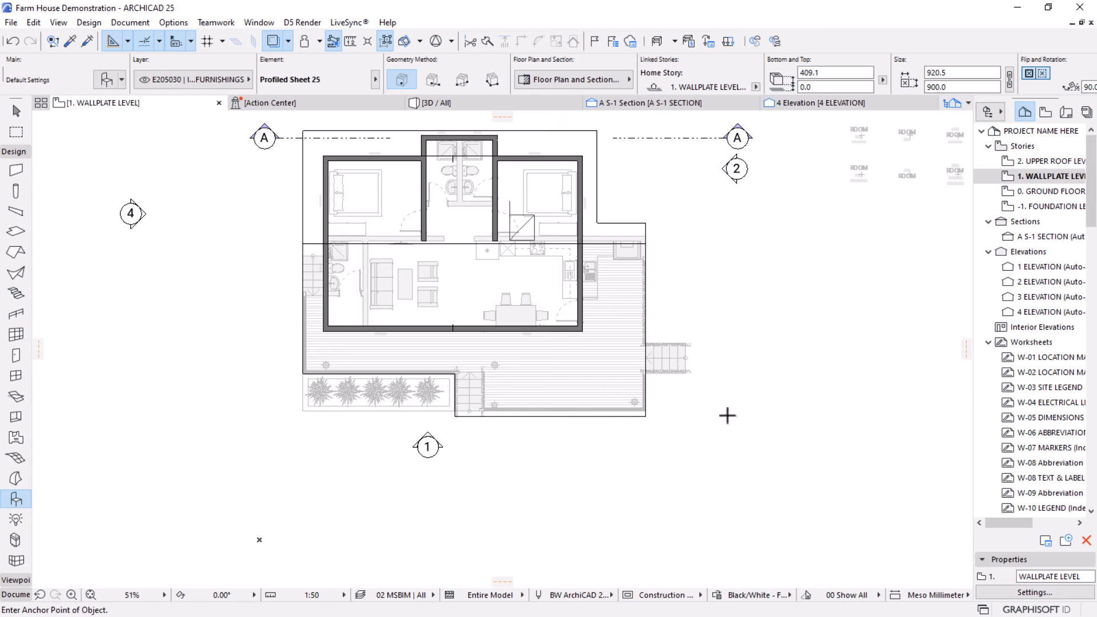
# Place one profiled sheet in the empty space outside the deck's lower-right corner on the wallplate plan.
pyautogui.scroll(2, 711, 379)
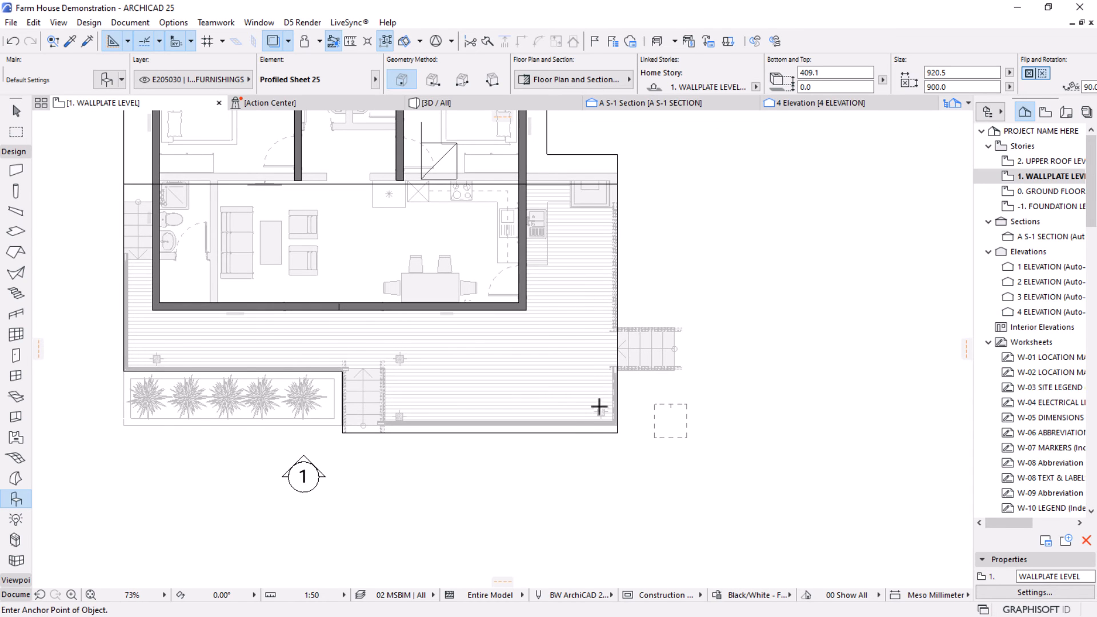
pyautogui.scroll(-2, 599, 407)
pyautogui.press('Escape')
# Select the roof and enable its floor plan cover fills with Use Fill from Surface turned off.
pyautogui.click(605, 318)
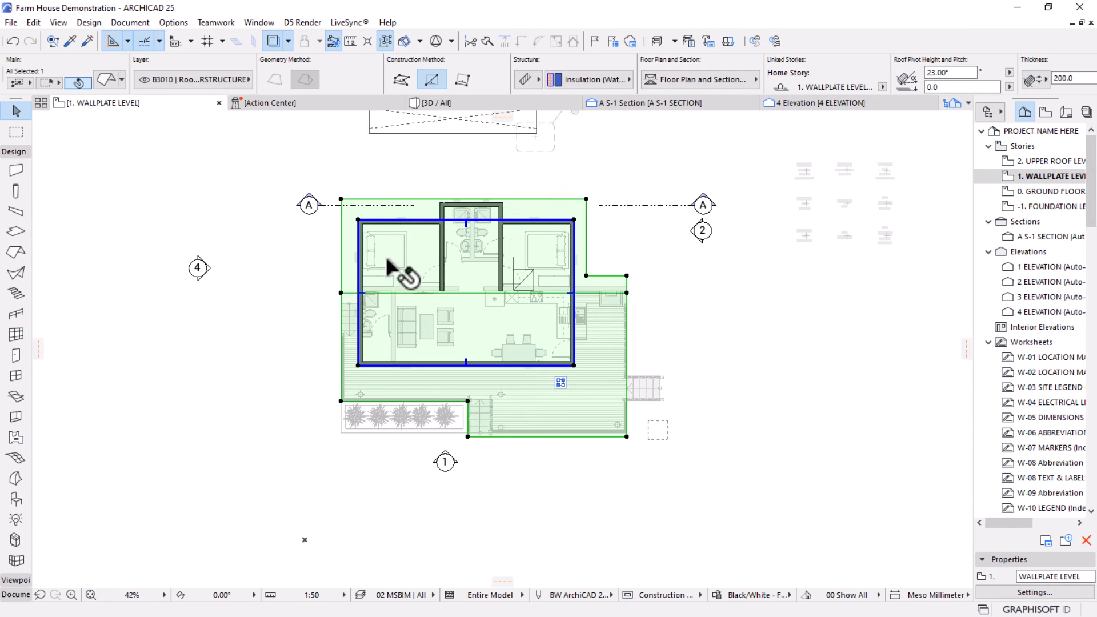
pyautogui.click(688, 80)
pyautogui.click(1013, 255)
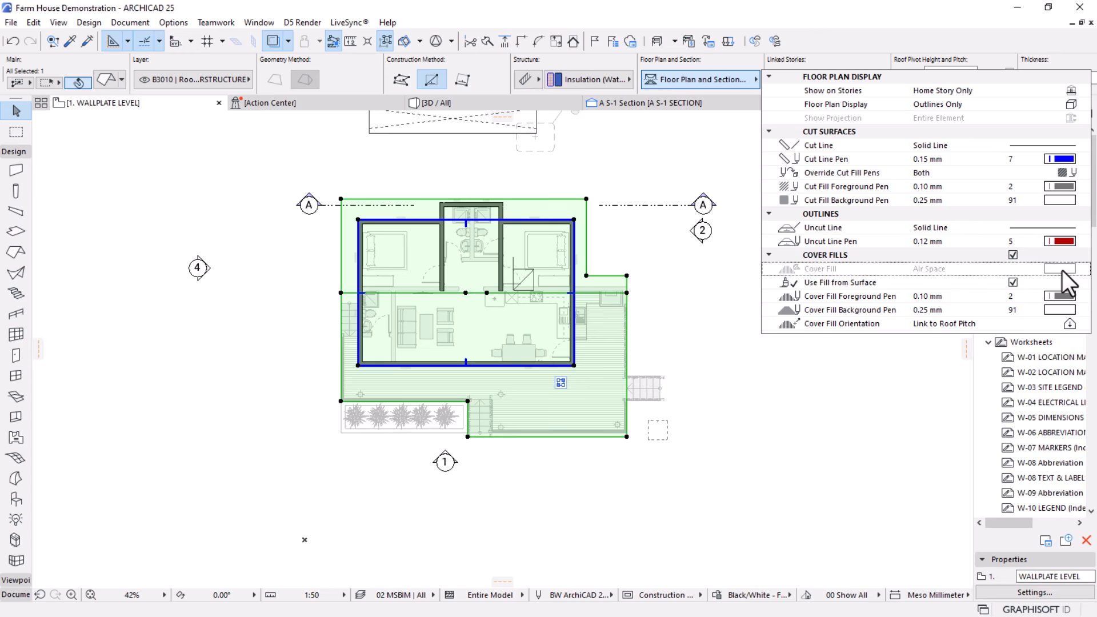
pyautogui.click(1013, 282)
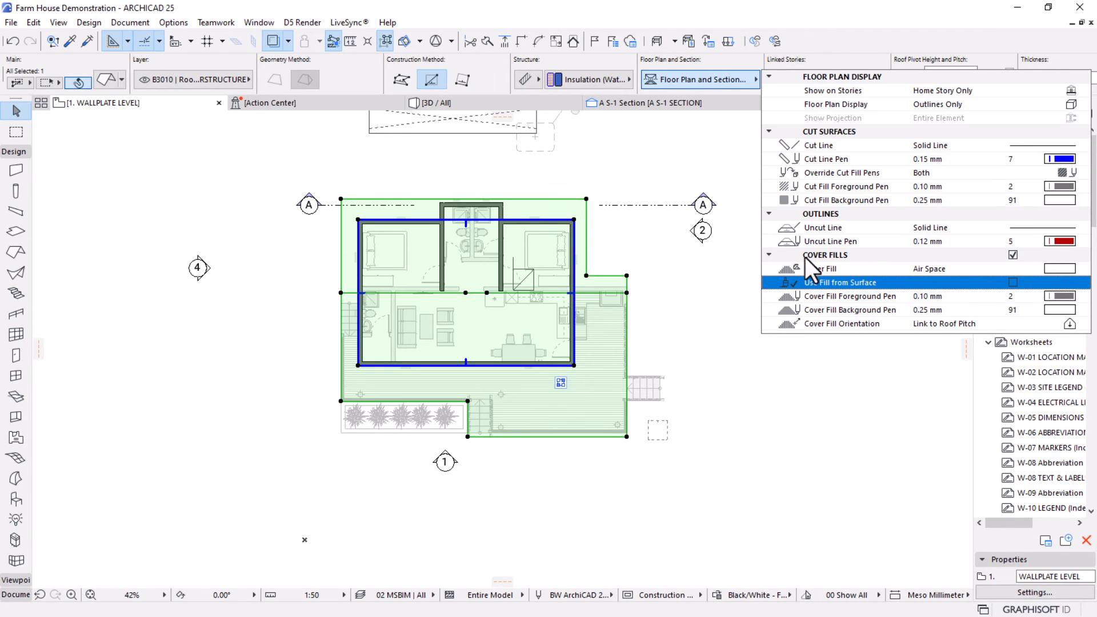
# Set the roof's cover fill background pen to Window Background.
pyautogui.click(1062, 270)
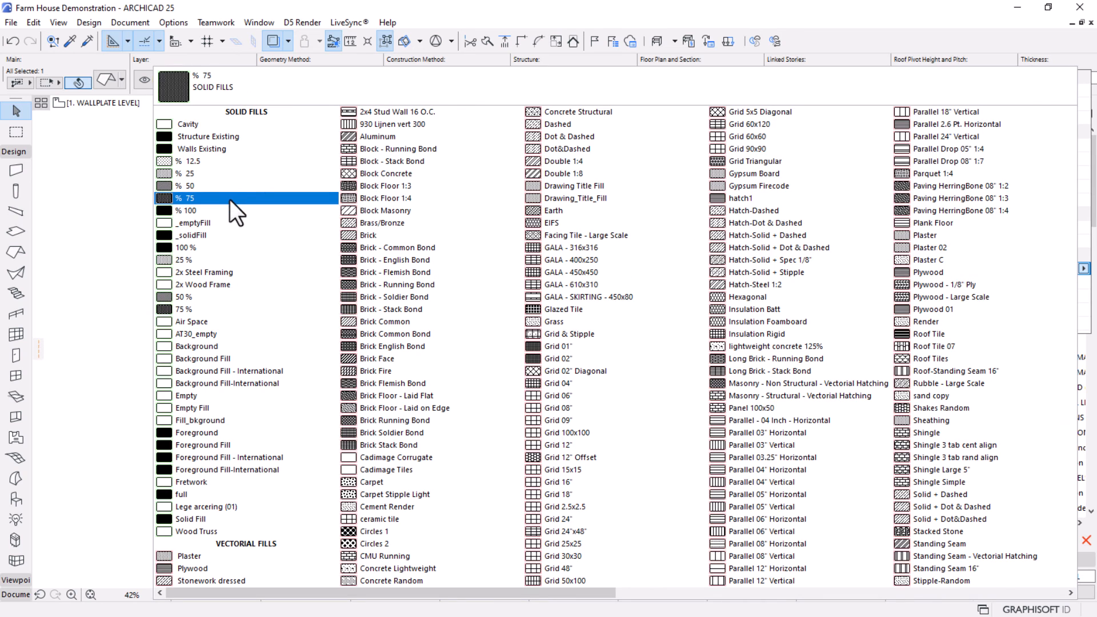
pyautogui.press('Escape')
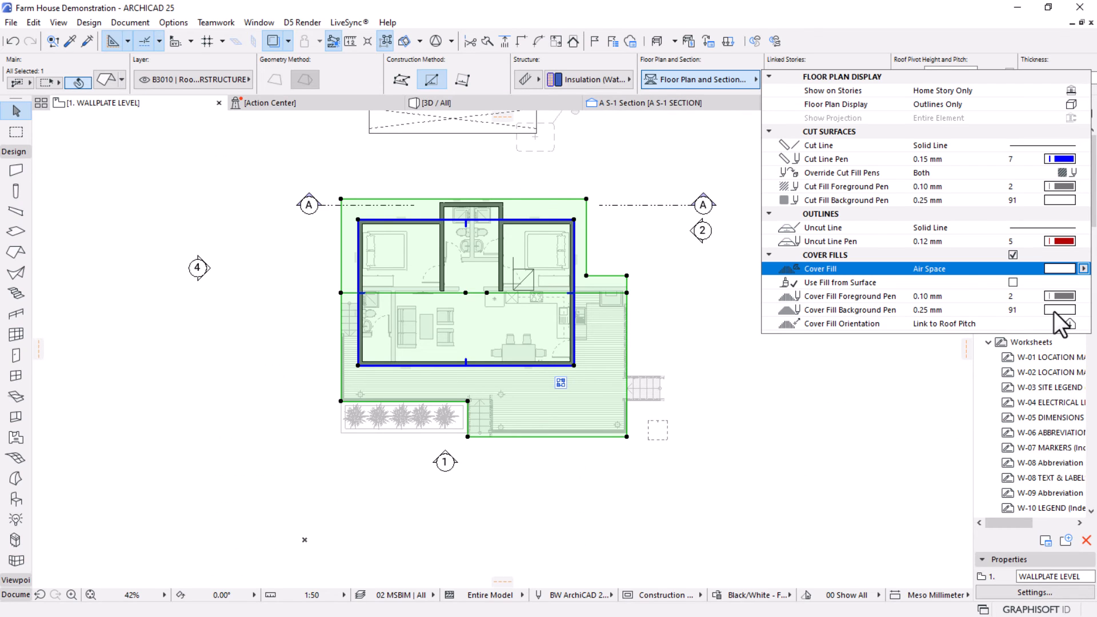
pyautogui.click(1054, 311)
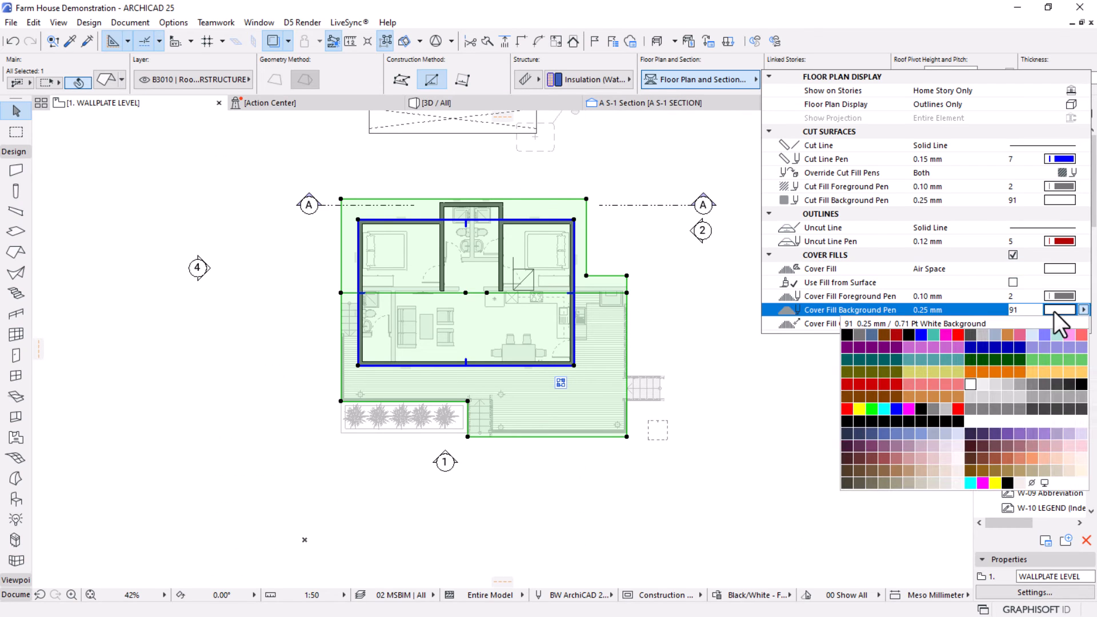
pyautogui.click(1048, 483)
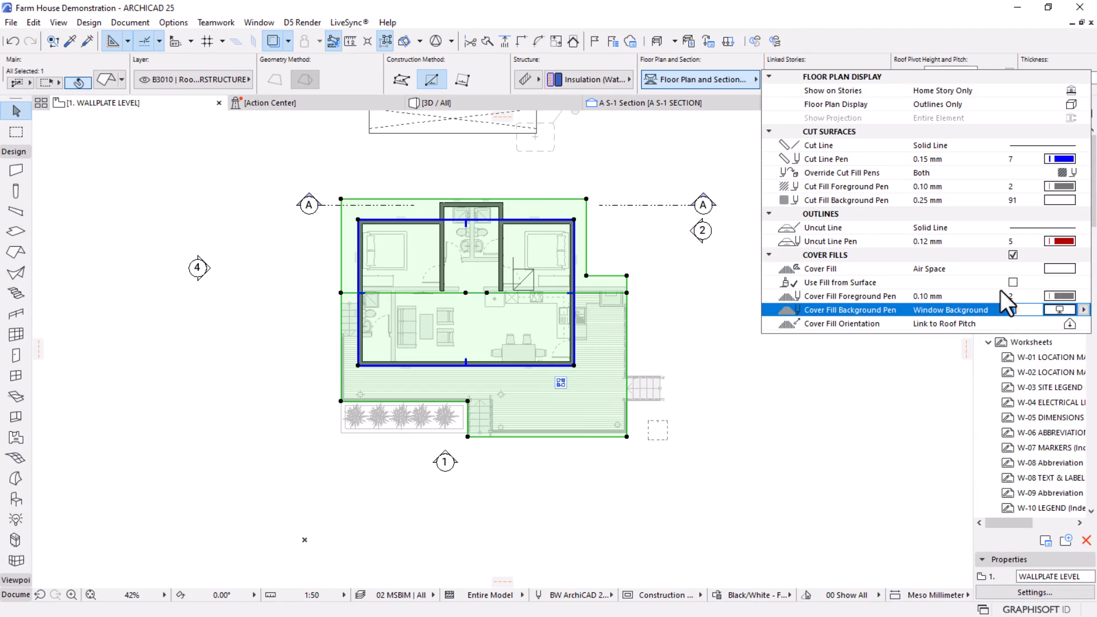
# Set the selected roof's cover fill to the solid fill named Background.
pyautogui.click(1060, 269)
pyautogui.hscroll(6, 385, 371)
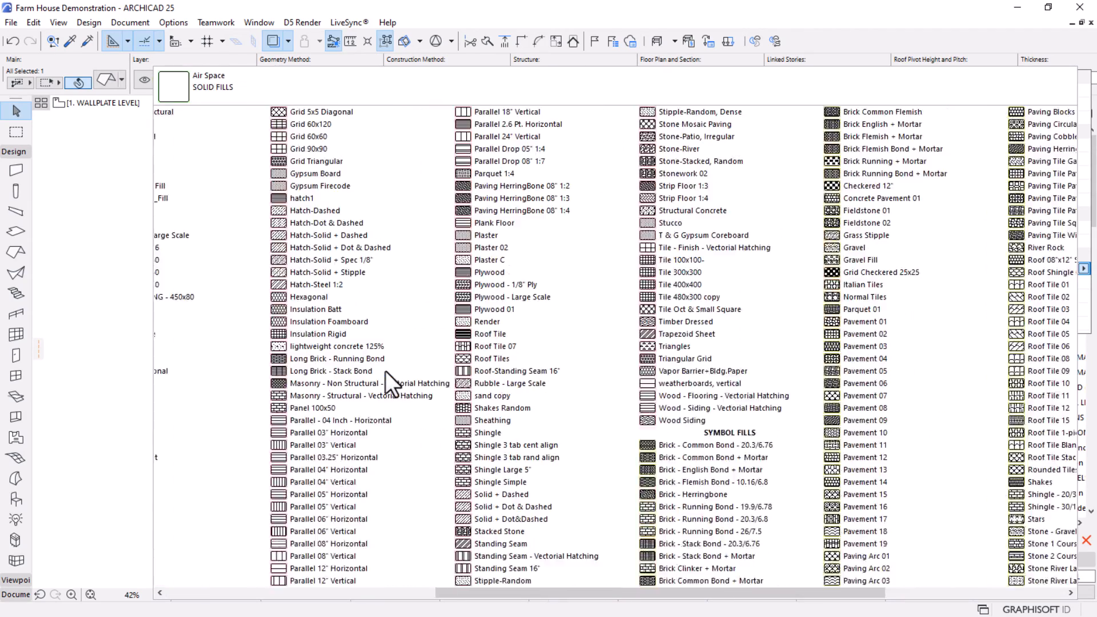
pyautogui.hscroll(-6, 385, 372)
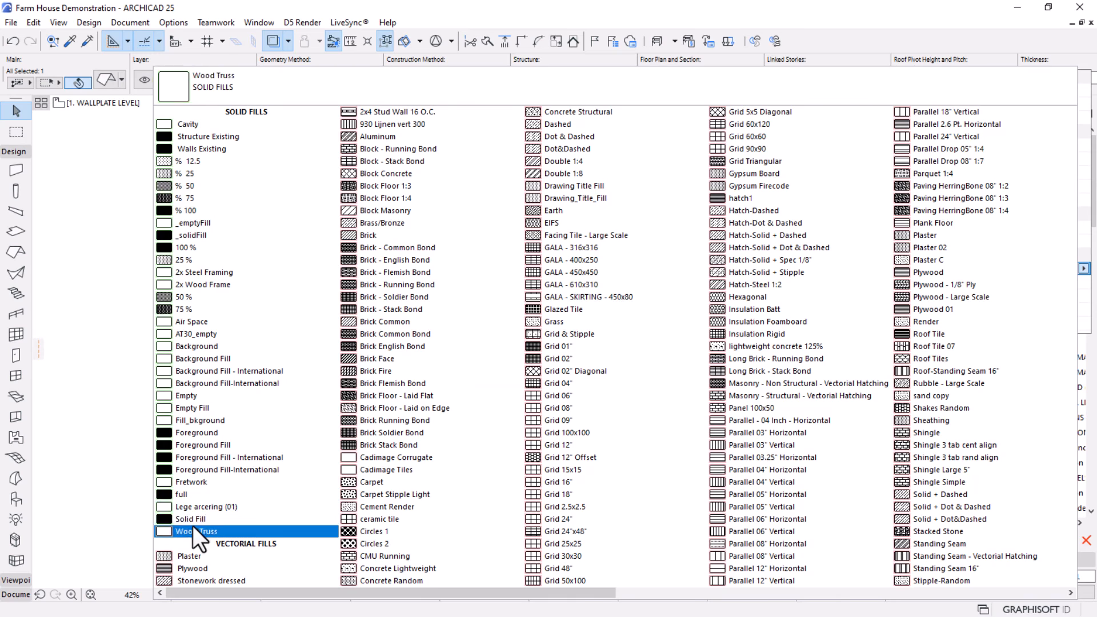
pyautogui.click(208, 346)
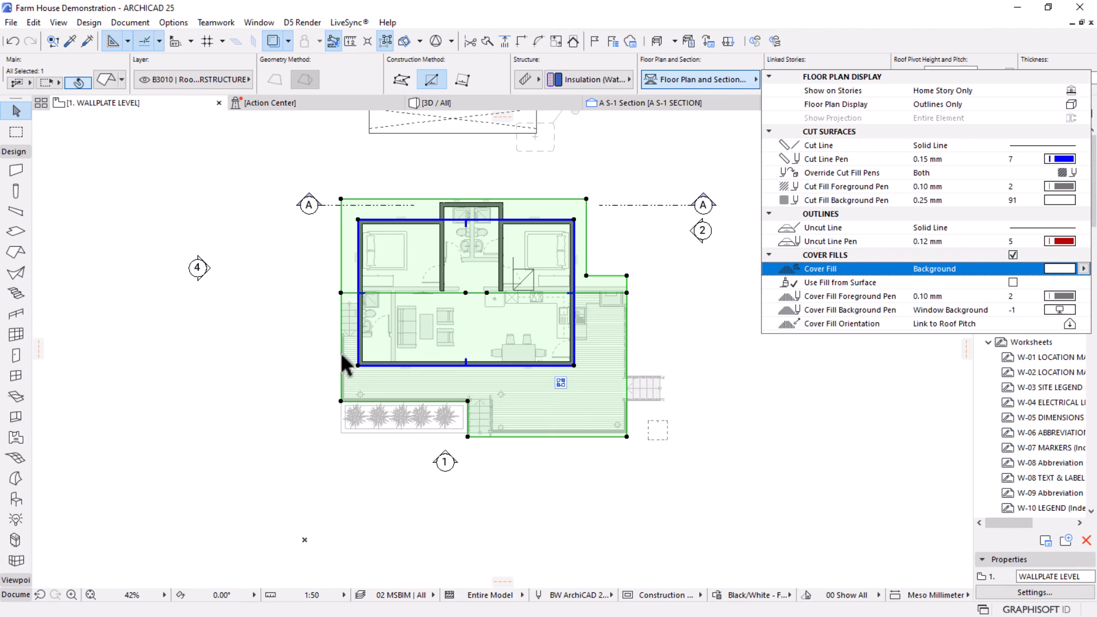
pyautogui.scroll(1, 546, 232)
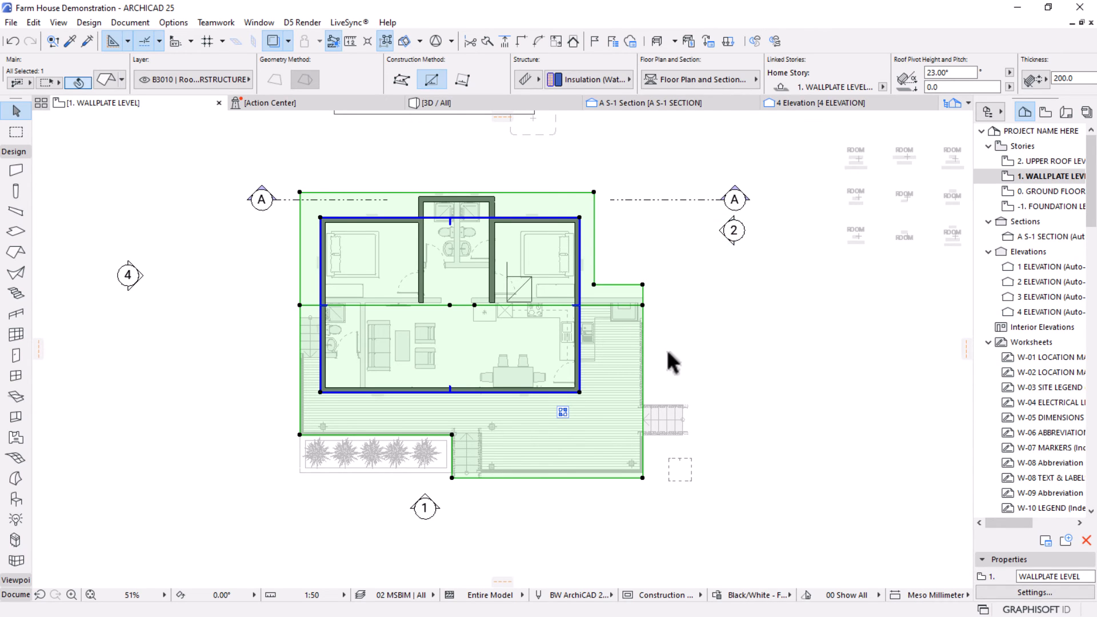
# Try the Furniture Grey graphic overrides, finishing on Black/White - Fill Cut + No Cover, Furniture Grey.
pyautogui.click(769, 595)
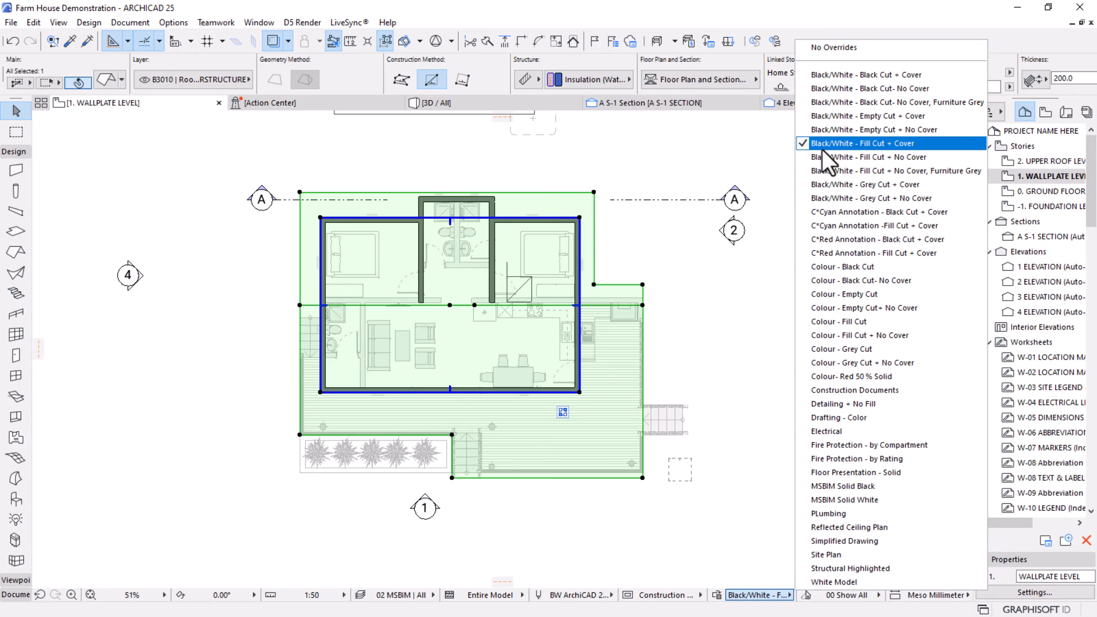
pyautogui.click(883, 168)
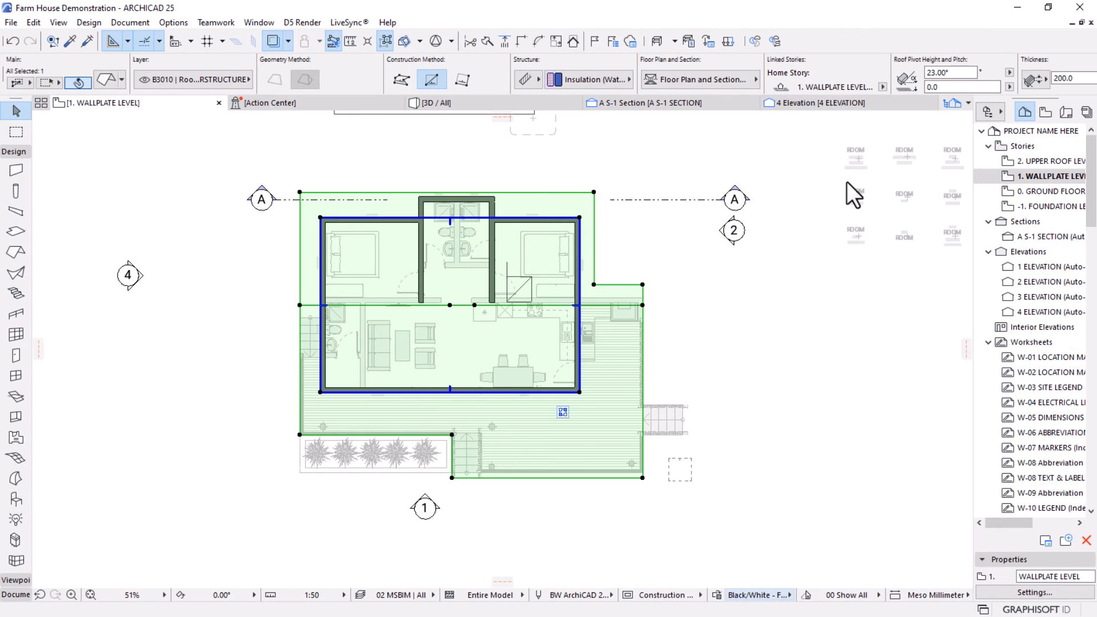
pyautogui.click(758, 595)
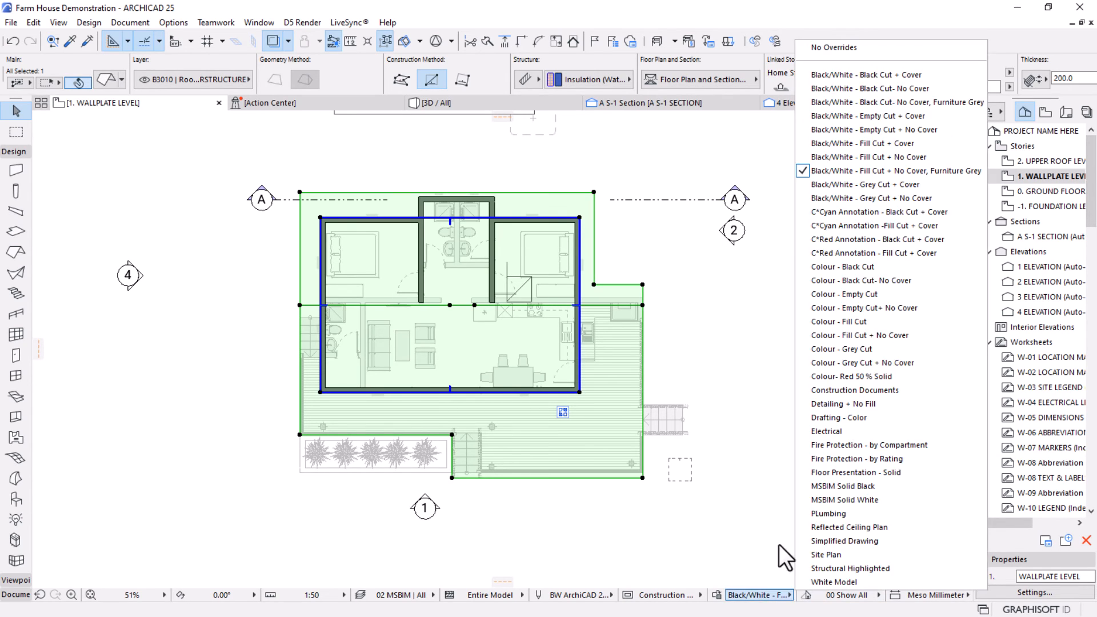
pyautogui.click(911, 103)
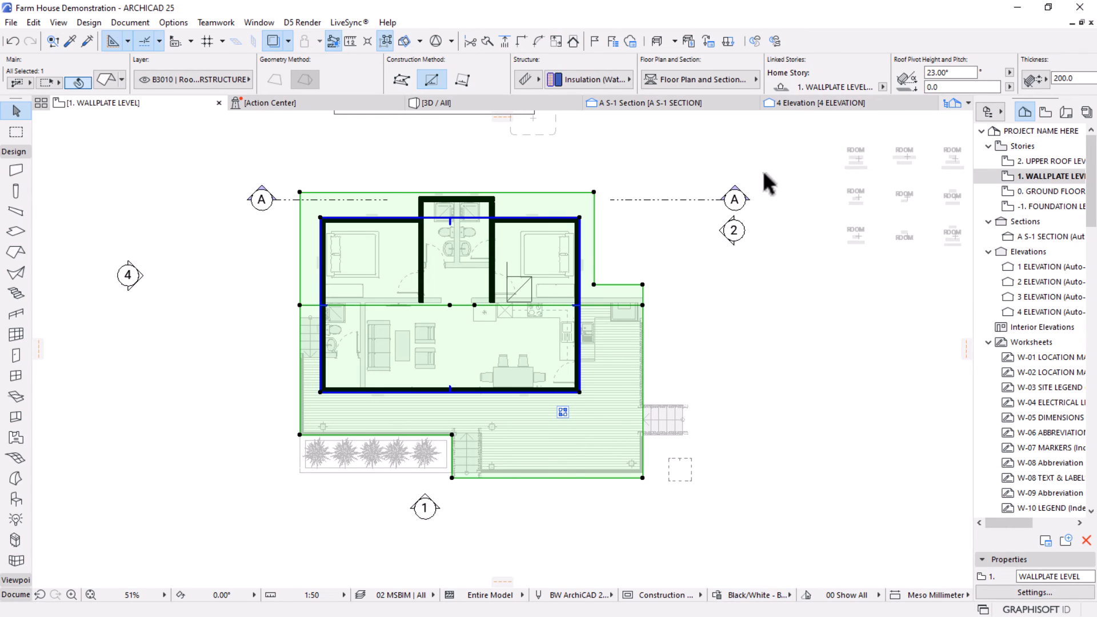
pyautogui.click(758, 595)
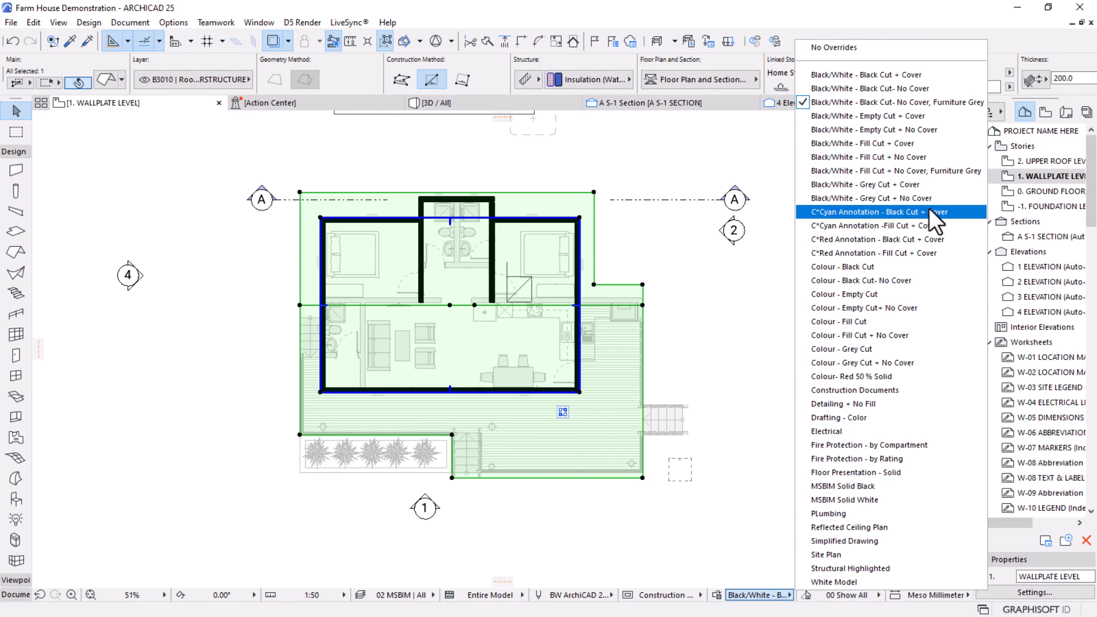
pyautogui.click(931, 171)
# Set the roof's cover fill foreground pen to a very light pen colour and deselect the roof.
pyautogui.scroll(2, 594, 310)
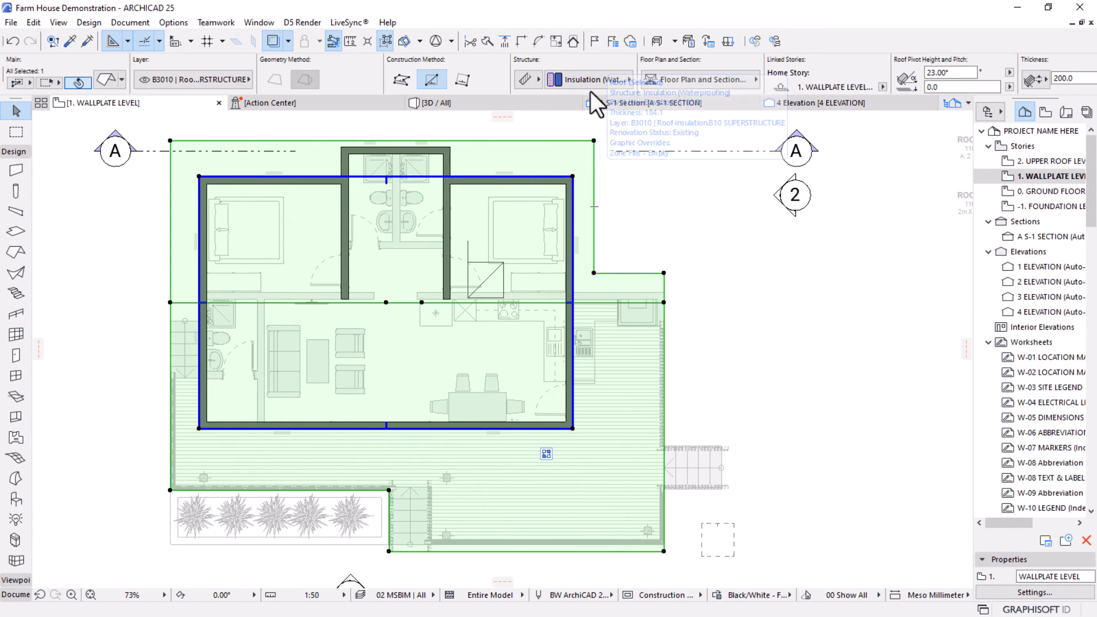
pyautogui.click(714, 83)
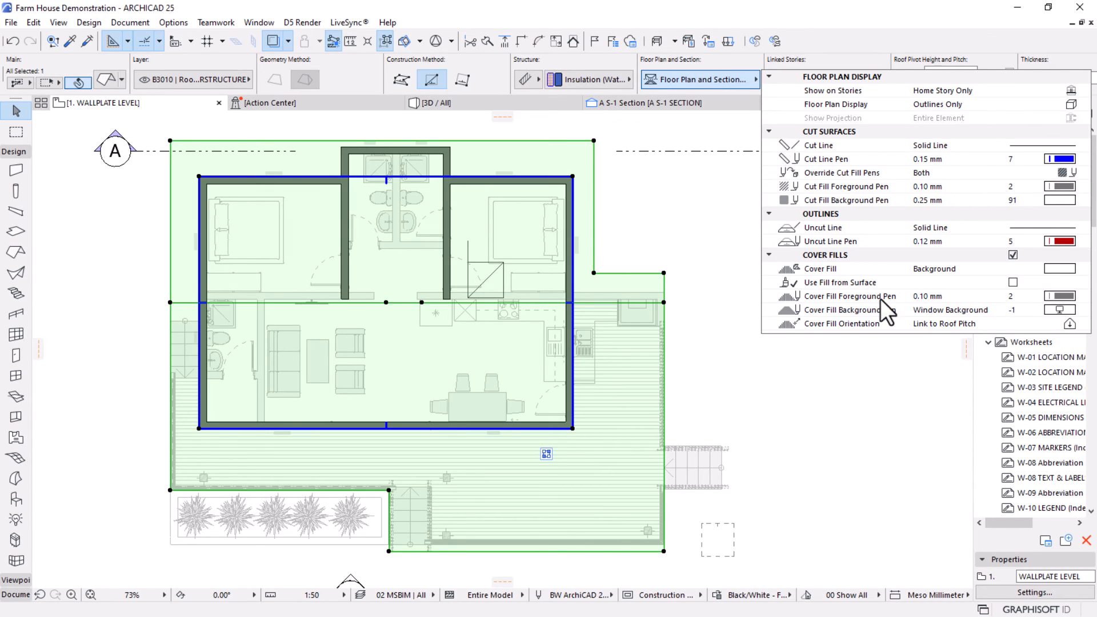
pyautogui.click(1060, 296)
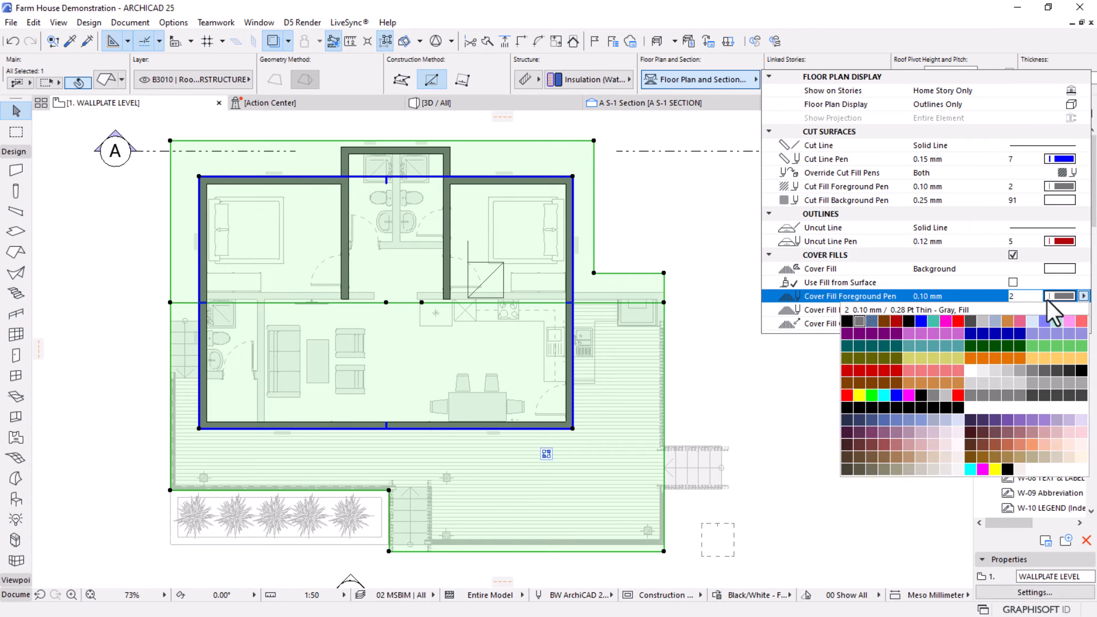
pyautogui.click(978, 372)
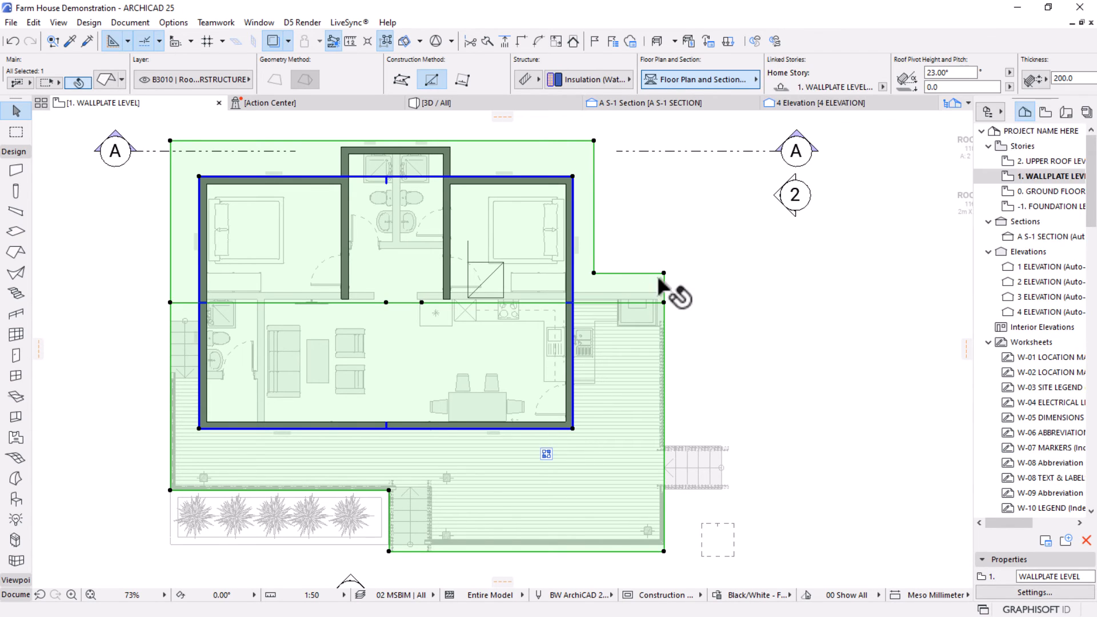
pyautogui.press('Escape')
# Move the profiled sheet by its lower-right corner onto the roof outline's lower-right corner.
pyautogui.click(718, 555)
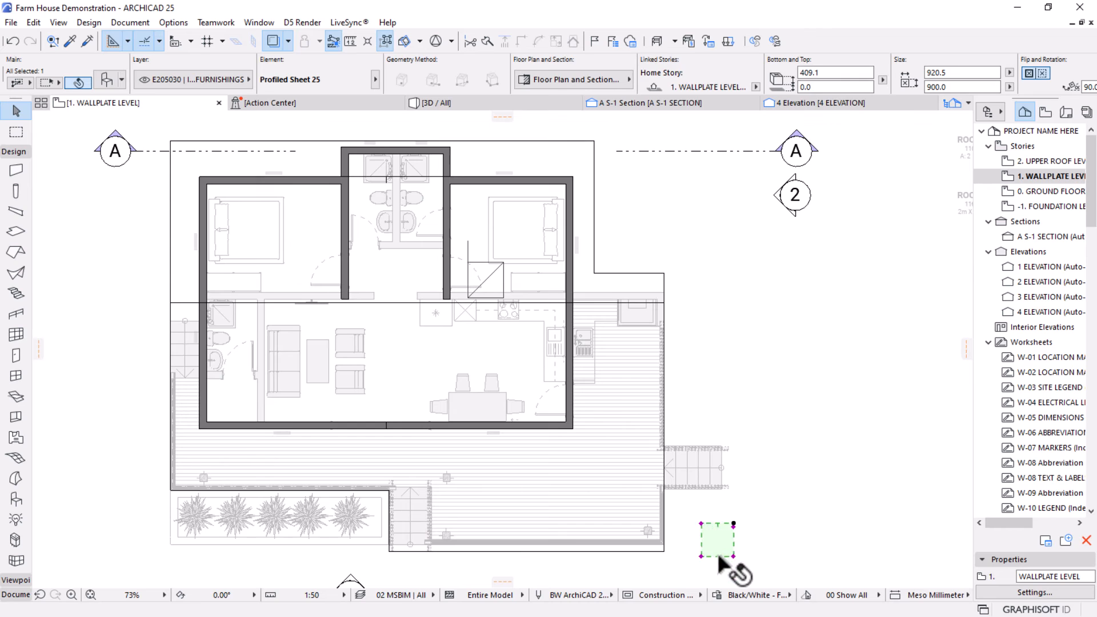
pyautogui.moveTo(724, 530); pyautogui.dragTo(729, 437, button='middle')
pyautogui.hotkey('ctrl', 'd')
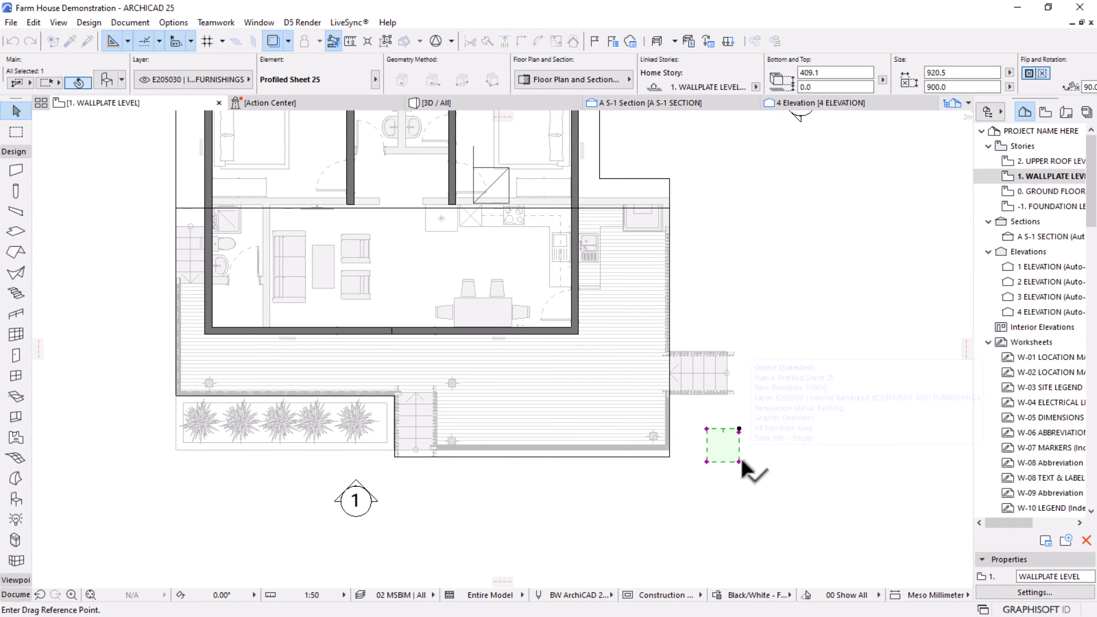
pyautogui.click(739, 461)
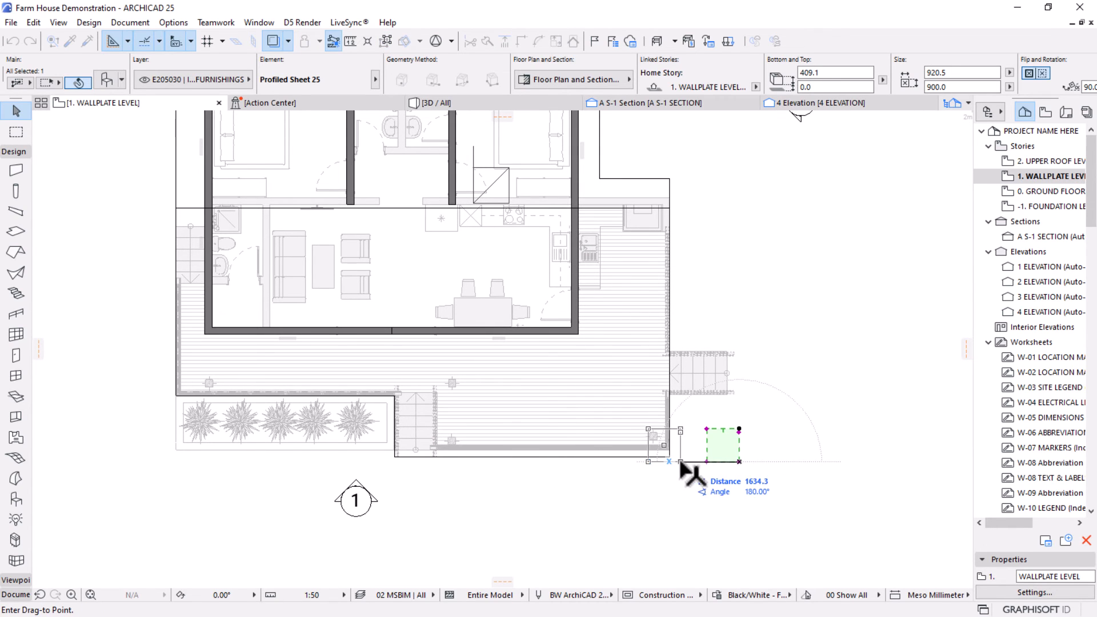
pyautogui.click(669, 456)
# Stretch the profiled sheet across to the roof outline's lower-left corner and up to the ridge line, about 7627 by 6901 mm.
pyautogui.scroll(1, 651, 457)
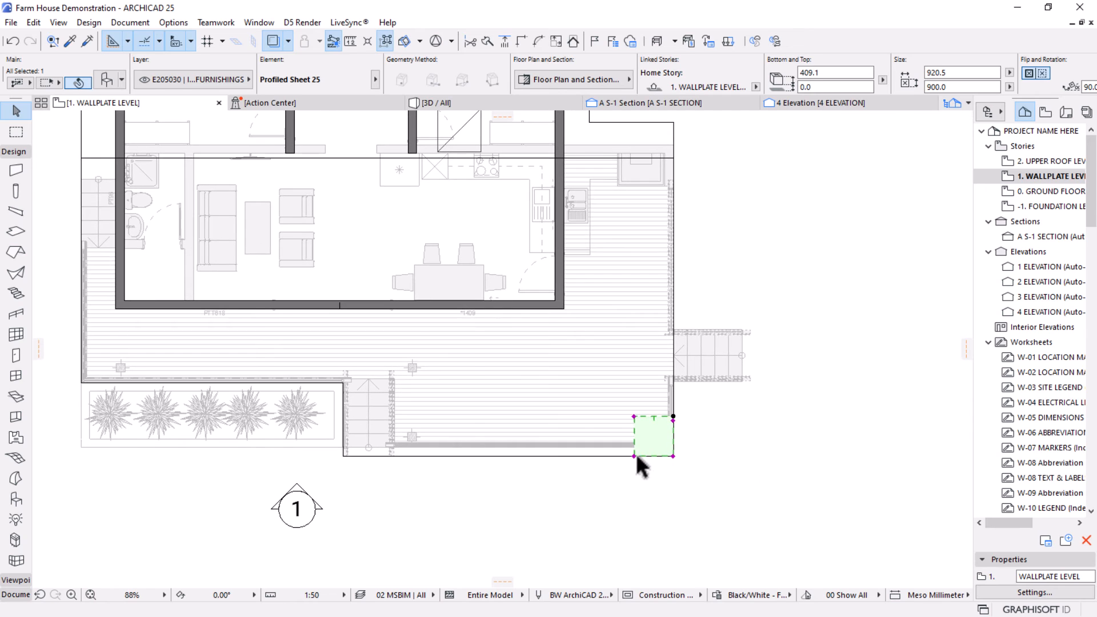
pyautogui.click(635, 456)
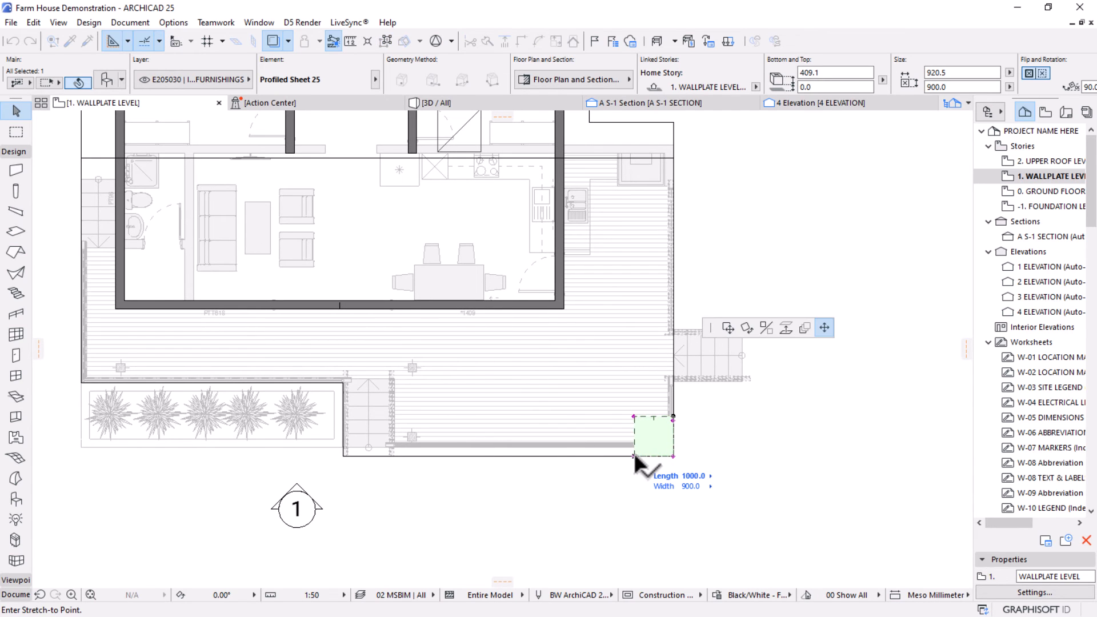
pyautogui.click(343, 455)
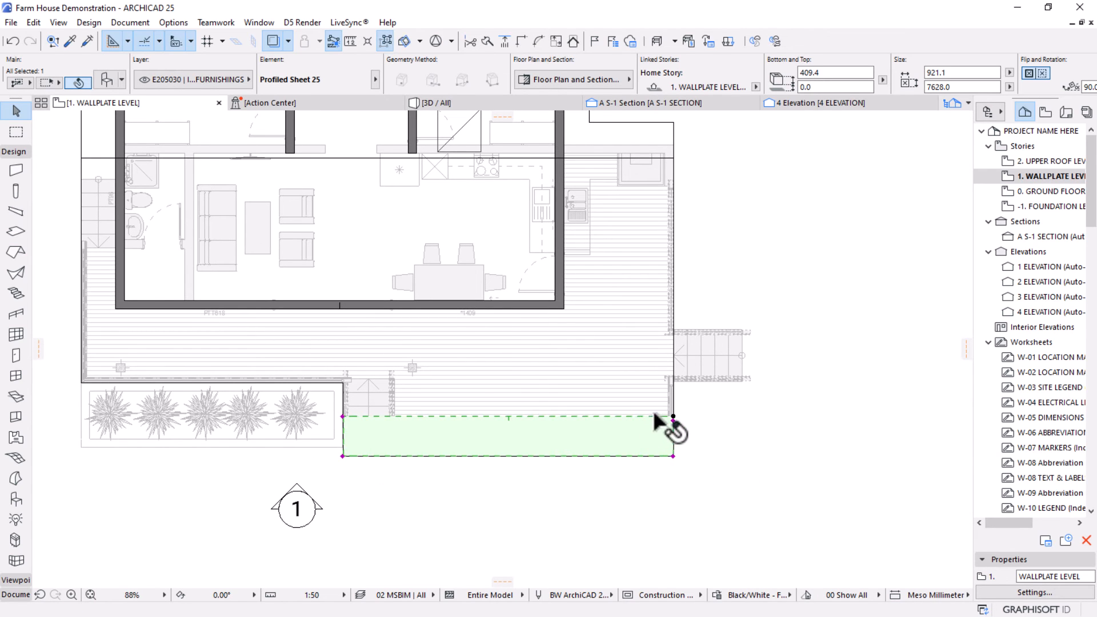
pyautogui.click(673, 417)
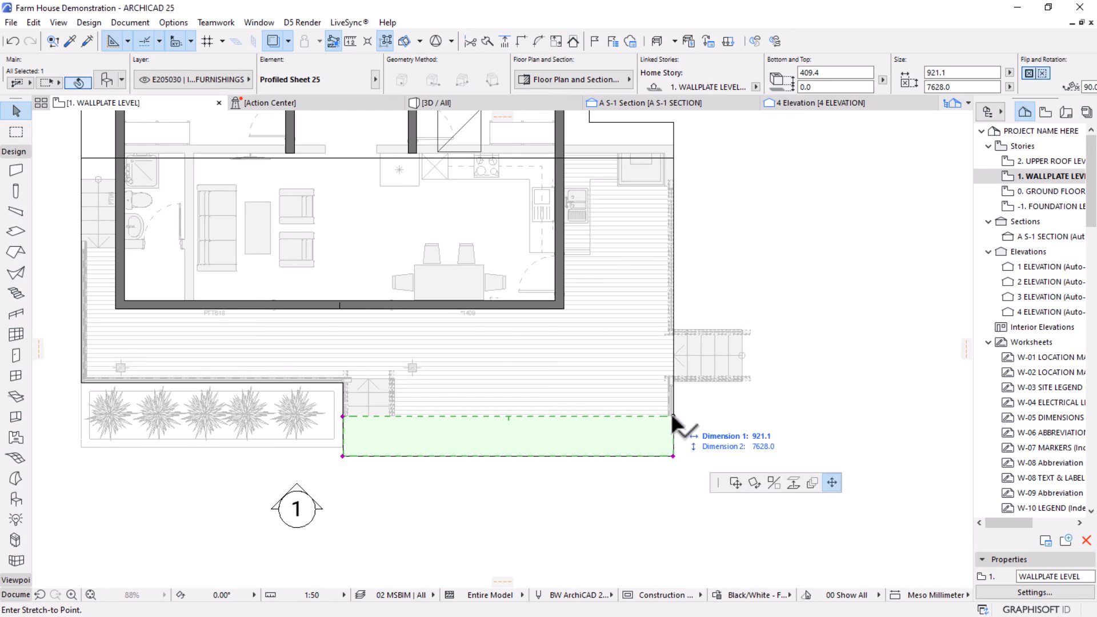
pyautogui.click(673, 158)
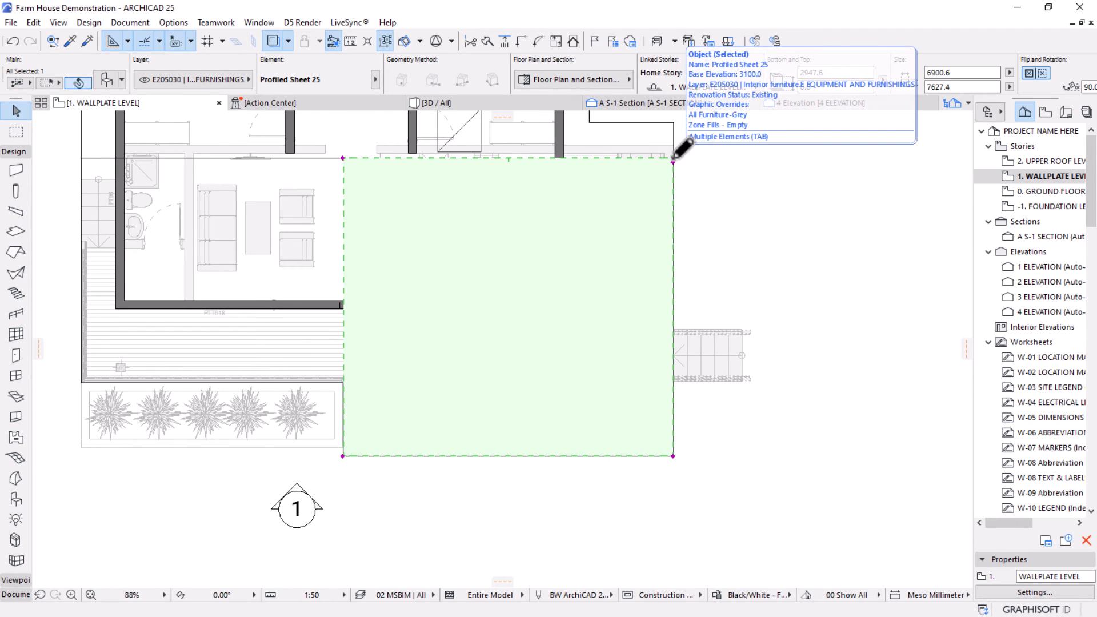
# Check the sheet's slope in 3D, and mirror it on the floor plan about a horizontal axis to reverse the slope direction.
pyautogui.click(469, 103)
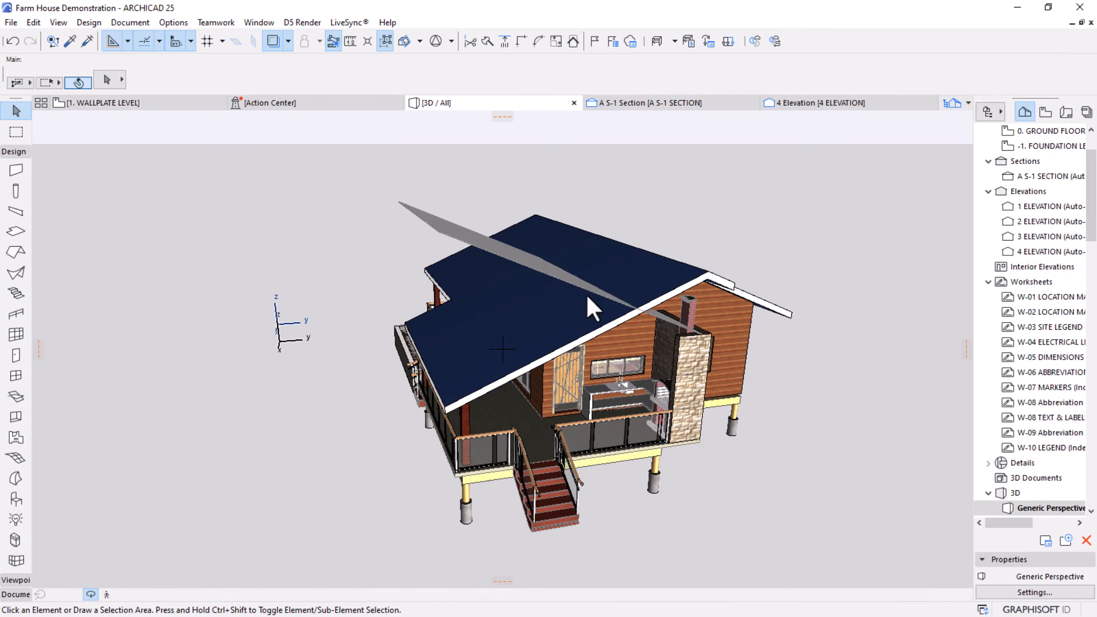
pyautogui.moveTo(809, 287); pyautogui.dragTo(487, 203)
pyautogui.click(165, 105)
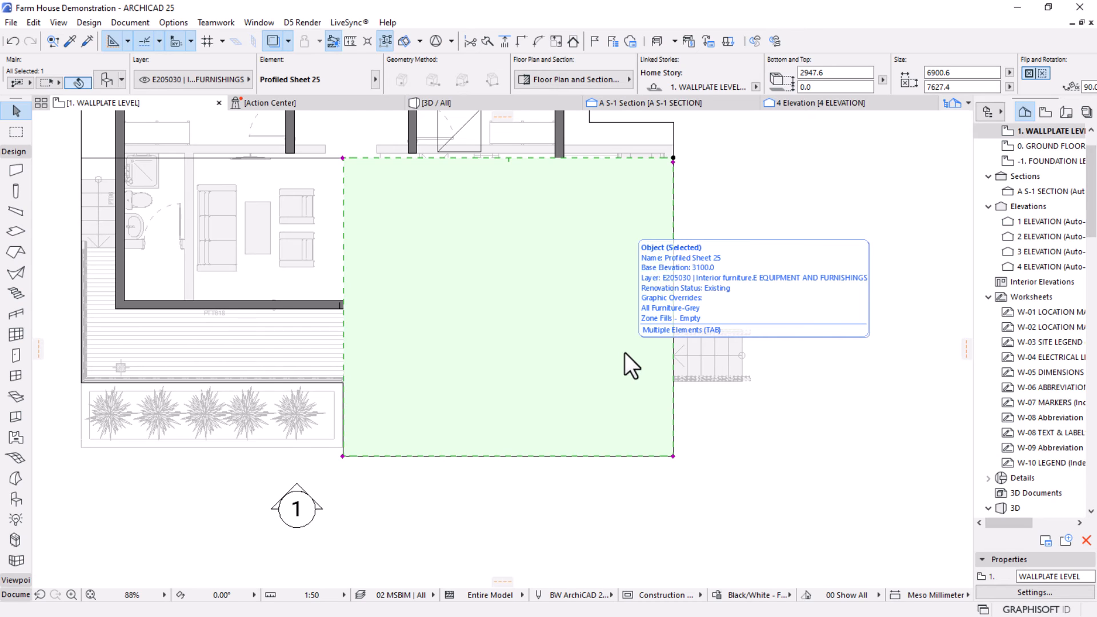
pyautogui.click(673, 158)
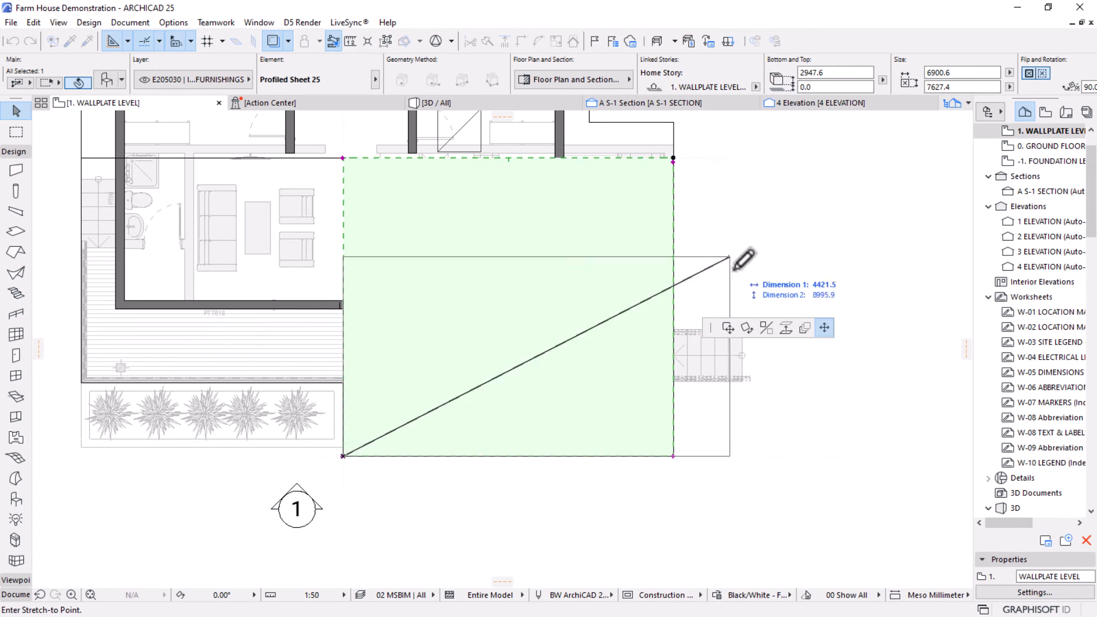
pyautogui.click(766, 329)
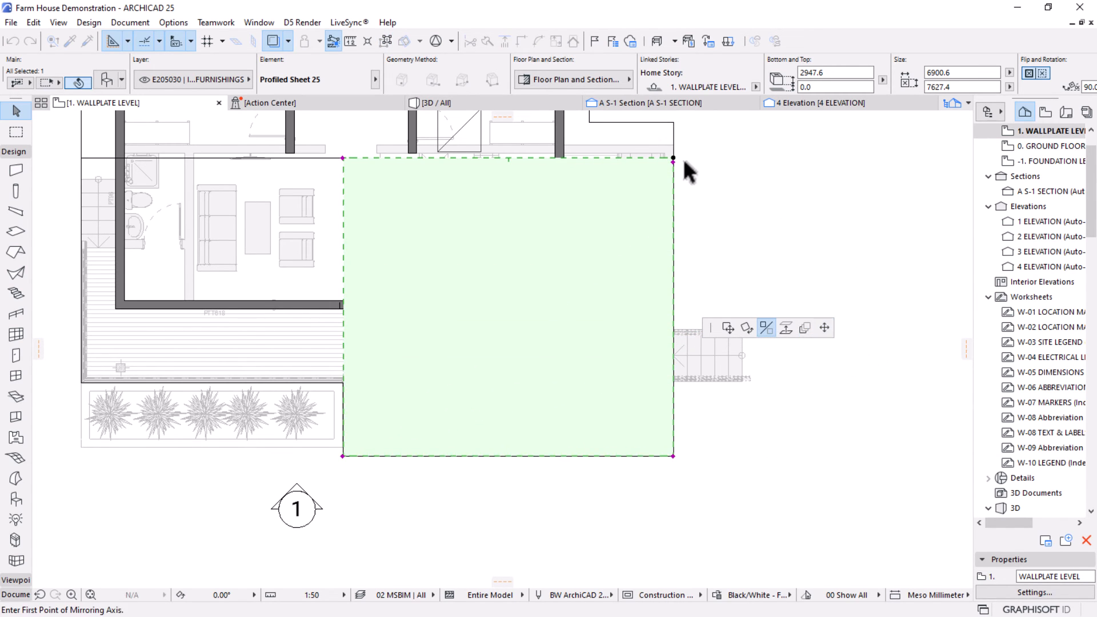
pyautogui.click(673, 296)
pyautogui.click(824, 296)
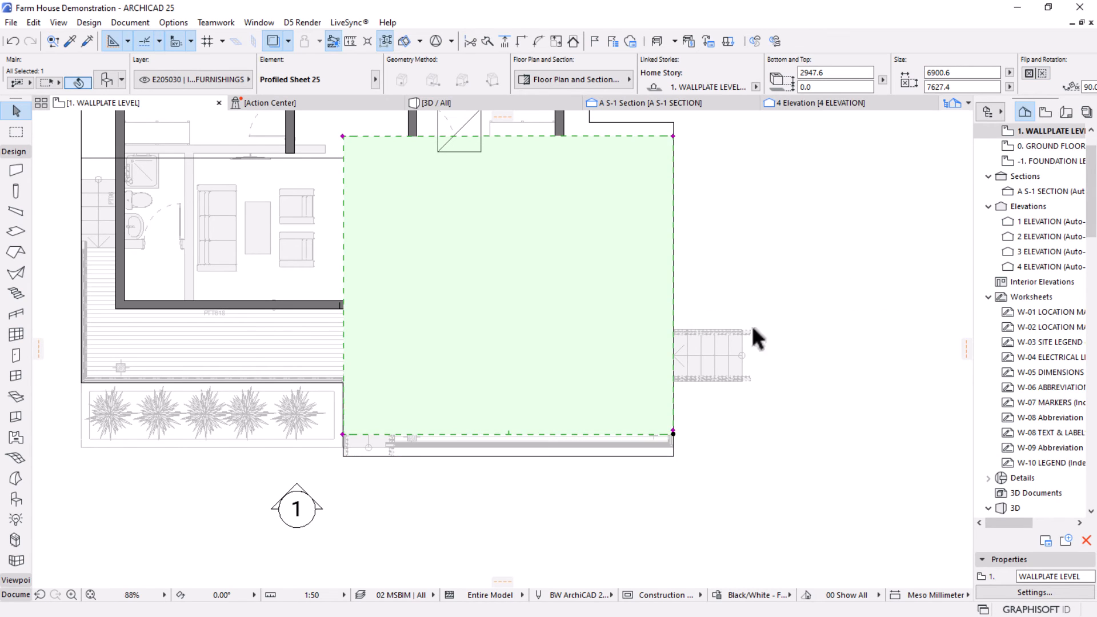
# Move the mirrored sheet by its lower-right corner onto the roof outline's lower-right corner on the floor plan.
pyautogui.hotkey('ctrl', 'd')
pyautogui.scroll(3, 645, 429)
pyautogui.click(704, 441)
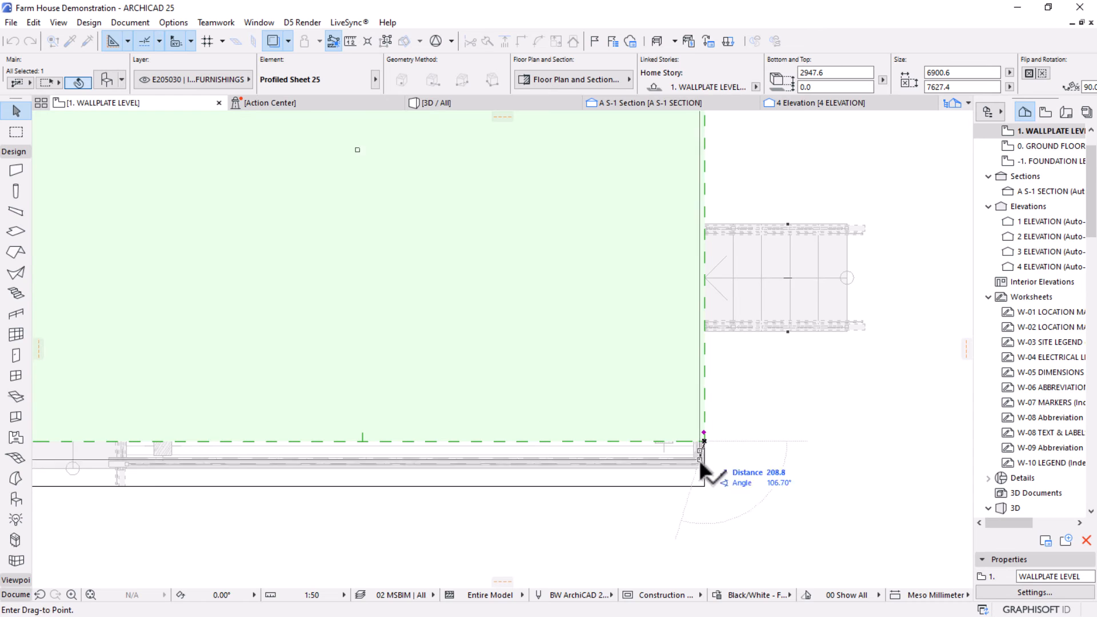
pyautogui.click(705, 487)
pyautogui.scroll(-3, 737, 400)
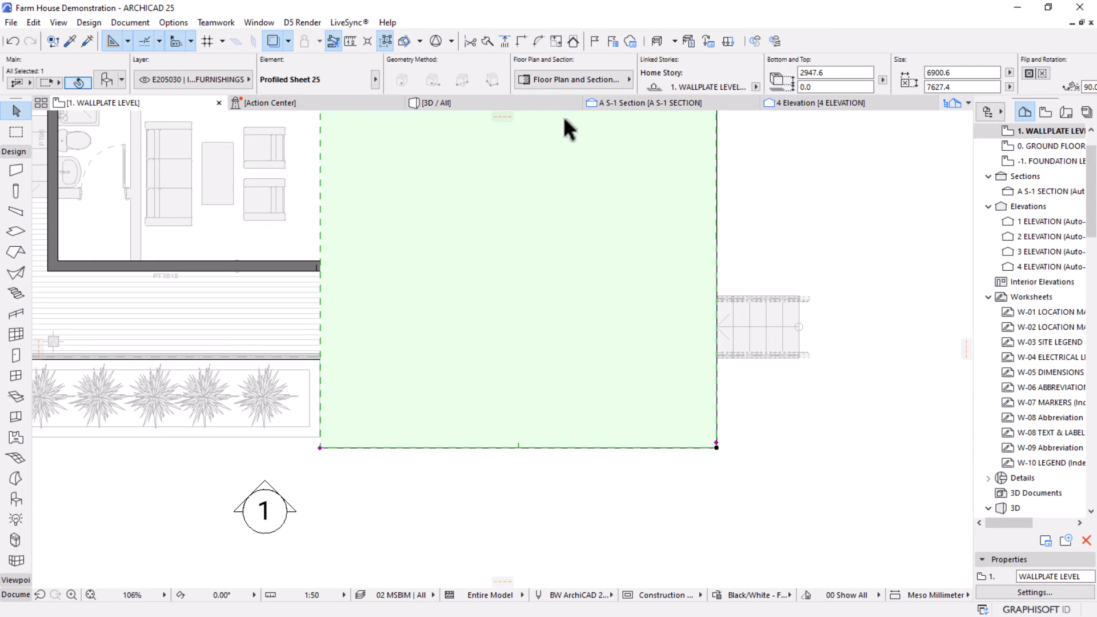
# In 3D, lower the profiled sheet vertically by its upper gable corner onto the roof's ridge point.
pyautogui.click(486, 103)
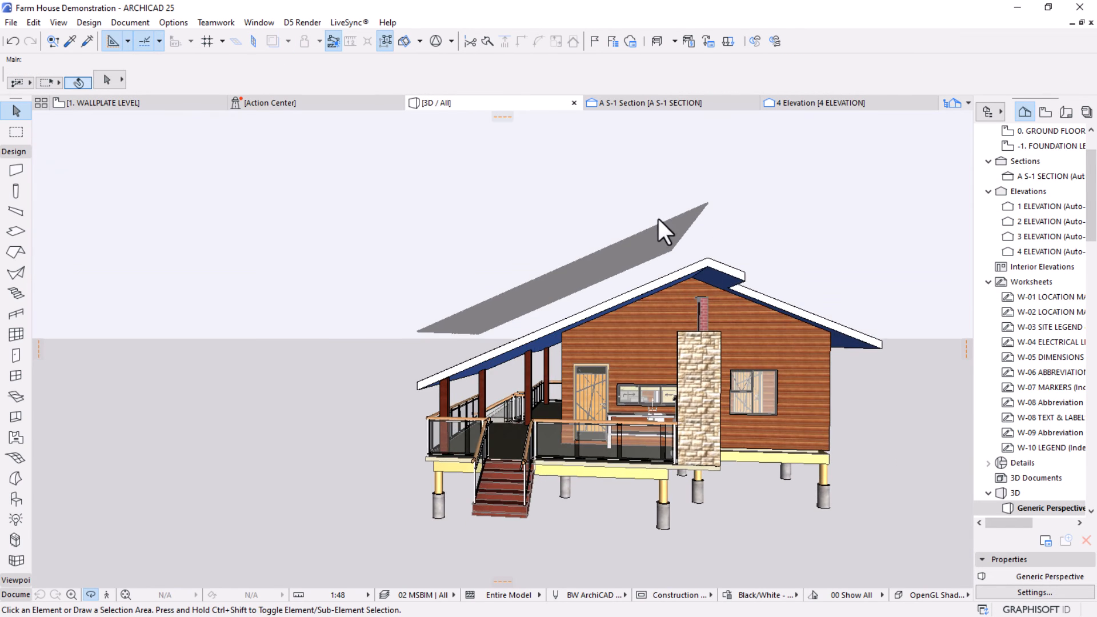
pyautogui.scroll(6, 712, 211)
pyautogui.click(698, 187)
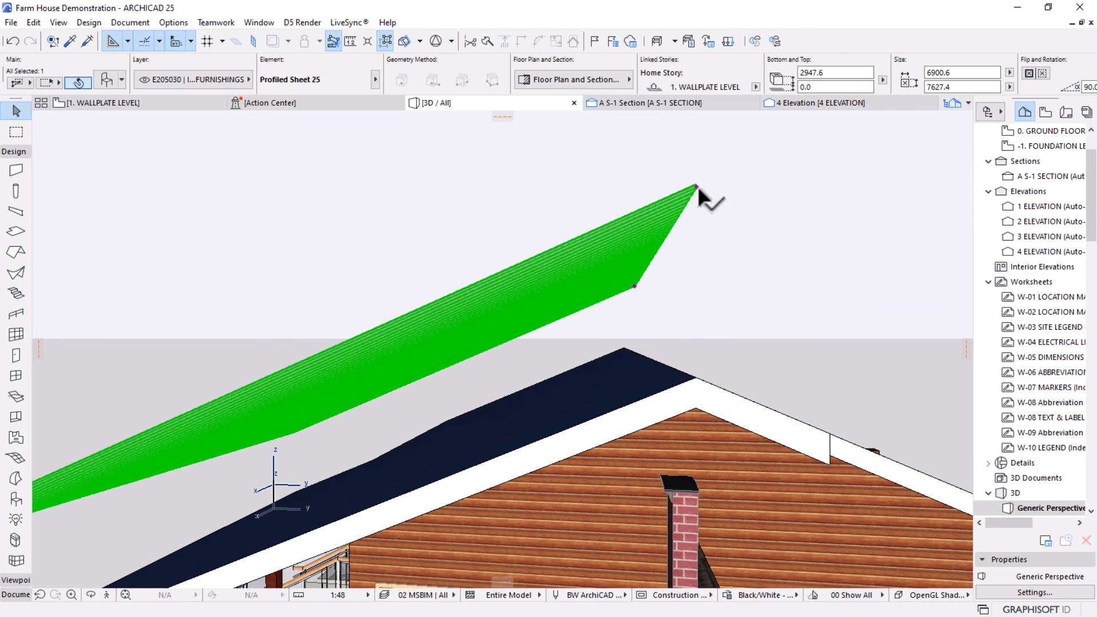
pyautogui.click(697, 187)
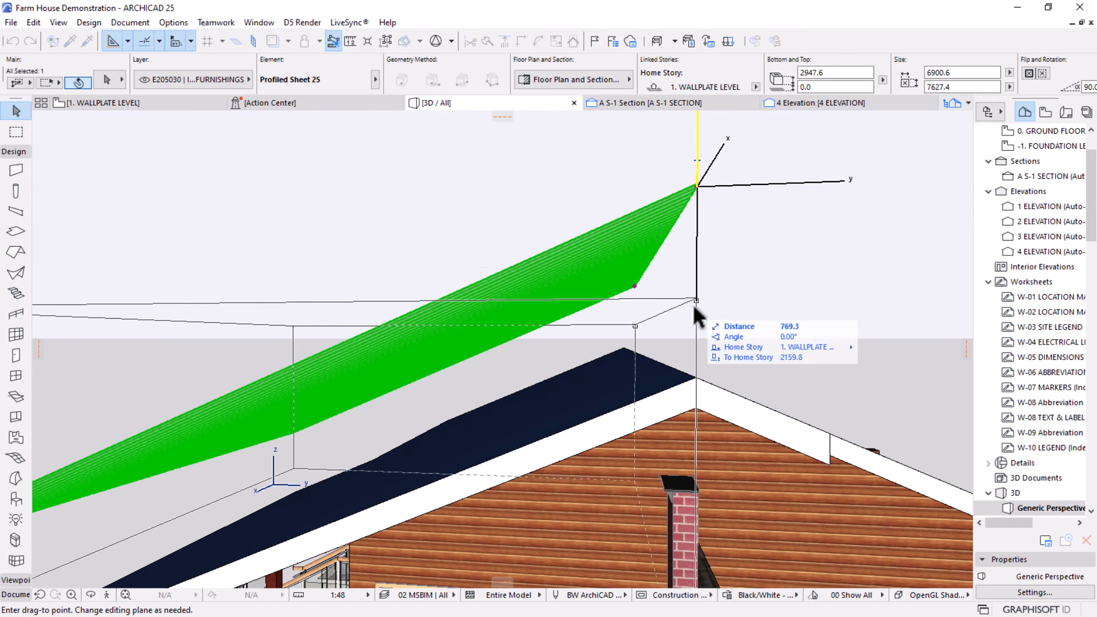
pyautogui.click(695, 373)
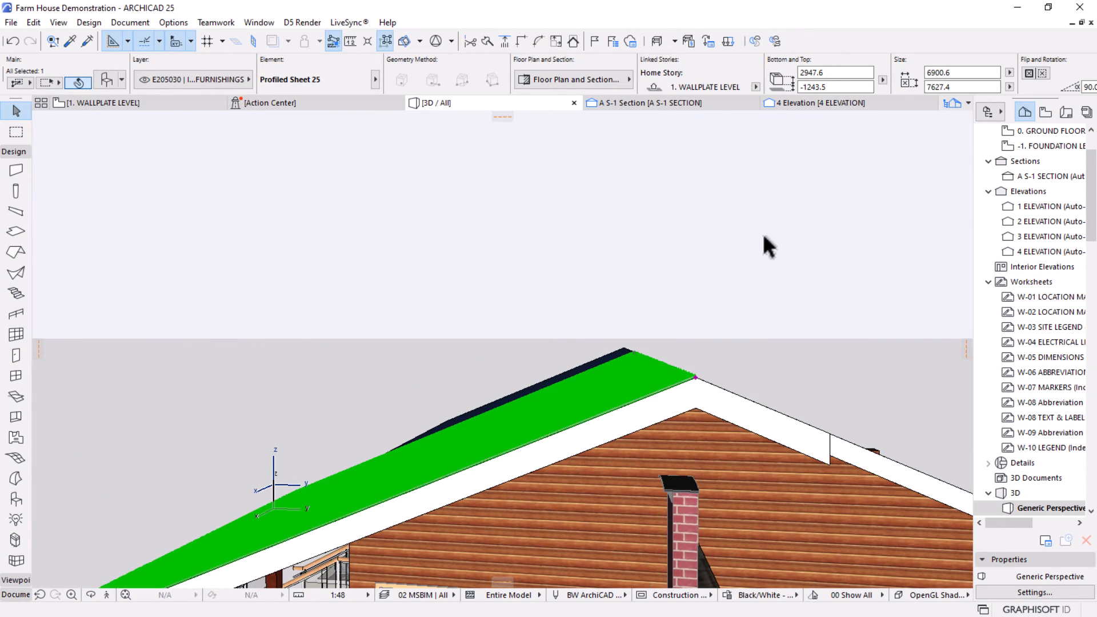
# Examine from several angles and close up how the profiled sheet sits on the roof slope.
pyautogui.keyDown('shift'); pyautogui.moveTo(571, 323); pyautogui.dragTo(776, 344, button='middle'); pyautogui.keyUp('shift')
pyautogui.scroll(-3, 703, 340)
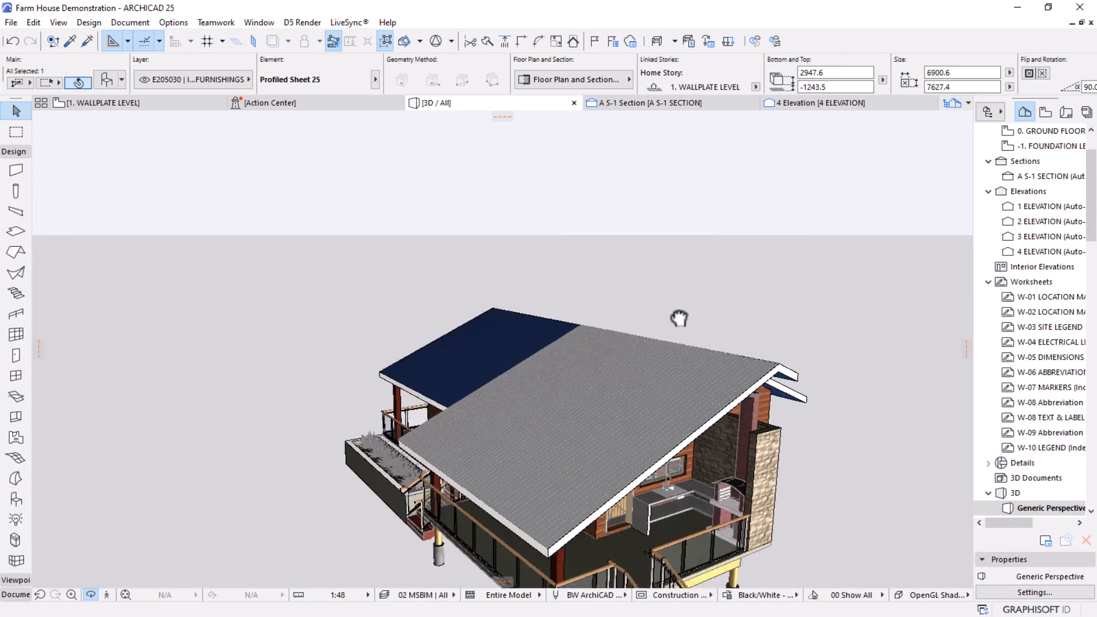
pyautogui.moveTo(680, 319); pyautogui.dragTo(687, 254, button='middle')
pyautogui.keyDown('shift'); pyautogui.moveTo(578, 326); pyautogui.dragTo(581, 352, button='middle'); pyautogui.keyUp('shift')
pyautogui.scroll(3, 582, 352)
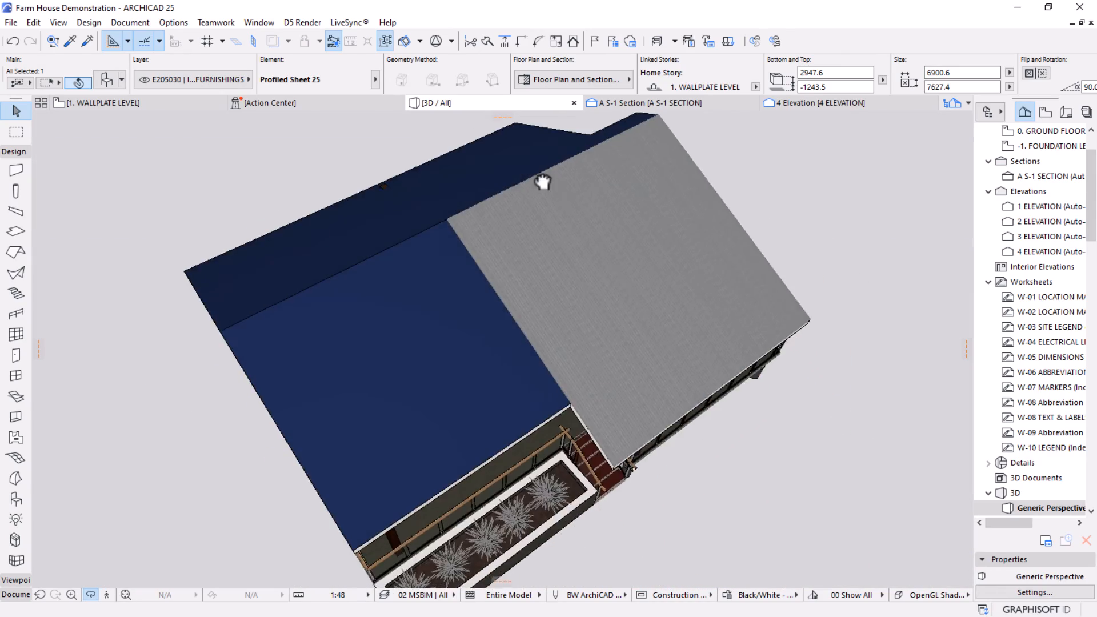
pyautogui.scroll(4, 544, 182)
pyautogui.scroll(3, 458, 238)
pyautogui.click(446, 277)
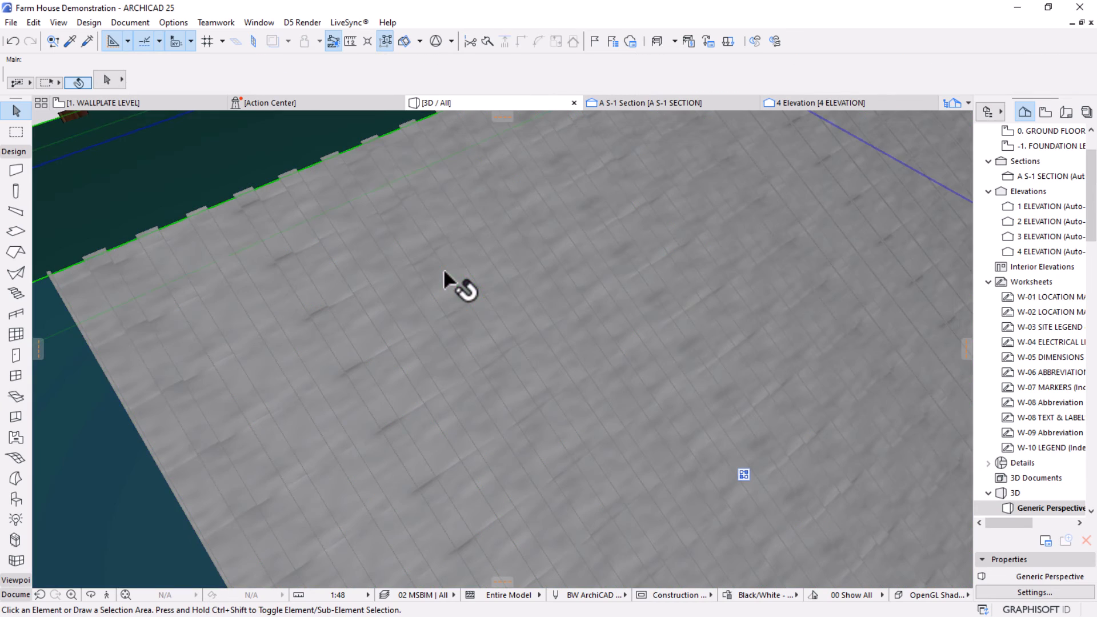
pyautogui.press('Escape')
pyautogui.click(188, 348)
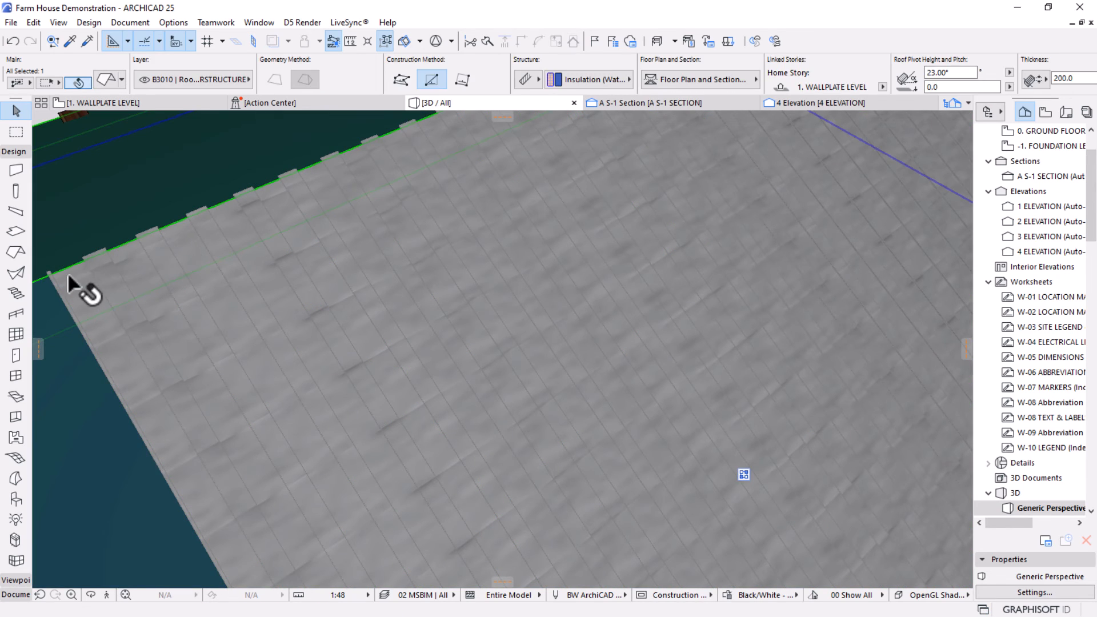
pyautogui.press('Escape')
# Open the profiled sheet's settings, review its profile pages, and enable the model surface override with its surface list open.
pyautogui.click(62, 291)
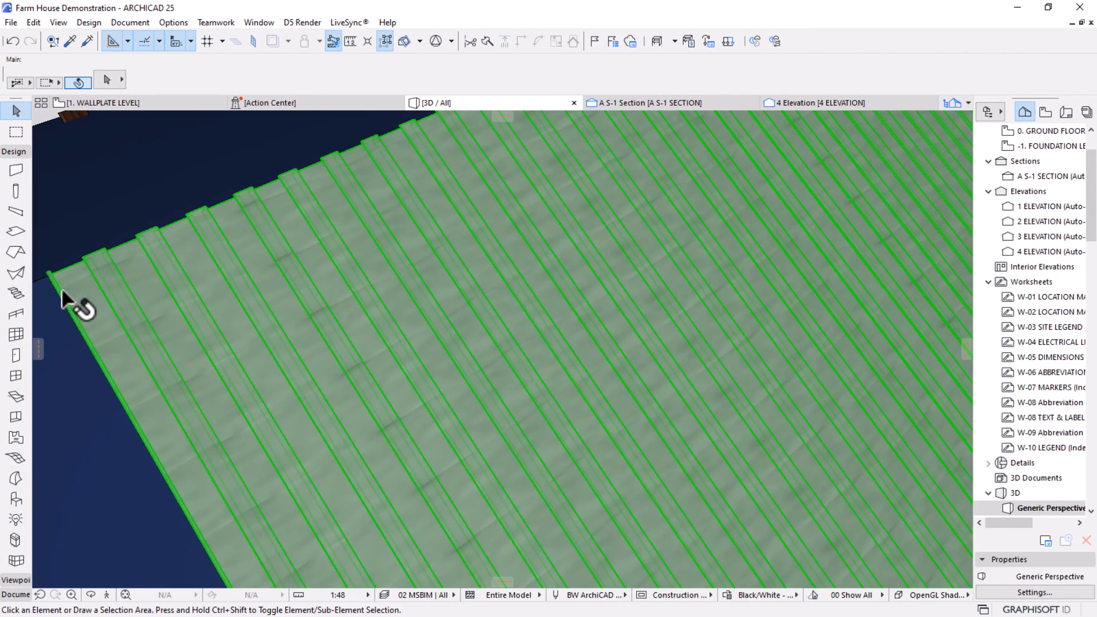
pyautogui.doubleClick(615, 200)
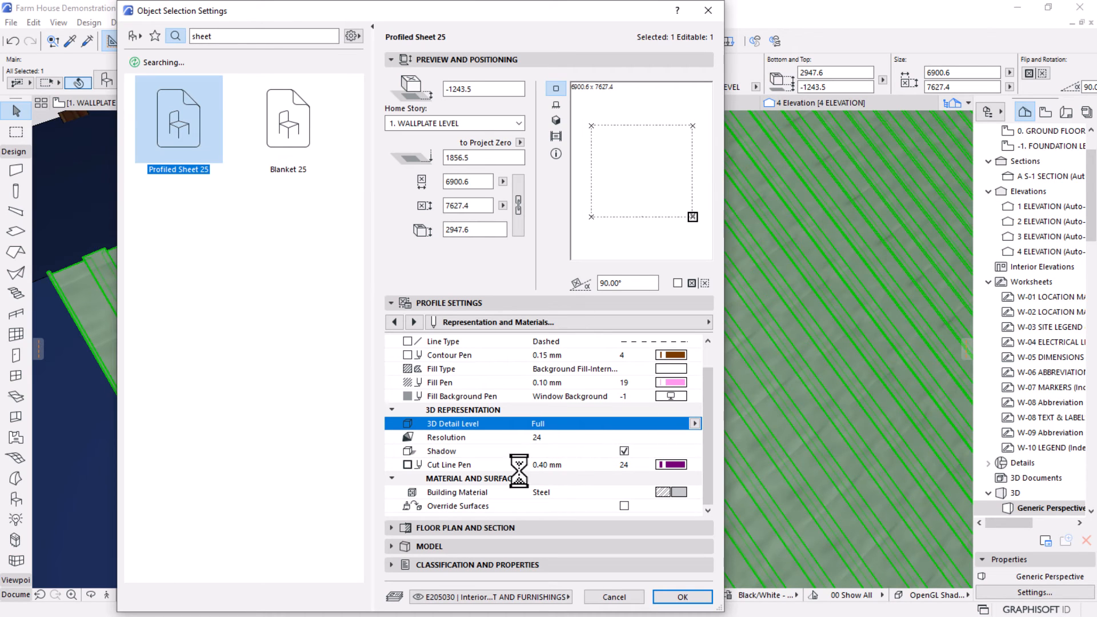
pyautogui.click(394, 322)
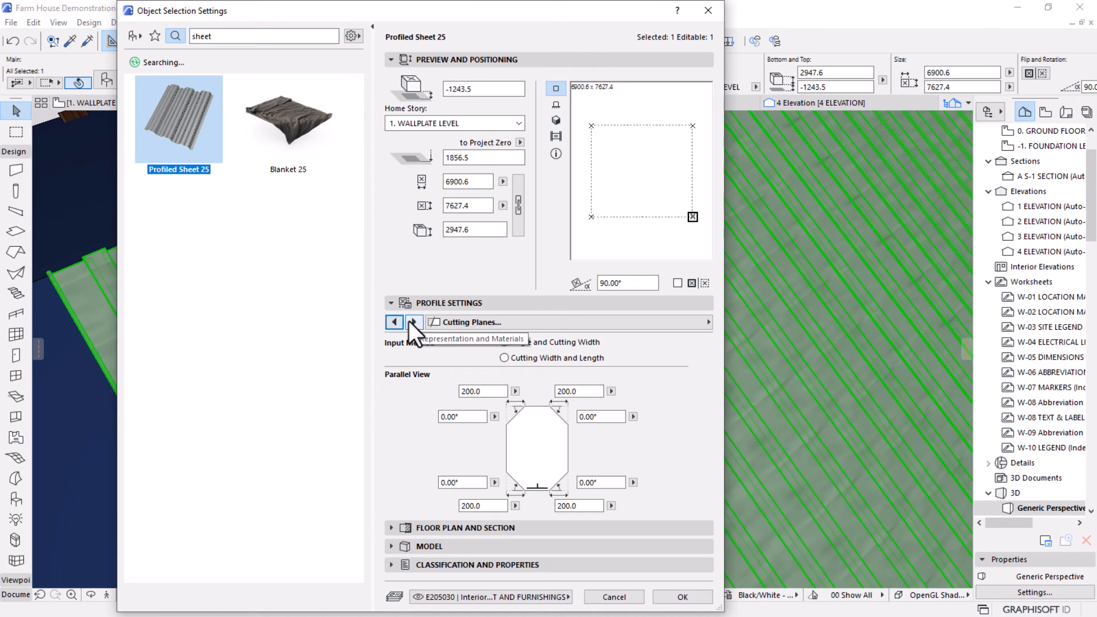
pyautogui.click(394, 322)
pyautogui.click(394, 322)
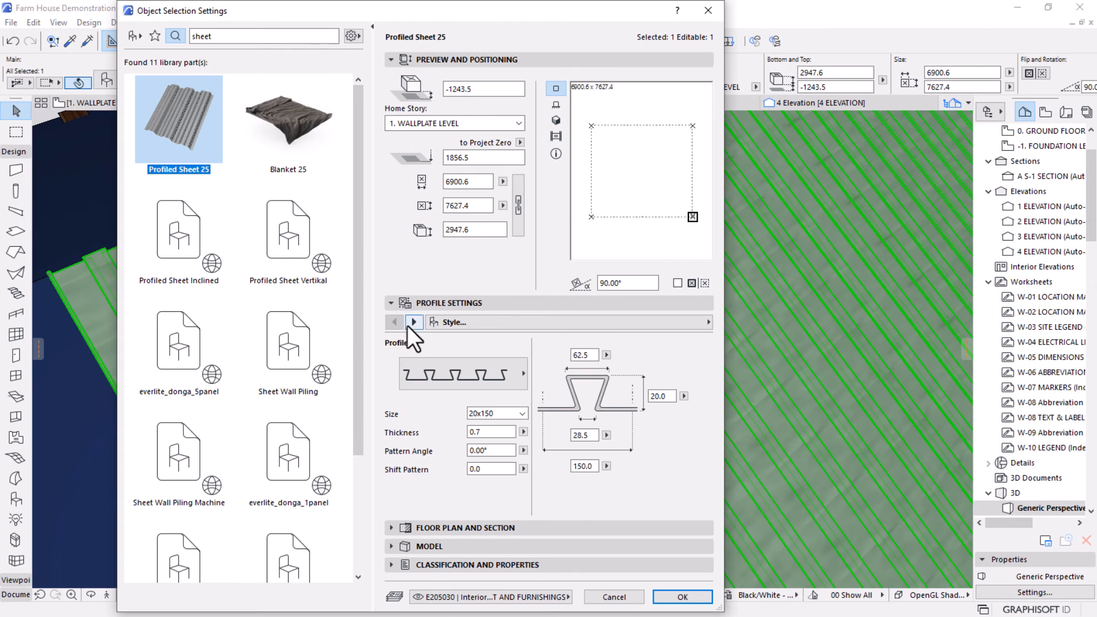
pyautogui.click(453, 546)
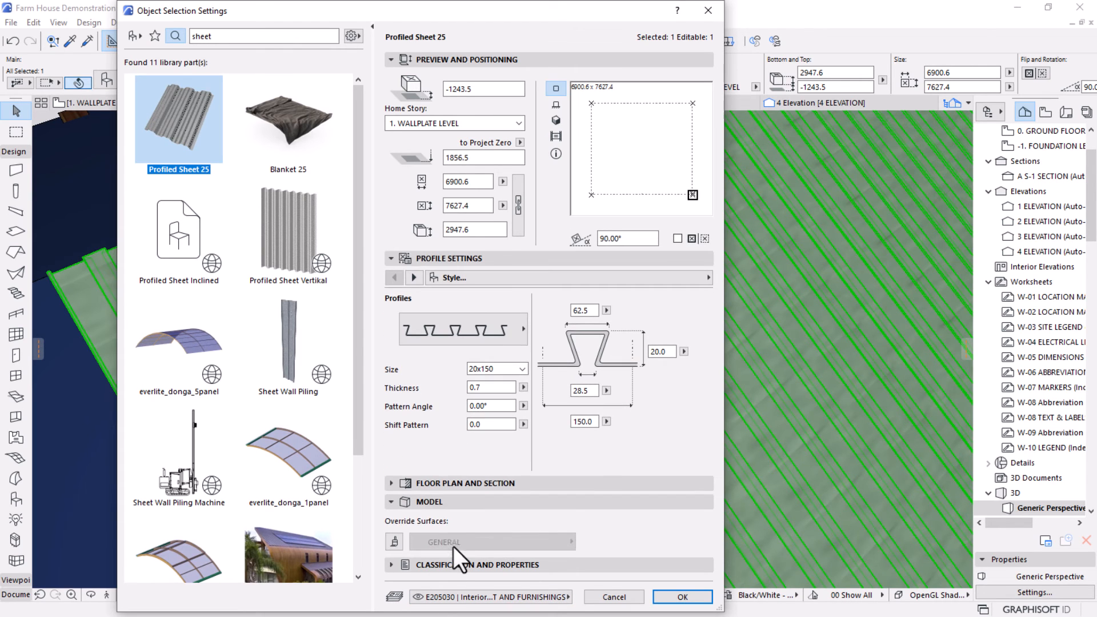
pyautogui.click(394, 541)
pyautogui.click(492, 542)
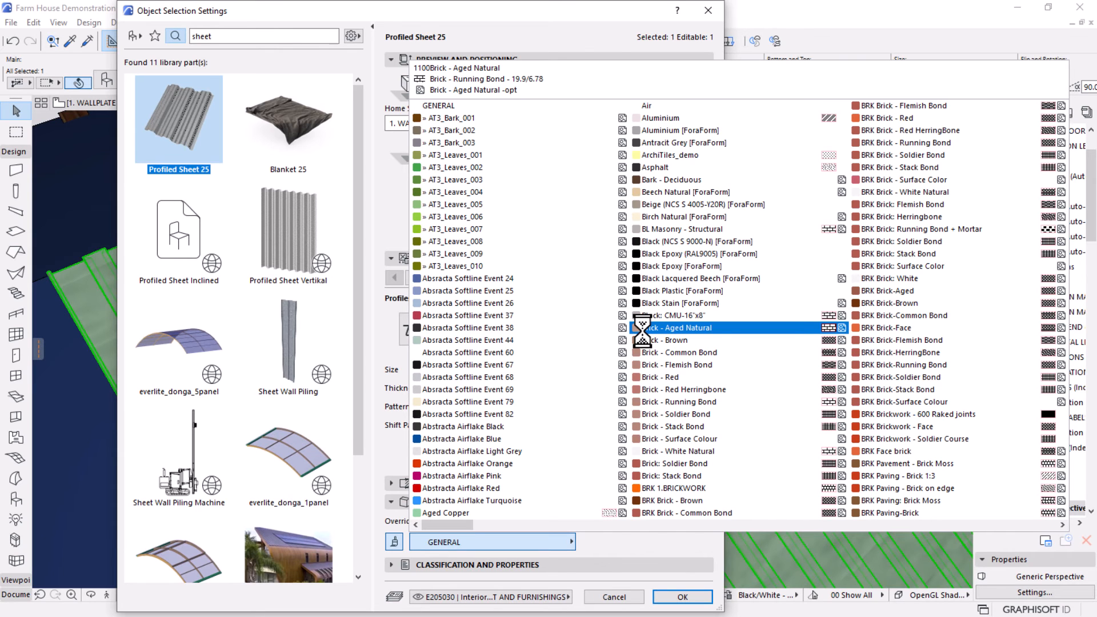
# Browse the metal and paint surfaces, and apply Nett Black [ForaForm] as the profiled sheet's override surface.
pyautogui.press('p')
pyautogui.press('Down')
pyautogui.press('Down')
pyautogui.press('Down')
pyautogui.press('Down')
pyautogui.press('Down')
pyautogui.press('Down')
pyautogui.press('Down')
pyautogui.press('Down')
pyautogui.press('Down')
pyautogui.press('Down')
pyautogui.press('Down')
pyautogui.press('Down')
pyautogui.press('Down')
pyautogui.press('Down')
pyautogui.press('Down')
pyautogui.press('Down')
pyautogui.press('Down')
pyautogui.press('Down')
pyautogui.press('Down')
pyautogui.press('Down')
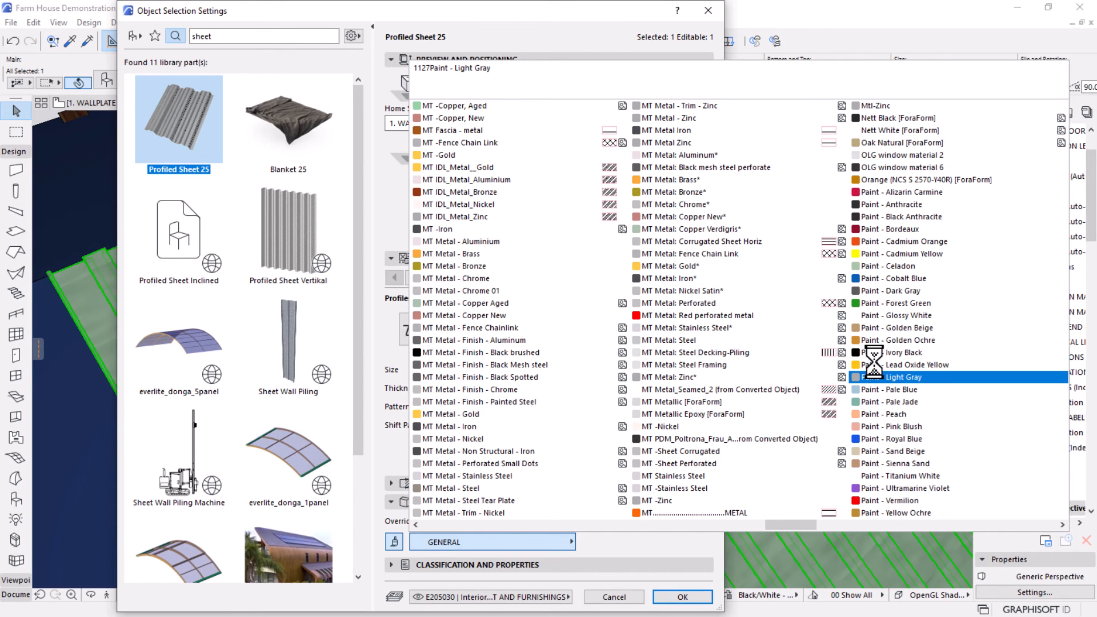
pyautogui.press('Down')
pyautogui.press('Down')
pyautogui.press('Down')
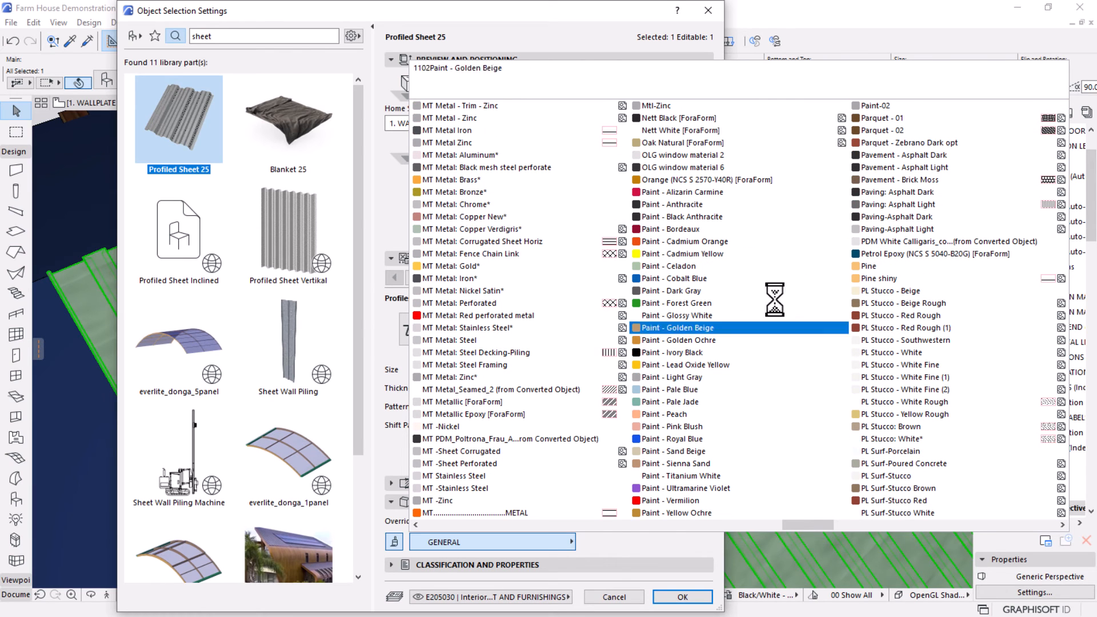
pyautogui.press('Down')
pyautogui.press('Down')
pyautogui.press('Down')
pyautogui.press('Down')
pyautogui.press('Down')
pyautogui.press('Down')
pyautogui.press('Down')
pyautogui.press('Down')
pyautogui.press('Down')
pyautogui.press('Down')
pyautogui.press('Down')
pyautogui.press('Down')
pyautogui.press('Down')
pyautogui.press('Down')
pyautogui.press('Down')
pyautogui.press('Down')
pyautogui.press('Down')
pyautogui.press('Down')
pyautogui.press('Down')
pyautogui.press('Down')
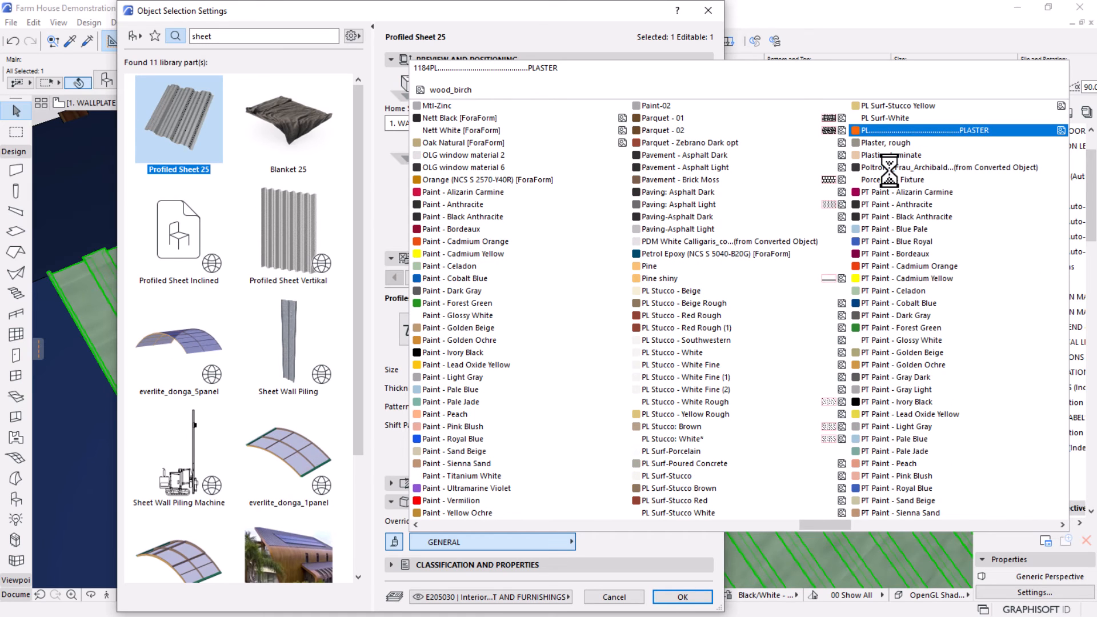
pyautogui.scroll(3, 876, 189)
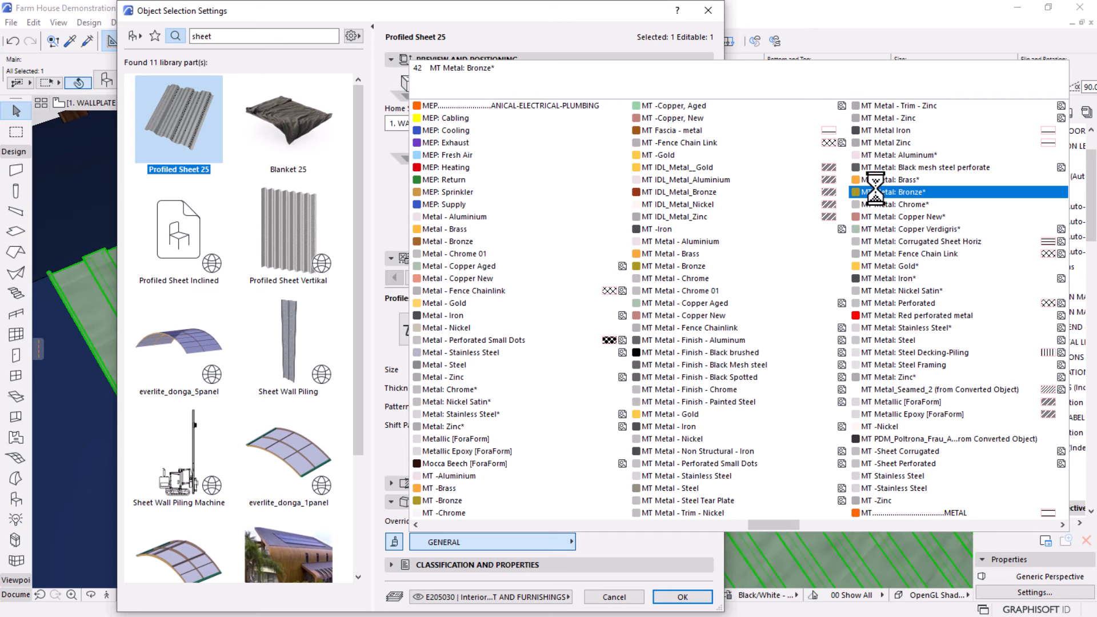
pyautogui.scroll(-1, 928, 440)
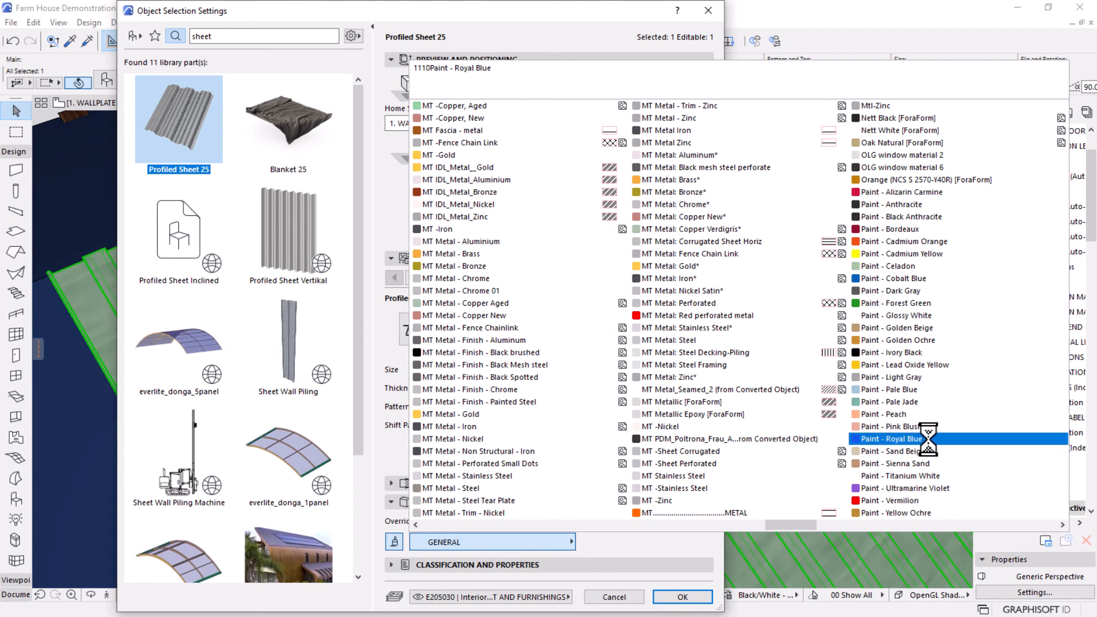
pyautogui.press('Down')
pyautogui.press('Down')
pyautogui.press('Down')
pyautogui.press('Down')
pyautogui.press('Down')
pyautogui.press('Down')
pyautogui.press('Down')
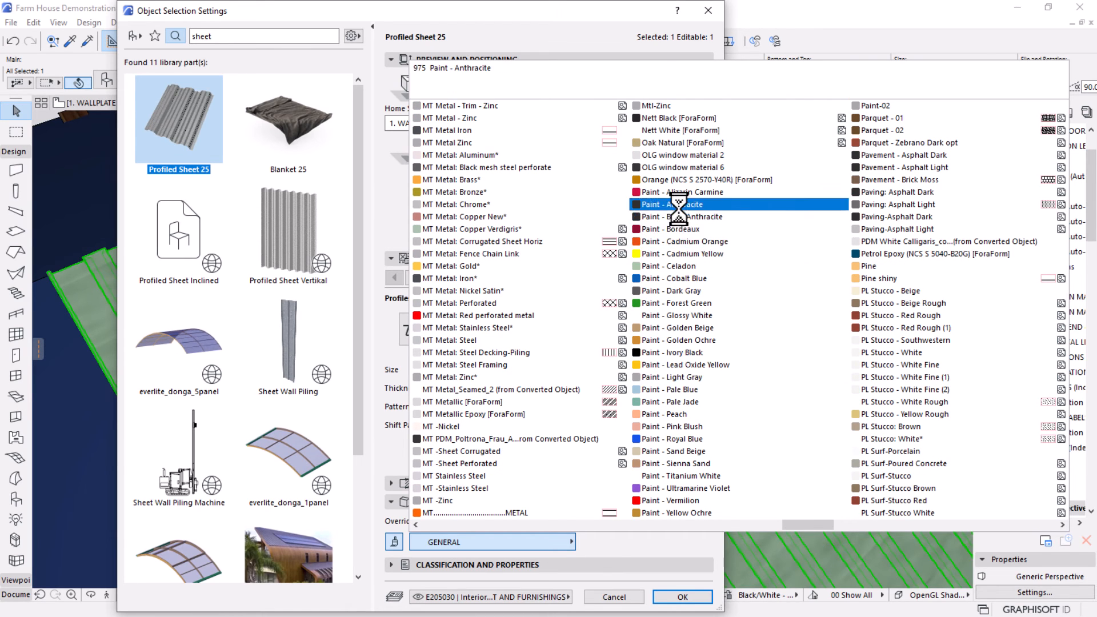
pyautogui.click(671, 118)
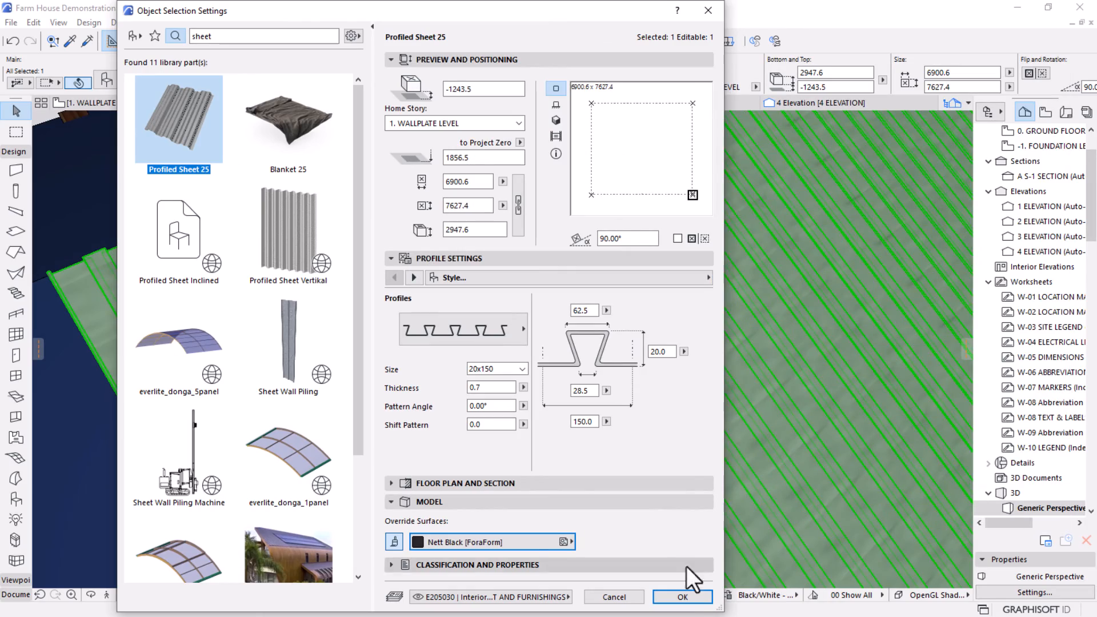
pyautogui.click(683, 597)
# Reopen the profiled sheet's settings, browse the surface list, and replace its override surface with PT Paint-04.
pyautogui.keyDown('shift'); pyautogui.moveTo(621, 258); pyautogui.dragTo(306, 167, button='middle'); pyautogui.keyUp('shift')
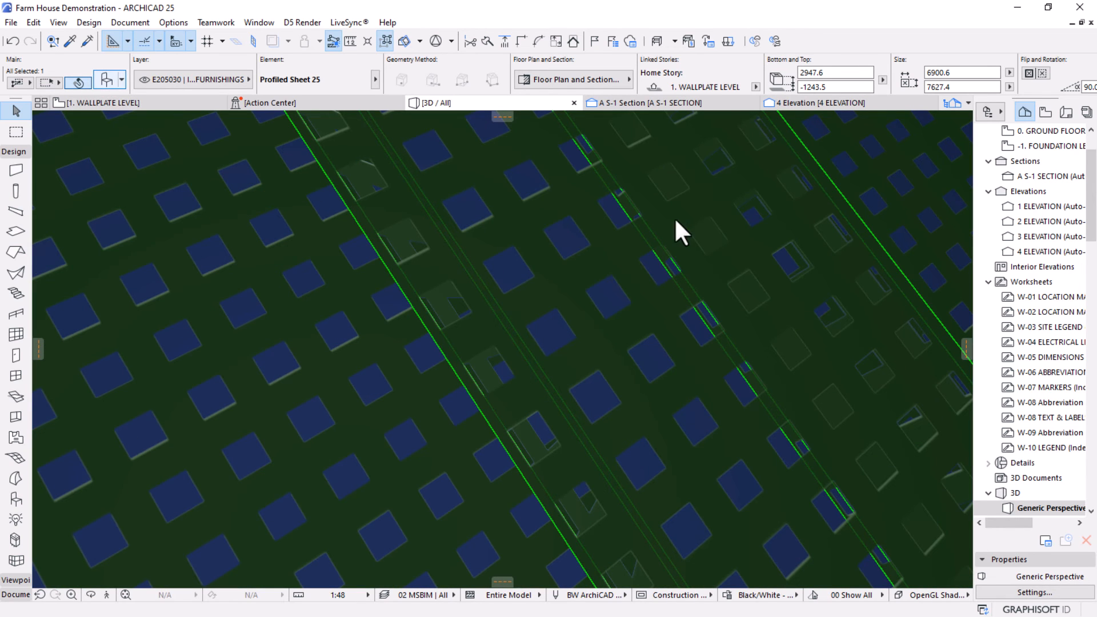
pyautogui.hotkey('ctrl', 't')
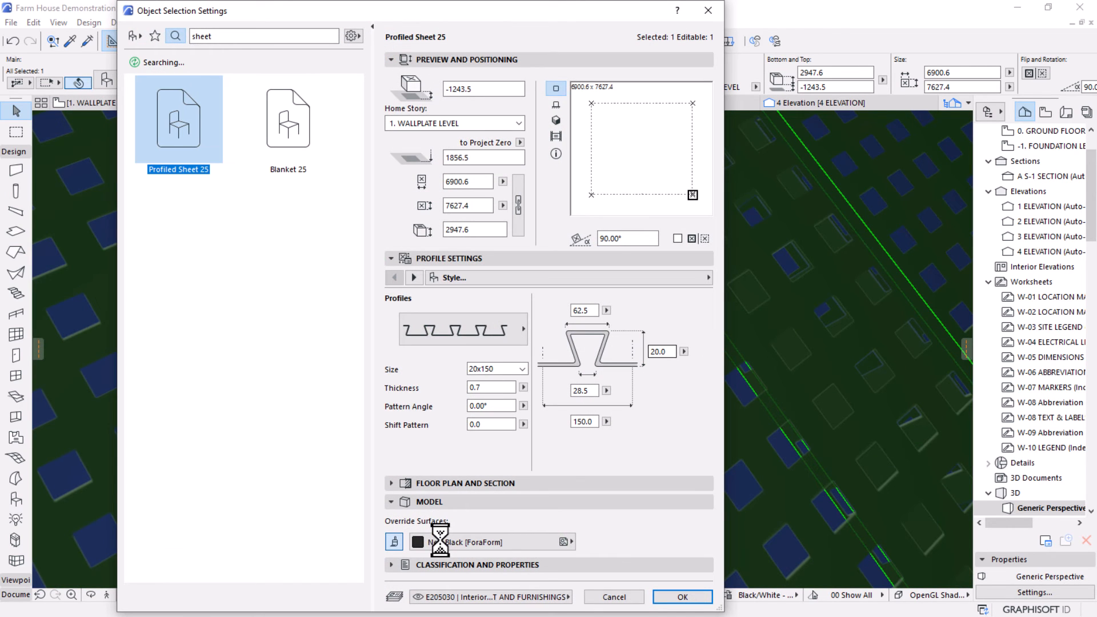
pyautogui.click(532, 543)
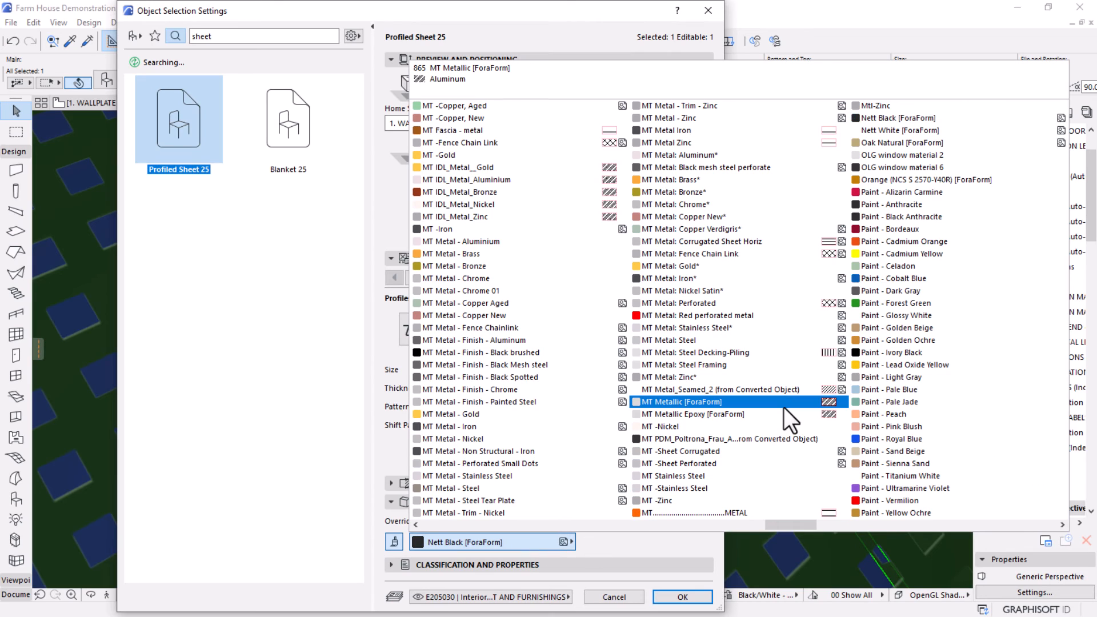
pyautogui.hscroll(5, 911, 399)
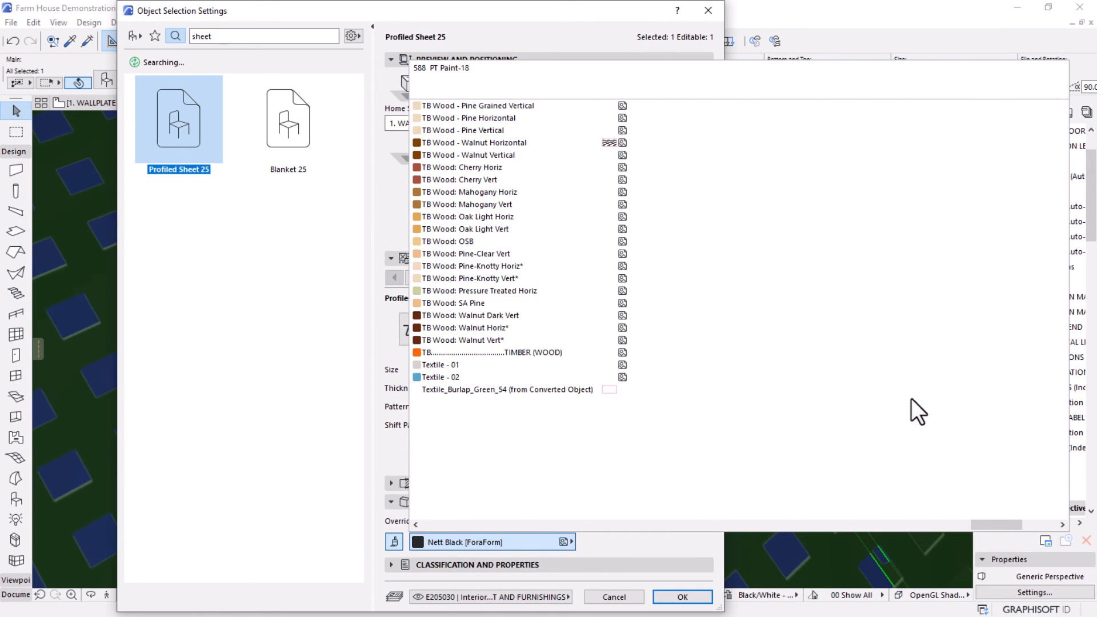
pyautogui.hscroll(3, 910, 399)
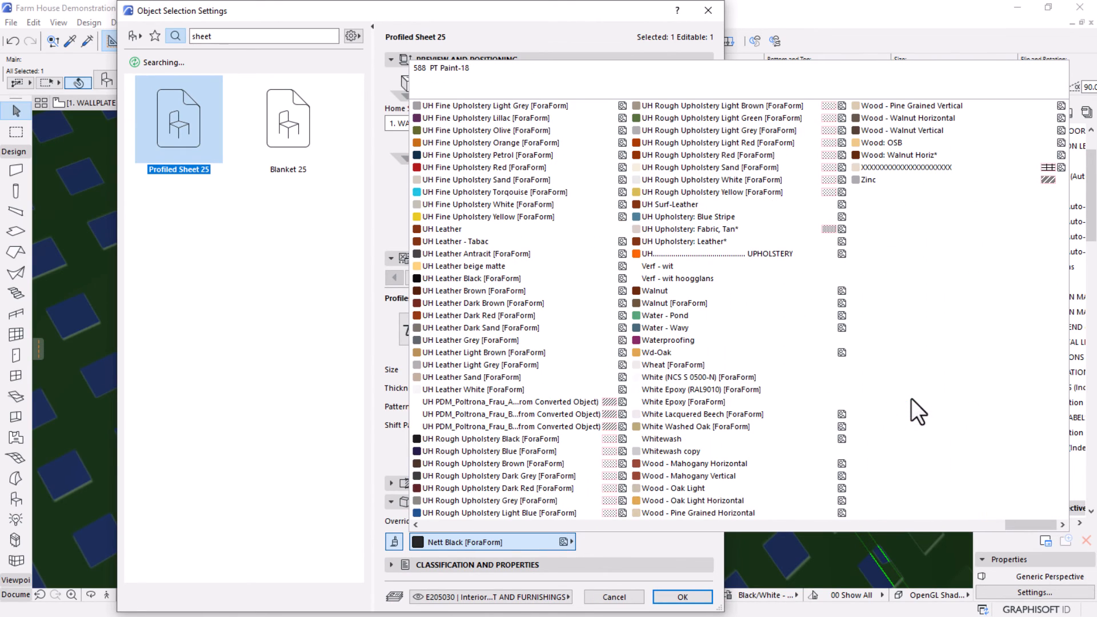
pyautogui.hscroll(-3, 911, 398)
pyautogui.hscroll(-3, 910, 398)
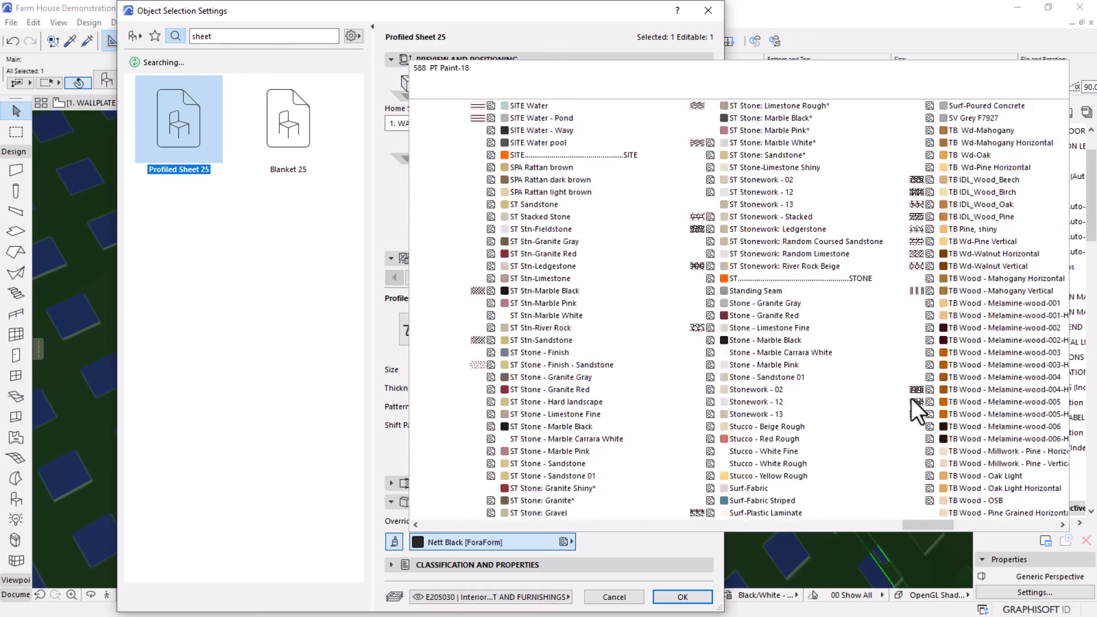
pyautogui.hscroll(-3, 911, 399)
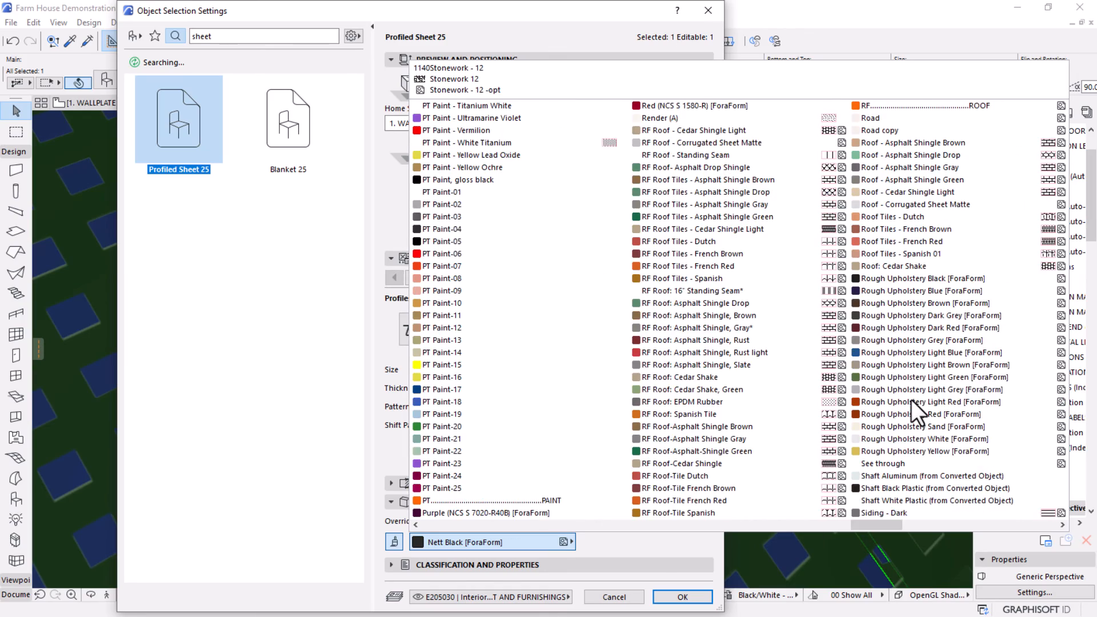
pyautogui.click(471, 228)
pyautogui.click(688, 596)
# In the Wallplate Level floor plan, mirror a copy of the profiled sheet across its ridge-side edge.
pyautogui.scroll(-3, 594, 241)
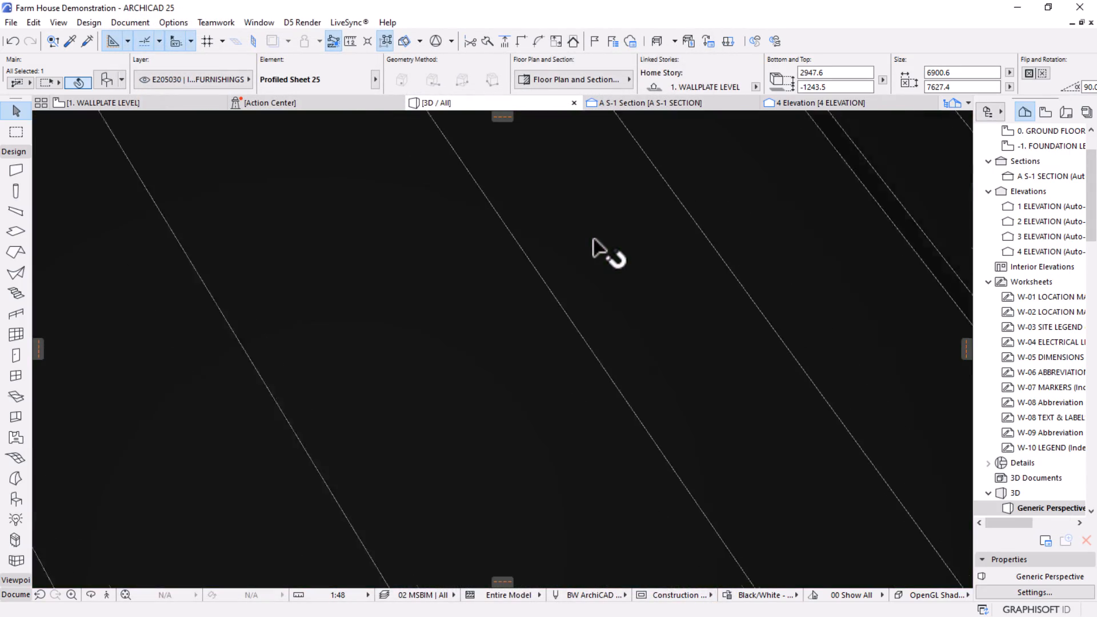
pyautogui.scroll(-5, 663, 251)
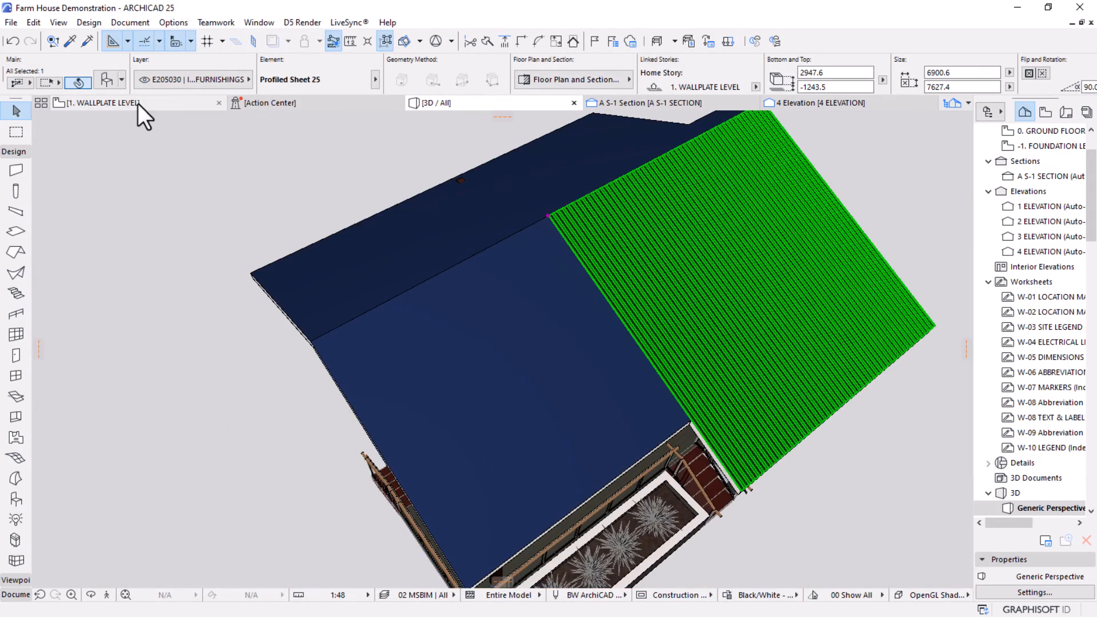
pyautogui.click(139, 104)
pyautogui.scroll(-5, 773, 373)
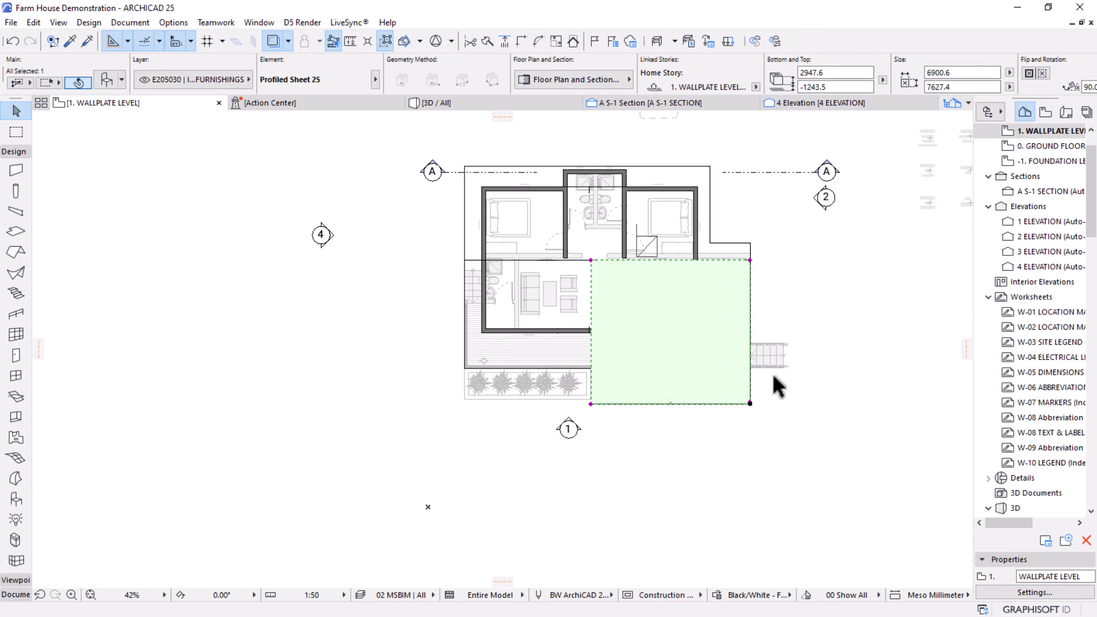
pyautogui.hotkey('ctrl', 'alt', 'm')
pyautogui.scroll(4, 724, 276)
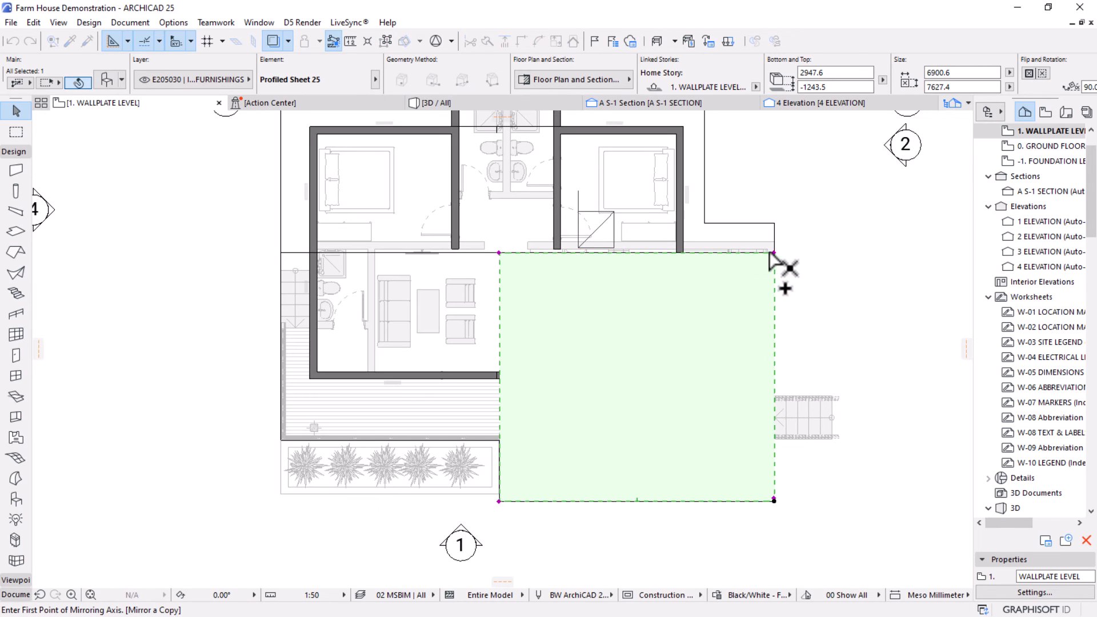
pyautogui.click(774, 252)
pyautogui.click(497, 250)
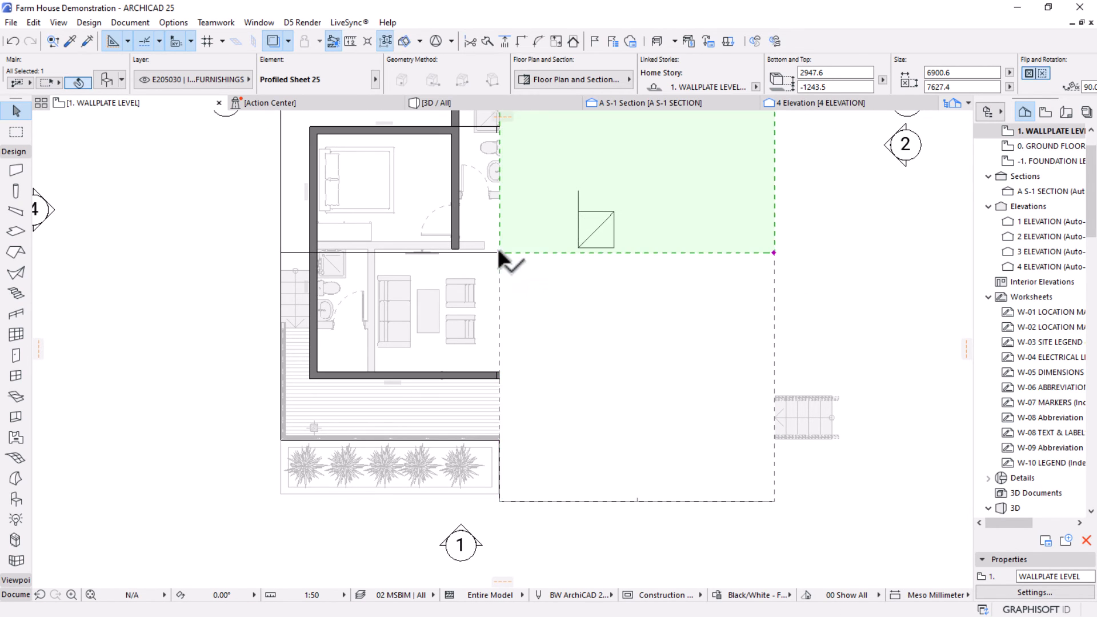
pyautogui.scroll(-4, 612, 286)
pyautogui.scroll(4, 612, 287)
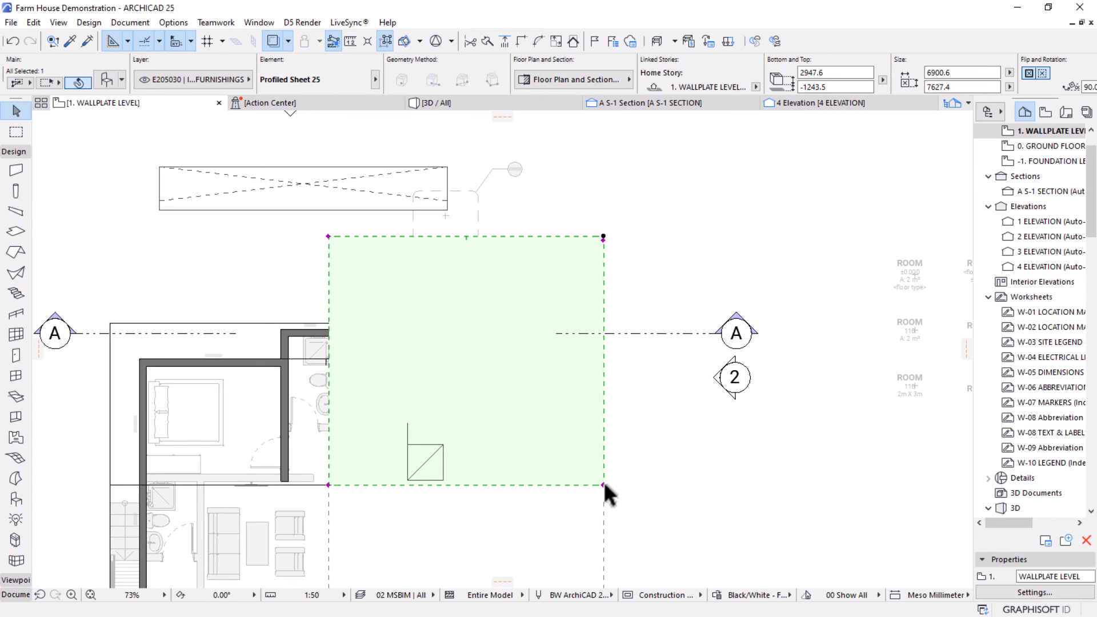
pyautogui.click(604, 484)
pyautogui.click(825, 327)
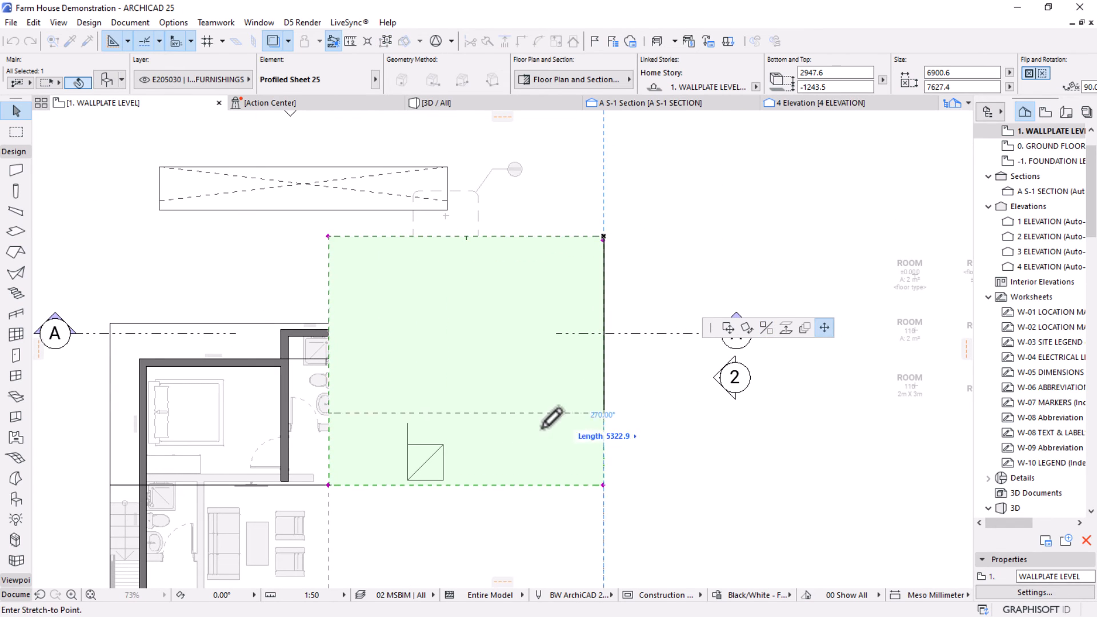
pyautogui.press('Escape')
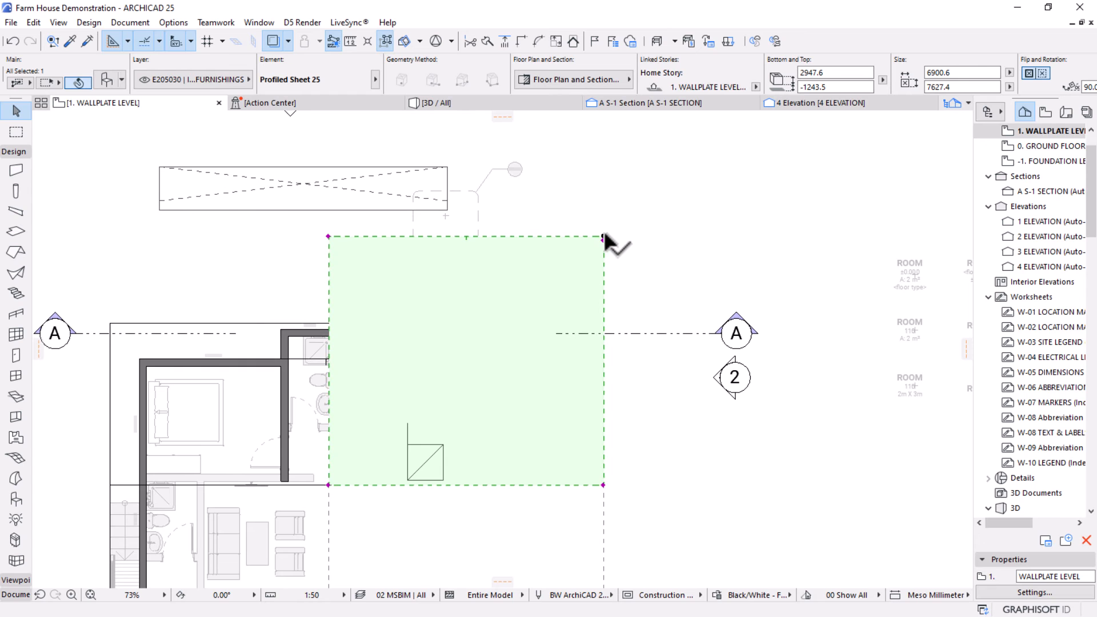
# Stretch the mirrored sheet's outer corner to the rear roof outline's corner, giving a size of about 5683 by 4499 mm.
pyautogui.click(604, 236)
pyautogui.click(454, 236)
pyautogui.click(454, 237)
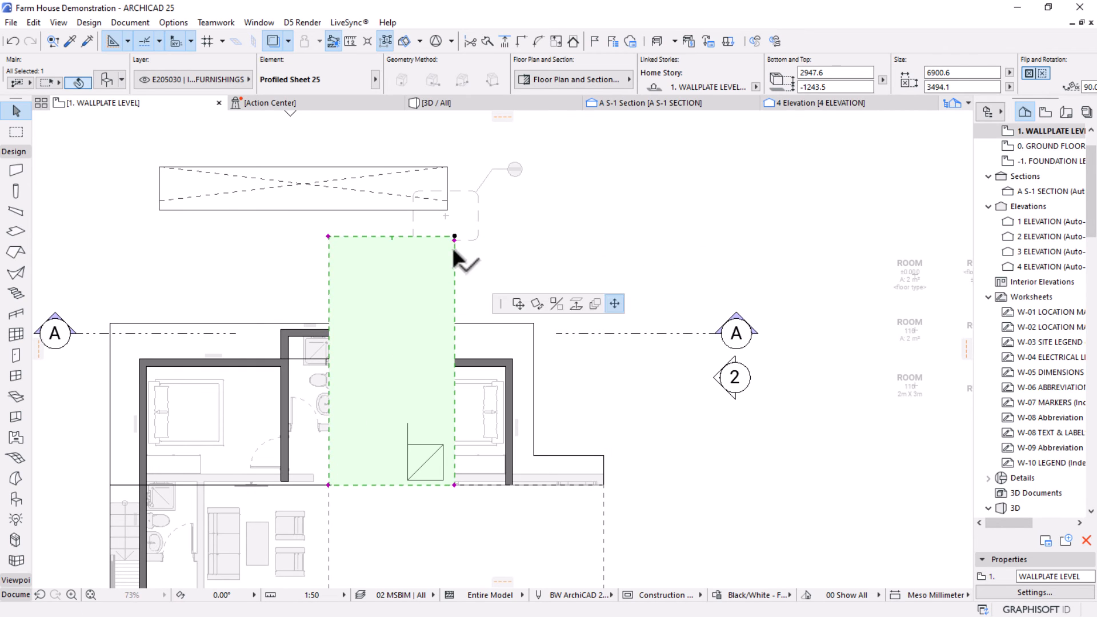
pyautogui.click(534, 323)
pyautogui.scroll(-1, 558, 283)
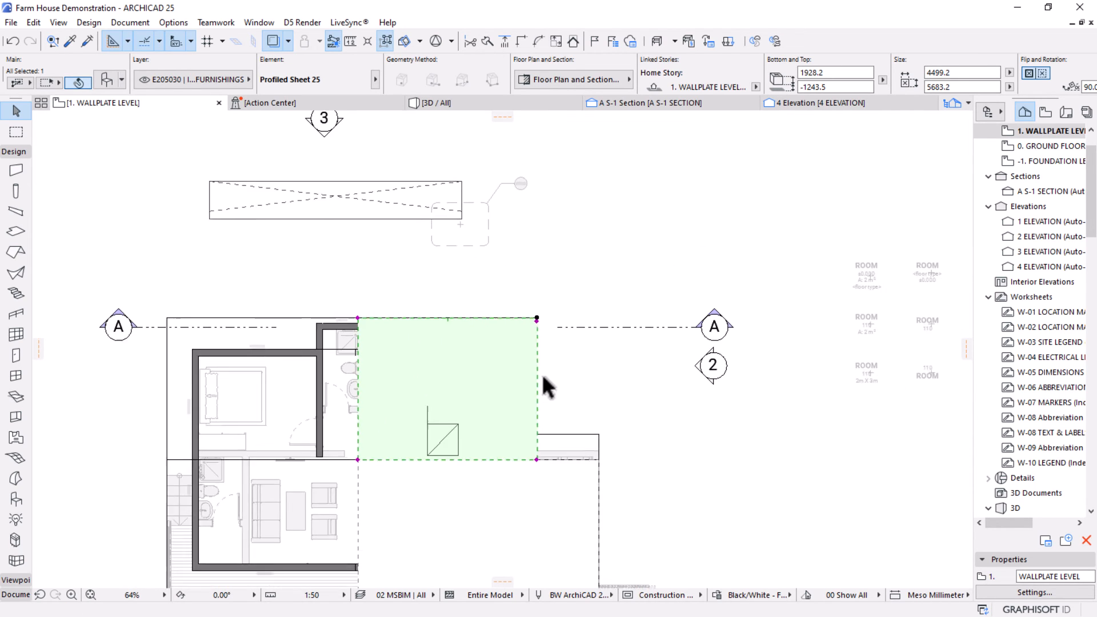
pyautogui.scroll(-1, 543, 376)
pyautogui.moveTo(543, 375); pyautogui.dragTo(574, 307, button='middle')
# In 3D, raise the mirrored profiled sheet vertically by its ridge-side corner to the level of the roof's ridge, and deselect it.
pyautogui.click(466, 108)
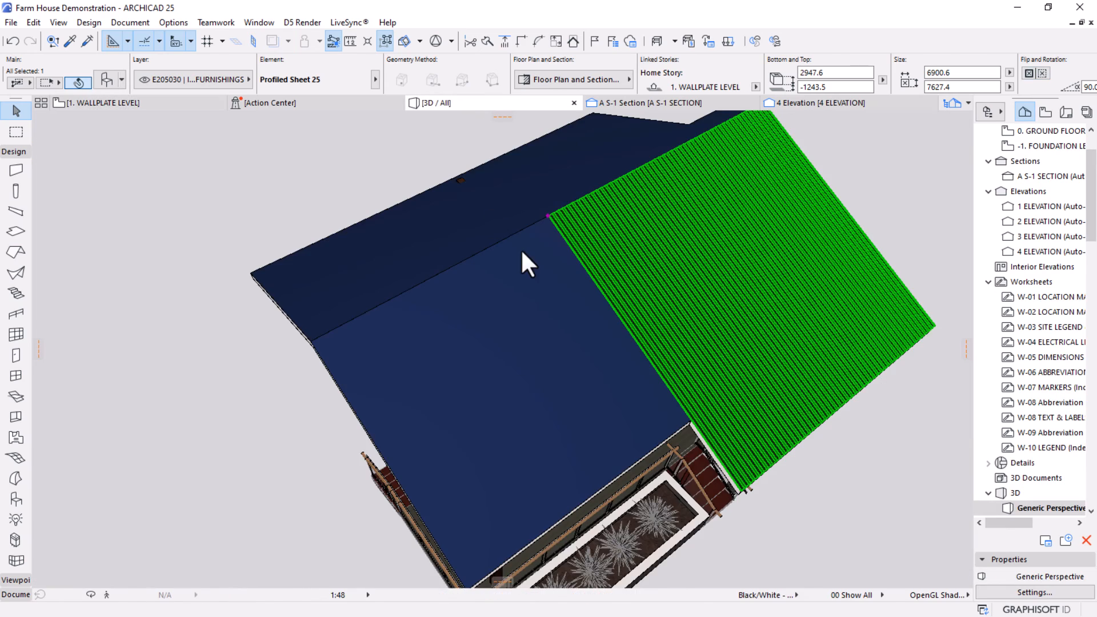
pyautogui.keyDown('shift'); pyautogui.moveTo(520, 252); pyautogui.dragTo(497, 465, button='middle'); pyautogui.keyUp('shift')
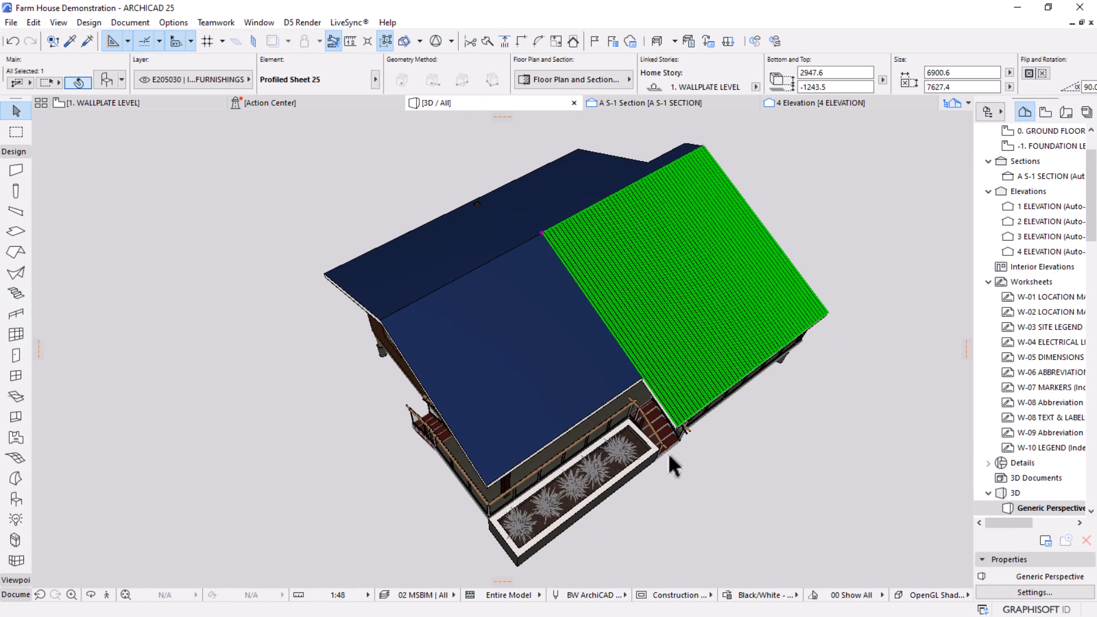
pyautogui.keyDown('shift'); pyautogui.moveTo(776, 486); pyautogui.dragTo(976, 331, button='middle'); pyautogui.keyUp('shift')
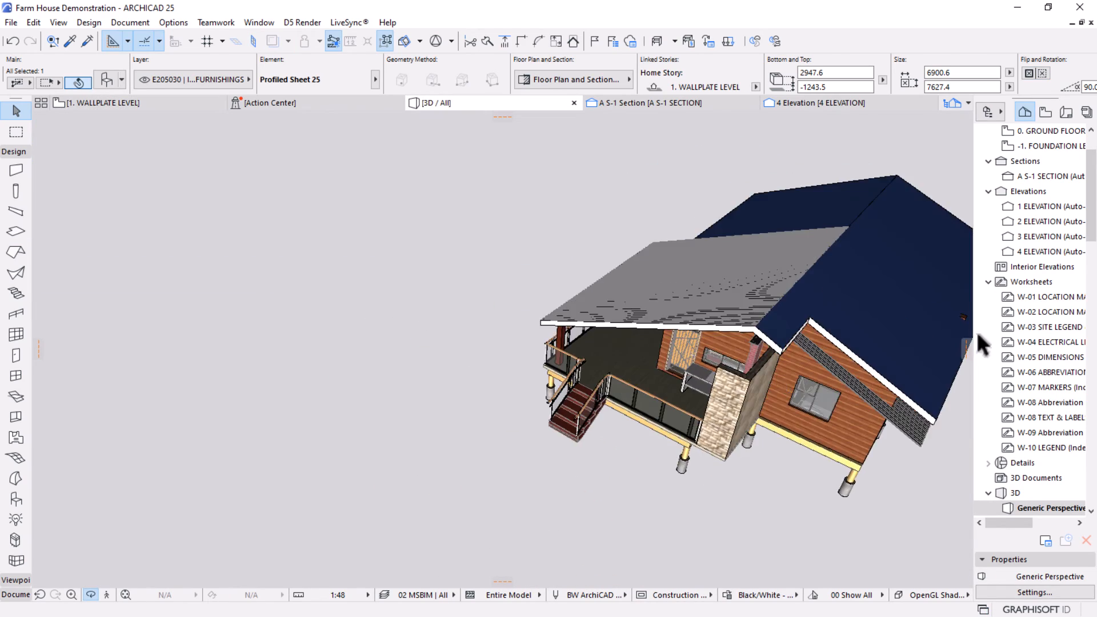
pyautogui.scroll(3, 976, 332)
pyautogui.scroll(10, 906, 313)
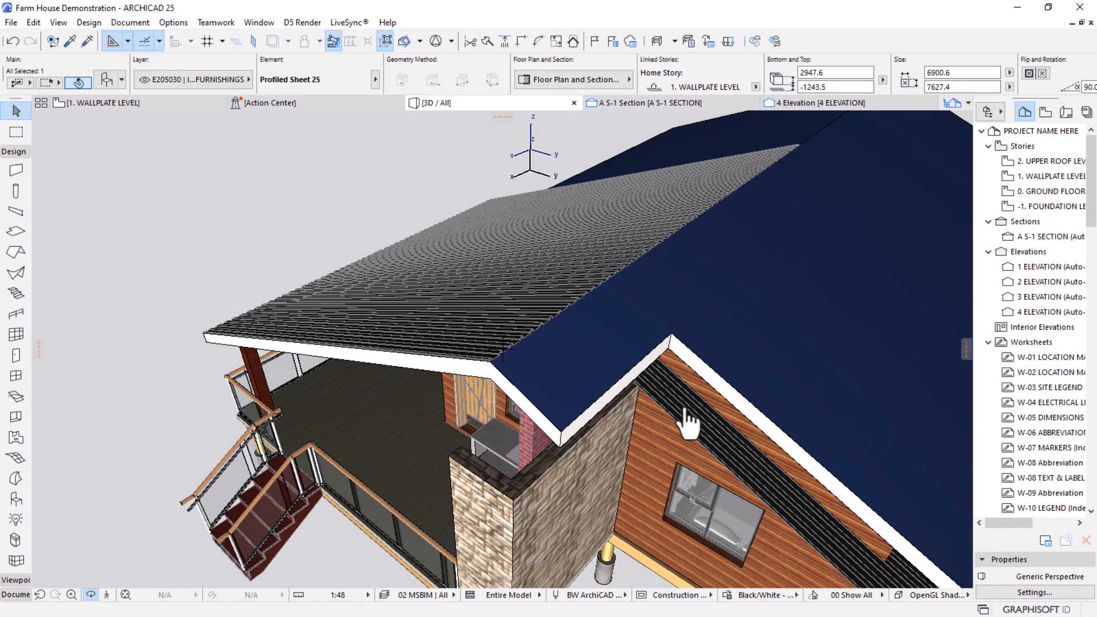
pyautogui.click(681, 413)
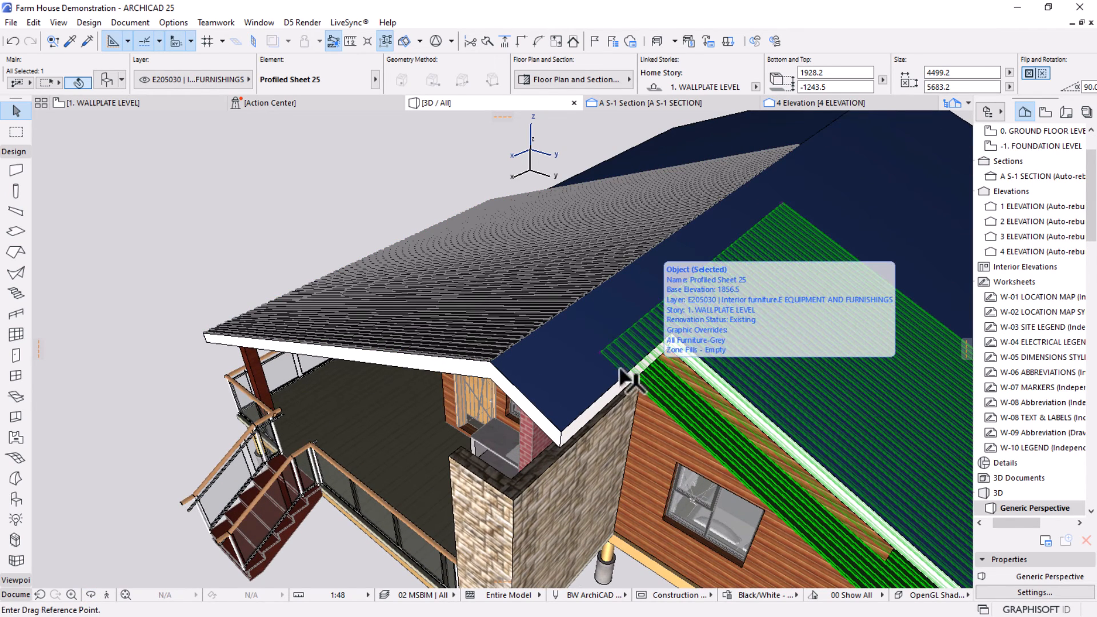
pyautogui.click(600, 352)
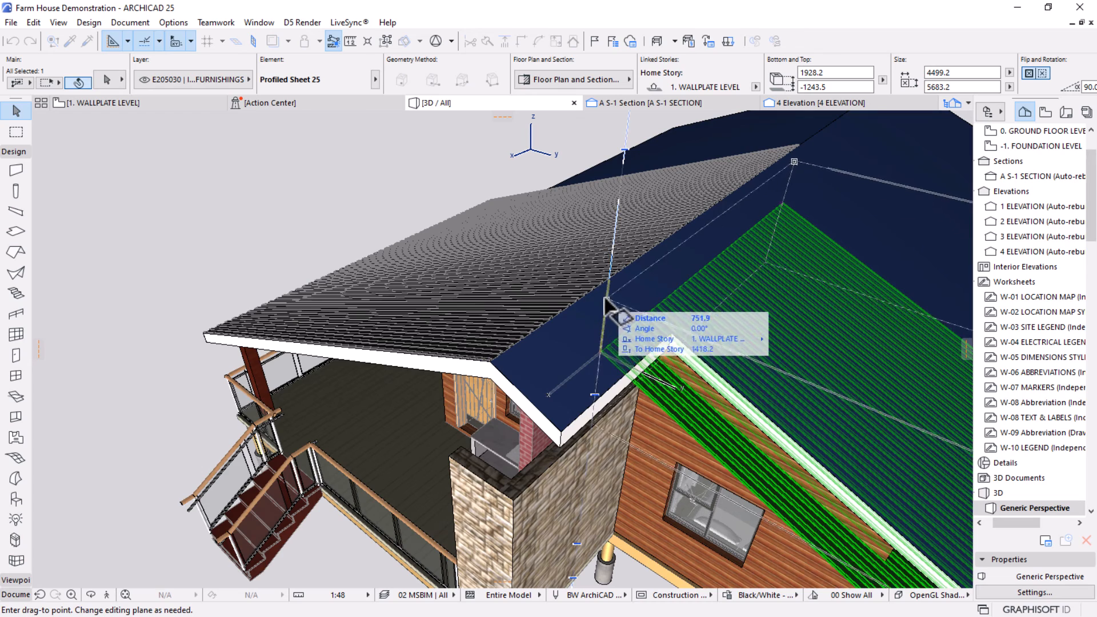
pyautogui.click(489, 364)
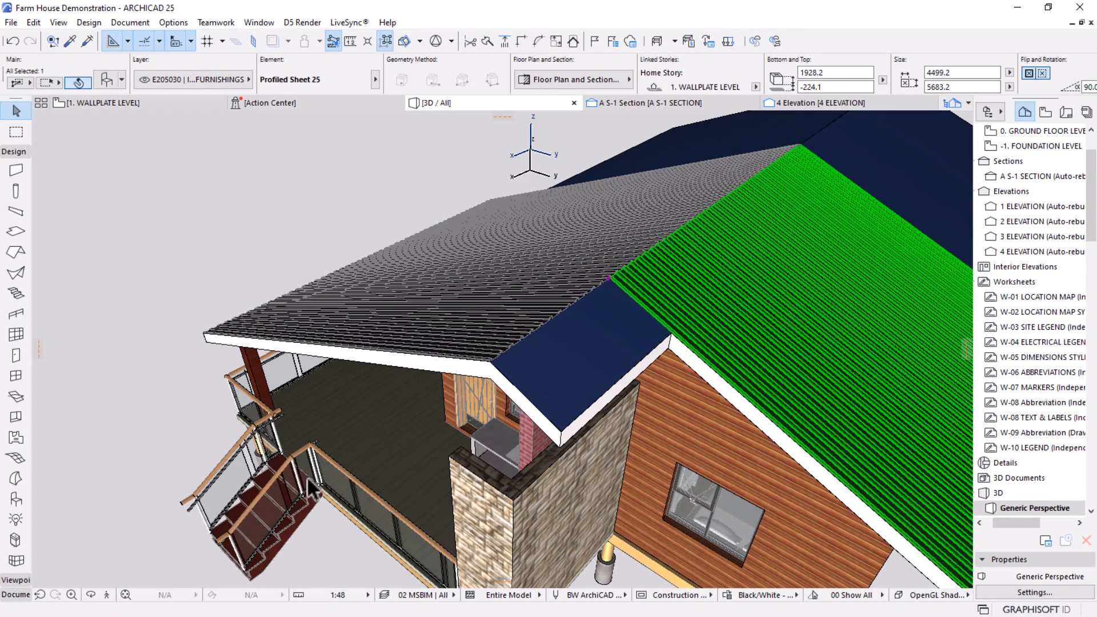
pyautogui.scroll(-1, 557, 421)
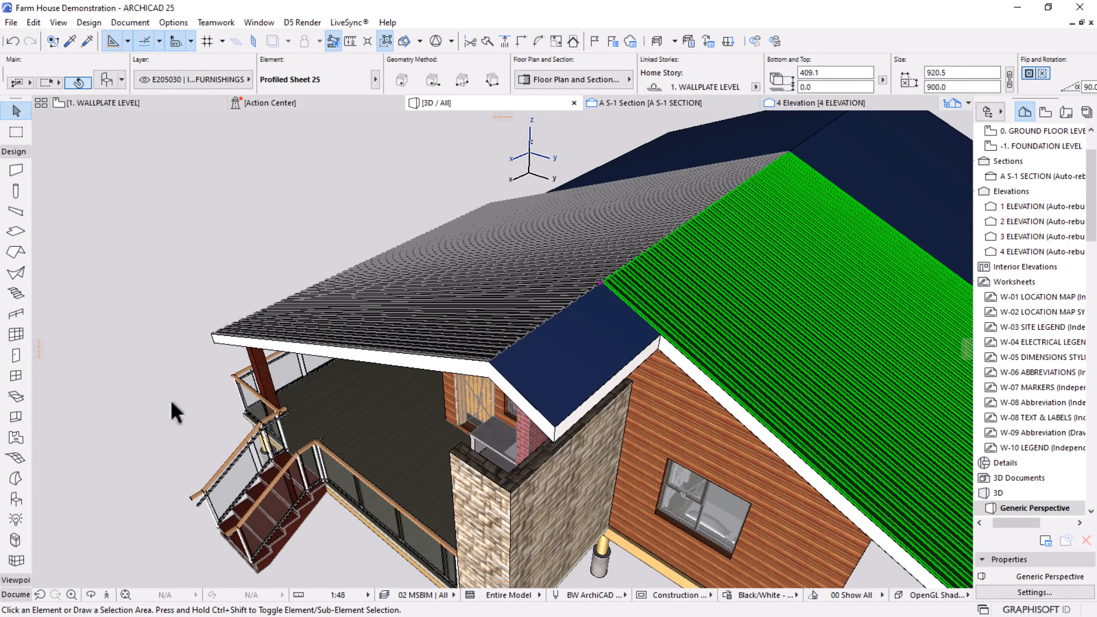
pyautogui.press('Escape')
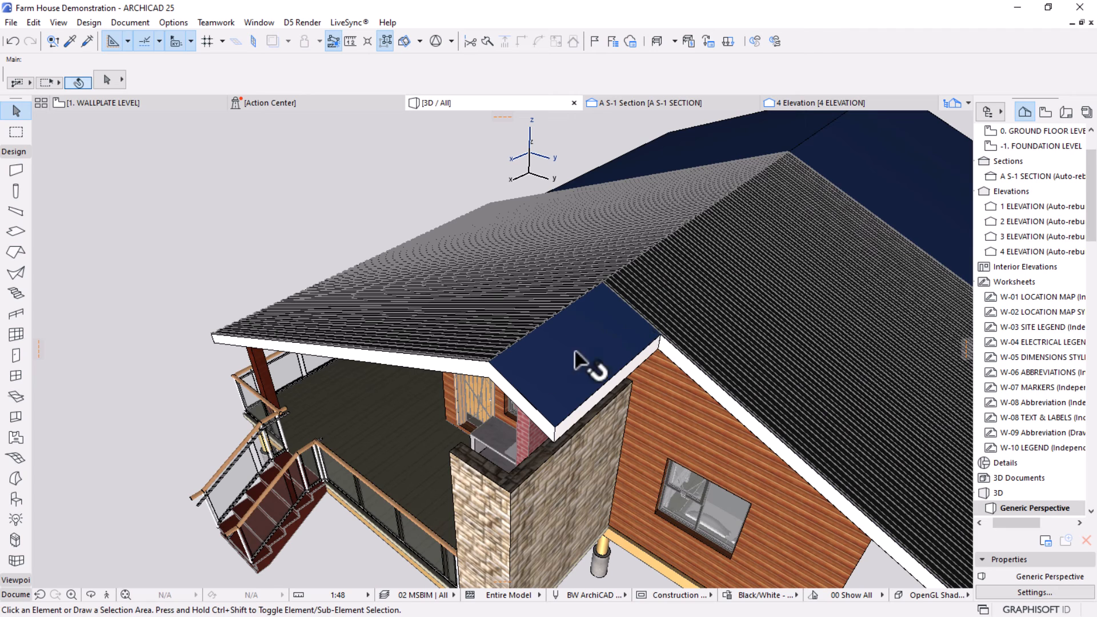
# In the Wallplate Level plan, copy the mirrored sheet sideways so its ridge-side outer corner meets the front sheet's outer ridge corner.
pyautogui.click(113, 108)
pyautogui.click(509, 306)
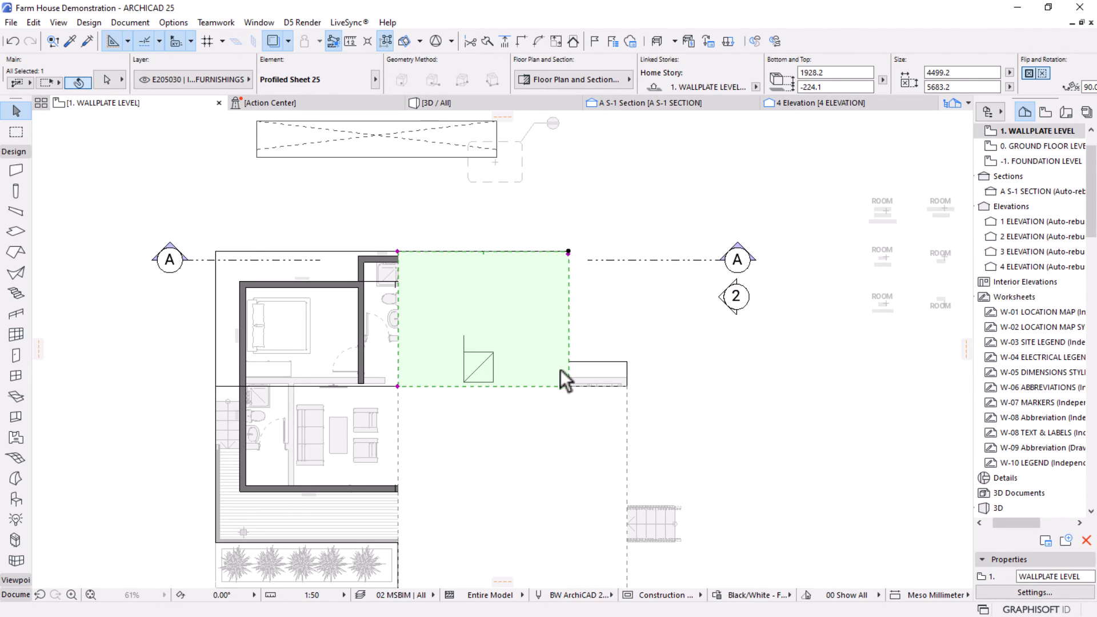
pyautogui.moveTo(569, 385); pyautogui.dragTo(627, 386)
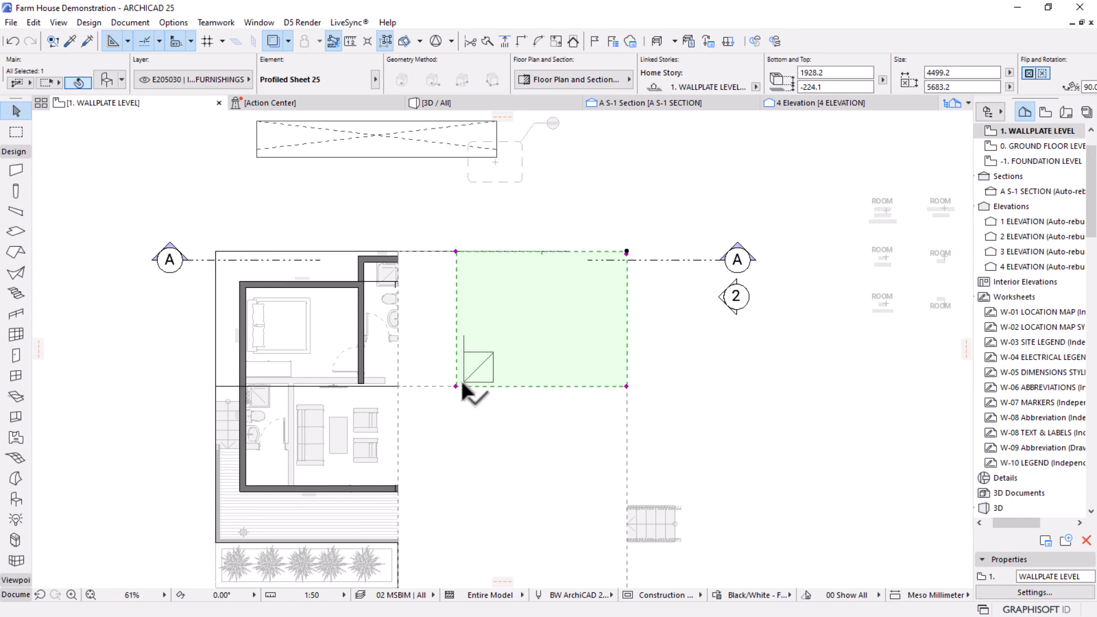
# Stretch the copied sheet to fit the small roof strip beside the mirrored sheet, at about 1945 by 820 mm.
pyautogui.click(458, 385)
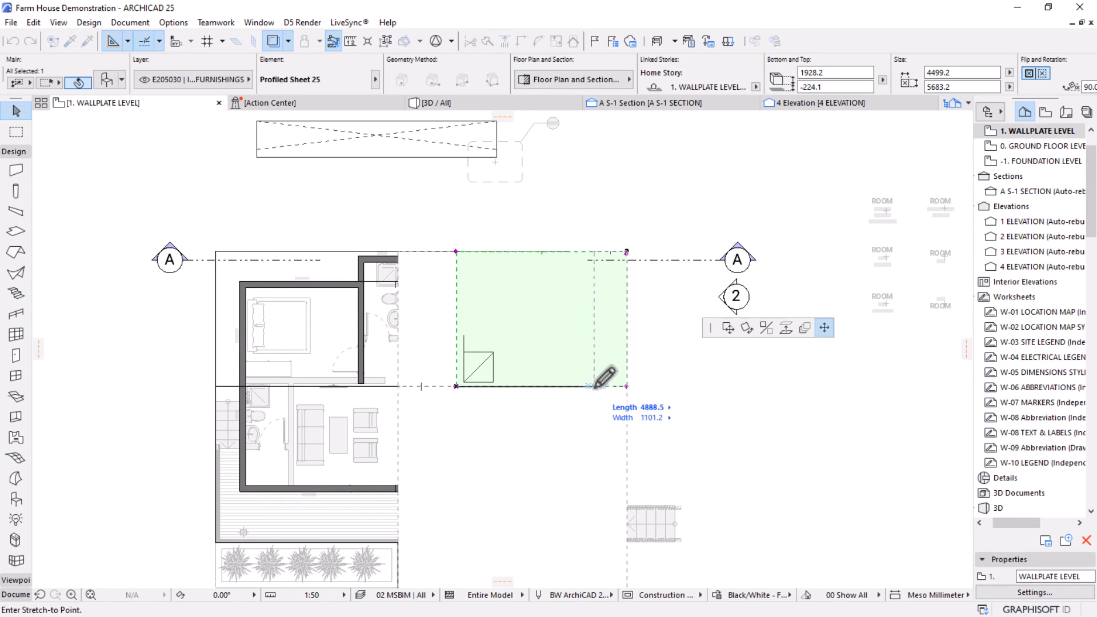
pyautogui.click(568, 386)
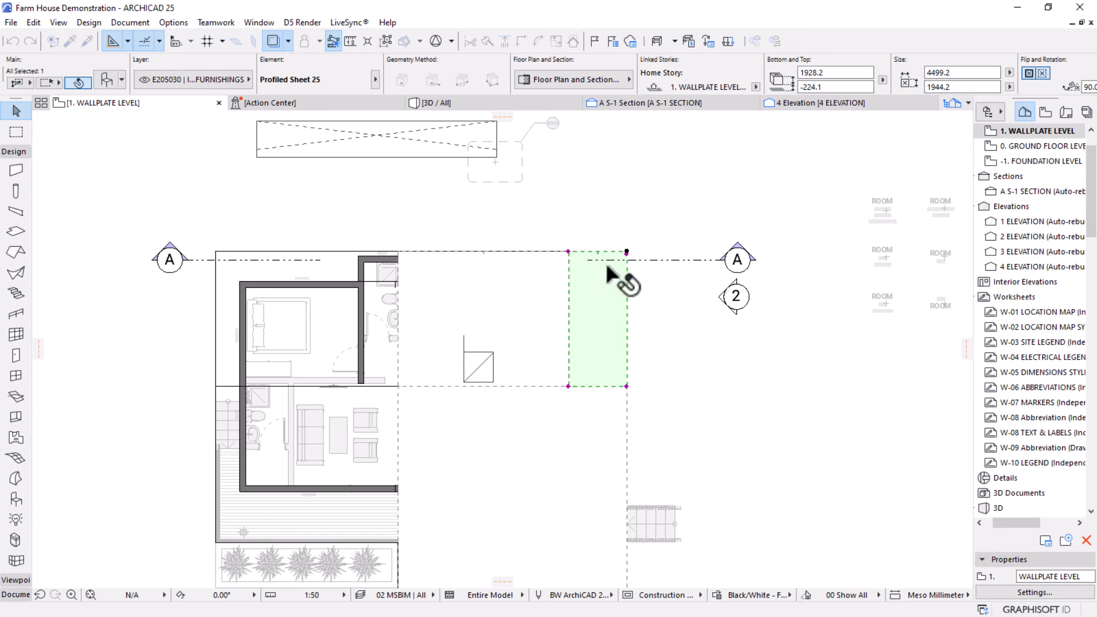
pyautogui.click(568, 251)
pyautogui.click(626, 251)
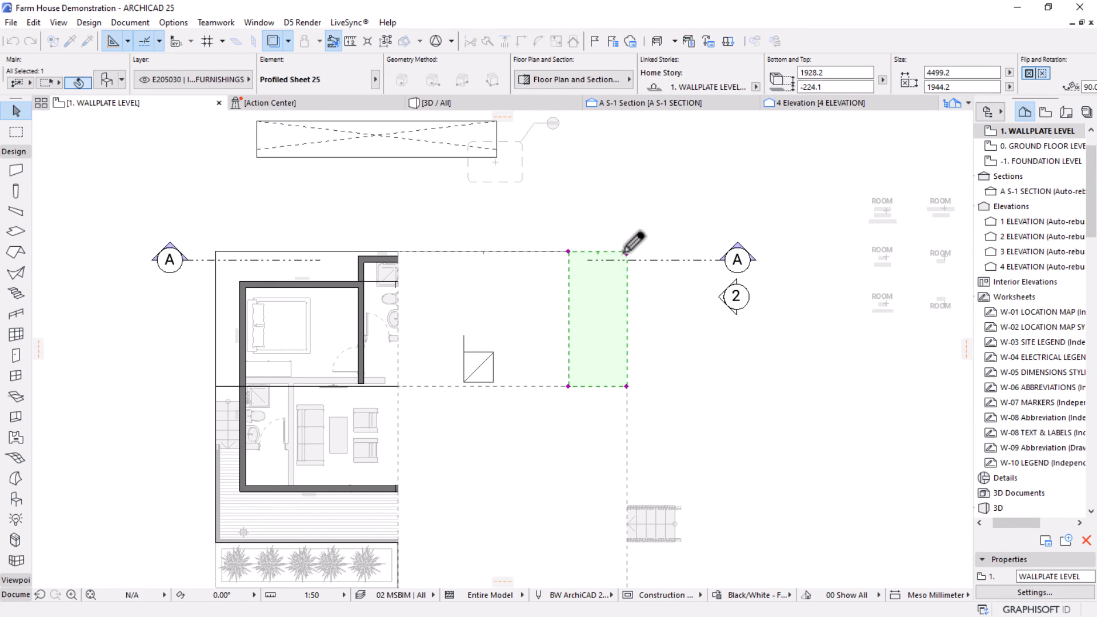
pyautogui.click(626, 252)
pyautogui.click(627, 338)
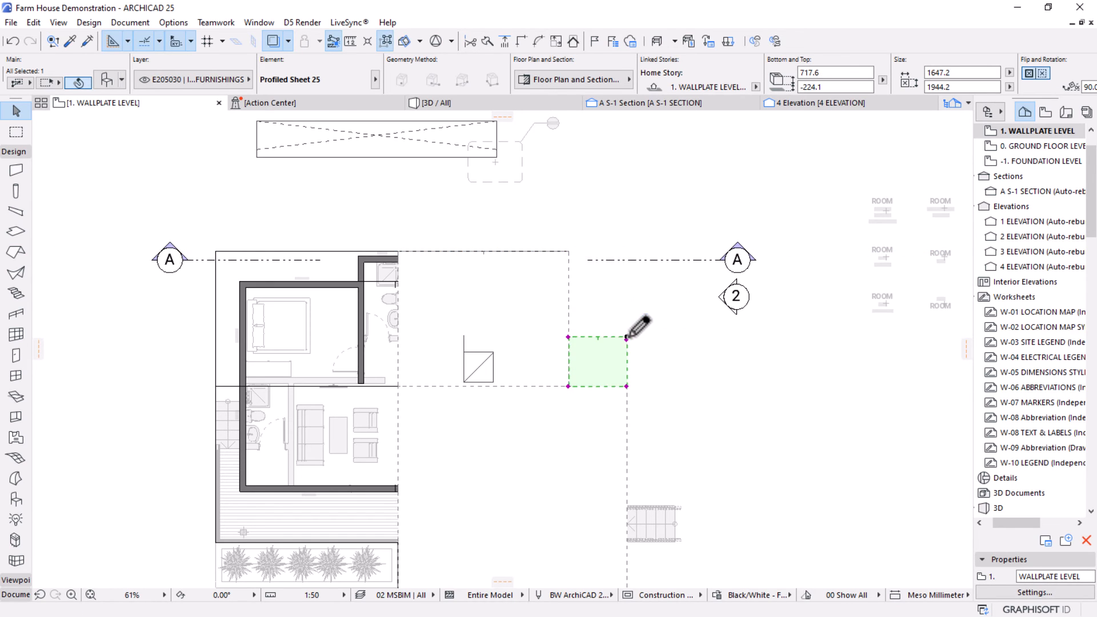
pyautogui.click(627, 338)
pyautogui.click(627, 362)
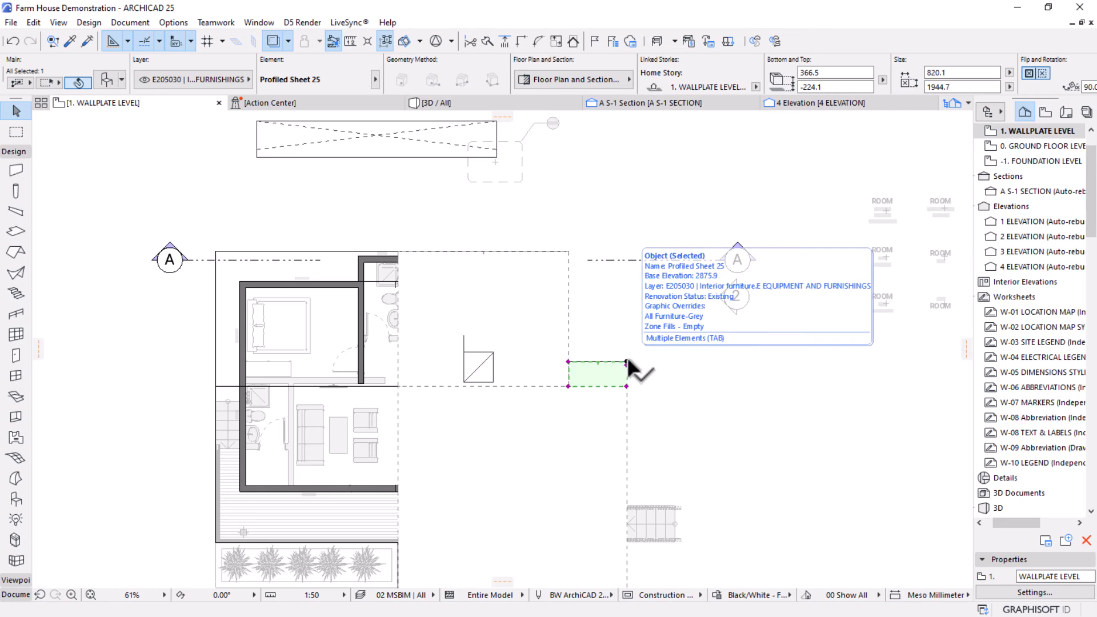
# In 3D, select the small profiled sheet made for the roof strip above the brick and stone end.
pyautogui.scroll(5, 629, 365)
pyautogui.scroll(-3, 640, 280)
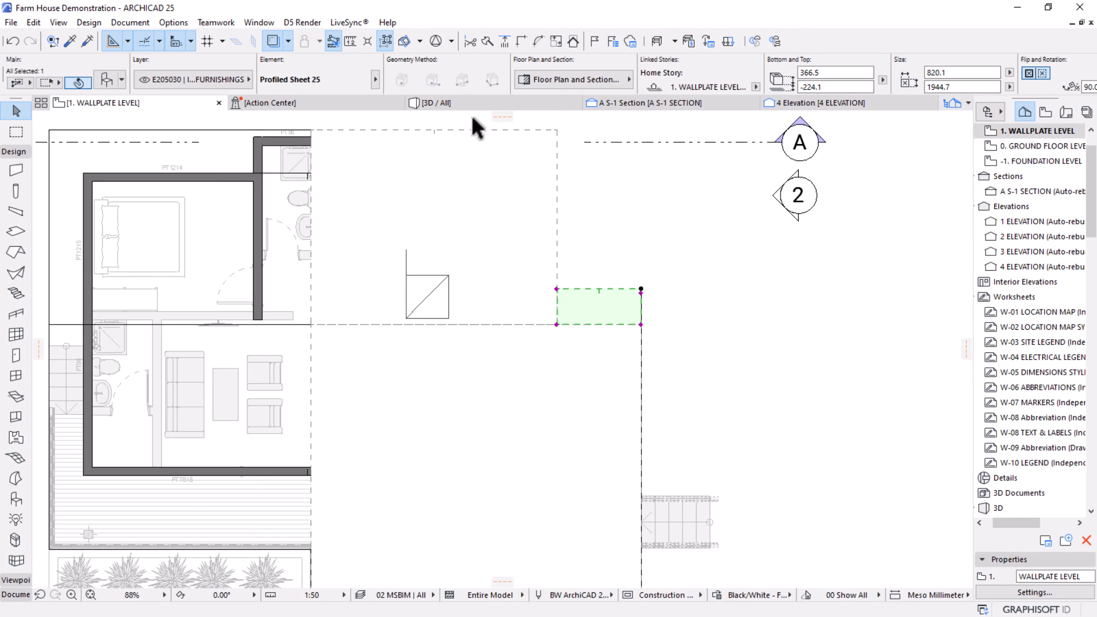
pyautogui.click(478, 107)
pyautogui.keyDown('shift'); pyautogui.moveTo(559, 245); pyautogui.dragTo(594, 443, button='middle'); pyautogui.keyUp('shift')
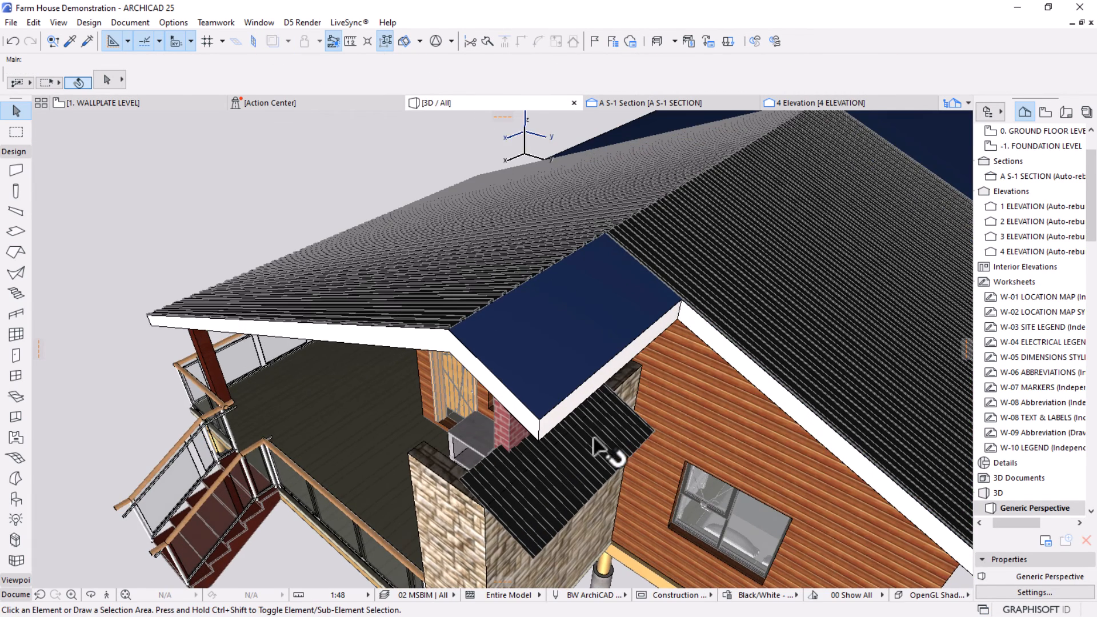
pyautogui.click(593, 439)
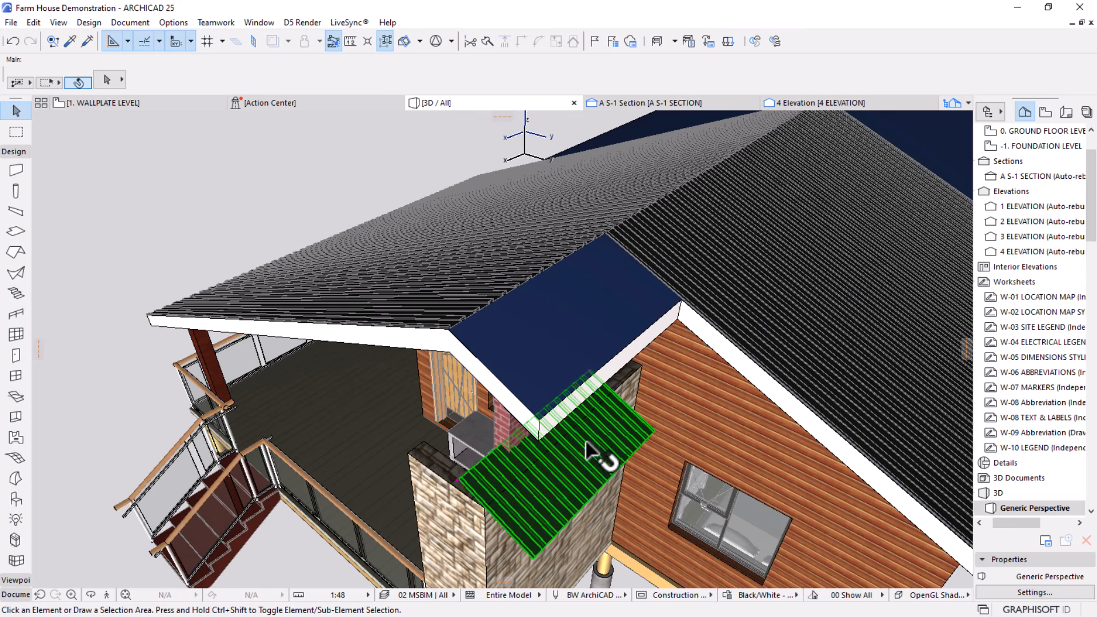
# Try to transfer the neighbouring large roof sheet's settings to the small strip sheet, and undo the change.
pyautogui.keyDown('alt'); pyautogui.click(718, 248); pyautogui.keyUp('alt')
pyautogui.keyDown('ctrl'); pyautogui.keyDown('alt'); pyautogui.click(611, 455); pyautogui.keyUp('alt'); pyautogui.keyUp('ctrl')
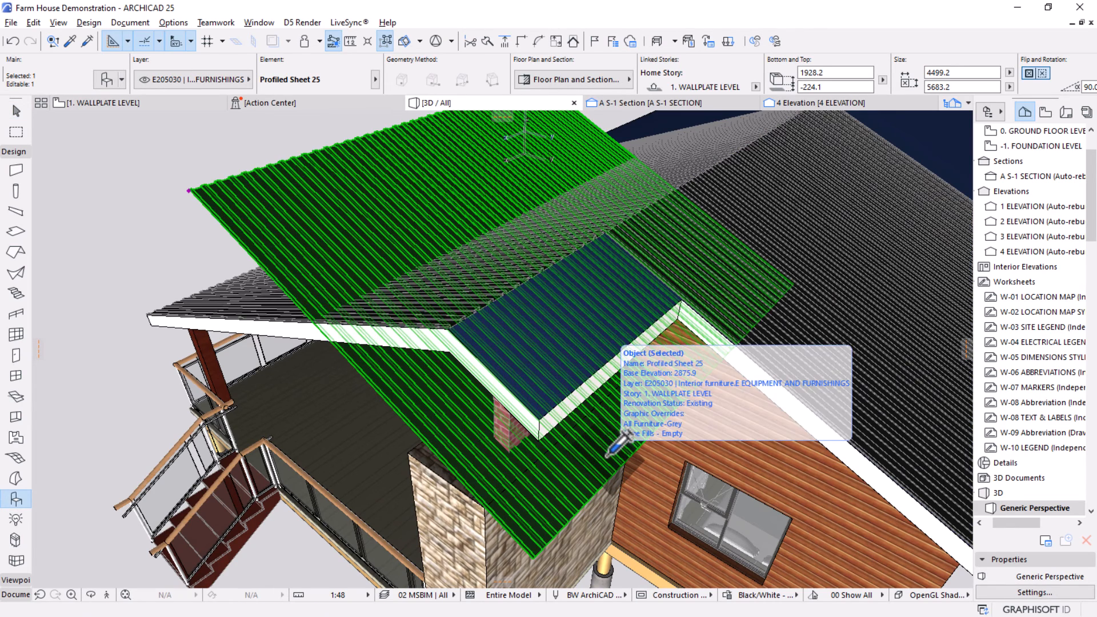
pyautogui.hotkey('ctrl', 'z')
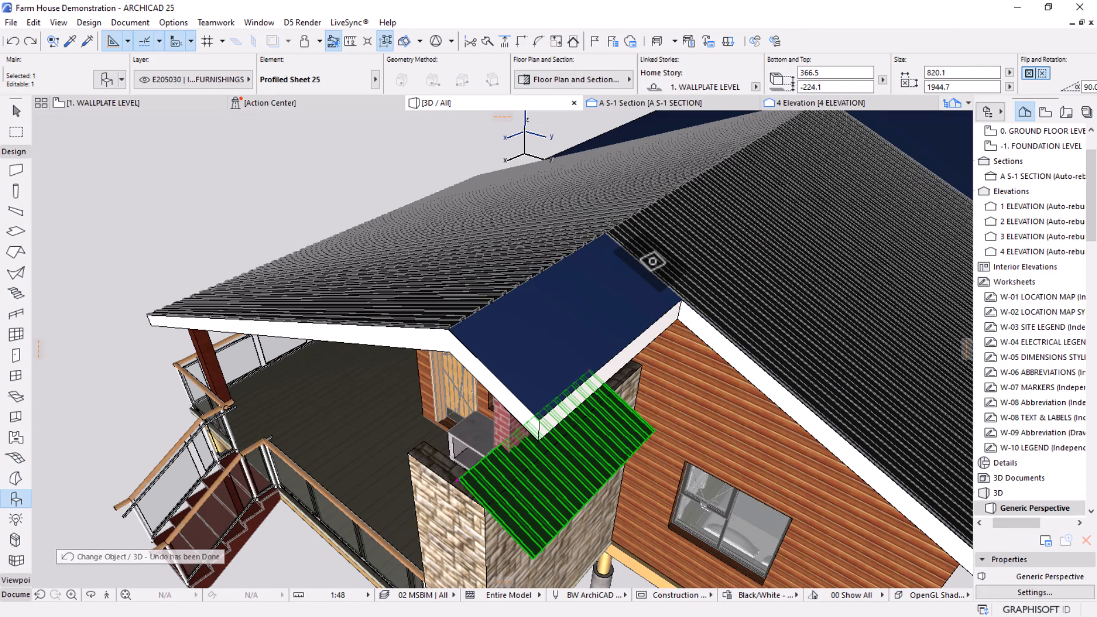
# Raise the small profiled sheet vertically by its outer corner so it lies on the uncovered roof strip, and deselect it.
pyautogui.click(458, 486)
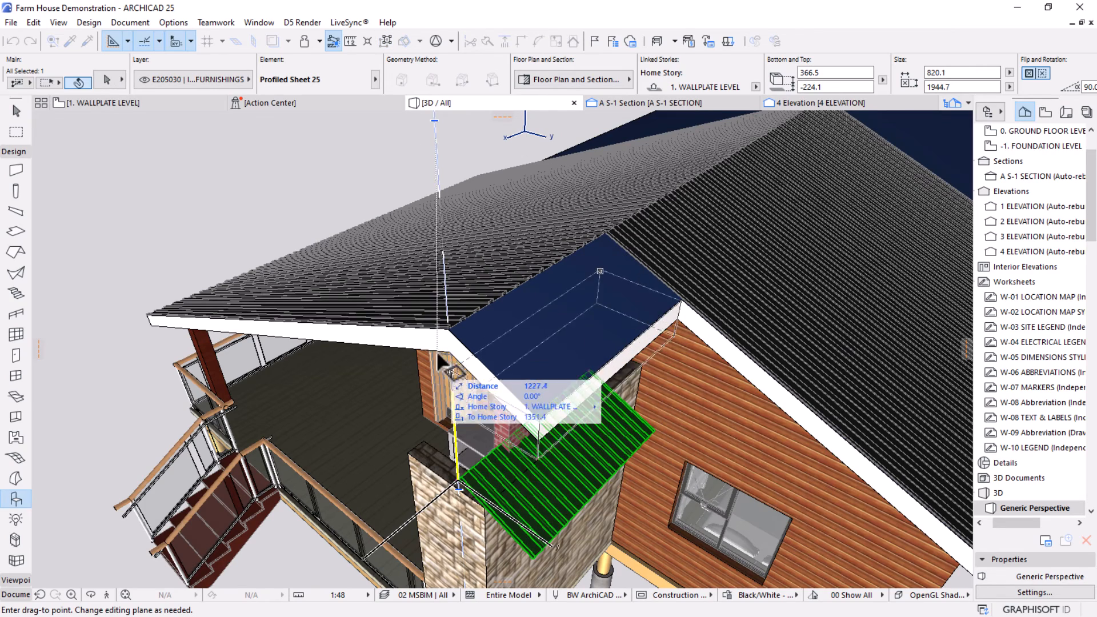
pyautogui.click(477, 251)
pyautogui.press('Escape')
pyautogui.press('Escape')
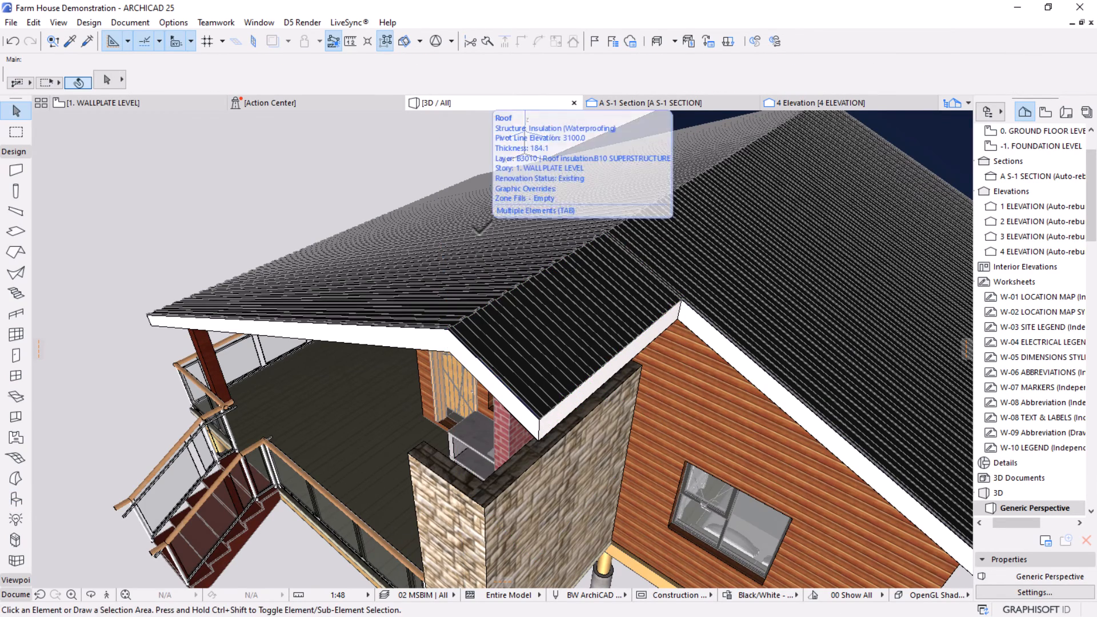
# In the Wallplate Level plan, stretch the rear sheet's corner to the roof outline's far corner, giving about 11745 by 4499 mm.
pyautogui.scroll(-5, 549, 265)
pyautogui.keyDown('shift'); pyautogui.moveTo(559, 277); pyautogui.dragTo(563, 223, button='middle'); pyautogui.keyUp('shift')
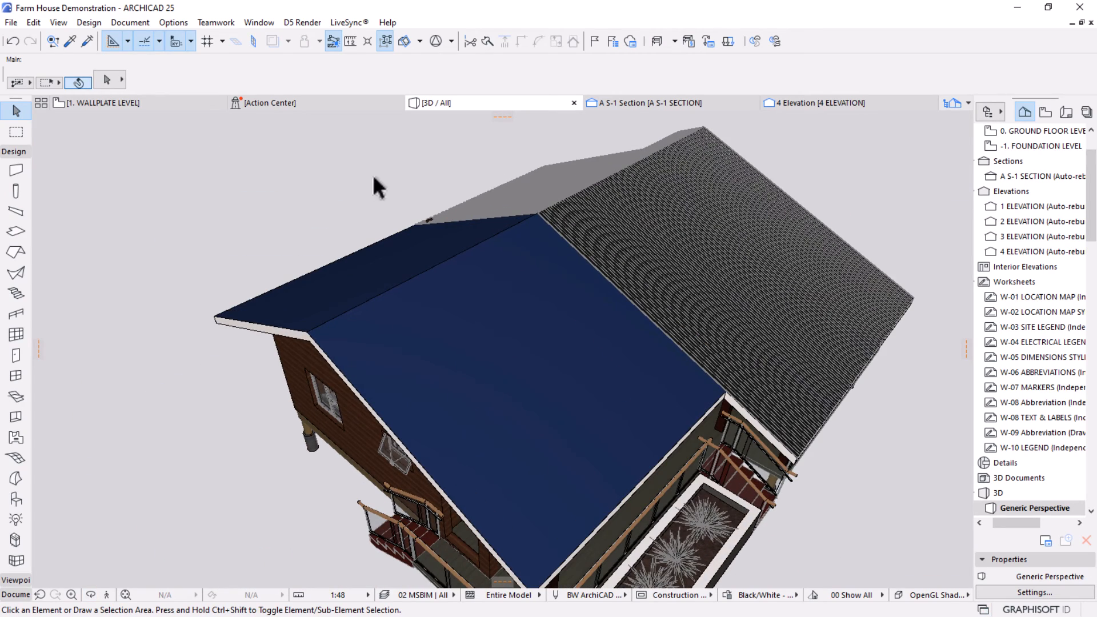
pyautogui.click(210, 108)
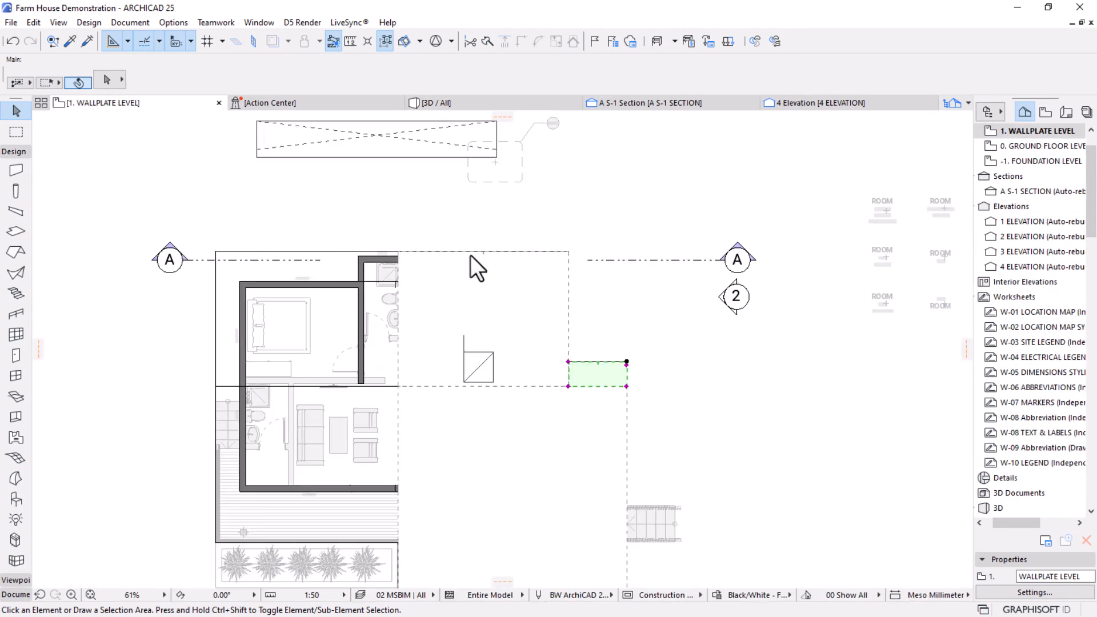
pyautogui.click(310, 311)
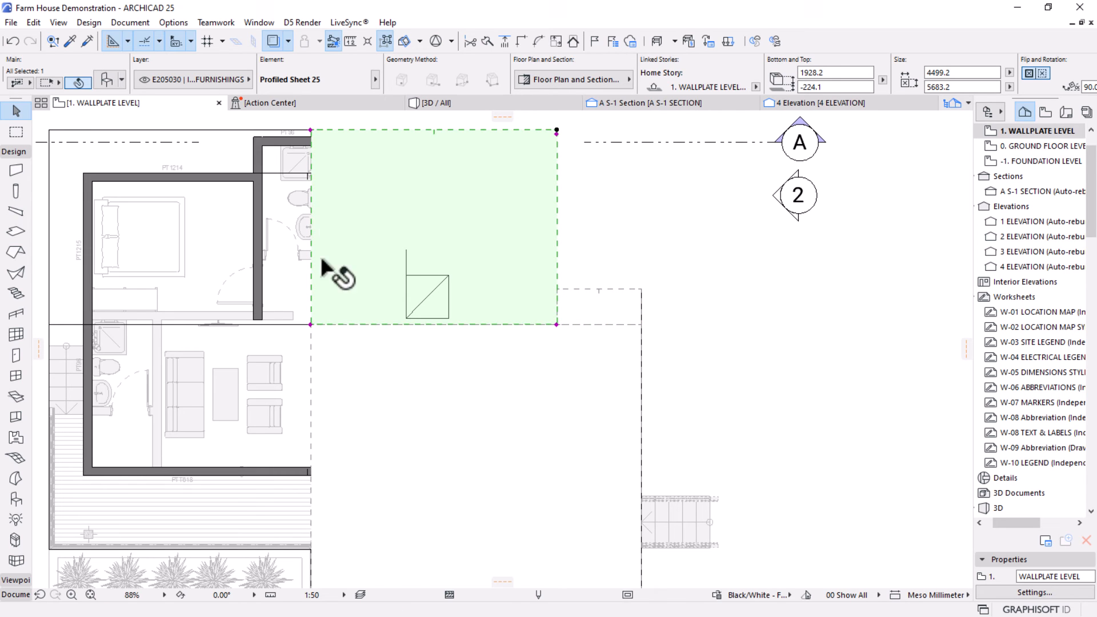
pyautogui.click(310, 130)
pyautogui.click(49, 131)
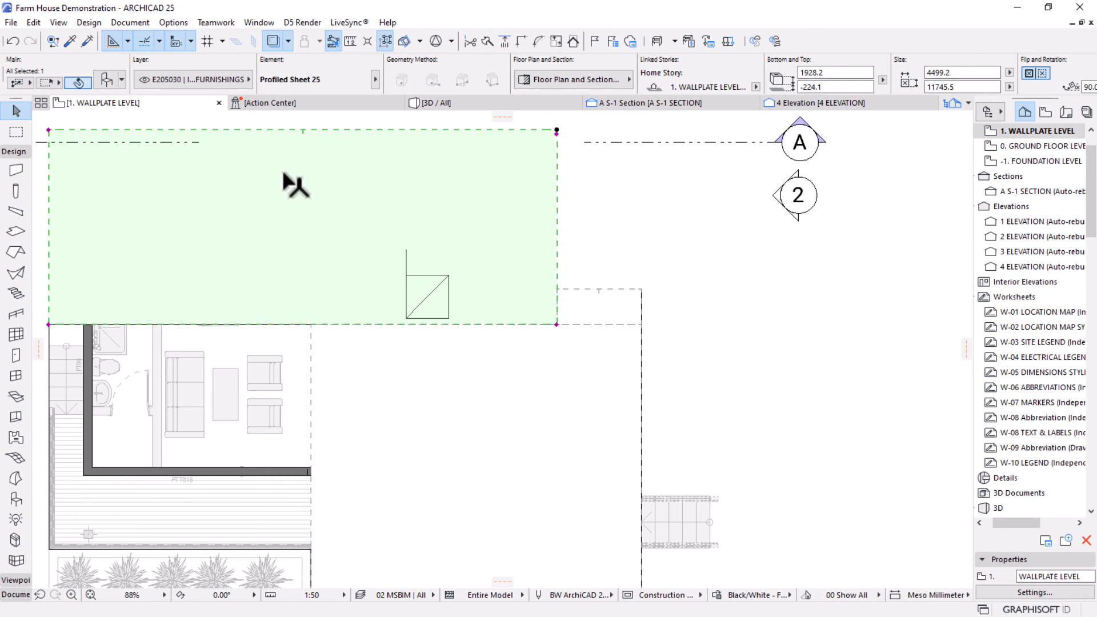
# Mirror a copy of the lengthened rear sheet across the roof's ridge line.
pyautogui.scroll(-3, 294, 183)
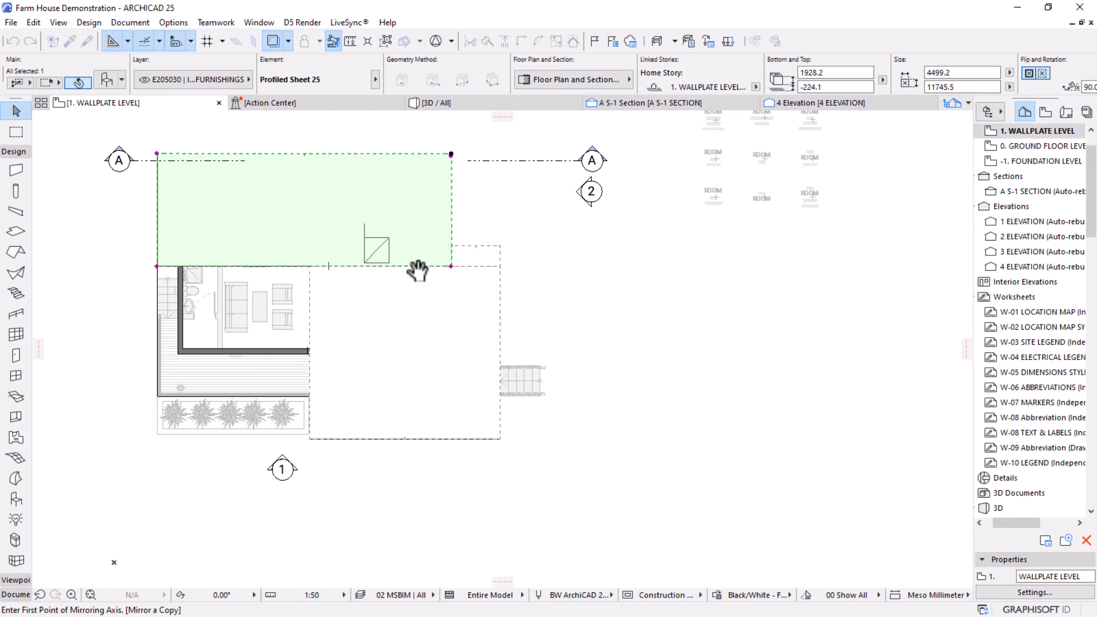
pyautogui.click(157, 266)
pyautogui.click(323, 266)
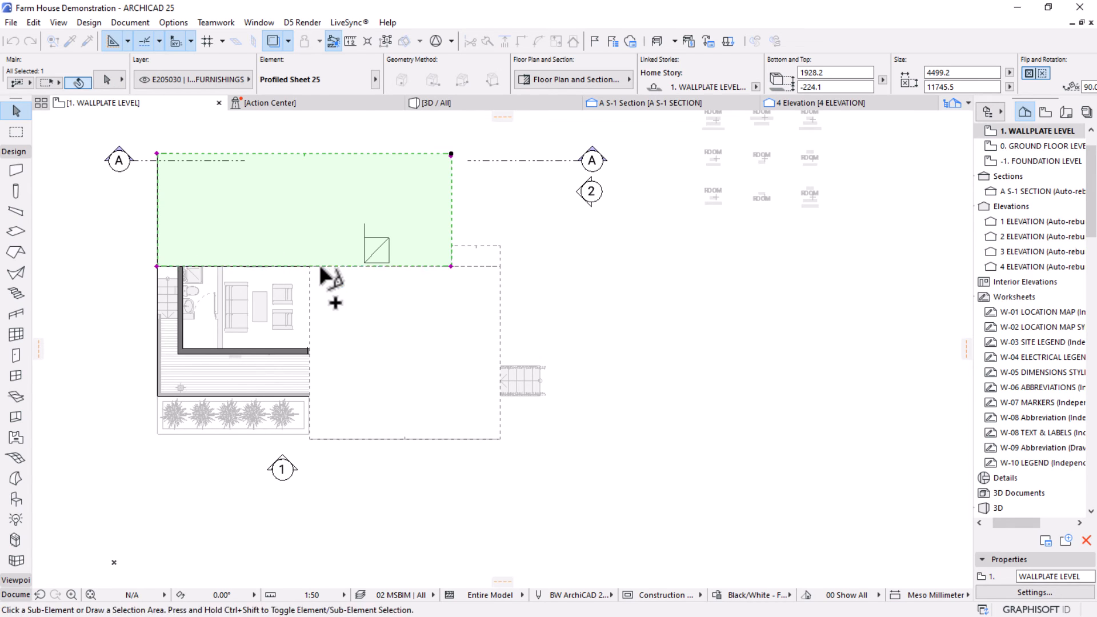
# Stretch the mirrored copy's corner to the inner corner of the roof outline above the planter, at about 6063 by 5201 mm.
pyautogui.click(450, 265)
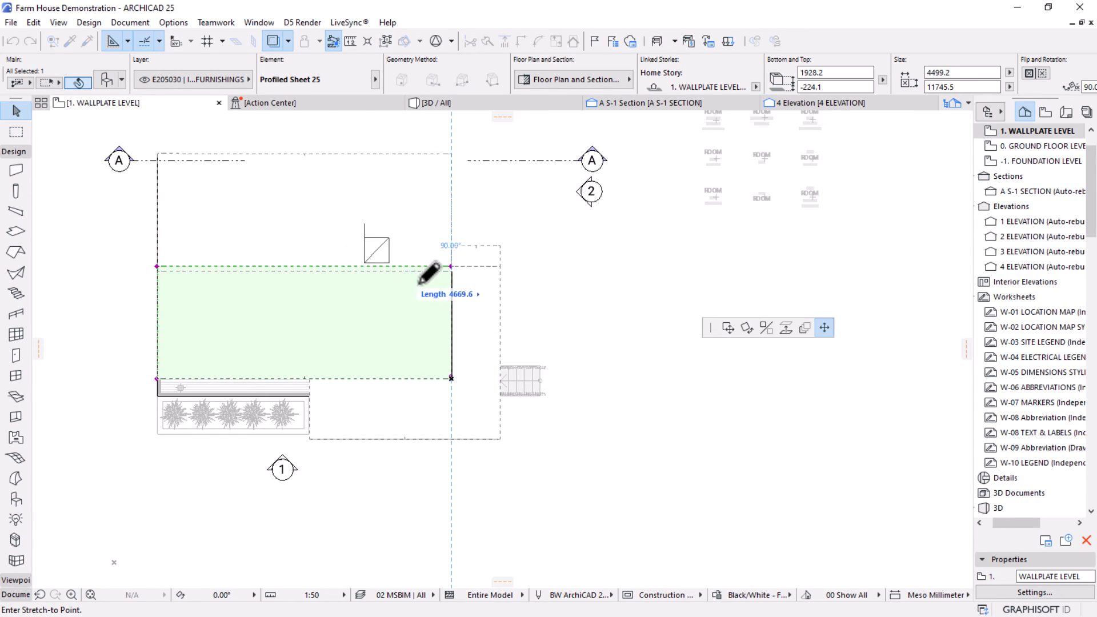
pyautogui.press('Escape')
pyautogui.click(450, 378)
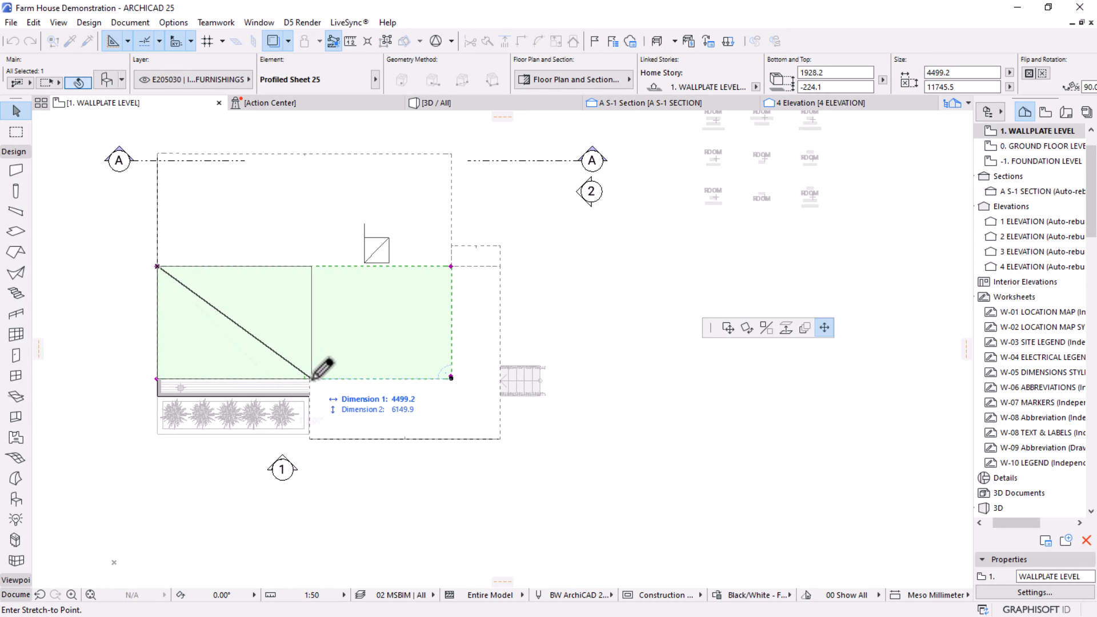
pyautogui.click(311, 379)
pyautogui.click(311, 378)
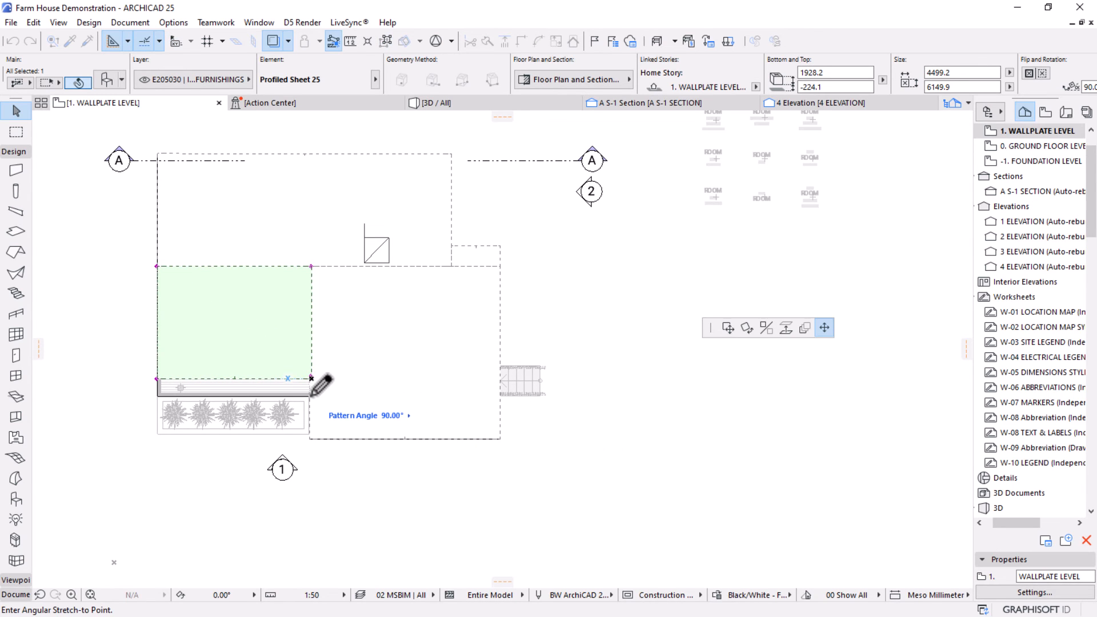
pyautogui.click(157, 378)
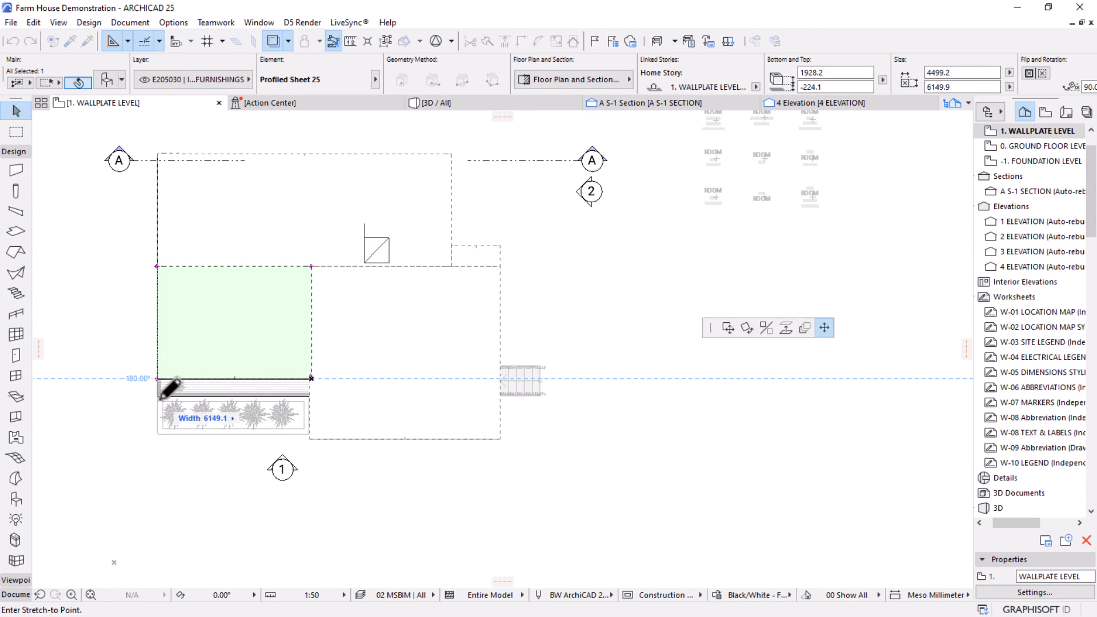
pyautogui.scroll(4, 268, 385)
pyautogui.press('Escape')
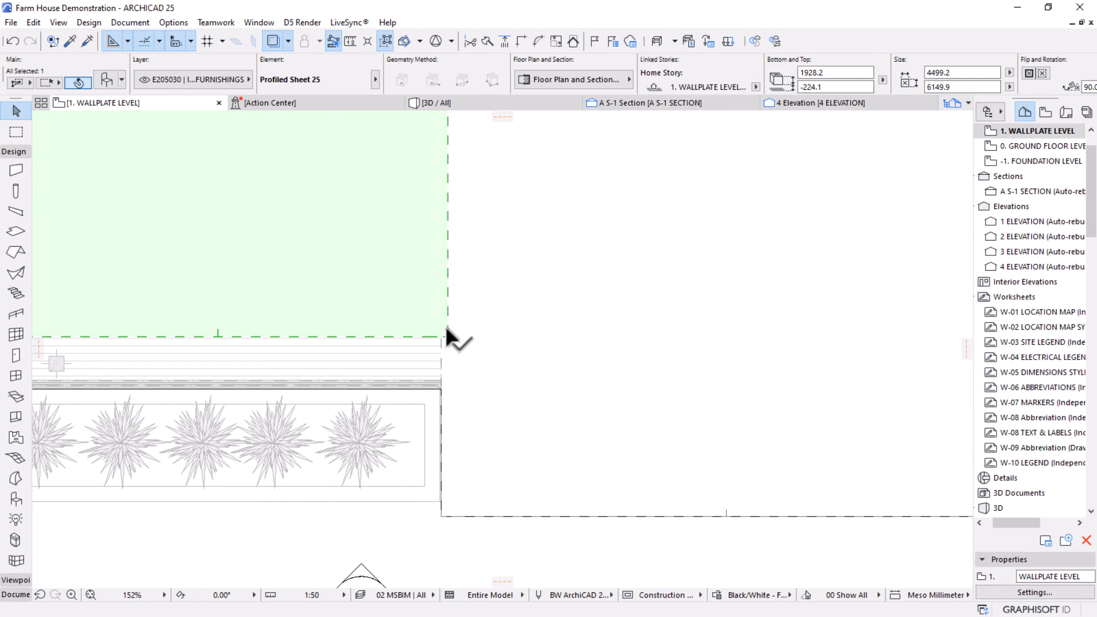
pyautogui.click(448, 336)
pyautogui.press('Escape')
pyautogui.click(443, 371)
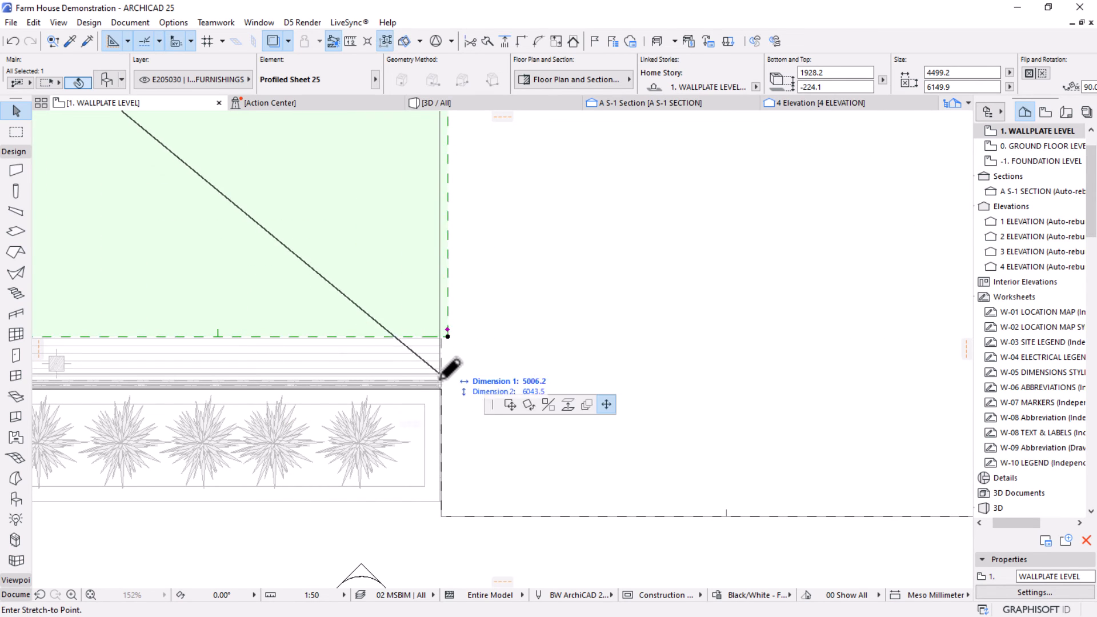
pyautogui.press('Escape')
pyautogui.scroll(-5, 491, 360)
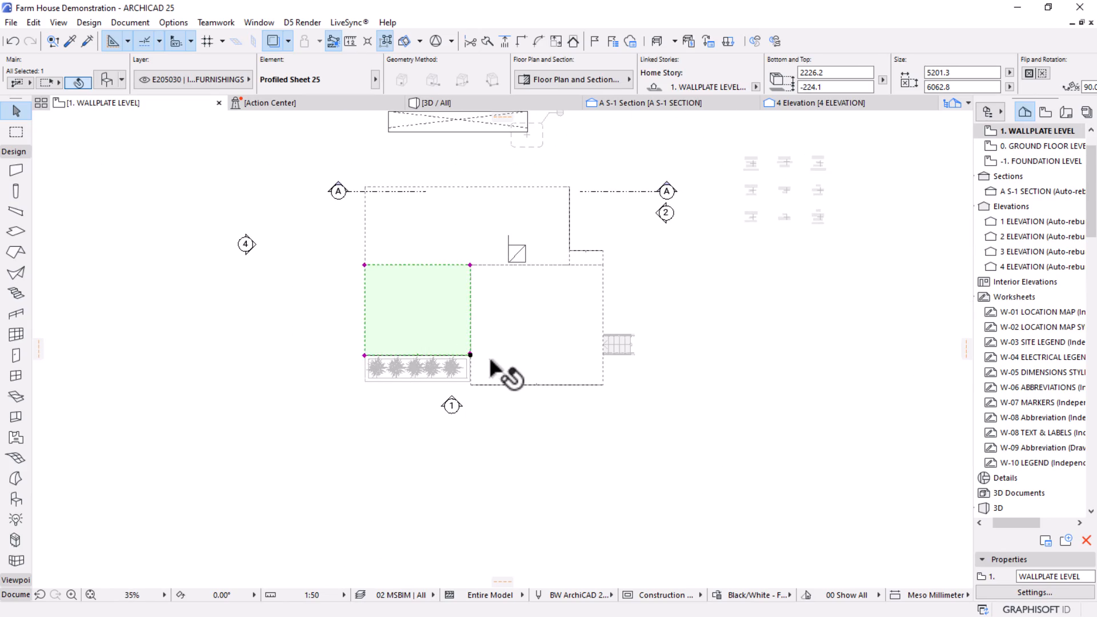
# In 3D, drag the new front sheet by its ridge-end corner down to the roof's gable ridge corner, and deselect it.
pyautogui.press('Escape')
pyautogui.click(484, 102)
pyautogui.keyDown('shift'); pyautogui.moveTo(539, 374); pyautogui.dragTo(534, 423, button='middle'); pyautogui.keyUp('shift')
pyautogui.keyDown('shift'); pyautogui.moveTo(377, 446); pyautogui.dragTo(411, 400, button='middle'); pyautogui.keyUp('shift')
pyautogui.scroll(10, 461, 367)
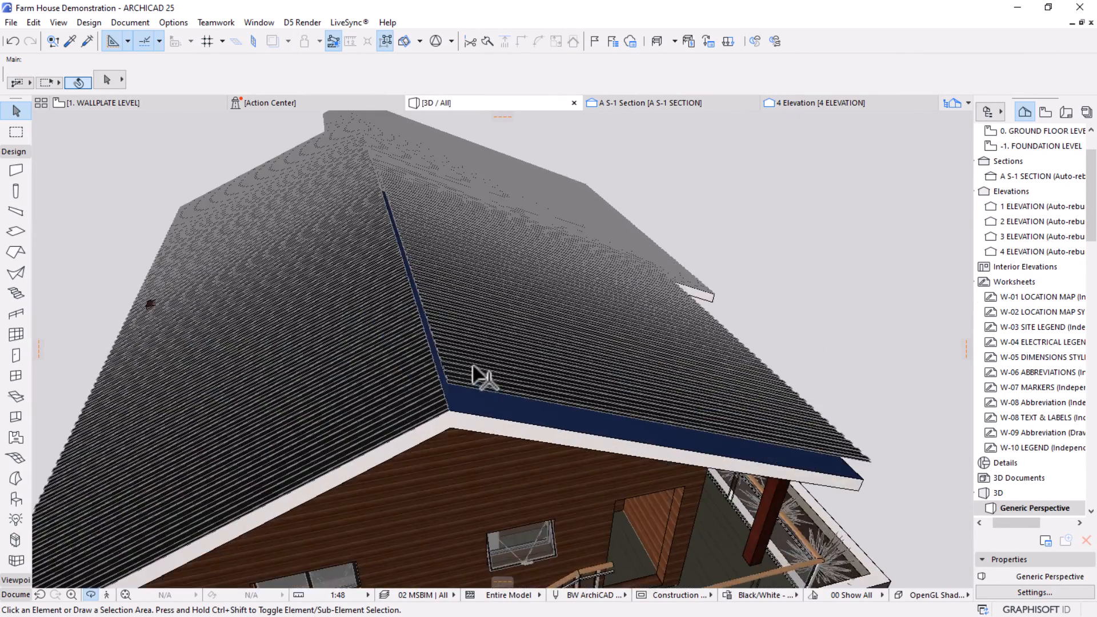
pyautogui.click(423, 374)
pyautogui.hotkey('ctrl', 'd')
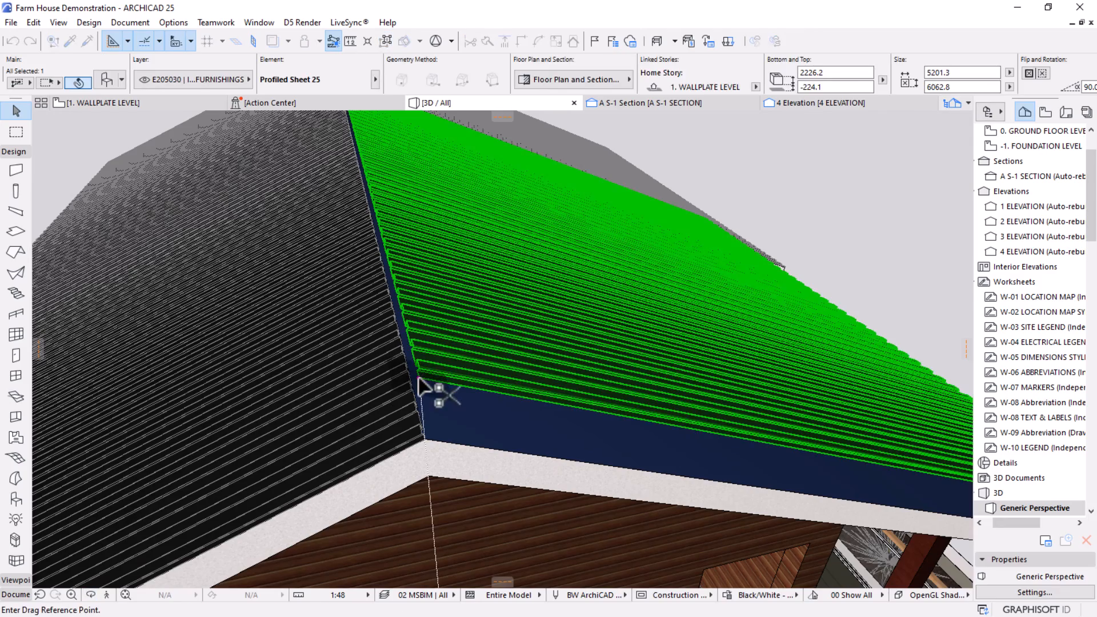
pyautogui.click(420, 379)
pyautogui.click(421, 433)
pyautogui.press('Escape')
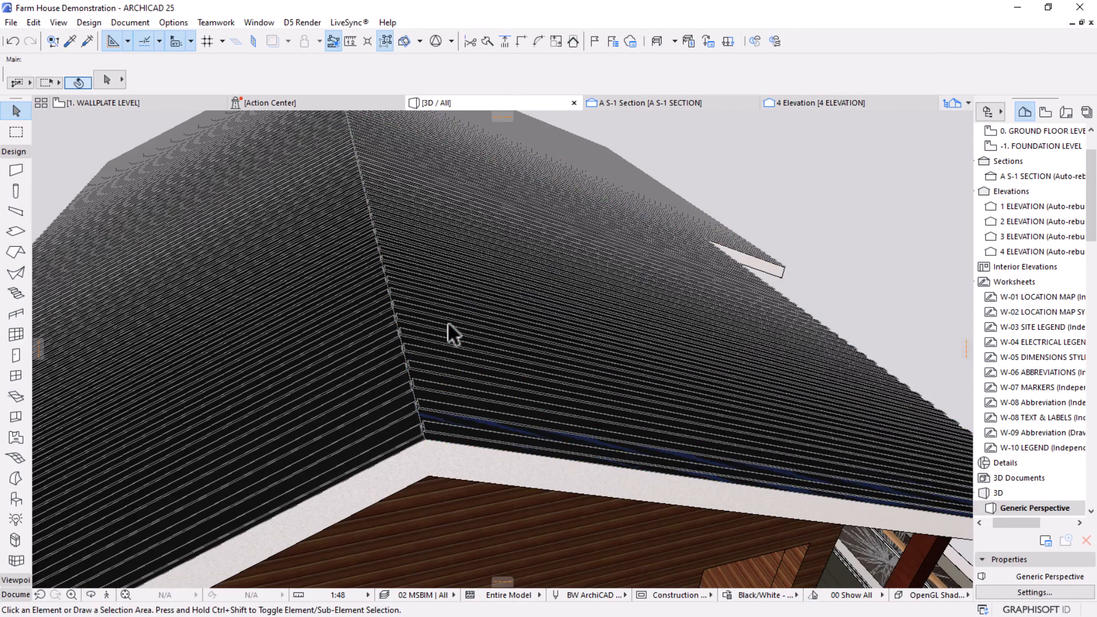
# Inspect the sheeted roof and the house from the gable, deck and planter sides in 3D.
pyautogui.scroll(-10, 467, 318)
pyautogui.keyDown('shift'); pyautogui.moveTo(502, 355); pyautogui.dragTo(687, 458, button='middle'); pyautogui.keyUp('shift')
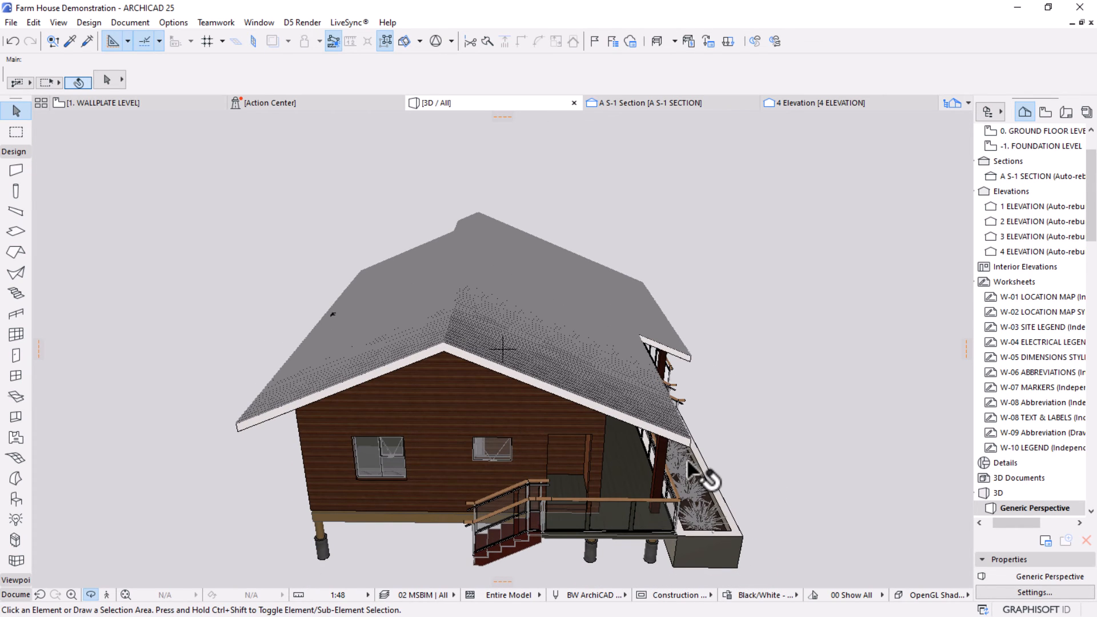
pyautogui.keyDown('shift'); pyautogui.moveTo(616, 368); pyautogui.dragTo(597, 292, button='middle'); pyautogui.keyUp('shift')
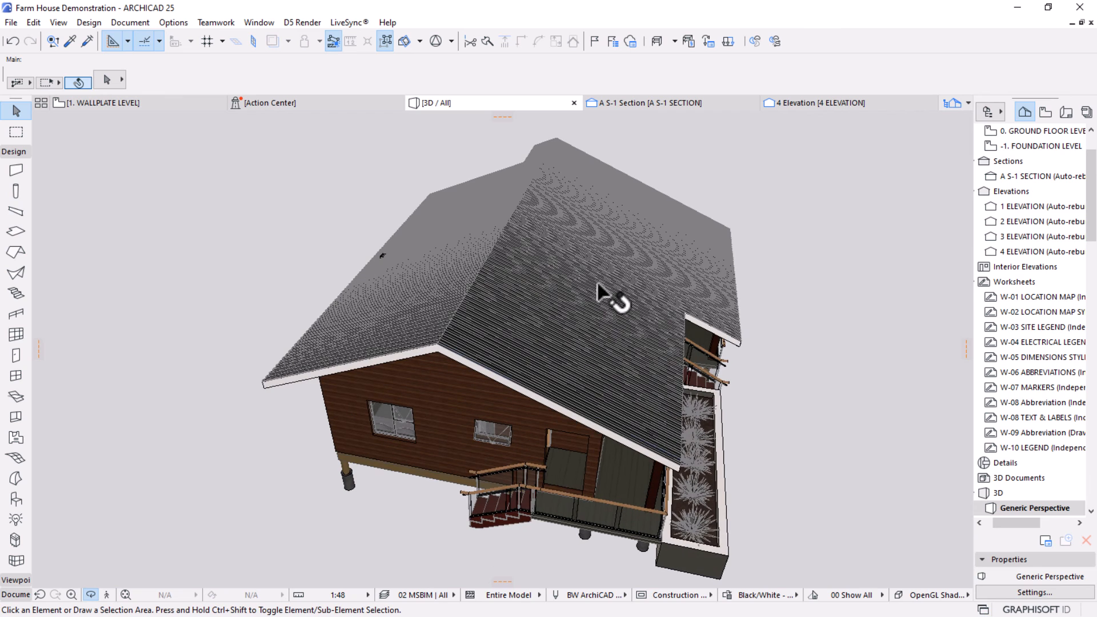
pyautogui.click(573, 299)
pyautogui.press('Escape')
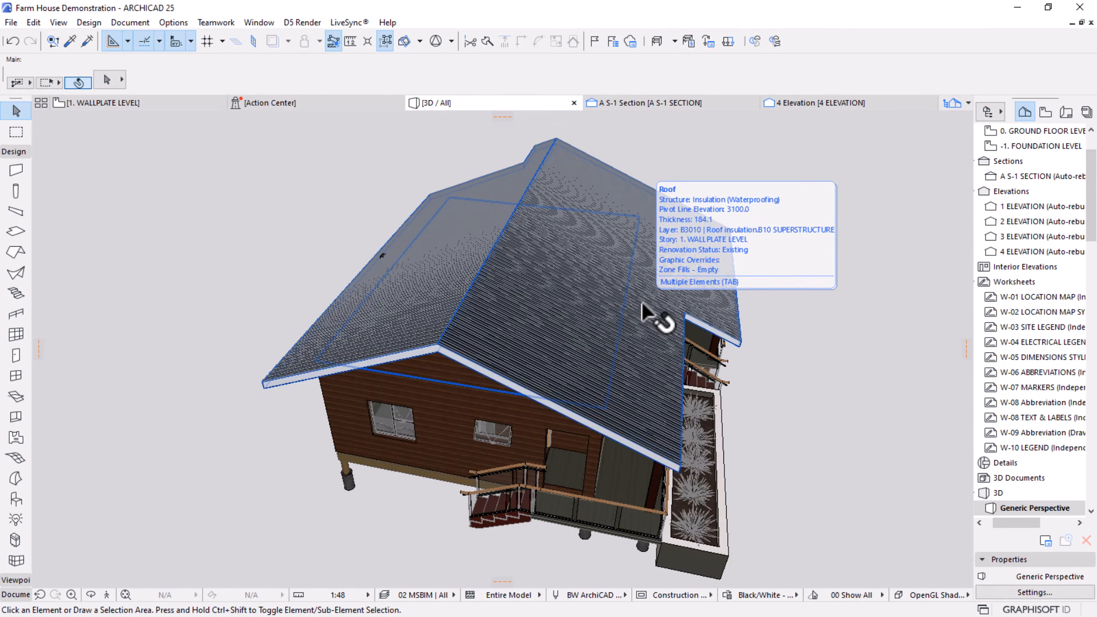
pyautogui.keyDown('shift'); pyautogui.moveTo(642, 303); pyautogui.dragTo(642, 404, button='middle'); pyautogui.keyUp('shift')
pyautogui.keyDown('shift'); pyautogui.moveTo(768, 408); pyautogui.dragTo(568, 448, button='middle'); pyautogui.keyUp('shift')
pyautogui.scroll(5, 568, 449)
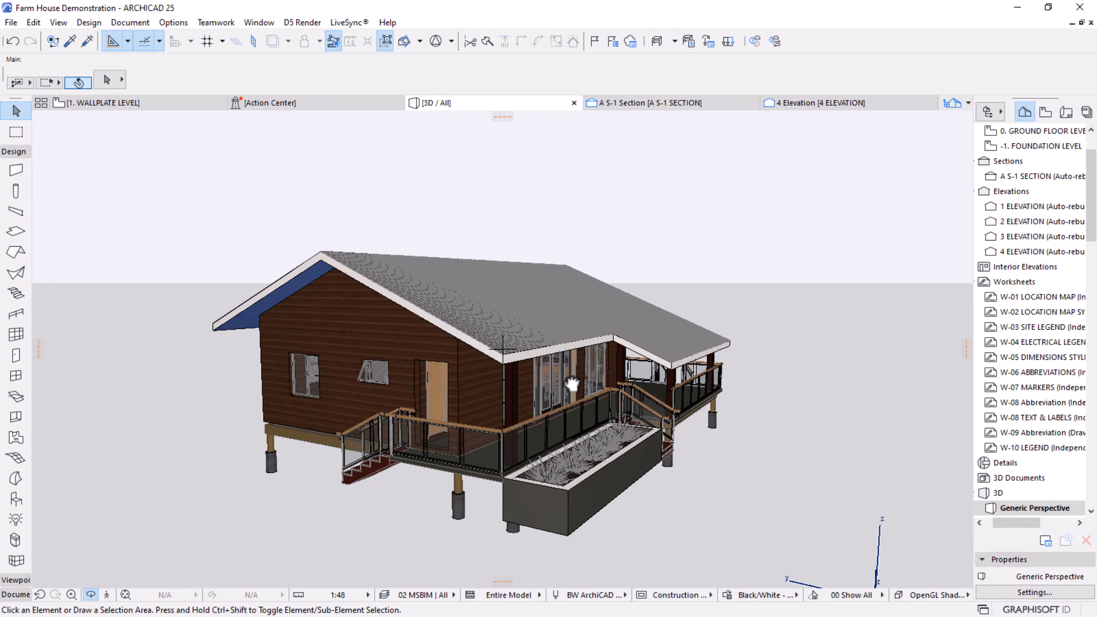
pyautogui.keyDown('shift'); pyautogui.moveTo(578, 384); pyautogui.dragTo(472, 429, button='middle'); pyautogui.keyUp('shift')
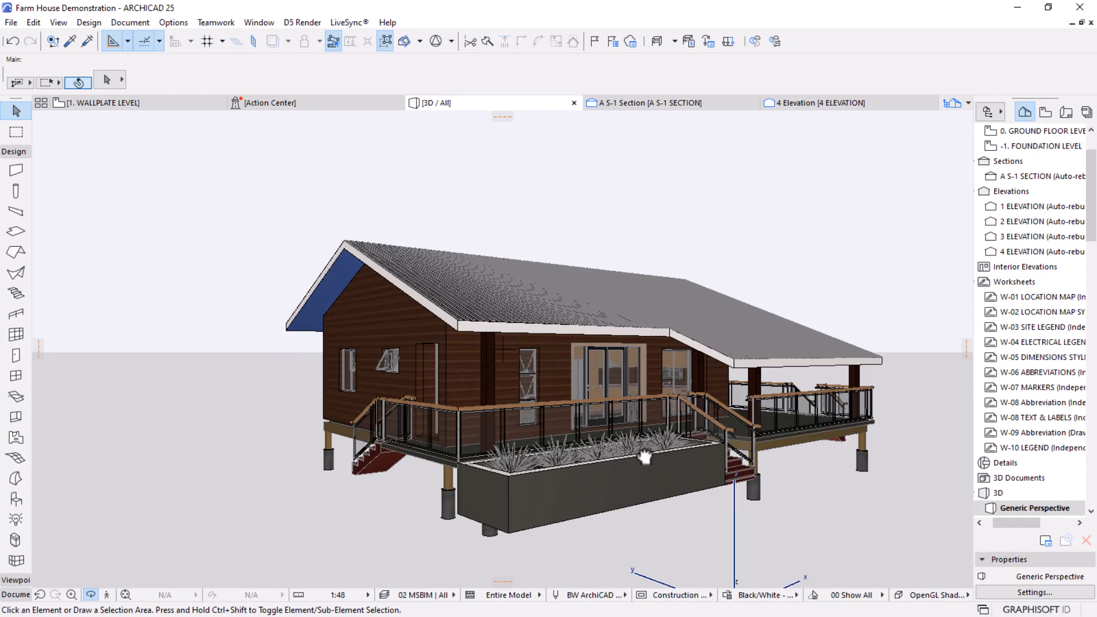
pyautogui.keyDown('shift'); pyautogui.moveTo(764, 426); pyautogui.dragTo(539, 434, button='middle'); pyautogui.keyUp('shift')
pyautogui.keyDown('shift'); pyautogui.moveTo(422, 418); pyautogui.dragTo(555, 394, button='middle'); pyautogui.keyUp('shift')
pyautogui.keyDown('shift'); pyautogui.moveTo(902, 369); pyautogui.dragTo(709, 367, button='middle'); pyautogui.keyUp('shift')
pyautogui.keyDown('shift'); pyautogui.moveTo(512, 452); pyautogui.dragTo(565, 486, button='middle'); pyautogui.keyUp('shift')
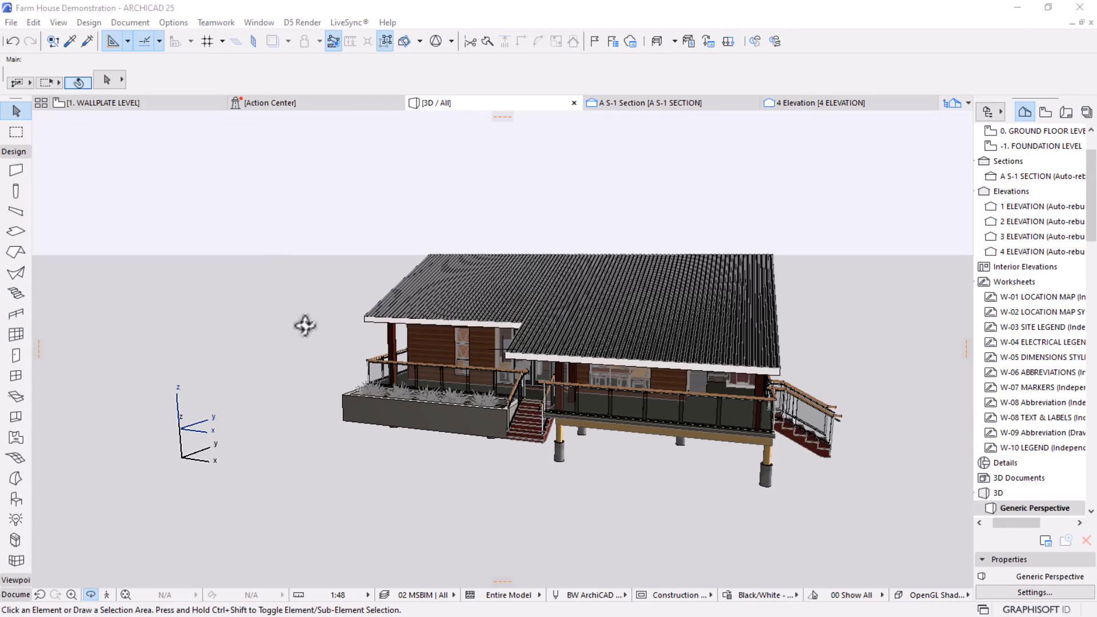
pyautogui.moveTo(542, 445); pyautogui.dragTo(284, 327)
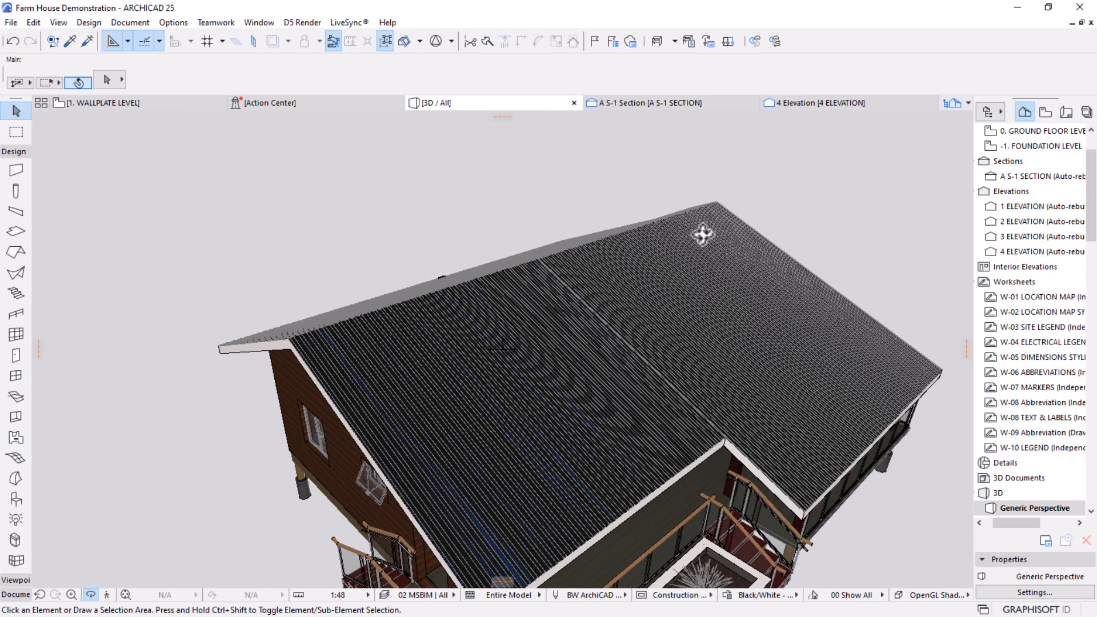
# Start the Beam tool and set its building material to Steel.
pyautogui.click(16, 211)
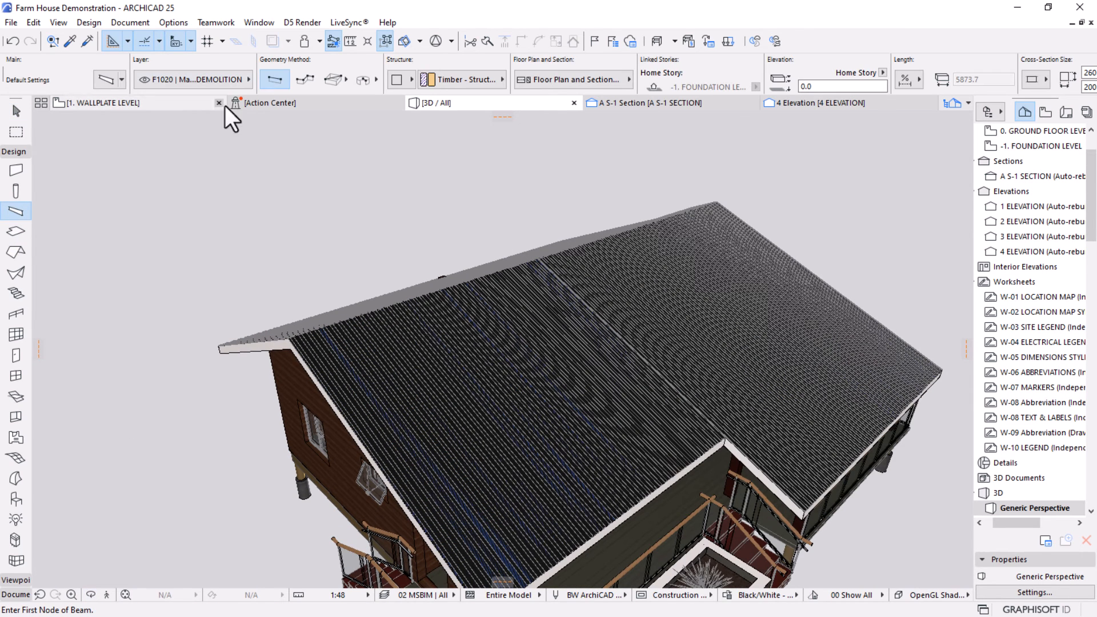
pyautogui.click(458, 79)
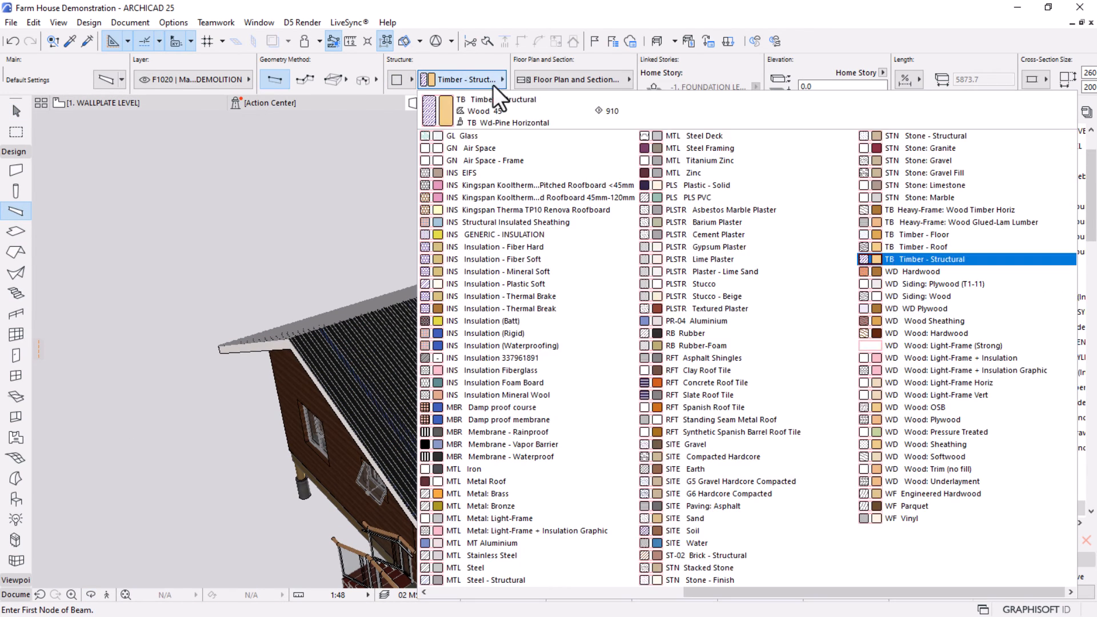
pyautogui.press('s')
pyautogui.press('s')
pyautogui.press('s')
pyautogui.press('s')
pyautogui.press('s')
pyautogui.press('s')
pyautogui.press('s')
pyautogui.press('s')
pyautogui.press('s')
pyautogui.press('s')
pyautogui.press('s')
pyautogui.press('s')
pyautogui.press('s')
pyautogui.press('s')
pyautogui.press('s')
pyautogui.press('s')
pyautogui.press('s')
pyautogui.press('s')
pyautogui.press('s')
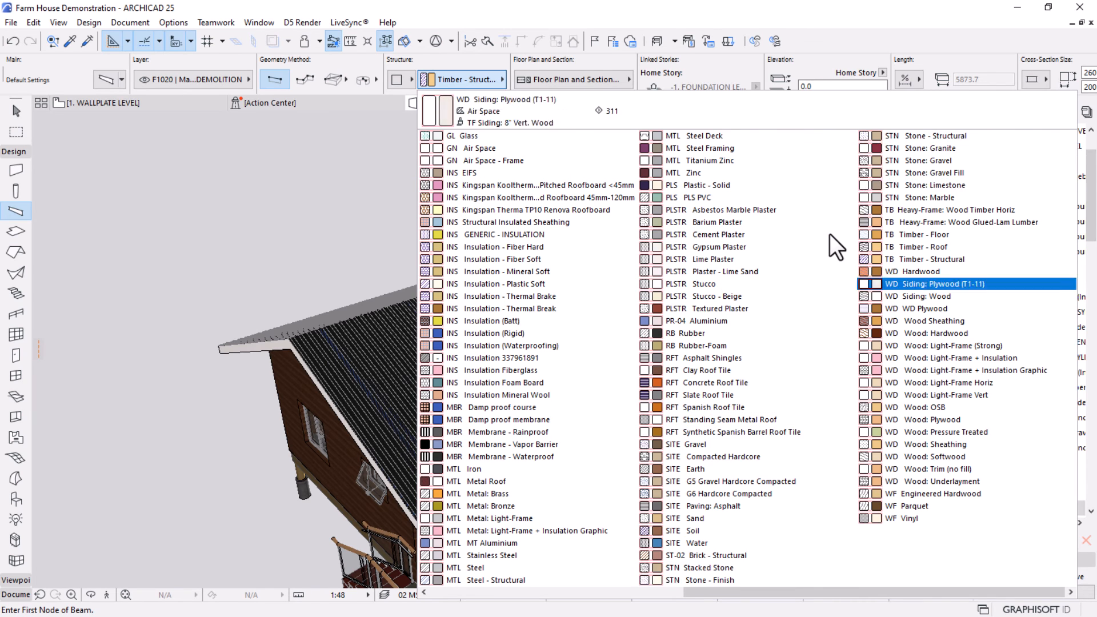
pyautogui.press('s')
pyautogui.press('s')
pyautogui.press('s')
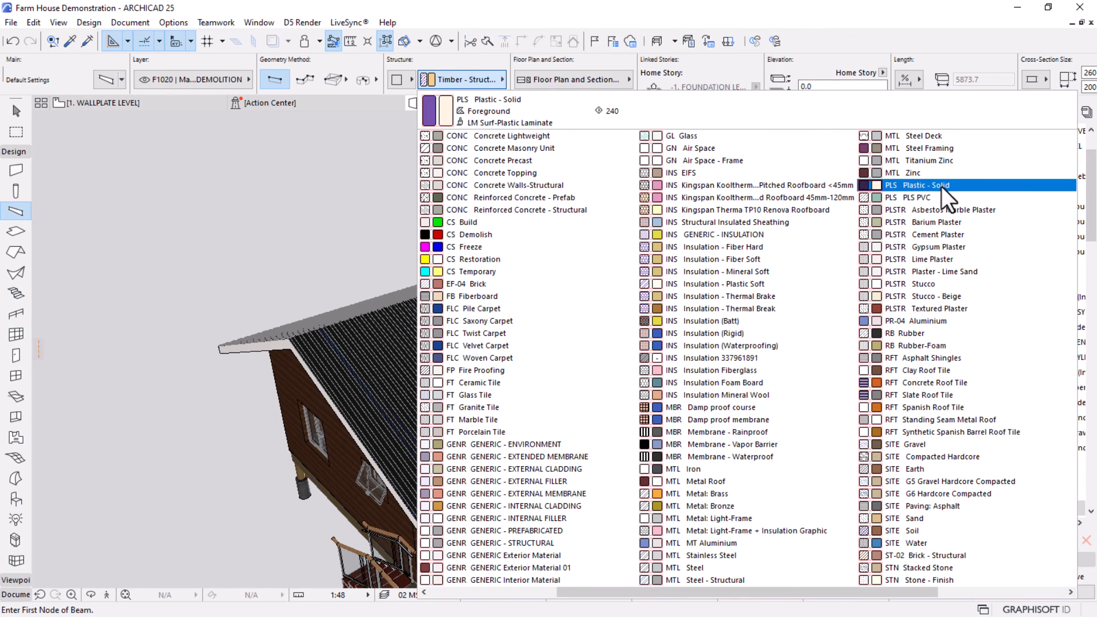
pyautogui.click(756, 567)
pyautogui.scroll(2, 340, 173)
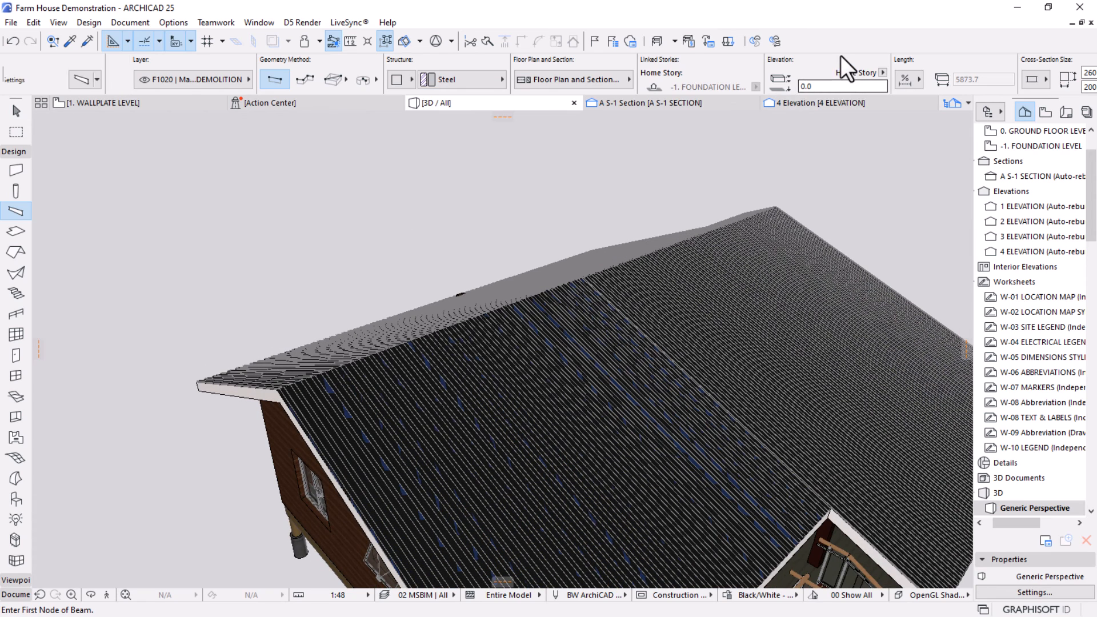
# Set the steel beam's cross-section height to 50 and draw the beam along the roof ridge from gable to gable.
pyautogui.scroll(-2, 841, 56)
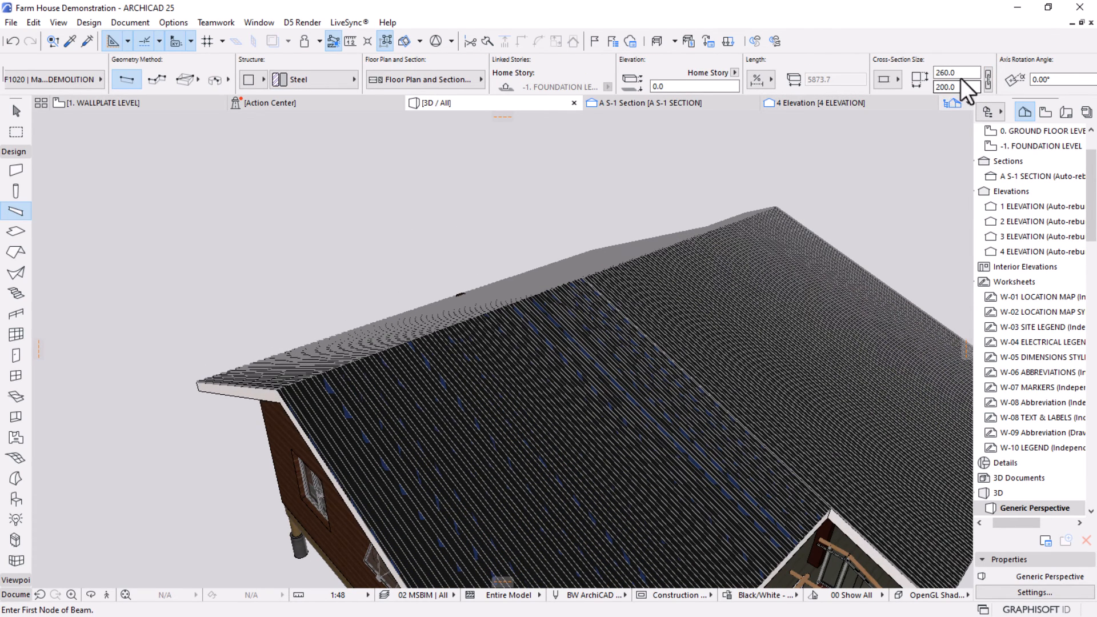
pyautogui.click(943, 72)
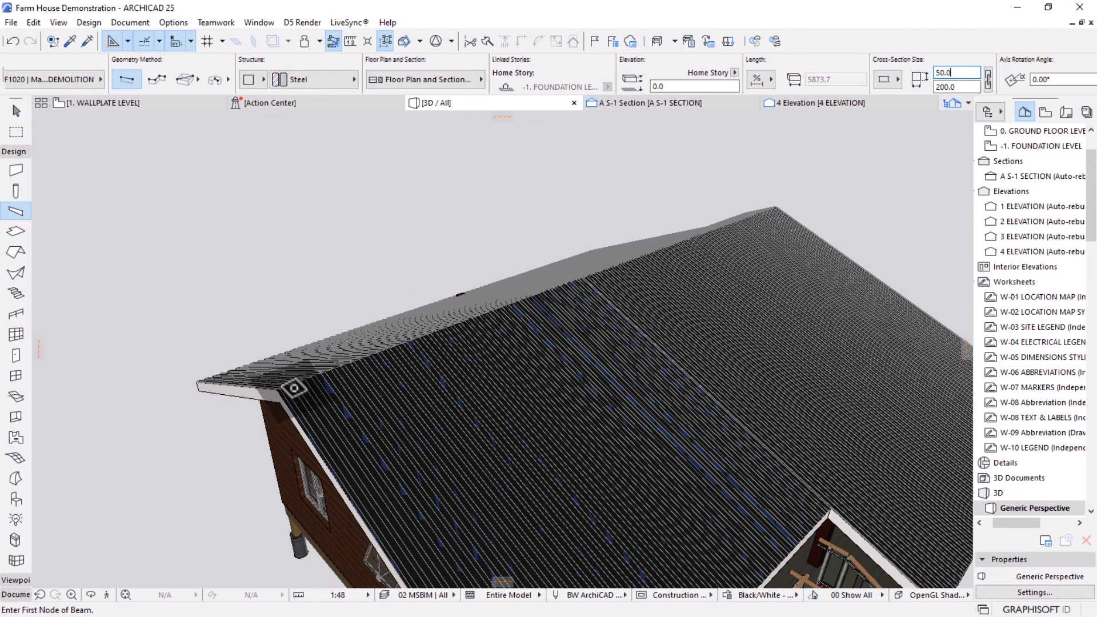
pyautogui.click(278, 390)
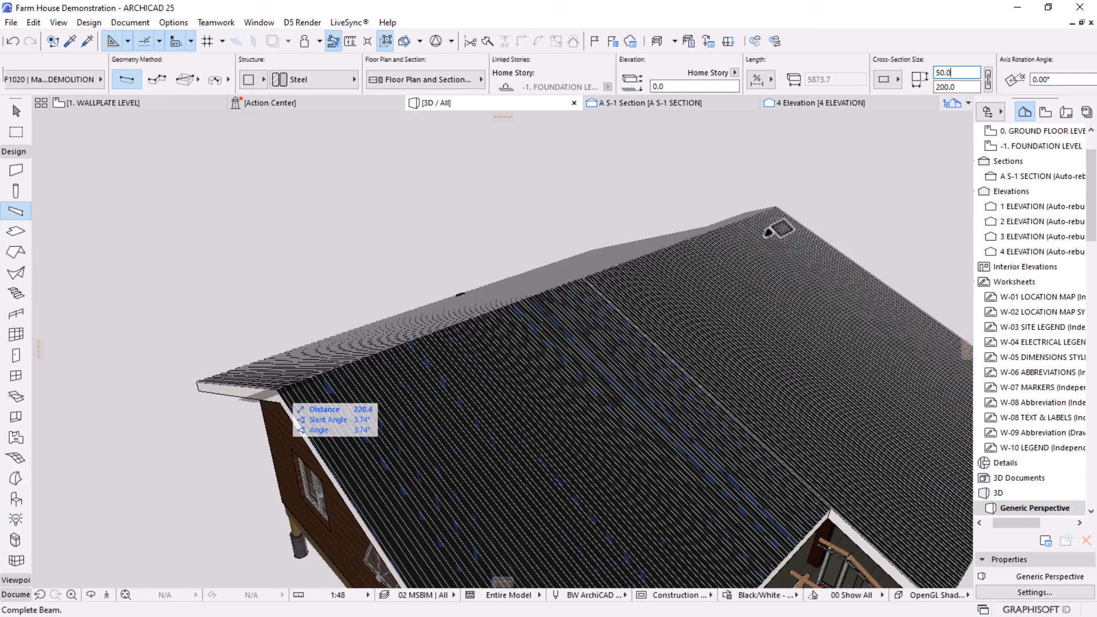
pyautogui.click(777, 206)
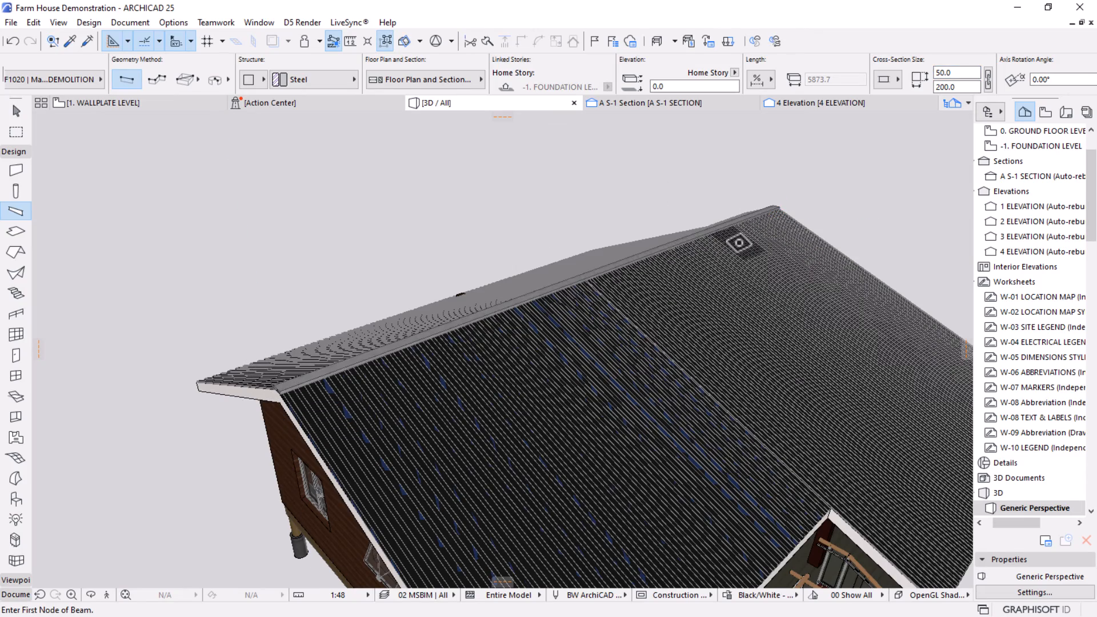
# Select the new ridge beam, increase its cross-section height, and deselect it.
pyautogui.keyDown('shift'); pyautogui.moveTo(608, 269); pyautogui.dragTo(716, 433, button='middle'); pyautogui.keyUp('shift')
pyautogui.scroll(6, 343, 409)
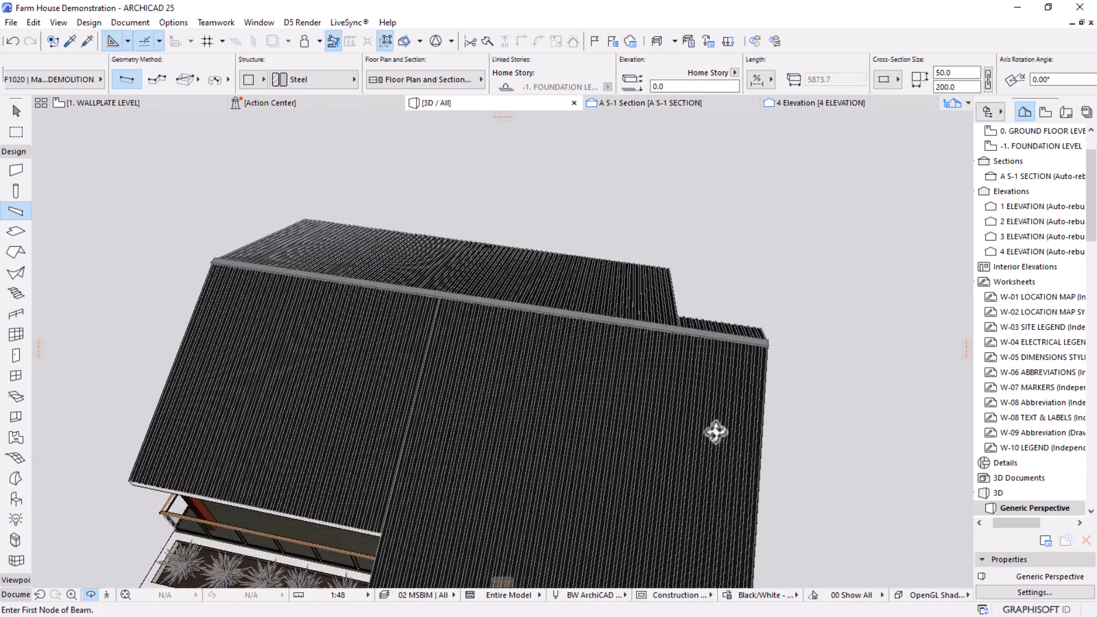
pyautogui.keyDown('shift'); pyautogui.moveTo(468, 394); pyautogui.dragTo(542, 279, button='middle'); pyautogui.keyUp('shift')
pyautogui.scroll(3, 686, 322)
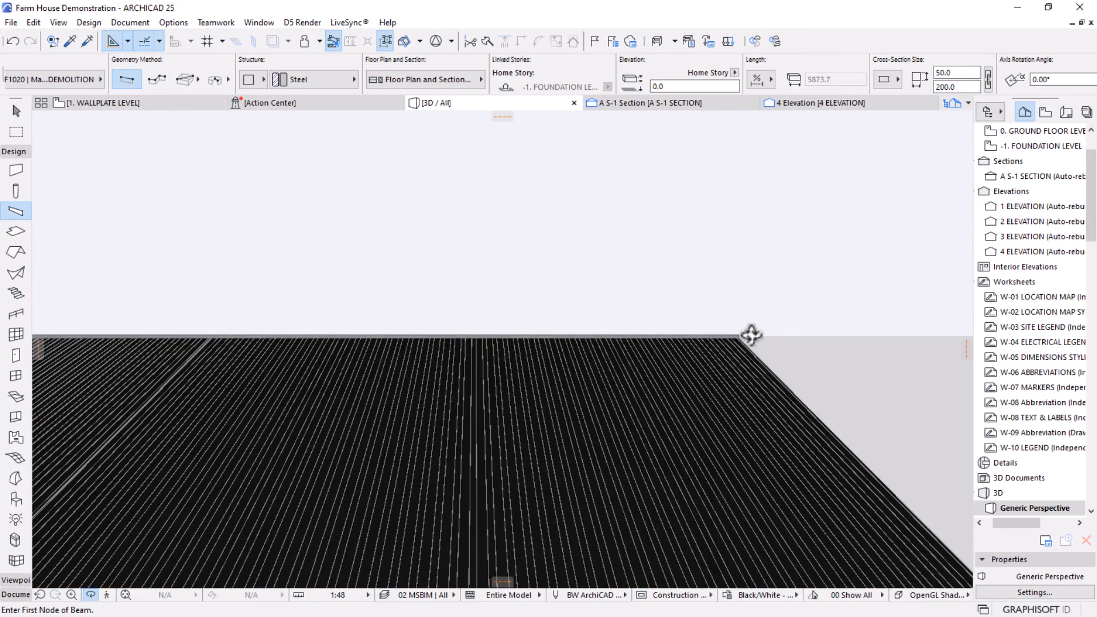
pyautogui.press('Escape')
pyautogui.press('Escape')
pyautogui.click(732, 336)
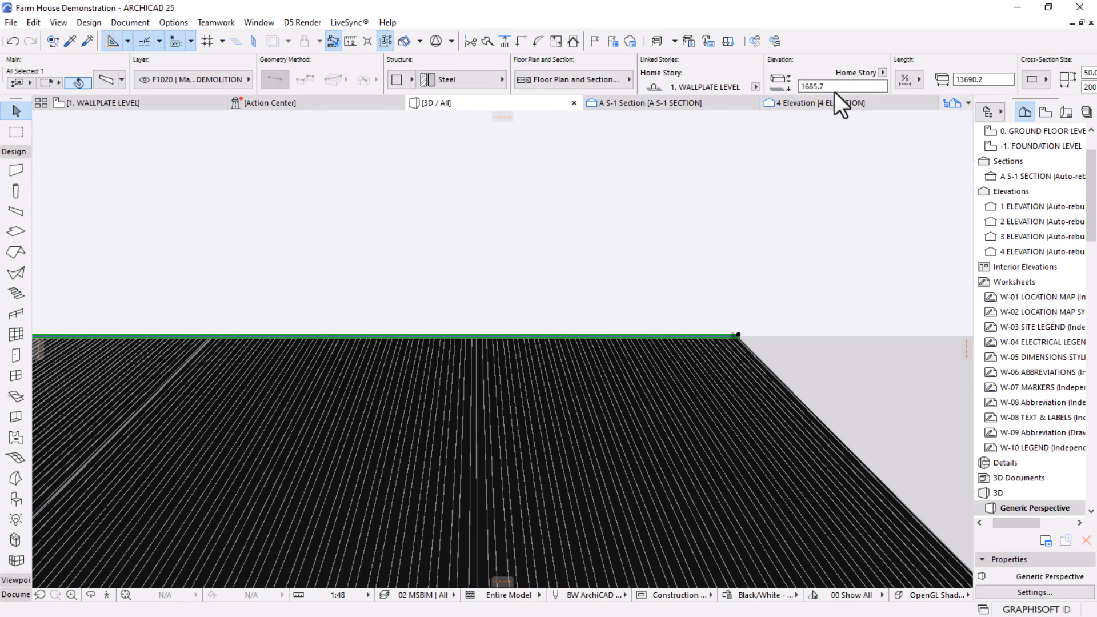
pyautogui.moveTo(1017, 84)
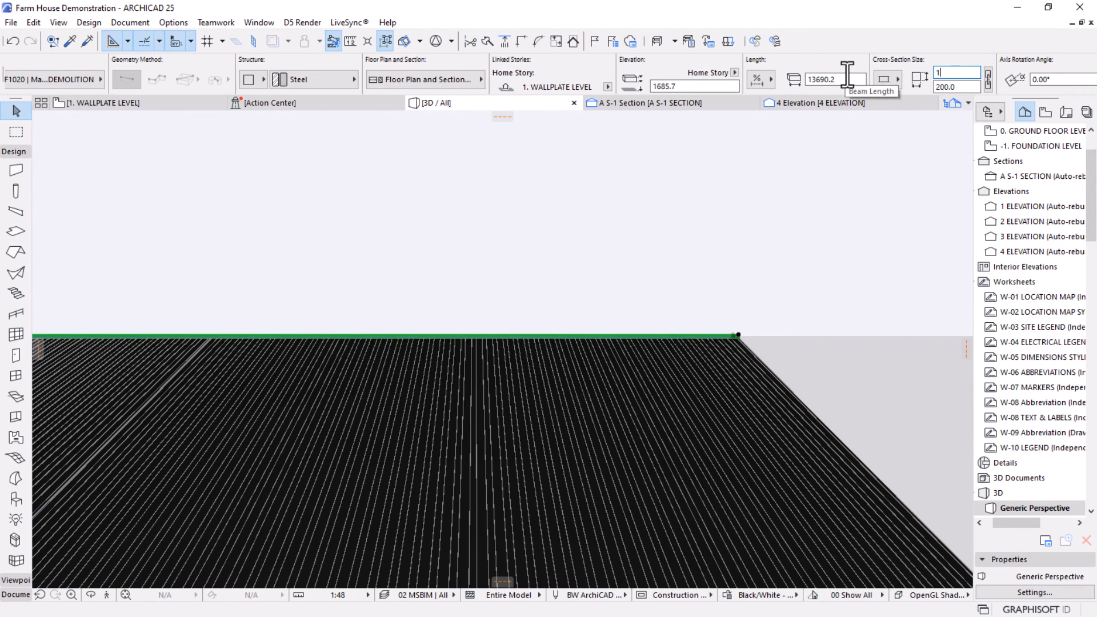
pyautogui.click(772, 252)
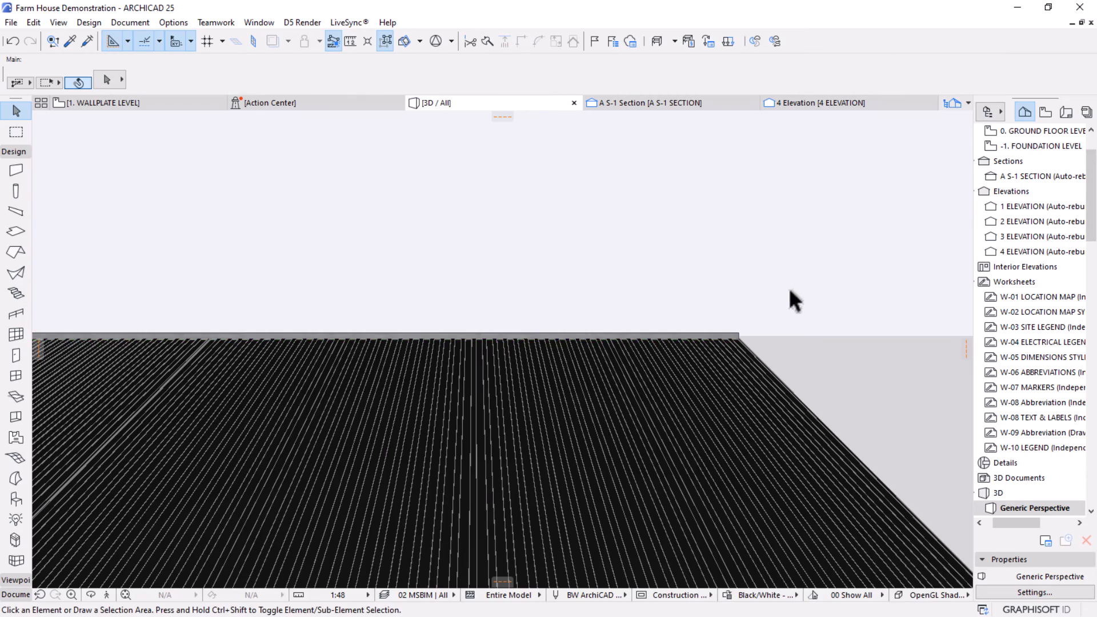
# Inspect the ridge beam and sheeted roof from the front, the side stairs and above in 3D.
pyautogui.scroll(-7, 691, 309)
pyautogui.moveTo(530, 373); pyautogui.dragTo(512, 305, button='middle')
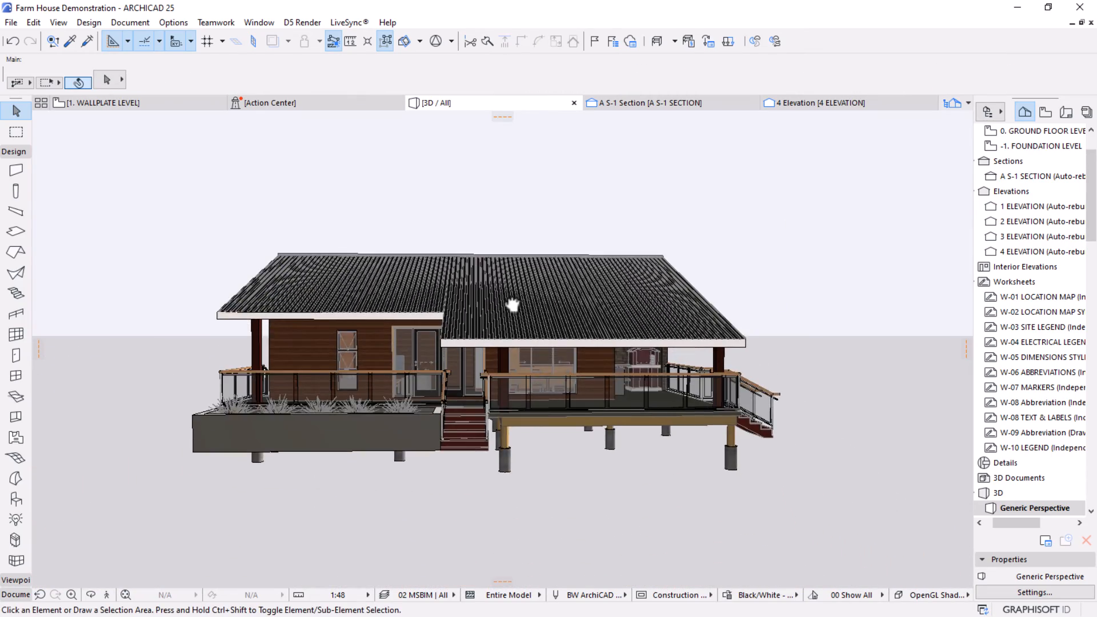
pyautogui.scroll(2, 436, 268)
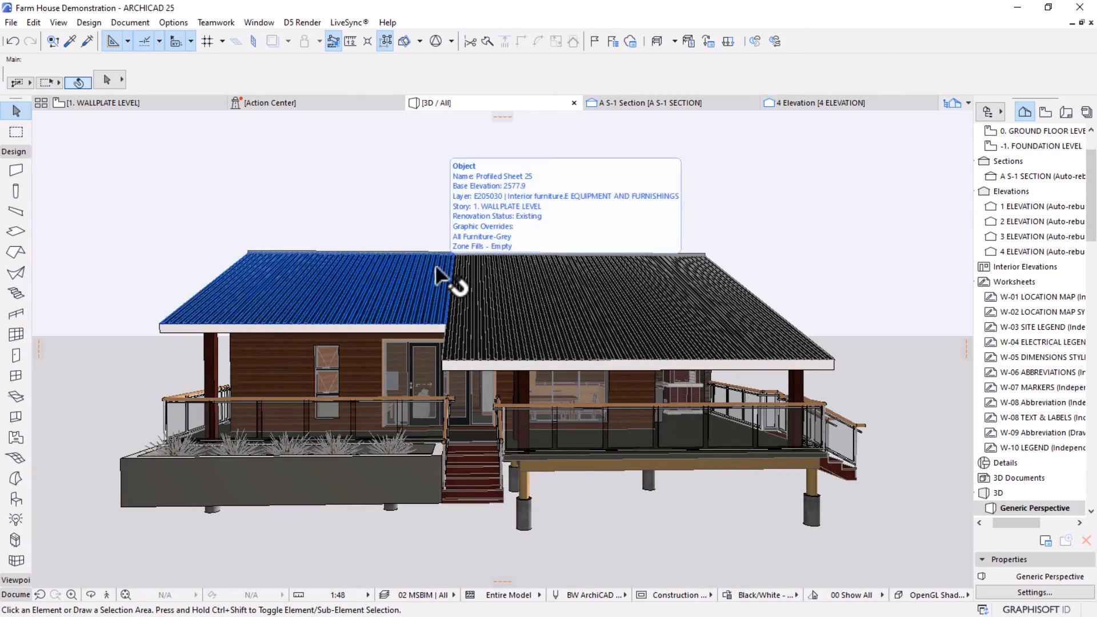
pyautogui.press('o')
pyautogui.moveTo(797, 305); pyautogui.dragTo(612, 335)
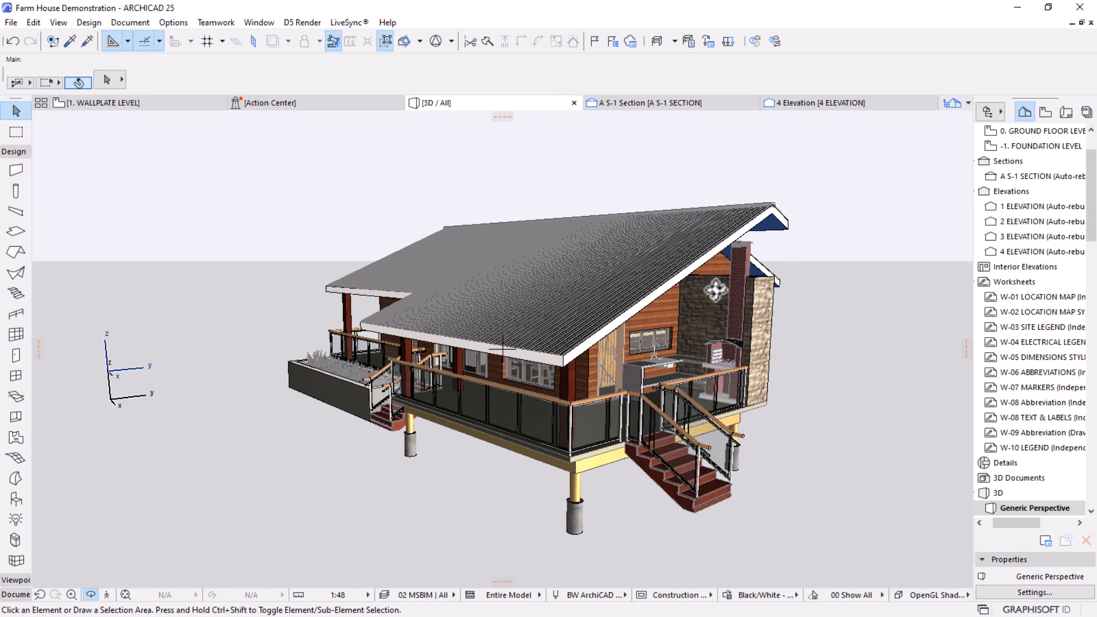
pyautogui.moveTo(715, 291); pyautogui.dragTo(680, 371)
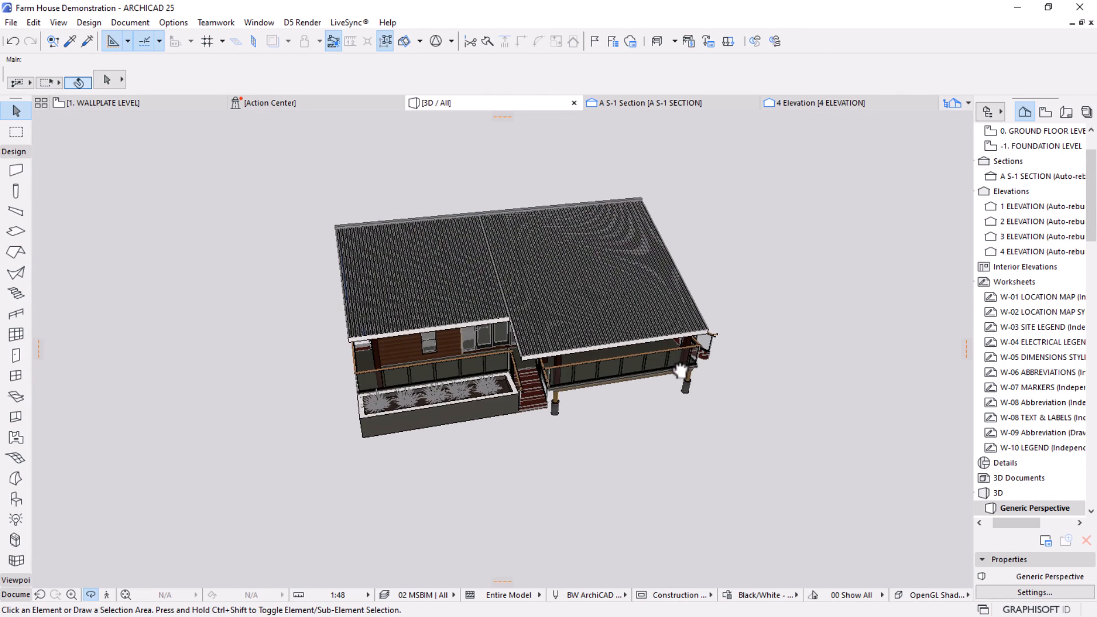
# Turn on 3D Cutaway and pull a horizontal cutting plane down to wall height to cut away the roof, then finalize it.
pyautogui.click(406, 43)
pyautogui.scroll(-4, 627, 162)
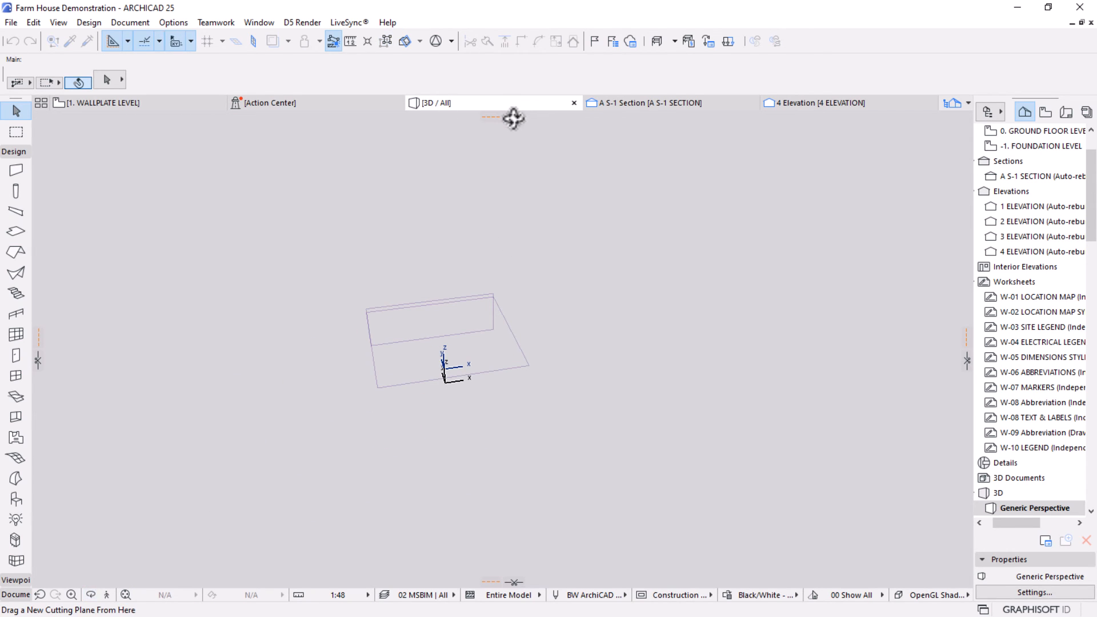
pyautogui.rightClick(514, 115)
pyautogui.click(577, 151)
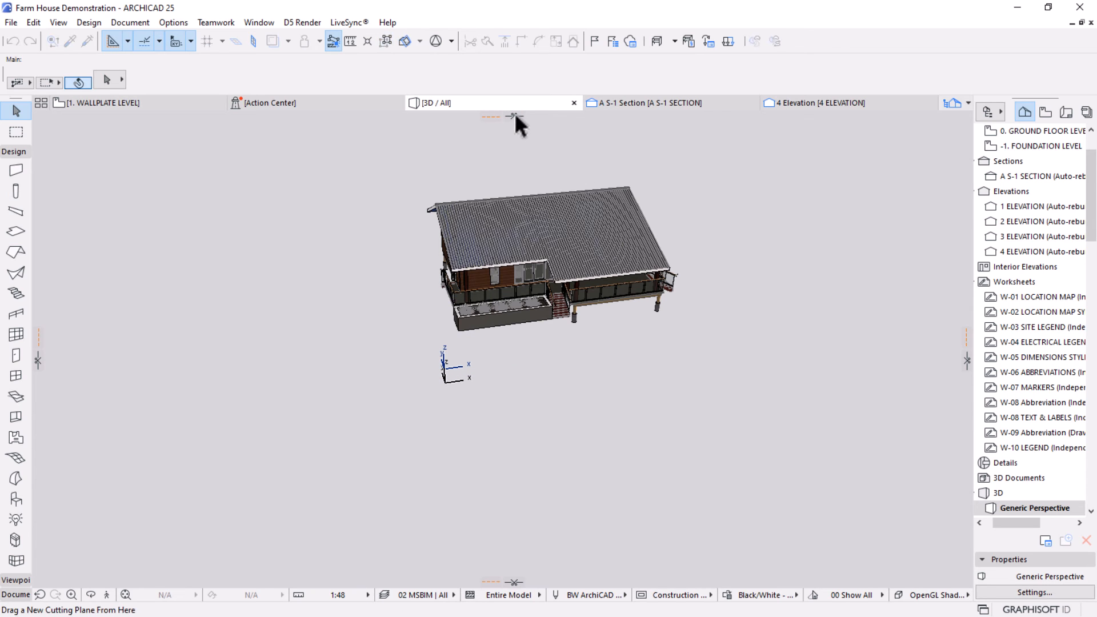
pyautogui.scroll(5, 576, 185)
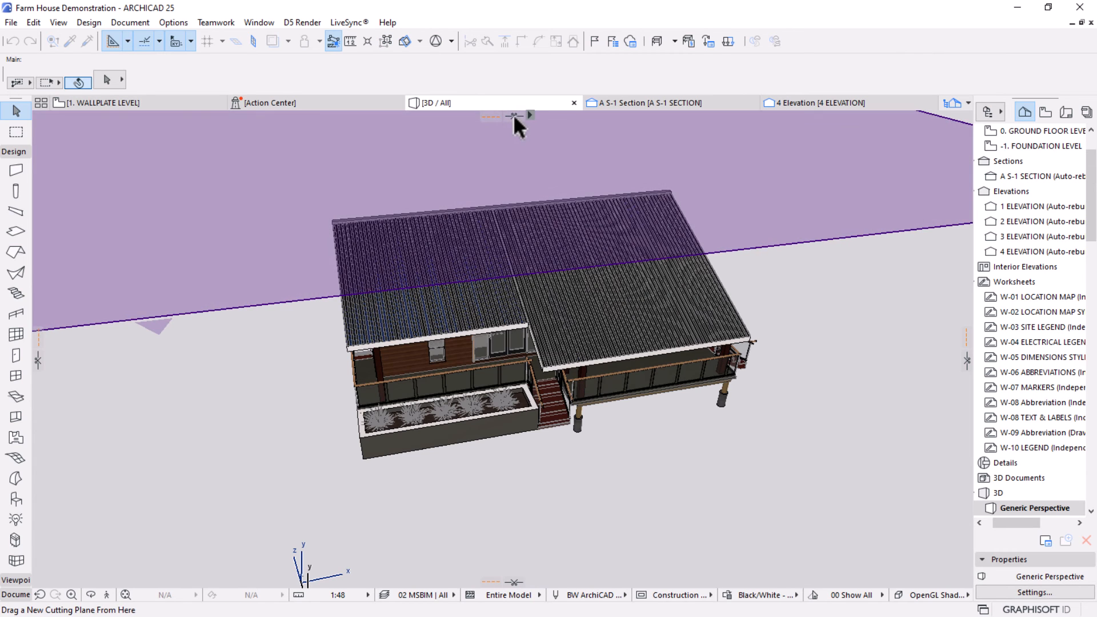
pyautogui.moveTo(513, 114); pyautogui.dragTo(553, 312)
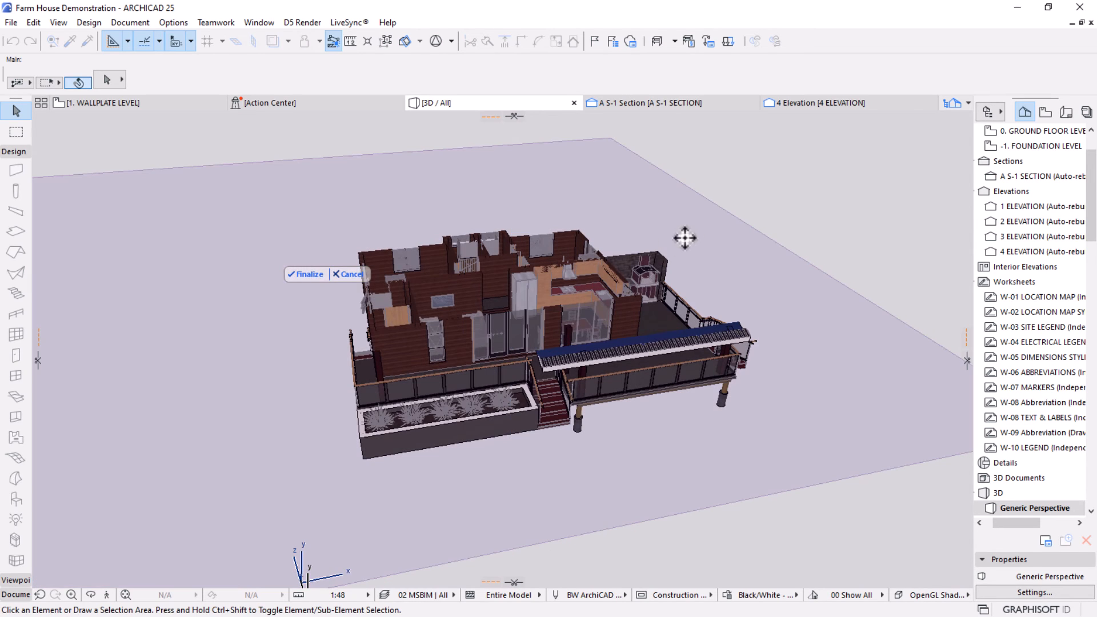
pyautogui.click(297, 278)
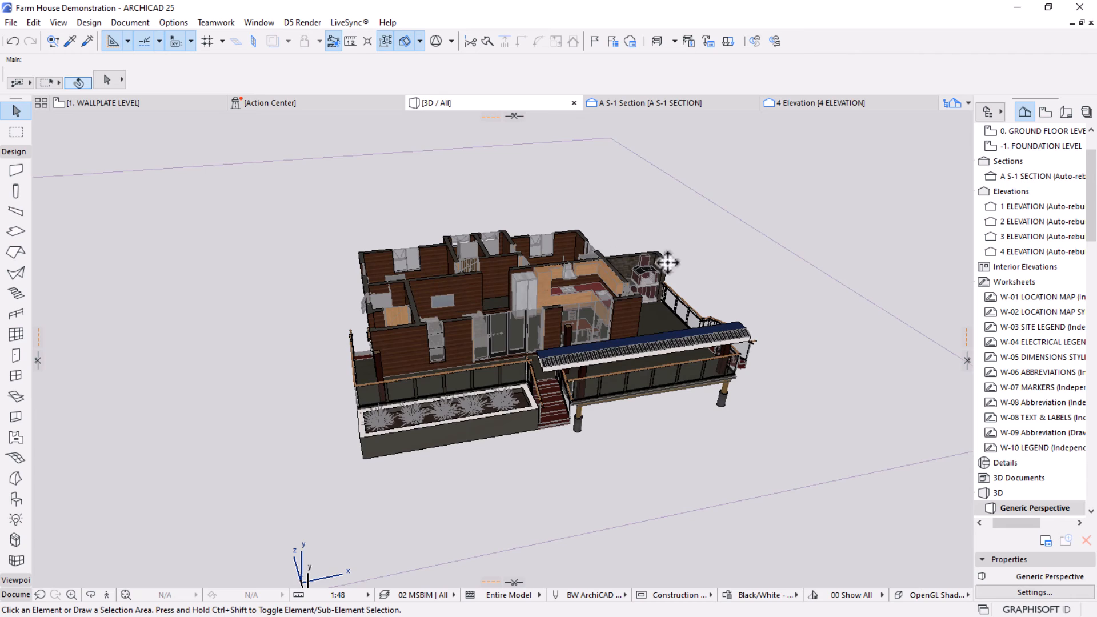
# Show the 3D Visualization toolbar.
pyautogui.scroll(-2, 622, 268)
pyautogui.scroll(1, 621, 269)
pyautogui.click(262, 24)
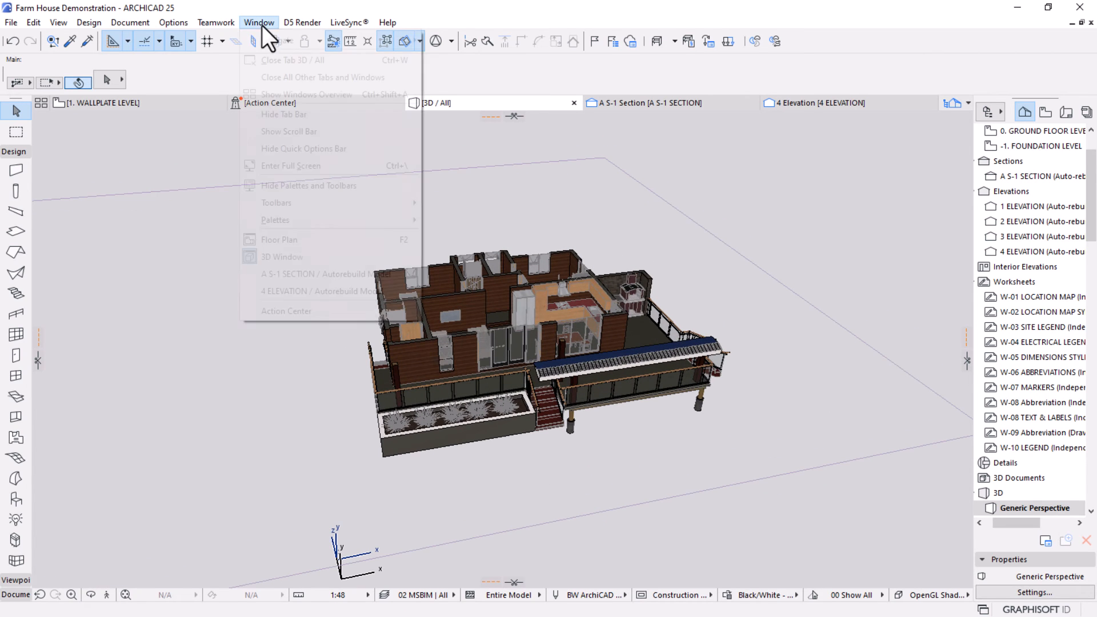
pyautogui.moveTo(279, 207)
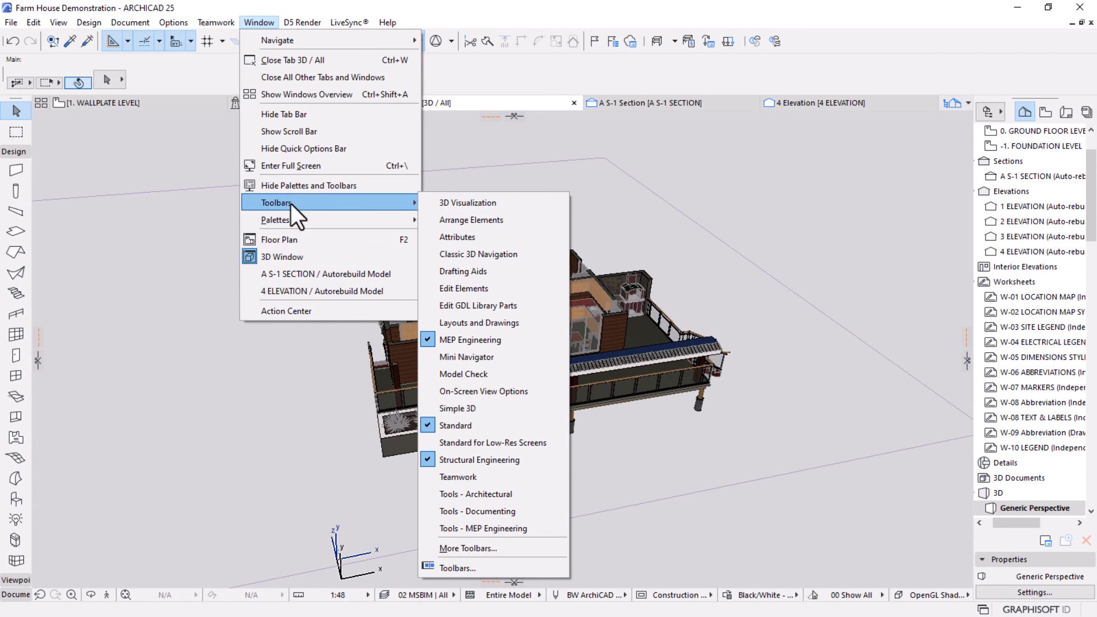
pyautogui.click(453, 203)
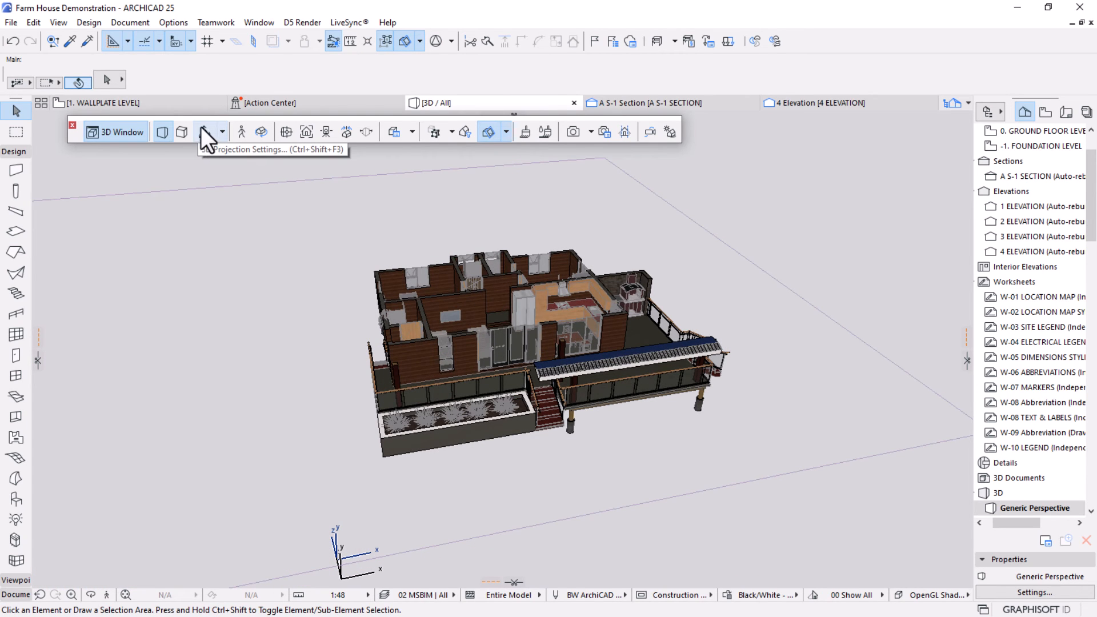
# Switch to a parallel Top view projection with X angle 0°, Y angle 90° and sun azimuth 120°, fitted to the window.
pyautogui.click(201, 126)
pyautogui.click(678, 142)
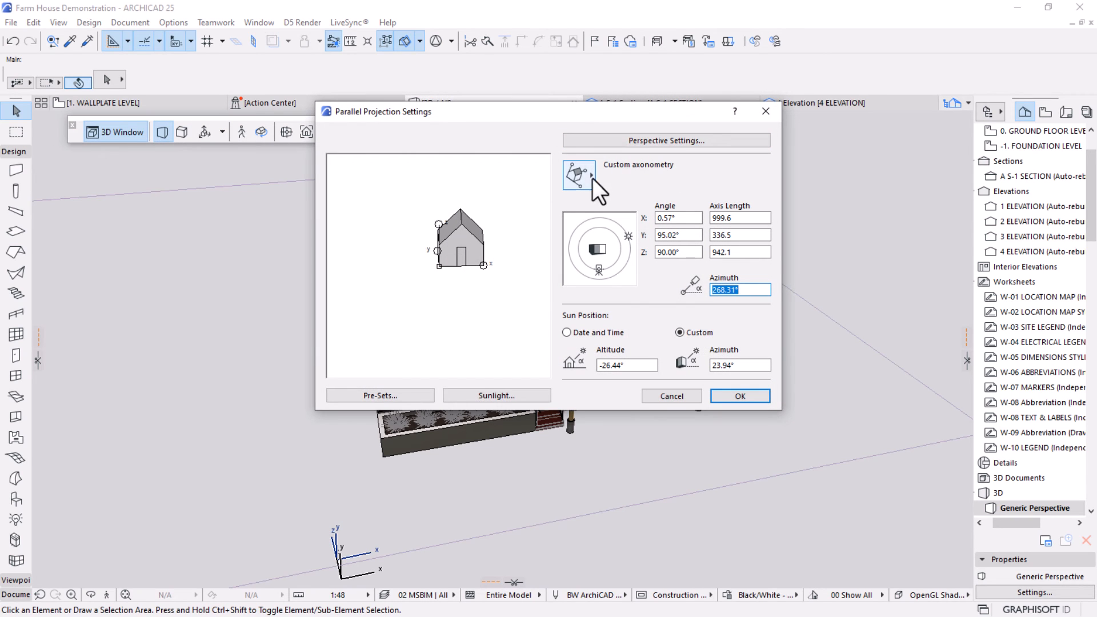
pyautogui.click(581, 175)
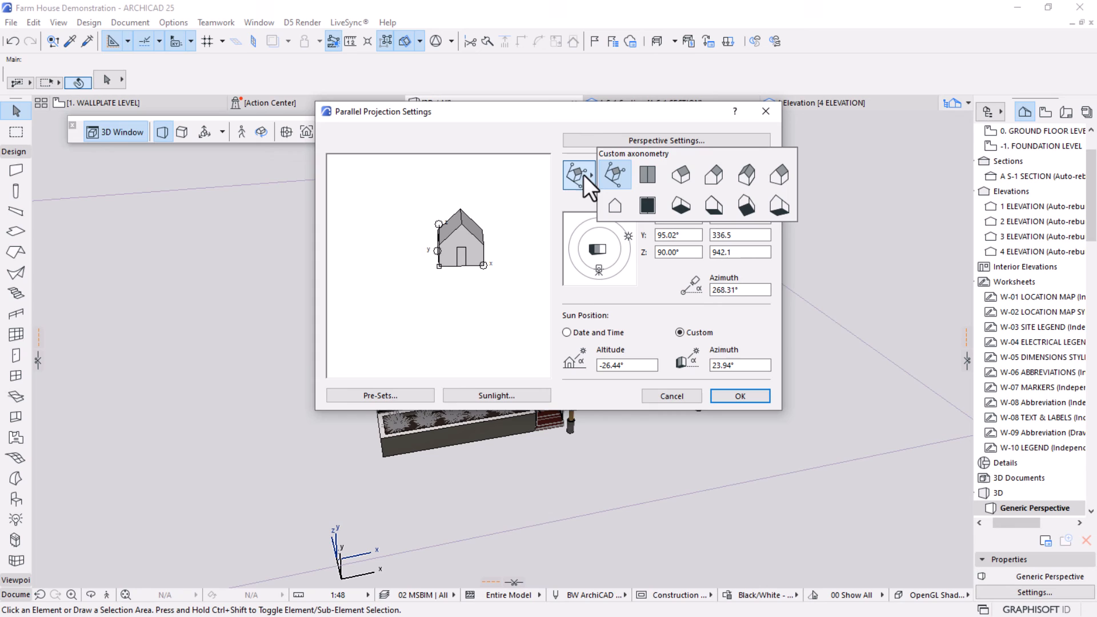
pyautogui.click(650, 175)
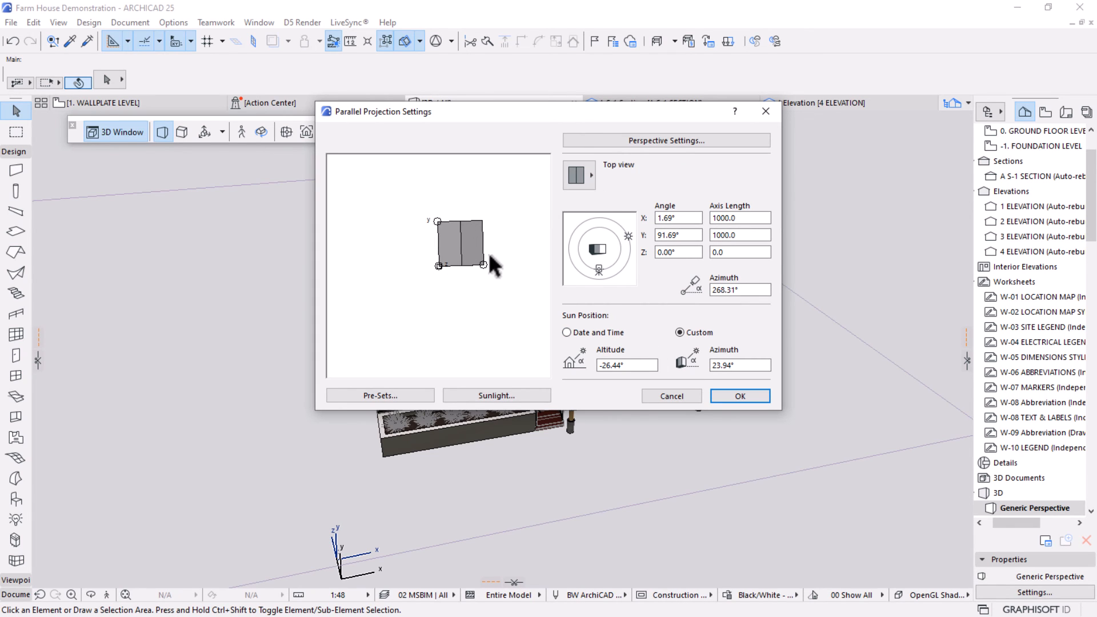
pyautogui.moveTo(683, 220); pyautogui.dragTo(543, 224)
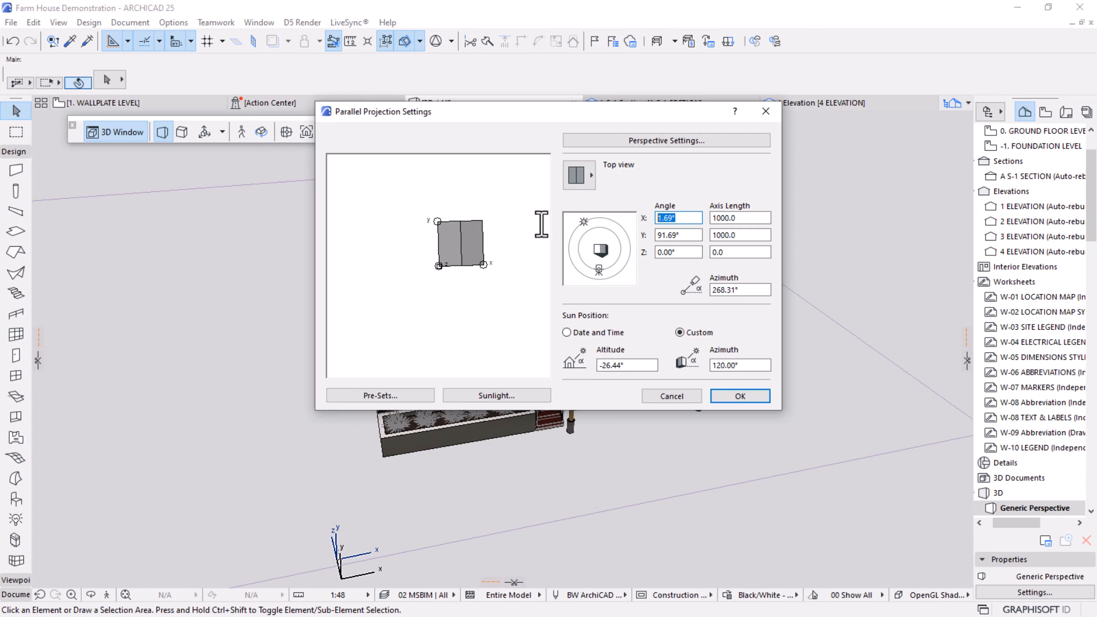
pyautogui.write('0')
pyautogui.click(684, 235)
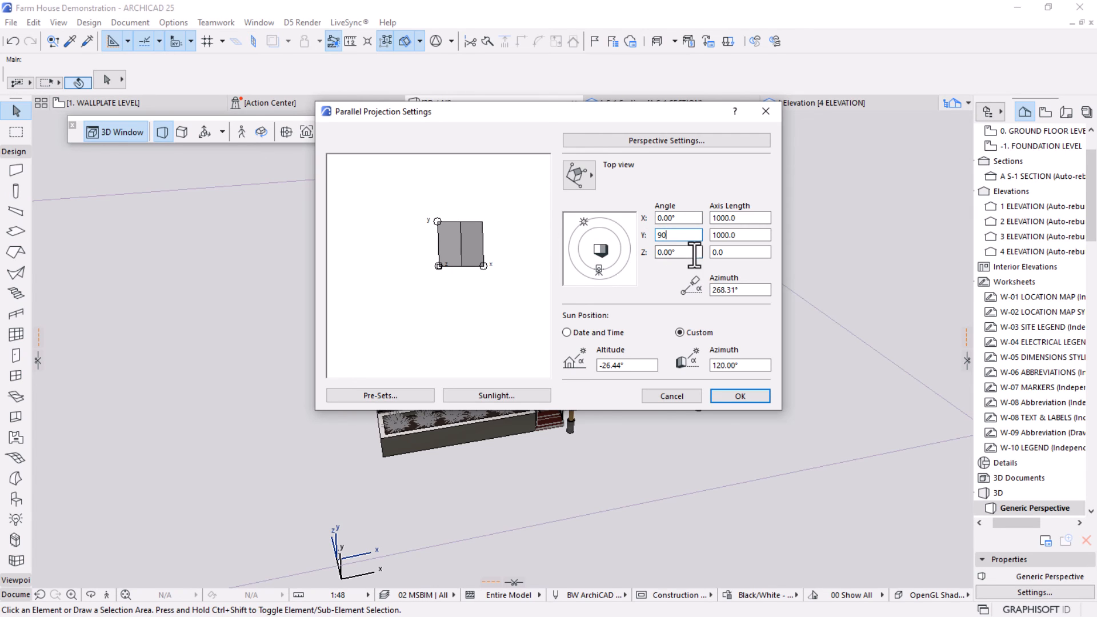
pyautogui.click(728, 401)
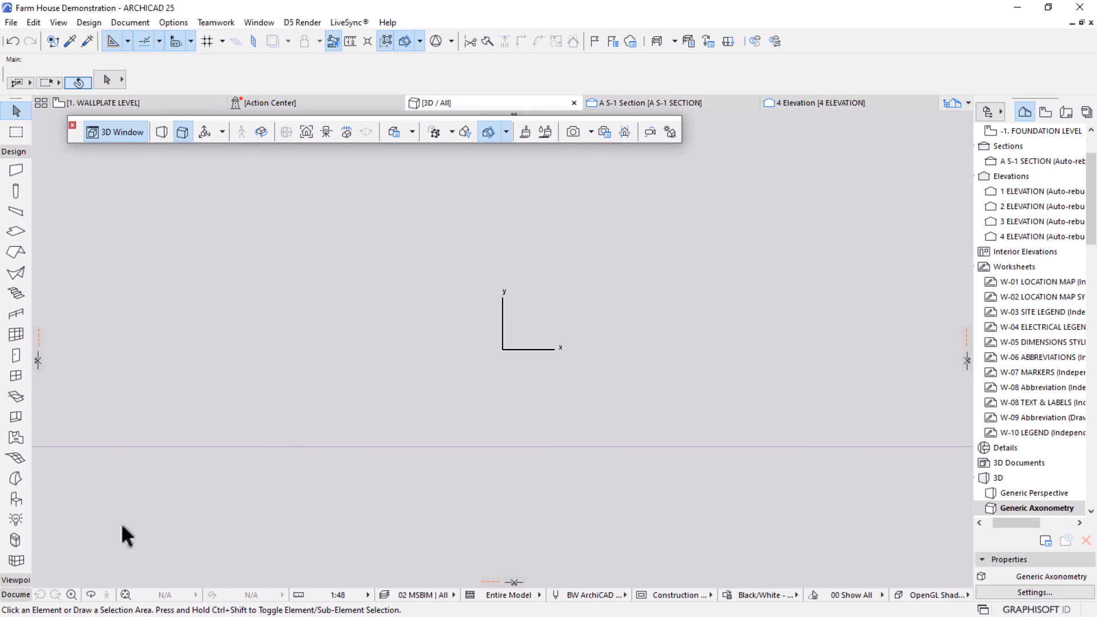
pyautogui.click(129, 596)
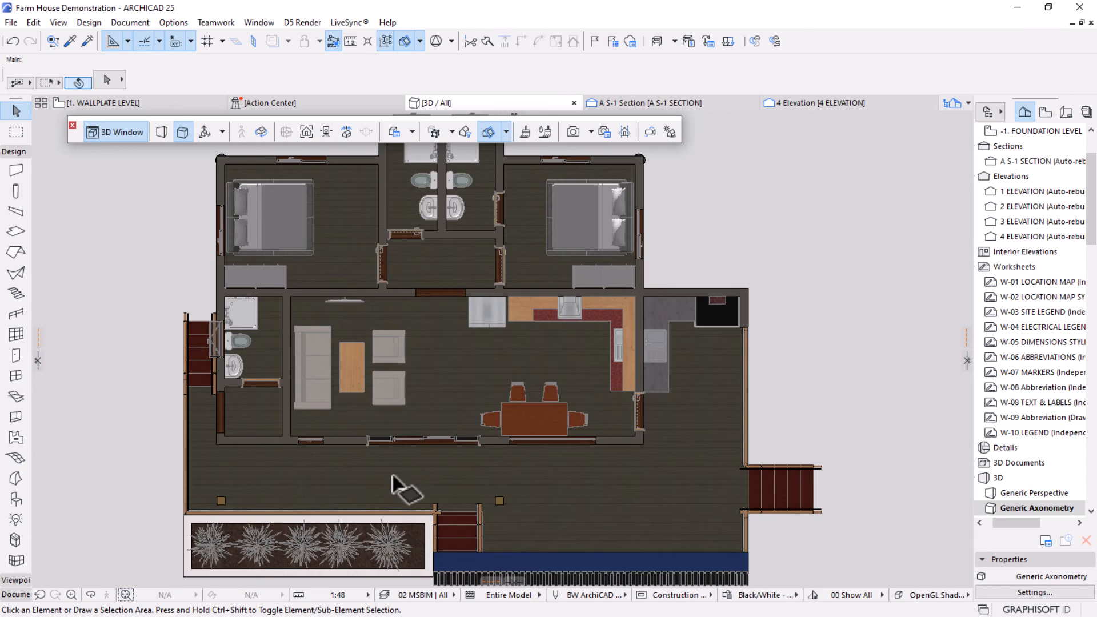
# Turn on Sun Shadows for the OpenGL Shading with Contours 3D style.
pyautogui.scroll(-3, 650, 309)
pyautogui.scroll(1, 457, 318)
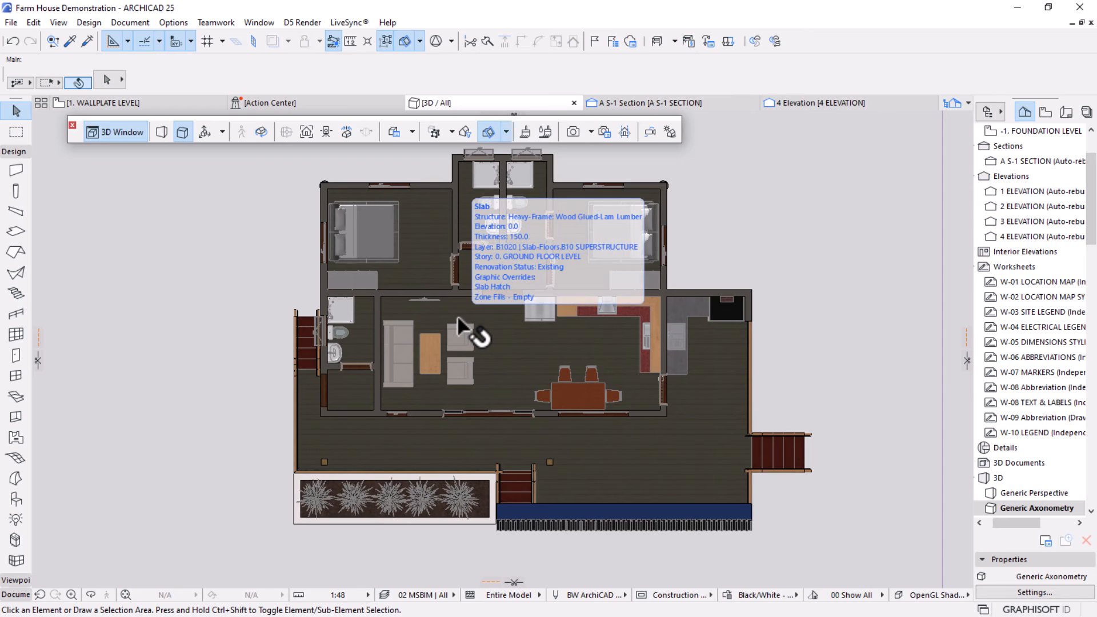
pyautogui.scroll(-1, 640, 306)
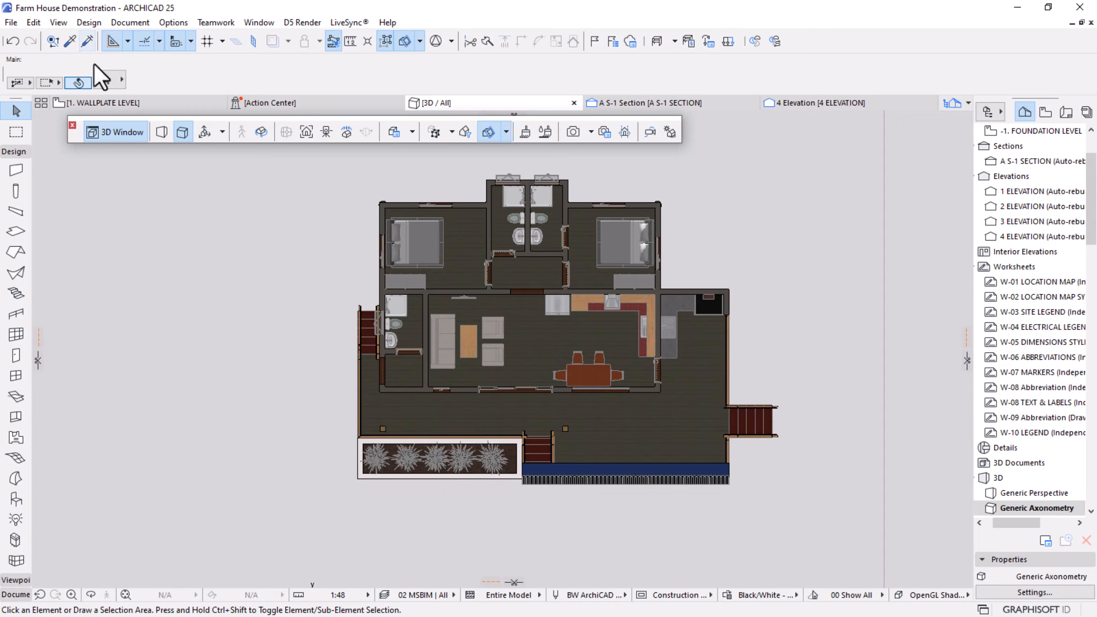
pyautogui.click(58, 23)
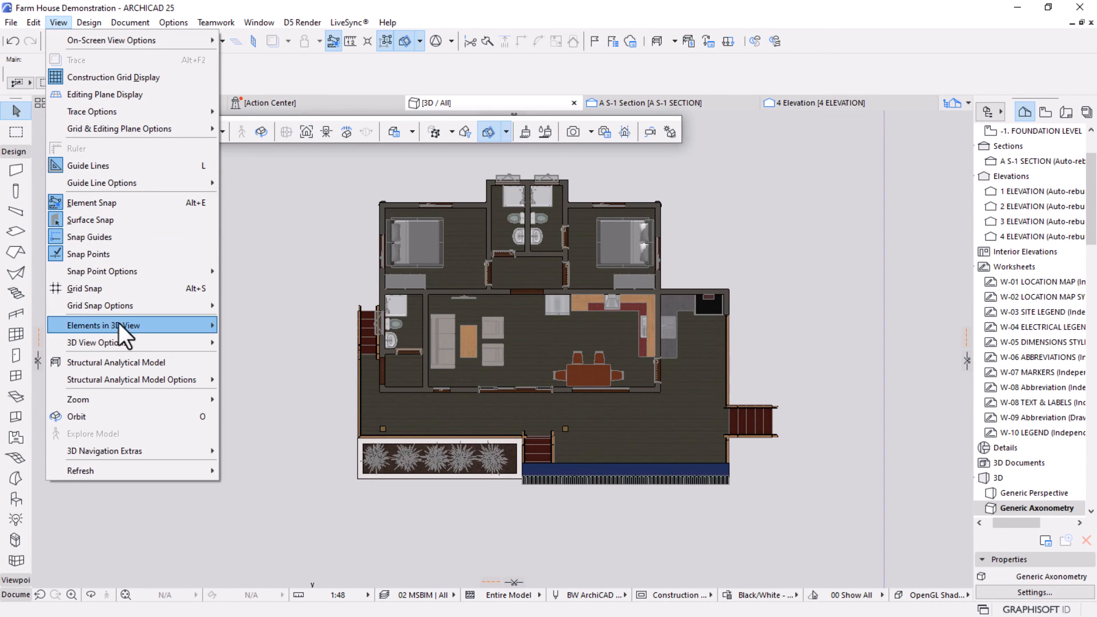
pyautogui.moveTo(110, 343)
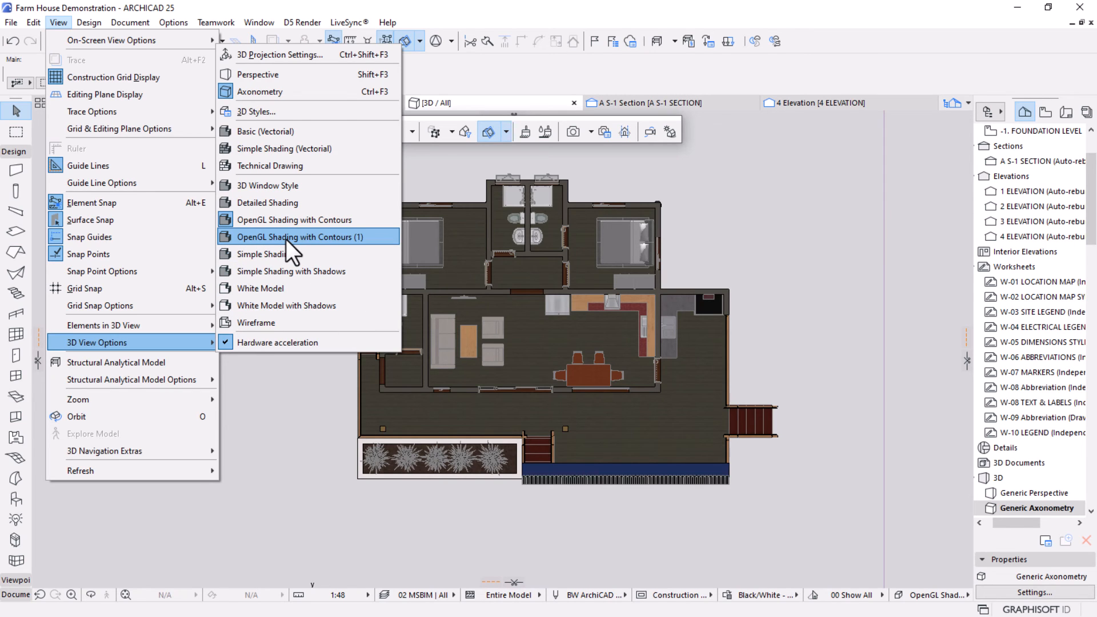
pyautogui.click(252, 110)
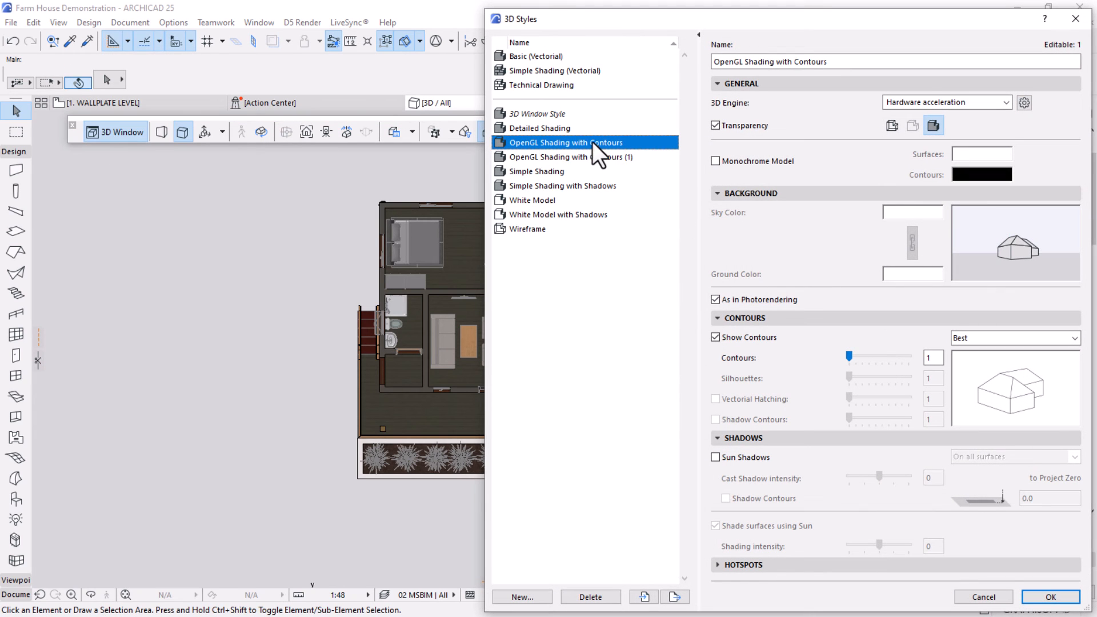
pyautogui.click(716, 457)
pyautogui.click(1029, 599)
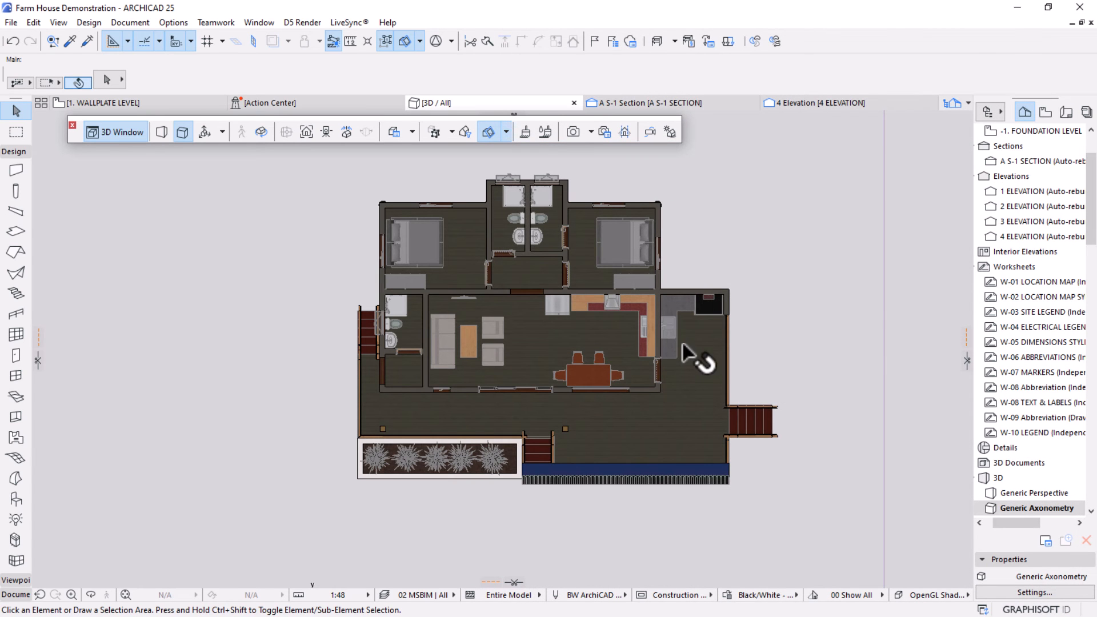
pyautogui.scroll(2, 635, 346)
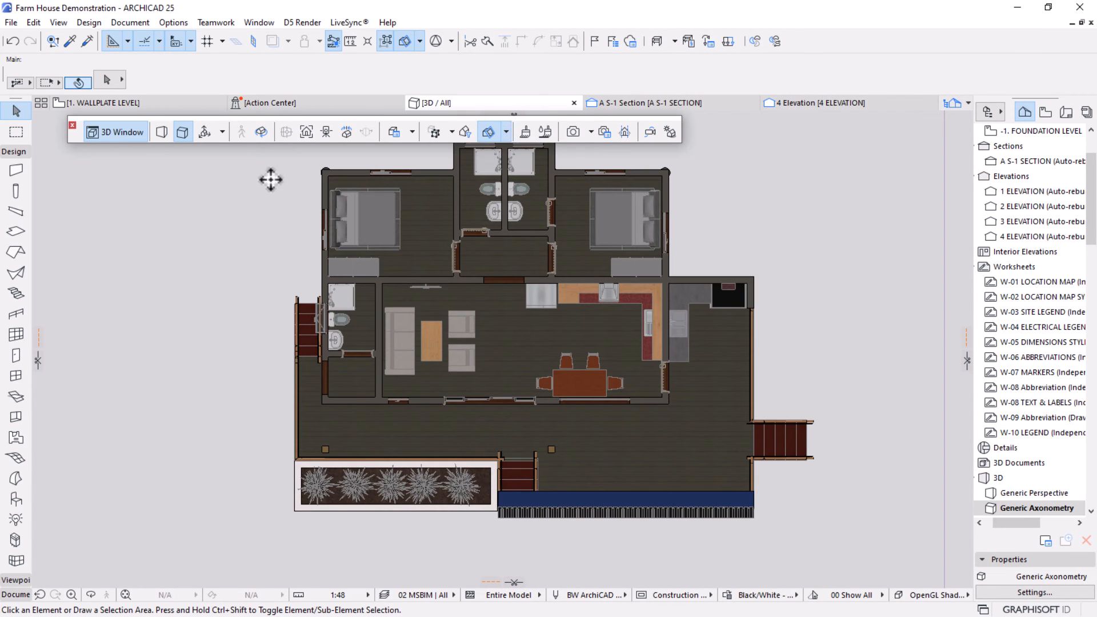
# Set the custom sun azimuth to 30° and raise the sun altitude above the horizon in the parallel projection settings.
pyautogui.click(203, 136)
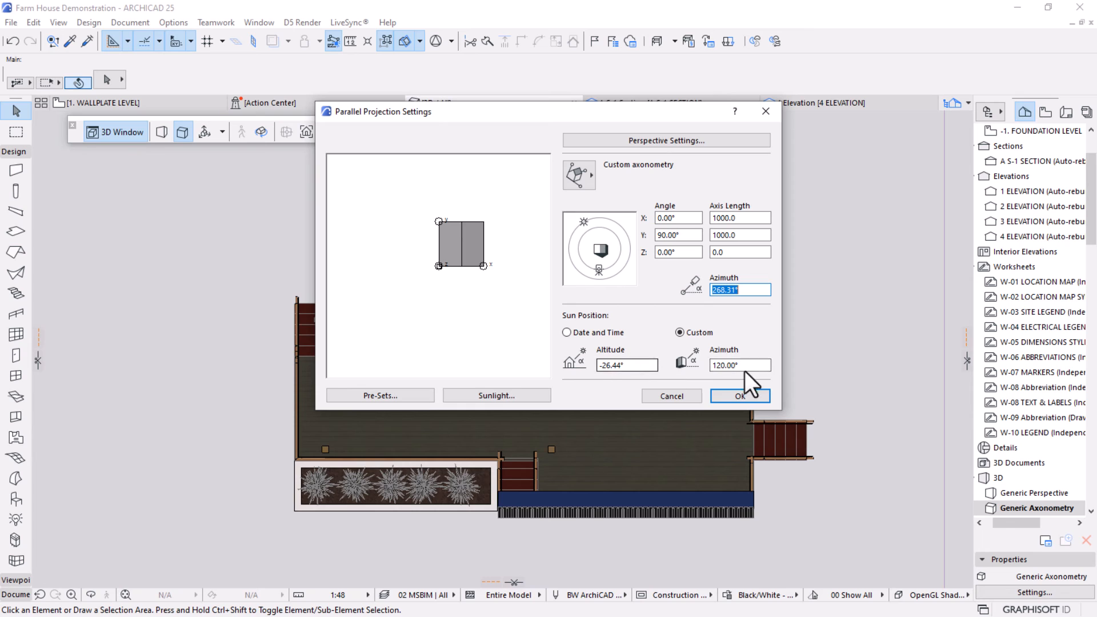
pyautogui.moveTo(744, 367); pyautogui.dragTo(705, 366)
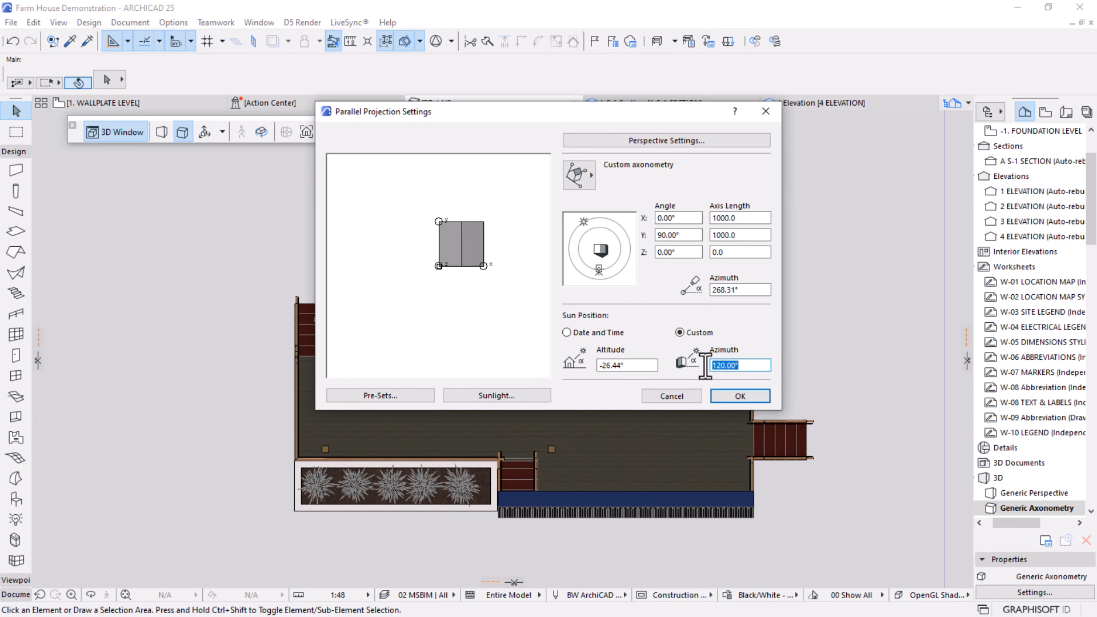
pyautogui.click(623, 365)
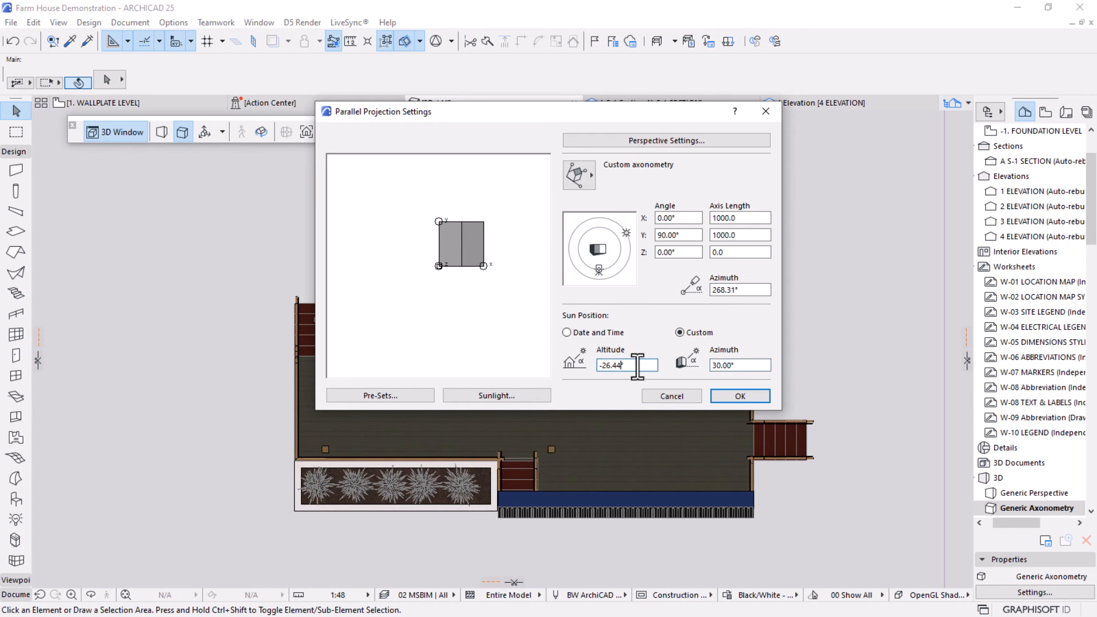
pyautogui.moveTo(640, 366); pyautogui.dragTo(595, 366)
pyautogui.click(735, 396)
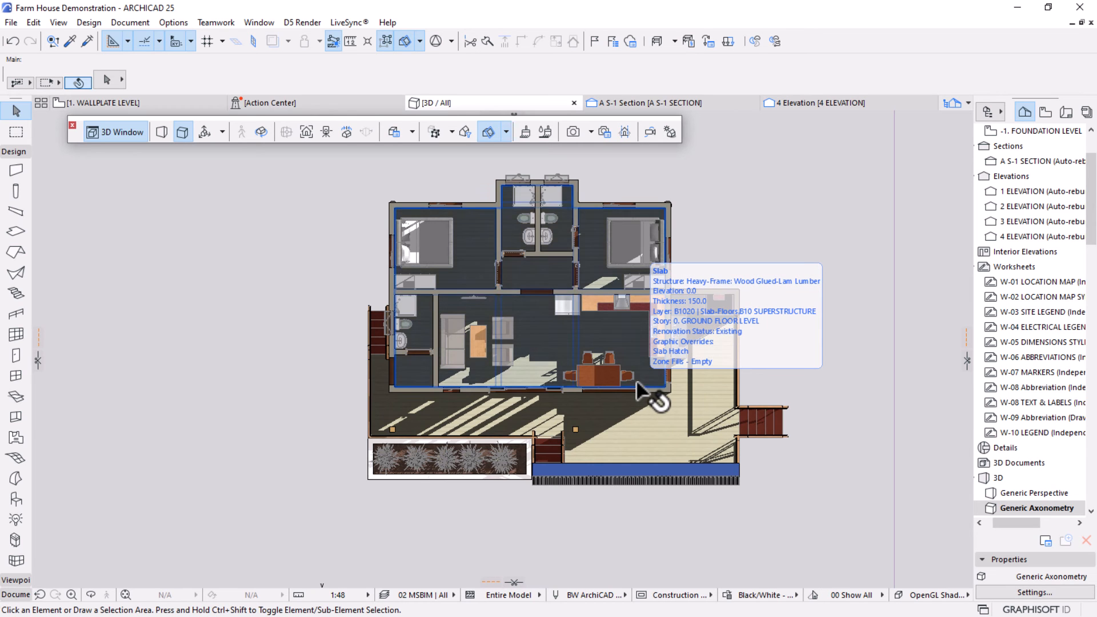
pyautogui.scroll(-2, 640, 388)
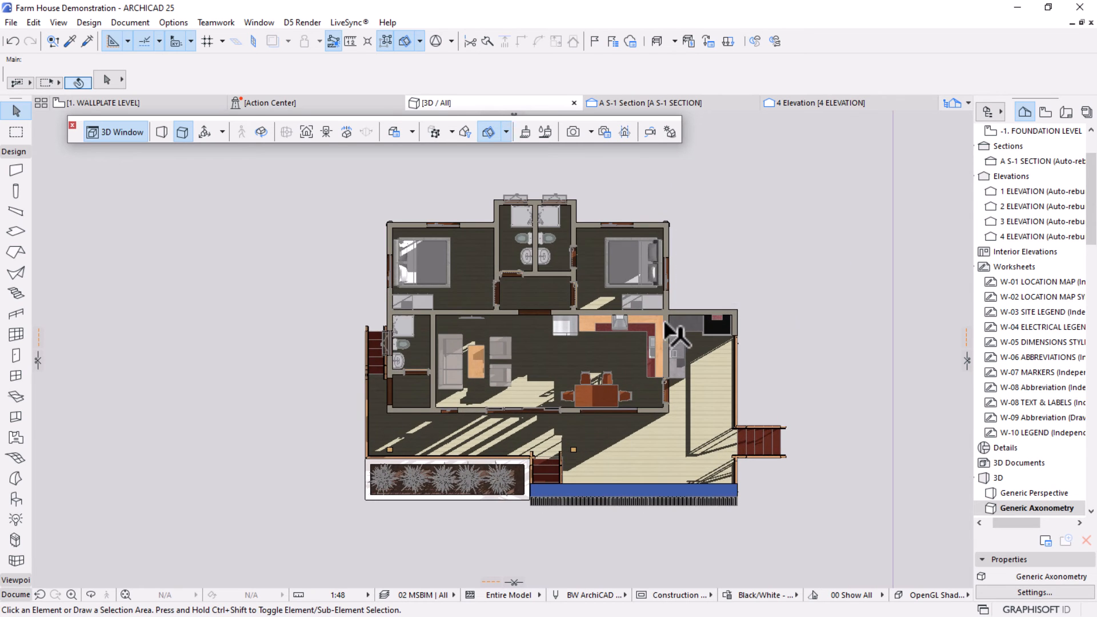
pyautogui.scroll(-1, 667, 334)
pyautogui.scroll(2, 669, 320)
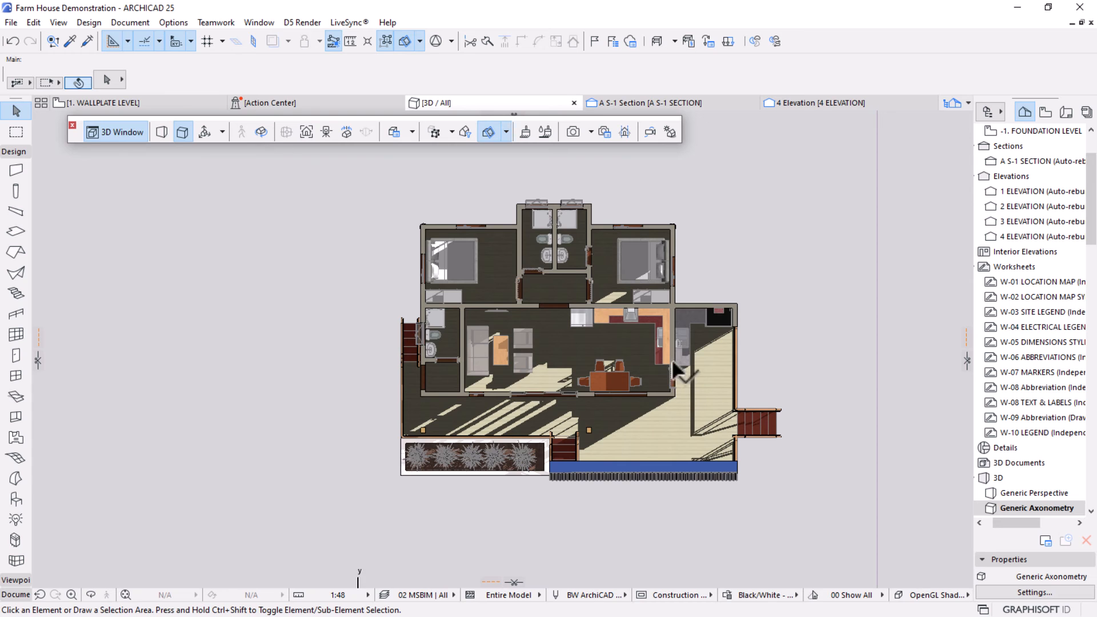
pyautogui.scroll(3, 497, 322)
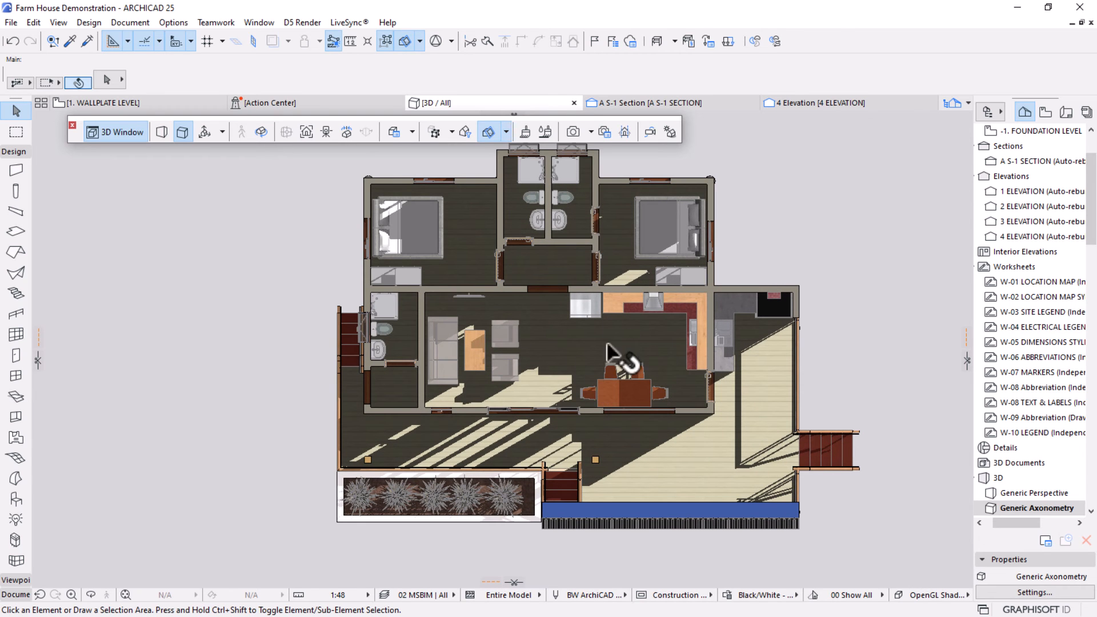
pyautogui.scroll(-1, 629, 347)
pyautogui.scroll(-1, 746, 301)
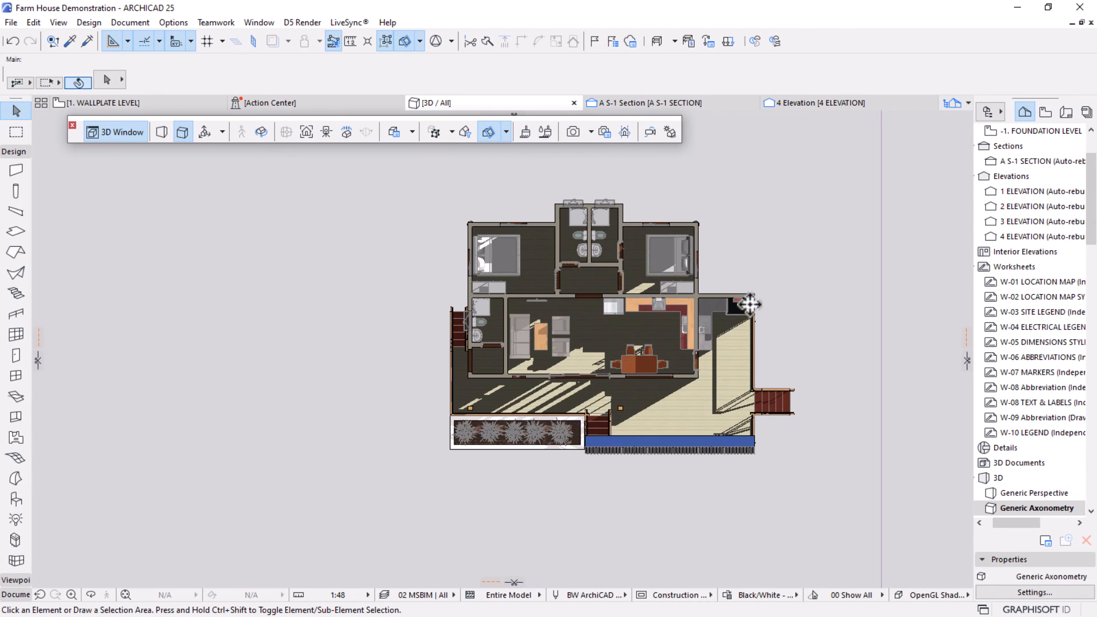
# Create a new layout named Presentation based on the 30/42 MSBIM Main Horizontal master layout.
pyautogui.click(1067, 116)
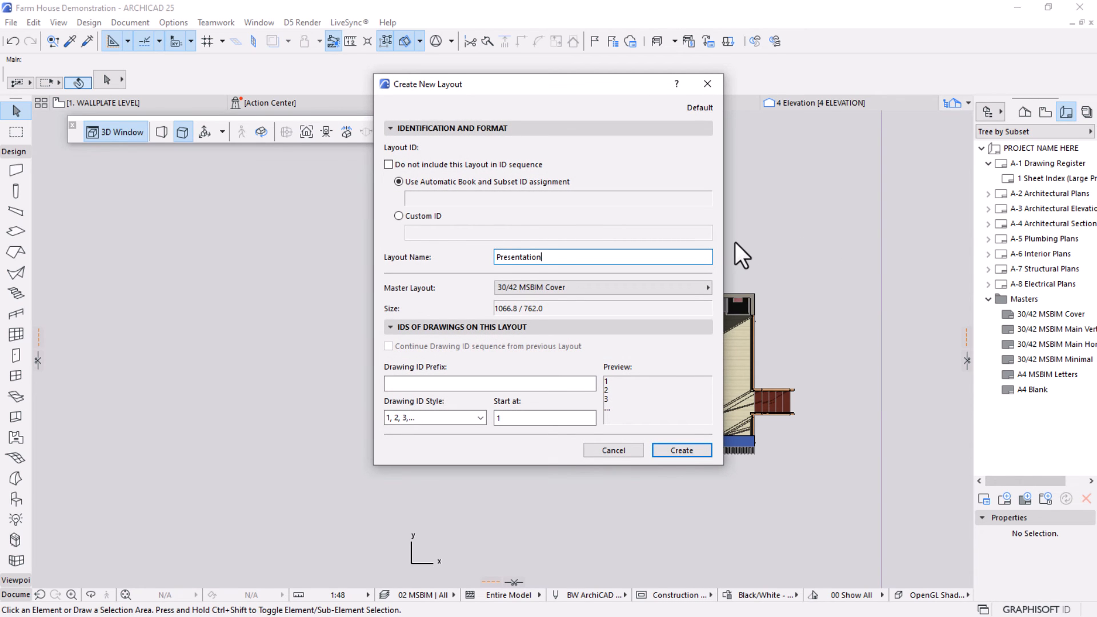
pyautogui.click(629, 285)
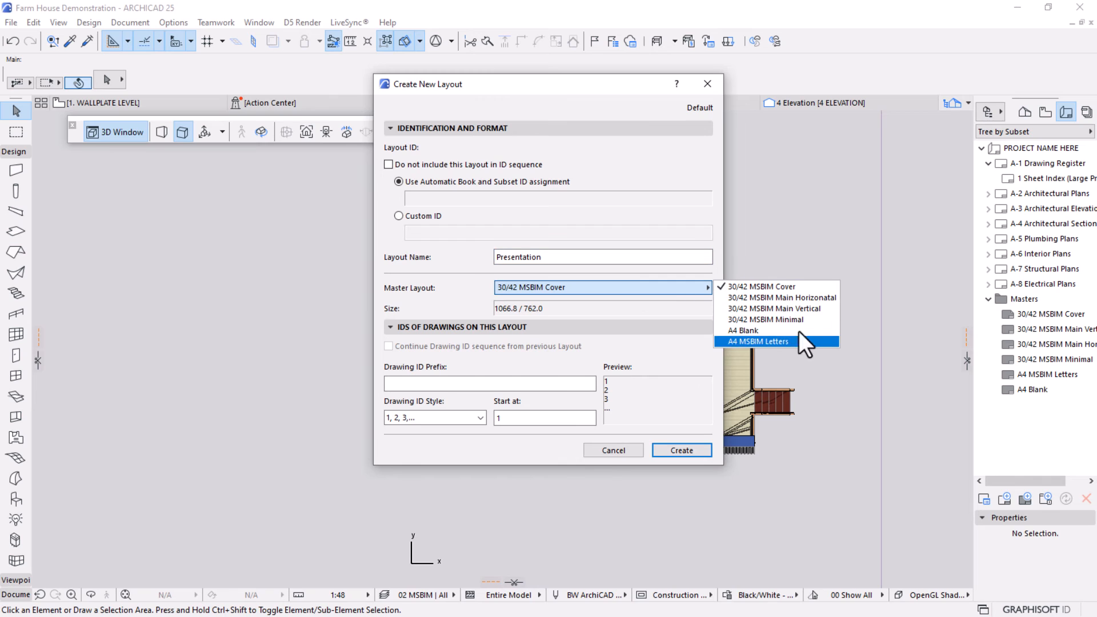
pyautogui.click(770, 299)
pyautogui.click(669, 443)
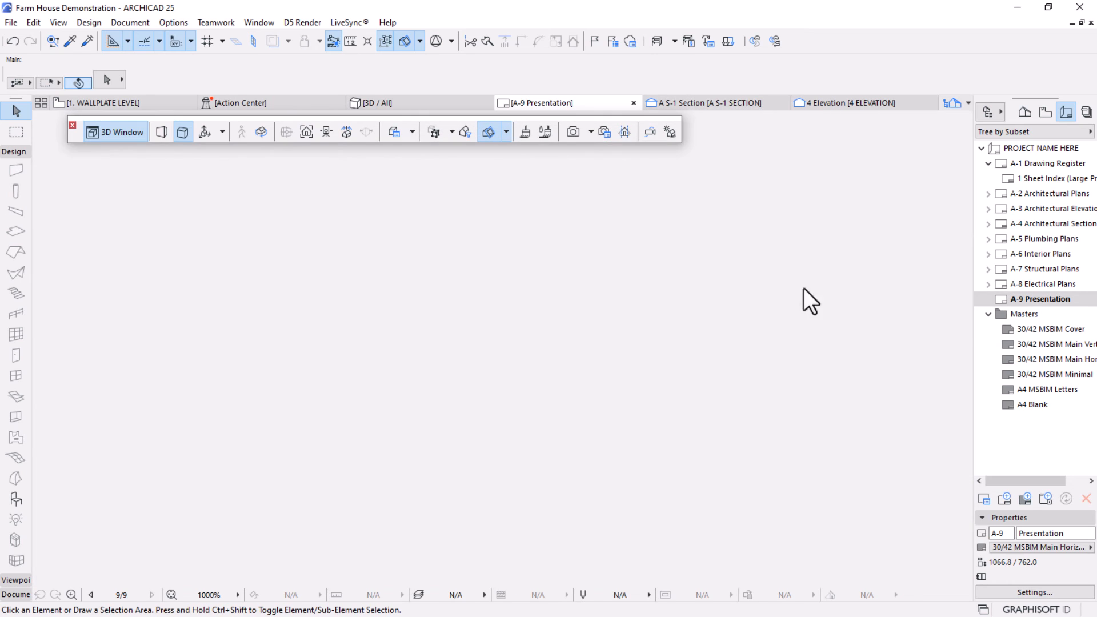
pyautogui.scroll(3, 545, 342)
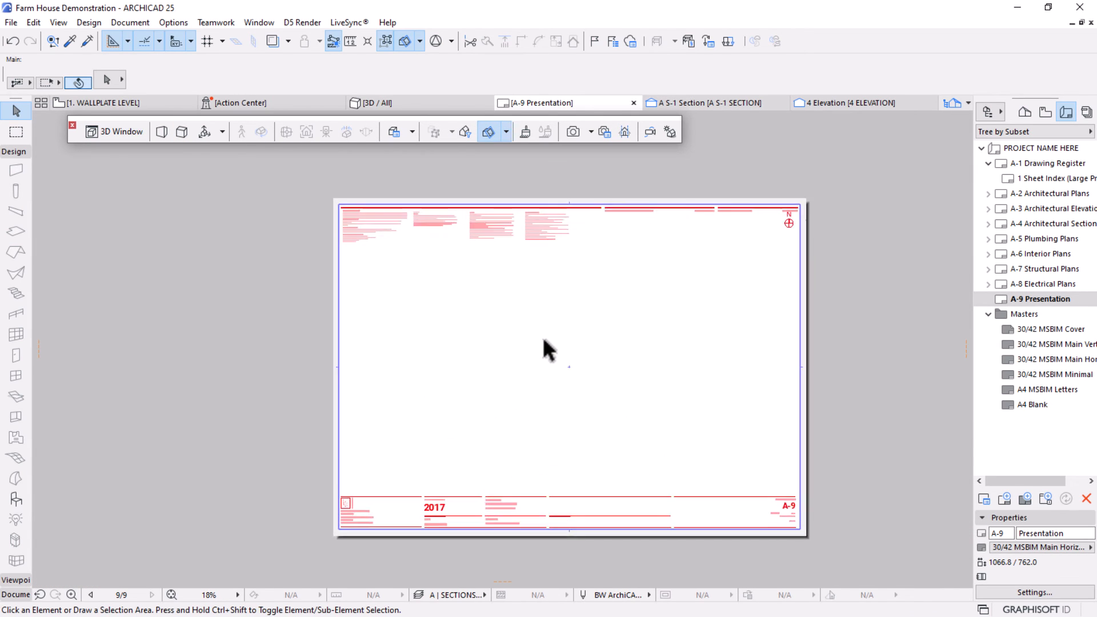
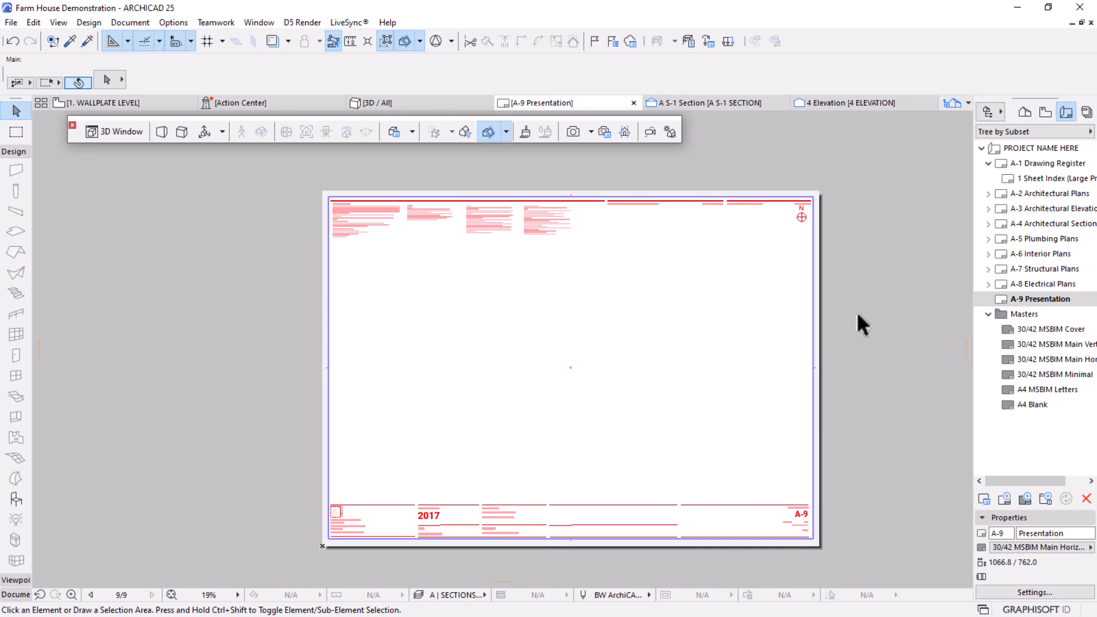
pyautogui.moveTo(561, 356); pyautogui.dragTo(570, 343, button='middle')
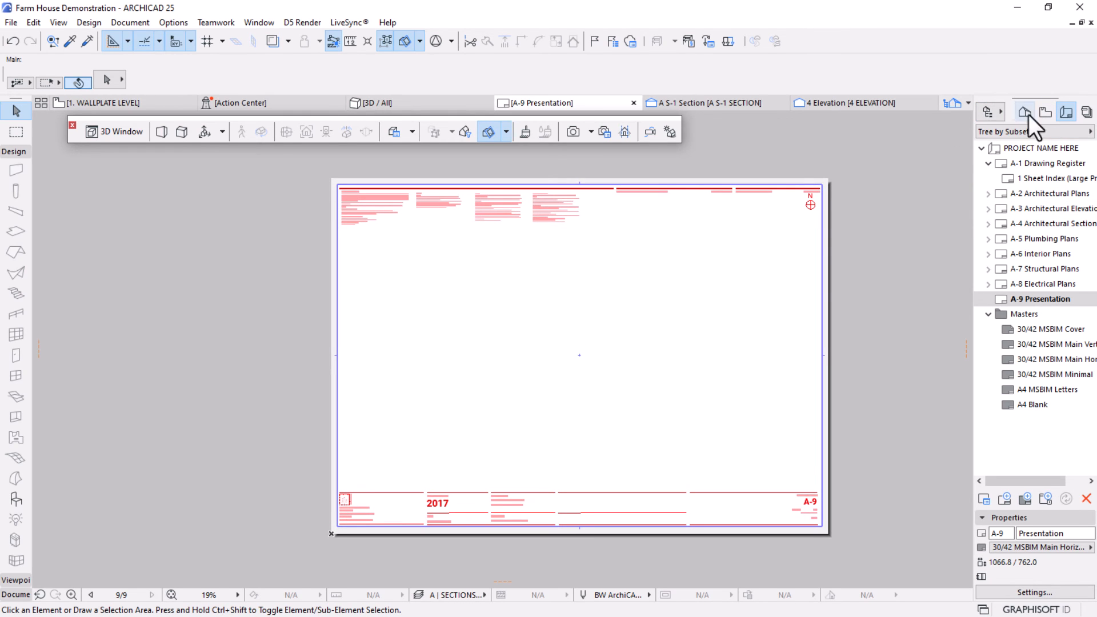
# Save the current top-down 3D cutaway as a view with the custom name 3D Plan in the 3D VIEWS folder.
pyautogui.click(1045, 113)
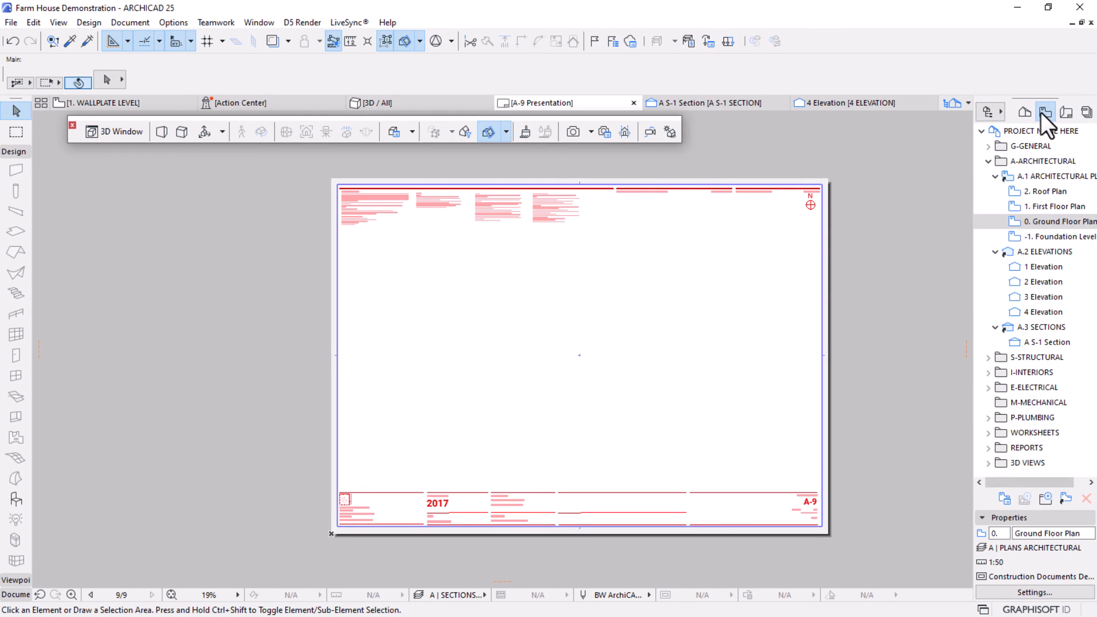
pyautogui.click(404, 103)
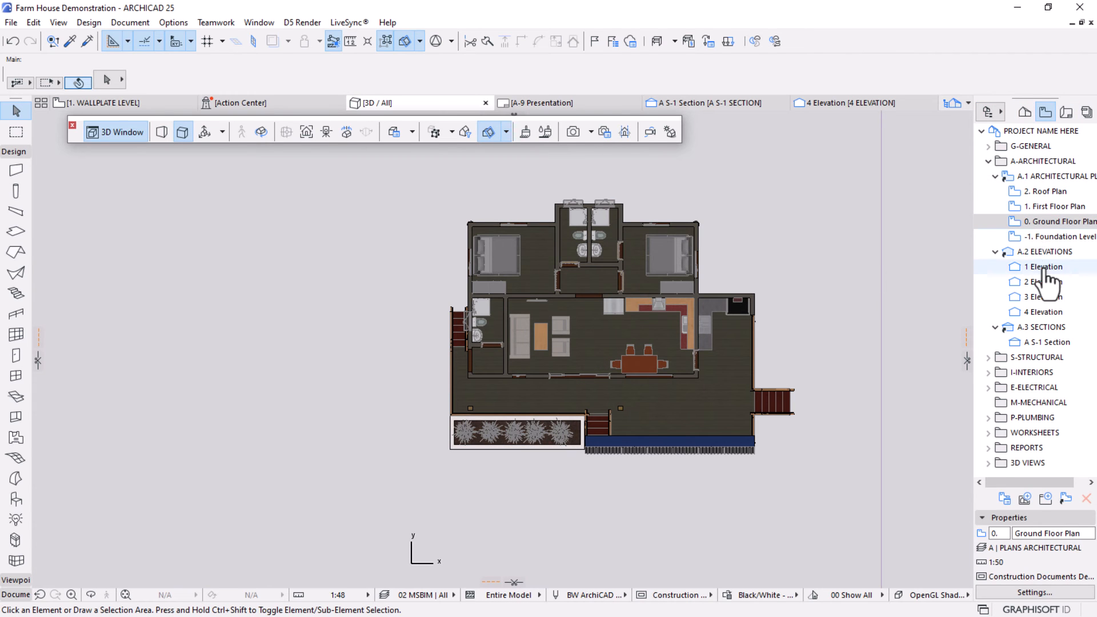
pyautogui.scroll(1, 695, 262)
pyautogui.scroll(1, 694, 263)
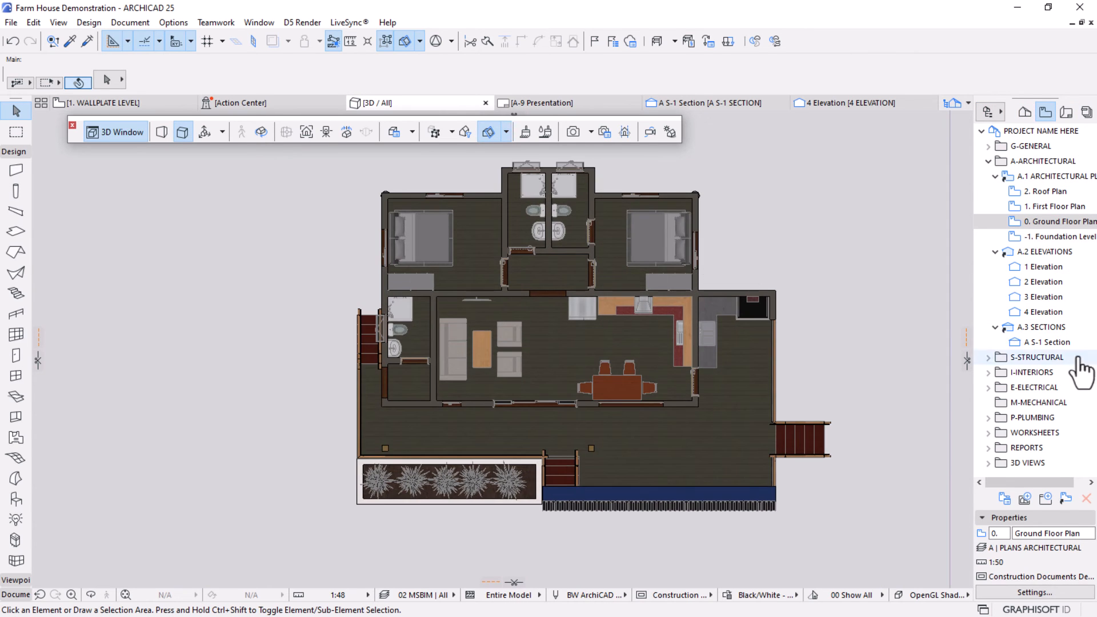
pyautogui.click(988, 462)
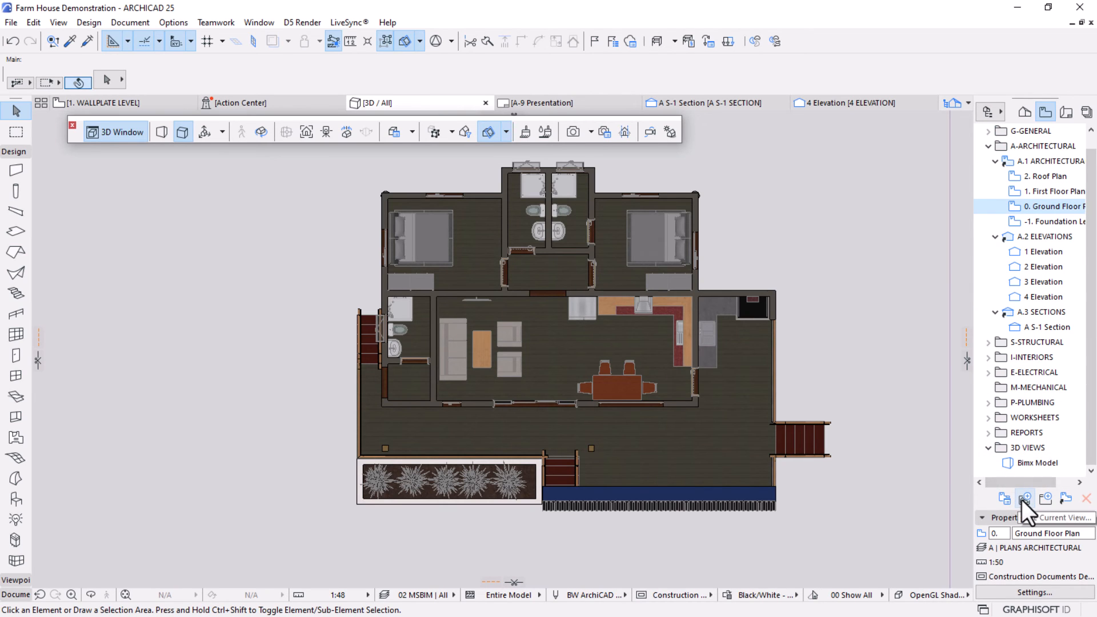
pyautogui.click(1028, 448)
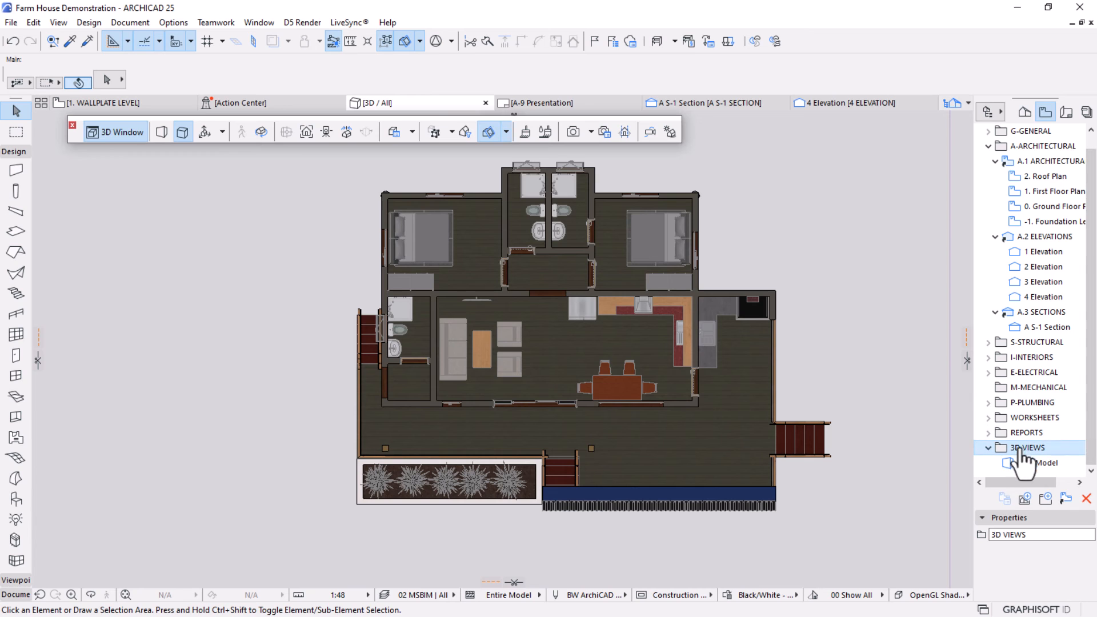
pyautogui.click(1024, 499)
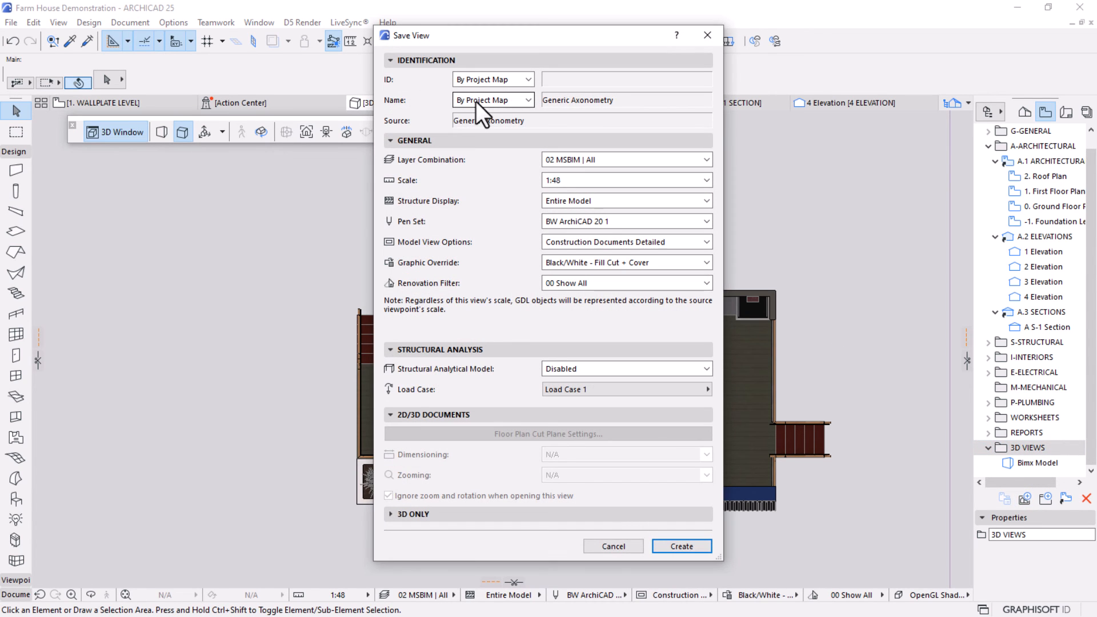
pyautogui.click(476, 101)
pyautogui.click(471, 116)
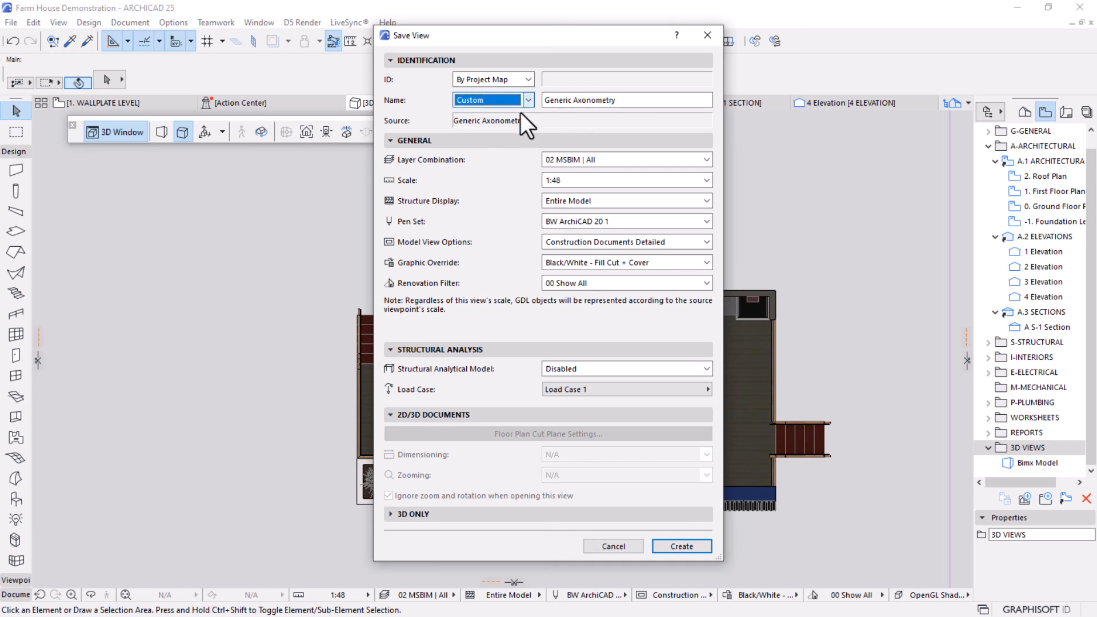
pyautogui.write('3D Plan')
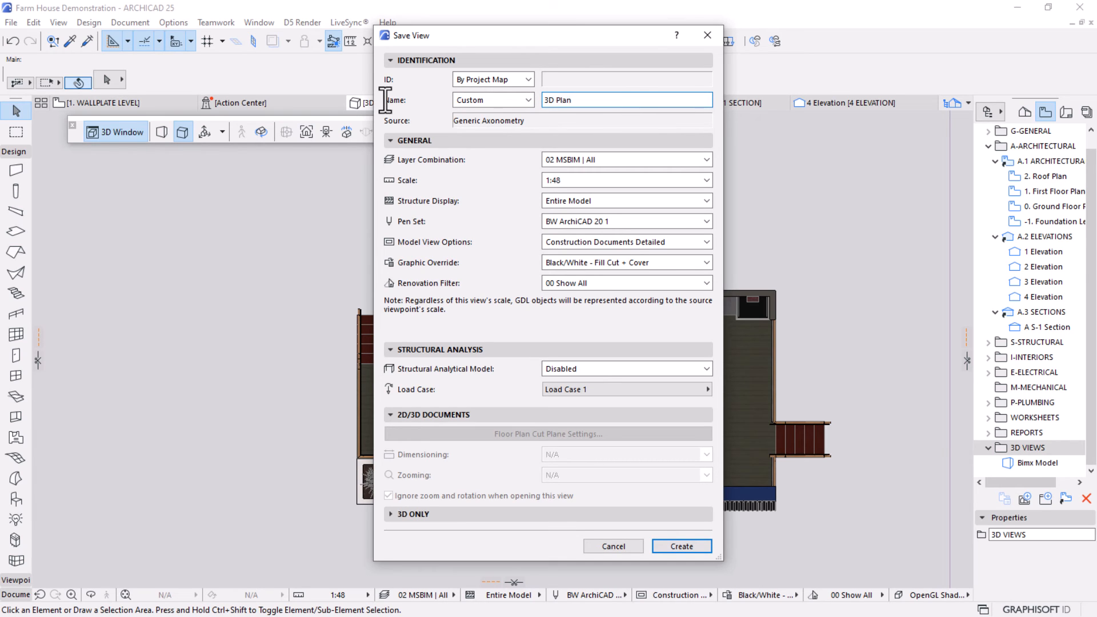
pyautogui.press('Return')
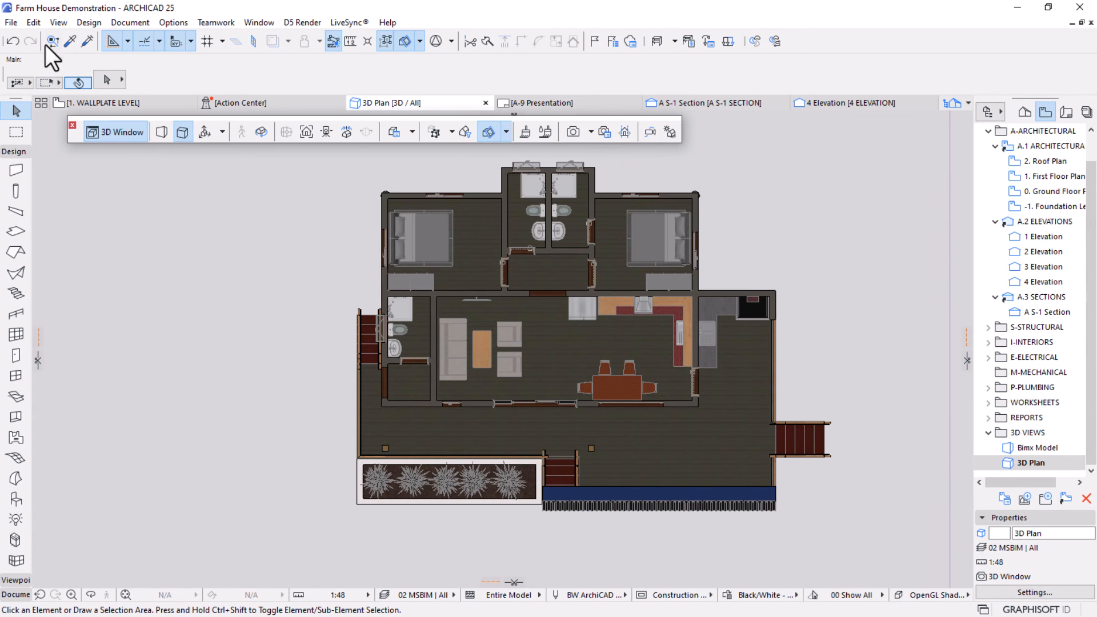
# Check the Sun Shadows setting of the OpenGL Shading with Contours 3D style.
pyautogui.click(60, 24)
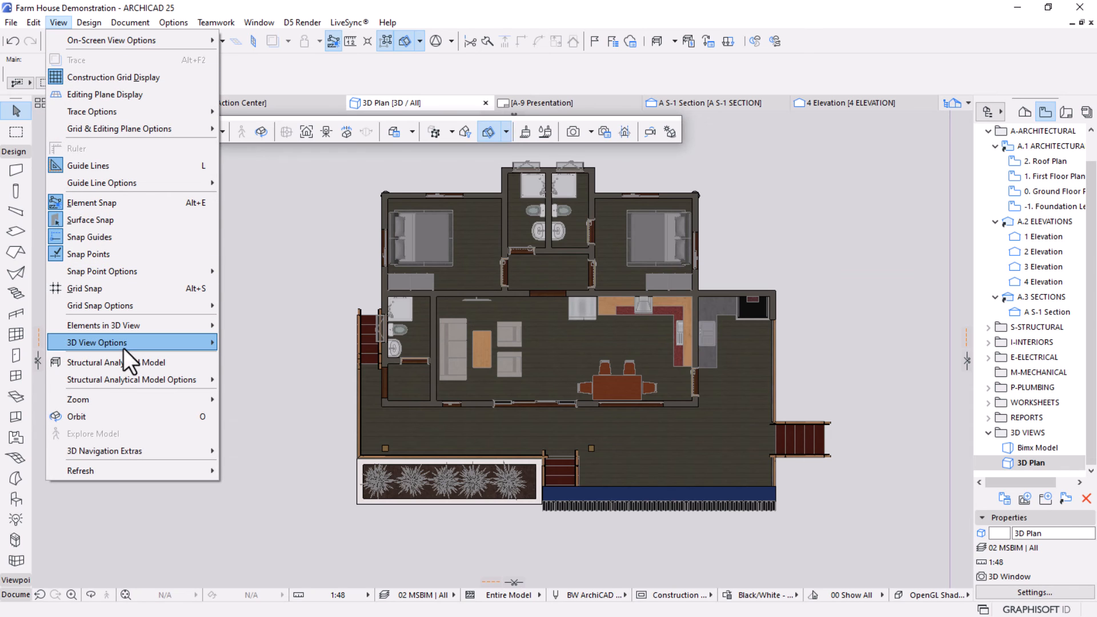
pyautogui.moveTo(124, 348)
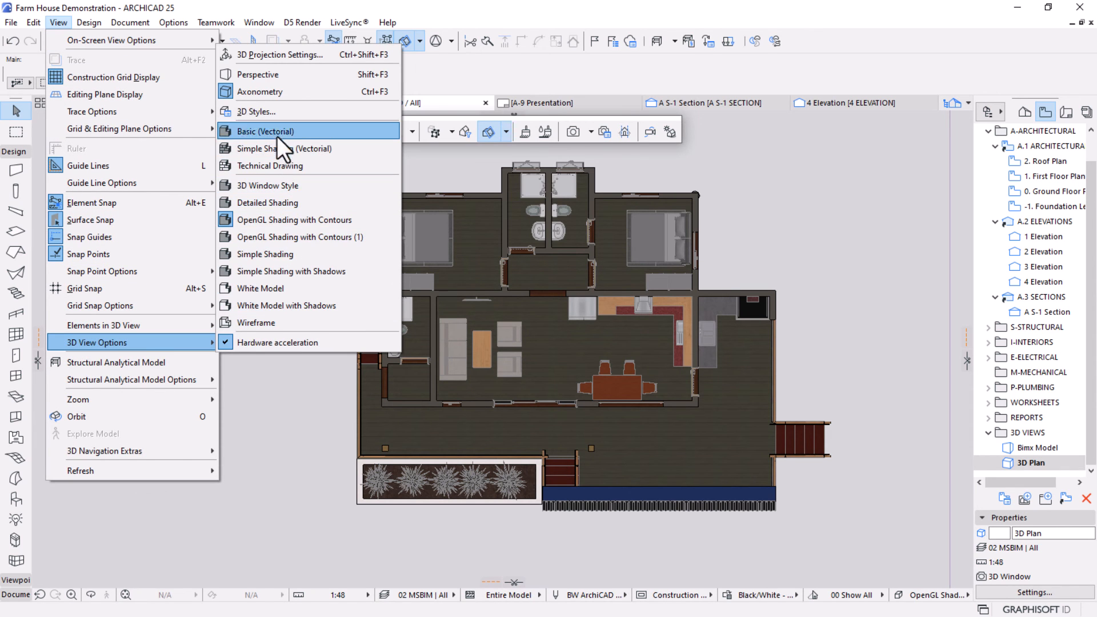
pyautogui.click(280, 112)
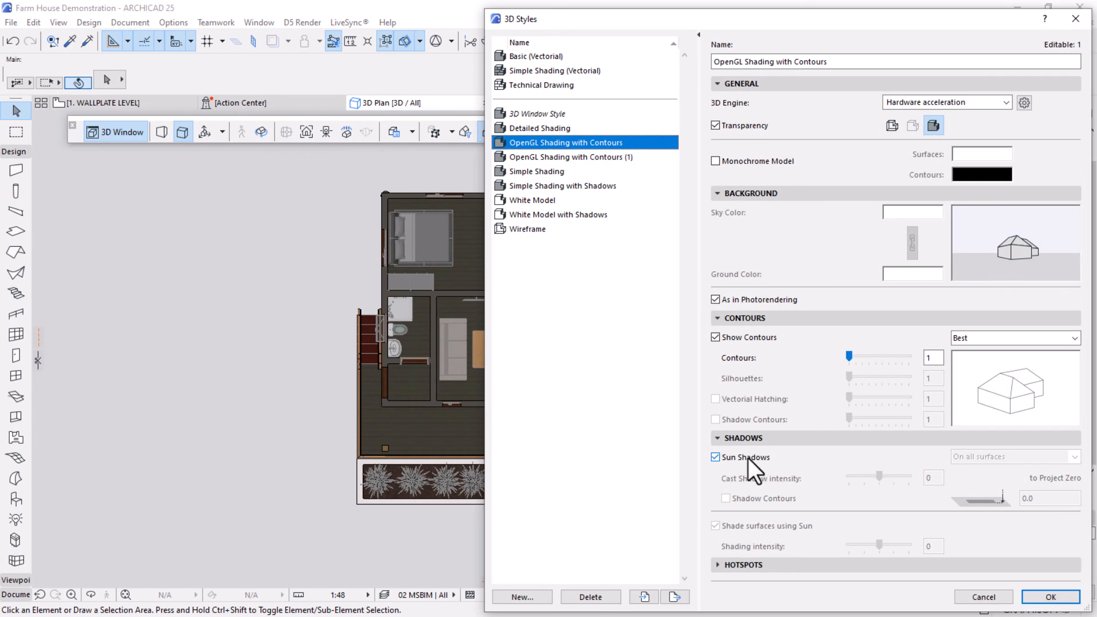
pyautogui.click(1054, 598)
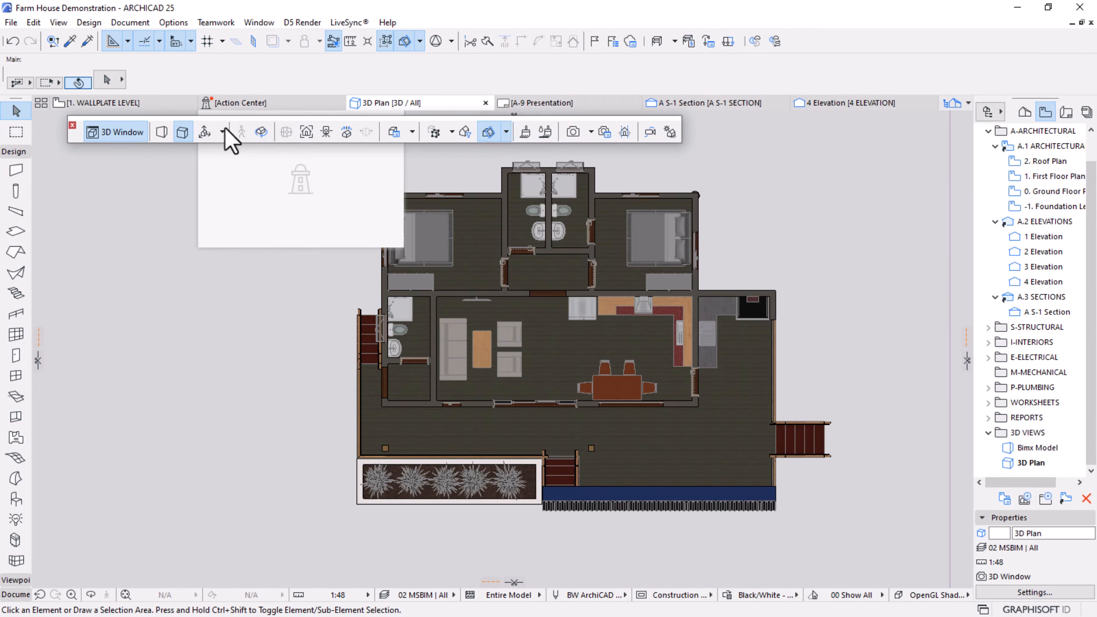
# Set the sun azimuth to 30° with a positive altitude, and redefine the 3D Plan view with the current window settings.
pyautogui.click(205, 133)
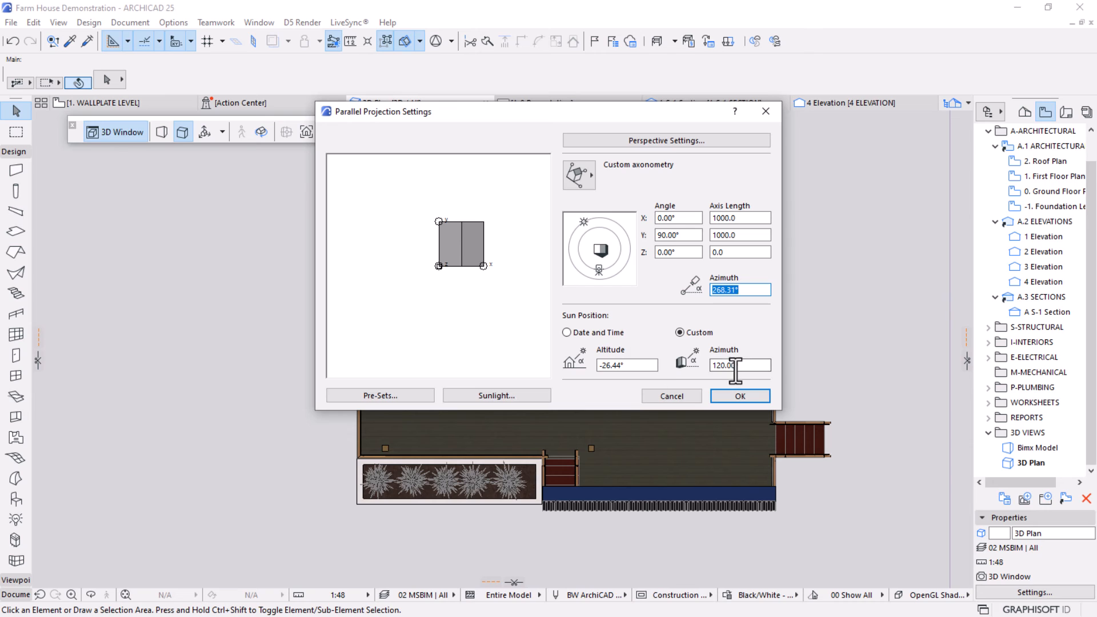
pyautogui.moveTo(737, 364); pyautogui.dragTo(590, 371)
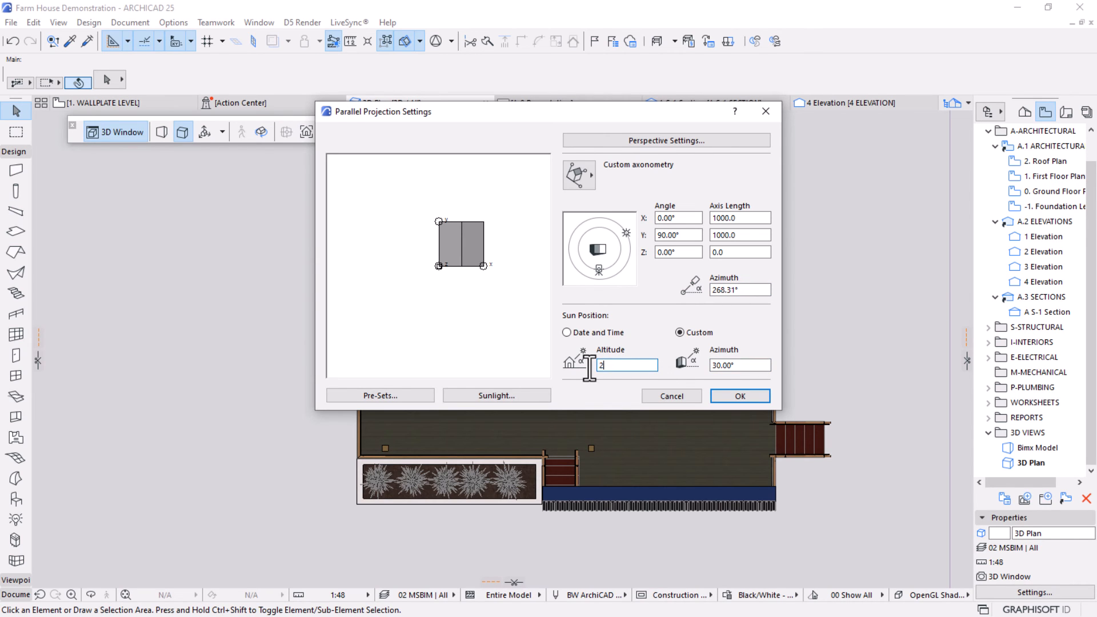
pyautogui.click(739, 396)
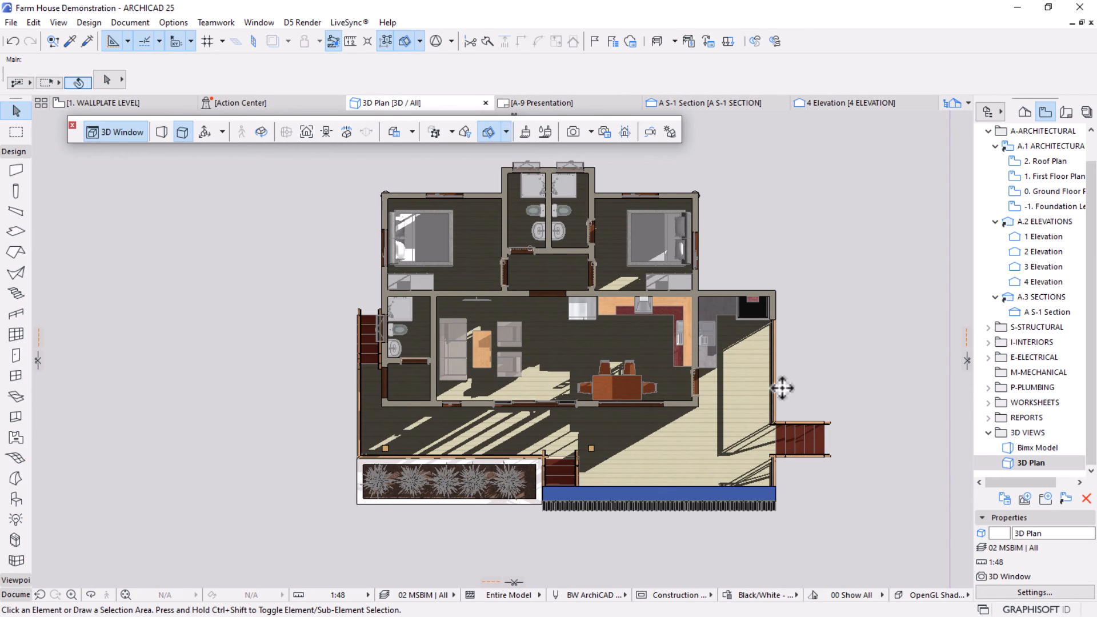
pyautogui.rightClick(1025, 466)
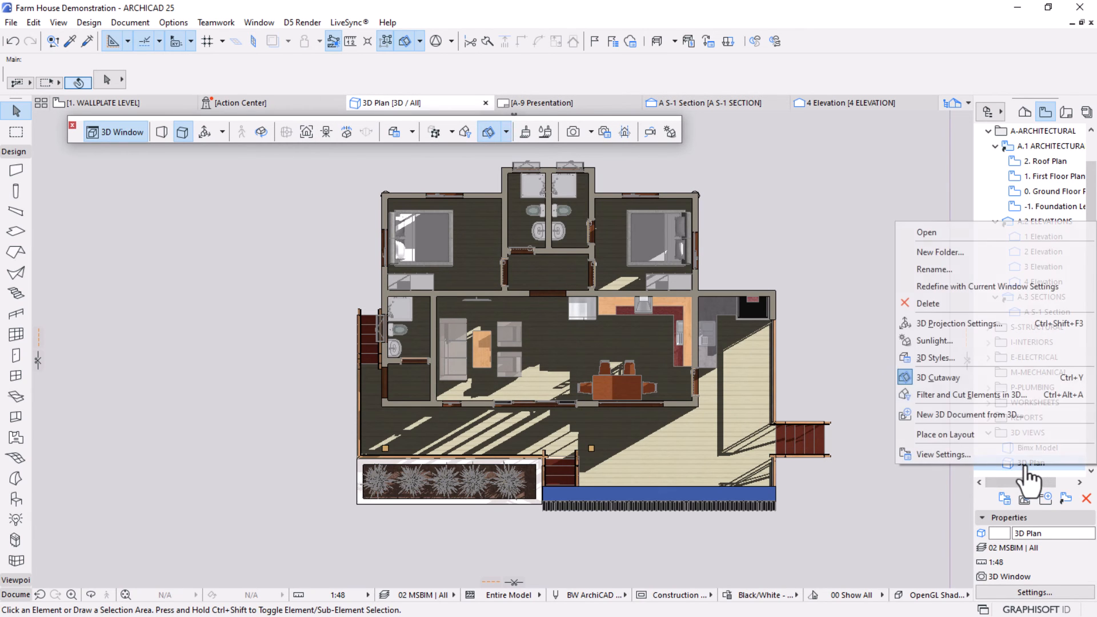
pyautogui.click(958, 288)
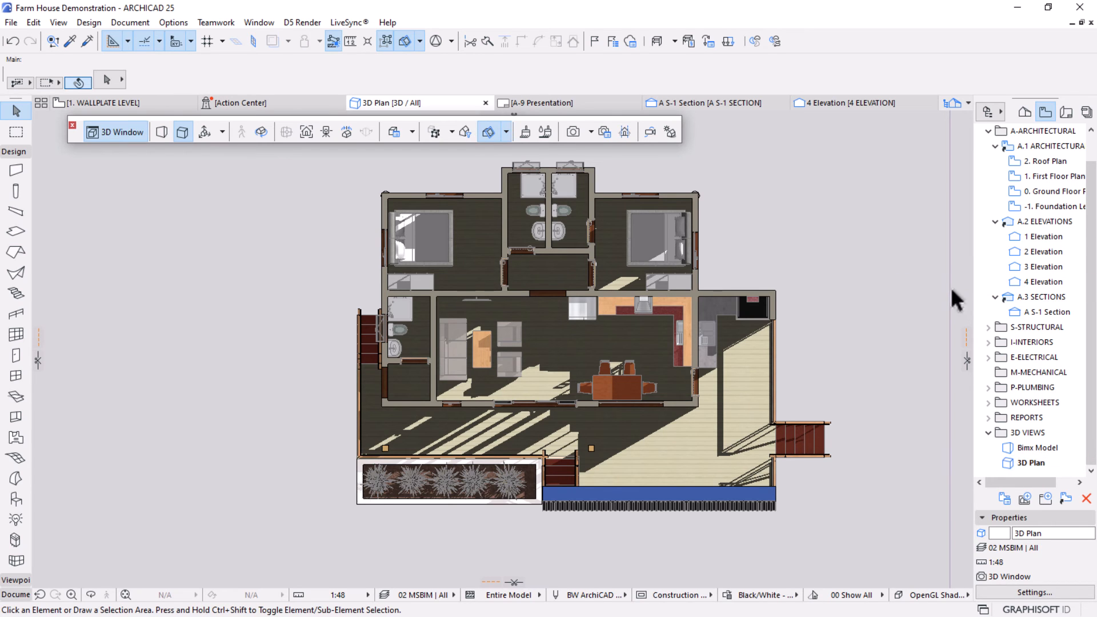
# Place the 3D Plan view on the A-9 Presentation layout, anchored in the sheet's drawing area.
pyautogui.rightClick(1024, 466)
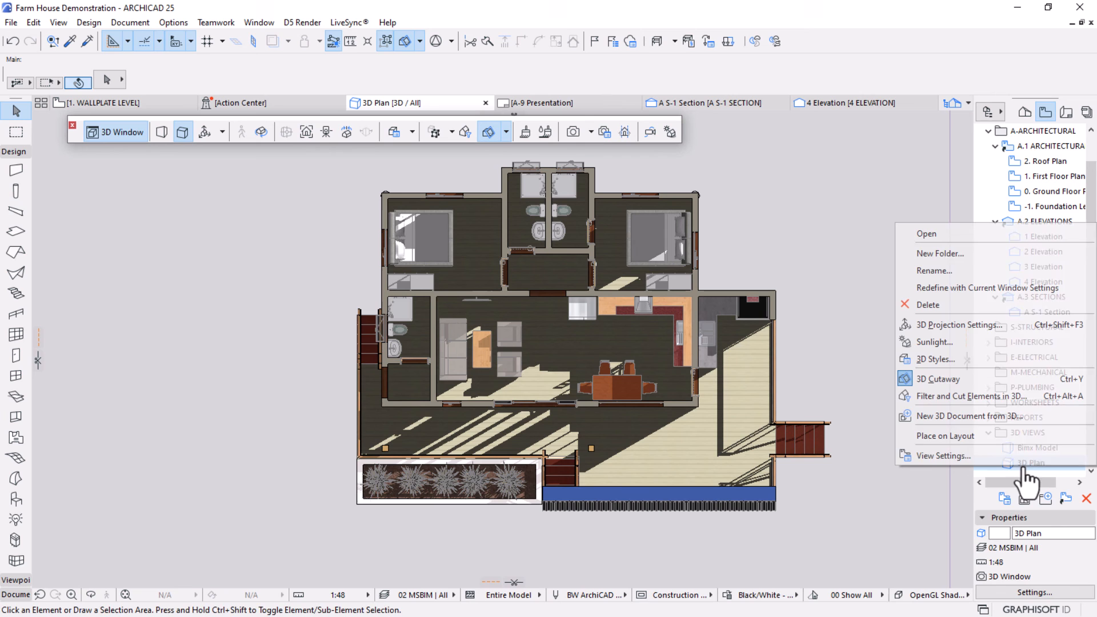
pyautogui.click(941, 442)
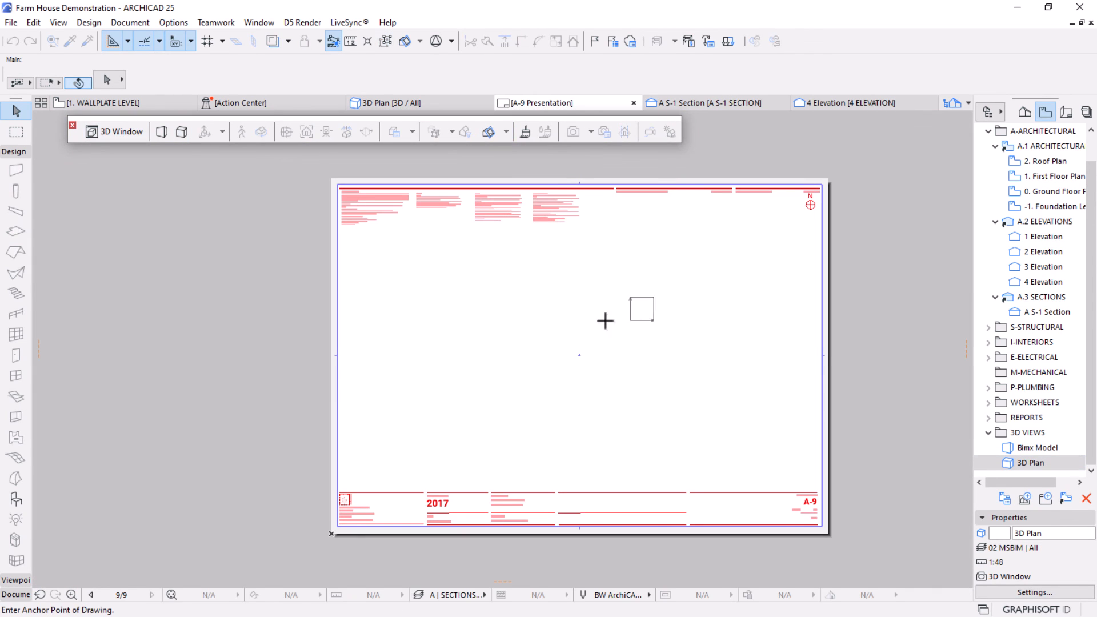
pyautogui.click(470, 360)
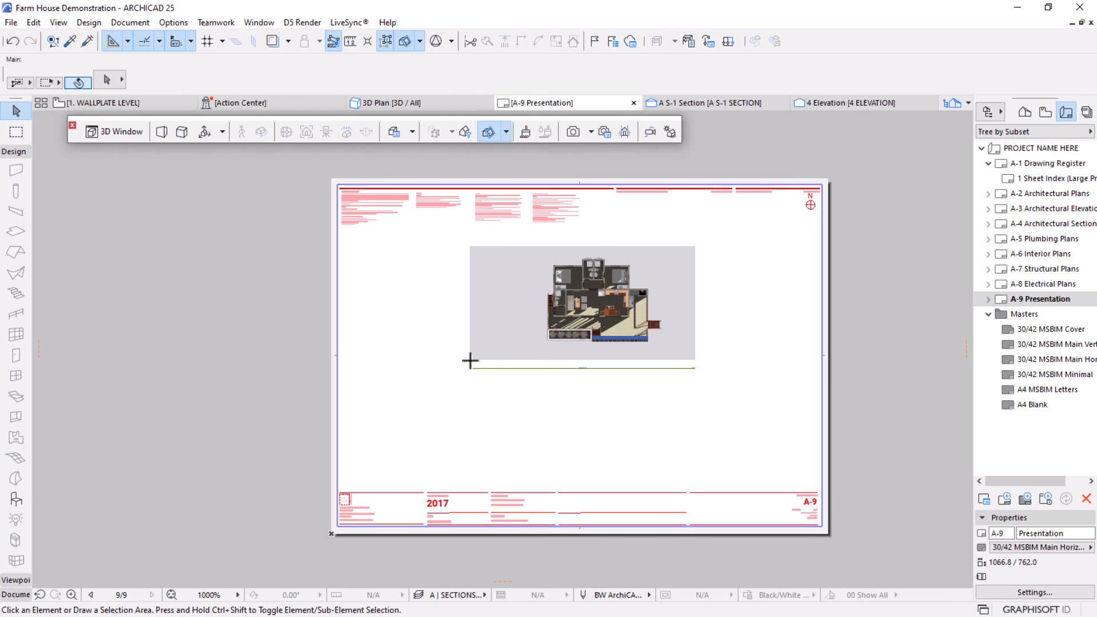
# Inspect the image sharpness of the placed 3D Plan drawing, and delete it from the A-9 Presentation layout.
pyautogui.scroll(10, 698, 328)
pyautogui.scroll(4, 702, 330)
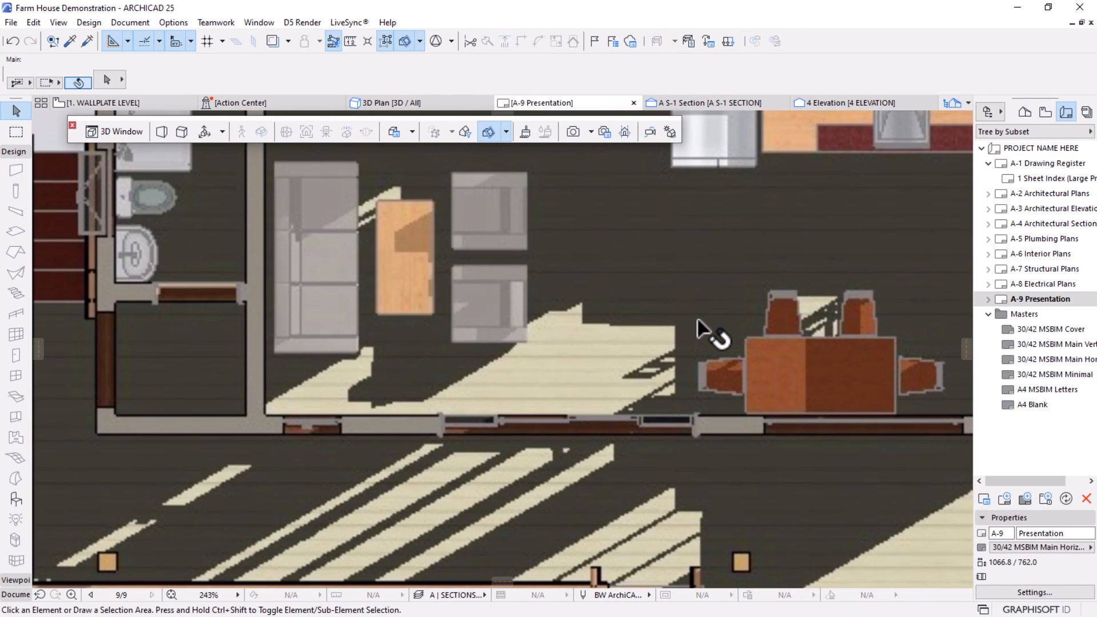
pyautogui.scroll(-8, 548, 309)
pyautogui.scroll(9, 743, 344)
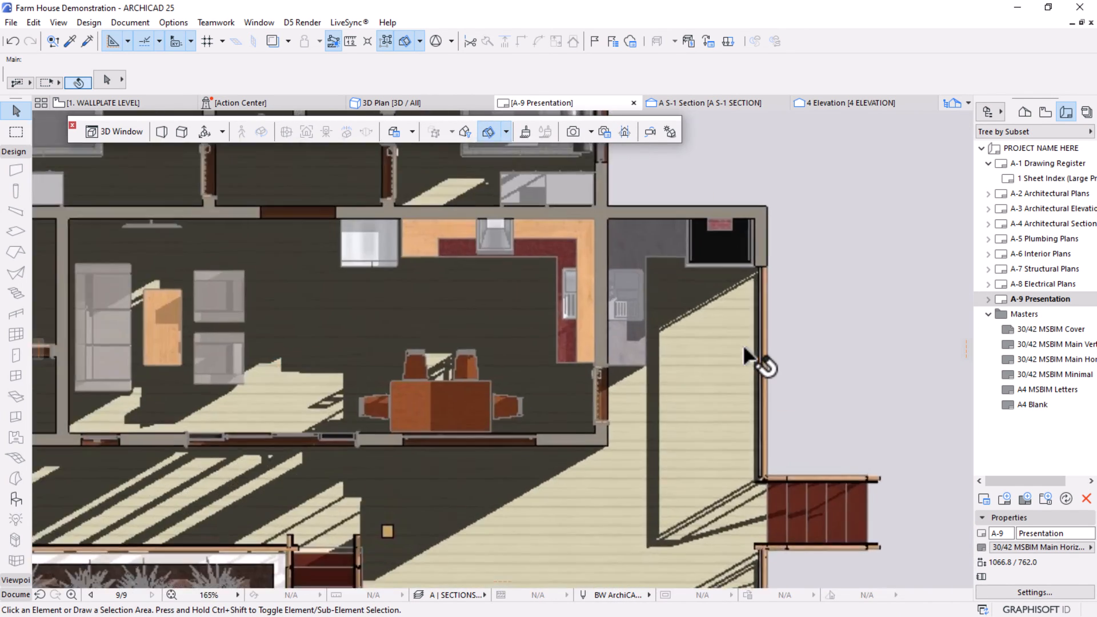
pyautogui.scroll(-14, 743, 344)
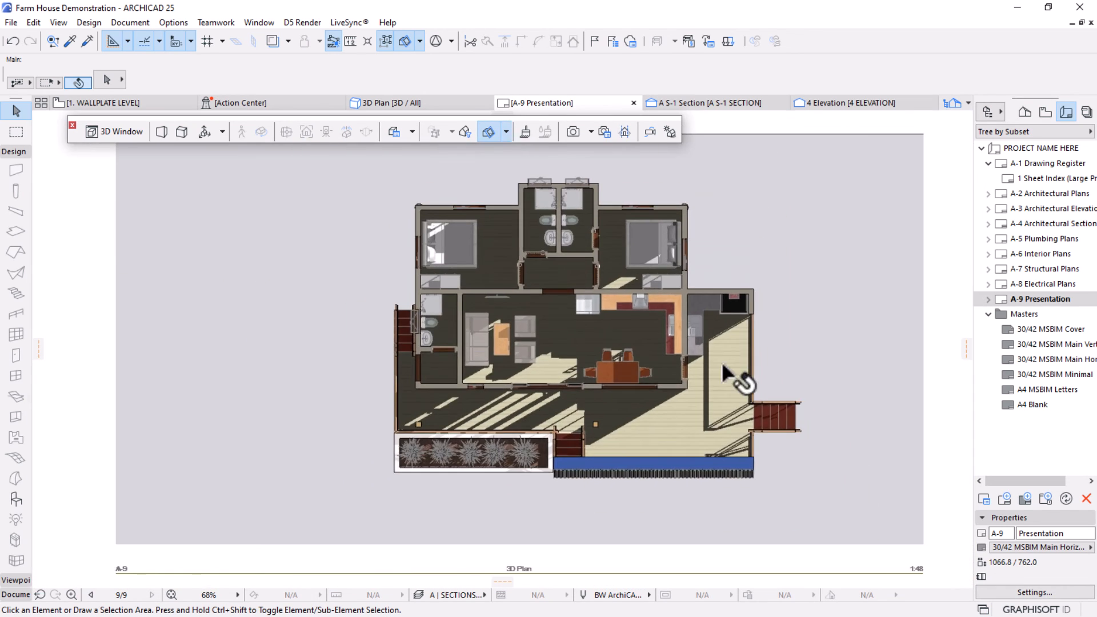
pyautogui.click(686, 363)
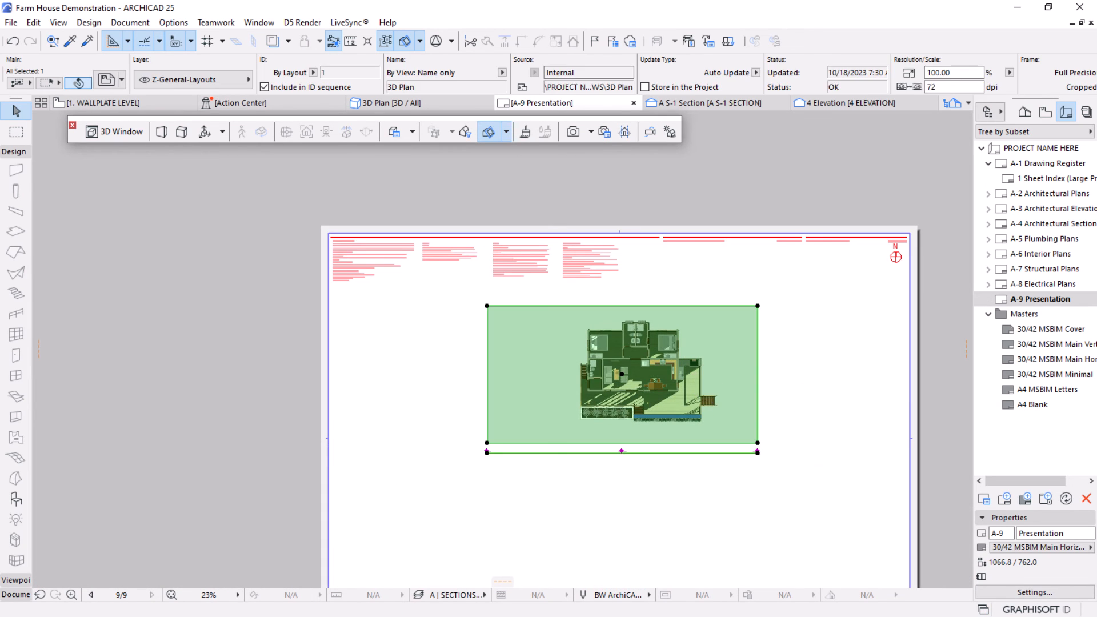
pyautogui.press('Delete')
# Set the 3D Plan window size to 5000 pixels wide and 2540 pixels high, with Keep Proportions enabled.
pyautogui.click(382, 98)
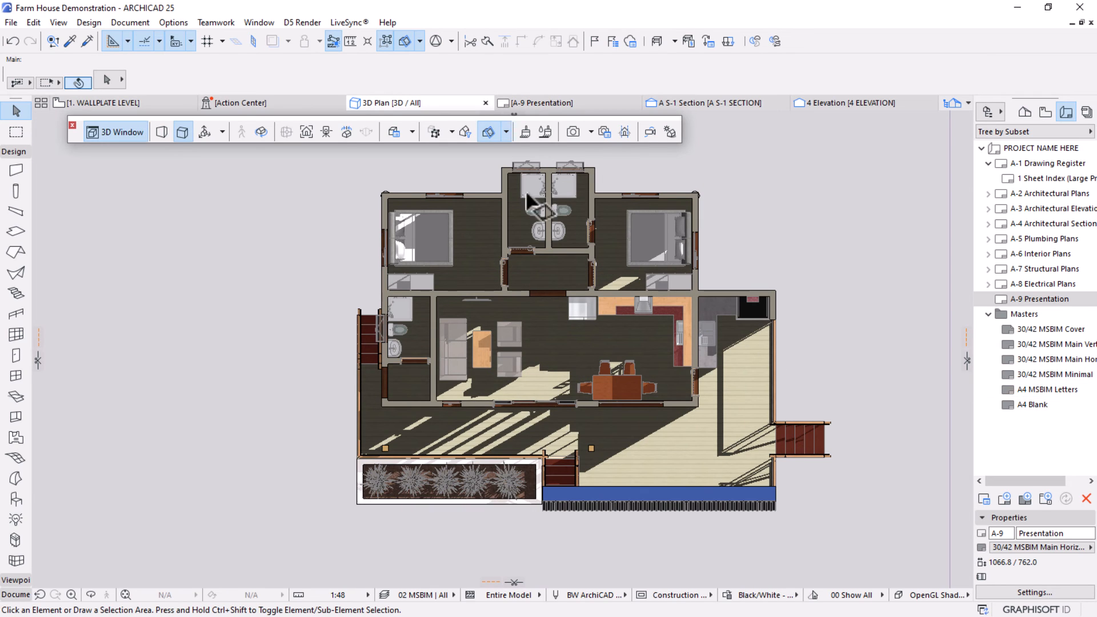
pyautogui.rightClick(175, 175)
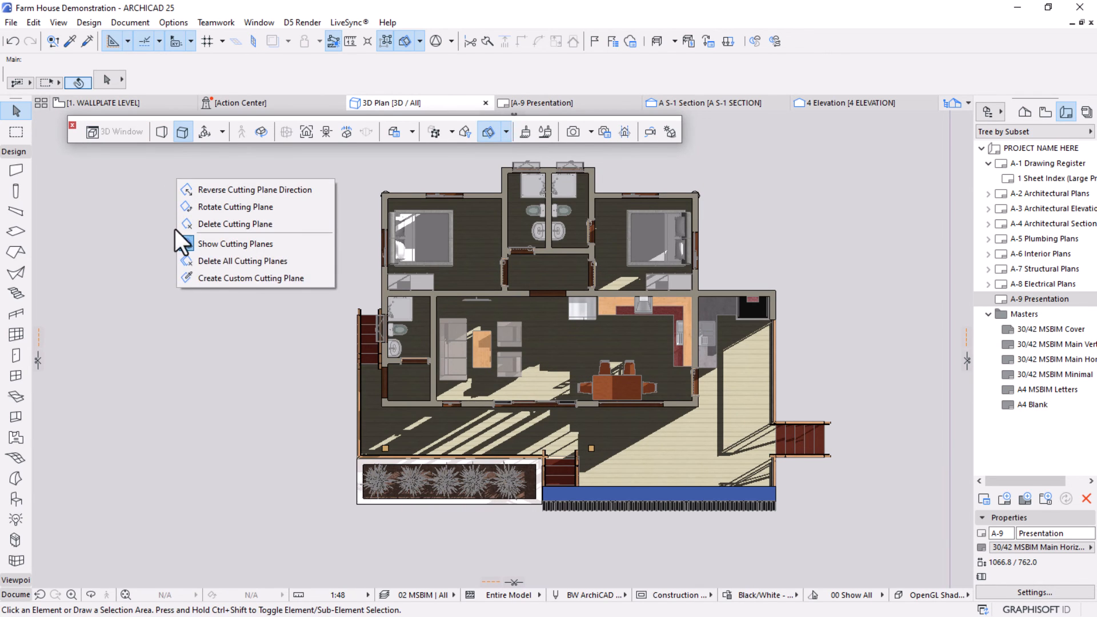
pyautogui.click(197, 242)
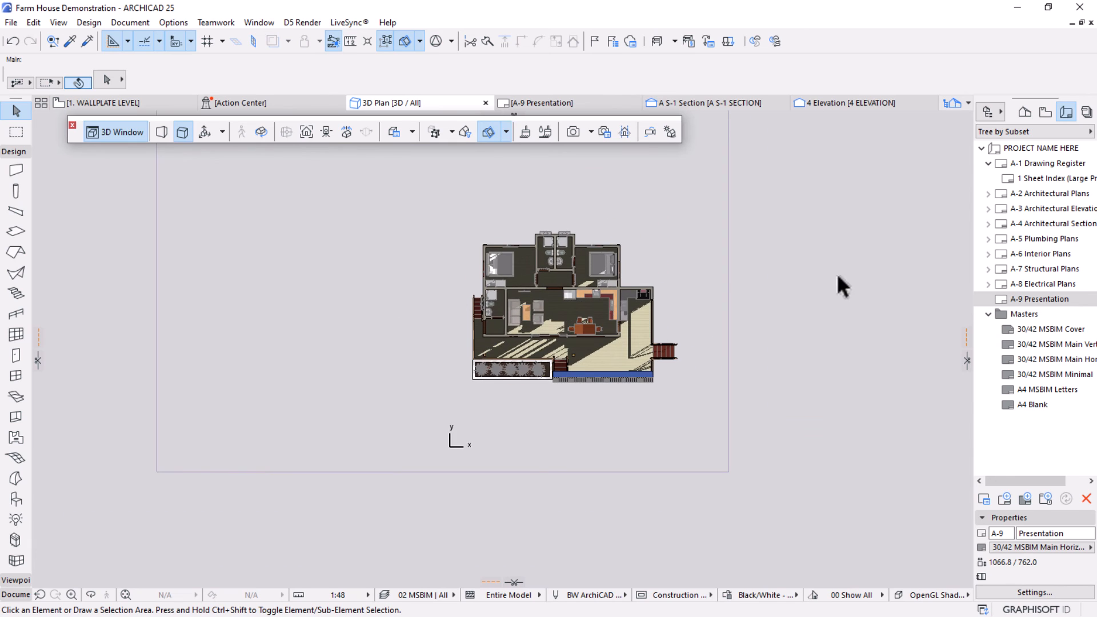
pyautogui.rightClick(700, 233)
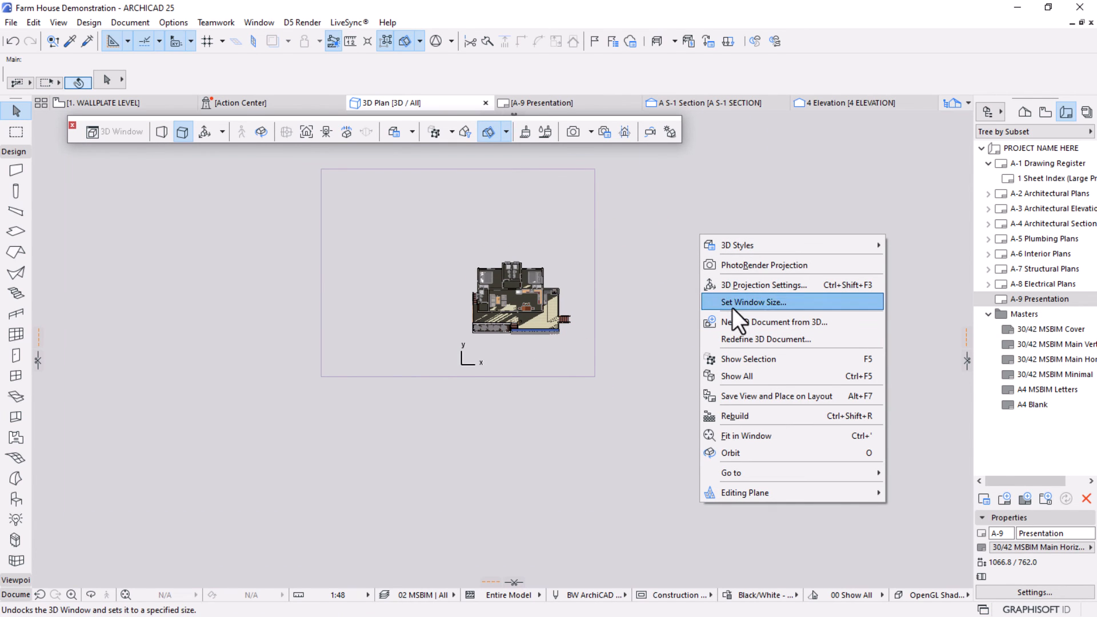
pyautogui.click(536, 232)
pyautogui.rightClick(670, 205)
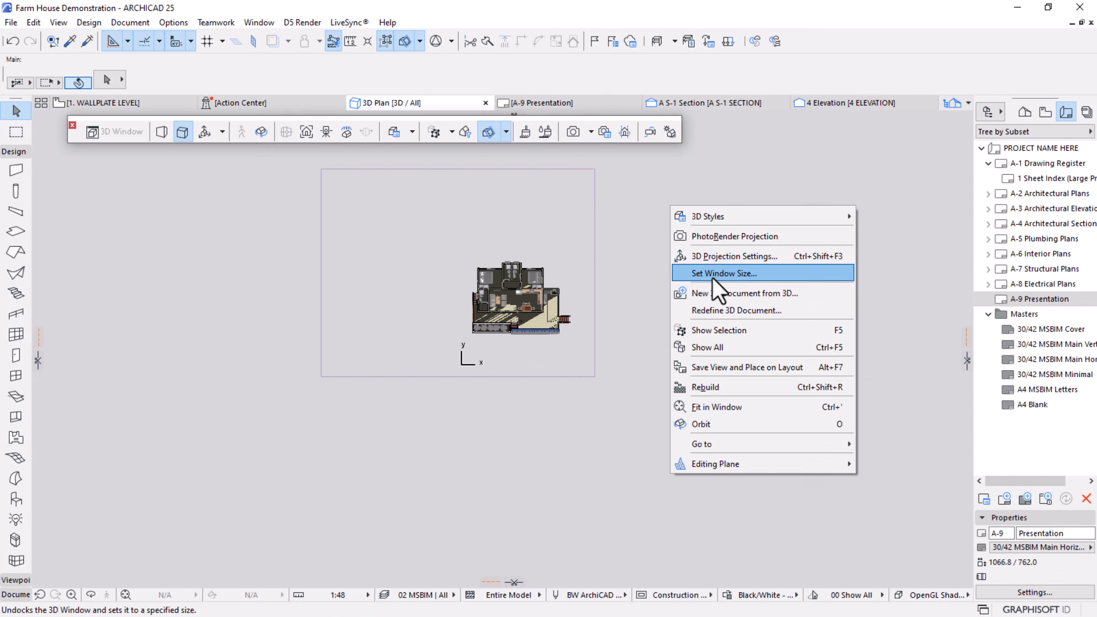
pyautogui.click(715, 277)
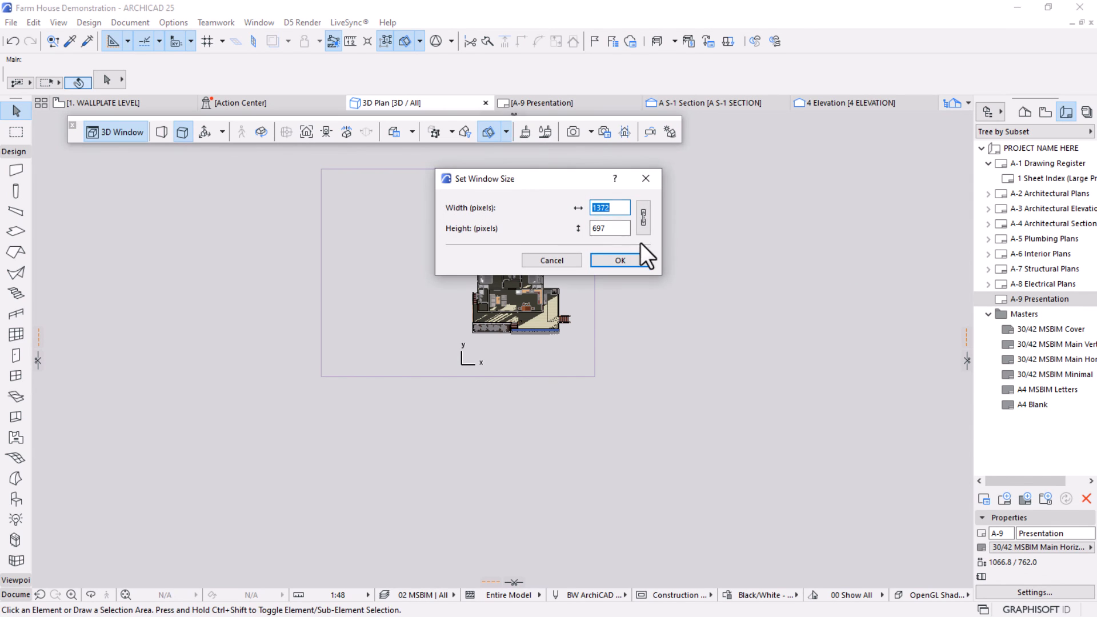
pyautogui.click(642, 216)
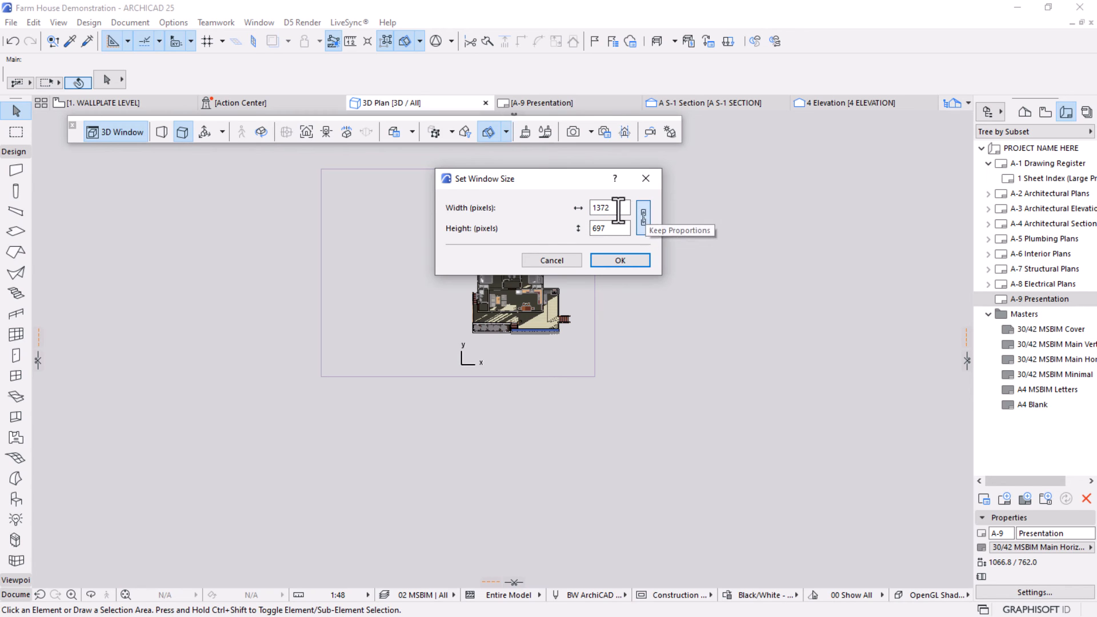
pyautogui.moveTo(619, 209); pyautogui.dragTo(548, 210)
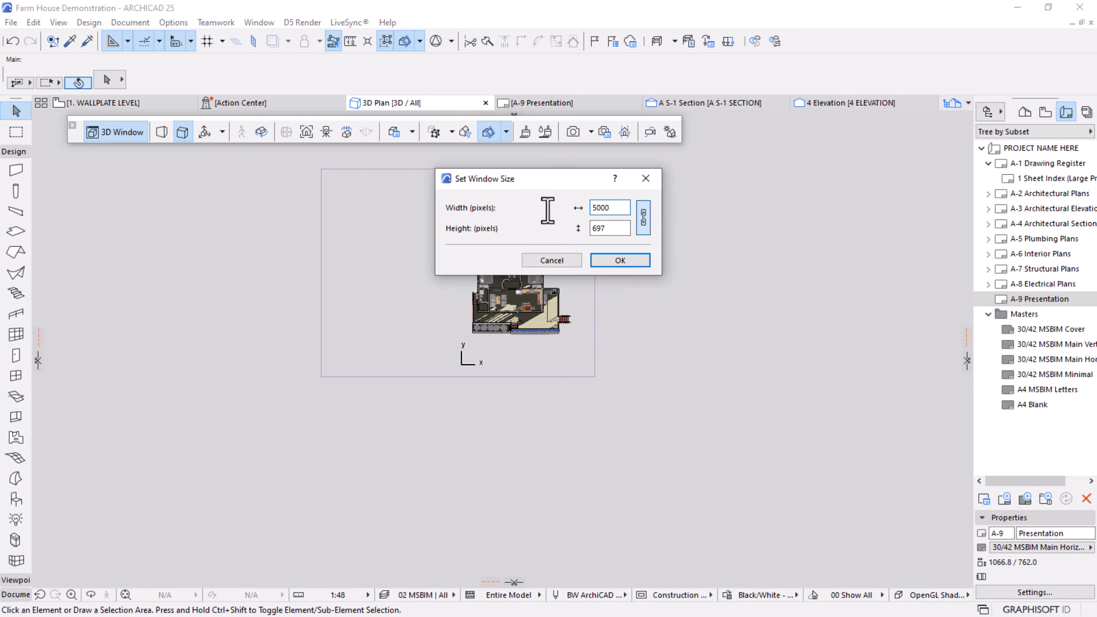
pyautogui.click(606, 228)
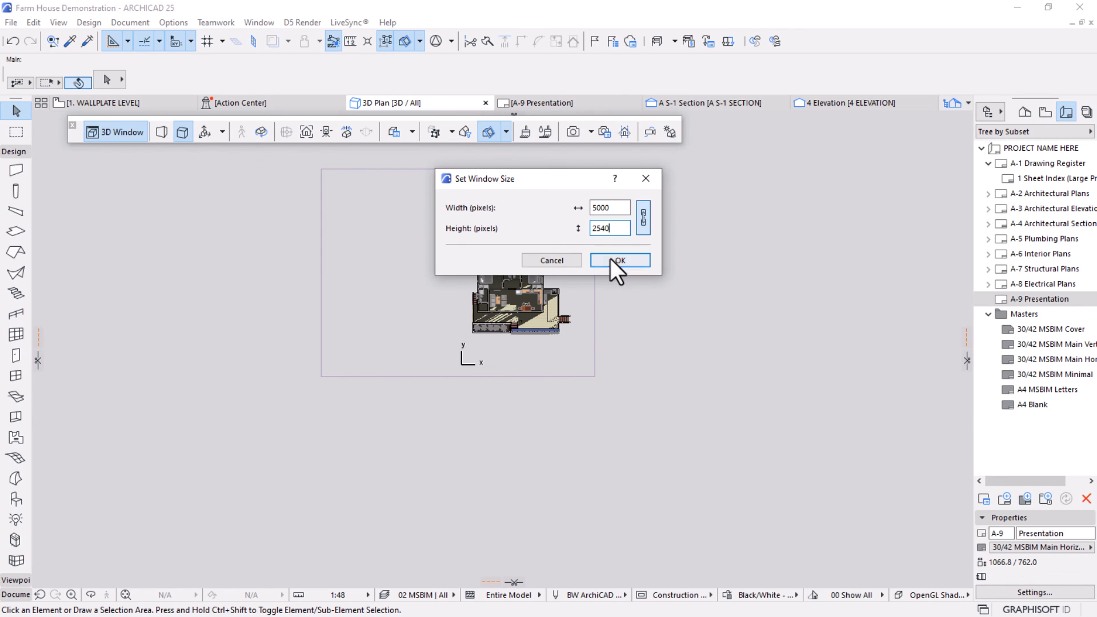
pyautogui.click(610, 258)
pyautogui.scroll(8, 521, 318)
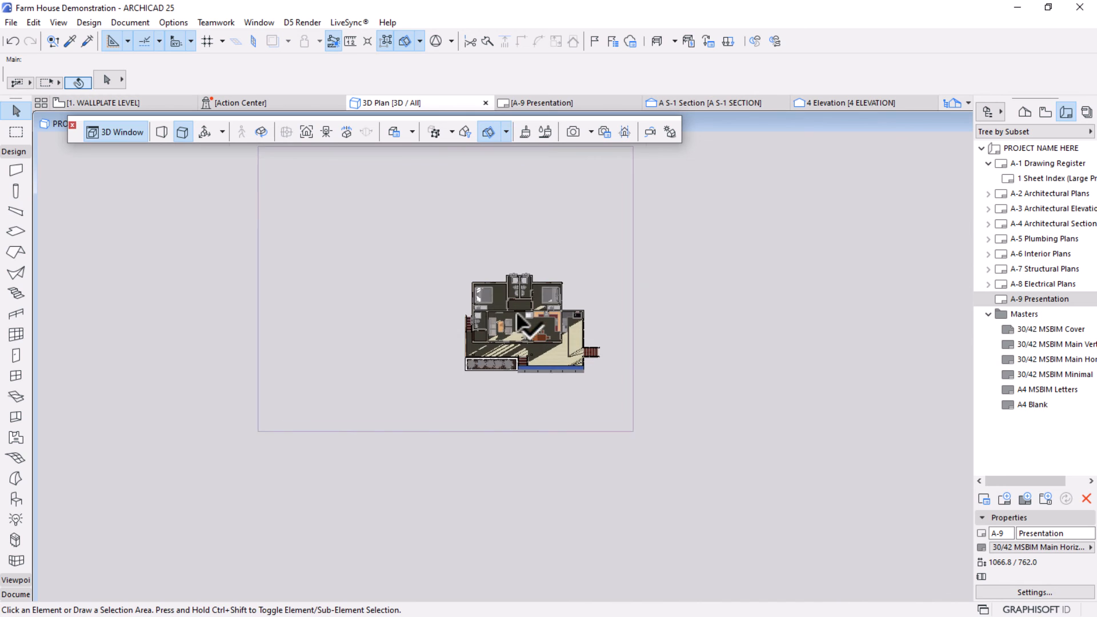
pyautogui.scroll(-10, 527, 330)
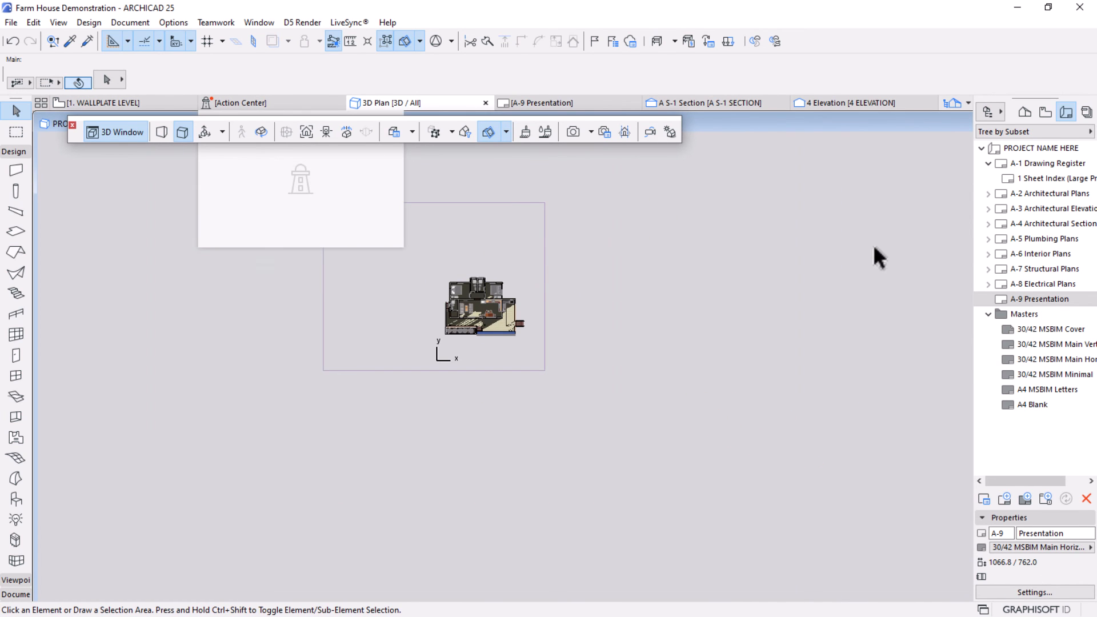
# Redefine the saved 3D Plan view with the enlarged window's current settings.
pyautogui.click(1033, 113)
pyautogui.click(1043, 113)
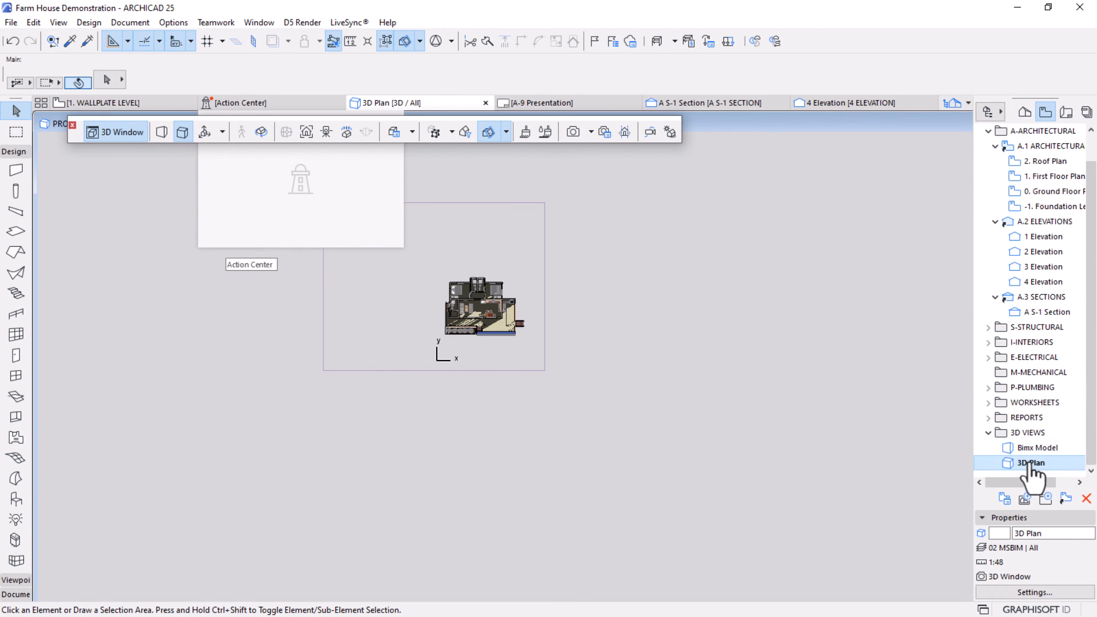
pyautogui.rightClick(1059, 463)
pyautogui.click(941, 278)
# Place the redefined 3D Plan view on the A-9 Presentation layout, anchored within the sheet's blank area.
pyautogui.rightClick(1025, 464)
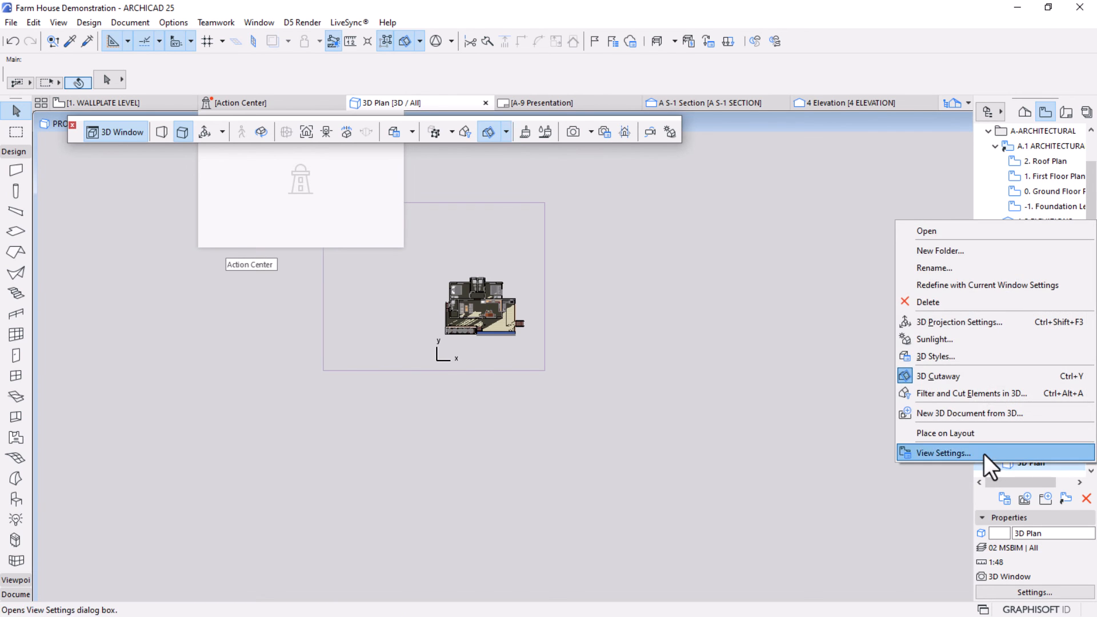
pyautogui.click(976, 440)
pyautogui.click(531, 418)
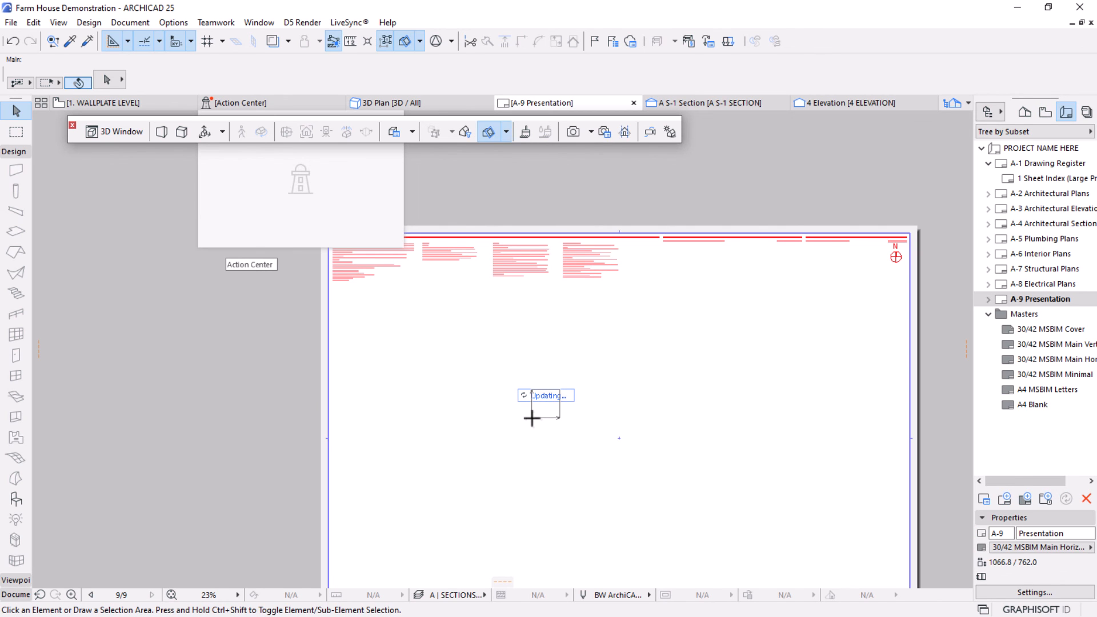
pyautogui.scroll(-3, 509, 446)
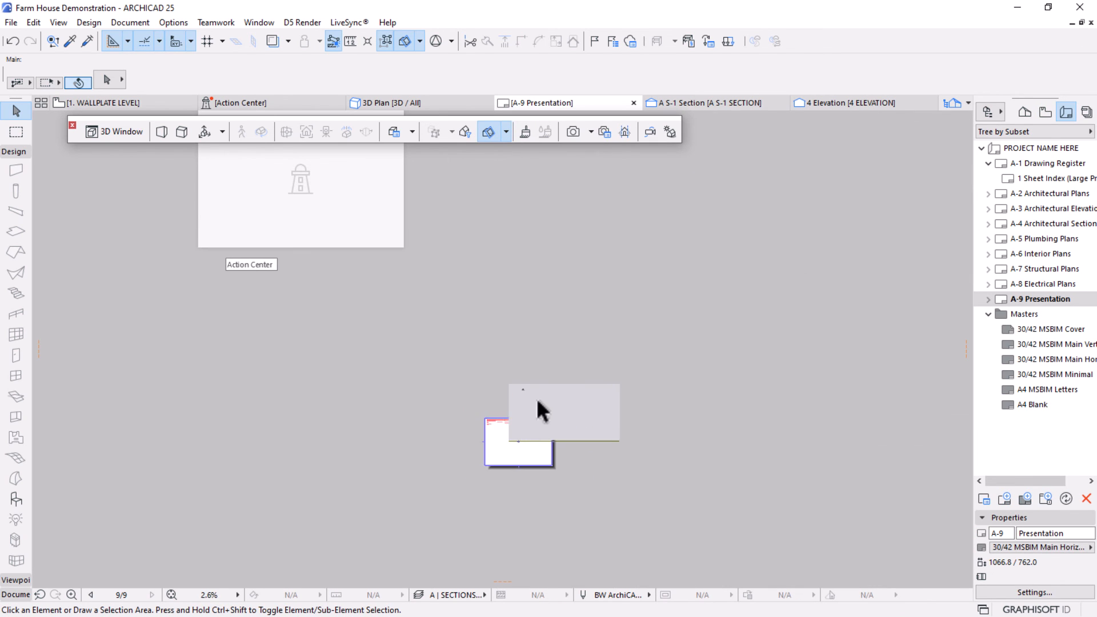
pyautogui.scroll(-2, 457, 343)
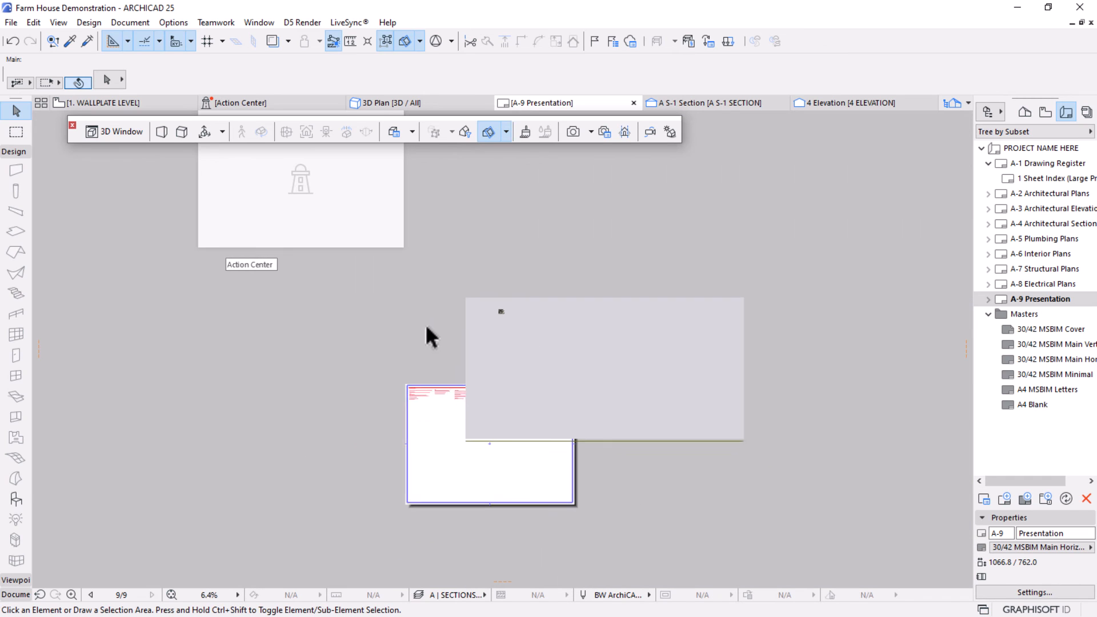
pyautogui.scroll(2, 588, 382)
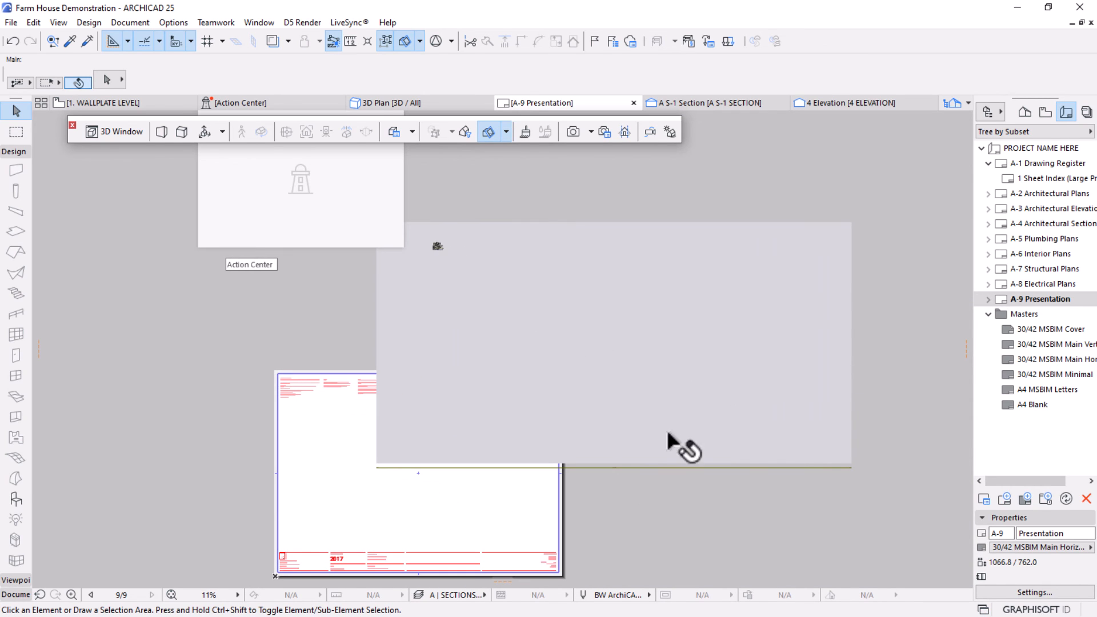
pyautogui.click(770, 340)
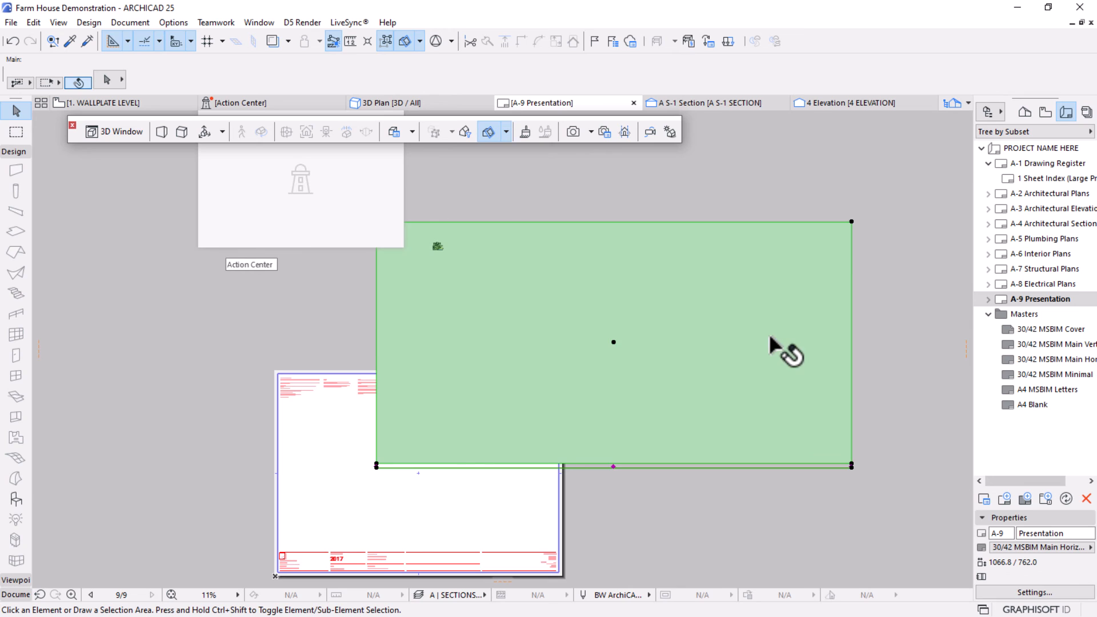
pyautogui.click(822, 216)
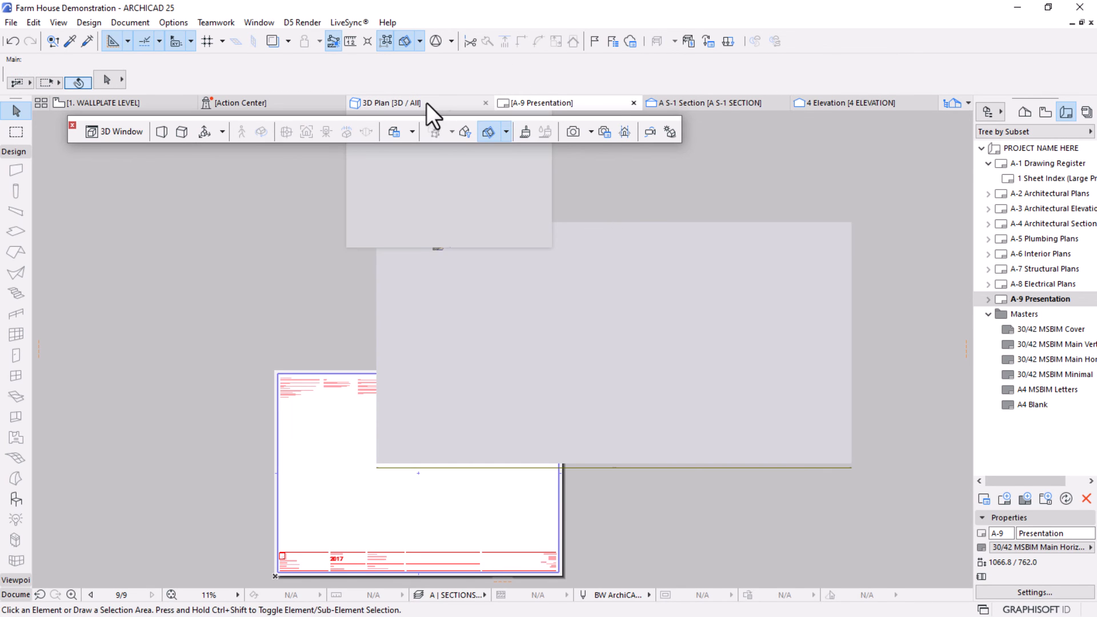
# Fit the house model in the 3D Plan window and redefine the 3D Plan view with that framing.
pyautogui.click(427, 102)
pyautogui.rightClick(666, 205)
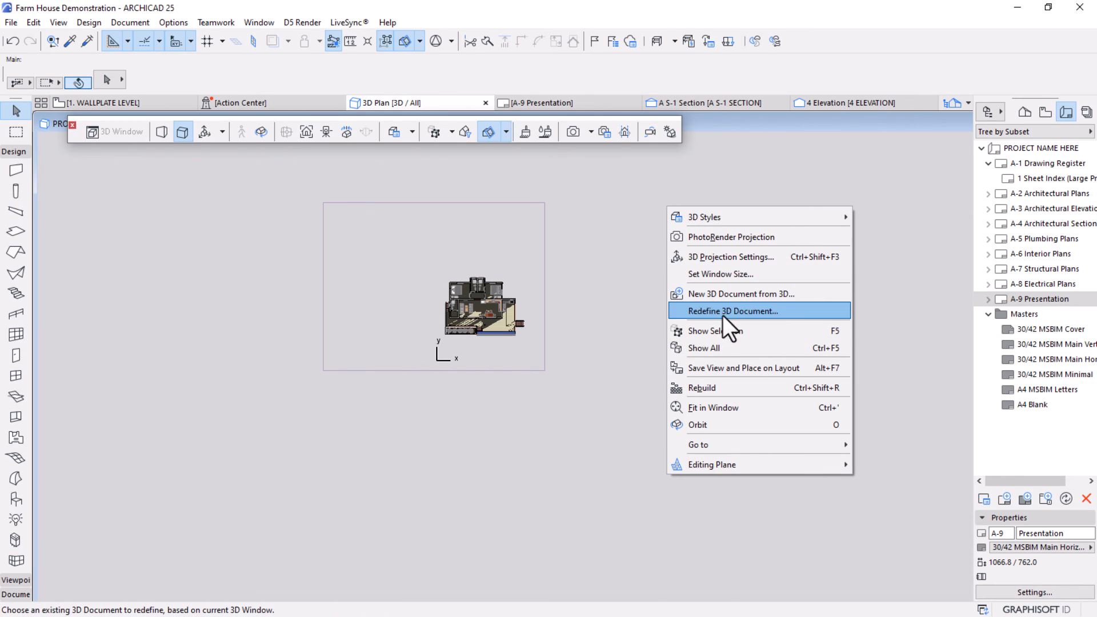
pyautogui.click(711, 407)
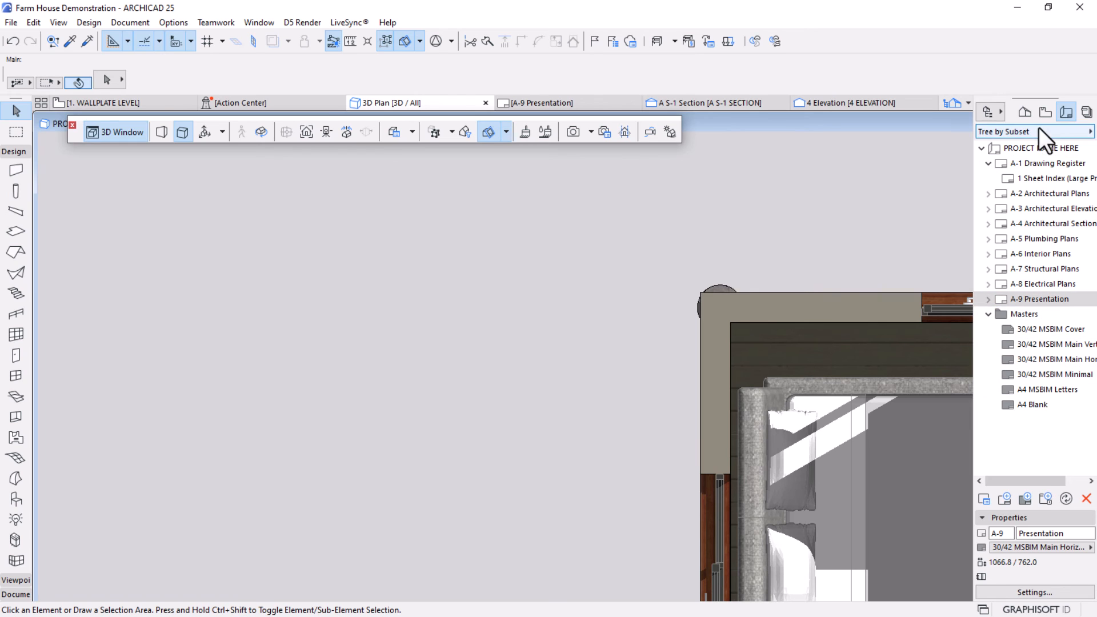
pyautogui.click(1047, 112)
pyautogui.rightClick(1030, 466)
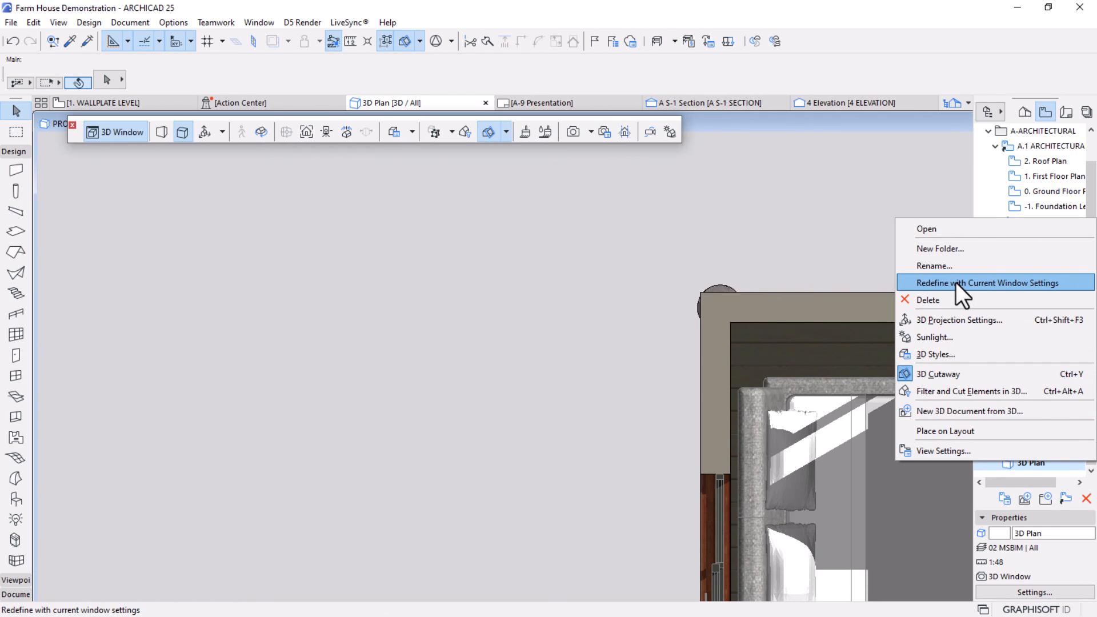
pyautogui.click(956, 283)
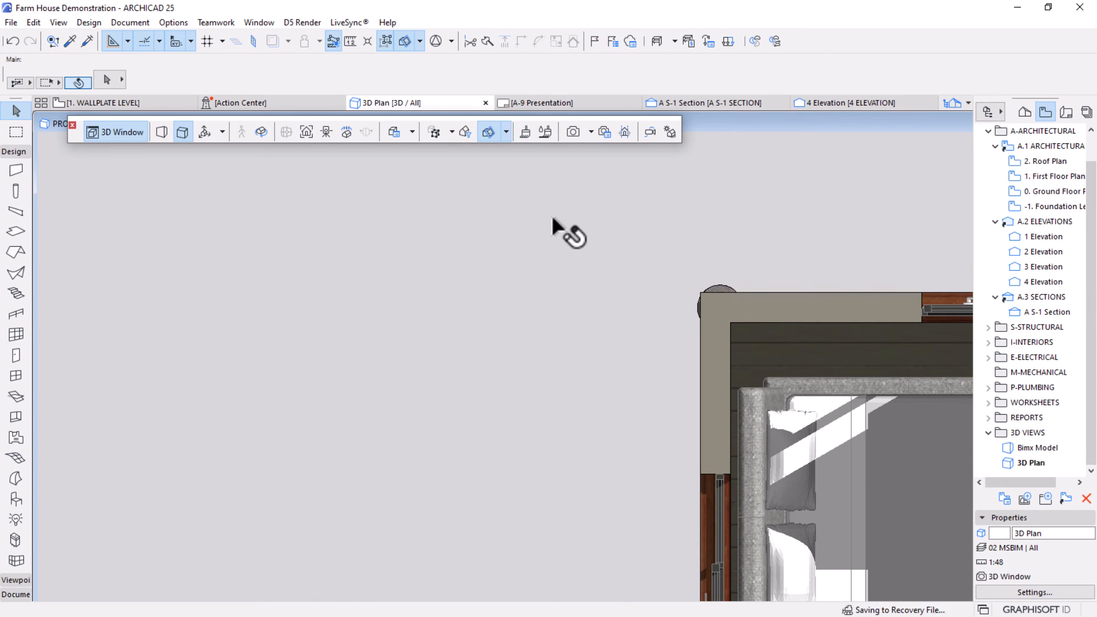
# Update the placed 3D Plan drawing on the A-9 Presentation layout and check its sharpness around the dining area.
pyautogui.click(563, 103)
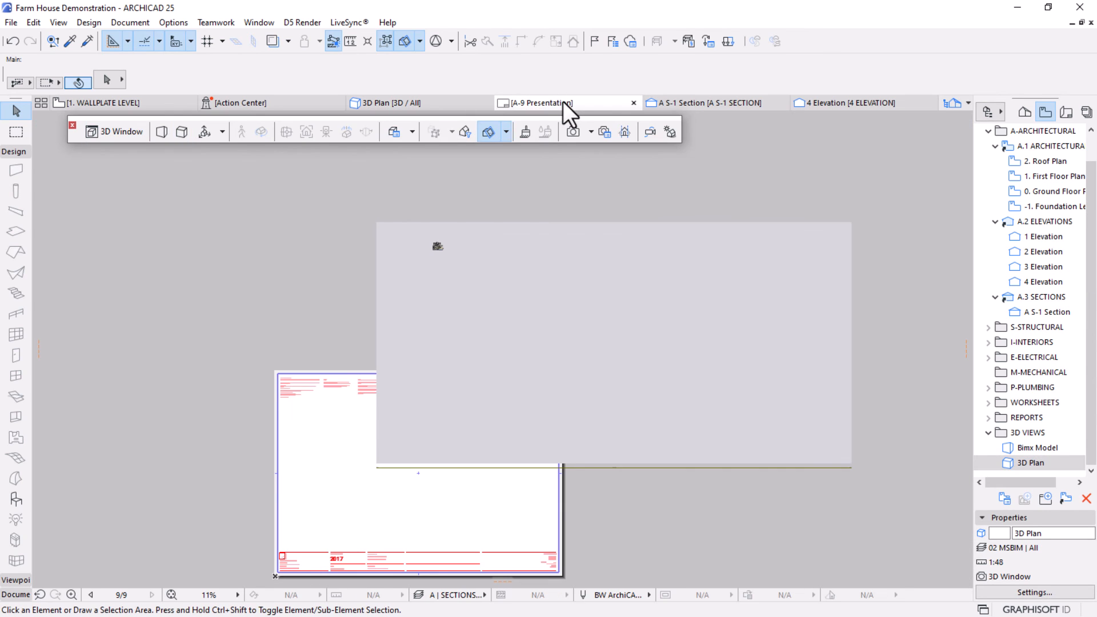
pyautogui.click(612, 330)
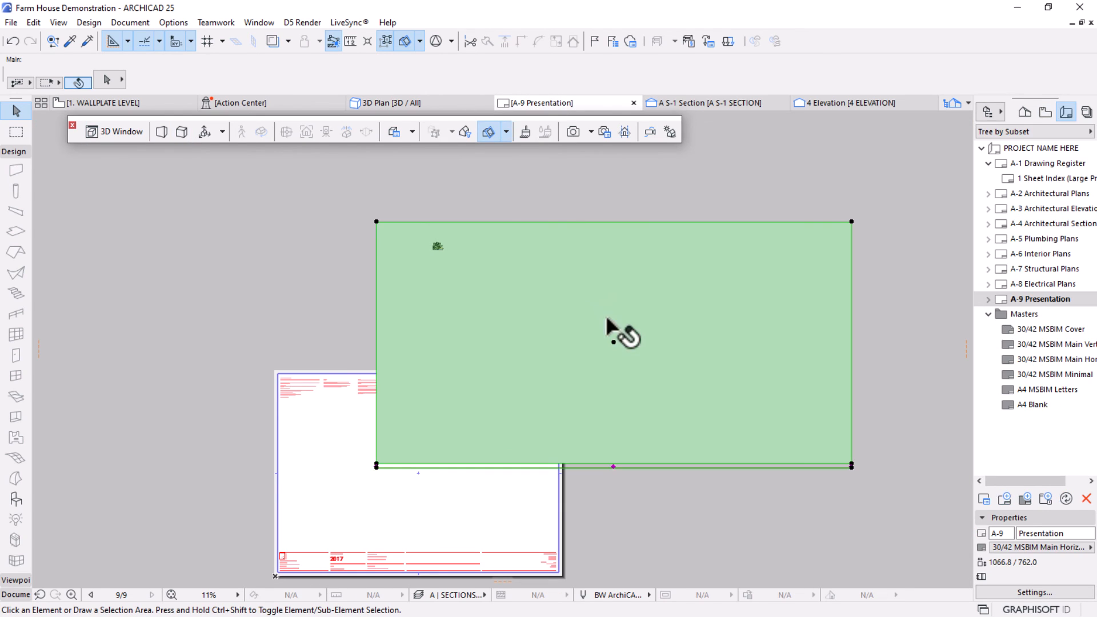
pyautogui.rightClick(619, 262)
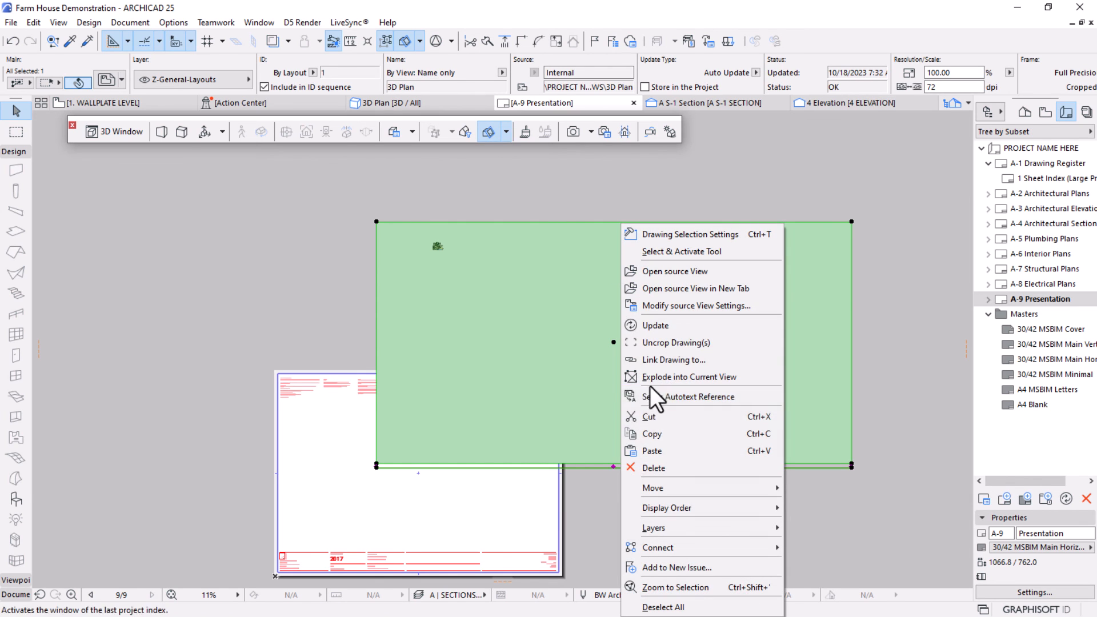
pyautogui.click(660, 326)
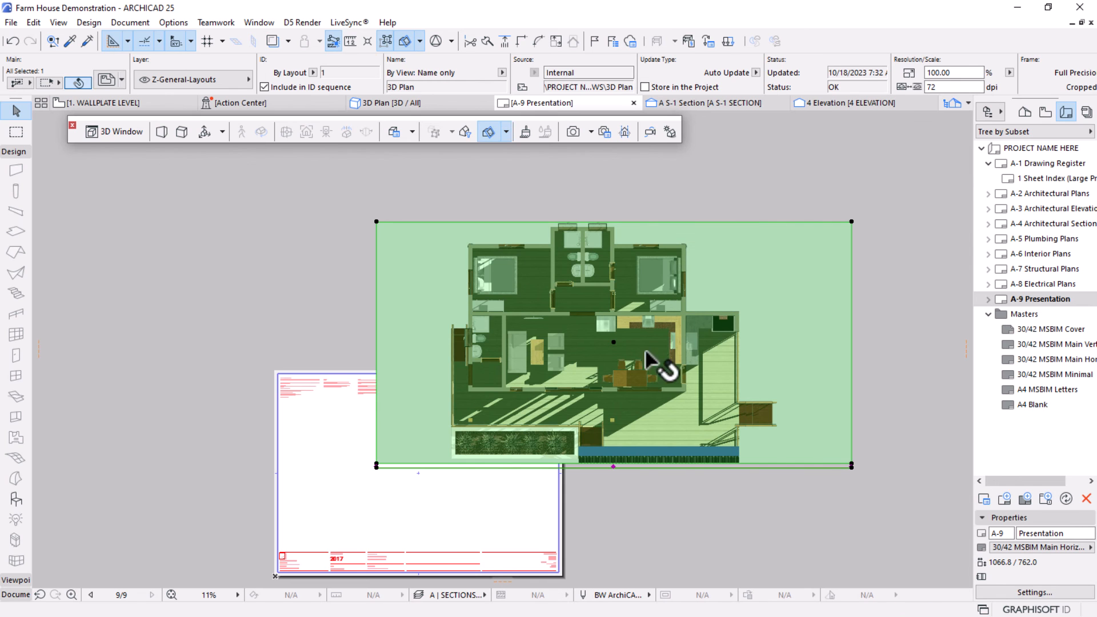
pyautogui.scroll(3, 646, 353)
pyautogui.scroll(5, 654, 363)
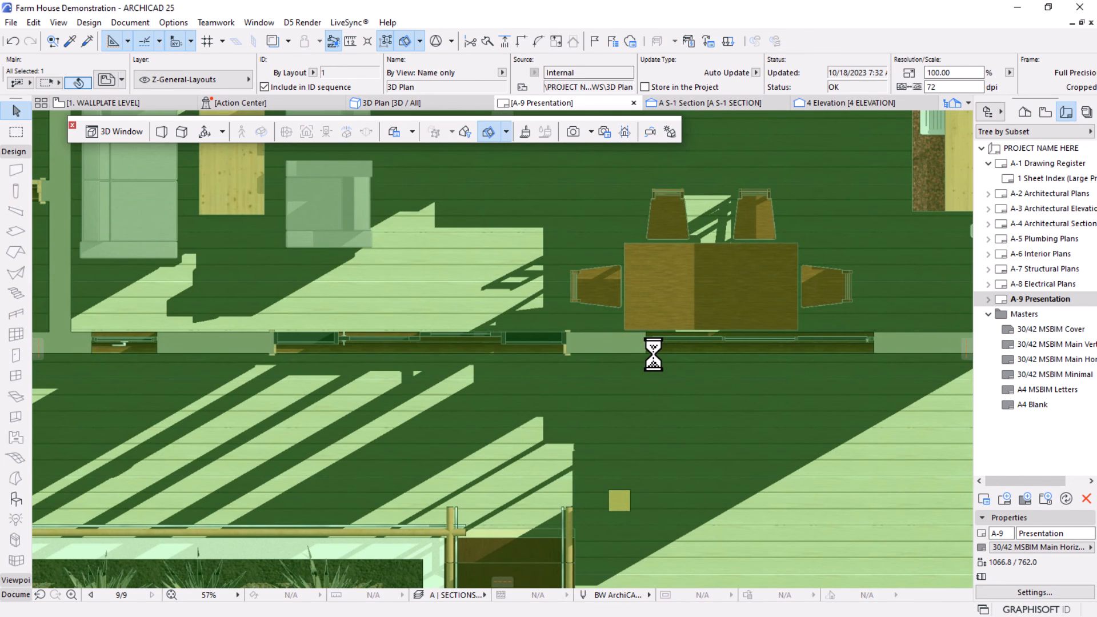
# Resize the placed 3D Plan drawing proportionally from its lower-left corner to about 44.86 % scale.
pyautogui.scroll(-7, 628, 417)
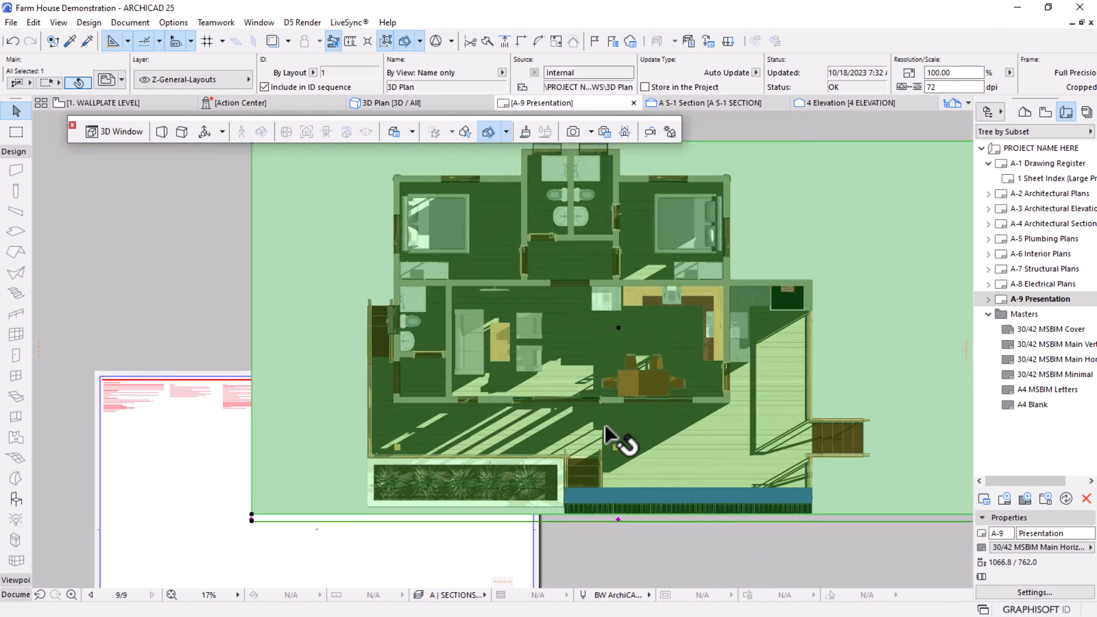
pyautogui.scroll(-4, 544, 360)
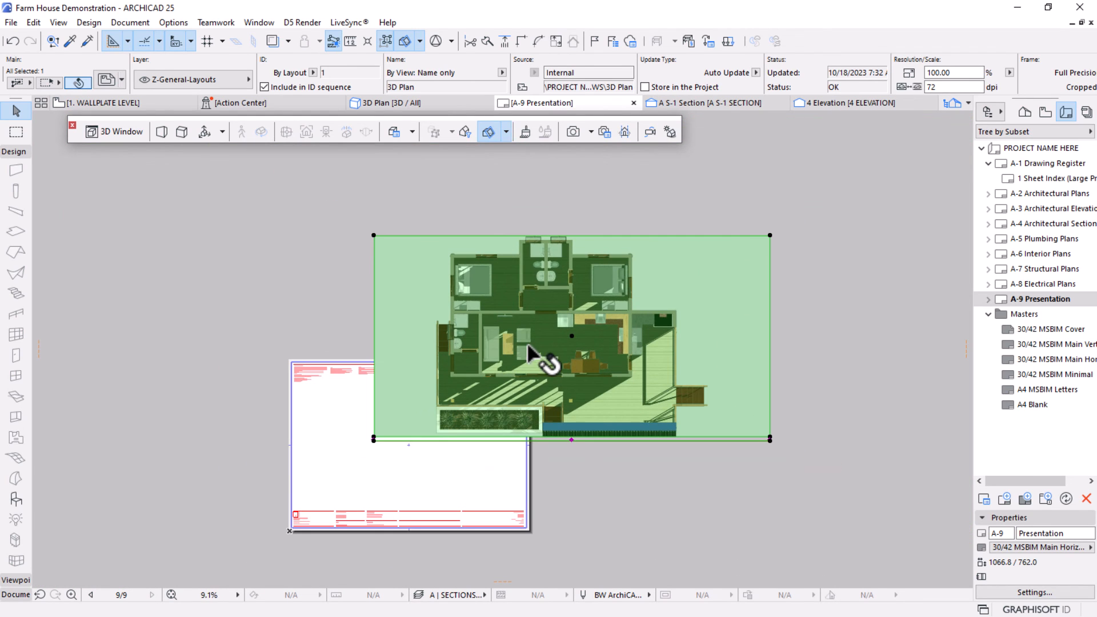
pyautogui.click(769, 237)
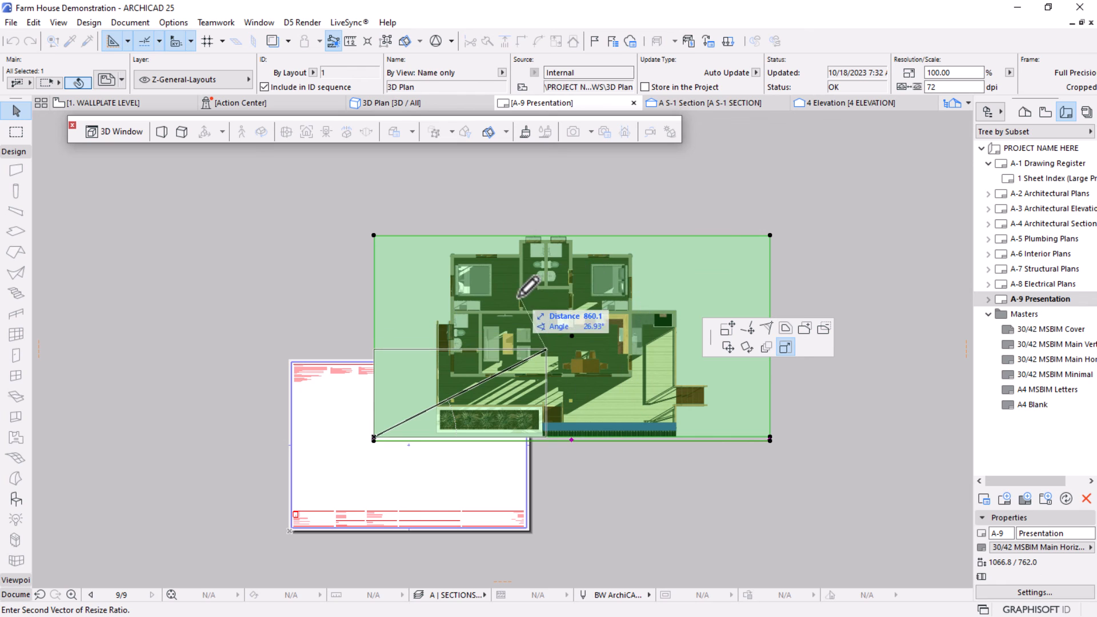
pyautogui.click(550, 347)
# Move the scaled 3D Plan drawing fully onto the A-9 Presentation sheet, below its header notes.
pyautogui.moveTo(490, 452); pyautogui.dragTo(643, 360, button='middle')
pyautogui.scroll(-1, 643, 362)
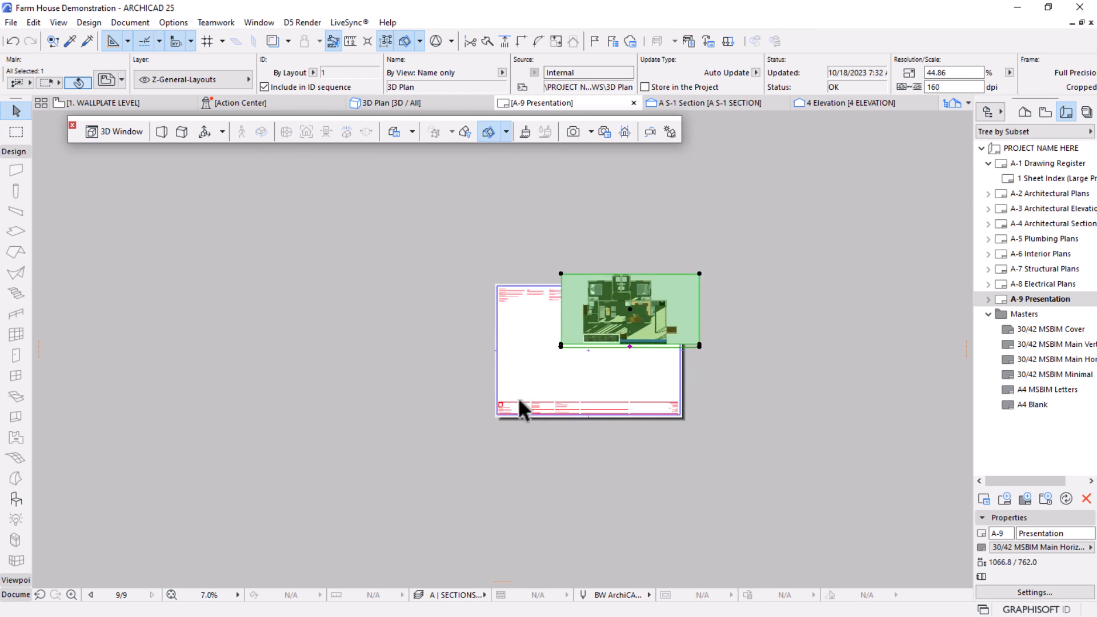
pyautogui.scroll(2, 517, 400)
pyautogui.hotkey('ctrl', 'd')
pyautogui.click(740, 246)
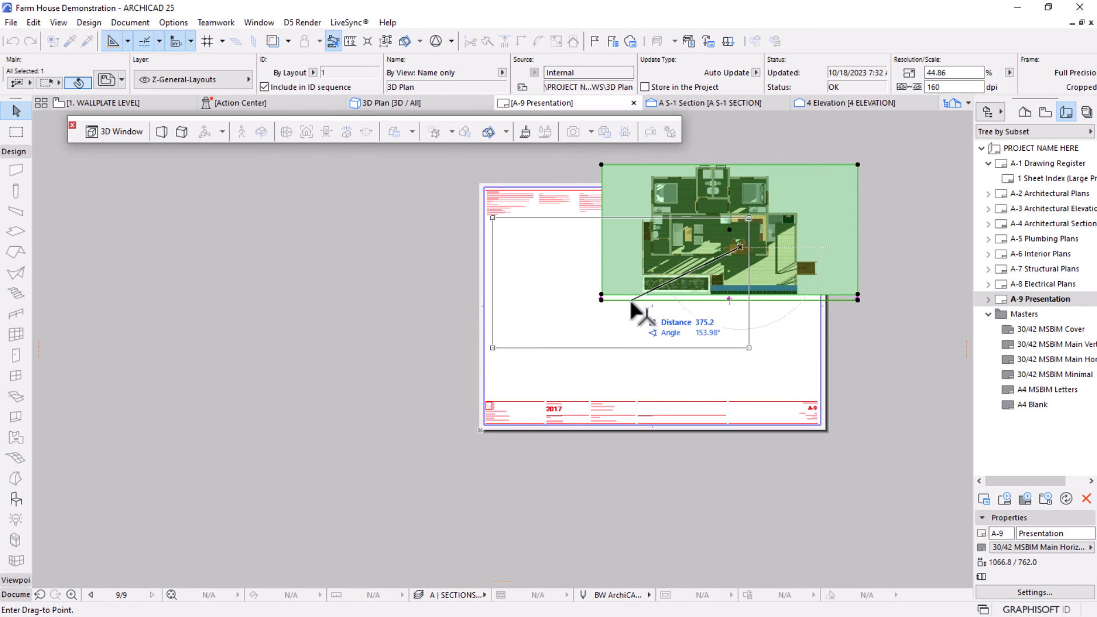
pyautogui.click(632, 299)
# Crop the drawing frame's right and left edges closer to the house and shift the drawing down and left within the sheet.
pyautogui.click(748, 247)
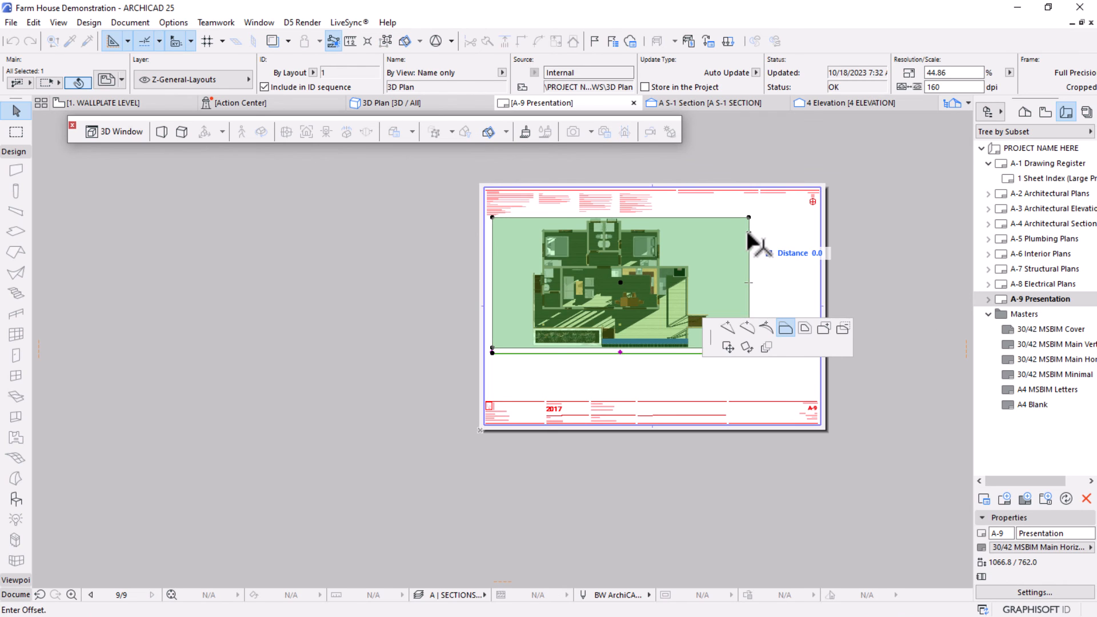
pyautogui.click(713, 247)
pyautogui.click(492, 246)
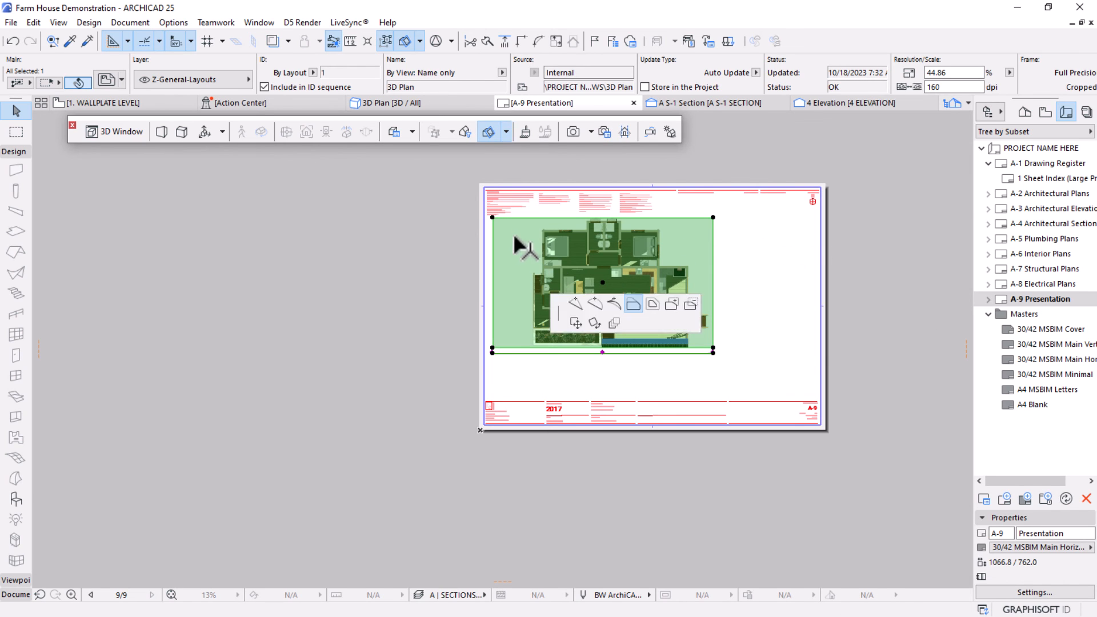
pyautogui.click(522, 243)
pyautogui.click(671, 284)
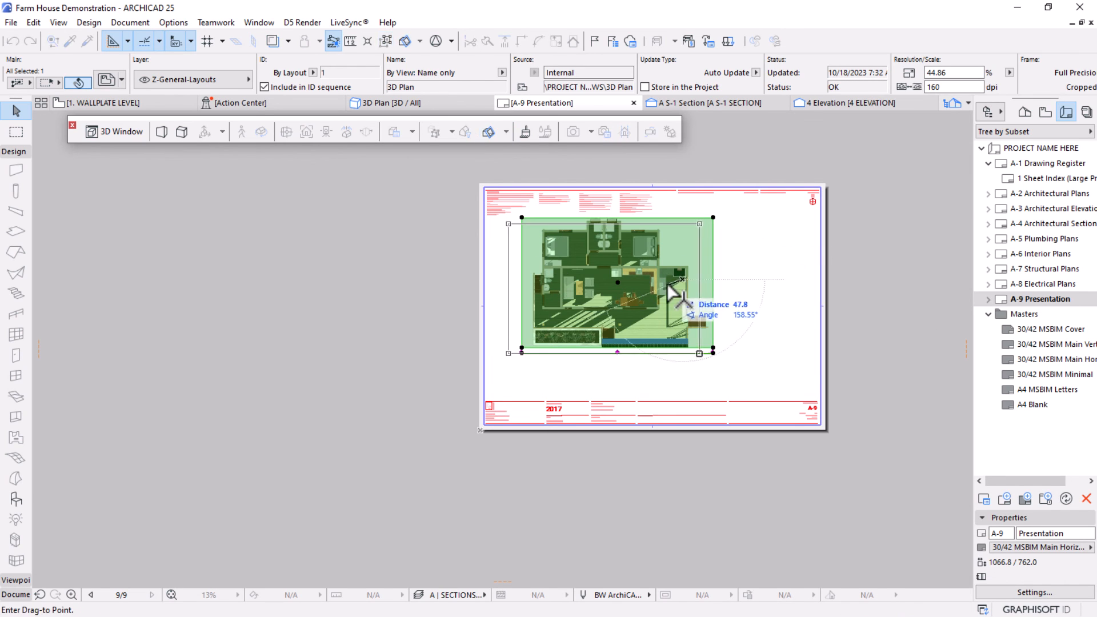
pyautogui.click(644, 297)
pyautogui.click(726, 296)
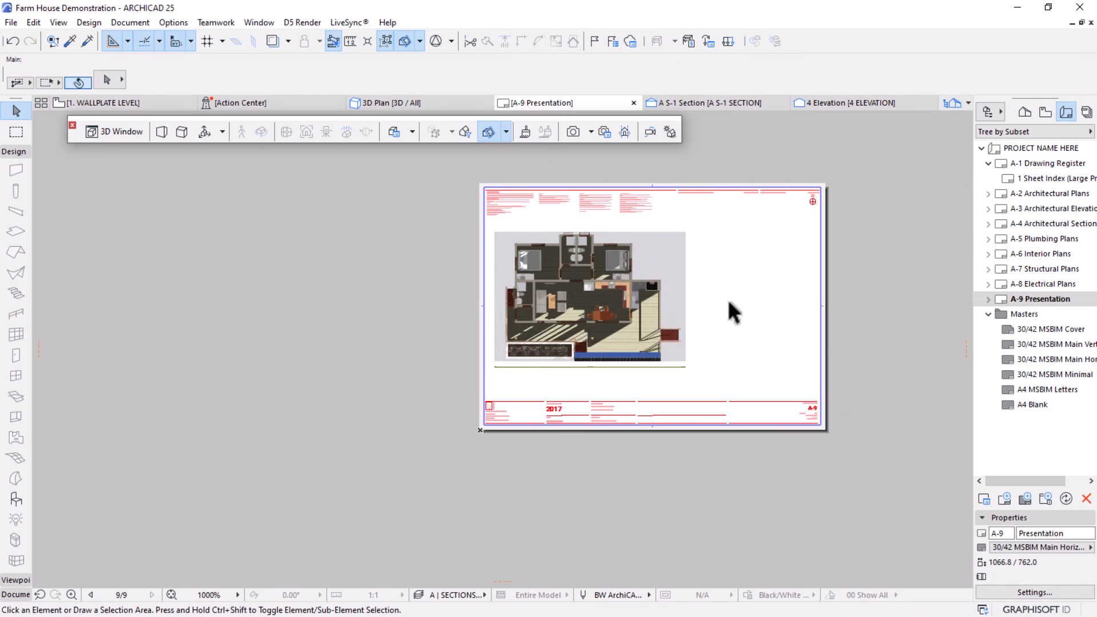
# Place an "Open Kitchen/Dining" text label on the kitchen and dining area of the plan.
pyautogui.scroll(5, 794, 298)
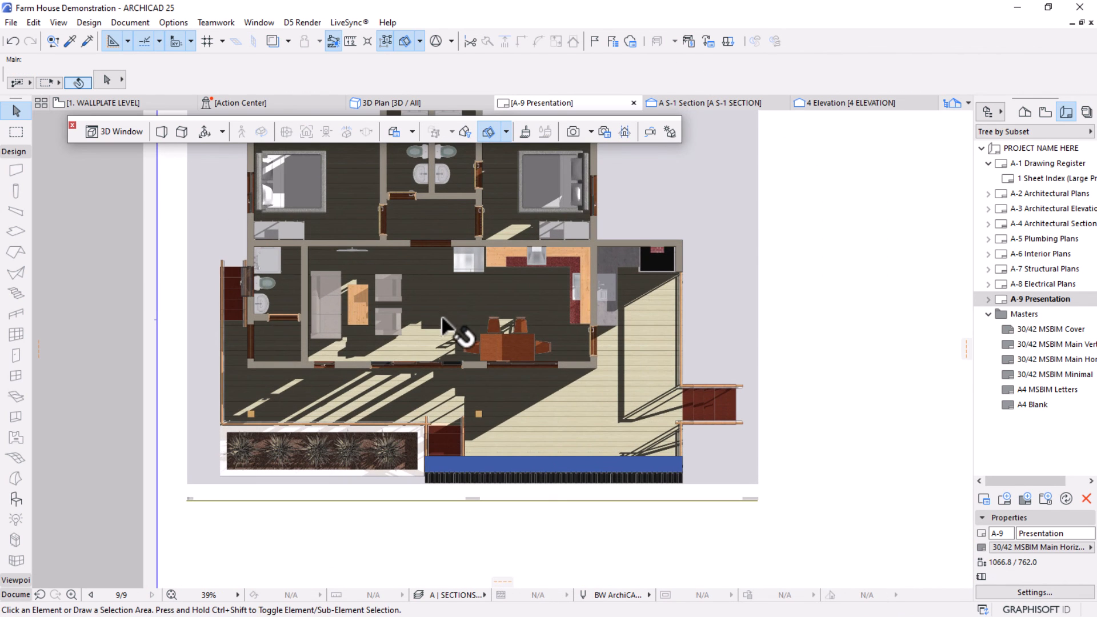
pyautogui.click(15, 595)
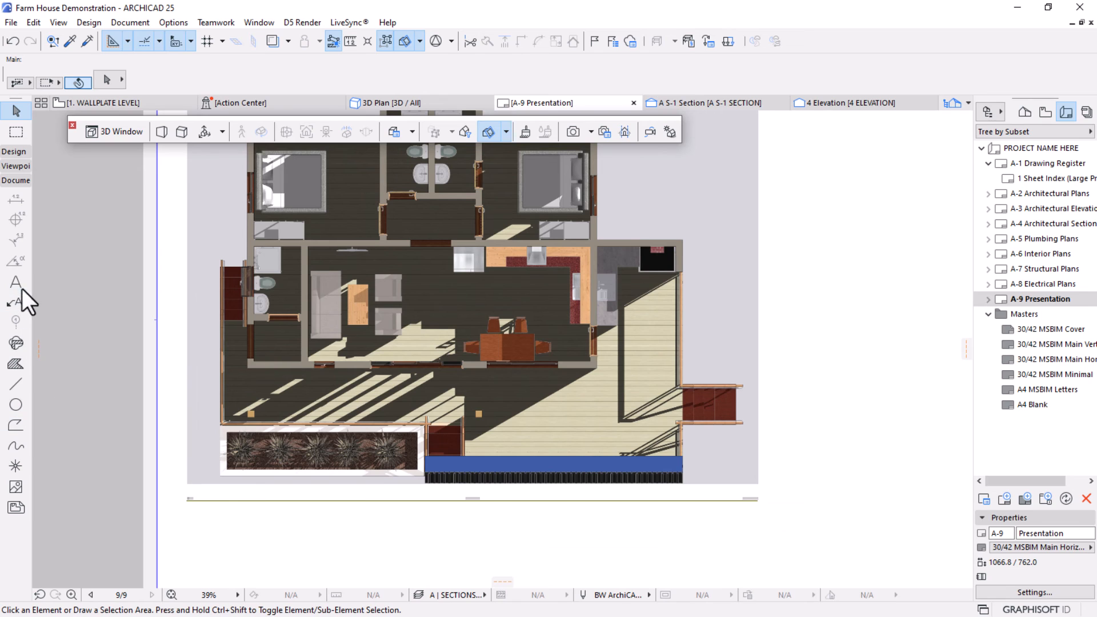
pyautogui.click(458, 300)
pyautogui.click(663, 359)
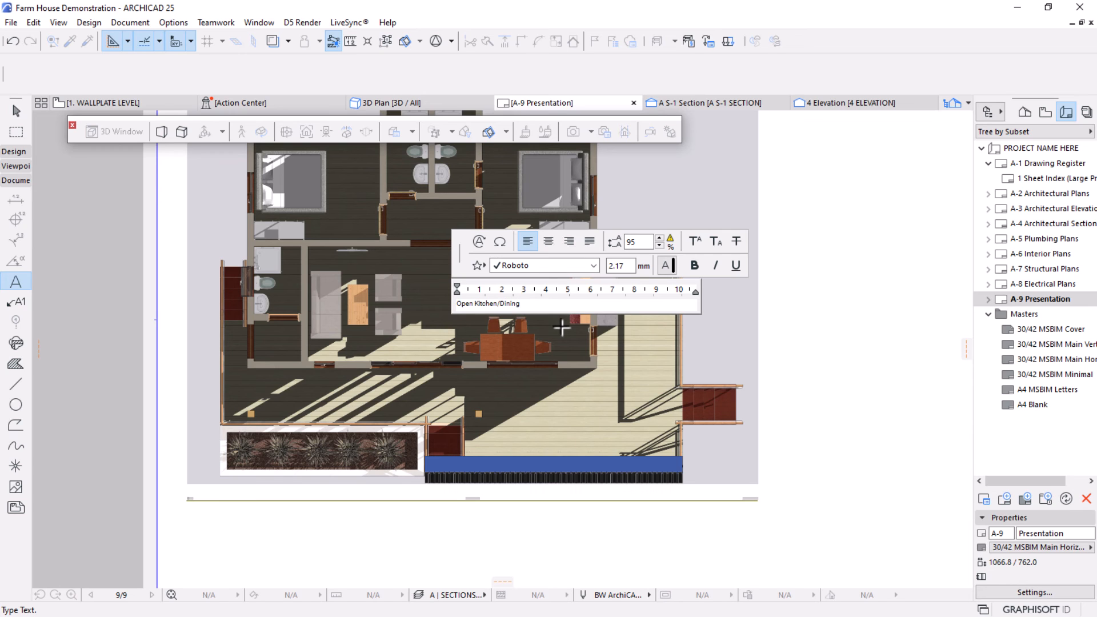
pyautogui.click(577, 347)
pyautogui.press('Escape')
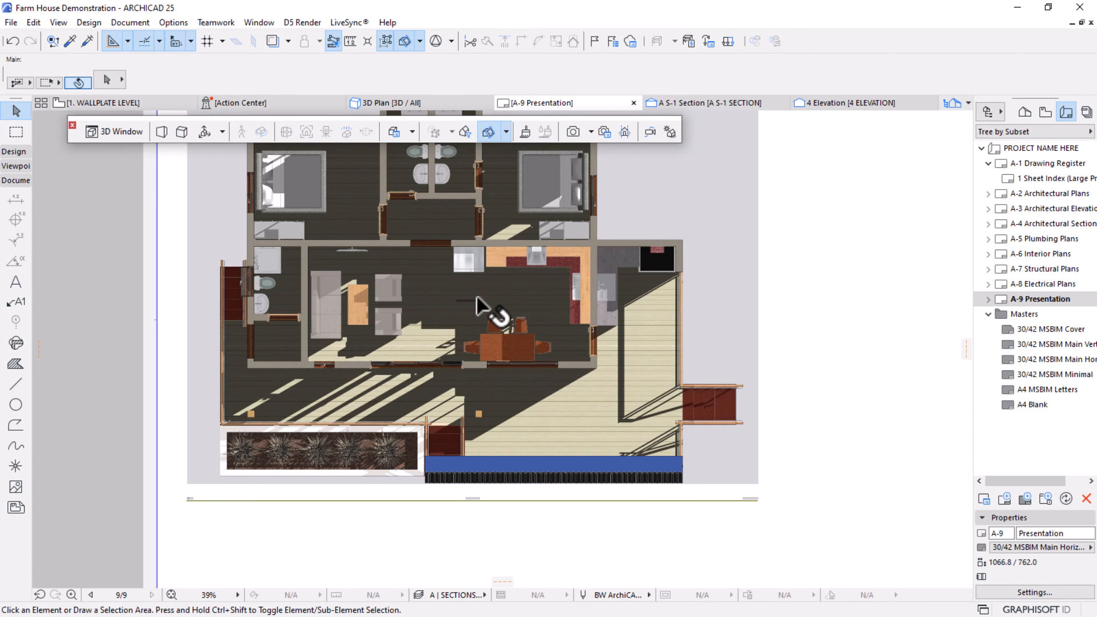
# Set the Open Kitchen/Dining label's font size to 5 mm.
pyautogui.click(478, 300)
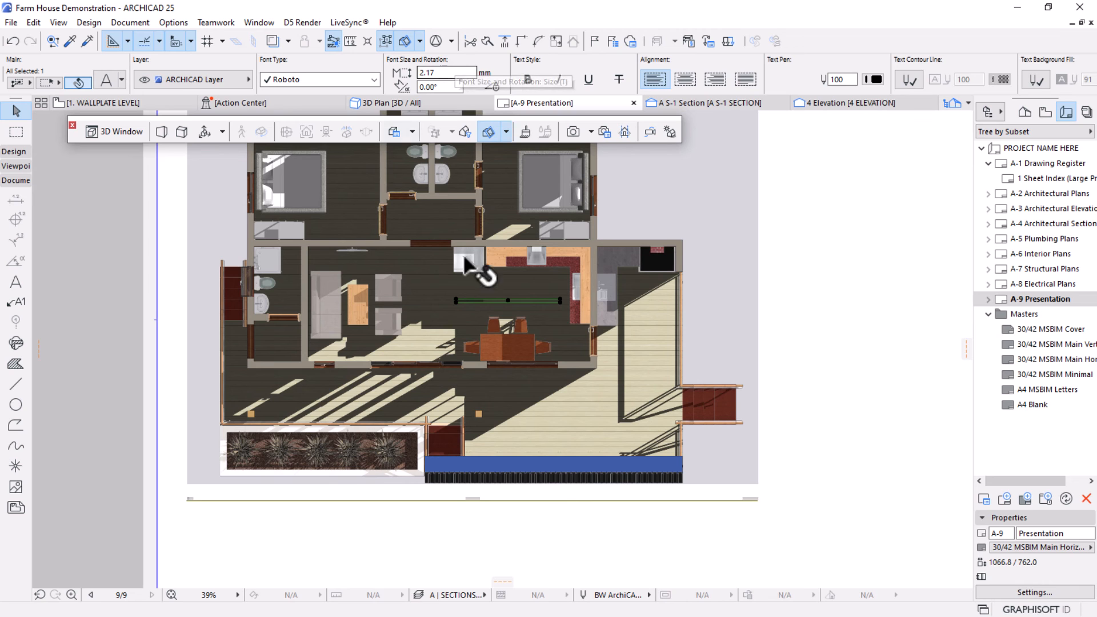
pyautogui.click(449, 73)
pyautogui.write('5')
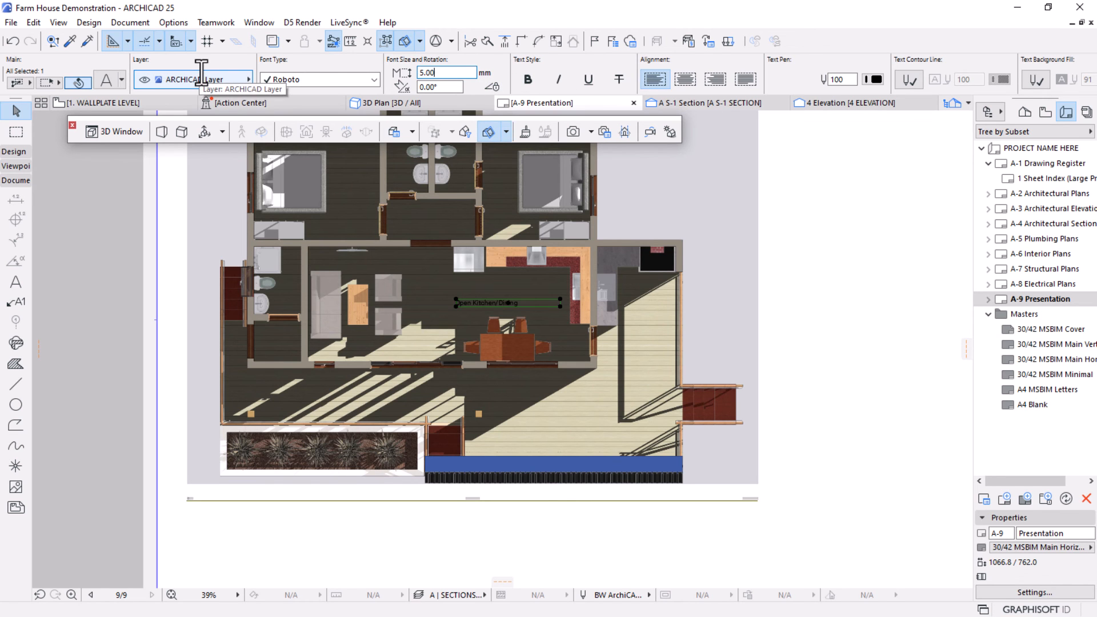
pyautogui.press('Escape')
# Copy the Open Kitchen/Dining label into the upper-left bedroom and change the copy's text to "Bed 2".
pyautogui.scroll(-2, 505, 307)
pyautogui.moveTo(505, 306); pyautogui.dragTo(575, 370, button='middle')
pyautogui.scroll(3, 577, 370)
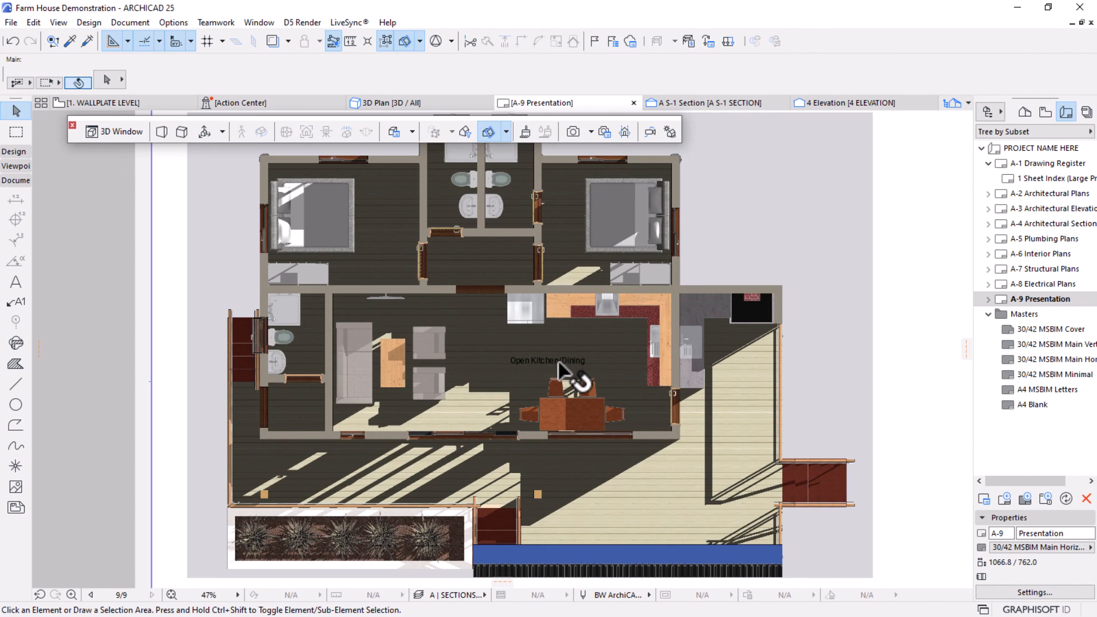
pyautogui.click(560, 370)
pyautogui.keyDown('ctrl'); pyautogui.moveTo(559, 364); pyautogui.dragTo(372, 261); pyautogui.keyUp('ctrl')
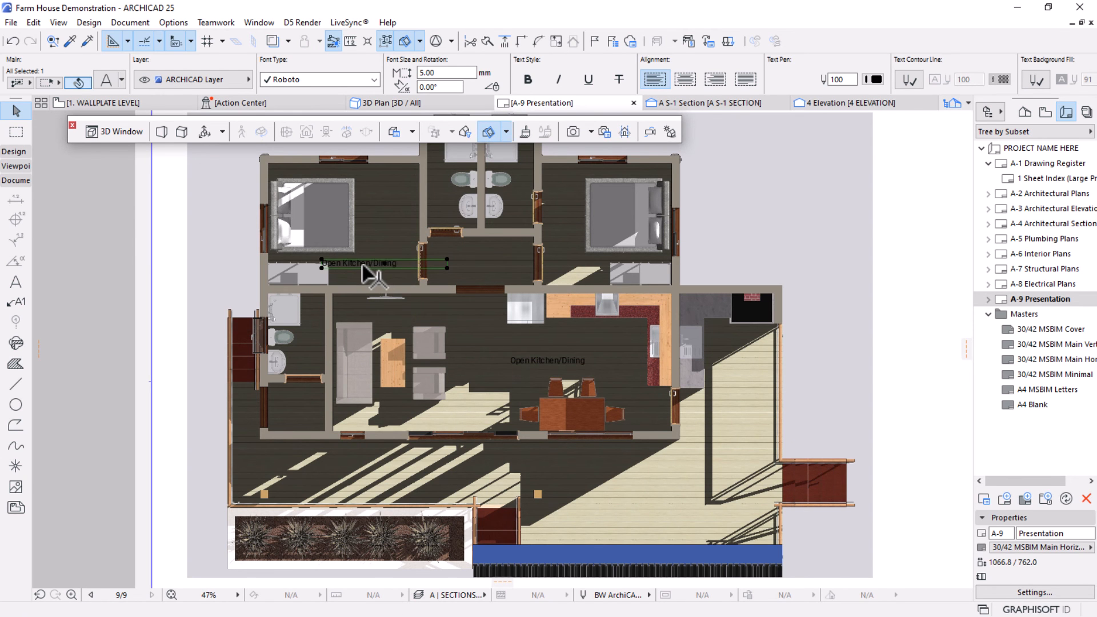
pyautogui.scroll(2, 368, 255)
pyautogui.scroll(2, 368, 260)
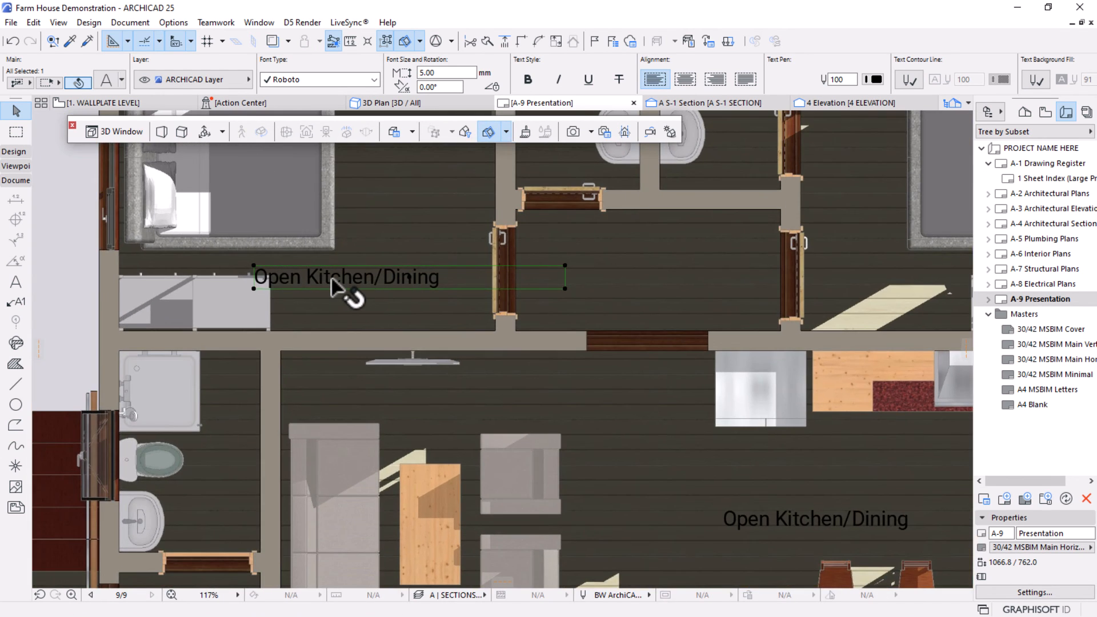
pyautogui.doubleClick(342, 285)
pyautogui.hotkey('ctrl', 'a')
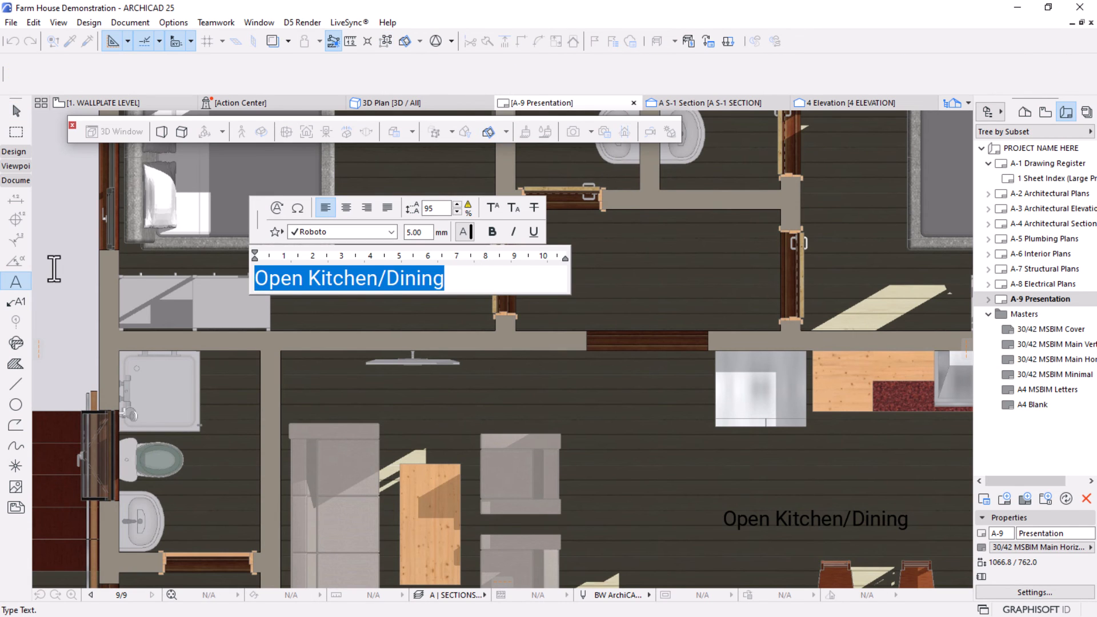
pyautogui.write('Bed')
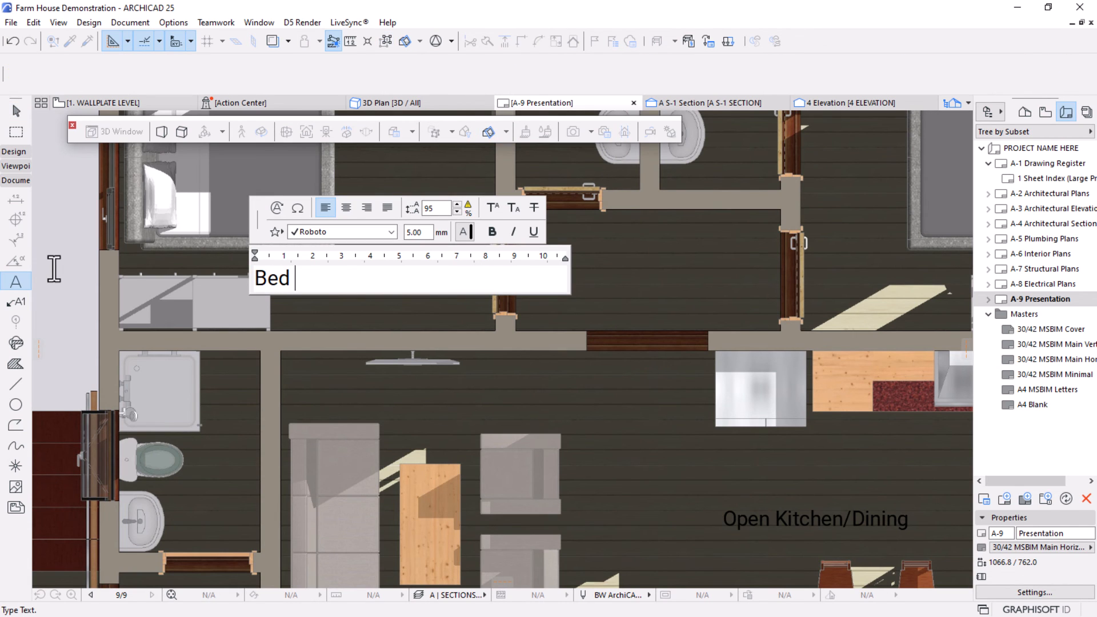
pyautogui.write(' 2')
pyautogui.click(355, 314)
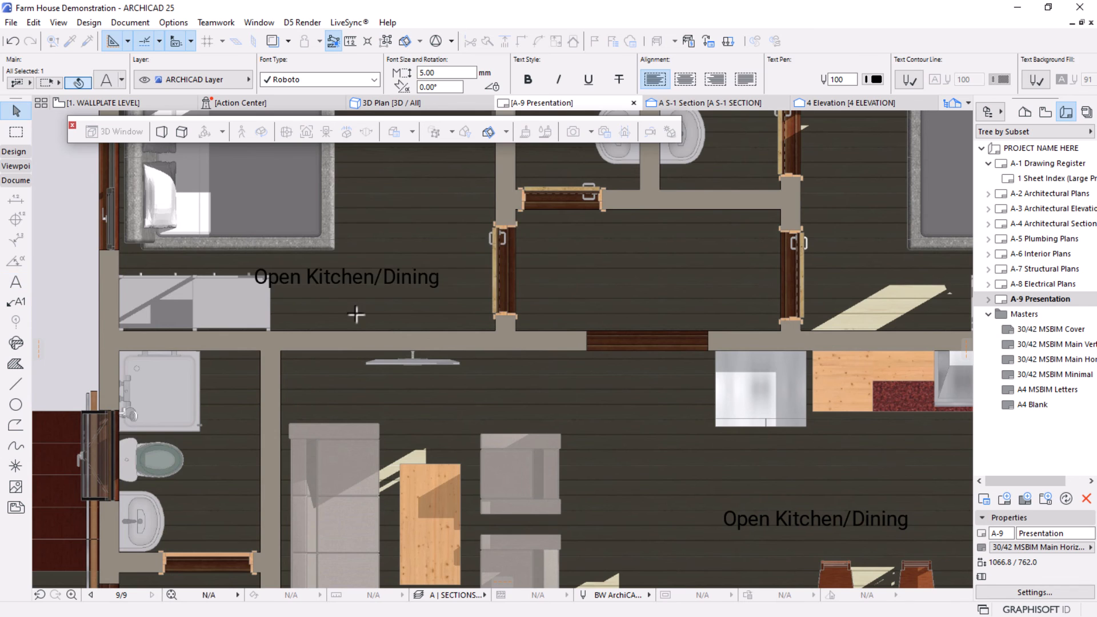
# Narrow the Bed 2 label's text box and move the label right onto the clear floor beside the wardrobe.
pyautogui.scroll(-3, 360, 312)
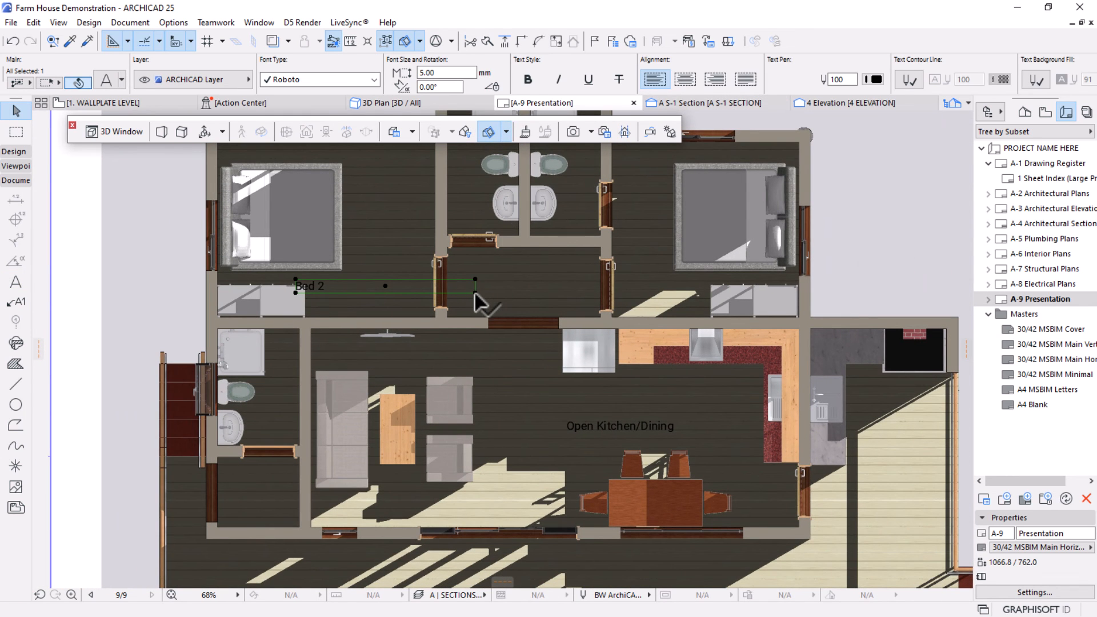
pyautogui.click(475, 293)
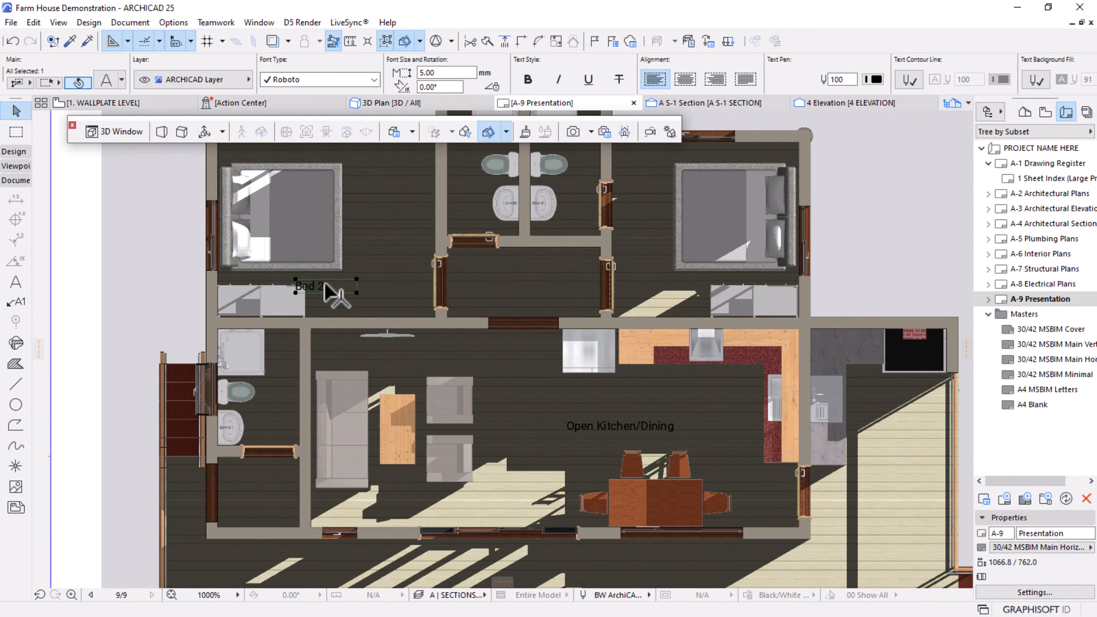
pyautogui.click(399, 285)
pyautogui.click(372, 287)
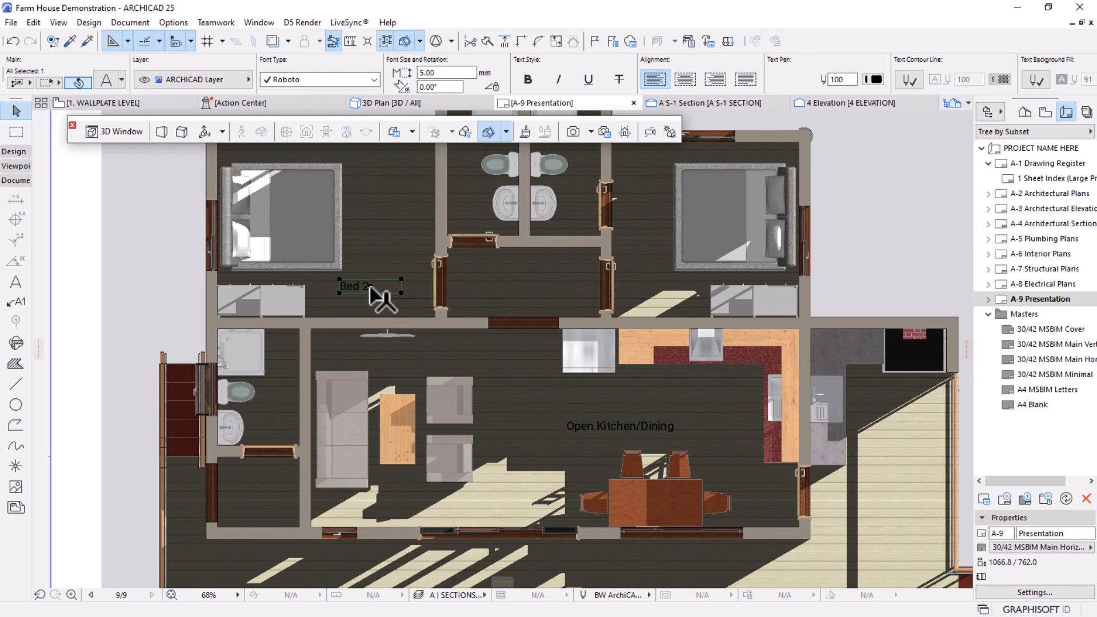
# Copy the Bed 2 label into the upper-right bedroom and change the copy's text to "Bed 1".
pyautogui.click(370, 286)
pyautogui.press('ctrl')
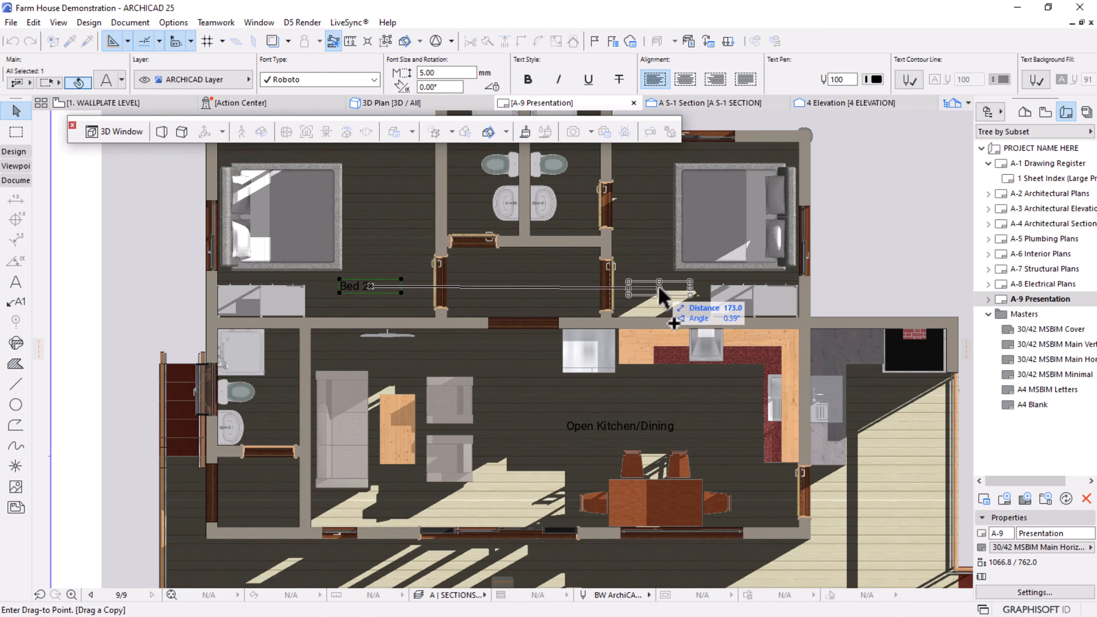
pyautogui.click(687, 285)
pyautogui.doubleClick(671, 287)
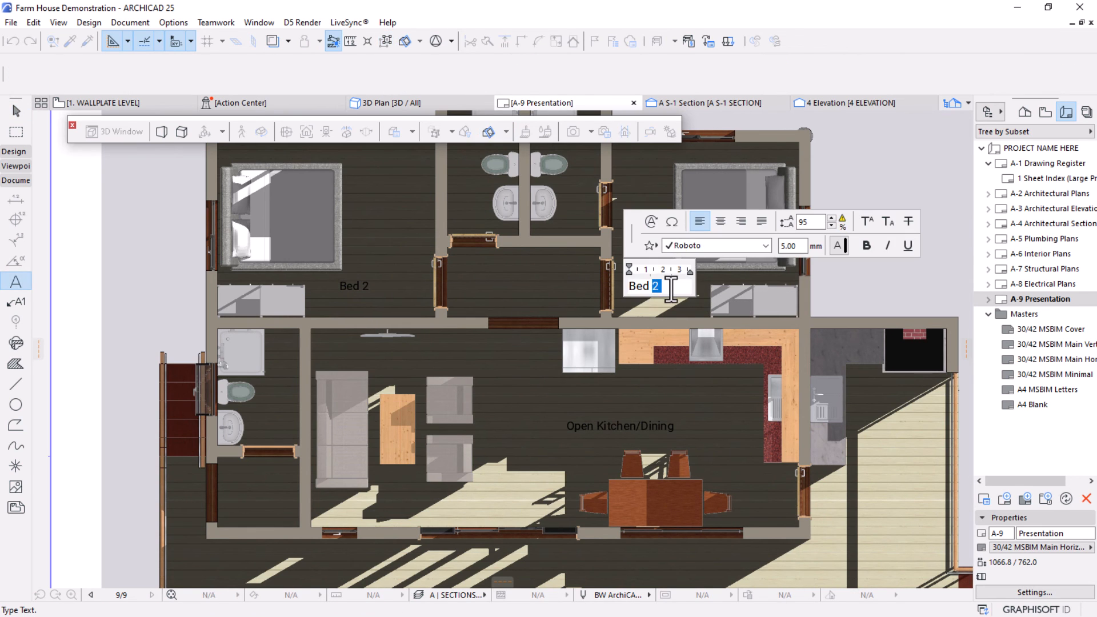
pyautogui.click(669, 302)
# Copy the Bed 1 label into the living area above the armchairs and change the copy's text to "Lounge".
pyautogui.hotkey('ctrl', 'shift', 'd')
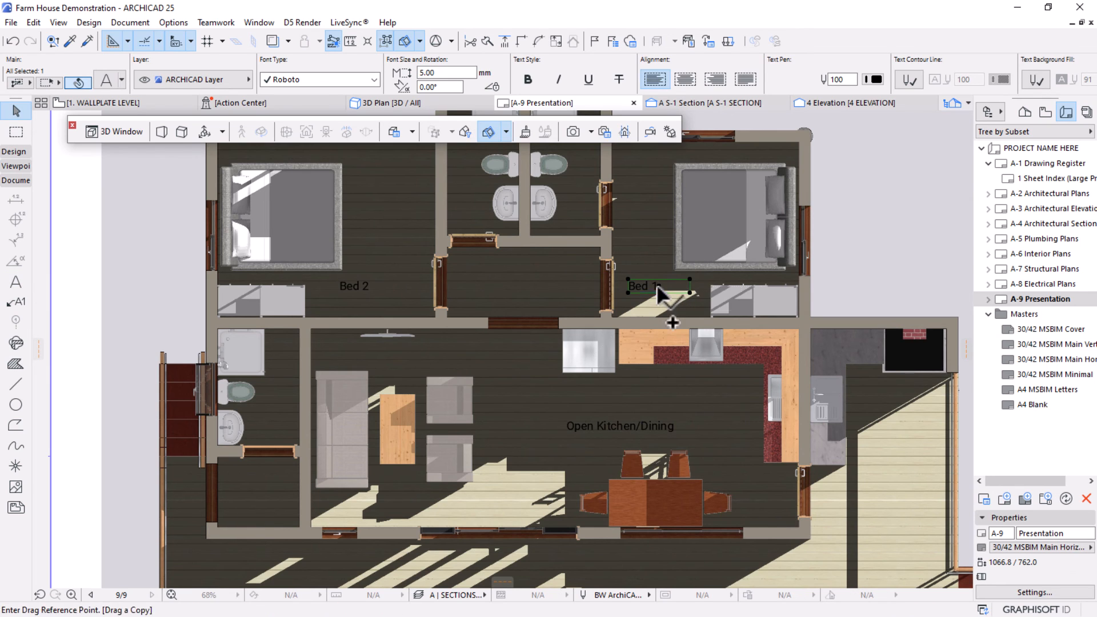
pyautogui.click(659, 286)
pyautogui.click(433, 351)
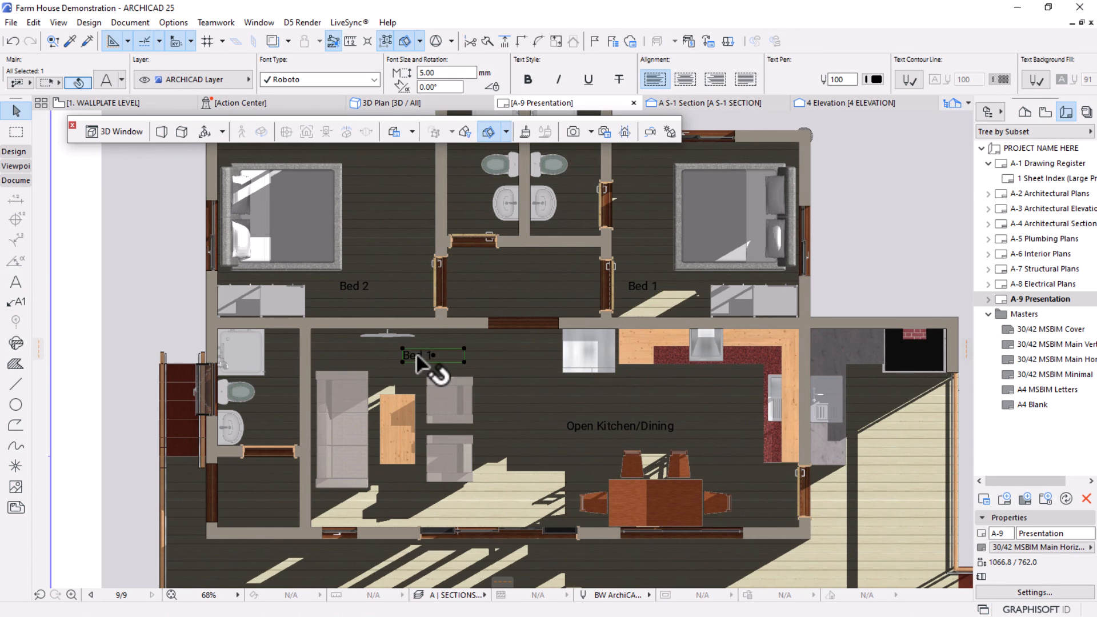
pyautogui.doubleClick(443, 357)
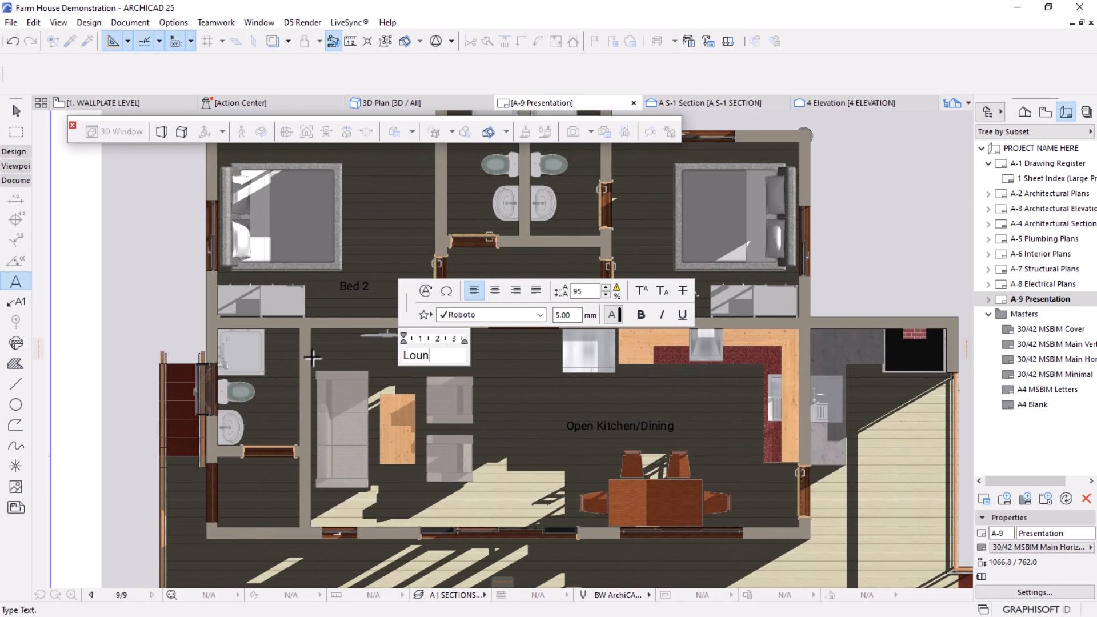
pyautogui.click(543, 398)
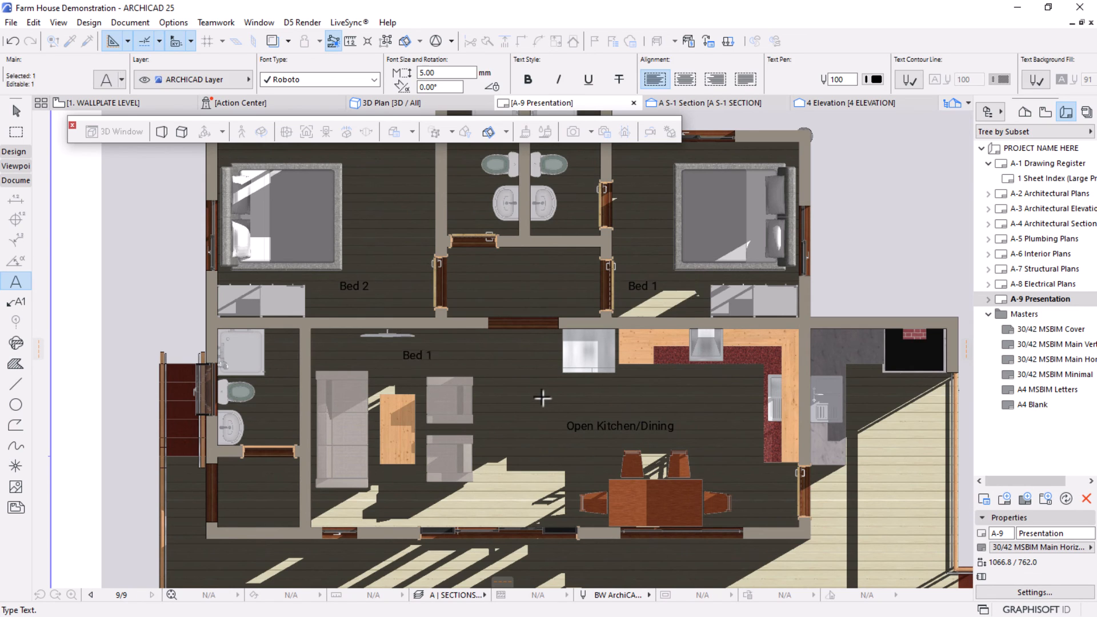
# Copy the Lounge label into the bathroom left of the lounge and change the copy's text to "Shower".
pyautogui.hotkey('ctrl', 'shift', 'd')
pyautogui.click(434, 355)
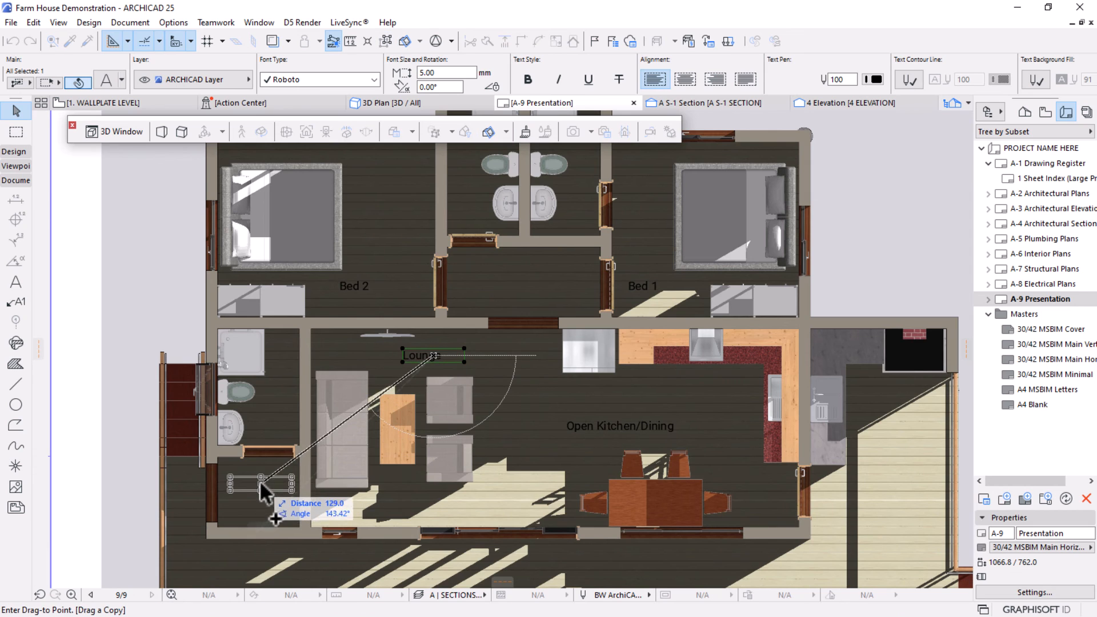
pyautogui.click(270, 426)
pyautogui.doubleClick(264, 424)
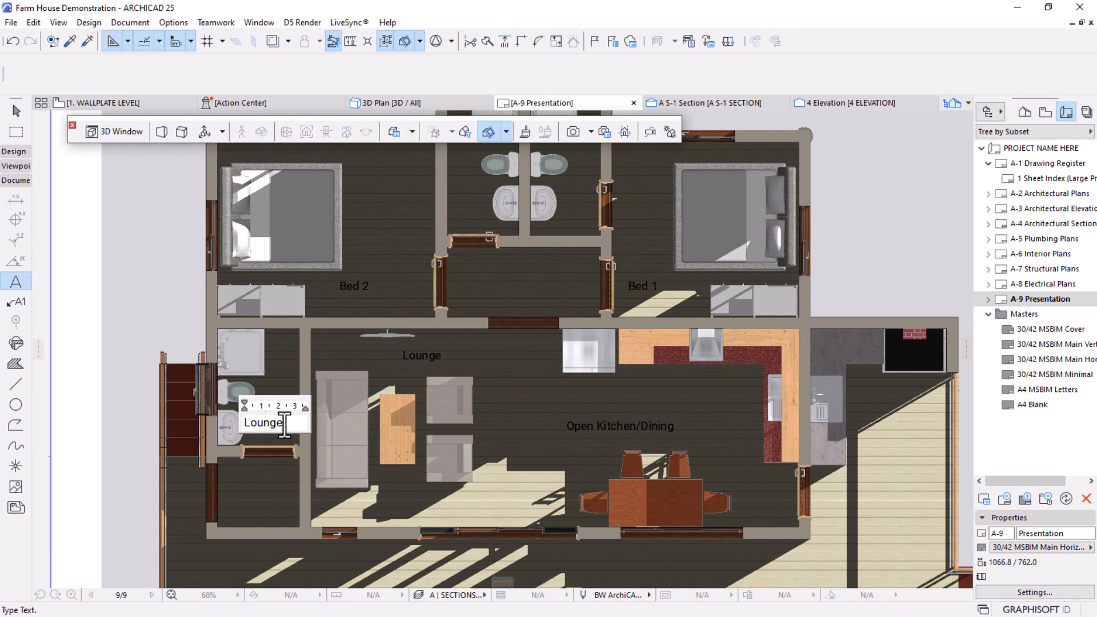
pyautogui.write('Shower')
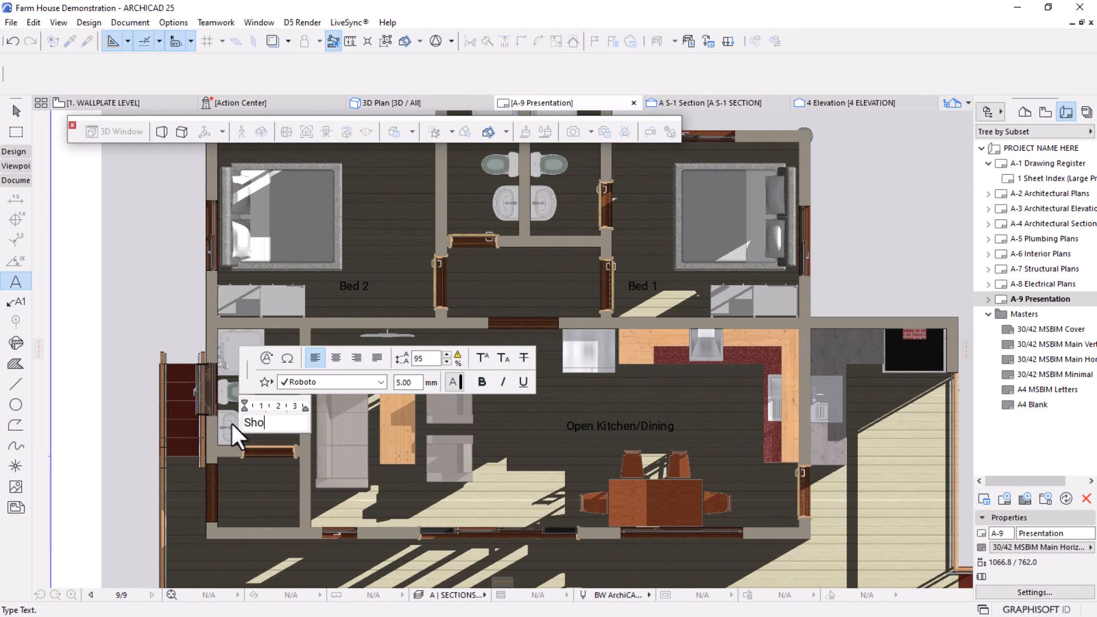
pyautogui.click(303, 433)
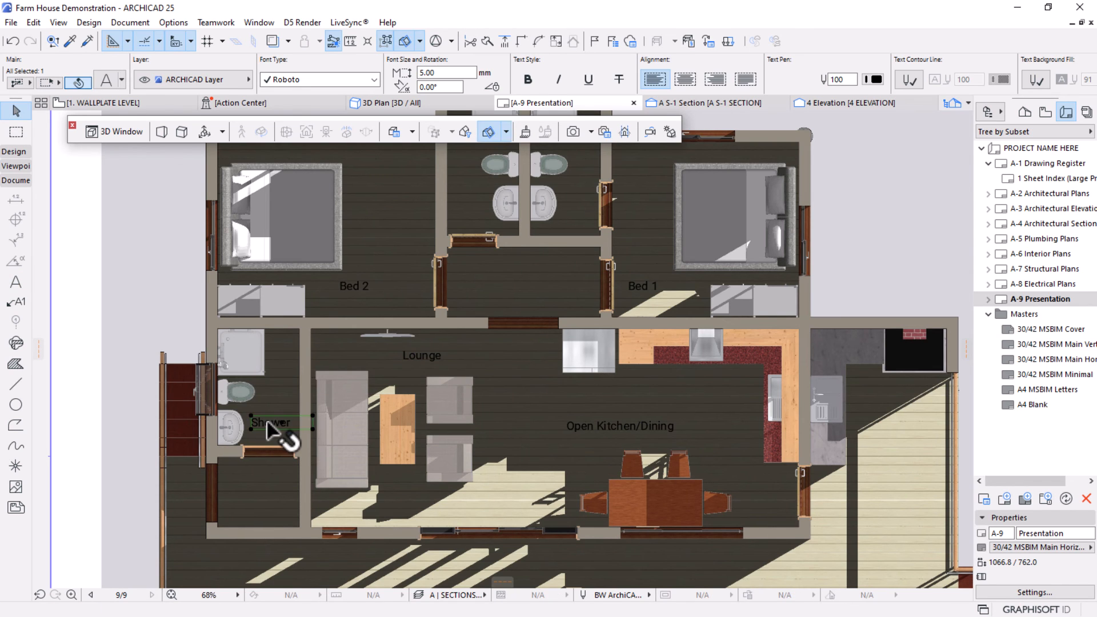
# Copy the Shower label into each of the two adjoining bathrooms between the bedrooms.
pyautogui.moveTo(268, 424); pyautogui.dragTo(573, 215)
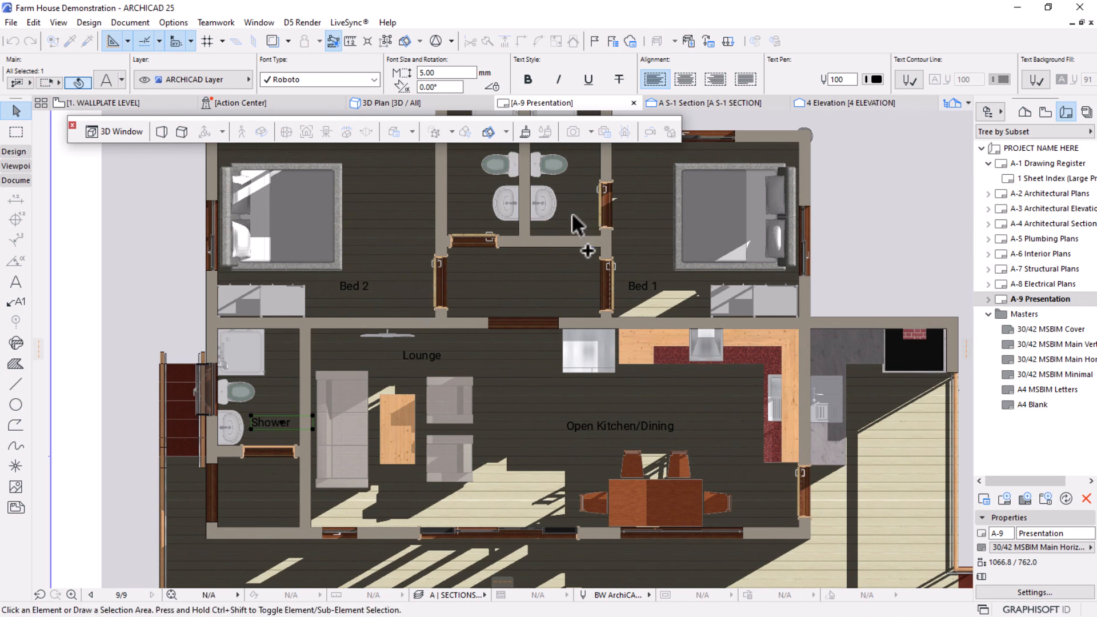
pyautogui.click(573, 217)
pyautogui.click(463, 188)
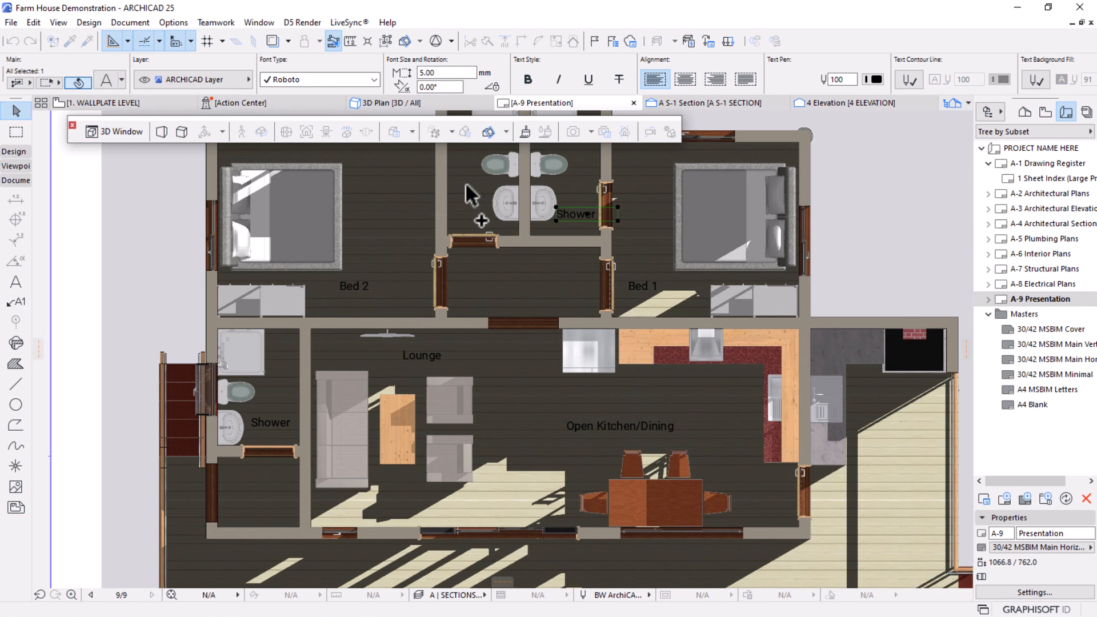
pyautogui.hotkey('ctrl', 'shift', 'd')
pyautogui.click(467, 198)
# Copy the Shower label into the hallway below the two bathrooms and change the copy's text to "Passage".
pyautogui.click(517, 291)
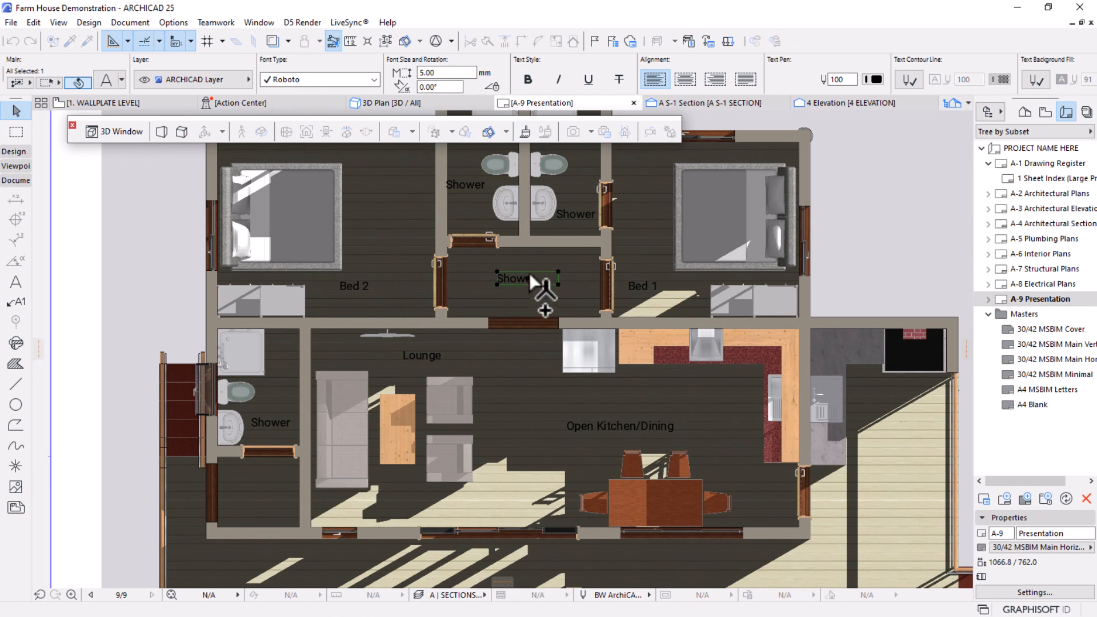
pyautogui.doubleClick(541, 279)
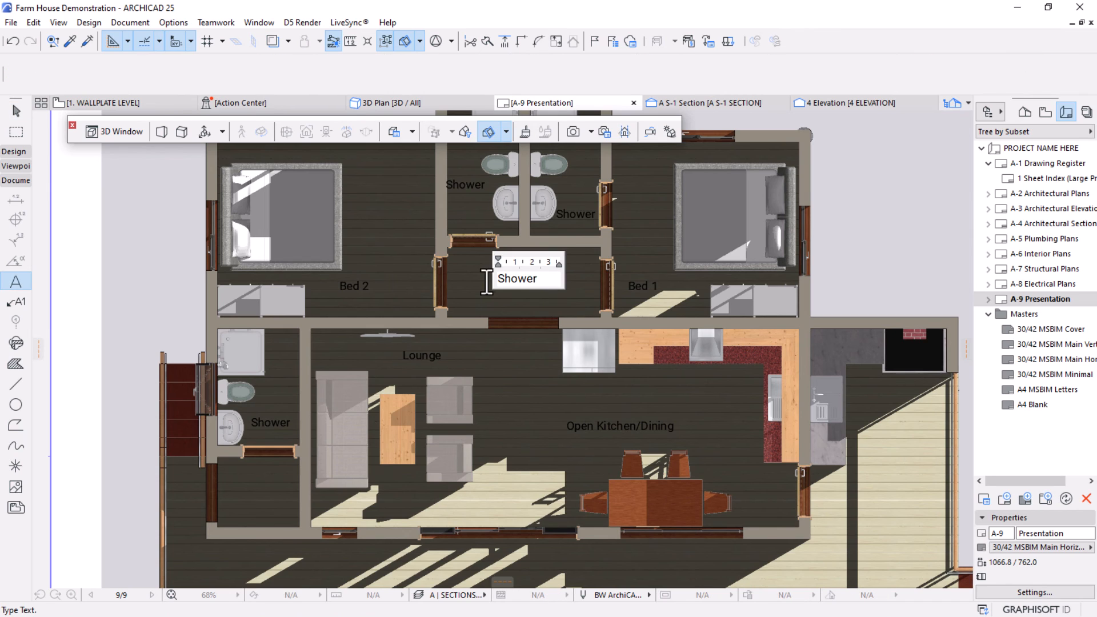
pyautogui.press('BackSpace')
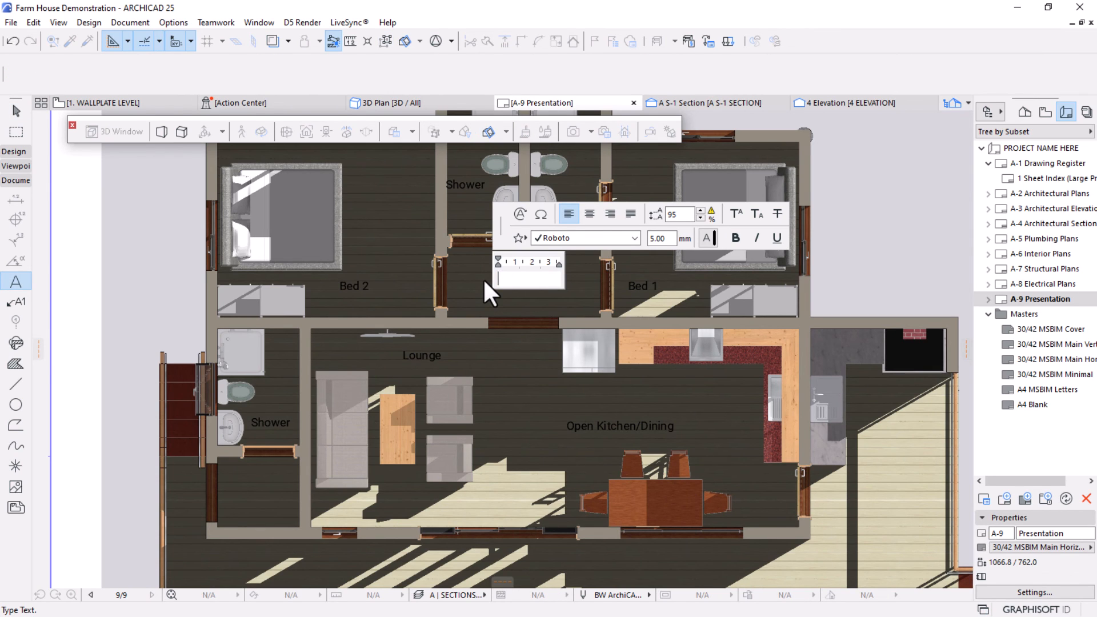
pyautogui.write('Passage')
pyautogui.click(481, 351)
pyautogui.scroll(-5, 582, 376)
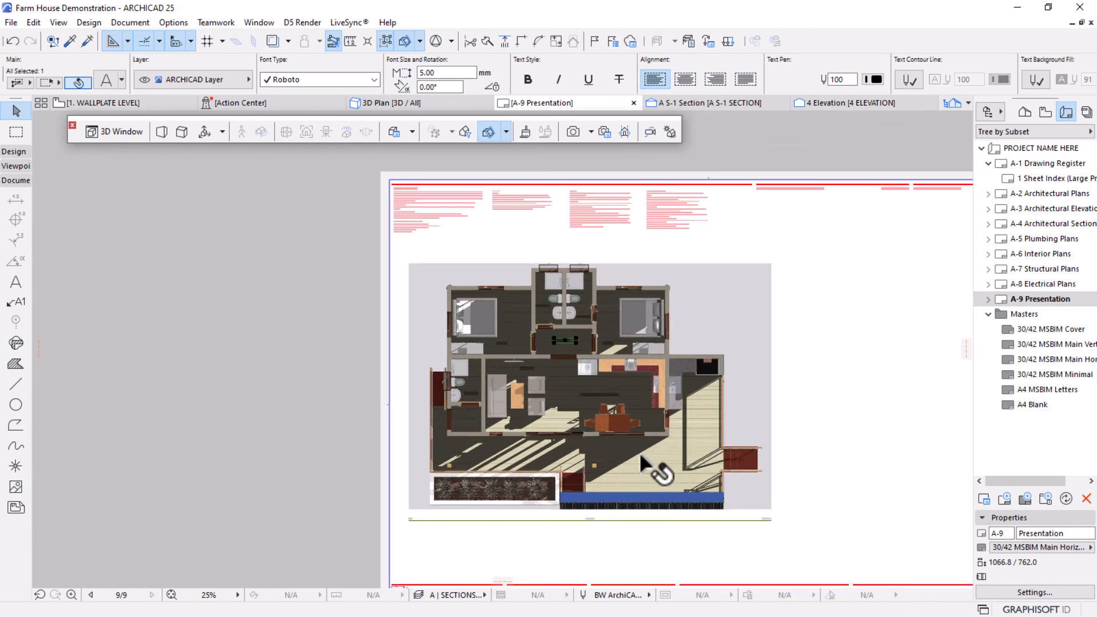
pyautogui.moveTo(829, 490); pyautogui.dragTo(628, 428, button='middle')
pyautogui.press('Escape')
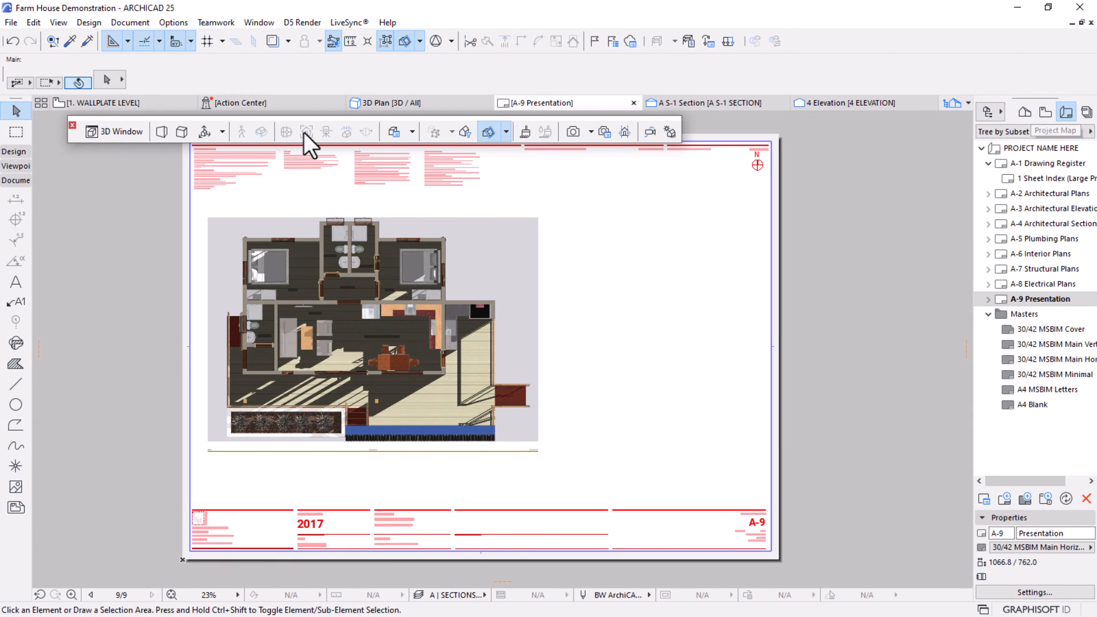
# Open the saved Bimx Model view and try to bring the model into view.
pyautogui.click(1045, 112)
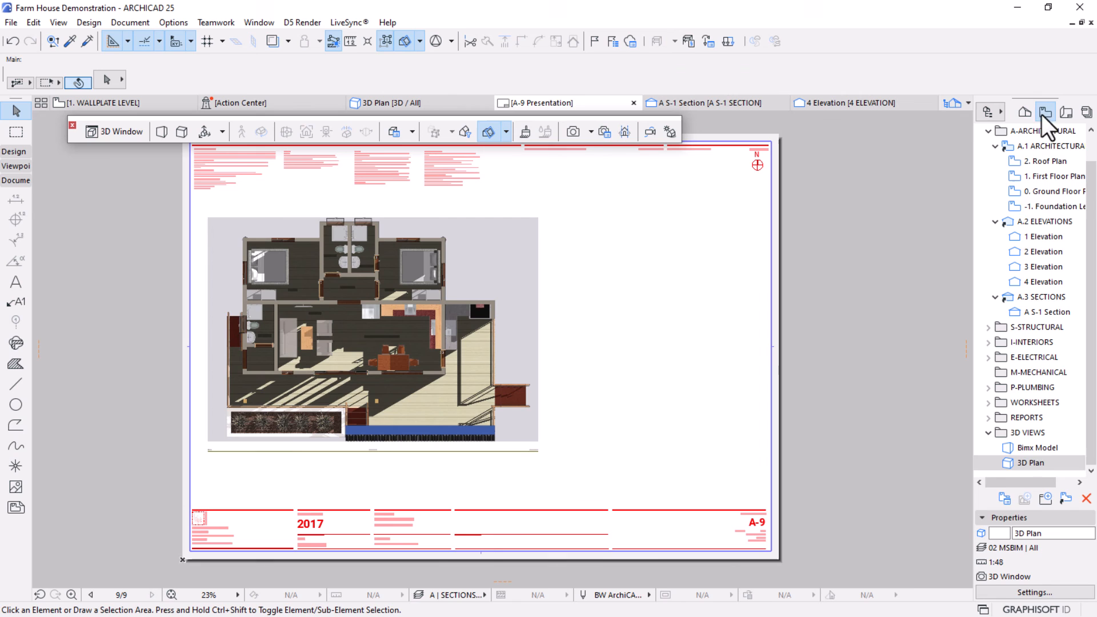
pyautogui.click(1028, 448)
pyautogui.doubleClick(1029, 449)
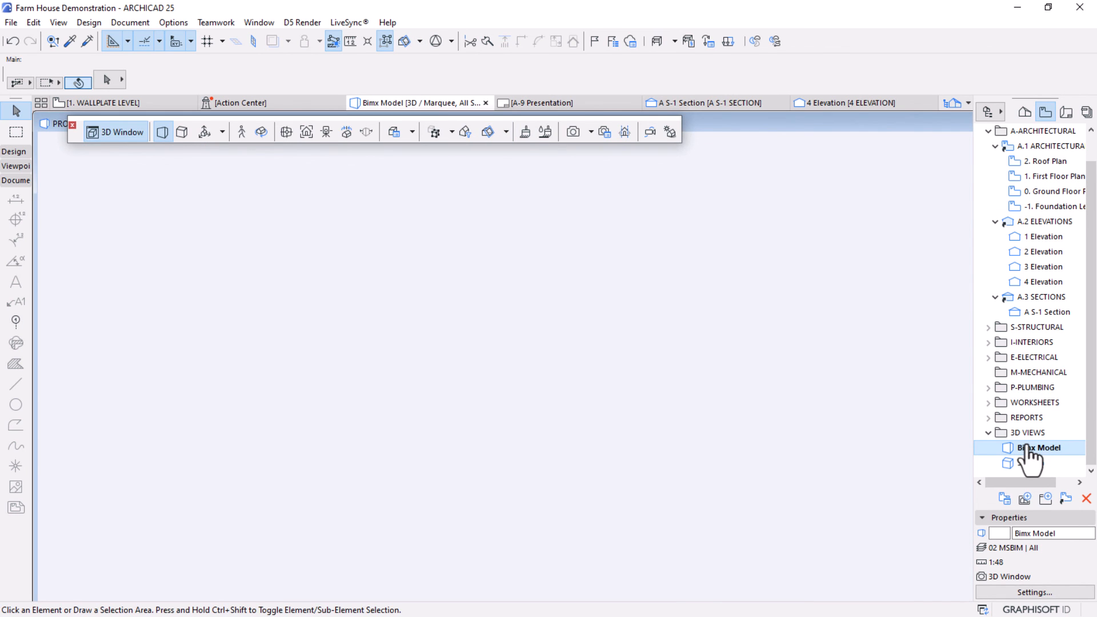
pyautogui.rightClick(539, 243)
pyautogui.press('Escape')
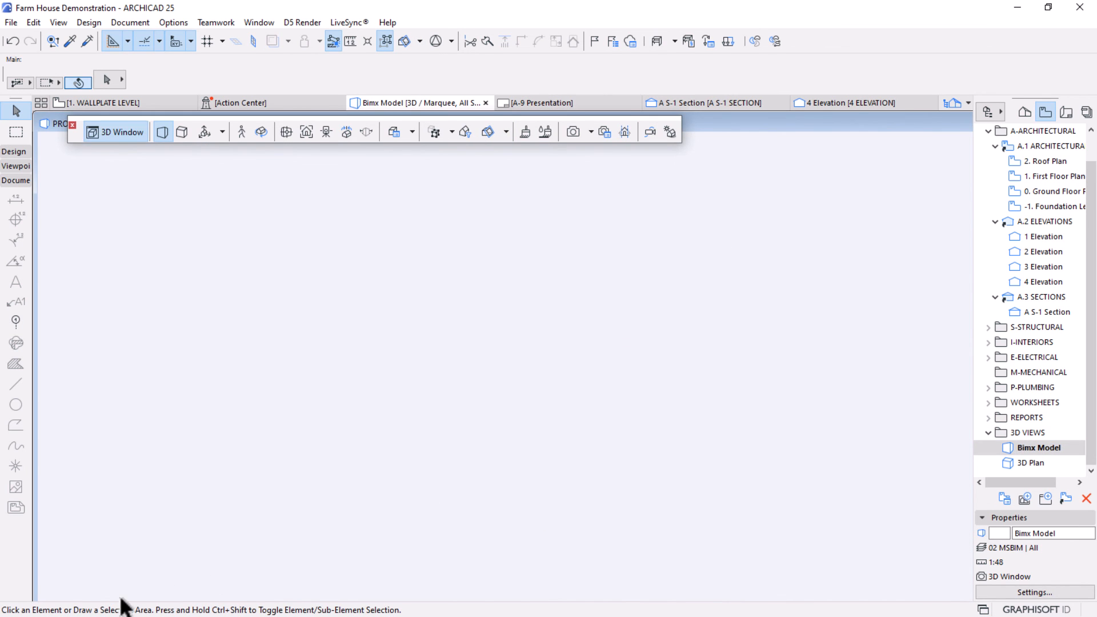
pyautogui.rightClick(764, 259)
pyautogui.click(813, 458)
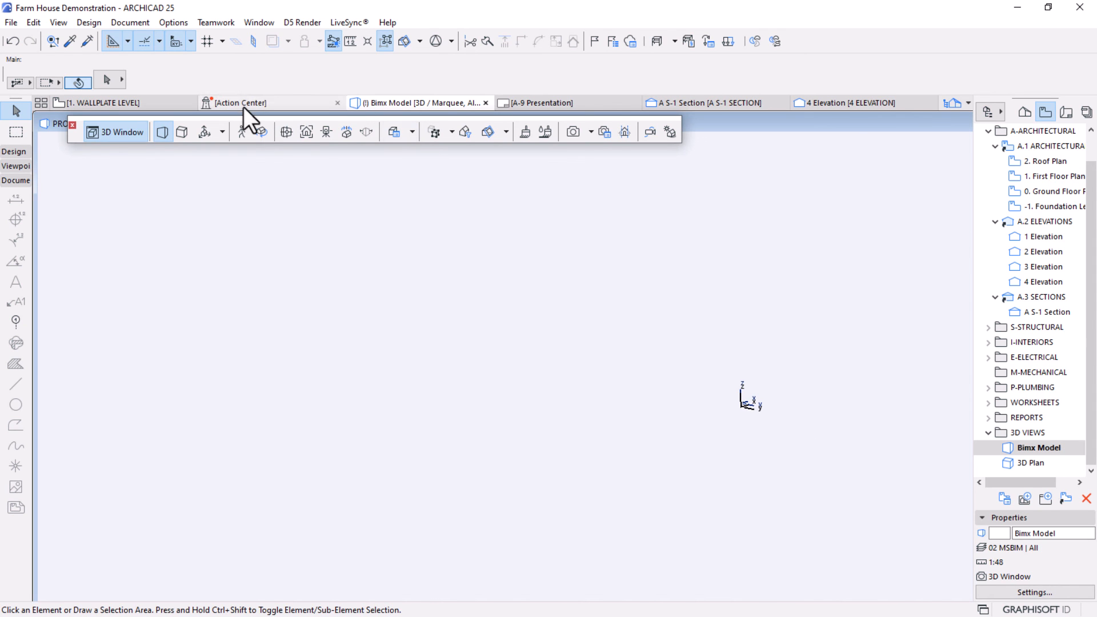
# Open the saved 3D Plan view, show all elements and turn off the 3D cutaway.
pyautogui.doubleClick(1005, 464)
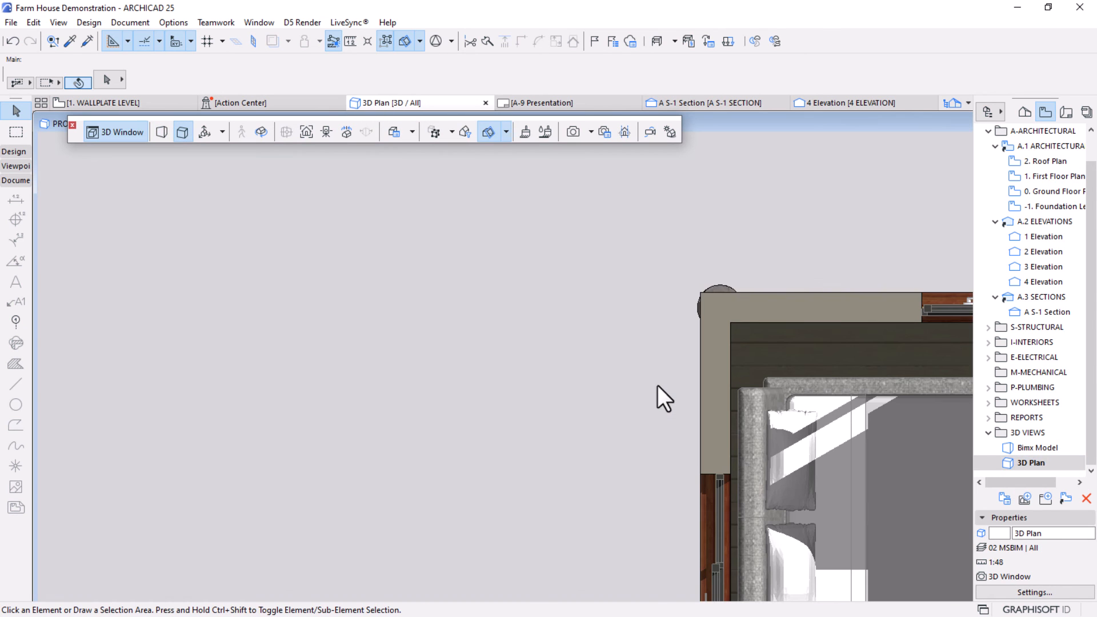
pyautogui.scroll(-7, 330, 328)
pyautogui.keyDown('shift'); pyautogui.moveTo(560, 429); pyautogui.dragTo(659, 223, button='middle'); pyautogui.keyUp('shift')
pyautogui.rightClick(660, 222)
pyautogui.click(712, 358)
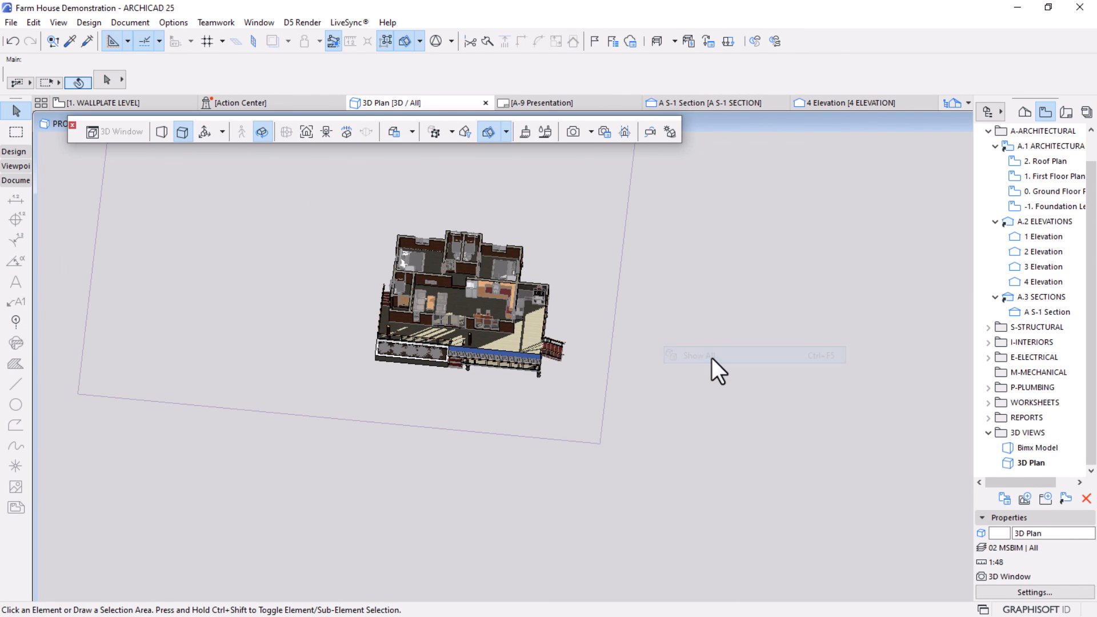
pyautogui.rightClick(711, 359)
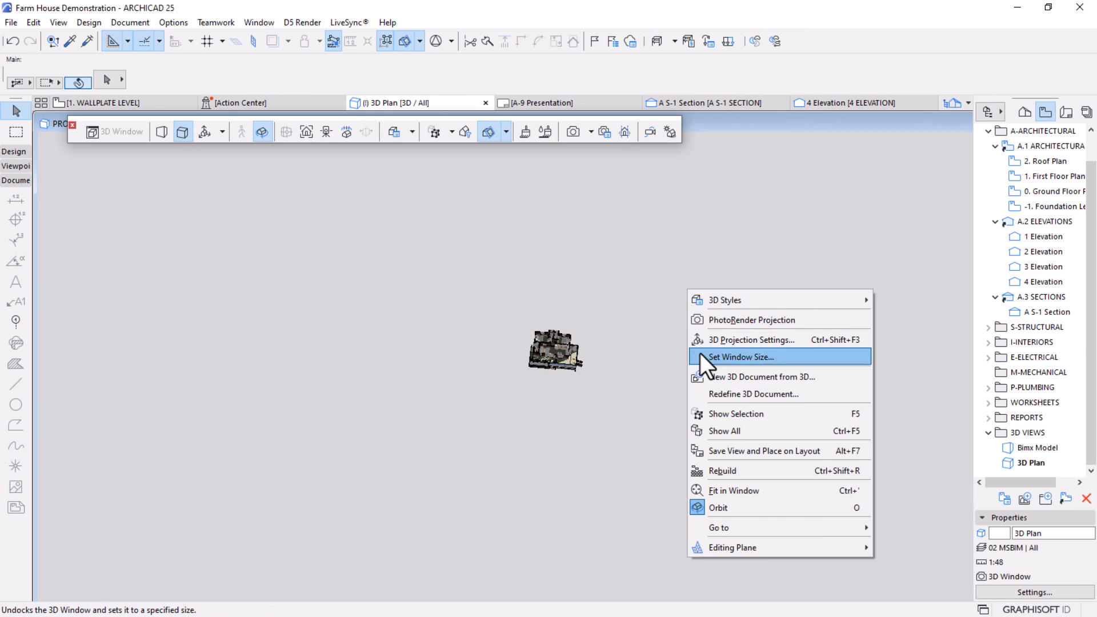
pyautogui.click(710, 360)
pyautogui.click(403, 43)
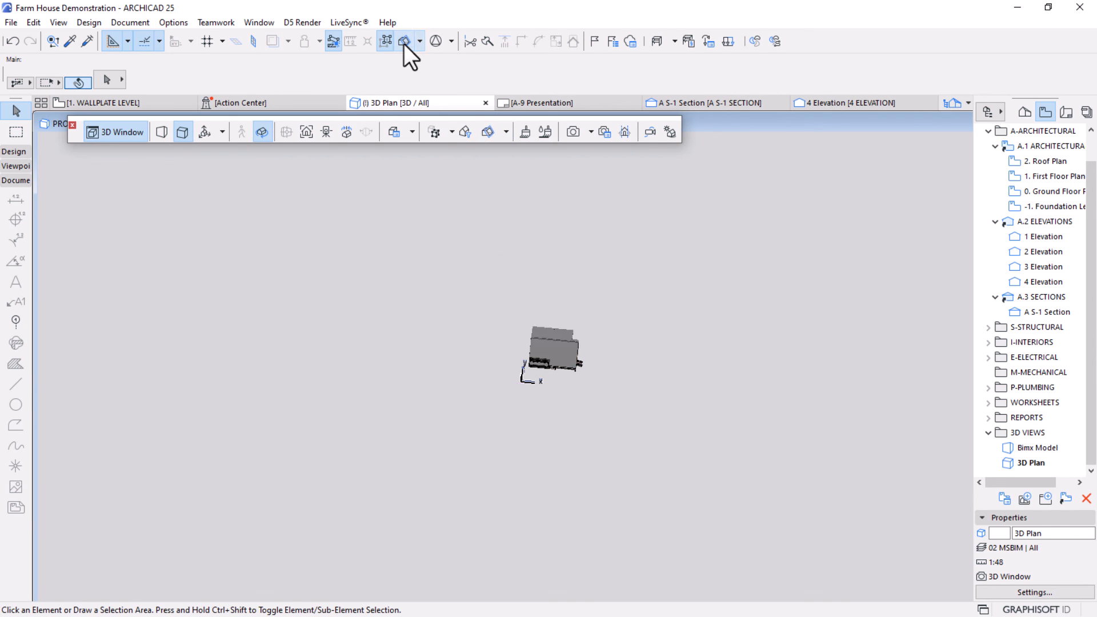
# Switch the 3D view to perspective, fit the house in the window and examine its chimney side.
pyautogui.moveTo(492, 313); pyautogui.dragTo(928, 409)
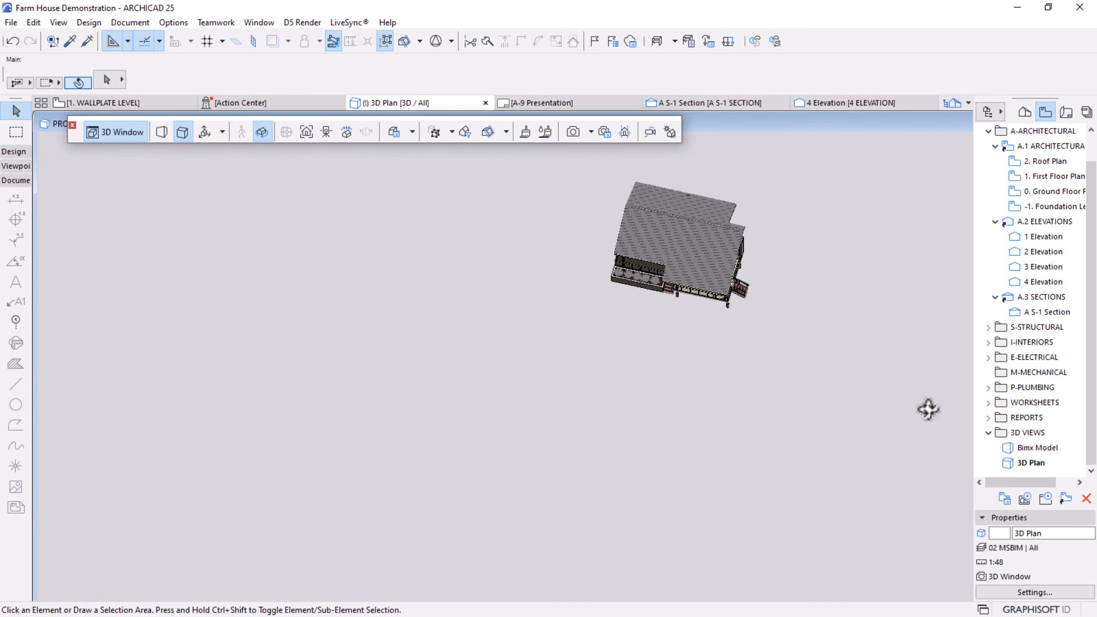
pyautogui.click(162, 133)
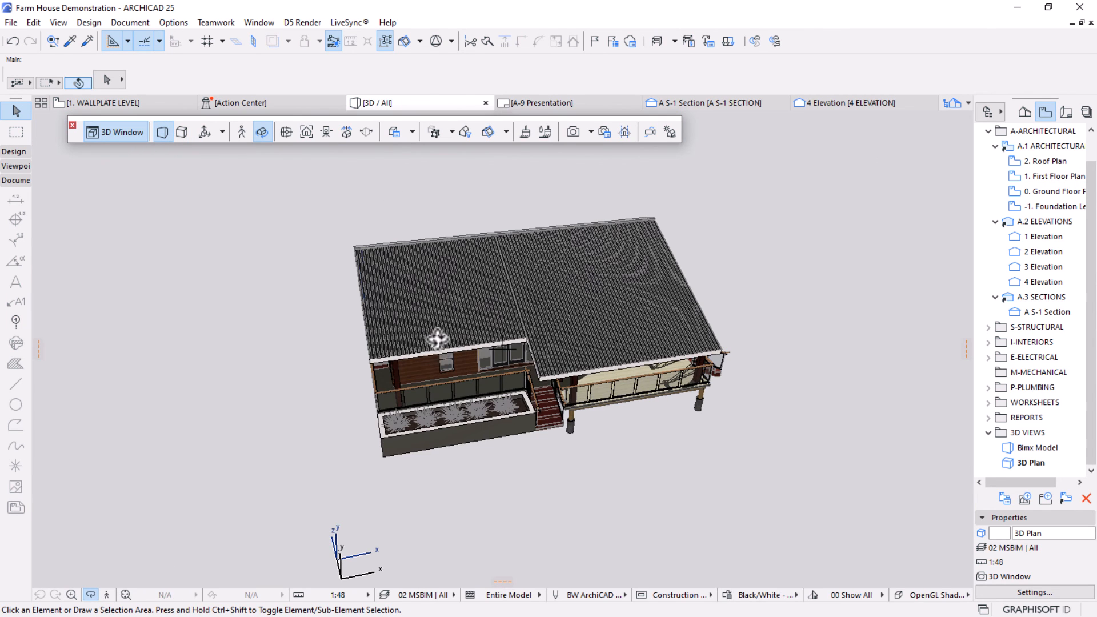
pyautogui.click(127, 595)
pyautogui.moveTo(679, 451); pyautogui.dragTo(289, 374)
pyautogui.moveTo(571, 417); pyautogui.dragTo(422, 408)
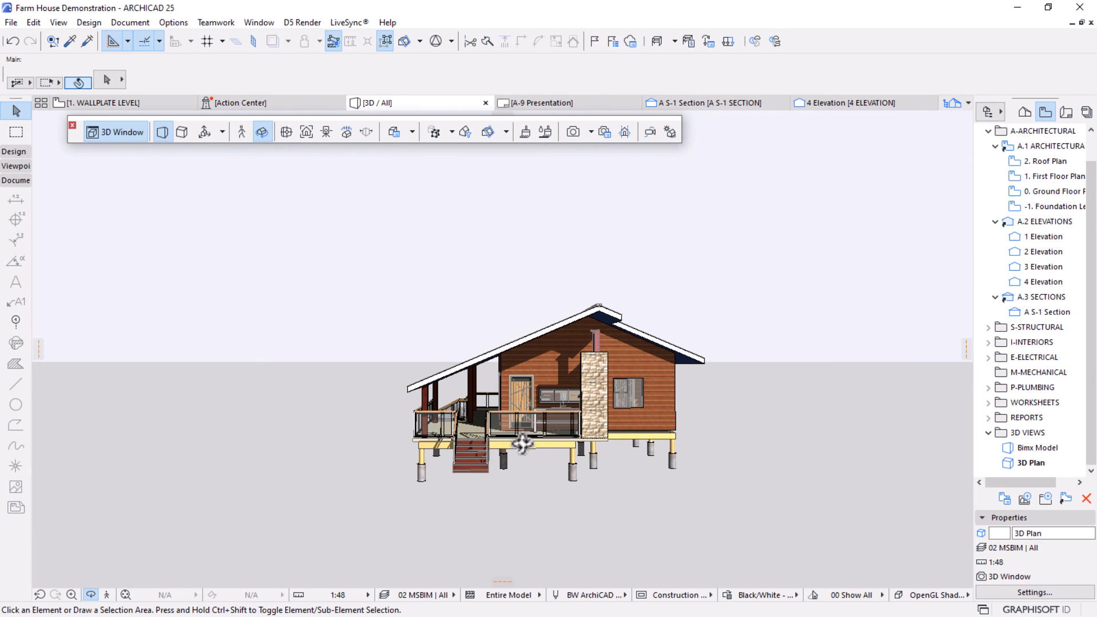
pyautogui.scroll(2, 554, 449)
pyautogui.moveTo(566, 449); pyautogui.dragTo(532, 447)
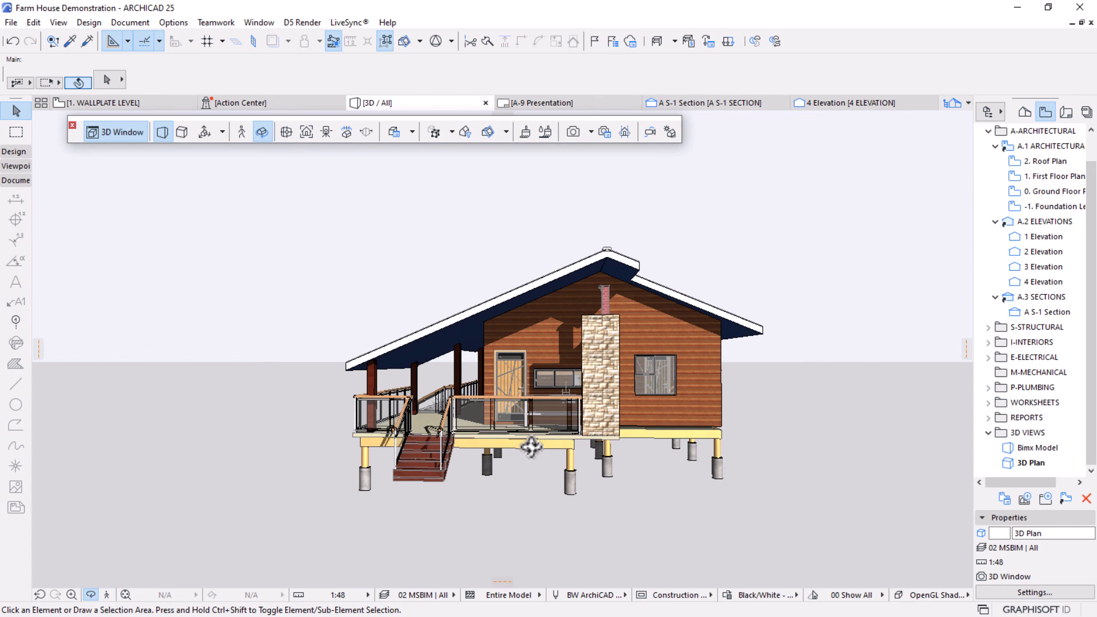
# Set the 3D projection to a parallel side view with a camera azimuth of 270°.
pyautogui.click(200, 135)
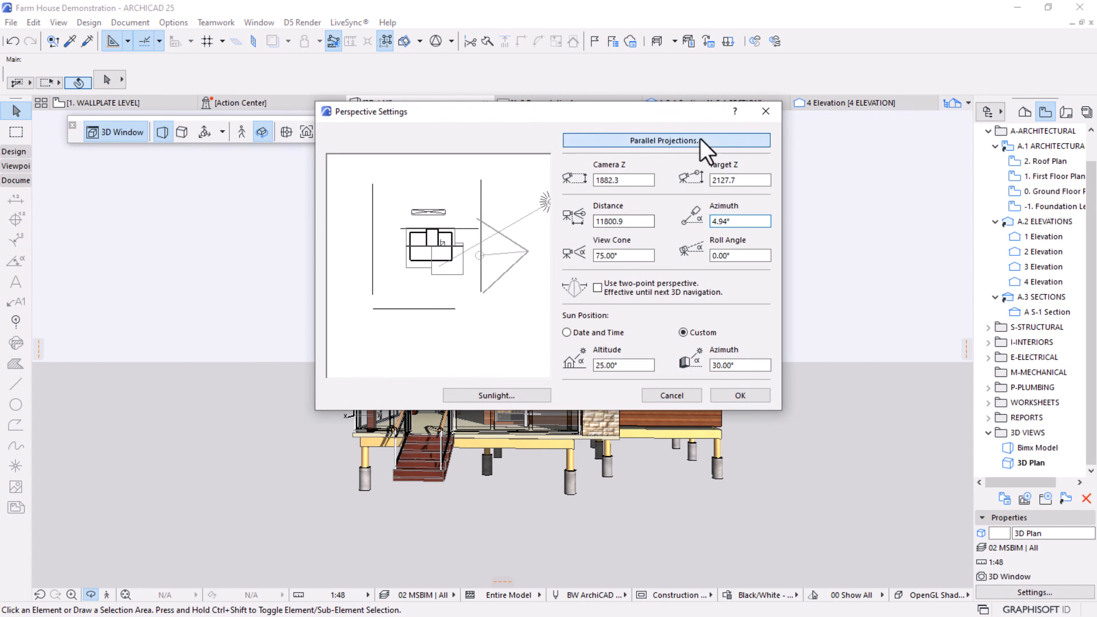
pyautogui.click(701, 138)
pyautogui.click(586, 183)
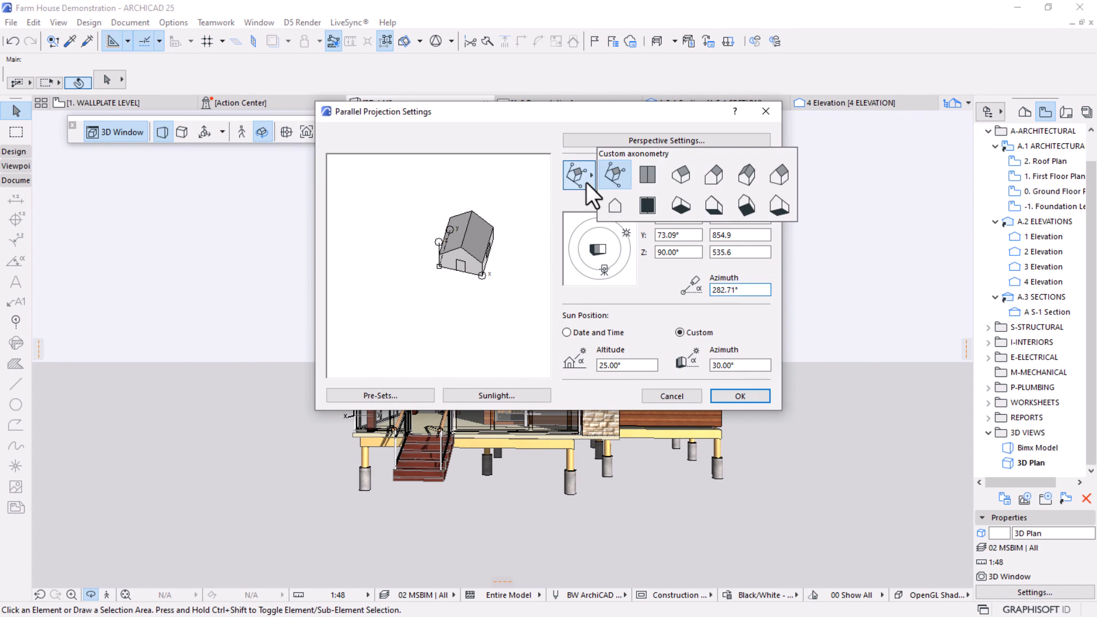
pyautogui.click(628, 200)
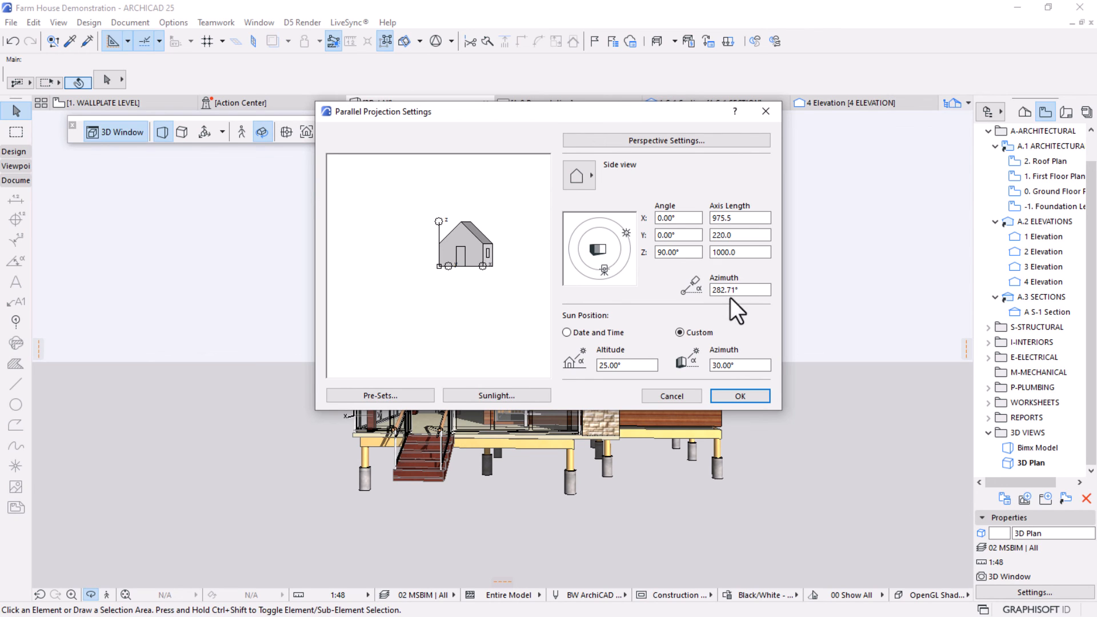
pyautogui.moveTo(740, 294); pyautogui.dragTo(721, 293)
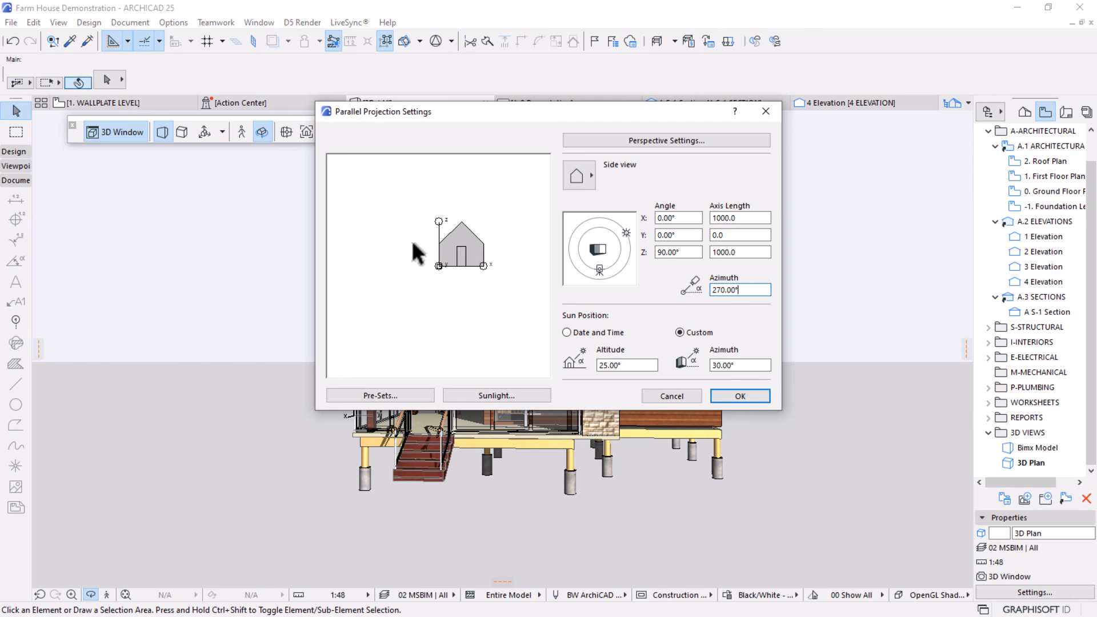
pyautogui.scroll(-3, 492, 423)
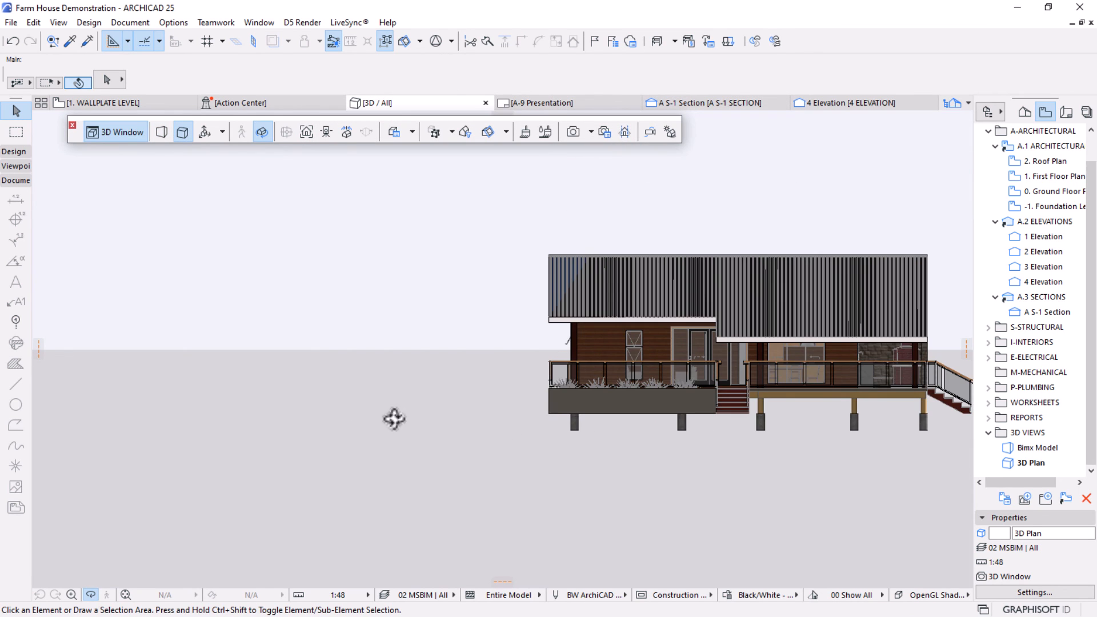
pyautogui.moveTo(801, 353); pyautogui.dragTo(610, 300, button='middle')
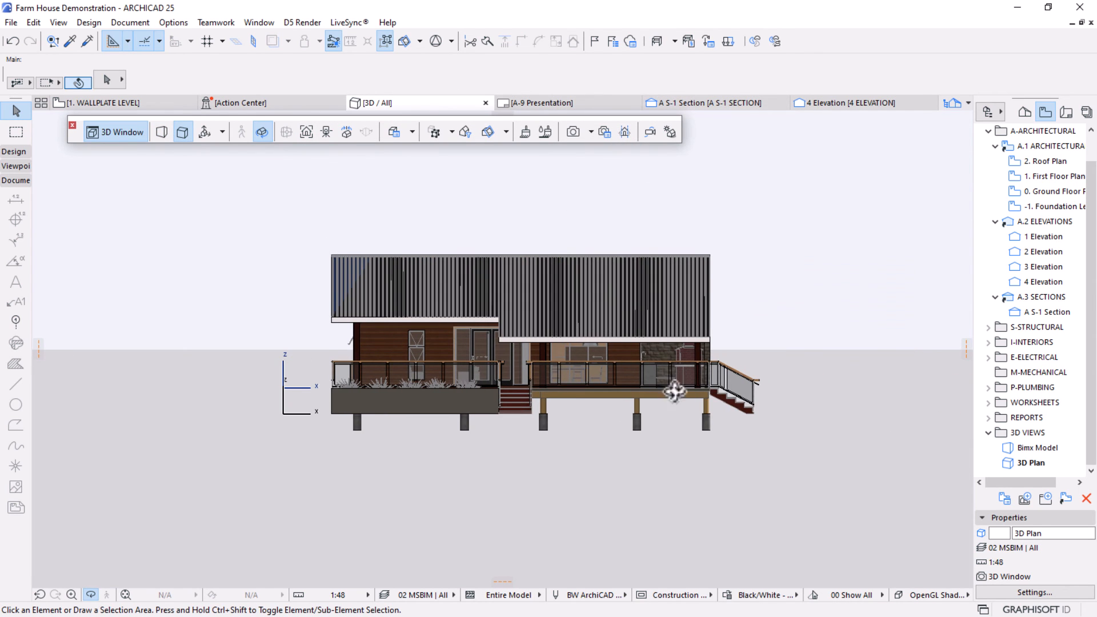
# Save the current 3D view in the 3D Views folder under the custom name "Front".
pyautogui.click(1024, 500)
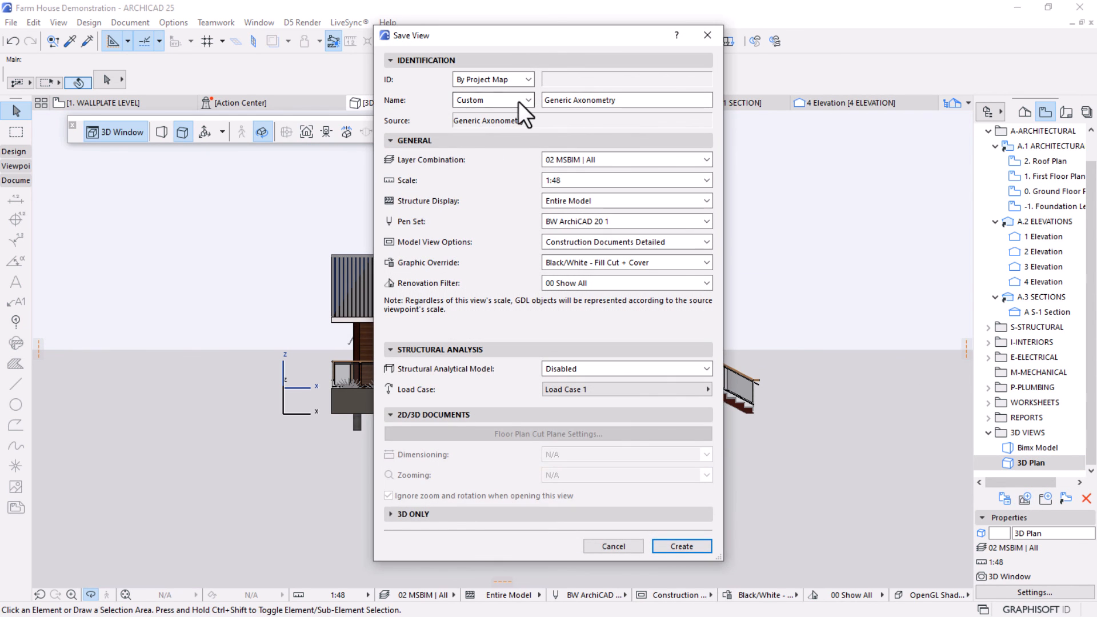
pyautogui.moveTo(641, 103); pyautogui.dragTo(466, 106)
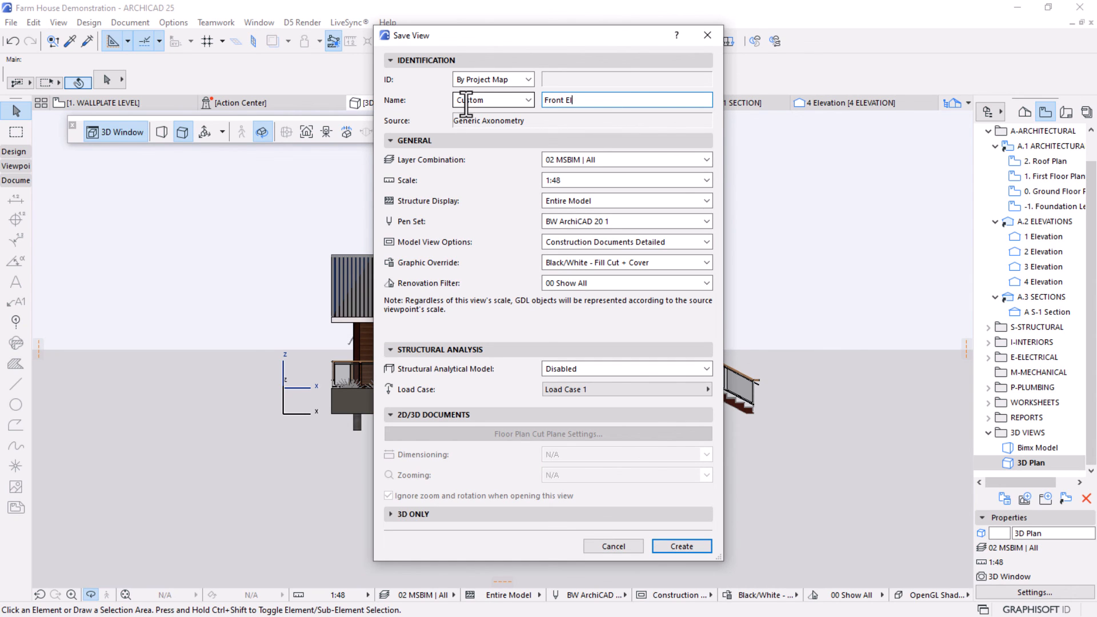
pyautogui.press('Return')
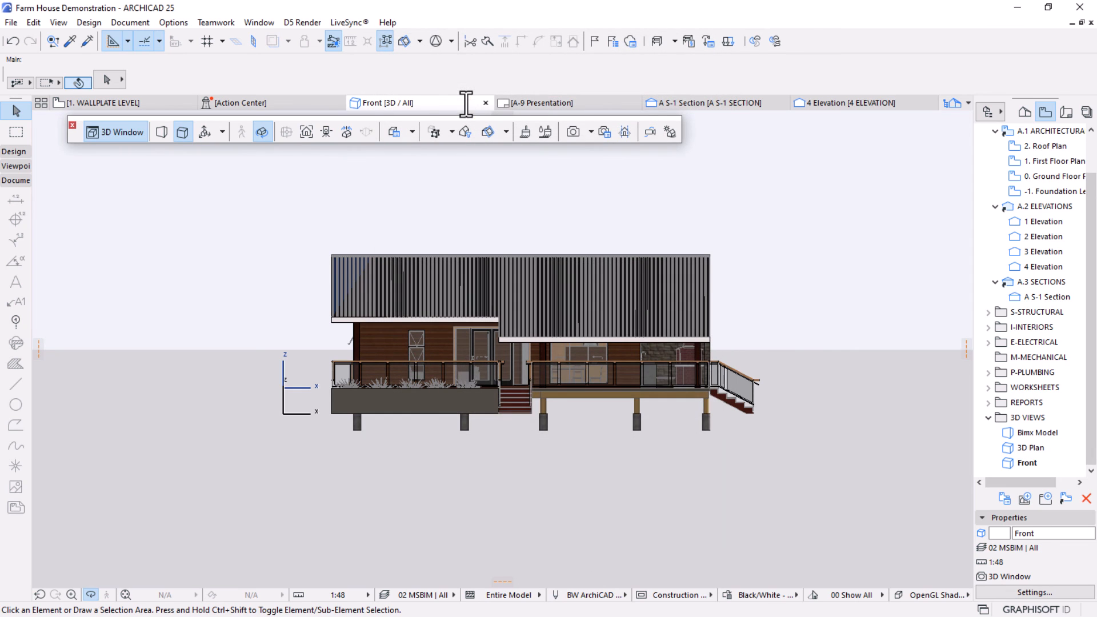
# Set the parallel projection to a side view of the chimney end with a camera azimuth of 360°.
pyautogui.moveTo(812, 329); pyautogui.dragTo(345, 336)
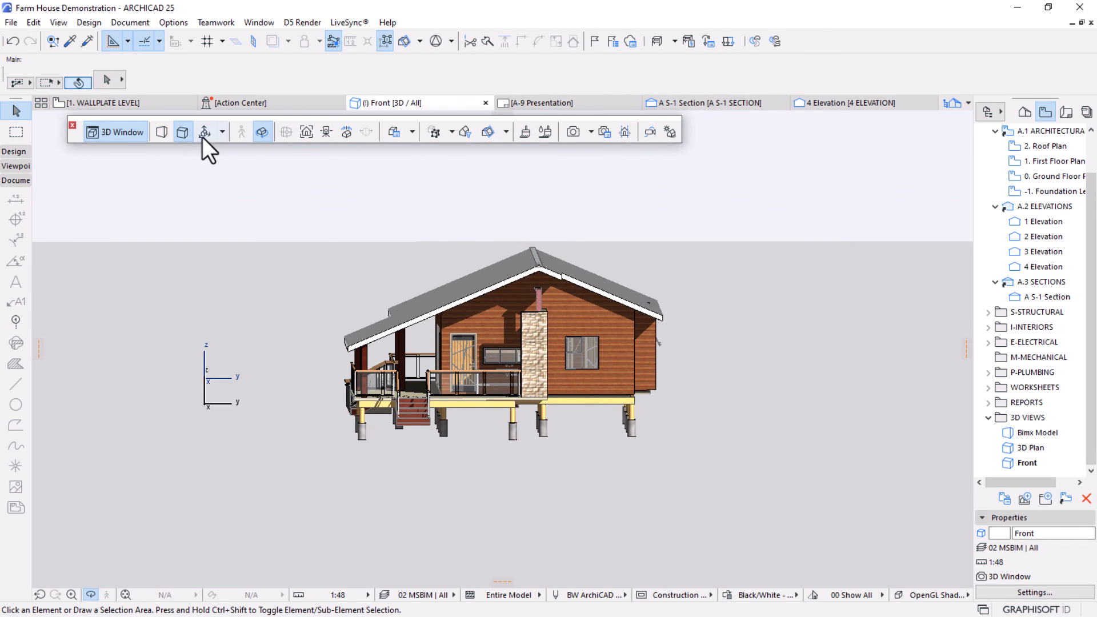
pyautogui.click(204, 132)
pyautogui.click(579, 174)
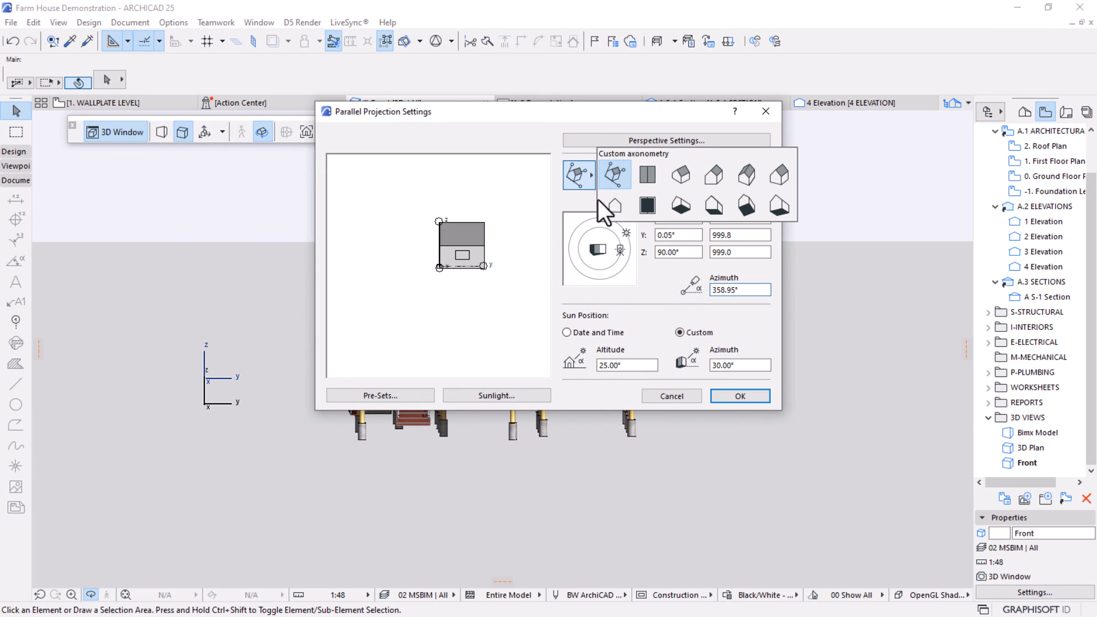
pyautogui.click(604, 208)
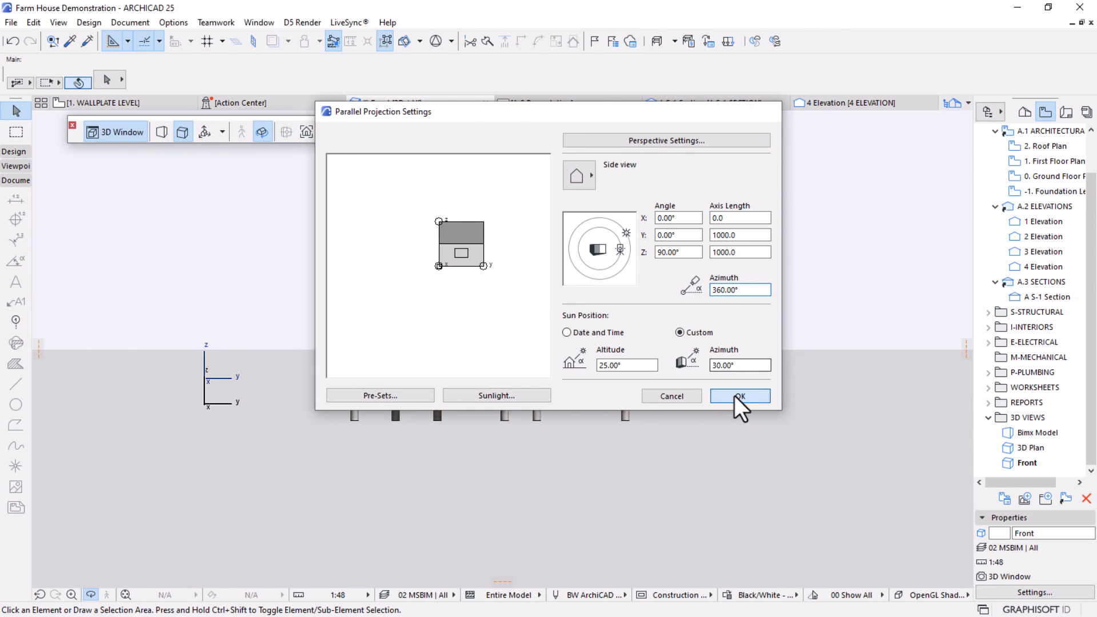
pyautogui.click(738, 395)
# Save the current 3D view under the custom name "Side" and reopen the Front and Side views to check them.
pyautogui.click(1026, 463)
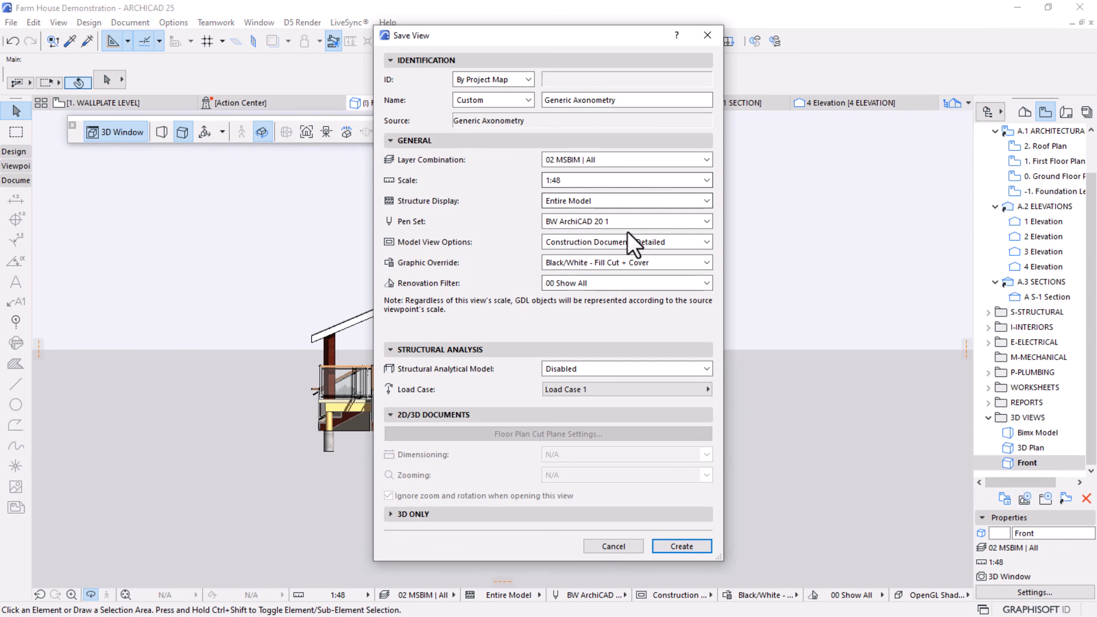
pyautogui.moveTo(636, 100); pyautogui.dragTo(415, 102)
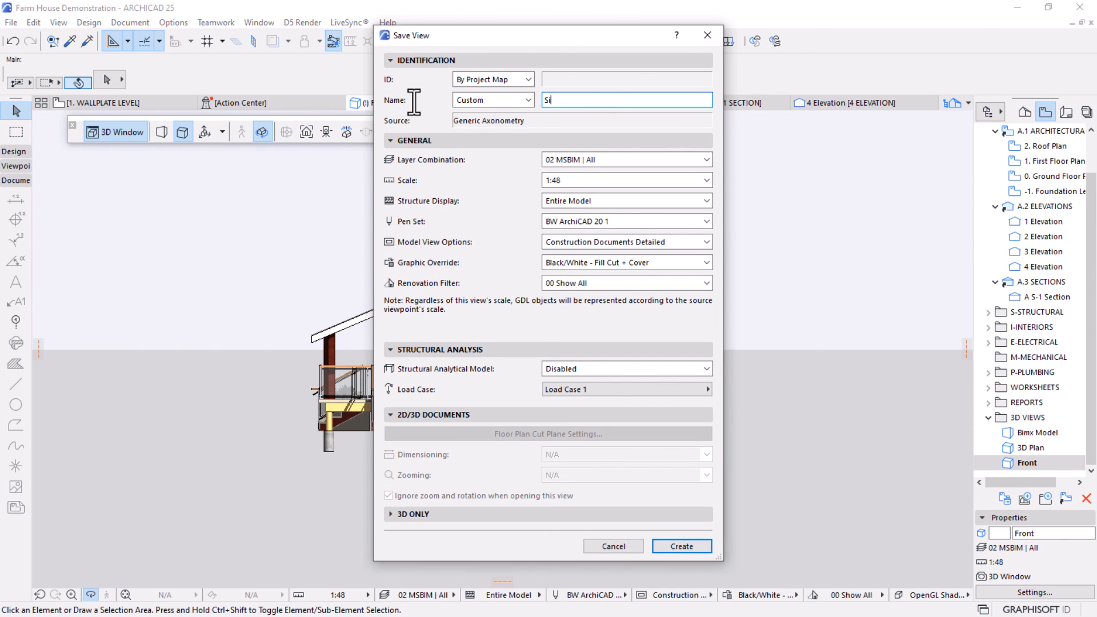
pyautogui.write('Side')
pyautogui.press('Return')
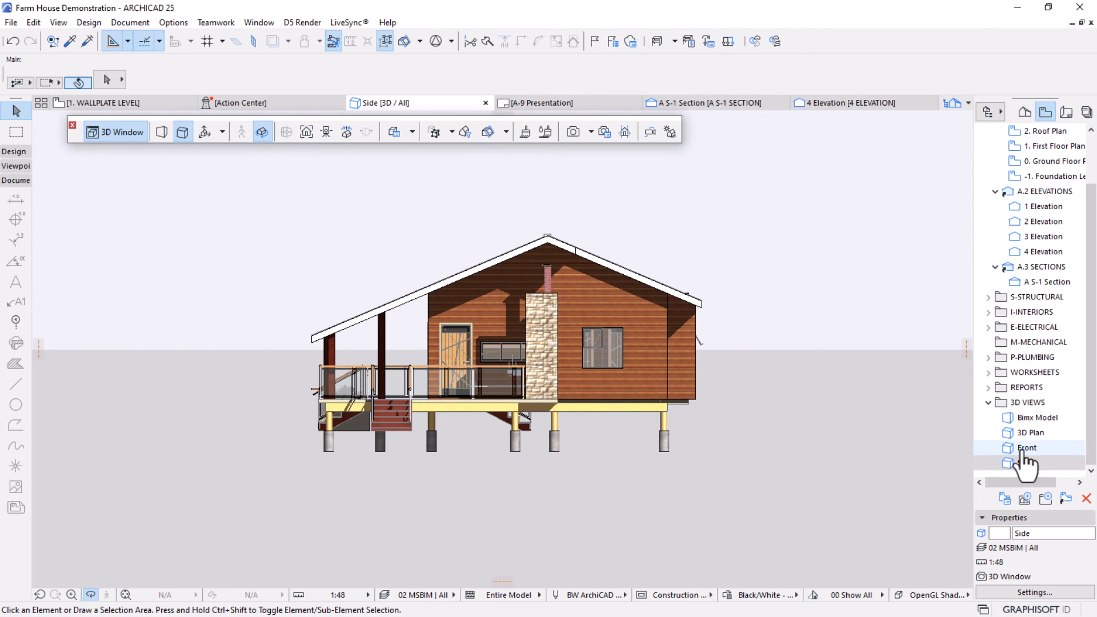
pyautogui.doubleClick(1026, 447)
pyautogui.doubleClick(1025, 463)
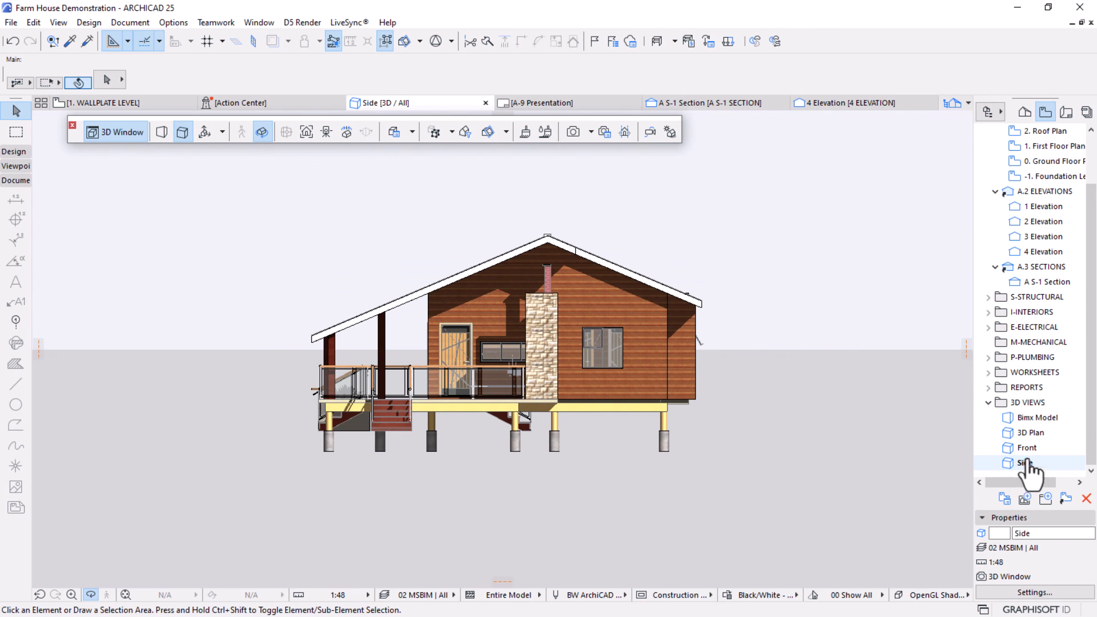
# Open the saved Front view and set its 3D window size to 5000 × 2540 pixels with linked proportions.
pyautogui.doubleClick(1026, 448)
pyautogui.rightClick(749, 206)
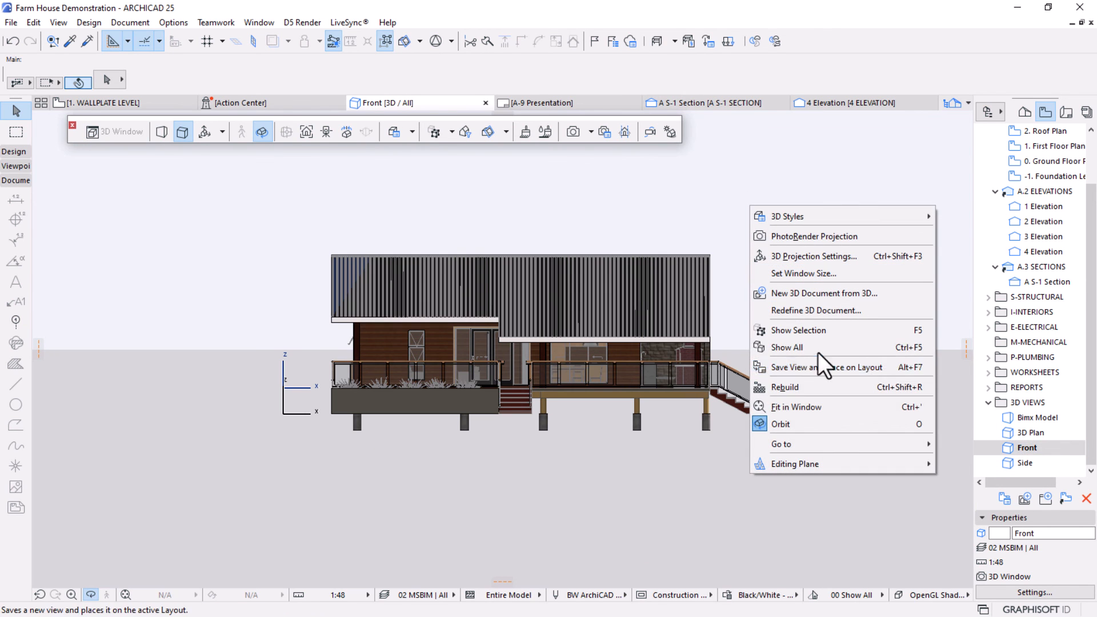
pyautogui.click(789, 273)
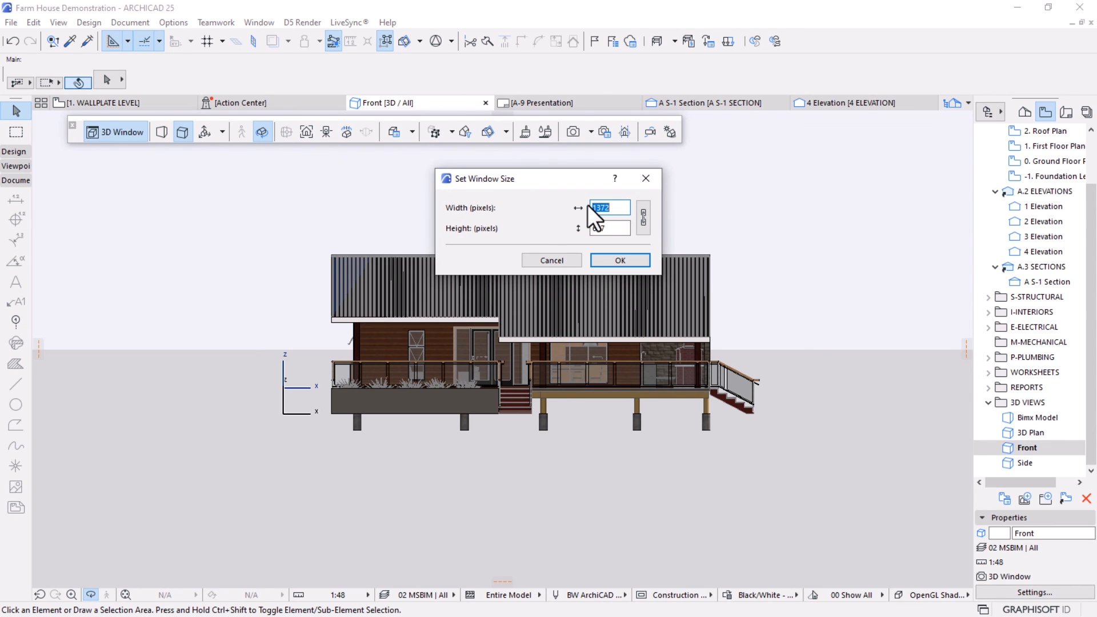
pyautogui.click(640, 219)
pyautogui.click(612, 256)
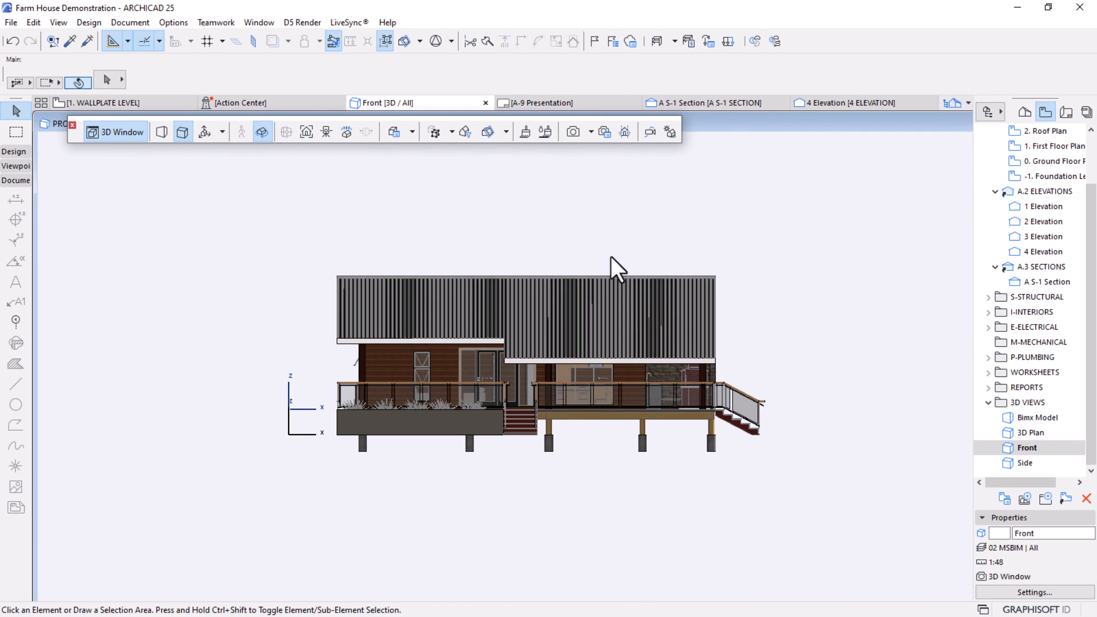
# Fit the front elevation in the enlarged 3D window and redefine the Front view with the current window settings.
pyautogui.rightClick(753, 196)
pyautogui.click(790, 398)
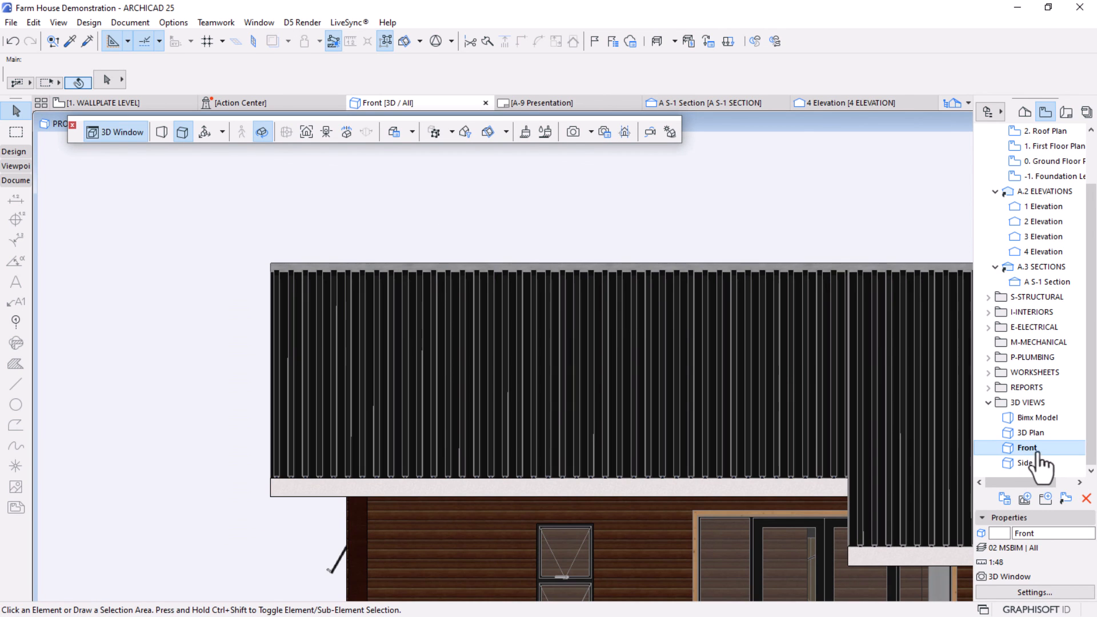
pyautogui.rightClick(1028, 450)
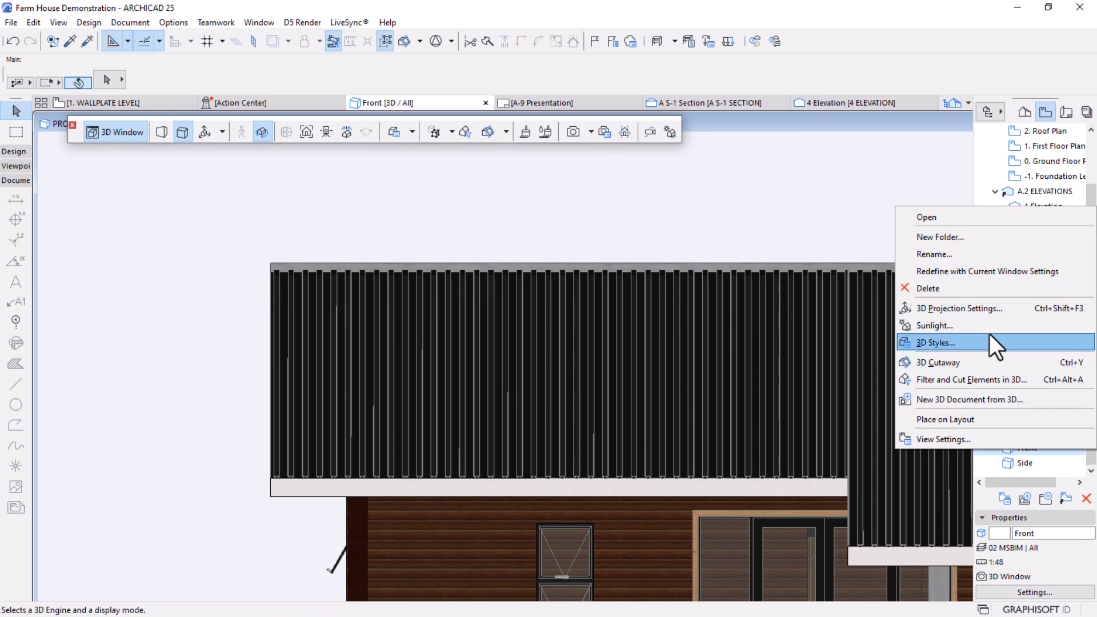
pyautogui.click(975, 272)
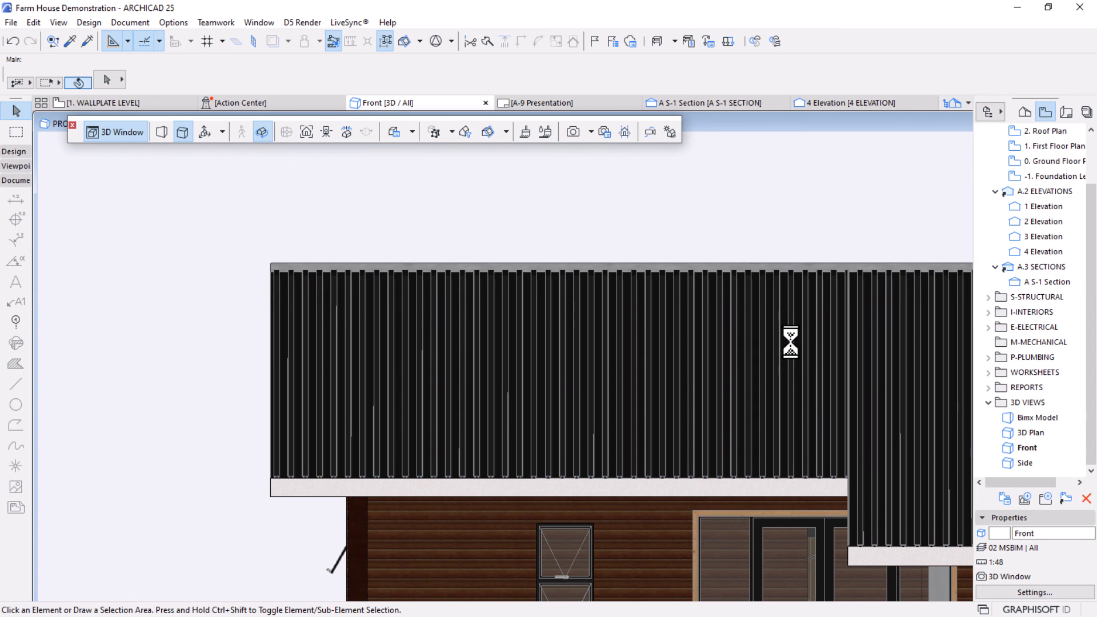
# Open the saved Side view and apply the 5000 × 2540 pixel window size to it.
pyautogui.doubleClick(1025, 463)
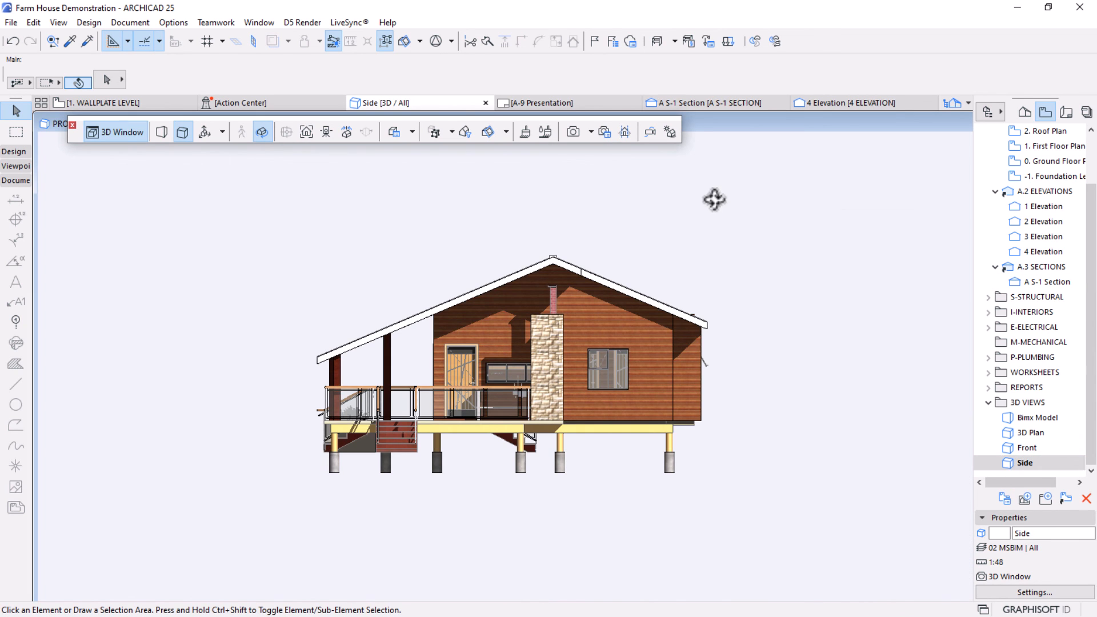
pyautogui.rightClick(759, 200)
pyautogui.click(823, 279)
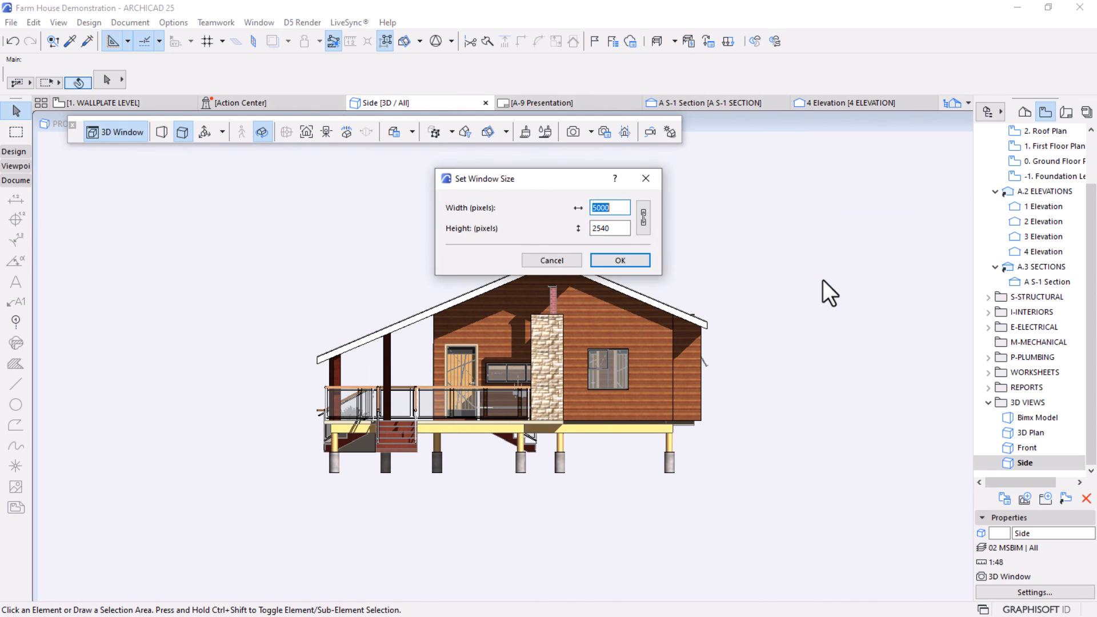
pyautogui.click(623, 259)
# Fit the side elevation in the 3D window and redefine the Side view with the current window settings.
pyautogui.rightClick(1032, 464)
pyautogui.click(765, 244)
pyautogui.rightClick(765, 244)
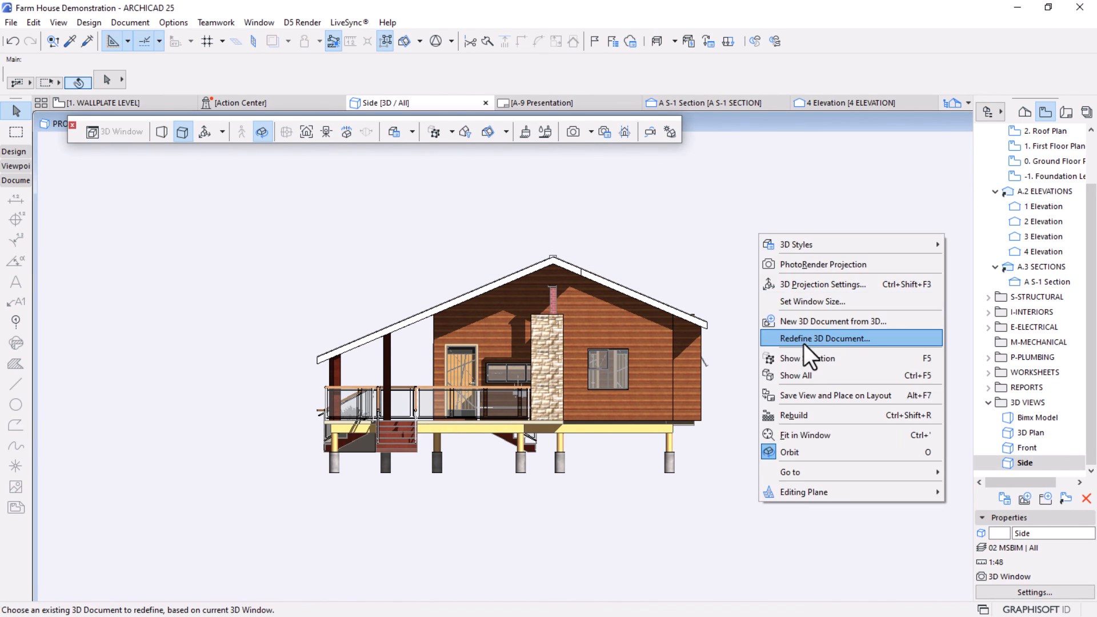
pyautogui.click(794, 431)
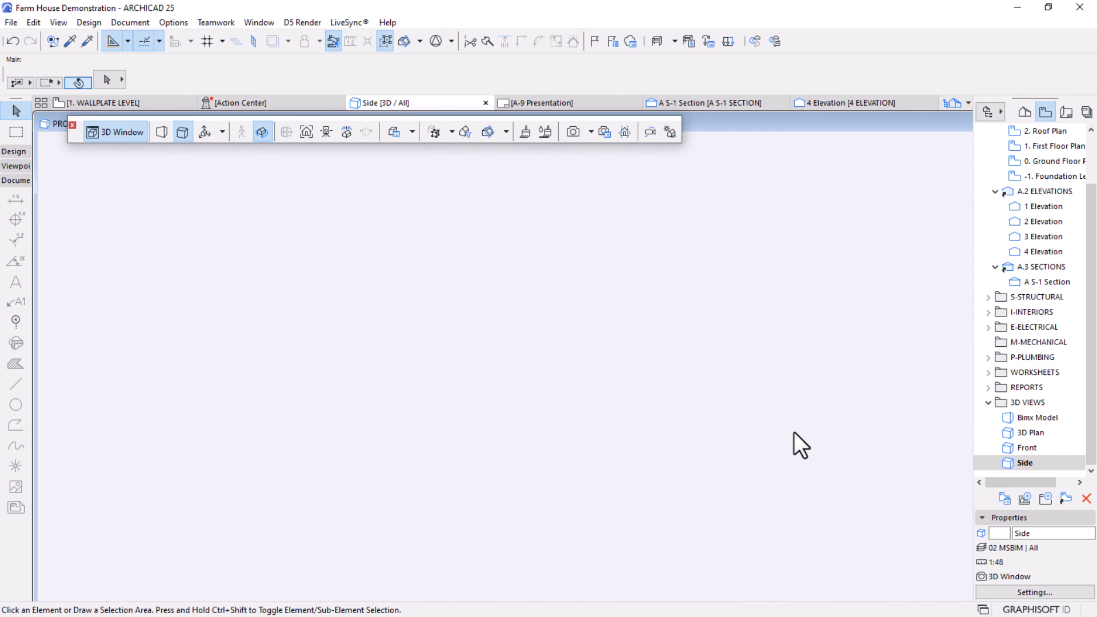
pyautogui.scroll(-3, 430, 315)
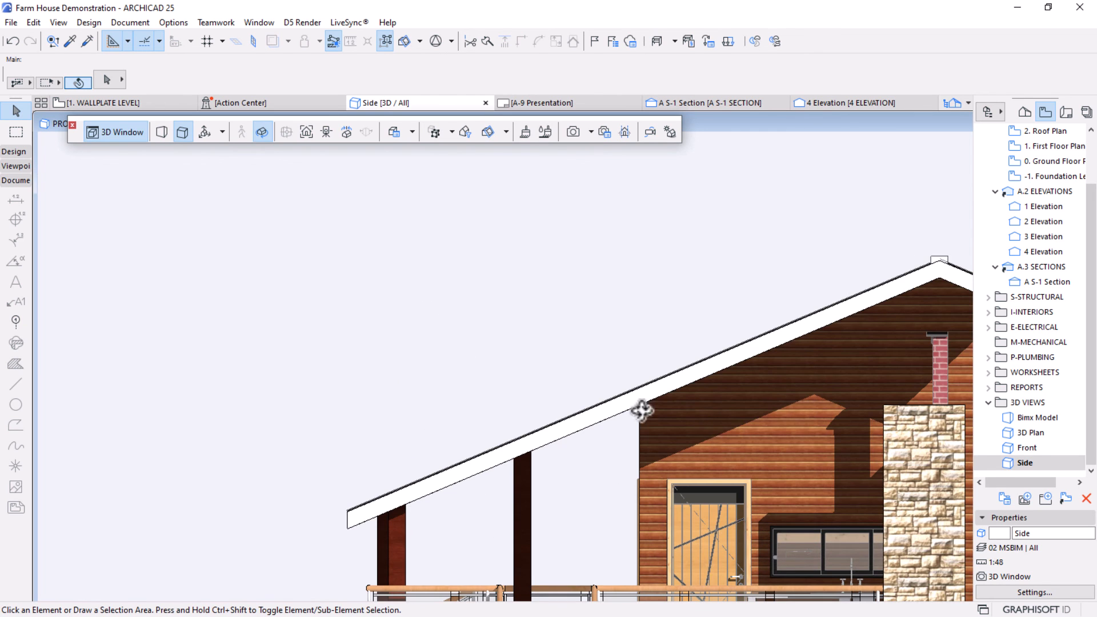
pyautogui.rightClick(1028, 463)
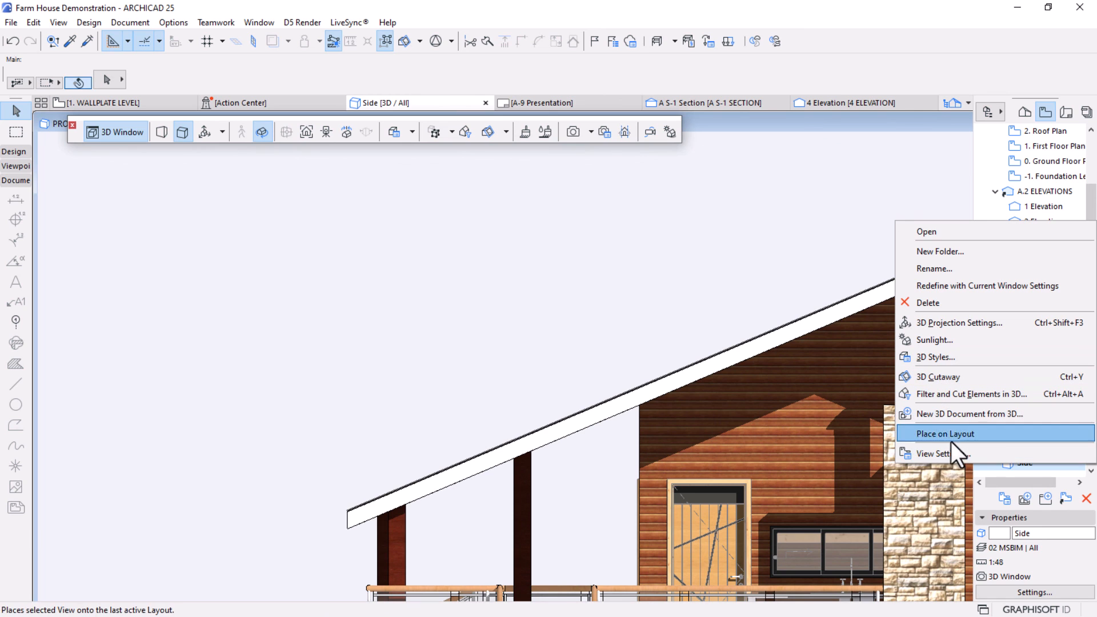
pyautogui.click(958, 286)
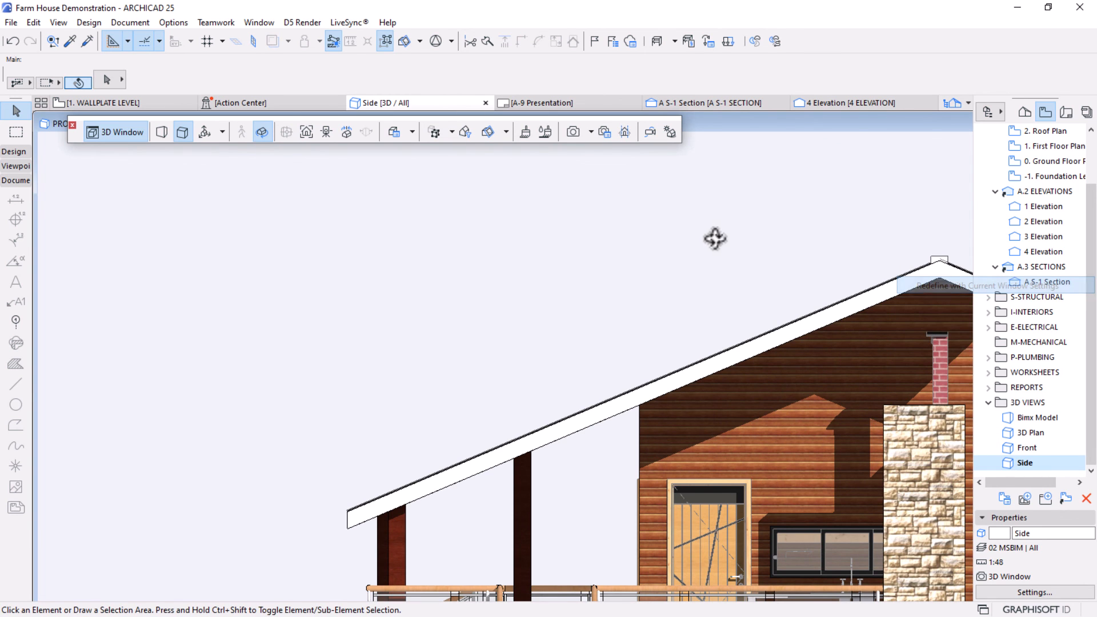
pyautogui.scroll(-4, 514, 252)
pyautogui.scroll(4, 779, 375)
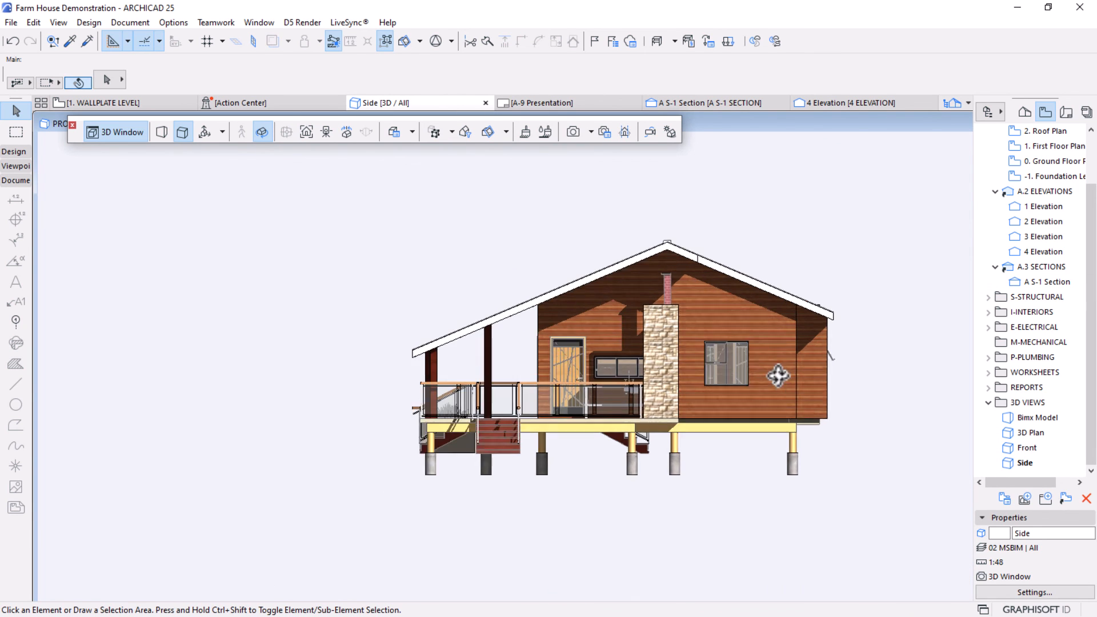
pyautogui.scroll(4, 549, 347)
pyautogui.scroll(-4, 519, 360)
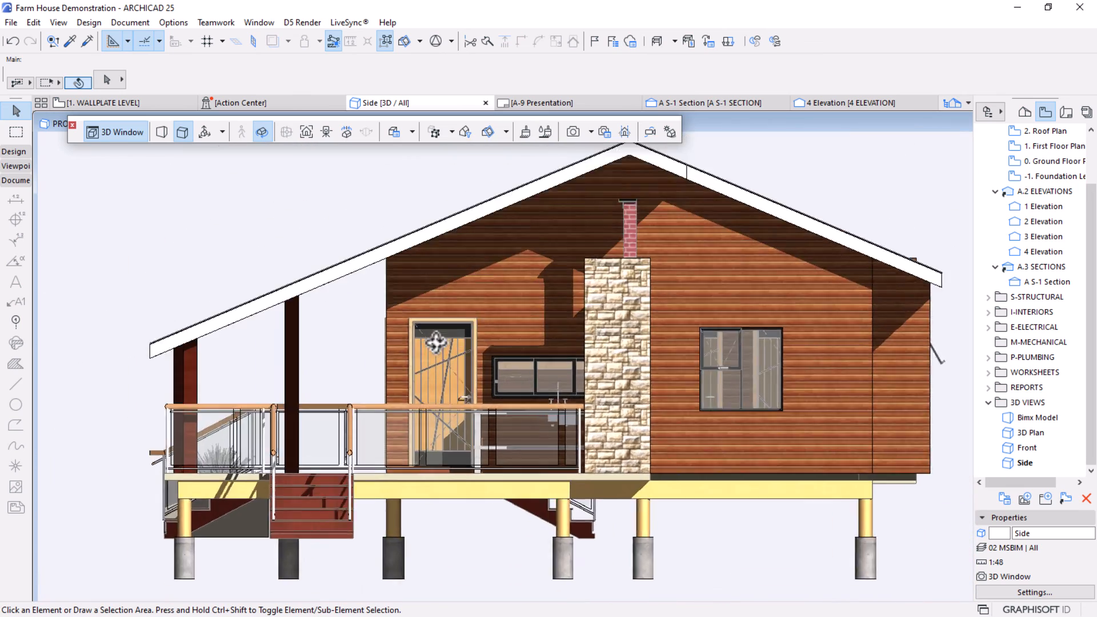
pyautogui.scroll(5, 426, 342)
pyautogui.scroll(-5, 512, 207)
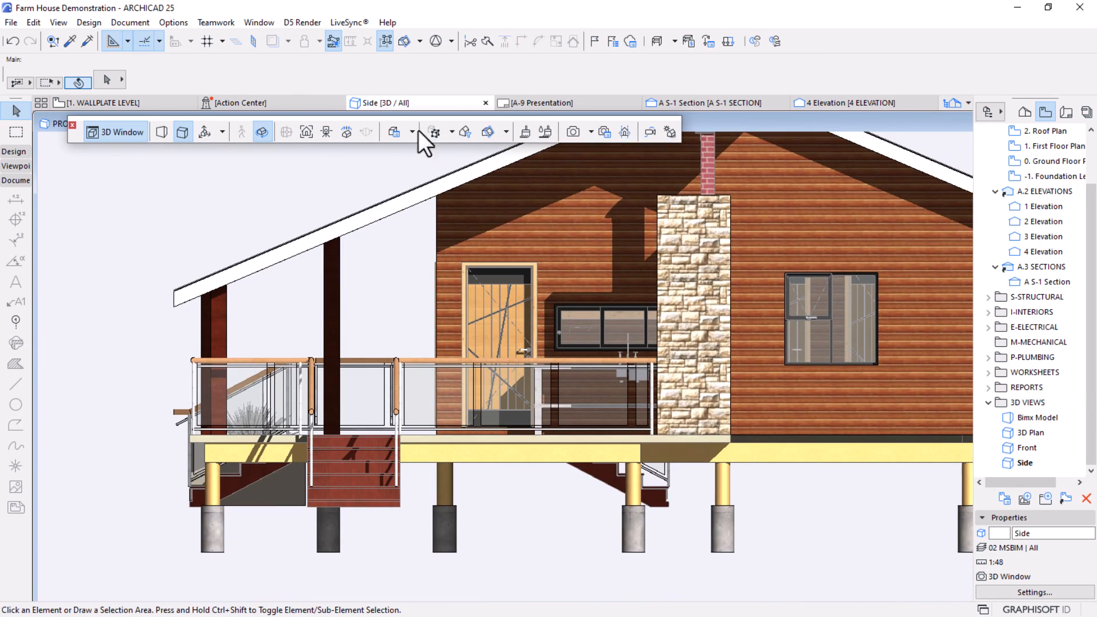
# Place the Front and Side 3D views together on the A-9 Presentation layout beside the cutaway plan and deselect them.
pyautogui.click(533, 102)
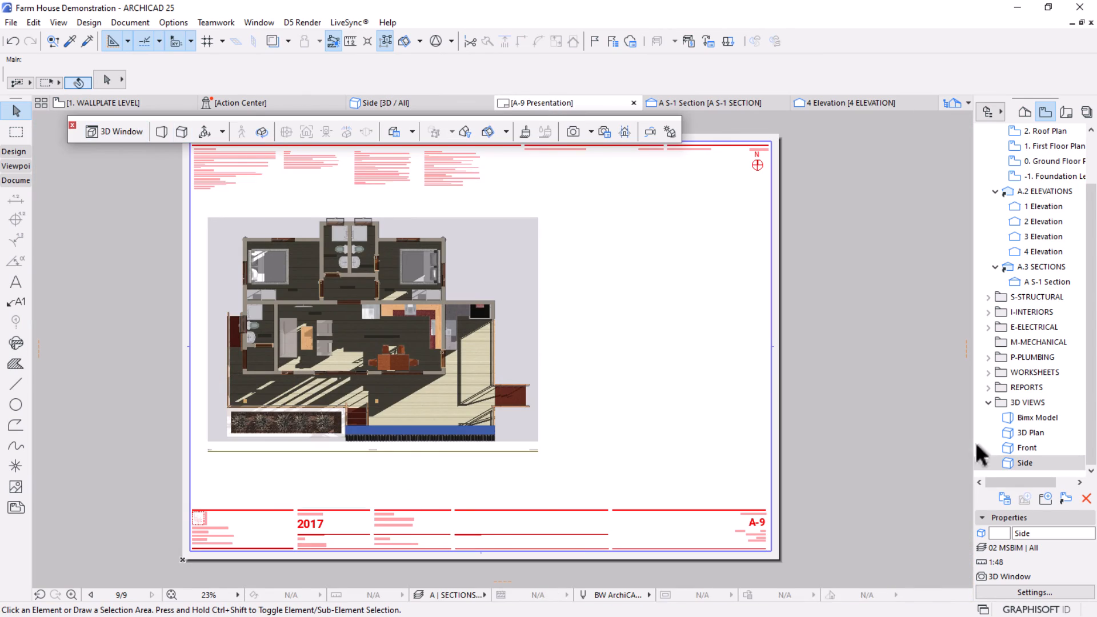
pyautogui.keyDown('shift'); pyautogui.click(1025, 463); pyautogui.keyUp('shift')
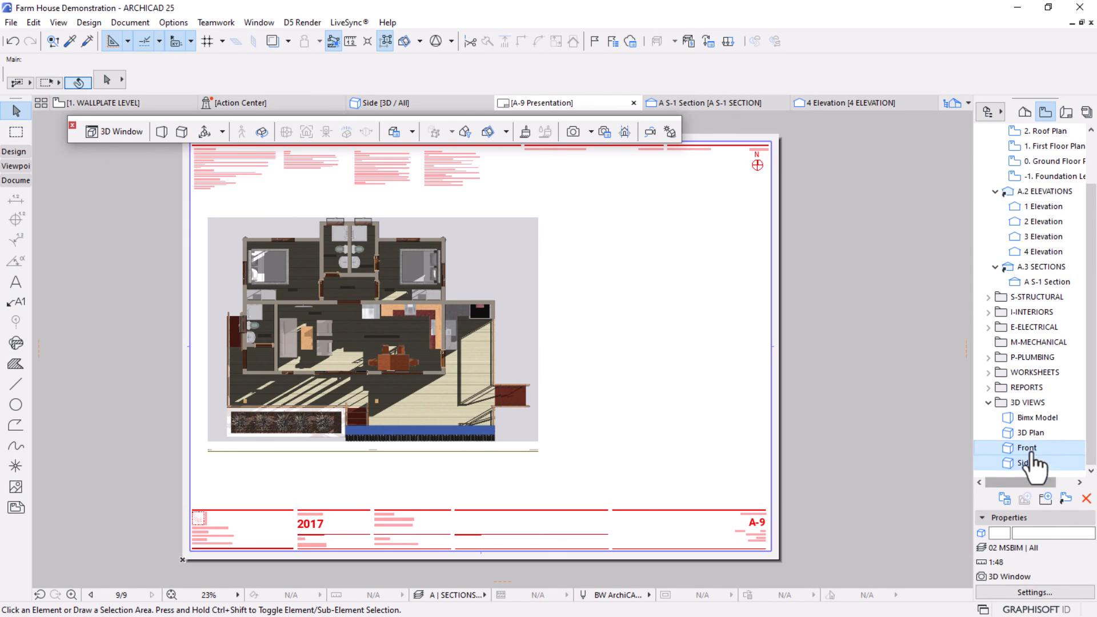
pyautogui.moveTo(1032, 455); pyautogui.dragTo(656, 312)
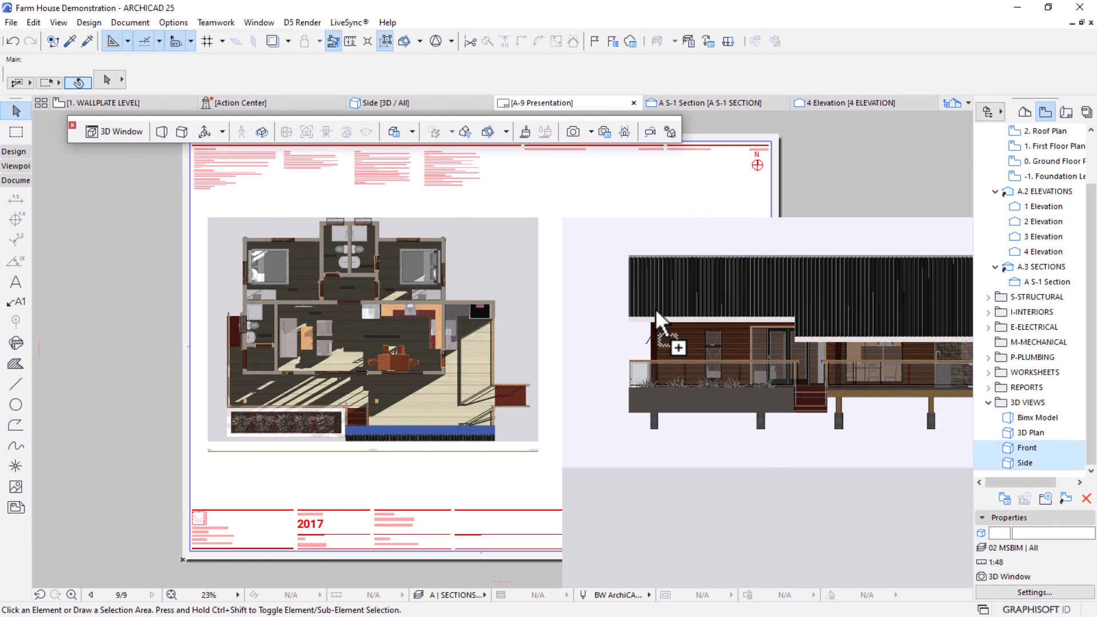
pyautogui.scroll(-3, 483, 336)
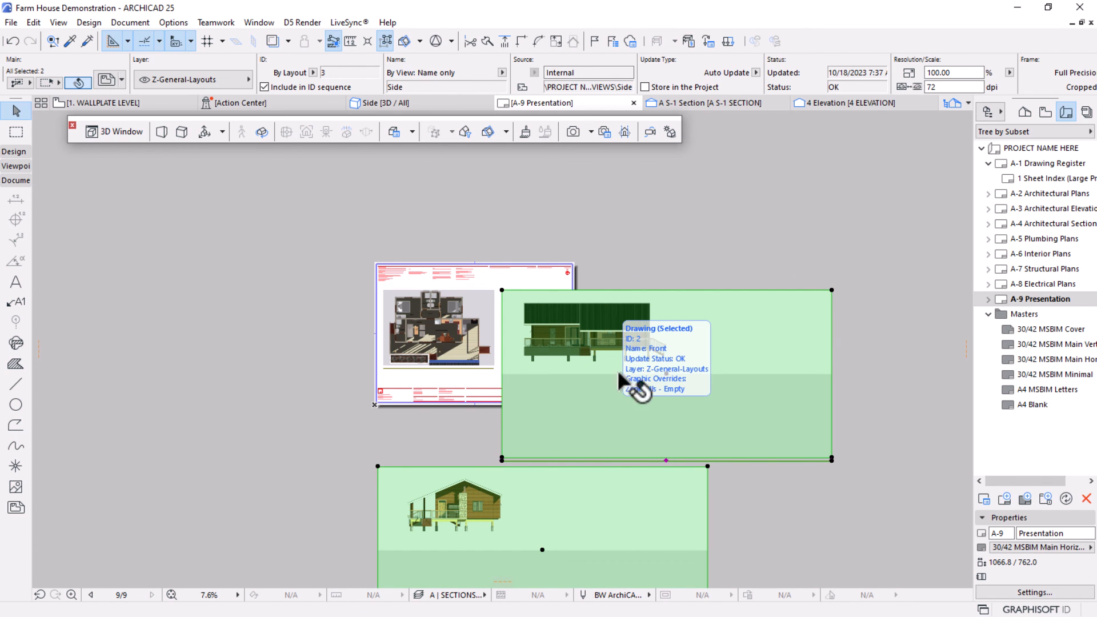
pyautogui.scroll(-2, 582, 409)
pyautogui.scroll(3, 649, 461)
pyautogui.click(874, 461)
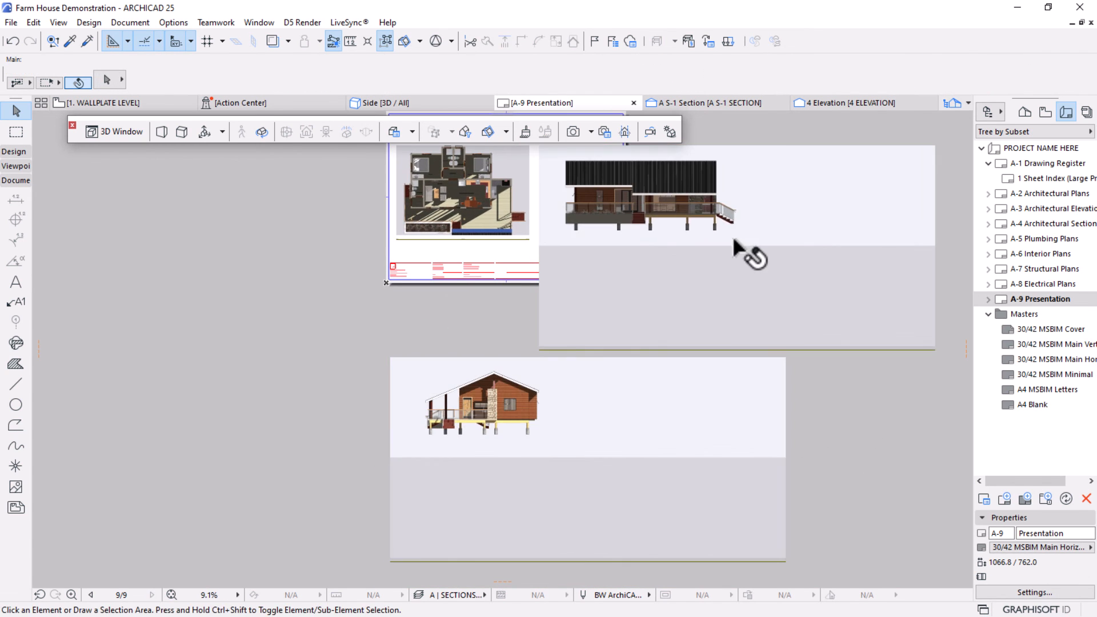
# Examine the image quality of the placed Front drawing and the 3D cutaway plan up close.
pyautogui.scroll(6, 617, 257)
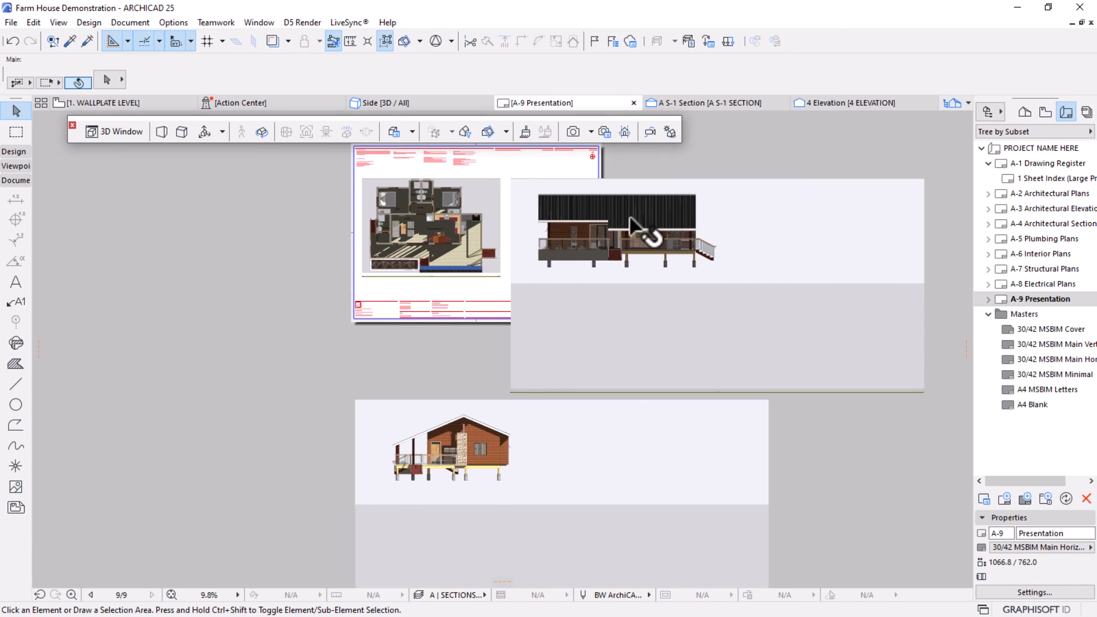
pyautogui.scroll(2, 597, 275)
pyautogui.scroll(-3, 566, 274)
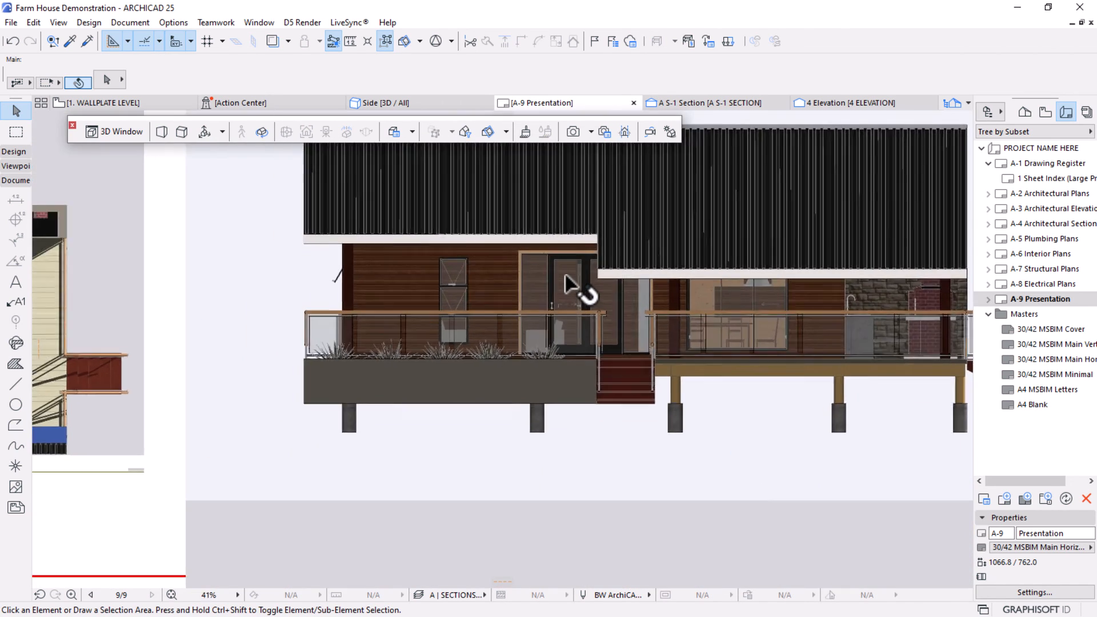
pyautogui.scroll(3, 566, 275)
pyautogui.scroll(-3, 566, 274)
pyautogui.scroll(1, 206, 306)
pyautogui.scroll(4, 338, 336)
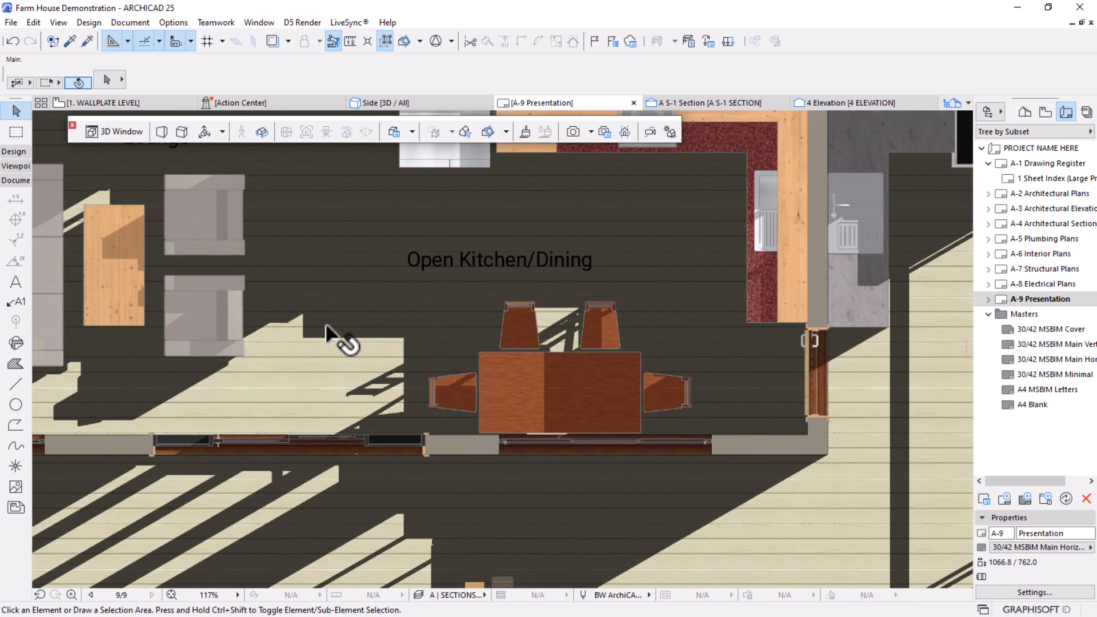
pyautogui.scroll(-4, 309, 309)
pyautogui.scroll(-8, 588, 362)
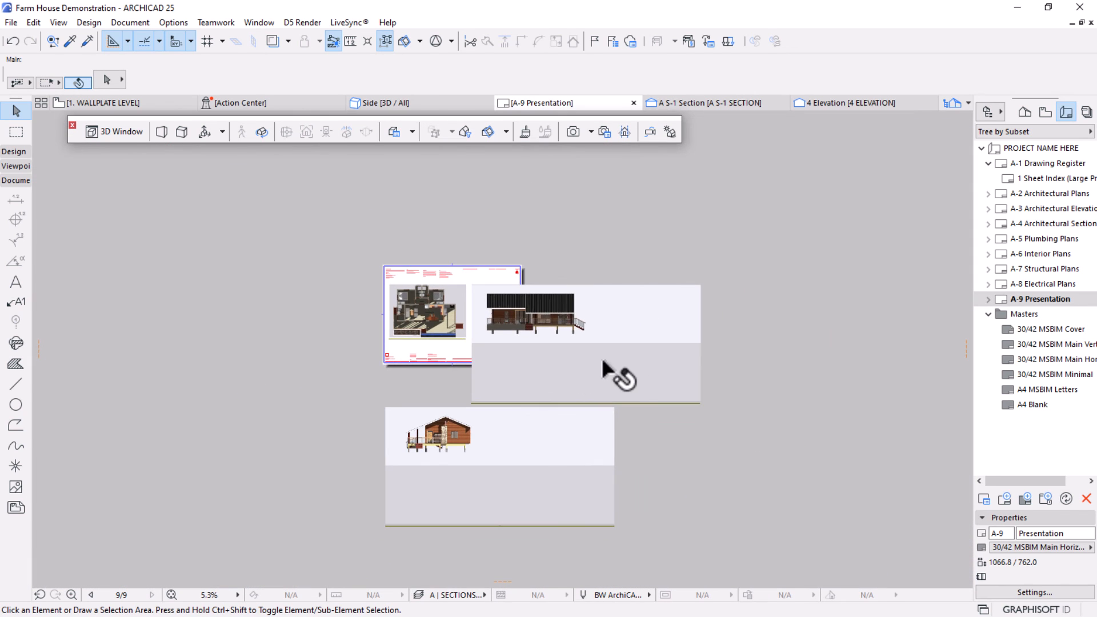
# Crop the Front drawing's frame on its right and lower edges, cutting off the empty area and the grey ground.
pyautogui.click(691, 343)
pyautogui.click(701, 309)
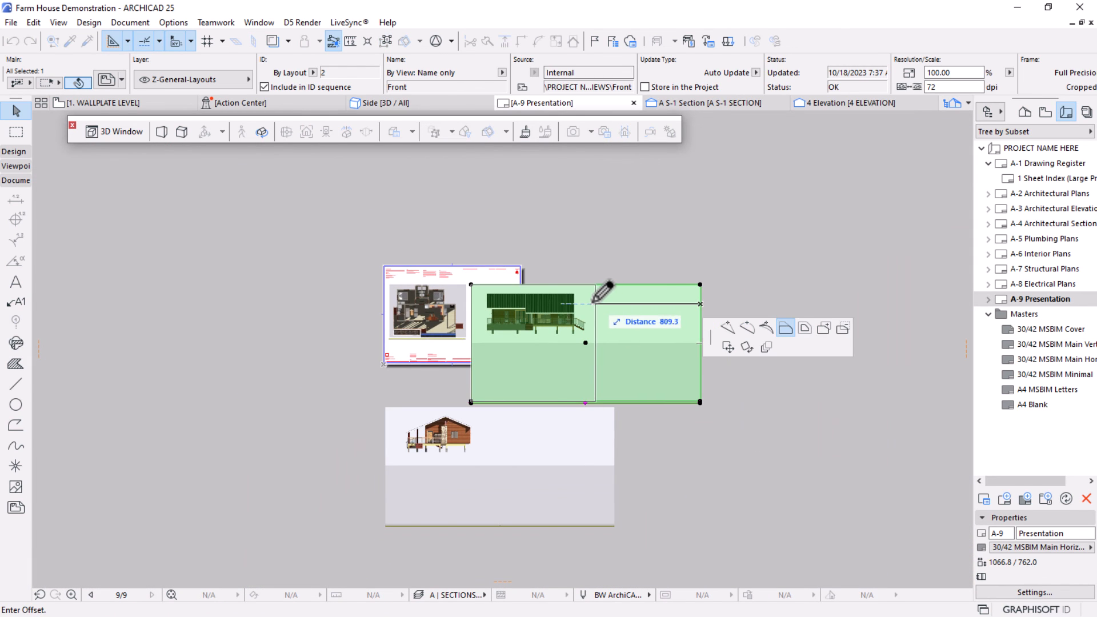
pyautogui.click(588, 296)
pyautogui.click(569, 400)
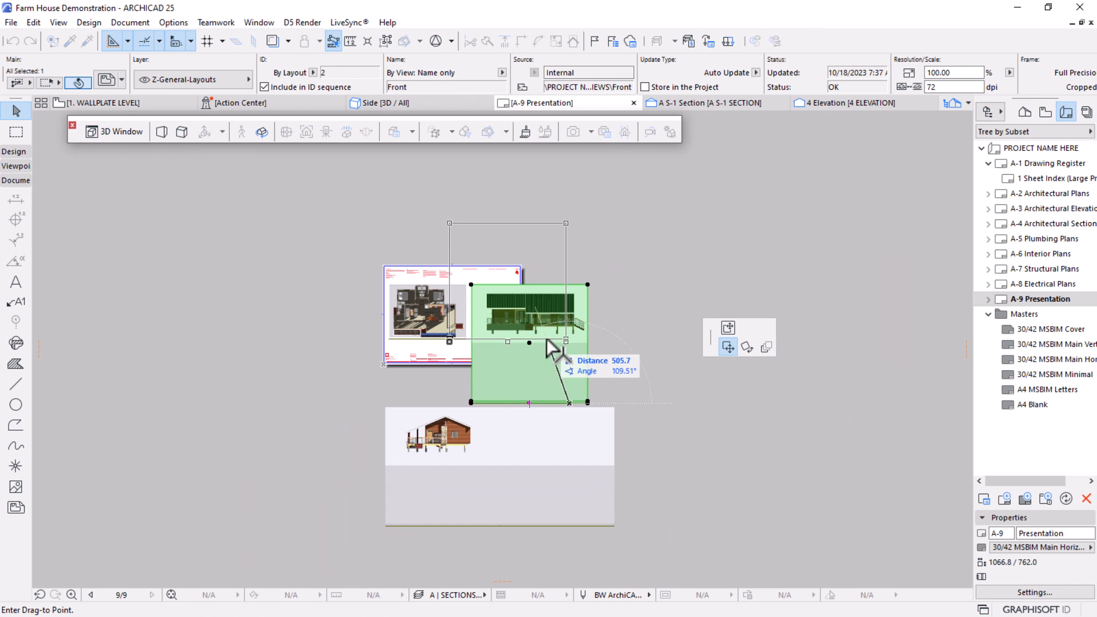
pyautogui.press('Escape')
pyautogui.scroll(3, 540, 387)
pyautogui.click(537, 424)
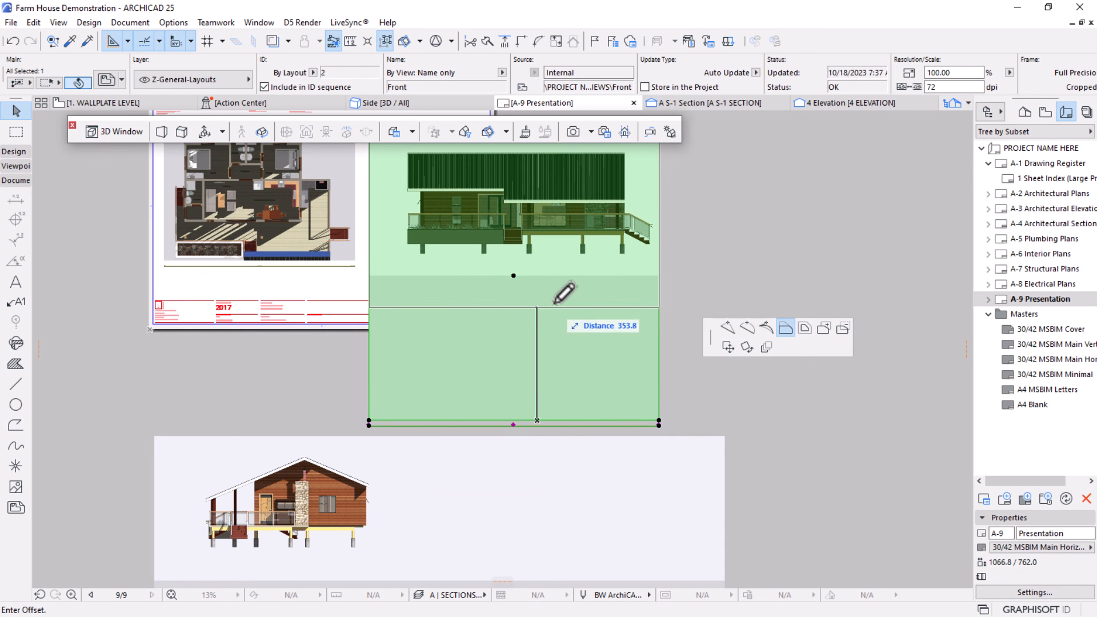
pyautogui.click(556, 277)
# Crop the Side drawing's frame on its right and lower edges so it ends close to the house.
pyautogui.click(718, 448)
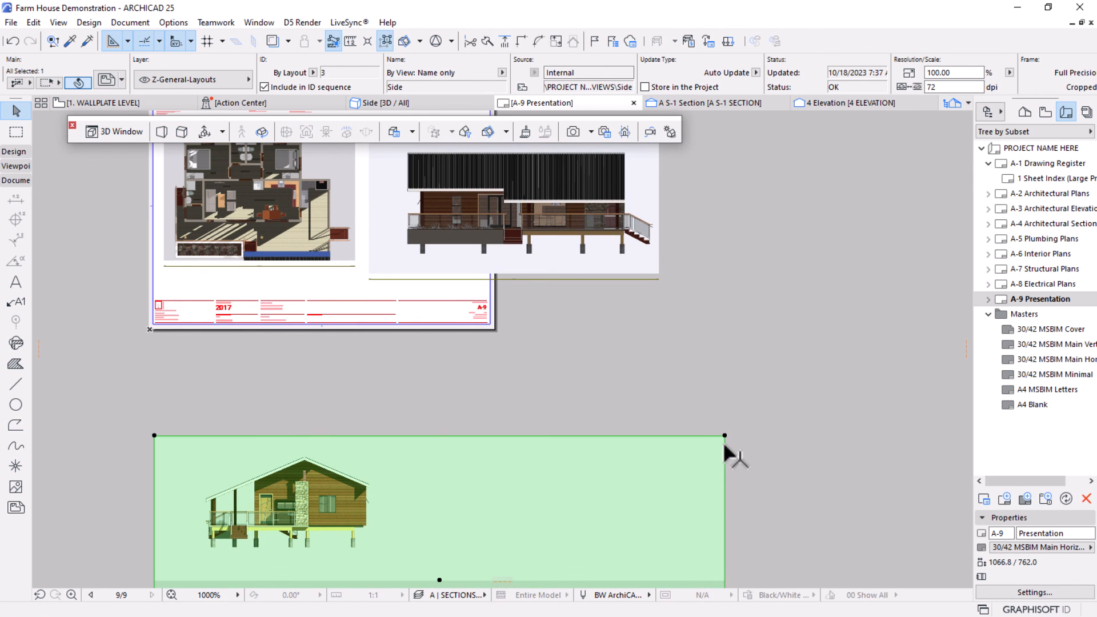
pyautogui.click(725, 452)
pyautogui.click(376, 443)
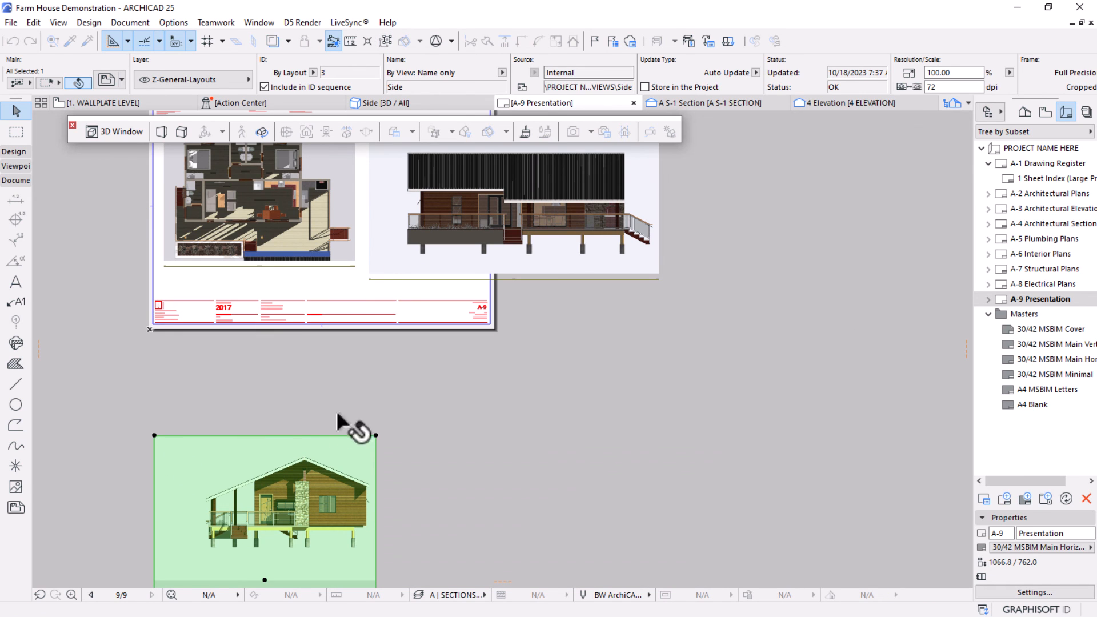
pyautogui.scroll(-3, 355, 429)
pyautogui.scroll(1, 367, 441)
pyautogui.click(424, 505)
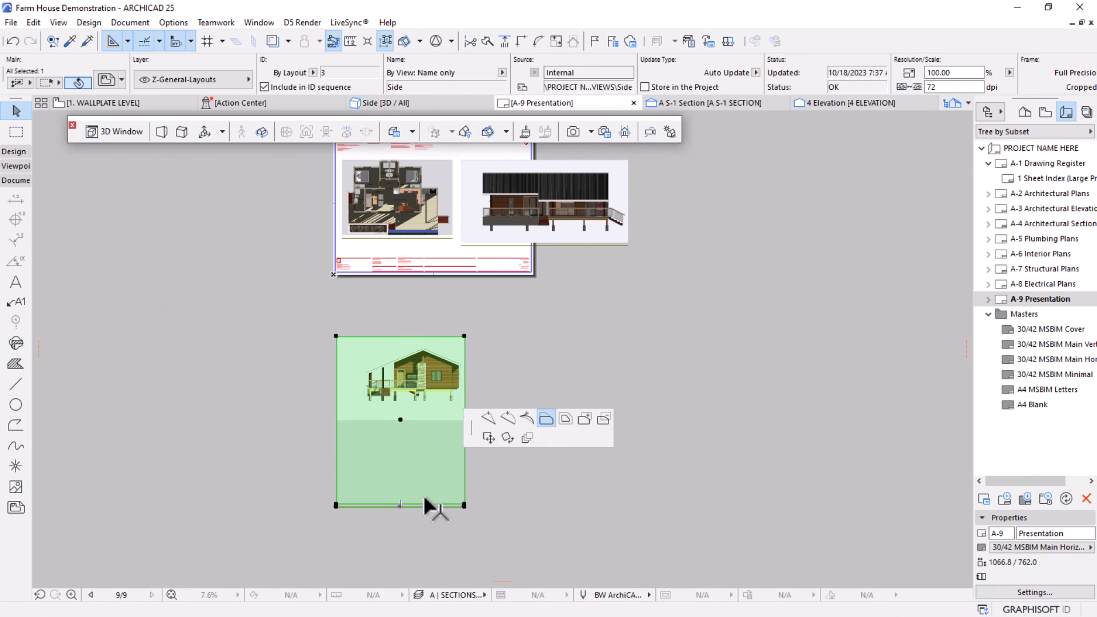
pyautogui.click(437, 410)
# Resize the Front and Side drawings together to about 63% graphically, using the Side drawing's lower left corner as the resizing centre.
pyautogui.scroll(-1, 547, 235)
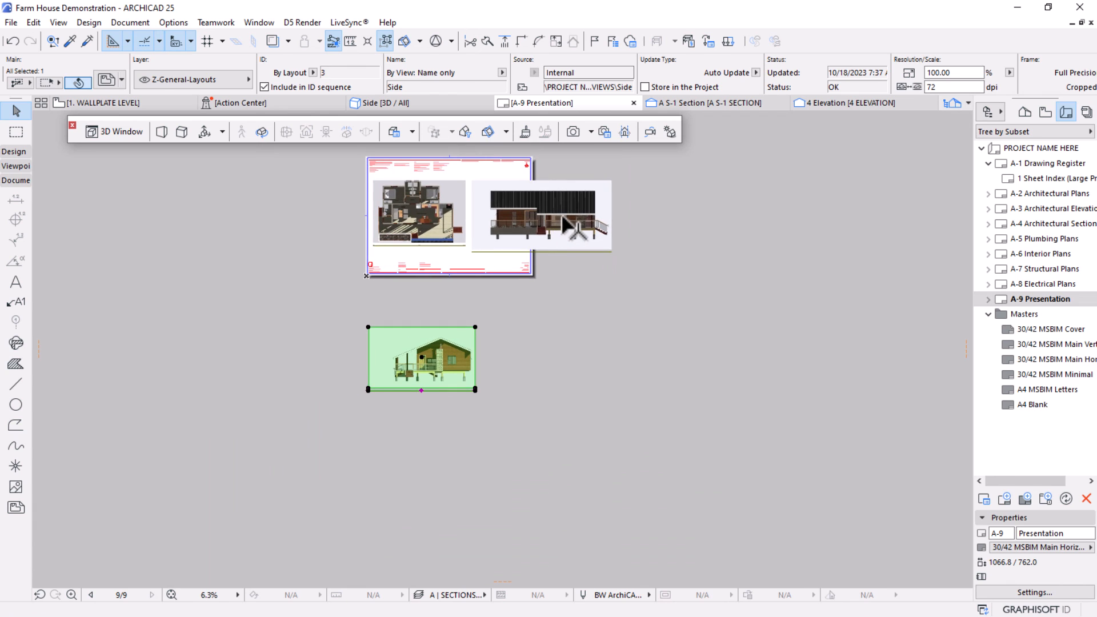
pyautogui.keyDown('shift'); pyautogui.click(588, 228); pyautogui.keyUp('shift')
pyautogui.hotkey('ctrl', 'k')
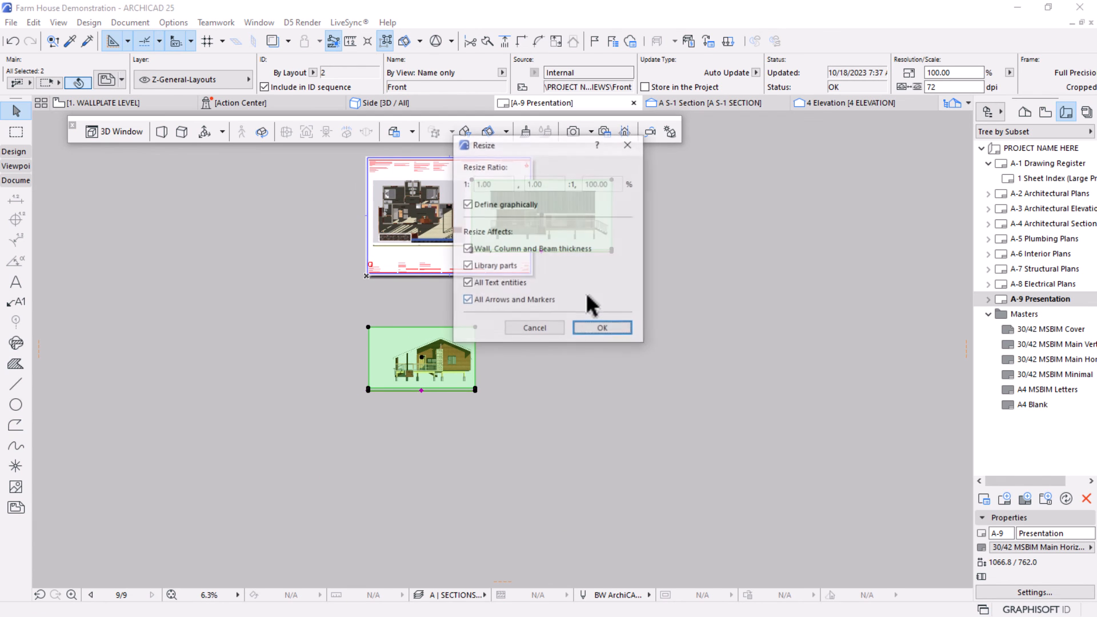
pyautogui.click(602, 330)
pyautogui.click(383, 428)
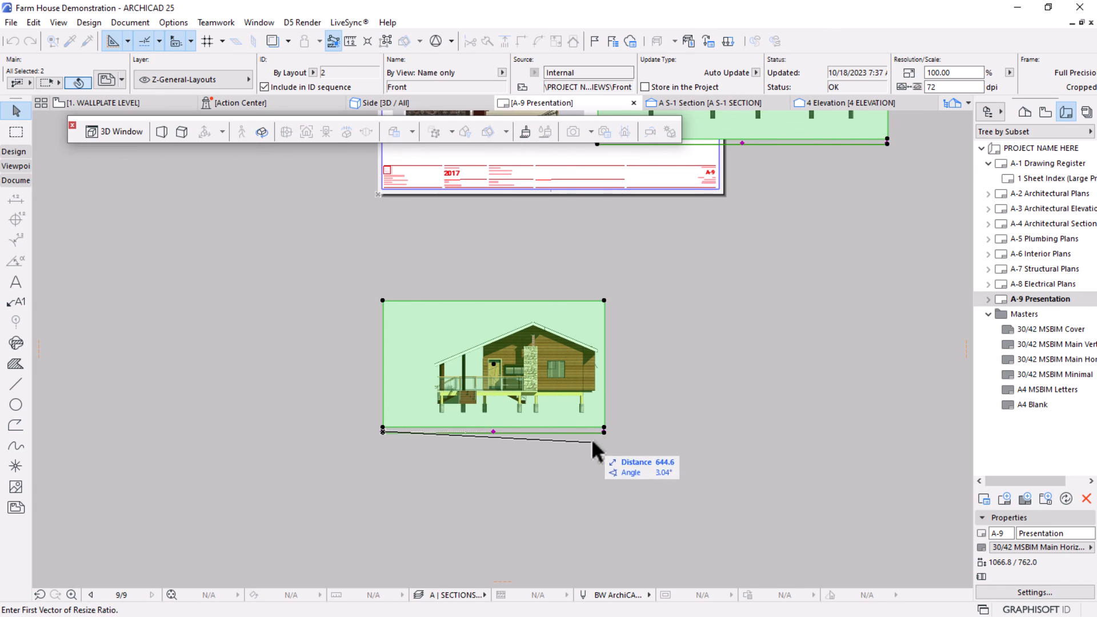
pyautogui.click(604, 428)
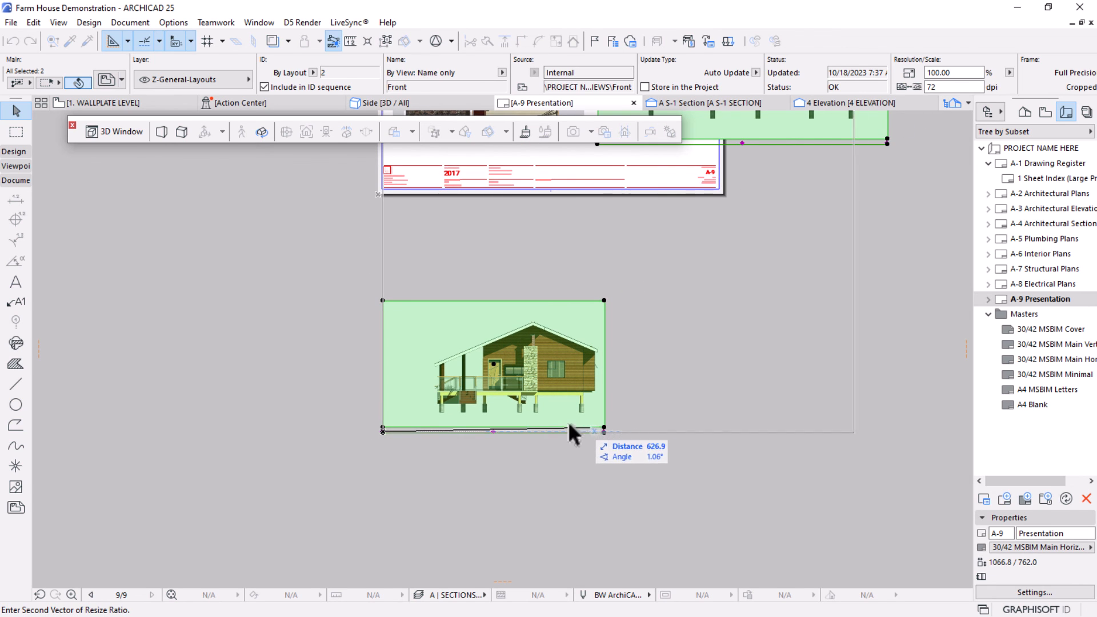
pyautogui.click(520, 428)
pyautogui.scroll(-2, 601, 452)
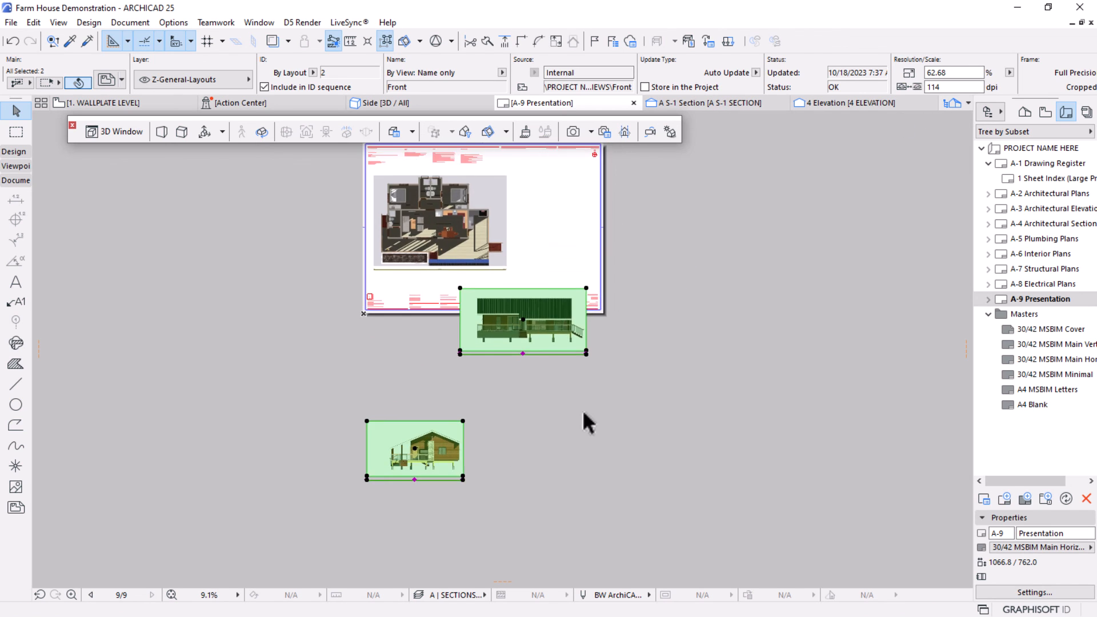
# Move the Front drawing beside the cutaway plan and the Side drawing directly beneath it.
pyautogui.click(543, 327)
pyautogui.click(516, 326)
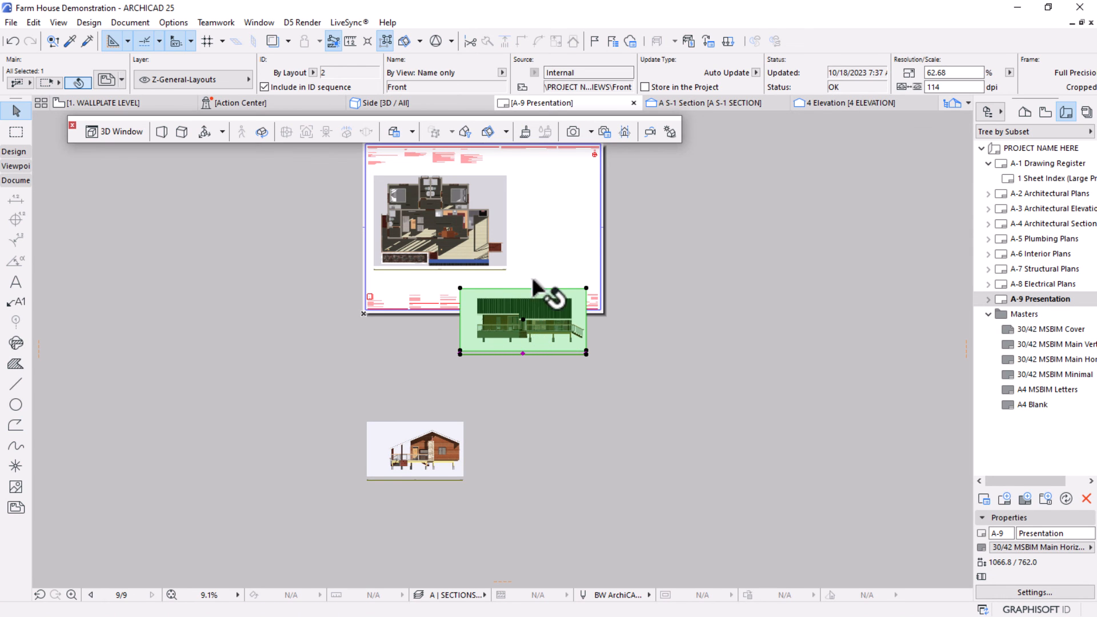
pyautogui.click(567, 204)
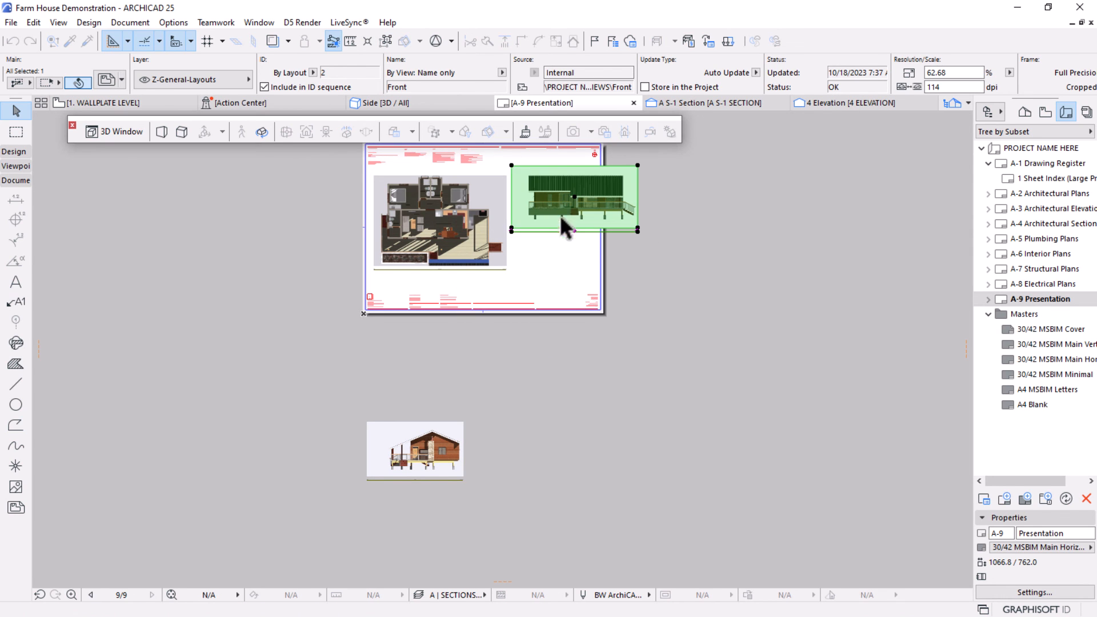
pyautogui.click(429, 475)
pyautogui.hotkey('ctrl', 'd')
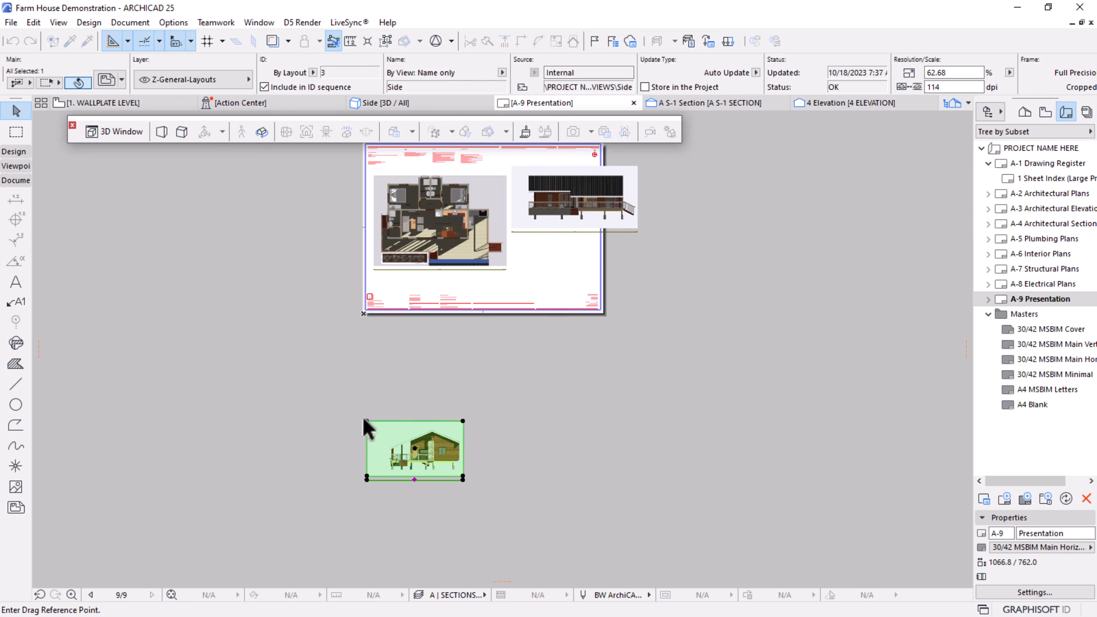
pyautogui.click(367, 421)
pyautogui.click(512, 231)
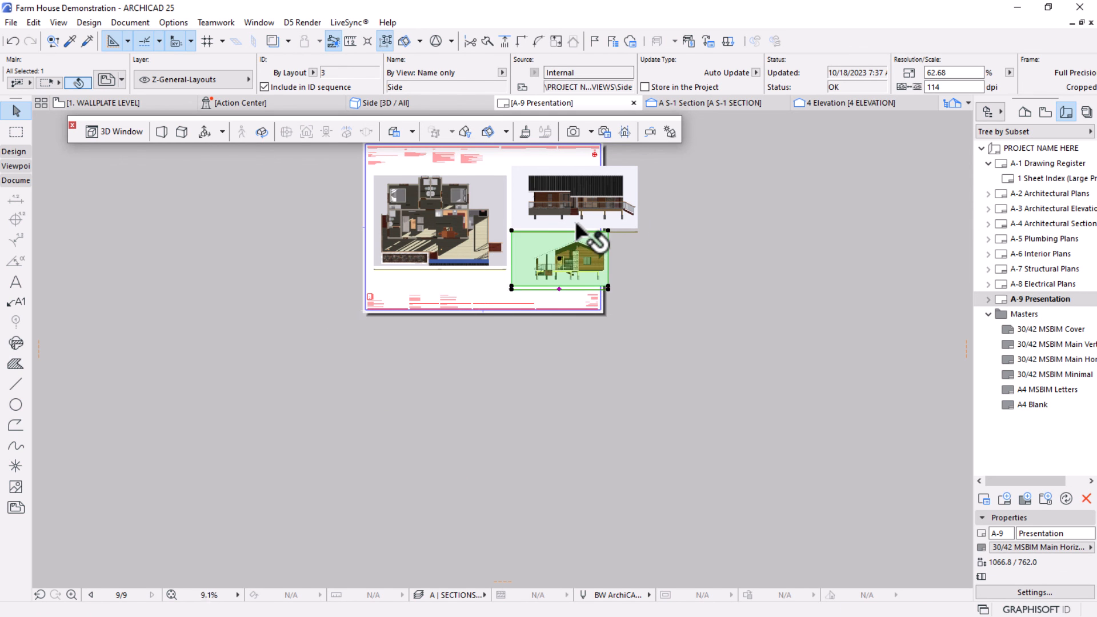
# Crop the empty area left of the house in the Side drawing and realign its frame with the Front drawing's left edge.
pyautogui.scroll(5, 402, 291)
pyautogui.click(388, 265)
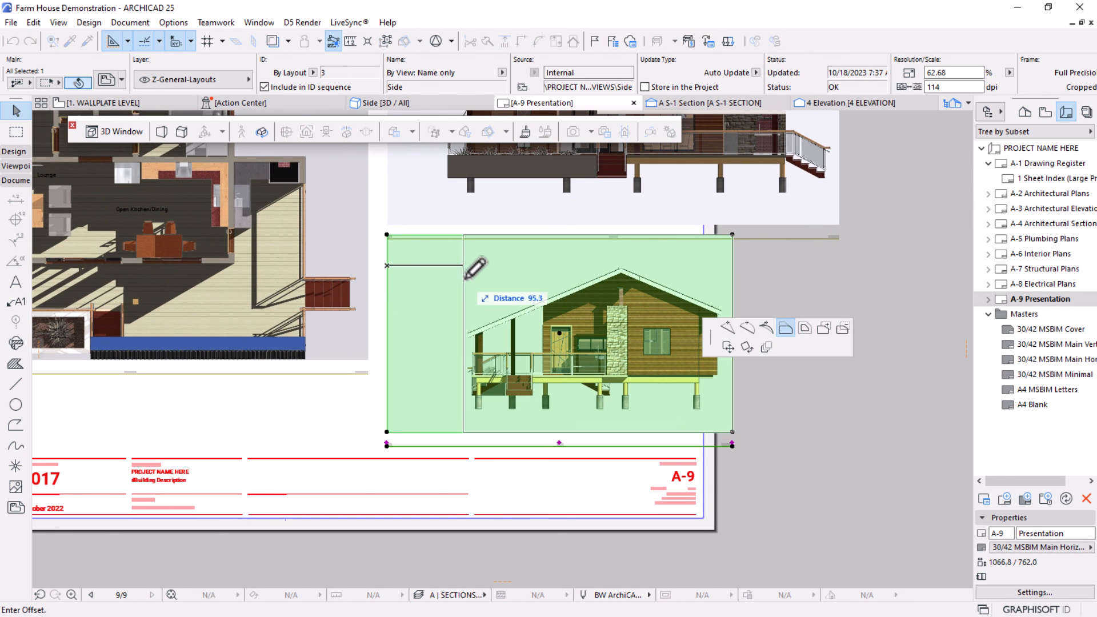
pyautogui.click(424, 284)
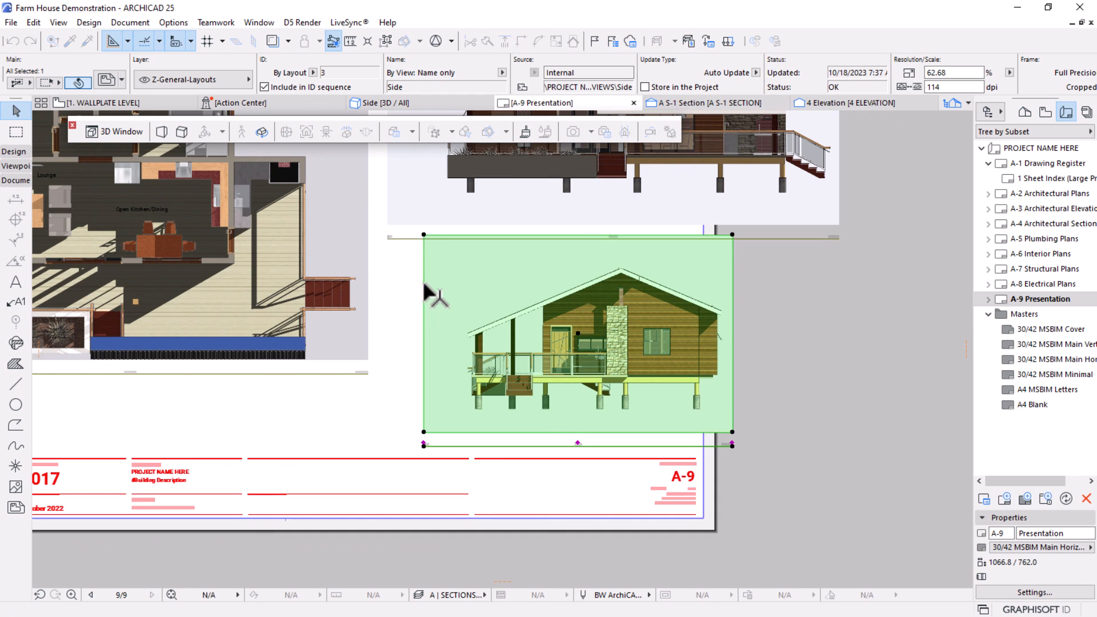
pyautogui.hotkey('ctrl', 'd')
pyautogui.click(424, 235)
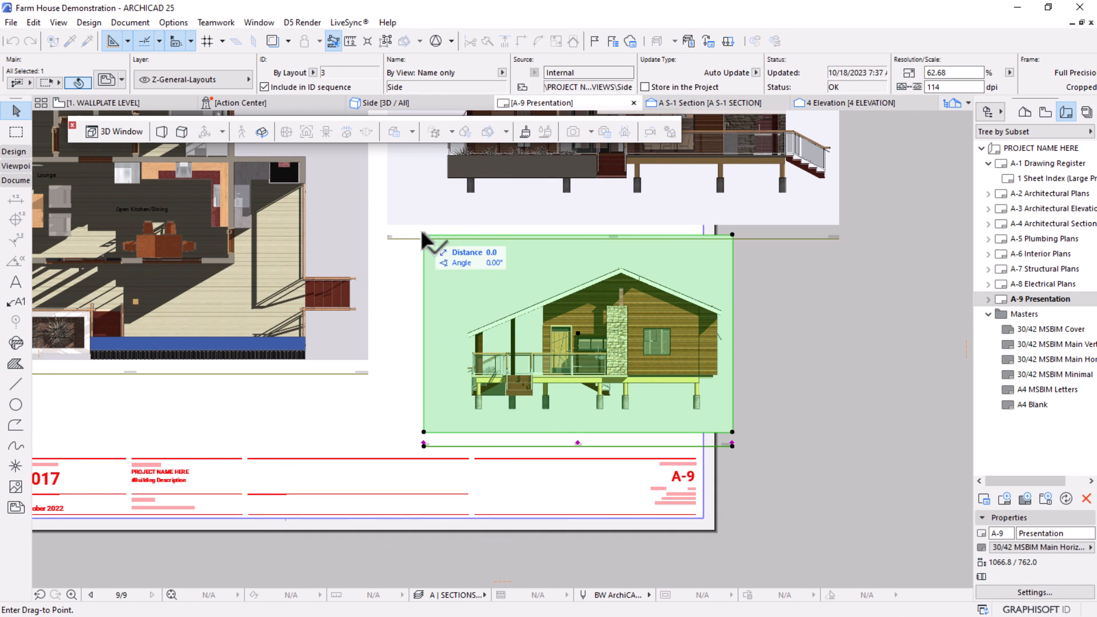
pyautogui.click(387, 234)
pyautogui.scroll(-4, 633, 464)
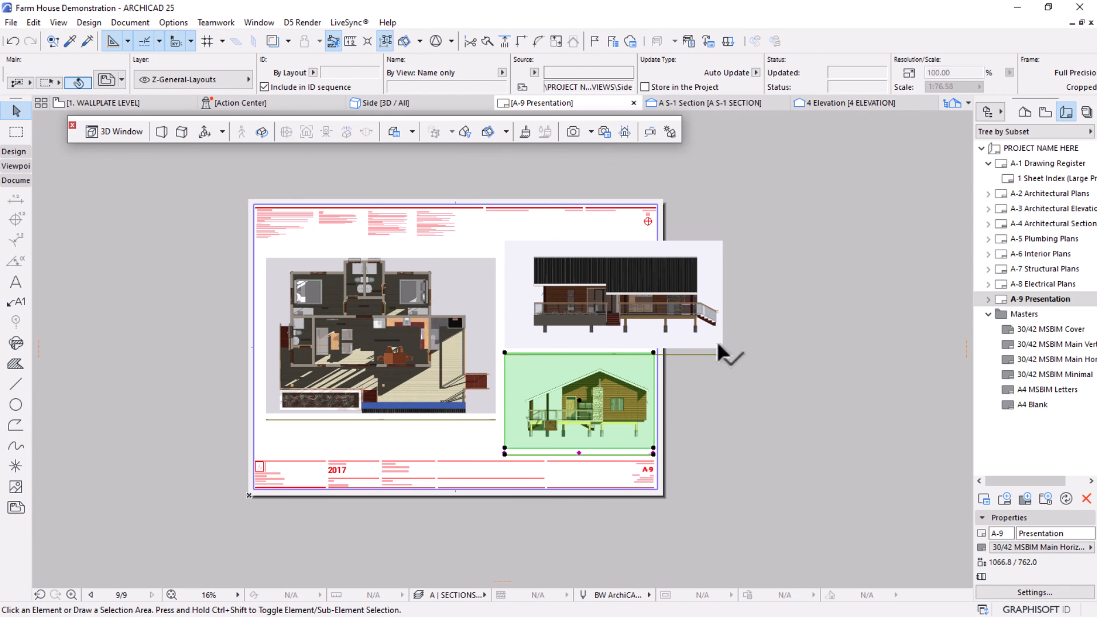
# Resize the Front and Side drawings together graphically to about 44% so they fit inside the sheet's right border.
pyautogui.click(612, 318)
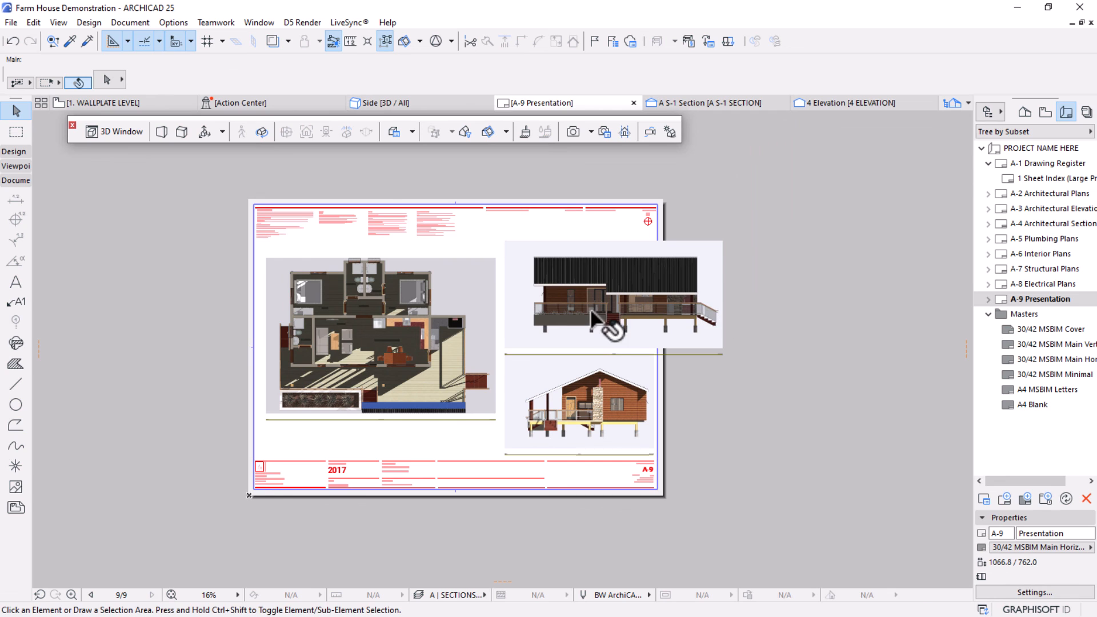
pyautogui.keyDown('shift'); pyautogui.click(551, 409); pyautogui.keyUp('shift')
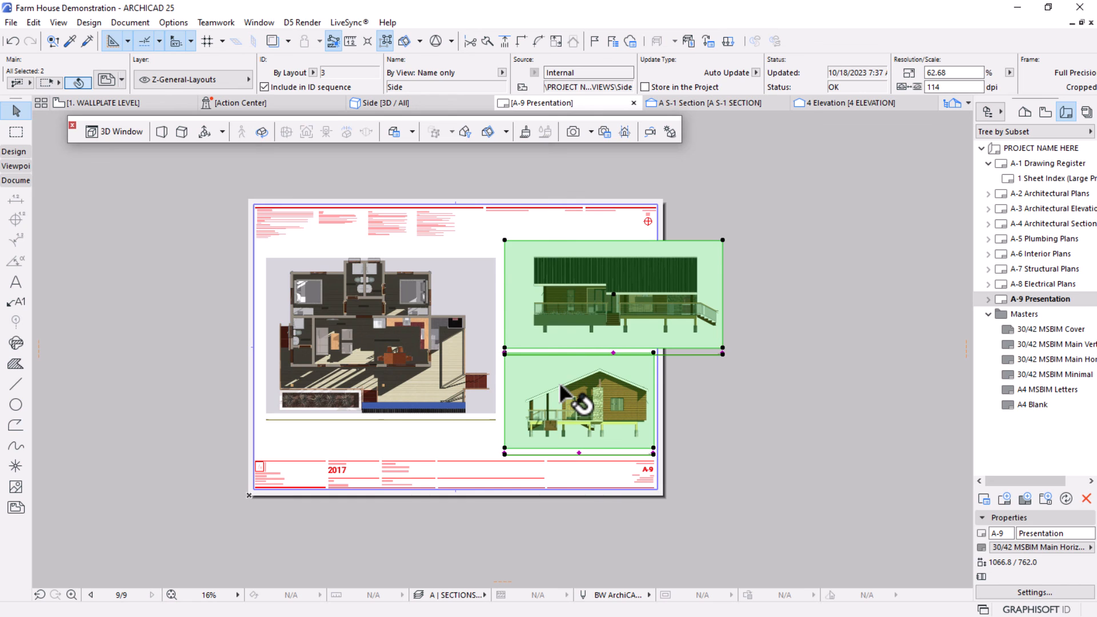
pyautogui.hotkey('ctrl', 'k')
pyautogui.press('Return')
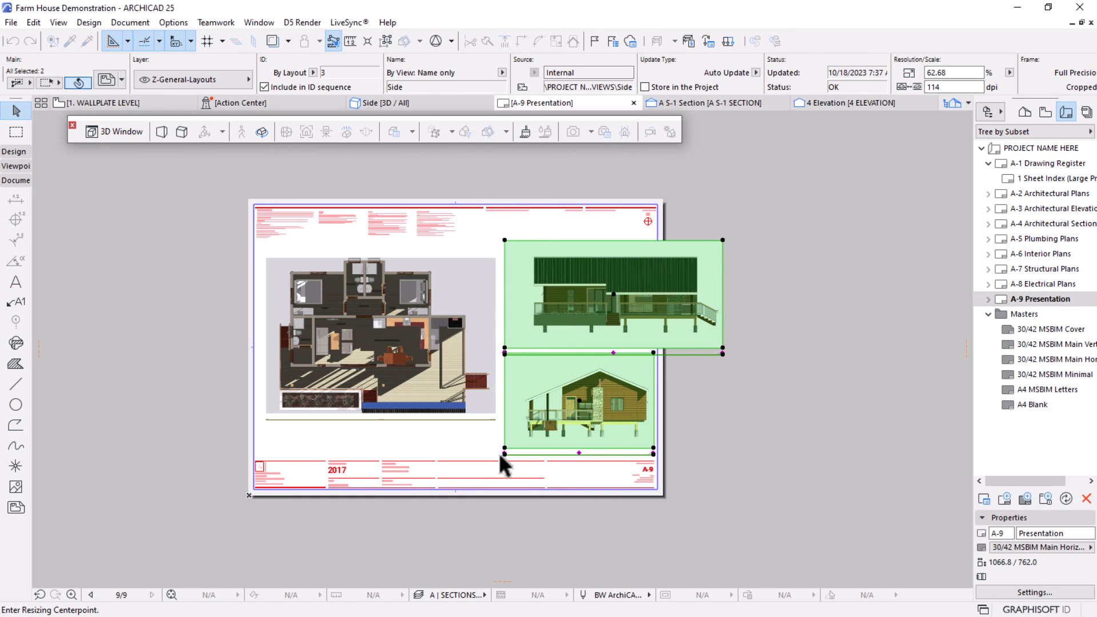
pyautogui.click(505, 349)
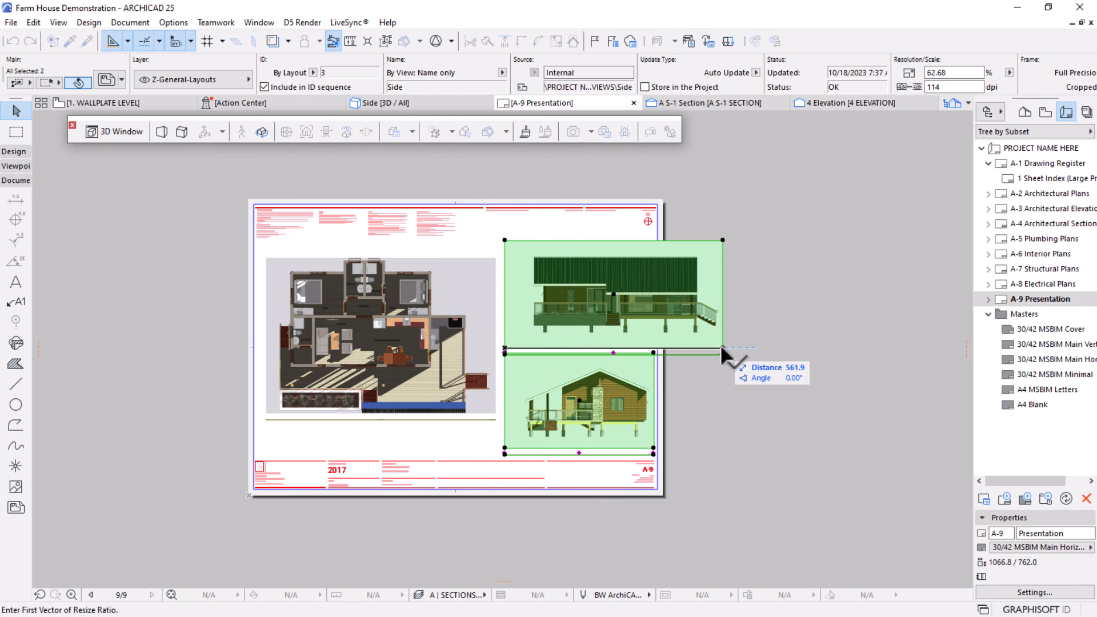
pyautogui.click(723, 347)
pyautogui.click(653, 348)
pyautogui.click(851, 359)
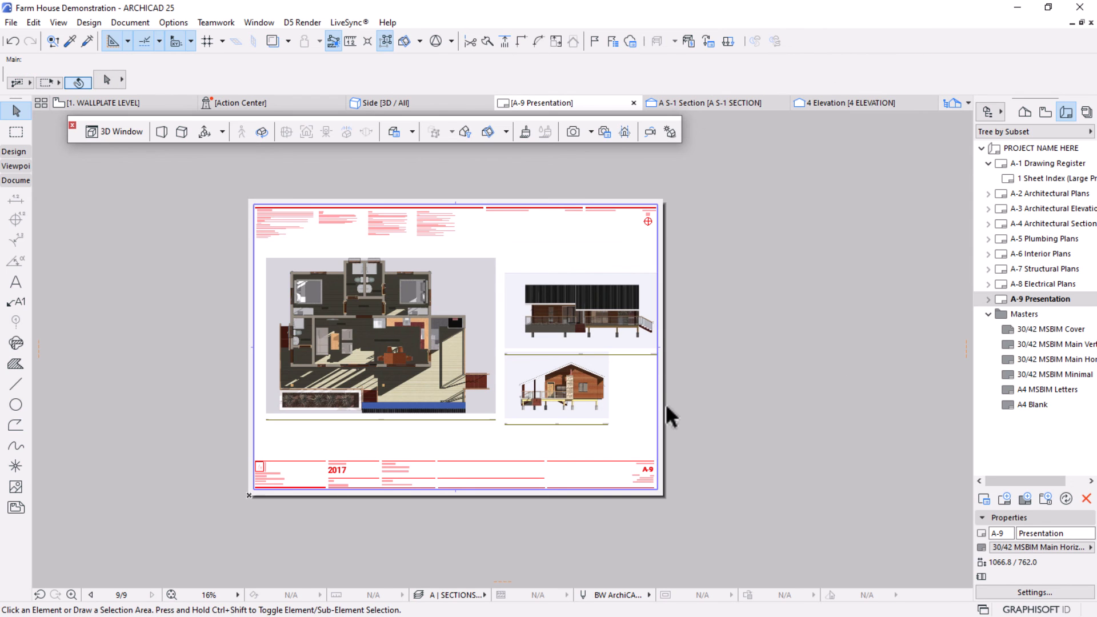
# Resize the 3D cutaway plan graphically to about 40.5% from its lower left corner and deselect it.
pyautogui.scroll(2, 543, 420)
pyautogui.click(413, 265)
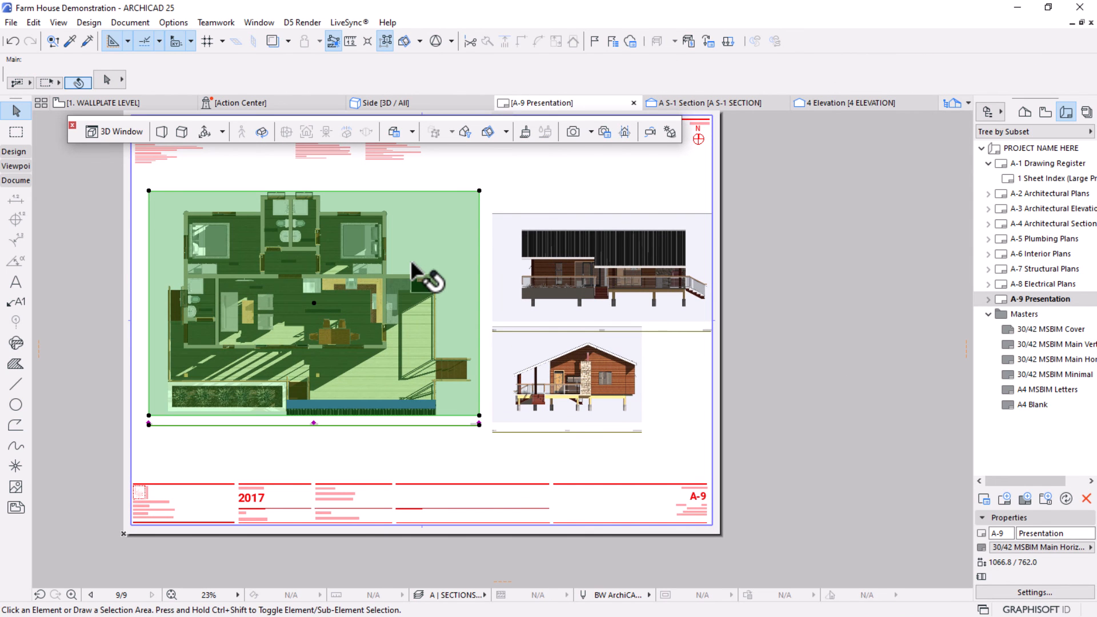
pyautogui.hotkey('ctrl', 'k')
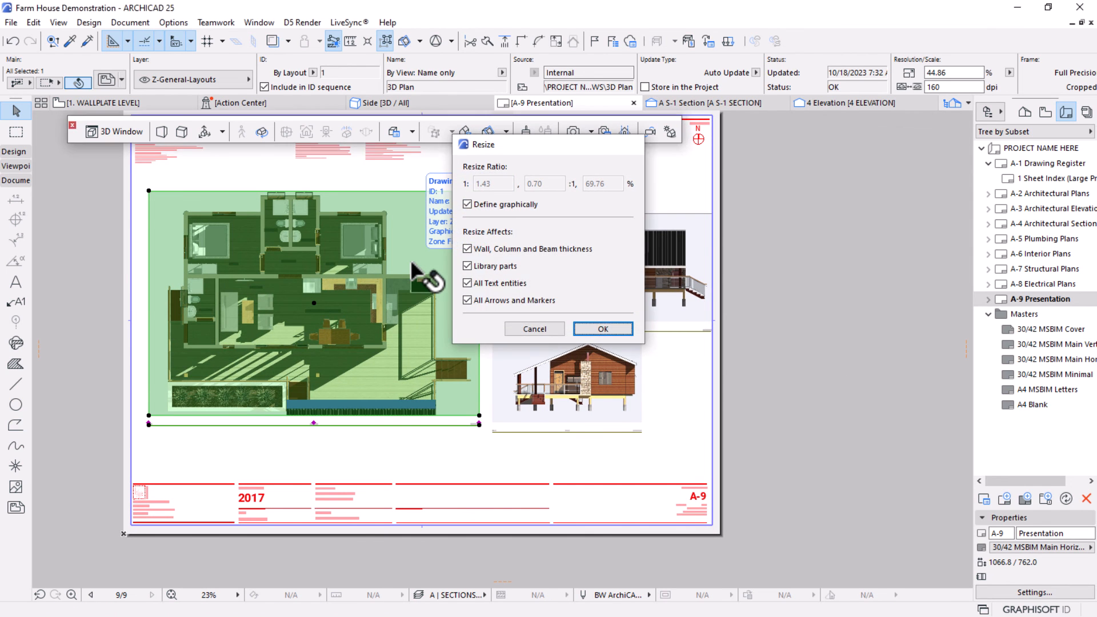
pyautogui.press('Return')
pyautogui.click(149, 415)
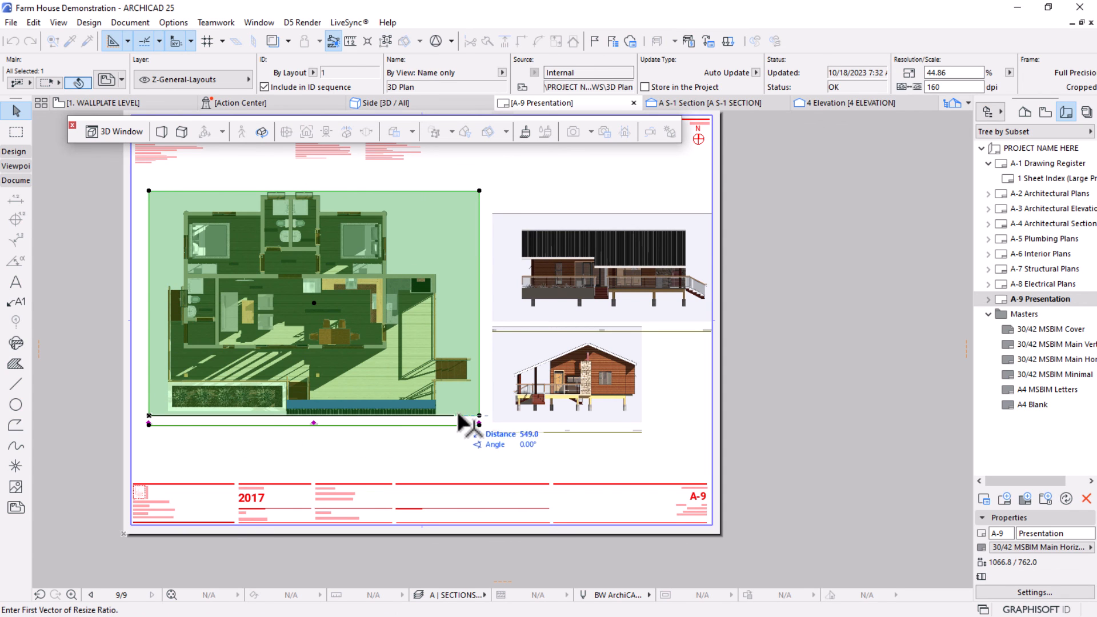
pyautogui.click(479, 415)
pyautogui.click(449, 423)
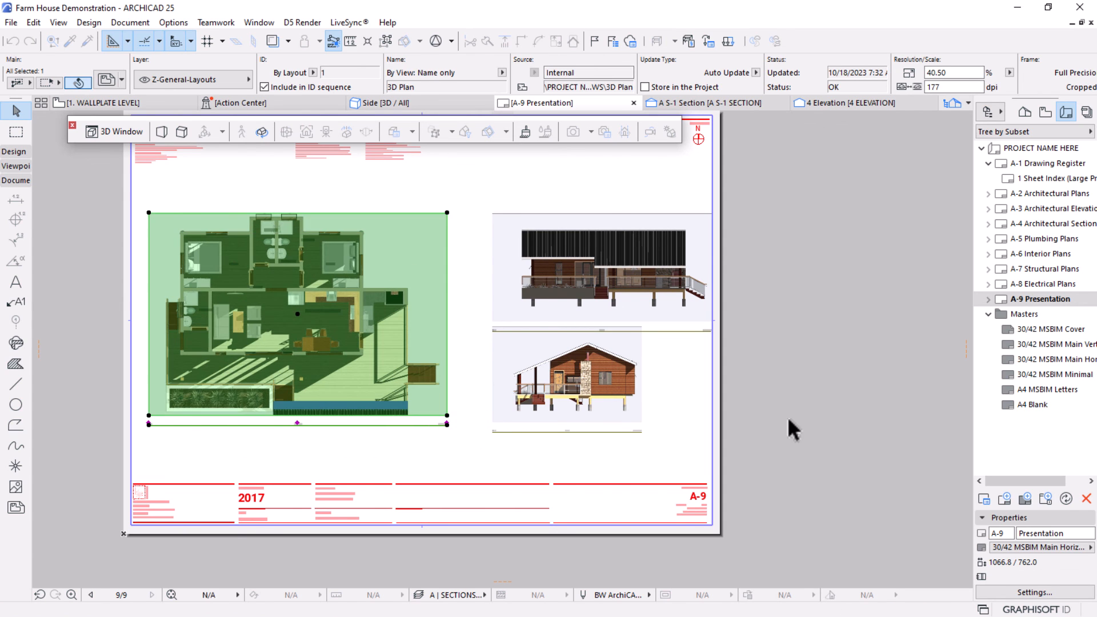
pyautogui.click(789, 429)
# Move the Front drawing up and slightly left, leaving a clear gap above the Side drawing.
pyautogui.click(500, 297)
pyautogui.moveTo(582, 294); pyautogui.dragTo(575, 259)
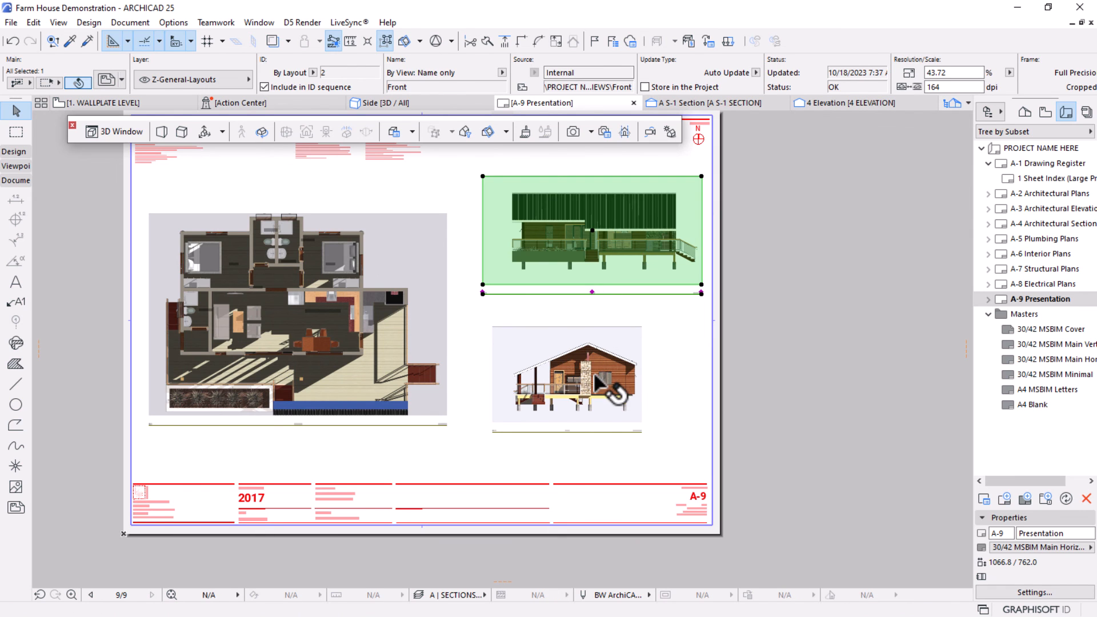
pyautogui.click(609, 389)
pyautogui.click(804, 354)
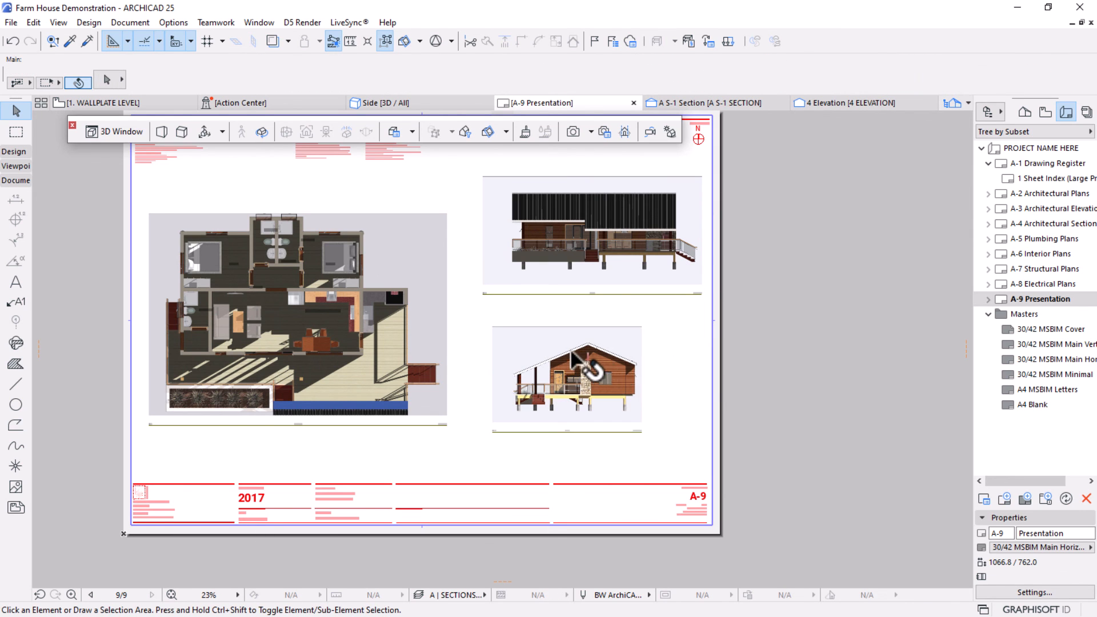
# Extend the Side drawing's frame on its right and left edges to match the Front drawing's width.
pyautogui.click(581, 366)
pyautogui.click(642, 348)
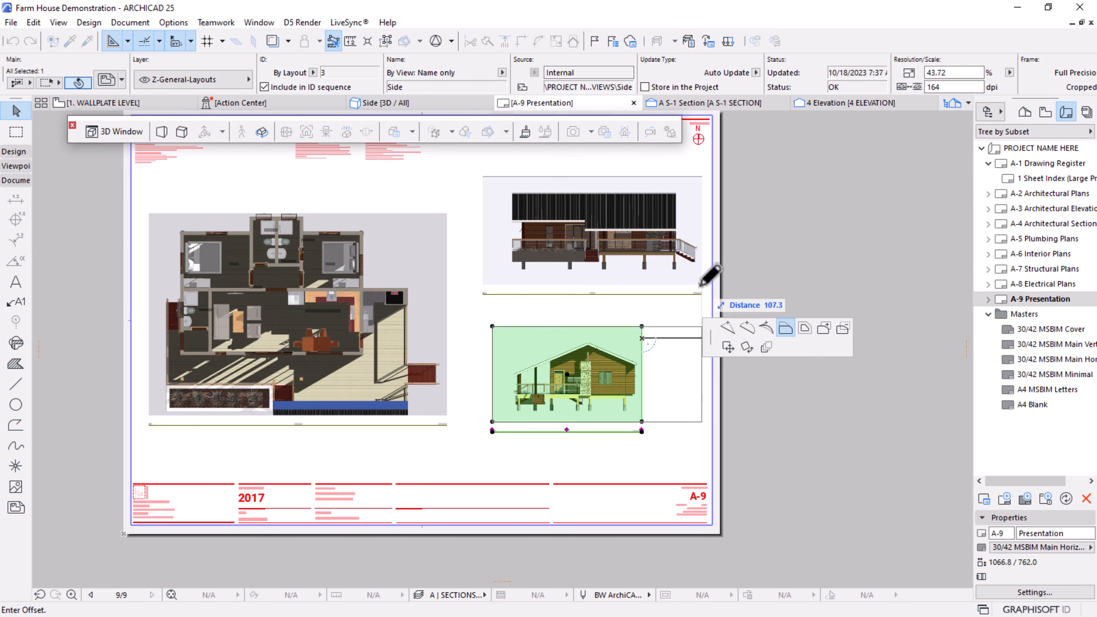
pyautogui.click(702, 276)
pyautogui.click(493, 354)
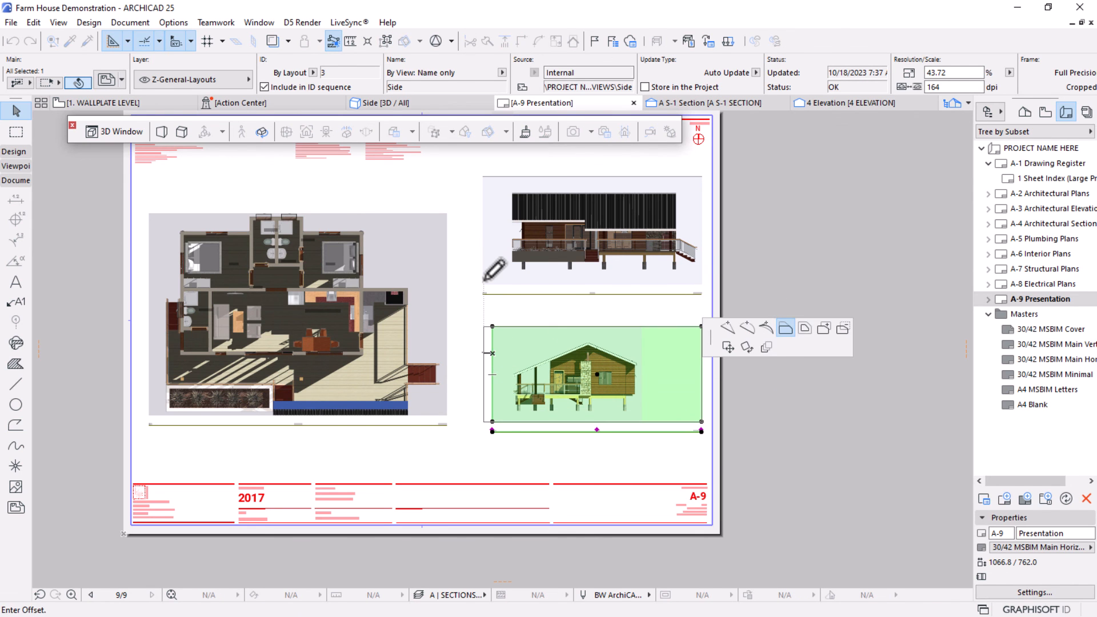
pyautogui.click(483, 284)
pyautogui.click(726, 453)
pyautogui.scroll(-3, 775, 283)
pyautogui.moveTo(728, 298); pyautogui.dragTo(632, 320, button='middle')
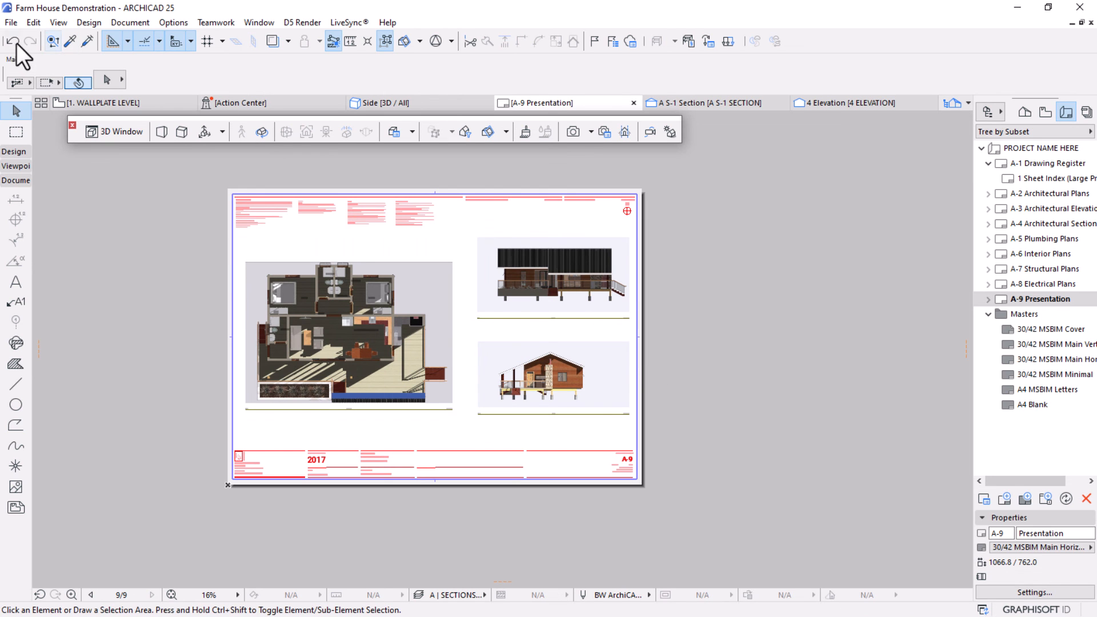
# Save the A-9 Presentation layout as the PDF file Farm House Demonstration.pdf in the Farmhouse Production folder.
pyautogui.click(11, 25)
pyautogui.click(56, 121)
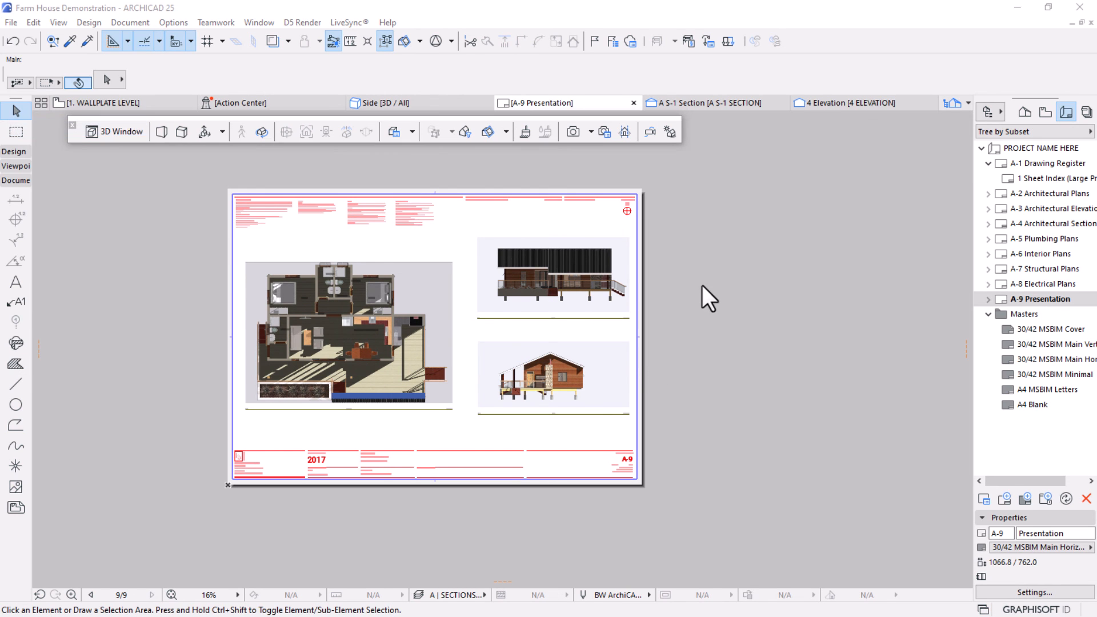
pyautogui.click(282, 510)
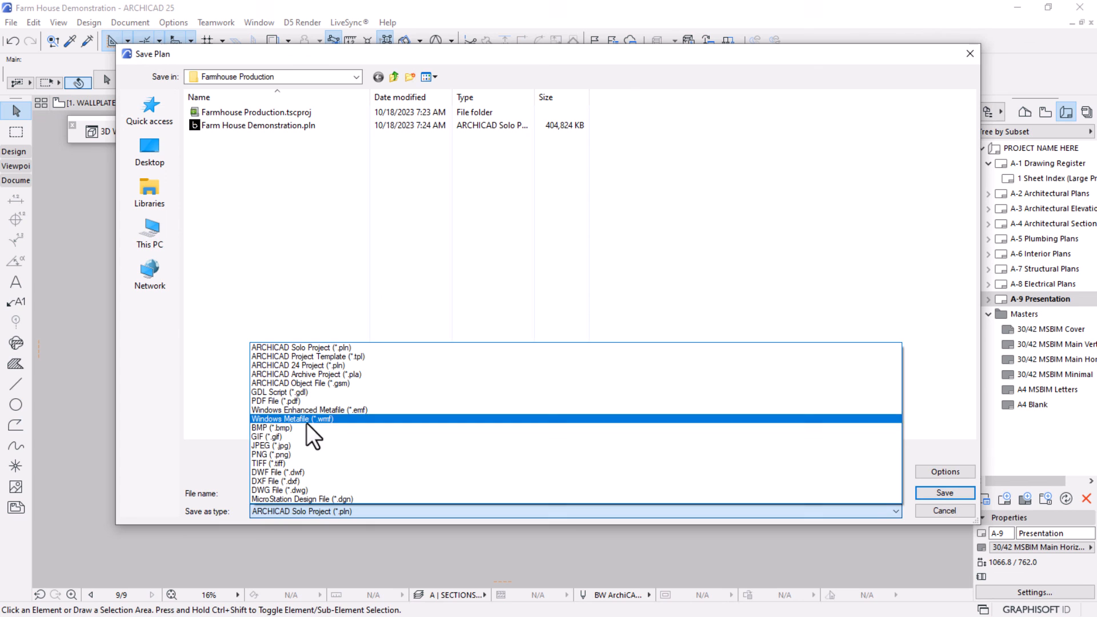
pyautogui.click(270, 400)
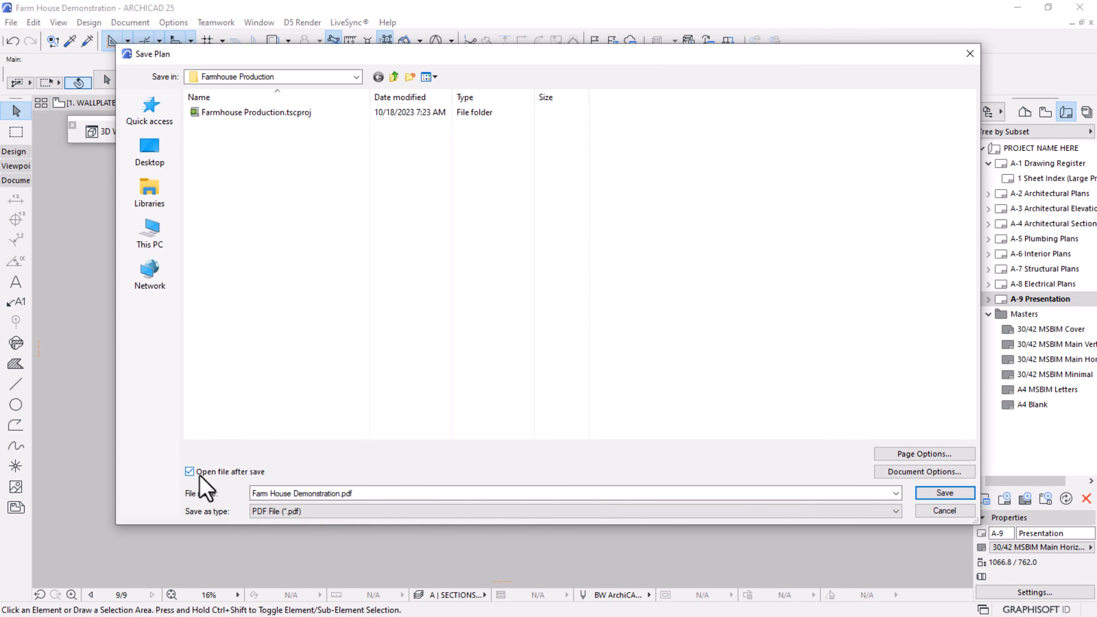
pyautogui.click(943, 493)
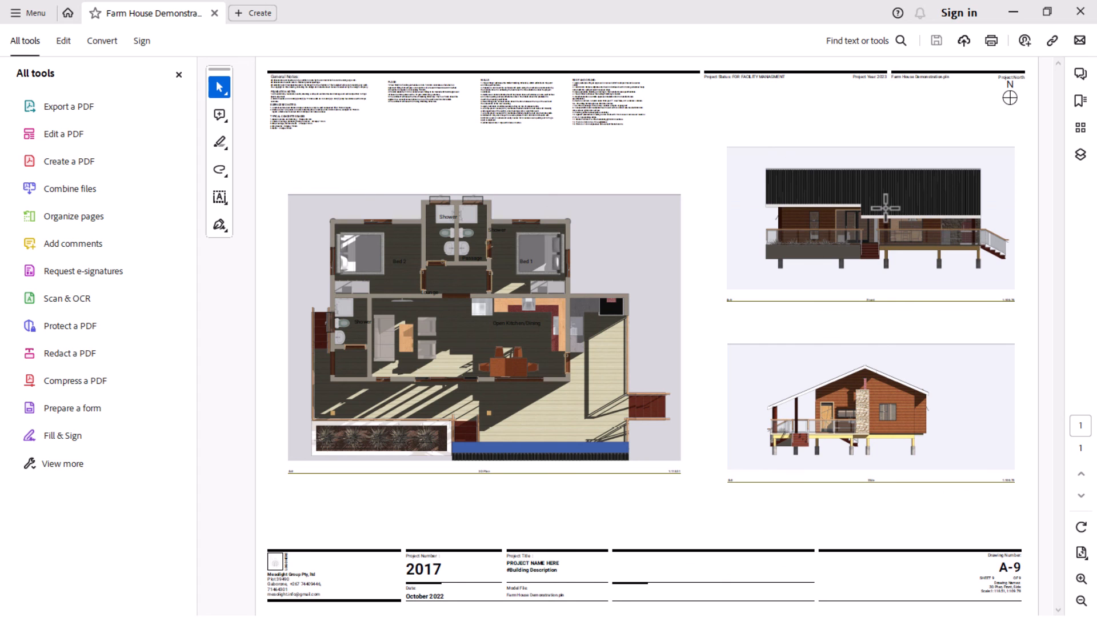
# Examine the image quality of the cutaway plan and the Side and Front drawings up close in the exported PDF.
pyautogui.keyDown('ctrl'); pyautogui.scroll(3, 816, 280); pyautogui.keyUp('ctrl')
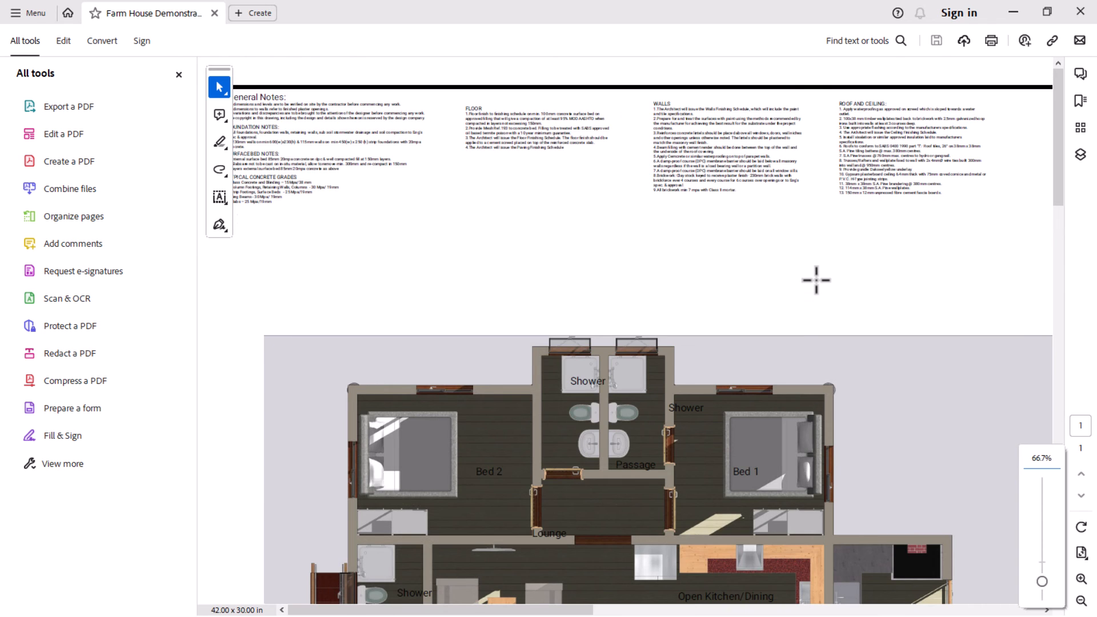
pyautogui.scroll(-3, 1049, 127)
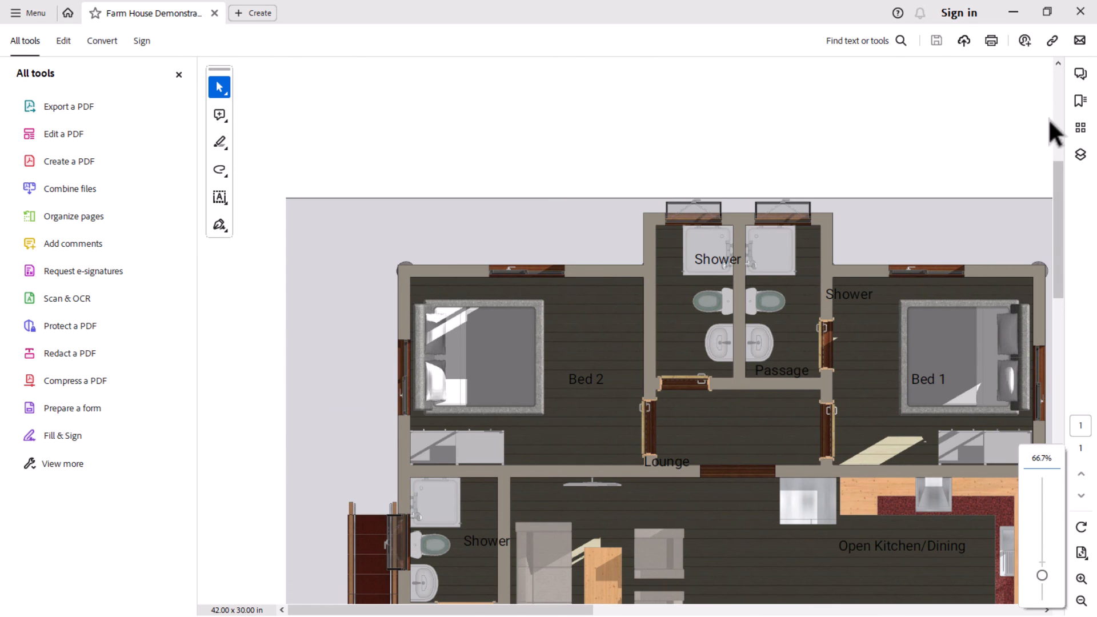
pyautogui.scroll(-5, 1048, 118)
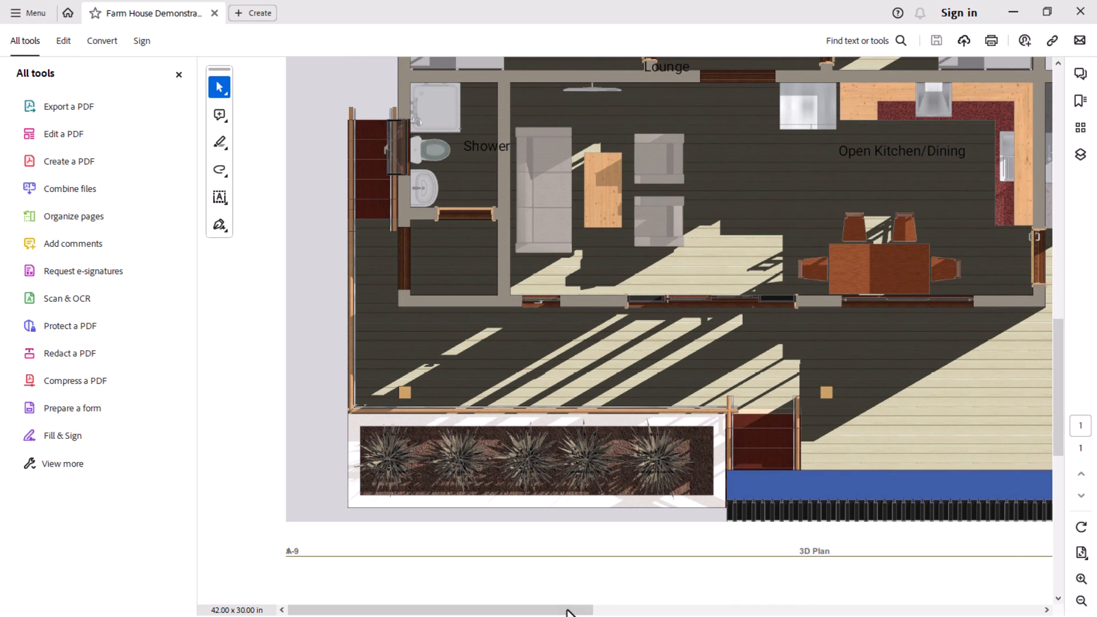
pyautogui.moveTo(569, 611); pyautogui.dragTo(935, 610)
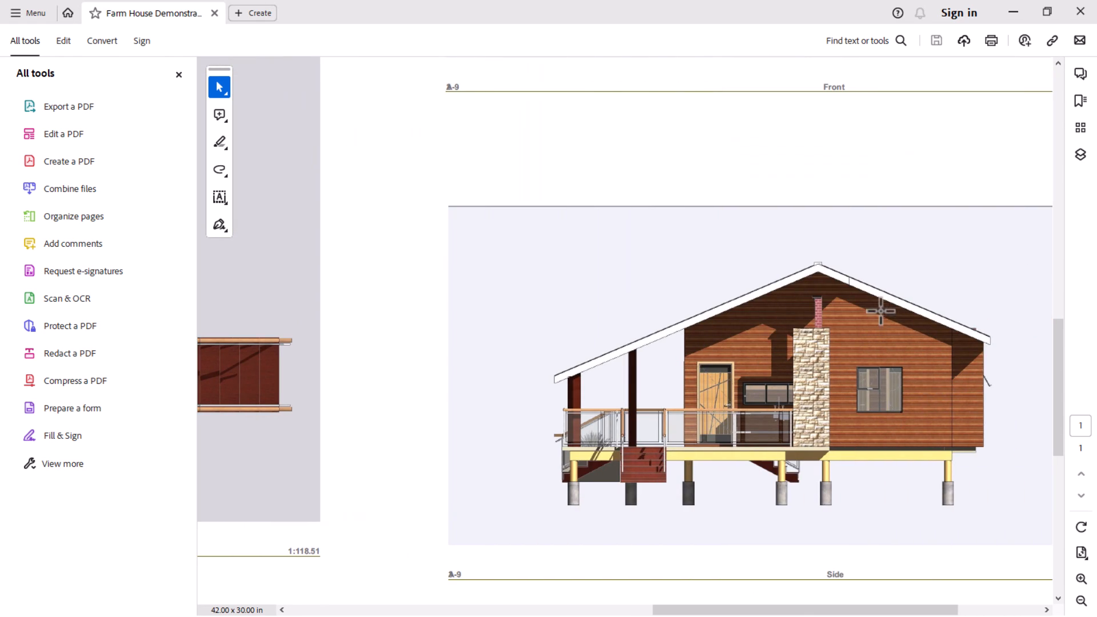
pyautogui.scroll(4, 859, 324)
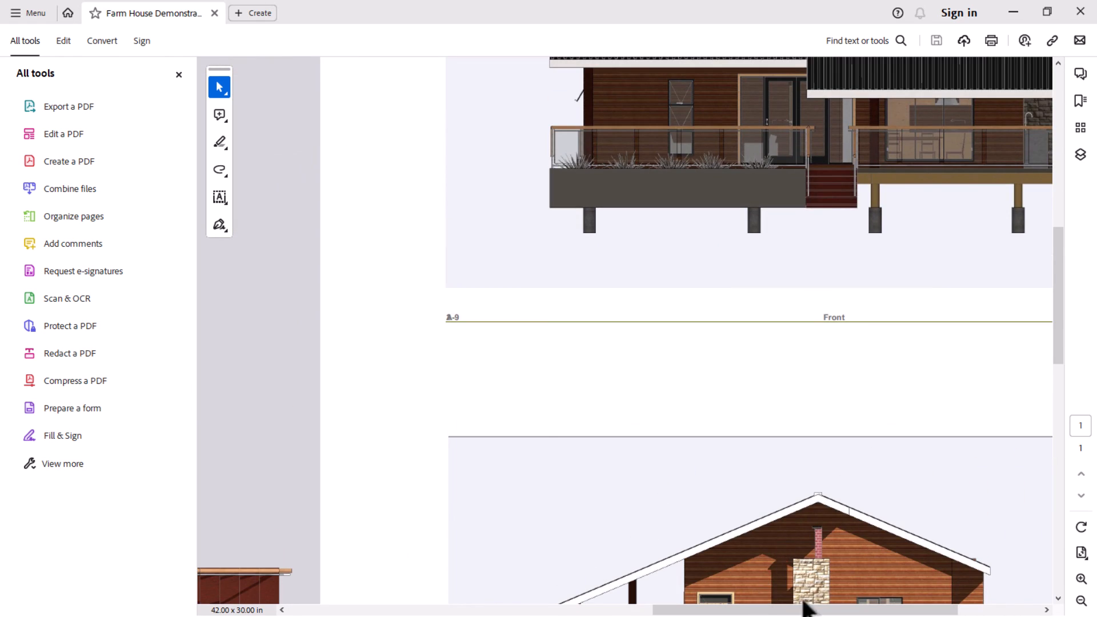
pyautogui.scroll(5, 786, 607)
pyautogui.moveTo(772, 613); pyautogui.dragTo(874, 611)
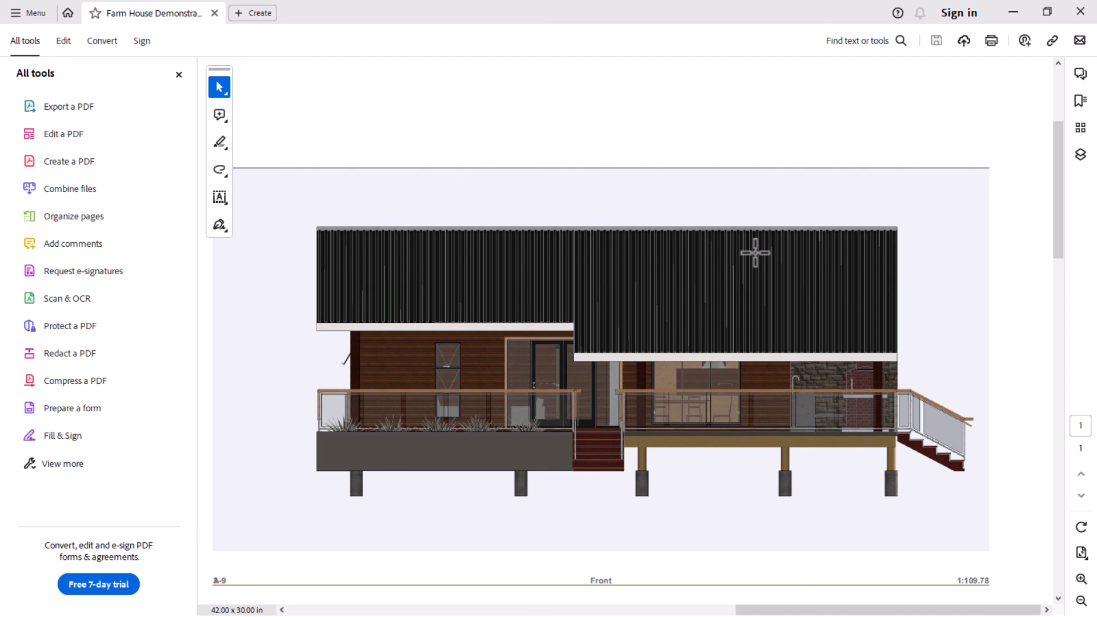
pyautogui.keyDown('ctrl'); pyautogui.scroll(-5, 755, 253); pyautogui.keyUp('ctrl')
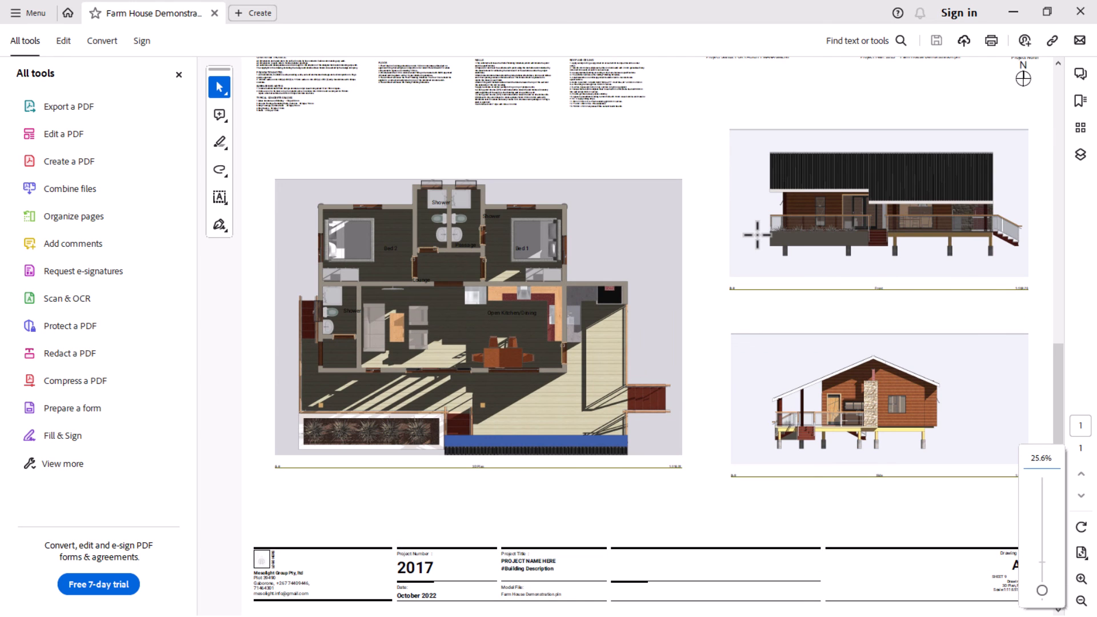